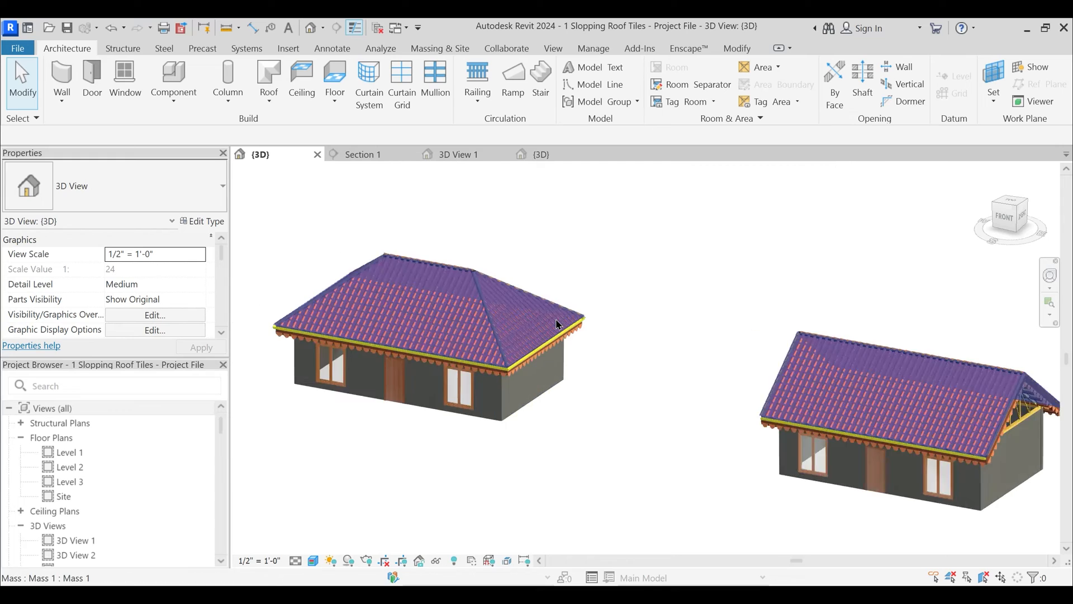
# - Examine the tiled hipped-roof and gable-roof house models in the 3D view, including the exposed trusses at the gable end
pyautogui.moveTo(685, 257); pyautogui.dragTo(739, 265, button='middle')
pyautogui.scroll(-1, 739, 265)
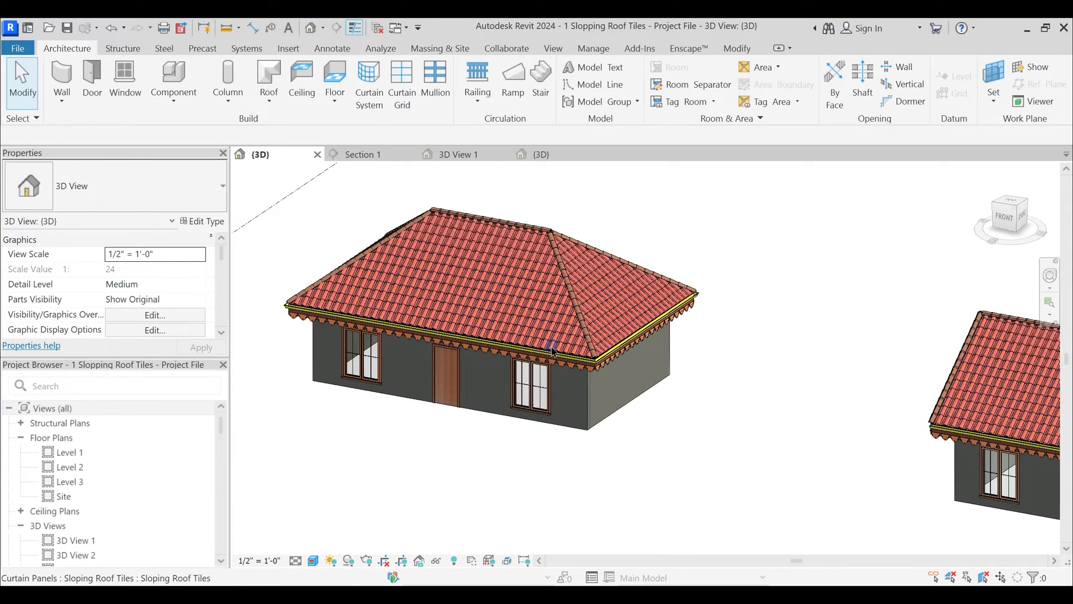
pyautogui.scroll(-1, 559, 342)
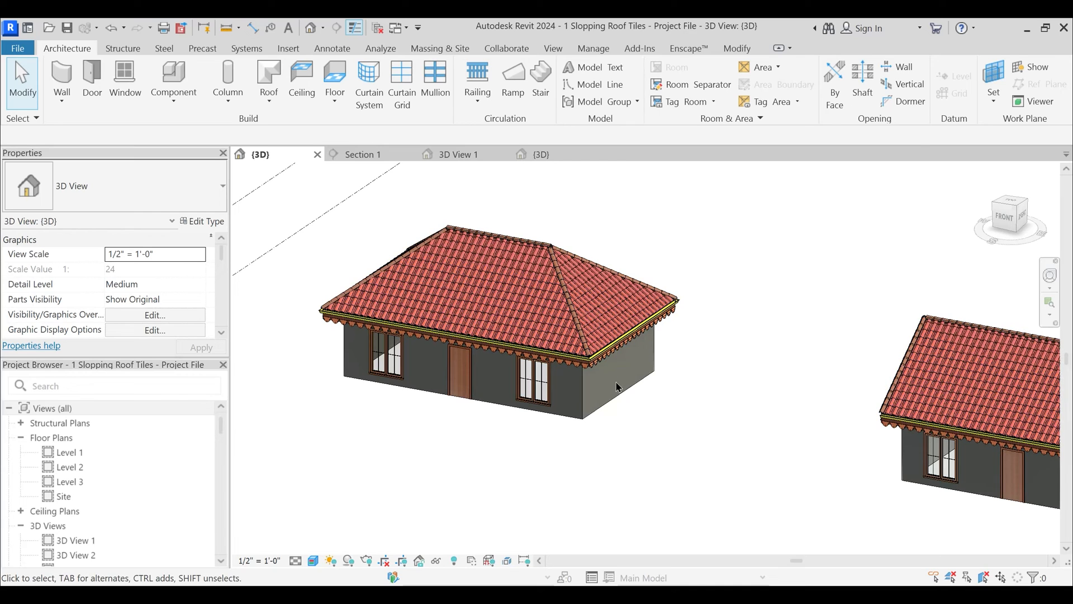
pyautogui.moveTo(614, 441); pyautogui.dragTo(589, 407, button='middle')
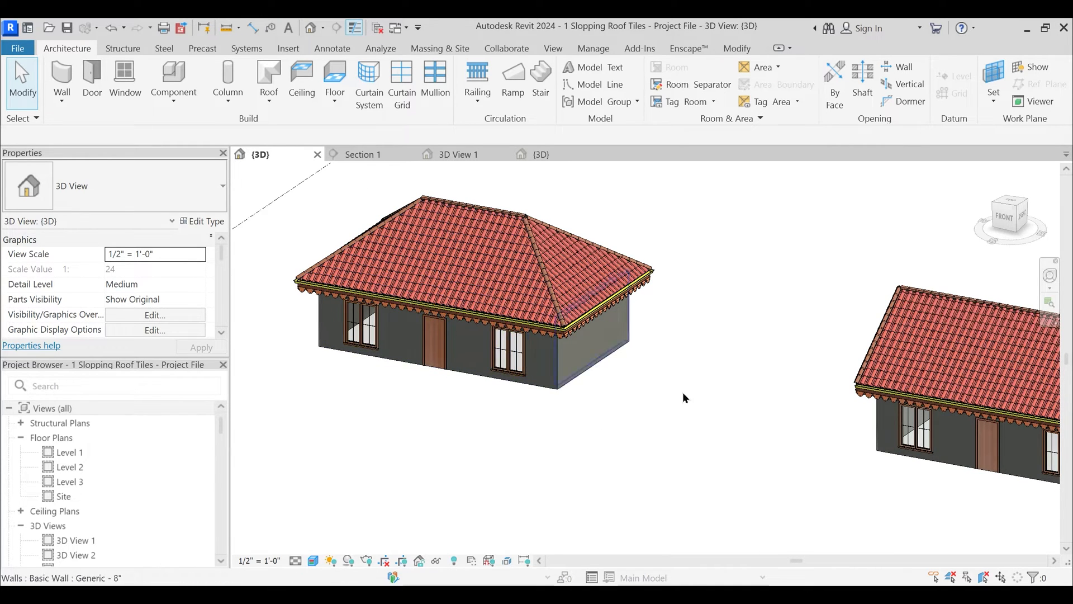
pyautogui.moveTo(682, 391); pyautogui.dragTo(461, 347, button='middle')
pyautogui.keyDown('shift'); pyautogui.moveTo(895, 365); pyautogui.dragTo(918, 313, button='middle'); pyautogui.keyUp('shift')
pyautogui.scroll(3, 926, 306)
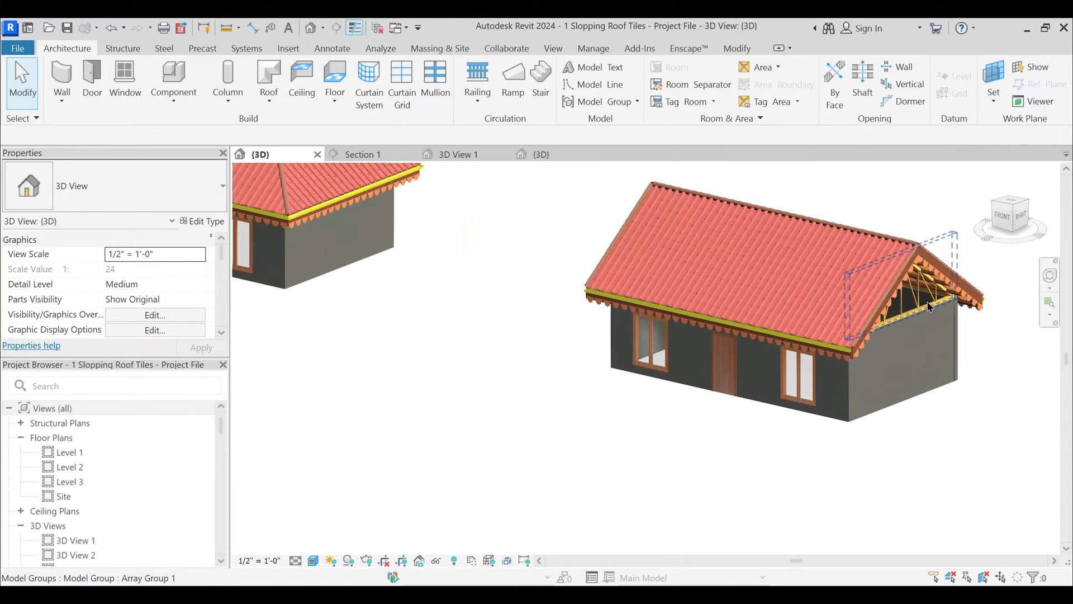
pyautogui.moveTo(589, 292); pyautogui.dragTo(546, 323, button='middle')
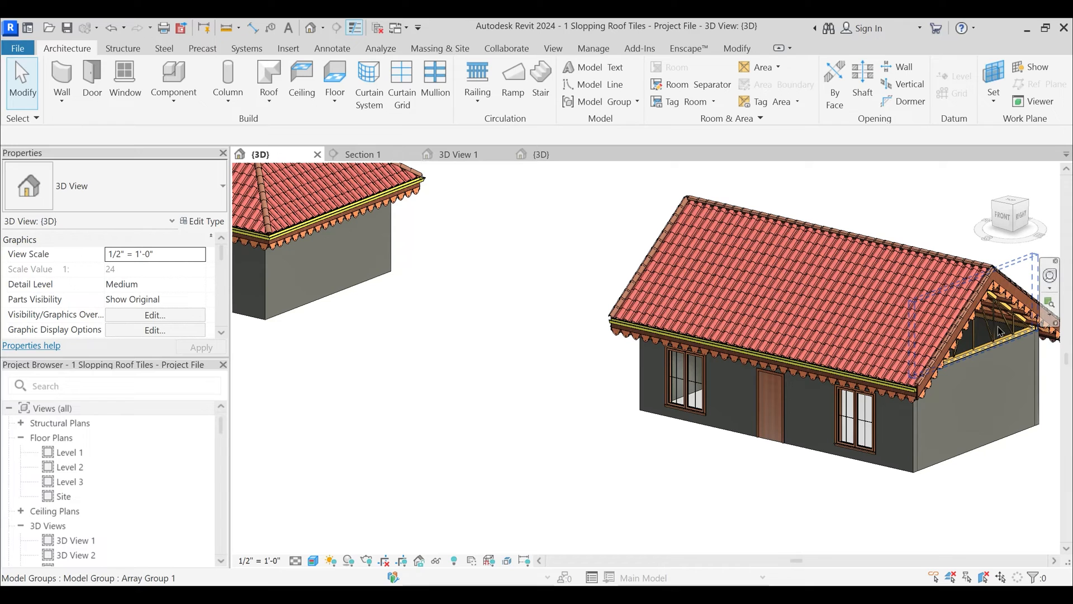
pyautogui.moveTo(524, 260); pyautogui.dragTo(818, 349, button='middle')
pyautogui.scroll(5, 568, 274)
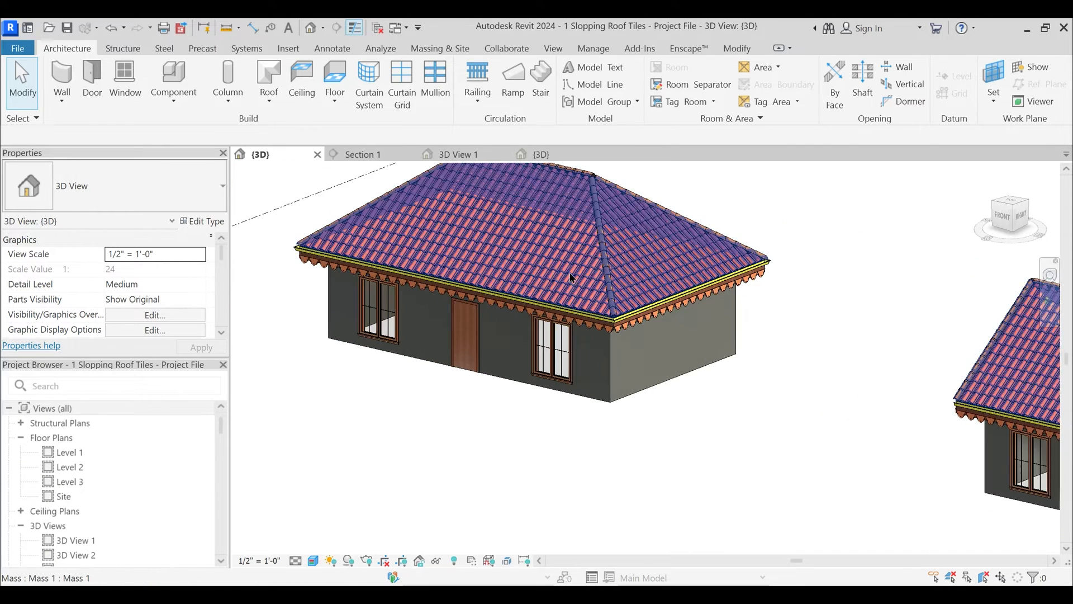
pyautogui.scroll(-3, 570, 280)
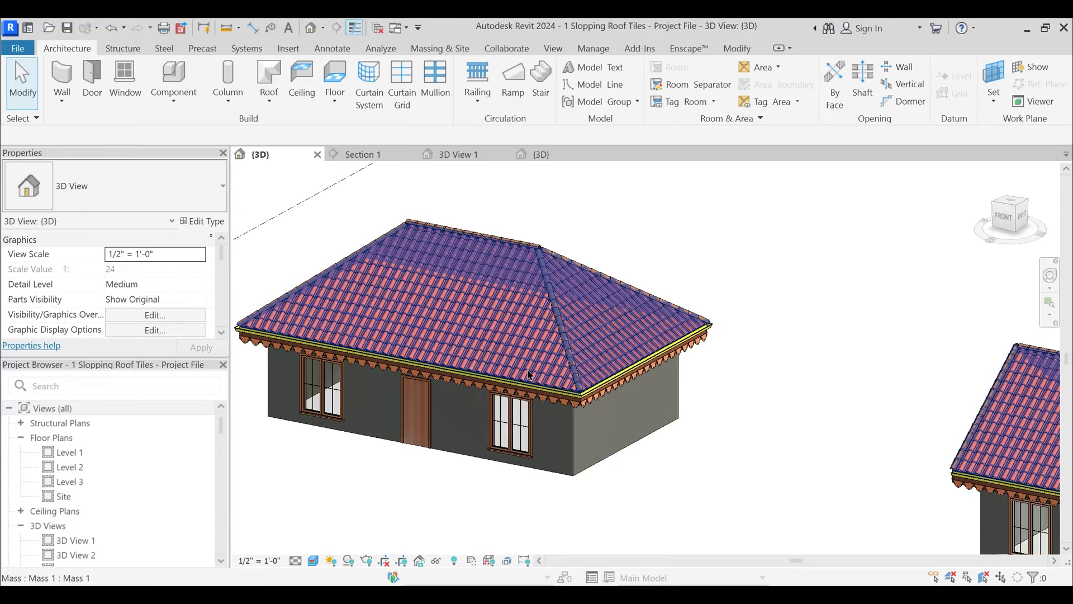
pyautogui.moveTo(528, 375); pyautogui.dragTo(536, 342, button='middle')
pyautogui.scroll(-2, 532, 286)
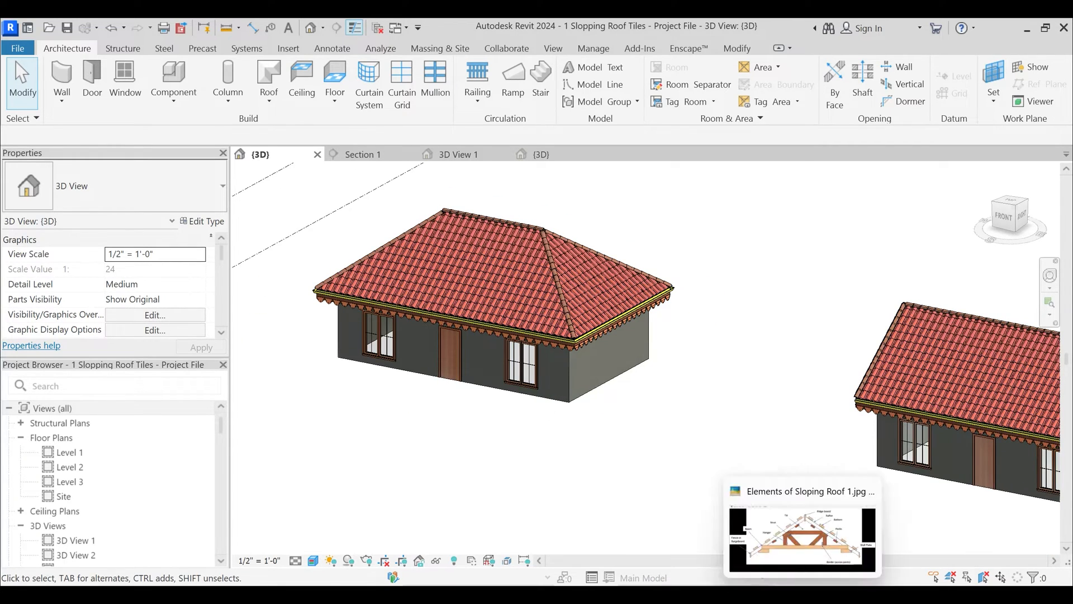
# - Switch to the image Elements of Sloping Roof 1.jpg and compare the two labelled roof truss diagrams
pyautogui.click(781, 545)
pyautogui.click(894, 129)
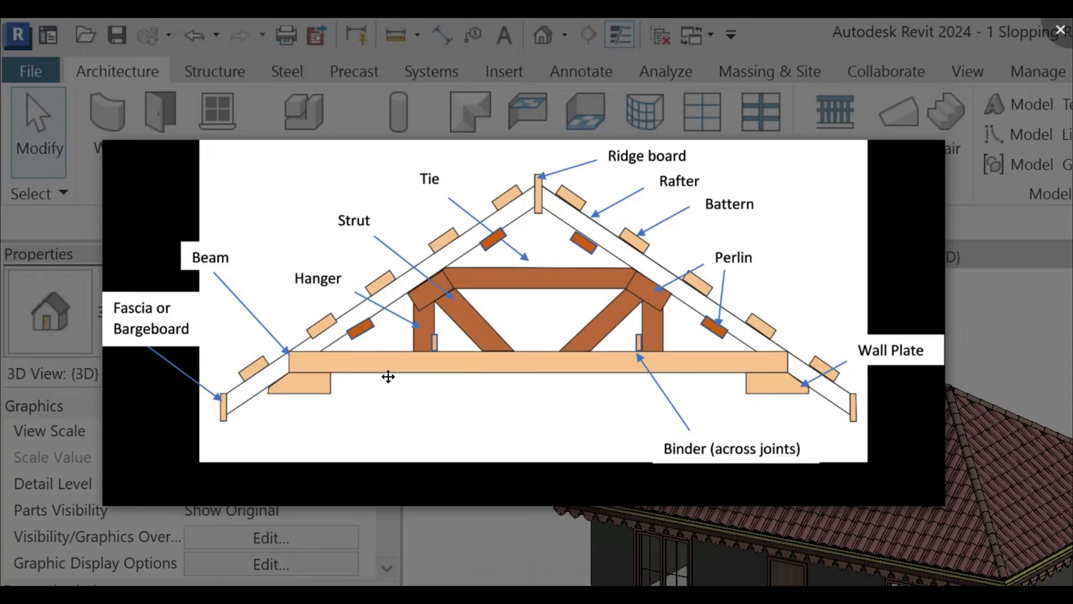
pyautogui.press('Right')
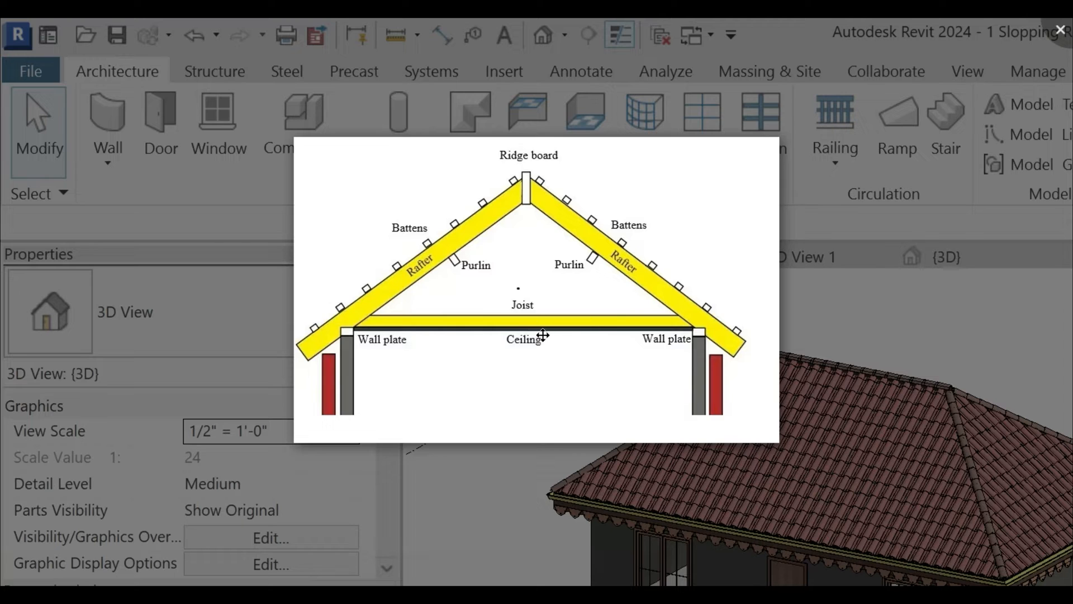
pyautogui.press('Left')
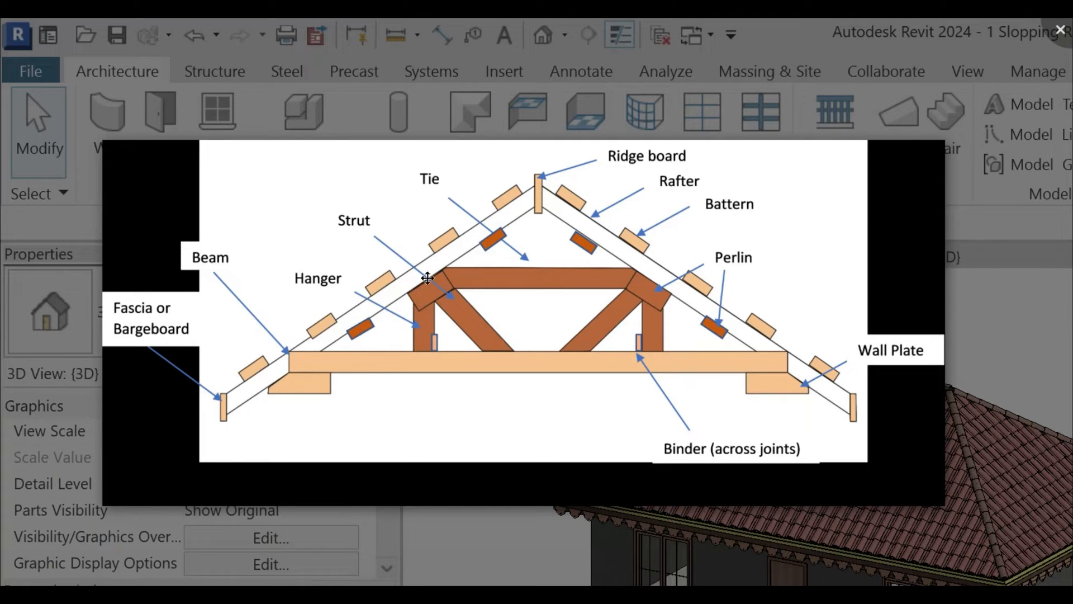
# - Look through the hip roof framing diagrams and the rafter photo, then return to the diagram of battens, rafters and purlins
pyautogui.press('Right')
pyautogui.press('Right')
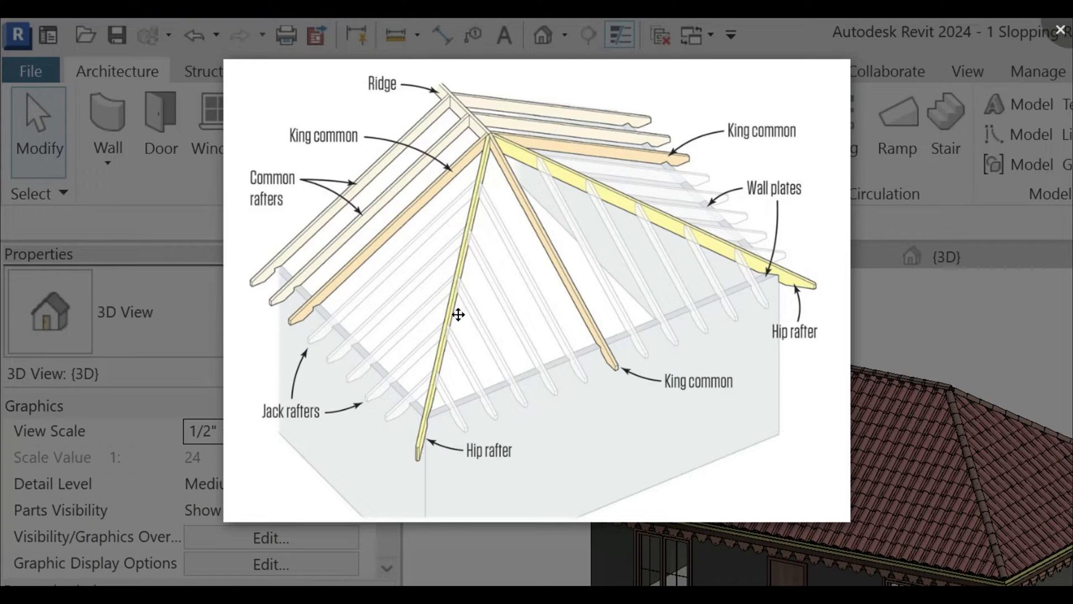
pyautogui.press('Right')
pyautogui.press('Right')
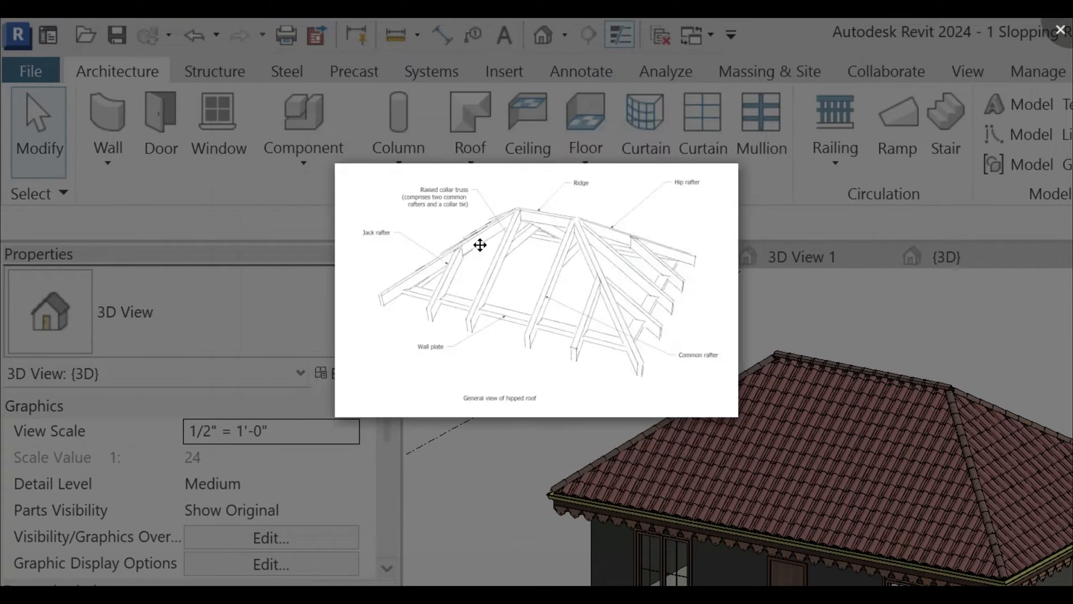
pyautogui.press('Right')
pyautogui.press('Right')
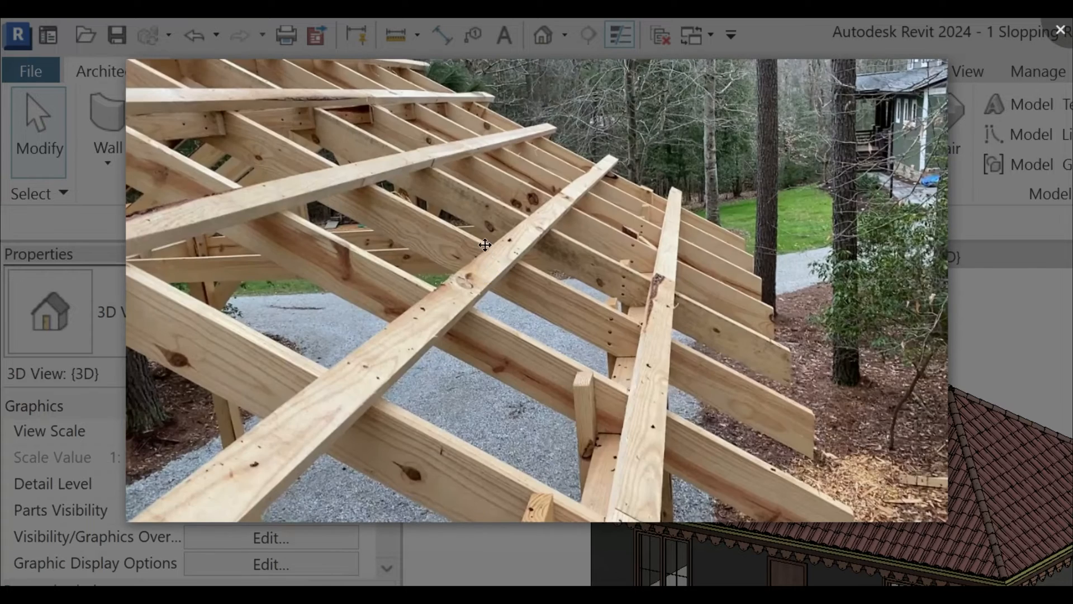
pyautogui.press('Left')
pyautogui.press('Left')
pyautogui.press('Left')
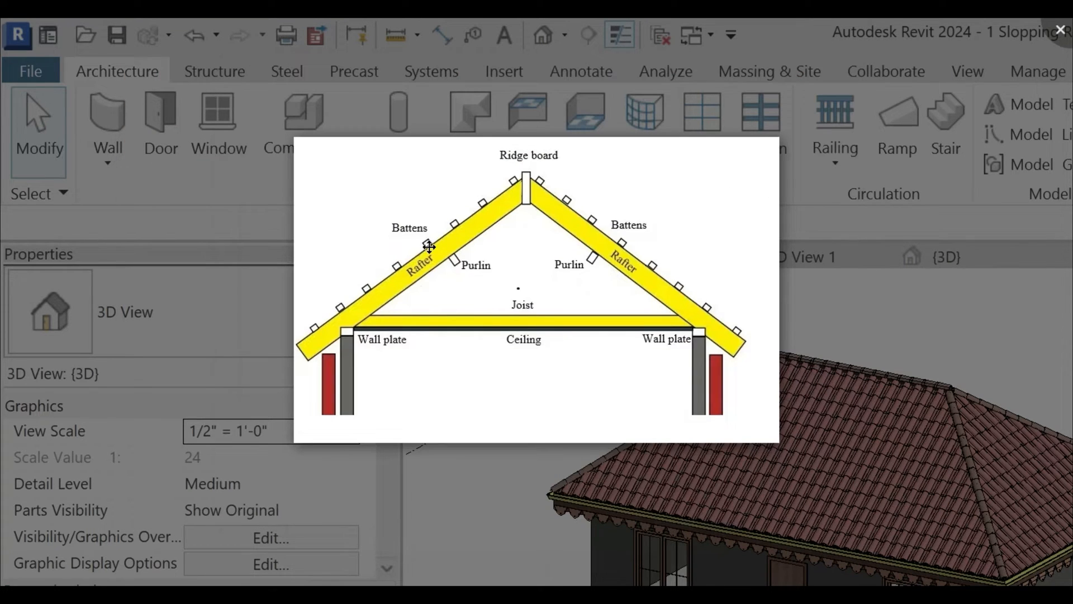
# - Advance to the photo of clay tiles laid over battens, then switch back to the Revit model
pyautogui.press('Right')
pyautogui.press('Right')
pyautogui.press('Right')
pyautogui.press('Right')
pyautogui.press('Right')
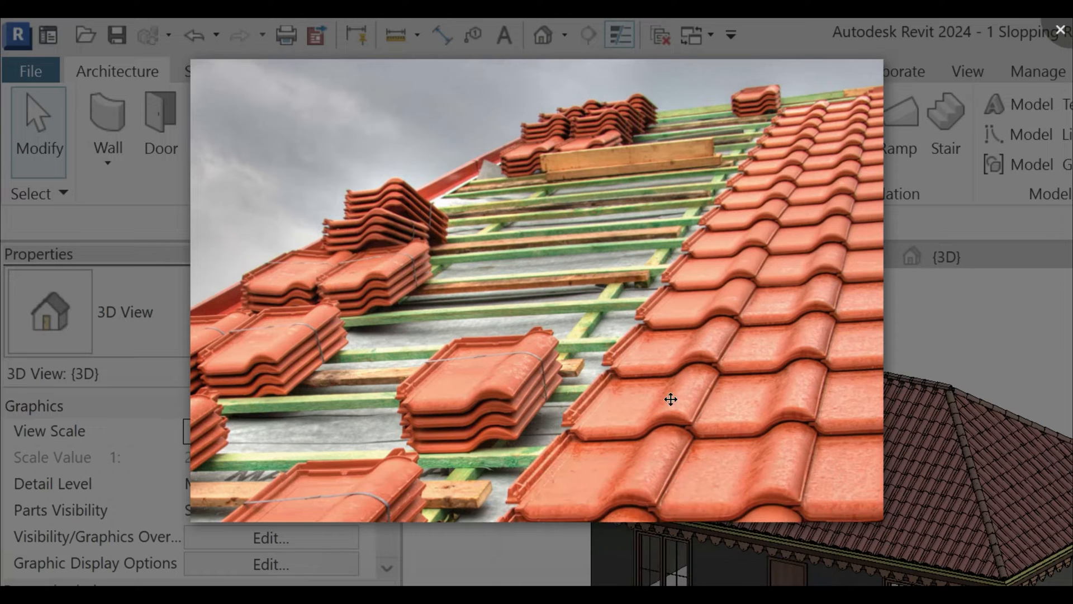
pyautogui.moveTo(673, 592)
pyautogui.click(603, 546)
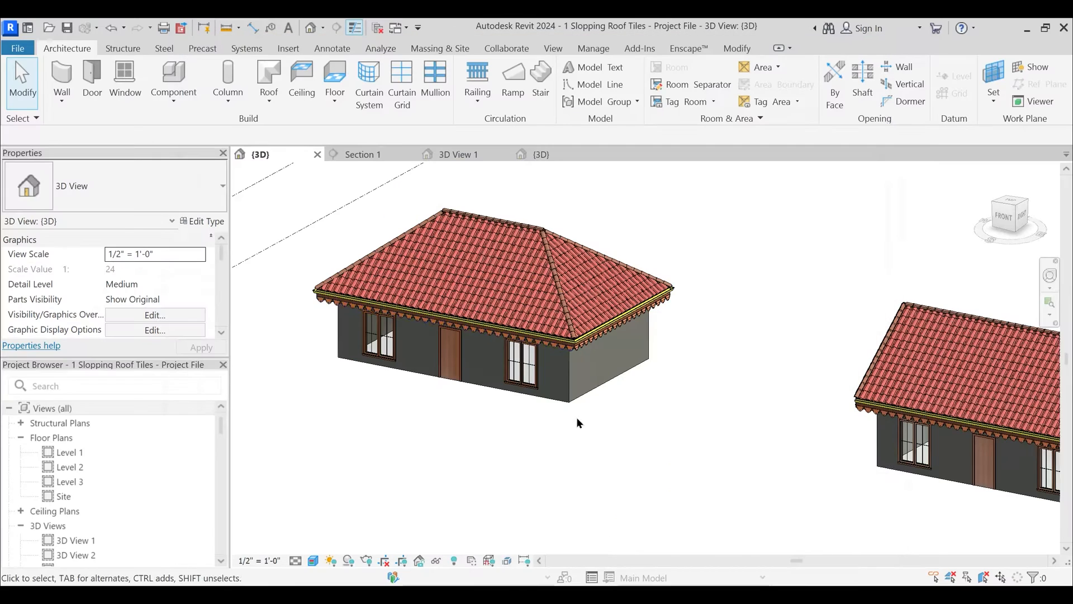
# - Review the roof truss in Section 1 and the exploded roof in 3D View 1, then return to the sloping roof project's 3D view
pyautogui.click(369, 155)
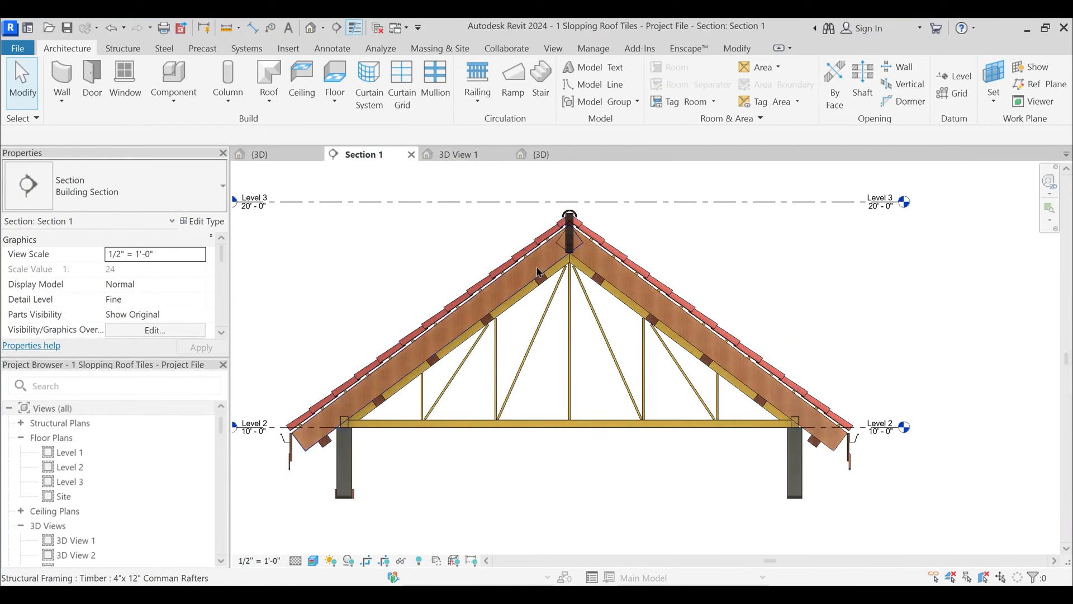
pyautogui.moveTo(527, 311); pyautogui.dragTo(530, 307, button='middle')
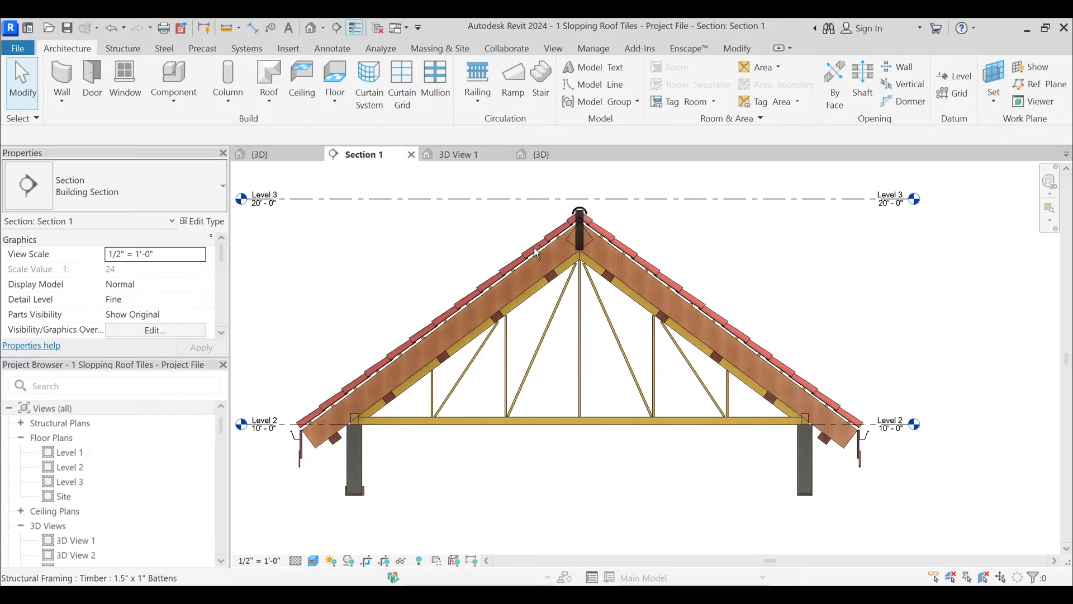
pyautogui.click(479, 156)
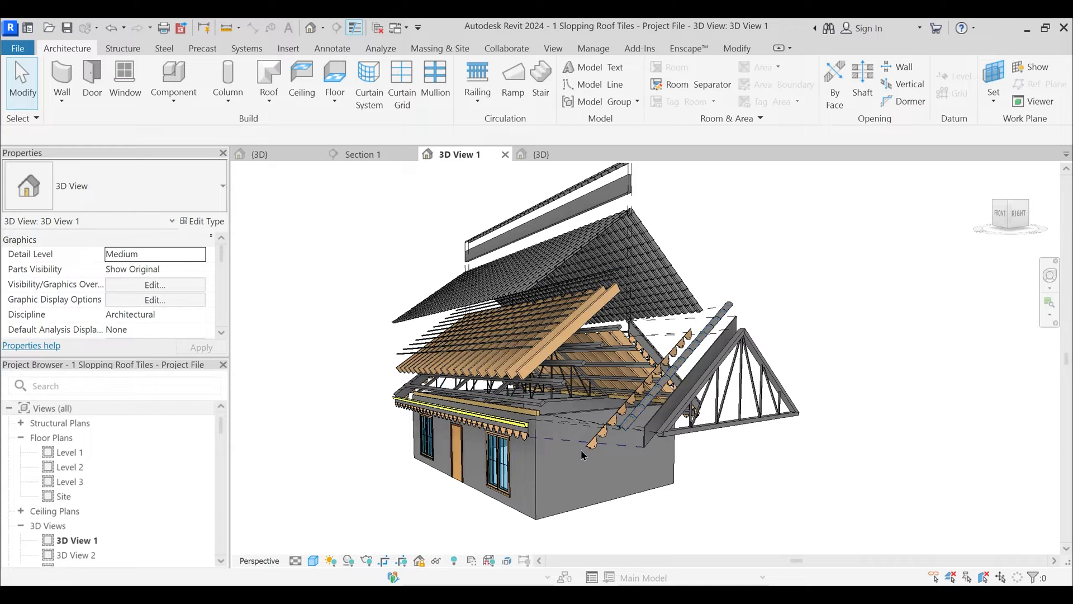
pyautogui.click(552, 153)
pyautogui.click(285, 153)
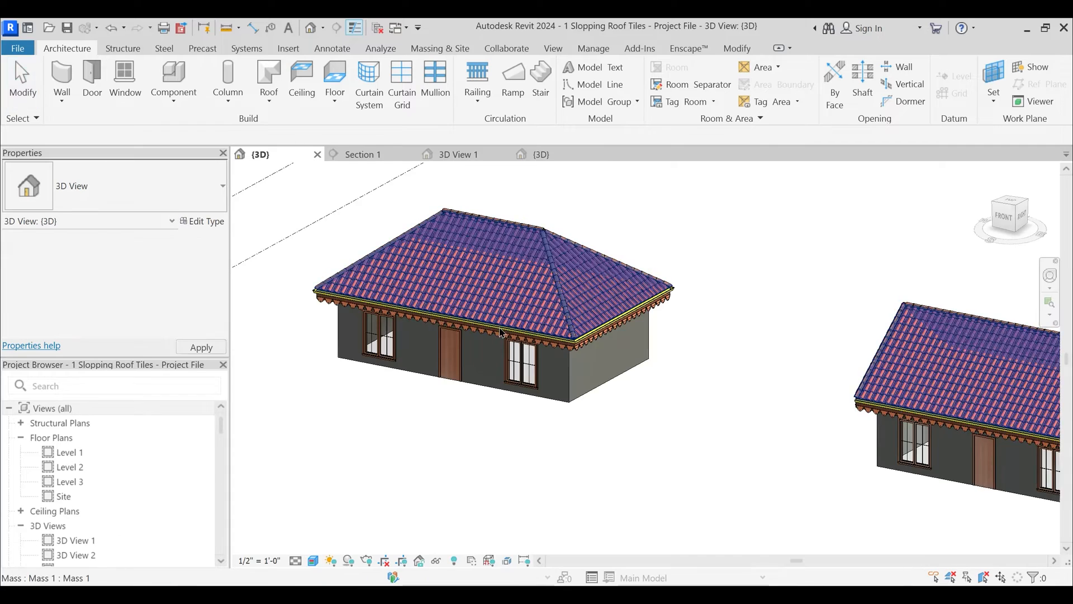
# - Examine the villa model's intersecting tiled roof, stone gable wall and decorative eaves in the 3D view
pyautogui.scroll(-5, 500, 331)
pyautogui.moveTo(673, 387); pyautogui.dragTo(386, 407, button='middle')
pyautogui.scroll(4, 757, 329)
pyautogui.scroll(4, 724, 388)
pyautogui.moveTo(654, 395); pyautogui.dragTo(674, 369, button='middle')
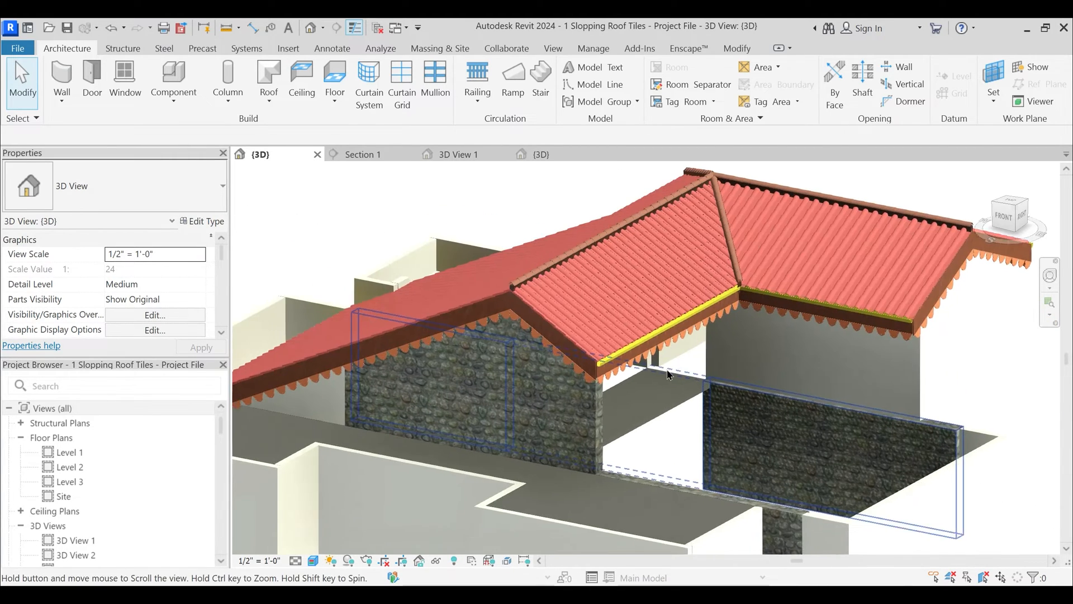
pyautogui.scroll(-3, 574, 291)
pyautogui.keyDown('shift'); pyautogui.moveTo(596, 342); pyautogui.dragTo(622, 349, button='middle'); pyautogui.keyUp('shift')
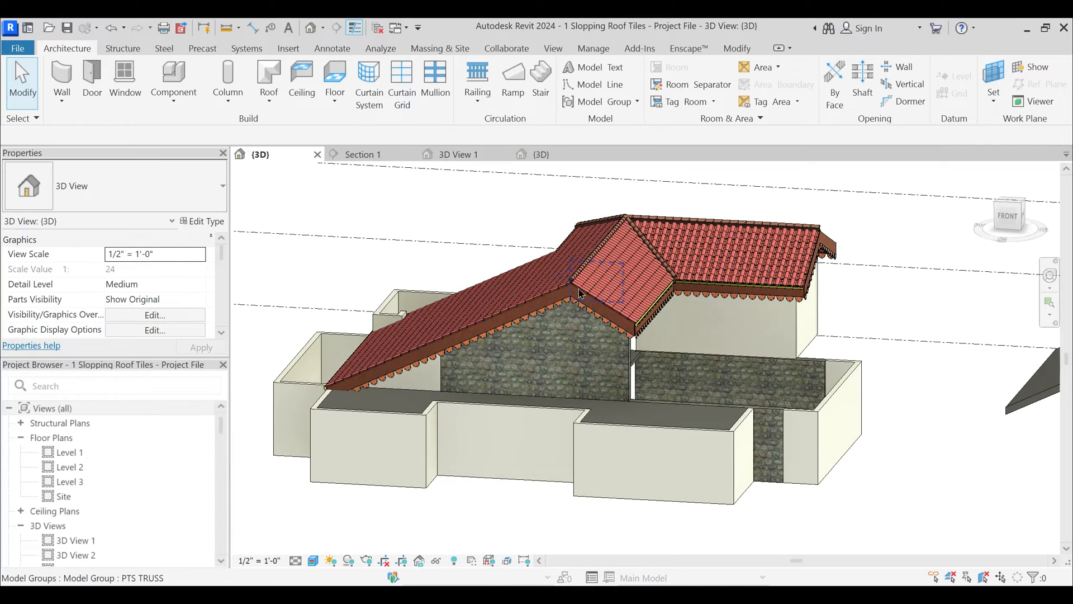
# - Switch to the YouTube video of the House Villa Design project to view its rendered roof, then return to Revit
pyautogui.moveTo(577, 594)
pyautogui.click(577, 531)
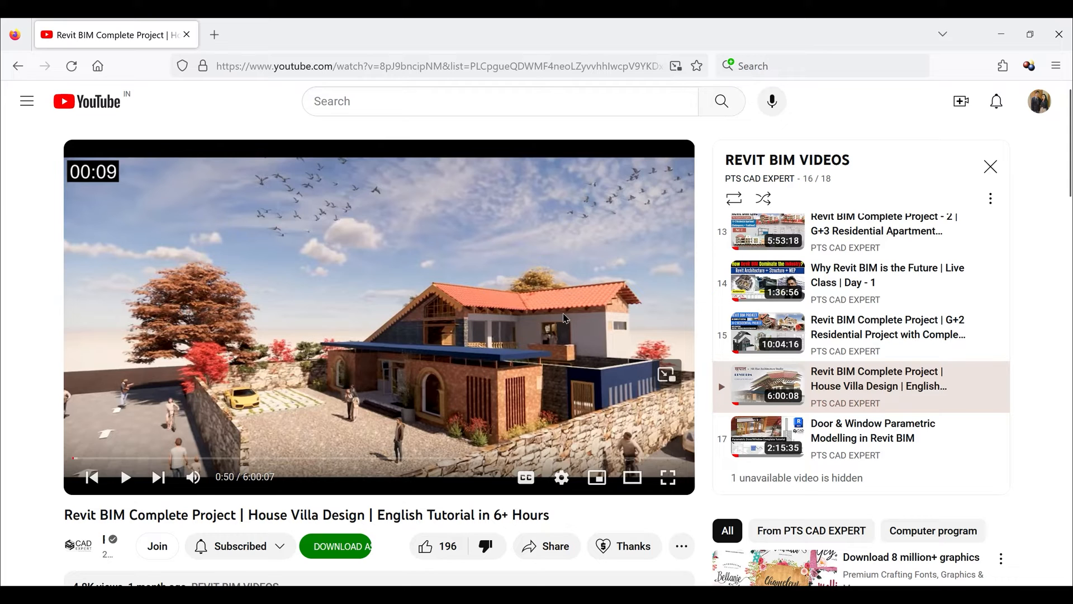
pyautogui.moveTo(674, 593)
pyautogui.click(623, 552)
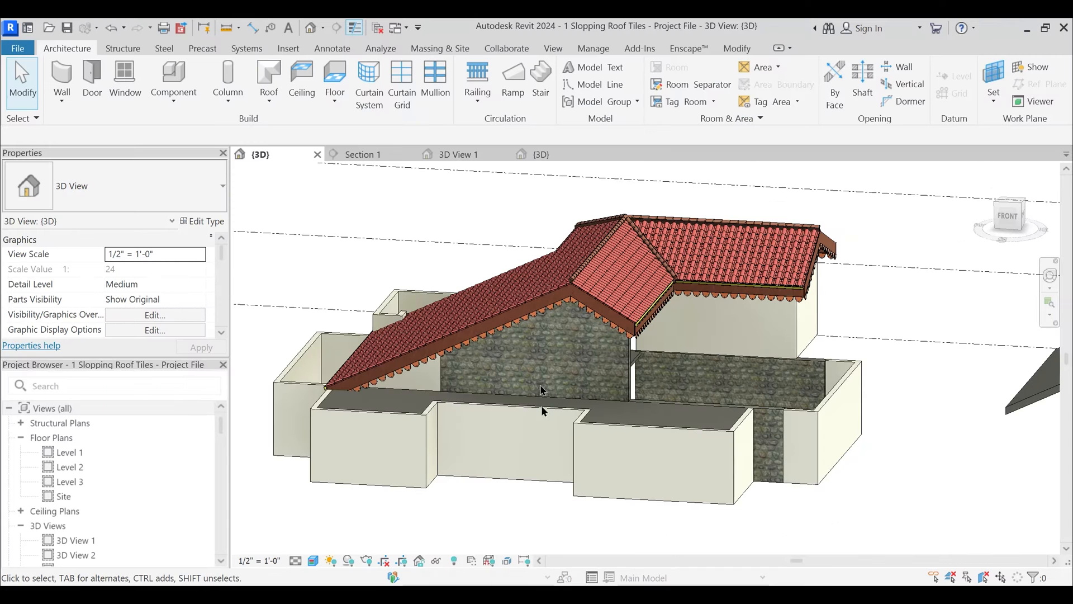
# - Survey the row of house, villa and untiled roof models in the 3D view
pyautogui.scroll(-5, 463, 363)
pyautogui.scroll(-1, 475, 360)
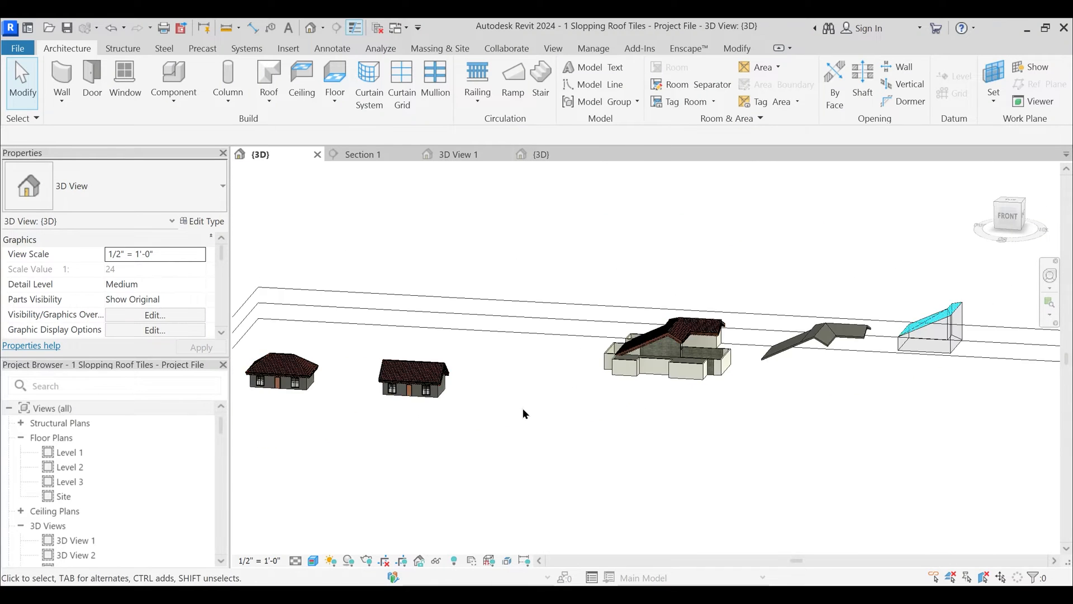
pyautogui.moveTo(750, 401); pyautogui.dragTo(587, 429, button='middle')
pyautogui.scroll(2, 485, 375)
# - Inspect the villa's roof tiles, ridge caps and bargeboards in the 3D view of the Live Project Aug 23 Batch file
pyautogui.click(539, 154)
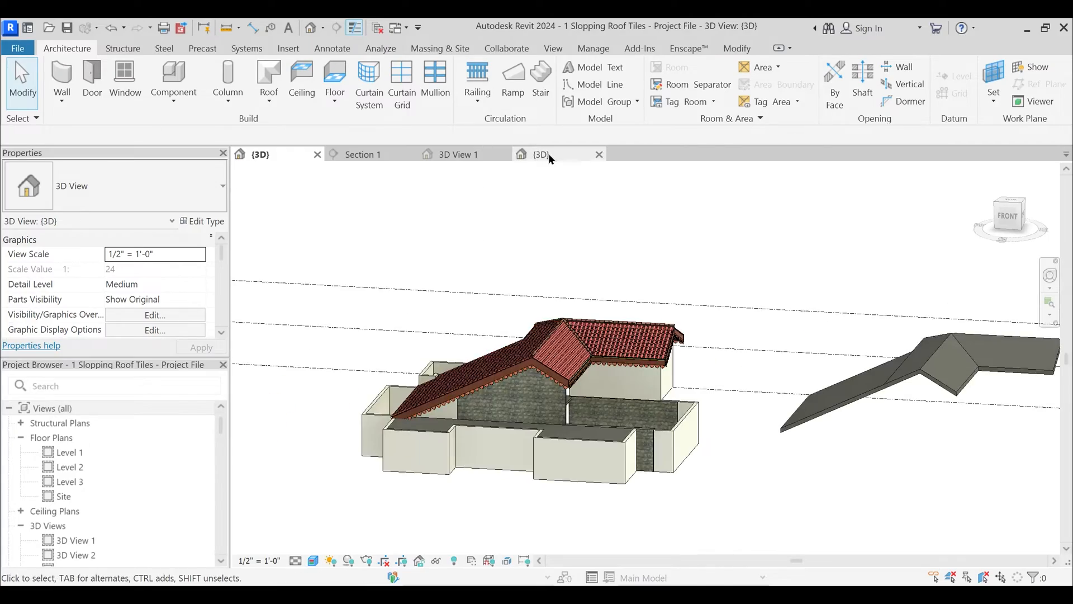
pyautogui.scroll(6, 583, 293)
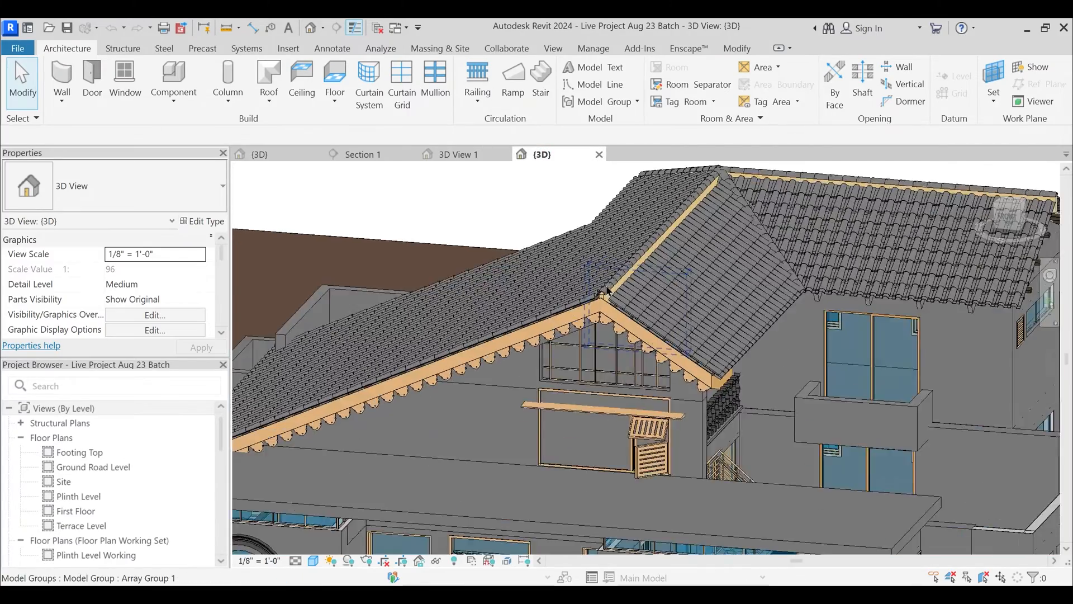
pyautogui.keyDown('shift'); pyautogui.moveTo(527, 334); pyautogui.dragTo(492, 358, button='middle'); pyautogui.keyUp('shift')
pyautogui.keyDown('shift'); pyautogui.moveTo(471, 394); pyautogui.dragTo(484, 361, button='middle'); pyautogui.keyUp('shift')
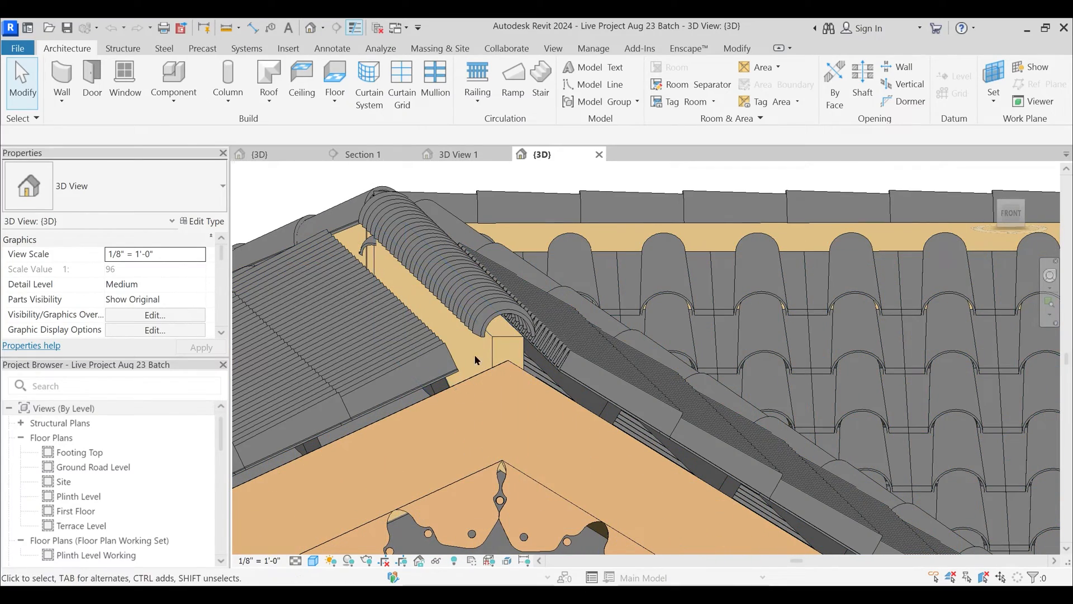
pyautogui.scroll(-3, 486, 312)
pyautogui.scroll(-3, 491, 319)
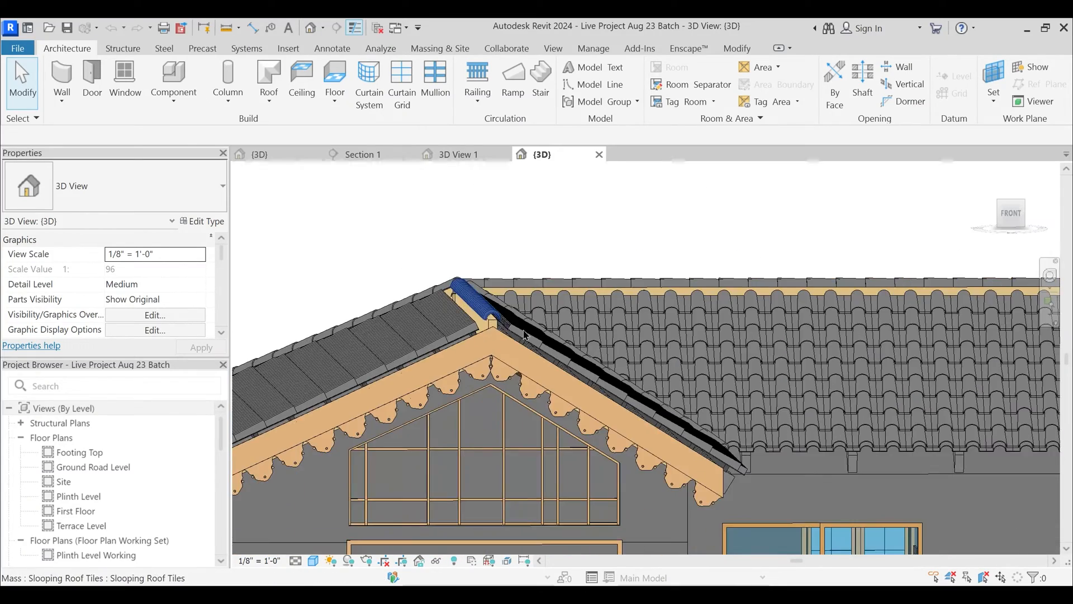
pyautogui.keyDown('shift'); pyautogui.moveTo(492, 318); pyautogui.dragTo(612, 364, button='middle'); pyautogui.keyUp('shift')
pyautogui.scroll(-2, 592, 378)
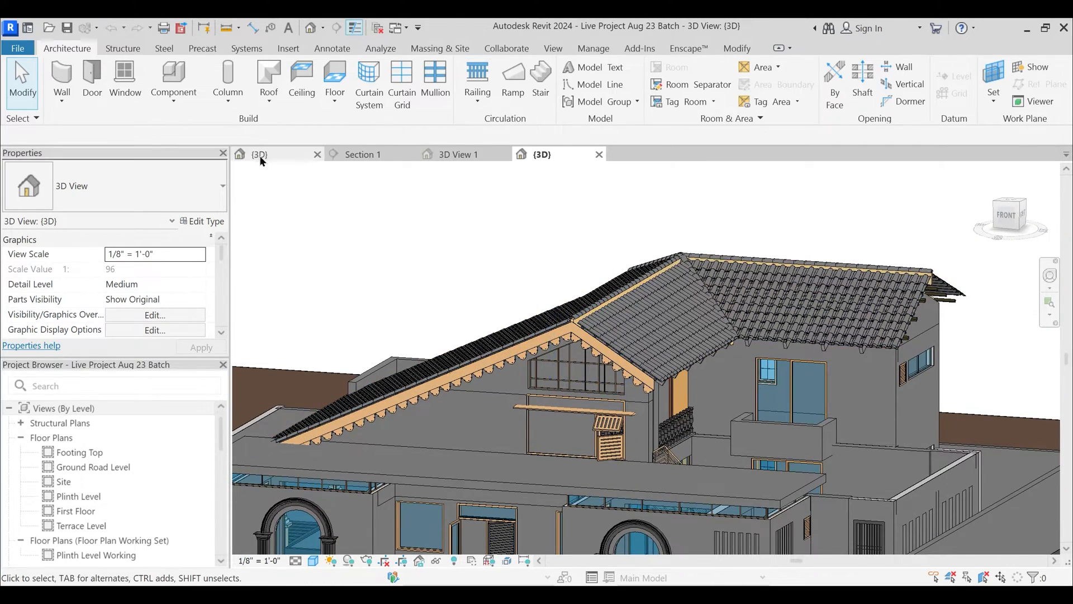
# - Return to the sloping roof project's 3D view and examine the hipped house's tiled roof corner and eaves
pyautogui.click(274, 153)
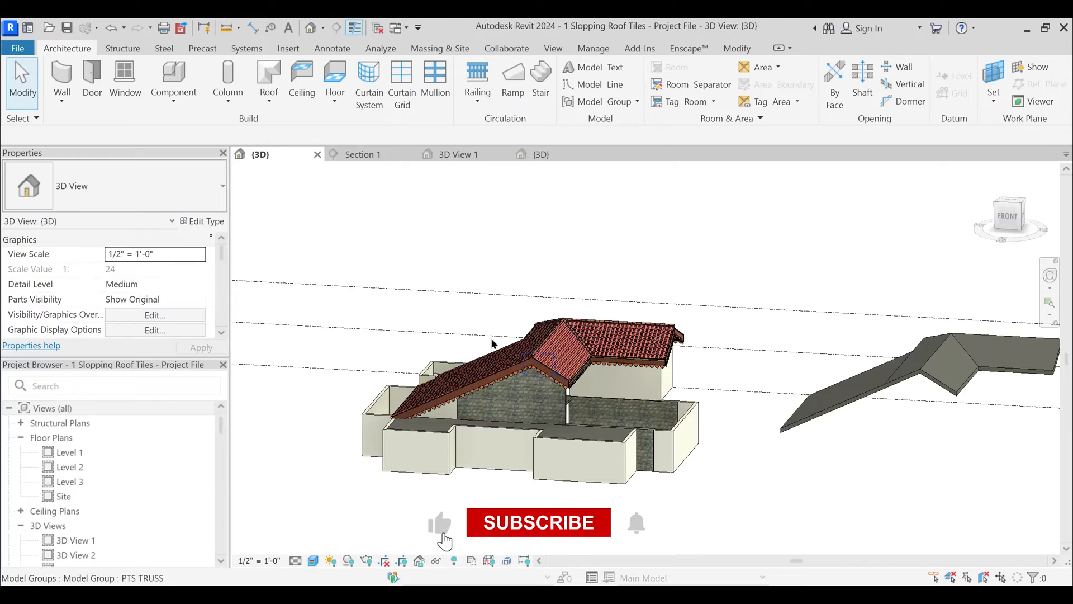
pyautogui.scroll(-3, 654, 396)
pyautogui.moveTo(654, 395); pyautogui.dragTo(1026, 363, button='middle')
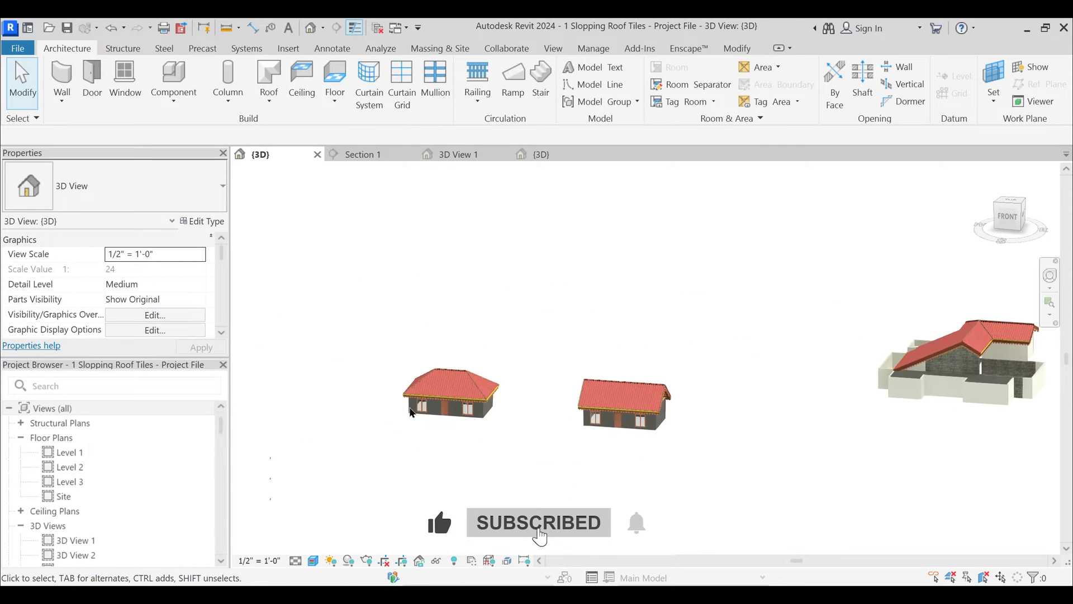
pyautogui.scroll(5, 451, 412)
pyautogui.keyDown('shift'); pyautogui.moveTo(547, 458); pyautogui.dragTo(489, 250, button='middle'); pyautogui.keyUp('shift')
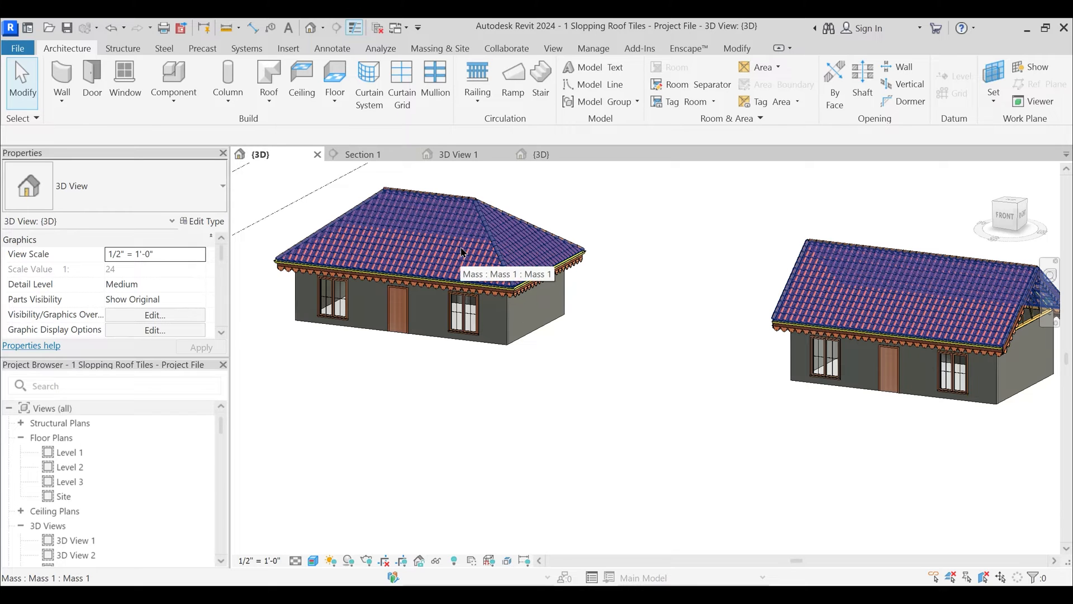
pyautogui.scroll(4, 465, 253)
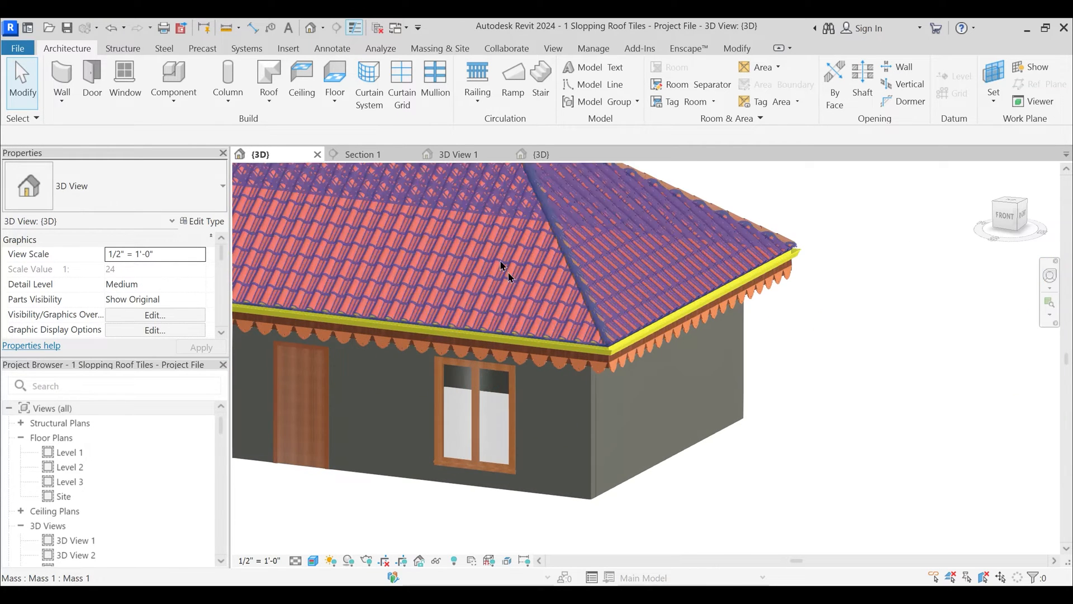
# - Examine the ridge, hip caps and tiled slopes of the hipped house in the 3D view
pyautogui.scroll(-3, 544, 308)
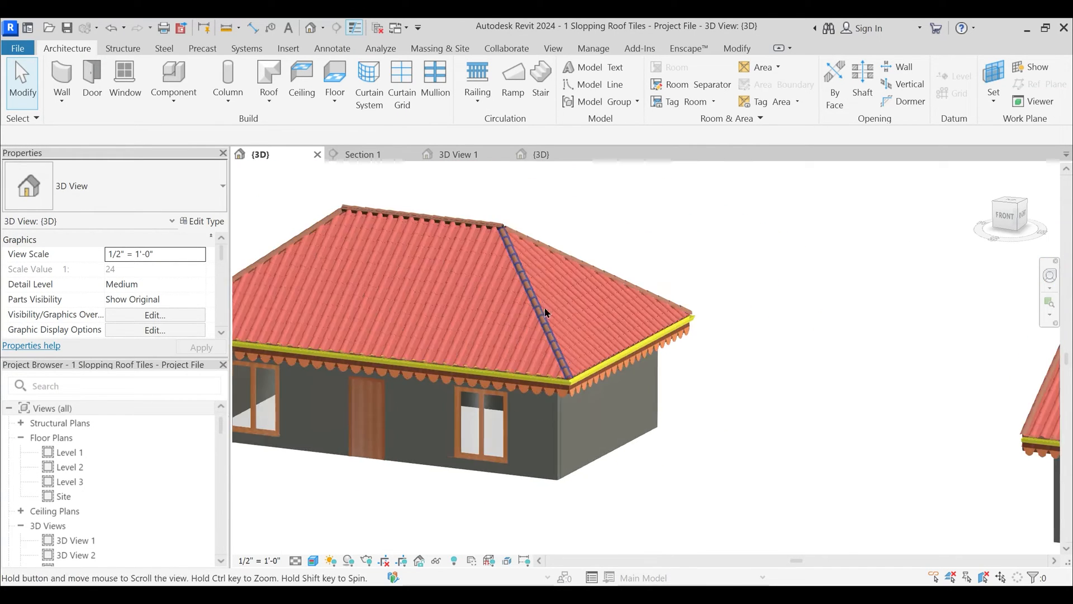
pyautogui.scroll(3, 527, 270)
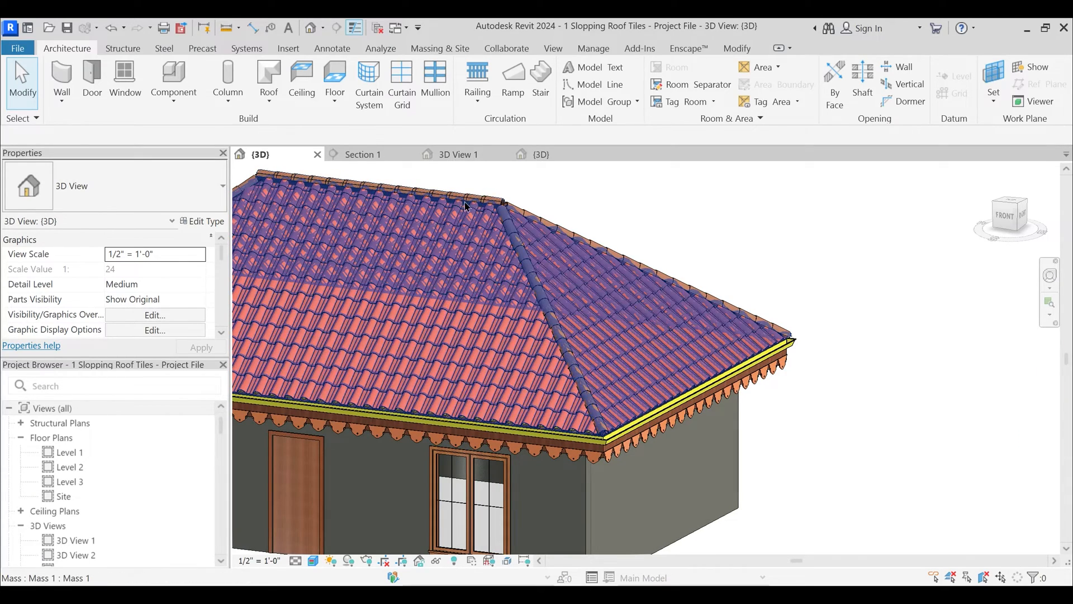
pyautogui.scroll(-4, 500, 268)
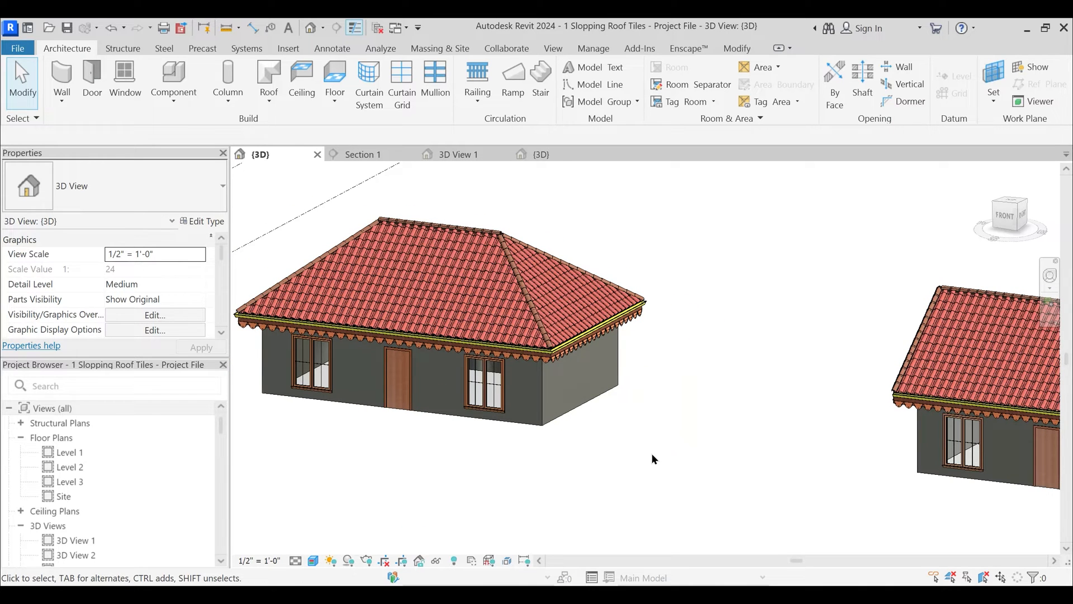
pyautogui.moveTo(651, 454); pyautogui.dragTo(652, 437, button='middle')
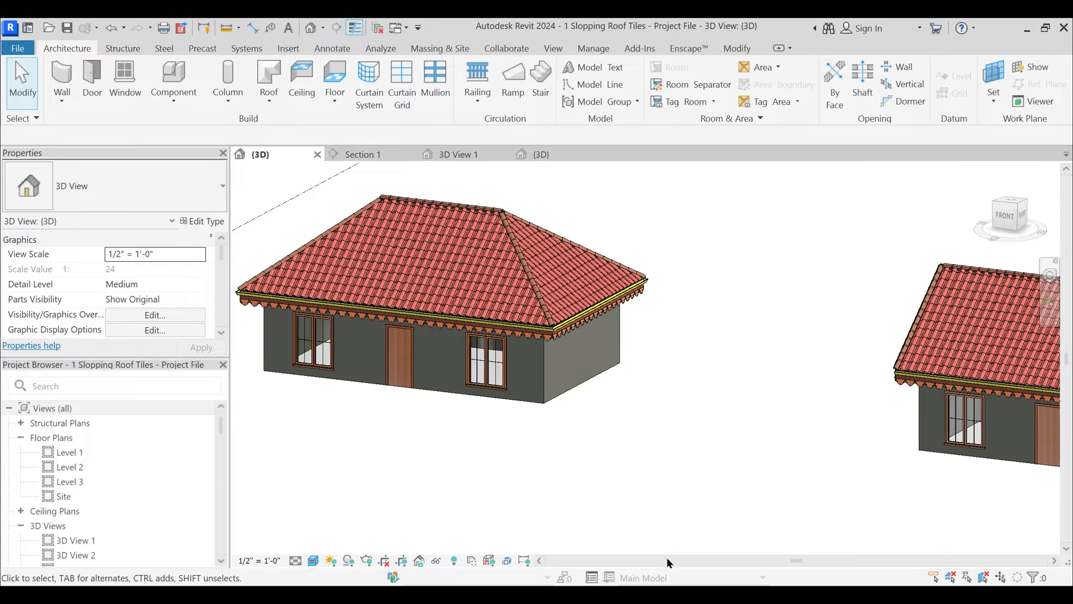
# - Switch to Project2 and draw a rectangular enclosure of Generic - 8" walls, about 36' by 24', on the Level 1 plan up to Level 2
pyautogui.moveTo(673, 593)
pyautogui.click(736, 539)
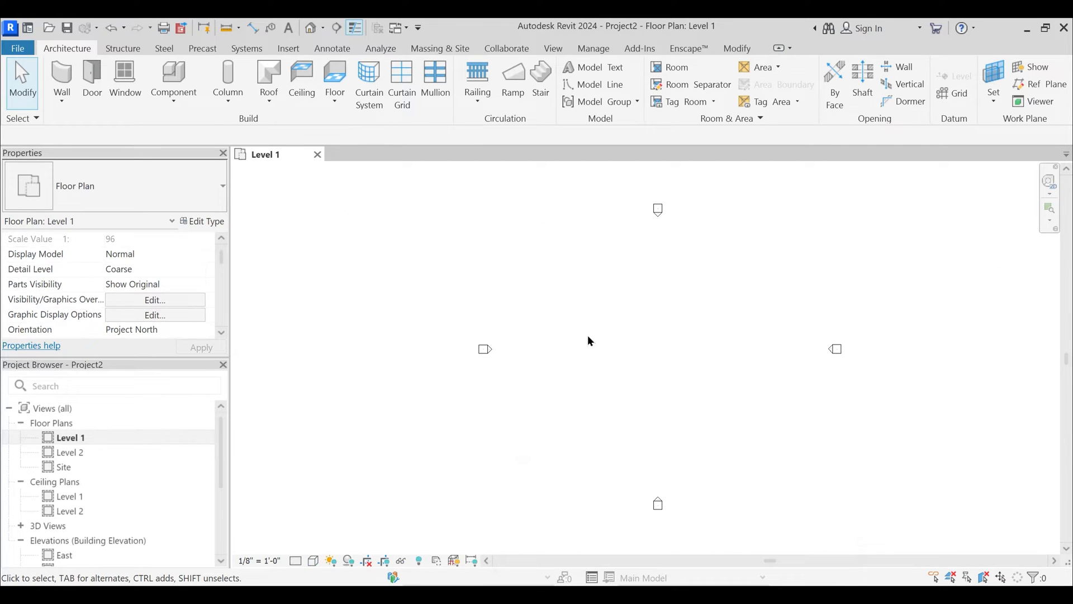
pyautogui.moveTo(525, 290); pyautogui.dragTo(483, 282, button='middle')
pyautogui.click(58, 71)
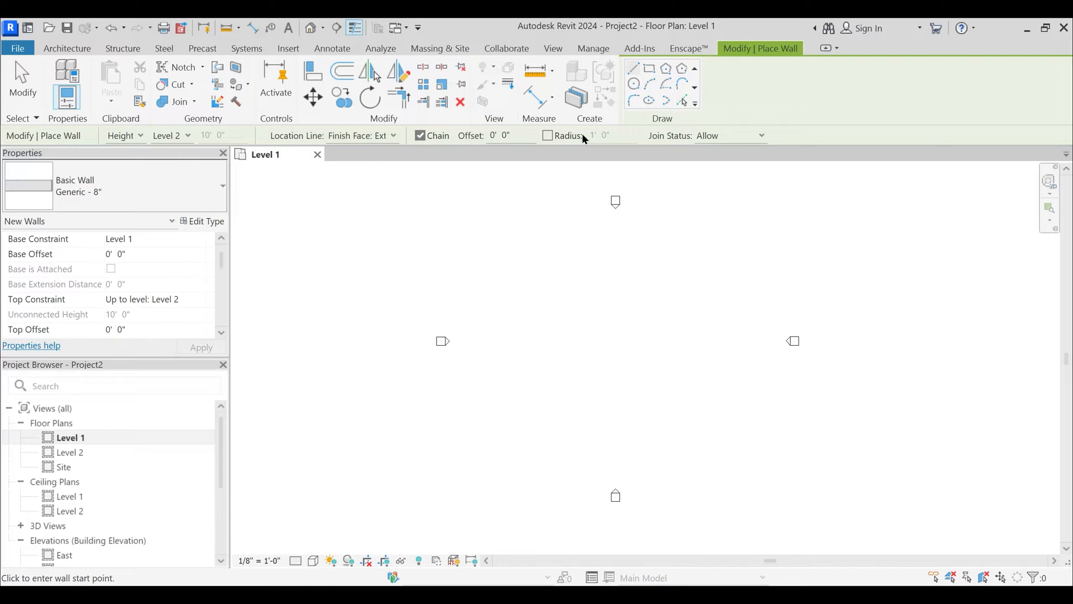
pyautogui.click(648, 72)
pyautogui.scroll(2, 511, 308)
pyautogui.click(490, 293)
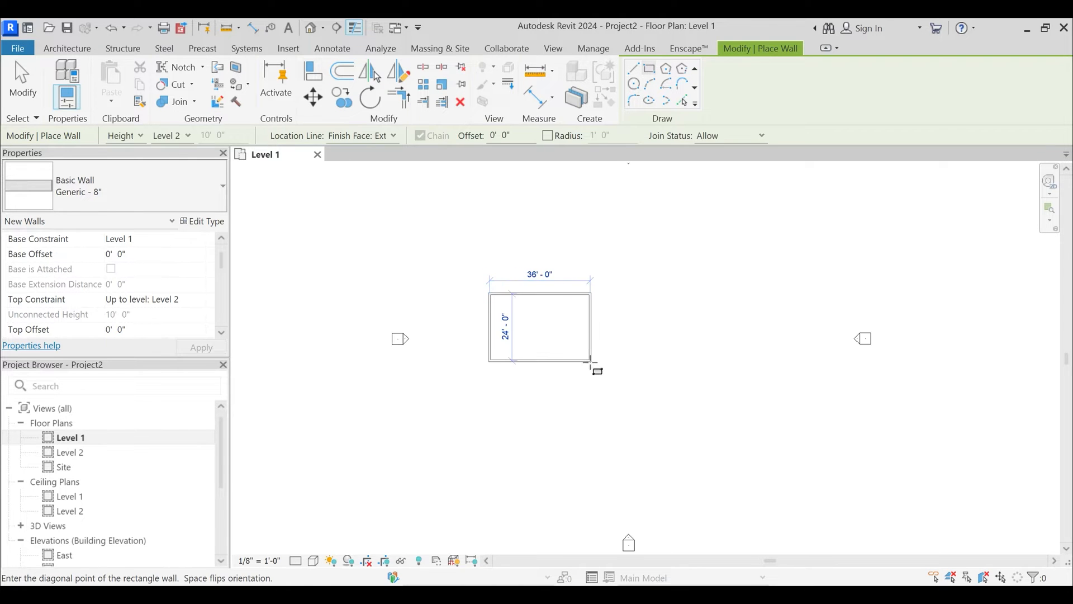
pyautogui.click(592, 361)
pyautogui.press('Escape')
pyautogui.press('Escape')
# - Select the four walls of the rectangle and copy them horizontally to form a second enclosure between the first one and the east elevation marker
pyautogui.press('Tab')
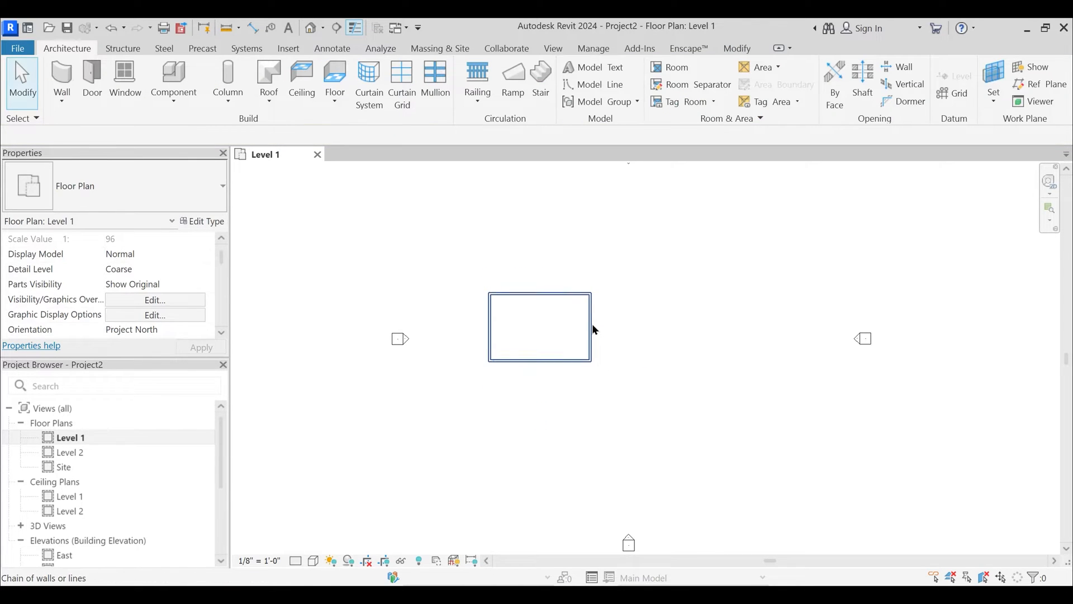
pyautogui.click(592, 324)
pyautogui.click(514, 338)
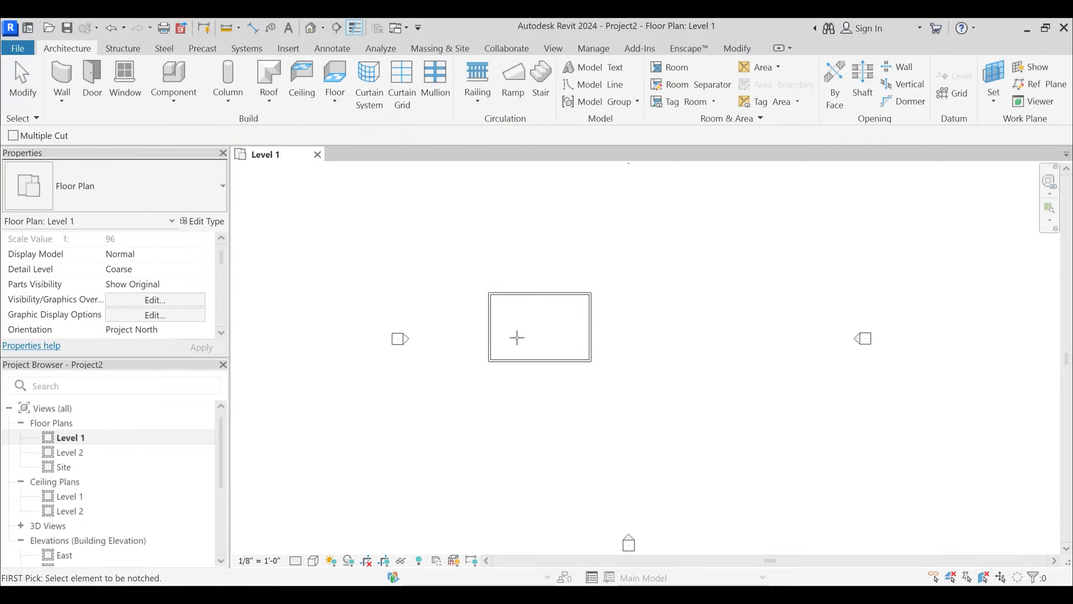
pyautogui.moveTo(467, 280); pyautogui.dragTo(584, 370)
pyautogui.press('c')
pyautogui.press('o')
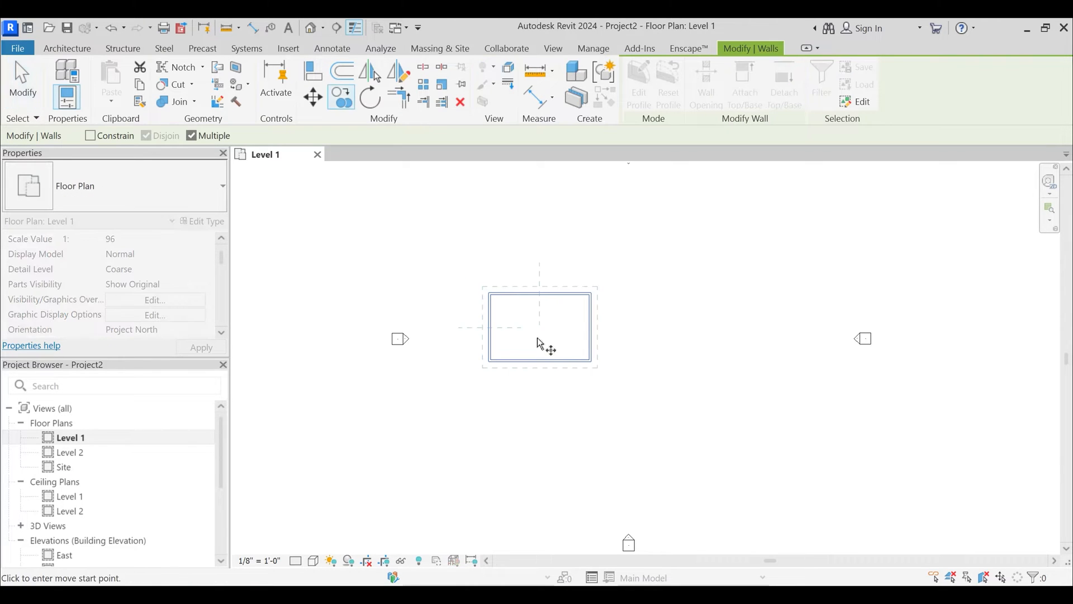
pyautogui.click(538, 337)
pyautogui.click(695, 337)
pyautogui.press('Escape')
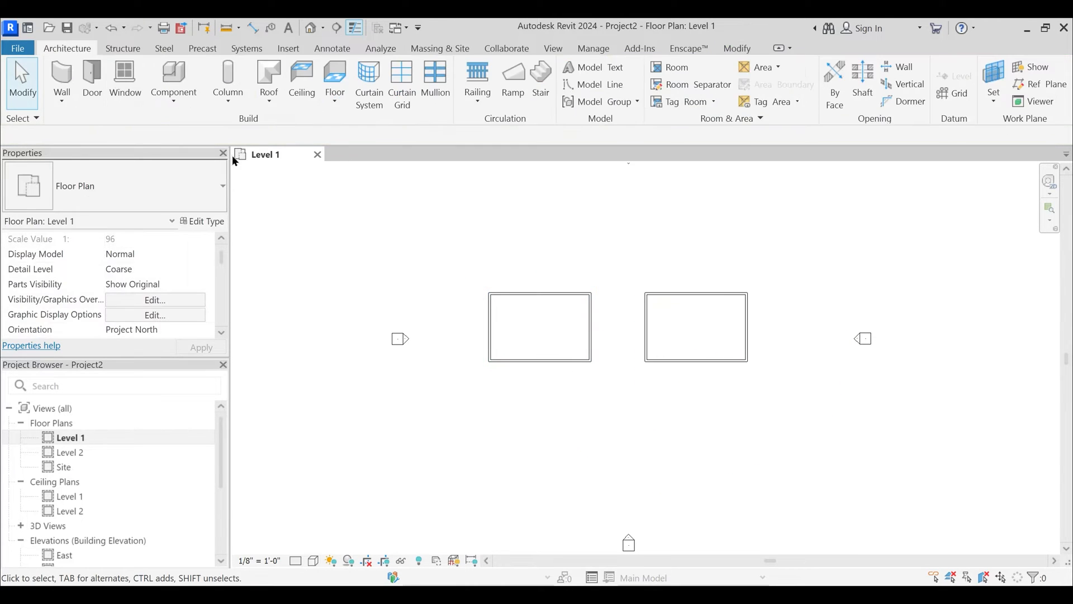
# - Create a Generic - 12" roof by footprint on Level 2 from the original rectangle's four walls, with defined slopes and a 2' overhang
pyautogui.click(269, 96)
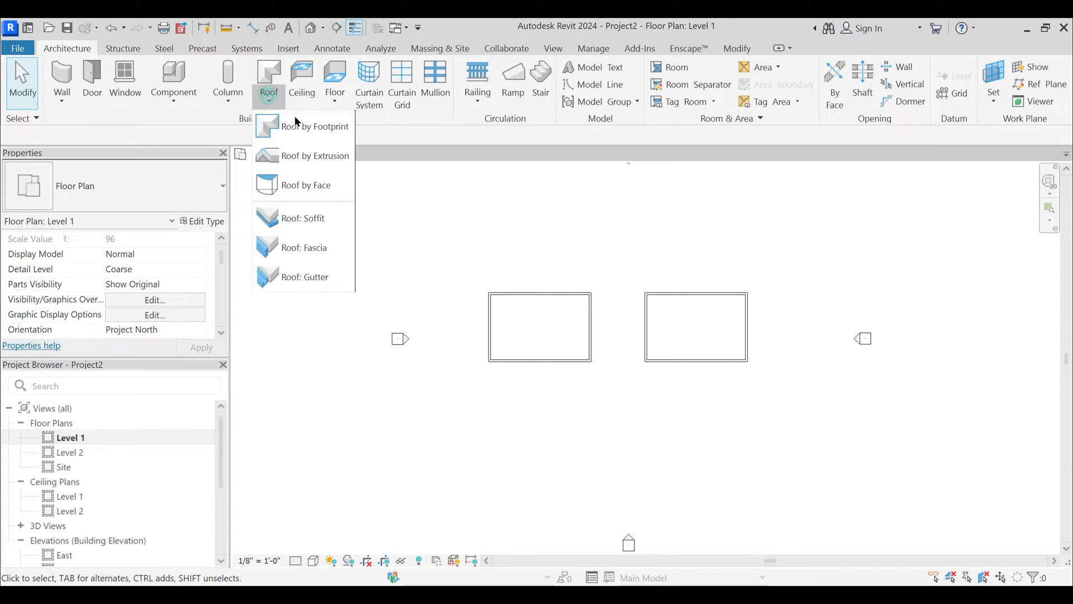
pyautogui.click(306, 127)
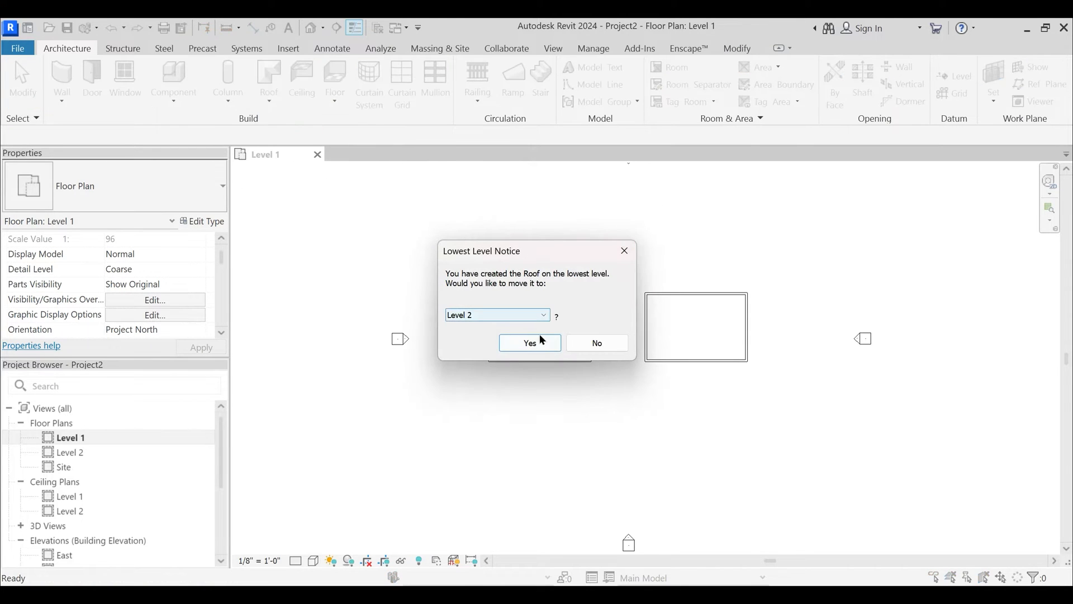
pyautogui.click(534, 340)
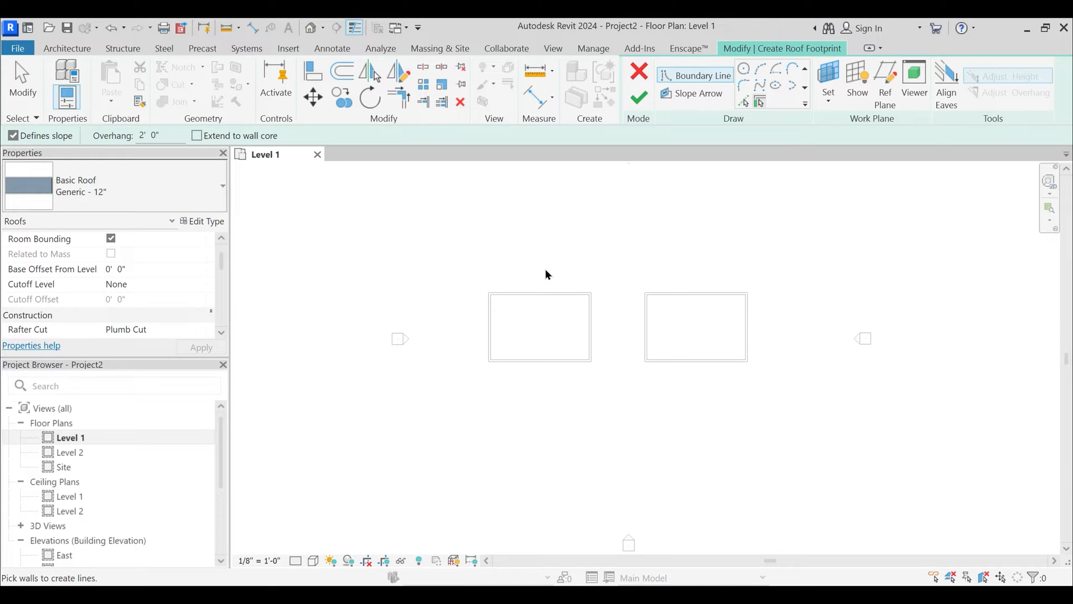
pyautogui.click(541, 293)
pyautogui.click(487, 329)
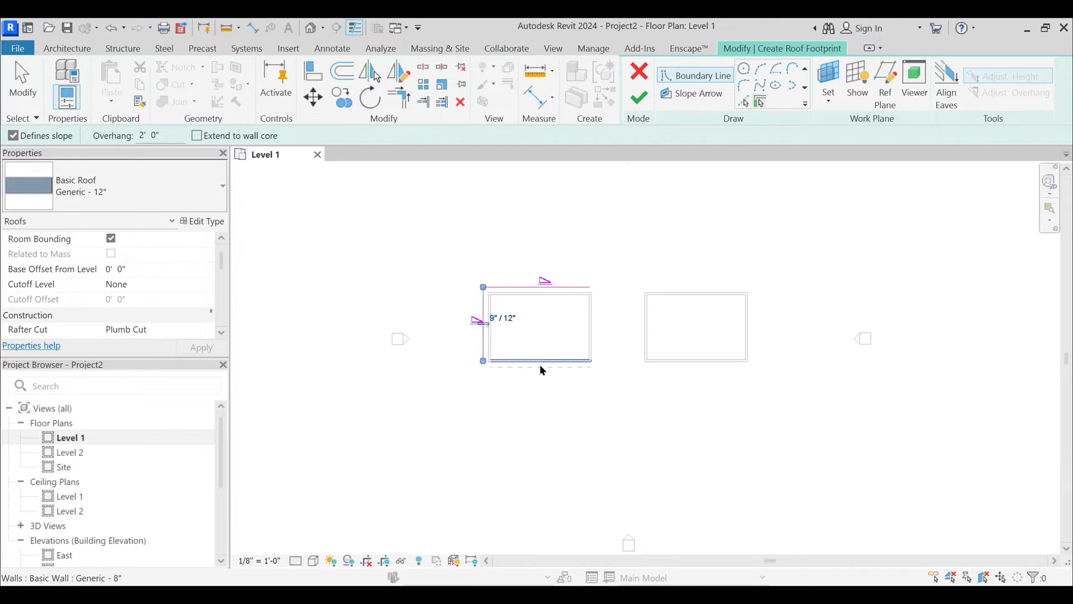
pyautogui.click(541, 364)
pyautogui.click(595, 340)
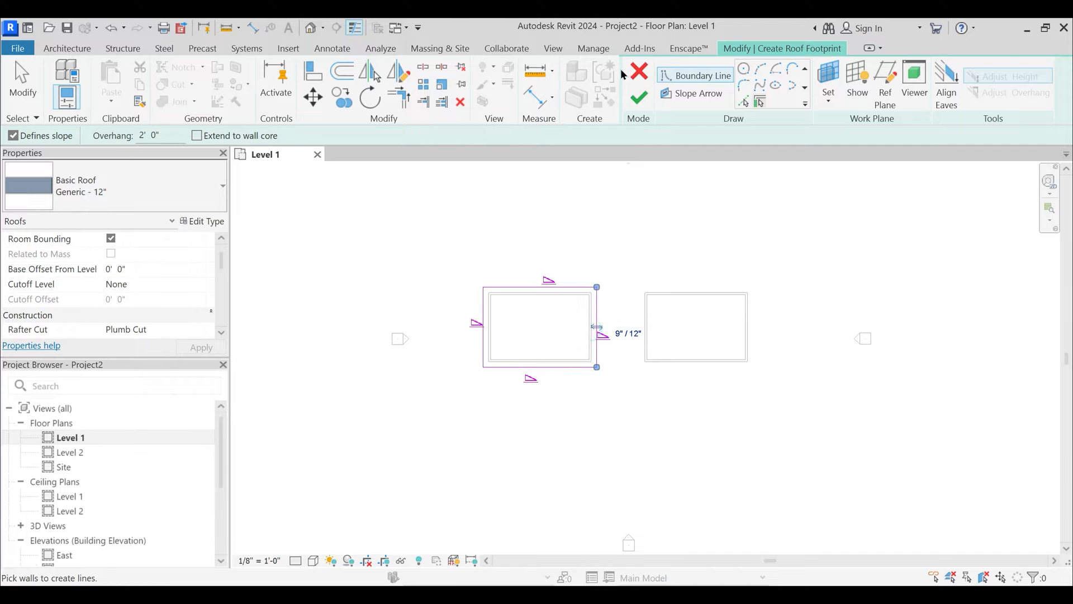
pyautogui.click(639, 97)
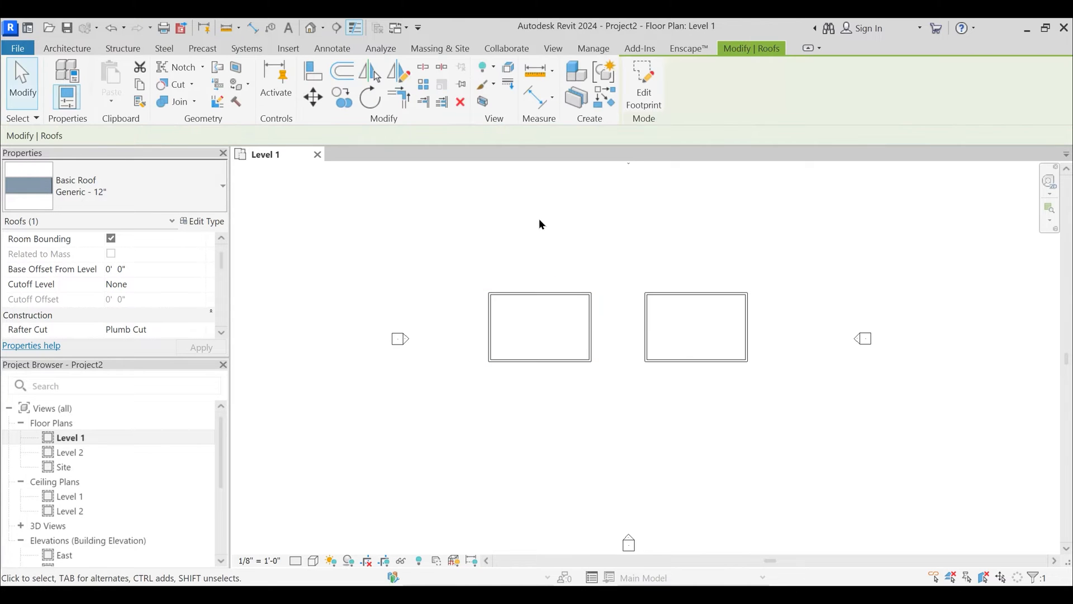
# - Open the default 3D view, set its visual style to Shaded and view the hipped roof from an angle
pyautogui.click(314, 29)
pyautogui.keyDown('shift'); pyautogui.moveTo(528, 307); pyautogui.dragTo(478, 376, button='middle'); pyautogui.keyUp('shift')
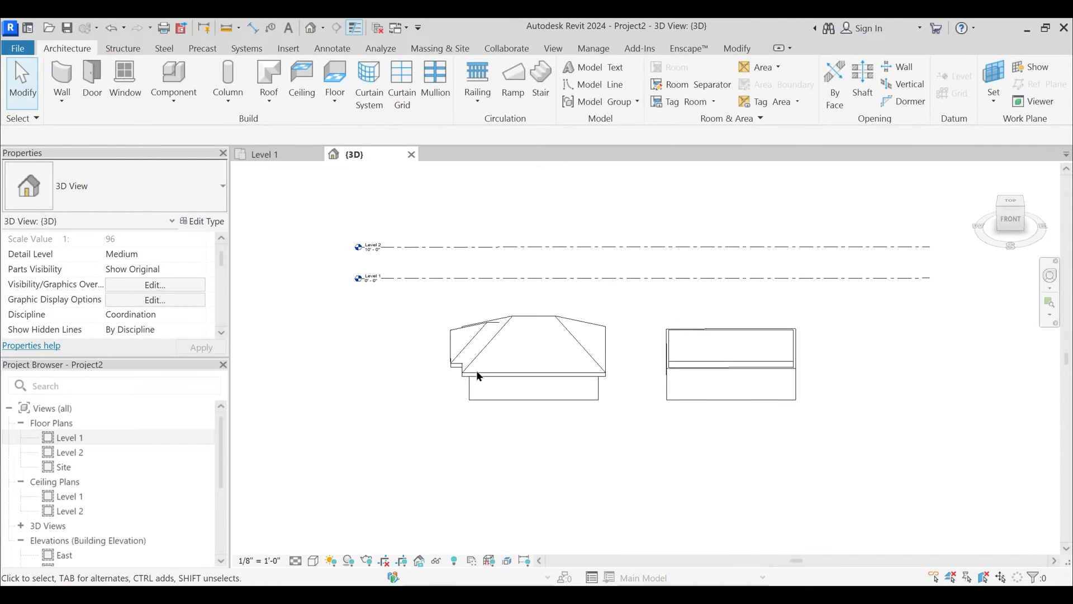
pyautogui.scroll(2, 468, 366)
pyautogui.click(438, 361)
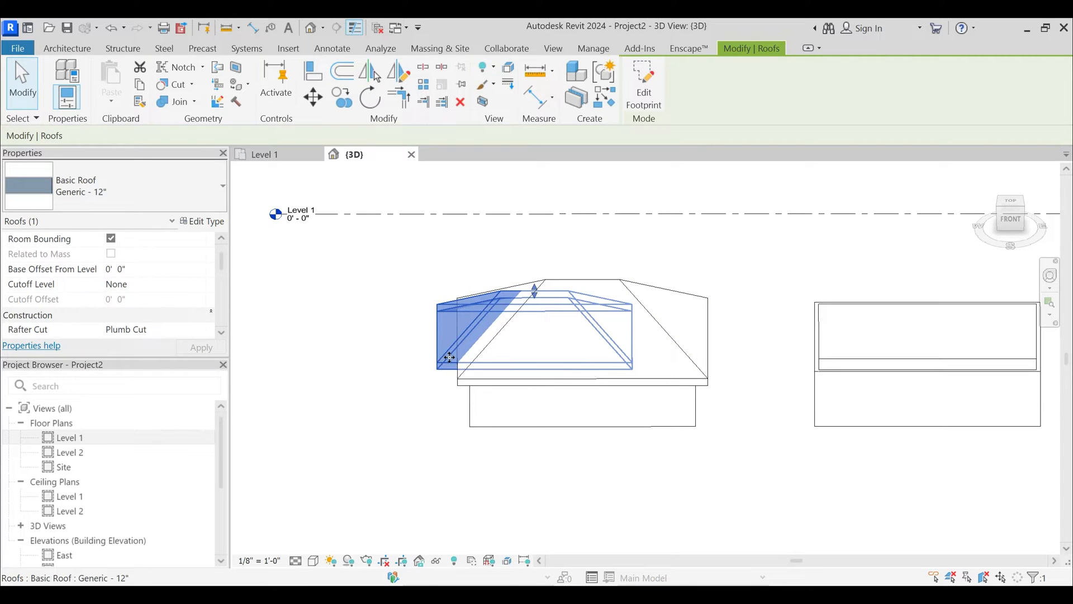
pyautogui.press('Escape')
pyautogui.keyDown('shift'); pyautogui.moveTo(630, 413); pyautogui.dragTo(600, 403, button='middle'); pyautogui.keyUp('shift')
pyautogui.scroll(4, 589, 355)
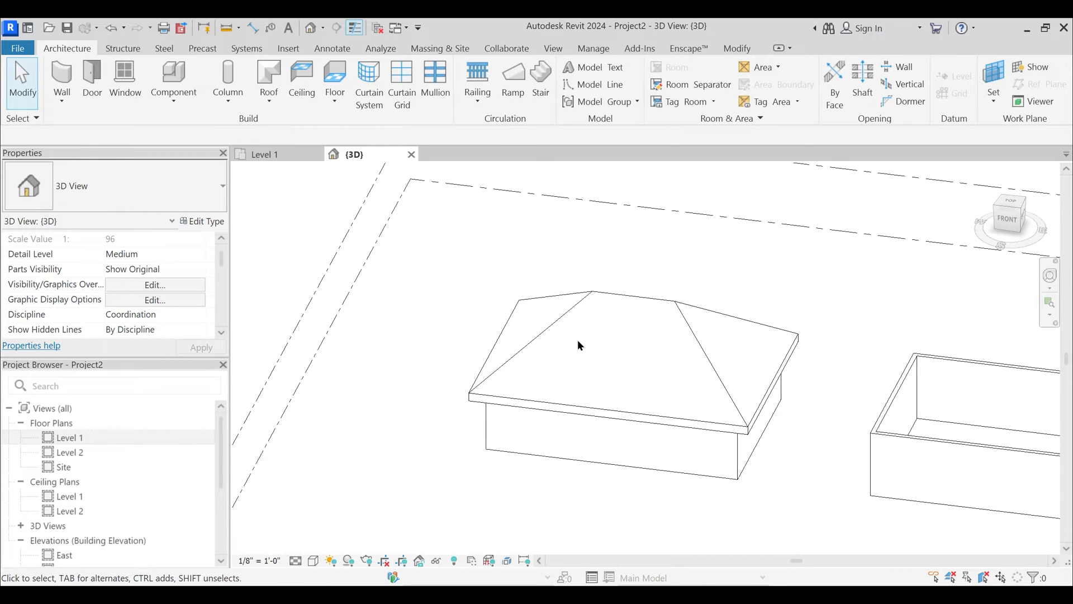
pyautogui.press('s')
pyautogui.press('d')
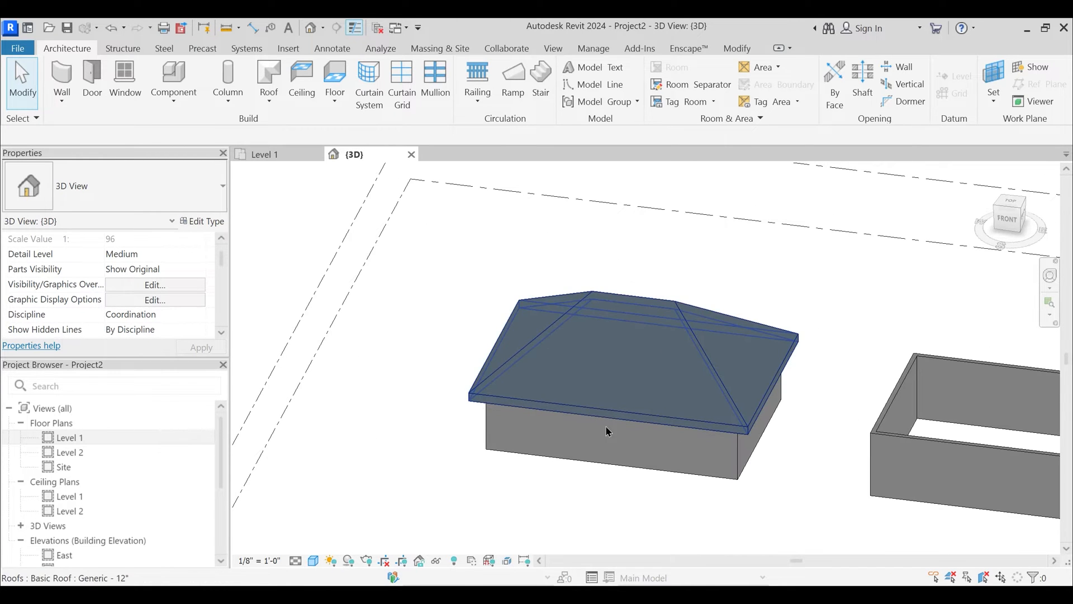
pyautogui.moveTo(646, 430)
pyautogui.keyDown('shift'); pyautogui.mouseDown(button='middle')
pyautogui.moveTo(619, 393)
pyautogui.moveTo(650, 338)
pyautogui.mouseUp(button='middle'); pyautogui.keyUp('shift')
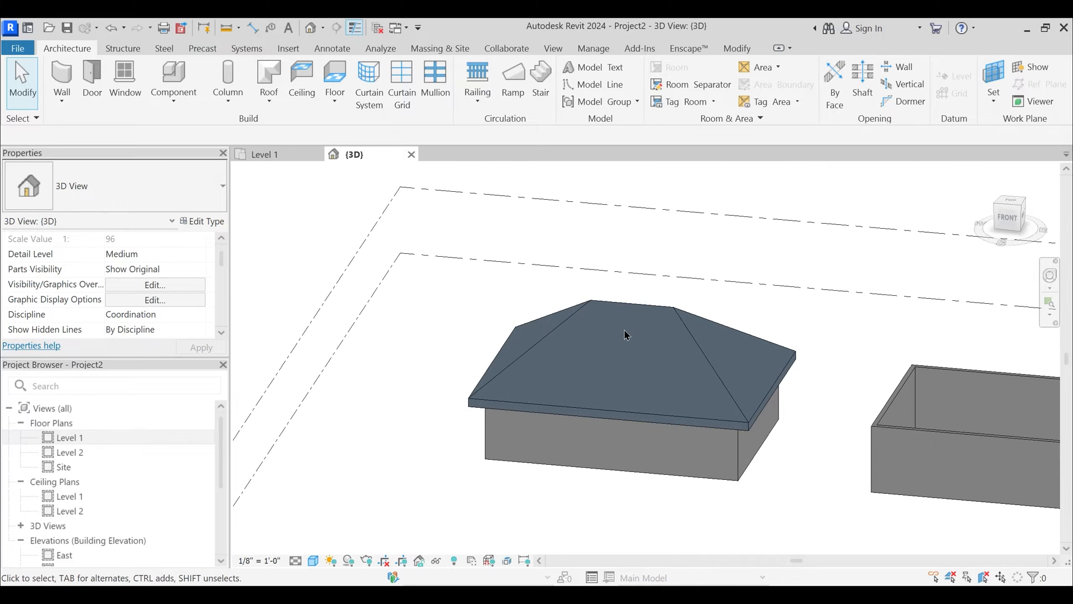
# - Switch to the picture viewer, review the Elements of Sloping Roof images back to the rafter and wall plate diagram, and return to the Revit roof
pyautogui.click(720, 595)
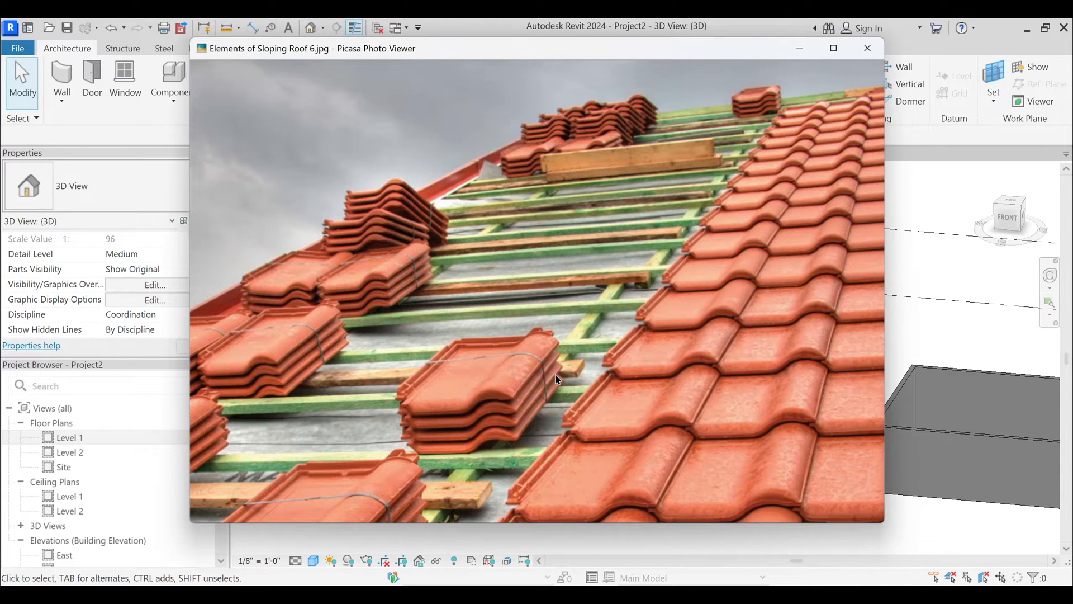
pyautogui.press('Left')
pyautogui.press('Left')
pyautogui.press('Left')
pyautogui.press('Left')
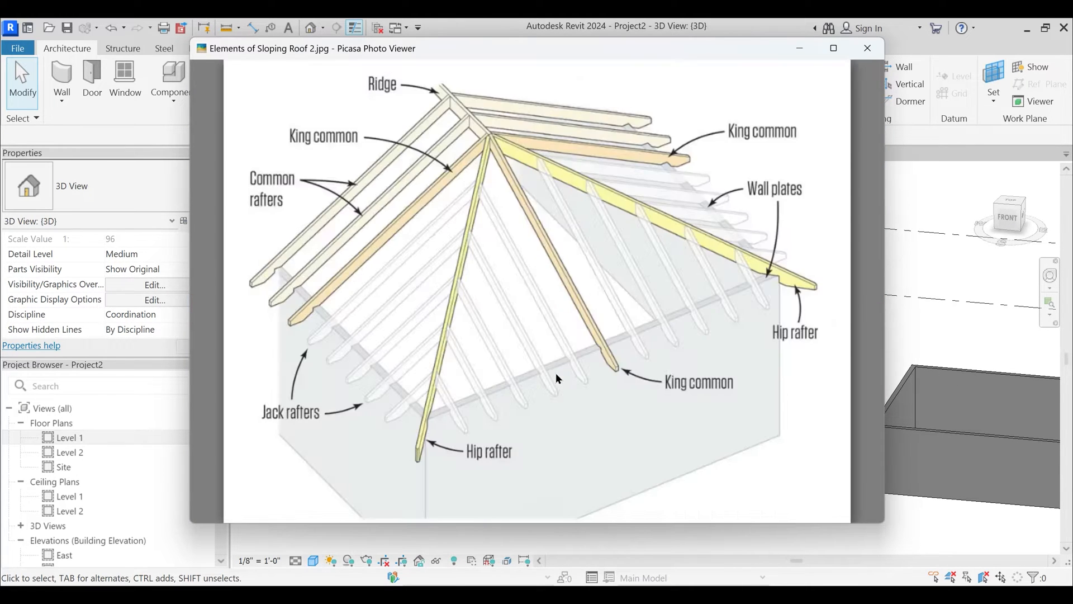
pyautogui.press('Left')
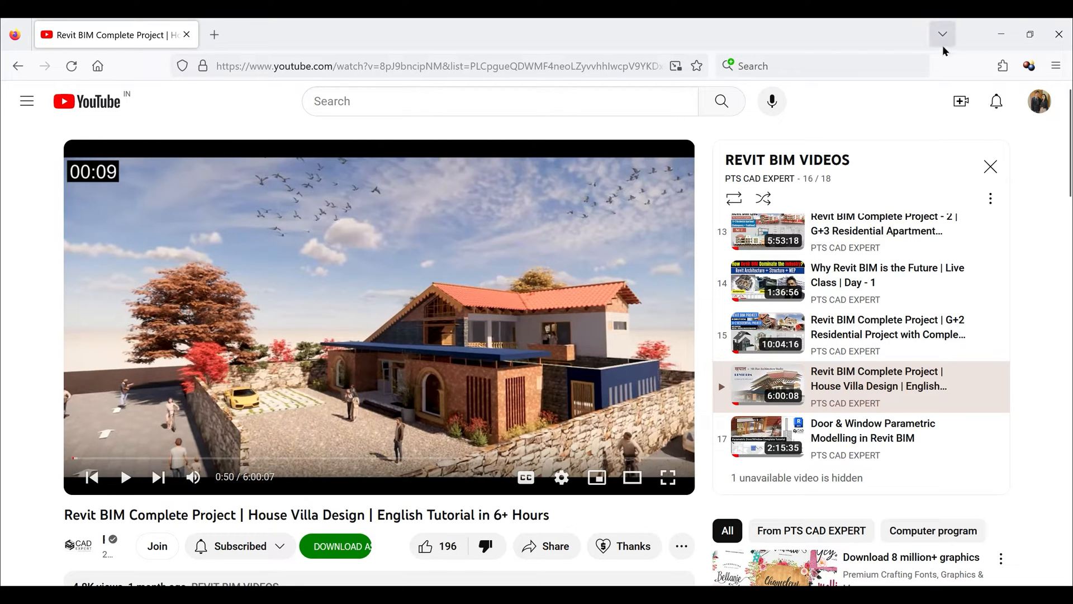
pyautogui.click(1003, 35)
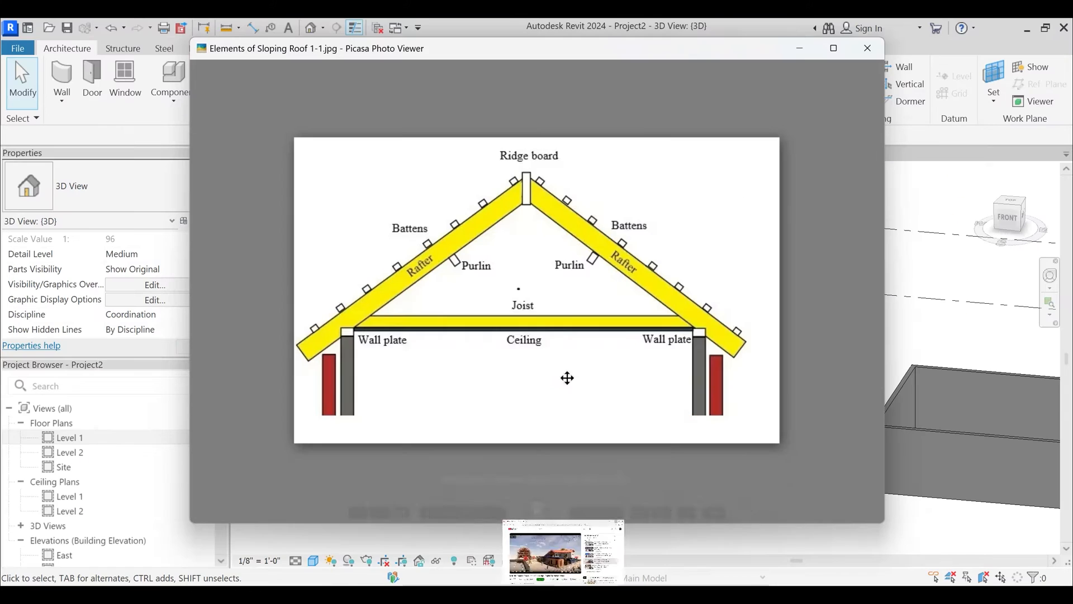
pyautogui.click(922, 337)
pyautogui.keyDown('shift'); pyautogui.moveTo(743, 366); pyautogui.dragTo(647, 444, button='middle'); pyautogui.keyUp('shift')
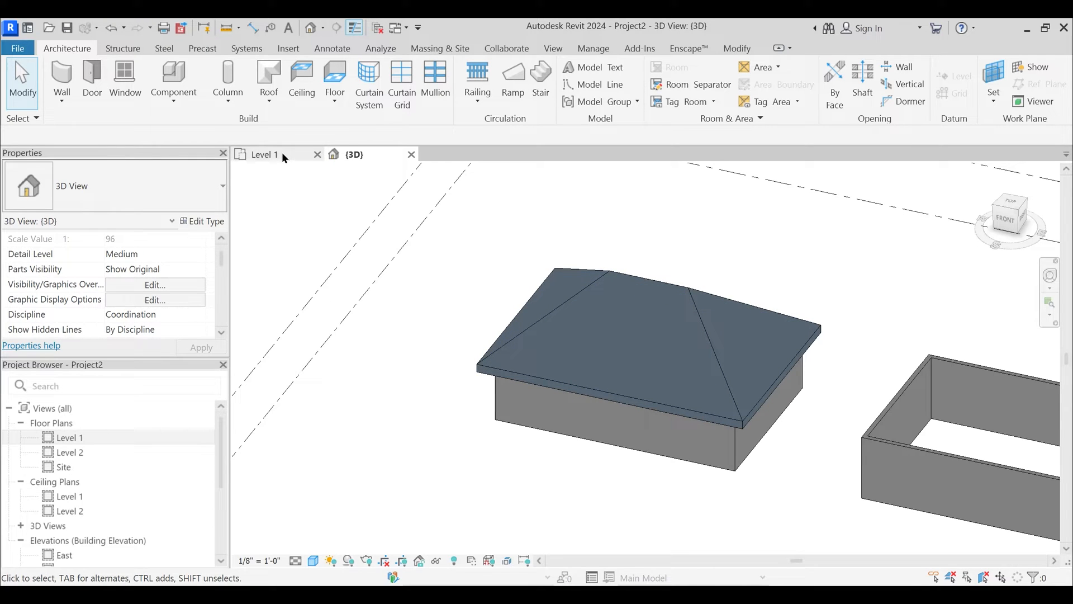
# - Open the Level 2 floor plan and bring the hipped roof's outline into close view
pyautogui.click(267, 156)
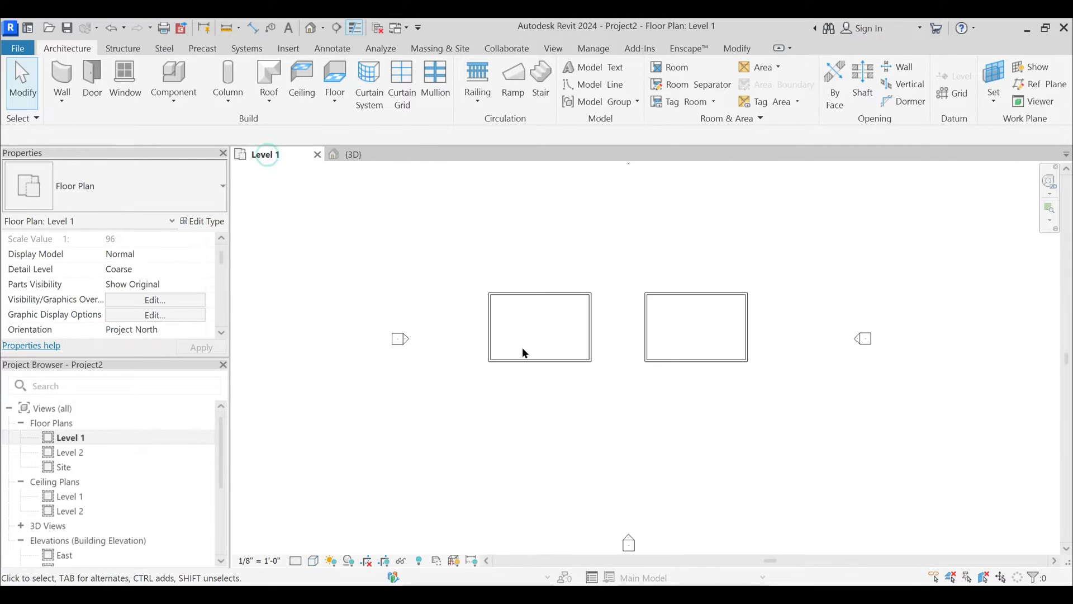
pyautogui.scroll(2, 380, 302)
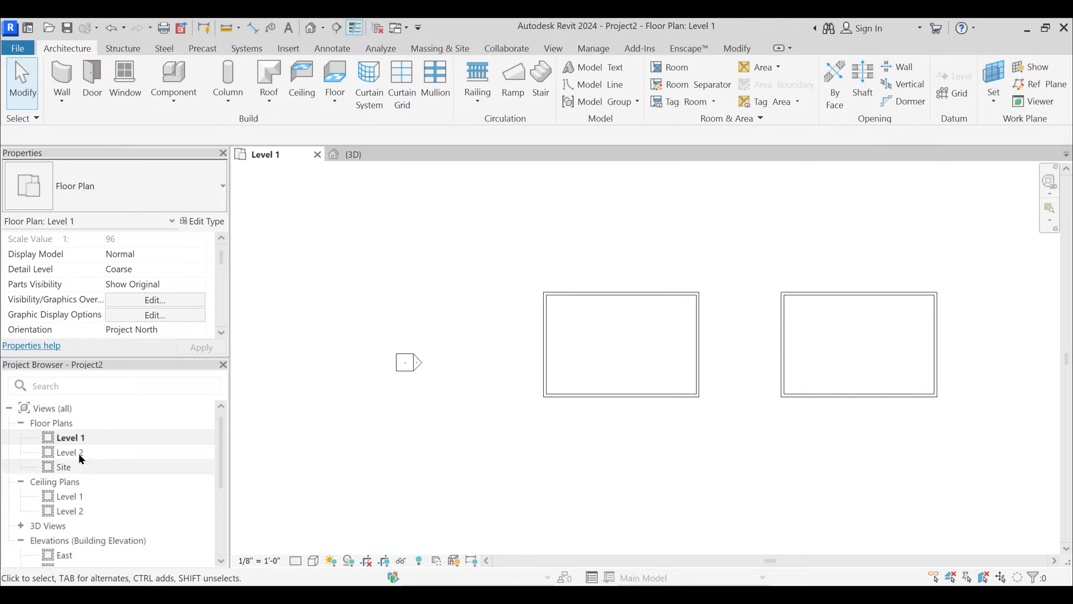
pyautogui.doubleClick(66, 451)
pyautogui.scroll(2, 604, 315)
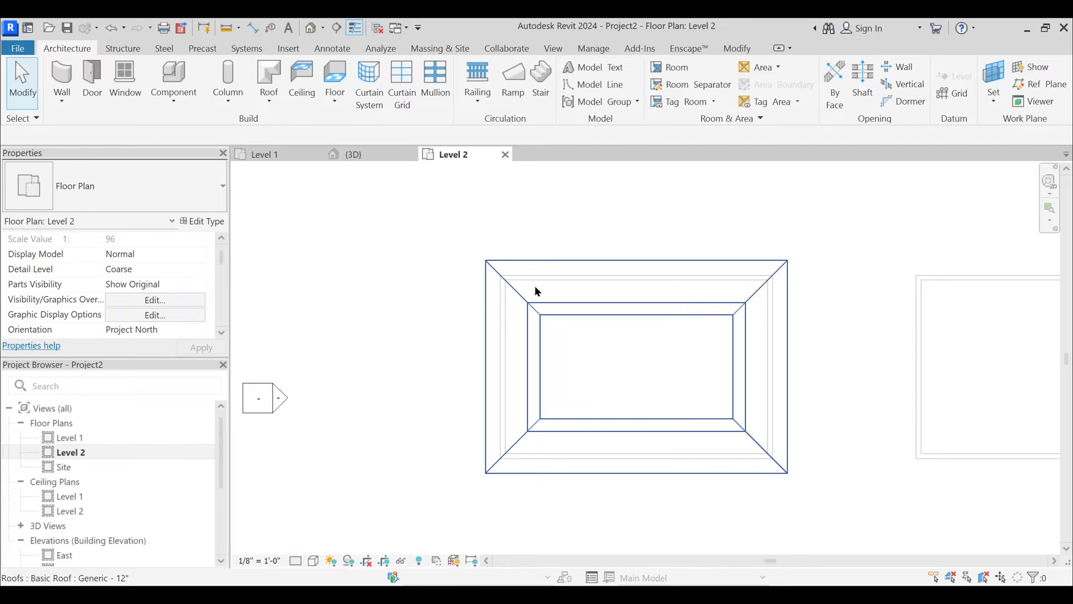
# - Start placing a structural beam and begin loading another structural framing family for it
pyautogui.click(124, 49)
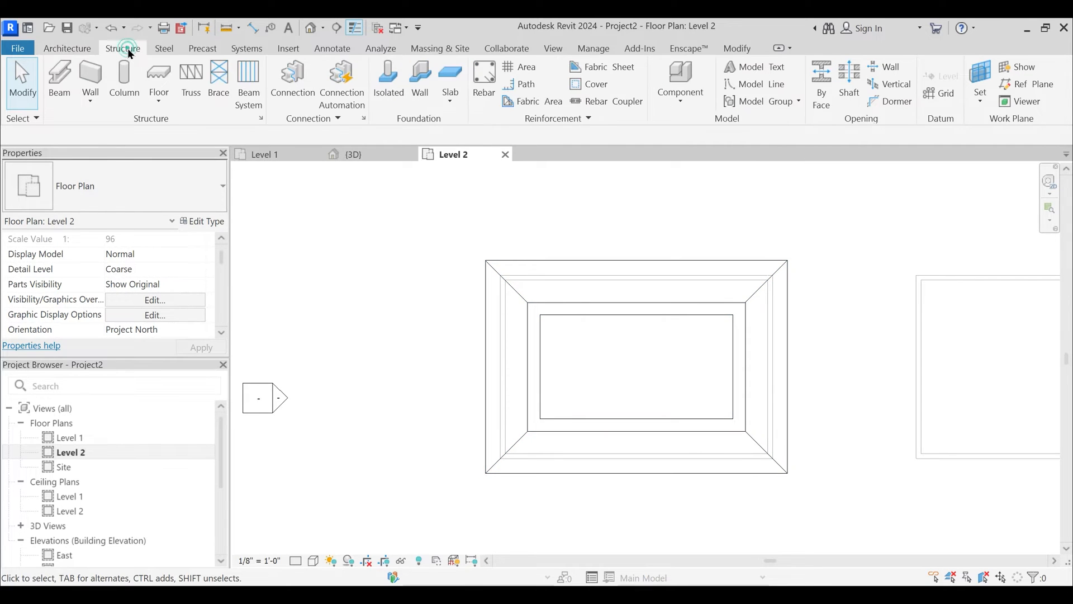
pyautogui.click(64, 86)
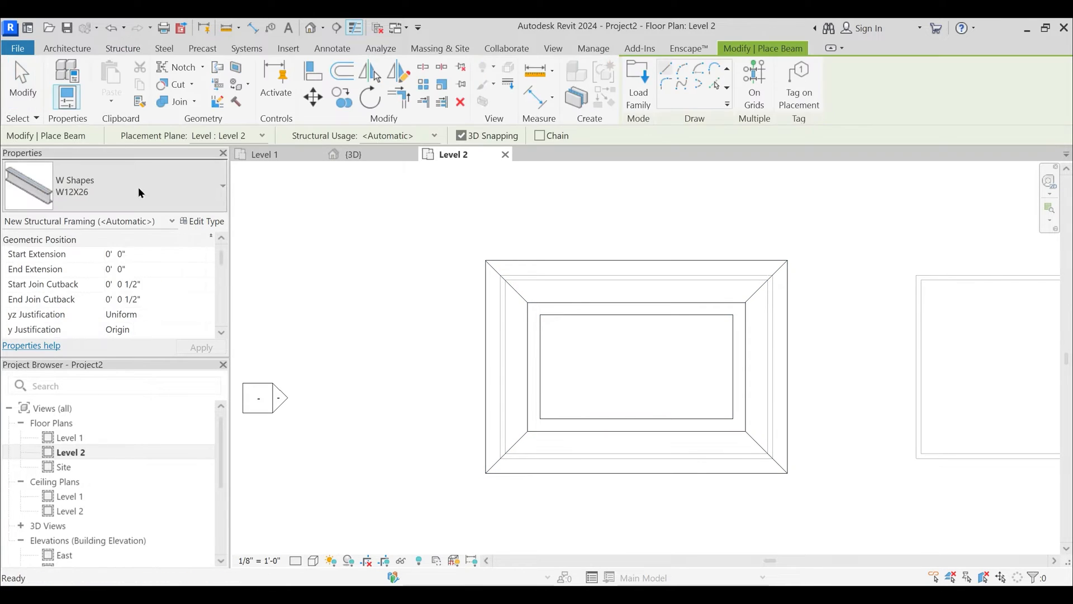
pyautogui.click(148, 185)
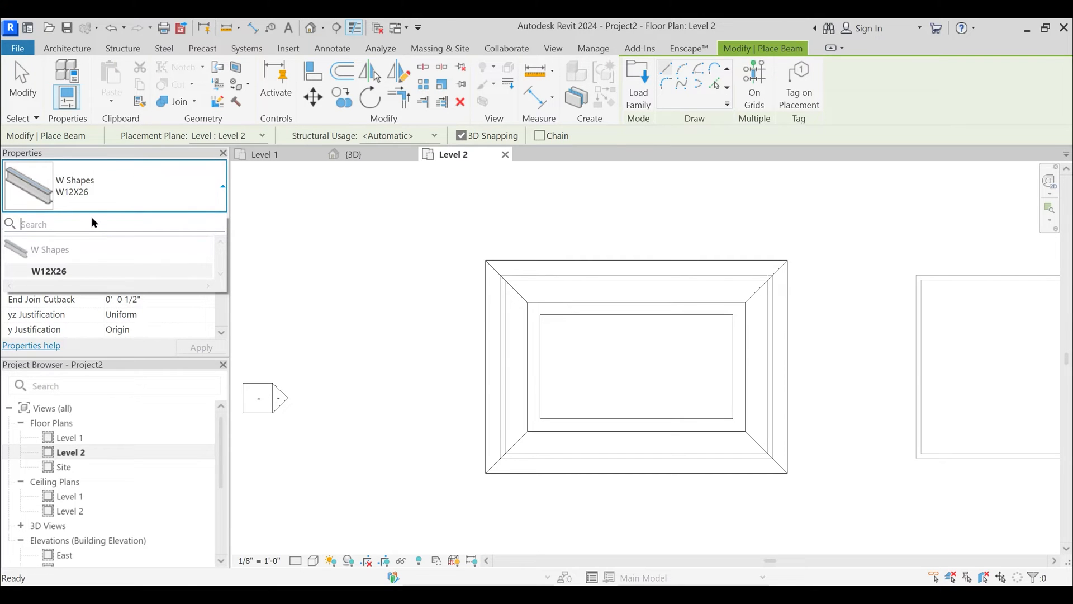
pyautogui.click(639, 100)
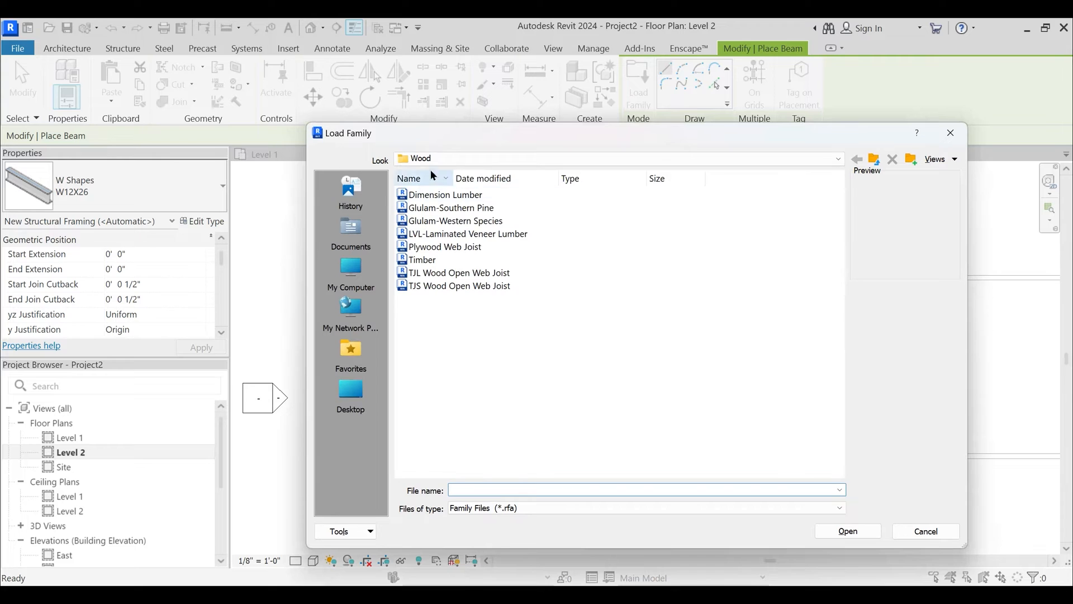
# - Browse the RVT 2024 family library to Libraries, English-Imperial, US, Structural Framing, Wood
pyautogui.click(442, 158)
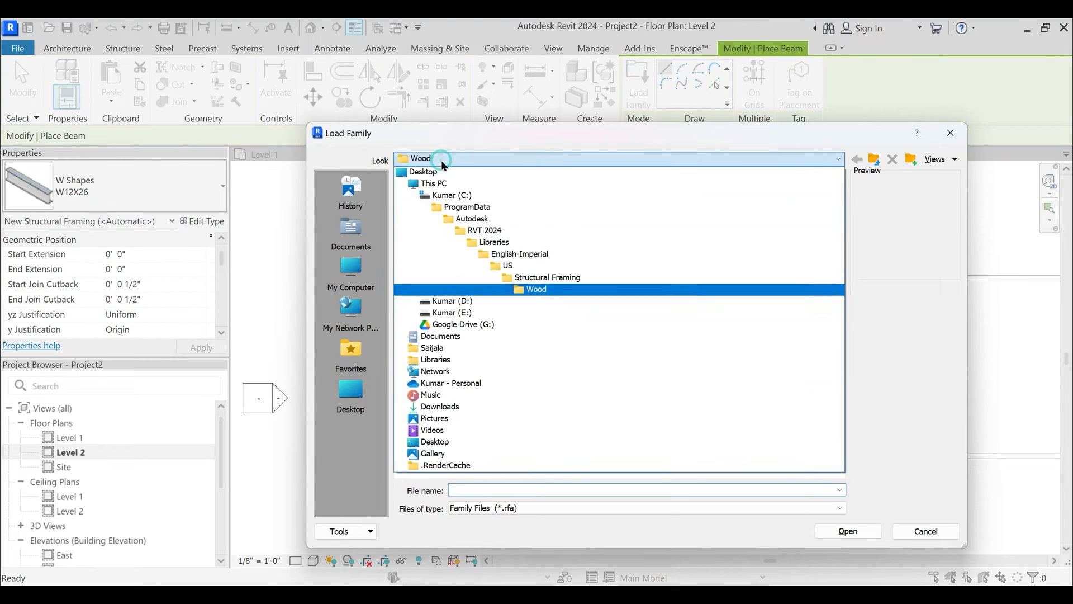
pyautogui.click(516, 235)
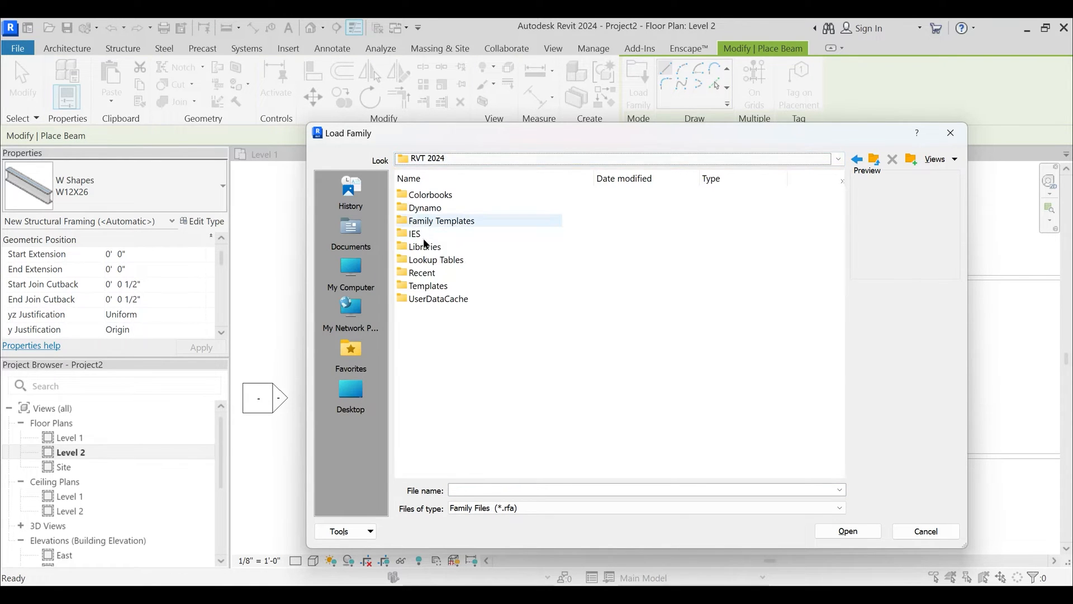
pyautogui.doubleClick(438, 253)
pyautogui.doubleClick(454, 233)
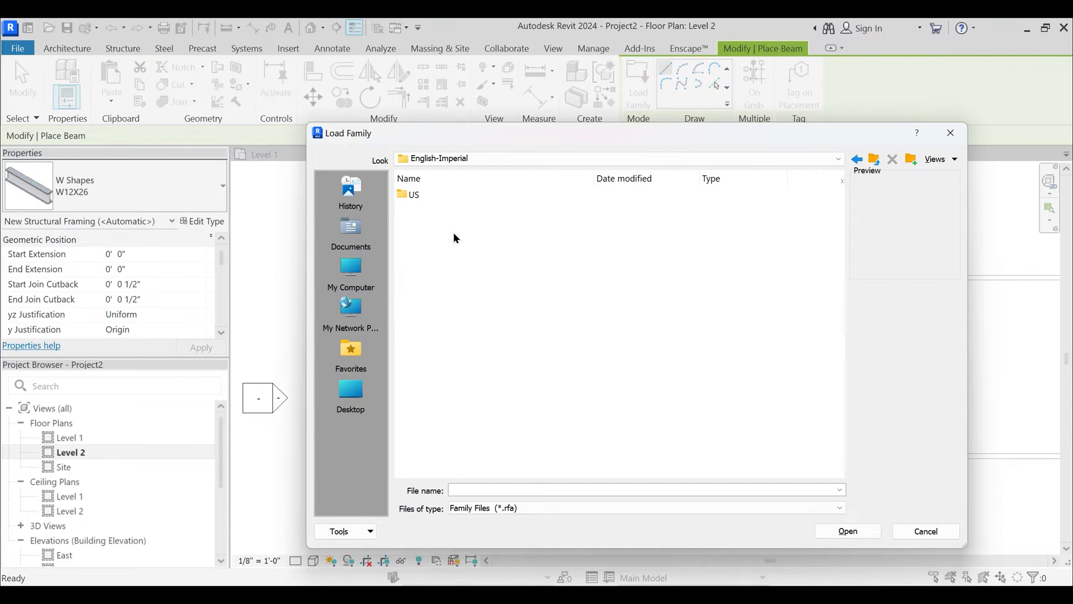
pyautogui.doubleClick(417, 195)
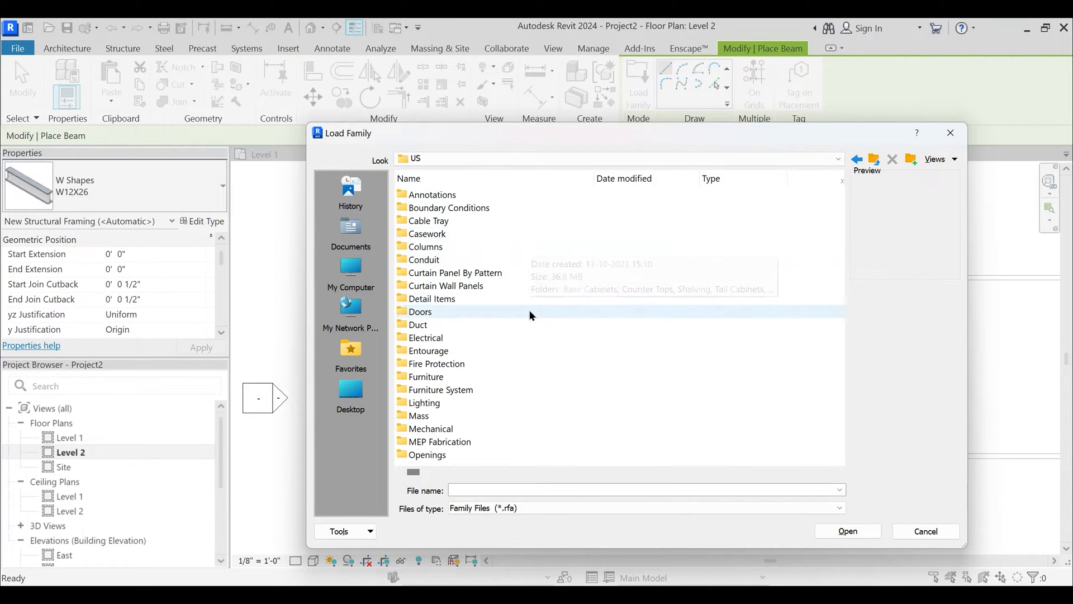
pyautogui.click(503, 325)
pyautogui.press('s')
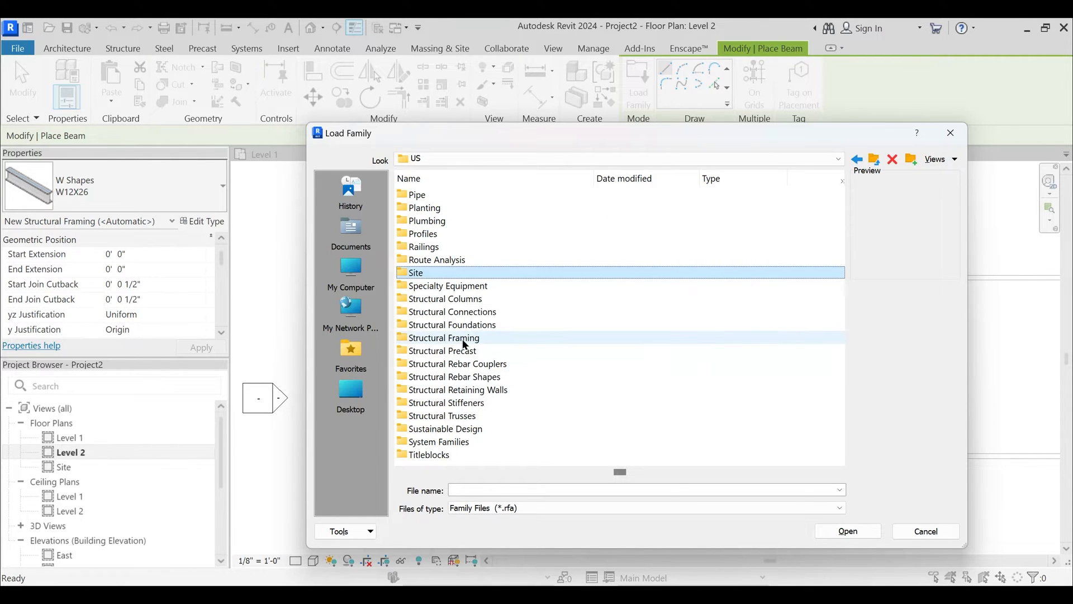
pyautogui.doubleClick(439, 339)
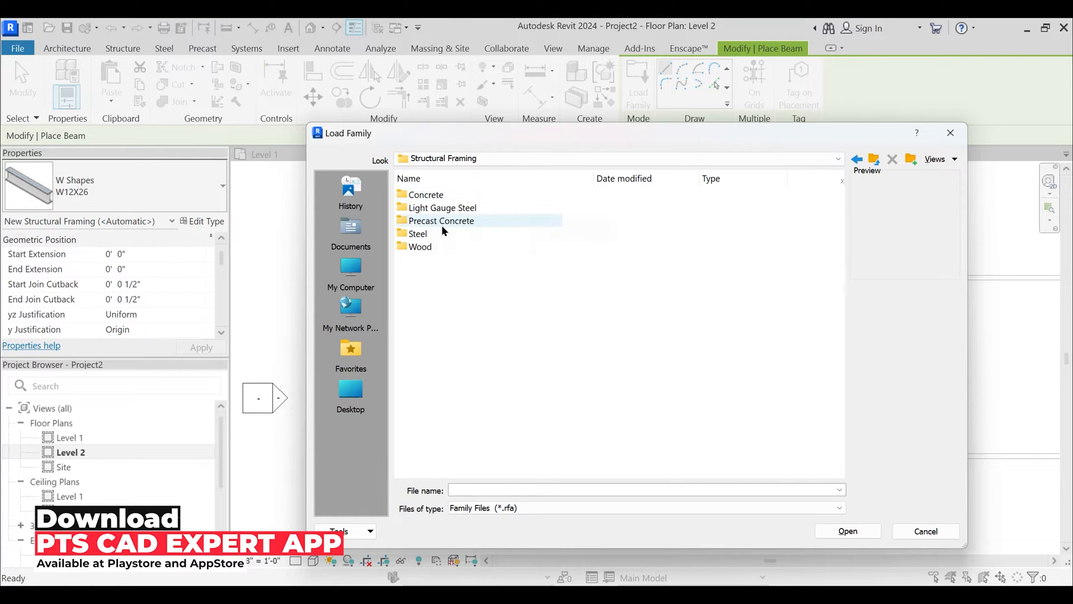
pyautogui.click(424, 249)
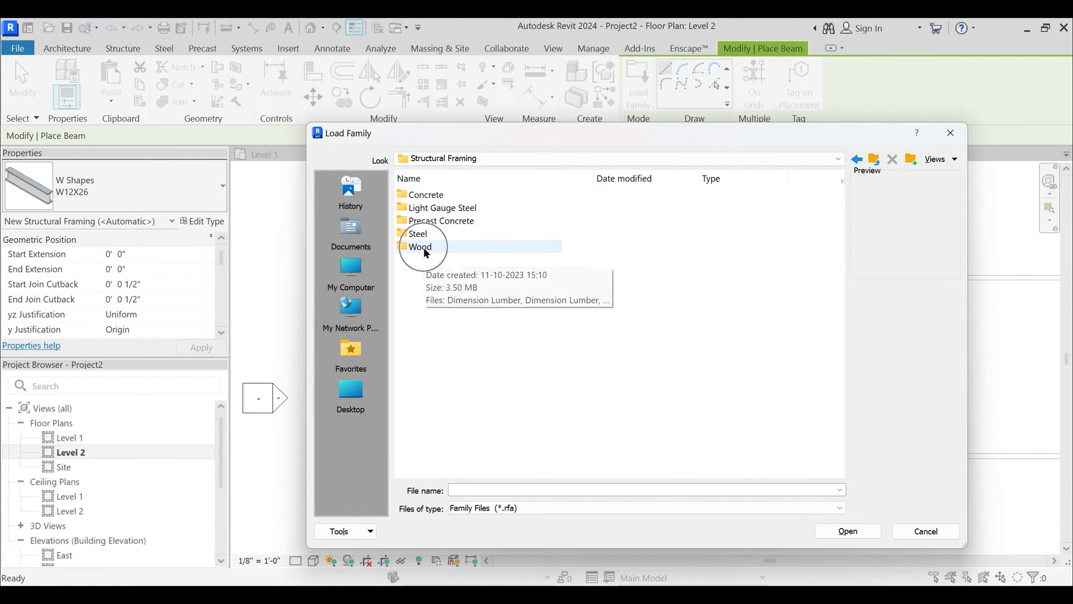
pyautogui.doubleClick(424, 249)
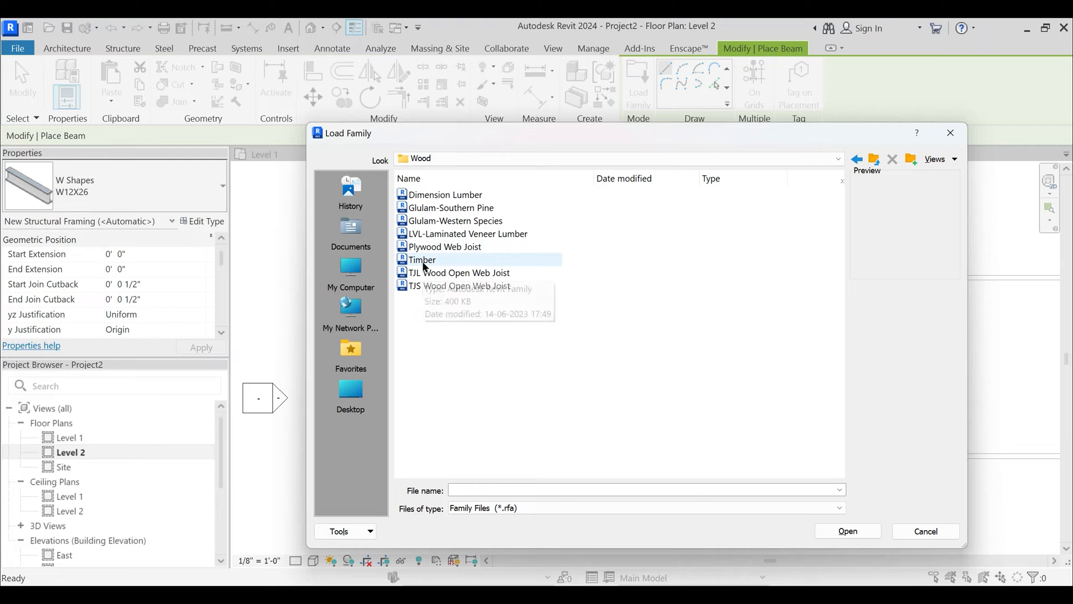
# - Load the Timber wood framing family with its 5x5 type
pyautogui.click(424, 260)
pyautogui.click(853, 532)
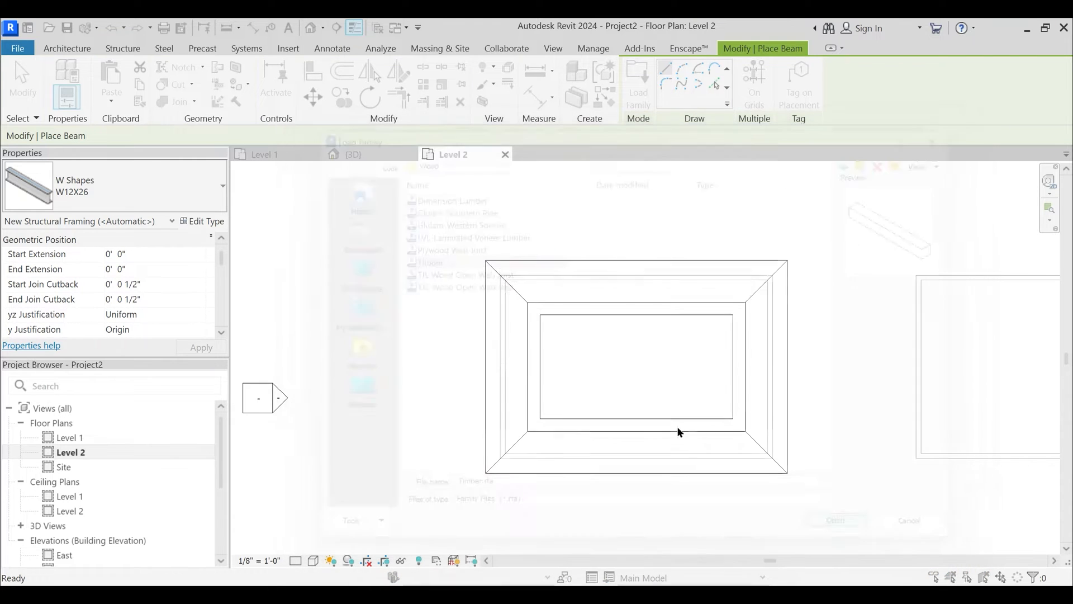
pyautogui.click(429, 282)
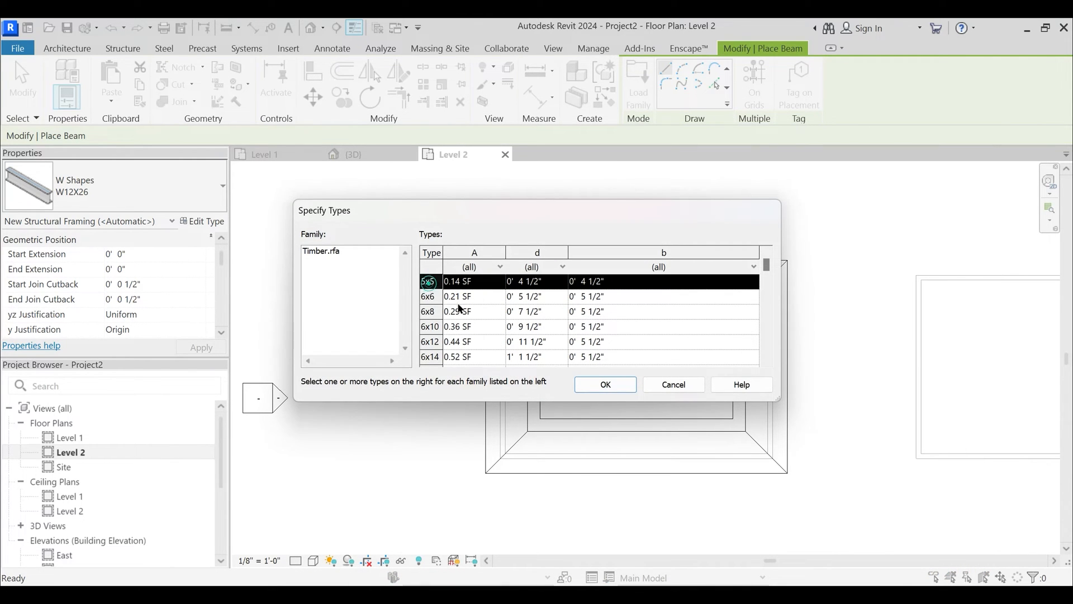
pyautogui.click(603, 392)
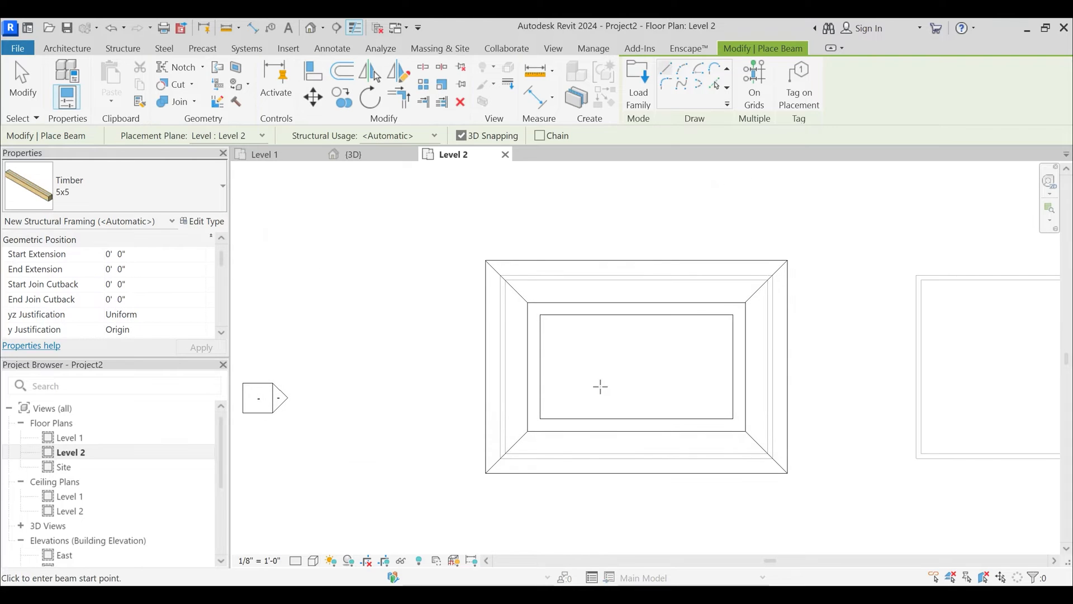
# - Leave beam placement, locate the Timber family among the project's Structural Framing families and open it for editing
pyautogui.scroll(-3, 110, 459)
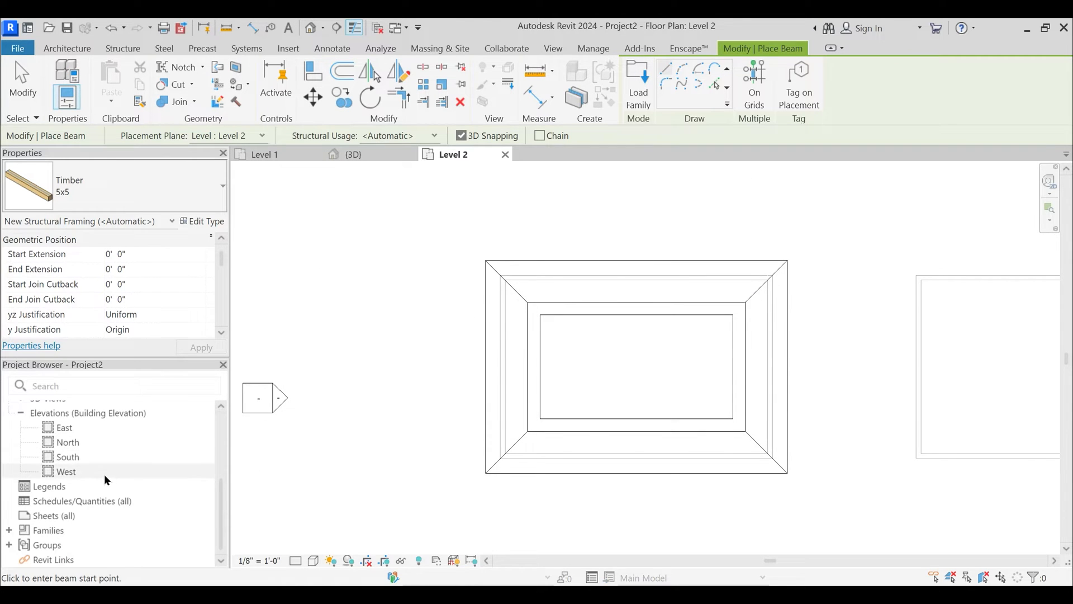
pyautogui.press('Escape')
pyautogui.press('Escape')
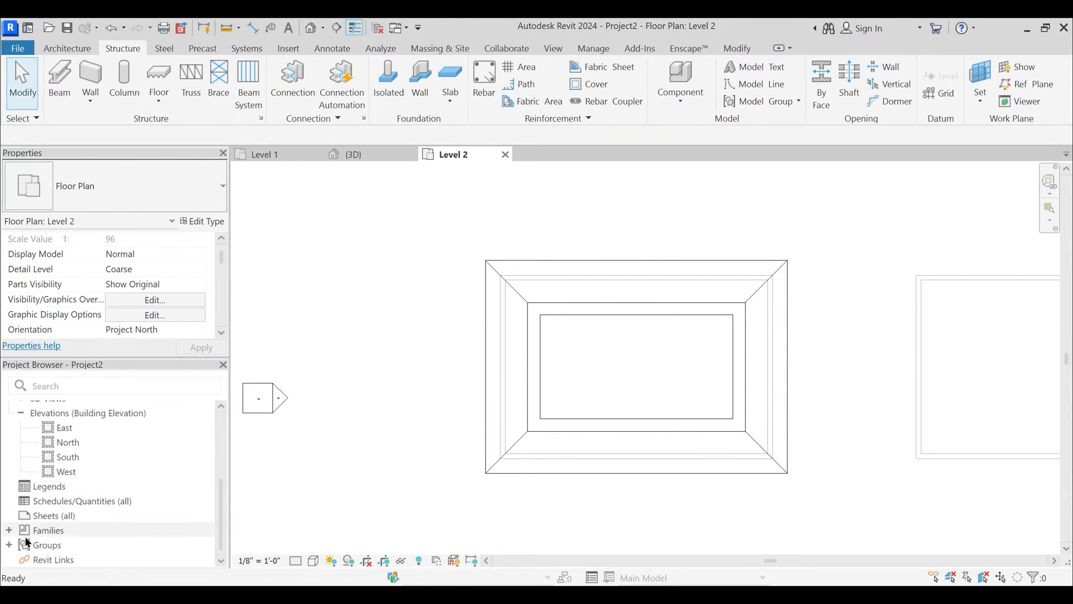
pyautogui.click(9, 531)
pyautogui.scroll(-3, 39, 479)
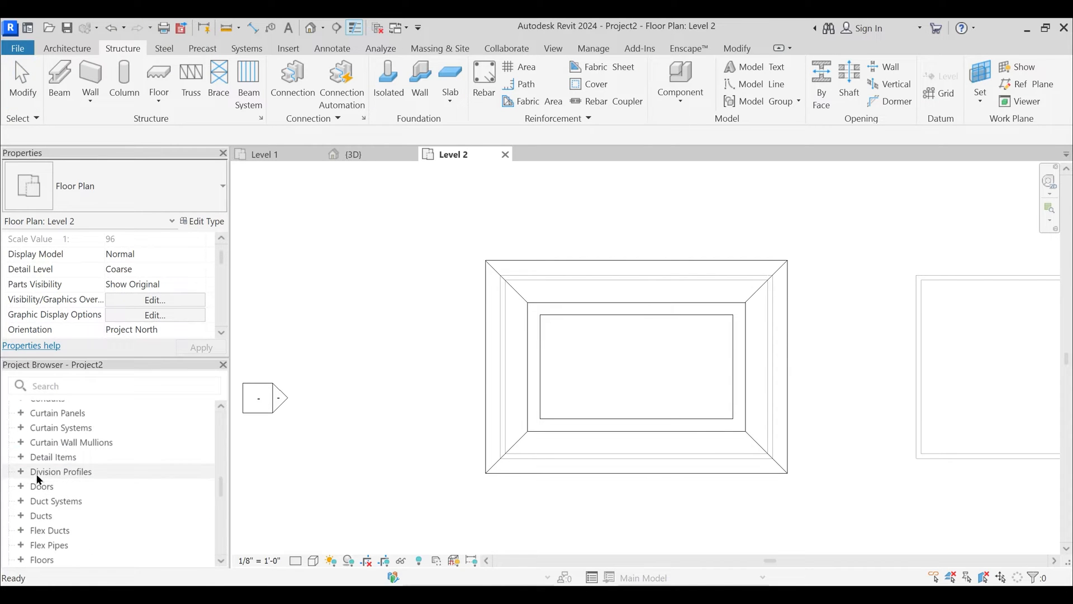
pyautogui.scroll(-8, 45, 492)
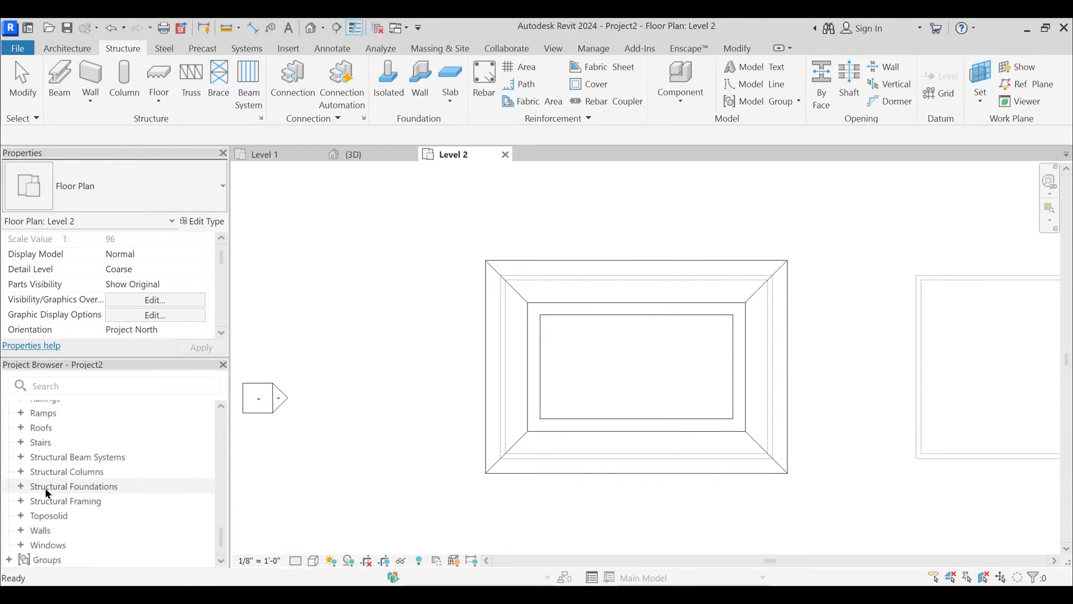
pyautogui.click(20, 504)
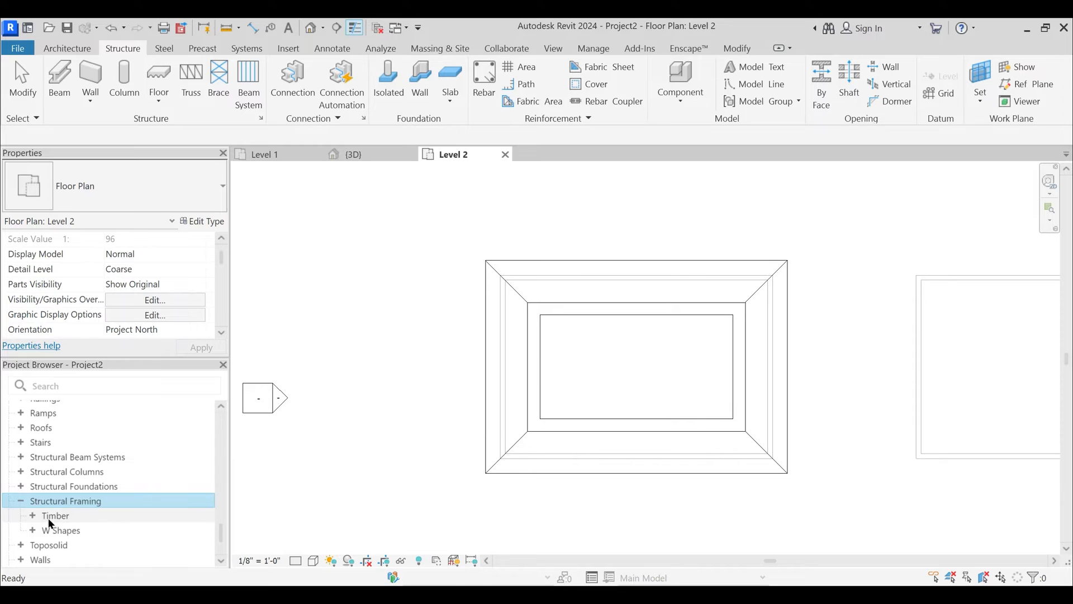
pyautogui.doubleClick(44, 516)
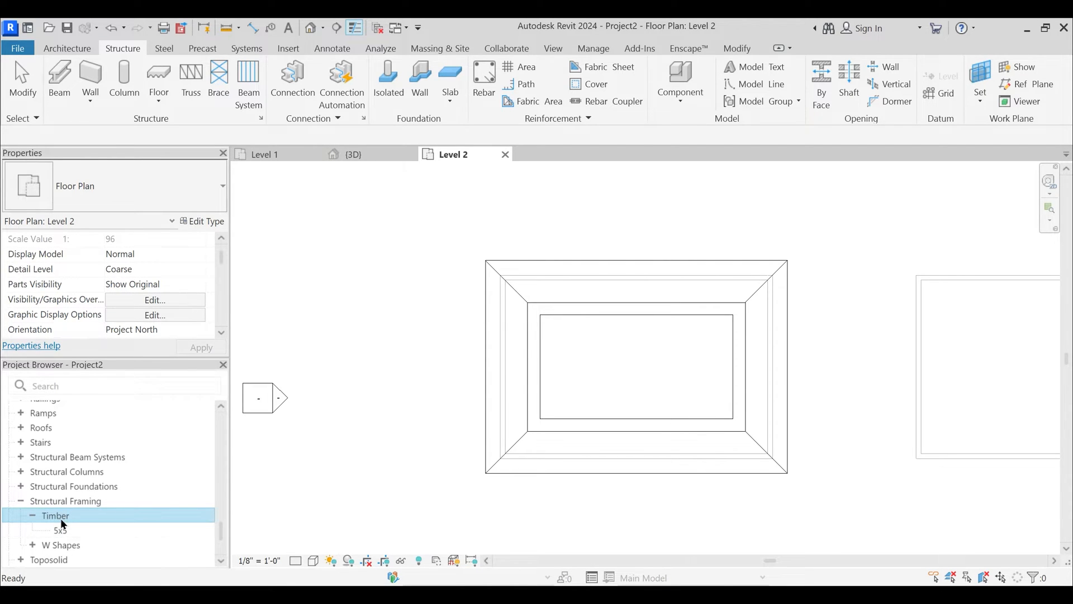
pyautogui.rightClick(60, 517)
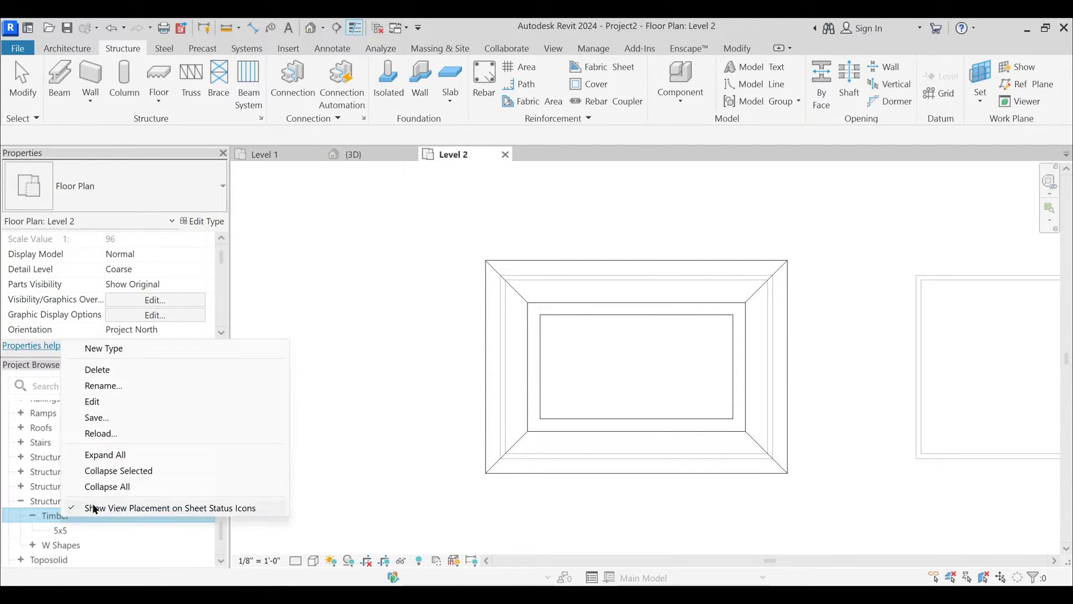
pyautogui.click(108, 402)
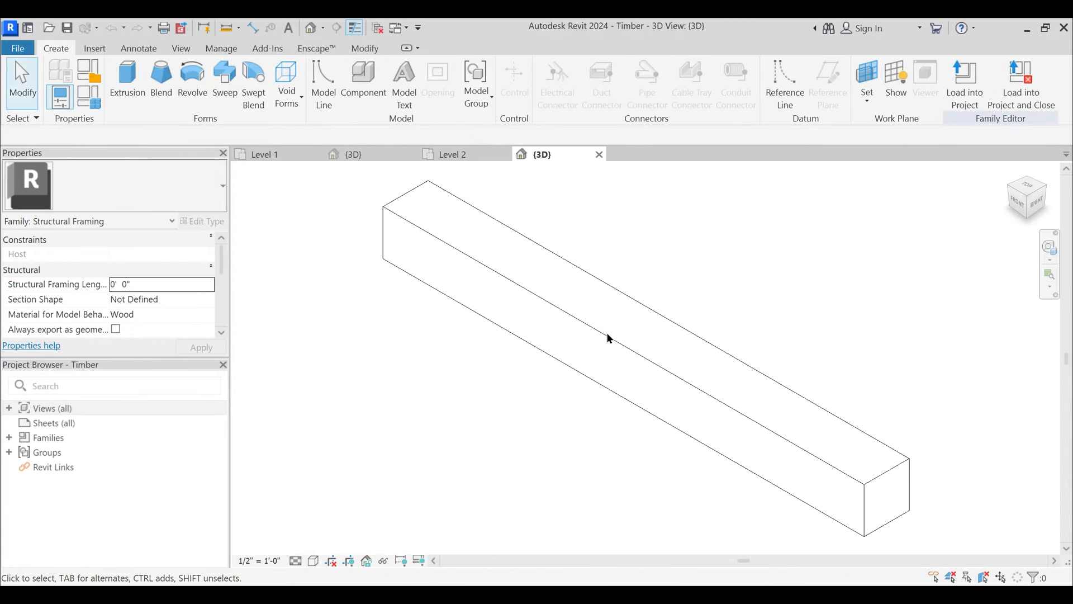
# - Set the Timber family's 3D view to the Shaded visual style and view the whole member from an angle
pyautogui.scroll(-2, 608, 334)
pyautogui.keyDown('shift'); pyautogui.moveTo(497, 412); pyautogui.dragTo(516, 406, button='middle'); pyautogui.keyUp('shift')
pyautogui.press('s')
pyautogui.press('d')
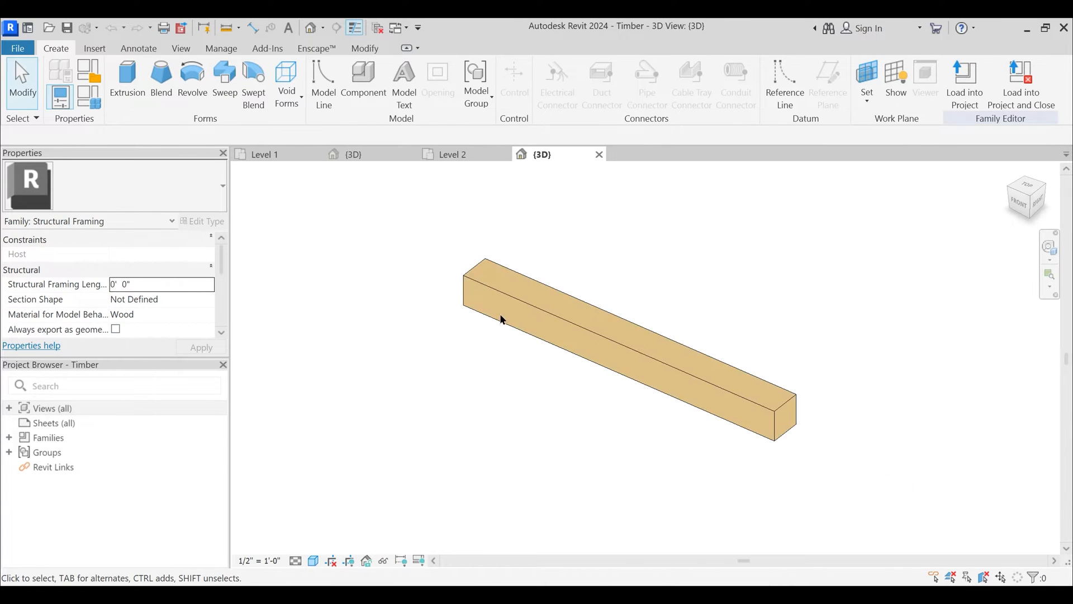
# - Change the Timber family's Structural Material parameter from an instance to a type parameter
pyautogui.click(89, 99)
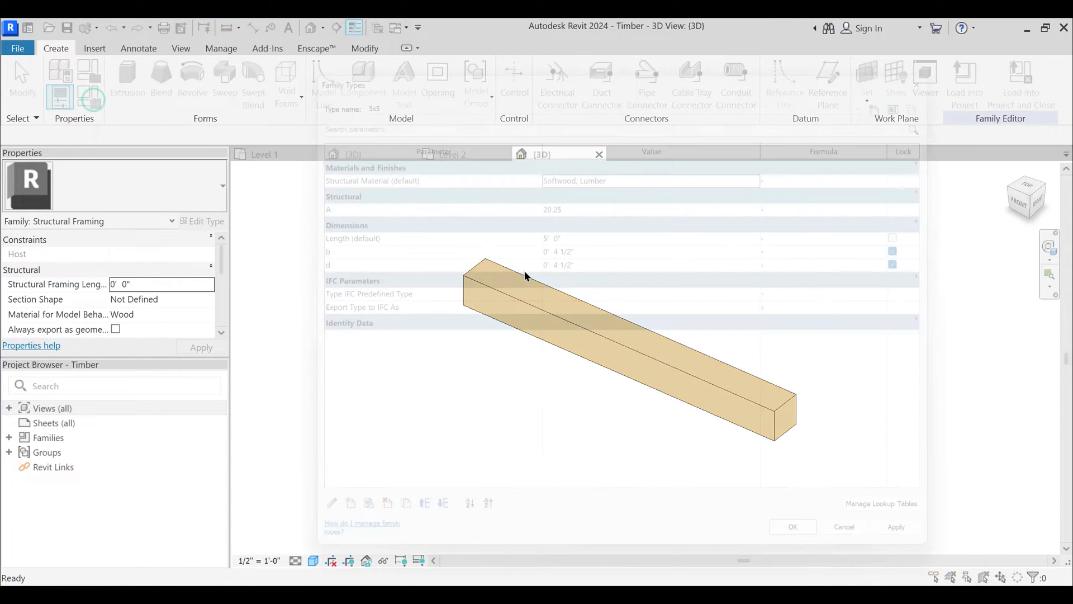
pyautogui.moveTo(356, 172)
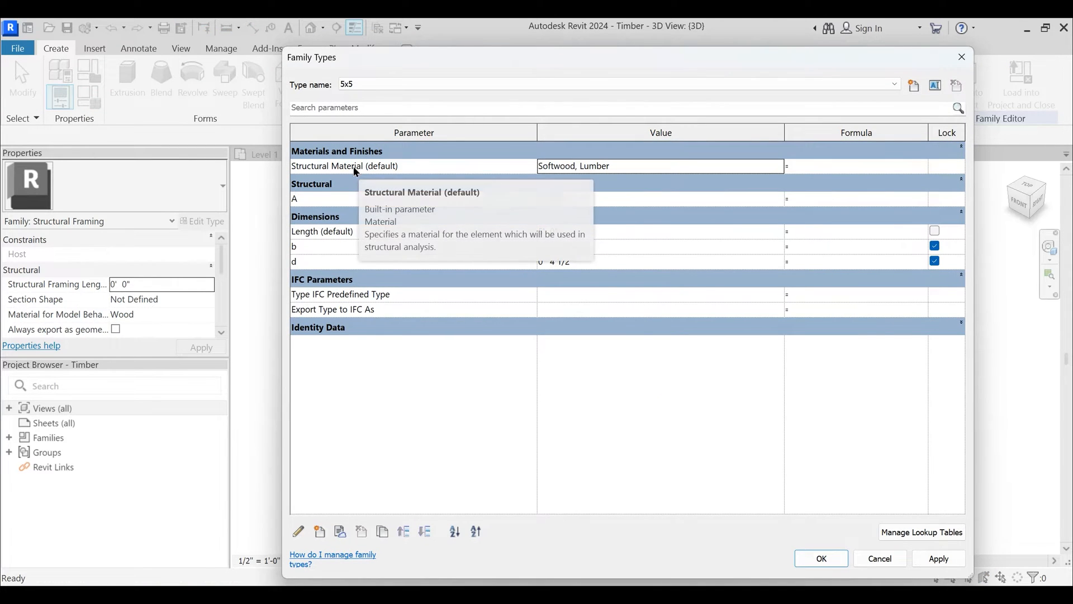
pyautogui.click(353, 167)
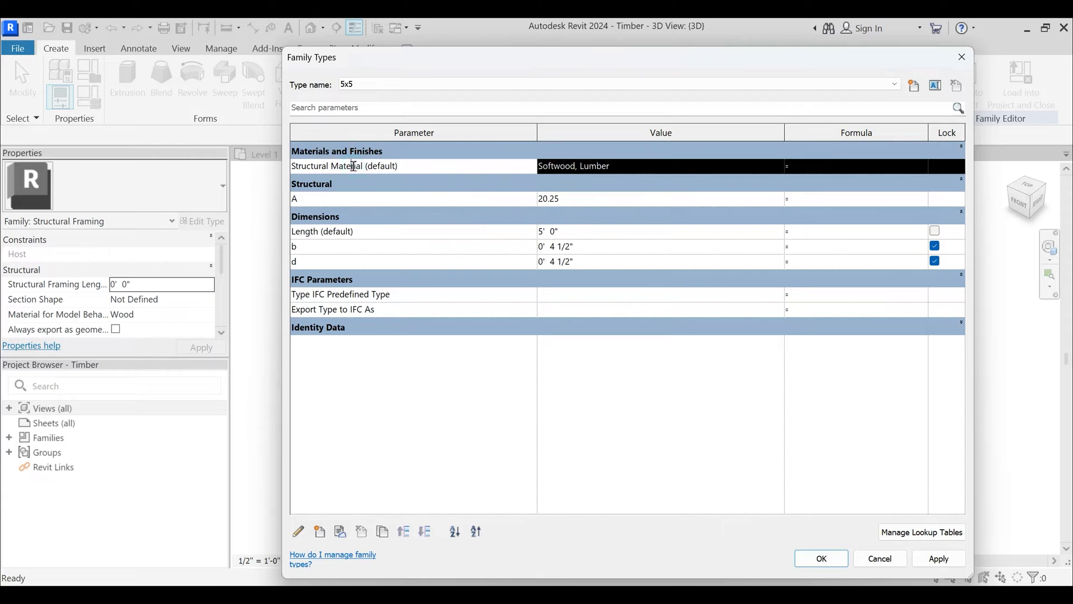
pyautogui.click(299, 532)
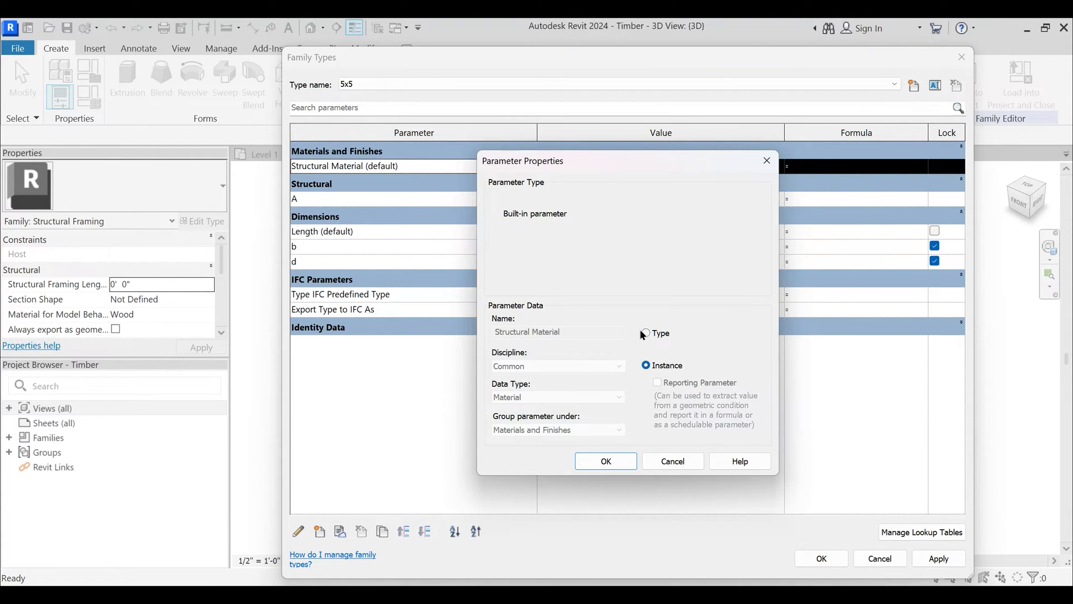
pyautogui.click(646, 333)
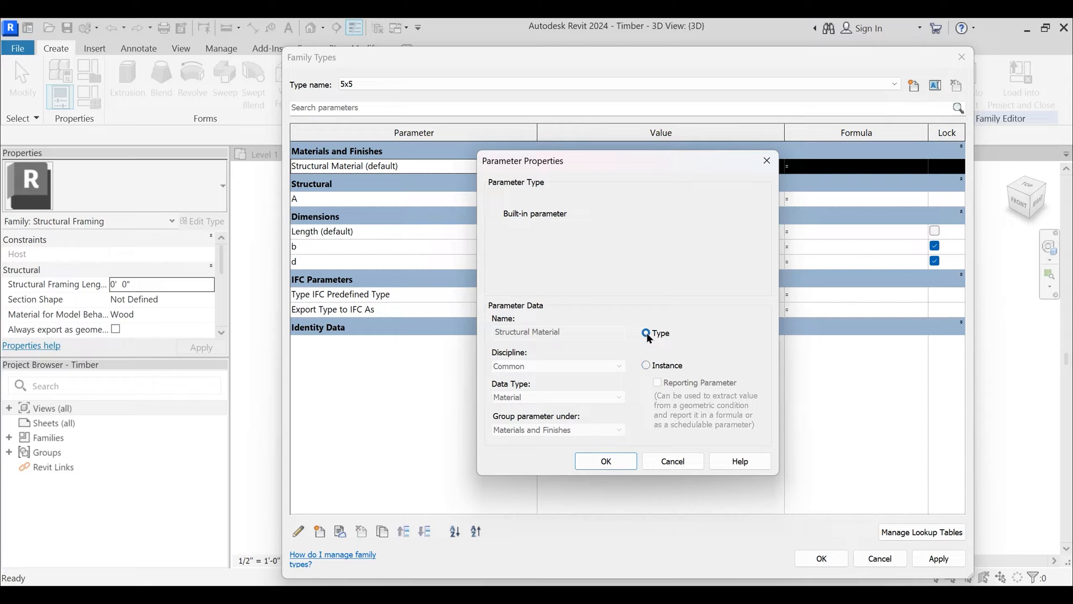
pyautogui.click(601, 461)
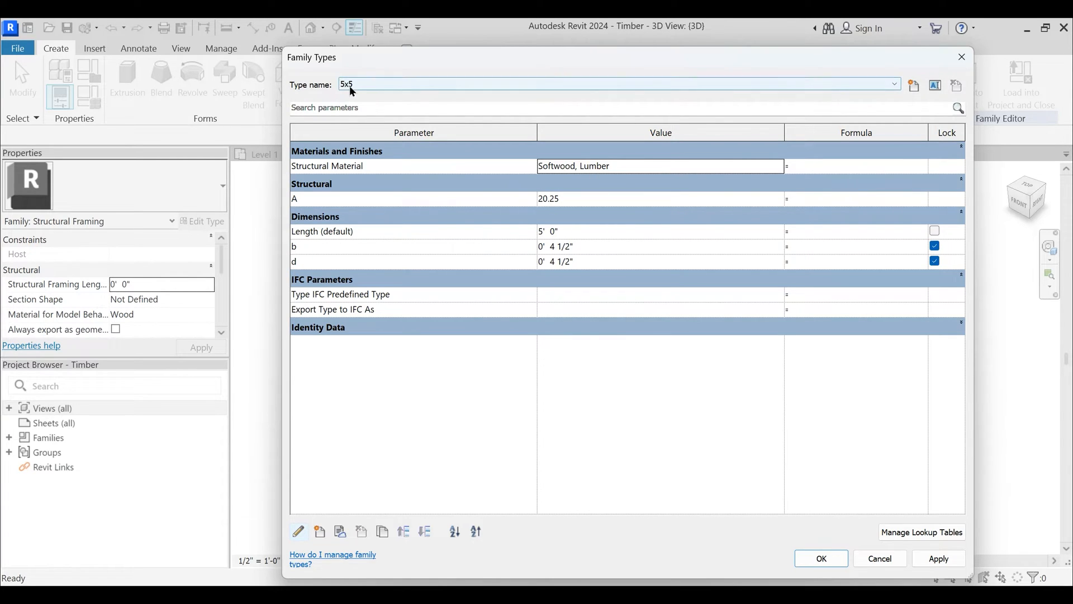
# - Rename the 5x5 Timber family type as 4" X 6"
pyautogui.click(936, 86)
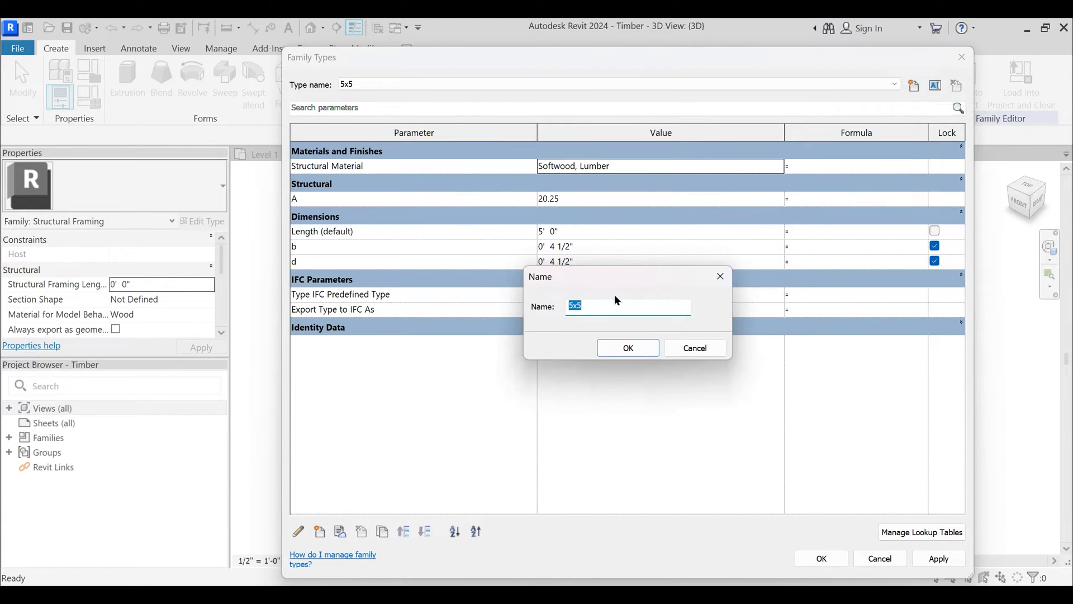
pyautogui.write('4" X 6')
pyautogui.press('Return')
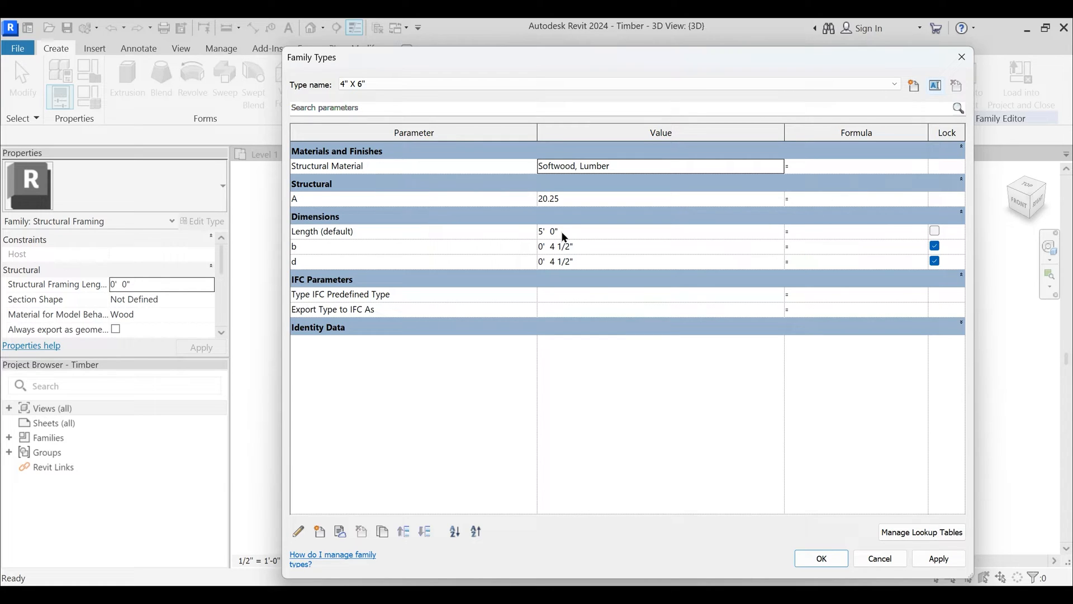
# - Set the timber type's width b to 4" and its depth d to 6"
pyautogui.click(589, 247)
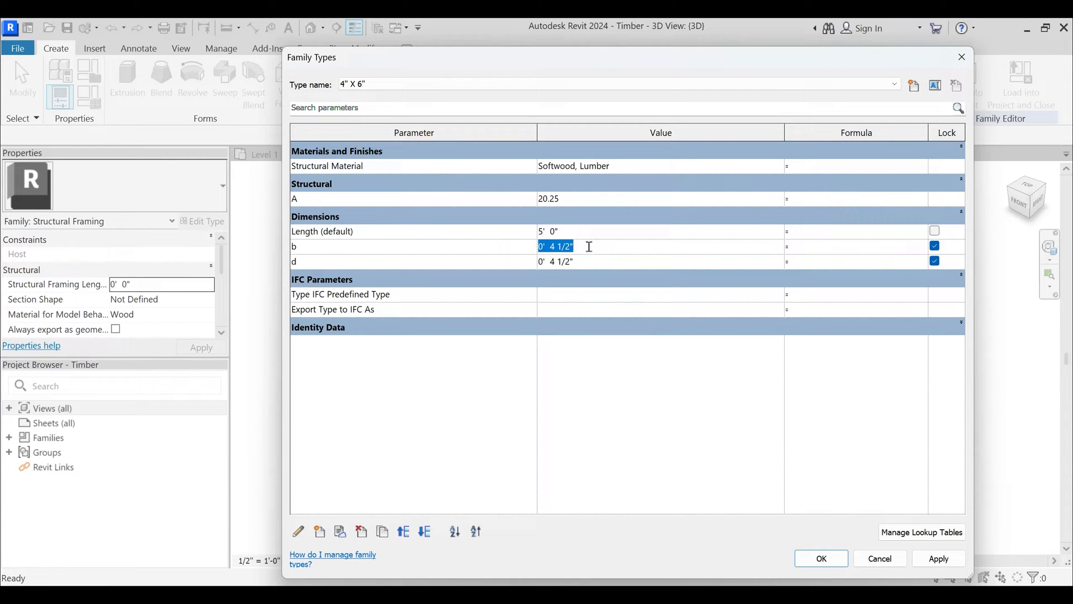
pyautogui.write('4')
pyautogui.press('Tab')
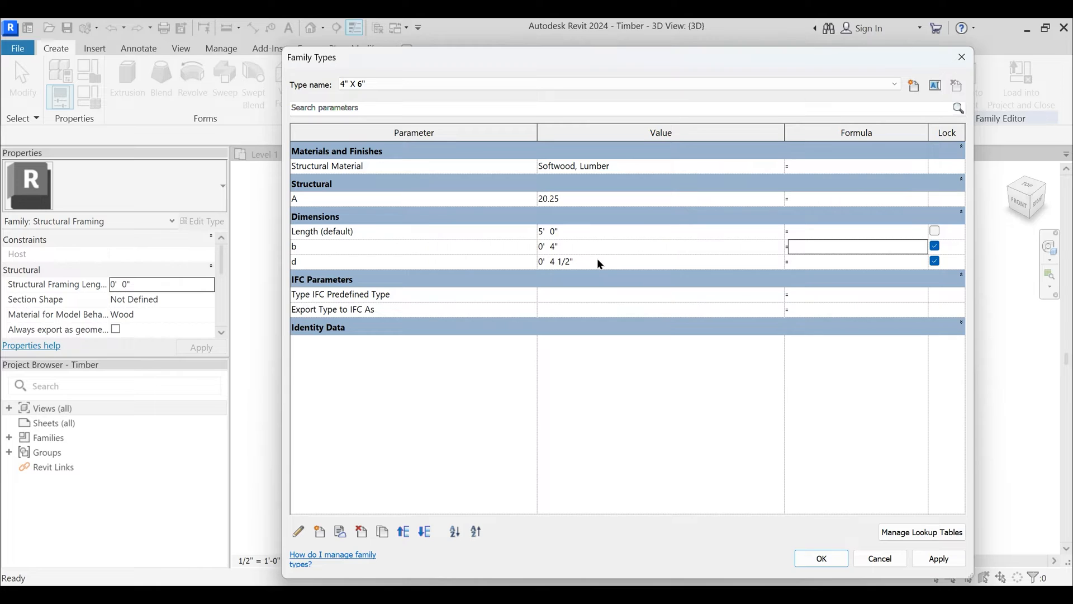
pyautogui.click(599, 259)
pyautogui.write('6')
pyautogui.press('Tab')
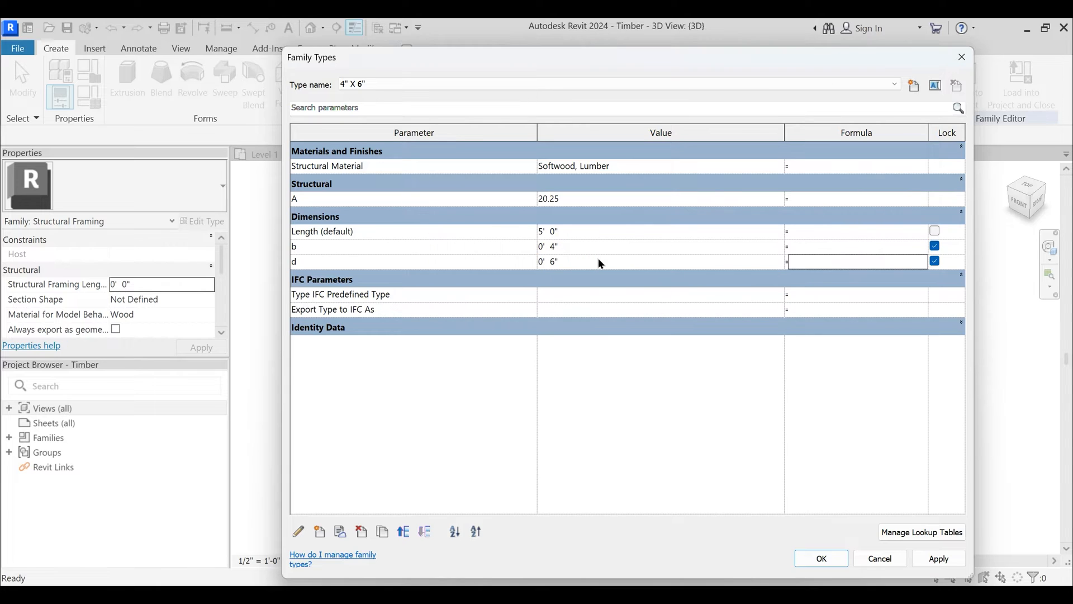
# - Apply the 4" X 6" family type and load Timber into Project2, overwriting the existing version and its parameter values
pyautogui.click(575, 85)
pyautogui.click(574, 90)
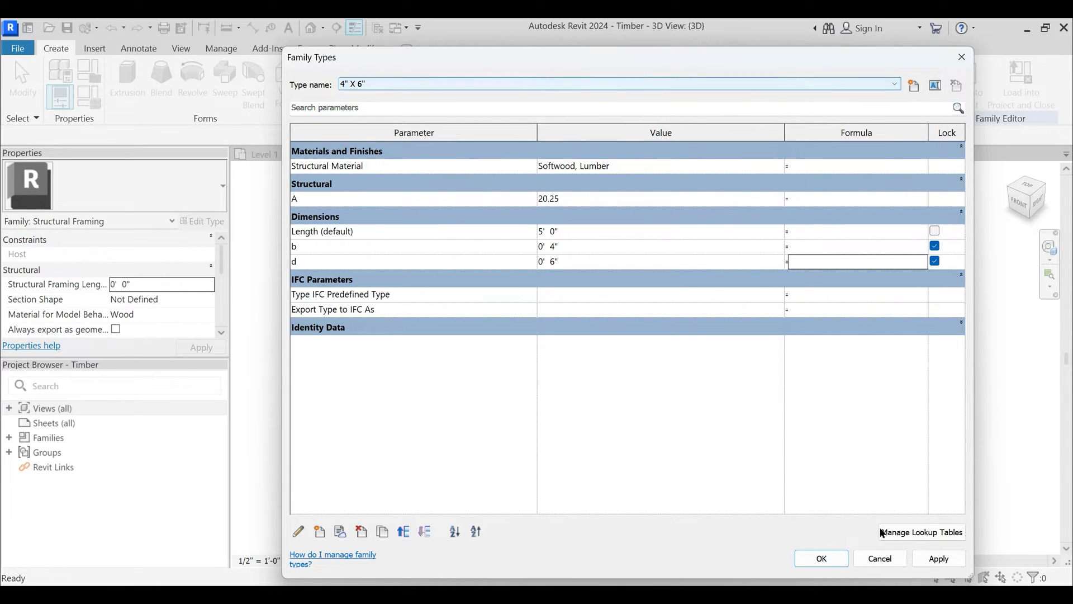
pyautogui.click(945, 559)
pyautogui.click(819, 558)
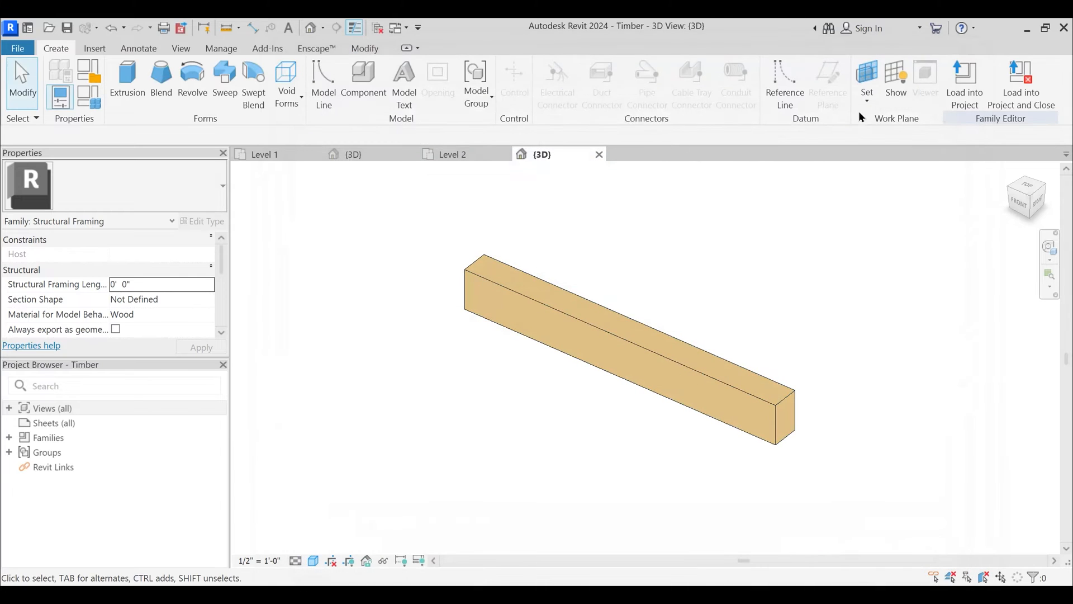
pyautogui.click(963, 83)
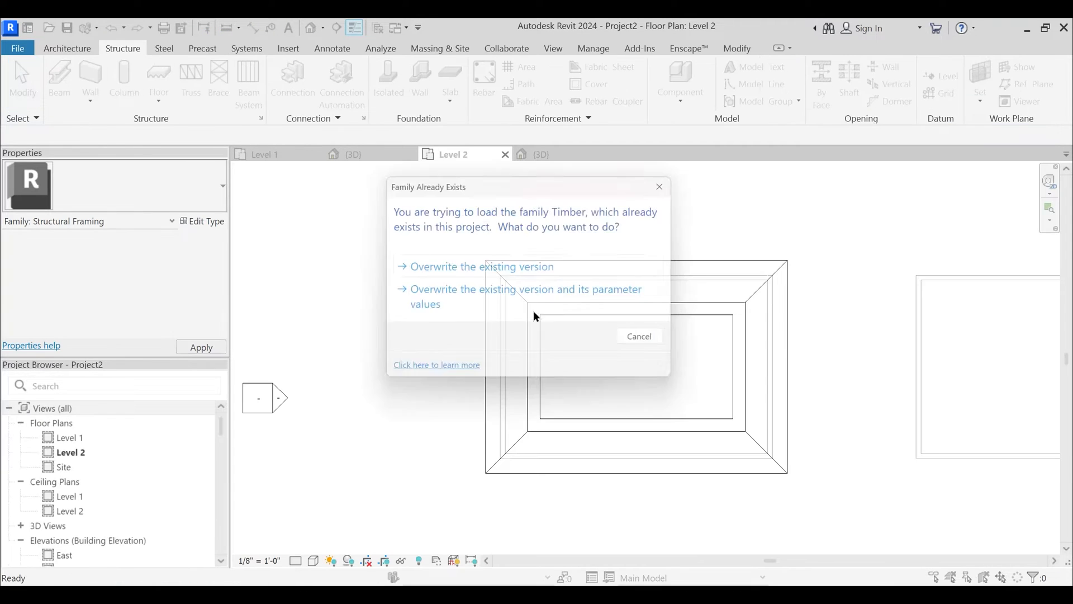
pyautogui.click(492, 295)
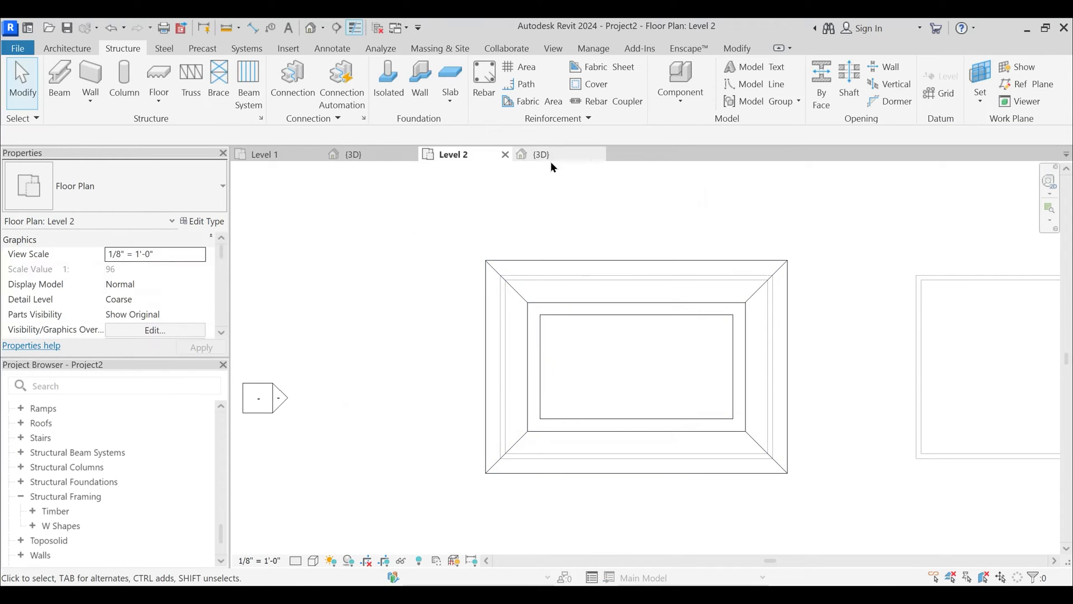
# - Close the Timber family without saving its changes
pyautogui.click(552, 153)
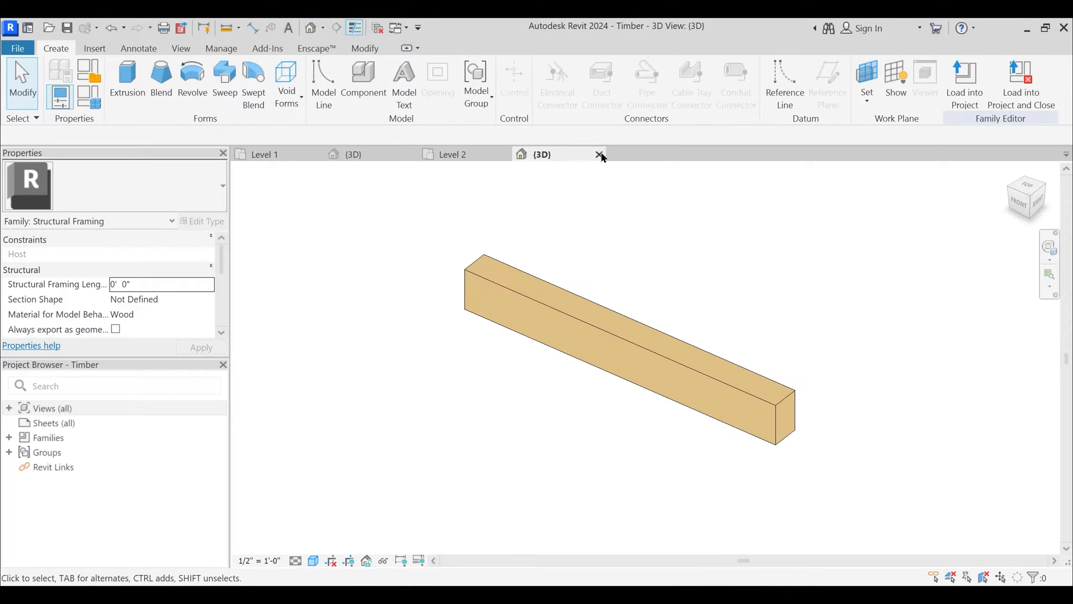
pyautogui.click(599, 154)
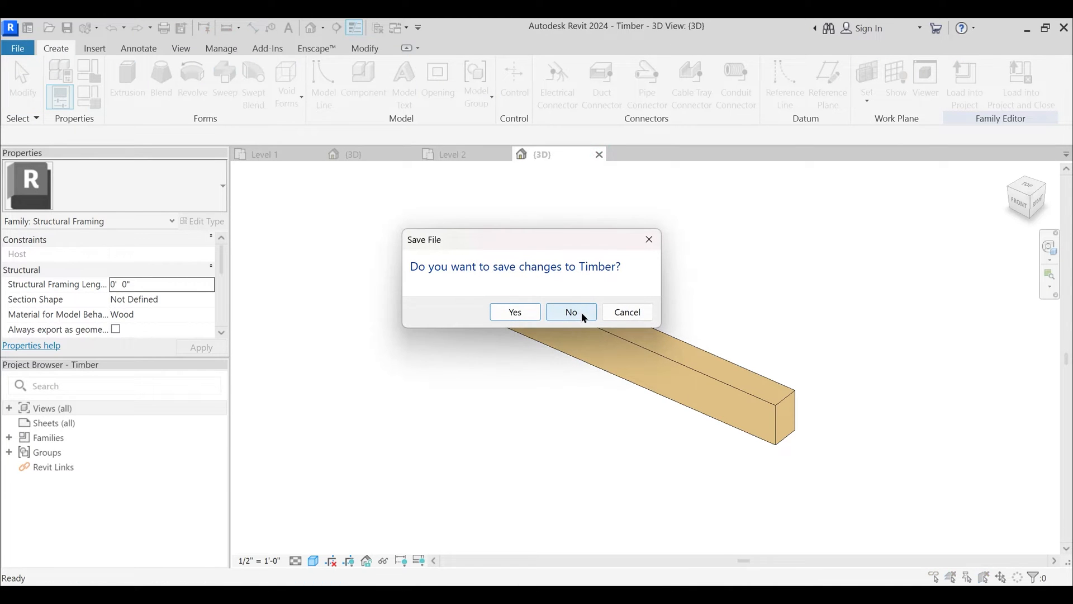
pyautogui.click(582, 313)
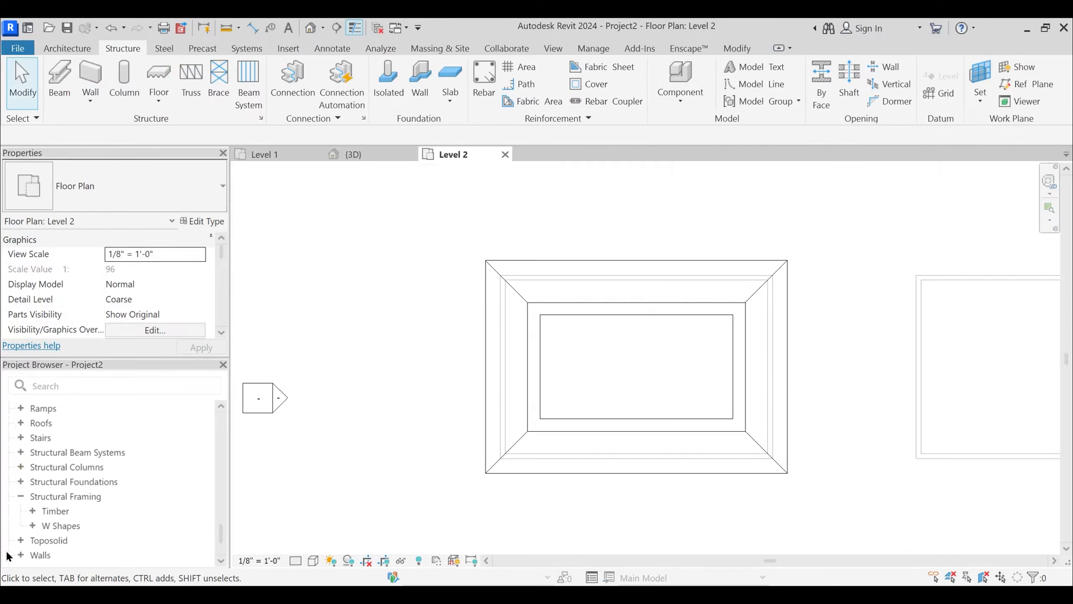
# - Delete the 5x5 type from the project's Timber structural framing family
pyautogui.doubleClick(31, 516)
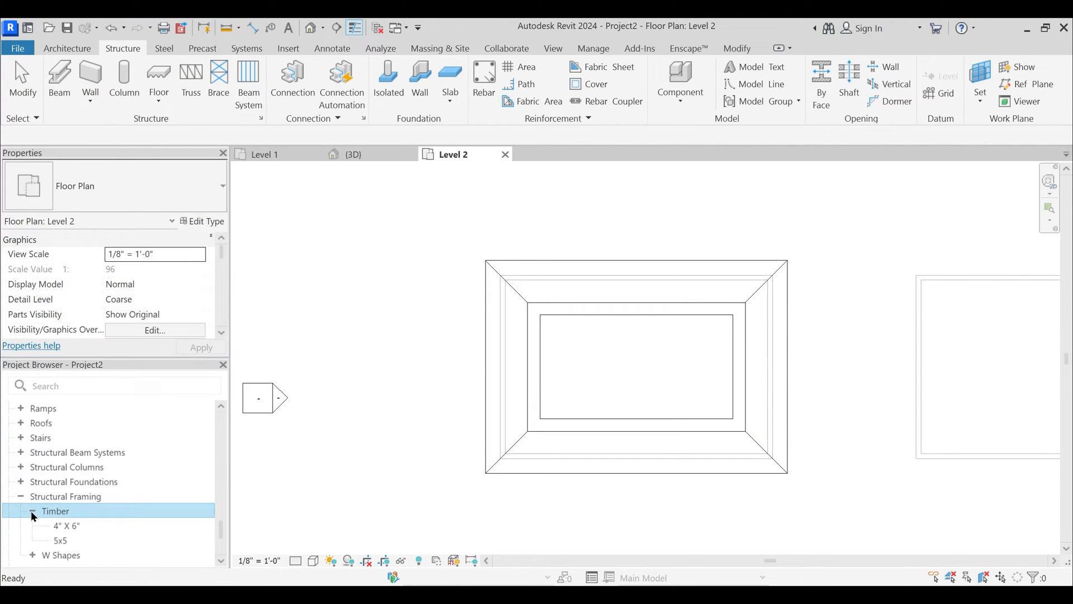
pyautogui.click(60, 540)
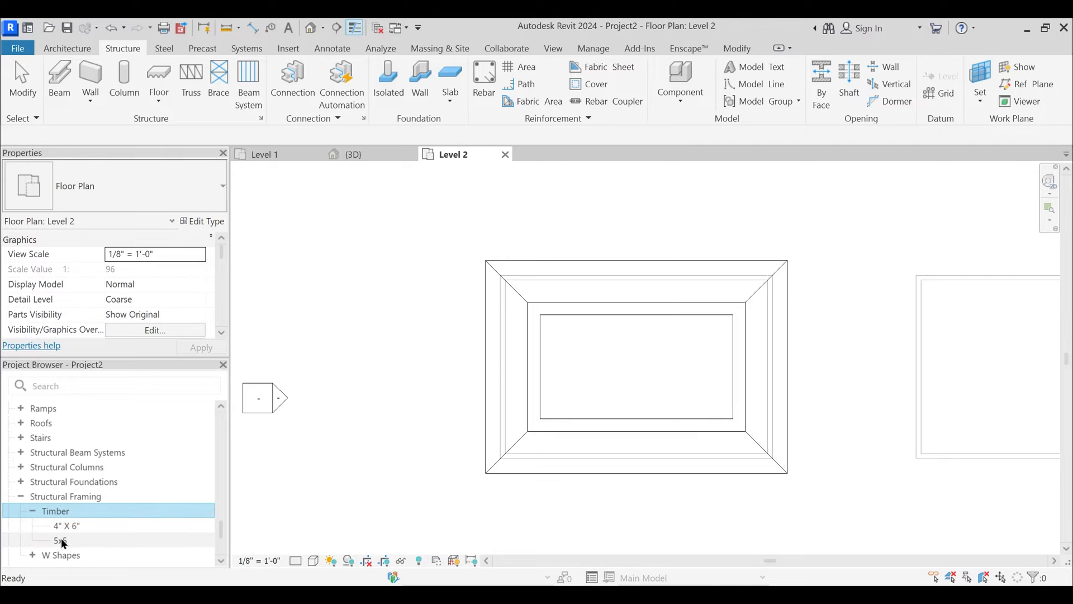
pyautogui.rightClick(60, 541)
pyautogui.click(97, 370)
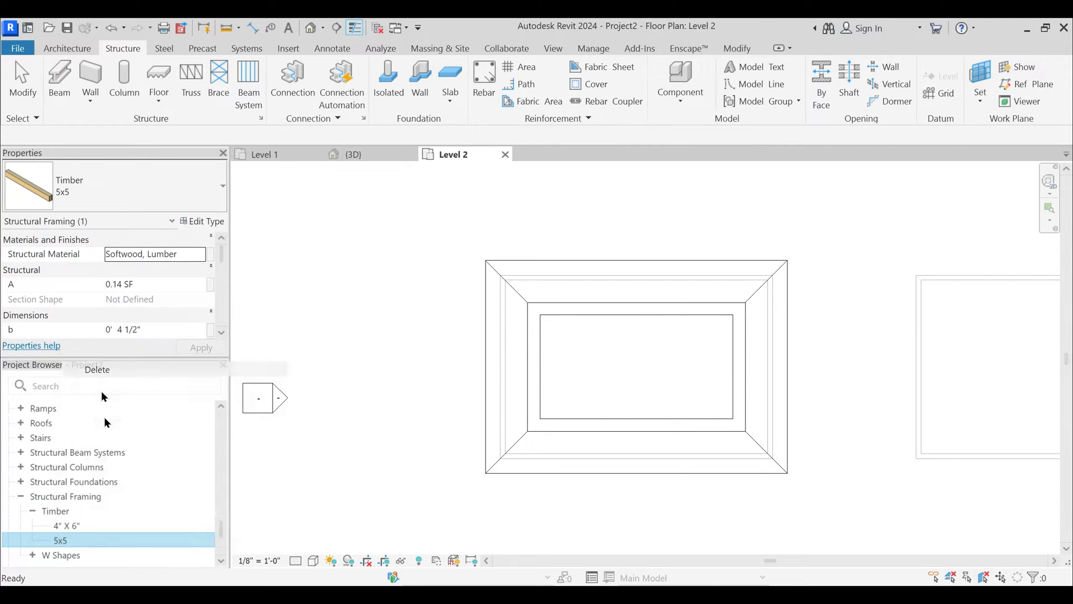
# - Rename the project's remaining Timber framing type to 4" X 6" Wall Plates
pyautogui.rightClick(72, 526)
pyautogui.click(84, 387)
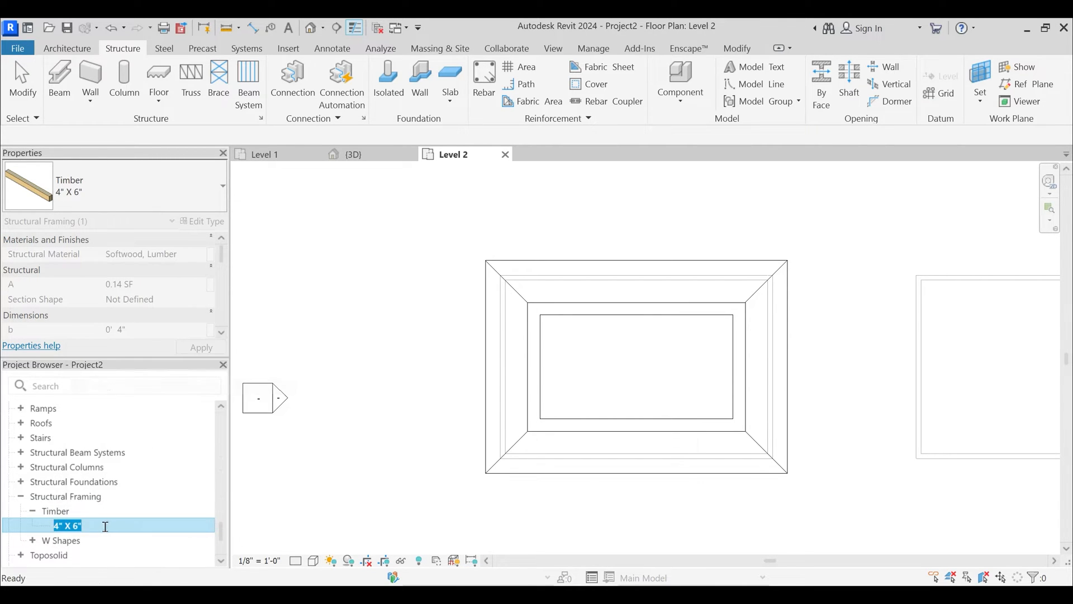
pyautogui.write('wALL')
pyautogui.press('BackSpace')
pyautogui.press('BackSpace')
pyautogui.press('BackSpace')
pyautogui.press('BackSpace')
pyautogui.press('BackSpace')
pyautogui.press('capslock')
pyautogui.write('all Plates')
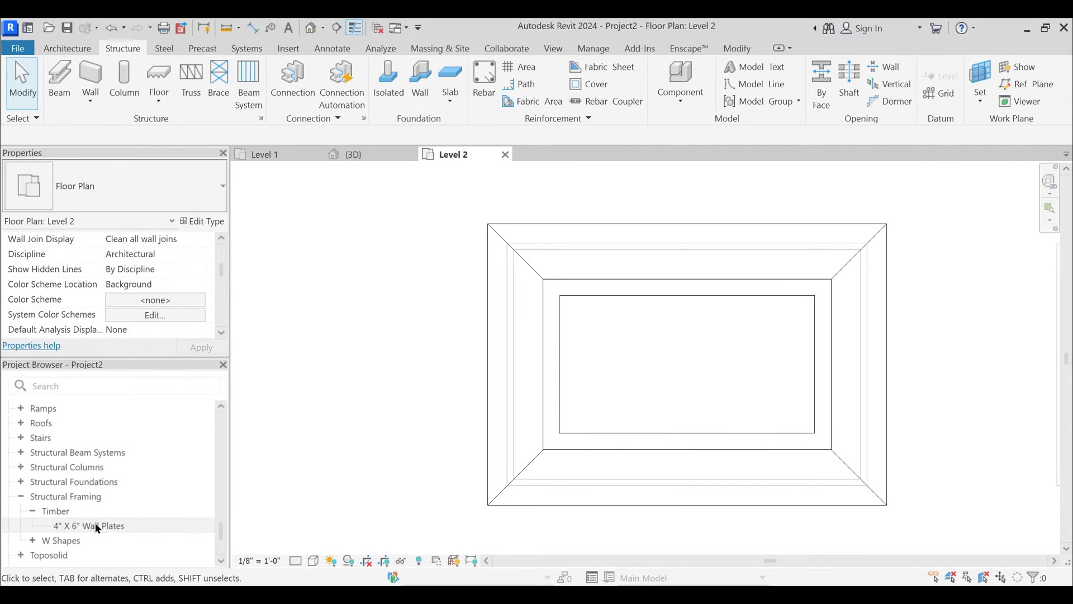
# - Try to draw a 4" X 6" Wall Plates beam along the house's lower wall in the Level 2 plan
pyautogui.moveTo(98, 527); pyautogui.dragTo(510, 291)
pyautogui.scroll(3, 517, 517)
pyautogui.scroll(3, 495, 479)
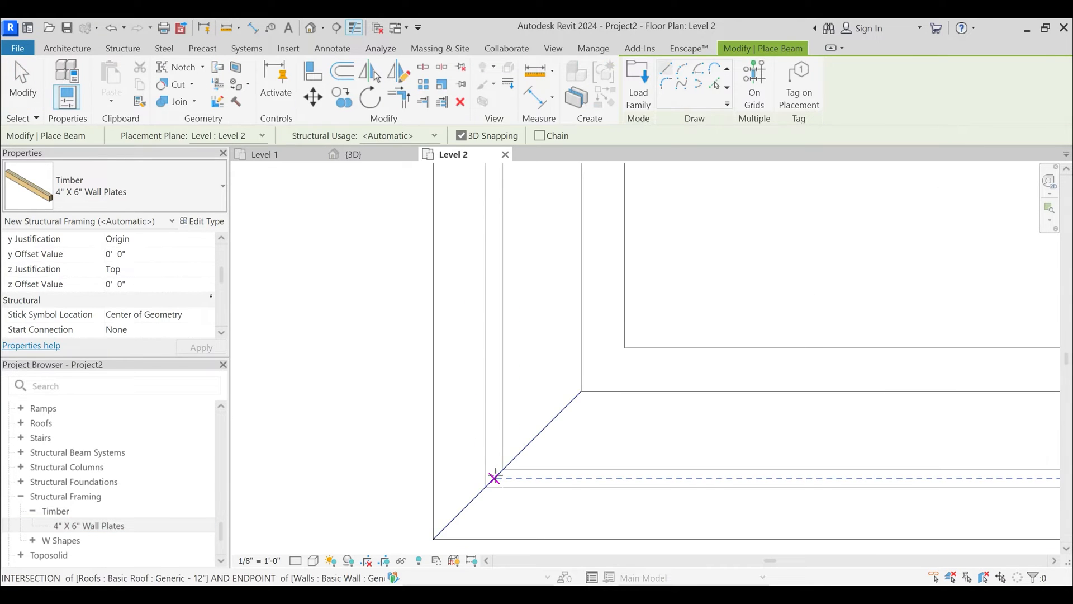
pyautogui.click(494, 479)
pyautogui.scroll(-4, 660, 476)
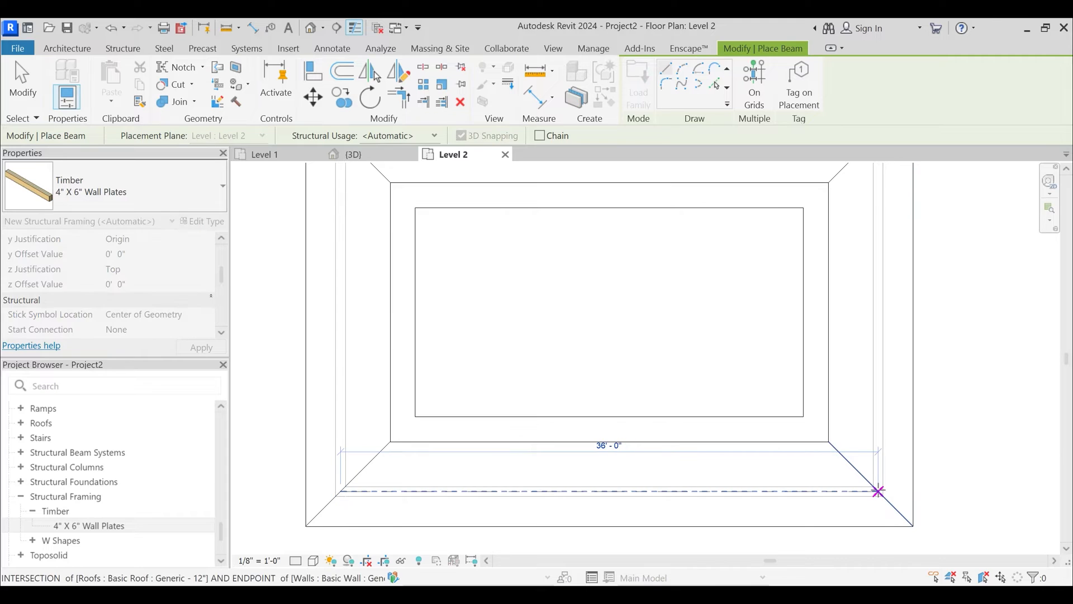
pyautogui.click(879, 488)
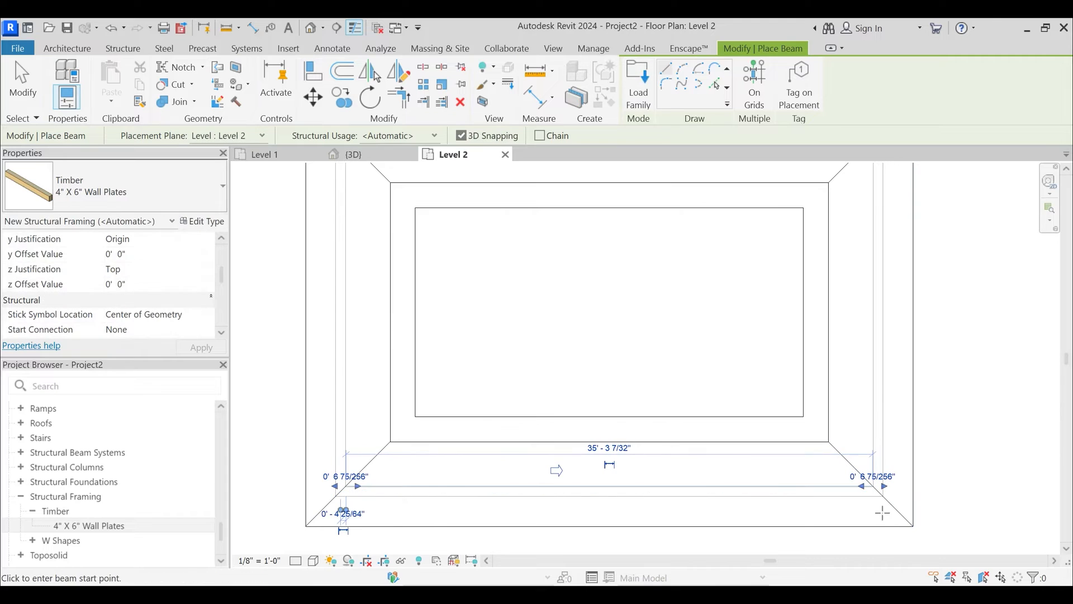
pyautogui.click(339, 492)
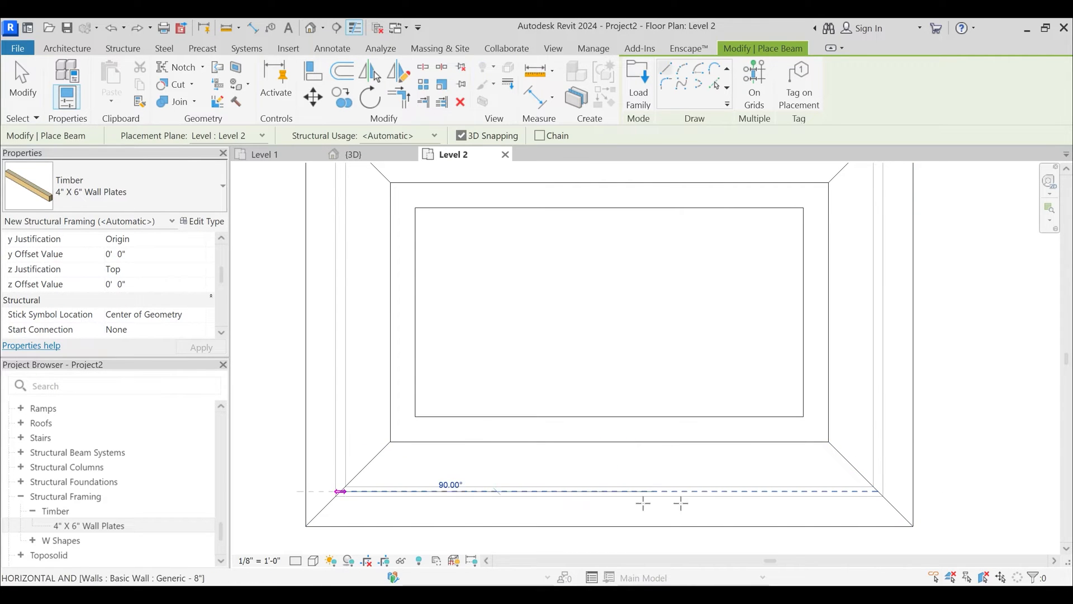
pyautogui.scroll(2, 878, 491)
pyautogui.click(877, 492)
pyautogui.press('Escape')
pyautogui.press('Escape')
pyautogui.scroll(-2, 779, 390)
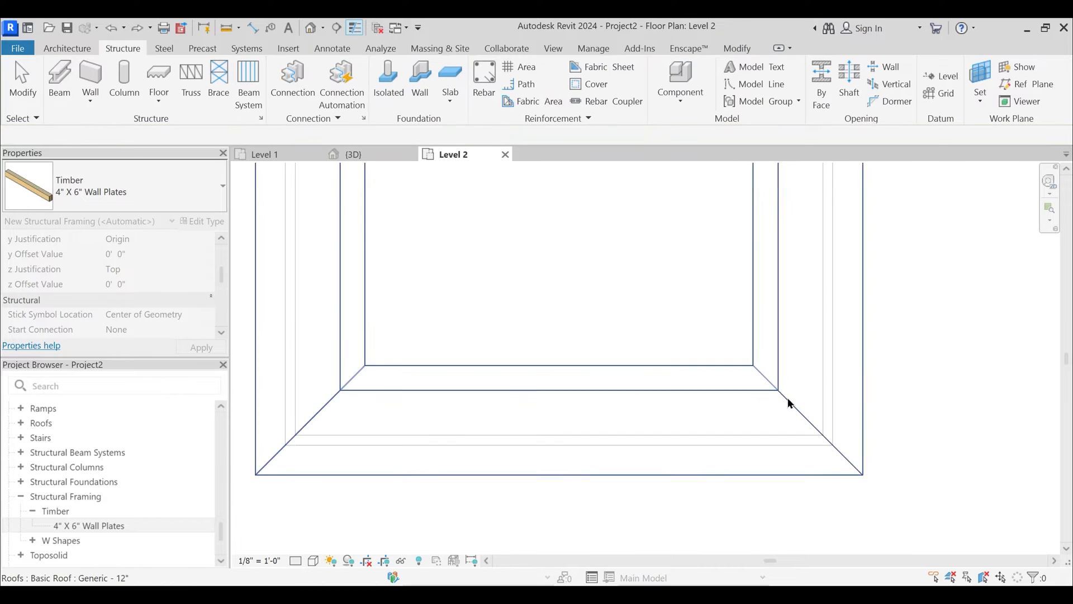
# - Temporarily hide the roof in the Level 2 plan
pyautogui.click(860, 391)
pyautogui.press('h')
pyautogui.press('h')
# - Draw 4" X 6" Wall Plates beams along the centerlines of the lower and right walls, 36' and 24' long
pyautogui.moveTo(88, 525); pyautogui.dragTo(296, 448)
pyautogui.click(290, 439)
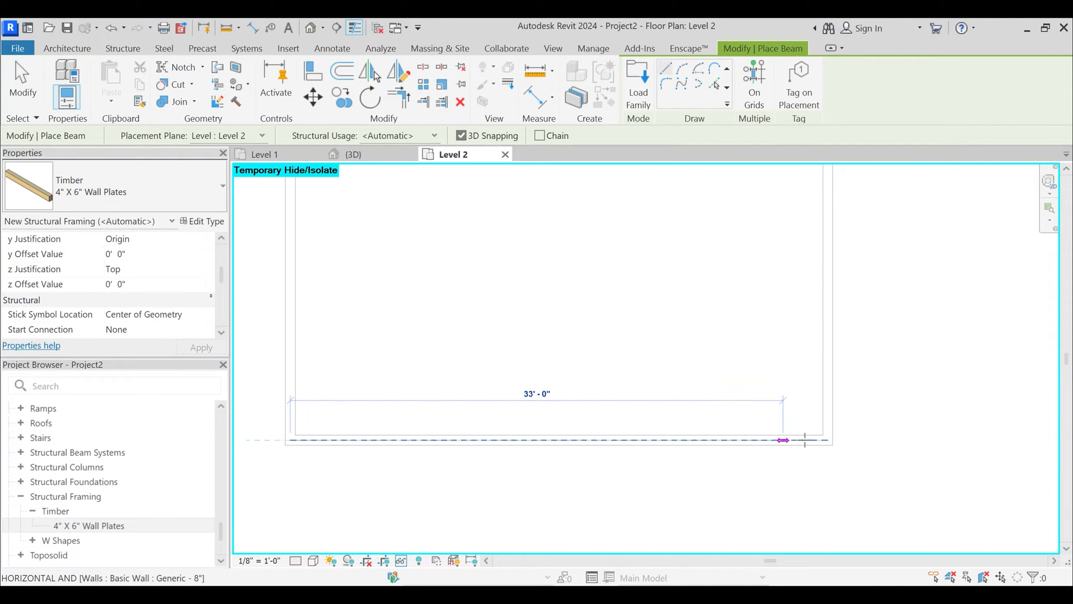
pyautogui.click(828, 440)
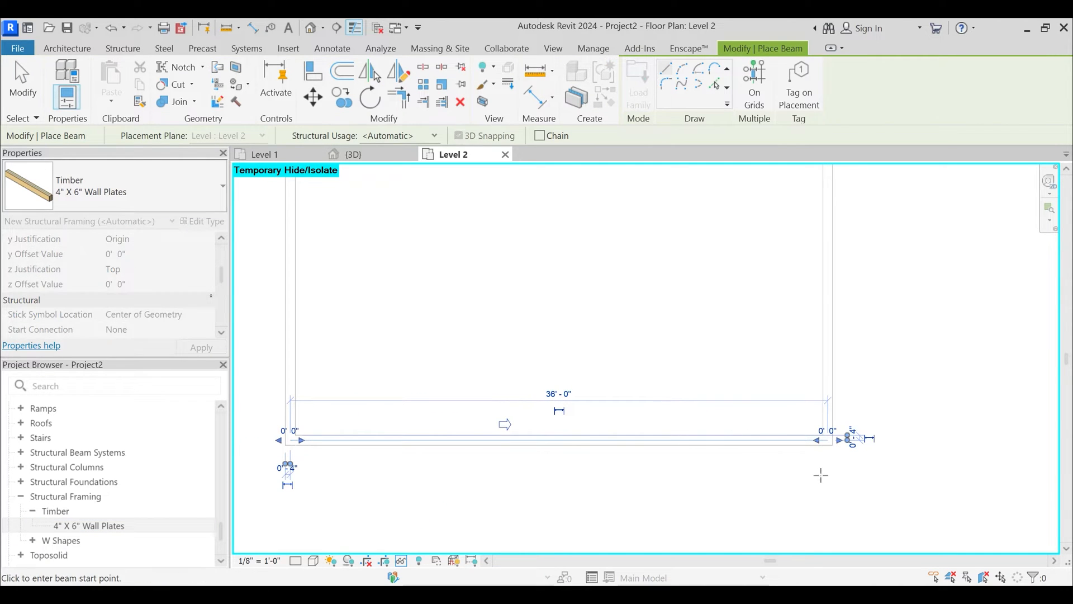
pyautogui.click(827, 440)
pyautogui.moveTo(838, 317); pyautogui.dragTo(840, 468, button='middle')
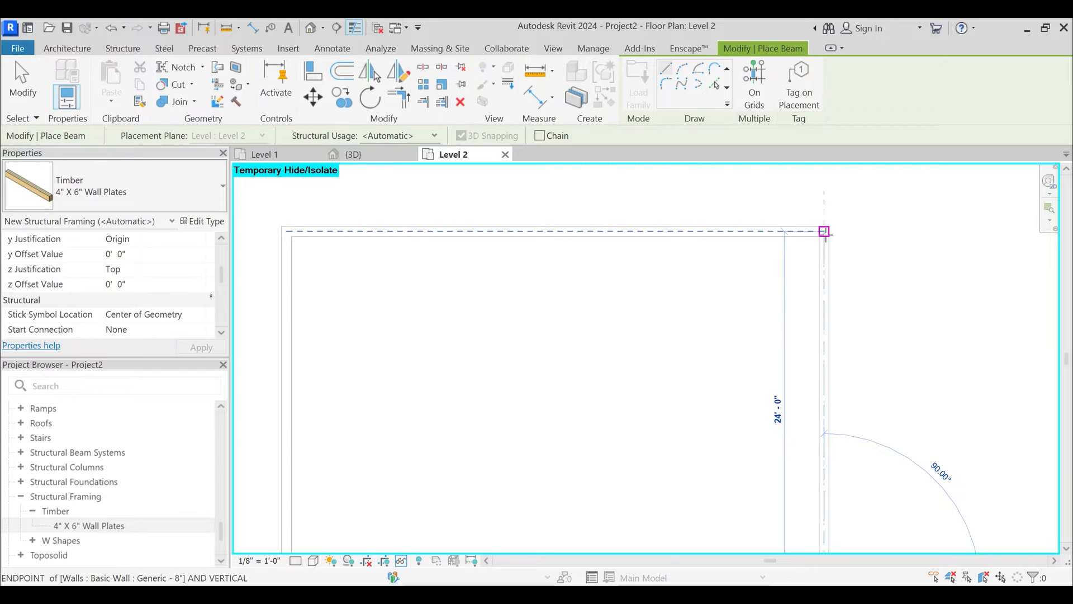
pyautogui.click(825, 230)
# - Draw 4" X 6" Wall Plates beams along the upper and left walls to close the loop, ending the Beam command
pyautogui.click(825, 230)
pyautogui.moveTo(567, 247); pyautogui.dragTo(697, 227, button='middle')
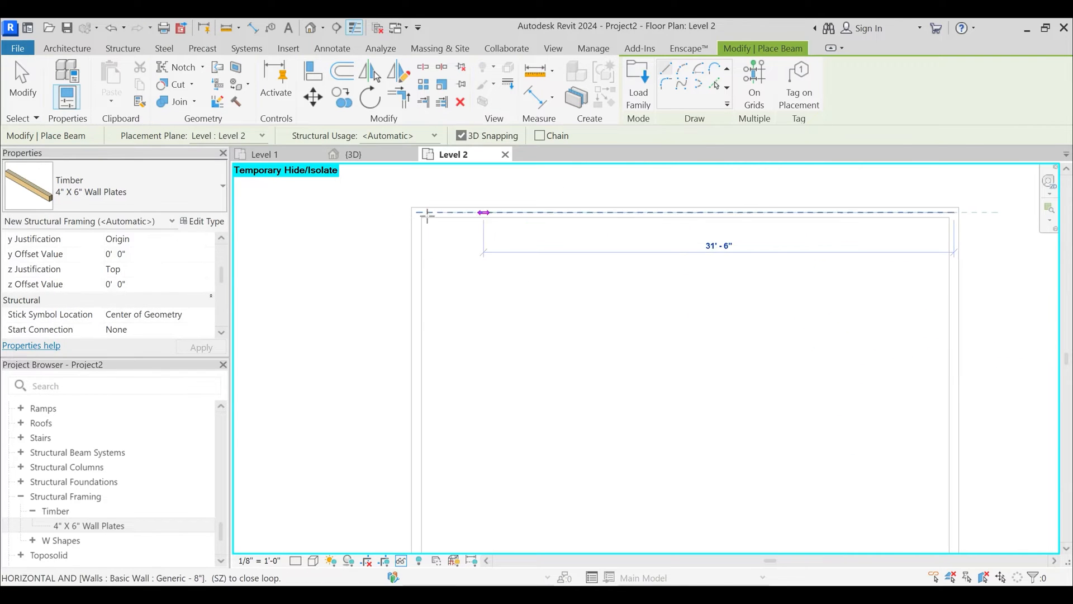
pyautogui.click(417, 213)
pyautogui.click(417, 213)
pyautogui.moveTo(432, 391); pyautogui.dragTo(422, 228, button='middle')
pyautogui.click(406, 411)
pyautogui.press('Escape')
pyautogui.press('Escape')
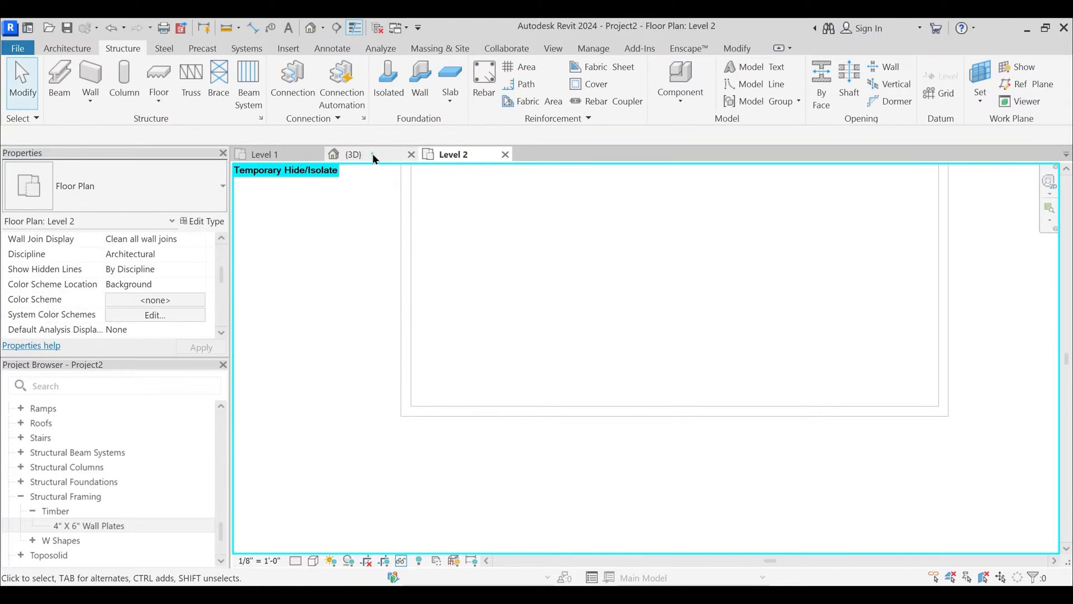
# - In the project's 3D view, set the z Justification of all four 4" X 6" Wall Plates beams to Bottom
pyautogui.click(371, 153)
pyautogui.keyDown('shift'); pyautogui.moveTo(465, 296); pyautogui.dragTo(467, 349, button='middle'); pyautogui.keyUp('shift')
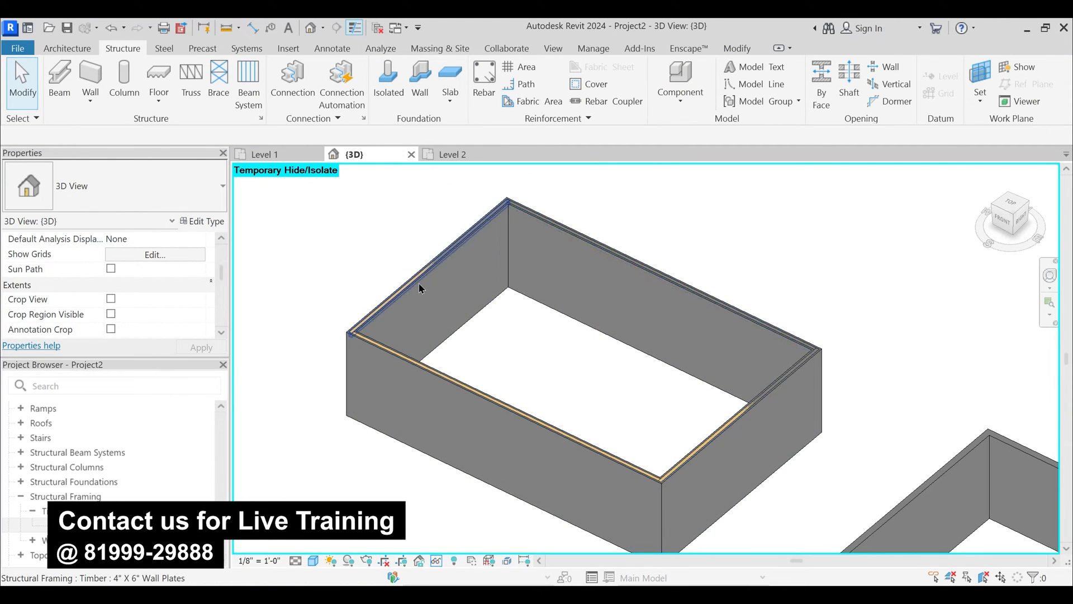
pyautogui.scroll(2, 380, 318)
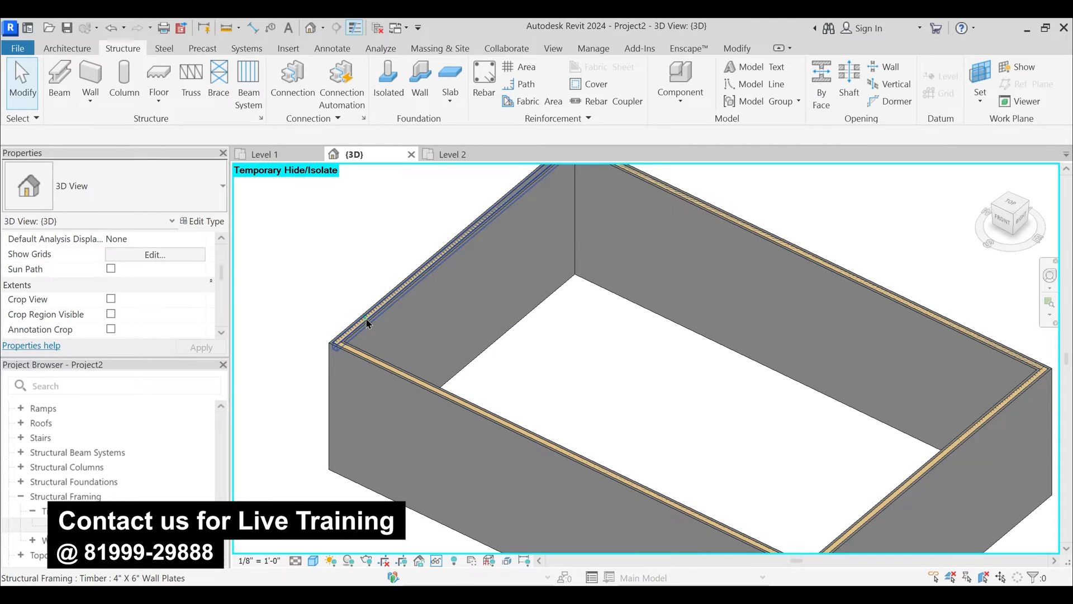
pyautogui.click(367, 323)
pyautogui.press('s')
pyautogui.press('a')
pyautogui.scroll(-2, 487, 312)
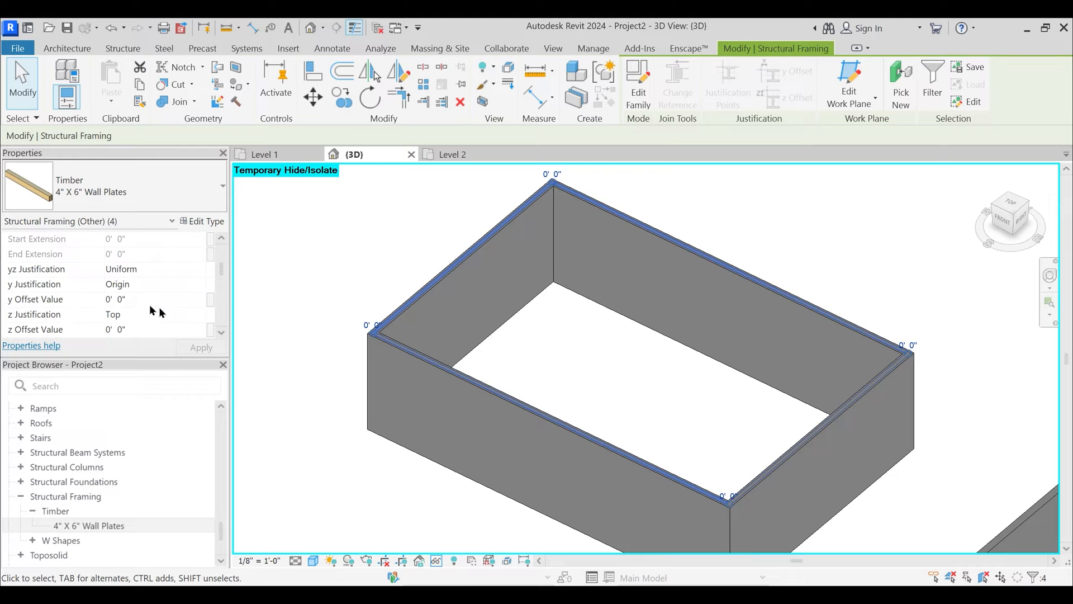
pyautogui.click(199, 314)
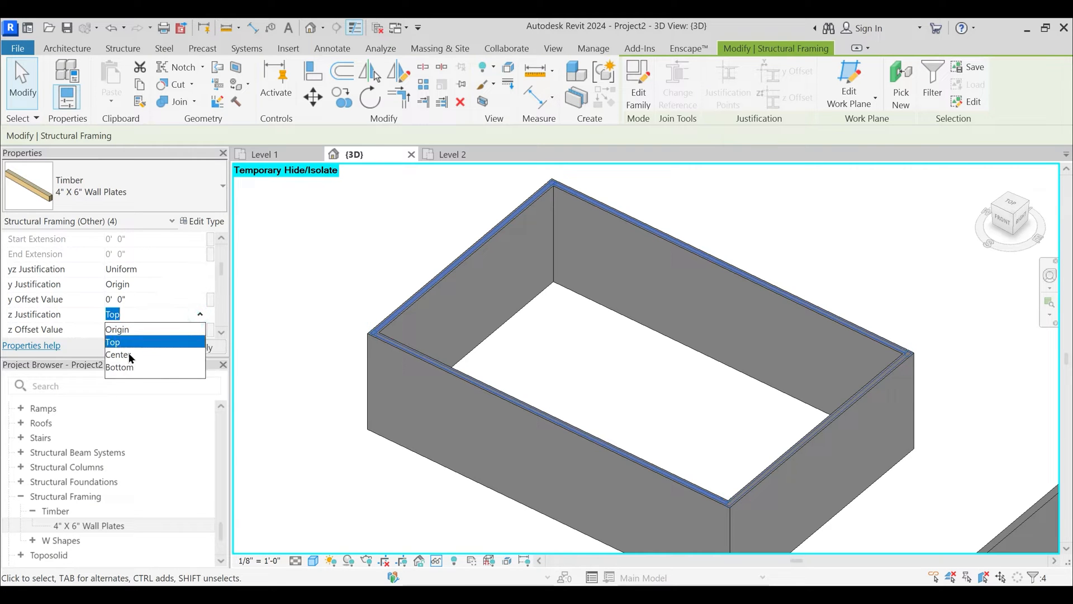
pyautogui.click(119, 367)
pyautogui.keyDown('shift'); pyautogui.moveTo(472, 409); pyautogui.dragTo(545, 341, button='middle'); pyautogui.keyUp('shift')
pyautogui.press('Escape')
# - Restore the temporarily hidden roof in the 3D view and override its surface transparency to 70
pyautogui.press('h')
pyautogui.press('r')
pyautogui.click(574, 403)
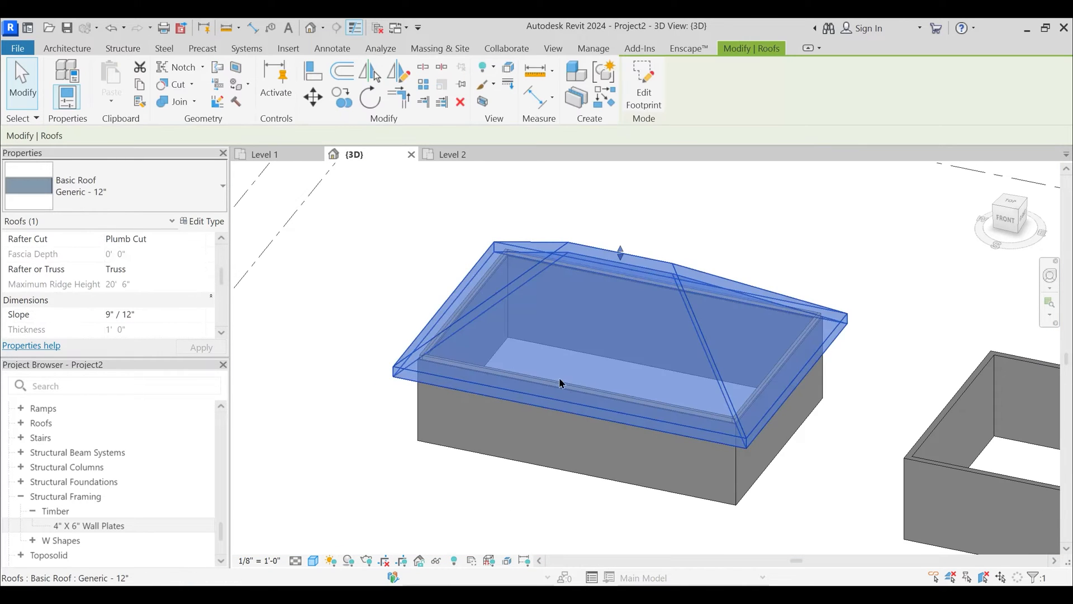
pyautogui.rightClick(545, 343)
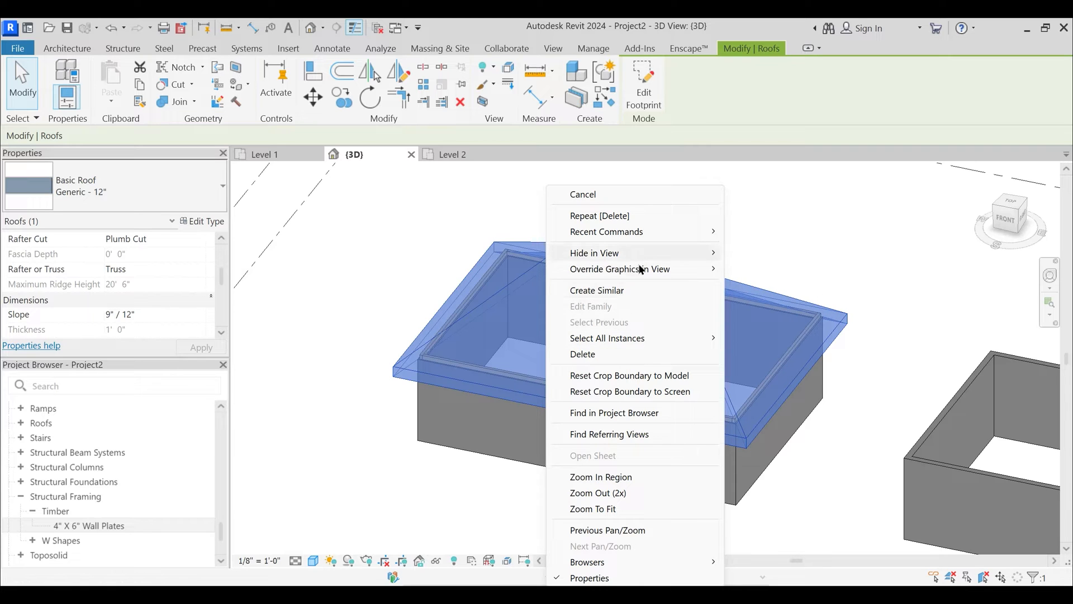
pyautogui.moveTo(640, 268)
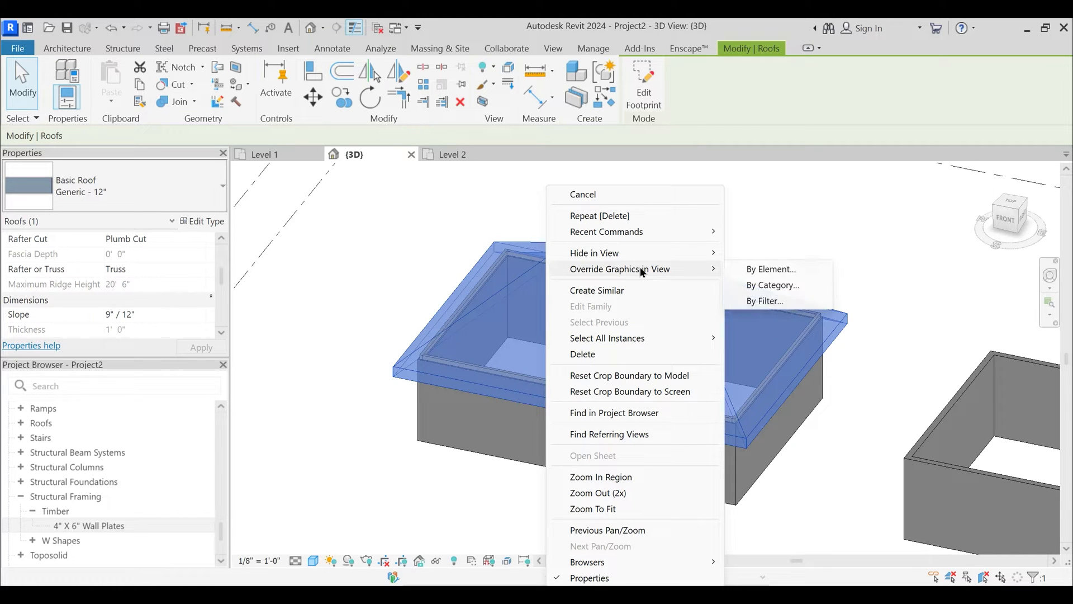
pyautogui.click(771, 270)
pyautogui.click(579, 302)
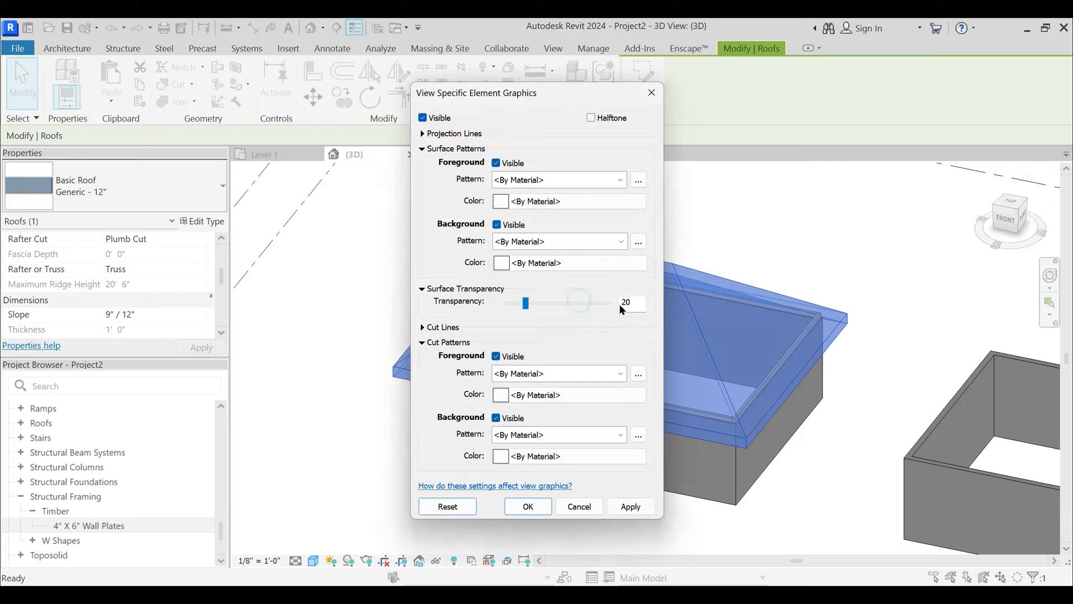
pyautogui.doubleClick(619, 304)
pyautogui.write('70')
pyautogui.press('Return')
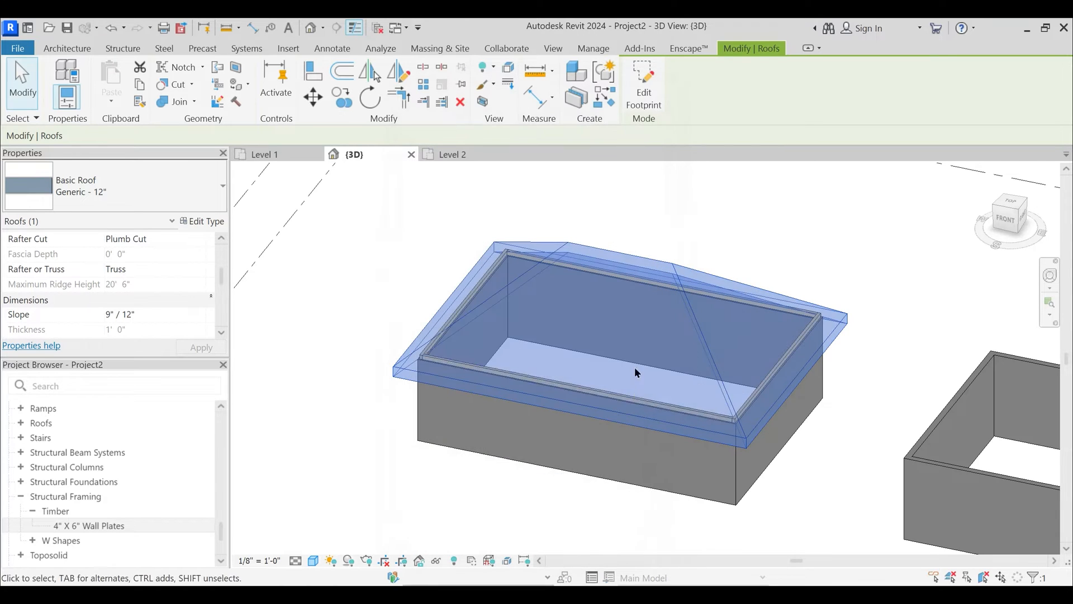
pyautogui.click(559, 470)
pyautogui.press('Escape')
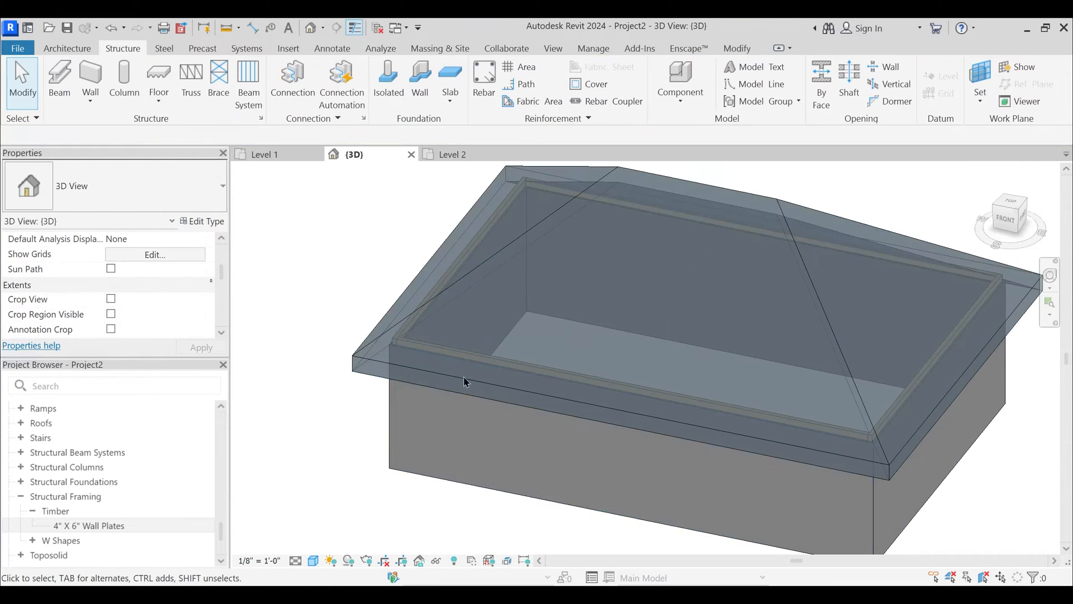
pyautogui.keyDown('shift'); pyautogui.moveTo(644, 414); pyautogui.dragTo(601, 338, button='middle'); pyautogui.keyUp('shift')
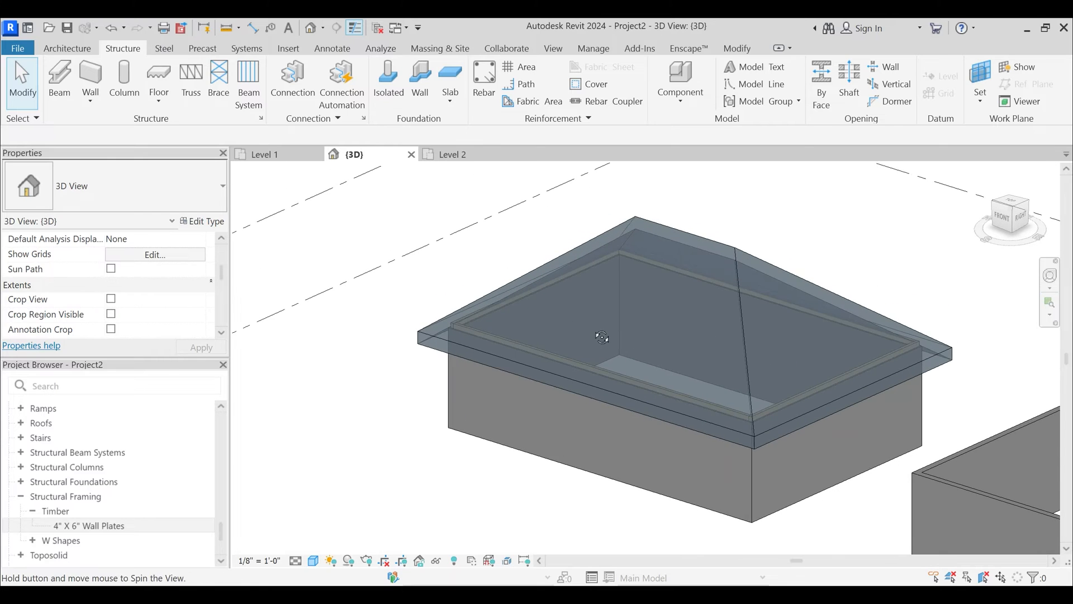
pyautogui.keyDown('shift'); pyautogui.moveTo(570, 381); pyautogui.dragTo(664, 367, button='middle'); pyautogui.keyUp('shift')
pyautogui.keyDown('shift'); pyautogui.moveTo(519, 355); pyautogui.dragTo(529, 366, button='middle'); pyautogui.keyUp('shift')
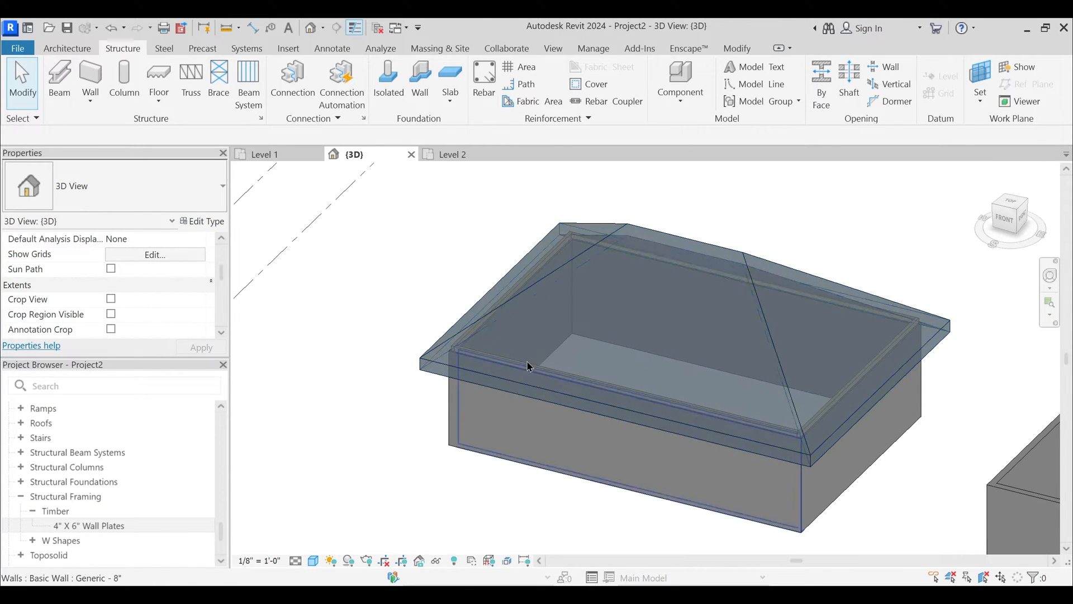
pyautogui.rightClick(633, 257)
pyautogui.click(616, 244)
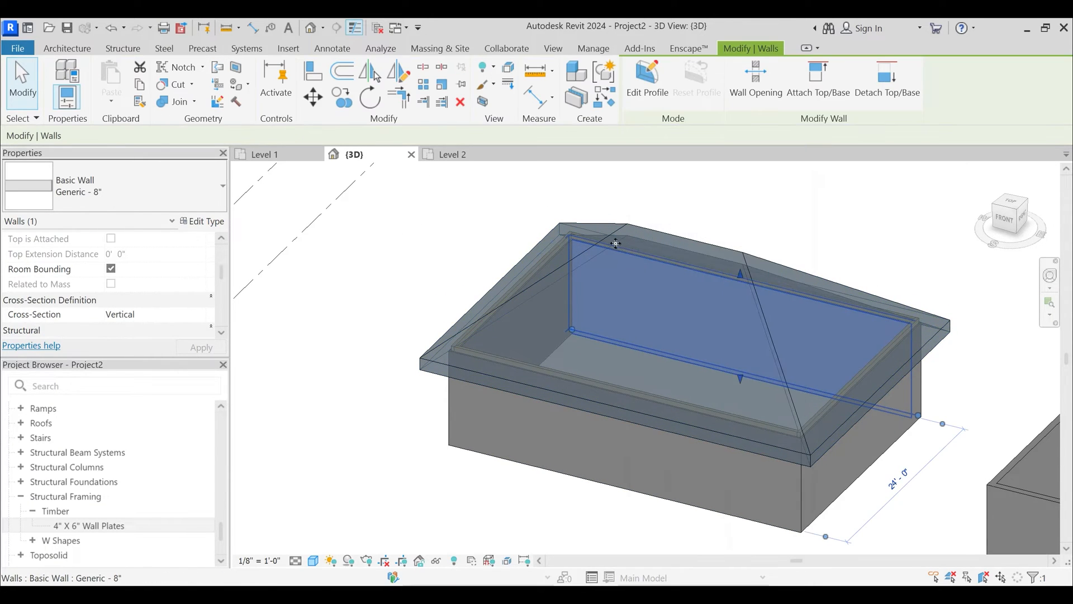
# - Override the hipped roof's graphics in the 3D view with a surface transparency of 70
pyautogui.press('Escape')
pyautogui.rightClick(642, 229)
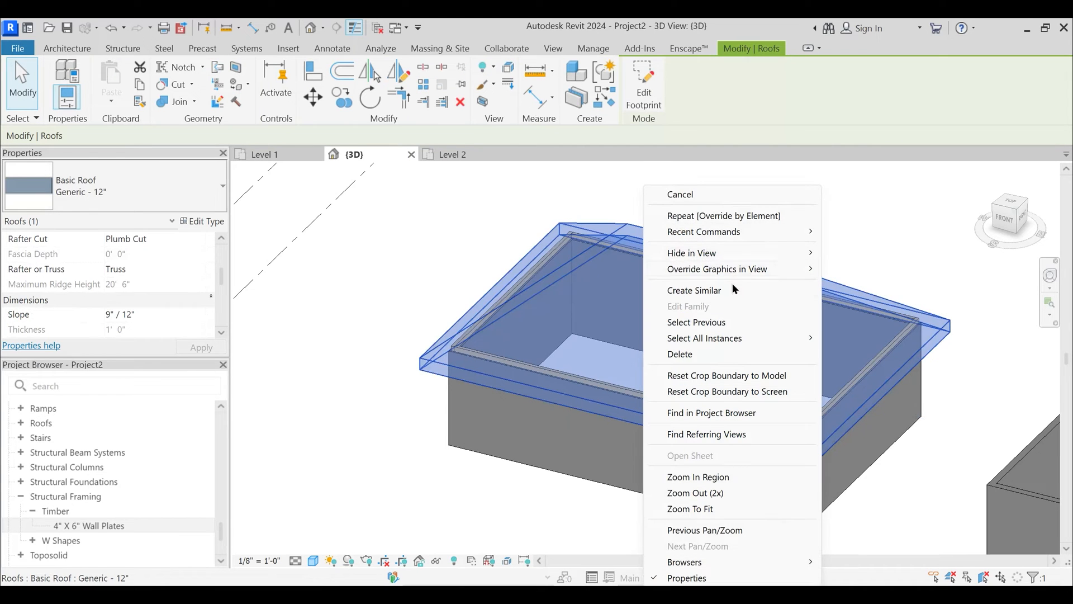
pyautogui.moveTo(732, 266)
pyautogui.click(839, 267)
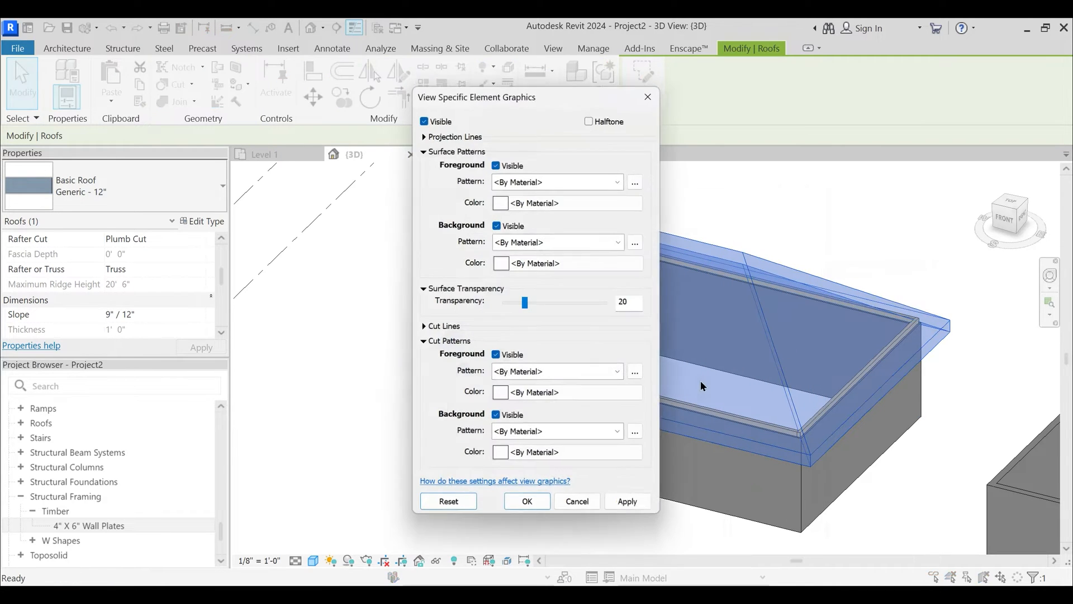
pyautogui.write('70')
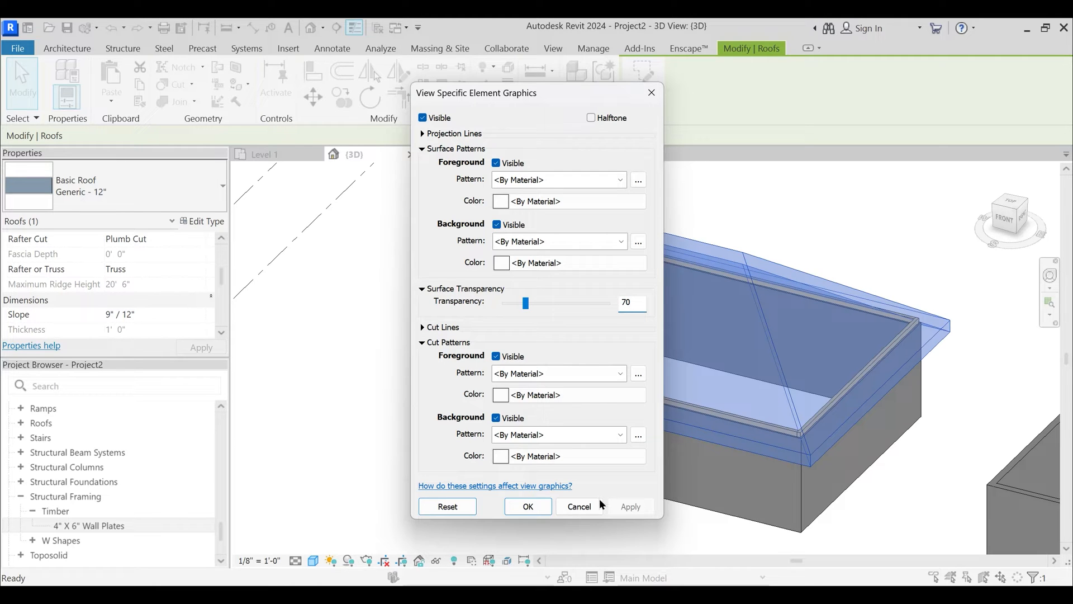
pyautogui.click(529, 506)
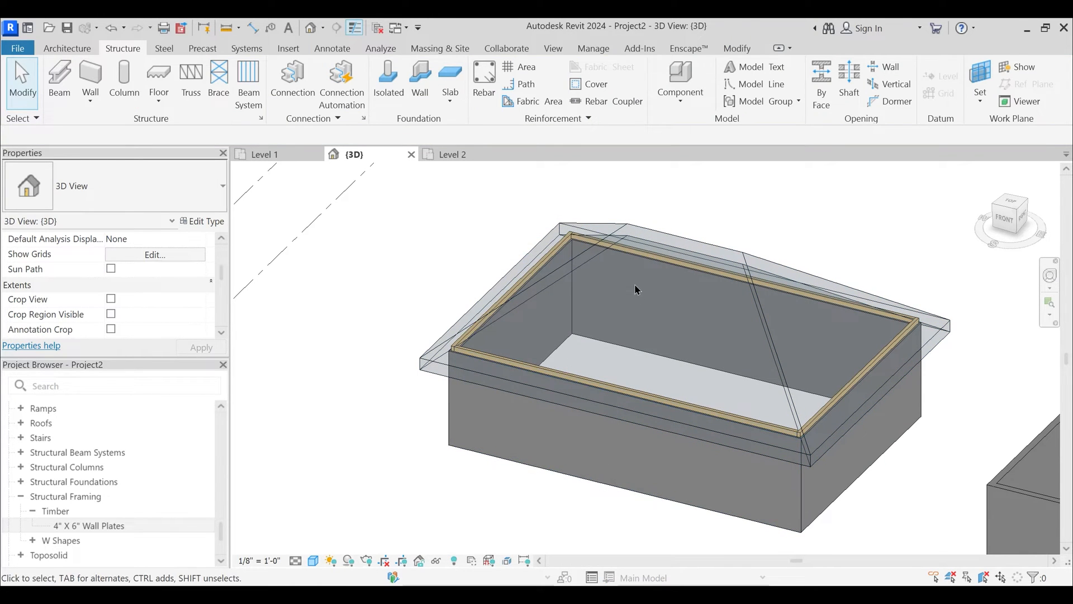
pyautogui.keyDown('shift'); pyautogui.moveTo(648, 332); pyautogui.dragTo(636, 248, button='middle'); pyautogui.keyUp('shift')
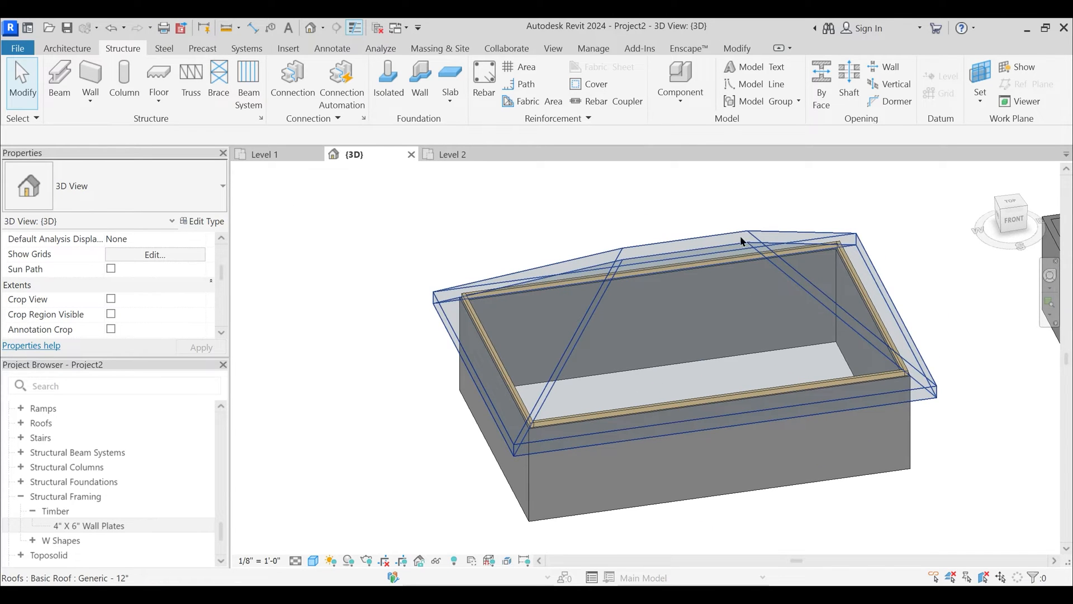
pyautogui.keyDown('shift'); pyautogui.moveTo(743, 241); pyautogui.dragTo(705, 259, button='middle'); pyautogui.keyUp('shift')
pyautogui.keyDown('shift'); pyautogui.moveTo(779, 340); pyautogui.dragTo(665, 408, button='middle'); pyautogui.keyUp('shift')
# - Duplicate the 4" X 6" Wall Plates type as 4" X 18" Ridge Board and set its depth d to 18"
pyautogui.click(105, 526)
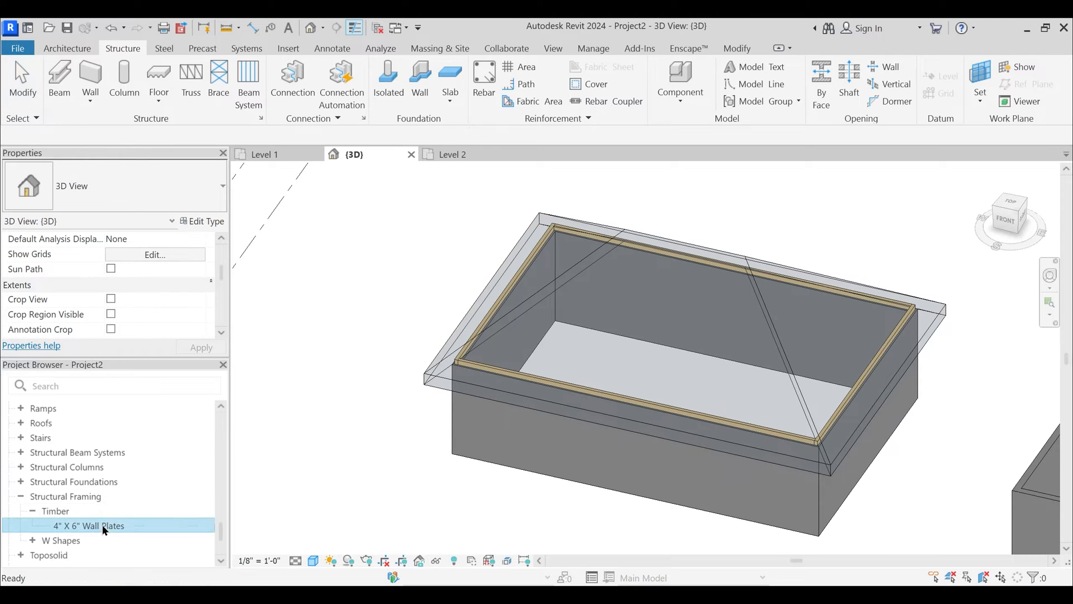
pyautogui.rightClick(105, 525)
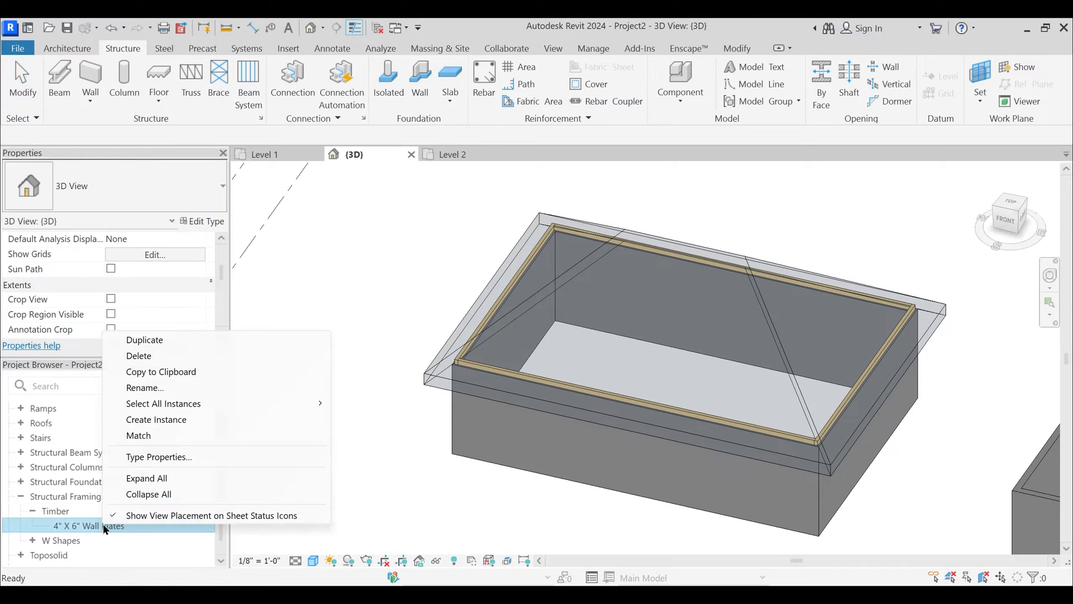
pyautogui.click(150, 456)
pyautogui.click(436, 157)
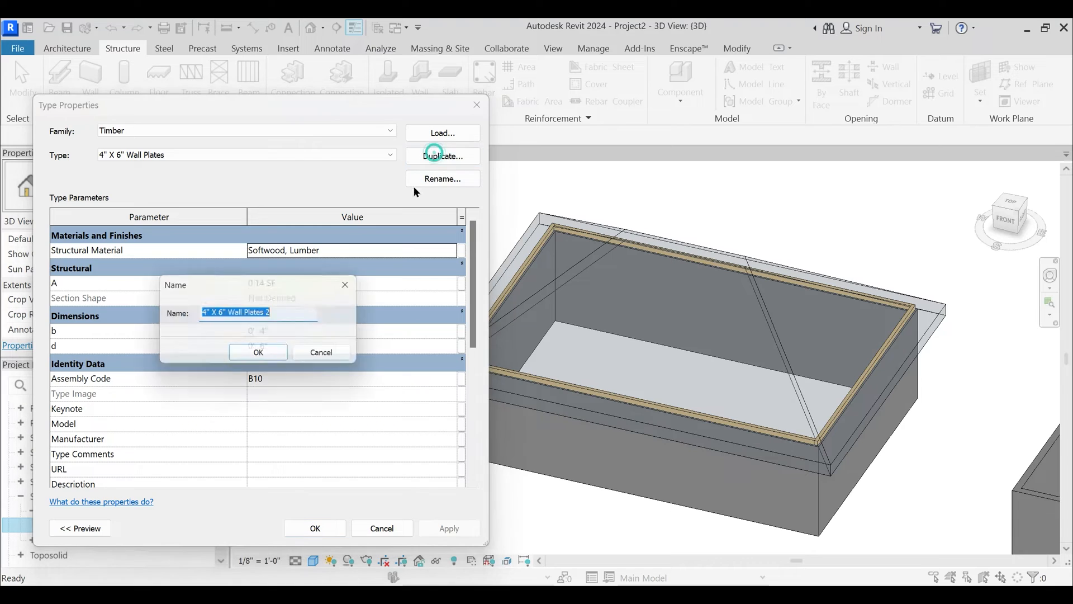
pyautogui.click(285, 312)
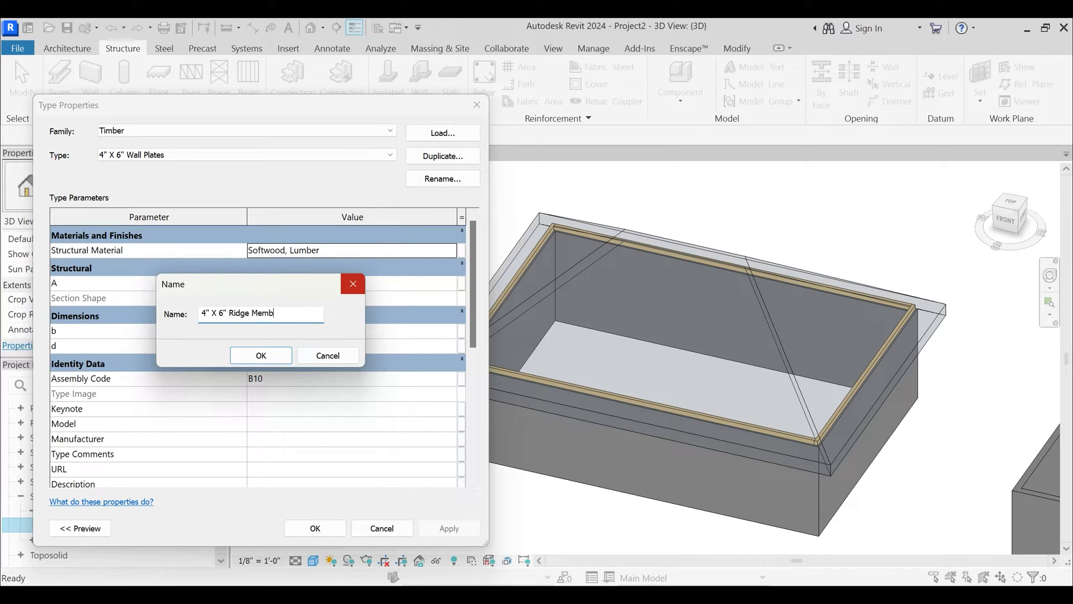
pyautogui.press('BackSpace')
pyautogui.click(222, 313)
pyautogui.write('18')
pyautogui.click(256, 358)
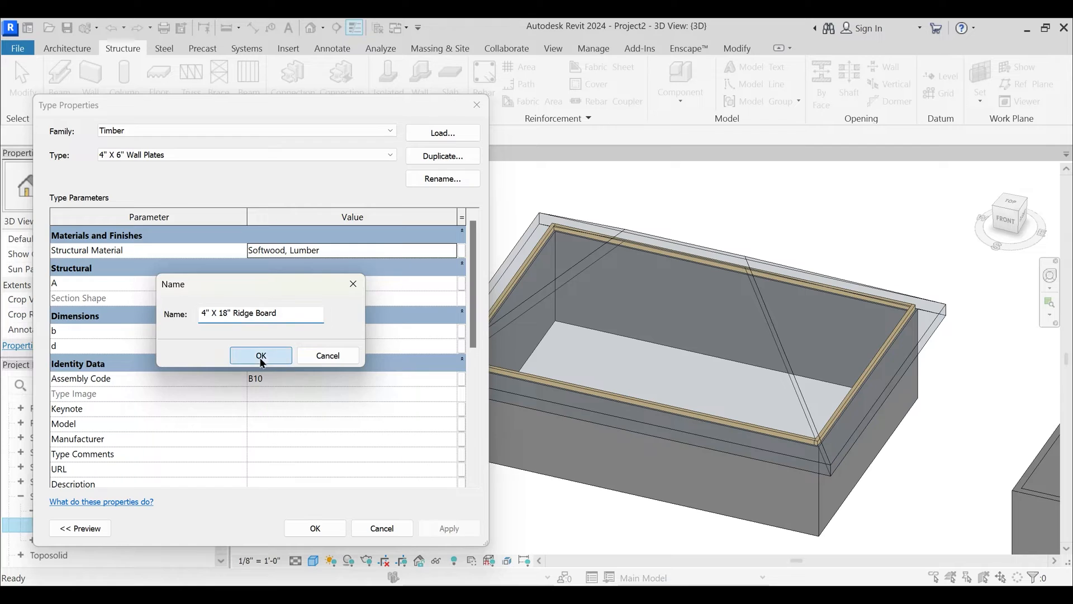
pyautogui.click(291, 345)
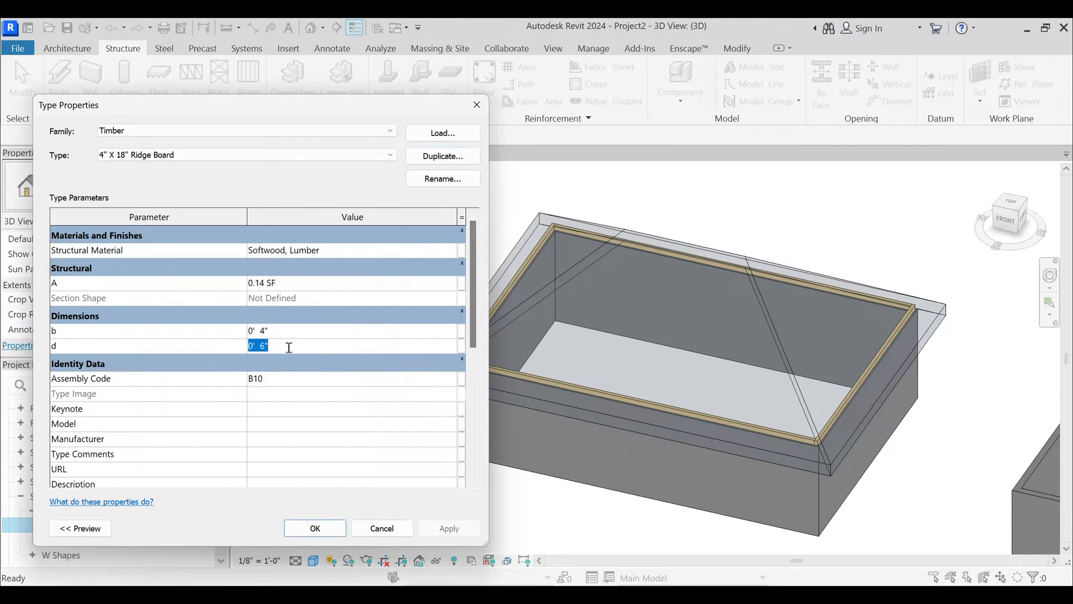
pyautogui.write('18')
# - Duplicate the ridge board type as 4" X 15" Valley Rafter and set its depth d to 1' 3"
pyautogui.moveTo(290, 111); pyautogui.dragTo(458, 106)
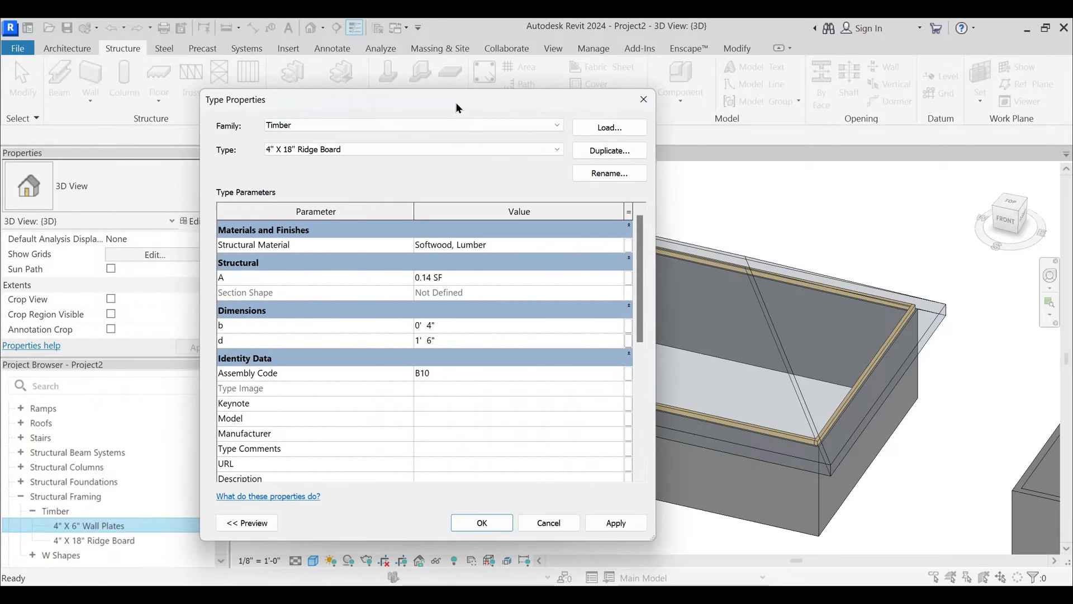
pyautogui.click(610, 151)
pyautogui.moveTo(458, 306); pyautogui.dragTo(387, 302)
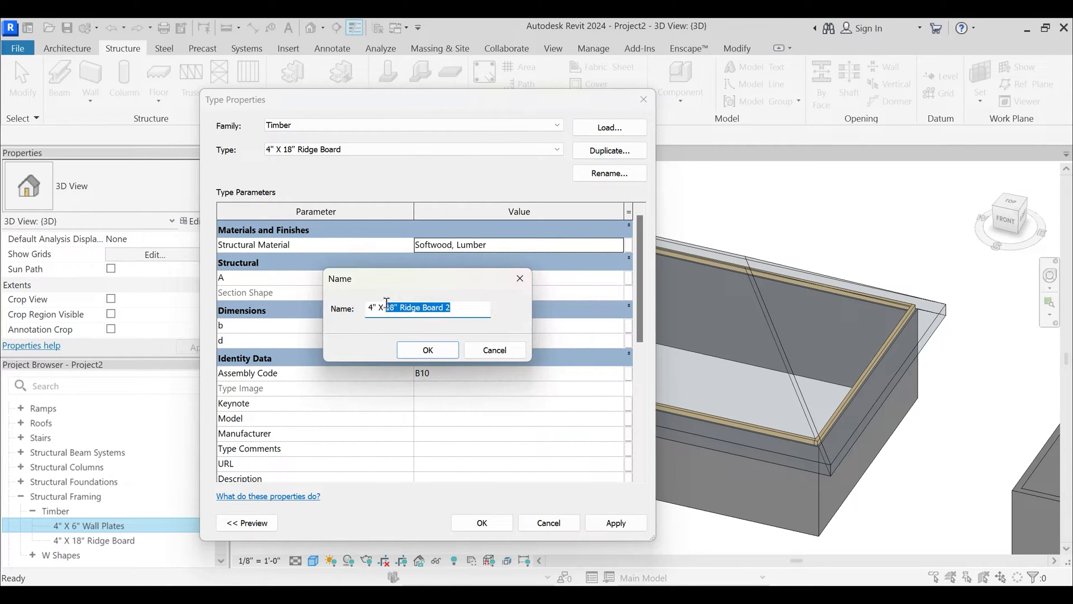
pyautogui.doubleClick(387, 306)
pyautogui.moveTo(445, 306); pyautogui.dragTo(407, 308)
pyautogui.write('Valley Raft')
pyautogui.press('Return')
pyautogui.click(430, 342)
pyautogui.doubleClick(429, 340)
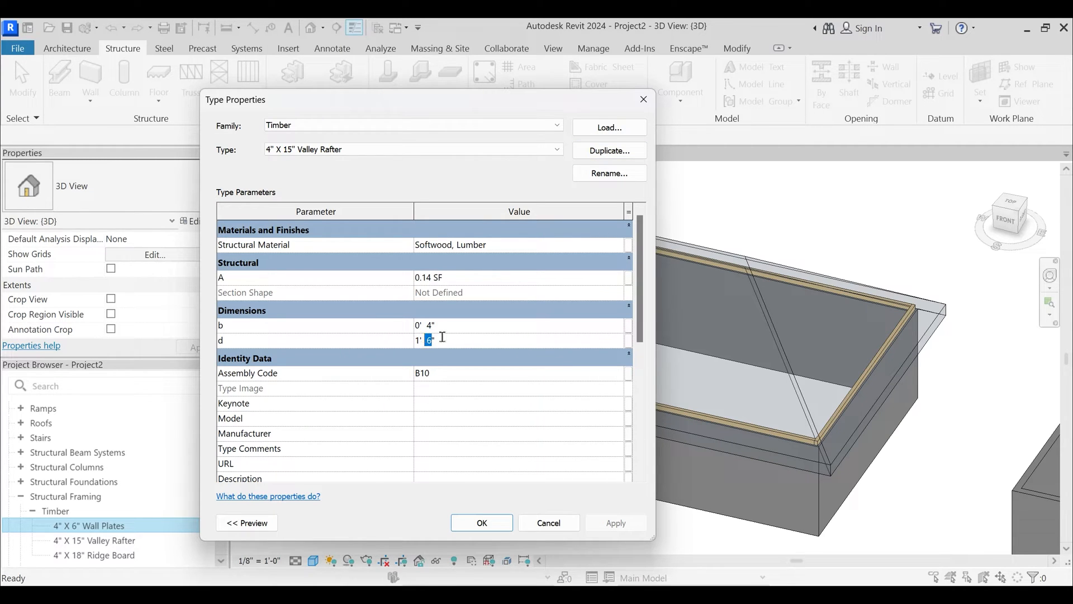
pyautogui.moveTo(447, 337); pyautogui.dragTo(378, 346)
# - Duplicate the valley rafter type as 4" X 15" Comman Rafters
pyautogui.click(601, 151)
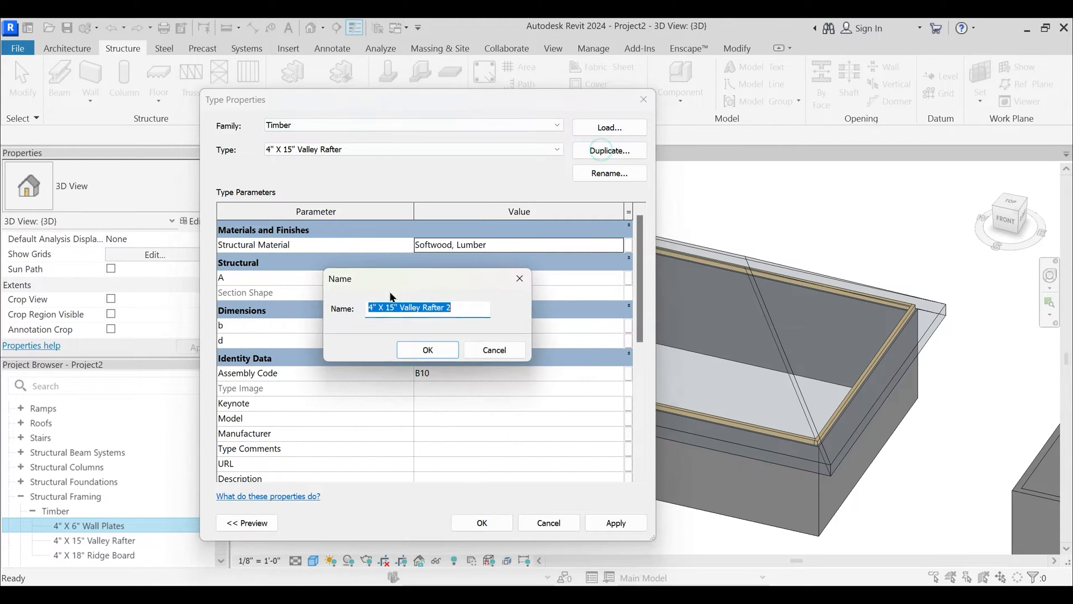
pyautogui.click(460, 307)
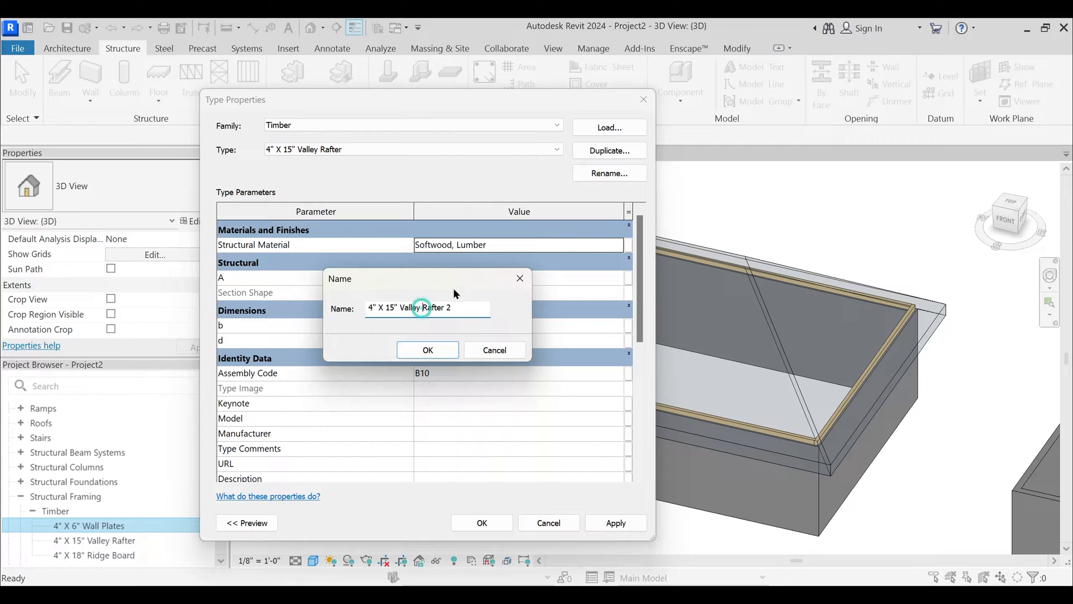
pyautogui.press('BackSpace')
pyautogui.press('BackSpace')
pyautogui.press('BackSpace')
pyautogui.write('CO')
pyautogui.press('BackSpace')
pyautogui.write('s')
pyautogui.click(428, 350)
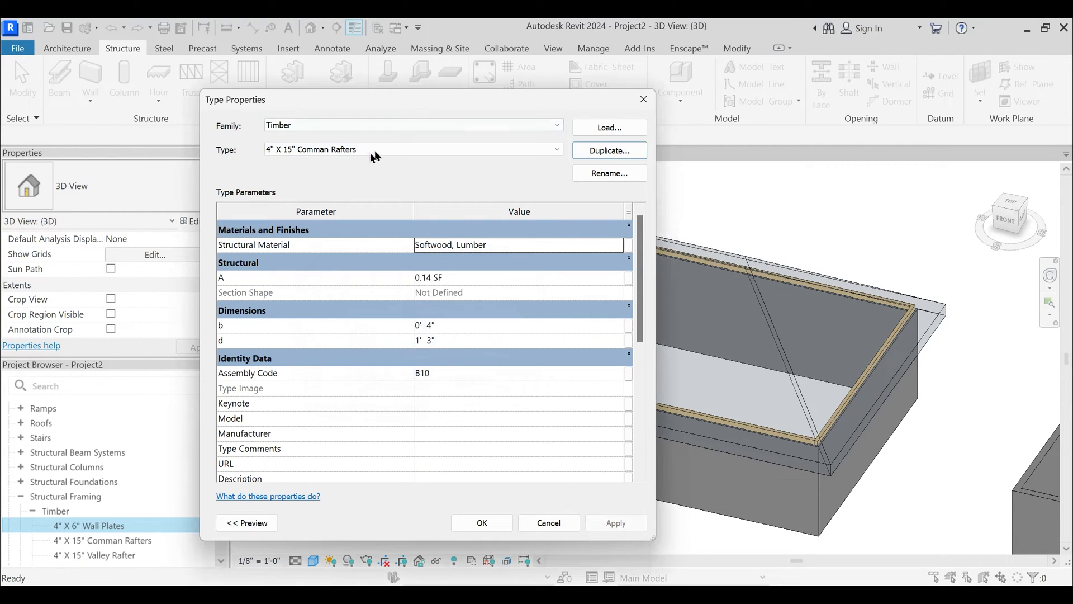
# - Rename the 4" X 15" Valley Rafter type to 4" X 15" Valley Rafters and accept the type properties
pyautogui.click(370, 150)
pyautogui.click(361, 181)
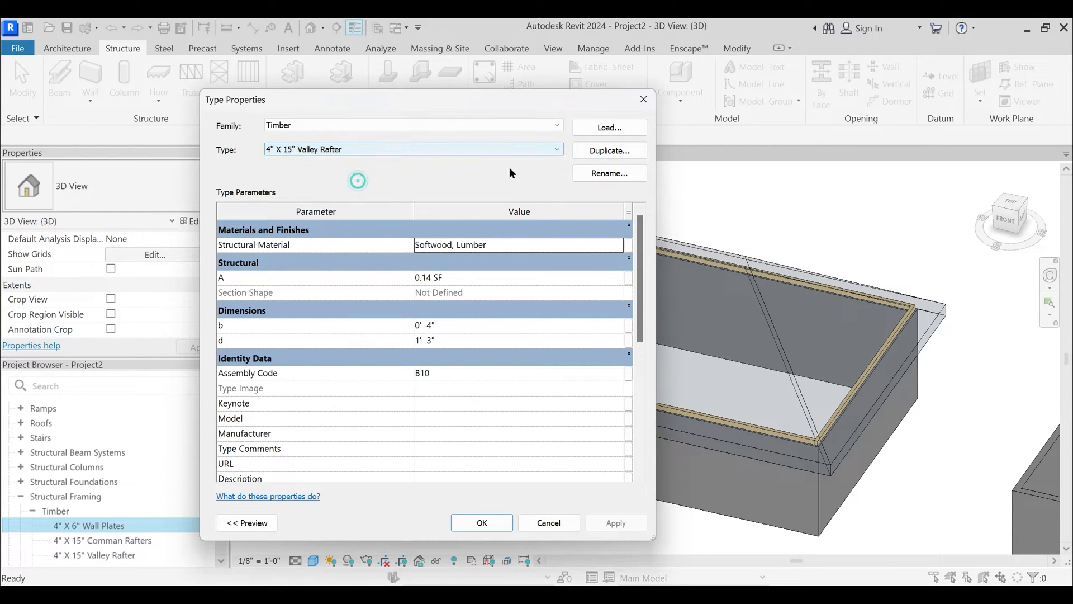
pyautogui.click(609, 174)
pyautogui.click(466, 319)
pyautogui.write('s')
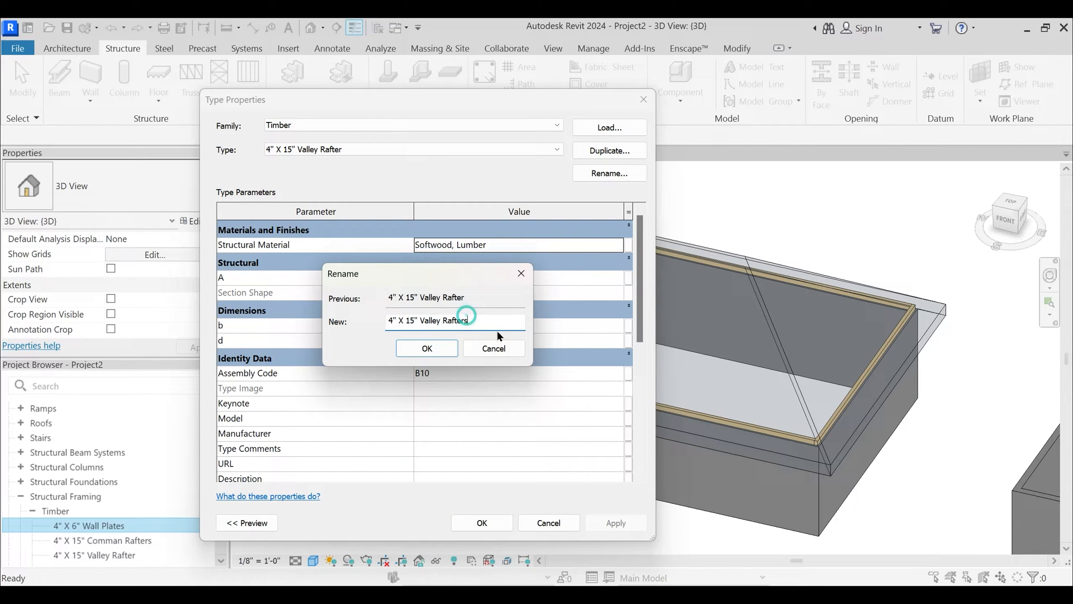
pyautogui.click(447, 347)
pyautogui.click(484, 522)
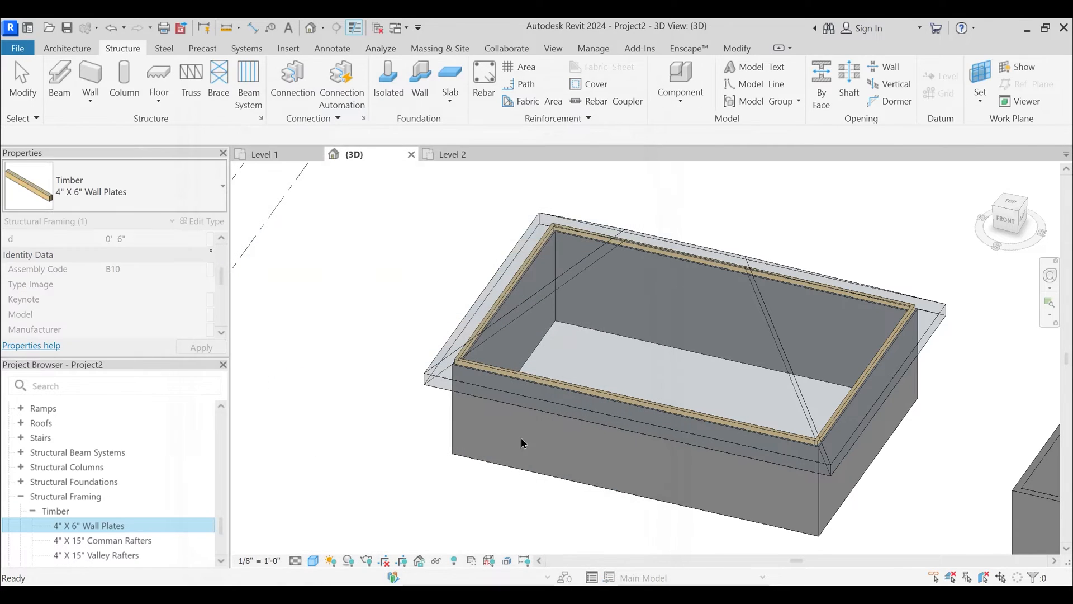
# - With 3D Snapping on, draw a 12' long 4" X 18" Ridge Board beam between the two endpoints of the roof ridge
pyautogui.scroll(-2, 106, 538)
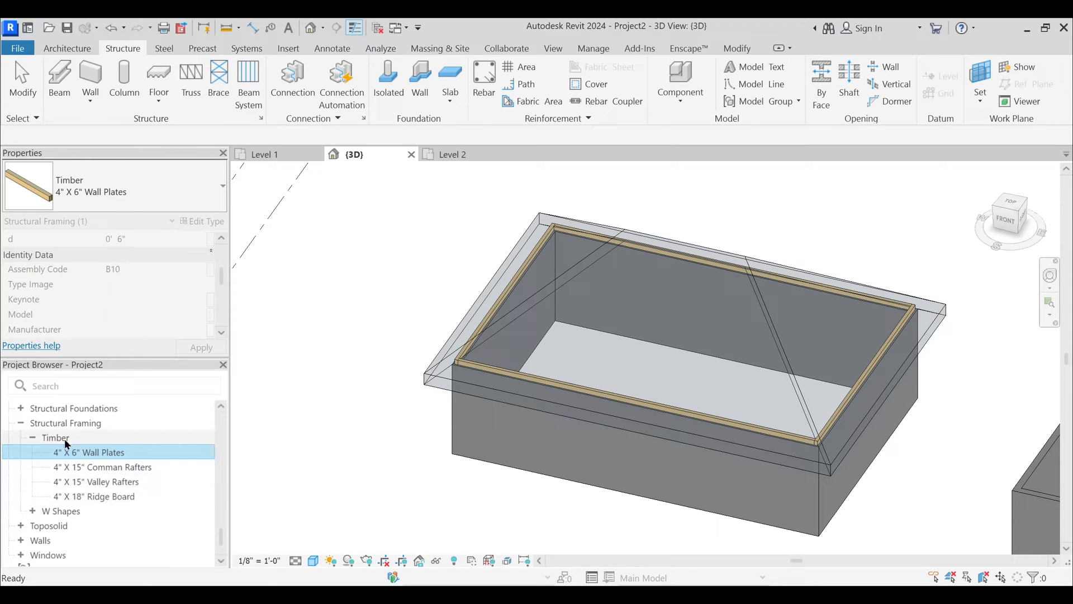
pyautogui.click(521, 497)
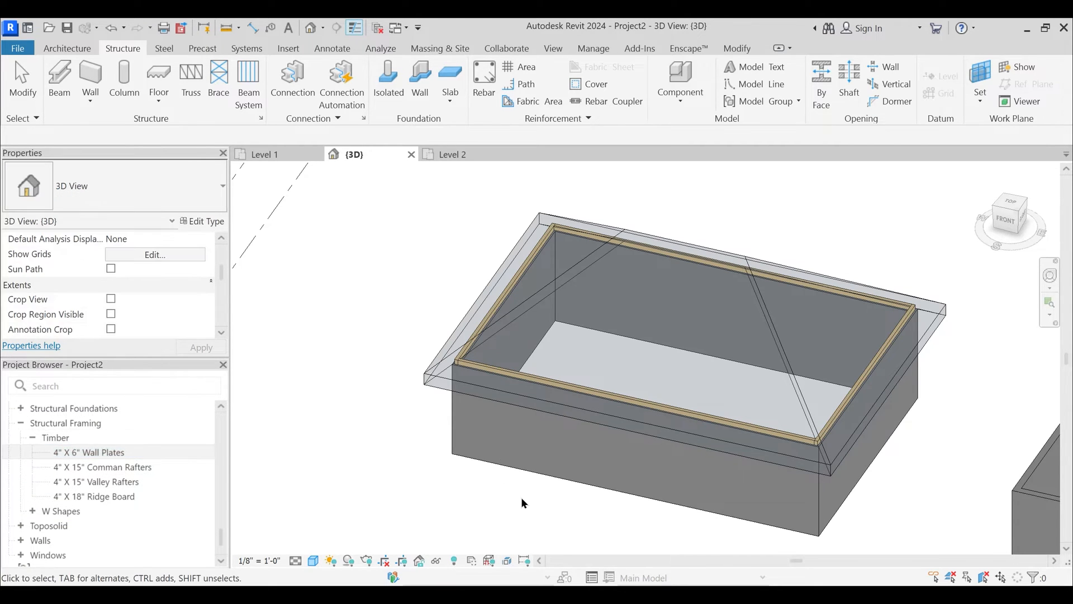
pyautogui.moveTo(445, 477); pyautogui.dragTo(469, 355, button='middle')
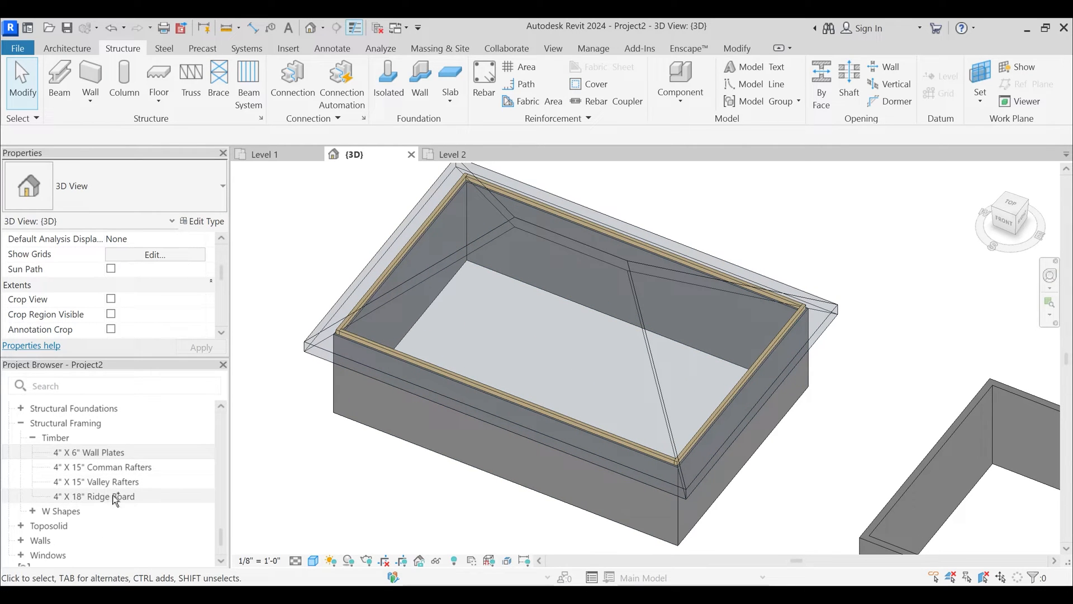
pyautogui.moveTo(115, 498); pyautogui.dragTo(515, 217)
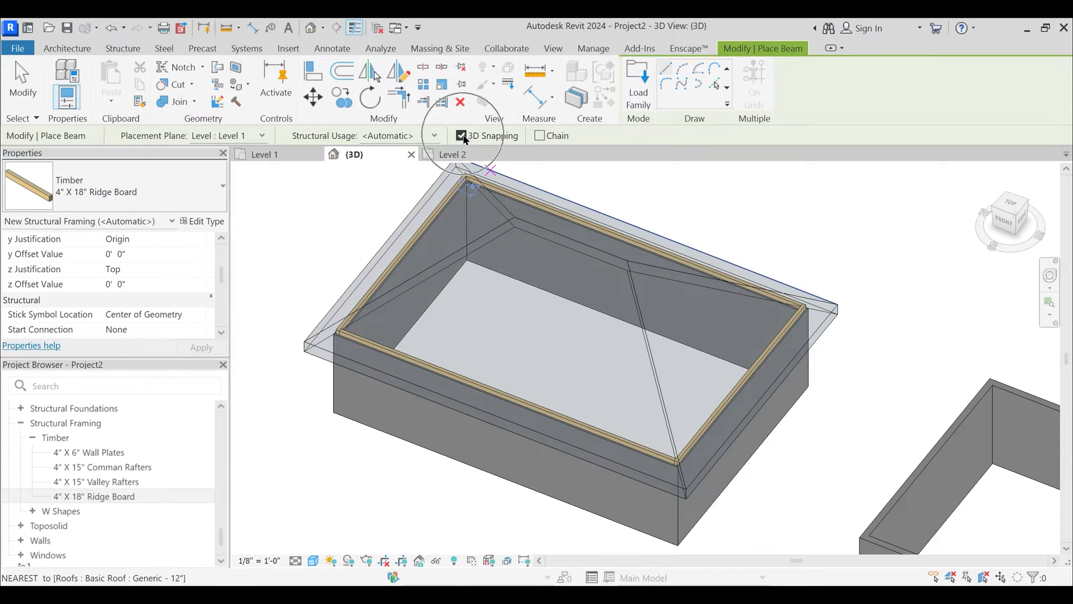
pyautogui.scroll(3, 513, 240)
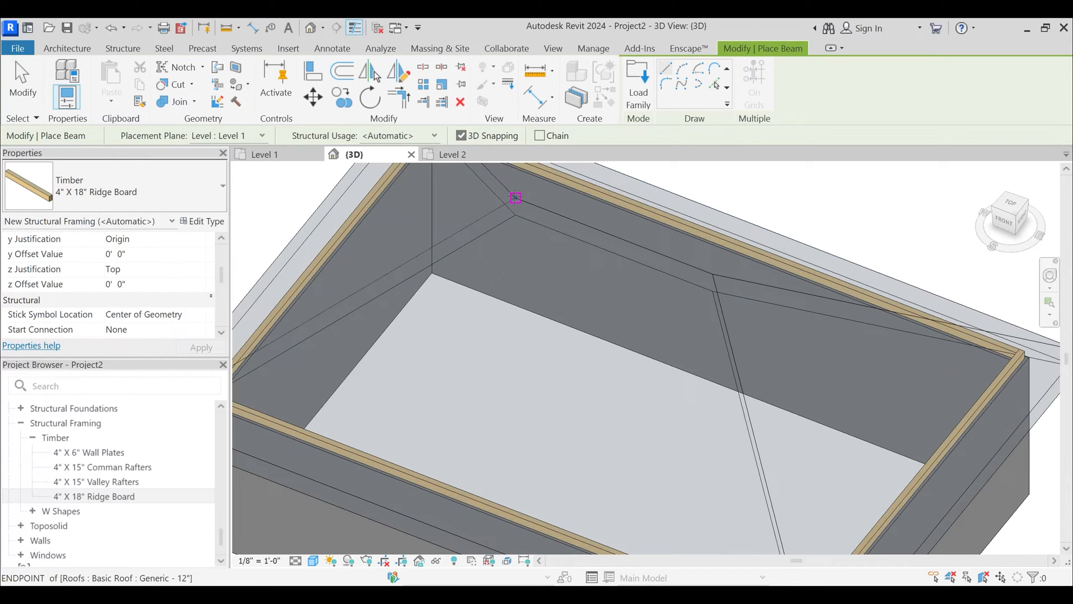
pyautogui.click(515, 197)
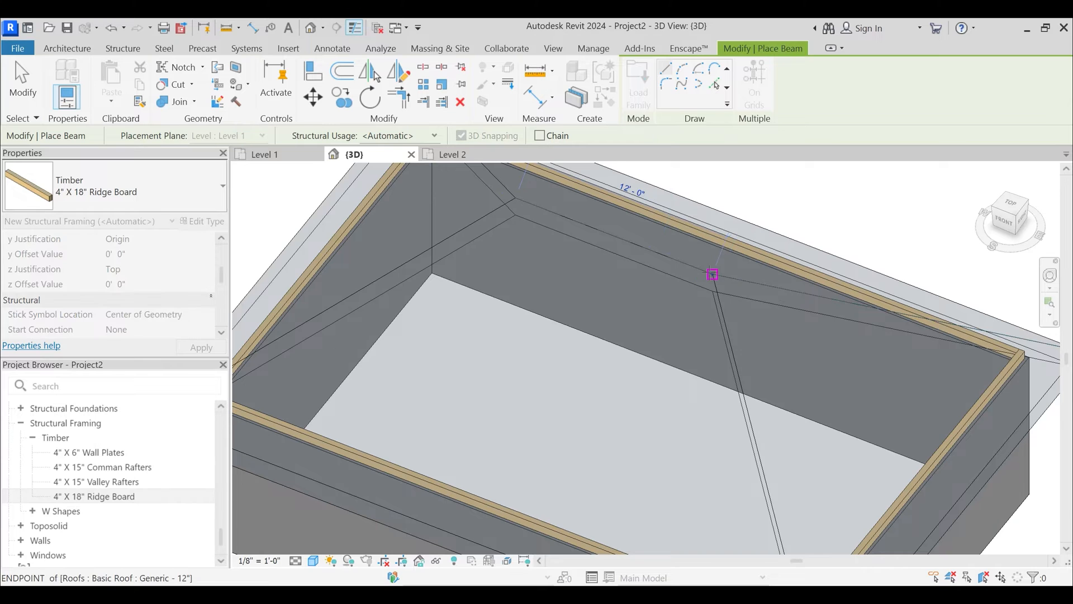
pyautogui.click(712, 271)
# - Switch the beam being placed to the 4" X 15" Valley Rafters type
pyautogui.moveTo(686, 341); pyautogui.dragTo(631, 240, button='middle')
pyautogui.moveTo(687, 290); pyautogui.dragTo(617, 298, button='middle')
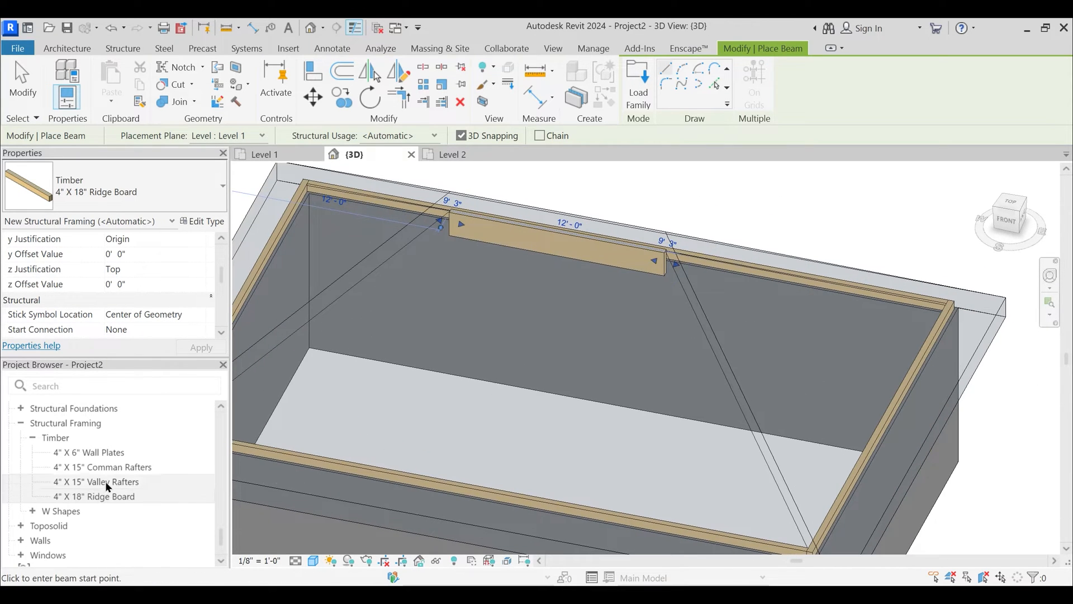
pyautogui.moveTo(106, 483); pyautogui.dragTo(519, 347)
pyautogui.click(664, 250)
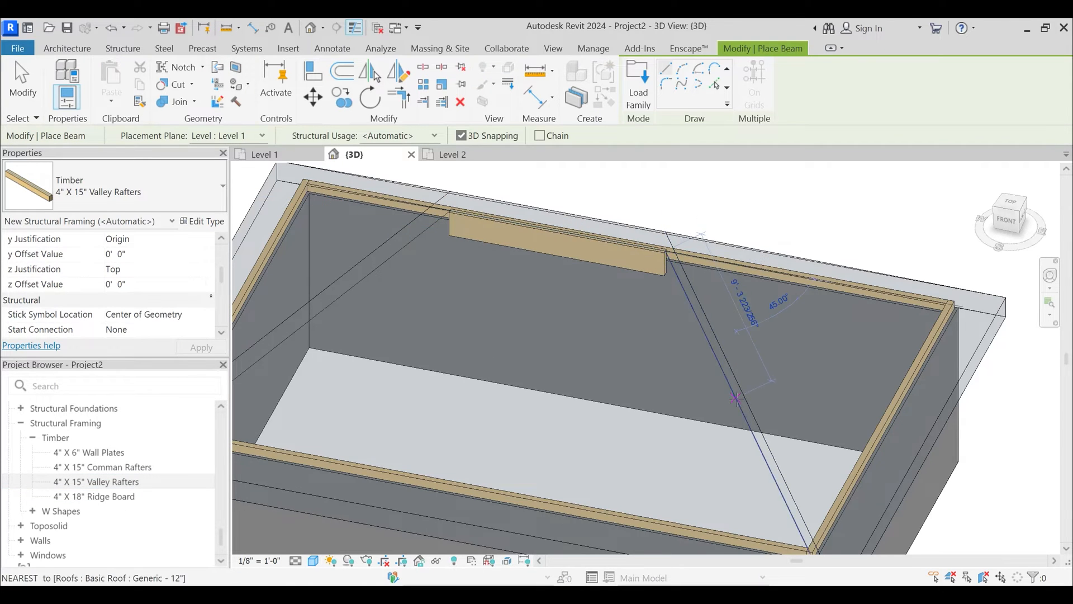
pyautogui.moveTo(769, 503); pyautogui.dragTo(719, 420, button='middle')
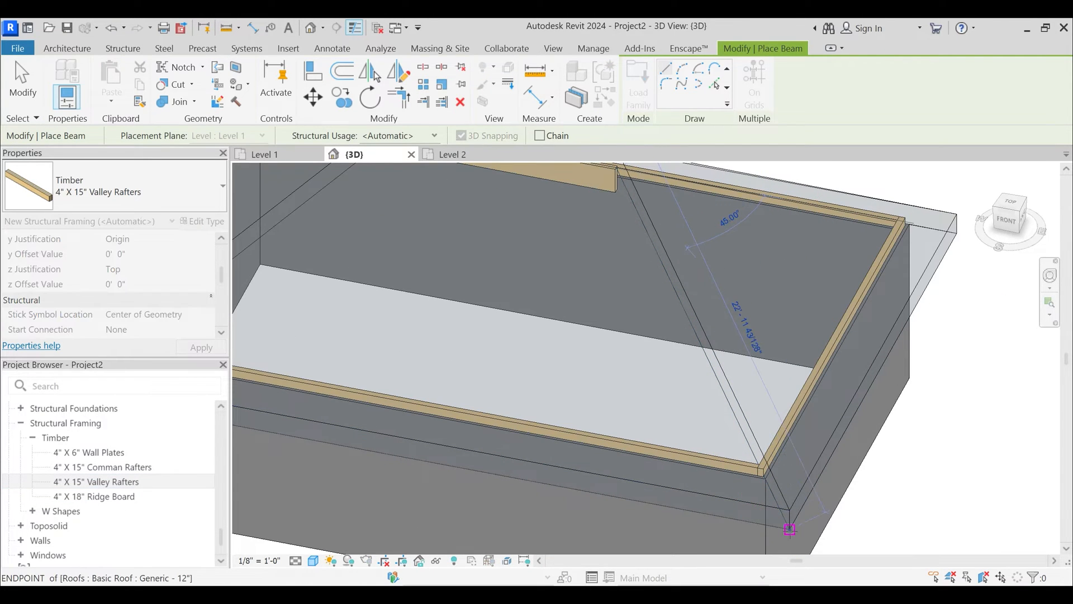
pyautogui.press('Escape')
# - Draw a 4" X 15" Valley Rafters beam from the roof's front right upper eave corner up to the nearest ridge endpoint
pyautogui.click(789, 509)
pyautogui.moveTo(697, 447); pyautogui.dragTo(701, 533, button='middle')
pyautogui.scroll(1, 642, 277)
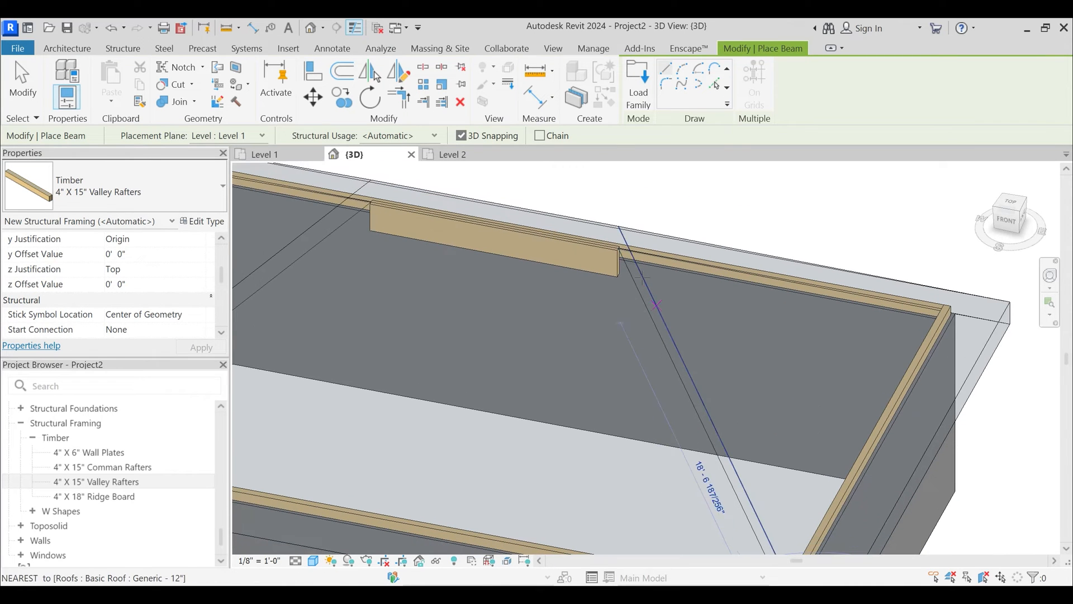
pyautogui.click(619, 229)
pyautogui.keyDown('shift'); pyautogui.moveTo(619, 229); pyautogui.dragTo(589, 398, button='middle'); pyautogui.keyUp('shift')
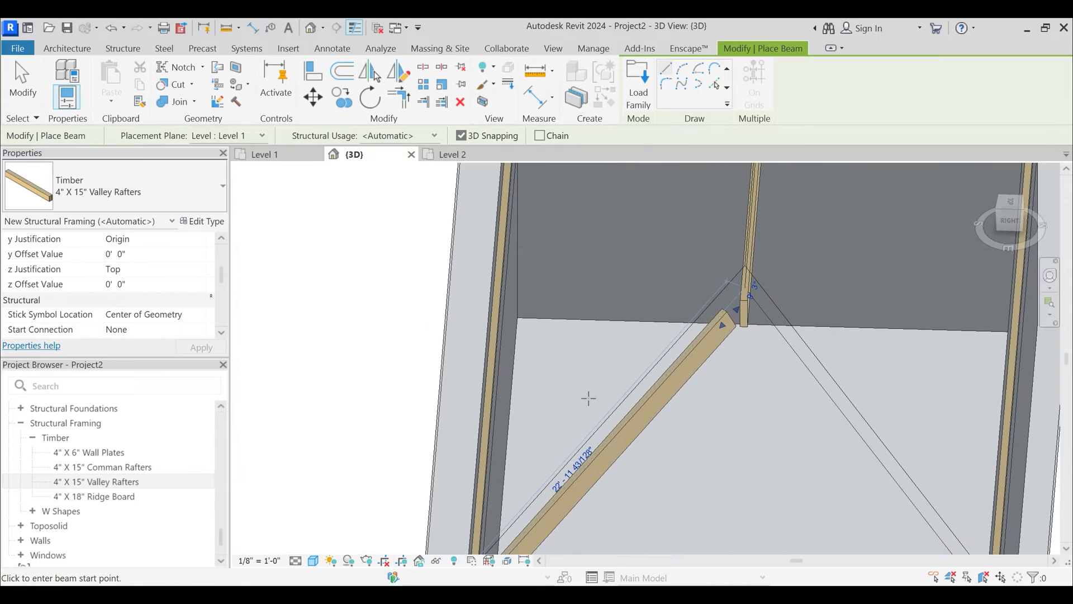
# - Draw two more 4" X 15" Valley Rafters beams from the roof's rear upper eave corners to the nearest ridge endpoints
pyautogui.moveTo(696, 449); pyautogui.dragTo(551, 307, button='middle')
pyautogui.scroll(-2, 551, 307)
pyautogui.keyDown('shift'); pyautogui.moveTo(590, 391); pyautogui.dragTo(543, 360, button='middle'); pyautogui.keyUp('shift')
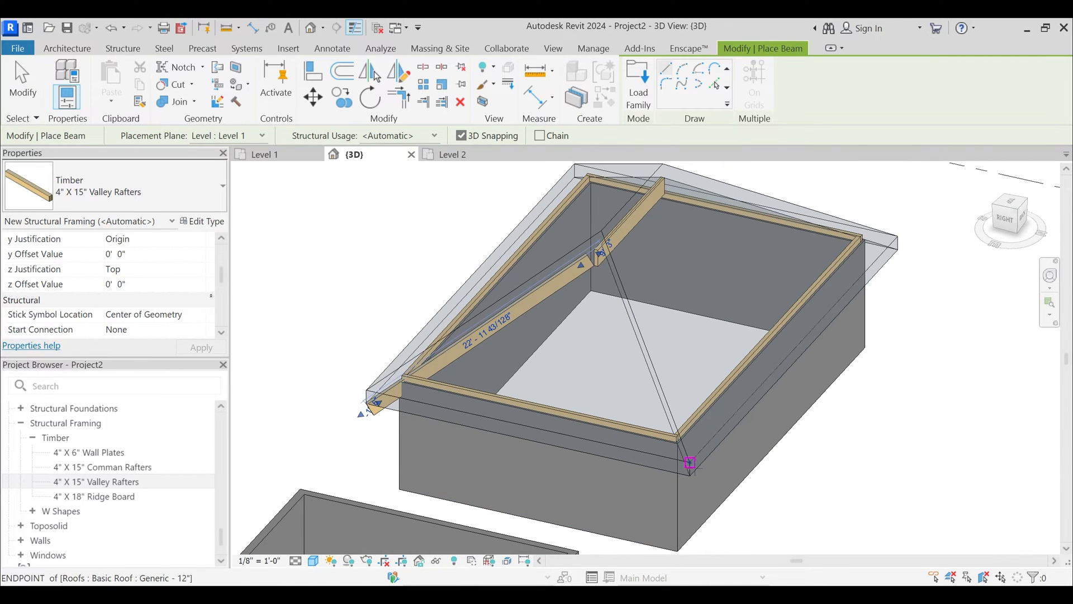
pyautogui.click(690, 461)
pyautogui.click(604, 245)
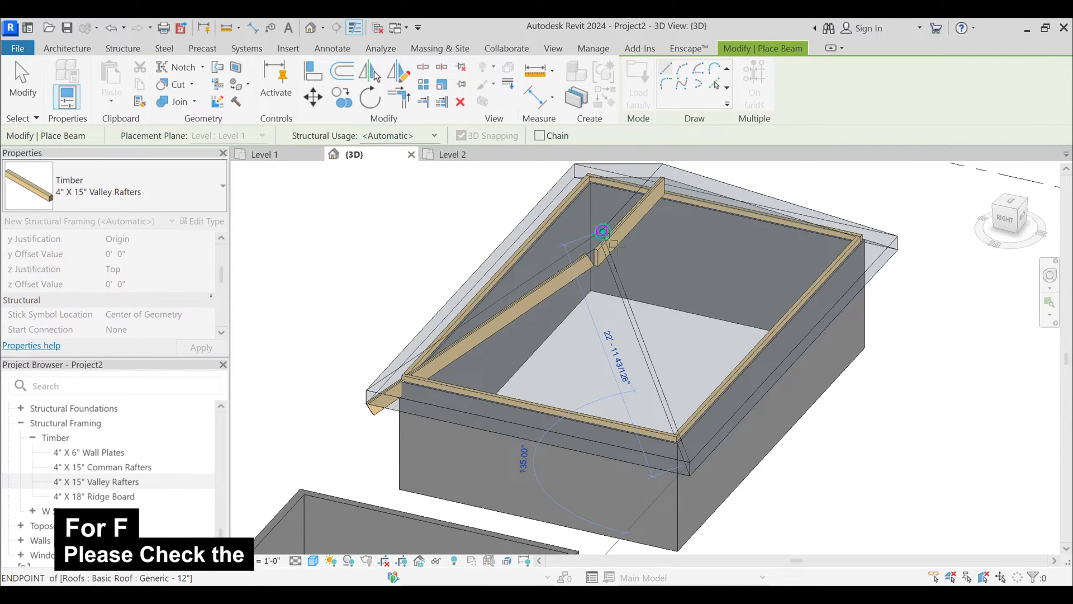
pyautogui.keyDown('shift'); pyautogui.moveTo(679, 302); pyautogui.dragTo(671, 395, button='middle'); pyautogui.keyUp('shift')
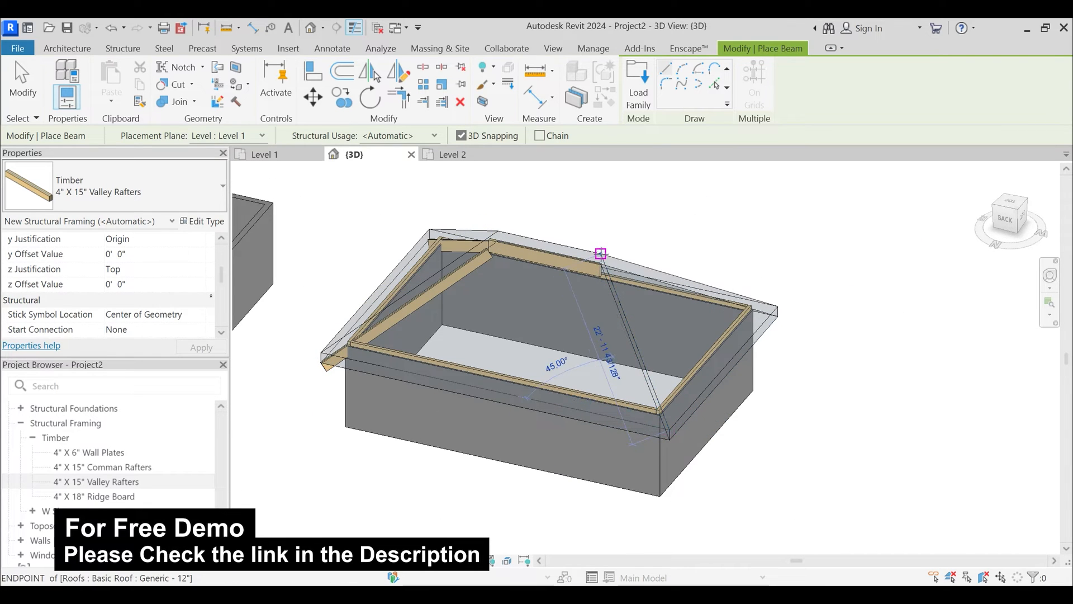
pyautogui.click(600, 253)
pyautogui.keyDown('shift'); pyautogui.moveTo(693, 328); pyautogui.dragTo(539, 330, button='middle'); pyautogui.keyUp('shift')
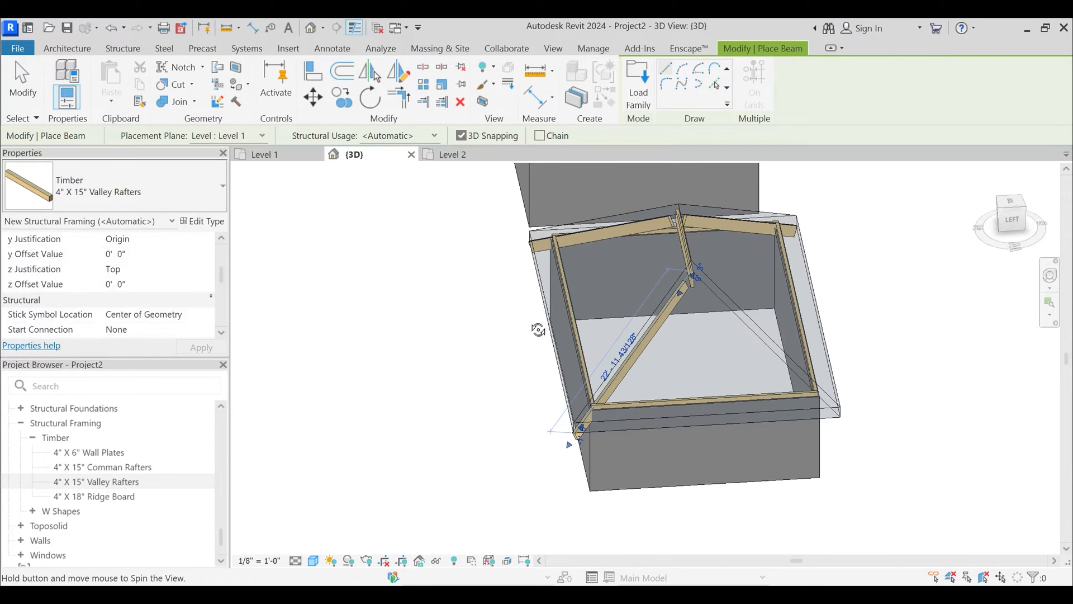
# - Draw the last 4" X 15" Valley Rafters beam from the roof's front left upper eave corner up to the nearest ridge endpoint
pyautogui.click(840, 408)
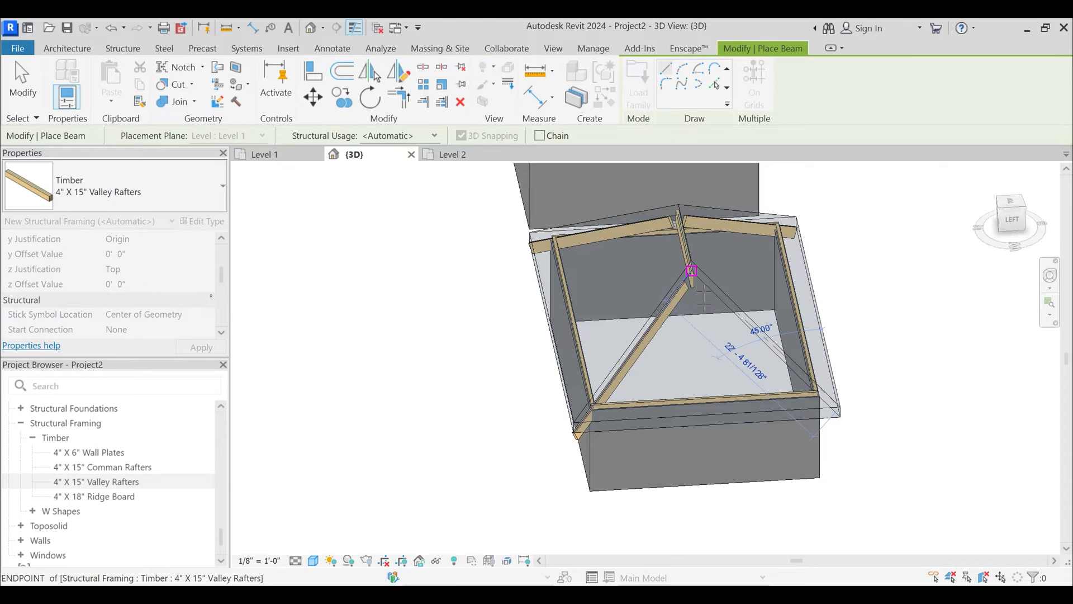
pyautogui.keyDown('shift'); pyautogui.moveTo(676, 268); pyautogui.dragTo(721, 380, button='middle'); pyautogui.keyUp('shift')
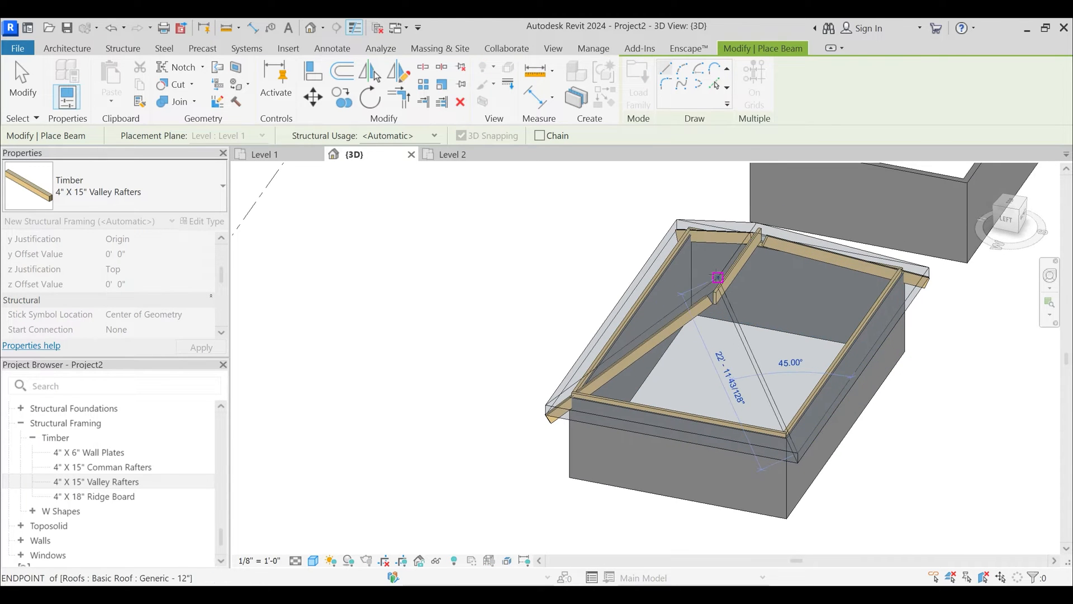
pyautogui.click(778, 323)
pyautogui.press('Escape')
pyautogui.press('Escape')
# - Temporarily hide the roof in the 3D view to expose the timber framing
pyautogui.keyDown('shift'); pyautogui.moveTo(790, 335); pyautogui.dragTo(573, 359, button='middle'); pyautogui.keyUp('shift')
pyautogui.click(524, 458)
pyautogui.press('h')
pyautogui.press('h')
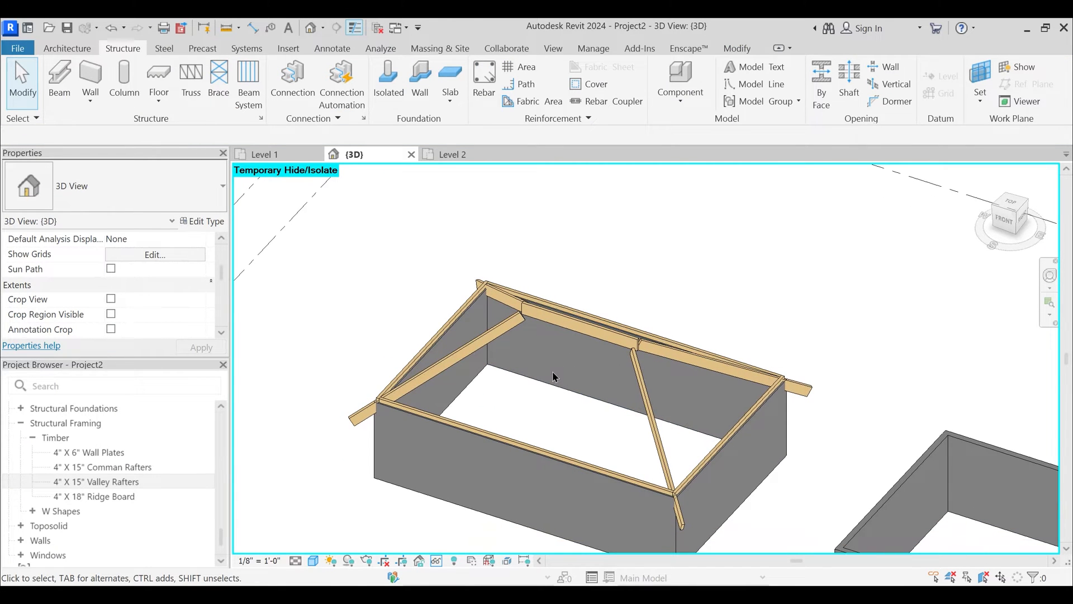
# - Select all four valley rafters and set their z Justification to Bottom
pyautogui.click(497, 336)
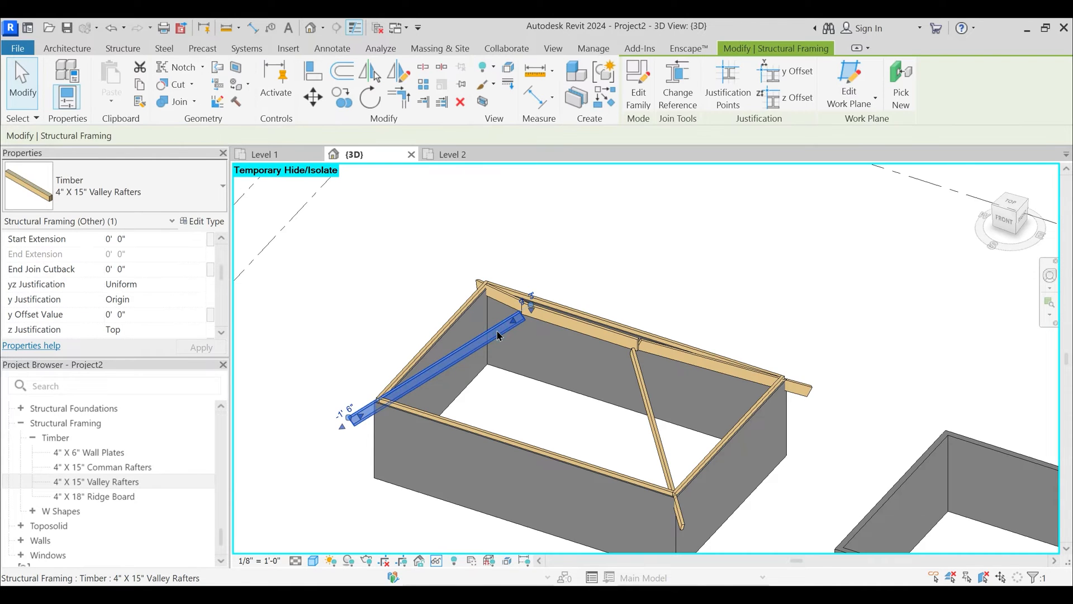
pyautogui.press('s')
pyautogui.press('a')
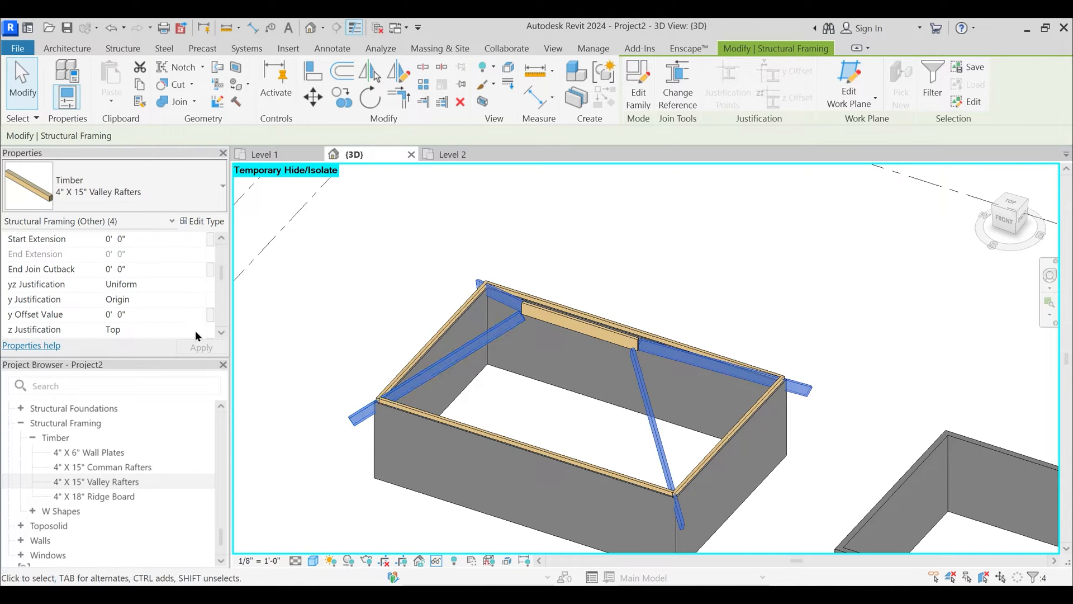
pyautogui.click(198, 331)
pyautogui.click(126, 383)
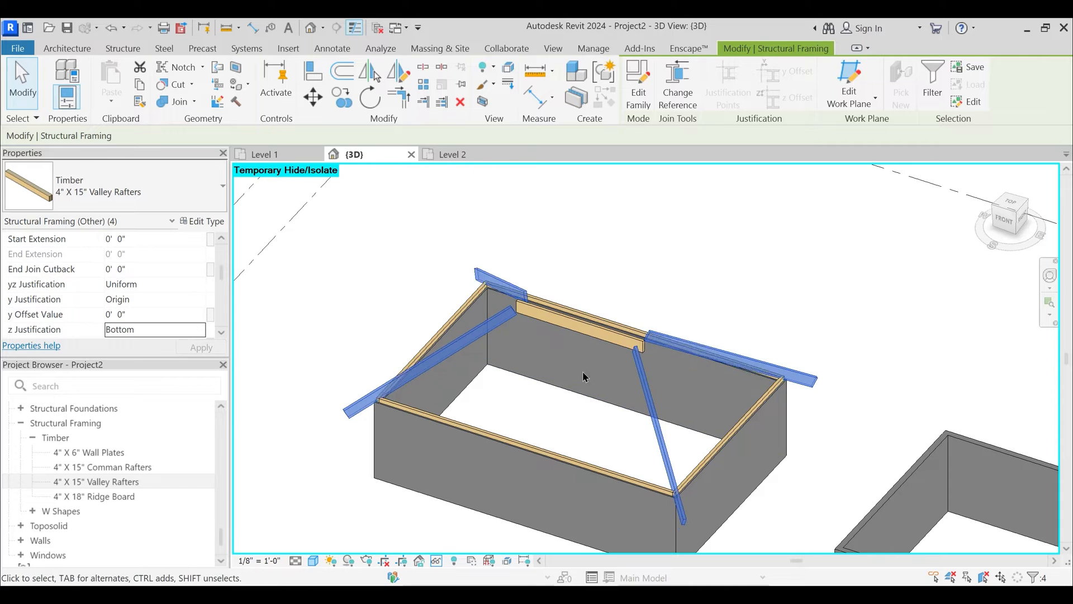
pyautogui.press('Escape')
# - Set the z Justification of the 4" X 18" Ridge Board to Bottom
pyautogui.click(582, 329)
pyautogui.scroll(-1, 160, 314)
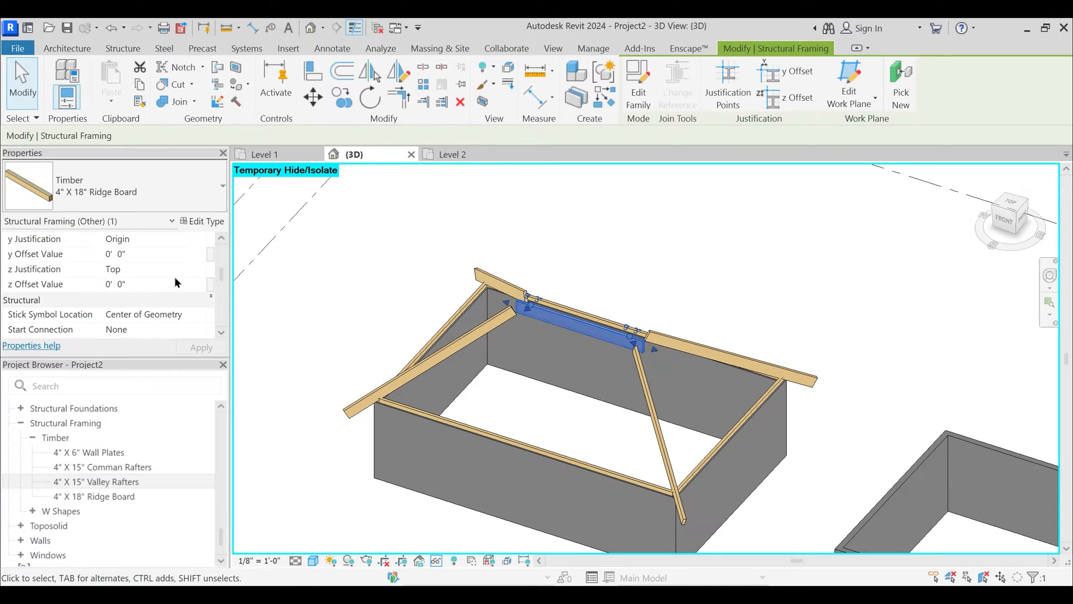
pyautogui.click(199, 267)
pyautogui.click(128, 325)
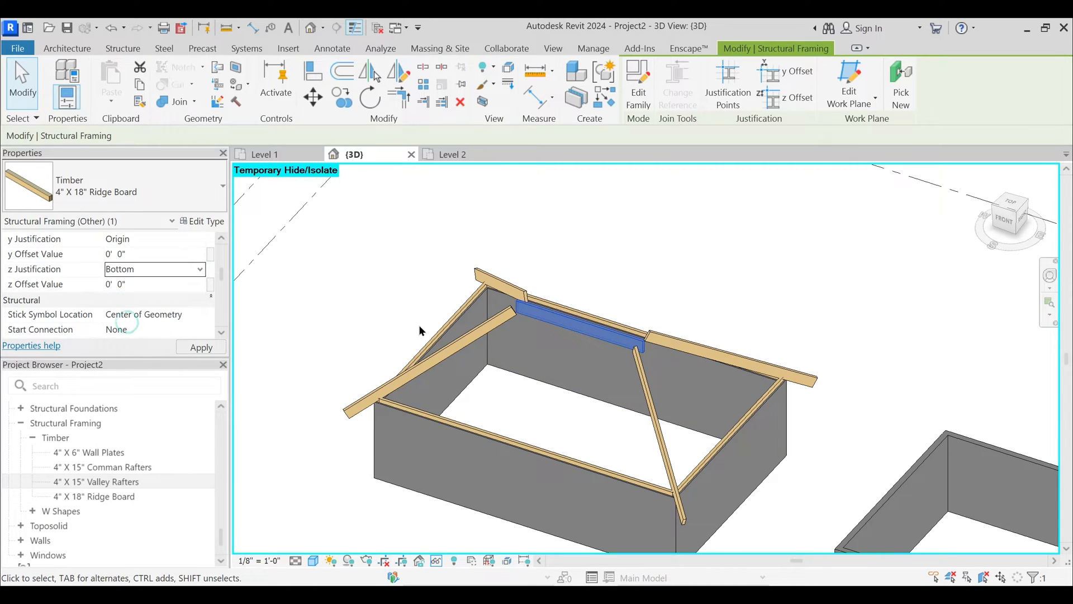
pyautogui.press('Escape')
pyautogui.keyDown('shift'); pyautogui.moveTo(531, 359); pyautogui.dragTo(582, 351, button='middle'); pyautogui.keyUp('shift')
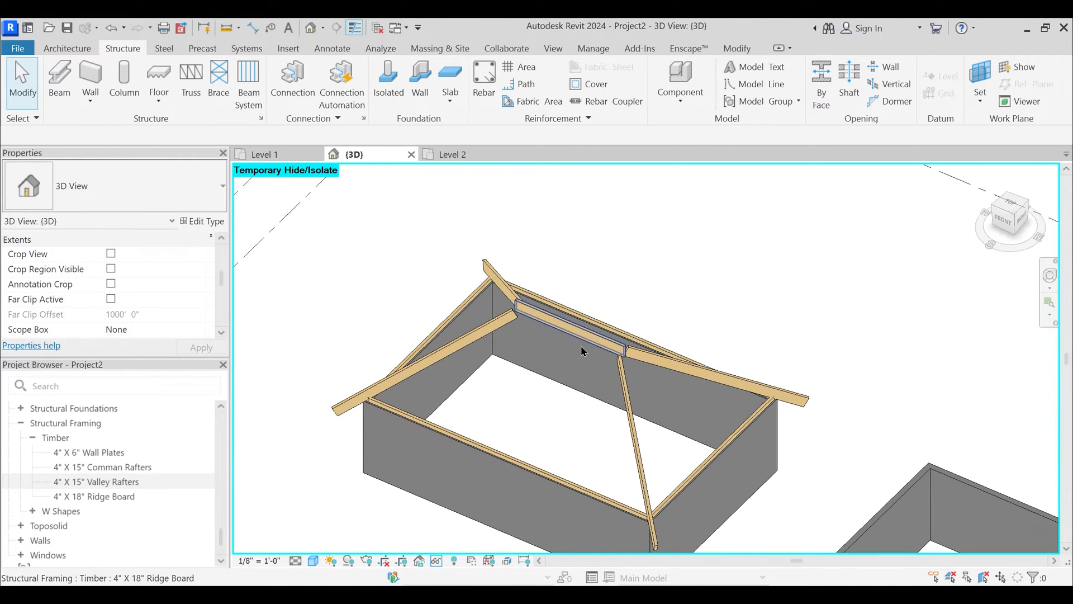
# - Open the Structural Material choice of the 4" X 18" Ridge Board type and search the materials for "wood"
pyautogui.click(572, 333)
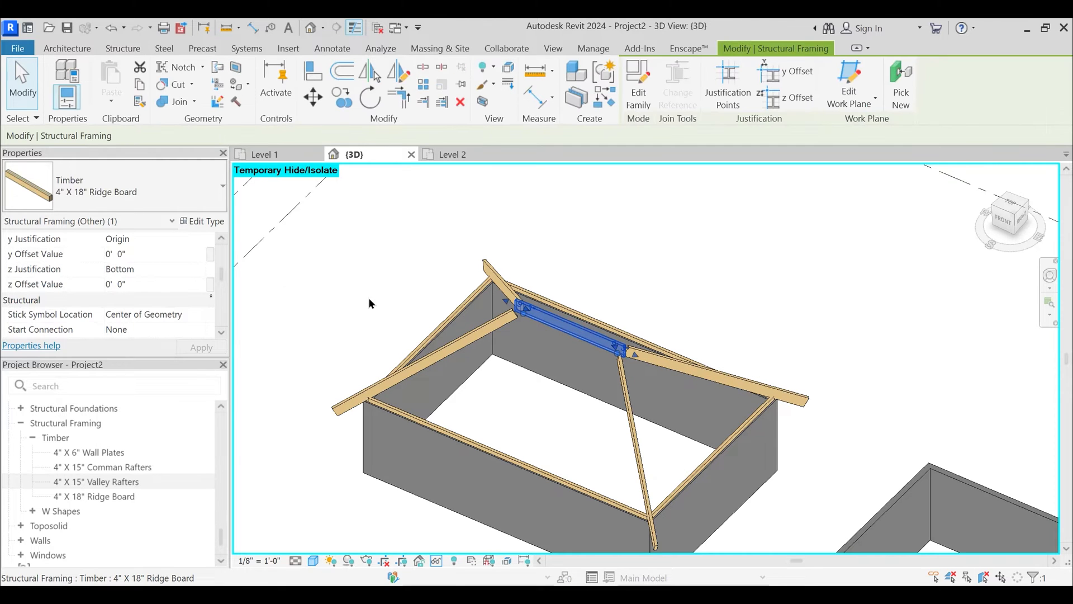
pyautogui.click(203, 221)
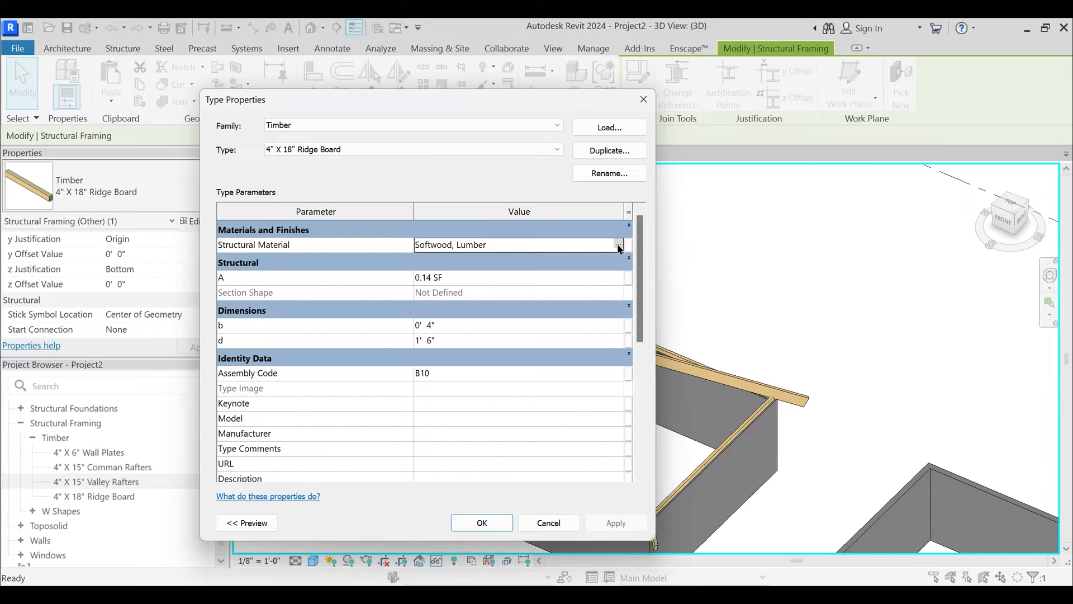
pyautogui.click(617, 244)
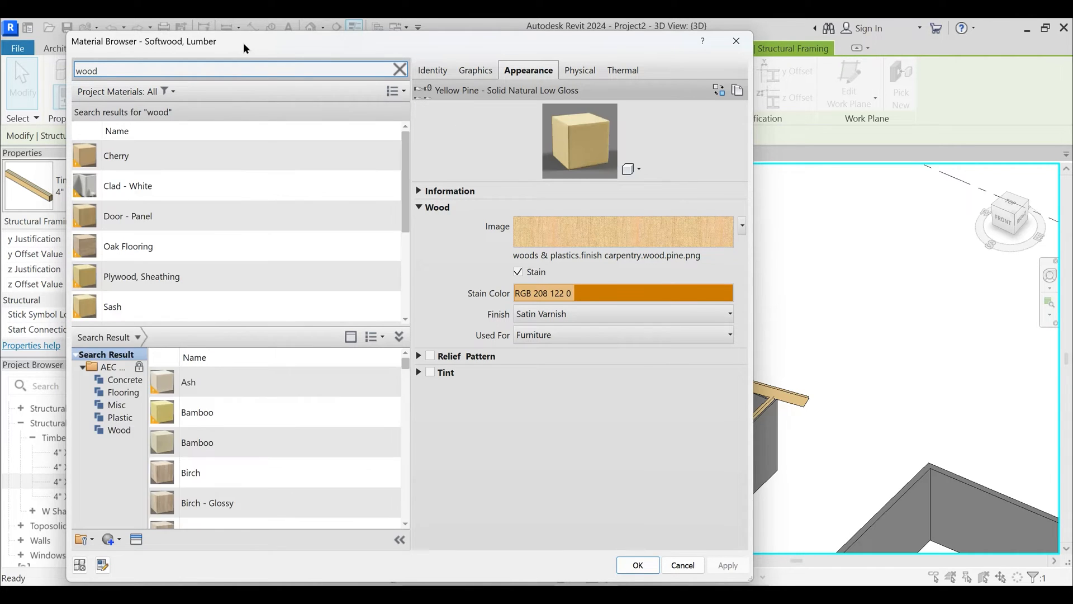
pyautogui.moveTo(243, 43); pyautogui.dragTo(376, 37)
# - Add the Birch - Glossy, Bamboo and Mahogany library materials to the project materials
pyautogui.scroll(-2, 425, 429)
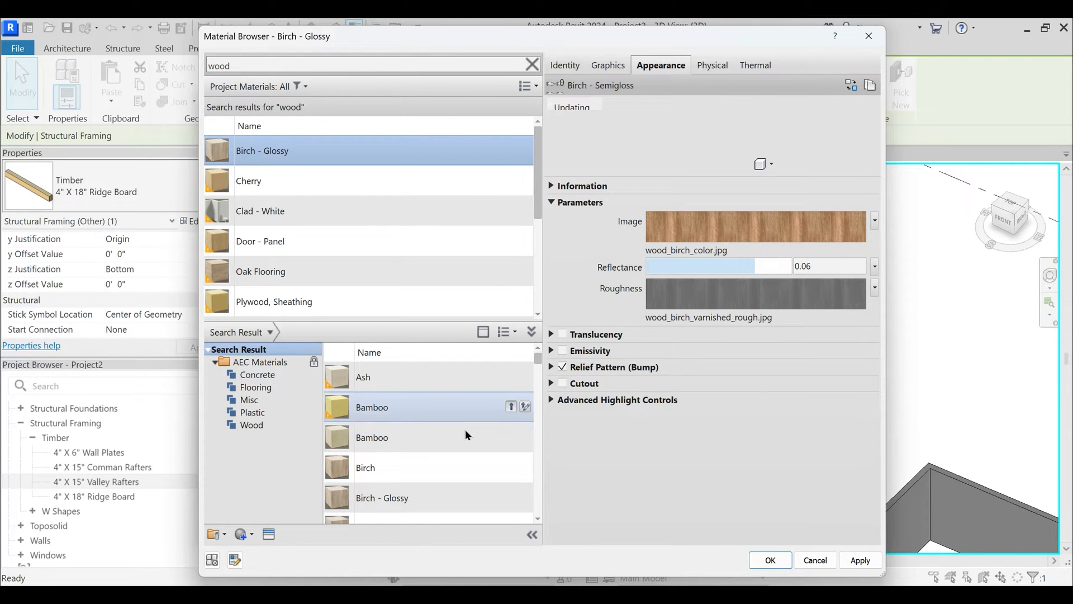
pyautogui.scroll(-3, 436, 430)
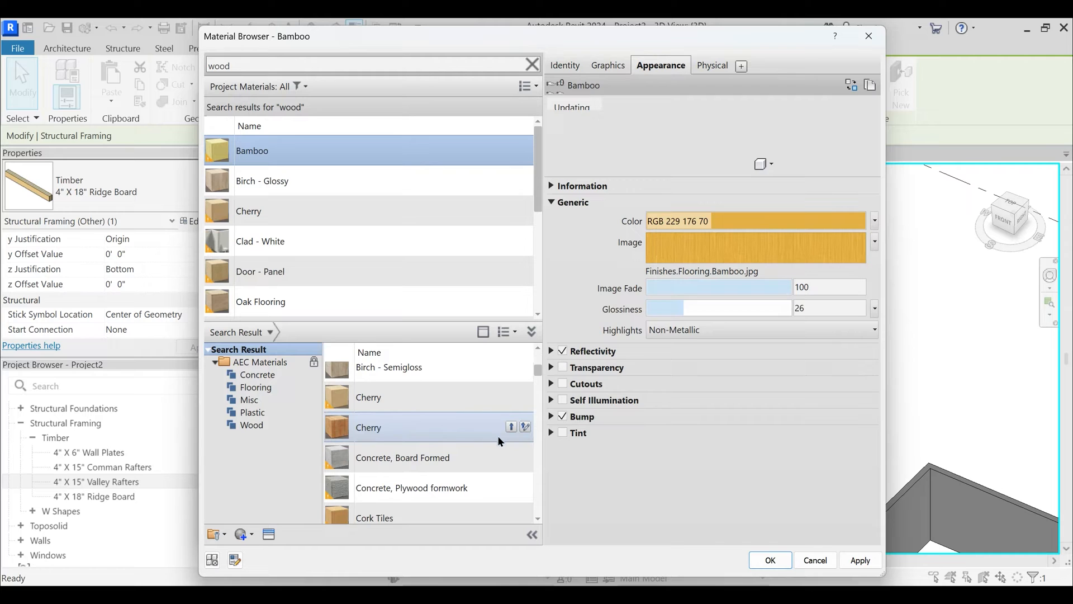
pyautogui.scroll(-2, 481, 445)
pyautogui.scroll(-3, 478, 447)
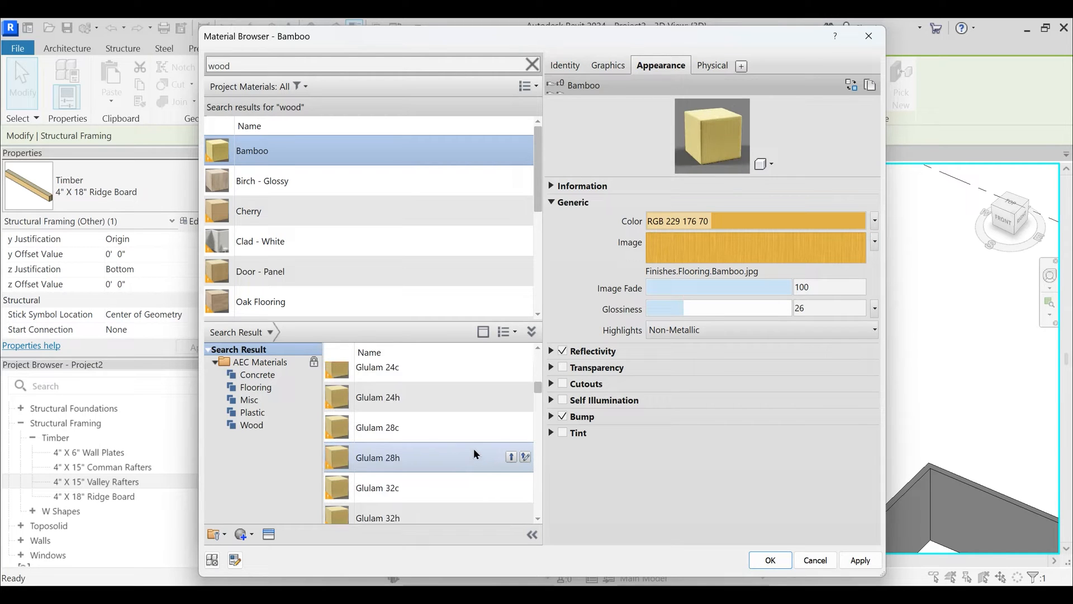
pyautogui.scroll(-5, 474, 448)
pyautogui.scroll(2, 484, 439)
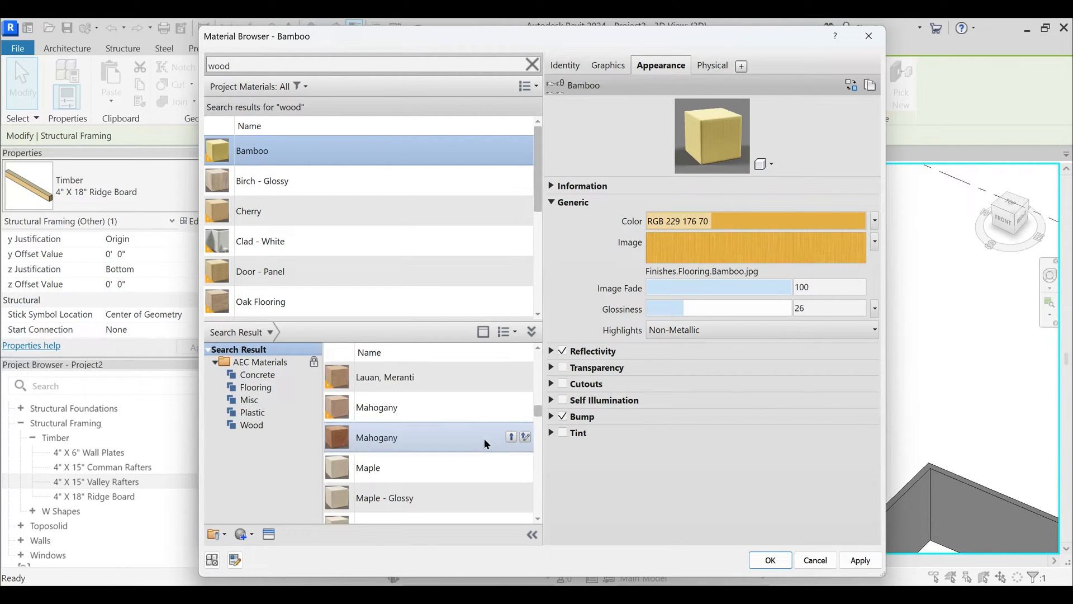
pyautogui.click(511, 436)
pyautogui.scroll(-1, 472, 441)
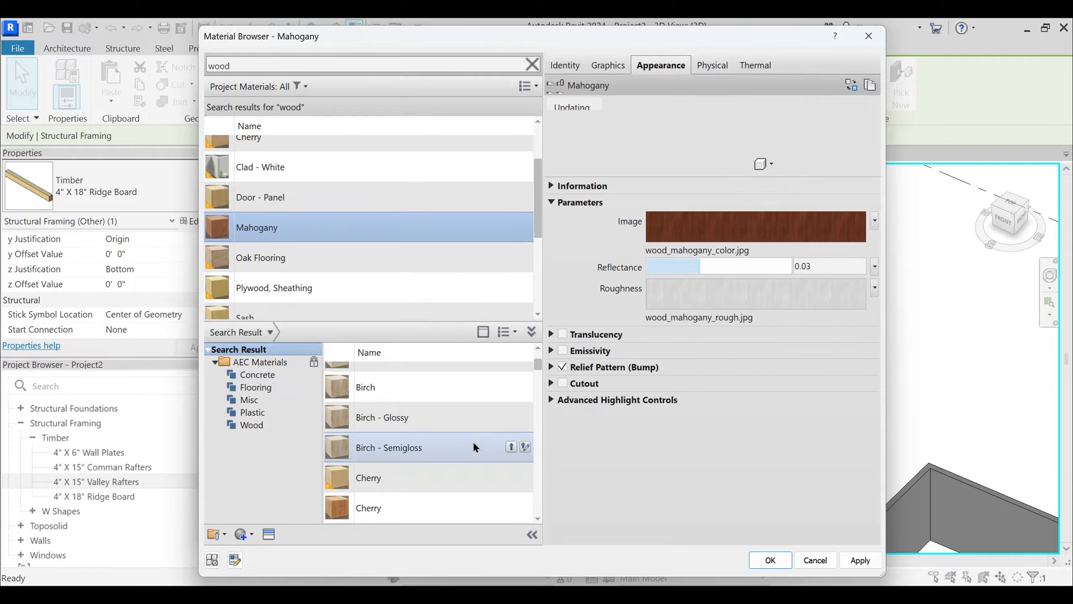
# - Add Oak Flooring, Espresso from the library and assign it as the Ridge Board type's structural material
pyautogui.scroll(-6, 478, 458)
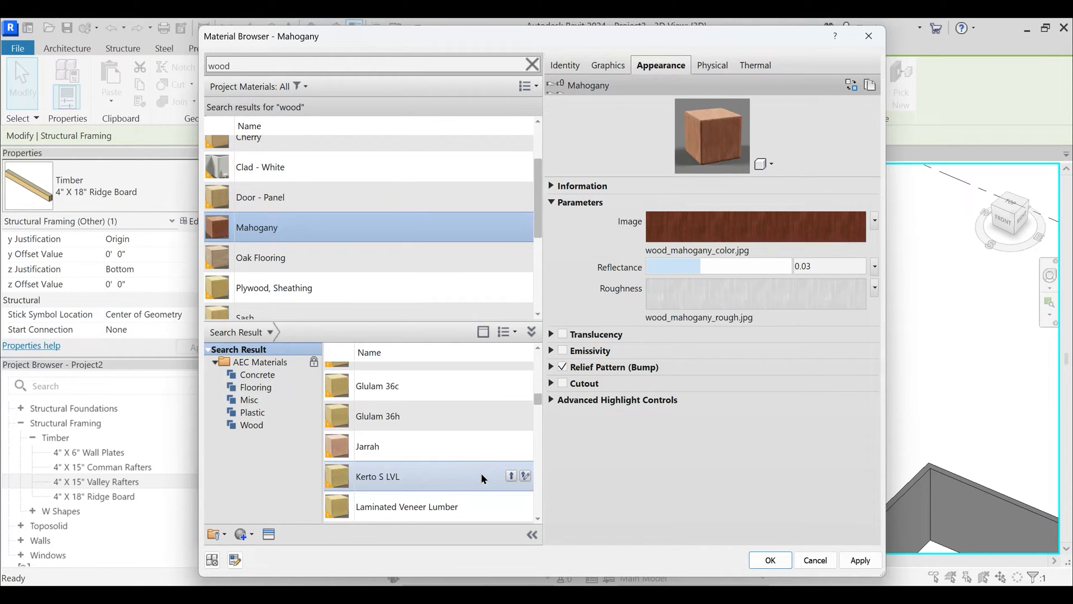
pyautogui.scroll(-6, 483, 479)
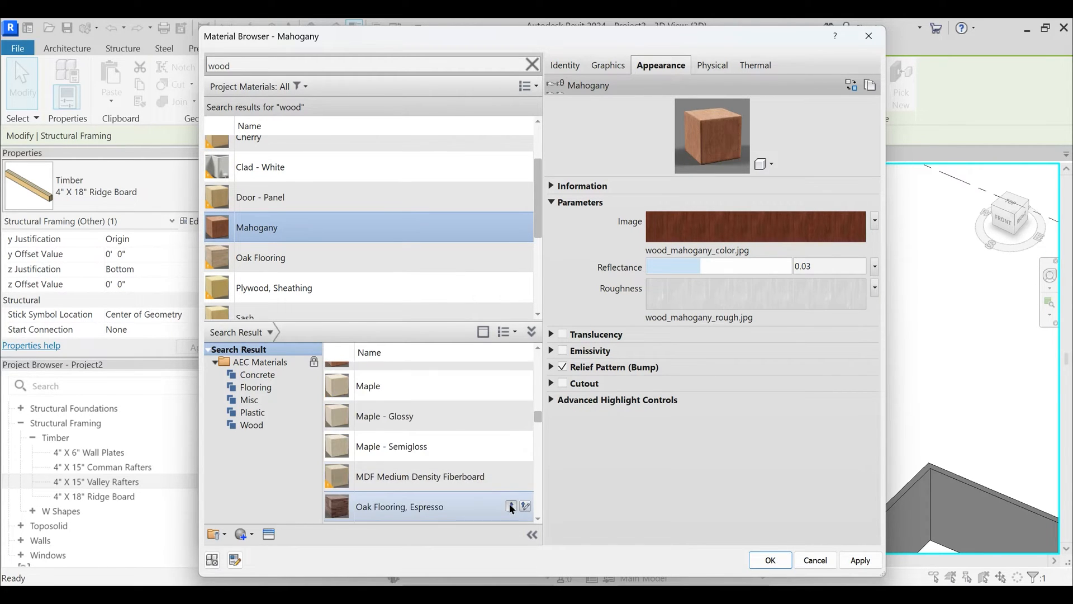
pyautogui.click(511, 506)
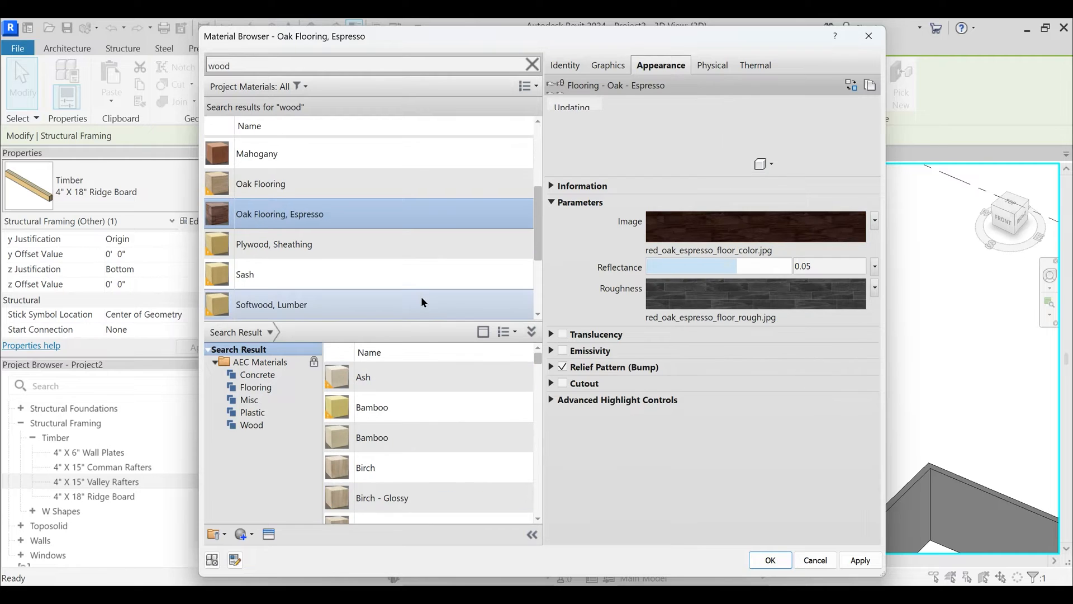
pyautogui.click(286, 216)
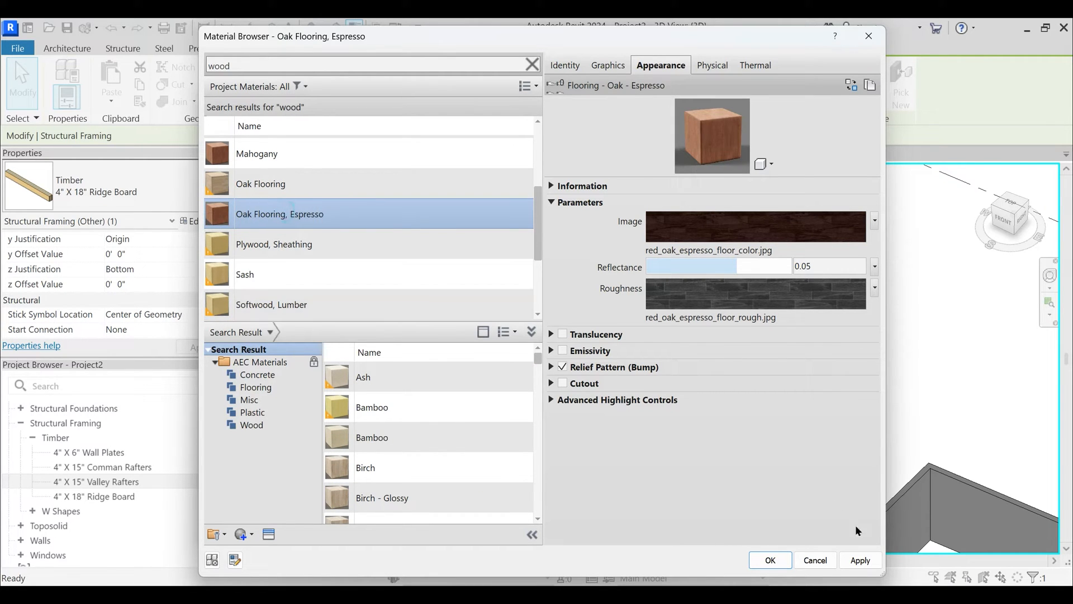
pyautogui.click(771, 560)
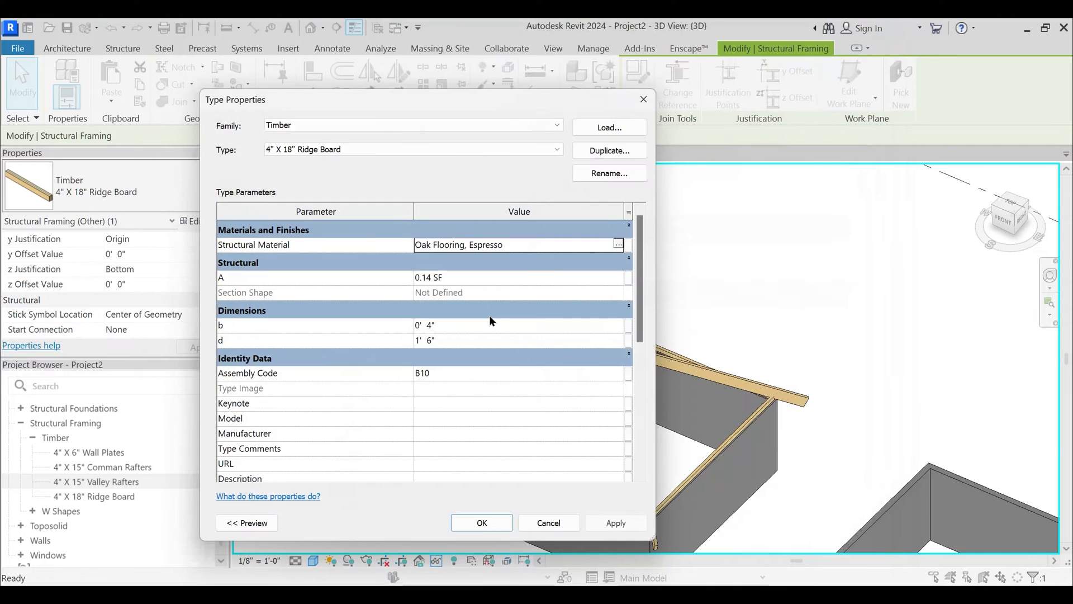
# - Set the structural material of the 4" X 15" Valley Rafters type to Oak Flooring, Espresso and apply the type changes
pyautogui.click(346, 149)
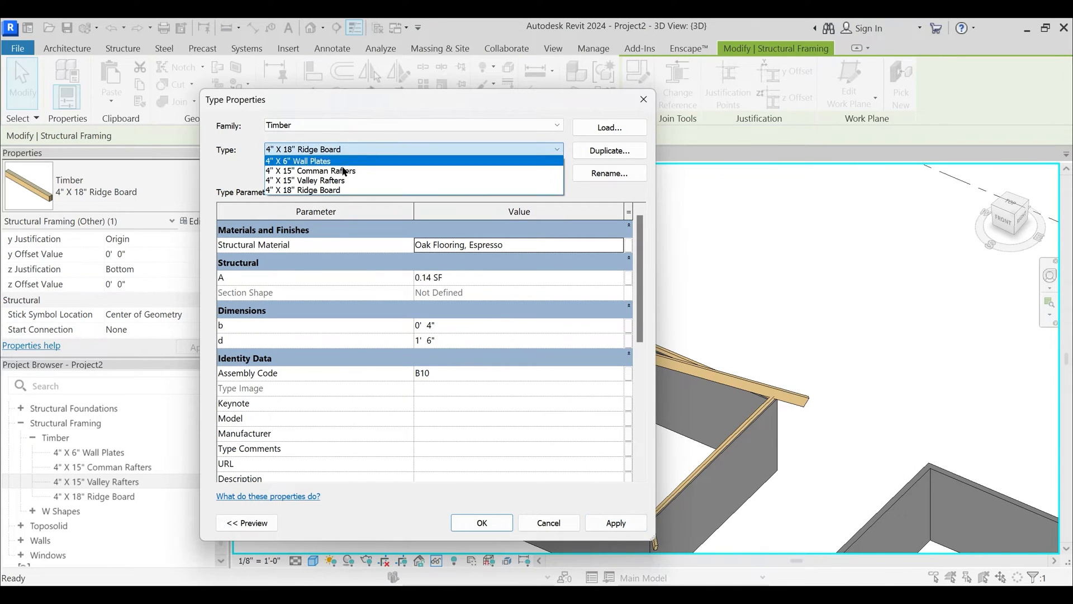
pyautogui.click(339, 180)
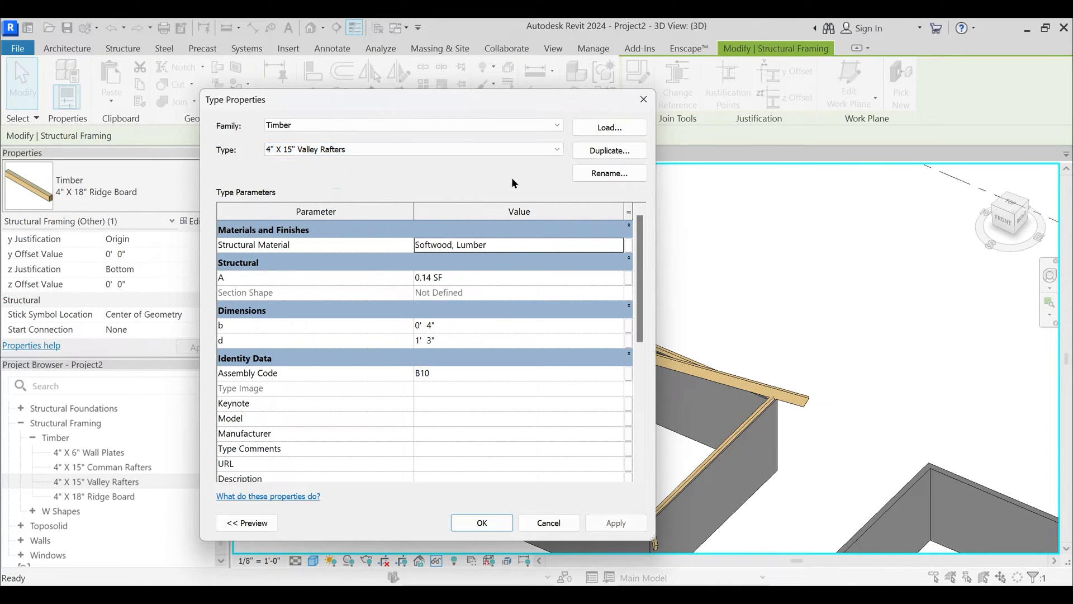
pyautogui.click(619, 247)
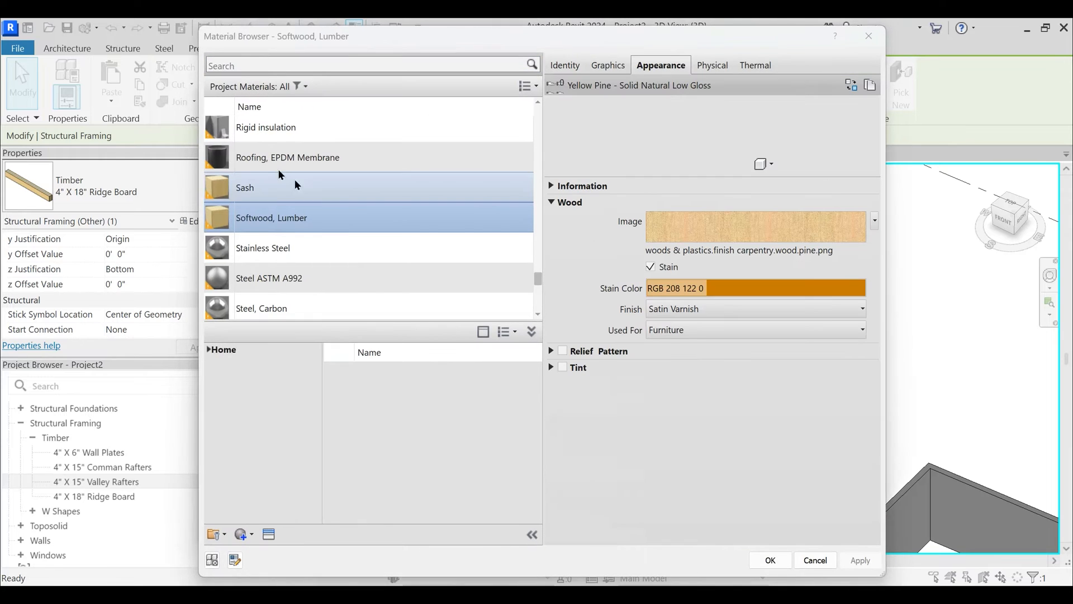
pyautogui.scroll(5, 288, 212)
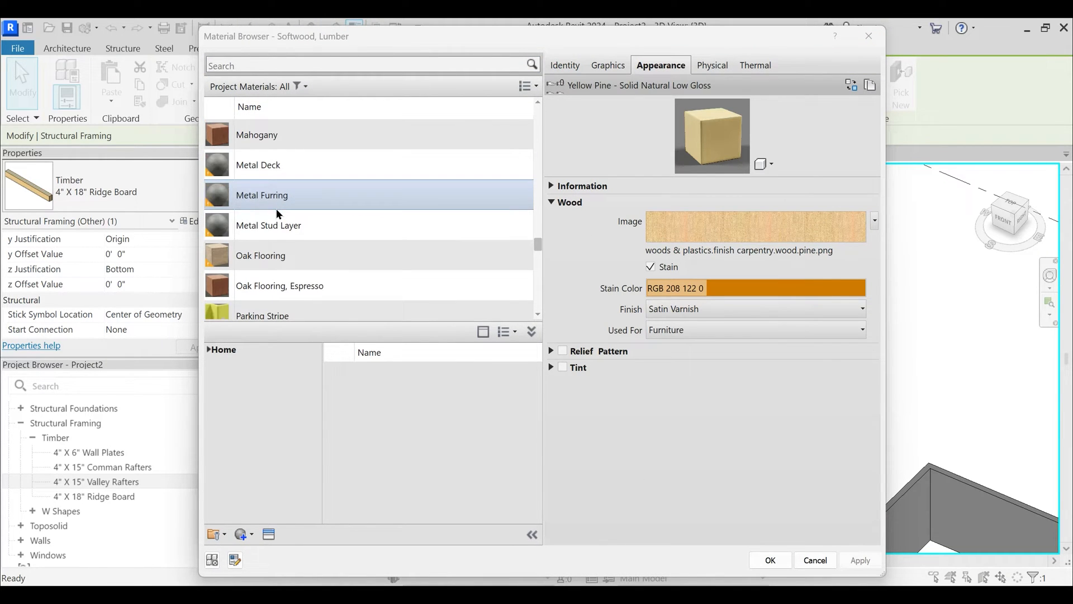
pyautogui.click(273, 287)
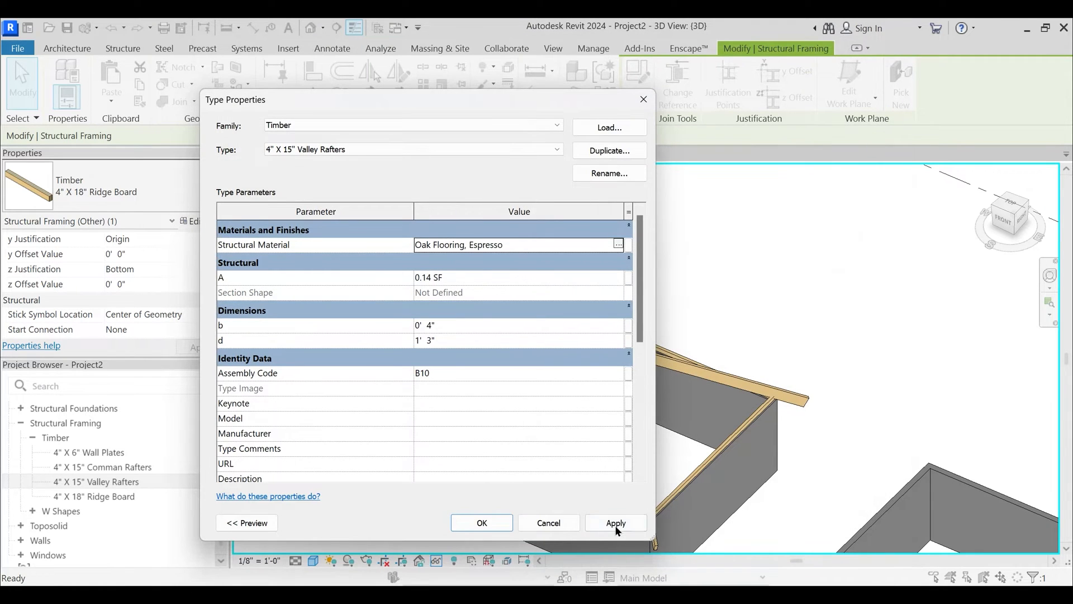
pyautogui.click(616, 522)
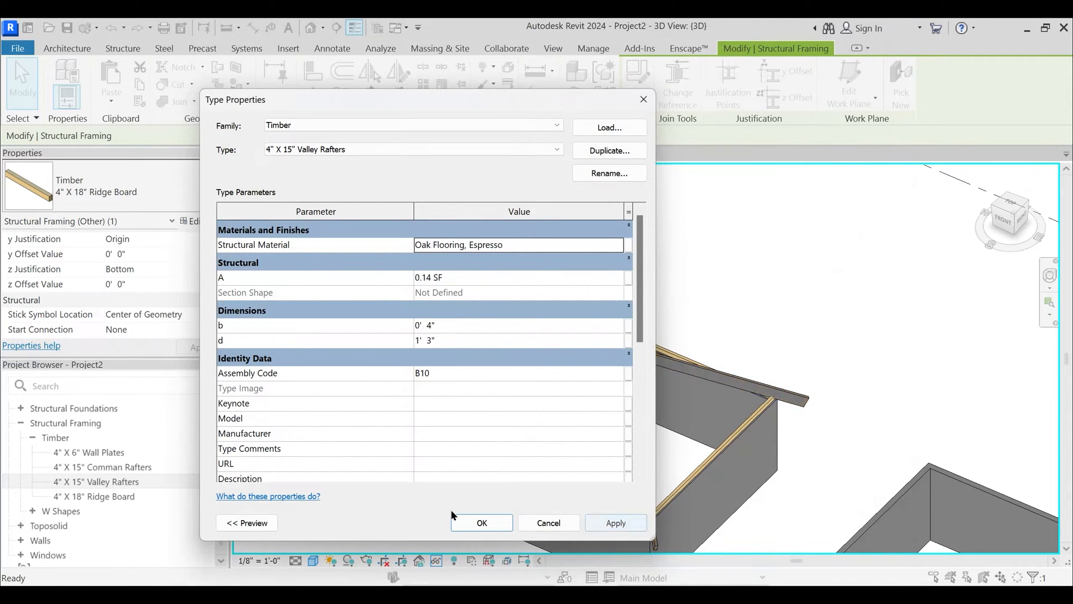
pyautogui.click(482, 522)
pyautogui.press('Escape')
# - Show the 3D view in the Realistic visual style and check the dark wood ridge board and rafters
pyautogui.moveTo(578, 401); pyautogui.dragTo(577, 367, button='middle')
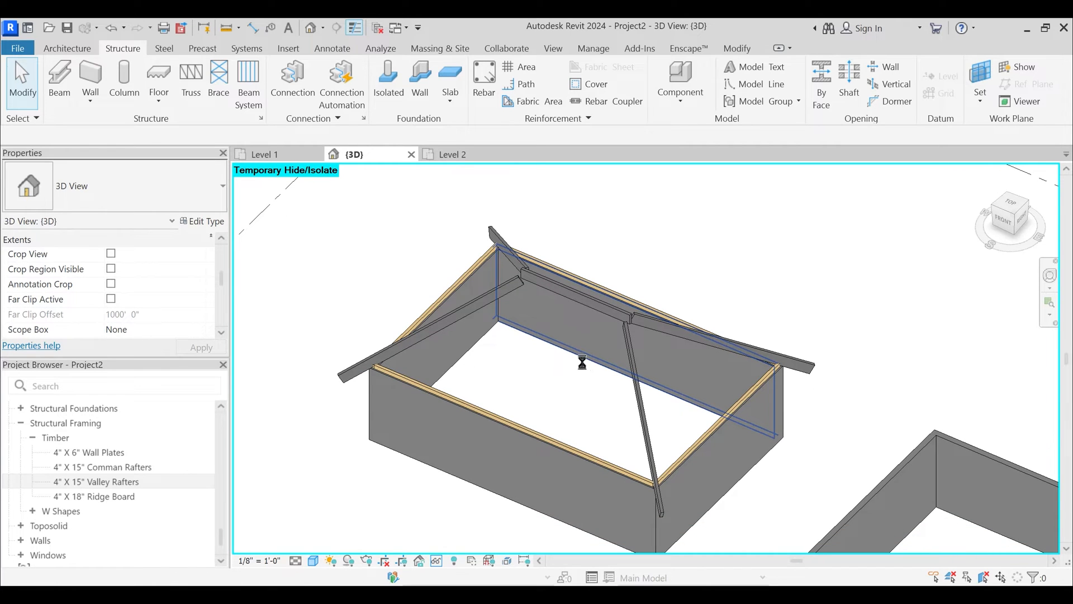
pyautogui.scroll(3, 582, 362)
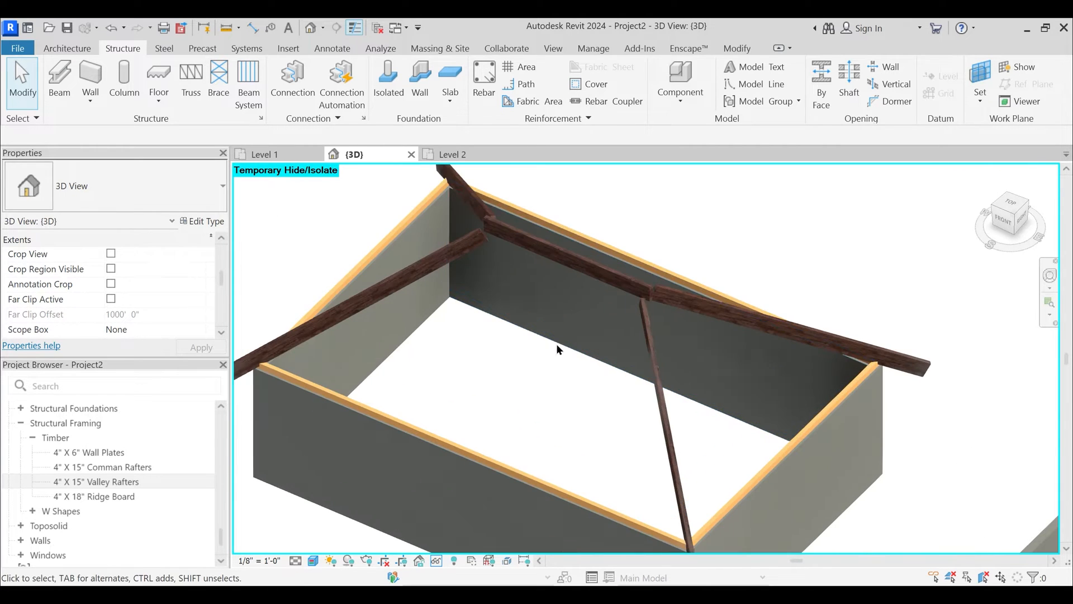
pyautogui.scroll(-5, 661, 336)
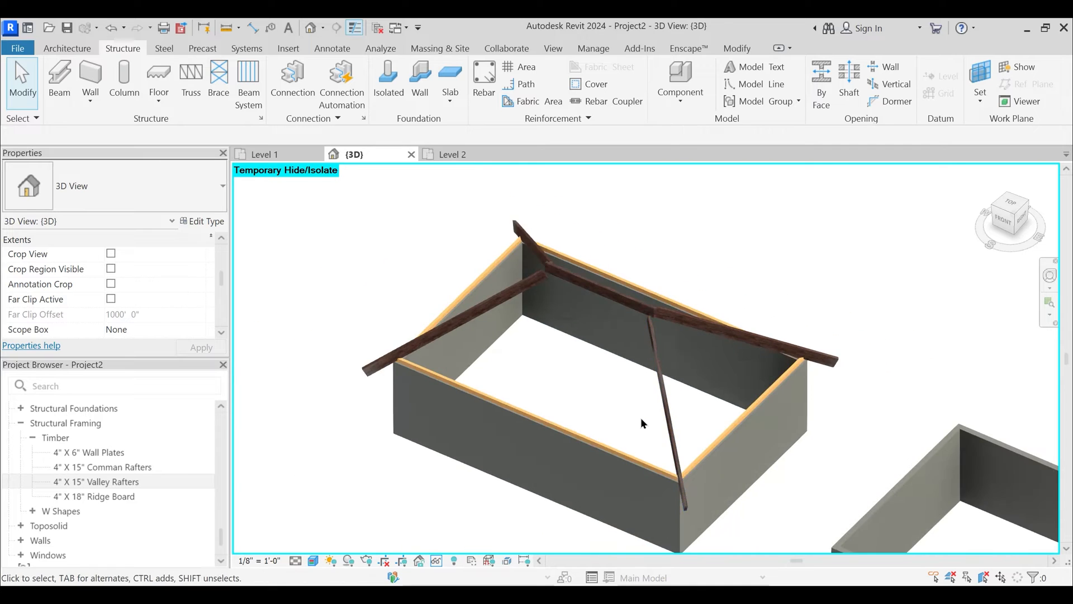
pyautogui.keyDown('shift'); pyautogui.moveTo(641, 417); pyautogui.dragTo(683, 390, button='middle'); pyautogui.keyUp('shift')
pyautogui.scroll(4, 615, 372)
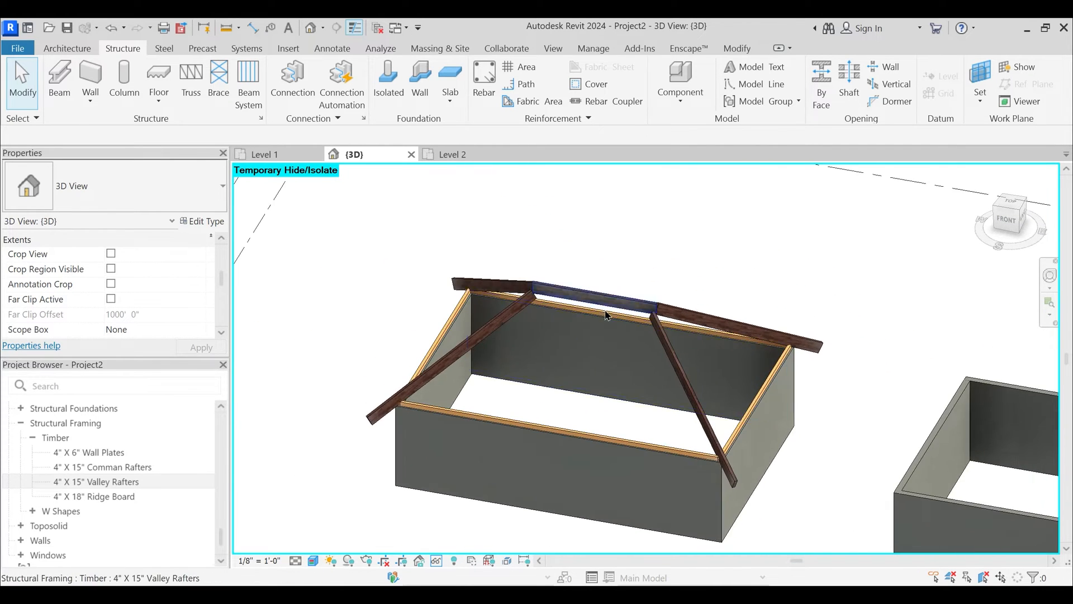
# - Extend the upper end of the front-right valley rafter until it meets the ridge board
pyautogui.keyDown('shift'); pyautogui.moveTo(602, 371); pyautogui.dragTo(581, 383, button='middle'); pyautogui.keyUp('shift')
pyautogui.scroll(2, 589, 370)
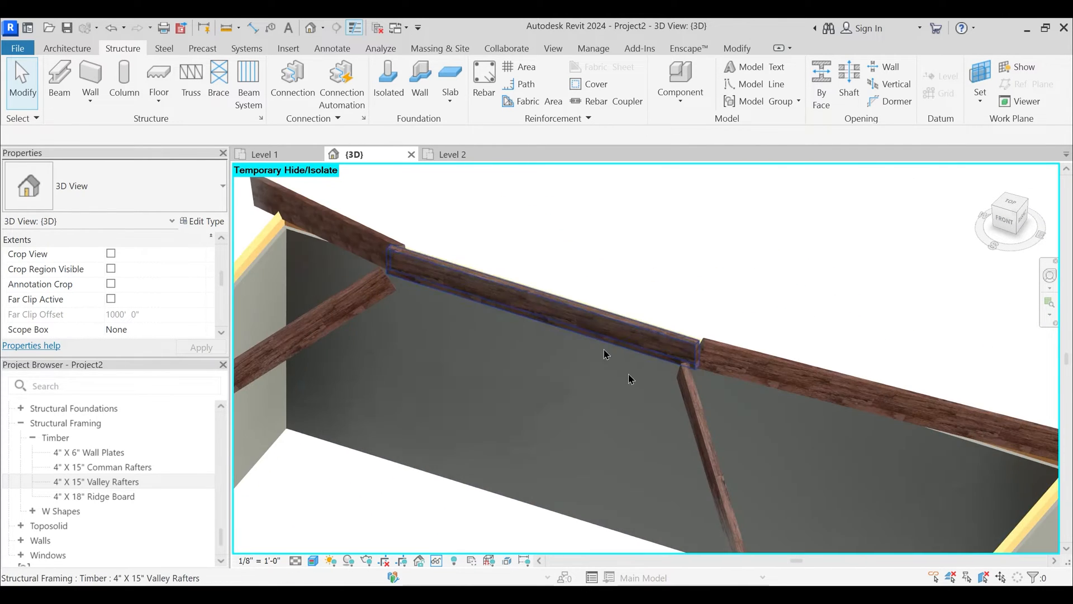
pyautogui.click(694, 399)
pyautogui.scroll(2, 685, 385)
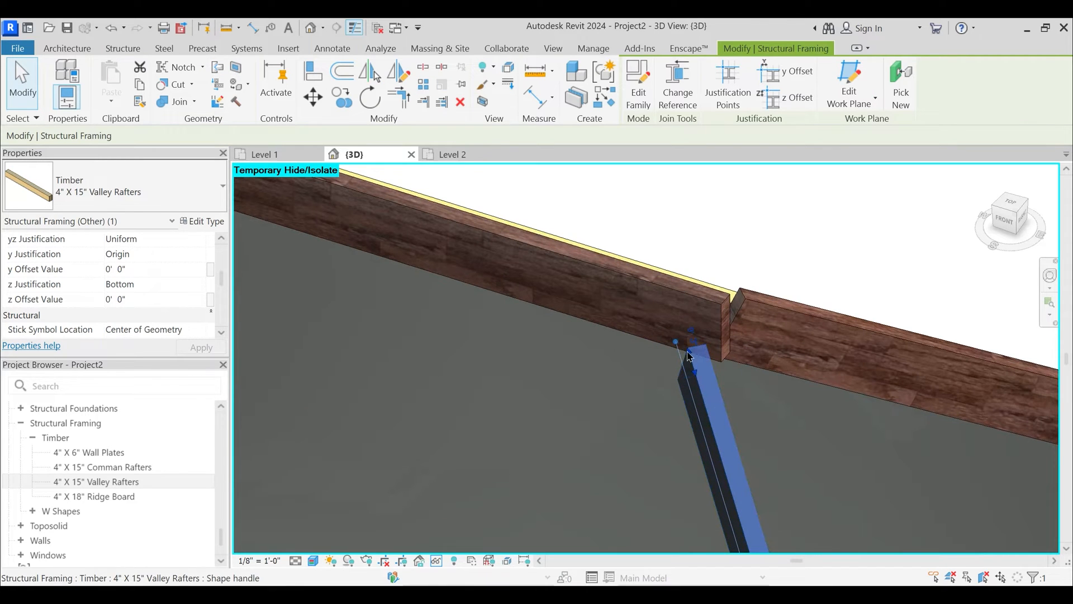
pyautogui.moveTo(675, 330)
pyautogui.mouseDown()
pyautogui.moveTo(666, 305)
pyautogui.moveTo(679, 327)
pyautogui.moveTo(679, 314)
pyautogui.mouseUp()
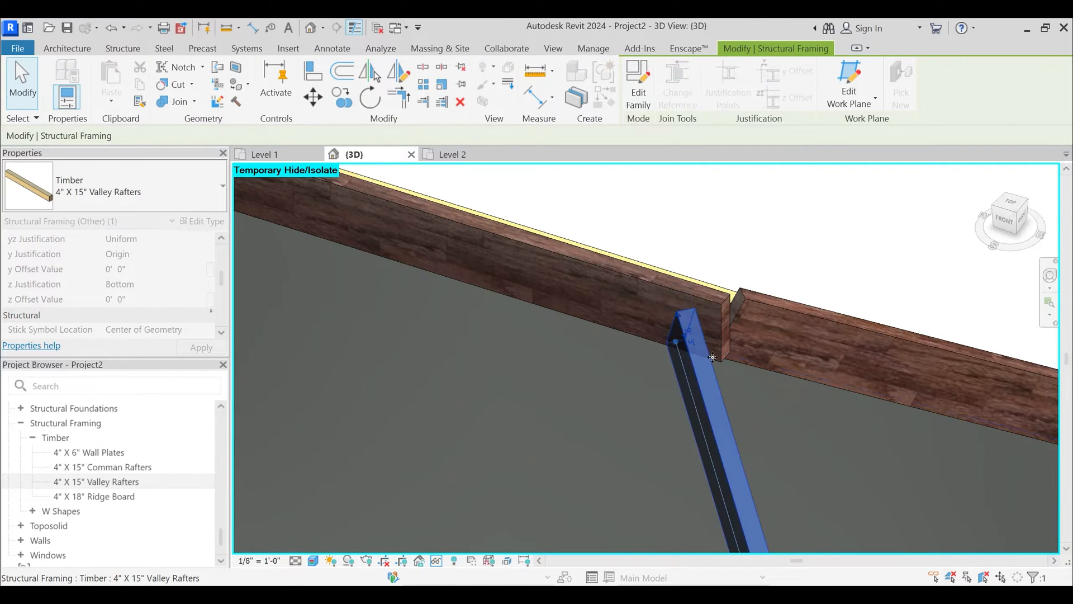
pyautogui.scroll(-1, 692, 362)
# - Adjust the upper ends of the rear and front valley rafters at the ridge board's right end to fit its faces
pyautogui.click(747, 325)
pyautogui.keyDown('shift'); pyautogui.moveTo(747, 330); pyautogui.dragTo(637, 420, button='middle'); pyautogui.keyUp('shift')
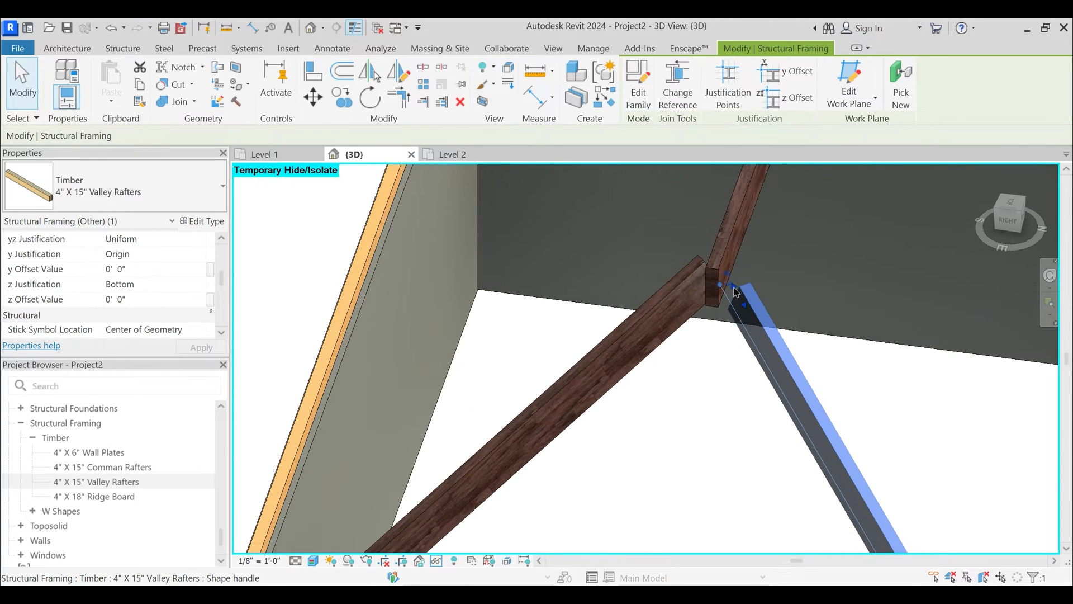
pyautogui.moveTo(736, 296); pyautogui.dragTo(719, 273)
pyautogui.scroll(-2, 726, 335)
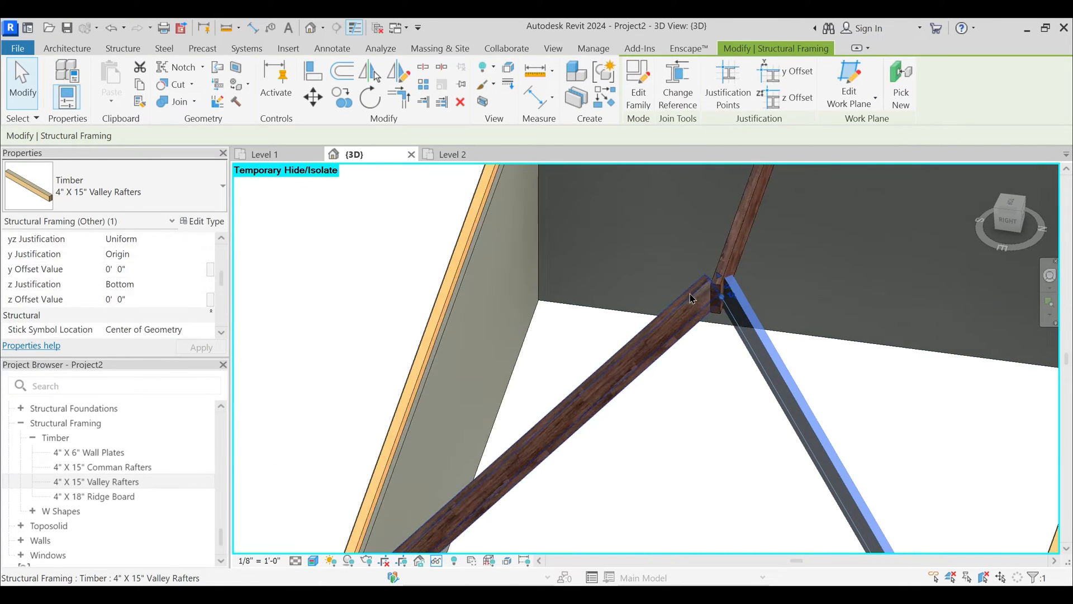
pyautogui.scroll(2, 693, 297)
pyautogui.click(698, 297)
pyautogui.scroll(2, 698, 298)
pyautogui.moveTo(741, 281)
pyautogui.mouseDown()
pyautogui.moveTo(755, 261)
pyautogui.moveTo(745, 274)
pyautogui.mouseUp()
# - Fine-tune the upper end of the rear-right valley rafter against the side of the ridge board
pyautogui.moveTo(746, 313)
pyautogui.keyDown('shift'); pyautogui.mouseDown(button='middle')
pyautogui.moveTo(764, 338)
pyautogui.moveTo(756, 311)
pyautogui.mouseUp(button='middle'); pyautogui.keyUp('shift')
pyautogui.press('Escape')
pyautogui.click(748, 282)
pyautogui.scroll(3, 722, 278)
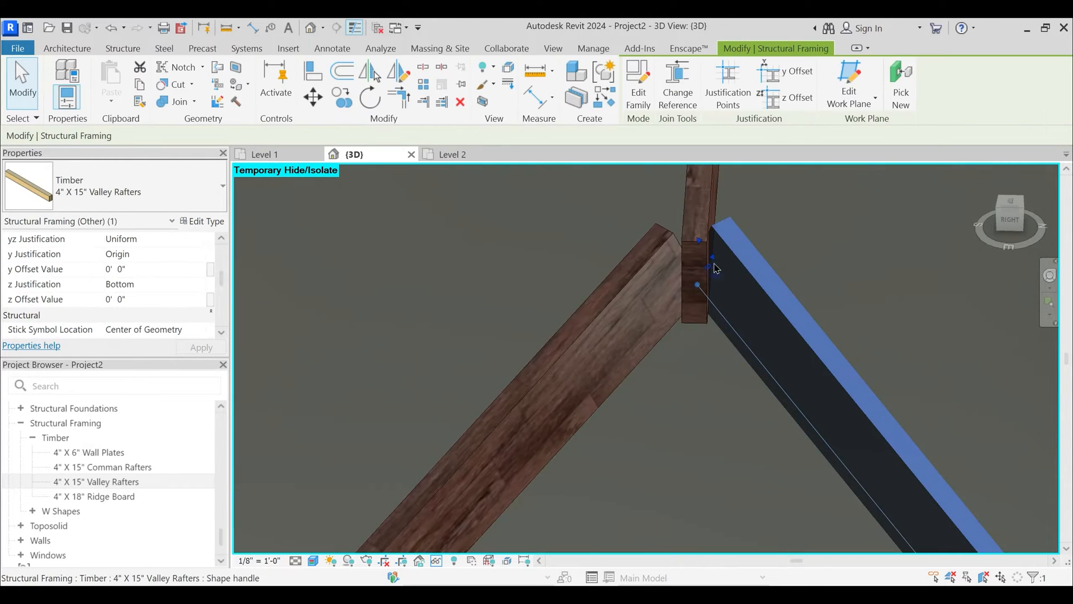
pyautogui.moveTo(715, 266); pyautogui.dragTo(721, 270)
pyautogui.press('Escape')
pyautogui.scroll(-5, 735, 352)
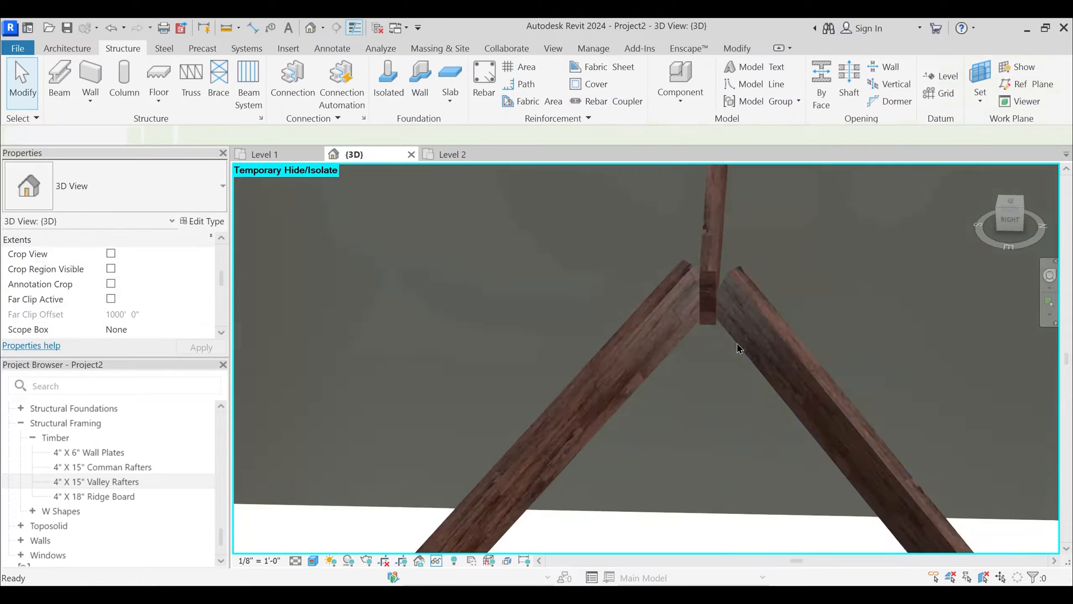
# - Extend the upper end of the front-left valley rafter onto the face of the ridge board
pyautogui.click(728, 291)
pyautogui.keyDown('shift'); pyautogui.moveTo(728, 292); pyautogui.dragTo(615, 350, button='middle'); pyautogui.keyUp('shift')
pyautogui.scroll(4, 659, 301)
pyautogui.press('Escape')
pyautogui.click(601, 260)
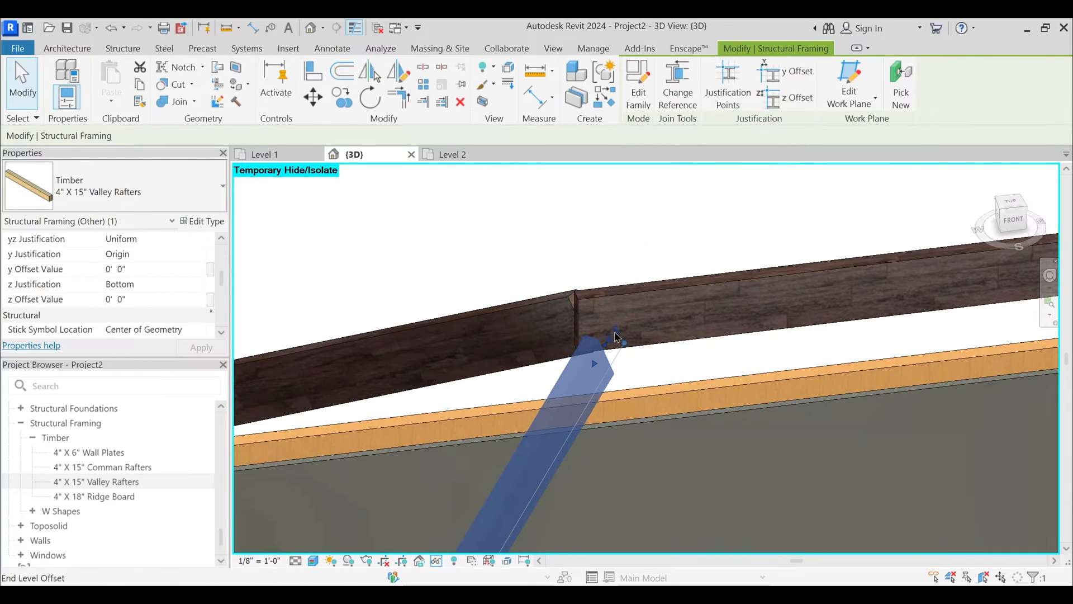
pyautogui.click(615, 338)
pyautogui.keyDown('shift'); pyautogui.moveTo(661, 415); pyautogui.dragTo(687, 396, button='middle'); pyautogui.keyUp('shift')
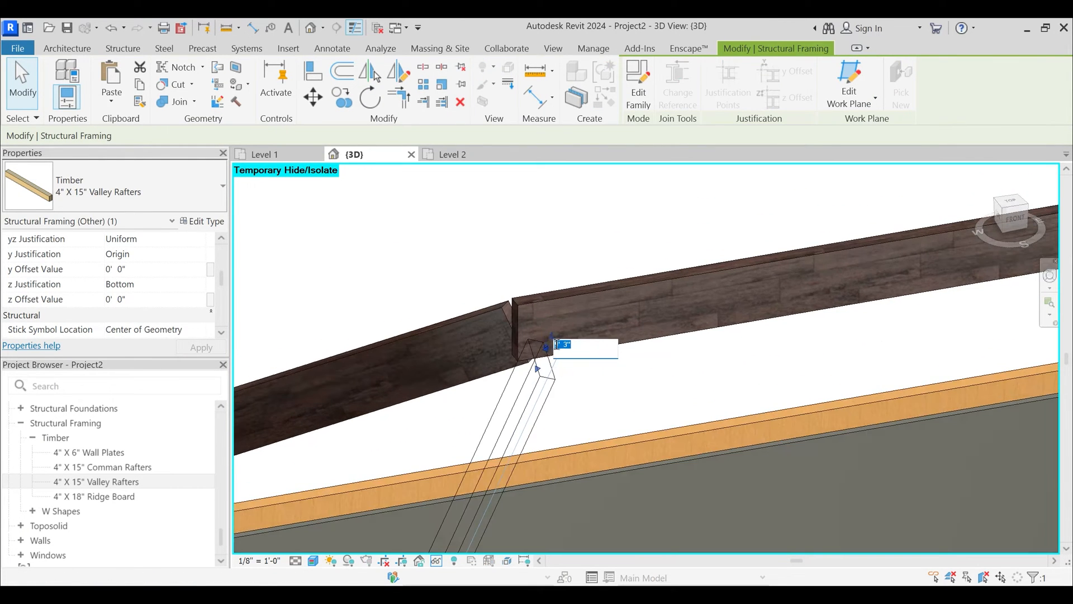
pyautogui.press('Escape')
pyautogui.moveTo(551, 353); pyautogui.dragTo(556, 331)
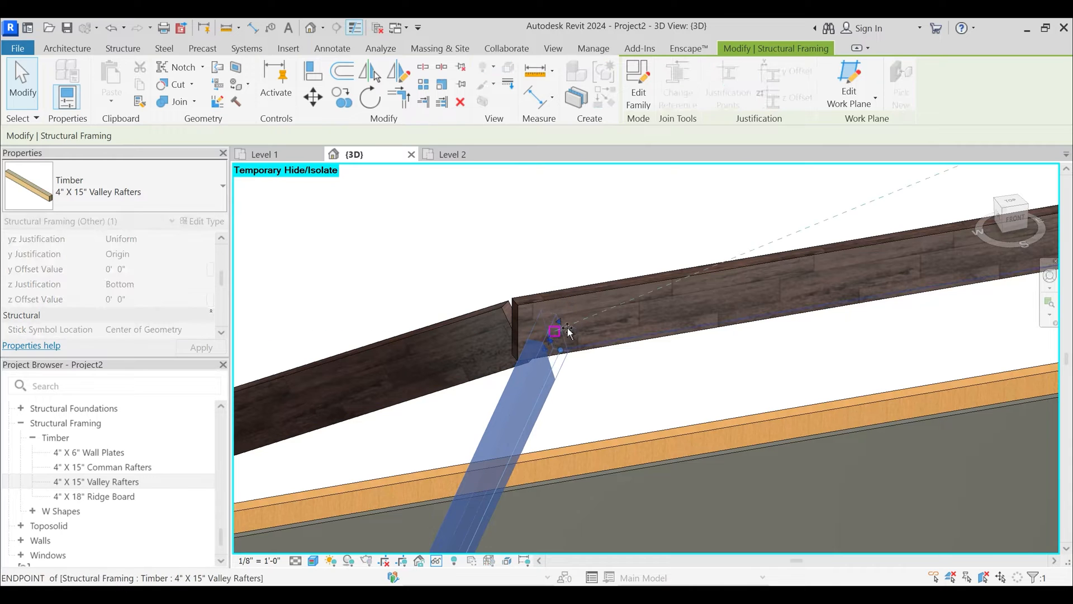
# - Extend the upper end of the rear-left valley rafter to the ridge board and clear the selection
pyautogui.keyDown('shift'); pyautogui.moveTo(639, 383); pyautogui.dragTo(514, 340, button='middle'); pyautogui.keyUp('shift')
pyautogui.click(514, 341)
pyautogui.click(533, 358)
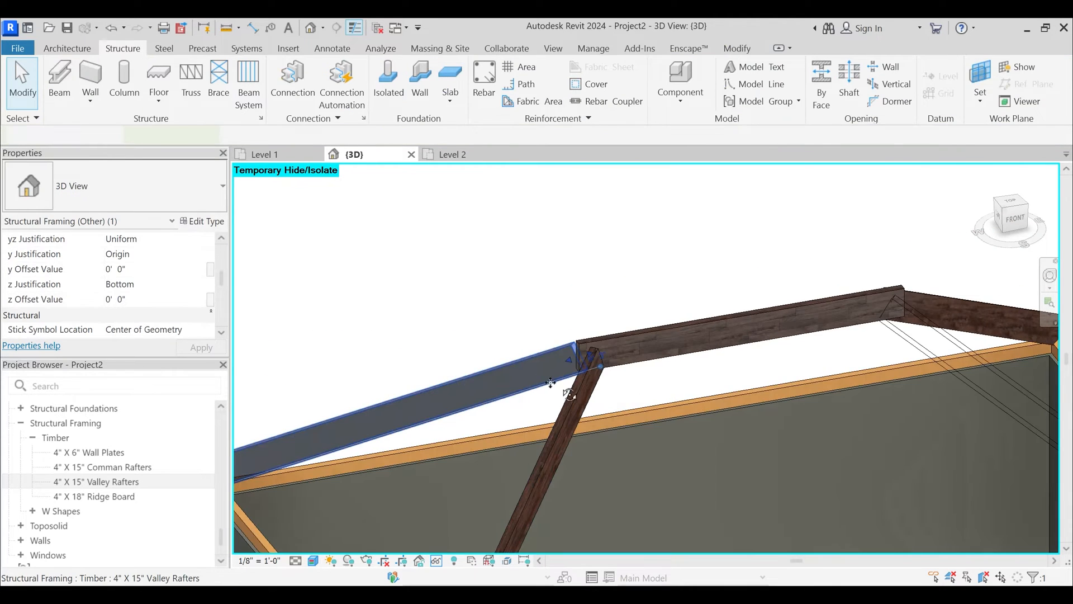
pyautogui.keyDown('shift'); pyautogui.moveTo(551, 381); pyautogui.dragTo(621, 341, button='middle'); pyautogui.keyUp('shift')
pyautogui.scroll(3, 607, 285)
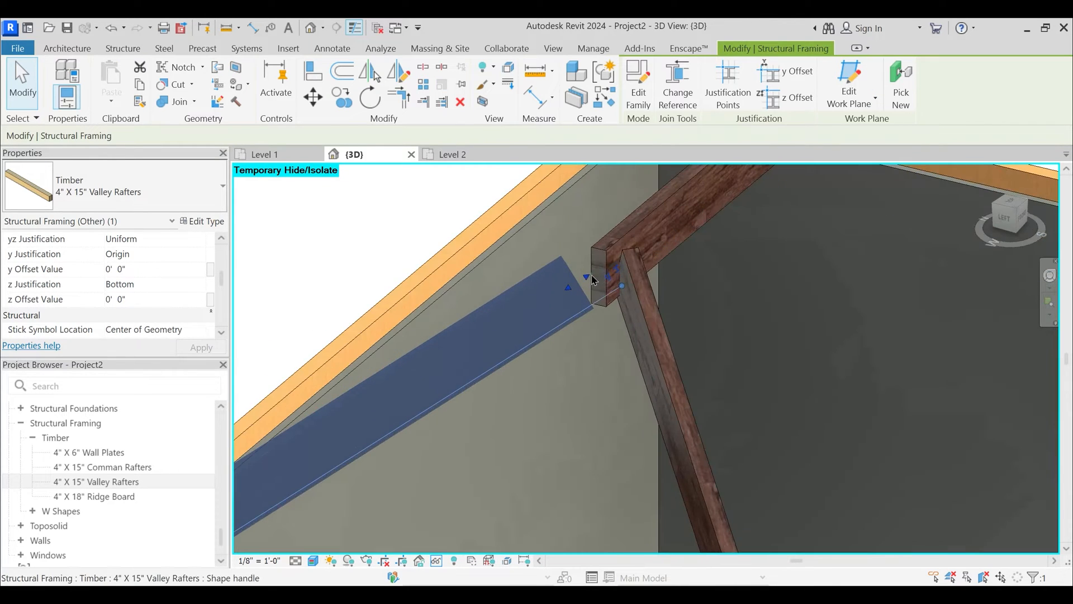
pyautogui.moveTo(591, 279); pyautogui.dragTo(618, 262)
pyautogui.scroll(-6, 631, 306)
pyautogui.press('Escape')
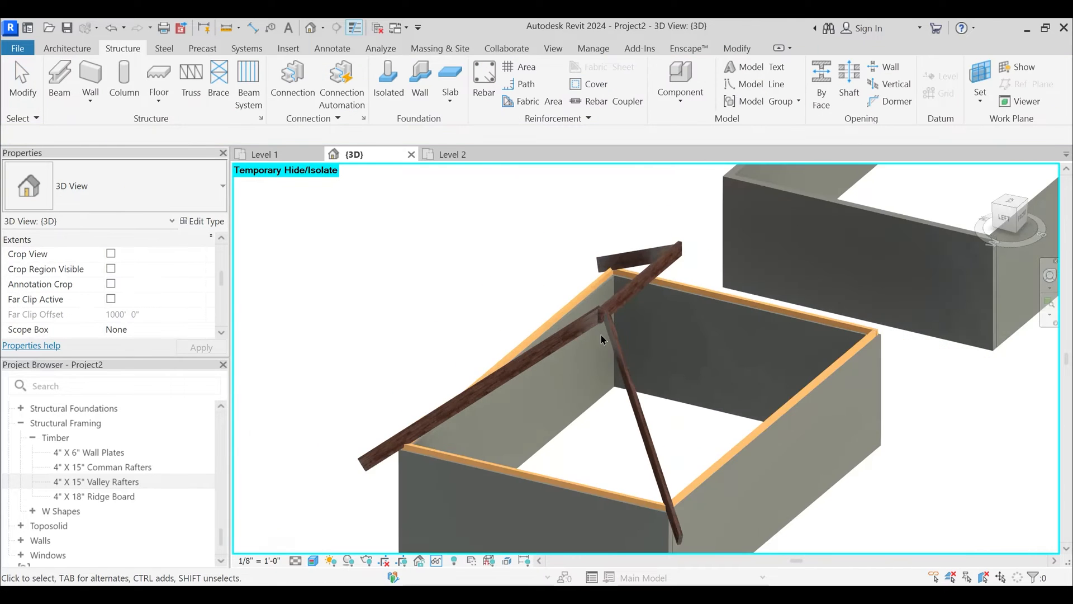
# - Examine the valley rafter and ridge board joints from several angles in the 3D view
pyautogui.keyDown('shift'); pyautogui.moveTo(608, 362); pyautogui.dragTo(696, 381, button='middle'); pyautogui.keyUp('shift')
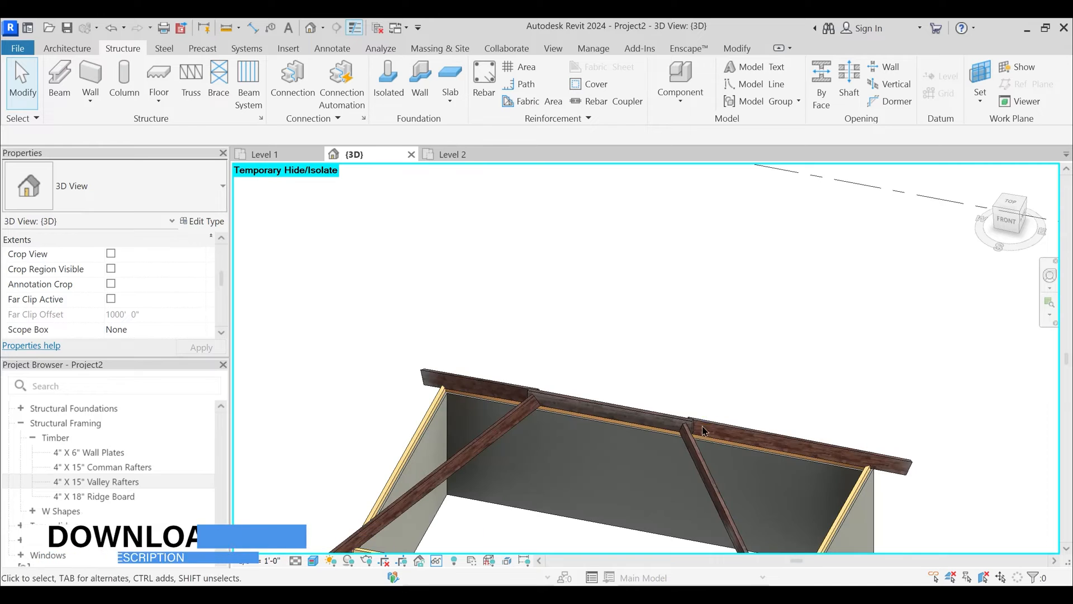
pyautogui.moveTo(688, 438); pyautogui.dragTo(646, 360, button='middle')
pyautogui.scroll(4, 646, 363)
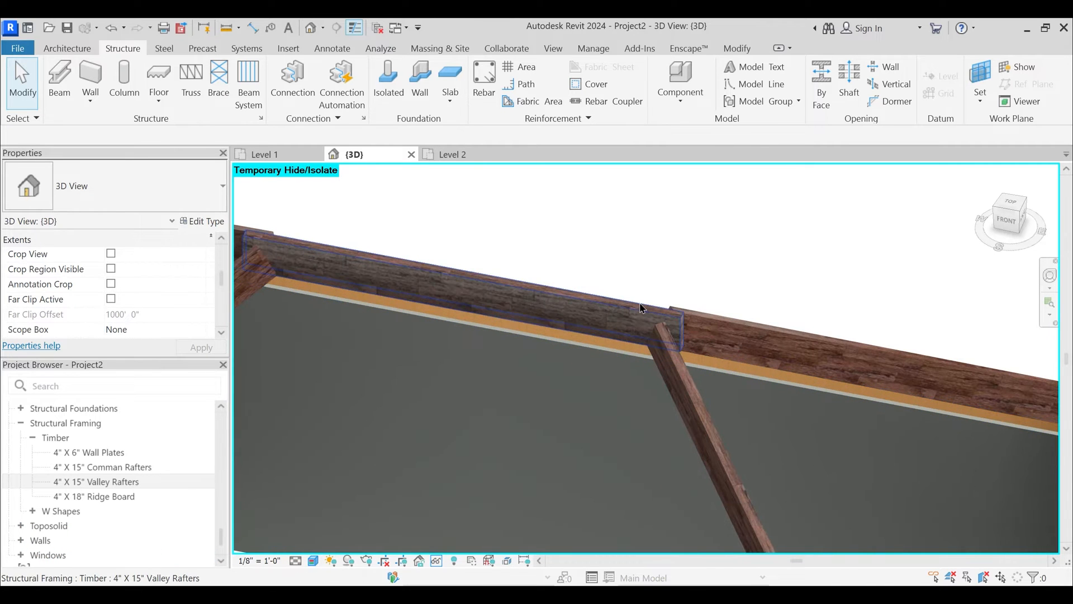
pyautogui.scroll(-2, 641, 308)
pyautogui.keyDown('shift'); pyautogui.moveTo(641, 308); pyautogui.dragTo(598, 290, button='middle'); pyautogui.keyUp('shift')
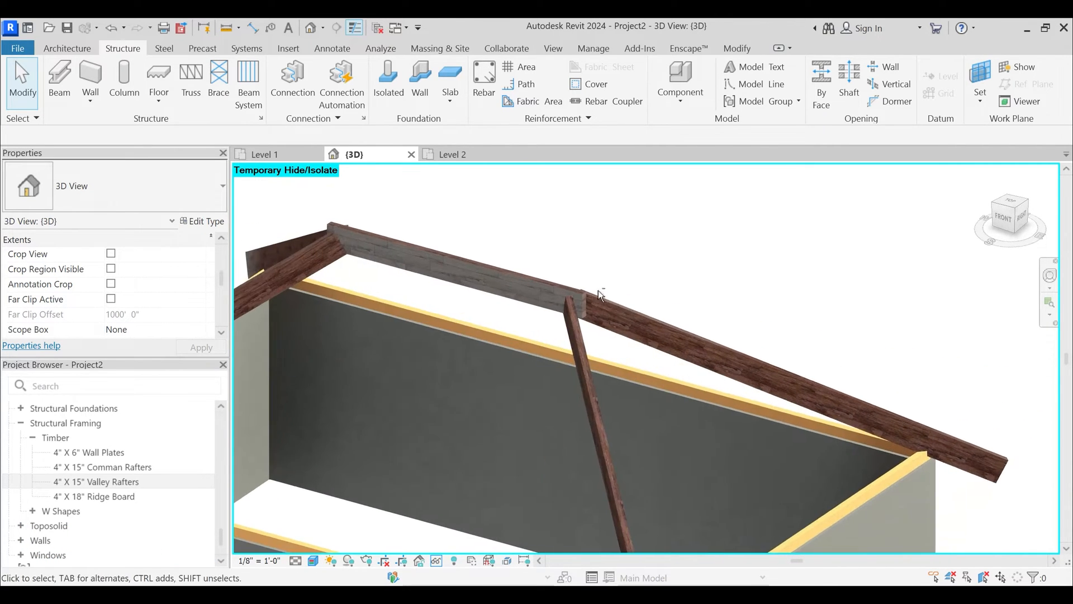
pyautogui.scroll(-3, 590, 279)
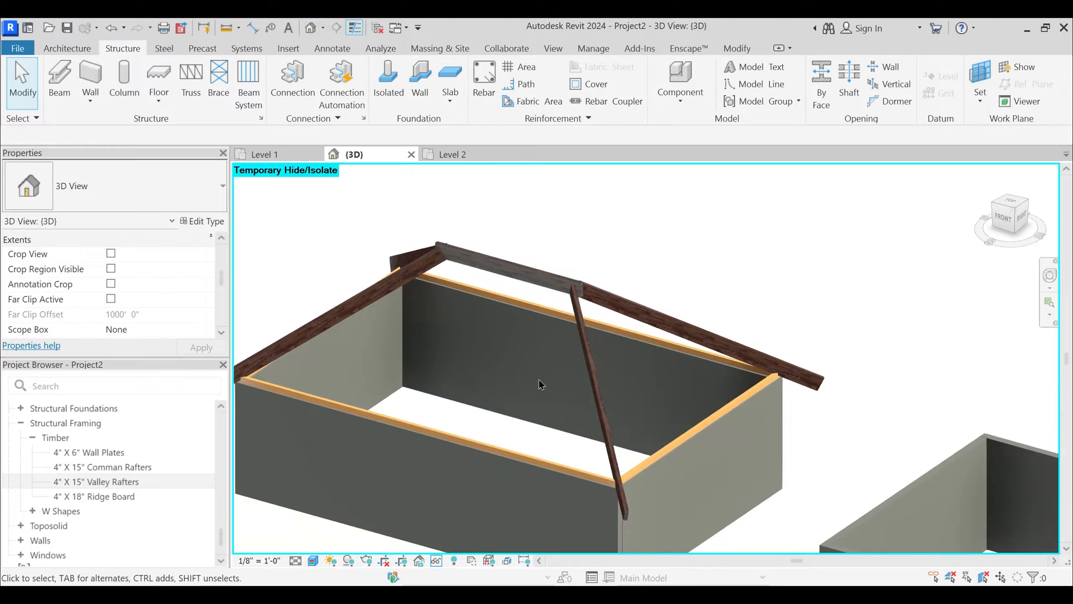
pyautogui.moveTo(555, 387); pyautogui.dragTo(576, 384, button='middle')
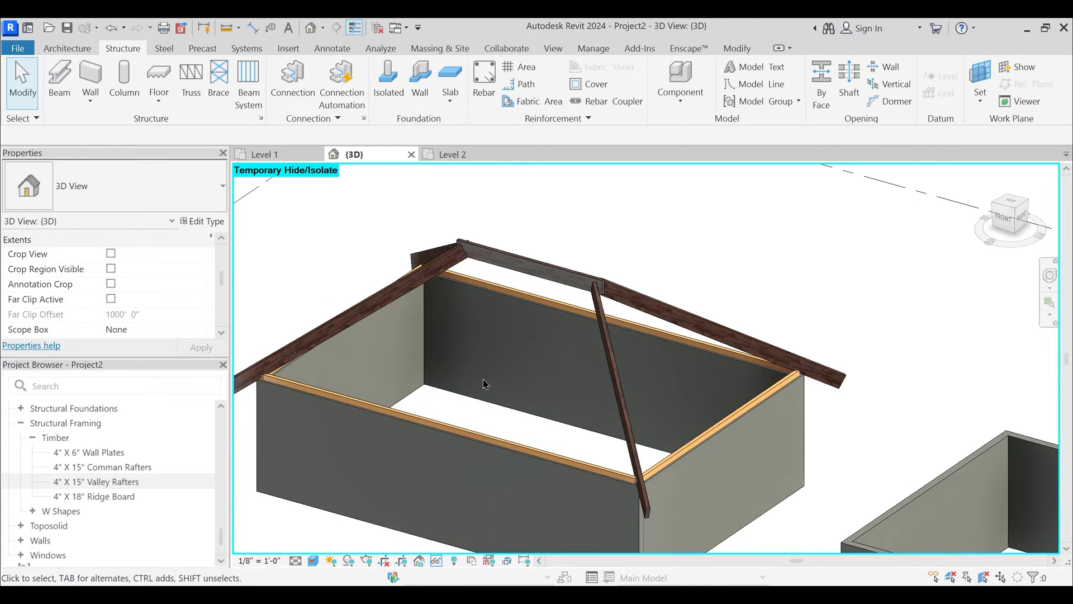
pyautogui.scroll(7, 538, 318)
pyautogui.scroll(-5, 607, 267)
pyautogui.keyDown('shift'); pyautogui.moveTo(585, 300); pyautogui.dragTo(548, 314, button='middle'); pyautogui.keyUp('shift')
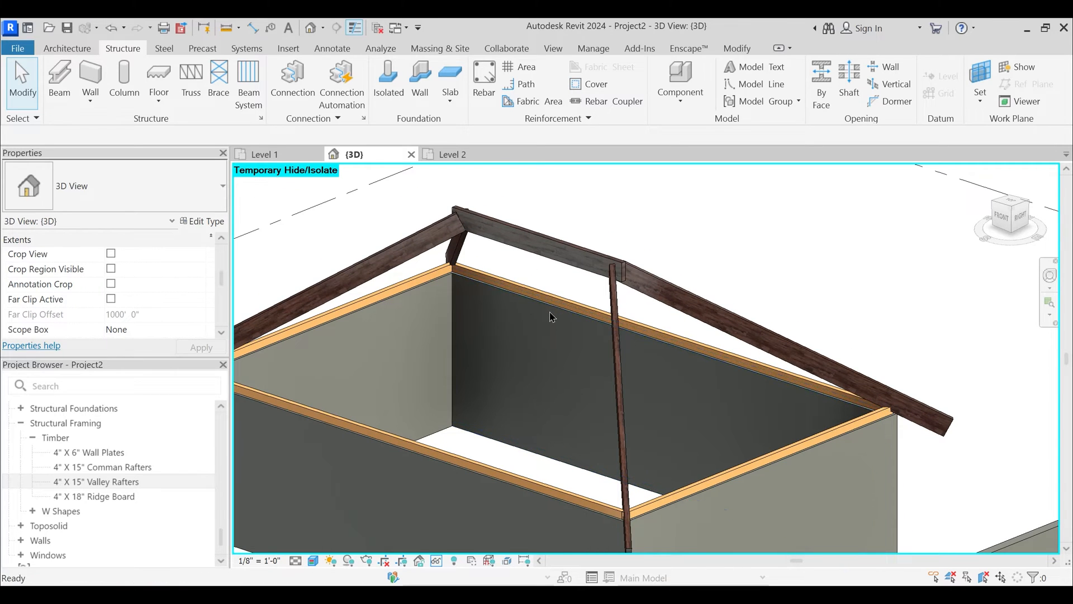
# - Reset Temporary Hide/Isolate in the 3D view to bring back the hipped roof over the framing
pyautogui.press('h')
pyautogui.press('r')
pyautogui.scroll(-6, 542, 327)
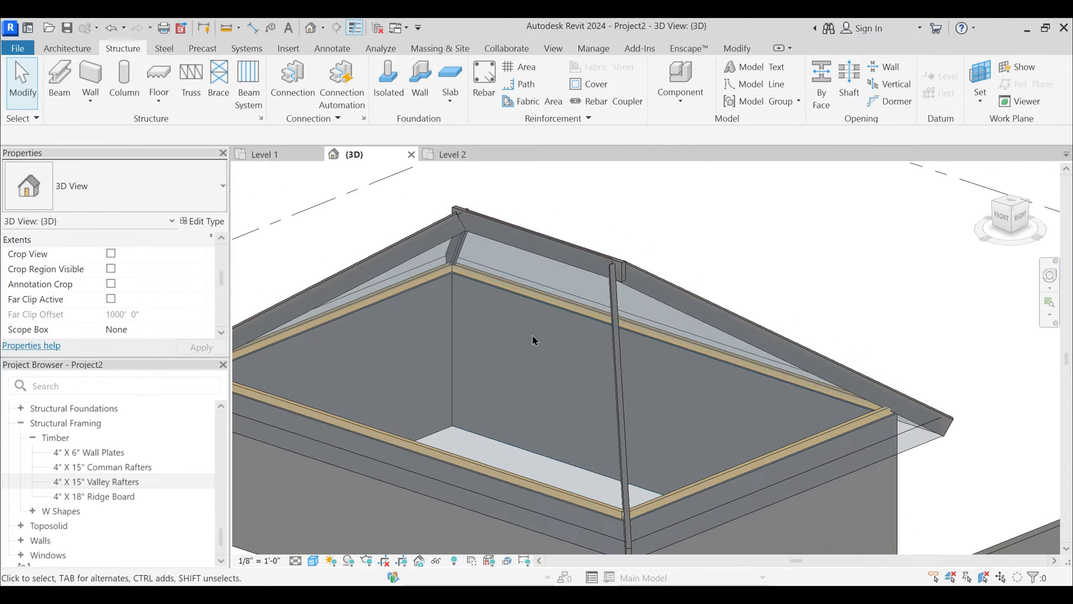
pyautogui.keyDown('shift'); pyautogui.moveTo(532, 360); pyautogui.dragTo(683, 465, button='middle'); pyautogui.keyUp('shift')
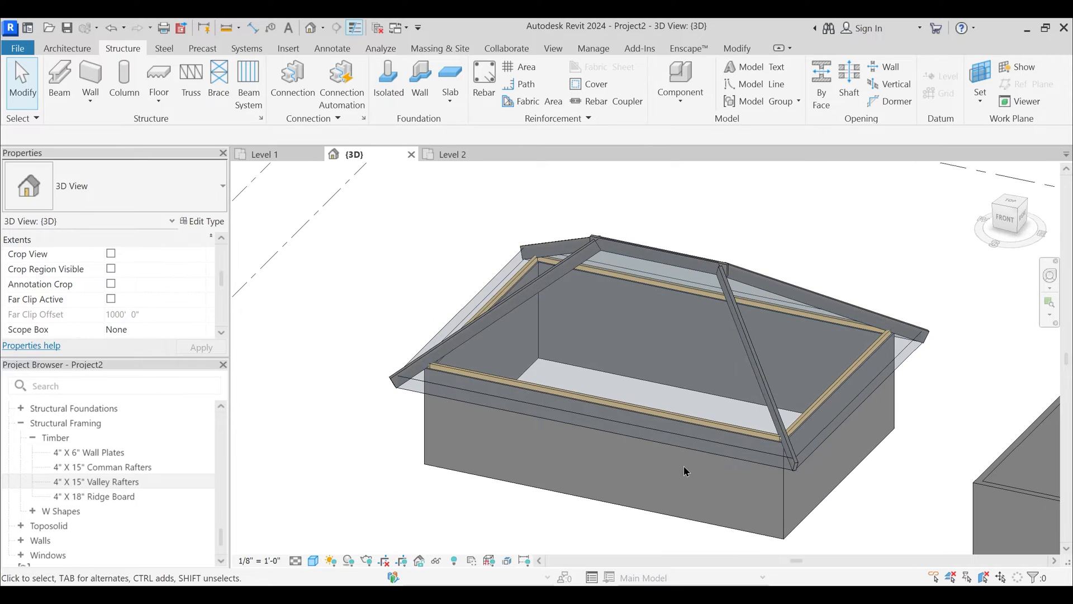
# - Review the type properties of the hipped Basic Roof Generic - 12" and close them without changes
pyautogui.click(665, 438)
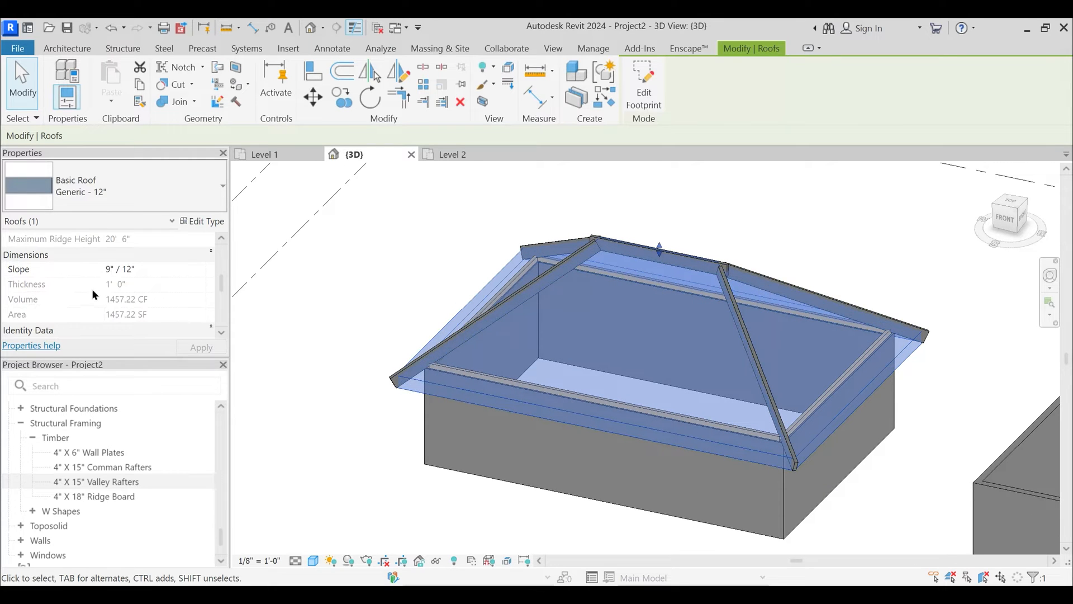
pyautogui.click(201, 220)
pyautogui.click(527, 246)
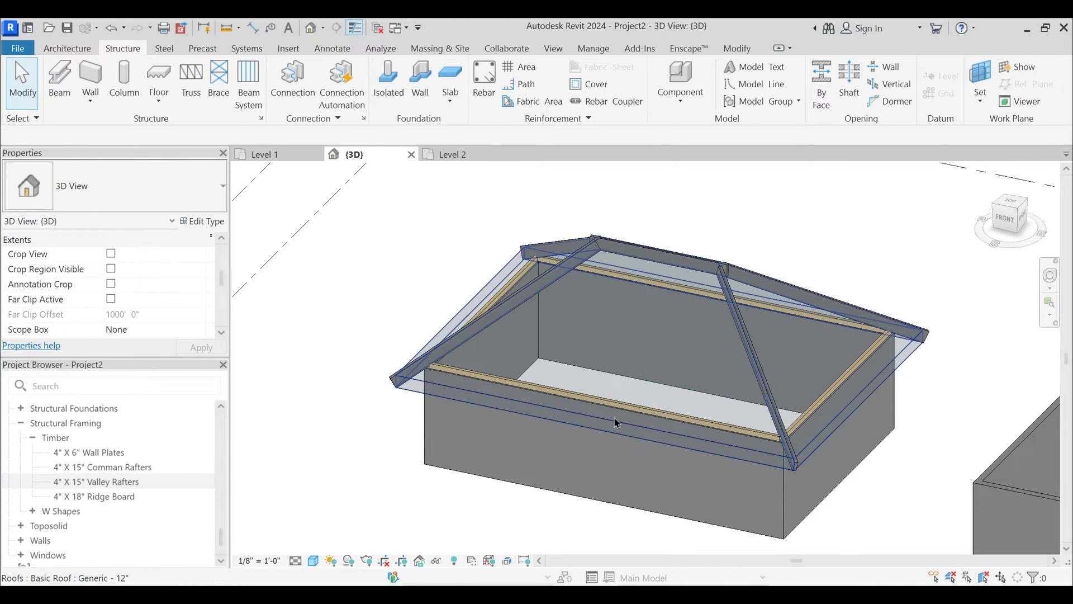
pyautogui.scroll(3, 615, 424)
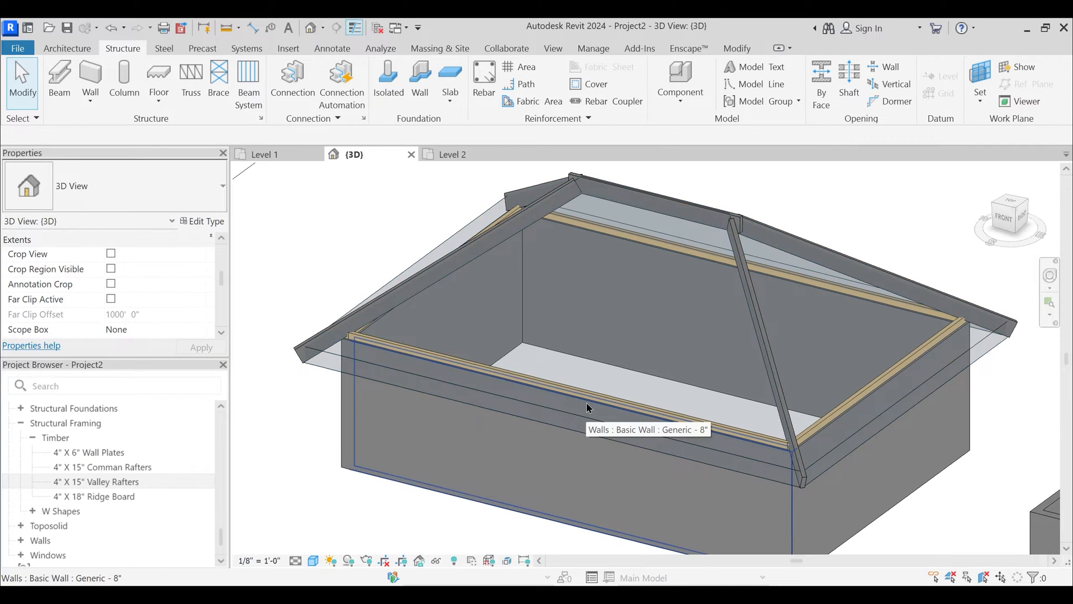
# - Switch to the villa project video in Firefox, then to Revit's Live Project Aug 23 Batch 3D view, and examine the tiled gable roof
pyautogui.moveTo(577, 596)
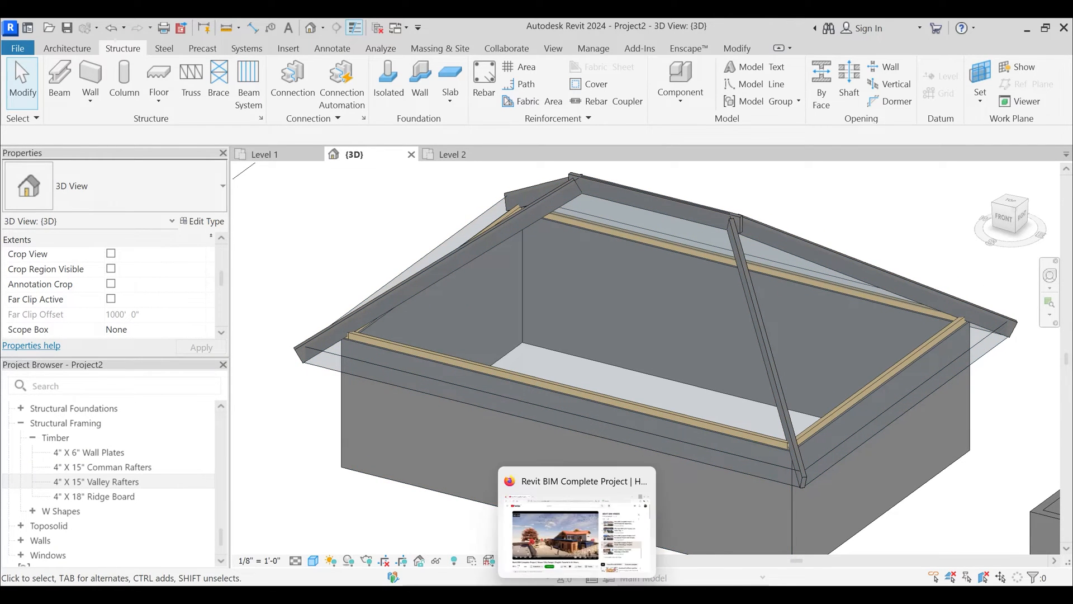
pyautogui.click(577, 545)
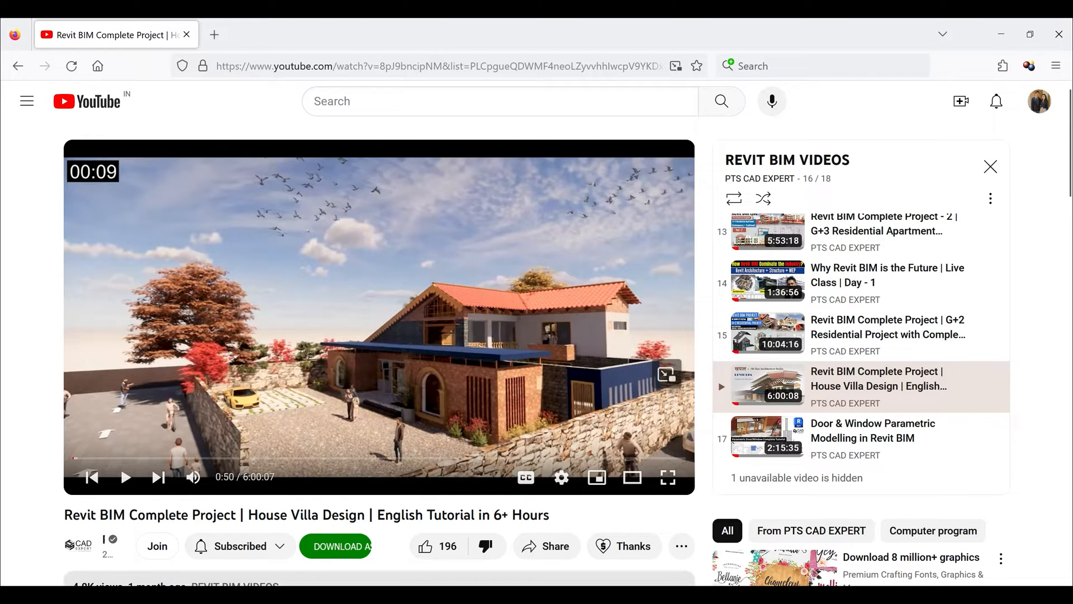
pyautogui.moveTo(674, 596)
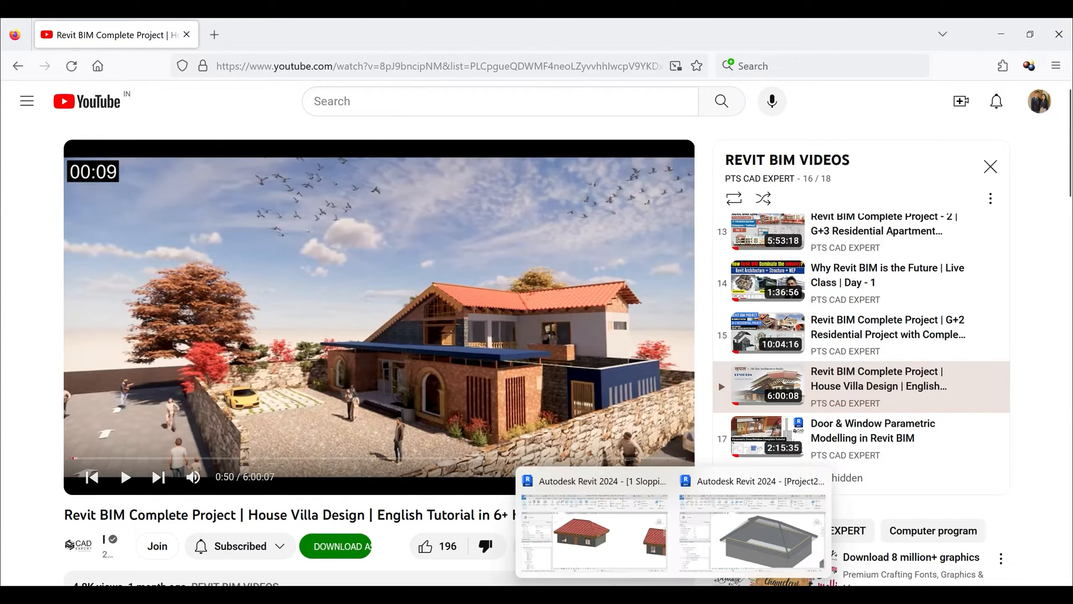
pyautogui.click(624, 544)
pyautogui.click(547, 156)
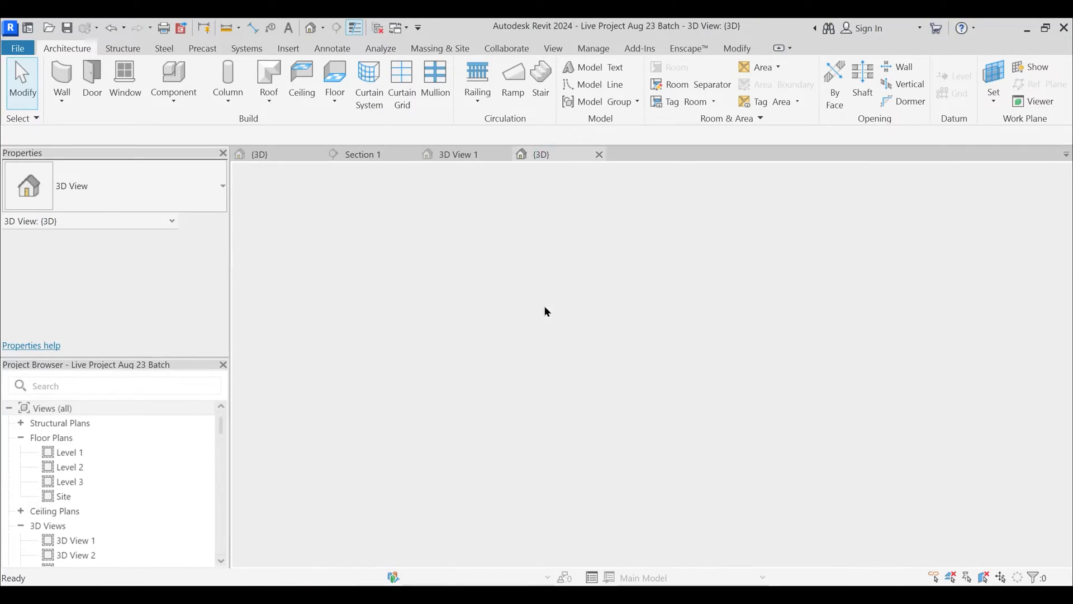
pyautogui.scroll(6, 564, 318)
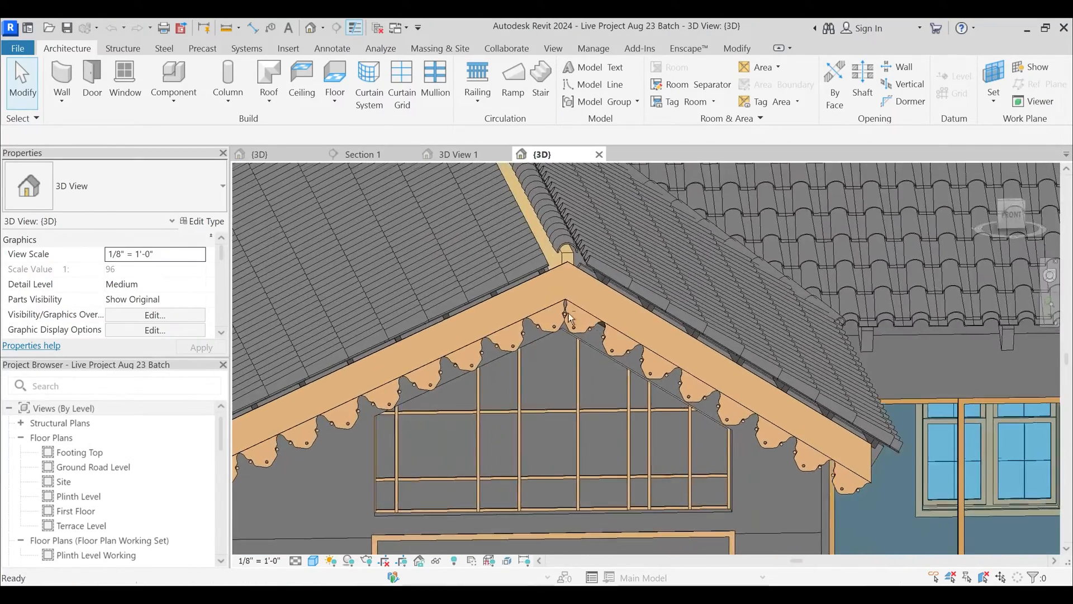
pyautogui.moveTo(568, 315)
pyautogui.keyDown('shift'); pyautogui.mouseDown(button='middle')
pyautogui.moveTo(562, 292)
pyautogui.moveTo(607, 305)
pyautogui.moveTo(627, 280)
pyautogui.moveTo(604, 284)
pyautogui.moveTo(591, 247)
pyautogui.mouseUp(button='middle'); pyautogui.keyUp('shift')
pyautogui.scroll(2, 562, 290)
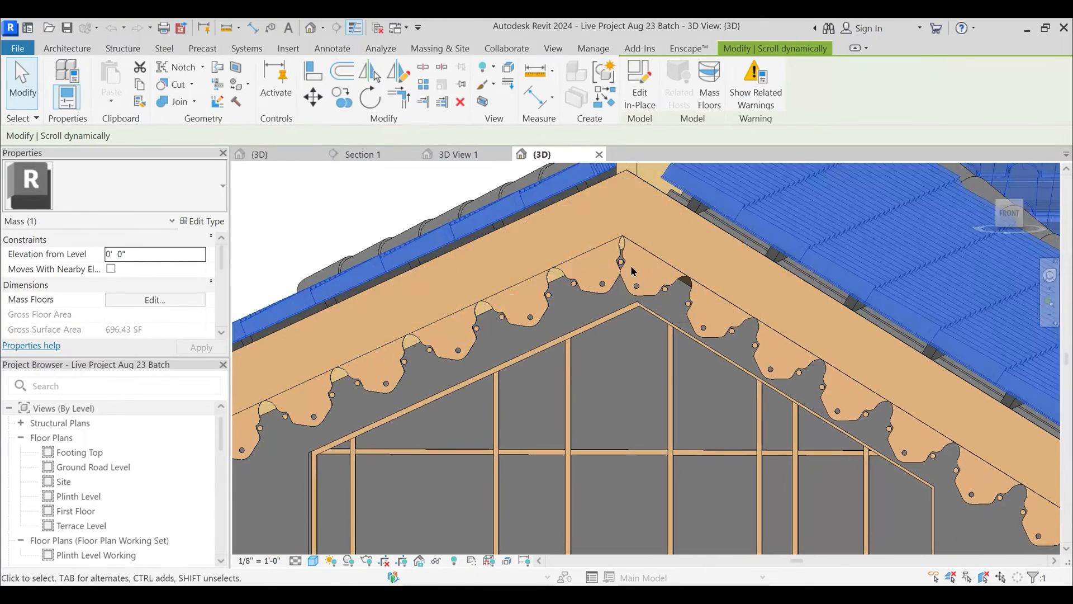
pyautogui.moveTo(632, 170); pyautogui.dragTo(631, 245, button='middle')
pyautogui.scroll(1, 623, 341)
# - Switch back to Project2 in Revit and temporarily isolate the hipped roof in the 3D view
pyautogui.moveTo(674, 593)
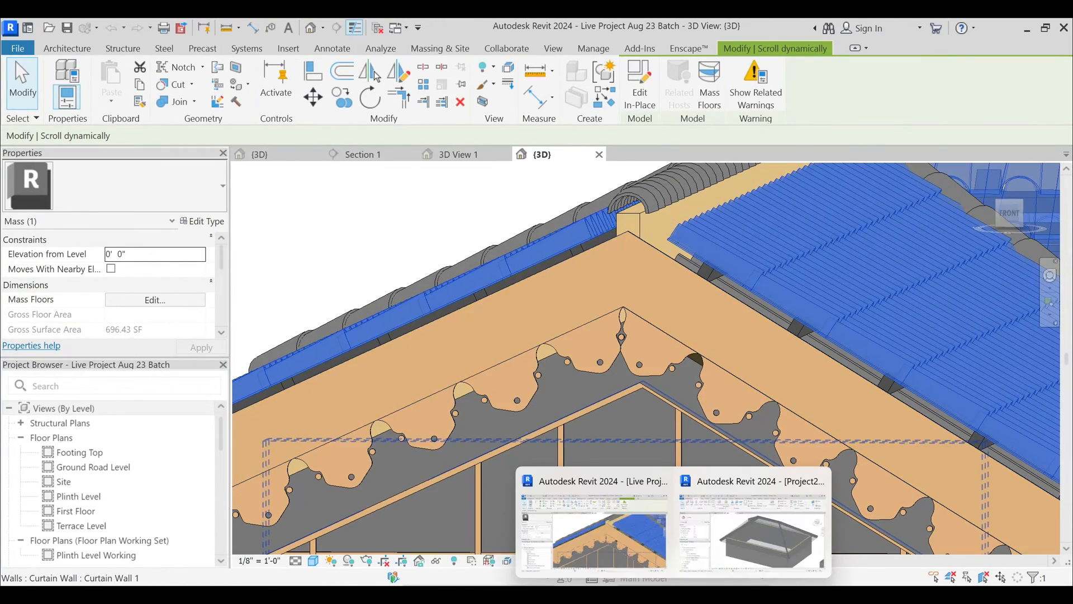
pyautogui.click(762, 536)
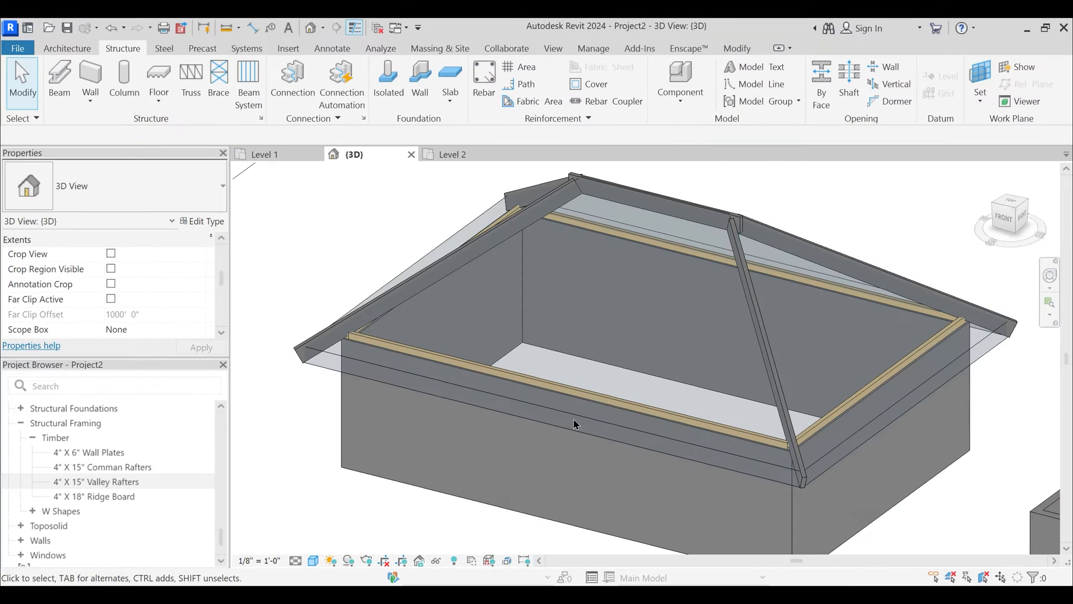
pyautogui.click(586, 386)
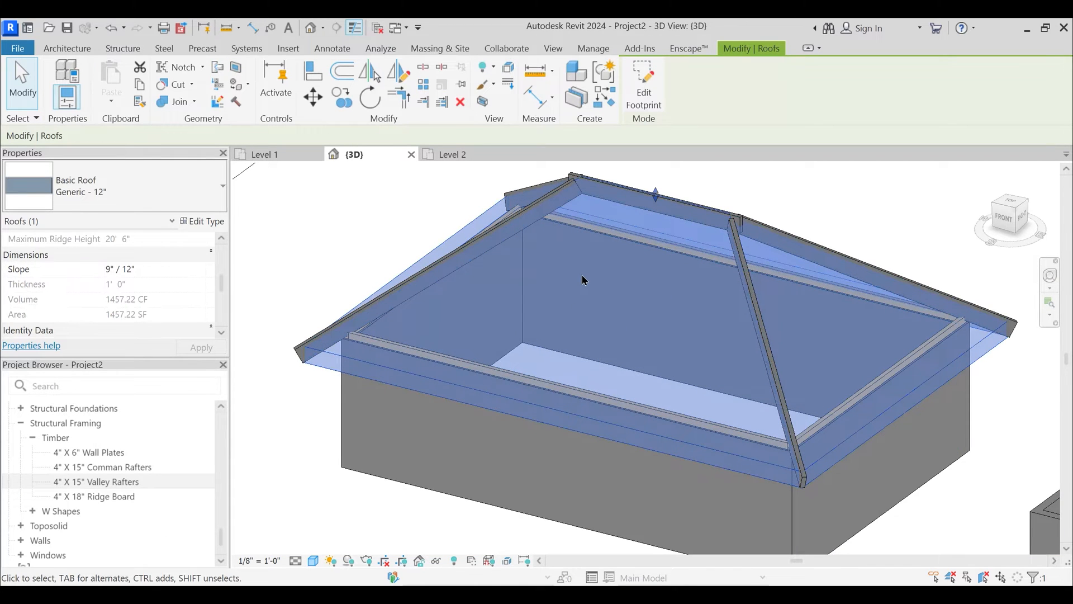
pyautogui.press('h')
pyautogui.press('i')
pyautogui.press('Escape')
pyautogui.moveTo(572, 306); pyautogui.dragTo(594, 295, button='middle')
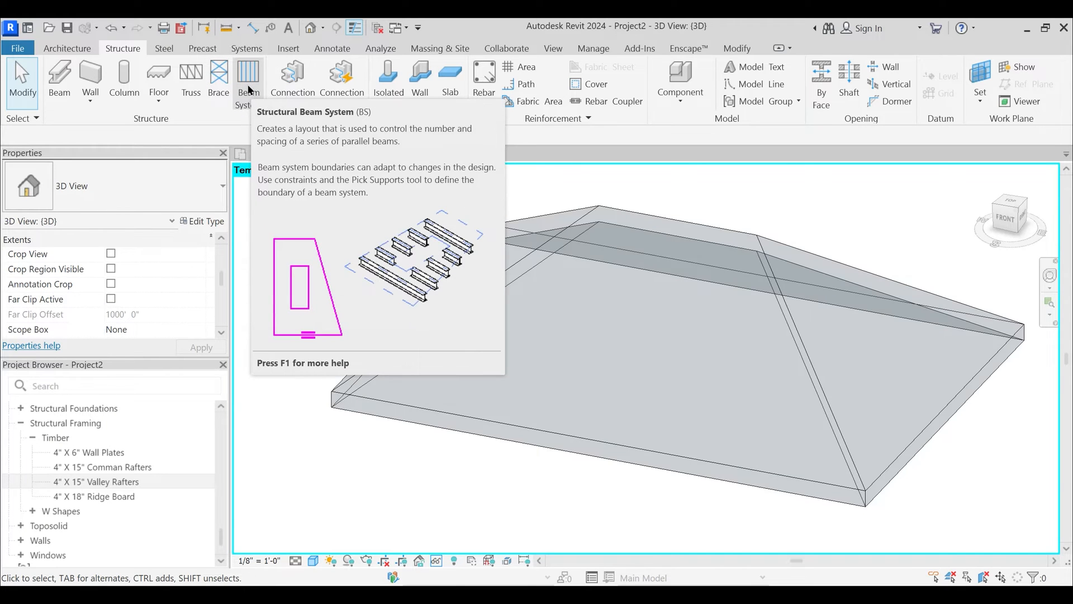
# - Set the work plane to the upper face of the hipped roof's front slope
pyautogui.click(979, 104)
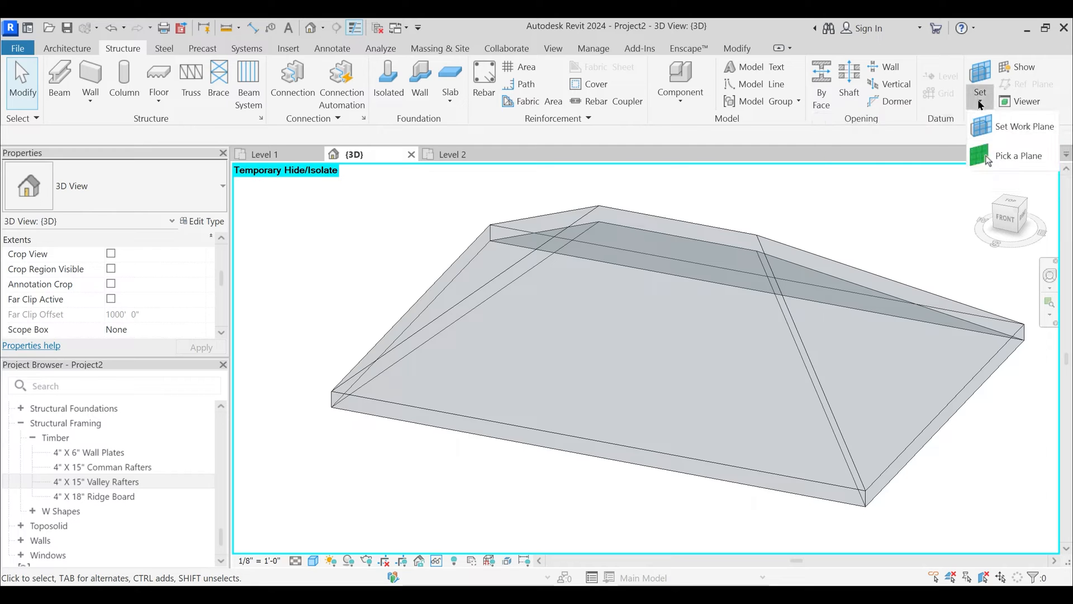
pyautogui.click(1003, 153)
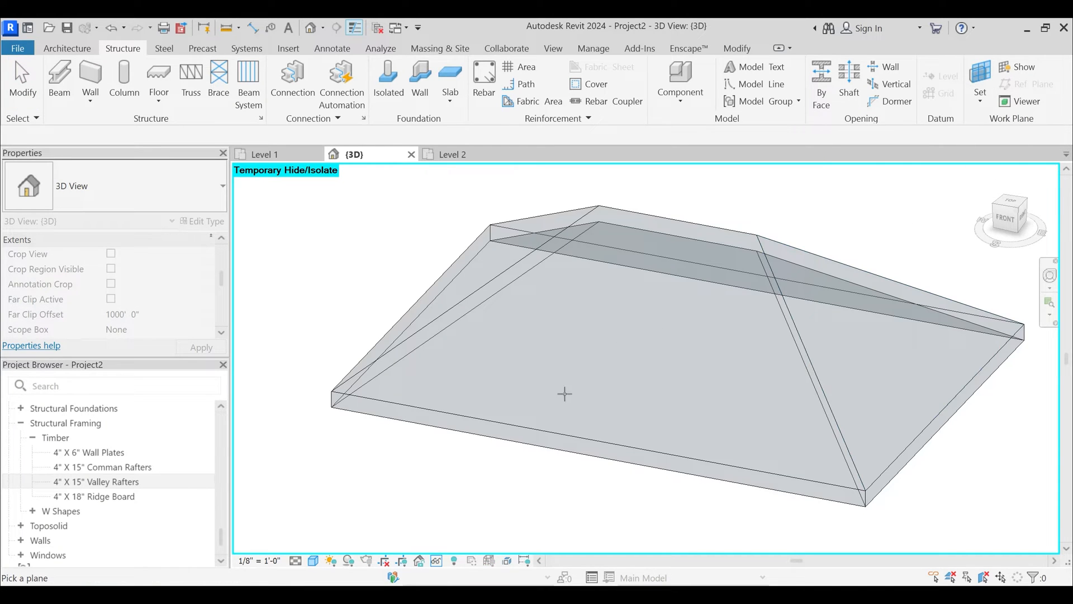
pyautogui.click(437, 429)
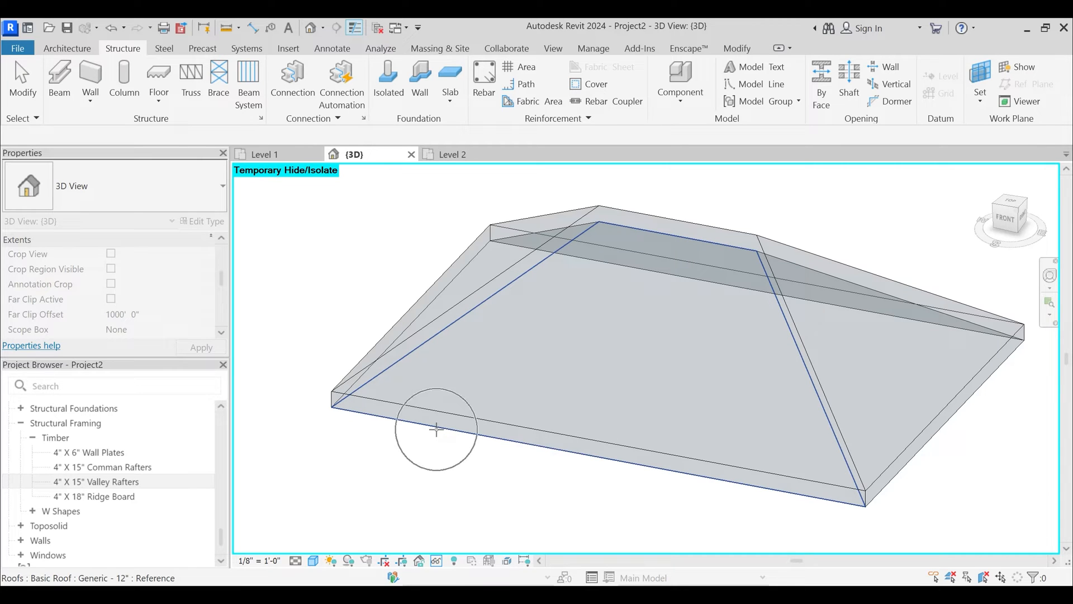
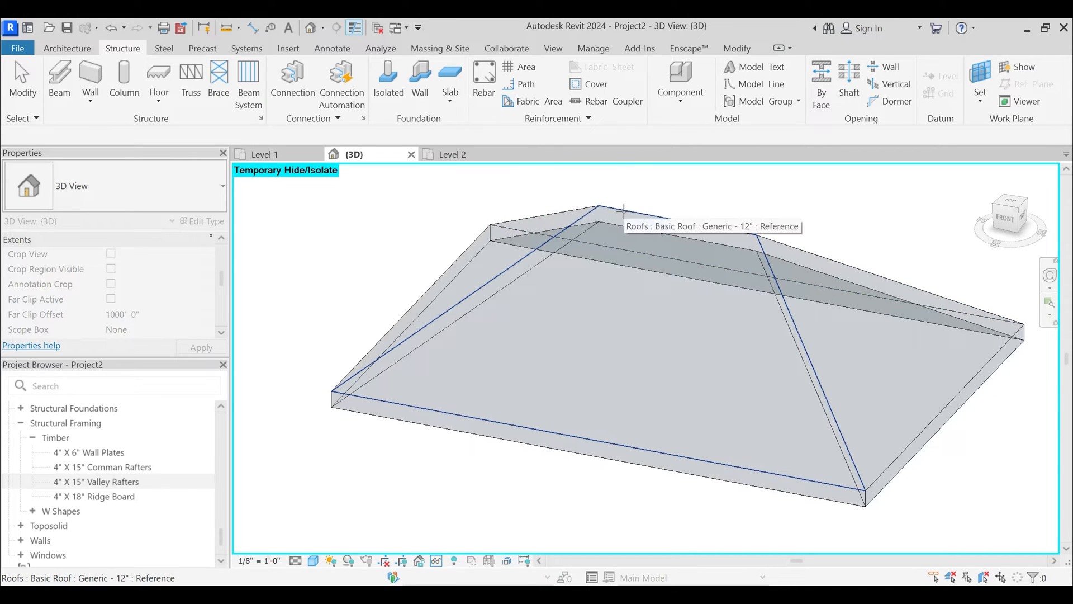
pyautogui.click(624, 211)
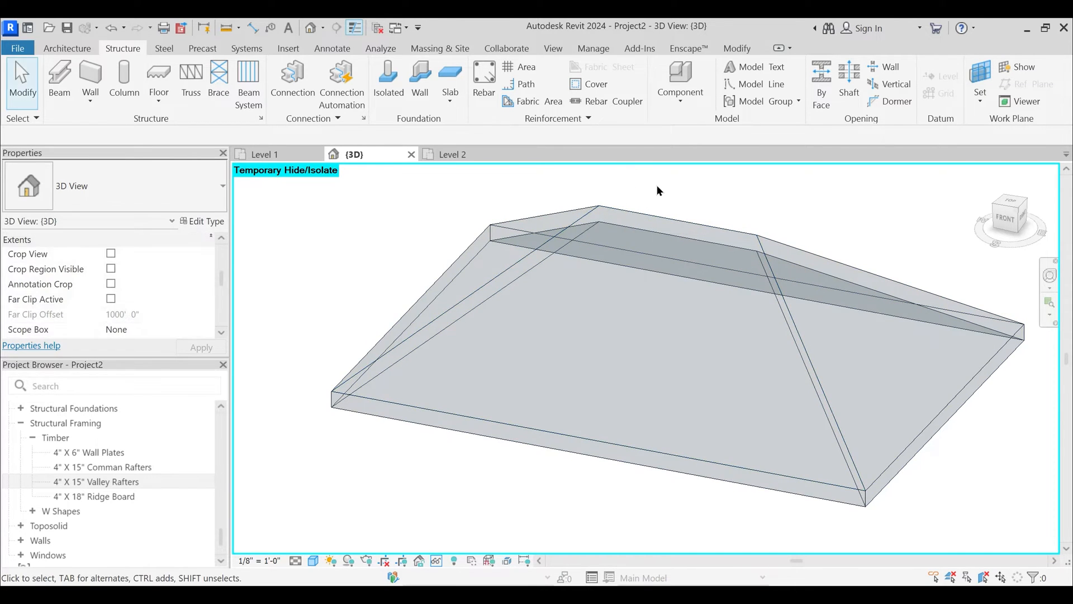
# - Start a structural beam system in wireframe display and sketch its boundary along the four upper edges of the front roof slope
pyautogui.click(249, 78)
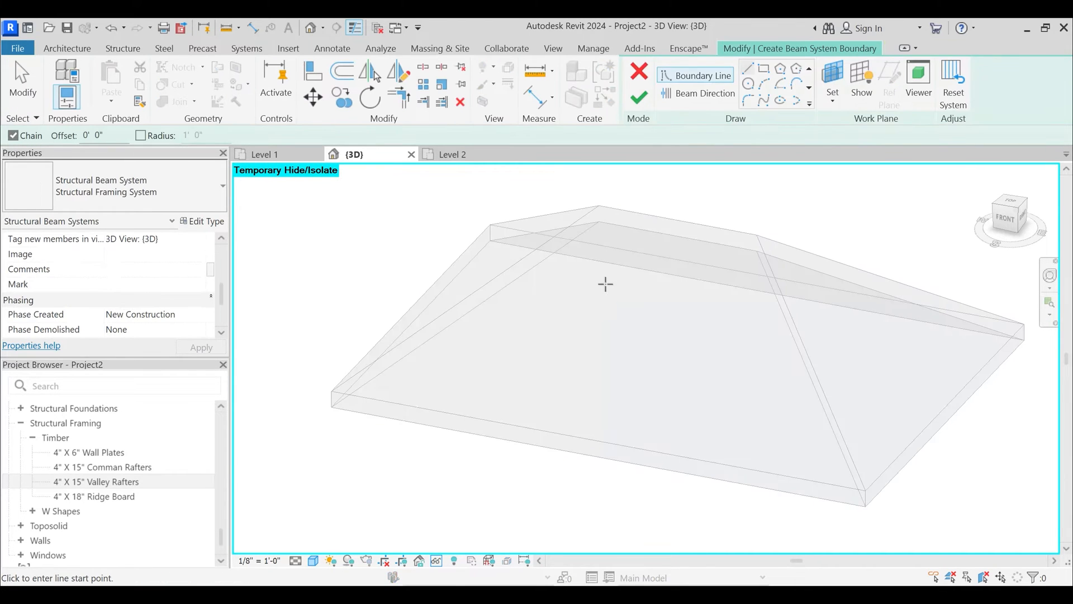
pyautogui.press('w')
pyautogui.press('f')
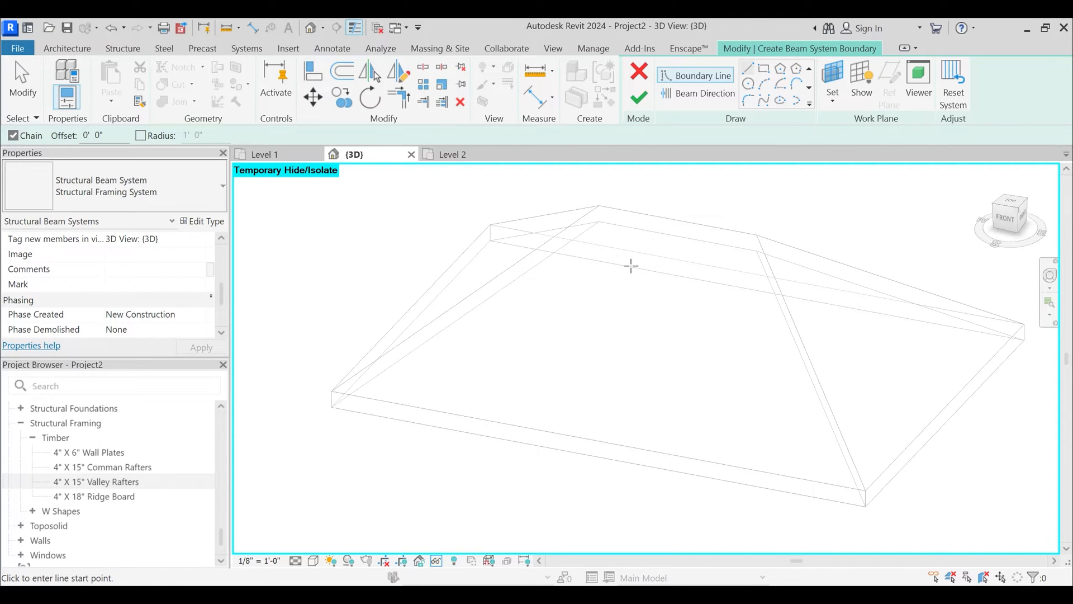
pyautogui.click(597, 205)
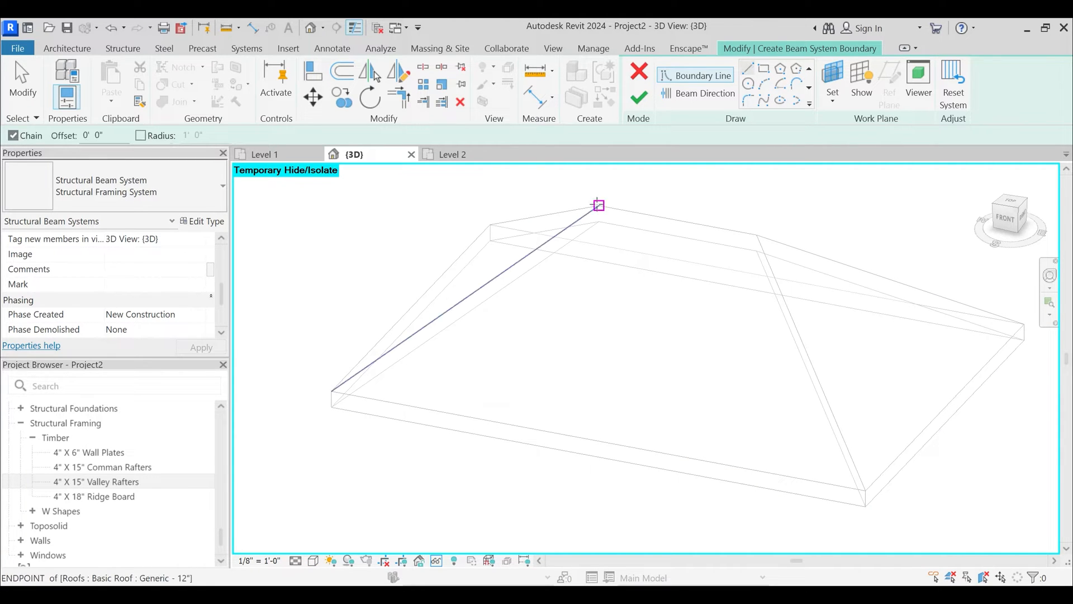
pyautogui.click(331, 391)
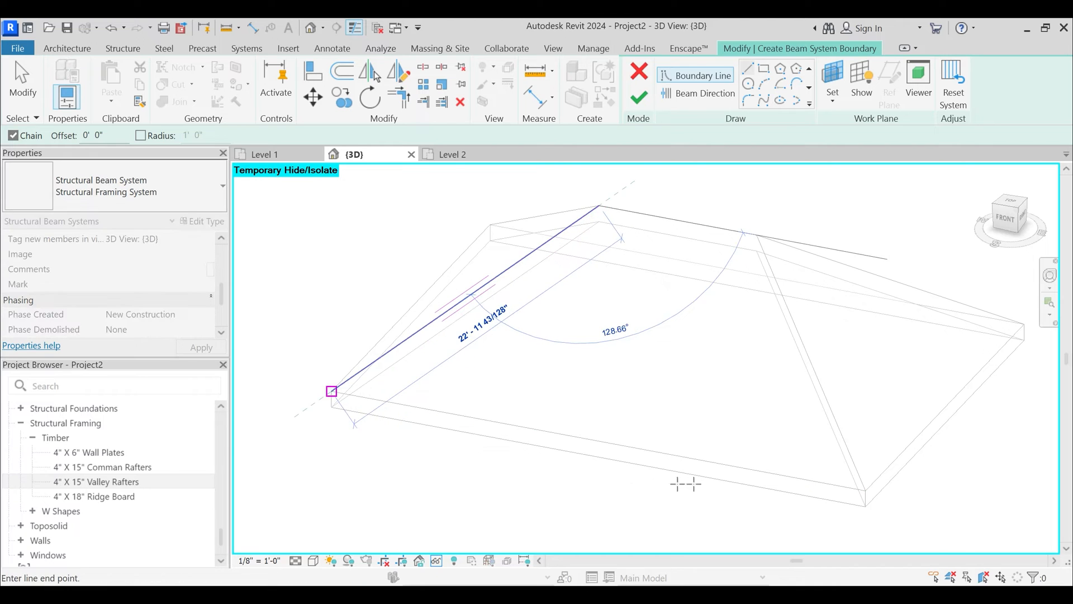
pyautogui.click(864, 490)
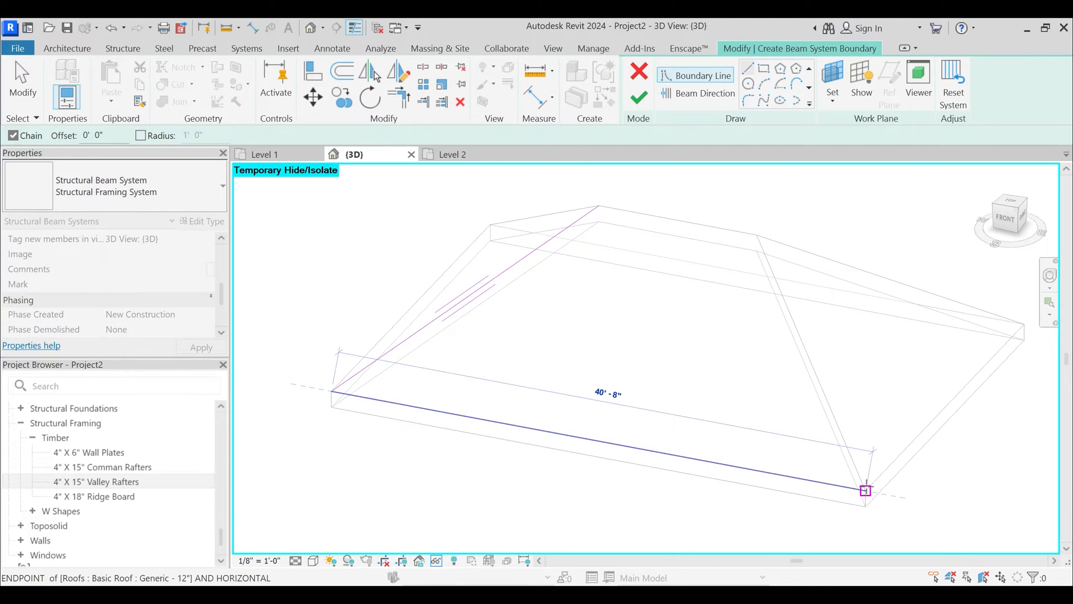
pyautogui.click(756, 235)
pyautogui.click(597, 205)
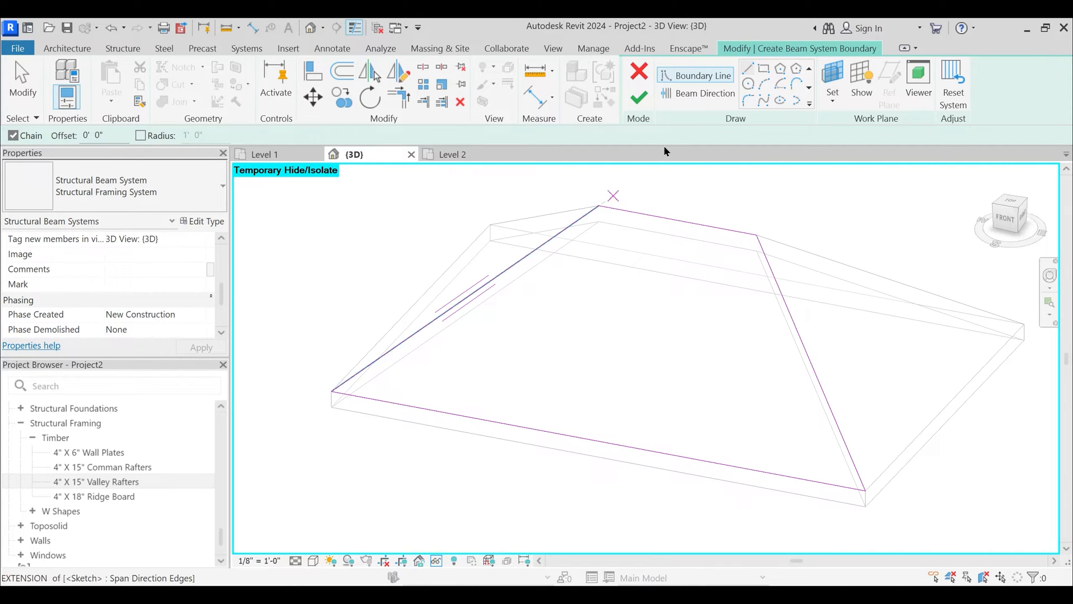
# - Draw the beam direction line perpendicular to the ridge, from the ridge down past the front eave, about 24' 6" long
pyautogui.click(703, 95)
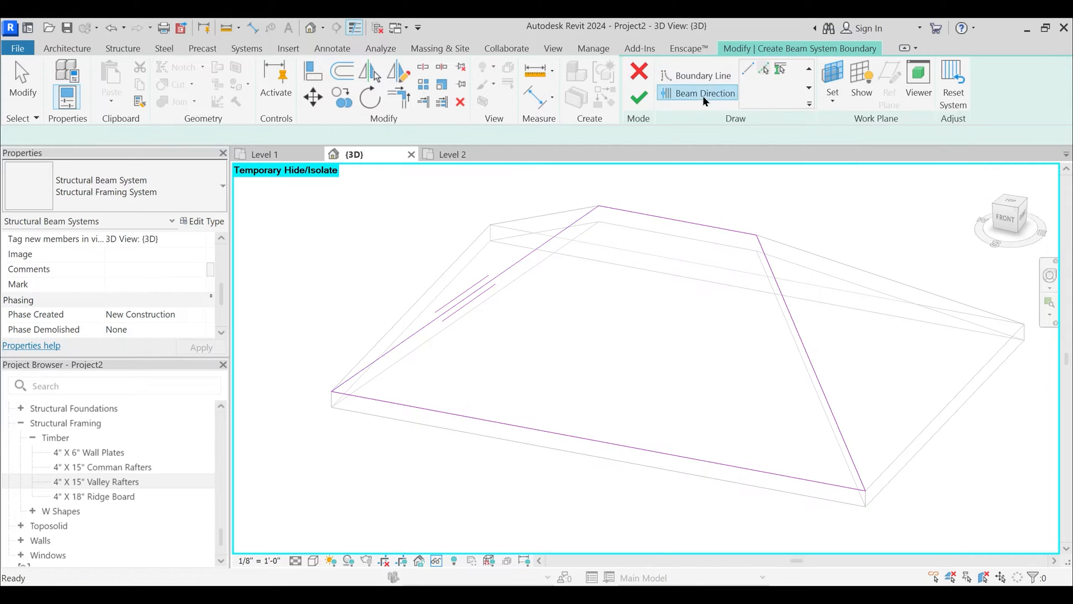
pyautogui.click(677, 220)
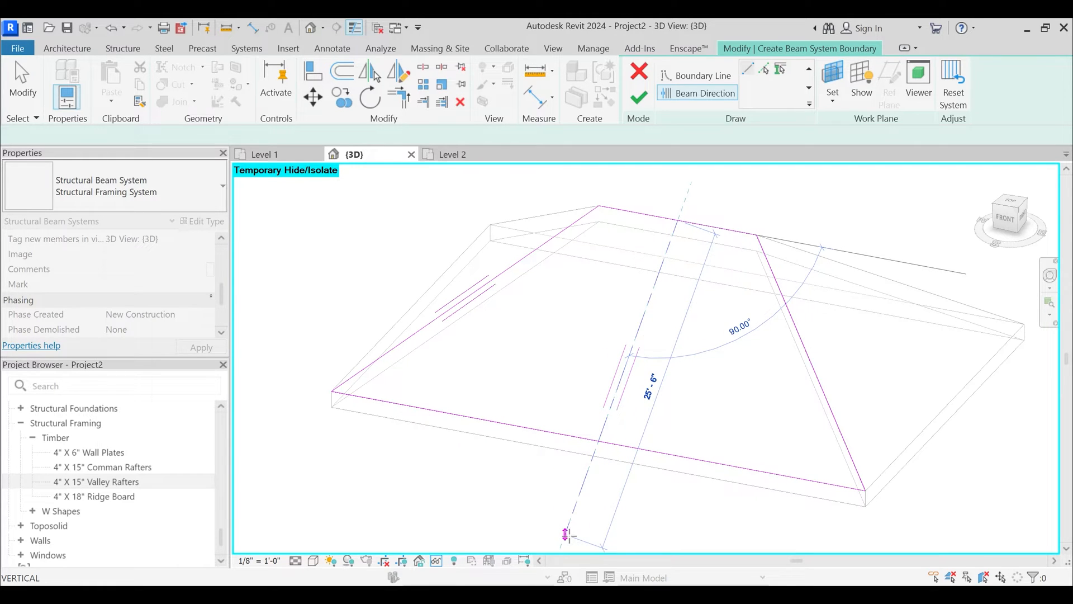
pyautogui.moveTo(567, 525); pyautogui.dragTo(560, 485, button='middle')
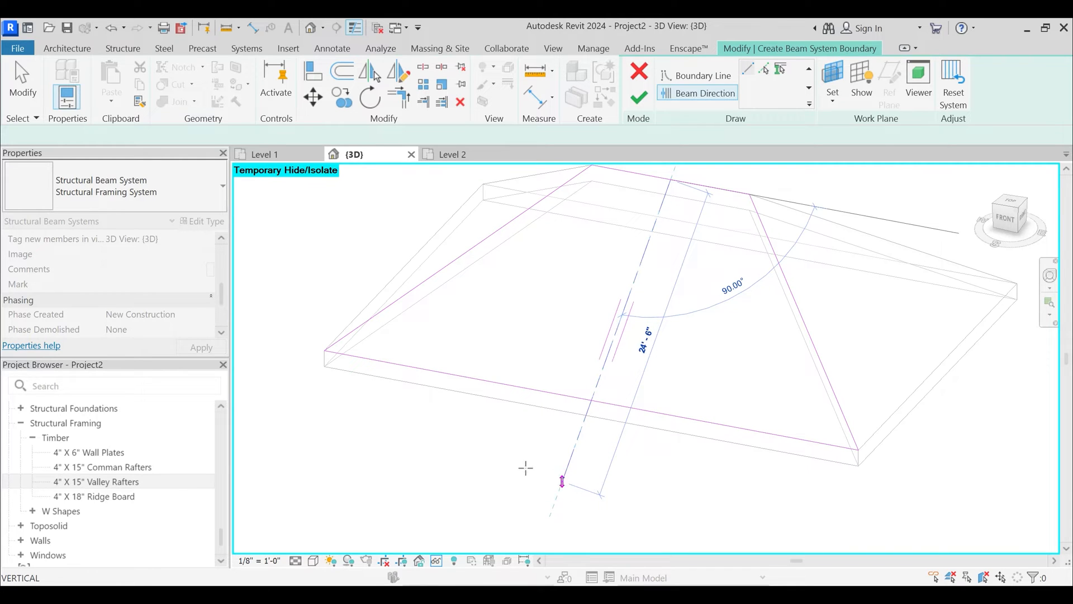
pyautogui.click(564, 482)
pyautogui.scroll(-2, 669, 432)
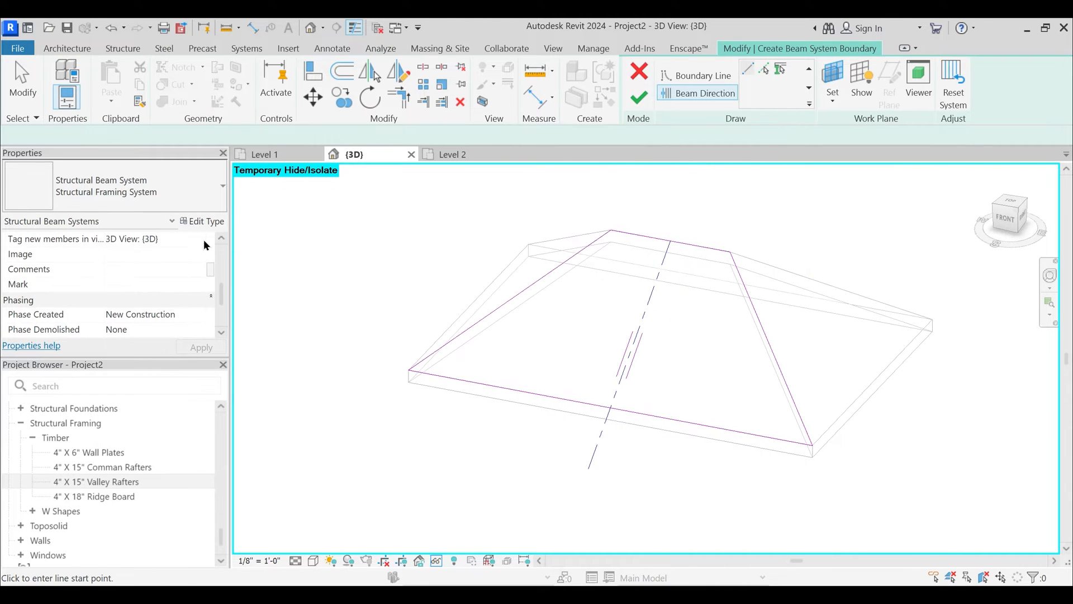
# - Duplicate the beam system type and name it Structural Framing System Comman Rafters
pyautogui.click(202, 221)
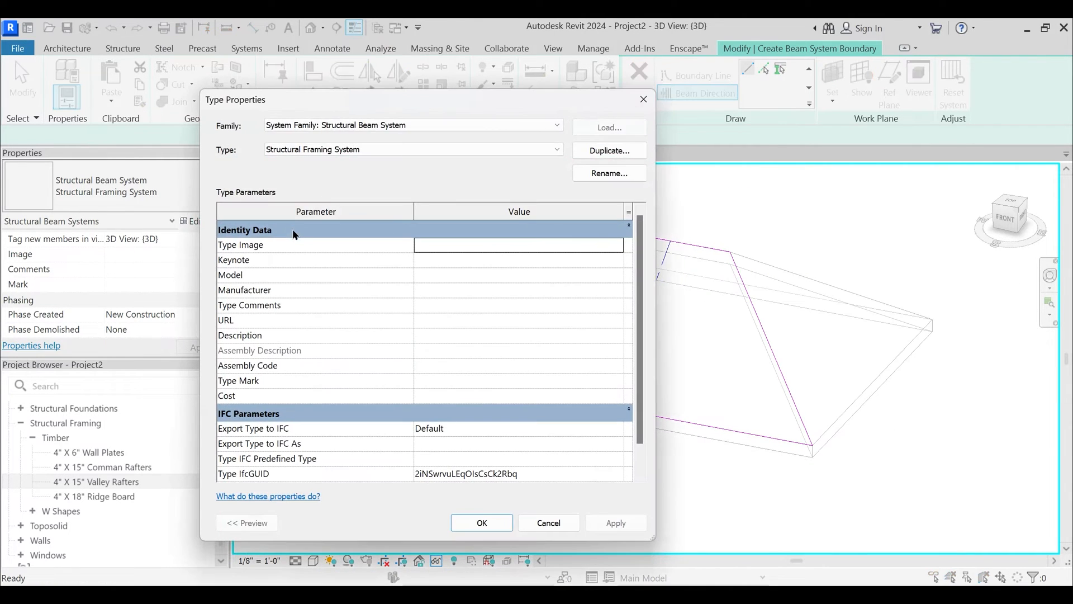
pyautogui.click(607, 152)
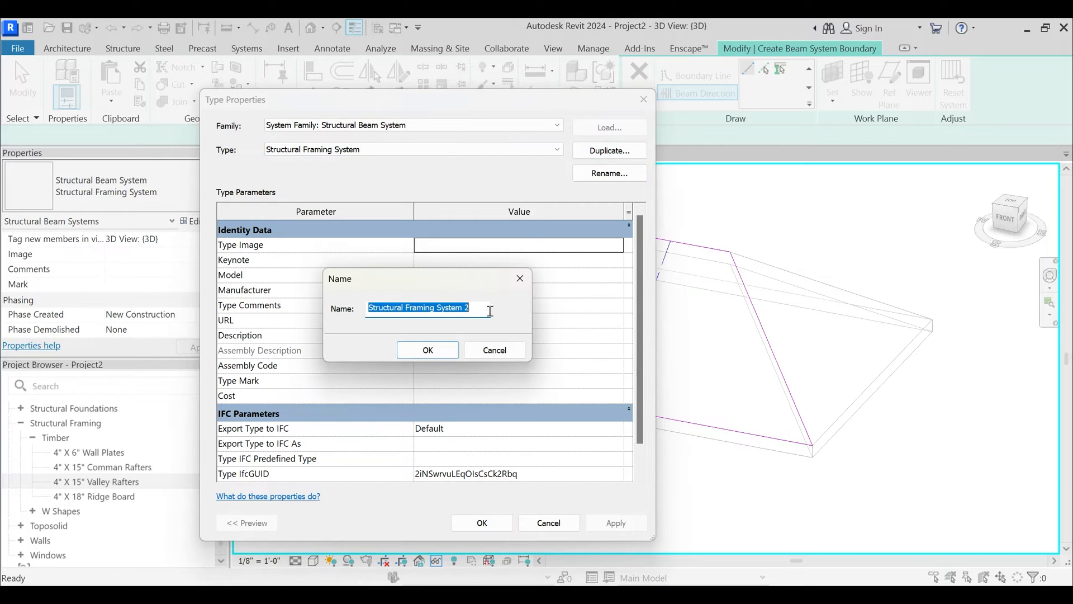
pyautogui.click(479, 308)
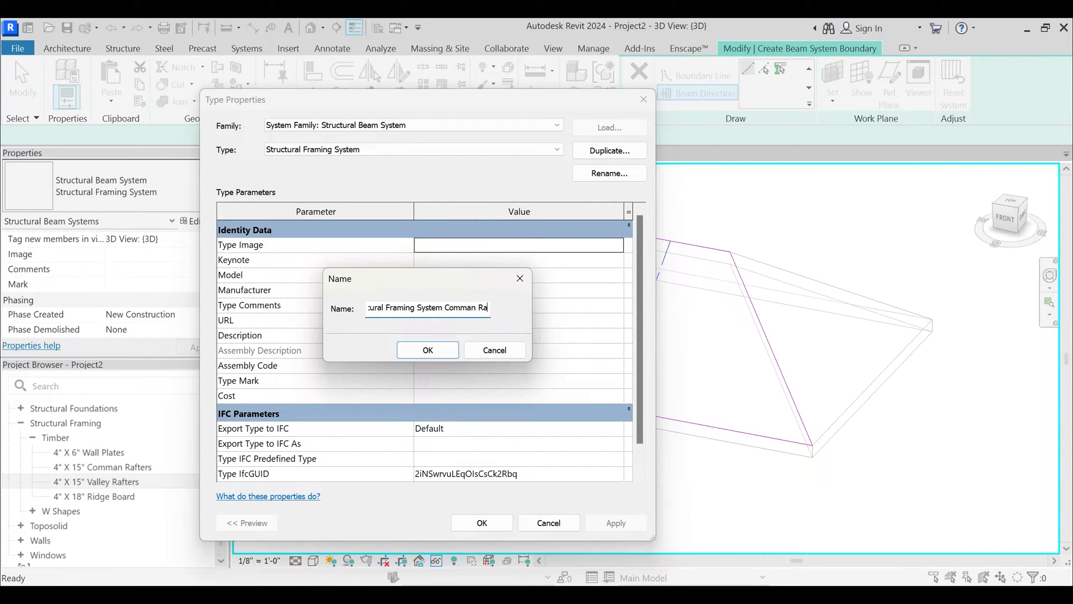
pyautogui.press('Return')
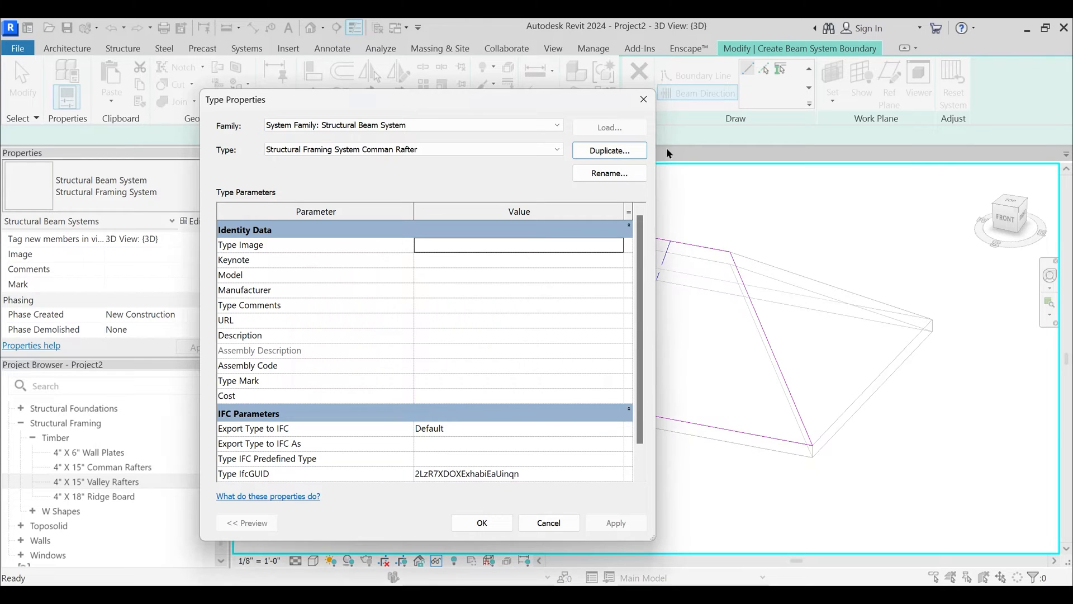
pyautogui.click(610, 174)
pyautogui.click(518, 318)
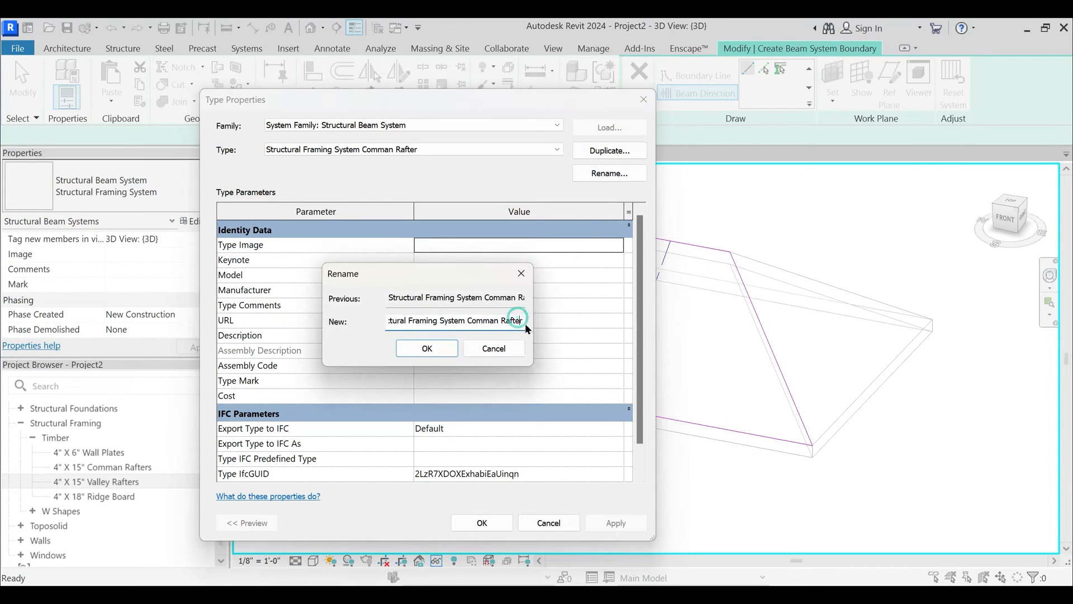
pyautogui.click(455, 349)
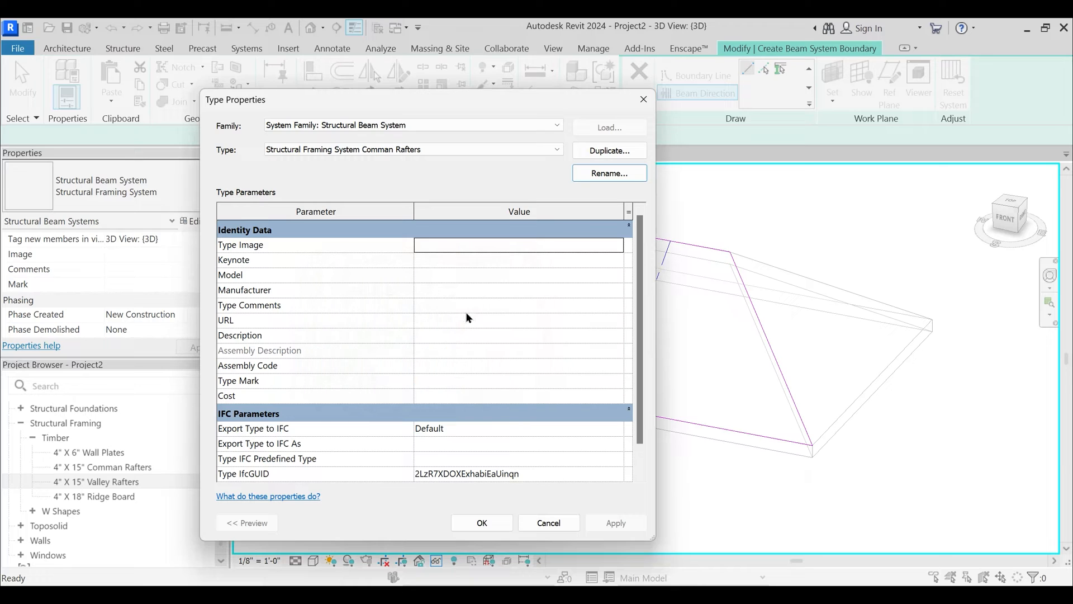
pyautogui.click(480, 522)
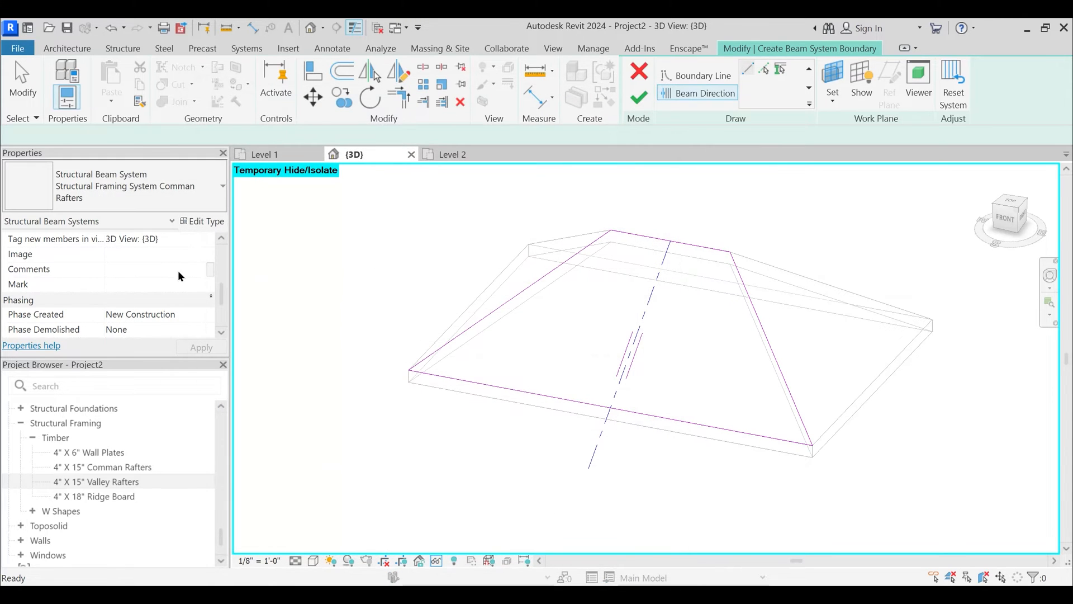
# - Set the fixed spacing to 2' and the beam type to Timber : 4" X 15" Comman Rafters, and finish the beam system
pyautogui.scroll(5, 177, 270)
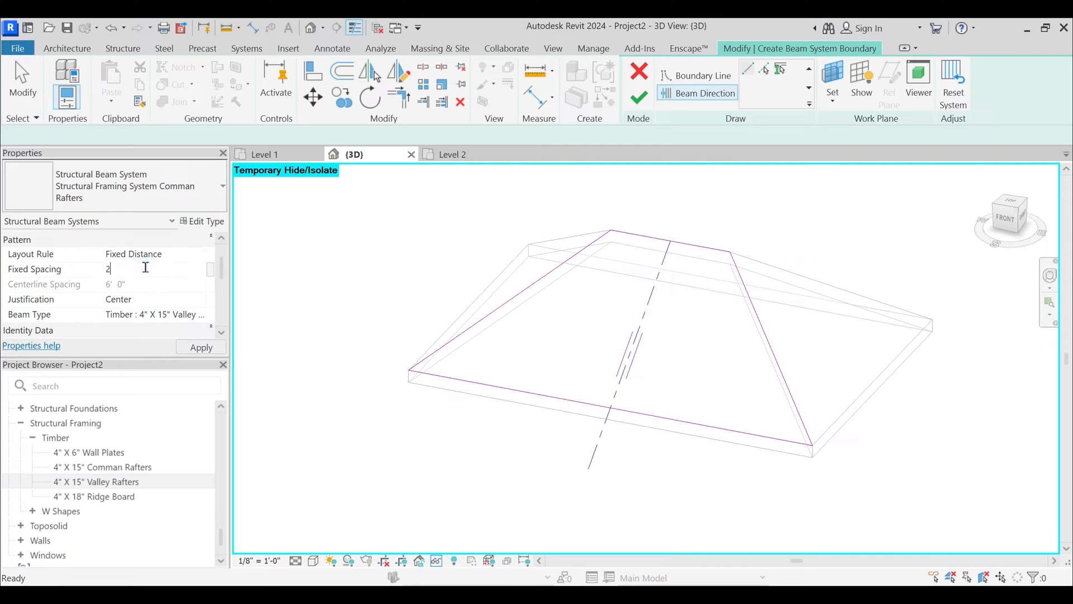
pyautogui.scroll(-1, 202, 271)
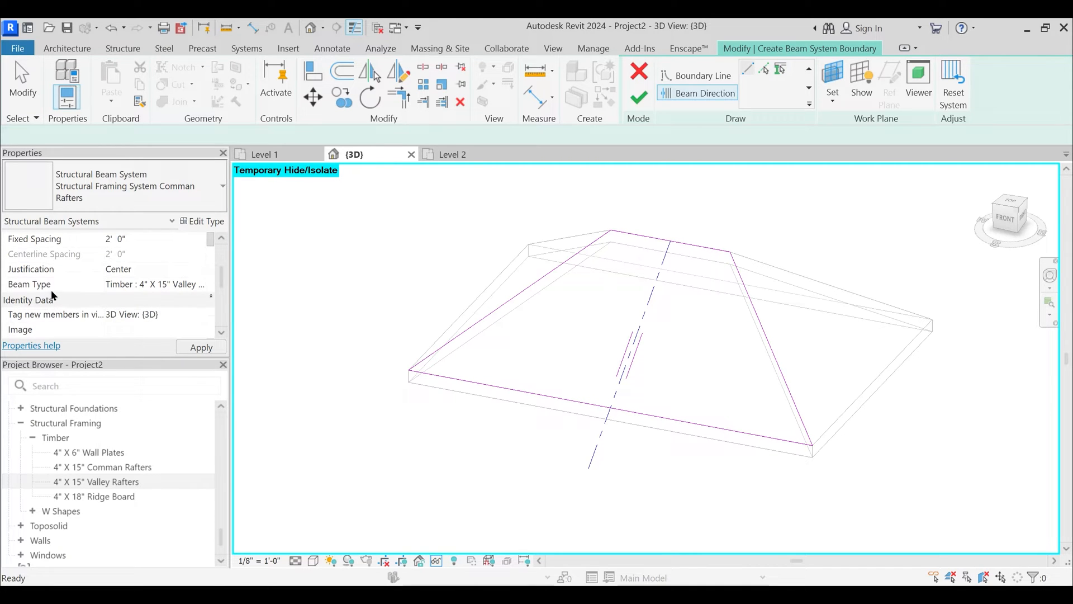
pyautogui.click(203, 283)
pyautogui.click(202, 285)
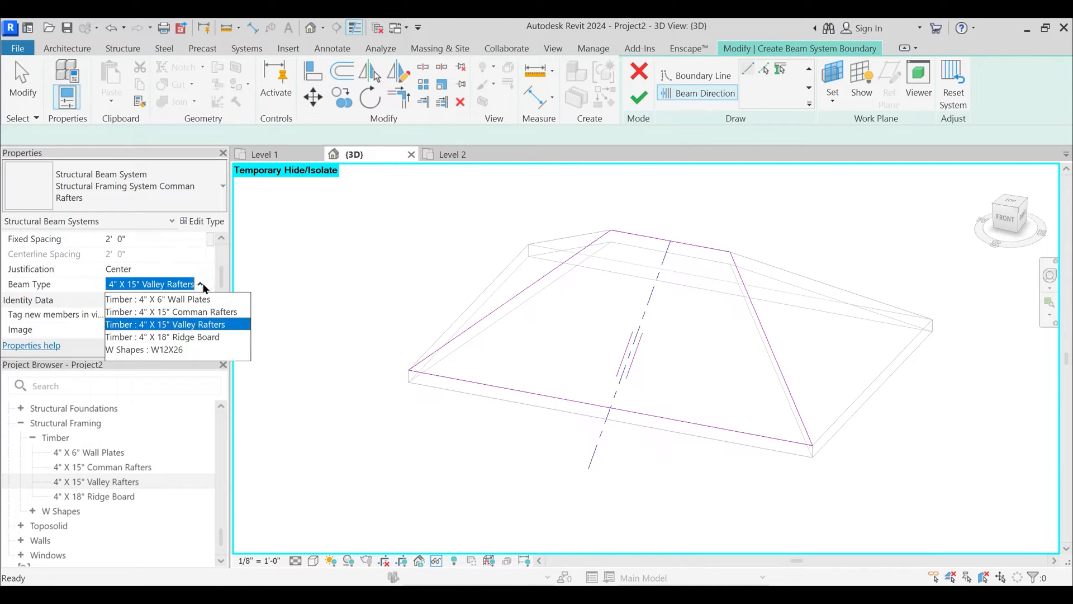
pyautogui.click(188, 312)
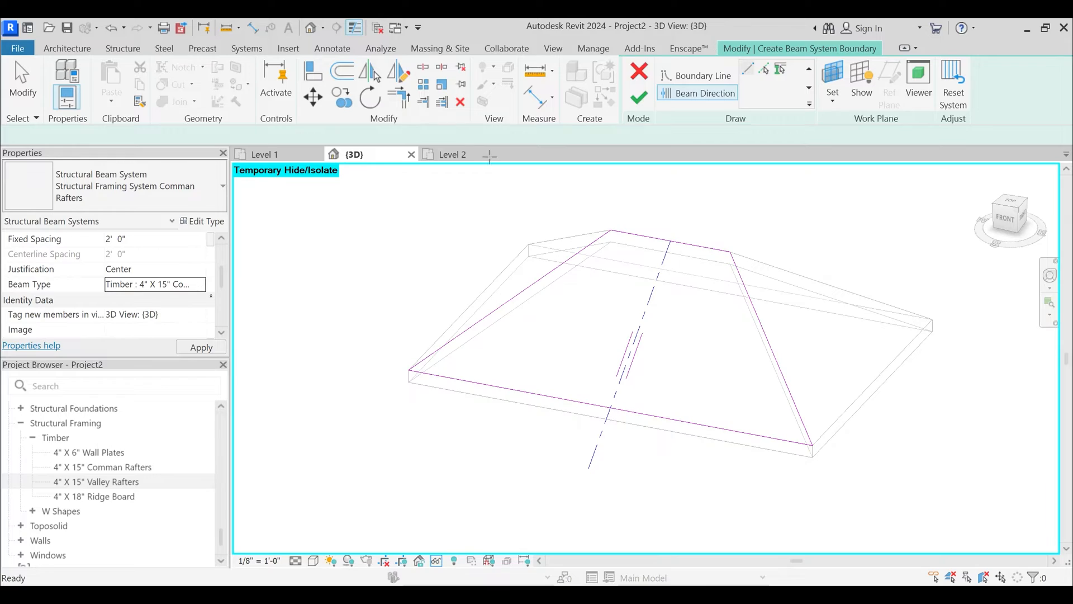
pyautogui.click(637, 98)
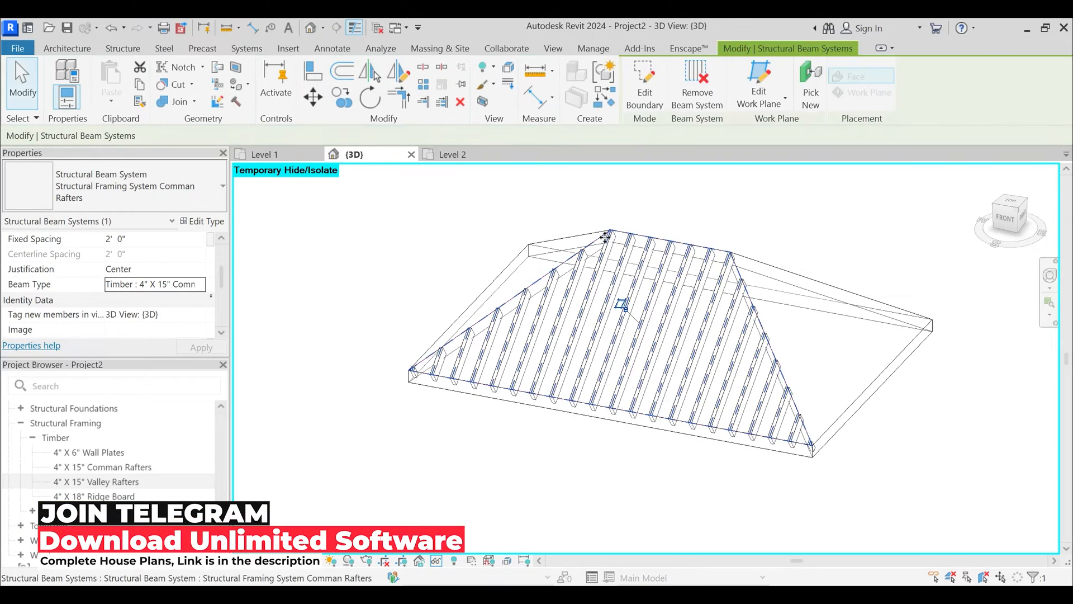
# - Switch the 3D view to the Shaded visual style and inspect the common rafters near the front roof corner
pyautogui.keyDown('shift'); pyautogui.moveTo(637, 450); pyautogui.dragTo(611, 455, button='middle'); pyautogui.keyUp('shift')
pyautogui.press('Escape')
pyautogui.press('s')
pyautogui.press('d')
pyautogui.scroll(5, 730, 401)
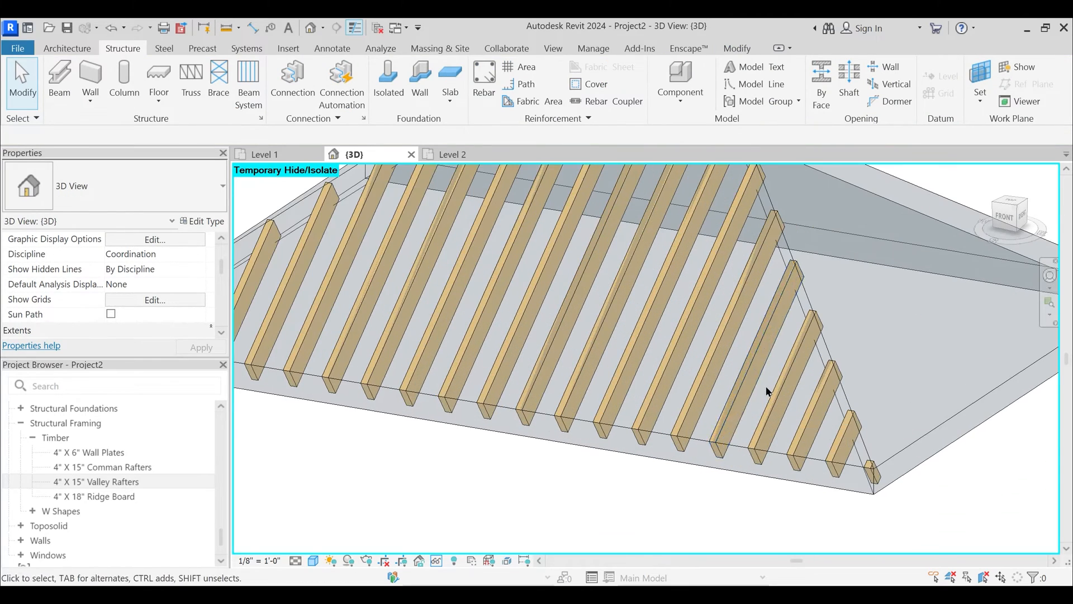
pyautogui.scroll(-5, 755, 399)
pyautogui.scroll(5, 836, 462)
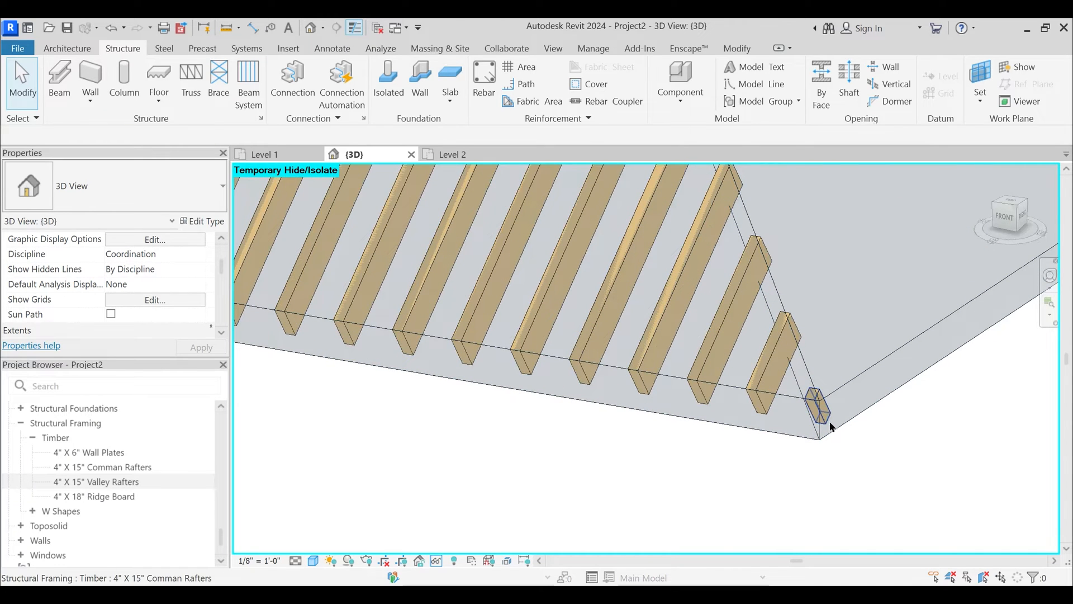
pyautogui.click(832, 427)
pyautogui.scroll(-5, 854, 450)
pyautogui.click(841, 426)
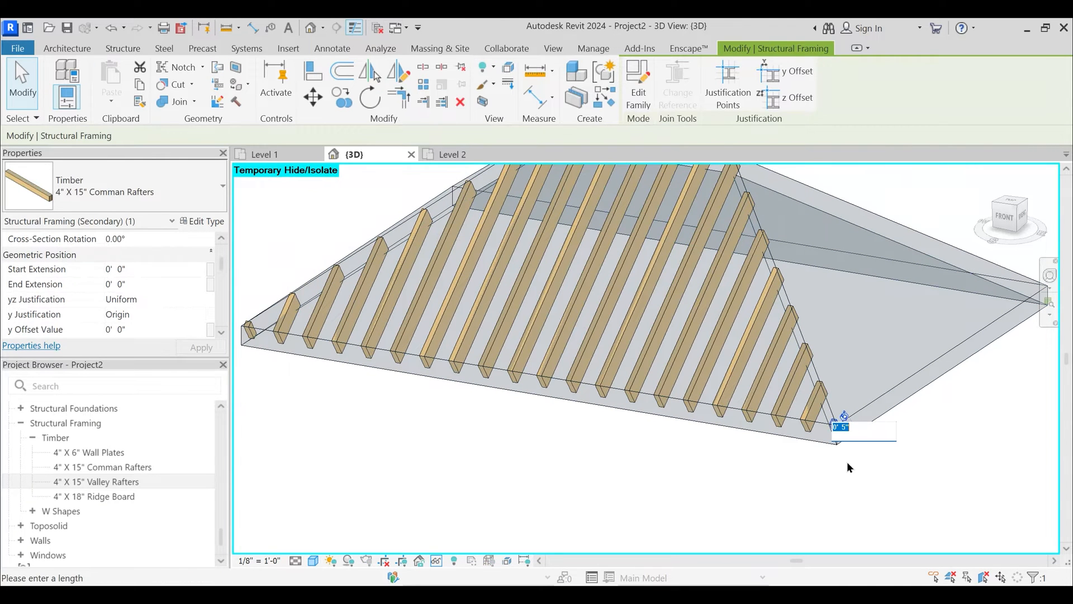
pyautogui.scroll(3, 847, 458)
pyautogui.scroll(-5, 846, 390)
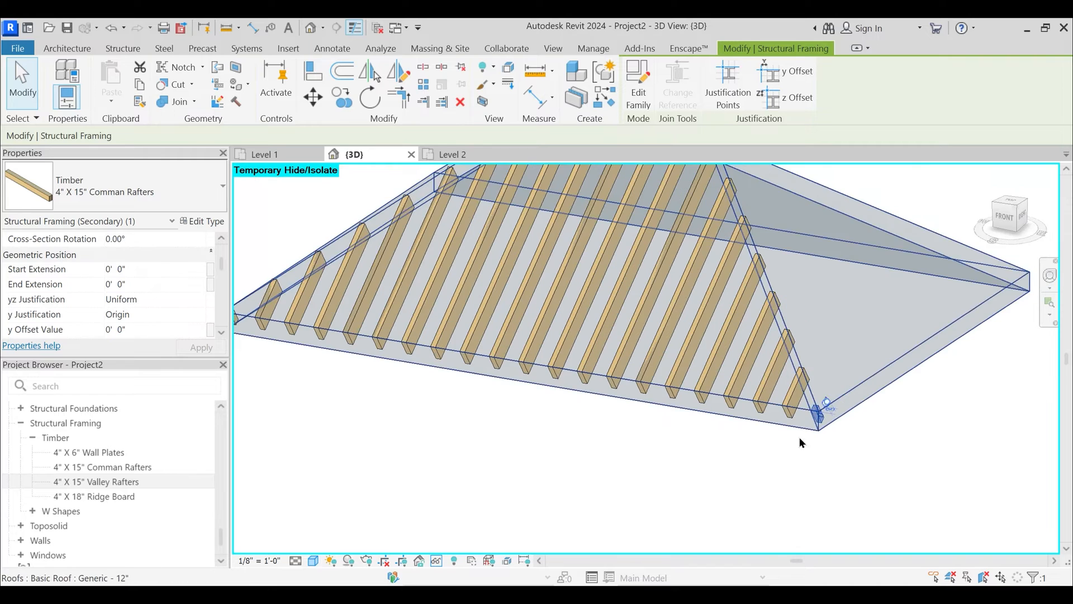
pyautogui.press('Escape')
# - Try a fixed spacing of 25" for the front slope's common rafter beam system, check the layout and undo the change
pyautogui.scroll(2, 773, 404)
pyautogui.click(765, 410)
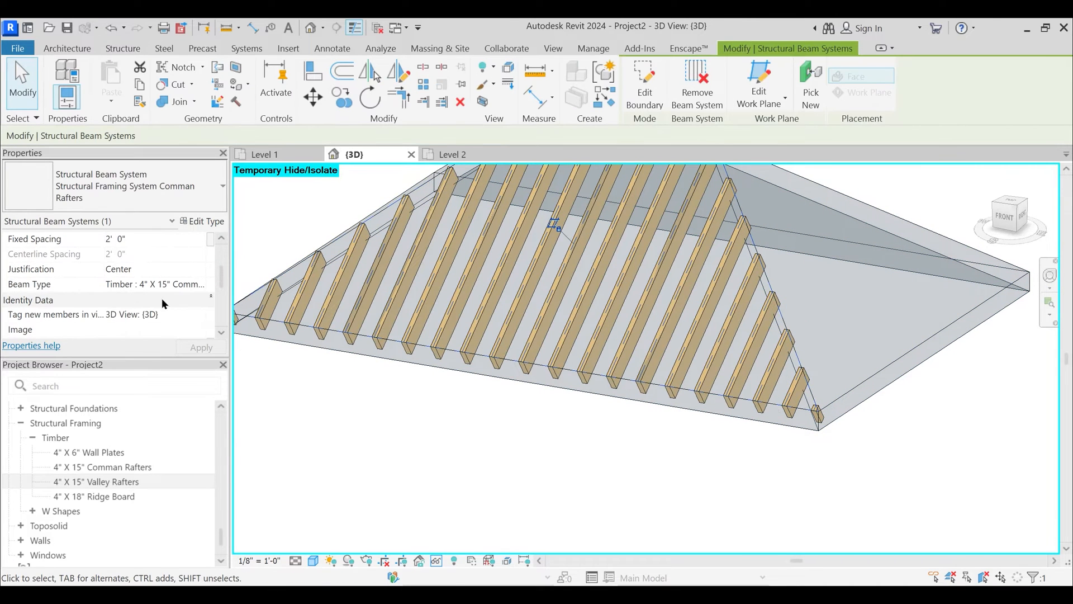
pyautogui.click(146, 238)
pyautogui.write('25"')
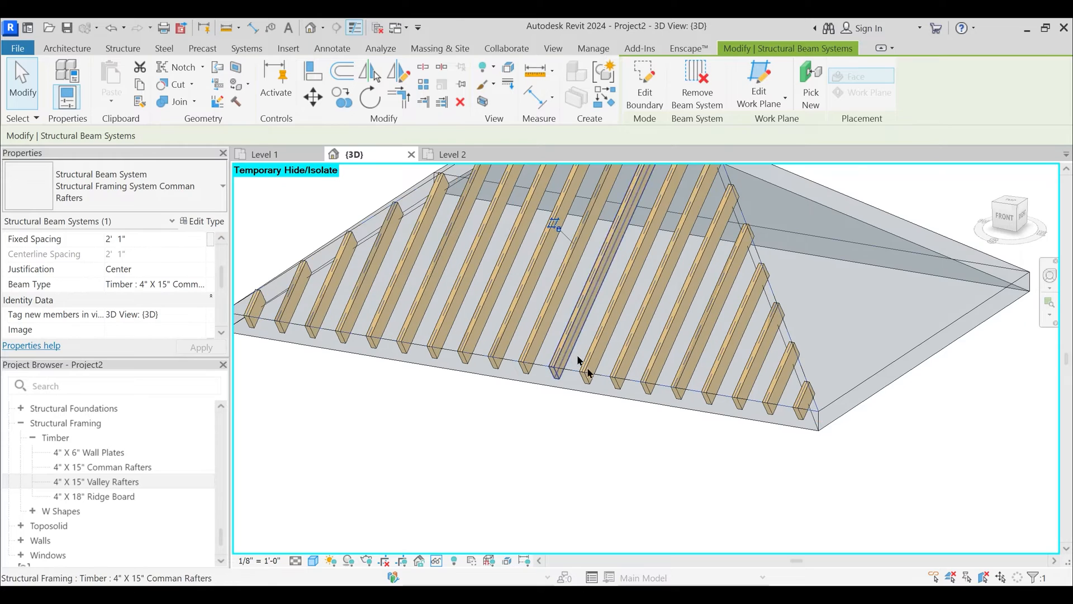
pyautogui.scroll(-2, 581, 430)
pyautogui.click(576, 439)
pyautogui.keyDown('shift'); pyautogui.moveTo(618, 395); pyautogui.dragTo(643, 410, button='middle'); pyautogui.keyUp('shift')
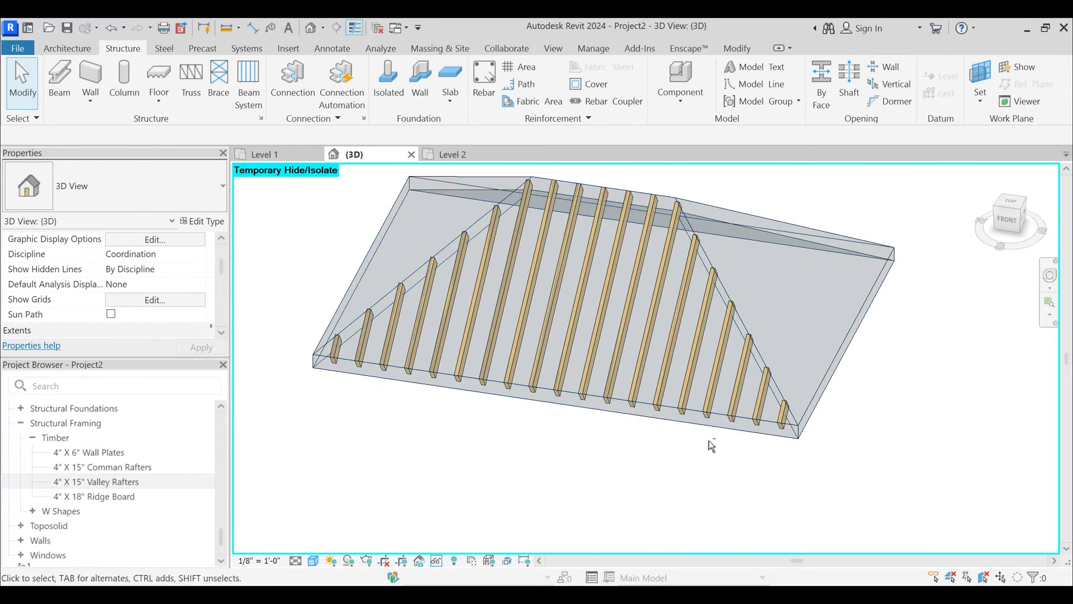
pyautogui.keyDown('shift'); pyautogui.moveTo(709, 440); pyautogui.dragTo(686, 439, button='middle'); pyautogui.keyUp('shift')
pyautogui.hotkey('ctrl', 'z')
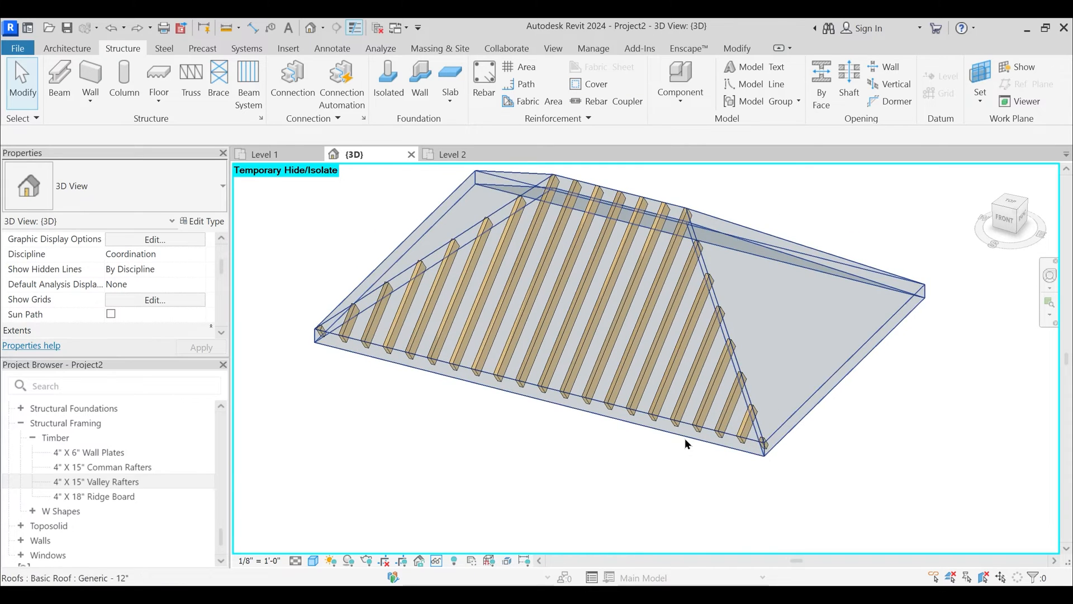
# - Examine the common rafters' ends at the front roof corner and along the ridge
pyautogui.click(766, 450)
pyautogui.scroll(3, 766, 451)
pyautogui.press('Escape')
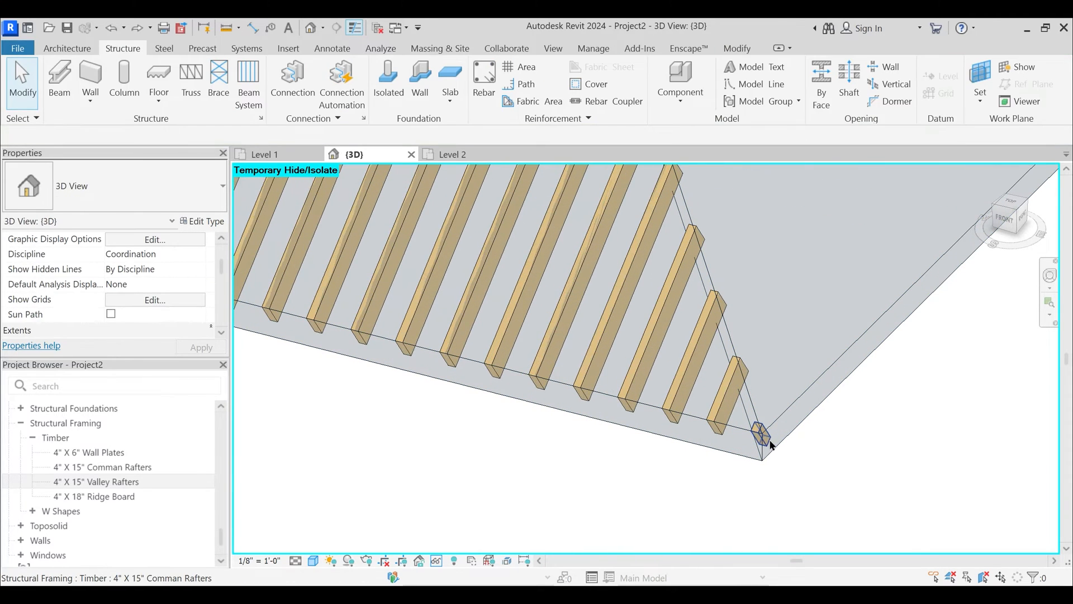
pyautogui.click(769, 441)
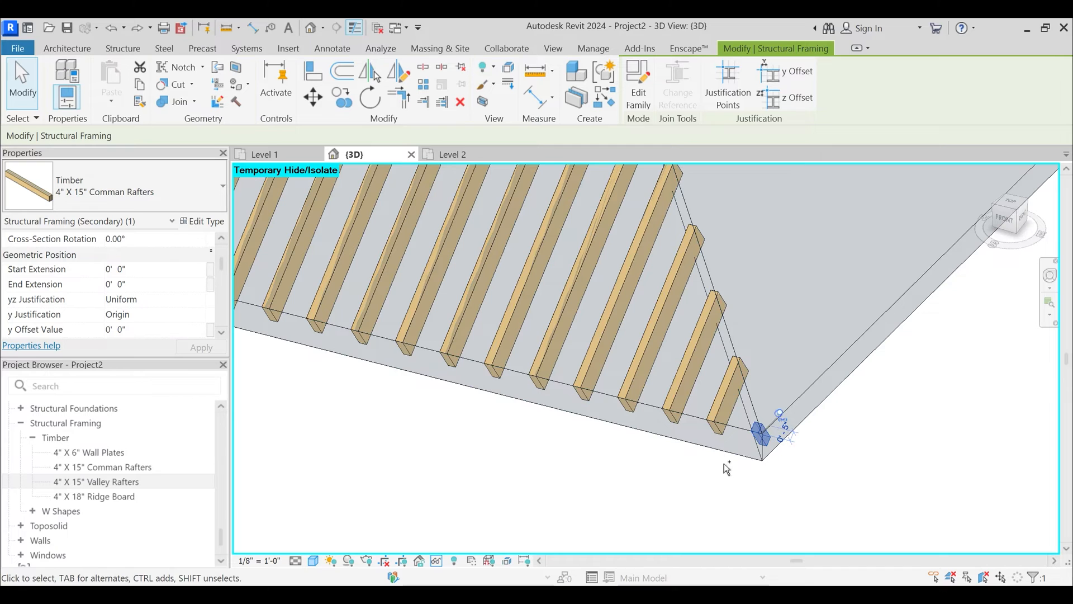
pyautogui.press('Escape')
pyautogui.scroll(-3, 673, 471)
pyautogui.keyDown('shift'); pyautogui.moveTo(634, 472); pyautogui.dragTo(608, 296, button='middle'); pyautogui.keyUp('shift')
pyautogui.scroll(3, 592, 469)
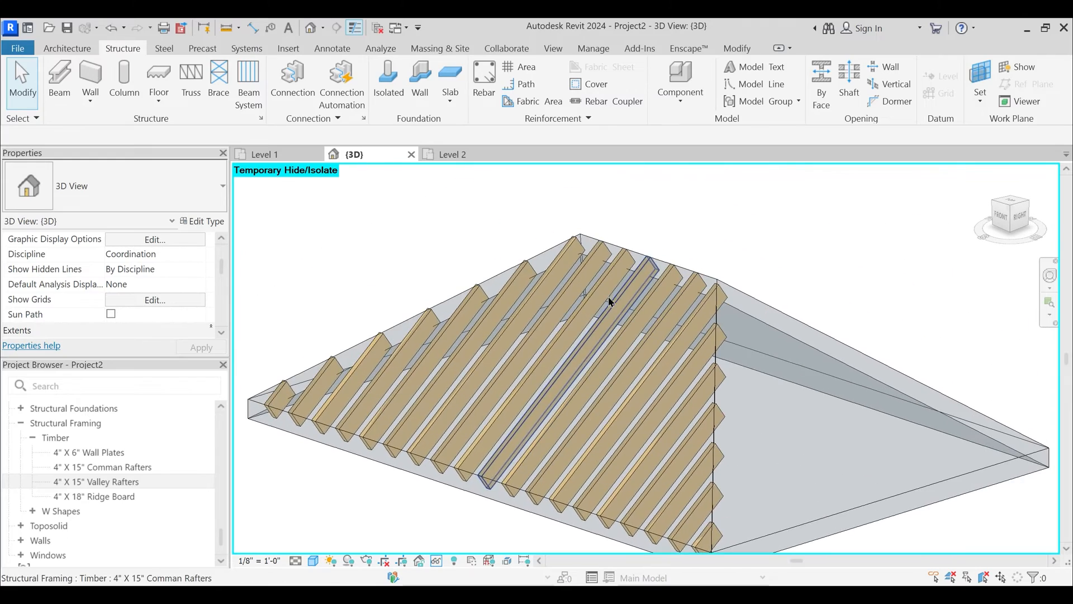
pyautogui.scroll(5, 643, 262)
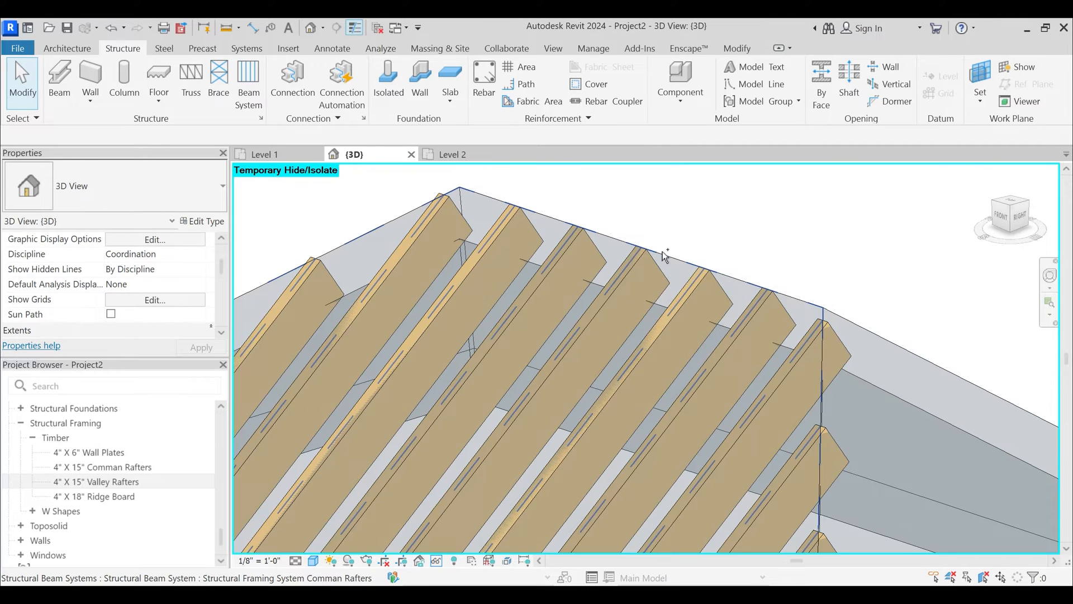
# - Switch to the Live Project Aug 23 Batch model, temporarily hide the selected roof tile mass and examine the framing beneath it
pyautogui.moveTo(673, 595)
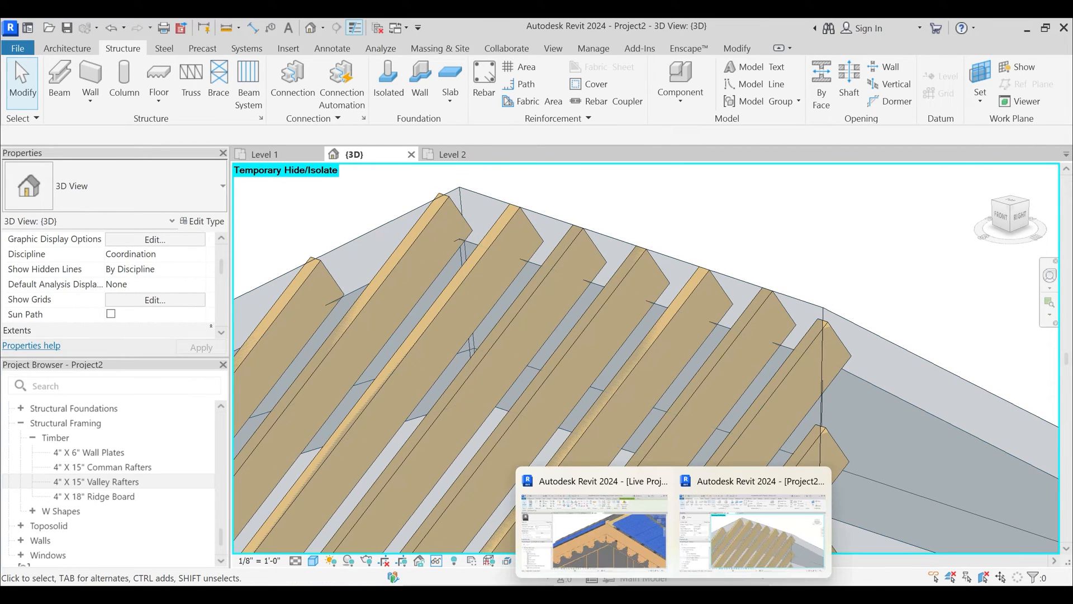
pyautogui.click(631, 558)
pyautogui.keyDown('shift'); pyautogui.moveTo(637, 259); pyautogui.dragTo(642, 279, button='middle'); pyautogui.keyUp('shift')
pyautogui.scroll(-1, 642, 279)
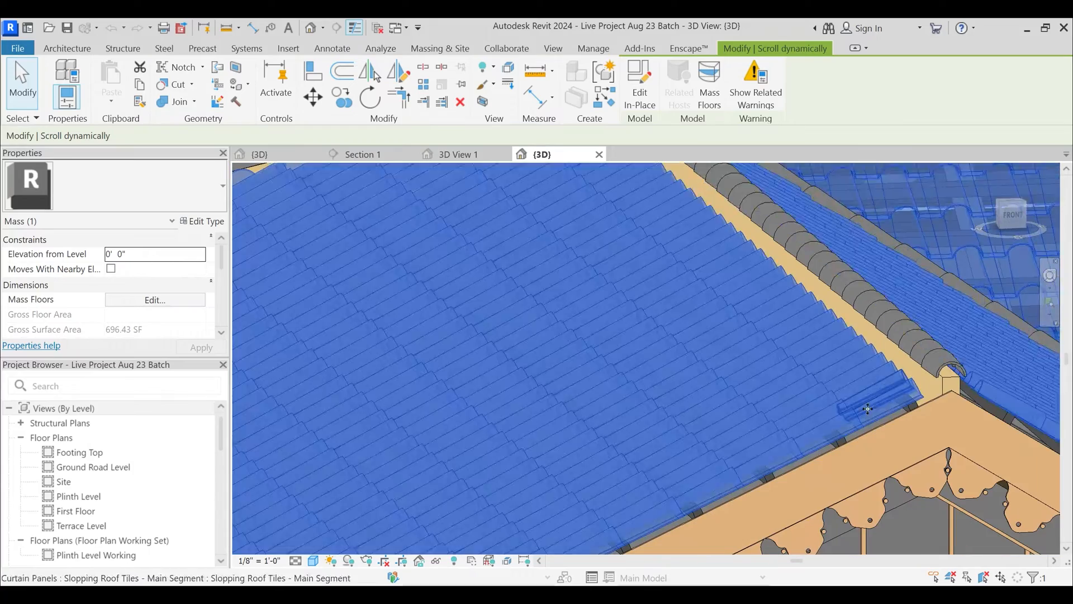
pyautogui.press('h')
pyautogui.press('h')
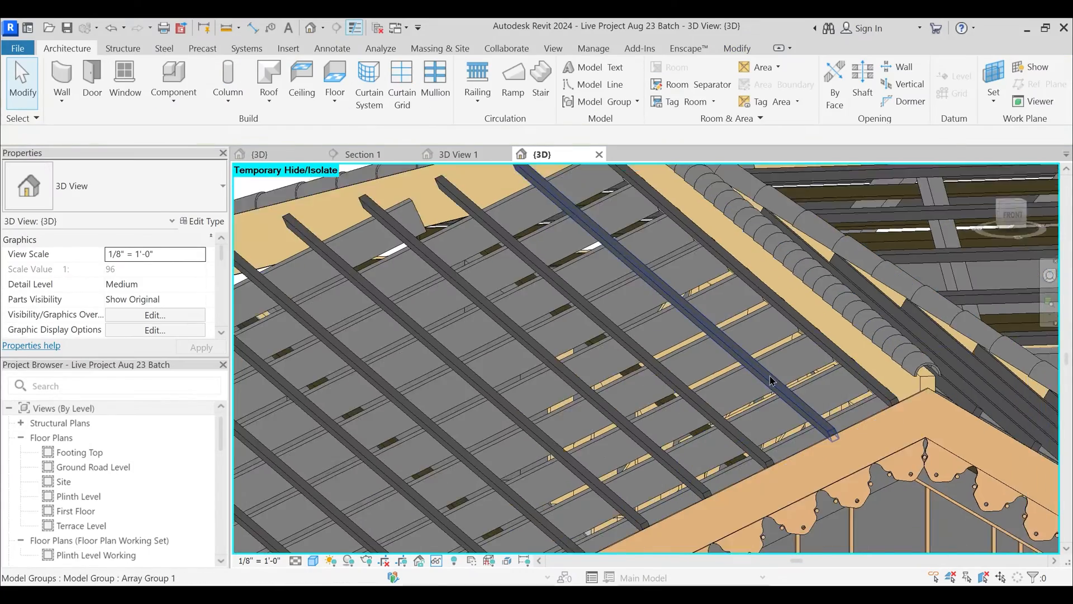
pyautogui.keyDown('shift'); pyautogui.moveTo(770, 380); pyautogui.dragTo(800, 364, button='middle'); pyautogui.keyUp('shift')
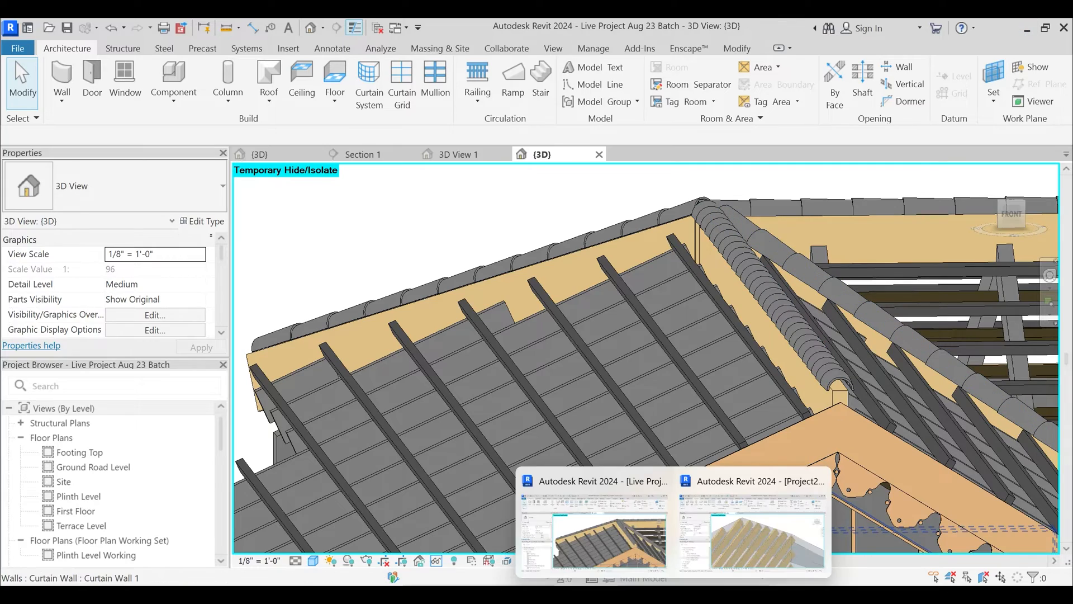
# - Return to Project2 and set the structural material of the 4" X 15" Comman Rafters type to Sash
pyautogui.click(696, 537)
pyautogui.scroll(-3, 740, 336)
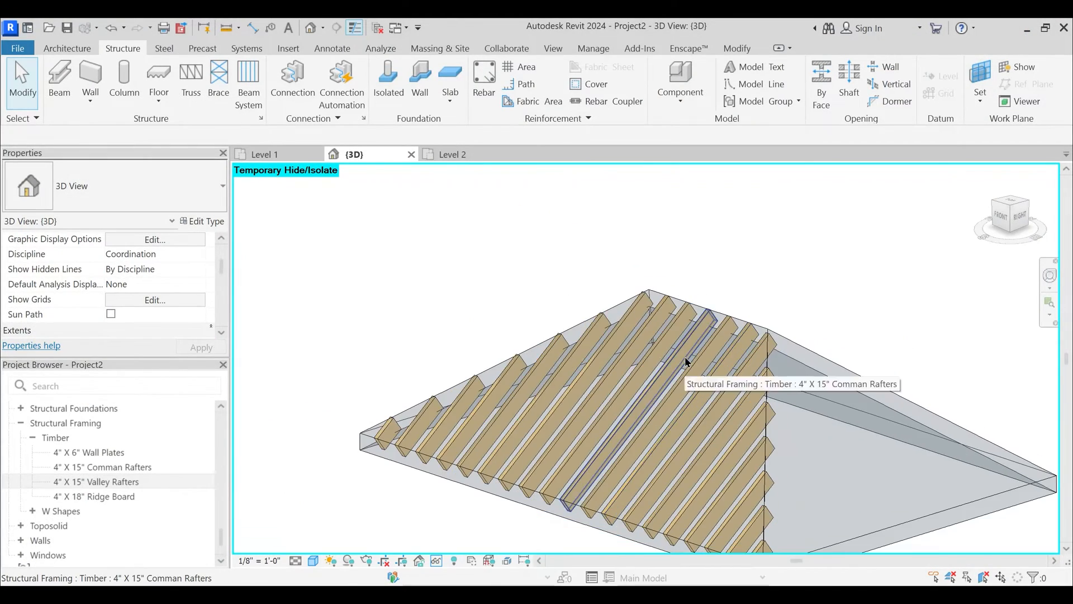
pyautogui.keyDown('shift'); pyautogui.moveTo(740, 438); pyautogui.dragTo(764, 457, button='middle'); pyautogui.keyUp('shift')
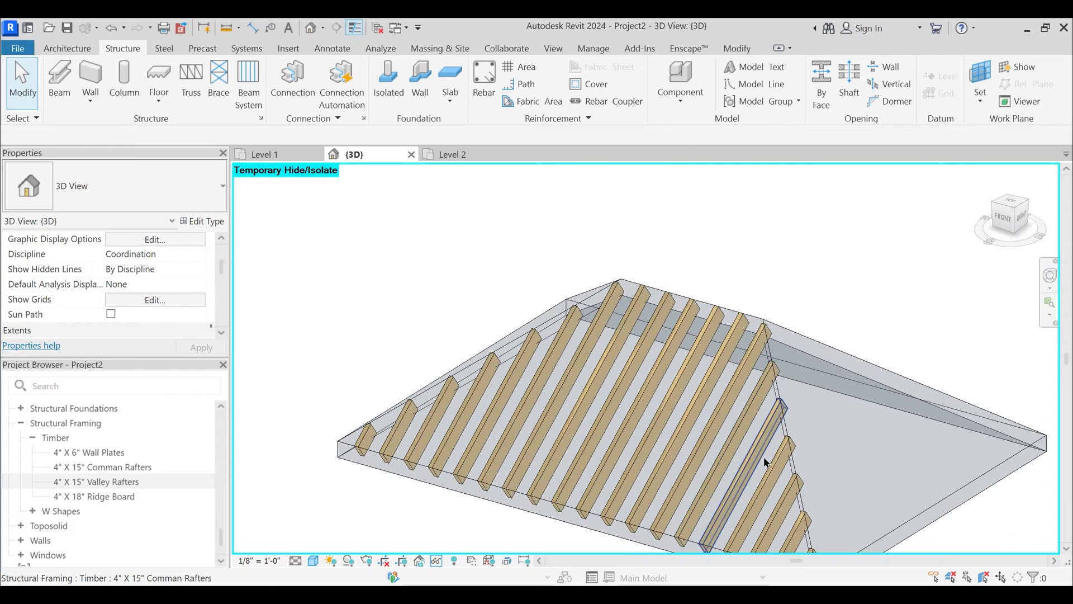
pyautogui.click(756, 453)
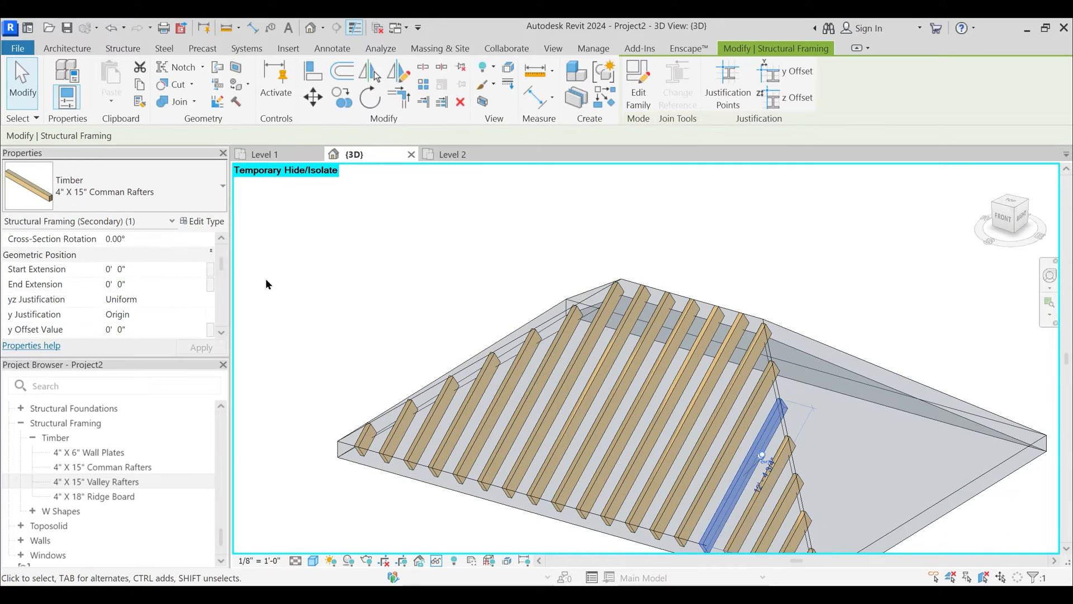
pyautogui.click(218, 223)
pyautogui.click(539, 245)
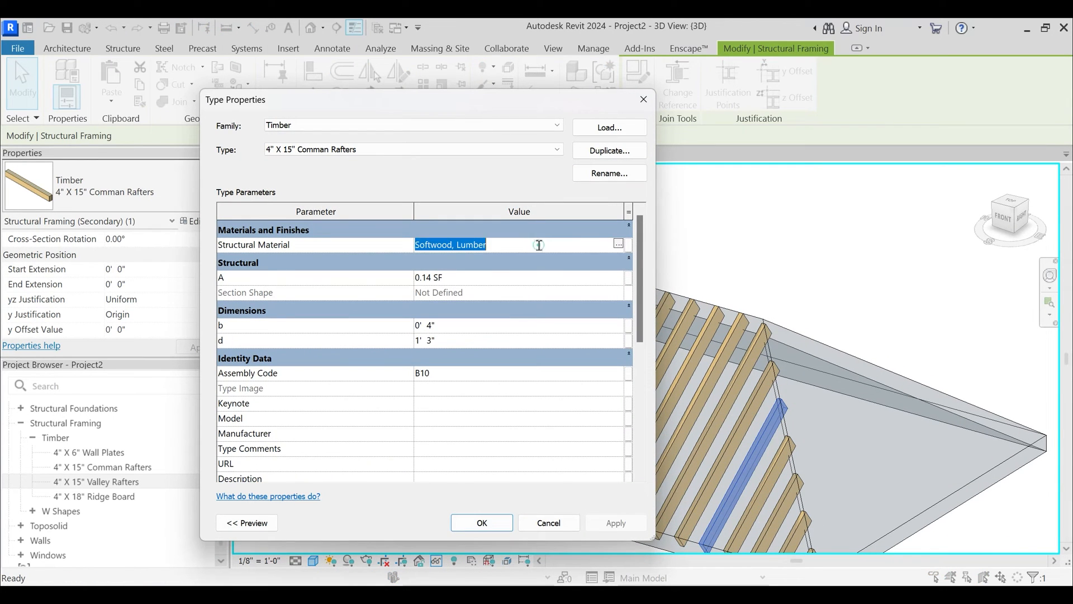
pyautogui.write('Sash')
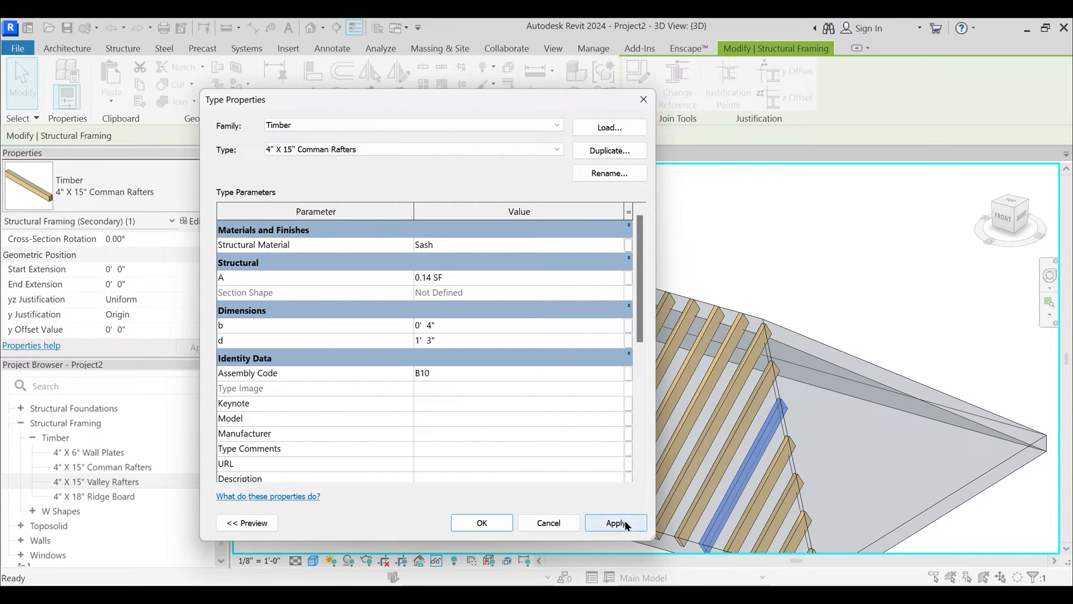
pyautogui.click(625, 520)
pyautogui.click(476, 524)
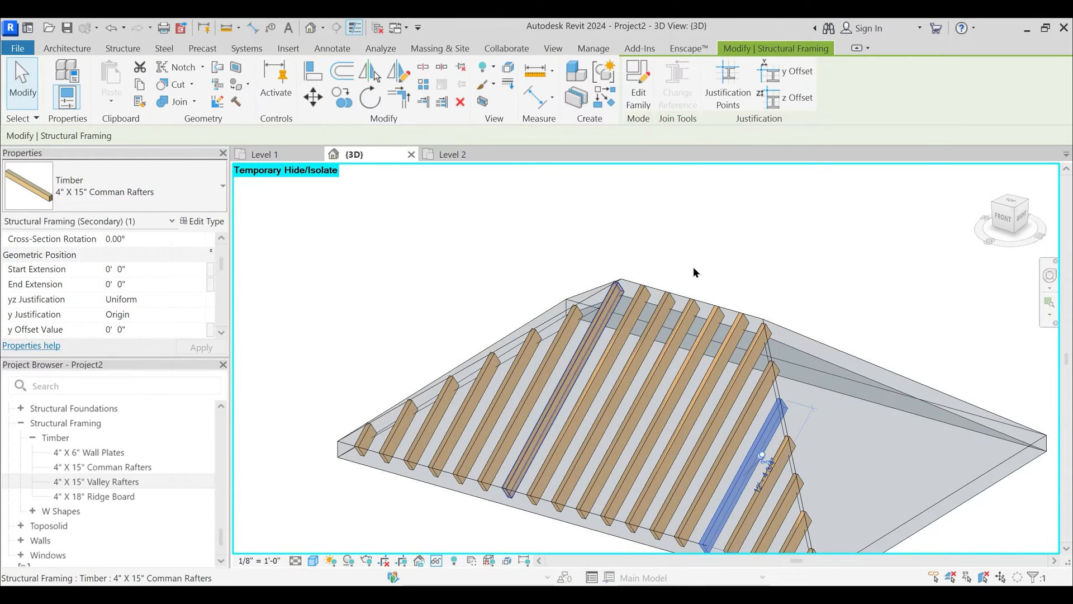
pyautogui.click(700, 230)
pyautogui.scroll(-3, 682, 363)
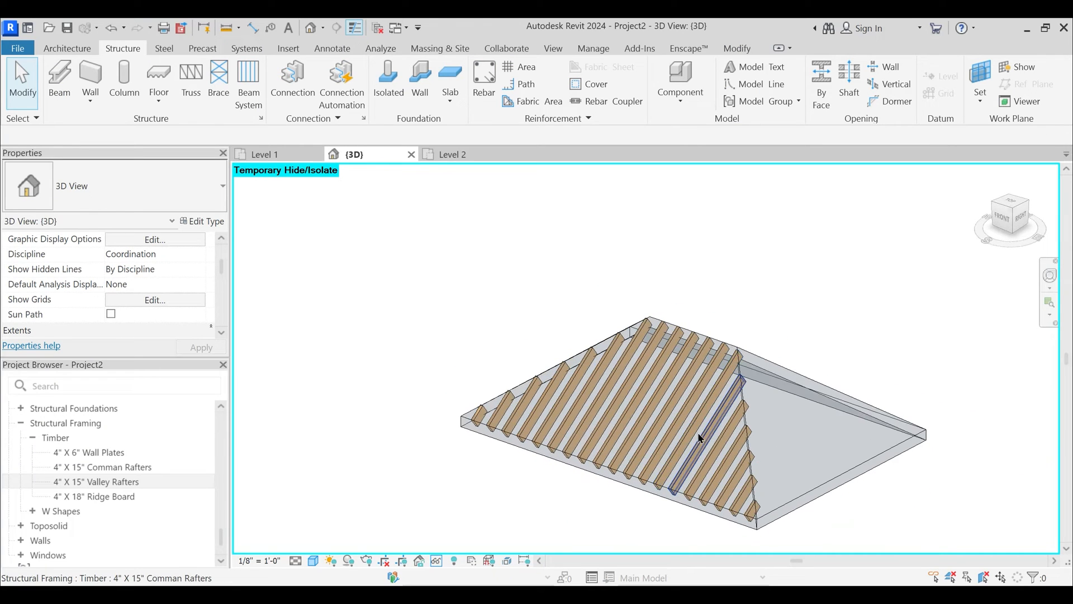
# - Temporarily hide all 4" X 15" Comman Rafters and their beam system on the front slope
pyautogui.scroll(3, 693, 471)
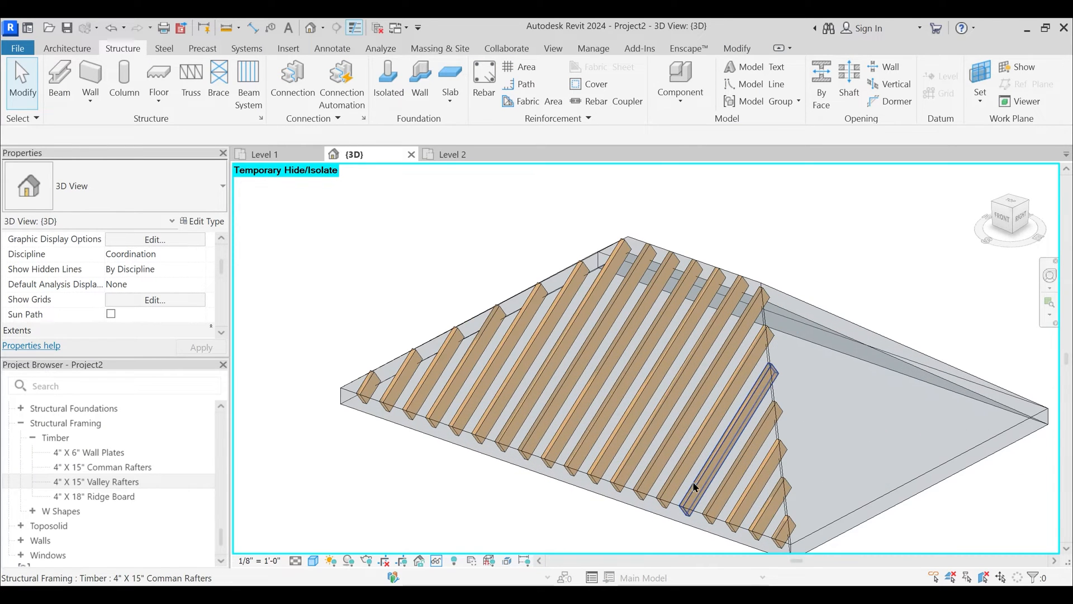
pyautogui.moveTo(706, 467); pyautogui.dragTo(671, 412, button='middle')
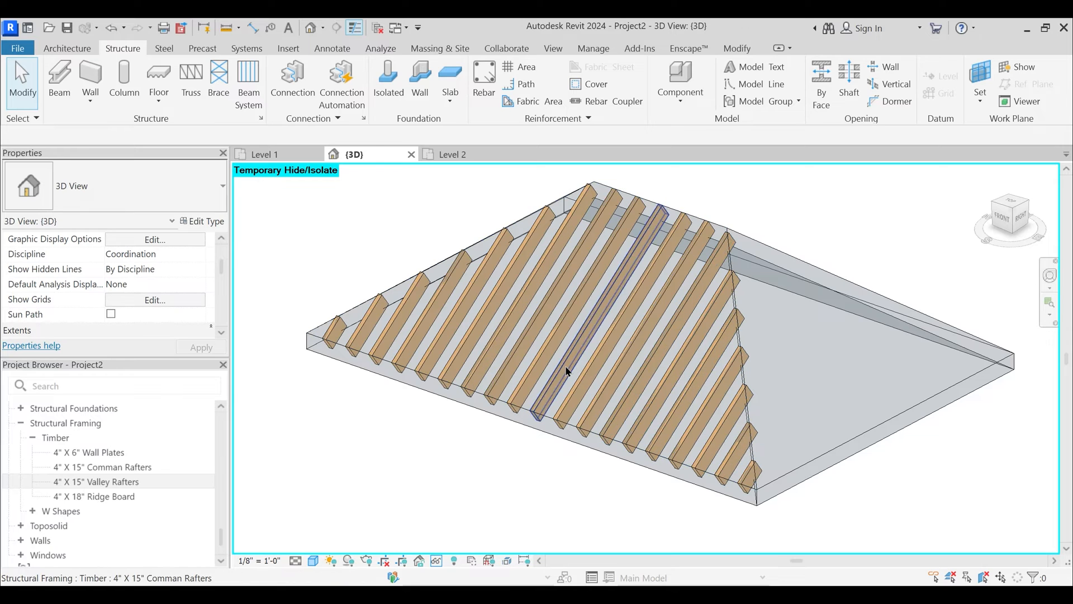
pyautogui.moveTo(567, 371); pyautogui.dragTo(565, 382, button='middle')
pyautogui.click(596, 324)
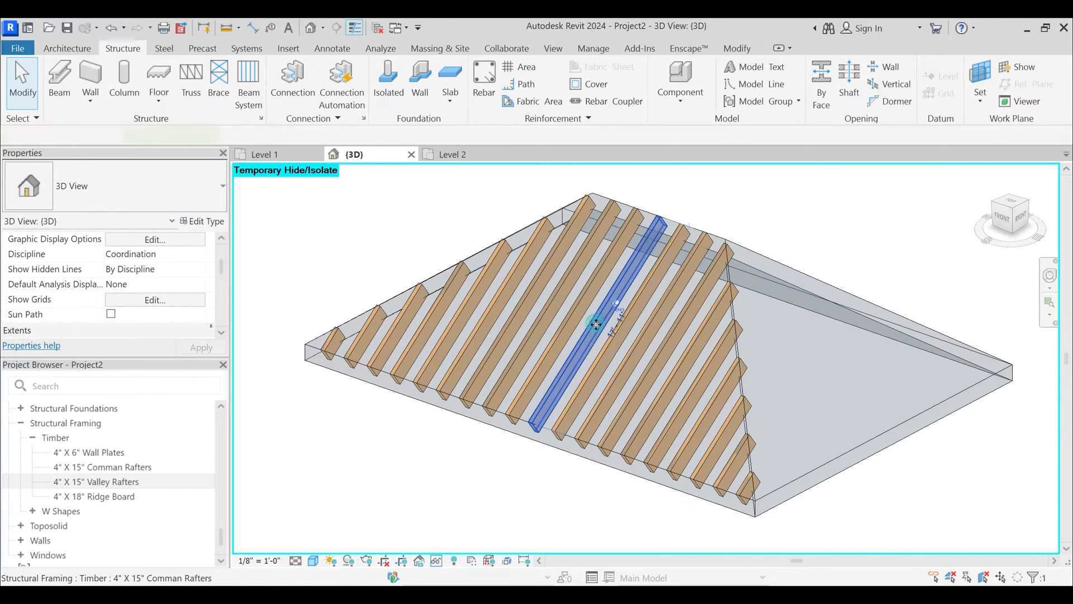
pyautogui.press('s')
pyautogui.press('a')
pyautogui.press('h')
pyautogui.press('h')
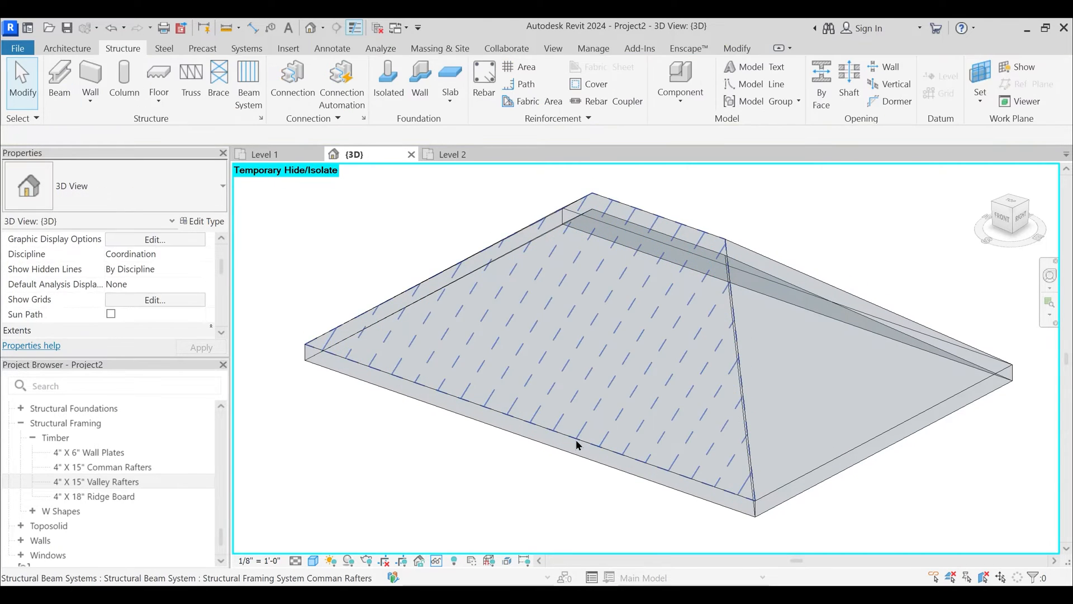
pyautogui.click(578, 444)
pyautogui.press('h')
pyautogui.press('h')
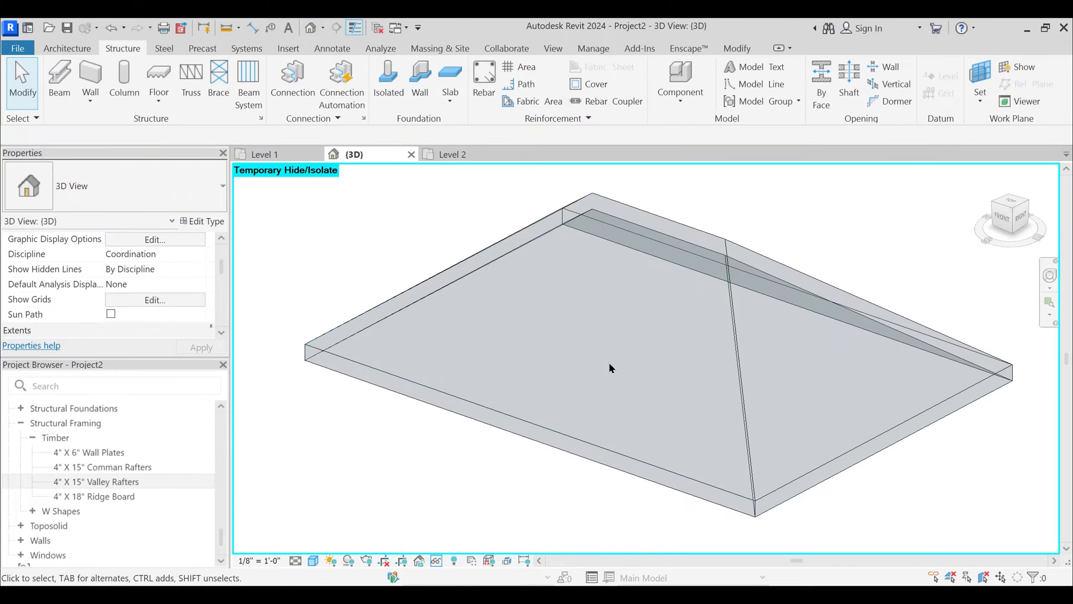
# - Examine the two Elements of Sloping Roof reference diagrams in Picasa Photo Viewer for the purlin positions below the rafters
pyautogui.moveTo(605, 365)
pyautogui.keyDown('shift'); pyautogui.mouseDown(button='middle')
pyautogui.moveTo(630, 367)
pyautogui.moveTo(619, 364)
pyautogui.mouseUp(button='middle'); pyautogui.keyUp('shift')
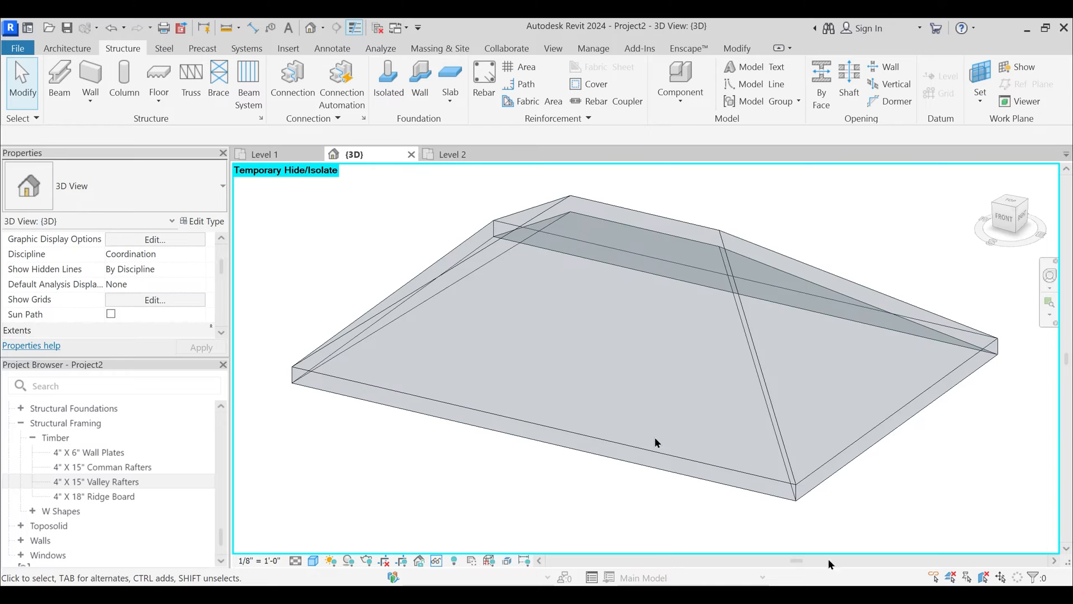
pyautogui.click(803, 596)
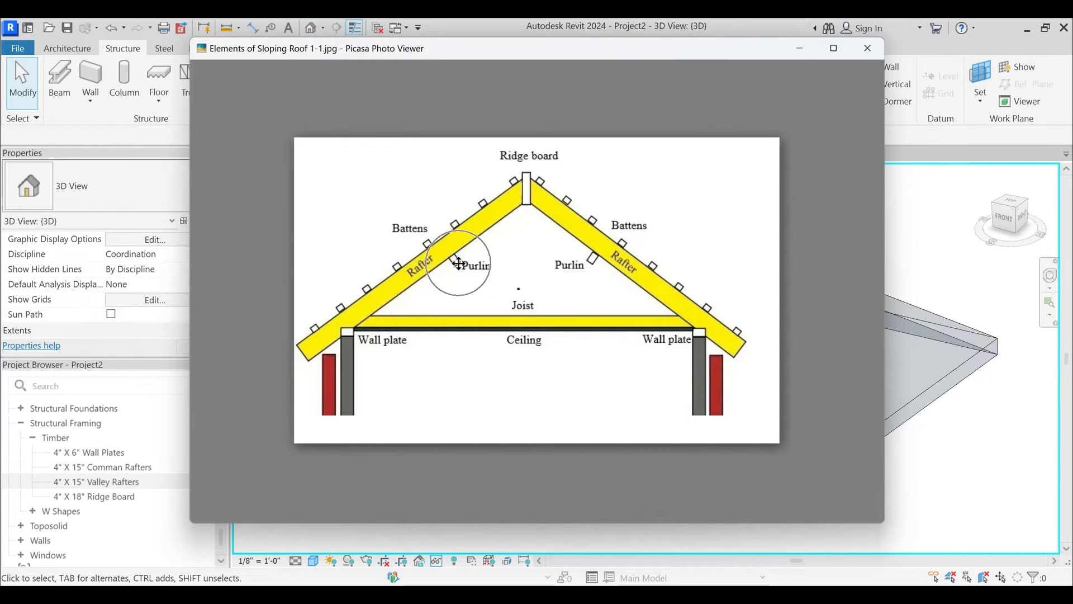
pyautogui.press('Right')
pyautogui.moveTo(463, 315); pyautogui.dragTo(450, 348)
pyautogui.press('ctrl')
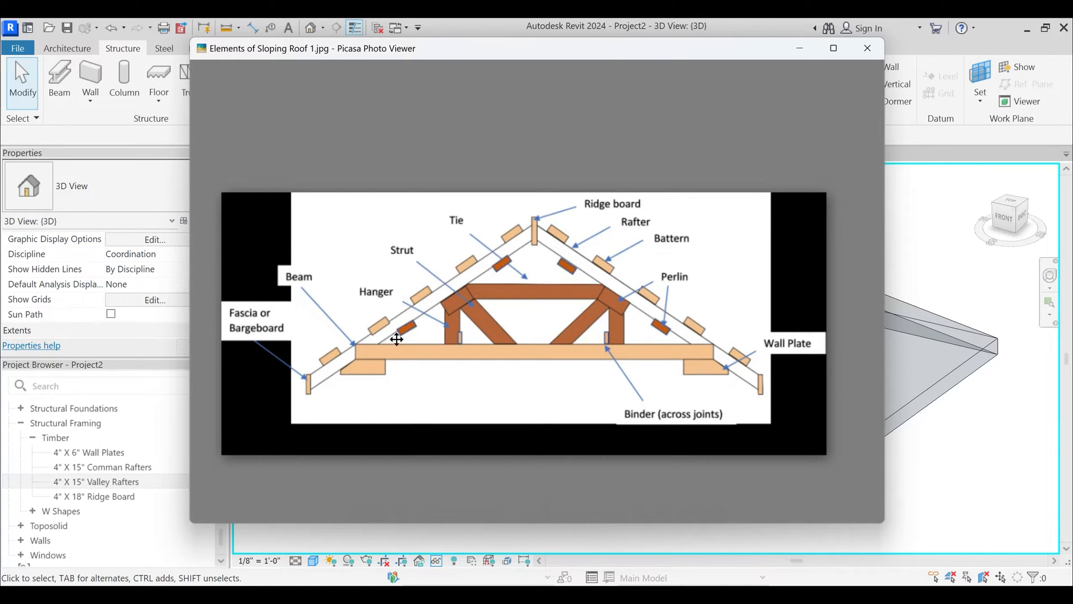
pyautogui.click(799, 54)
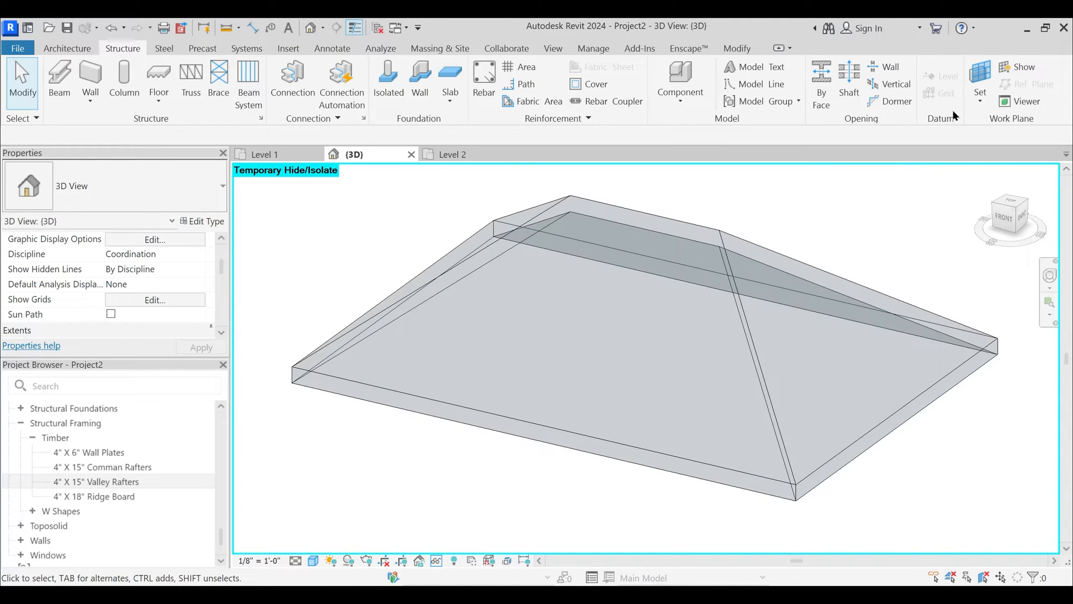
# - Set the work plane to the underside face of the front roof slope
pyautogui.click(982, 106)
pyautogui.click(1004, 158)
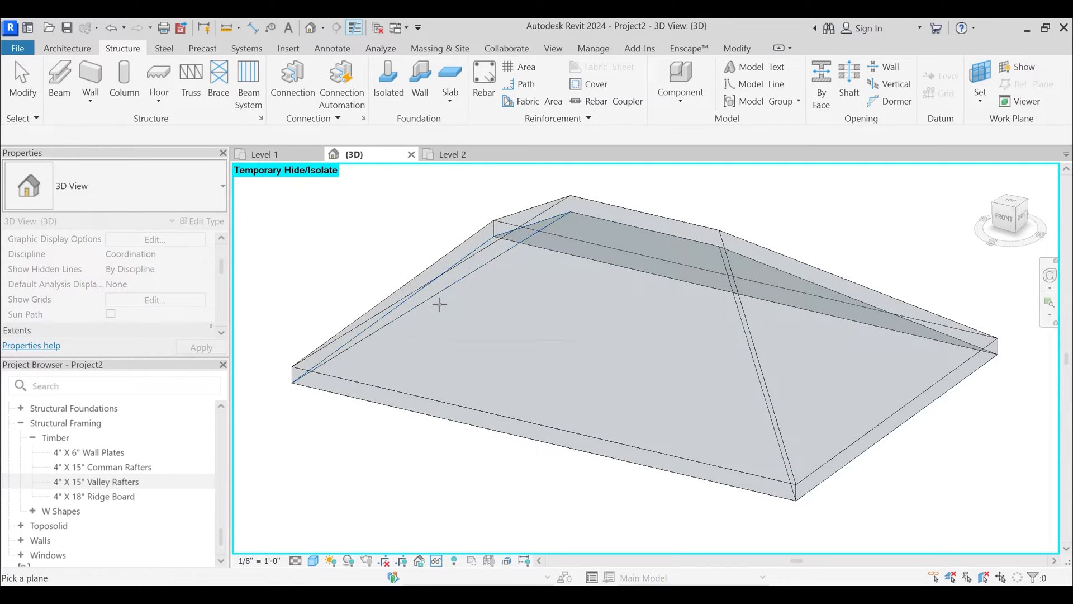
pyautogui.keyDown('shift'); pyautogui.moveTo(456, 289); pyautogui.dragTo(466, 279, button='middle'); pyautogui.keyUp('shift')
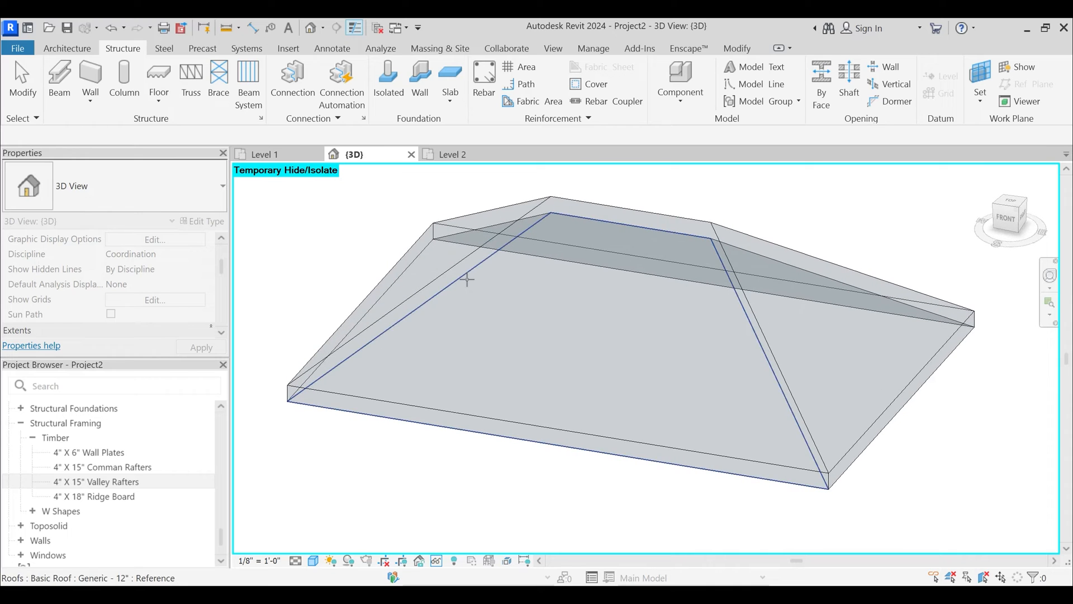
pyautogui.click(467, 279)
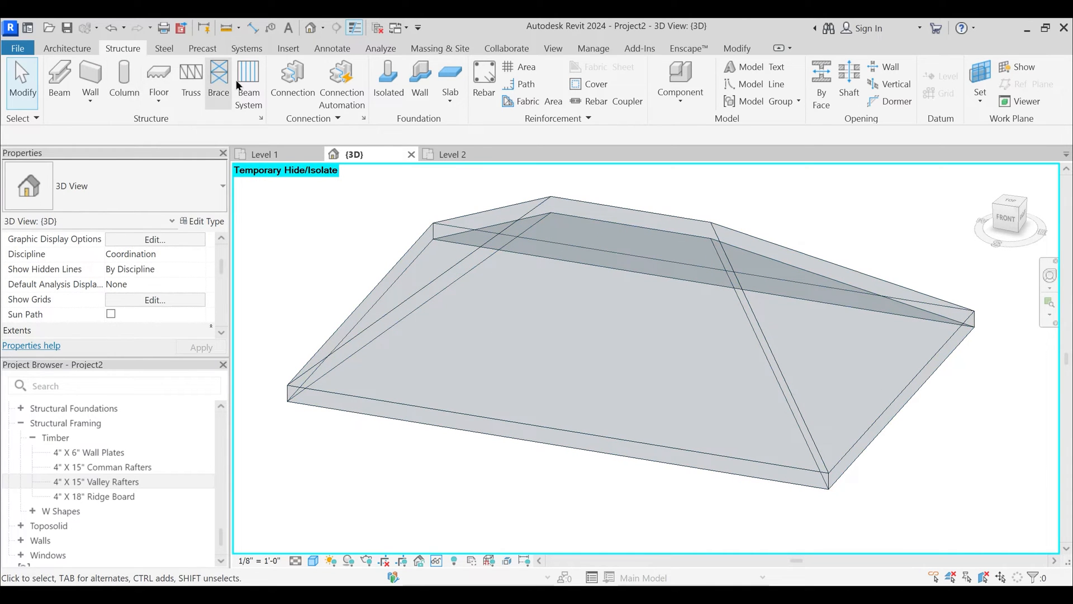
# - Start a sketched beam system and duplicate its type as Structural Framing System Purlins
pyautogui.click(250, 83)
pyautogui.click(218, 186)
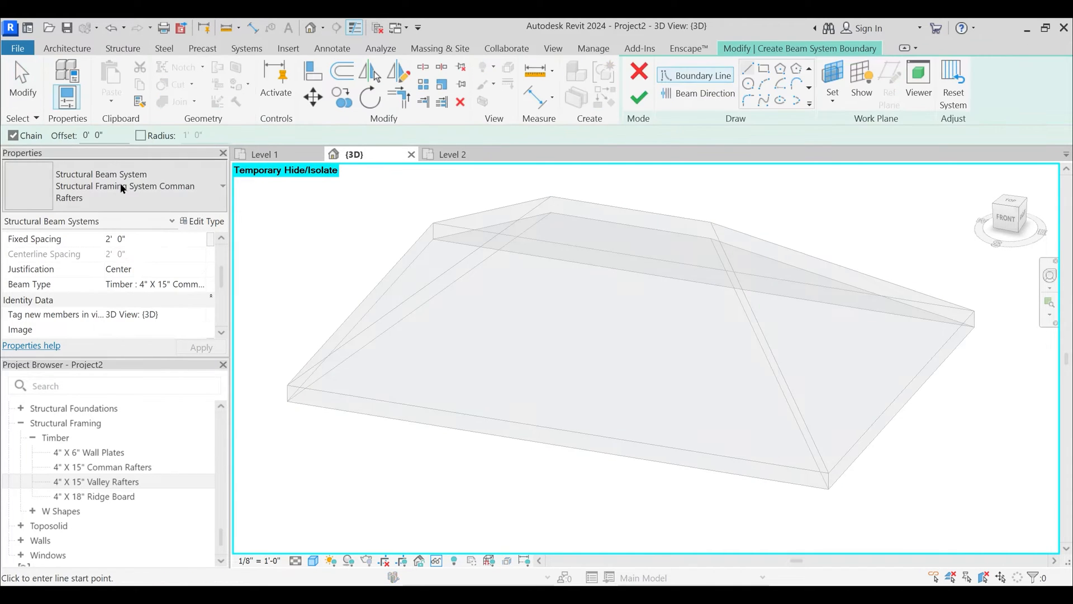
pyautogui.click(120, 186)
pyautogui.click(205, 221)
pyautogui.click(609, 150)
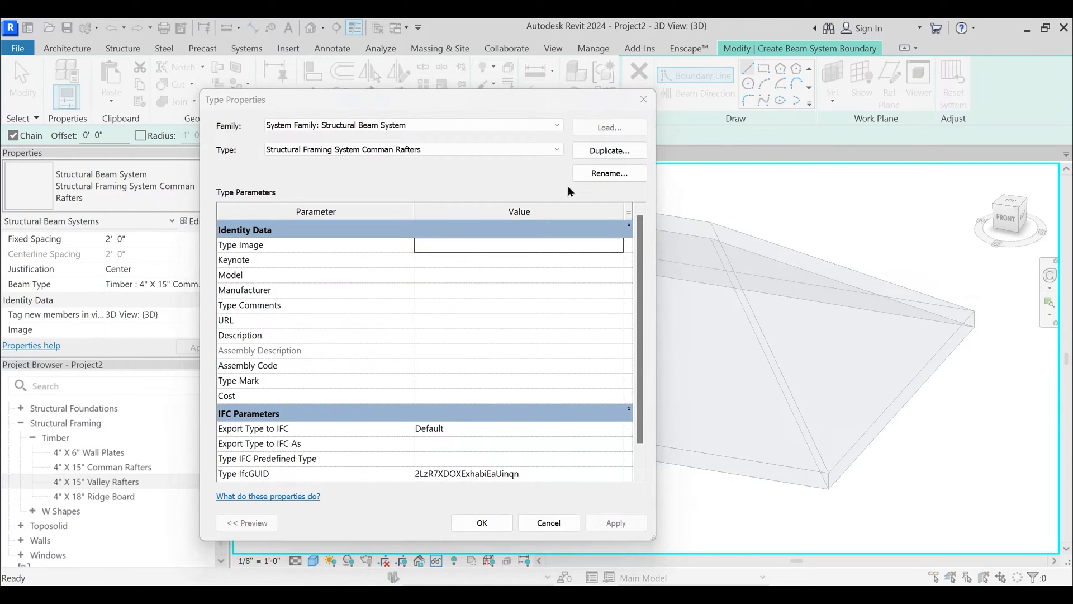
pyautogui.click(488, 308)
pyautogui.press('BackSpace')
pyautogui.press('BackSpace')
pyautogui.press('BackSpace')
pyautogui.press('BackSpace')
pyautogui.press('BackSpace')
pyautogui.press('BackSpace')
pyautogui.press('BackSpace')
pyautogui.press('BackSpace')
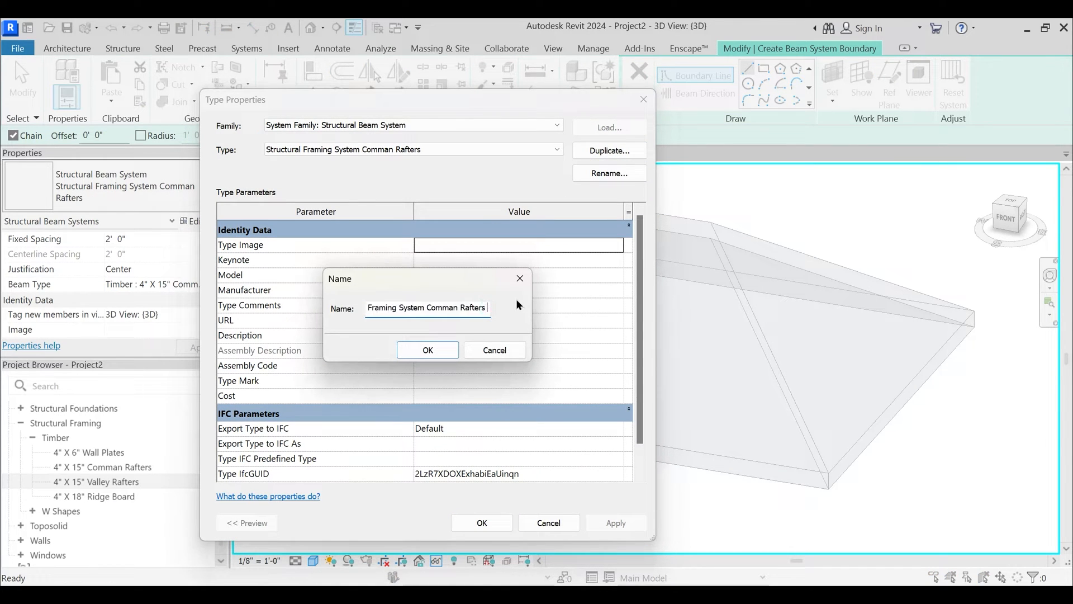
pyautogui.press('BackSpace')
pyautogui.press('BackSpace')
pyautogui.press('BackSpace')
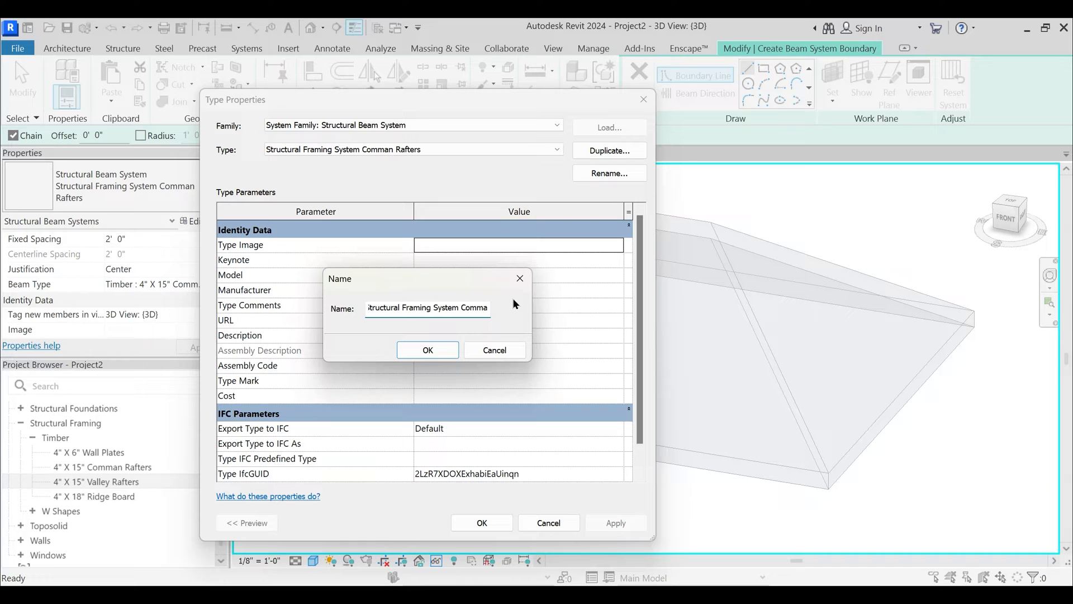
pyautogui.write('Purline')
pyautogui.press('Return')
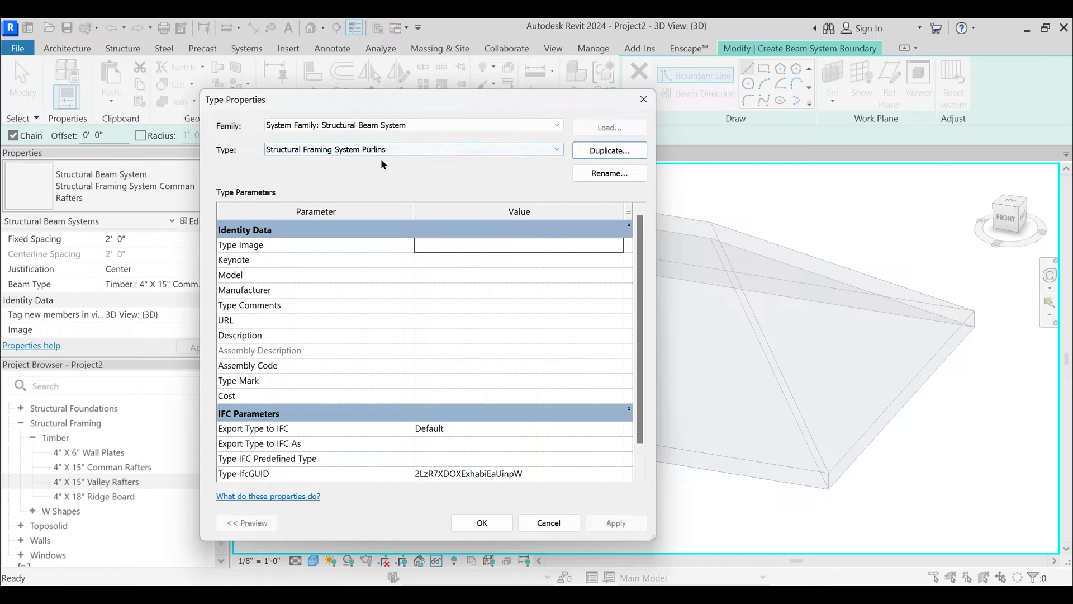
pyautogui.click(484, 522)
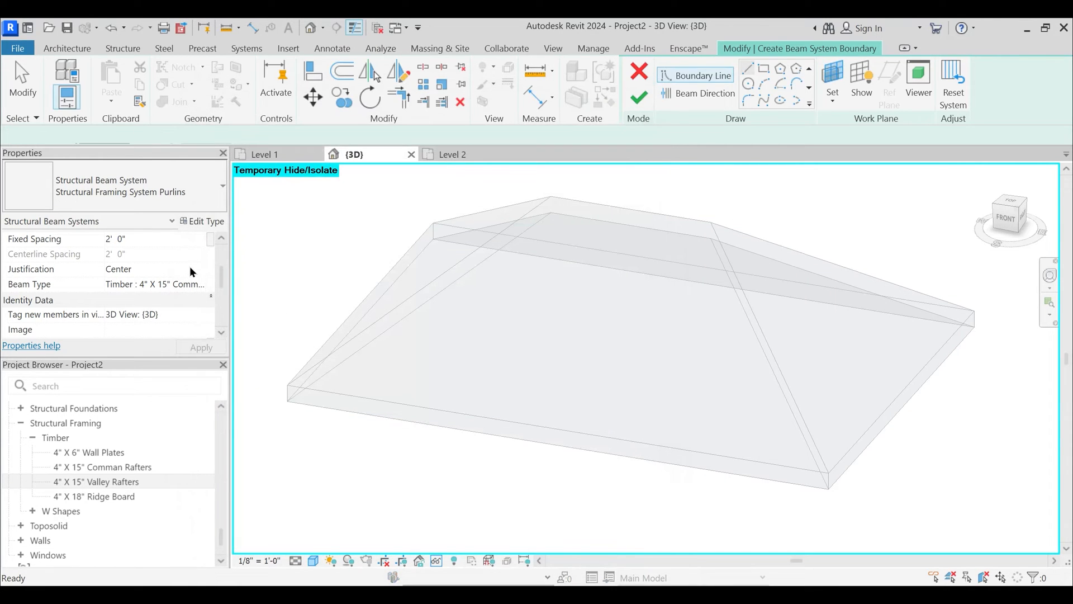
# - Set the fixed spacing of the purlin beam system to 3'
pyautogui.click(152, 238)
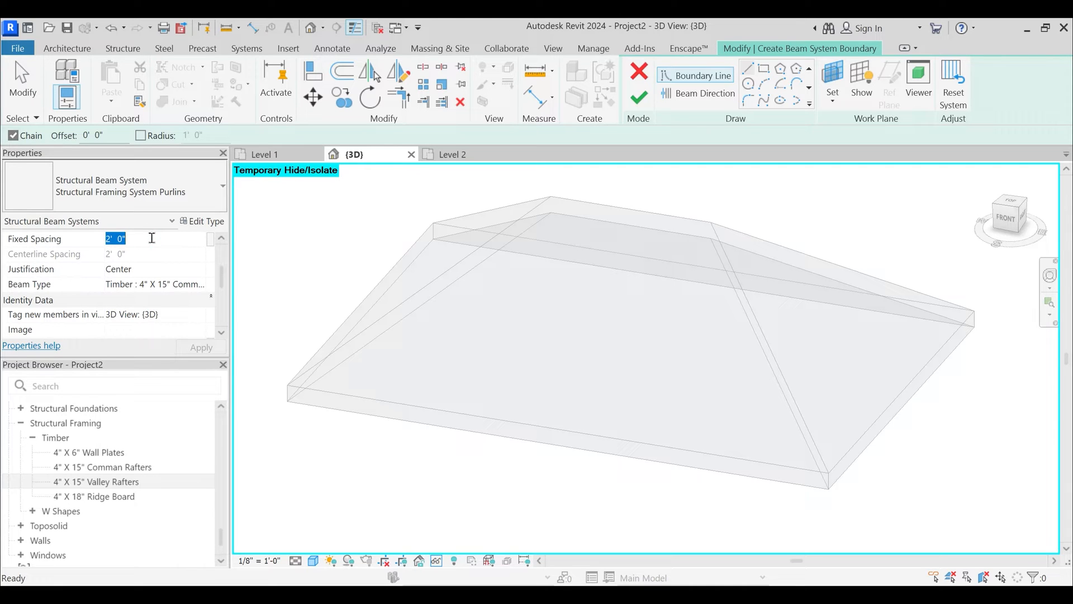
pyautogui.write('3')
pyautogui.click(204, 284)
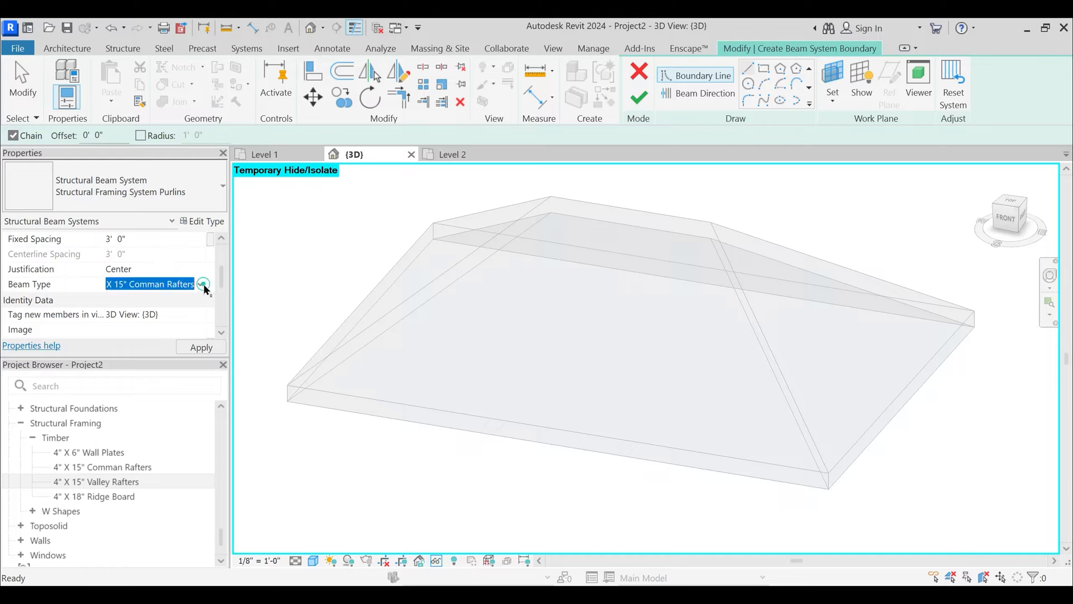
pyautogui.click(201, 284)
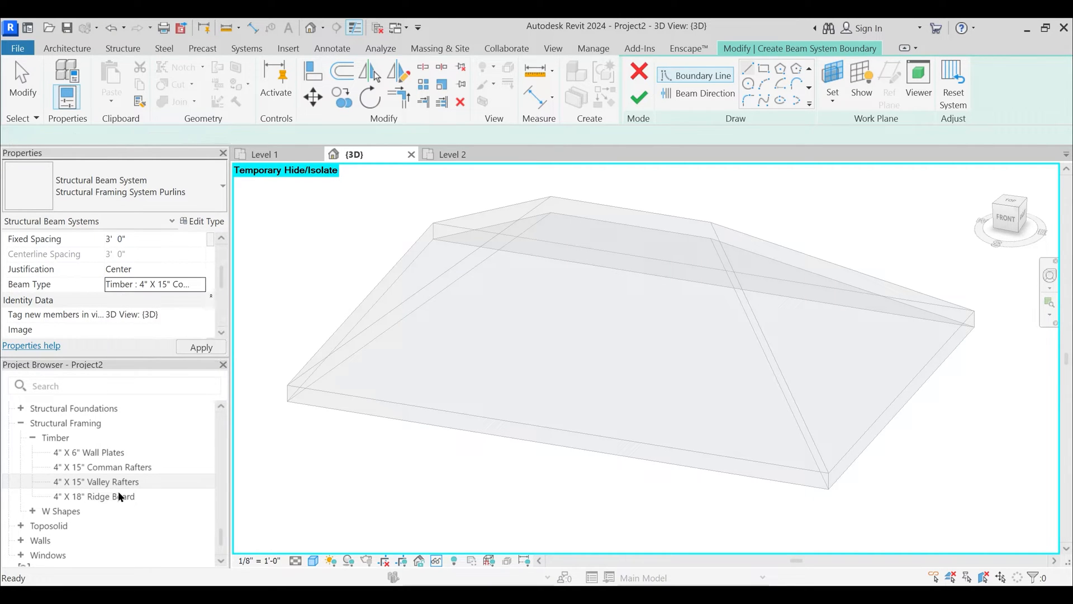
# - Duplicate the 4" X 6" Wall Plates timber framing type as 6" X 4" Purlins
pyautogui.rightClick(108, 453)
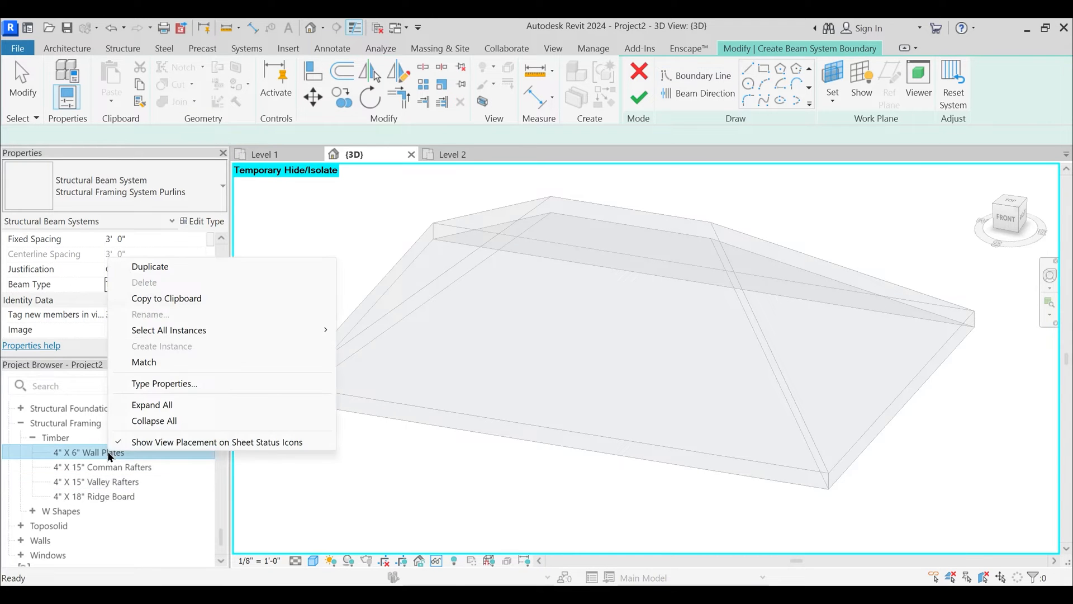
pyautogui.click(162, 384)
pyautogui.click(608, 151)
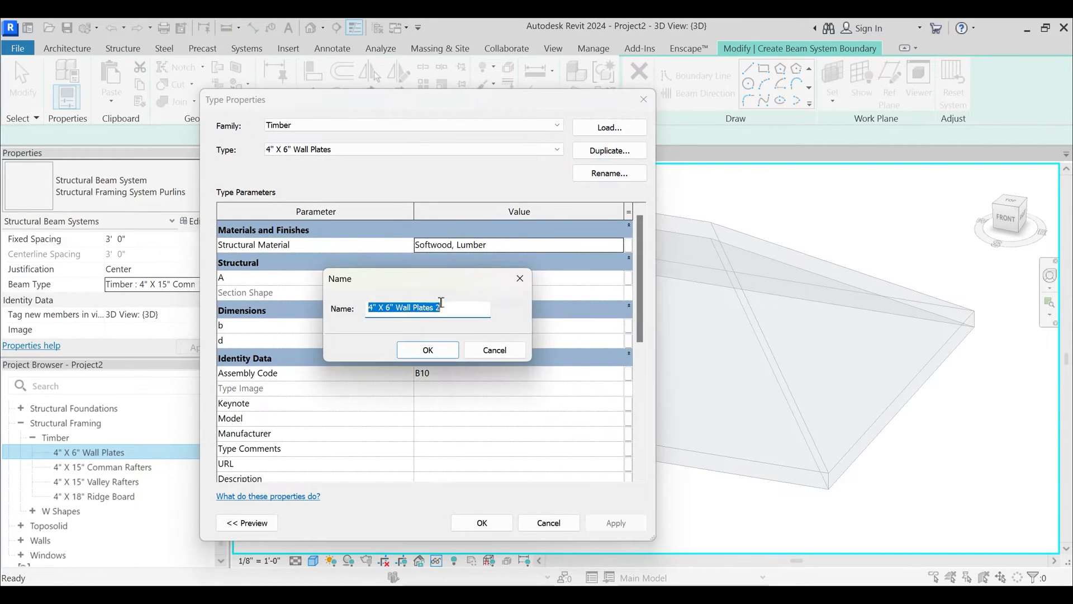
pyautogui.click(372, 305)
pyautogui.write('6')
pyautogui.doubleClick(385, 307)
pyautogui.write('4')
pyautogui.click(383, 307)
pyautogui.moveTo(447, 306); pyautogui.dragTo(396, 305)
pyautogui.write('Purlins')
pyautogui.press('Return')
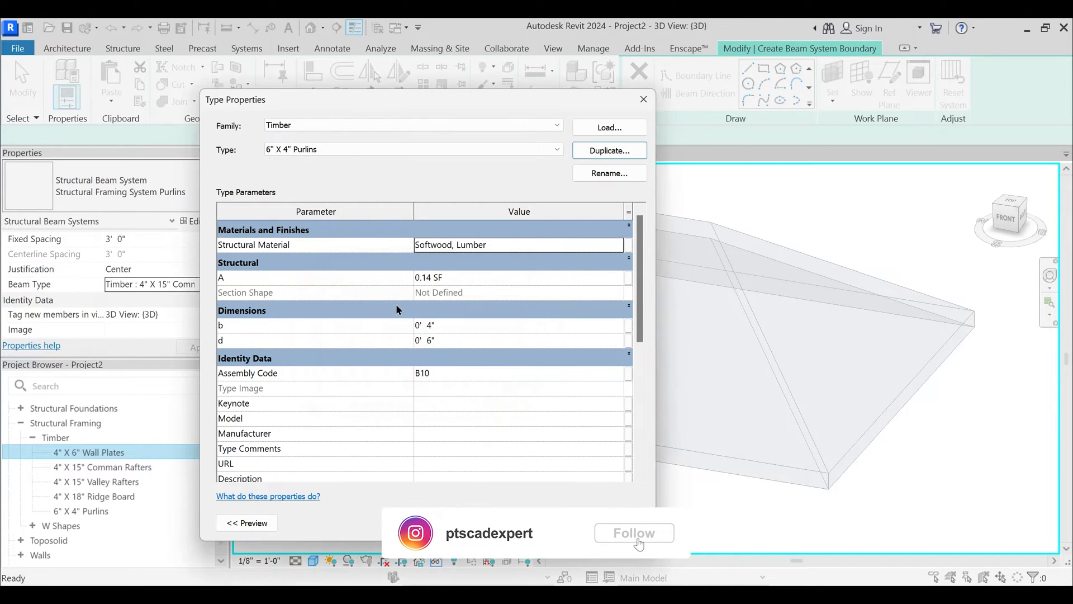
# - Set the 6" X 4" Purlins type dimensions to b = 6" and d = 4"
pyautogui.click(430, 325)
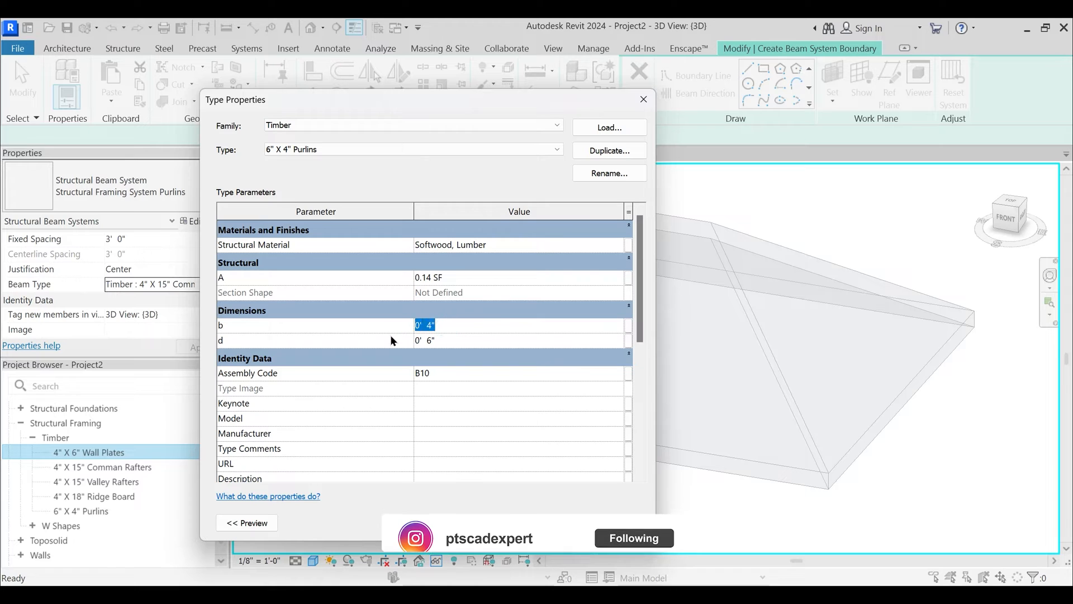
pyautogui.write('6')
pyautogui.click(464, 340)
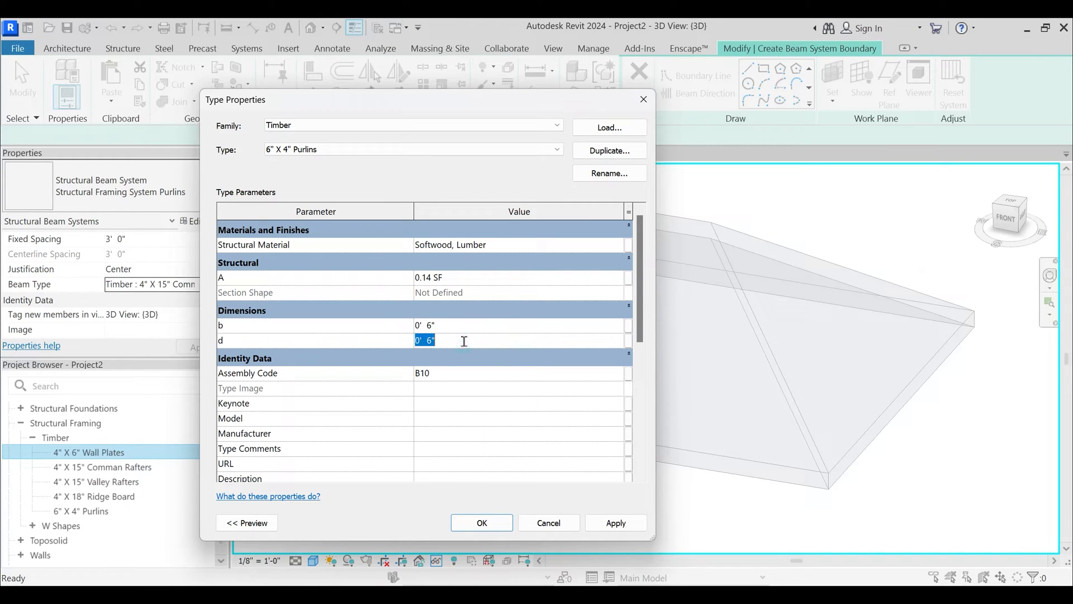
pyautogui.write('4')
# - Add the Birch material from the AEC Materials library and assign it as the structural material of the 6" X 4" Purlins type
pyautogui.click(623, 248)
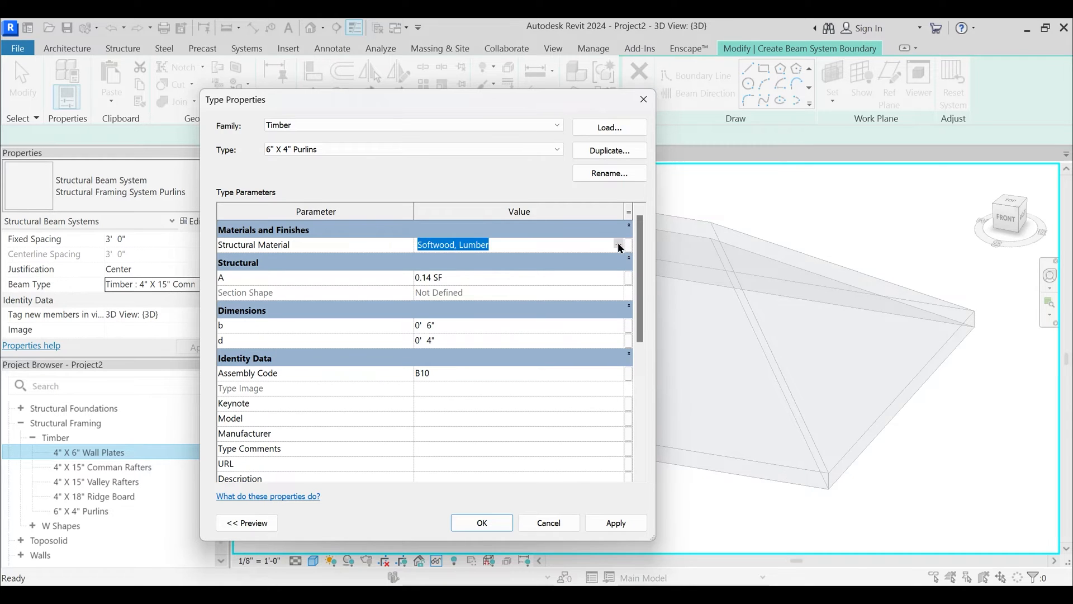
pyautogui.click(621, 245)
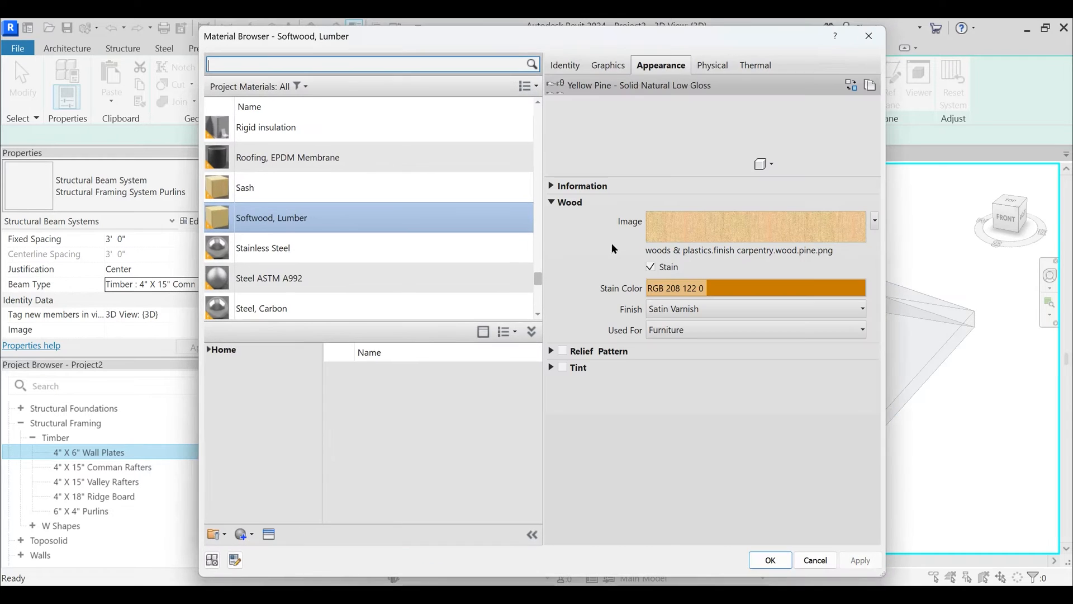
pyautogui.click(351, 65)
pyautogui.write('birach')
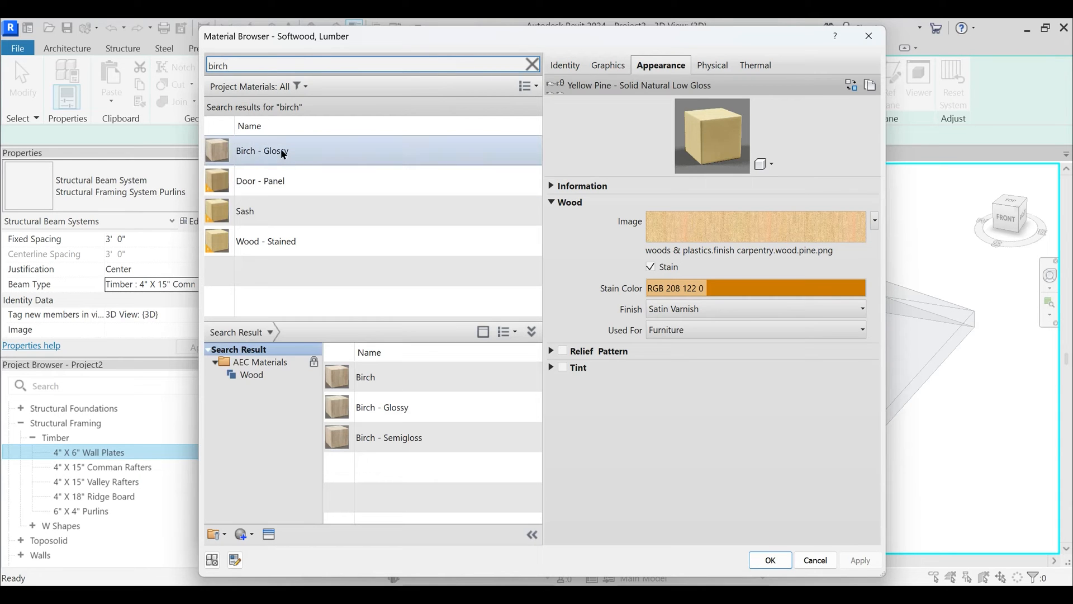
pyautogui.moveTo(499, 391)
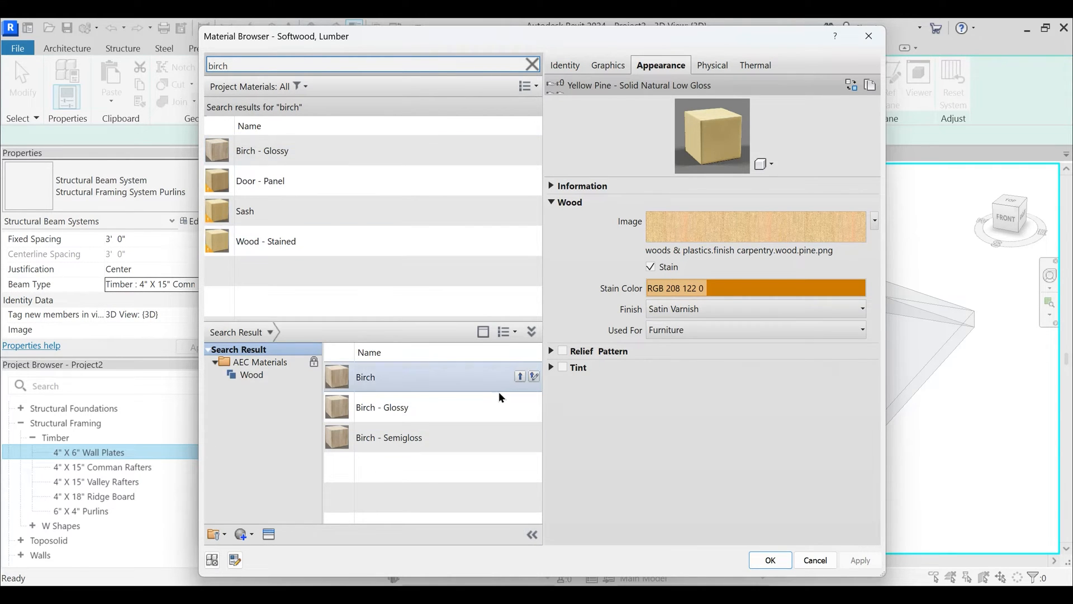
pyautogui.click(520, 376)
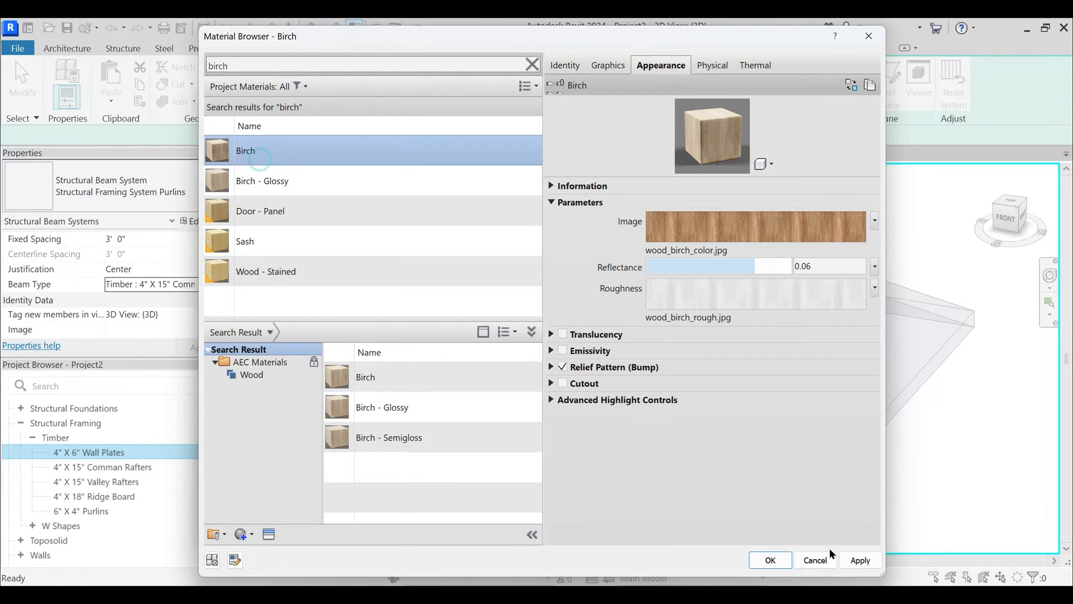
pyautogui.click(767, 560)
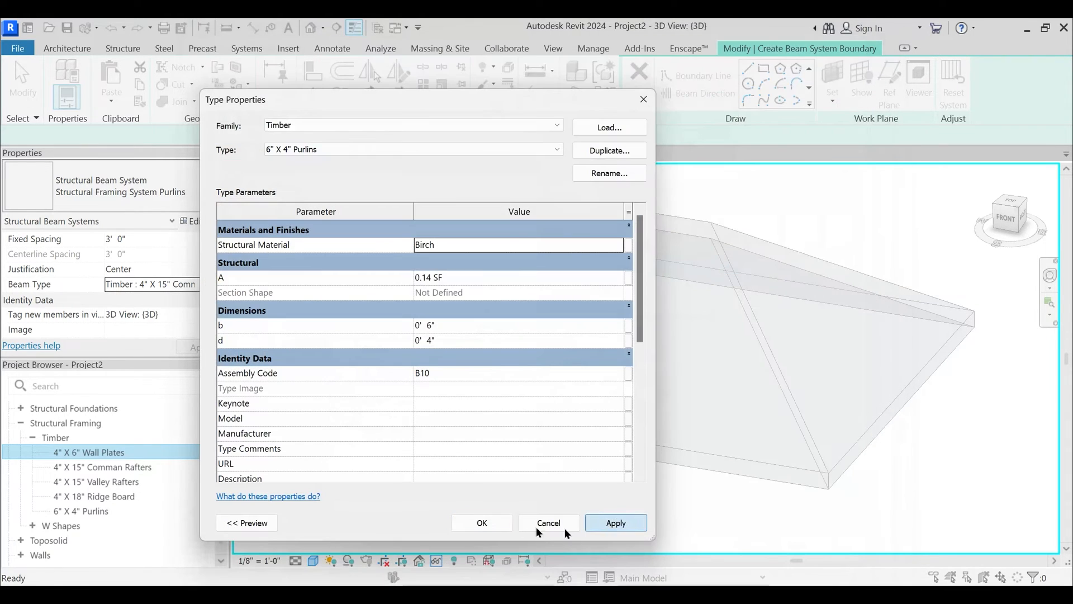
pyautogui.click(481, 523)
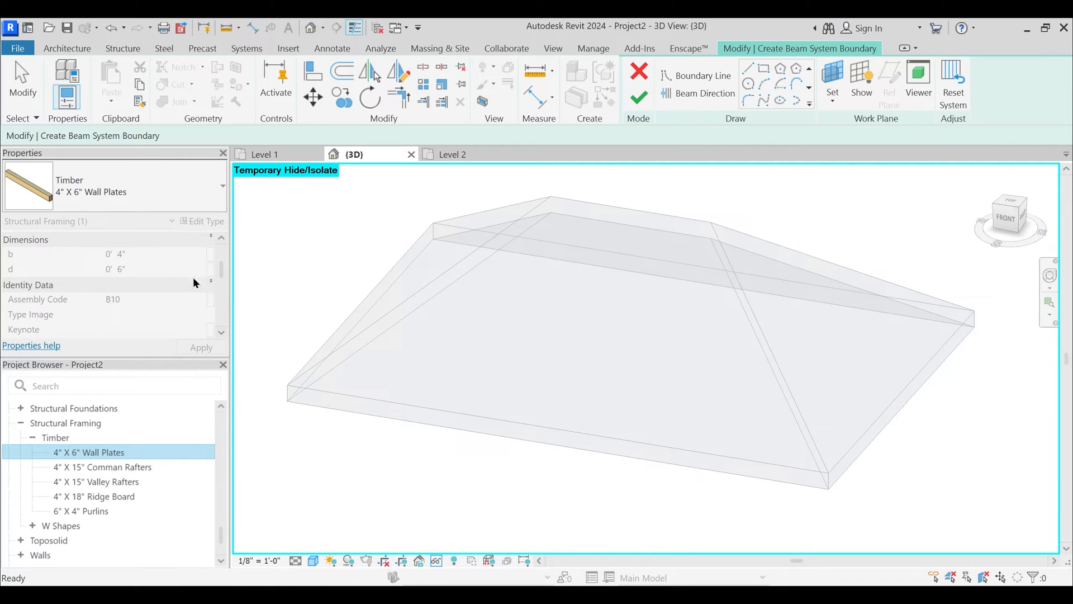
pyautogui.scroll(3, 159, 279)
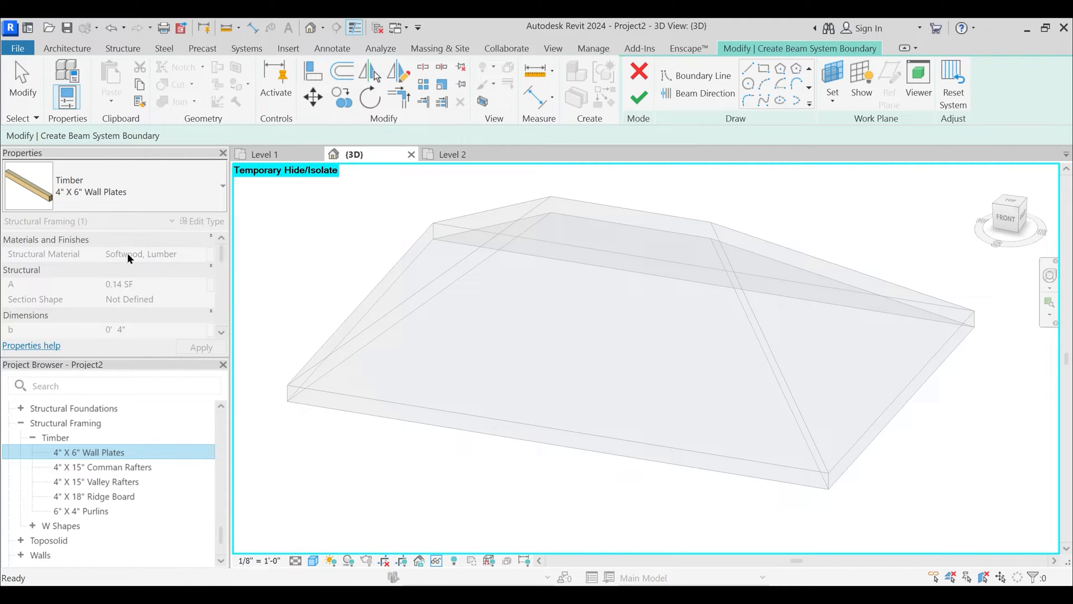
pyautogui.moveTo(222, 250)
pyautogui.mouseDown()
pyautogui.moveTo(221, 275)
pyautogui.moveTo(222, 247)
pyautogui.mouseUp()
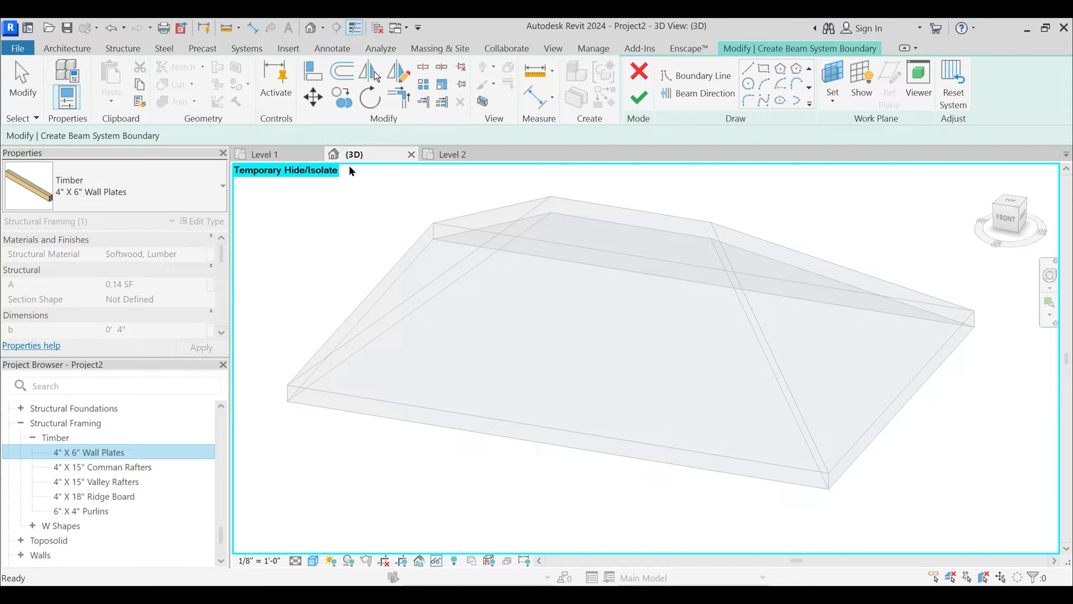
pyautogui.click(165, 179)
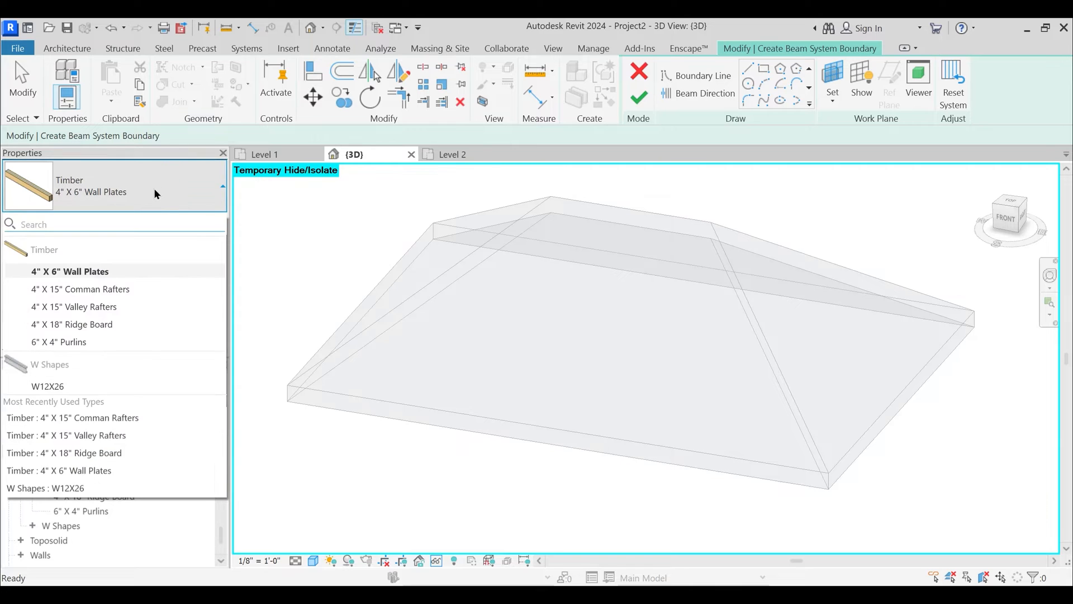
pyautogui.click(155, 193)
pyautogui.click(208, 186)
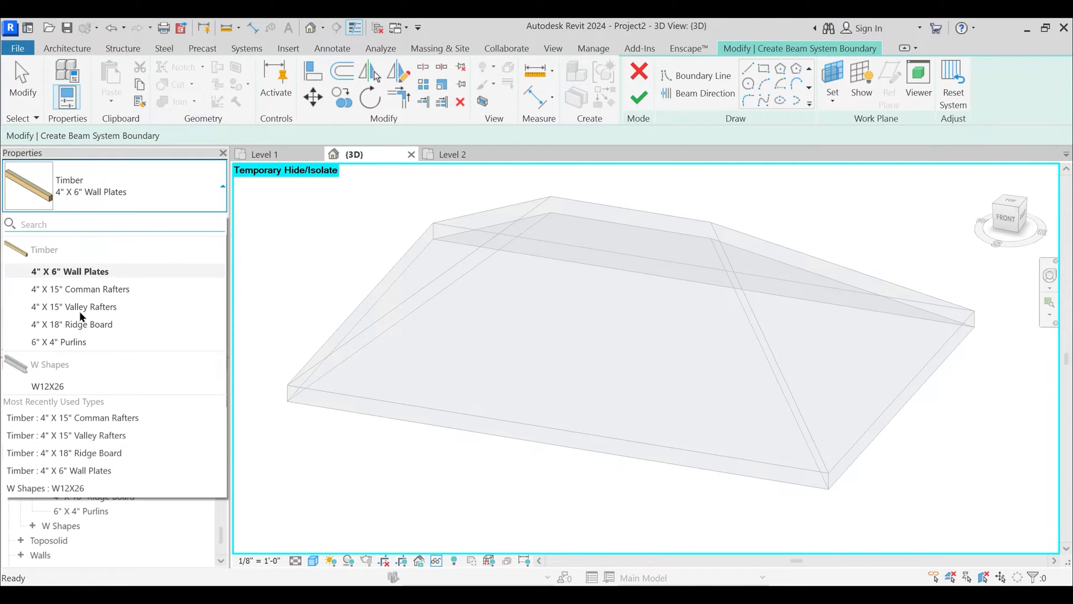
pyautogui.click(133, 268)
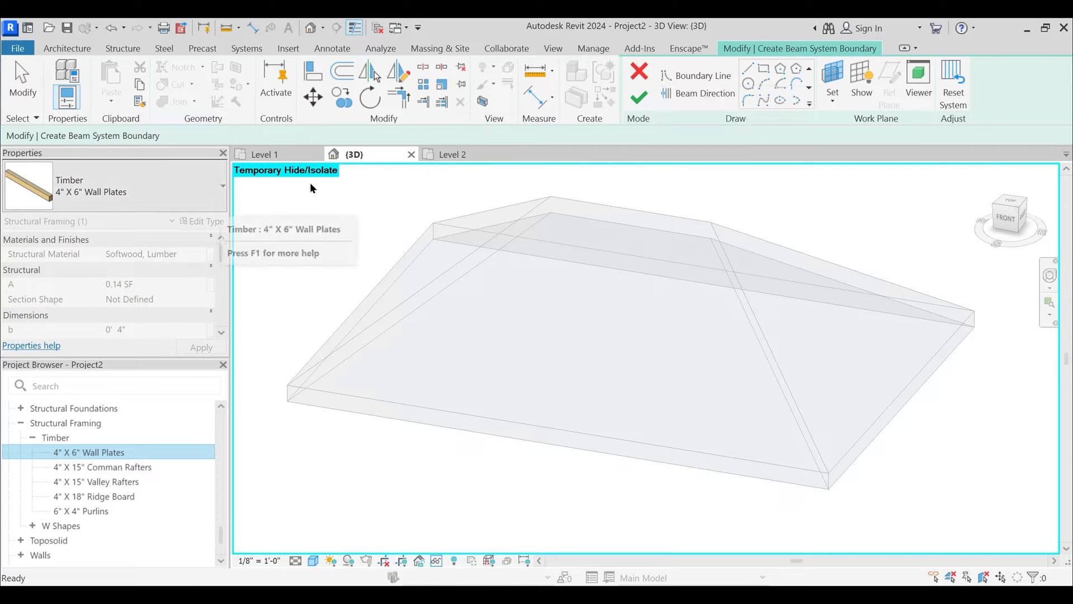
# - Set the beam type of the purlin beam system to Timber : 6" X 4" Purlins
pyautogui.click(362, 222)
pyautogui.moveTo(334, 263); pyautogui.dragTo(343, 283, button='middle')
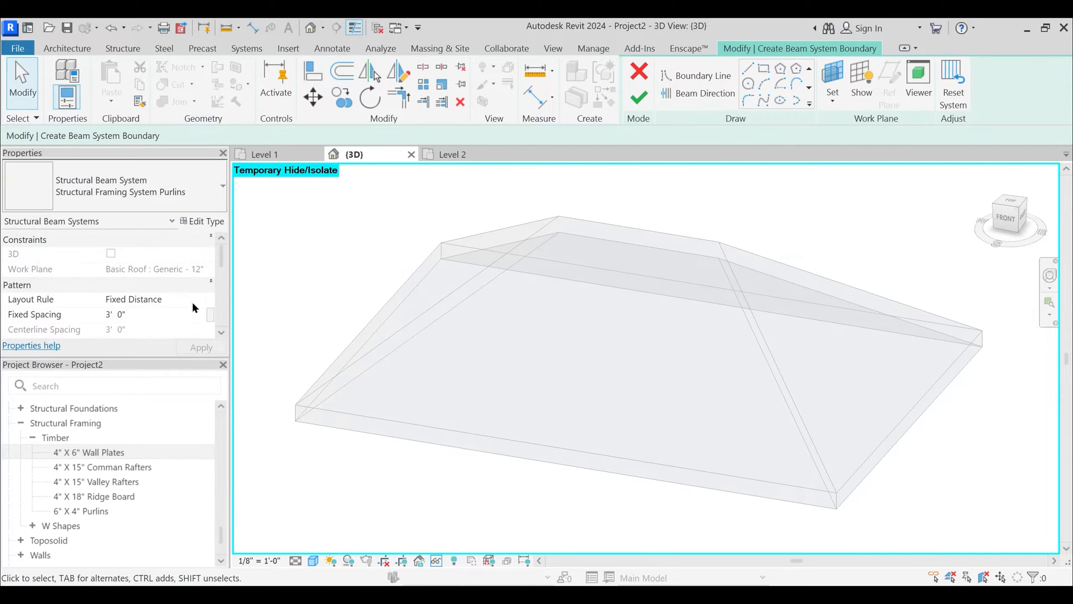
pyautogui.scroll(-2, 163, 259)
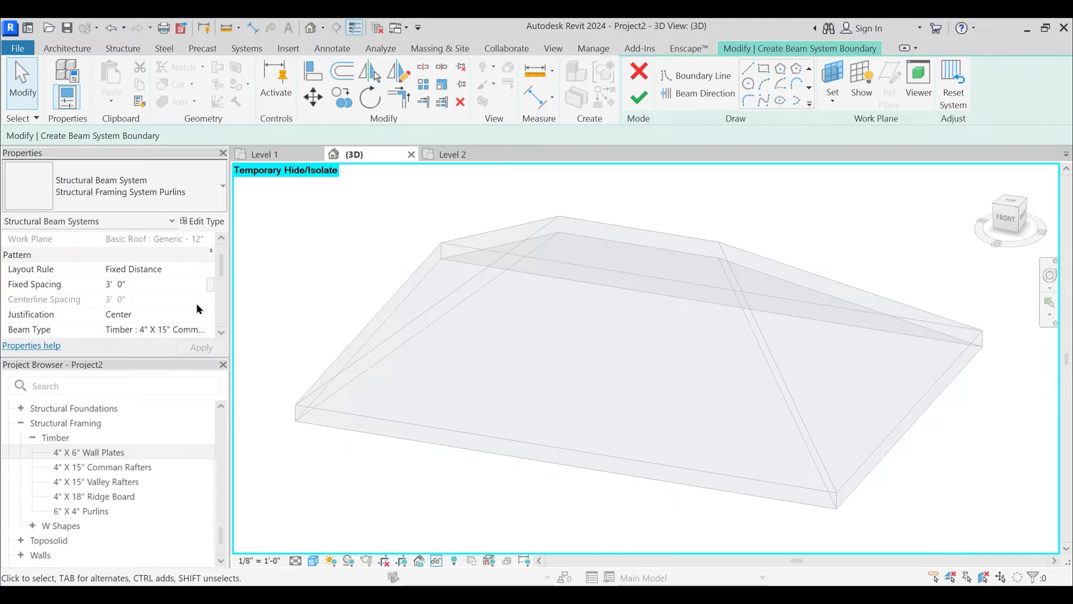
pyautogui.scroll(-5, 185, 268)
pyautogui.click(198, 257)
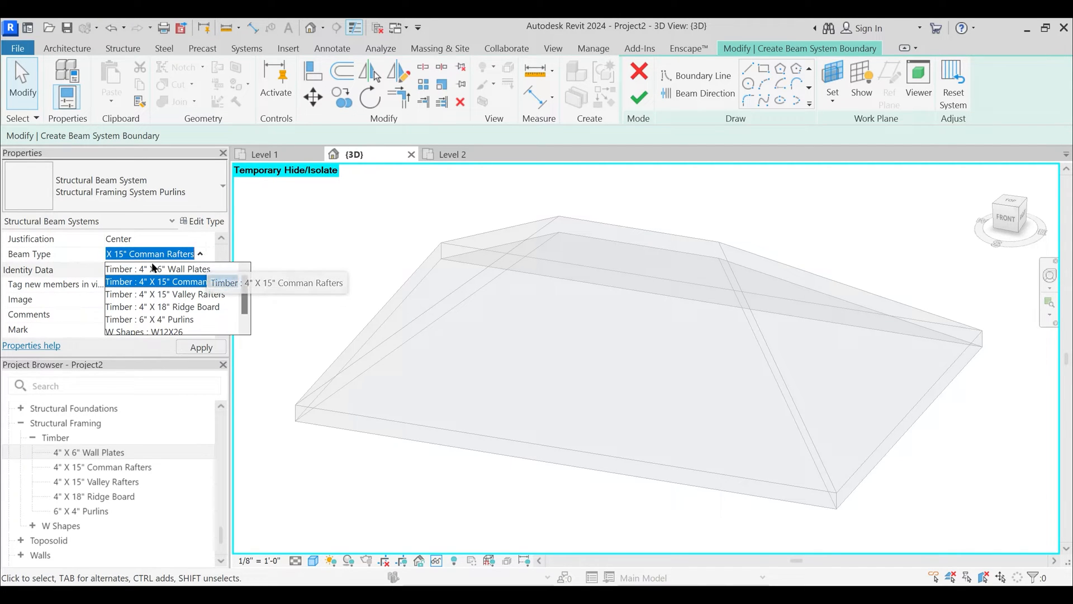
pyautogui.click(184, 320)
pyautogui.scroll(5, 129, 260)
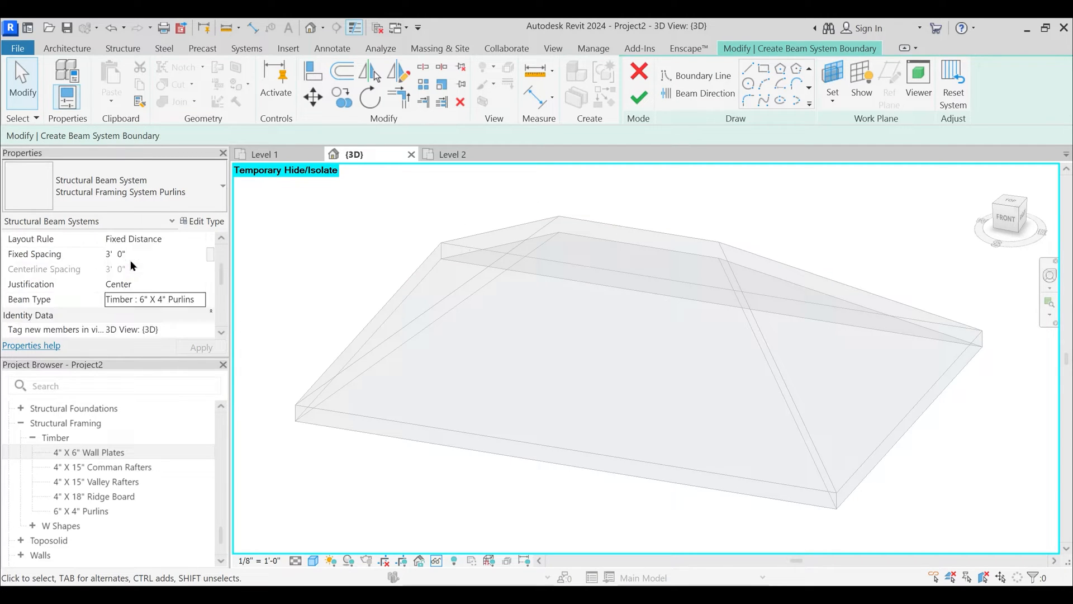
# - Sketch the closed beam system boundary along the four underside edges of the front roof slope
pyautogui.click(698, 96)
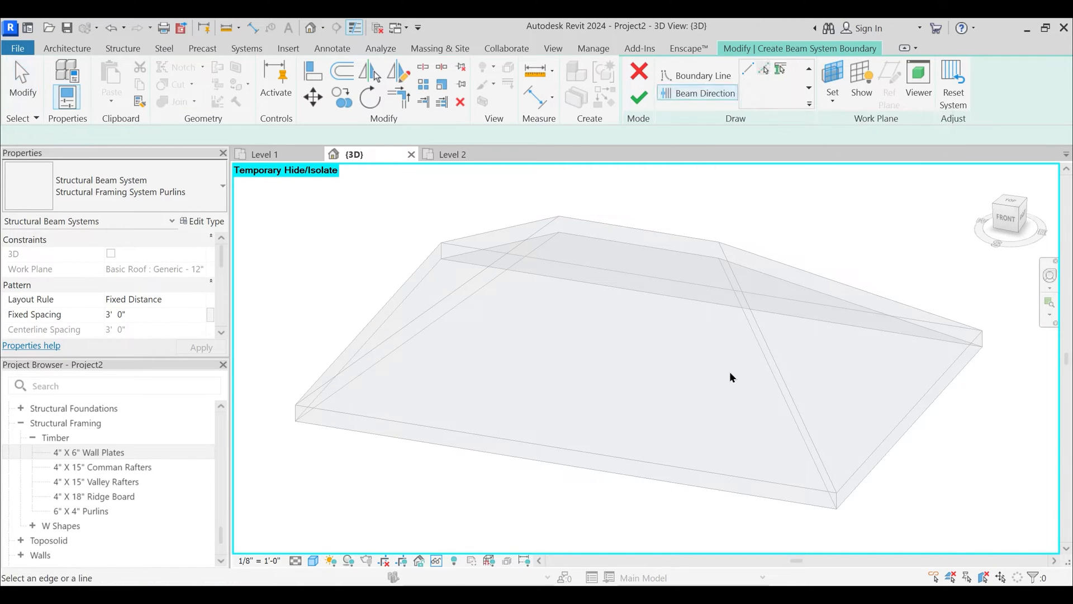
pyautogui.click(698, 76)
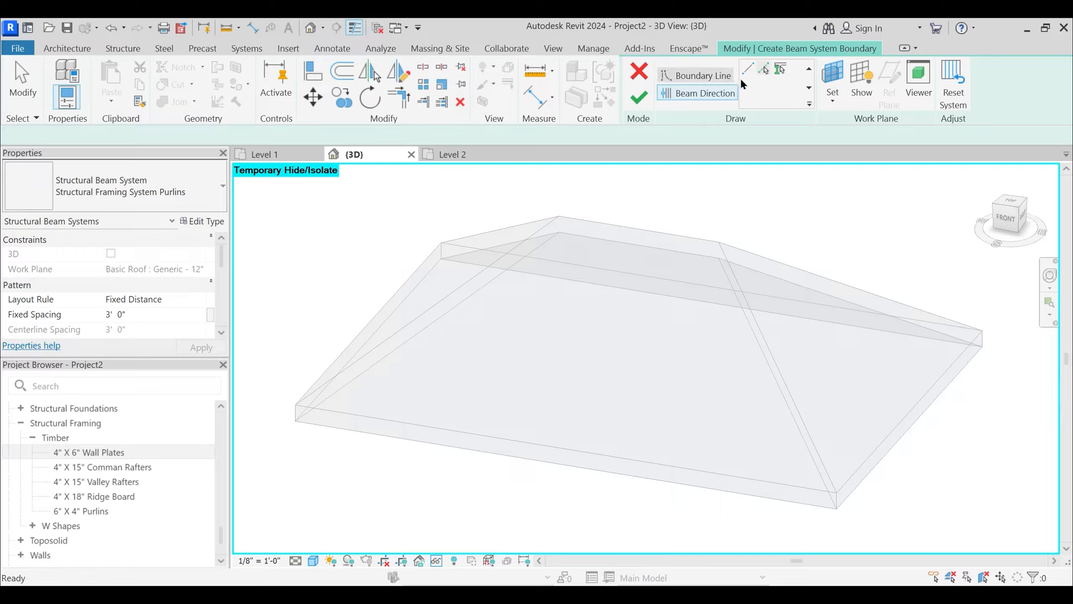
pyautogui.click(559, 232)
pyautogui.click(719, 258)
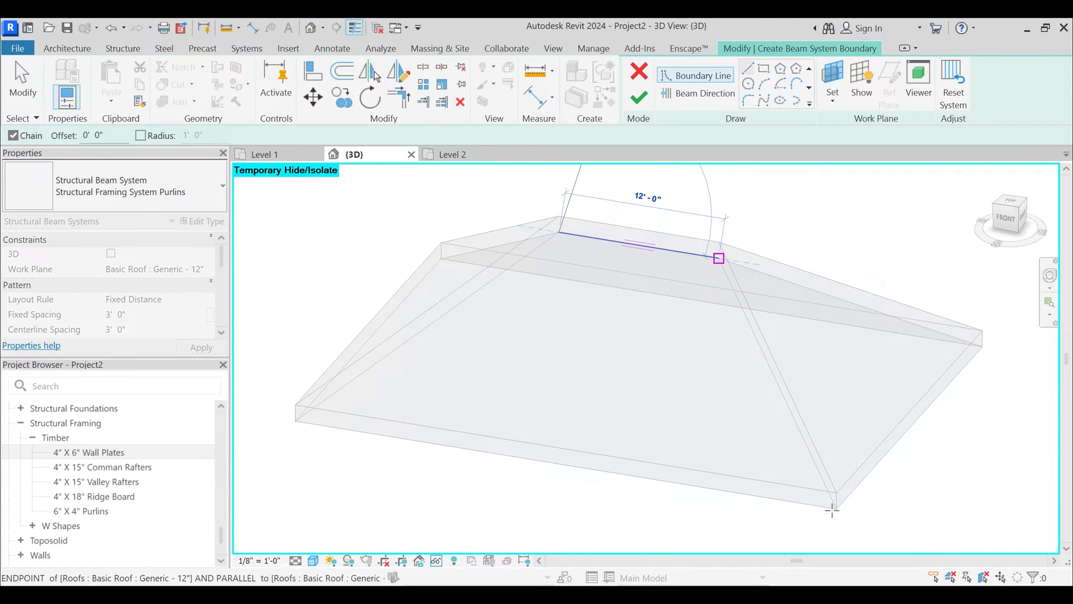
pyautogui.click(295, 419)
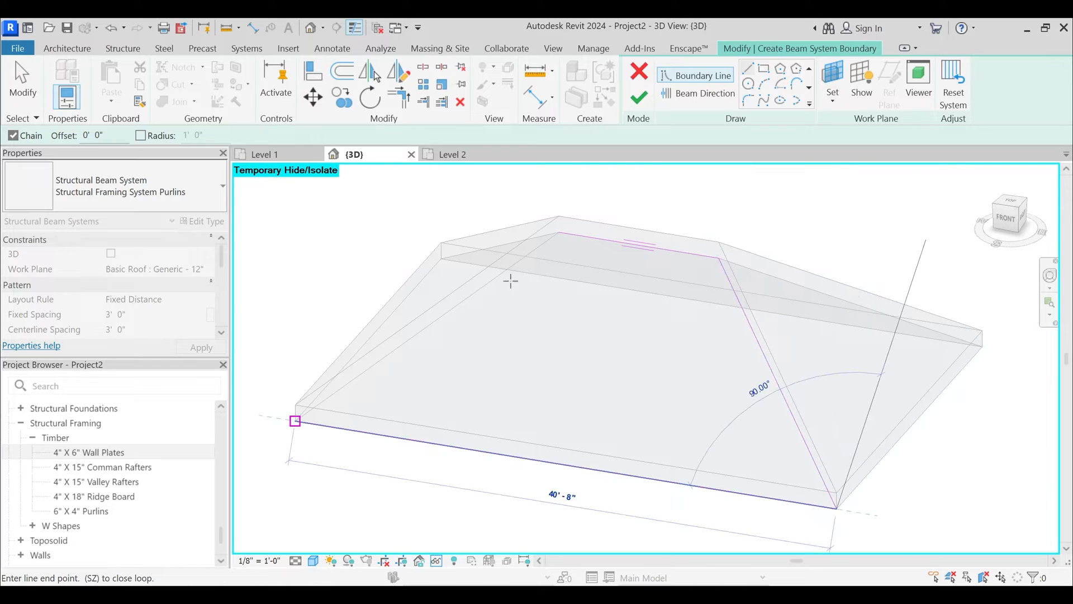
pyautogui.click(559, 232)
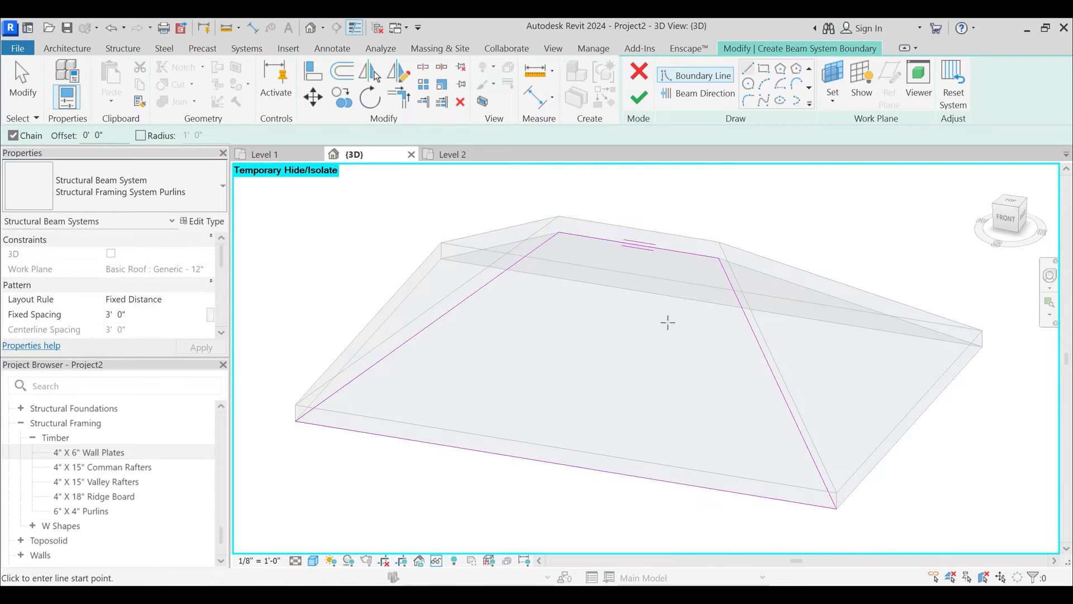
# - Draw a beam direction line about 32' 6" long parallel to the eave across the front slope and finish the purlin beam system
pyautogui.click(703, 95)
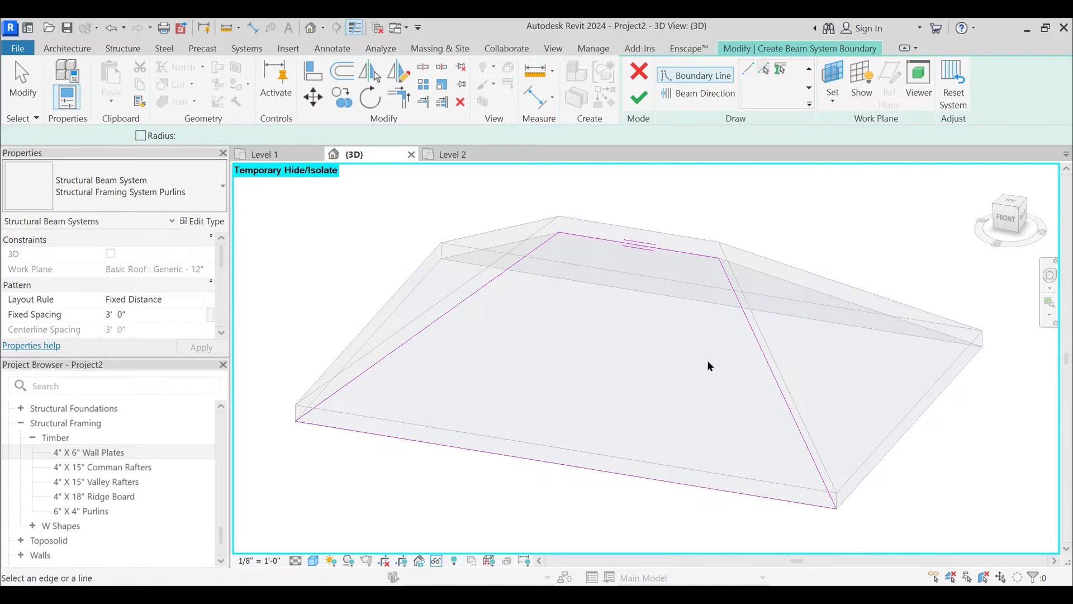
pyautogui.click(662, 260)
pyautogui.click(748, 70)
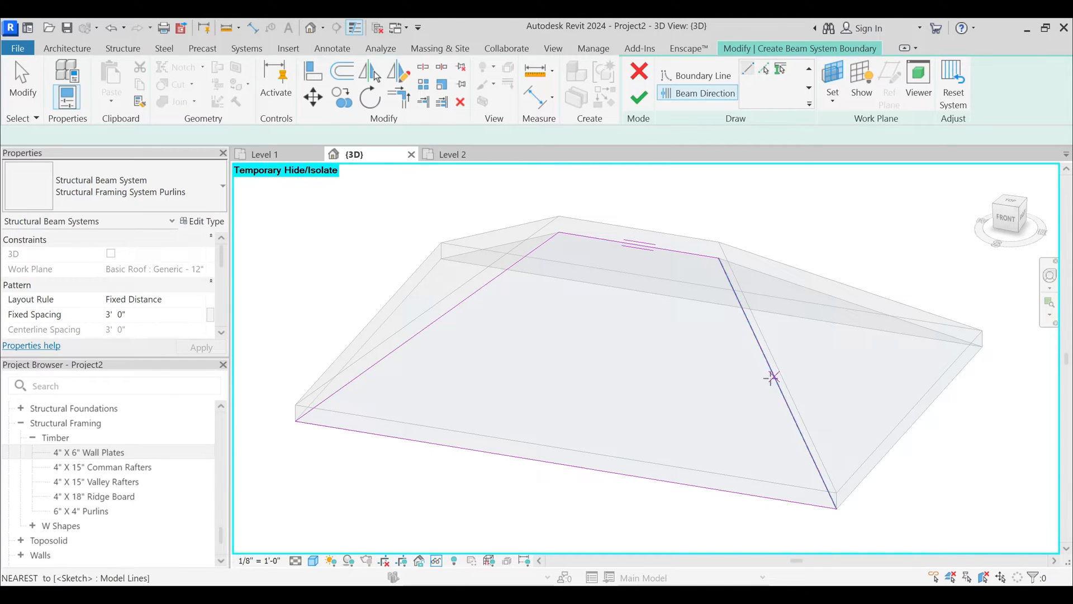
pyautogui.click(770, 370)
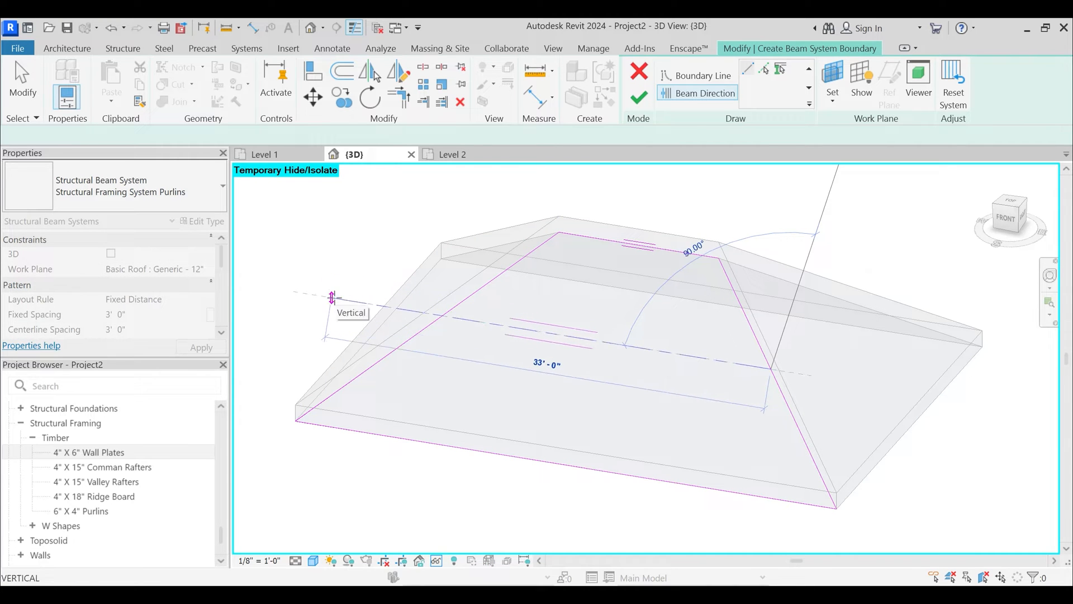
pyautogui.click(337, 300)
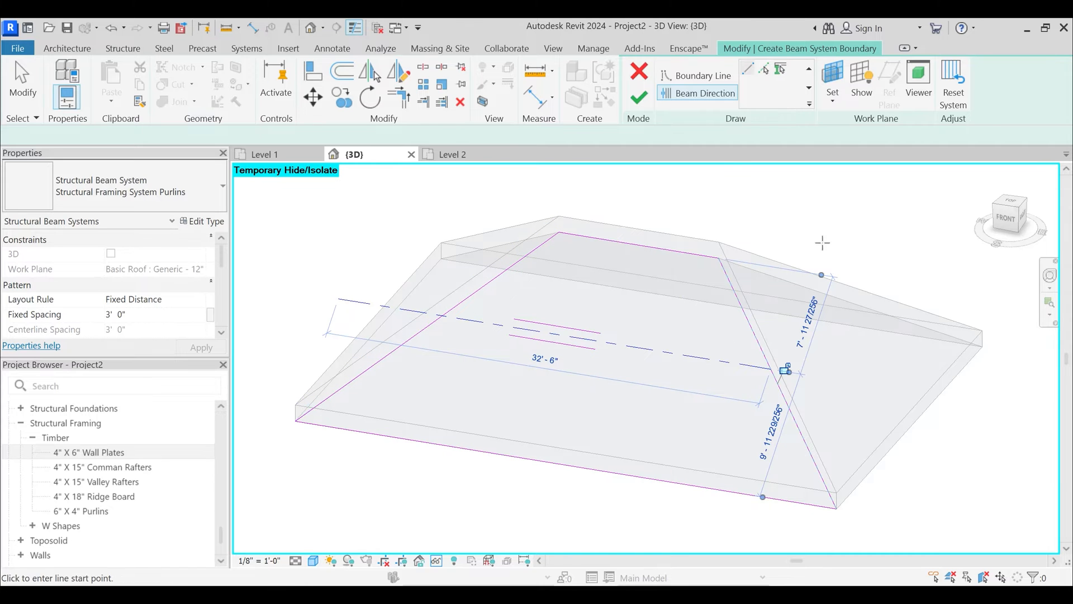
pyautogui.click(640, 99)
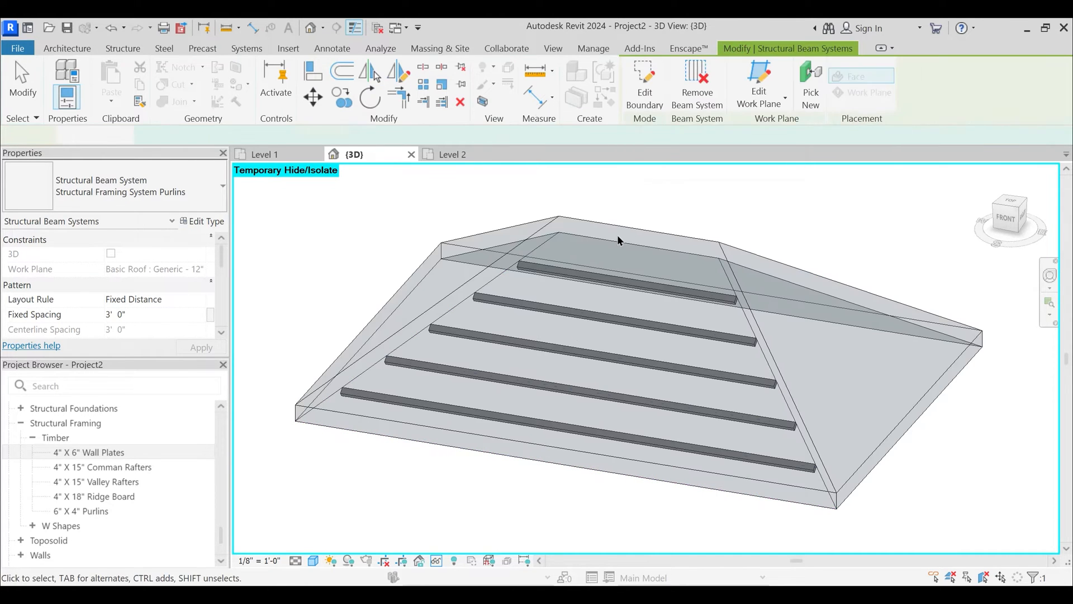
pyautogui.keyDown('shift'); pyautogui.moveTo(659, 383); pyautogui.dragTo(610, 370, button='middle'); pyautogui.keyUp('shift')
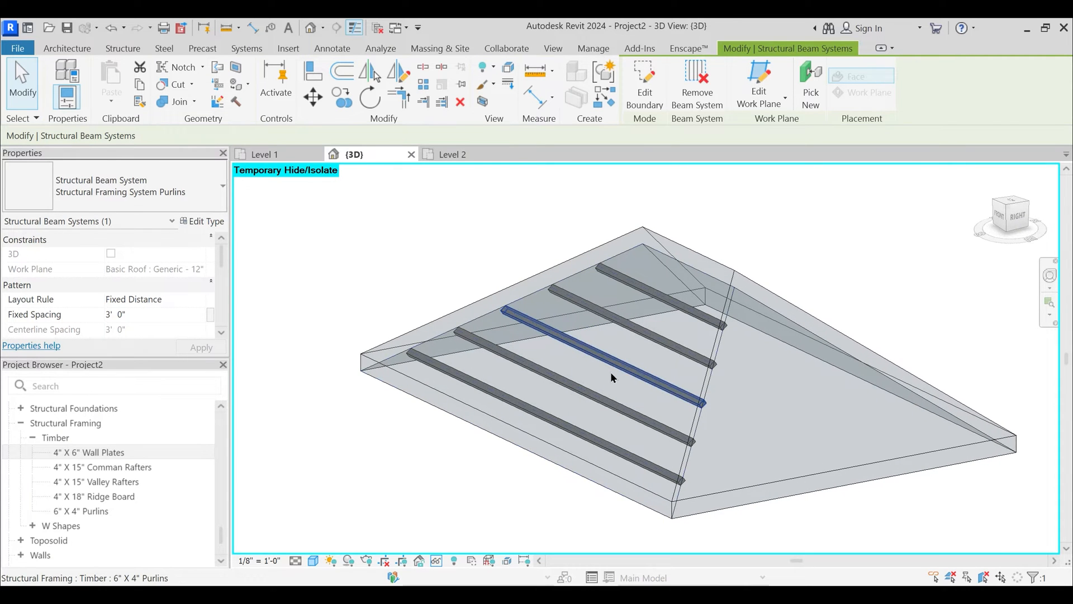
# - Reset the temporary hide/isolate in the 3D view and inspect the purlins against the wall plate and common rafters at the front eave
pyautogui.press('Escape')
pyautogui.press('h')
pyautogui.press('r')
pyautogui.keyDown('shift'); pyautogui.moveTo(644, 485); pyautogui.dragTo(885, 546, button='middle'); pyautogui.keyUp('shift')
pyautogui.scroll(2, 565, 431)
pyautogui.moveTo(530, 489); pyautogui.dragTo(541, 441, button='middle')
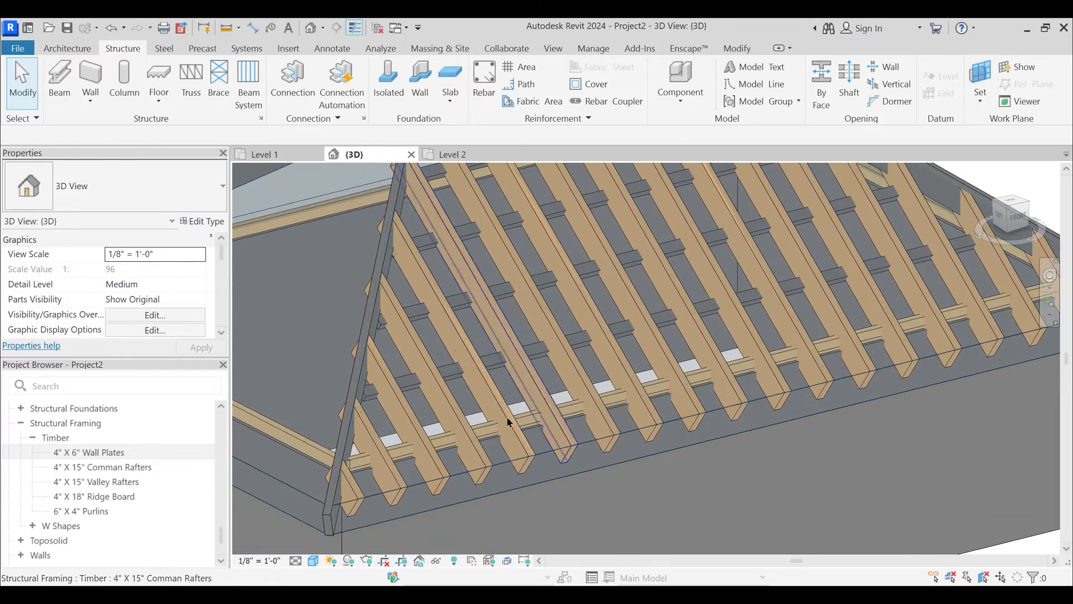
pyautogui.moveTo(542, 351); pyautogui.dragTo(563, 431, button='middle')
pyautogui.click(574, 447)
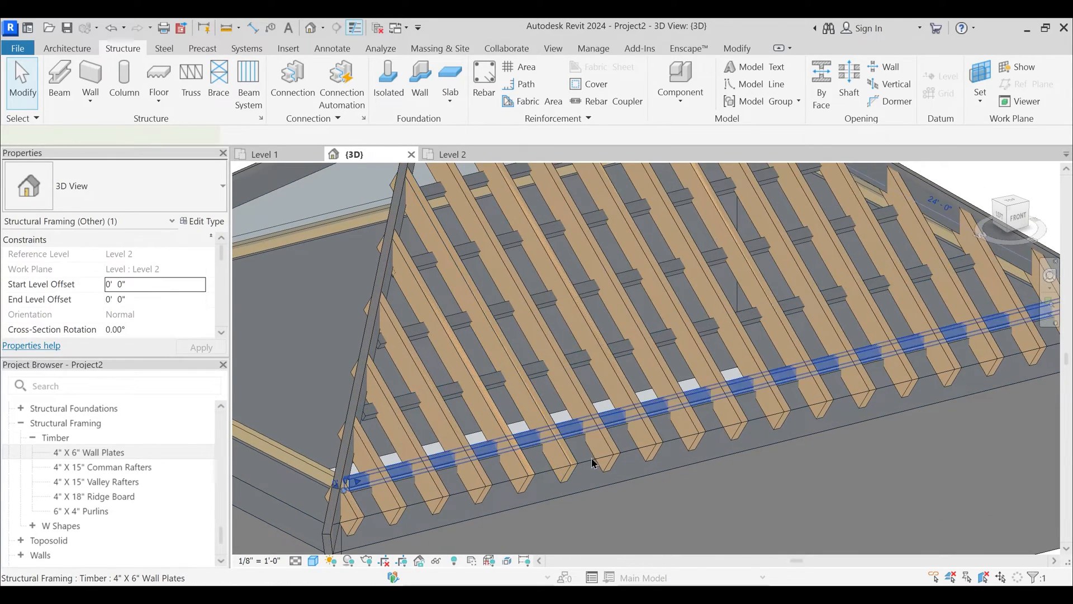
pyautogui.press('Escape')
pyautogui.scroll(2, 424, 484)
pyautogui.scroll(-3, 448, 371)
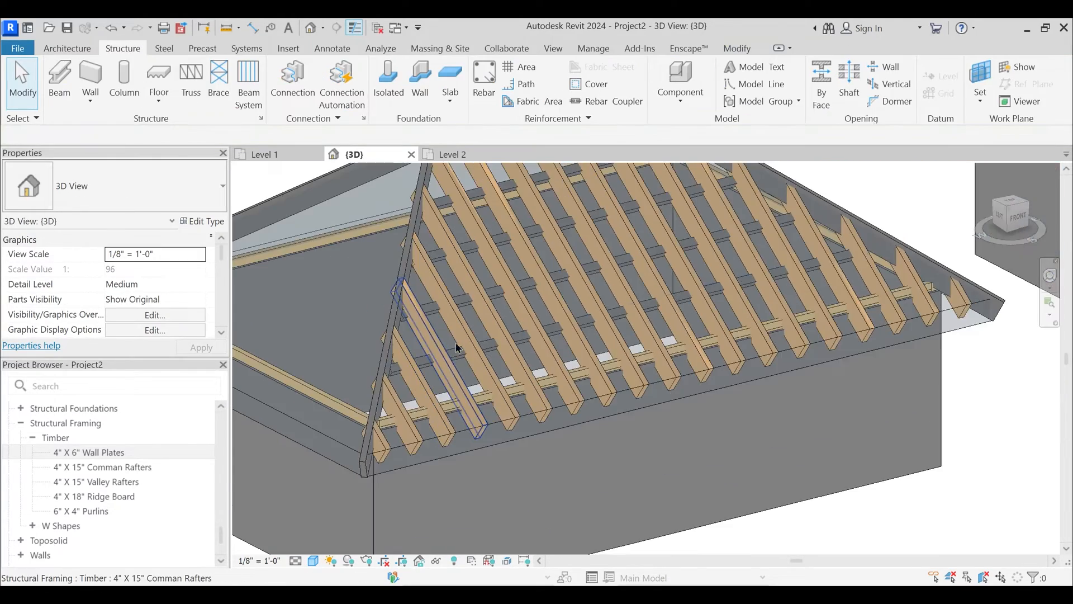
# - Open the Level 2 floor plan and set its detail level to Fine
pyautogui.click(457, 154)
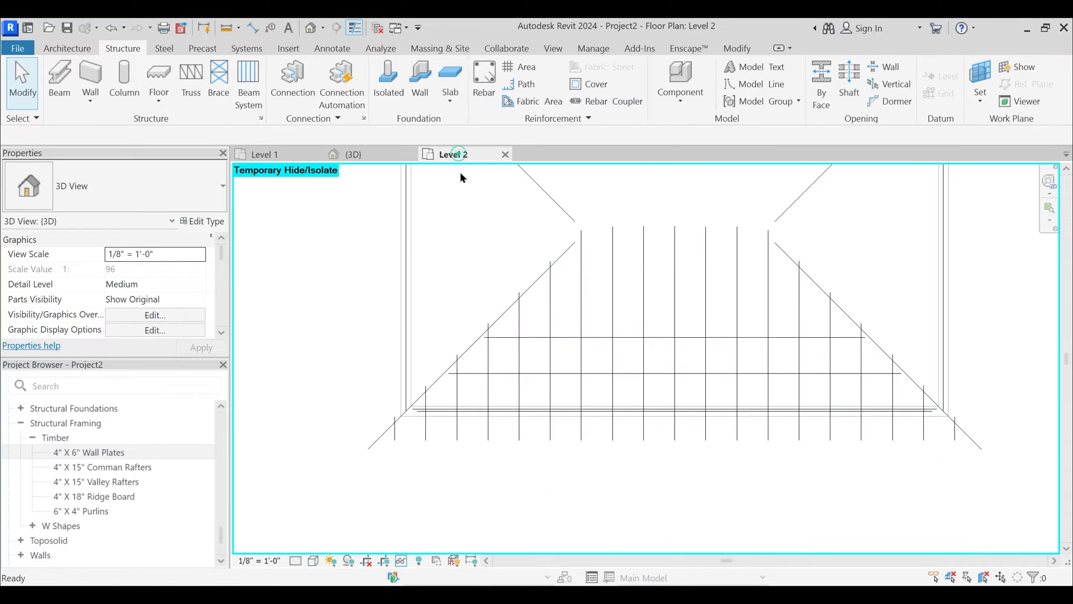
pyautogui.scroll(-3, 551, 343)
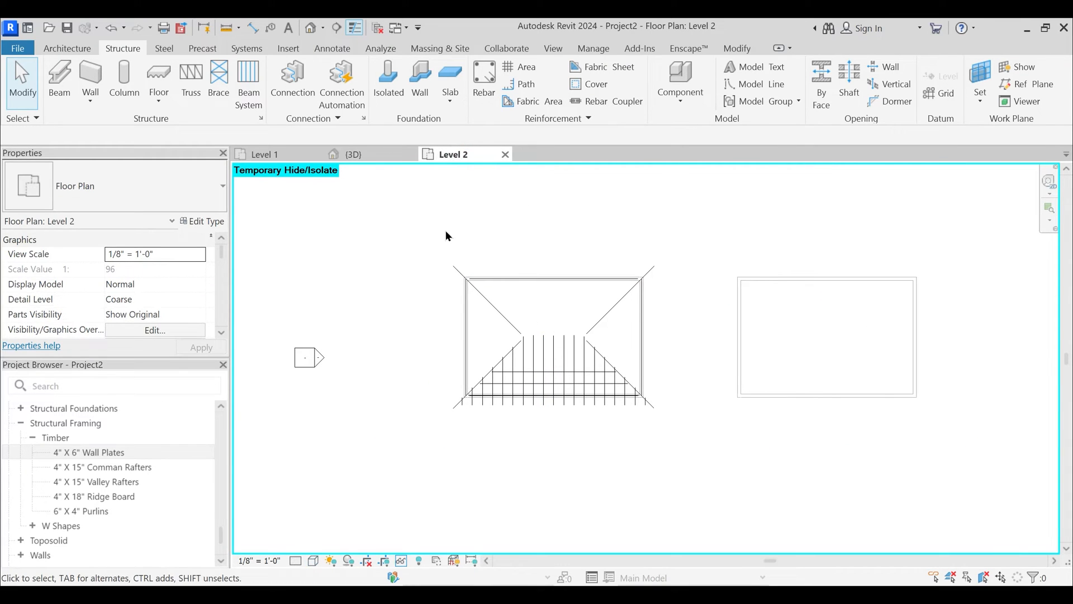
pyautogui.click(294, 561)
pyautogui.click(314, 546)
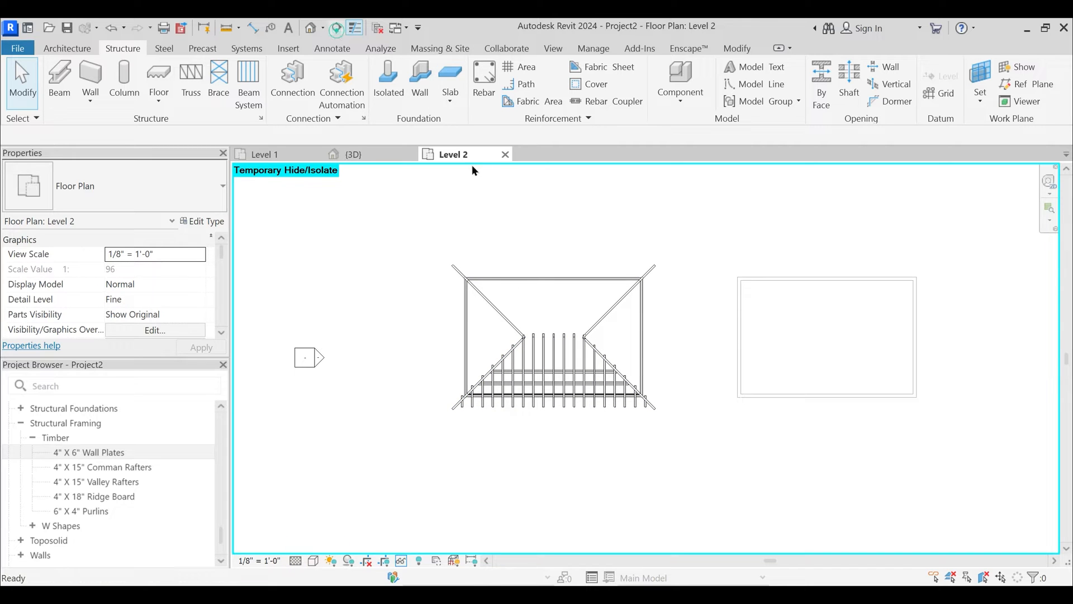
# - Cut a building section across the middle of the hipped roof from rear to front, flip it to face west and open it
pyautogui.click(336, 27)
pyautogui.click(552, 229)
pyautogui.click(551, 446)
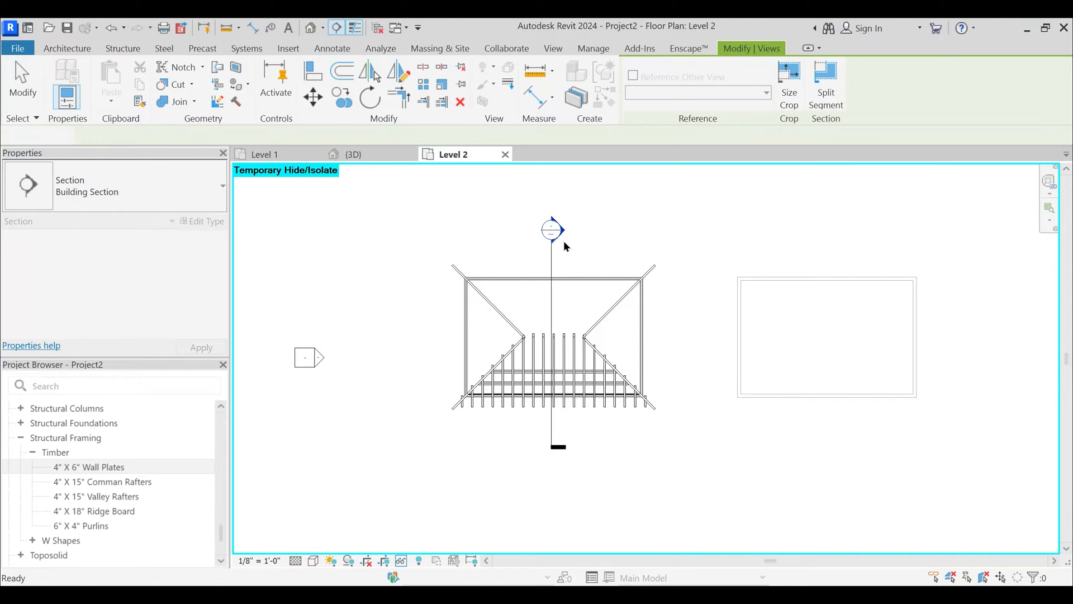
pyautogui.press('Escape')
pyautogui.click(552, 313)
pyautogui.doubleClick(547, 239)
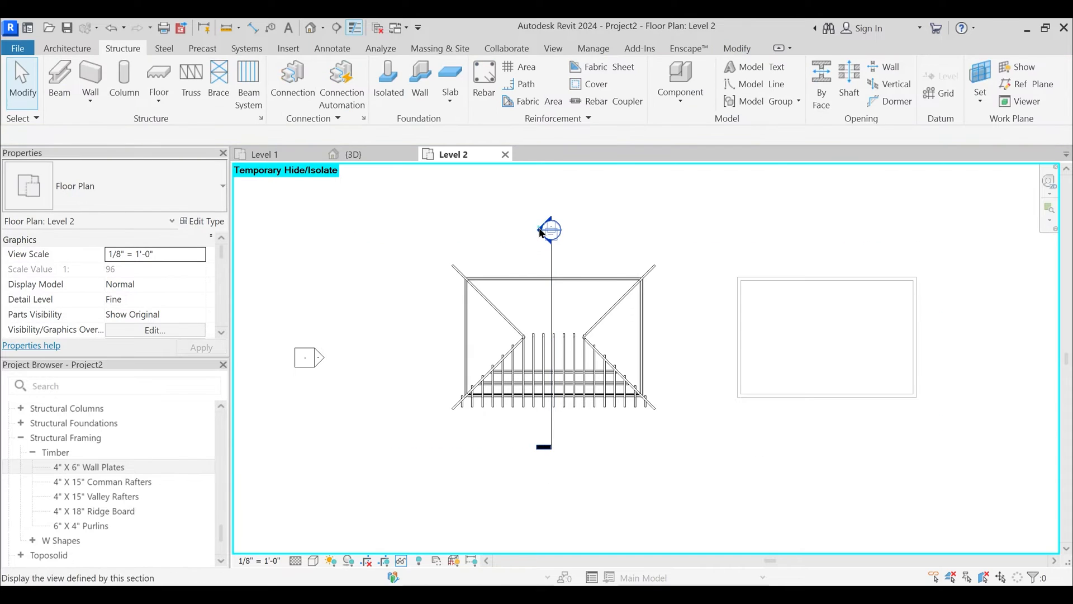
# - Set the fixed spacing of the purlin beam system to 4' 0" in the section view
pyautogui.scroll(4, 502, 367)
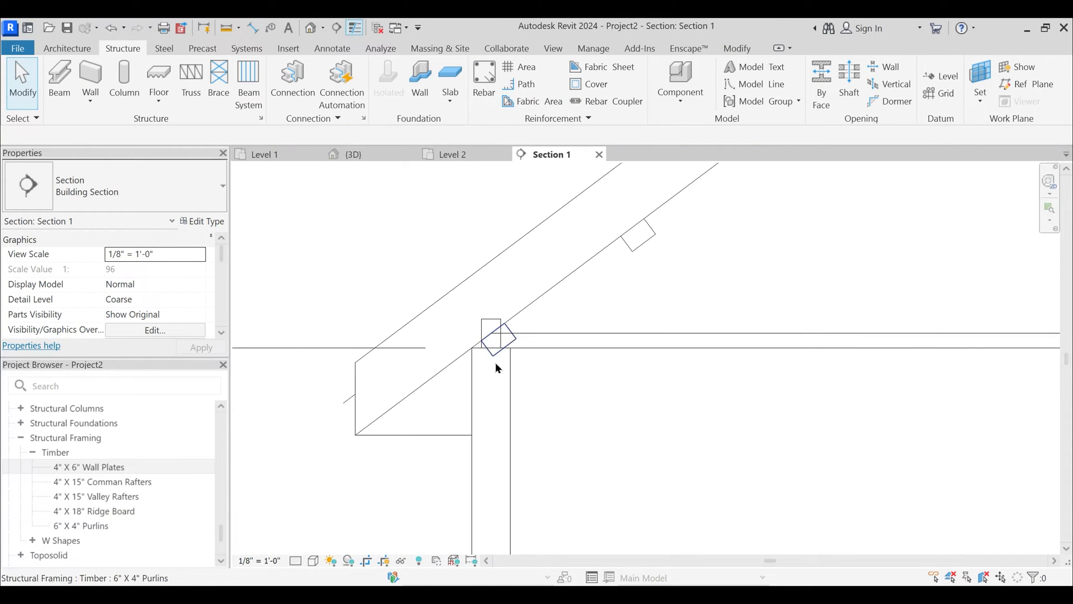
pyautogui.scroll(-4, 512, 344)
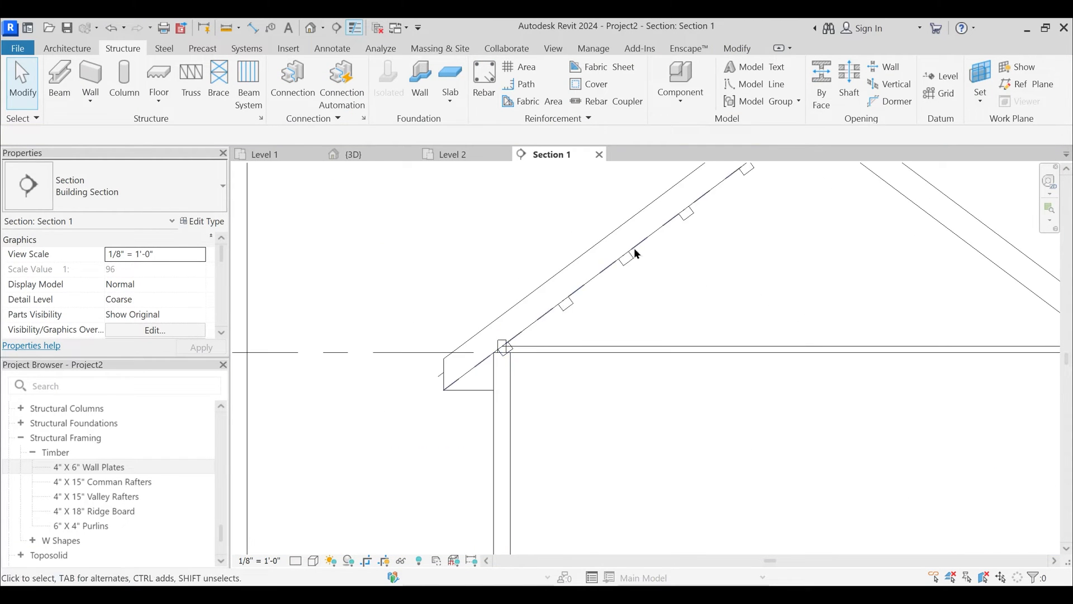
pyautogui.click(570, 327)
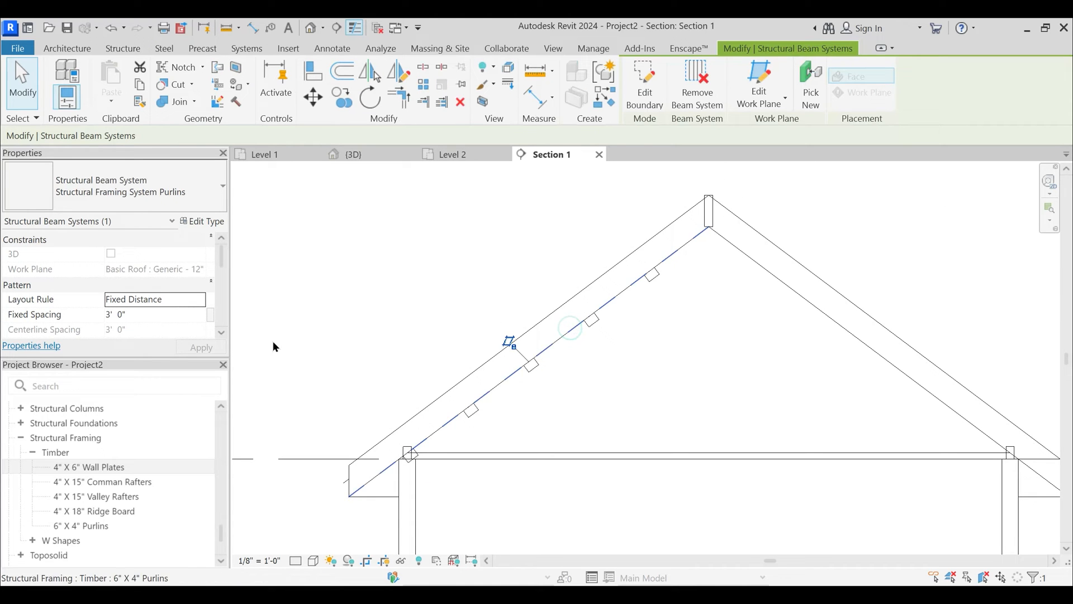
pyautogui.click(155, 316)
pyautogui.write('4')
pyautogui.press('Return')
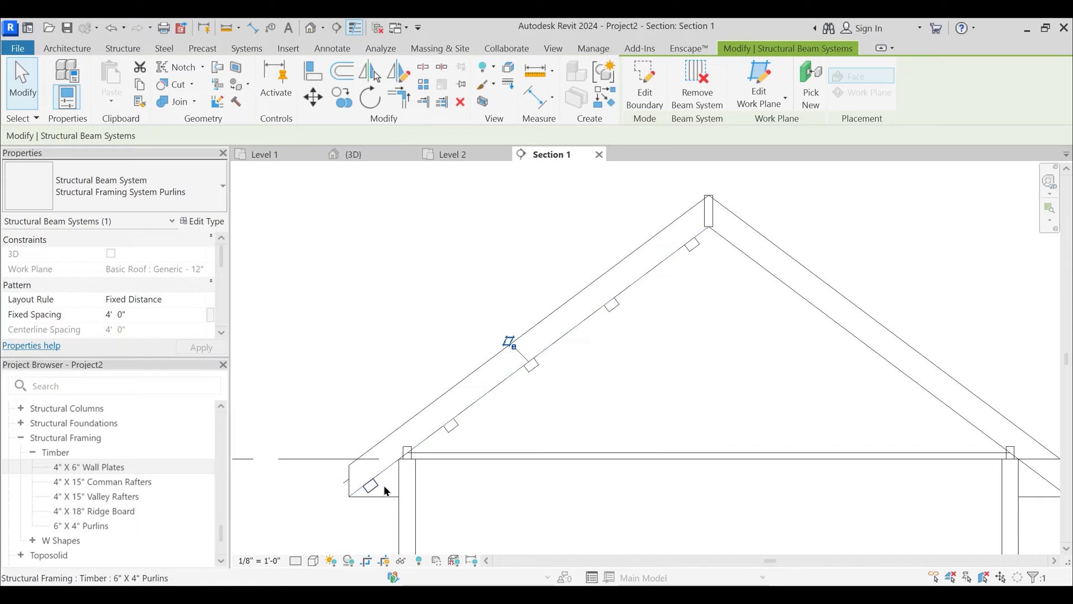
pyautogui.press('Escape')
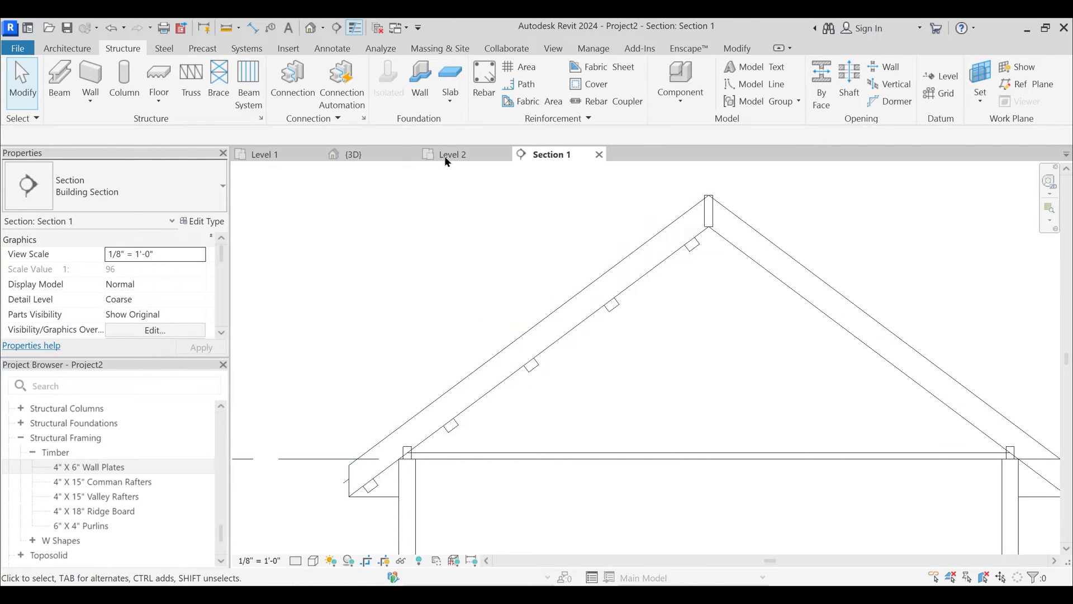
# - Return to the 3D view and inspect the respaced purlins under the front slope's common rafters
pyautogui.click(353, 154)
pyautogui.scroll(-2, 661, 440)
pyautogui.keyDown('shift'); pyautogui.moveTo(698, 463); pyautogui.dragTo(572, 463, button='middle'); pyautogui.keyUp('shift')
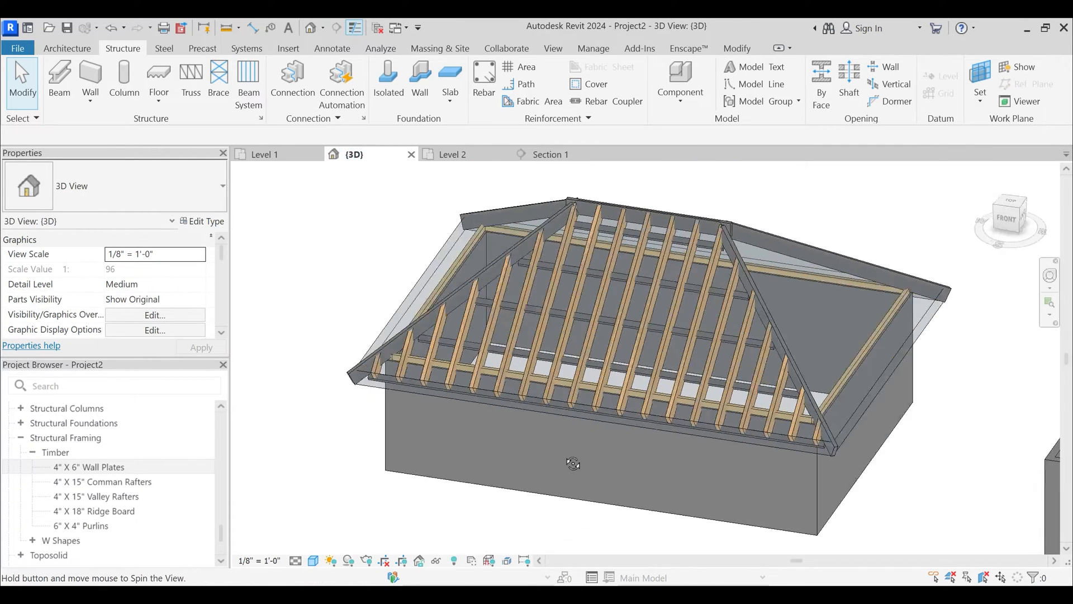
pyautogui.scroll(-1, 683, 437)
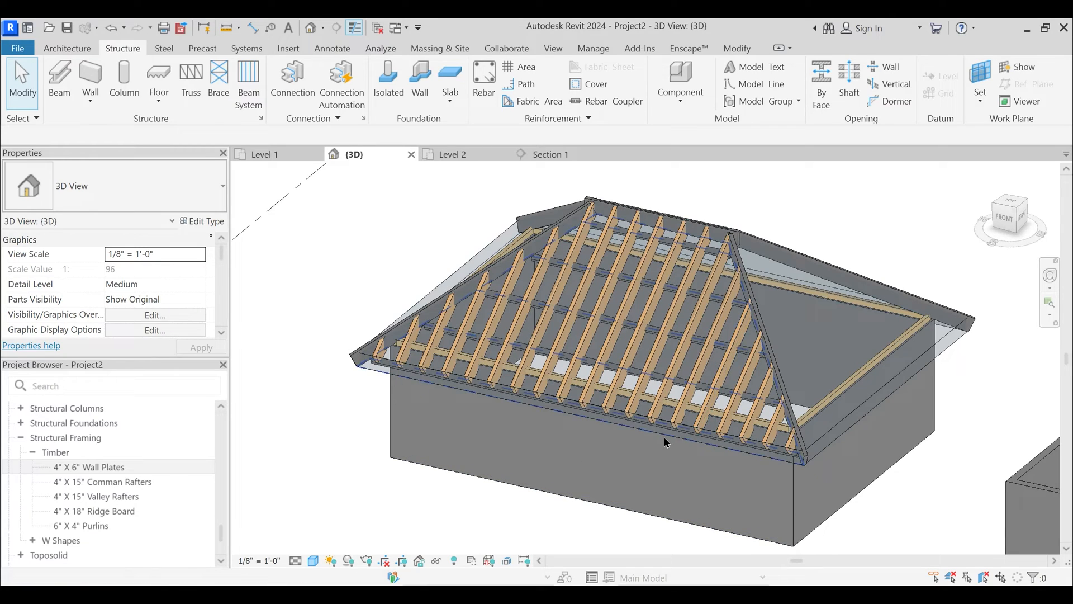
pyautogui.scroll(2, 665, 441)
pyautogui.keyDown('shift'); pyautogui.moveTo(665, 441); pyautogui.dragTo(851, 384, button='middle'); pyautogui.keyUp('shift')
pyautogui.keyDown('shift'); pyautogui.moveTo(725, 446); pyautogui.dragTo(673, 436, button='middle'); pyautogui.keyUp('shift')
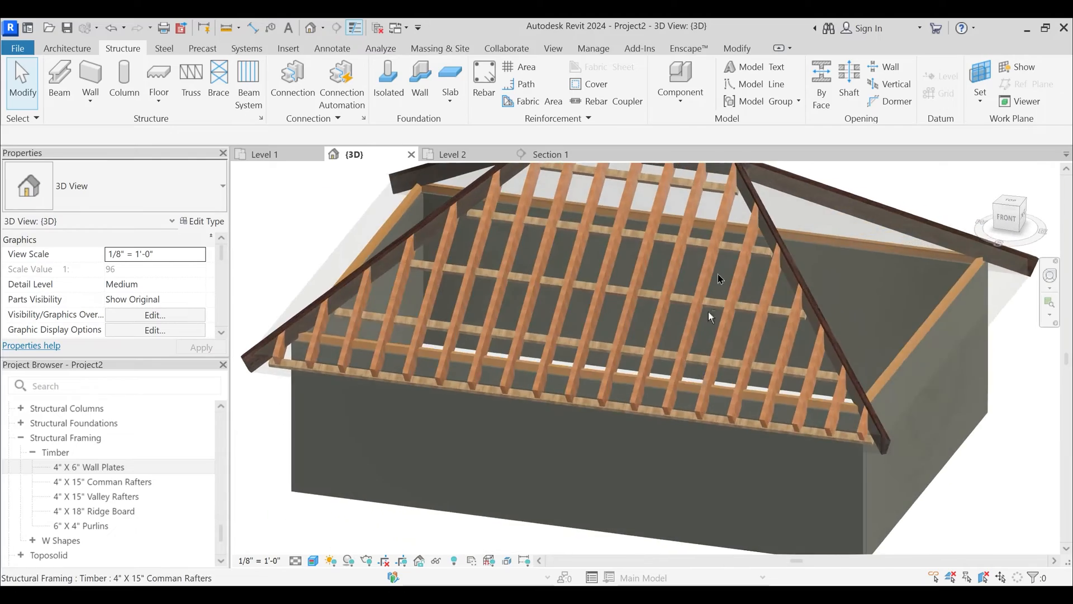
# - Pull the right end of the ridge member back toward its junction with the valley rafters
pyautogui.moveTo(710, 313); pyautogui.dragTo(691, 435, button='middle')
pyautogui.keyDown('shift'); pyautogui.moveTo(698, 358); pyautogui.dragTo(654, 410, button='middle'); pyautogui.keyUp('shift')
pyautogui.scroll(3, 739, 278)
pyautogui.scroll(2, 739, 278)
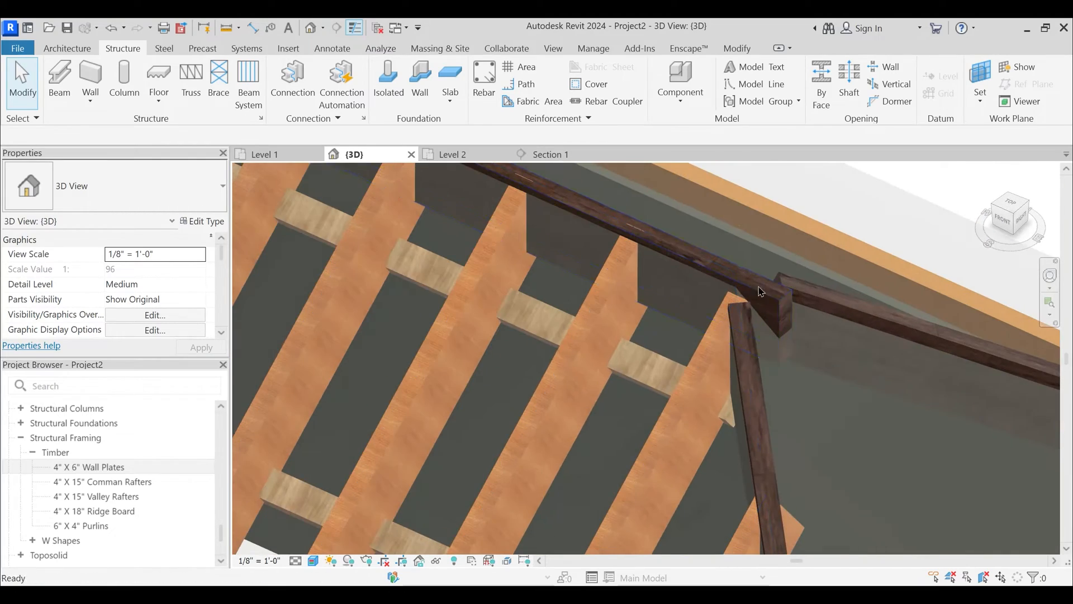
pyautogui.click(781, 300)
pyautogui.scroll(1, 773, 341)
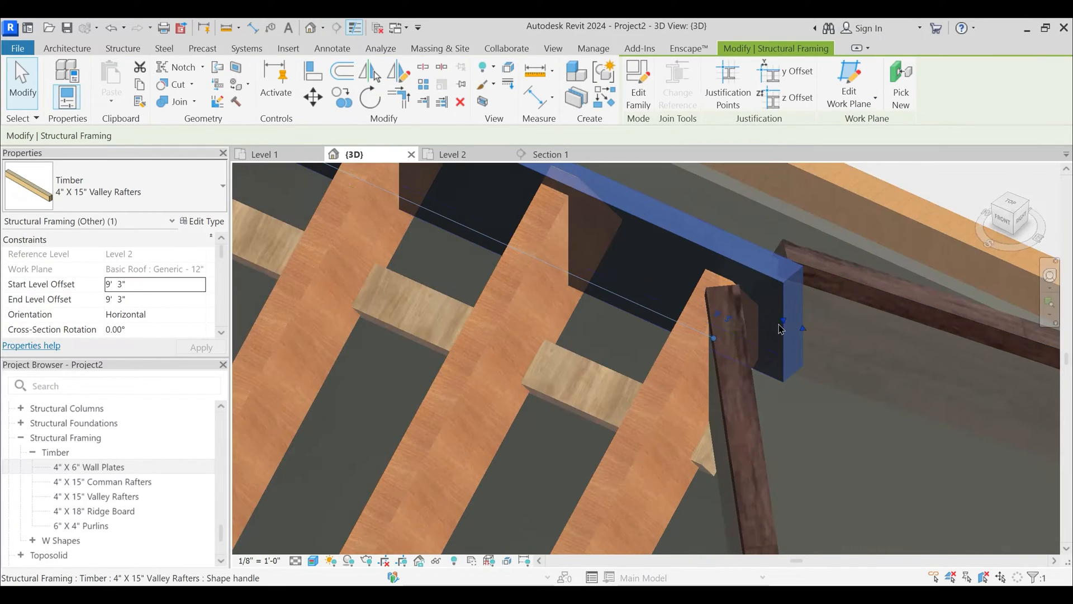
pyautogui.moveTo(782, 325); pyautogui.dragTo(744, 302)
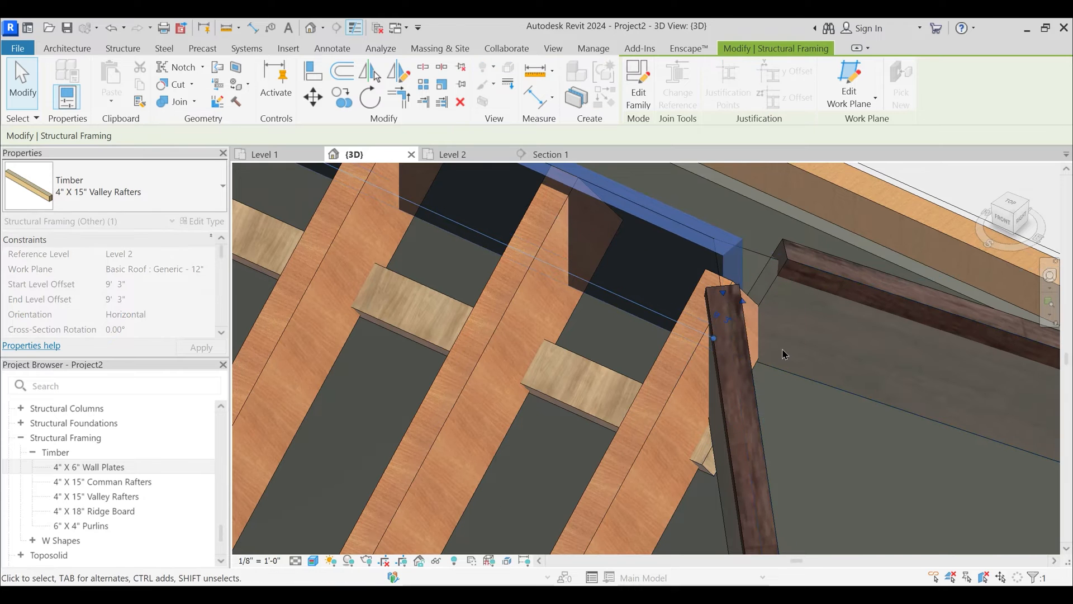
pyautogui.press('Escape')
pyautogui.keyDown('shift'); pyautogui.moveTo(786, 354); pyautogui.dragTo(666, 296, button='middle'); pyautogui.keyUp('shift')
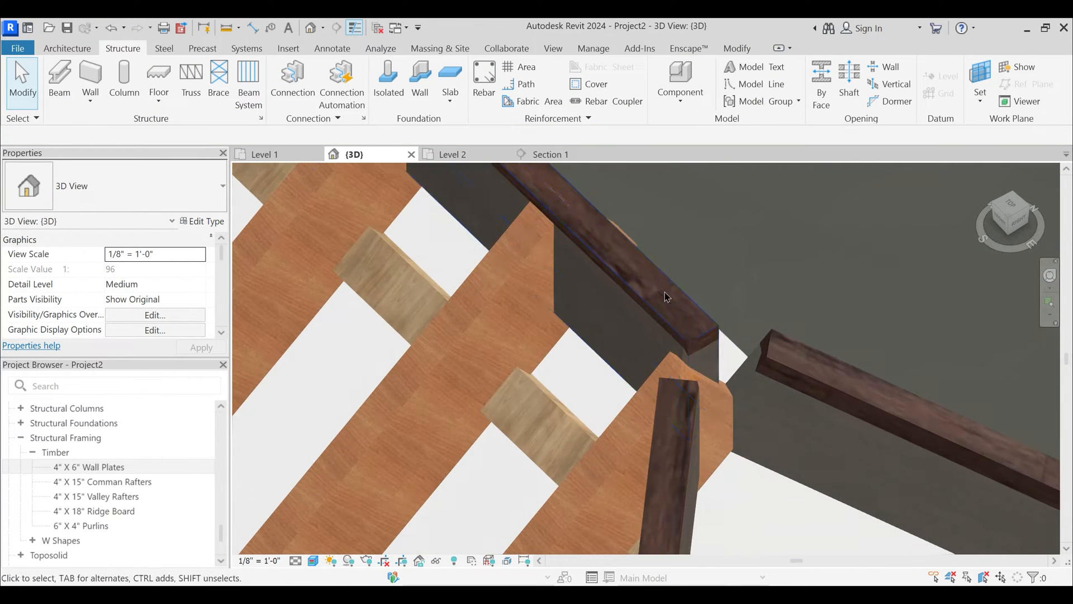
# - Examine the joint between the ridge member and the valley rafters at the right end of the ridge
pyautogui.scroll(-3, 671, 333)
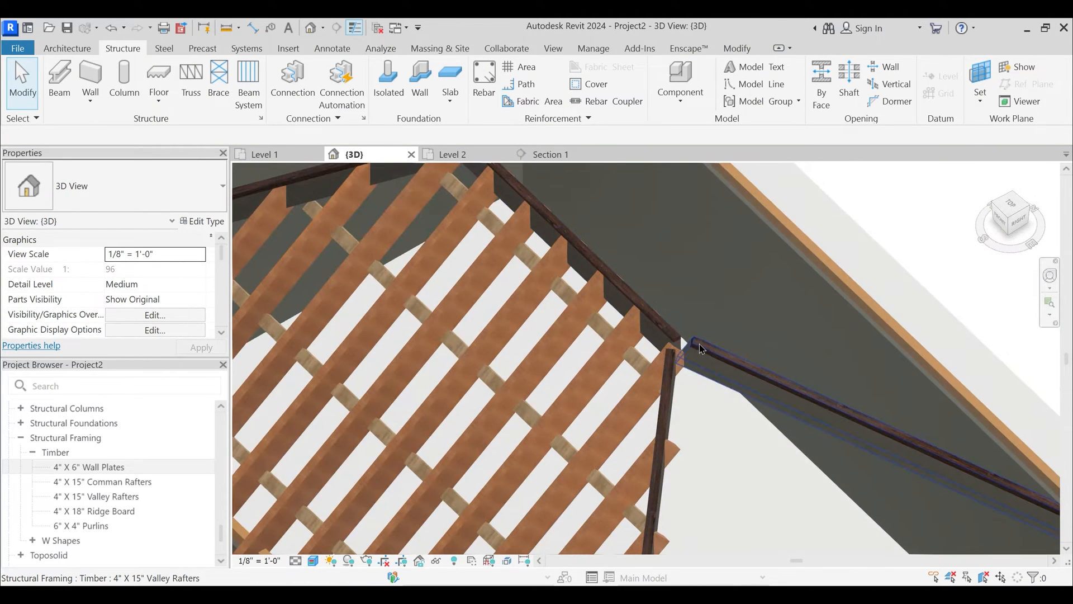
pyautogui.click(695, 365)
pyautogui.scroll(2, 671, 345)
pyautogui.press('Escape')
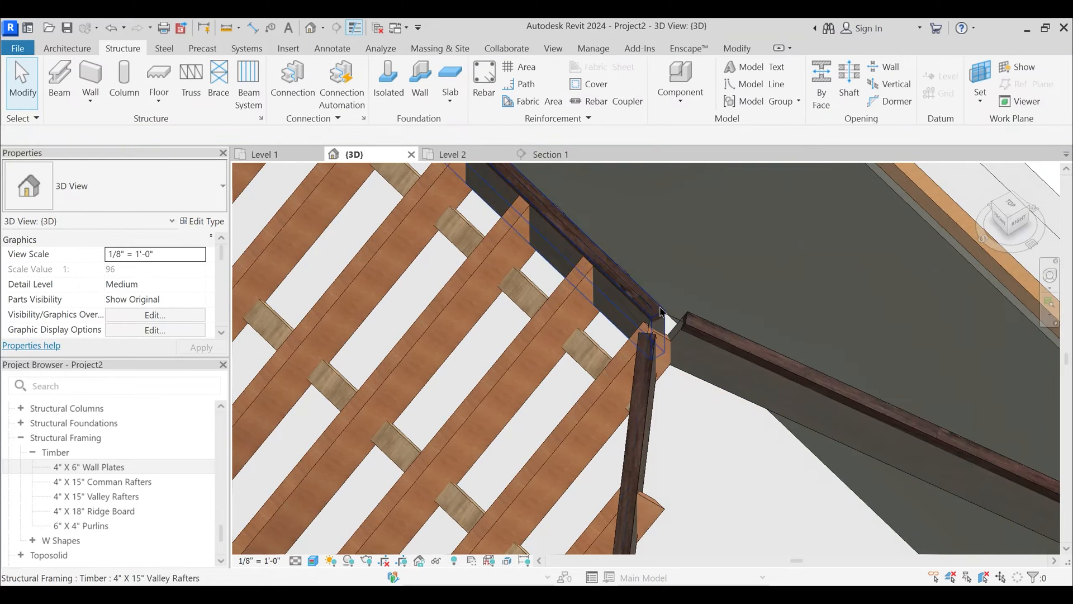
pyautogui.click(658, 315)
pyautogui.press('Escape')
pyautogui.click(663, 307)
pyautogui.press('Escape')
pyautogui.keyDown('shift'); pyautogui.moveTo(642, 319); pyautogui.dragTo(652, 272, button='middle'); pyautogui.keyUp('shift')
pyautogui.click(655, 256)
pyautogui.press('Escape')
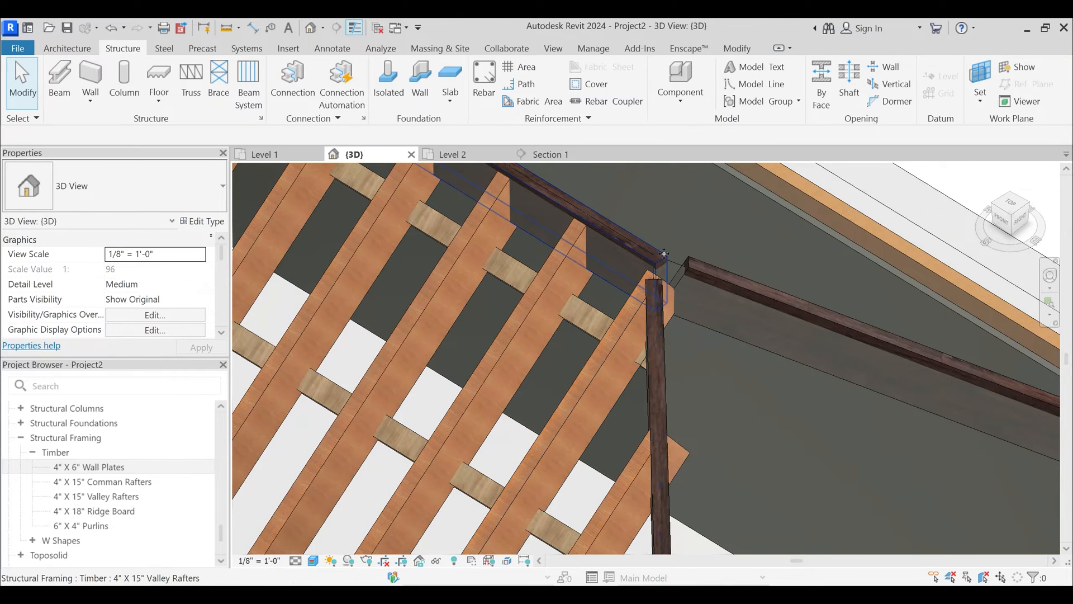
# - Adjust the end extension at the ridge's right end so the ridge member meets the rear valley rafter
pyautogui.click(663, 259)
pyautogui.scroll(-5, 167, 308)
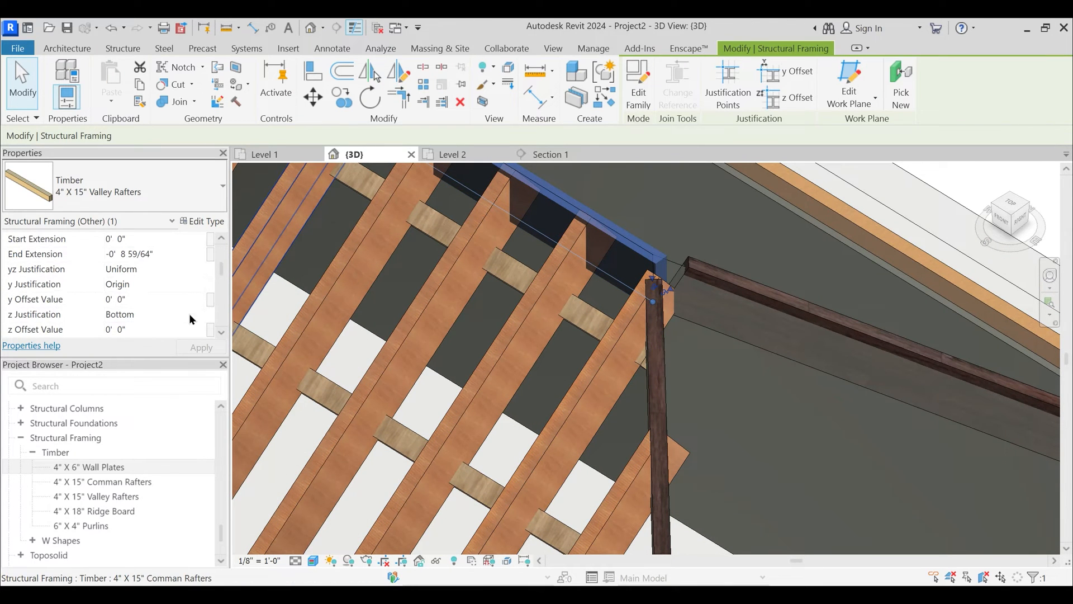
pyautogui.scroll(2, 656, 297)
pyautogui.moveTo(672, 281); pyautogui.dragTo(651, 267)
pyautogui.press('Escape')
pyautogui.click(713, 249)
pyautogui.press('Escape')
pyautogui.scroll(-3, 675, 329)
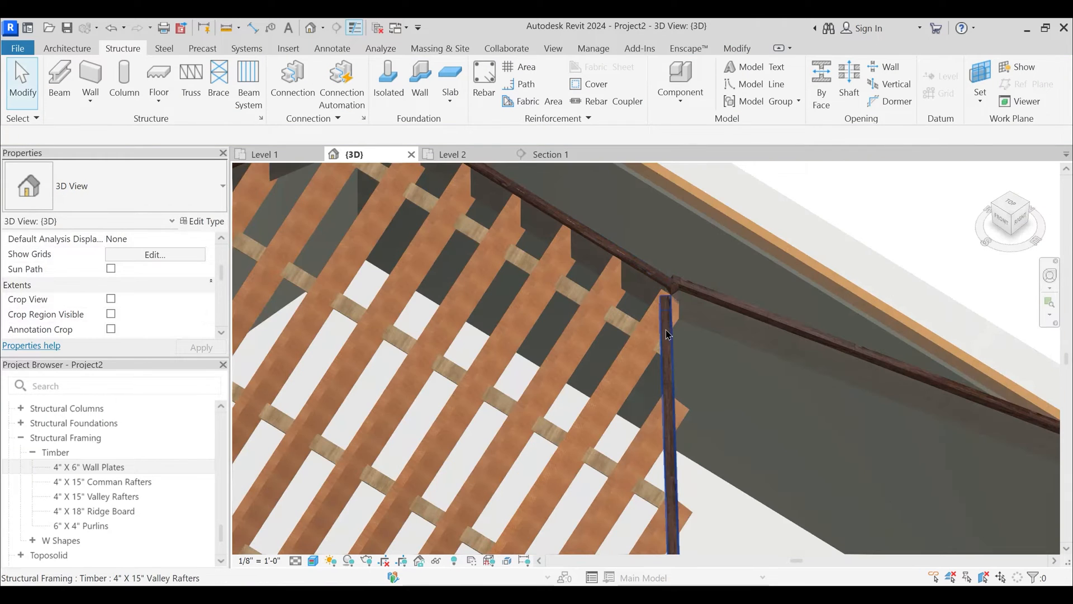
# - Extend the upper end of the front right valley rafter up to the ridge junction
pyautogui.click(666, 331)
pyautogui.scroll(2, 655, 307)
pyautogui.moveTo(674, 282); pyautogui.dragTo(677, 265)
pyautogui.press('Escape')
# - Examine how the upper ends of the common rafters meet the front right valley rafter
pyautogui.scroll(-3, 686, 319)
pyautogui.scroll(-3, 687, 329)
pyautogui.keyDown('shift'); pyautogui.moveTo(635, 383); pyautogui.dragTo(647, 412, button='middle'); pyautogui.keyUp('shift')
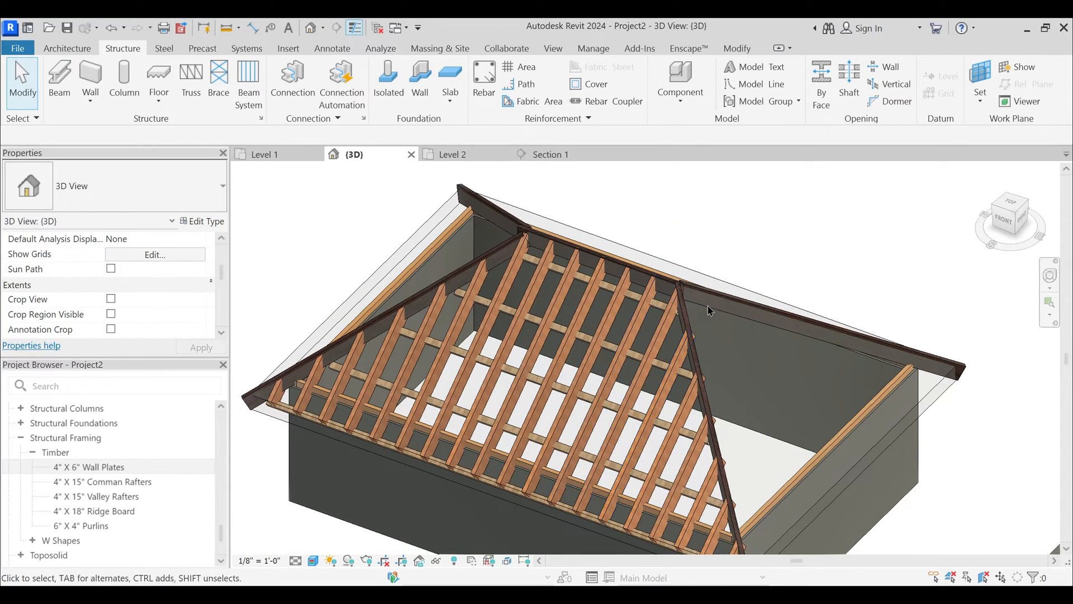
pyautogui.scroll(4, 709, 311)
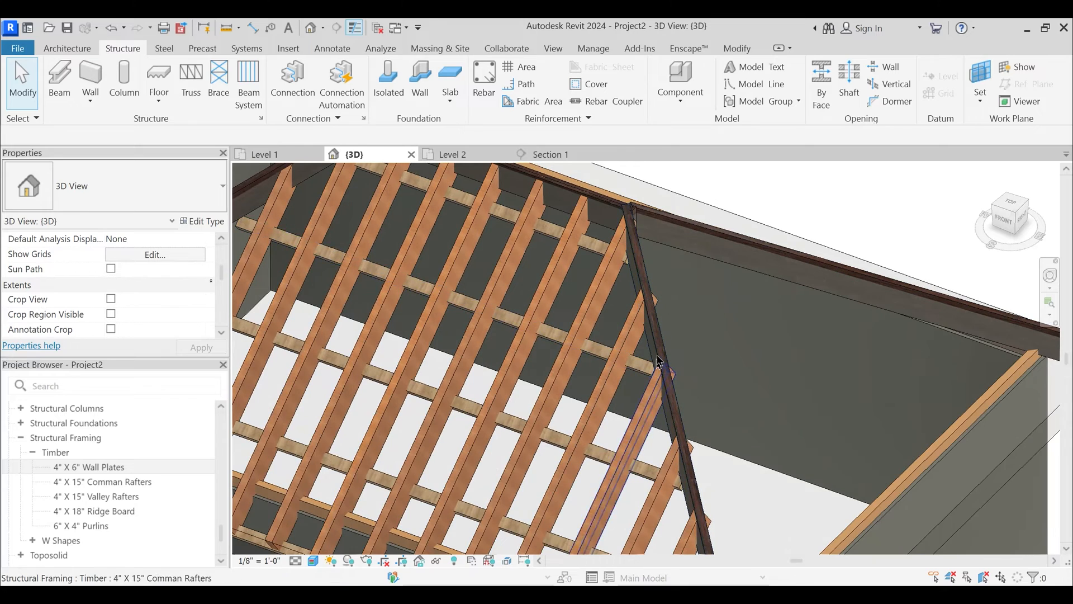
pyautogui.scroll(-2, 659, 362)
pyautogui.keyDown('shift'); pyautogui.moveTo(657, 364); pyautogui.dragTo(582, 395, button='middle'); pyautogui.keyUp('shift')
pyautogui.scroll(1, 551, 306)
pyautogui.moveTo(551, 306); pyautogui.dragTo(546, 356, button='middle')
pyautogui.scroll(1, 622, 258)
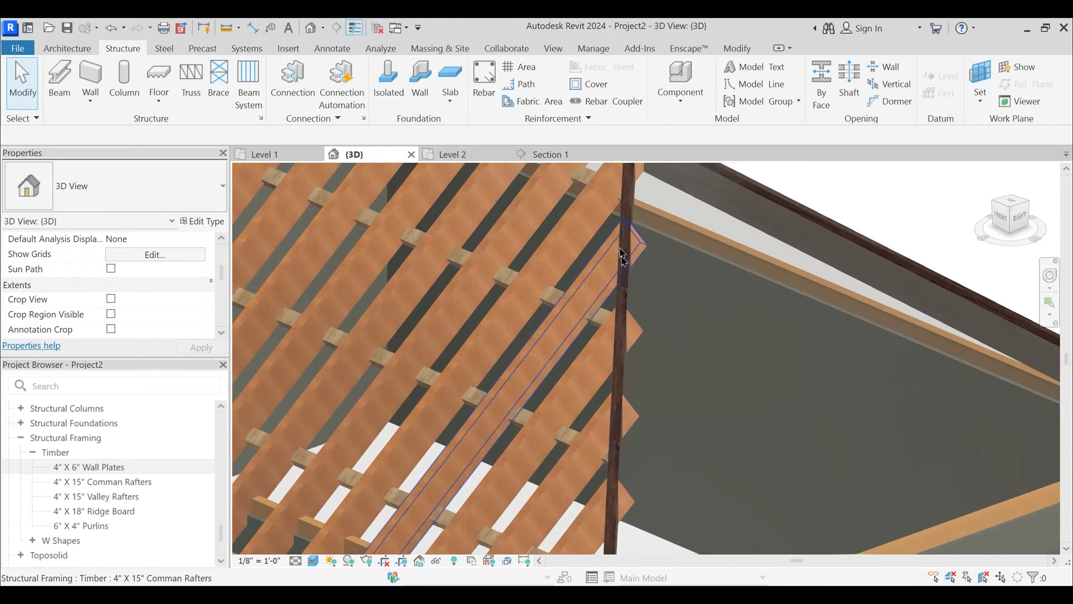
pyautogui.scroll(-5, 617, 359)
pyautogui.keyDown('shift'); pyautogui.moveTo(618, 362); pyautogui.dragTo(693, 374, button='middle'); pyautogui.keyUp('shift')
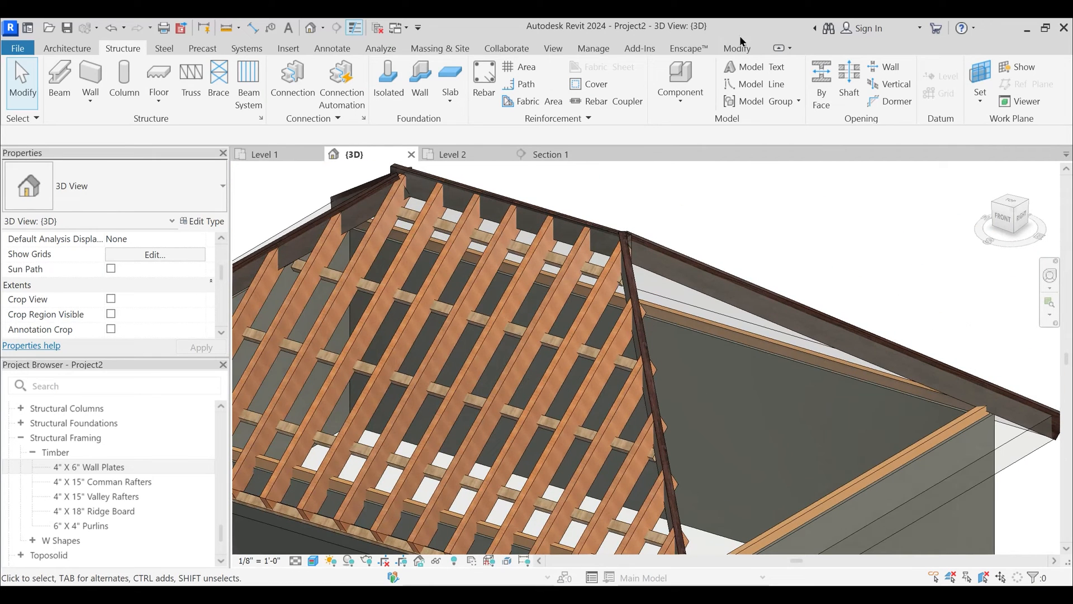
# - Apply the Notch tool to the shortest common rafter at the front right corner, where it meets the valley rafter and wall plate
pyautogui.click(737, 49)
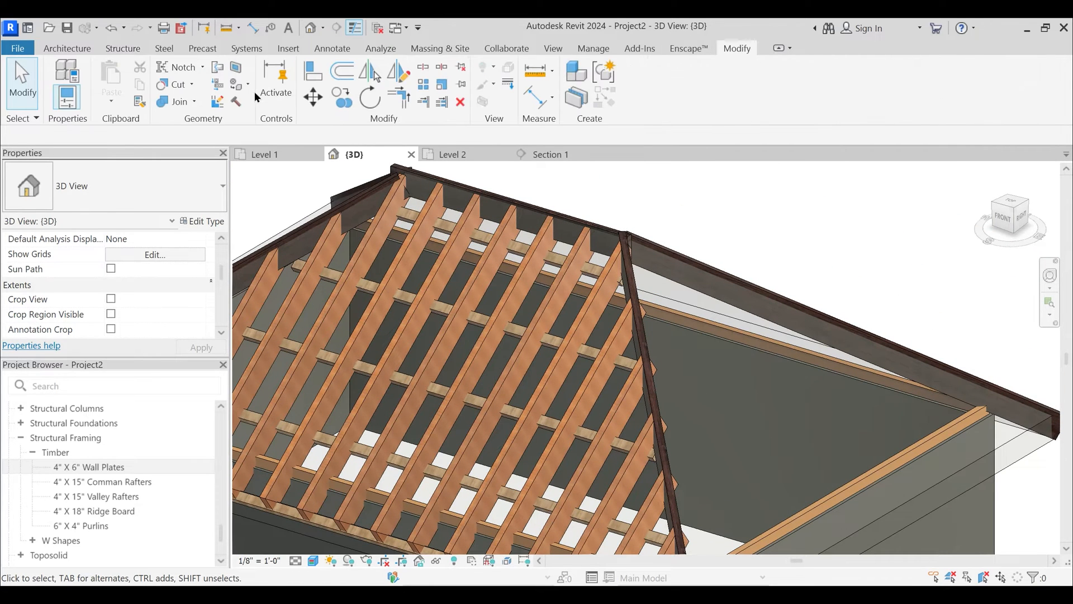
pyautogui.click(191, 71)
pyautogui.click(190, 71)
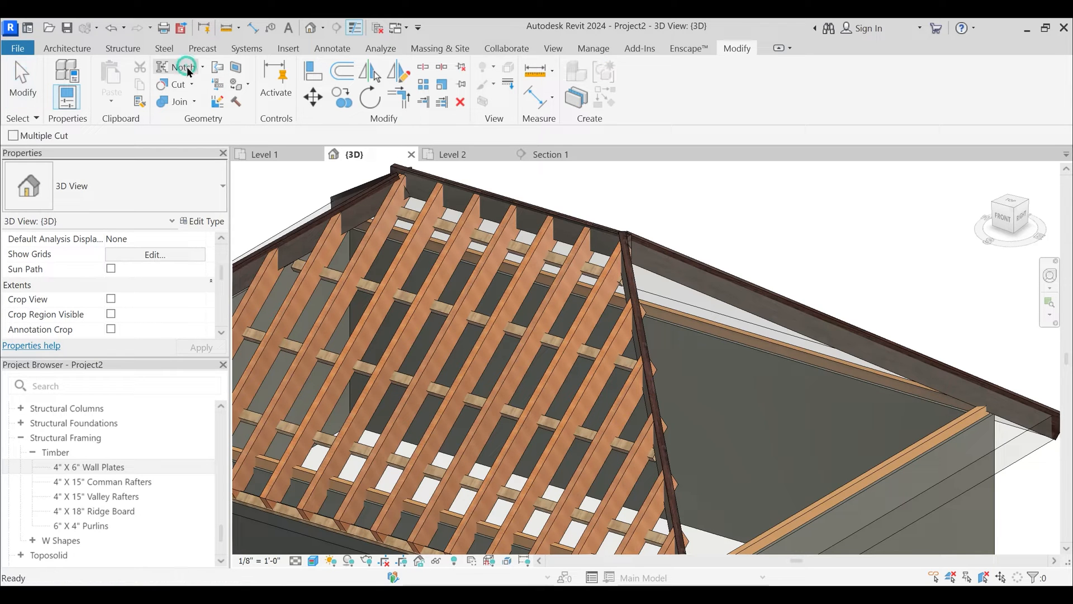
pyautogui.moveTo(627, 506); pyautogui.dragTo(603, 378, button='middle')
pyautogui.scroll(2, 631, 486)
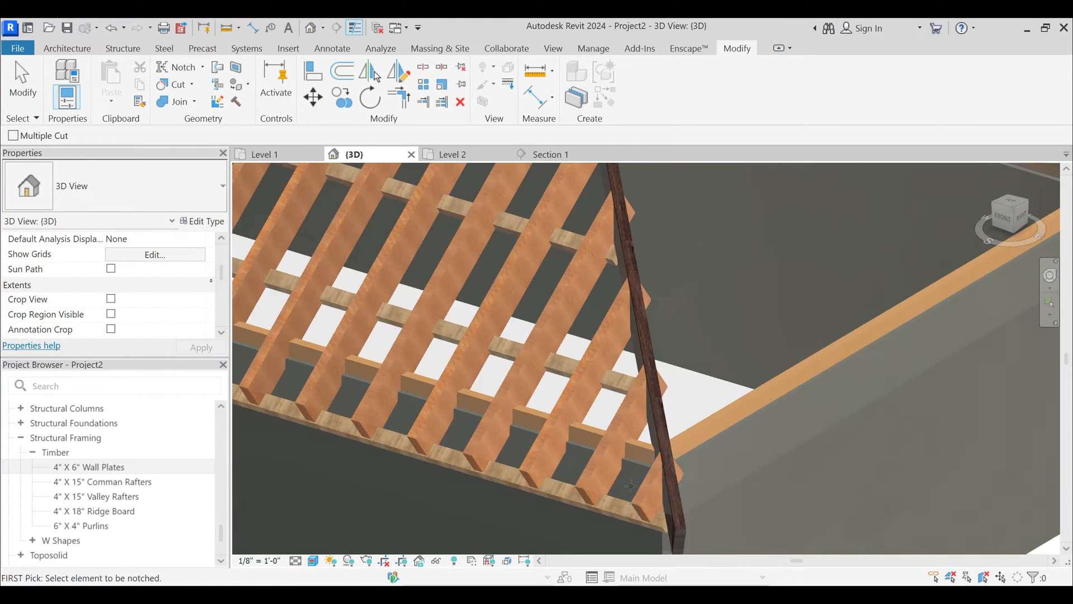
pyautogui.click(649, 491)
pyautogui.click(665, 438)
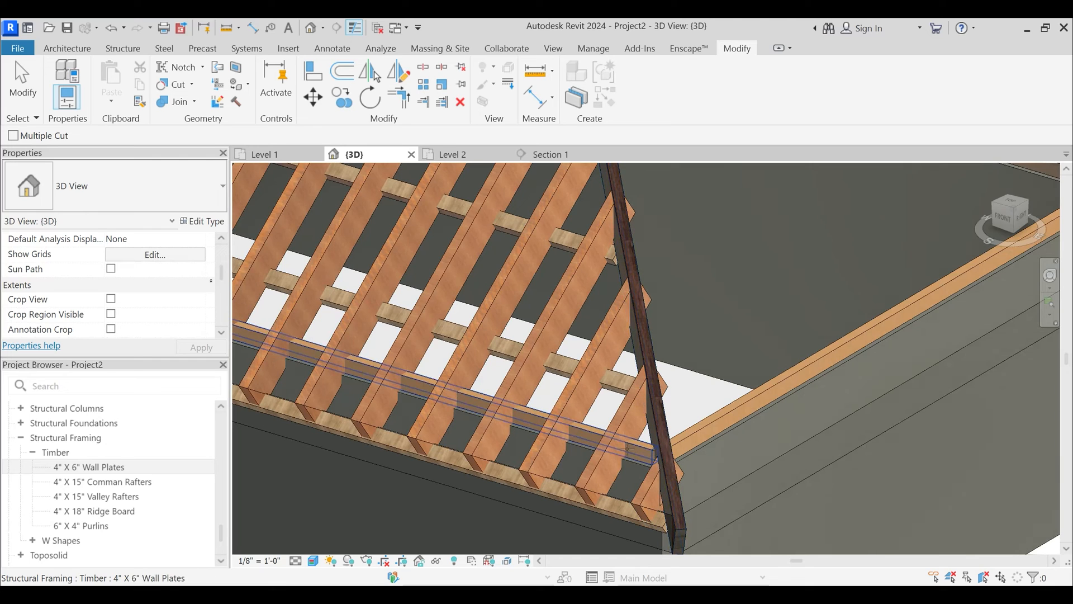
# - Notch the second common rafter from the wall corner against the dark valley rafter
pyautogui.click(626, 427)
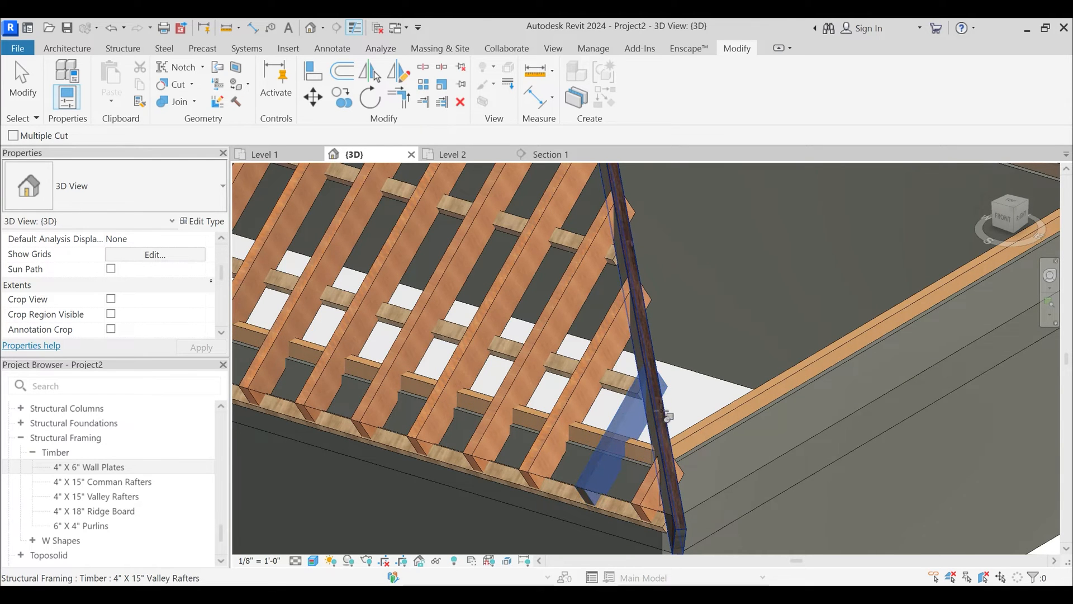
pyautogui.click(665, 417)
pyautogui.keyDown('shift'); pyautogui.moveTo(665, 416); pyautogui.dragTo(559, 472, button='middle'); pyautogui.keyUp('shift')
pyautogui.press('Escape')
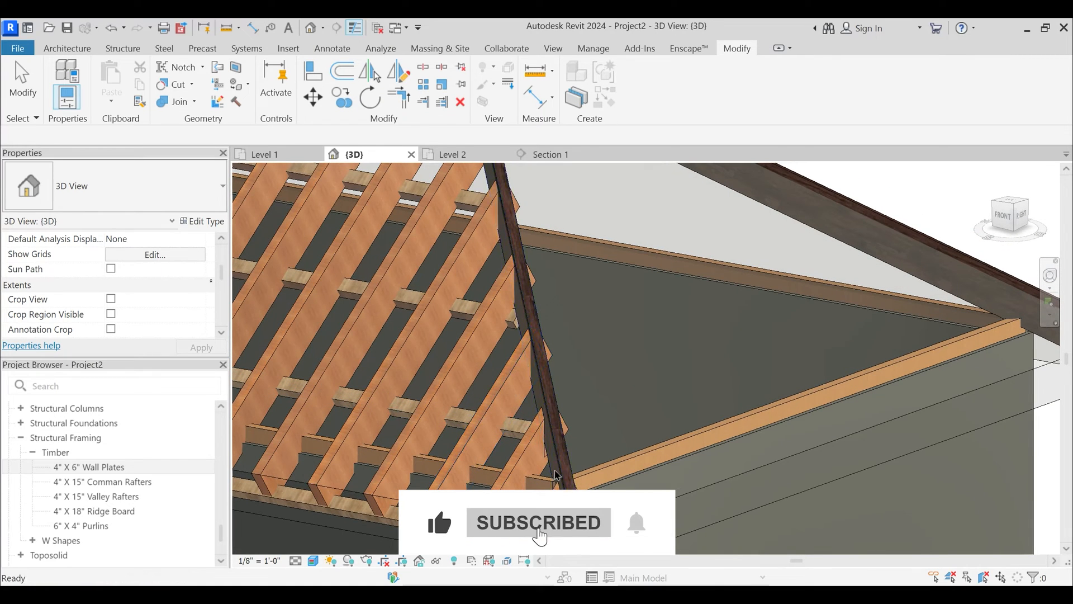
# - Set the notching distance of the shortest common rafter at the wall corner to 0' 0"
pyautogui.click(556, 503)
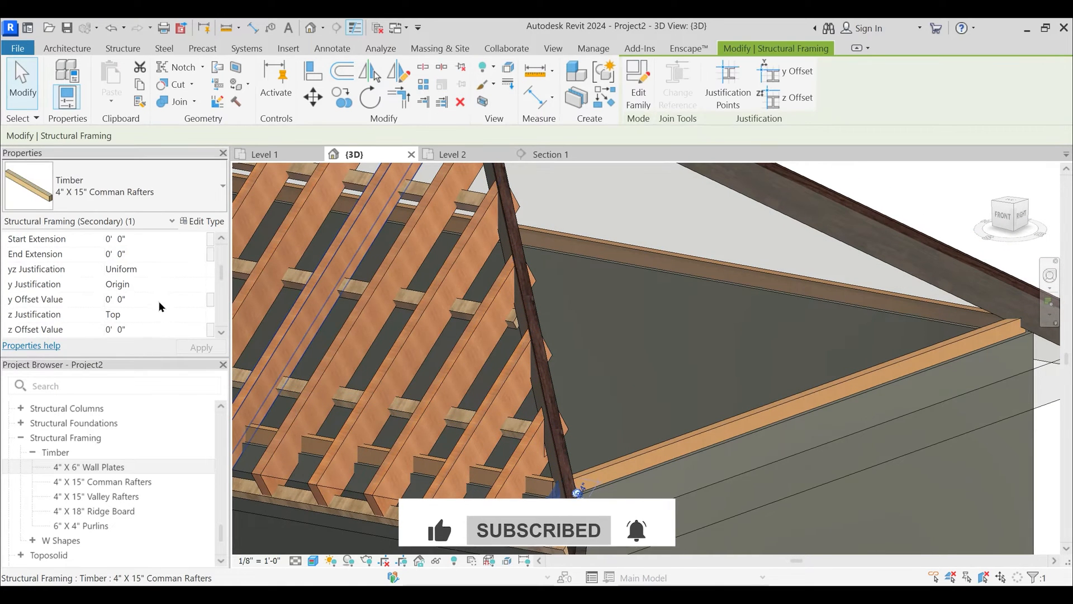
pyautogui.scroll(-4, 150, 302)
pyautogui.scroll(1, 137, 264)
pyautogui.scroll(-2, 139, 270)
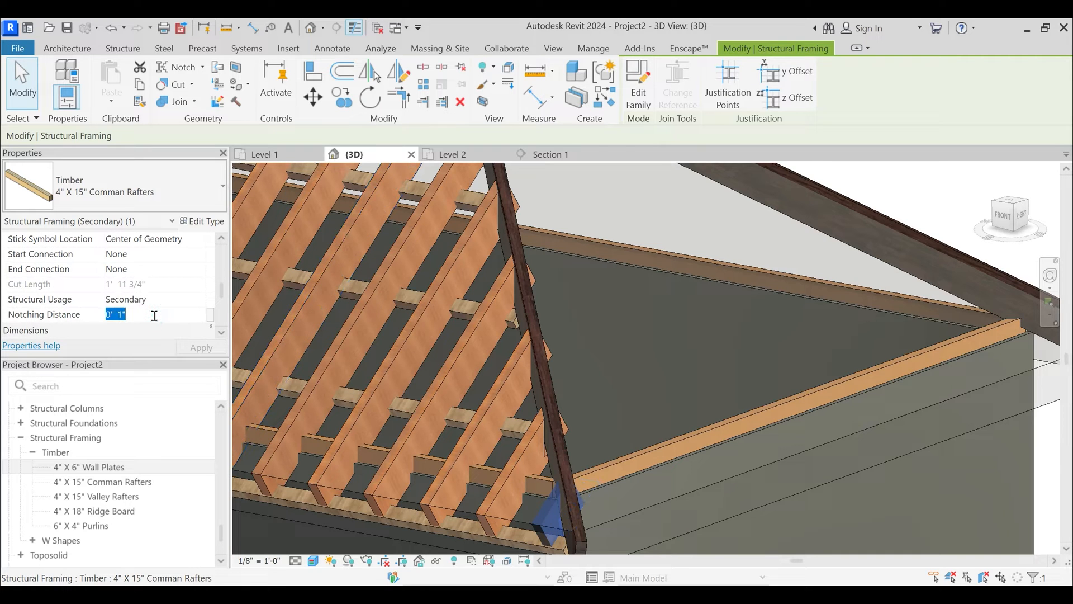
pyautogui.click(637, 513)
# - Edit the notching distance of the second common rafter from the corner, beside the valley rafter
pyautogui.keyDown('shift'); pyautogui.moveTo(621, 510); pyautogui.dragTo(598, 454, button='middle'); pyautogui.keyUp('shift')
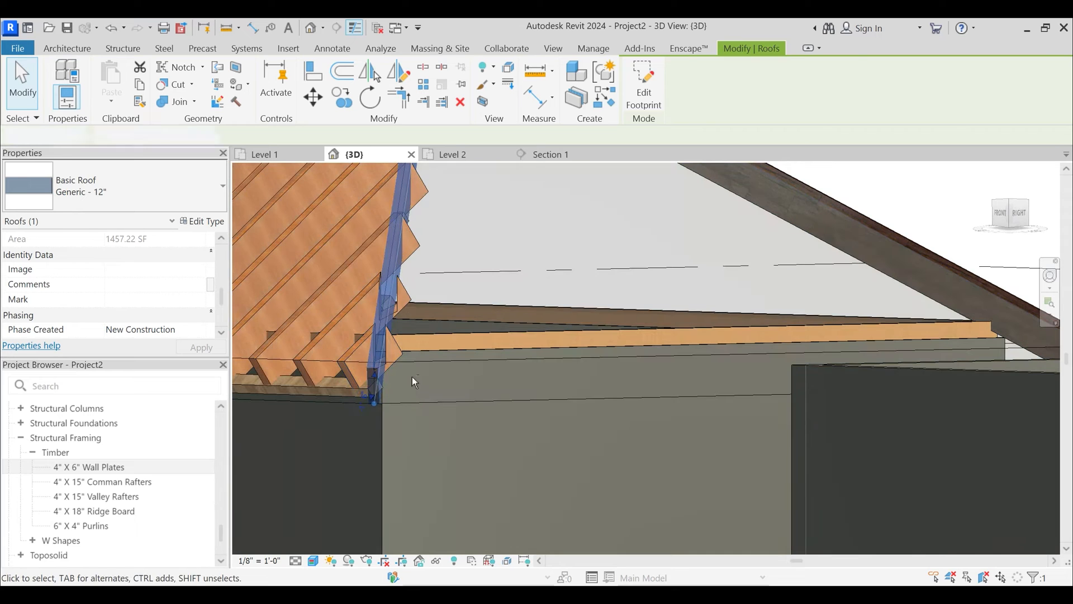
pyautogui.click(379, 376)
pyautogui.keyDown('shift'); pyautogui.moveTo(379, 376); pyautogui.dragTo(419, 380, button='middle'); pyautogui.keyUp('shift')
pyautogui.click(408, 365)
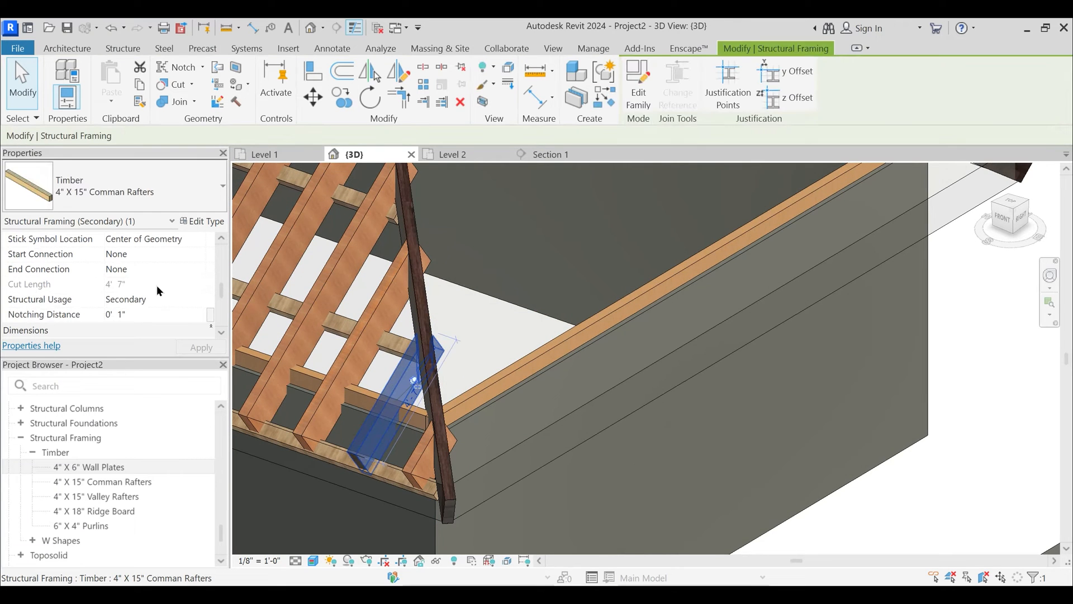
pyautogui.click(511, 343)
pyautogui.keyDown('shift'); pyautogui.moveTo(507, 342); pyautogui.dragTo(515, 282, button='middle'); pyautogui.keyUp('shift')
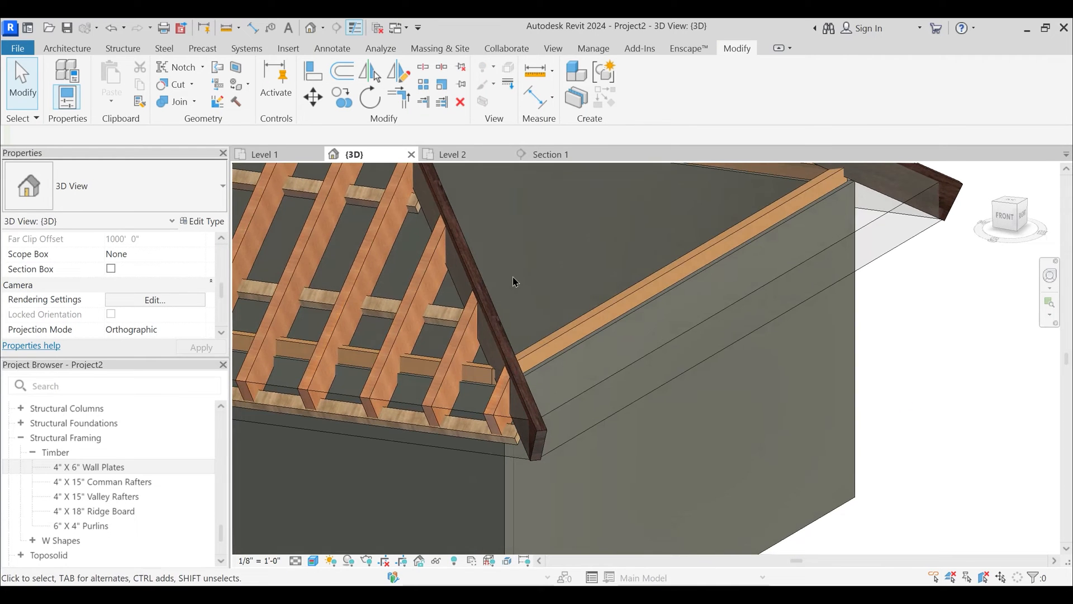
# - Temporarily hide the Generic - 12" roof in the 3D view so that only the walls and timber framing show
pyautogui.click(594, 398)
pyautogui.press('h')
pyautogui.press('h')
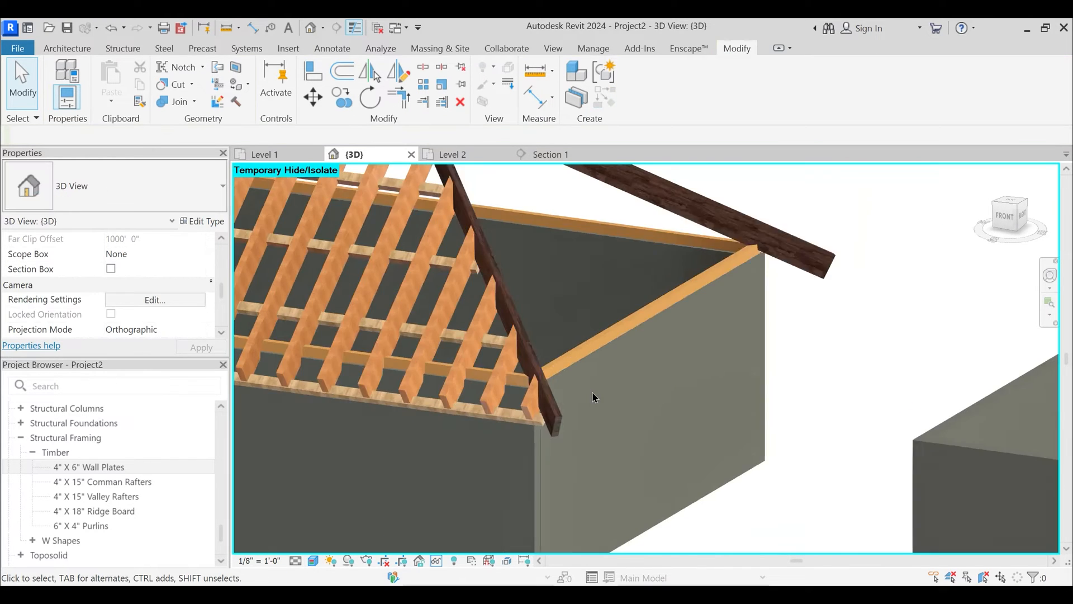
pyautogui.keyDown('shift'); pyautogui.moveTo(533, 395); pyautogui.dragTo(527, 462, button='middle'); pyautogui.keyUp('shift')
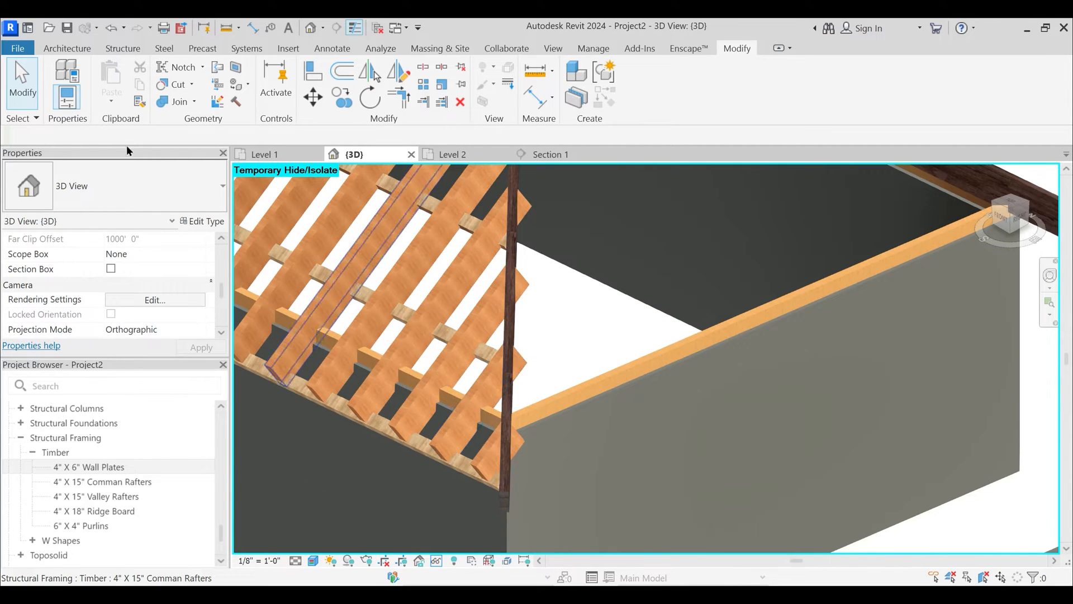
# - Notch the next common rafter against the valley rafter and check the notching distance of the third rafter from the corner
pyautogui.click(483, 383)
pyautogui.keyDown('shift'); pyautogui.moveTo(536, 394); pyautogui.dragTo(502, 291, button='middle'); pyautogui.keyUp('shift')
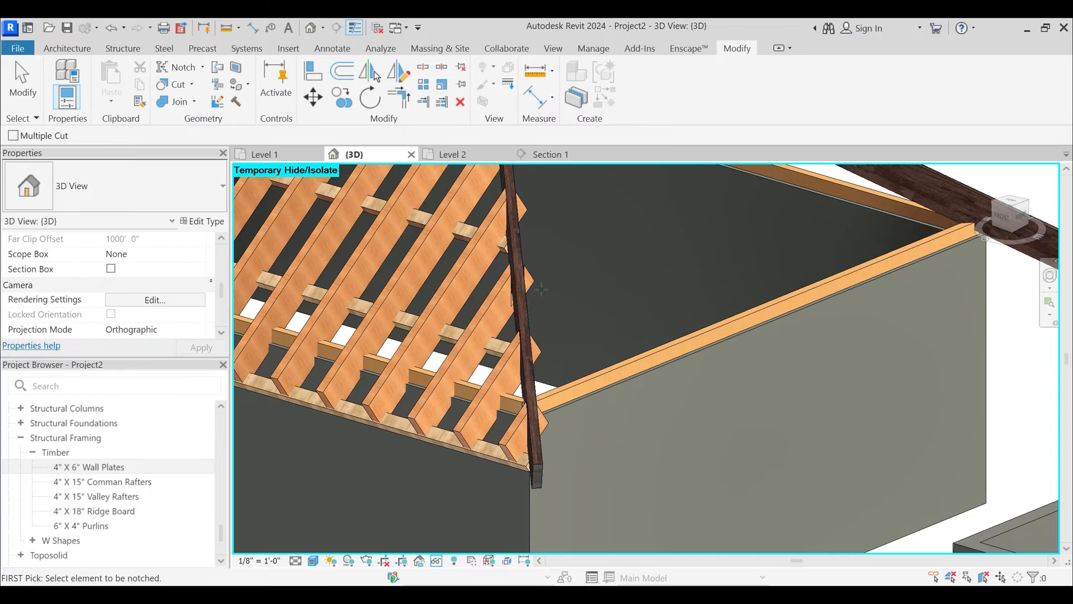
pyautogui.scroll(4, 540, 289)
pyautogui.press('Escape')
pyautogui.click(515, 286)
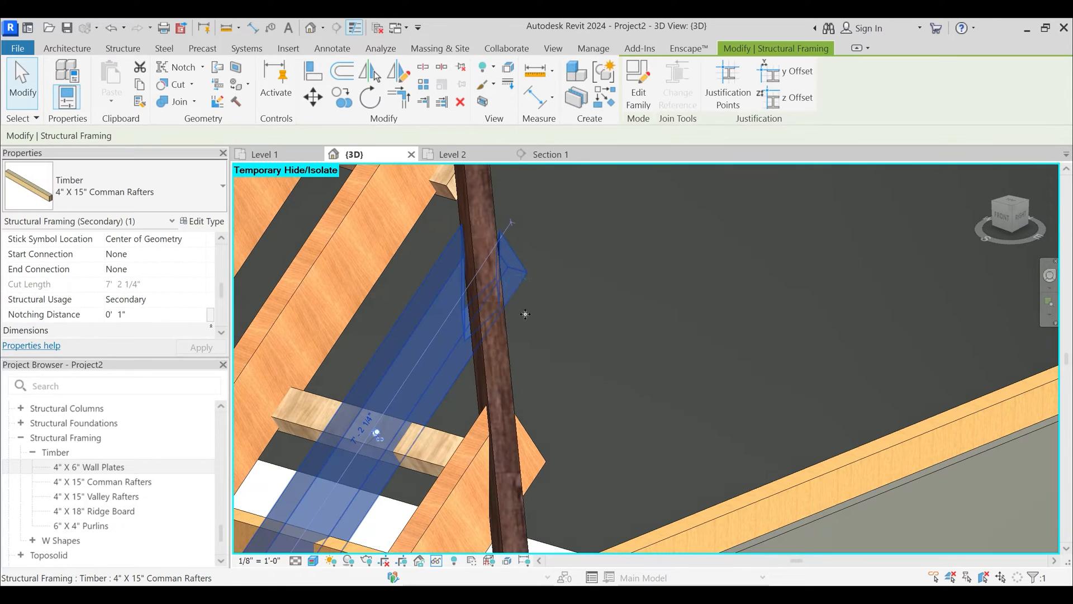
pyautogui.keyDown('shift'); pyautogui.moveTo(525, 314); pyautogui.dragTo(540, 383, button='middle'); pyautogui.keyUp('shift')
pyautogui.scroll(-4, 524, 359)
pyautogui.click(525, 359)
# - Examine the common rafter ends along the valley rafter up to the ridge, including the notching distance of the shortest rafter
pyautogui.scroll(-1, 537, 387)
pyautogui.scroll(1, 470, 370)
pyautogui.keyDown('shift'); pyautogui.moveTo(470, 372); pyautogui.dragTo(470, 414, button='middle'); pyautogui.keyUp('shift')
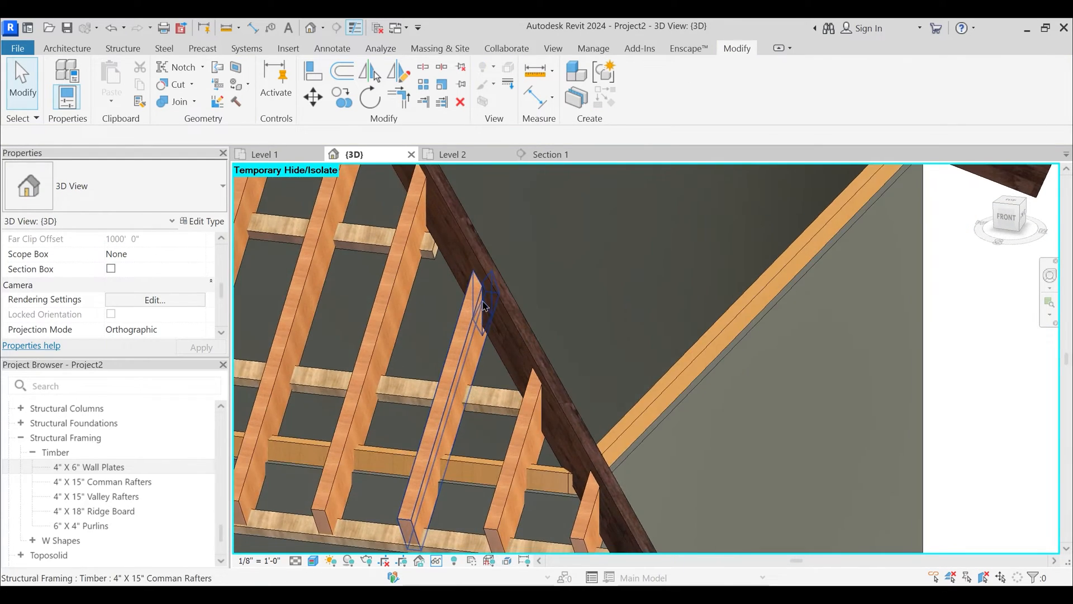
pyautogui.scroll(2, 484, 305)
pyautogui.scroll(-5, 479, 352)
pyautogui.moveTo(449, 296); pyautogui.dragTo(411, 376, button='middle')
pyautogui.scroll(3, 391, 226)
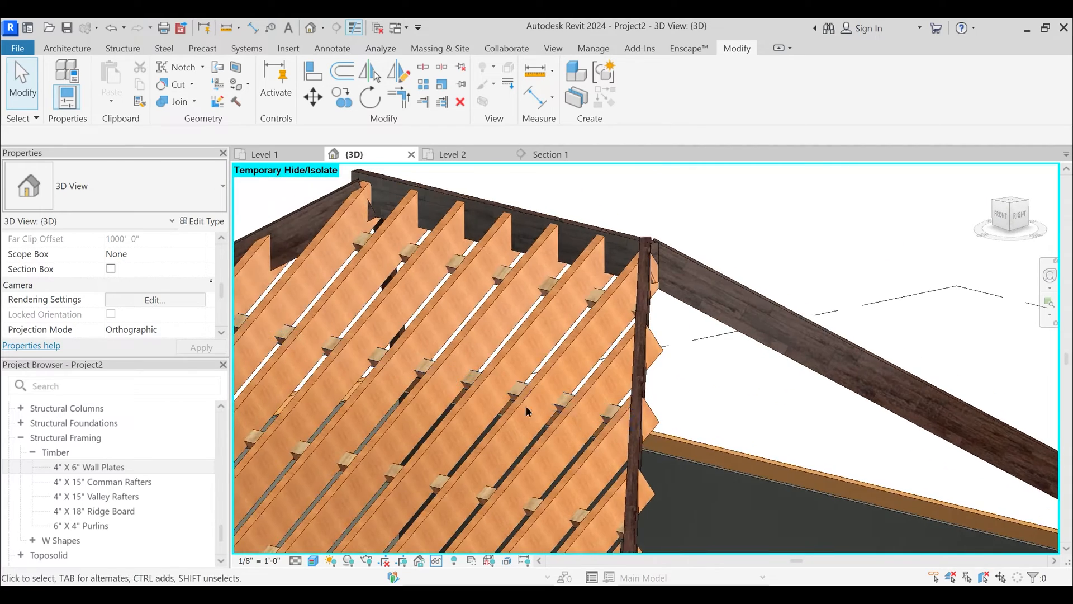
pyautogui.moveTo(555, 392); pyautogui.dragTo(509, 391, button='middle')
pyautogui.scroll(-5, 499, 288)
pyautogui.scroll(6, 508, 397)
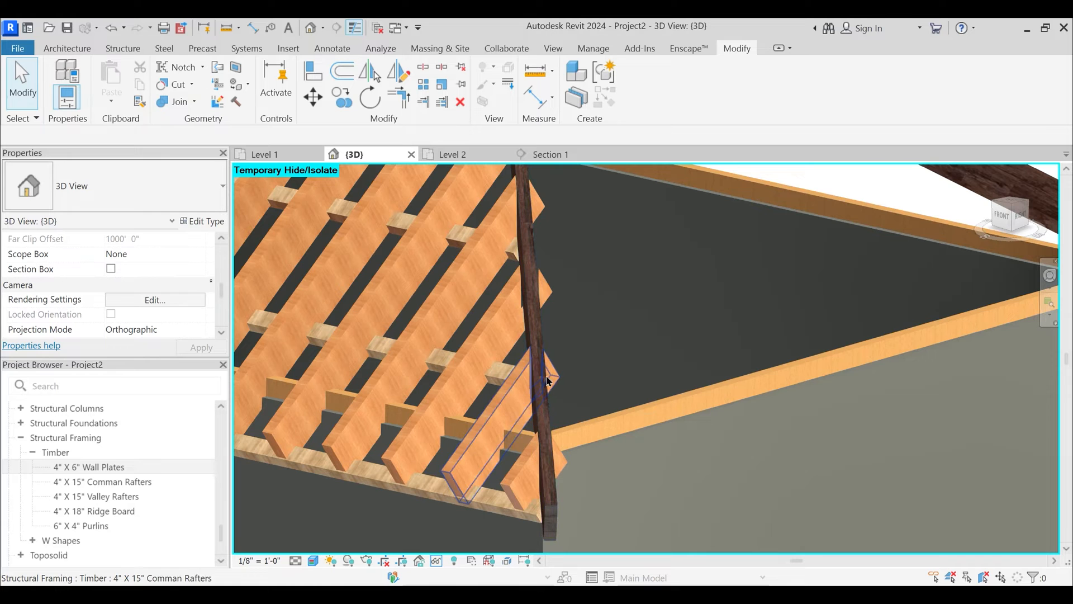
pyautogui.scroll(2, 528, 408)
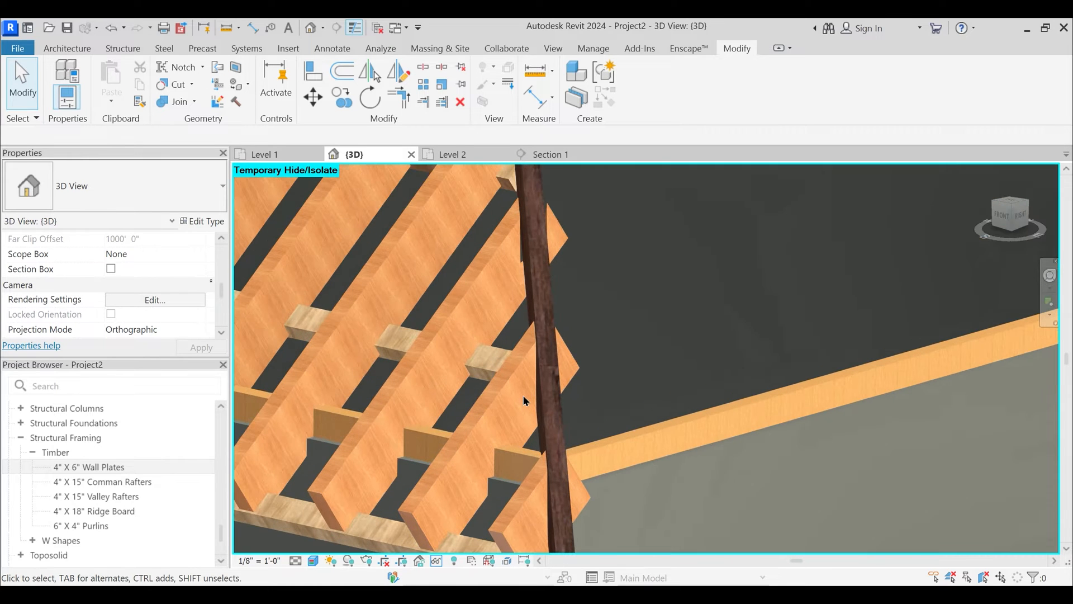
pyautogui.click(540, 490)
pyautogui.keyDown('shift'); pyautogui.moveTo(539, 490); pyautogui.dragTo(544, 396, button='middle'); pyautogui.keyUp('shift')
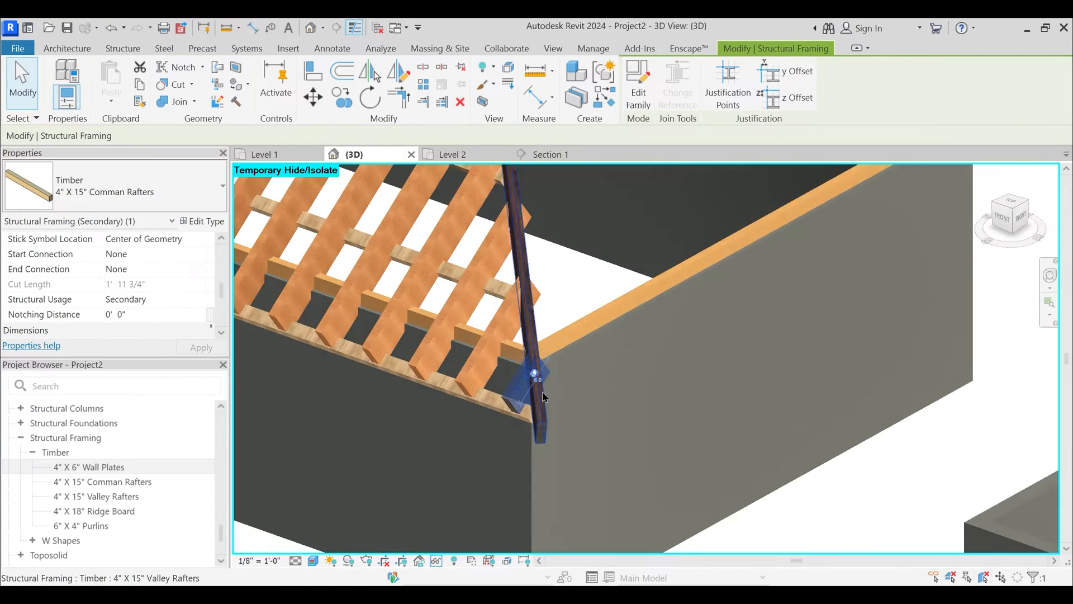
pyautogui.scroll(-1, 559, 352)
pyautogui.click(562, 292)
pyautogui.scroll(-3, 571, 327)
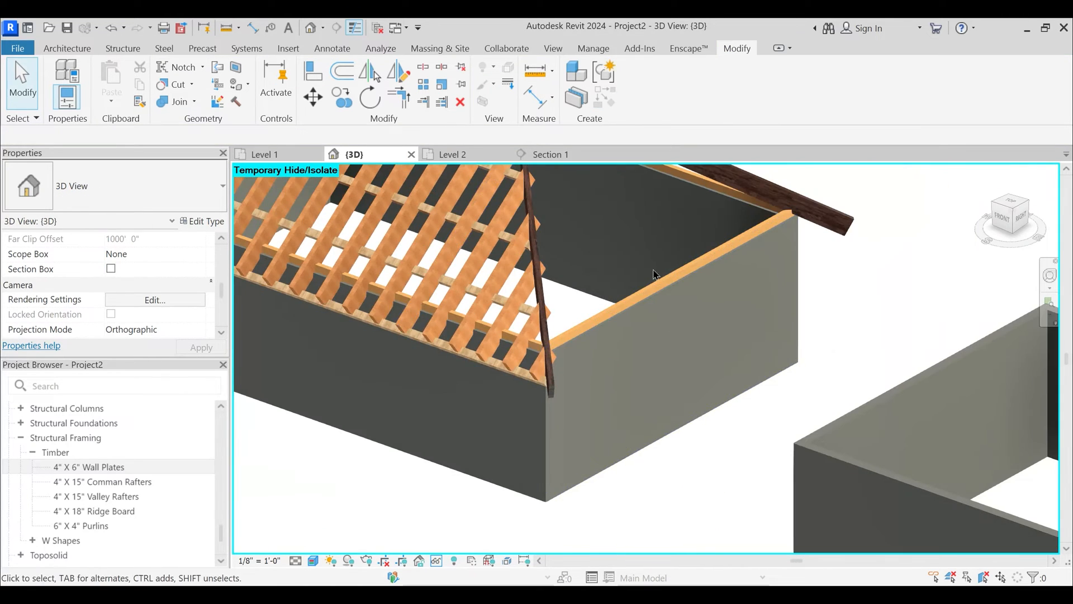
pyautogui.moveTo(655, 273); pyautogui.dragTo(686, 318, button='middle')
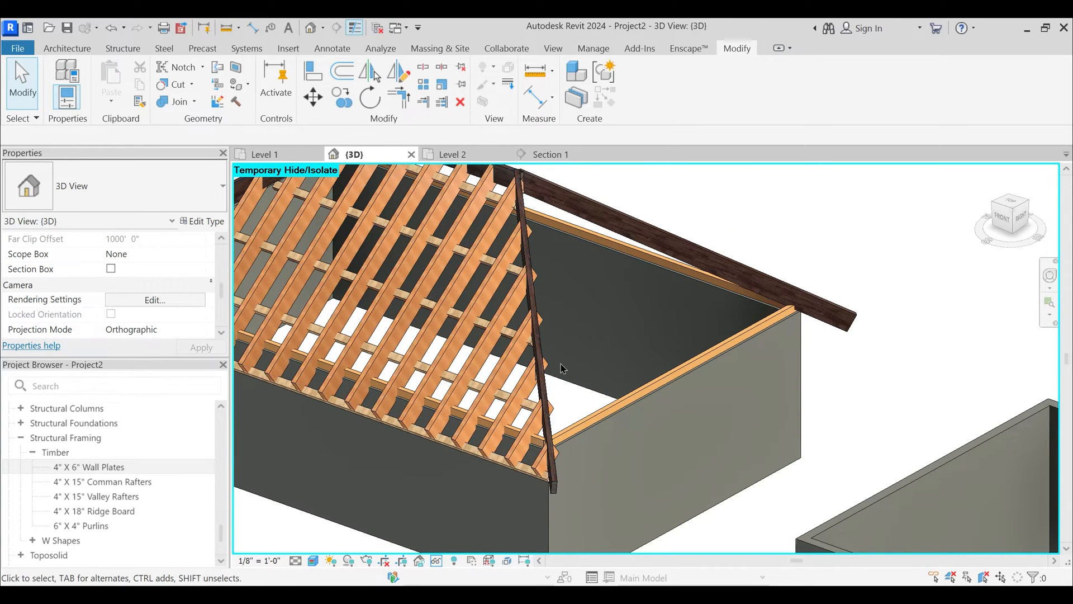
# - Reset the temporary hide to bring the roof back and review the whole roof frame in 3D
pyautogui.press('r')
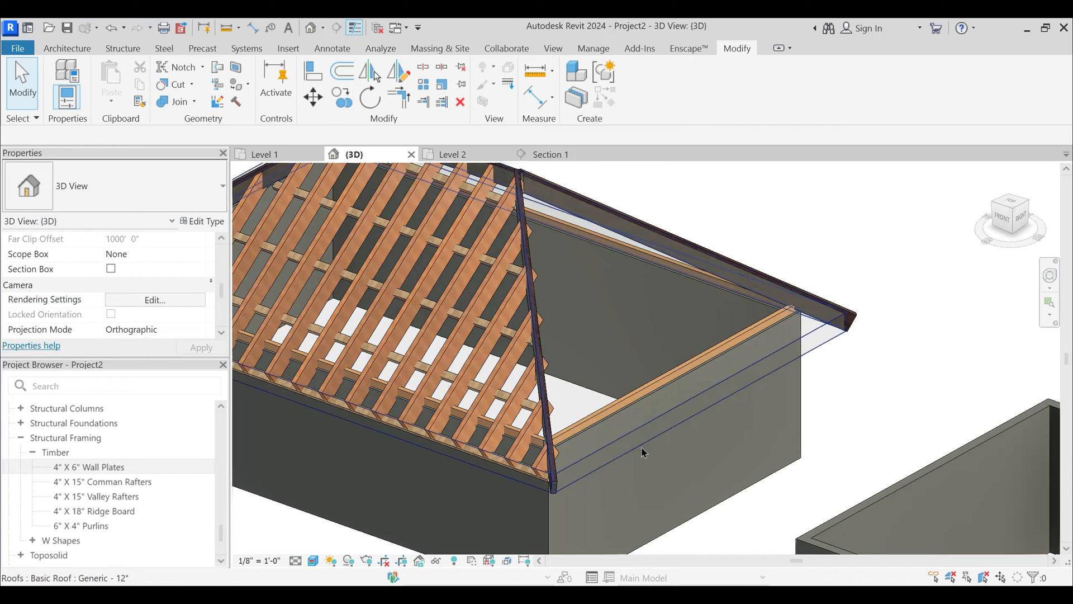
pyautogui.scroll(-3, 630, 439)
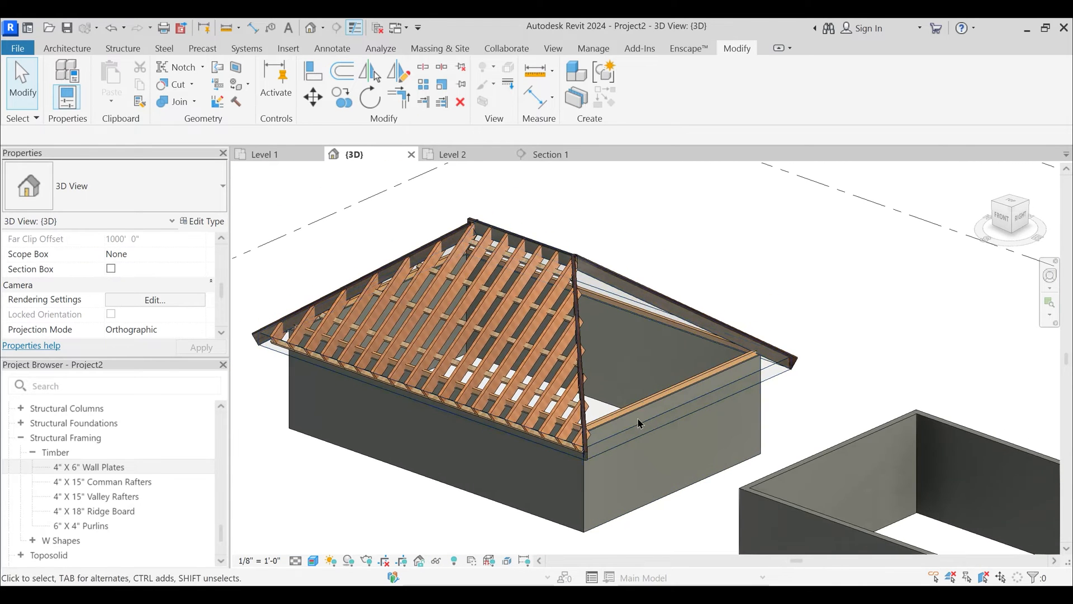
pyautogui.scroll(2, 640, 423)
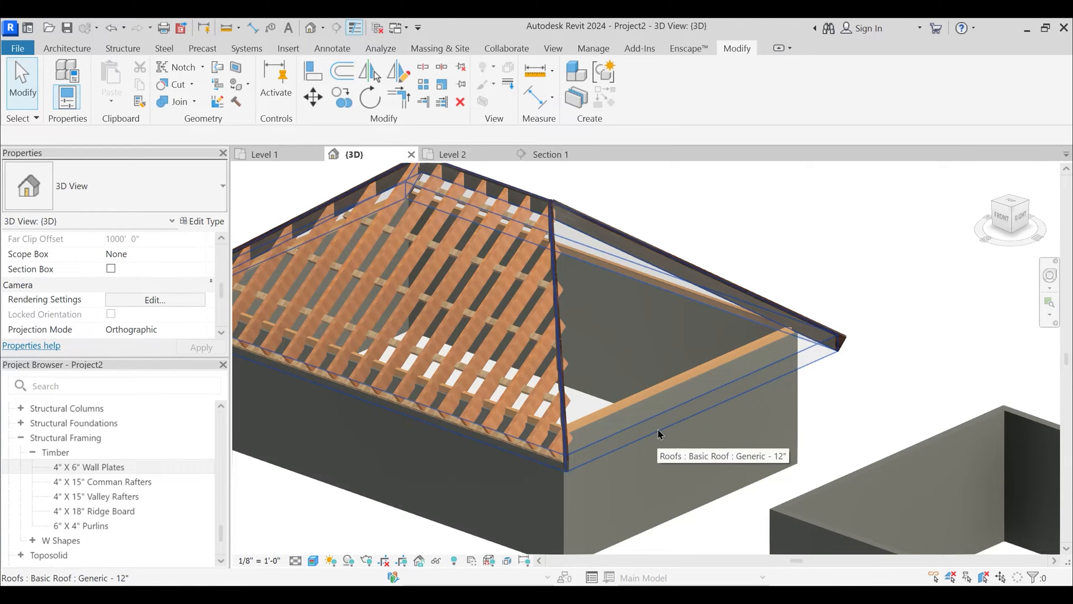
pyautogui.scroll(2, 551, 410)
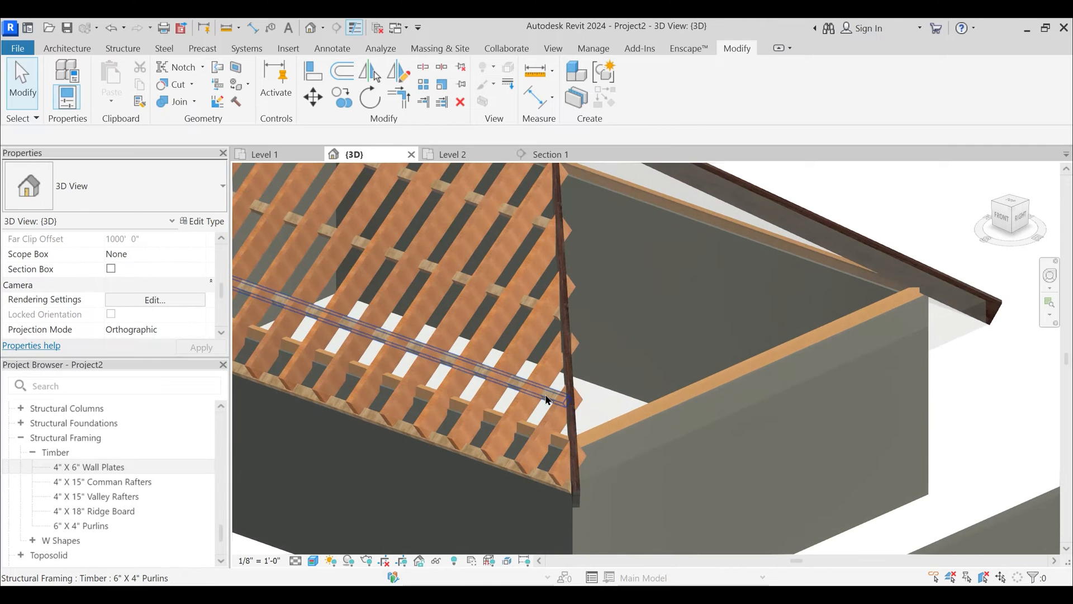
pyautogui.scroll(-2, 547, 400)
pyautogui.scroll(-1, 546, 318)
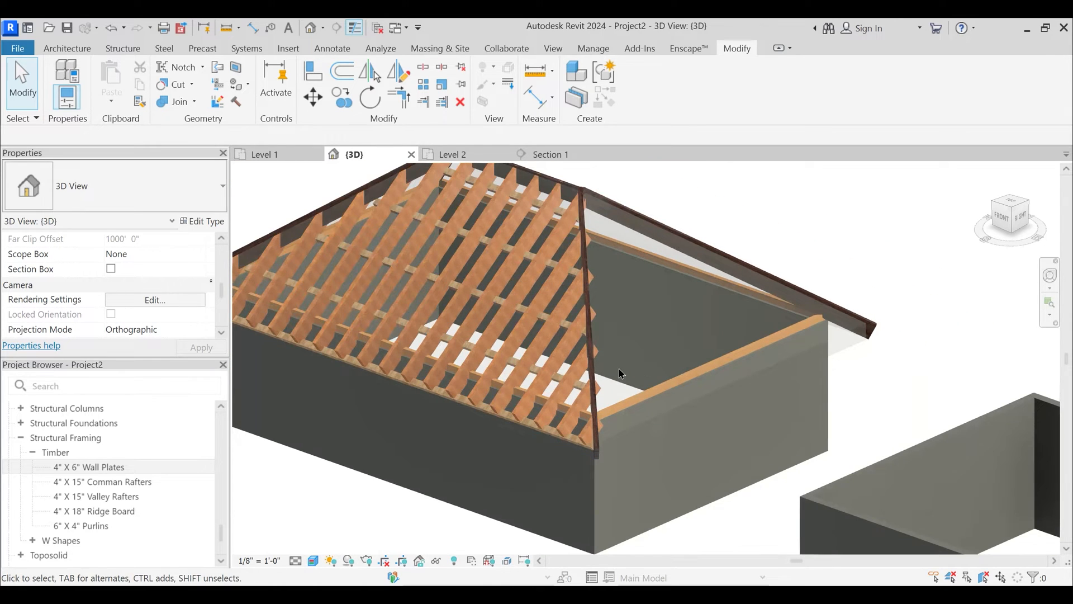
pyautogui.keyDown('shift'); pyautogui.moveTo(619, 368); pyautogui.dragTo(690, 296, button='middle'); pyautogui.keyUp('shift')
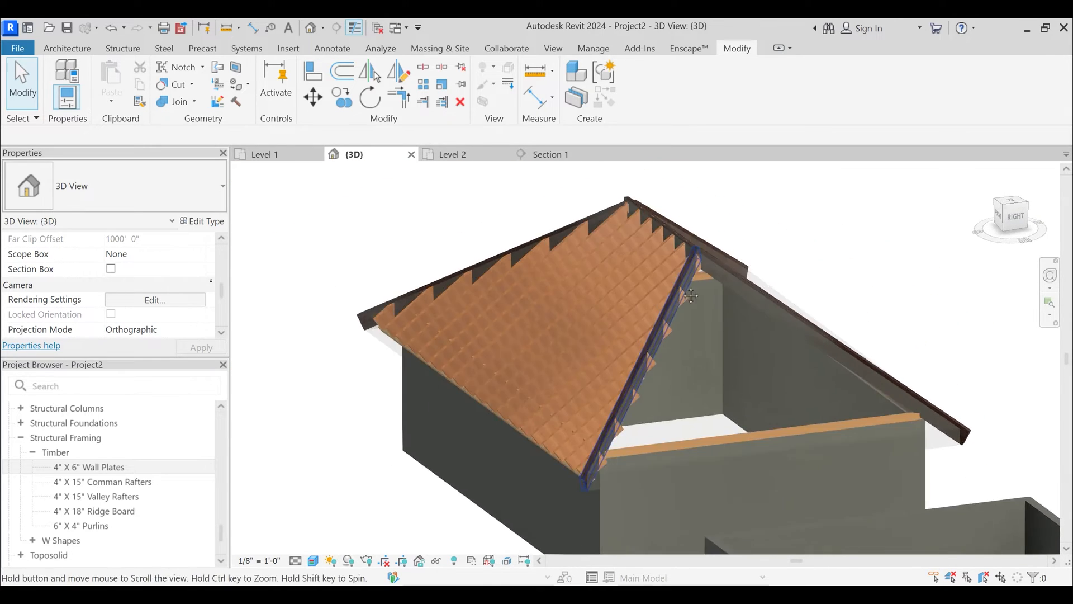
pyautogui.scroll(3, 693, 313)
pyautogui.scroll(-4, 704, 297)
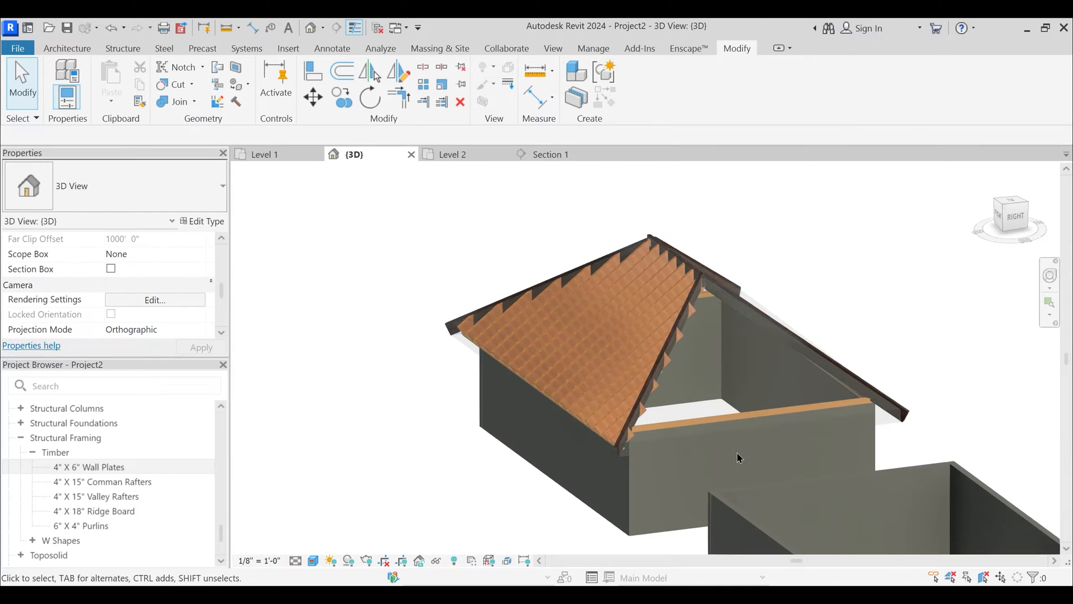
# - Temporarily hide the Generic - 12" roof to view the rafters and valley rafters, and restore it
pyautogui.click(743, 343)
pyautogui.press('h')
pyautogui.press('h')
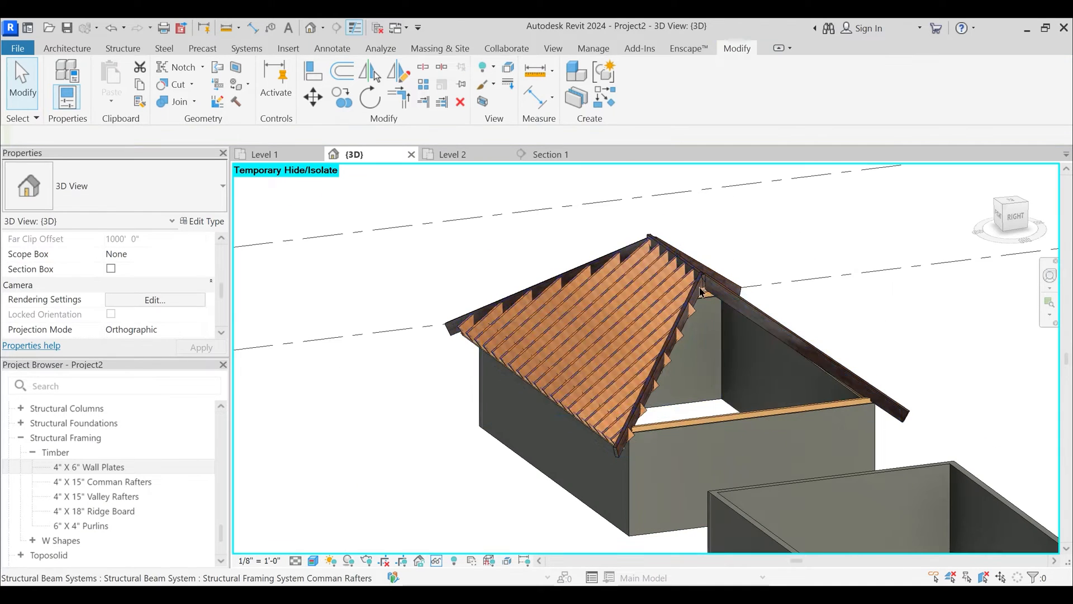
pyautogui.scroll(5, 705, 316)
pyautogui.scroll(-4, 705, 315)
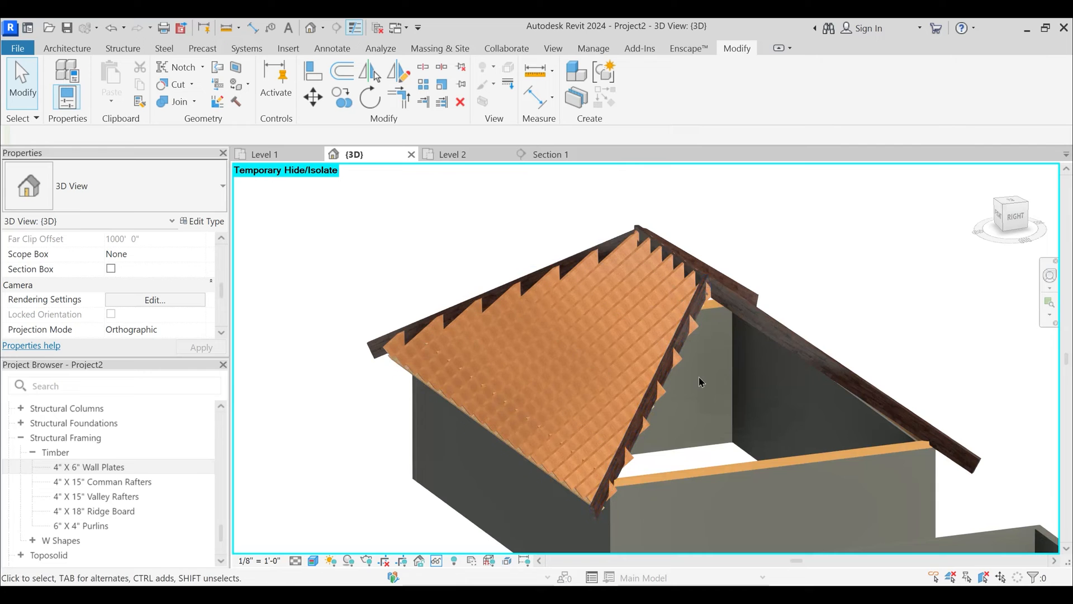
pyautogui.press('h')
pyautogui.press('r')
# - Temporarily isolate the Generic - 12" roof in the 3D view and deselect it
pyautogui.keyDown('shift'); pyautogui.moveTo(729, 404); pyautogui.dragTo(651, 492, button='middle'); pyautogui.keyUp('shift')
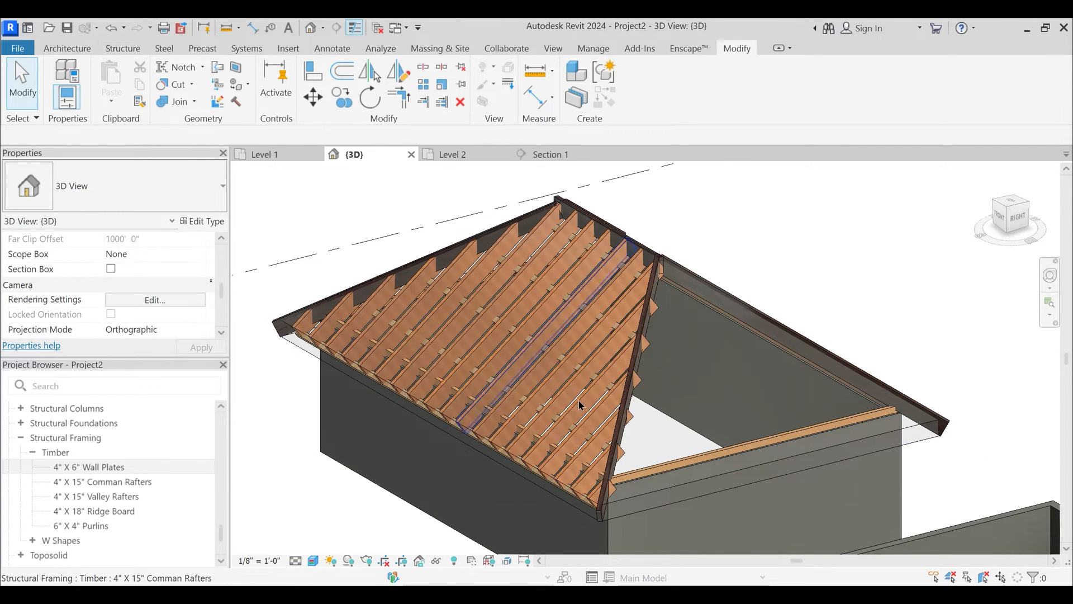
pyautogui.click(721, 424)
pyautogui.press('i')
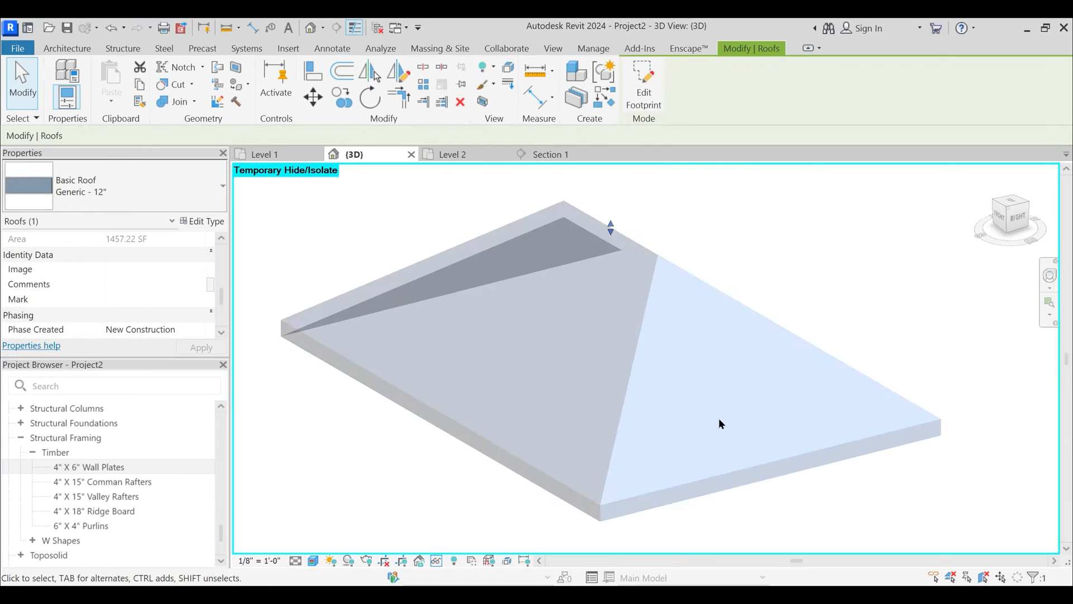
pyautogui.press('Escape')
pyautogui.keyDown('shift'); pyautogui.moveTo(538, 359); pyautogui.dragTo(476, 330, button='middle'); pyautogui.keyUp('shift')
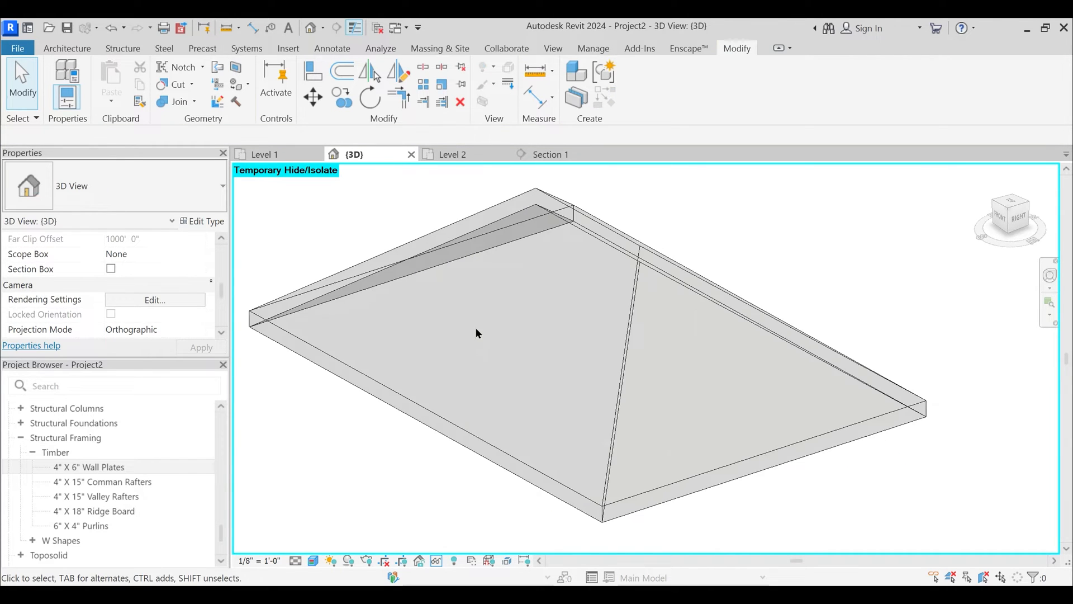
# - Set the work plane to the underside face of the isolated roof's hip-end slope
pyautogui.click(115, 47)
pyautogui.click(981, 101)
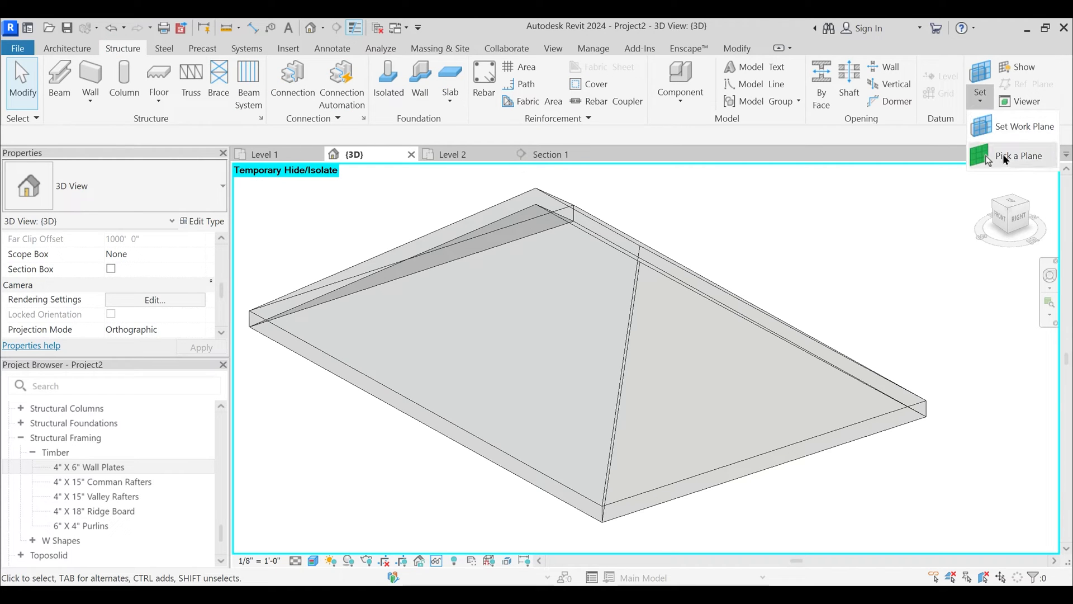
pyautogui.click(1004, 159)
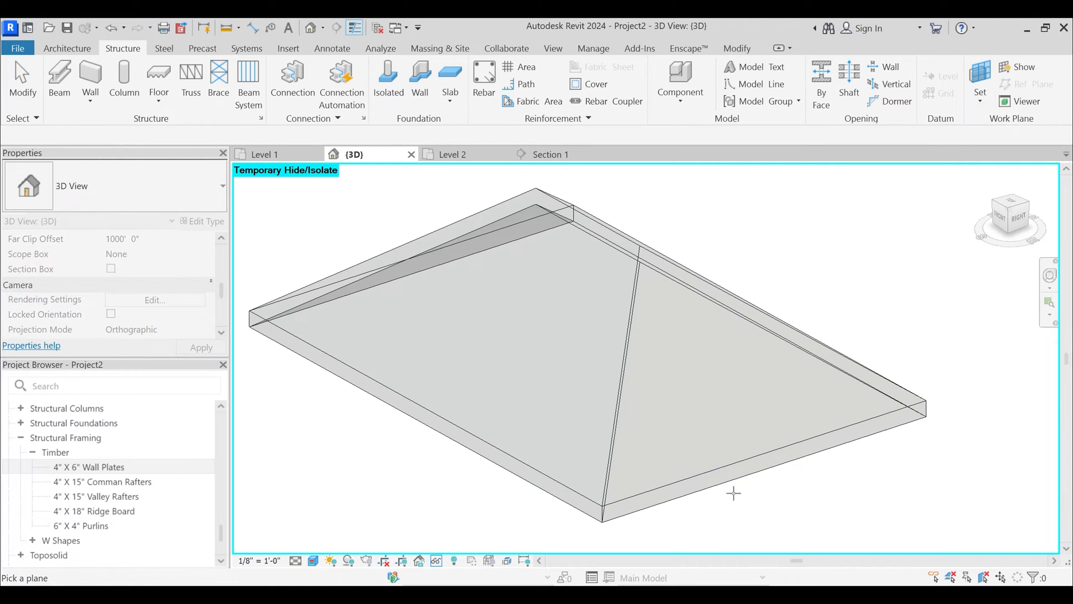
pyautogui.click(728, 460)
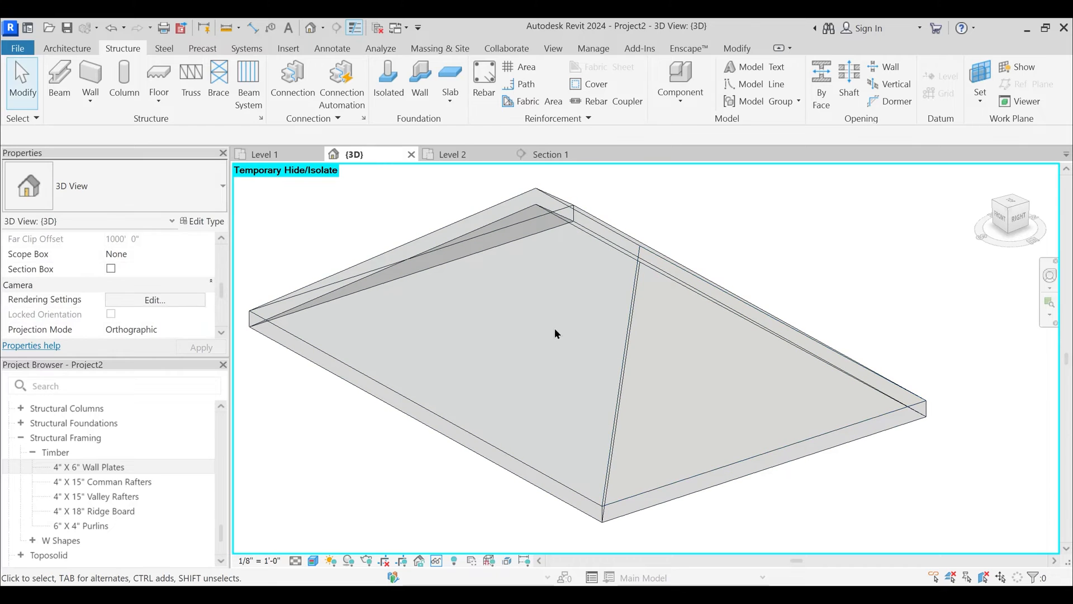
pyautogui.click(984, 100)
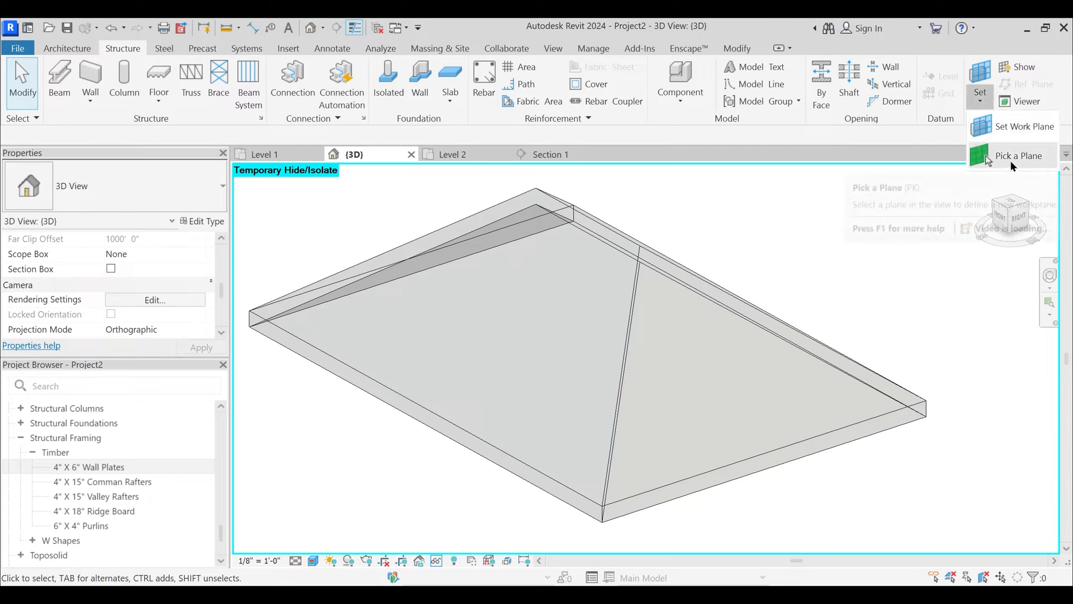
pyautogui.click(1010, 160)
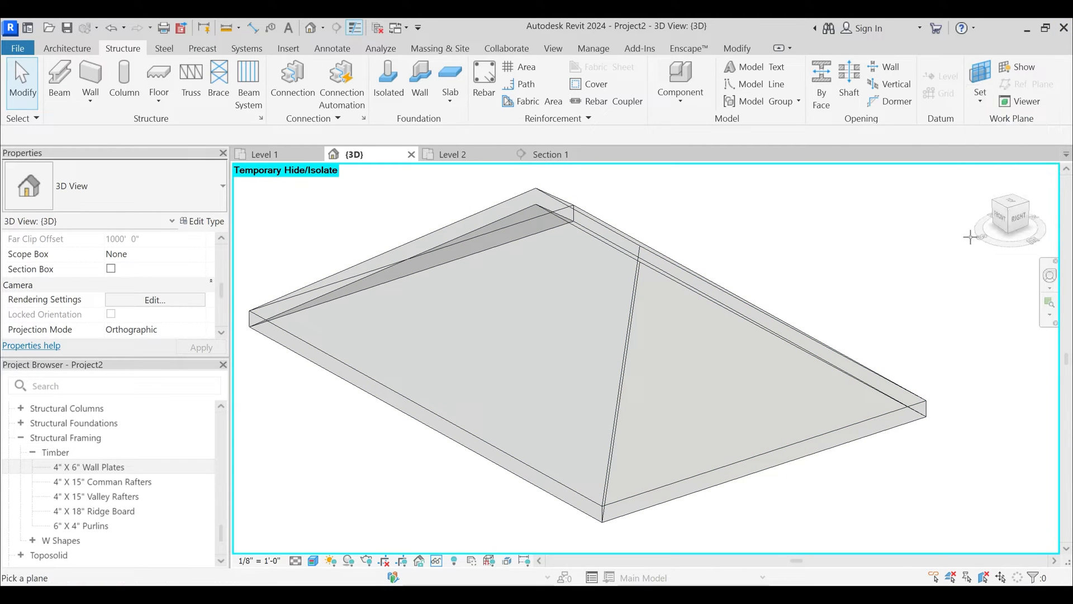
pyautogui.click(815, 458)
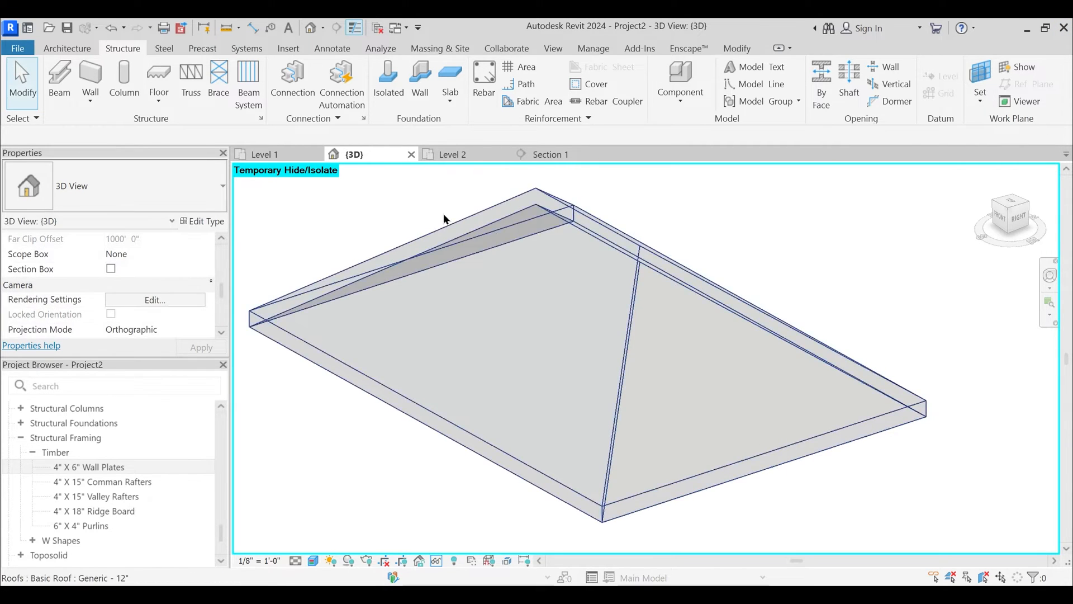
# - Start a Structural Framing System Purlins beam system and switch the 3D view to wireframe
pyautogui.click(238, 90)
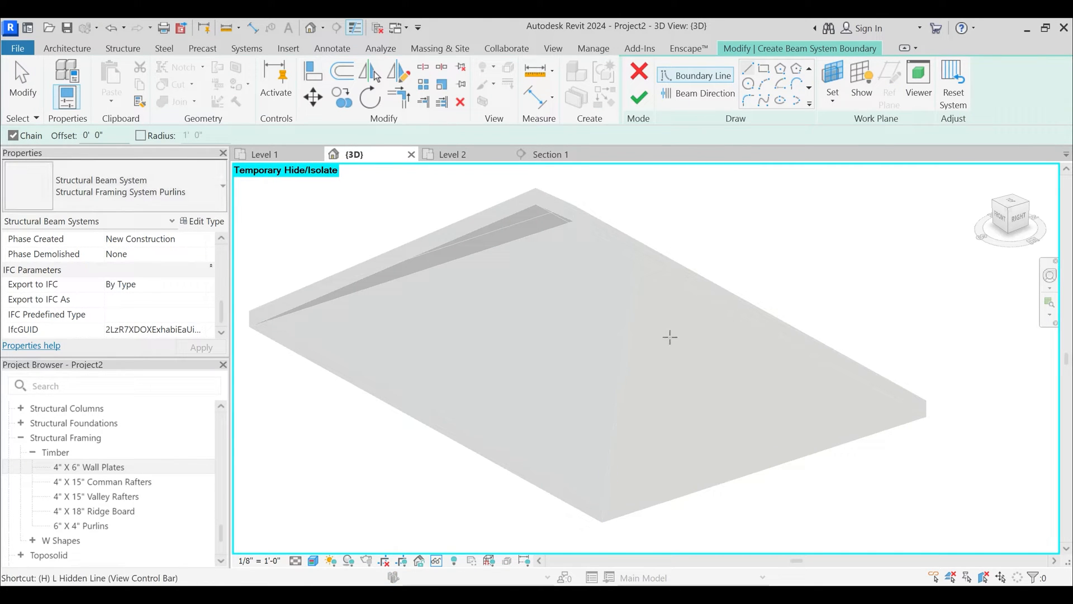
pyautogui.press('w')
pyautogui.press('f')
pyautogui.keyDown('shift'); pyautogui.moveTo(669, 384); pyautogui.dragTo(593, 521, button='middle'); pyautogui.keyUp('shift')
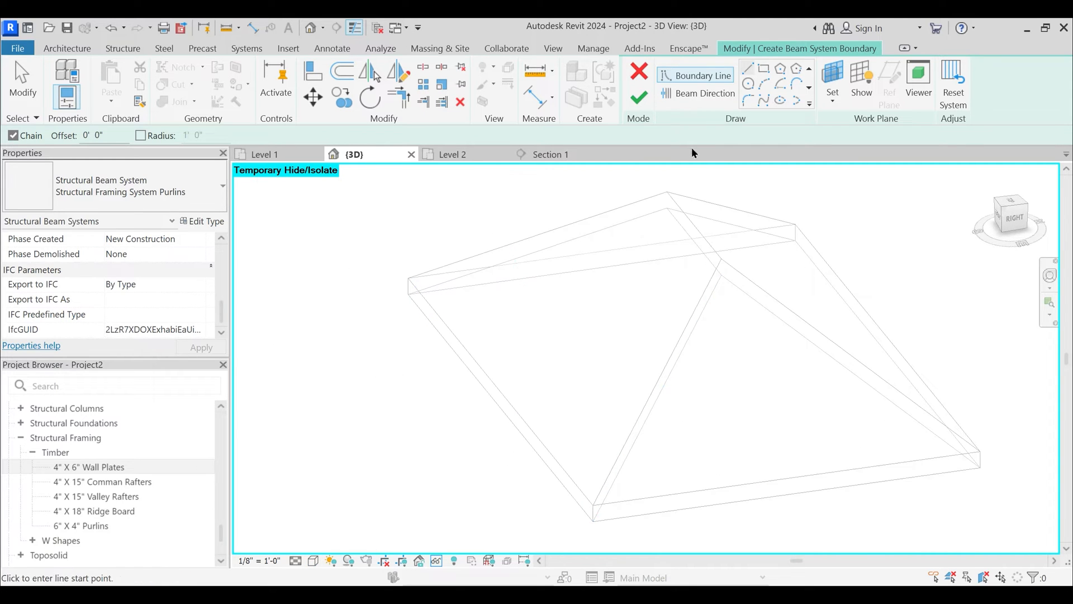
# - Sketch the triangular beam system boundary along the underside edges of the hip-end slope
pyautogui.click(593, 520)
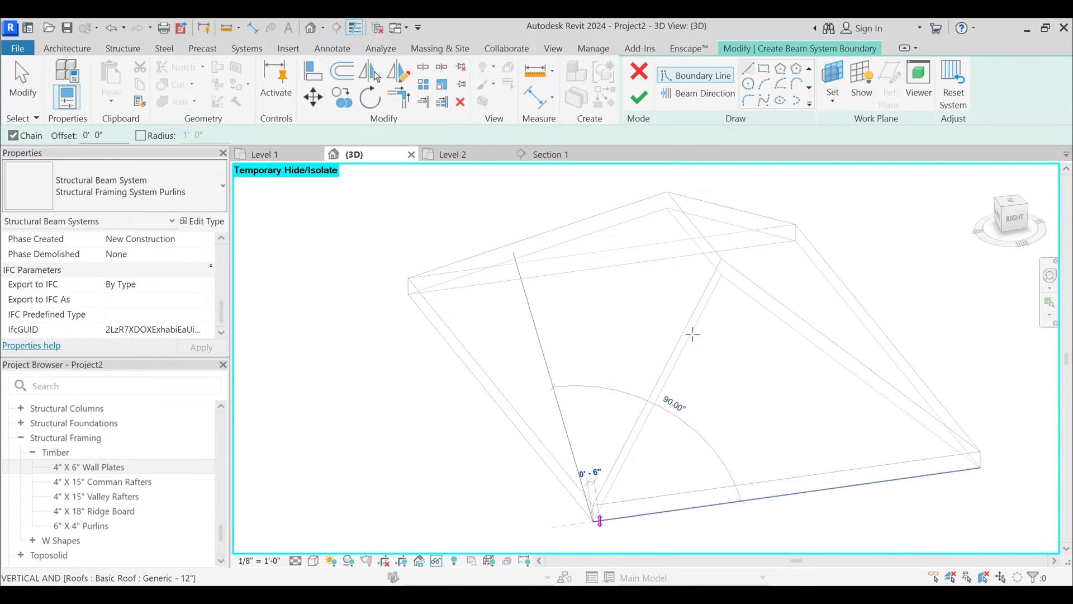
pyautogui.click(721, 273)
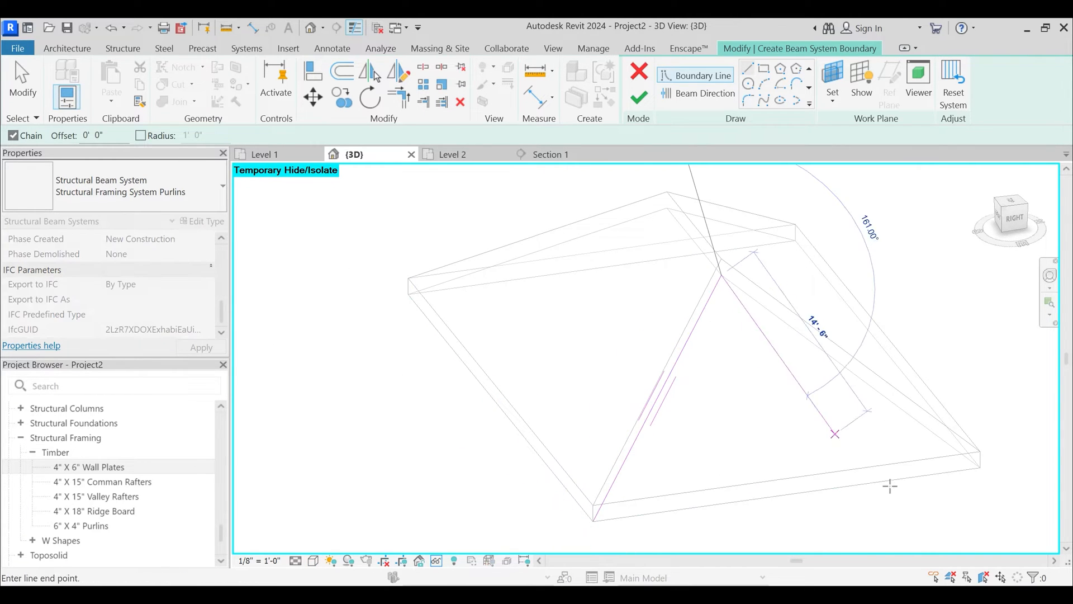
pyautogui.click(980, 467)
pyautogui.click(593, 520)
pyautogui.press('Escape')
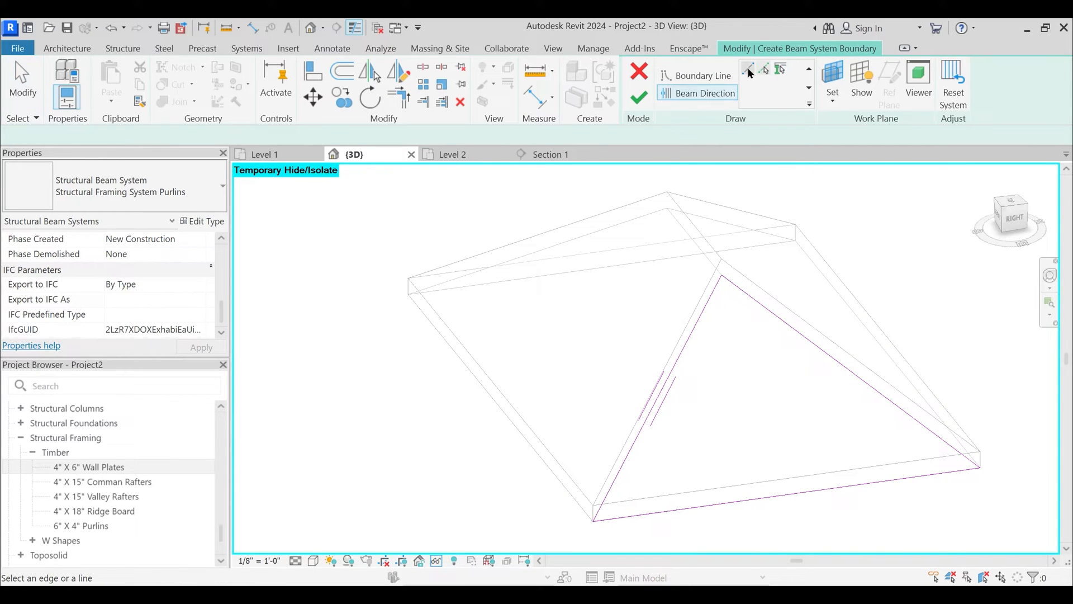
# - Create the 6" X 4" Purlins parallel to the hip-end eave at 4' 0" fixed spacing and reset the temporary isolation
pyautogui.click(662, 390)
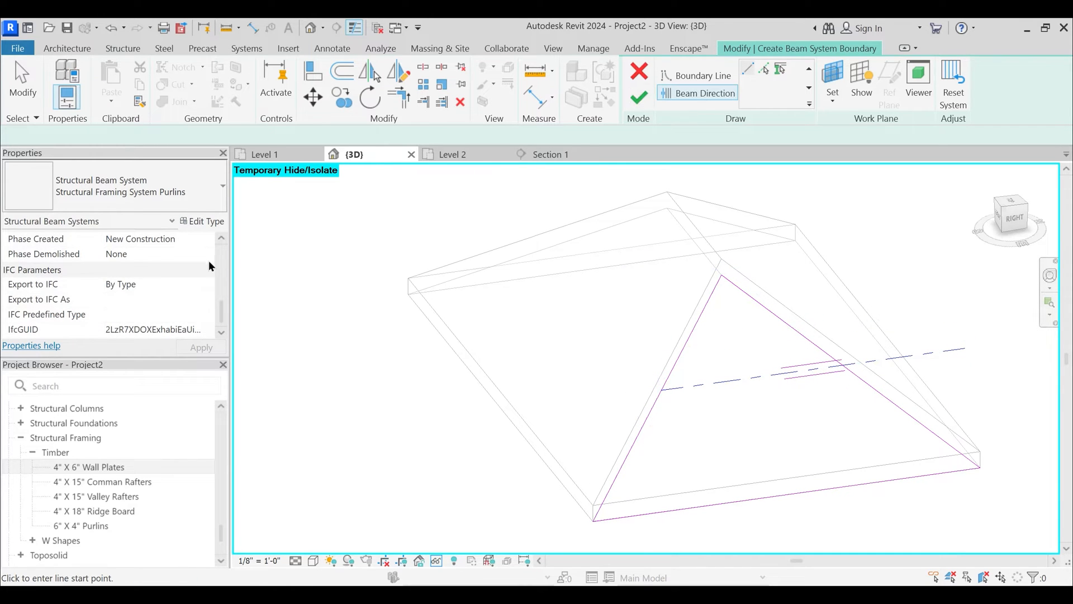
pyautogui.scroll(6, 209, 260)
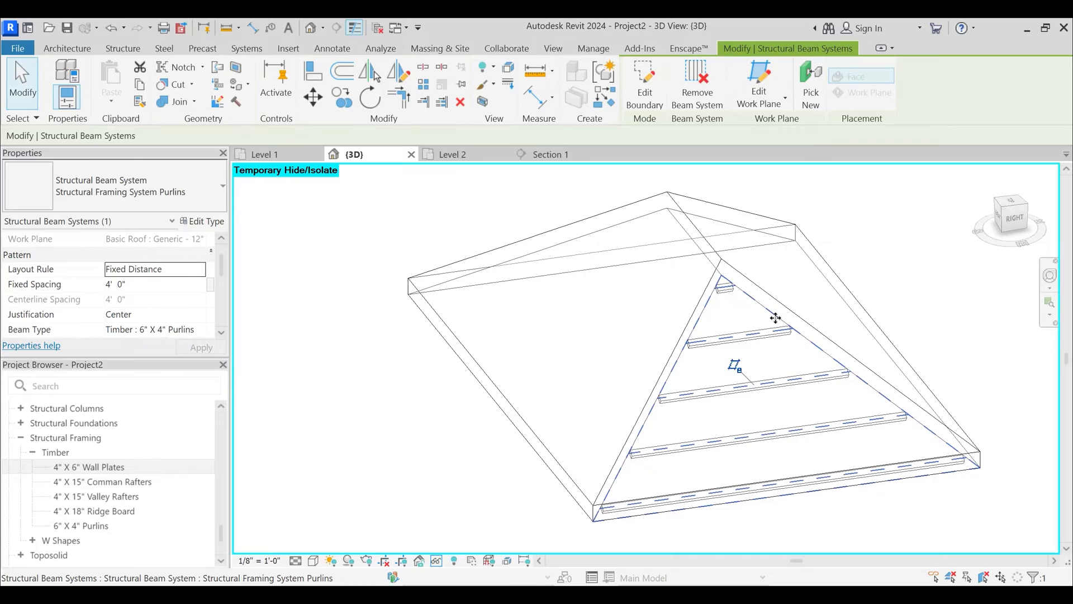
pyautogui.click(597, 299)
pyautogui.press('h')
pyautogui.press('r')
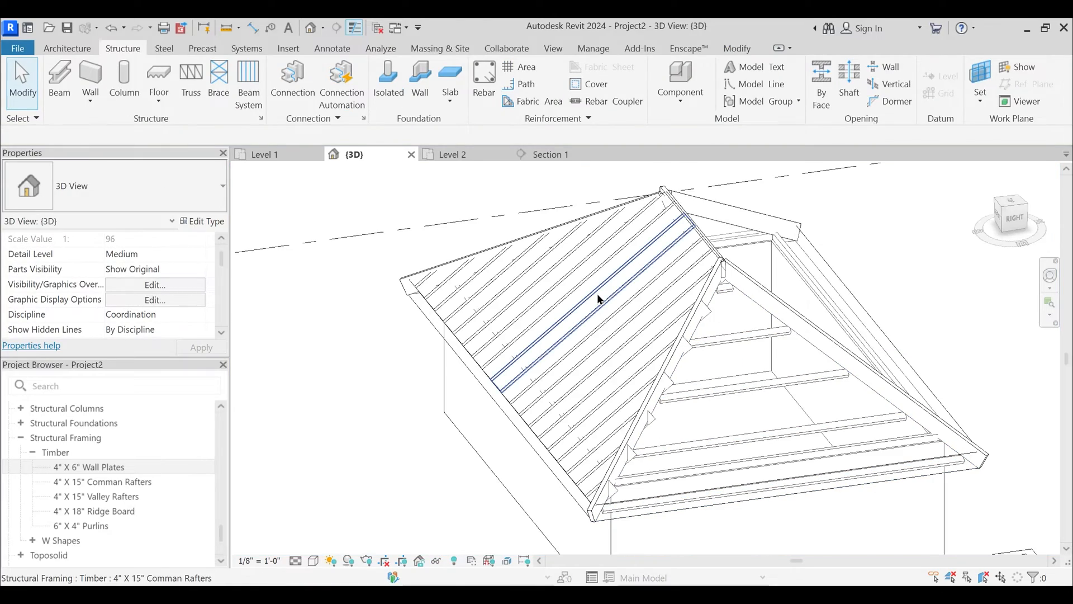
# - Examine the hip-end purlins and the common rafter ends along the valley rafter in 3D and from the top
pyautogui.keyDown('shift'); pyautogui.moveTo(597, 302); pyautogui.dragTo(507, 317, button='middle'); pyautogui.keyUp('shift')
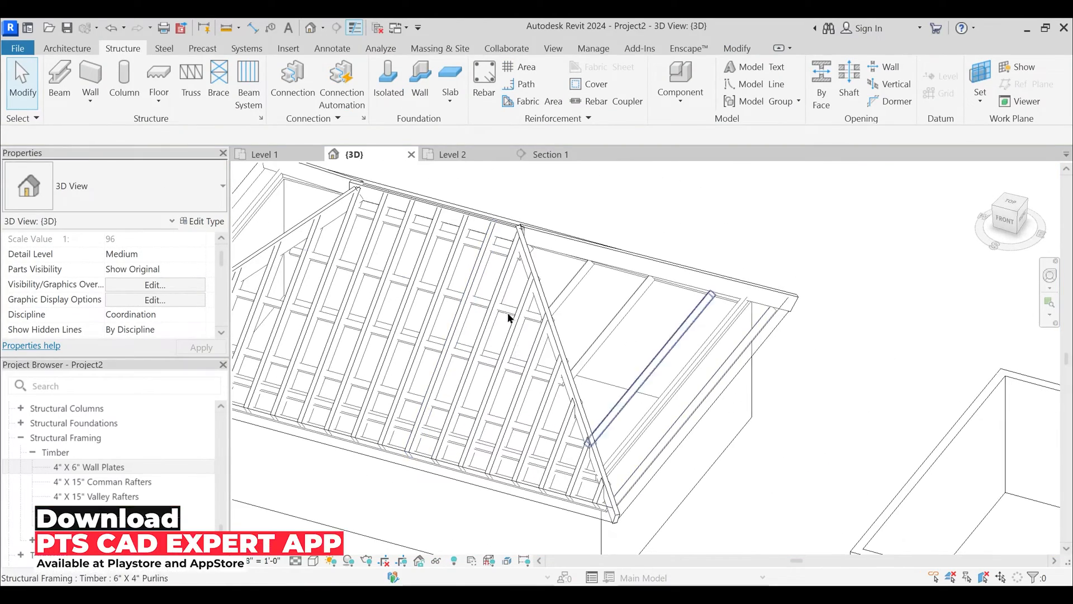
pyautogui.scroll(2, 520, 302)
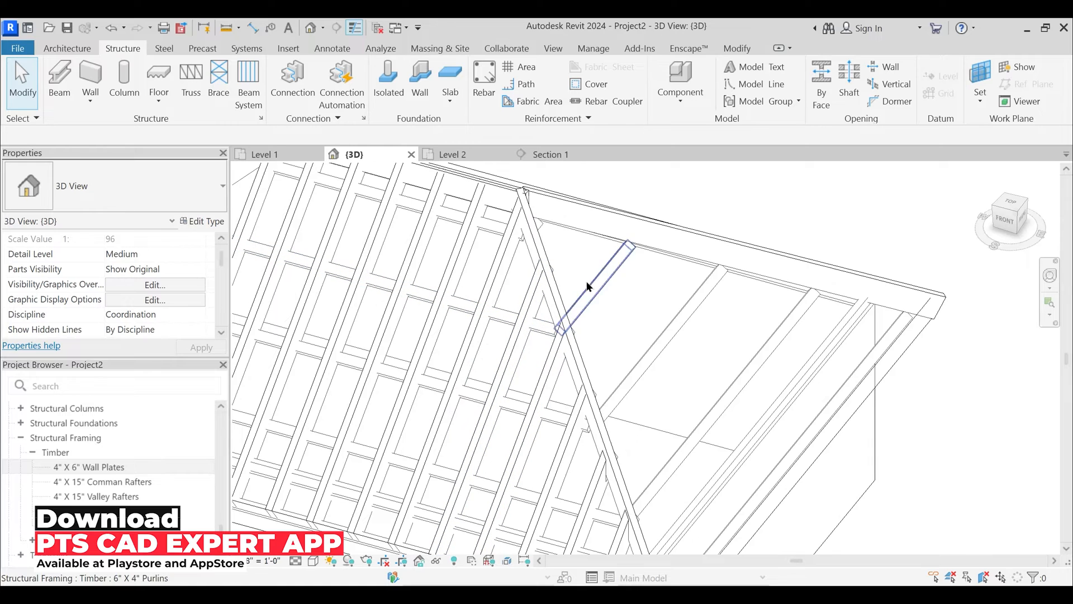
pyautogui.keyDown('shift'); pyautogui.moveTo(626, 462); pyautogui.dragTo(537, 336, button='middle'); pyautogui.keyUp('shift')
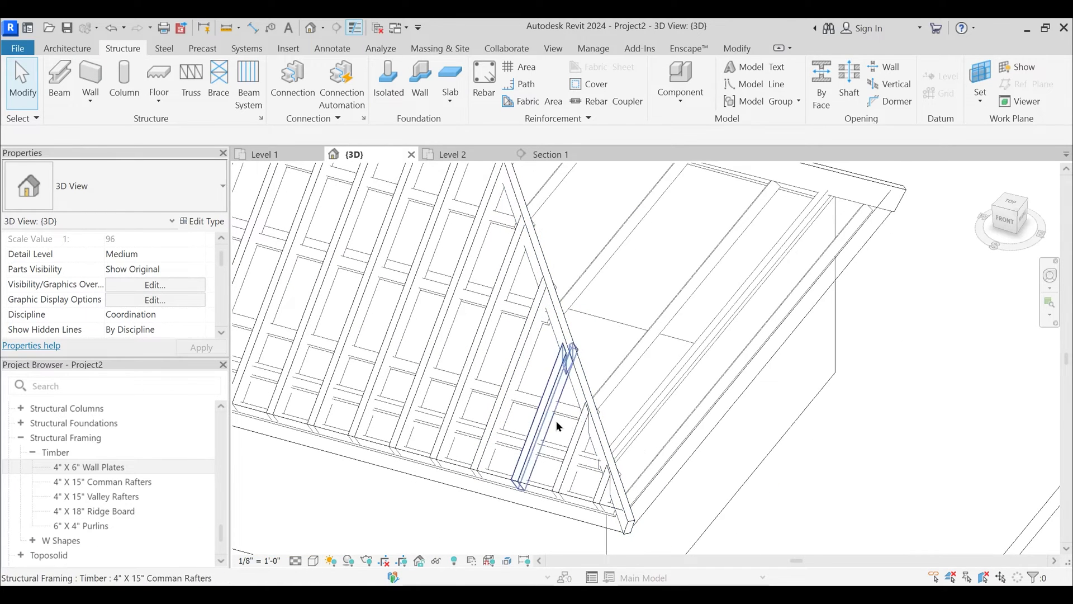
pyautogui.click(1011, 208)
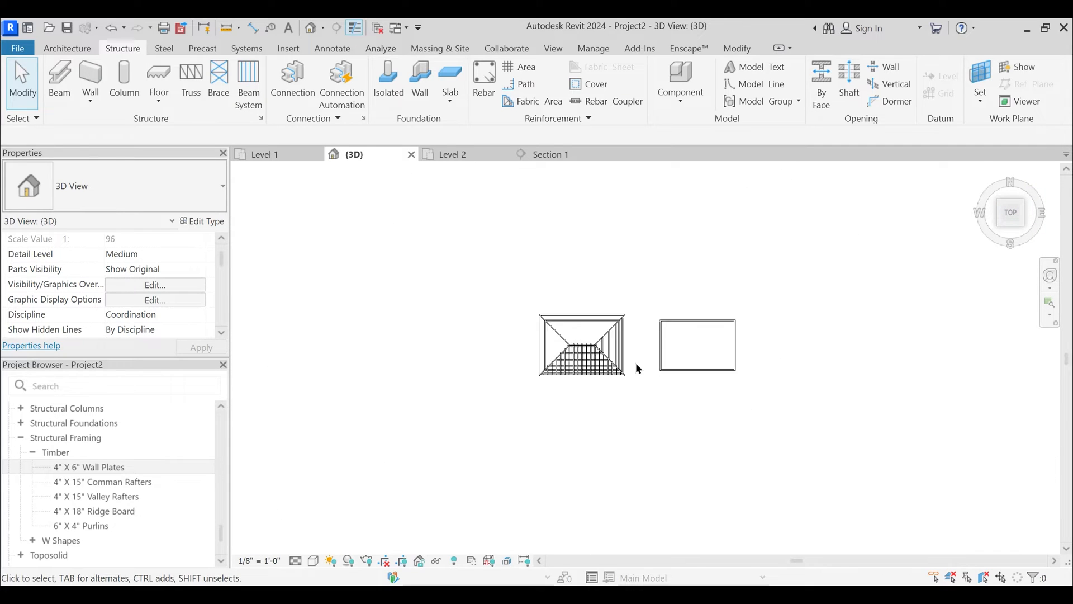
pyautogui.scroll(8, 638, 367)
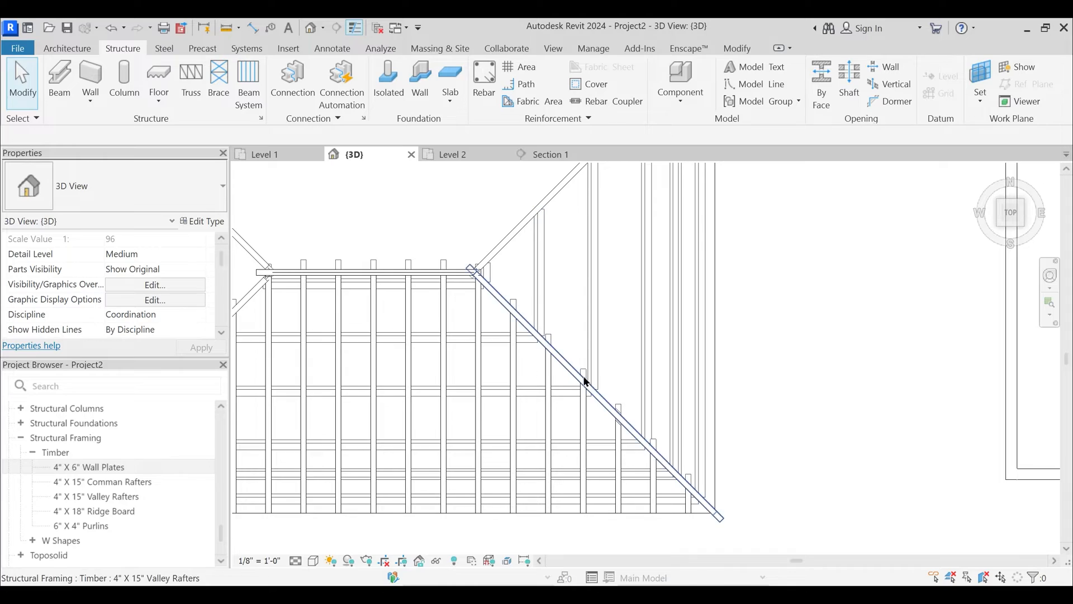
pyautogui.scroll(-4, 678, 496)
pyautogui.keyDown('shift'); pyautogui.moveTo(592, 358); pyautogui.dragTo(659, 473, button='middle'); pyautogui.keyUp('shift')
pyautogui.scroll(2, 682, 380)
pyautogui.click(677, 358)
pyautogui.press('Escape')
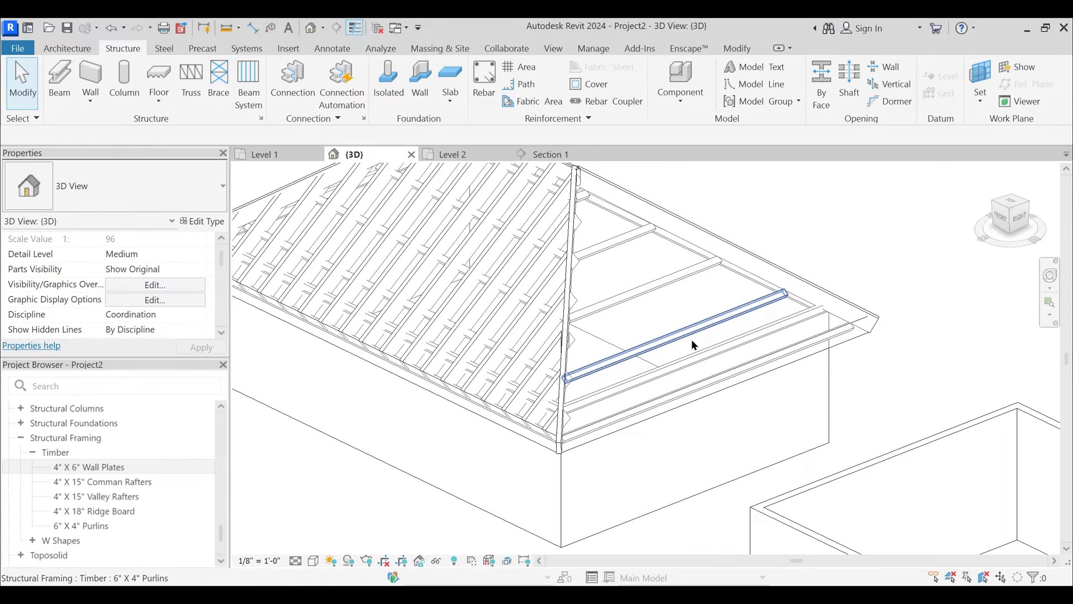
# - Switch the 3D view to shaded and temporarily isolate the Generic - 12" roof
pyautogui.press('s')
pyautogui.press('d')
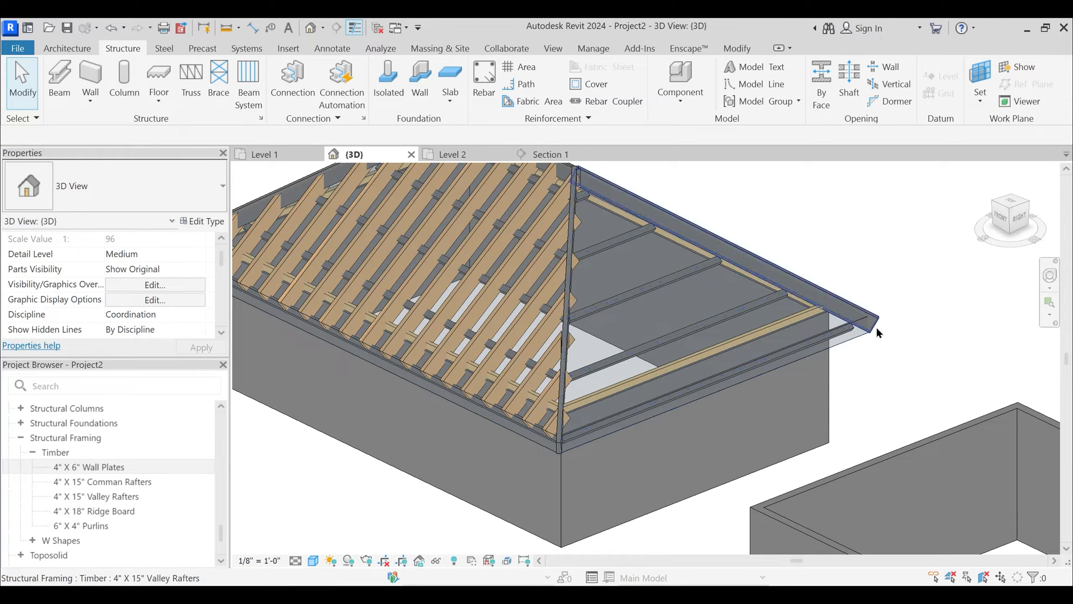
pyautogui.click(861, 345)
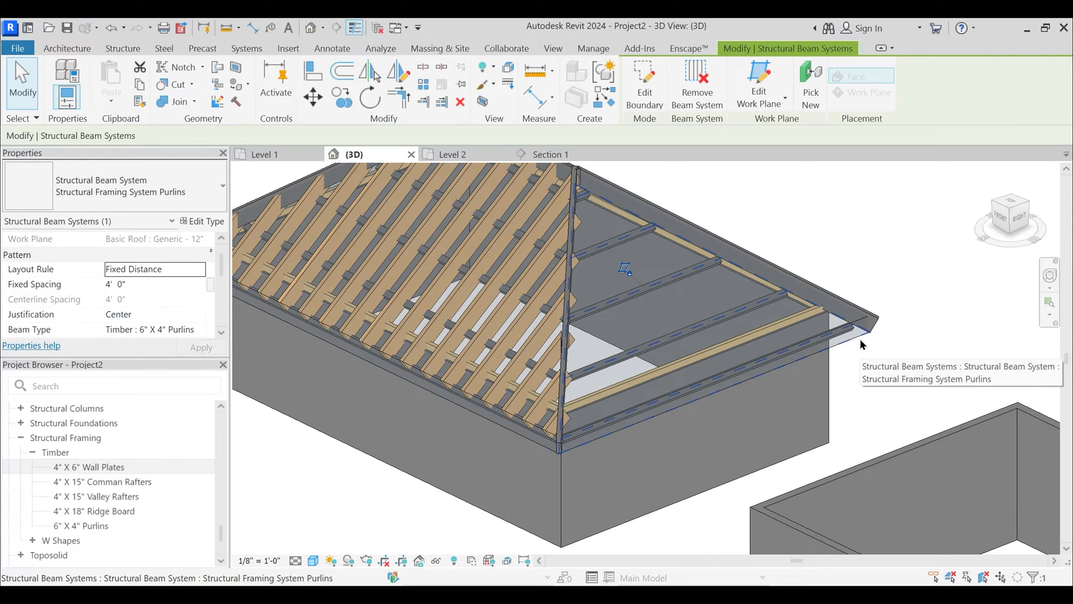
pyautogui.click(842, 348)
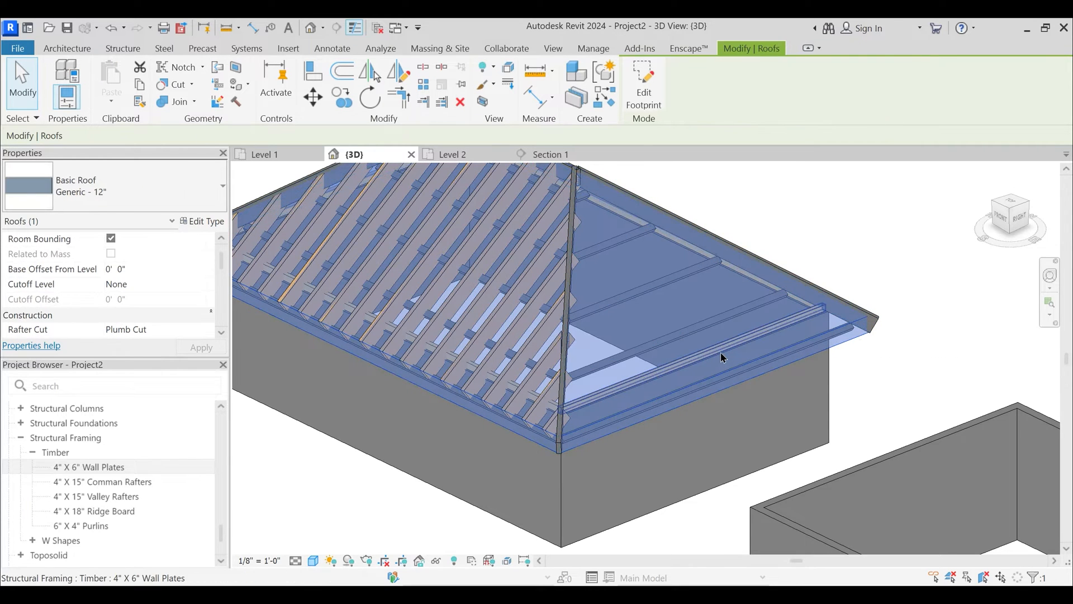
pyautogui.press('i')
pyautogui.press('Escape')
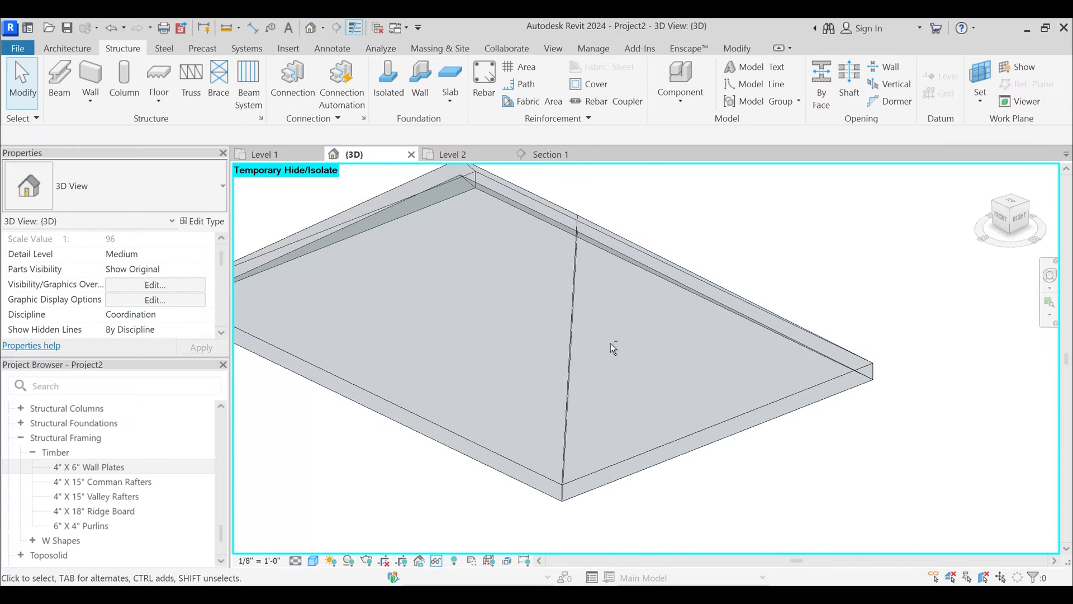
# - Set the work plane to the upper face of the roof's hip-end slope
pyautogui.keyDown('shift'); pyautogui.moveTo(611, 343); pyautogui.dragTo(484, 227, button='middle'); pyautogui.keyUp('shift')
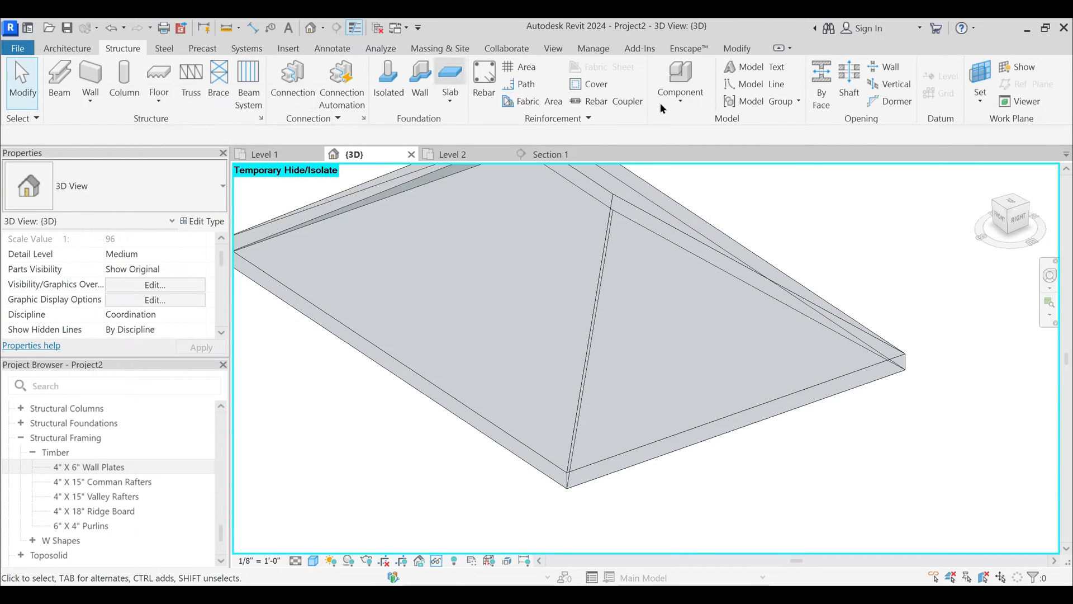
pyautogui.click(1001, 157)
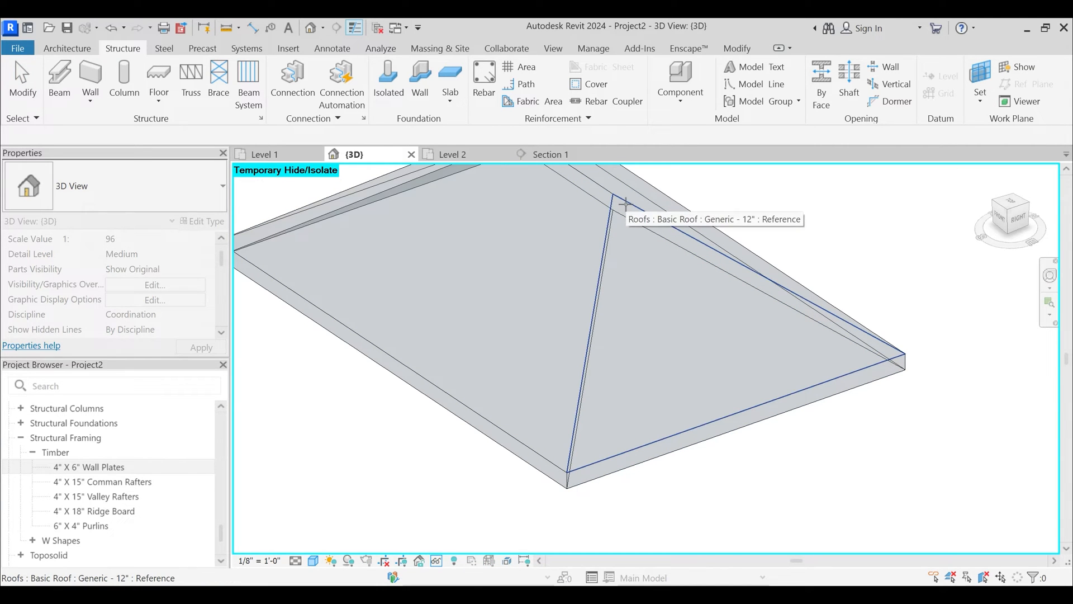
pyautogui.click(628, 208)
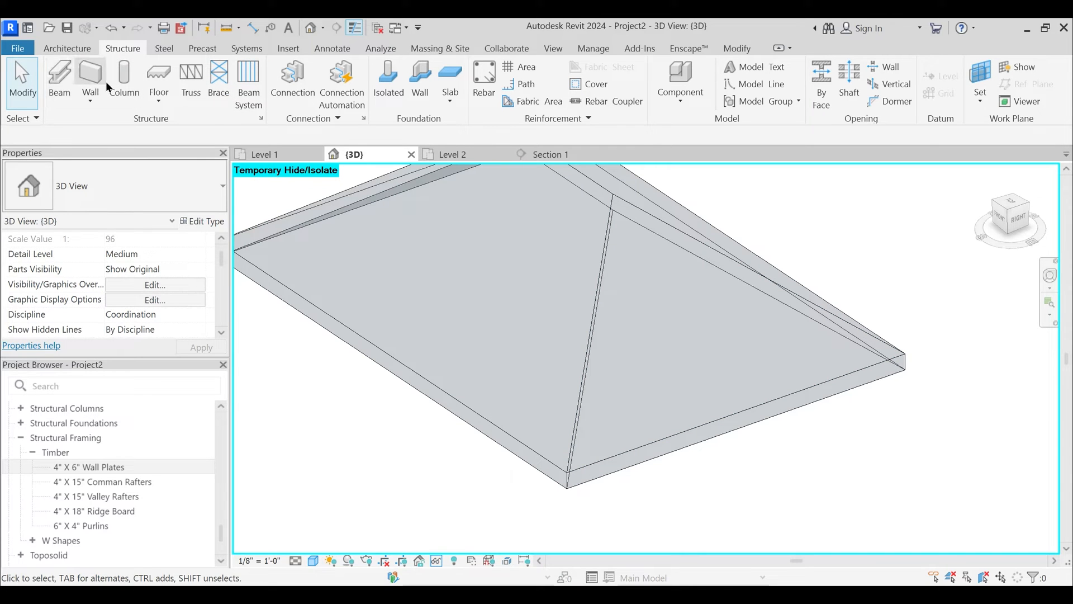
# - Start a Structural Framing System Comman Rafters beam system with Timber : 4" X 15" Comman Rafters at 2' 0" fixed spacing
pyautogui.click(59, 88)
pyautogui.press('Escape')
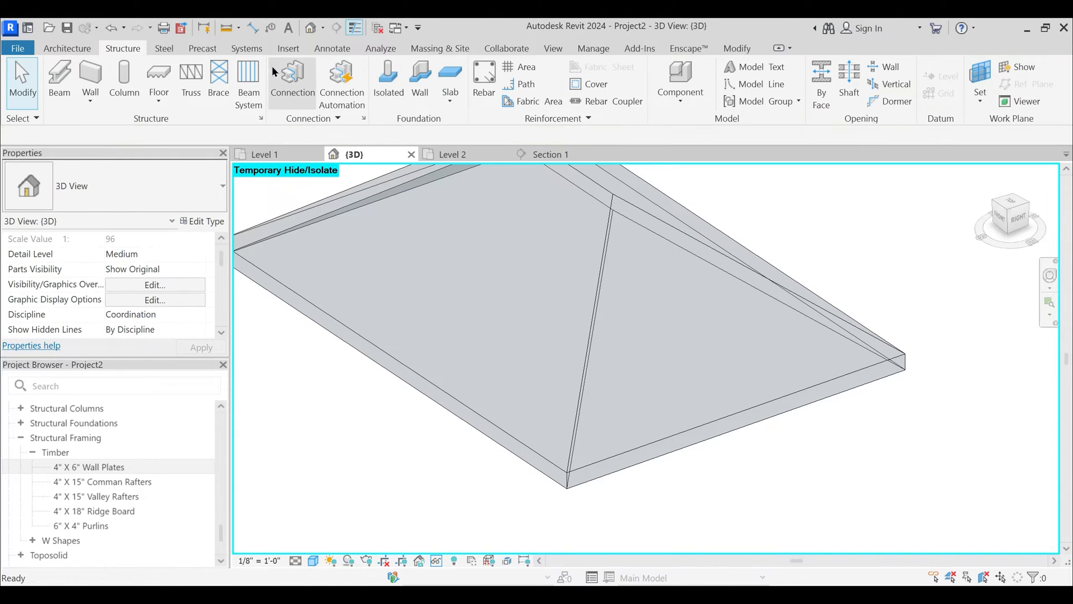
pyautogui.click(249, 92)
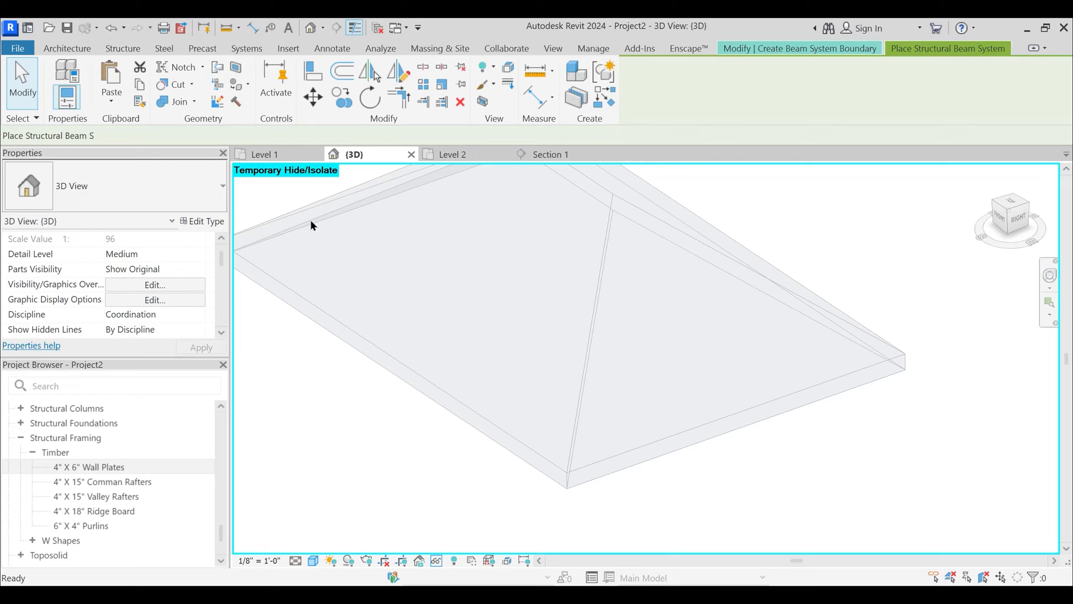
pyautogui.click(146, 188)
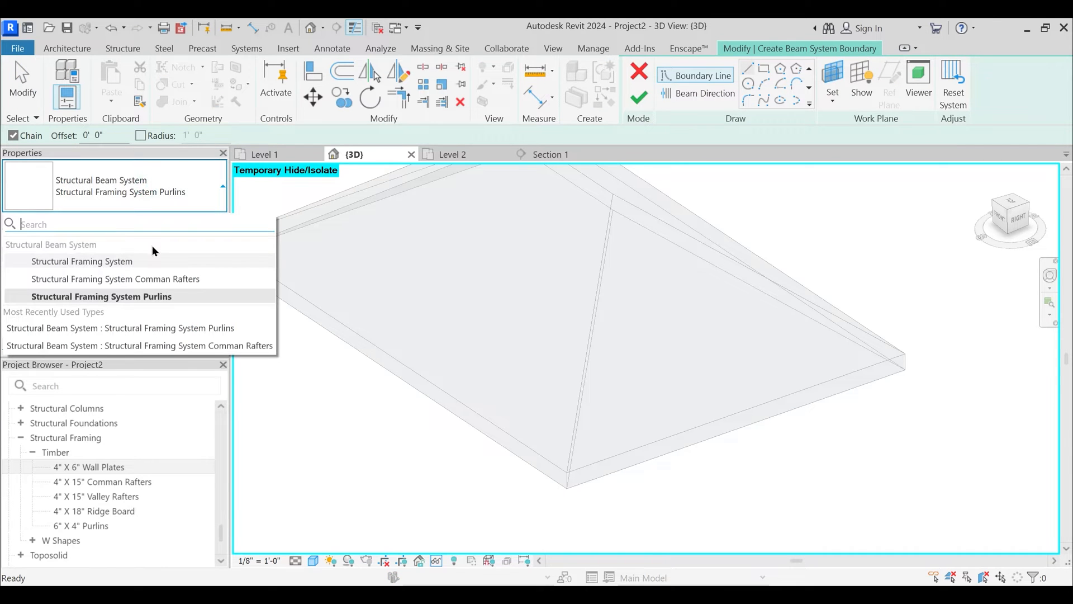
pyautogui.click(145, 277)
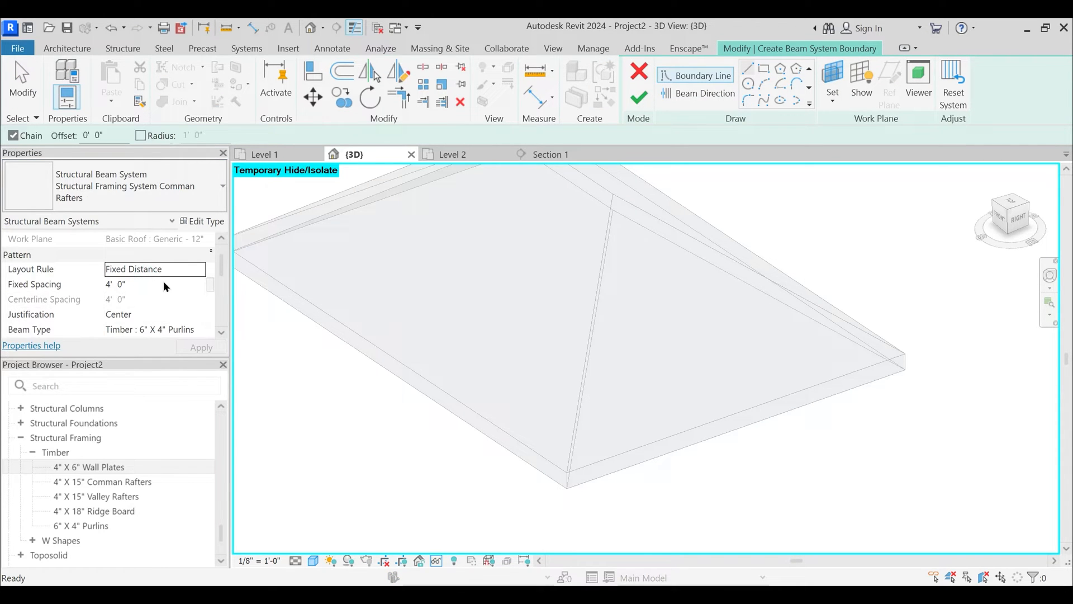
pyautogui.click(203, 330)
pyautogui.click(202, 330)
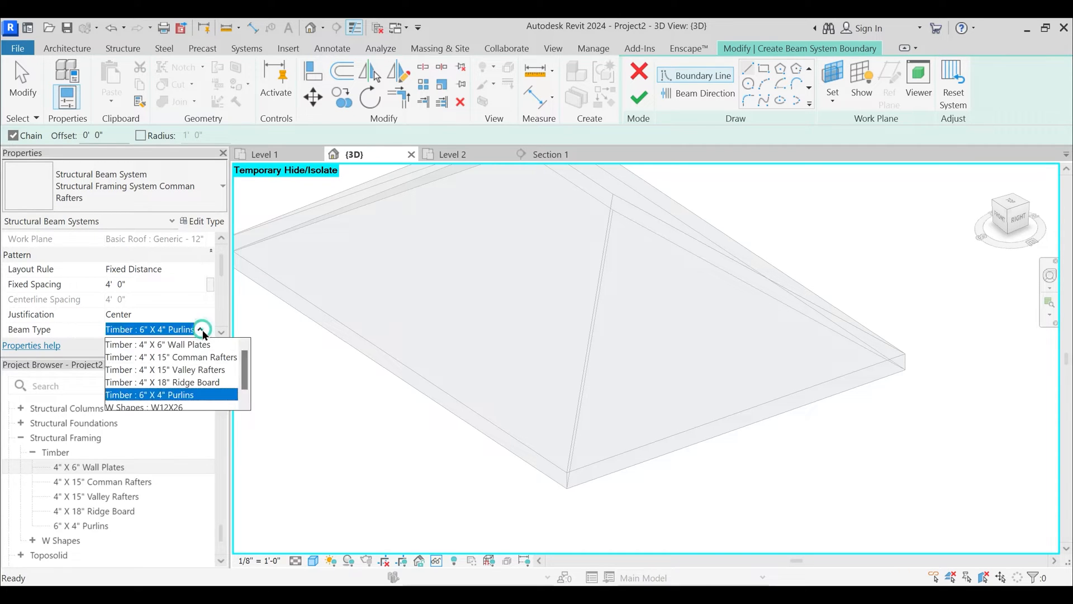
pyautogui.click(194, 358)
pyautogui.click(149, 283)
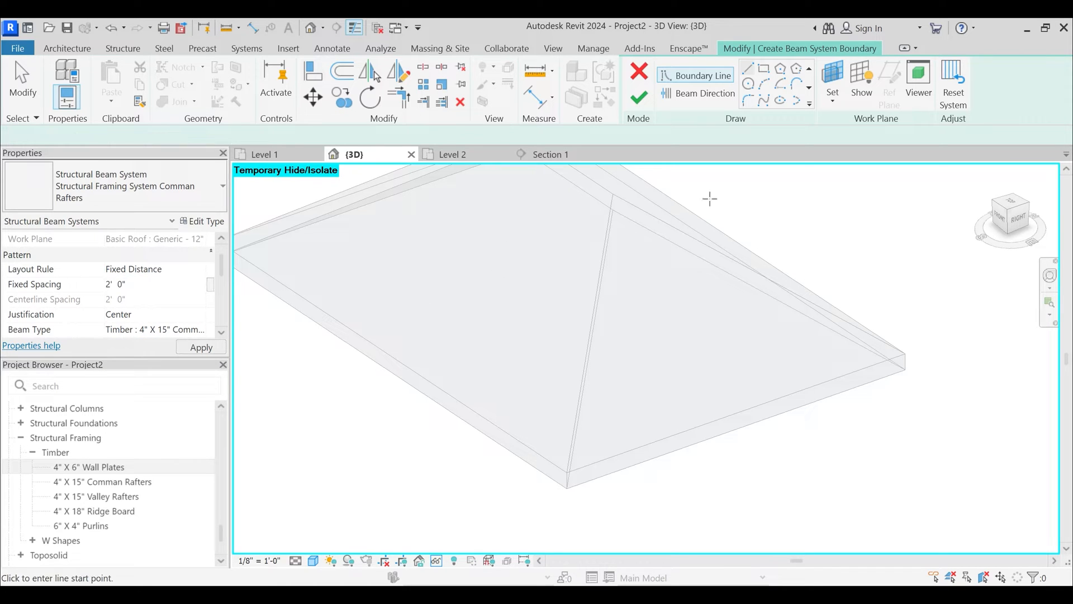
# - Sketch the triangular rafter boundary along the hip-end slope's upper edges, from the ridge end around both eave corners
pyautogui.click(613, 194)
pyautogui.click(906, 354)
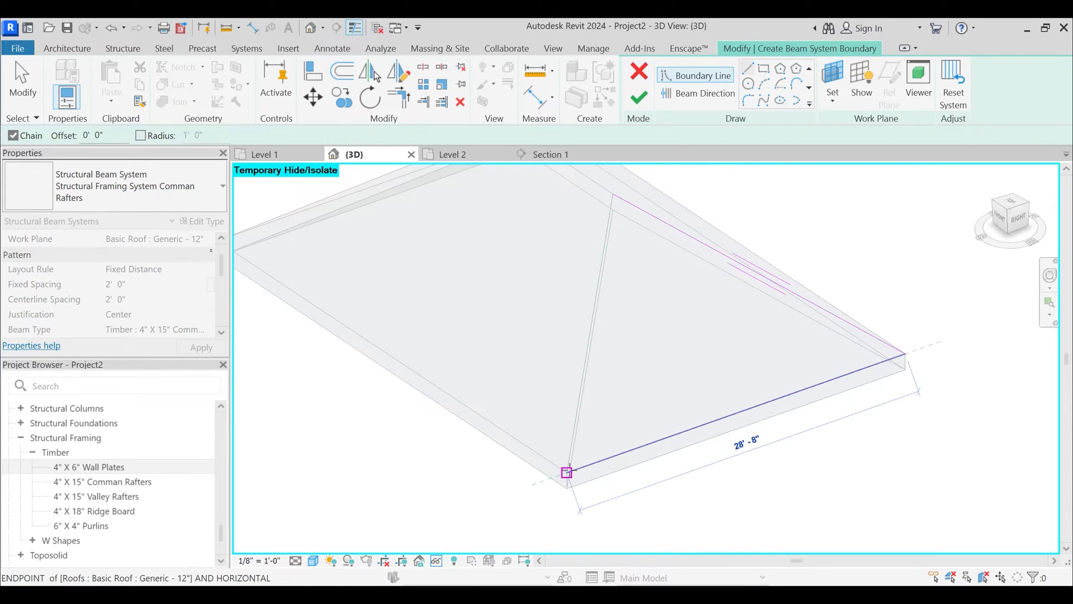
pyautogui.click(567, 472)
pyautogui.click(612, 197)
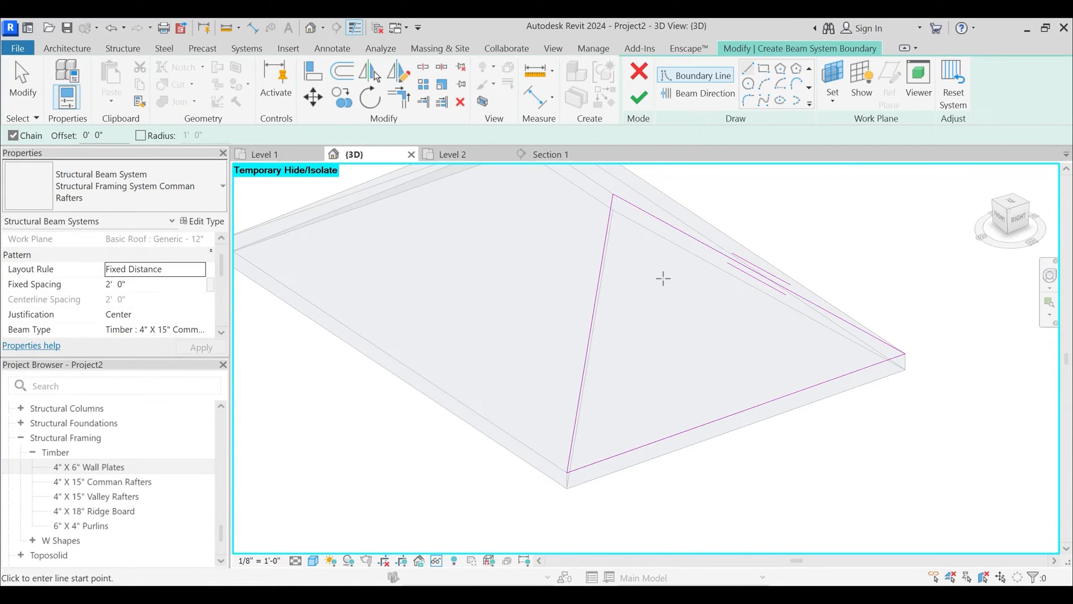
# - Set the beam direction from the ridge end straight down the hip-end slope, finish the beam system, and dismiss the save reminder without saving
pyautogui.click(734, 92)
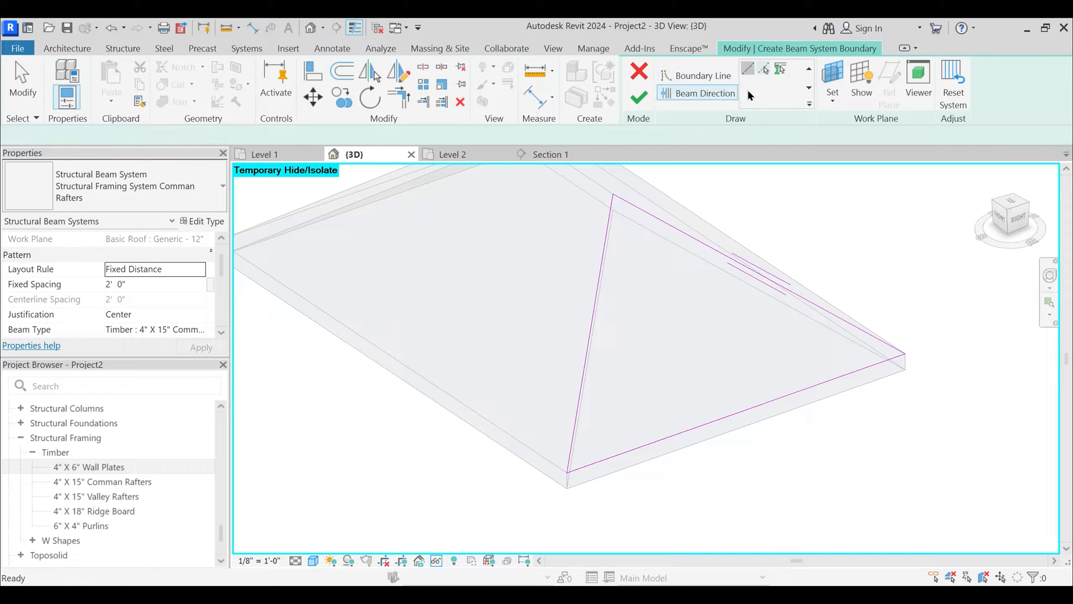
pyautogui.click(612, 196)
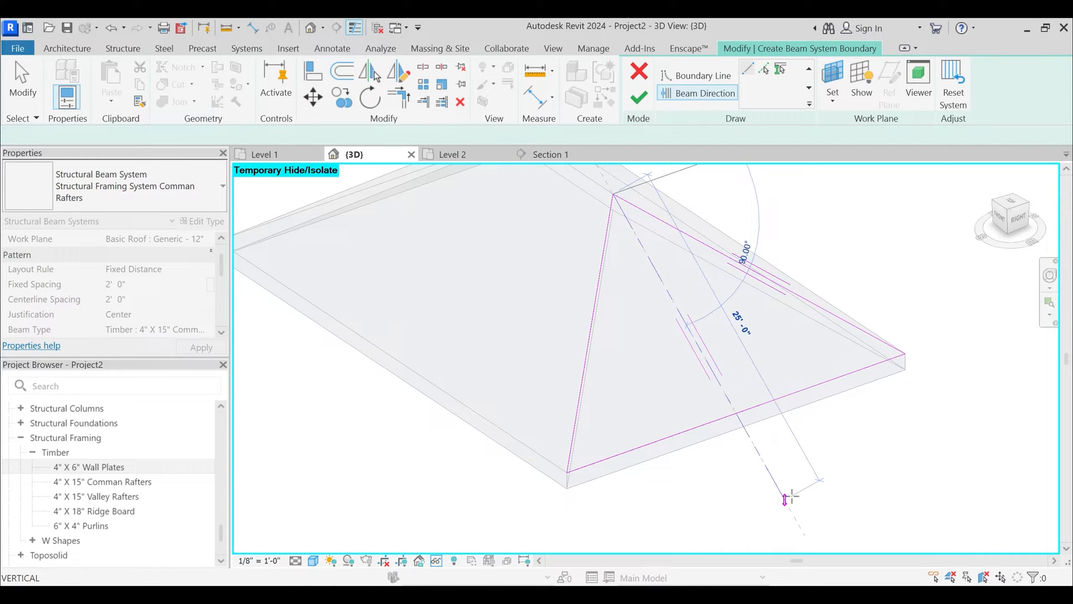
pyautogui.click(791, 495)
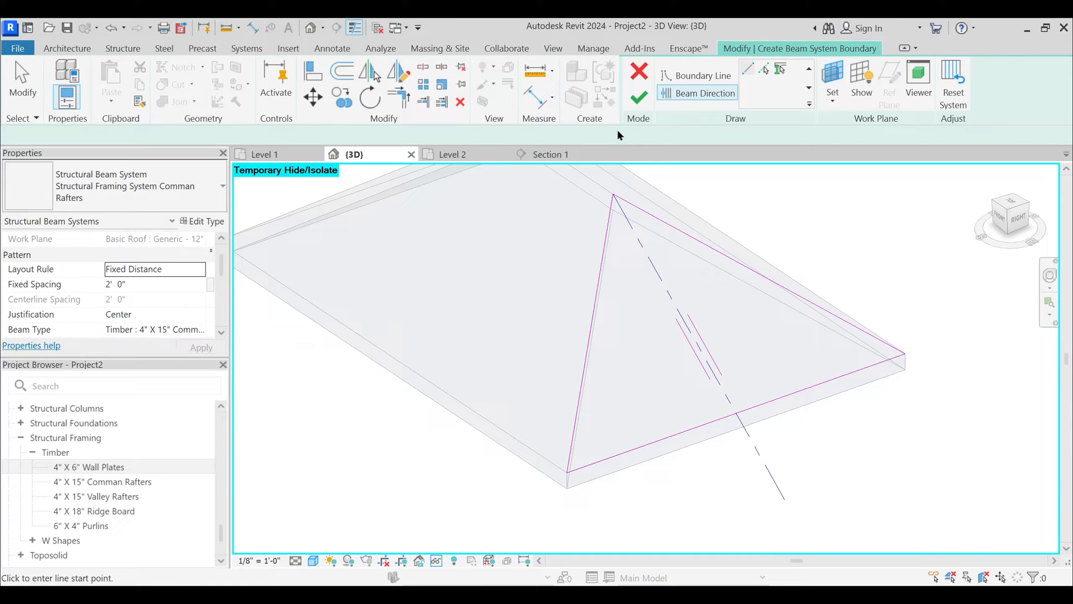
pyautogui.click(639, 99)
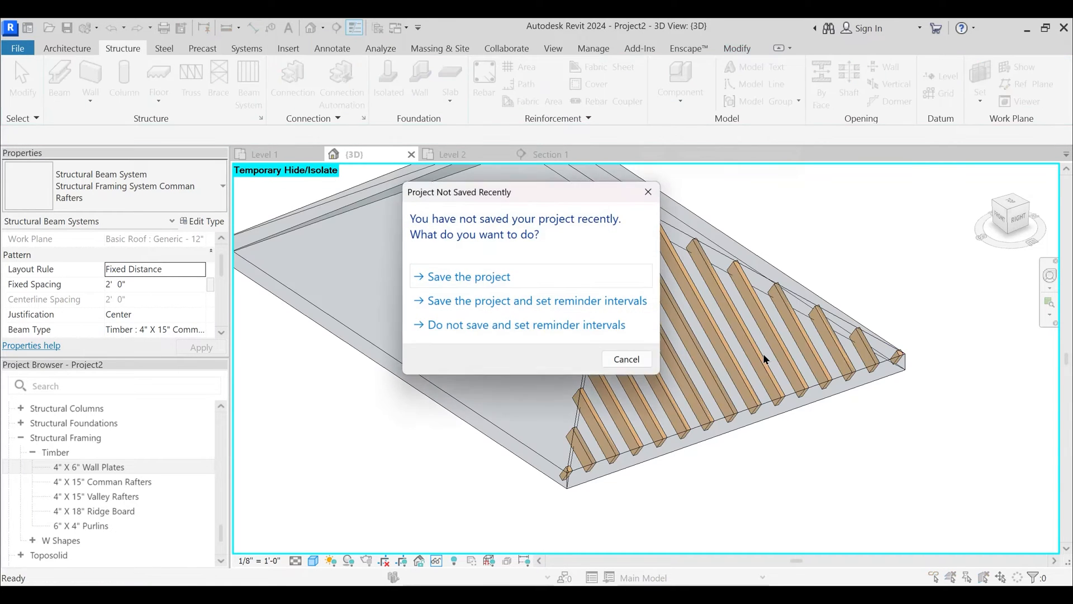
pyautogui.click(643, 362)
# - Reset the temporary isolation in the 3D view to show the whole roof framing again
pyautogui.press('Escape')
pyautogui.keyDown('shift'); pyautogui.moveTo(606, 379); pyautogui.dragTo(632, 375, button='middle'); pyautogui.keyUp('shift')
pyautogui.press('r')
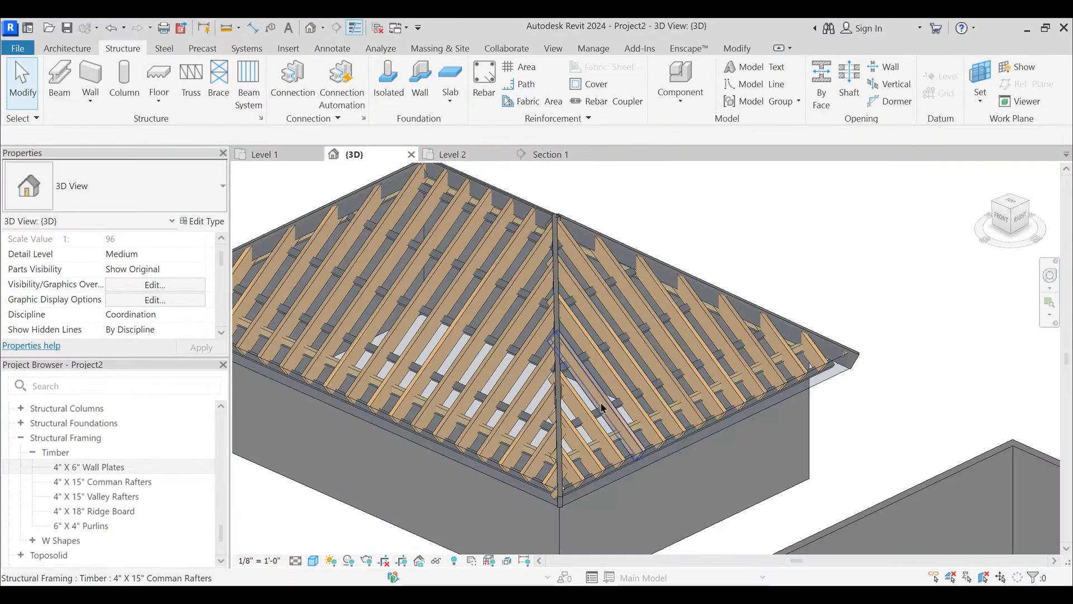
pyautogui.scroll(4, 577, 486)
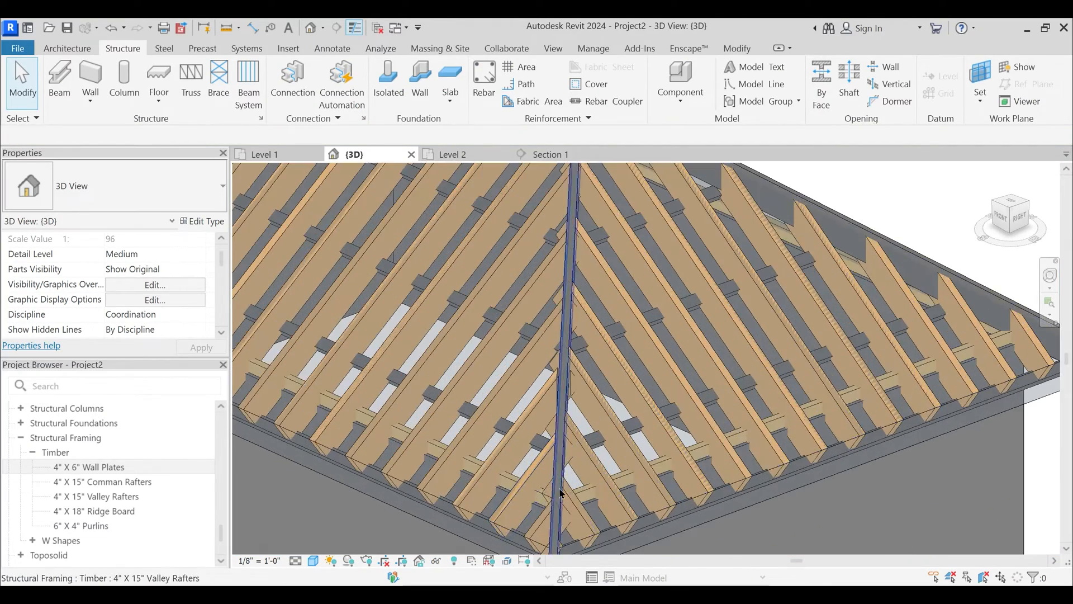
pyautogui.keyDown('shift'); pyautogui.moveTo(577, 486); pyautogui.dragTo(609, 443, button='middle'); pyautogui.keyUp('shift')
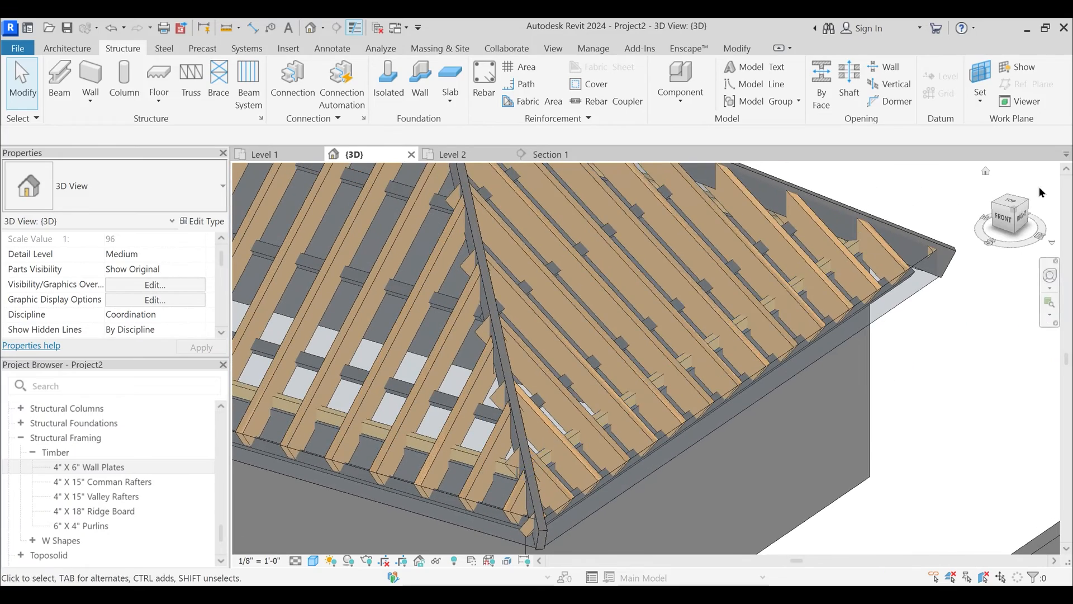
# - From the top view, cut the common rafters against the valley rafter just below the ridge end
pyautogui.click(1014, 206)
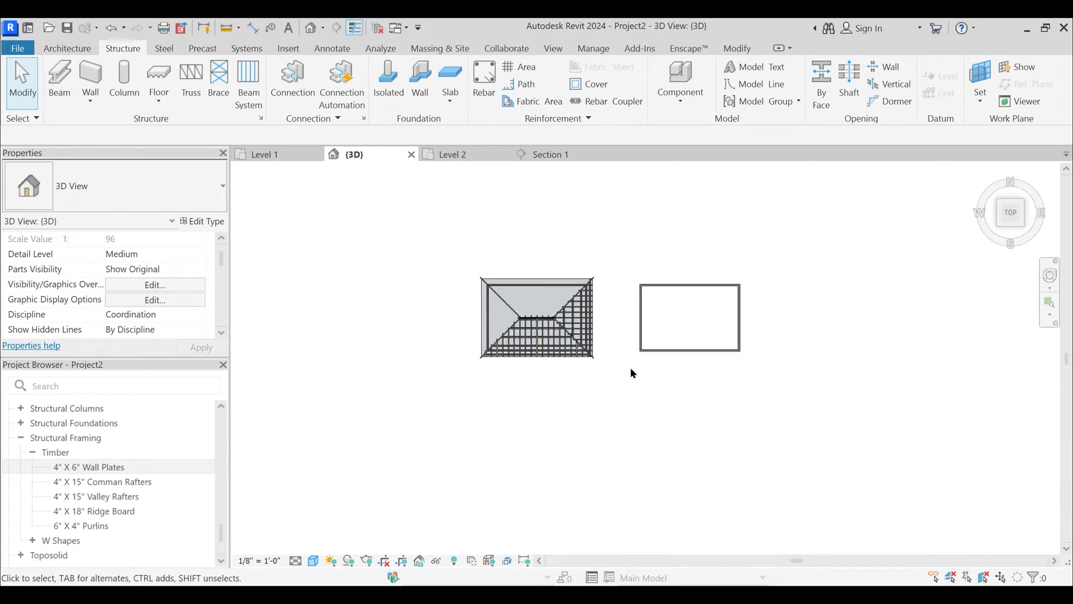
pyautogui.scroll(5, 588, 357)
pyautogui.scroll(3, 586, 356)
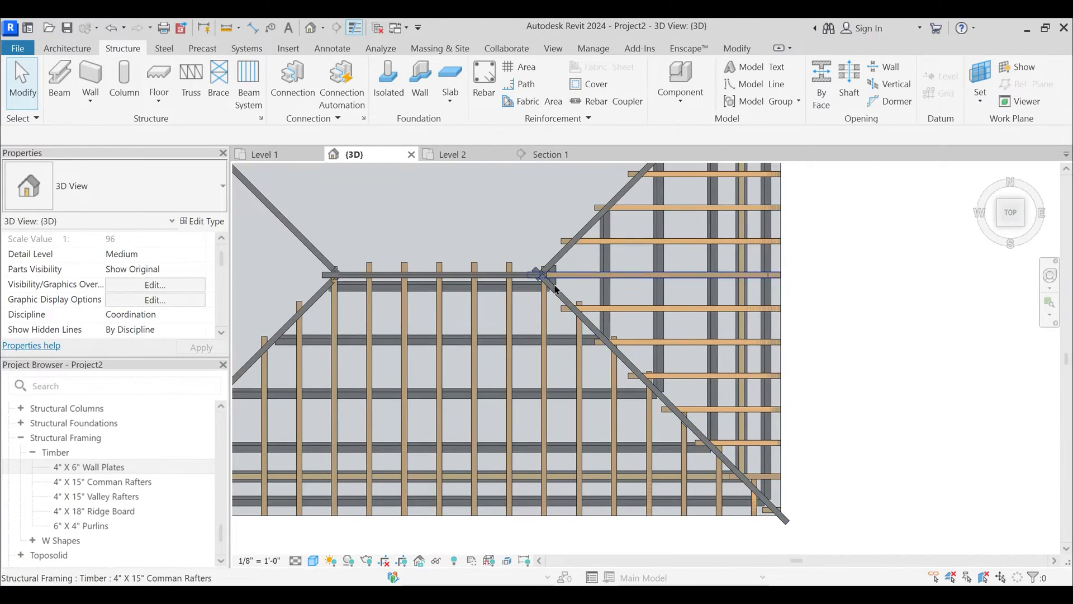
pyautogui.scroll(3, 576, 326)
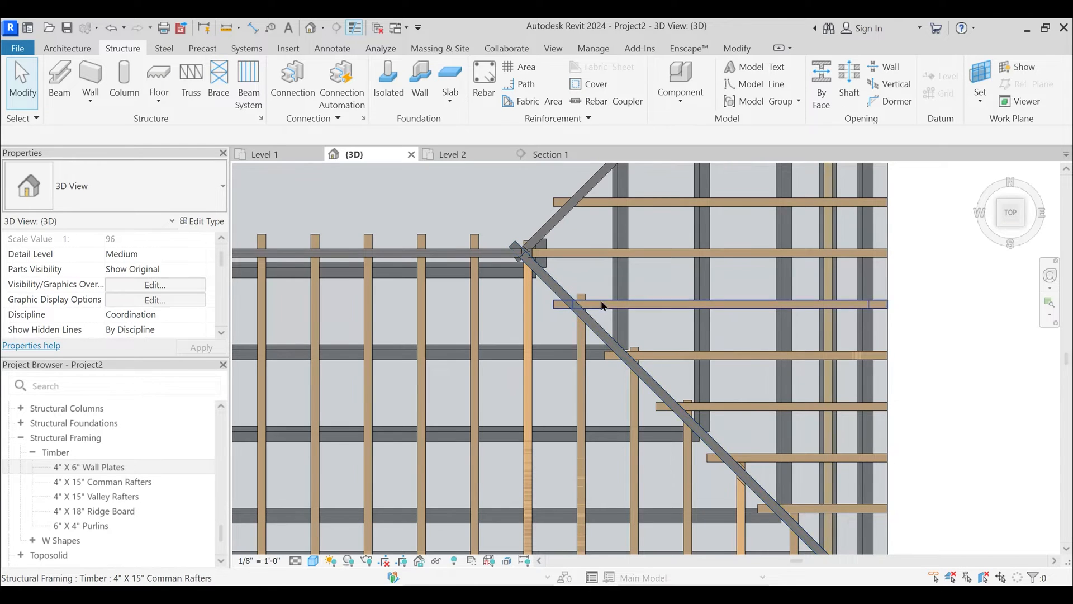
pyautogui.scroll(3, 593, 352)
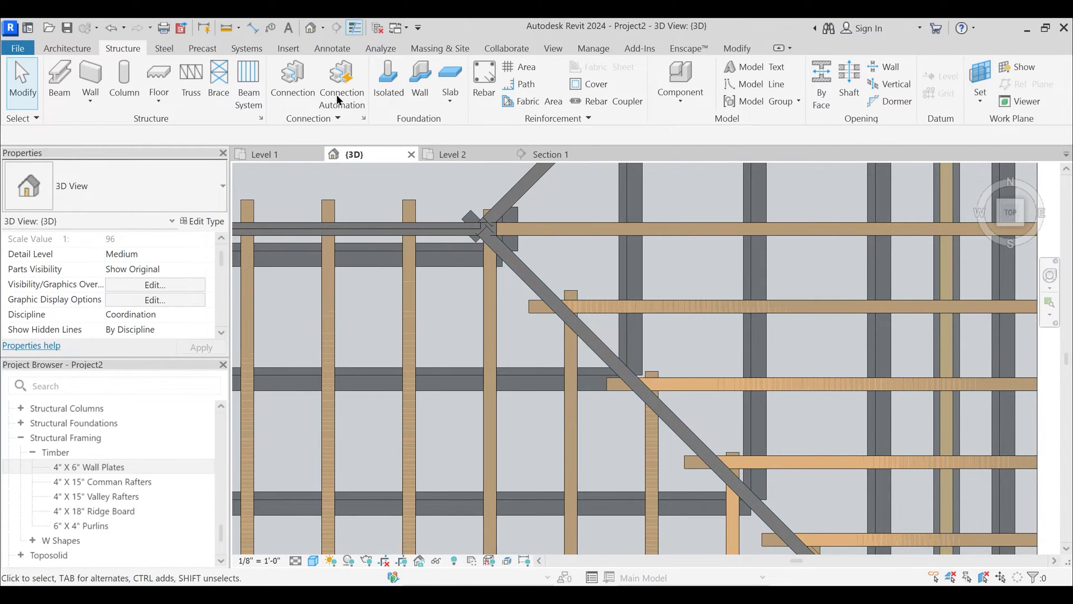
pyautogui.click(737, 49)
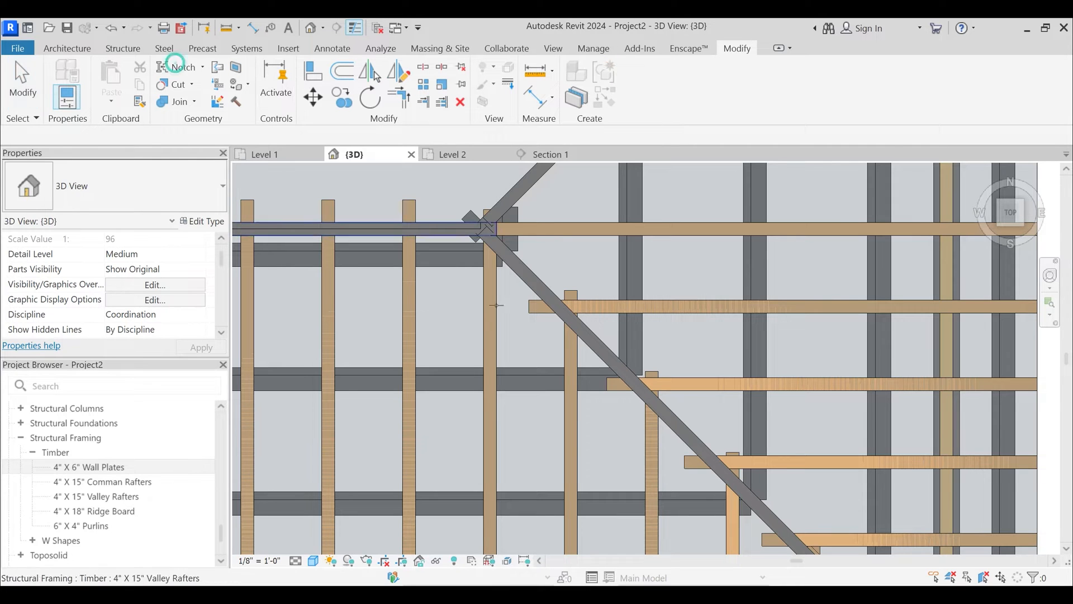
pyautogui.click(175, 63)
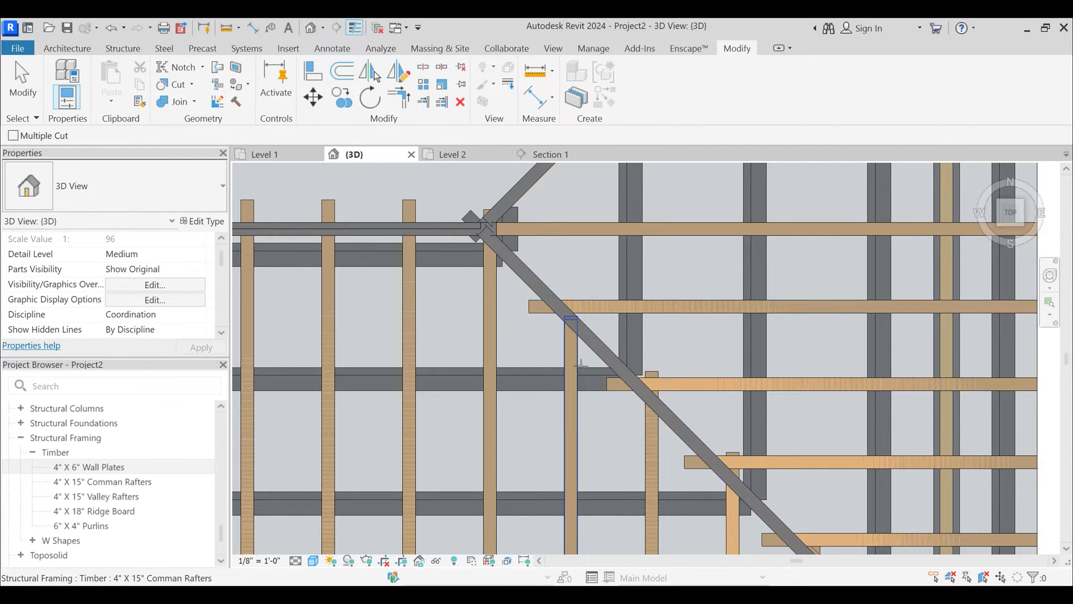
pyautogui.click(593, 309)
pyautogui.click(589, 329)
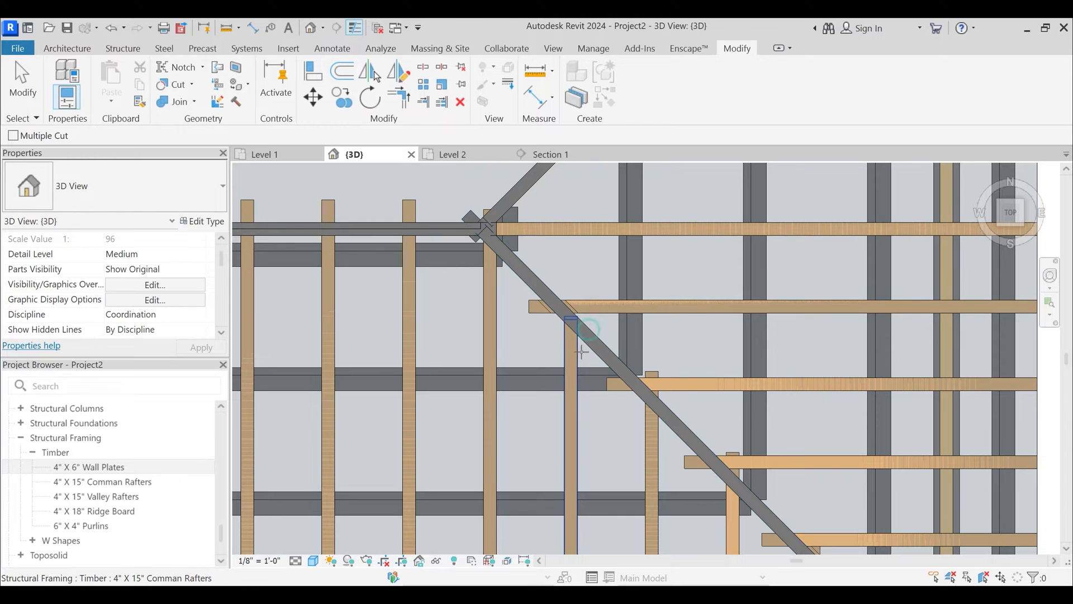
pyautogui.press('Escape')
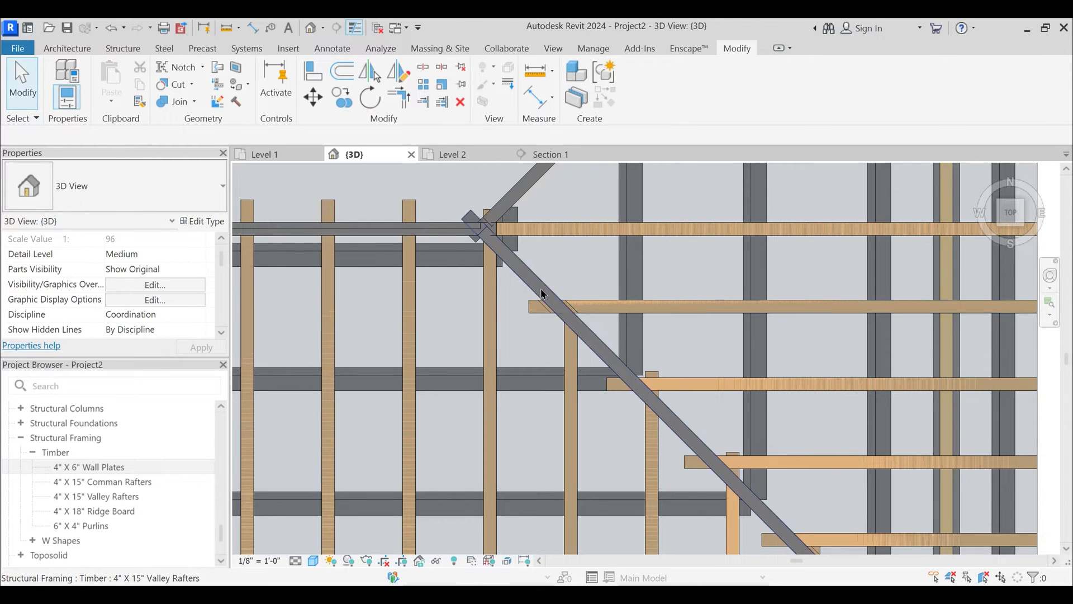
# - Examine how the common rafters and purlins meet the valley rafter along the hip, from above and at an angle
pyautogui.scroll(-5, 550, 298)
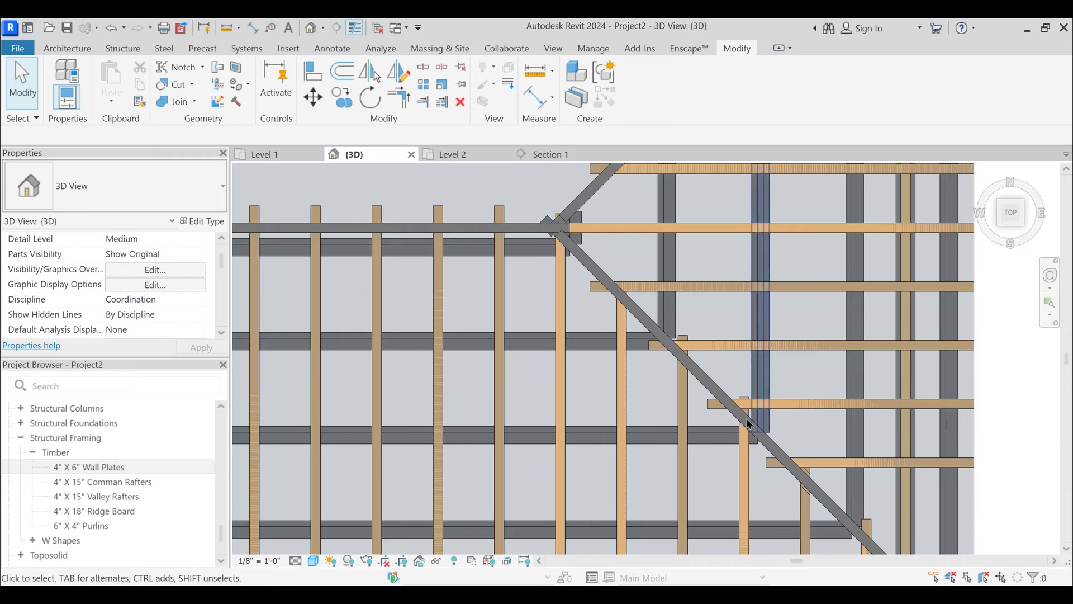
pyautogui.moveTo(616, 316); pyautogui.dragTo(616, 311, button='middle')
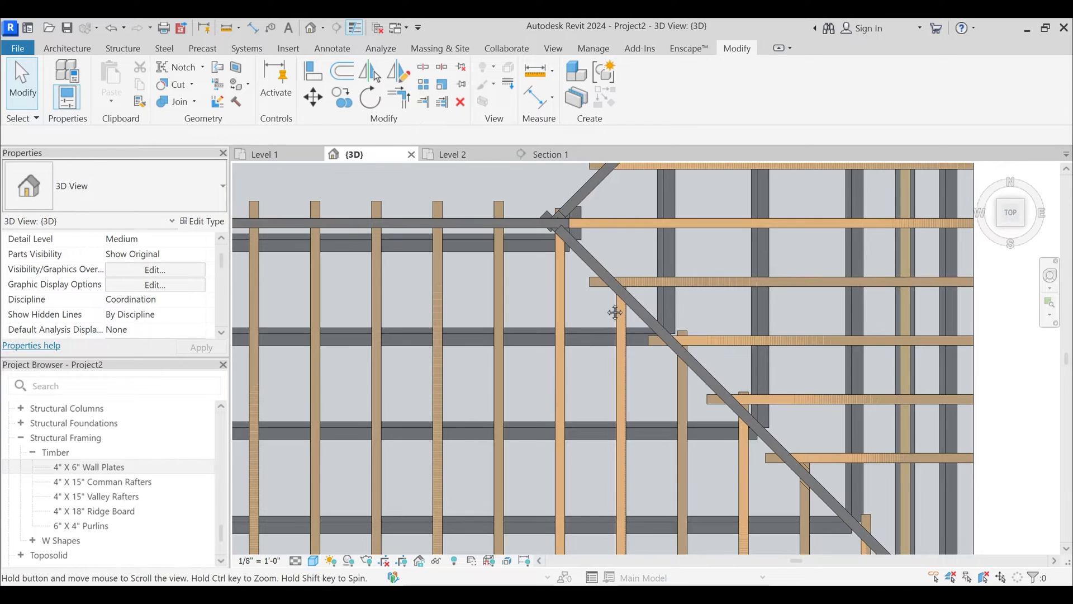
pyautogui.scroll(-3, 614, 307)
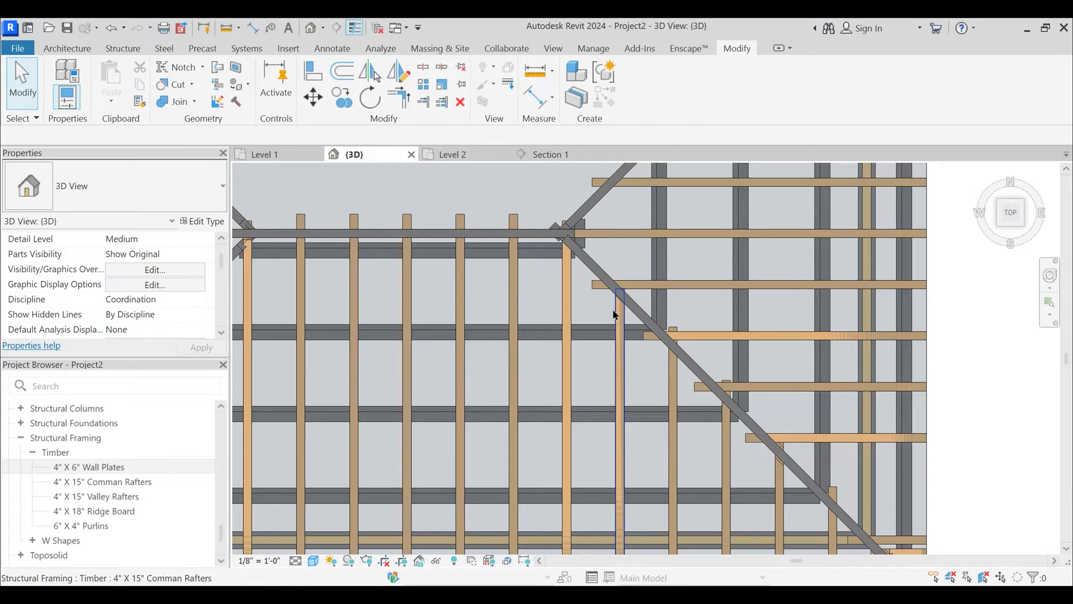
pyautogui.scroll(4, 618, 314)
pyautogui.scroll(-2, 627, 286)
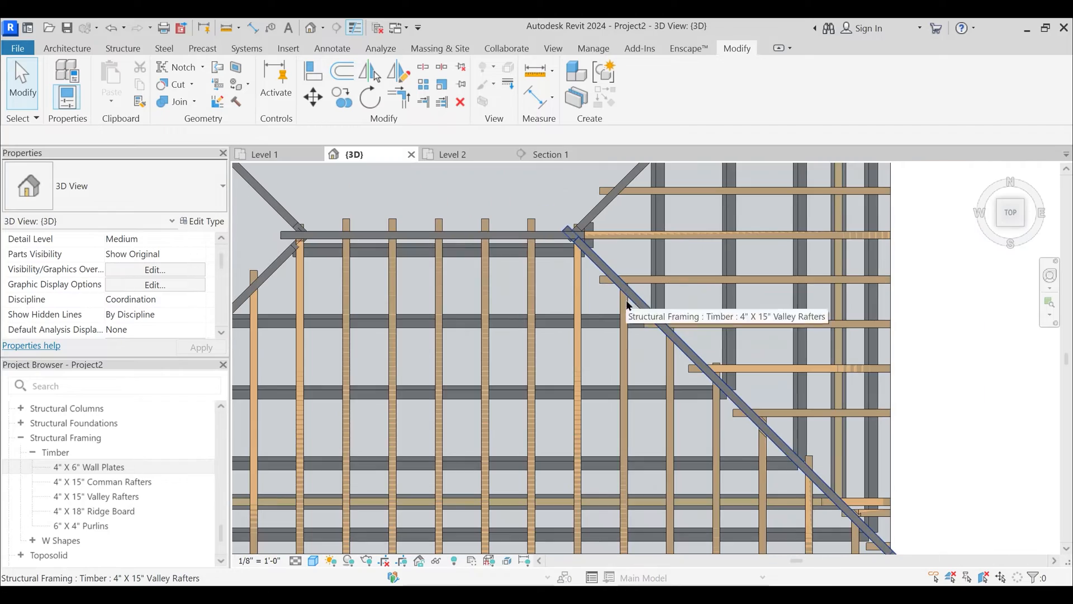
pyautogui.moveTo(632, 318); pyautogui.dragTo(626, 309, button='middle')
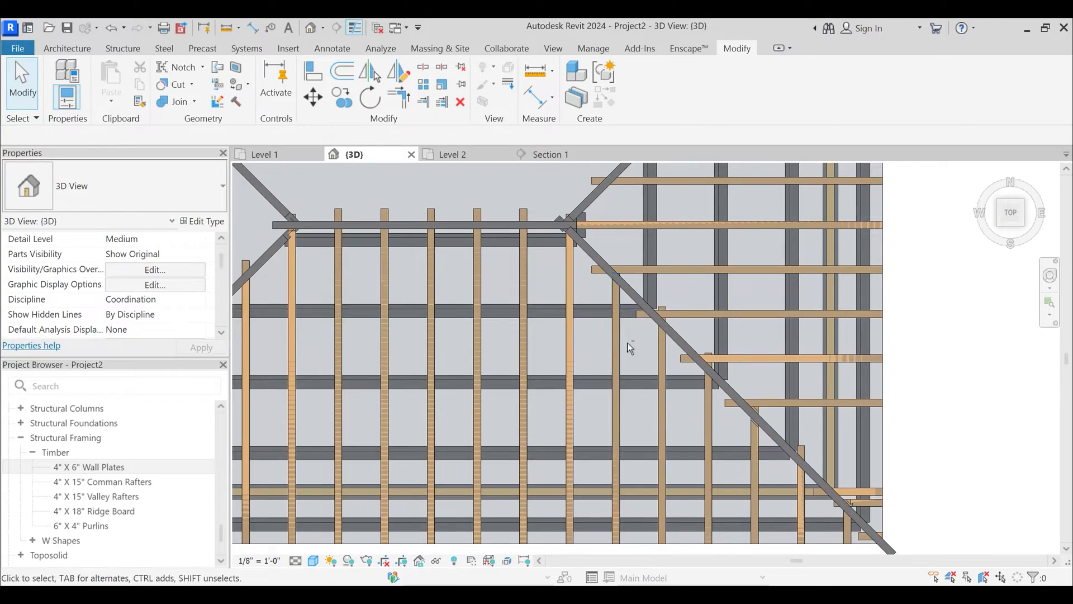
pyautogui.keyDown('shift'); pyautogui.moveTo(630, 345); pyautogui.dragTo(591, 214, button='middle'); pyautogui.keyUp('shift')
pyautogui.moveTo(593, 278); pyautogui.dragTo(582, 185, button='middle')
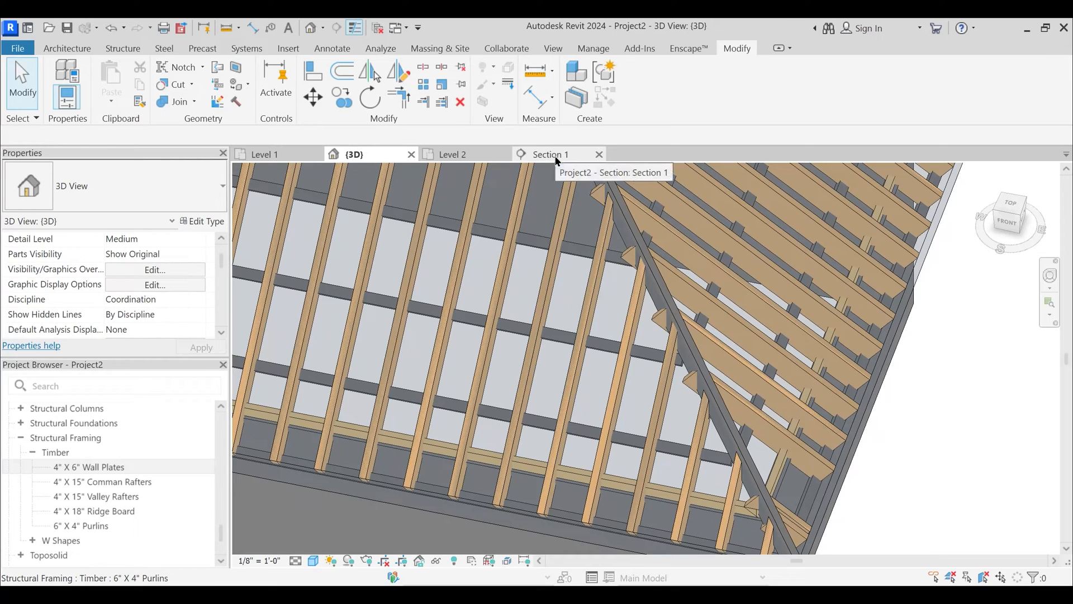
# - Open the Section 1 view and set its detail level to Fine
pyautogui.click(462, 153)
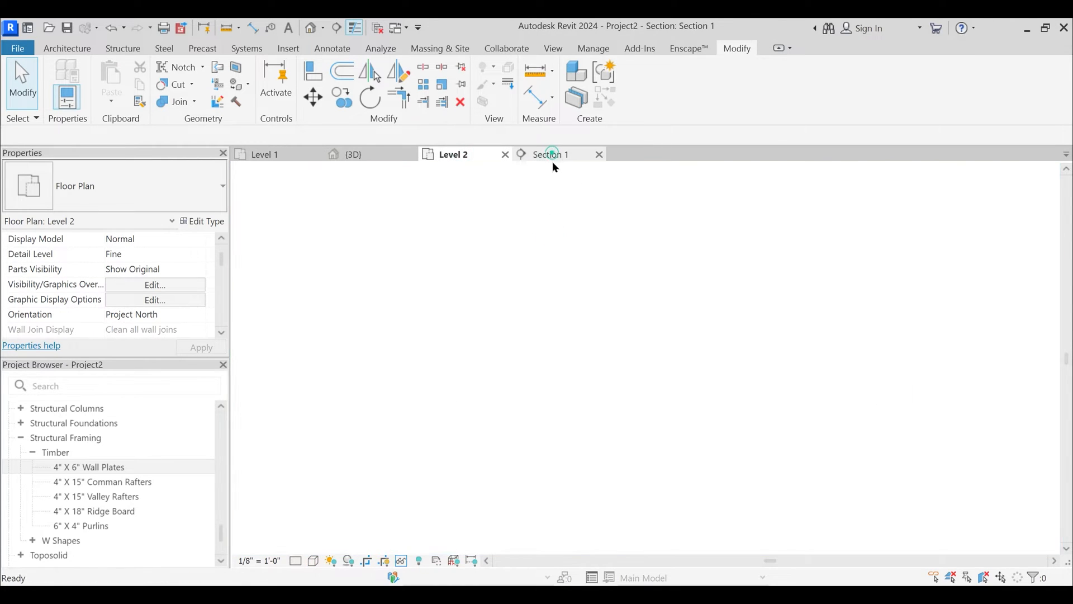
pyautogui.click(551, 157)
pyautogui.scroll(-3, 528, 355)
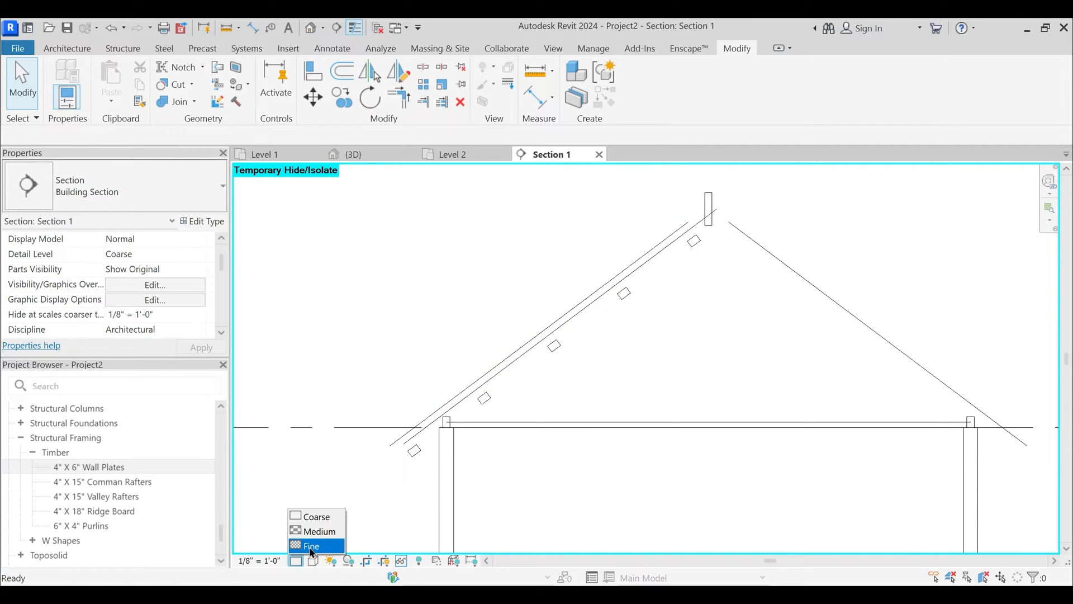
pyautogui.click(311, 546)
pyautogui.scroll(3, 514, 379)
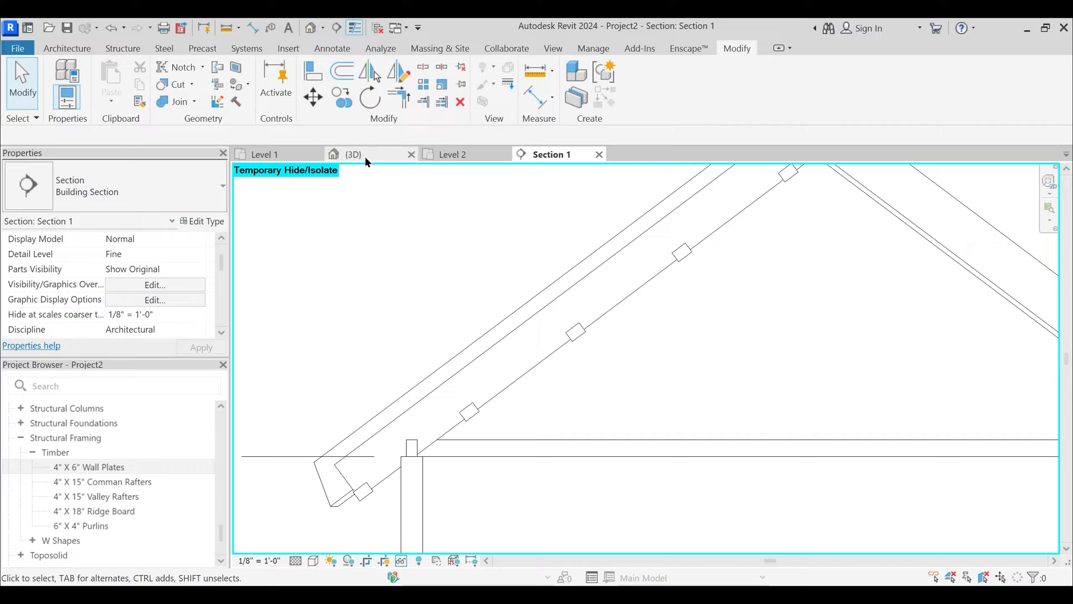
# - Check the type and position of the sloping common rafter against the purlins in the section
pyautogui.click(515, 381)
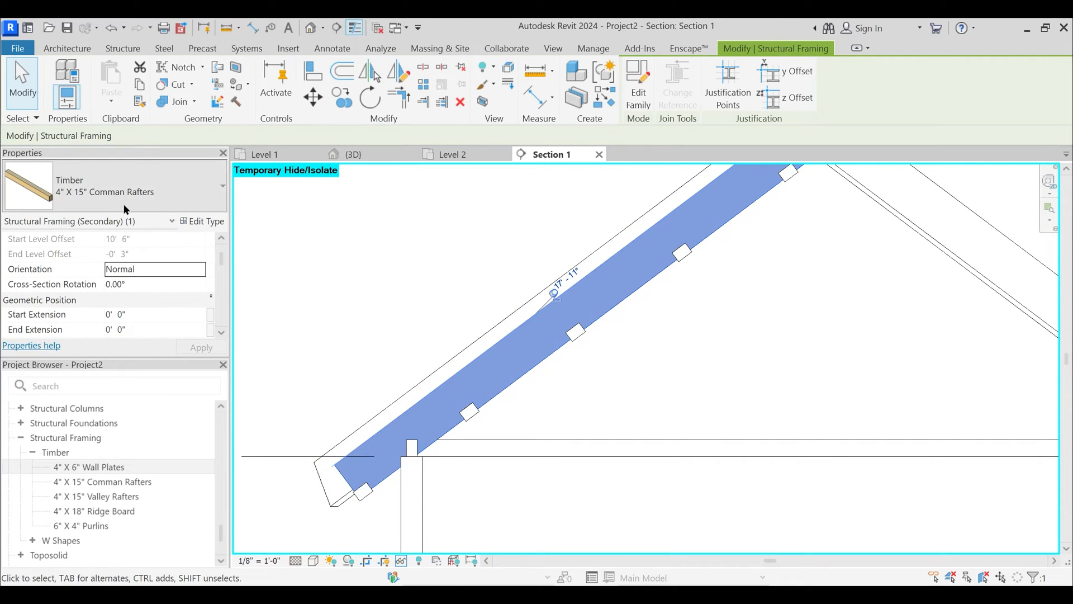
pyautogui.scroll(5, 472, 422)
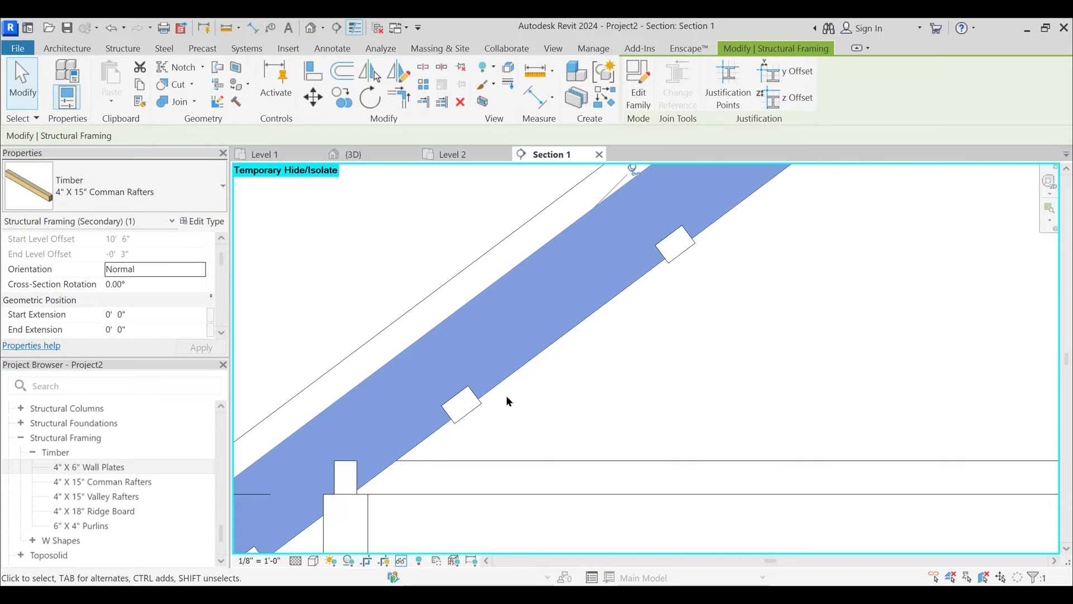
pyautogui.click(506, 394)
# - Reset the section's temporary hide/isolate, then temporarily hide the 4" X 15" Valley Rafters beam above the slope with the purlins
pyautogui.scroll(-3, 505, 393)
pyautogui.press('h')
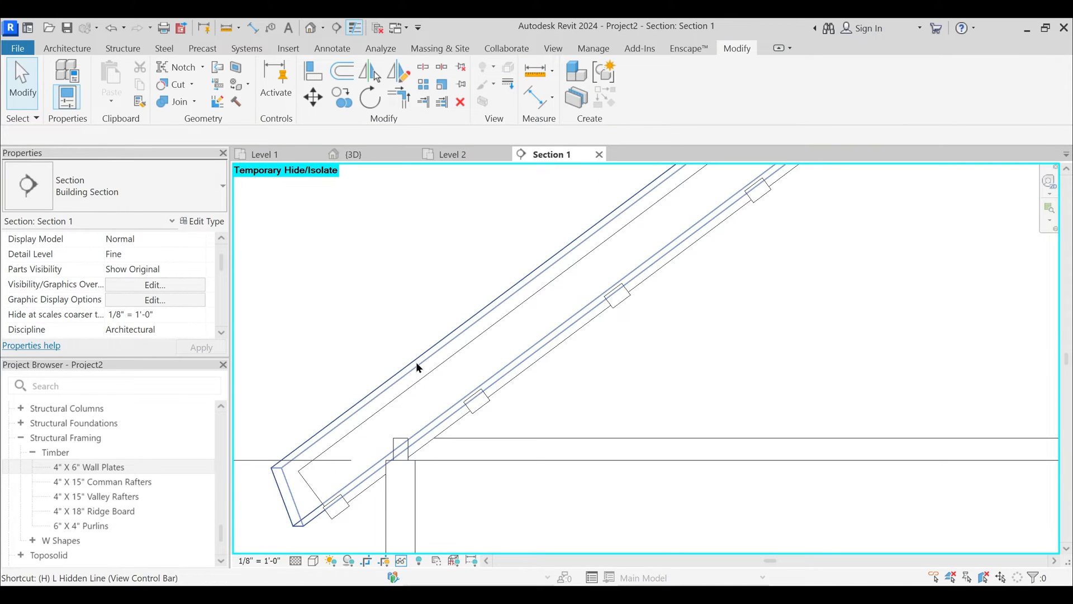
pyautogui.press('r')
pyautogui.moveTo(435, 399); pyautogui.dragTo(447, 361, button='middle')
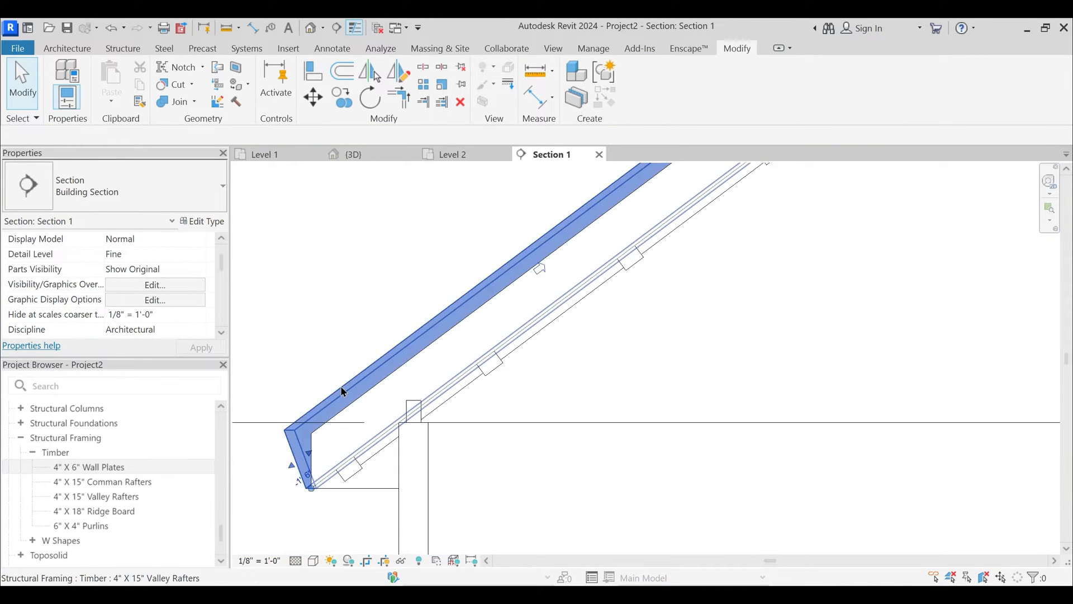
pyautogui.click(342, 388)
pyautogui.press('h')
pyautogui.press('h')
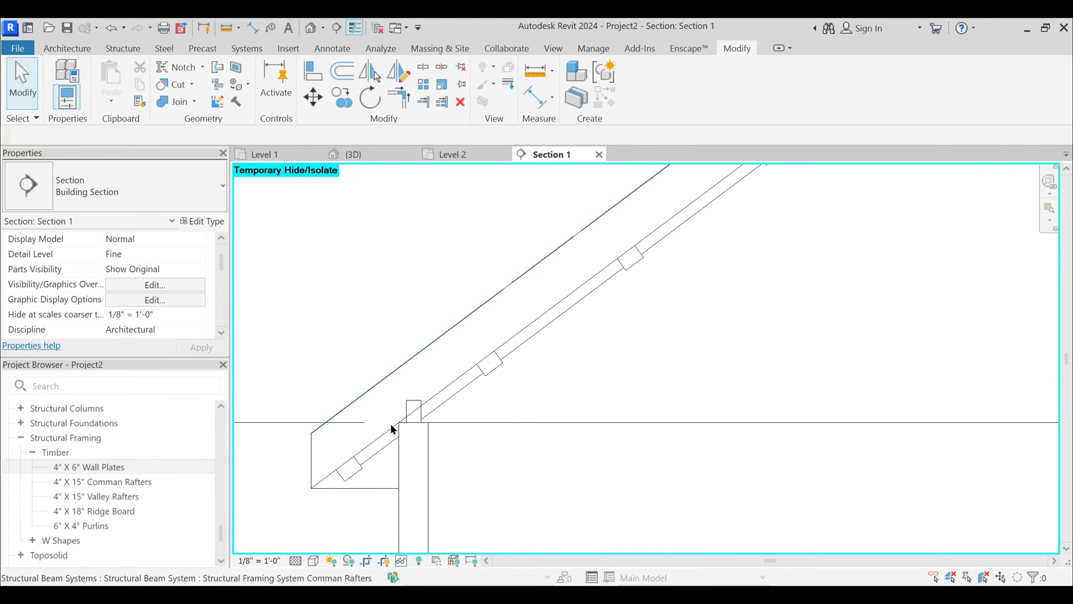
# - Examine the Generic - 12" roof and the common rafter in the section, comparing their positions at the eave and along the slope
pyautogui.click(364, 396)
pyautogui.scroll(-3, 408, 306)
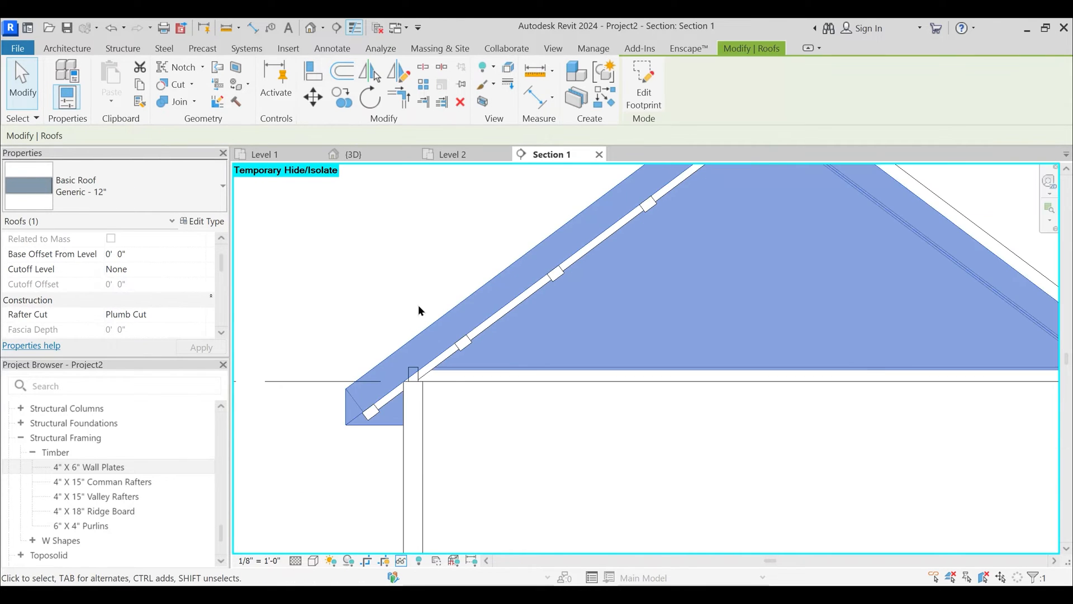
pyautogui.press('Escape')
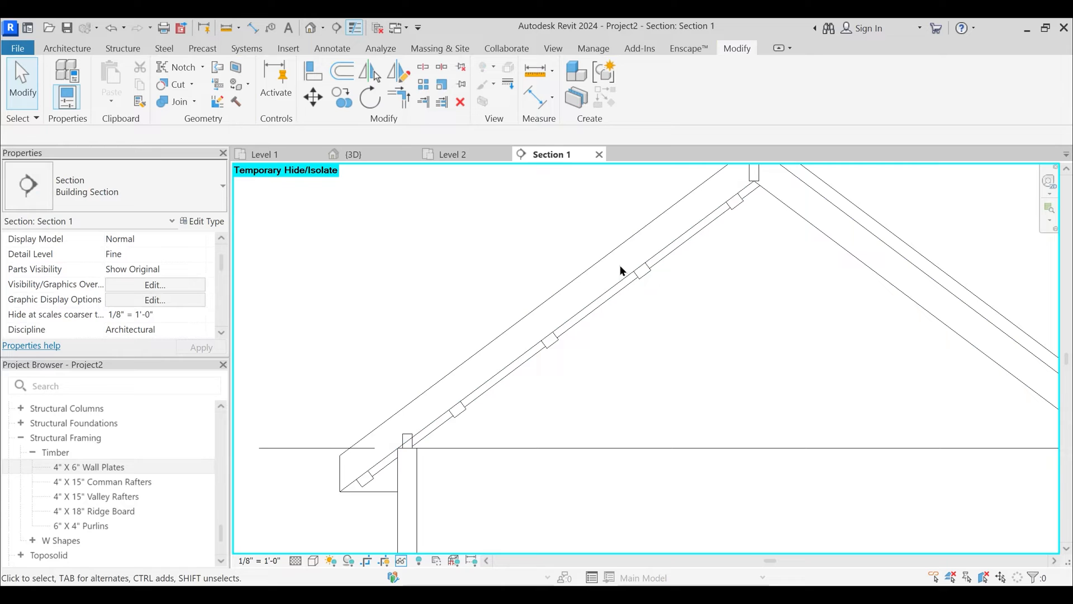
pyautogui.click(616, 301)
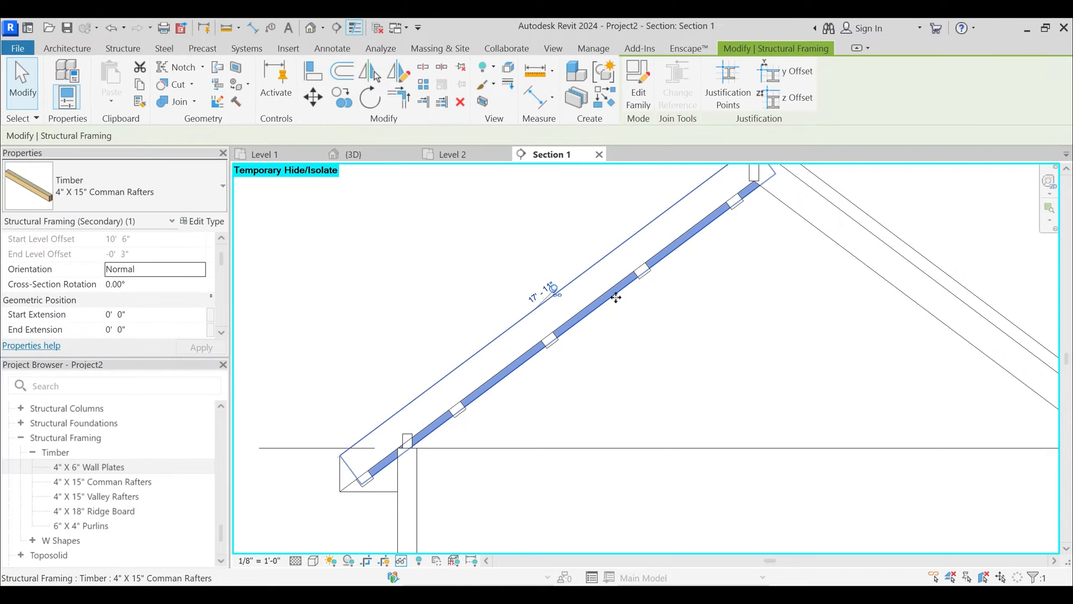
pyautogui.press('Escape')
pyautogui.scroll(2, 412, 438)
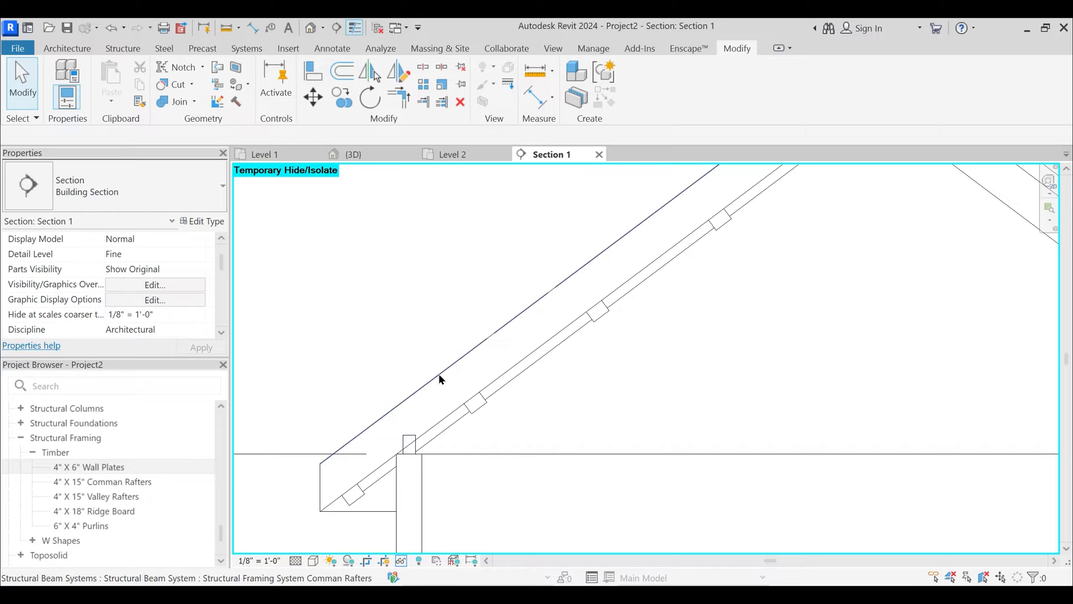
pyautogui.click(317, 485)
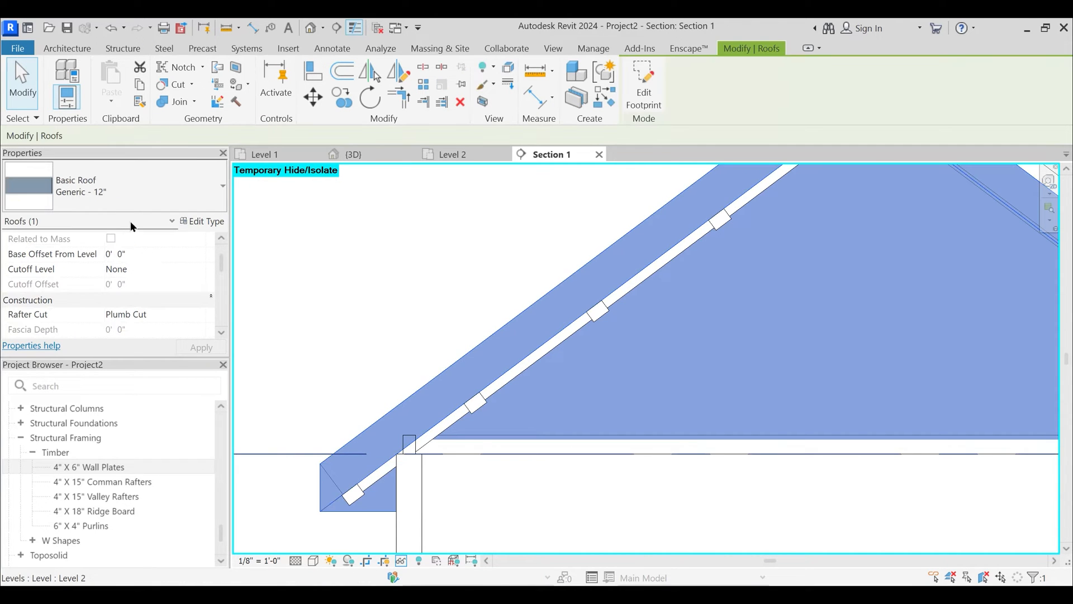
pyautogui.press('Escape')
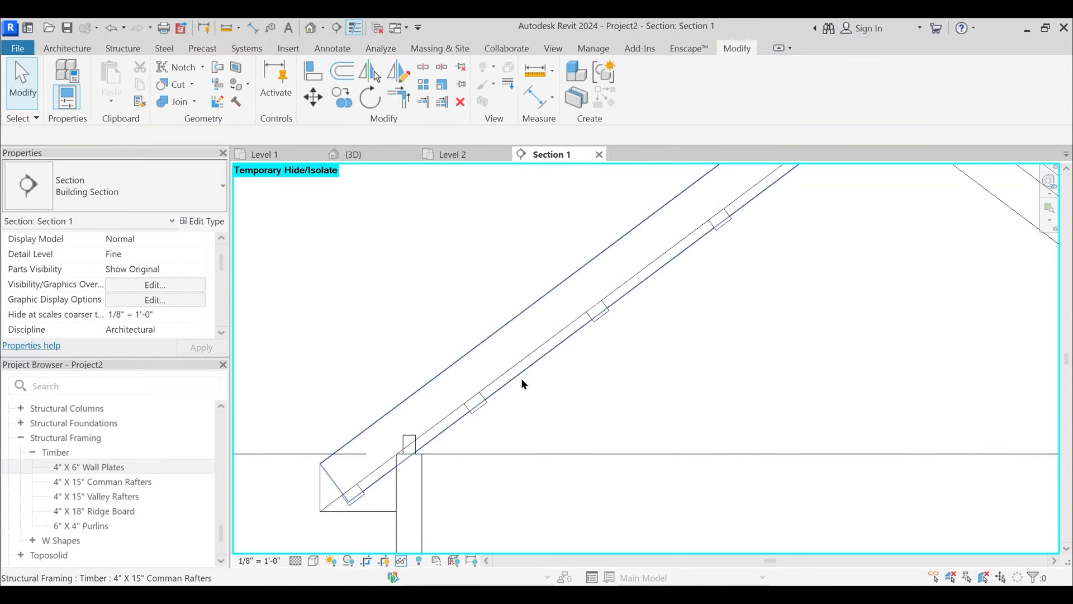
# - View the section in shaded and wireframe display and check the sloping 4" X 15" Comman Rafters beam's type dimensions
pyautogui.click(519, 375)
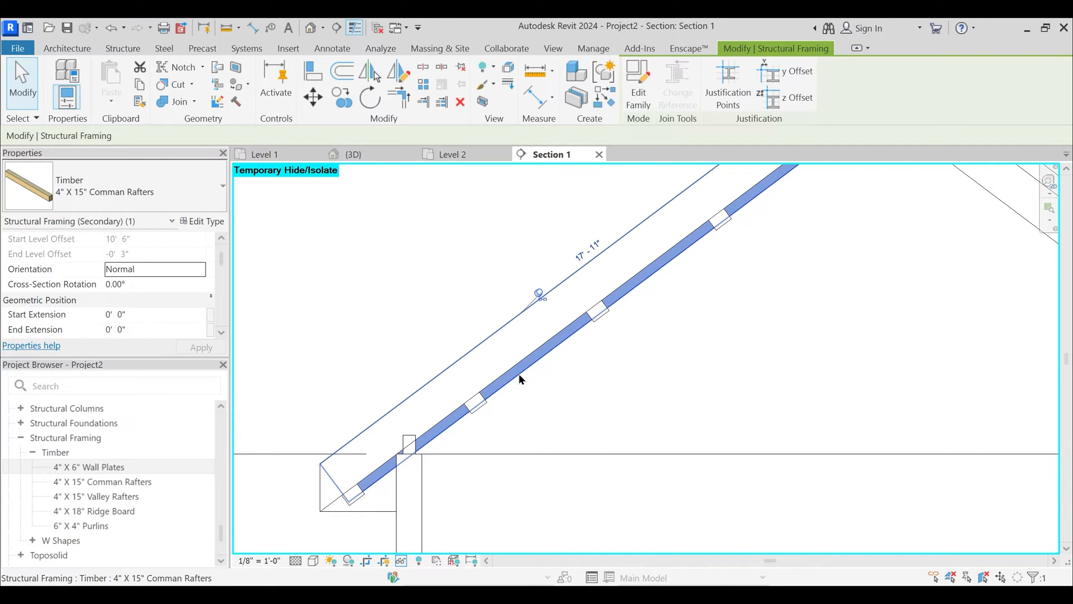
pyautogui.press('Escape')
pyautogui.press('s')
pyautogui.press('d')
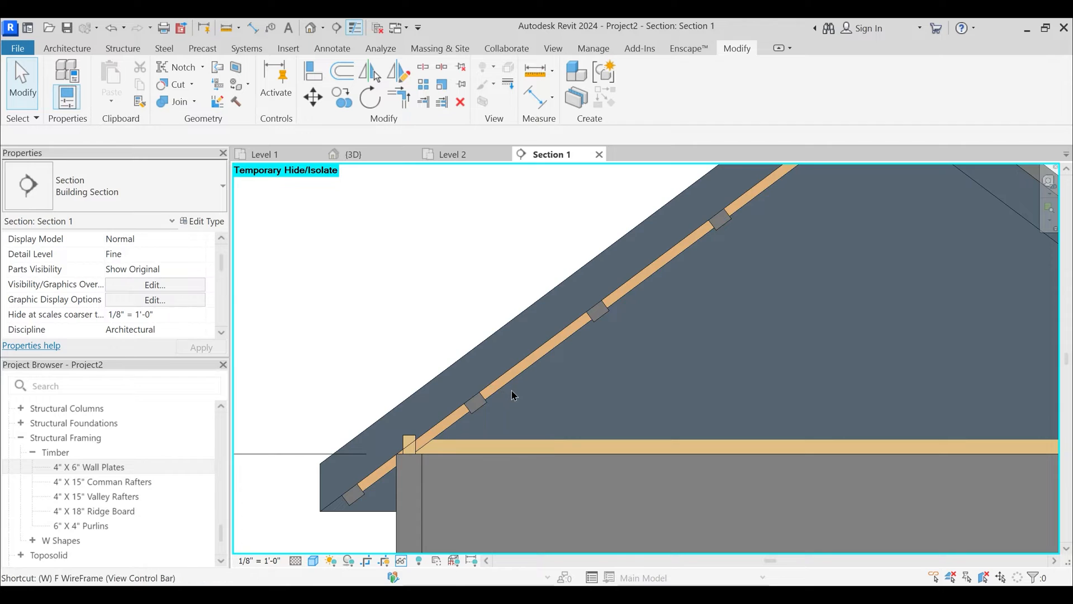
pyautogui.press('f')
pyautogui.click(523, 371)
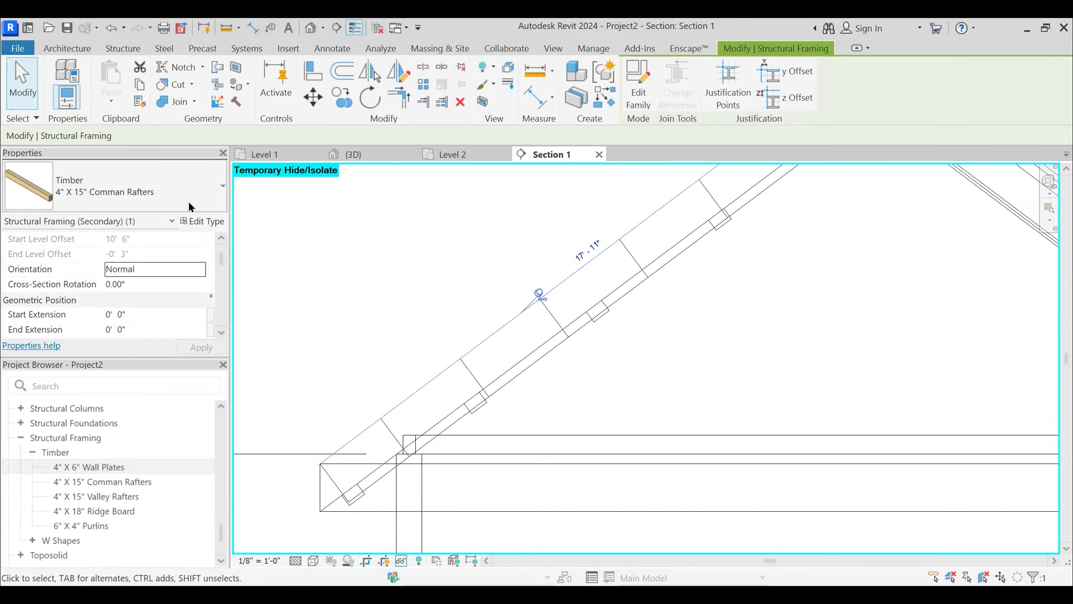
pyautogui.click(208, 221)
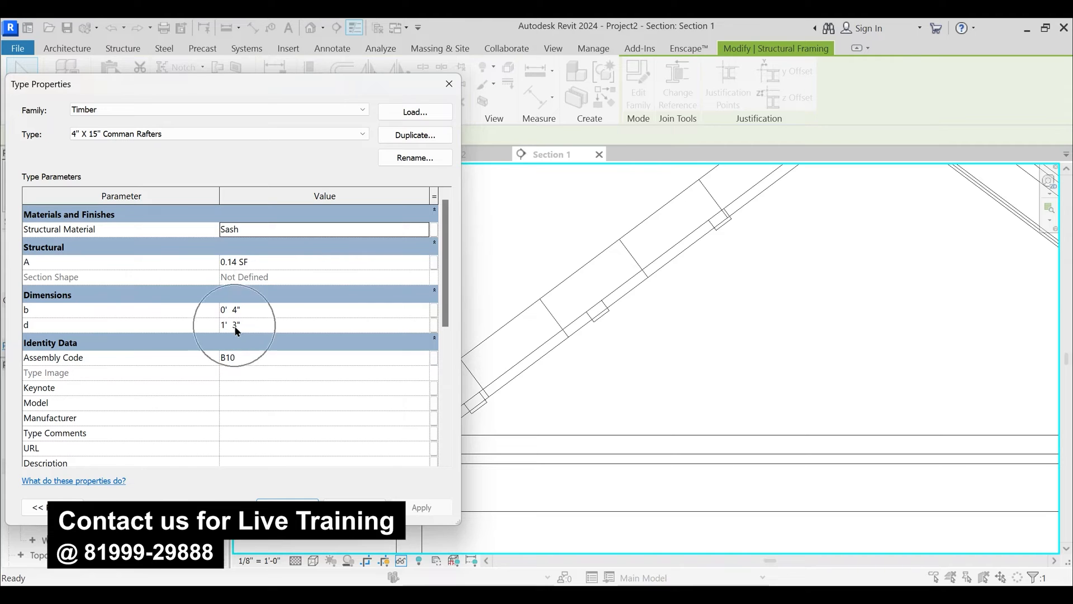
pyautogui.press('Escape')
pyautogui.press('Escape')
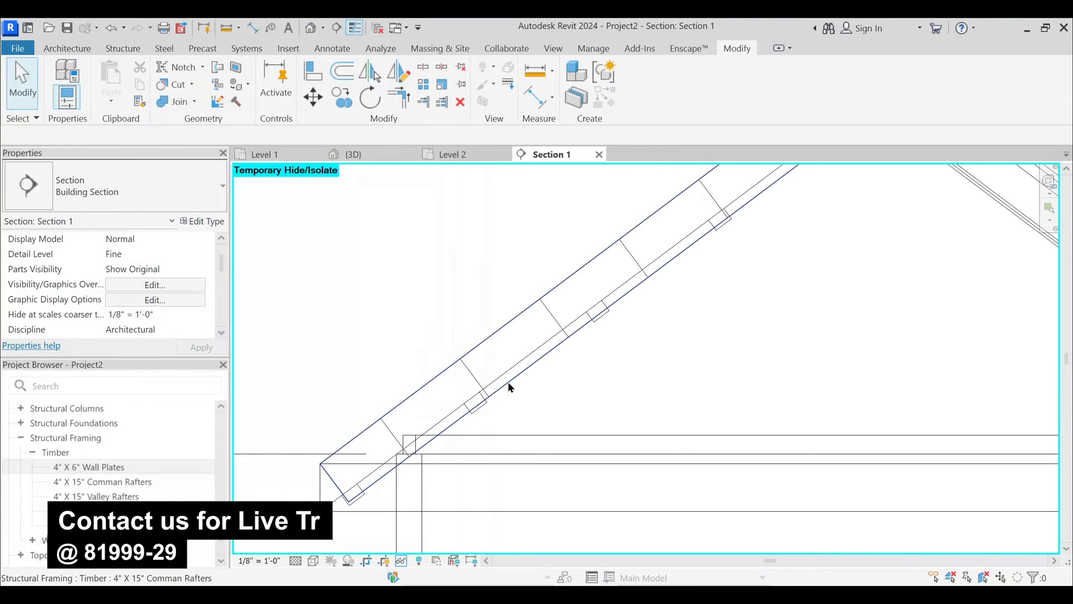
# - Return the section to Hidden Line display and measure between the common rafter's lower edge and the Generic - 12" roof
pyautogui.click(312, 560)
pyautogui.click(344, 487)
pyautogui.scroll(2, 537, 372)
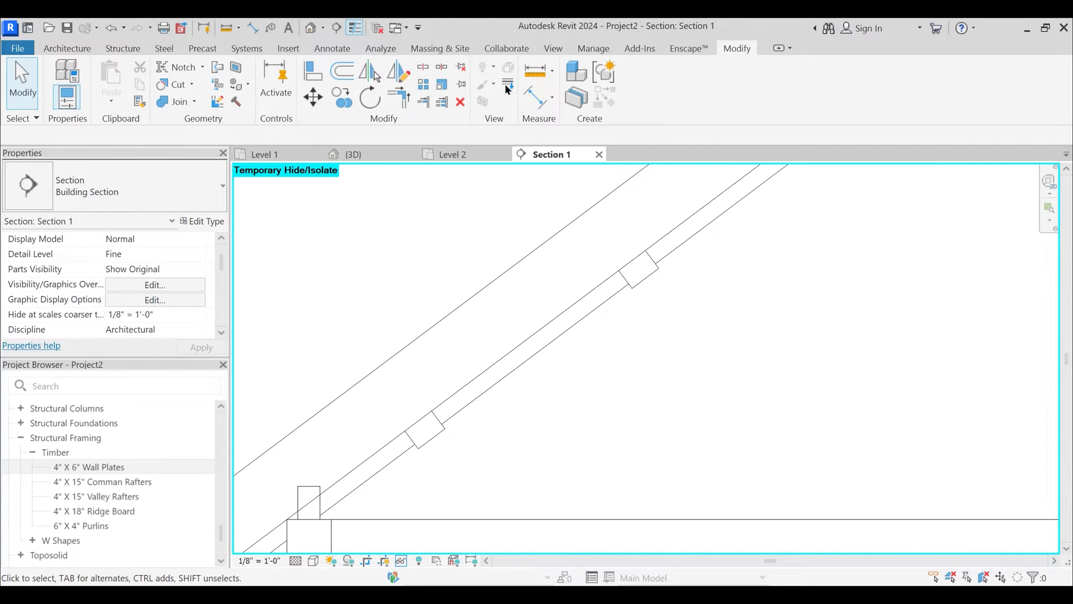
pyautogui.click(557, 338)
pyautogui.press('Escape')
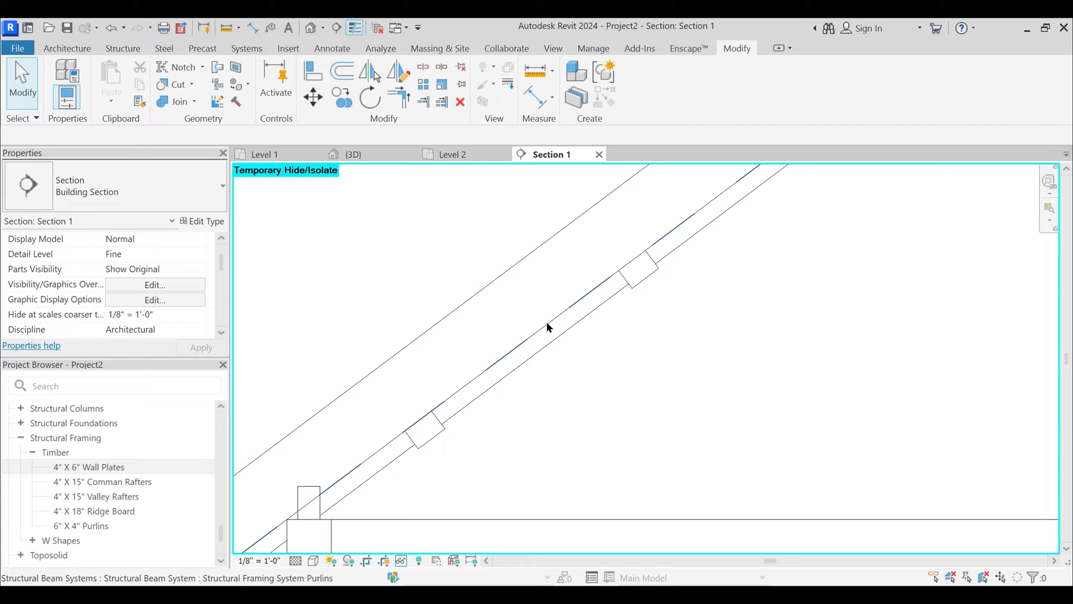
pyautogui.click(529, 82)
pyautogui.scroll(2, 585, 335)
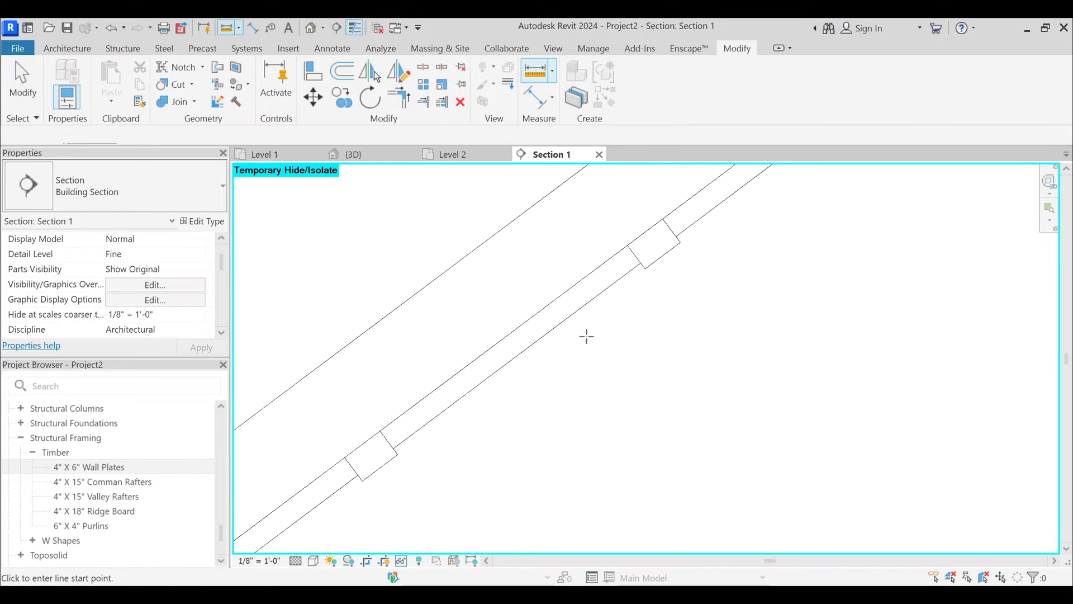
pyautogui.click(581, 307)
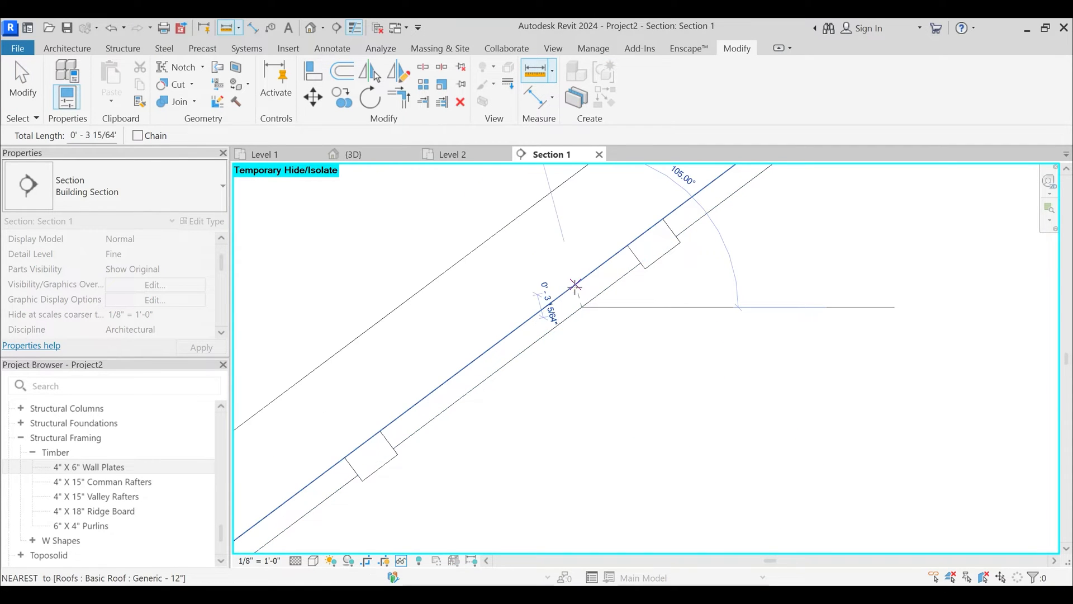
pyautogui.press('Escape')
pyautogui.scroll(-4, 584, 325)
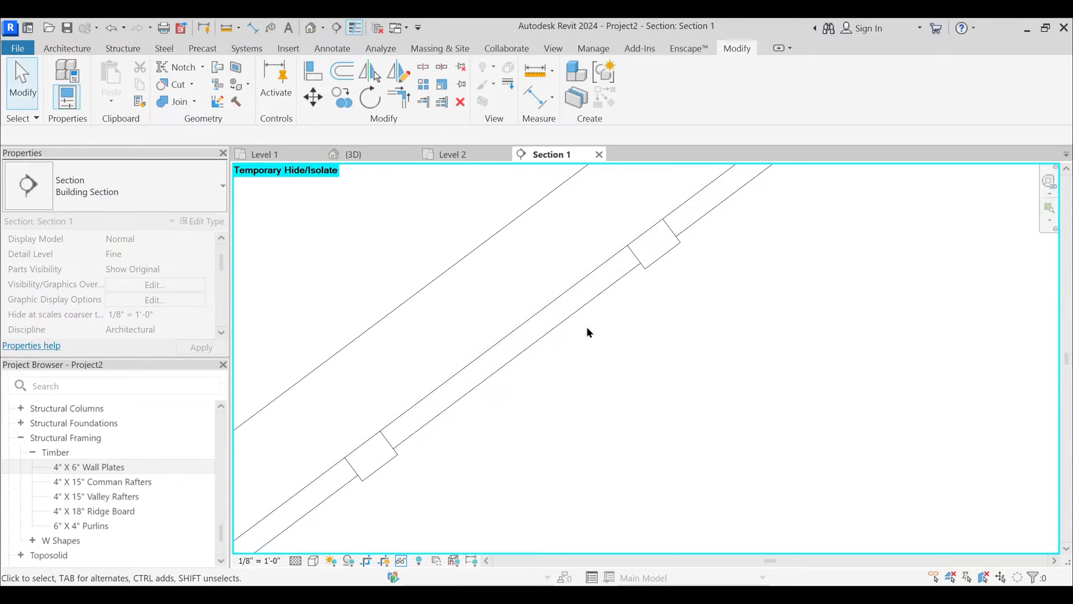
# - Examine in 3D how the rafters meet the corner valley rafter, and check the front slope's common-rafter beam system
pyautogui.click(371, 153)
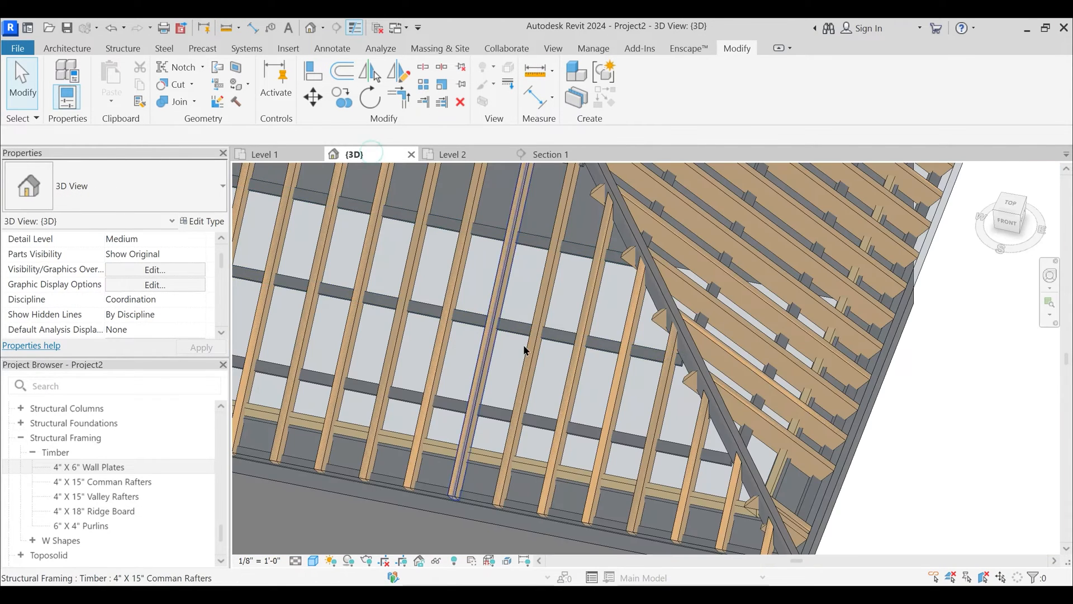
pyautogui.scroll(-3, 524, 347)
pyautogui.keyDown('shift'); pyautogui.moveTo(568, 386); pyautogui.dragTo(533, 368, button='middle'); pyautogui.keyUp('shift')
pyautogui.scroll(5, 610, 416)
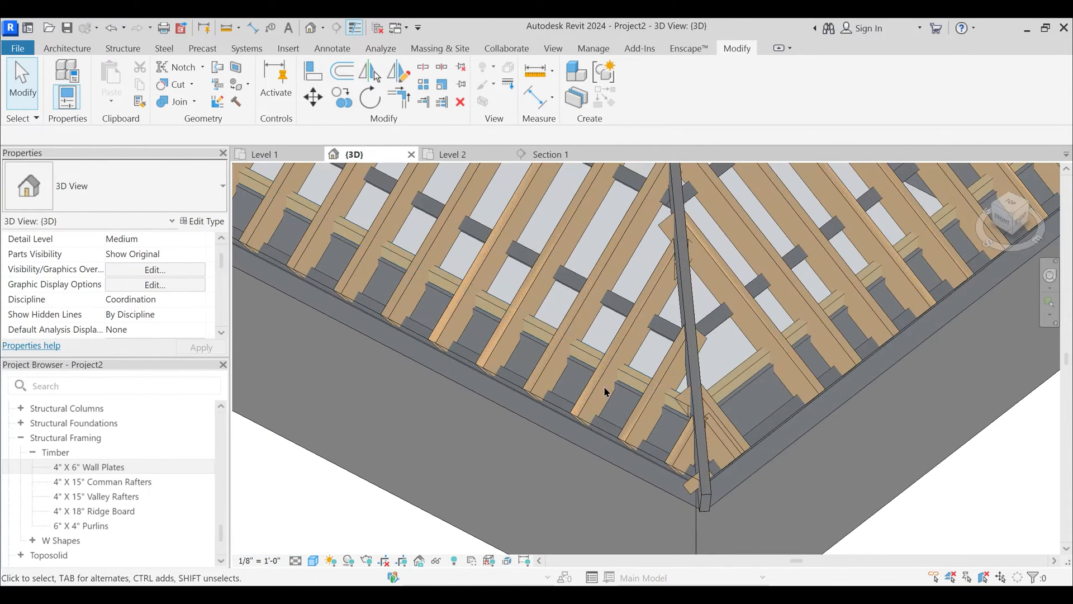
pyautogui.keyDown('shift'); pyautogui.moveTo(626, 447); pyautogui.dragTo(661, 423, button='middle'); pyautogui.keyUp('shift')
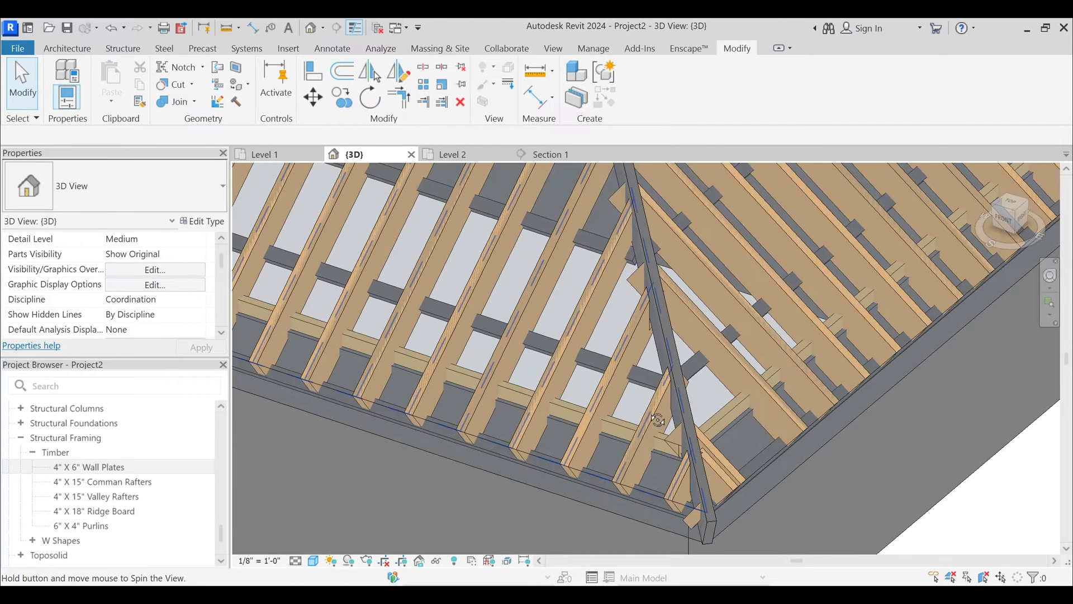
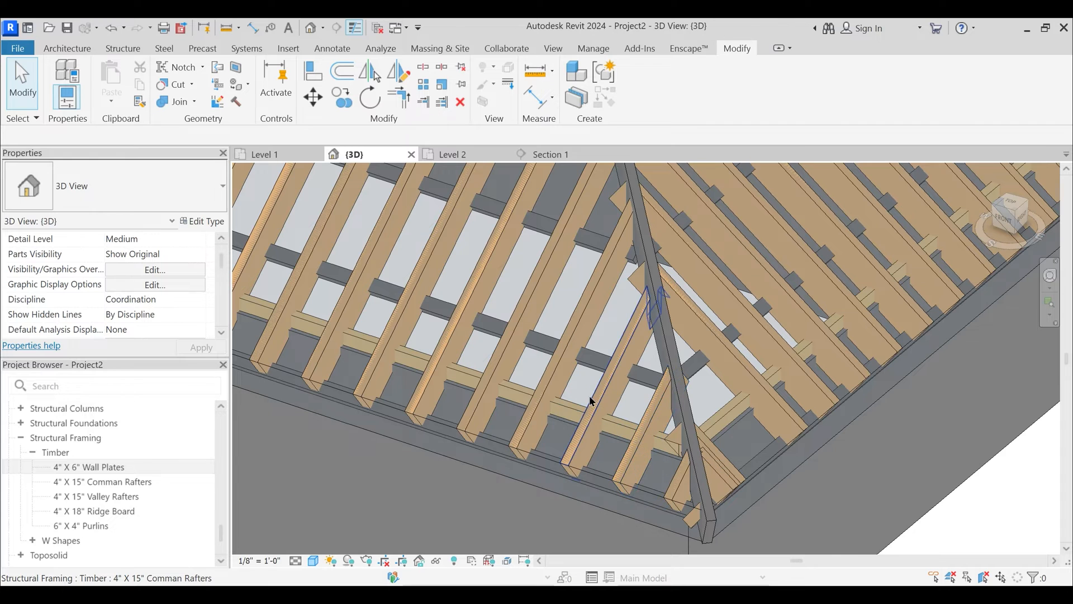
pyautogui.keyDown('shift'); pyautogui.moveTo(605, 394); pyautogui.dragTo(637, 447, button='middle'); pyautogui.keyUp('shift')
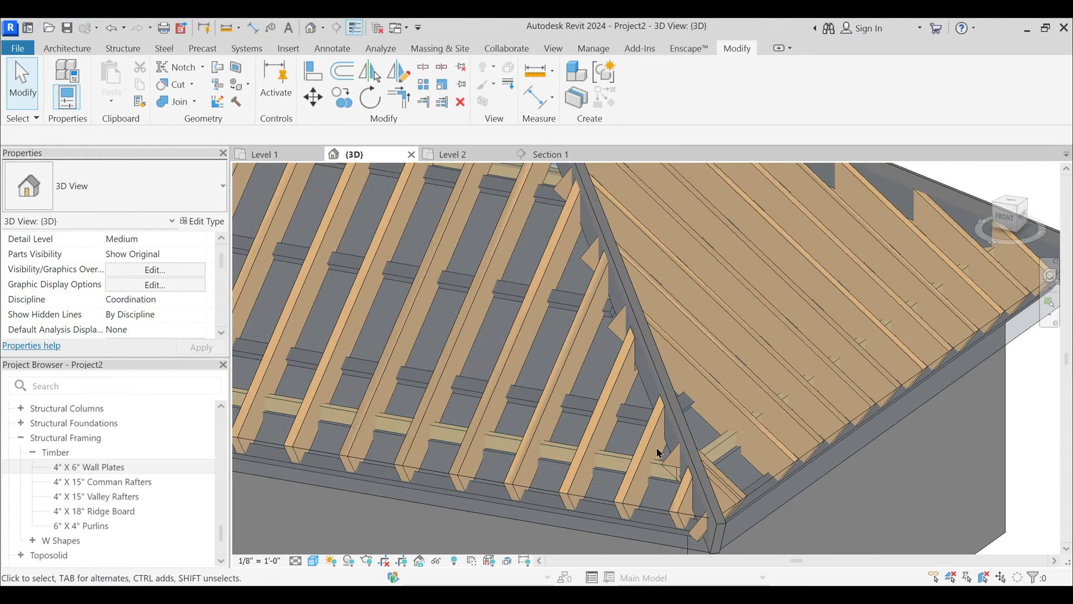
pyautogui.click(615, 512)
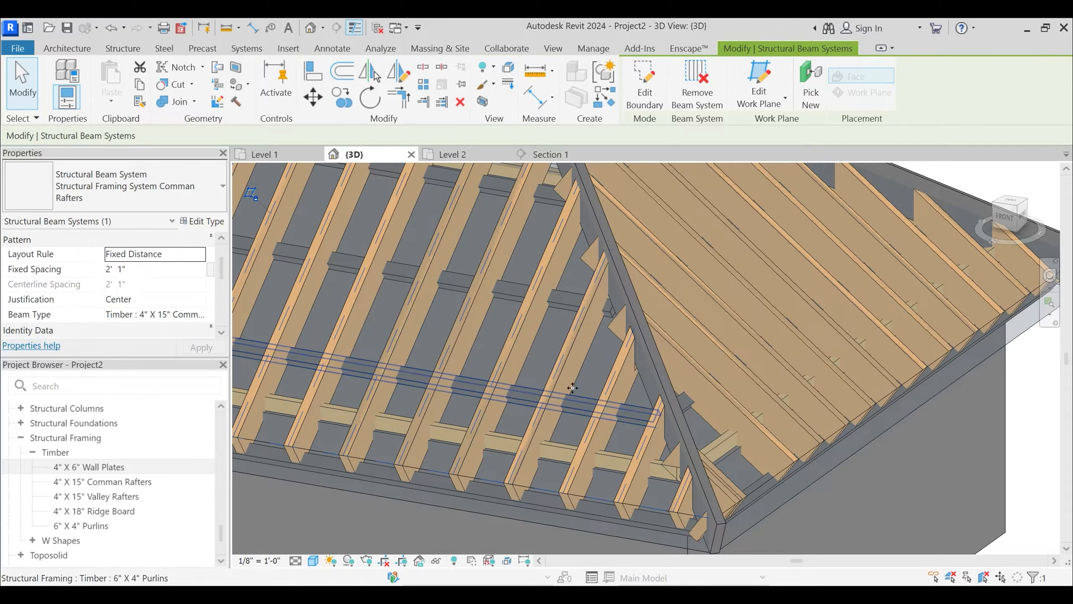
pyautogui.press('Escape')
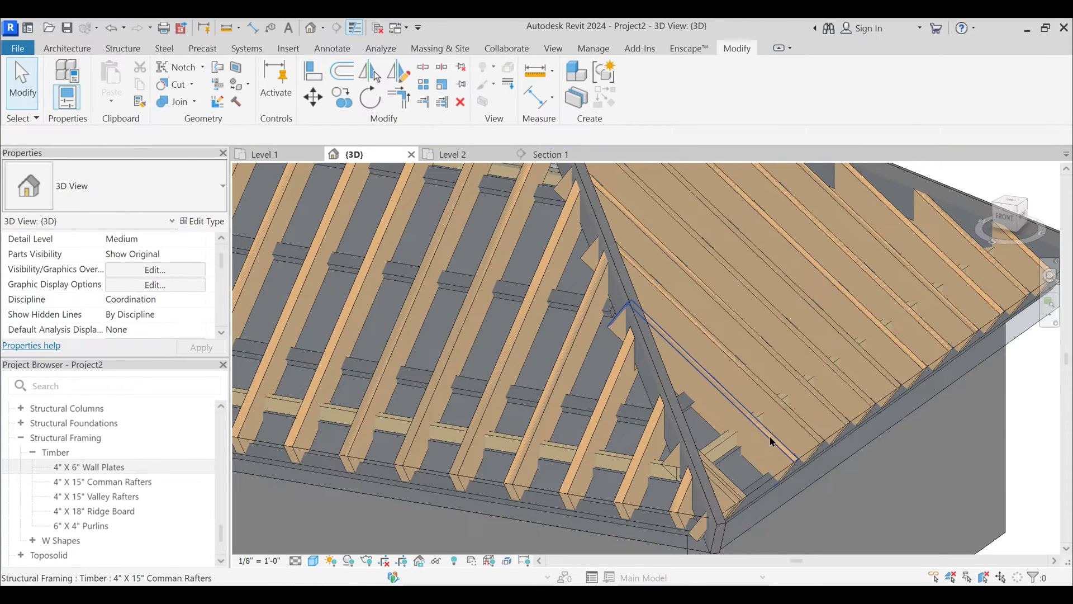
# - Adjust the common-rafter beam system on the slope adjoining the front one, removing the notching that makes no cut
pyautogui.keyDown('shift'); pyautogui.moveTo(774, 443); pyautogui.dragTo(784, 405, button='middle'); pyautogui.keyUp('shift')
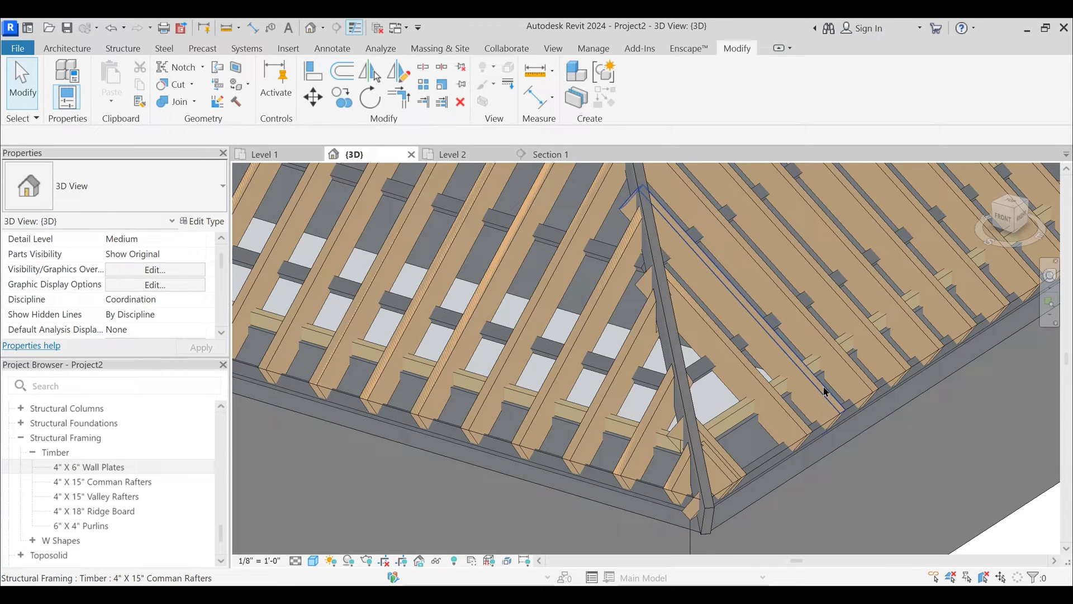
pyautogui.press('Tab')
pyautogui.click(807, 440)
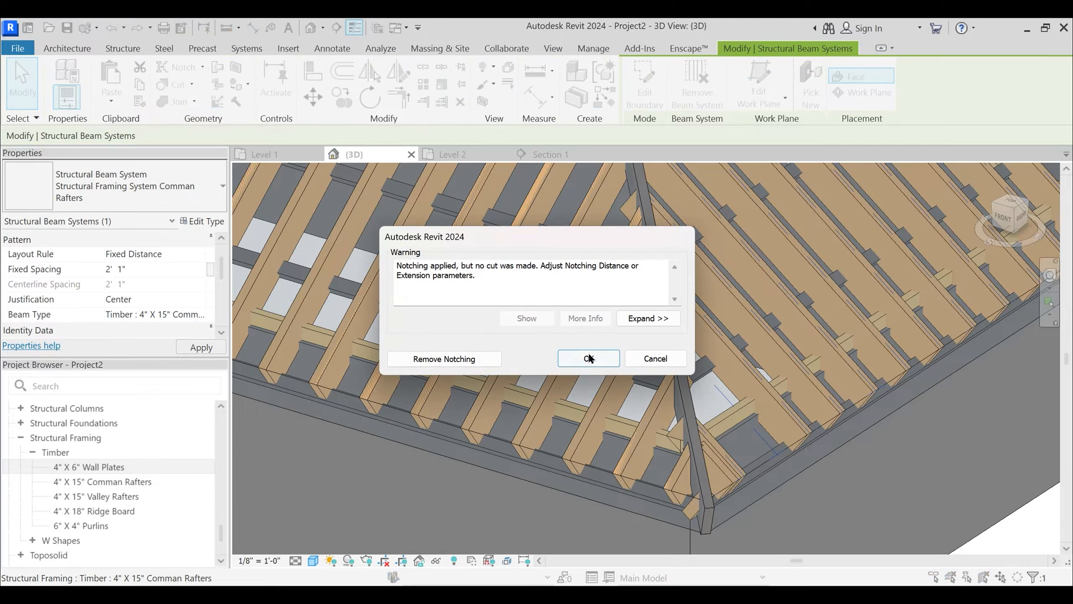
pyautogui.click(466, 361)
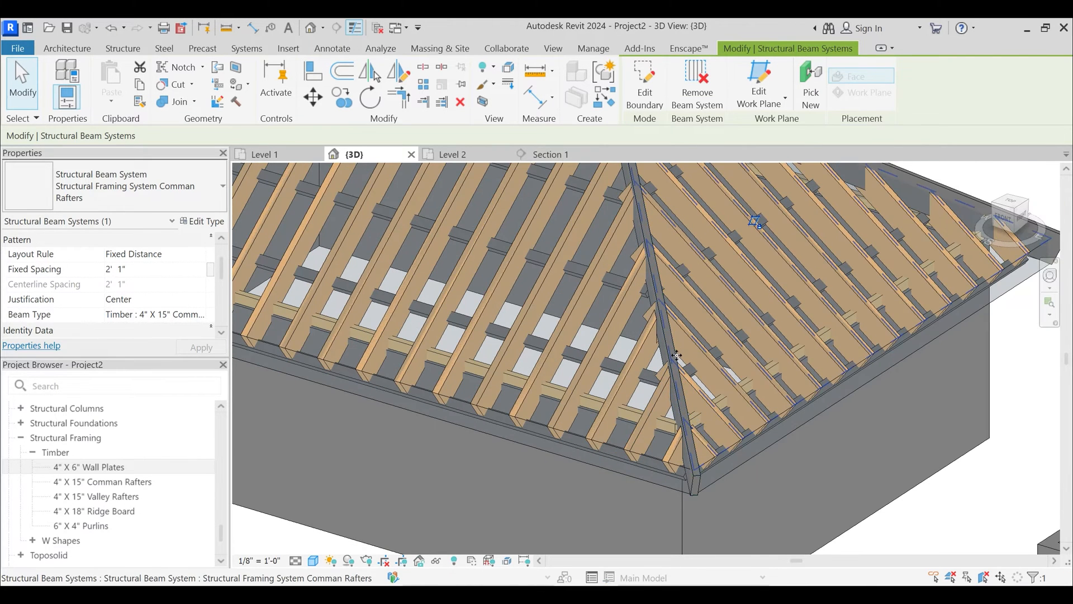
pyautogui.press('Escape')
# - Set the z Offset Value of all the 4" X 15" Comman Rafters beams to 0' 3"
pyautogui.click(707, 403)
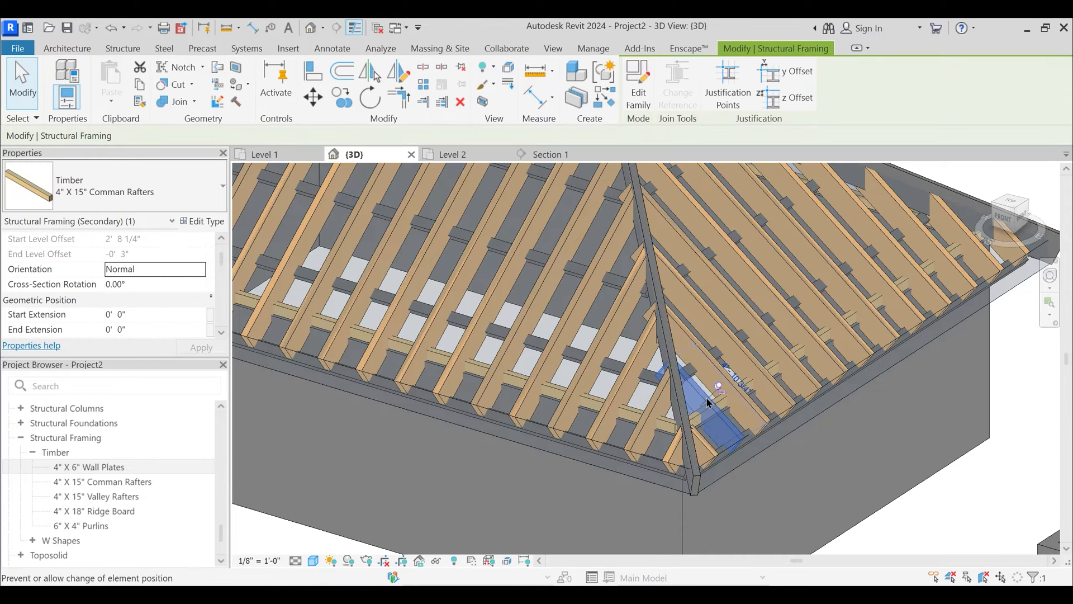
pyautogui.press('s')
pyautogui.press('a')
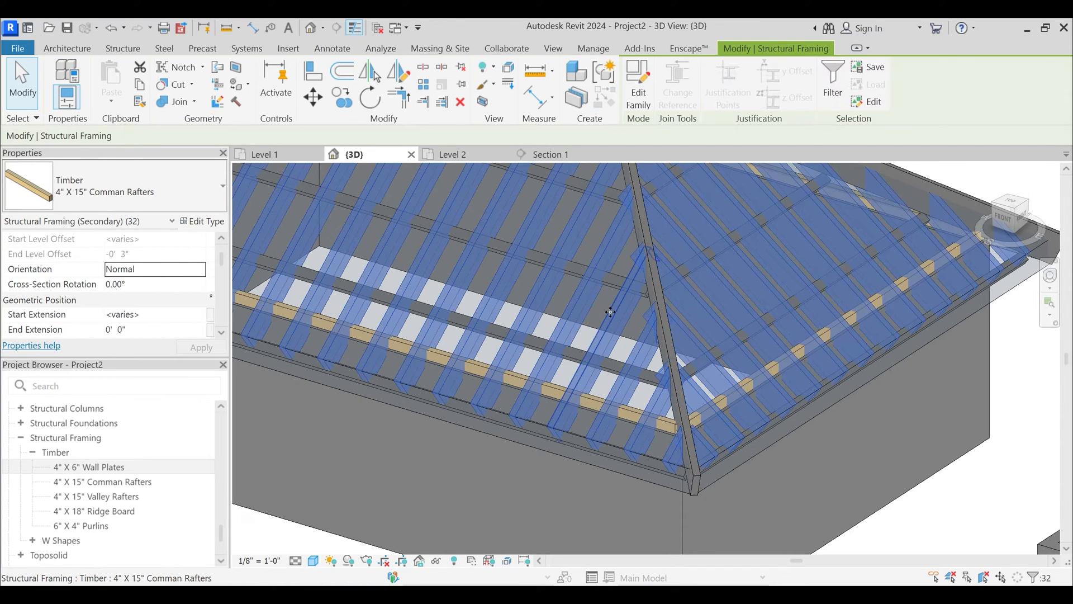
pyautogui.scroll(-1, 163, 325)
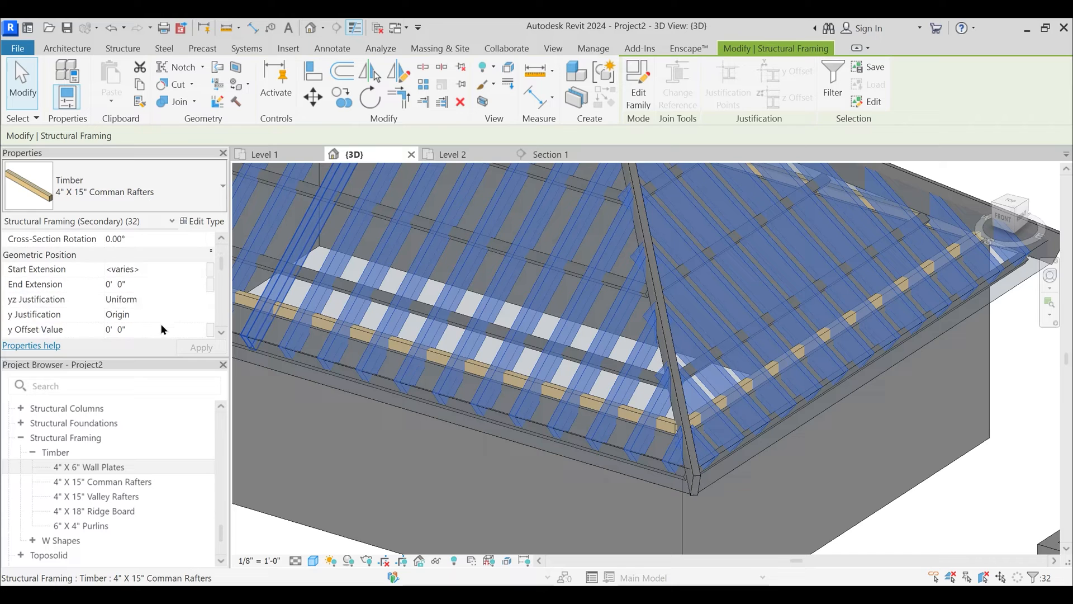
pyautogui.scroll(-1, 137, 319)
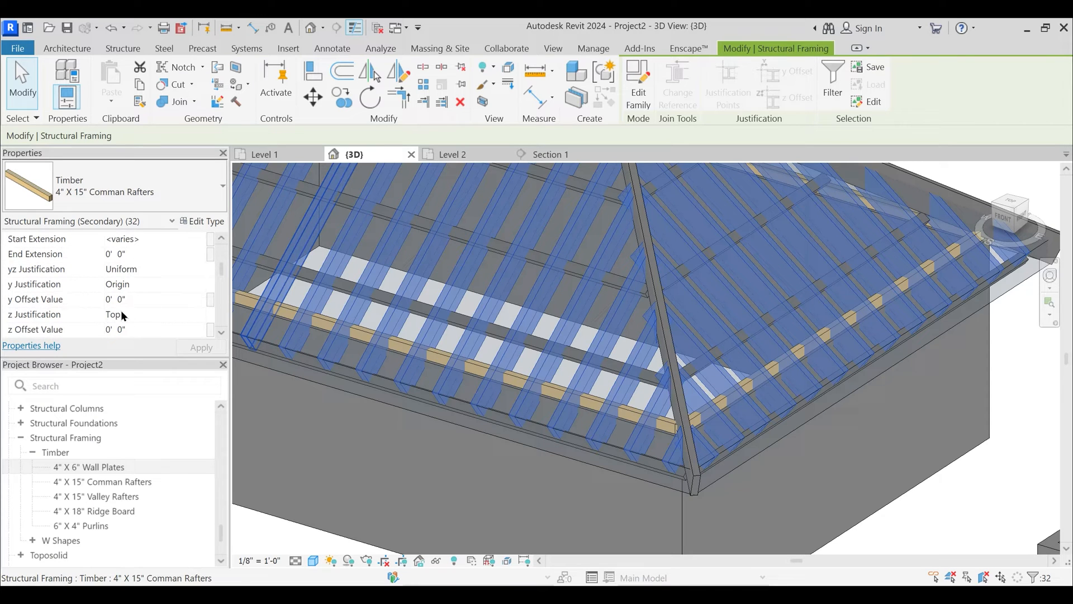
pyautogui.click(139, 327)
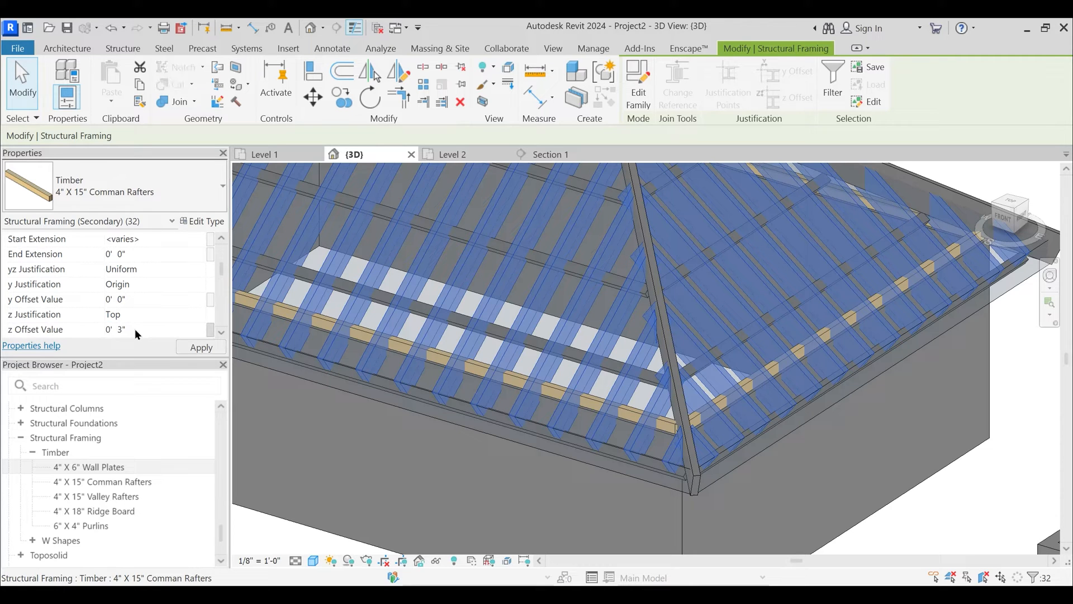
pyautogui.press('Escape')
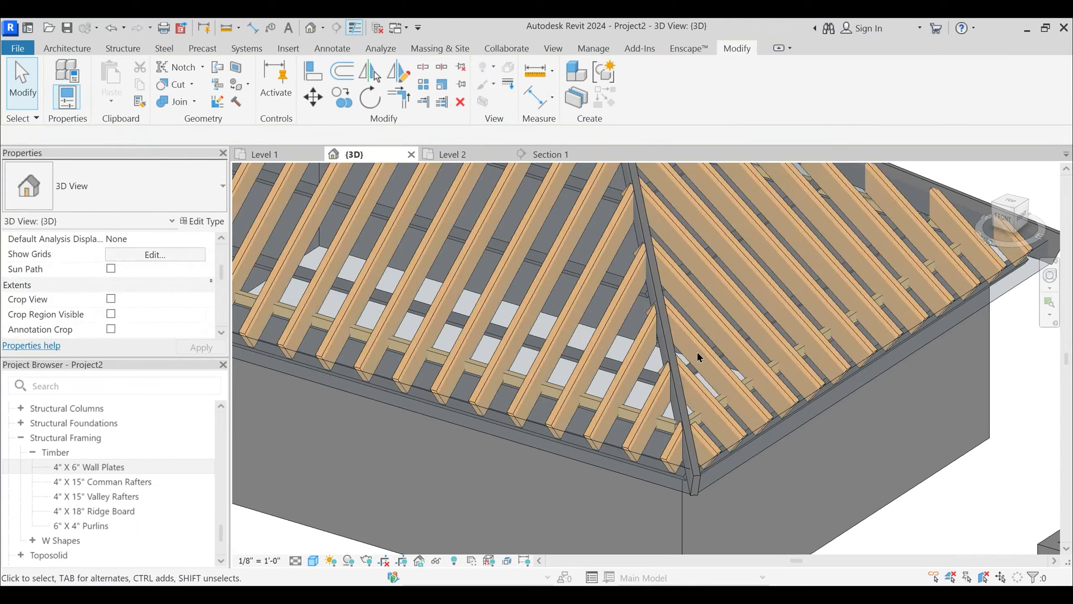
# - Measure the distance between the roof line and the raised common rafter's upper edge in Section 1
pyautogui.click(550, 154)
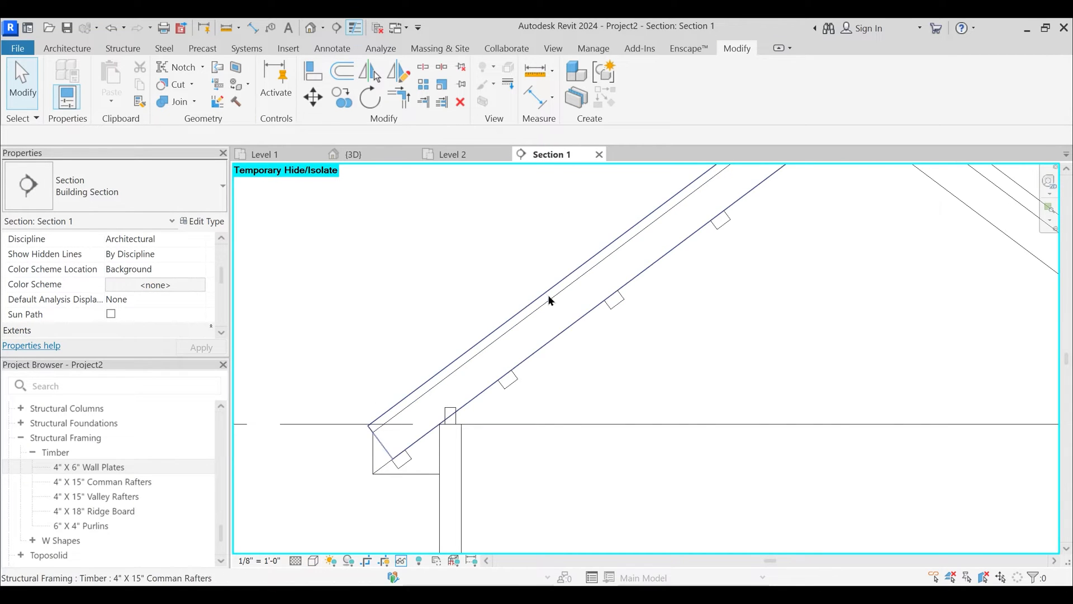
pyautogui.click(536, 69)
pyautogui.scroll(3, 575, 287)
pyautogui.click(597, 310)
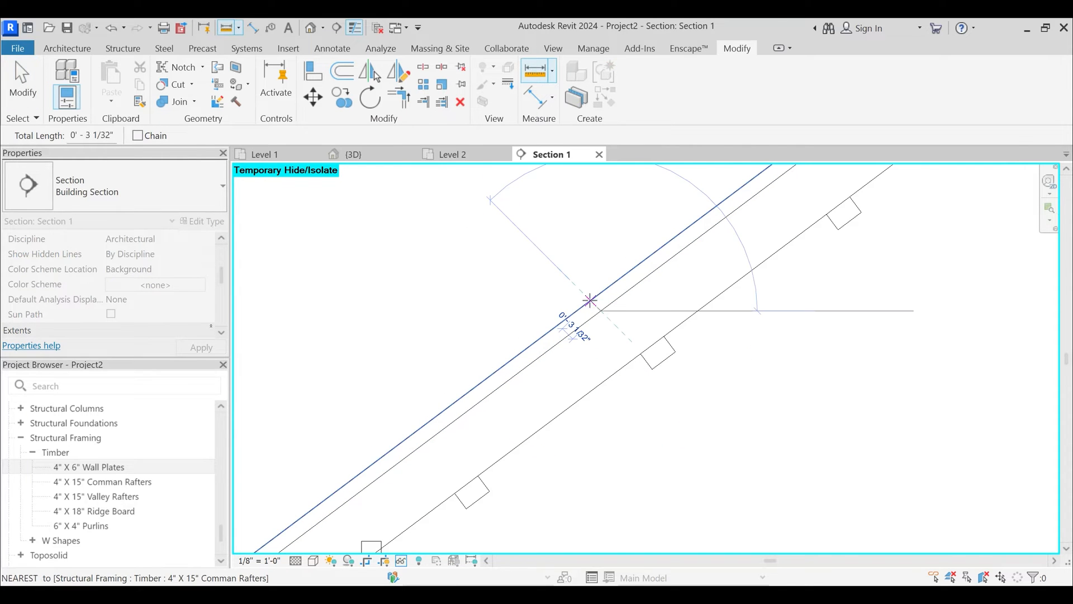
pyautogui.scroll(2, 593, 298)
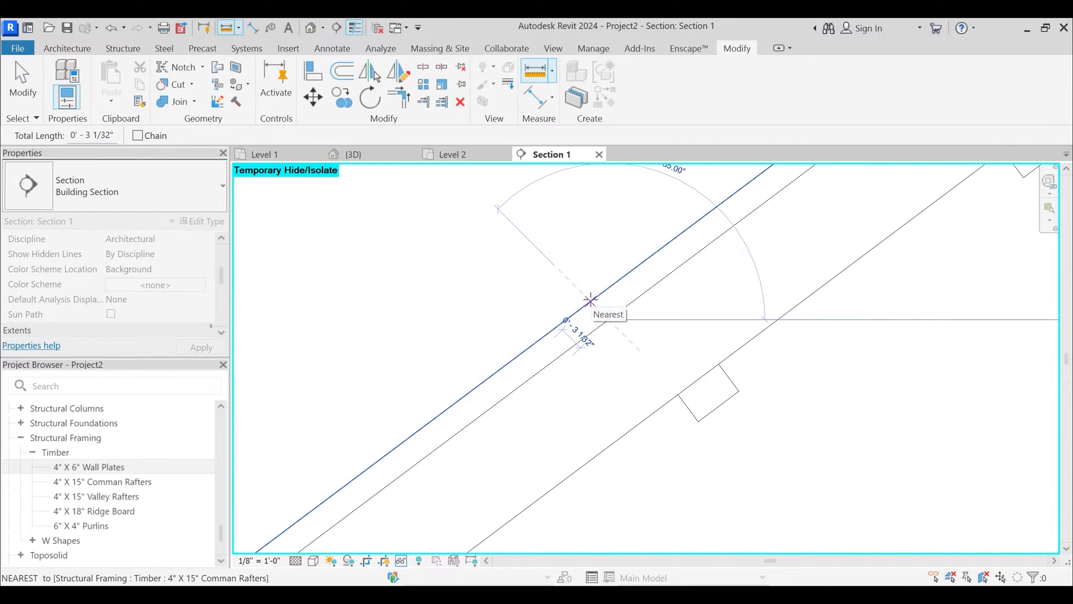
pyautogui.press('Escape')
pyautogui.press('Escape')
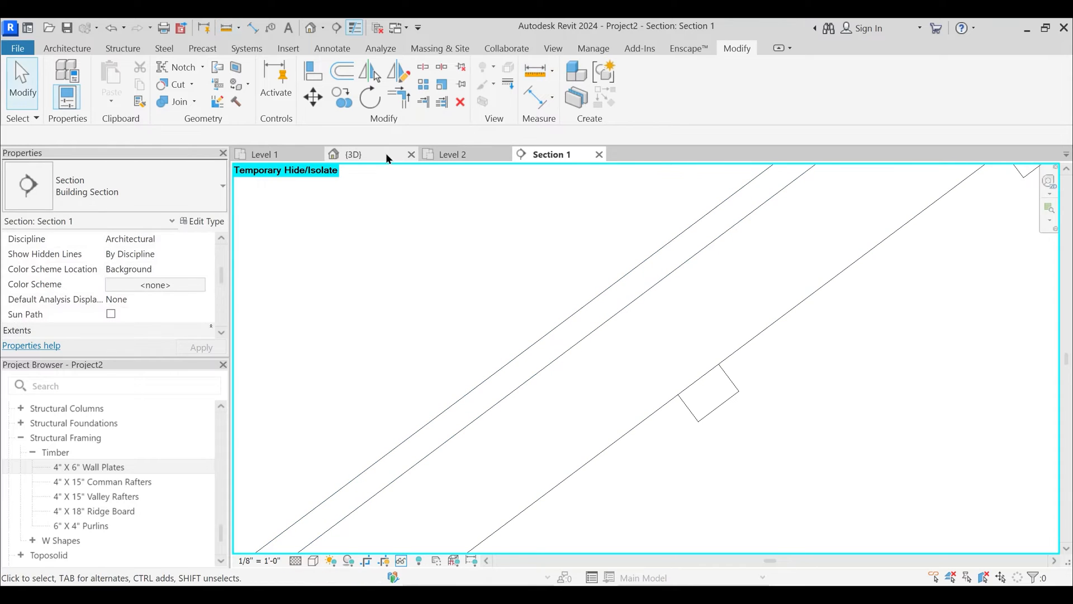
# - Temporarily hide the roof in the 3D view to expose the rafter ends at the corner valley rafter
pyautogui.click(369, 154)
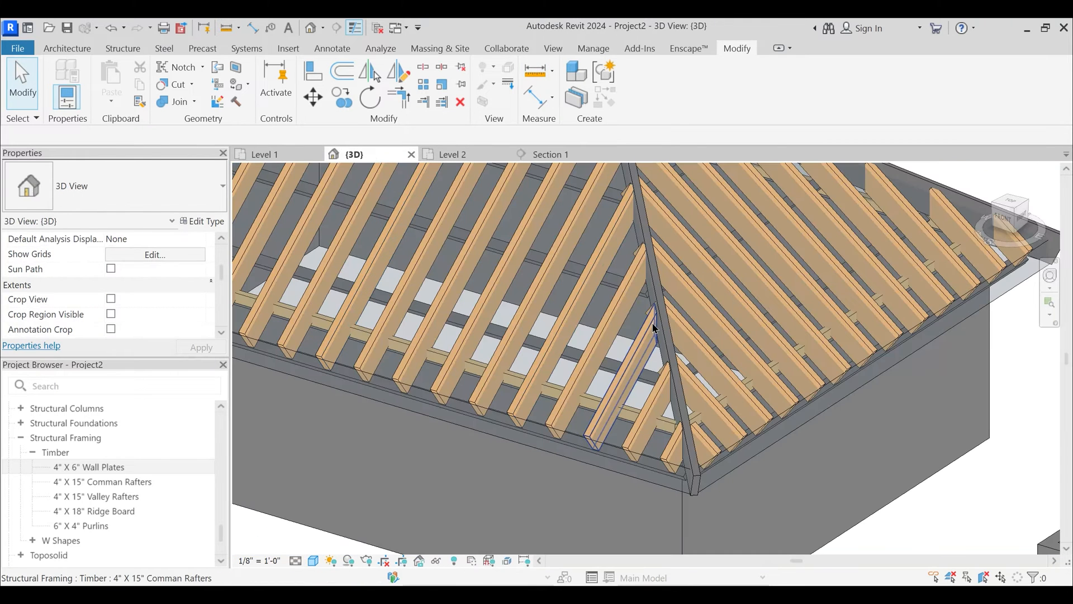
pyautogui.click(661, 484)
pyautogui.press('h')
pyautogui.keyDown('shift'); pyautogui.moveTo(631, 444); pyautogui.dragTo(650, 398, button='middle'); pyautogui.keyUp('shift')
pyautogui.scroll(2, 691, 376)
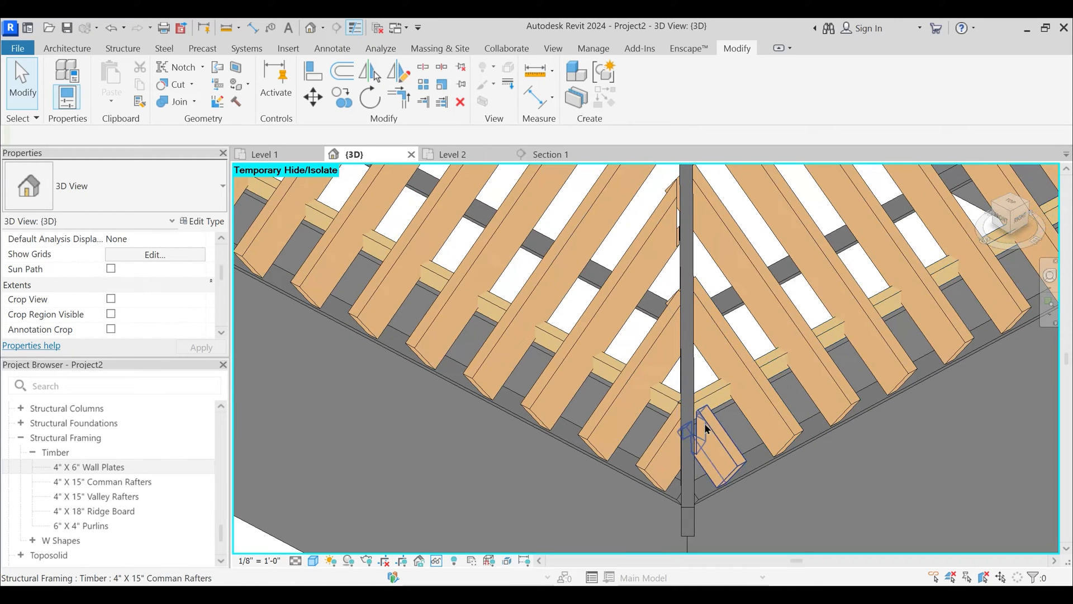
# - Set the Notching Distance of the shortest common rafter beside the corner valley rafter to 0' 0"
pyautogui.click(705, 428)
pyautogui.scroll(-1, 145, 312)
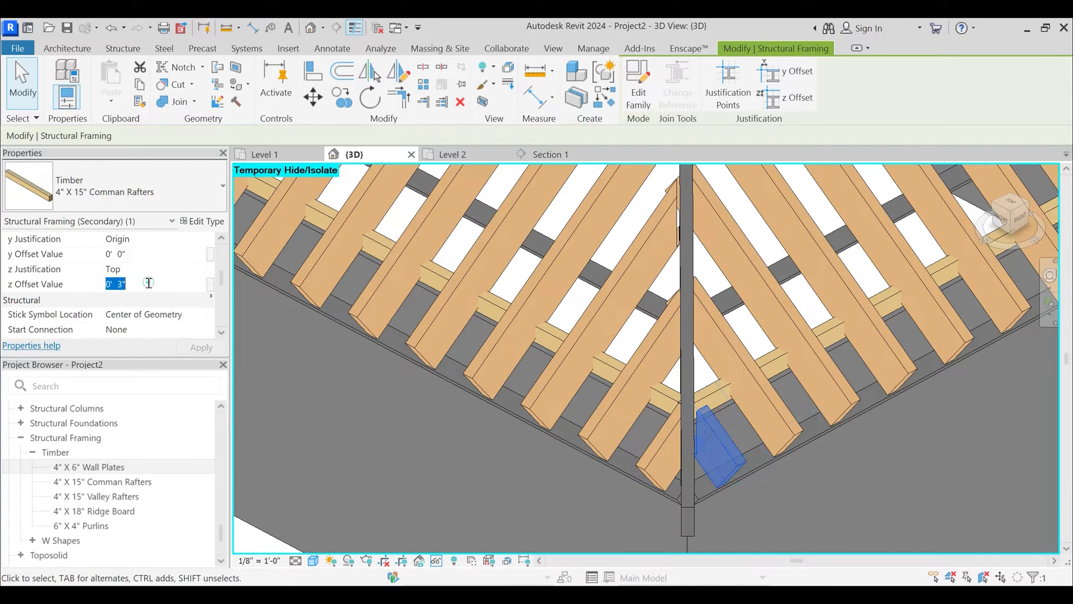
pyautogui.scroll(-2, 151, 304)
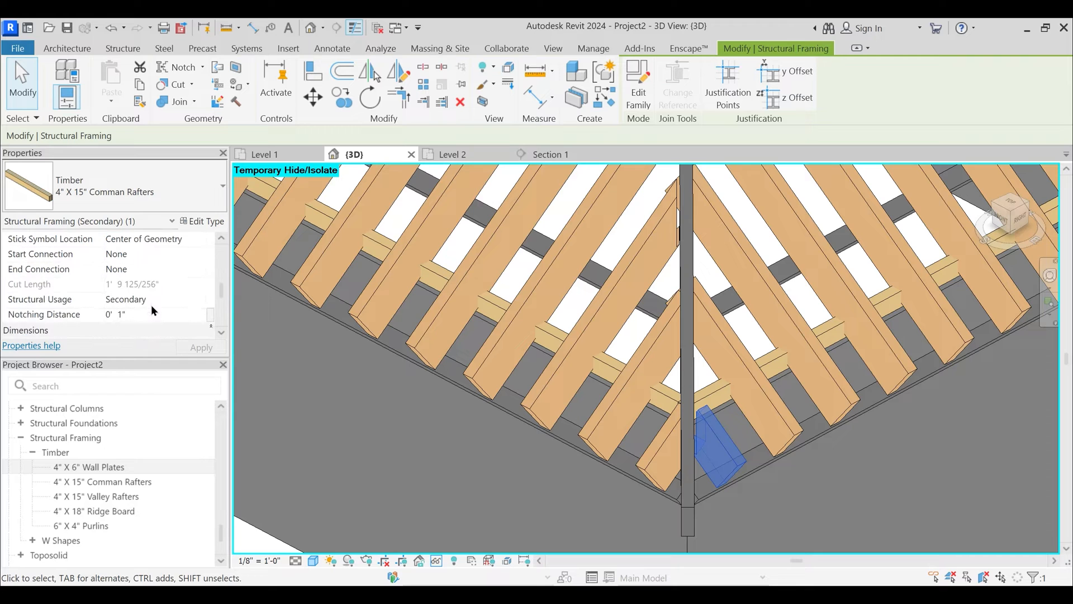
pyautogui.click(151, 313)
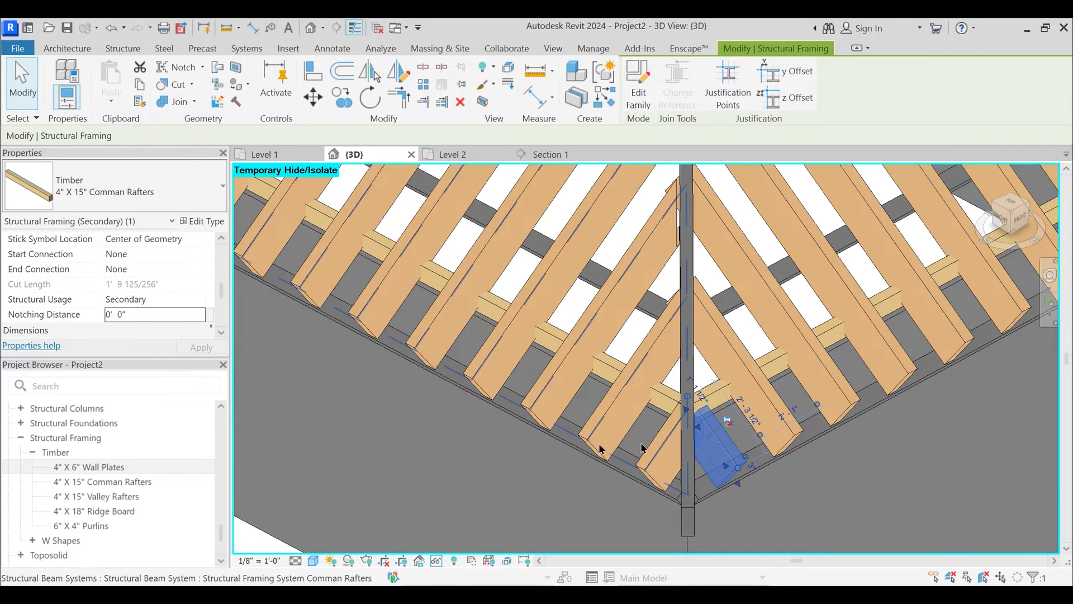
# - Cope the second common rafter from the corner on the hip-end slope against the corner valley rafter
pyautogui.press('Escape')
pyautogui.click(665, 439)
pyautogui.keyDown('shift'); pyautogui.moveTo(665, 438); pyautogui.dragTo(691, 429, button='middle'); pyautogui.keyUp('shift')
pyautogui.press('Escape')
pyautogui.moveTo(665, 326); pyautogui.dragTo(686, 405, button='middle')
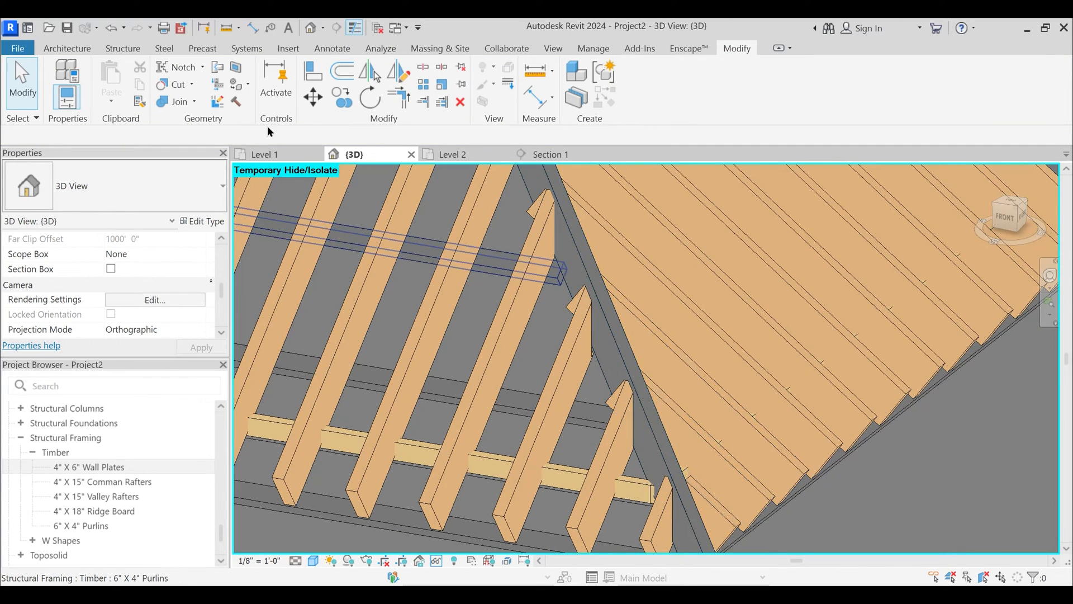
pyautogui.click(179, 60)
pyautogui.click(682, 417)
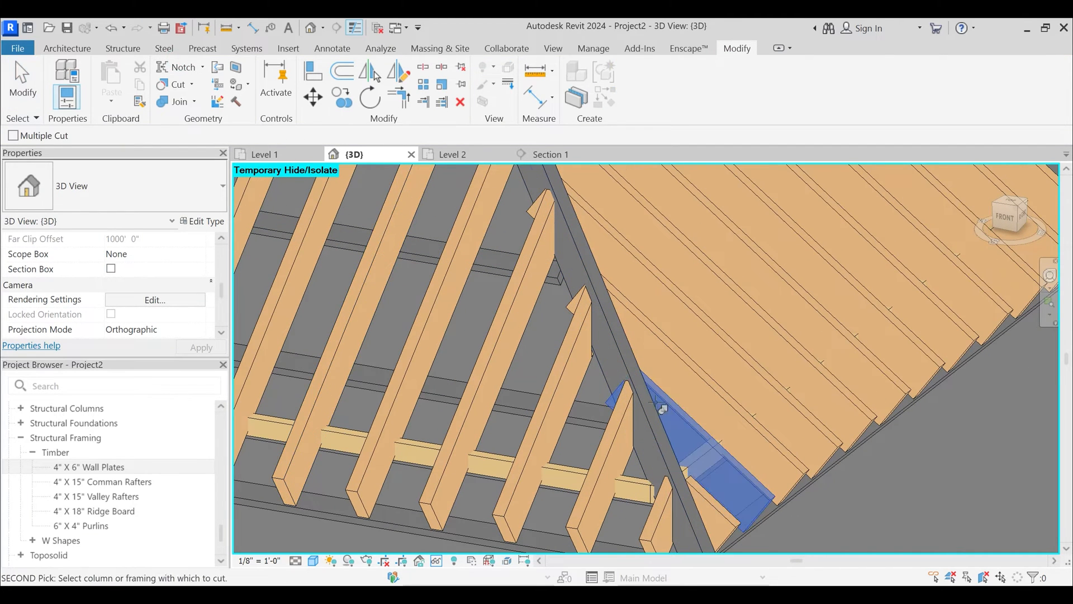
pyautogui.click(619, 368)
pyautogui.moveTo(626, 376); pyautogui.dragTo(574, 490, button='middle')
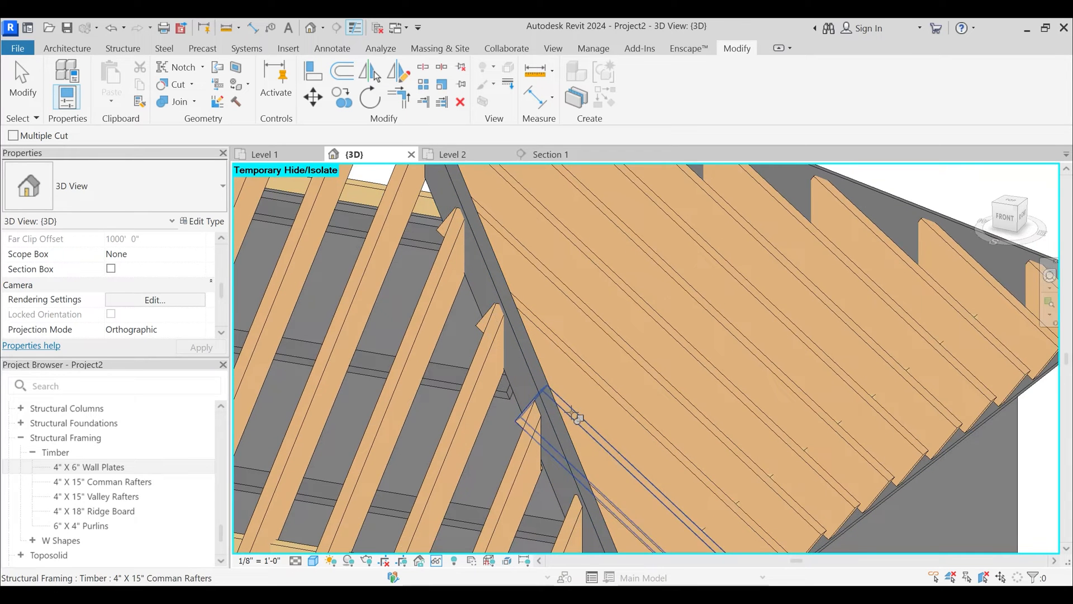
# - Cope the next three common rafters up the hip-end slope against the corner valley rafter
pyautogui.click(574, 416)
pyautogui.click(536, 373)
pyautogui.click(541, 331)
pyautogui.click(500, 283)
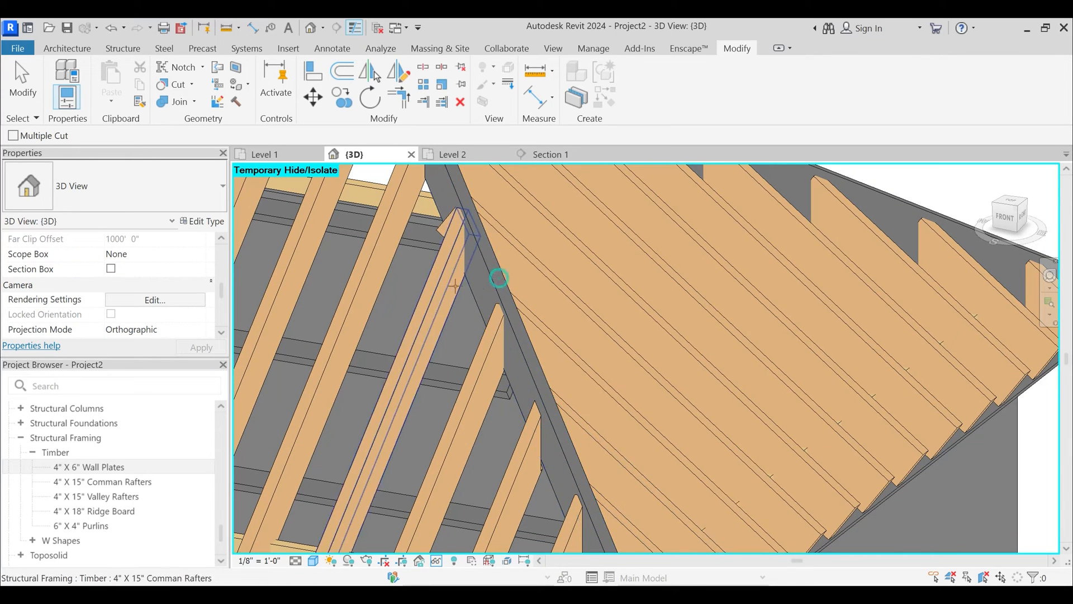
pyautogui.moveTo(500, 283); pyautogui.dragTo(503, 345, button='middle')
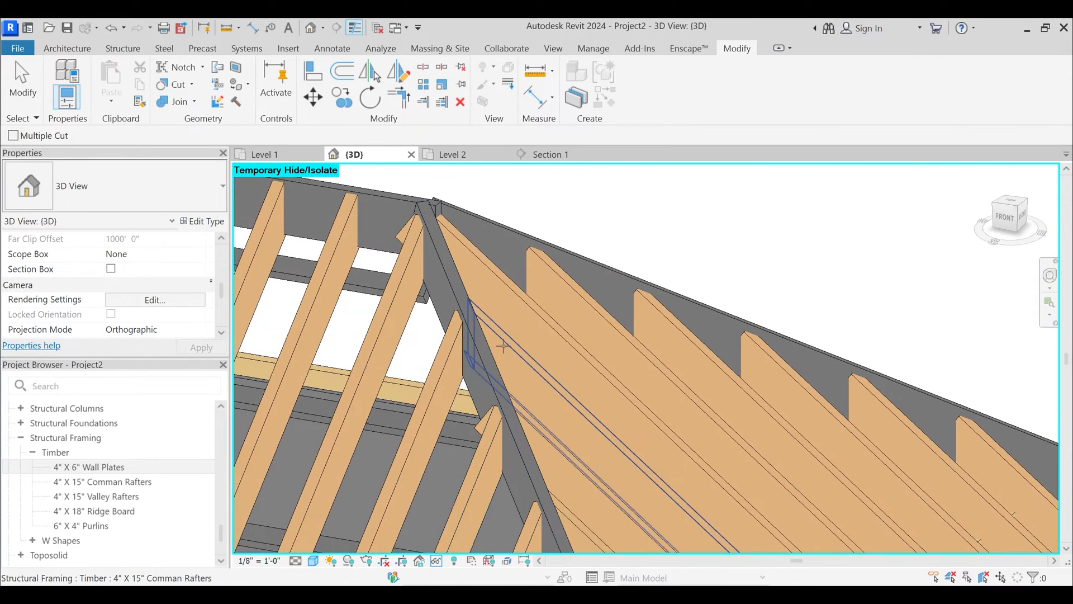
pyautogui.click(539, 430)
pyautogui.click(495, 381)
# - Cope the three upper front-slope common rafters and the uppermost hip-end common rafter against the corner valley rafter
pyautogui.click(490, 418)
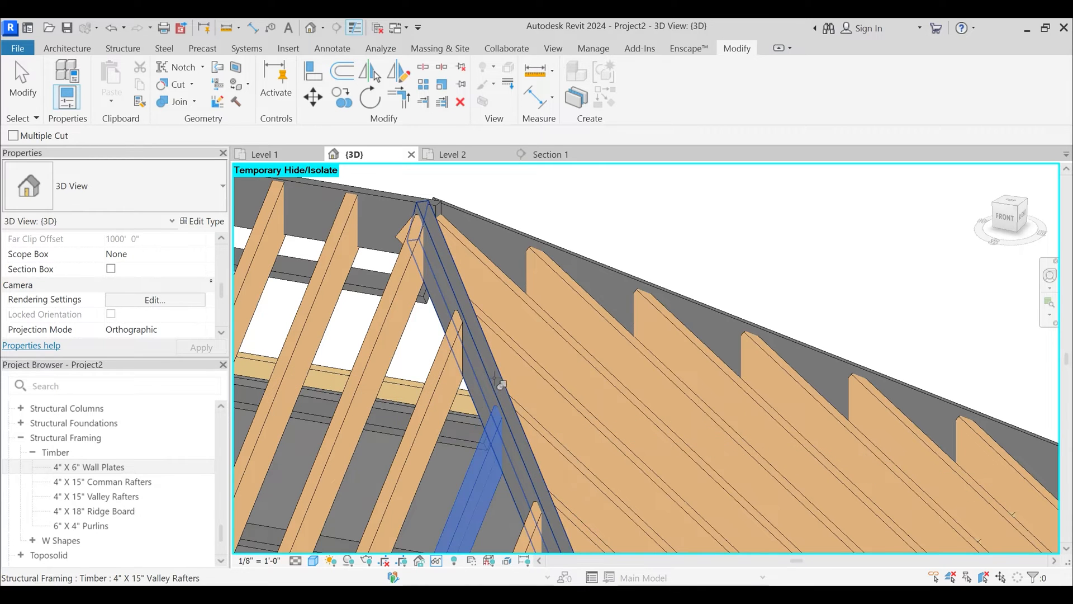
pyautogui.click(495, 381)
pyautogui.click(451, 348)
pyautogui.click(477, 334)
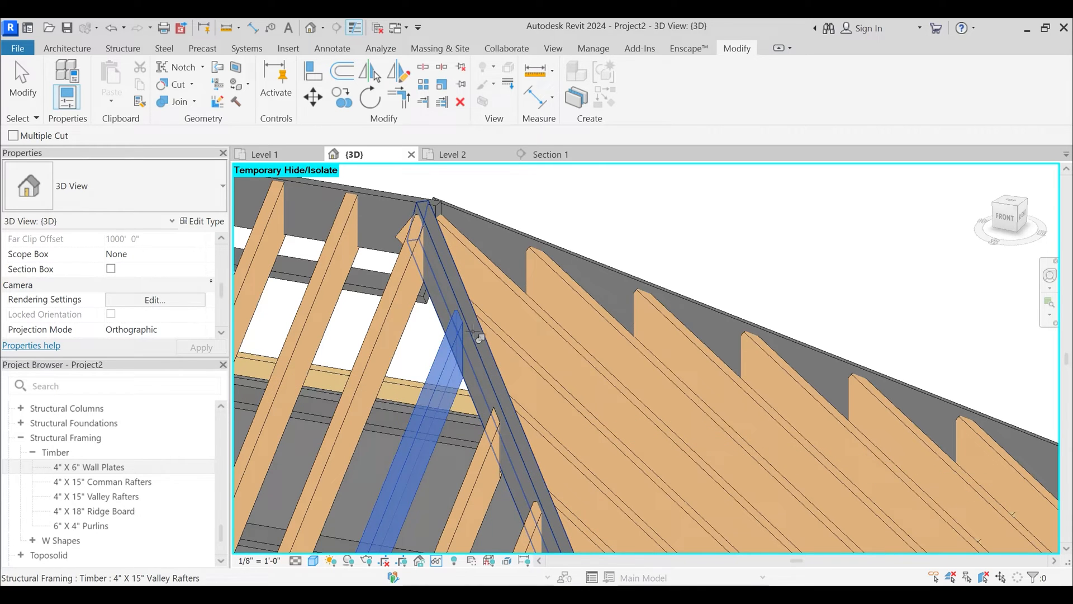
pyautogui.click(412, 286)
pyautogui.click(438, 255)
pyautogui.click(450, 244)
pyautogui.click(432, 258)
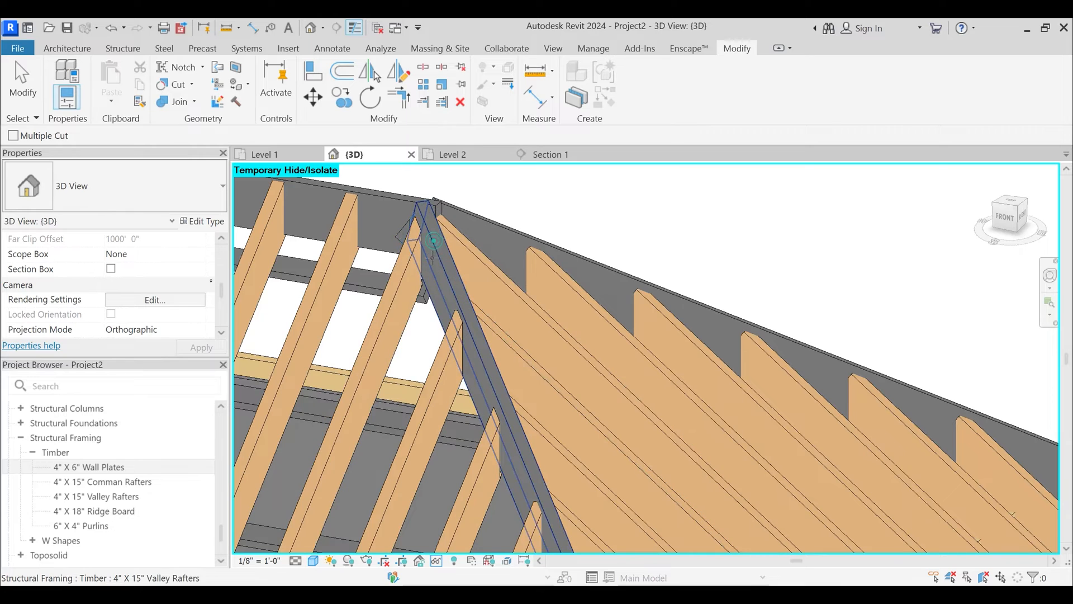
# - Cope the common rafter midway along the front side of the valley rafter against that valley rafter
pyautogui.scroll(-2, 421, 263)
pyautogui.keyDown('shift'); pyautogui.moveTo(484, 408); pyautogui.dragTo(503, 352, button='middle'); pyautogui.keyUp('shift')
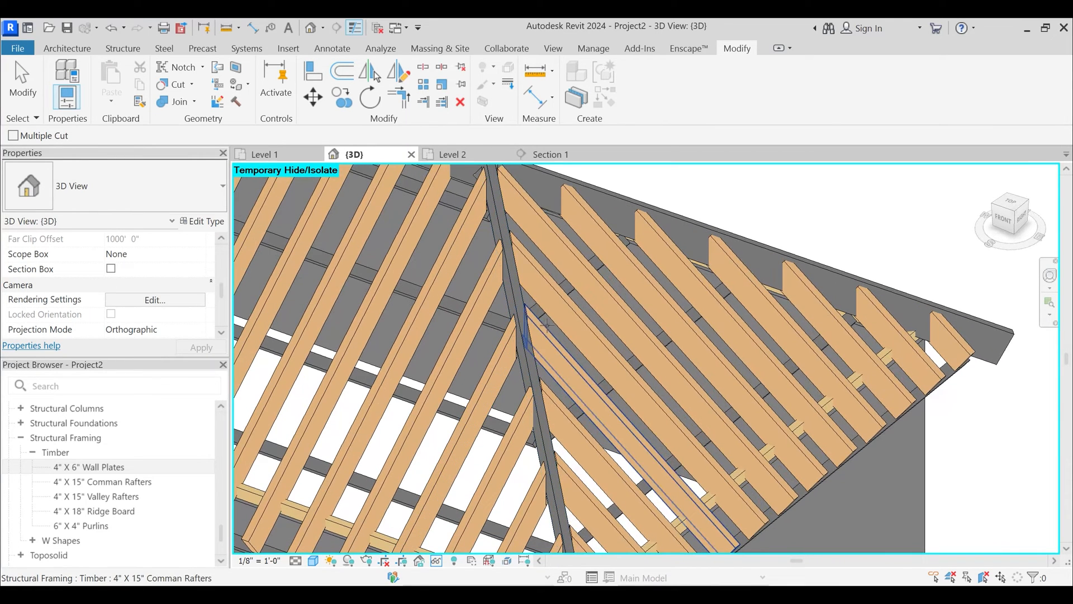
pyautogui.click(504, 350)
pyautogui.click(527, 355)
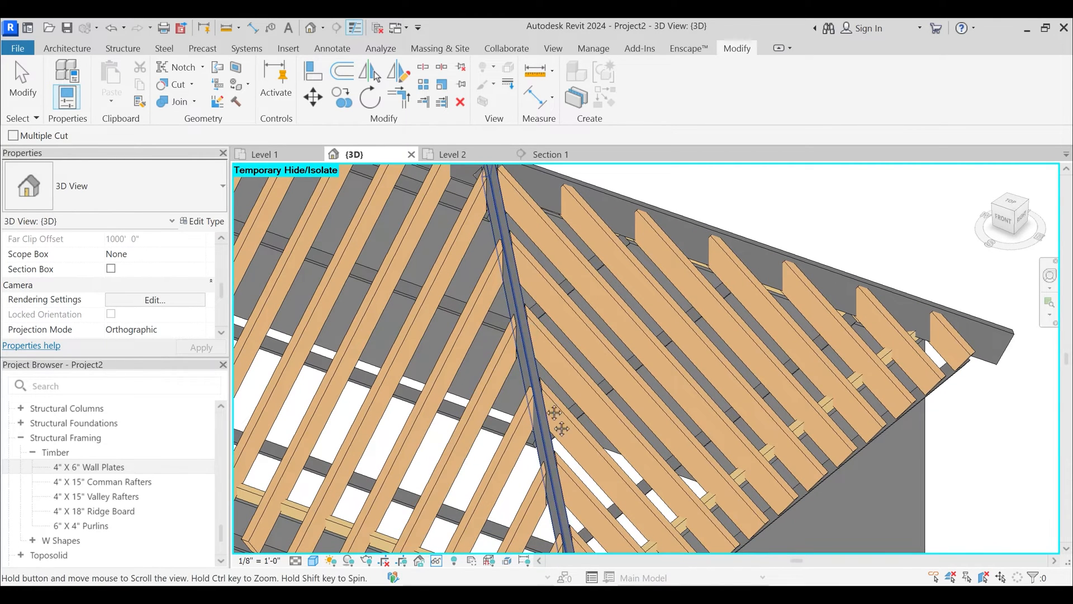
pyautogui.moveTo(559, 428); pyautogui.dragTo(544, 377, button='middle')
pyautogui.press('Escape')
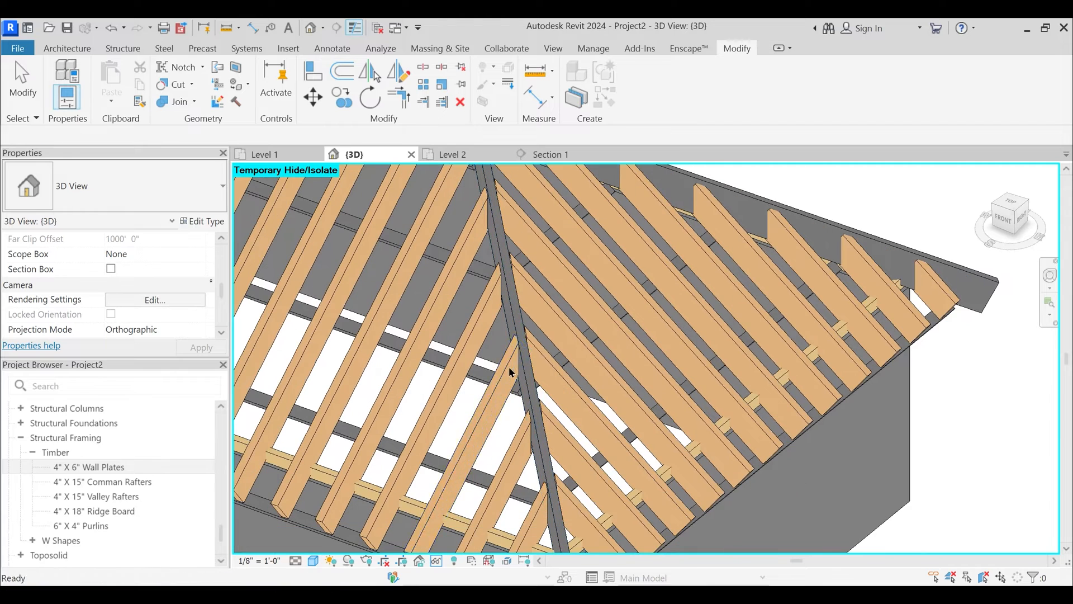
# - Cope the next two lower common rafters on the front slope against the corner valley rafter
pyautogui.click(183, 90)
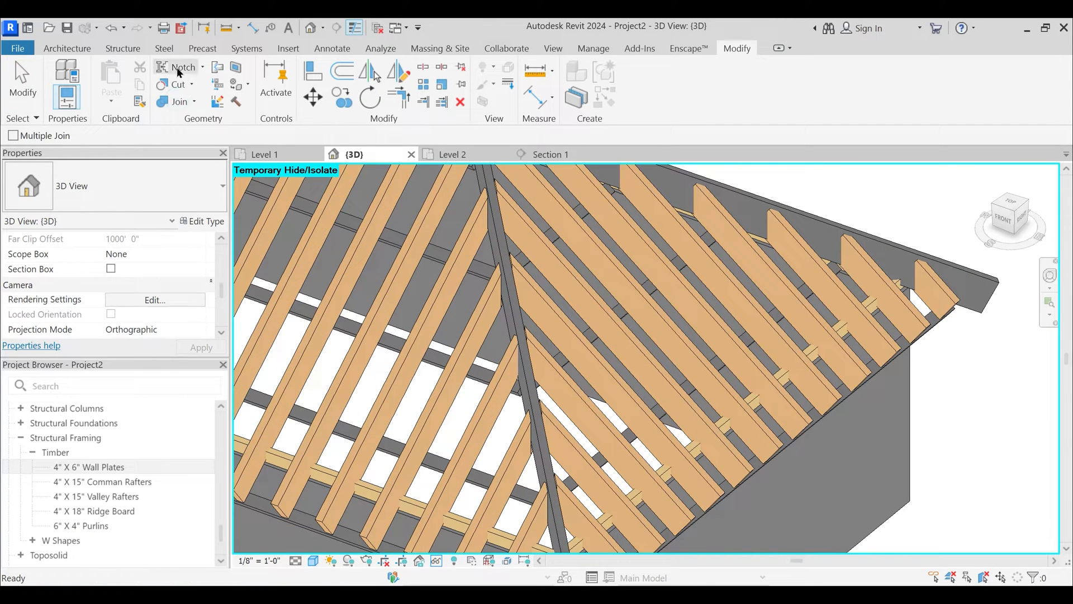
pyautogui.click(516, 376)
pyautogui.click(526, 378)
pyautogui.moveTo(549, 439); pyautogui.dragTo(530, 375, button='middle')
pyautogui.click(503, 375)
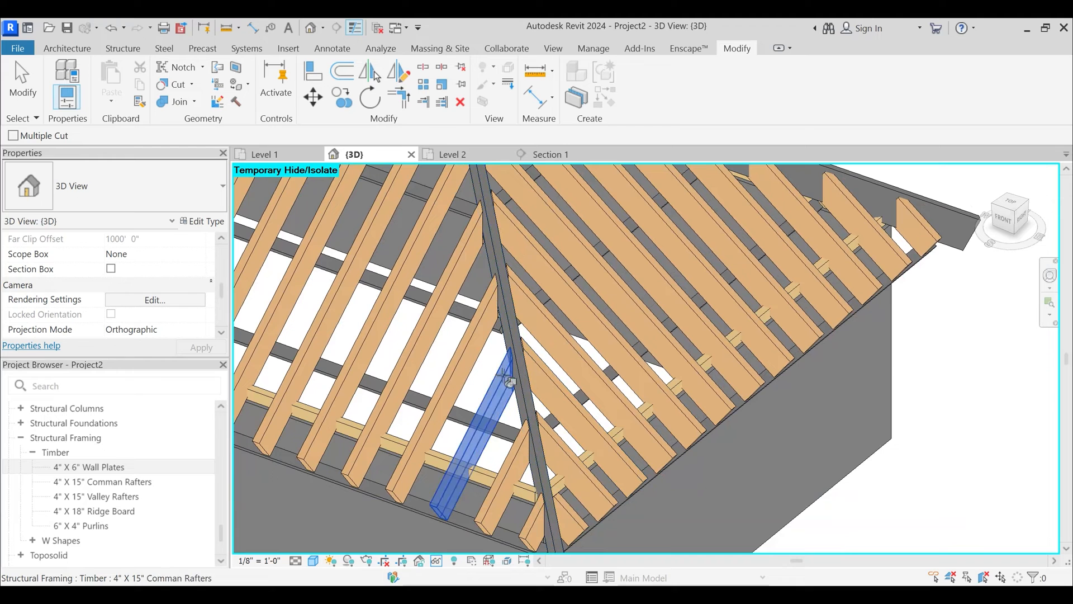
pyautogui.click(522, 383)
pyautogui.press('Escape')
# - Set one shared Notching Distance for all the common rafters that meet both sides of the corner valley rafter
pyautogui.scroll(-1, 550, 460)
pyautogui.click(531, 515)
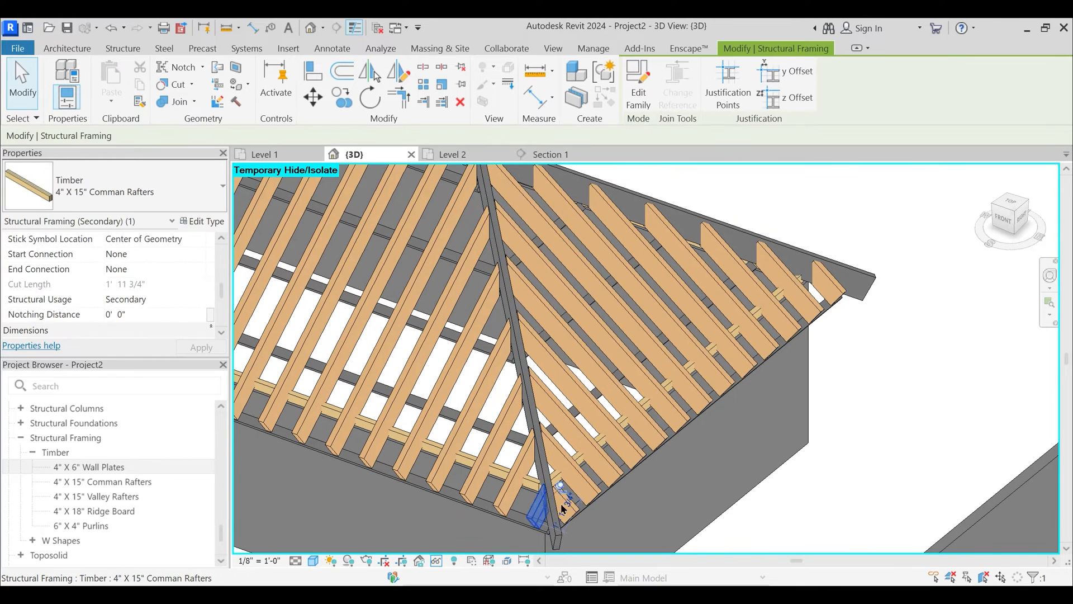
pyautogui.keyDown('ctrl'); pyautogui.click(567, 510); pyautogui.keyUp('ctrl')
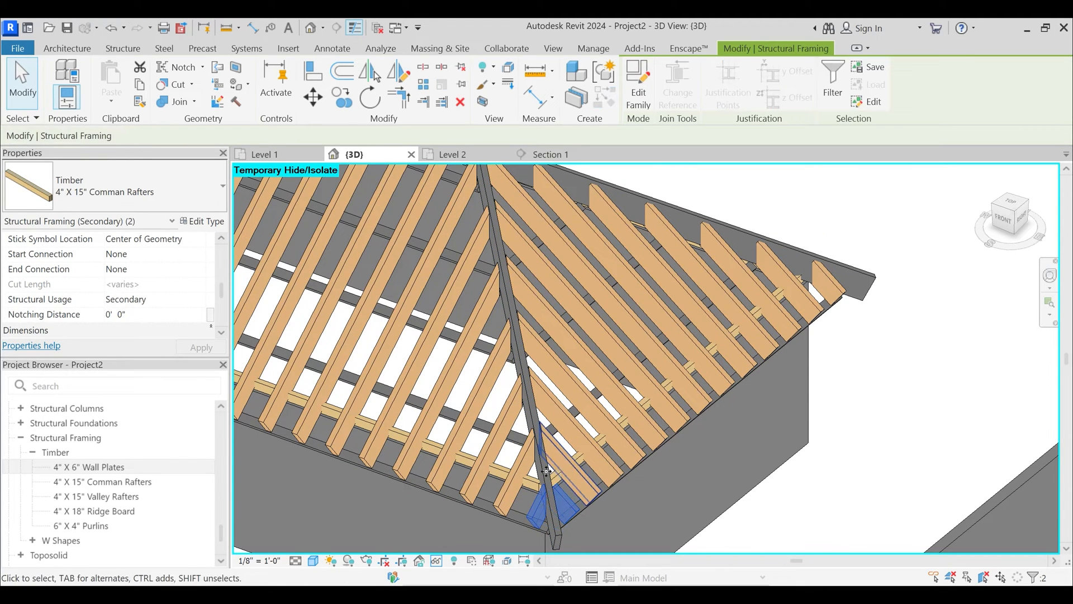
pyautogui.keyDown('ctrl'); pyautogui.click(547, 471); pyautogui.keyUp('ctrl')
pyautogui.keyDown('ctrl'); pyautogui.click(508, 422); pyautogui.keyUp('ctrl')
pyautogui.keyDown('ctrl'); pyautogui.click(544, 387); pyautogui.keyUp('ctrl')
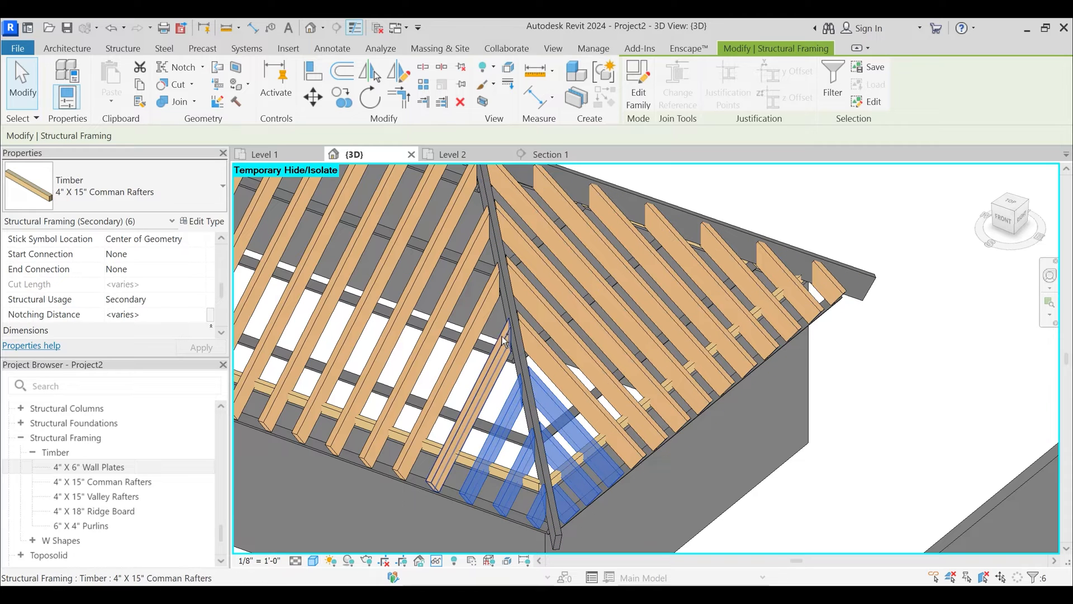
pyautogui.keyDown('ctrl'); pyautogui.click(501, 334); pyautogui.keyUp('ctrl')
pyautogui.keyDown('ctrl'); pyautogui.click(534, 330); pyautogui.keyUp('ctrl')
pyautogui.moveTo(505, 294); pyautogui.dragTo(500, 342, button='middle')
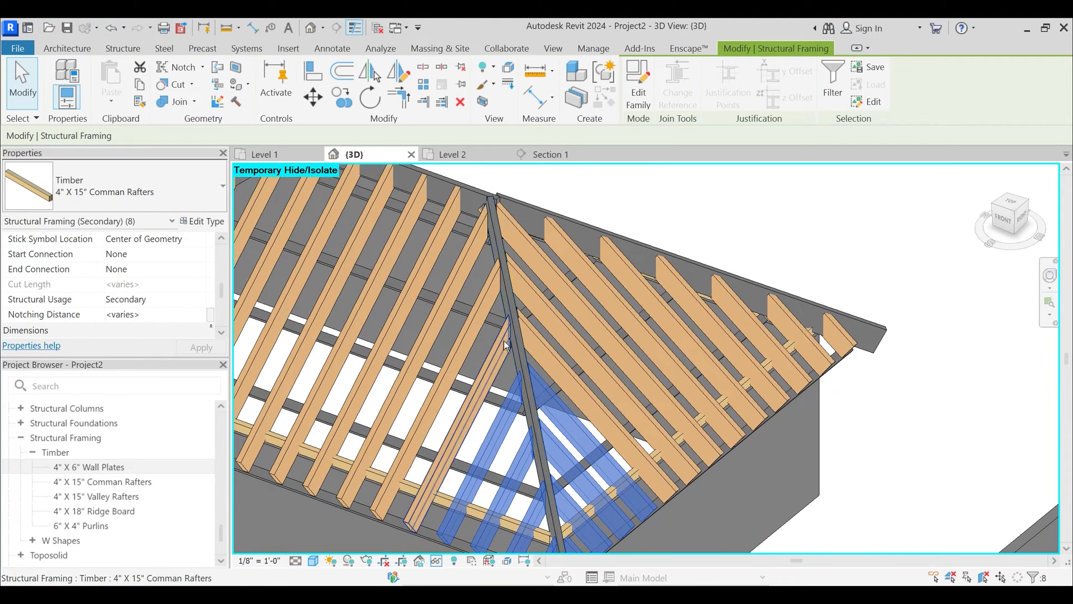
pyautogui.keyDown('ctrl'); pyautogui.click(500, 342); pyautogui.keyUp('ctrl')
pyautogui.keyDown('ctrl'); pyautogui.click(529, 324); pyautogui.keyUp('ctrl')
pyautogui.keyDown('ctrl'); pyautogui.click(485, 283); pyautogui.keyUp('ctrl')
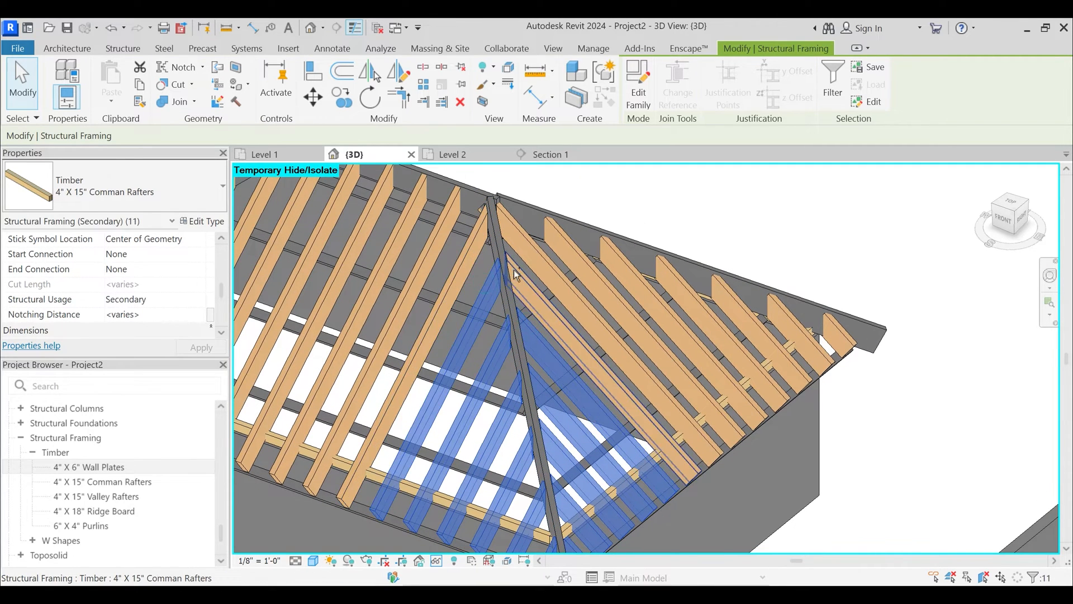
pyautogui.keyDown('ctrl'); pyautogui.click(511, 267); pyautogui.keyUp('ctrl')
pyautogui.keyDown('ctrl'); pyautogui.click(474, 240); pyautogui.keyUp('ctrl')
pyautogui.keyDown('ctrl'); pyautogui.click(517, 229); pyautogui.keyUp('ctrl')
pyautogui.scroll(-4, 152, 277)
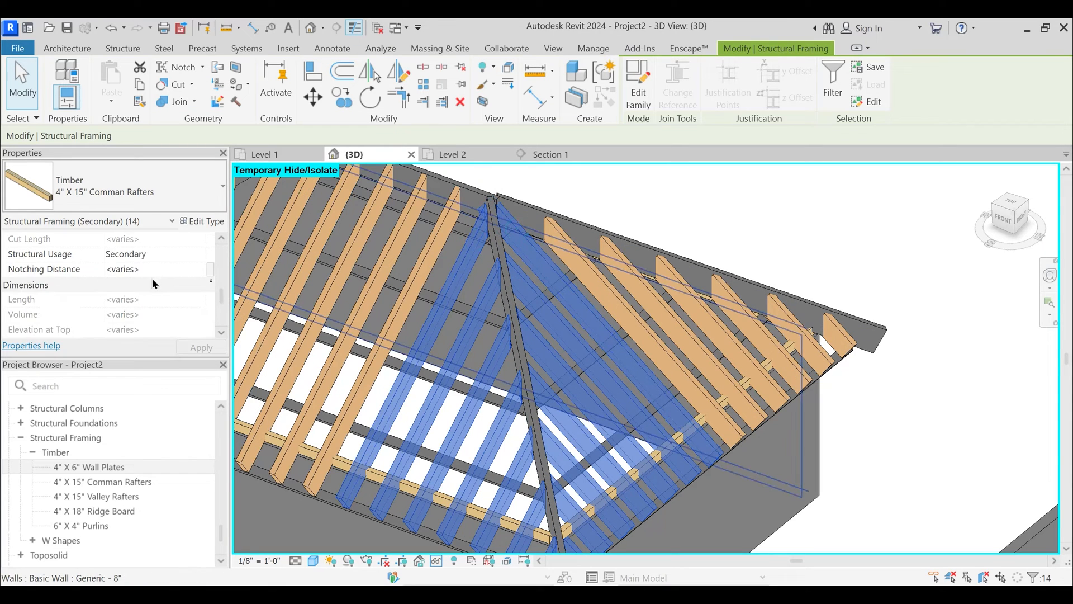
pyautogui.scroll(2, 136, 285)
pyautogui.click(163, 270)
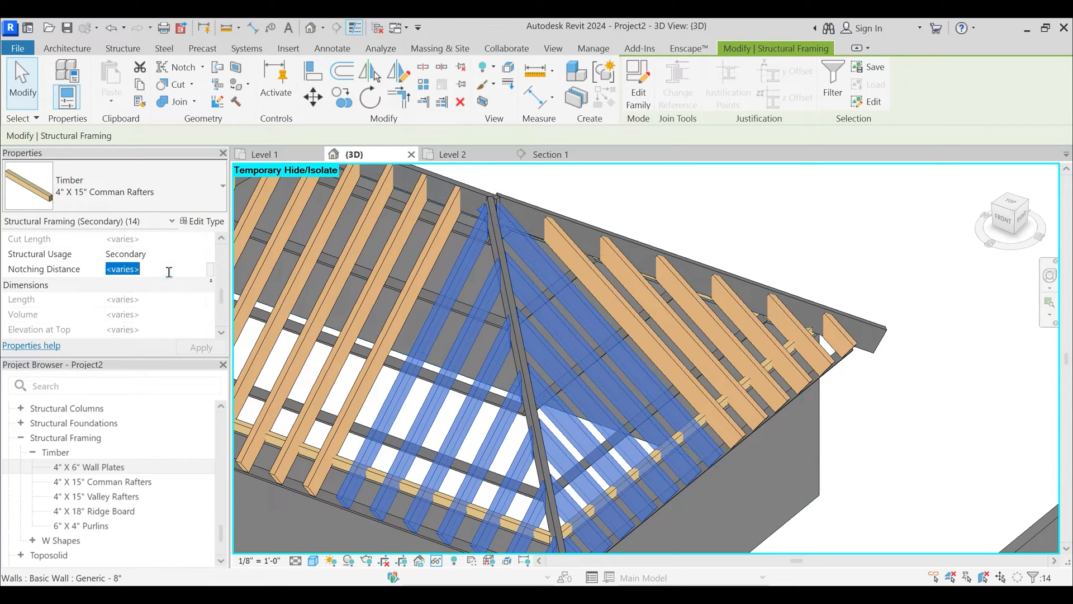
pyautogui.press('Escape')
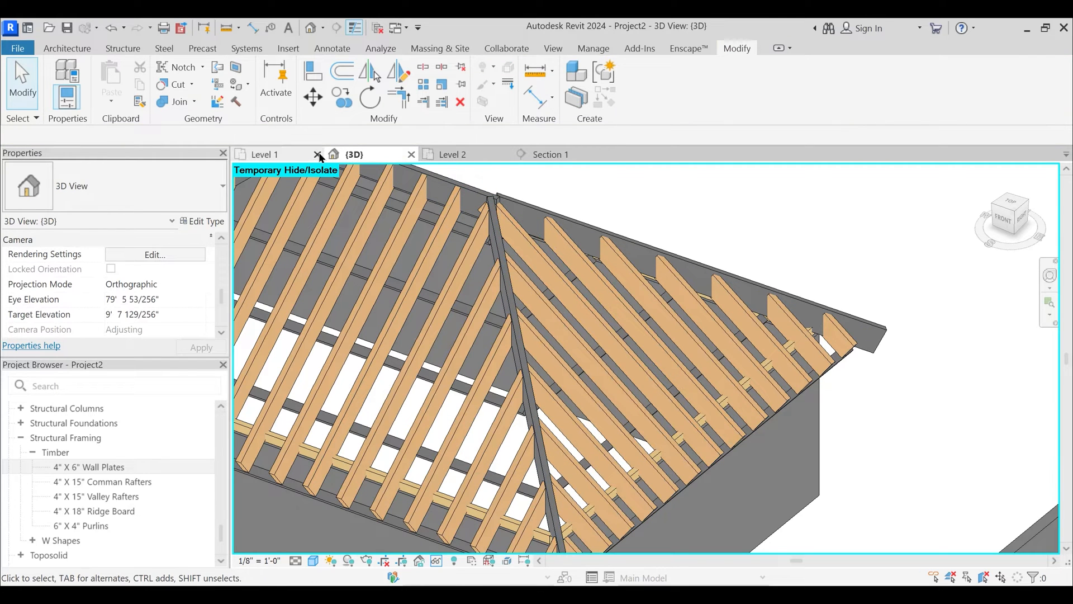
# - Cope the uppermost hip-end common rafter against the ridge board where it meets the corner valley rafter
pyautogui.scroll(-1, 678, 290)
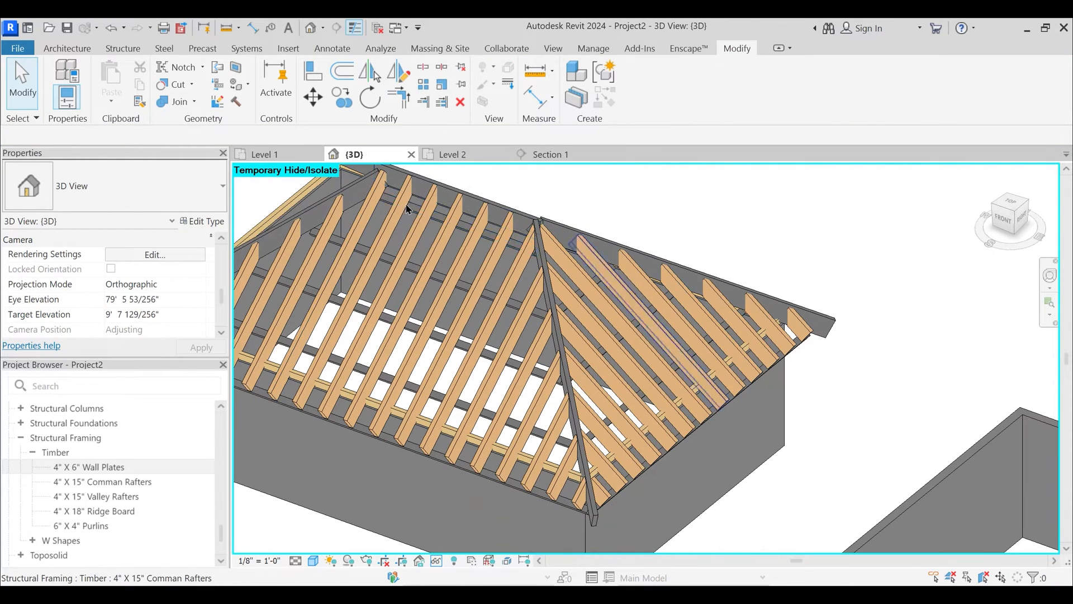
pyautogui.click(1005, 208)
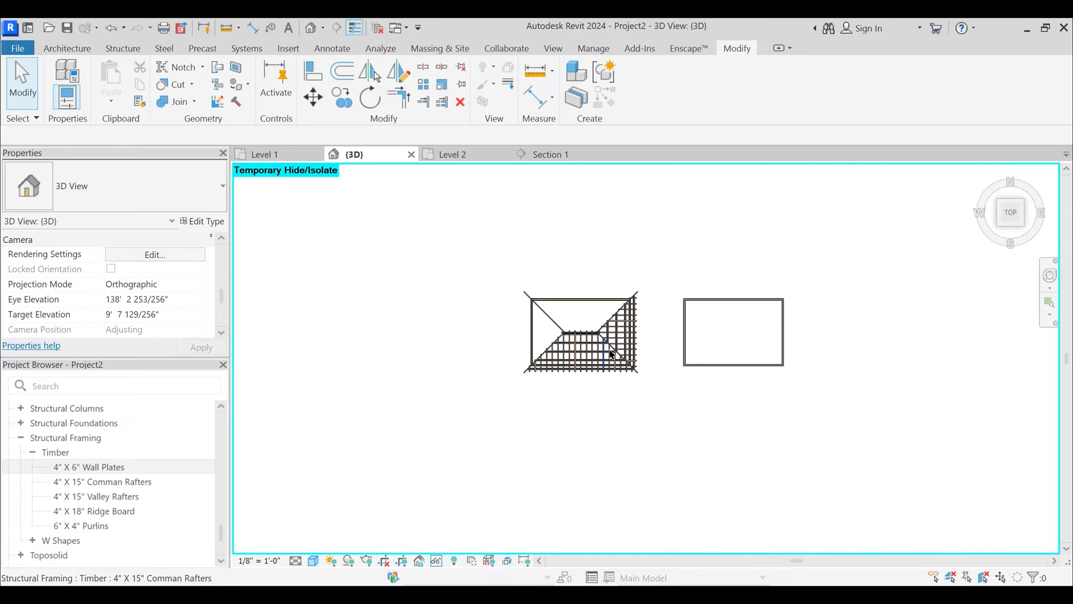
pyautogui.scroll(4, 593, 340)
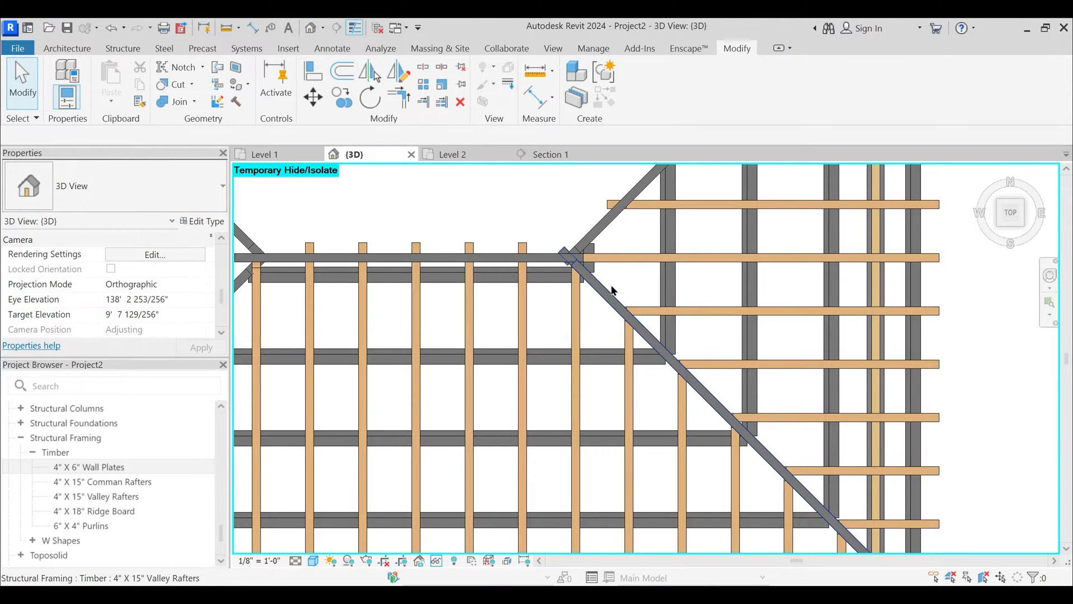
pyautogui.scroll(-3, 607, 324)
pyautogui.keyDown('shift'); pyautogui.moveTo(640, 397); pyautogui.dragTo(603, 225, button='middle'); pyautogui.keyUp('shift')
pyautogui.moveTo(603, 224); pyautogui.dragTo(585, 395, button='middle')
pyautogui.keyDown('shift'); pyautogui.moveTo(650, 336); pyautogui.dragTo(658, 303, button='middle'); pyautogui.keyUp('shift')
pyautogui.scroll(5, 652, 282)
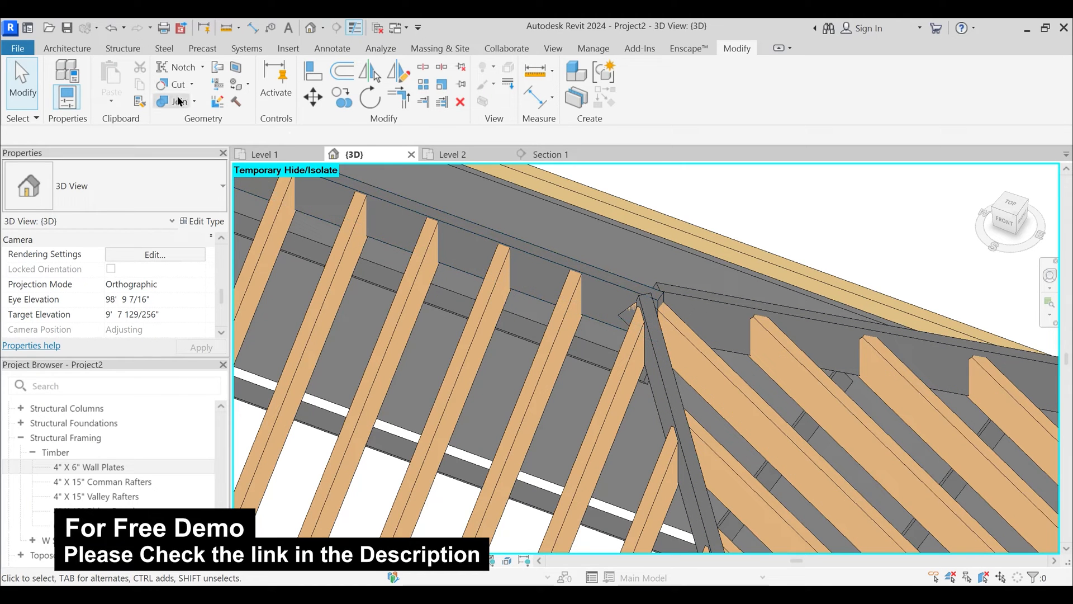
pyautogui.click(184, 68)
pyautogui.click(640, 310)
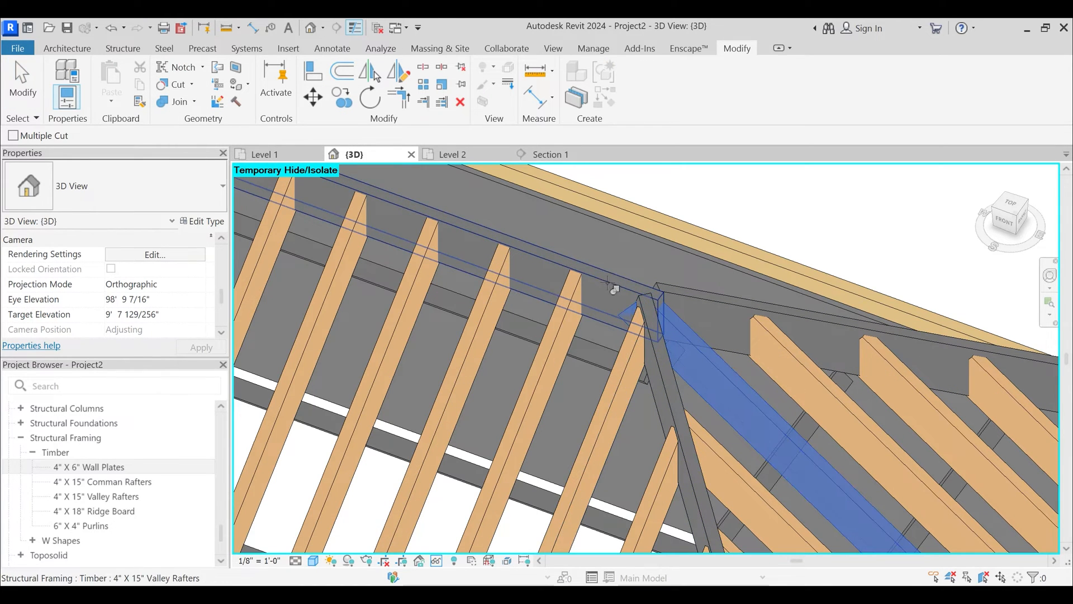
pyautogui.click(615, 283)
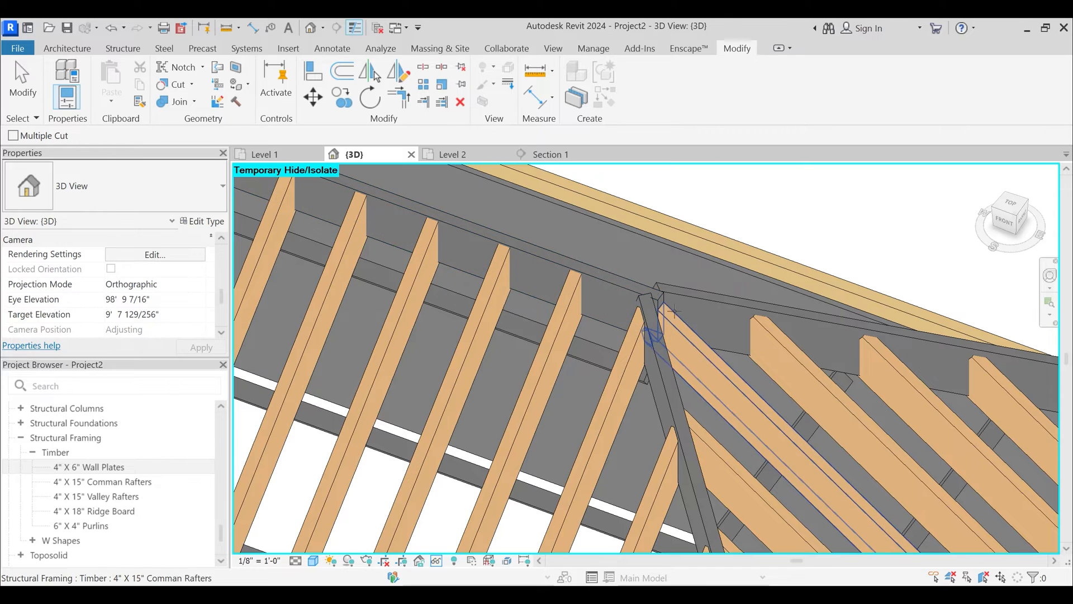
pyautogui.press('Escape')
# - Cope the rear valley rafter against the ridge board and extend its upper end slightly toward the ridge
pyautogui.click(185, 71)
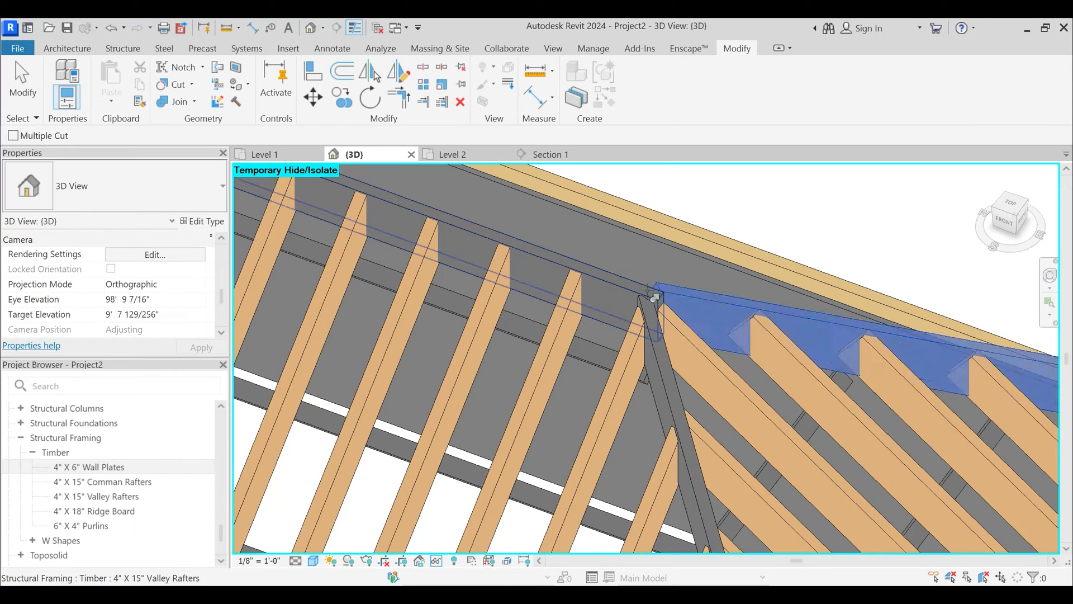
pyautogui.press('Escape')
pyautogui.keyDown('shift'); pyautogui.moveTo(652, 362); pyautogui.dragTo(692, 352, button='middle'); pyautogui.keyUp('shift')
pyautogui.click(707, 340)
pyautogui.scroll(2, 680, 349)
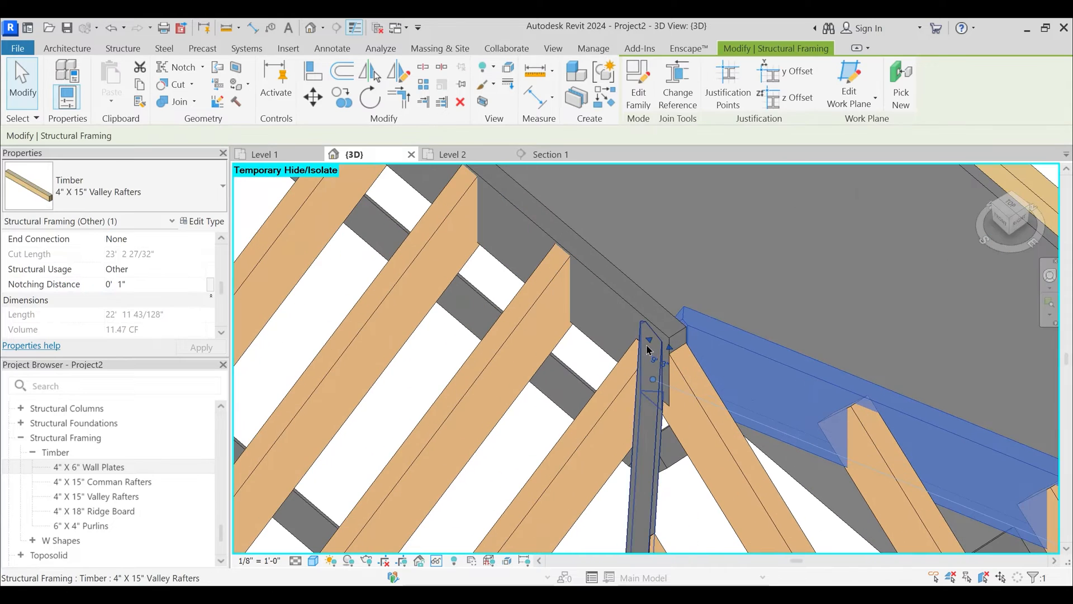
pyautogui.moveTo(651, 344); pyautogui.dragTo(640, 339)
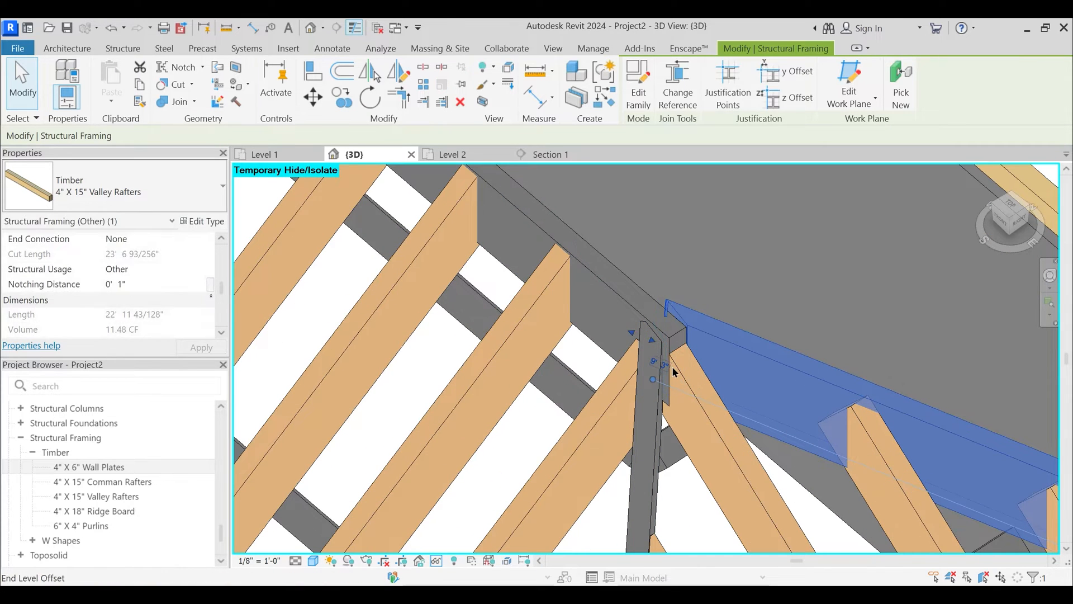
pyautogui.press('Escape')
# - Set the Notching Distance of both valley rafters meeting at this ridge end to 0' 0"
pyautogui.click(657, 338)
pyautogui.keyDown('ctrl'); pyautogui.click(691, 308); pyautogui.keyUp('ctrl')
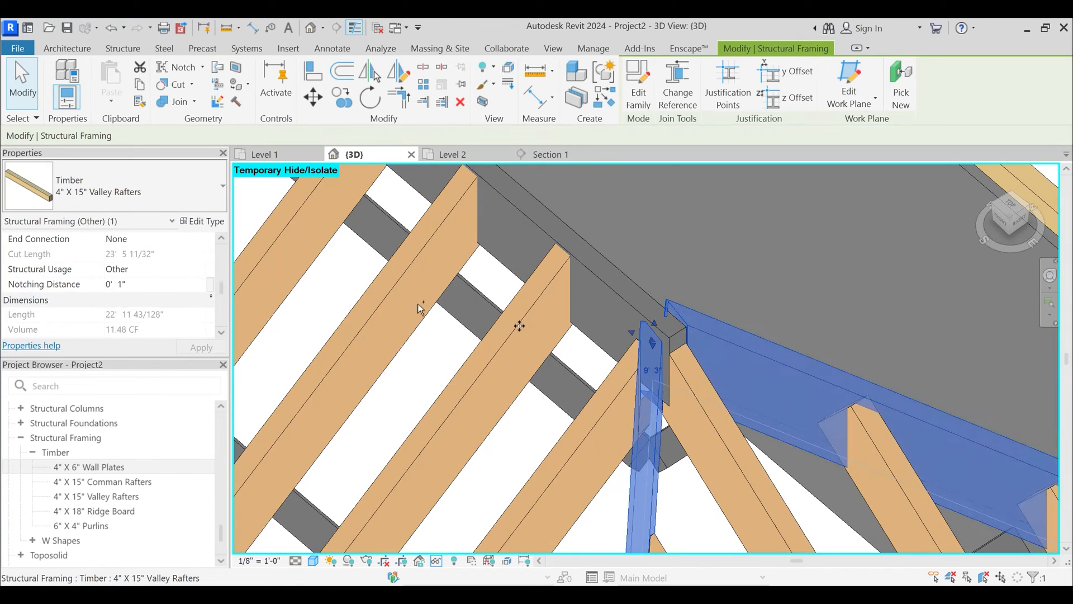
pyautogui.click(159, 284)
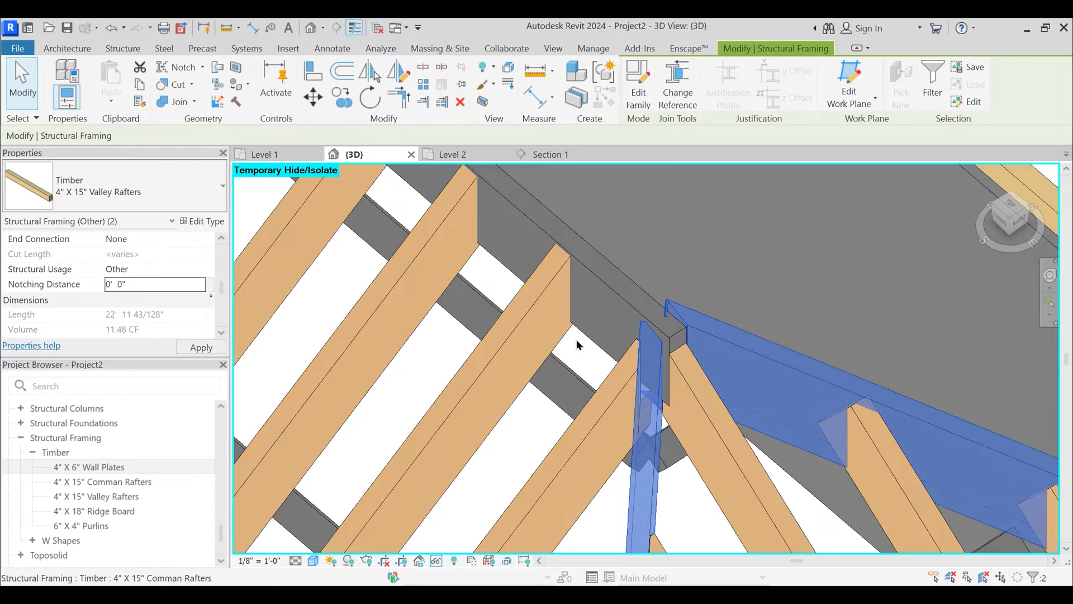
pyautogui.press('Escape')
# - Cope the common rafters along the front slope against the valley rafter at the other front corner
pyautogui.scroll(-3, 660, 337)
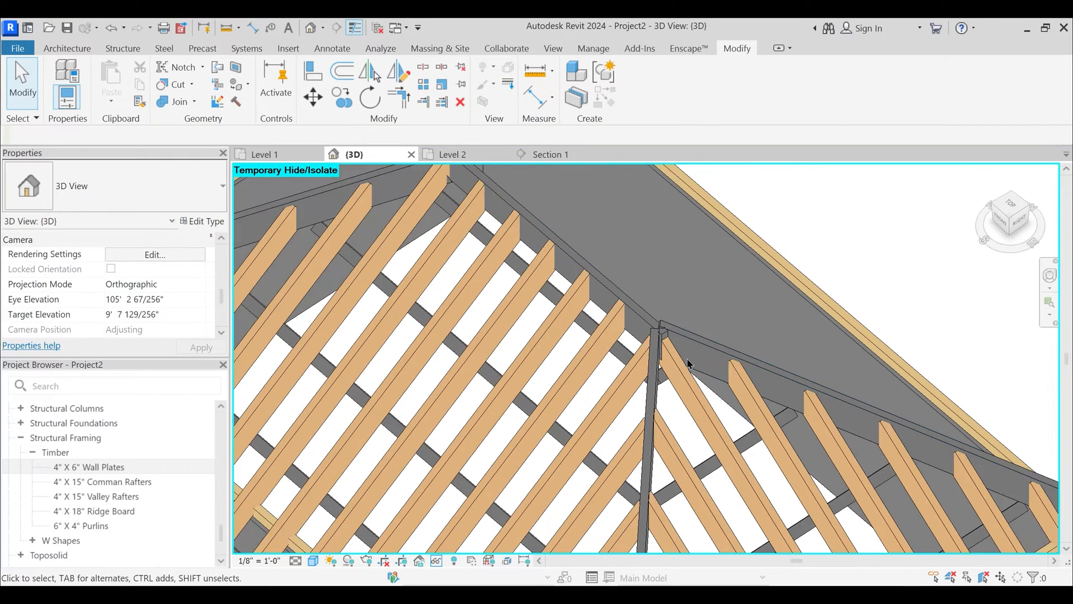
pyautogui.keyDown('shift'); pyautogui.moveTo(688, 363); pyautogui.dragTo(515, 362, button='middle'); pyautogui.keyUp('shift')
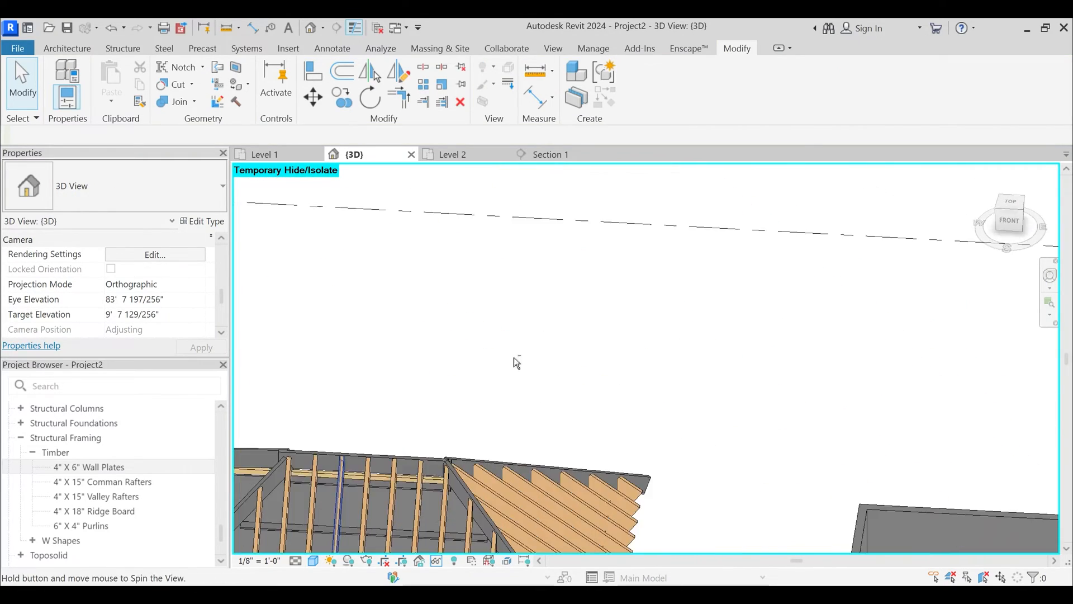
pyautogui.moveTo(390, 452); pyautogui.dragTo(582, 241, button='middle')
pyautogui.keyDown('shift'); pyautogui.moveTo(480, 291); pyautogui.dragTo(525, 280, button='middle'); pyautogui.keyUp('shift')
pyautogui.scroll(4, 491, 412)
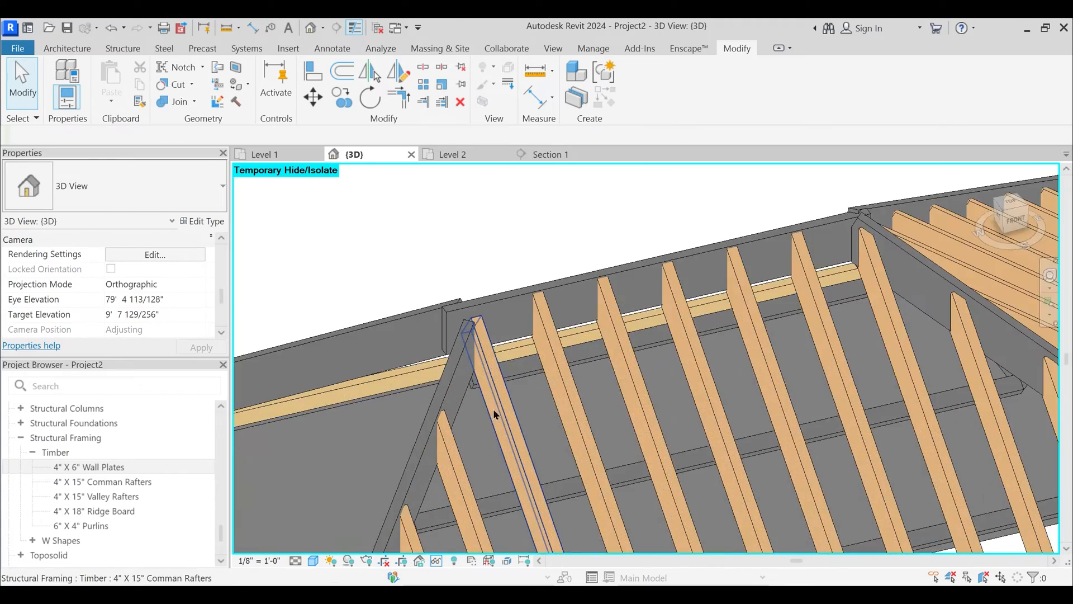
pyautogui.scroll(-5, 494, 413)
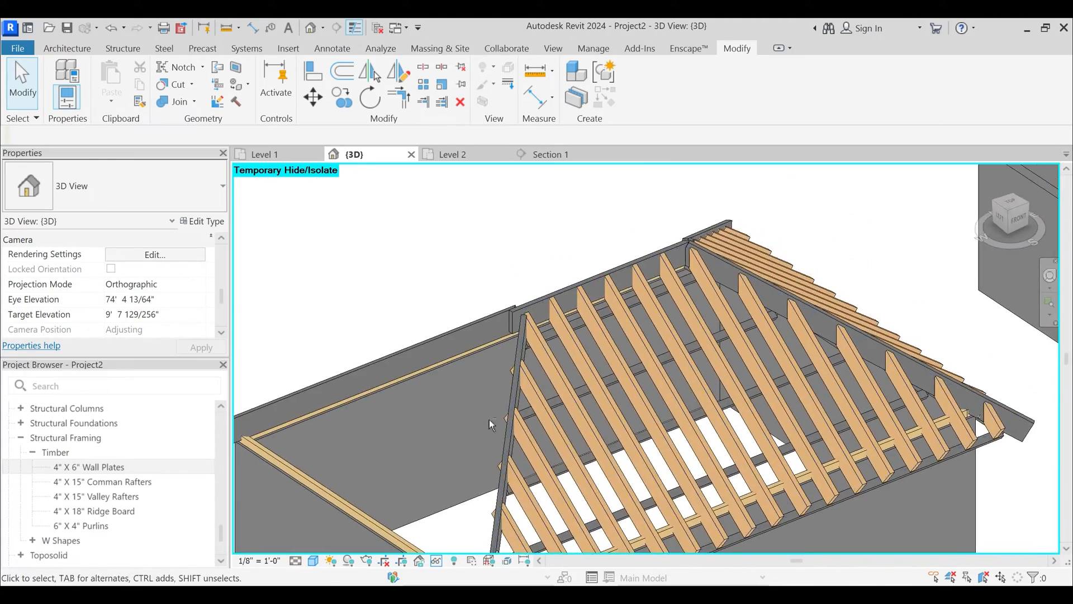
pyautogui.keyDown('shift'); pyautogui.moveTo(490, 423); pyautogui.dragTo(484, 428, button='middle'); pyautogui.keyUp('shift')
pyautogui.moveTo(484, 428); pyautogui.dragTo(480, 303, button='middle')
pyautogui.keyDown('shift'); pyautogui.moveTo(466, 401); pyautogui.dragTo(475, 409, button='middle'); pyautogui.keyUp('shift')
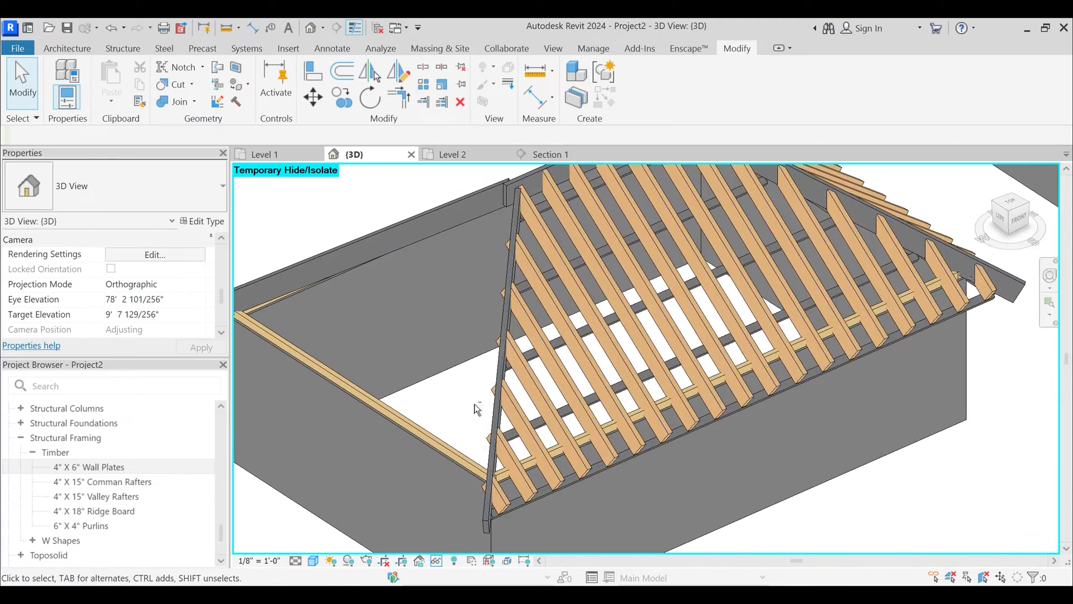
pyautogui.click(180, 66)
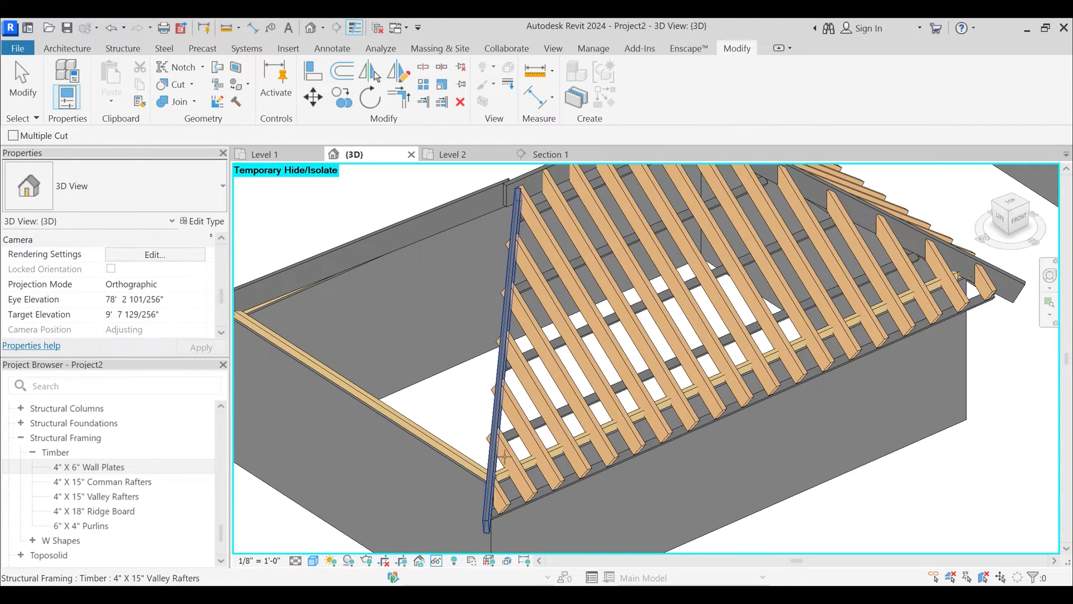
pyautogui.click(496, 447)
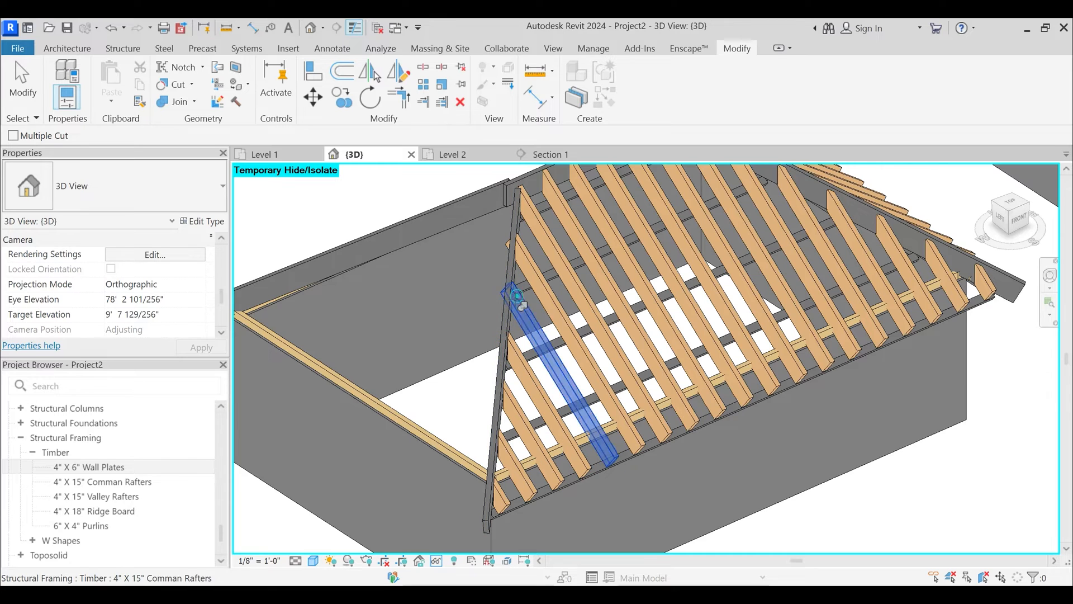
pyautogui.click(515, 228)
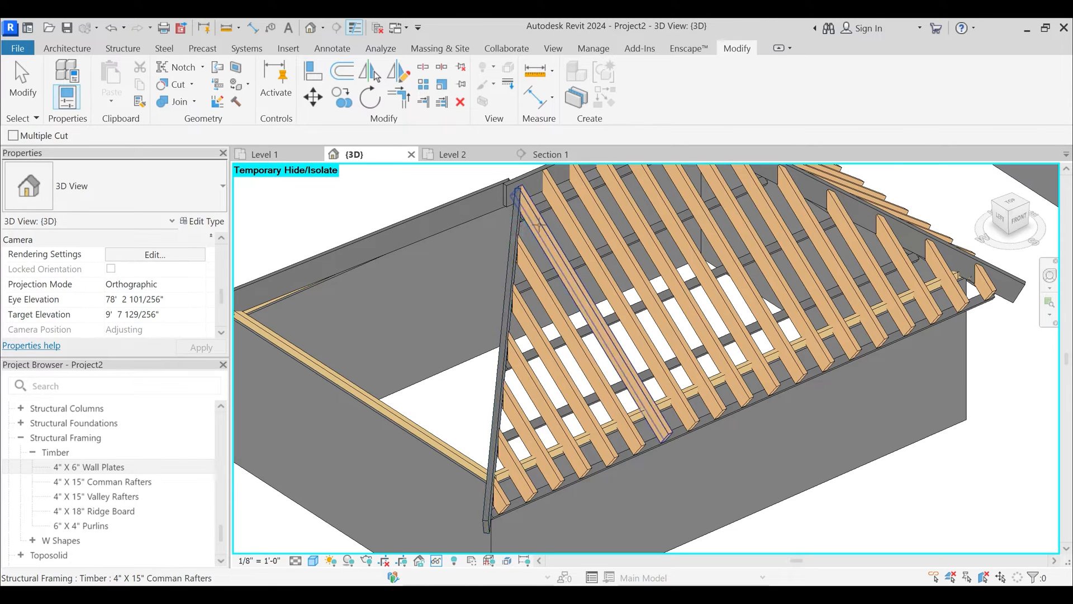
pyautogui.click(541, 224)
pyautogui.click(517, 229)
pyautogui.press('Escape')
# - Set the Notching Distance of all seven front-slope common rafters that meet this corner valley rafter to 0' 0"
pyautogui.click(538, 226)
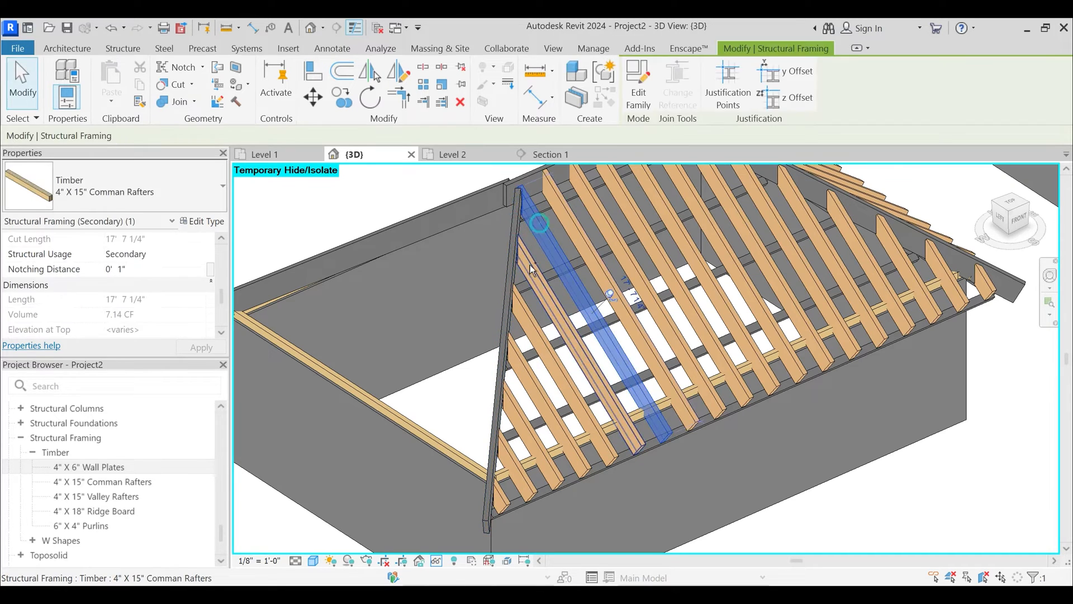
pyautogui.keyDown('ctrl'); pyautogui.click(528, 270); pyautogui.keyUp('ctrl')
pyautogui.keyDown('ctrl'); pyautogui.click(521, 317); pyautogui.keyUp('ctrl')
pyautogui.keyDown('ctrl'); pyautogui.click(515, 364); pyautogui.keyUp('ctrl')
pyautogui.keyDown('ctrl'); pyautogui.click(511, 424); pyautogui.keyUp('ctrl')
pyautogui.keyDown('ctrl'); pyautogui.click(503, 474); pyautogui.keyUp('ctrl')
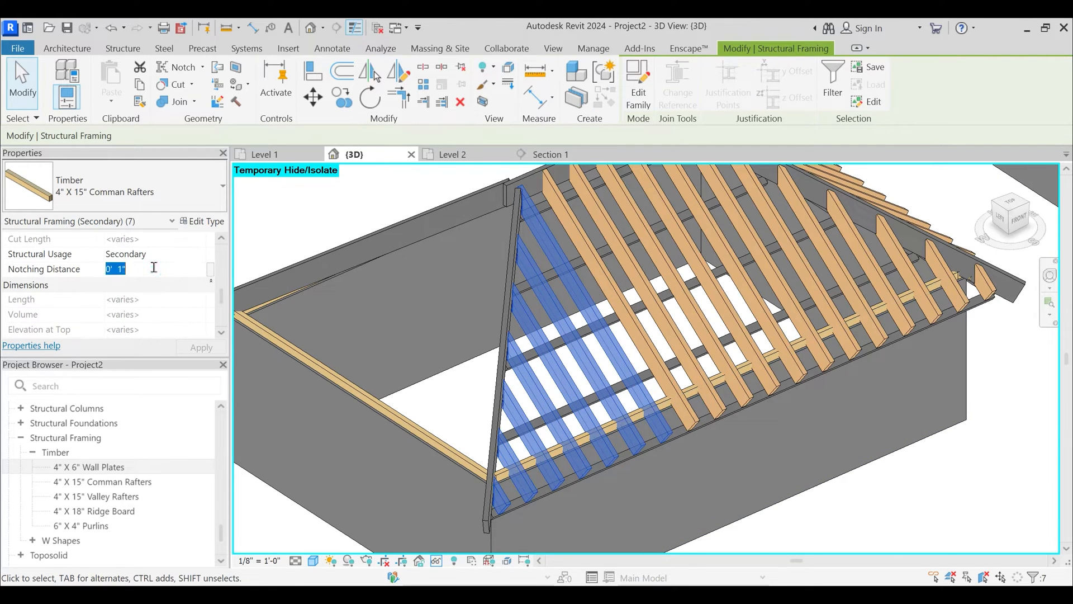
pyautogui.scroll(5, 497, 249)
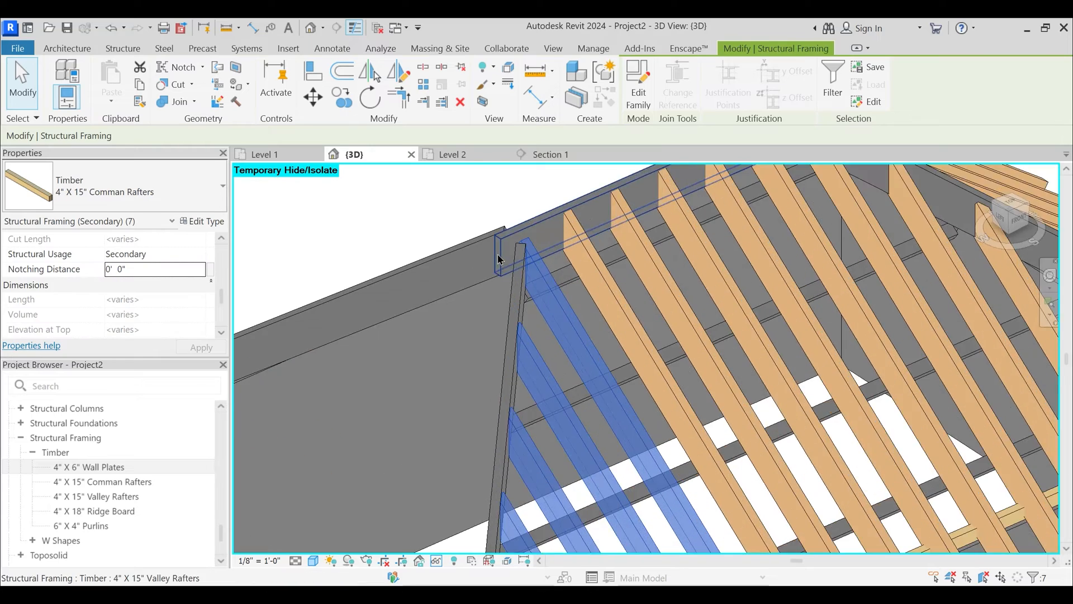
pyautogui.press('Escape')
# - Adjust the end extension of the ridge board where it meets the front corner valley rafter
pyautogui.moveTo(503, 283); pyautogui.dragTo(503, 320, button='middle')
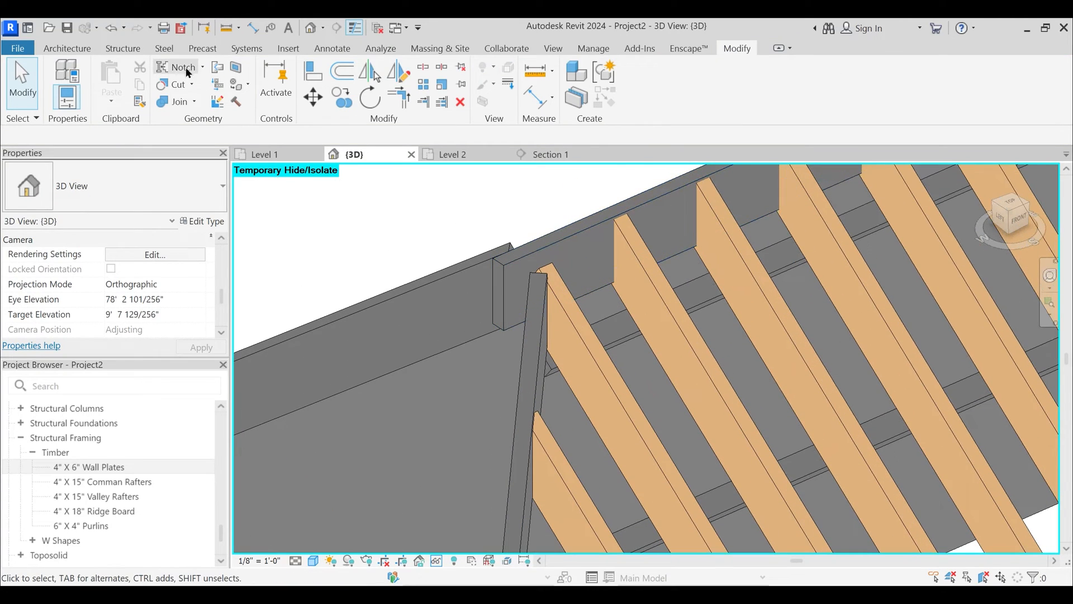
pyautogui.click(528, 336)
pyautogui.keyDown('shift'); pyautogui.moveTo(528, 335); pyautogui.dragTo(567, 447, button='middle'); pyautogui.keyUp('shift')
pyautogui.scroll(2, 556, 325)
pyautogui.moveTo(557, 324); pyautogui.dragTo(522, 328)
pyautogui.press('Escape')
pyautogui.click(559, 289)
pyautogui.press('Escape')
pyautogui.click(494, 288)
pyautogui.press('Escape')
pyautogui.click(567, 281)
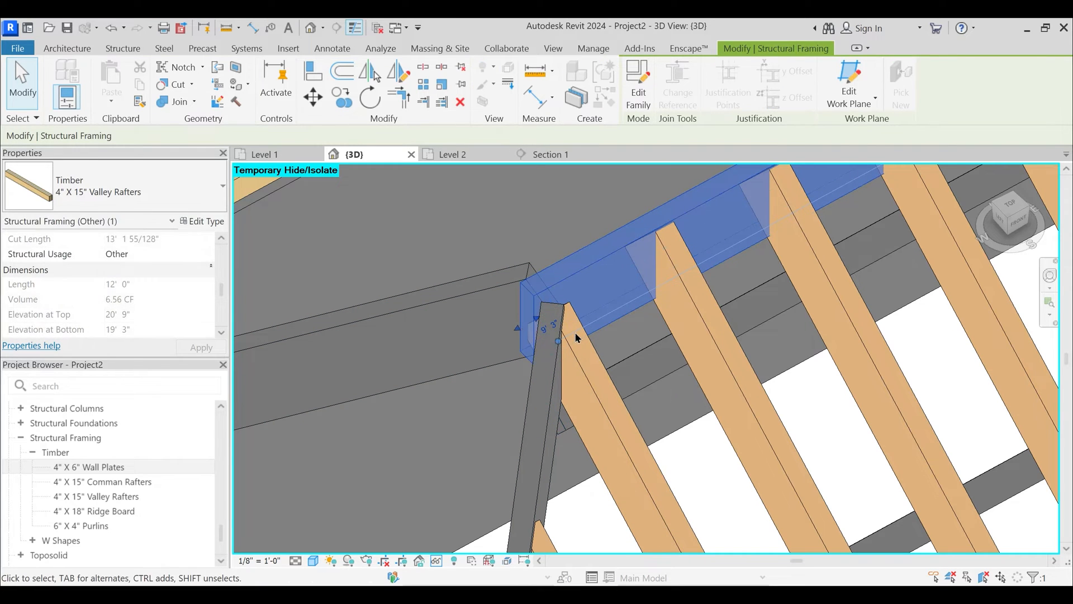
pyautogui.press('Escape')
# - Cope the front corner valley rafter against the ridge board and extend its upper end slightly toward the ridge
pyautogui.click(181, 68)
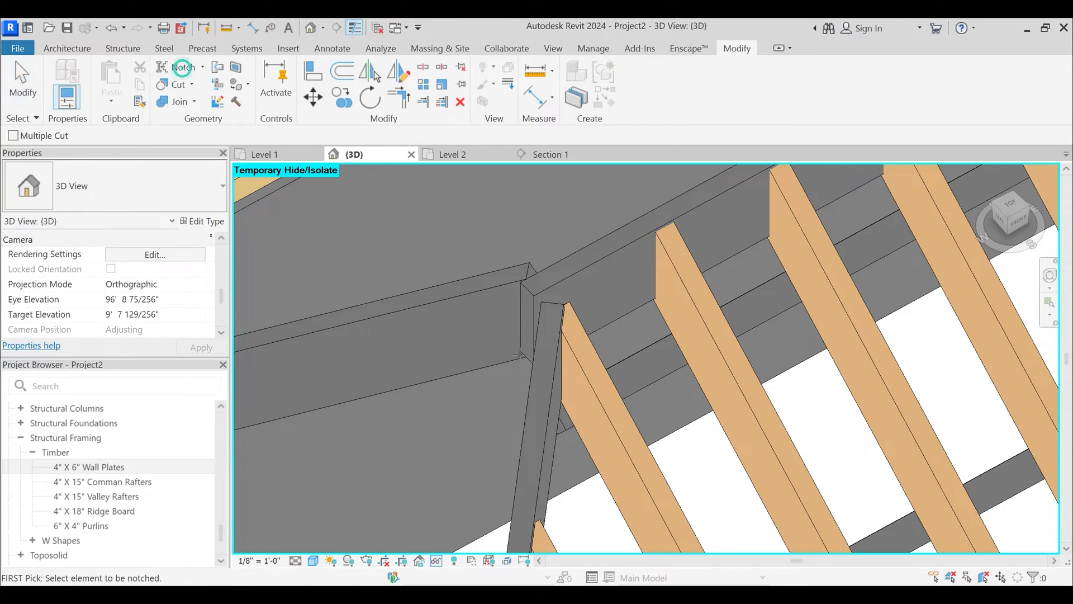
pyautogui.click(551, 360)
pyautogui.click(570, 275)
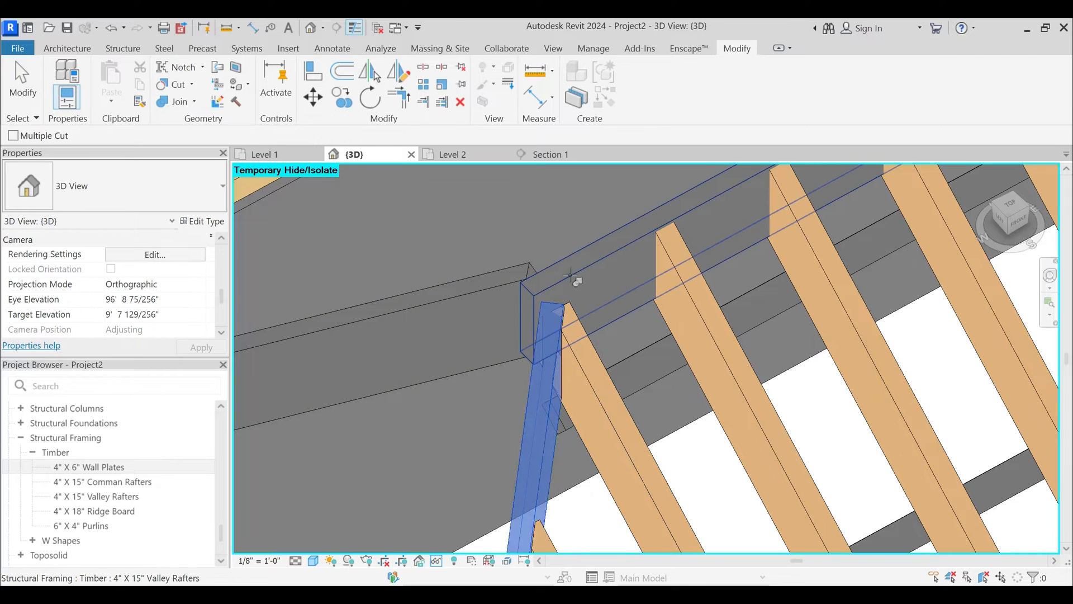
pyautogui.keyDown('shift'); pyautogui.moveTo(570, 394); pyautogui.dragTo(604, 318, button='middle'); pyautogui.keyUp('shift')
pyautogui.moveTo(604, 318); pyautogui.dragTo(637, 289)
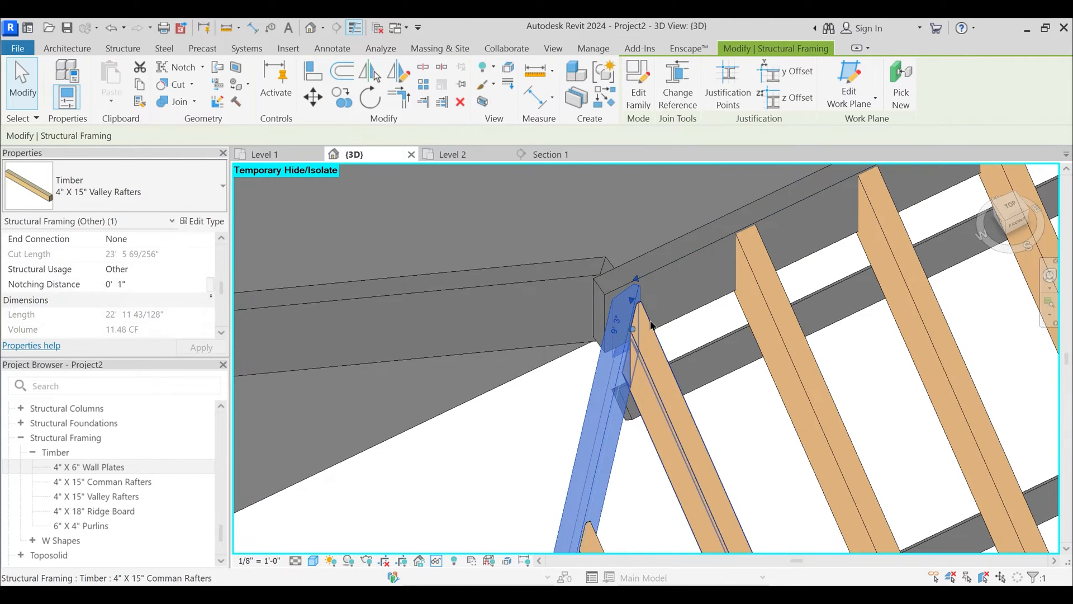
pyautogui.press('Escape')
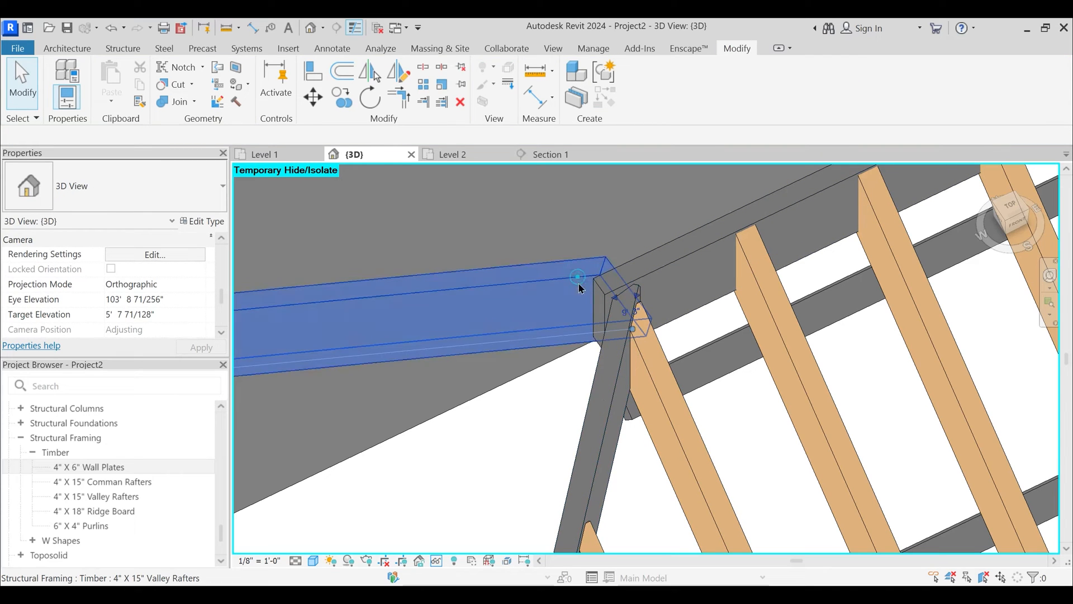
# - Extend the upper end of the rear valley rafter through the ridge board at this hip end
pyautogui.click(580, 289)
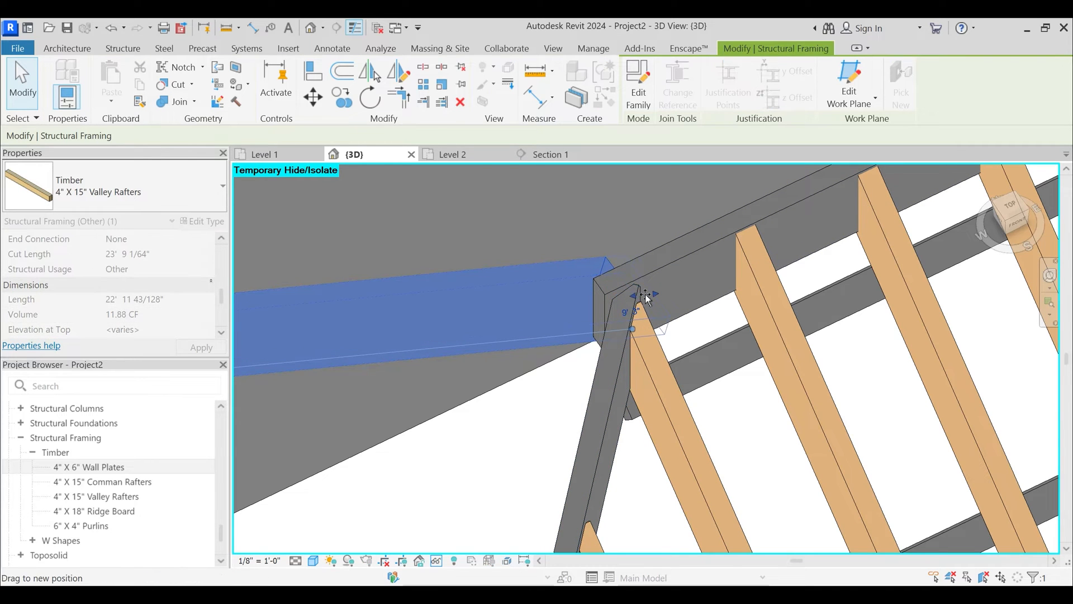
pyautogui.moveTo(646, 297); pyautogui.dragTo(644, 300)
pyautogui.keyDown('shift'); pyautogui.moveTo(644, 299); pyautogui.dragTo(659, 505, button='middle'); pyautogui.keyUp('shift')
pyautogui.press('Escape')
# - Cope the rear valley rafter against the ridge board and pull its upper end back to the ridge board's near side
pyautogui.click(186, 64)
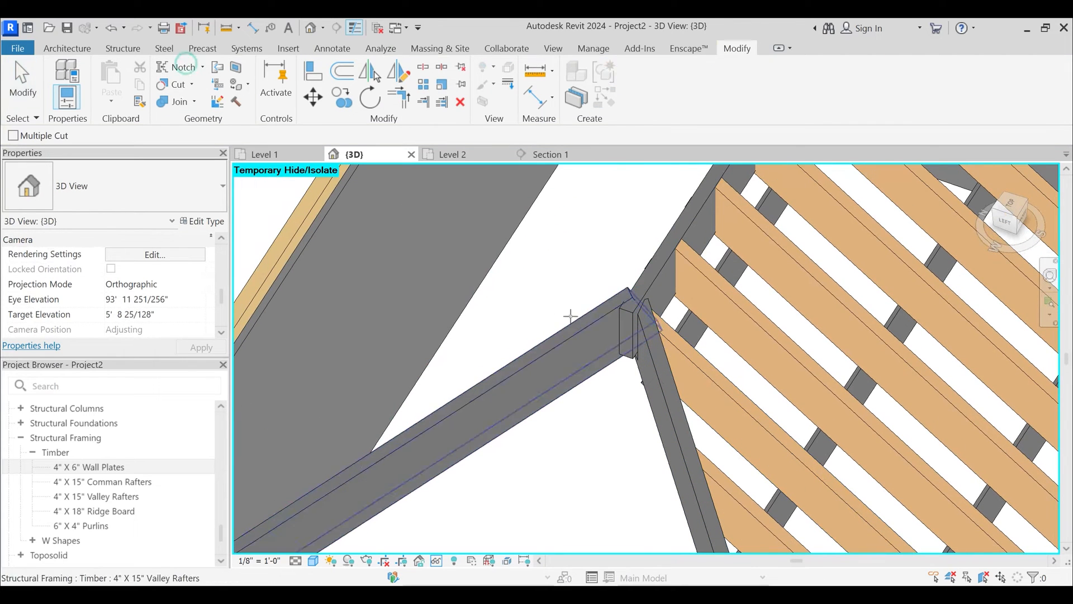
pyautogui.click(603, 326)
pyautogui.click(658, 286)
pyautogui.click(625, 306)
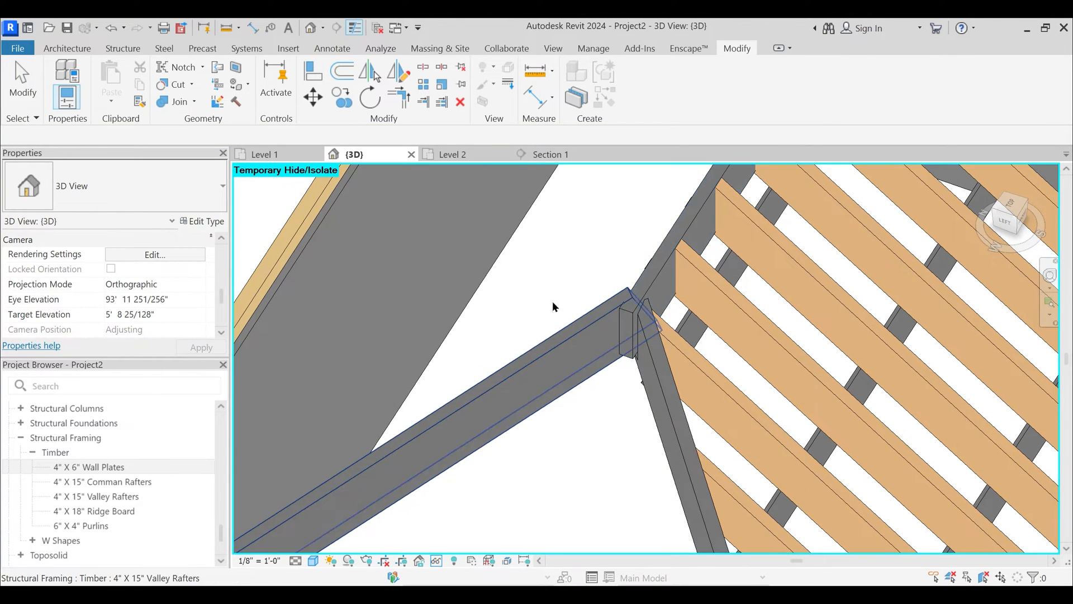
pyautogui.press('Return')
pyautogui.click(654, 291)
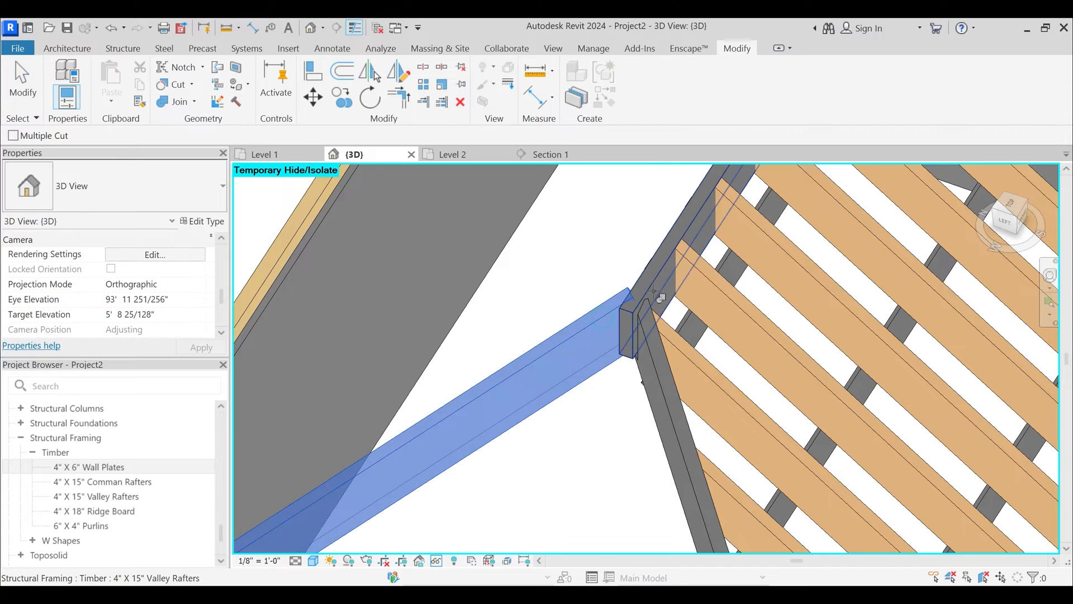
pyautogui.click(658, 295)
pyautogui.scroll(2, 642, 313)
pyautogui.click(627, 327)
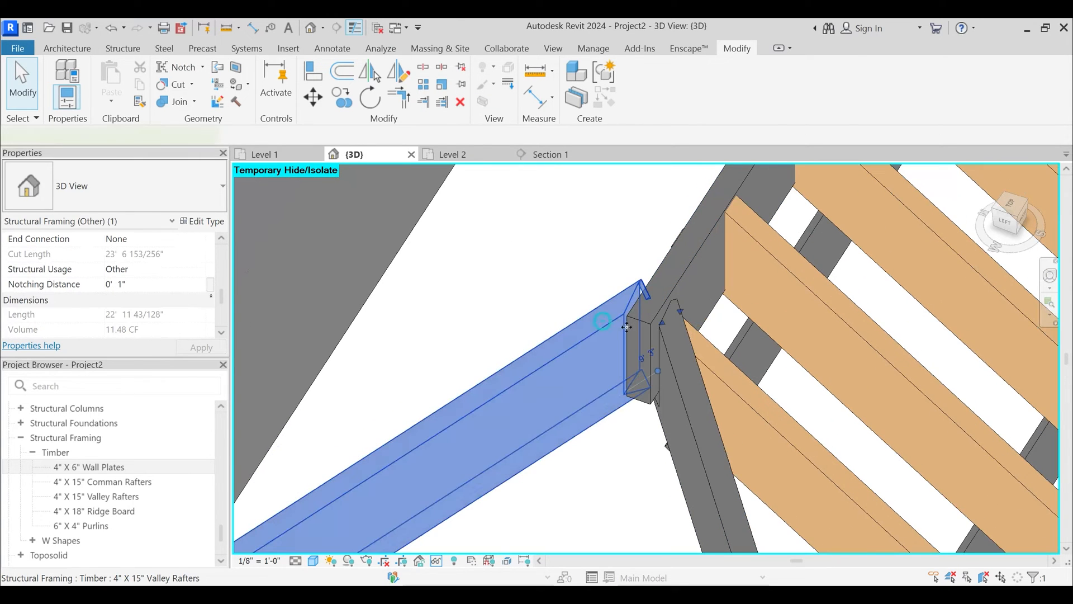
pyautogui.moveTo(662, 323); pyautogui.dragTo(649, 327)
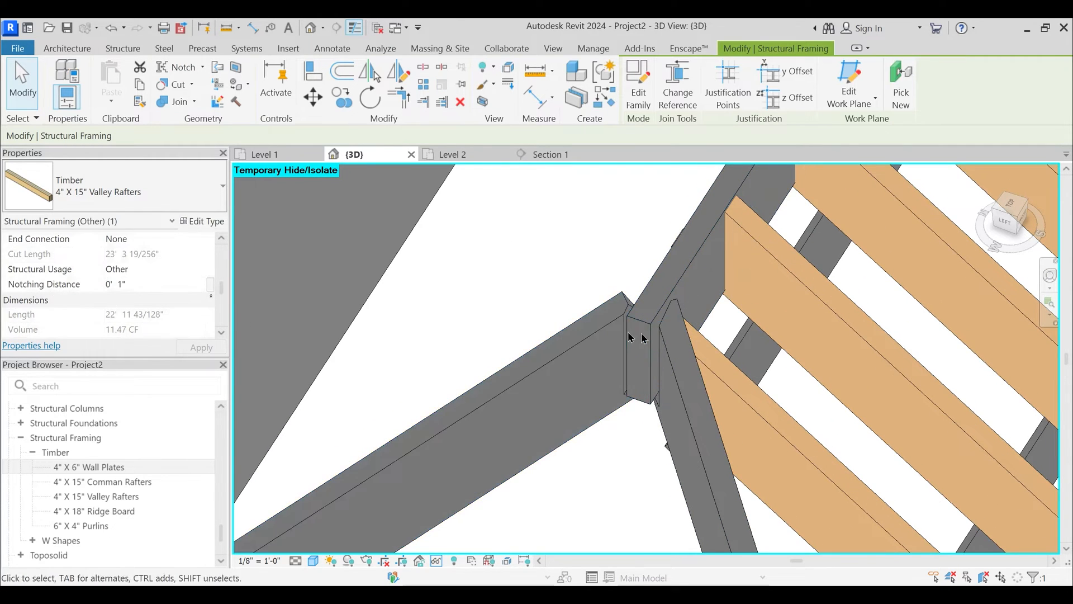
pyautogui.press('Escape')
# - Set the Notching Distance of both valley rafters at this ridge end to 0' 0"
pyautogui.click(447, 447)
pyautogui.keyDown('ctrl'); pyautogui.click(699, 475); pyautogui.keyUp('ctrl')
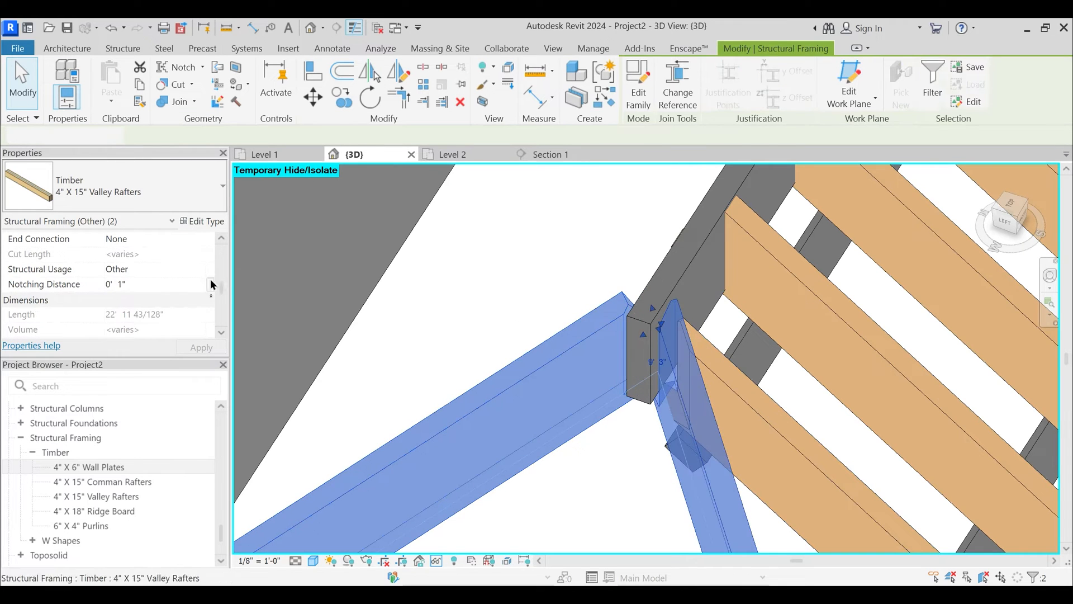
pyautogui.doubleClick(185, 283)
pyautogui.write('0')
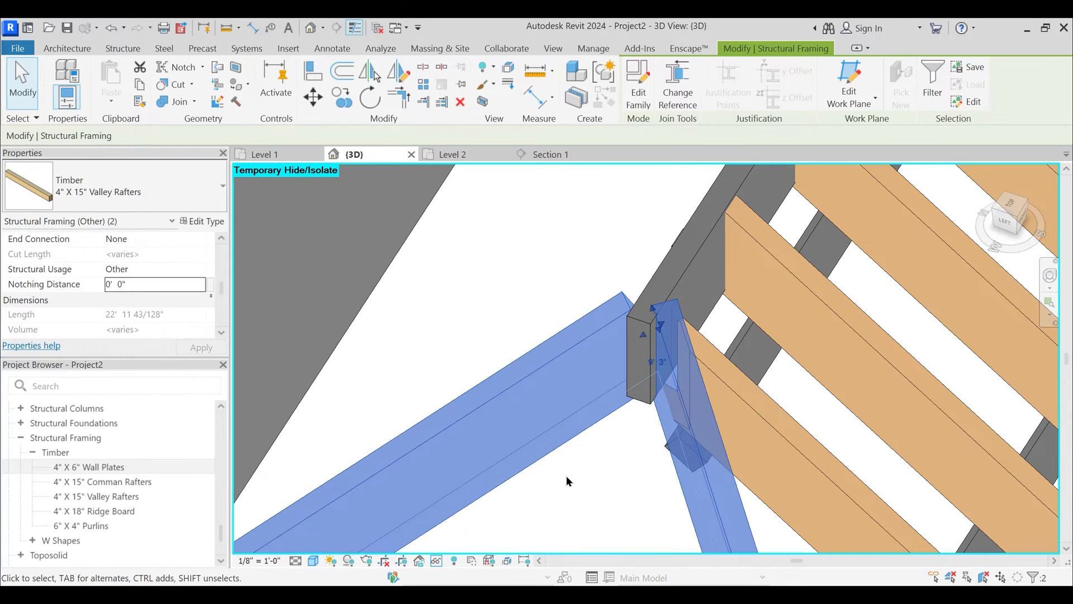
pyautogui.click(566, 480)
# - Adjust the upper end of the front valley rafter slightly where it meets the ridge board
pyautogui.click(607, 339)
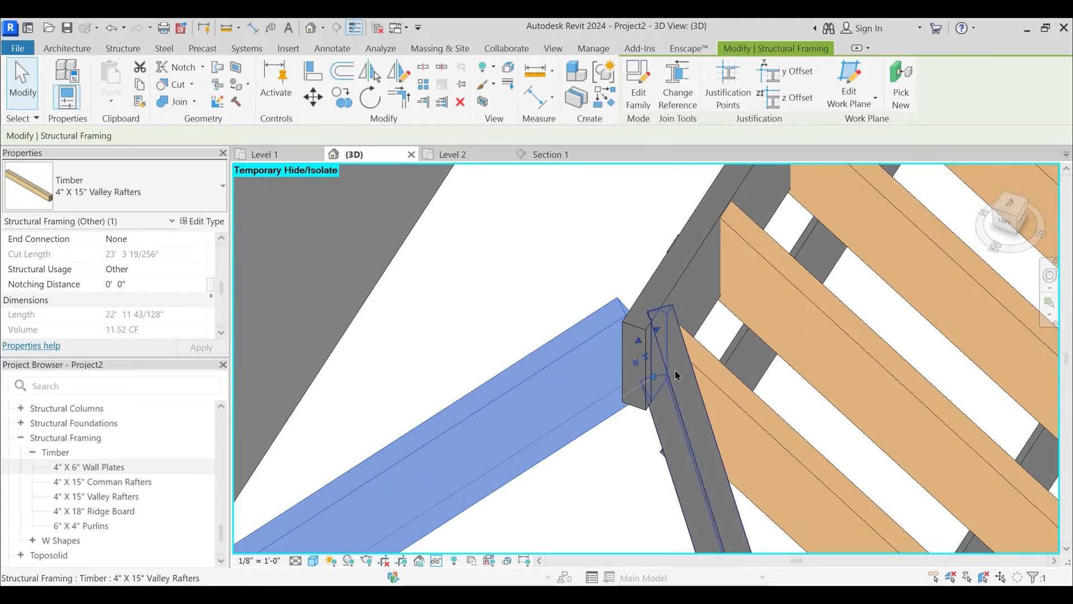
pyautogui.click(675, 370)
pyautogui.scroll(1, 660, 340)
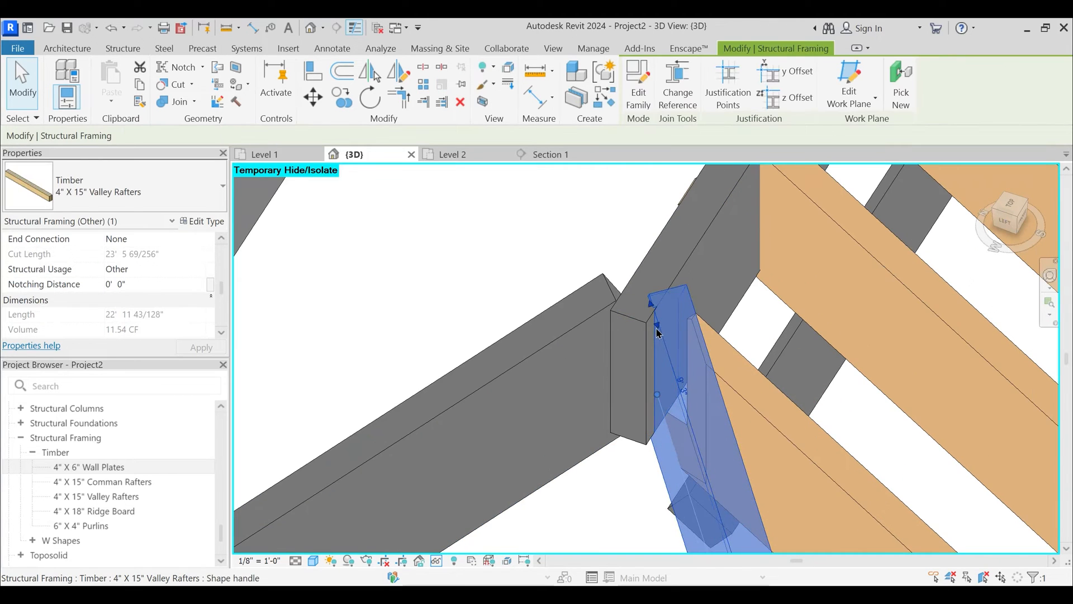
pyautogui.moveTo(656, 328); pyautogui.dragTo(662, 354)
pyautogui.click(531, 305)
# - Review the whole rafter framing and switch to Picasa Photo Viewer to examine the batten positions in the two sloping-roof diagrams
pyautogui.scroll(-6, 523, 359)
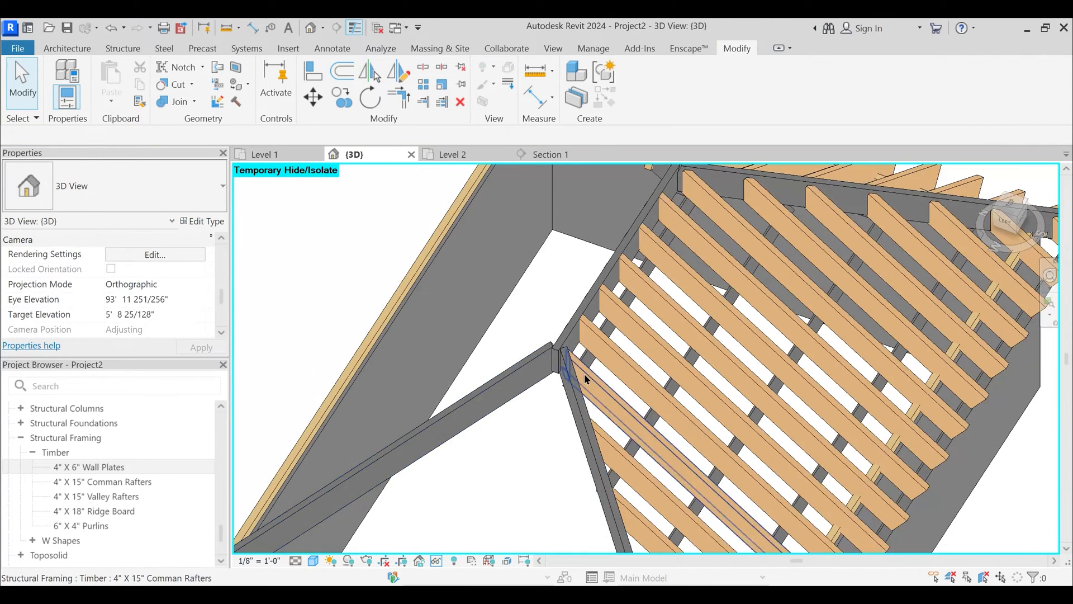
pyautogui.scroll(-2, 586, 379)
pyautogui.keyDown('shift'); pyautogui.moveTo(636, 407); pyautogui.dragTo(557, 419, button='middle'); pyautogui.keyUp('shift')
pyautogui.scroll(-3, 527, 330)
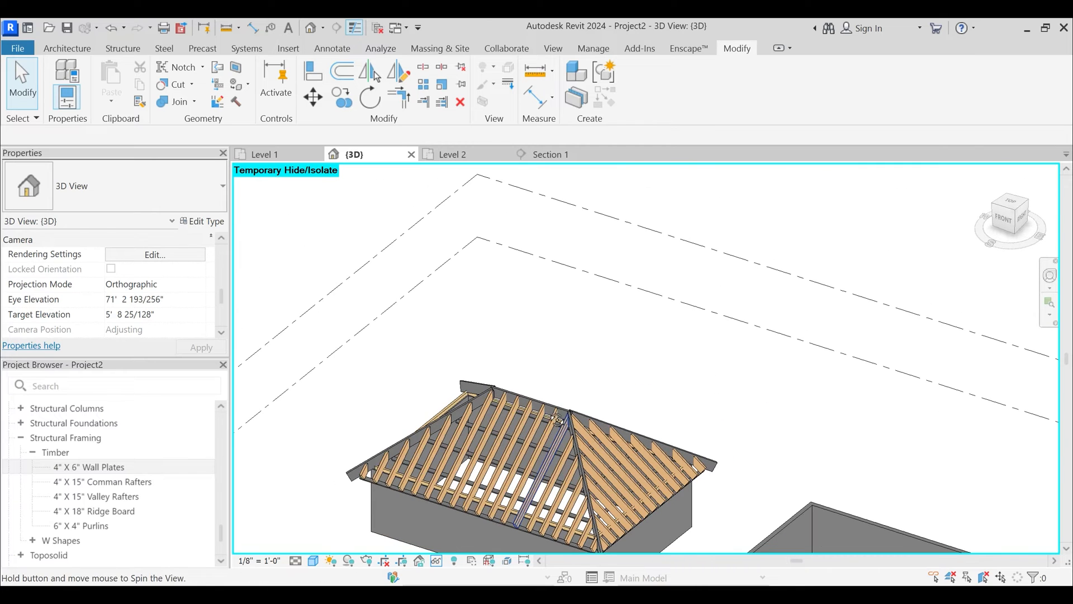
pyautogui.moveTo(565, 343); pyautogui.dragTo(611, 252, button='middle')
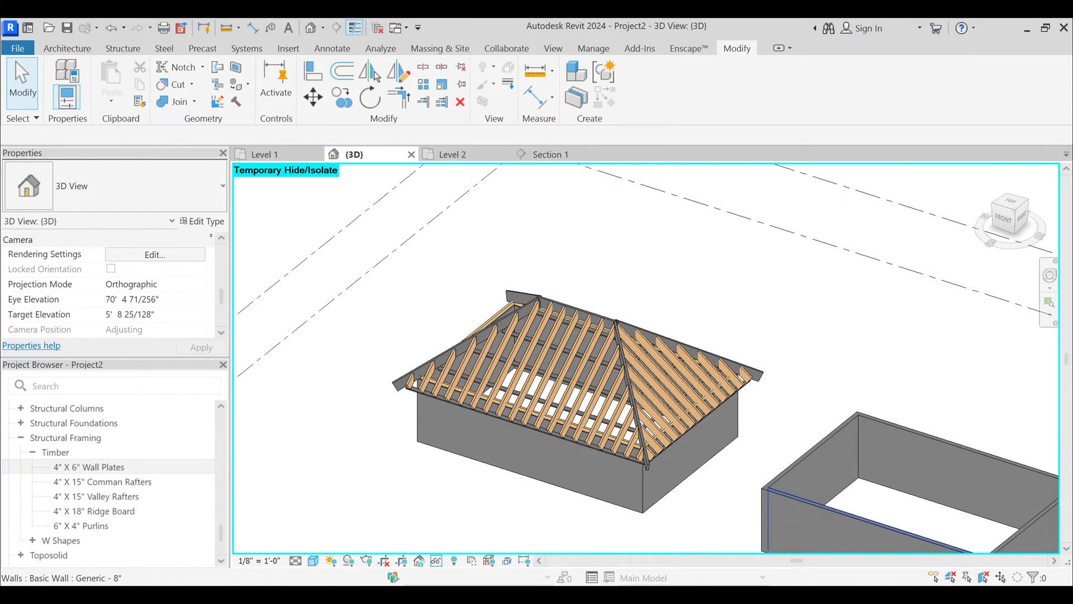
pyautogui.moveTo(768, 595)
pyautogui.click(762, 555)
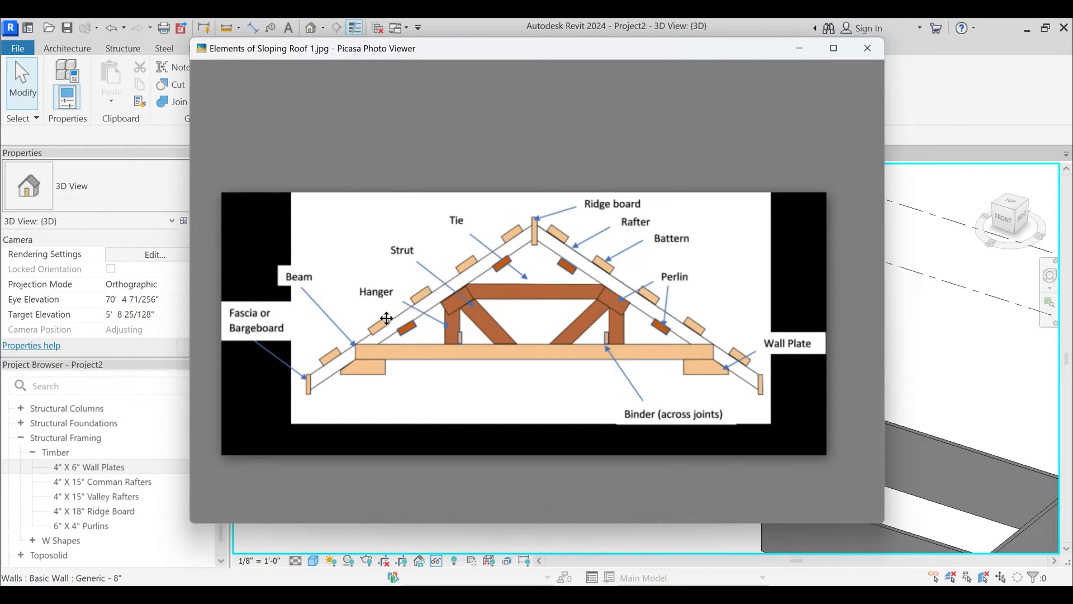
pyautogui.press('Right')
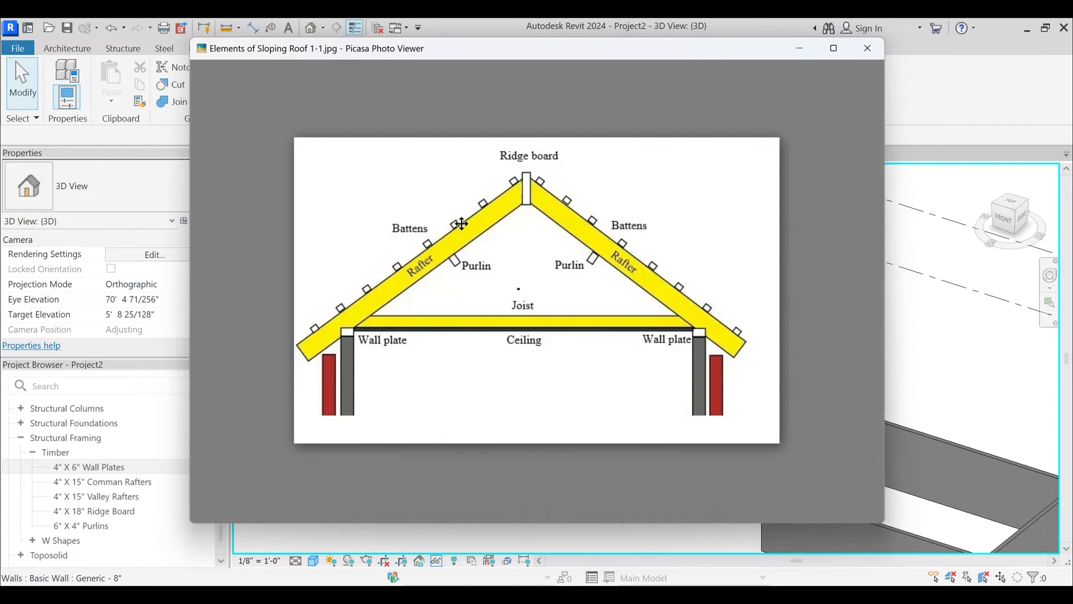
pyautogui.click(897, 290)
# - Switch back to Revit and copy the purlin beam systems of the front and adjoining hip slopes, pasting them in the same place
pyautogui.scroll(3, 596, 454)
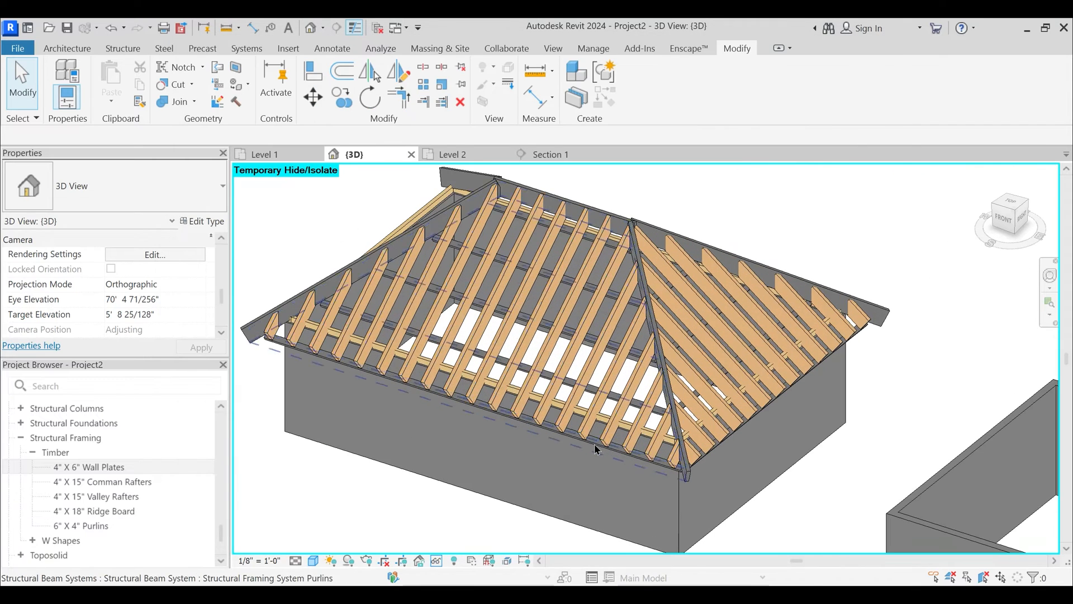
pyautogui.scroll(3, 596, 454)
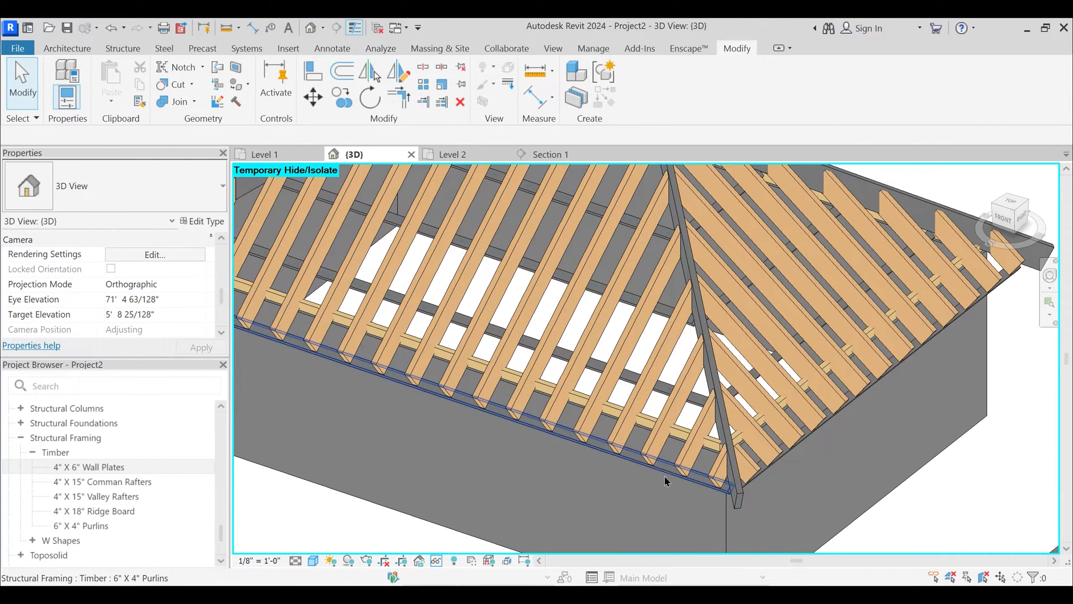
pyautogui.click(687, 495)
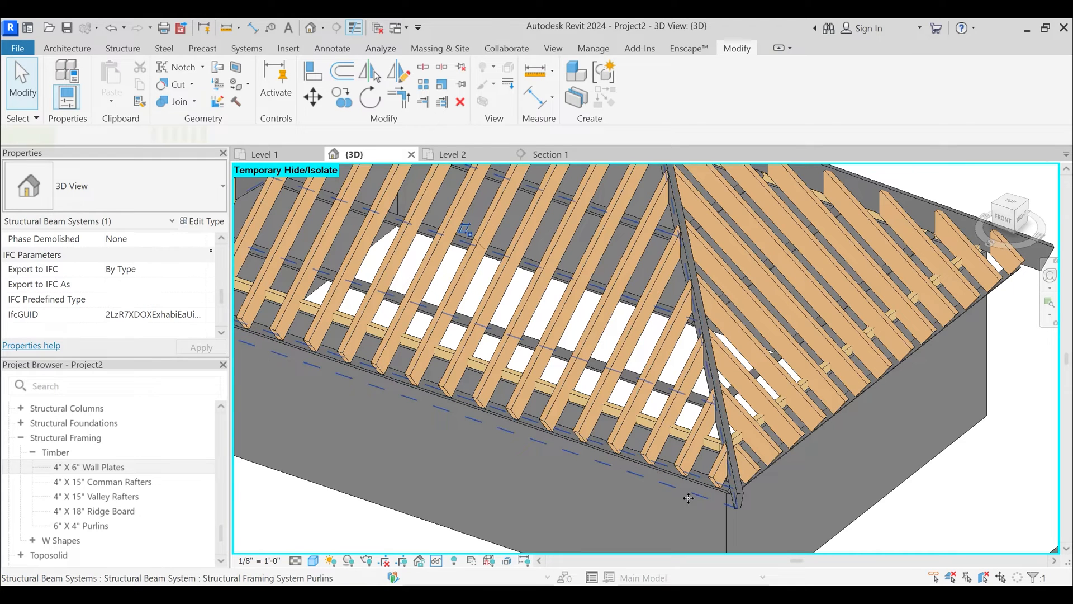
pyautogui.keyDown('ctrl'); pyautogui.click(781, 485); pyautogui.keyUp('ctrl')
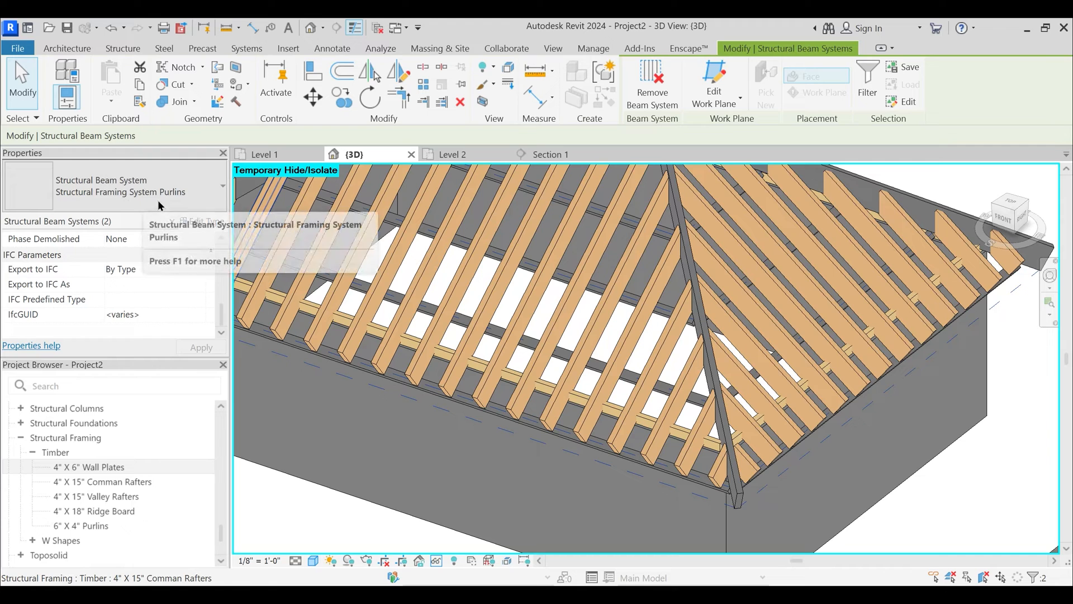
pyautogui.click(137, 88)
pyautogui.click(115, 102)
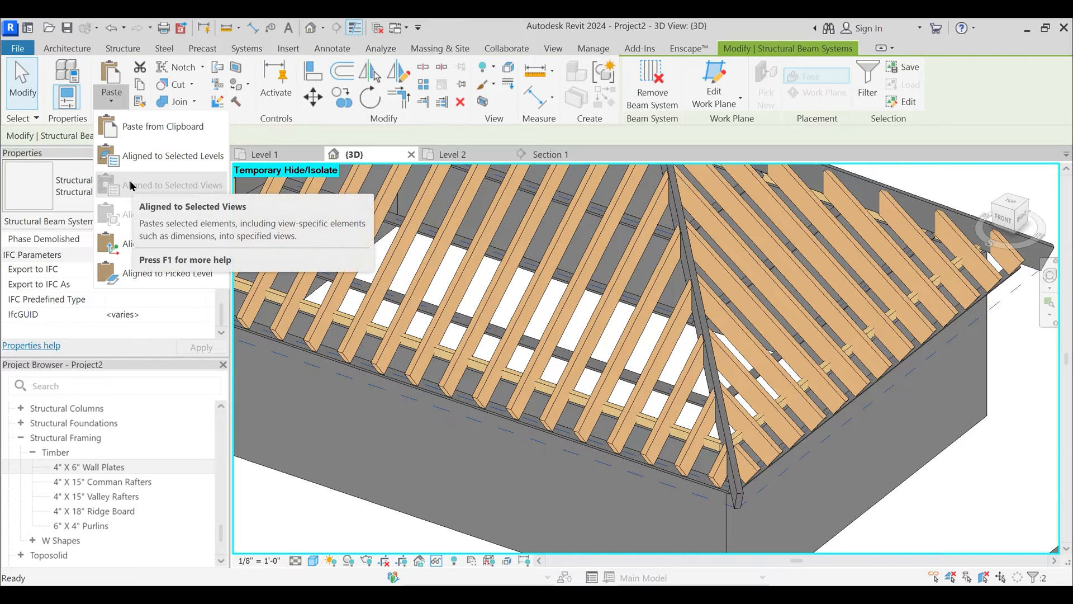
pyautogui.click(179, 245)
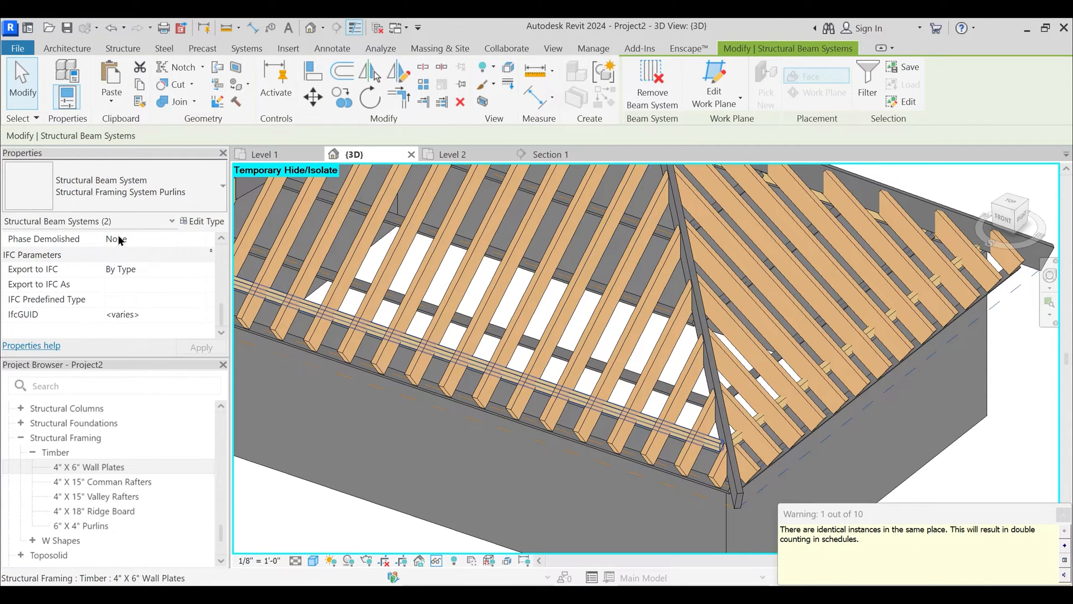
# - Duplicate the pasted beam systems' type under the name Structural Framing System Battens
pyautogui.click(175, 191)
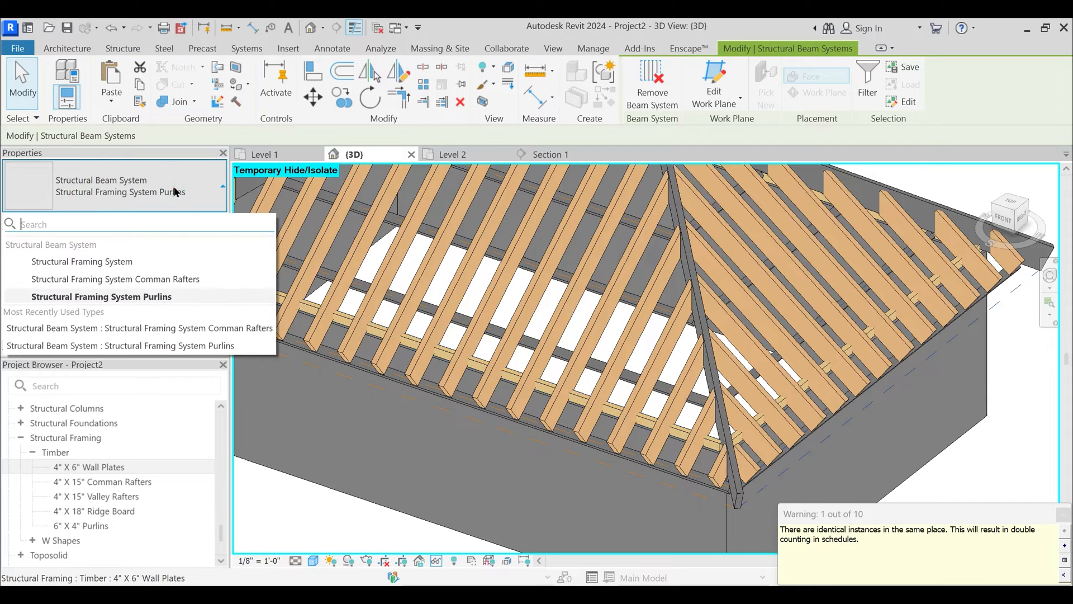
pyautogui.click(171, 199)
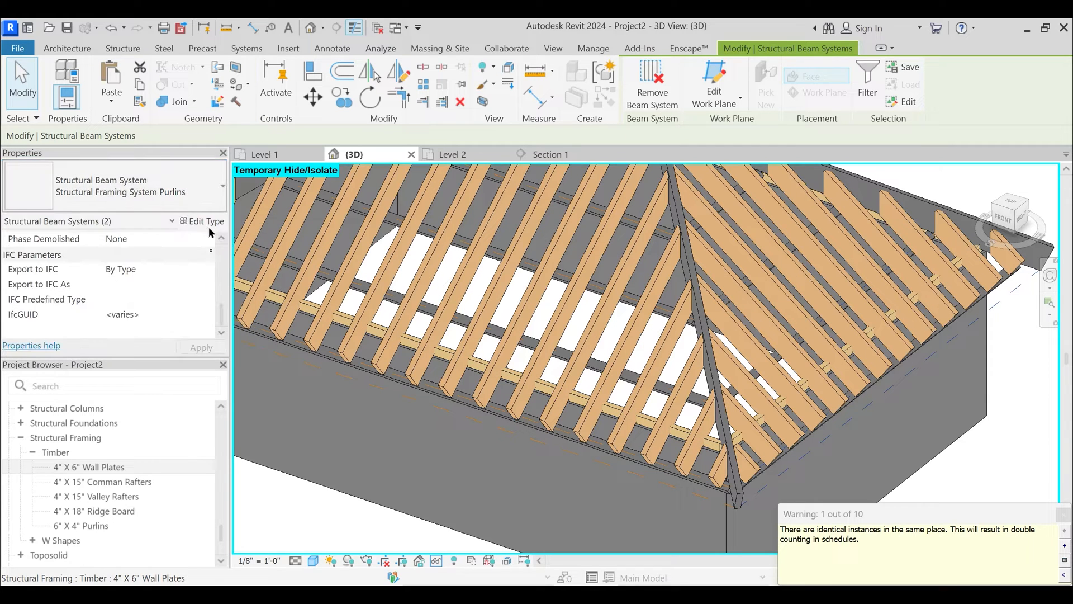
pyautogui.click(206, 220)
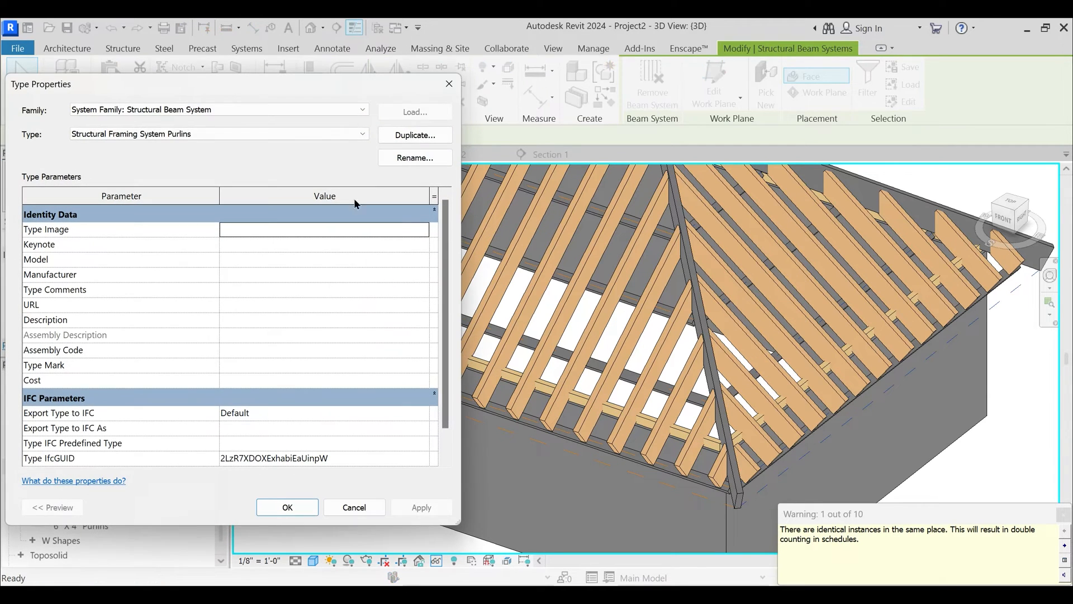
pyautogui.click(412, 135)
pyautogui.click(292, 292)
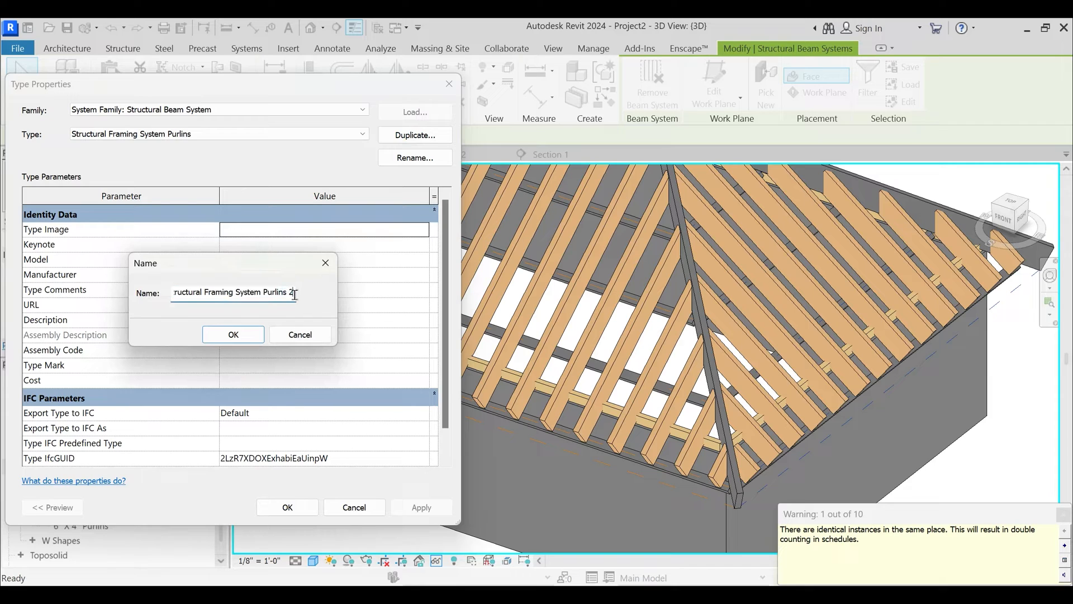
pyautogui.press('BackSpace')
pyautogui.press('BackSpace')
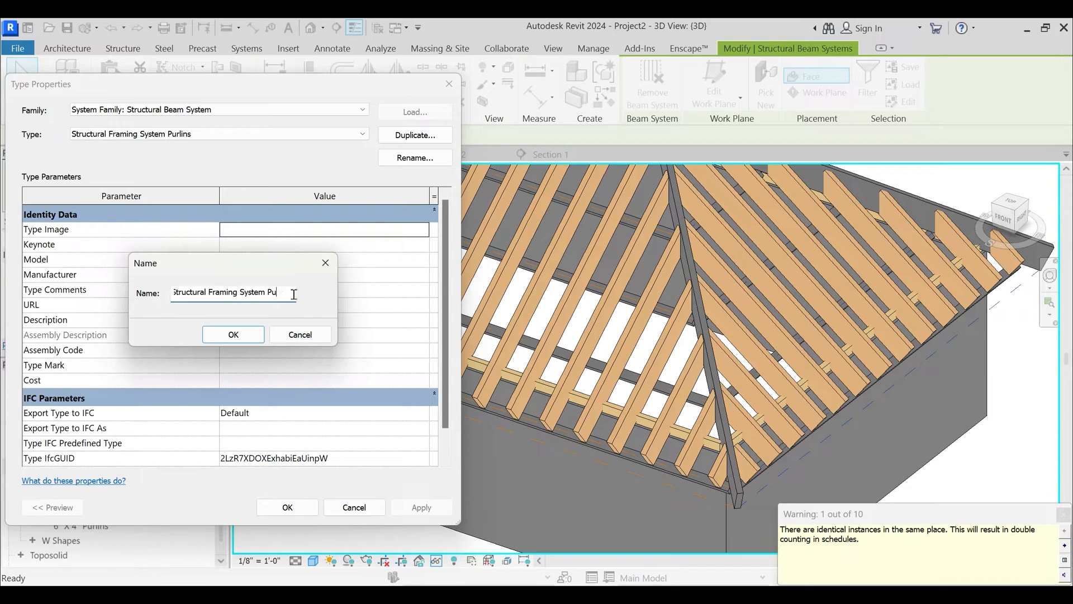
pyautogui.write('Battens')
pyautogui.press('Return')
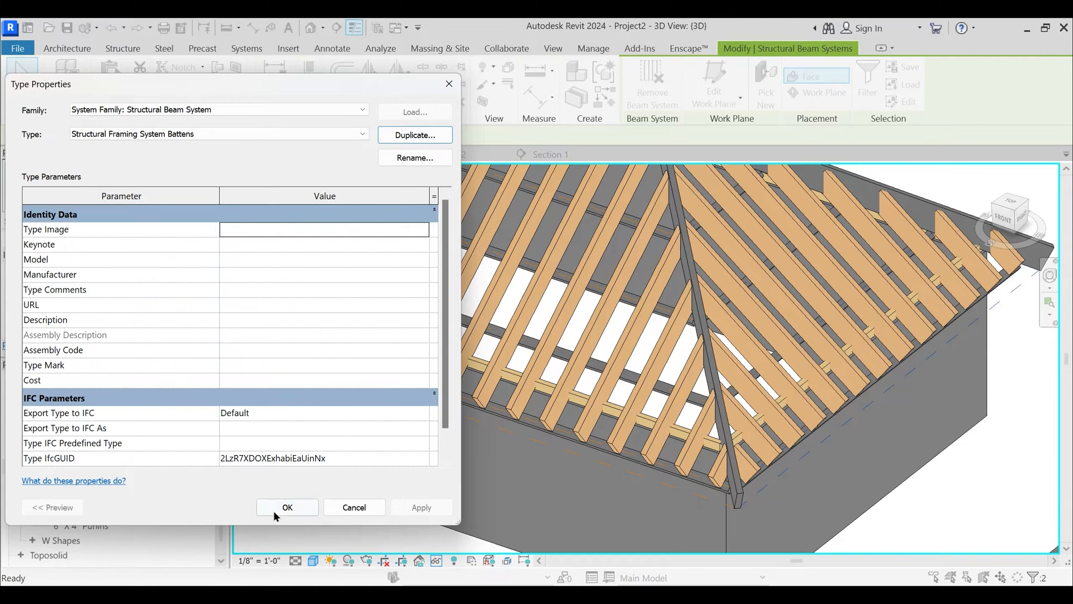
pyautogui.click(275, 511)
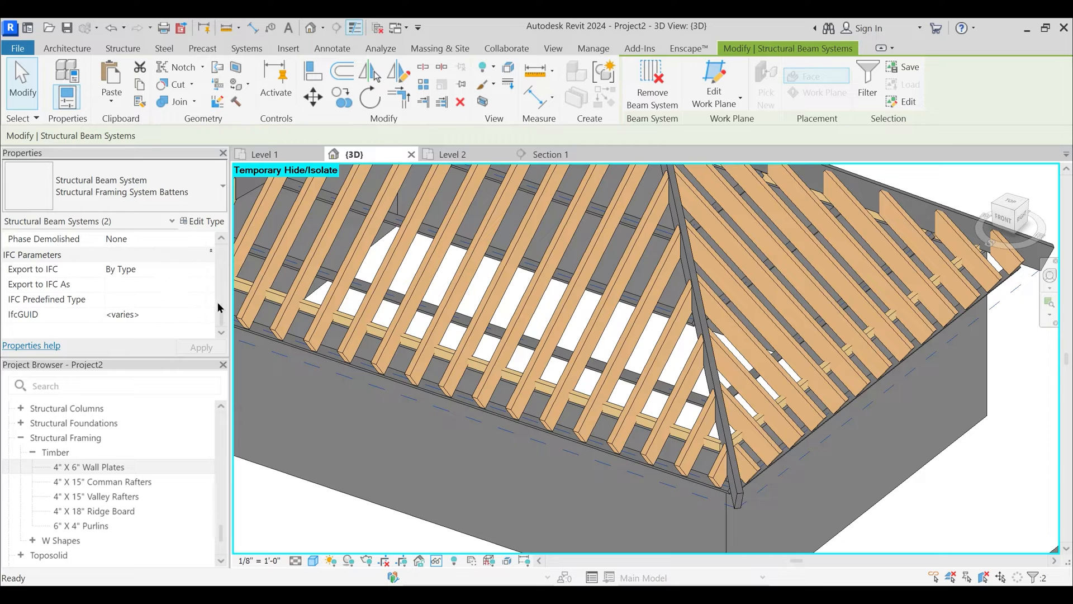
# - Duplicate the 6" X 4" Purlins timber framing type under the name 1.5" X 1" Battens
pyautogui.scroll(5, 219, 306)
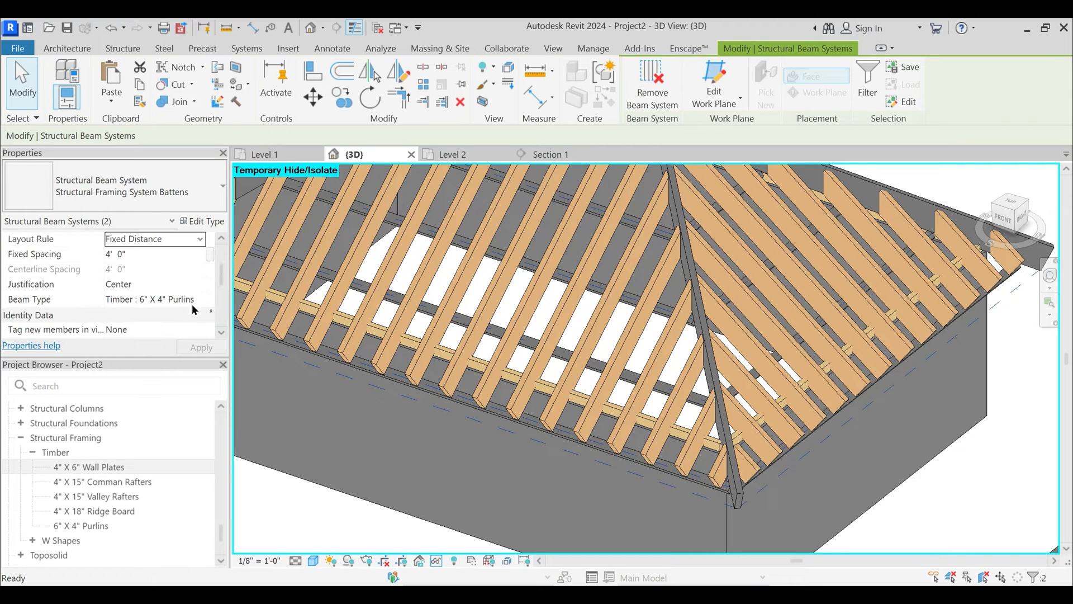
pyautogui.rightClick(89, 529)
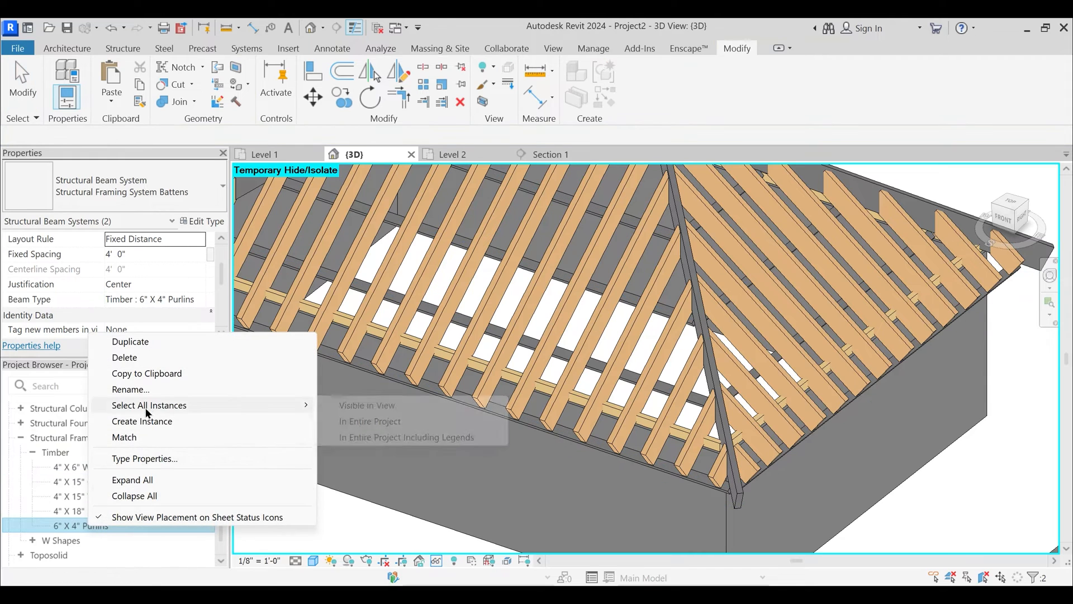
pyautogui.click(147, 459)
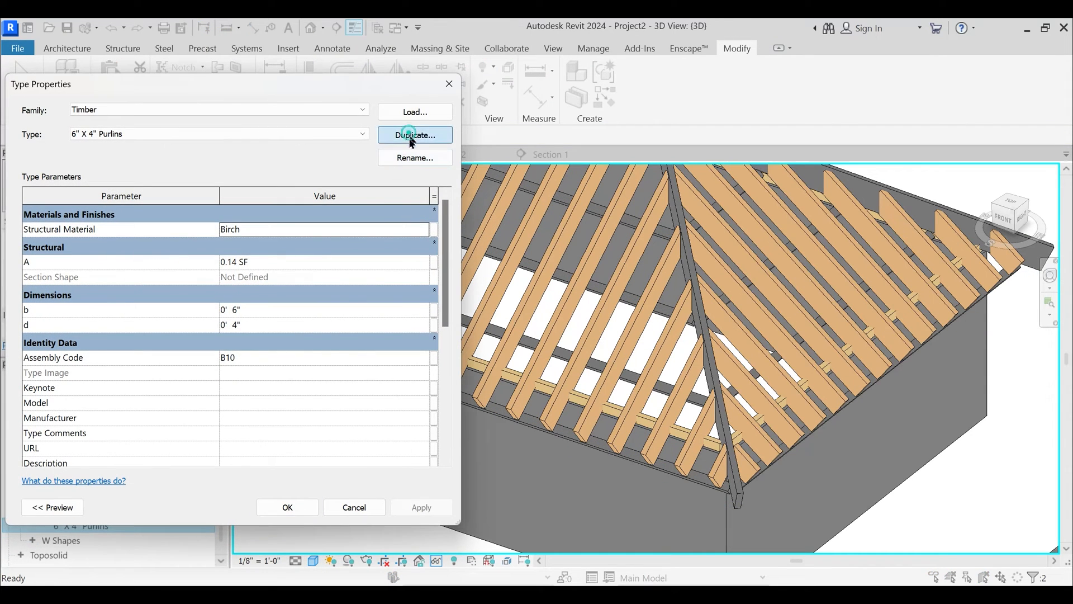
pyautogui.click(413, 135)
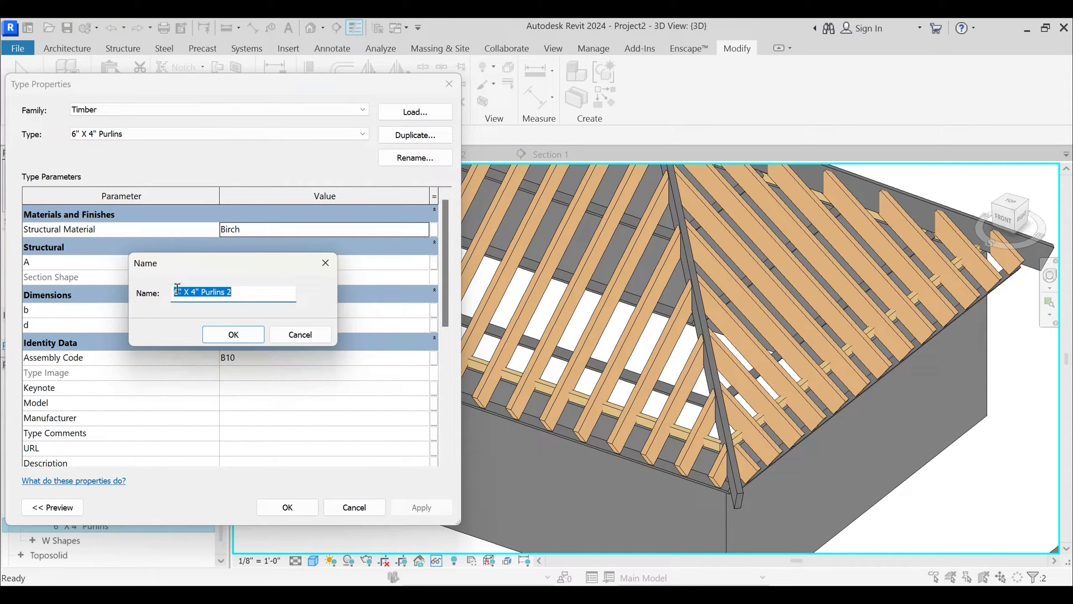
pyautogui.moveTo(177, 289); pyautogui.dragTo(161, 298)
pyautogui.write('1.5')
pyautogui.moveTo(243, 292); pyautogui.dragTo(221, 290)
pyautogui.press('Return')
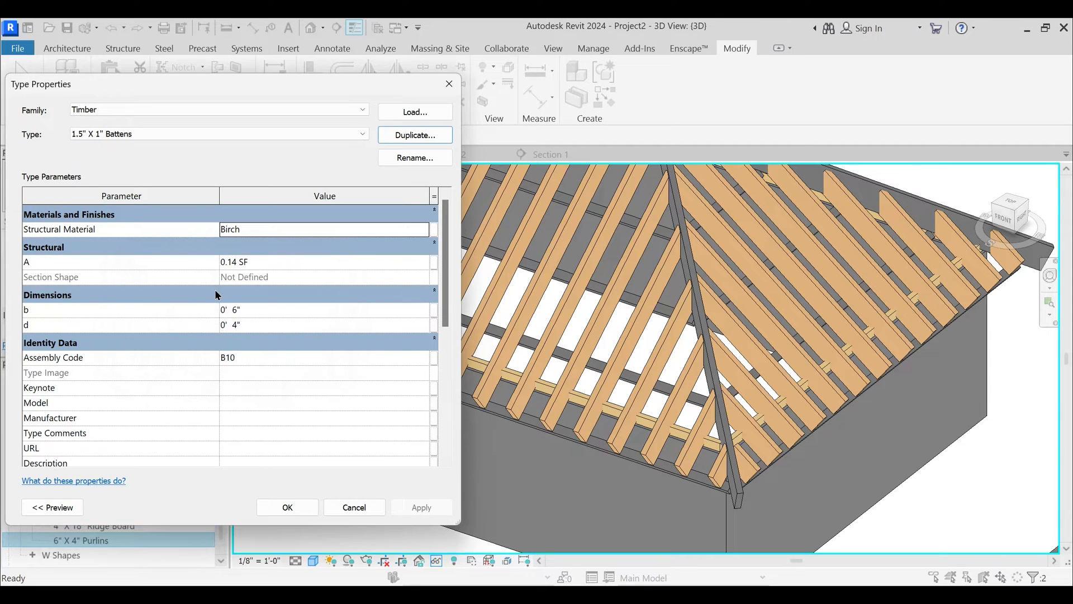
# - Set the batten type's section dimensions to b 1.5" and d 1"
pyautogui.click(261, 310)
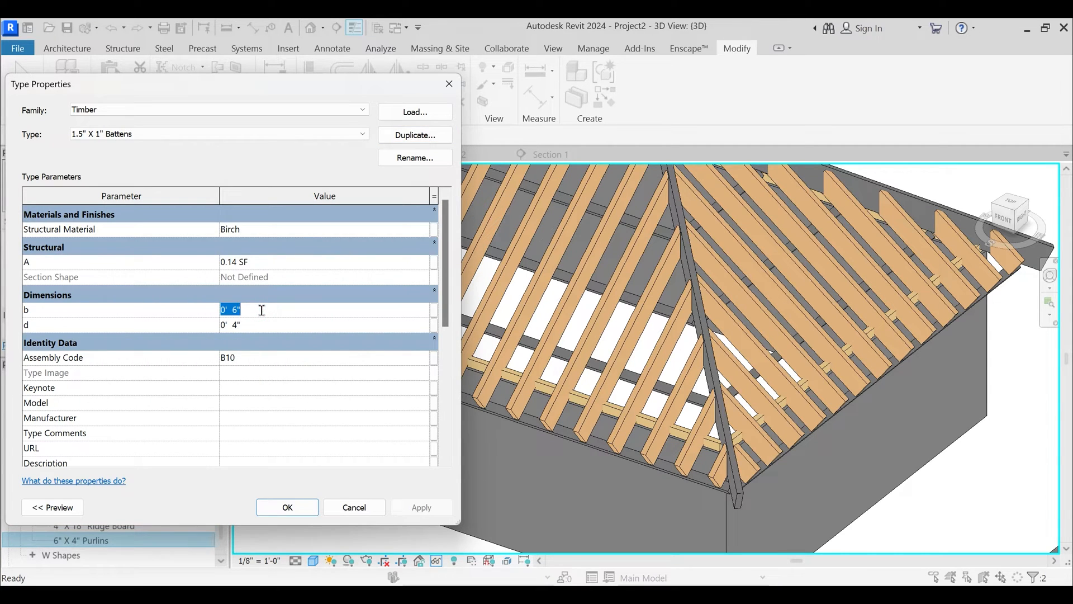
pyautogui.press('Return')
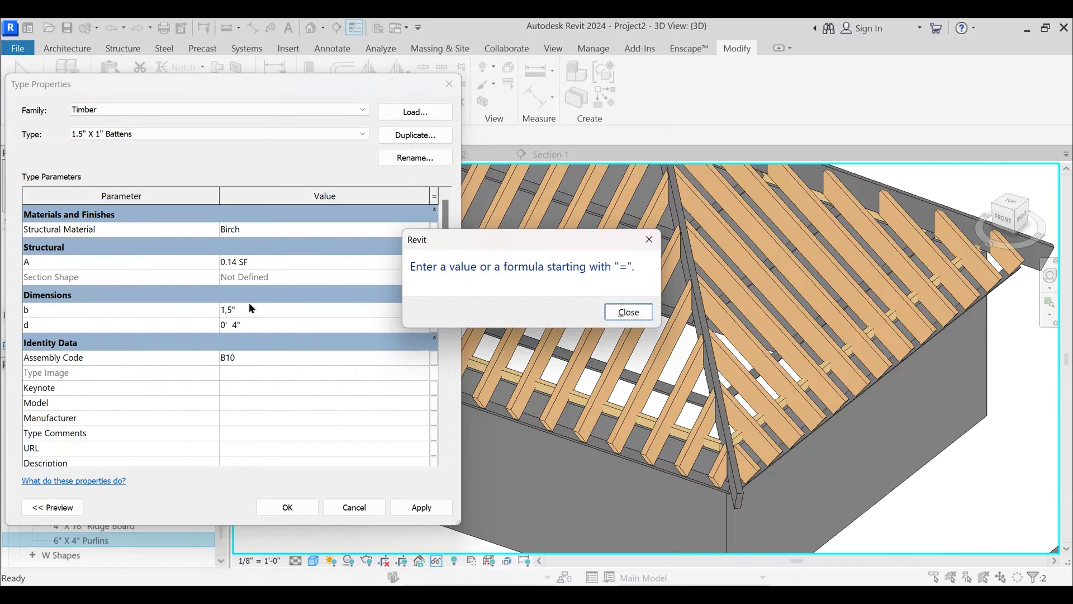
pyautogui.press('Return')
pyautogui.click(254, 309)
pyautogui.write('1')
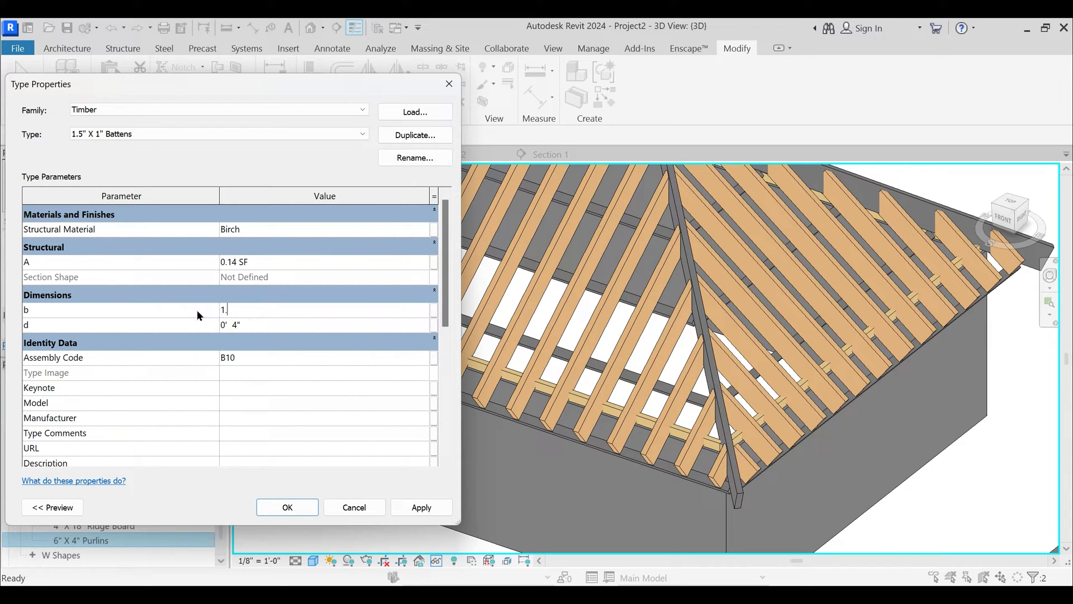
pyautogui.write('.5"')
pyautogui.press('Return')
pyautogui.click(281, 325)
# - Assign Bamboo as the batten type's structural material and accept the type properties
pyautogui.click(421, 228)
pyautogui.click(423, 228)
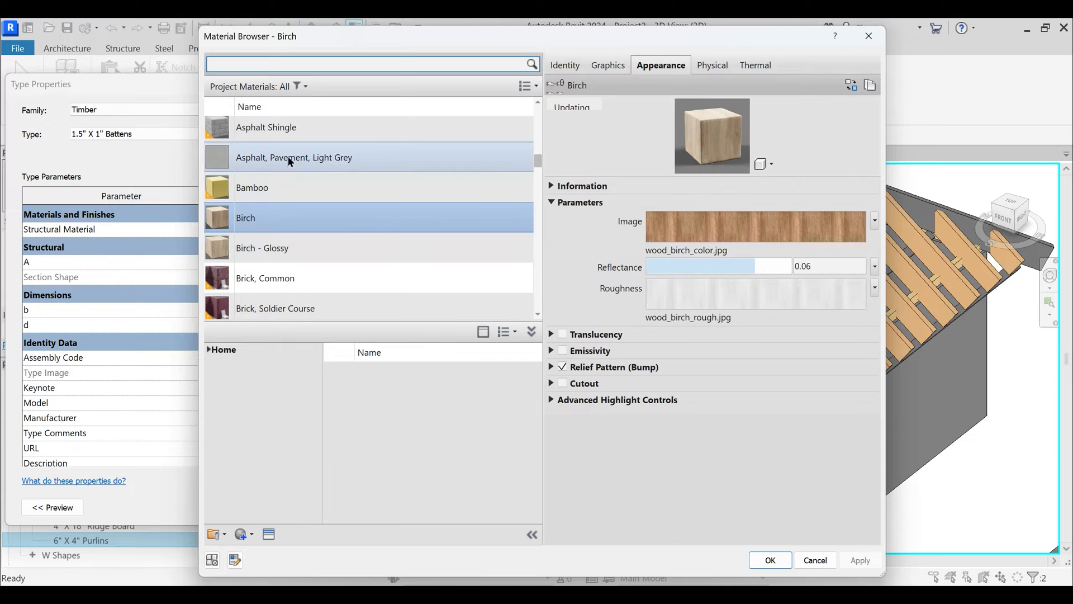
pyautogui.click(274, 192)
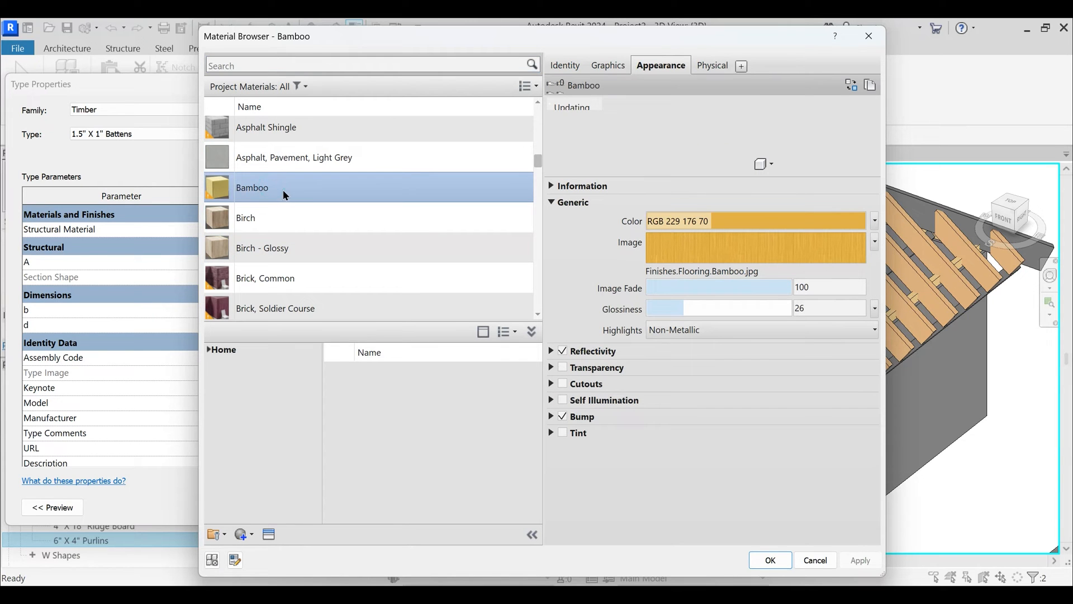
pyautogui.click(768, 559)
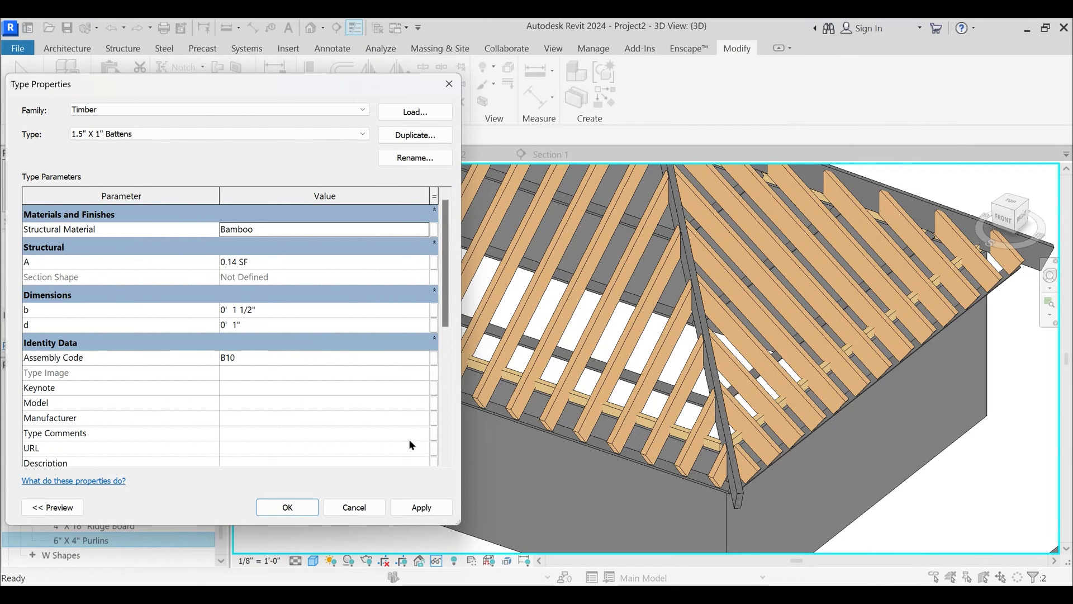
pyautogui.click(422, 507)
pyautogui.click(291, 508)
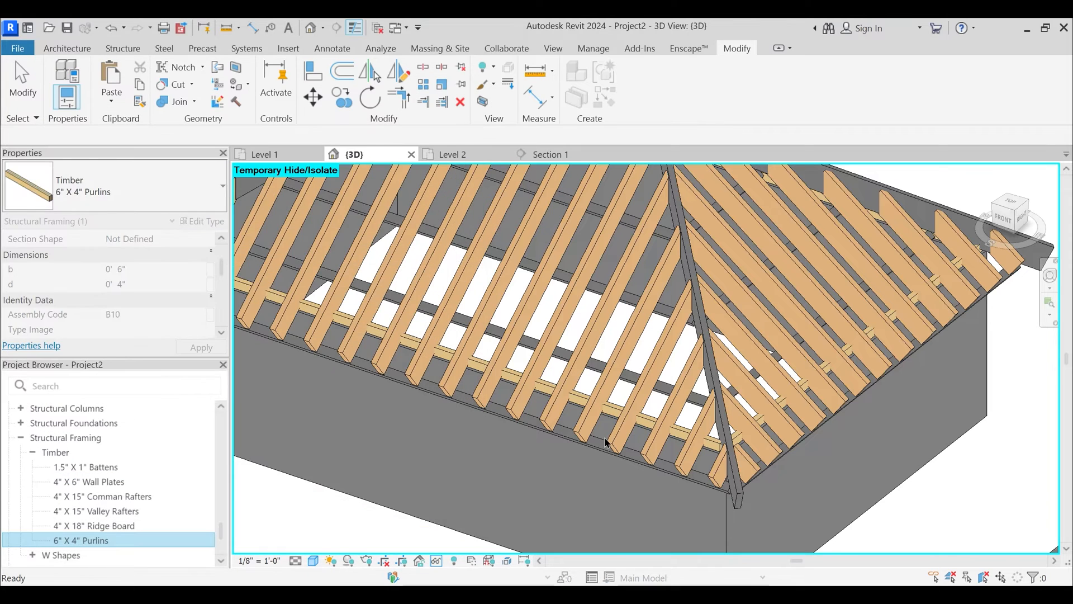
# - Set the Beam Type of the front slope's battens beam system to Timber : 1.5" X 1" Battens
pyautogui.scroll(-3, 382, 403)
pyautogui.click(262, 232)
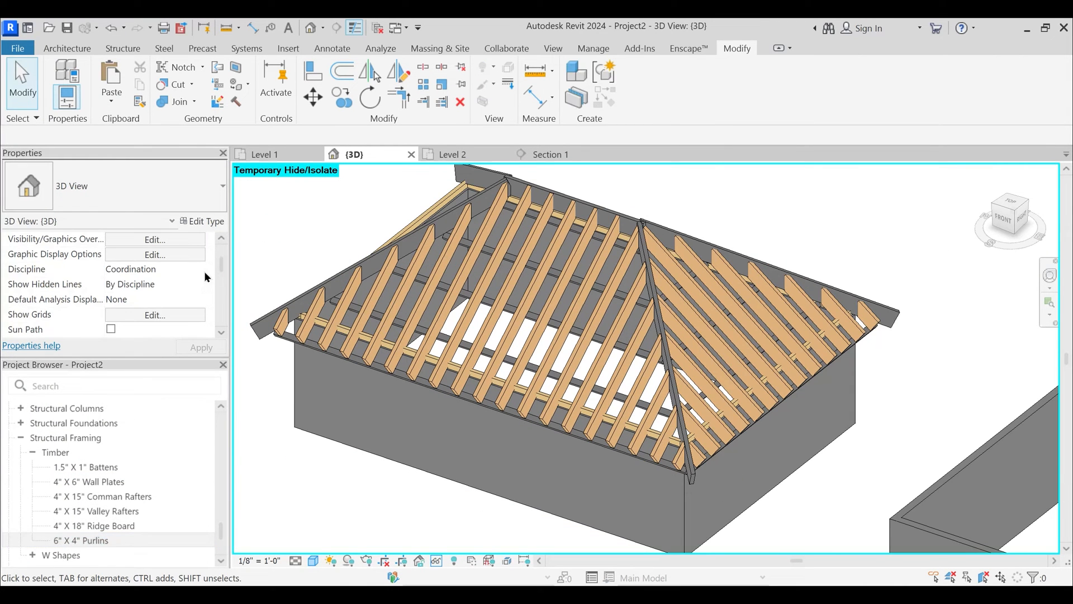
pyautogui.scroll(-3, 175, 250)
pyautogui.scroll(1, 302, 267)
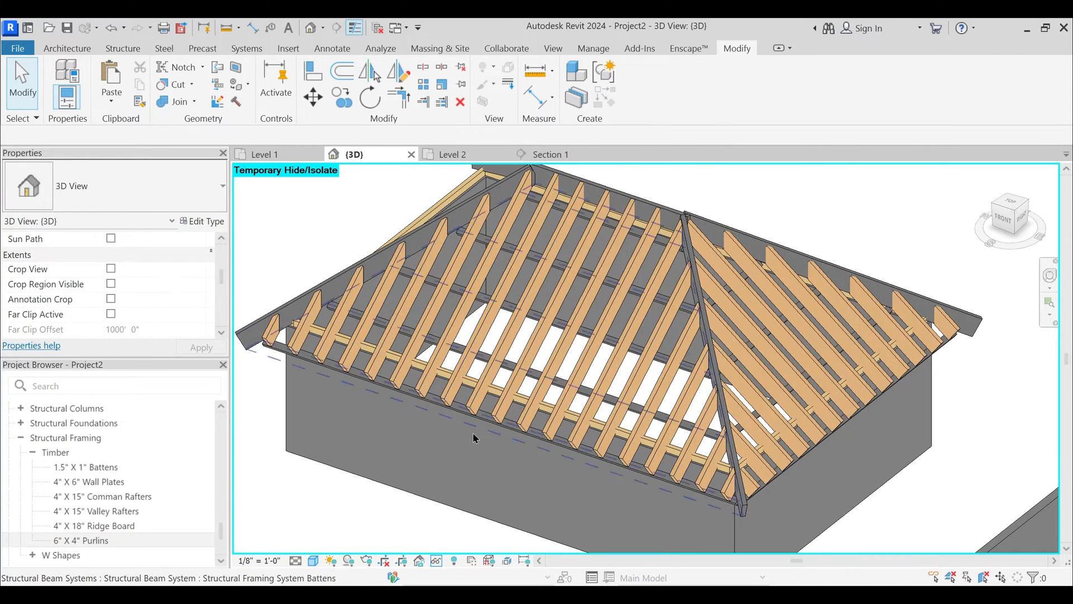
pyautogui.click(464, 422)
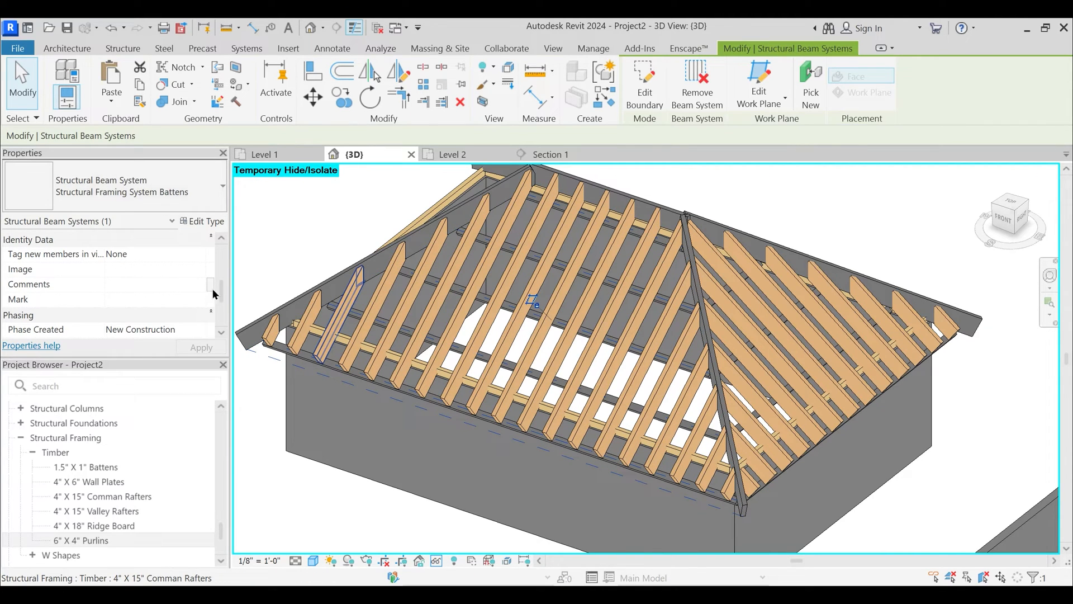
pyautogui.scroll(2, 223, 290)
pyautogui.scroll(-1, 223, 279)
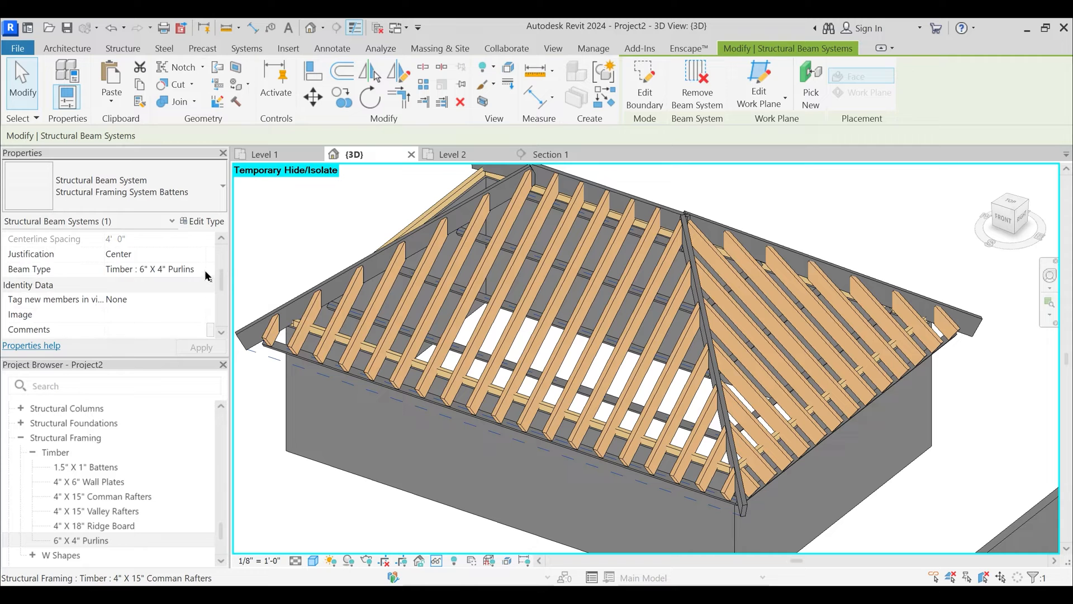
pyautogui.click(205, 270)
pyautogui.scroll(1, 184, 307)
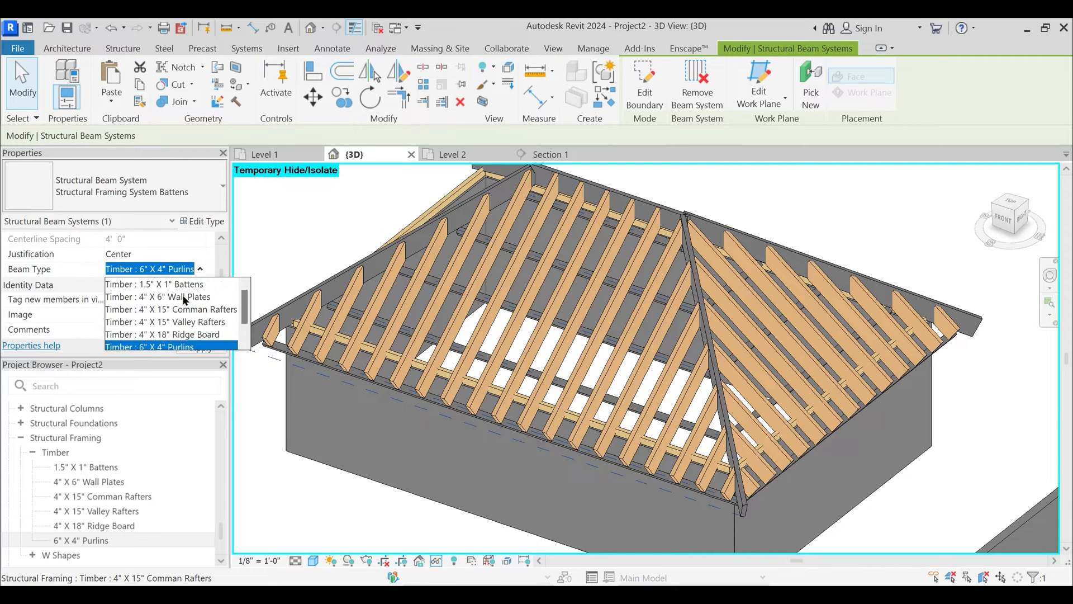
pyautogui.click(188, 284)
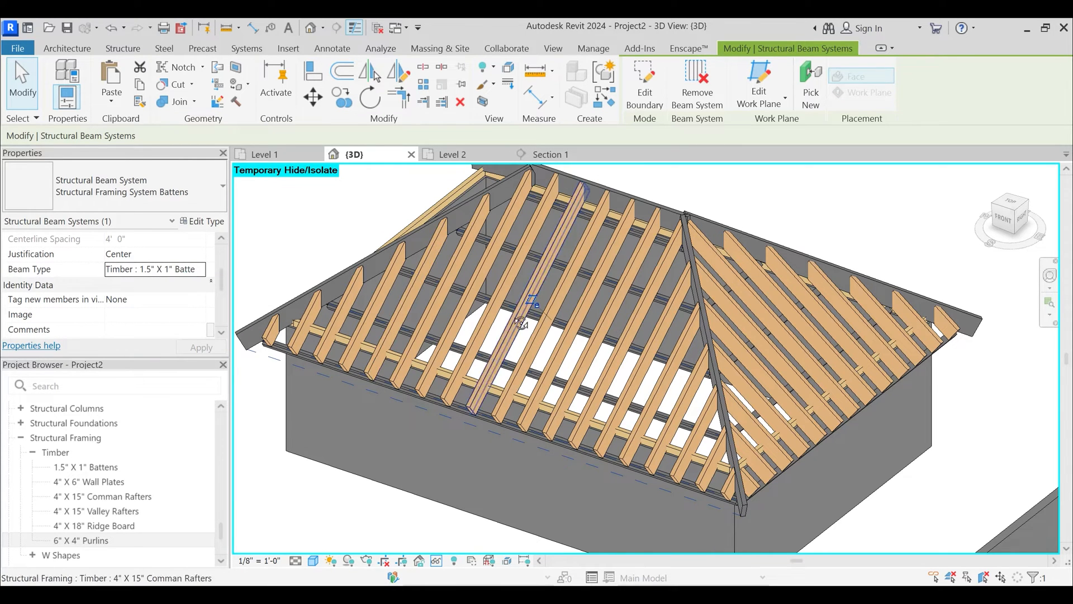
pyautogui.keyDown('shift'); pyautogui.moveTo(391, 240); pyautogui.dragTo(523, 358, button='middle'); pyautogui.keyUp('shift')
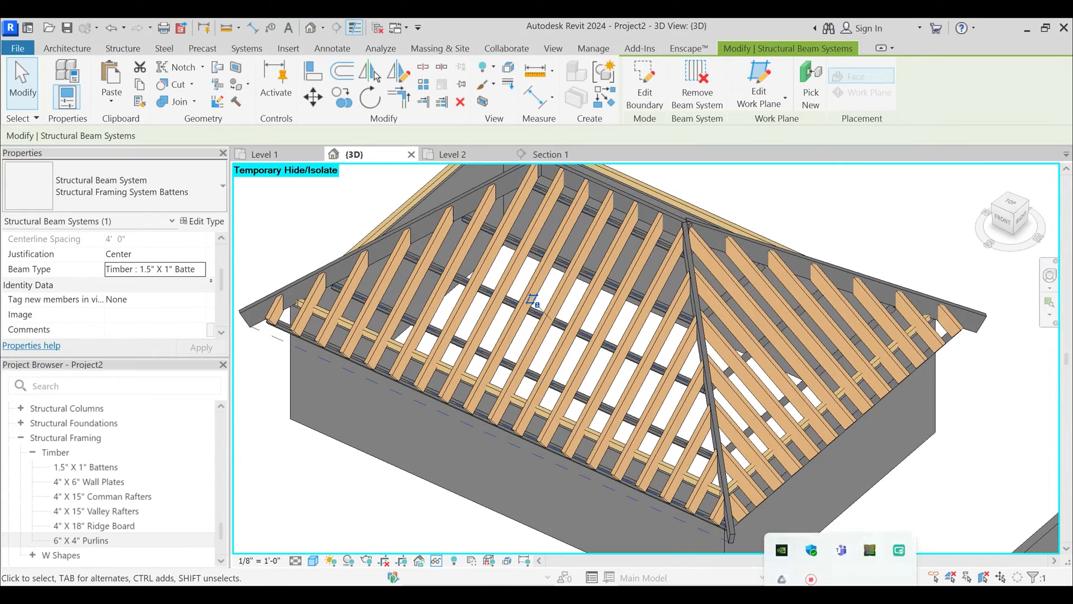
pyautogui.click(815, 561)
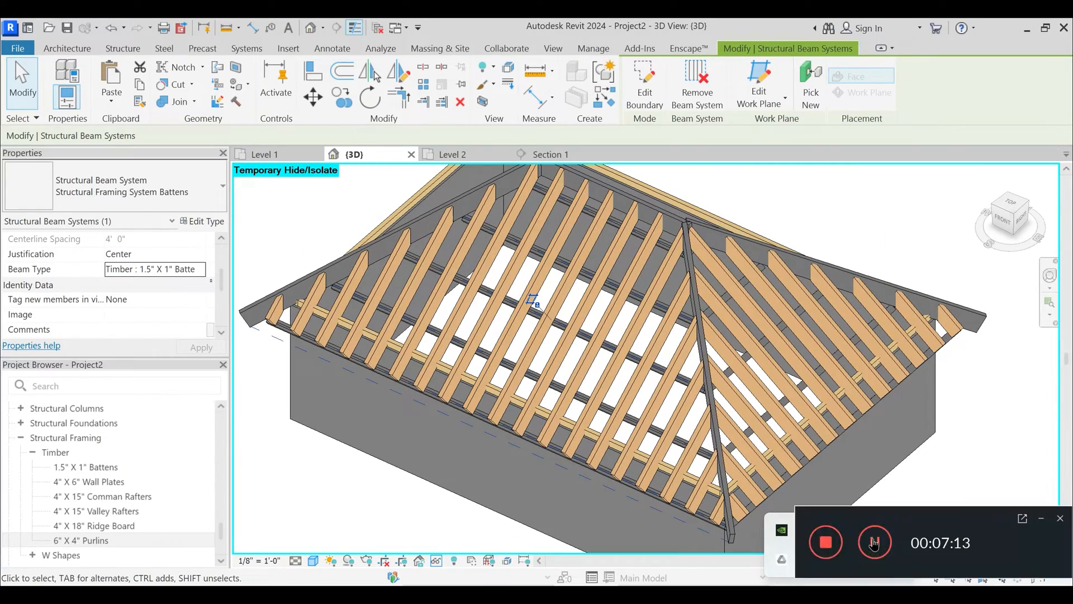
pyautogui.click(1043, 523)
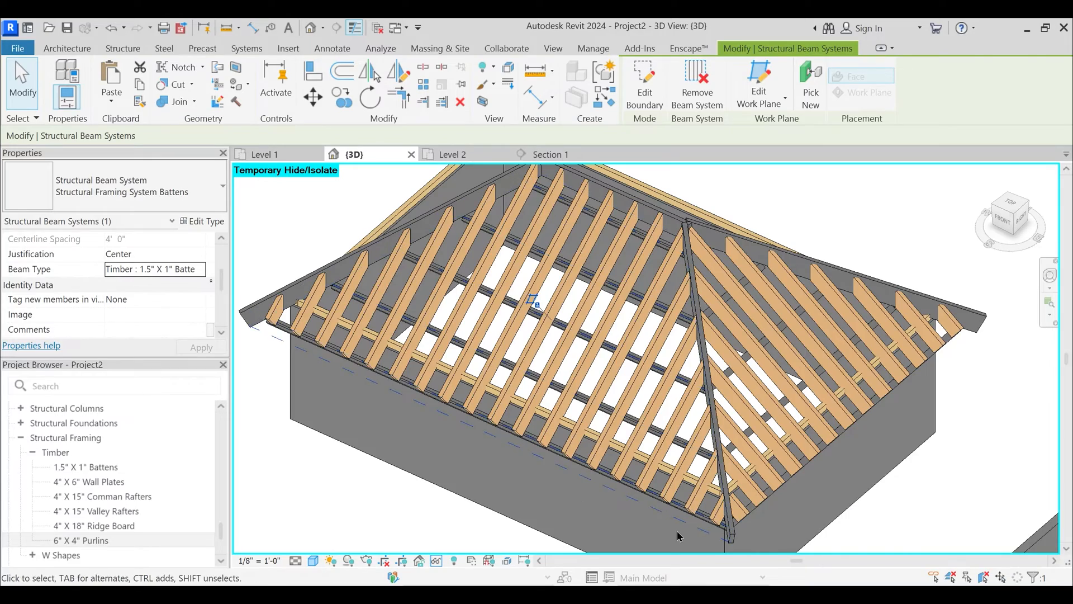
pyautogui.scroll(3, 665, 475)
pyautogui.keyDown('shift'); pyautogui.moveTo(665, 475); pyautogui.dragTo(607, 471, button='middle'); pyautogui.keyUp('shift')
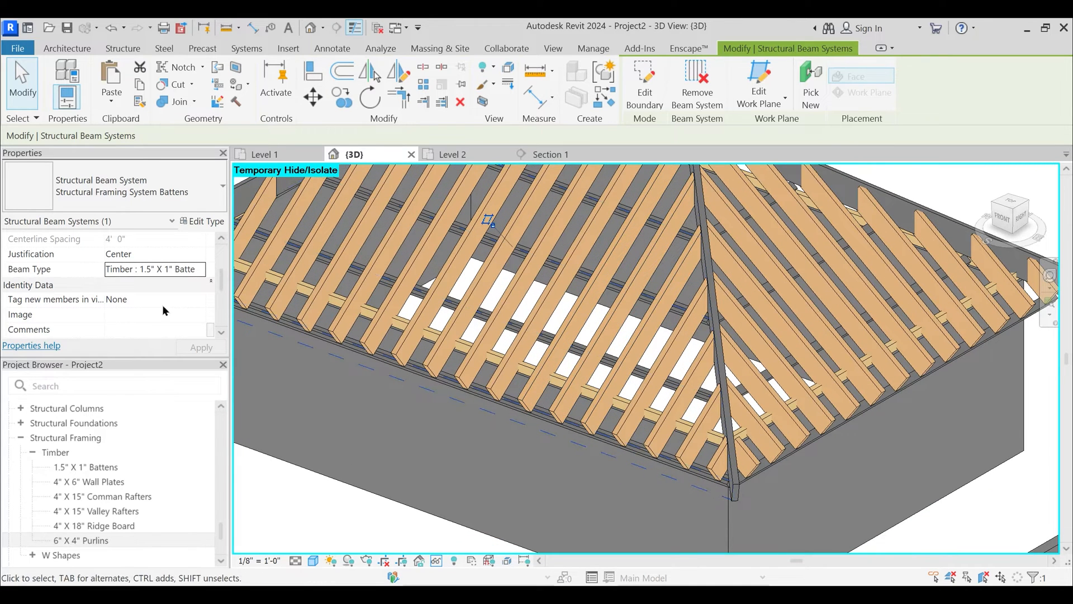
# - Set the Fixed Spacing of the front slope's battens beam system to 1' 3"
pyautogui.scroll(3, 154, 268)
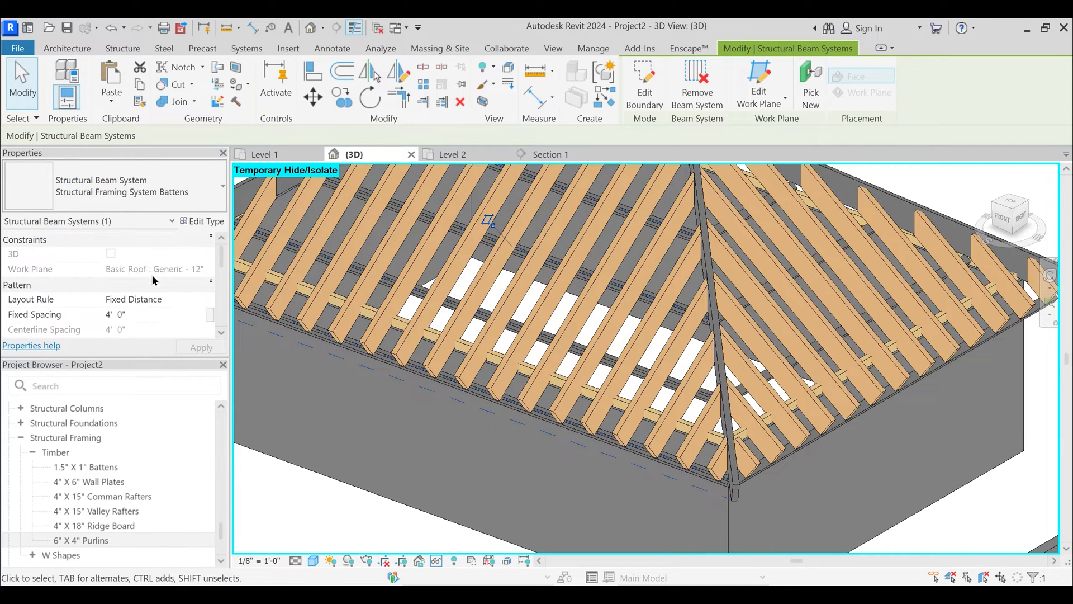
pyautogui.click(158, 316)
pyautogui.write('1')
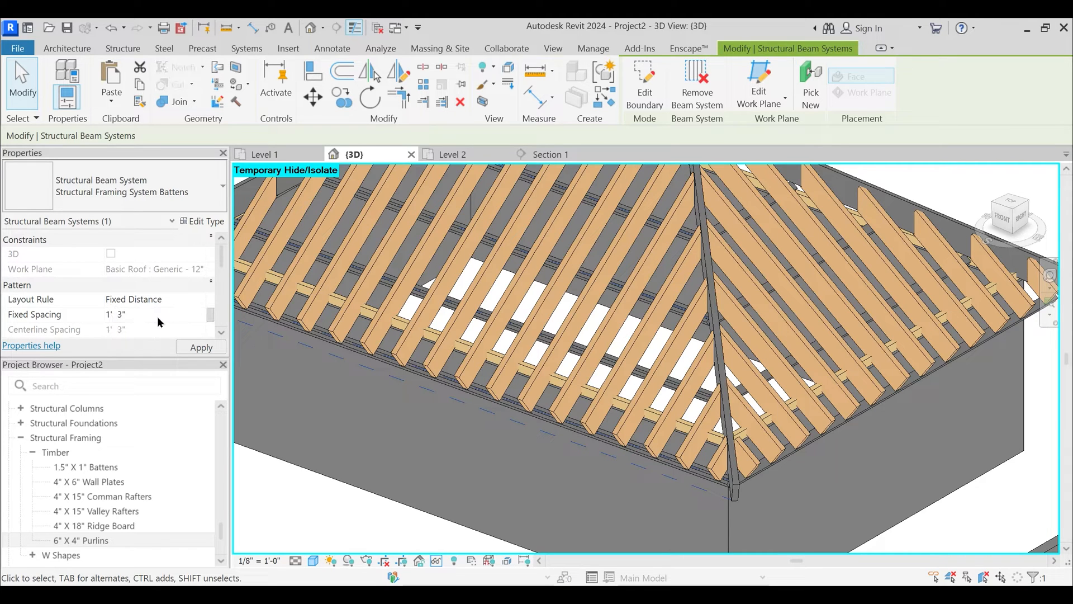
pyautogui.press('Return')
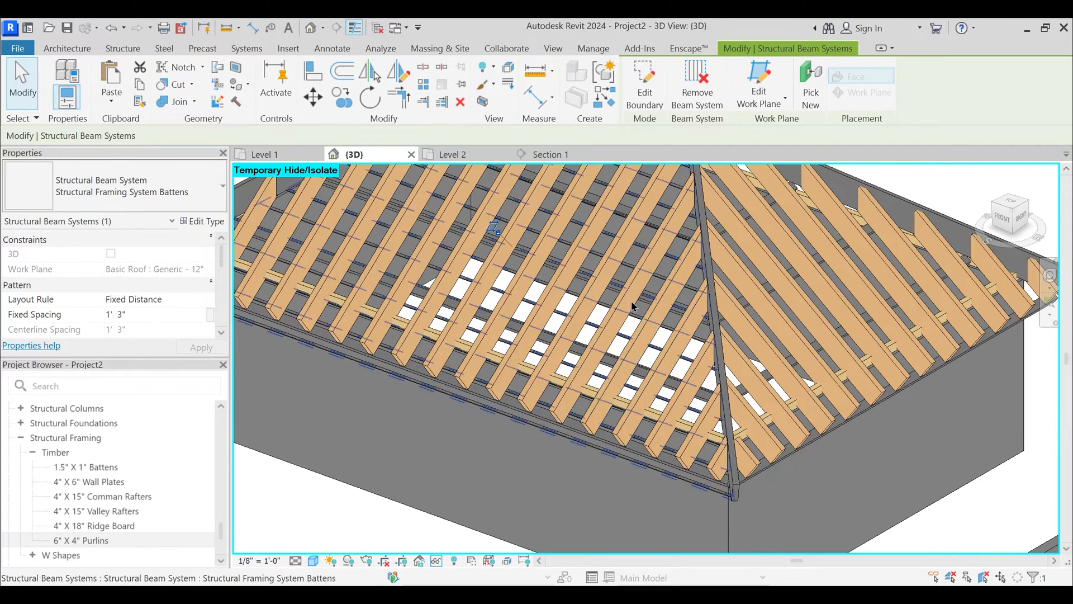
# - Set the east slope's battens beam system to Fixed Spacing 1' 3" and Beam Type Timber : 1.5" X 1" Battens
pyautogui.scroll(-4, 650, 340)
pyautogui.moveTo(650, 340)
pyautogui.keyDown('shift'); pyautogui.mouseDown(button='middle')
pyautogui.moveTo(610, 344)
pyautogui.moveTo(621, 324)
pyautogui.moveTo(646, 356)
pyautogui.mouseUp(button='middle'); pyautogui.keyUp('shift')
pyautogui.click(743, 441)
pyautogui.click(743, 445)
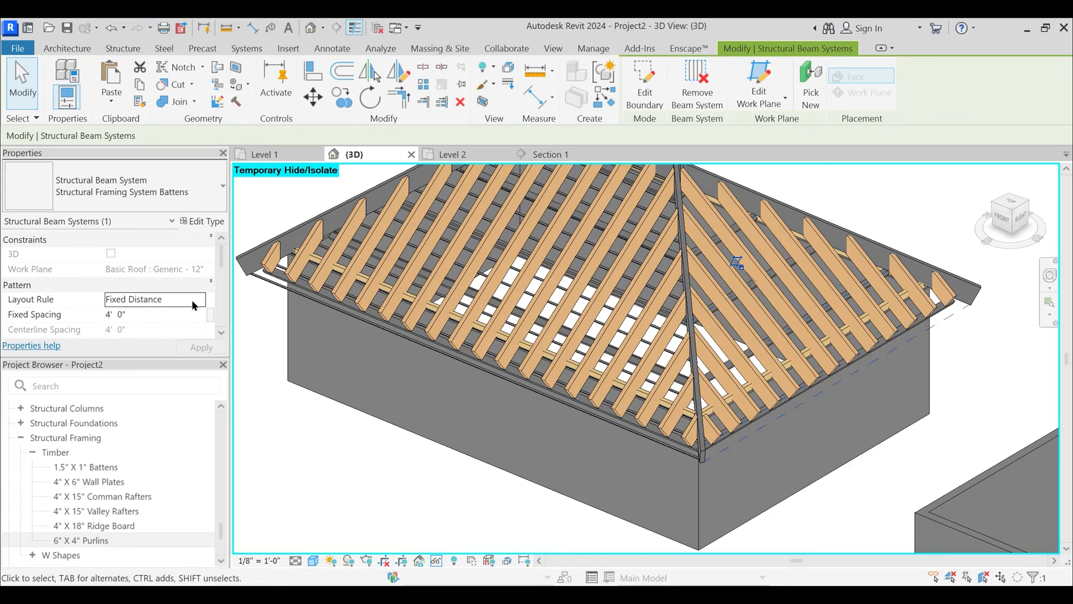
pyautogui.click(180, 315)
pyautogui.write('1')
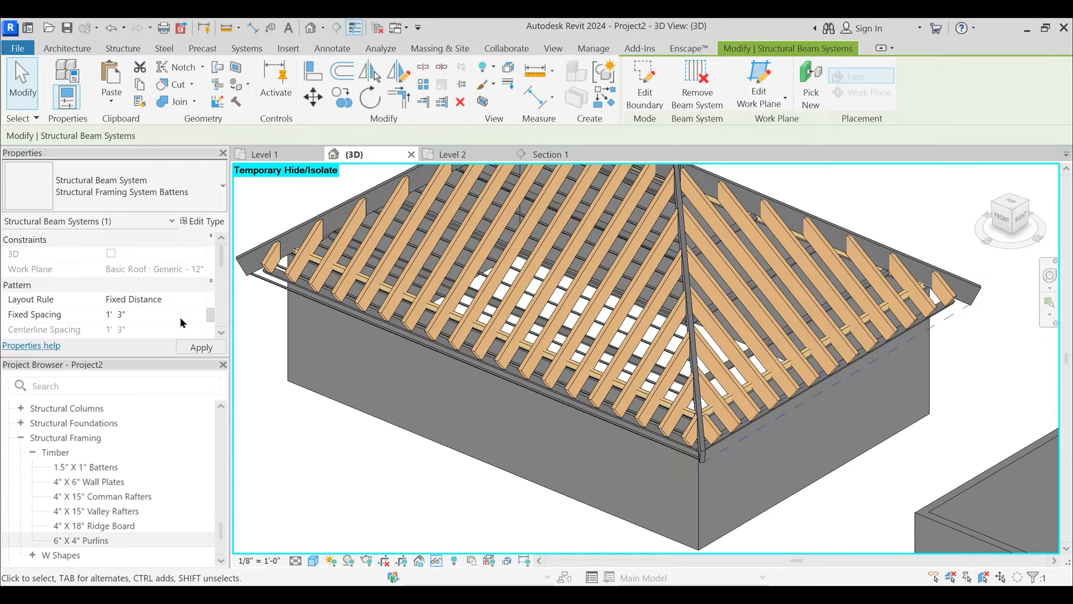
pyautogui.scroll(-2, 180, 322)
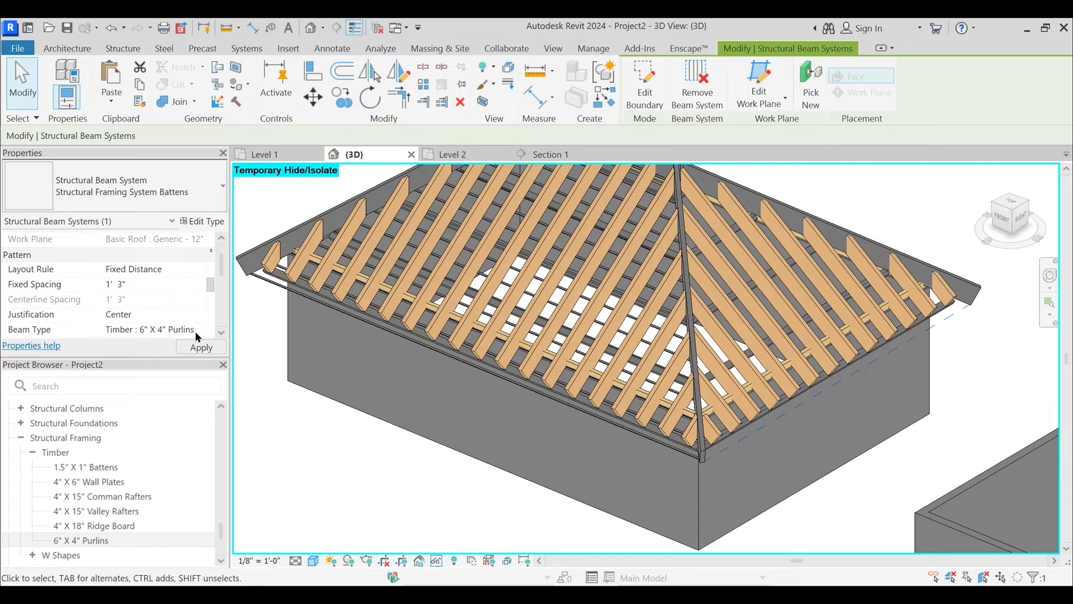
pyautogui.click(195, 332)
pyautogui.scroll(1, 185, 357)
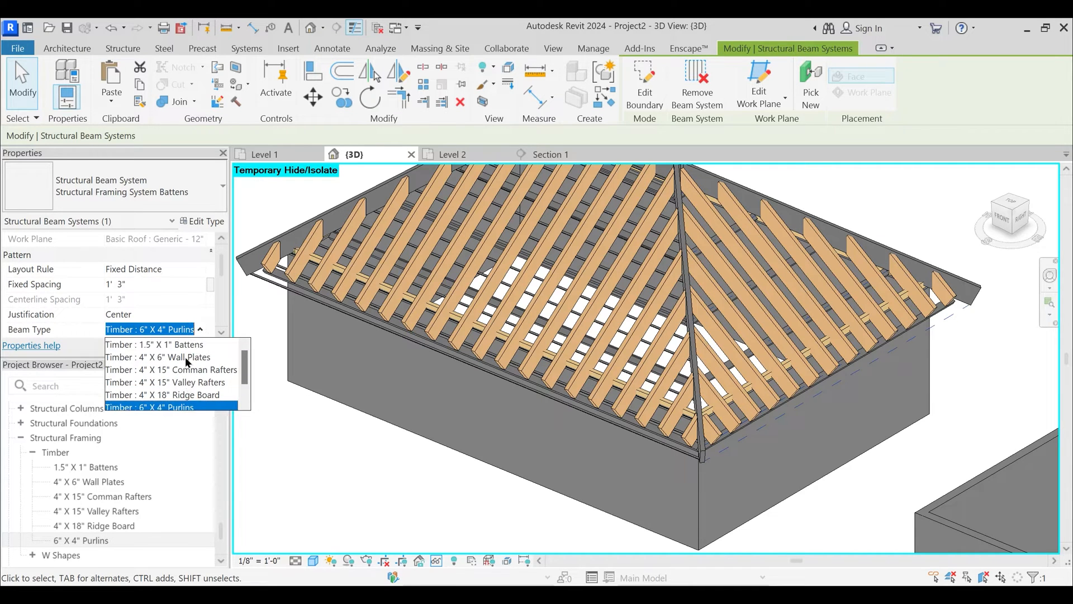
pyautogui.click(168, 343)
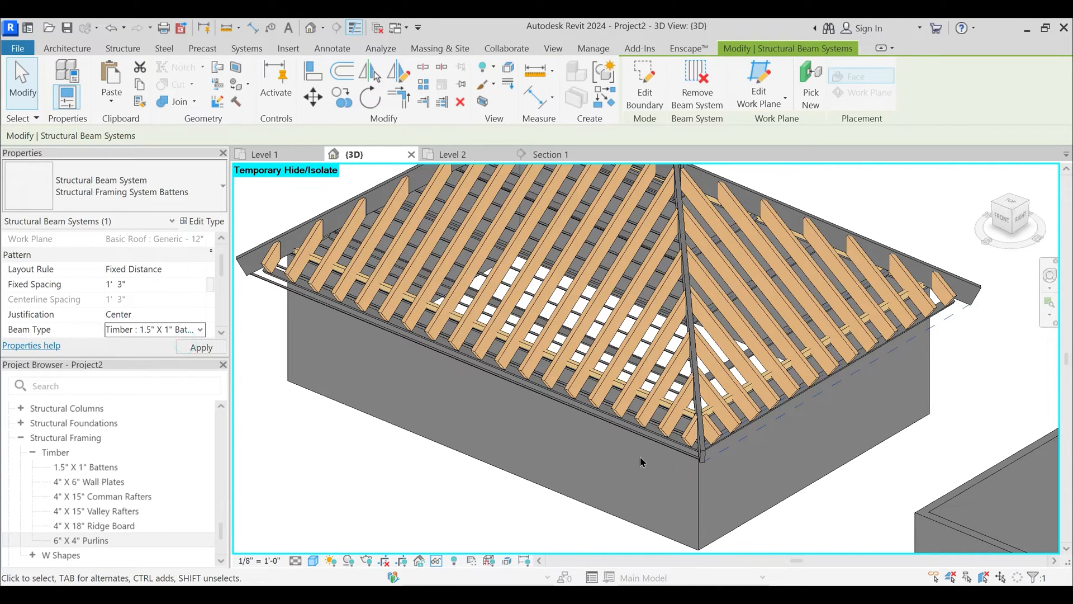
pyautogui.click(695, 474)
pyautogui.click(554, 157)
pyautogui.scroll(-4, 610, 335)
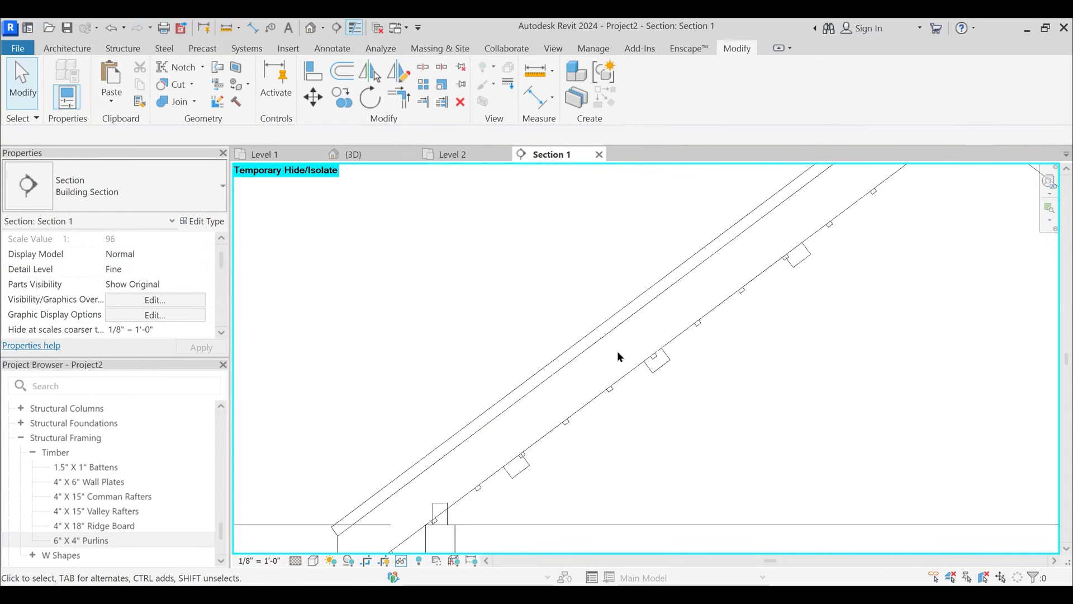
pyautogui.click(613, 379)
pyautogui.press('s')
pyautogui.press('a')
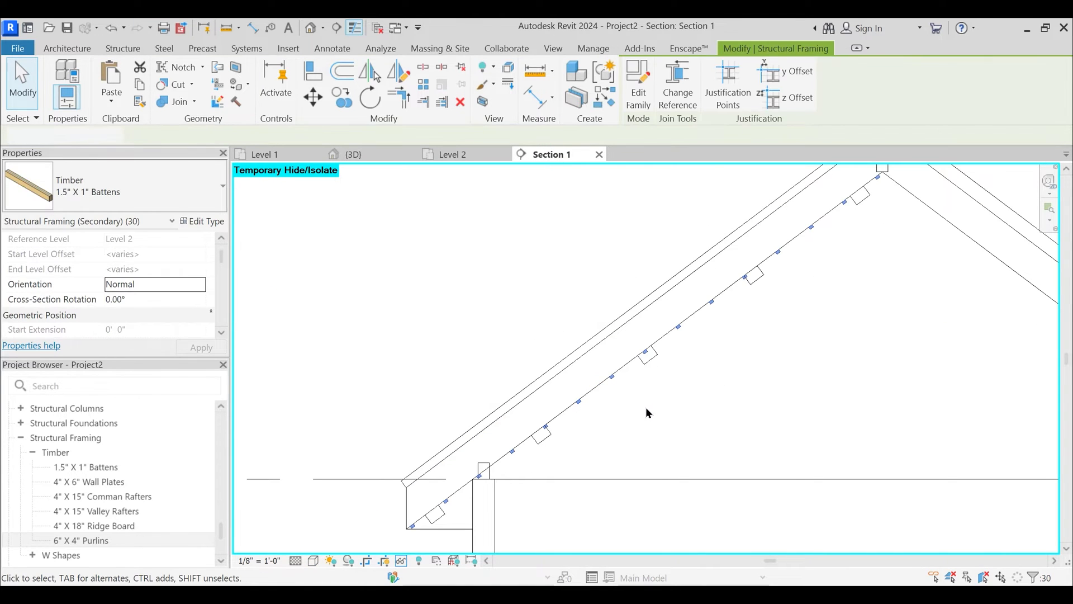
pyautogui.scroll(-3, 646, 407)
pyautogui.scroll(1, 642, 367)
pyautogui.scroll(3, 644, 371)
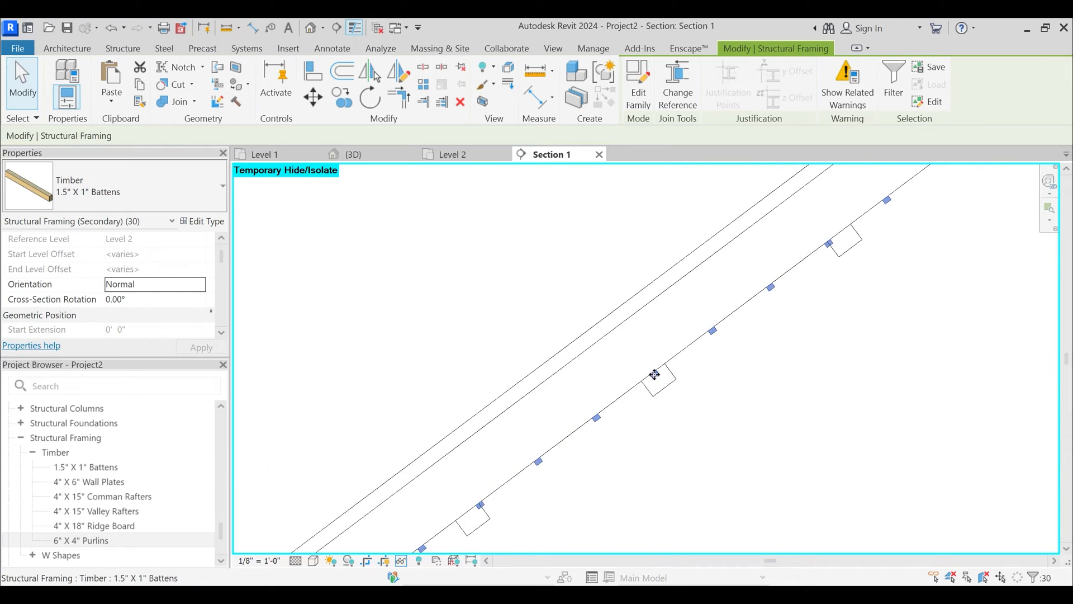
pyautogui.press('m')
pyautogui.press('v')
pyautogui.scroll(4, 657, 375)
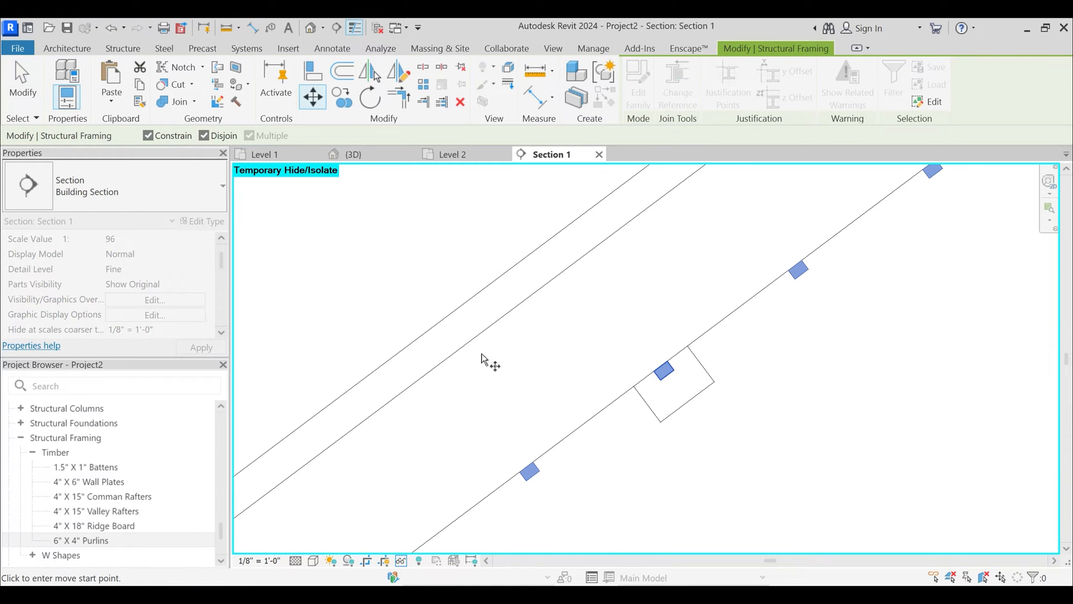
pyautogui.click(148, 136)
pyautogui.scroll(-4, 603, 292)
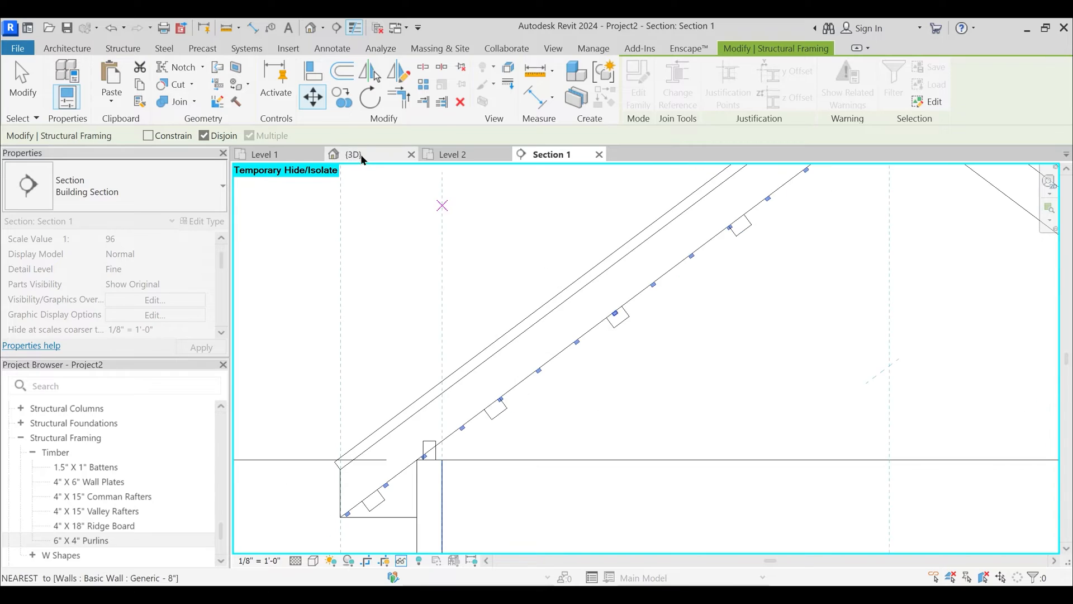
pyautogui.click(362, 159)
pyautogui.keyDown('shift'); pyautogui.moveTo(643, 402); pyautogui.dragTo(740, 404, button='middle'); pyautogui.keyUp('shift')
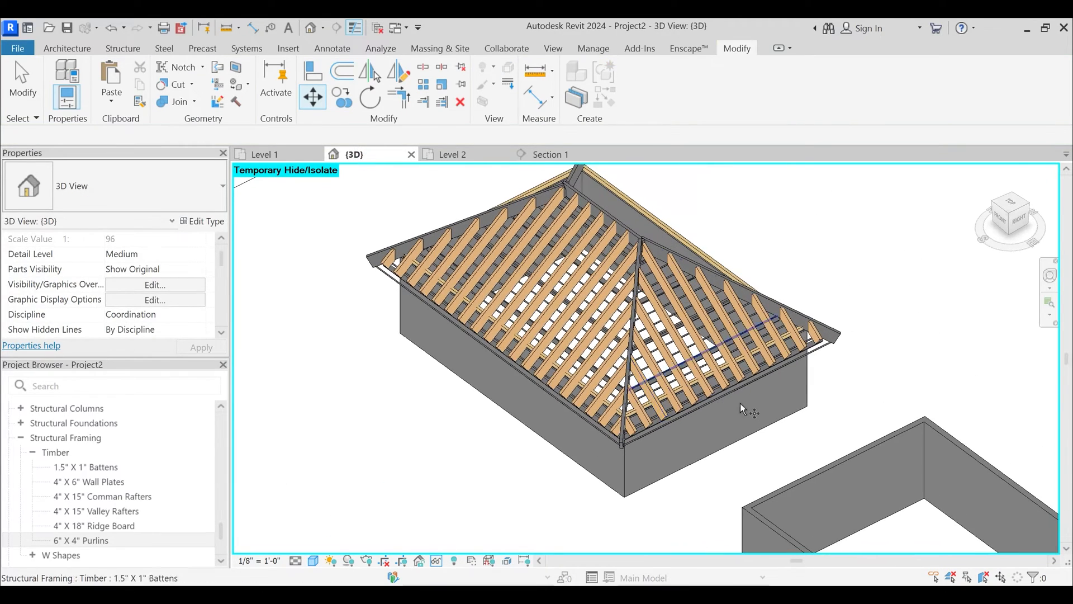
pyautogui.press('Escape')
pyautogui.scroll(5, 744, 406)
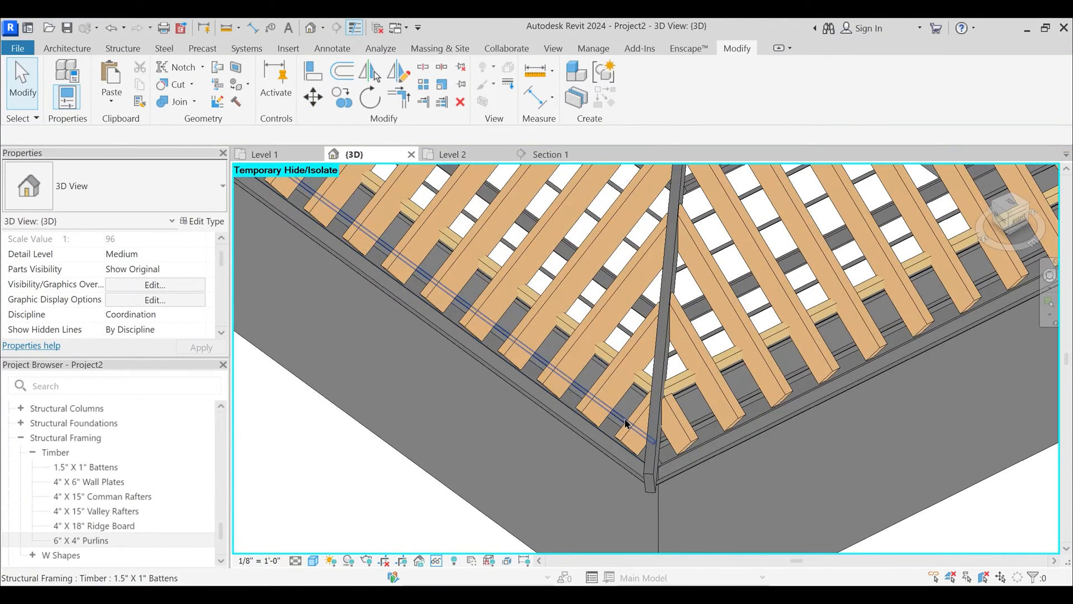
# - Select only the front slope's 1.5" X 1" battens and try to move them in Section 1 from the rafters' underside up to the roof's upper line
pyautogui.click(626, 424)
pyautogui.scroll(-5, 739, 419)
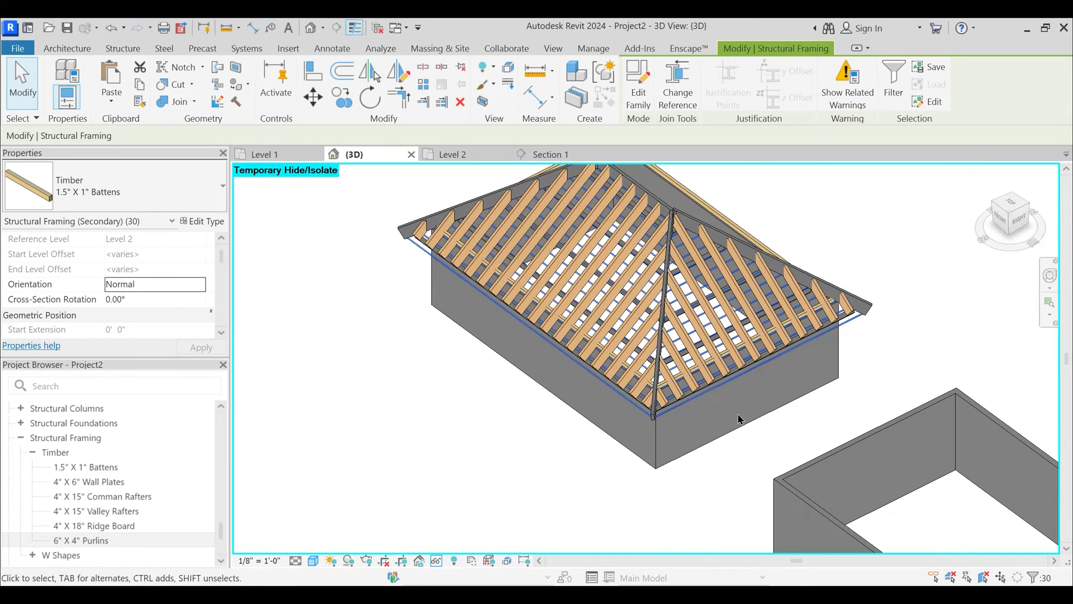
pyautogui.moveTo(835, 405); pyautogui.dragTo(711, 198)
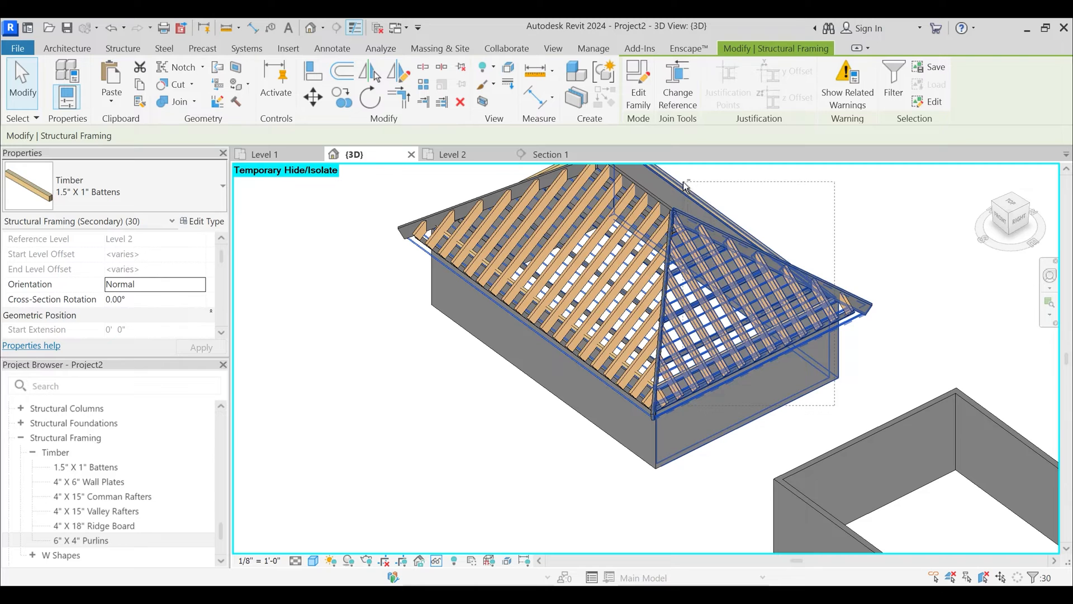
pyautogui.keyDown('shift'); pyautogui.moveTo(685, 186); pyautogui.dragTo(684, 185); pyautogui.keyUp('shift')
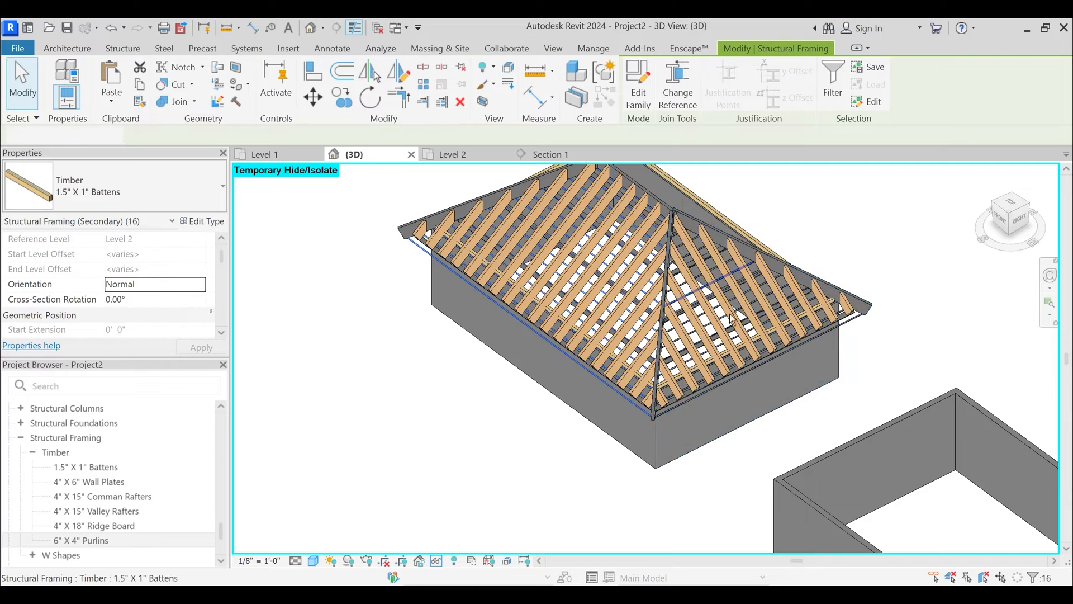
pyautogui.click(587, 154)
pyautogui.press('m')
pyautogui.press('v')
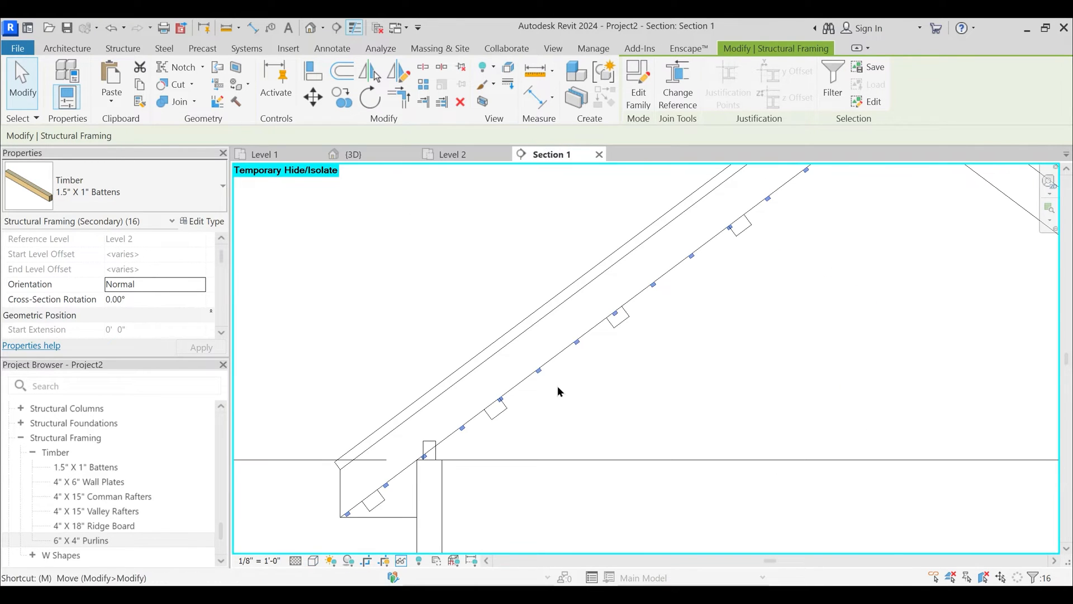
pyautogui.scroll(4, 558, 391)
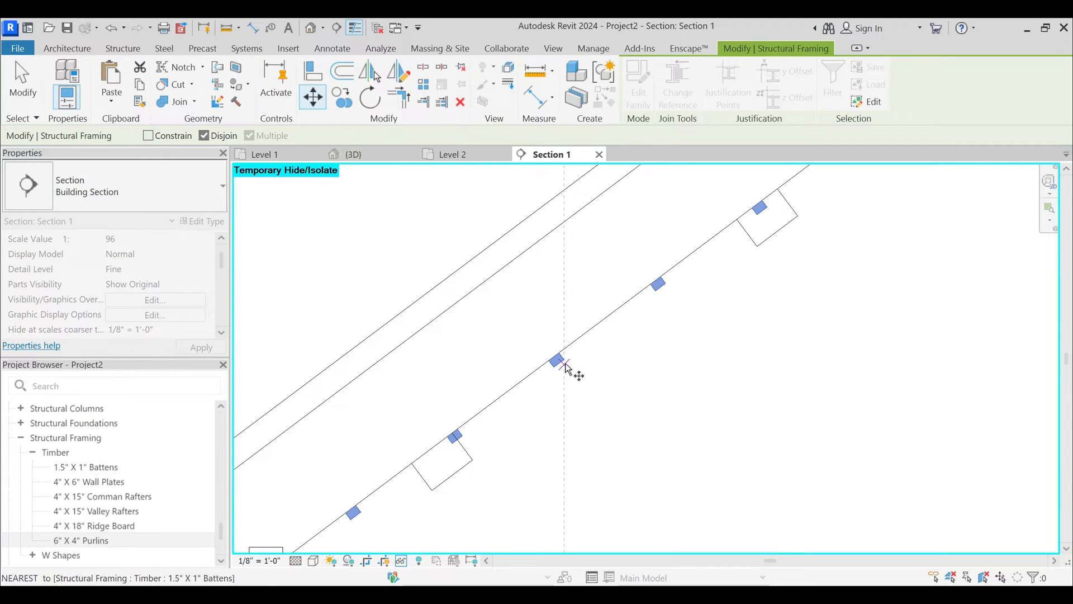
pyautogui.scroll(2, 562, 366)
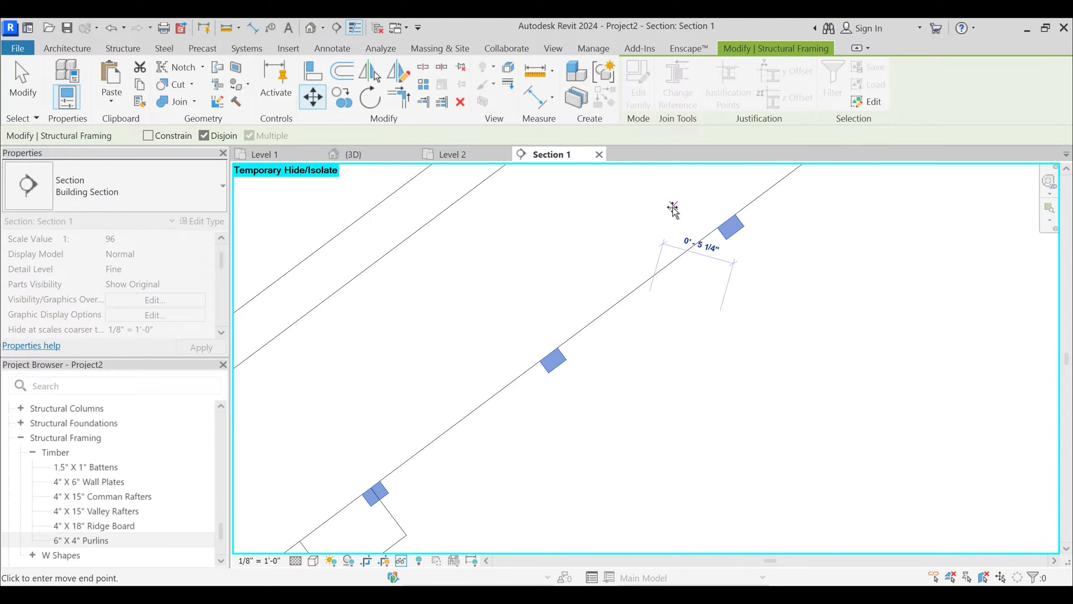
pyautogui.scroll(-3, 673, 210)
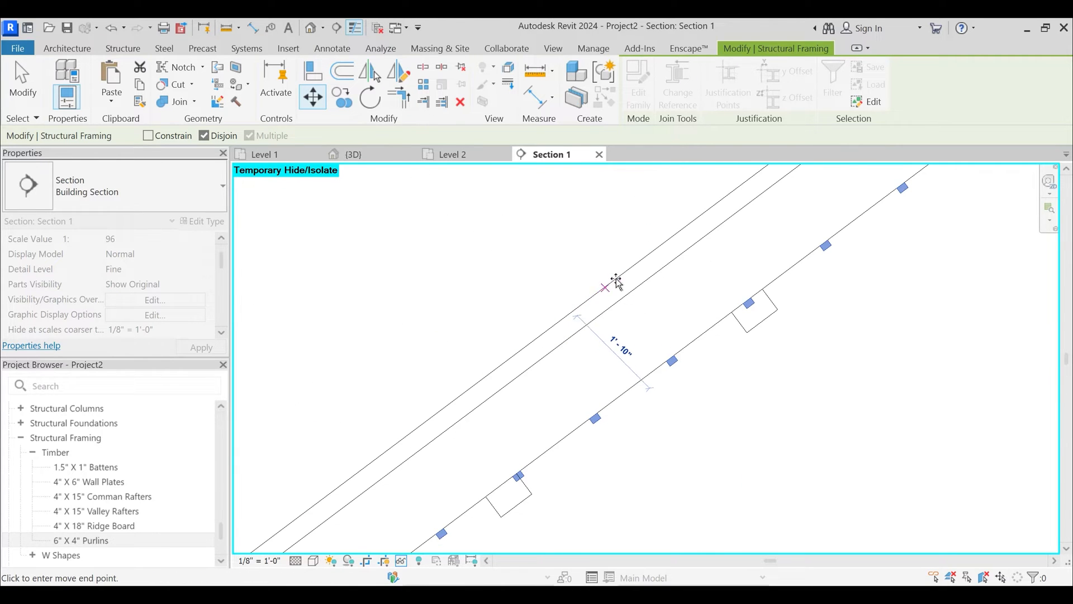
pyautogui.click(611, 278)
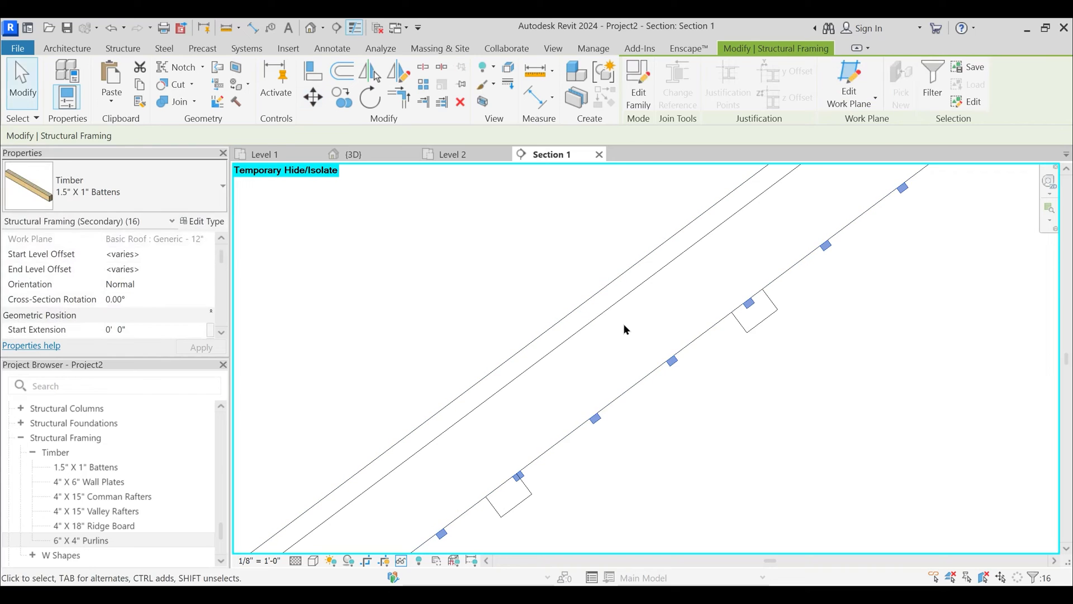
pyautogui.scroll(2, 669, 376)
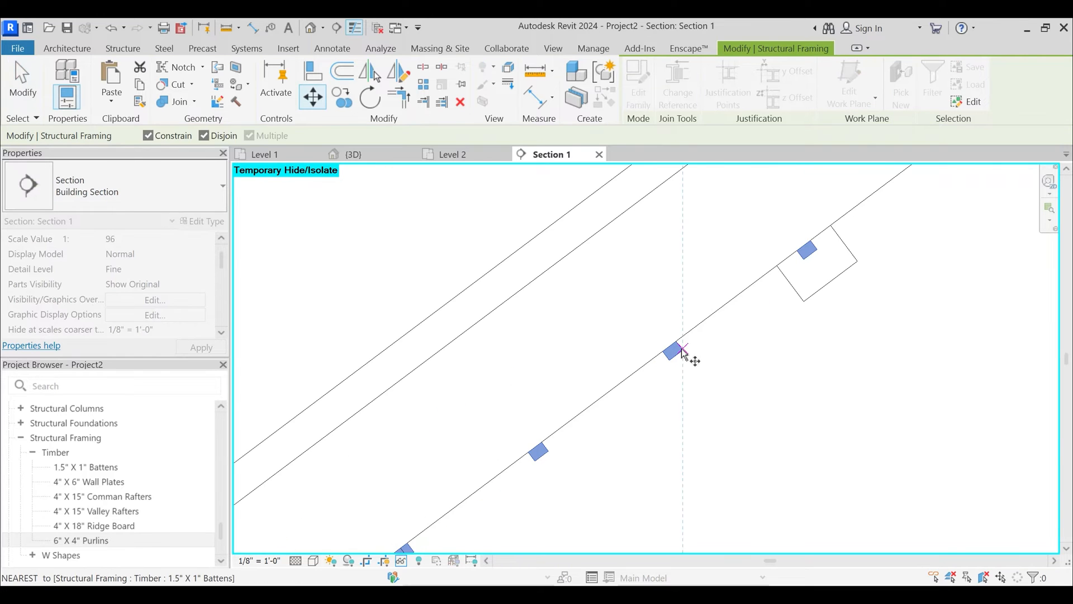
pyautogui.press('Escape')
pyautogui.scroll(-4, 613, 307)
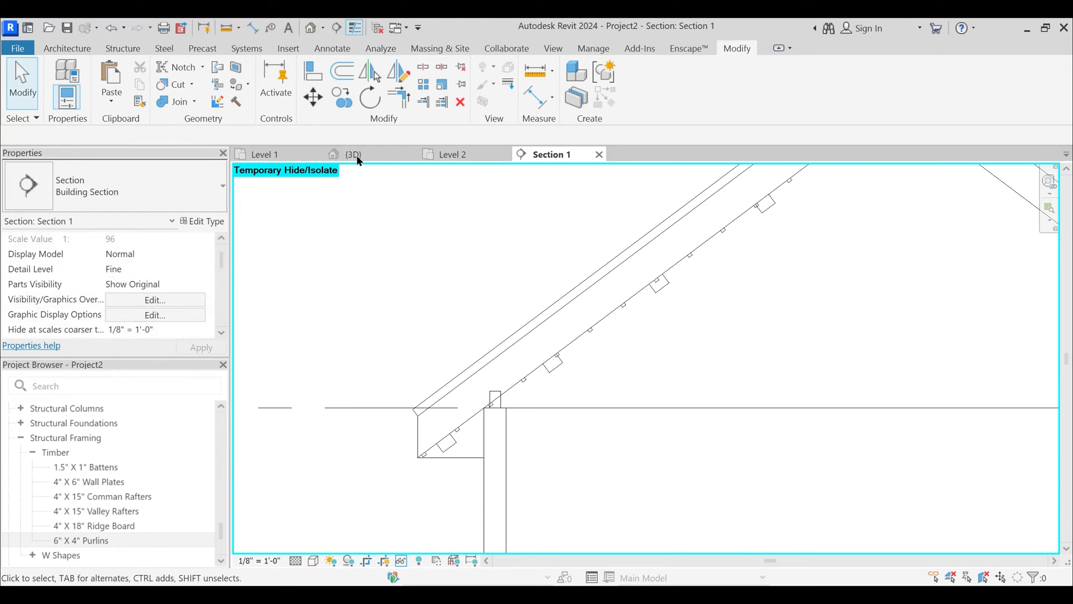
# - Select all the 1.5" X 1" battens of the roof in the 3D view
pyautogui.click(358, 154)
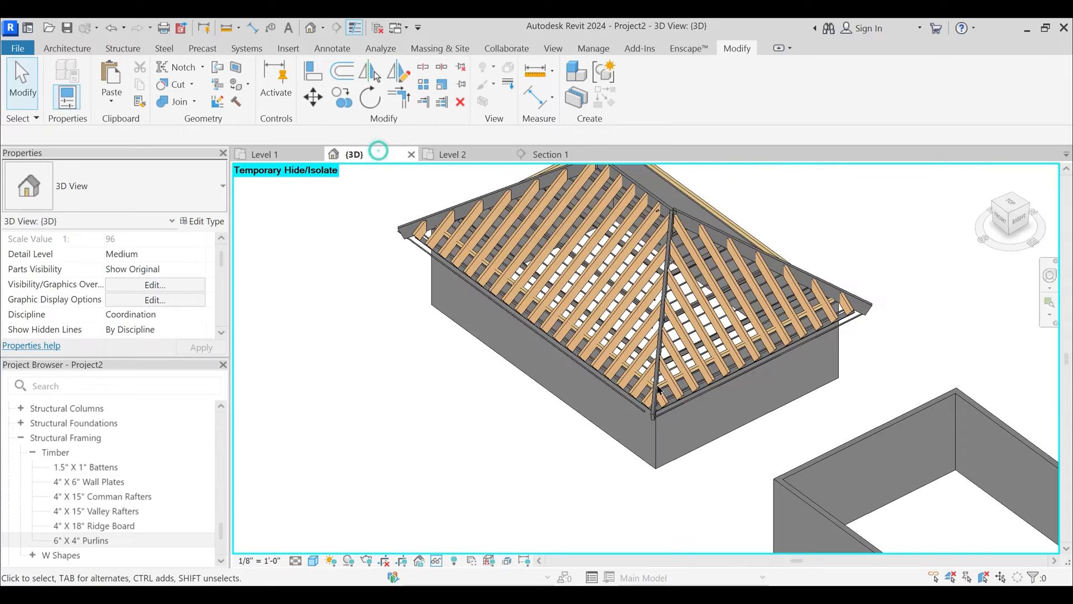
pyautogui.keyDown('shift'); pyautogui.moveTo(655, 431); pyautogui.dragTo(698, 402, button='middle'); pyautogui.keyUp('shift')
pyautogui.scroll(4, 697, 392)
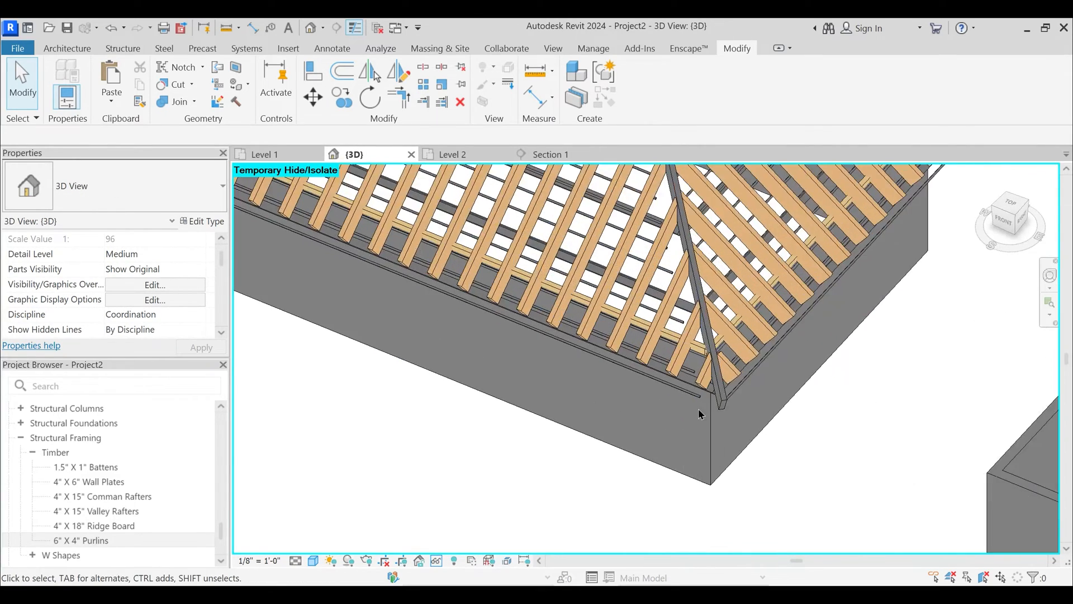
pyautogui.click(699, 386)
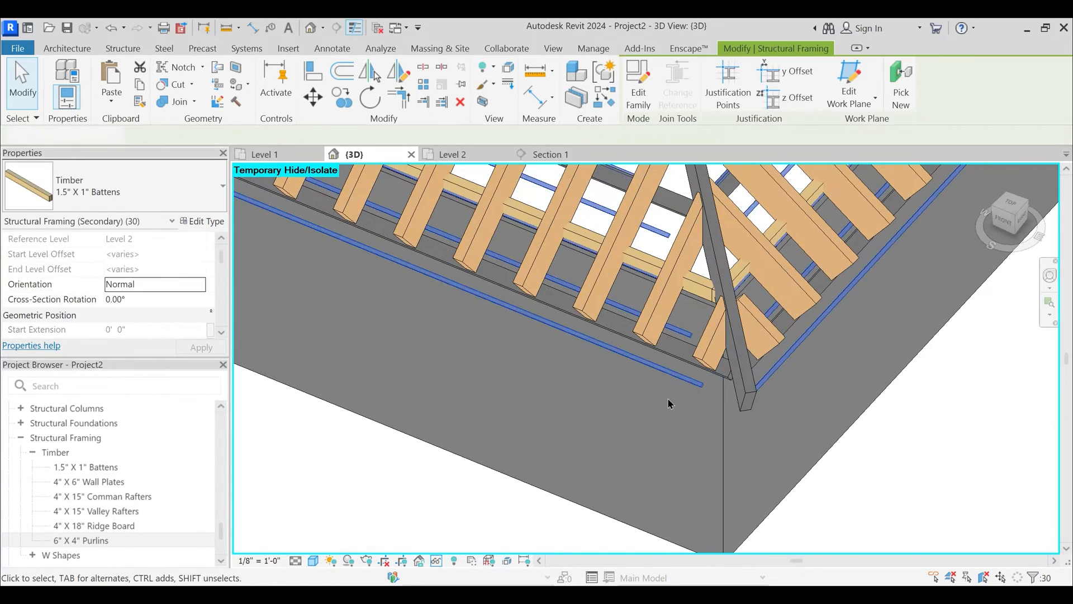
pyautogui.scroll(-2, 673, 405)
pyautogui.keyDown('shift'); pyautogui.moveTo(669, 411); pyautogui.dragTo(626, 416, button='middle'); pyautogui.keyUp('shift')
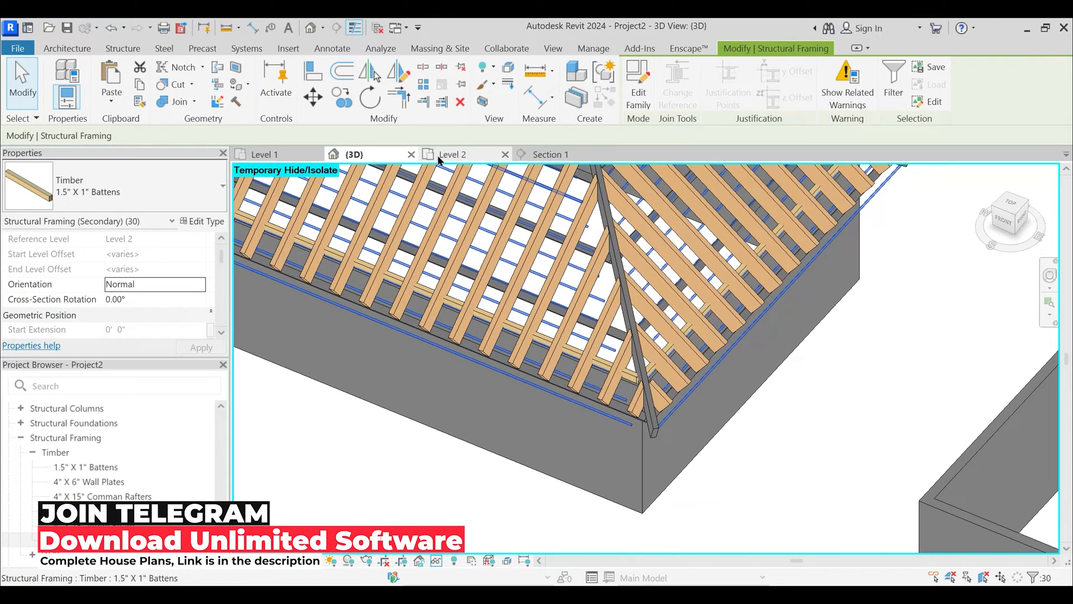
# - Remove the east slope's battens from the selection in a top view, keeping only the front slope's battens selected
pyautogui.click(1018, 211)
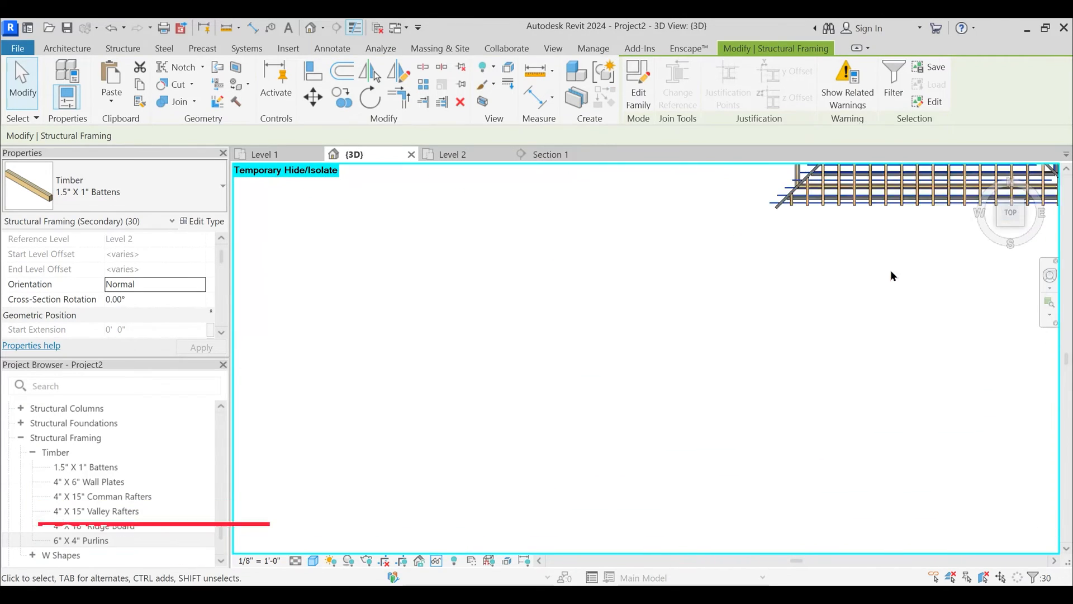
pyautogui.scroll(2, 843, 355)
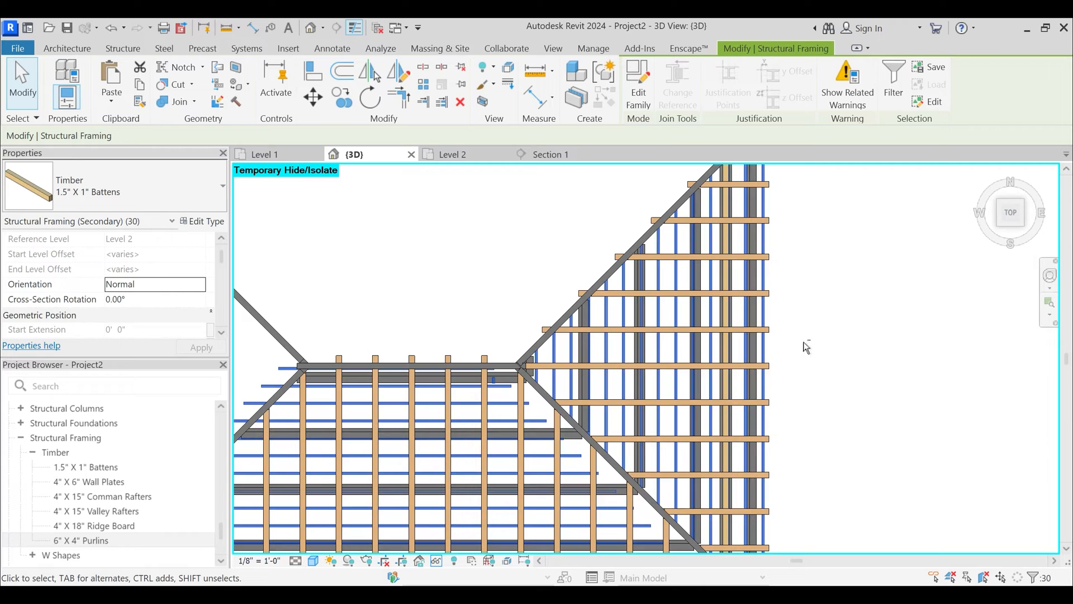
pyautogui.moveTo(807, 342); pyautogui.dragTo(519, 294)
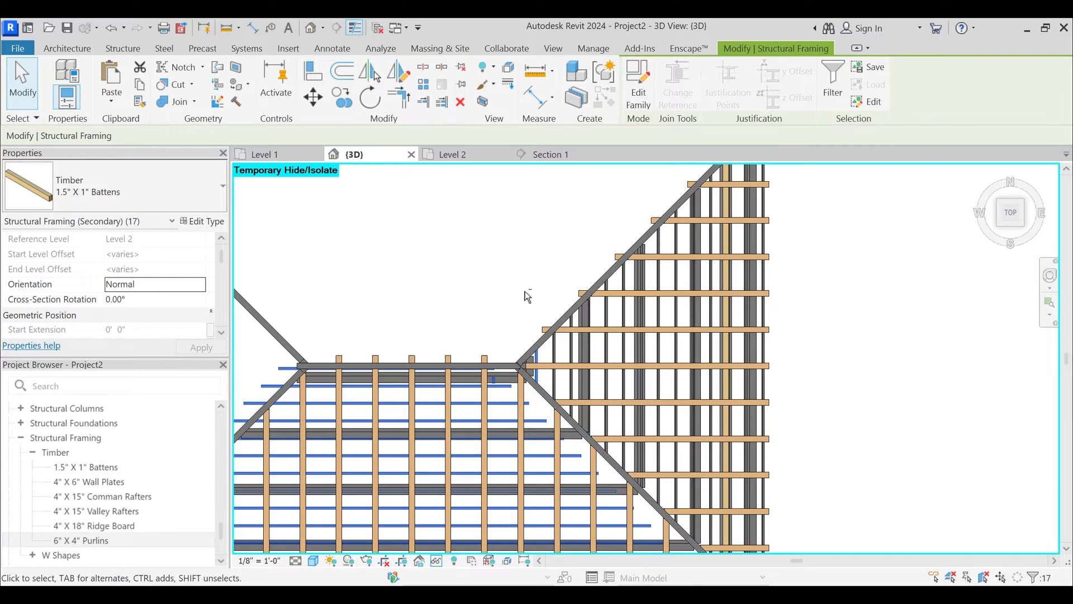
pyautogui.scroll(2, 544, 370)
pyautogui.keyDown('shift'); pyautogui.click(568, 310); pyautogui.keyUp('shift')
pyautogui.scroll(-3, 568, 310)
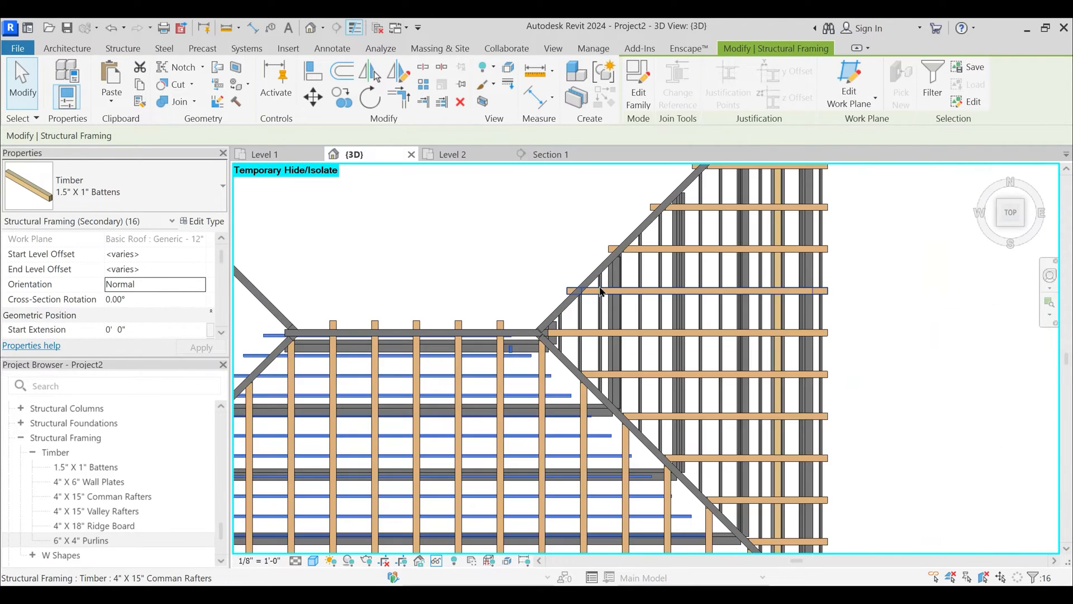
pyautogui.scroll(2, 545, 361)
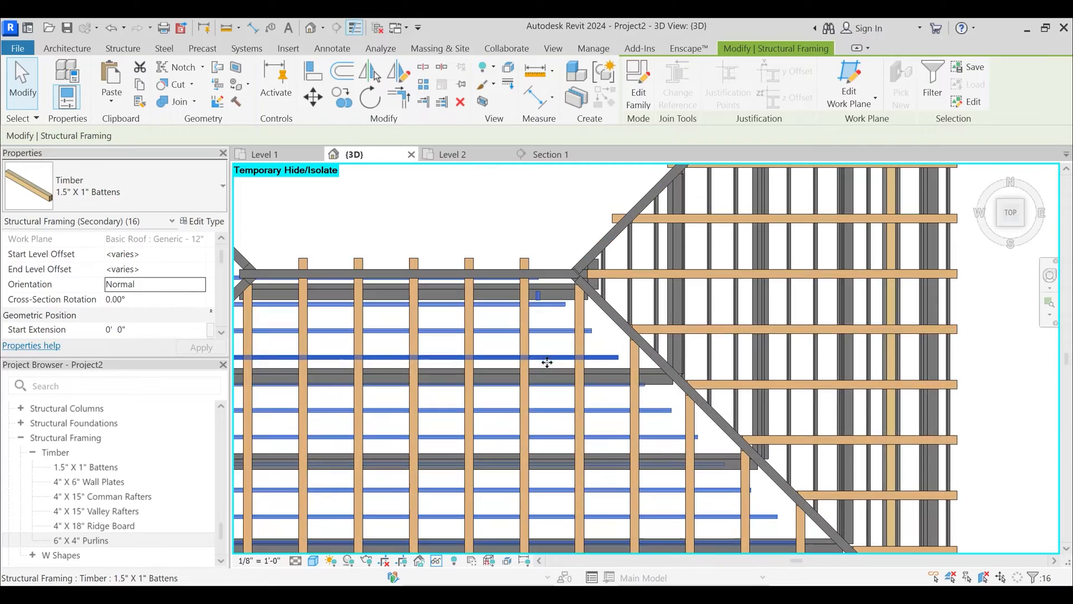
pyautogui.scroll(-1, 548, 363)
pyautogui.keyDown('shift'); pyautogui.moveTo(548, 363); pyautogui.dragTo(534, 149, button='middle'); pyautogui.keyUp('shift')
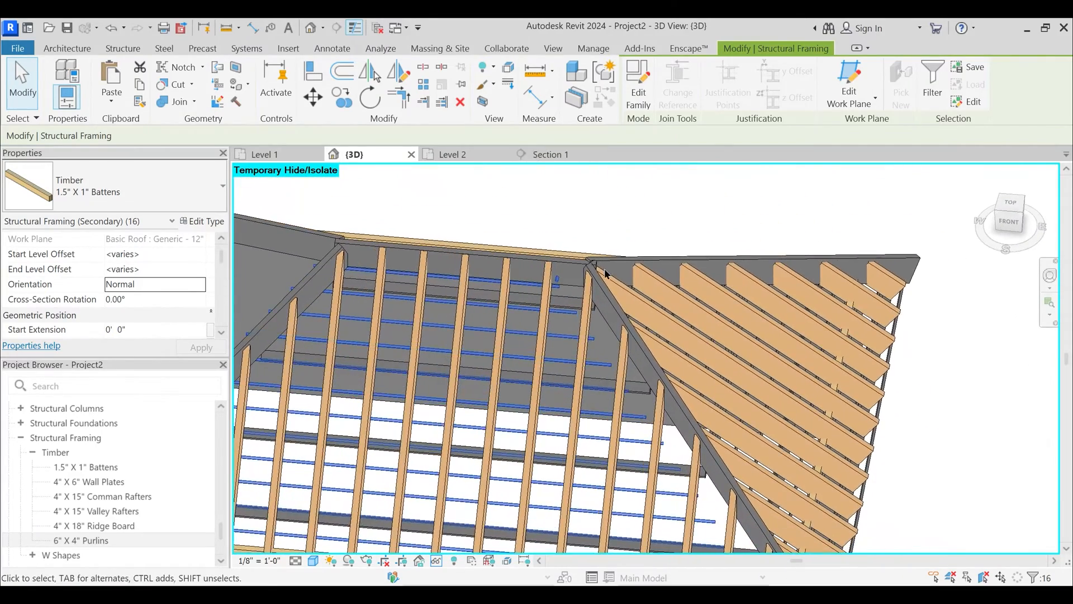
# - Examine the battens and purlins beneath the rafters around the ridge and hip in the 3D view
pyautogui.scroll(2, 598, 274)
pyautogui.scroll(1, 553, 322)
pyautogui.press('Escape')
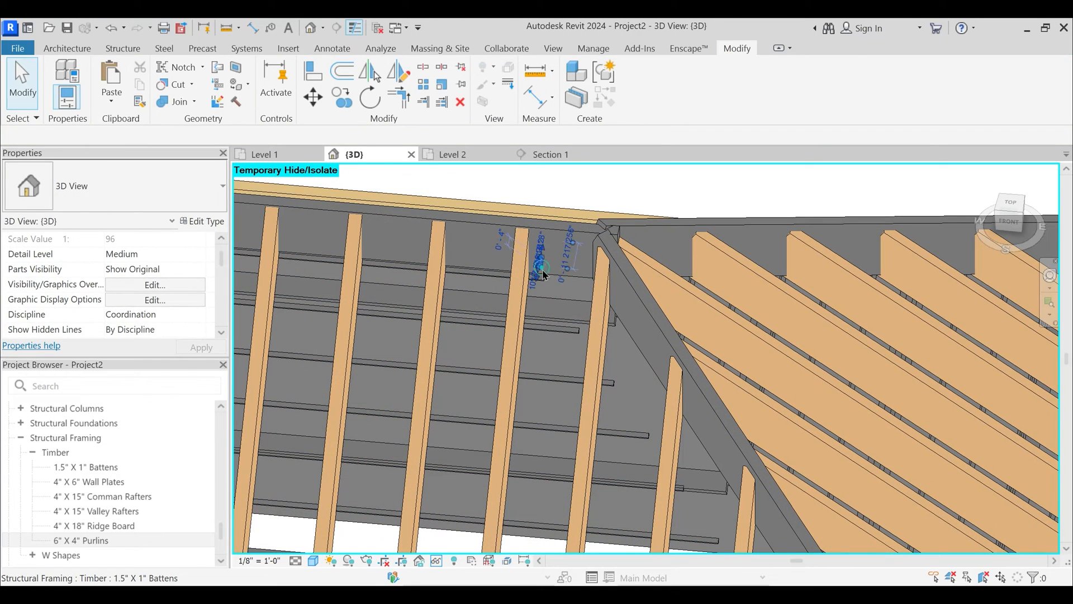
pyautogui.click(571, 300)
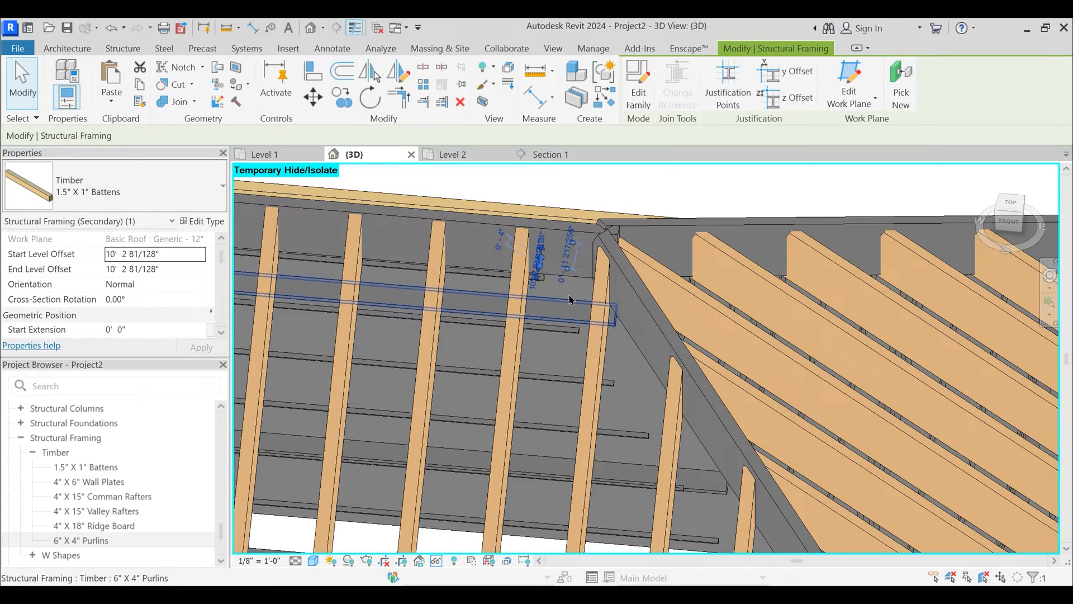
pyautogui.press('Escape')
pyautogui.scroll(-6, 571, 301)
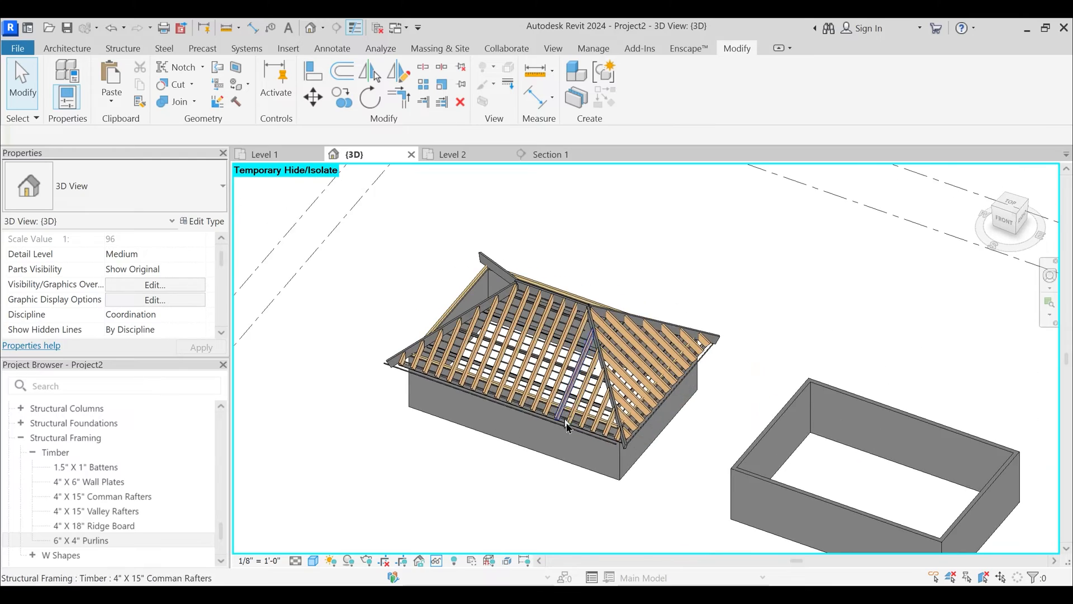
pyautogui.scroll(8, 567, 426)
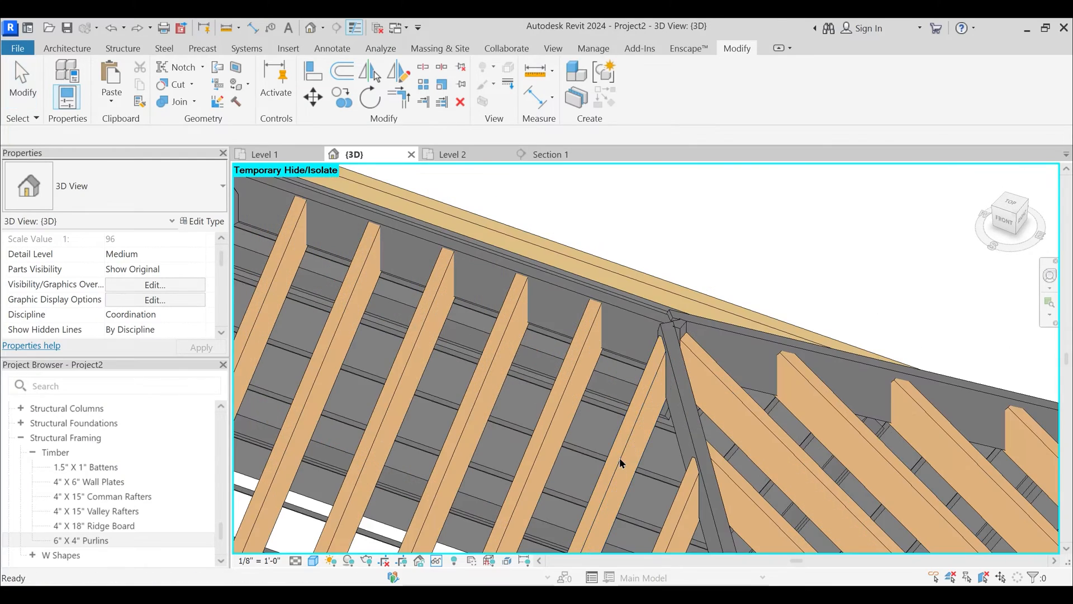
pyautogui.scroll(-3, 620, 431)
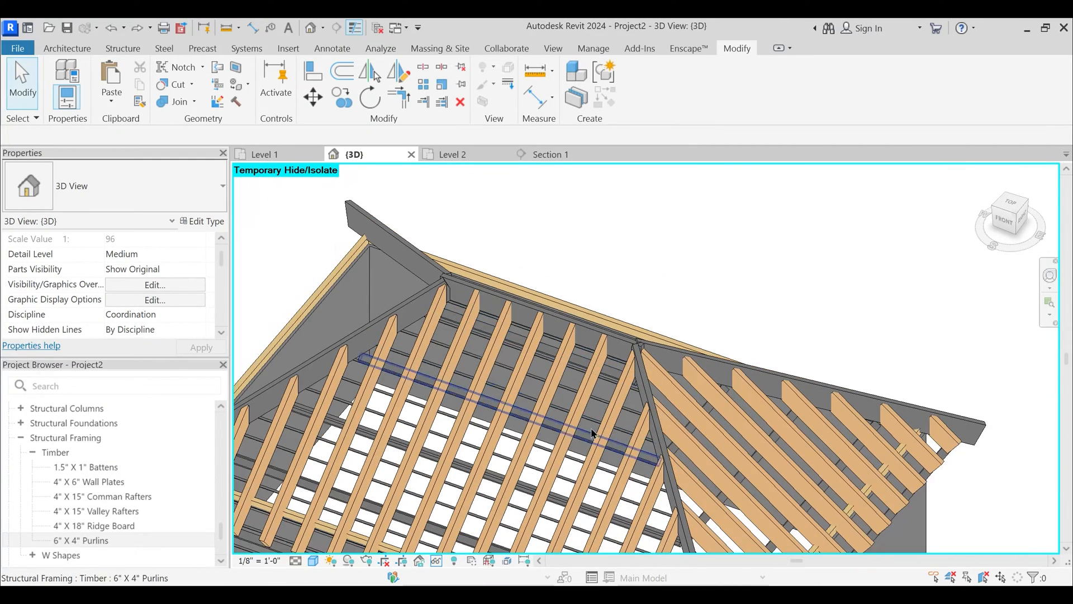
pyautogui.scroll(-3, 609, 349)
pyautogui.keyDown('shift'); pyautogui.moveTo(612, 352); pyautogui.dragTo(678, 343, button='middle'); pyautogui.keyUp('shift')
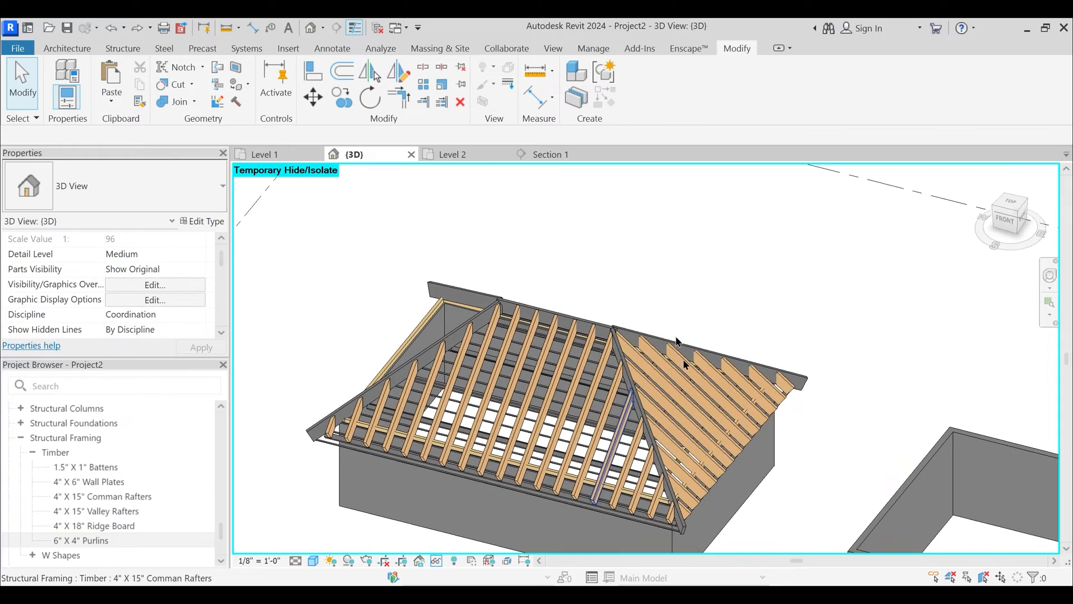
pyautogui.keyDown('shift'); pyautogui.moveTo(678, 455); pyautogui.dragTo(608, 437, button='middle'); pyautogui.keyUp('shift')
pyautogui.scroll(5, 606, 447)
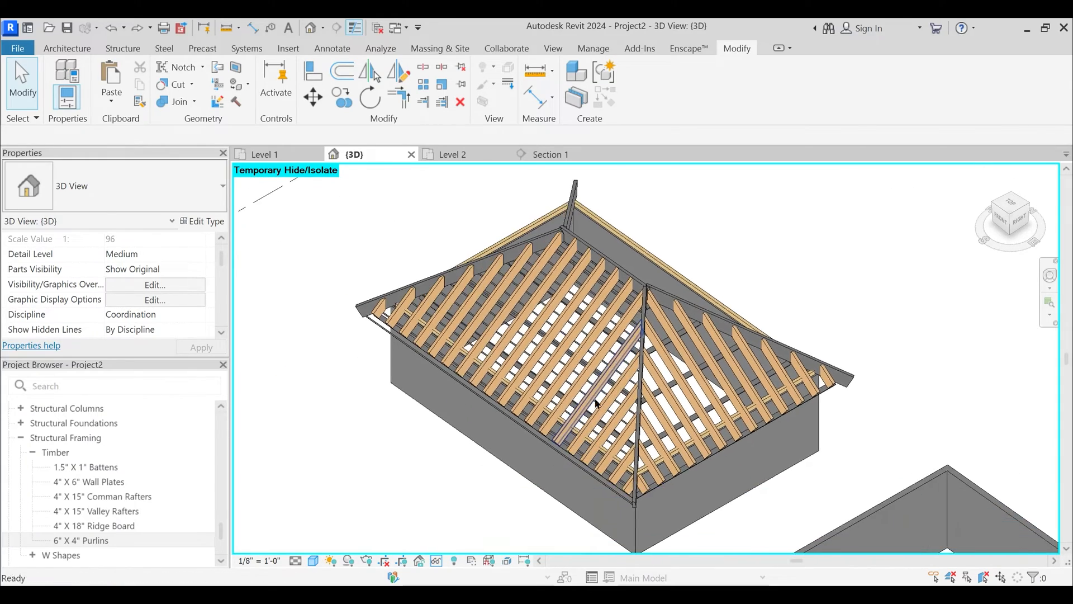
# - Select all the 1.5" X 1" battens of the front slope and switch to Section 1
pyautogui.click(748, 476)
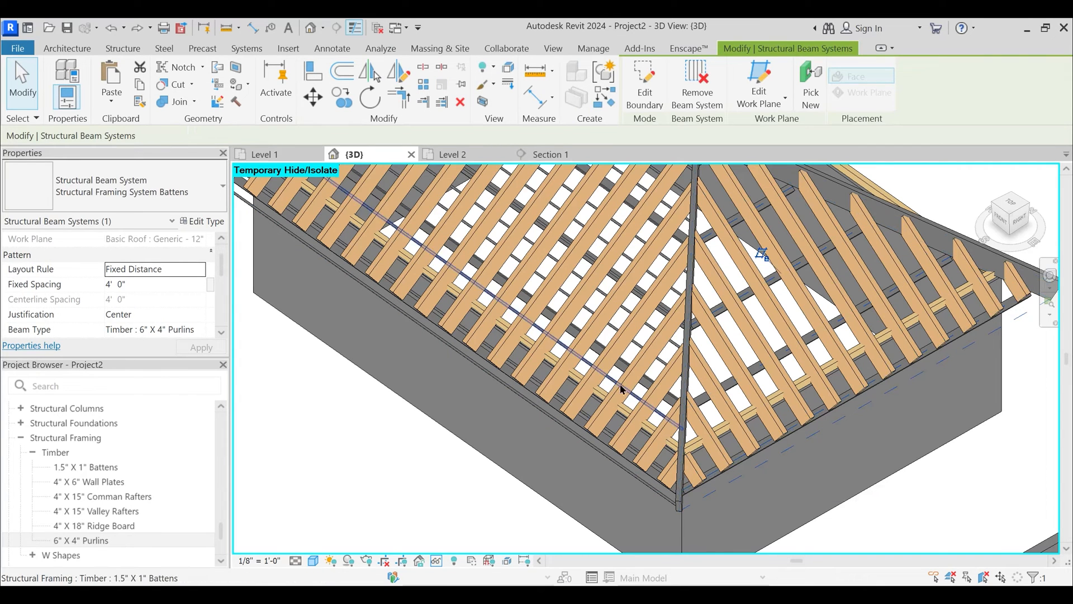
pyautogui.press('Escape')
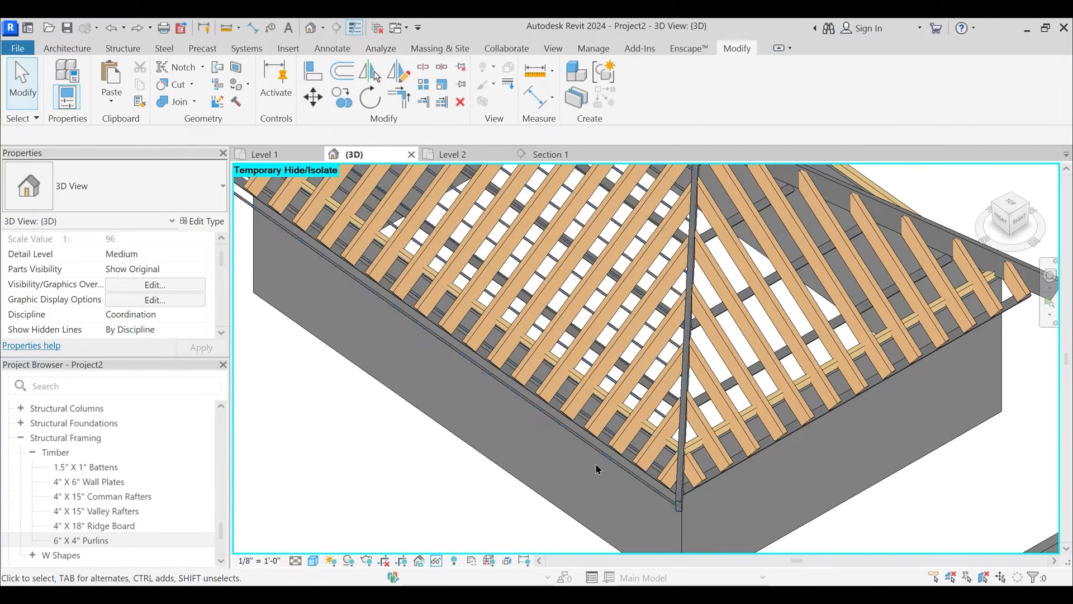
pyautogui.press('Tab')
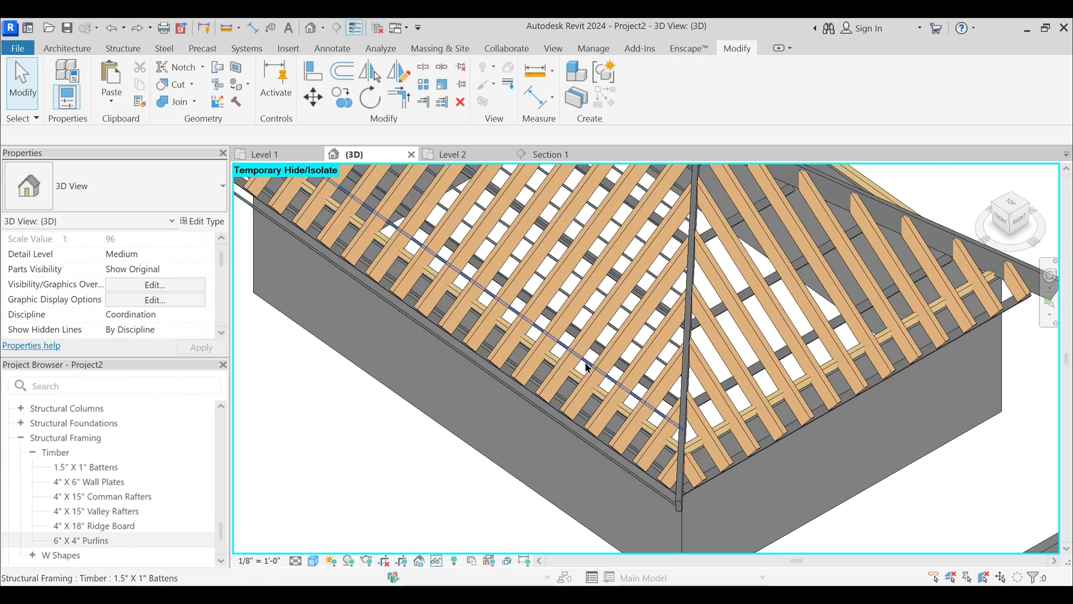
pyautogui.click(589, 368)
pyautogui.scroll(-2, 606, 366)
pyautogui.keyDown('shift'); pyautogui.moveTo(606, 366); pyautogui.dragTo(568, 251, button='middle'); pyautogui.keyUp('shift')
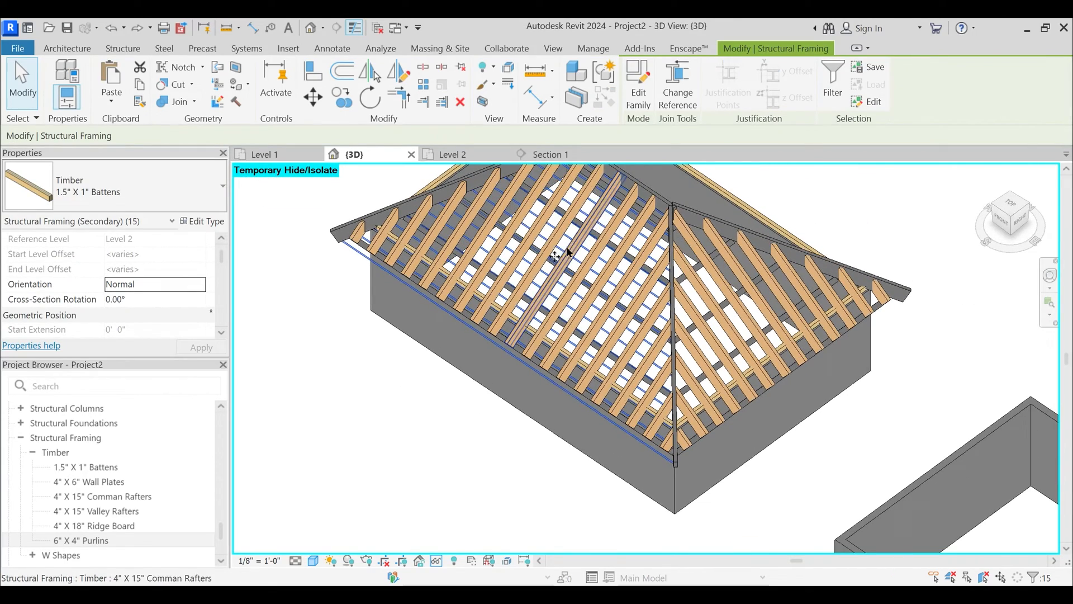
pyautogui.click(556, 161)
pyautogui.press('m')
pyautogui.press('v')
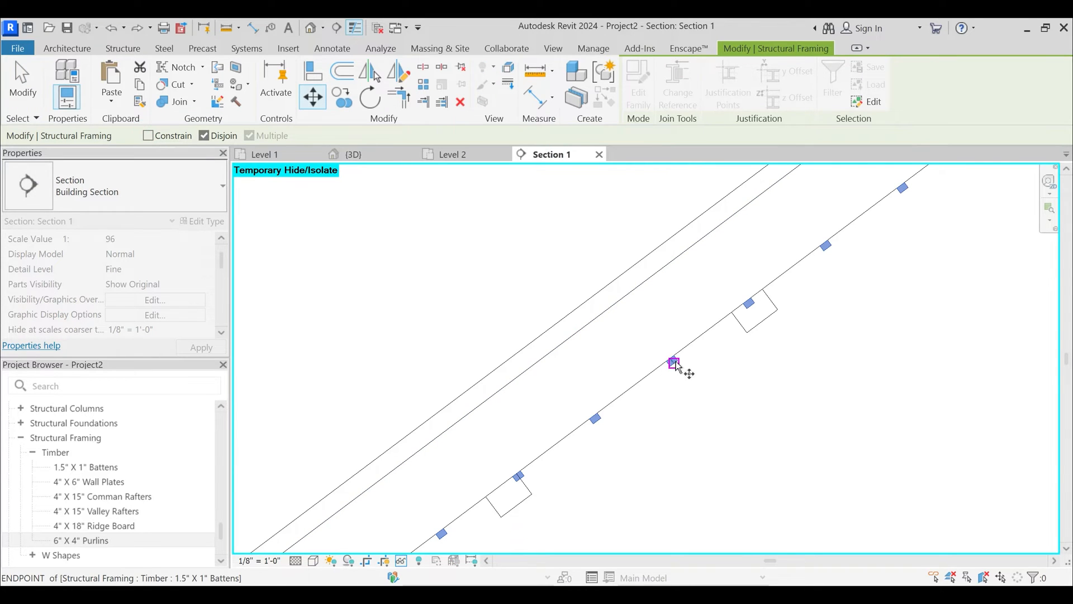
pyautogui.scroll(3, 677, 361)
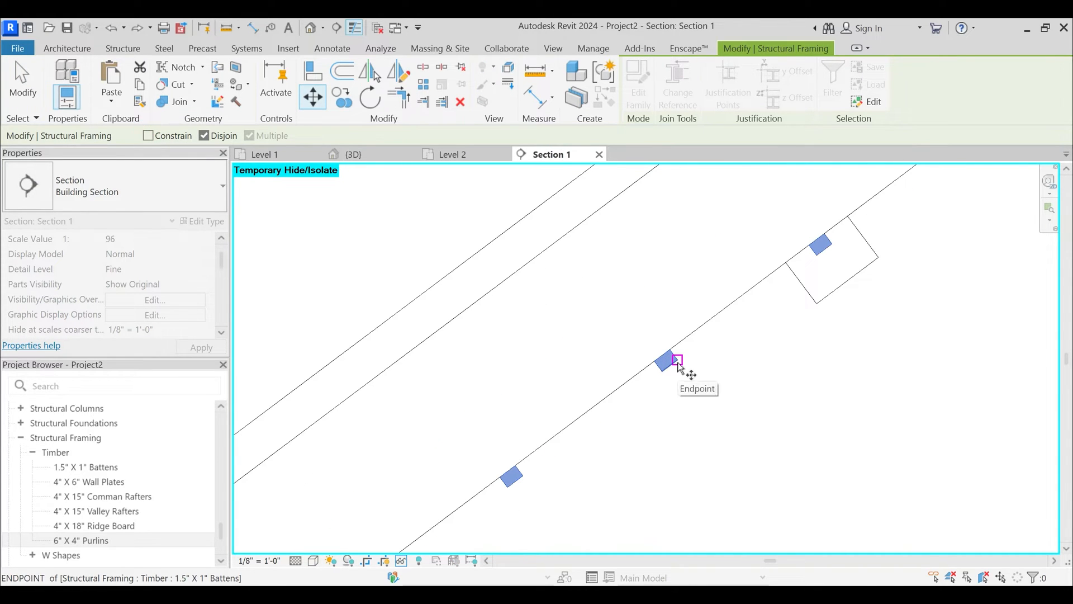
pyautogui.click(678, 361)
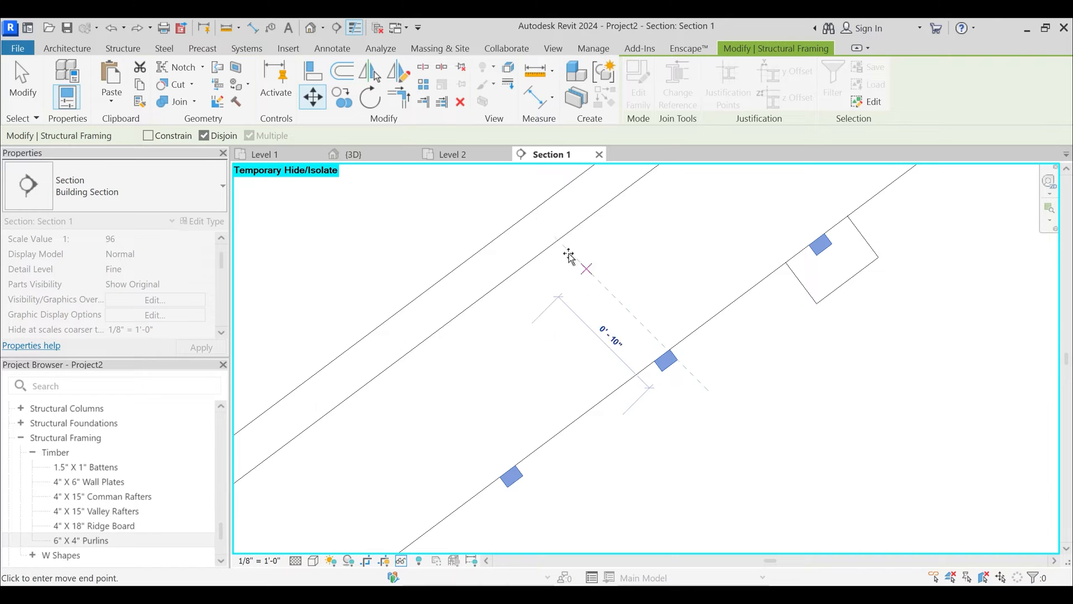
pyautogui.click(551, 193)
pyautogui.press('v')
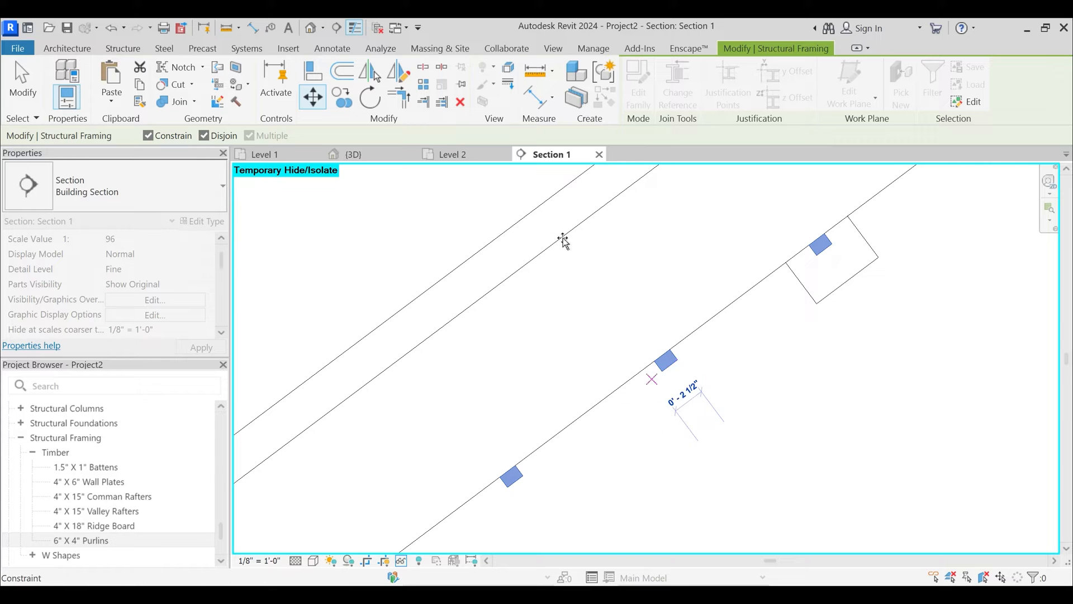
pyautogui.press('Escape')
# - Move the selected battens, with Constrain off, from the rafters' underside up onto the top of the rafters
pyautogui.press('m')
pyautogui.press('v')
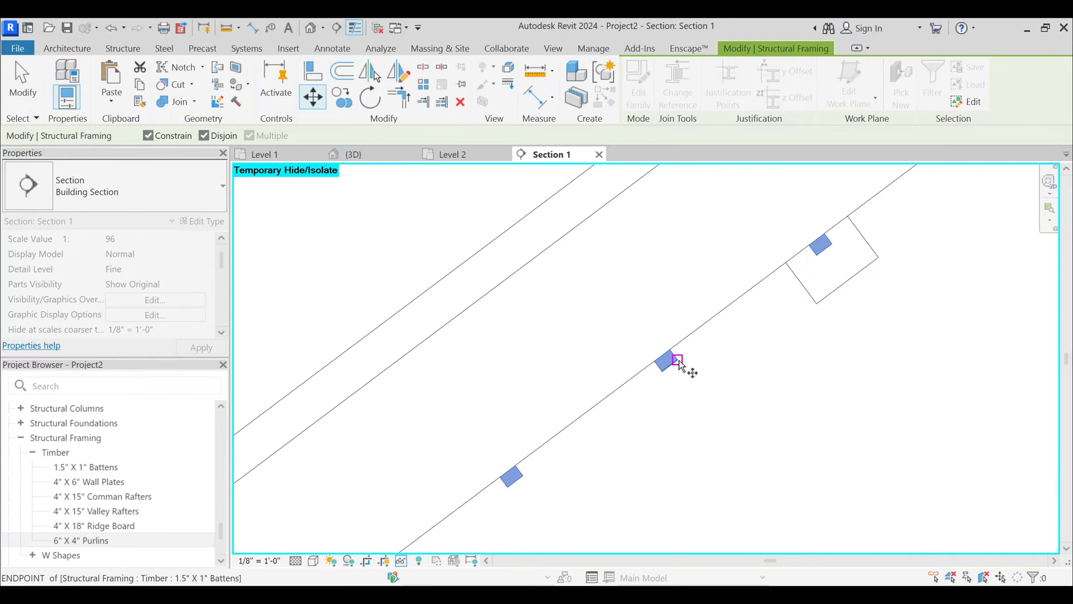
pyautogui.click(678, 361)
pyautogui.click(147, 135)
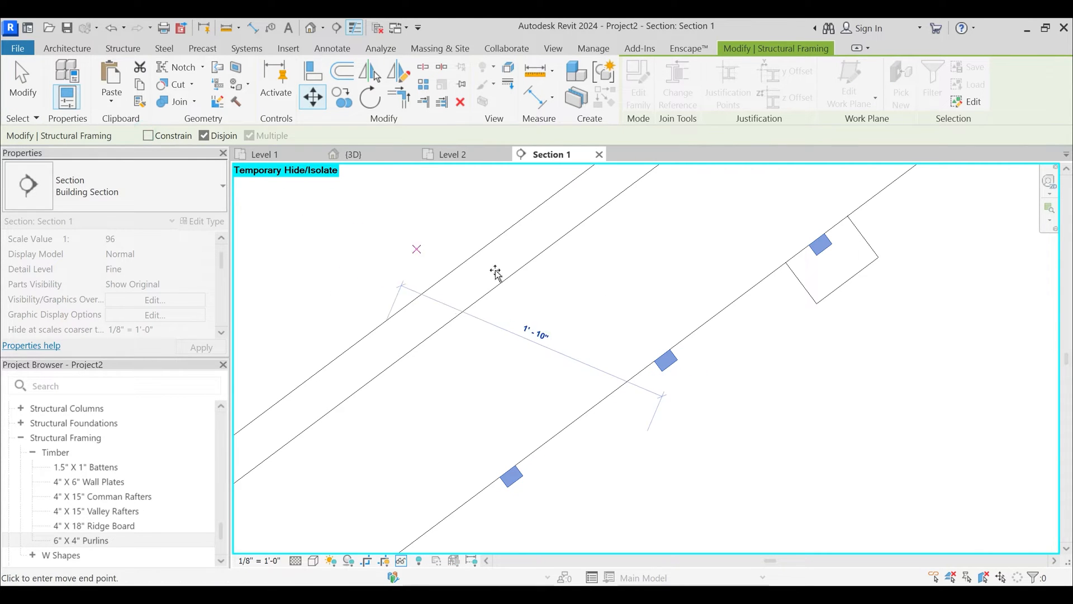
pyautogui.click(540, 267)
pyautogui.scroll(-5, 570, 307)
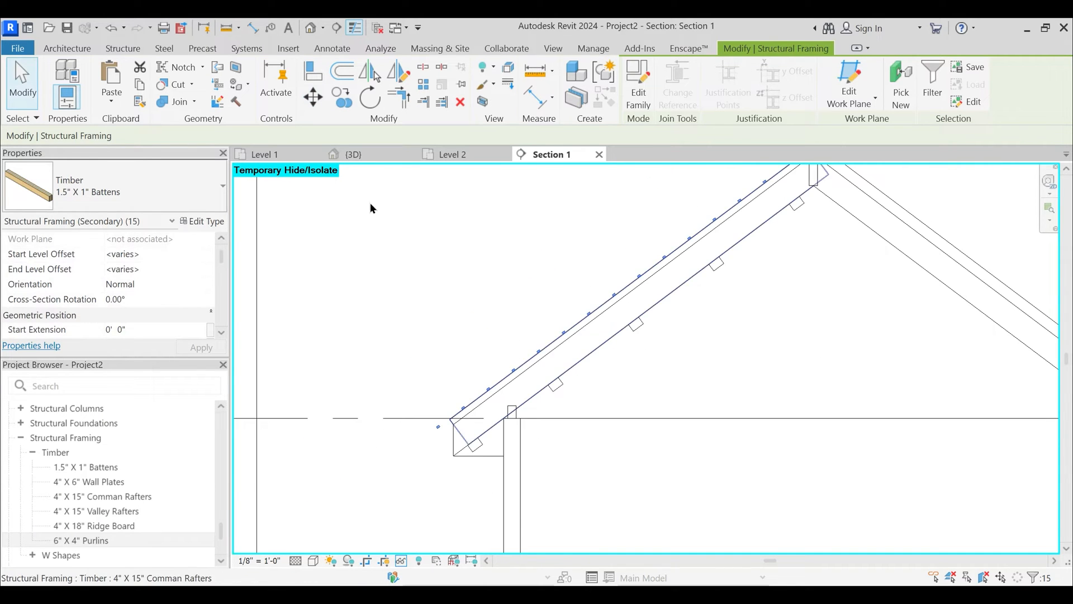
# - Examine in the 3D view how the front slope's battens sit on the rafters and meet the hip
pyautogui.click(369, 157)
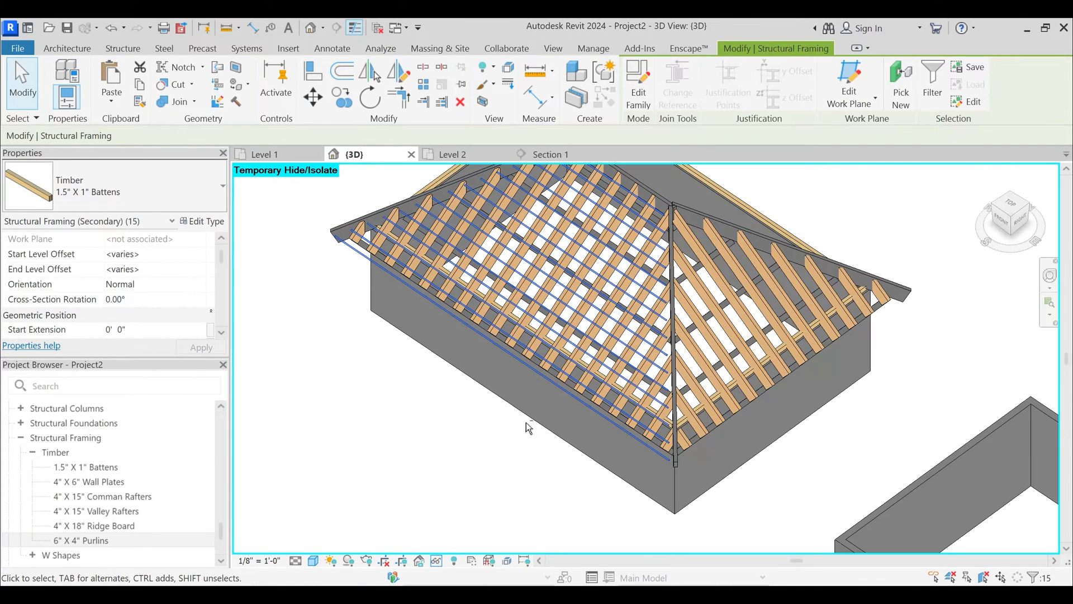
pyautogui.keyDown('shift'); pyautogui.moveTo(529, 427); pyautogui.dragTo(682, 179, button='middle'); pyautogui.keyUp('shift')
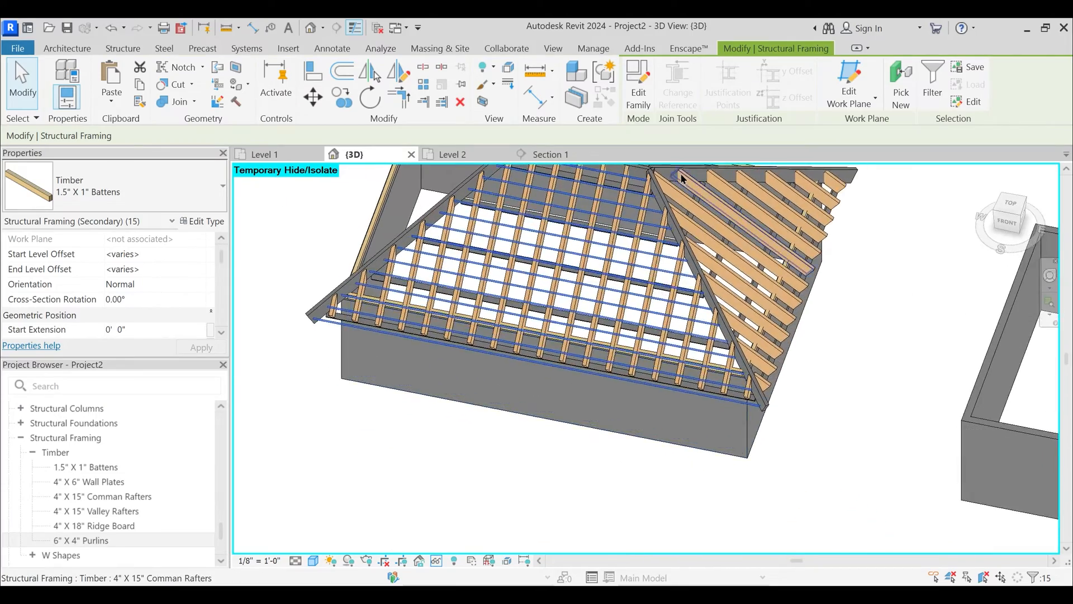
pyautogui.scroll(4, 682, 179)
pyautogui.keyDown('shift'); pyautogui.moveTo(651, 278); pyautogui.dragTo(605, 207, button='middle'); pyautogui.keyUp('shift')
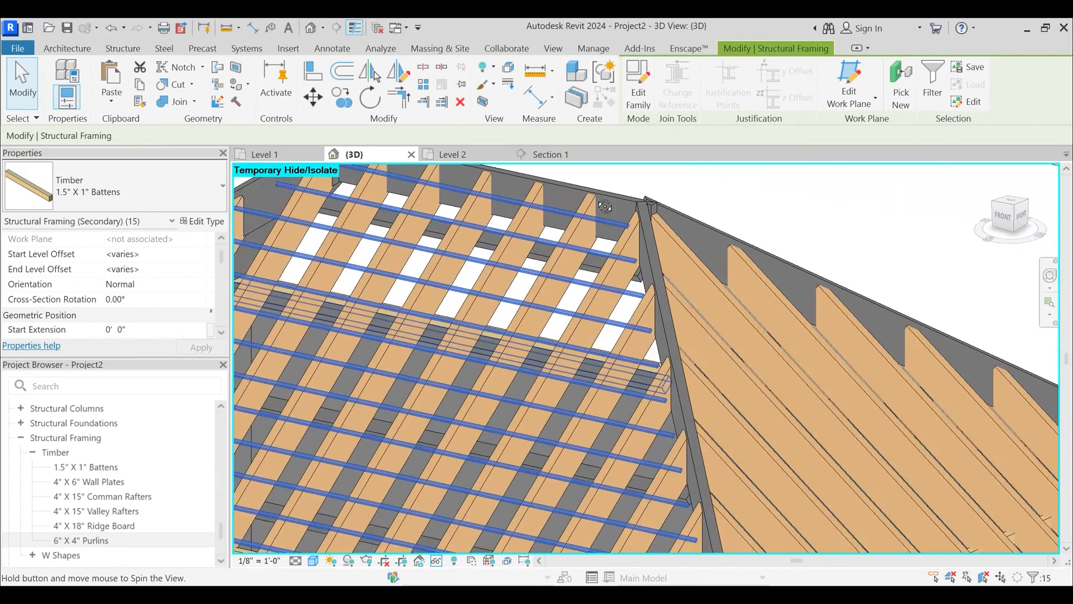
pyautogui.scroll(-5, 605, 207)
pyautogui.scroll(5, 647, 369)
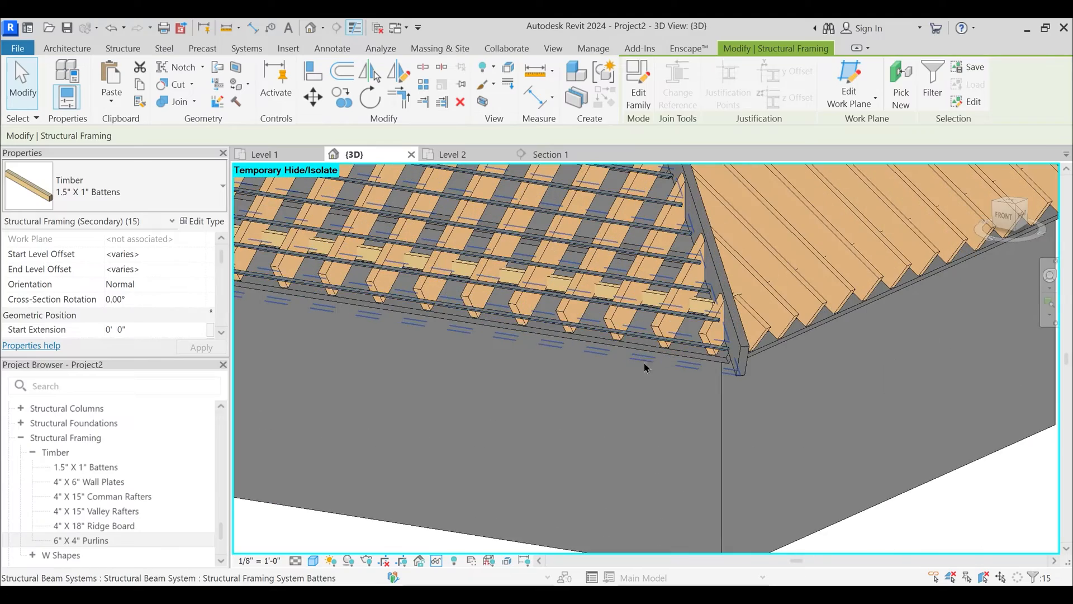
pyautogui.press('Escape')
pyautogui.click(686, 361)
pyautogui.keyDown('shift'); pyautogui.moveTo(648, 425); pyautogui.dragTo(520, 391, button='middle'); pyautogui.keyUp('shift')
pyautogui.scroll(-2, 373, 428)
pyautogui.press('Escape')
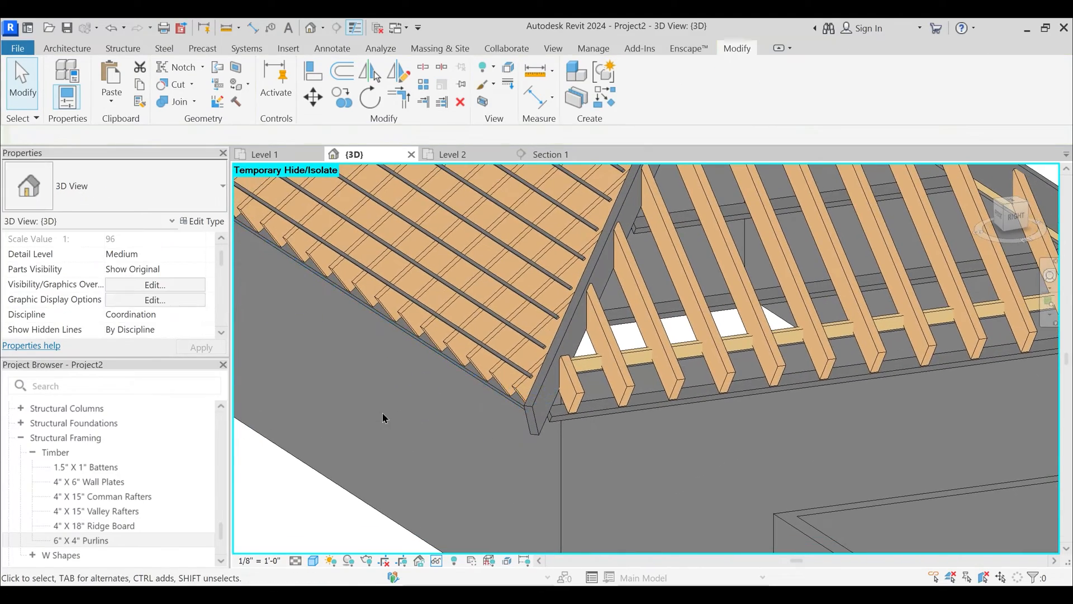
# - Set the east slope's battens beam system to Fixed Spacing 1' 3" and Beam Type Timber : 1.5" X 1" Battens
pyautogui.scroll(-2, 437, 406)
pyautogui.keyDown('shift'); pyautogui.moveTo(587, 427); pyautogui.dragTo(603, 419, button='middle'); pyautogui.keyUp('shift')
pyautogui.scroll(3, 605, 417)
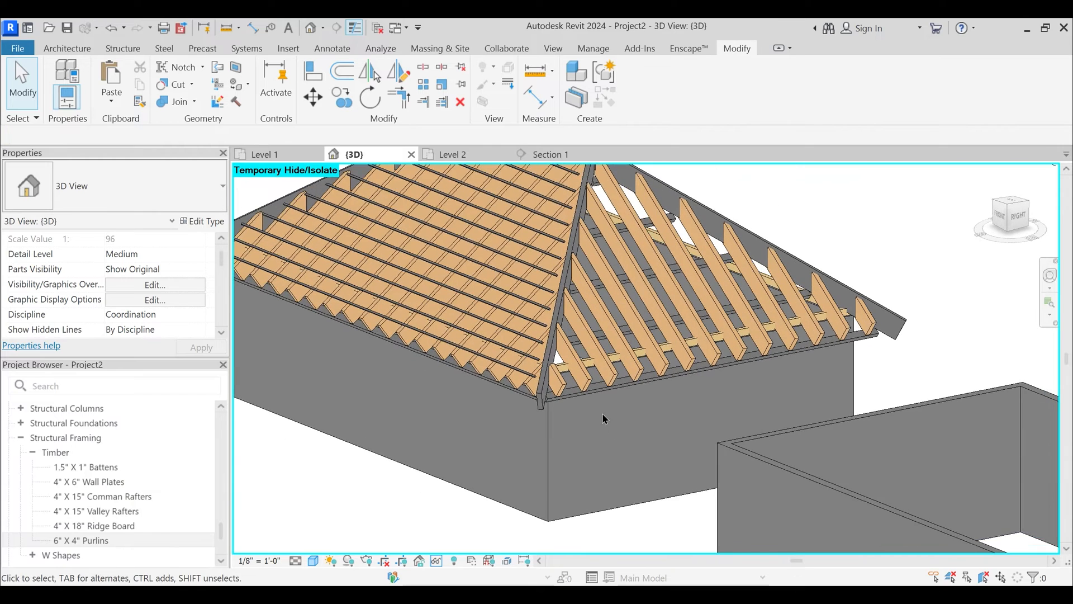
pyautogui.click(620, 392)
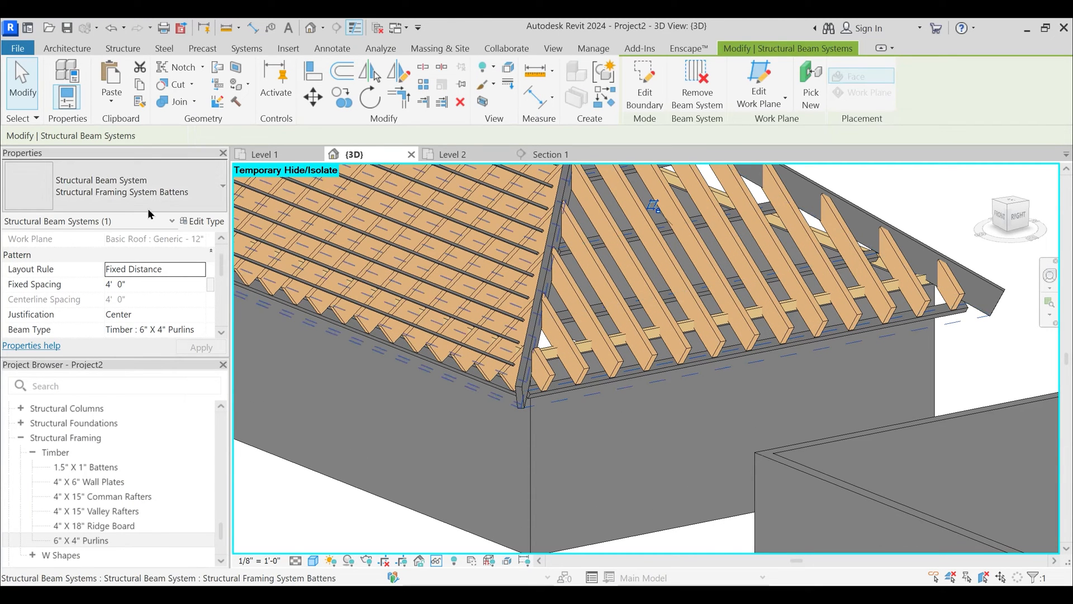
pyautogui.click(163, 291)
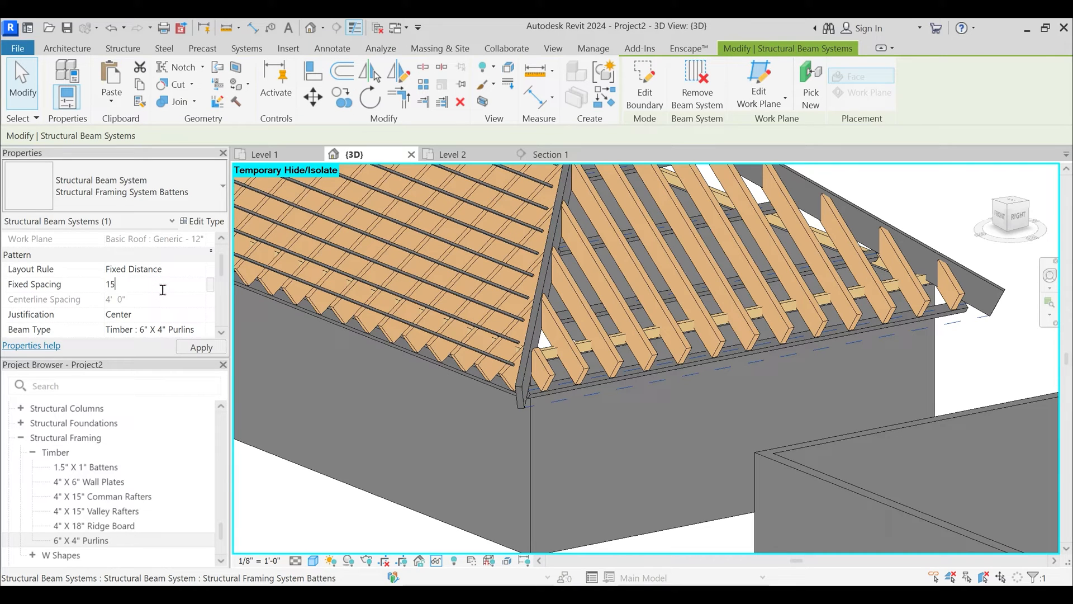
pyautogui.scroll(-1, 164, 295)
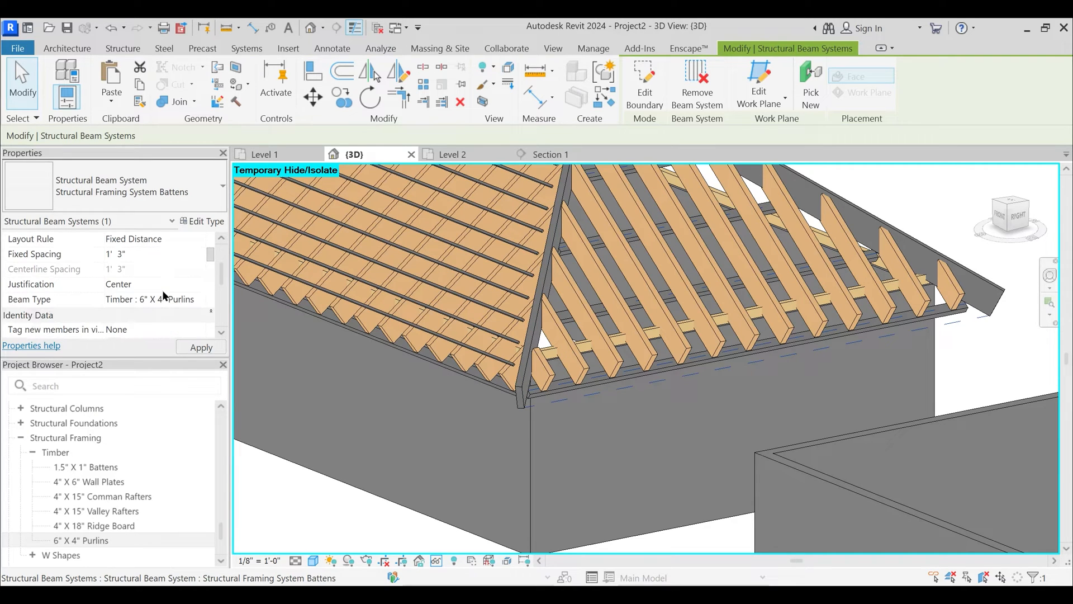
pyautogui.click(199, 305)
pyautogui.click(206, 300)
pyautogui.scroll(1, 178, 336)
pyautogui.click(183, 315)
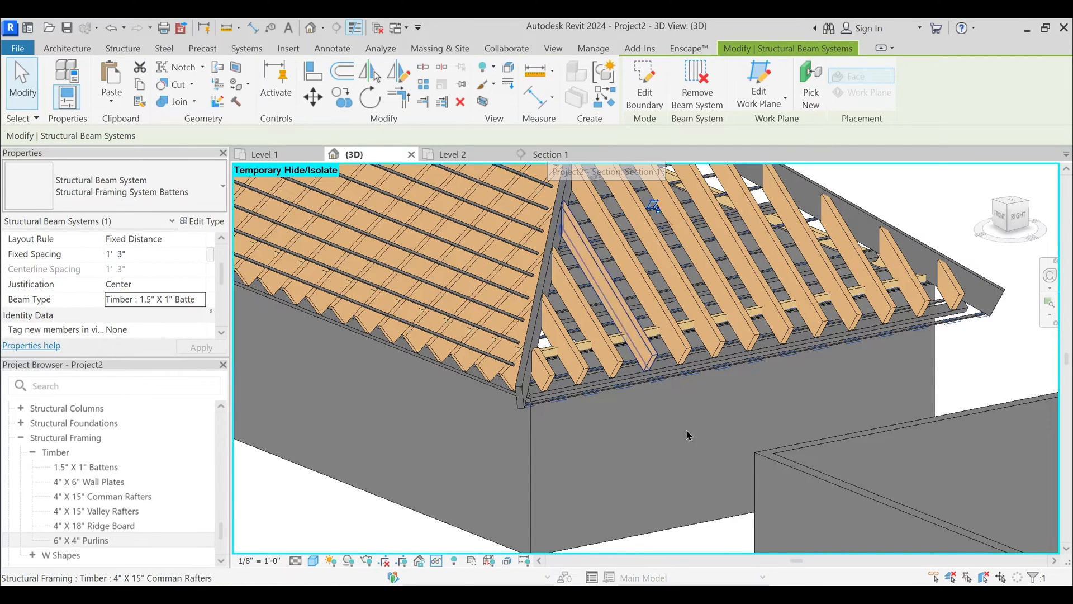
pyautogui.press('Escape')
pyautogui.scroll(3, 628, 414)
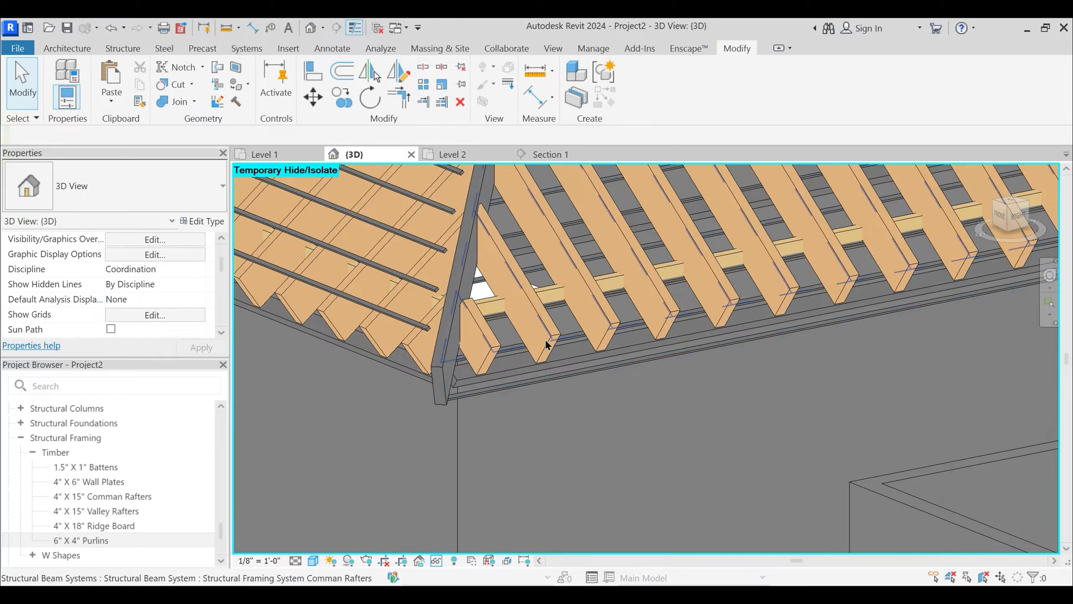
# - Select all the 1.5" X 1" battens of the east slope and check them in Section 1
pyautogui.click(537, 271)
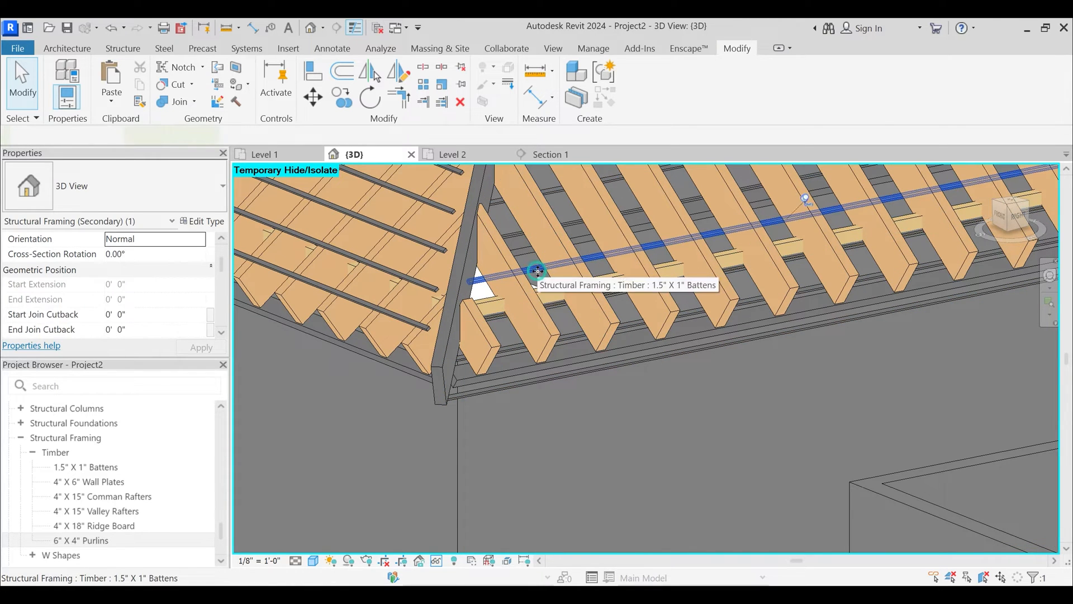
pyautogui.press('s')
pyautogui.press('a')
pyautogui.scroll(-5, 614, 380)
pyautogui.keyDown('shift'); pyautogui.moveTo(623, 393); pyautogui.dragTo(595, 471, button='middle'); pyautogui.keyUp('shift')
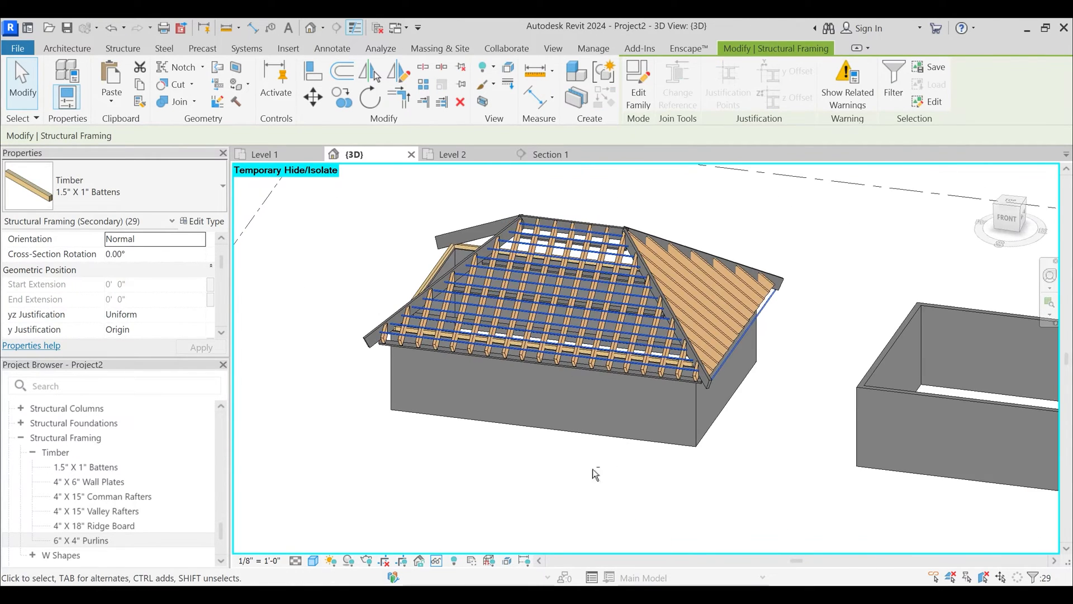
pyautogui.moveTo(605, 478); pyautogui.dragTo(484, 199)
pyautogui.keyDown('shift'); pyautogui.moveTo(559, 279); pyautogui.dragTo(570, 296, button='middle'); pyautogui.keyUp('shift')
pyautogui.click(556, 156)
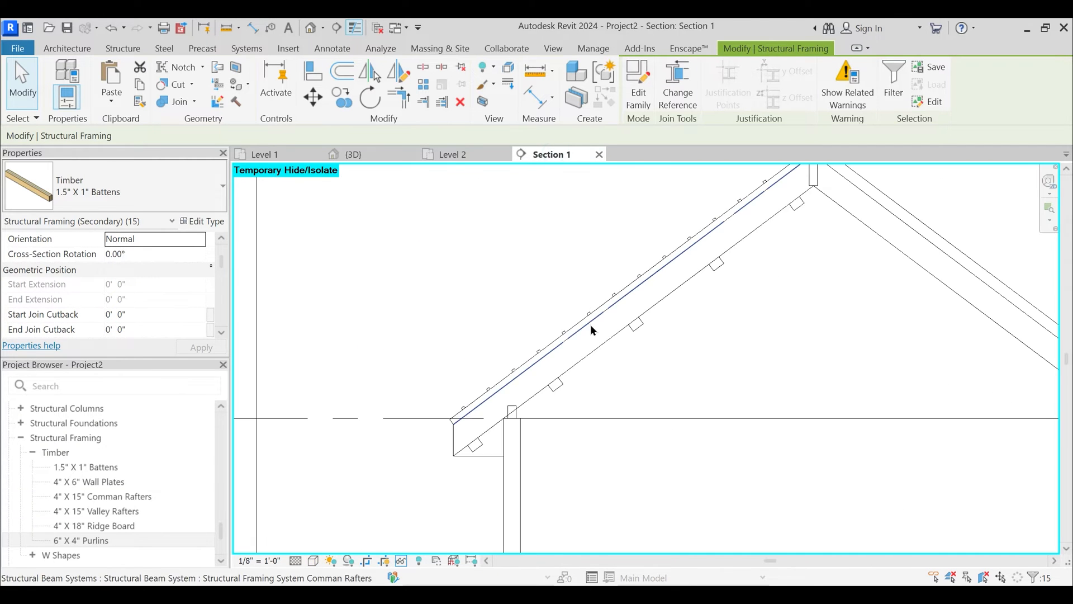
pyautogui.scroll(-2, 591, 325)
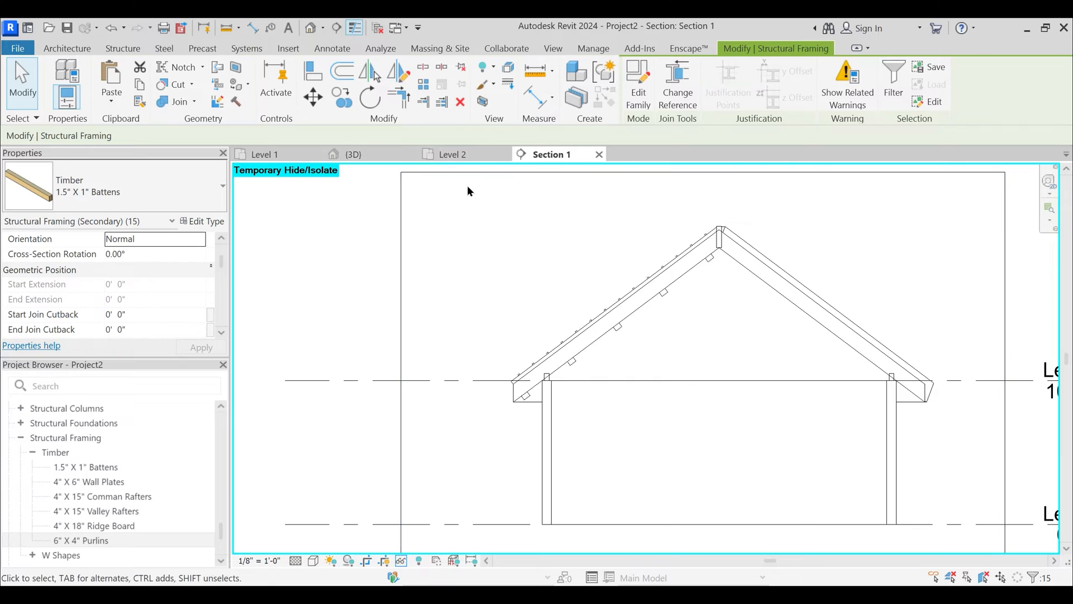
# - Draw a building section lengthwise across the roof on the Level 2 plan and open it at the east slope's battens
pyautogui.click(454, 158)
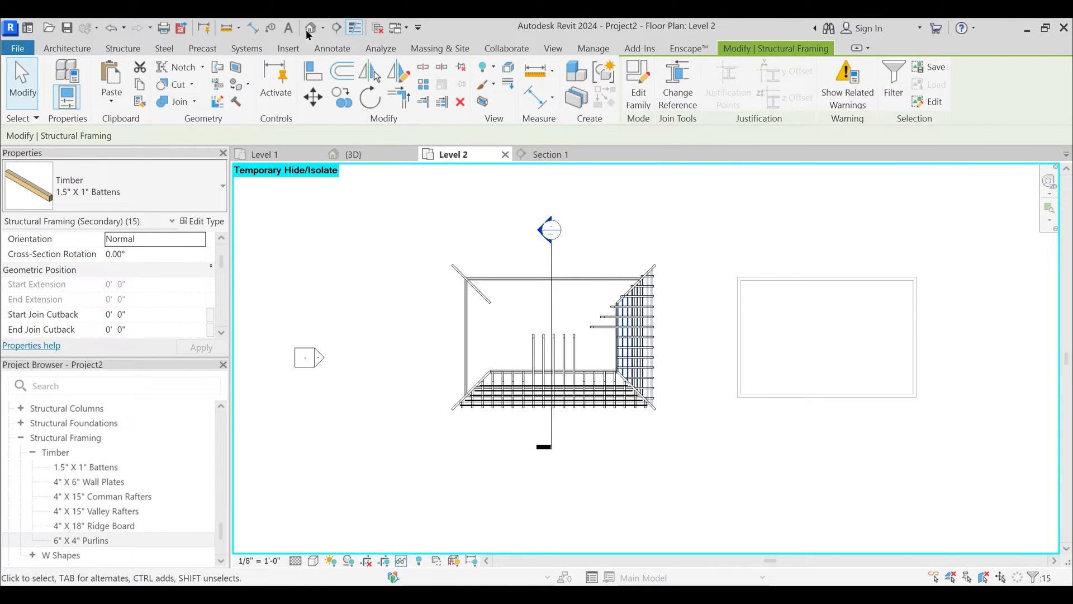
pyautogui.click(338, 28)
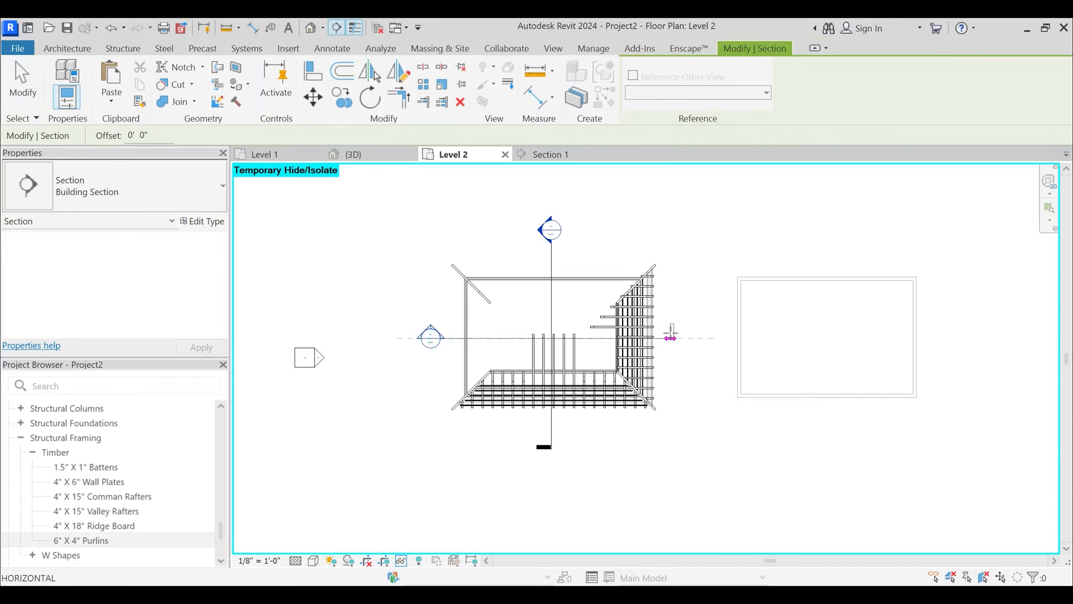
pyautogui.click(671, 333)
pyautogui.press('Escape')
pyautogui.press('Escape')
pyautogui.doubleClick(429, 326)
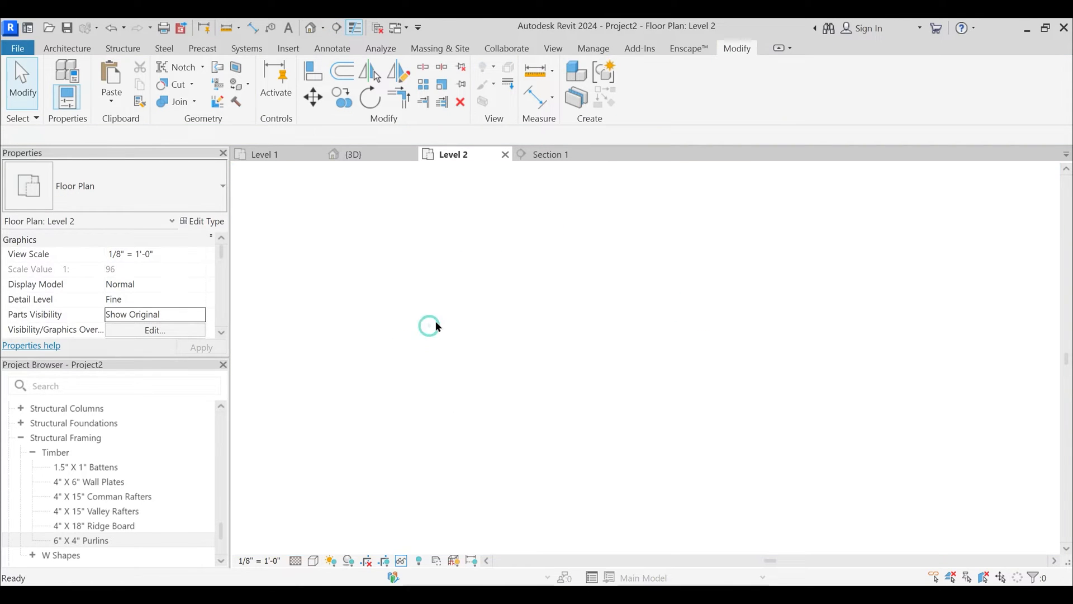
pyautogui.scroll(2, 743, 336)
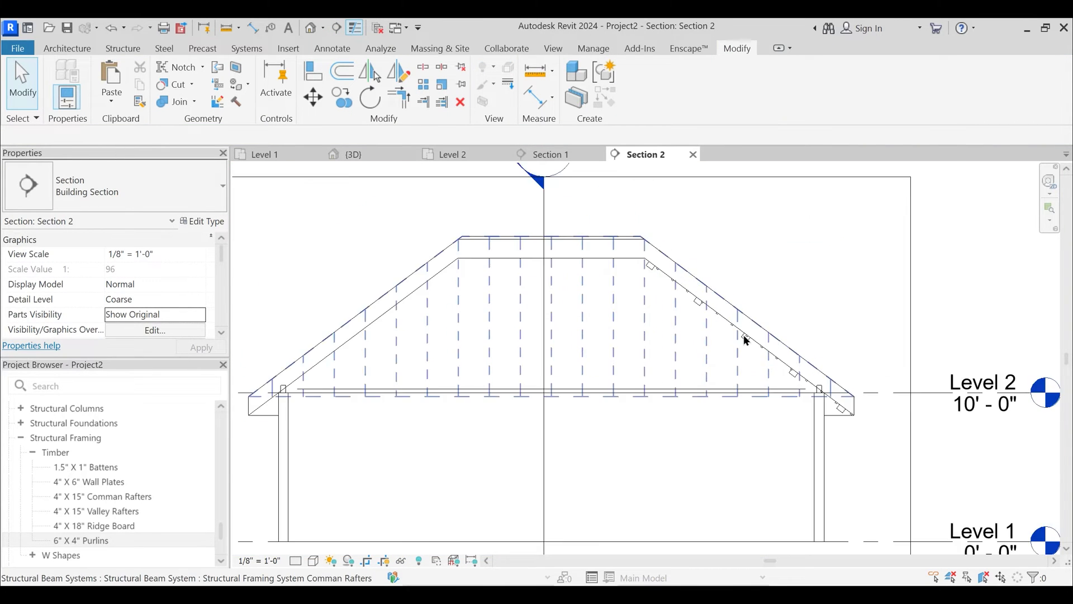
pyautogui.scroll(3, 746, 340)
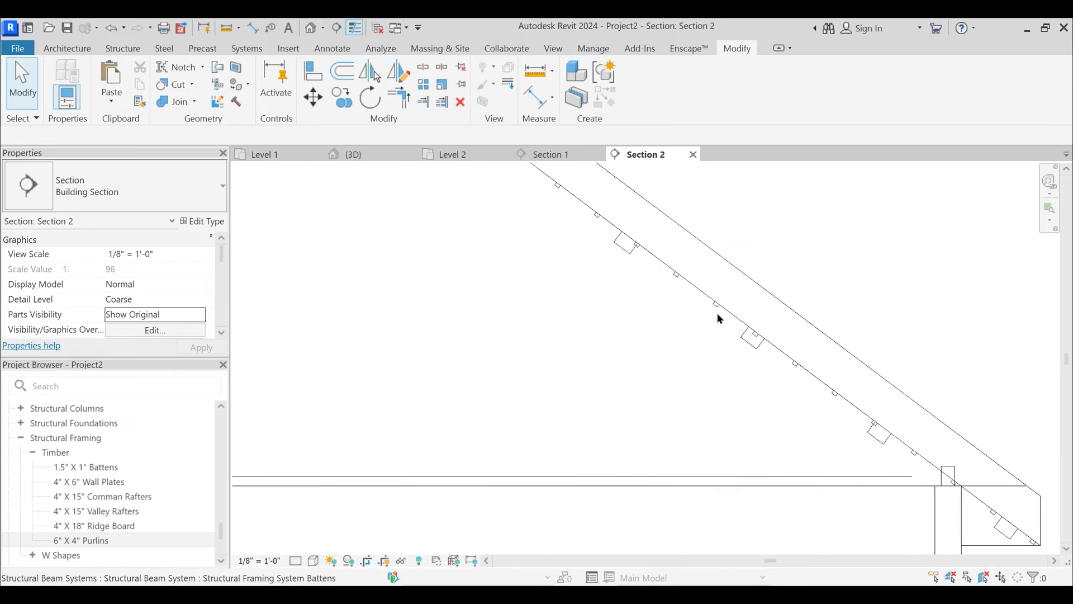
# - Select only the east slope's 1.5" X 1" battens in the 3D view and switch to Section 2
pyautogui.click(359, 155)
pyautogui.scroll(3, 671, 363)
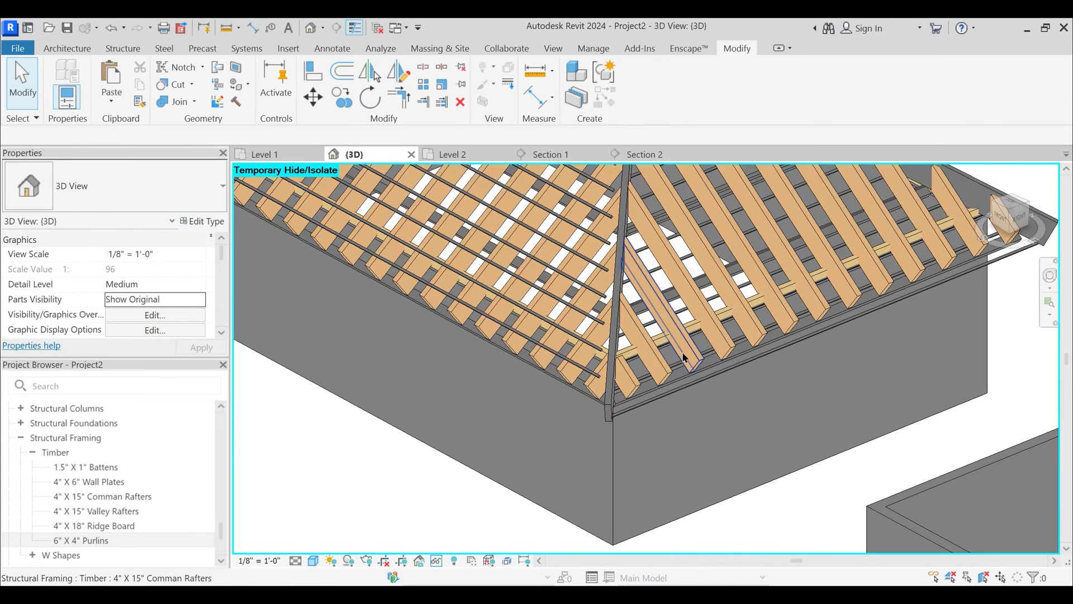
pyautogui.press('Tab')
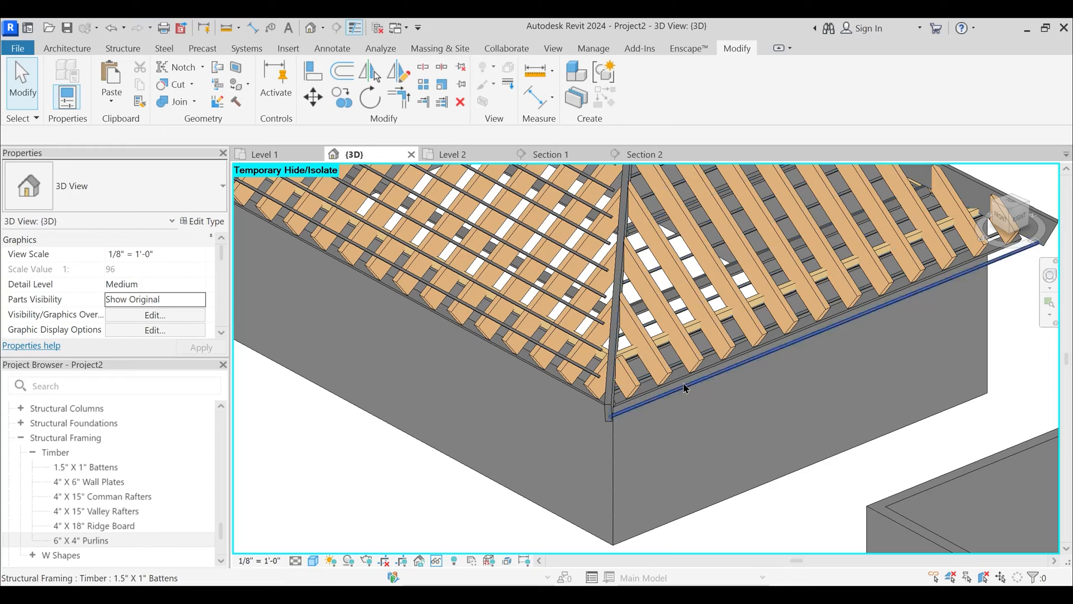
pyautogui.click(684, 385)
pyautogui.press('s')
pyautogui.press('a')
pyautogui.scroll(-5, 714, 435)
pyautogui.keyDown('shift'); pyautogui.moveTo(605, 475); pyautogui.dragTo(550, 219, button='middle'); pyautogui.keyUp('shift')
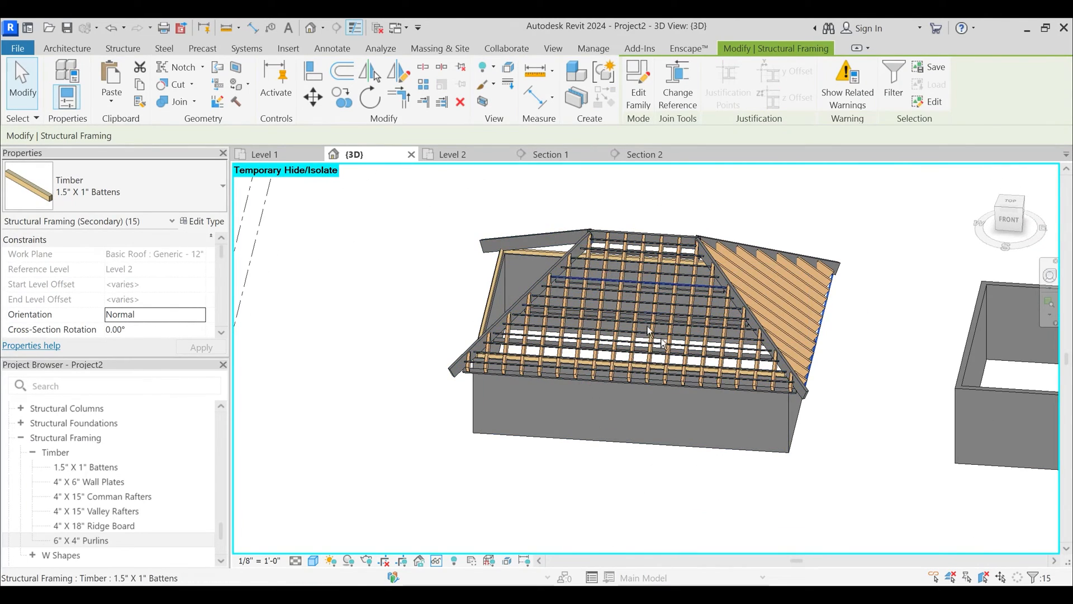
pyautogui.keyDown('shift'); pyautogui.moveTo(659, 348); pyautogui.dragTo(517, 398, button='middle'); pyautogui.keyUp('shift')
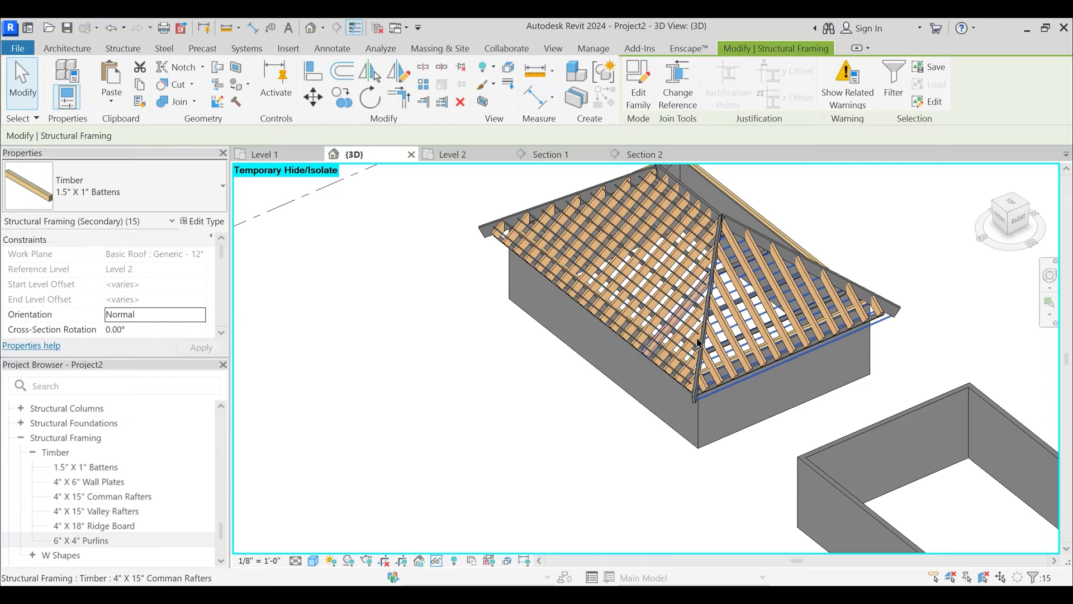
pyautogui.click(662, 158)
pyautogui.scroll(-2, 327, 228)
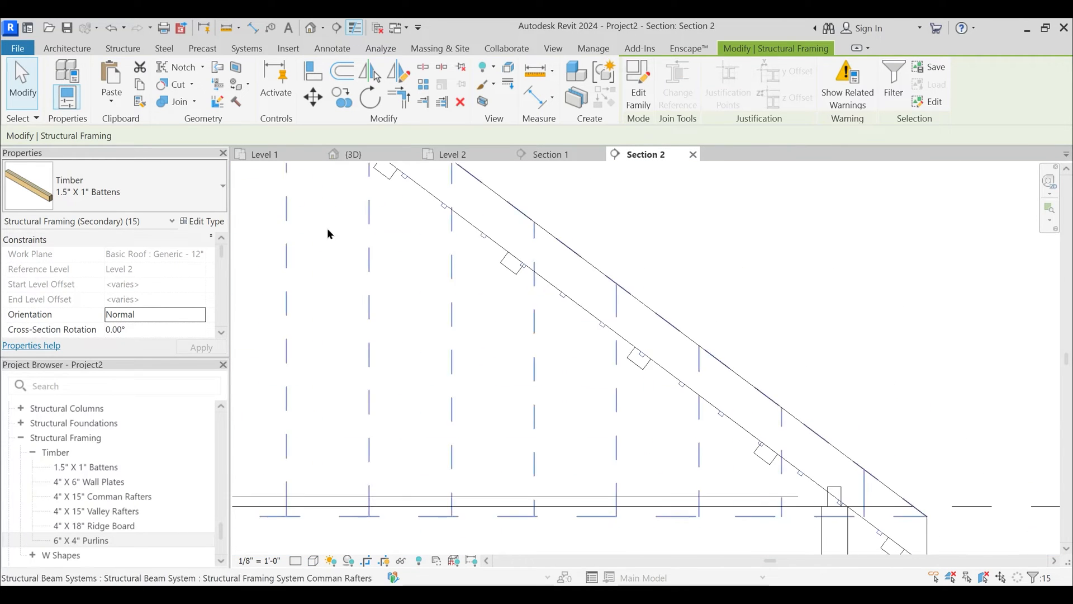
# - Try to move the selected battens, with Constrain off, from the rafters' underside to the upper line in the coarse section
pyautogui.scroll(3, 549, 335)
pyautogui.scroll(4, 549, 335)
pyautogui.press('m')
pyautogui.press('v')
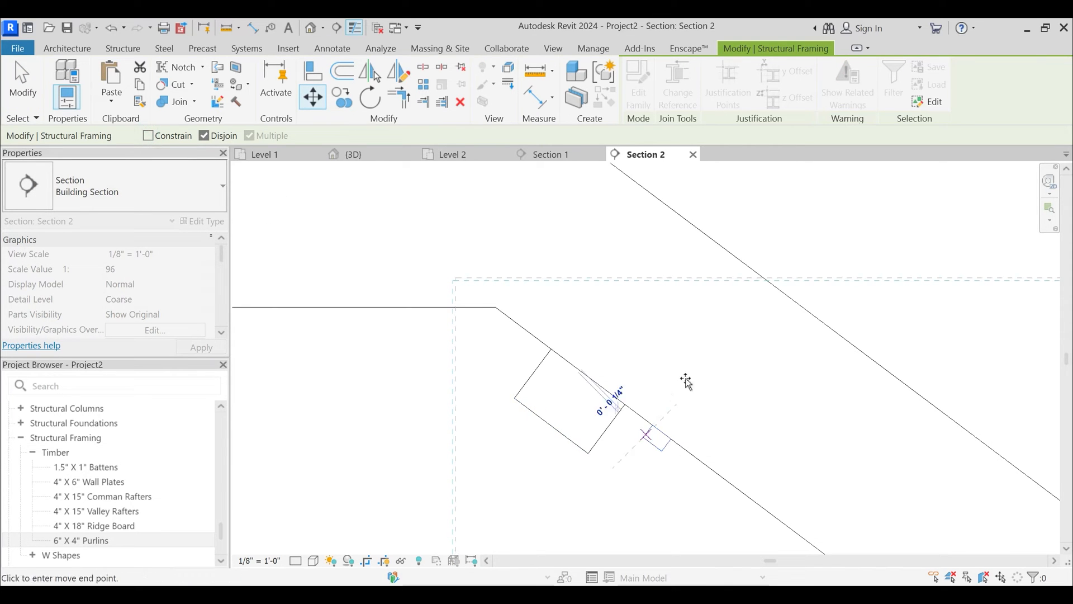
pyautogui.click(759, 289)
pyautogui.scroll(-3, 693, 327)
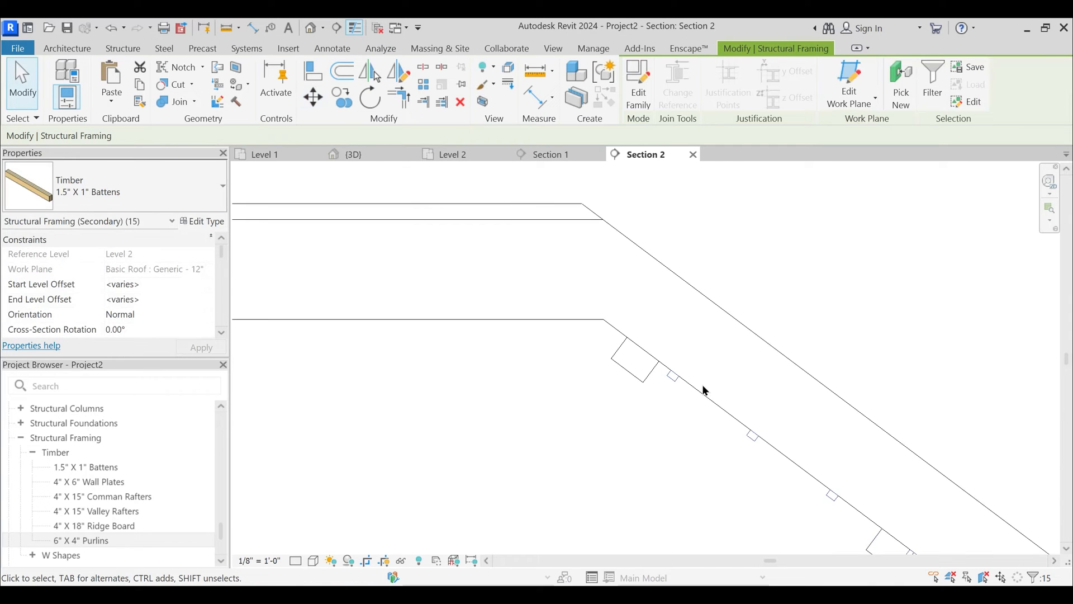
pyautogui.scroll(2, 680, 389)
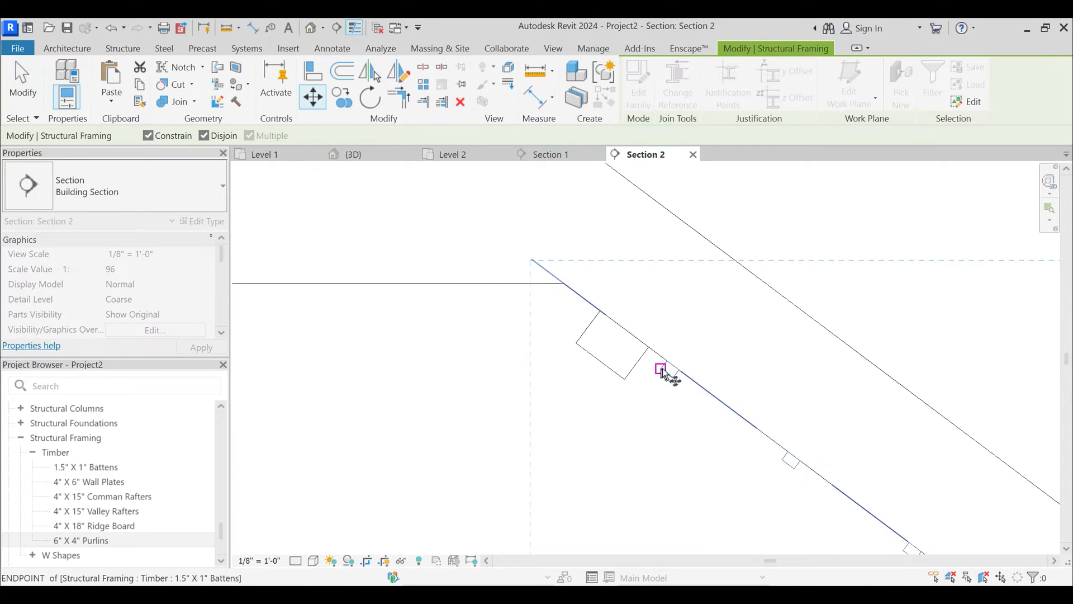
pyautogui.click(660, 370)
pyautogui.click(148, 136)
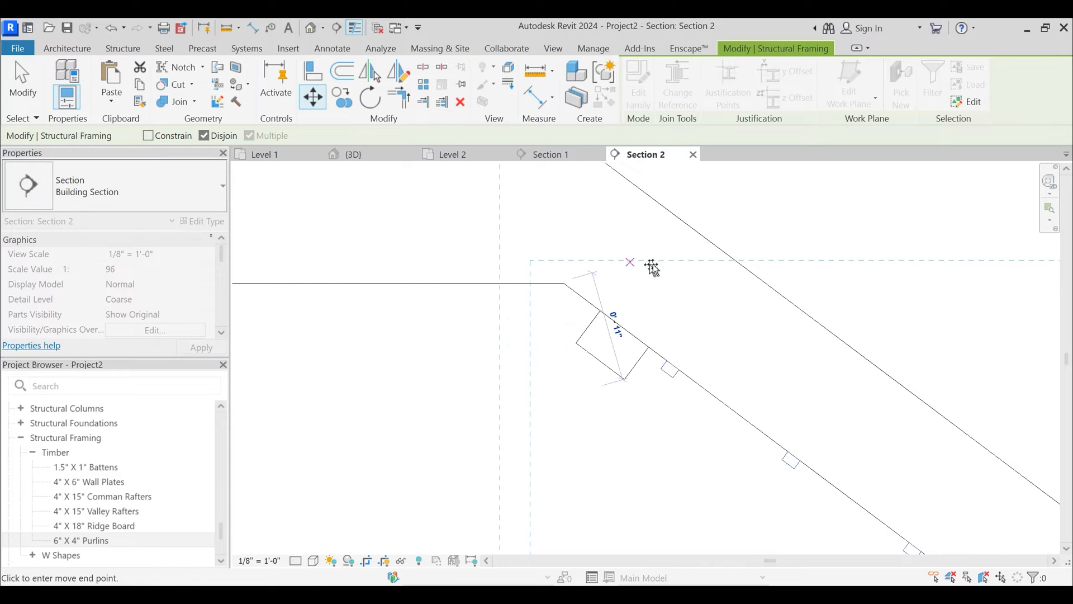
pyautogui.click(740, 265)
pyautogui.scroll(-5, 610, 304)
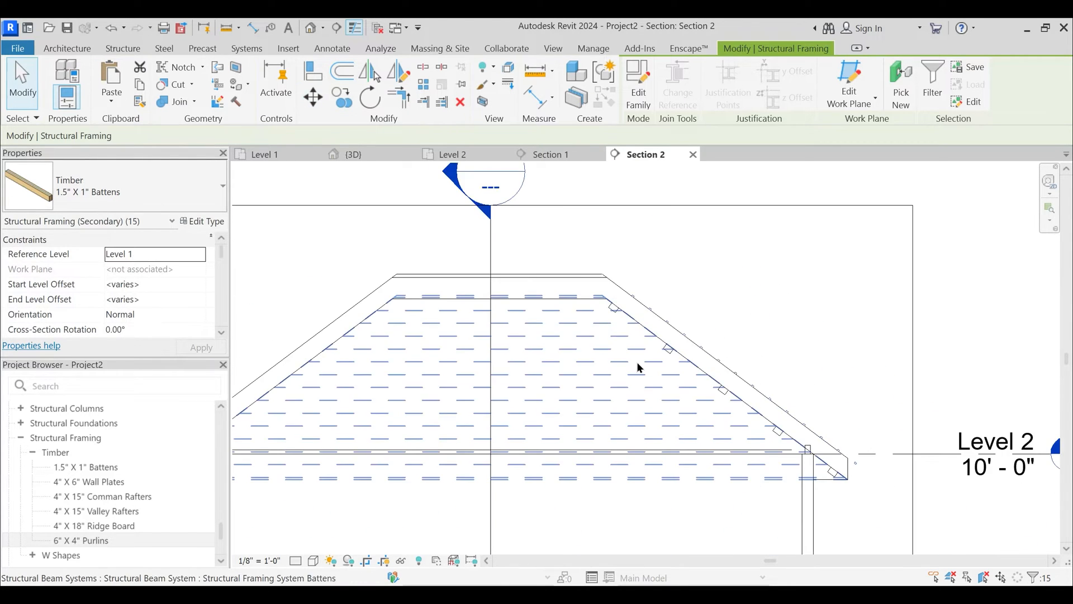
pyautogui.moveTo(790, 506); pyautogui.dragTo(733, 450, button='middle')
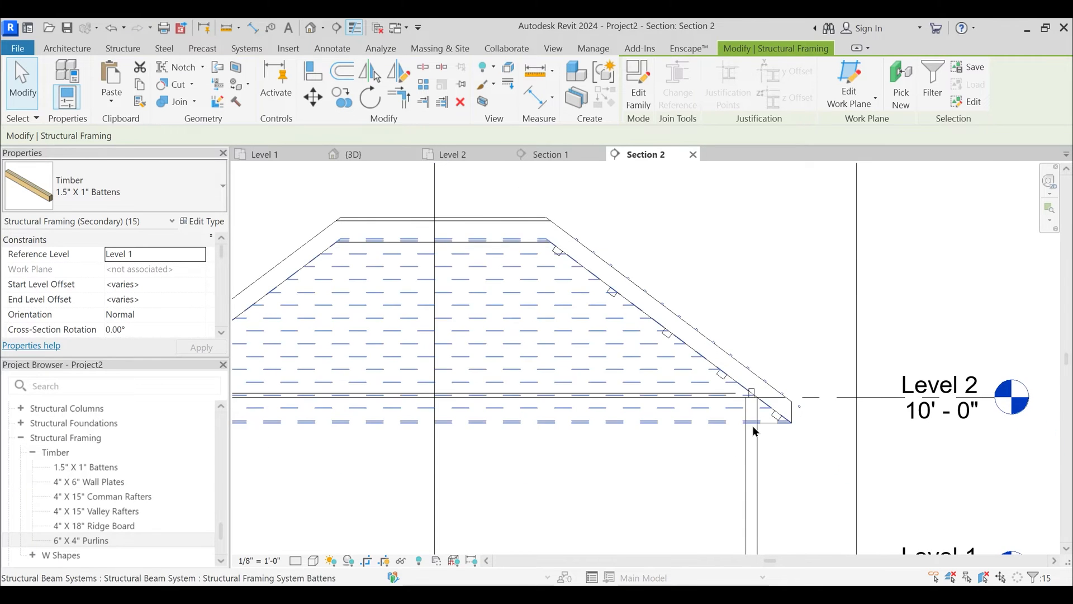
# - Try the Fine detail level in Section 2 to check the battens at the eave, and undo the battens' move
pyautogui.scroll(2, 755, 426)
pyautogui.click(301, 560)
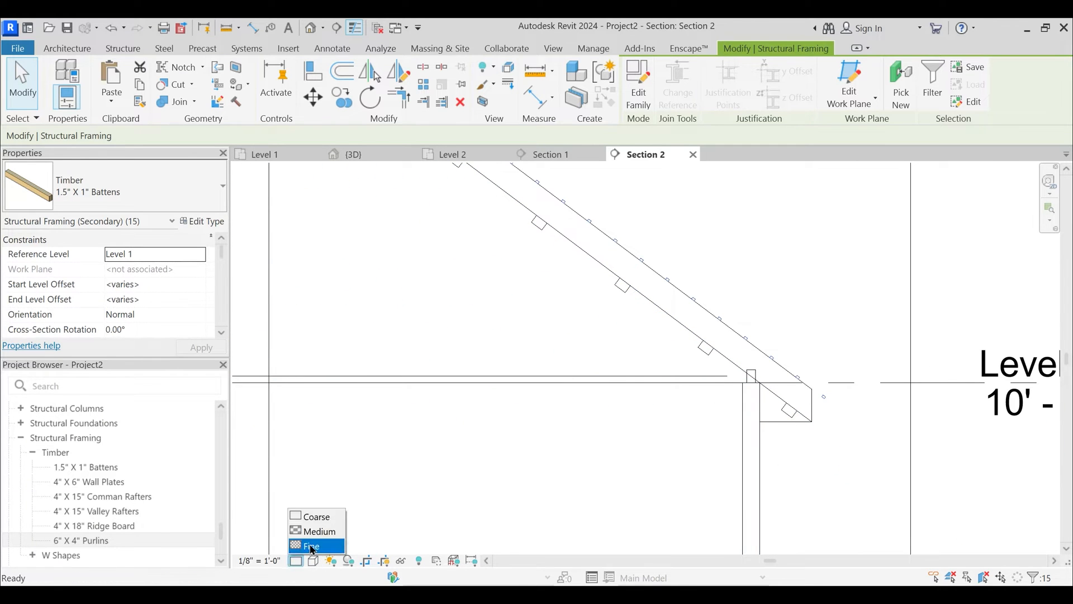
pyautogui.click(300, 546)
pyautogui.press('Escape')
pyautogui.click(548, 373)
pyautogui.moveTo(547, 373); pyautogui.dragTo(565, 414, button='middle')
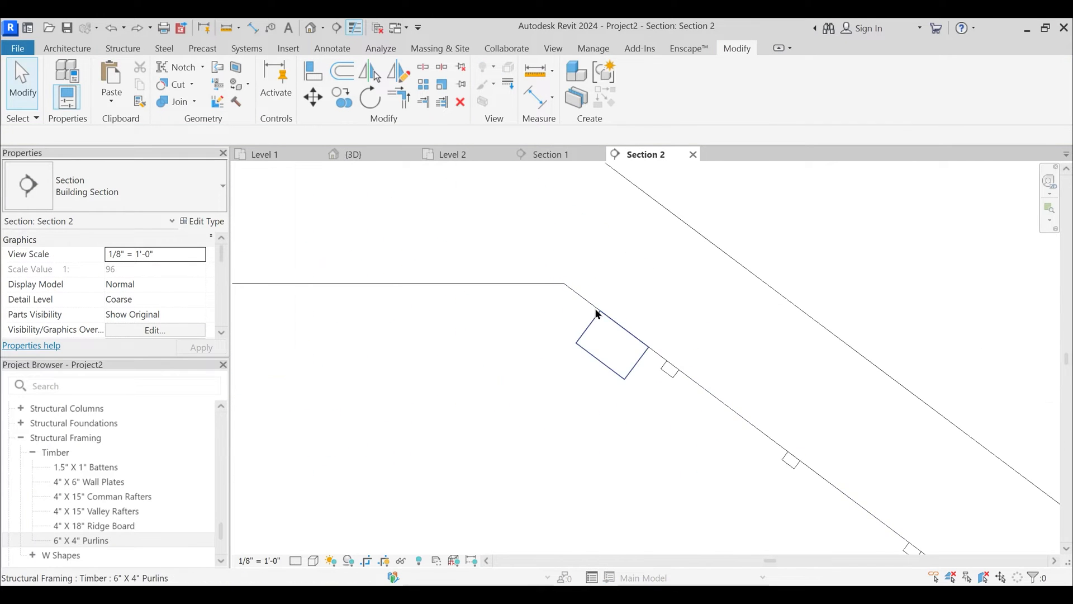
# - Set Section 2's detail level to Fine
pyautogui.scroll(-3, 597, 314)
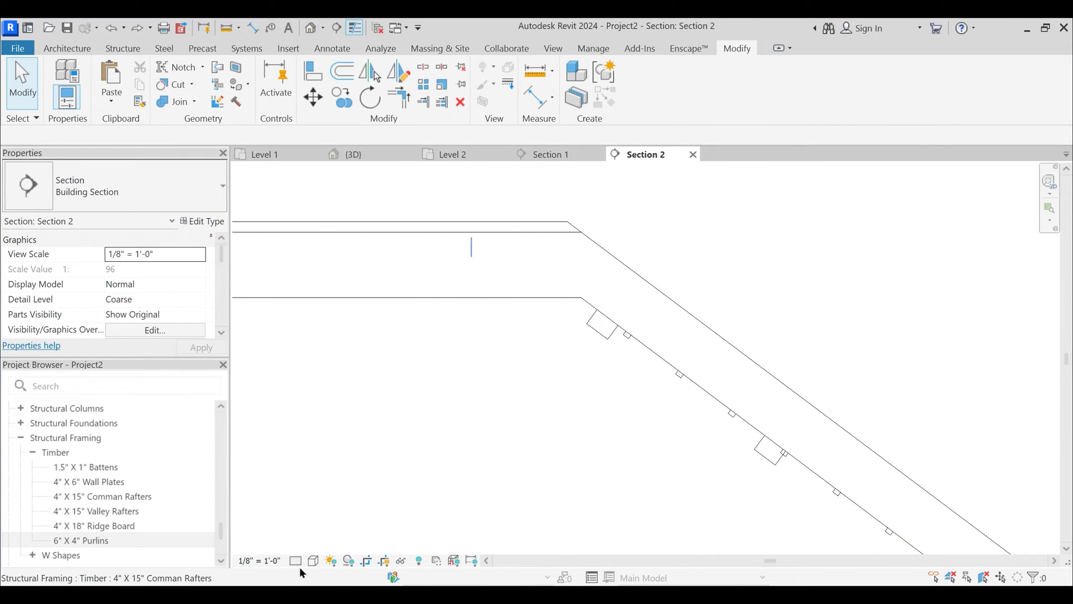
pyautogui.click(313, 545)
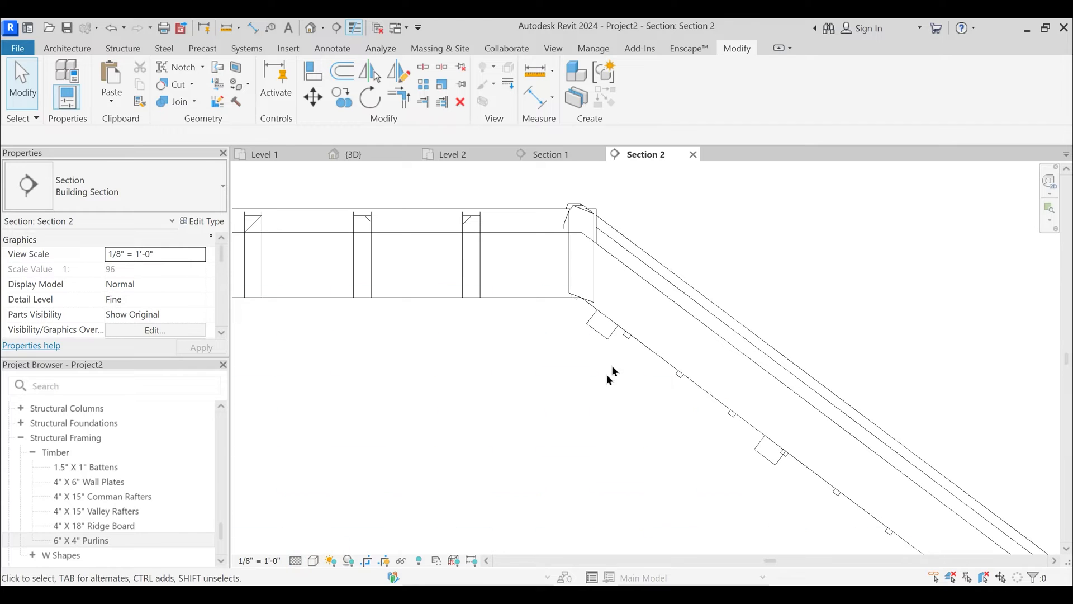
pyautogui.click(626, 337)
pyautogui.press('Escape')
# - Select all the east slope's 1.5" X 1" battens in the 3D view, leaving out the front slope's, and return to Section 2
pyautogui.click(358, 155)
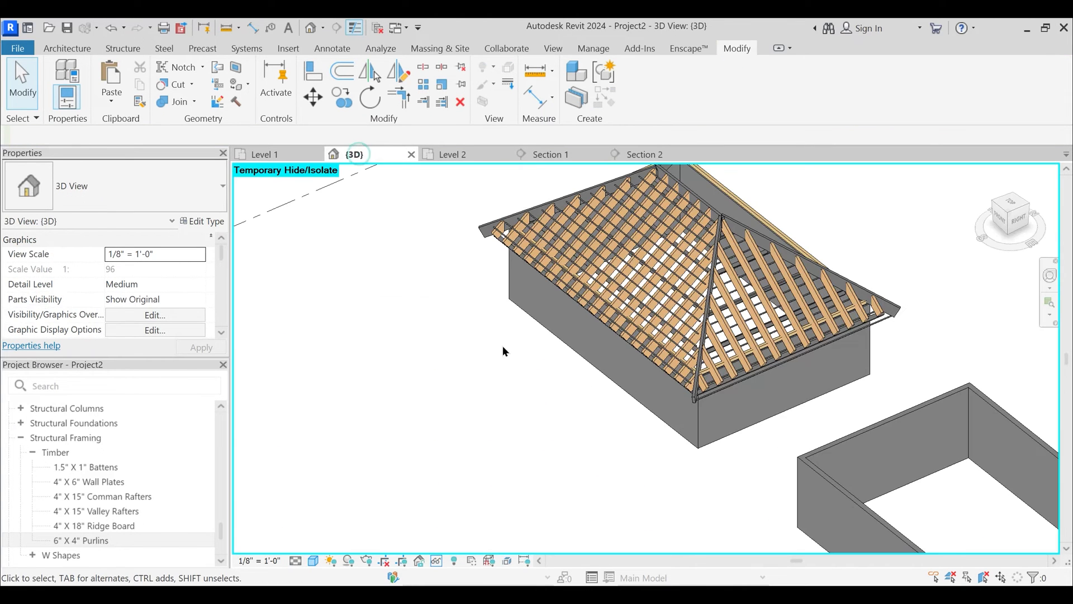
pyautogui.scroll(3, 739, 394)
pyautogui.click(714, 377)
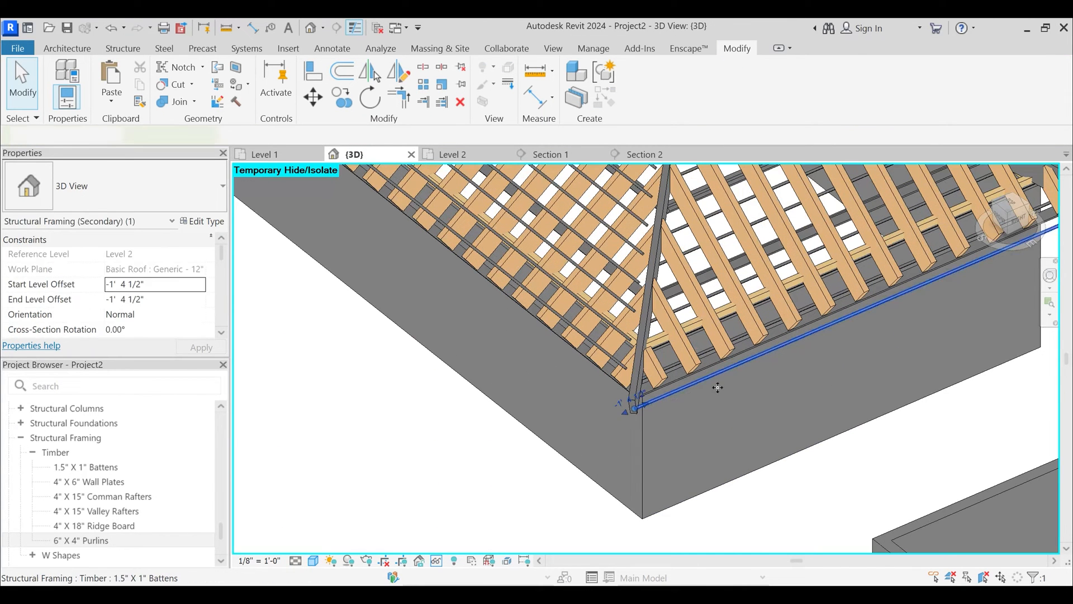
pyautogui.press('s')
pyautogui.press('a')
pyautogui.scroll(-5, 718, 399)
pyautogui.keyDown('shift'); pyautogui.moveTo(696, 430); pyautogui.dragTo(757, 440, button='middle'); pyautogui.keyUp('shift')
pyautogui.keyDown('shift'); pyautogui.moveTo(686, 458); pyautogui.dragTo(624, 247); pyautogui.keyUp('shift')
pyautogui.click(644, 154)
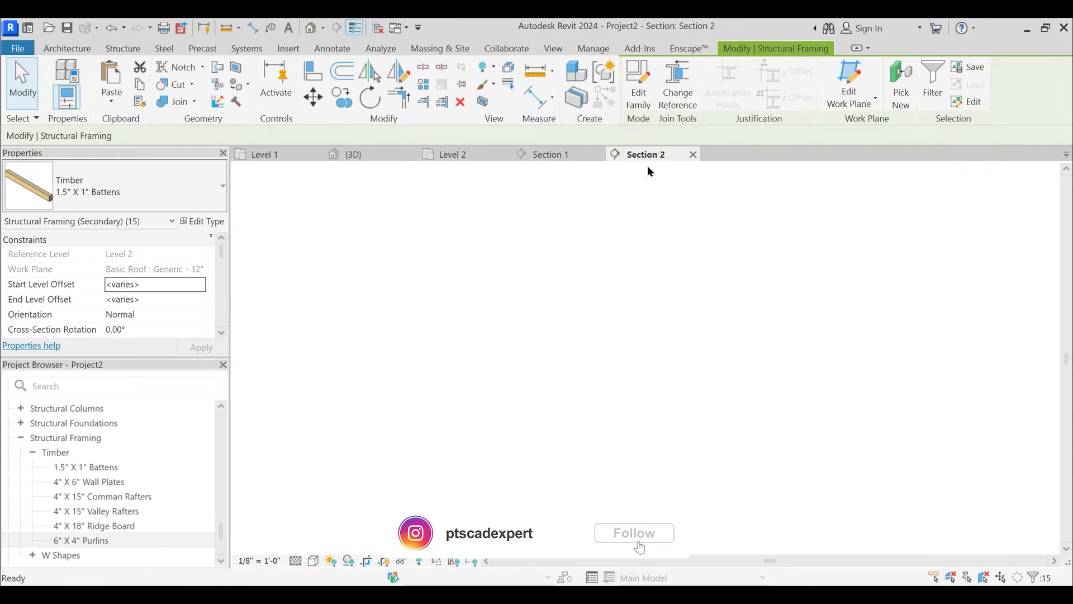
# - Move the east slope's battens, with Constrain off, from the rafters' underside onto the top of the rafters
pyautogui.press('m')
pyautogui.press('v')
pyautogui.scroll(4, 632, 348)
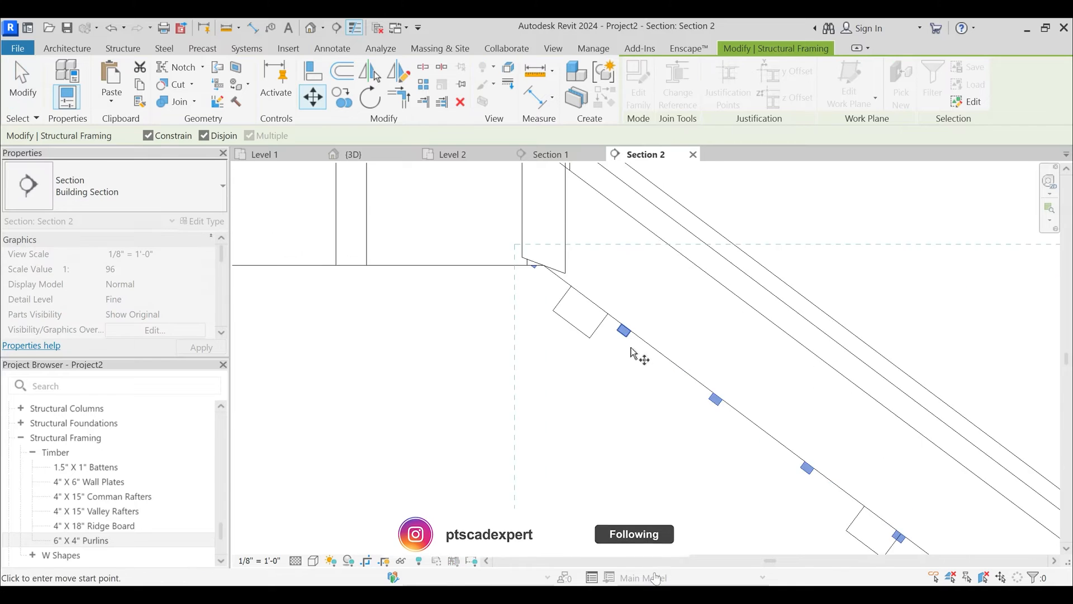
pyautogui.moveTo(626, 330); pyautogui.dragTo(565, 473, button='middle')
pyautogui.scroll(1, 565, 473)
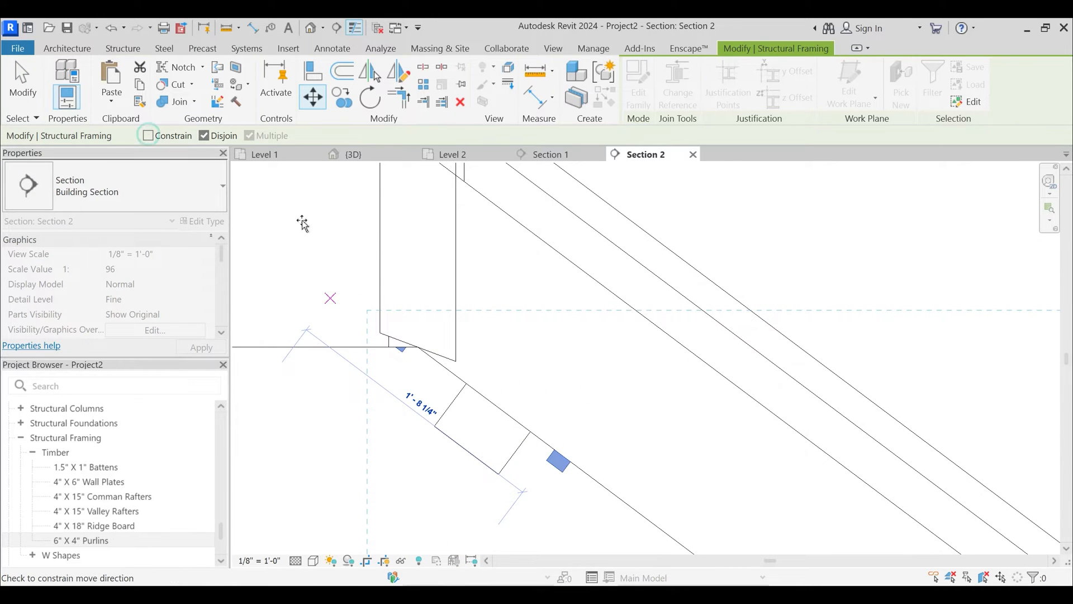
pyautogui.click(692, 267)
pyautogui.scroll(-3, 626, 342)
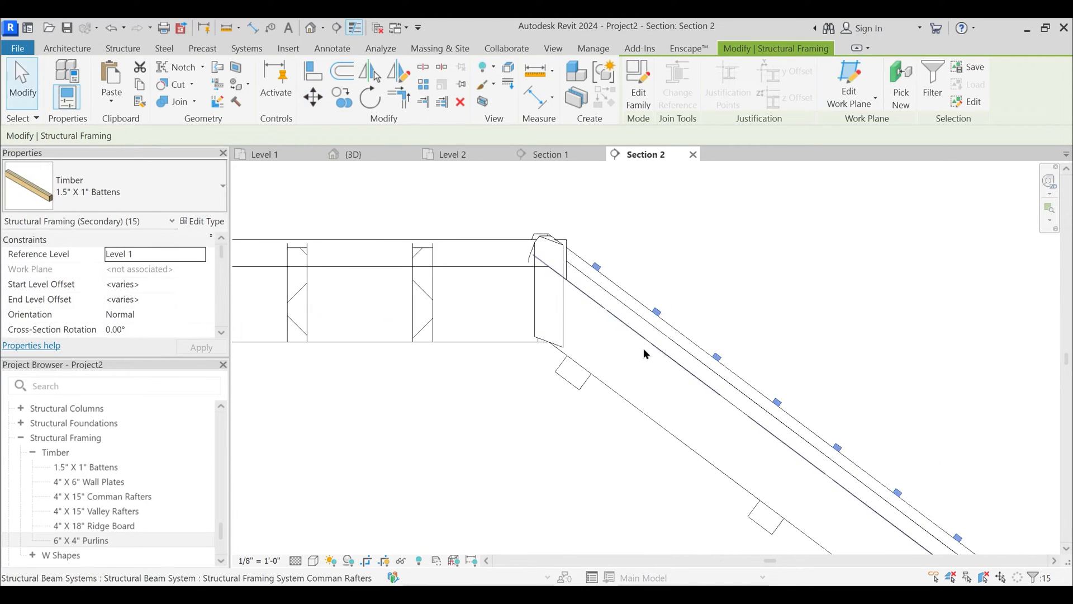
# - Delete the lowest batten that projects past the east eave and check the battens in the 3D view
pyautogui.scroll(5, 607, 302)
pyautogui.scroll(-5, 612, 332)
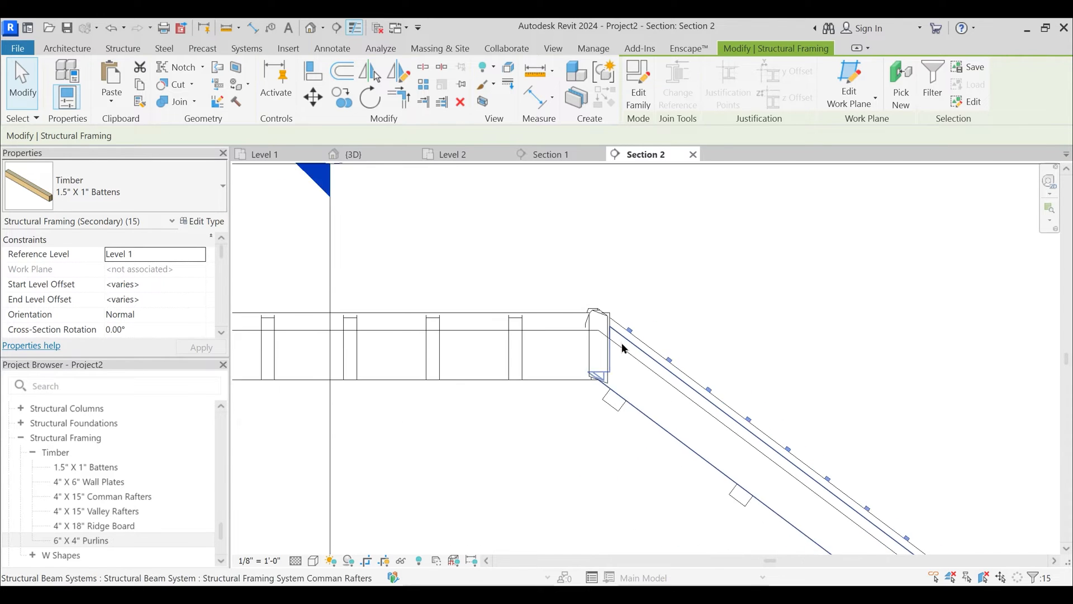
pyautogui.moveTo(760, 373); pyautogui.dragTo(608, 243, button='middle')
pyautogui.scroll(-2, 747, 329)
pyautogui.click(863, 490)
pyautogui.scroll(6, 858, 476)
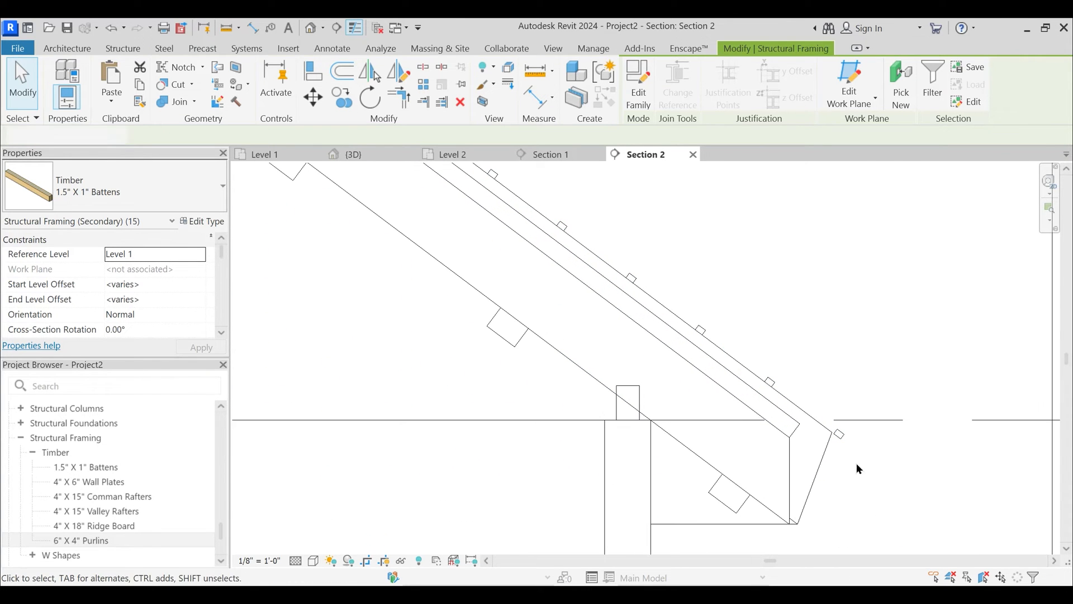
pyautogui.click(842, 437)
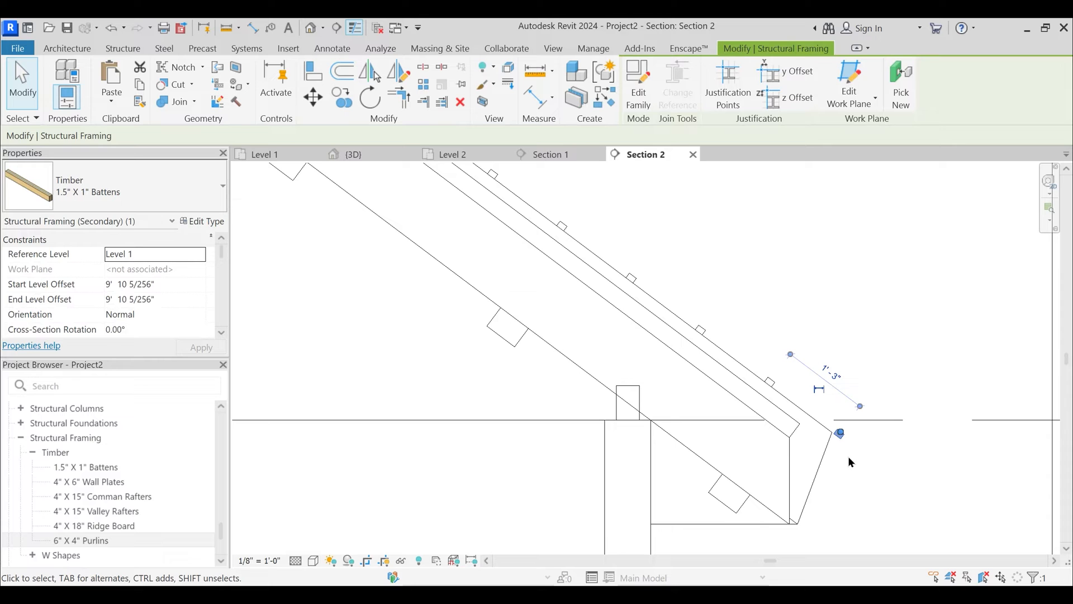
pyautogui.press('Escape')
pyautogui.scroll(-3, 833, 438)
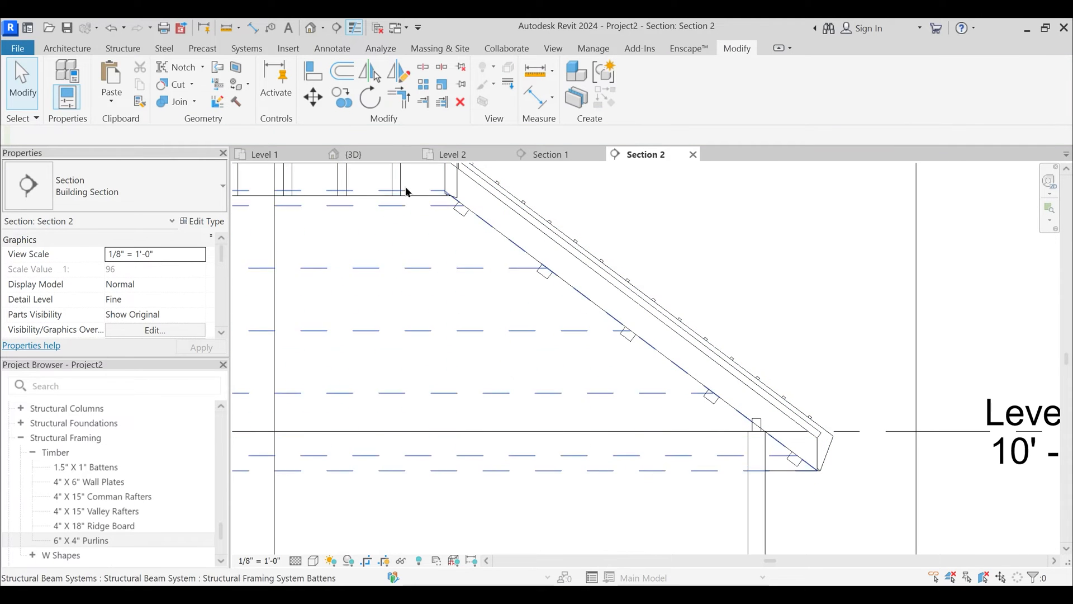
pyautogui.click(338, 152)
pyautogui.keyDown('shift'); pyautogui.moveTo(757, 445); pyautogui.dragTo(663, 450, button='middle'); pyautogui.keyUp('shift')
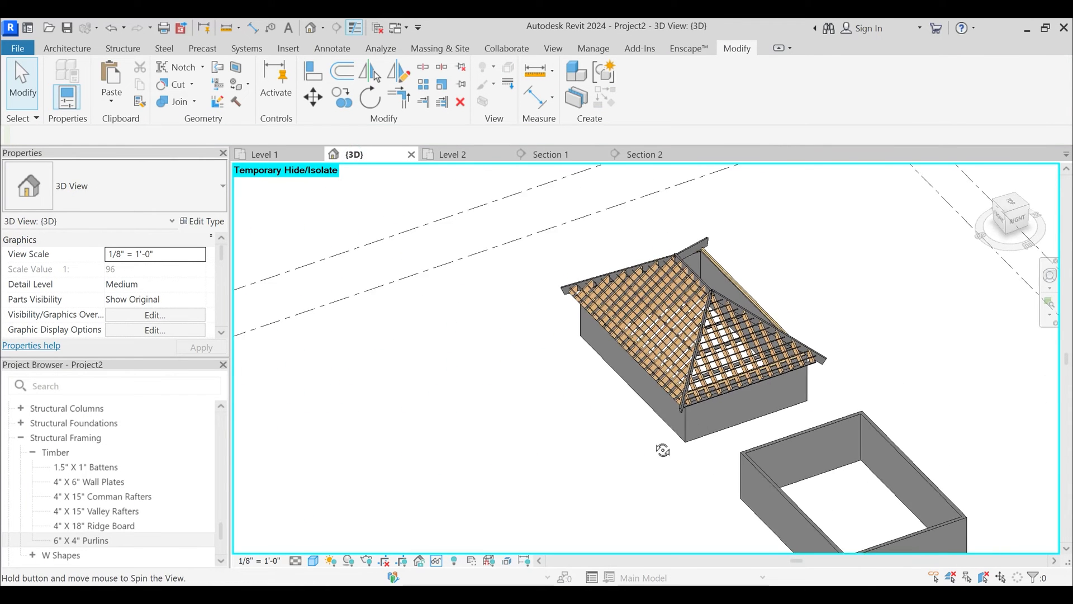
# - Switch the 3D view to a realistic visual style and examine the battens on both roof slopes from several angles
pyautogui.scroll(6, 708, 336)
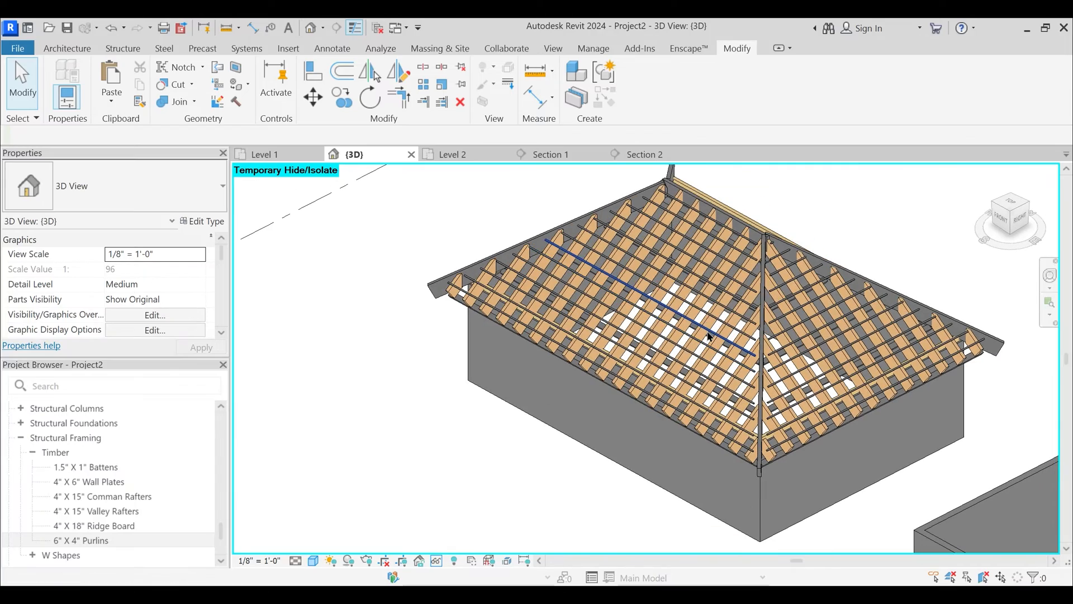
pyautogui.press('r')
pyautogui.press('r')
pyautogui.scroll(4, 663, 390)
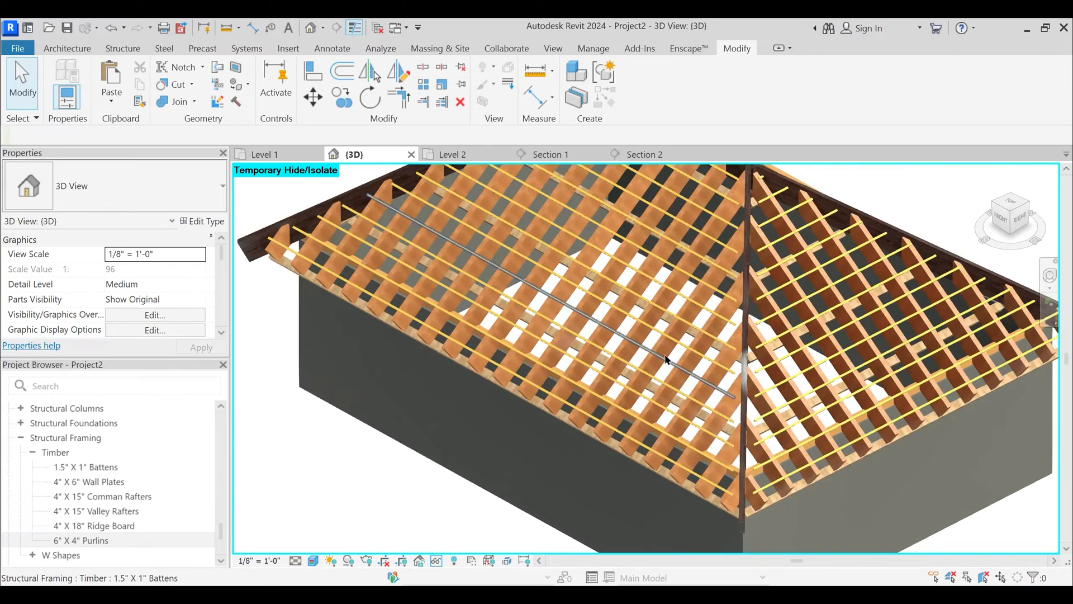
pyautogui.keyDown('shift'); pyautogui.moveTo(663, 391); pyautogui.dragTo(709, 378, button='middle'); pyautogui.keyUp('shift')
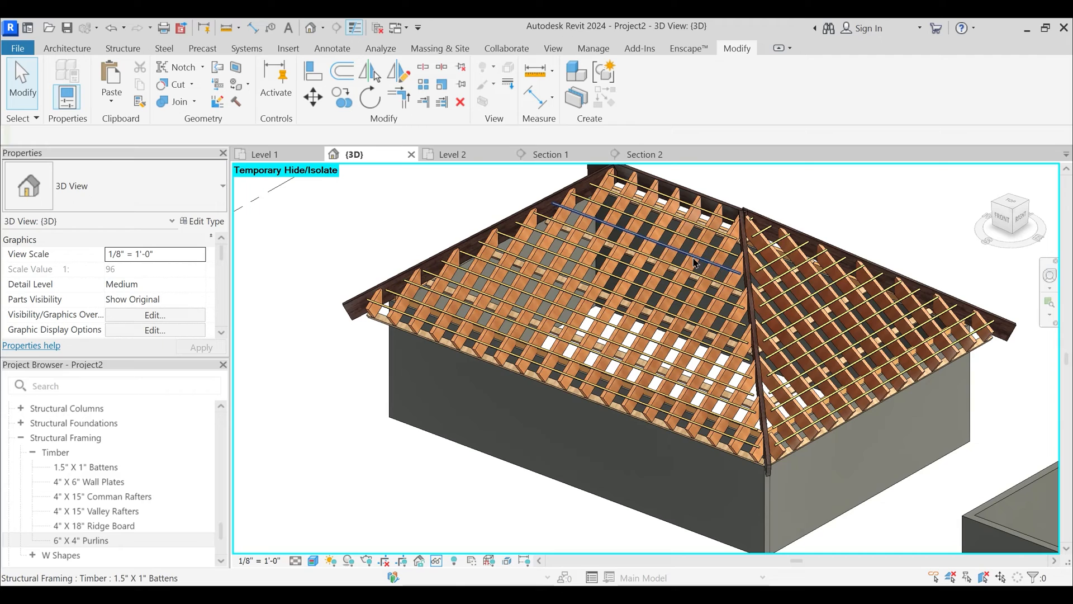
pyautogui.keyDown('shift'); pyautogui.moveTo(626, 416); pyautogui.dragTo(665, 403, button='middle'); pyautogui.keyUp('shift')
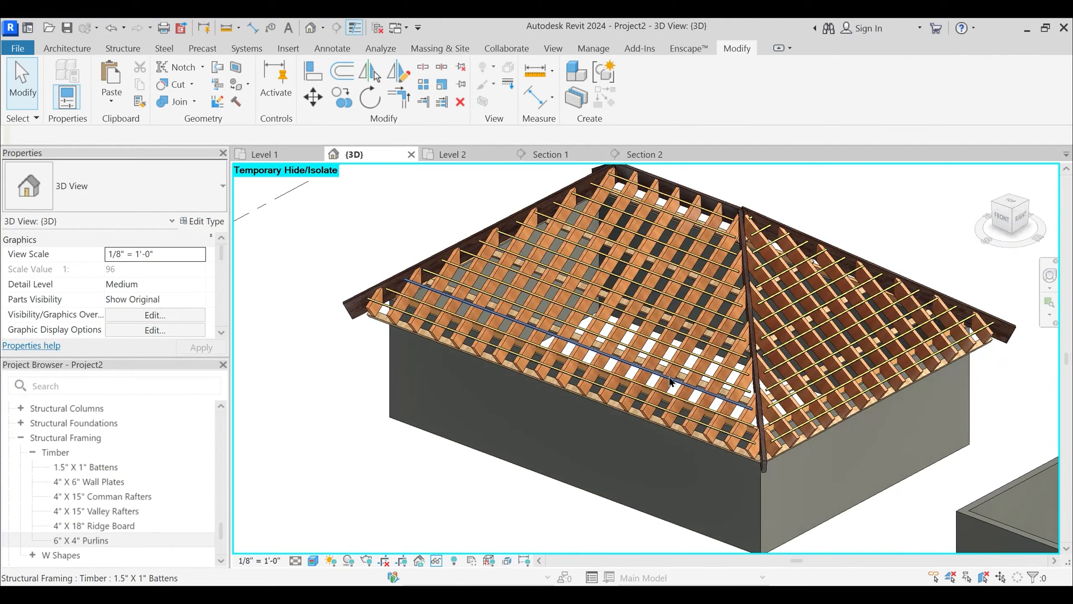
pyautogui.scroll(3, 837, 437)
pyautogui.keyDown('shift'); pyautogui.moveTo(833, 441); pyautogui.dragTo(637, 379, button='middle'); pyautogui.keyUp('shift')
pyautogui.scroll(-5, 629, 464)
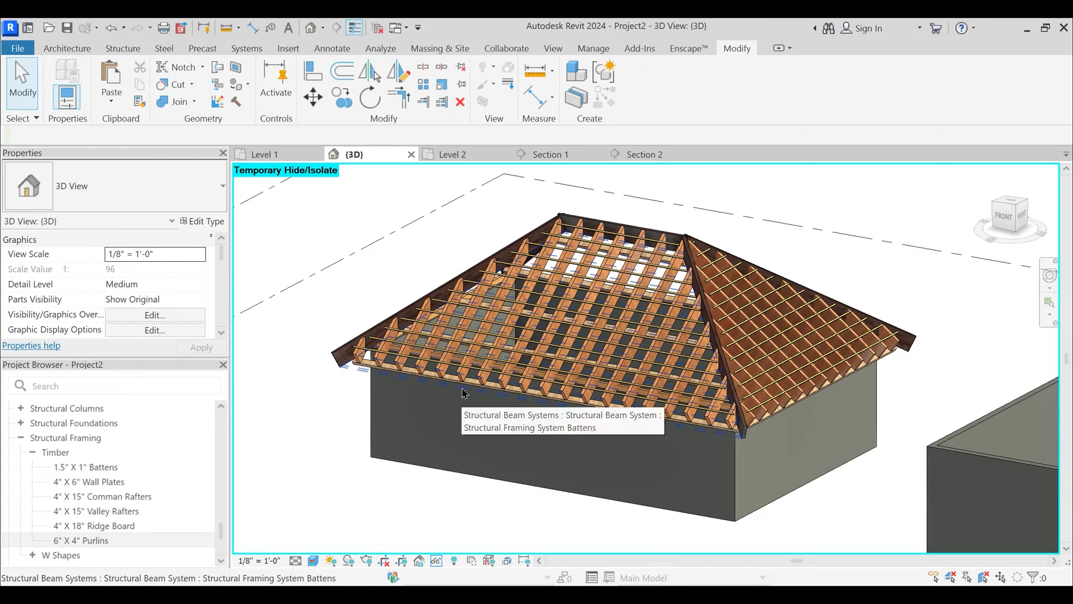
pyautogui.keyDown('shift'); pyautogui.moveTo(462, 393); pyautogui.dragTo(423, 326, button='middle'); pyautogui.keyUp('shift')
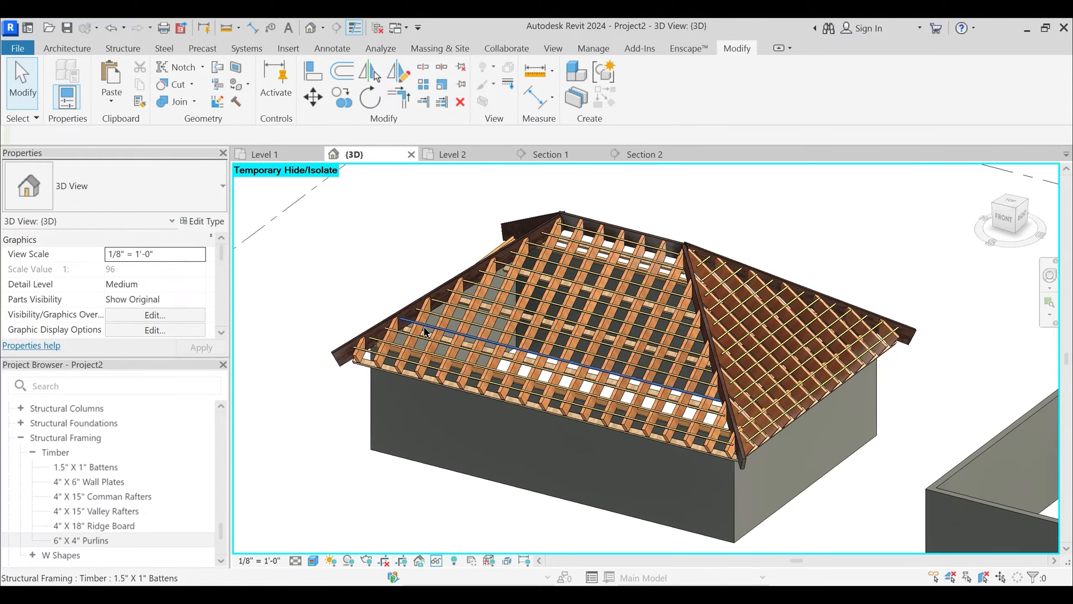
# - Create a new family from the Curtain Panel Pattern Based template in the English-Imperial folder
pyautogui.click(18, 49)
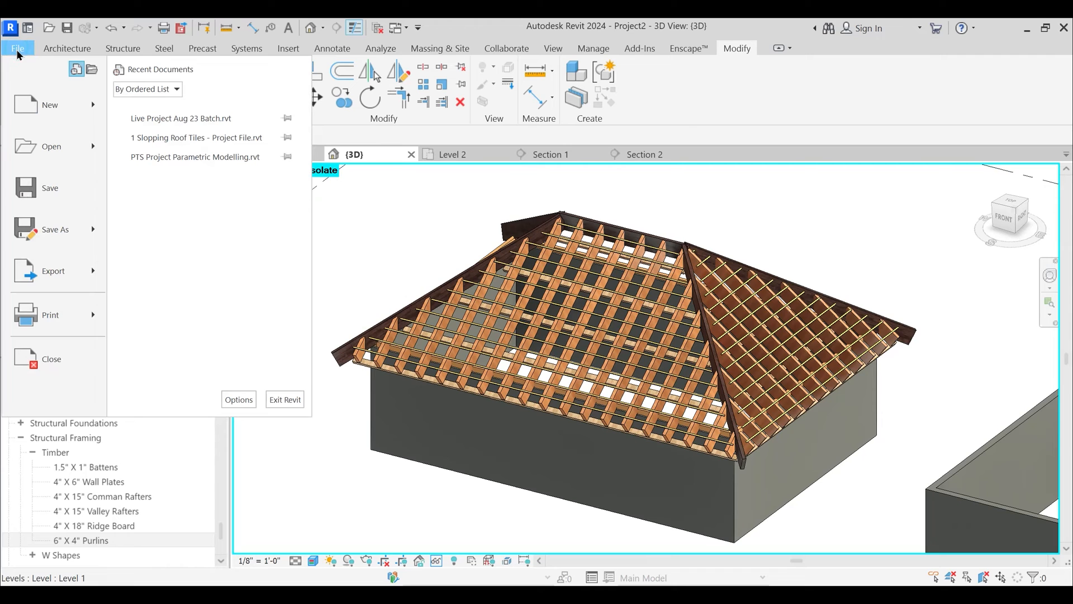
pyautogui.moveTo(46, 121)
pyautogui.click(202, 153)
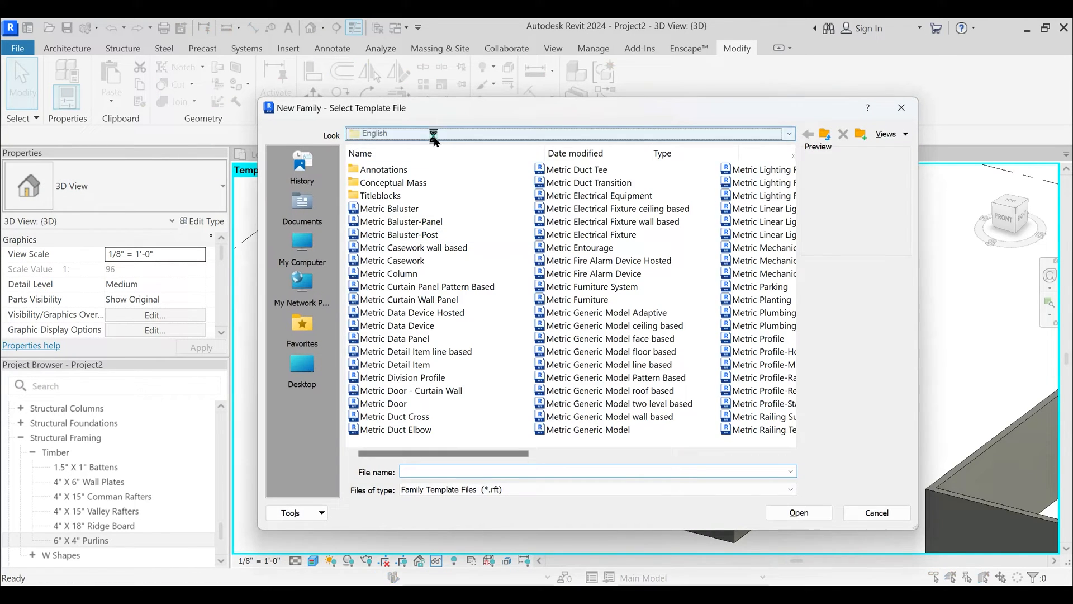
pyautogui.click(434, 134)
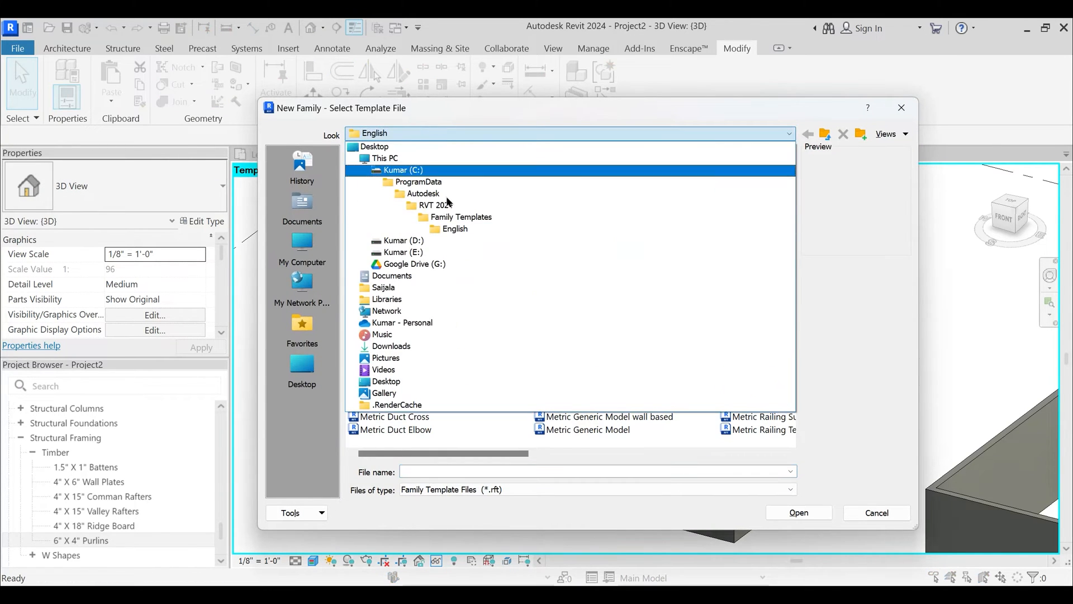
pyautogui.click(442, 217)
pyautogui.doubleClick(418, 217)
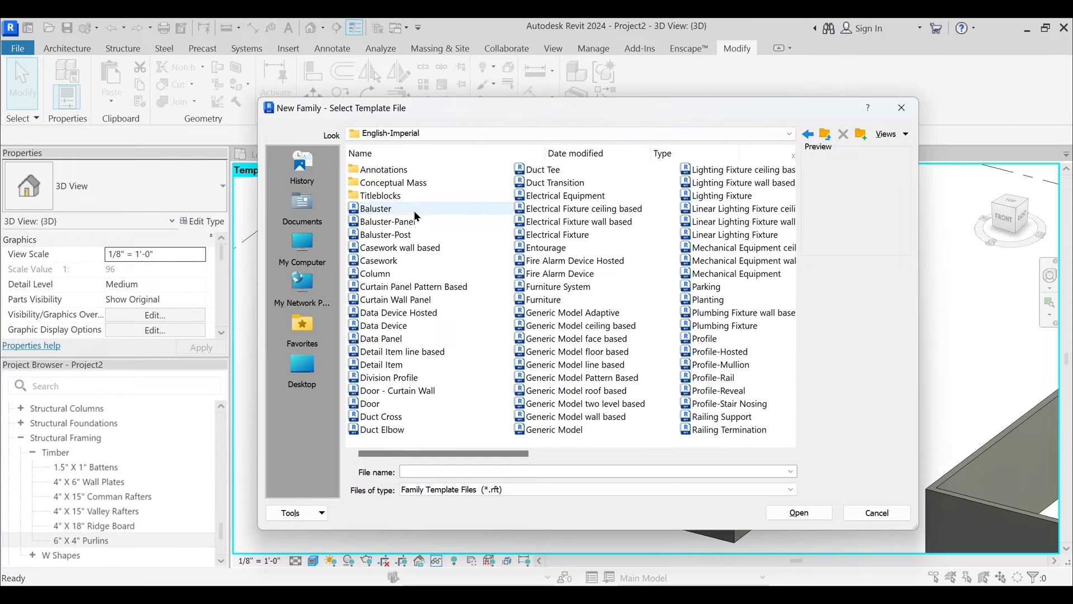
pyautogui.click(425, 285)
pyautogui.click(798, 512)
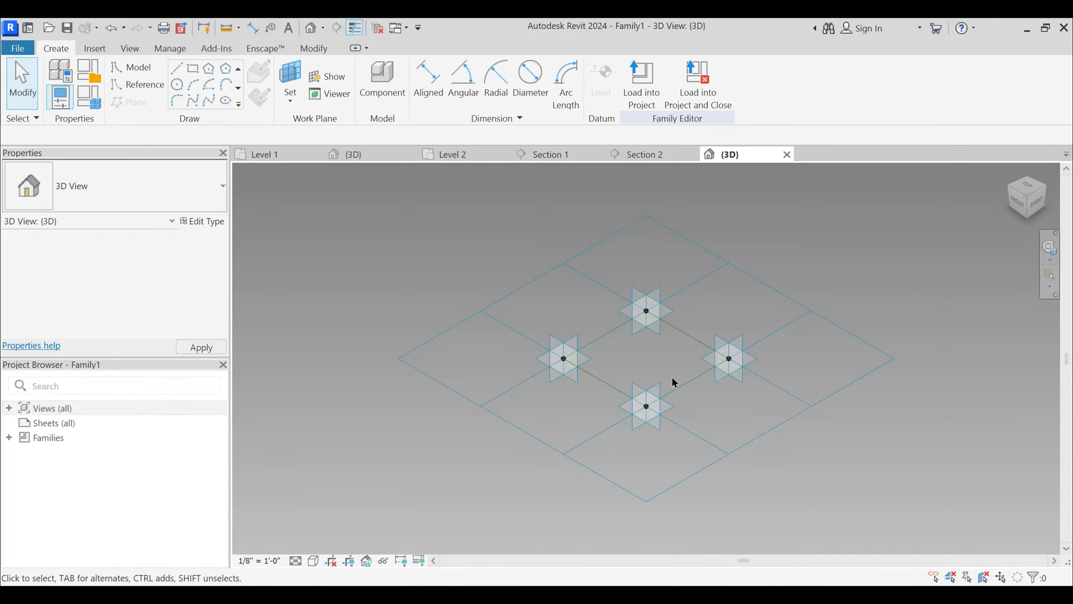
# - Set the tile pattern grid's horizontal spacing to 1' 3" and its vertical spacing to 1' 0"
pyautogui.keyDown('shift'); pyautogui.moveTo(656, 369); pyautogui.dragTo(738, 447, button='middle'); pyautogui.keyUp('shift')
pyautogui.click(530, 271)
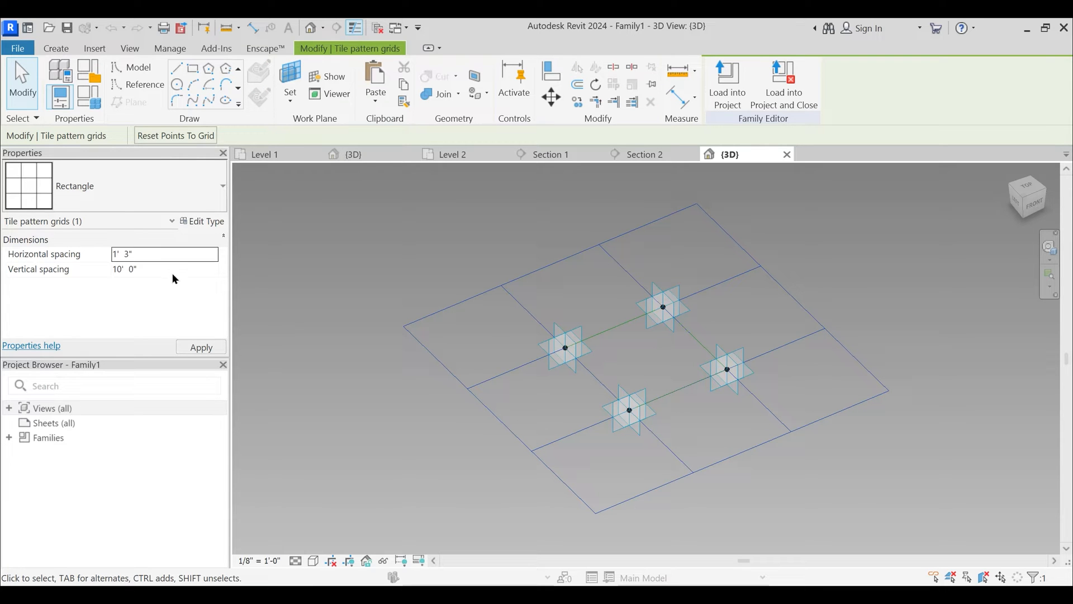
pyautogui.scroll(7, 602, 510)
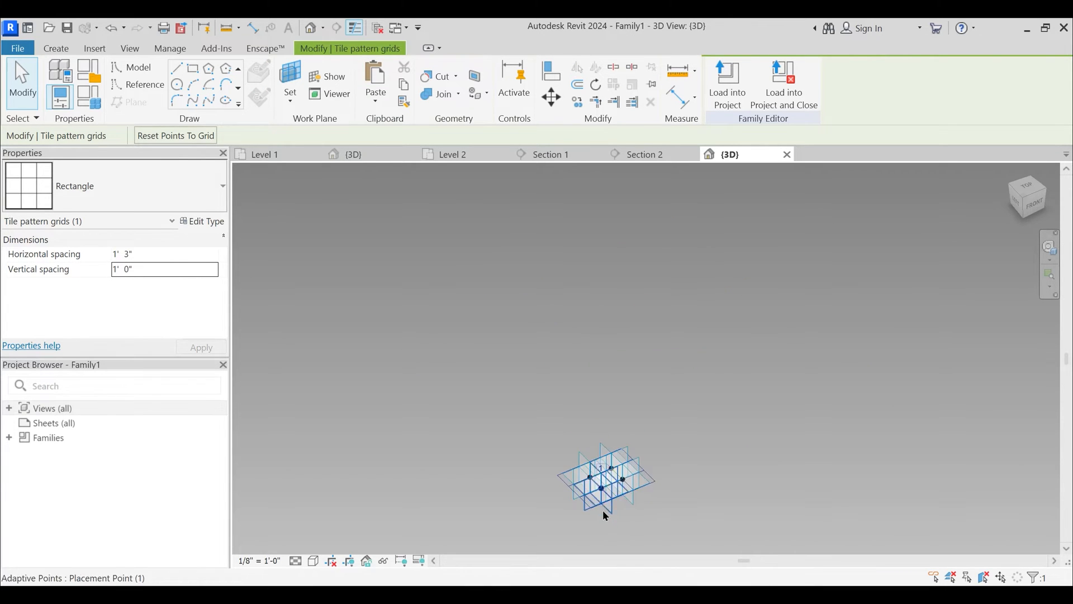
pyautogui.scroll(3, 595, 436)
pyautogui.keyDown('shift'); pyautogui.moveTo(635, 387); pyautogui.dragTo(616, 421, button='middle'); pyautogui.keyUp('shift')
pyautogui.press('Tab')
pyautogui.click(619, 345)
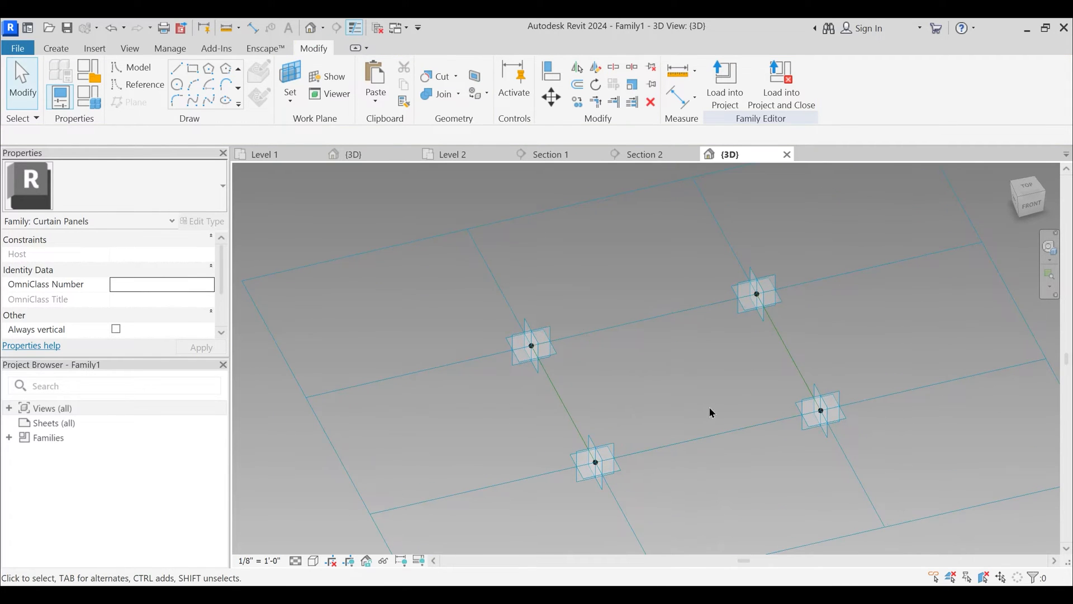
pyautogui.scroll(-2, 712, 412)
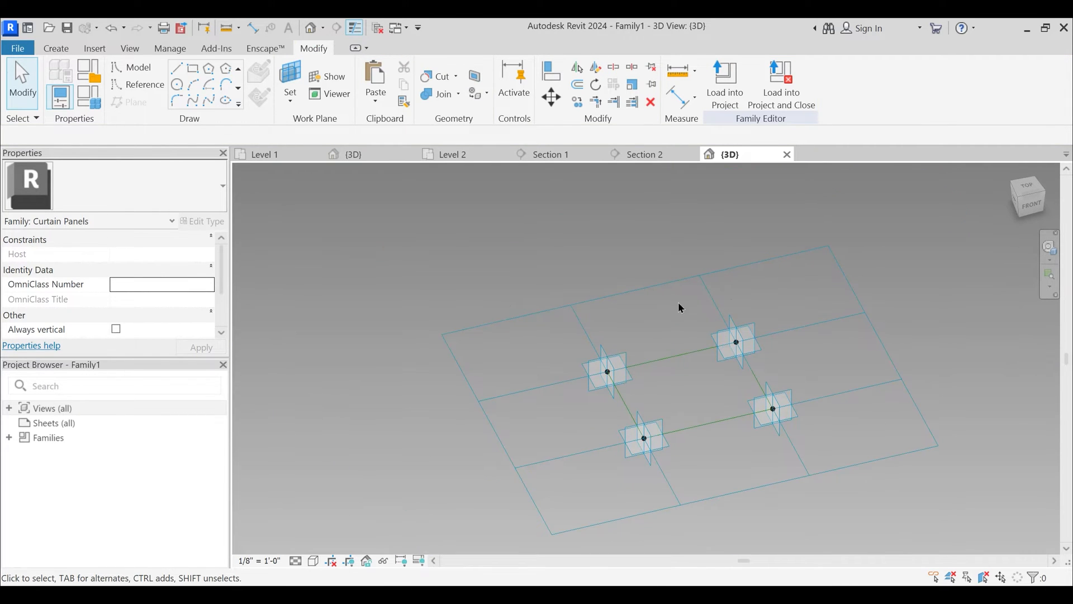
# - Set the tile pattern grid's horizontal spacing to 1' 0" and its vertical spacing to 15"
pyautogui.click(671, 286)
pyautogui.click(161, 252)
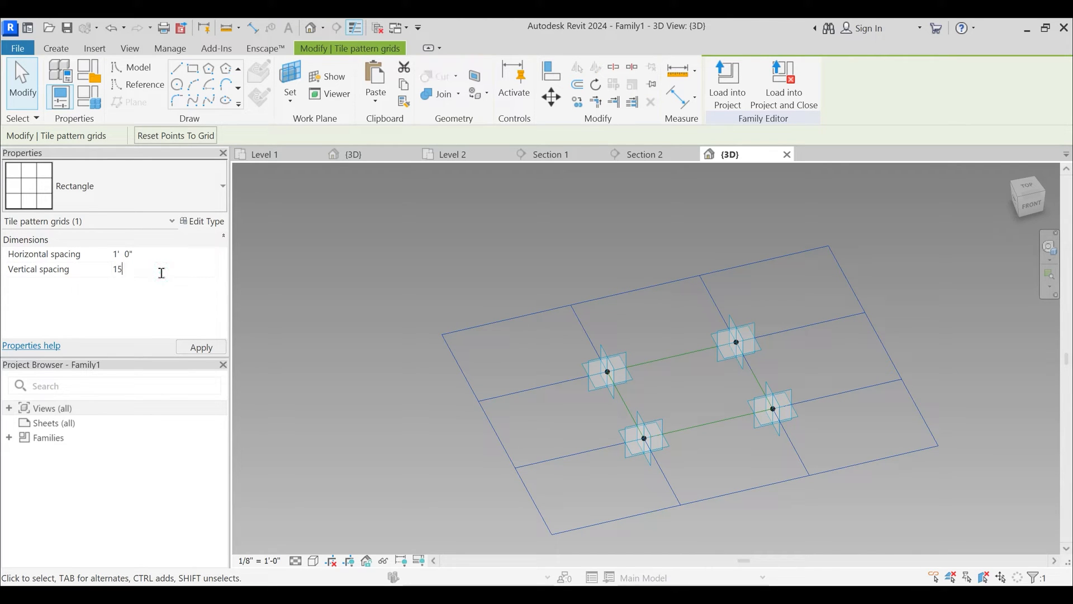
pyautogui.press('Escape')
pyautogui.keyDown('shift'); pyautogui.moveTo(685, 457); pyautogui.dragTo(660, 441, button='middle'); pyautogui.keyUp('shift')
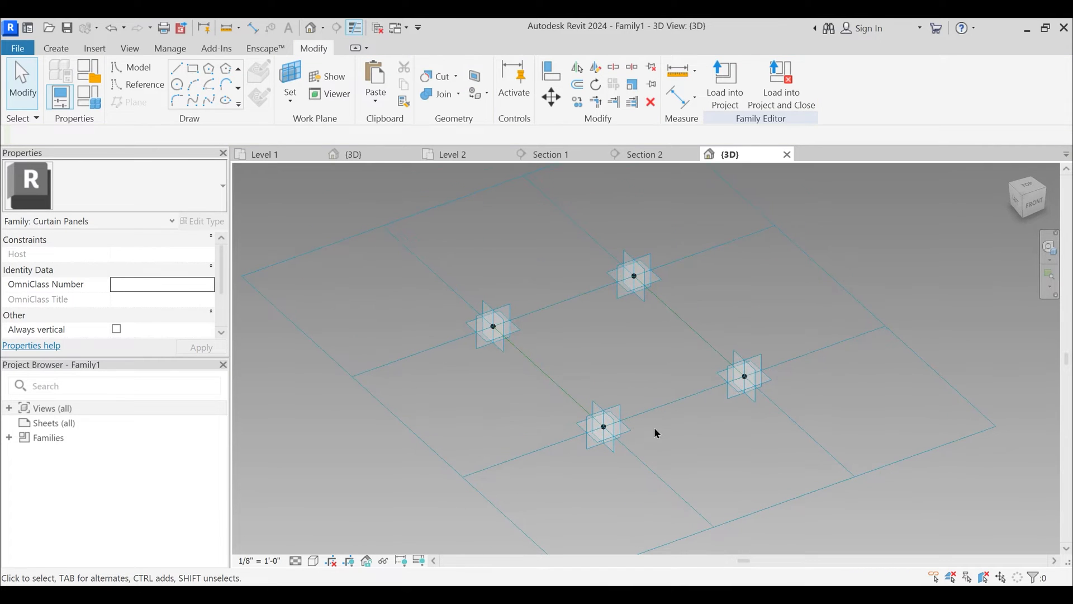
pyautogui.keyDown('shift'); pyautogui.moveTo(663, 361); pyautogui.dragTo(645, 354, button='middle'); pyautogui.keyUp('shift')
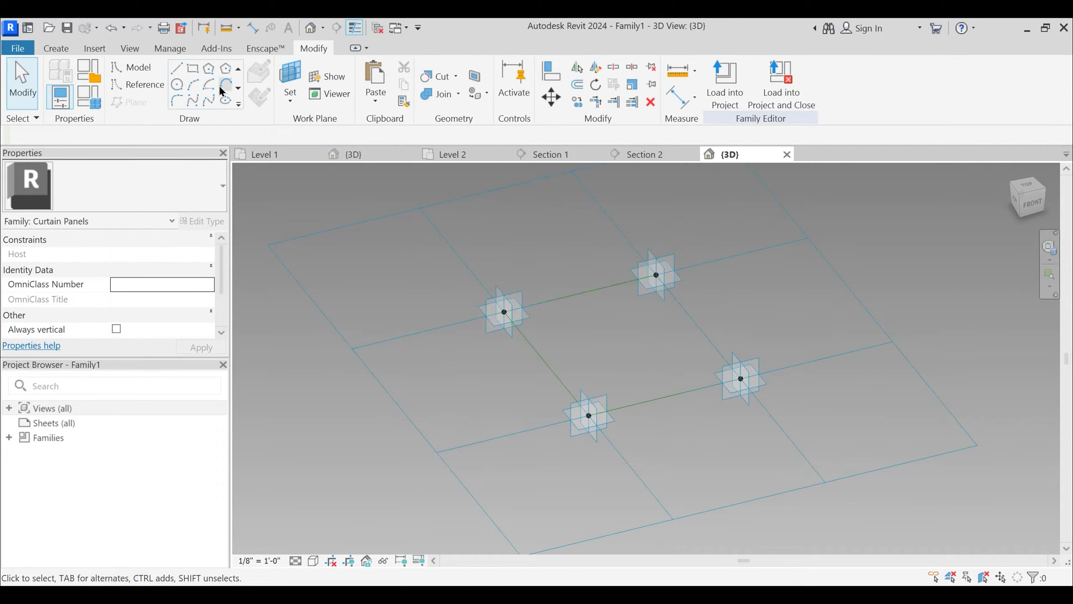
# - Pick the front-facing vertical plane of placement point 1 as the work plane and view the panel from the front
pyautogui.click(295, 106)
pyautogui.click(334, 126)
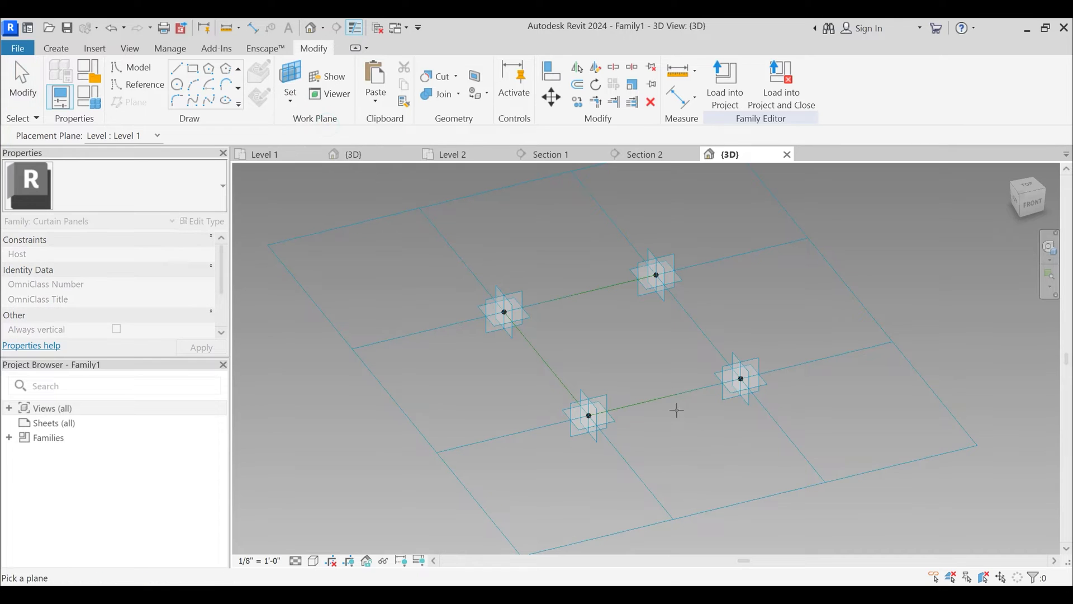
pyautogui.keyDown('shift'); pyautogui.moveTo(669, 398); pyautogui.dragTo(593, 421, button='middle'); pyautogui.keyUp('shift')
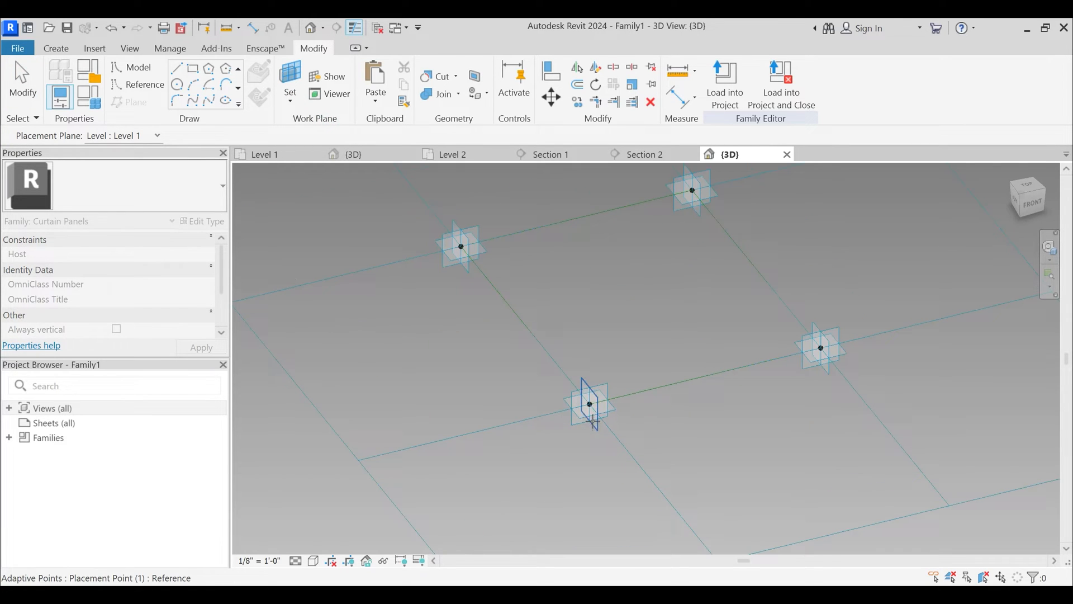
pyautogui.click(607, 381)
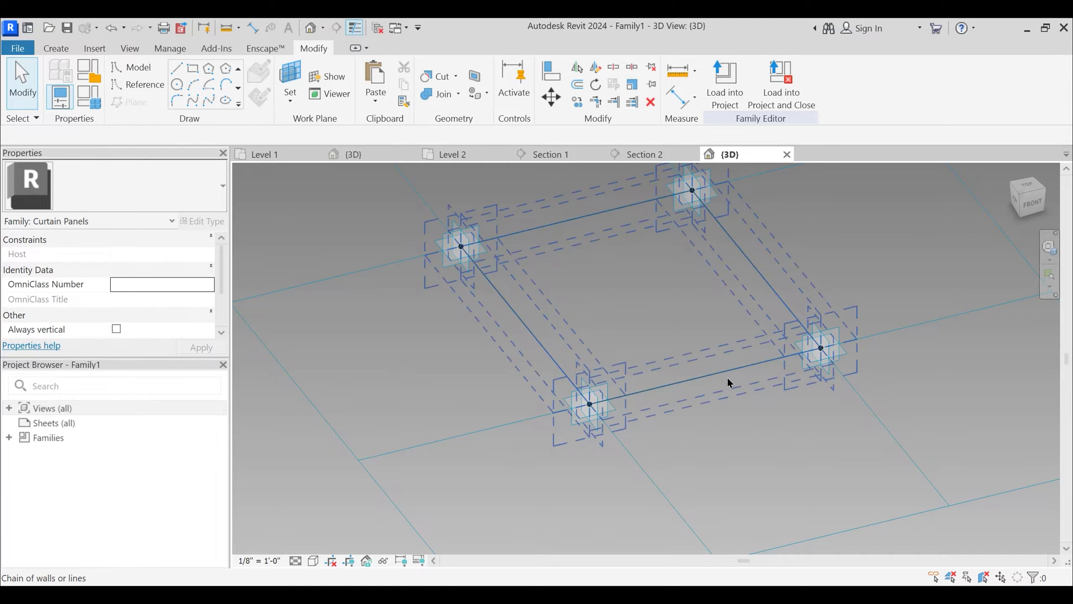
pyautogui.click(1030, 203)
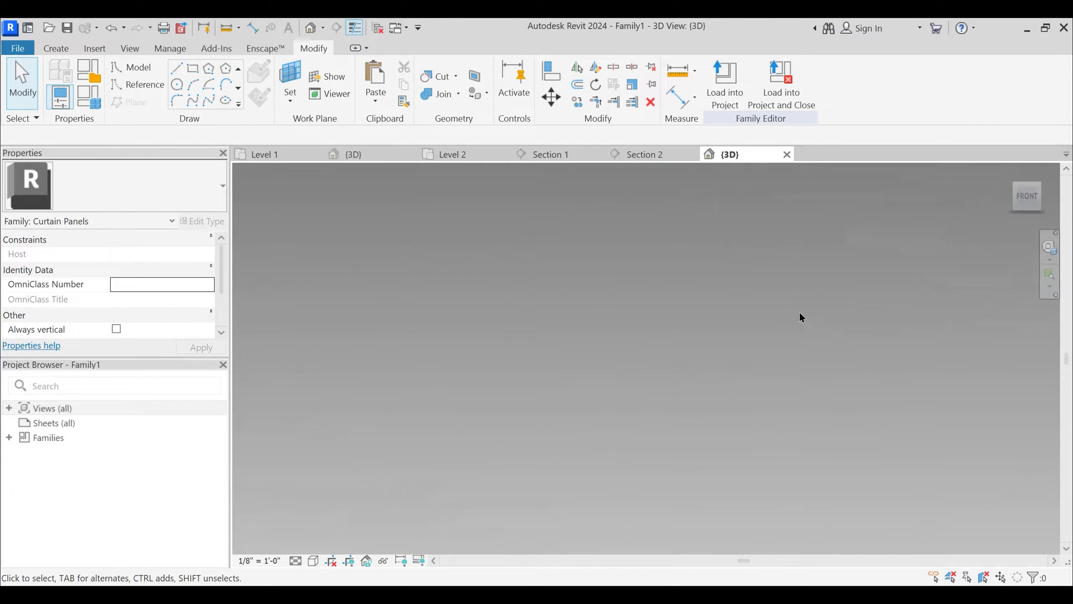
pyautogui.scroll(8, 619, 361)
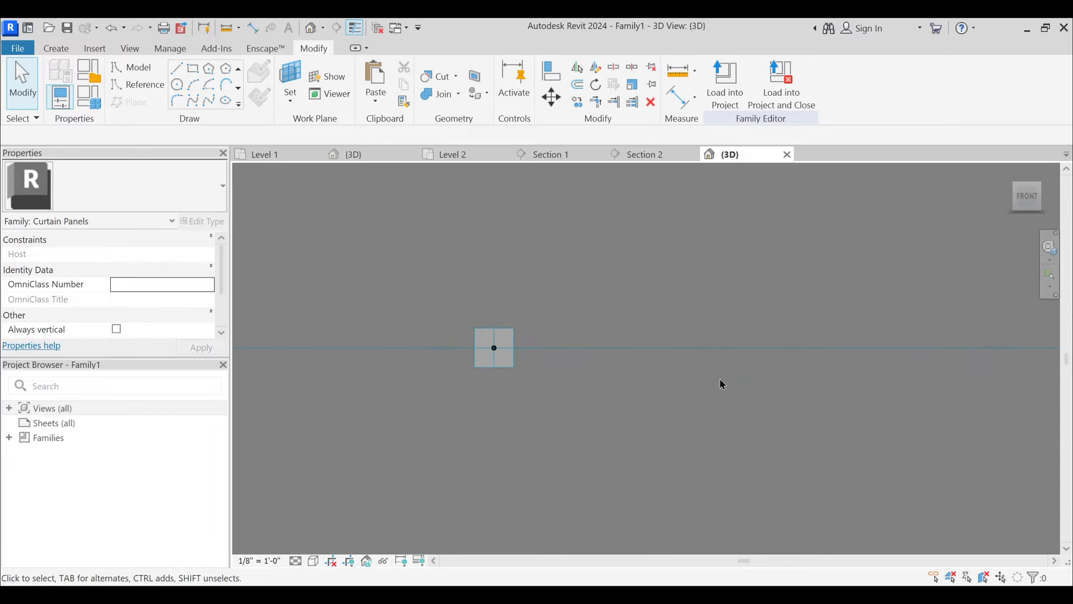
pyautogui.moveTo(723, 384); pyautogui.dragTo(548, 384, button='middle')
pyautogui.click(185, 74)
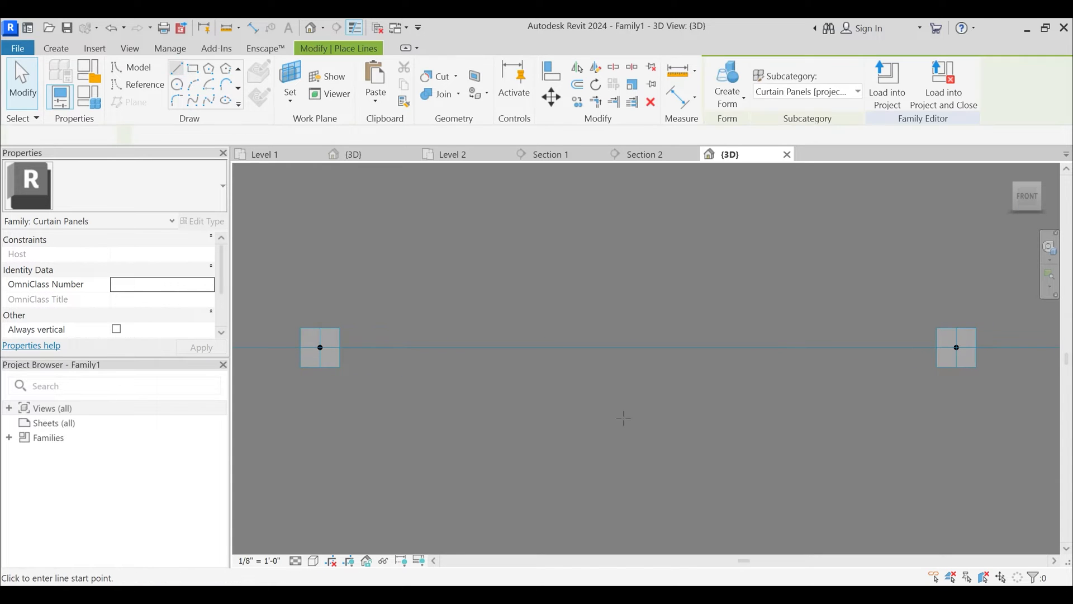
pyautogui.scroll(-1, 636, 414)
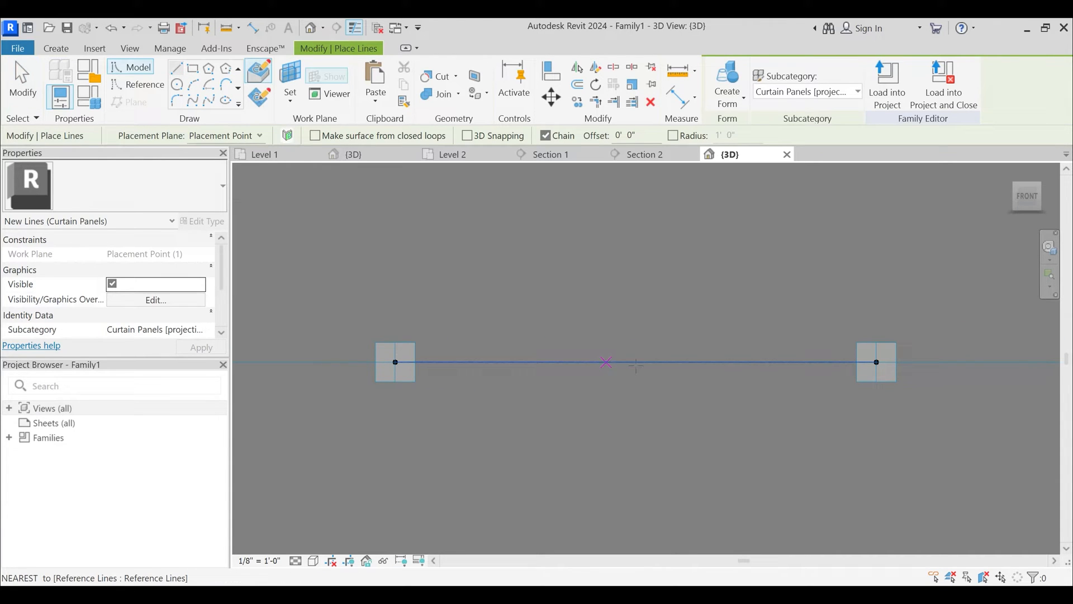
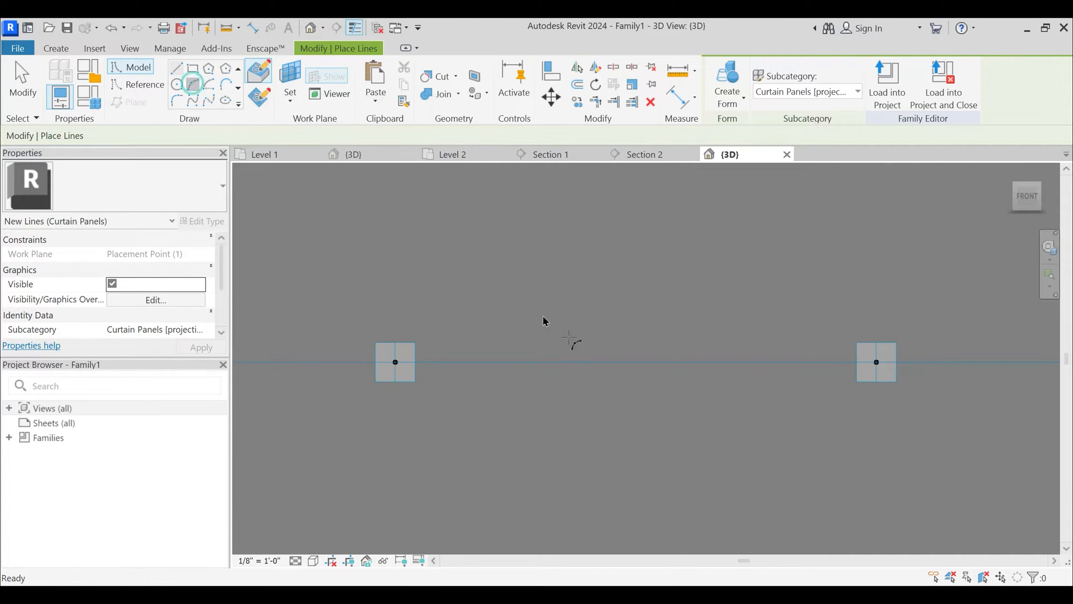
pyautogui.click(215, 91)
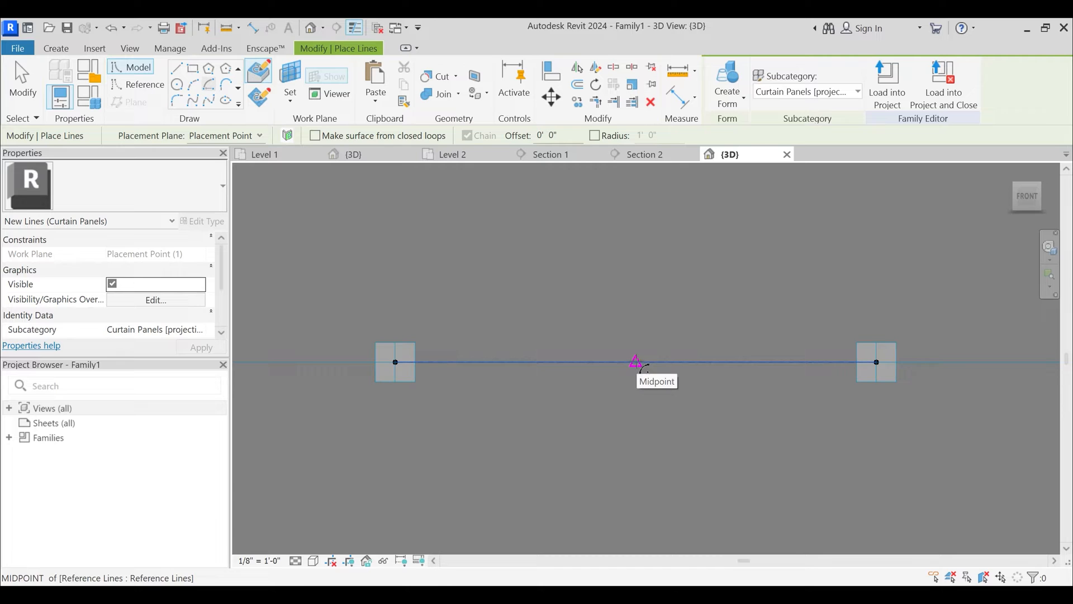
pyautogui.click(636, 362)
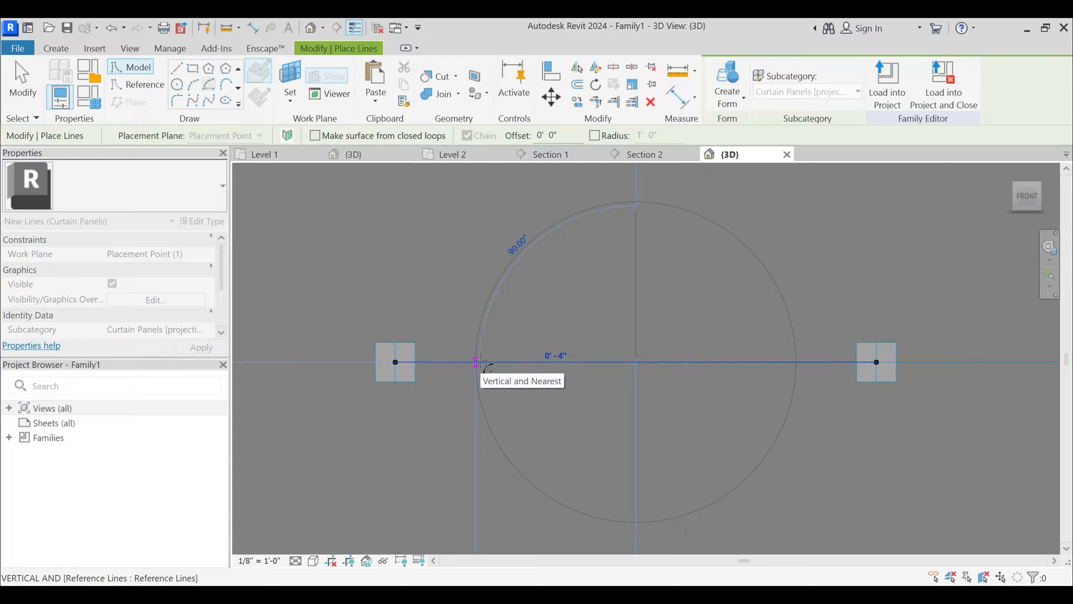
pyautogui.write('3.')
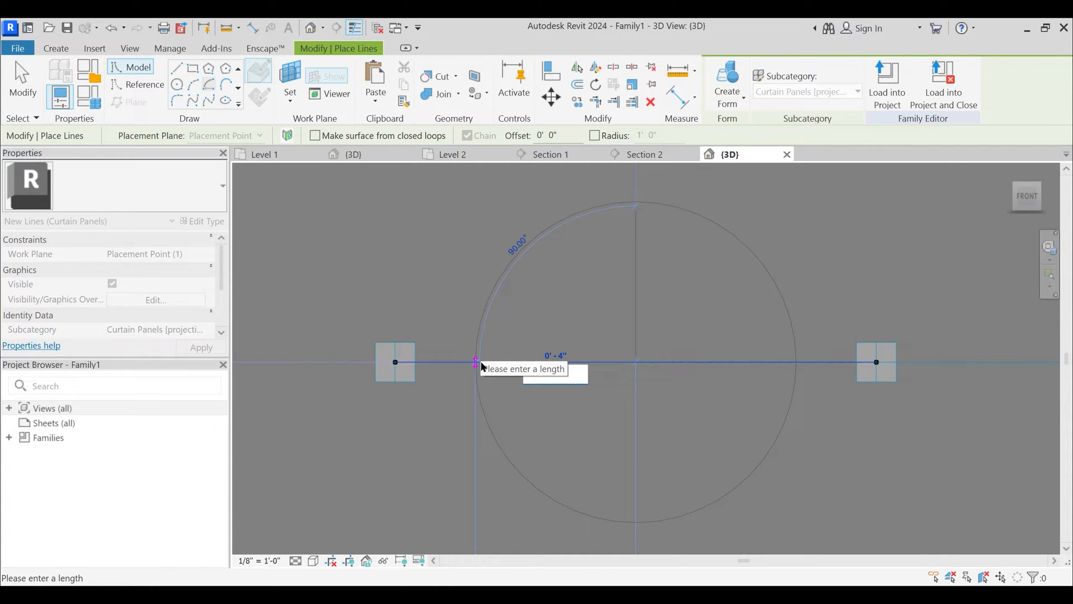
pyautogui.press('Return')
pyautogui.press('Escape')
pyautogui.press('Escape')
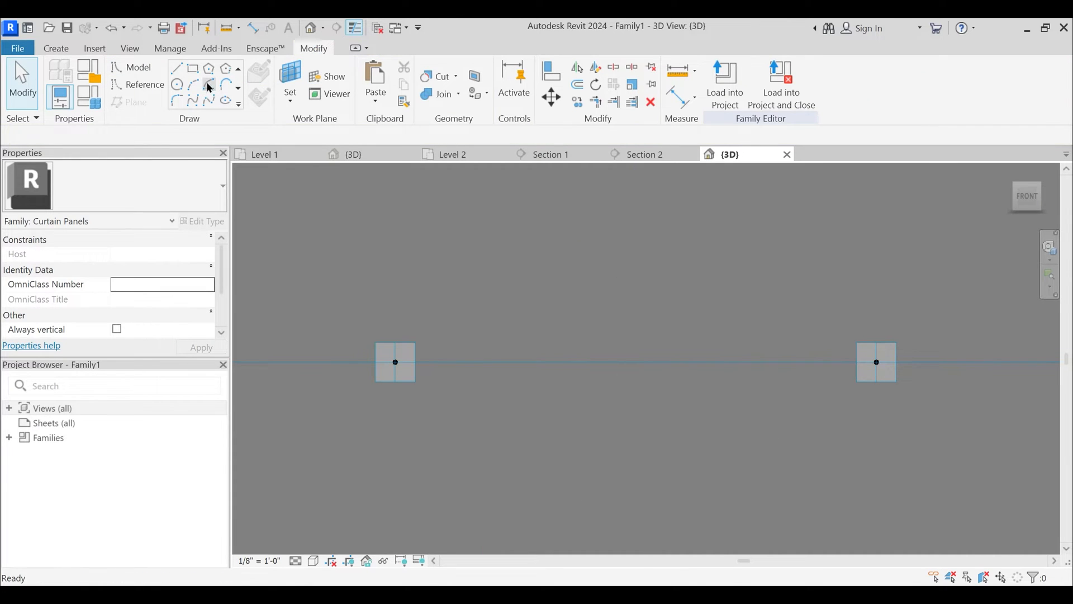
# - Draw an upward 180° center-ends arc of 3 1/2" radius centred on the midpoint of the front reference line
pyautogui.press('l')
pyautogui.press('i')
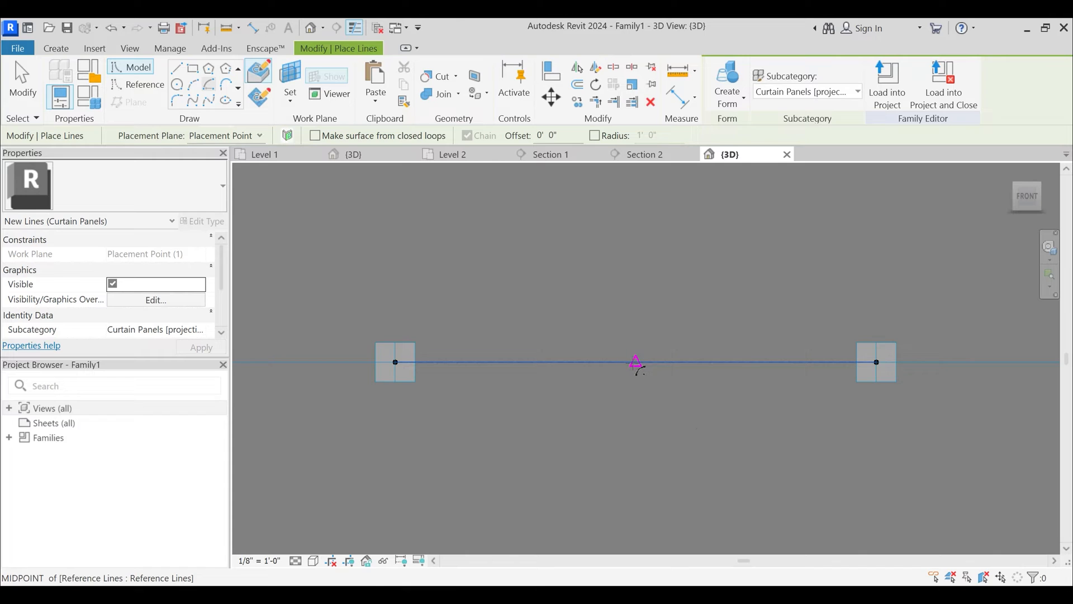
pyautogui.click(636, 362)
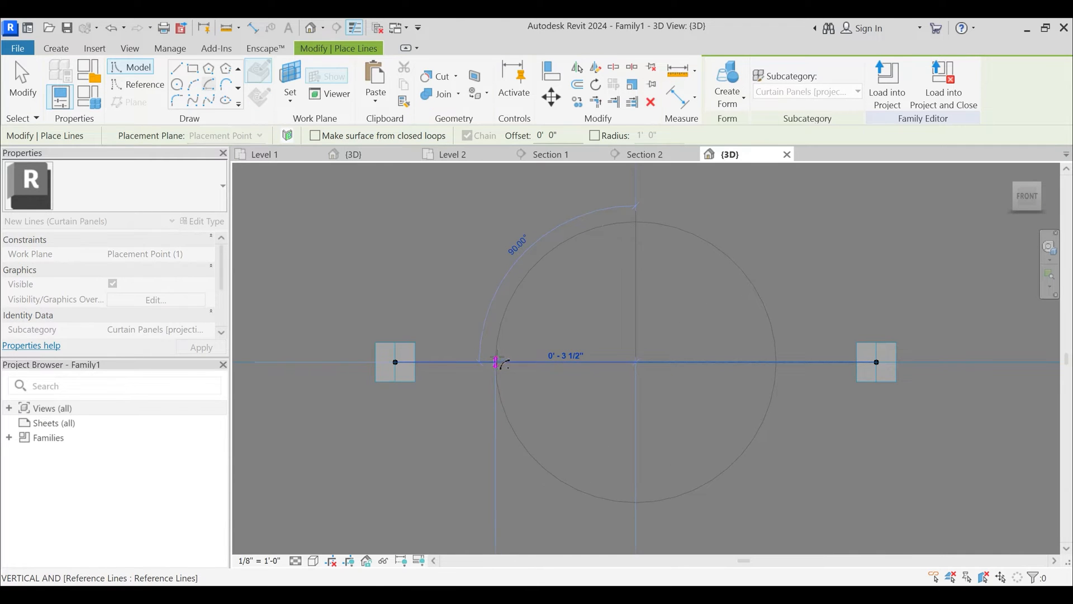
pyautogui.click(496, 362)
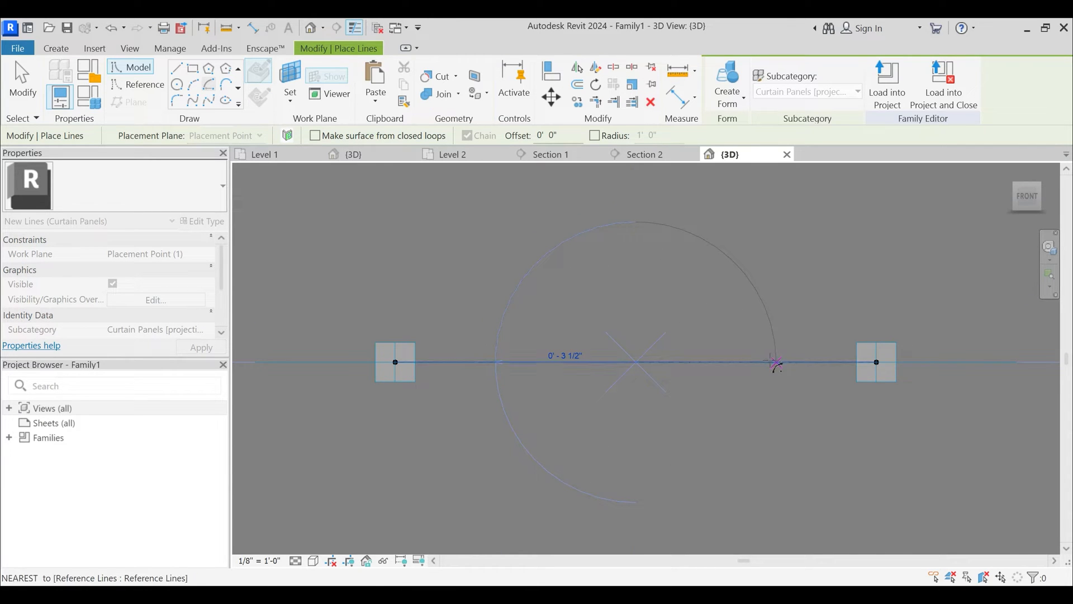
pyautogui.click(776, 363)
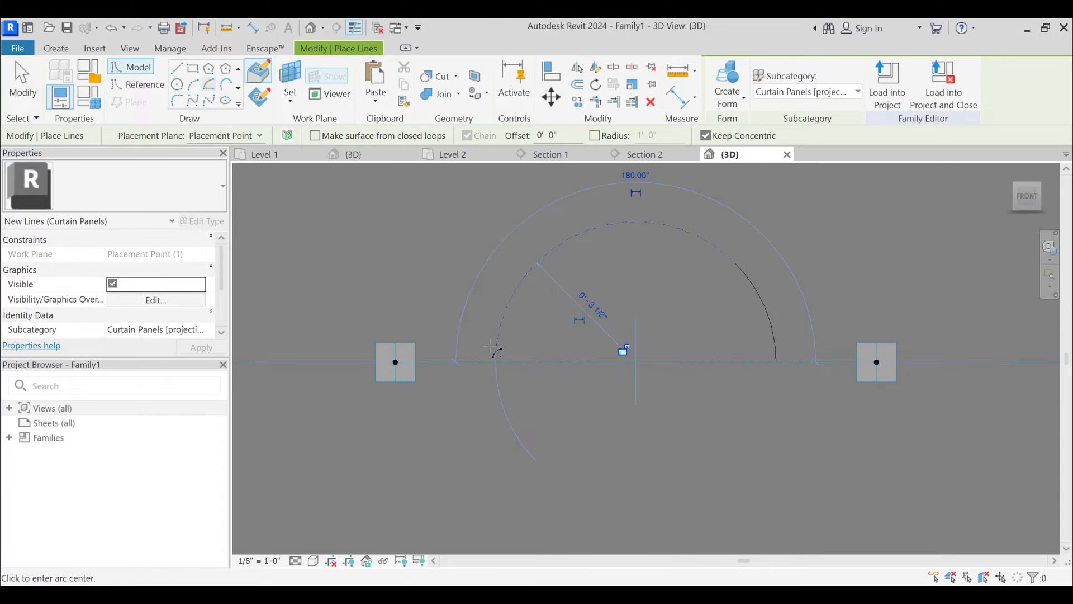
pyautogui.click(495, 362)
pyautogui.press('Escape')
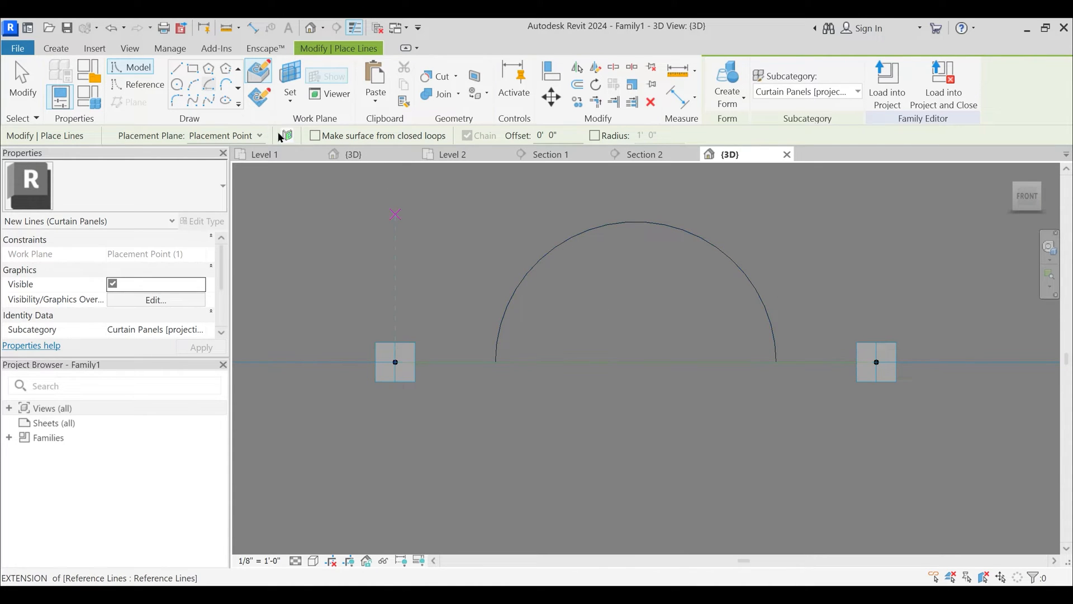
pyautogui.click(211, 89)
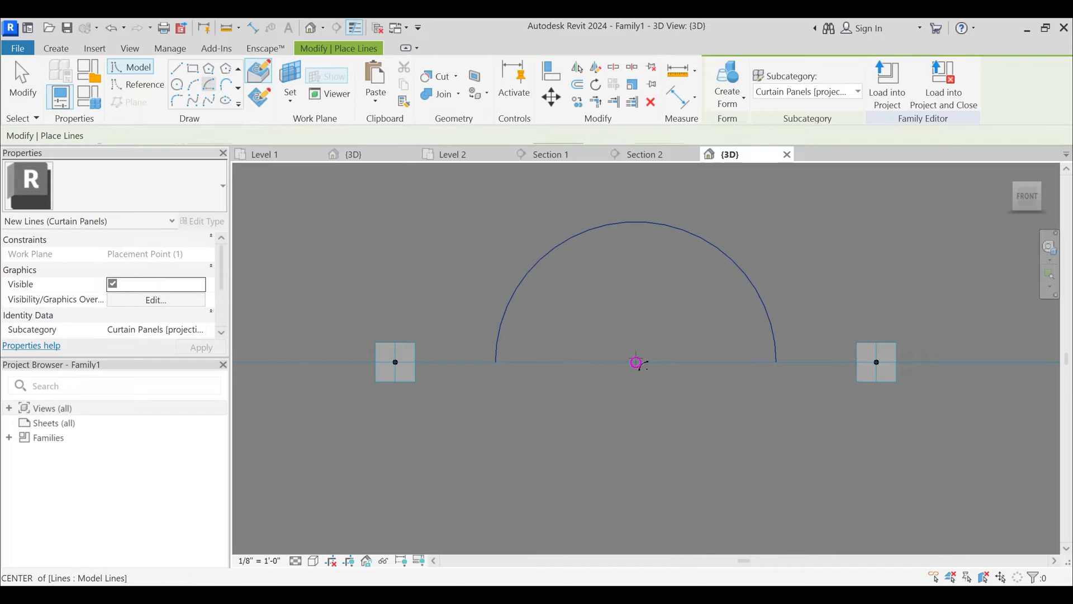
pyautogui.click(635, 362)
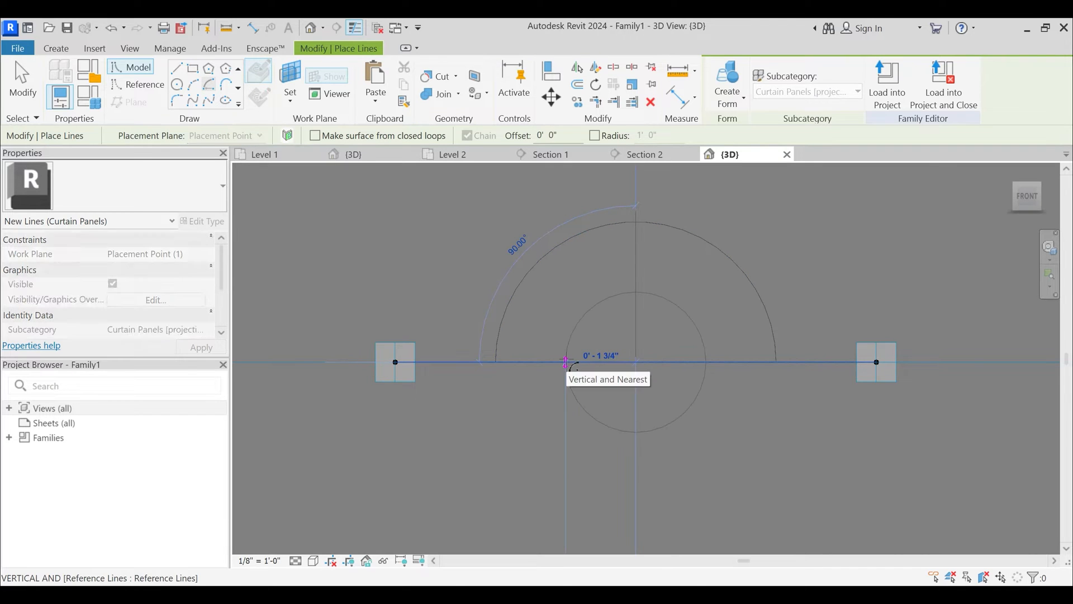
pyautogui.press('Escape')
pyautogui.press('Escape')
pyautogui.click(681, 232)
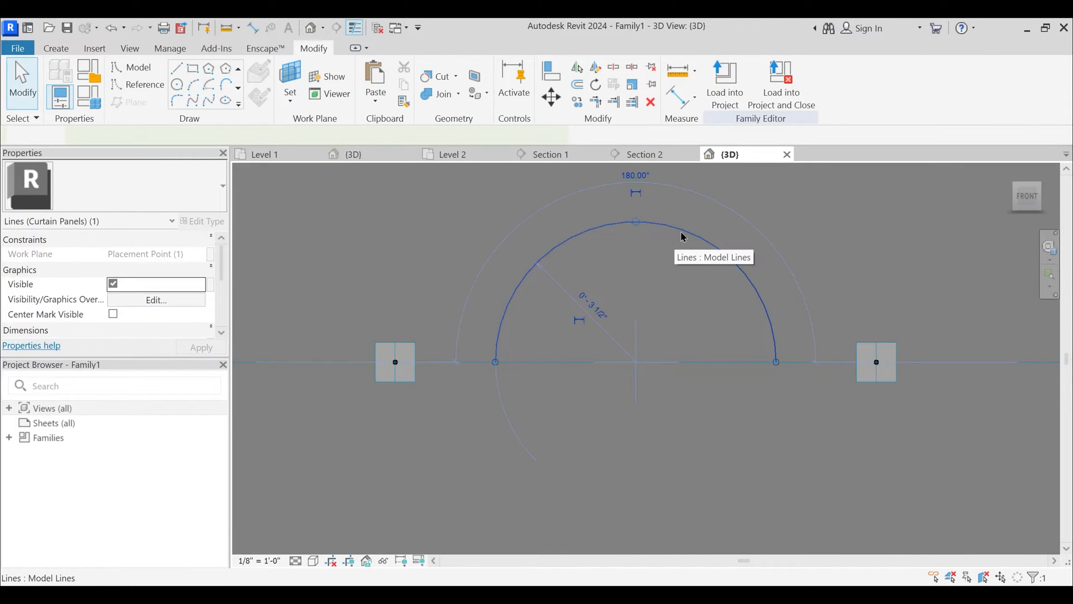
pyautogui.press('Escape')
pyautogui.click(679, 229)
pyautogui.click(626, 314)
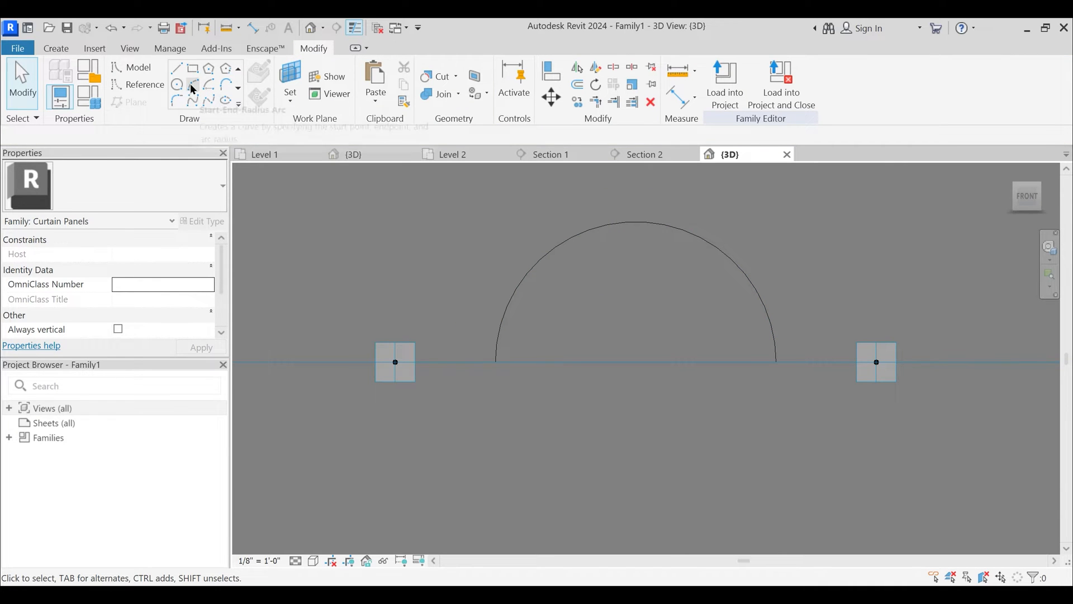
pyautogui.click(209, 84)
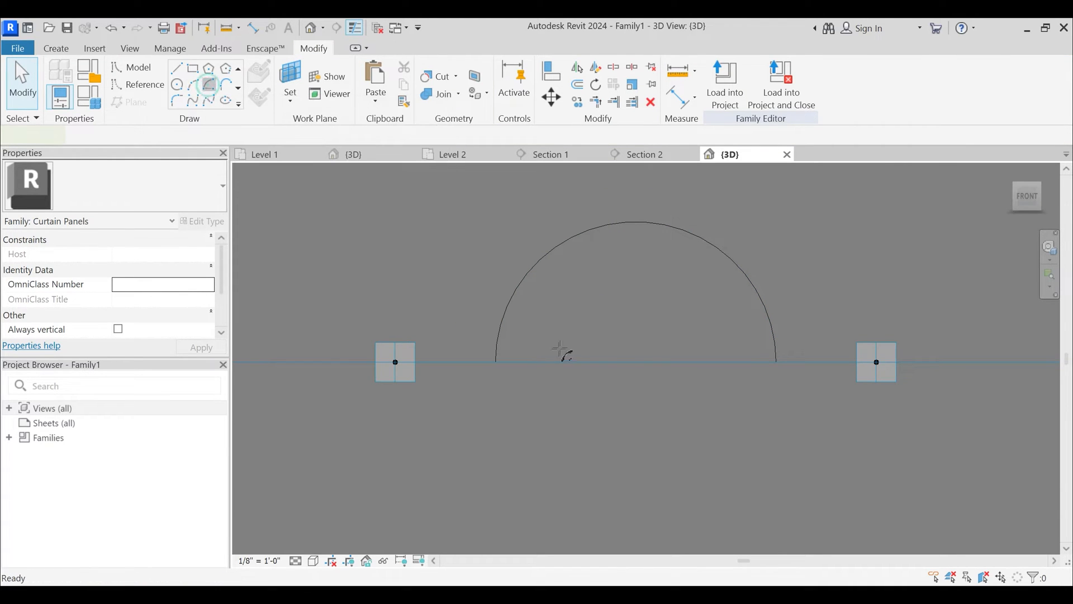
pyautogui.click(636, 362)
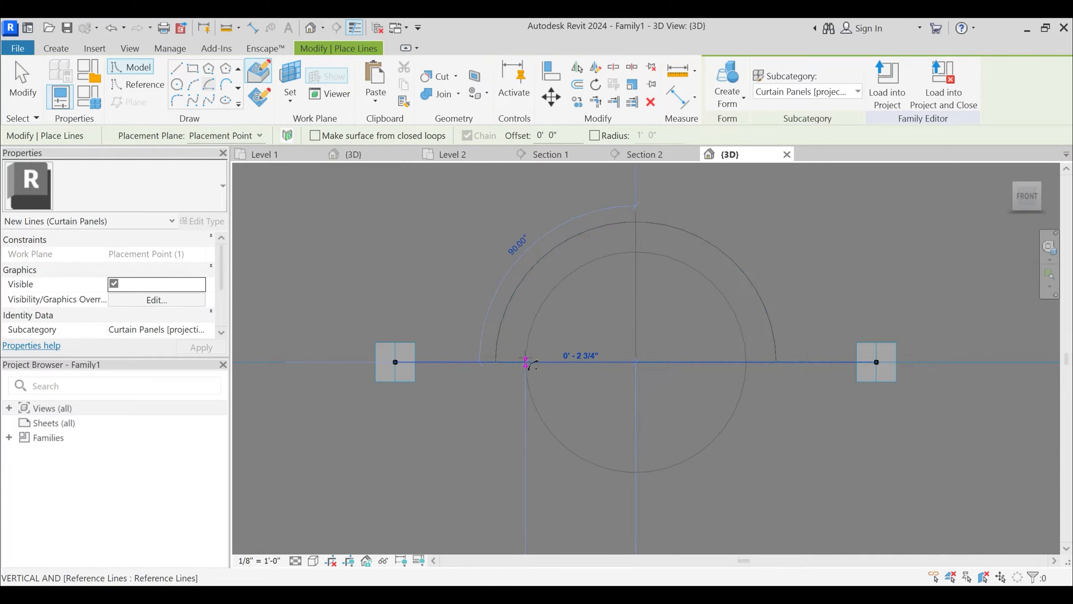
pyautogui.write('3.25"')
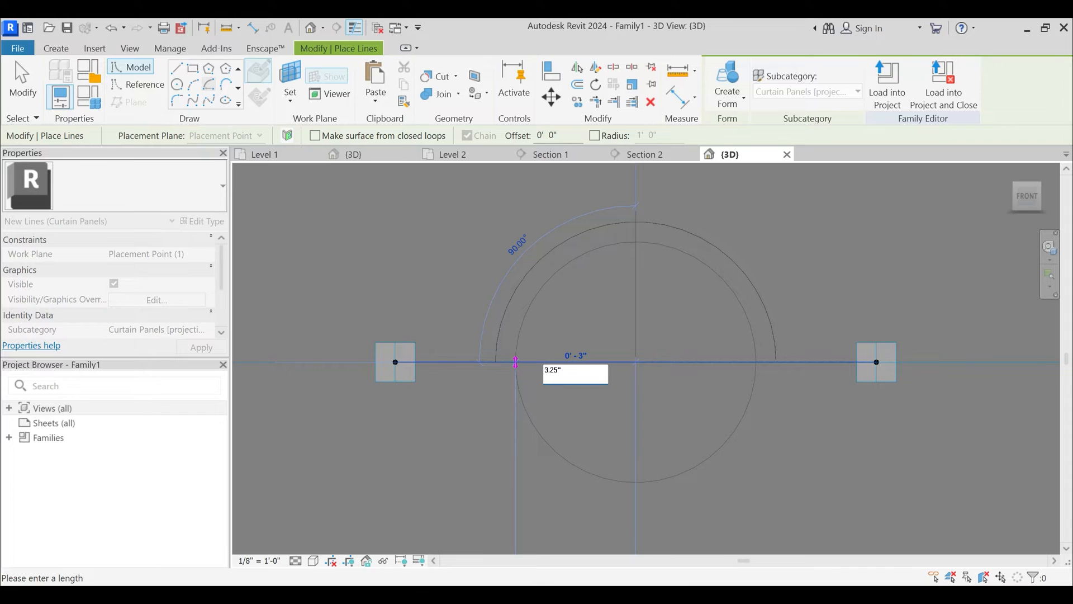
pyautogui.press('Return')
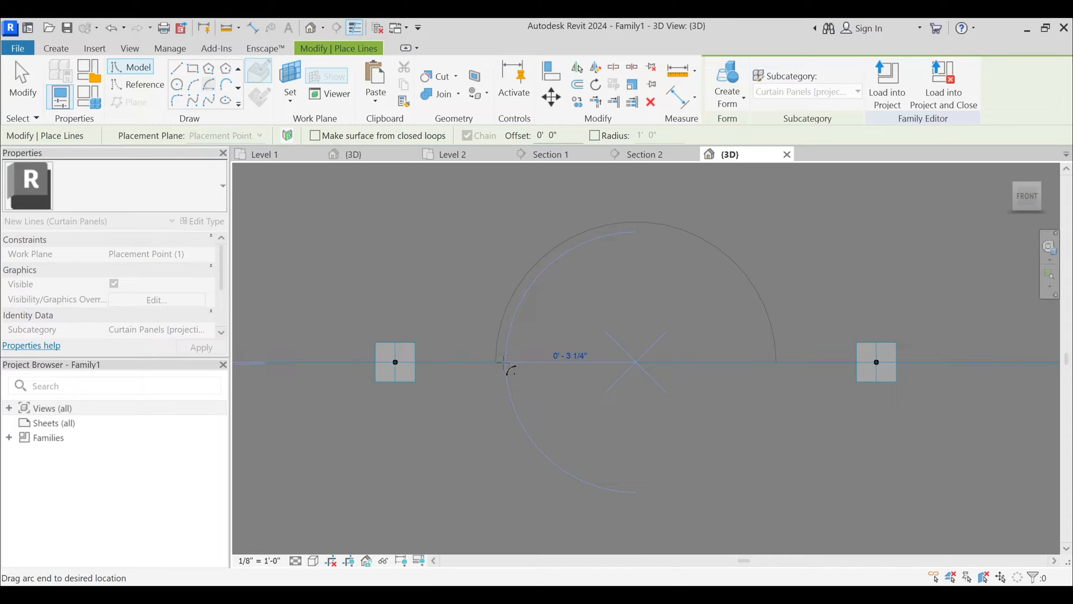
pyautogui.press('Escape')
pyautogui.press('Escape')
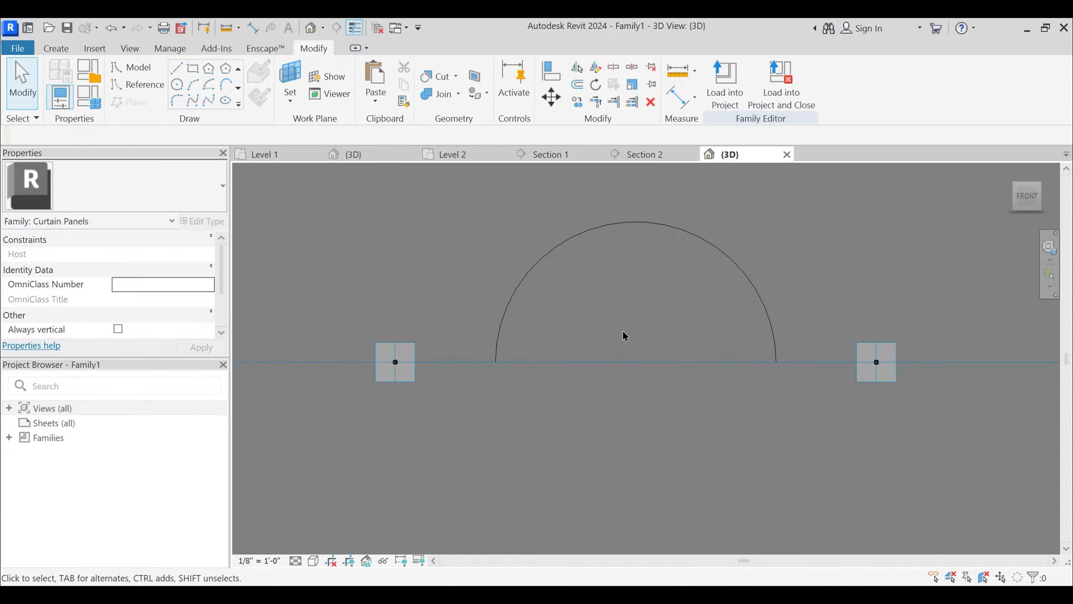
# - Draw a 180° center-ends arc with a 3 1/4" radius inside the existing semicircle, sharing its centre on the reference line
pyautogui.click(210, 87)
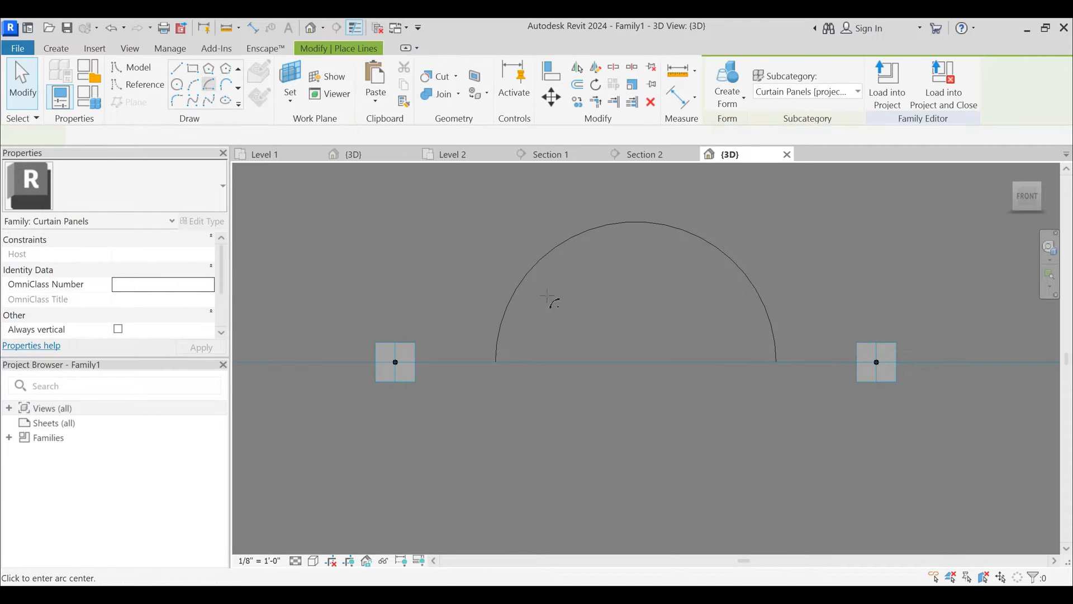
pyautogui.click(637, 363)
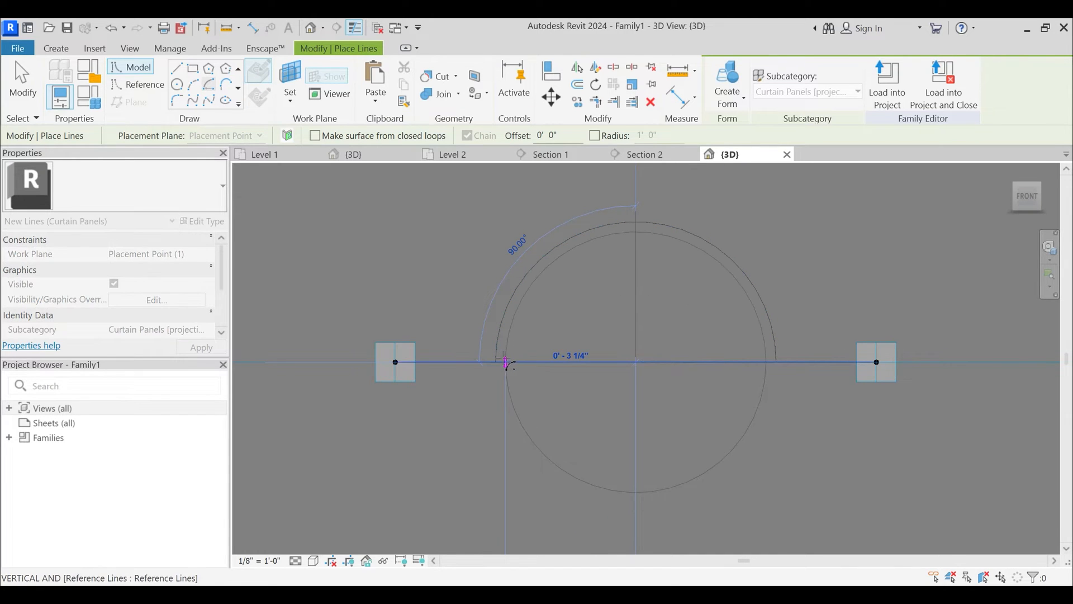
pyautogui.click(506, 363)
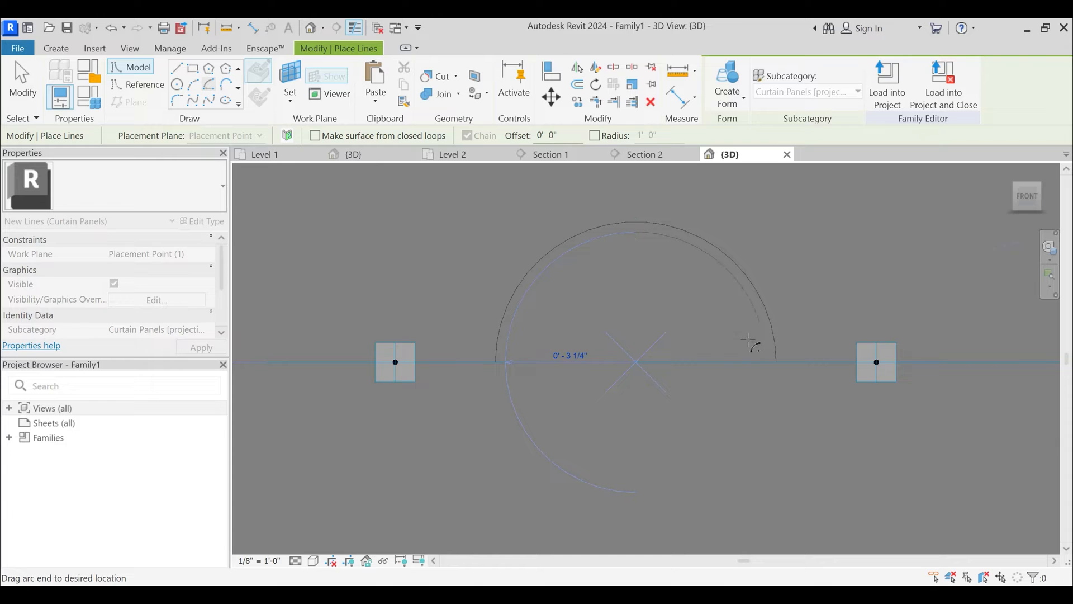
pyautogui.click(767, 363)
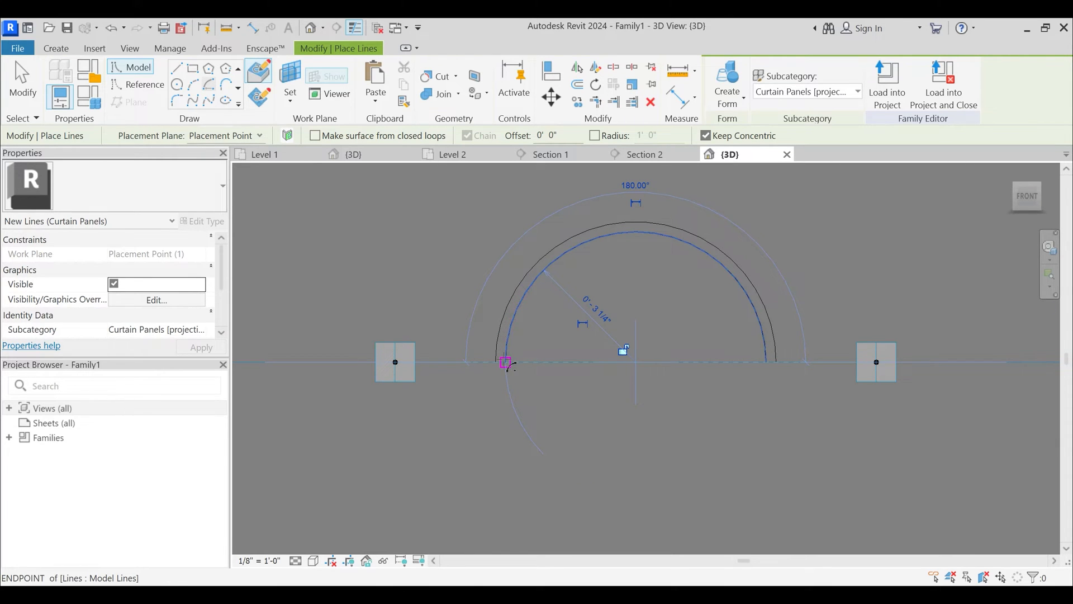
pyautogui.click(506, 363)
pyautogui.press('Escape')
pyautogui.press('Escape')
pyautogui.moveTo(661, 314); pyautogui.dragTo(650, 338, button='middle')
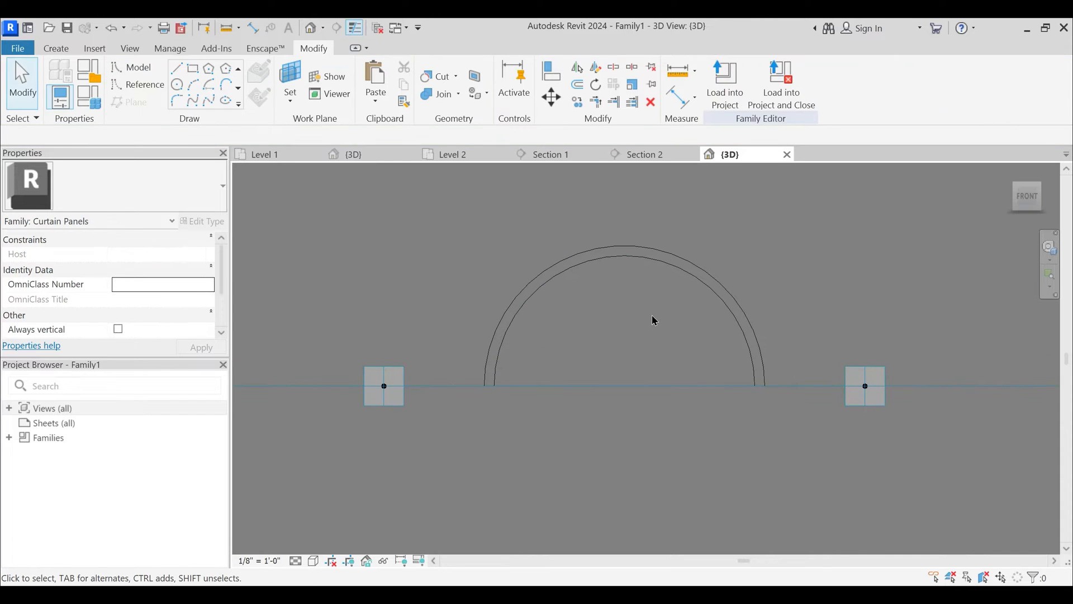
pyautogui.moveTo(584, 240); pyautogui.dragTo(584, 241)
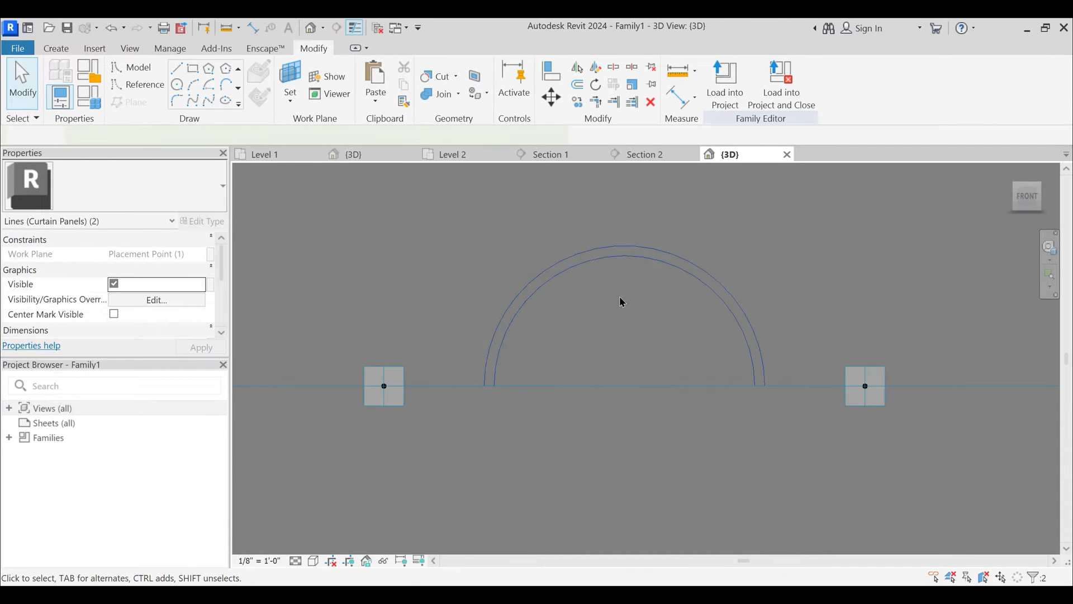
pyautogui.click(628, 306)
pyautogui.moveTo(551, 347); pyautogui.dragTo(563, 326, button='middle')
pyautogui.moveTo(374, 321); pyautogui.dragTo(405, 302, button='middle')
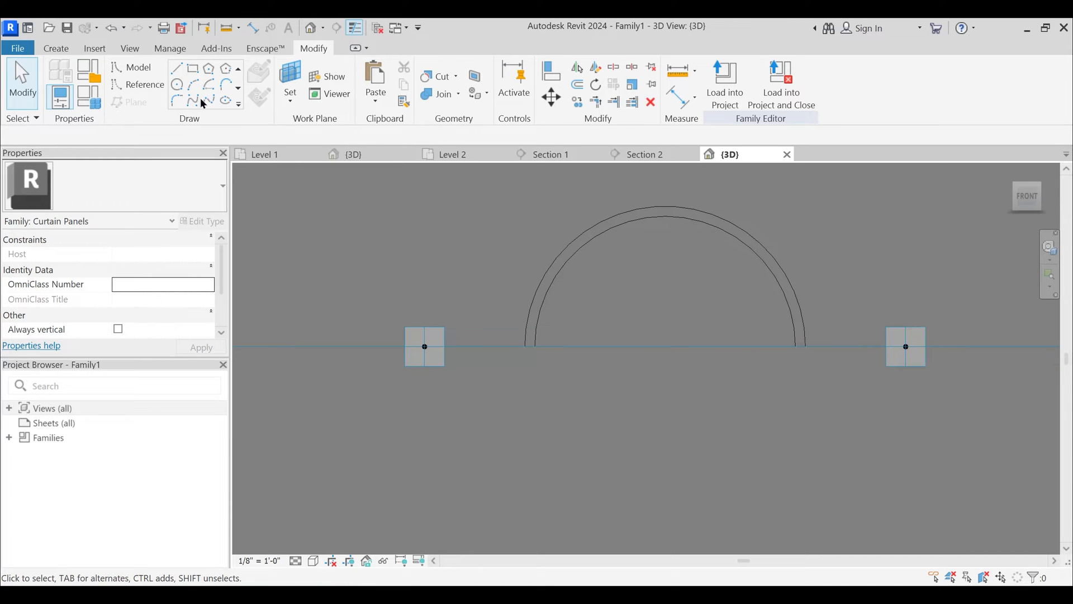
# - Draw a closed rectangle of model lines between the two front placement points, 1'-0" long and 0.25" high above the reference line
pyautogui.click(177, 69)
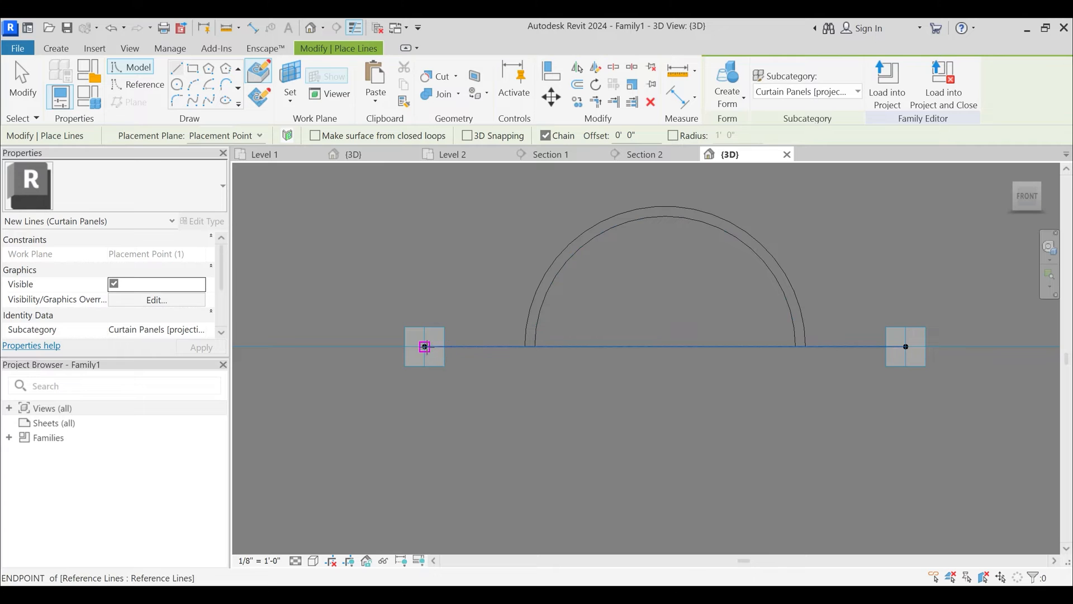
pyautogui.click(425, 346)
pyautogui.click(905, 346)
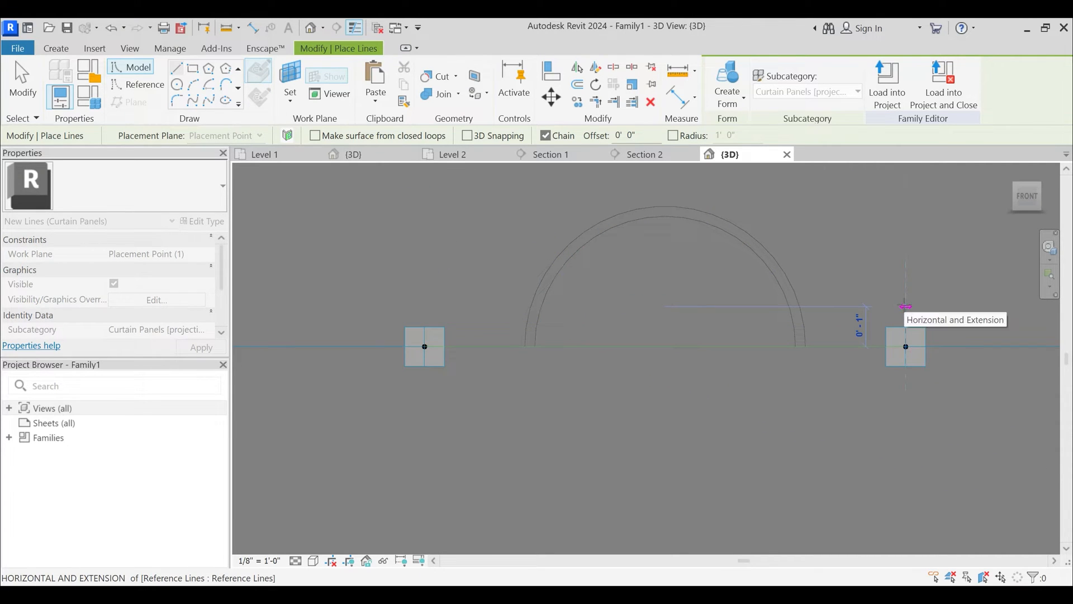
pyautogui.write('.25"')
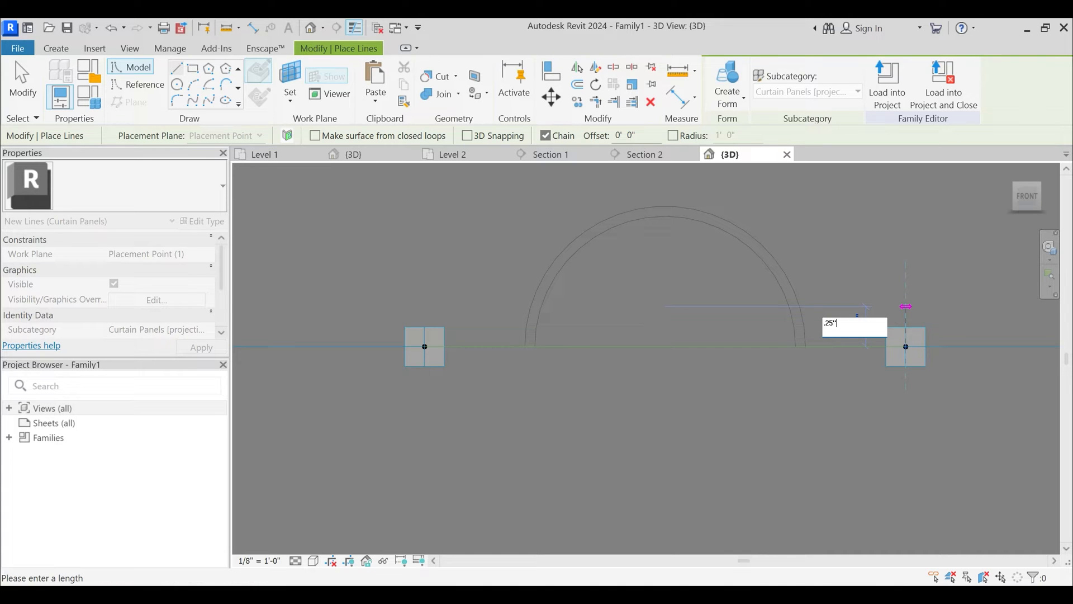
pyautogui.press('Return')
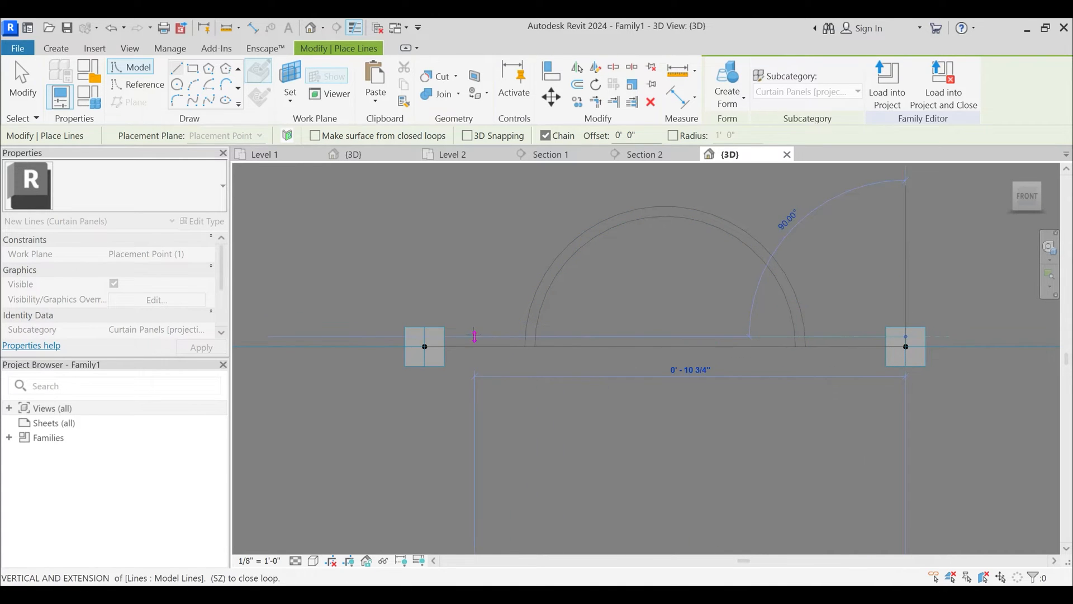
pyautogui.click(425, 336)
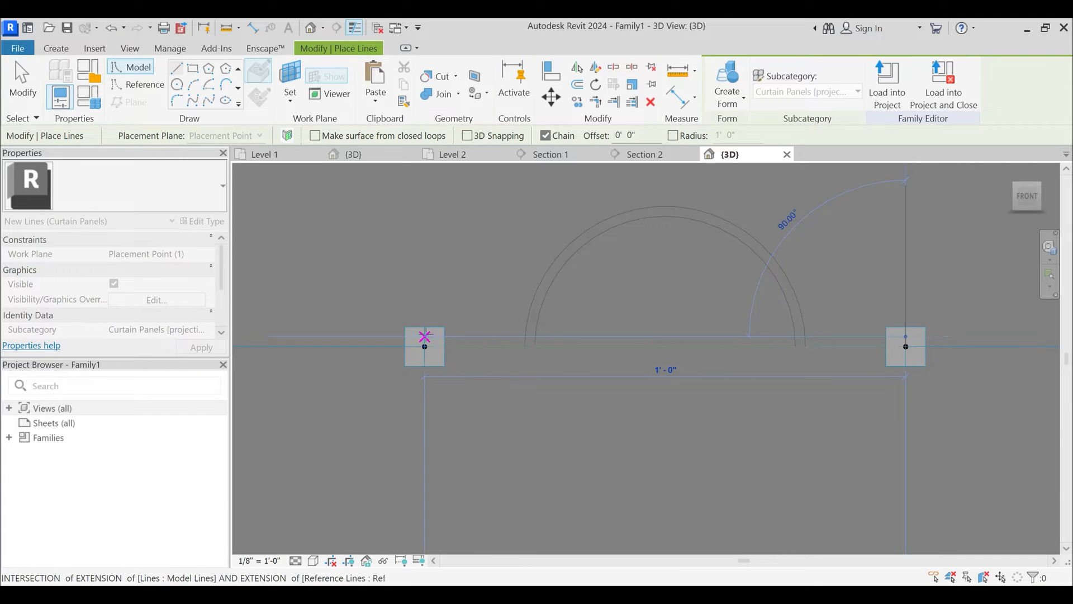
pyautogui.click(425, 347)
pyautogui.press('Escape')
pyautogui.press('Escape')
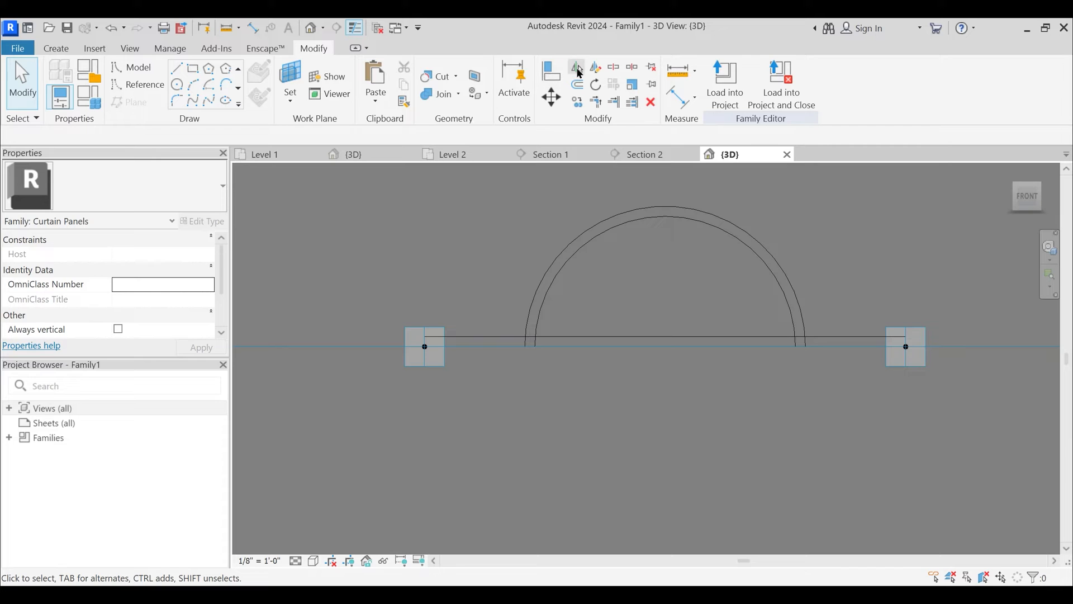
# - Split the rectangle's long horizontal lines at their midpoints below the arcs' crown
pyautogui.click(613, 67)
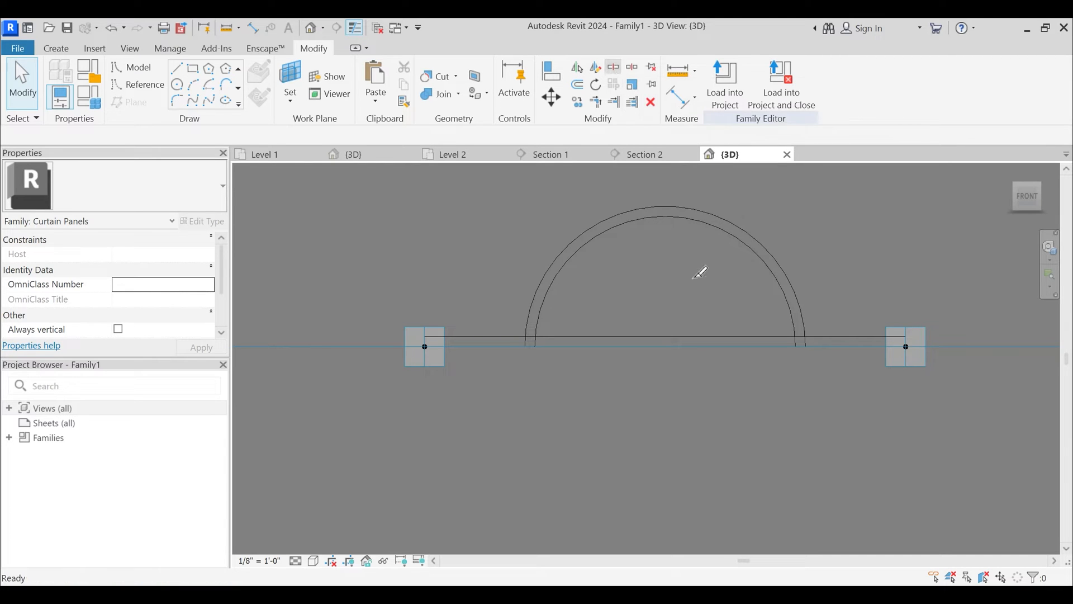
pyautogui.click(665, 330)
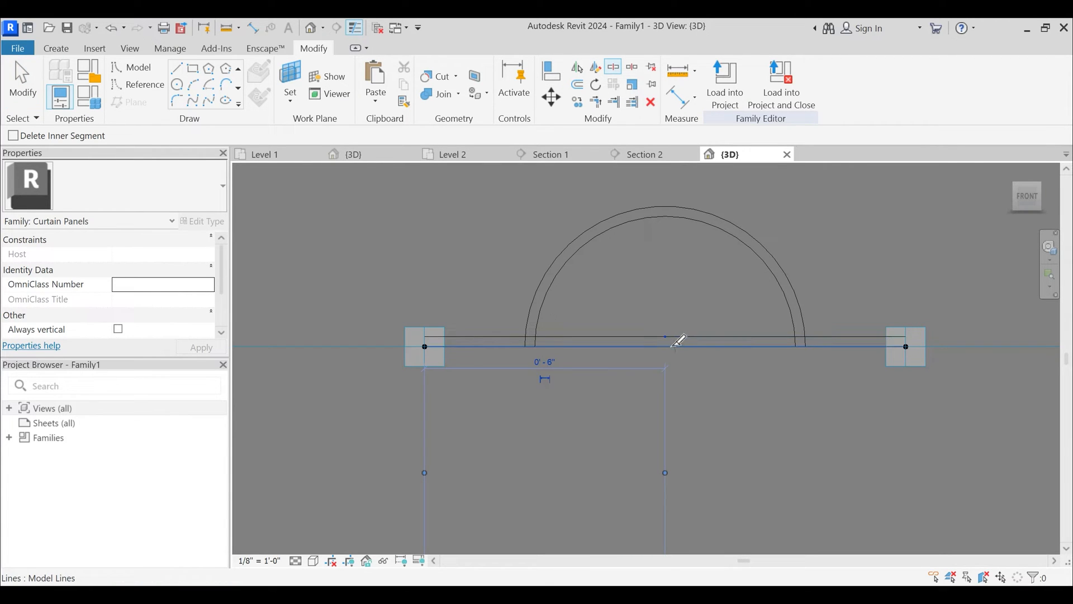
pyautogui.press('Escape')
# - Trim the split horizontal lines and the arc ends to corners, forming one closed profile with a flat flange on each side
pyautogui.scroll(2, 520, 337)
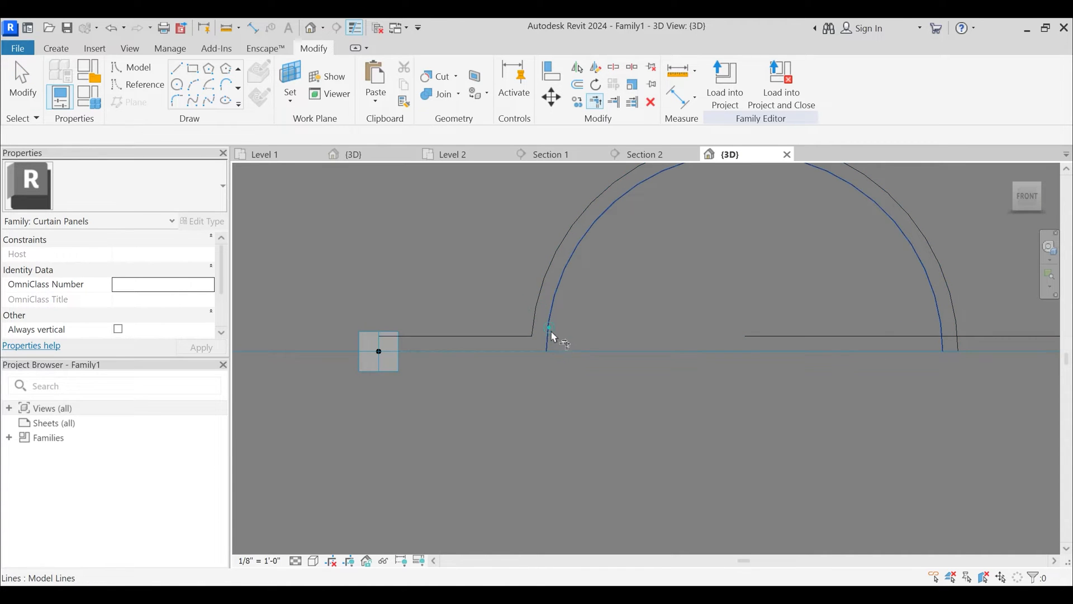
pyautogui.scroll(-3, 434, 439)
pyautogui.scroll(3, 643, 403)
pyautogui.press('t')
pyautogui.press('r')
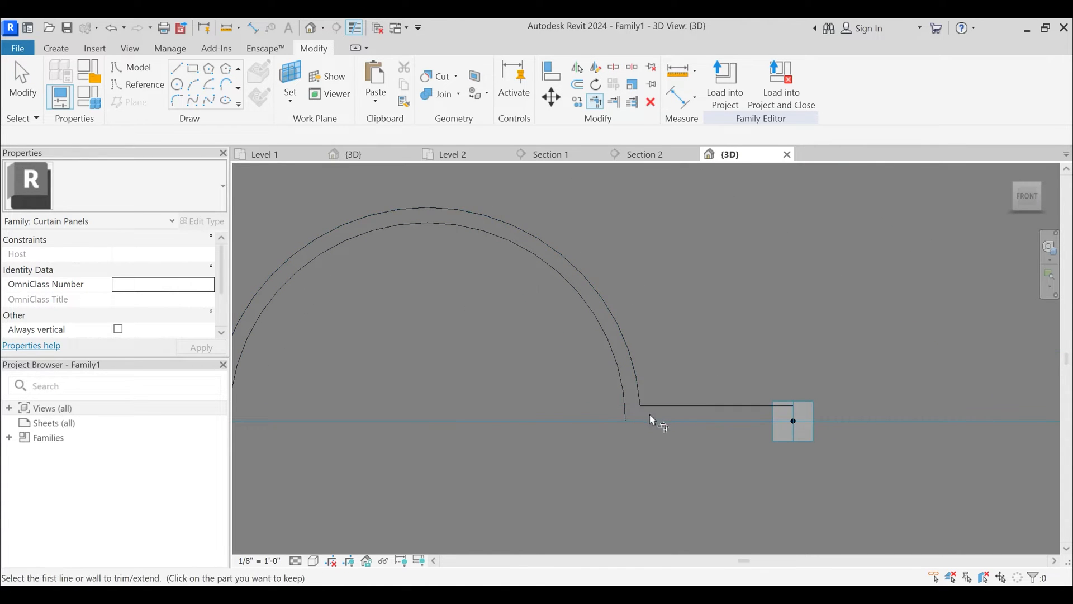
pyautogui.click(643, 410)
pyautogui.press('Escape')
pyautogui.scroll(-2, 694, 336)
pyautogui.press('Escape')
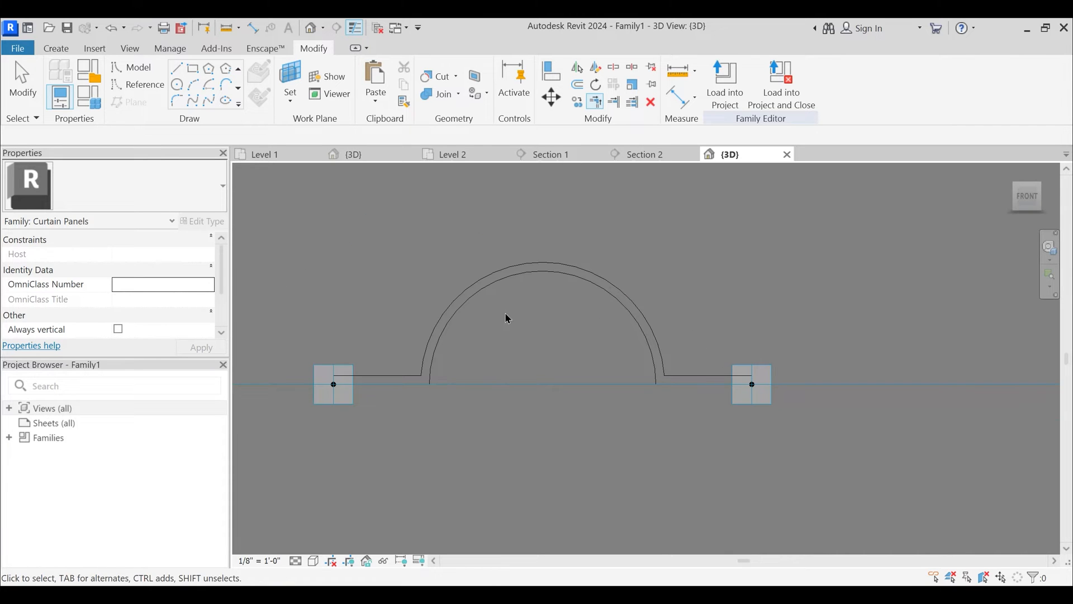
# - Select the whole closed profile chain and move it 1" straight up from the reference line
pyautogui.press('Tab')
pyautogui.click(483, 300)
pyautogui.moveTo(507, 334); pyautogui.dragTo(560, 334, button='middle')
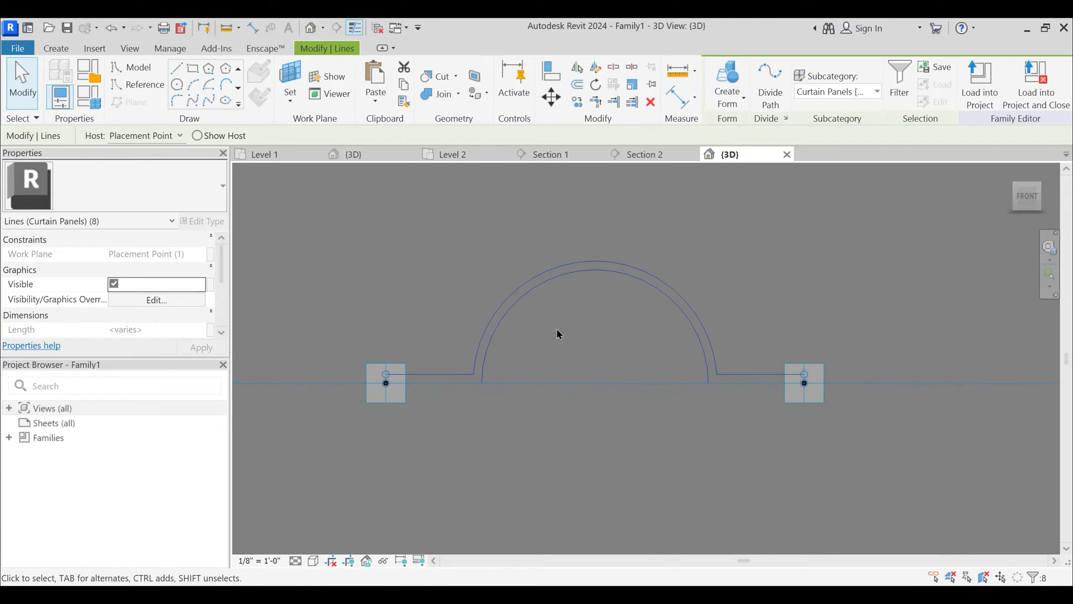
pyautogui.press('m')
pyautogui.press('v')
pyautogui.click(560, 333)
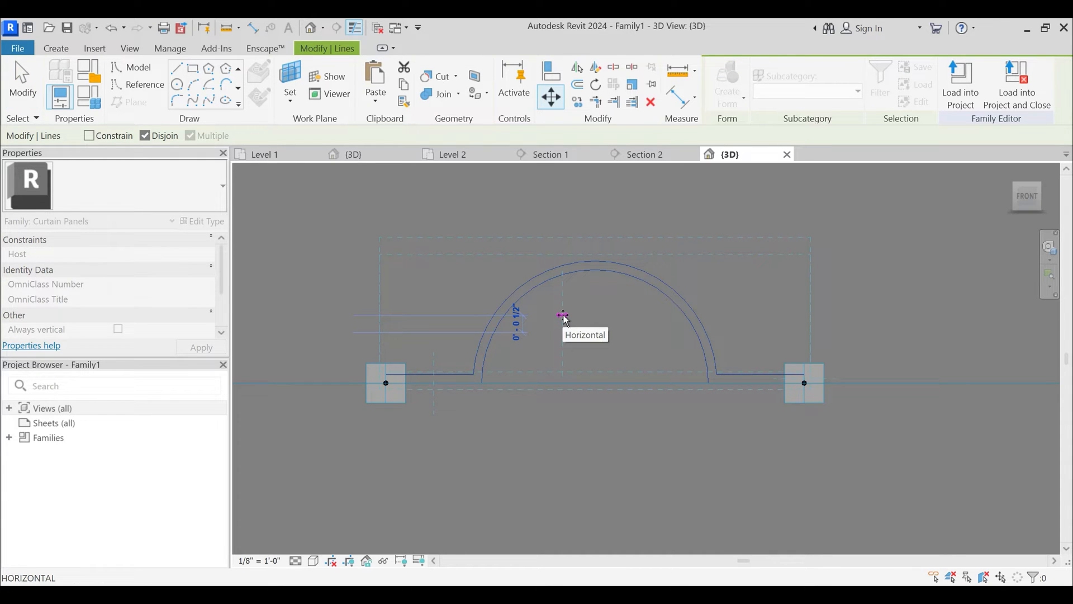
pyautogui.write('10')
pyautogui.press('Return')
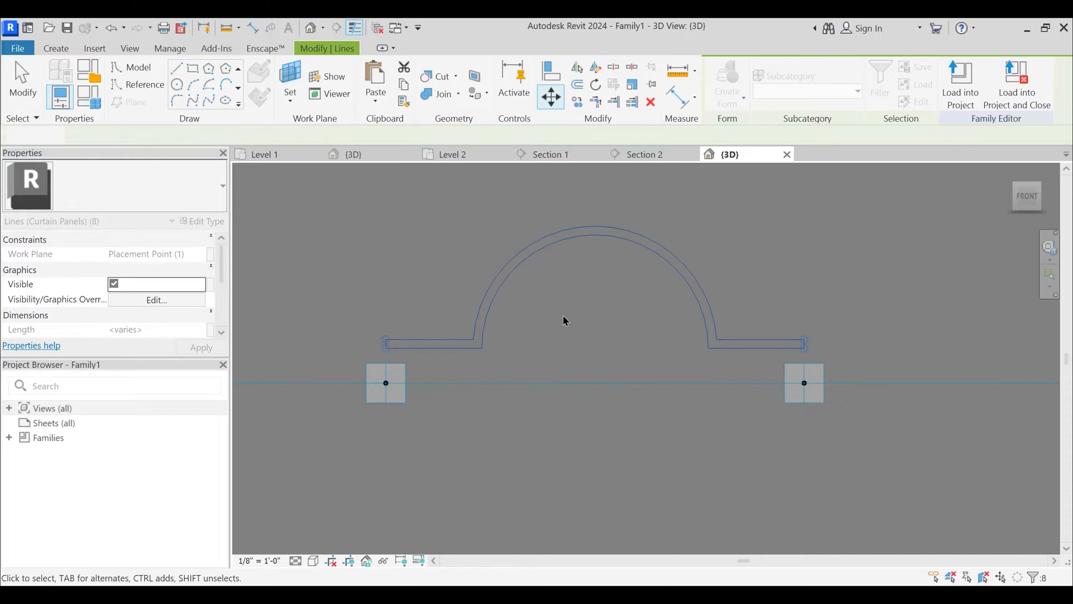
pyautogui.press('Escape')
pyautogui.scroll(-2, 582, 308)
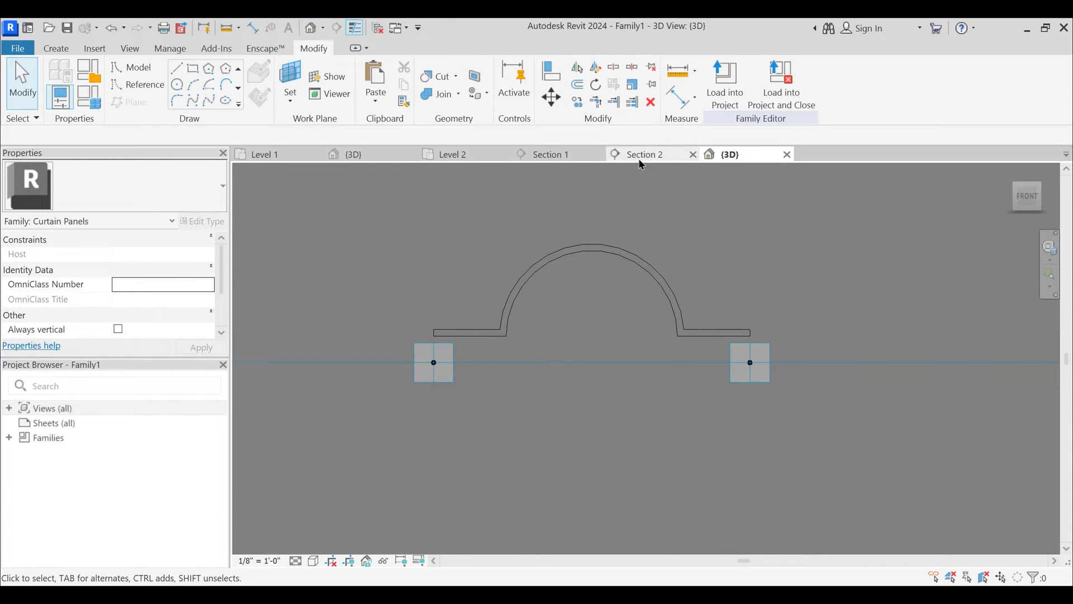
# - Set the work plane to the vertical reference plane of Placement Point (4), parallel to the existing profile
pyautogui.keyDown('shift'); pyautogui.moveTo(552, 288); pyautogui.dragTo(621, 392, button='middle'); pyautogui.keyUp('shift')
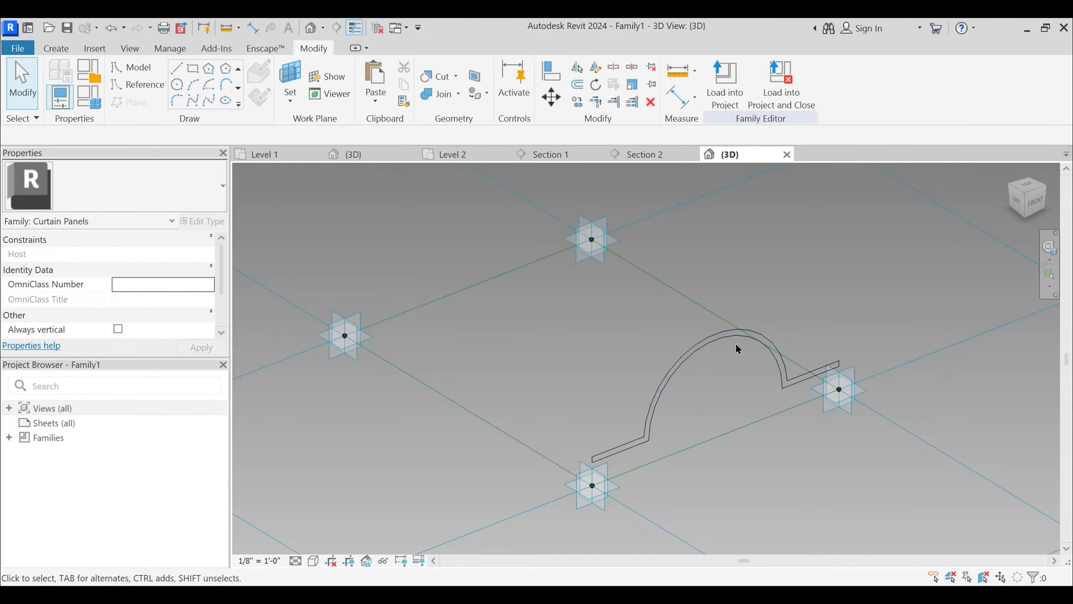
pyautogui.keyDown('shift'); pyautogui.moveTo(728, 371); pyautogui.dragTo(702, 404, button='middle'); pyautogui.keyUp('shift')
pyautogui.moveTo(553, 295); pyautogui.dragTo(589, 311, button='middle')
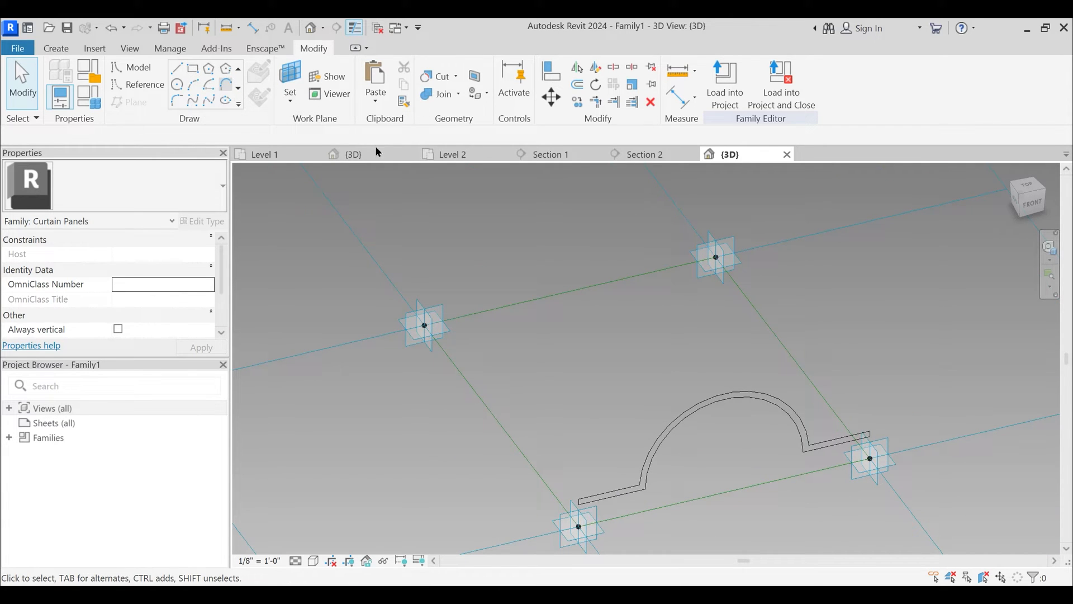
pyautogui.click(290, 94)
pyautogui.click(324, 127)
pyautogui.click(441, 346)
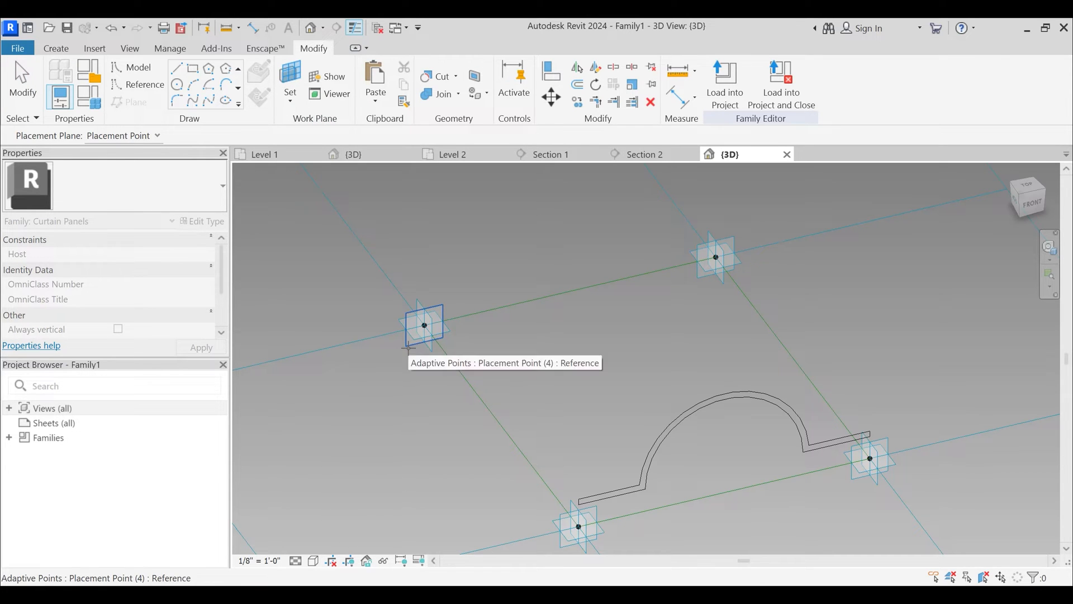
pyautogui.press('Escape')
# - Orient the view straight to the front, closing in on the arched profile and its placement points
pyautogui.click(1030, 205)
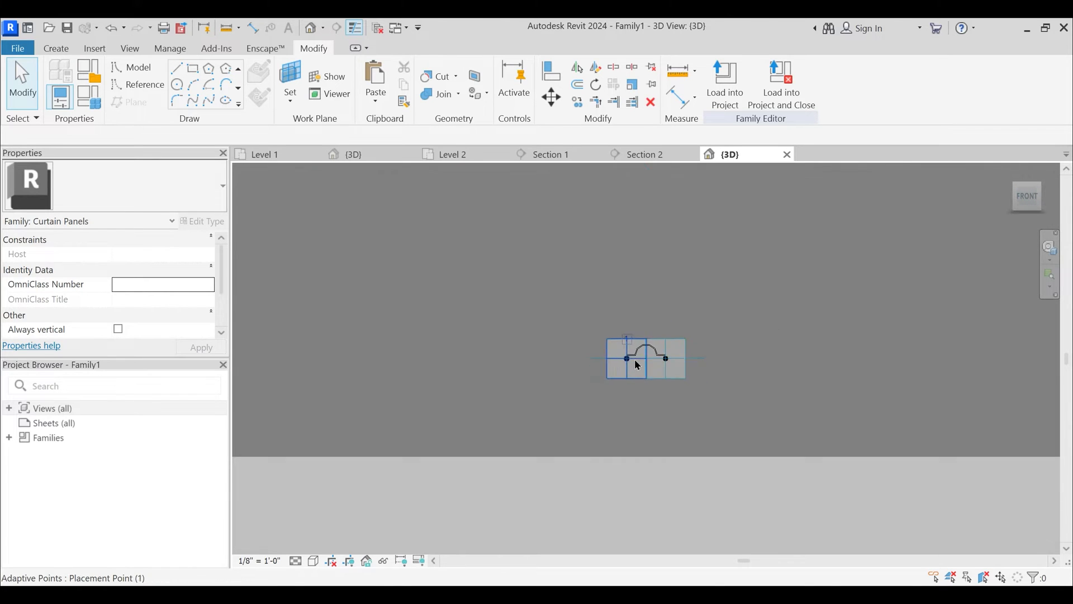
pyautogui.scroll(8, 643, 363)
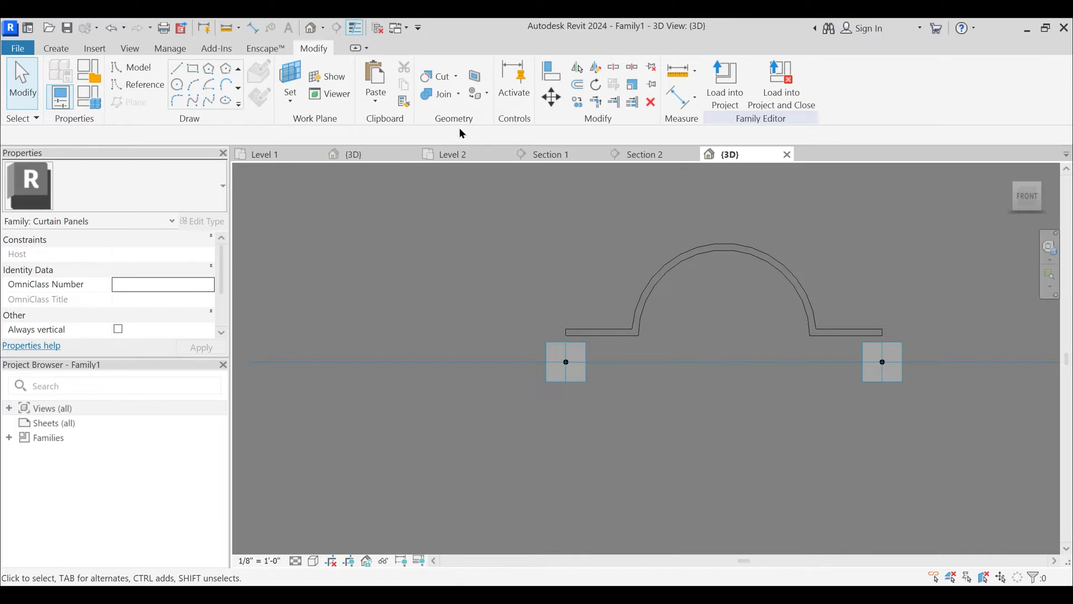
pyautogui.click(211, 85)
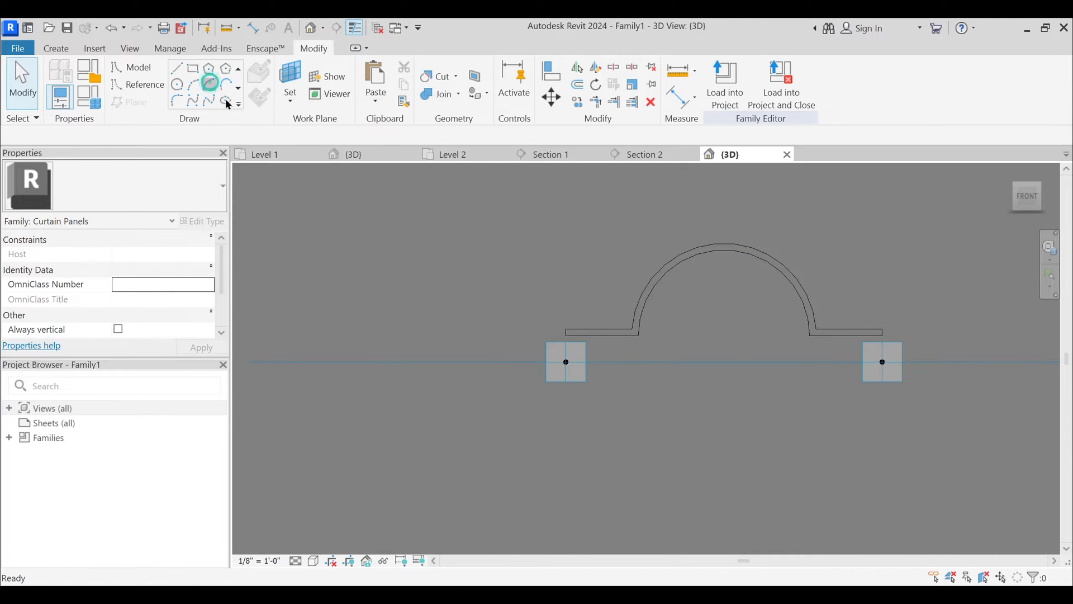
pyautogui.click(725, 362)
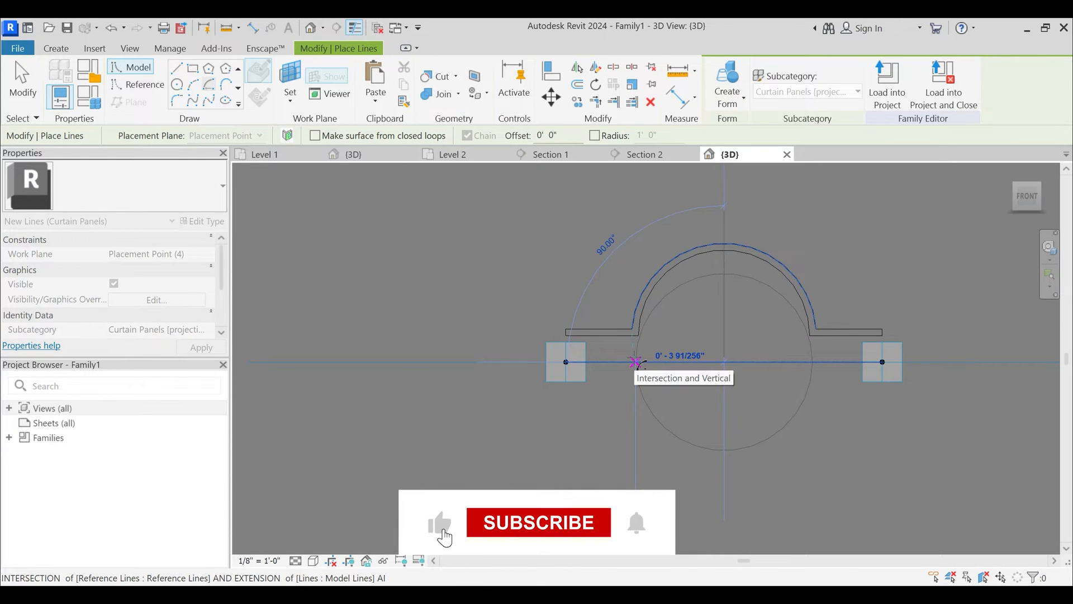
pyautogui.write('2.5')
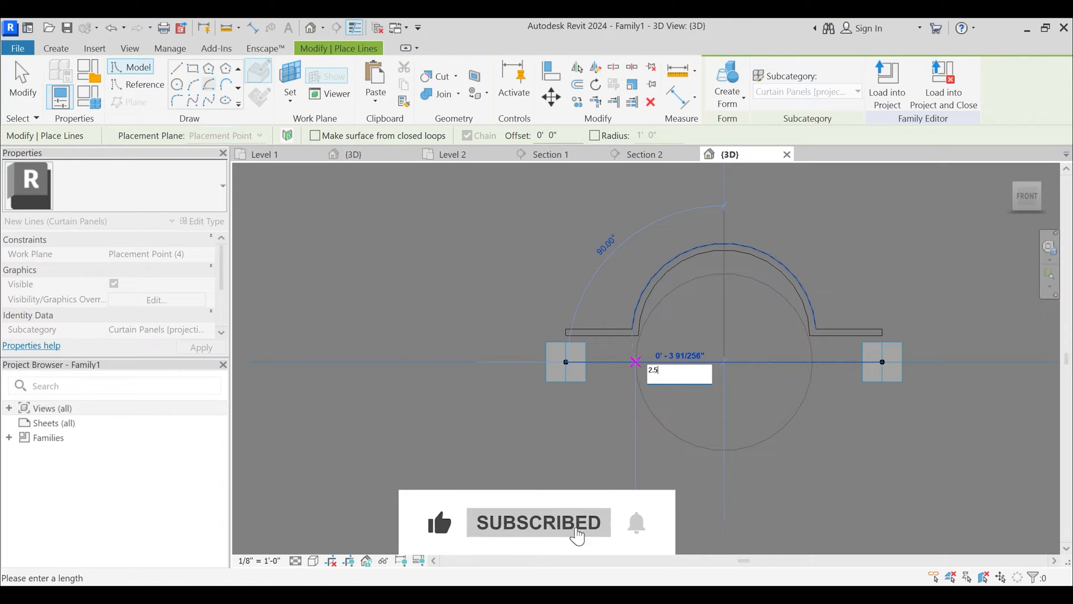
pyautogui.press('BackSpace')
pyautogui.press('BackSpace')
pyautogui.press('BackSpace')
pyautogui.press('BackSpace')
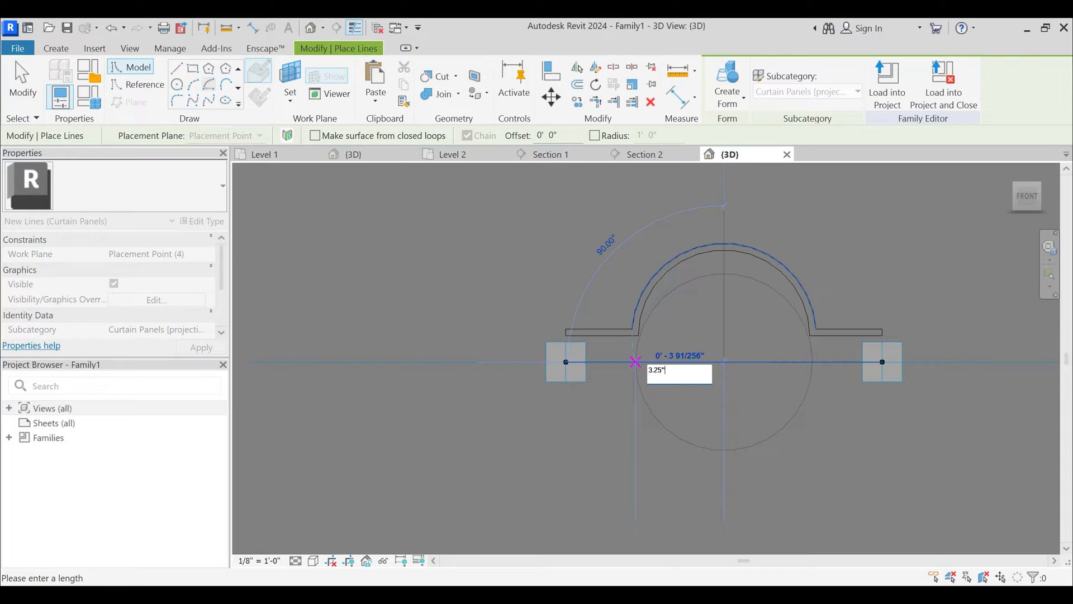
pyautogui.write('3.25"')
pyautogui.press('Return')
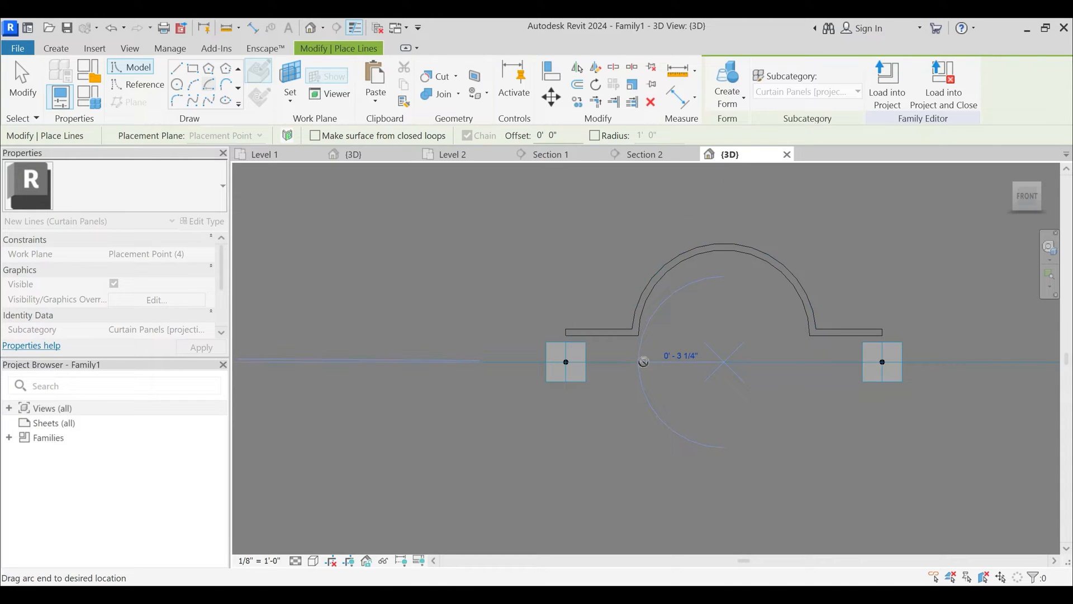
pyautogui.press('Escape')
pyautogui.press('Escape')
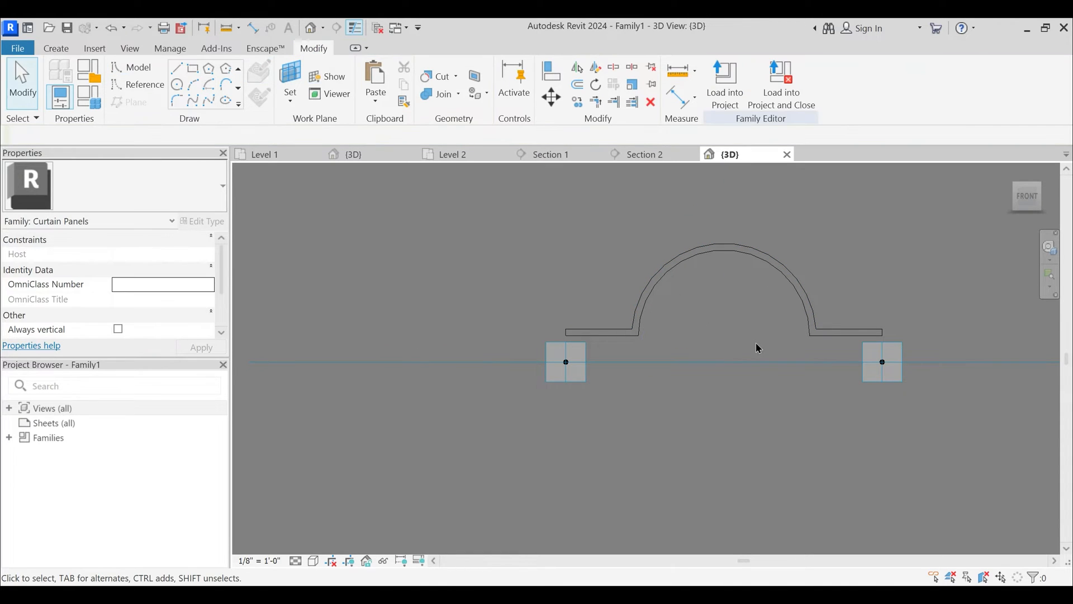
# - Draw a semicircular model arc of 3 1/2" radius above the reference line, centred on the line's midpoint
pyautogui.click(209, 86)
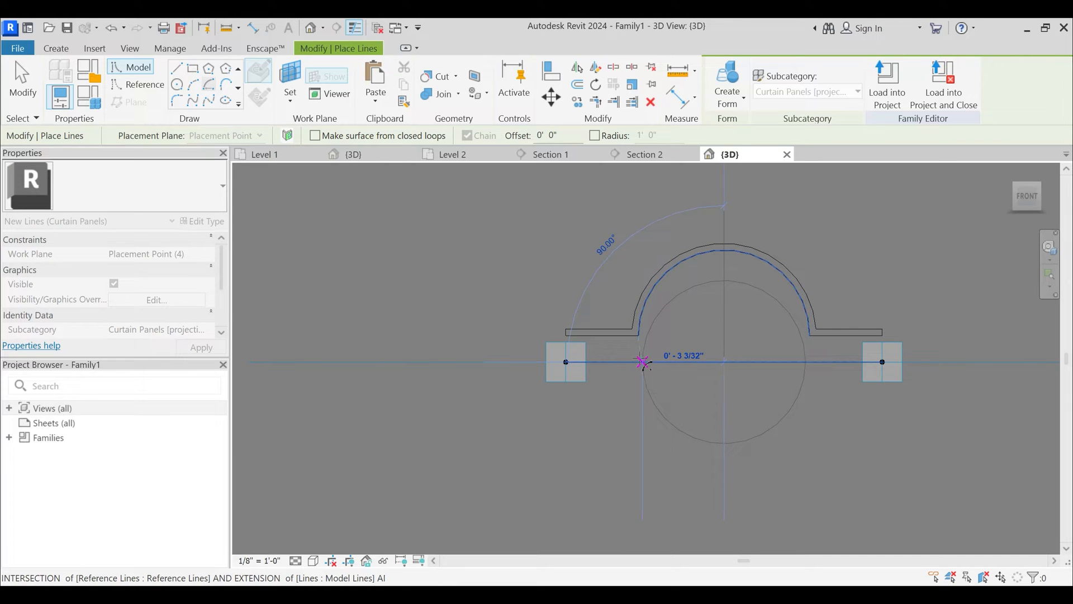
pyautogui.scroll(4, 643, 363)
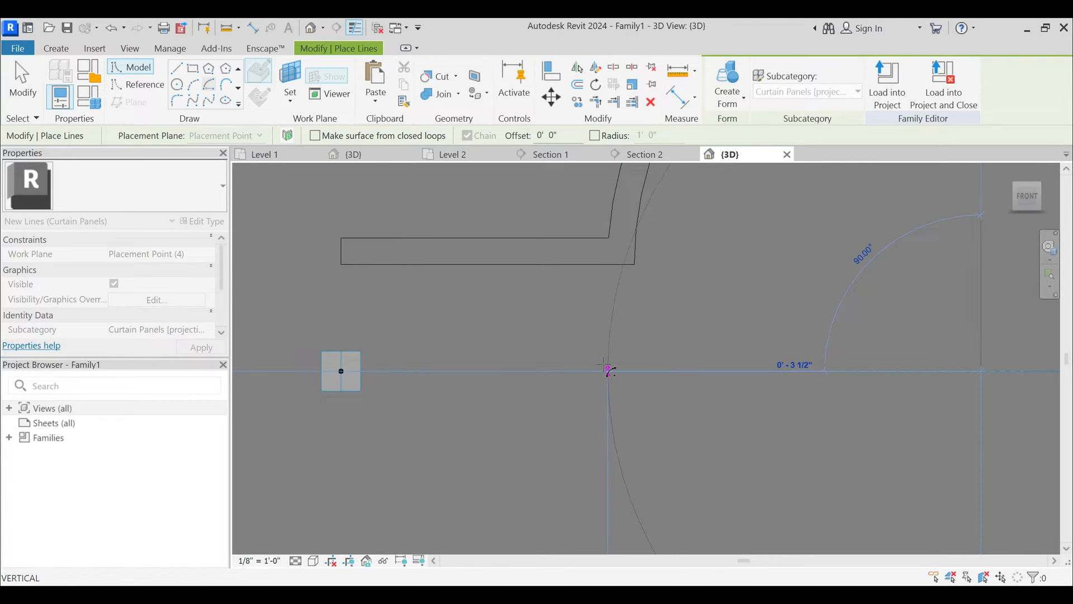
pyautogui.scroll(-2, 626, 336)
pyautogui.moveTo(853, 240); pyautogui.dragTo(677, 306, button='middle')
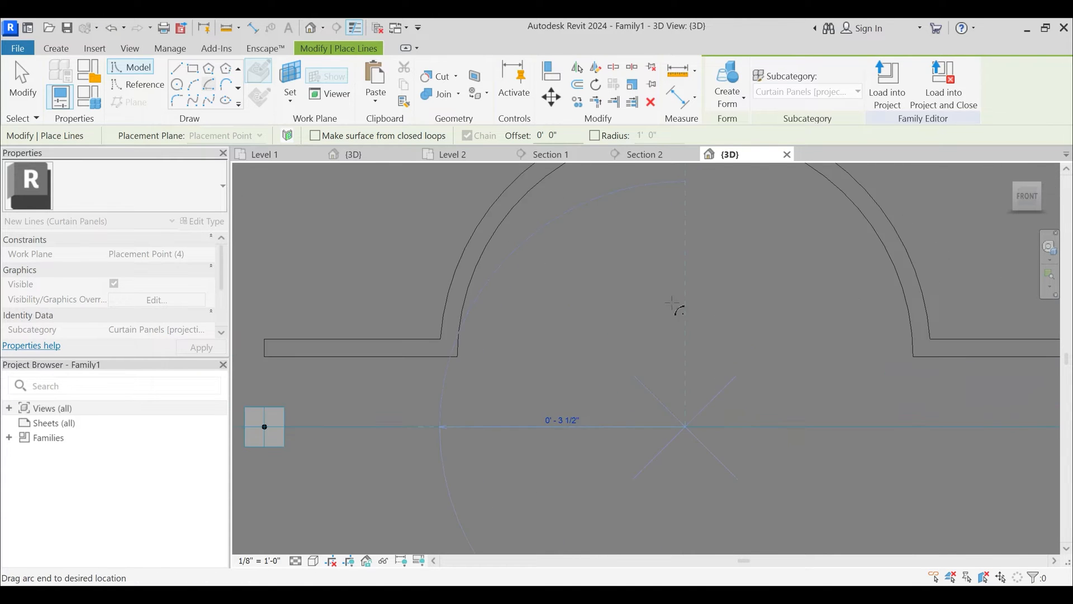
pyautogui.scroll(-2, 673, 306)
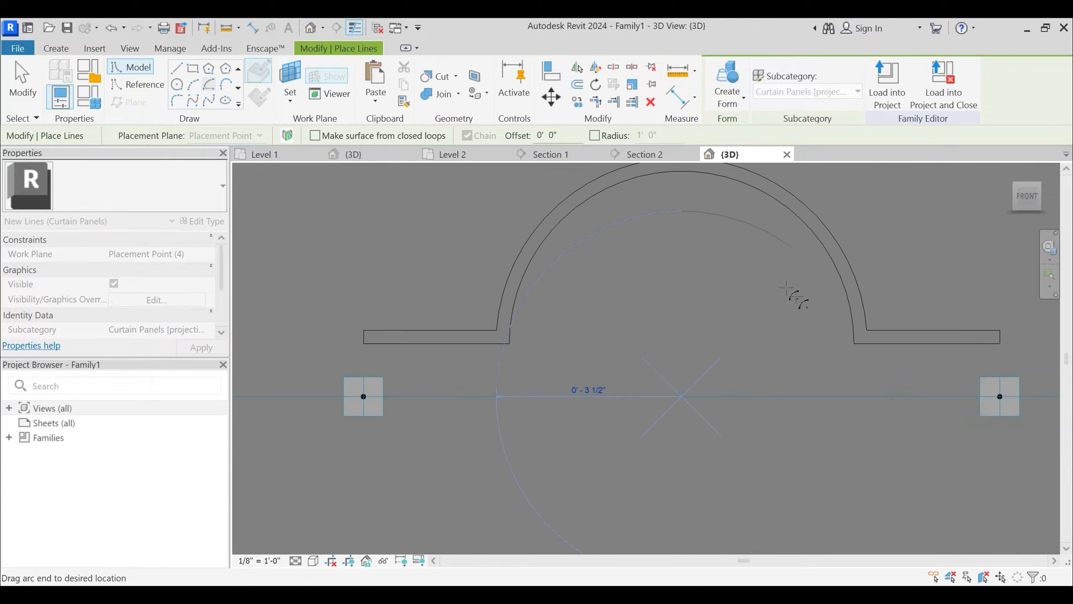
pyautogui.click(837, 323)
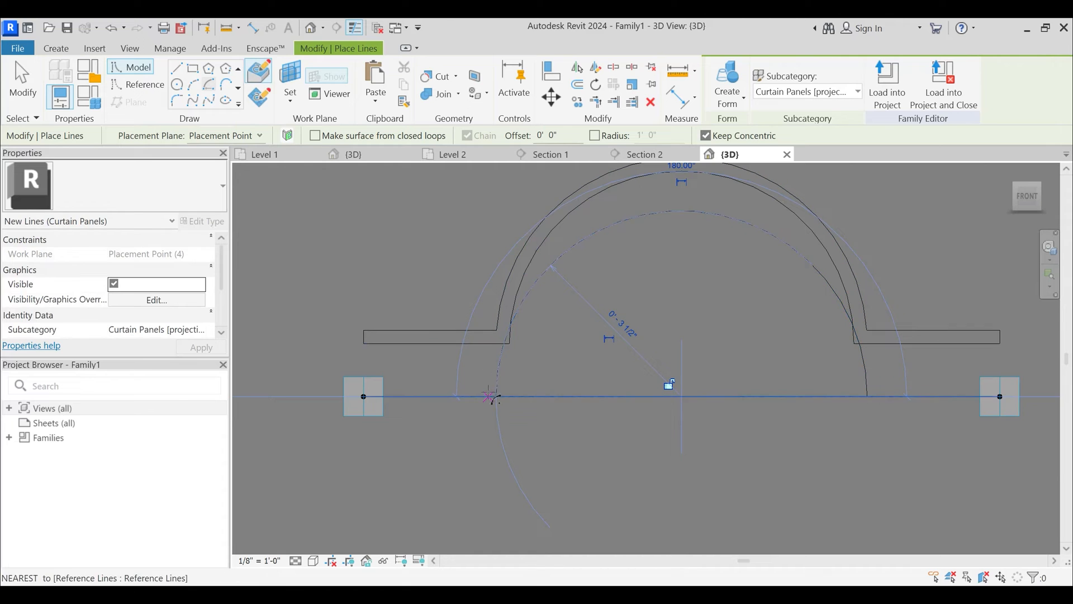
pyautogui.click(492, 397)
pyautogui.press('Escape')
pyautogui.press('Escape')
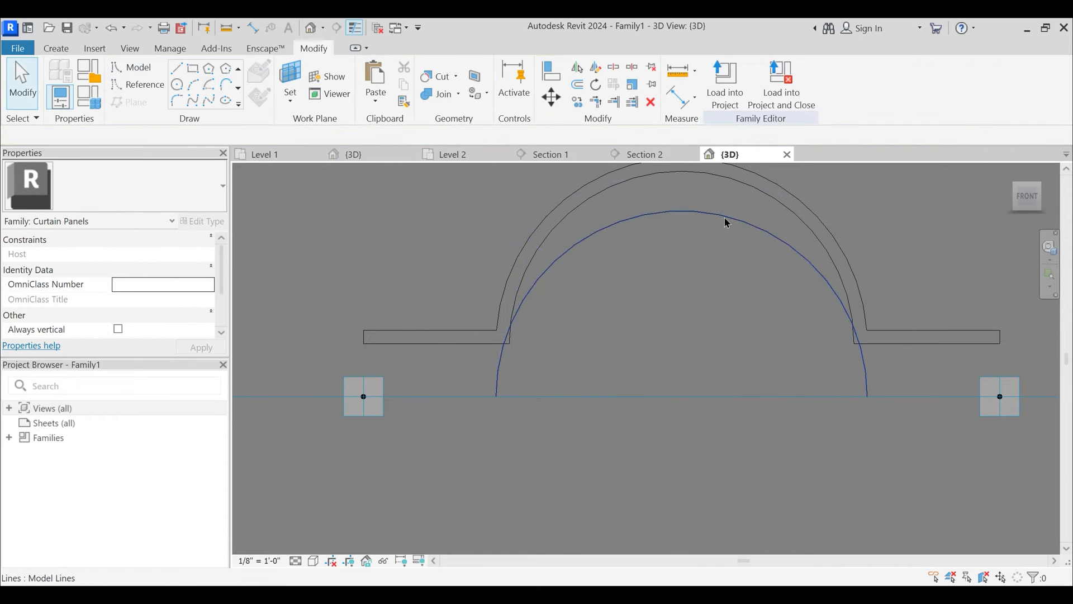
# - Set the new semicircle's radius to 3 1/4"
pyautogui.click(726, 222)
pyautogui.click(623, 321)
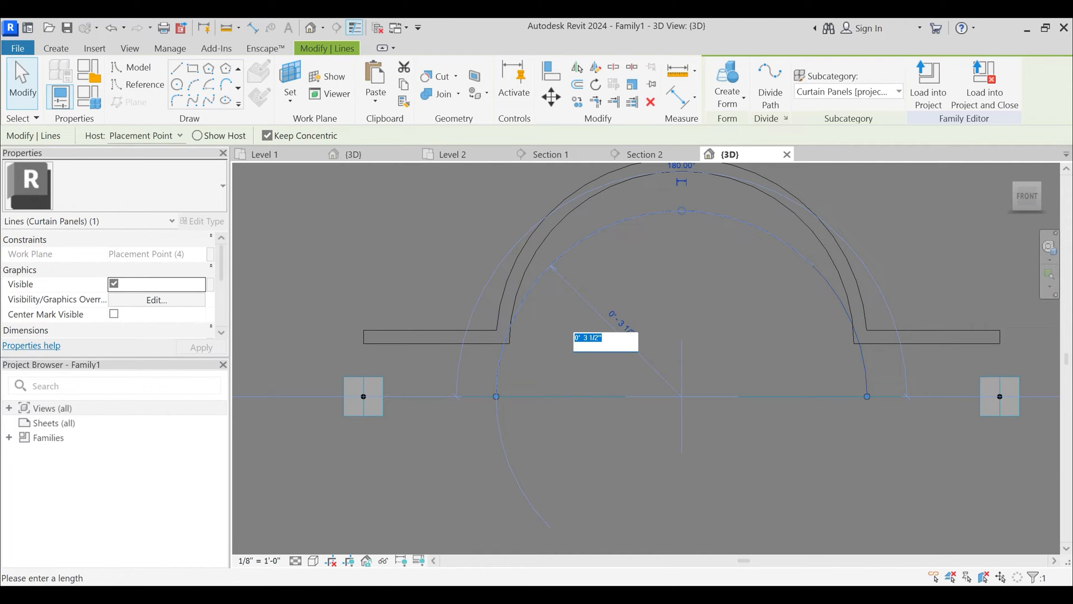
pyautogui.press('Return')
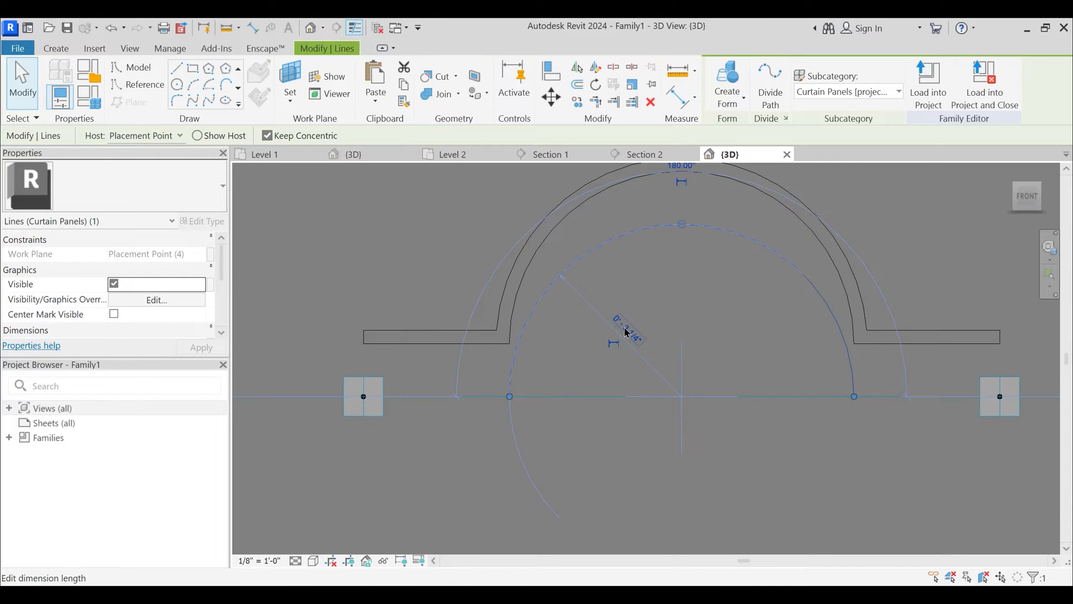
pyautogui.press('Escape')
pyautogui.scroll(-2, 663, 332)
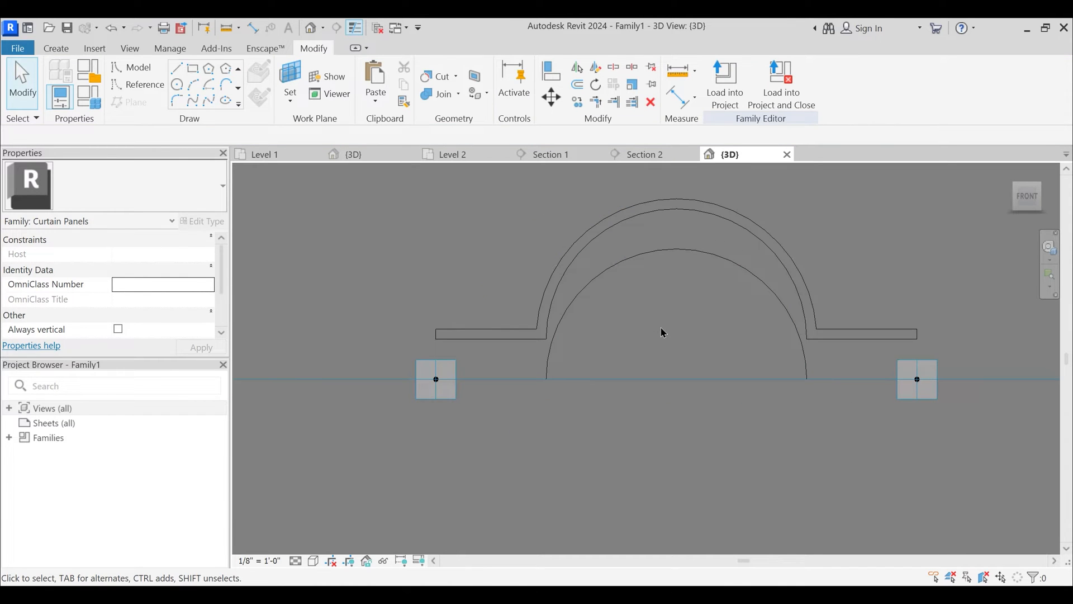
# - Try to draw a concentric 3" radius semicircle inside the new arc, and delete the resulting arc below the reference line
pyautogui.click(211, 87)
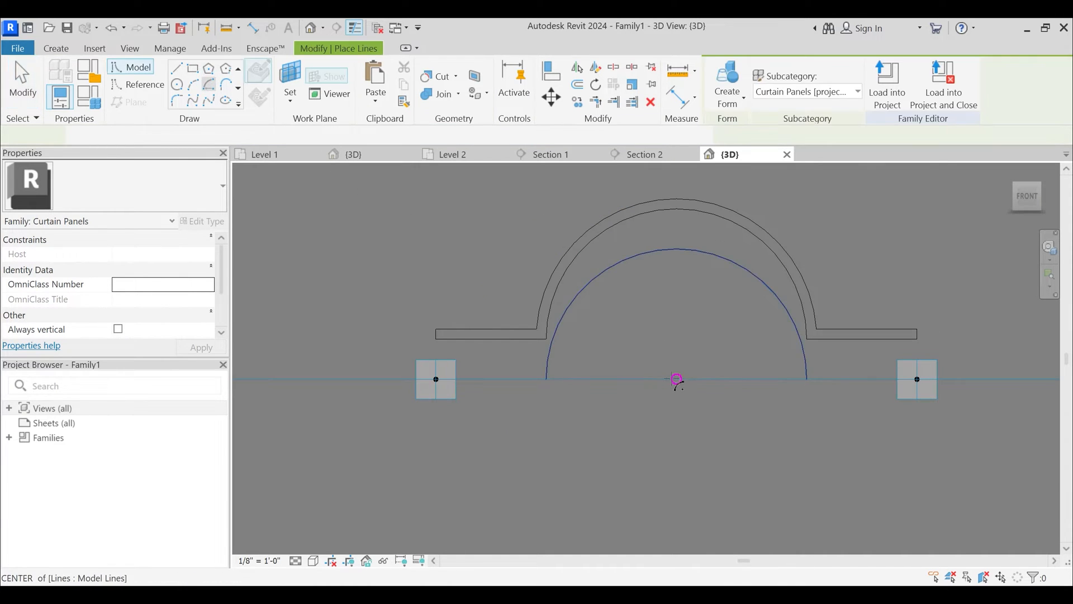
pyautogui.click(566, 380)
pyautogui.scroll(2, 556, 380)
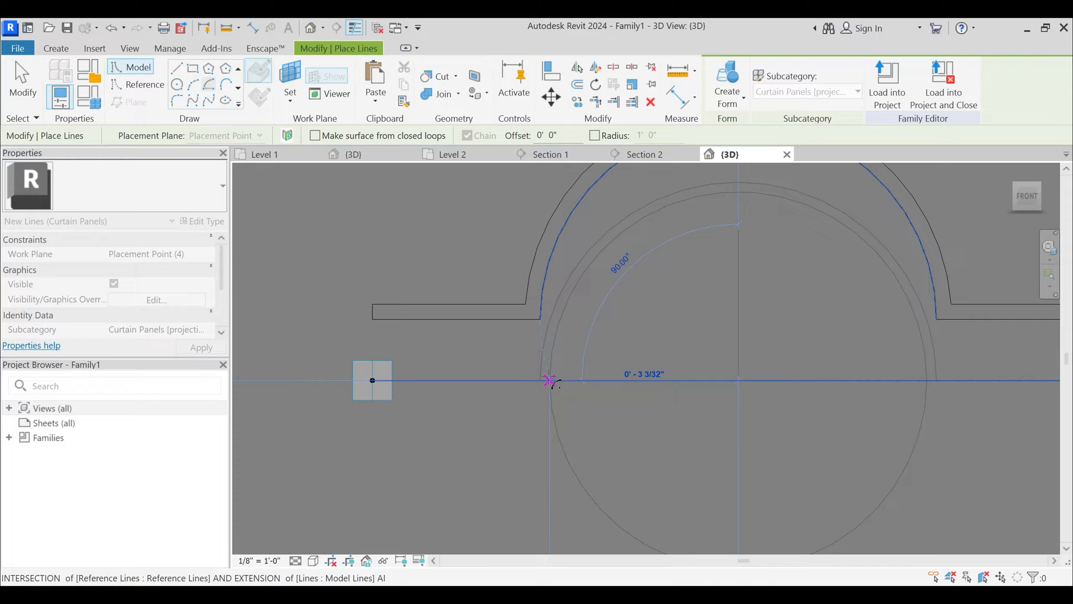
pyautogui.scroll(1, 564, 380)
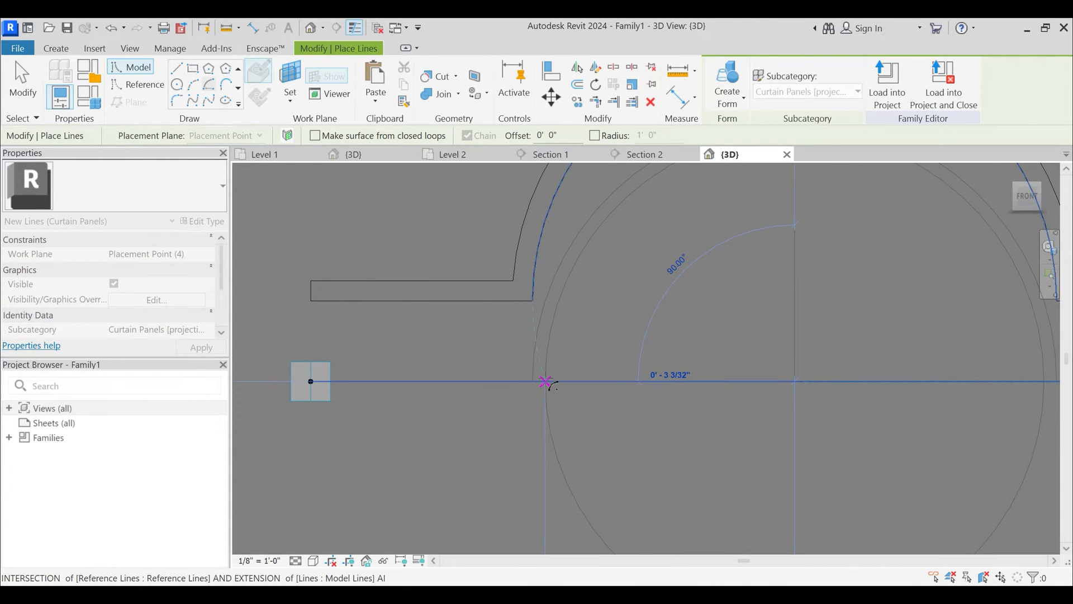
pyautogui.click(553, 381)
pyautogui.scroll(-1, 575, 336)
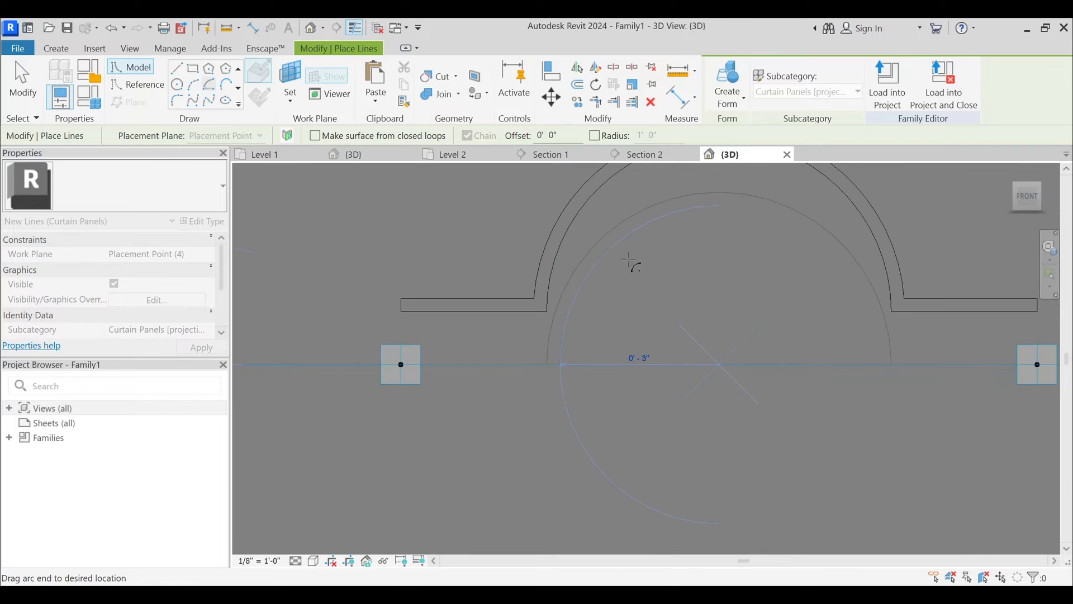
pyautogui.click(882, 364)
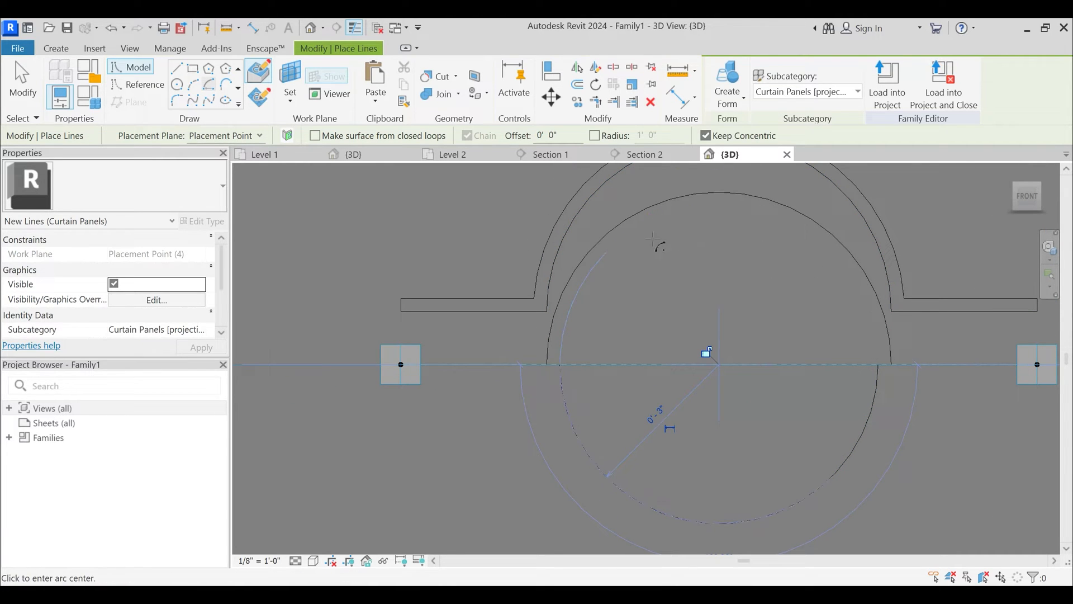
pyautogui.click(561, 365)
pyautogui.press('Escape')
pyautogui.press('Escape')
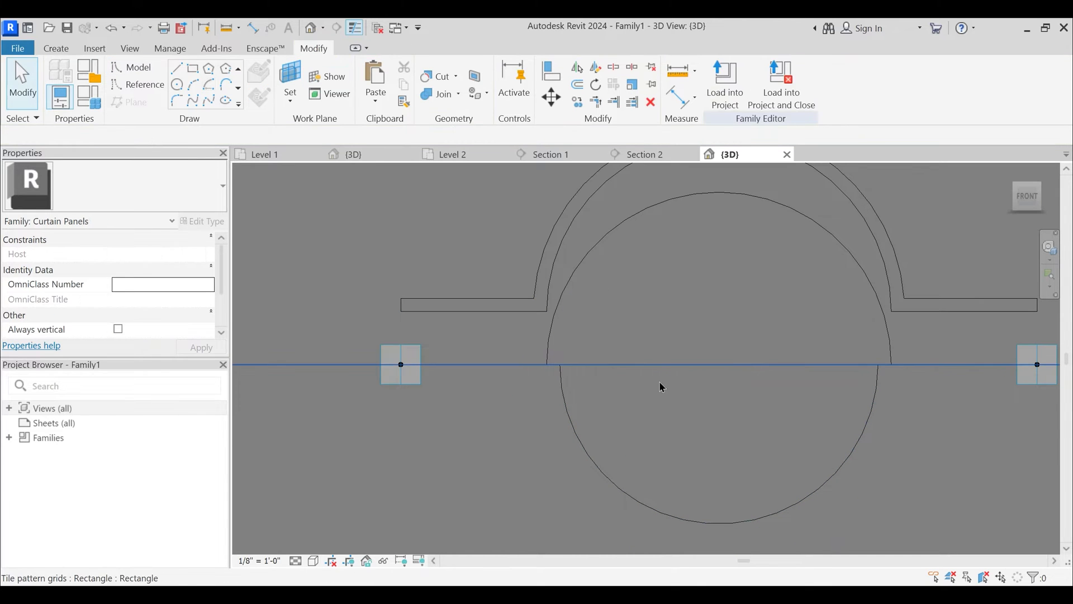
pyautogui.click(599, 461)
pyautogui.press('Delete')
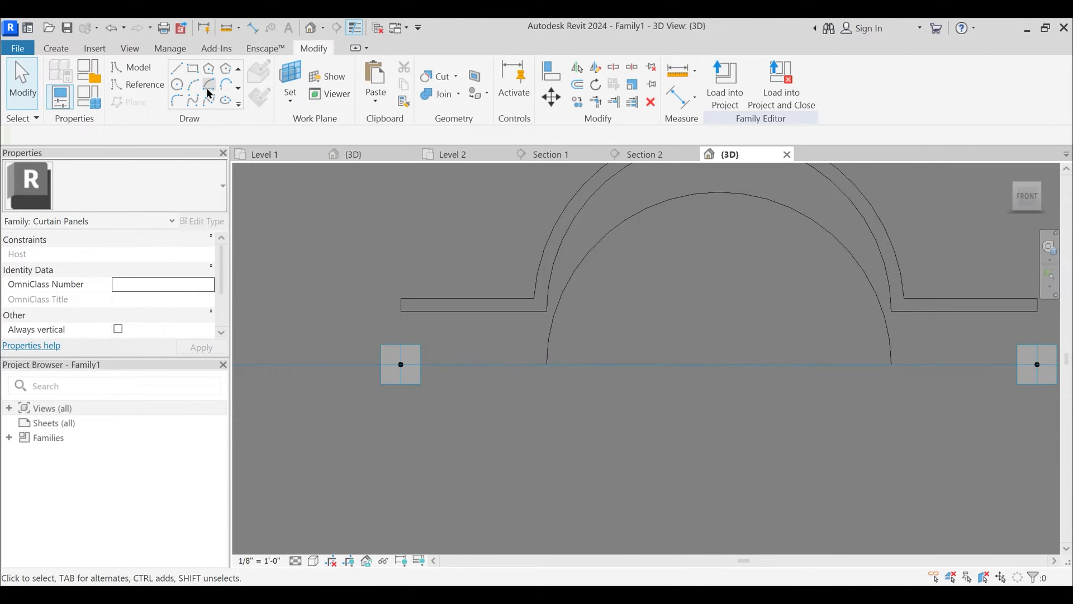
# - Draw a 3" radius semicircle above the reference line, concentric with and inside the 3 1/4" arc
pyautogui.click(209, 84)
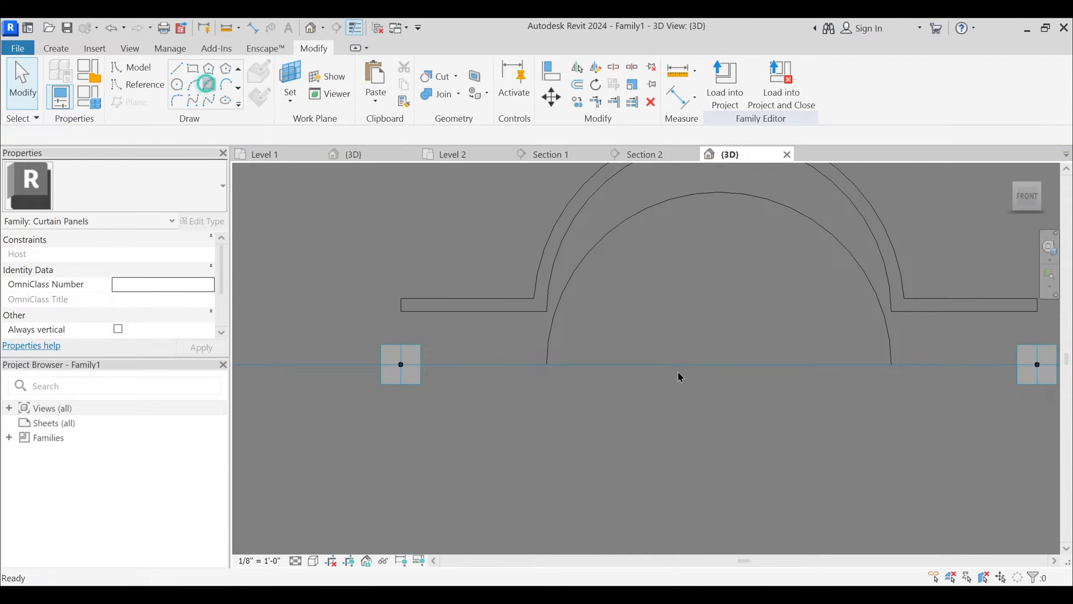
pyautogui.click(642, 373)
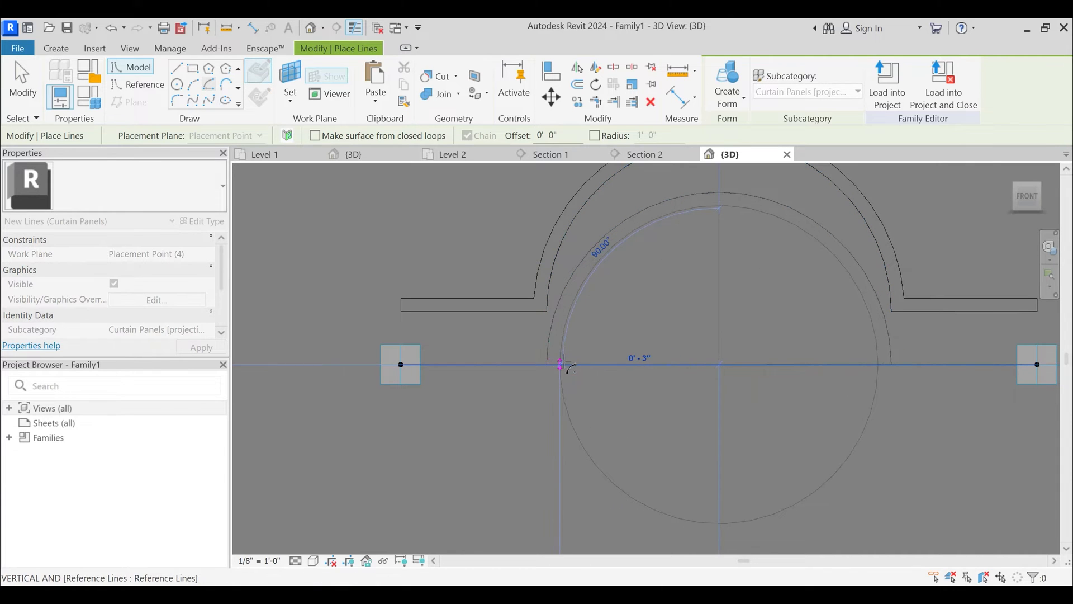
pyautogui.click(561, 365)
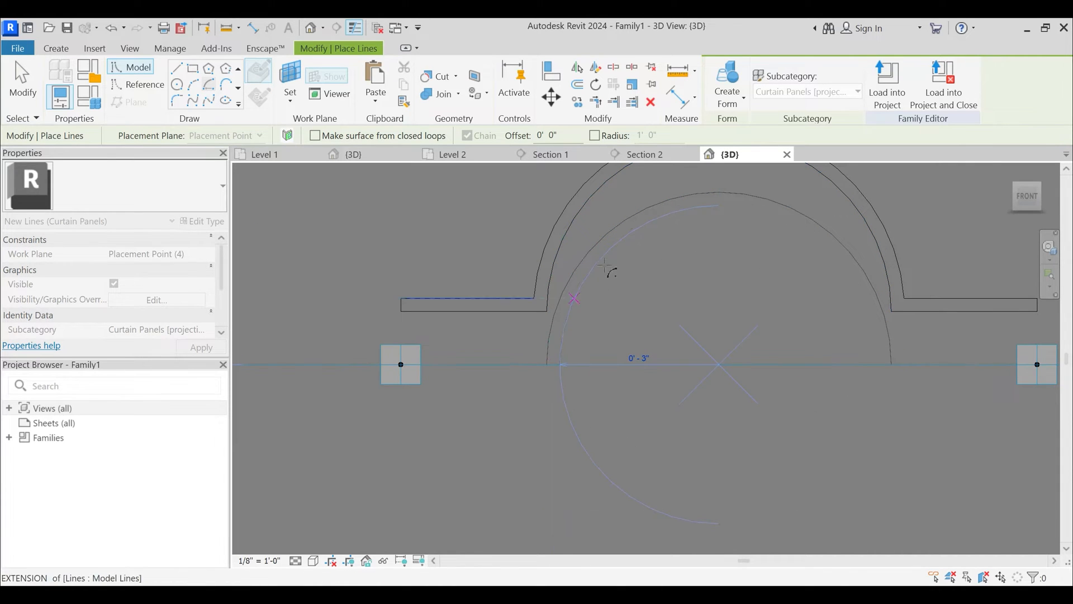
pyautogui.click(881, 364)
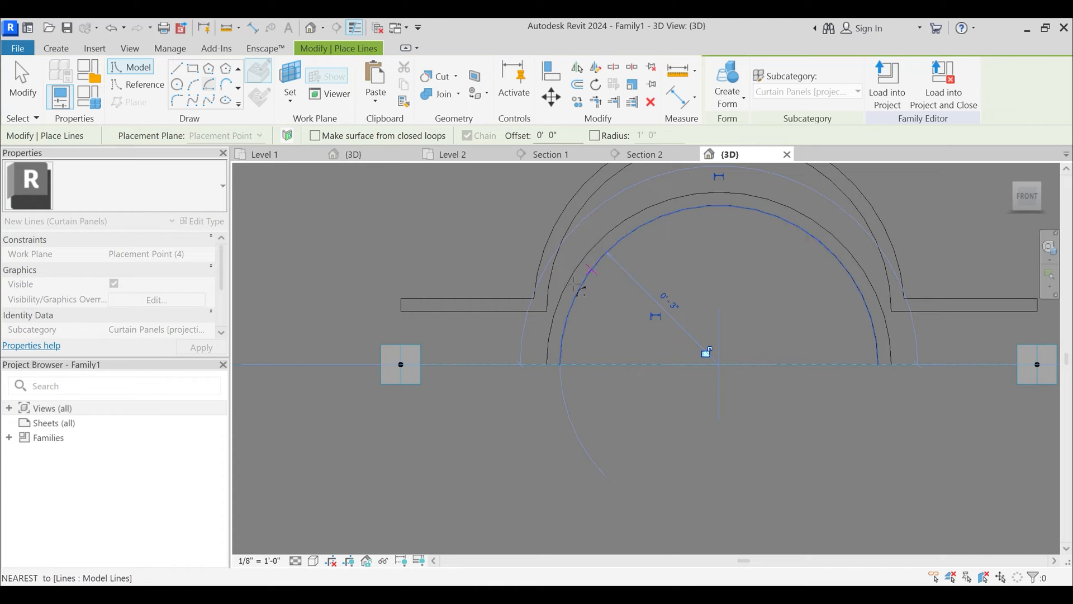
pyautogui.click(560, 363)
pyautogui.press('Escape')
pyautogui.press('Escape')
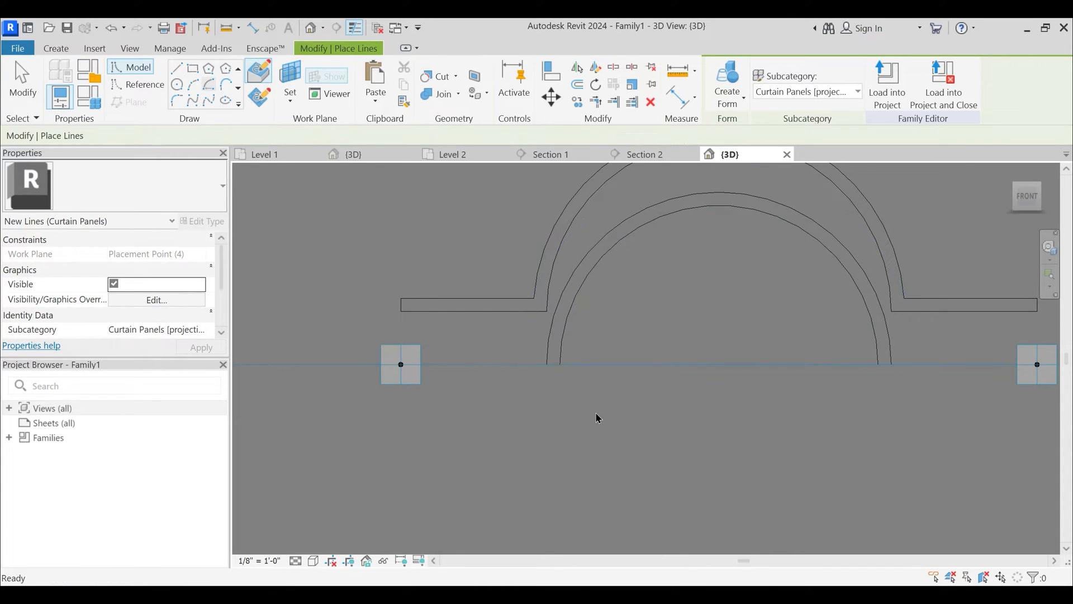
pyautogui.moveTo(605, 408); pyautogui.dragTo(630, 400, button='middle')
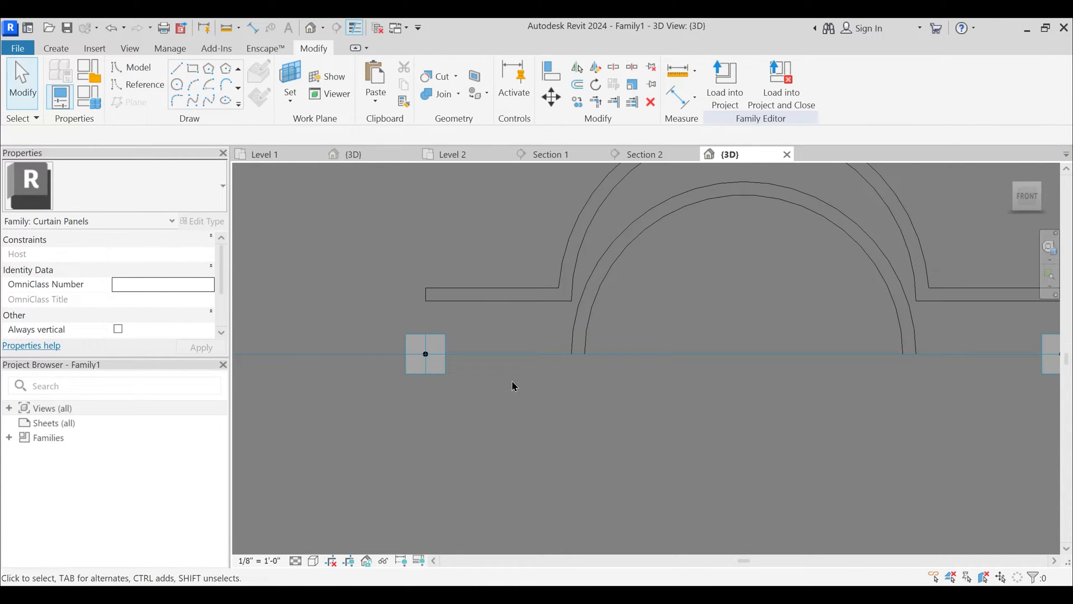
# - Draw a closed 1/4" high rectangle of lines on top of the reference line, spanning the full width between the two placement points
pyautogui.click(179, 75)
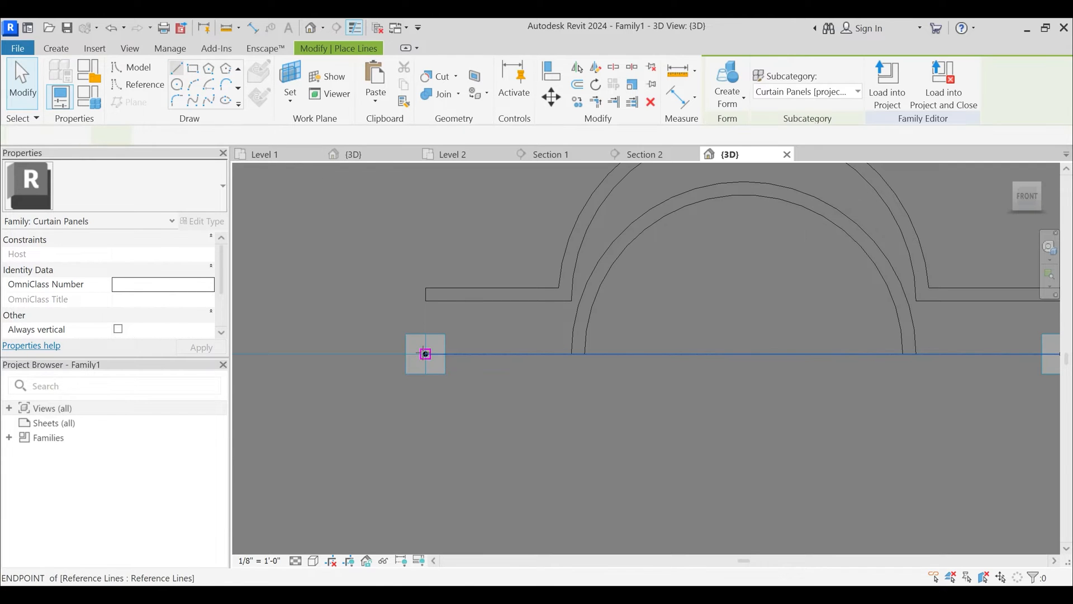
pyautogui.click(426, 354)
pyautogui.moveTo(1050, 354); pyautogui.dragTo(827, 372, button='middle')
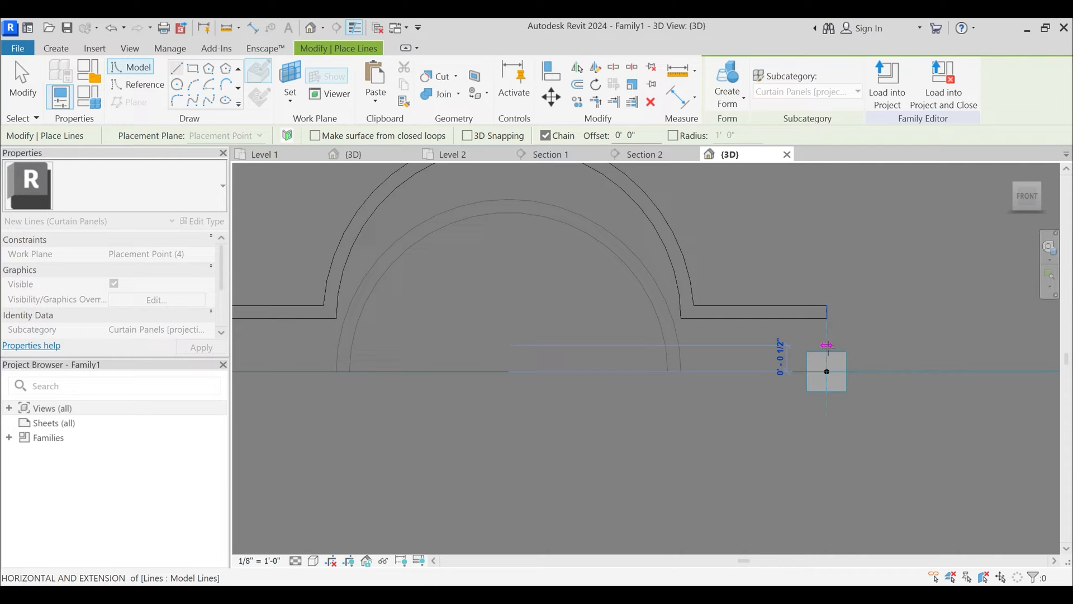
pyautogui.click(826, 370)
pyautogui.moveTo(456, 359); pyautogui.dragTo(746, 345, button='middle')
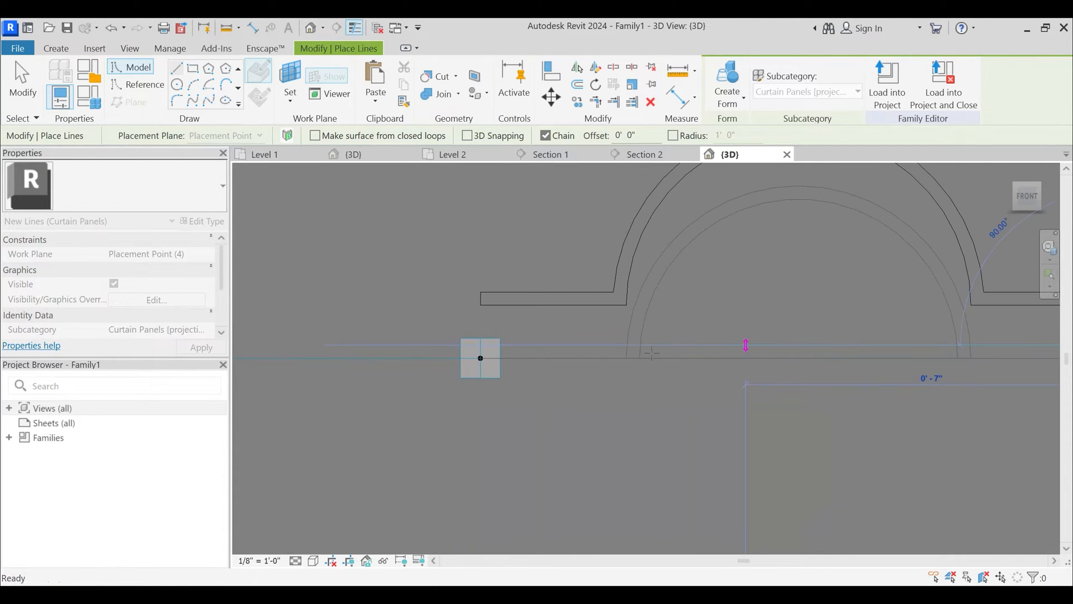
pyautogui.moveTo(491, 345); pyautogui.dragTo(490, 345, button='middle')
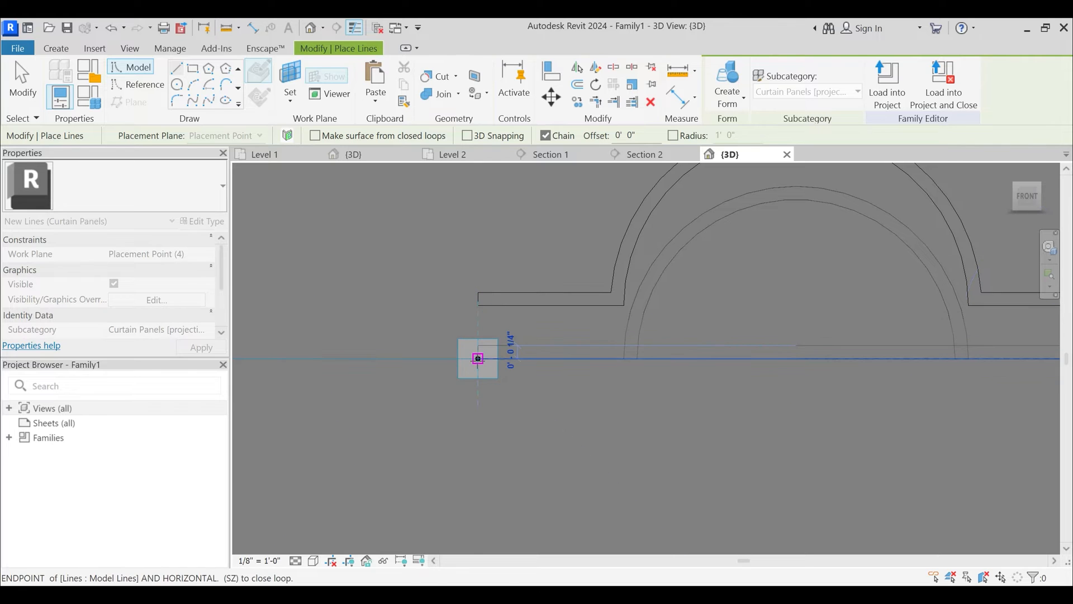
pyautogui.press('Escape')
pyautogui.press('Escape')
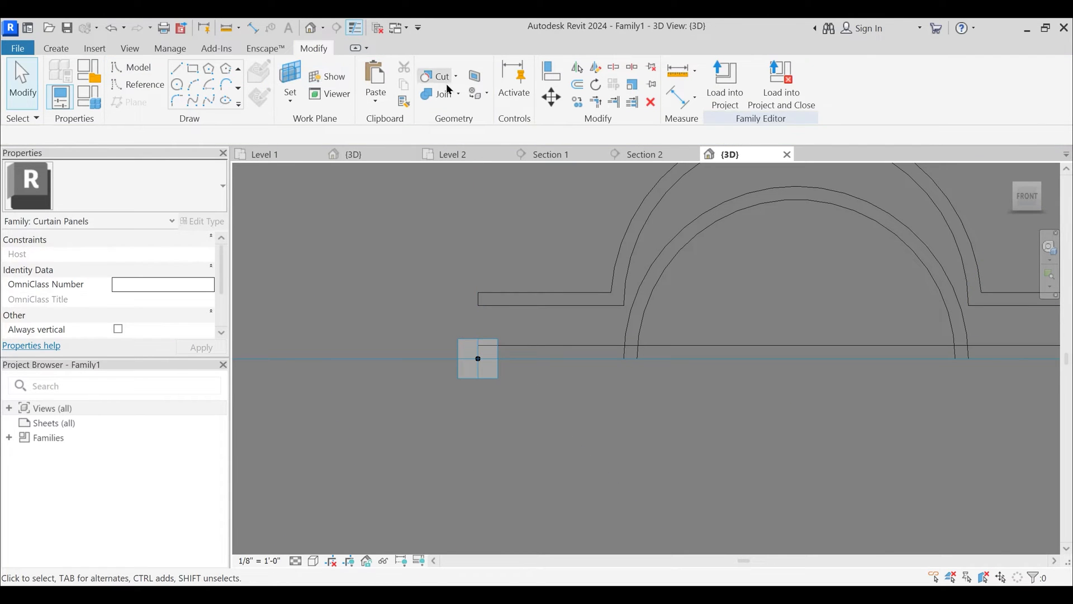
# - Split the rectangle's top line near mid-span and trim its left part to the outer arc, forming the left flange's upper edge
pyautogui.click(613, 68)
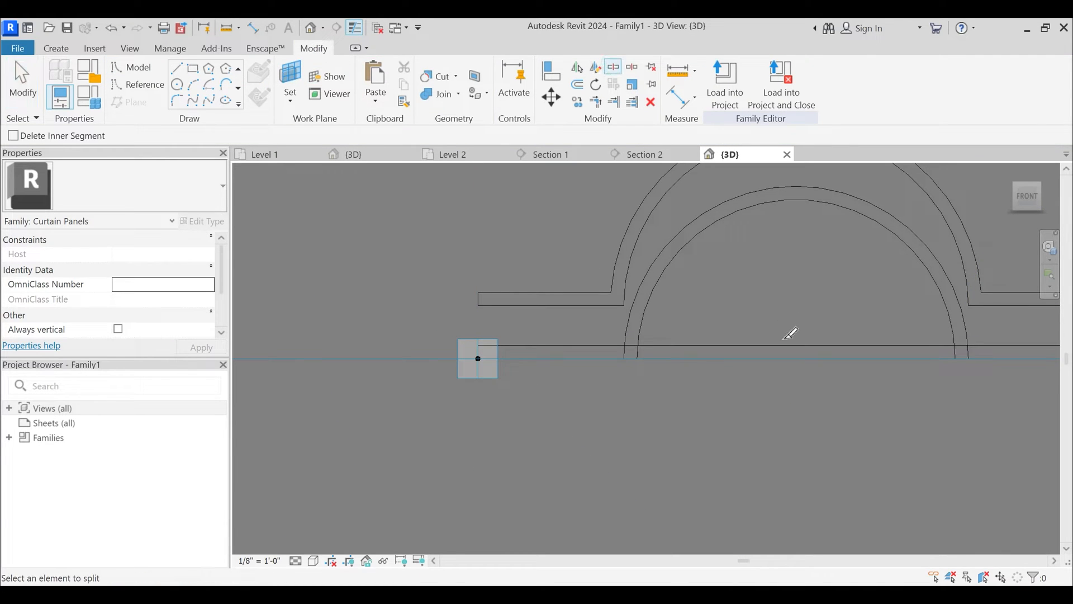
pyautogui.click(785, 360)
pyautogui.press('t')
pyautogui.press('r')
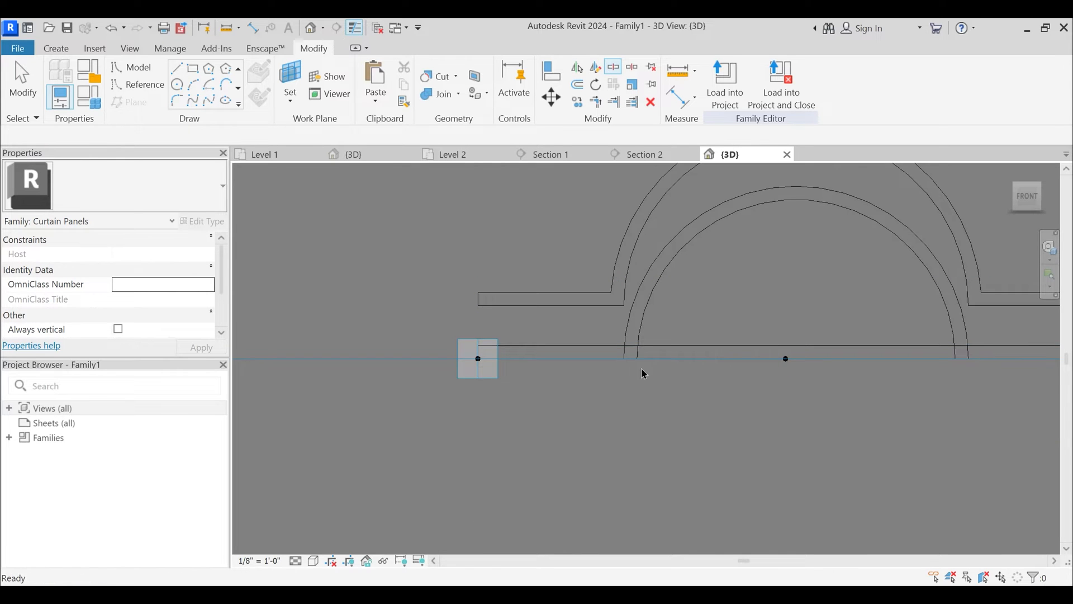
pyautogui.click(608, 344)
pyautogui.click(627, 329)
pyautogui.click(625, 360)
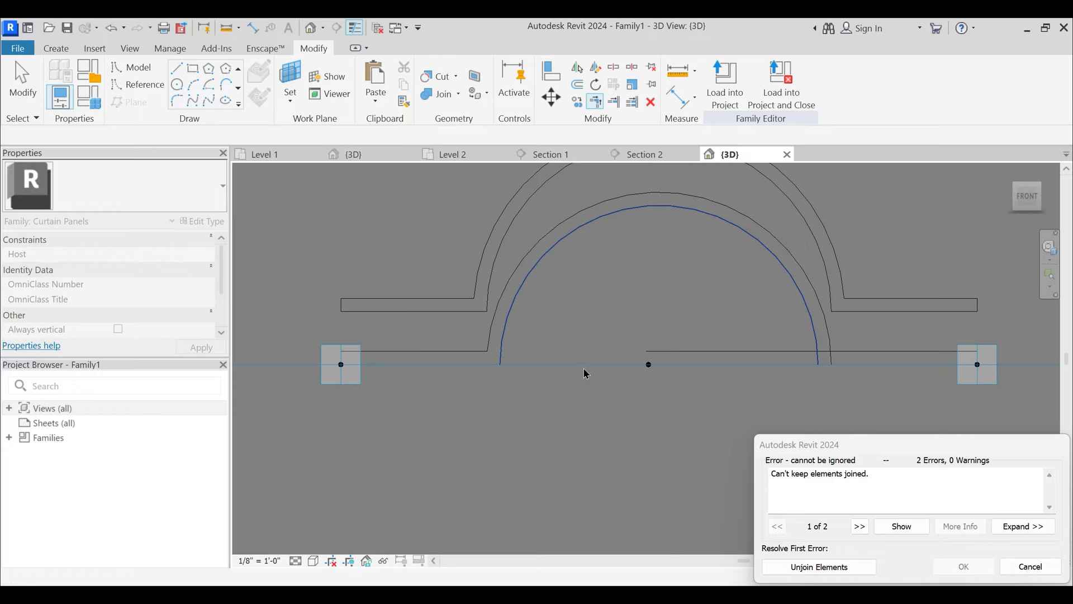
pyautogui.click(870, 567)
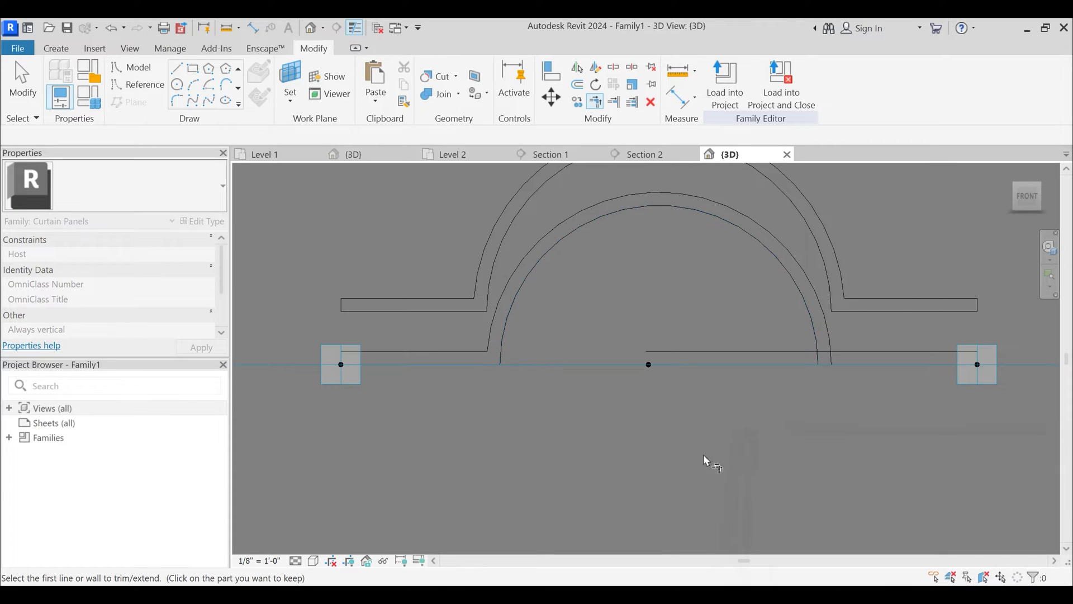
pyautogui.press('Escape')
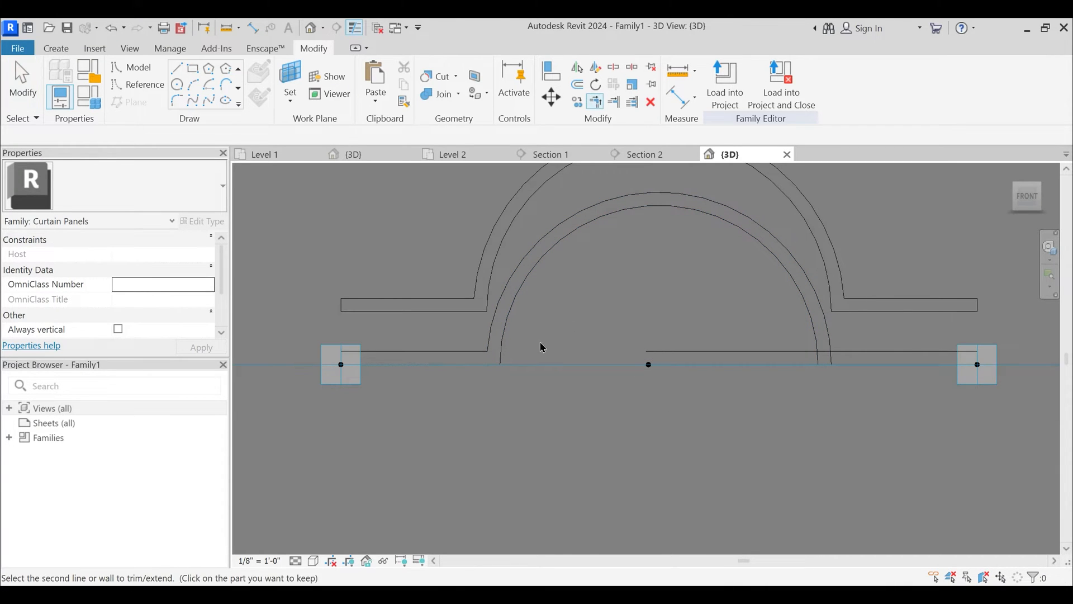
pyautogui.press('Escape')
# - Try to split the base line near mid-span, and trim the right part of the top line to the outer arc
pyautogui.click(617, 72)
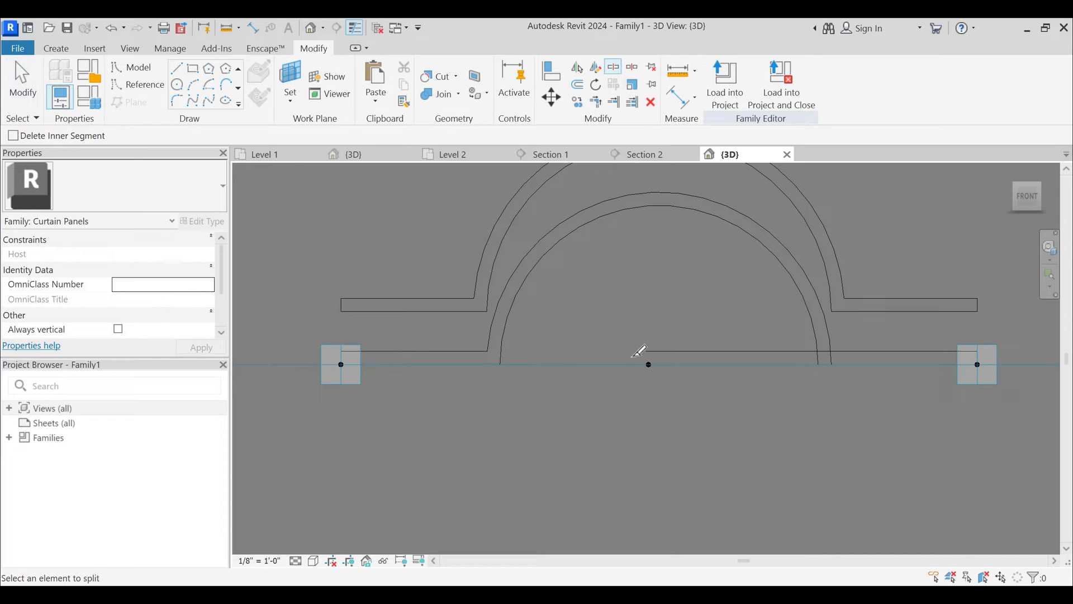
pyautogui.click(632, 364)
pyautogui.press('Escape')
pyautogui.press('t')
pyautogui.press('r')
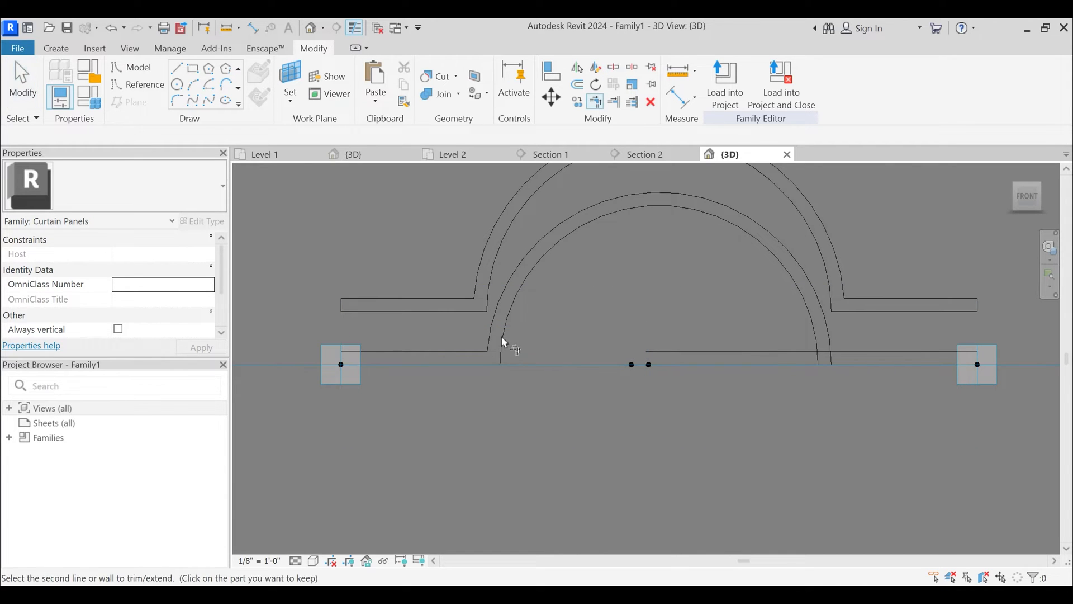
pyautogui.click(850, 351)
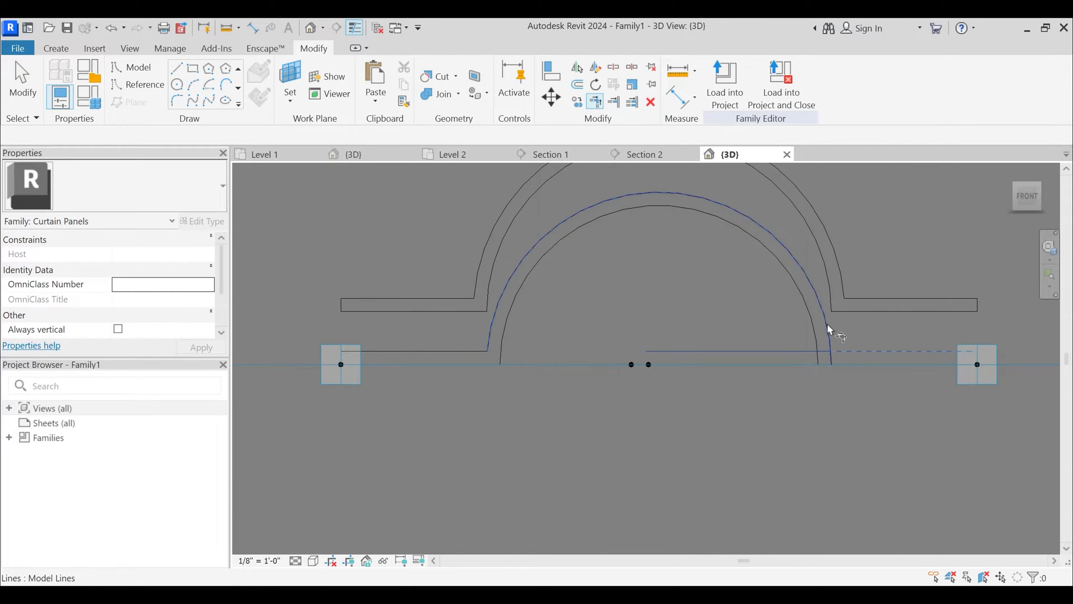
pyautogui.click(828, 335)
pyautogui.press('Escape')
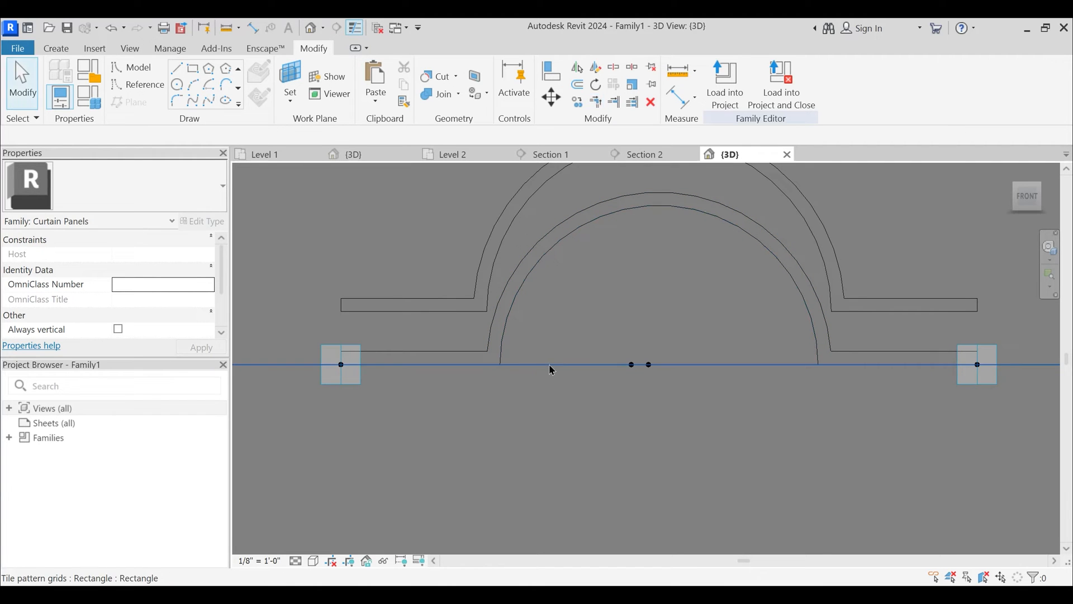
# - Close the right flange by drawing a base line from the inner arc's right end to the right placement point
pyautogui.click(785, 370)
pyautogui.click(721, 398)
pyautogui.scroll(-1, 721, 397)
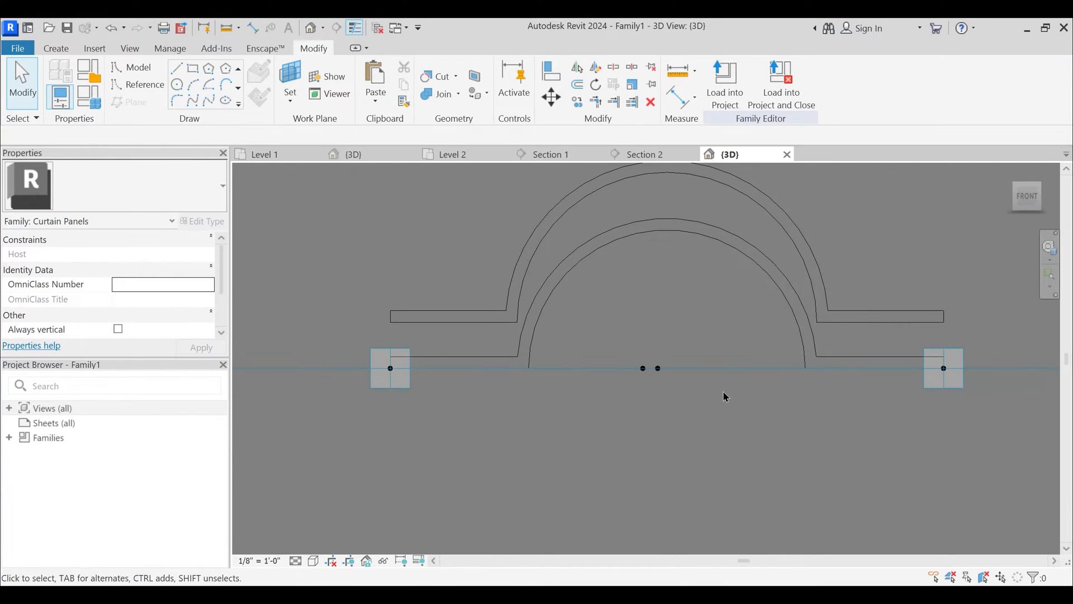
pyautogui.press('l')
pyautogui.press('i')
pyautogui.press('Escape')
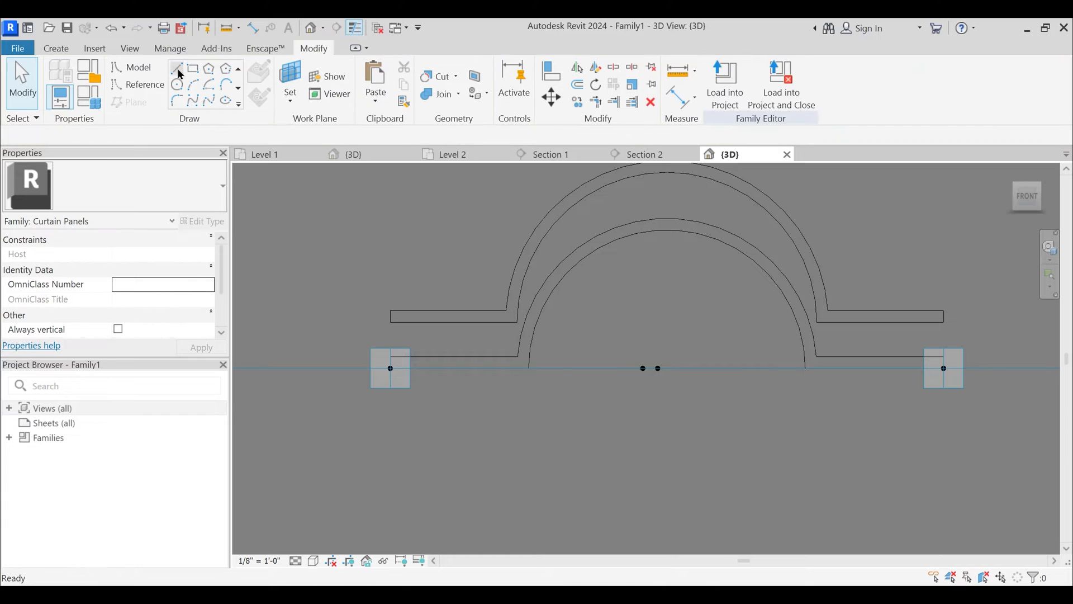
pyautogui.click(804, 368)
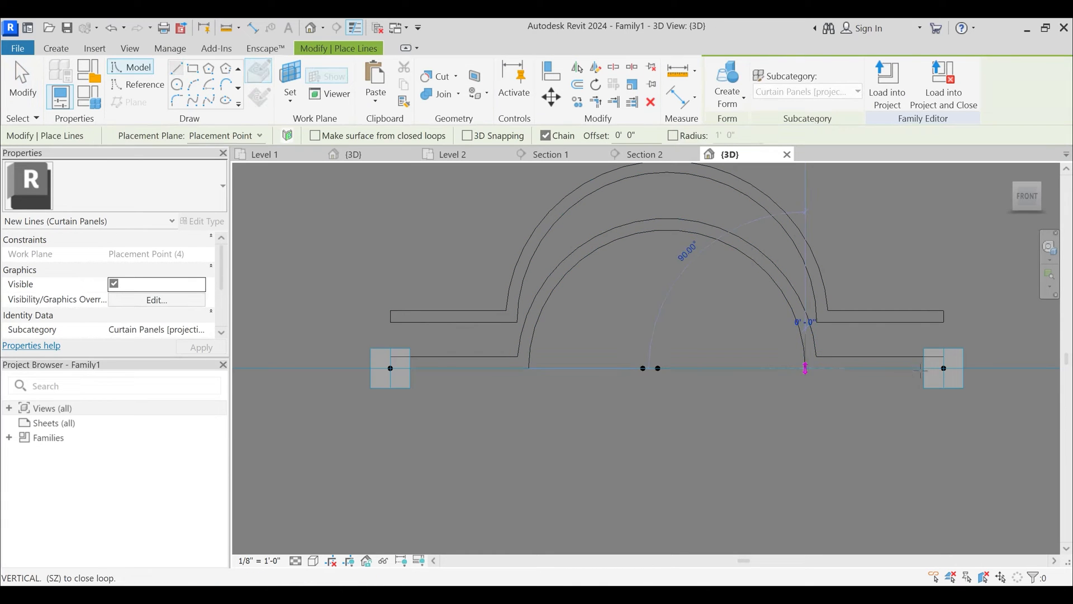
pyautogui.click(943, 368)
pyautogui.press('Escape')
pyautogui.press('Escape')
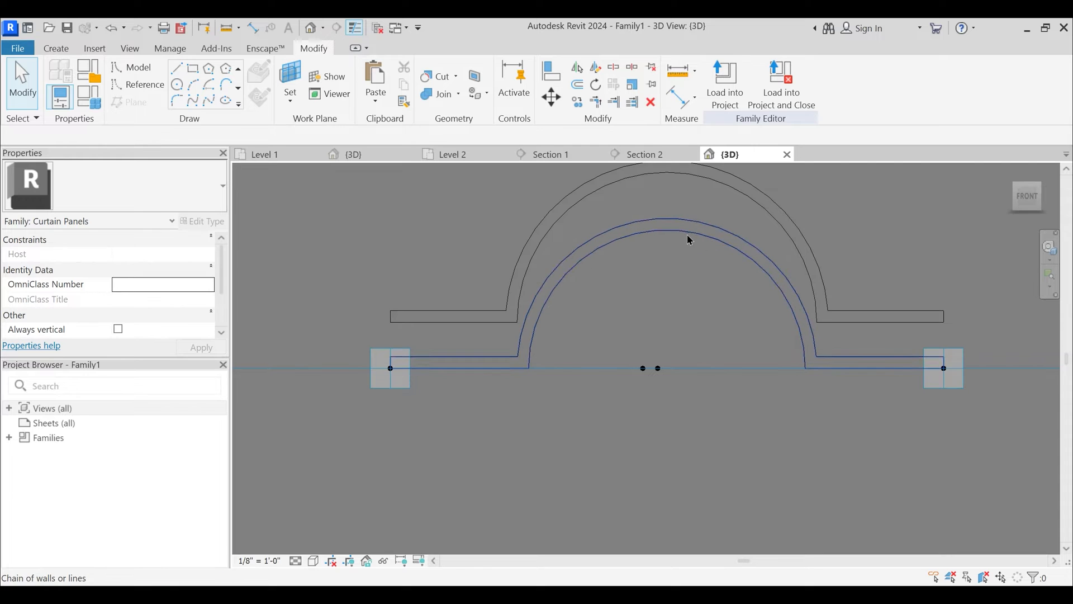
# - Move the smaller closed profile 1.5" outward, away from the larger profile, in the top view with Constrain turned off
pyautogui.scroll(-2, 637, 335)
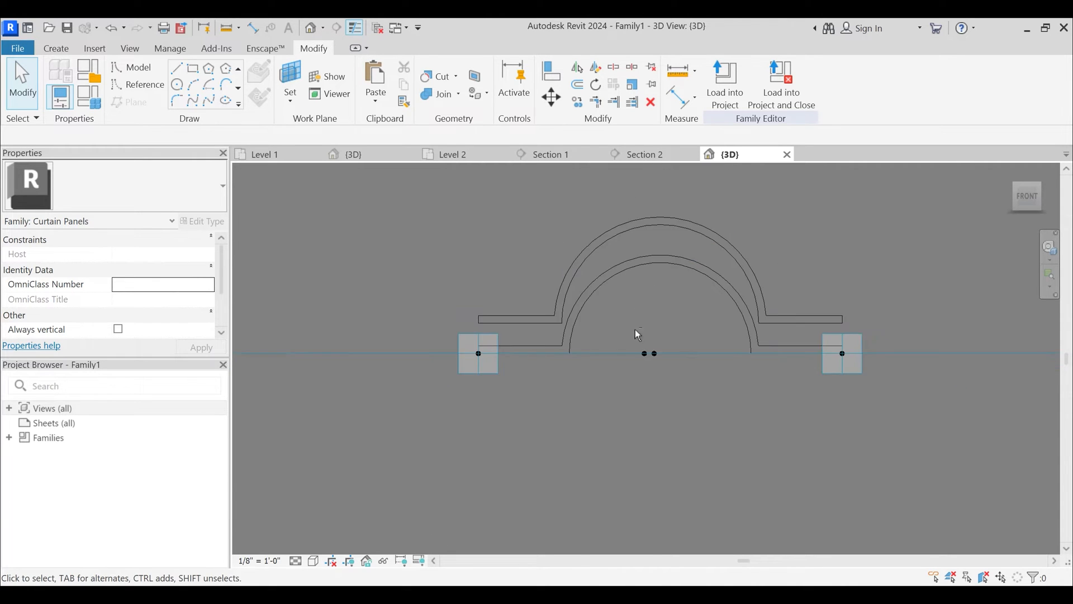
pyautogui.keyDown('shift'); pyautogui.moveTo(637, 335); pyautogui.dragTo(471, 217, button='middle'); pyautogui.keyUp('shift')
pyautogui.press('Tab')
pyautogui.click(491, 216)
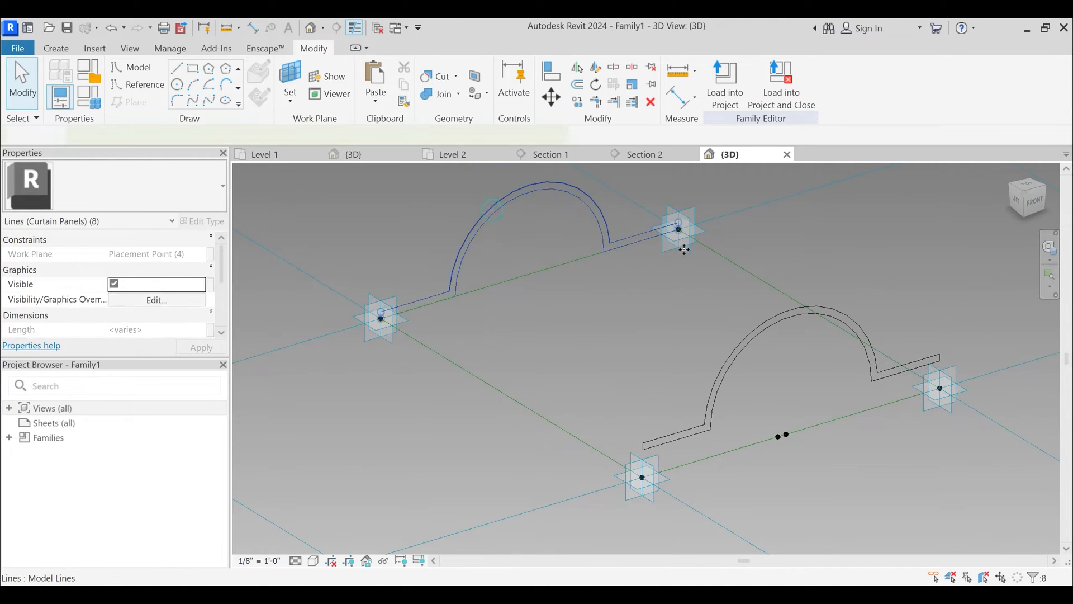
pyautogui.click(1032, 192)
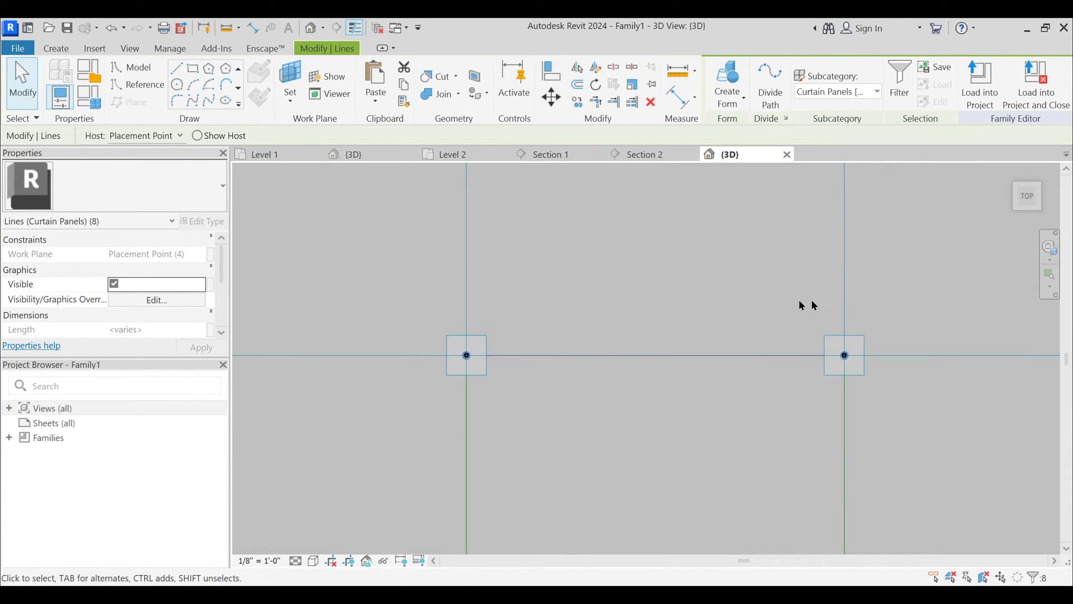
pyautogui.press('m')
pyautogui.press('v')
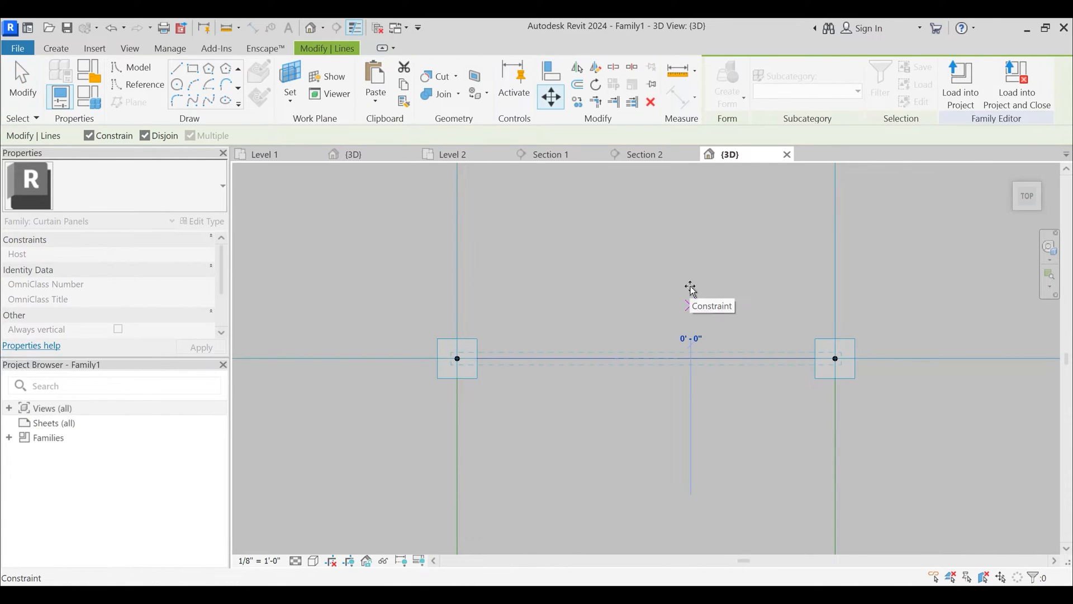
pyautogui.click(690, 288)
pyautogui.click(89, 137)
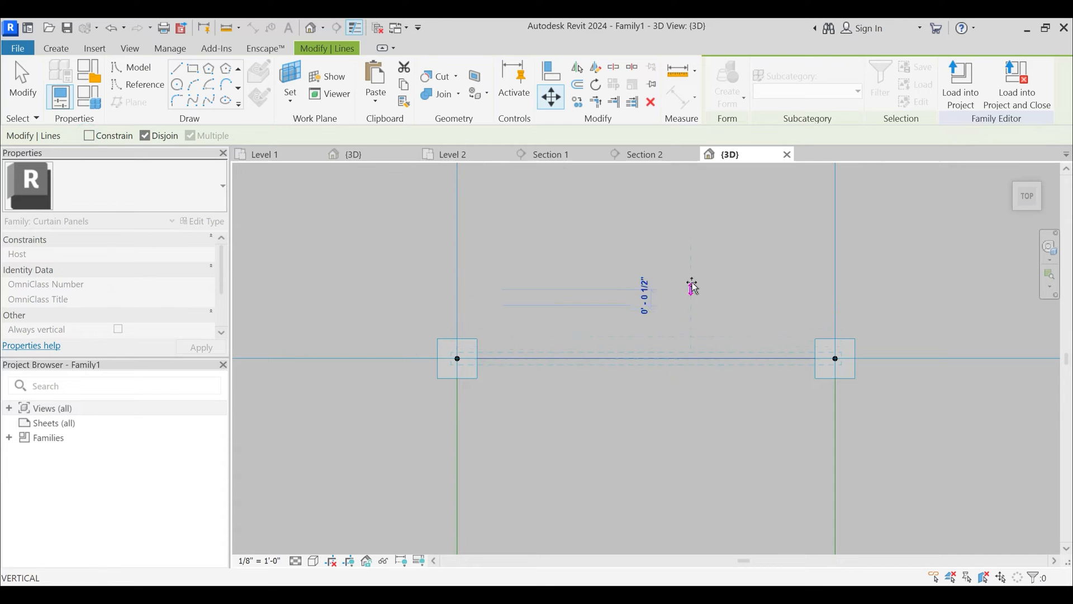
pyautogui.write('1.')
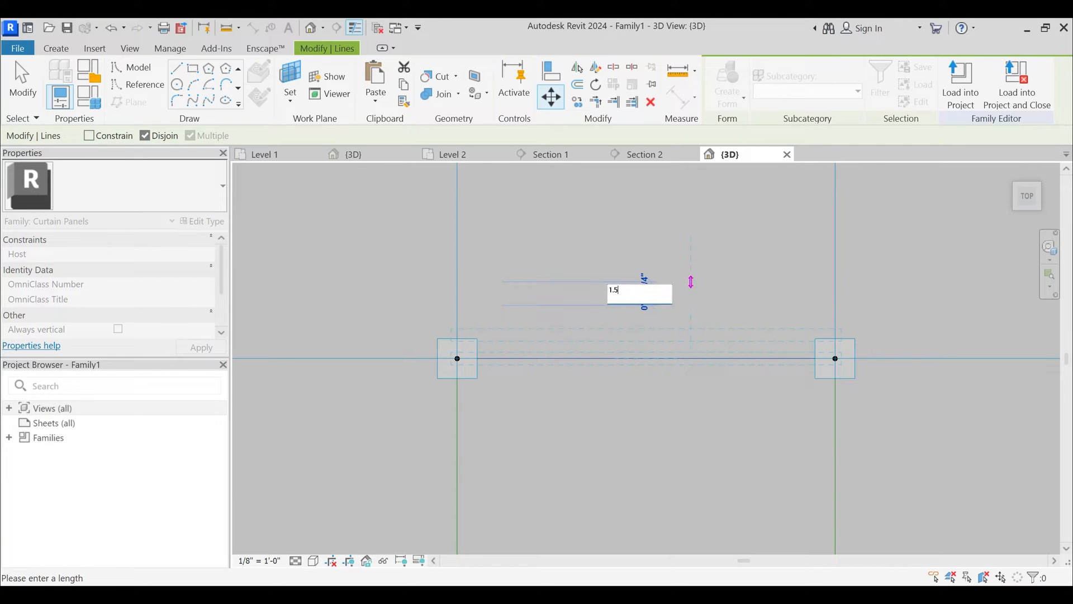
pyautogui.write('5')
pyautogui.press('Return')
pyautogui.press('Escape')
pyautogui.scroll(-3, 710, 280)
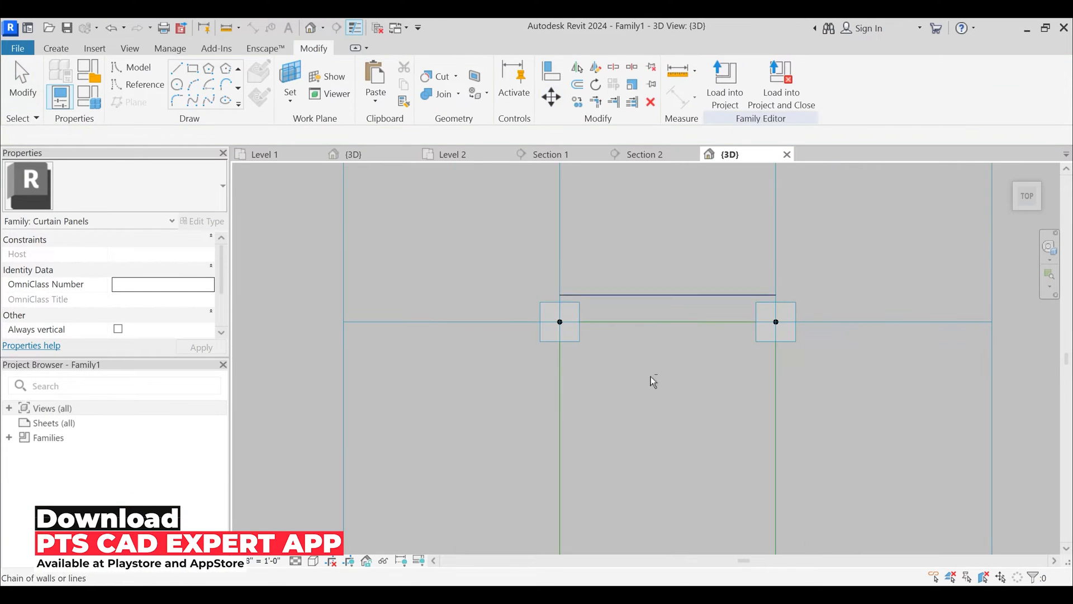
# - Create a solid form from the two closed arched profiles and view it from several angles
pyautogui.keyDown('shift'); pyautogui.moveTo(654, 382); pyautogui.dragTo(745, 374, button='middle'); pyautogui.keyUp('shift')
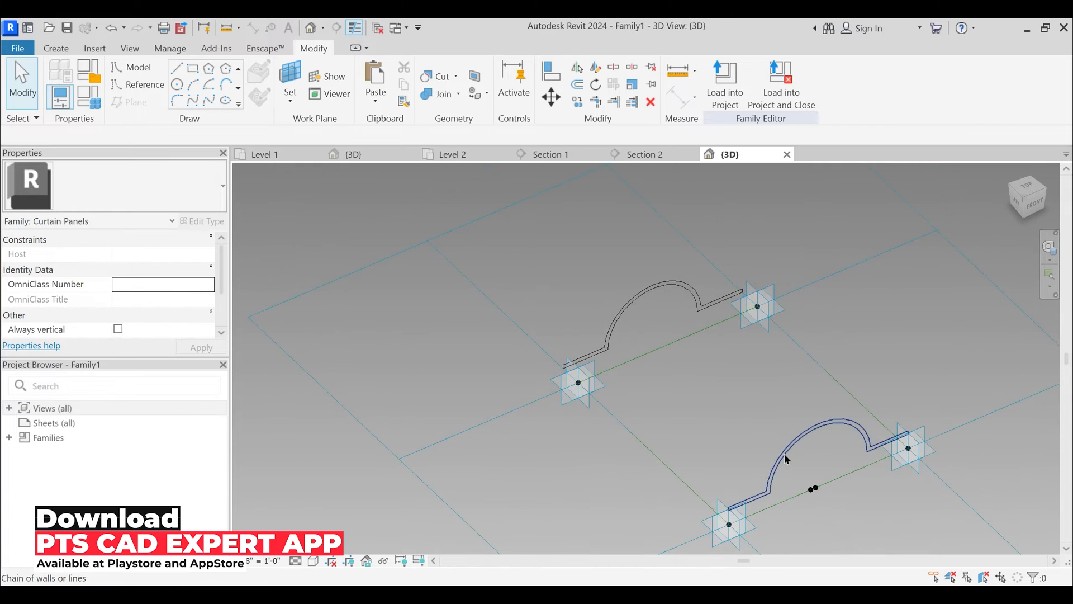
pyautogui.click(787, 459)
pyautogui.keyDown('ctrl'); pyautogui.click(646, 295); pyautogui.keyUp('ctrl')
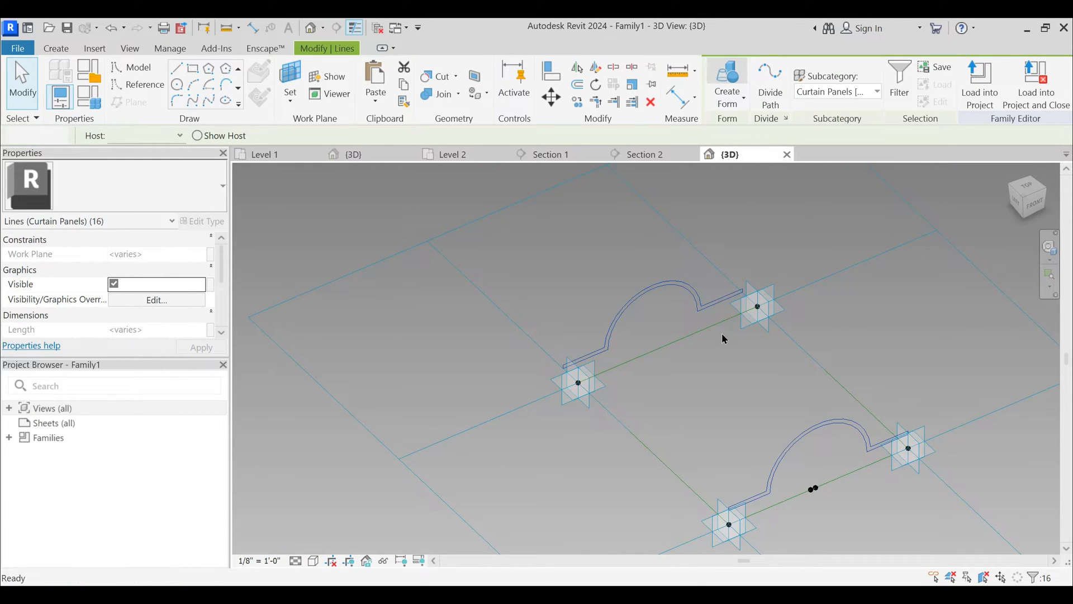
pyautogui.click(734, 84)
pyautogui.keyDown('shift'); pyautogui.moveTo(702, 421); pyautogui.dragTo(673, 322, button='middle'); pyautogui.keyUp('shift')
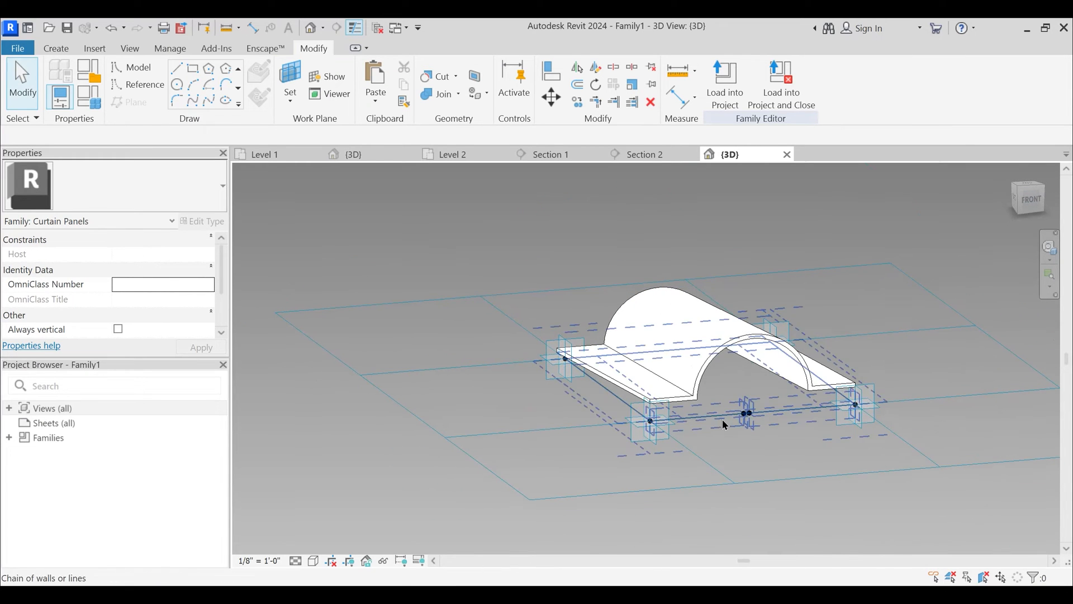
pyautogui.keyDown('shift'); pyautogui.moveTo(630, 491); pyautogui.dragTo(698, 517, button='middle'); pyautogui.keyUp('shift')
pyautogui.scroll(2, 746, 430)
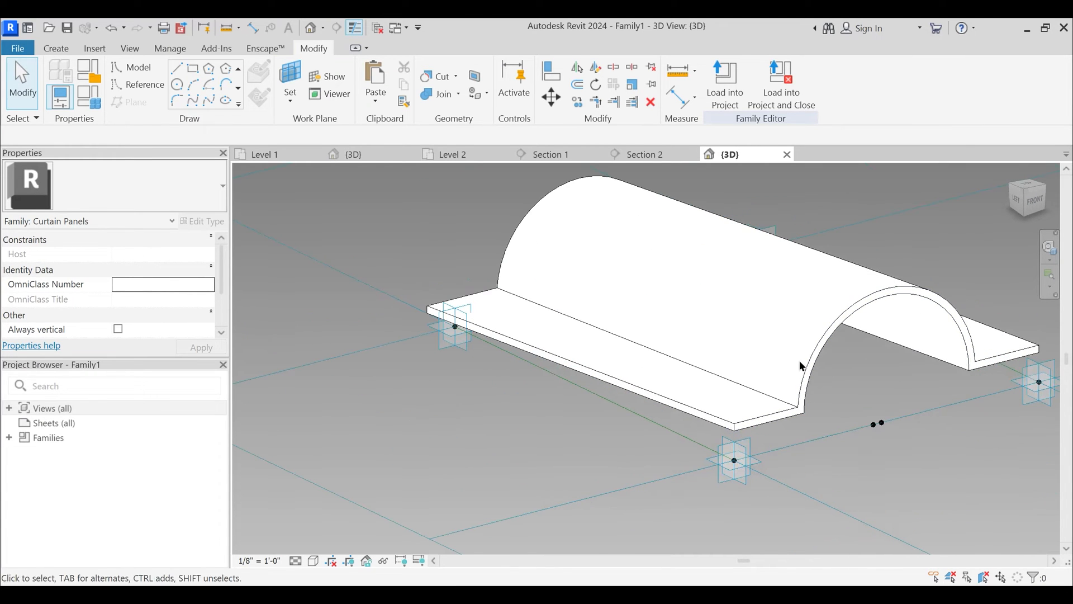
pyautogui.keyDown('shift'); pyautogui.moveTo(590, 355); pyautogui.dragTo(635, 382, button='middle'); pyautogui.keyUp('shift')
# - Switch to the 1 Slopping Roof Tiles project and examine how the tiles overlap in Section 1, using wireframe display
pyautogui.moveTo(641, 602)
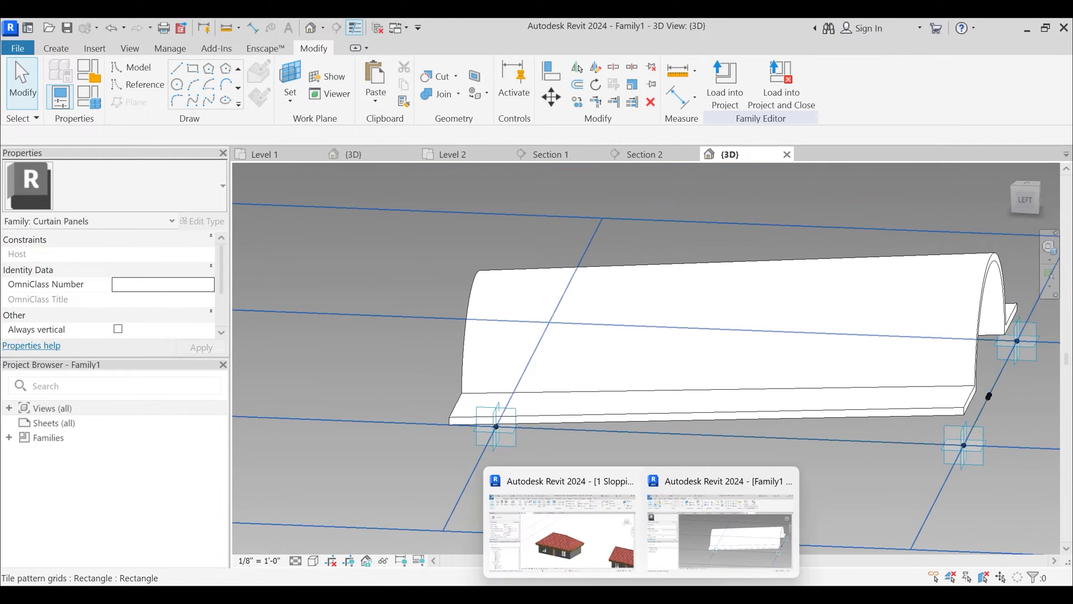
pyautogui.click(588, 551)
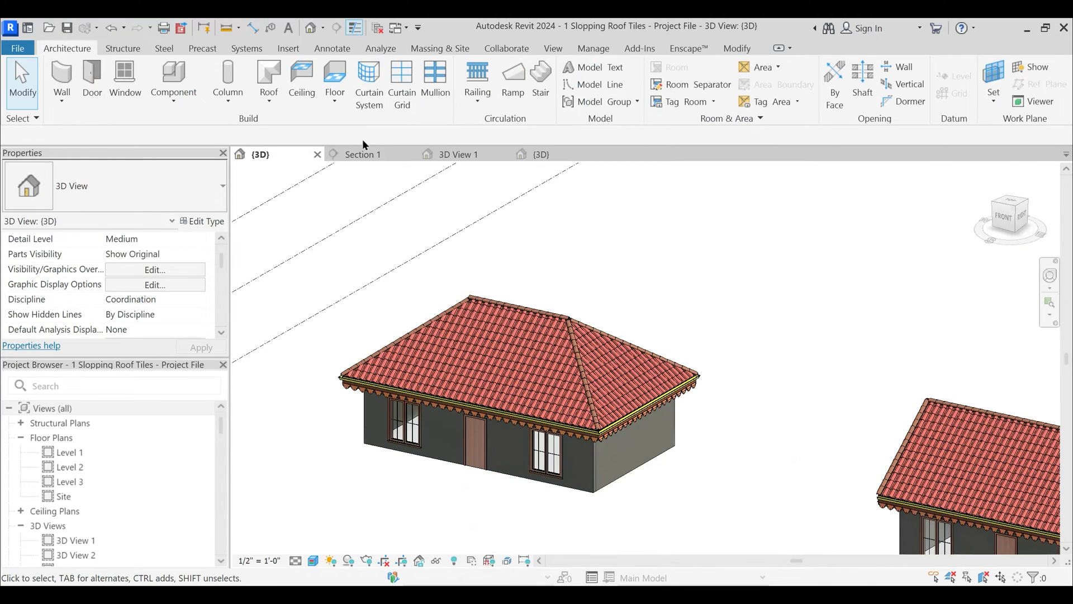
pyautogui.click(364, 156)
pyautogui.scroll(6, 581, 323)
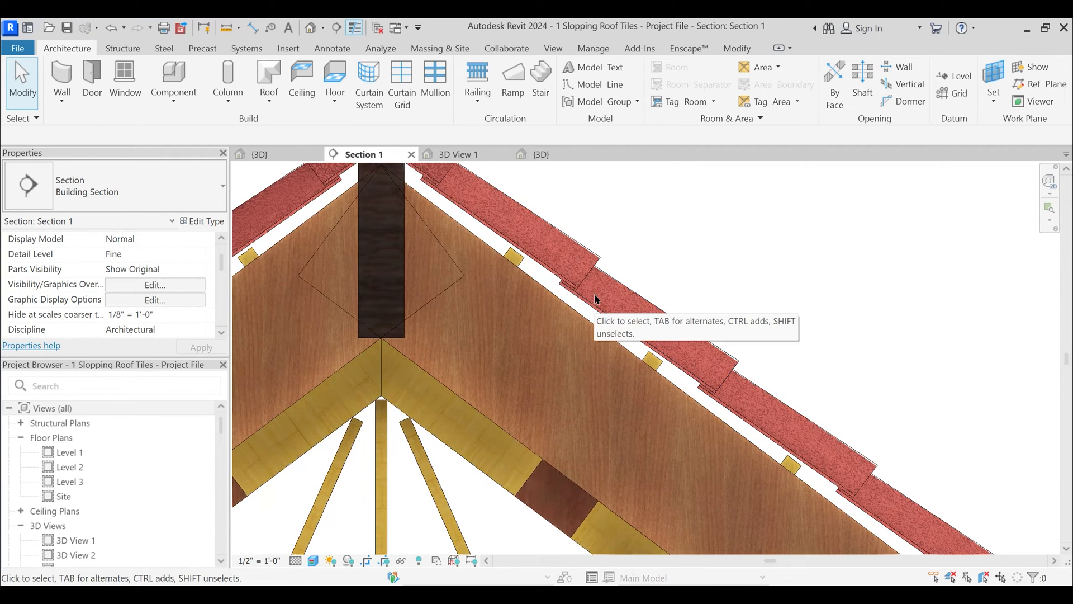
pyautogui.press('w')
pyautogui.press('f')
pyautogui.click(566, 273)
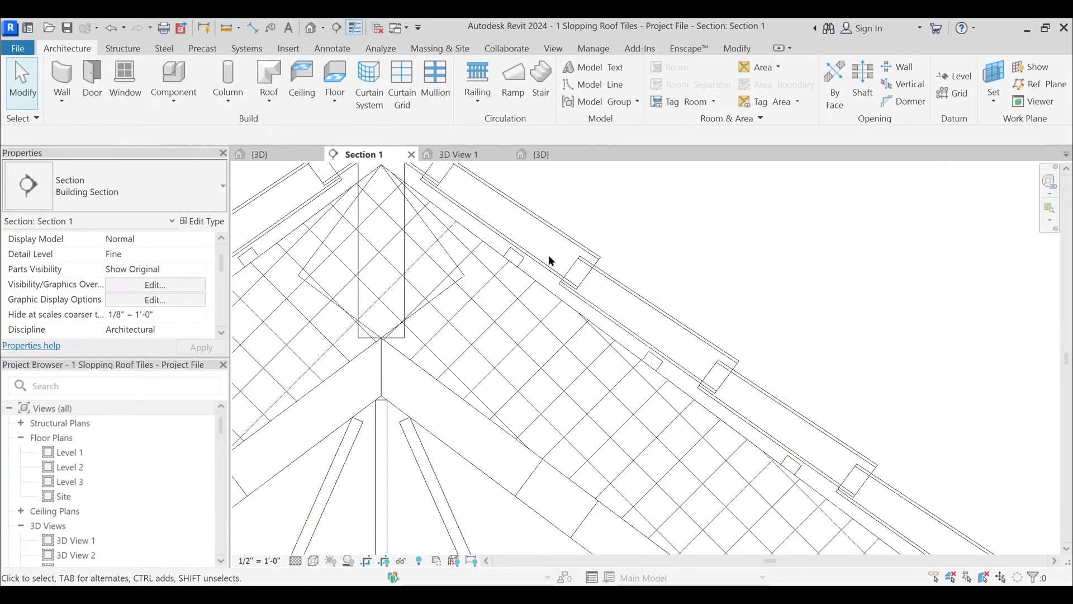
pyautogui.scroll(3, 576, 299)
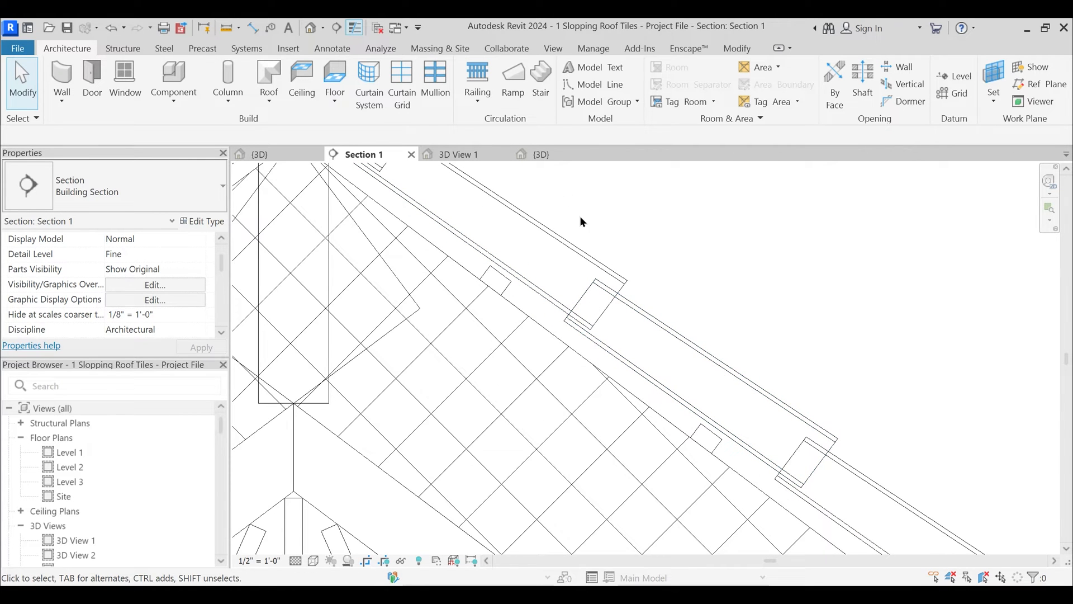
pyautogui.scroll(-2, 582, 222)
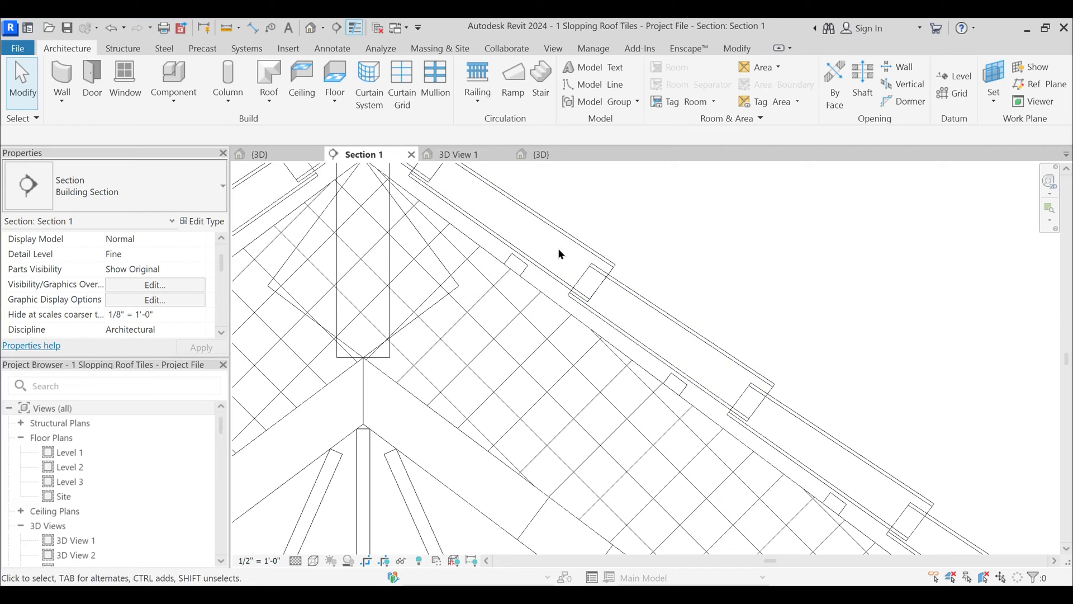
pyautogui.moveTo(546, 268); pyautogui.dragTo(551, 316, button='middle')
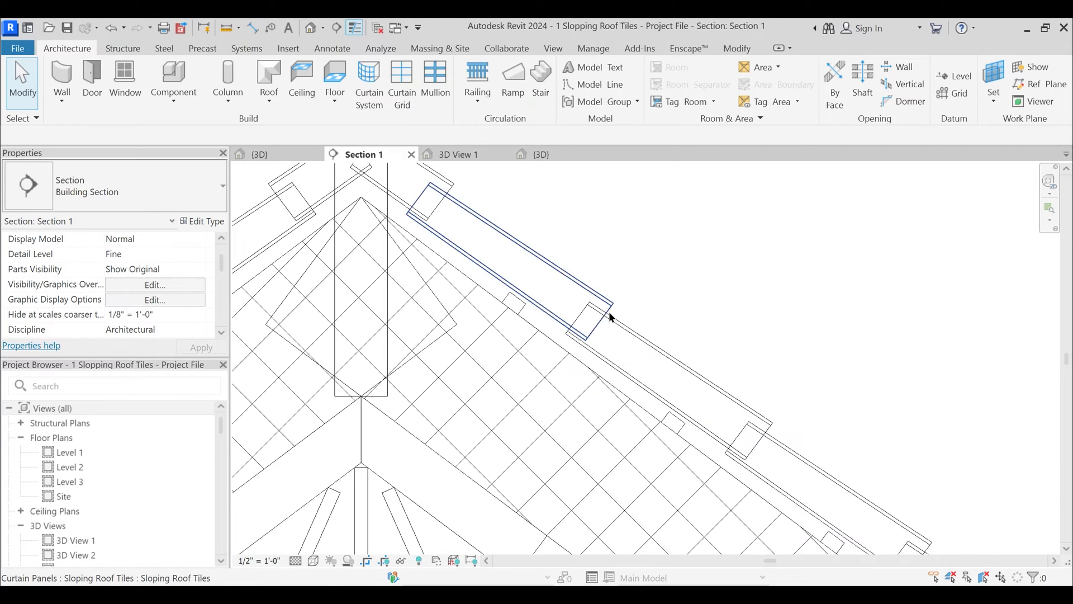
pyautogui.press('ctrl')
pyautogui.press('ctrl')
pyautogui.press('ctrl')
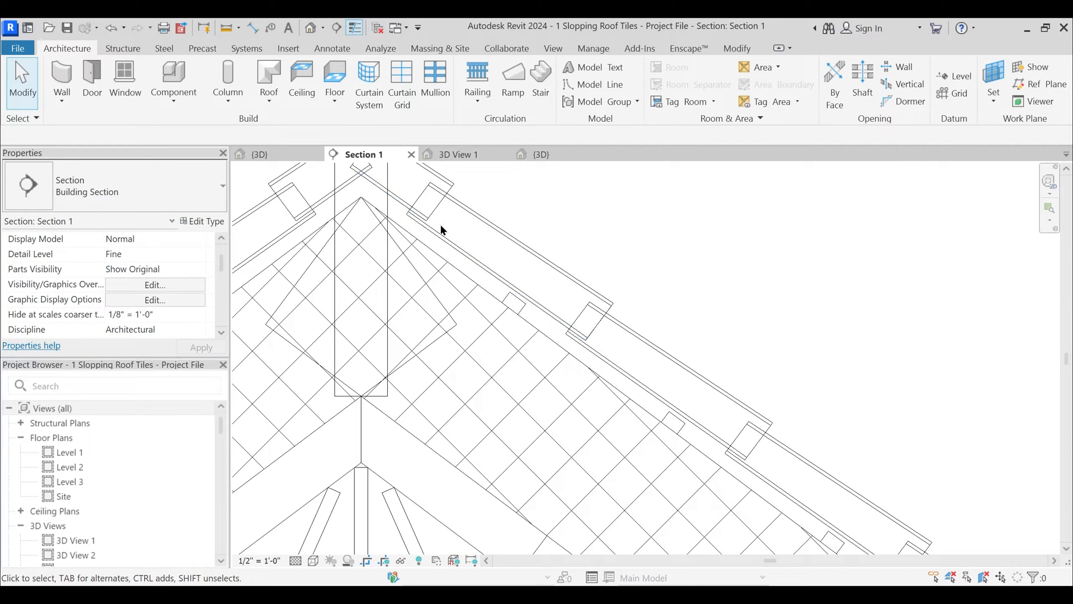
# - Switch back to the Family1 3D view and select the arched roof tile form
pyautogui.moveTo(641, 594)
pyautogui.click(757, 522)
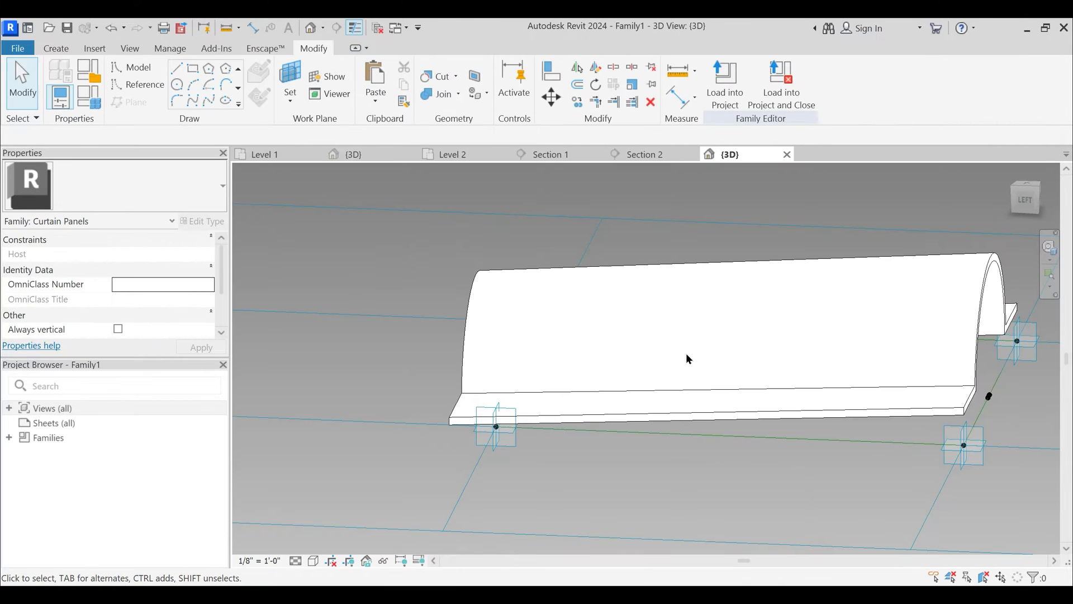
pyautogui.scroll(-3, 681, 344)
pyautogui.keyDown('shift'); pyautogui.moveTo(681, 344); pyautogui.dragTo(698, 357, button='middle'); pyautogui.keyUp('shift')
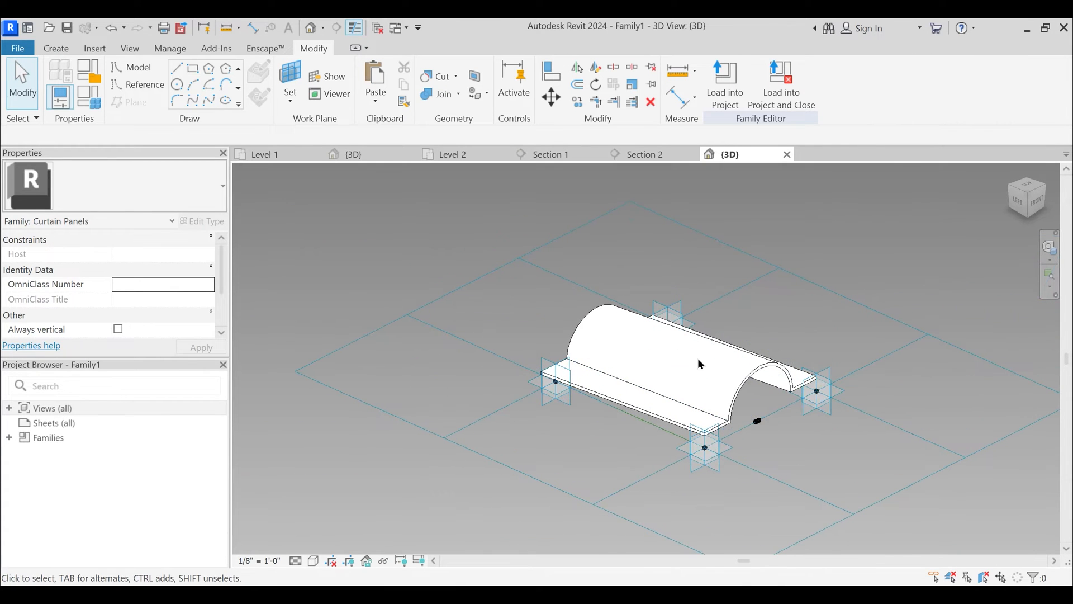
pyautogui.click(751, 372)
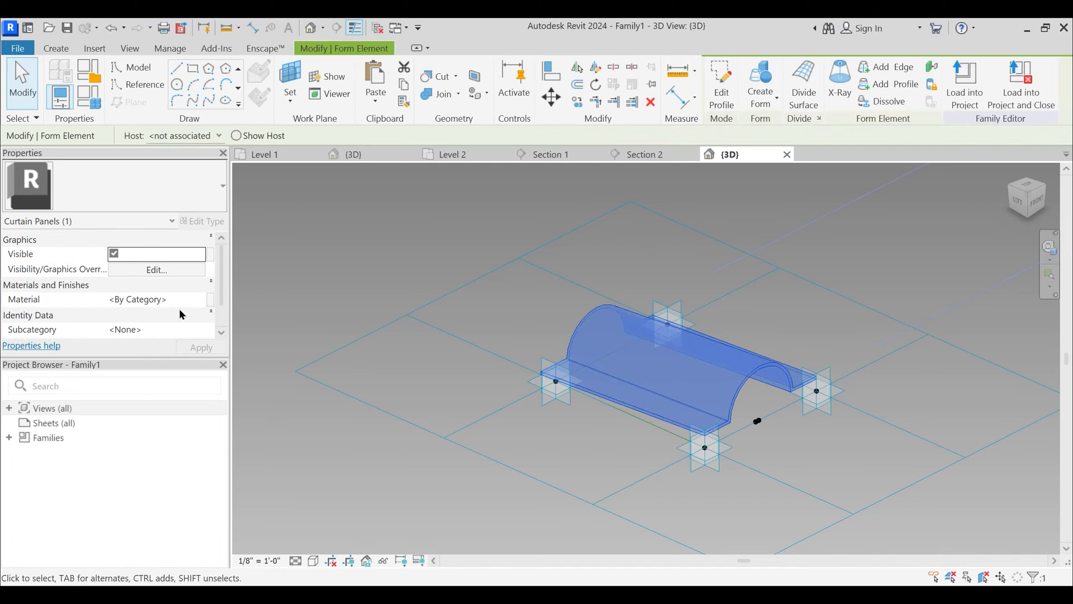
pyautogui.click(206, 302)
pyautogui.click(205, 302)
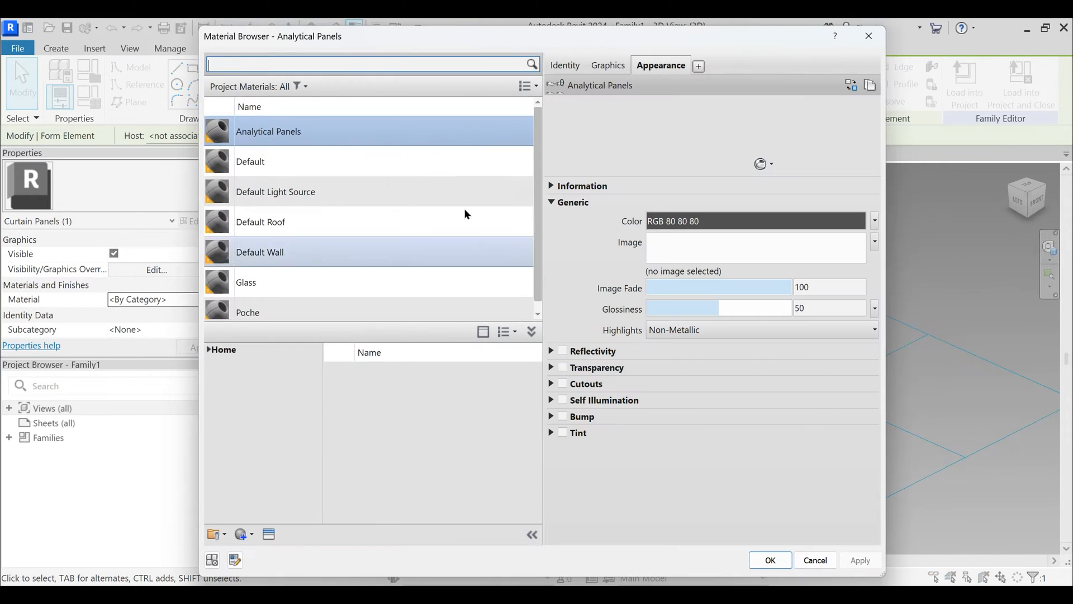
pyautogui.click(292, 66)
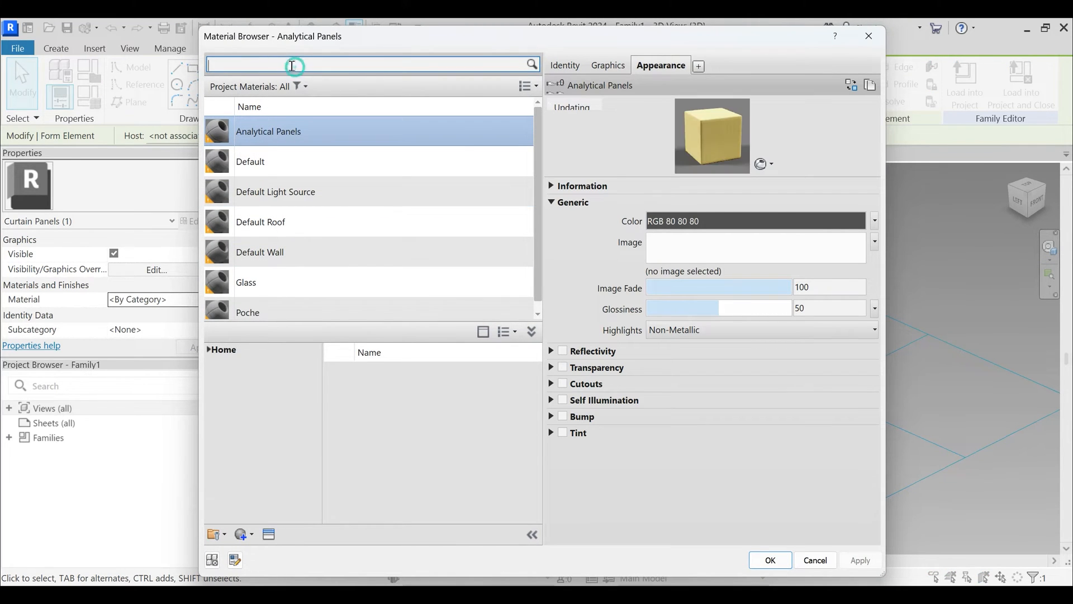
pyautogui.write('Roof Mate')
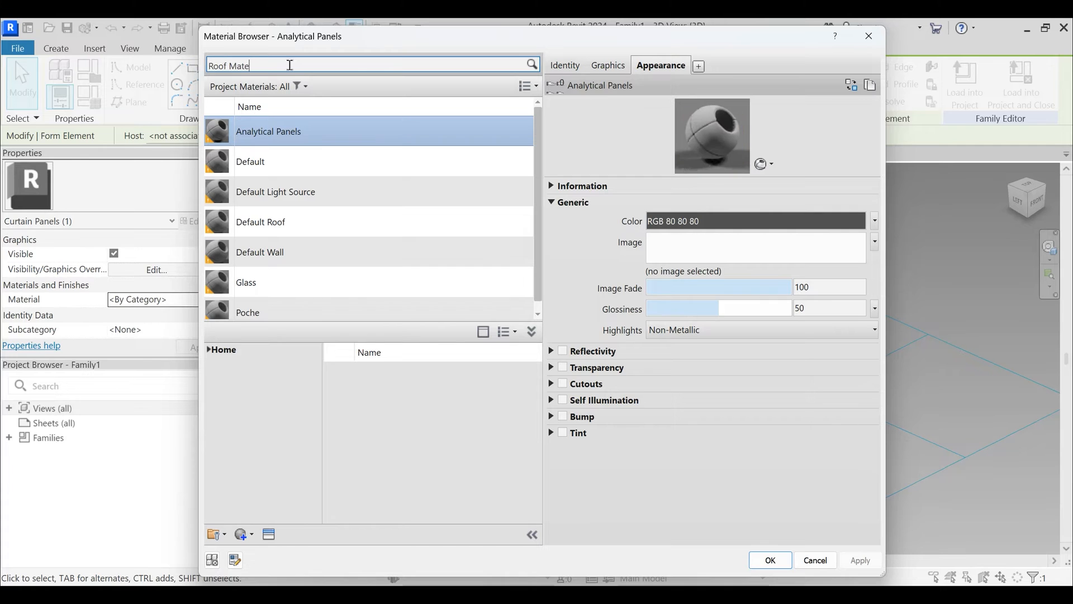
pyautogui.write('rR')
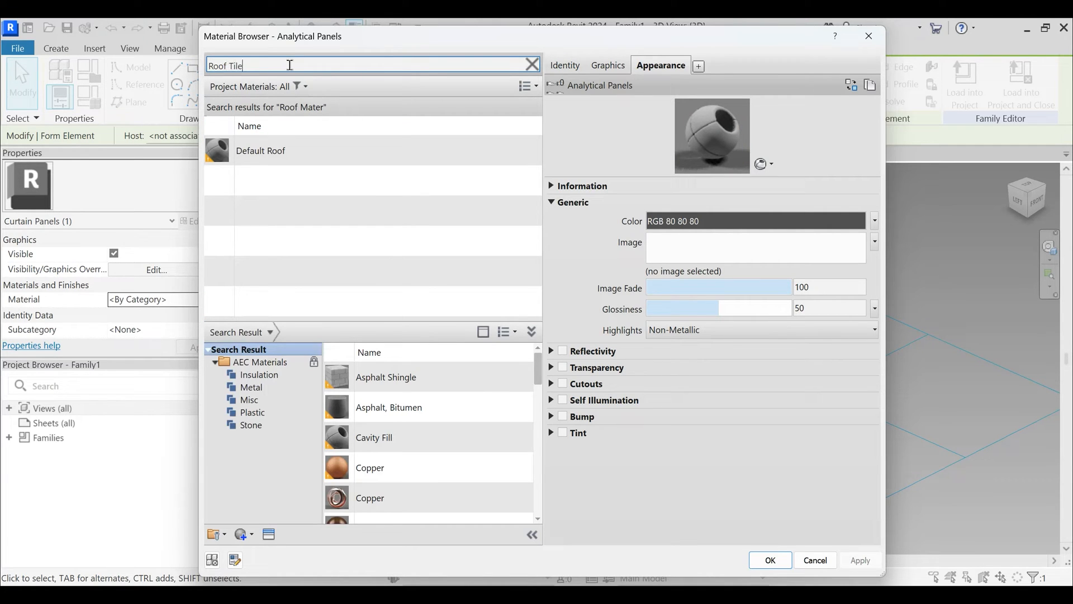
pyautogui.write('oof Tiles Material')
pyautogui.press('Return')
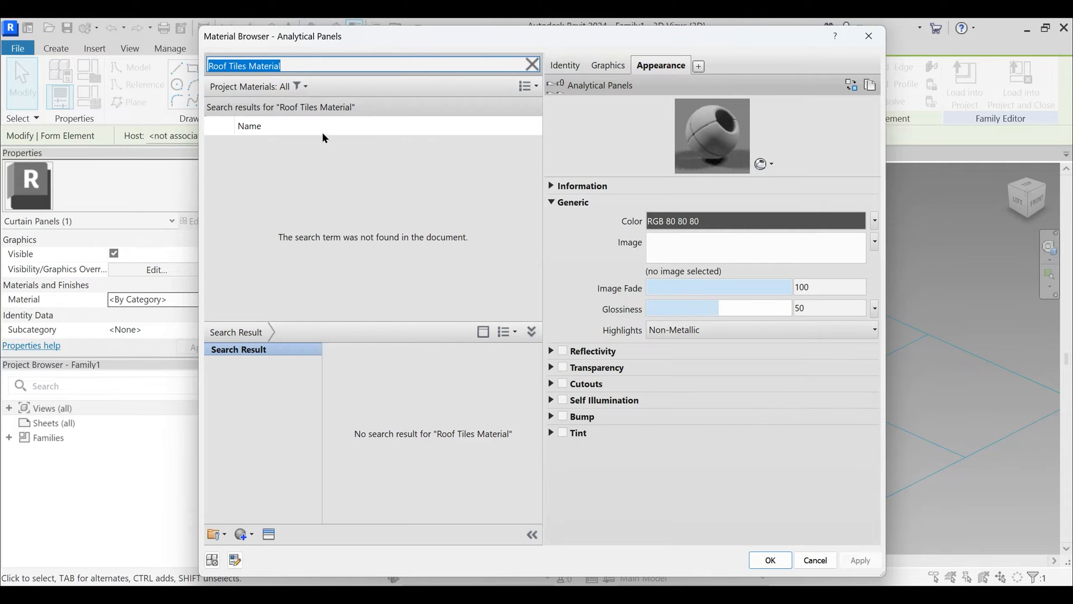
pyautogui.press('Escape')
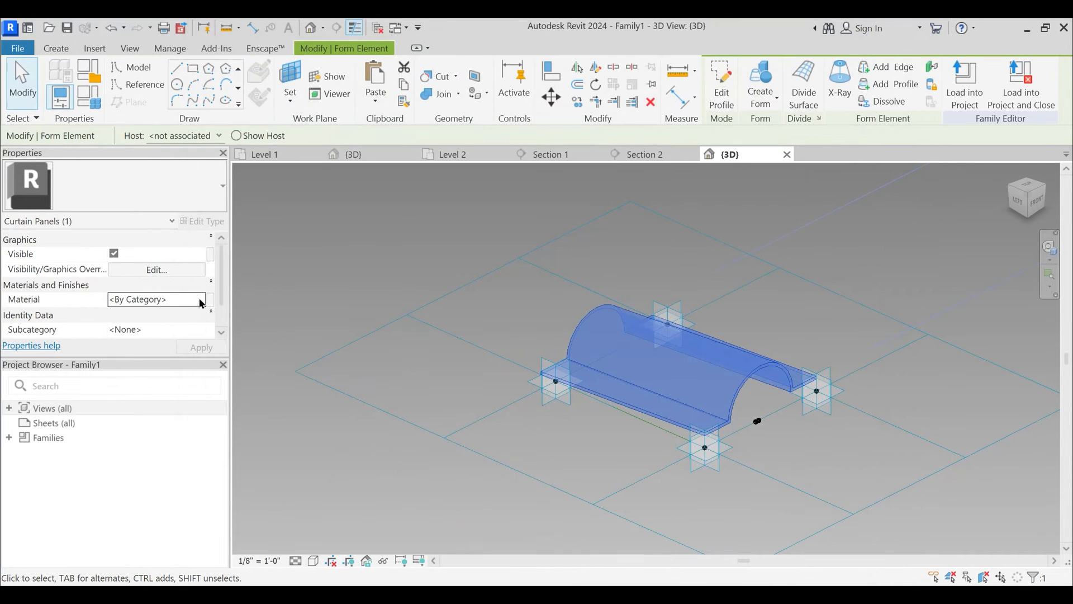
# - Duplicate the Default material with its assets as Roof Tiles Material and assign it to the tile form
pyautogui.click(201, 300)
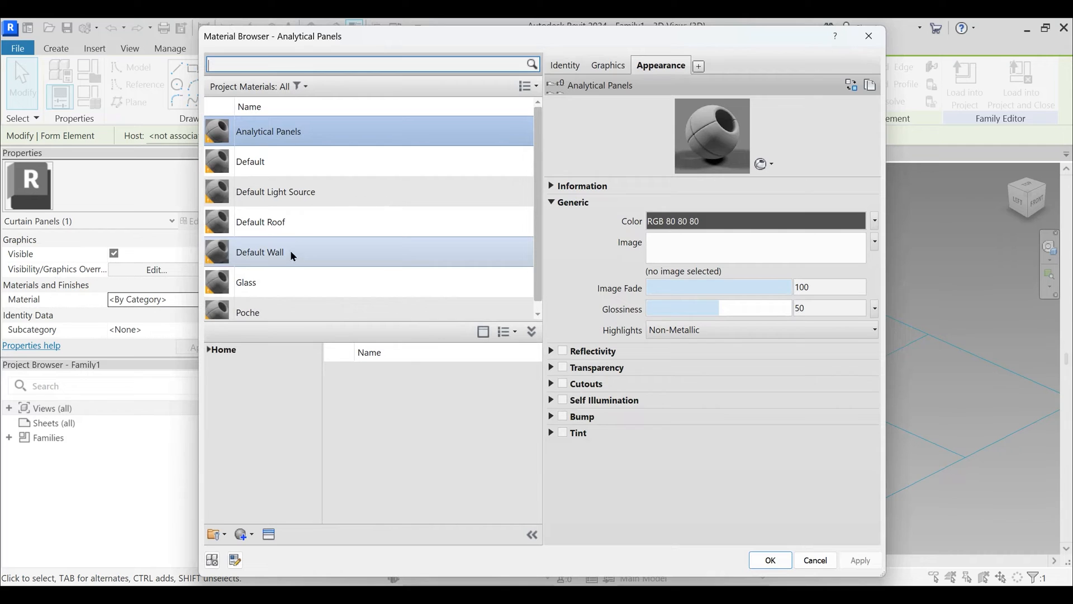
pyautogui.rightClick(250, 160)
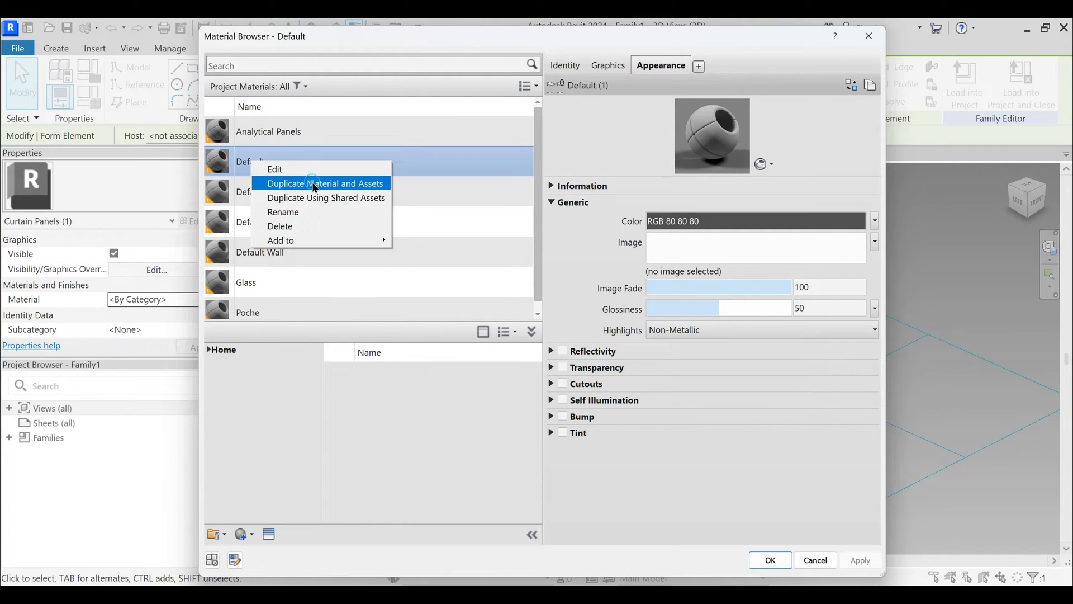
pyautogui.click(313, 184)
pyautogui.write('R')
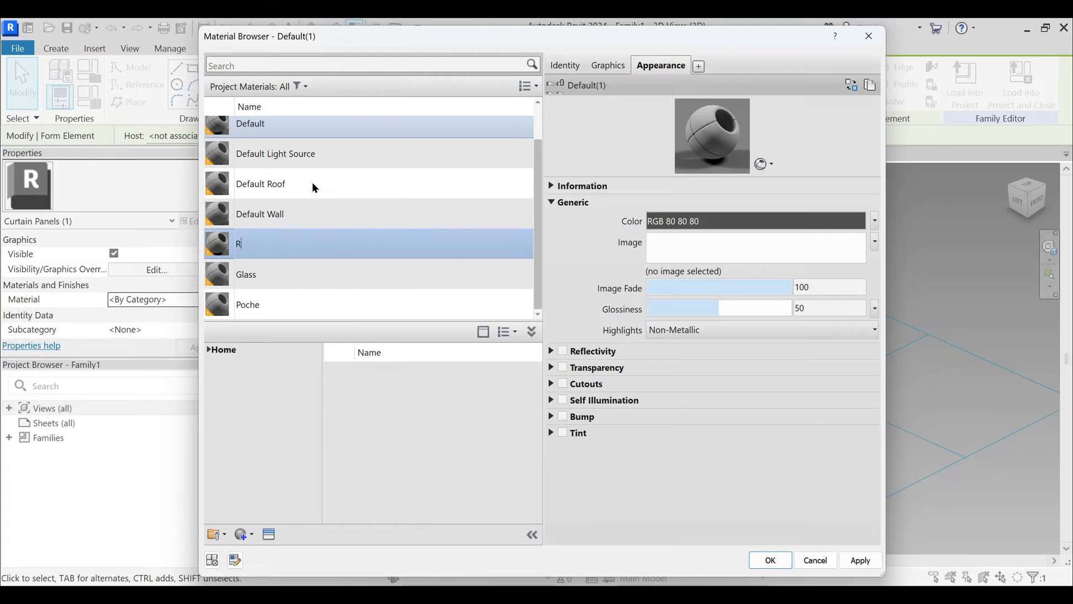
pyautogui.write('oof Tiles Material')
pyautogui.click(861, 560)
pyautogui.click(766, 560)
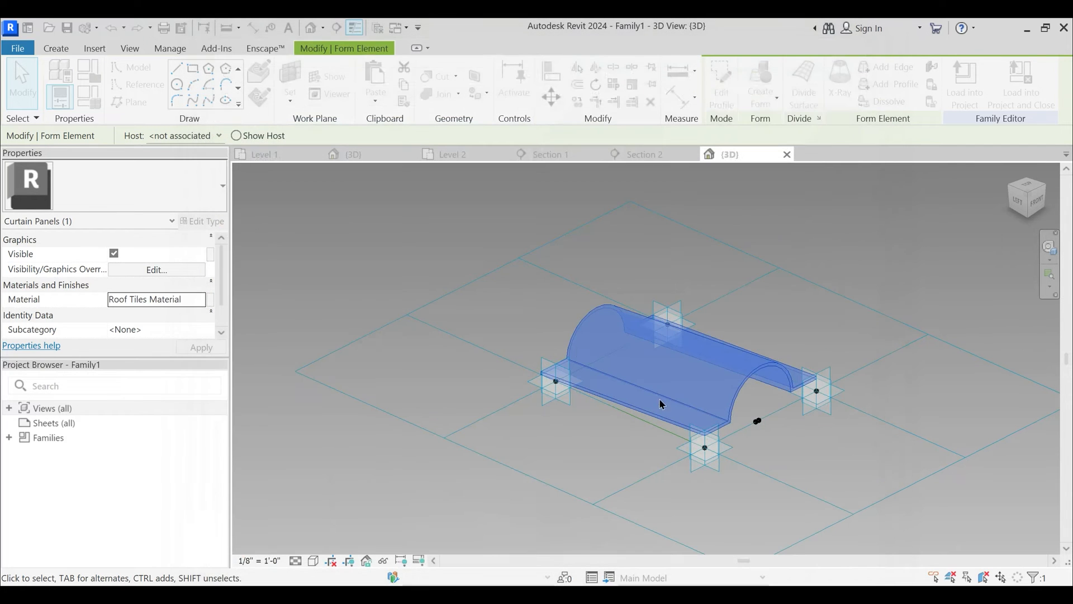
pyautogui.click(453, 229)
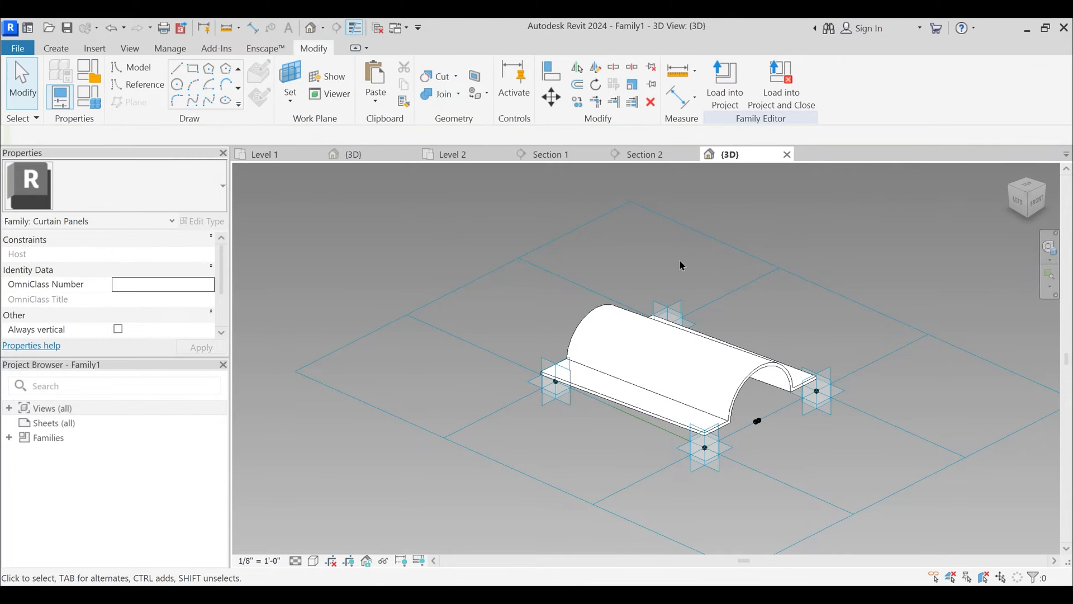
# - Check the roof in Project2's Section 2, return to the tile family and load it into Project2
pyautogui.keyDown('shift'); pyautogui.moveTo(685, 293); pyautogui.dragTo(668, 315, button='middle'); pyautogui.keyUp('shift')
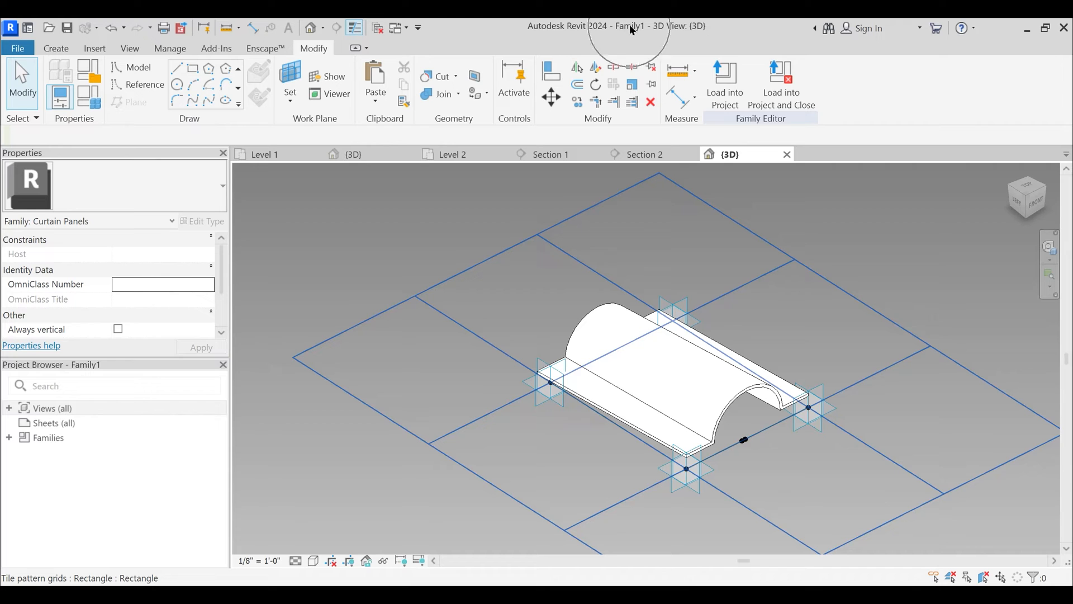
pyautogui.click(646, 155)
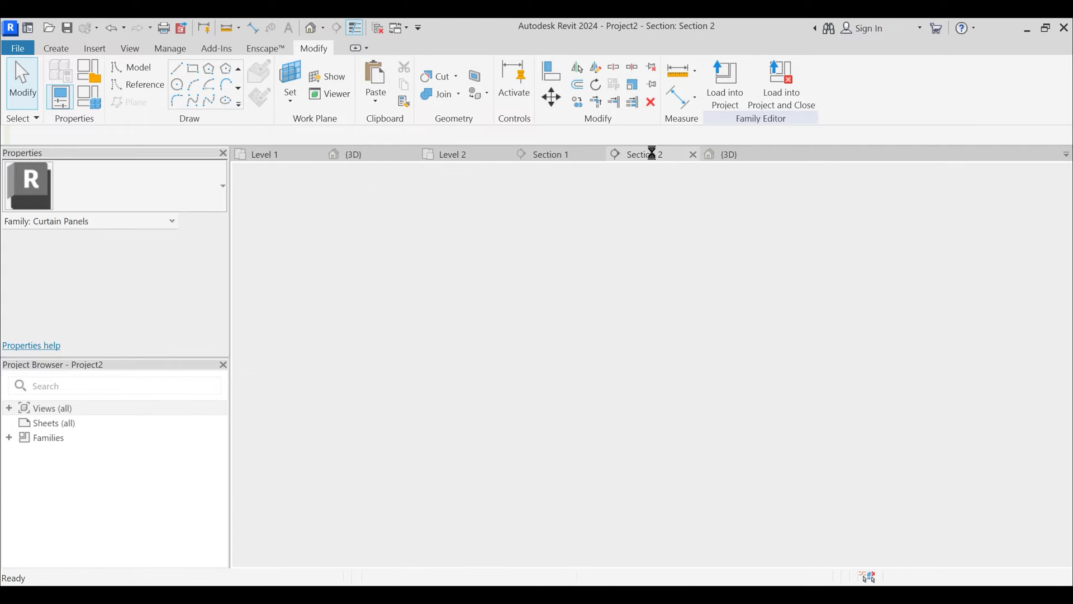
pyautogui.scroll(-5, 507, 306)
pyautogui.scroll(-1, 555, 390)
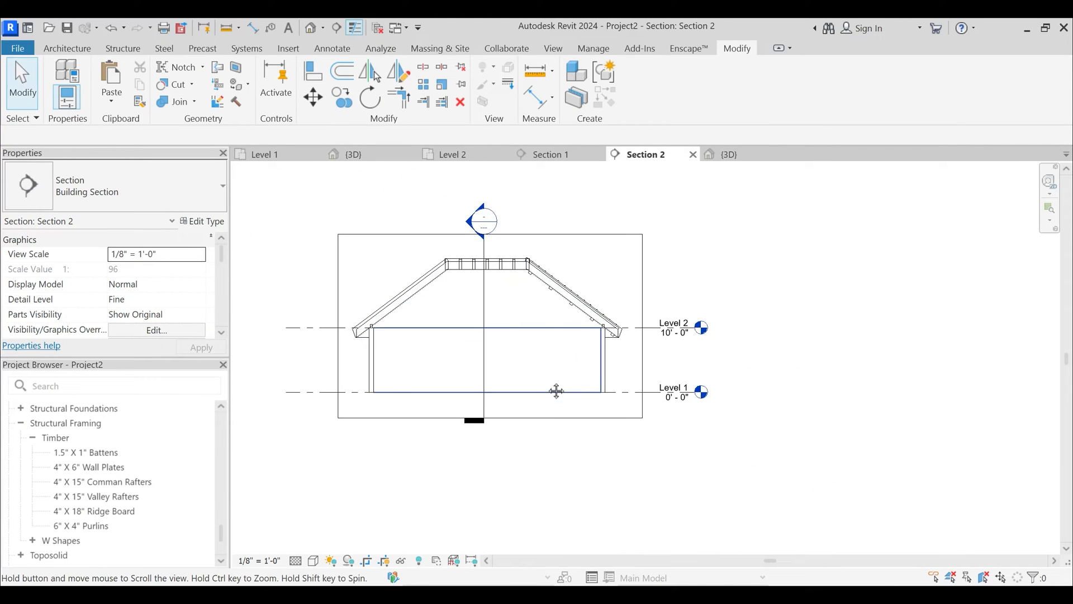
pyautogui.click(722, 155)
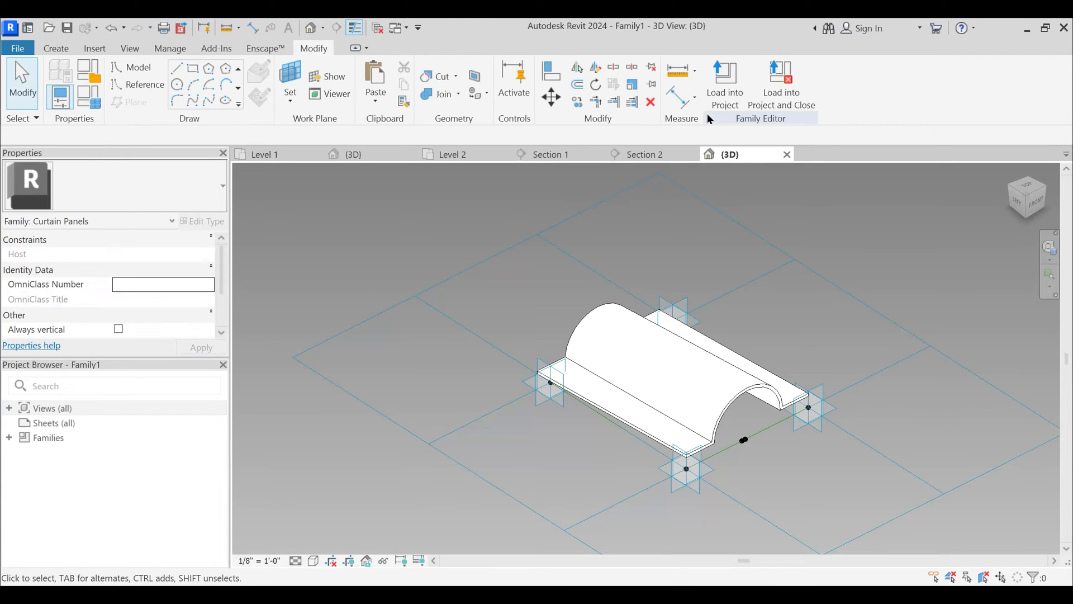
pyautogui.click(725, 84)
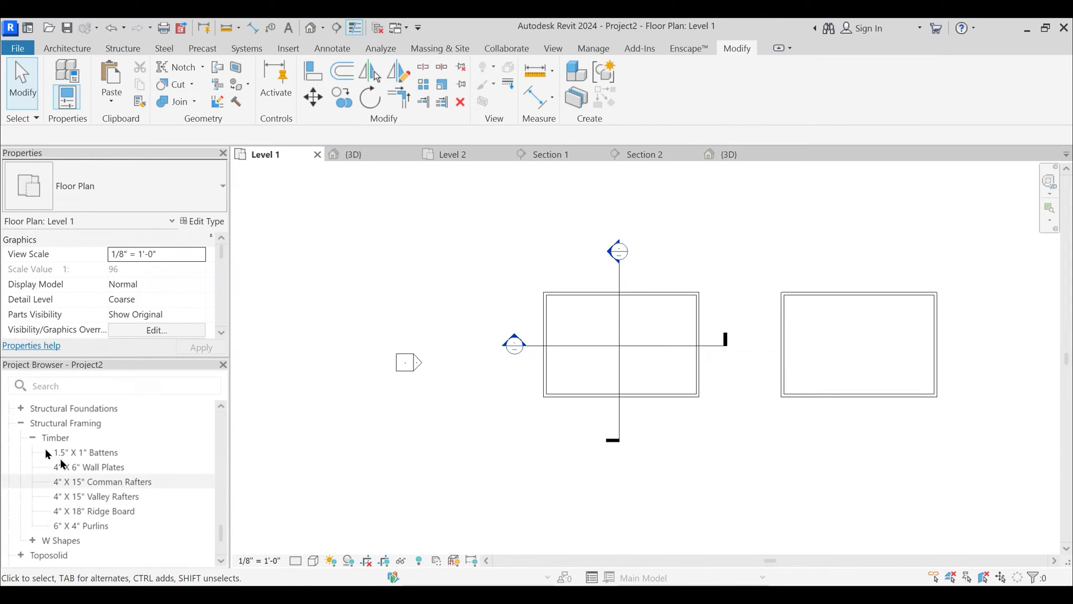
# - Find the loaded Family1 among Project2's curtain panel families and rename the family as Roof Tiles
pyautogui.click(32, 437)
pyautogui.scroll(5, 29, 434)
pyautogui.scroll(6, 42, 459)
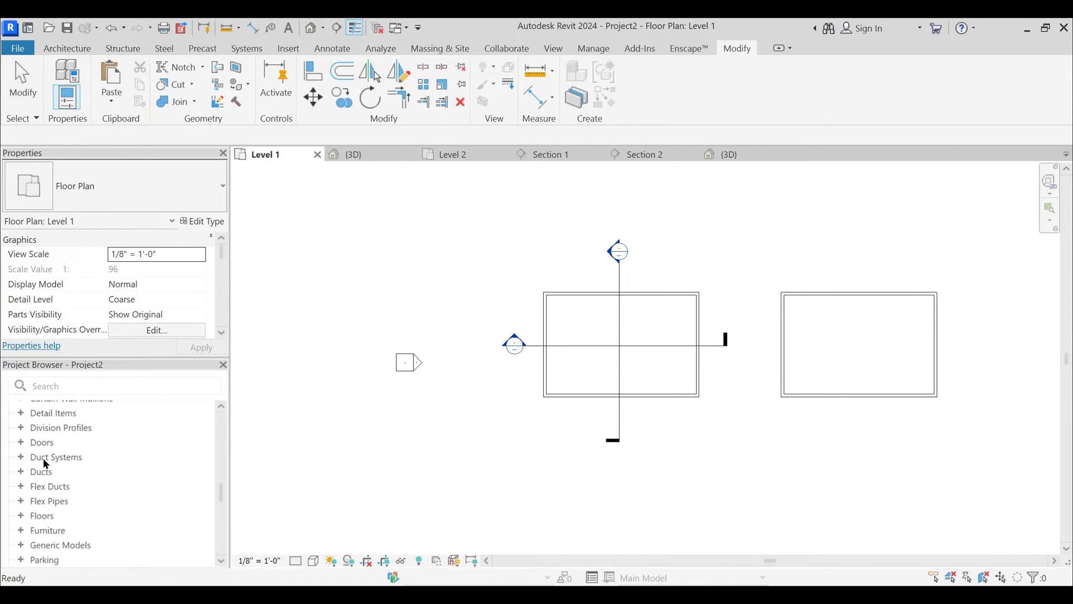
pyautogui.click(26, 445)
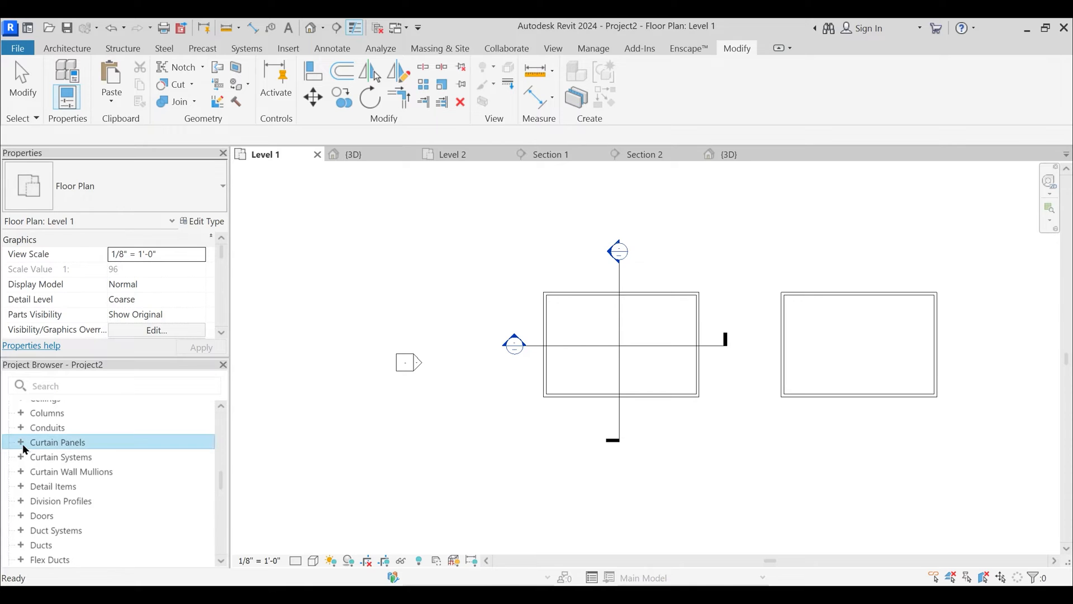
pyautogui.click(23, 443)
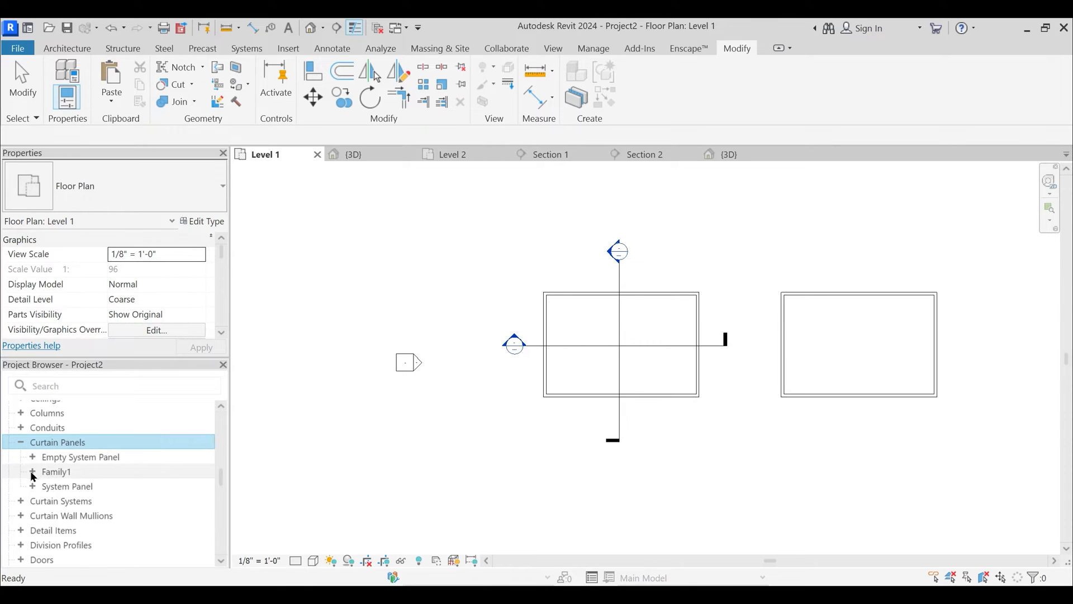
pyautogui.doubleClick(52, 476)
pyautogui.rightClick(60, 476)
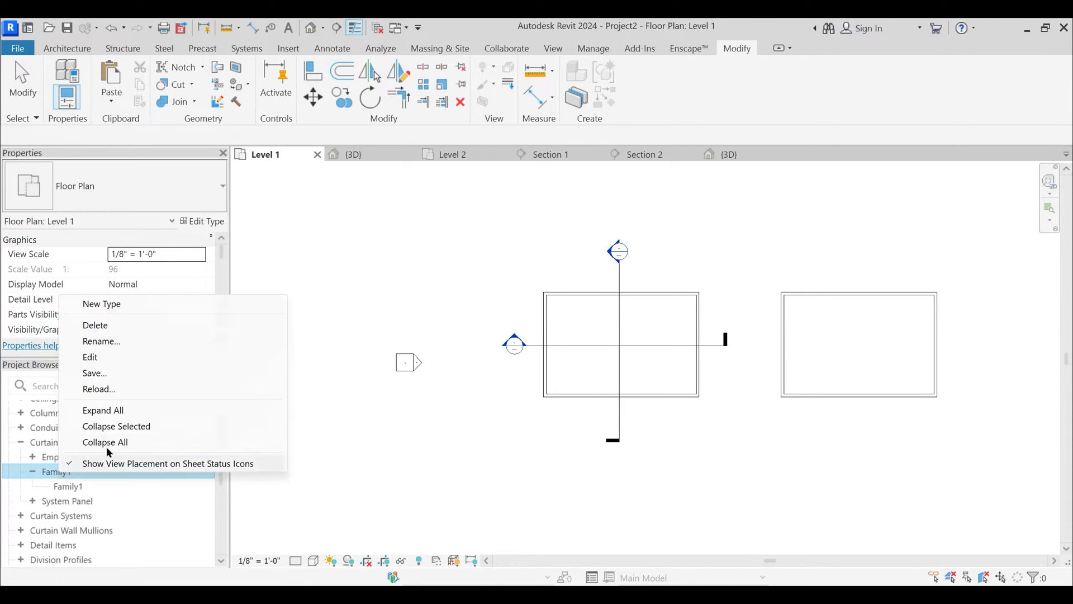
pyautogui.click(112, 342)
pyautogui.write('ROof')
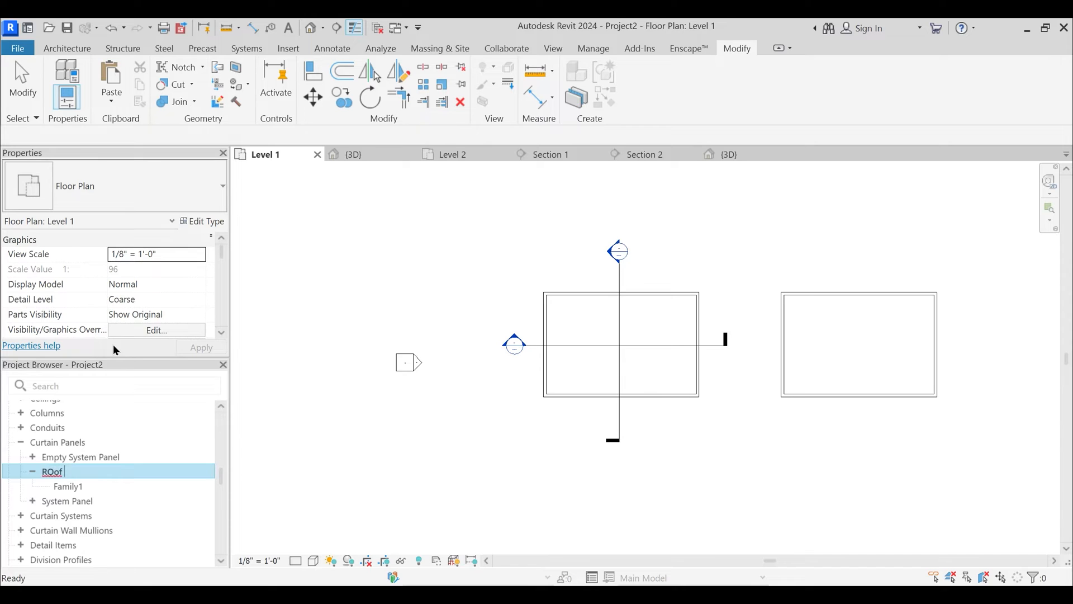
pyautogui.press('BackSpace')
pyautogui.press('BackSpace')
pyautogui.press('BackSpace')
pyautogui.write('oof Tiles')
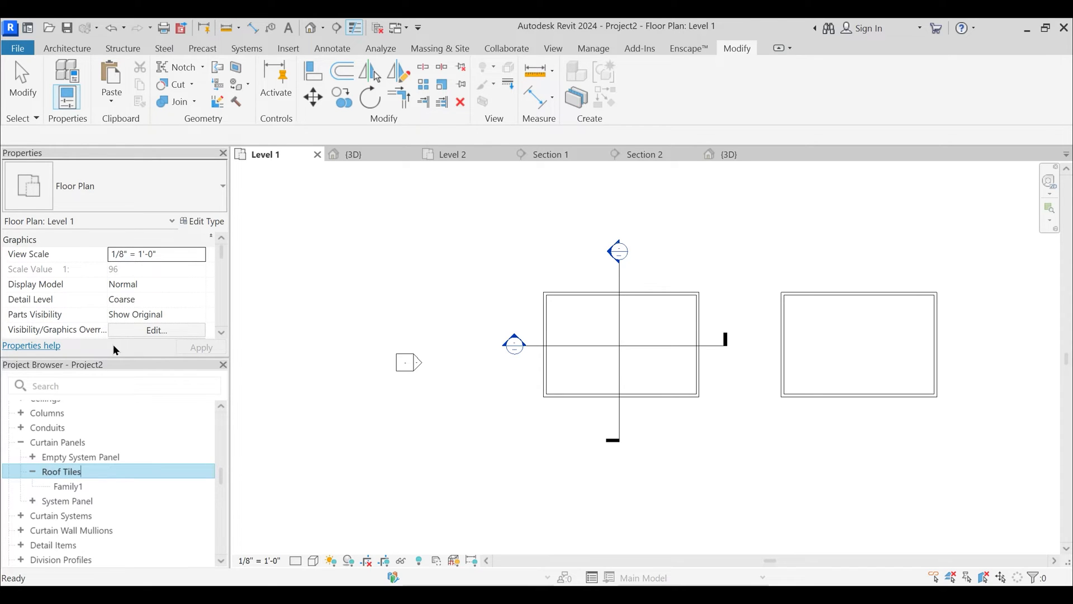
# - Rename the Family1 type within the Roof Tiles family as Roof Tiles
pyautogui.rightClick(76, 487)
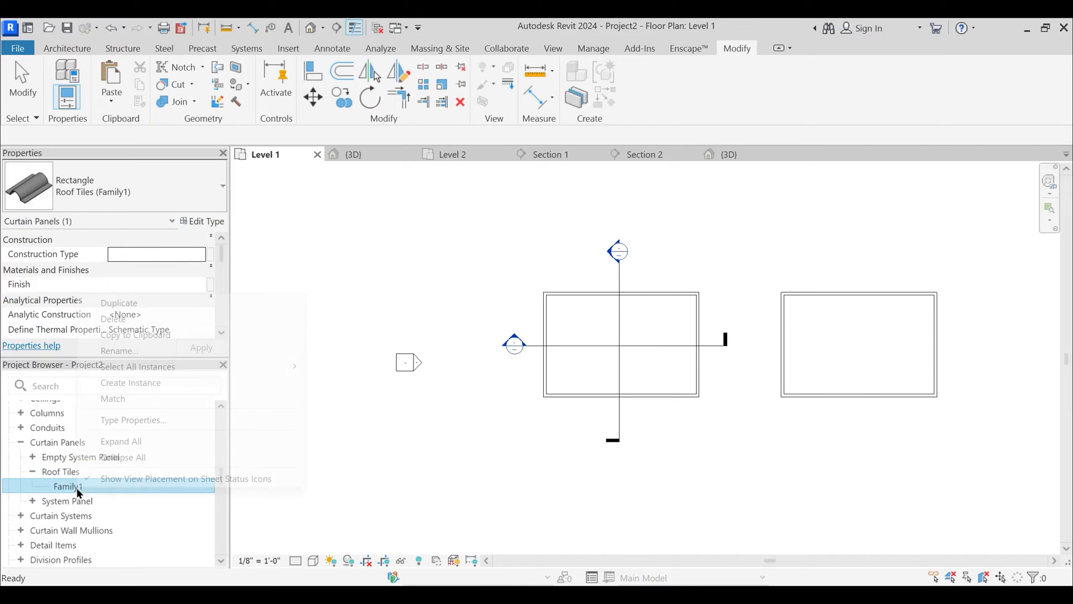
pyautogui.click(126, 352)
pyautogui.write('Roof Tiles')
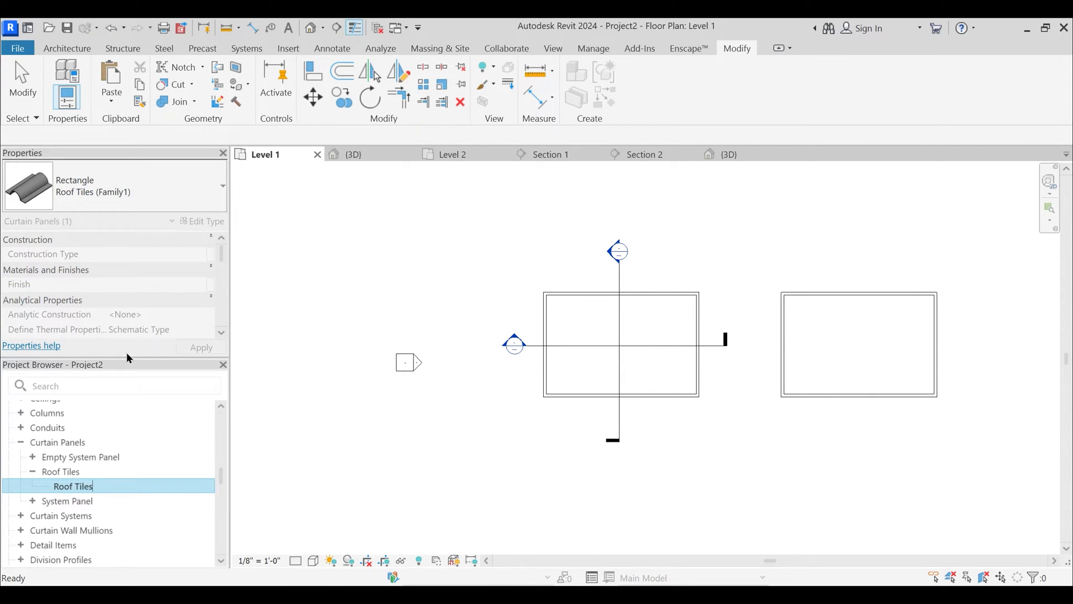
pyautogui.press('Return')
# - Review the type properties of the Roof Tiles type and the actions available for its family
pyautogui.rightClick(80, 487)
pyautogui.click(136, 415)
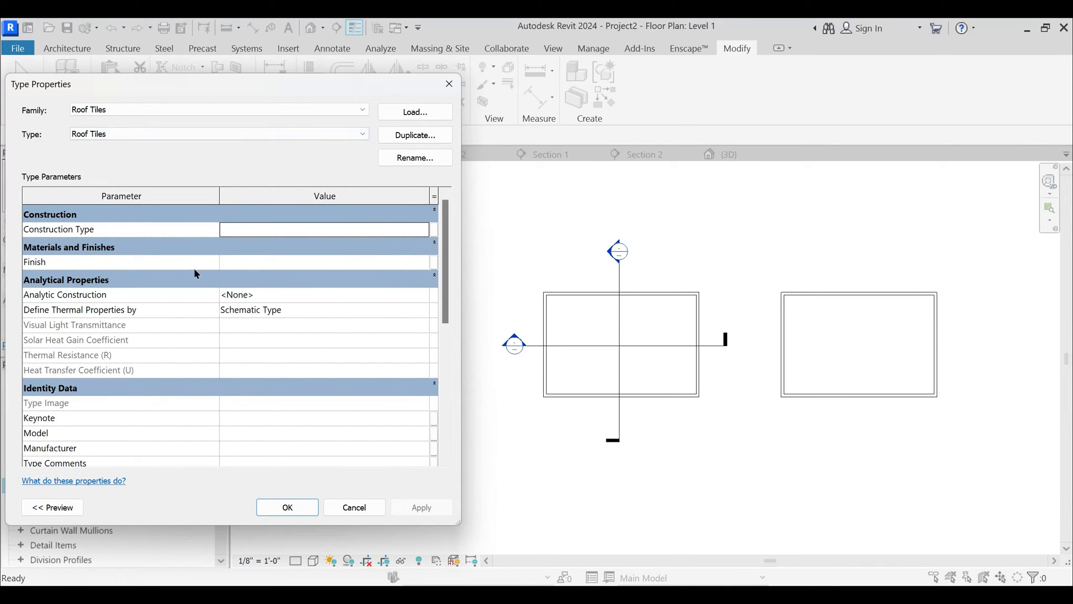
pyautogui.moveTo(244, 94); pyautogui.dragTo(420, 92)
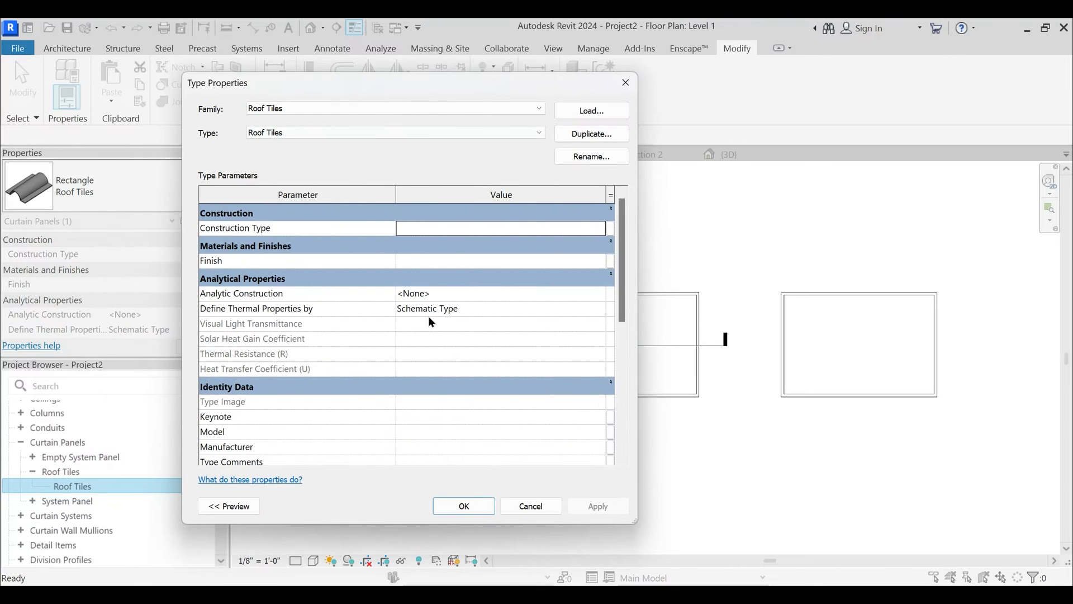
pyautogui.press('Return')
pyautogui.click(61, 471)
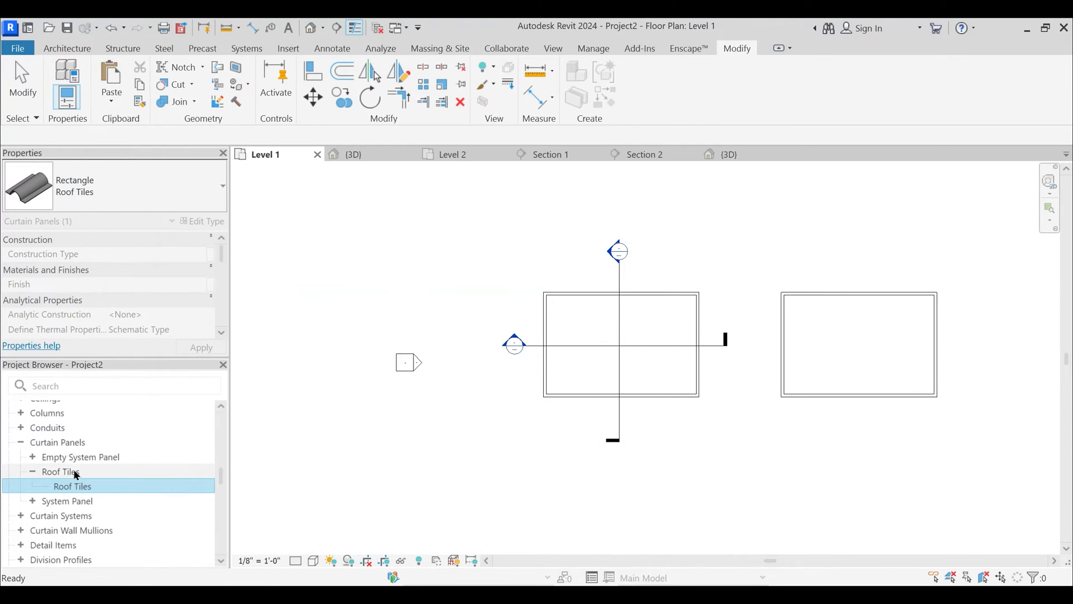
pyautogui.rightClick(68, 473)
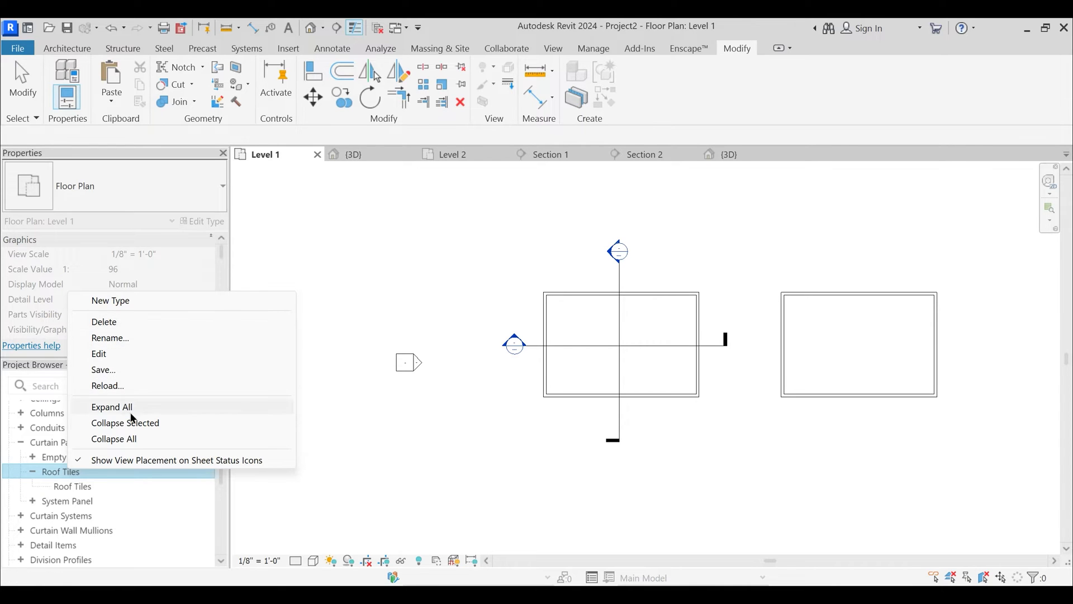
pyautogui.press('Escape')
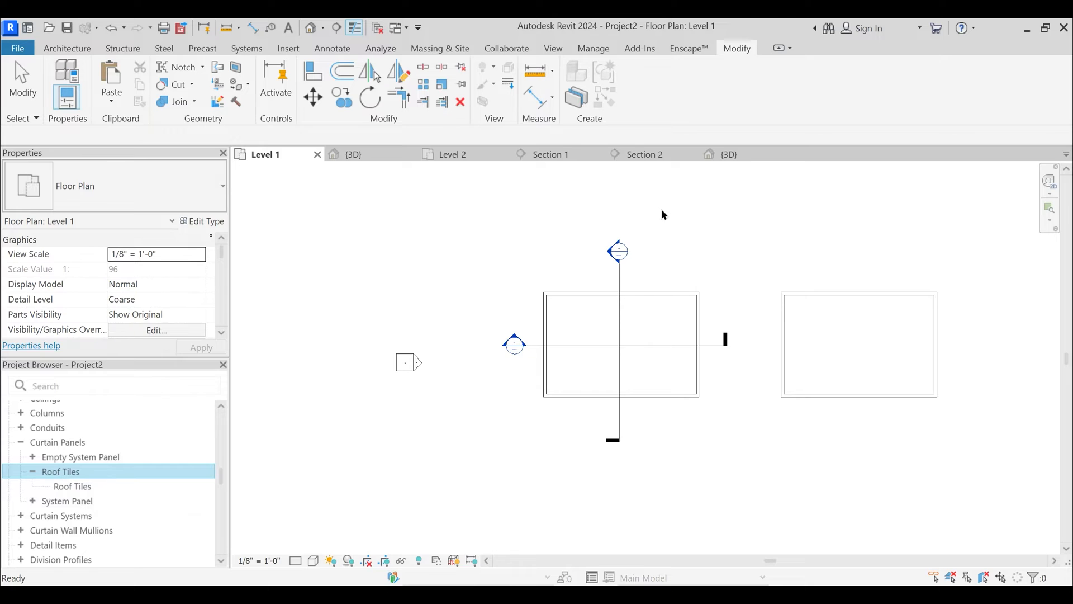
# - Return to the original Family1 3D view and close that family file
pyautogui.click(734, 160)
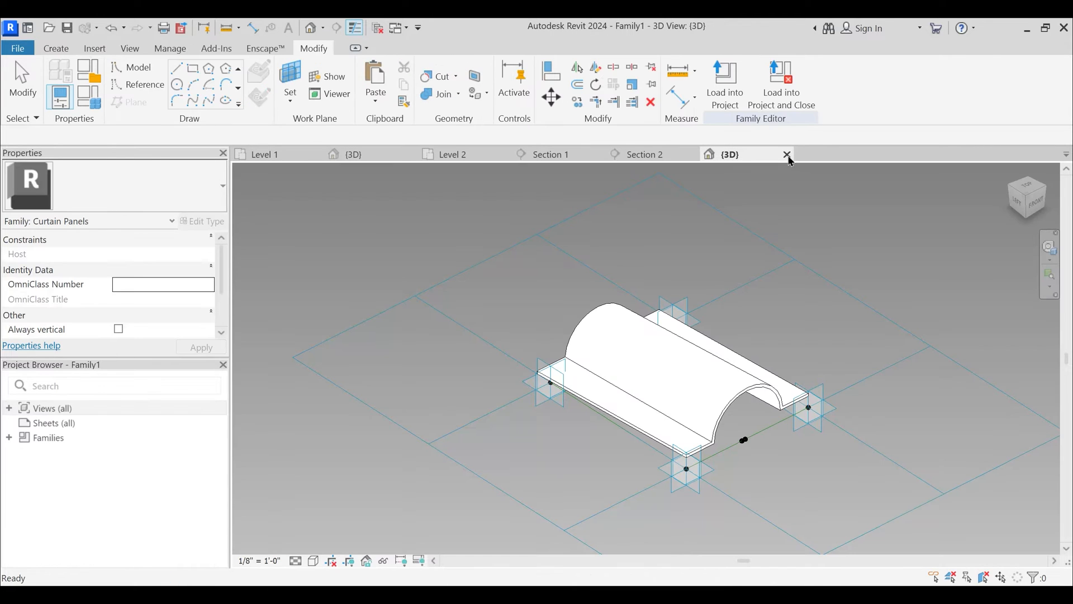
pyautogui.click(787, 155)
pyautogui.click(571, 311)
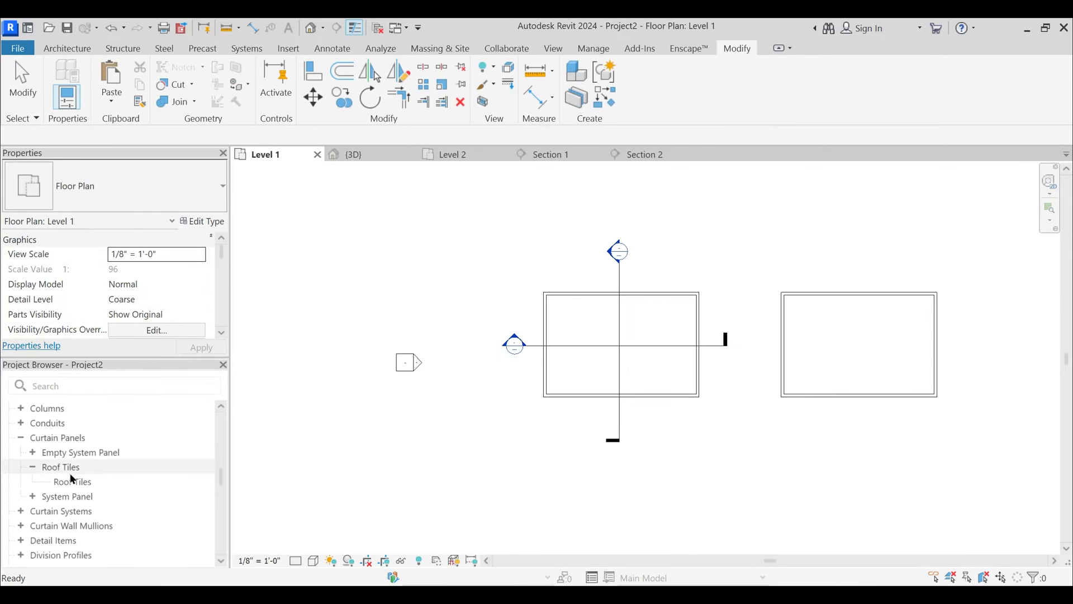
pyautogui.rightClick(65, 473)
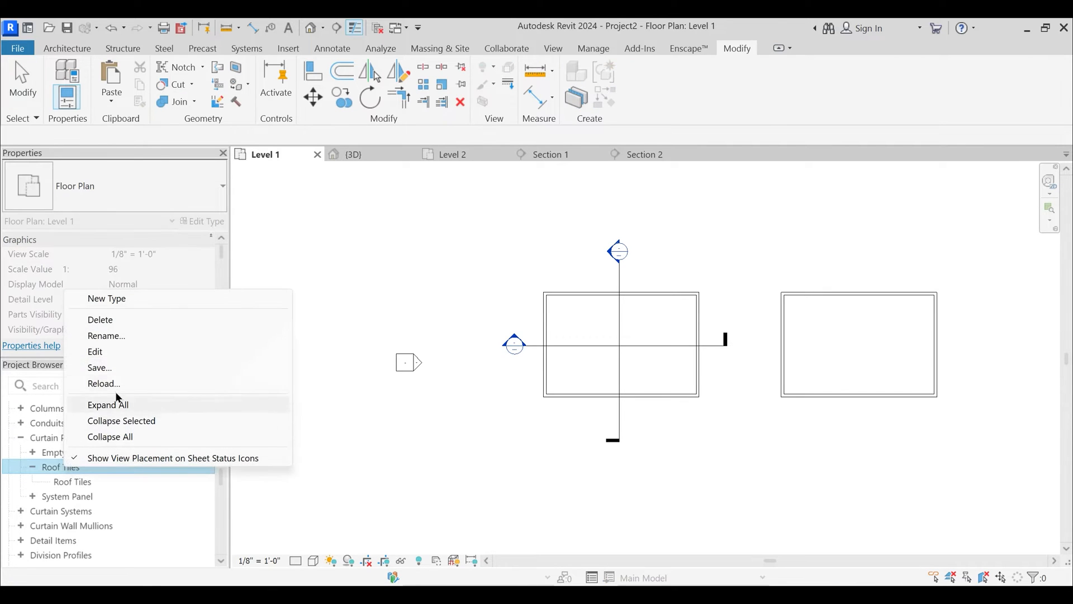
pyautogui.click(116, 352)
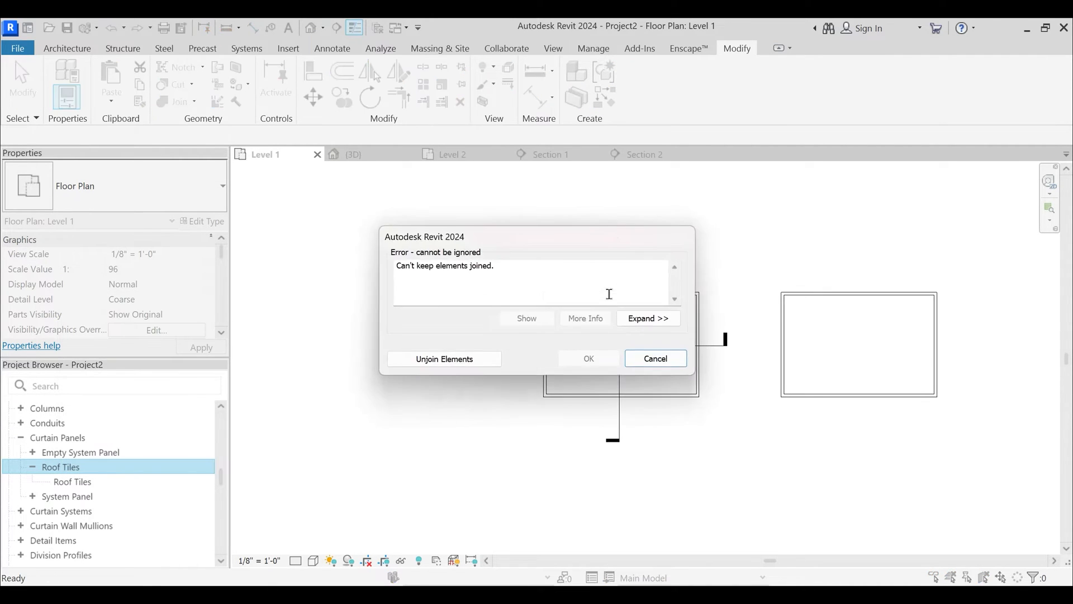
pyautogui.click(655, 358)
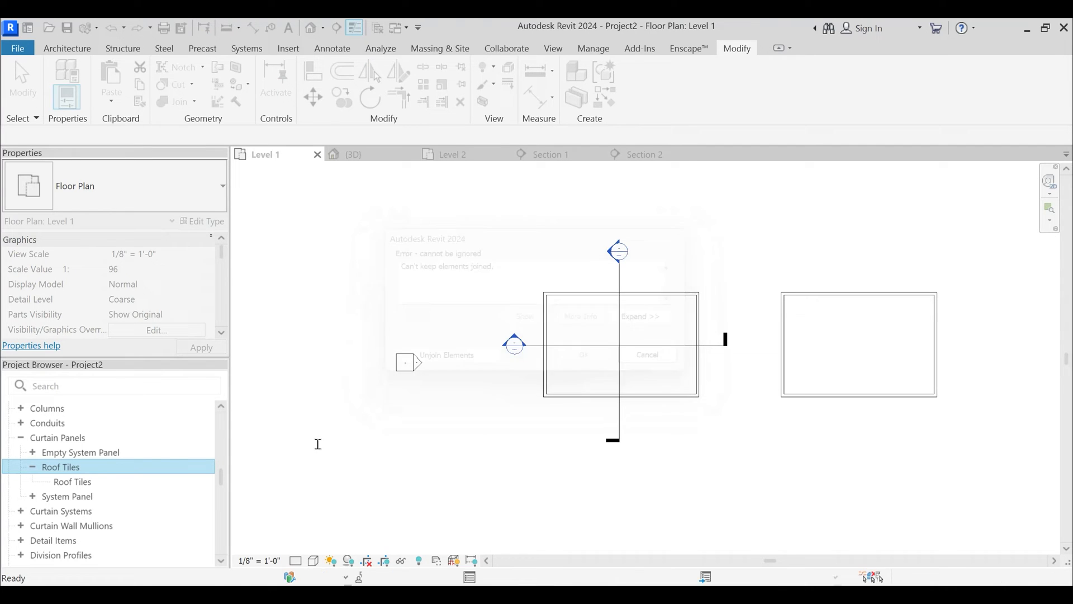
# - Open the Roof Tiles curtain panel family for editing, accepting to unjoin the elements
pyautogui.rightClick(71, 468)
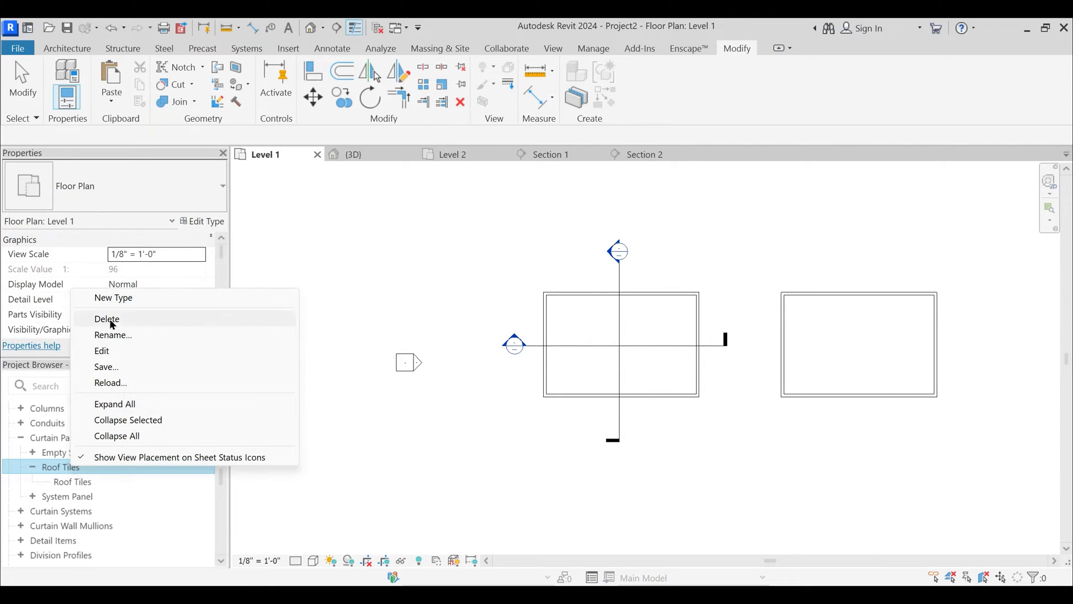
pyautogui.click(110, 351)
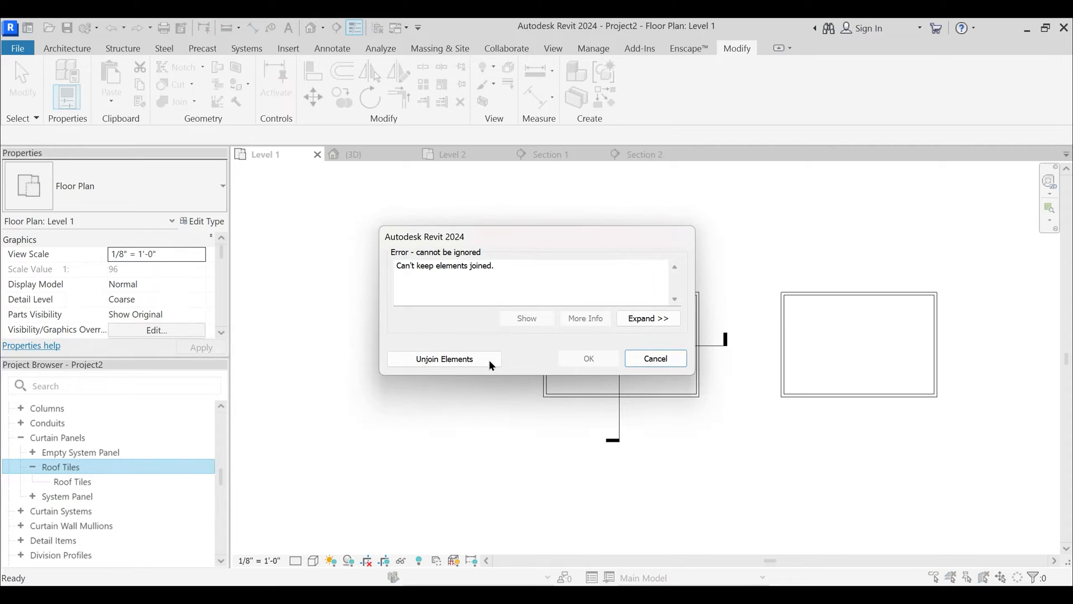
pyautogui.click(482, 358)
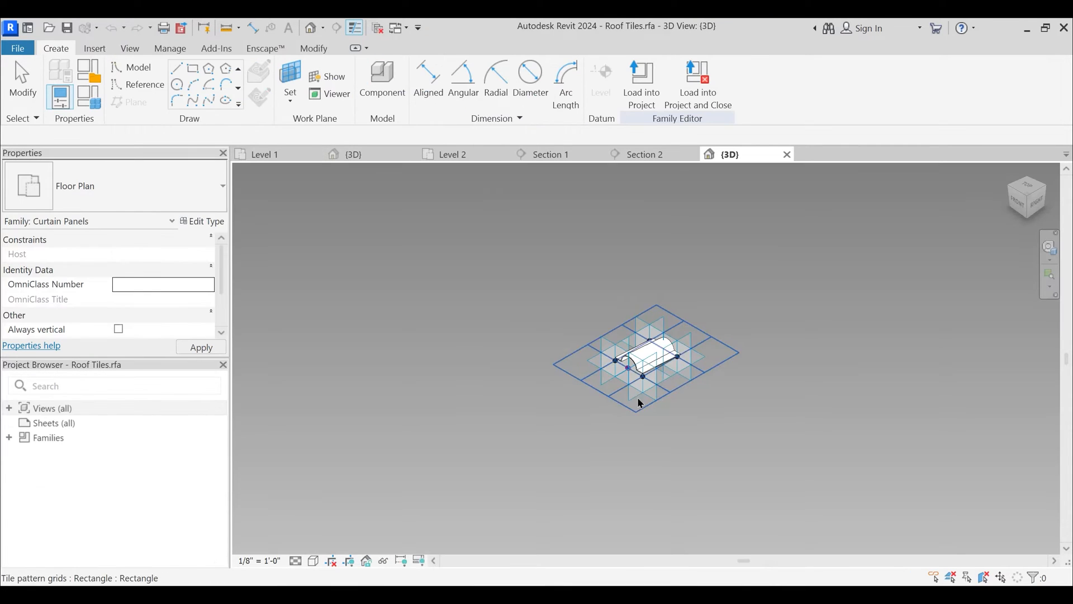
pyautogui.keyDown('shift'); pyautogui.moveTo(484, 358); pyautogui.dragTo(741, 449, button='middle'); pyautogui.keyUp('shift')
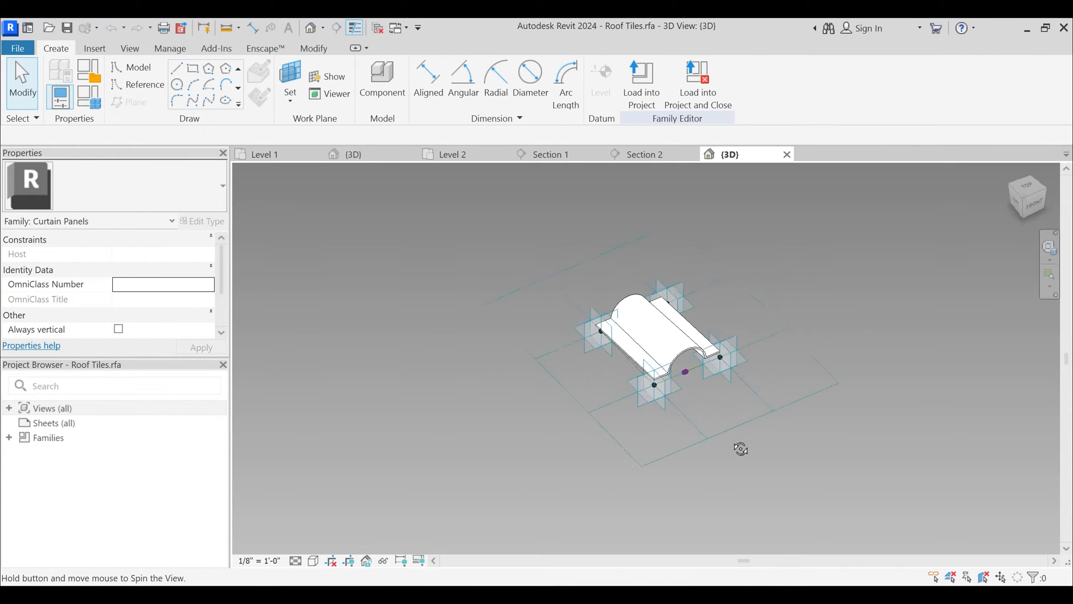
pyautogui.scroll(5, 687, 350)
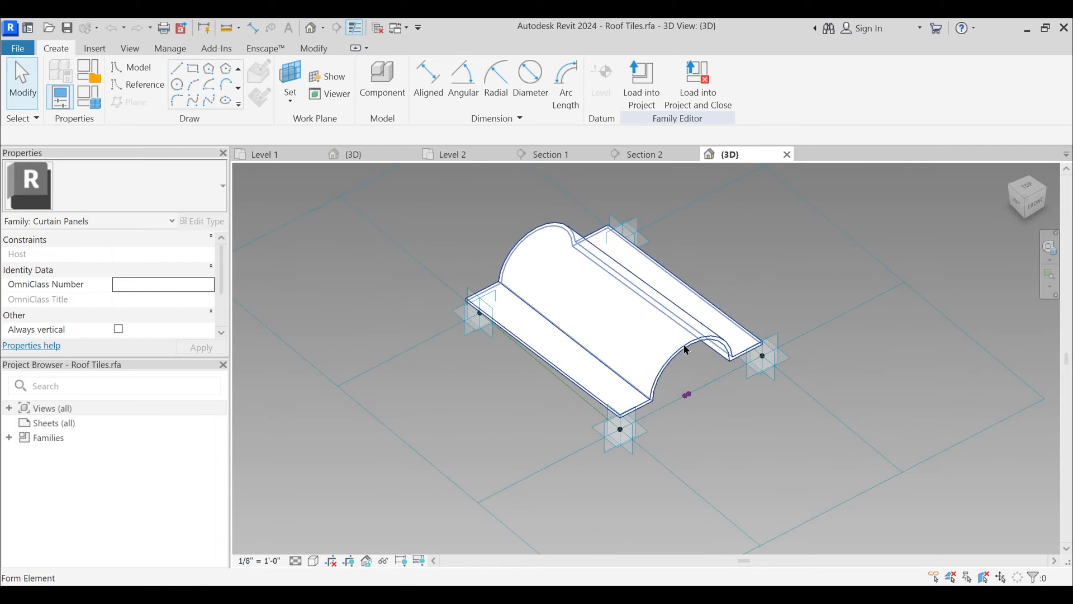
# - Check the material assigned to the arched tile form in the Material Browser
pyautogui.click(687, 350)
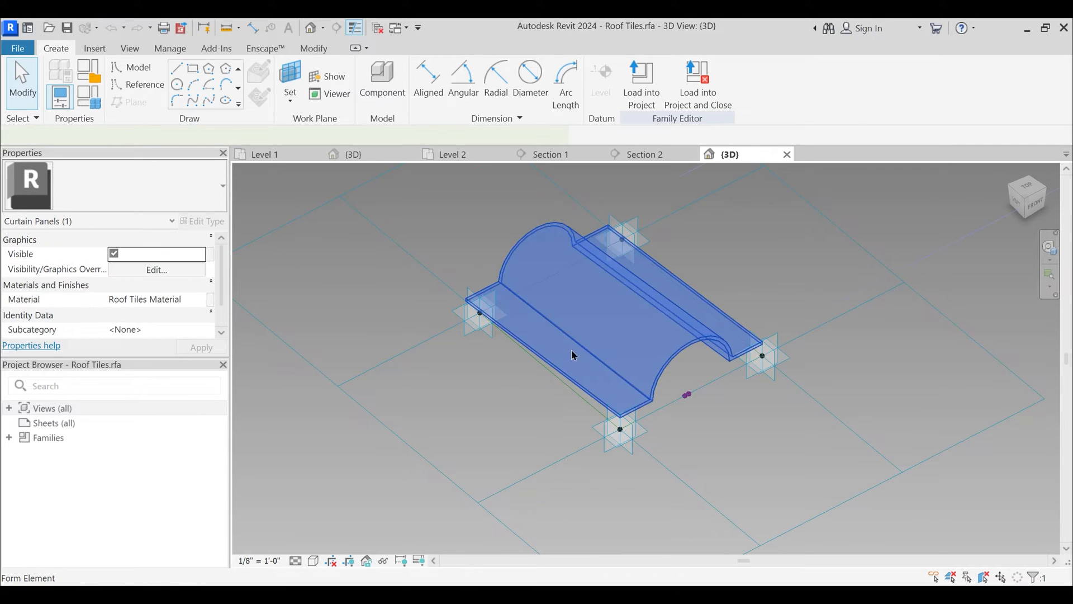
pyautogui.click(206, 302)
pyautogui.click(209, 300)
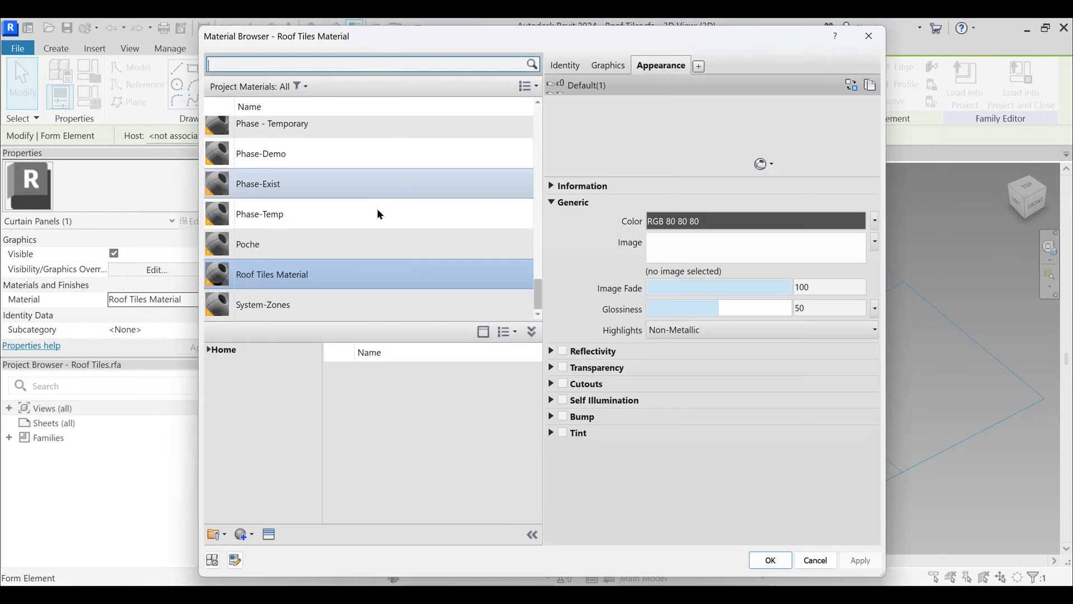
pyautogui.click(770, 561)
pyautogui.press('Escape')
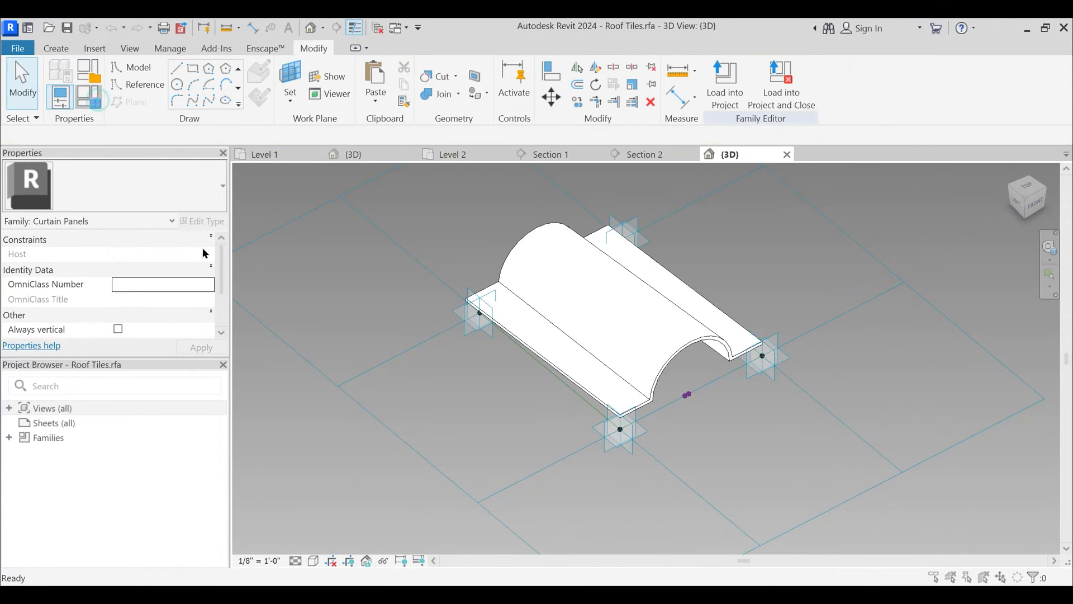
pyautogui.press('Escape')
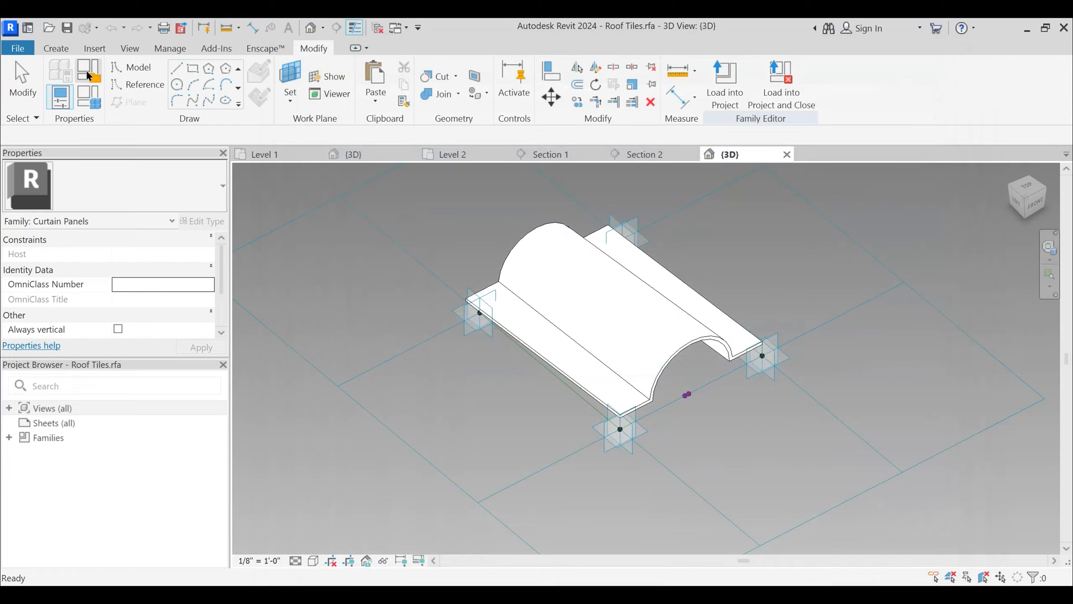
pyautogui.click(686, 355)
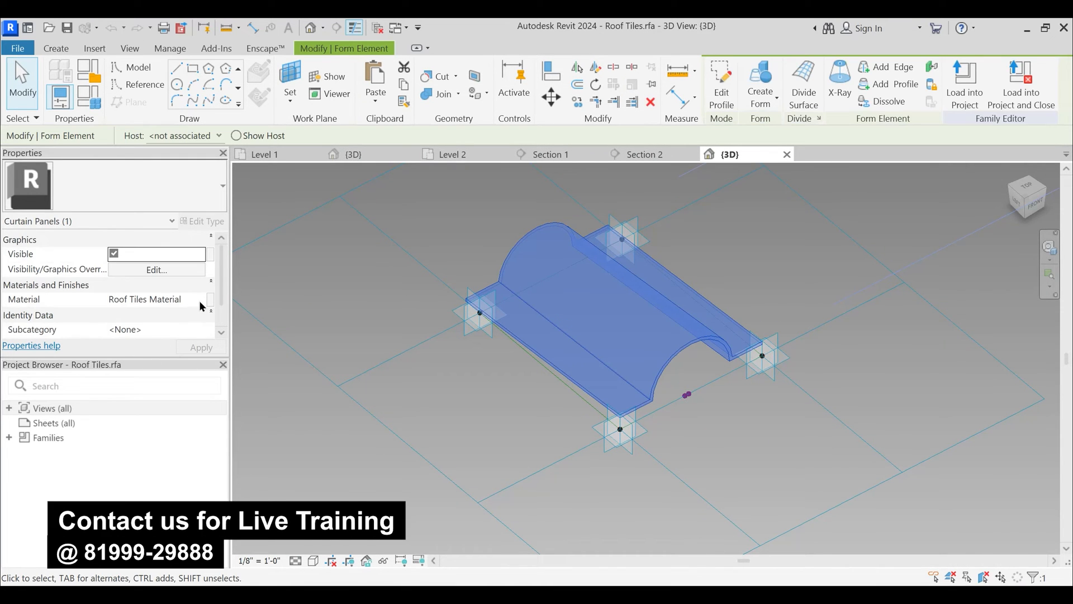
pyautogui.click(189, 299)
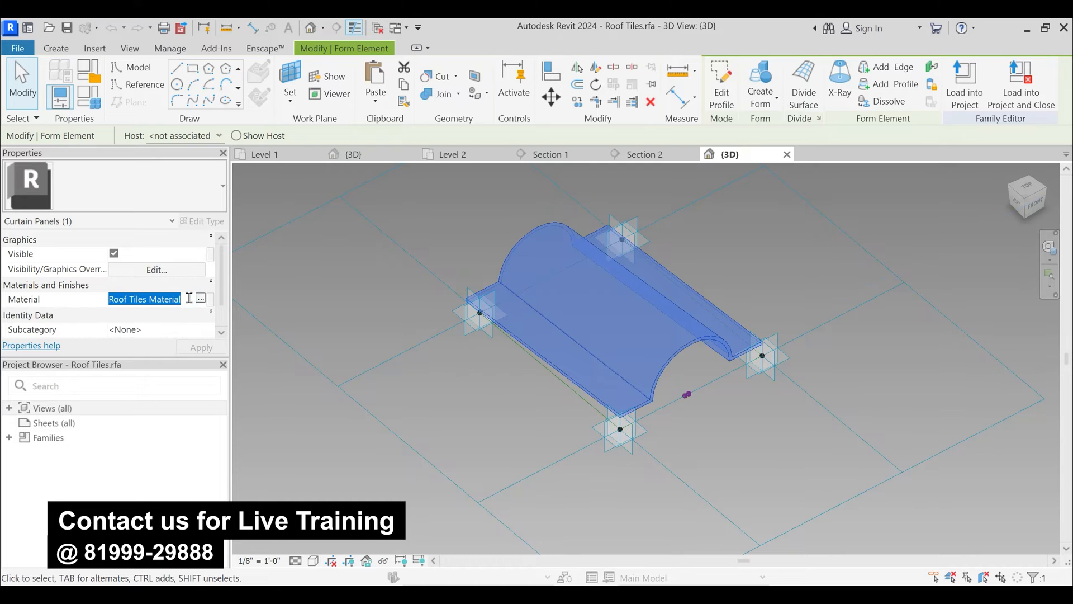
pyautogui.press('BackSpace')
pyautogui.click(201, 299)
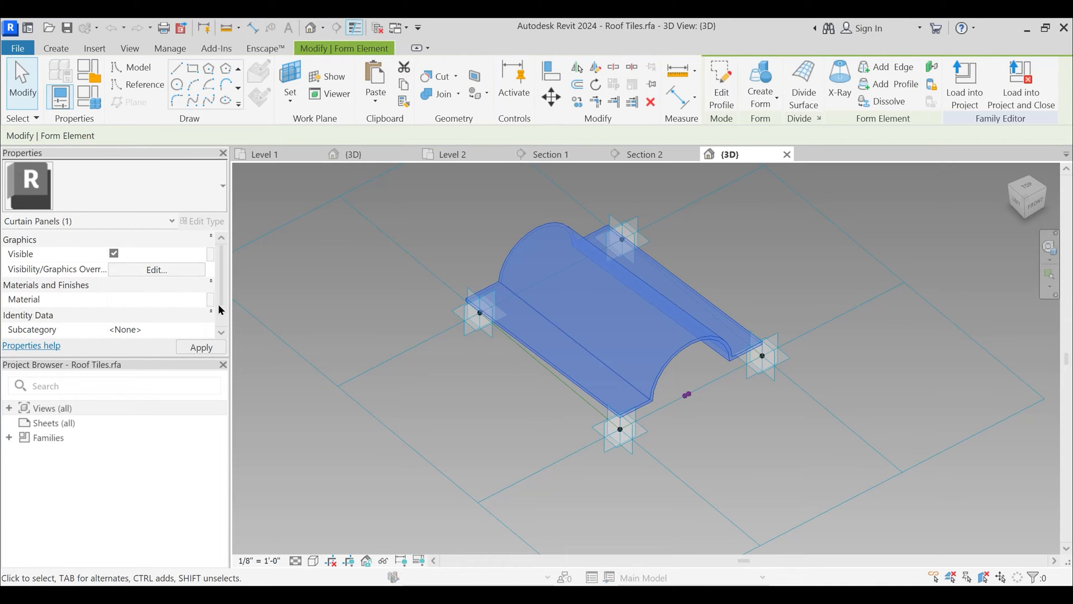
pyautogui.press('Escape')
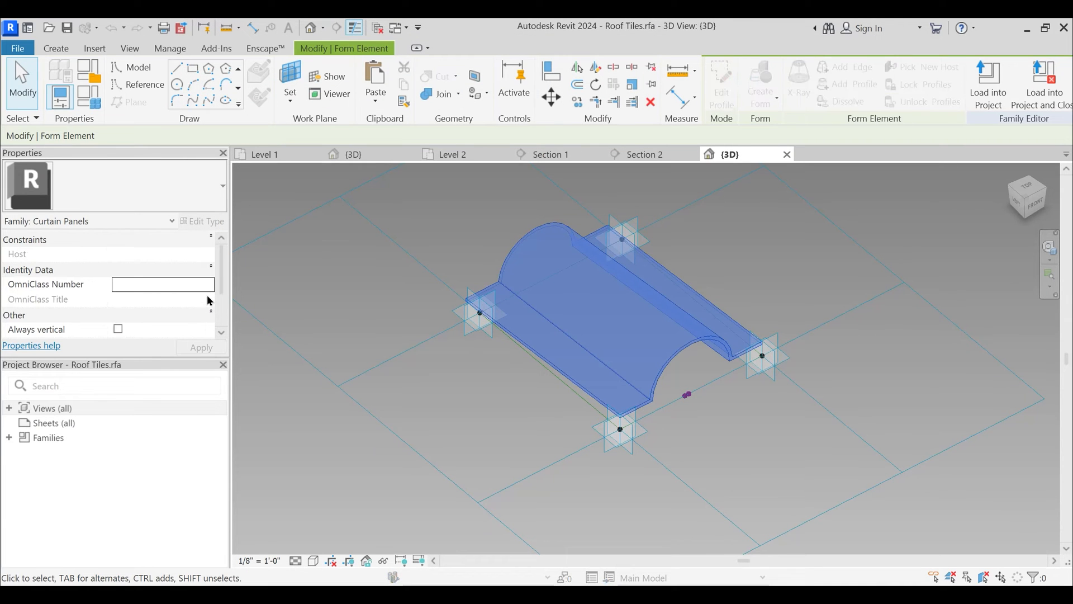
# - Associate the tile form's material with a new type-based family parameter named Roof Tiles Material, grouped under Materials and Finishes
pyautogui.click(687, 346)
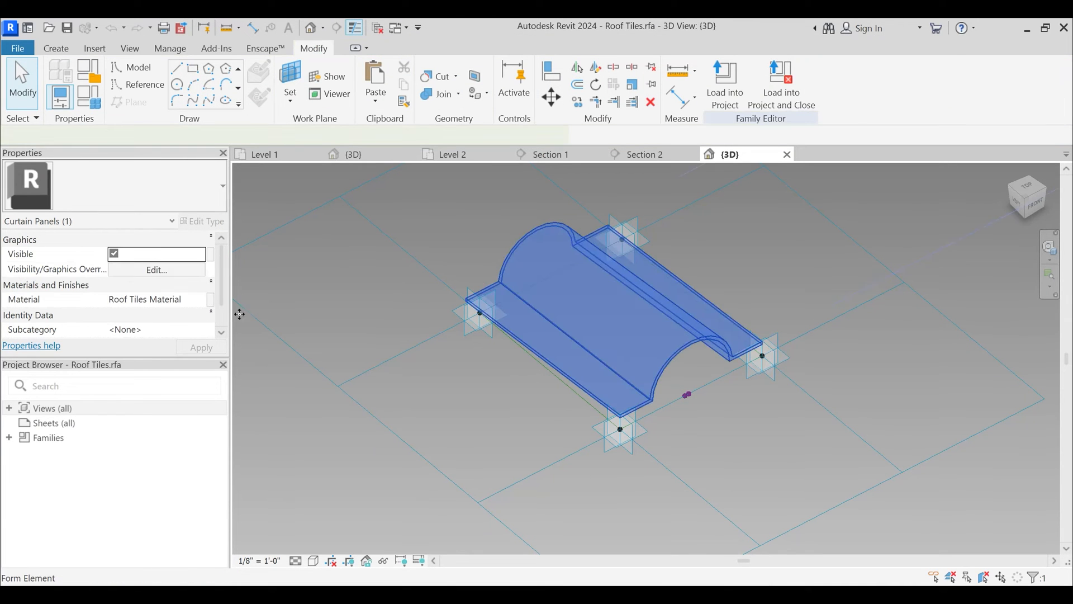
pyautogui.click(211, 300)
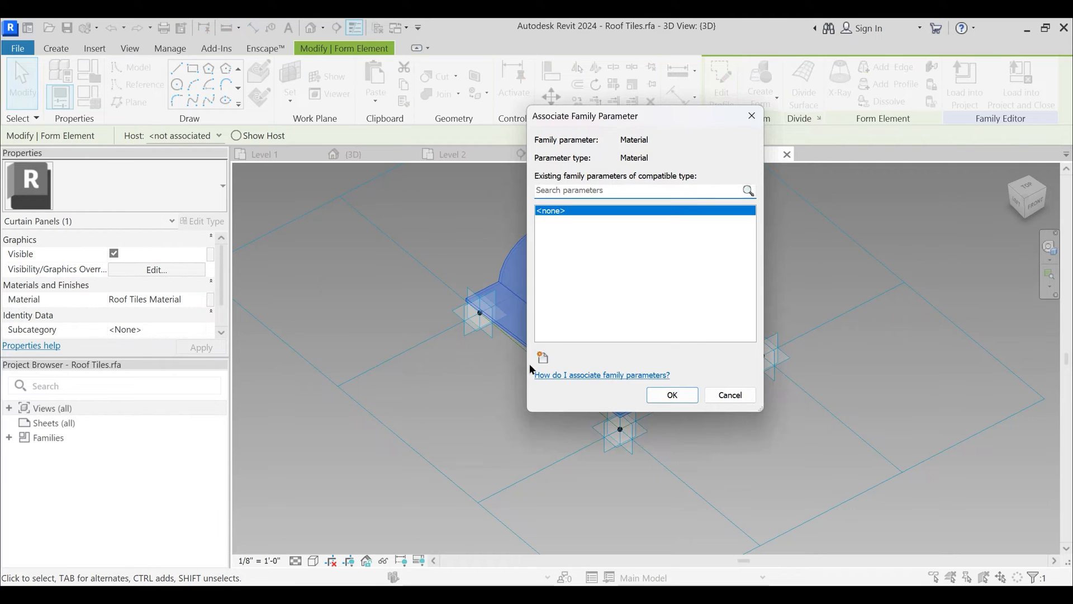
pyautogui.click(543, 359)
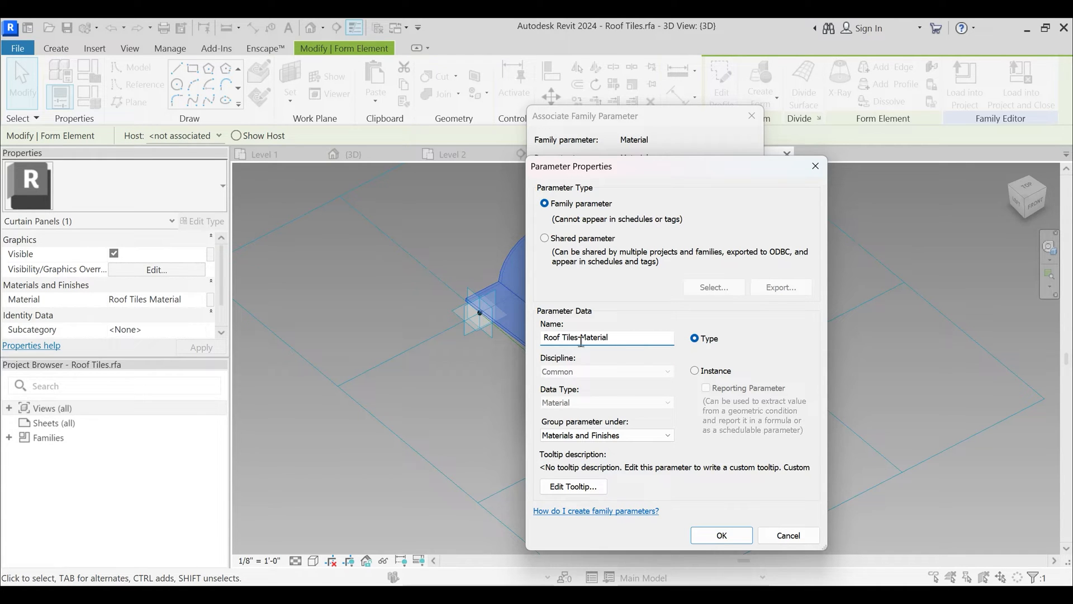
pyautogui.click(715, 533)
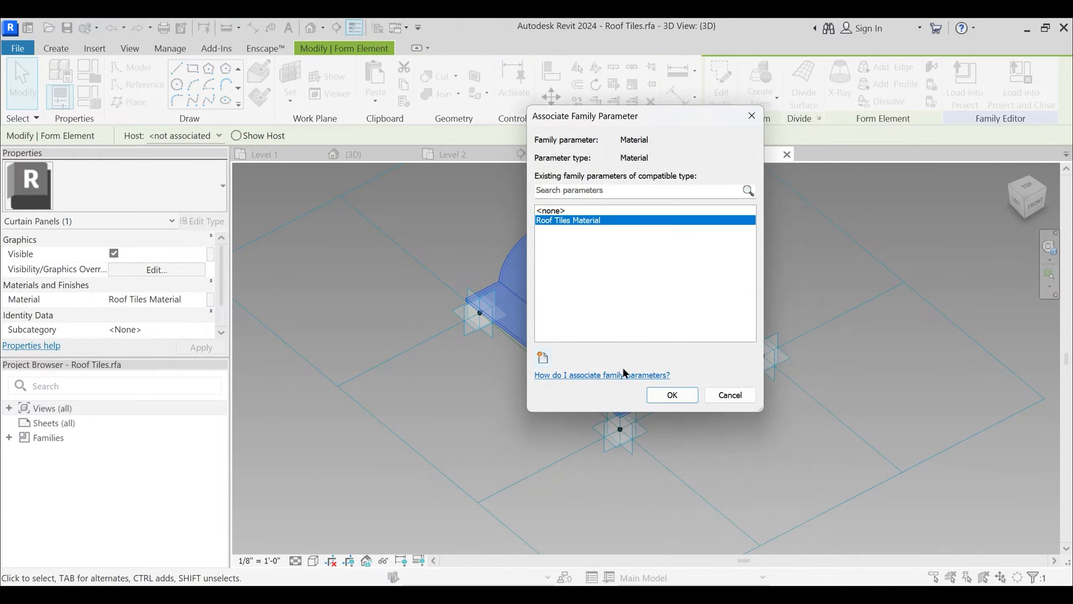
pyautogui.click(672, 395)
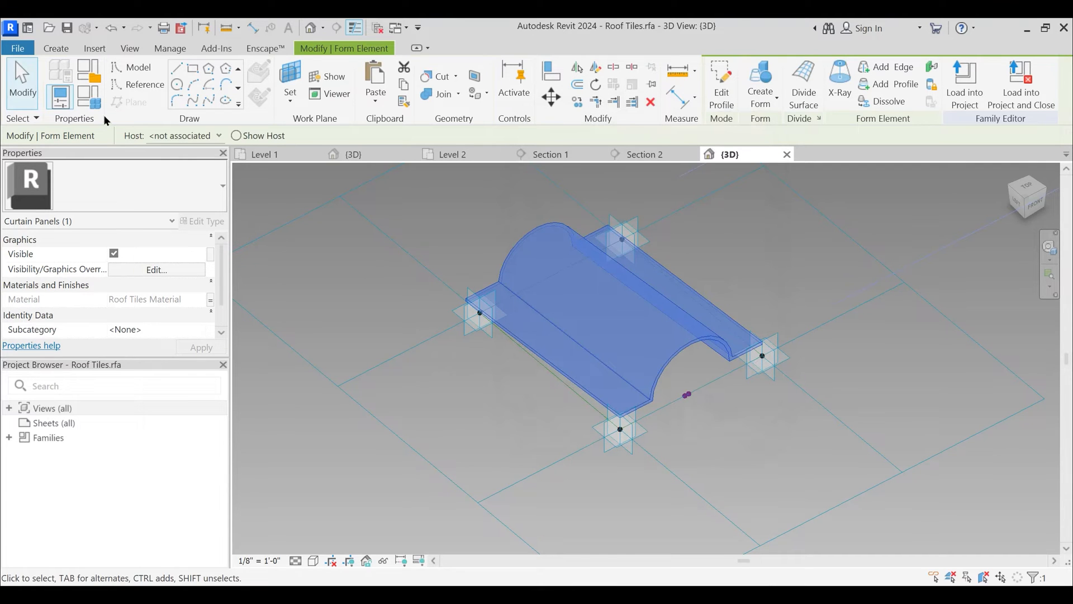
# - Check the Roof Tiles Material parameter in the family types and load the updated family into Project2, overwriting the existing version
pyautogui.click(91, 103)
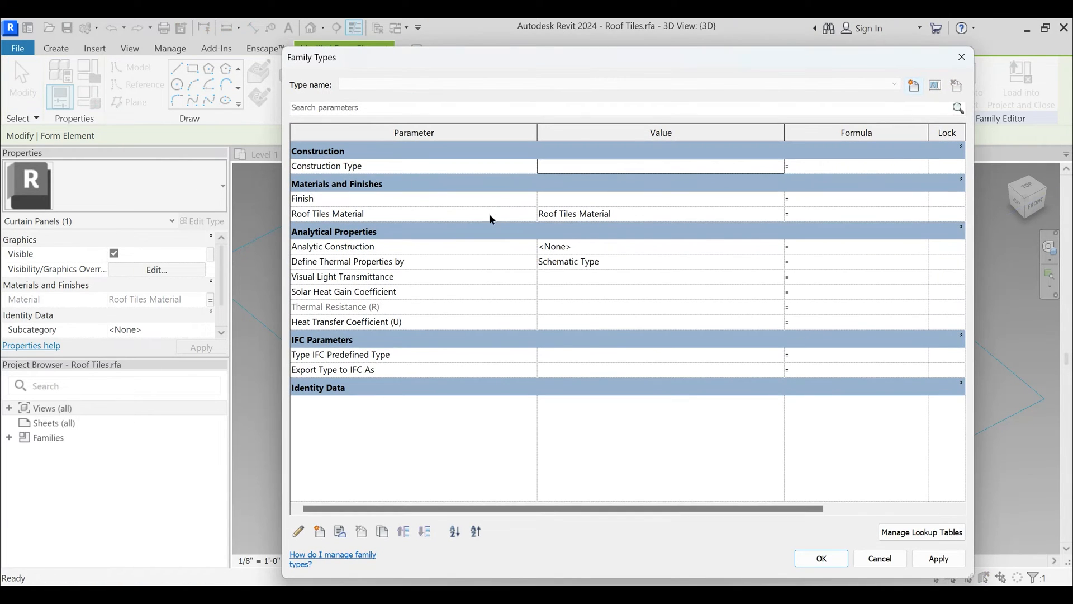
pyautogui.press('Escape')
pyautogui.press('Escape')
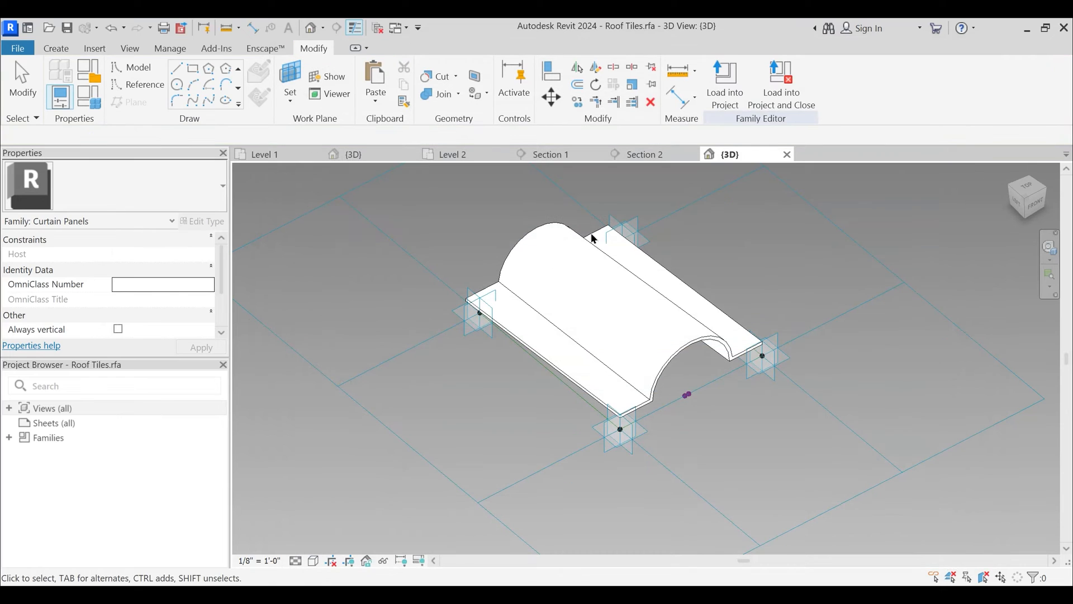
pyautogui.click(725, 108)
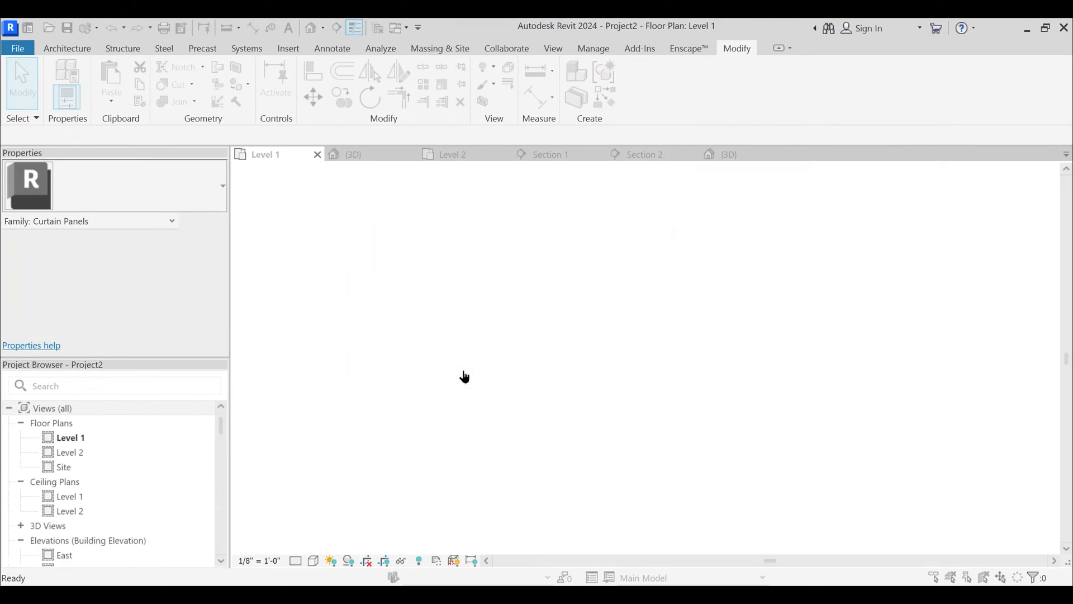
pyautogui.click(498, 304)
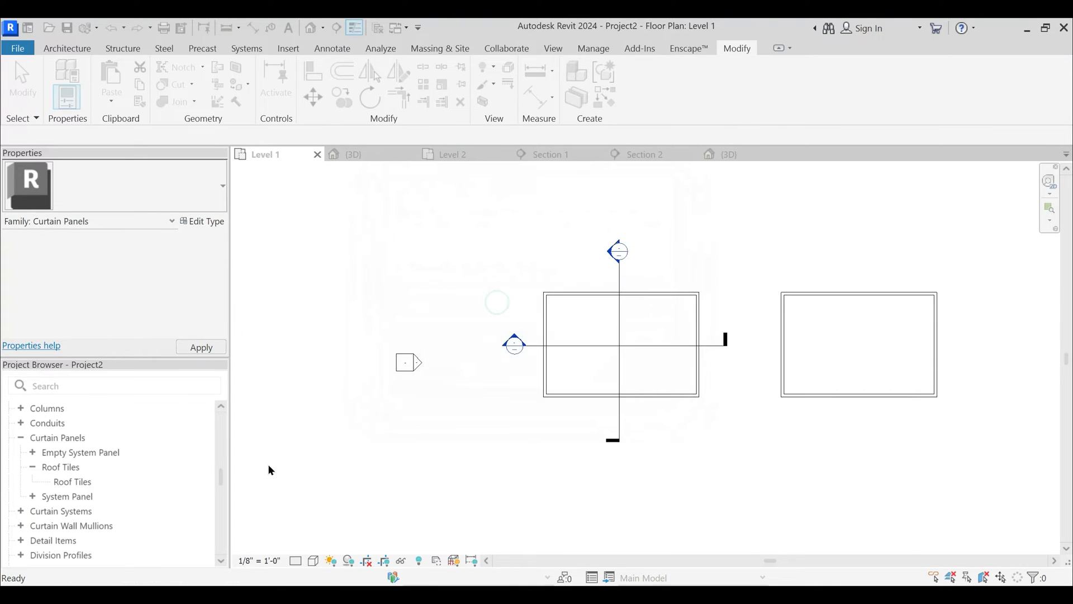
# - Review the type properties of the Roof Tiles type in Project2, checking for the material parameter
pyautogui.click(32, 470)
pyautogui.click(33, 469)
pyautogui.rightClick(72, 482)
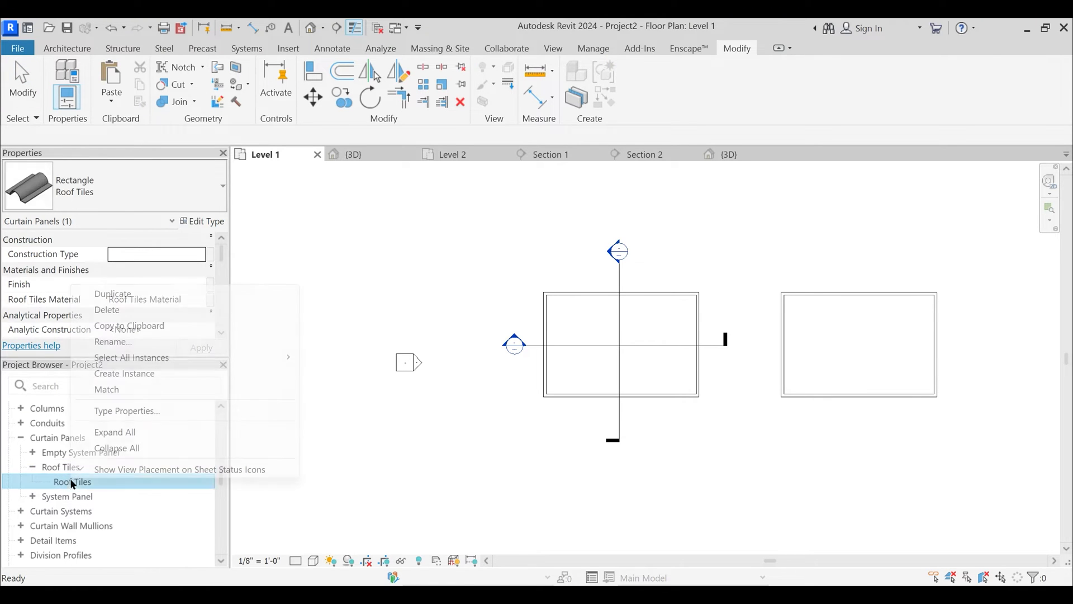
pyautogui.click(136, 412)
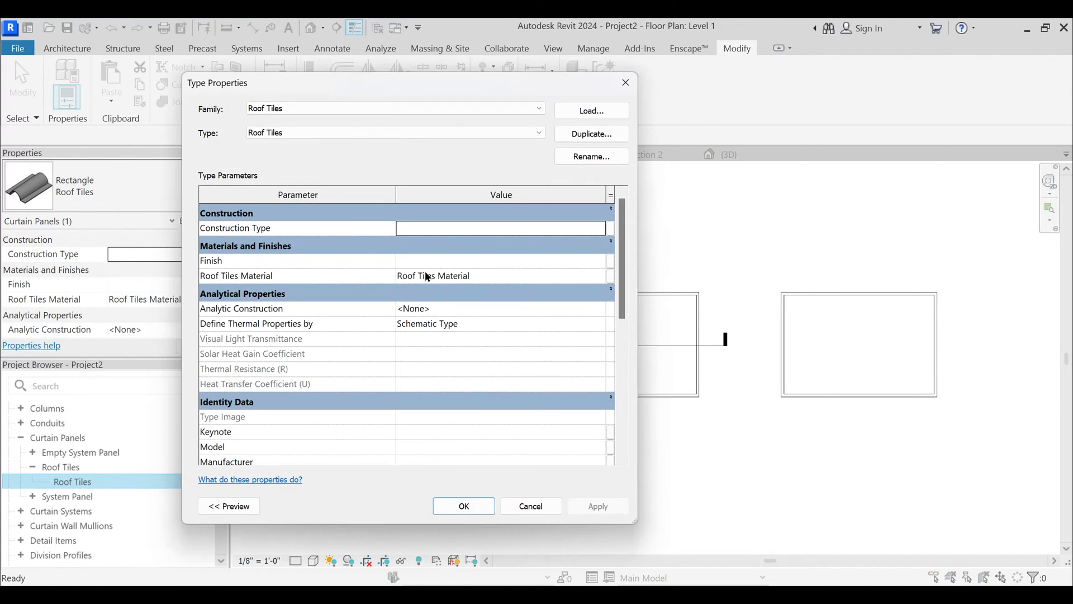
pyautogui.press('ctrl')
pyautogui.press('ctrl')
pyautogui.press('Escape')
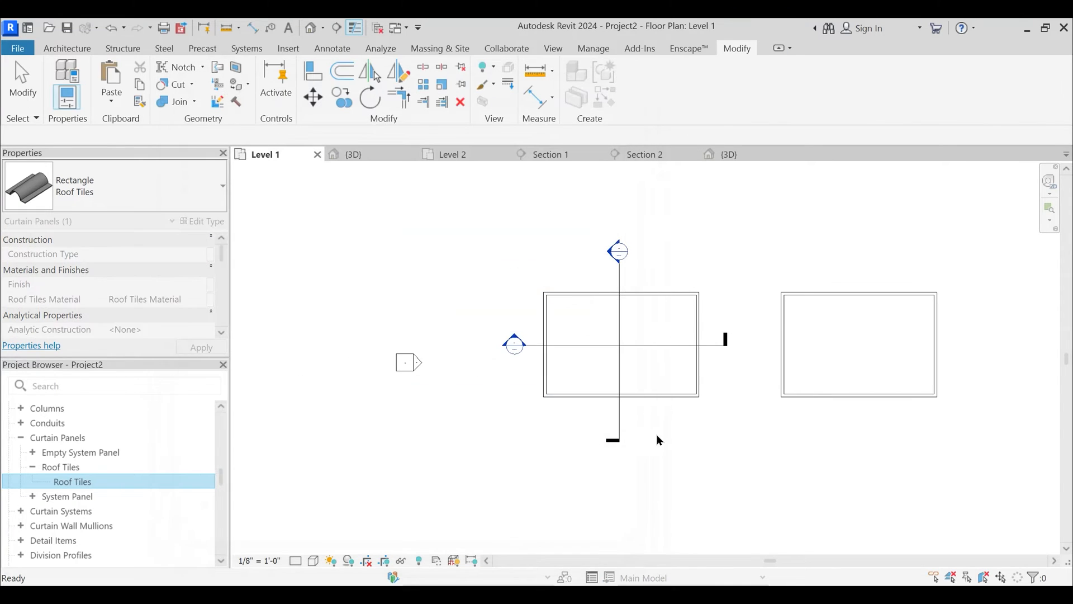
# - Return to the Roof Tiles family's 3D view and close that family file
pyautogui.click(724, 154)
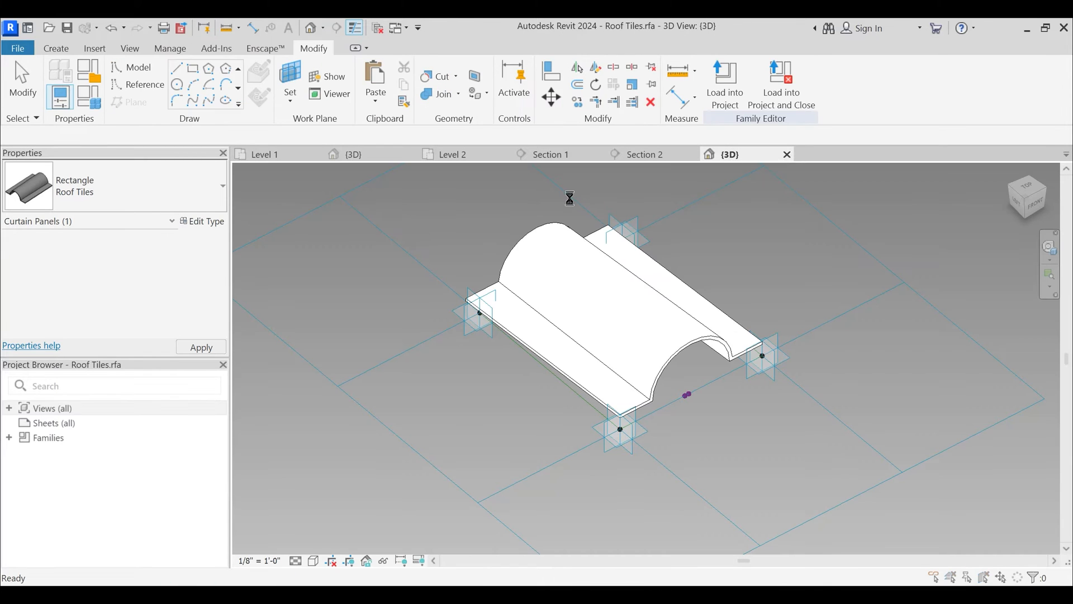
pyautogui.click(788, 155)
pyautogui.click(571, 312)
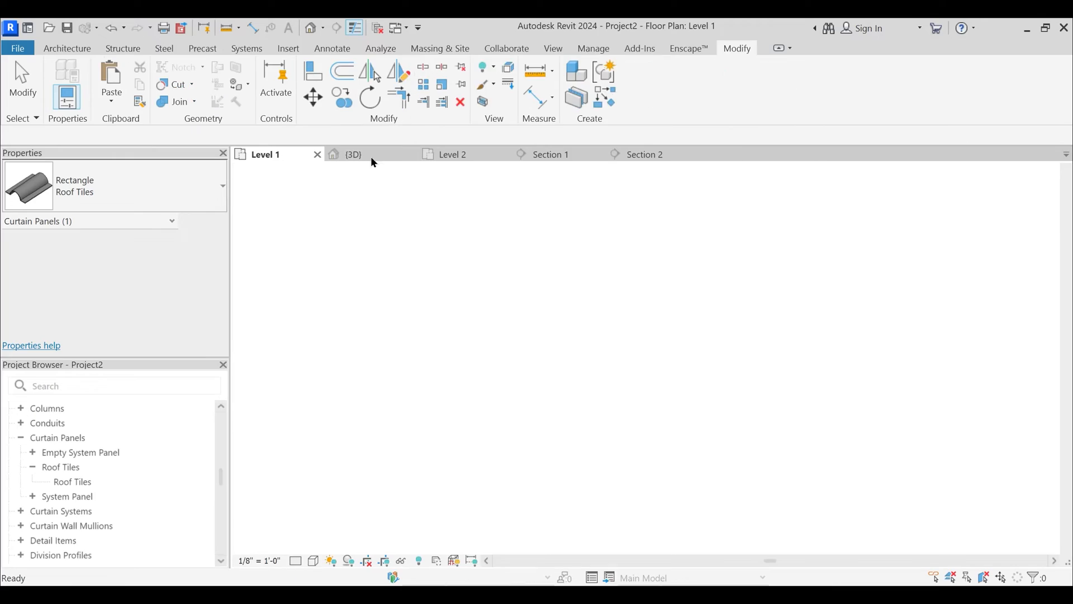
# - Reset the temporary hide/isolate in Project2's 3D view and look closely at the hip roof's front eave corner
pyautogui.click(374, 162)
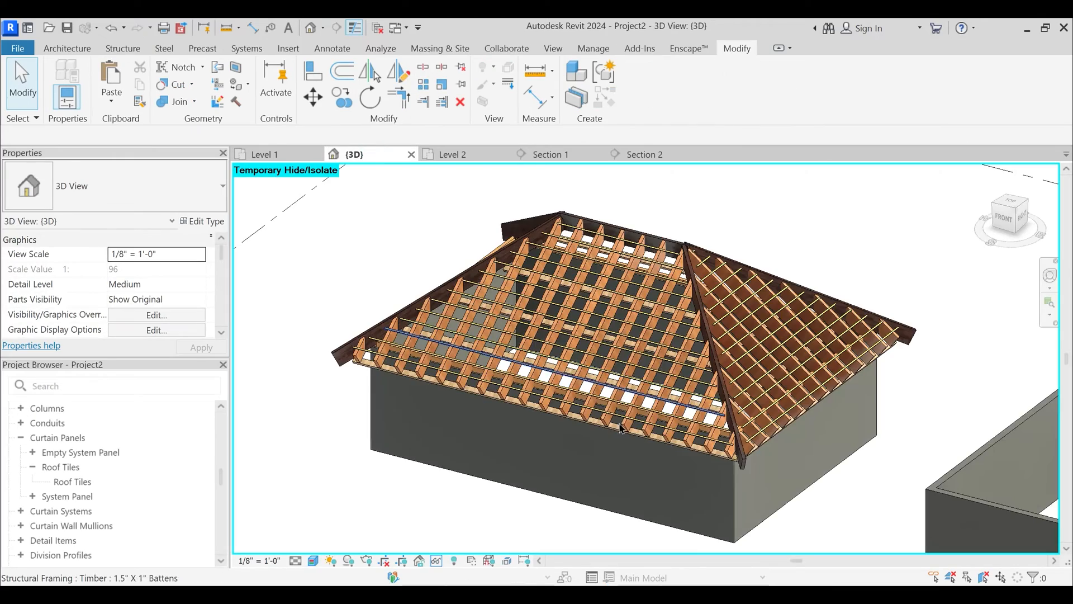
pyautogui.keyDown('shift'); pyautogui.moveTo(620, 436); pyautogui.dragTo(582, 458, button='middle'); pyautogui.keyUp('shift')
pyautogui.press('h')
pyautogui.press('r')
pyautogui.scroll(3, 682, 462)
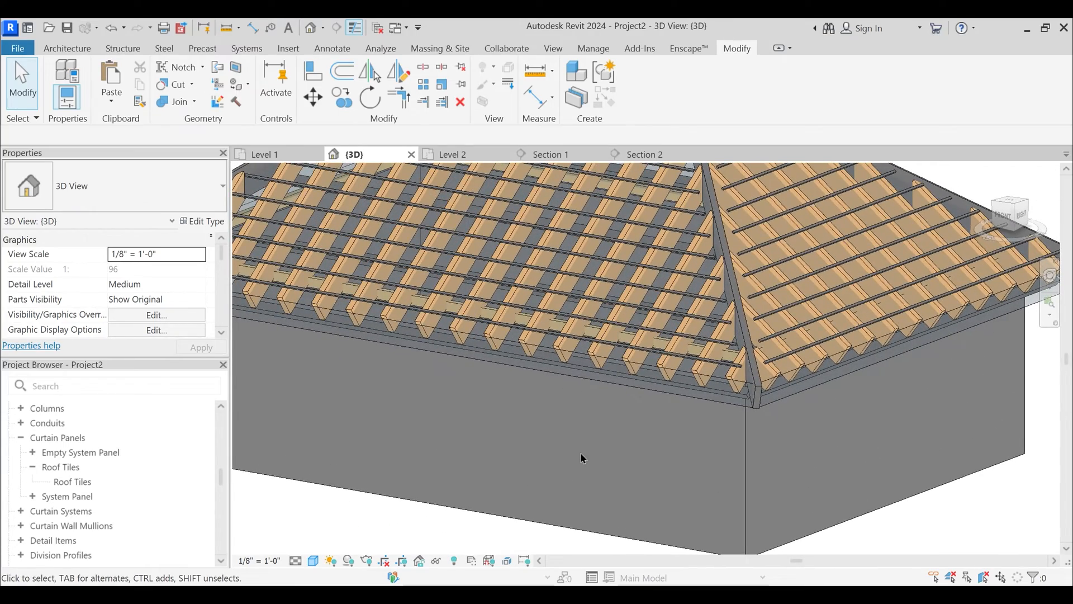
pyautogui.scroll(-4, 564, 448)
pyautogui.keyDown('shift'); pyautogui.moveTo(565, 451); pyautogui.dragTo(584, 475, button='middle'); pyautogui.keyUp('shift')
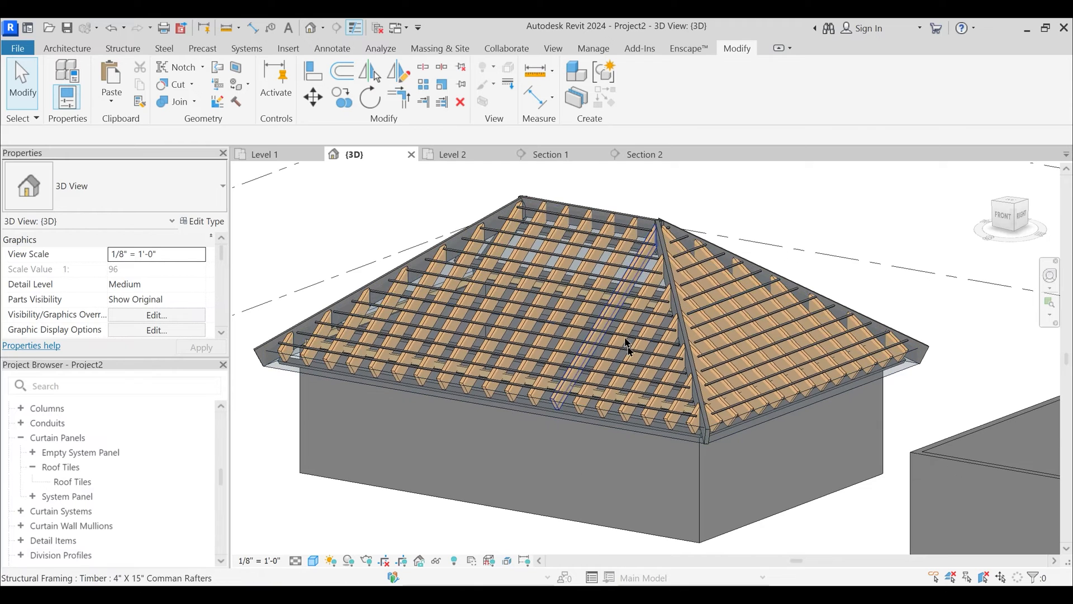
pyautogui.scroll(2, 636, 480)
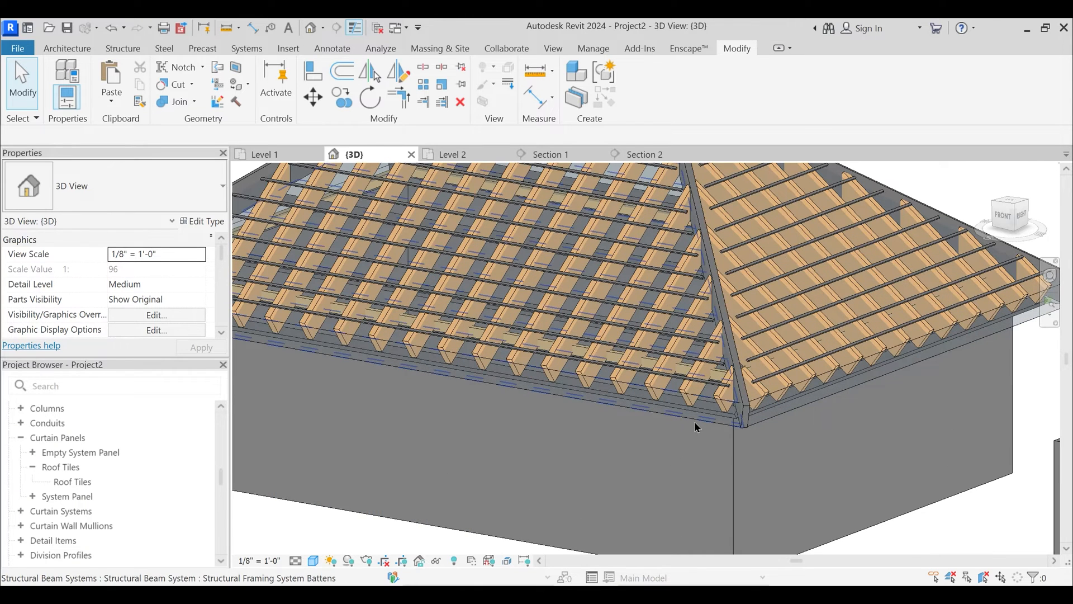
pyautogui.scroll(2, 698, 424)
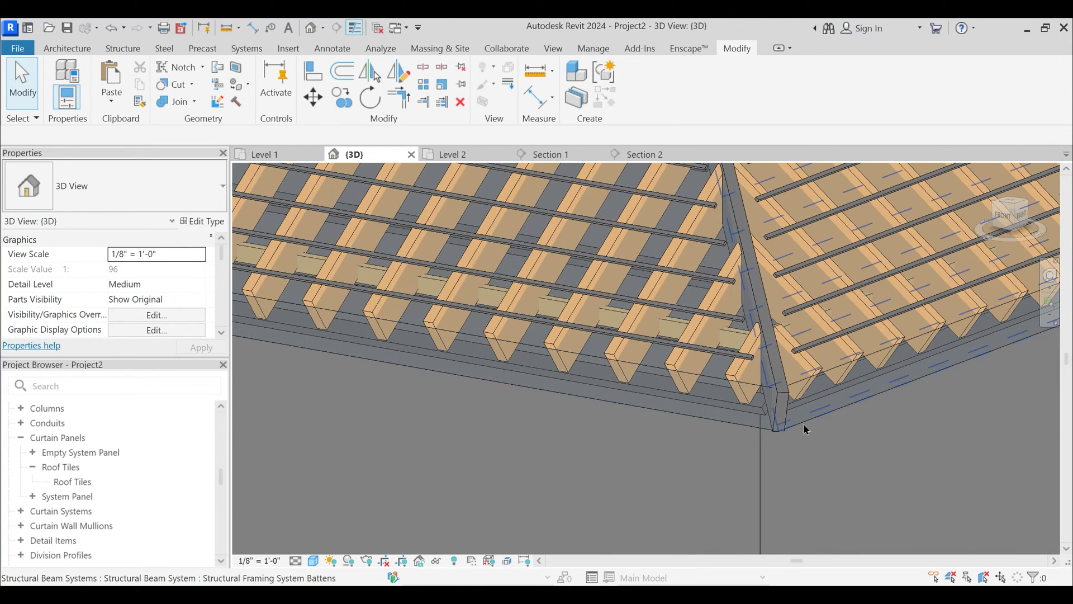
# - Temporarily isolate the Basic Roof Generic - 12" in the 3D view
pyautogui.click(749, 423)
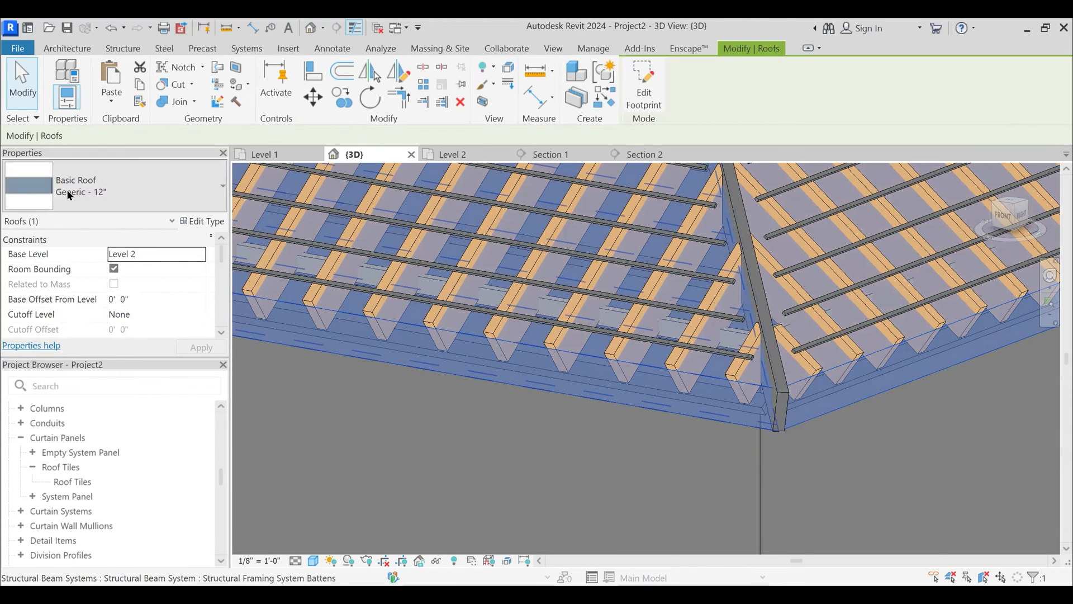
pyautogui.press('h')
pyautogui.press('i')
pyautogui.scroll(-5, 588, 441)
pyautogui.click(588, 442)
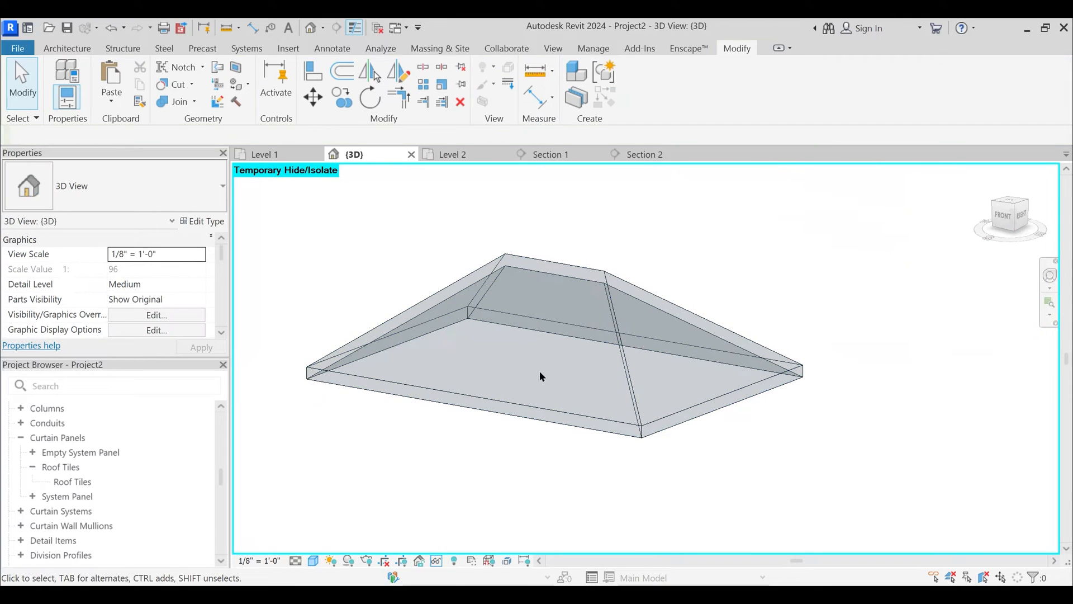
pyautogui.keyDown('shift'); pyautogui.moveTo(539, 371); pyautogui.dragTo(558, 380, button='middle'); pyautogui.keyUp('shift')
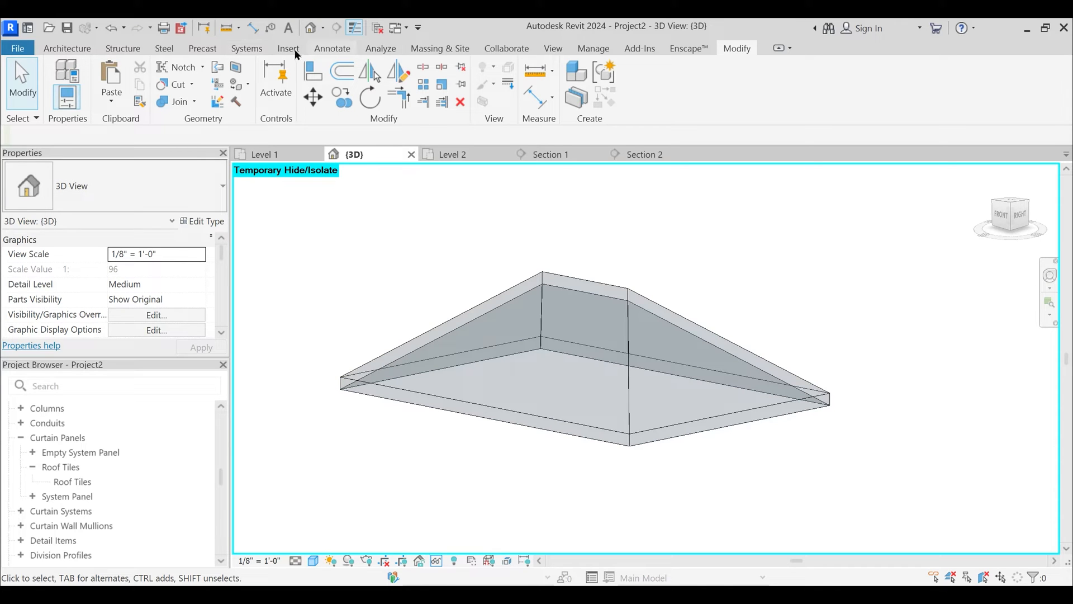
# - Start an in-place mass named Roof Tiles Mass File
pyautogui.click(443, 49)
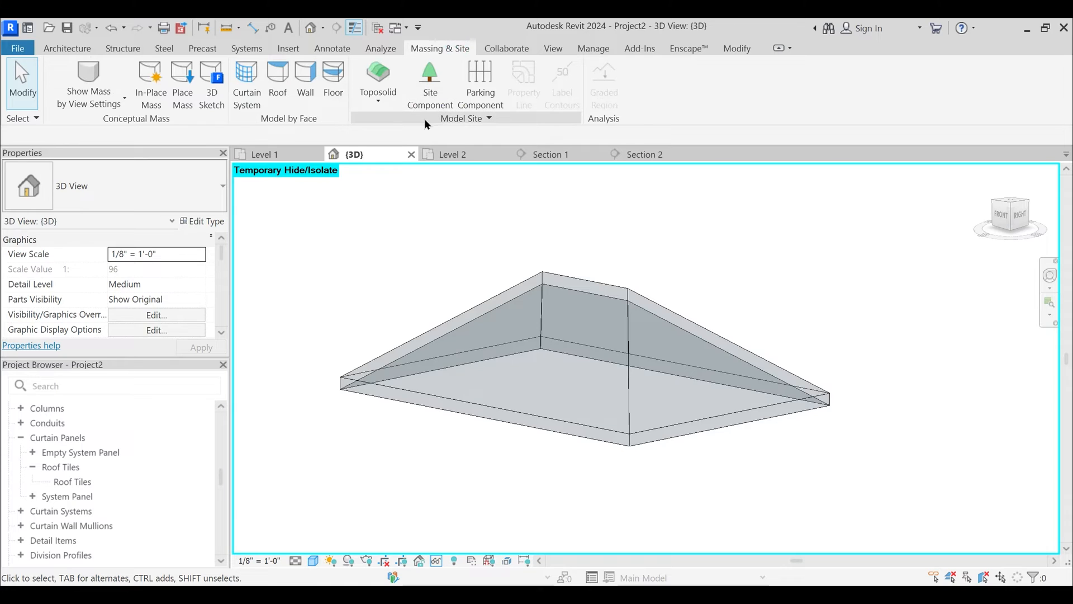
pyautogui.keyDown('shift'); pyautogui.moveTo(467, 330); pyautogui.dragTo(559, 344, button='middle'); pyautogui.keyUp('shift')
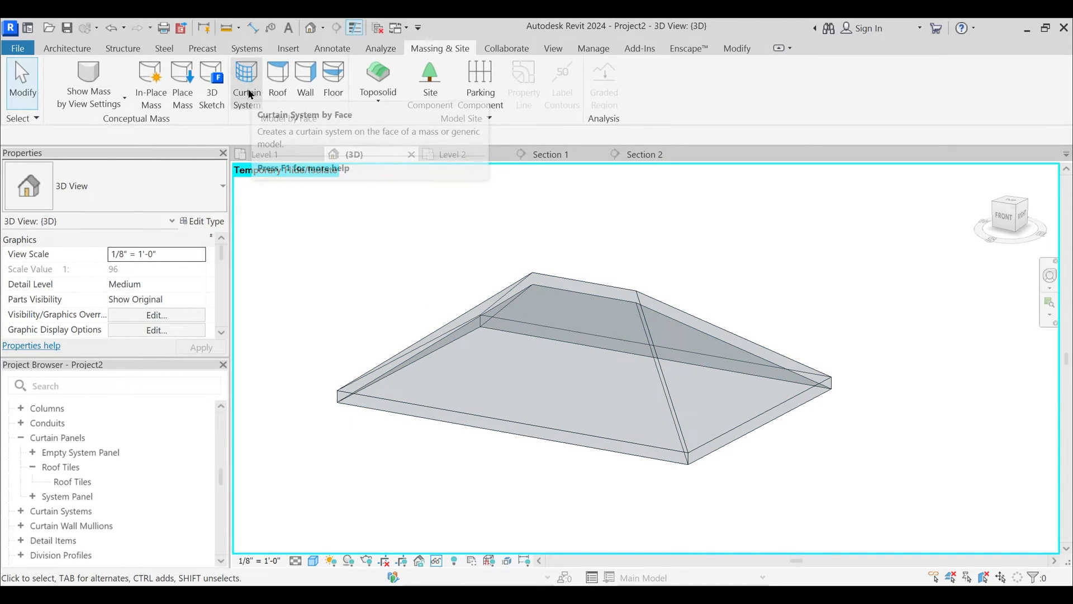
pyautogui.click(151, 92)
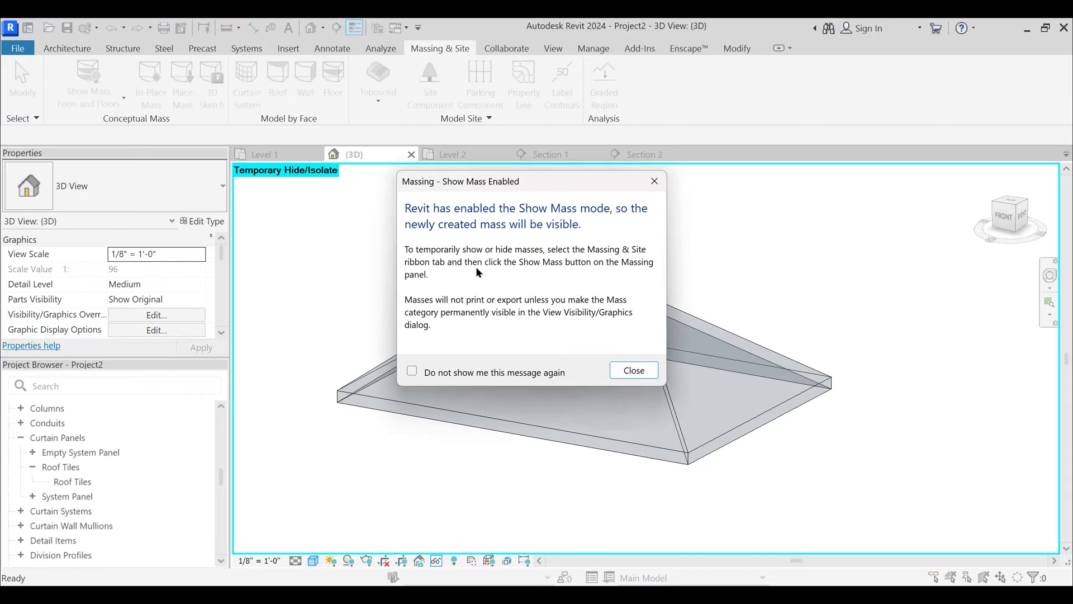
pyautogui.click(634, 370)
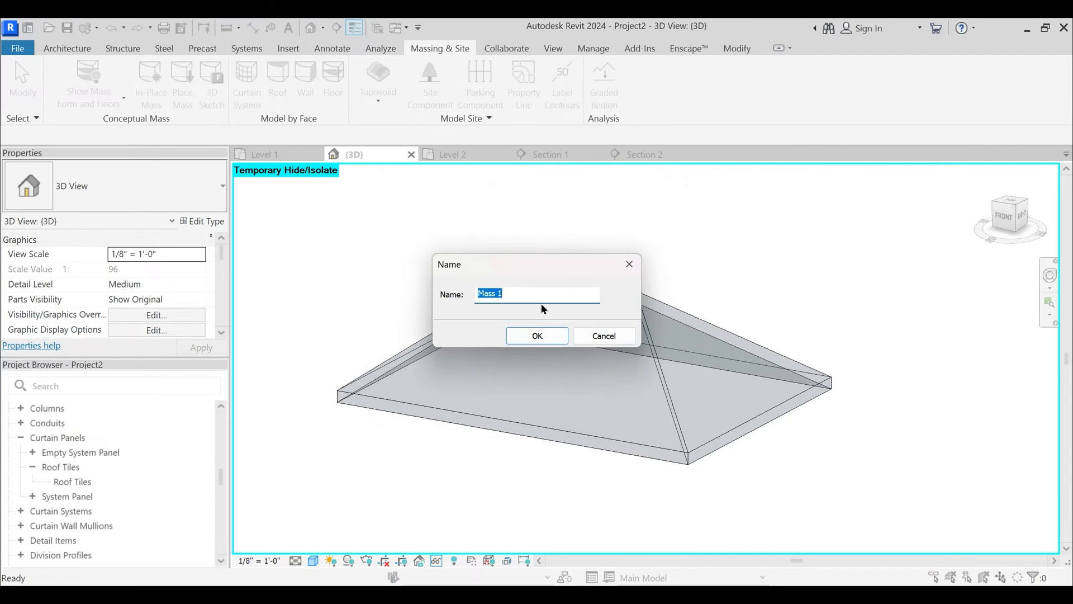
pyautogui.write('Ro')
pyautogui.press('BackSpace')
pyautogui.press('BackSpace')
pyautogui.write('Roof Tiles')
pyautogui.press('Return')
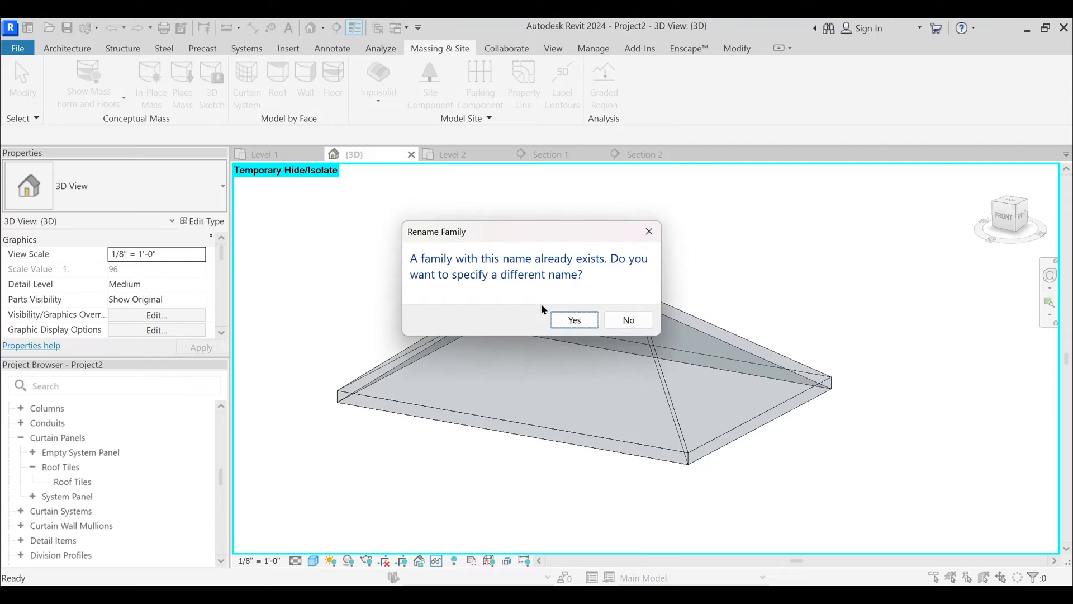
pyautogui.click(585, 320)
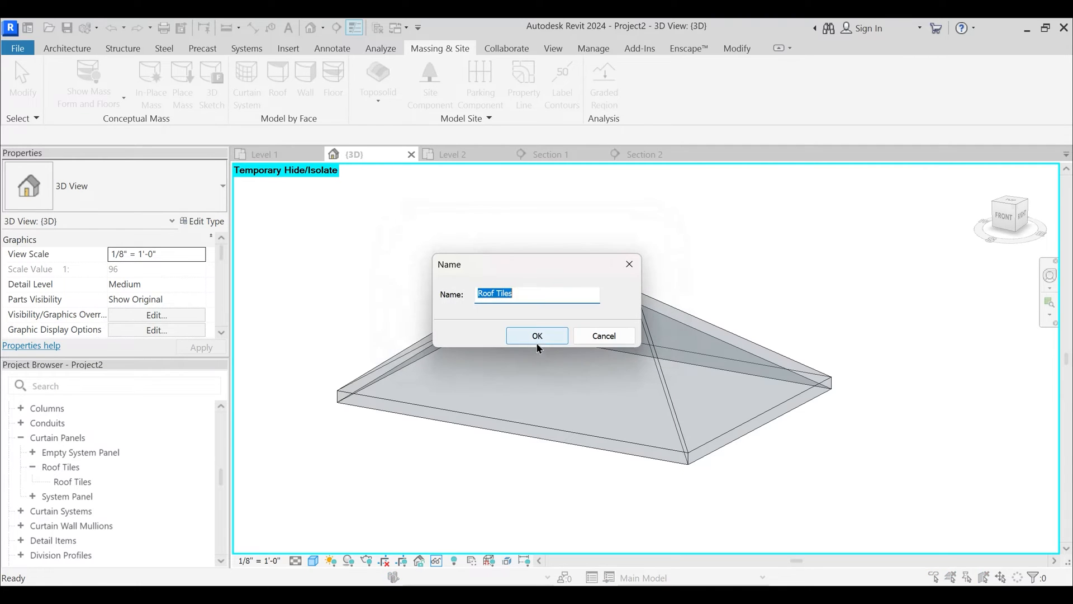
pyautogui.click(530, 294)
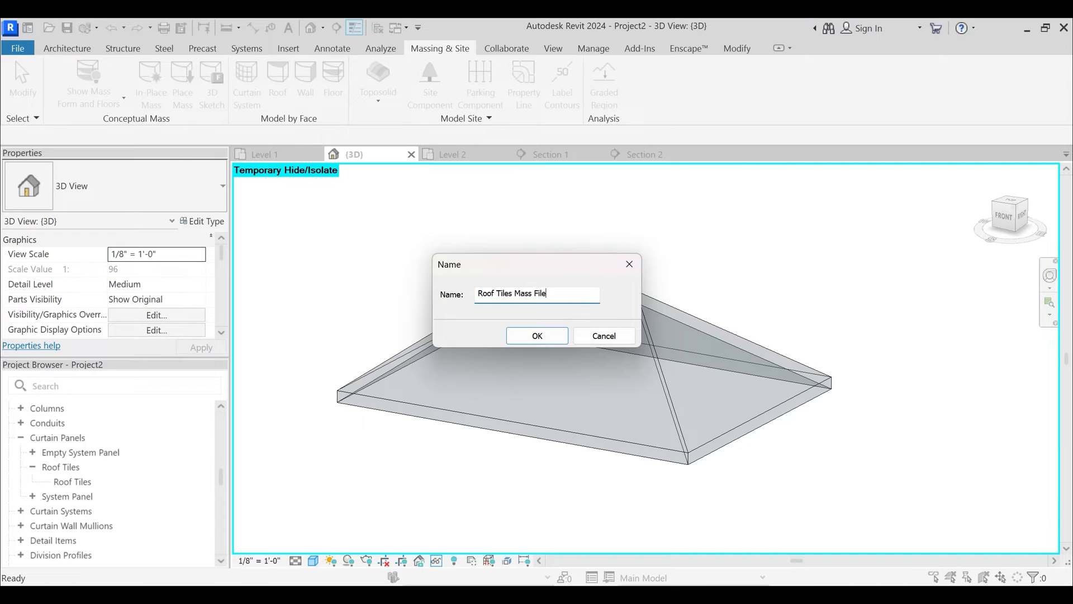
pyautogui.press('Return')
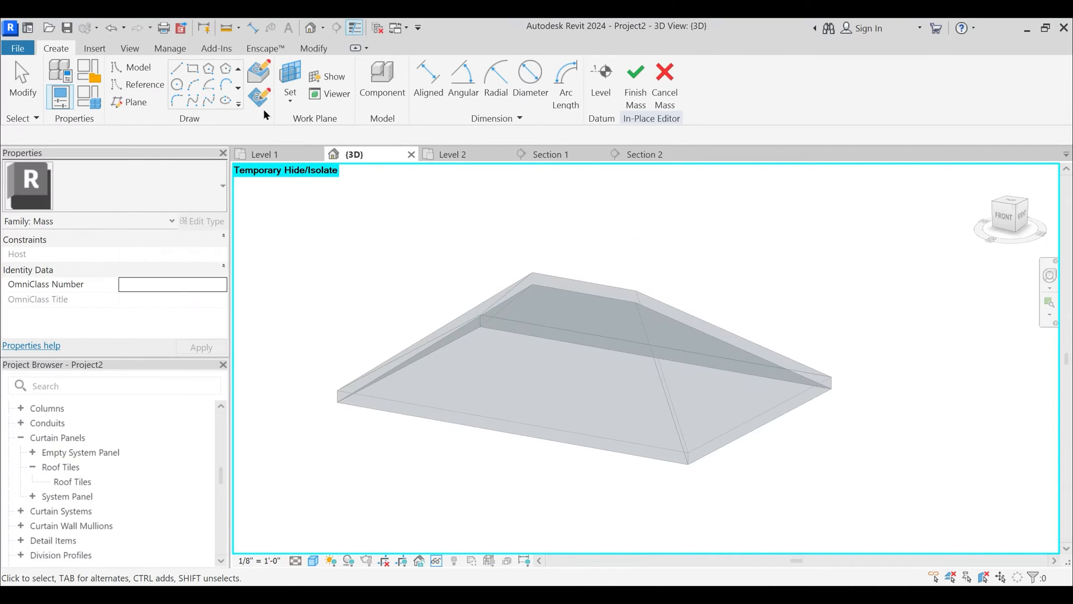
# - Switch the 3D view to wireframe and set the work plane to the top face of the roof's front slope
pyautogui.click(290, 99)
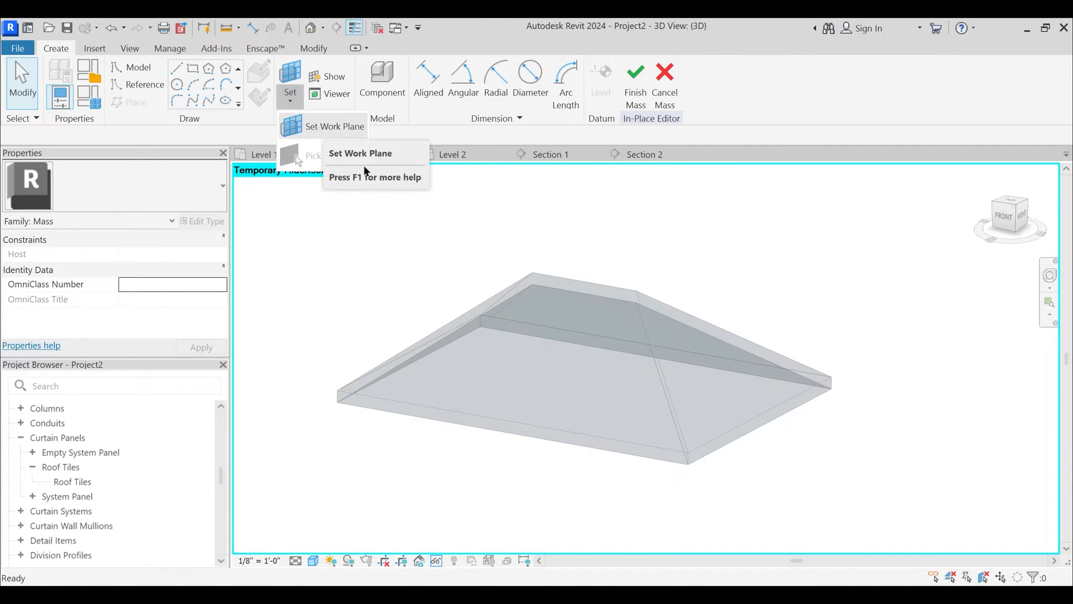
pyautogui.press('w')
pyautogui.press('f')
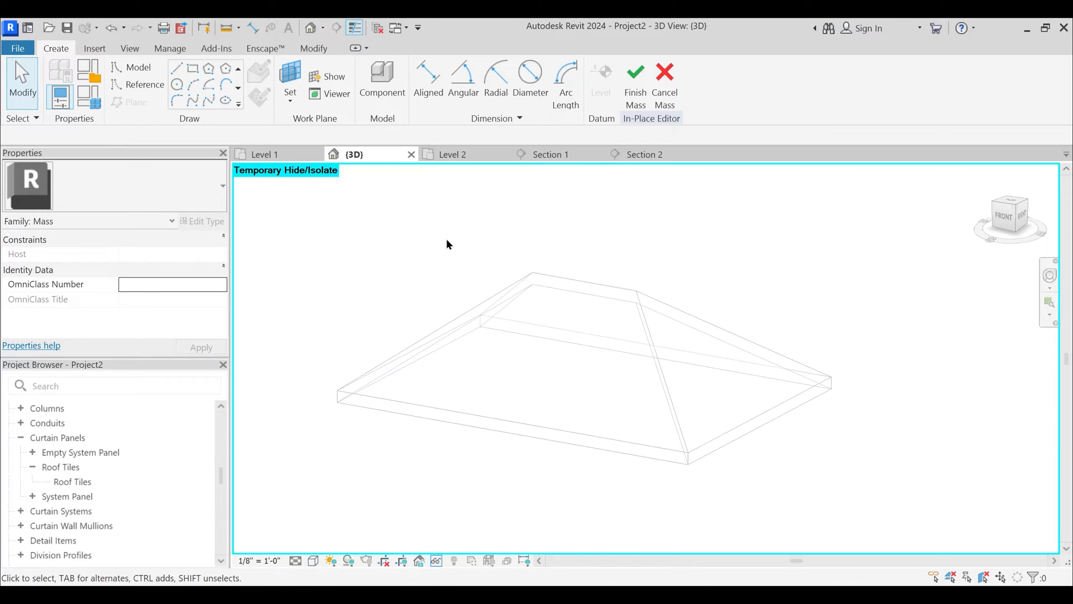
pyautogui.click(290, 99)
pyautogui.click(325, 149)
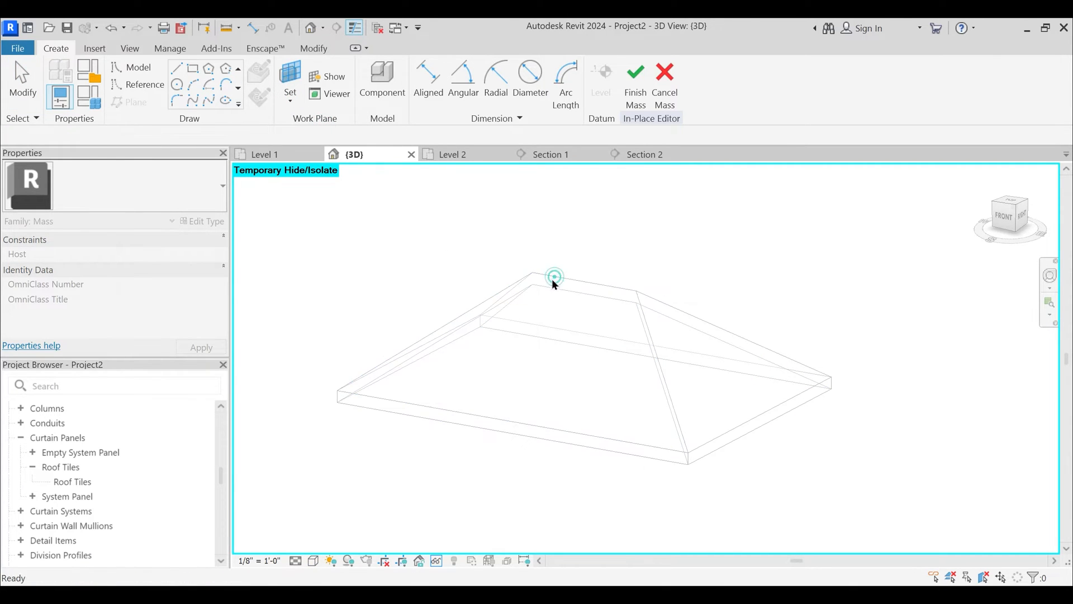
pyautogui.click(554, 276)
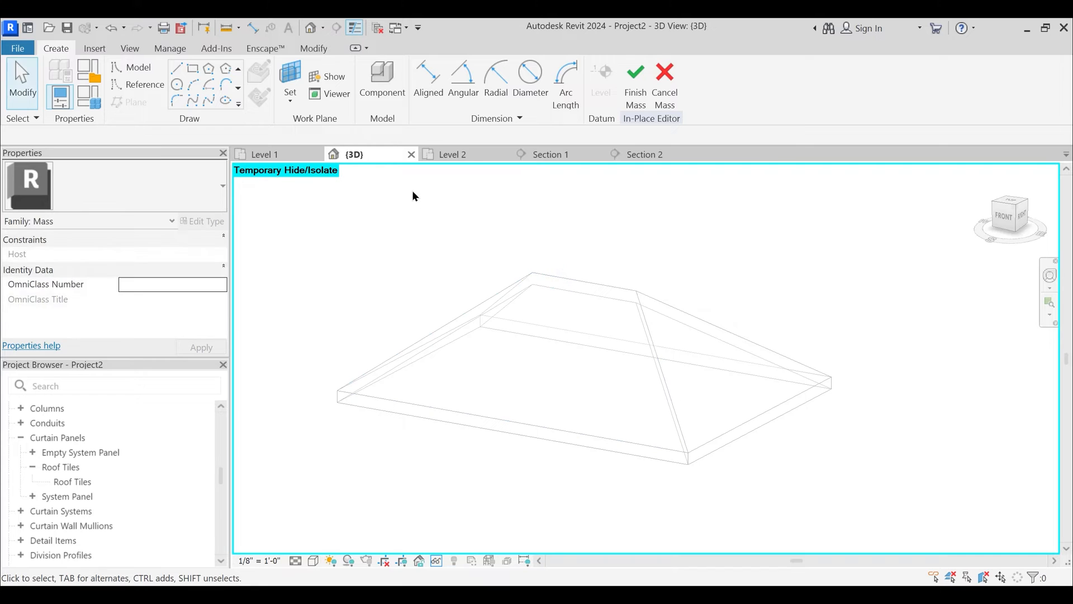
# - Trace the front roof slope's outline with a closed chain of four model lines through its corners
pyautogui.click(177, 69)
pyautogui.click(337, 390)
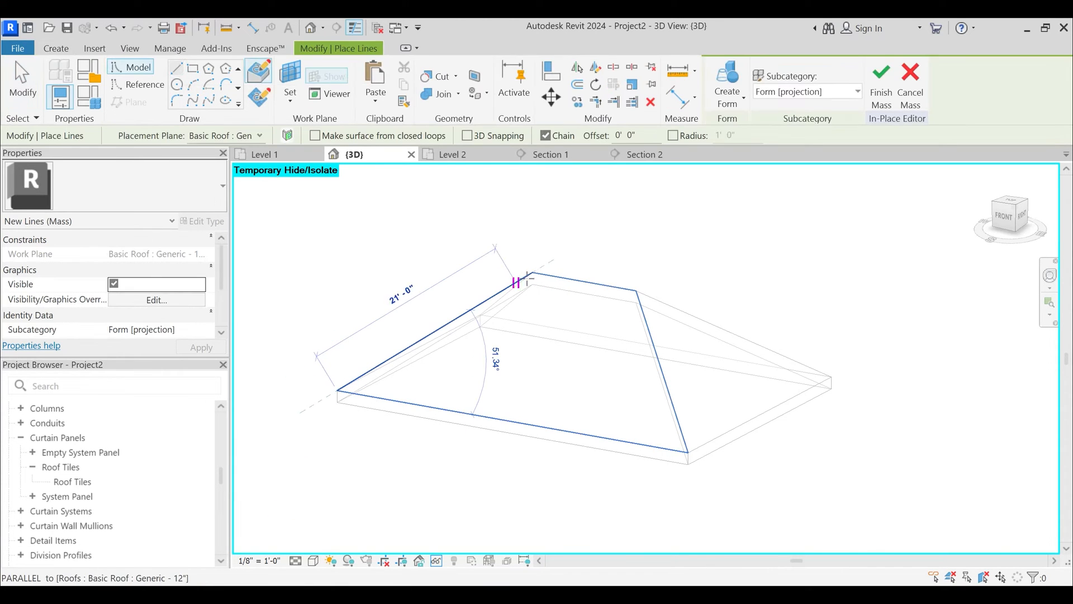
pyautogui.click(531, 272)
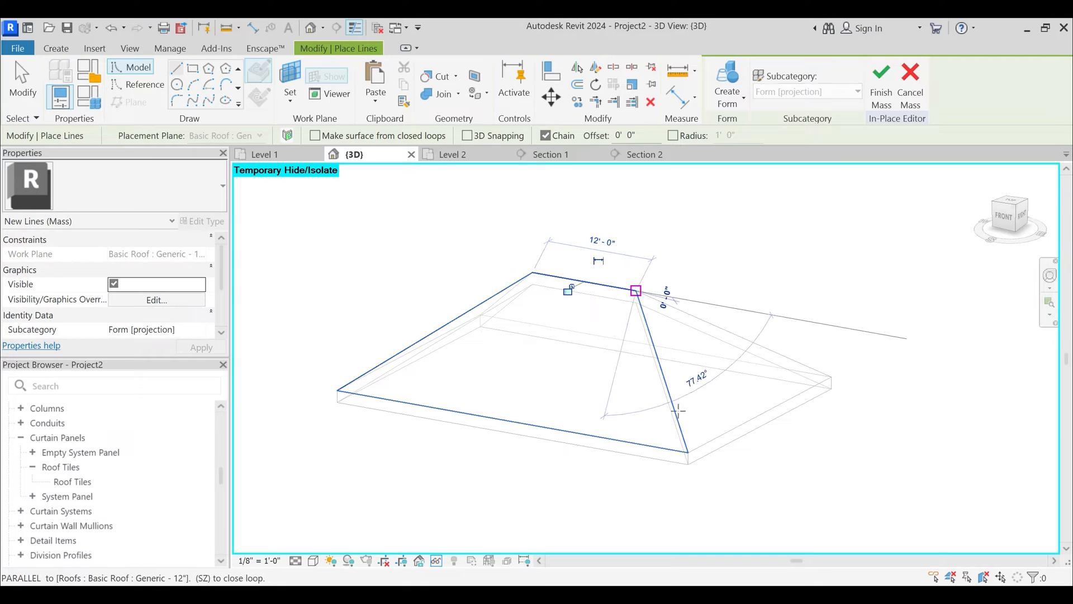
pyautogui.click(688, 450)
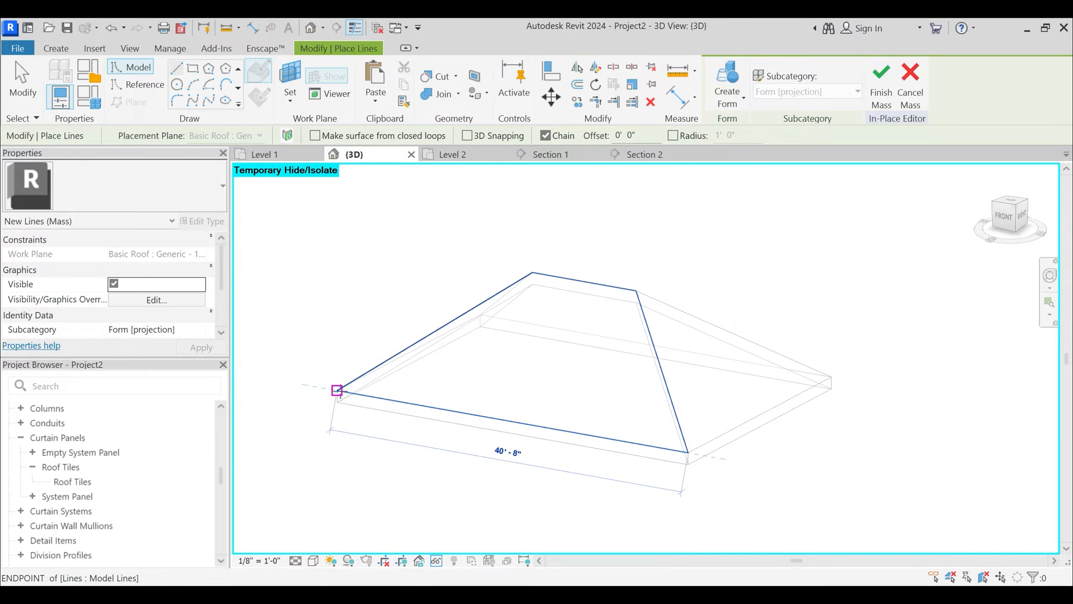
pyautogui.click(337, 390)
pyautogui.press('Escape')
# - Create a solid form from the closed outline and set its thickness to 1 inch
pyautogui.press('Tab')
pyautogui.click(554, 277)
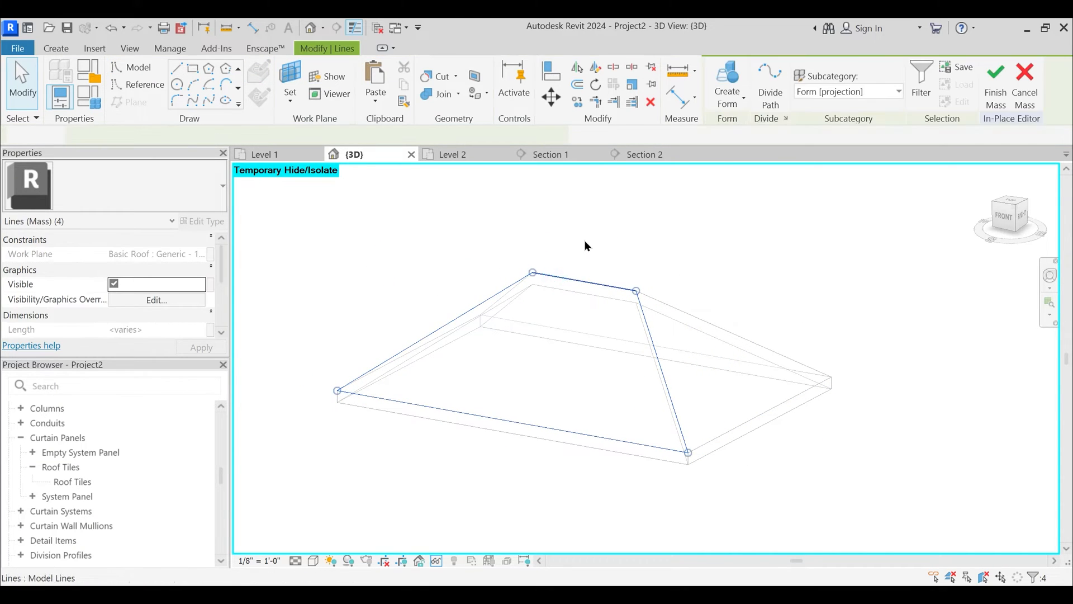
pyautogui.click(724, 105)
pyautogui.click(744, 123)
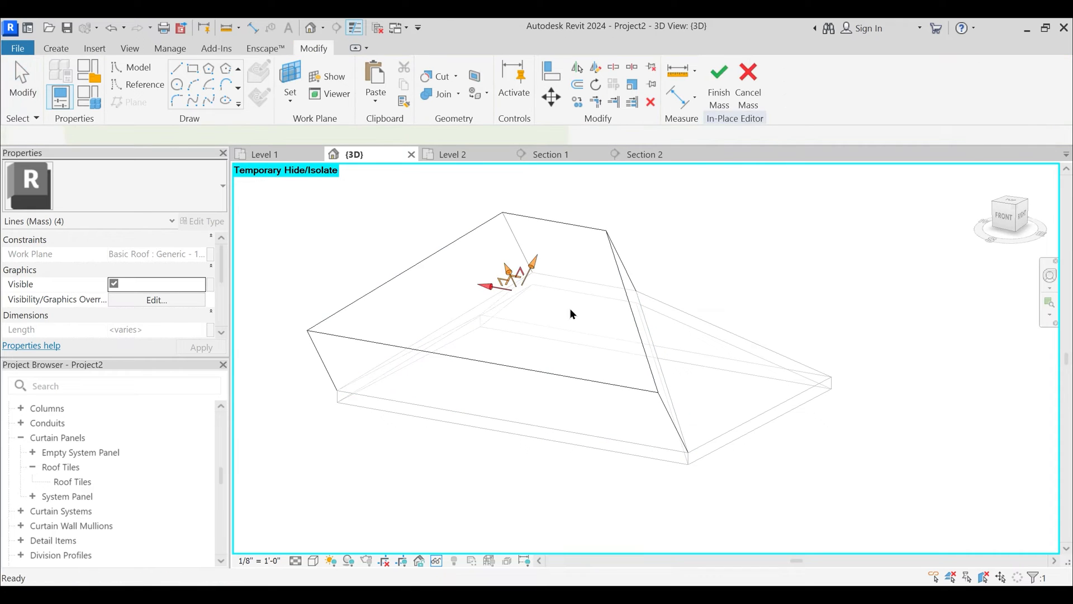
pyautogui.click(312, 377)
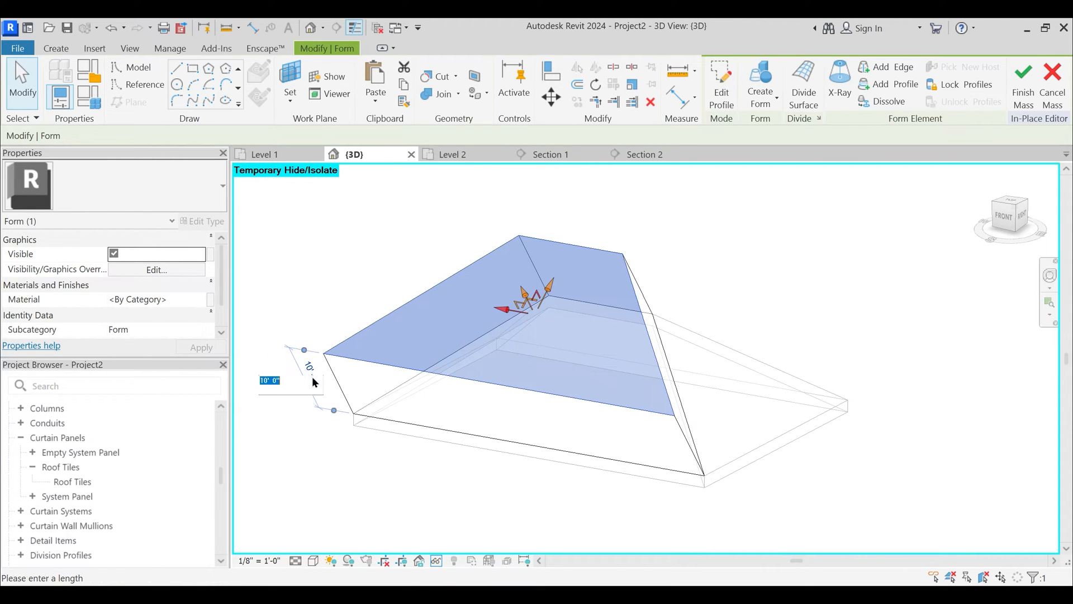
pyautogui.write('1')
pyautogui.press('Return')
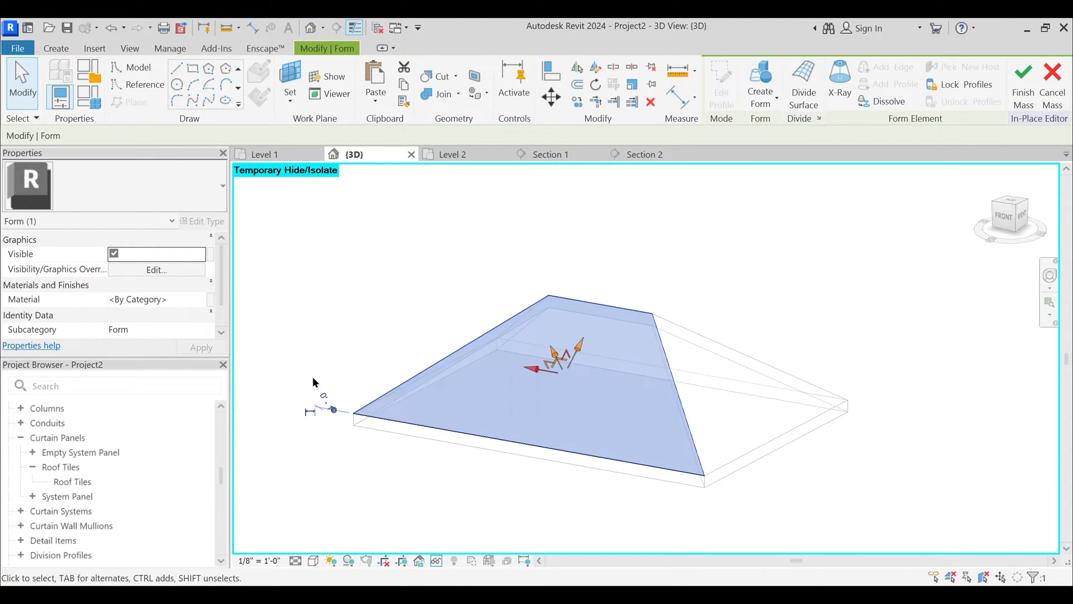
# - In Section 1, raise the form's upper face to the tops of the battens and bring its lower face up close beneath it
pyautogui.click(561, 153)
pyautogui.scroll(4, 615, 324)
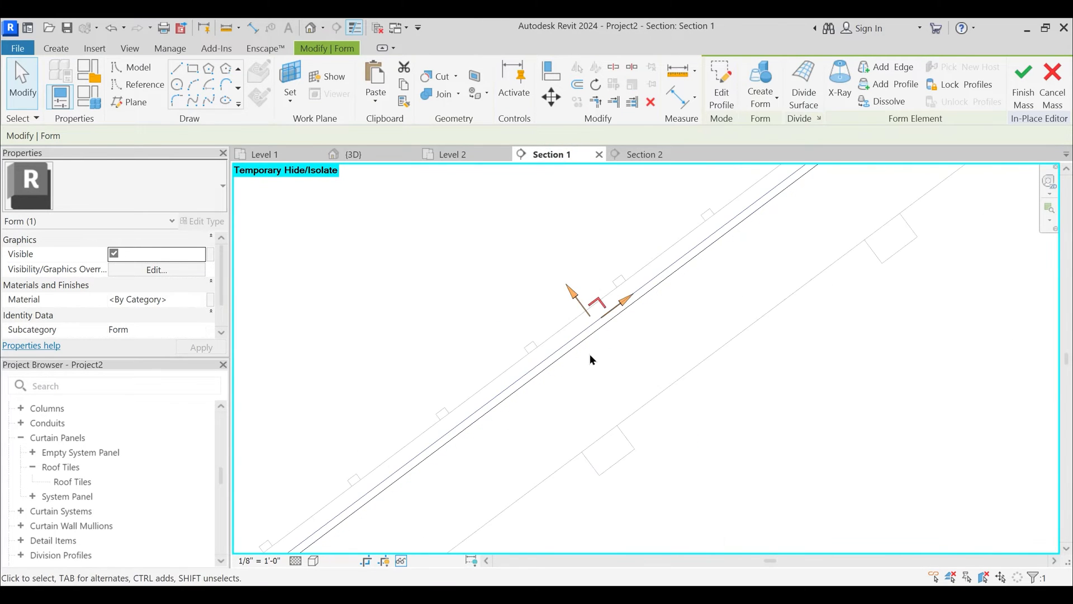
pyautogui.moveTo(589, 354); pyautogui.dragTo(648, 354, button='middle')
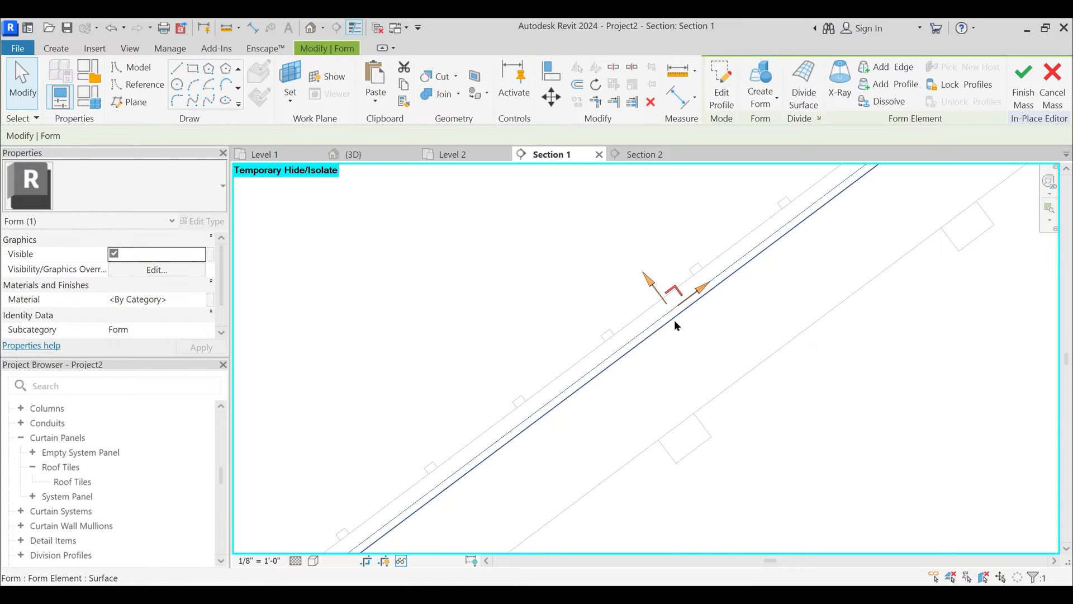
pyautogui.scroll(2, 627, 271)
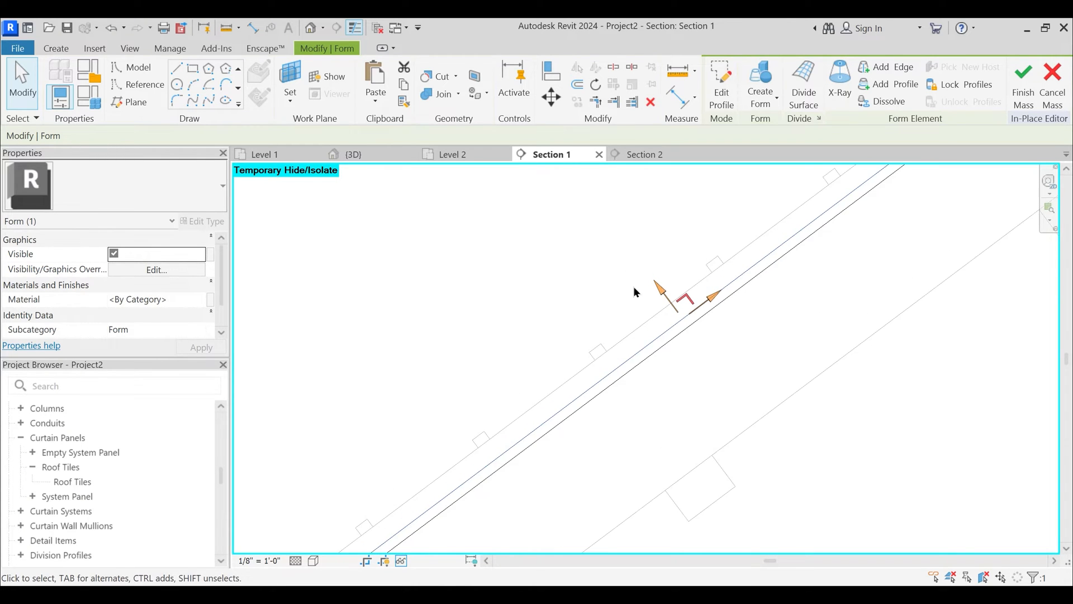
pyautogui.scroll(3, 647, 318)
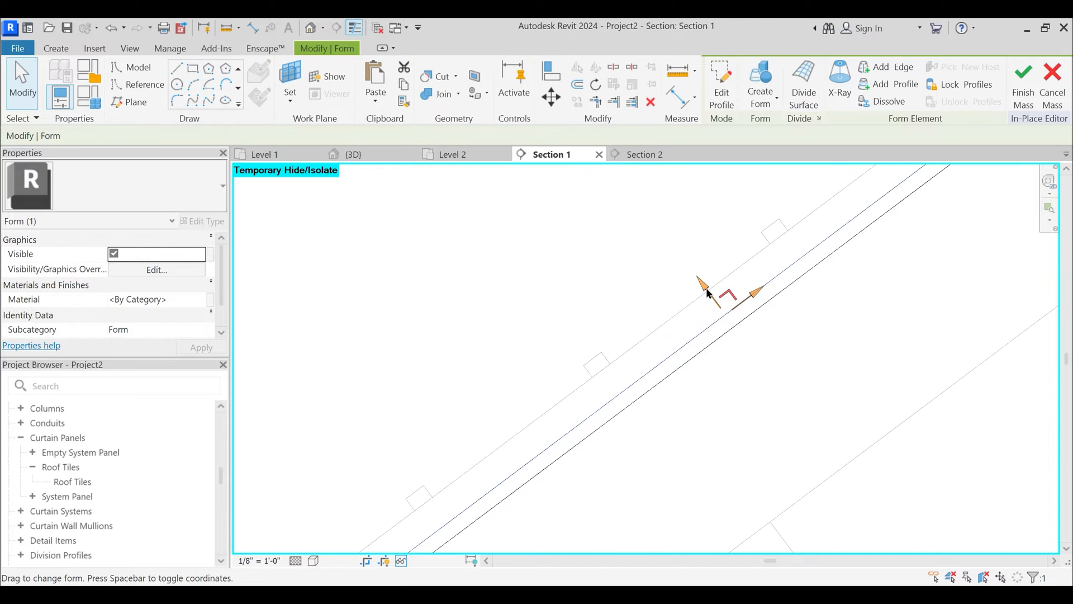
pyautogui.moveTo(670, 263); pyautogui.dragTo(670, 260)
pyautogui.click(733, 328)
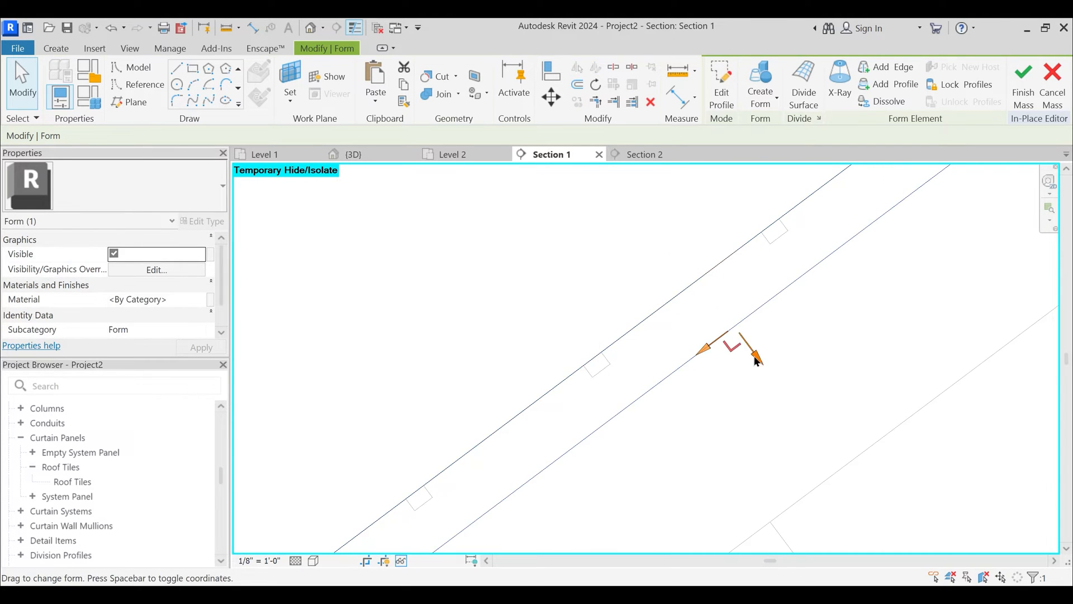
pyautogui.moveTo(756, 361); pyautogui.dragTo(696, 338)
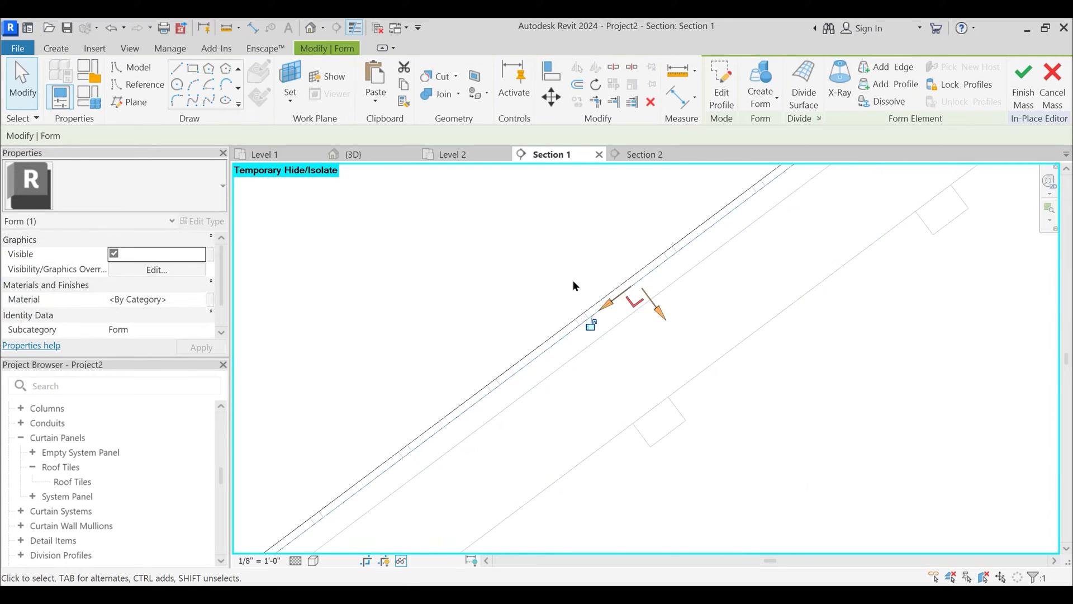
# - Return to the 3D view, deselect the form and set the display to shaded
pyautogui.click(395, 159)
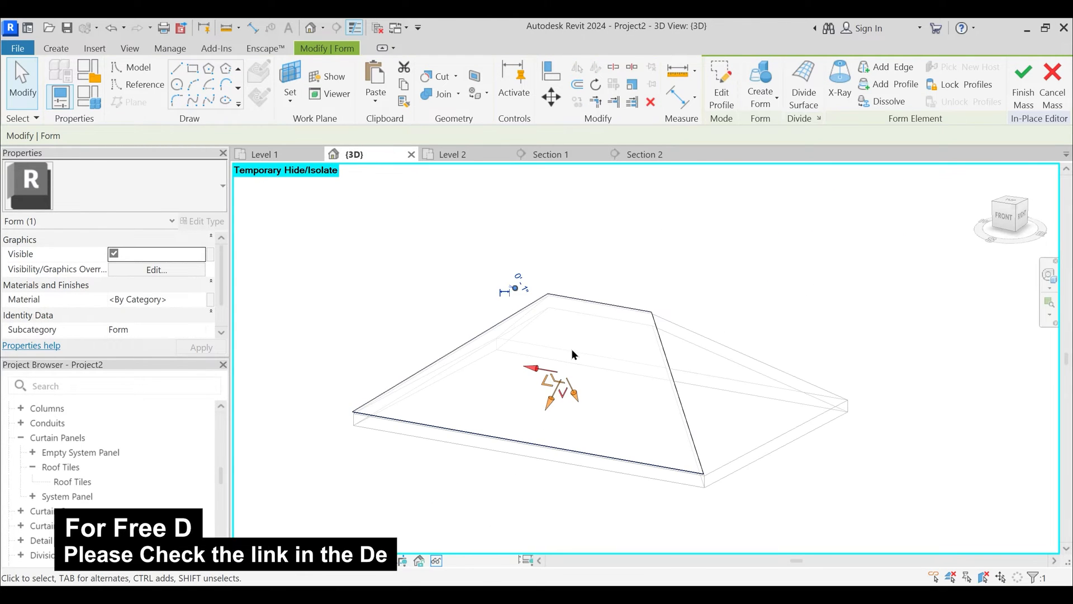
pyautogui.scroll(5, 559, 313)
pyautogui.press('Escape')
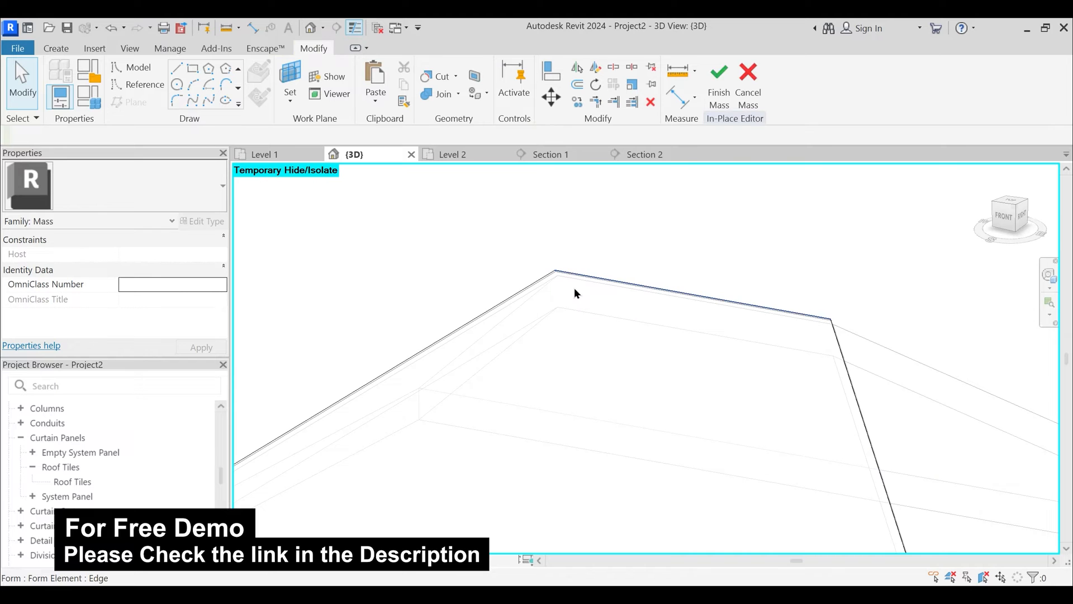
pyautogui.press('s')
pyautogui.press('d')
# - Select the upper face of the thin form on the front roof slope and divide its surface into a UV grid
pyautogui.scroll(3, 572, 285)
pyautogui.press('Tab')
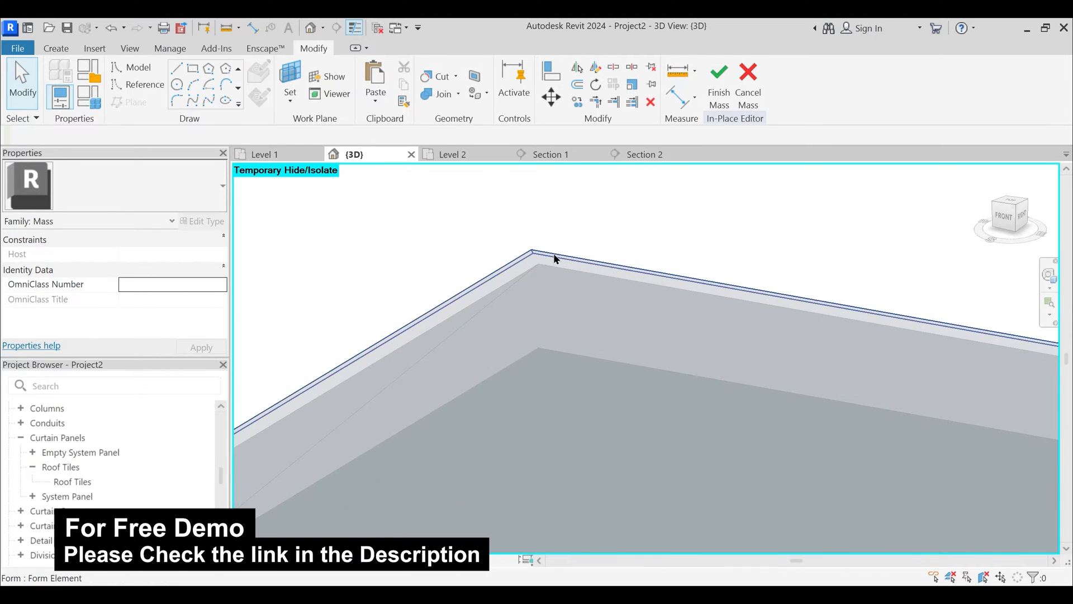
pyautogui.press('Tab')
pyautogui.press('Tab')
pyautogui.press('Tab')
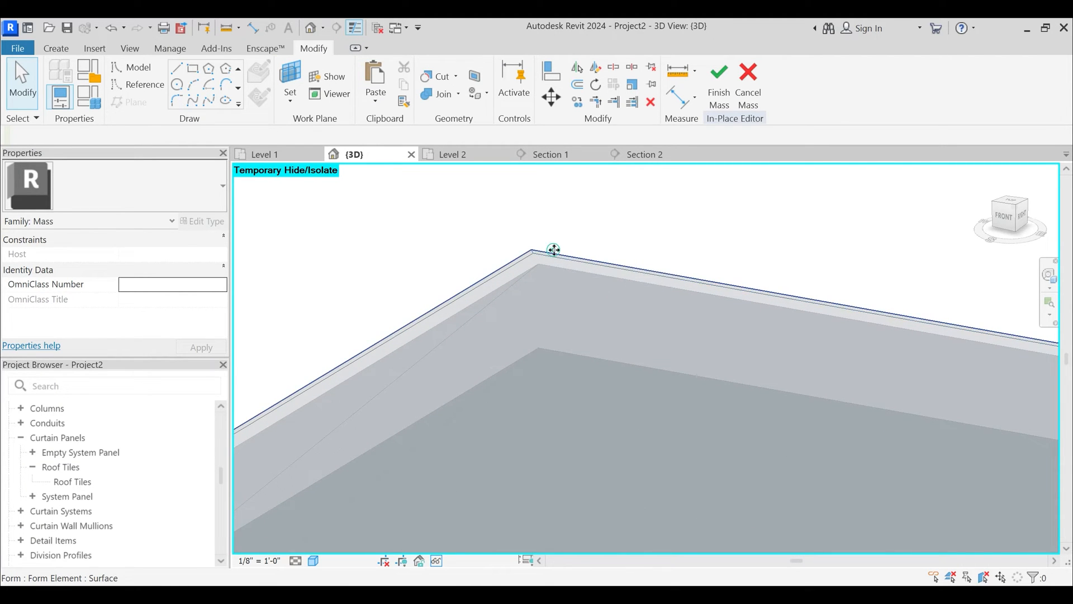
pyautogui.click(553, 250)
pyautogui.scroll(-5, 637, 347)
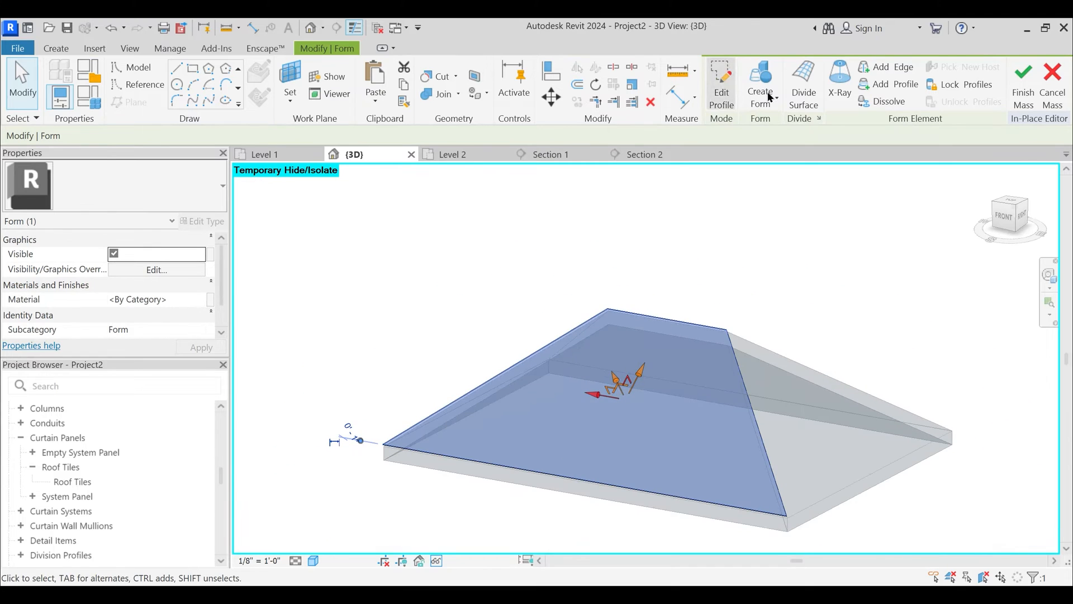
pyautogui.click(809, 94)
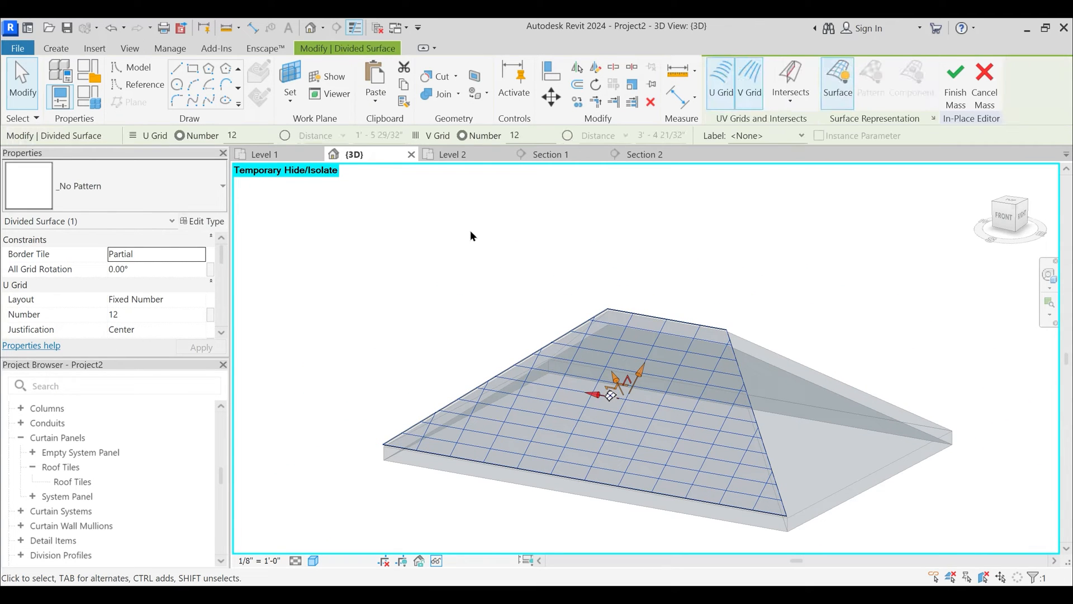
# - Switch both grids of the divided surface to distance spacing, with 1' for the U grid and 15" for the V grid
pyautogui.click(285, 135)
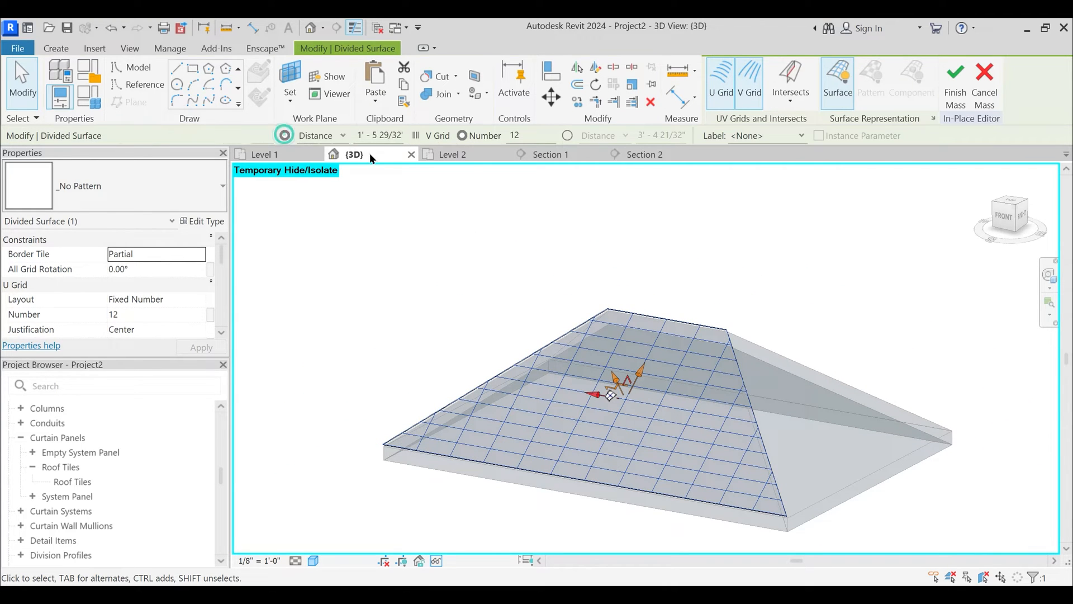
pyautogui.doubleClick(380, 135)
pyautogui.write('1')
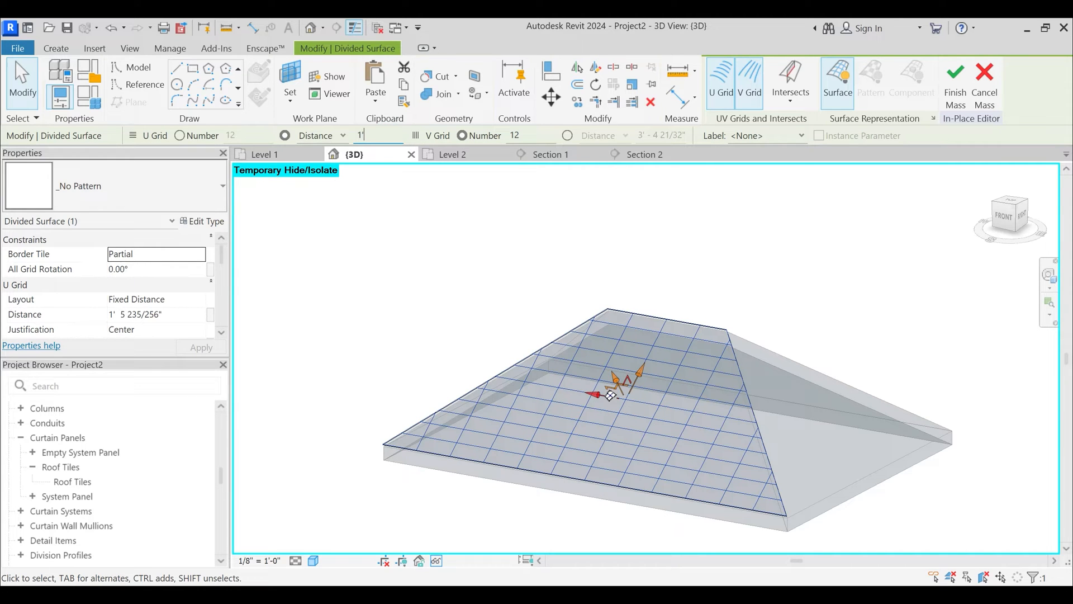
pyautogui.press('Return')
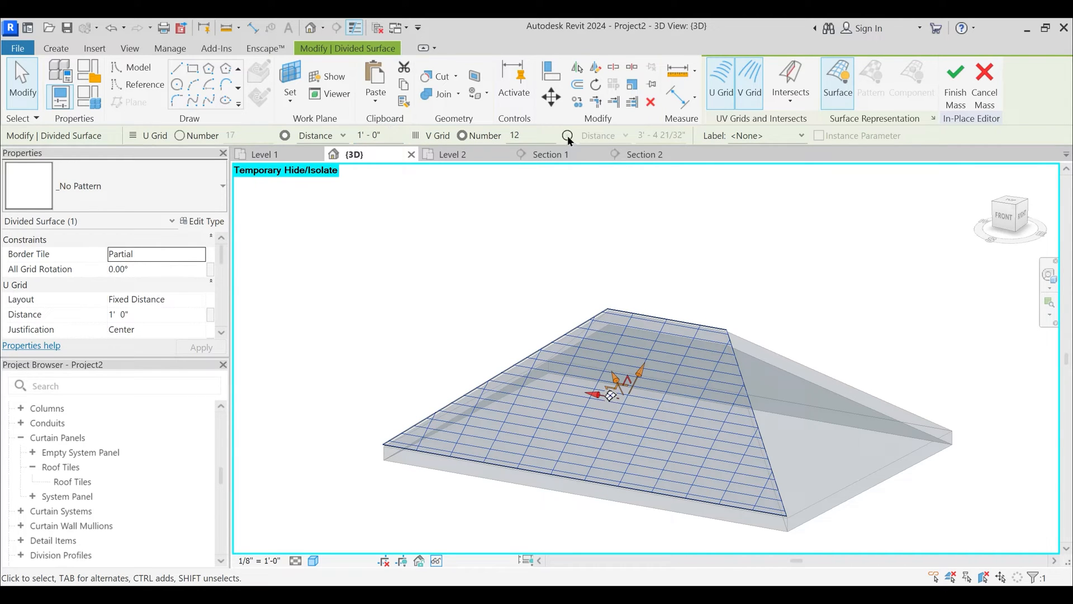
pyautogui.click(568, 135)
pyautogui.doubleClick(670, 135)
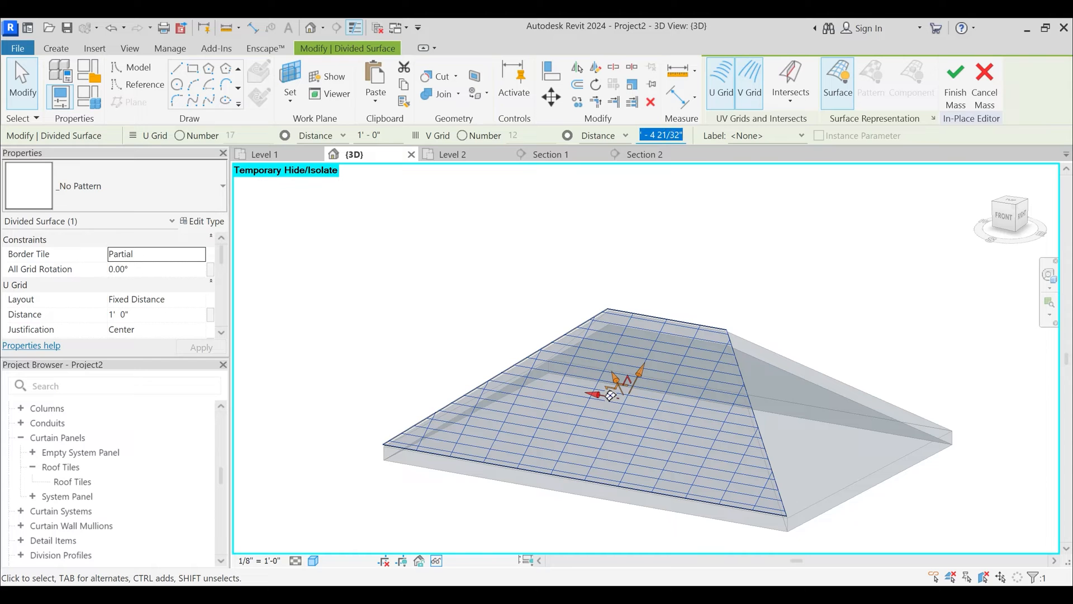
pyautogui.write('15"')
pyautogui.press('Return')
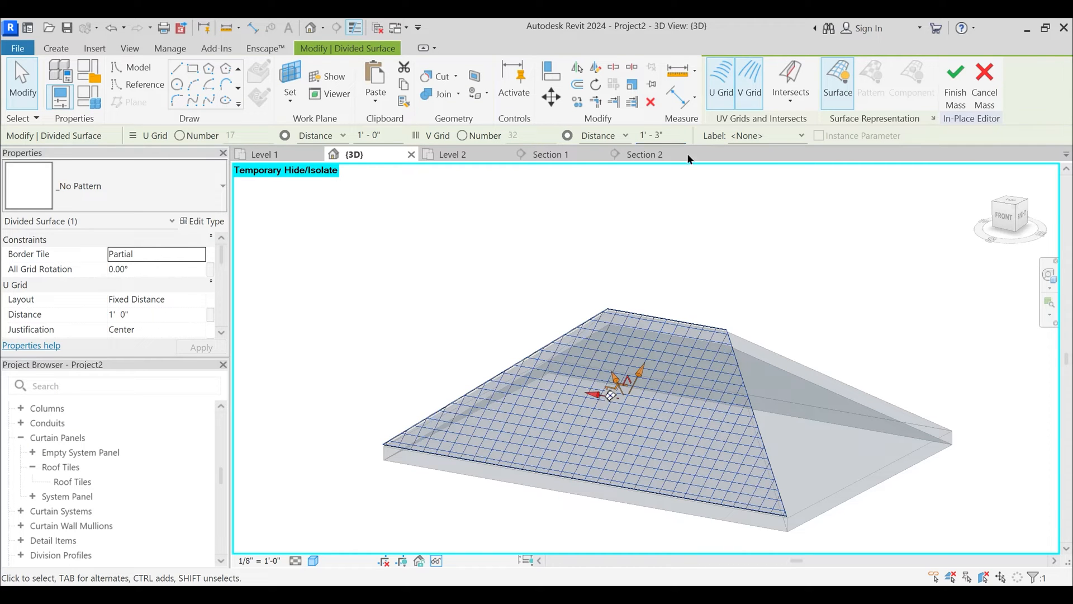
# - Apply the Roof Tiles rectangle panel type to the front slope's divided surface
pyautogui.scroll(4, 654, 337)
pyautogui.moveTo(655, 388); pyautogui.dragTo(644, 340, button='middle')
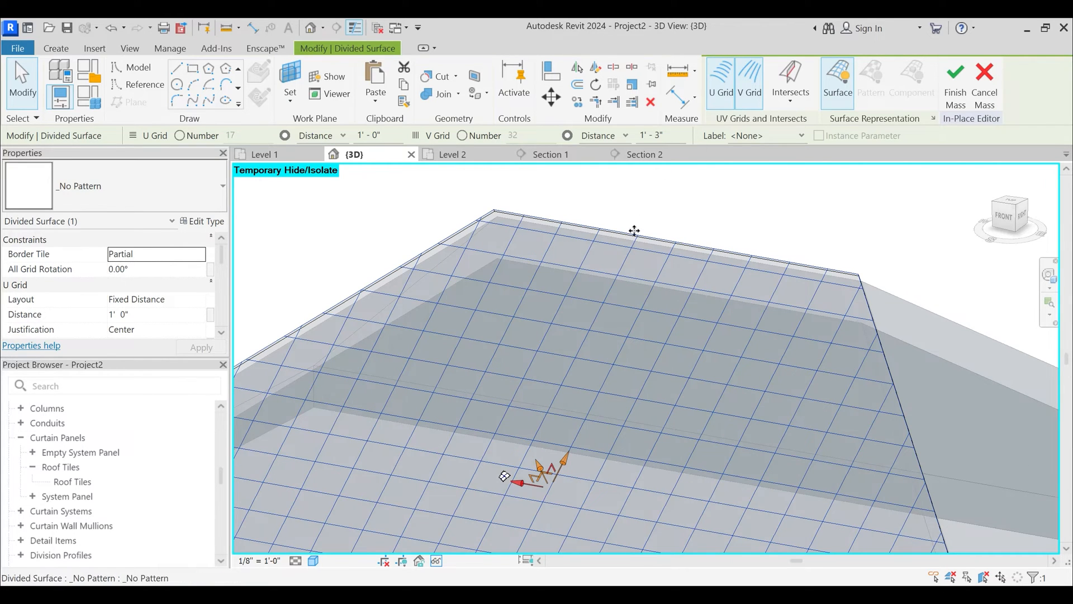
pyautogui.scroll(-4, 634, 234)
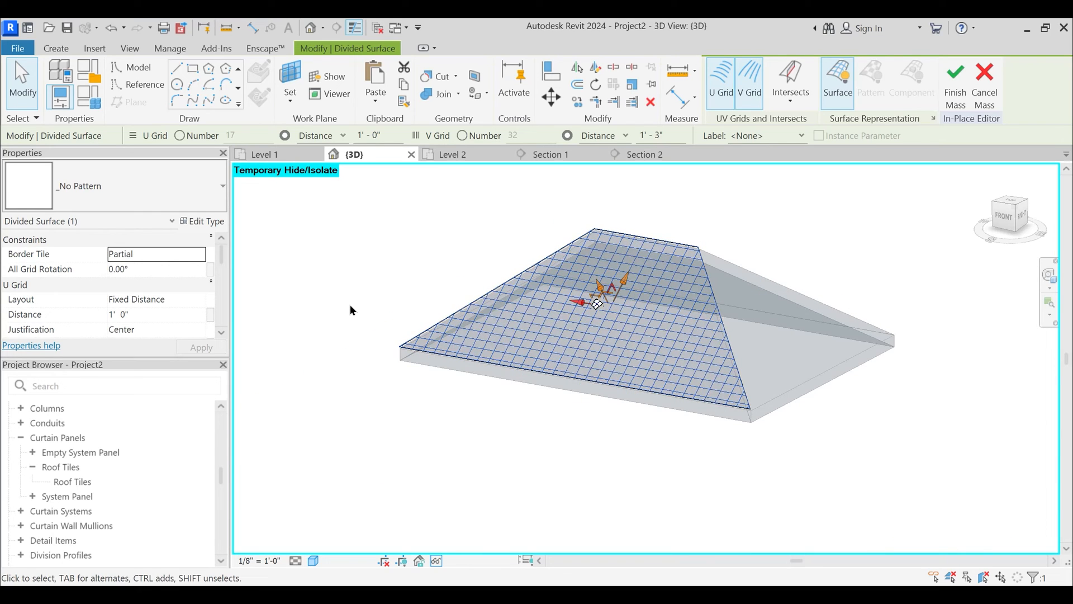
pyautogui.click(132, 187)
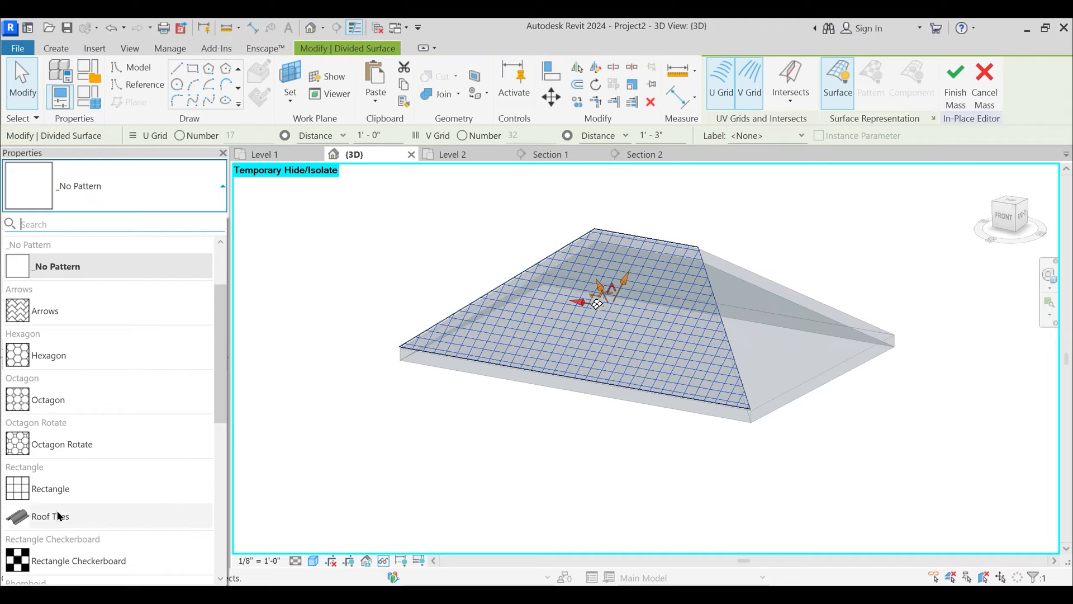
pyautogui.moveTo(49, 494)
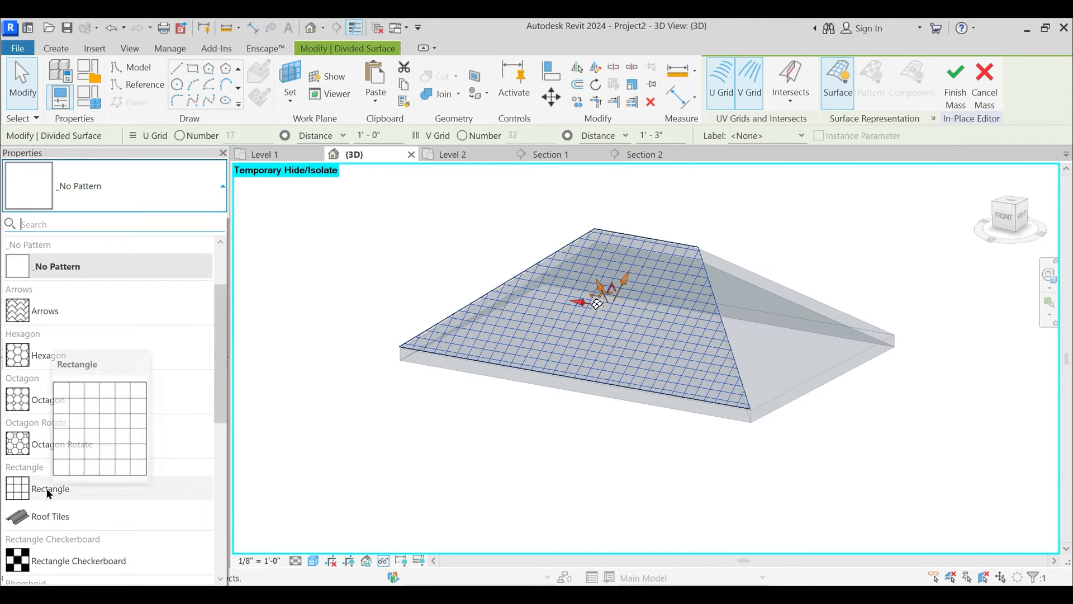
pyautogui.click(46, 521)
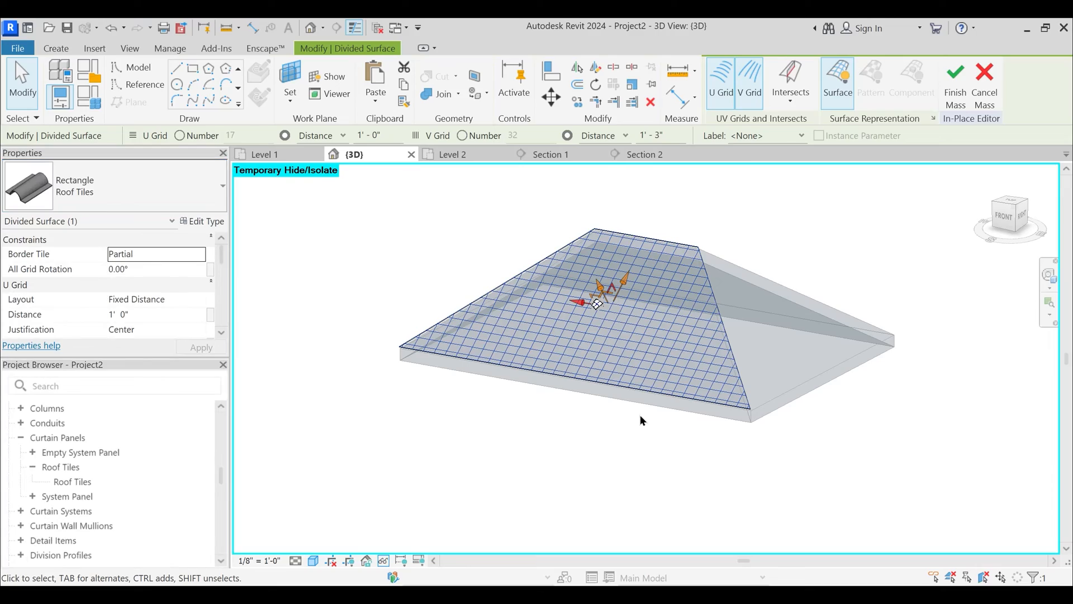
# - Change the tiled surface's spacing to 15" for the U grid and 1' for the V grid
pyautogui.scroll(5, 639, 368)
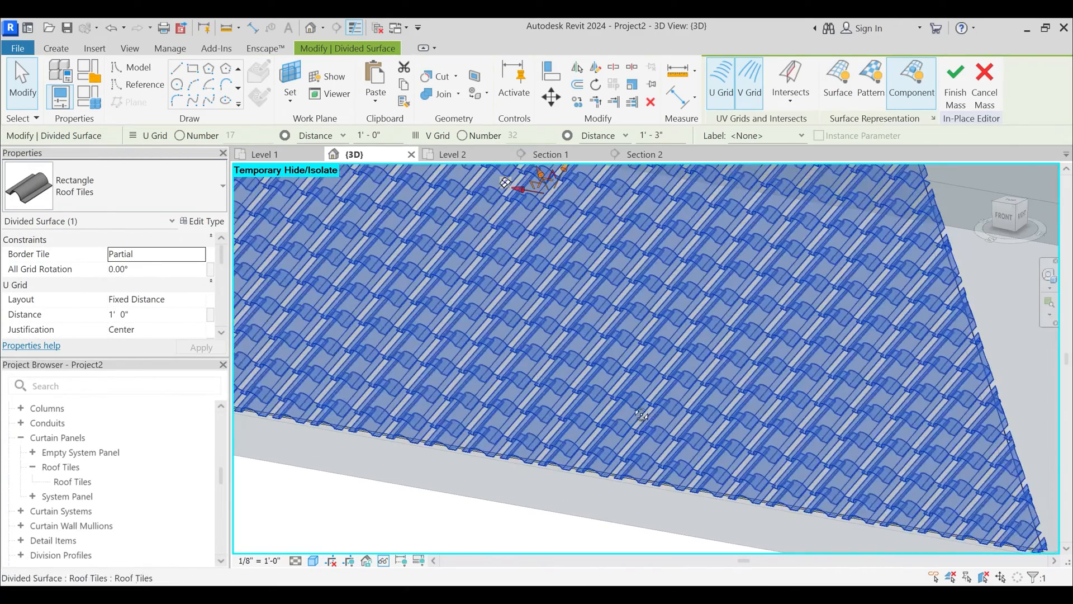
pyautogui.keyDown('shift'); pyautogui.moveTo(641, 414); pyautogui.dragTo(662, 420, button='middle'); pyautogui.keyUp('shift')
pyautogui.scroll(-4, 621, 372)
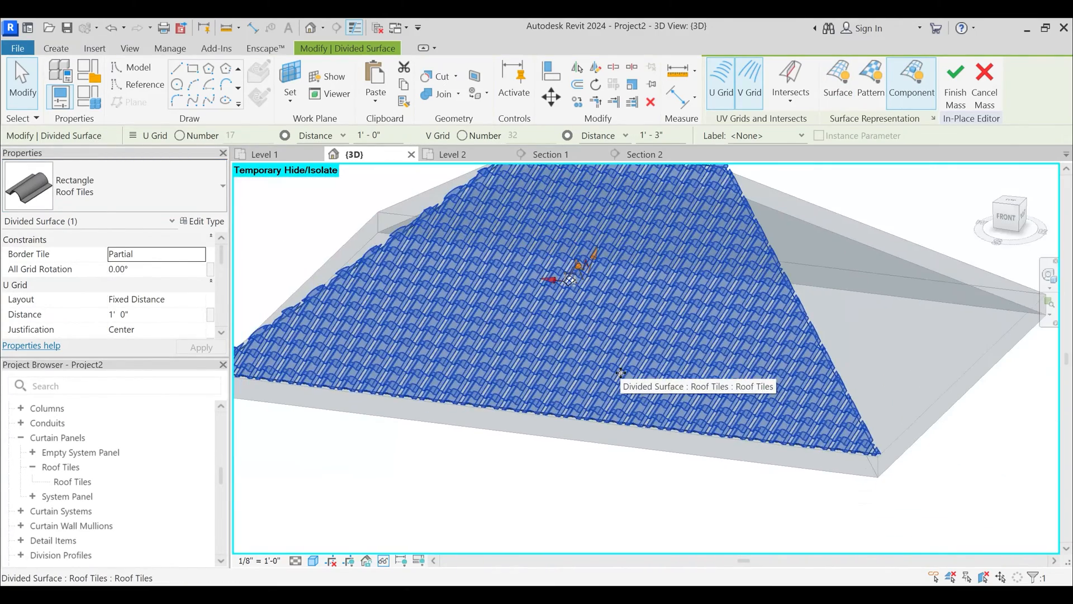
pyautogui.moveTo(581, 331); pyautogui.dragTo(579, 359, button='middle')
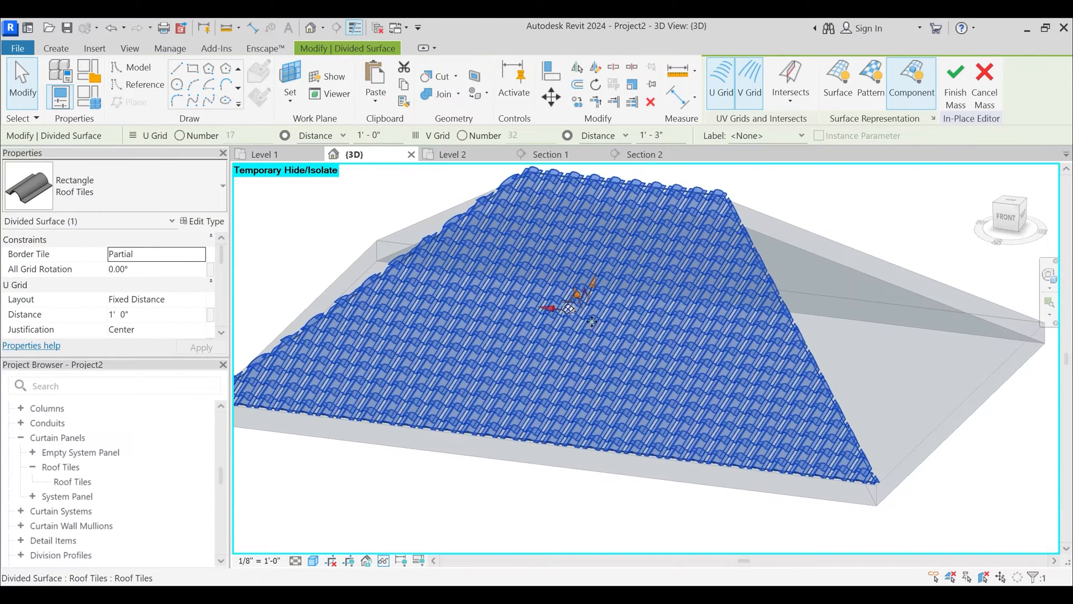
pyautogui.doubleClick(374, 135)
pyautogui.write('15')
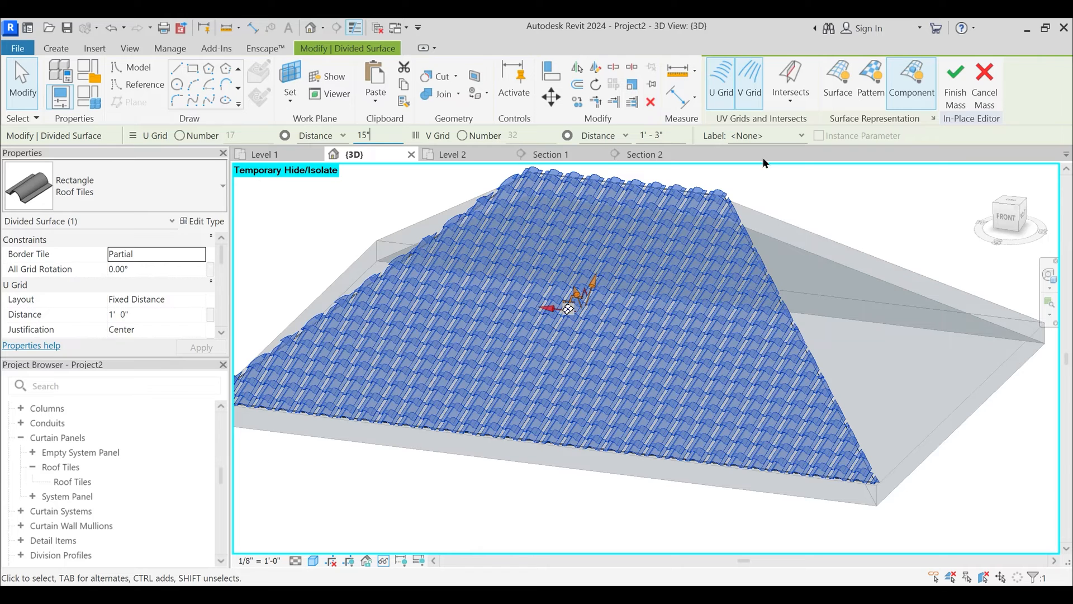
pyautogui.write('"')
pyautogui.press('Return')
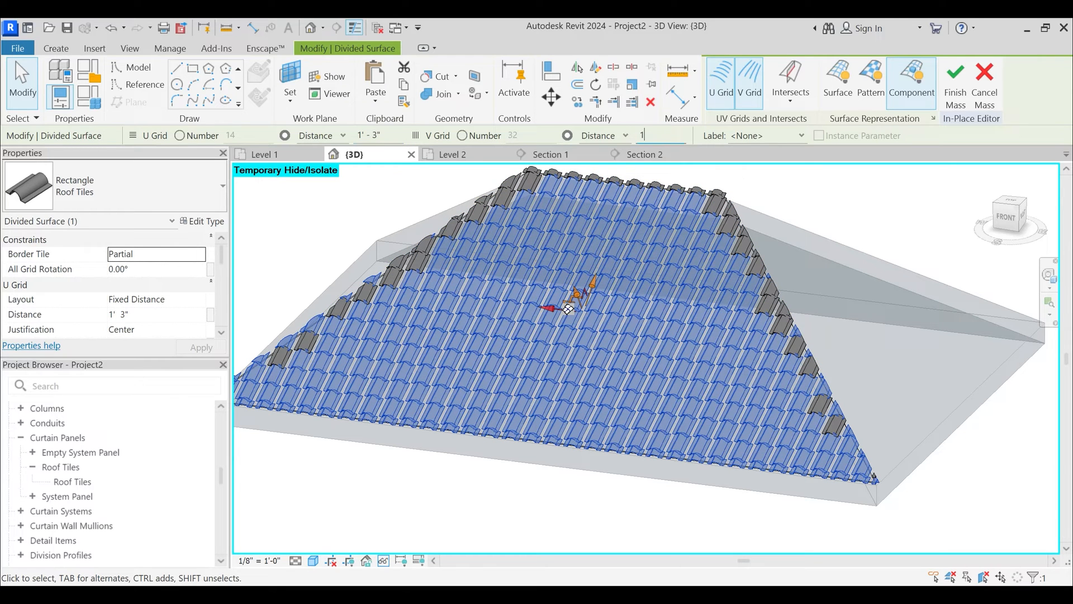
pyautogui.press('Return')
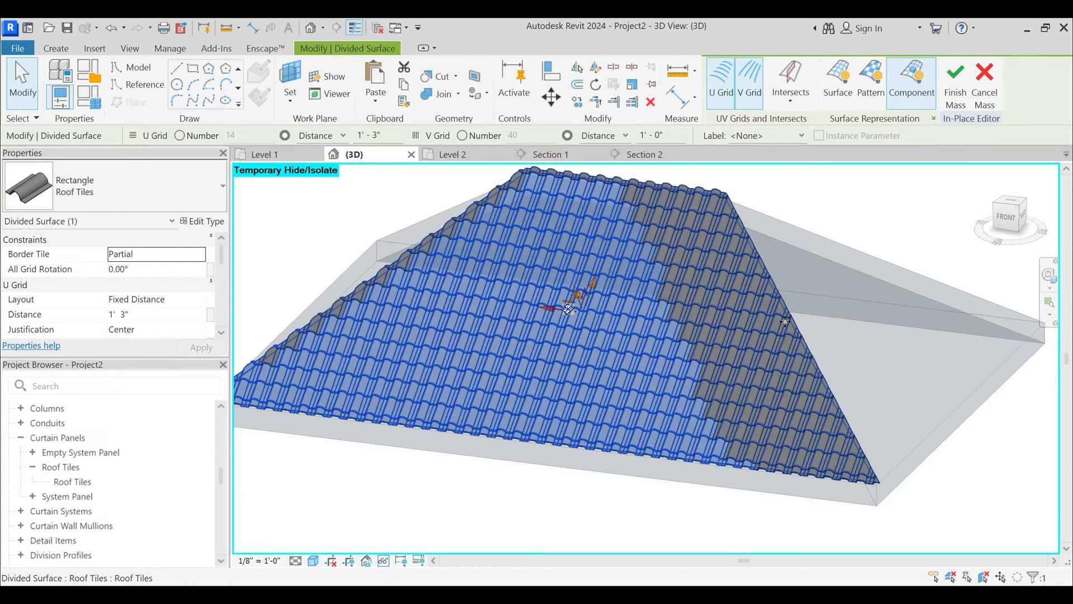
# - Set the U grid's justification to Beginning and deselect the tiled surface
pyautogui.keyDown('shift'); pyautogui.moveTo(608, 484); pyautogui.dragTo(597, 495, button='middle'); pyautogui.keyUp('shift')
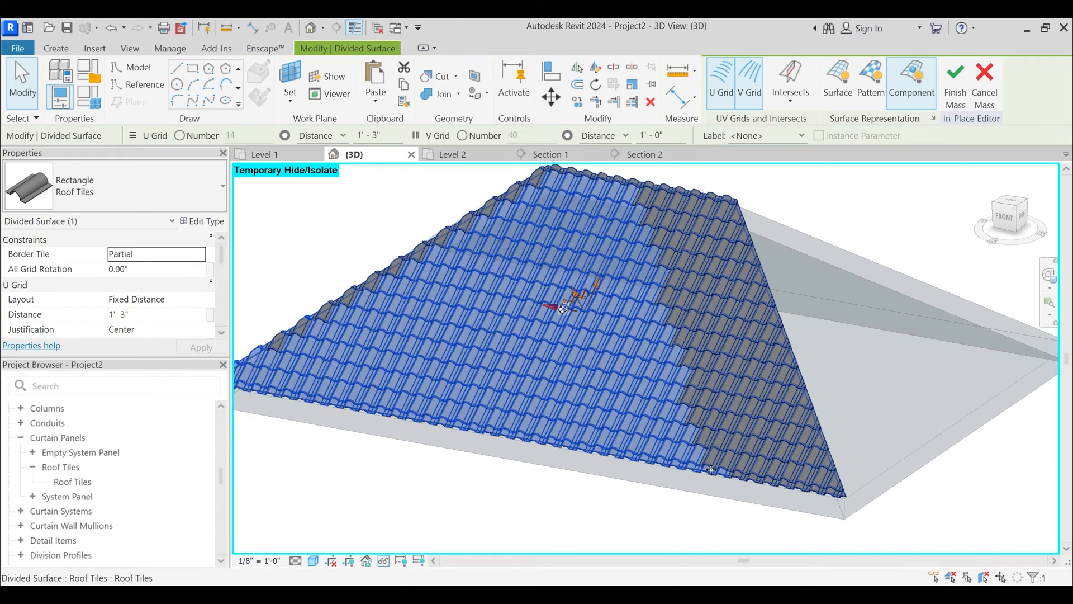
pyautogui.scroll(-2, 183, 307)
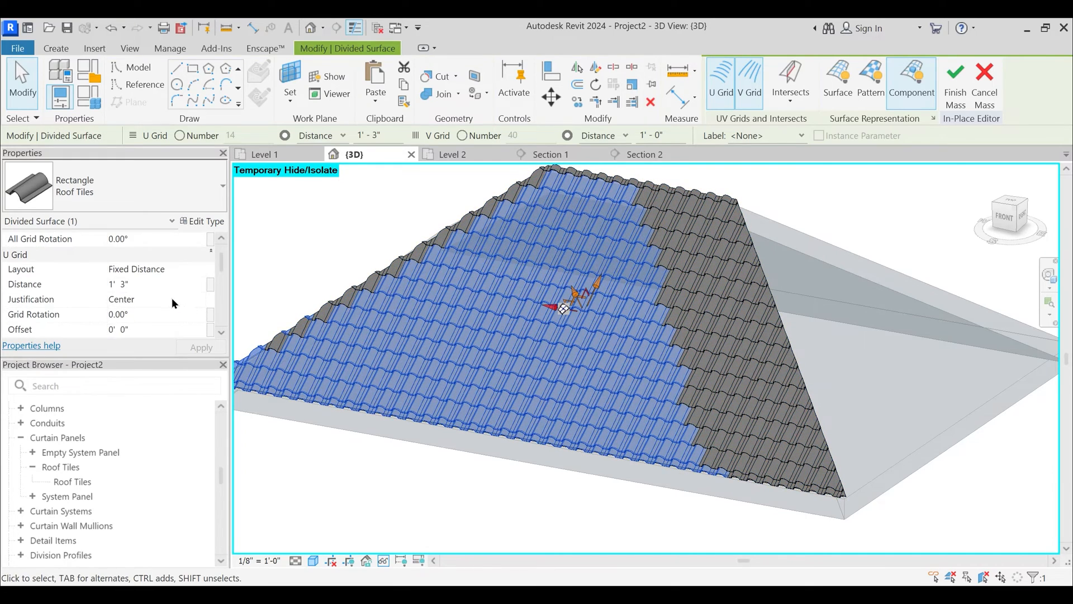
pyautogui.click(199, 302)
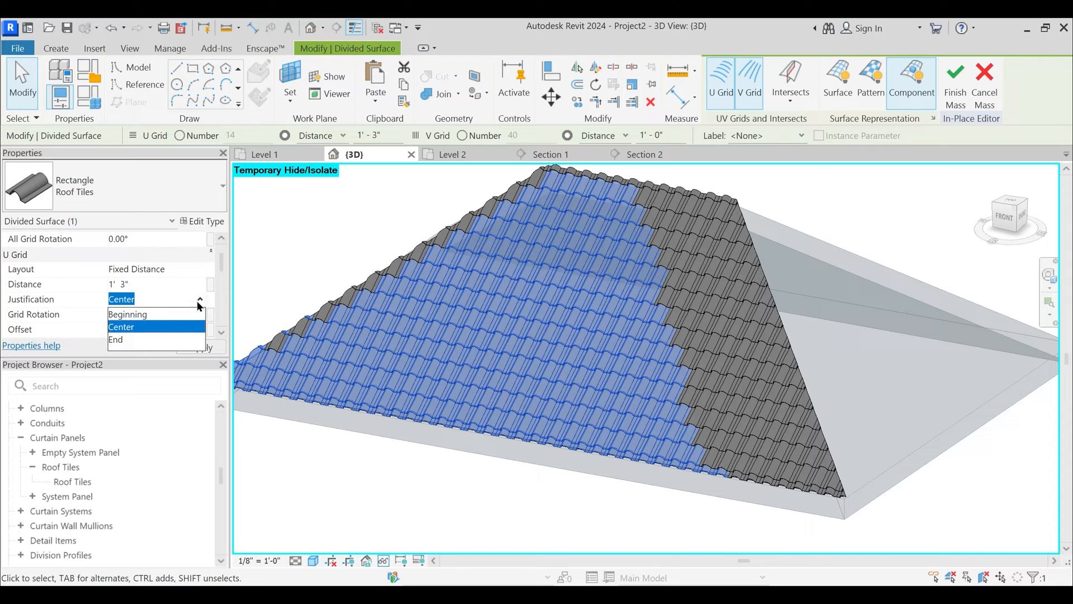
pyautogui.click(134, 314)
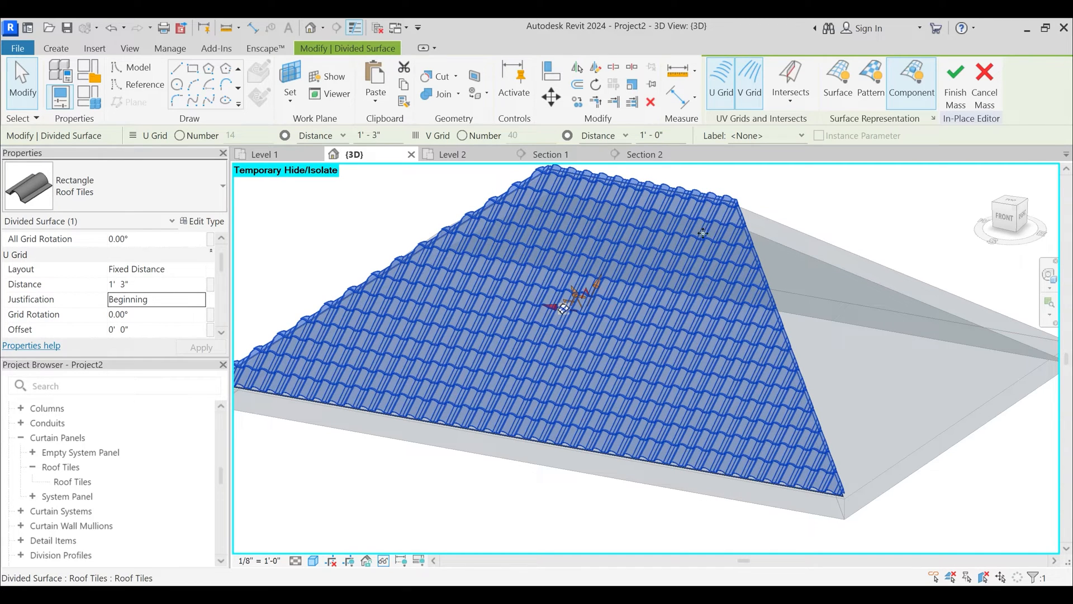
pyautogui.press('ctrl')
pyautogui.press('ctrl')
pyautogui.scroll(-4, 672, 259)
pyautogui.click(609, 432)
pyautogui.keyDown('shift'); pyautogui.moveTo(610, 433); pyautogui.dragTo(637, 479, button='middle'); pyautogui.keyUp('shift')
pyautogui.scroll(4, 682, 400)
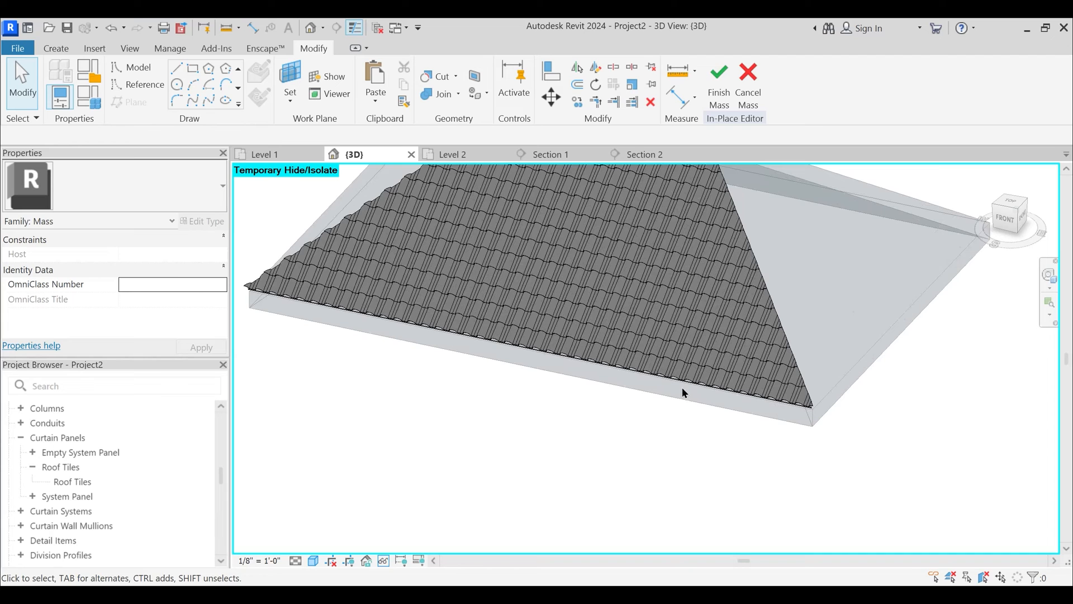
# - Open the Roof Tiles Material from the tiled surface's type properties and set its appearance preview scene to Walls
pyautogui.click(684, 380)
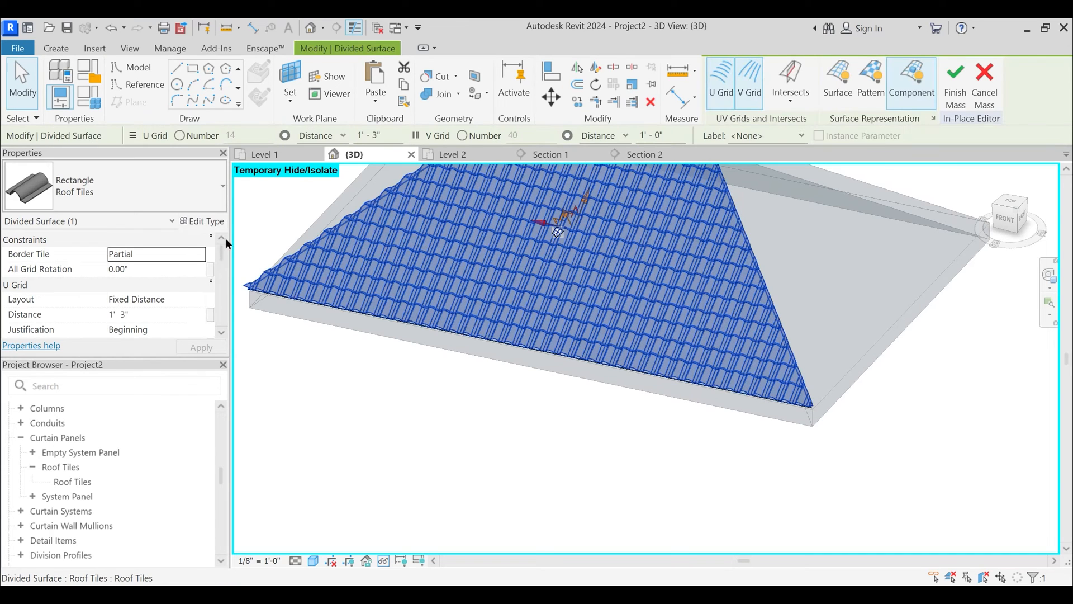
pyautogui.click(202, 221)
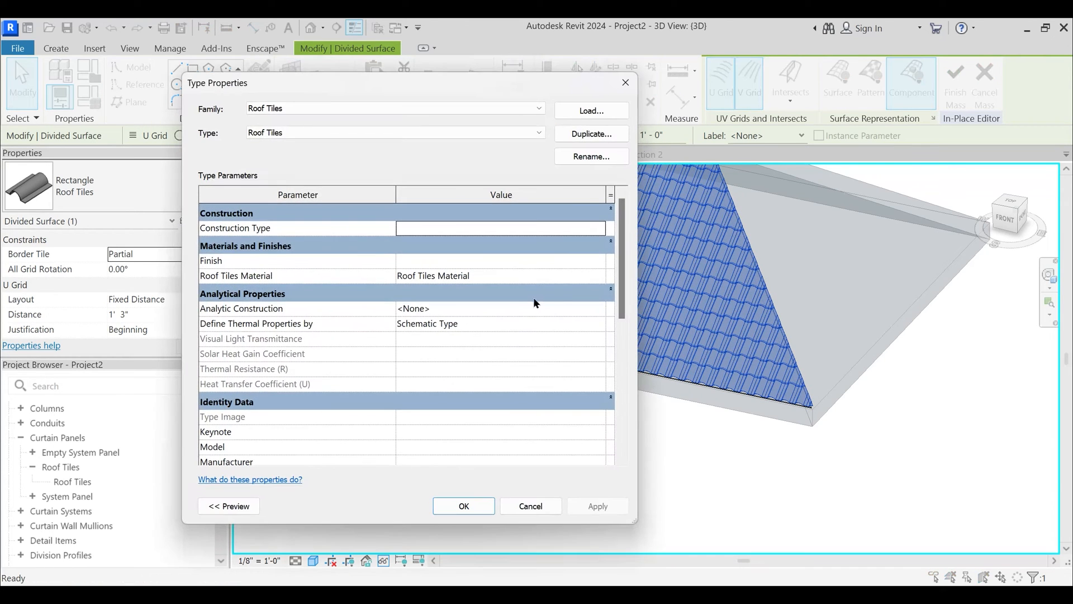
pyautogui.click(608, 282)
pyautogui.click(607, 277)
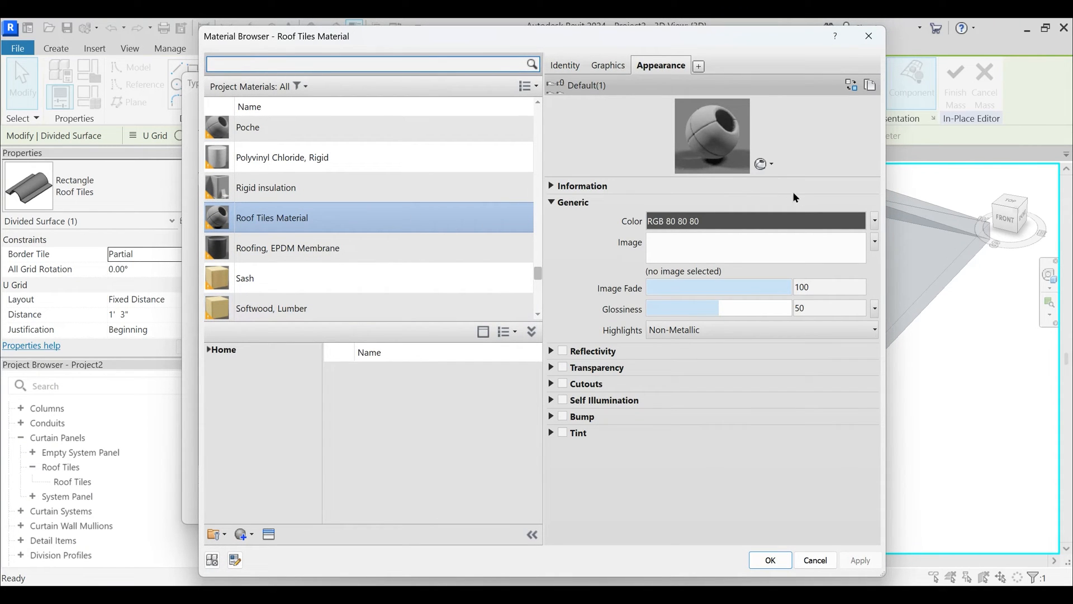
pyautogui.click(764, 164)
pyautogui.moveTo(727, 183)
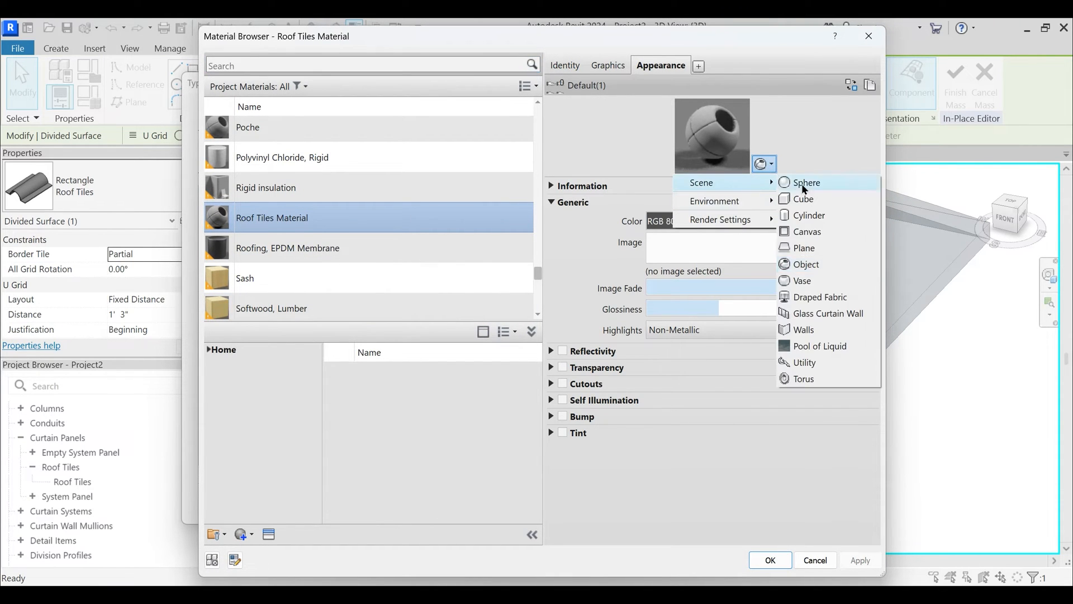
pyautogui.click(803, 330)
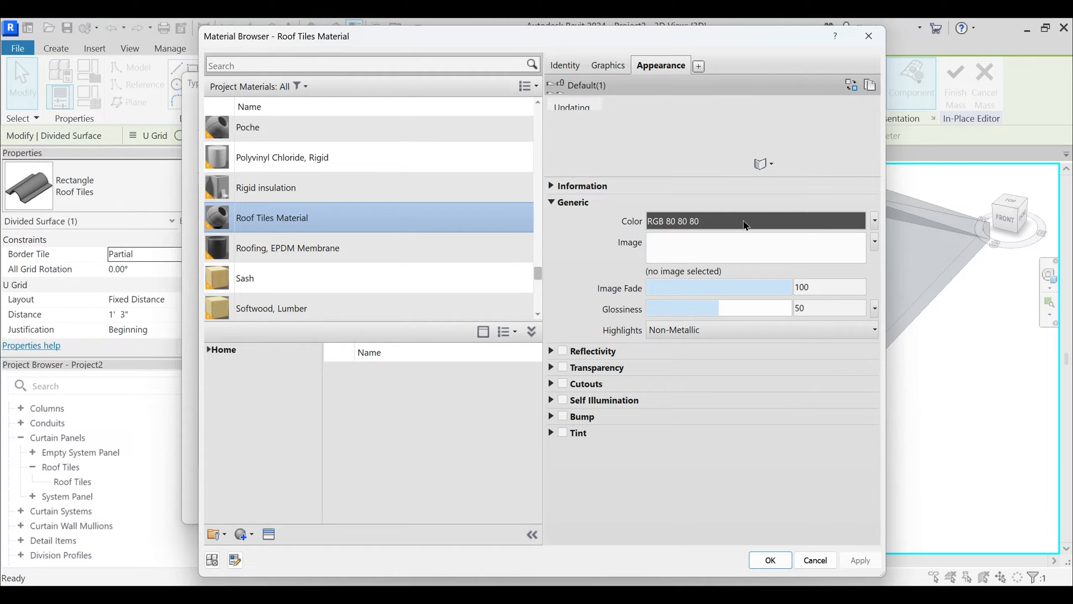
# - Set the Roof Tiles Material's appearance color to a bright red, RGB 223 66 53
pyautogui.click(743, 221)
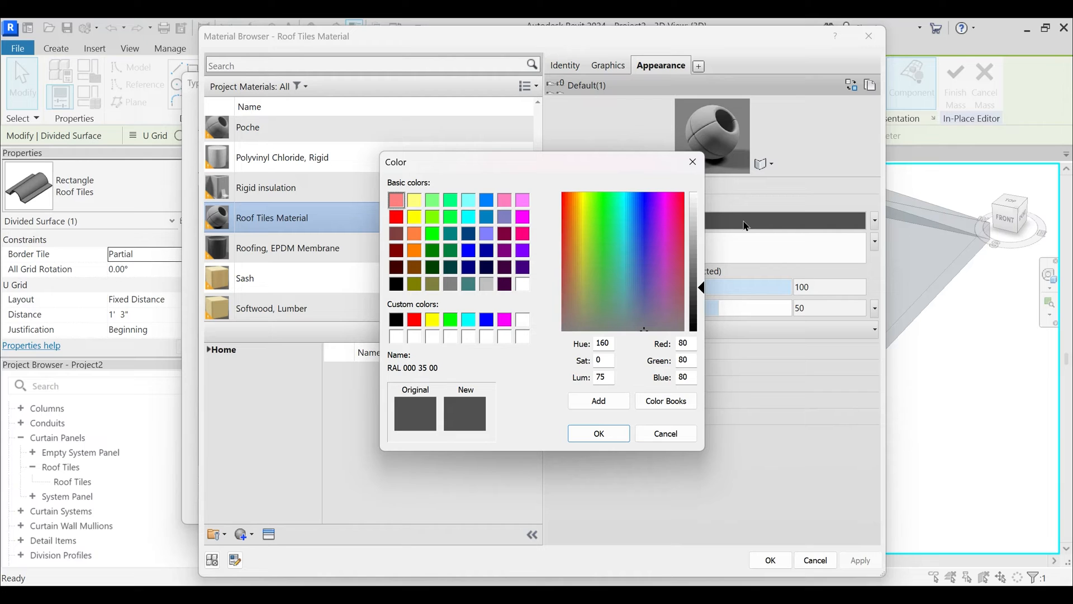
pyautogui.click(571, 285)
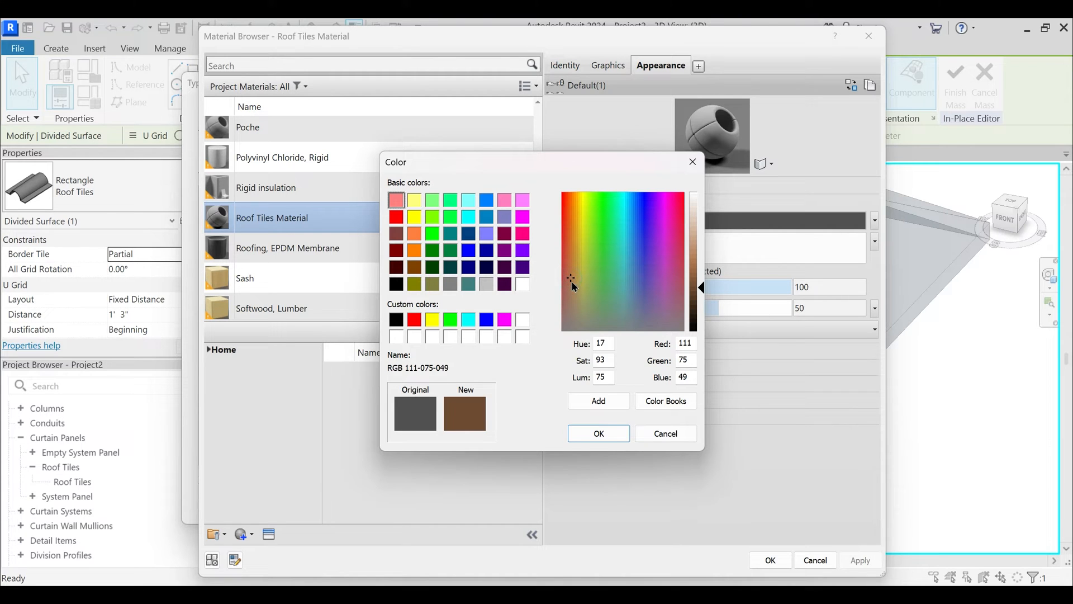
pyautogui.click(566, 260)
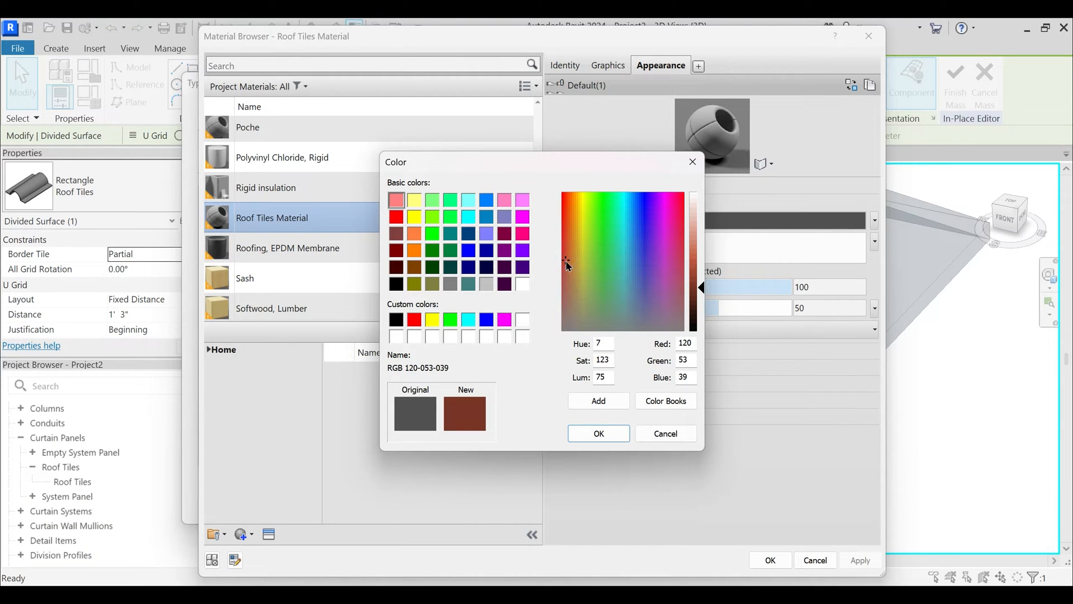
pyautogui.click(568, 249)
pyautogui.click(564, 229)
pyautogui.moveTo(703, 287); pyautogui.dragTo(702, 261)
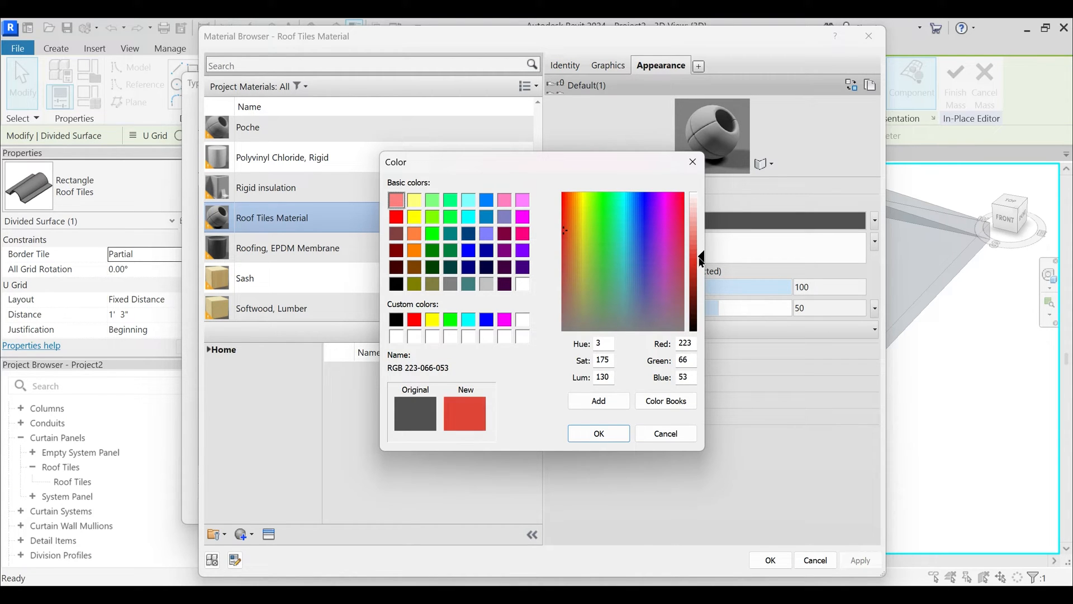
pyautogui.click(599, 435)
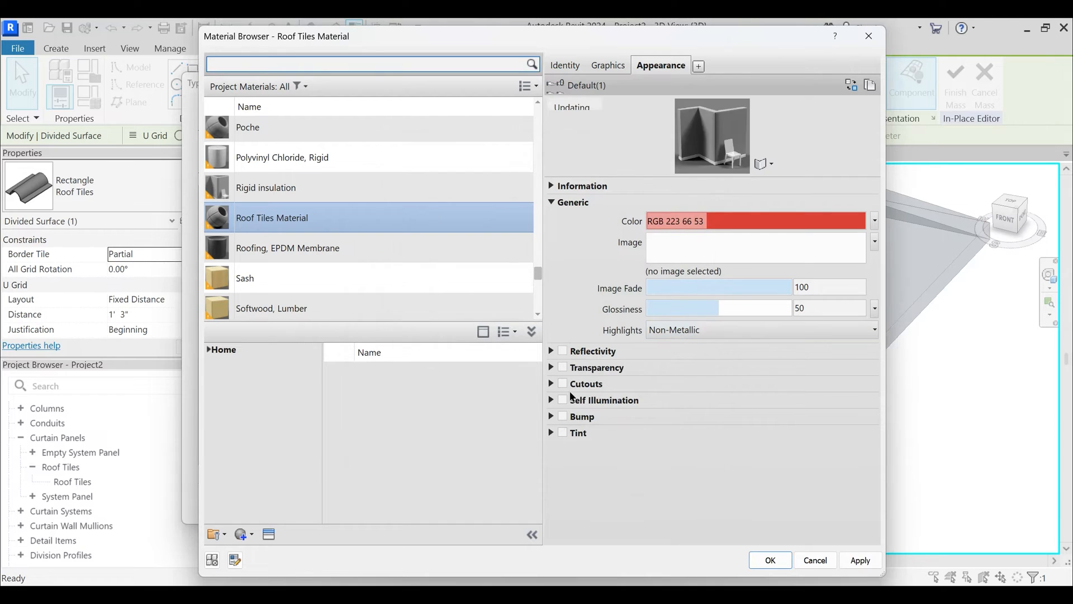
# - Enable Bump on the Roof Tiles Material and browse for its image in C:\Program Files (x86)\Common Files\Autodesk Shared\Materials\Textures\1\Mats
pyautogui.click(551, 417)
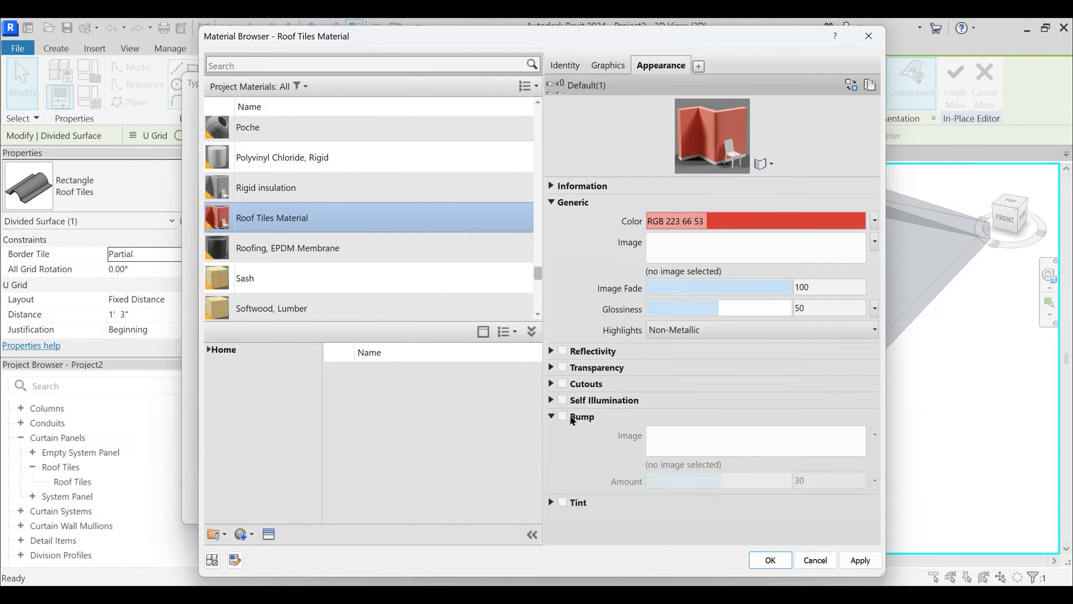
pyautogui.click(562, 416)
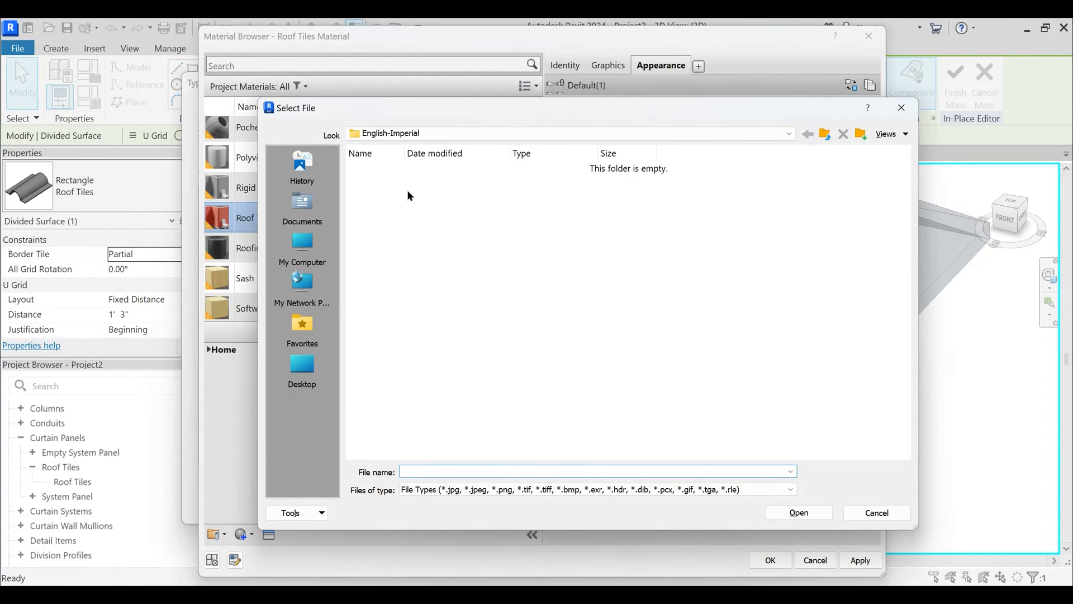
pyautogui.click(498, 134)
pyautogui.click(447, 168)
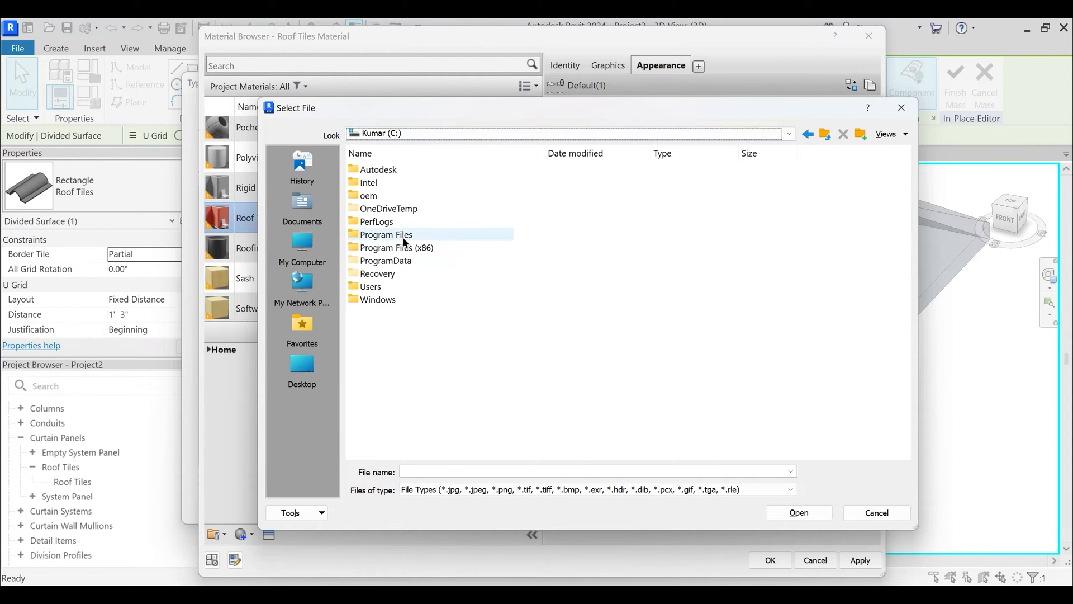
pyautogui.doubleClick(408, 251)
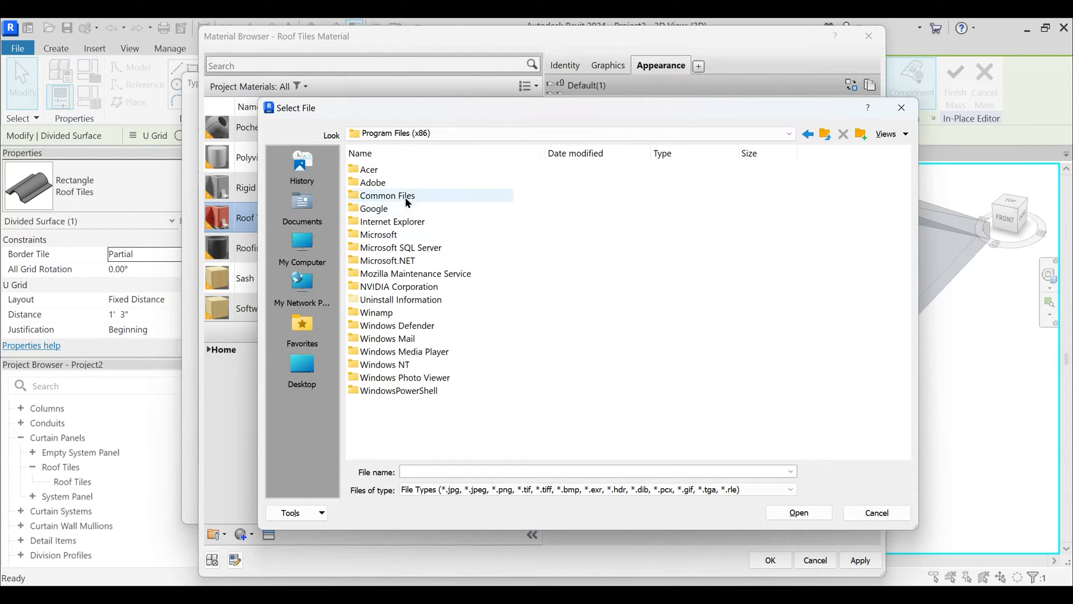
pyautogui.doubleClick(405, 196)
pyautogui.doubleClick(405, 183)
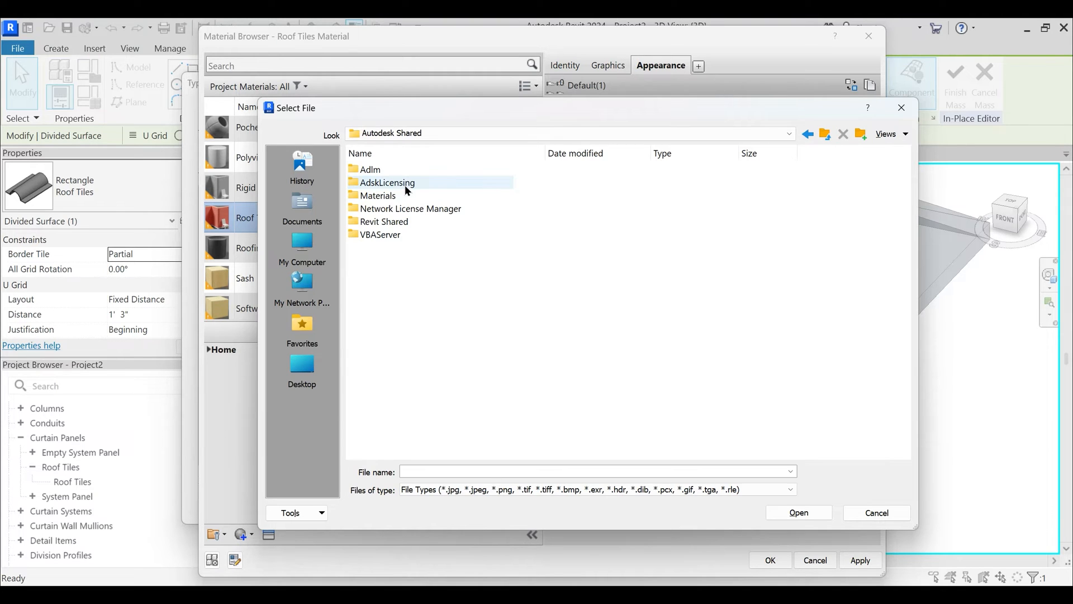
pyautogui.doubleClick(387, 196)
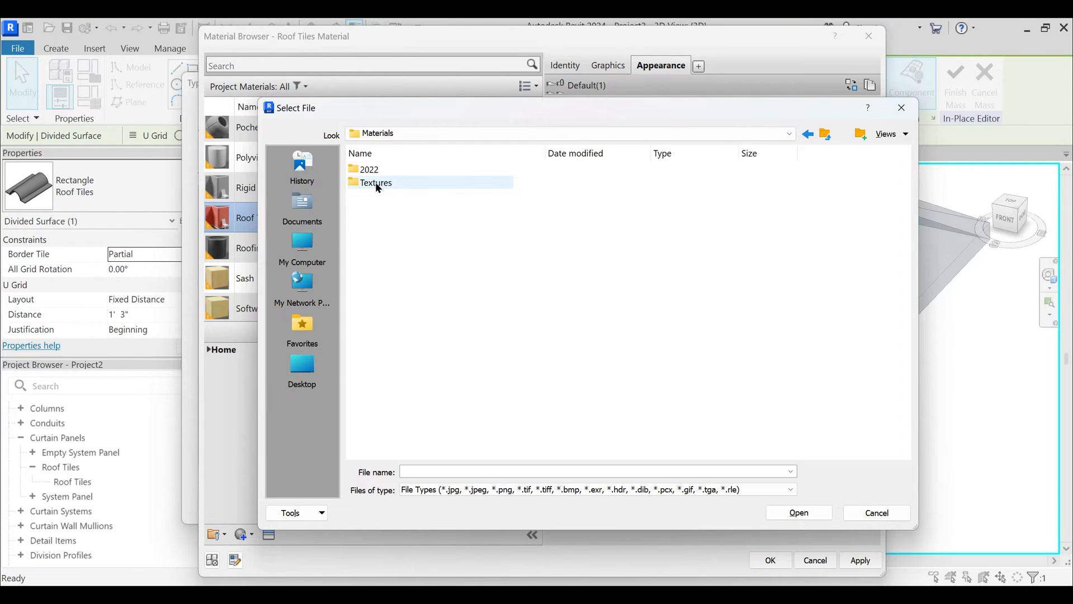
pyautogui.doubleClick(379, 184)
pyautogui.doubleClick(364, 169)
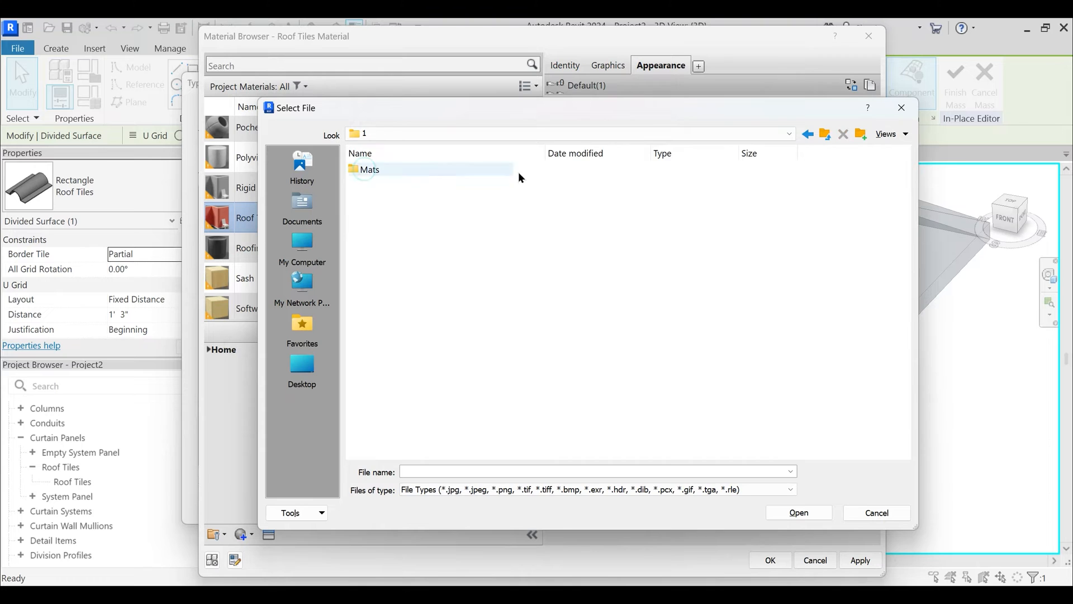
pyautogui.click(560, 134)
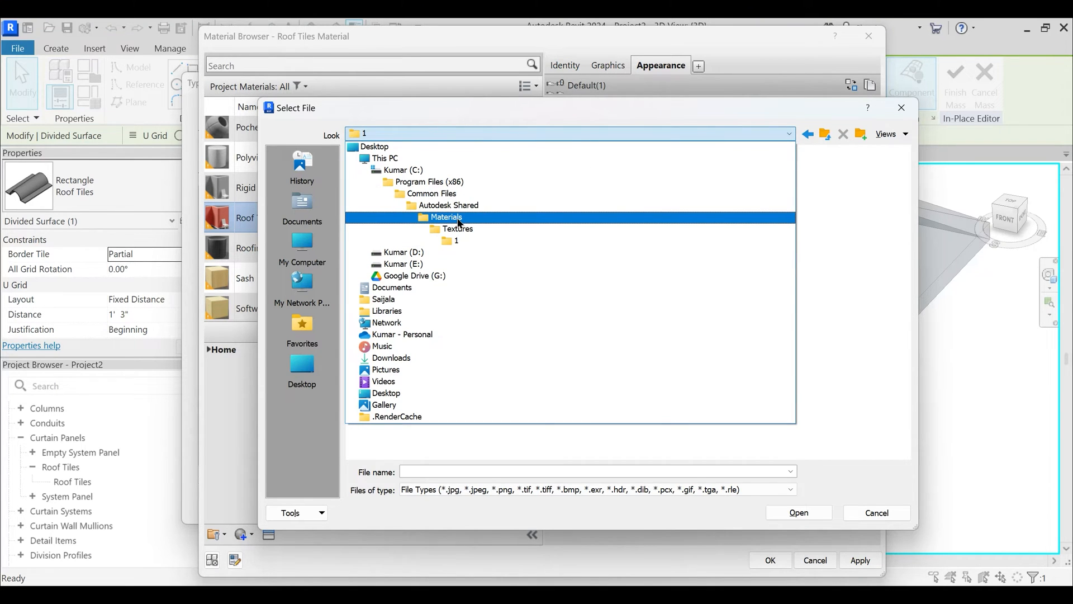
pyautogui.click(450, 240)
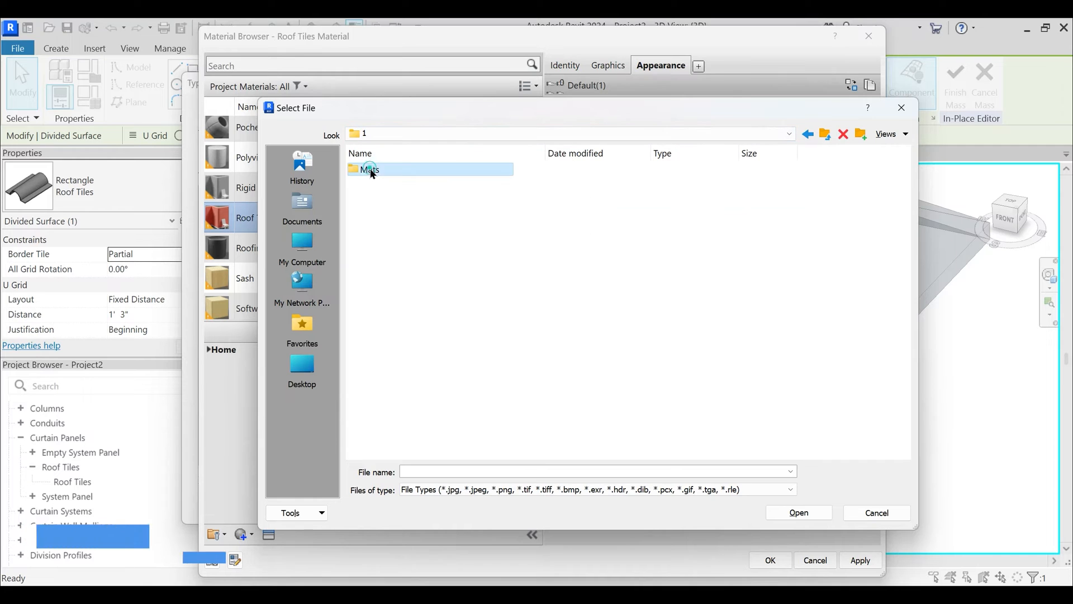
pyautogui.doubleClick(399, 170)
# - Show the Mats textures as thumbnails, load 124.png as the bump image and apply it
pyautogui.click(894, 133)
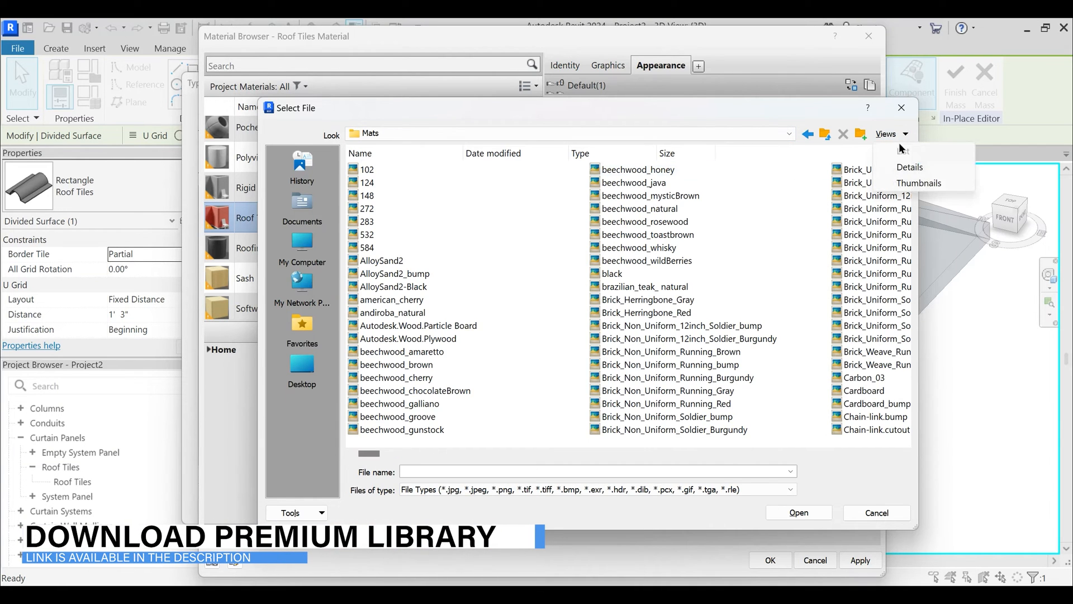
pyautogui.click(928, 183)
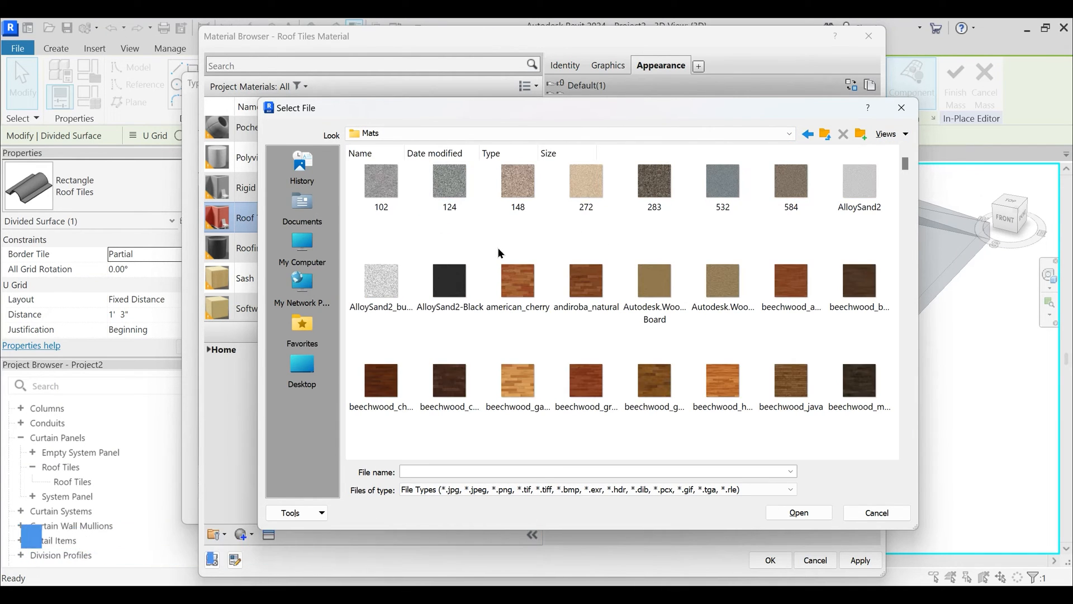
pyautogui.click(453, 192)
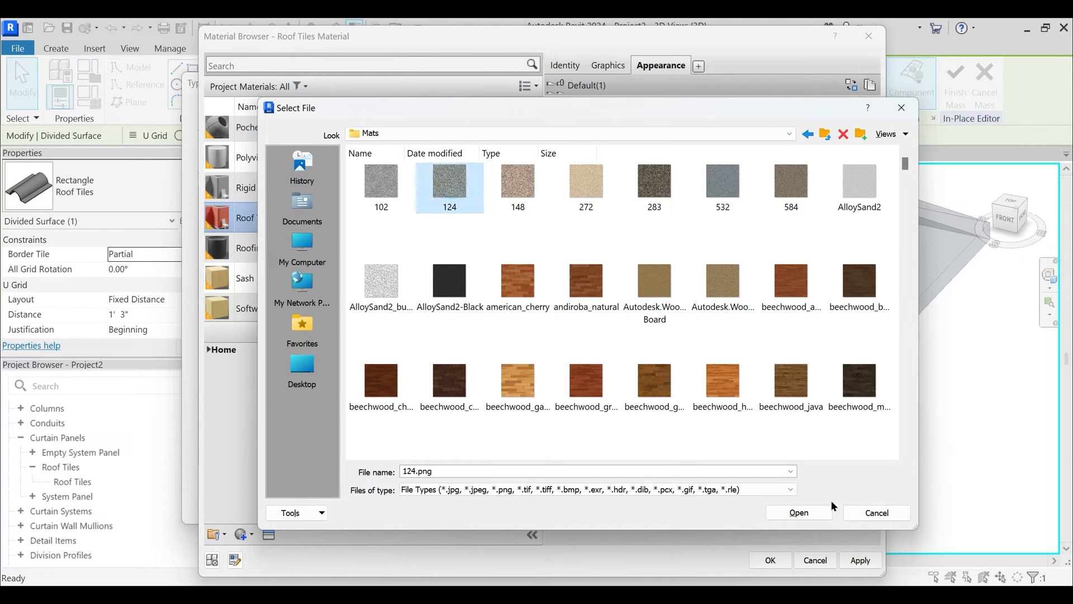
pyautogui.click(813, 512)
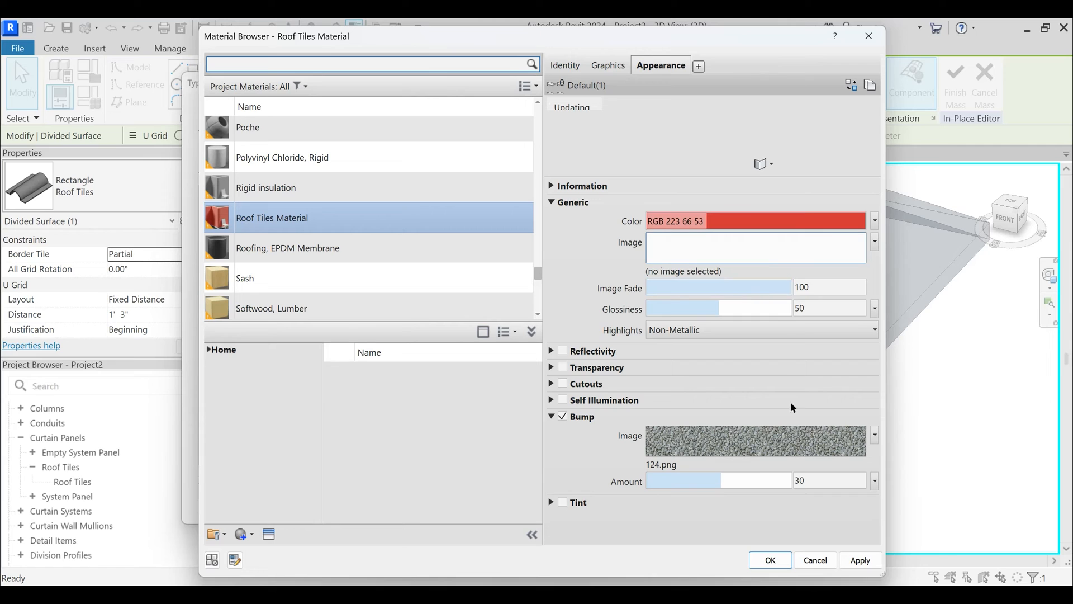
pyautogui.click(861, 558)
# - Raise the bump amount to 712, accept the material and type properties, and deselect the tiled surface
pyautogui.moveTo(721, 482); pyautogui.dragTo(752, 487)
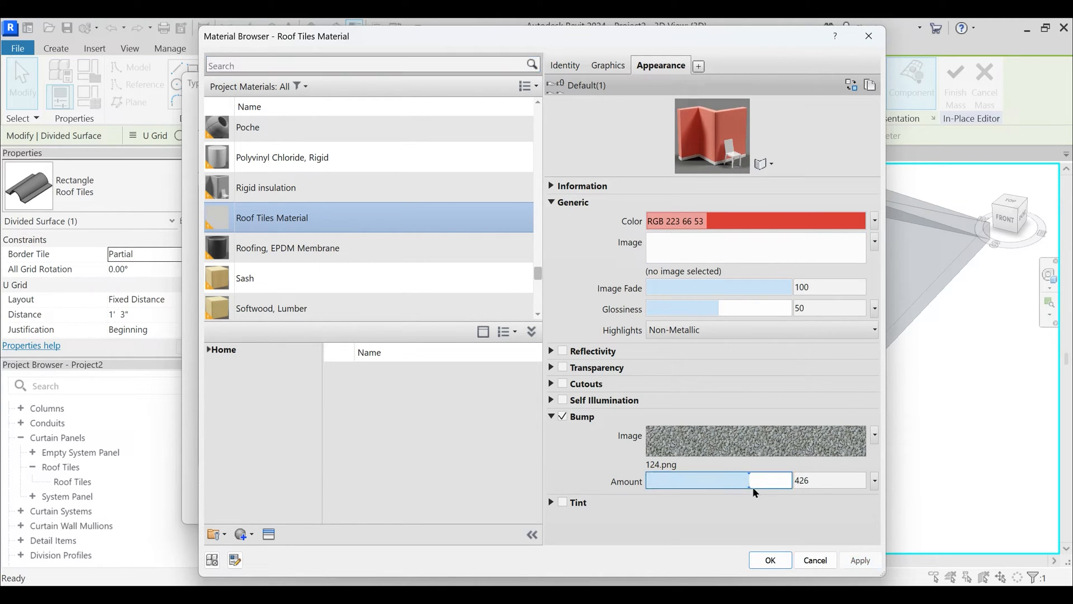
pyautogui.click(770, 484)
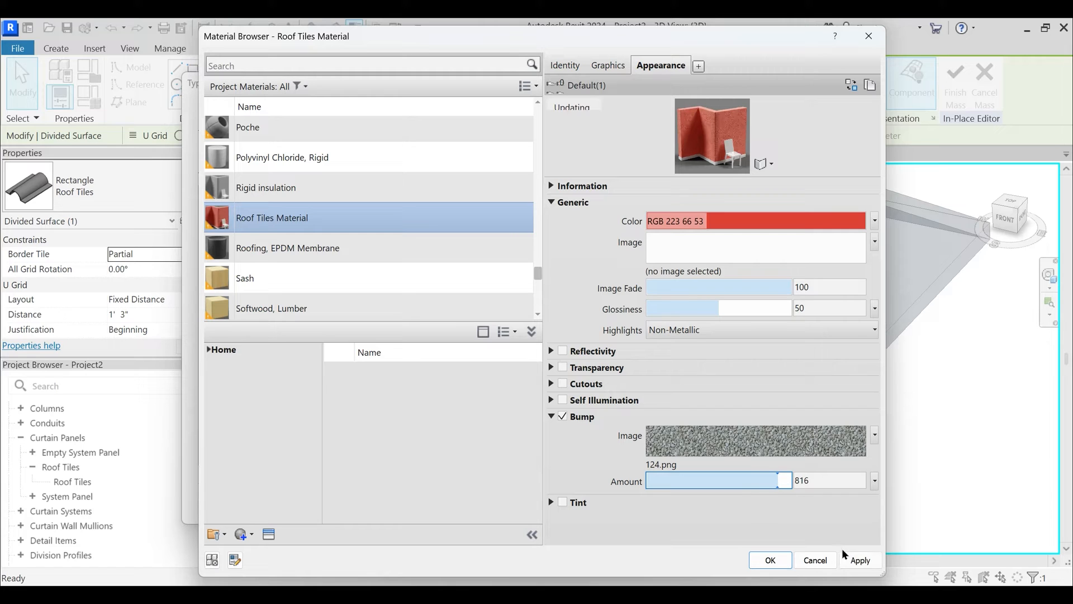
pyautogui.click(770, 485)
pyautogui.click(850, 560)
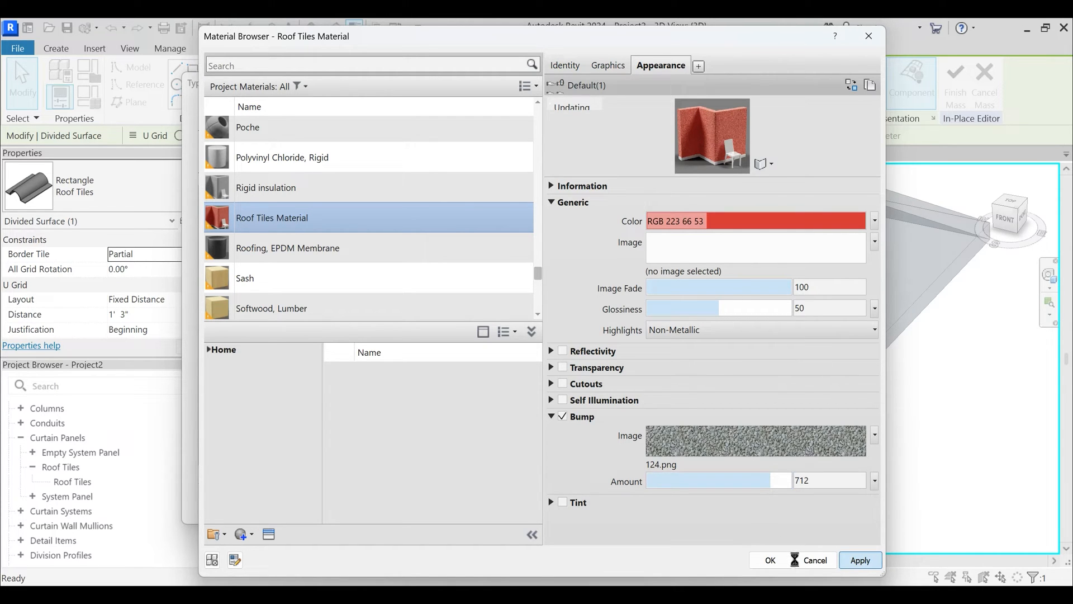
pyautogui.click(794, 559)
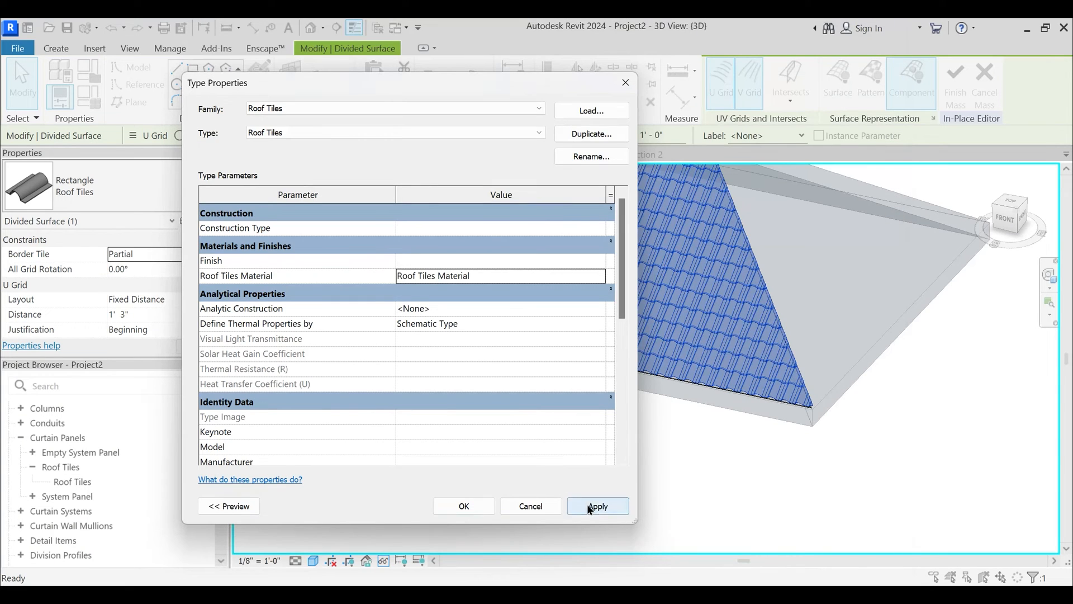
pyautogui.click(459, 505)
pyautogui.click(687, 479)
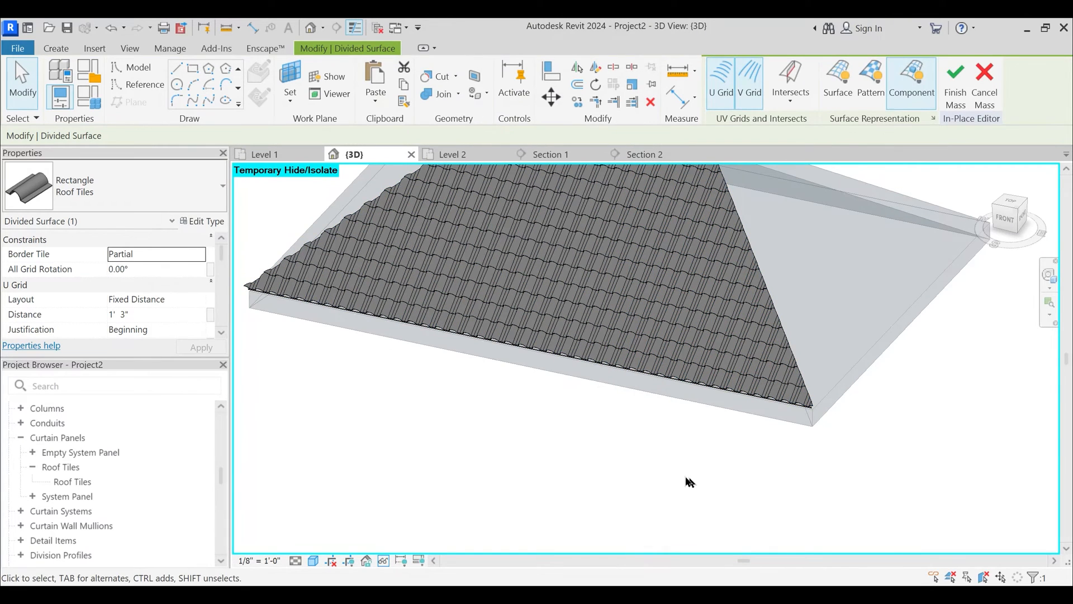
# - Examine the bump texture and color of the red roof tiles up close along the eave and across the whole slope
pyautogui.moveTo(634, 472); pyautogui.dragTo(629, 461, button='middle')
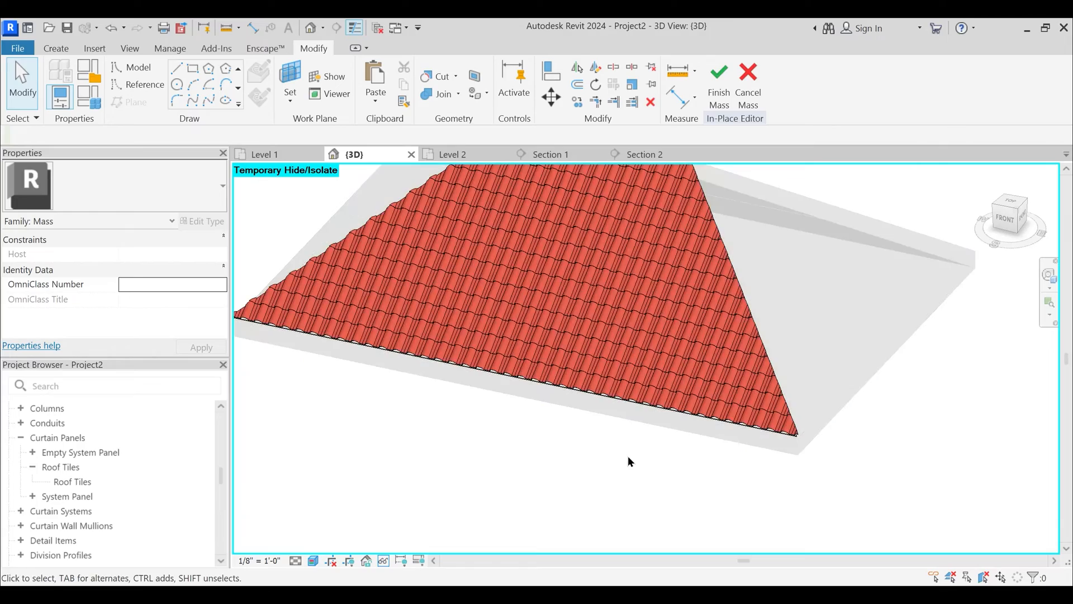
pyautogui.scroll(4, 657, 422)
pyautogui.keyDown('shift'); pyautogui.moveTo(669, 425); pyautogui.dragTo(836, 347, button='middle'); pyautogui.keyUp('shift')
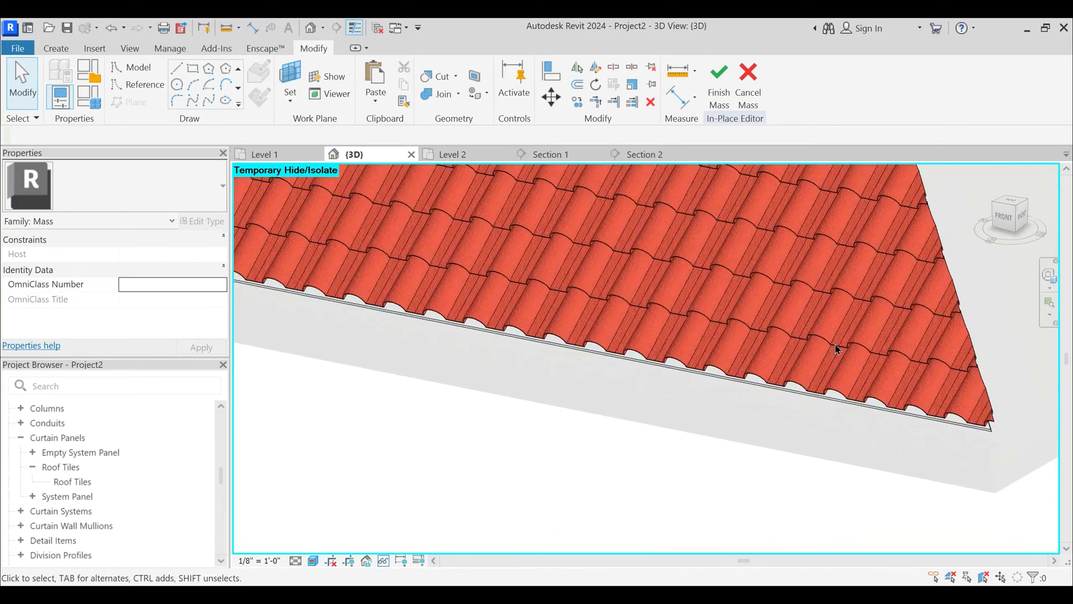
pyautogui.scroll(4, 817, 312)
pyautogui.scroll(-8, 727, 291)
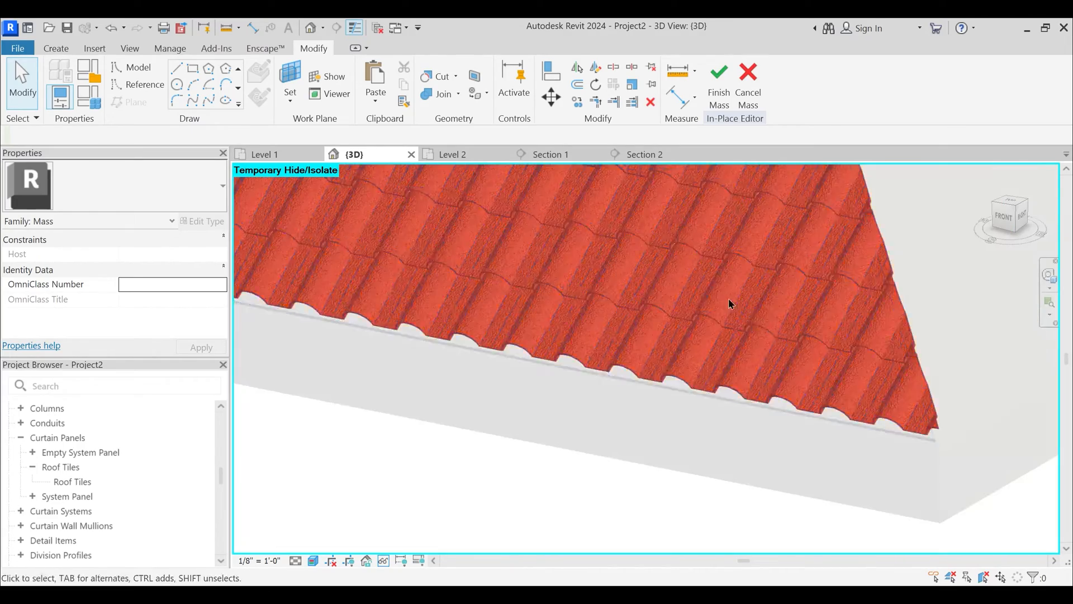
pyautogui.keyDown('shift'); pyautogui.moveTo(549, 403); pyautogui.dragTo(642, 474, button='middle'); pyautogui.keyUp('shift')
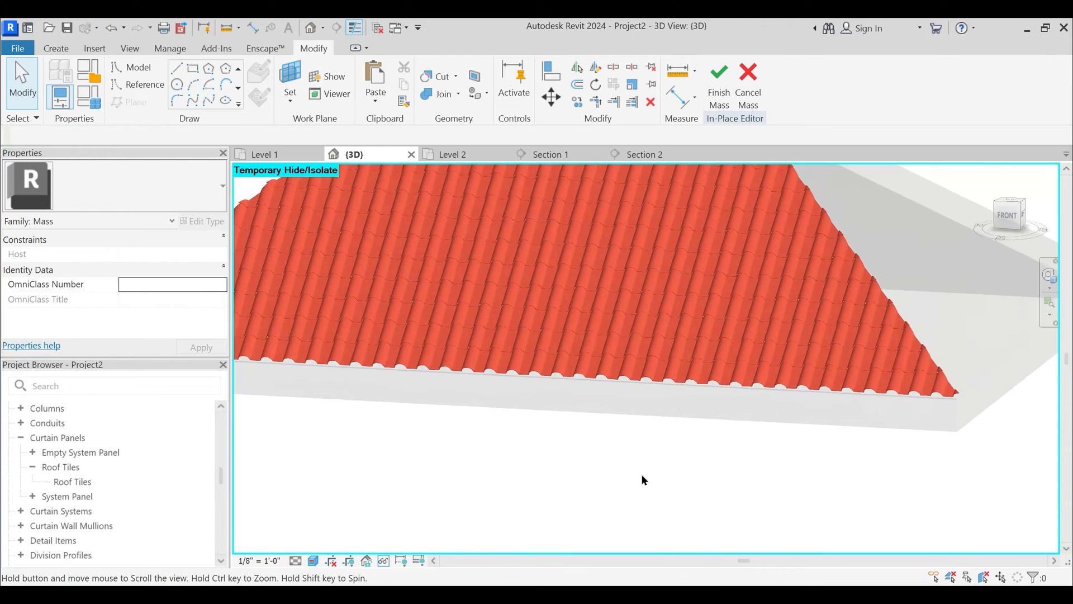
pyautogui.scroll(-4, 642, 465)
pyautogui.keyDown('shift'); pyautogui.moveTo(644, 430); pyautogui.dragTo(632, 449, button='middle'); pyautogui.keyUp('shift')
pyautogui.scroll(2, 679, 378)
# - Reopen the Roof Tiles Material from the tiled surface's type properties
pyautogui.click(680, 384)
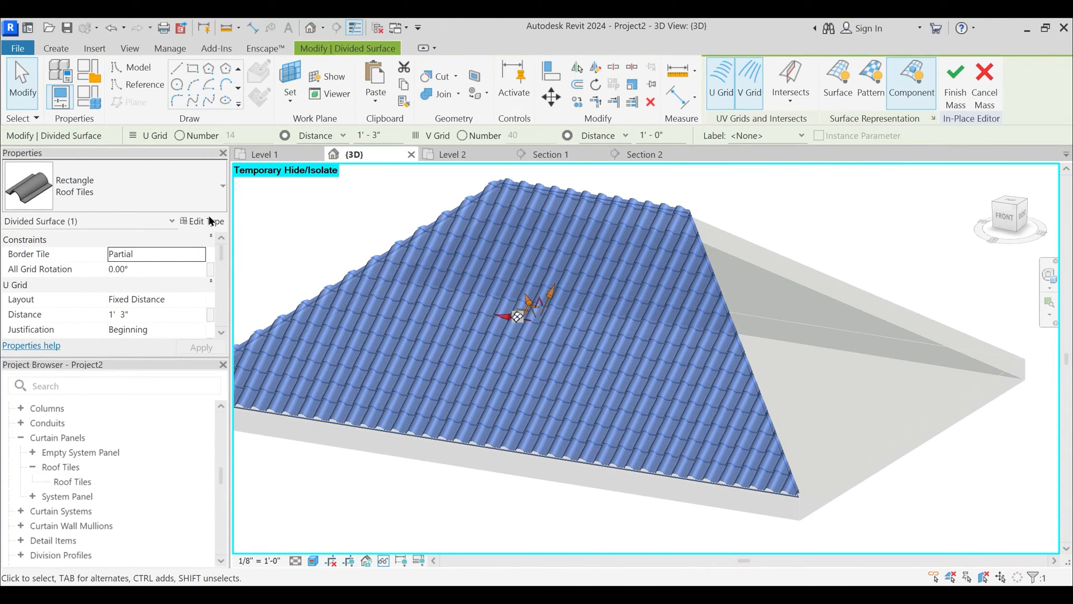
pyautogui.click(210, 221)
pyautogui.click(601, 279)
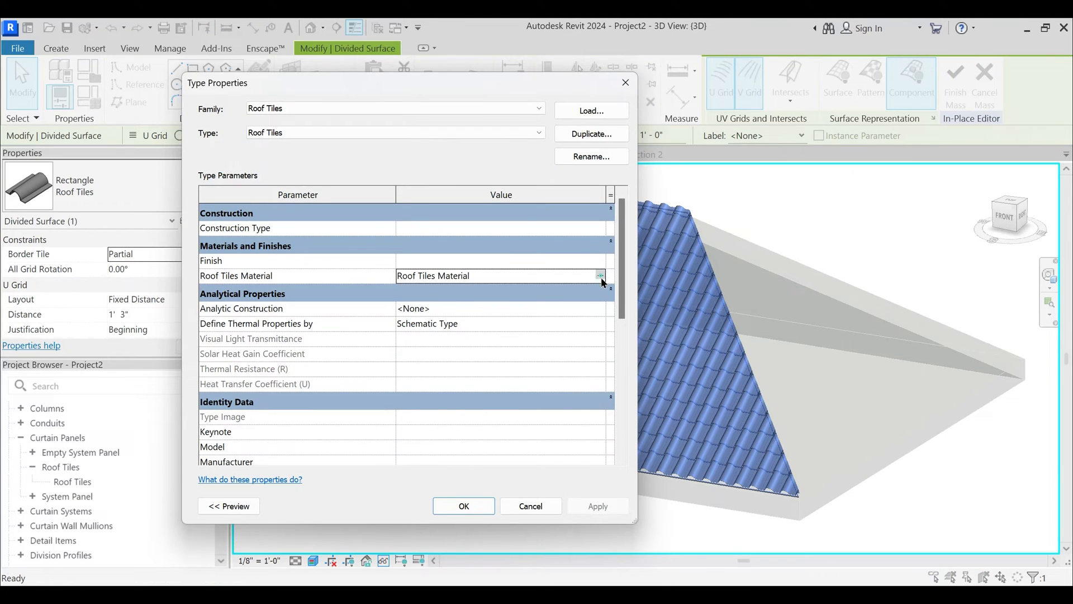
pyautogui.click(599, 275)
# - Set the material's appearance color to a softer red, RGB 214 104 101, accept the changes and deselect the tiled surface
pyautogui.click(731, 220)
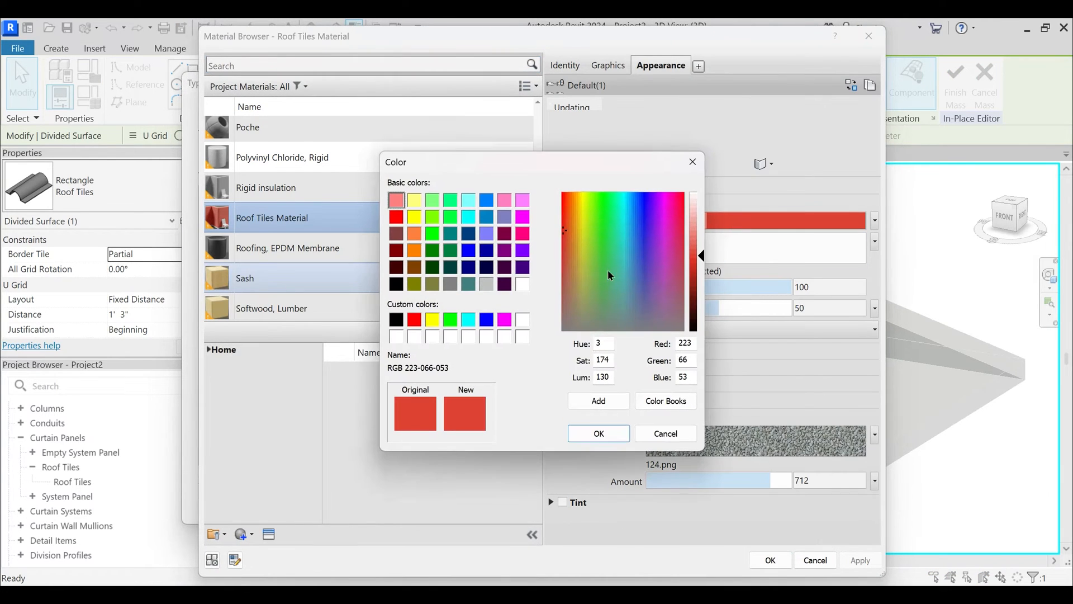
pyautogui.click(702, 248)
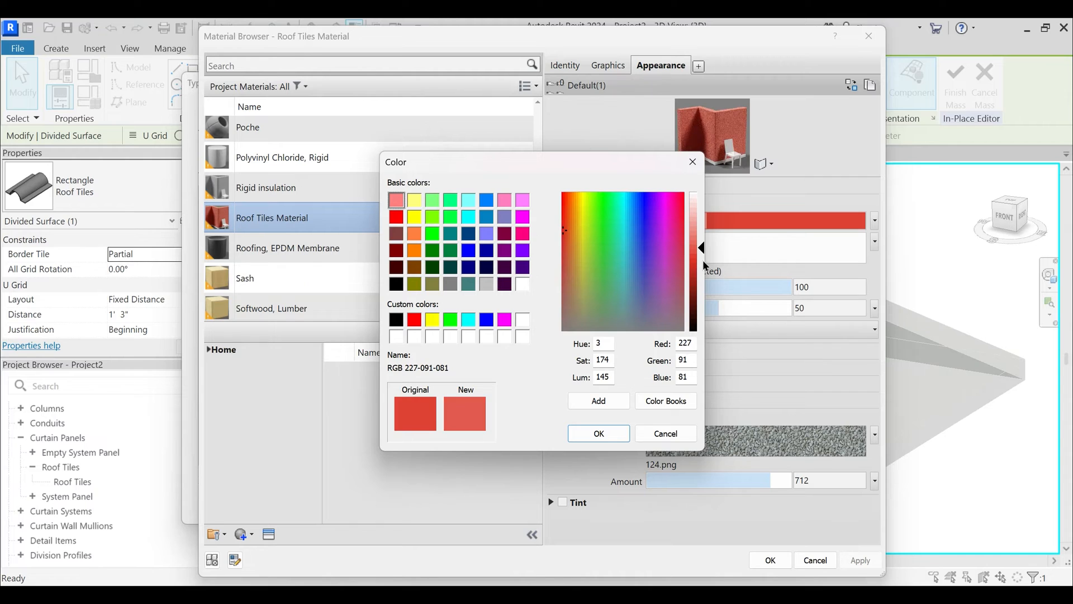
pyautogui.click(568, 275)
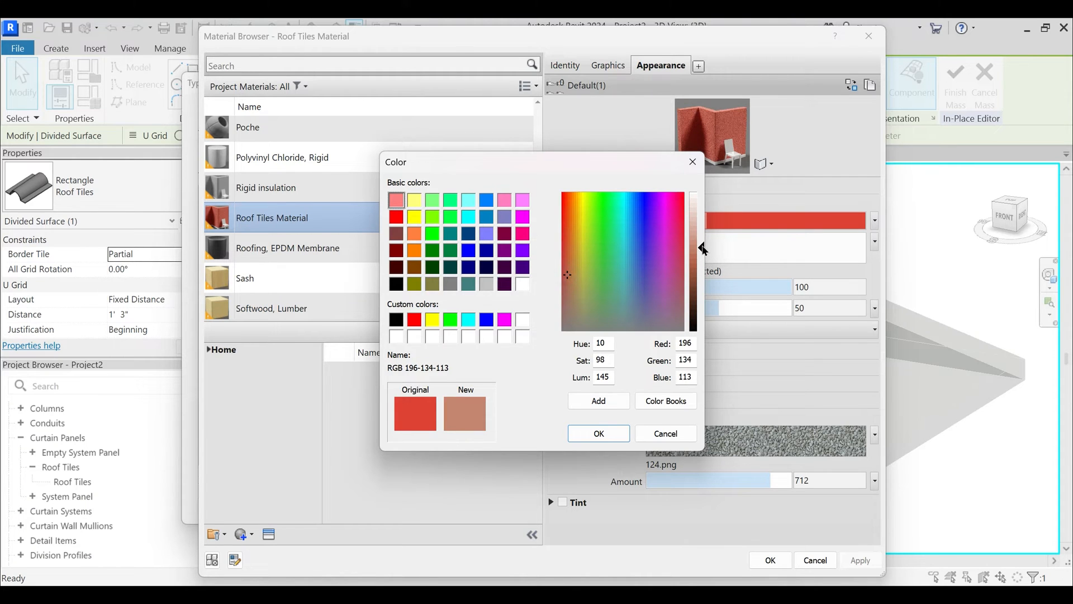
pyautogui.click(702, 243)
pyautogui.click(568, 261)
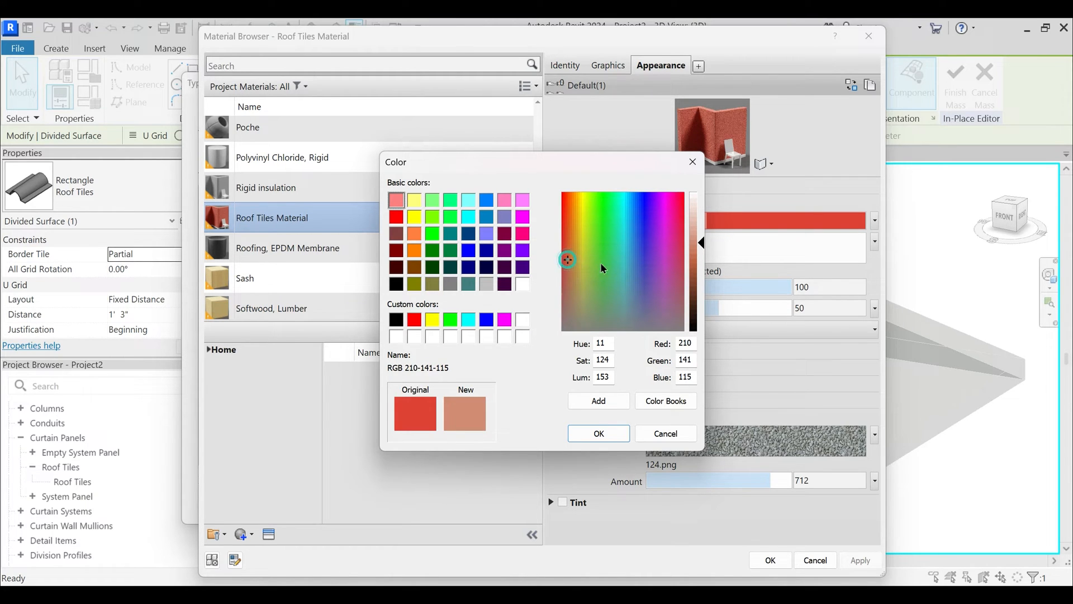
pyautogui.click(563, 251)
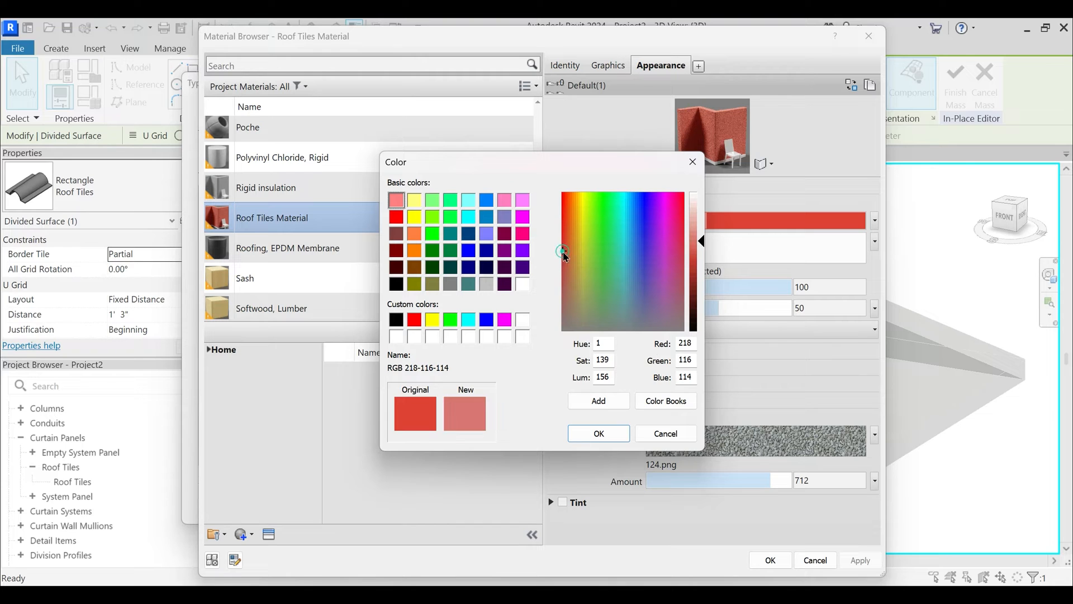
pyautogui.click(702, 250)
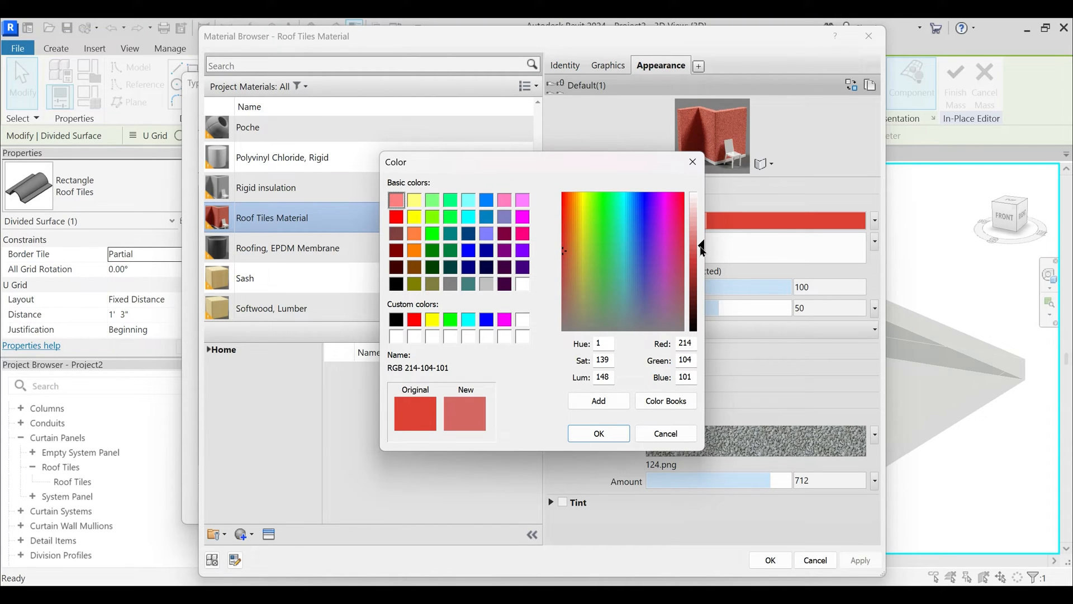
pyautogui.click(619, 429)
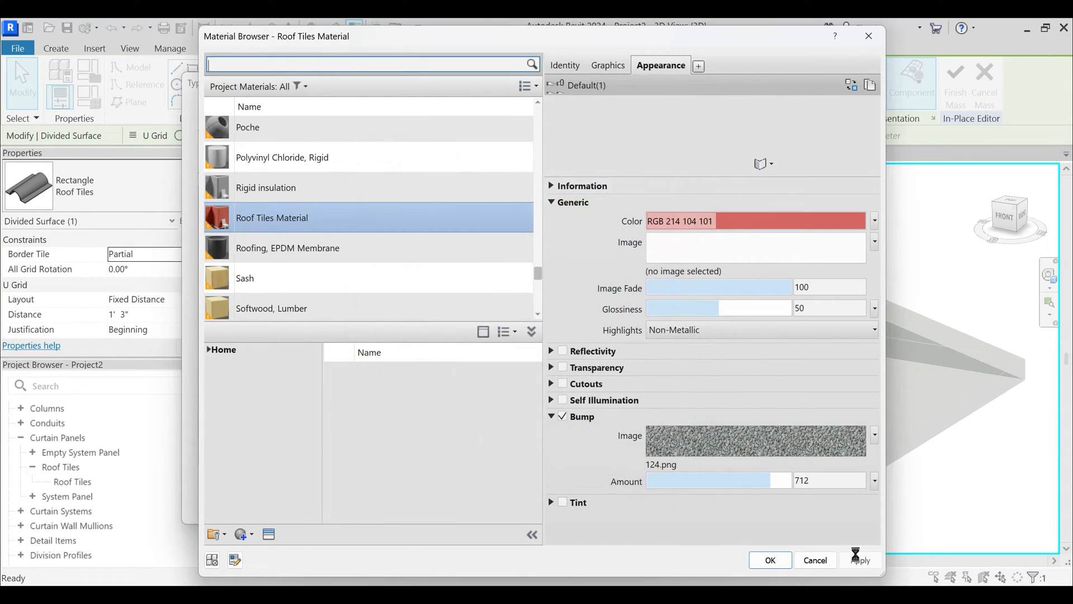
pyautogui.click(780, 560)
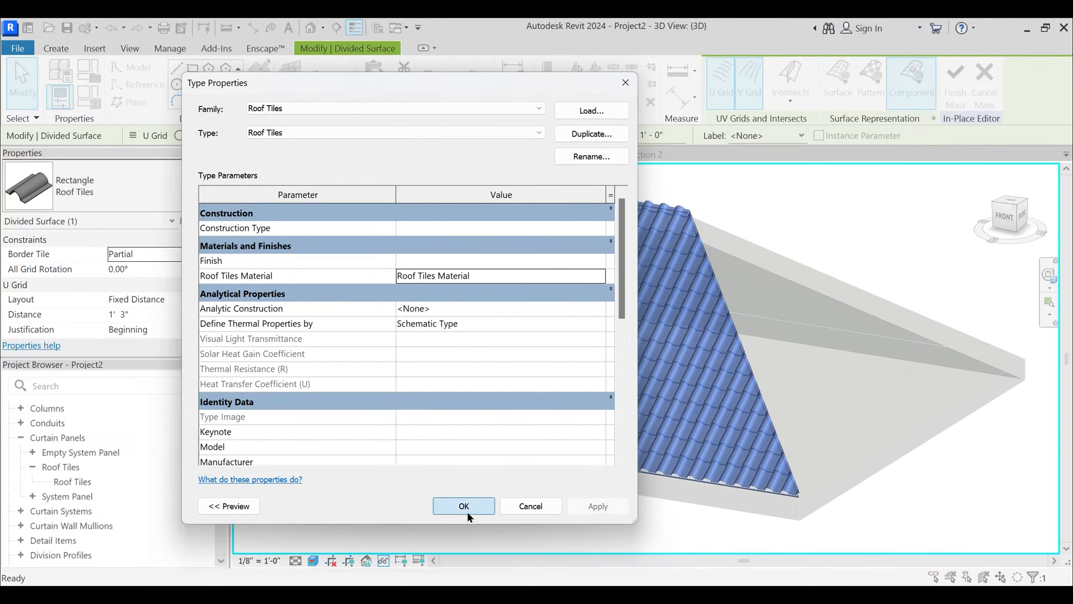
pyautogui.click(466, 508)
pyautogui.click(635, 505)
# - Examine the recolored tiles up close in 3D and the overlap between tile rows in the Section 1 view
pyautogui.keyDown('shift'); pyautogui.moveTo(602, 487); pyautogui.dragTo(625, 438, button='middle'); pyautogui.keyUp('shift')
pyautogui.scroll(4, 656, 455)
pyautogui.scroll(2, 692, 460)
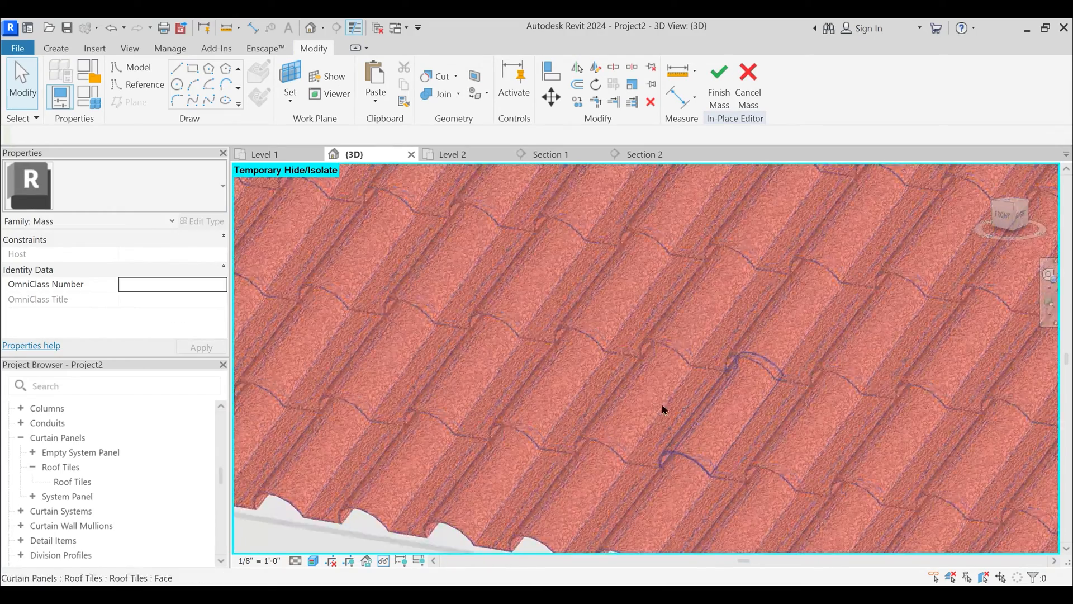
pyautogui.scroll(-5, 640, 369)
pyautogui.scroll(-5, 642, 378)
pyautogui.keyDown('shift'); pyautogui.moveTo(596, 403); pyautogui.dragTo(626, 425, button='middle'); pyautogui.keyUp('shift')
pyautogui.click(566, 156)
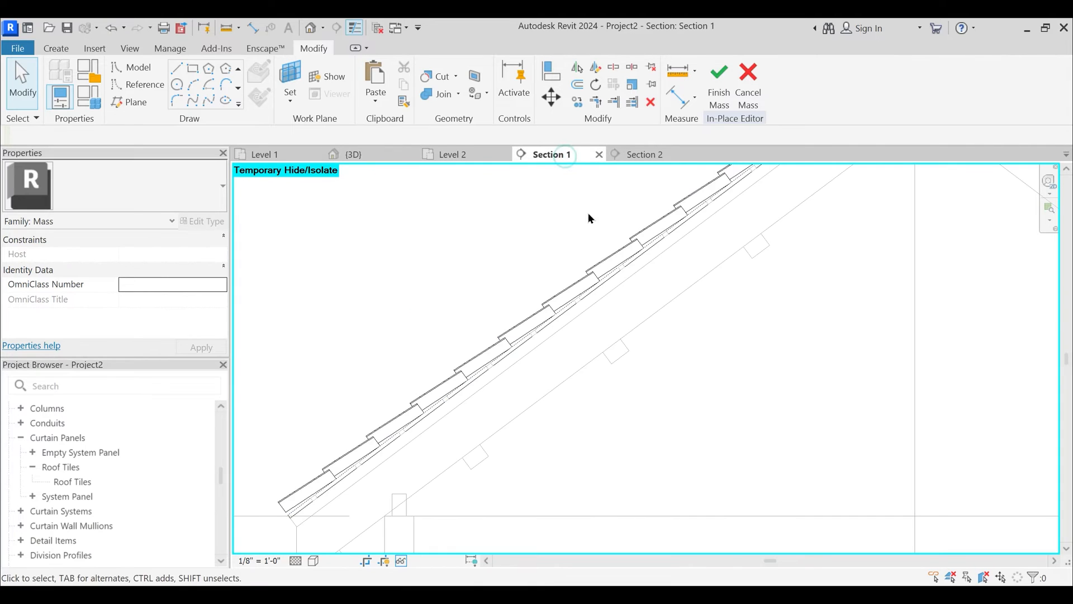
pyautogui.scroll(2, 535, 317)
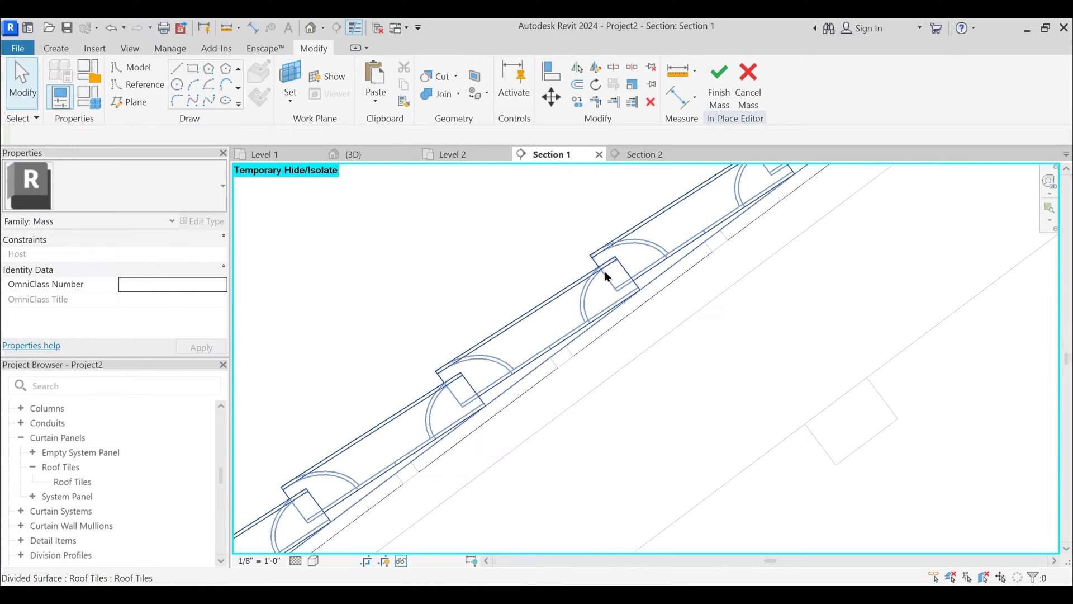
# - Examine the overlapping tile rows along the roof slope up to the ridge in the Section 1 view
pyautogui.scroll(-4, 581, 269)
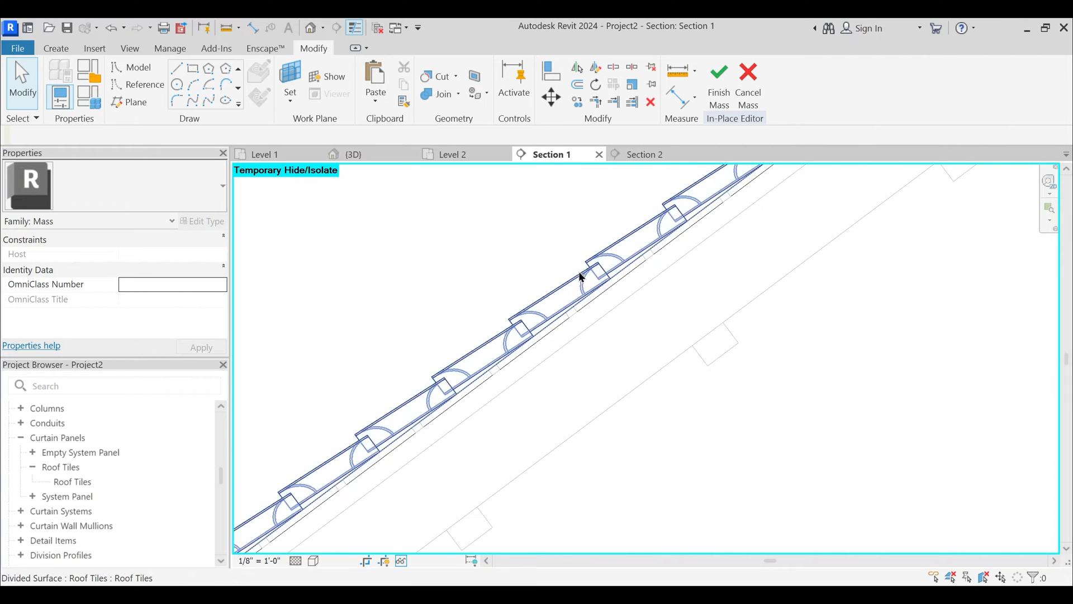
pyautogui.scroll(2, 587, 265)
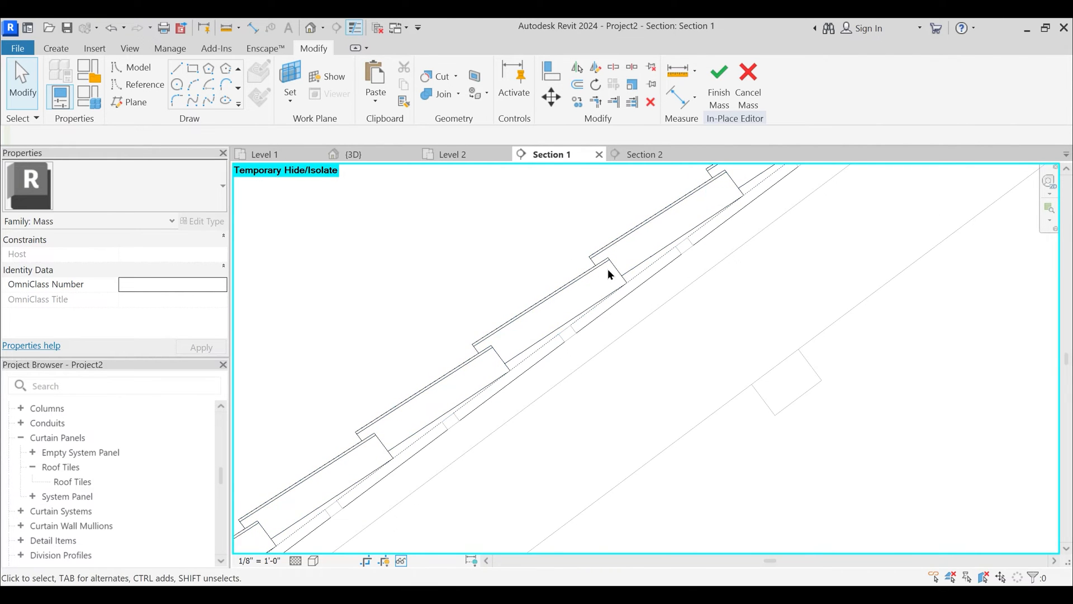
pyautogui.scroll(-2, 629, 346)
pyautogui.scroll(-4, 630, 367)
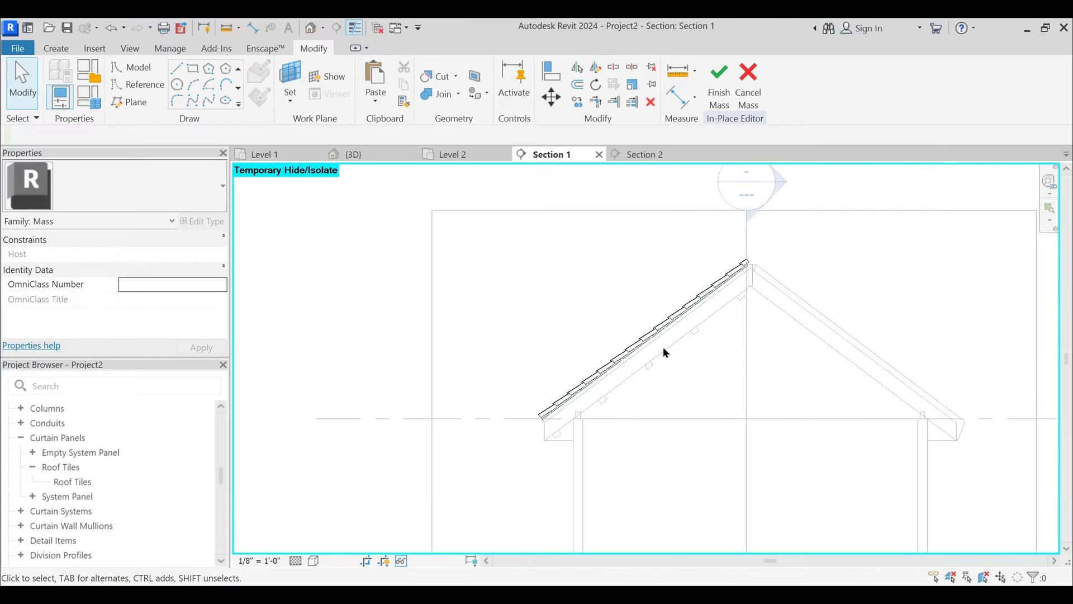
pyautogui.scroll(5, 729, 260)
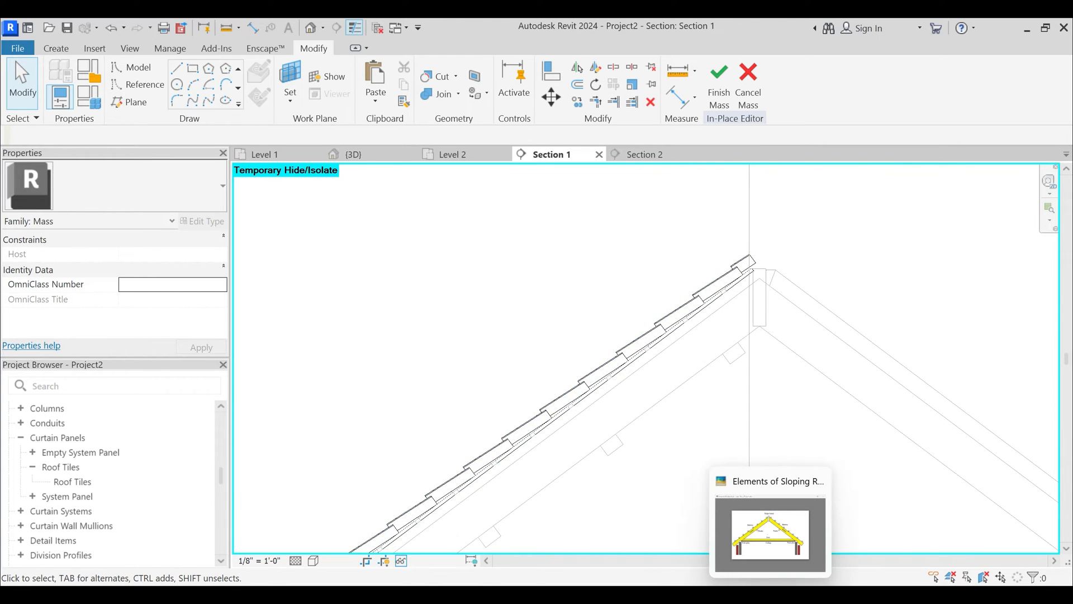
# - Switch to the photo viewer, browse the sloping roof reference images through to Elements of Sloping Roof 6.jpg, and return to Revit
pyautogui.click(771, 506)
pyautogui.press('Right')
pyautogui.press('Right')
pyautogui.press('Right')
pyautogui.press('Right')
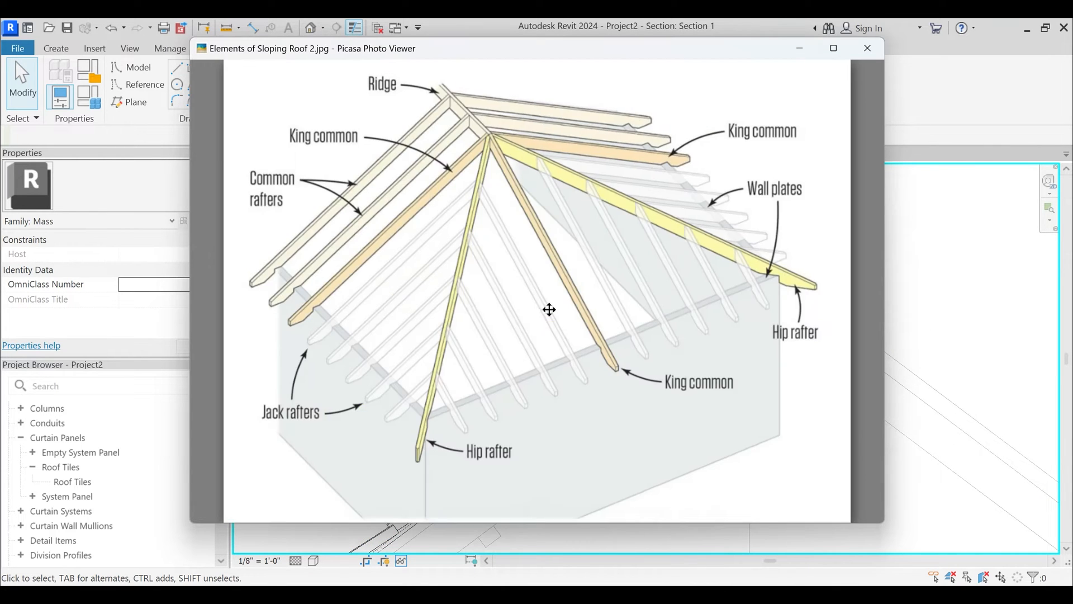
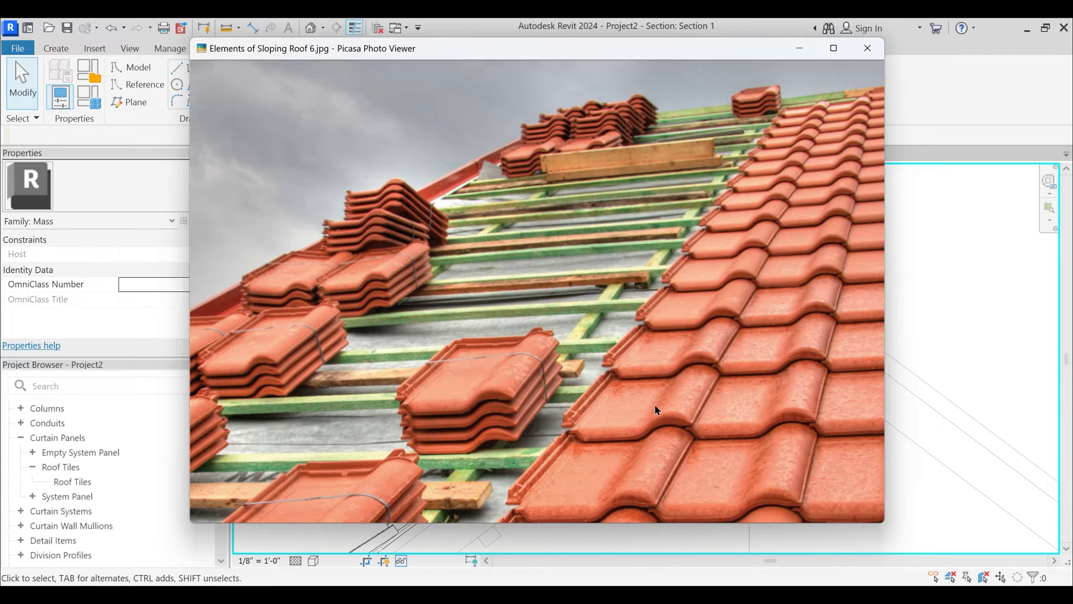
pyautogui.click(800, 48)
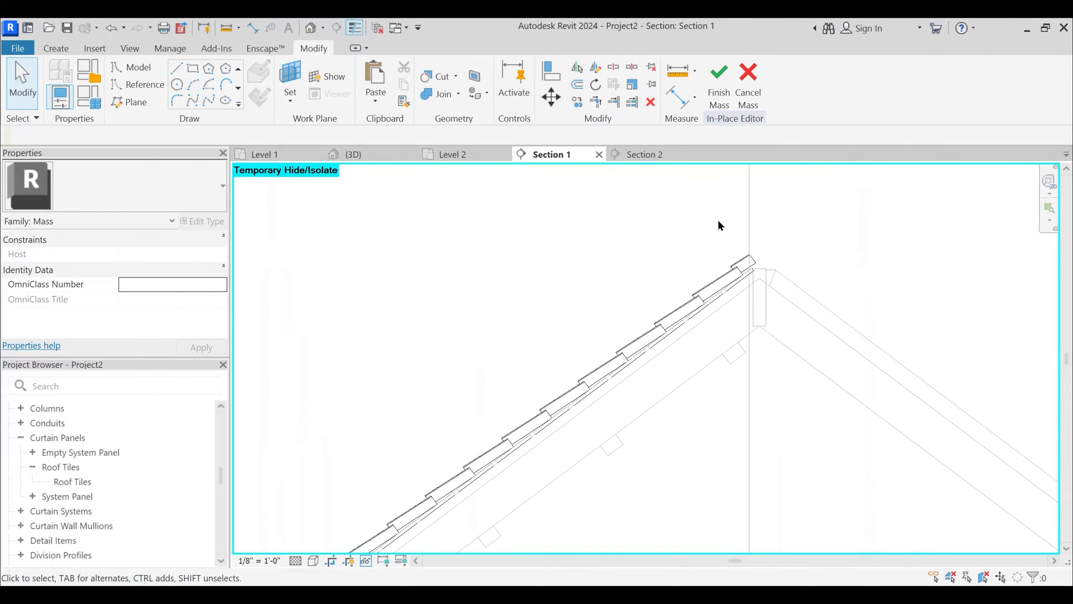
# - Examine the tiled front slope and the bare hip end of the roof from several angles in the 3D view
pyautogui.scroll(-2, 568, 307)
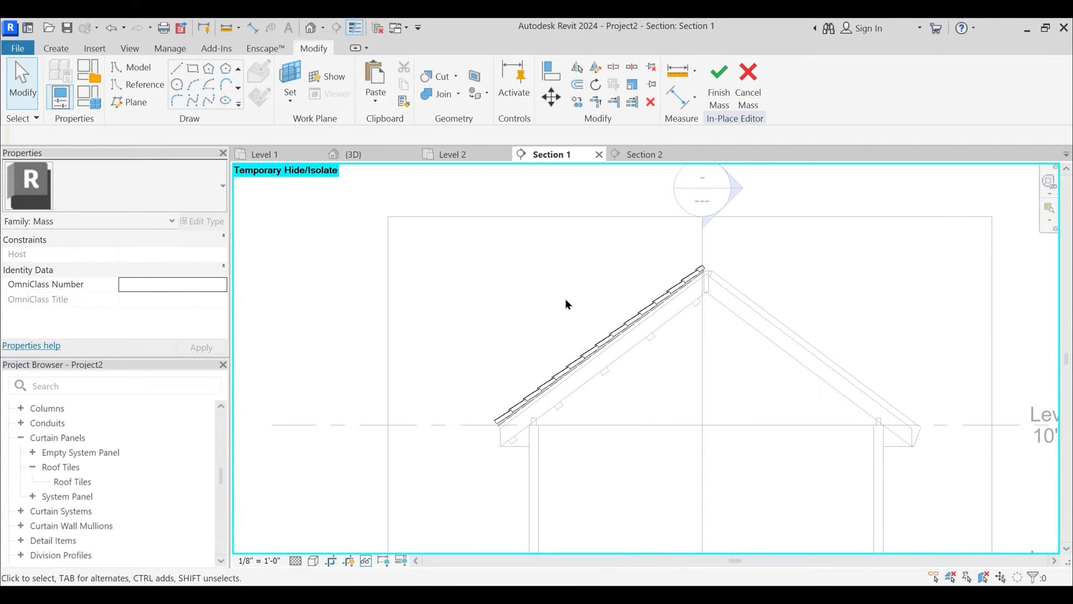
pyautogui.click(357, 154)
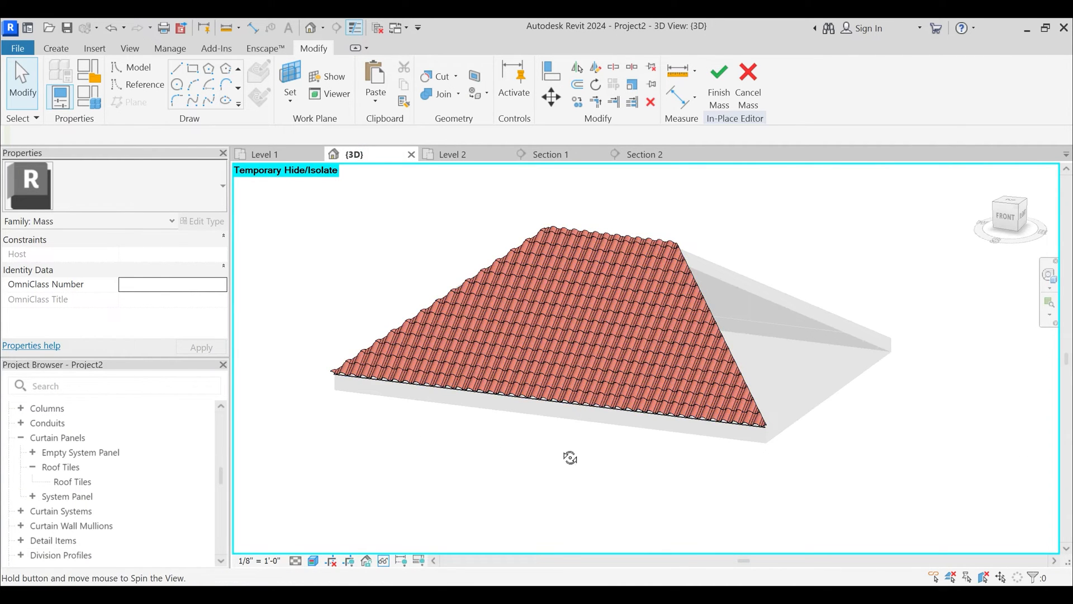
pyautogui.keyDown('shift'); pyautogui.moveTo(570, 458); pyautogui.dragTo(581, 490, button='middle'); pyautogui.keyUp('shift')
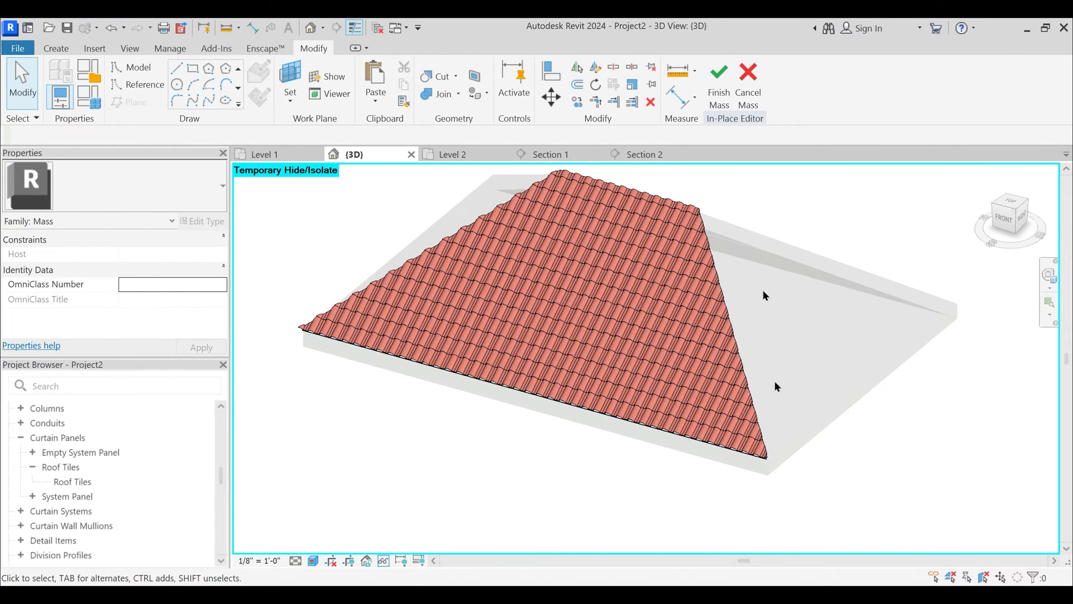
pyautogui.keyDown('shift'); pyautogui.moveTo(726, 318); pyautogui.dragTo(632, 200, button='middle'); pyautogui.keyUp('shift')
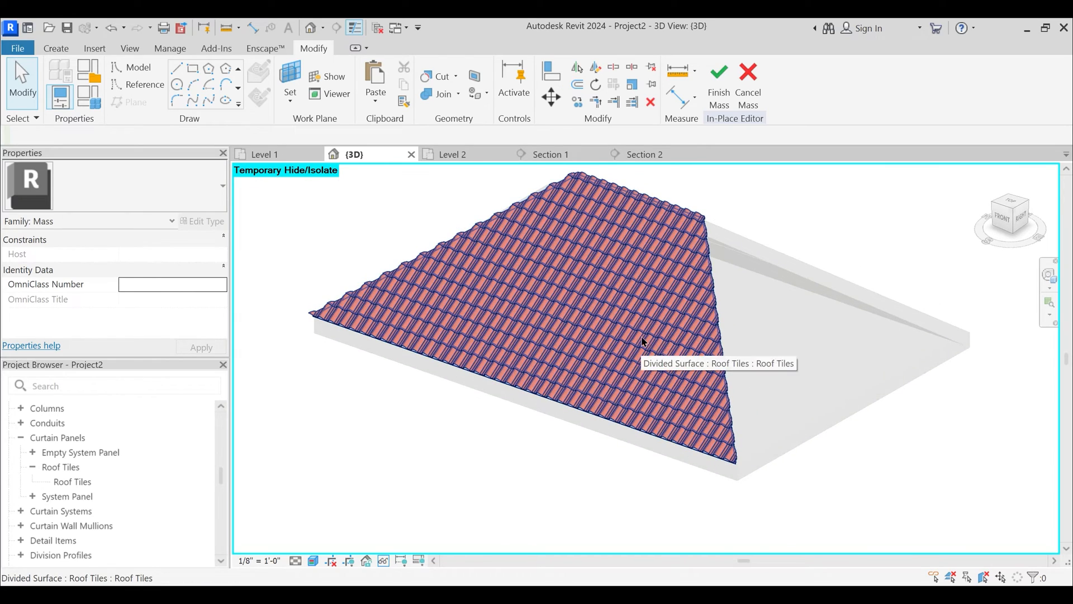
pyautogui.keyDown('shift'); pyautogui.moveTo(648, 341); pyautogui.dragTo(477, 311, button='middle'); pyautogui.keyUp('shift')
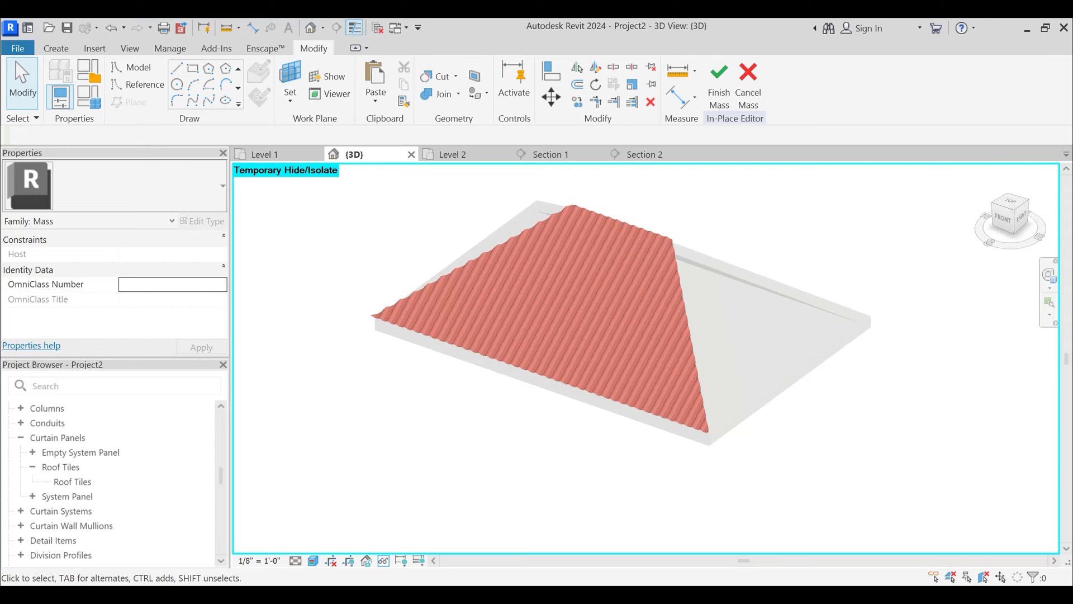
# - Switch to the 1 Slopping Roof Tiles project, examine the hip tiles covering the roof edges in 3D, and return to Project2
pyautogui.moveTo(642, 595)
pyautogui.click(609, 542)
pyautogui.scroll(-5, 554, 361)
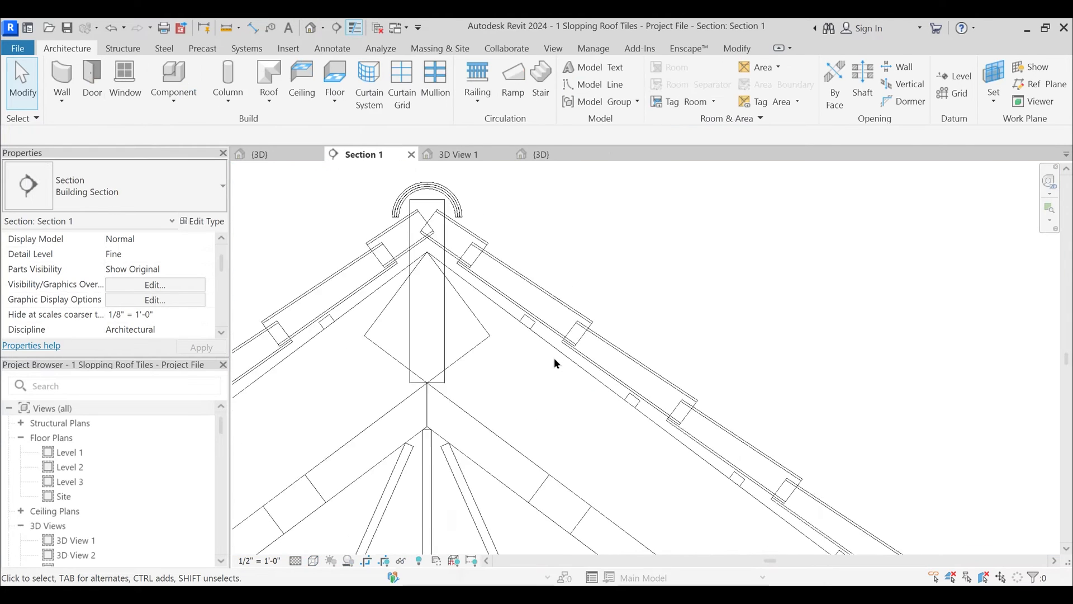
pyautogui.click(288, 155)
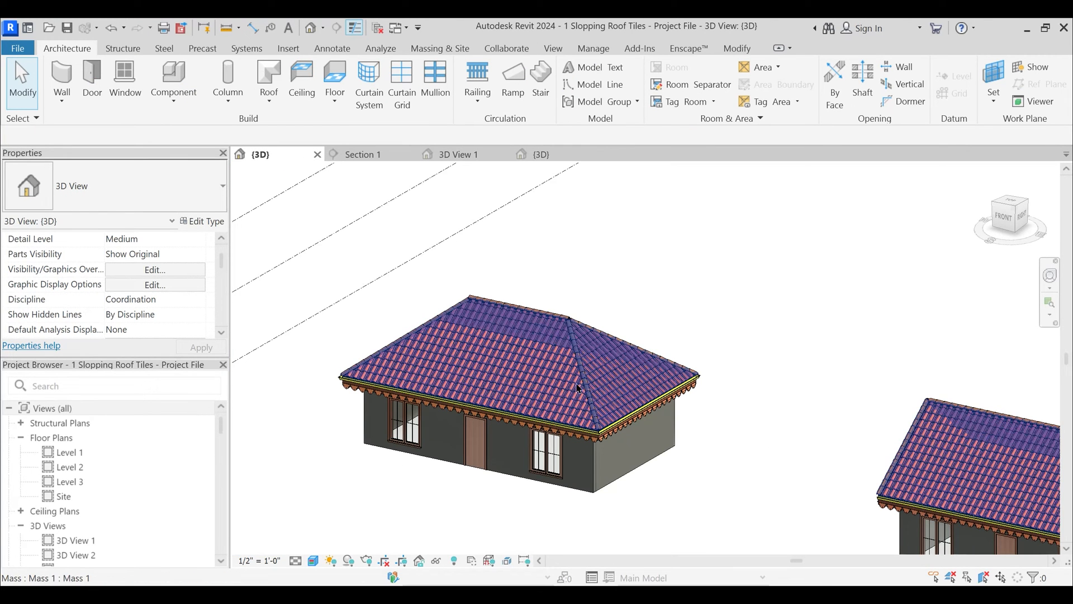
pyautogui.scroll(6, 587, 394)
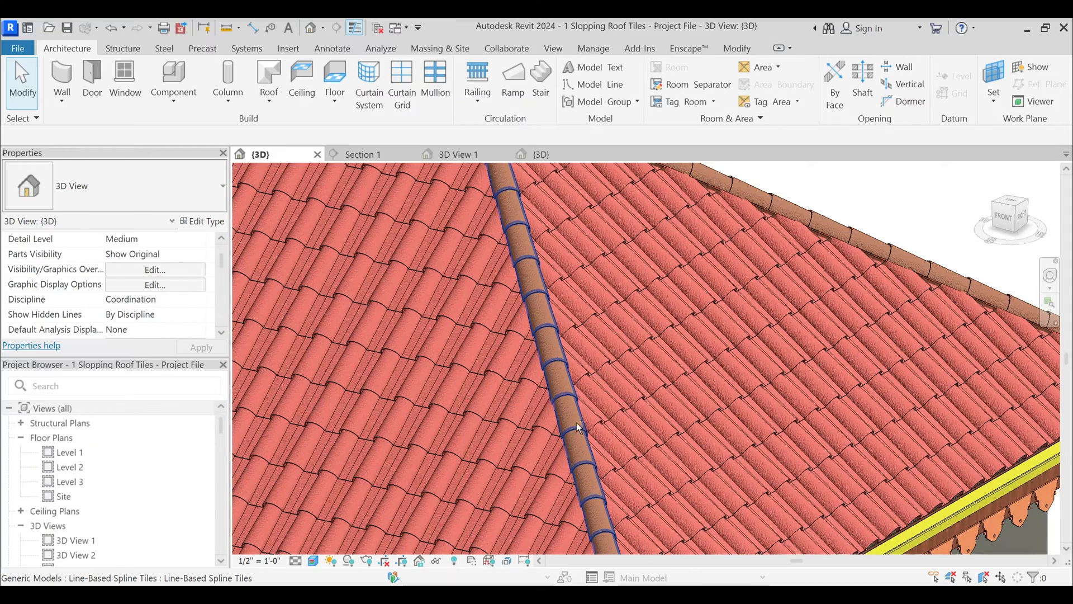
pyautogui.scroll(-6, 576, 423)
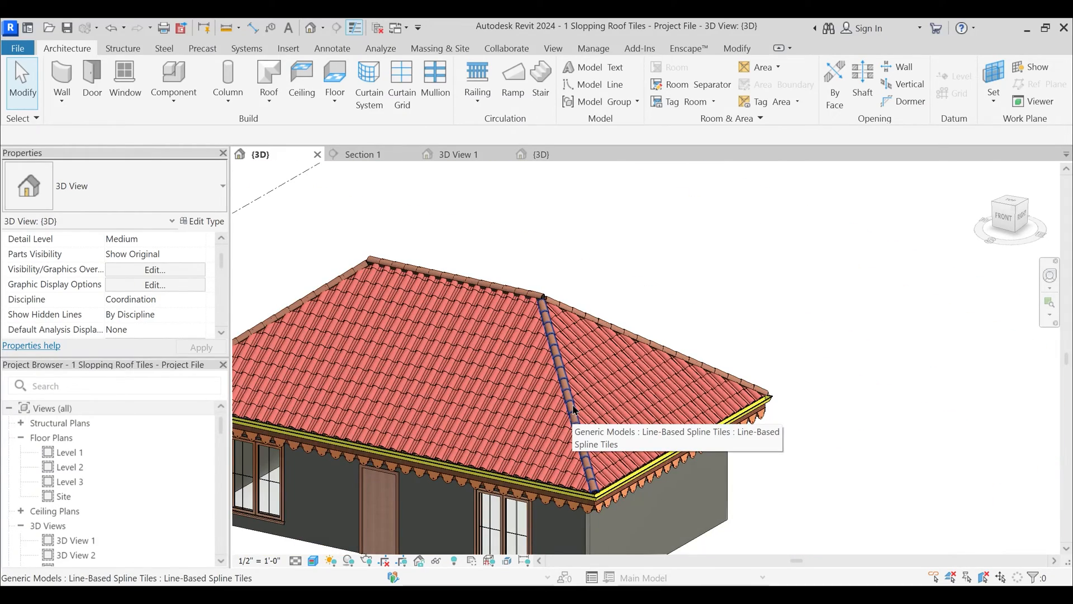
pyautogui.click(702, 540)
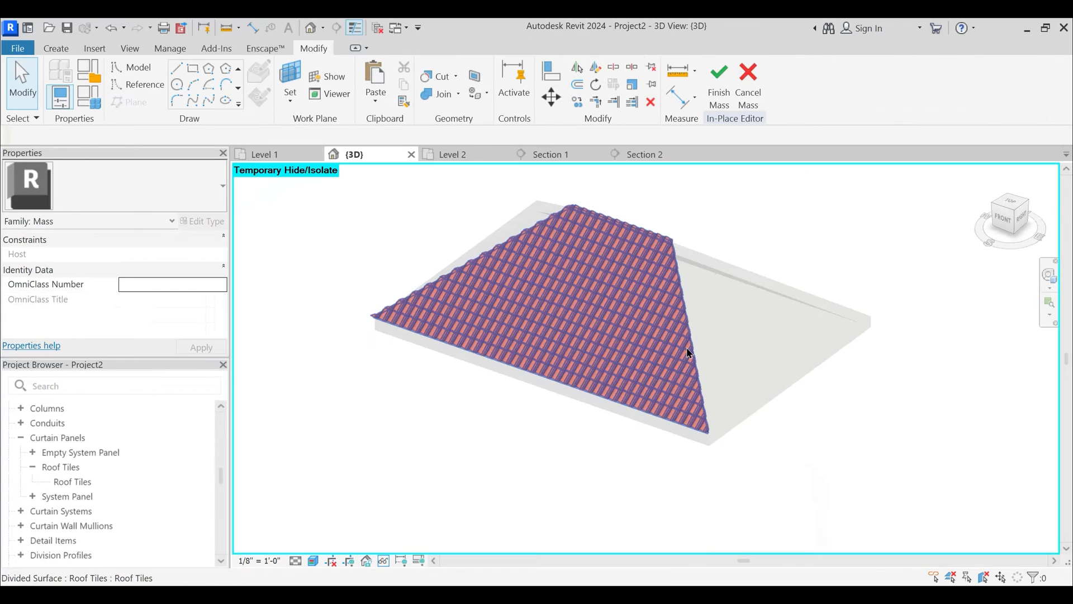
pyautogui.moveTo(439, 410)
pyautogui.keyDown('shift'); pyautogui.mouseDown(button='middle')
pyautogui.moveTo(462, 421)
pyautogui.moveTo(460, 410)
pyautogui.mouseUp(button='middle'); pyautogui.keyUp('shift')
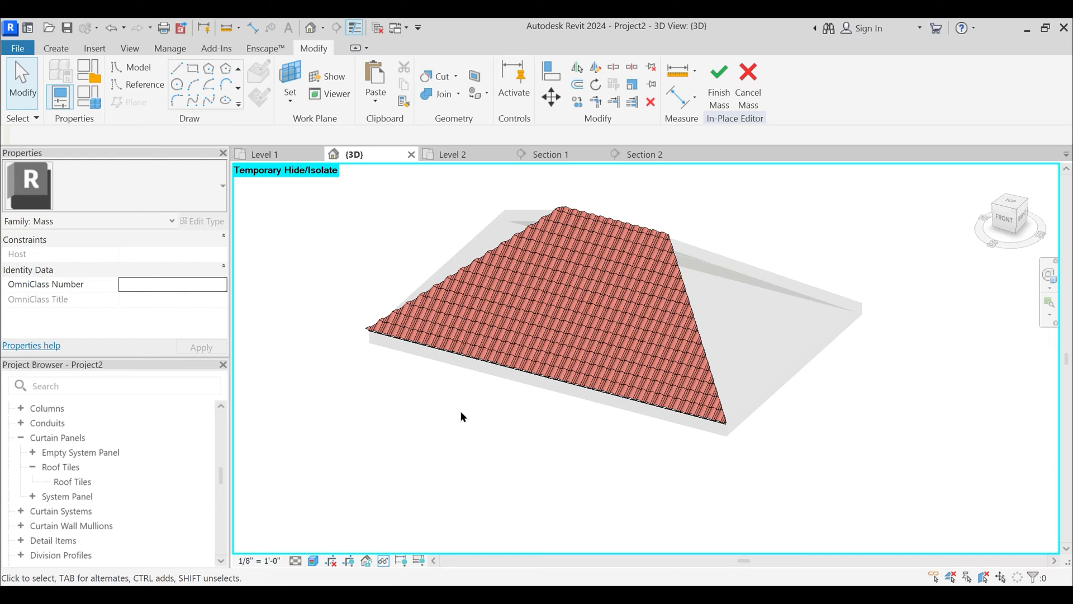
# - Create a new family from the Generic Model template in the English-Imperial template folder
pyautogui.click(18, 49)
pyautogui.moveTo(56, 102)
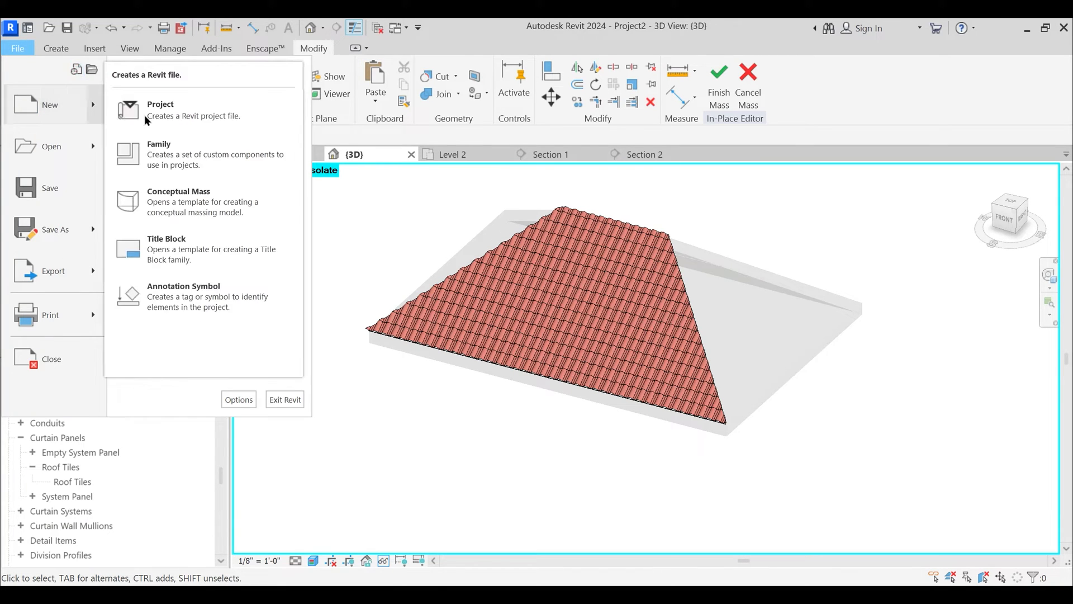
pyautogui.click(157, 144)
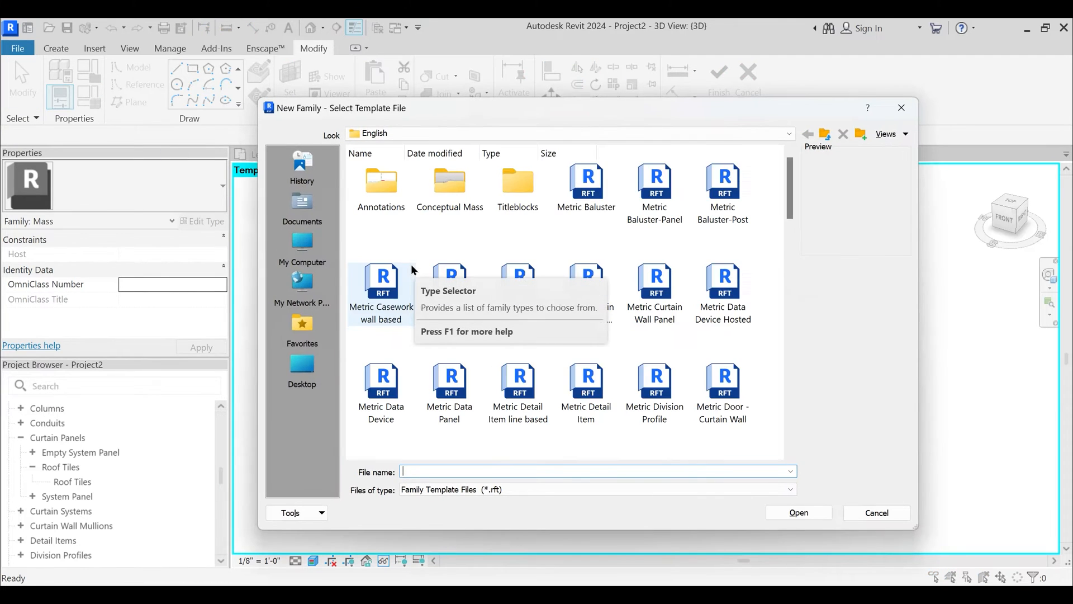
pyautogui.click(476, 132)
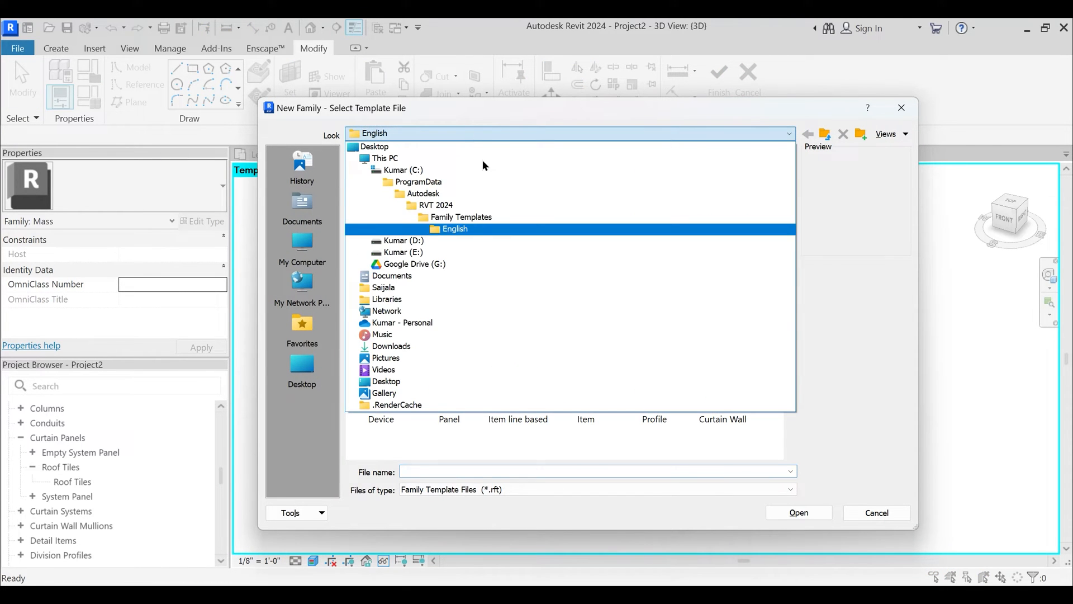
pyautogui.click(475, 215)
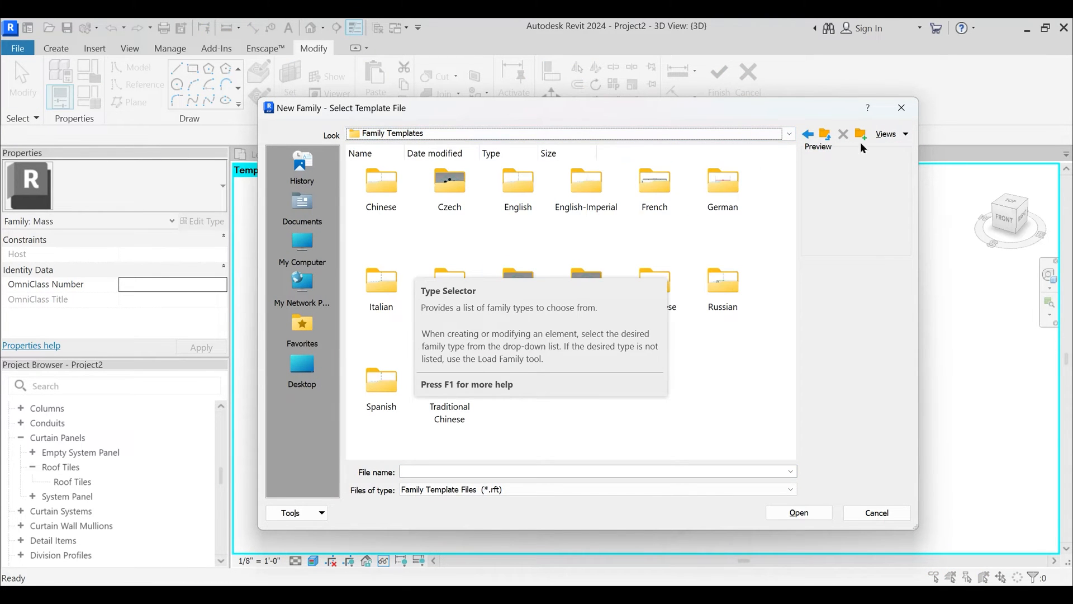
pyautogui.click(894, 133)
pyautogui.click(901, 151)
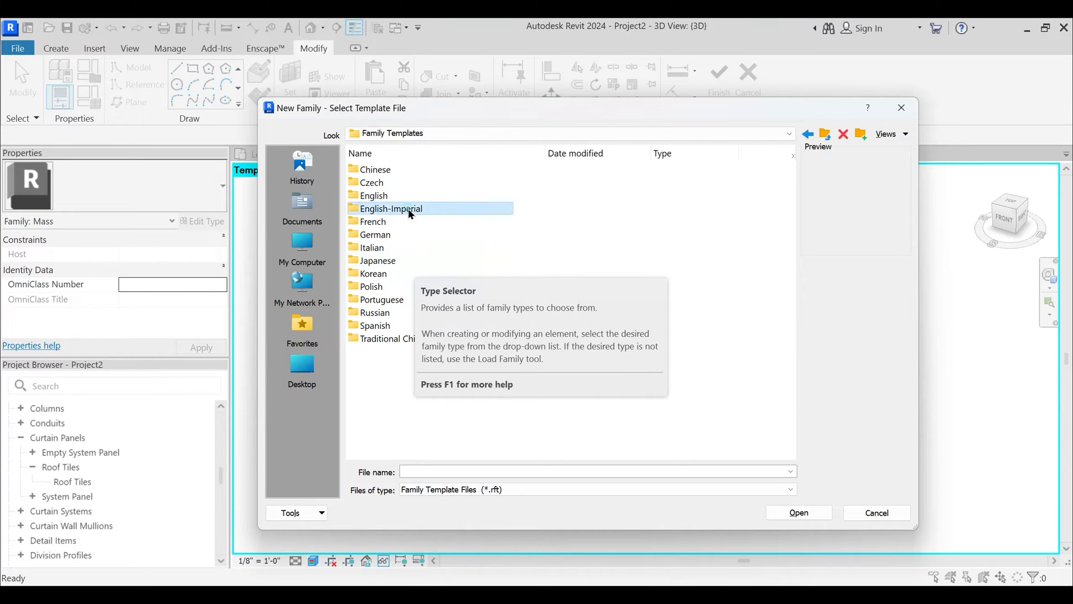
pyautogui.doubleClick(408, 209)
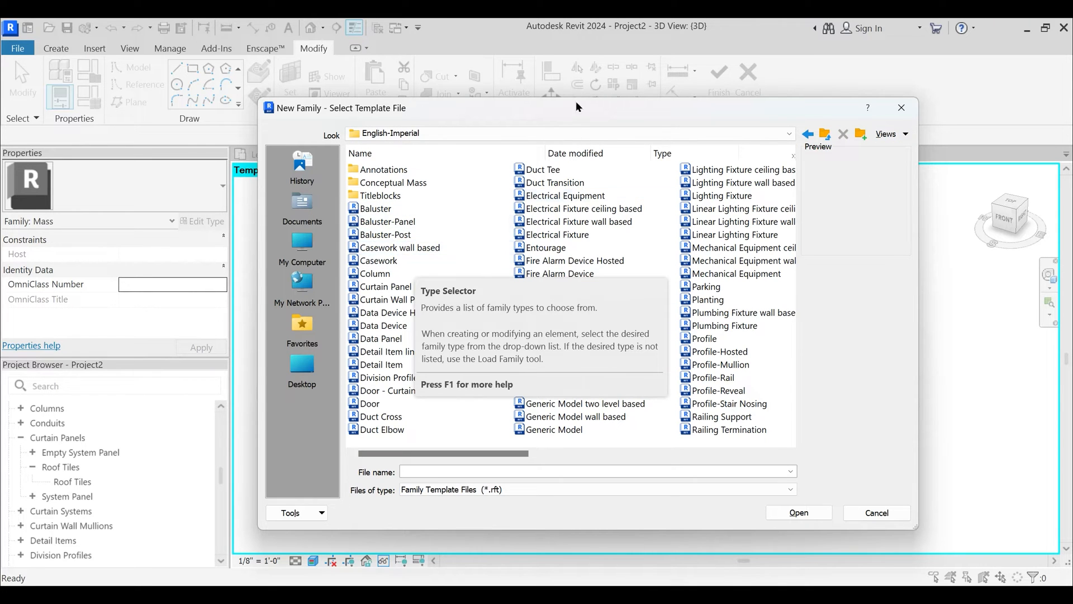
pyautogui.moveTo(578, 110); pyautogui.dragTo(352, 39)
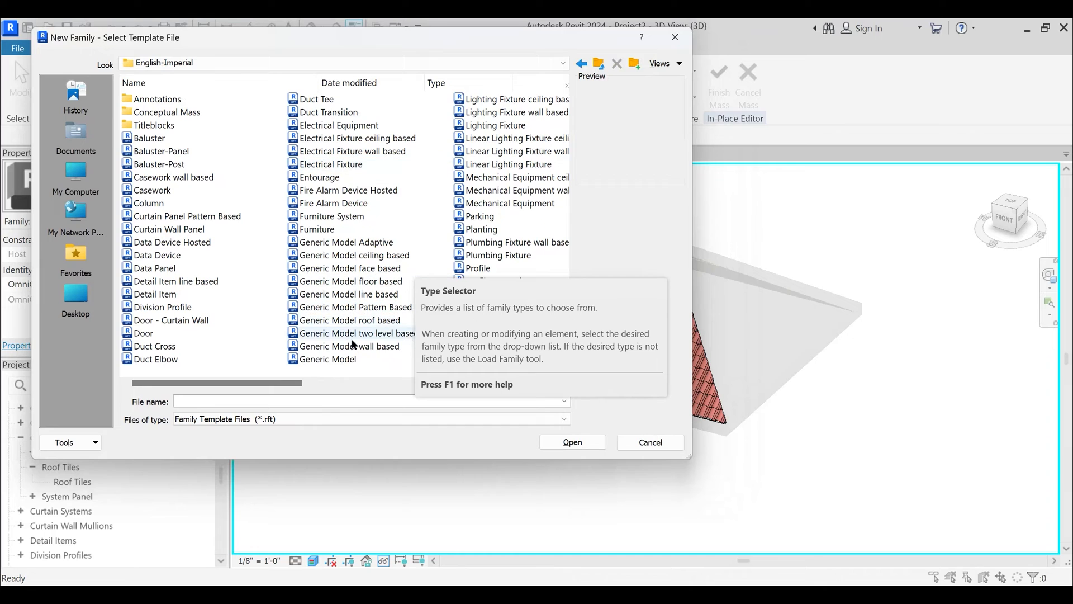
pyautogui.click(346, 362)
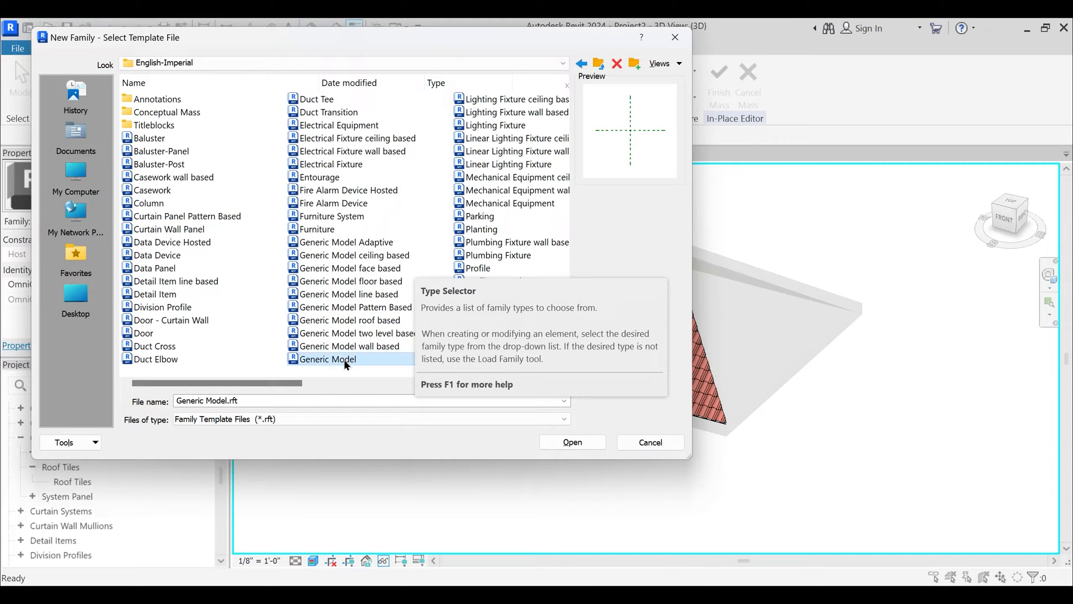
pyautogui.click(565, 444)
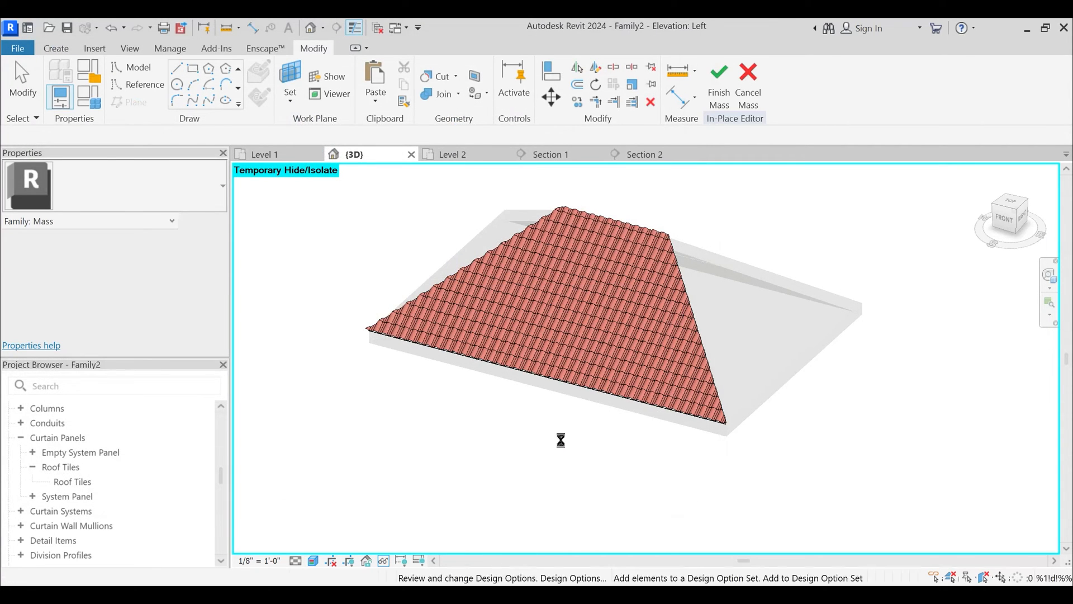
# - Draw a vertical reference plane right of the center plane and a horizontal one above the center plane in the Ref. Level plan
pyautogui.scroll(5, 687, 356)
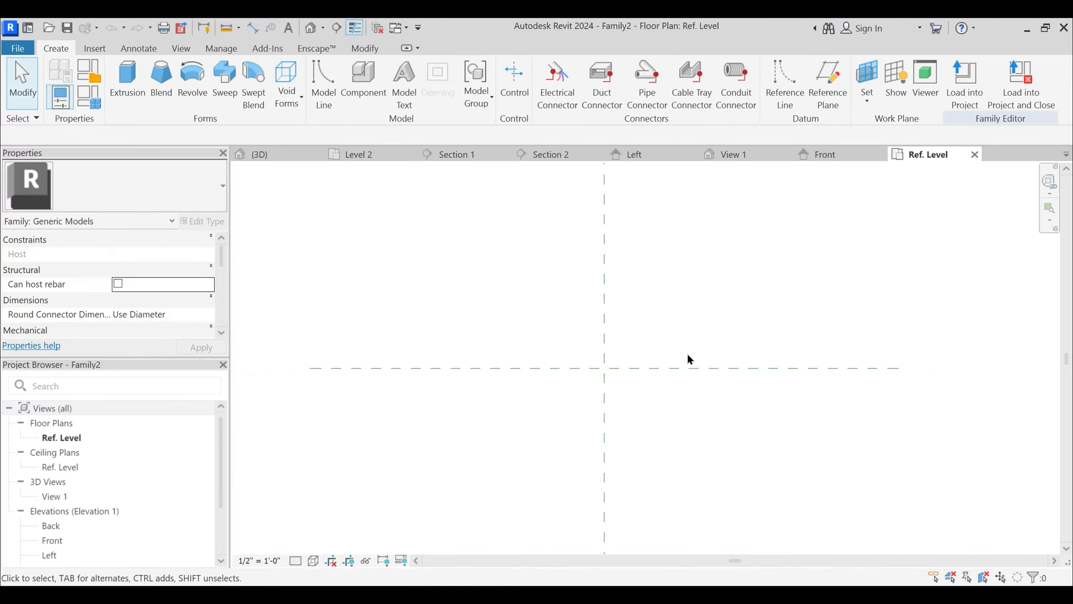
pyautogui.moveTo(672, 357); pyautogui.dragTo(620, 348, button='middle')
pyautogui.press('r')
pyautogui.press('p')
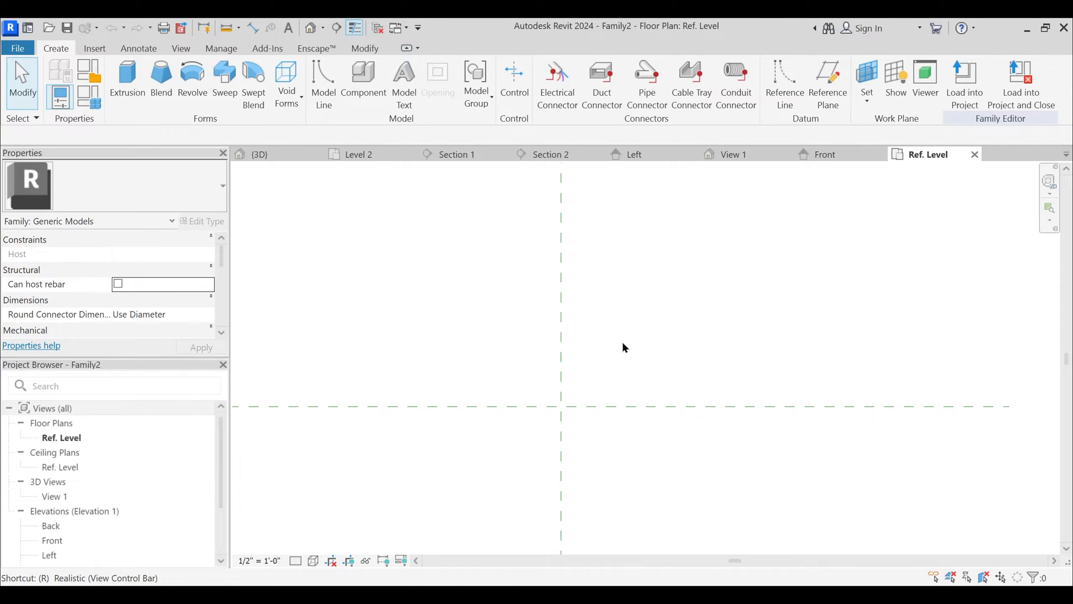
pyautogui.click(654, 288)
pyautogui.click(655, 474)
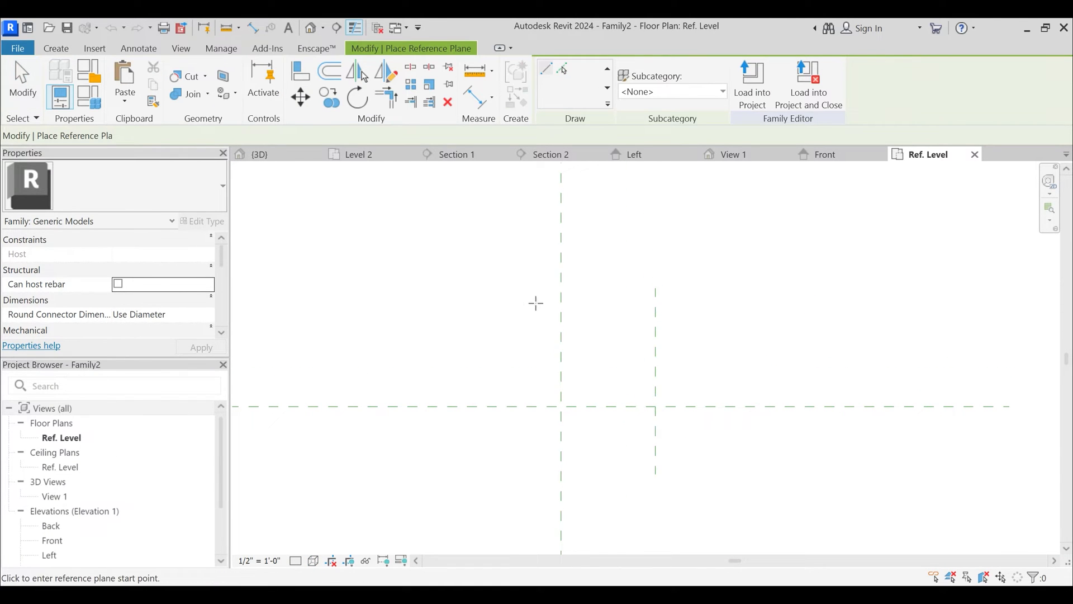
pyautogui.click(535, 303)
pyautogui.click(704, 302)
pyautogui.press('Escape')
pyautogui.press('Escape')
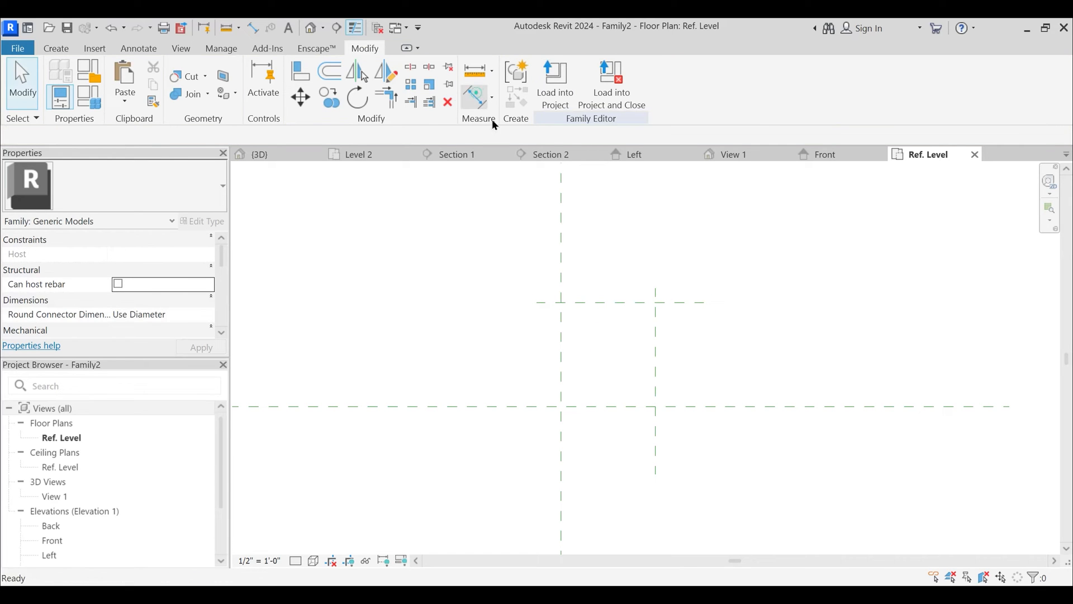
# - Add an aligned dimension between the horizontal center plane and the new horizontal reference plane above it
pyautogui.click(476, 97)
pyautogui.click(674, 406)
pyautogui.click(678, 303)
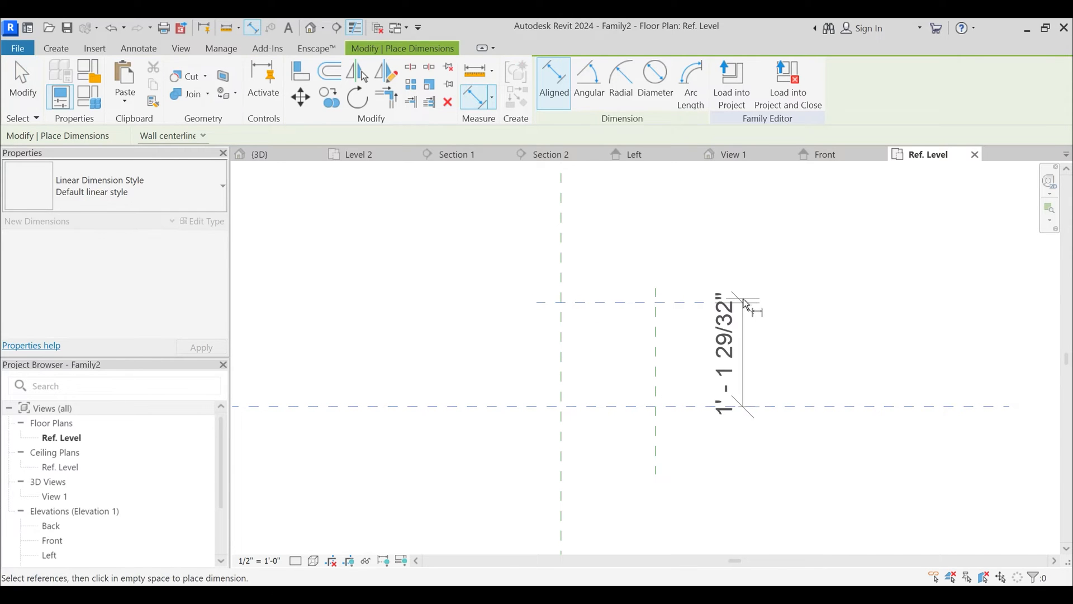
pyautogui.click(750, 303)
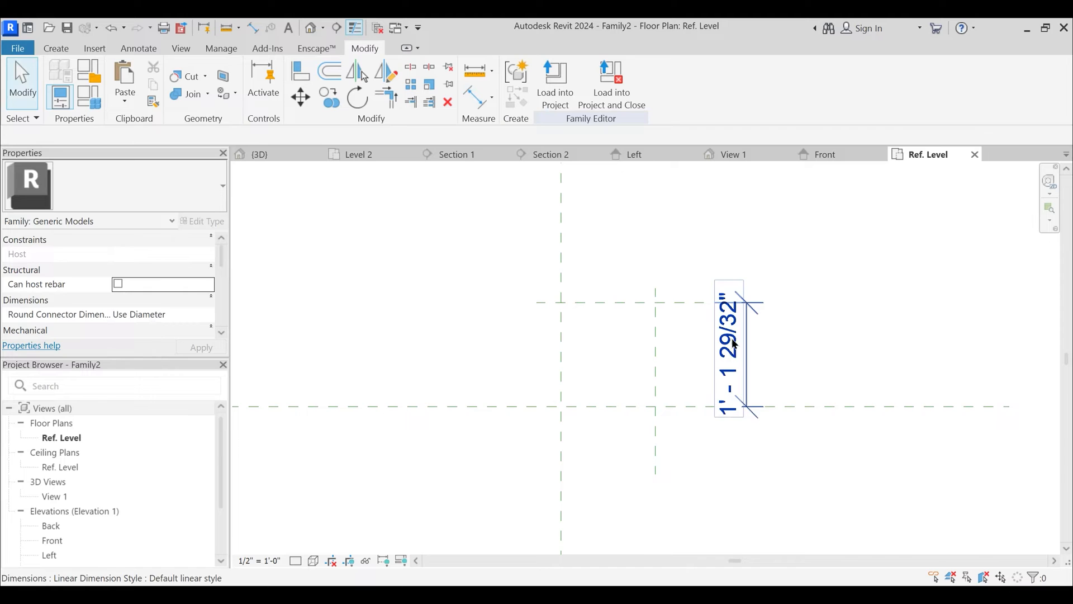
# - Set the upper horizontal reference plane's distance from the center plane to 15 inches (1' - 3")
pyautogui.click(689, 304)
pyautogui.click(736, 350)
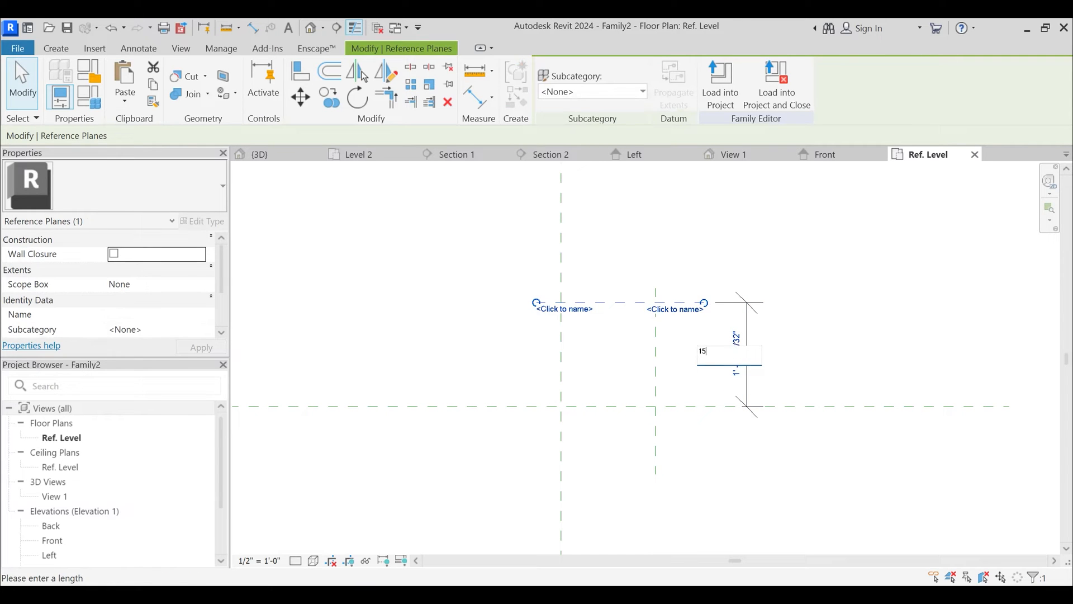
pyautogui.press('Return')
pyautogui.press('Escape')
pyautogui.moveTo(686, 433); pyautogui.dragTo(688, 417, button='middle')
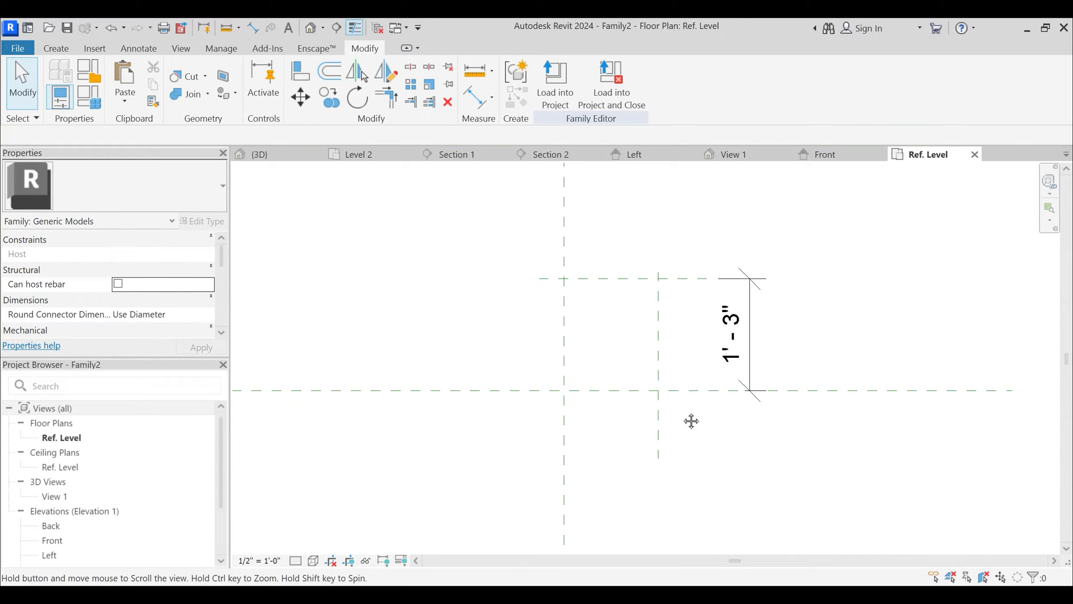
# - Add an aligned dimension between the vertical center plane and the new vertical reference plane beside it
pyautogui.click(478, 100)
pyautogui.click(564, 311)
pyautogui.click(659, 315)
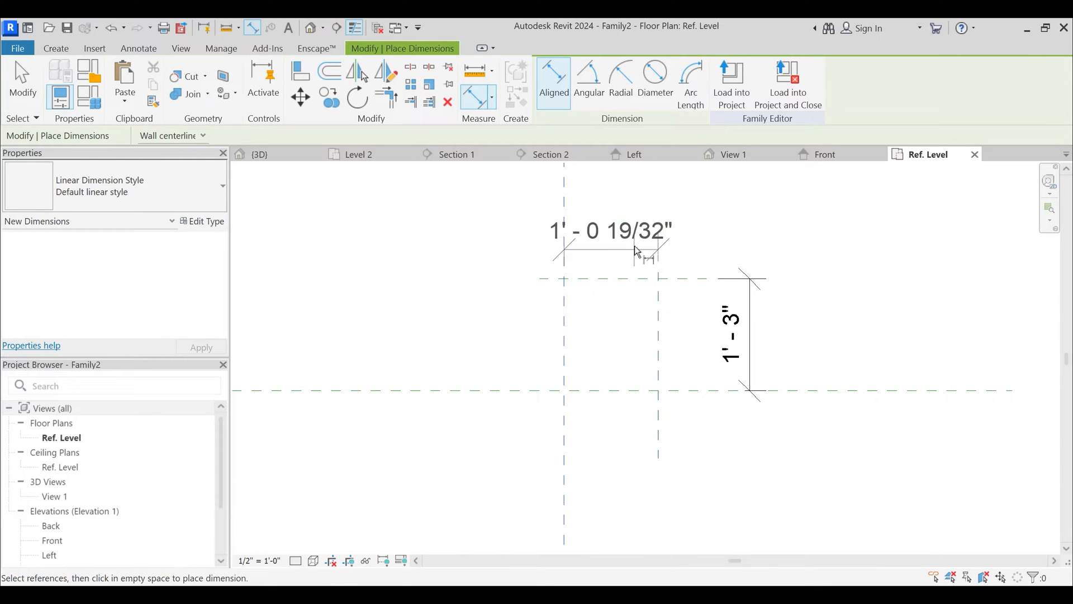
pyautogui.click(638, 246)
pyautogui.press('Escape')
pyautogui.press('Escape')
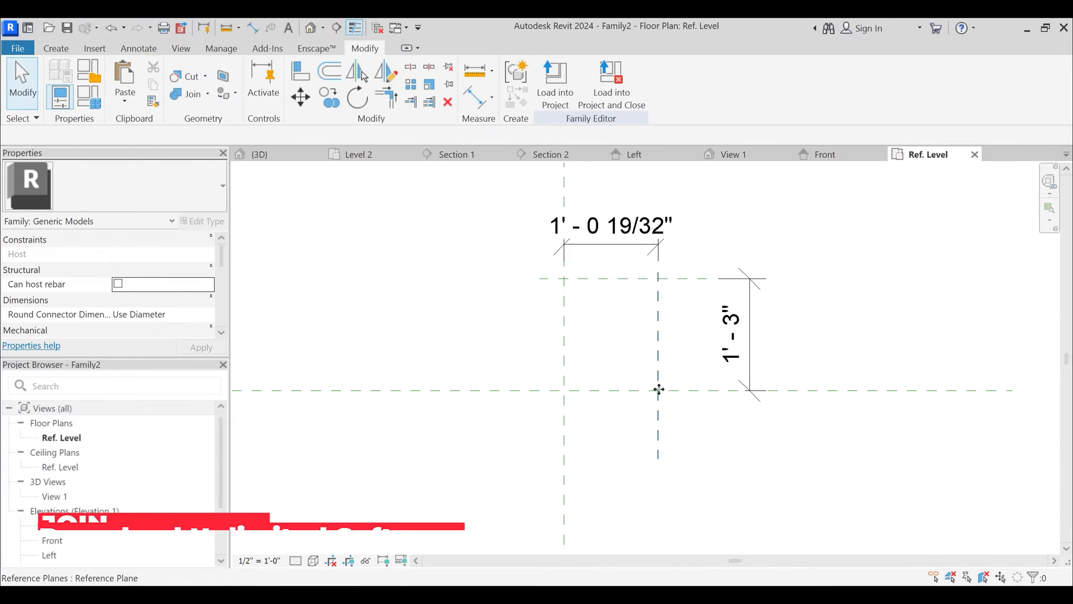
pyautogui.click(659, 390)
pyautogui.click(625, 235)
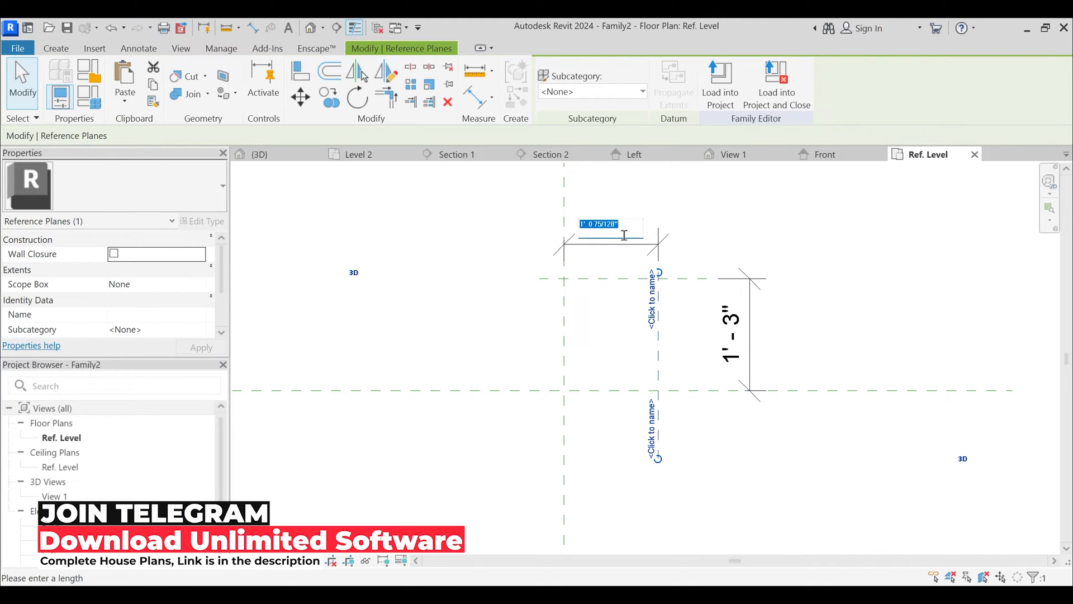
pyautogui.press('Escape')
pyautogui.press('Escape')
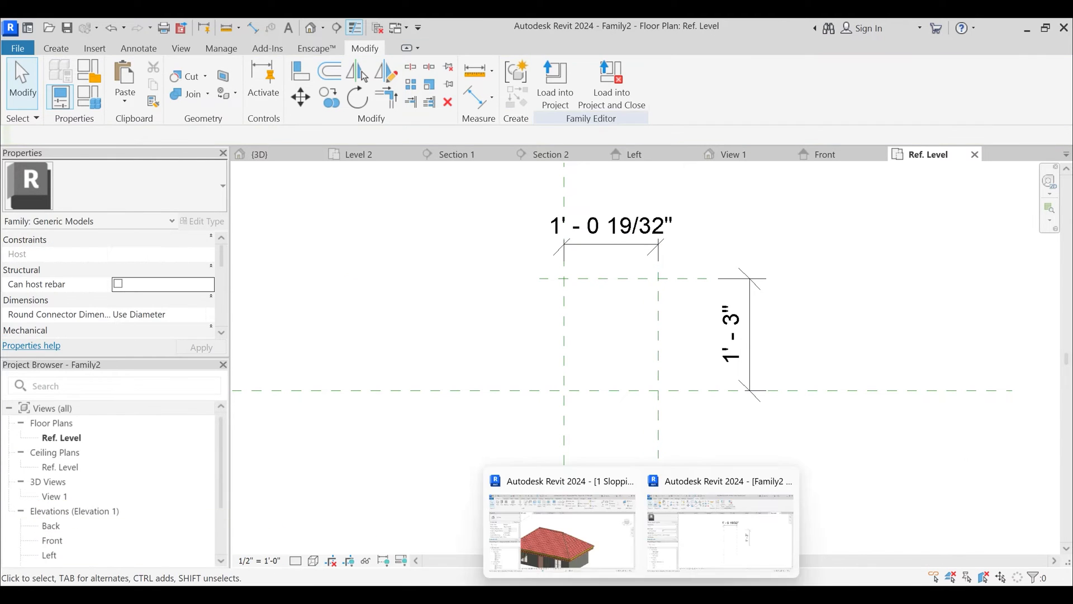
# - Switch to the 1 Slopping Roof Tiles project and open its nested Ridge Tiles family's Ref. Level plan to check the tile width and depth
pyautogui.click(581, 541)
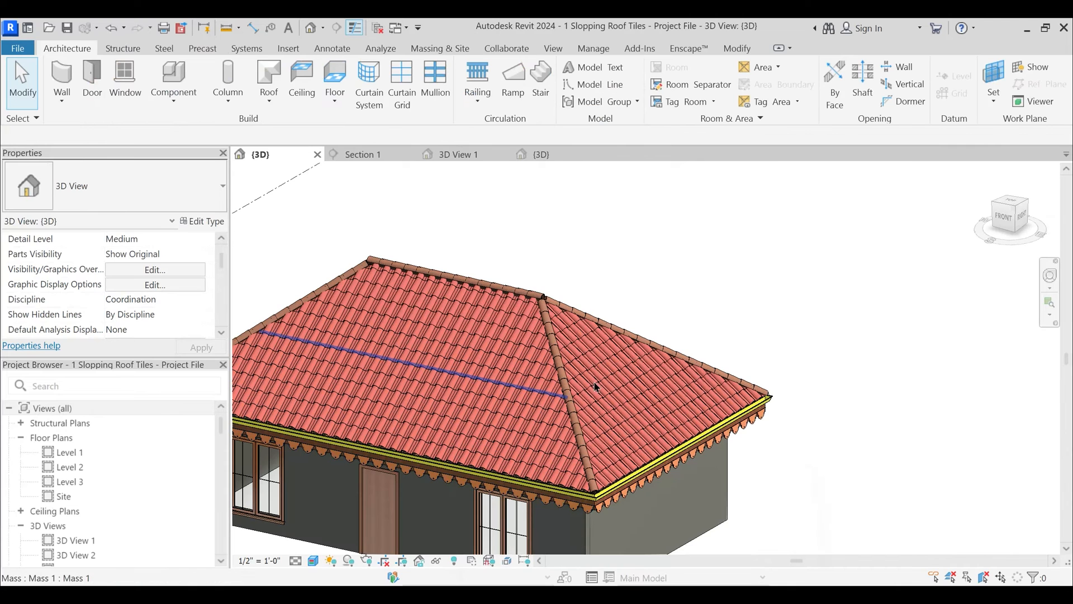
pyautogui.click(570, 408)
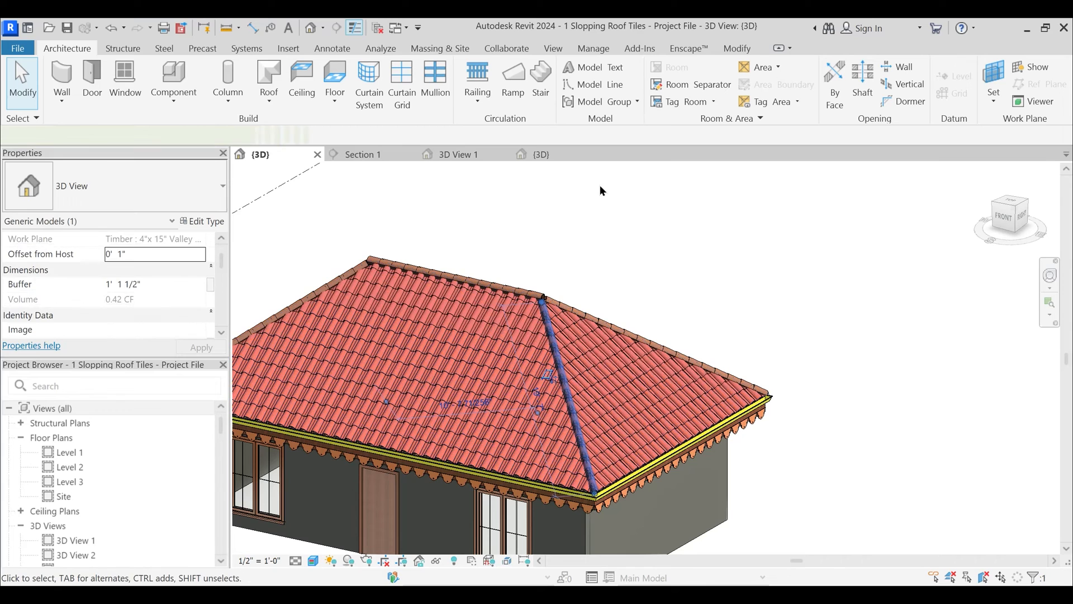
pyautogui.doubleClick(555, 308)
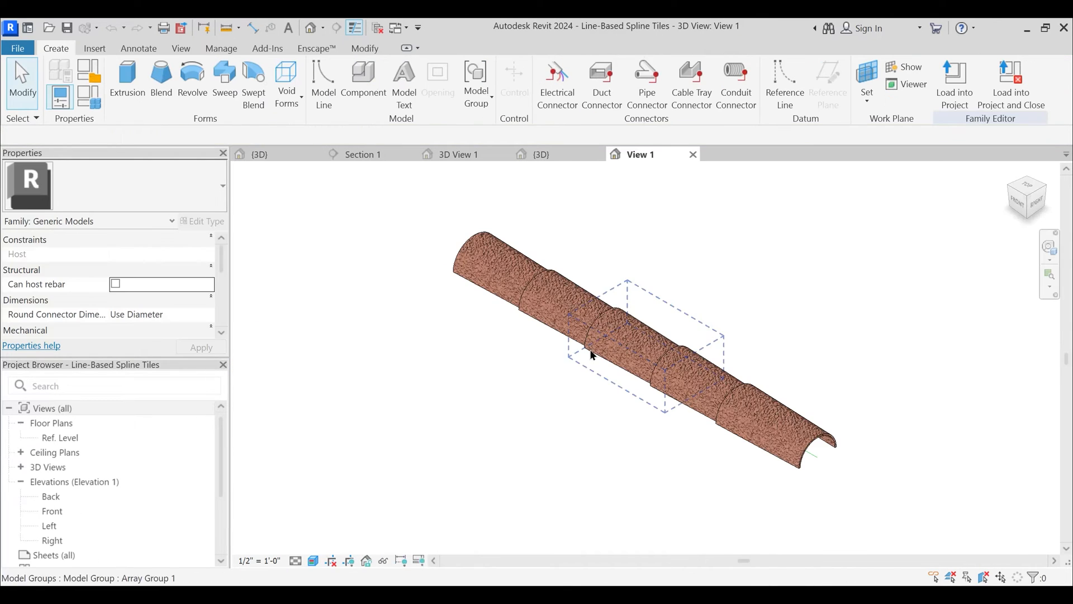
pyautogui.click(500, 224)
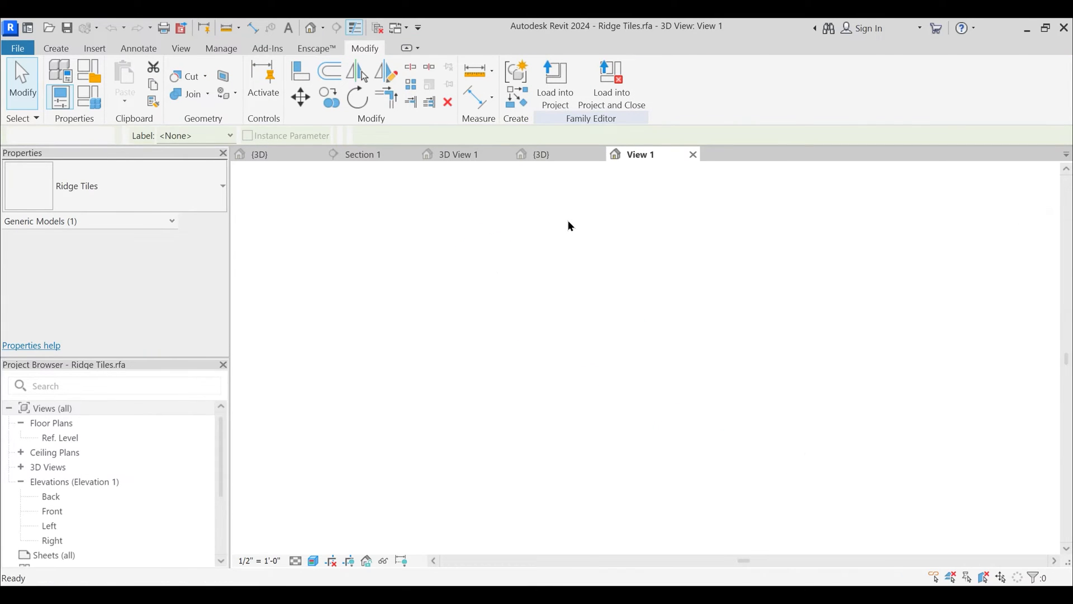
pyautogui.doubleClick(68, 438)
pyautogui.scroll(4, 710, 337)
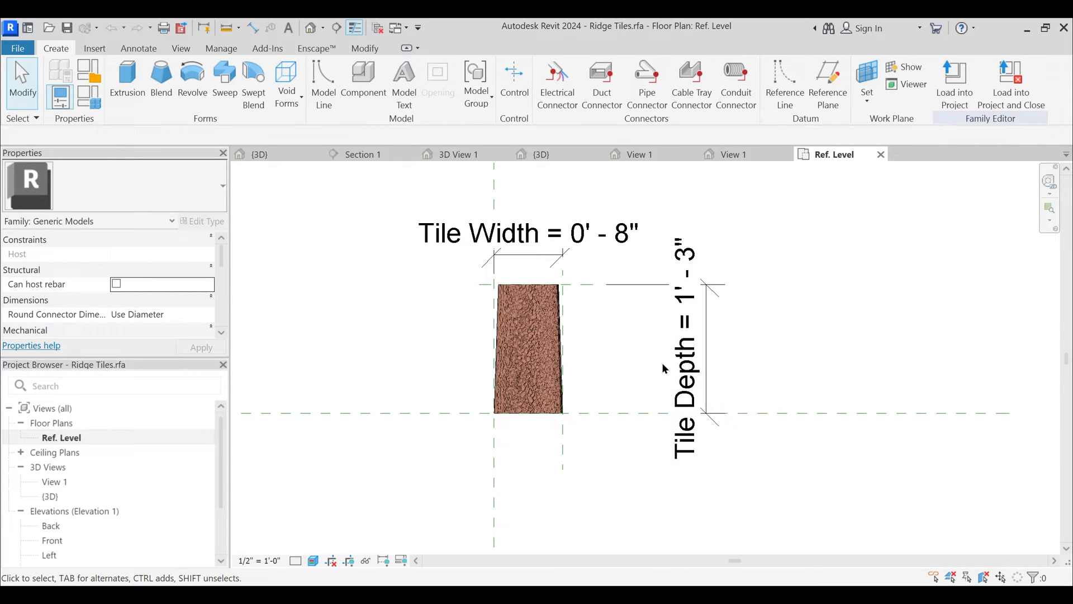
# - Close the Ridge Tiles and Line-Based Spline Tiles families without saving changes to either
pyautogui.click(881, 155)
pyautogui.click(787, 154)
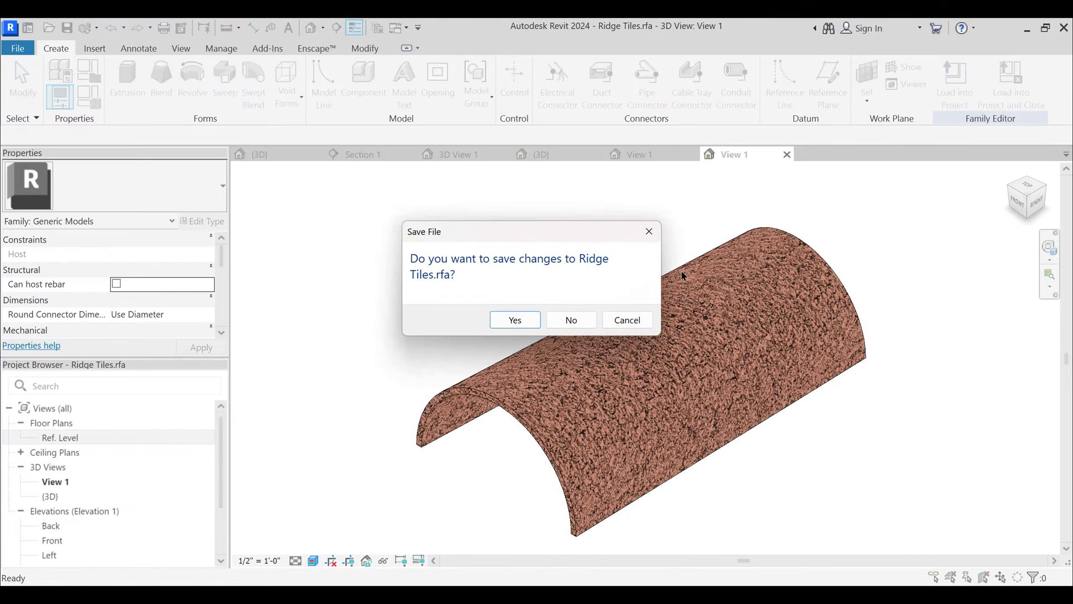
pyautogui.click(587, 319)
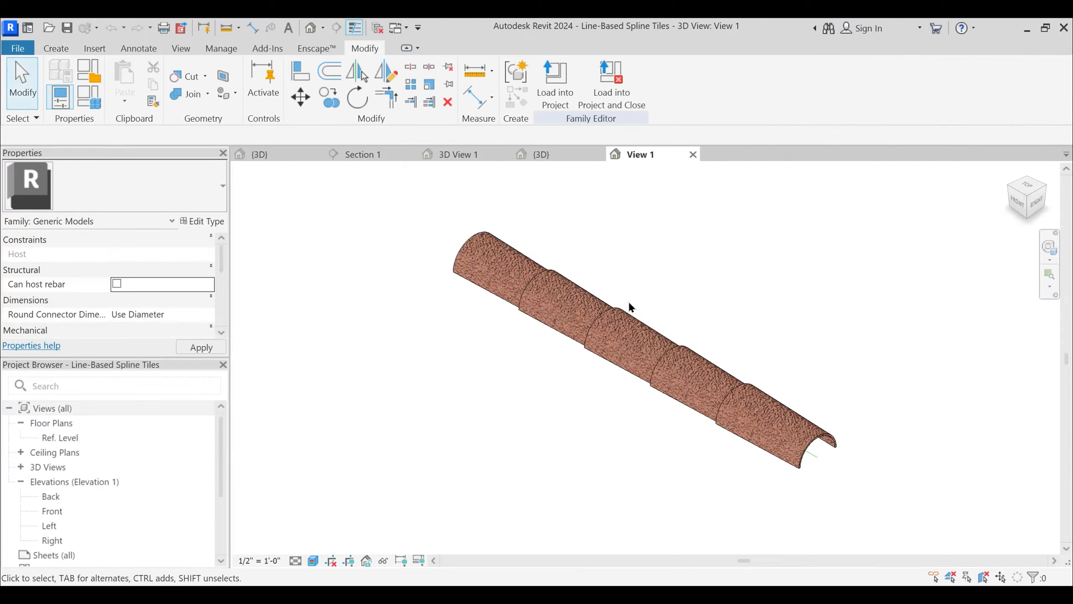
pyautogui.click(693, 155)
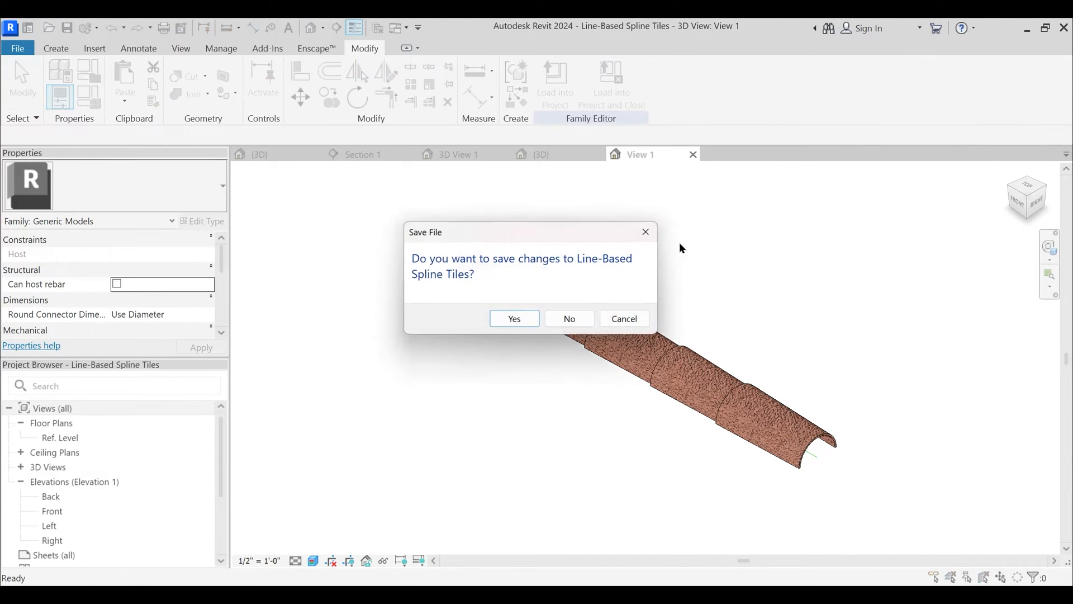
pyautogui.click(587, 319)
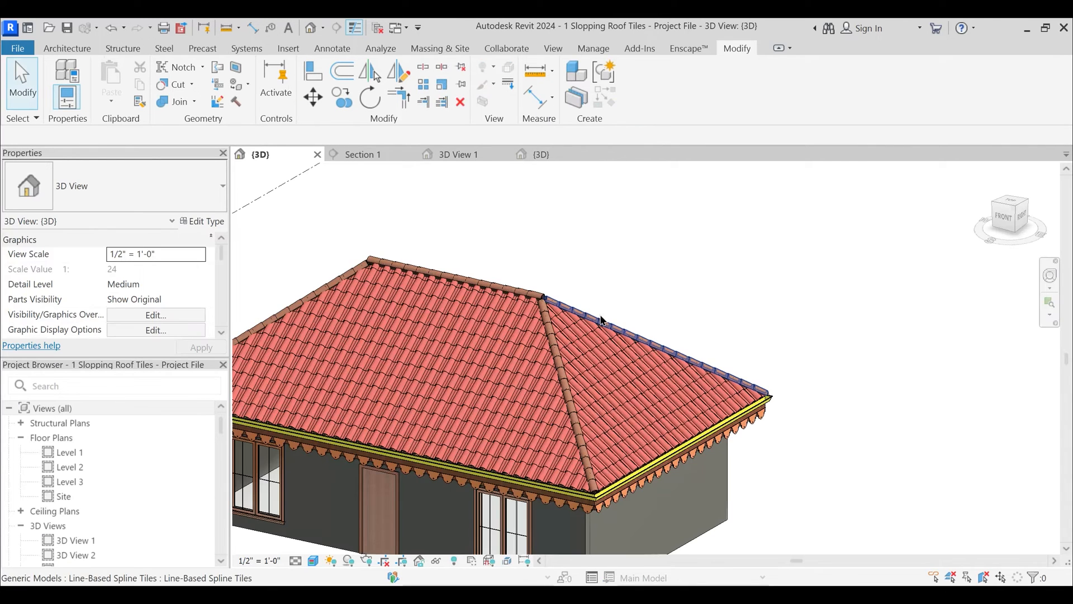
# - Look through the other open roof views, ending with the ridge in Section 1, and return to the Family2 window
pyautogui.click(528, 155)
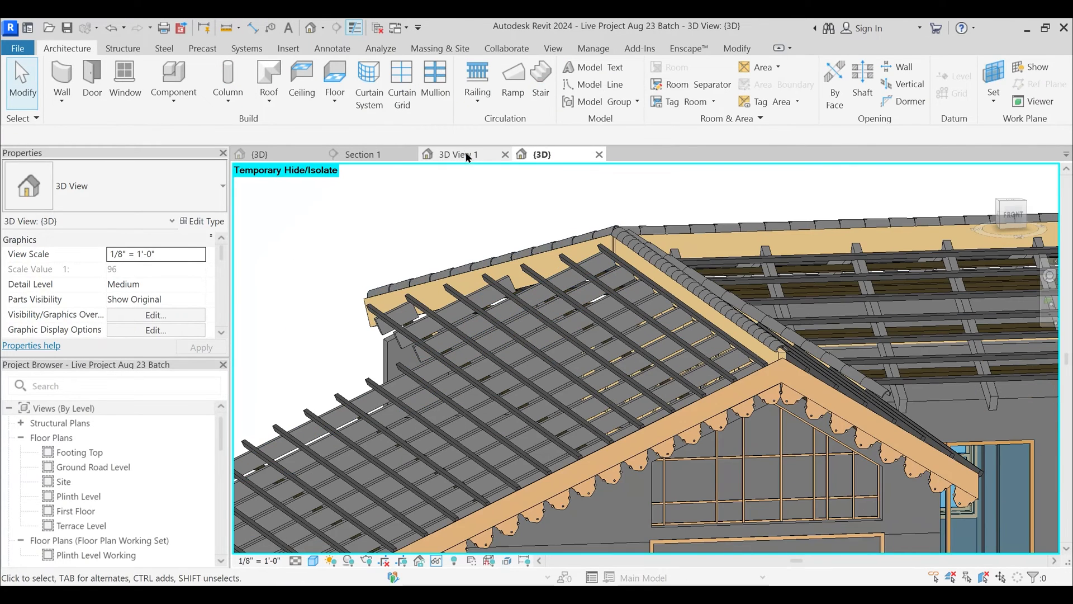
pyautogui.click(468, 157)
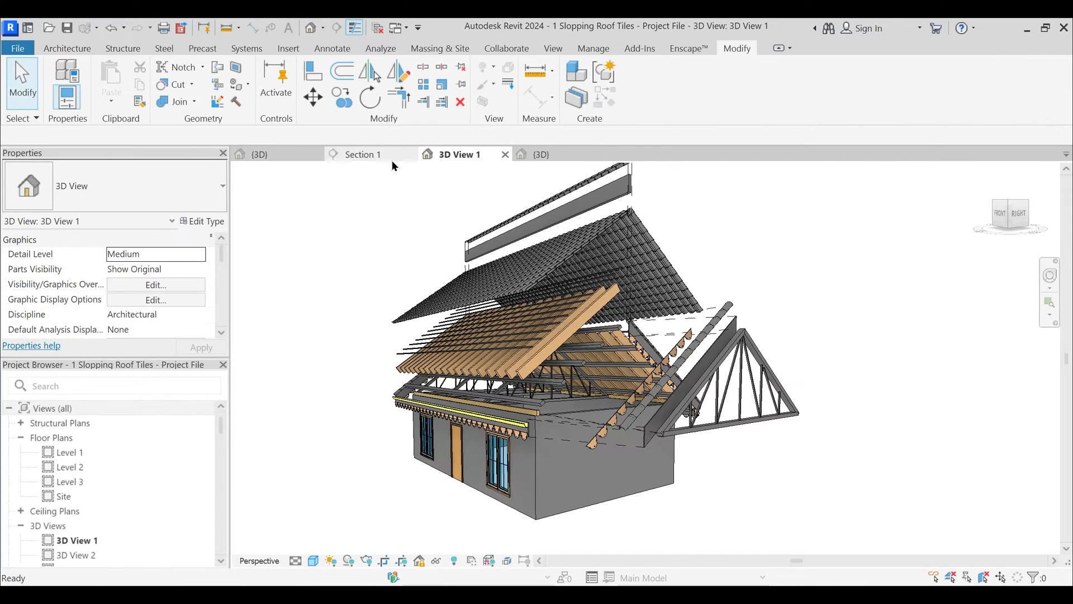
pyautogui.click(392, 161)
pyautogui.moveTo(641, 595)
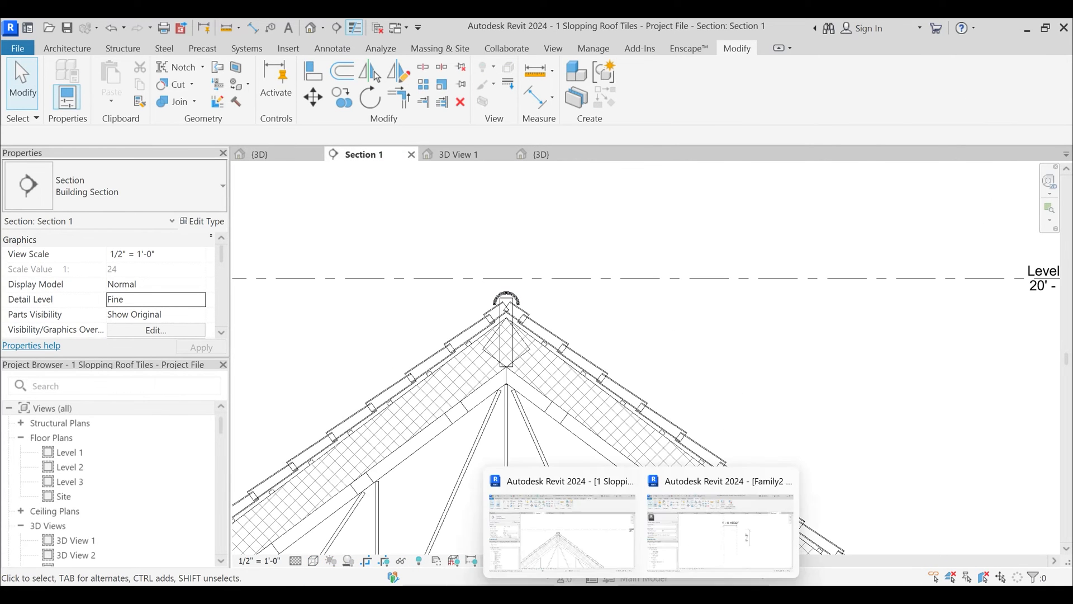
pyautogui.click(686, 544)
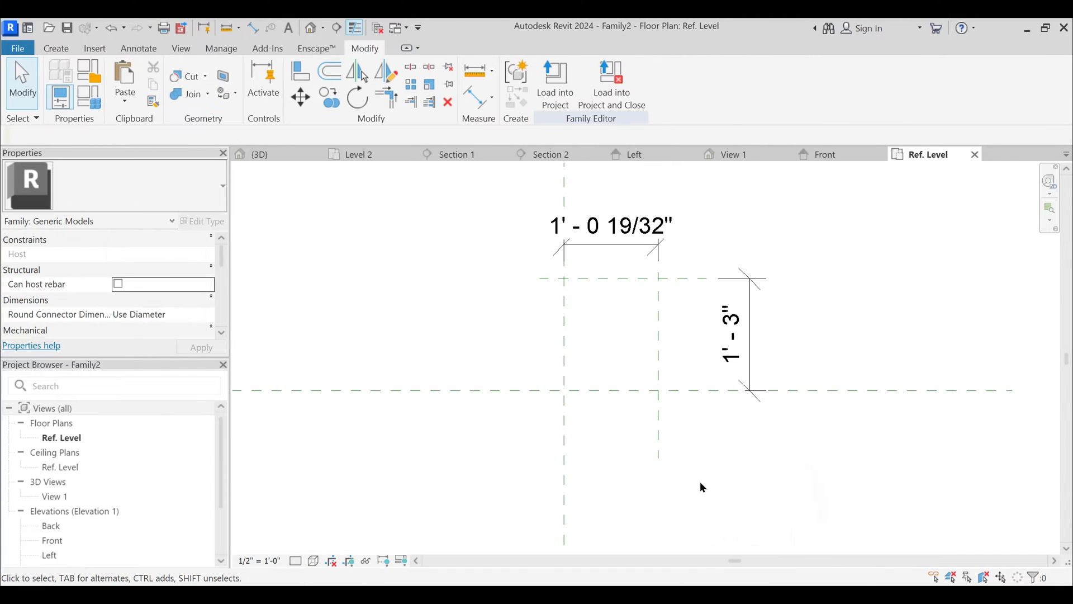
# - Label the vertical dimension between the horizontal planes with a new type parameter named Tile Depth
pyautogui.click(683, 278)
pyautogui.click(737, 332)
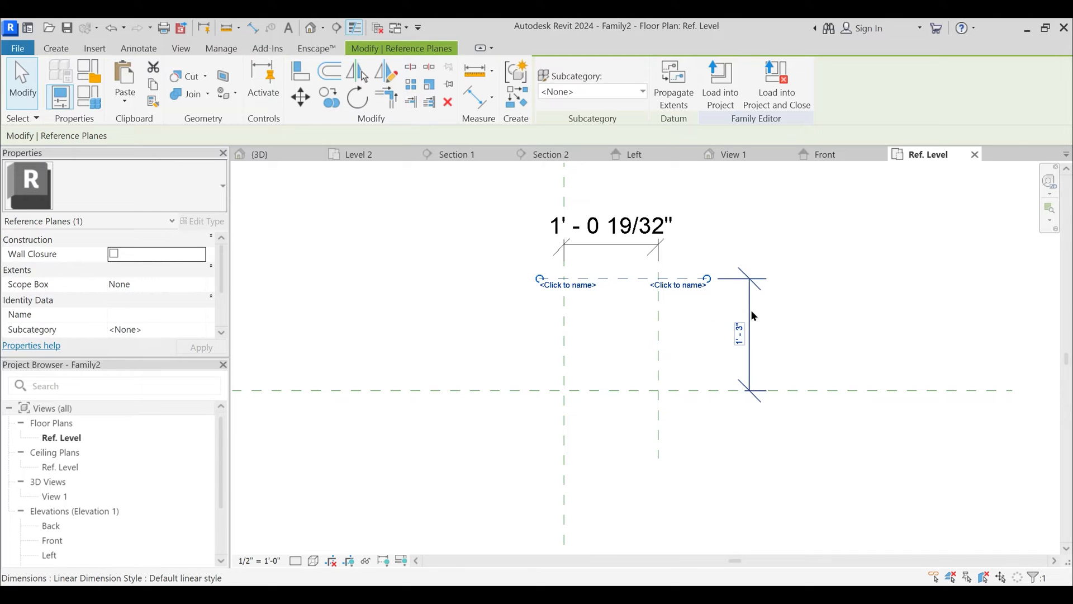
pyautogui.click(692, 83)
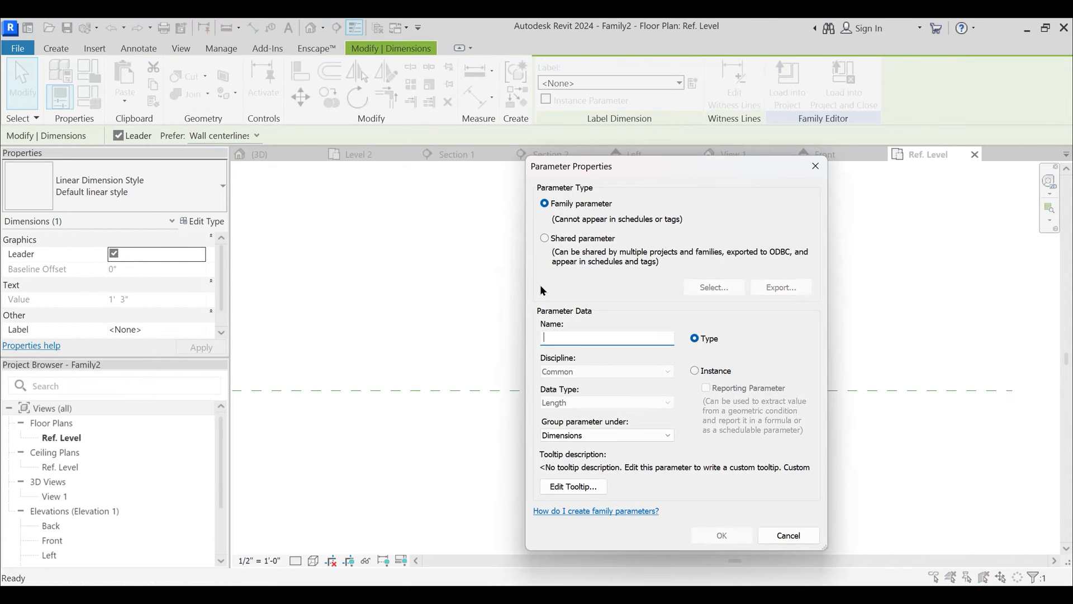
pyautogui.write('Tile Depth')
pyautogui.press('Return')
pyautogui.press('Escape')
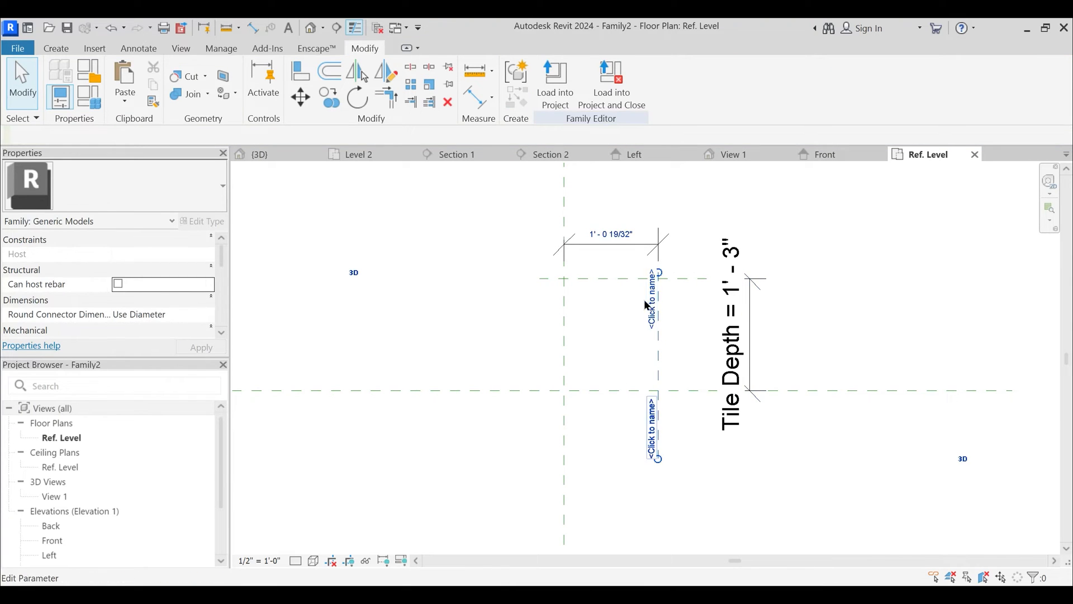
# - Label the horizontal dimension between the vertical planes with a new type parameter named Tile Width
pyautogui.click(621, 239)
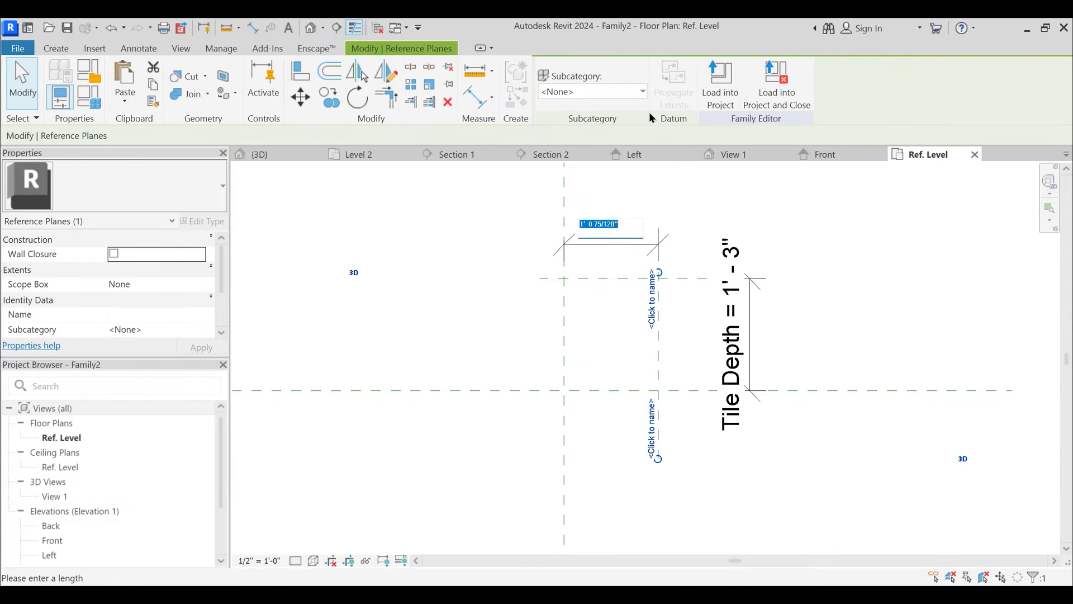
pyautogui.click(658, 241)
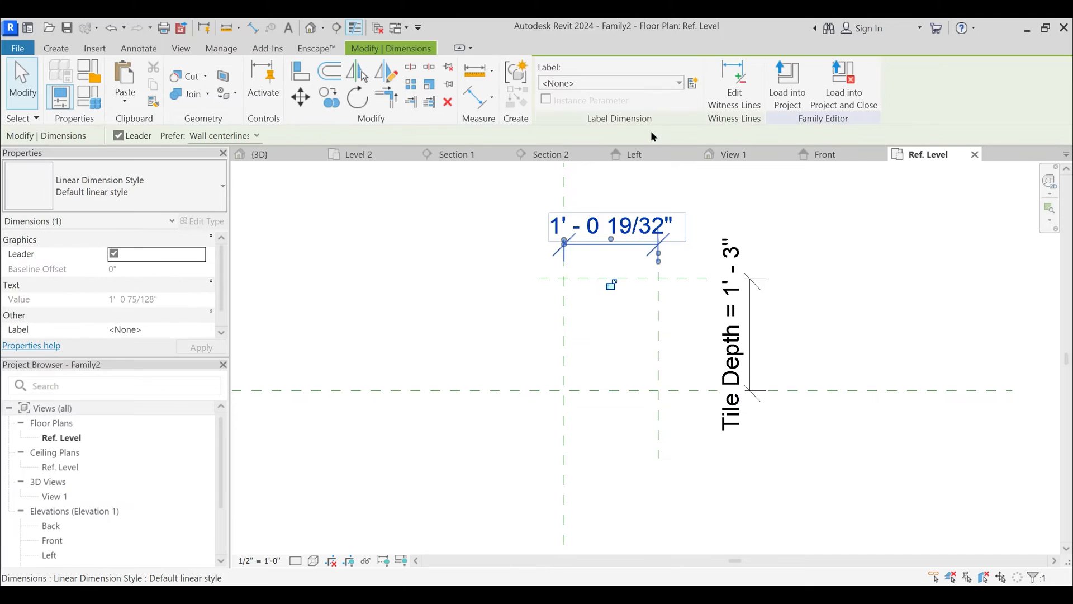
pyautogui.click(692, 84)
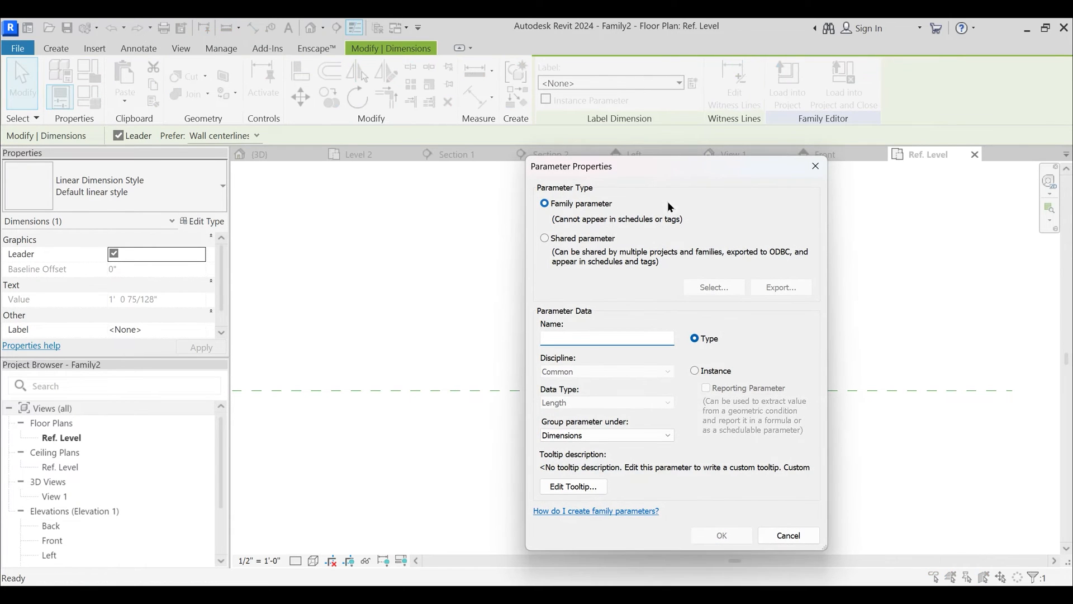
pyautogui.write('TILes')
pyautogui.press('Return')
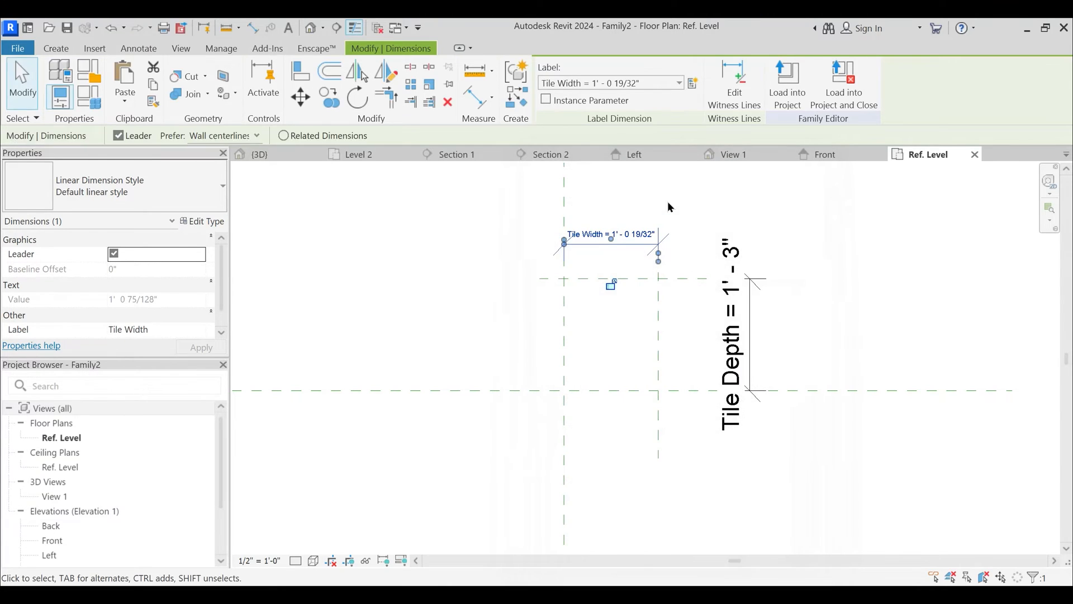
pyautogui.press('Escape')
# - Set the Tile Width distance between the vertical reference planes to 8 inches
pyautogui.click(659, 419)
pyautogui.click(622, 234)
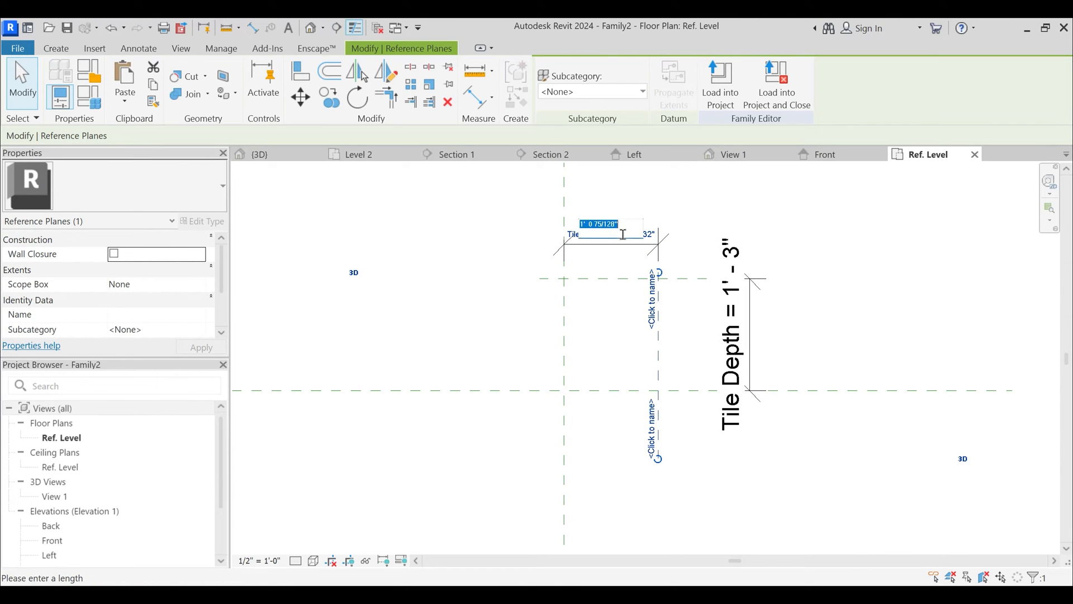
pyautogui.write('8')
pyautogui.press('Return')
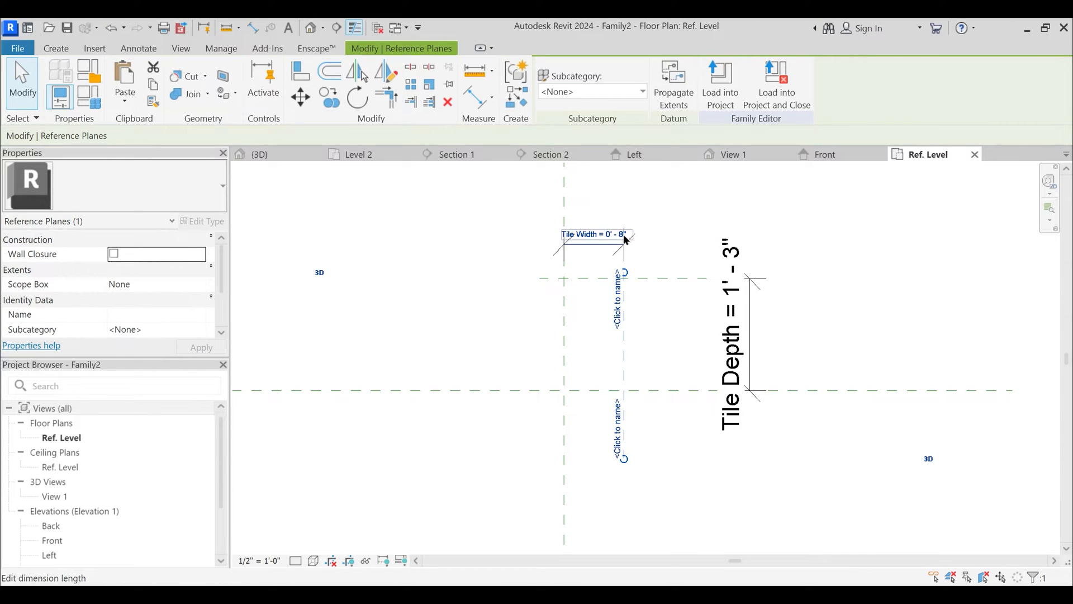
pyautogui.press('Escape')
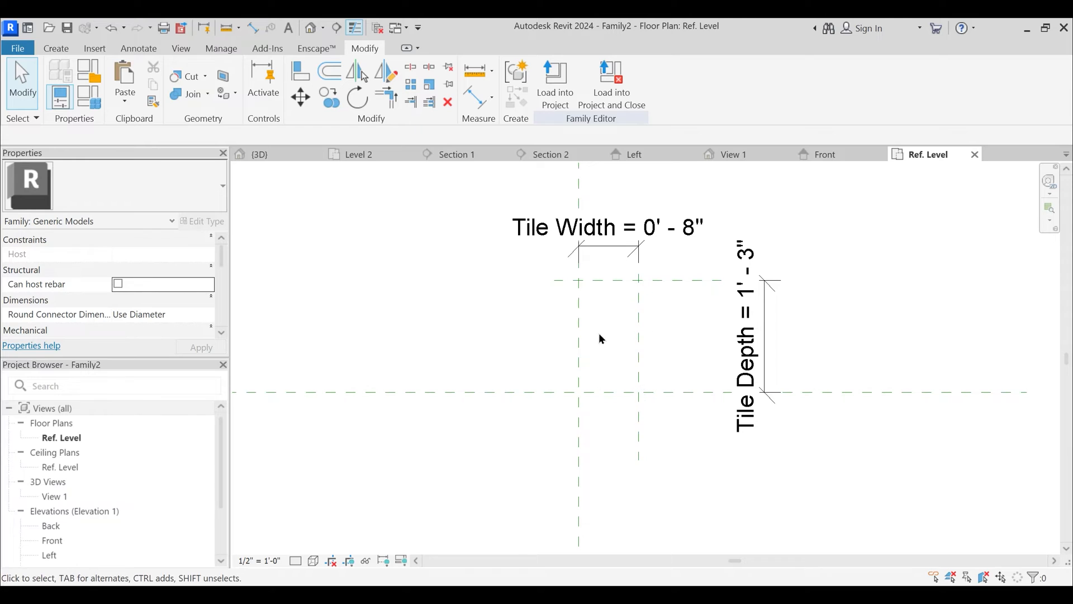
# - Close the family's open Front, Left and View 1 views, keeping the Ref. Level plan open
pyautogui.click(843, 154)
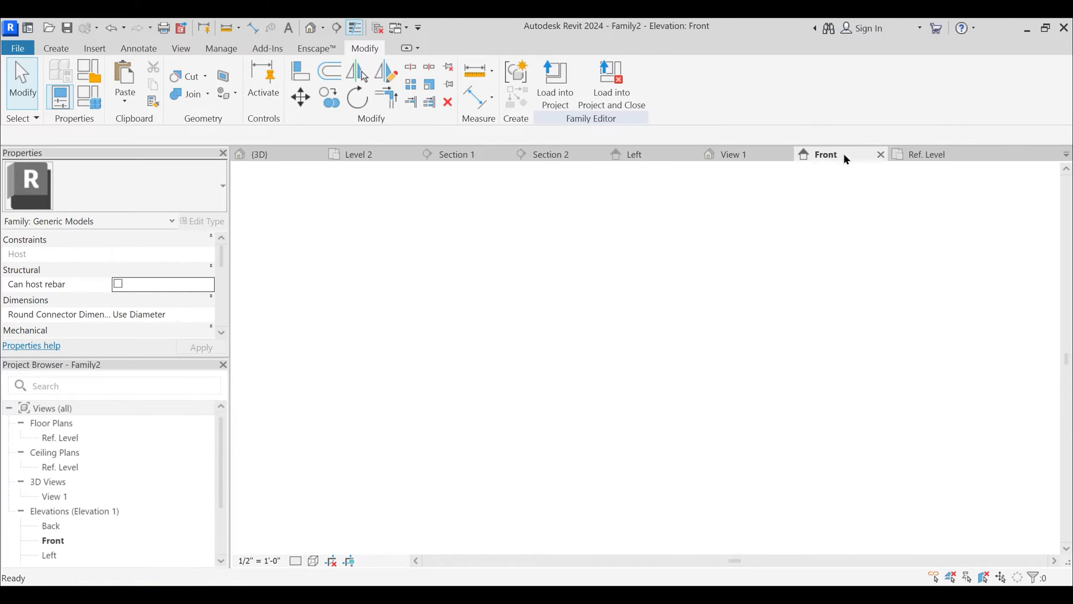
pyautogui.click(881, 154)
pyautogui.click(879, 155)
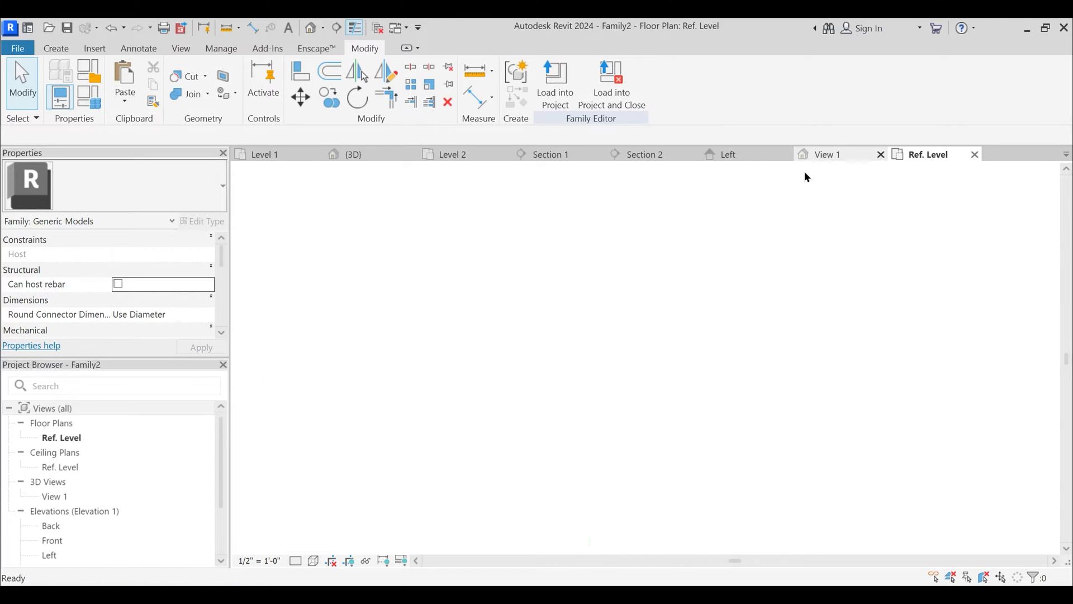
pyautogui.click(786, 154)
pyautogui.moveTo(673, 289)
pyautogui.mouseDown(button='middle')
pyautogui.moveTo(635, 354)
pyautogui.moveTo(534, 369)
pyautogui.mouseUp(button='middle')
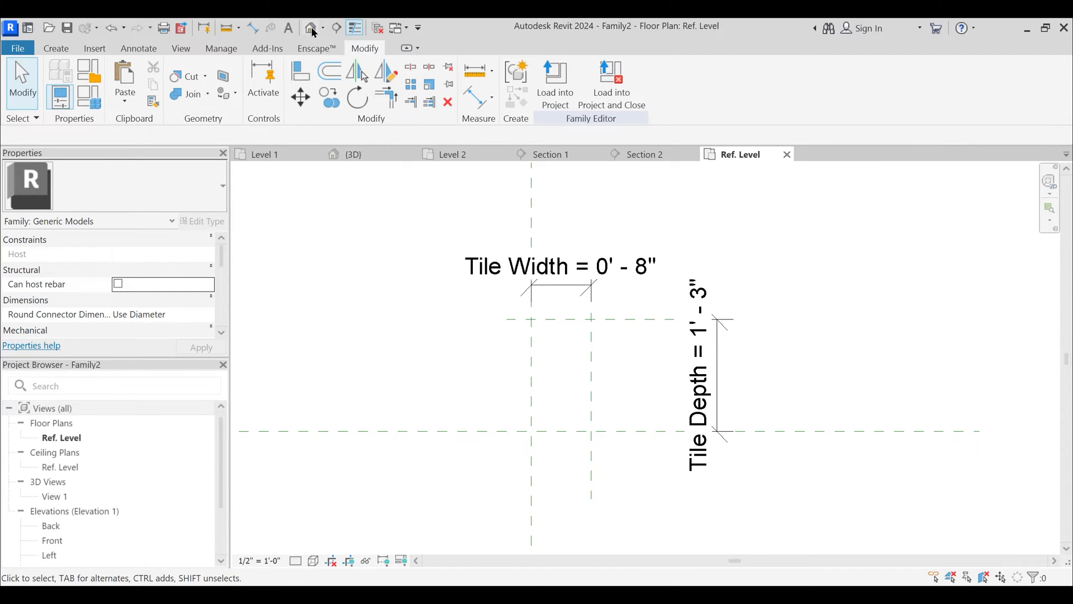
pyautogui.moveTo(515, 299); pyautogui.dragTo(558, 362, button='middle')
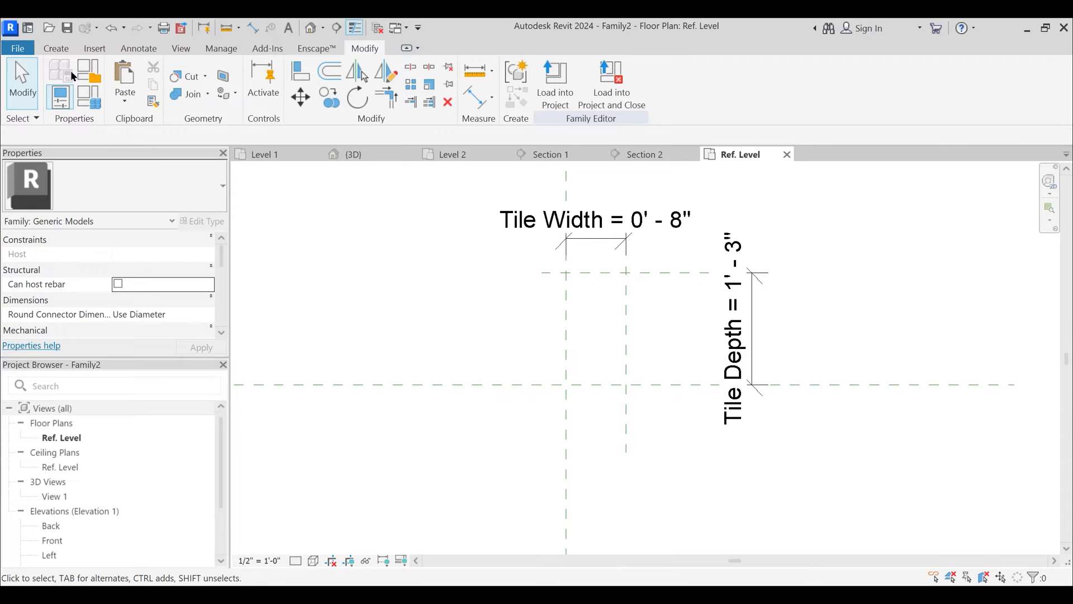
pyautogui.click(56, 48)
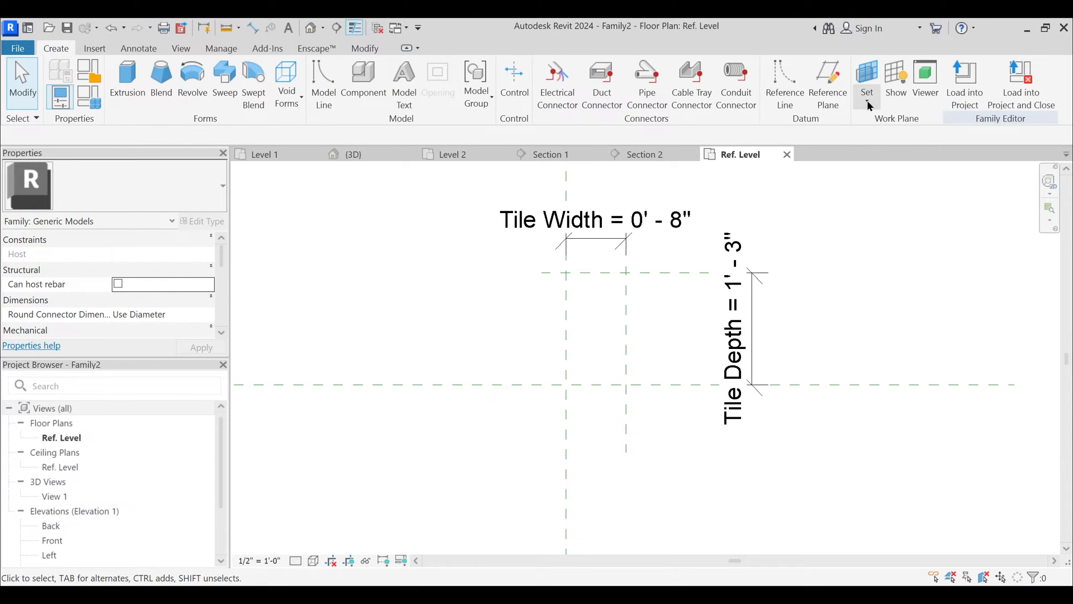
pyautogui.click(867, 104)
pyautogui.click(897, 150)
pyautogui.click(592, 384)
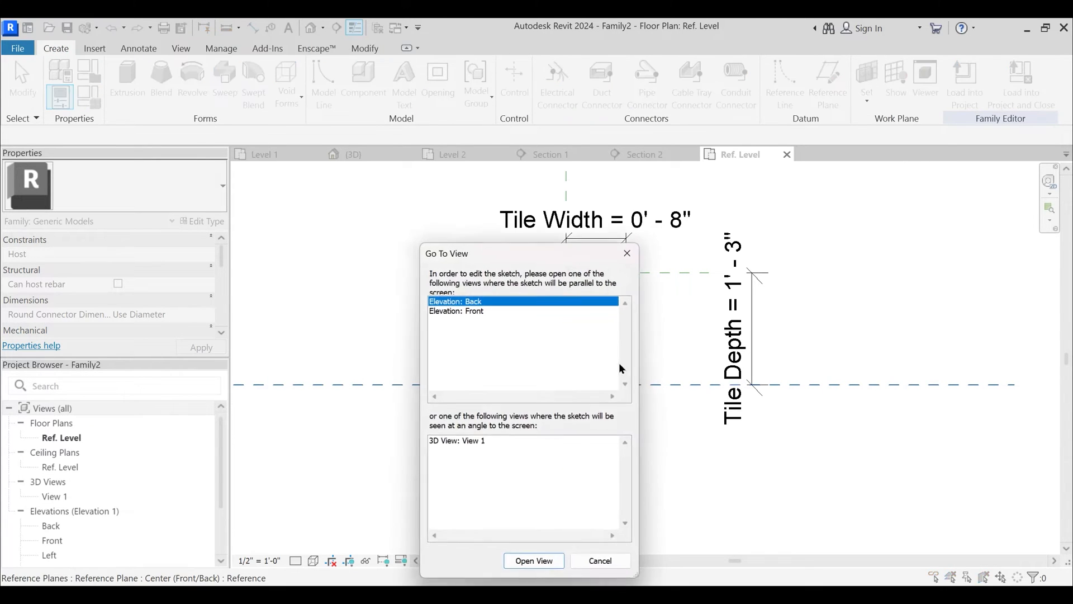
pyautogui.click(603, 564)
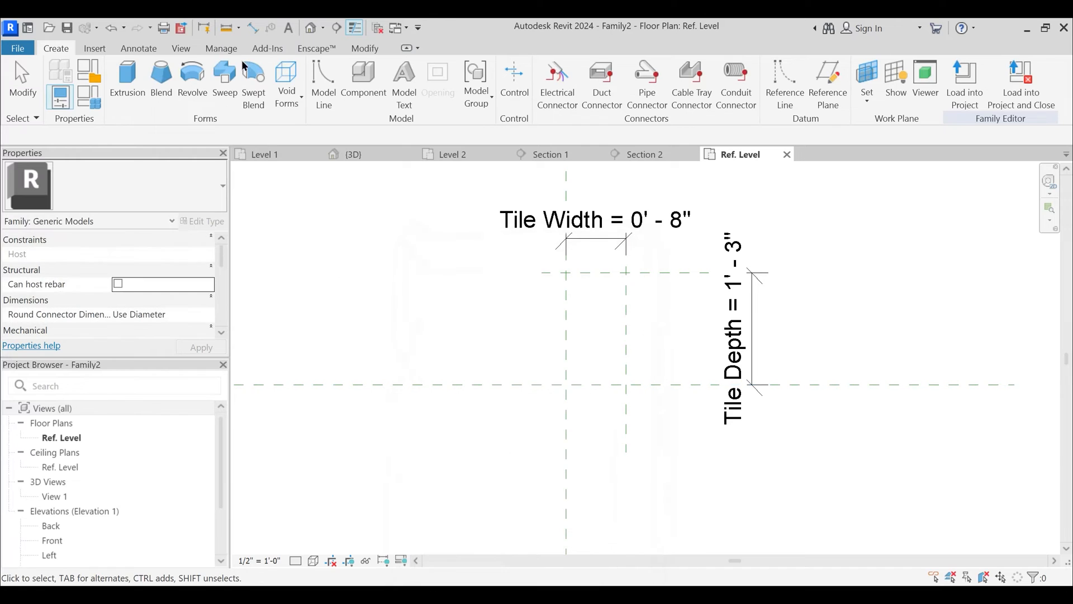
# - Draw a horizontal section line across the Ref. Level plan just below the horizontal center plane, spanning both vertical reference planes
pyautogui.click(336, 27)
pyautogui.click(825, 437)
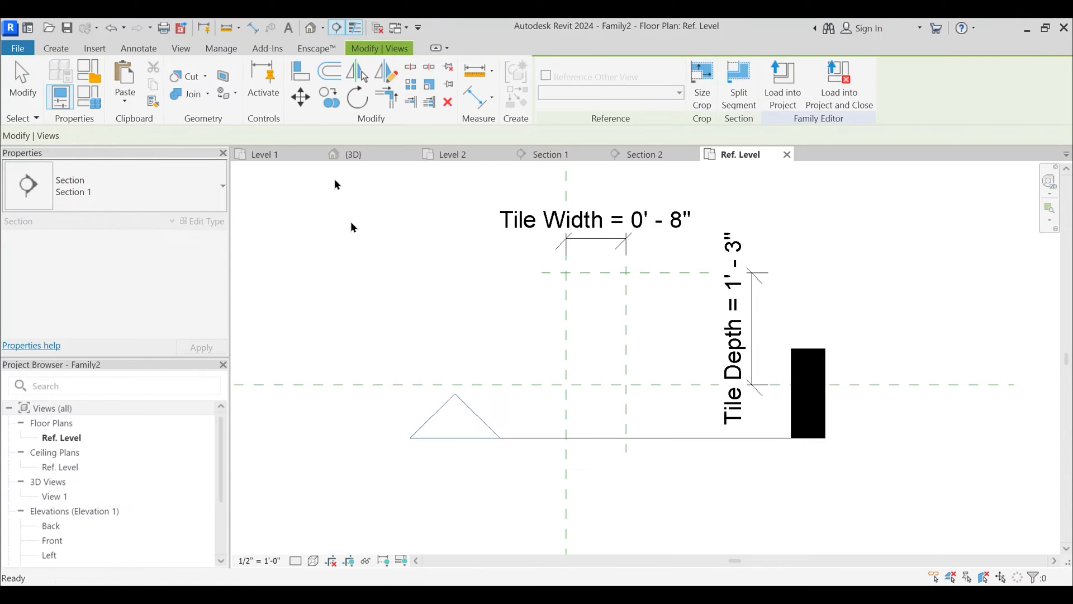
# - Set the work plane to the horizontal Center (Front/Back) reference plane and open the Section 1 view for sketching
pyautogui.press('Escape')
pyautogui.click(59, 48)
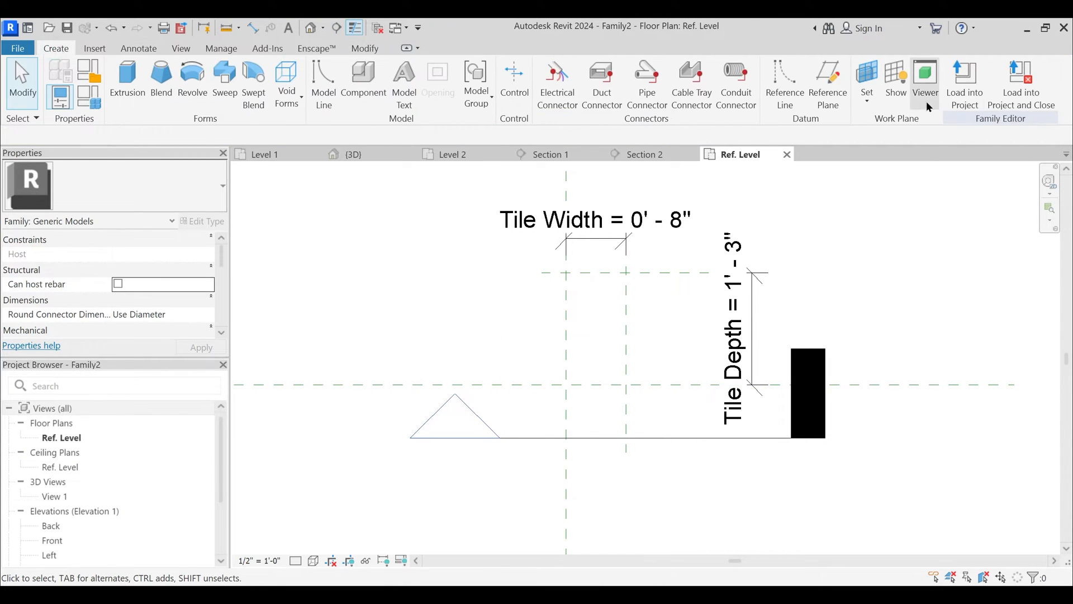
pyautogui.click(867, 98)
pyautogui.click(897, 155)
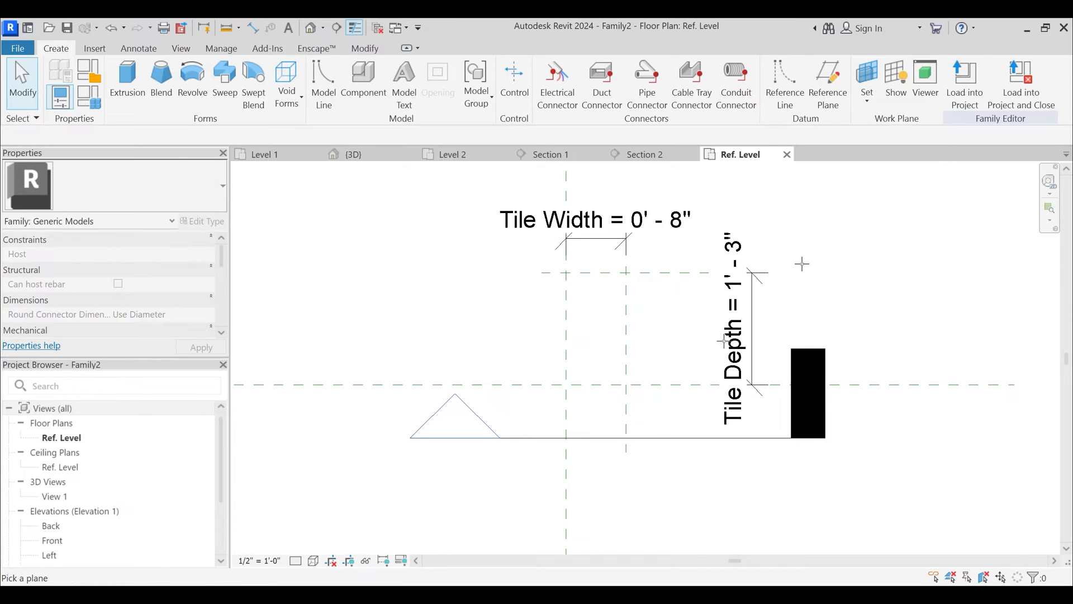
pyautogui.click(584, 385)
pyautogui.click(484, 320)
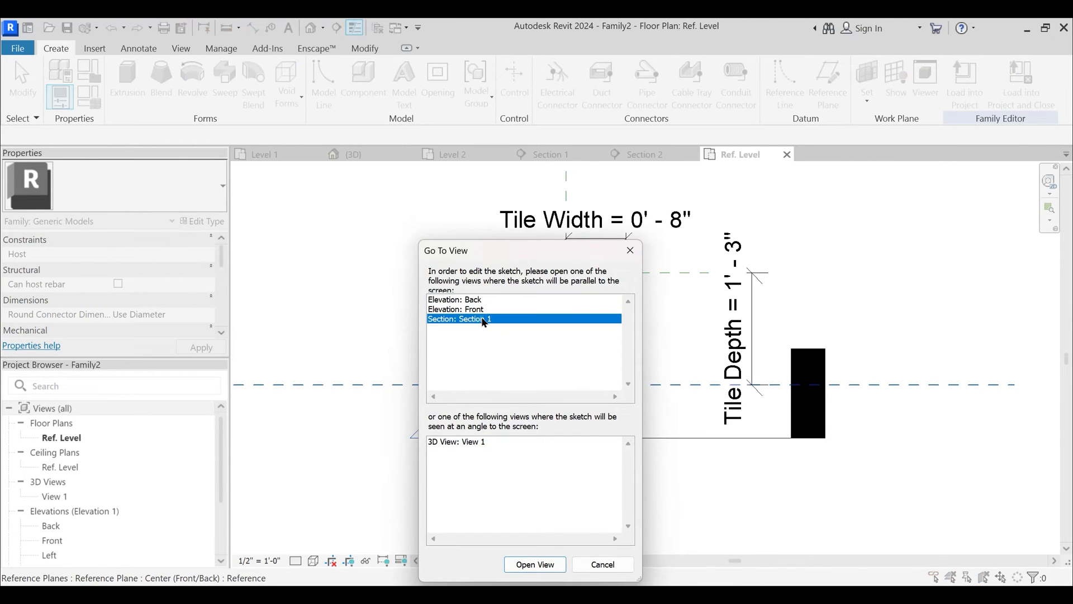
pyautogui.click(535, 564)
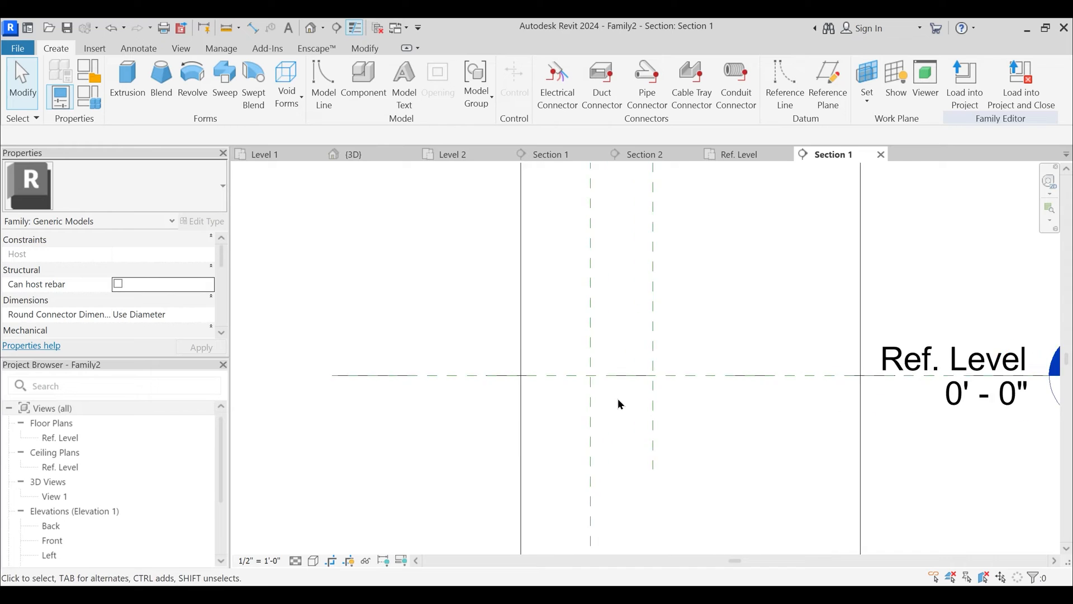
pyautogui.scroll(3, 619, 404)
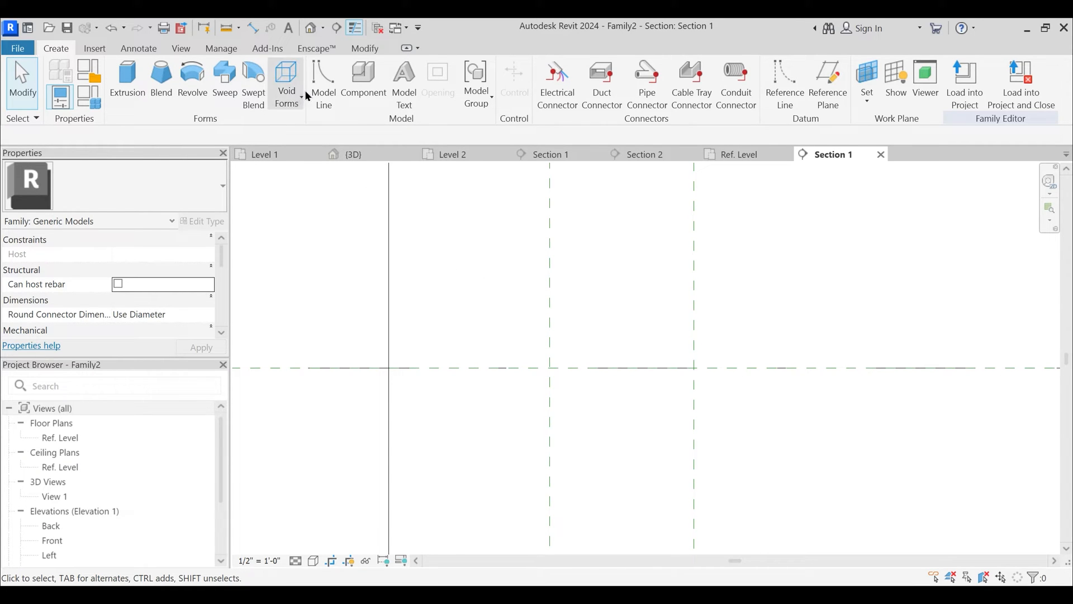
# - Start a blend and draw a horizontal base line on Ref. Level between the two vertical reference planes
pyautogui.click(324, 87)
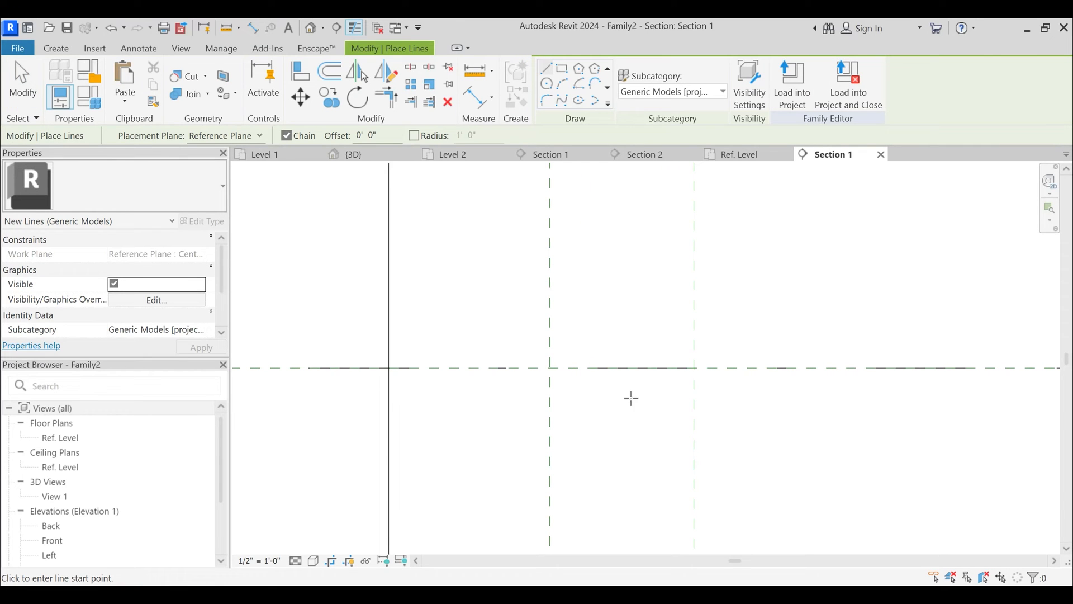
pyautogui.click(56, 45)
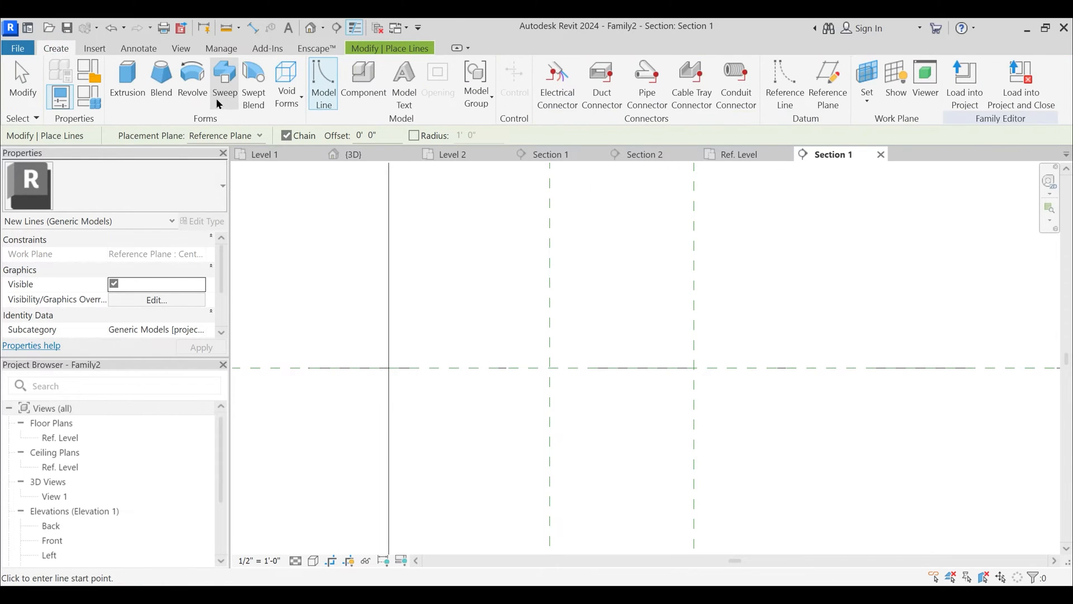
pyautogui.click(160, 91)
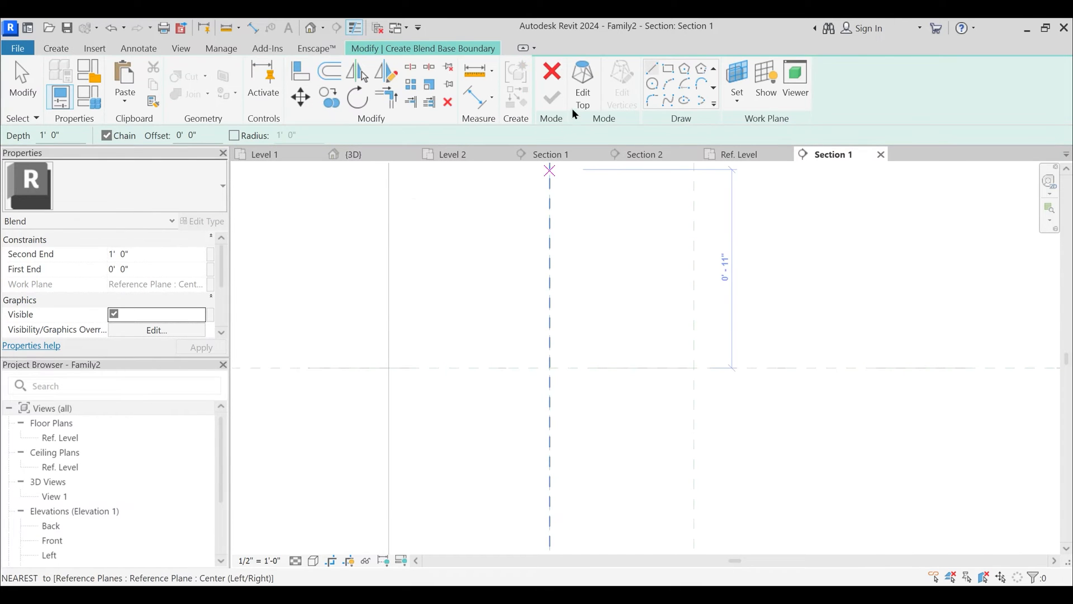
pyautogui.click(685, 86)
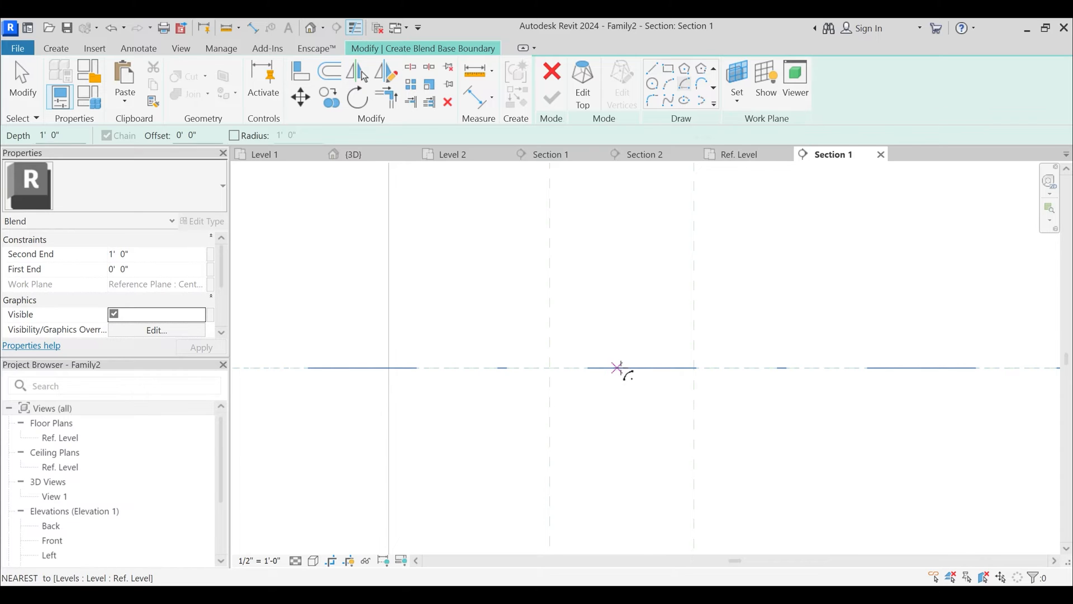
pyautogui.scroll(-4, 601, 369)
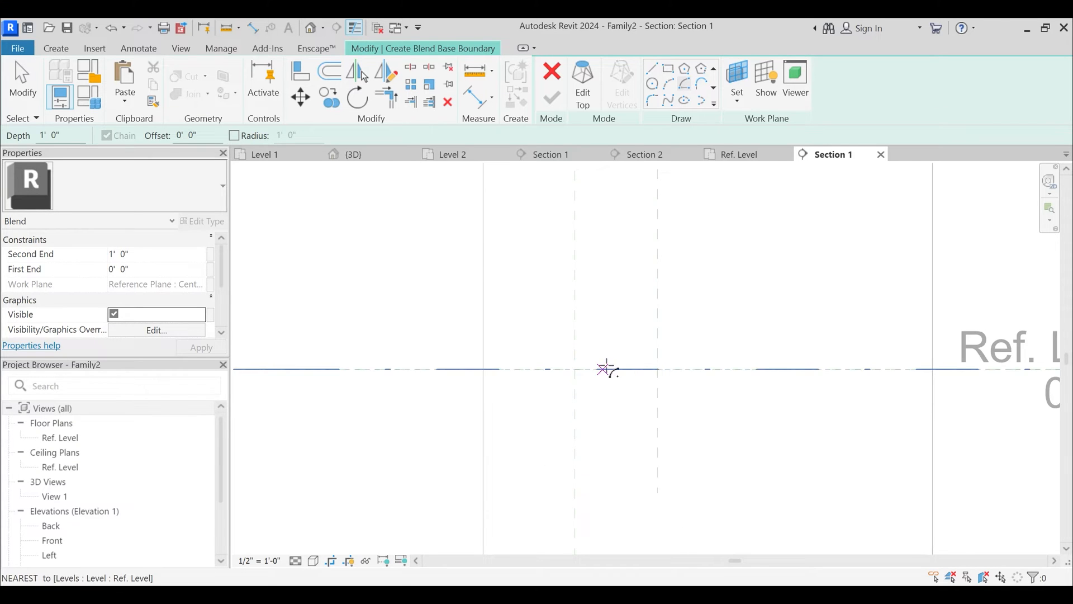
pyautogui.scroll(3, 607, 369)
pyautogui.press('Escape')
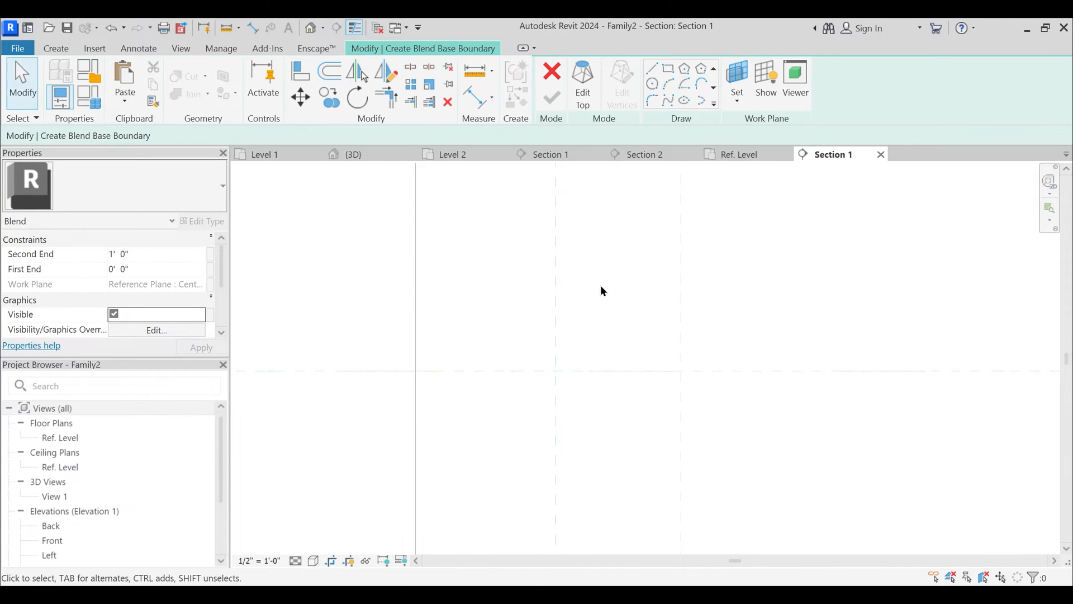
pyautogui.click(652, 70)
pyautogui.click(555, 370)
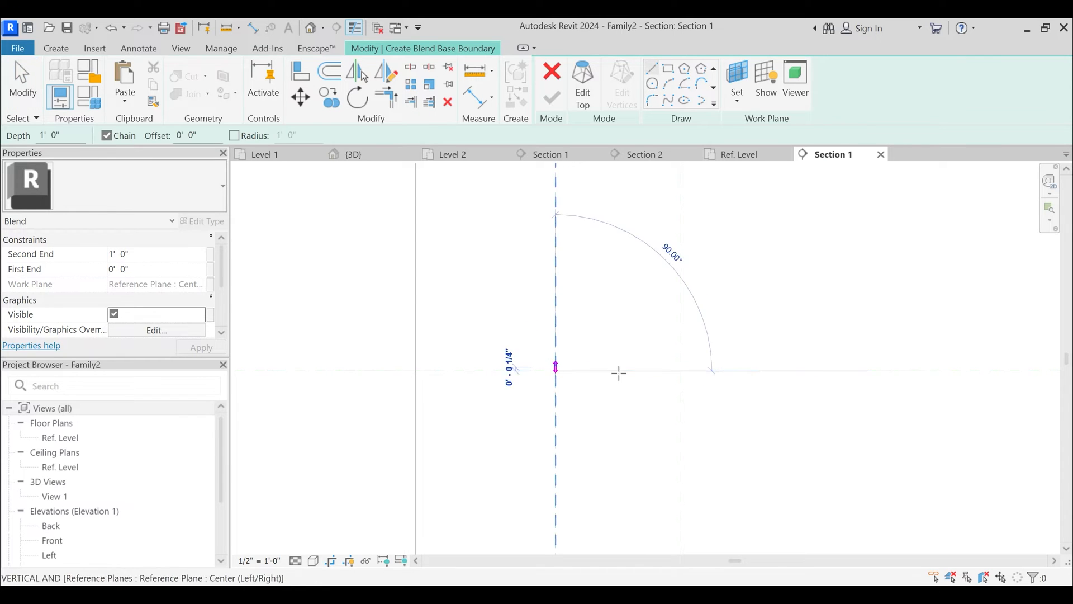
pyautogui.click(680, 370)
pyautogui.press('Escape')
pyautogui.press('Escape')
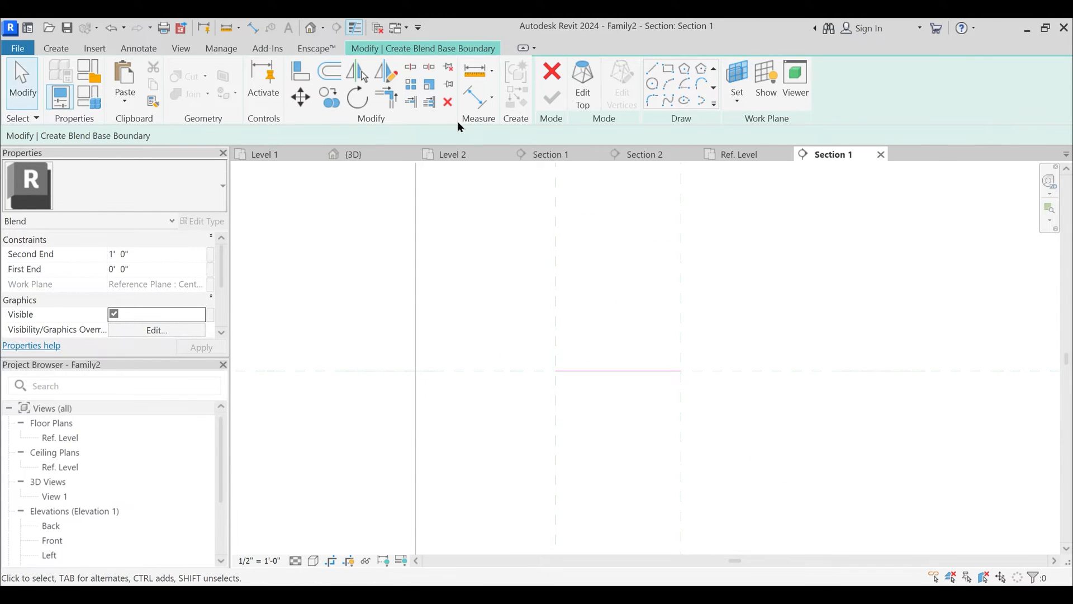
# - Draw a 4-inch radius upper semicircle centered on the base line's midpoint, and delete the base line
pyautogui.click(59, 49)
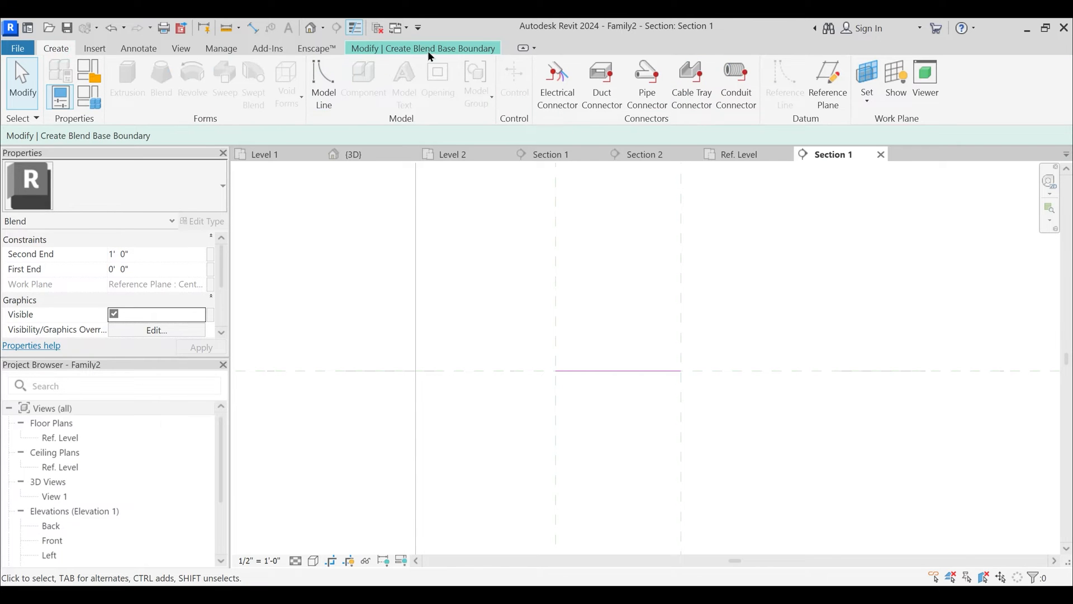
pyautogui.click(431, 53)
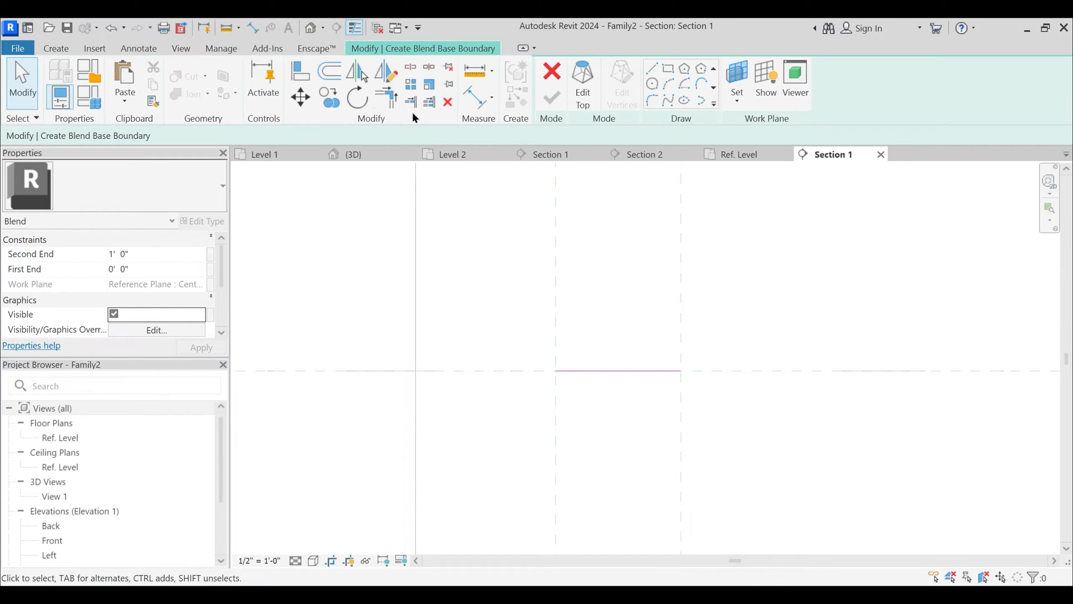
pyautogui.click(686, 83)
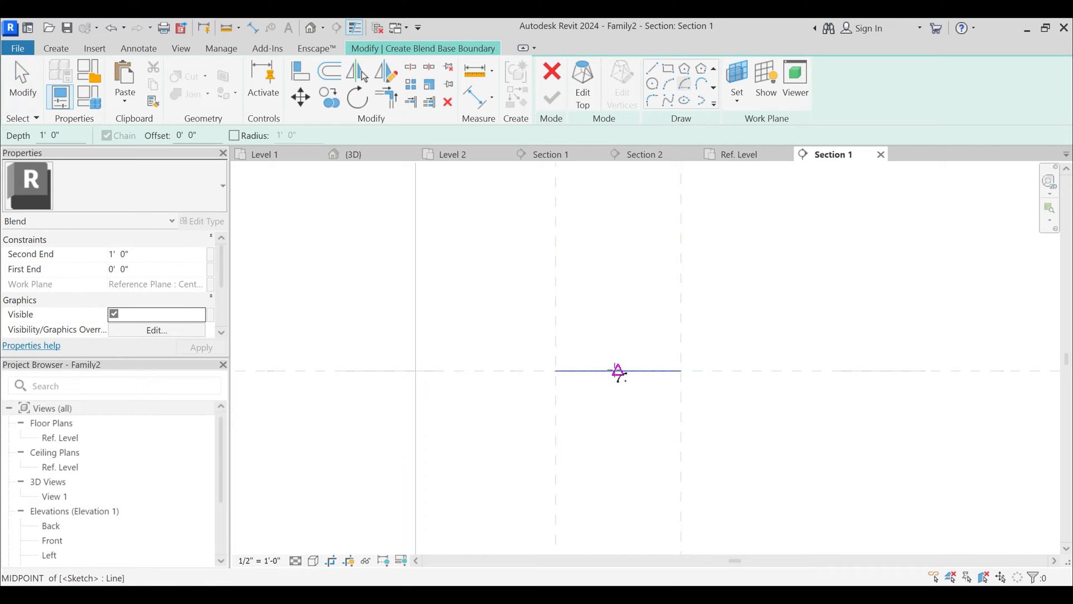
pyautogui.click(618, 371)
pyautogui.click(556, 371)
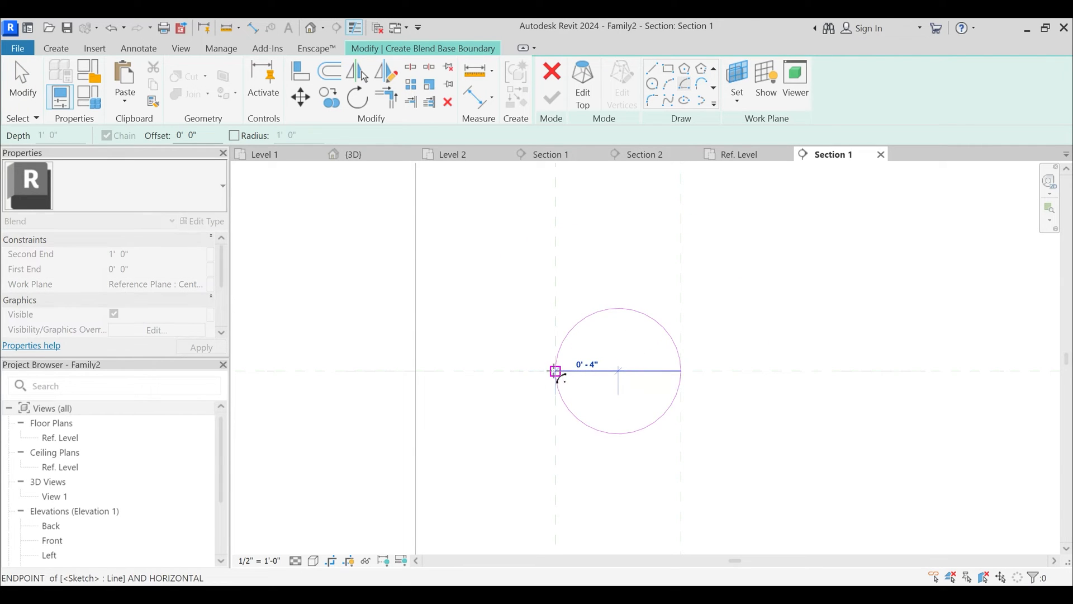
pyautogui.click(681, 370)
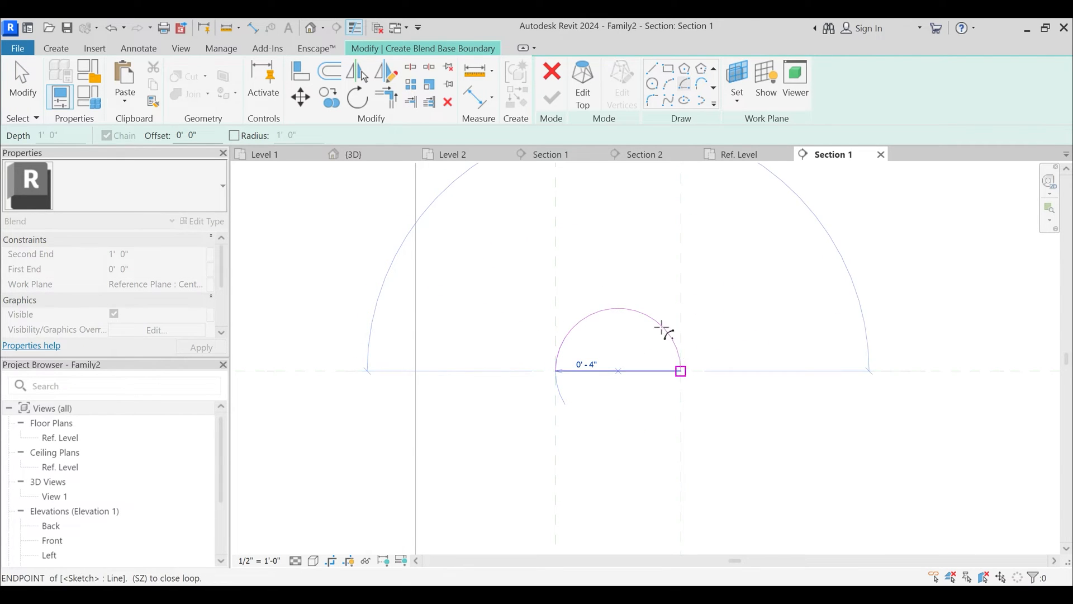
pyautogui.press('Escape')
pyautogui.press('Escape')
pyautogui.click(614, 371)
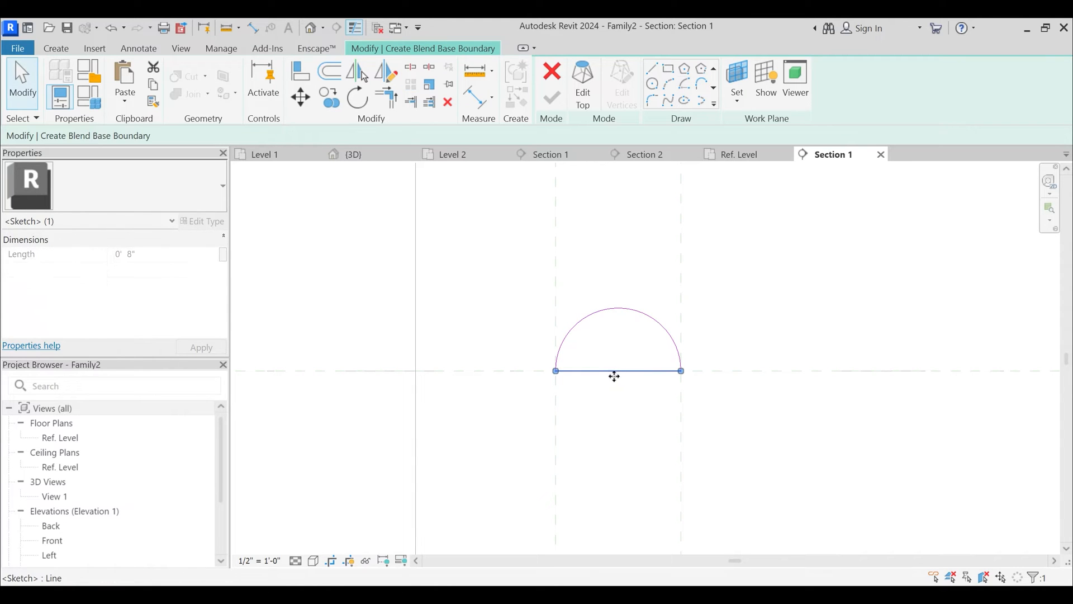
pyautogui.press('Delete')
# - Offset a copy of the semicircular arc inward by 1/4 inch
pyautogui.press('o')
pyautogui.press('f')
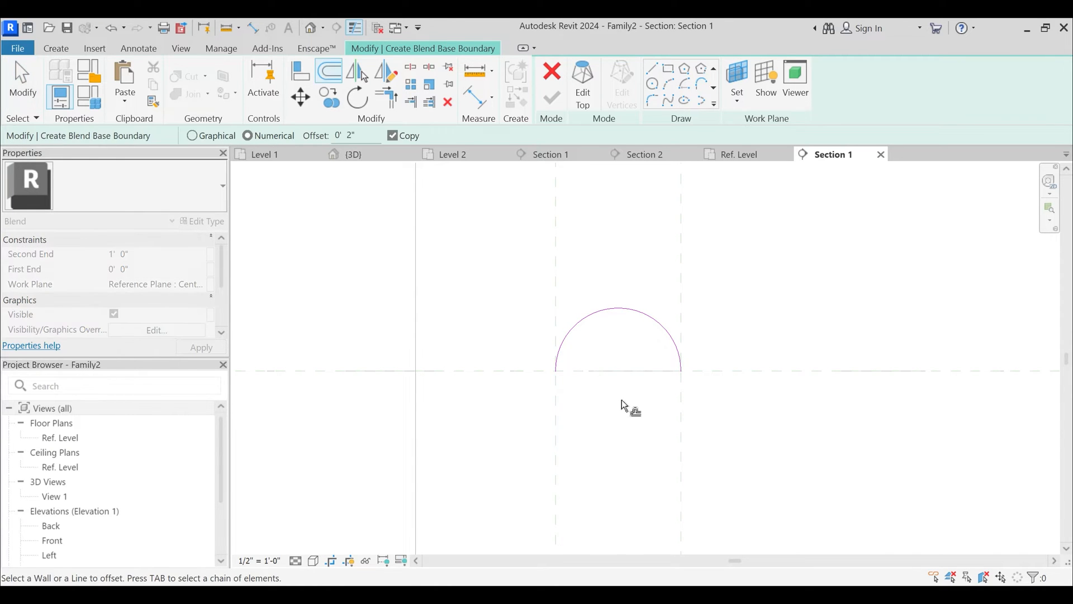
pyautogui.write('.25')
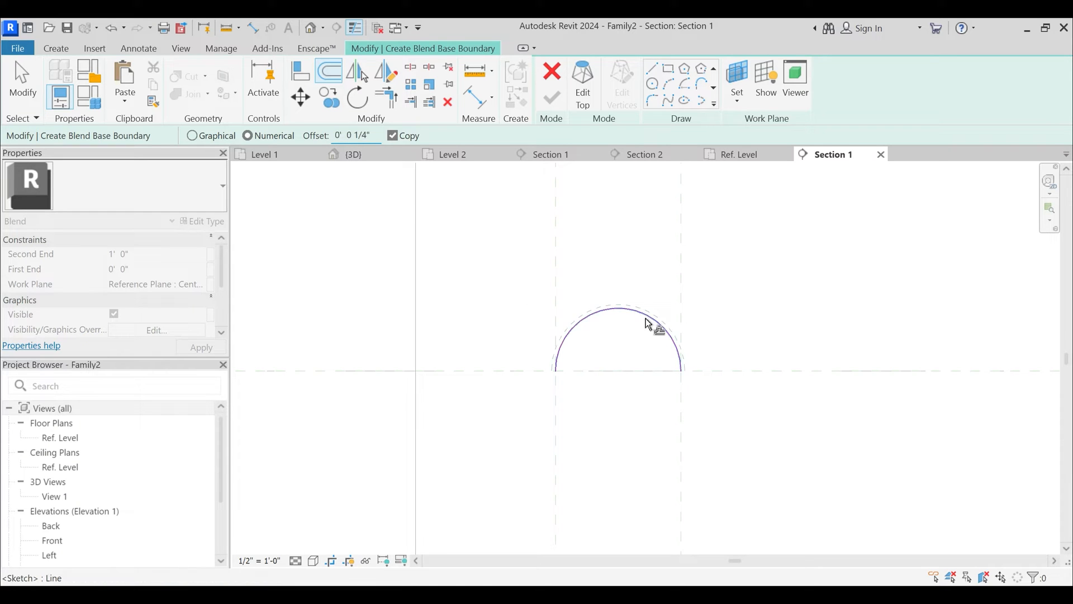
pyautogui.click(635, 335)
pyautogui.scroll(3, 578, 384)
pyautogui.press('Escape')
# - Draw a horizontal line about 9 1/4 inches long from the outer arc's left end past its right end
pyautogui.press('l')
pyautogui.press('i')
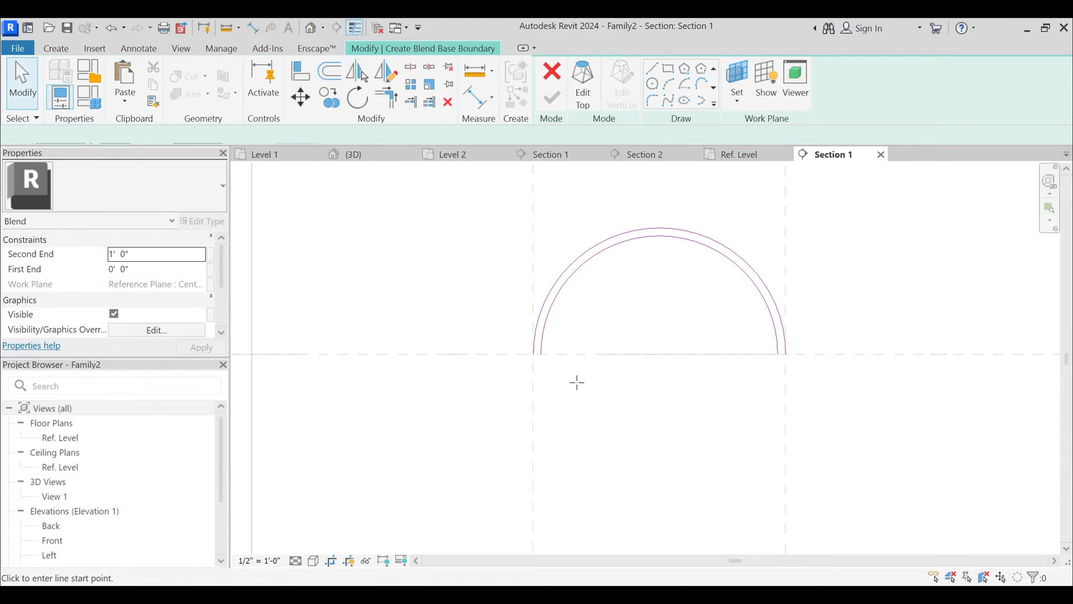
pyautogui.click(537, 355)
pyautogui.click(825, 353)
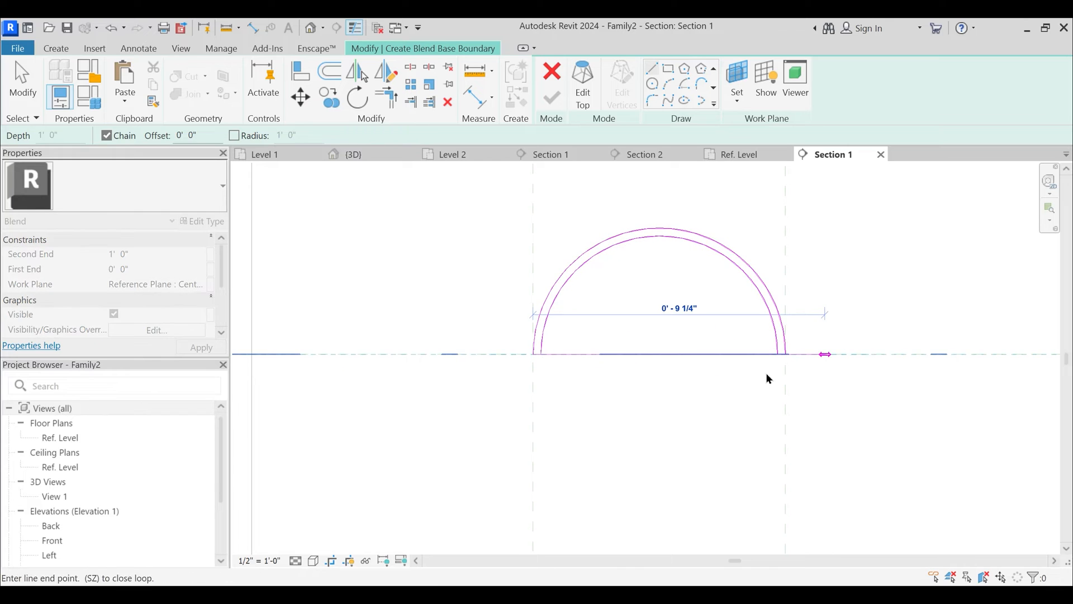
pyautogui.press('Escape')
pyautogui.press('Escape')
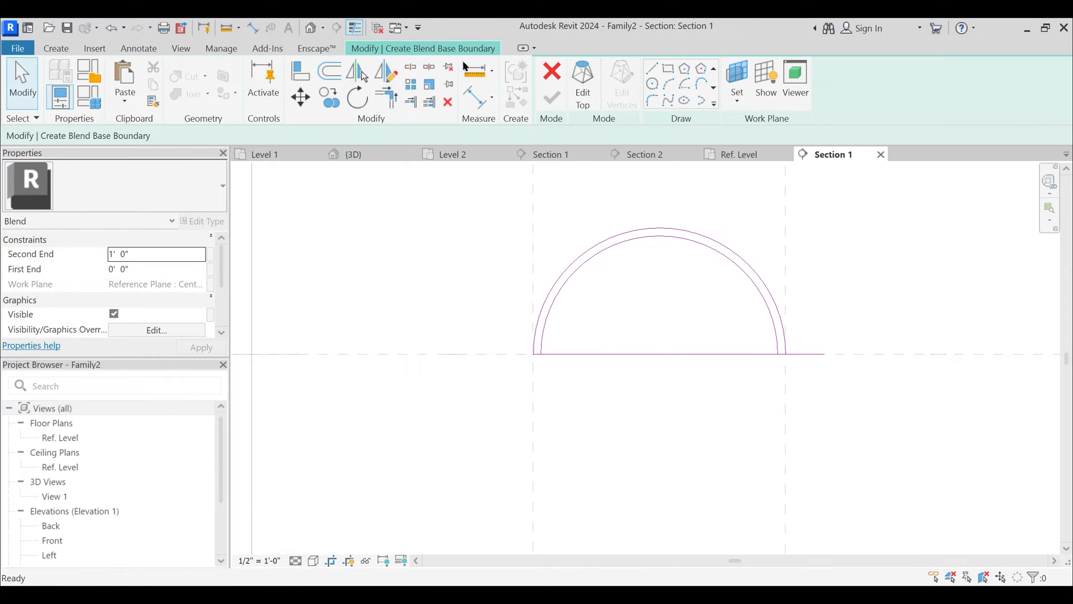
# - Split the horizontal line near its middle and trim the right piece to close the arcs' right ends
pyautogui.click(411, 70)
pyautogui.click(676, 353)
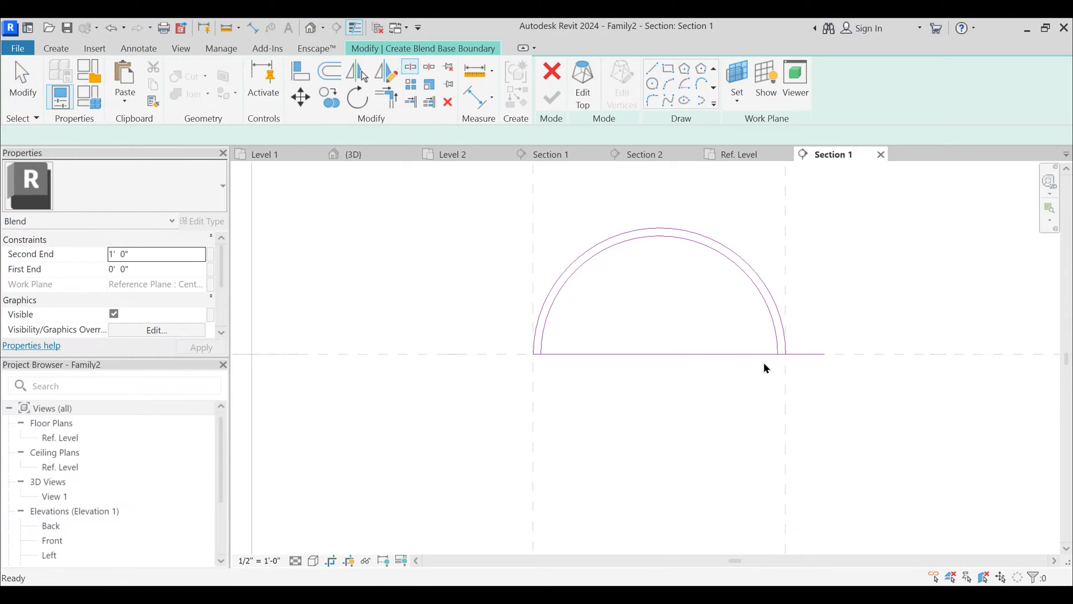
pyautogui.press('Escape')
pyautogui.press('t')
pyautogui.press('r')
pyautogui.click(796, 355)
pyautogui.scroll(2, 790, 358)
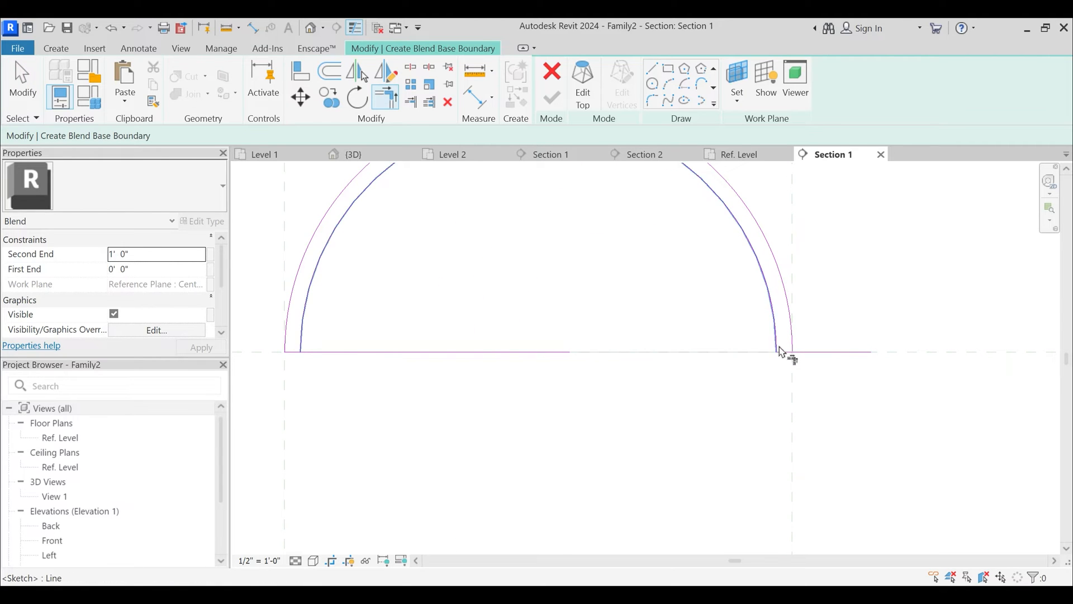
pyautogui.scroll(-2, 814, 337)
# - Trim the left line piece to close the arcs' left ends, and switch to the blend's top boundary
pyautogui.scroll(2, 481, 341)
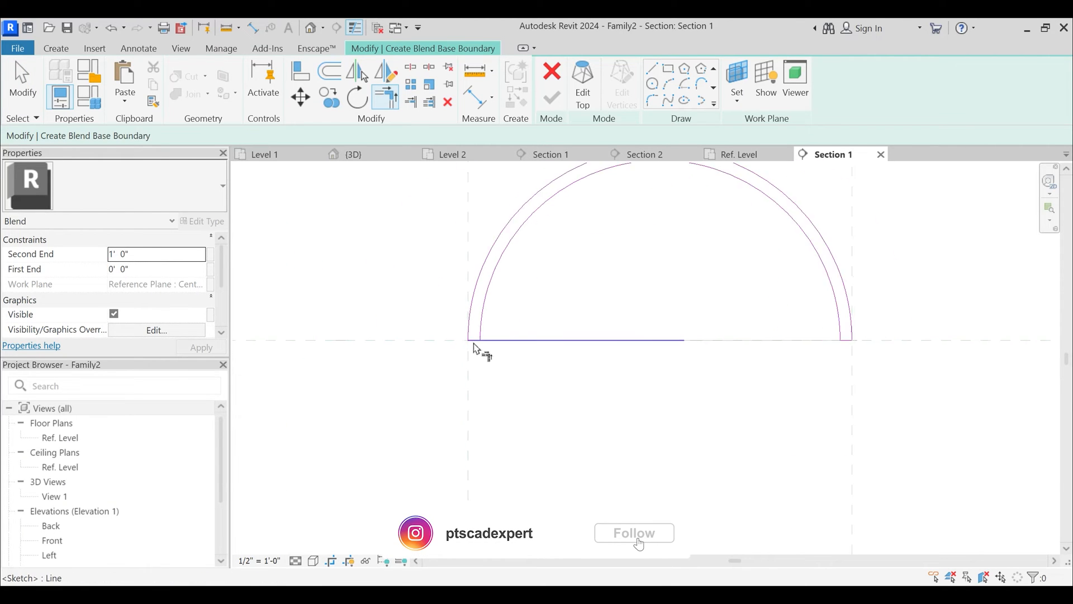
pyautogui.click(481, 322)
pyautogui.scroll(-2, 551, 302)
pyautogui.press('Escape')
pyautogui.moveTo(627, 252); pyautogui.dragTo(591, 339, button='middle')
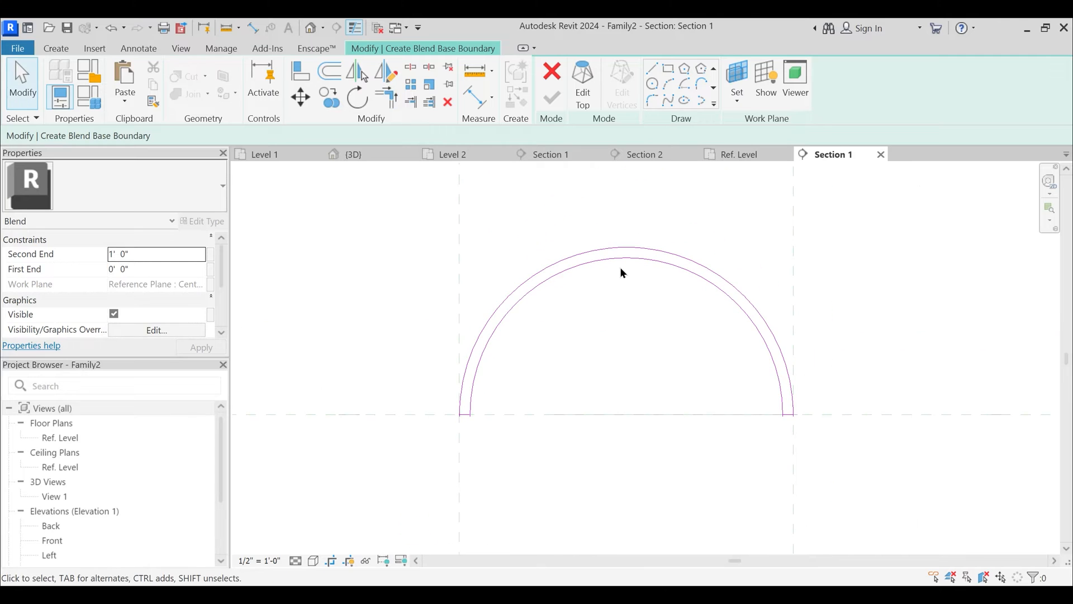
pyautogui.click(583, 93)
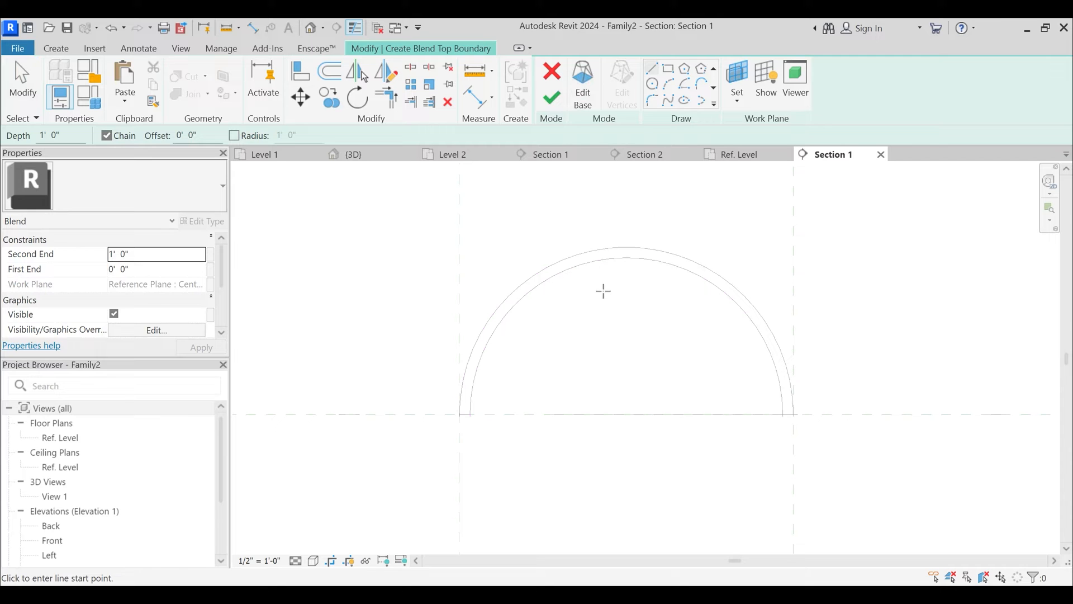
pyautogui.click(683, 84)
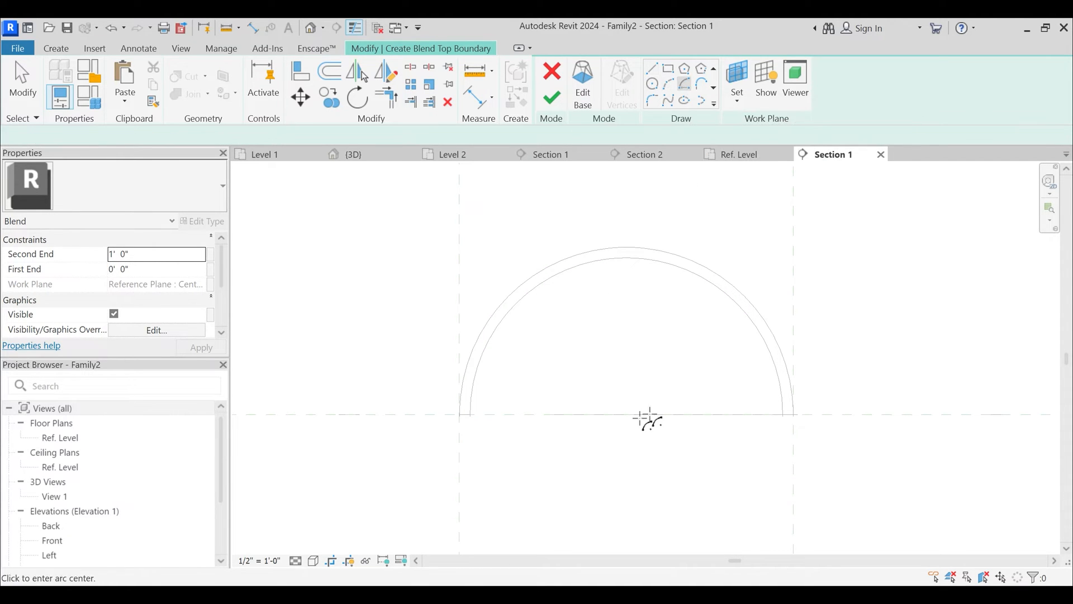
pyautogui.click(627, 416)
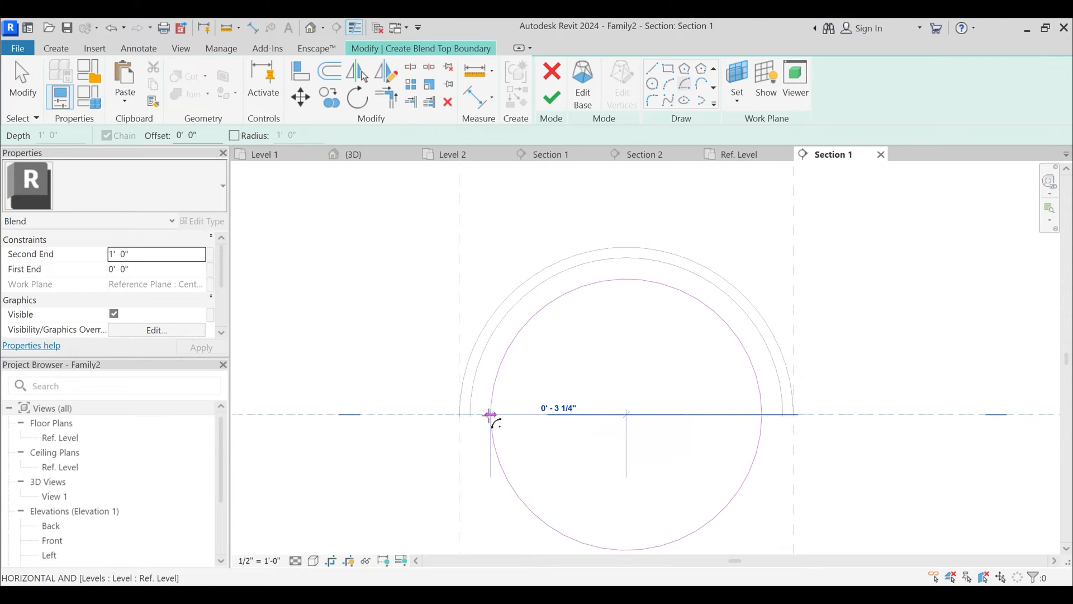
pyautogui.click(471, 414)
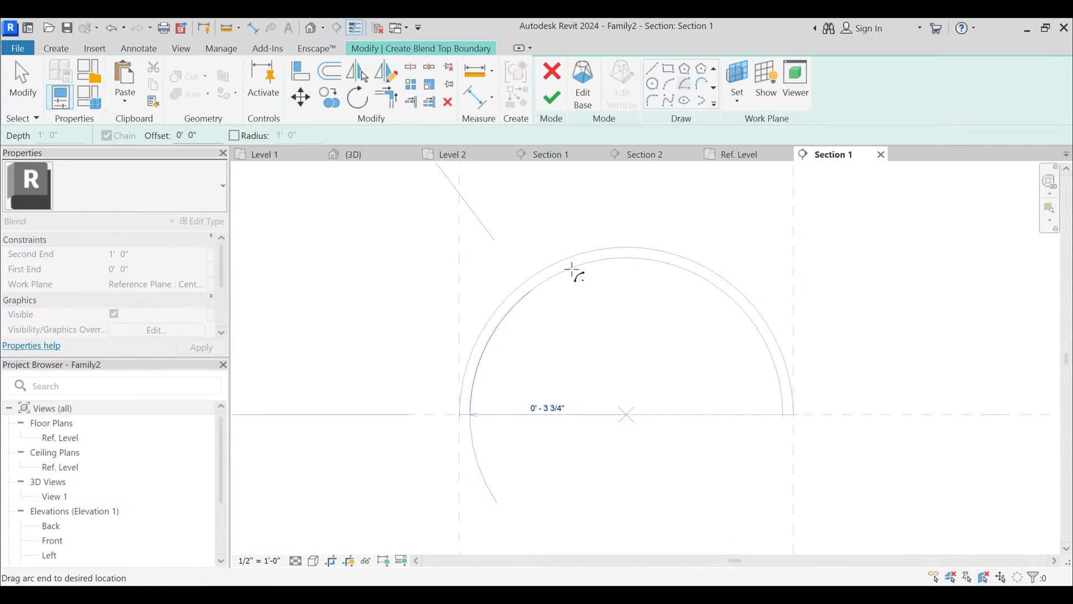
pyautogui.click(782, 414)
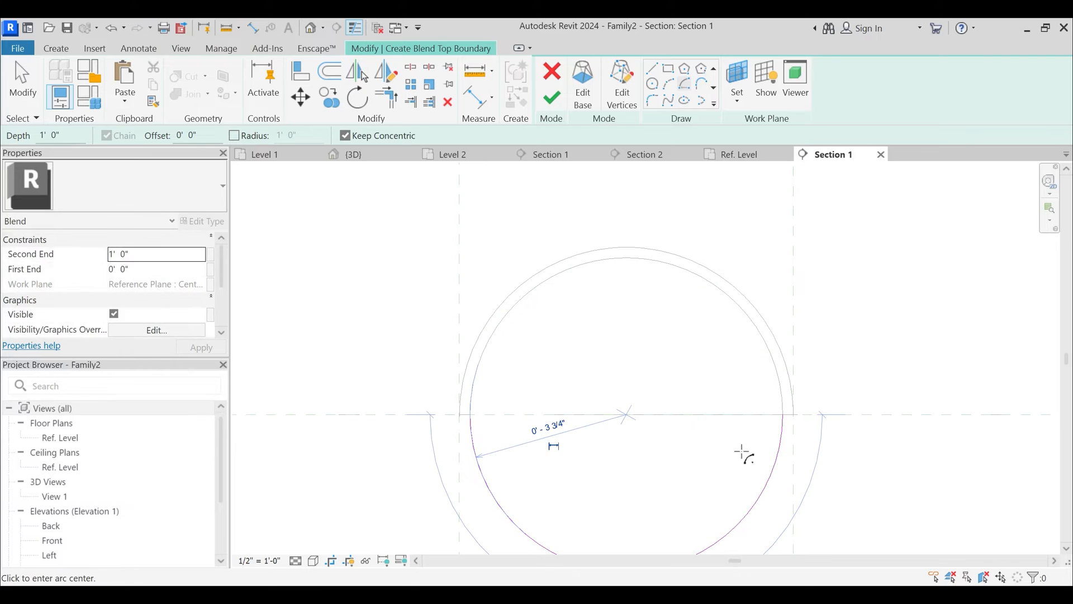
pyautogui.press('Escape')
pyautogui.press('Escape')
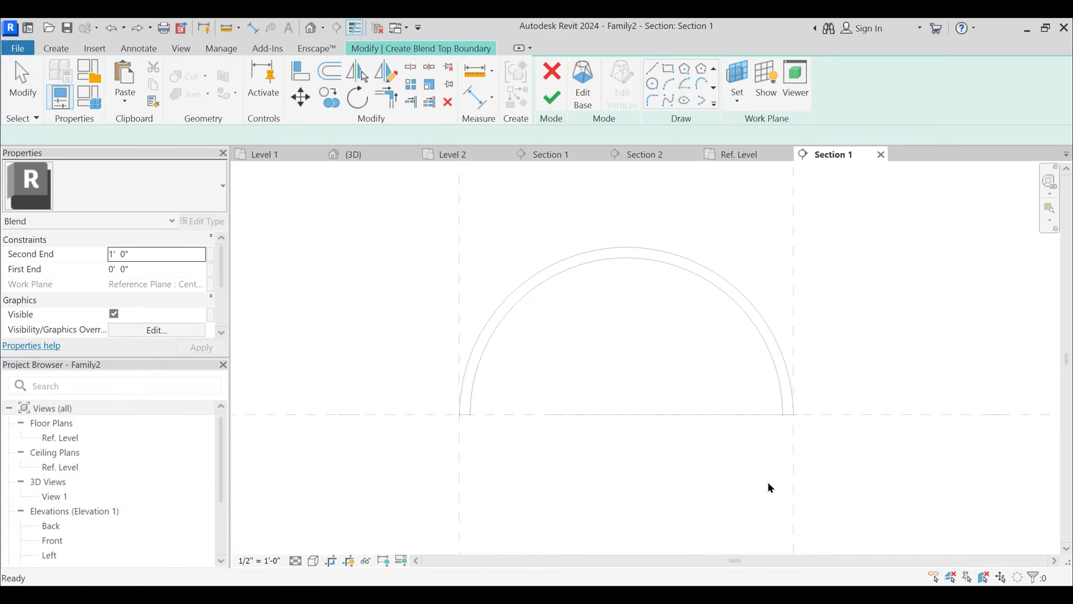
pyautogui.press('Escape')
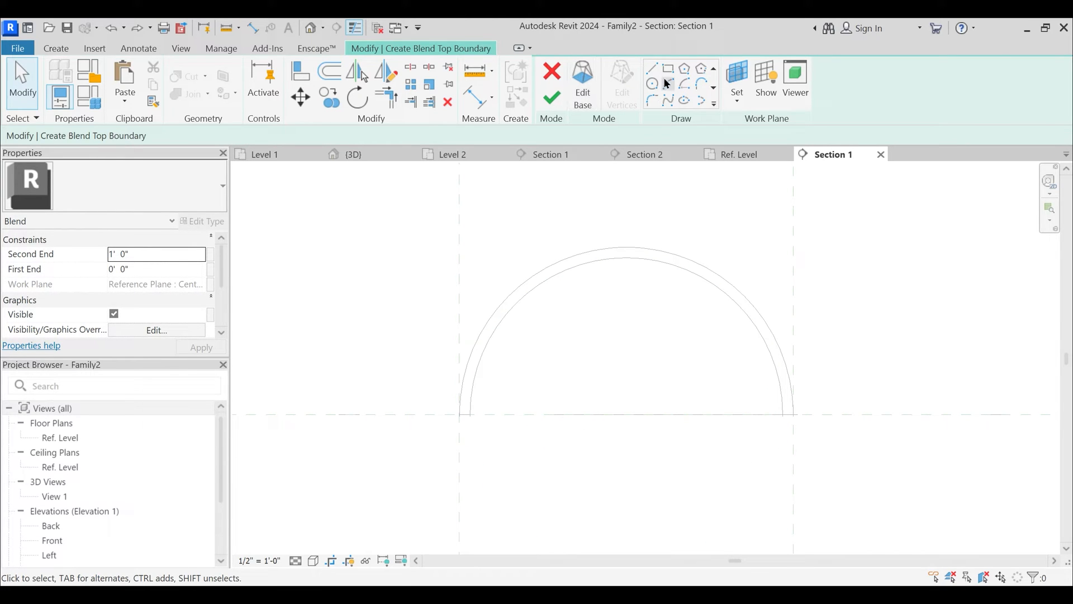
# - Start a center-ends arc for the blend's top boundary at the center of the base arcs
pyautogui.click(685, 84)
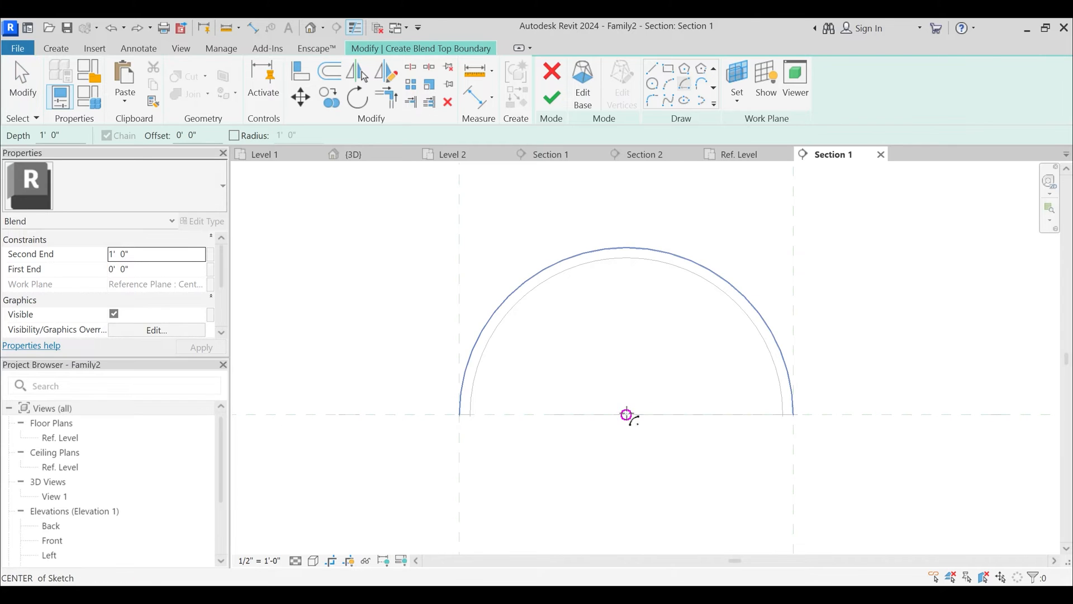
pyautogui.click(627, 414)
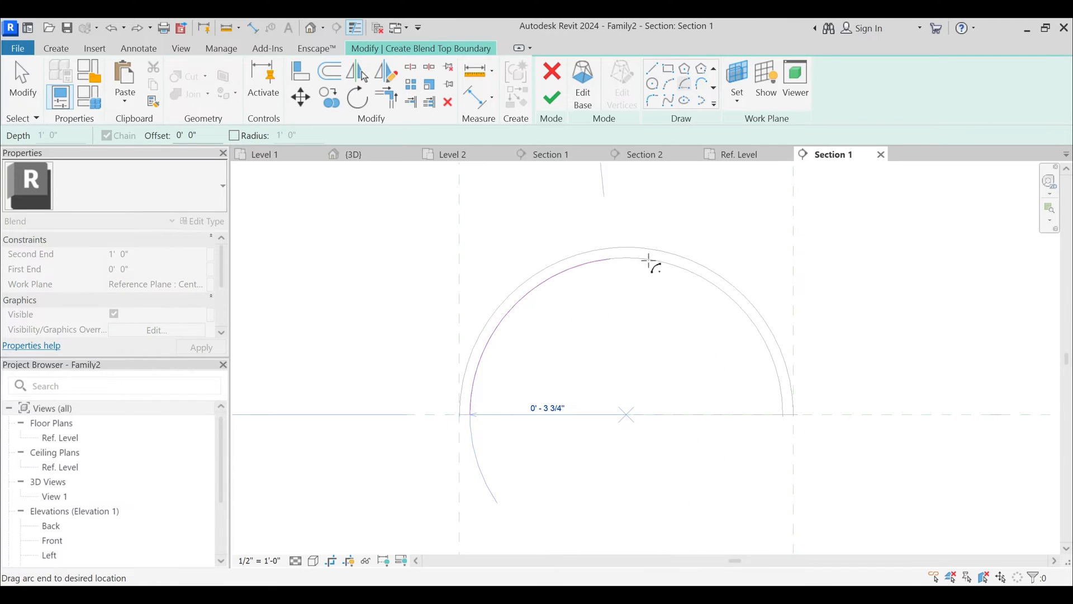
pyautogui.click(783, 416)
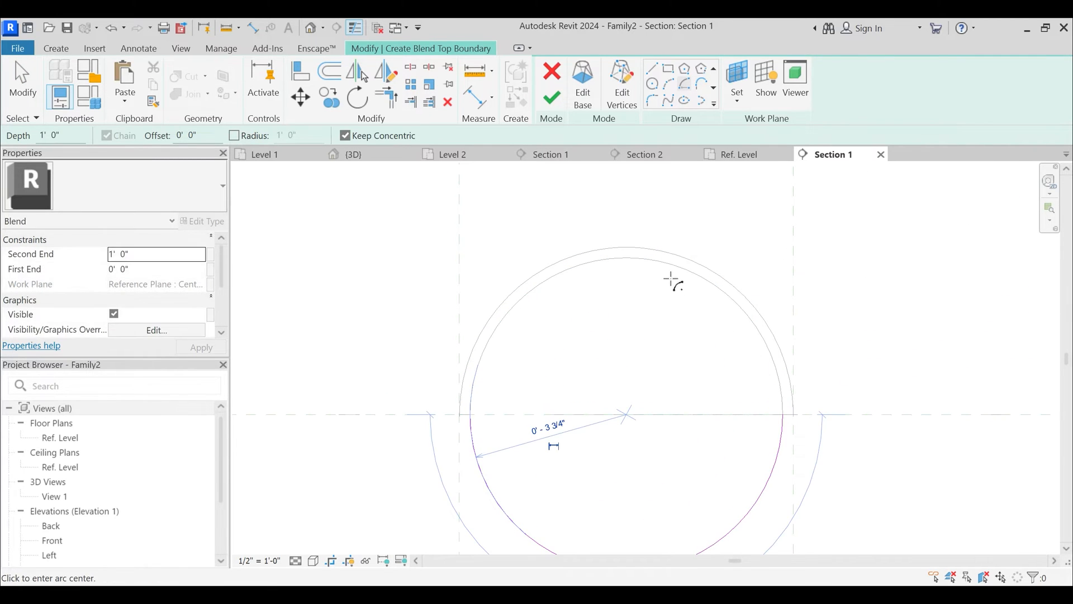
pyautogui.press('Escape')
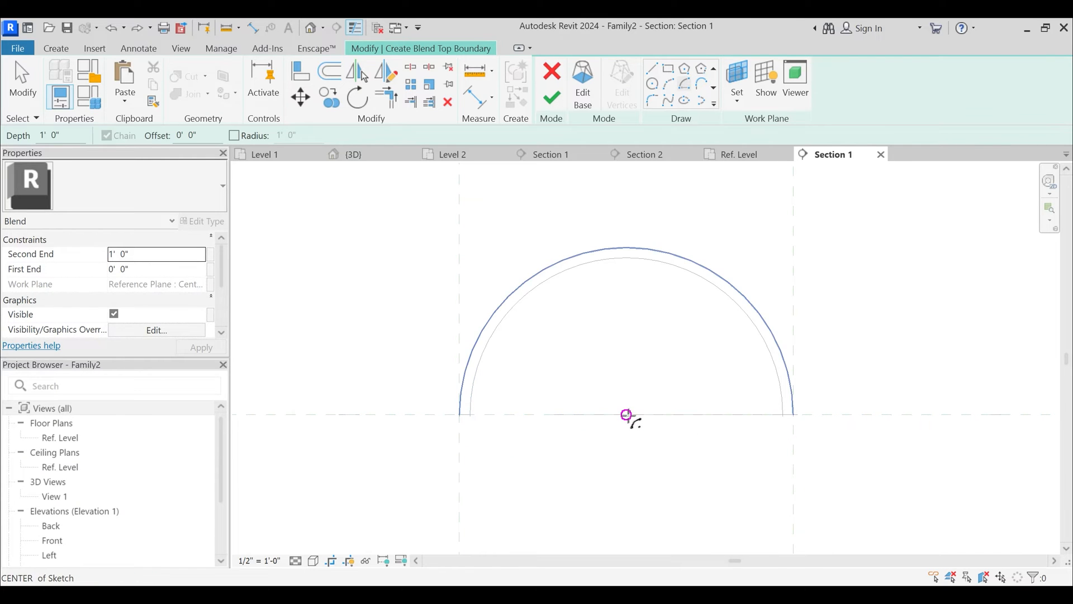
# - Sketch an upper semicircular arc of 0' 3 3/4" radius over the inner base arc for the blend's top boundary
pyautogui.click(783, 415)
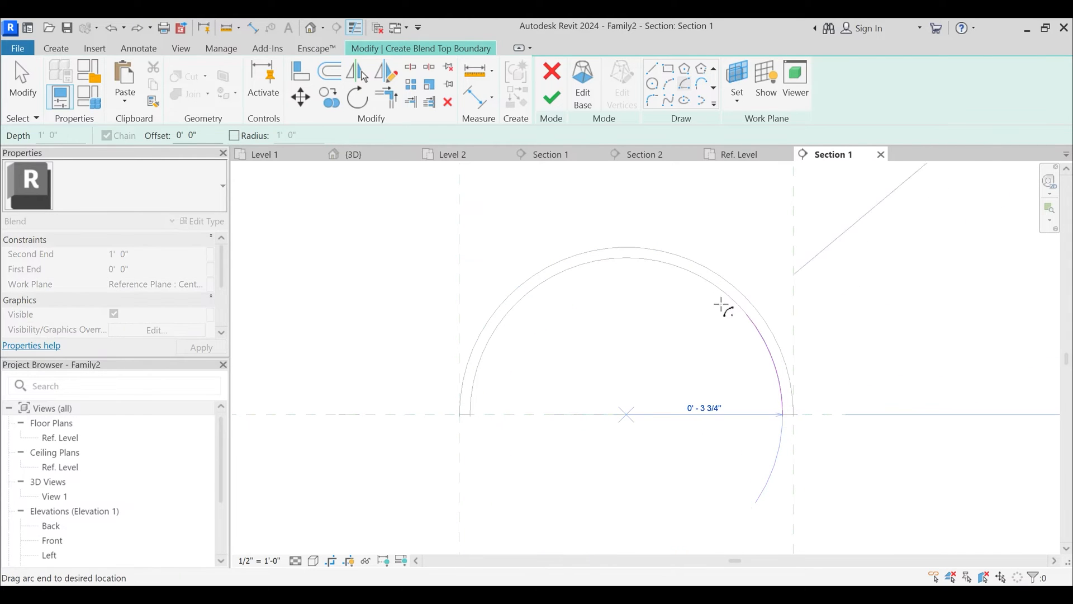
pyautogui.click(471, 414)
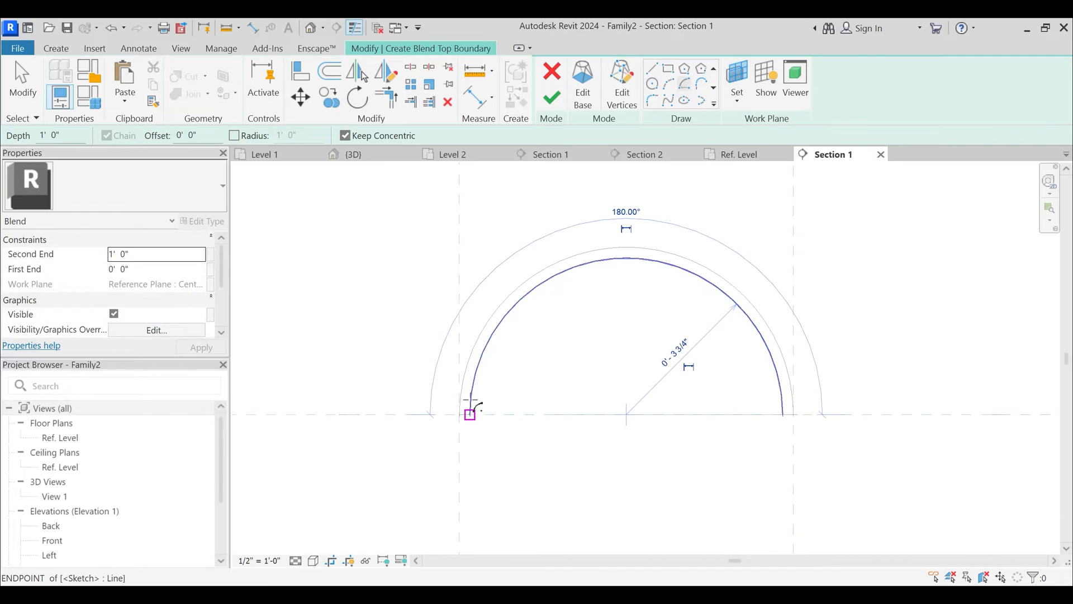
pyautogui.press('Escape')
pyautogui.press('Escape')
# - Offset a copy of the semicircular arc inward to form the inner edge of the top boundary
pyautogui.press('o')
pyautogui.press('f')
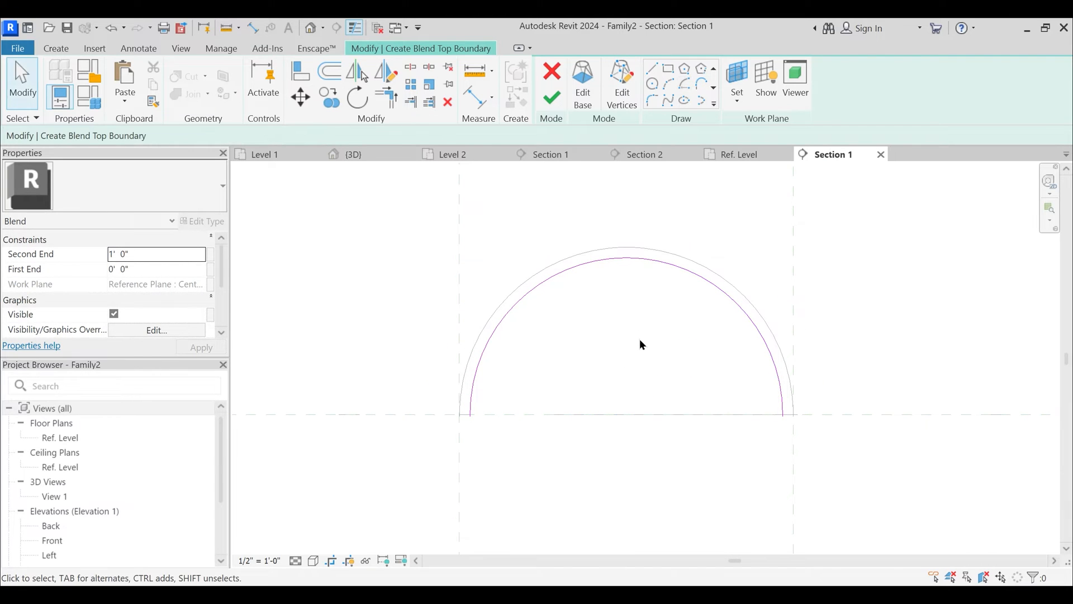
pyautogui.click(642, 279)
pyautogui.press('Escape')
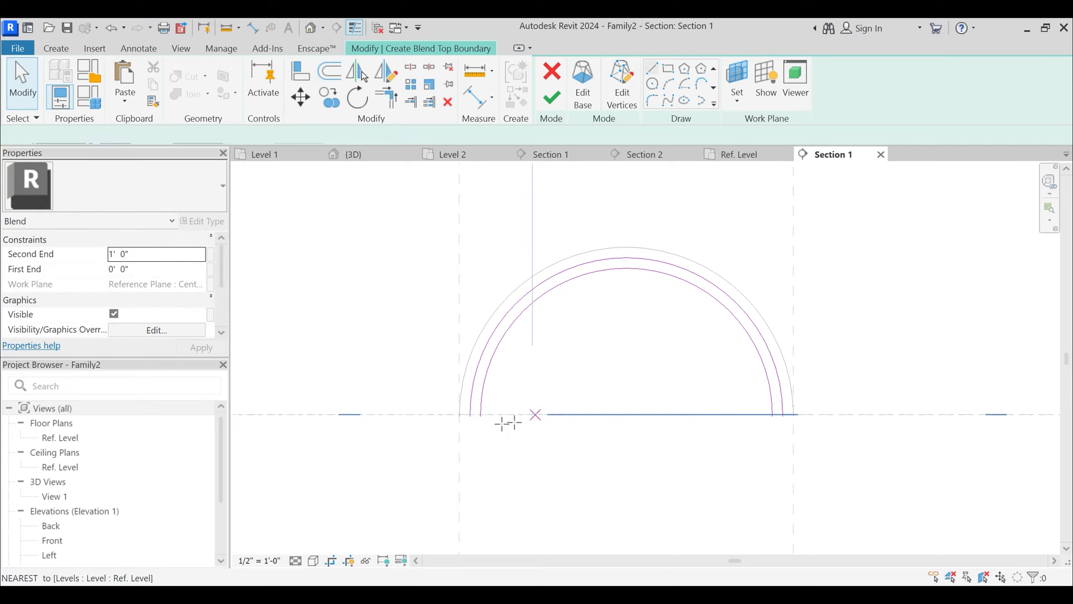
# - Draw a 0' 7 1/2" horizontal line joining the two ends of the outer sketch arc
pyautogui.press('l')
pyautogui.press('i')
pyautogui.click(471, 413)
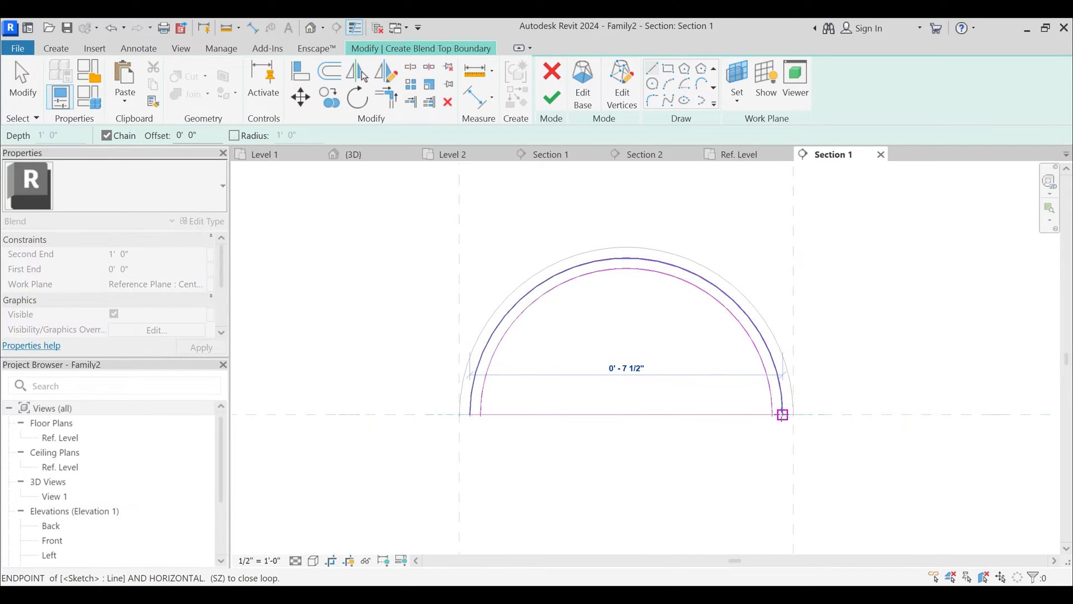
pyautogui.click(781, 414)
pyautogui.press('Escape')
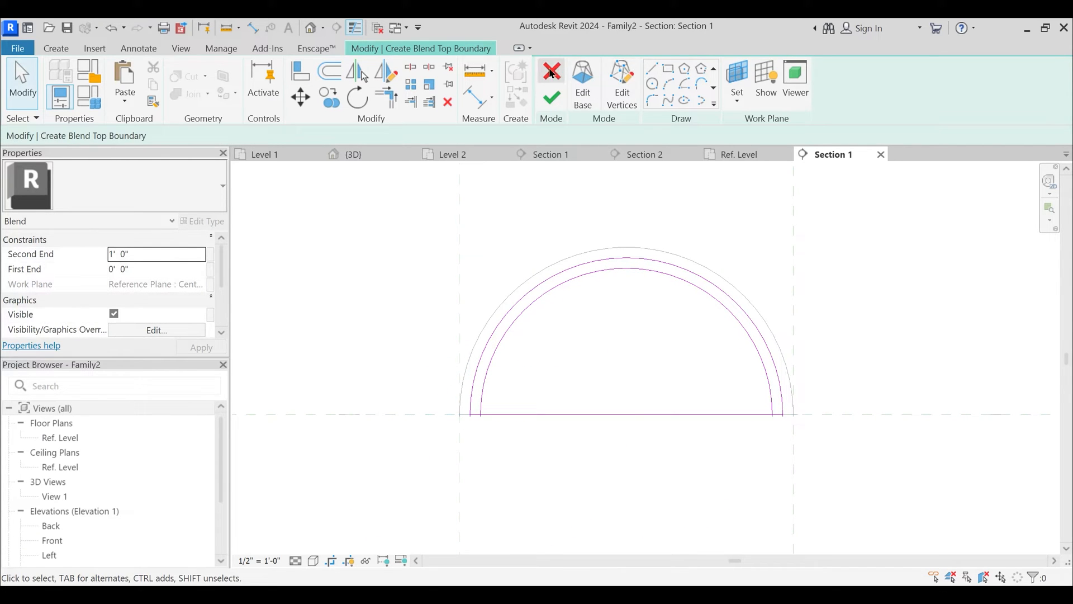
# - Split the horizontal line and trim it to the arcs to close both ends of the profile, and finish the blend
pyautogui.click(411, 68)
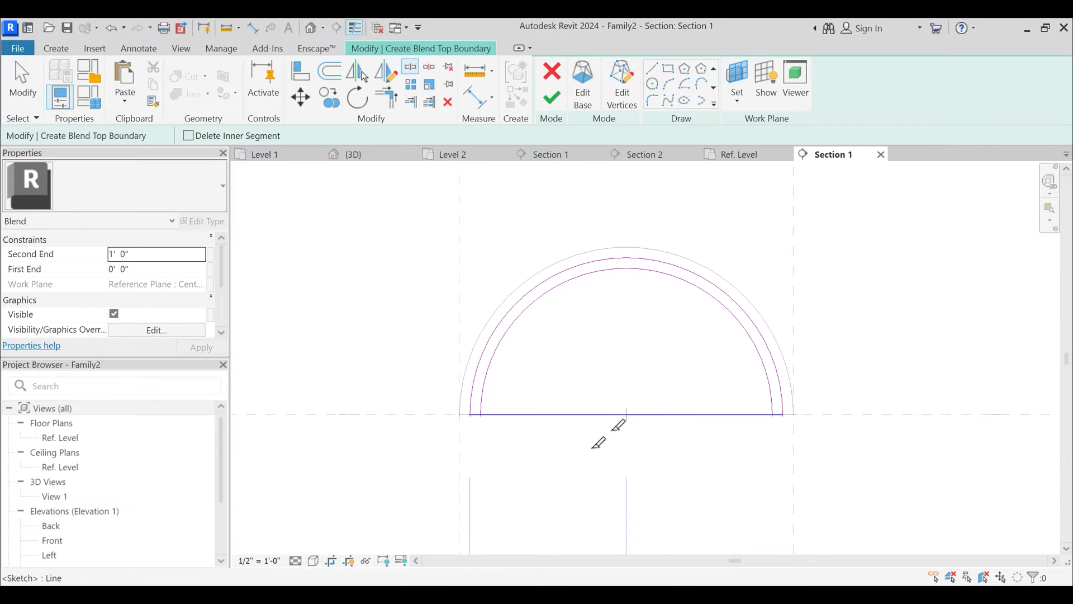
pyautogui.scroll(3, 476, 429)
pyautogui.press('t')
pyautogui.press('r')
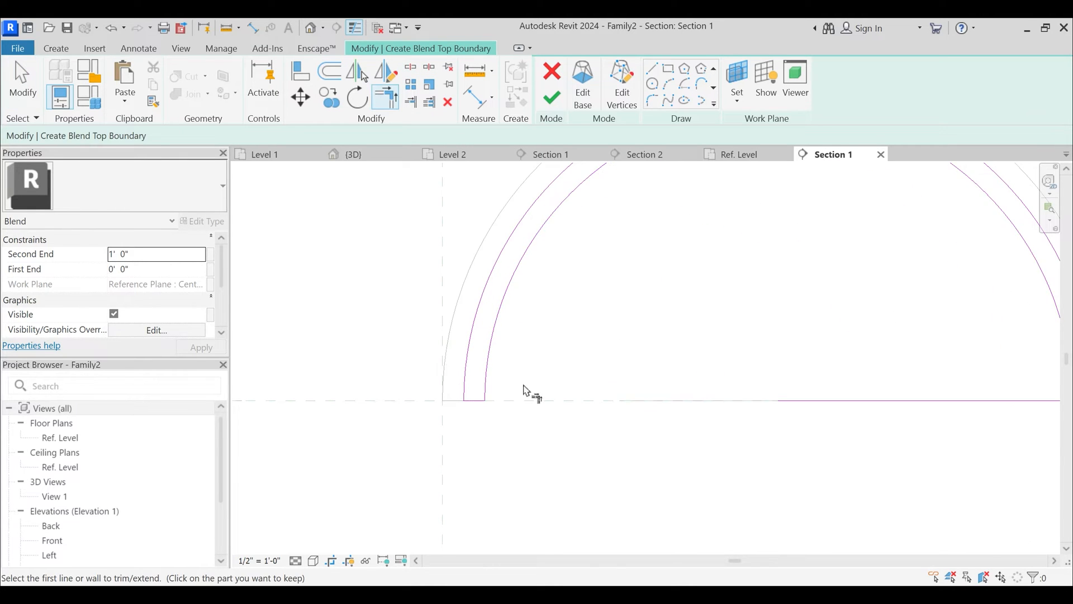
pyautogui.scroll(-3, 526, 394)
pyautogui.scroll(2, 793, 409)
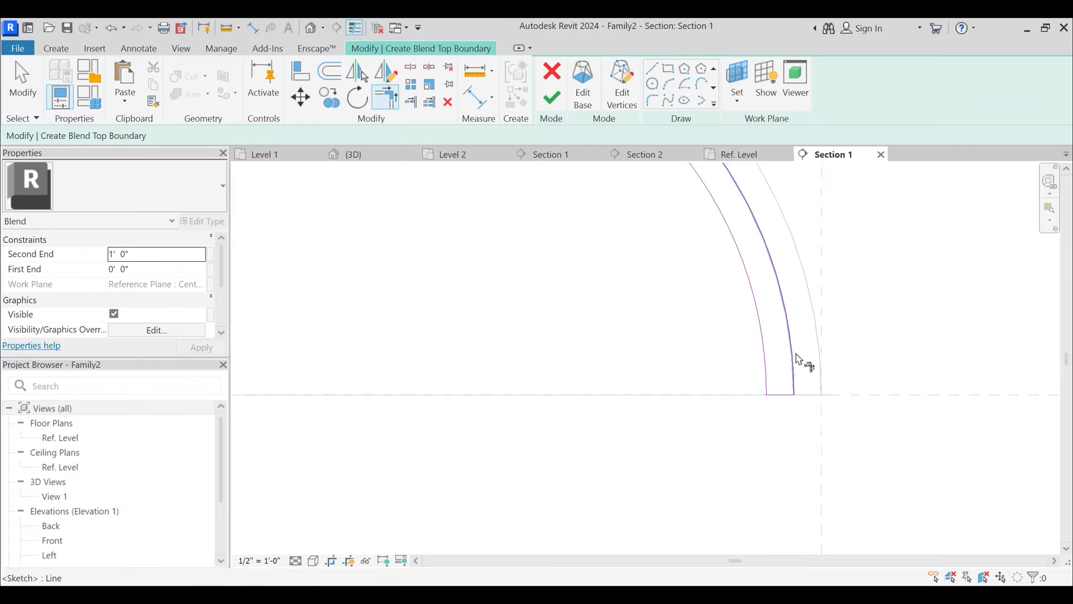
pyautogui.scroll(-3, 644, 339)
pyautogui.press('Escape')
pyautogui.press('Escape')
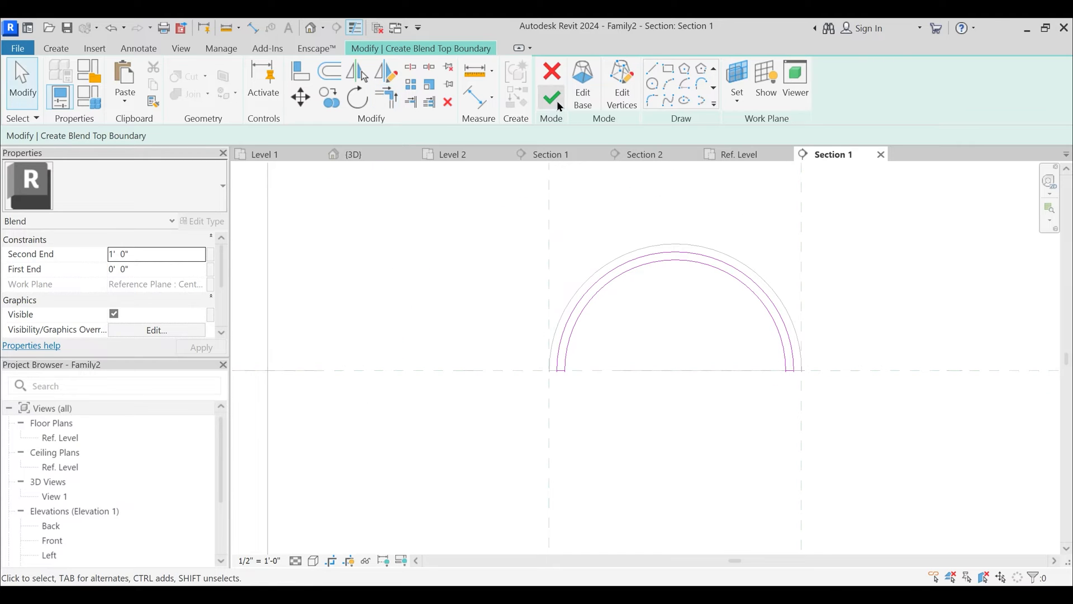
pyautogui.click(559, 105)
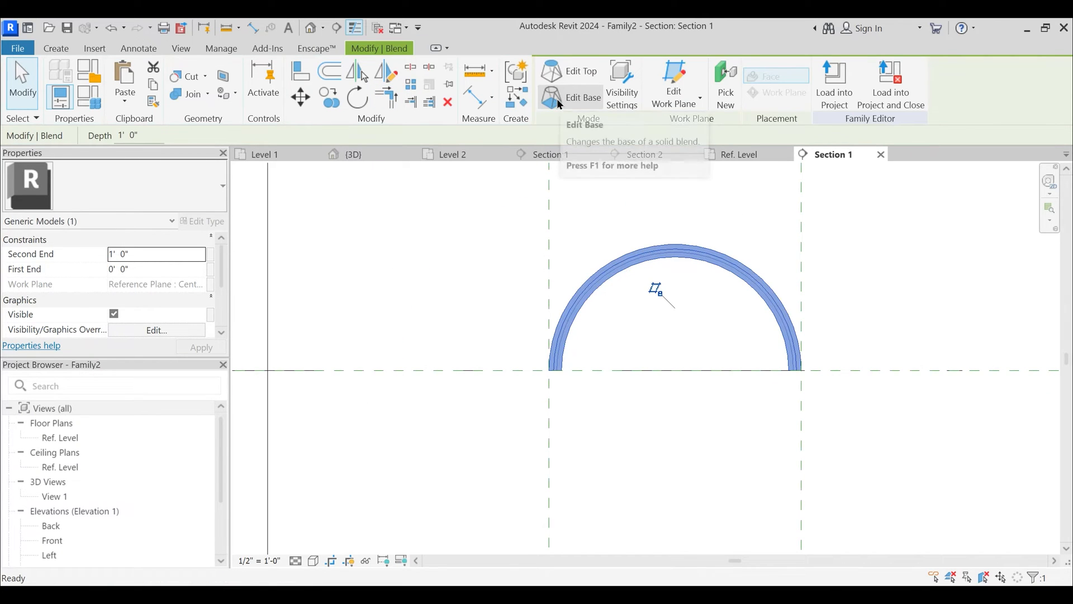
# - Inspect the arched blend from several angles in the default 3D view with a shaded display
pyautogui.click(311, 28)
pyautogui.keyDown('shift'); pyautogui.moveTo(584, 400); pyautogui.dragTo(733, 374, button='middle'); pyautogui.keyUp('shift')
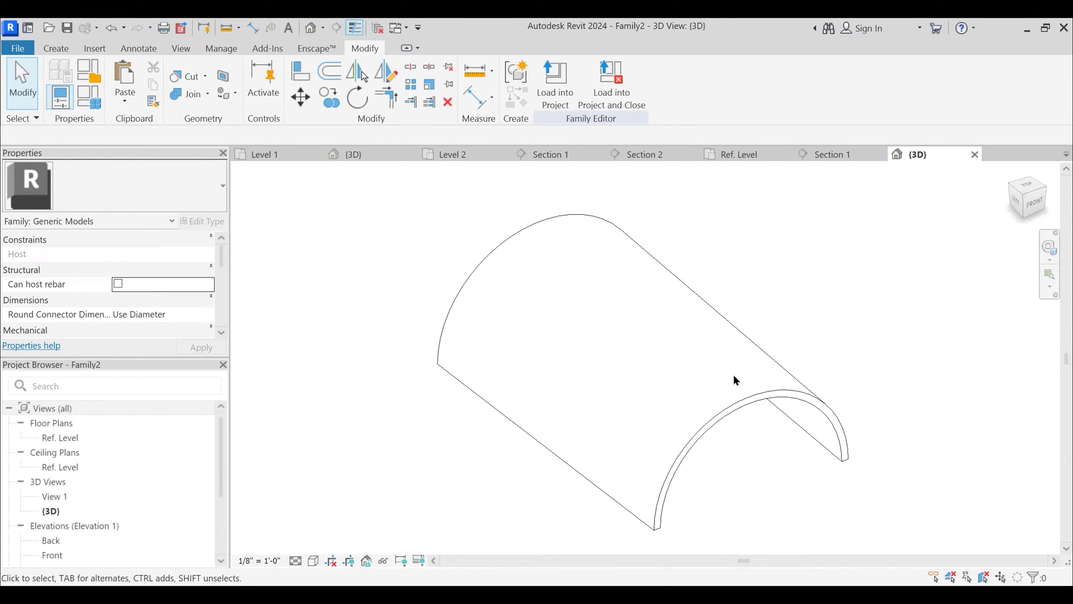
pyautogui.scroll(-3, 652, 313)
pyautogui.moveTo(522, 338)
pyautogui.keyDown('shift'); pyautogui.mouseDown(button='middle')
pyautogui.moveTo(685, 379)
pyautogui.moveTo(489, 331)
pyautogui.moveTo(496, 264)
pyautogui.moveTo(628, 352)
pyautogui.mouseUp(button='middle'); pyautogui.keyUp('shift')
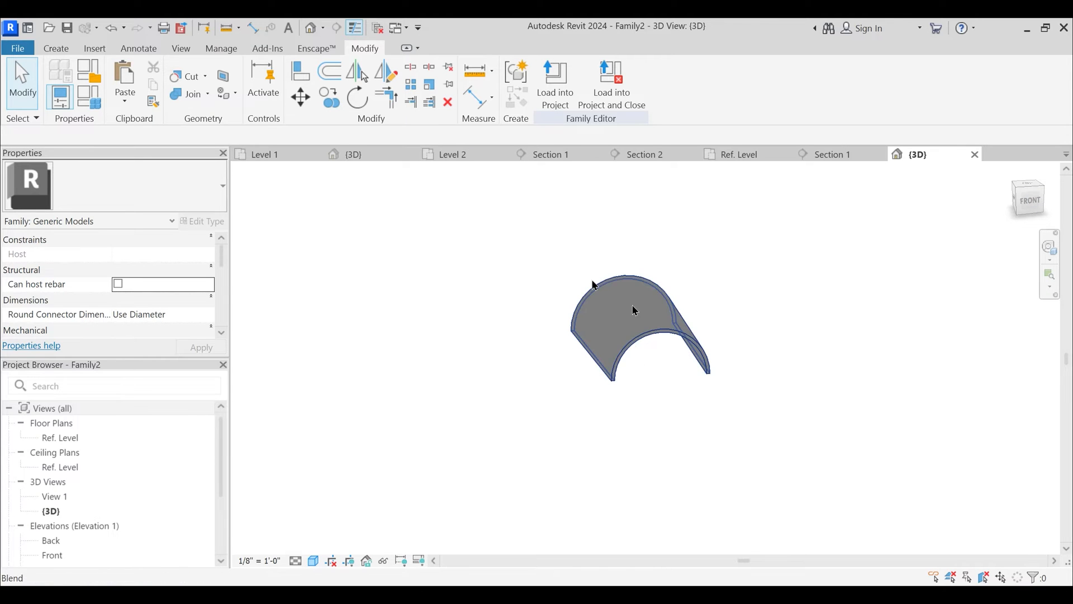
pyautogui.keyDown('shift'); pyautogui.moveTo(558, 292); pyautogui.dragTo(607, 313, button='middle'); pyautogui.keyUp('shift')
# - In the Ref. Level plan, stretch the blend's end to the Tile Depth reference plane, lock it there and check the tile in 3D
pyautogui.click(761, 161)
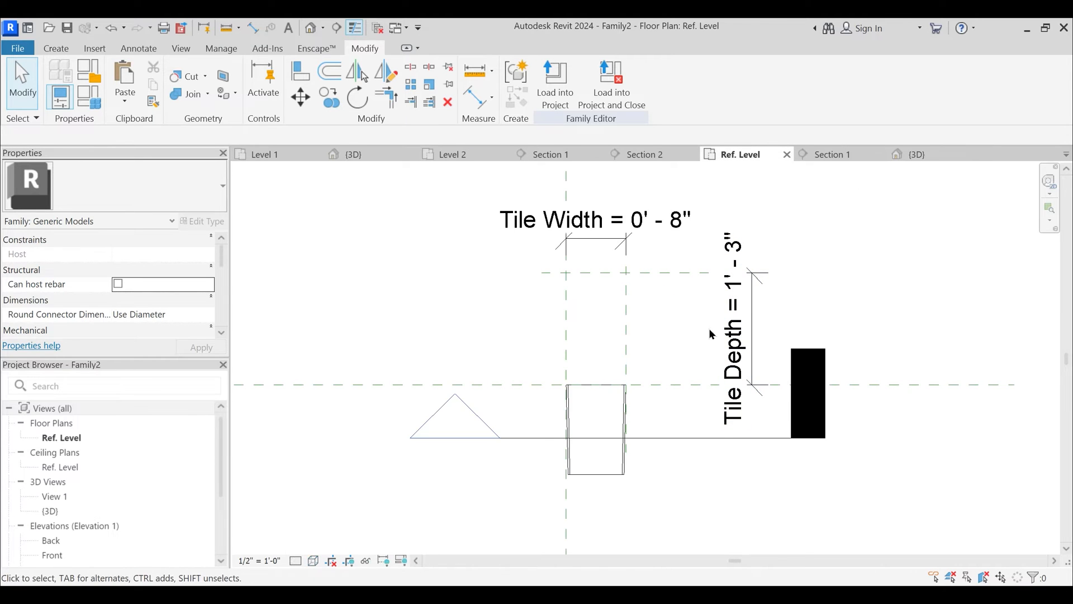
pyautogui.scroll(2, 627, 470)
pyautogui.click(596, 477)
pyautogui.scroll(-2, 692, 428)
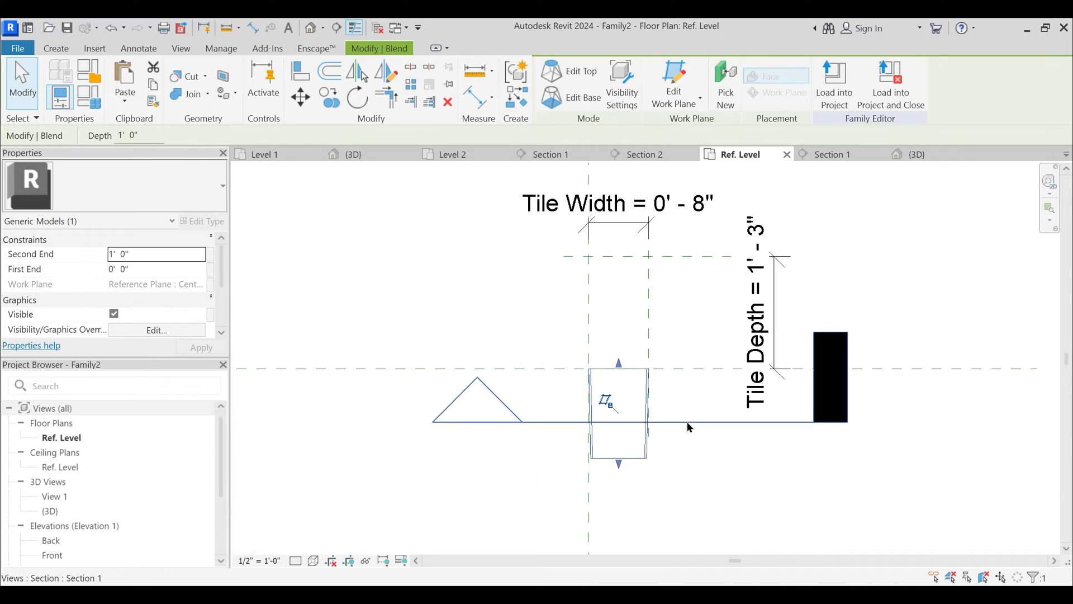
pyautogui.moveTo(687, 427); pyautogui.dragTo(678, 486, button='middle')
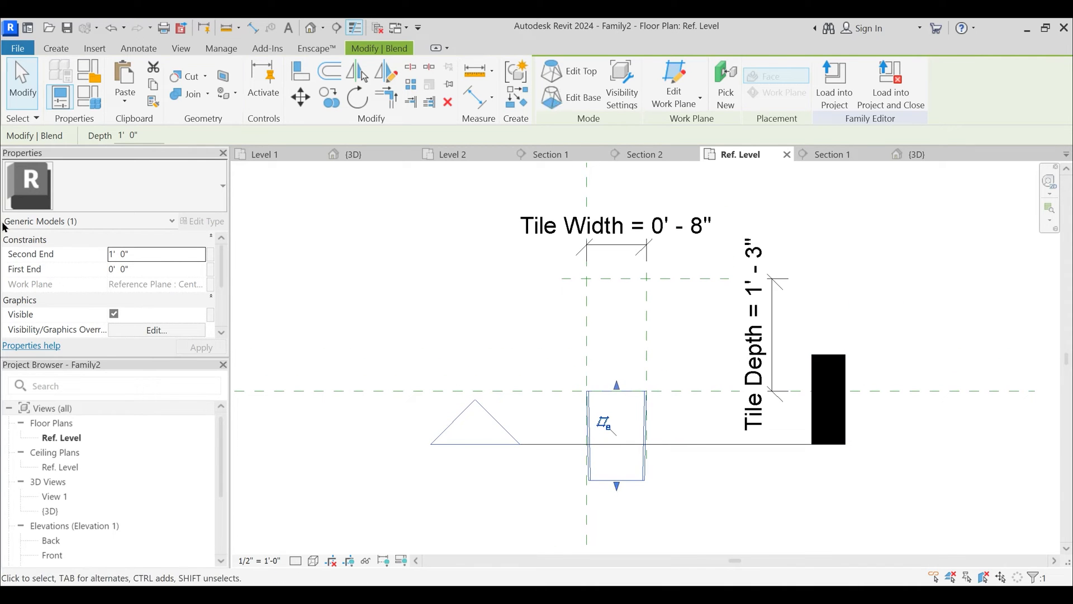
pyautogui.moveTo(616, 385); pyautogui.dragTo(618, 280)
pyautogui.click(659, 267)
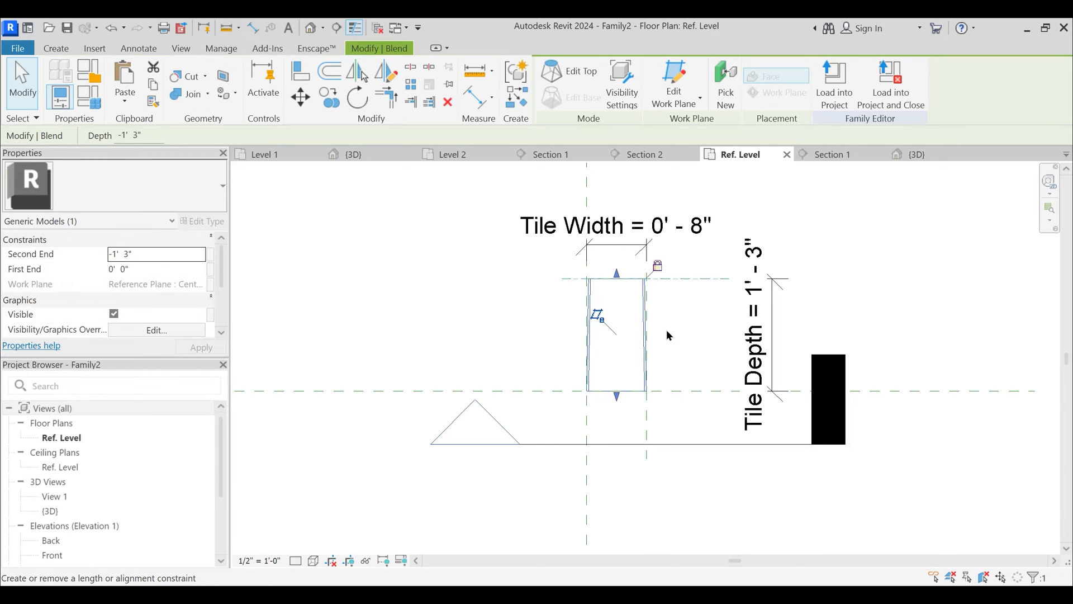
pyautogui.click(705, 371)
pyautogui.click(915, 152)
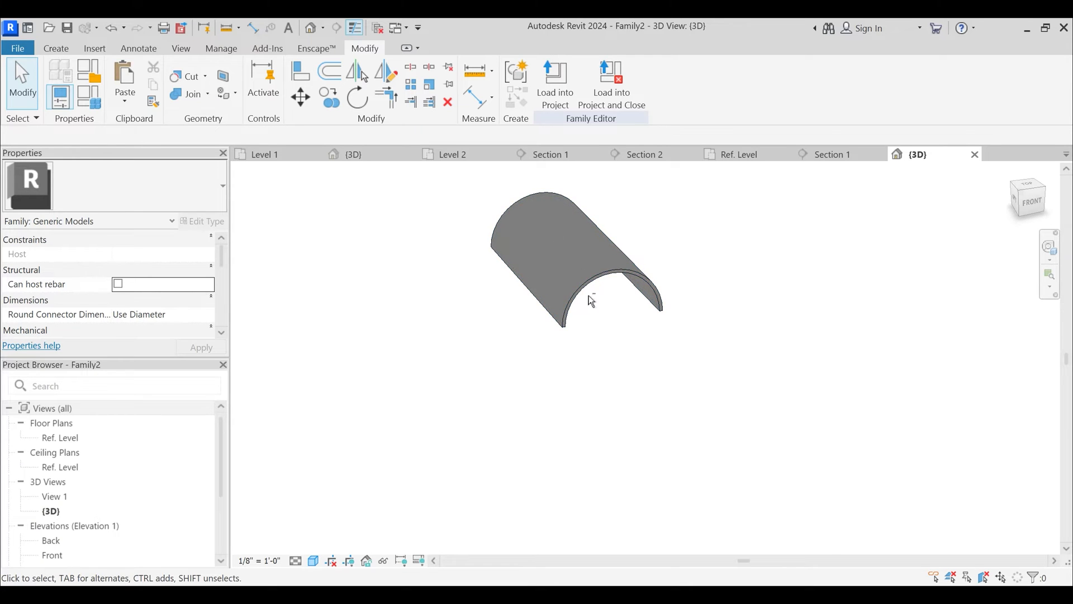
pyautogui.keyDown('shift'); pyautogui.moveTo(592, 301); pyautogui.dragTo(769, 235, button='middle'); pyautogui.keyUp('shift')
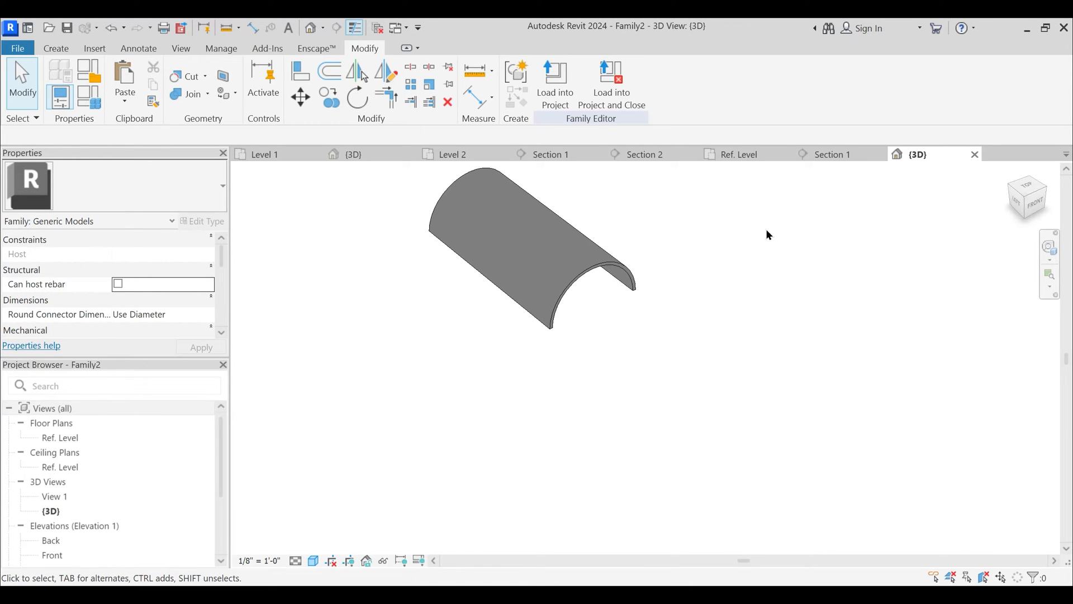
# - Create a new family from the Generic Model line based template in the English-Imperial folder
pyautogui.click(19, 50)
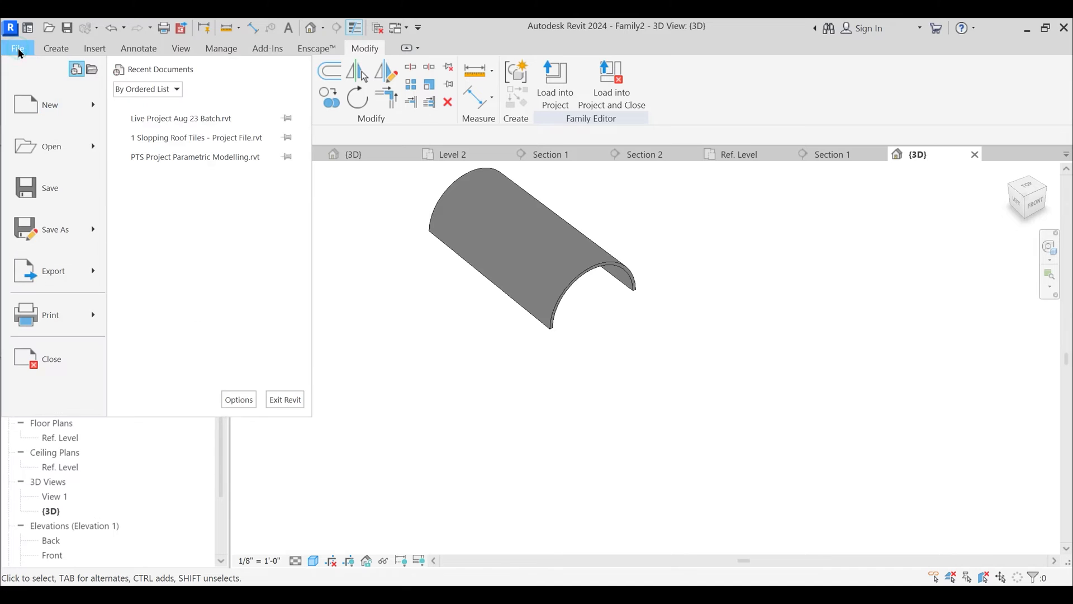
pyautogui.moveTo(42, 112)
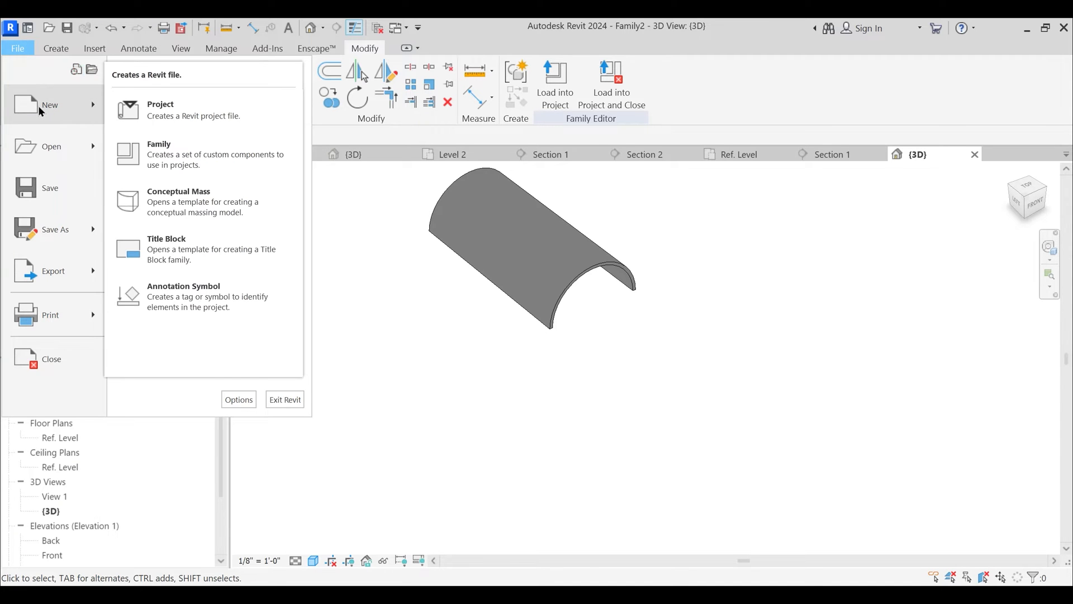
pyautogui.click(170, 152)
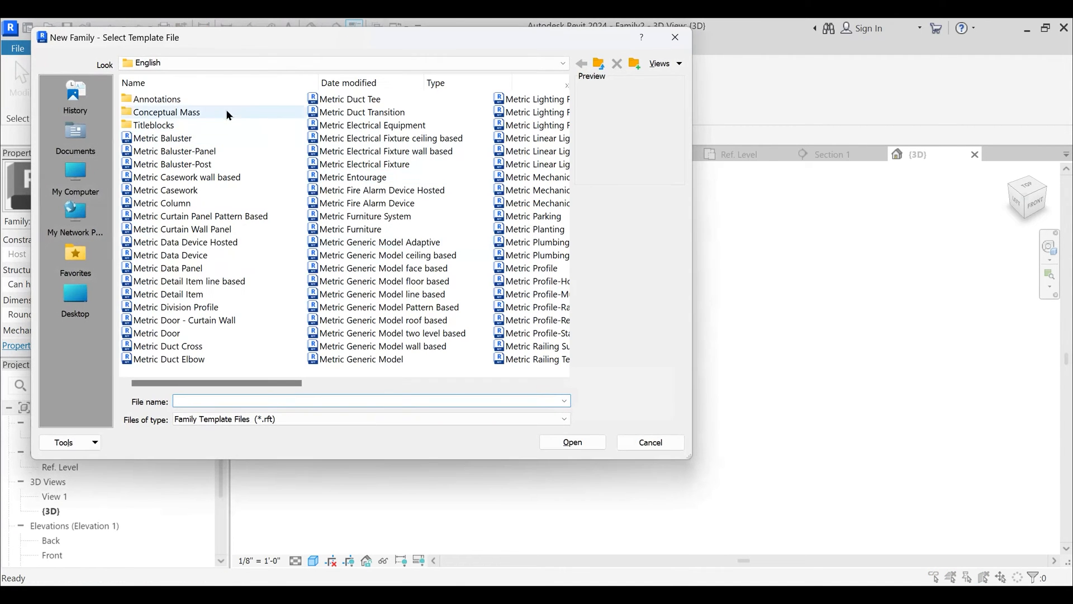
pyautogui.click(187, 62)
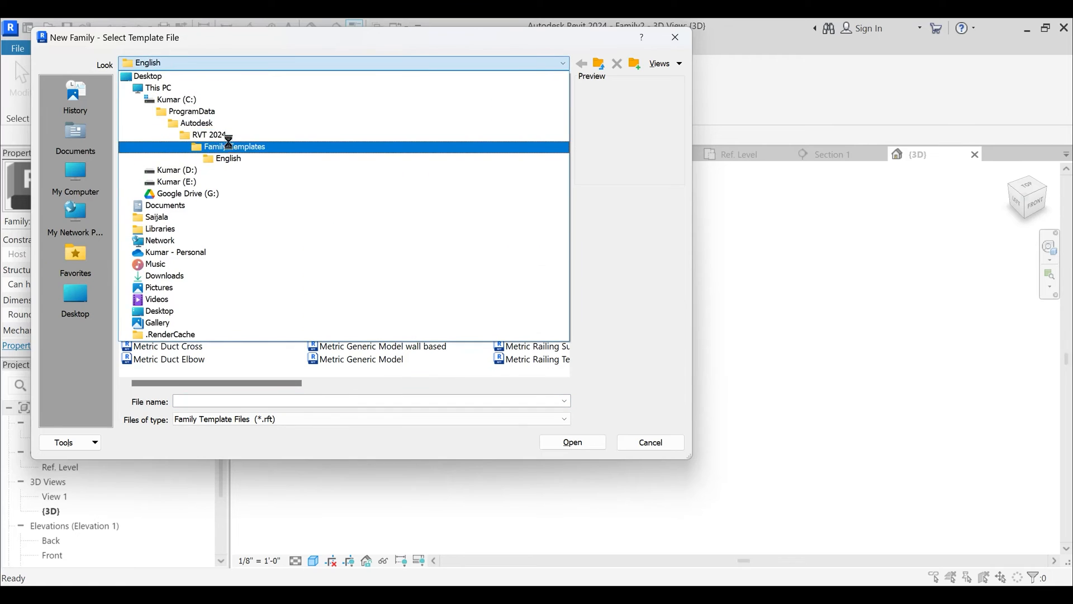
pyautogui.click(228, 146)
pyautogui.click(176, 139)
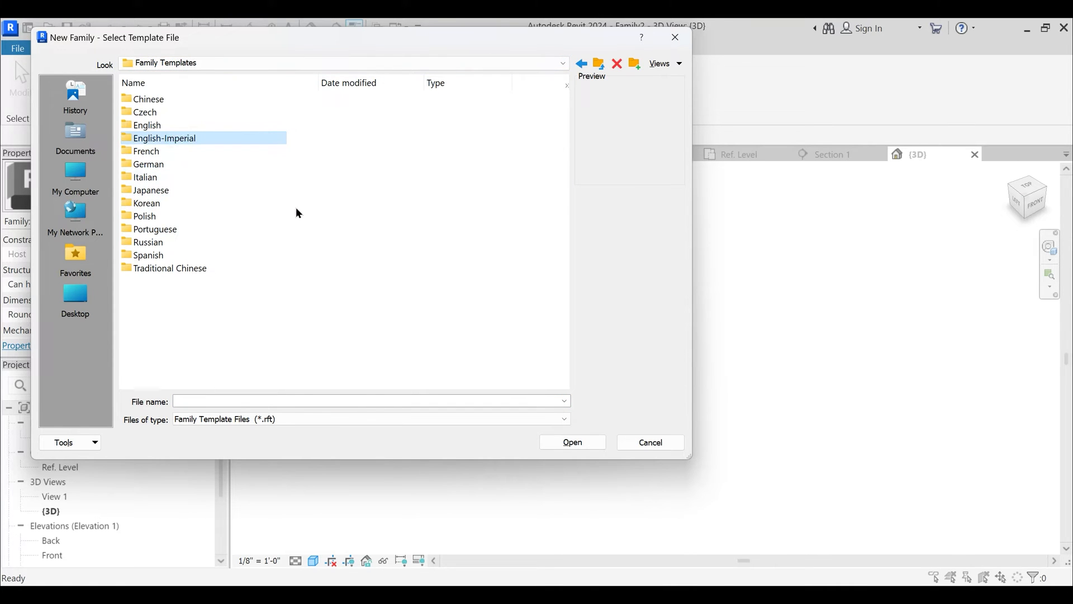
pyautogui.doubleClick(168, 139)
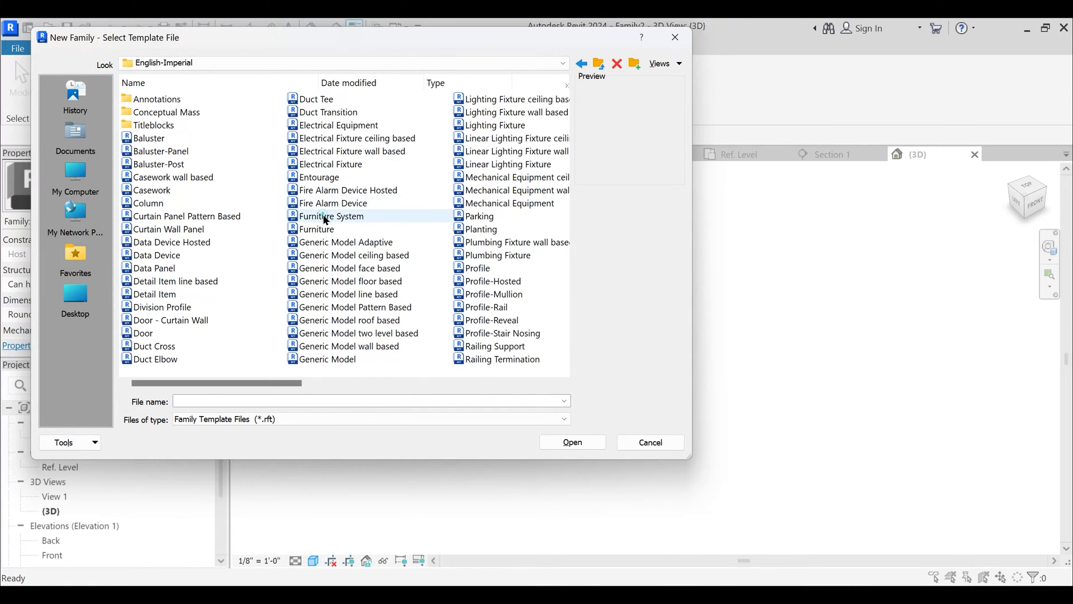
pyautogui.click(326, 218)
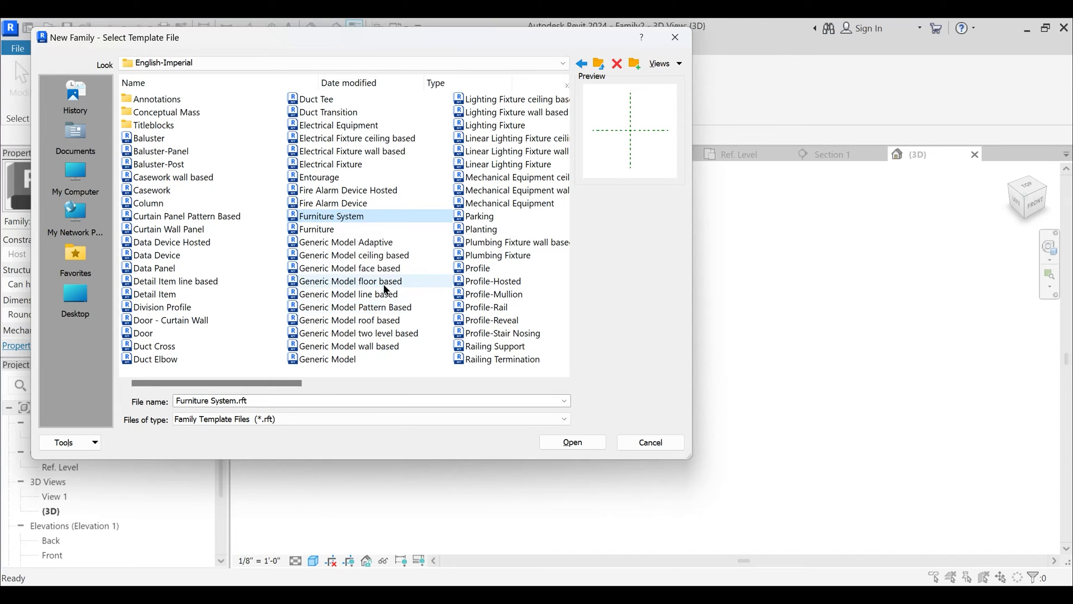
pyautogui.click(369, 295)
pyautogui.click(571, 441)
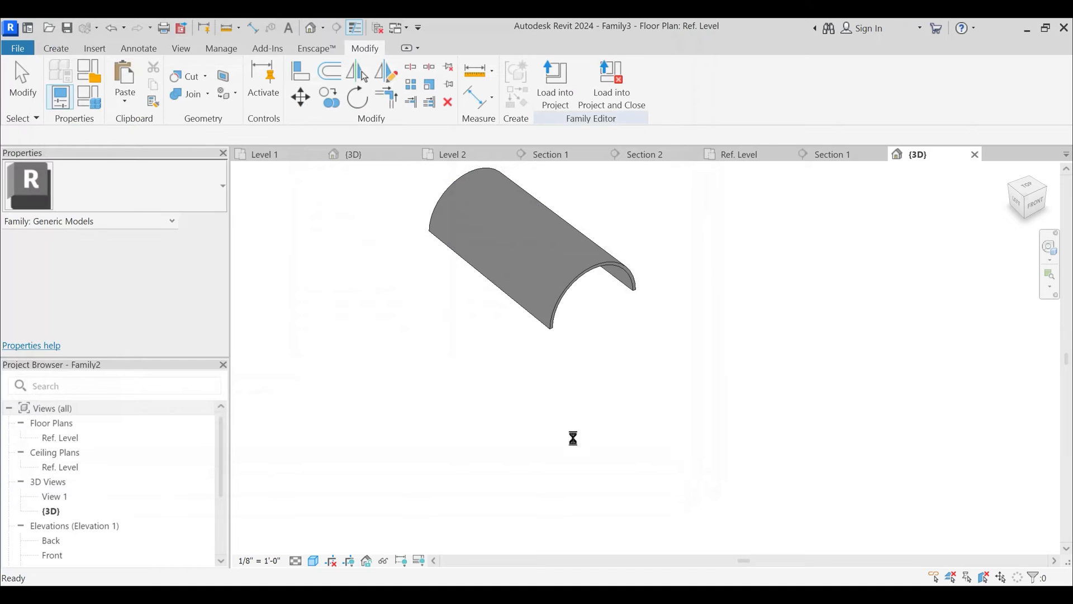
# - In the tile family's 3D view, associate the blend's Material with a new type parameter named Ridge Tile Material
pyautogui.click(823, 155)
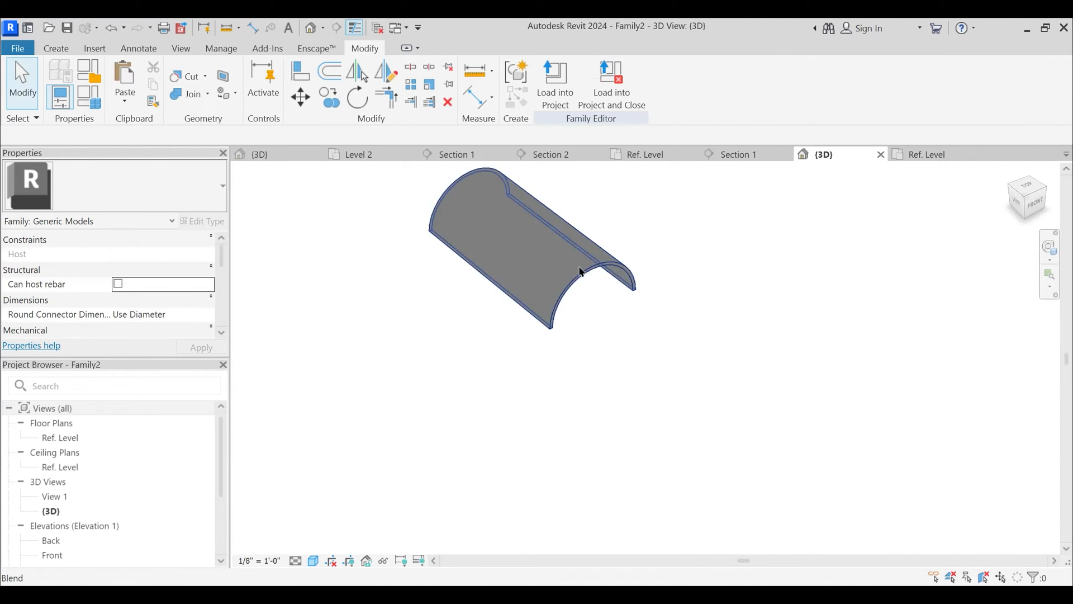
pyautogui.keyDown('shift'); pyautogui.moveTo(614, 335); pyautogui.dragTo(592, 318, button='middle'); pyautogui.keyUp('shift')
pyautogui.click(592, 319)
pyautogui.scroll(-3, 179, 315)
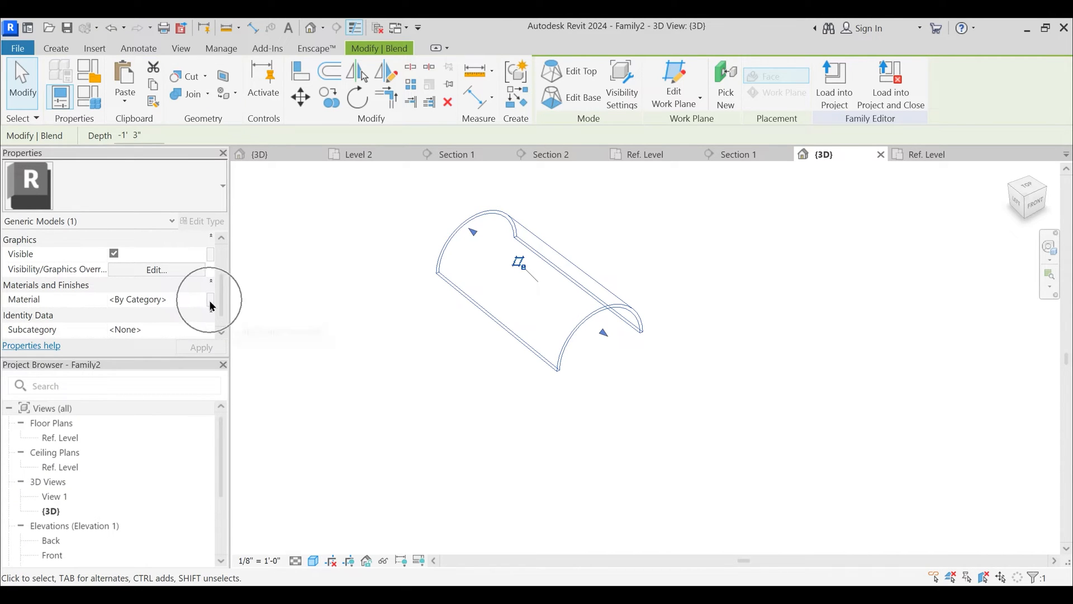
pyautogui.click(211, 305)
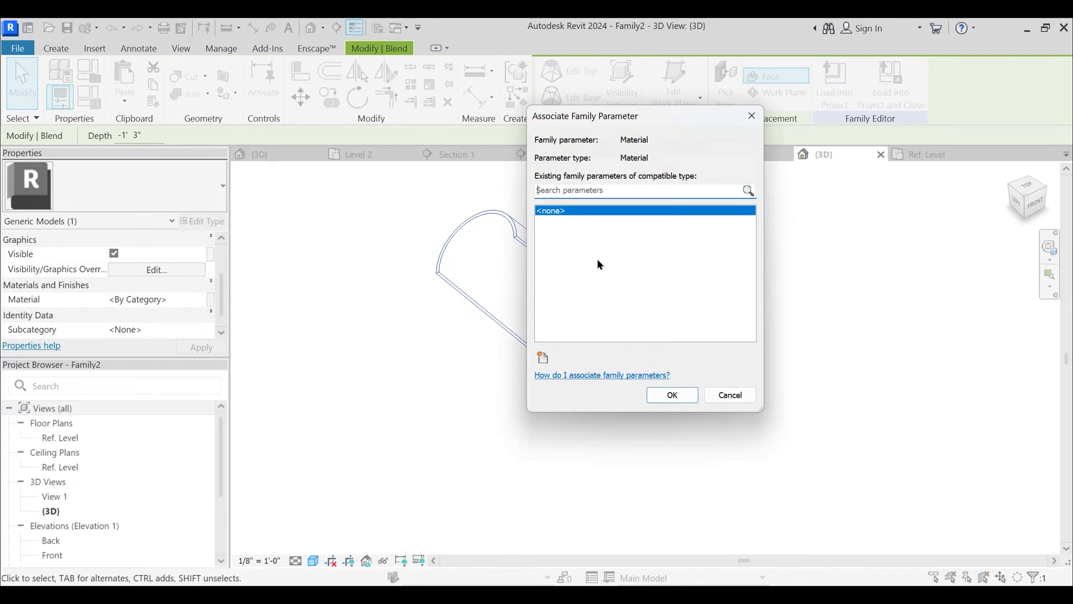
pyautogui.click(543, 357)
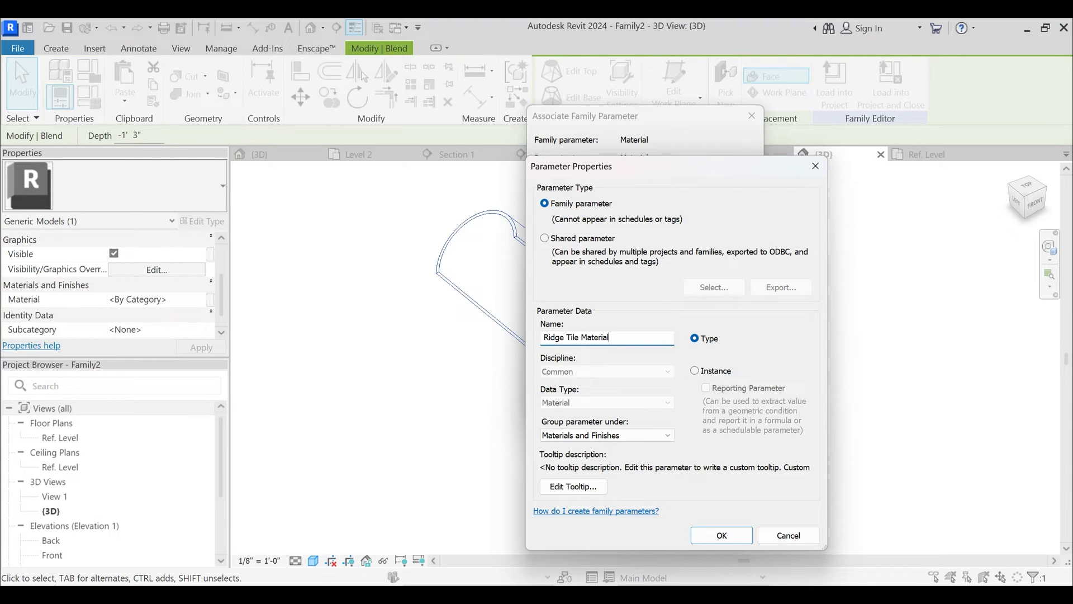
pyautogui.click(718, 535)
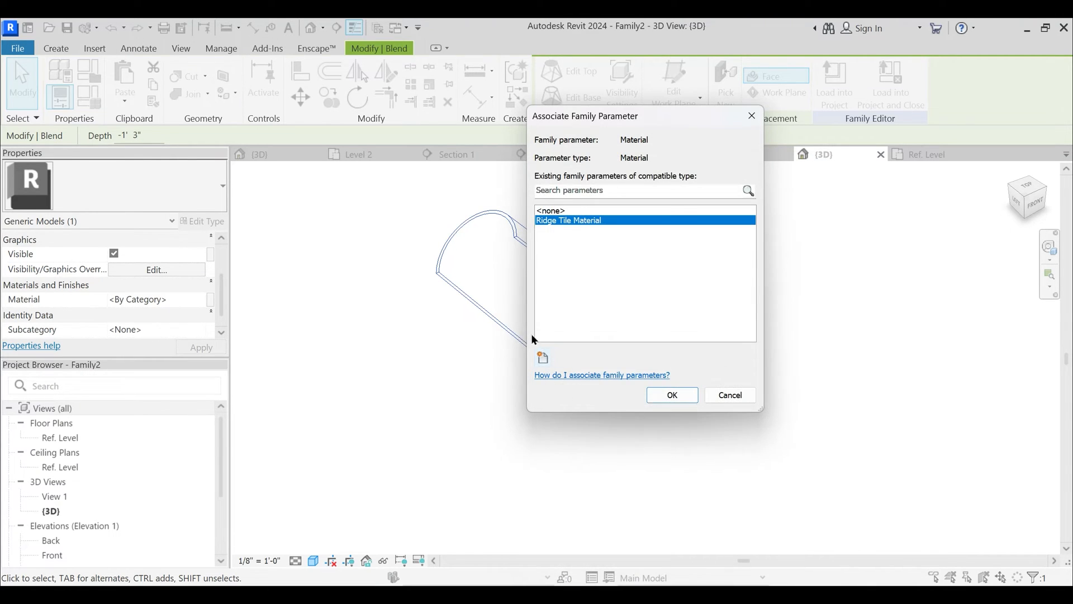
pyautogui.click(672, 395)
pyautogui.click(443, 357)
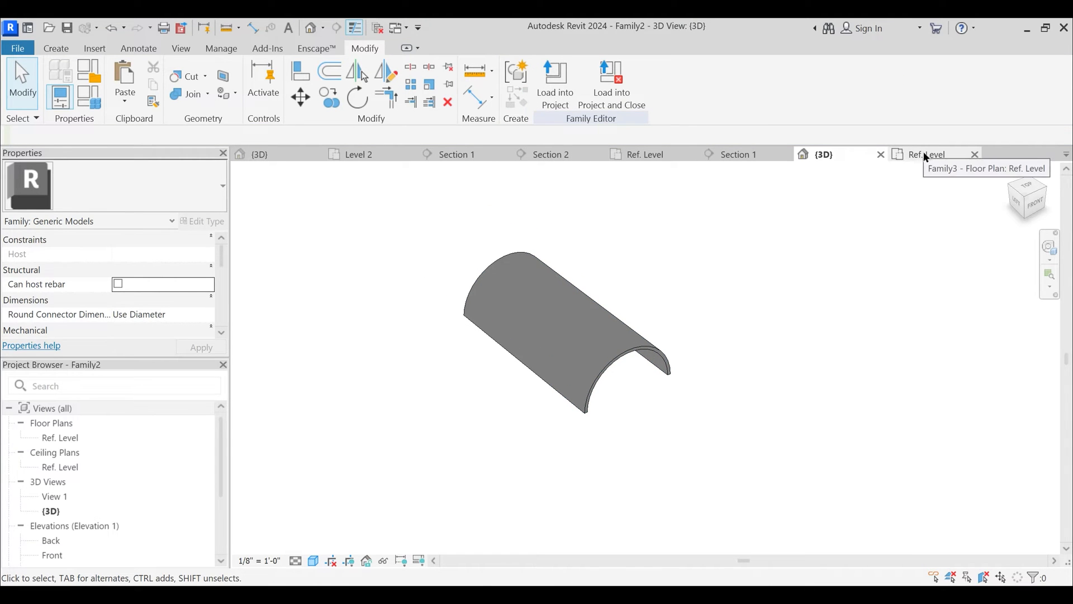
# - Load the tile family into Family3 only, leaving out Project2, and close the tile family's 3D view
pyautogui.click(563, 98)
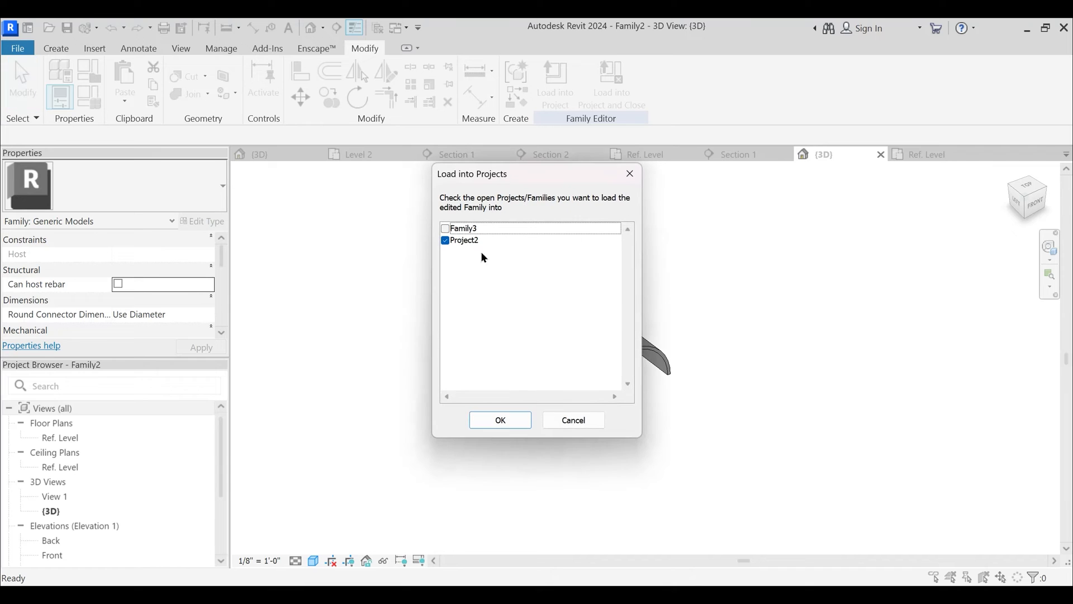
pyautogui.click(446, 228)
pyautogui.click(446, 240)
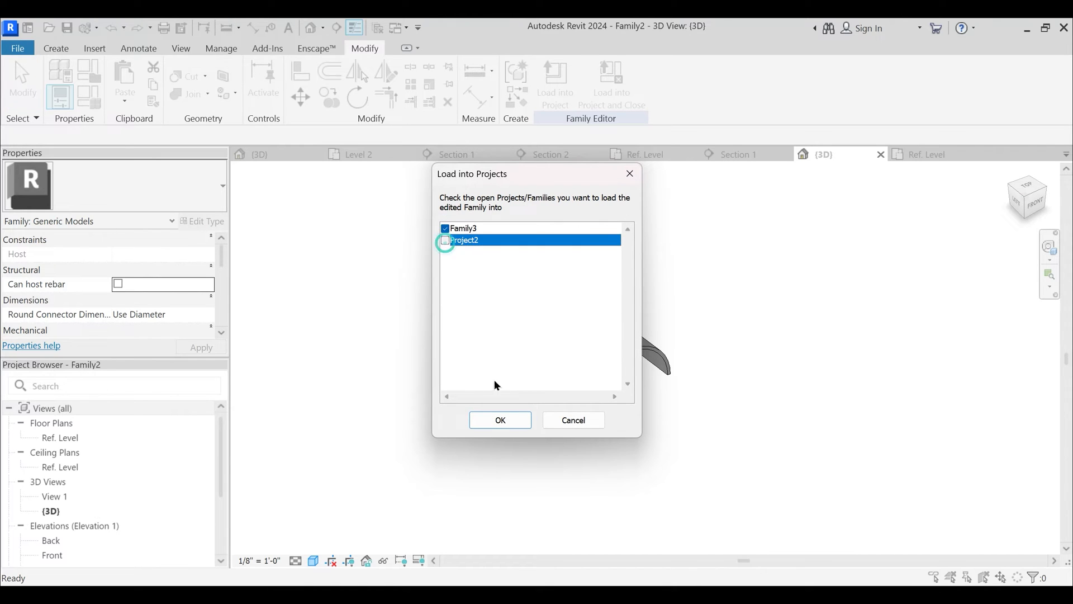
pyautogui.click(495, 420)
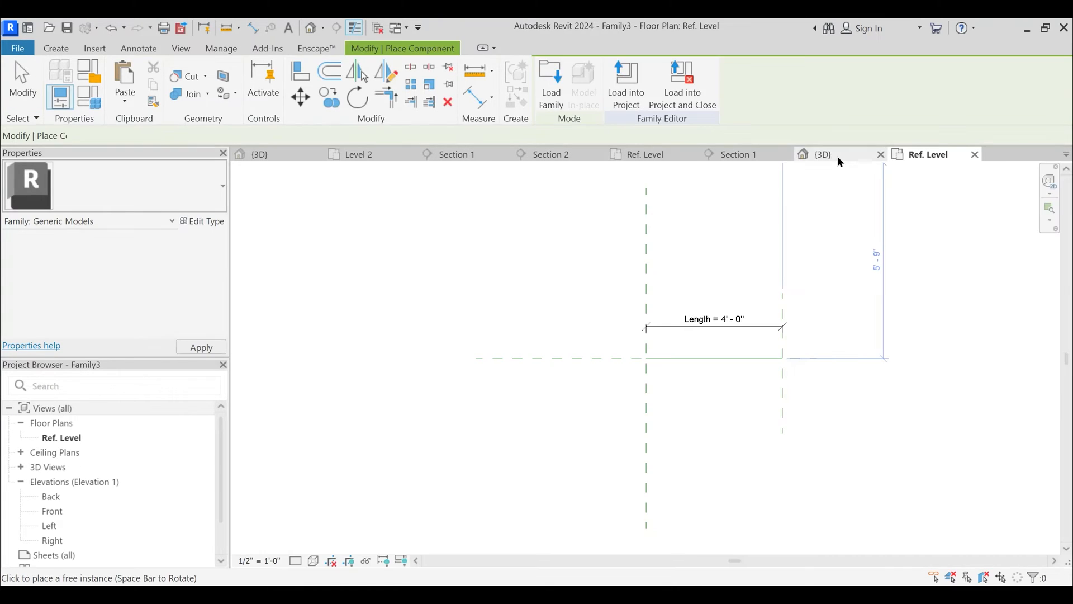
pyautogui.click(839, 153)
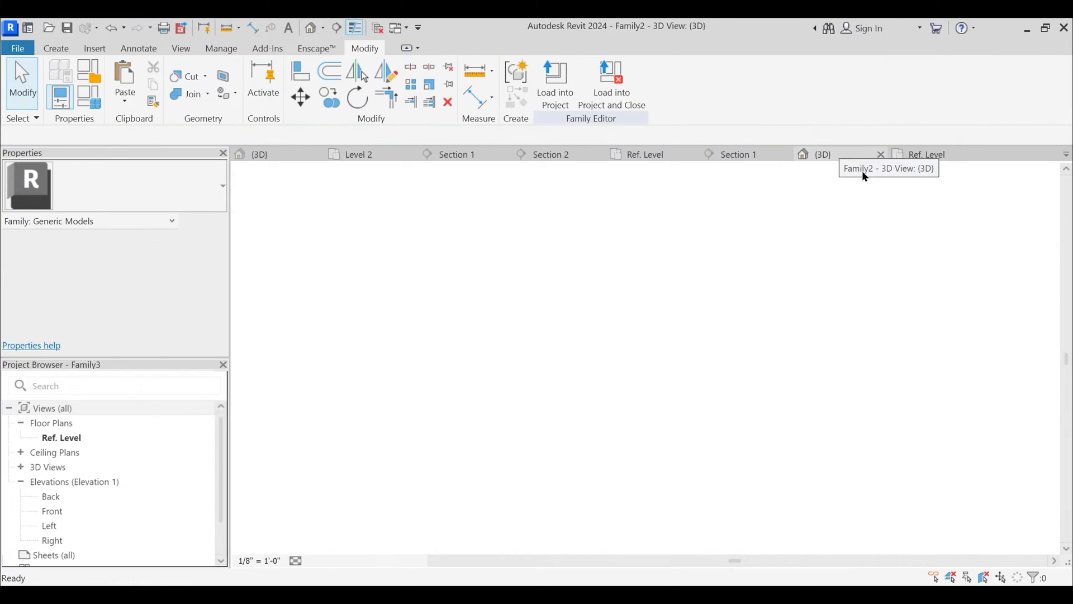
pyautogui.click(881, 154)
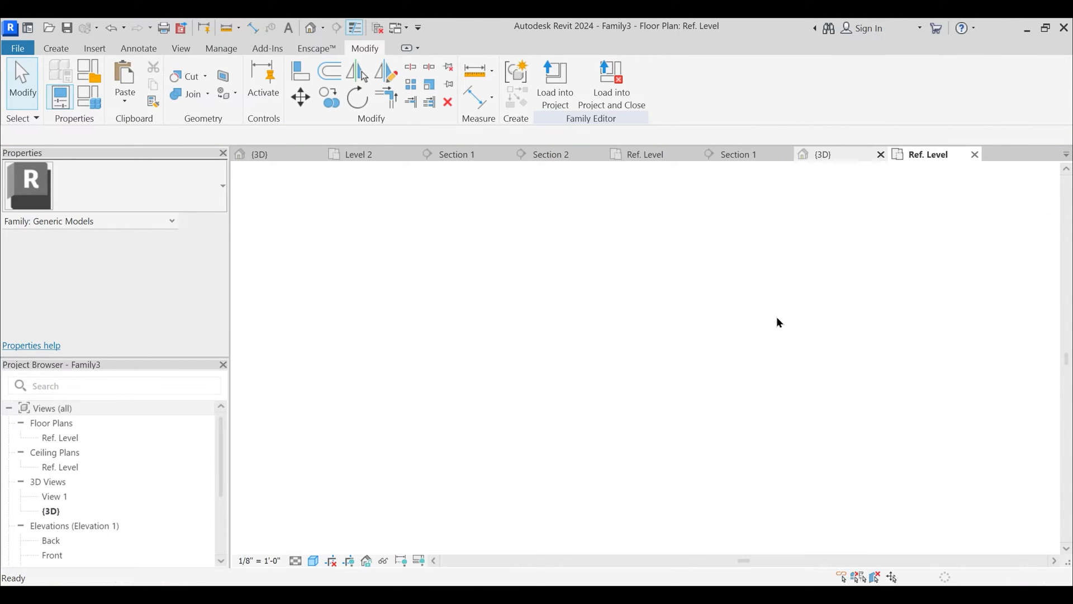
# - Rename the loaded Family2 family under Generic Models to Ridge Tile
pyautogui.scroll(-1, 68, 514)
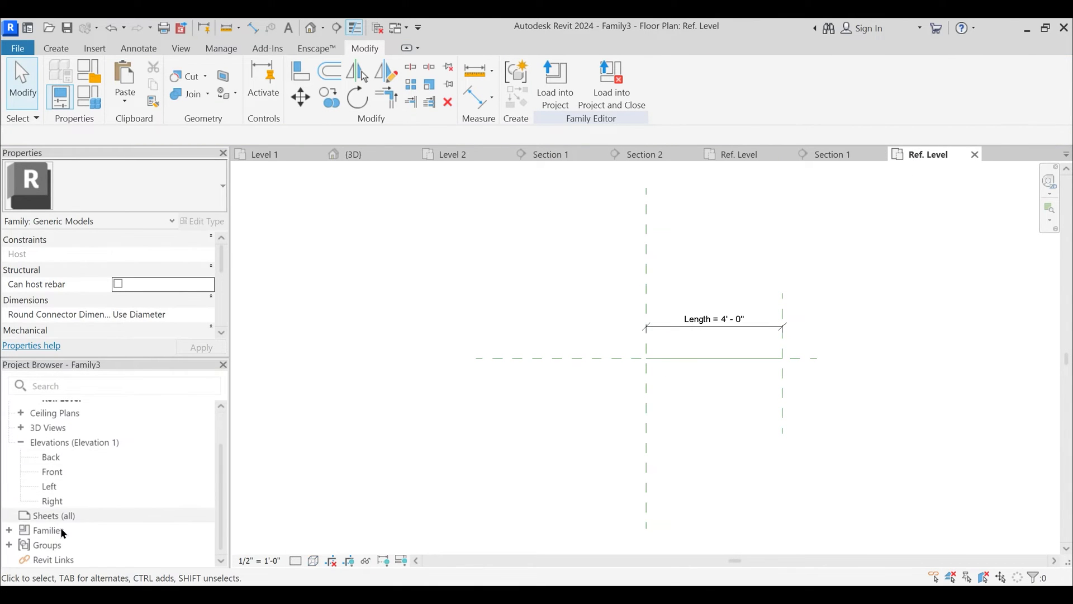
pyautogui.click(11, 533)
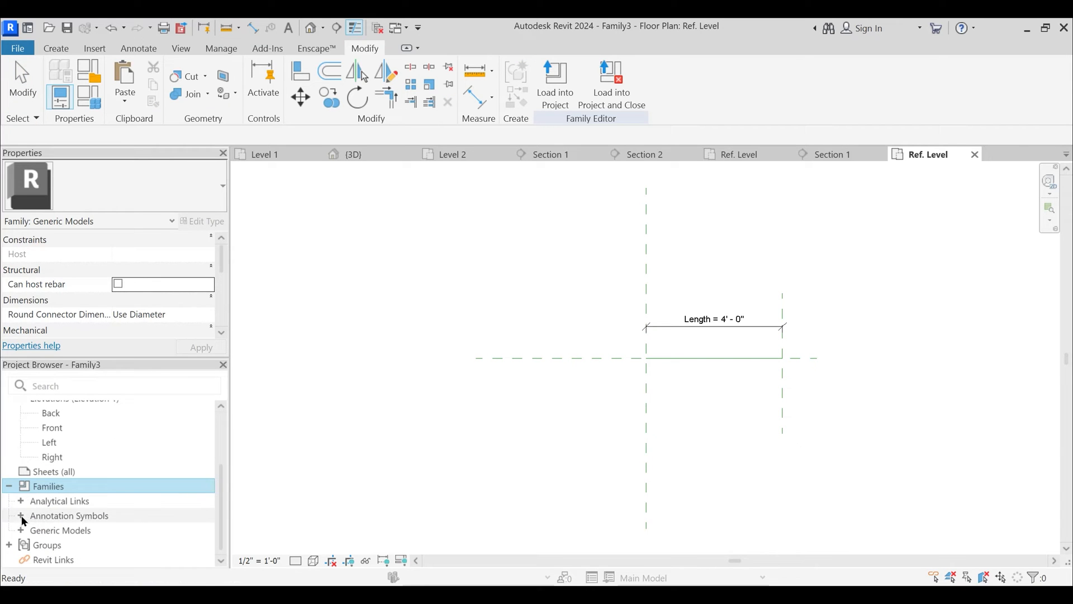
pyautogui.click(20, 531)
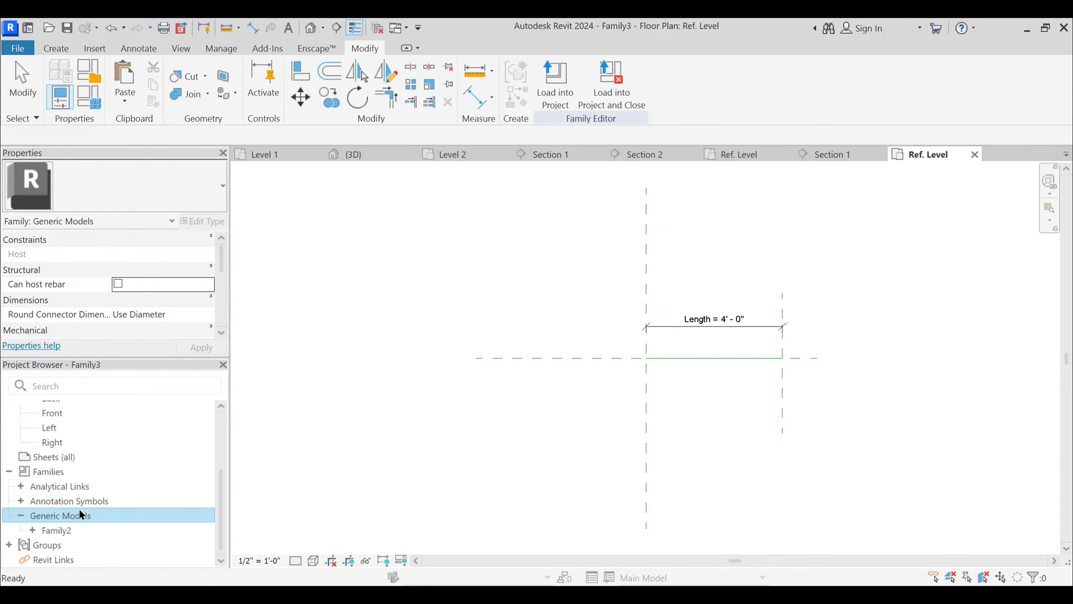
pyautogui.doubleClick(49, 533)
pyautogui.rightClick(62, 531)
pyautogui.click(118, 398)
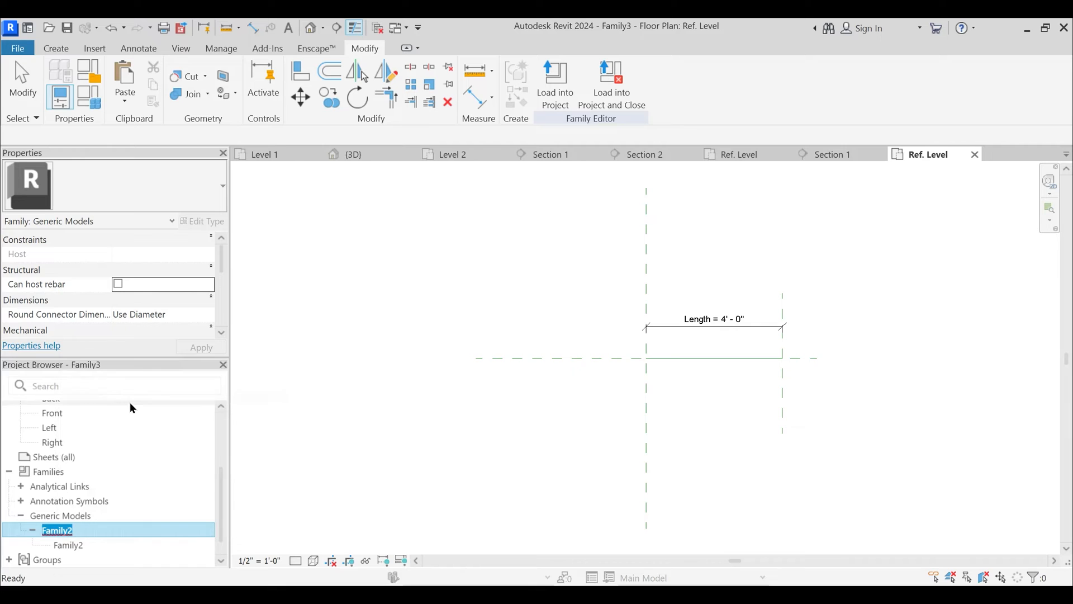
pyautogui.write('Ridege')
pyautogui.press('BackSpace')
pyautogui.press('BackSpace')
pyautogui.press('BackSpace')
pyautogui.write('de')
pyautogui.press('BackSpace')
pyautogui.press('BackSpace')
pyautogui.write('ge Tile')
pyautogui.press('Return')
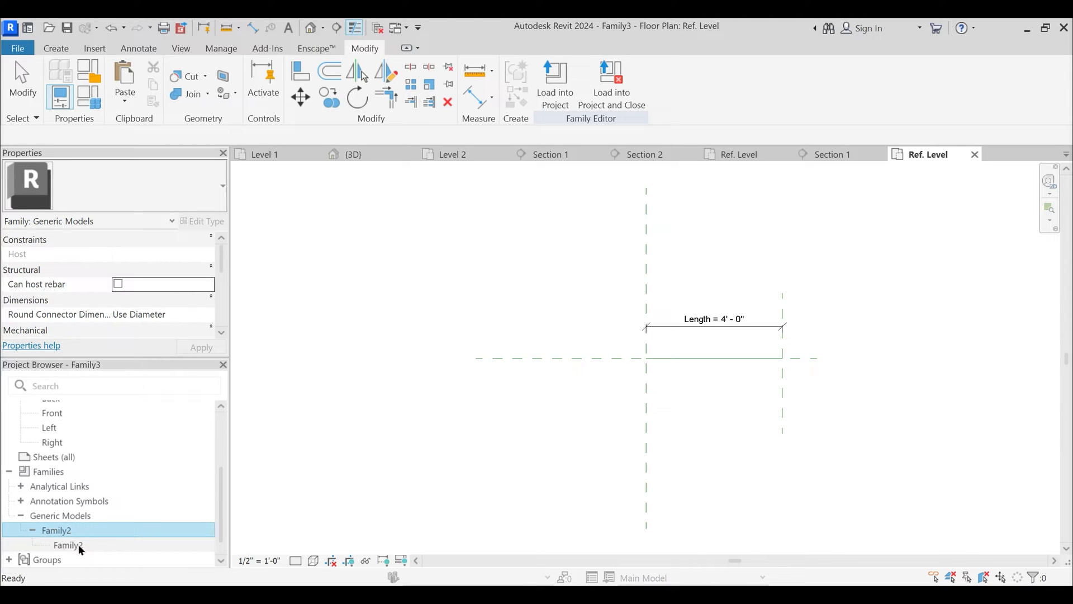
# - Rename the Family2 type inside the Ridge Tile family to Ridge Tile
pyautogui.rightClick(80, 544)
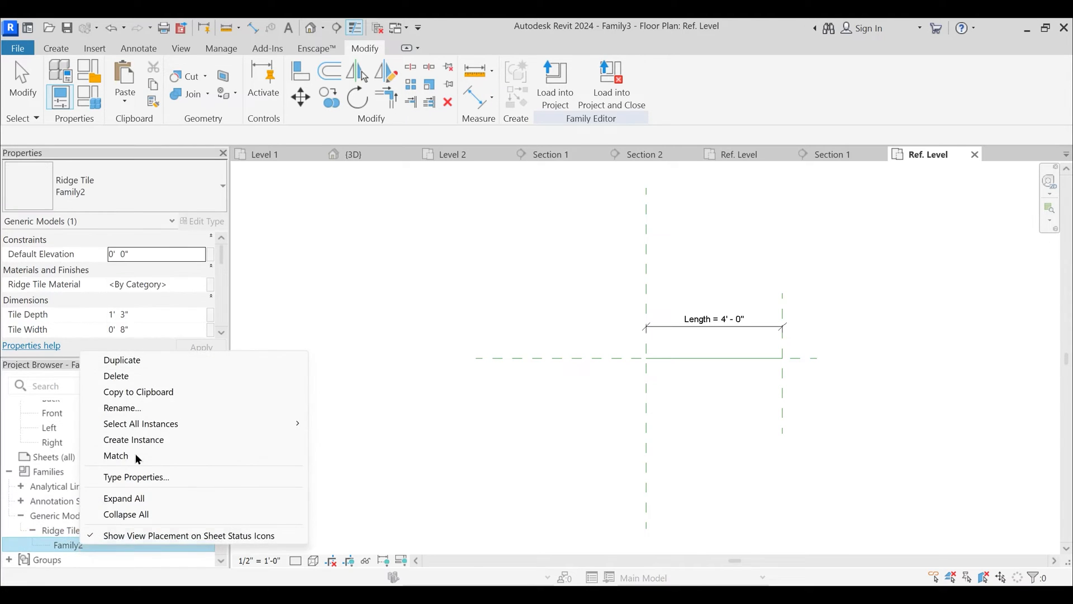
pyautogui.click(123, 408)
pyautogui.press('BackSpace')
pyautogui.click(333, 381)
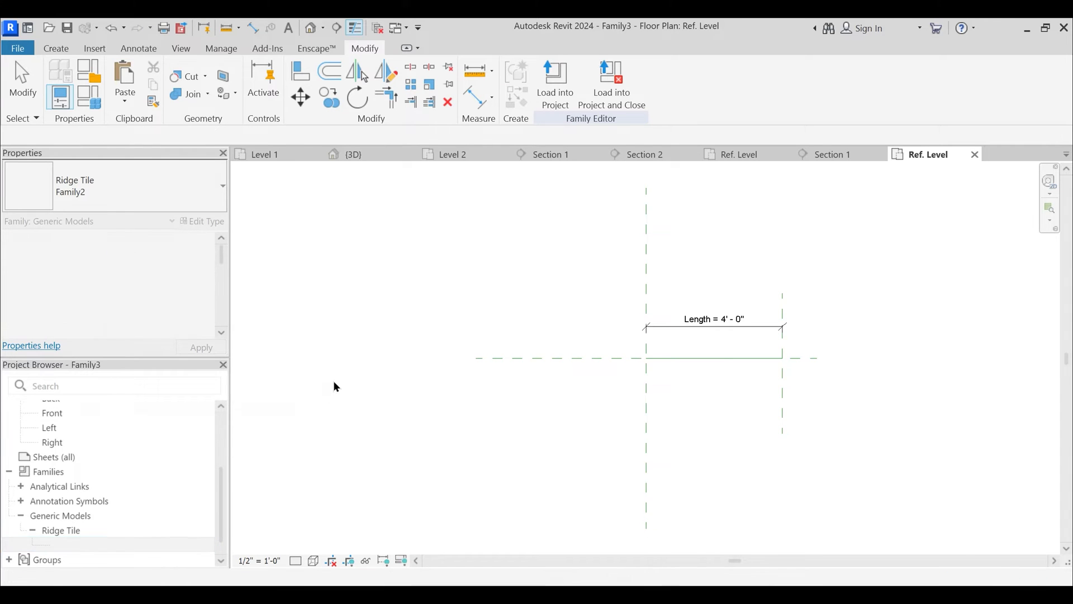
pyautogui.press('Escape')
pyautogui.rightClick(87, 547)
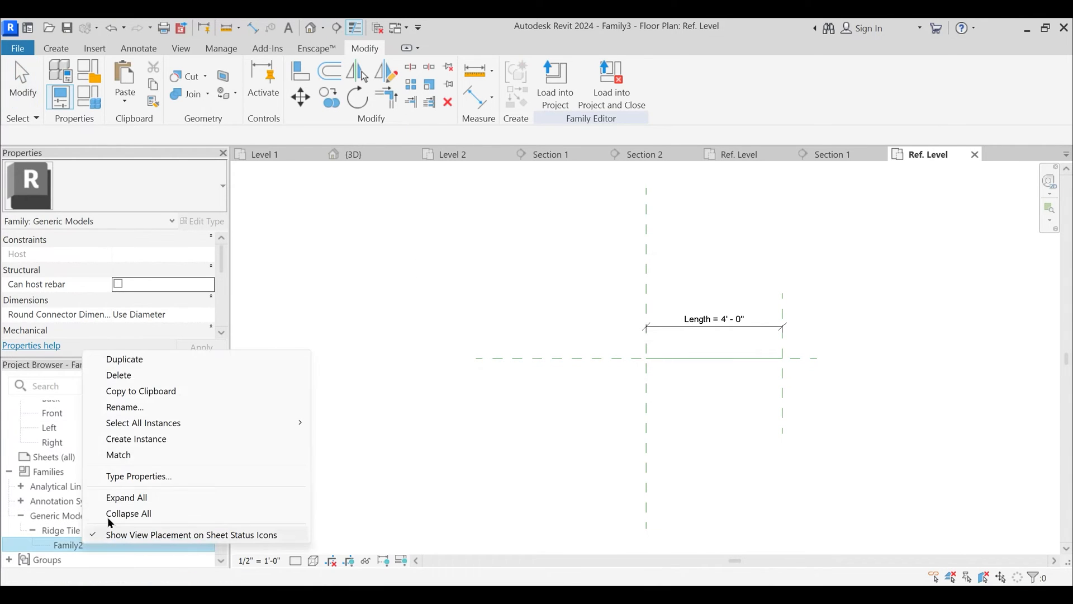
pyautogui.click(120, 407)
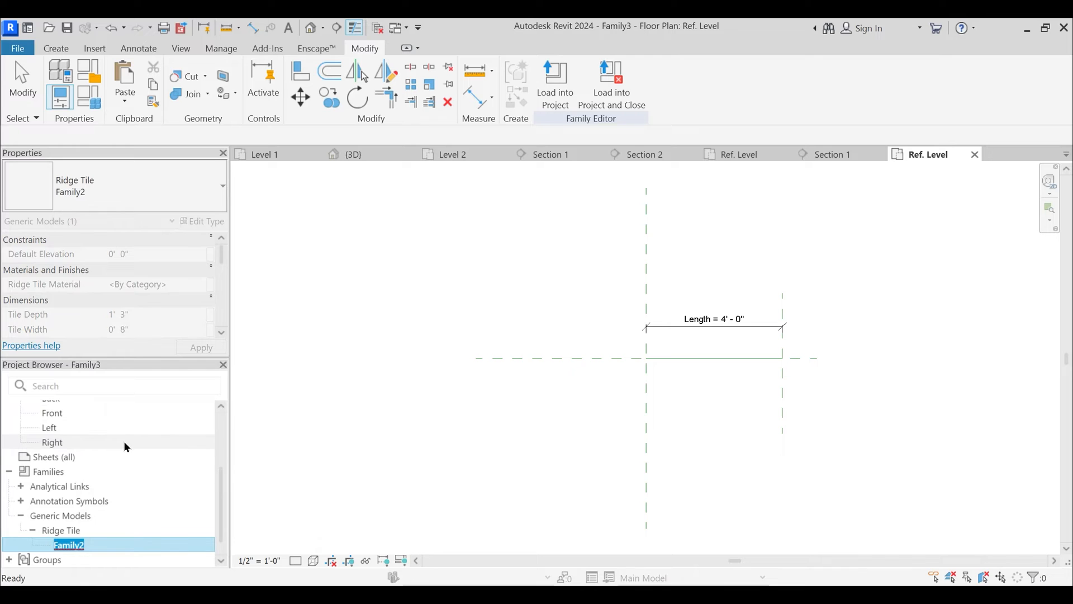
pyautogui.write('Ridge Tile')
# - Place a Ridge Tile lengthwise along the reference line's direction, about 1'-5" before the Length start plane and 0'-9" below the center plane
pyautogui.moveTo(81, 544); pyautogui.dragTo(615, 368)
pyautogui.scroll(3, 615, 372)
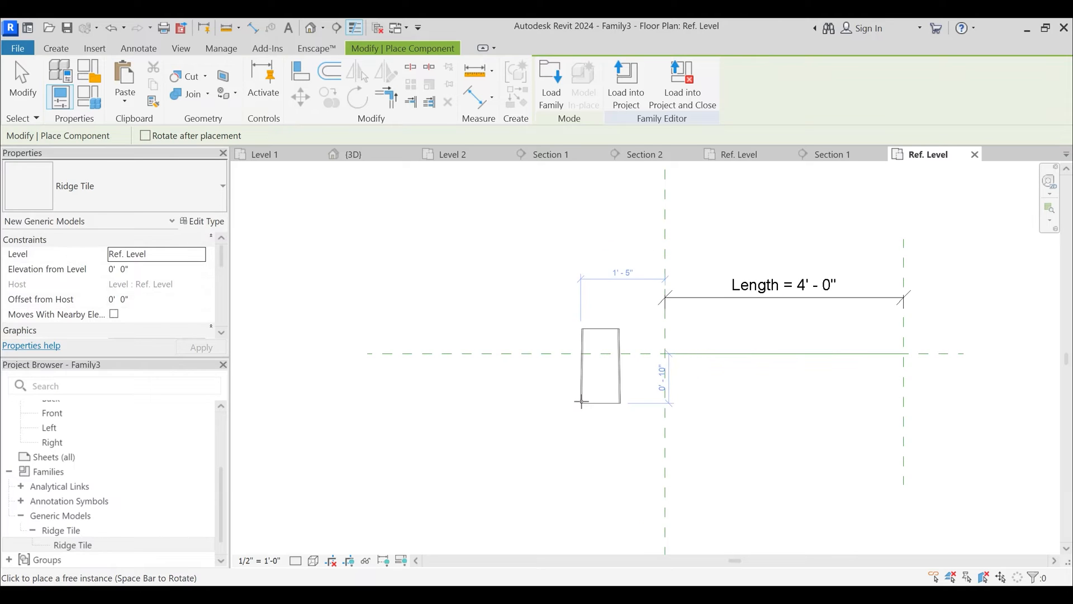
pyautogui.press('space')
pyautogui.press('space')
pyautogui.press('space')
pyautogui.click(581, 399)
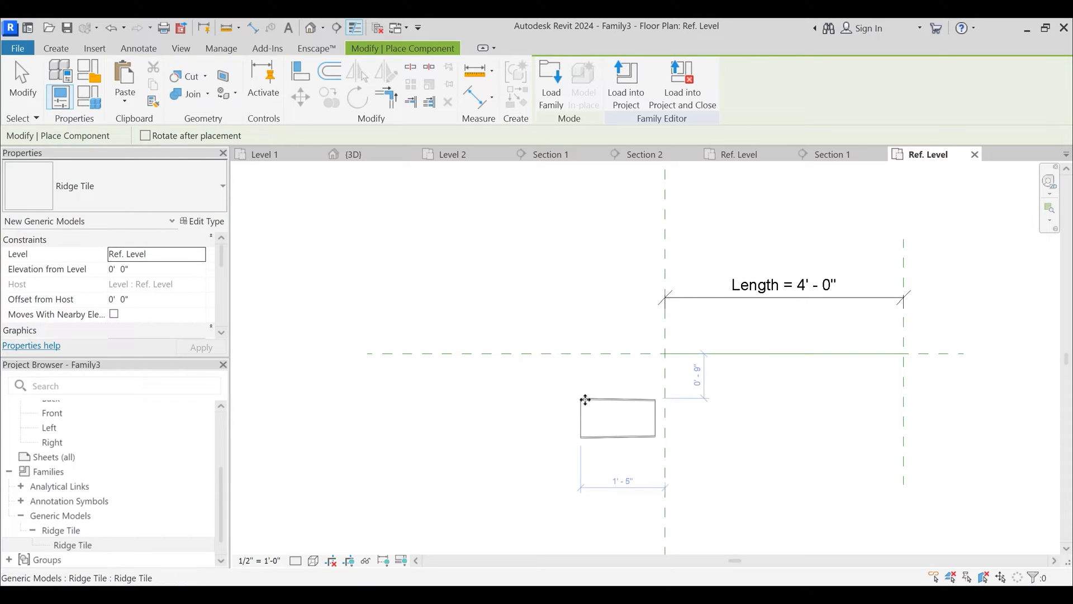
pyautogui.press('Escape')
pyautogui.press('Escape')
pyautogui.moveTo(687, 395); pyautogui.dragTo(627, 403, button='middle')
pyautogui.click(528, 430)
pyautogui.scroll(2, 528, 430)
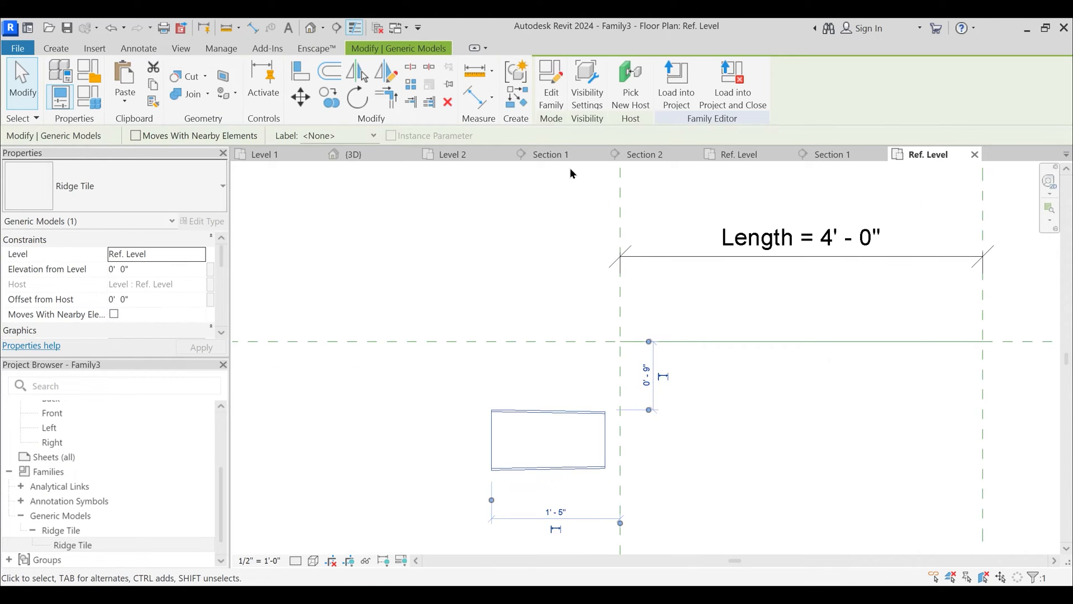
pyautogui.press('Escape')
pyautogui.click(296, 75)
pyautogui.click(515, 340)
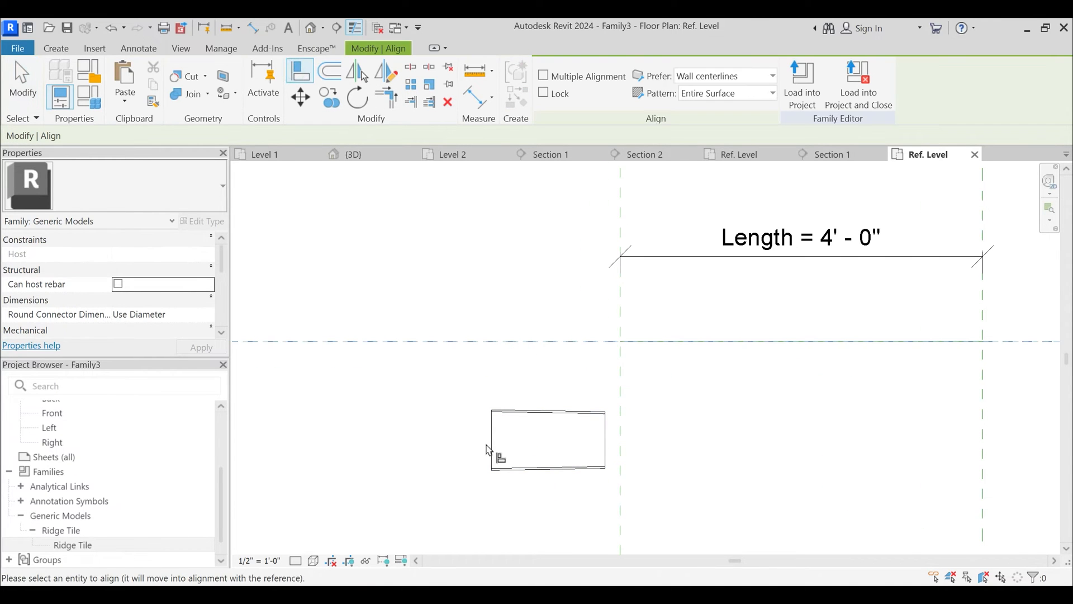
pyautogui.press('Escape')
pyautogui.press('Escape')
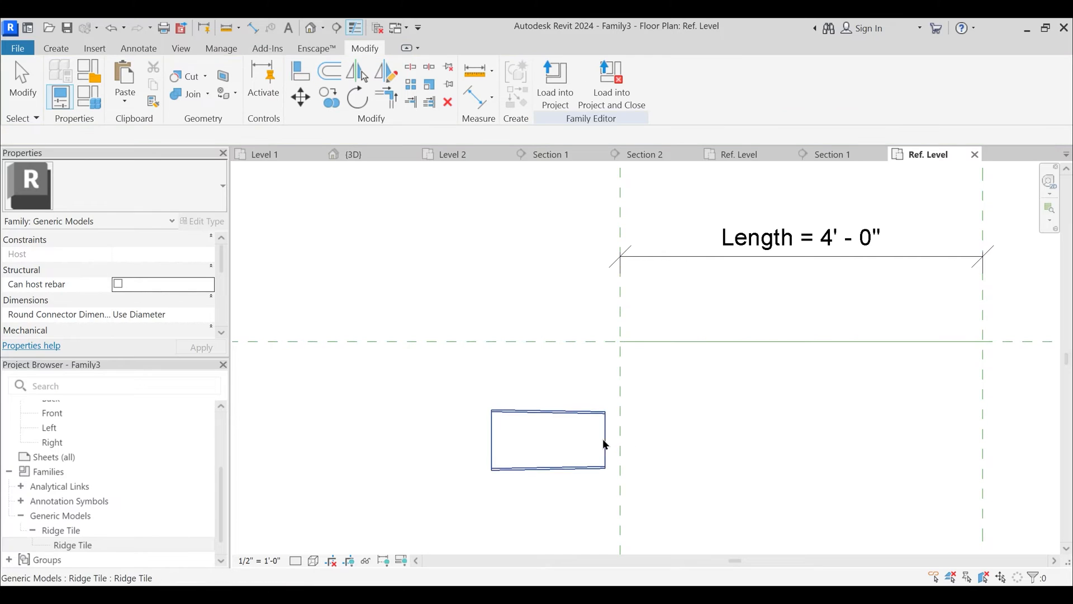
# - Try to move the ridge tile by its wide end's midpoint up to the horizontal center line
pyautogui.click(595, 457)
pyautogui.scroll(2, 597, 458)
pyautogui.press('m')
pyautogui.press('v')
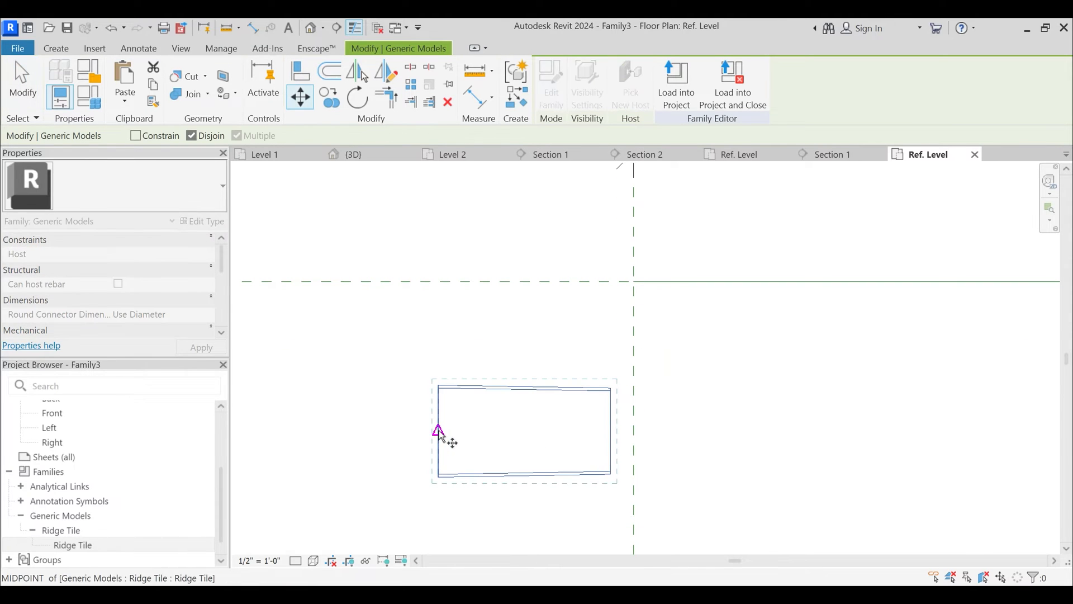
pyautogui.click(439, 431)
pyautogui.click(438, 283)
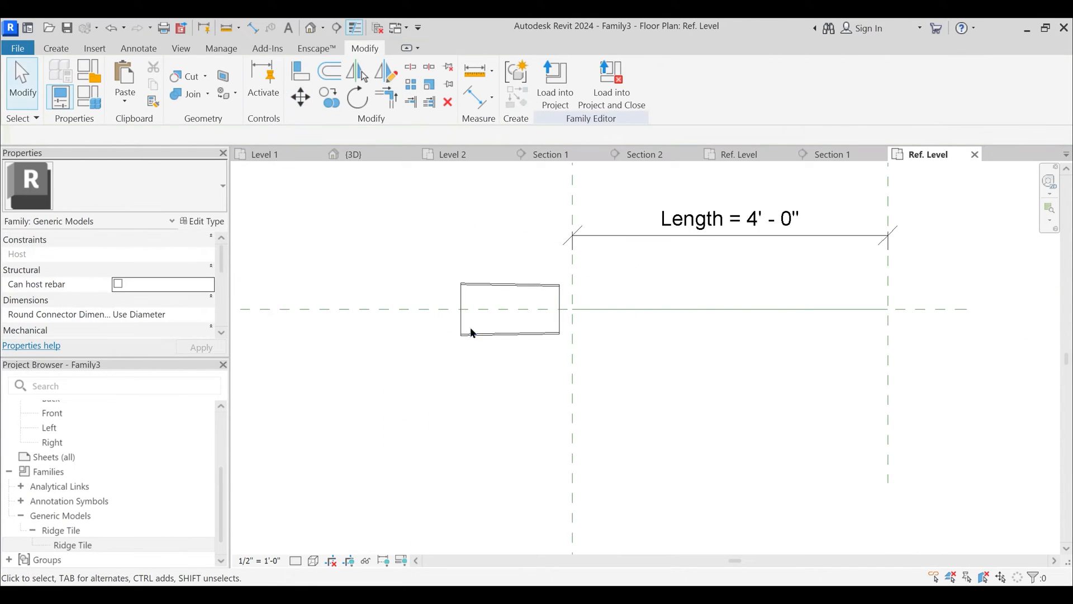
# - Move the ridge tile straight up so its wide end's midpoint lies on the Center (Front/Back) reference plane
pyautogui.scroll(2, 492, 358)
pyautogui.click(508, 478)
pyautogui.scroll(2, 443, 441)
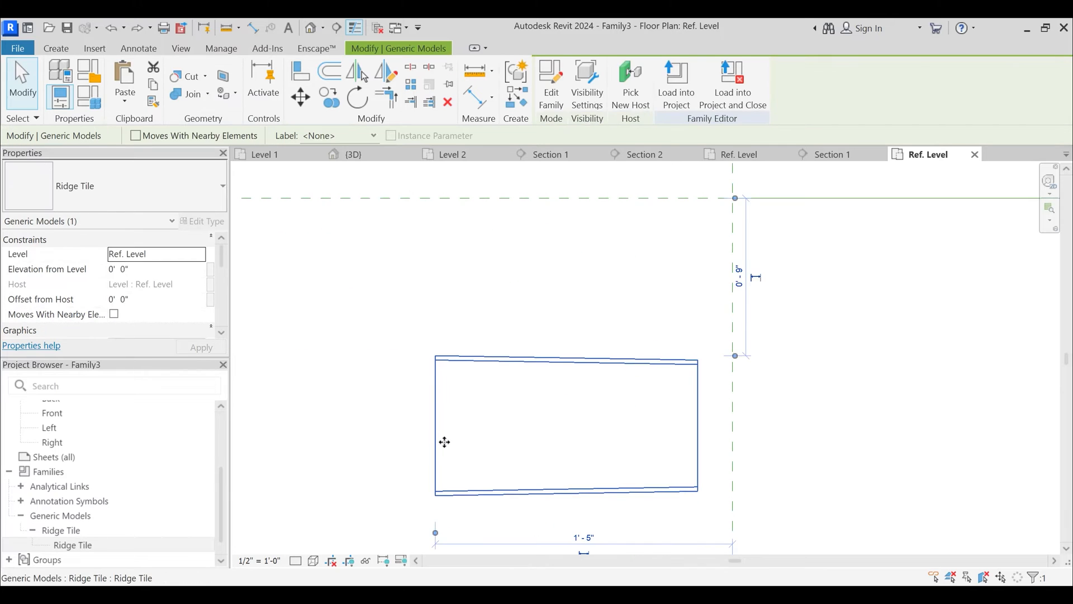
pyautogui.press('m')
pyautogui.press('v')
pyautogui.click(436, 427)
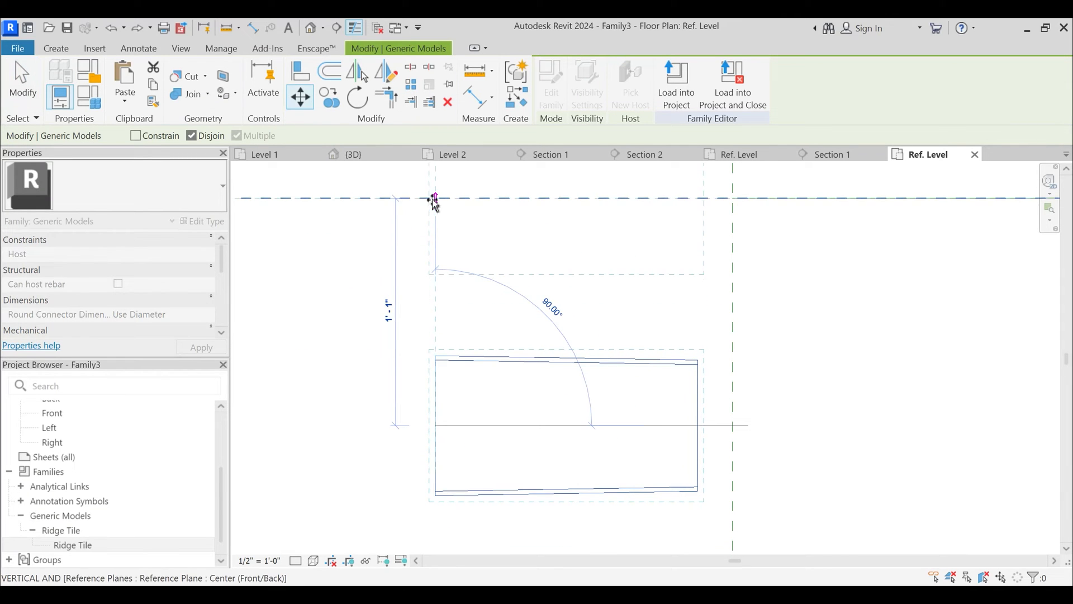
pyautogui.click(435, 197)
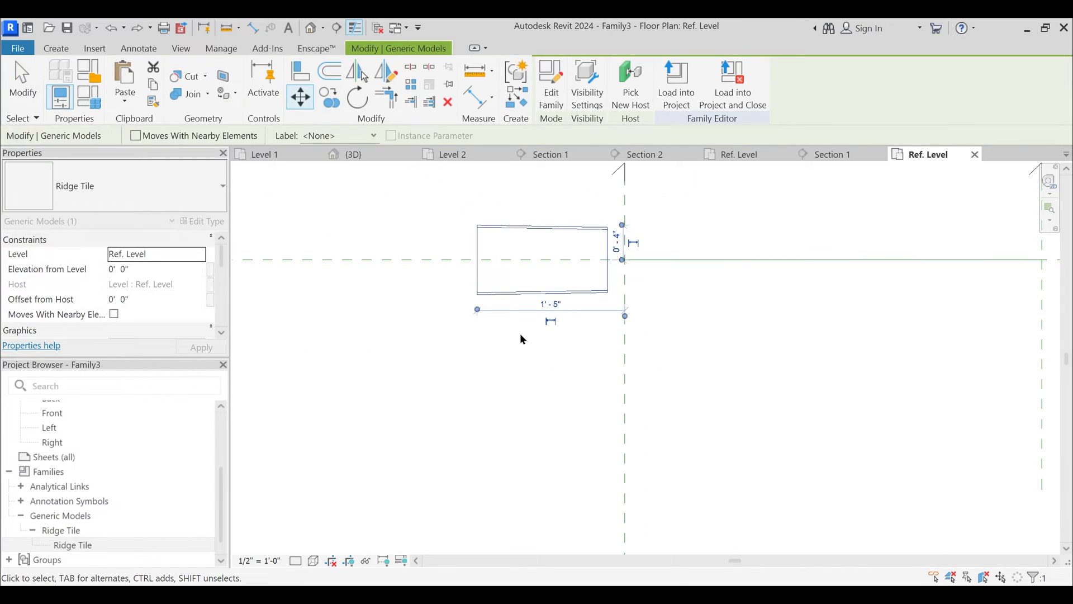
pyautogui.press('Escape')
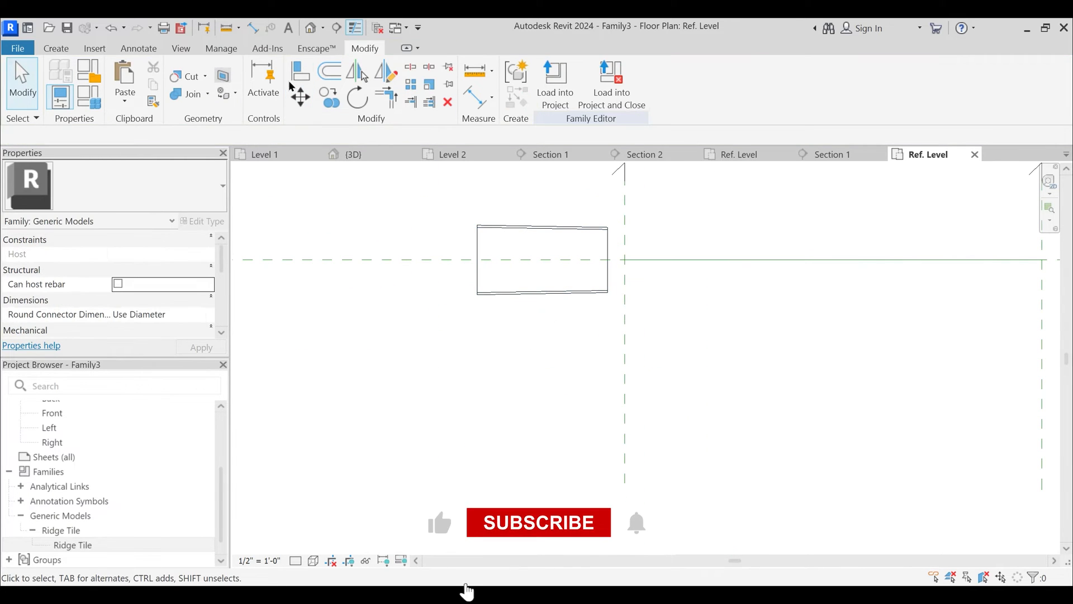
# - Align the ridge tile's wide end with the vertical reference plane where the Length dimension starts
pyautogui.press('a')
pyautogui.press('l')
pyautogui.click(626, 388)
pyautogui.click(479, 280)
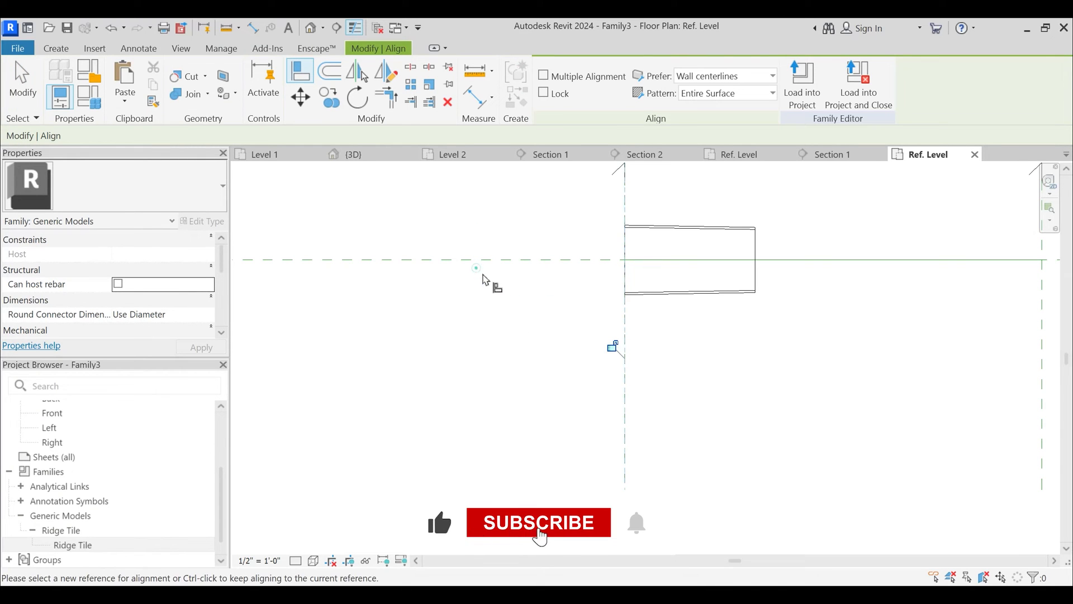
pyautogui.moveTo(714, 359); pyautogui.dragTo(678, 400, button='middle')
pyautogui.press('Escape')
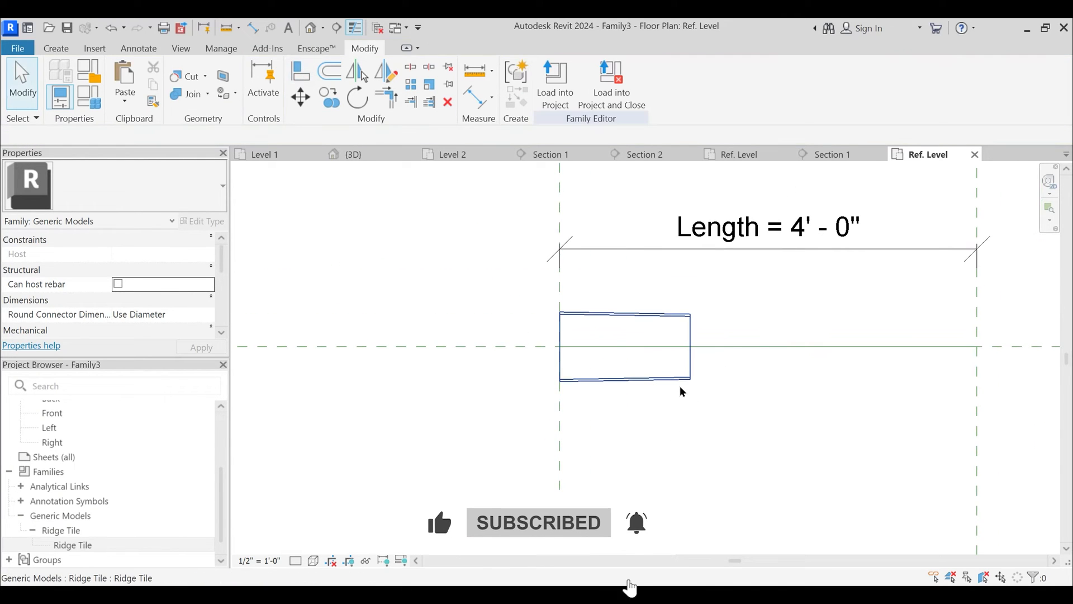
# - Draw a vertical reference plane across the reference line, just beyond the ridge tile's narrow end
pyautogui.press('r')
pyautogui.press('p')
pyautogui.click(712, 270)
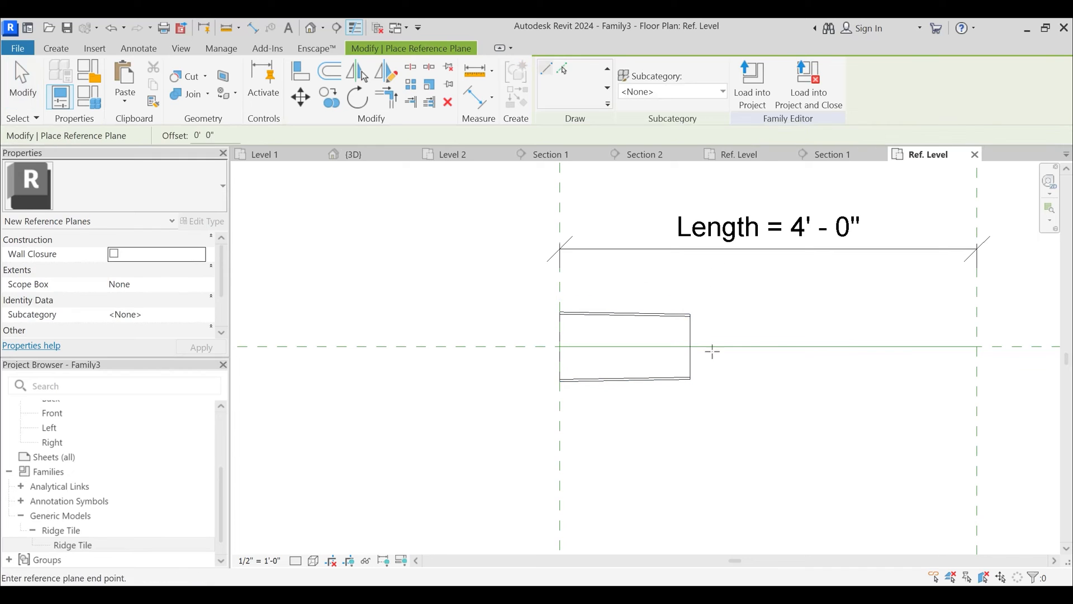
pyautogui.click(710, 449)
pyautogui.press('Escape')
pyautogui.press('Escape')
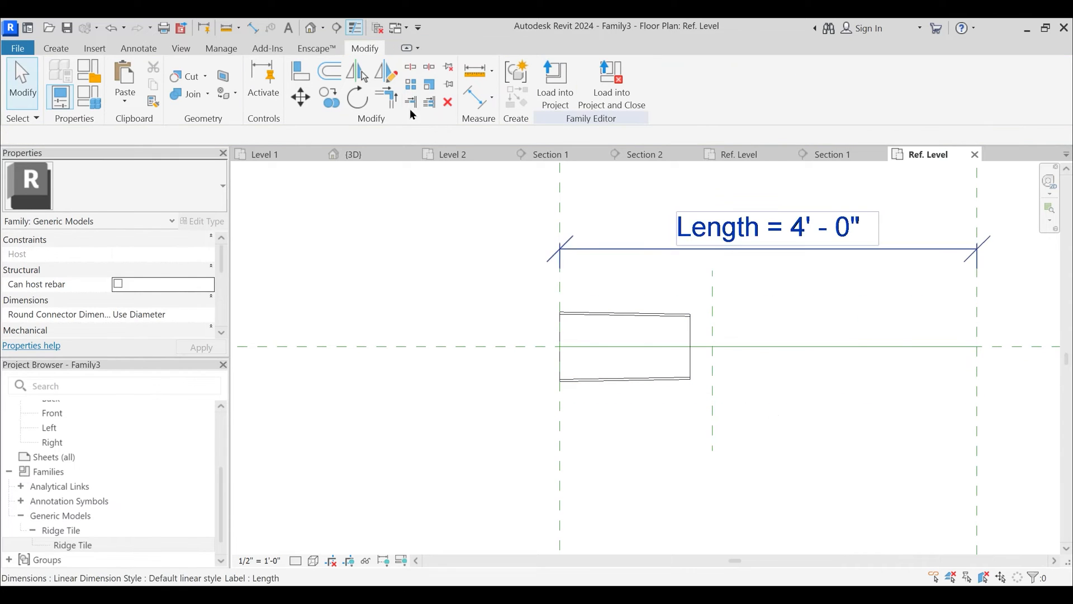
# - Dimension the distance from the vertical reference plane at the tile's wide end to the new reference plane beyond its narrow end
pyautogui.press('d')
pyautogui.press('i')
pyautogui.click(562, 438)
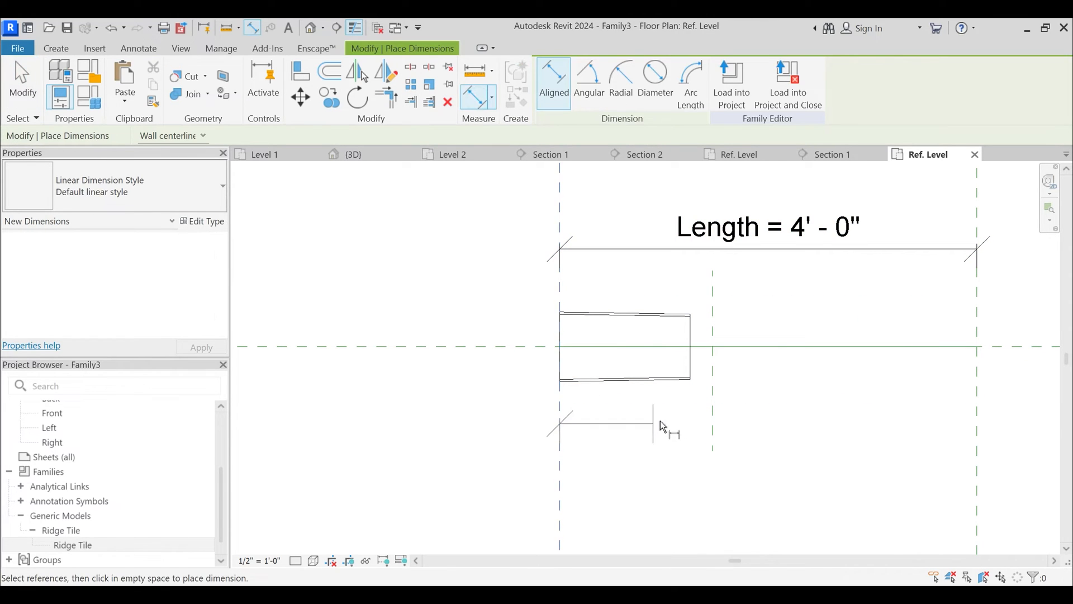
pyautogui.click(711, 419)
pyautogui.click(643, 462)
pyautogui.press('Escape')
pyautogui.press('Escape')
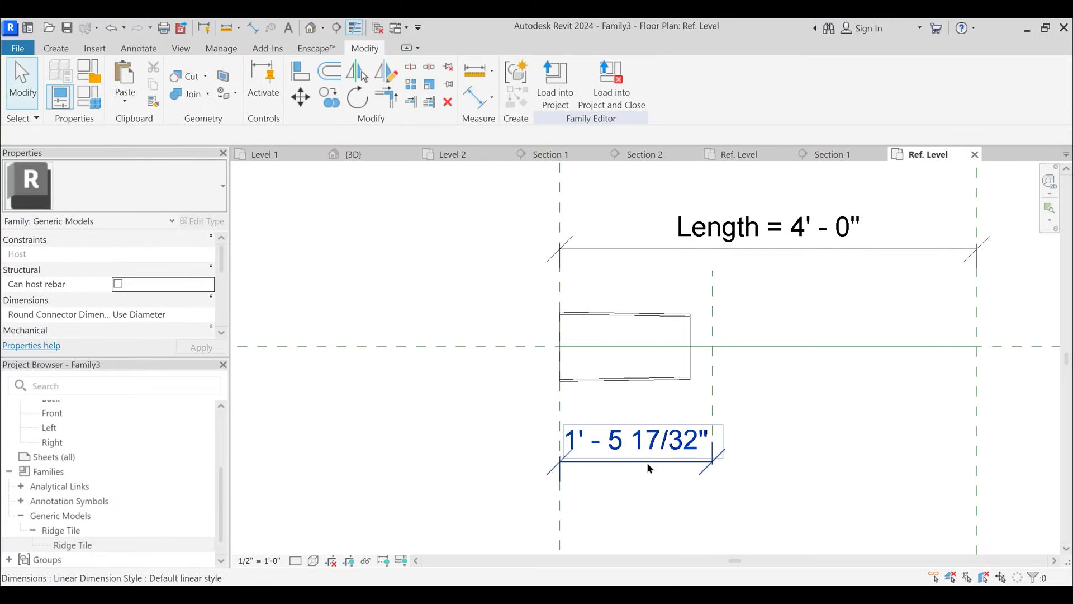
# - Label the new dimension with a new type family parameter named Tile Depth
pyautogui.click(649, 467)
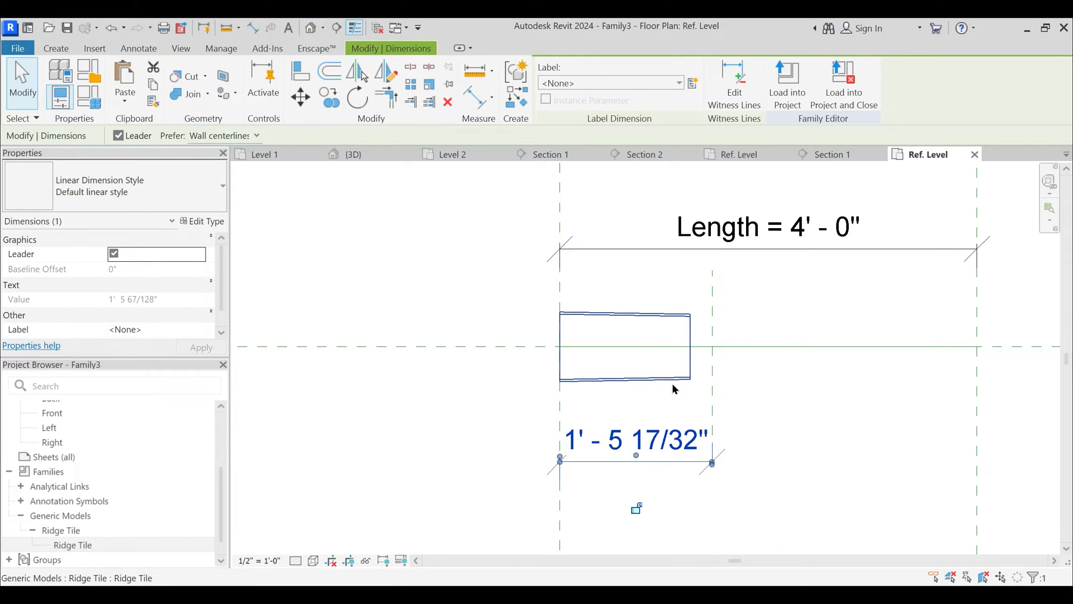
pyautogui.click(693, 84)
pyautogui.press('Escape')
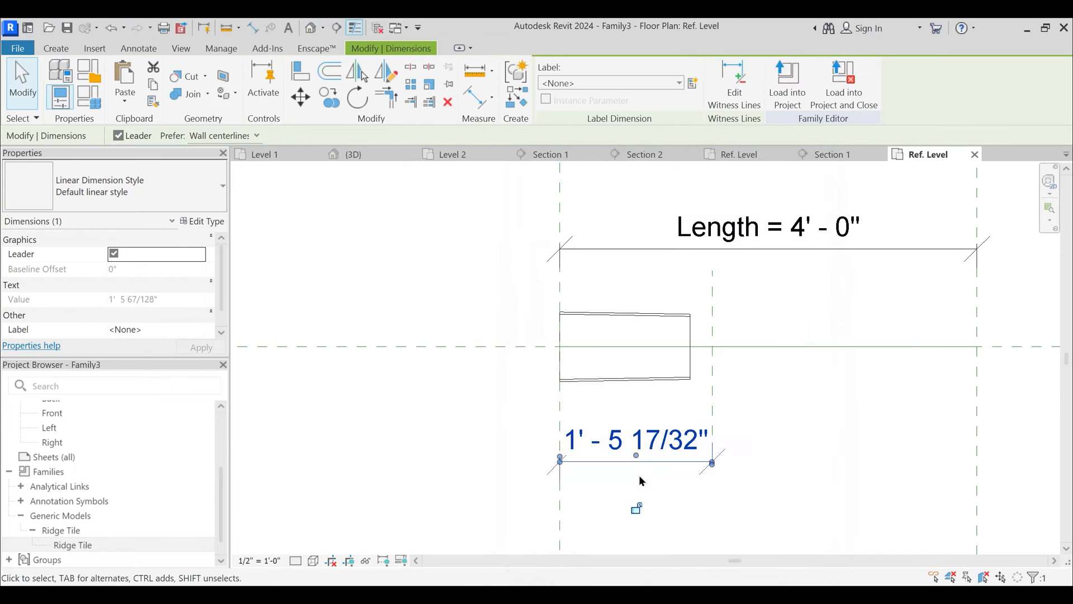
pyautogui.click(693, 84)
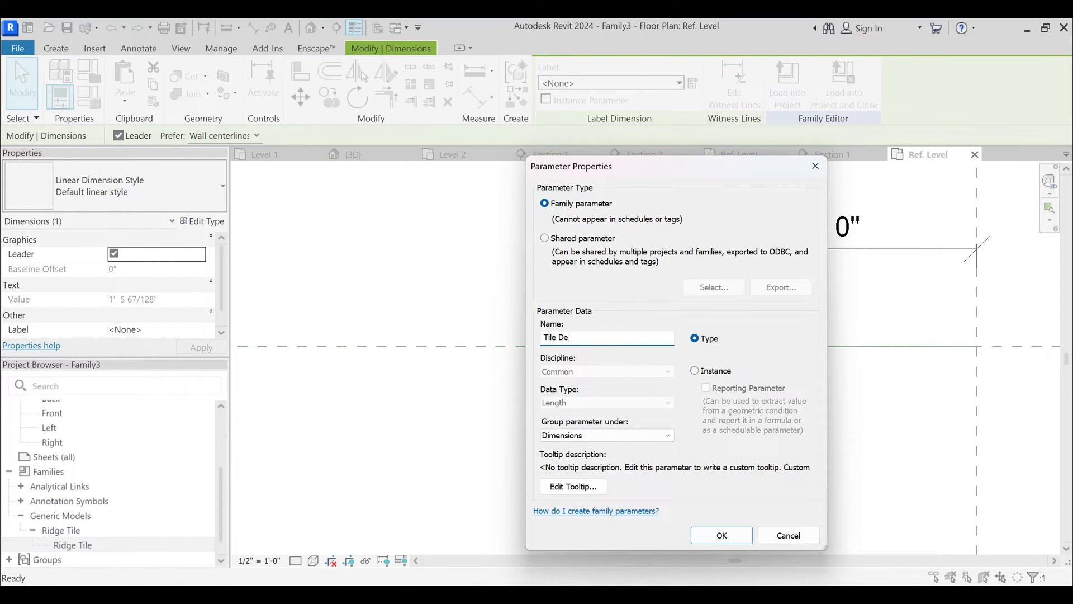
pyautogui.write('Tile Depth')
pyautogui.press('Return')
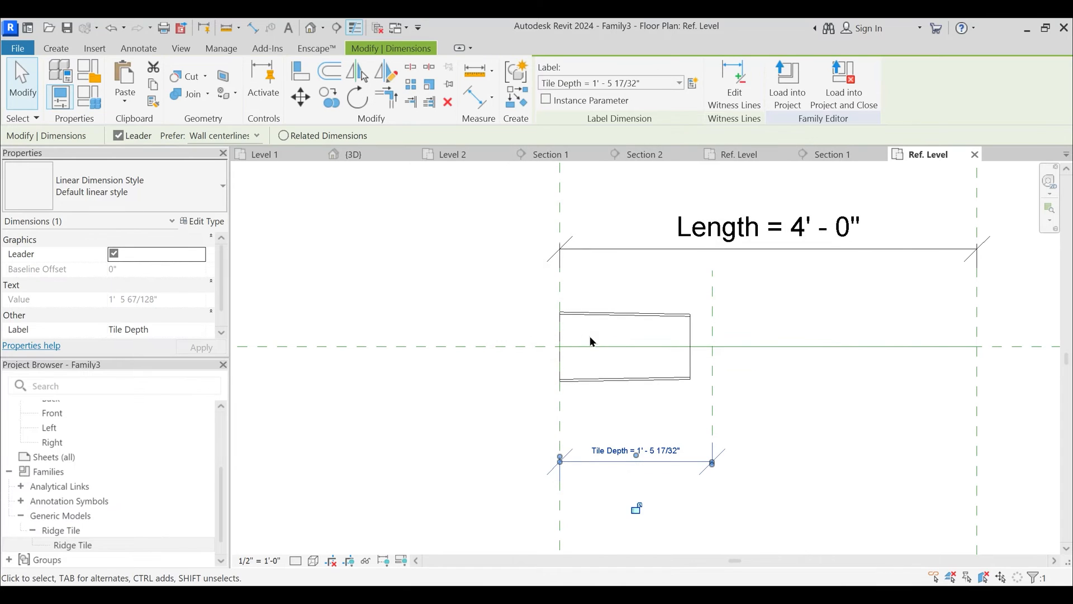
pyautogui.click(446, 454)
# - Associate the nested Ridge Tile type's Tile Depth with the host family's Tile Depth parameter
pyautogui.click(612, 381)
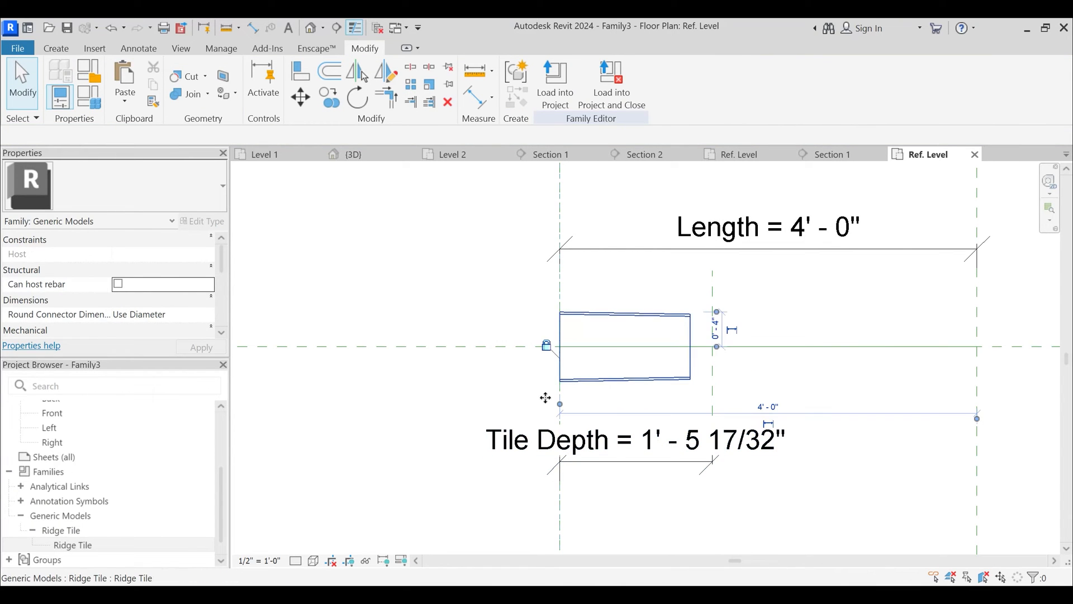
pyautogui.rightClick(95, 545)
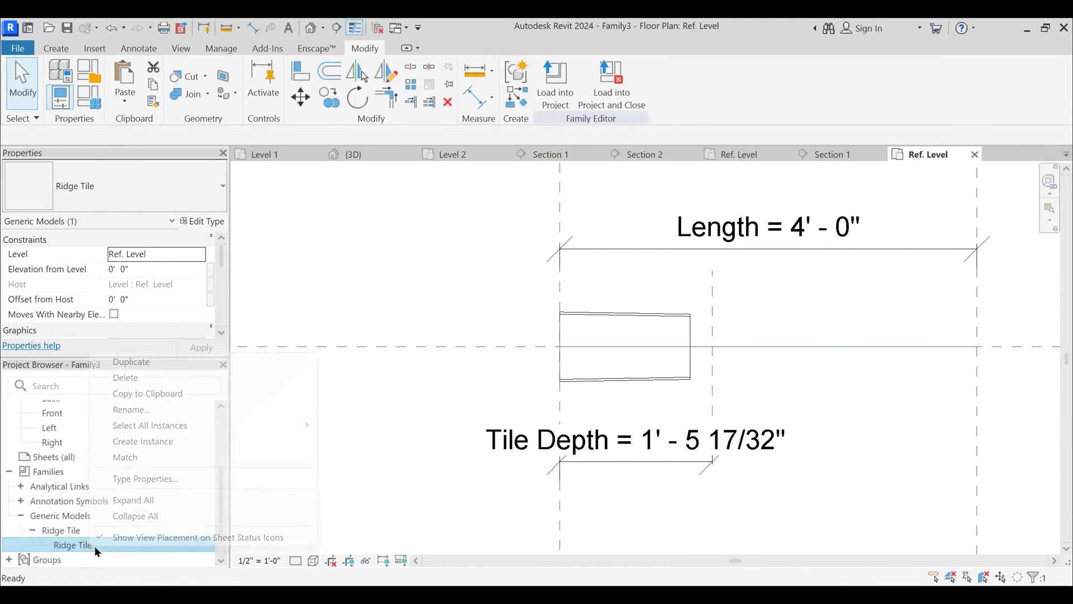
pyautogui.click(139, 478)
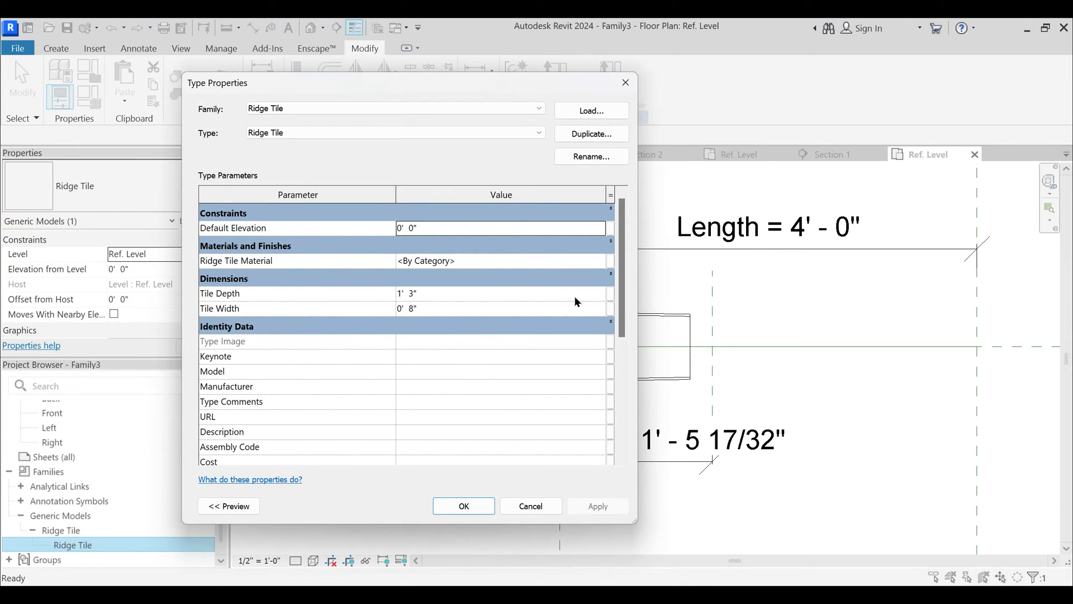
pyautogui.click(611, 292)
pyautogui.click(556, 240)
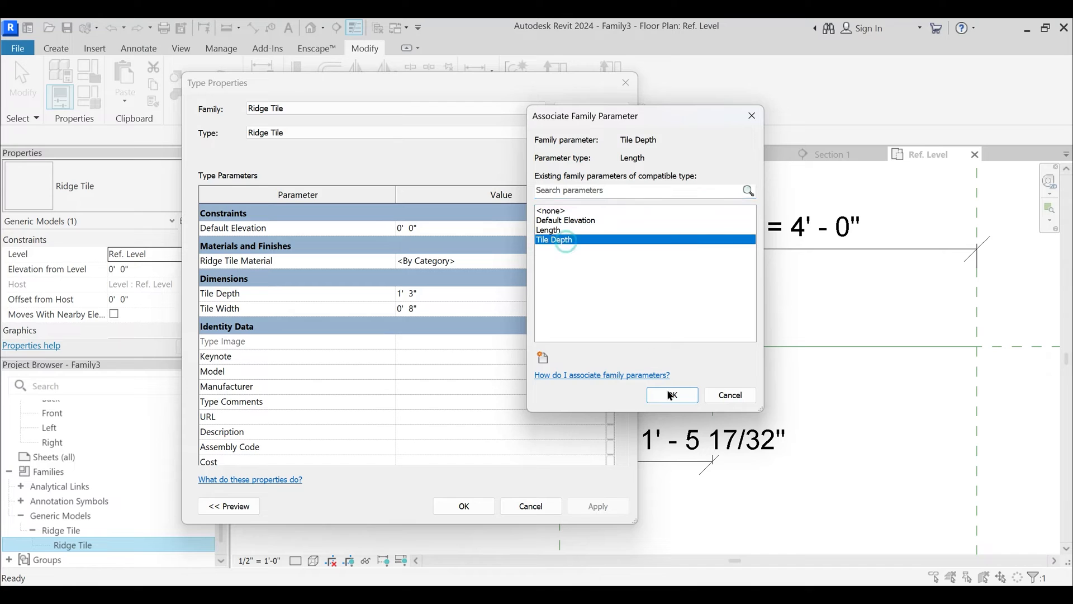
pyautogui.click(673, 395)
pyautogui.click(598, 506)
pyautogui.click(463, 506)
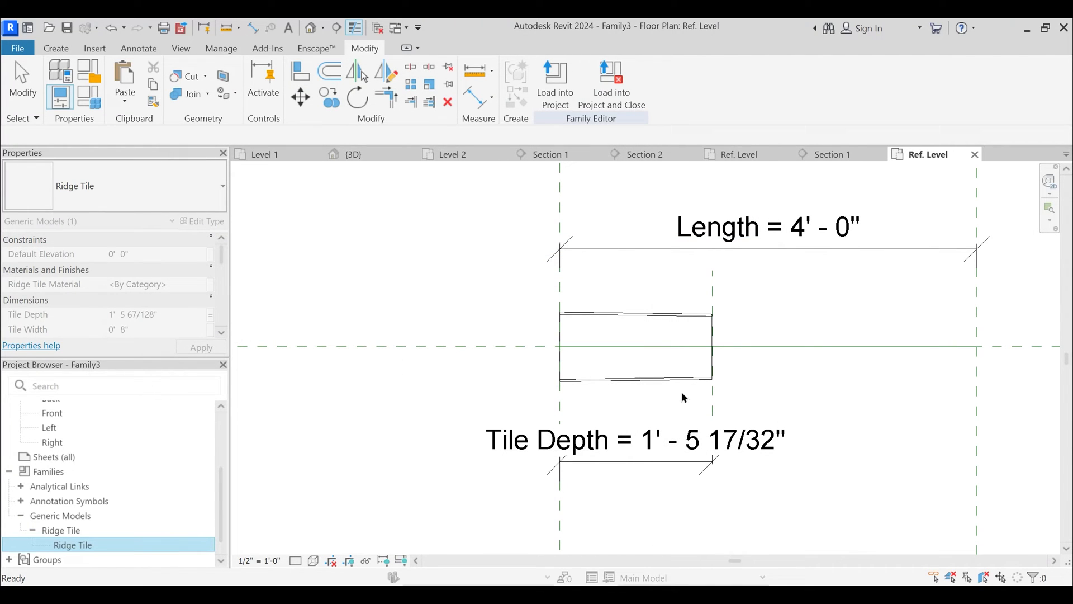
# - Set the Tile Depth dimension below the ridge tile to 1' 3"
pyautogui.click(713, 403)
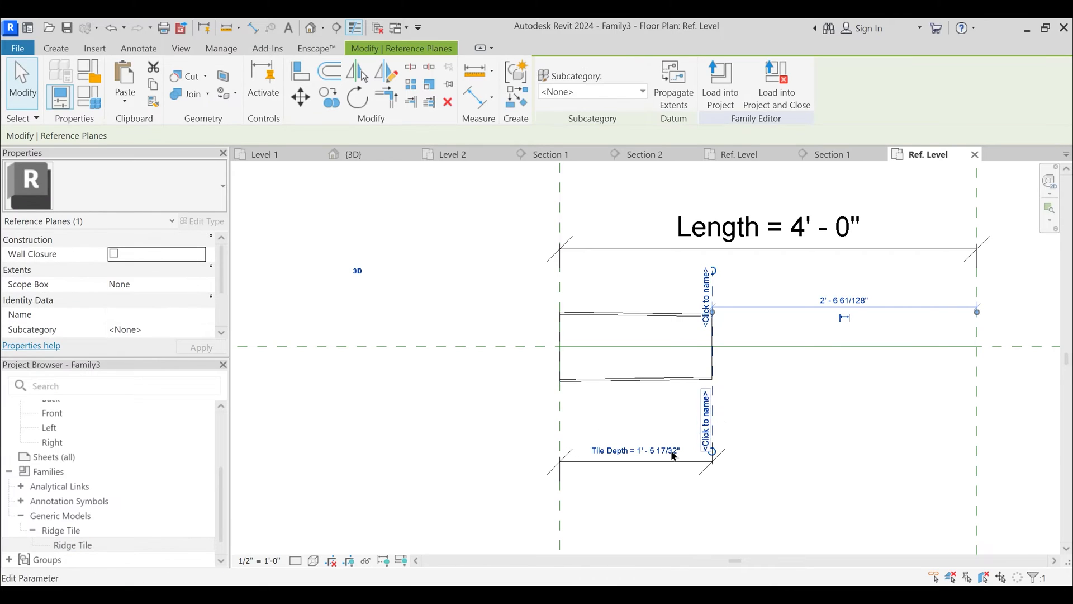
pyautogui.click(635, 451)
pyautogui.write('15')
pyautogui.press('Return')
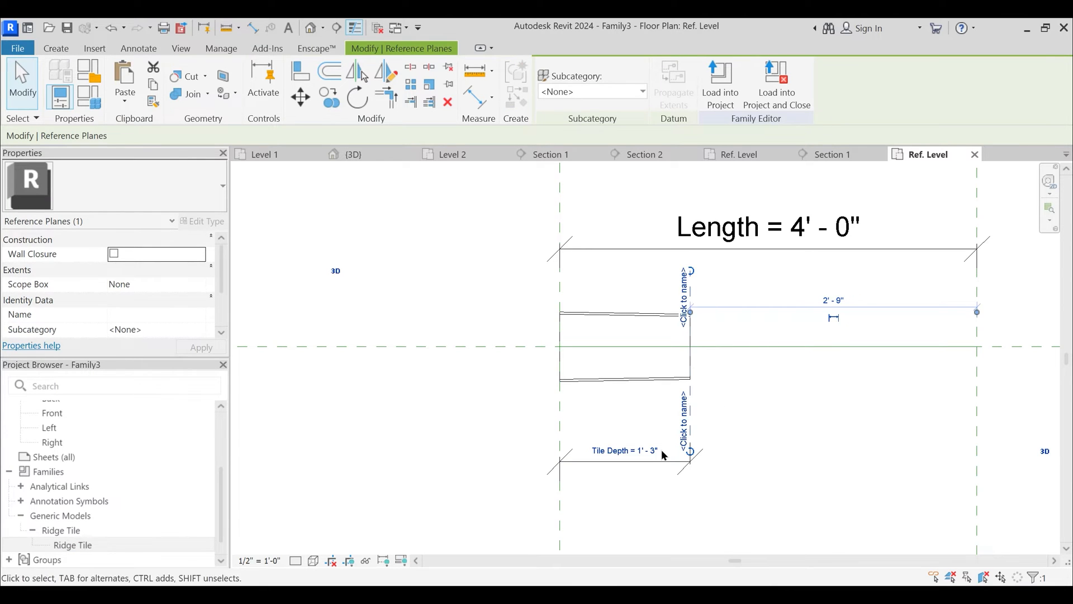
pyautogui.press('Escape')
pyautogui.click(296, 72)
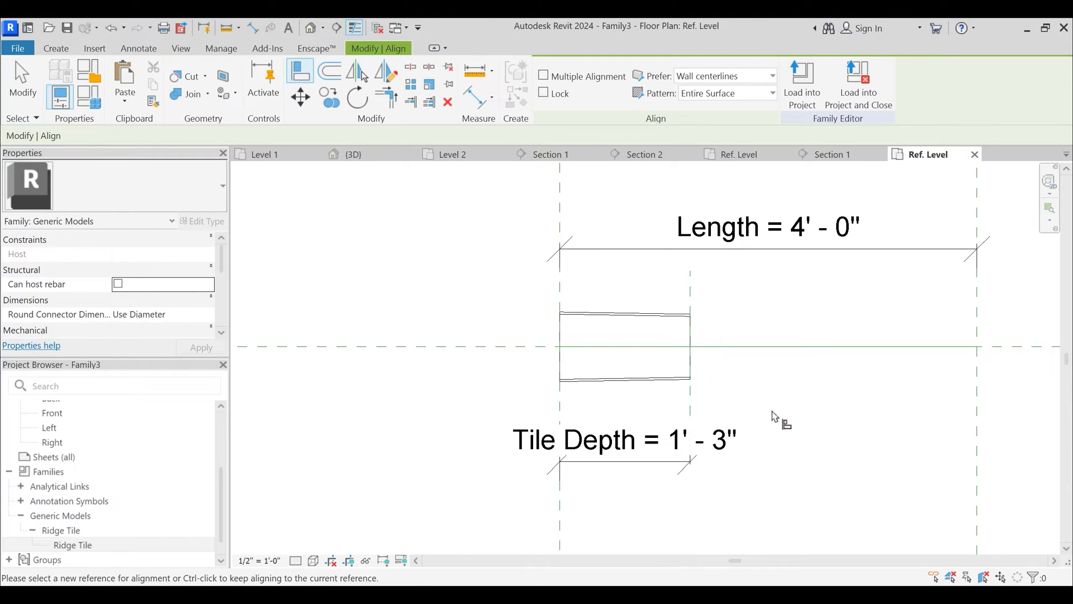
pyautogui.press('Escape')
# - Add a type length parameter named Buffer, grouped under Dimensions, to the family
pyautogui.moveTo(750, 415); pyautogui.dragTo(657, 402, button='middle')
pyautogui.click(93, 108)
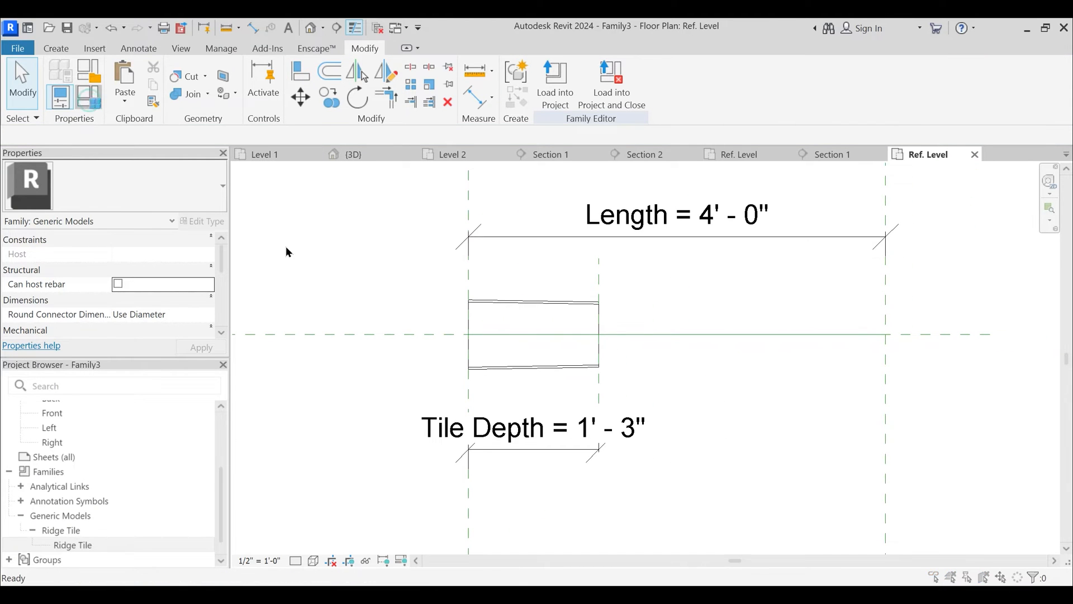
pyautogui.click(320, 531)
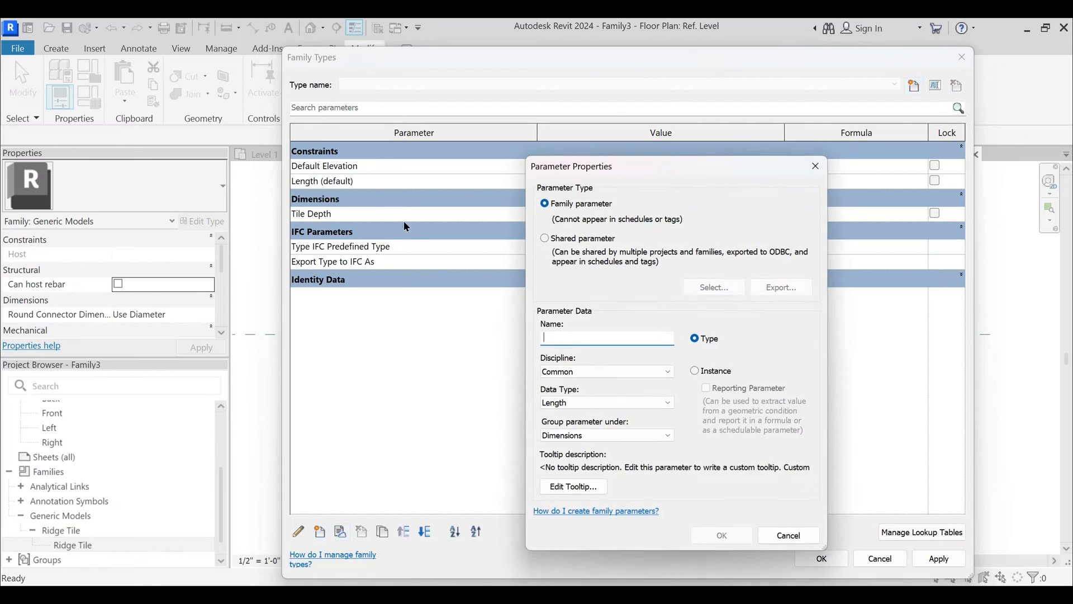
pyautogui.write('D')
pyautogui.press('BackSpace')
pyautogui.write('Bott')
pyautogui.press('BackSpace')
pyautogui.press('BackSpace')
pyautogui.press('BackSpace')
pyautogui.write('uffer')
pyautogui.press('Return')
# - Set the Buffer parameter's value to 1 1/2"
pyautogui.click(576, 214)
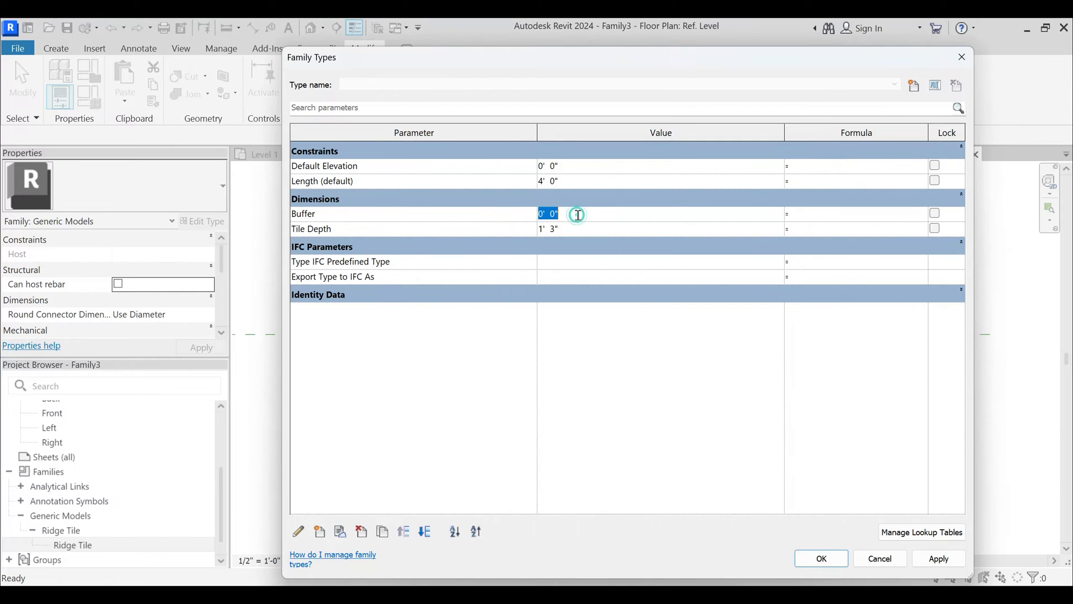
pyautogui.write('1.5')
pyautogui.press('Tab')
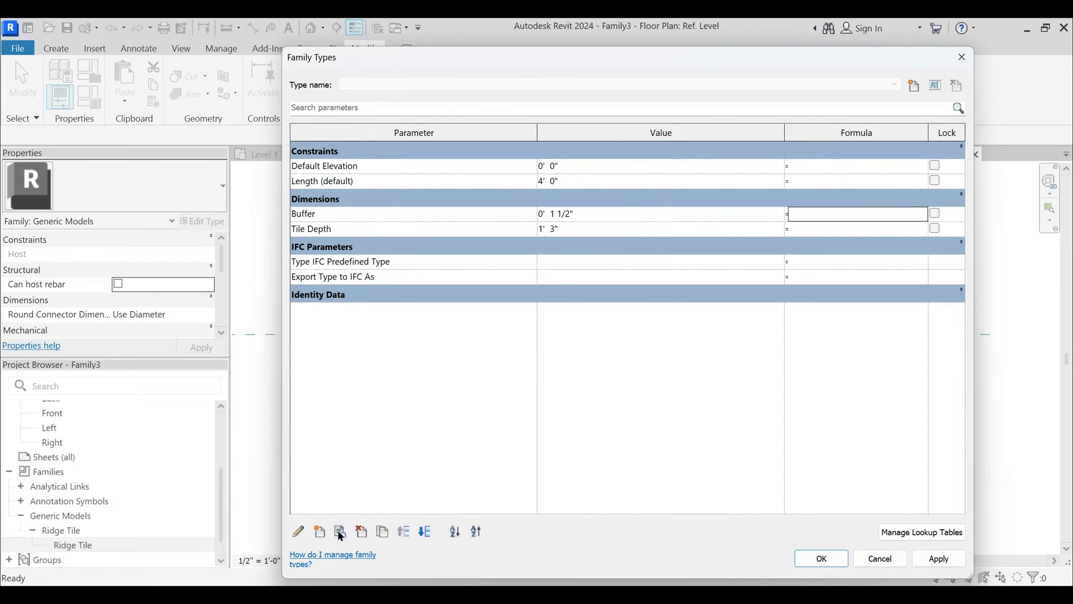
# - Add a type parameter named No of Tile with the Integer data type, grouped under Constraints
pyautogui.click(320, 530)
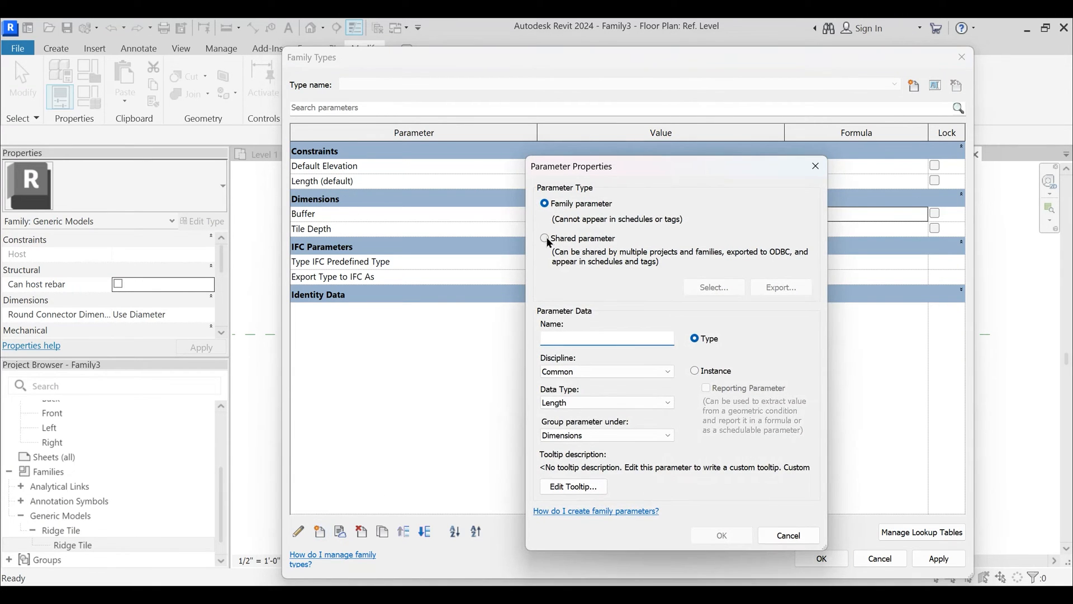
pyautogui.click(602, 339)
pyautogui.write('NO')
pyautogui.press('BackSpace')
pyautogui.press('BackSpace')
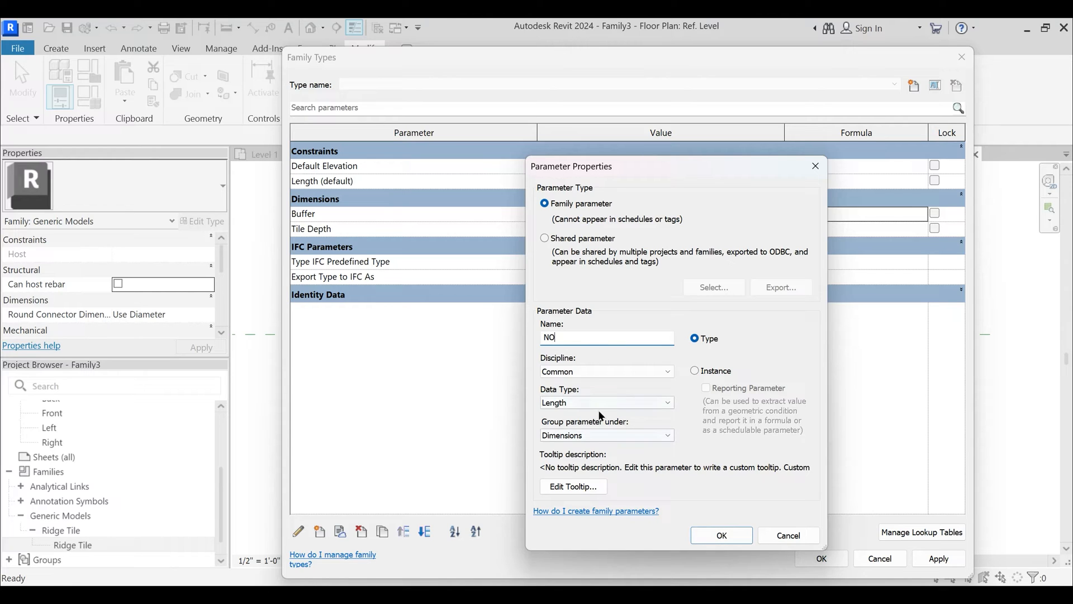
pyautogui.write('o of Tile')
pyautogui.click(575, 402)
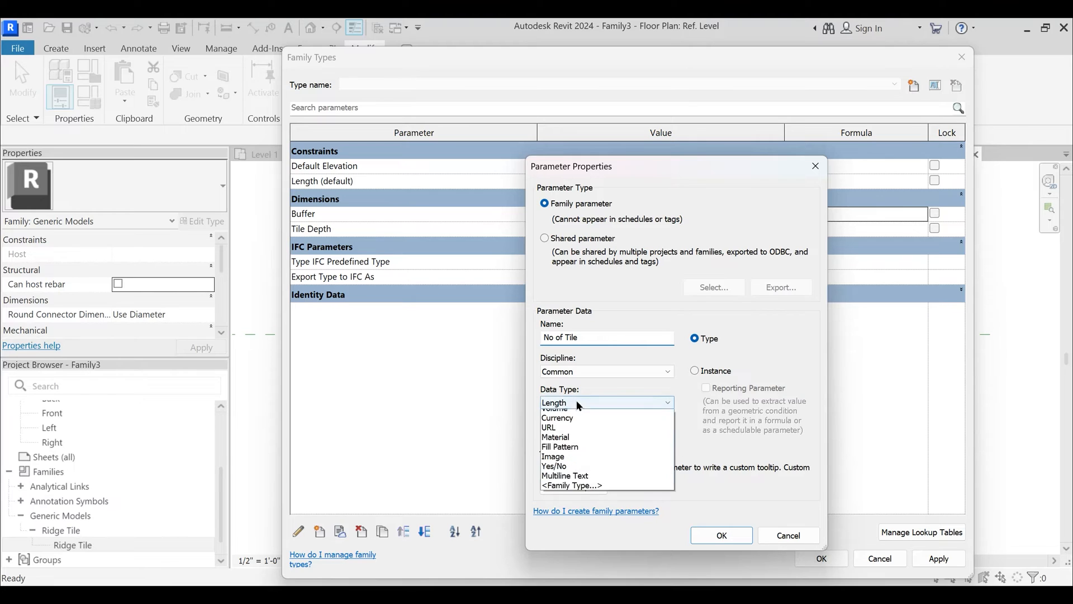
pyautogui.click(571, 425)
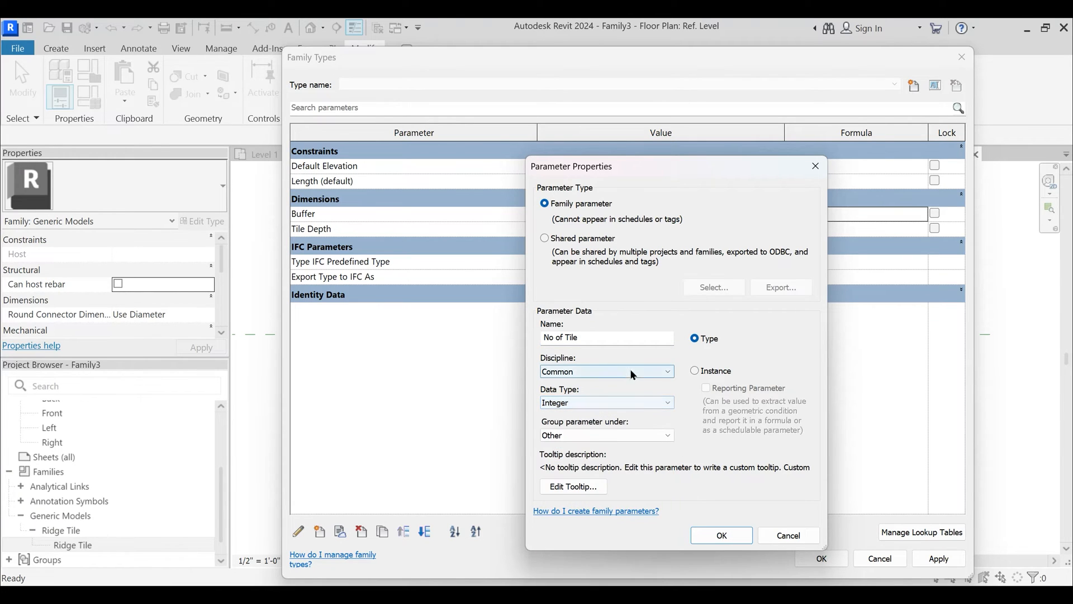
pyautogui.click(585, 431)
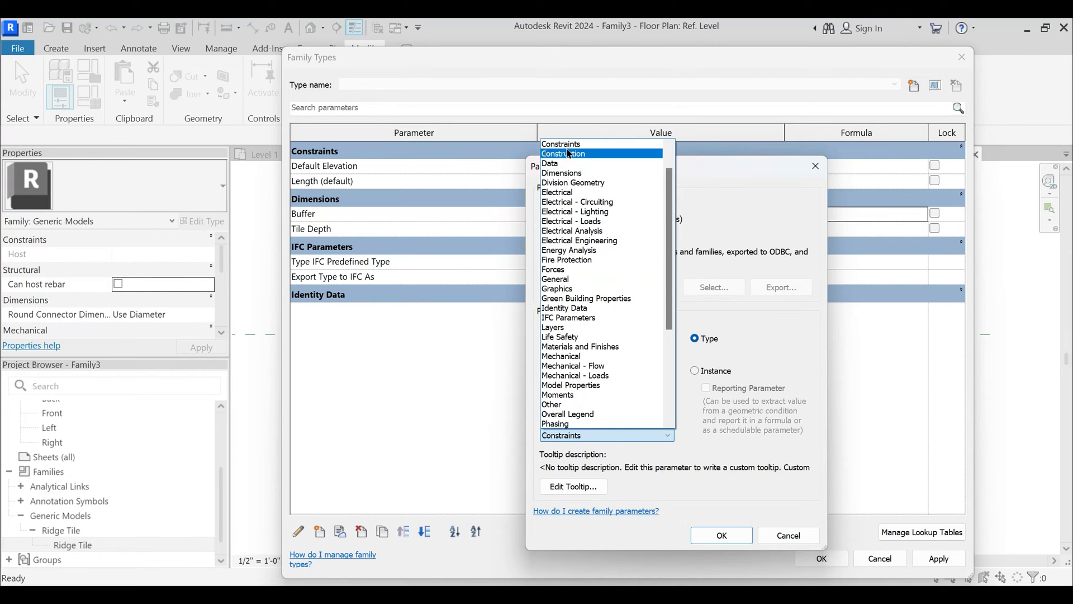
pyautogui.click(566, 145)
pyautogui.click(720, 535)
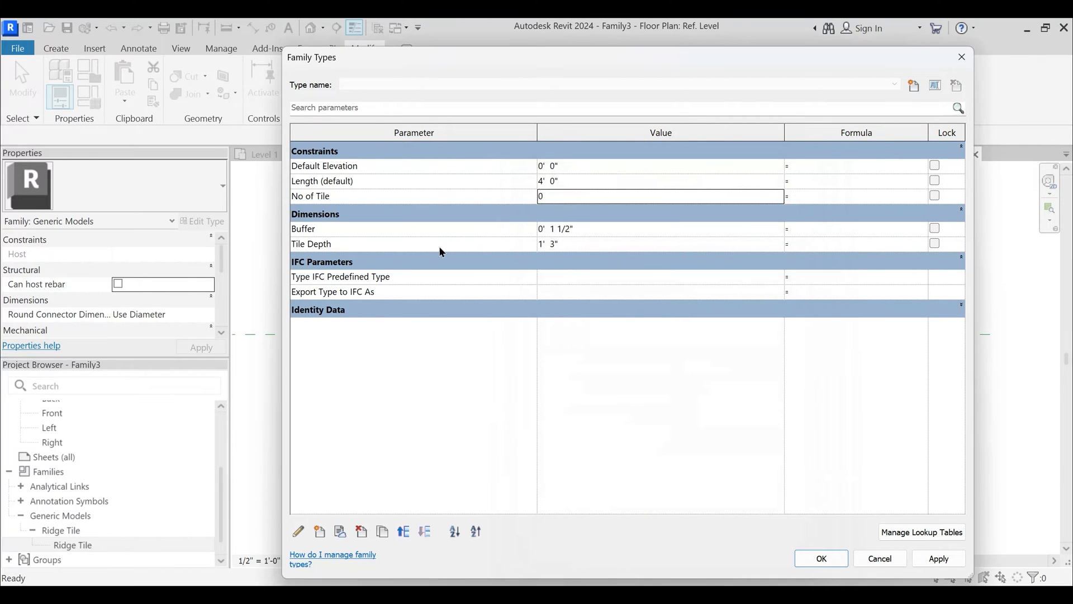
# - Narrow the Parameter and Value columns and widen the Formula column in the Family Types table
pyautogui.moveTo(539, 133); pyautogui.dragTo(441, 133)
pyautogui.click(687, 129)
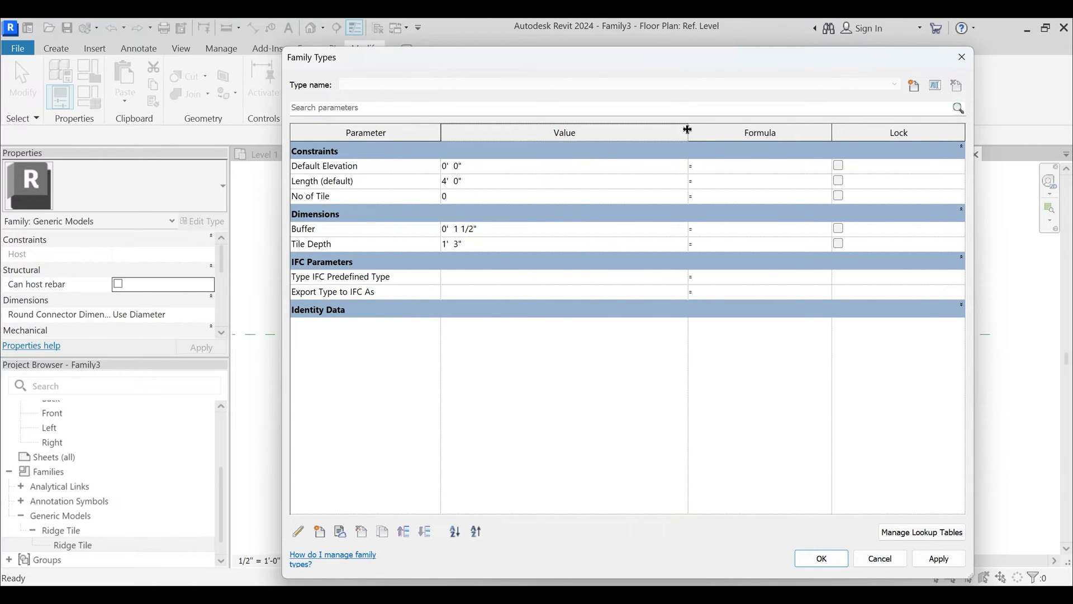
pyautogui.moveTo(687, 130); pyautogui.dragTo(499, 133)
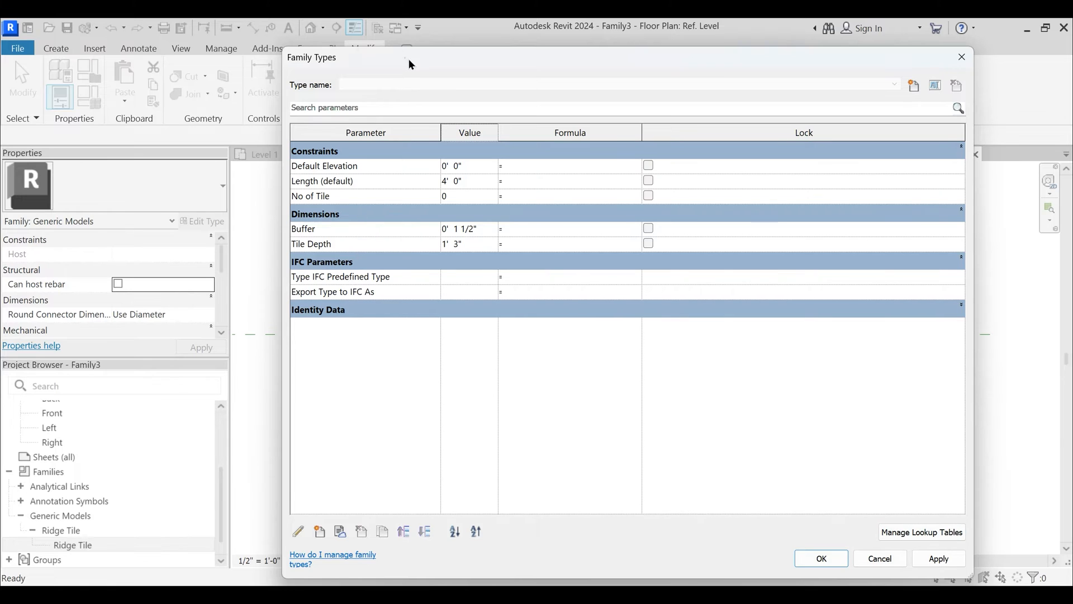
pyautogui.moveTo(411, 62); pyautogui.dragTo(486, 75)
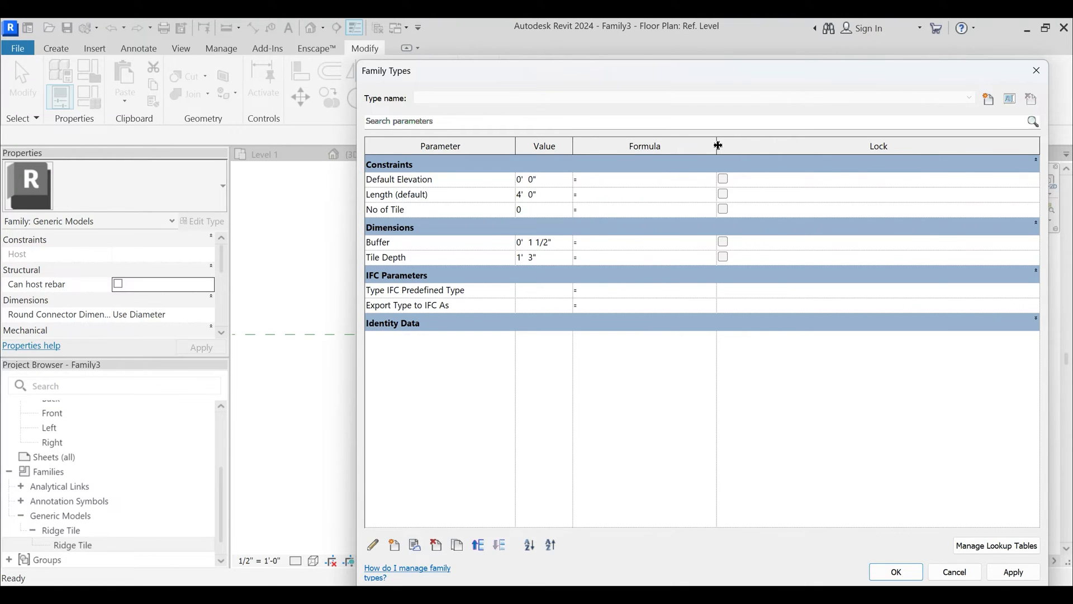
pyautogui.moveTo(718, 146); pyautogui.dragTo(835, 146)
# - Try to apply the formula Length / Tile Depth to the No of Tile parameter, and leave the Family Types dialog
pyautogui.click(605, 211)
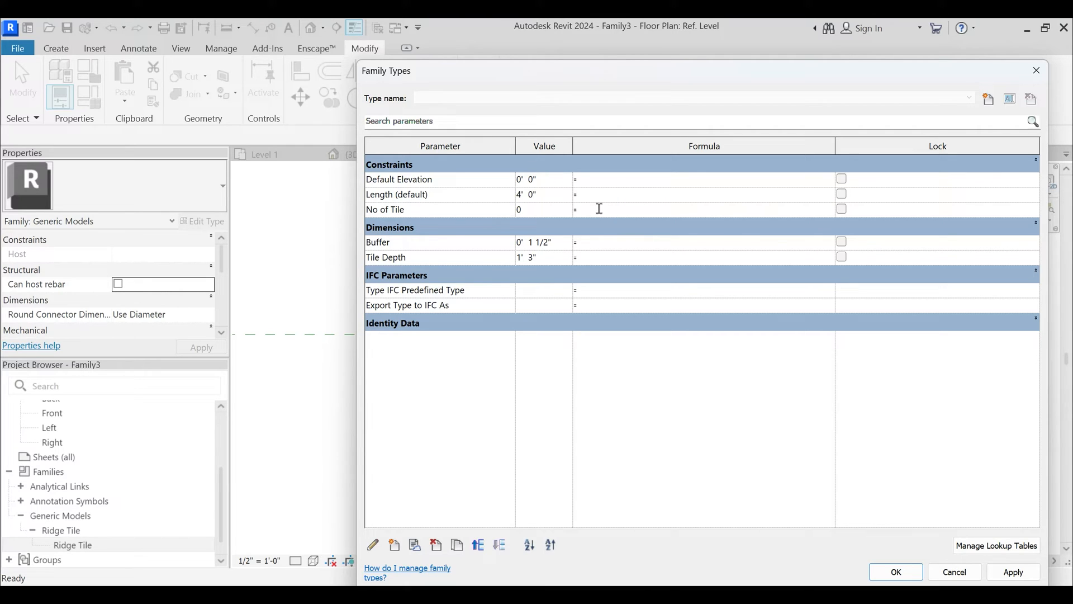
pyautogui.write('Length')
pyautogui.write('/ Tile Depth')
pyautogui.press('Tab')
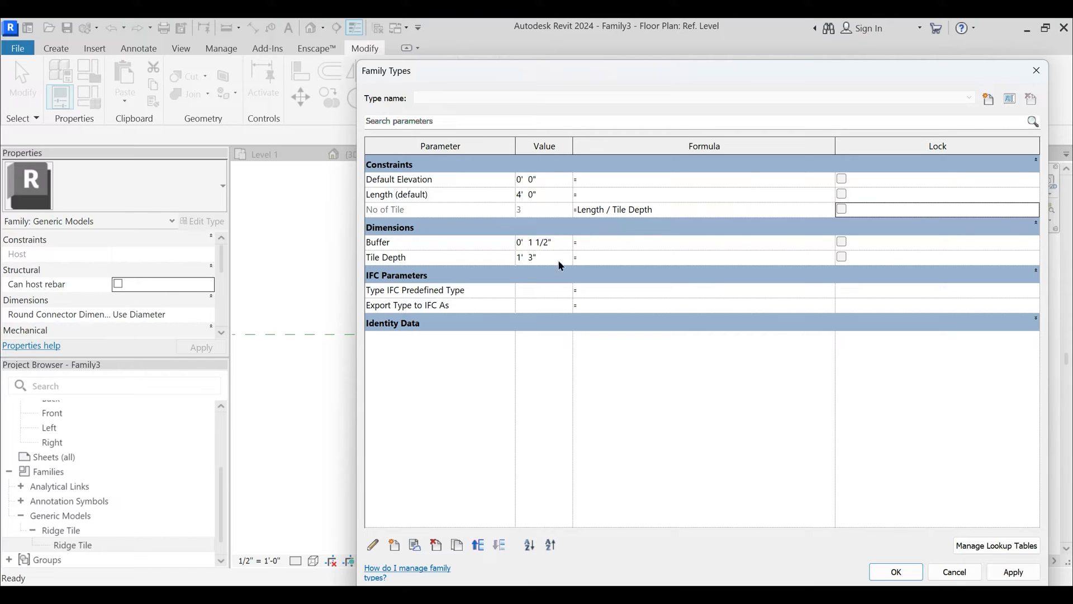
pyautogui.click(1015, 573)
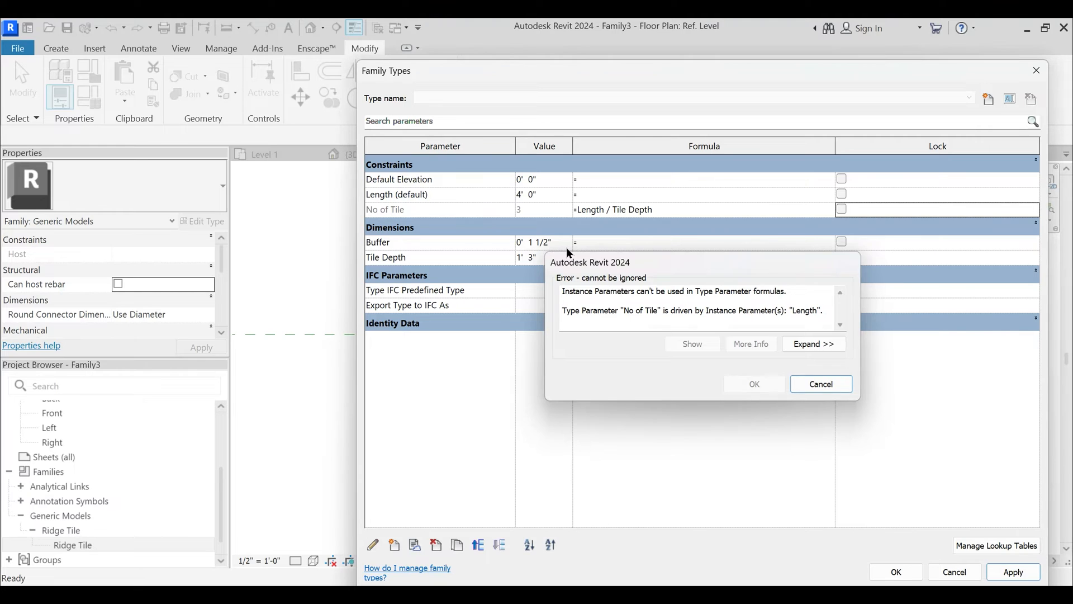
pyautogui.press('Escape')
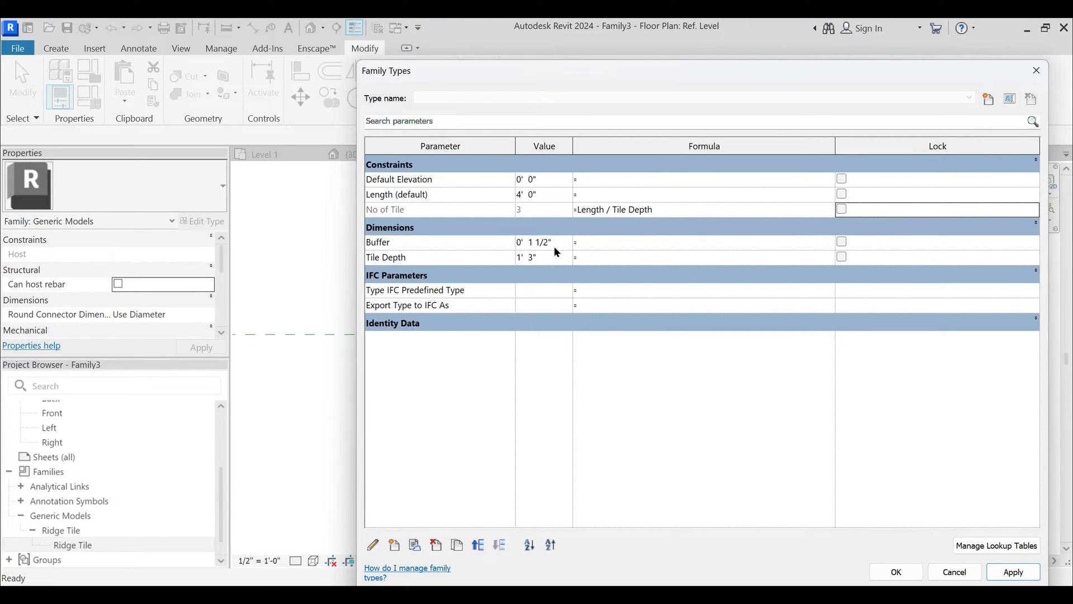
pyautogui.press('Escape')
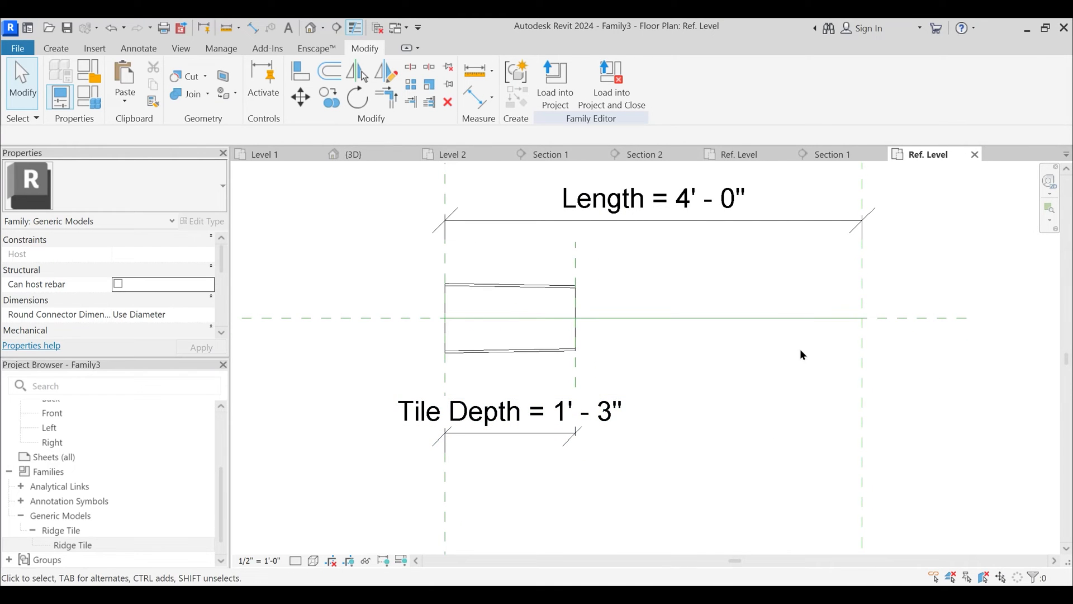
# - Draw a vertical reference plane across the reference line, just short of the Length dimension's far end
pyautogui.moveTo(801, 349); pyautogui.dragTo(778, 369, button='middle')
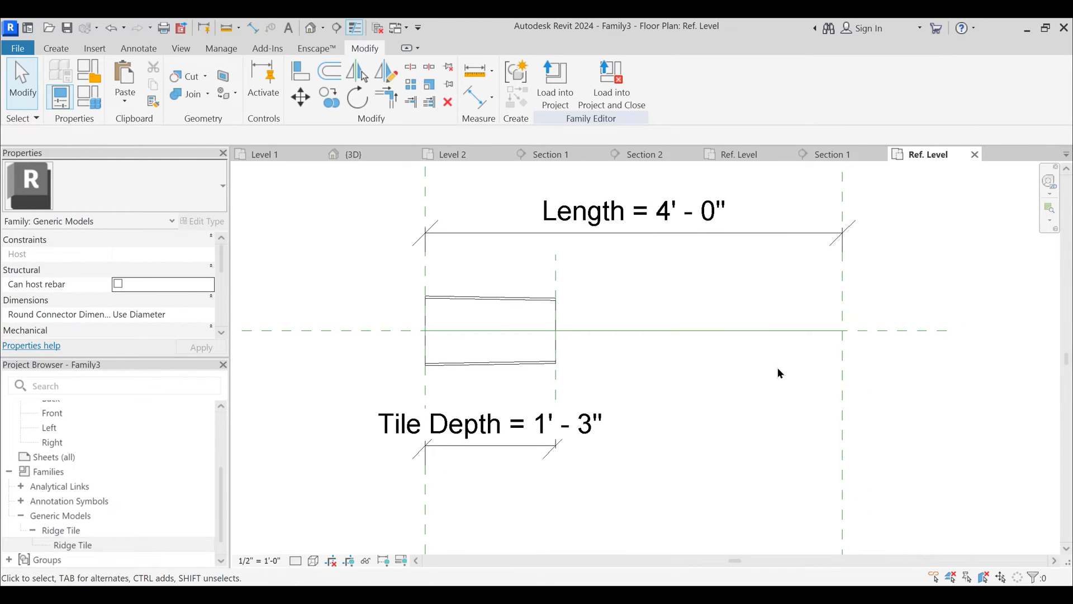
pyautogui.press('r')
pyautogui.press('p')
pyautogui.click(812, 284)
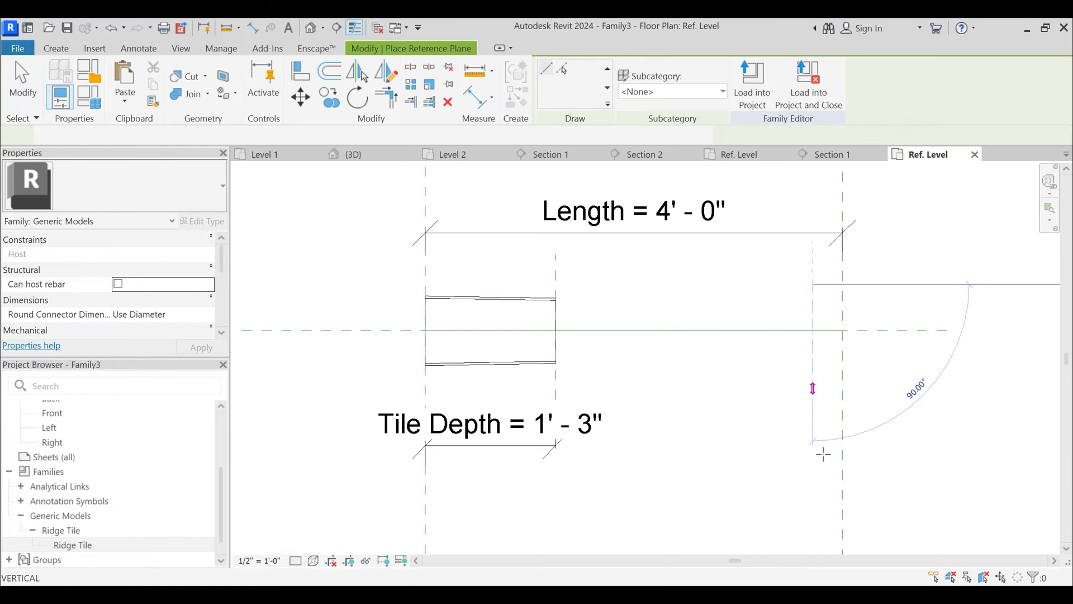
pyautogui.click(813, 462)
# - Dimension the gap between the short vertical reference plane and the plane at the reference line's far end
pyautogui.press('d')
pyautogui.press('i')
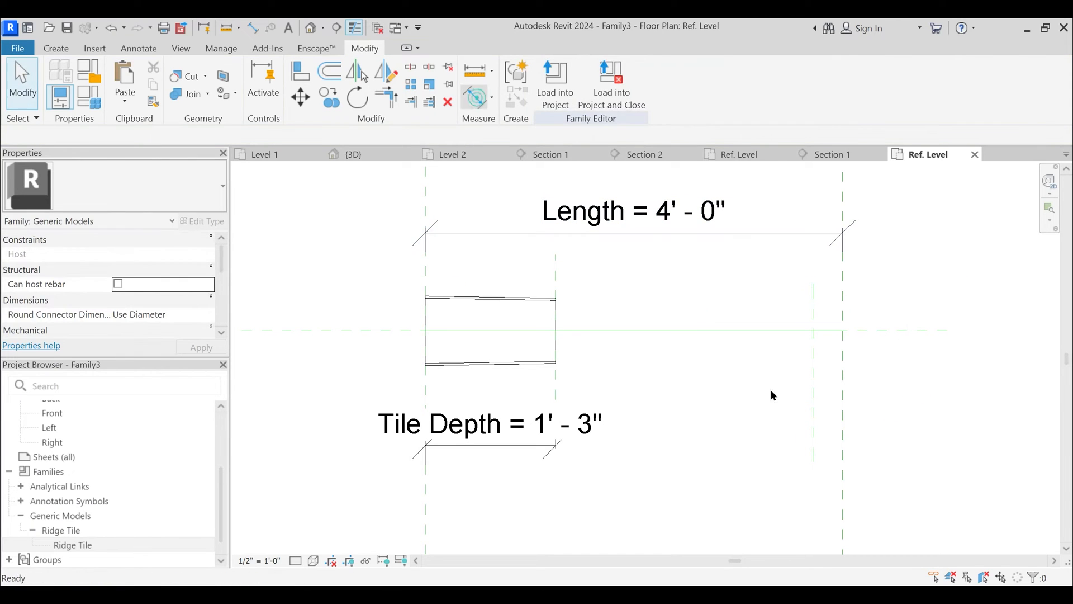
pyautogui.click(812, 377)
pyautogui.click(842, 394)
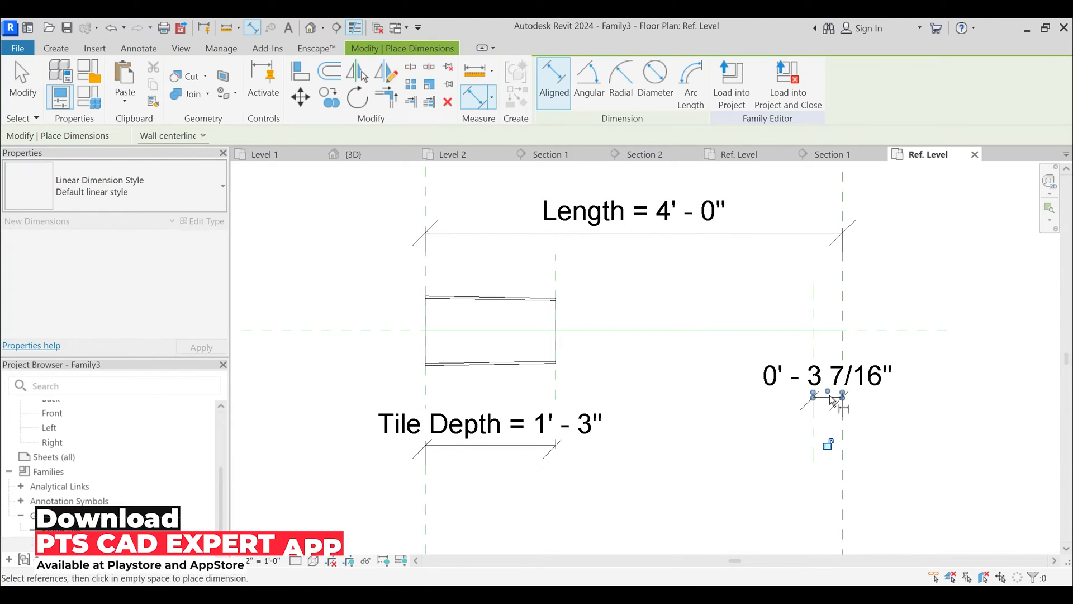
pyautogui.click(827, 399)
pyautogui.press('Escape')
pyautogui.press('Escape')
# - Label the new gap dimension with a new type parameter named Buffer, grouped under Dimensions
pyautogui.click(815, 378)
pyautogui.click(615, 83)
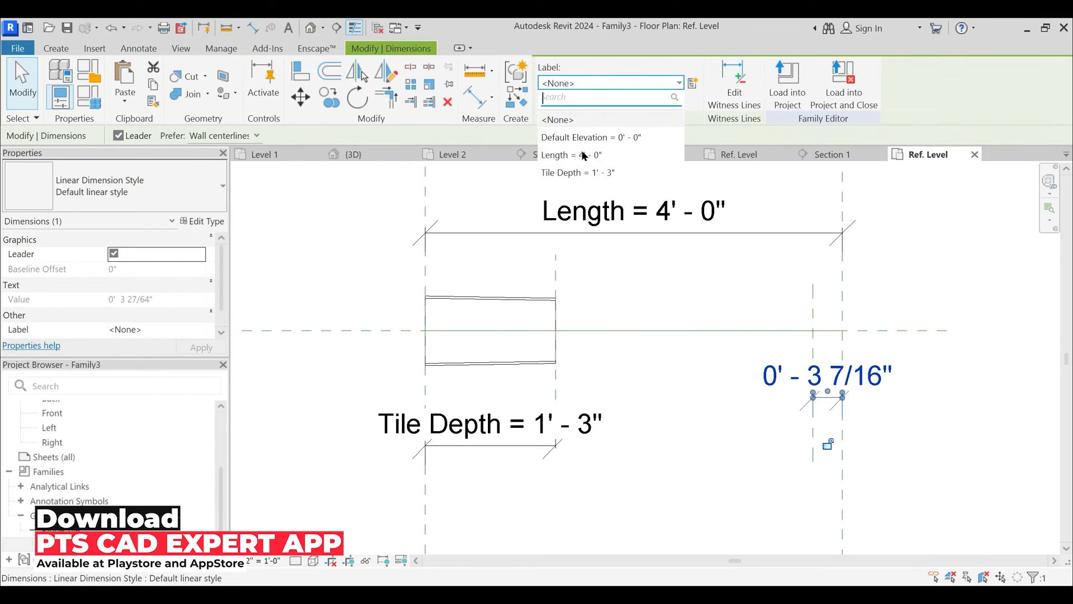
pyautogui.click(693, 85)
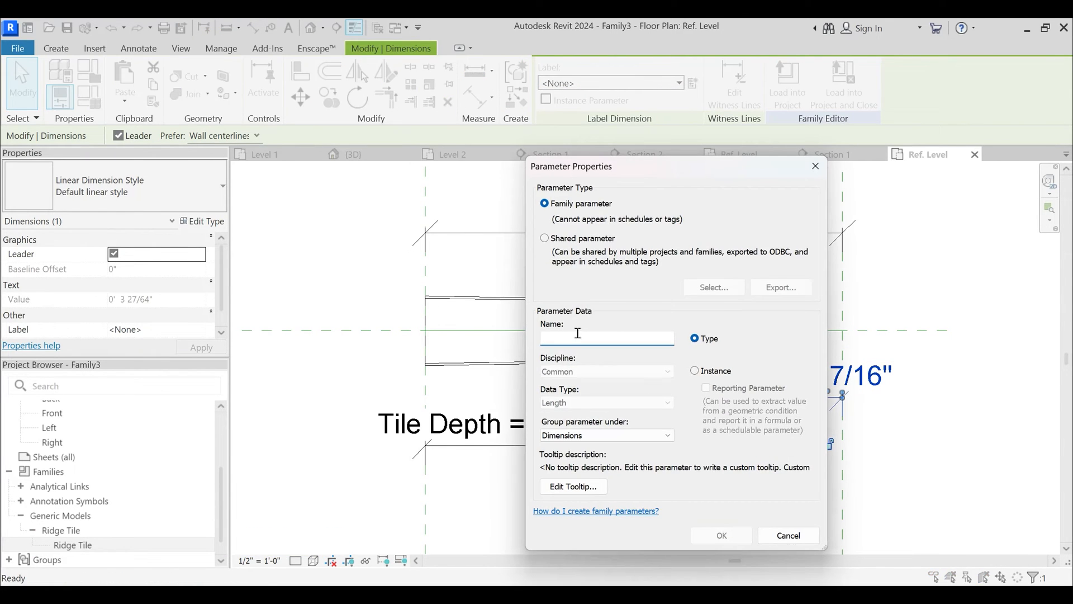
pyautogui.write('BUff')
pyautogui.press('Return')
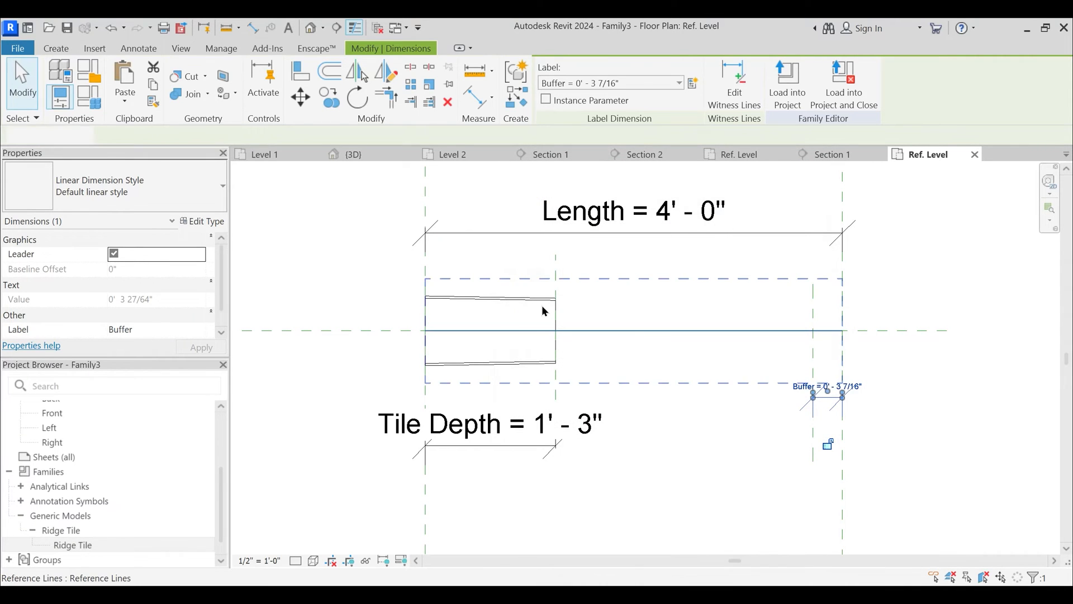
# - Set the Buffer parameter to 1.5" in the family types and apply it
pyautogui.click(264, 172)
pyautogui.click(61, 71)
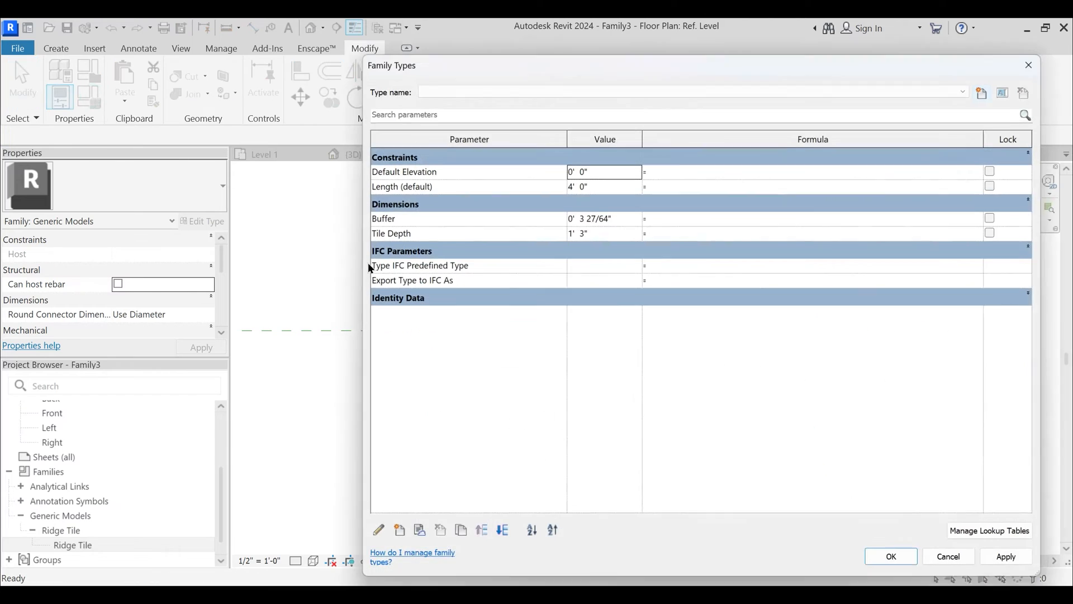
pyautogui.click(604, 231)
pyautogui.click(615, 218)
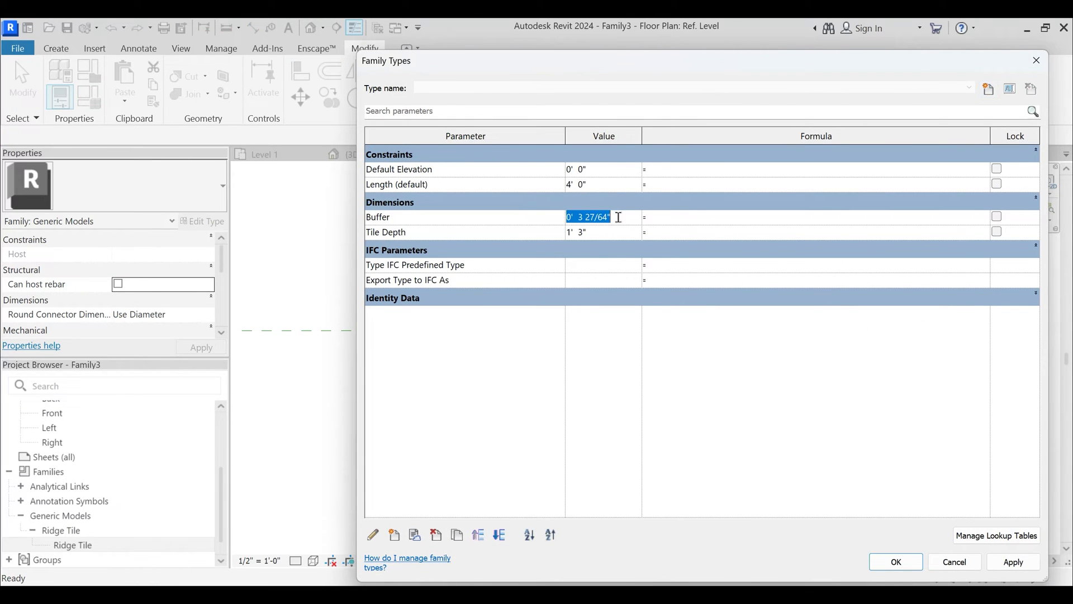
pyautogui.write('1.5"')
pyautogui.press('Tab')
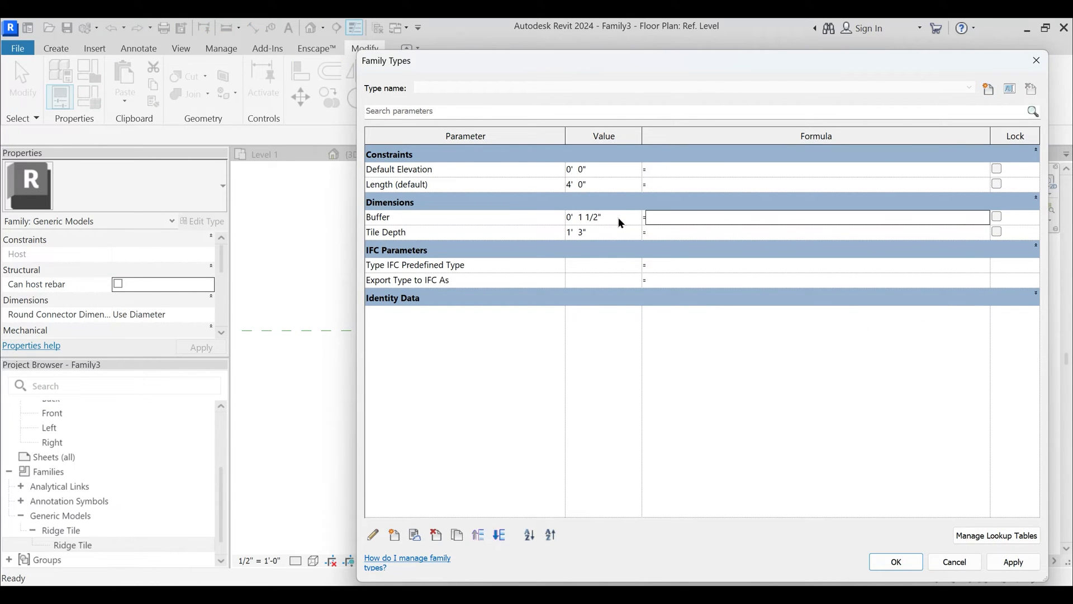
pyautogui.click(1013, 562)
pyautogui.click(896, 561)
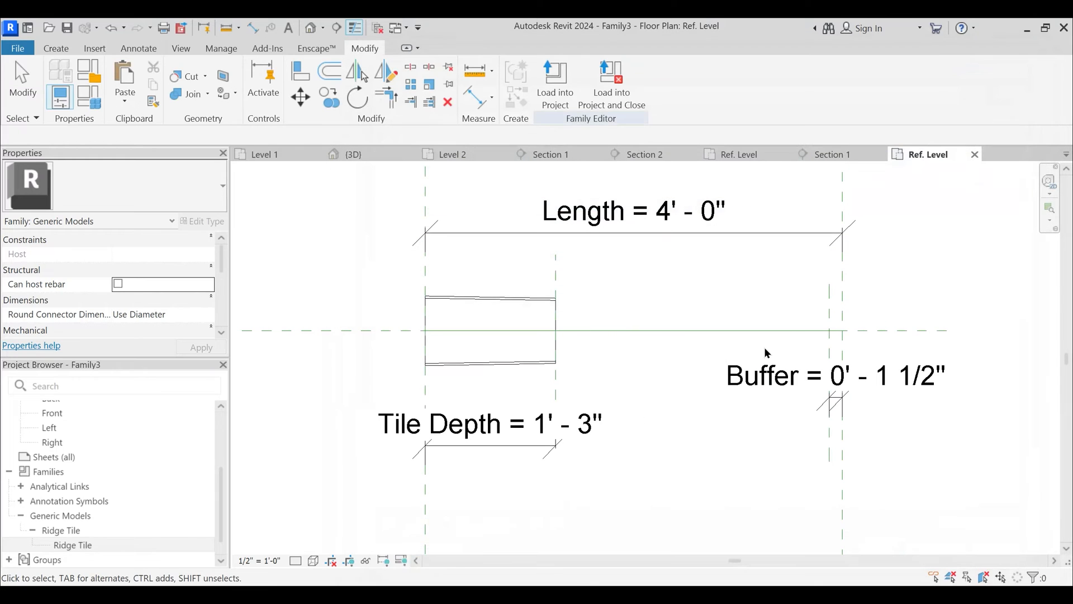
# - Add an aligned dimension above the Length dimension, spanning the two outer reference planes
pyautogui.moveTo(757, 455); pyautogui.dragTo(740, 404, button='middle')
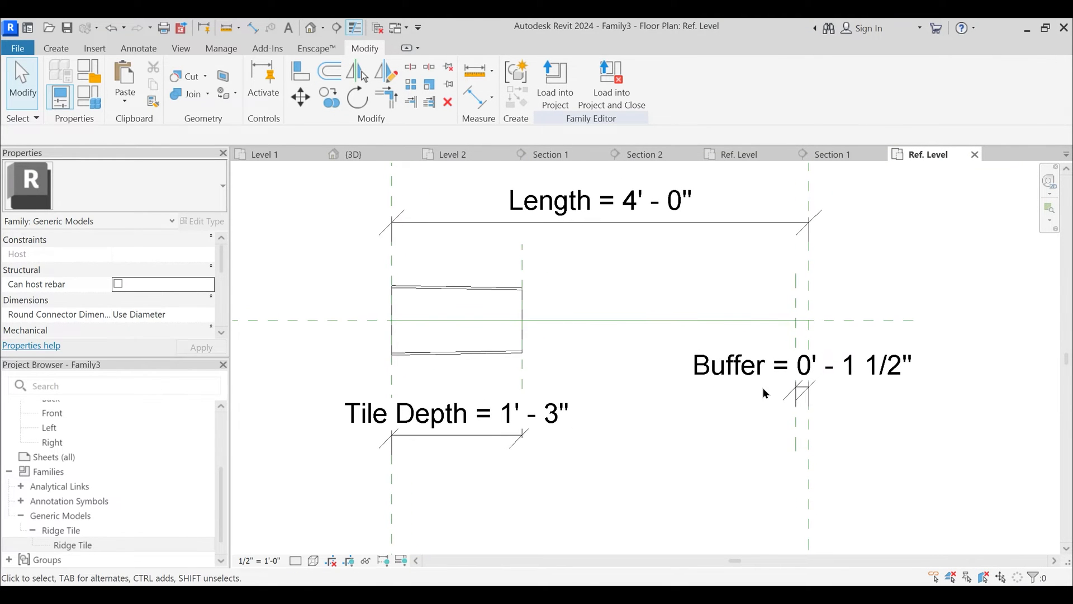
pyautogui.moveTo(521, 295); pyautogui.dragTo(548, 353, button='middle')
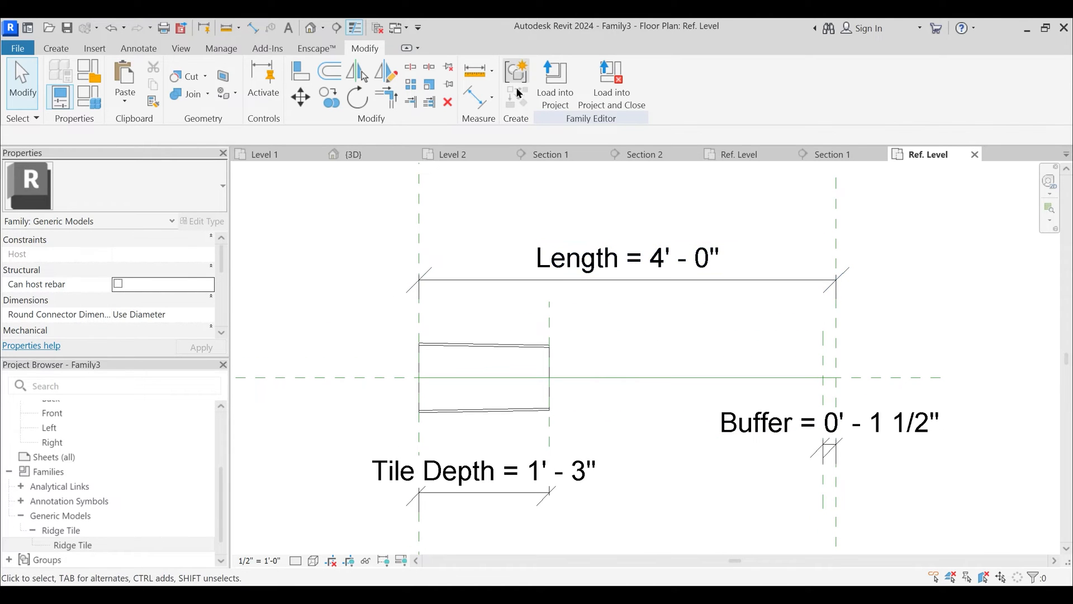
pyautogui.click(477, 96)
pyautogui.click(419, 233)
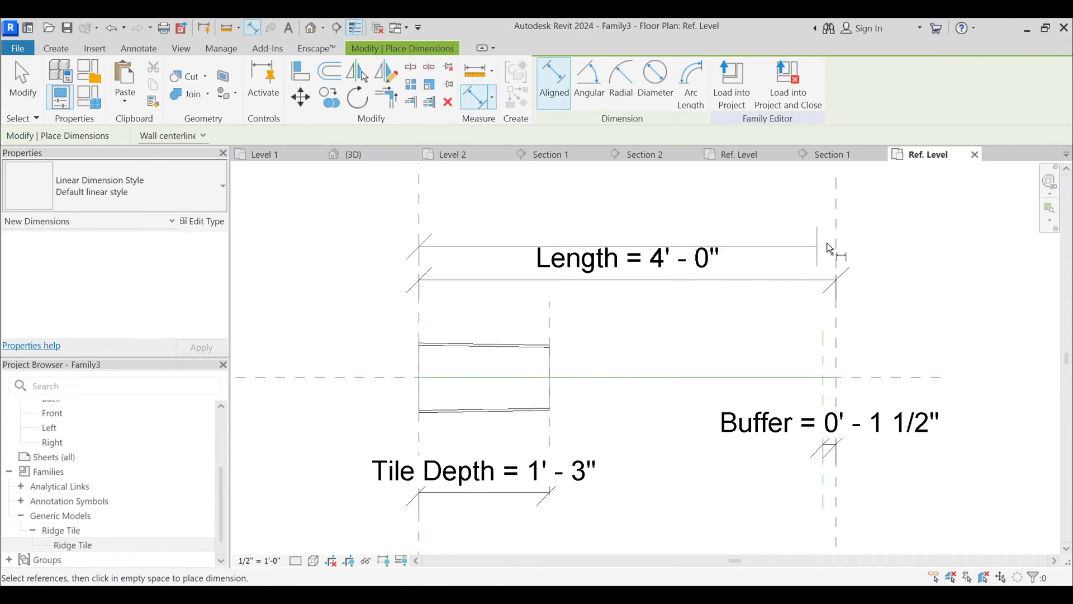
pyautogui.click(835, 248)
pyautogui.click(807, 204)
pyautogui.press('Escape')
pyautogui.press('Escape')
# - Label the new overall dimension with a new type parameter named Tile Width, grouped under Dimensions
pyautogui.click(669, 212)
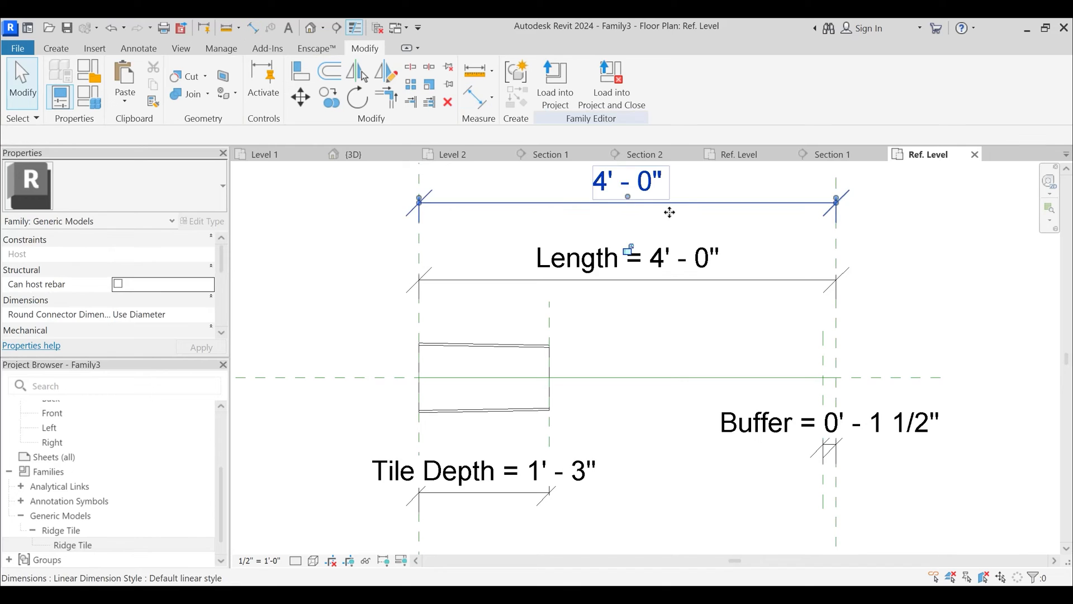
pyautogui.moveTo(670, 212); pyautogui.dragTo(680, 251, button='middle')
pyautogui.click(693, 84)
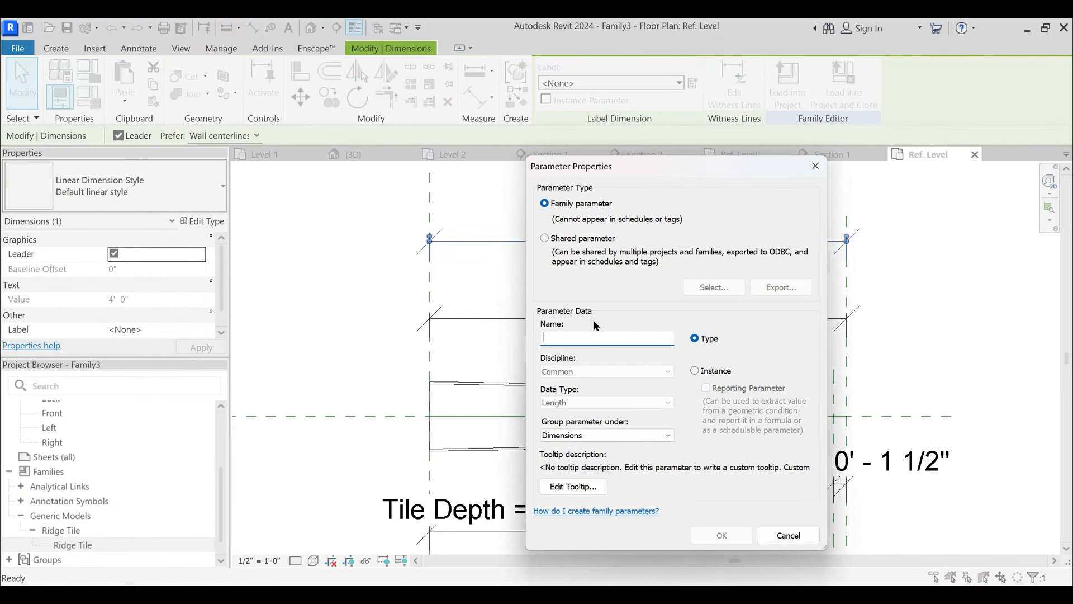
pyautogui.write('TIle')
pyautogui.press('BackSpace')
pyautogui.write('NOo')
pyautogui.press('BackSpace')
pyautogui.press('BackSpace')
pyautogui.write('Tile Wi')
pyautogui.press('Return')
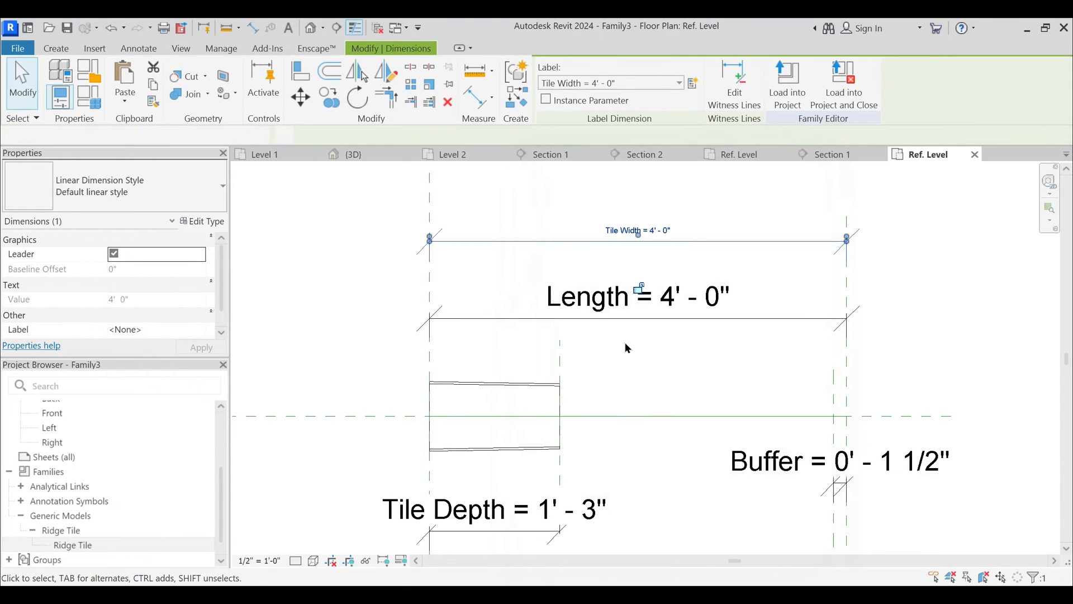
pyautogui.click(694, 369)
# - Try moving the Right reference plane outward to test the labelled dimensions, and abandon the move
pyautogui.moveTo(666, 257); pyautogui.dragTo(676, 220, button='middle')
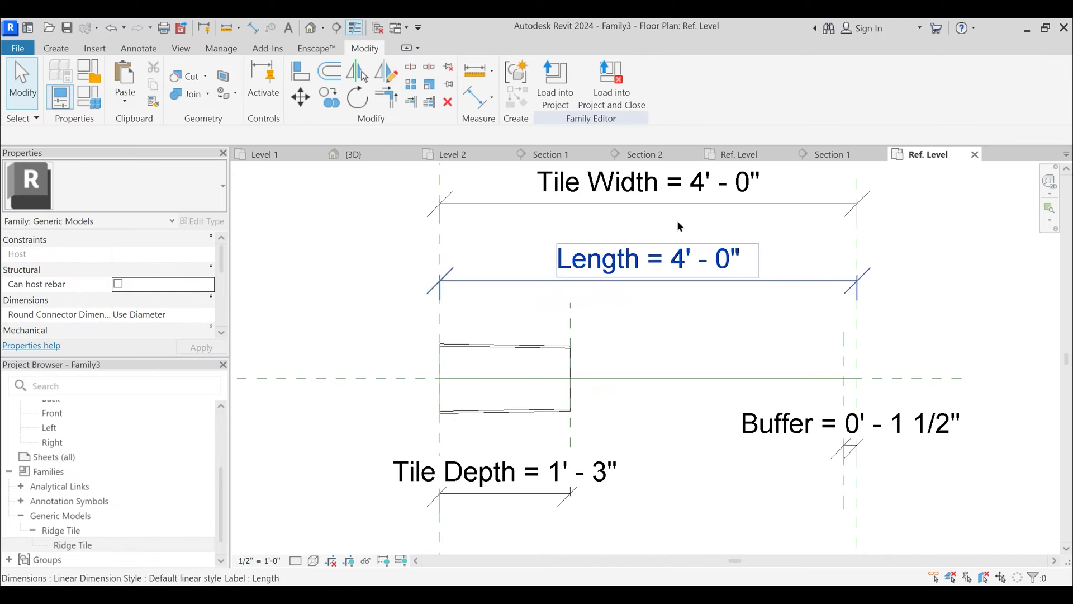
pyautogui.scroll(-1, 796, 427)
pyautogui.click(846, 522)
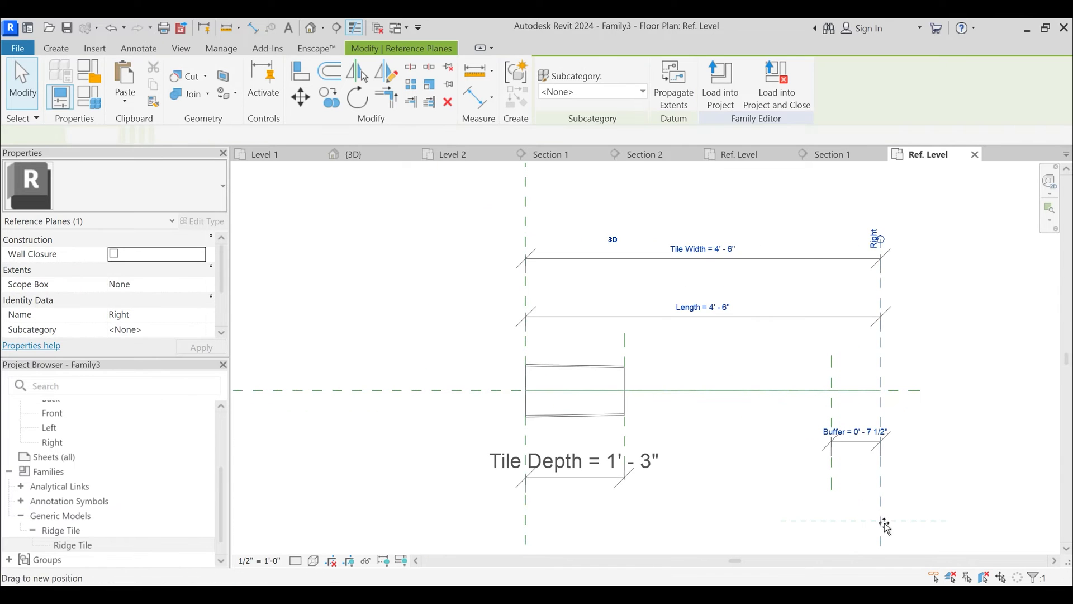
pyautogui.press('Escape')
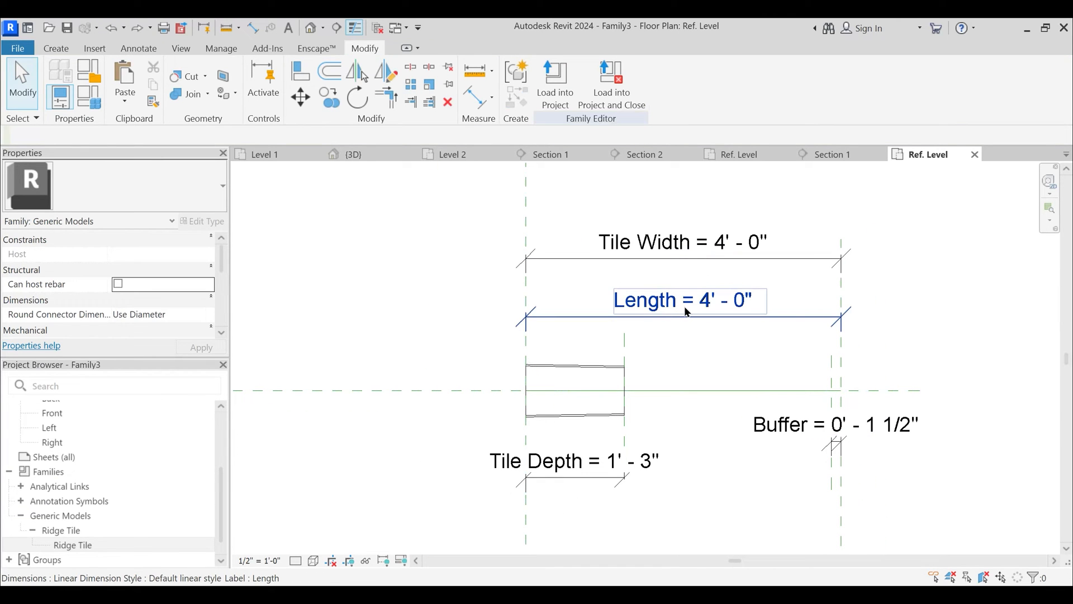
# - Add a type parameter named No.of Tiles with the Integer data type to the family
pyautogui.click(88, 96)
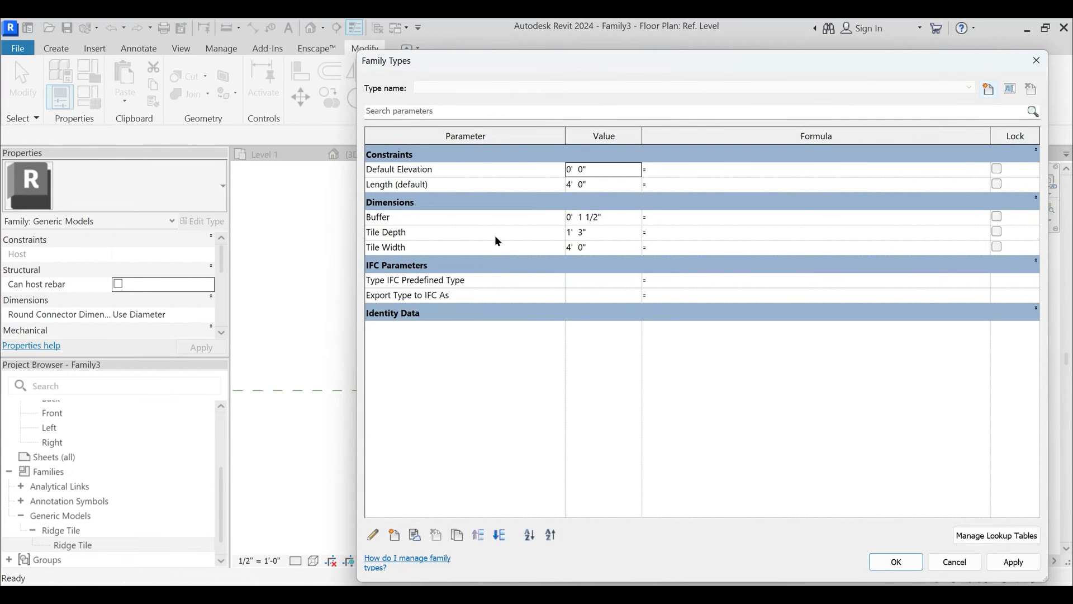
pyautogui.click(394, 535)
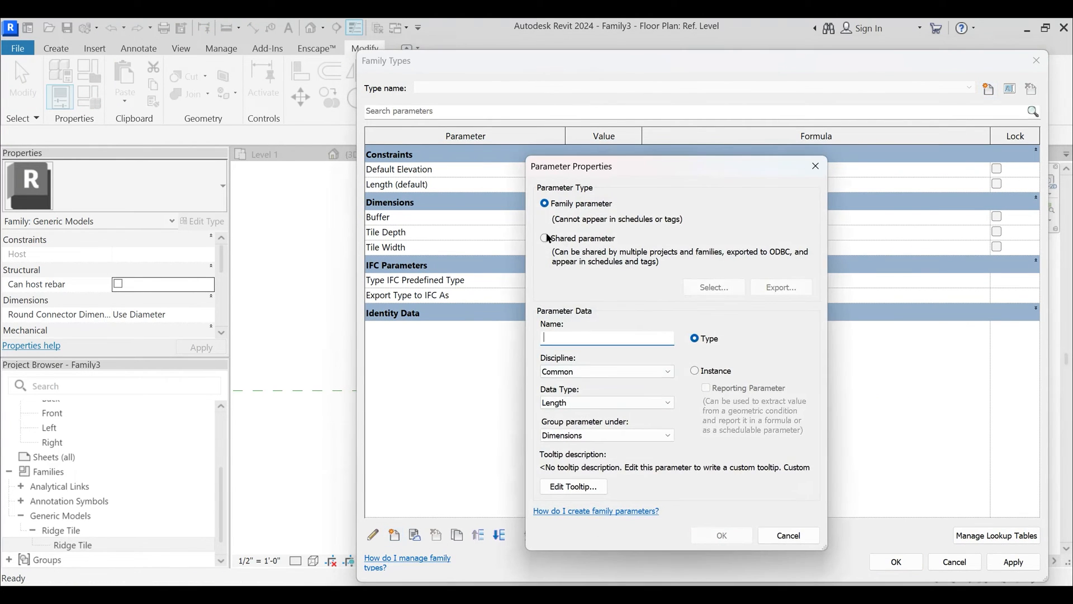
pyautogui.write('No. of Tiles')
pyautogui.click(553, 402)
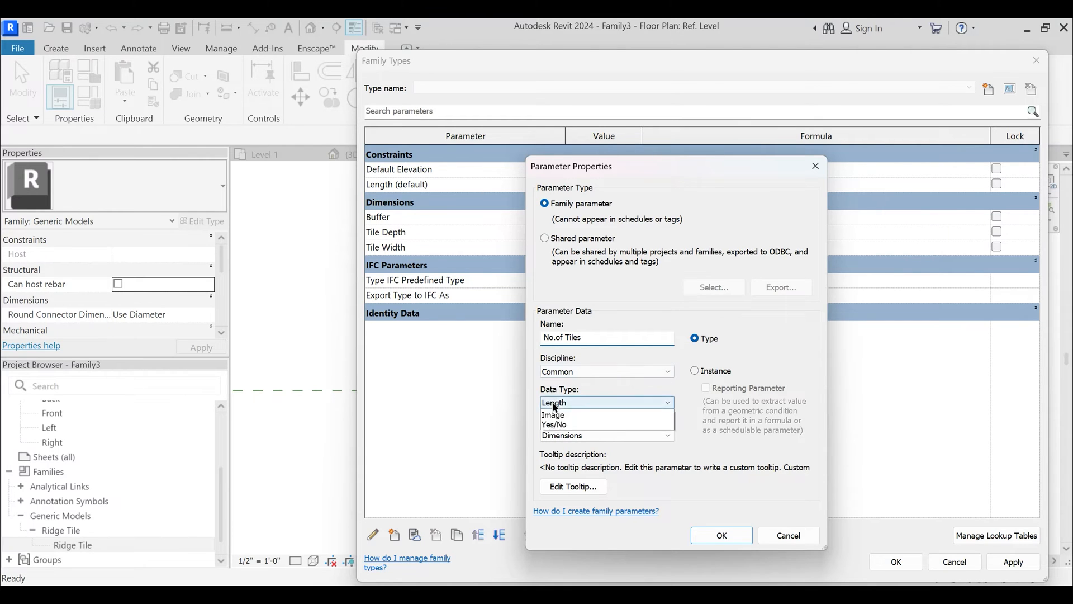
pyautogui.click(575, 424)
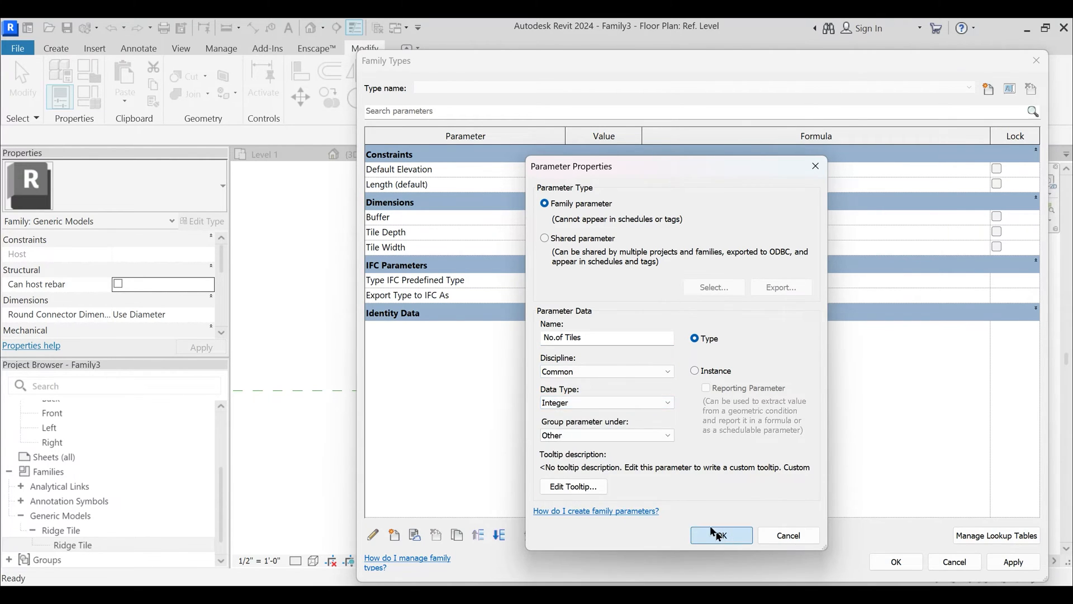
pyautogui.click(721, 535)
# - Regroup the No.of Tiles parameter under Constraints
pyautogui.click(400, 327)
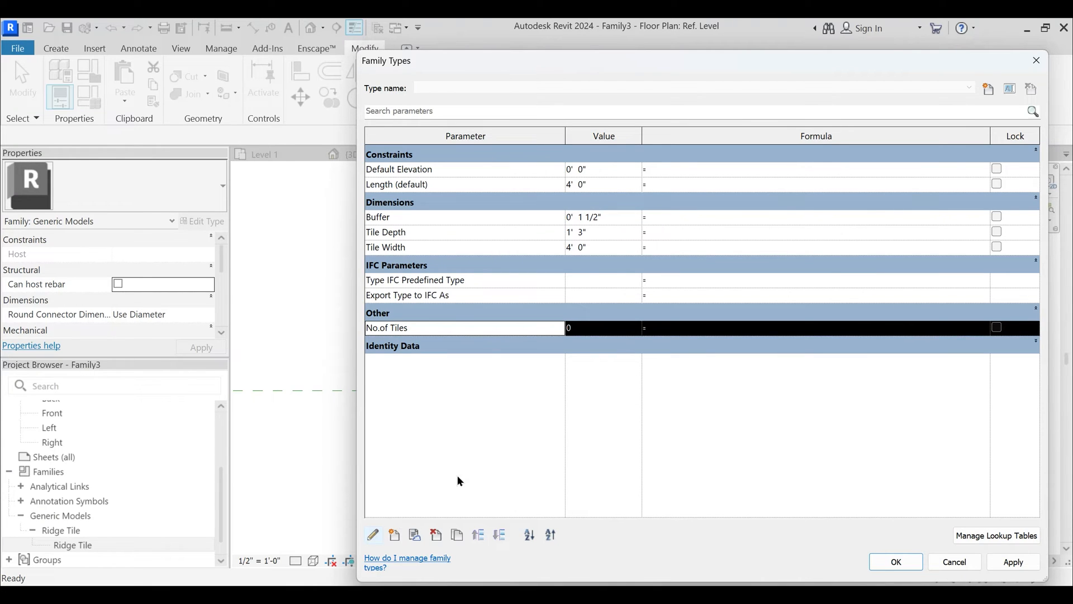
pyautogui.click(374, 535)
pyautogui.click(575, 435)
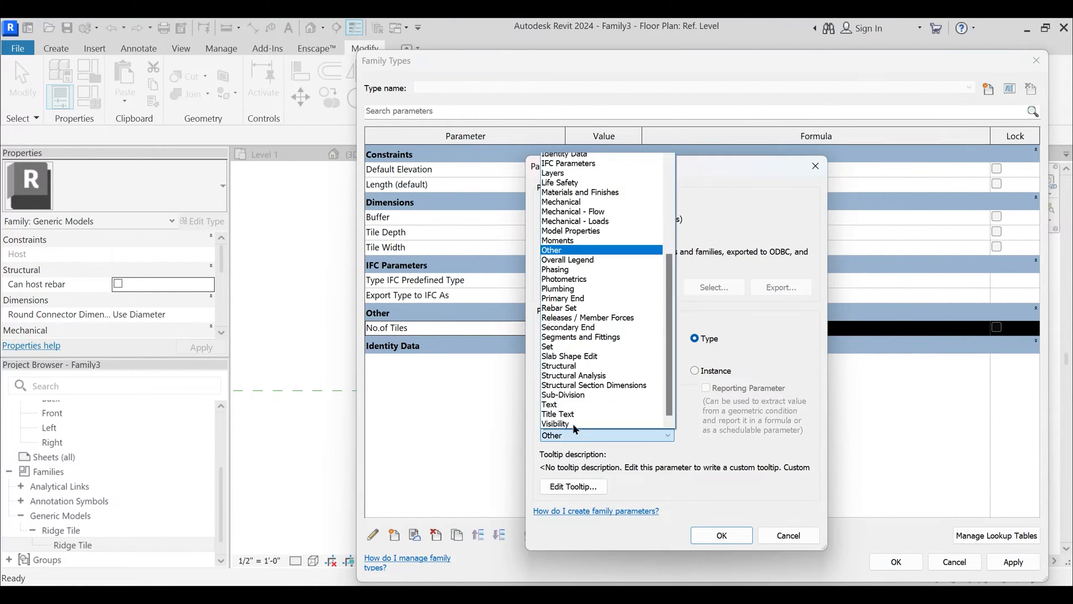
pyautogui.click(563, 145)
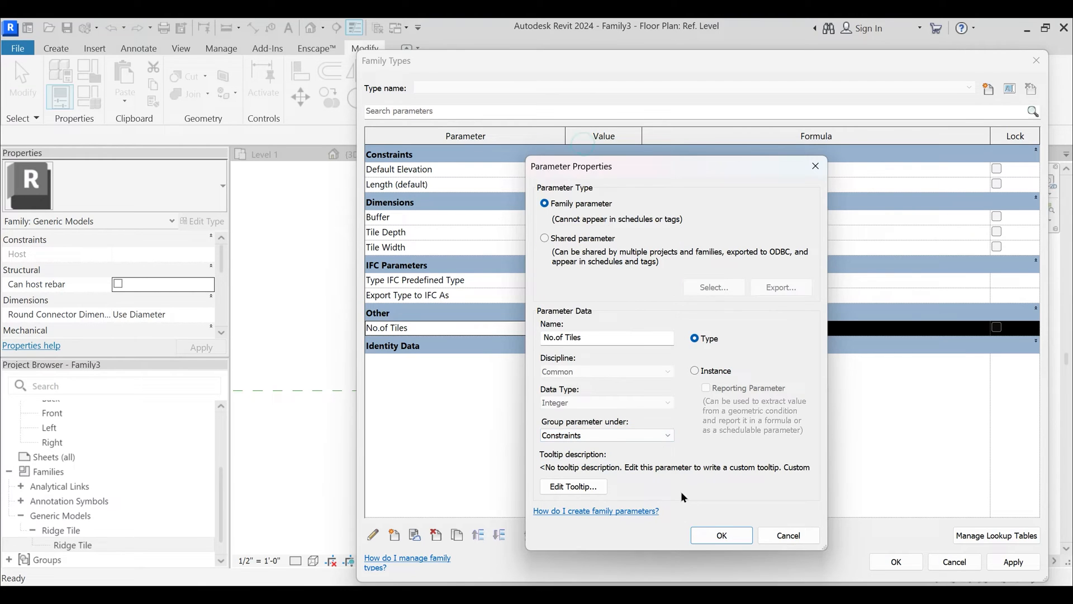
pyautogui.click(722, 535)
# - Give No.of Tiles the formula Tile Width / Tile Depth and accept the family types
pyautogui.click(668, 202)
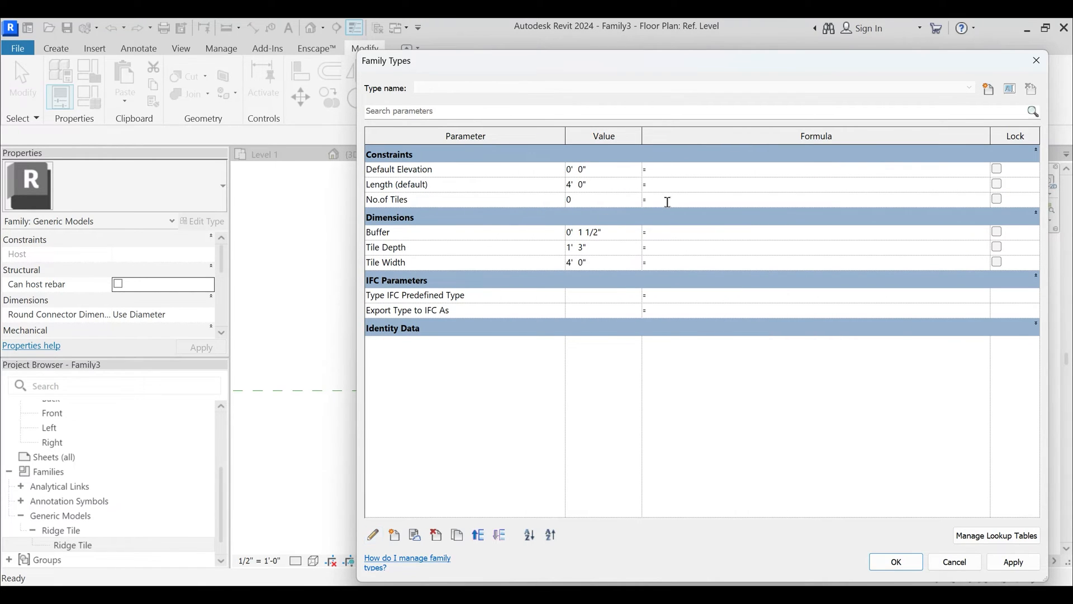
pyautogui.write('Tile Width/')
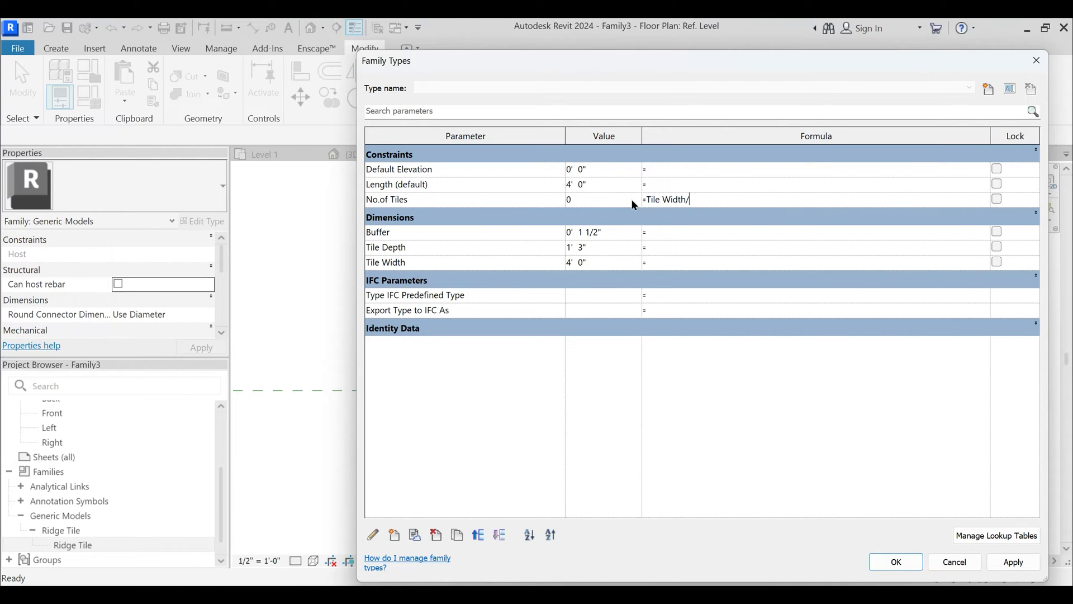
pyautogui.press('BackSpace')
pyautogui.press('Tab')
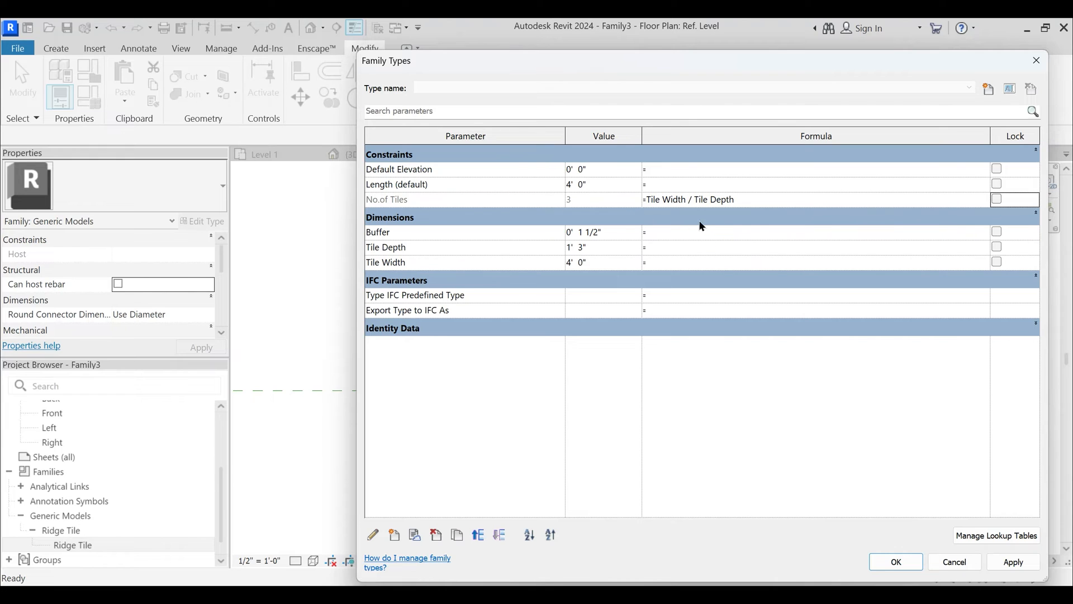
pyautogui.click(894, 563)
# - Array the ridge tile as a grouped linear array of 2, from the tile's end at the reference line to the Buffer plane
pyautogui.moveTo(652, 475); pyautogui.dragTo(658, 444, button='middle')
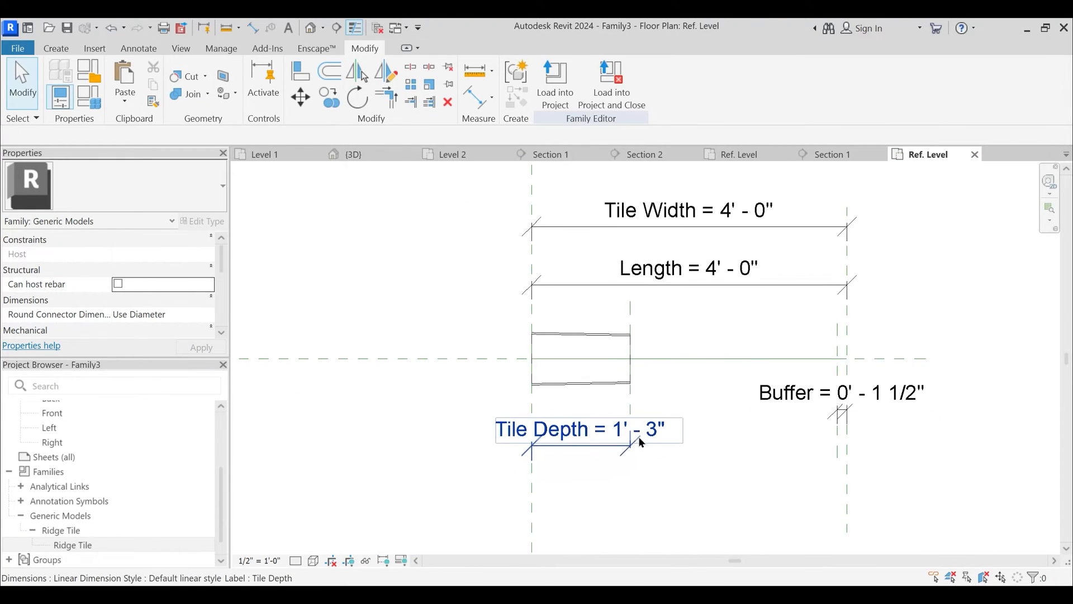
pyautogui.click(590, 384)
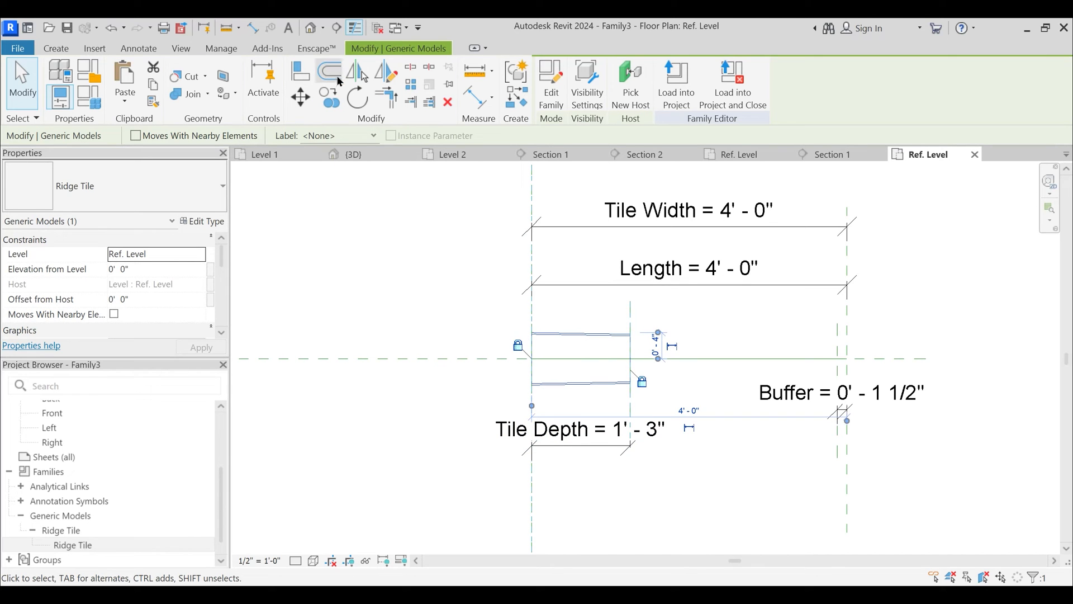
pyautogui.click(412, 89)
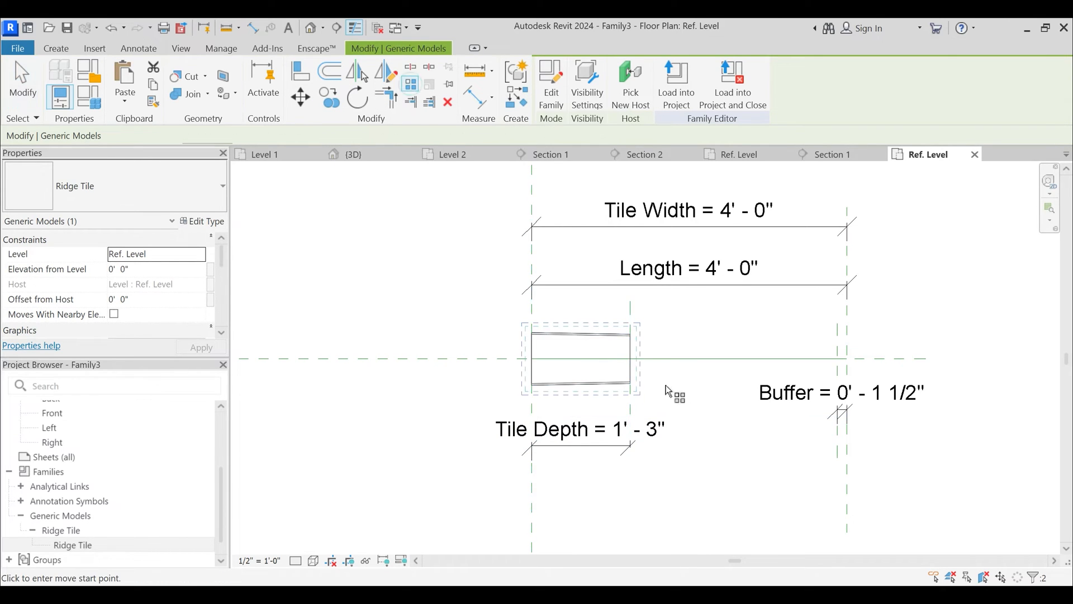
pyautogui.scroll(2, 642, 375)
pyautogui.click(625, 354)
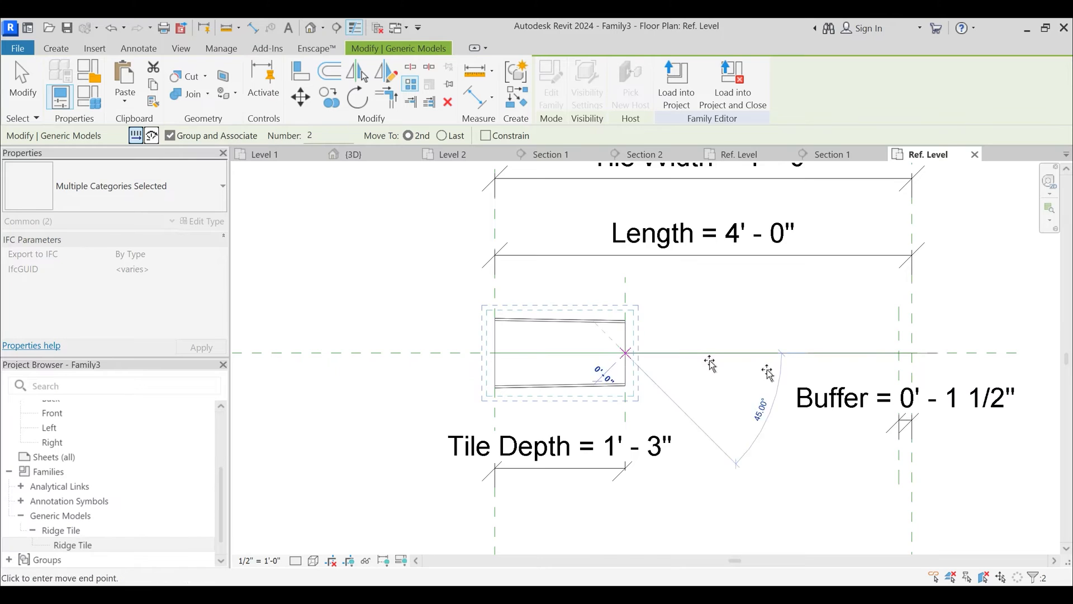
pyautogui.click(900, 353)
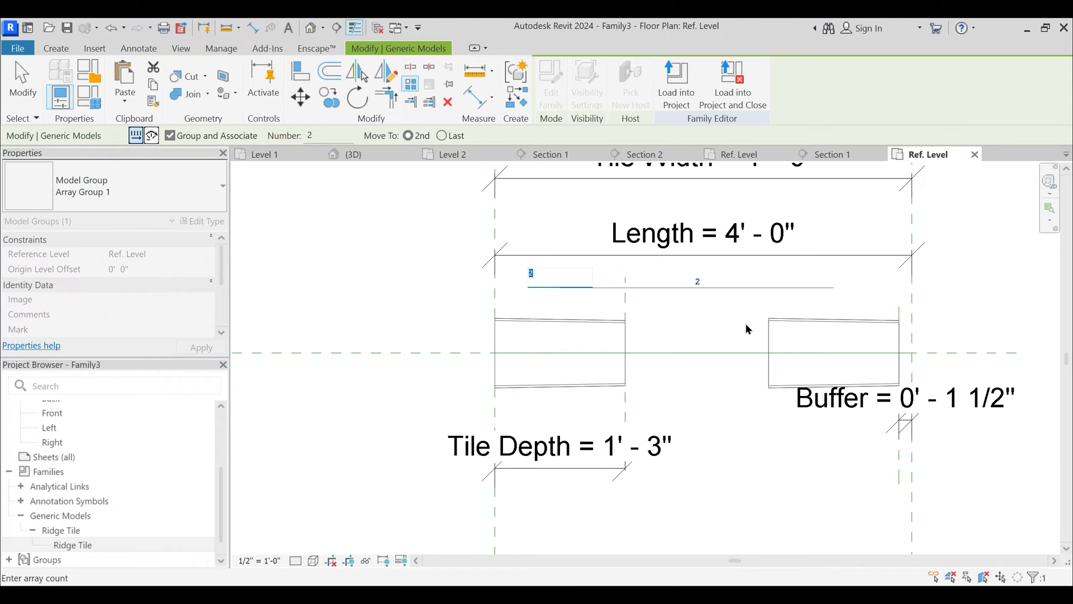
# - Accept the array count of 2 and label the ridge tile array with the No.of Tiles parameter
pyautogui.click(723, 296)
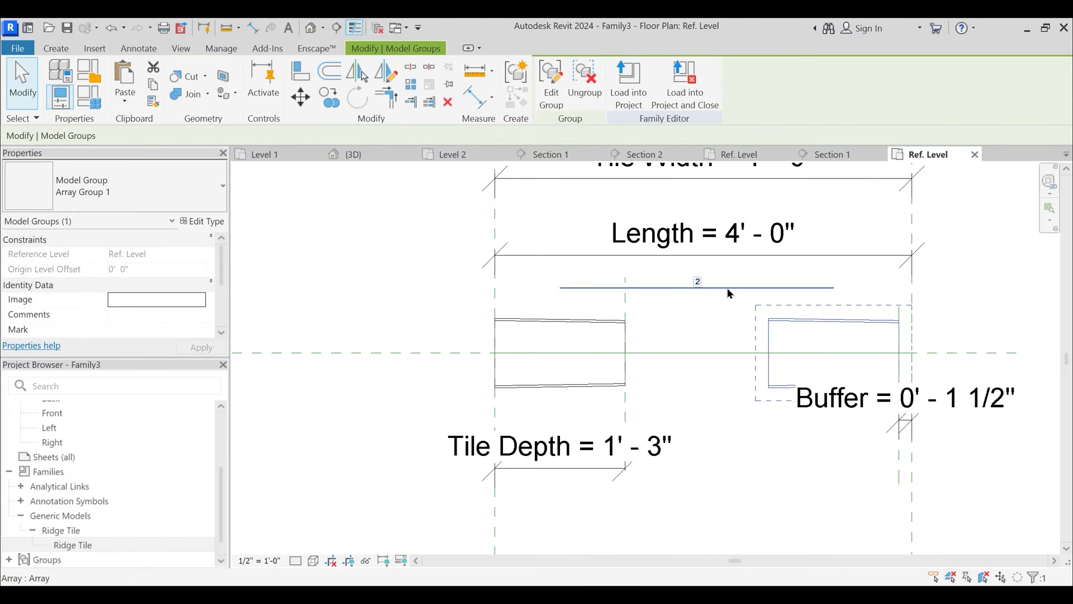
pyautogui.click(727, 287)
pyautogui.click(217, 139)
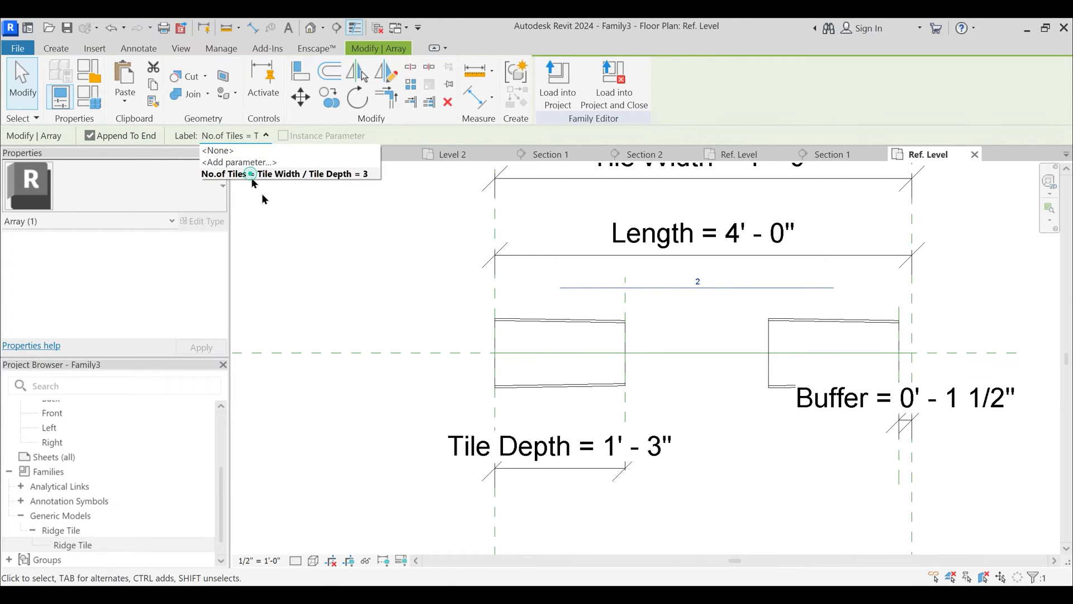
pyautogui.click(263, 176)
pyautogui.click(400, 307)
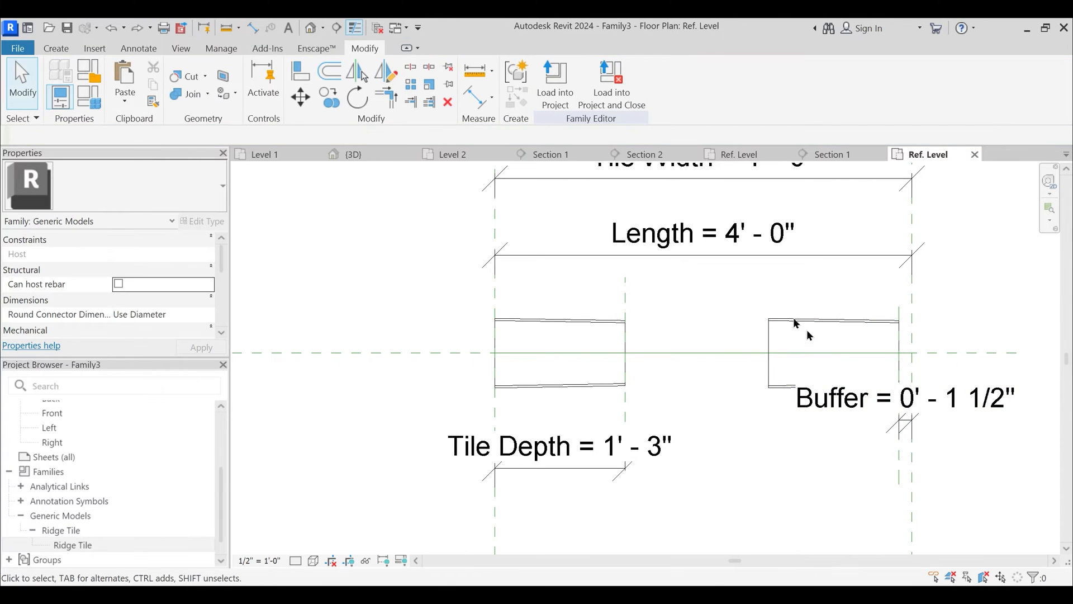
pyautogui.moveTo(803, 336); pyautogui.dragTo(755, 317, button='middle')
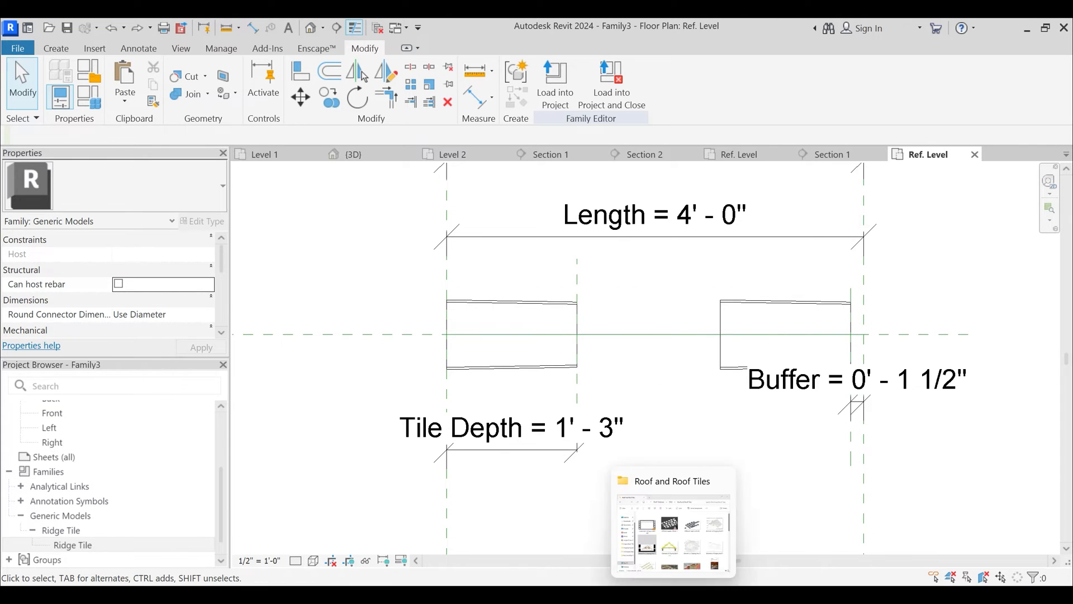
# - Switch to the 1 Slopping Roof Tiles project and show its 3D View 1
pyautogui.moveTo(641, 594)
pyautogui.click(562, 519)
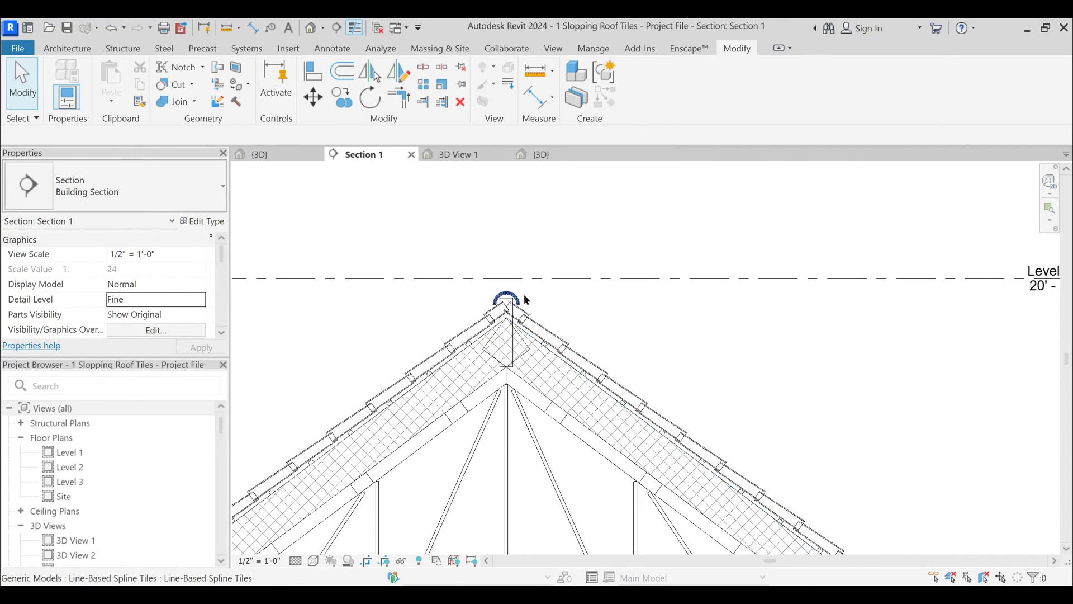
pyautogui.click(457, 154)
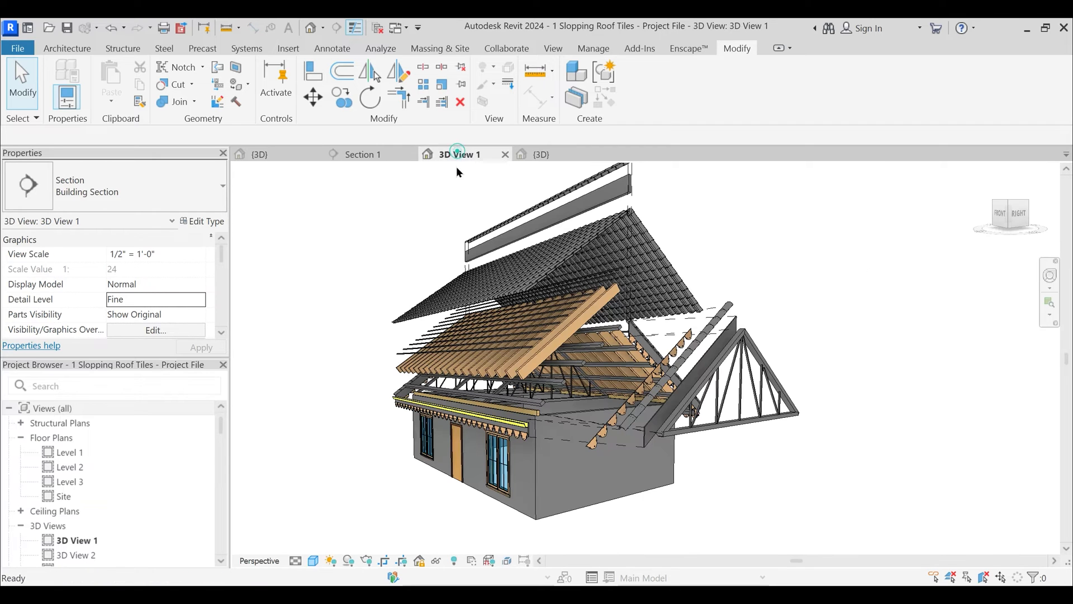
pyautogui.click(598, 179)
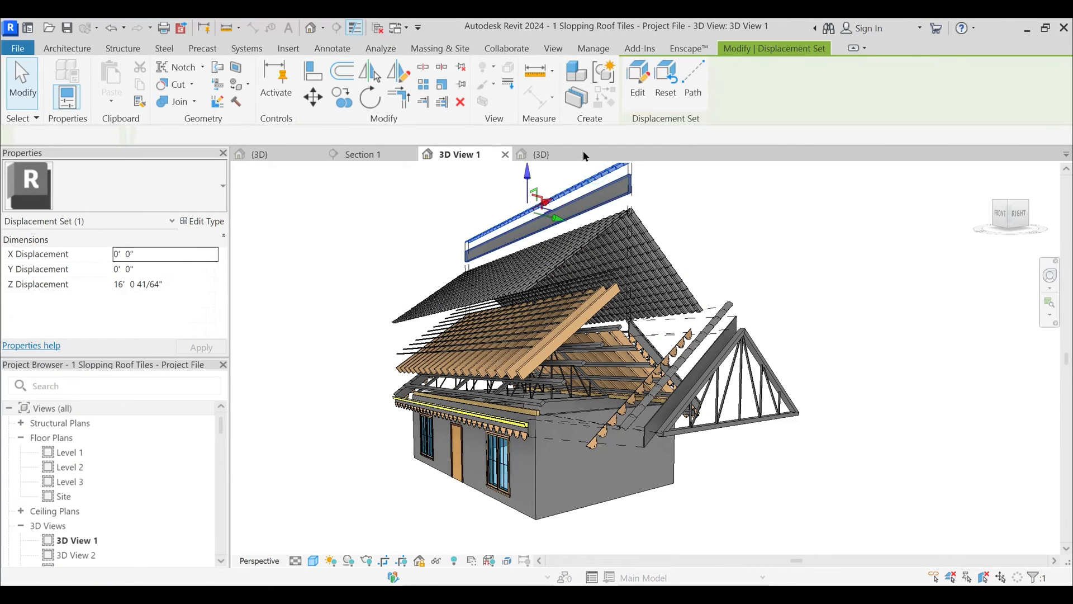
pyautogui.click(636, 87)
pyautogui.click(260, 154)
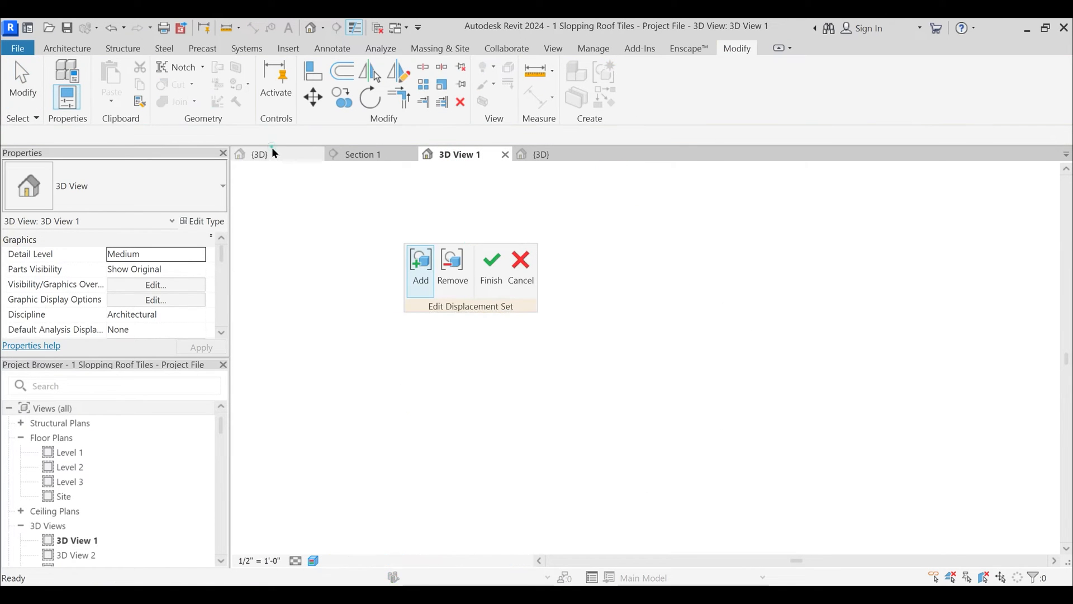
pyautogui.click(521, 267)
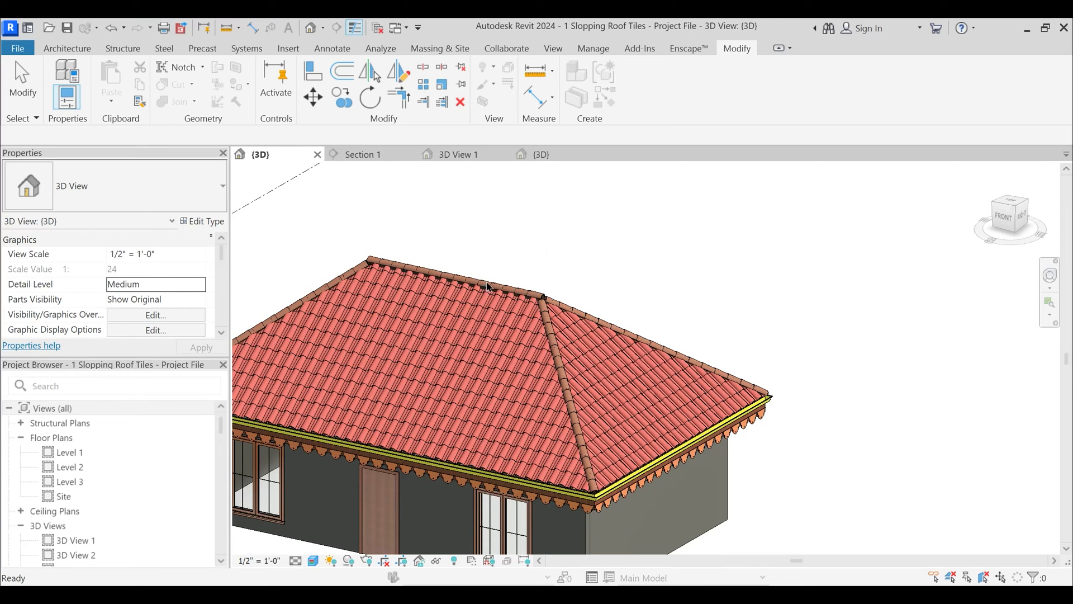
# - In the {3D} view, open the Line-Based Spline Tiles family on the horizontal roof ridge for editing
pyautogui.click(535, 290)
pyautogui.scroll(4, 545, 297)
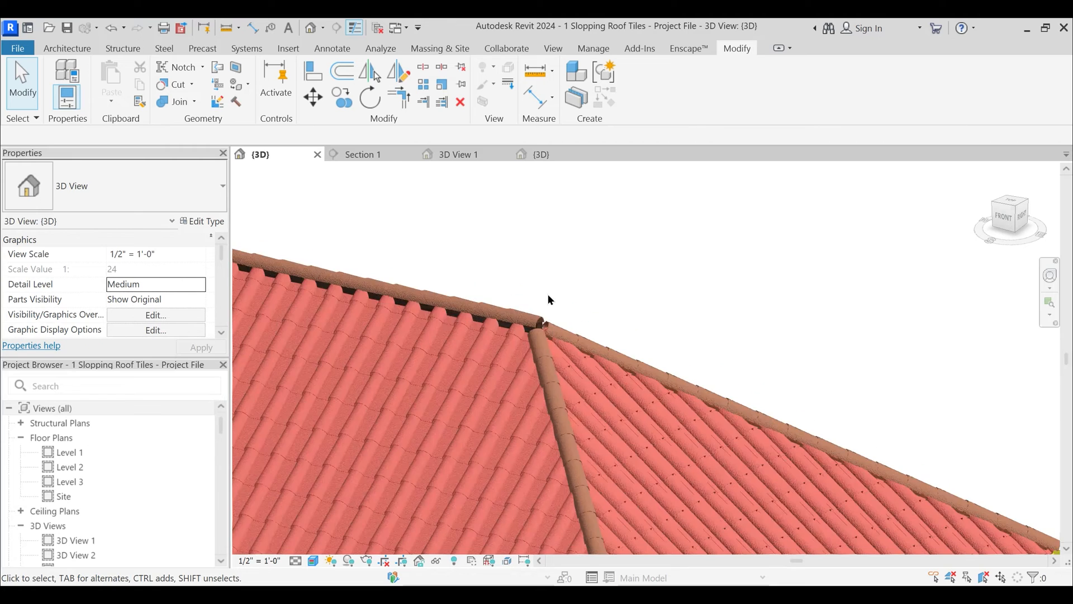
pyautogui.click(544, 324)
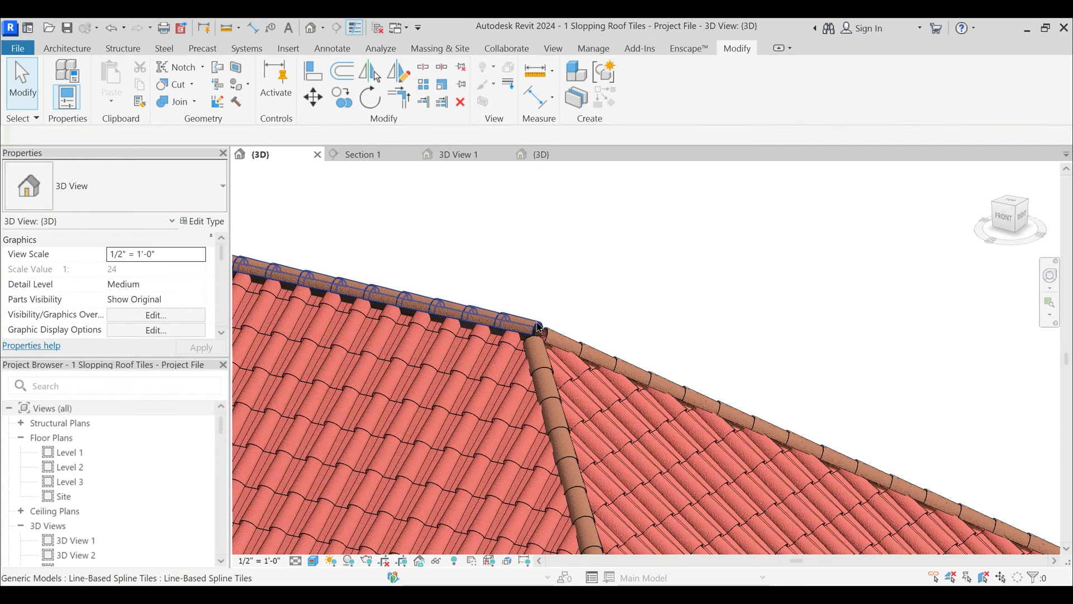
pyautogui.click(531, 321)
pyautogui.click(636, 88)
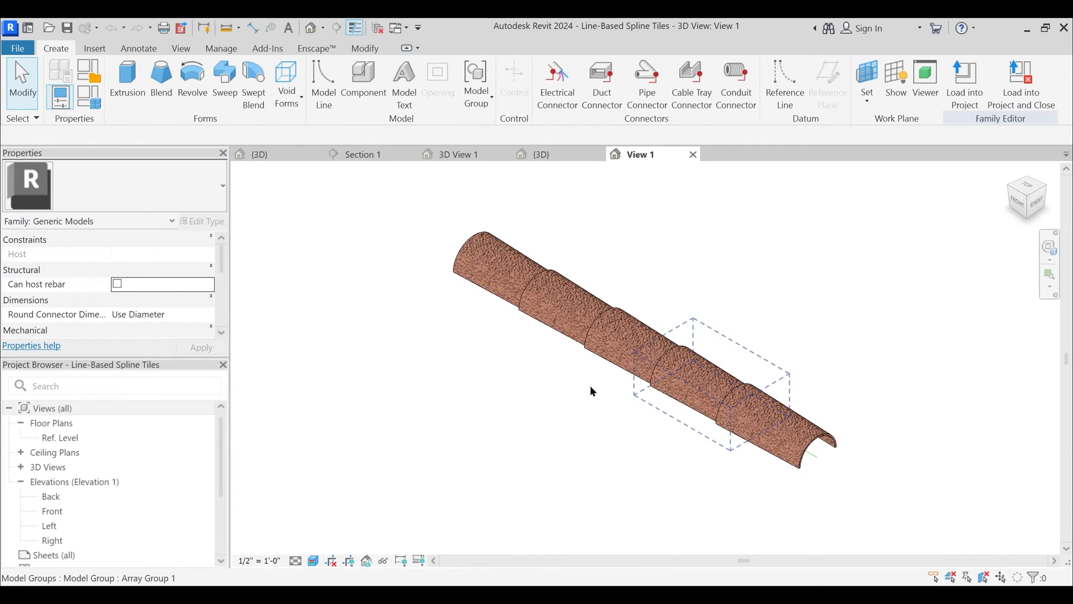
# - Examine the Line-Based Spline Tiles family's Ref. Level plan and the values and formulas in its family types
pyautogui.click(61, 438)
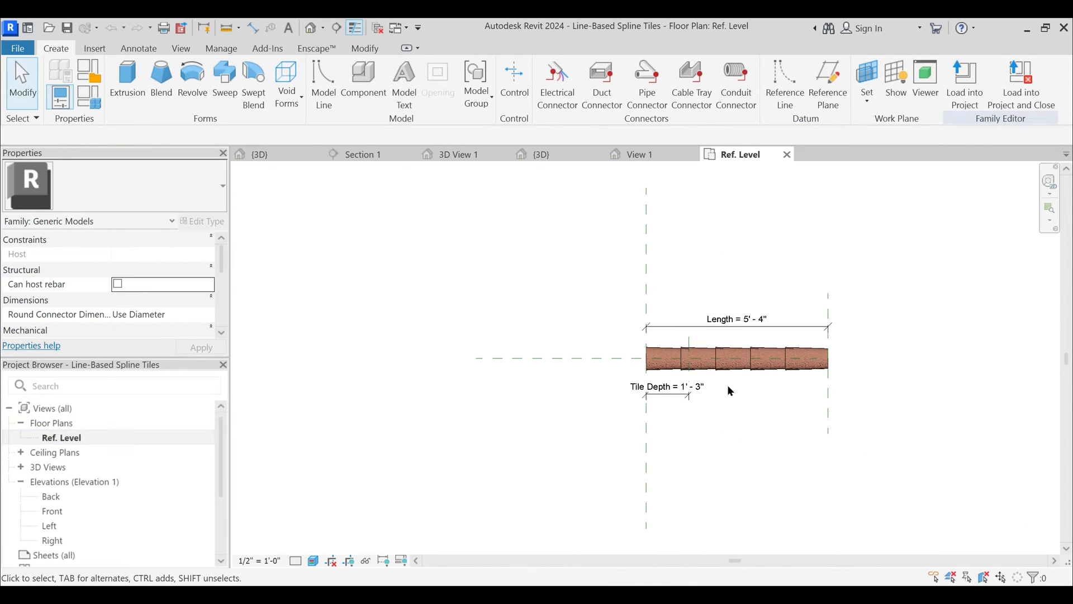
pyautogui.scroll(2, 820, 364)
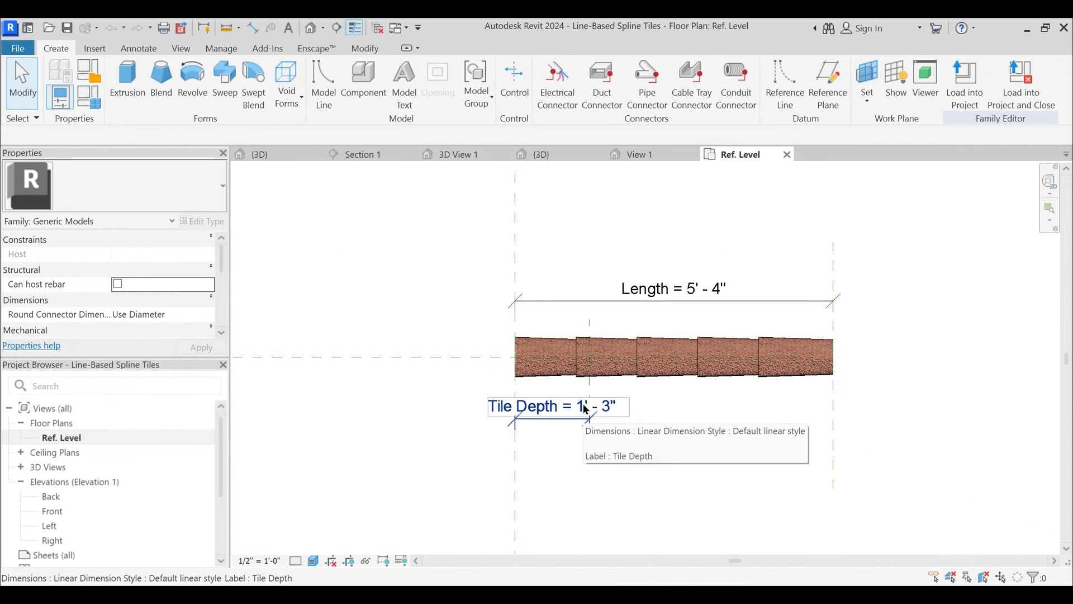
pyautogui.click(89, 98)
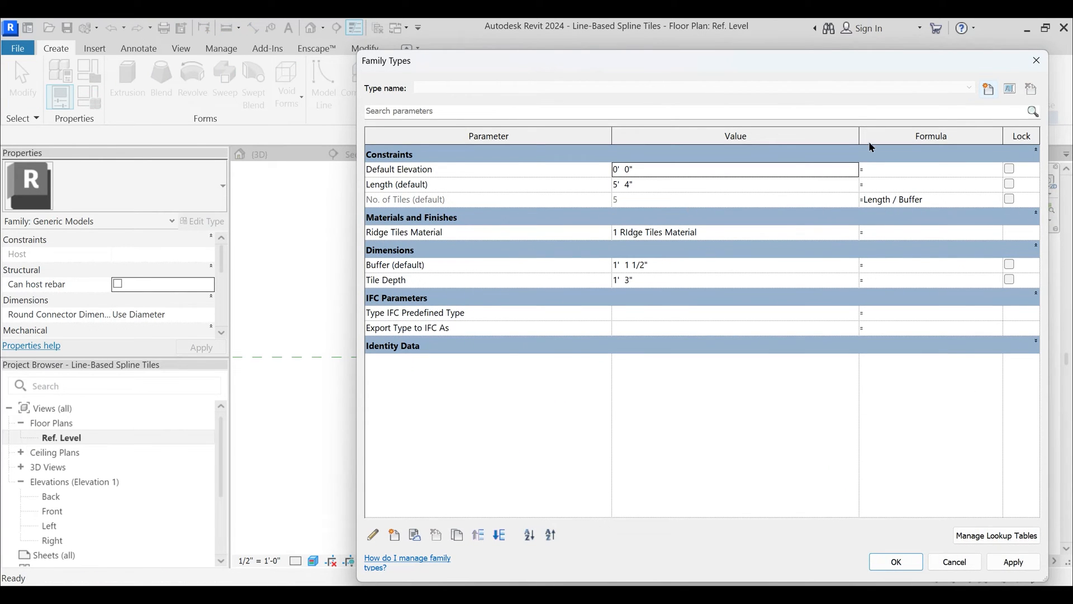
pyautogui.moveTo(855, 68); pyautogui.dragTo(732, 74)
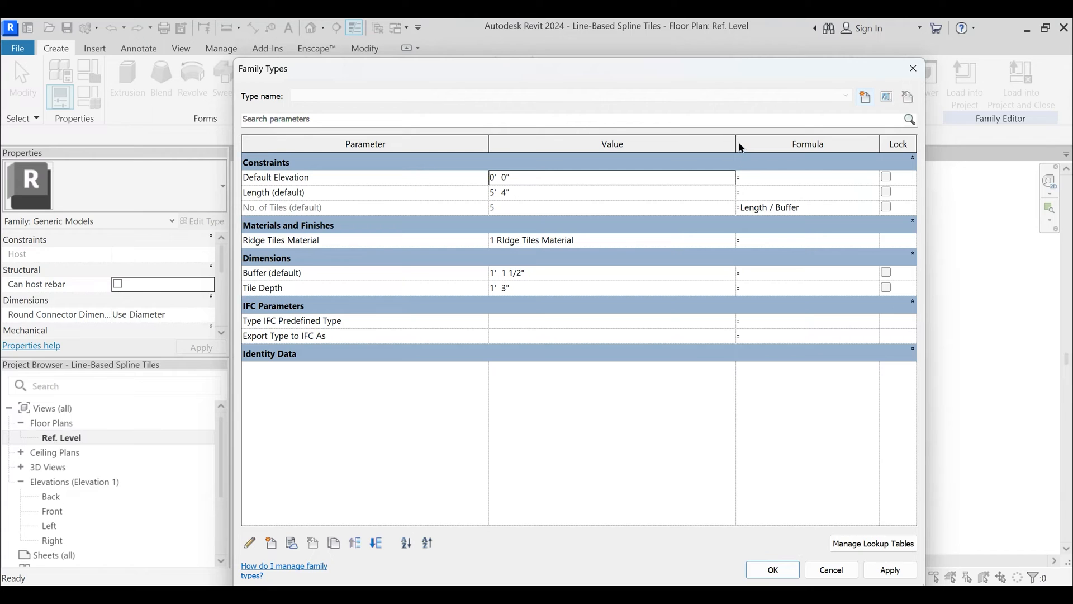
pyautogui.moveTo(733, 143); pyautogui.dragTo(590, 143)
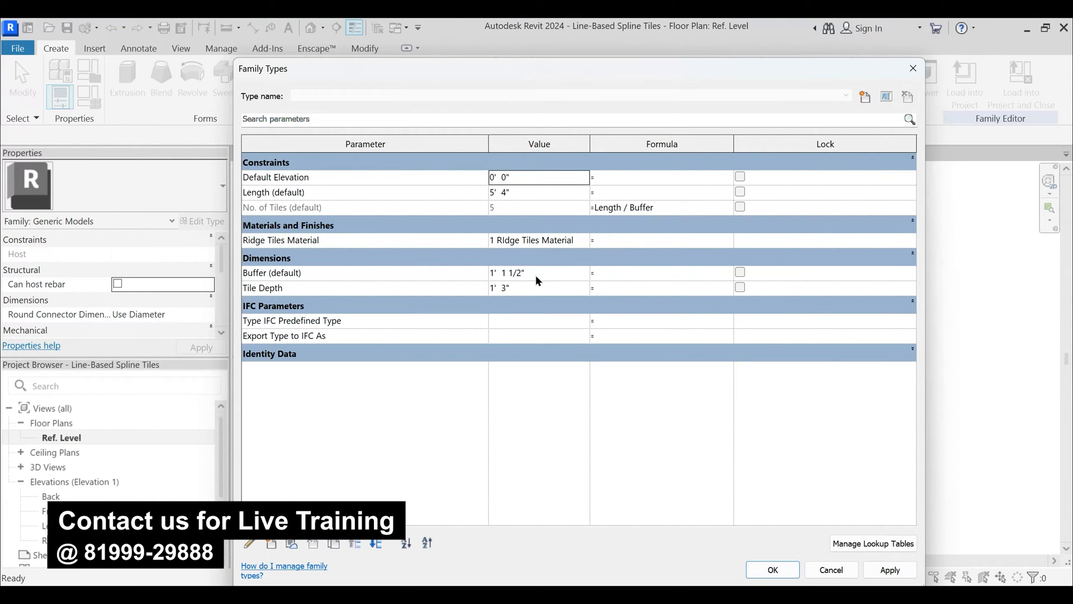
pyautogui.press('Return')
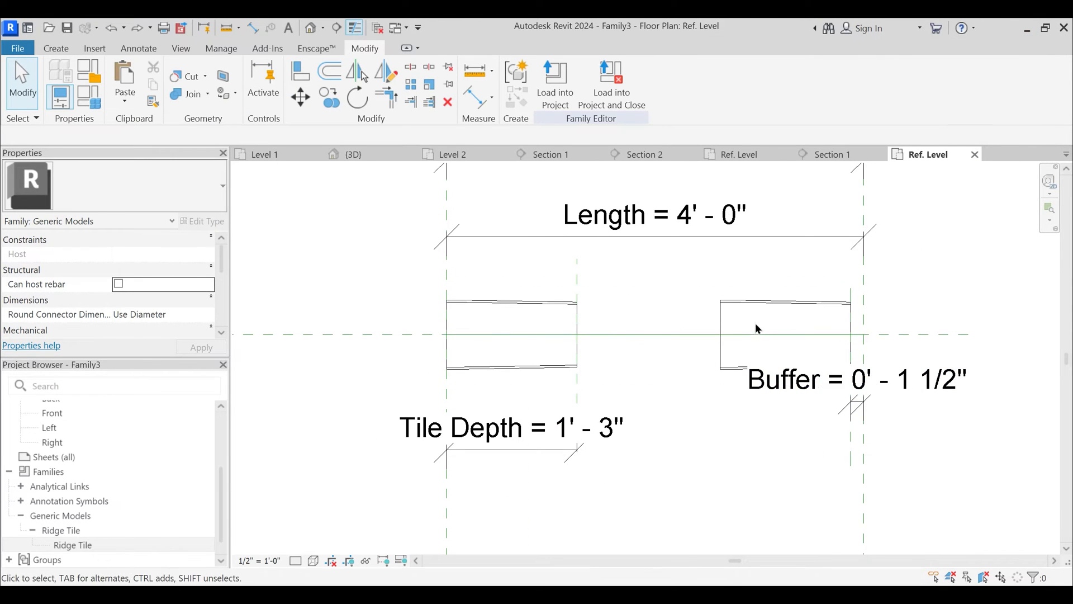
# - Back in Family3, delete the arrayed ridge tile copy at the Buffer plane
pyautogui.click(759, 304)
pyautogui.press('Delete')
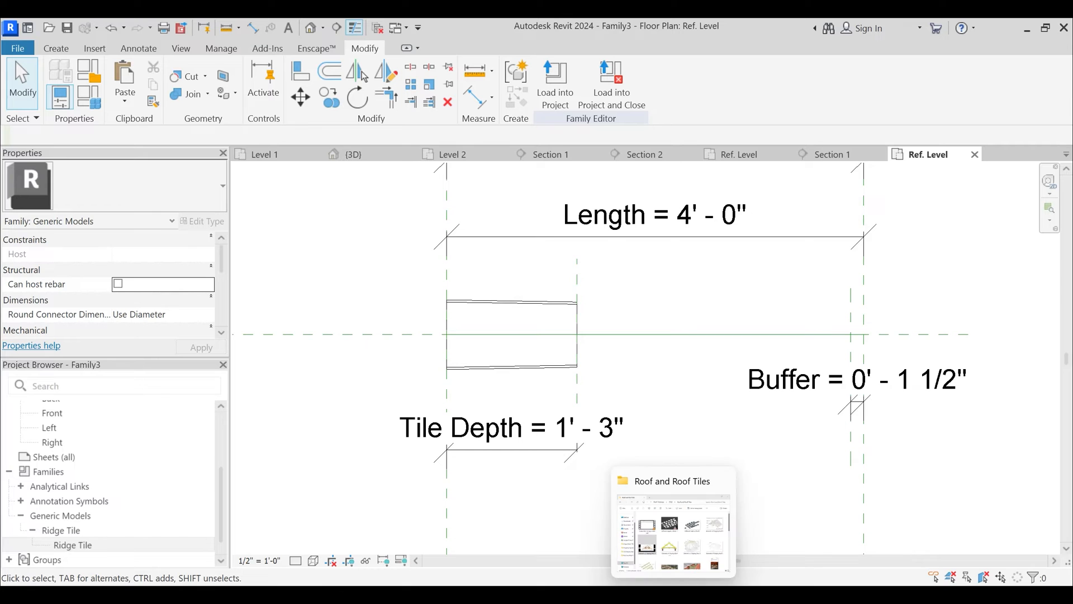
# - Check the tile layout in the Line-Based Spline Tiles family's Ref. Level plan and return to Family3
pyautogui.moveTo(641, 595)
pyautogui.click(603, 547)
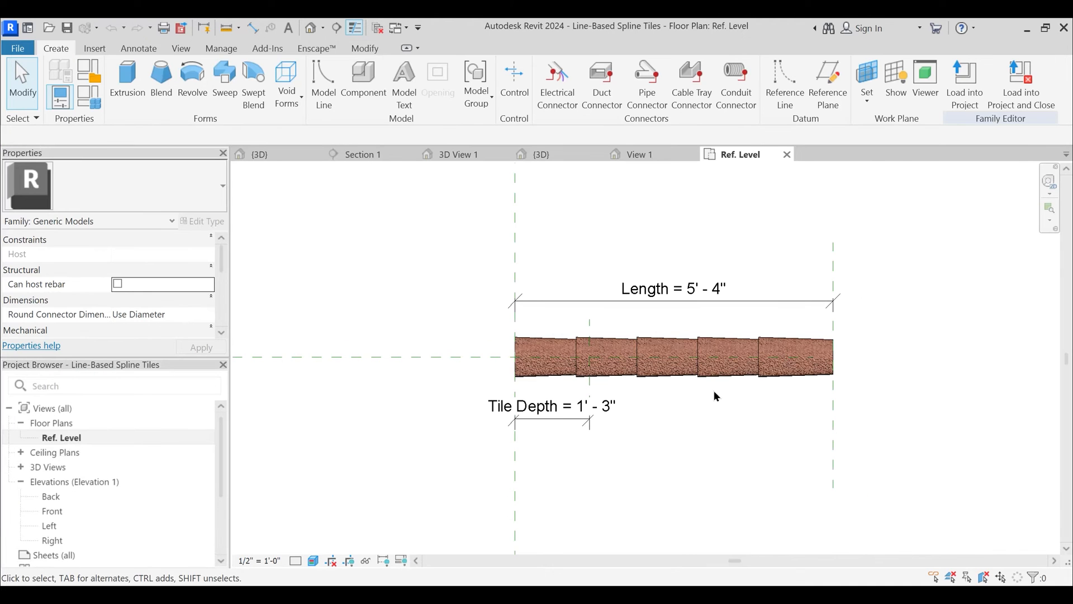
pyautogui.click(801, 384)
pyautogui.press('Escape')
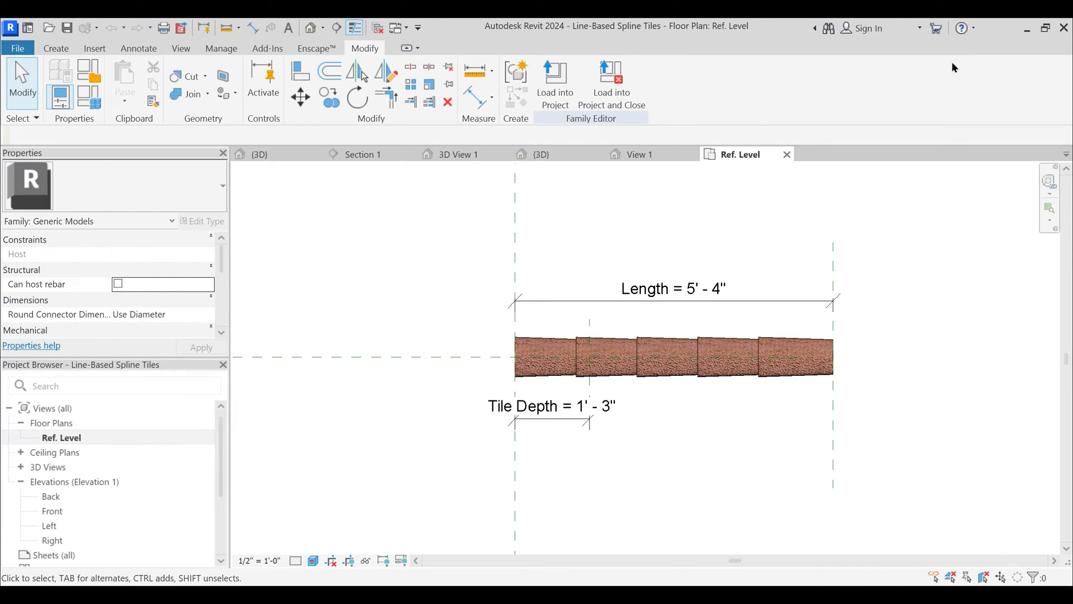
pyautogui.click(1025, 33)
# - Delete the Buffer dimension and its reference plane near the end of the Length span
pyautogui.click(848, 416)
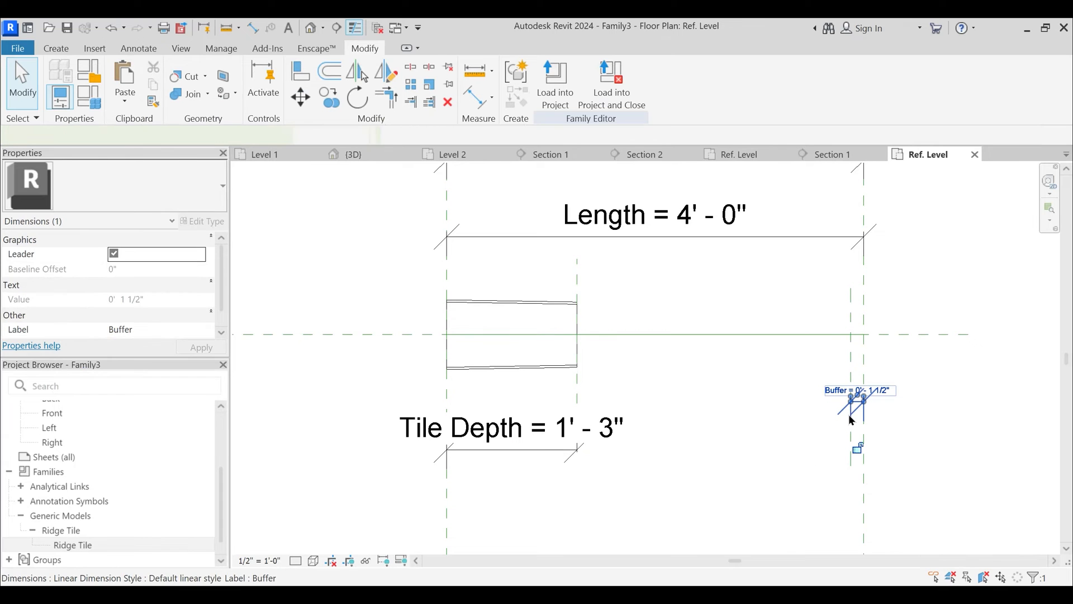
pyautogui.press('Delete')
pyautogui.click(850, 420)
pyautogui.press('Delete')
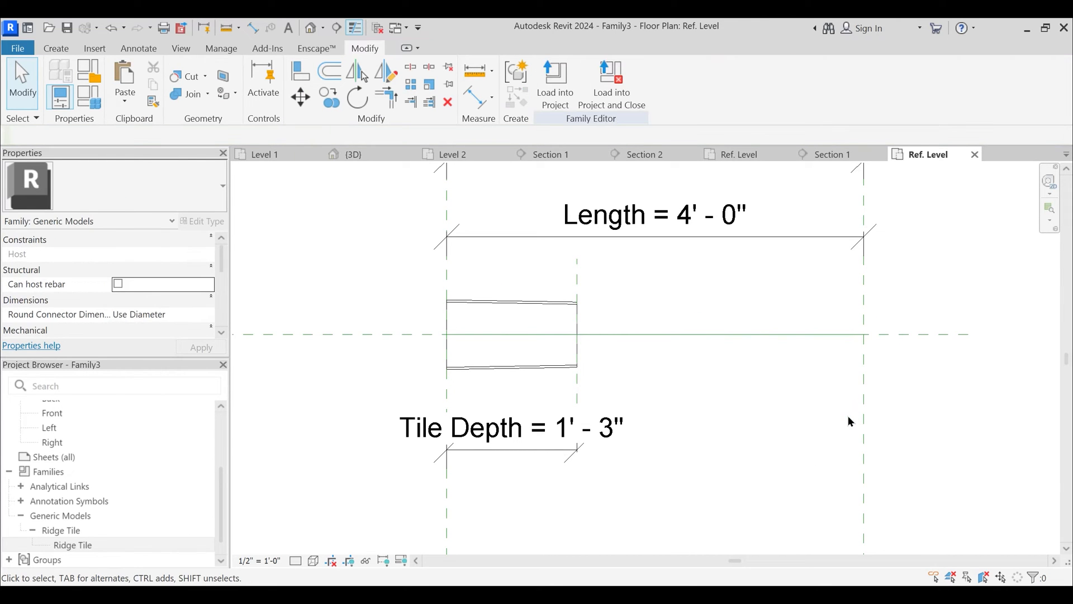
# - Set the No.of Tiles formula to Tile Width / Buffer and Buffer to 1' 1 1/2", and accept the family types
pyautogui.click(89, 98)
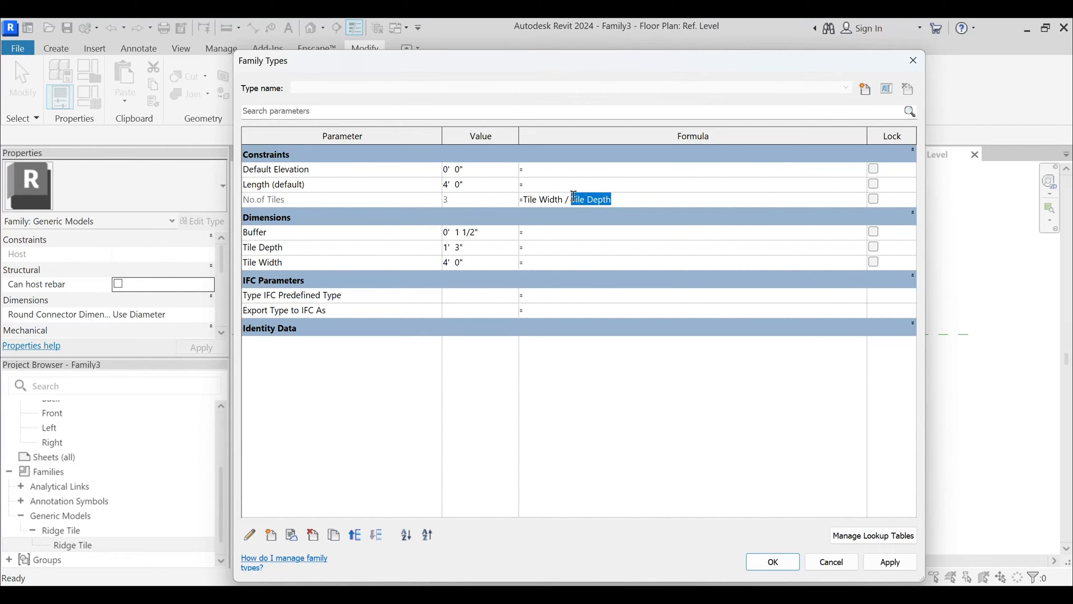
pyautogui.write('Buffer')
pyautogui.doubleClick(468, 235)
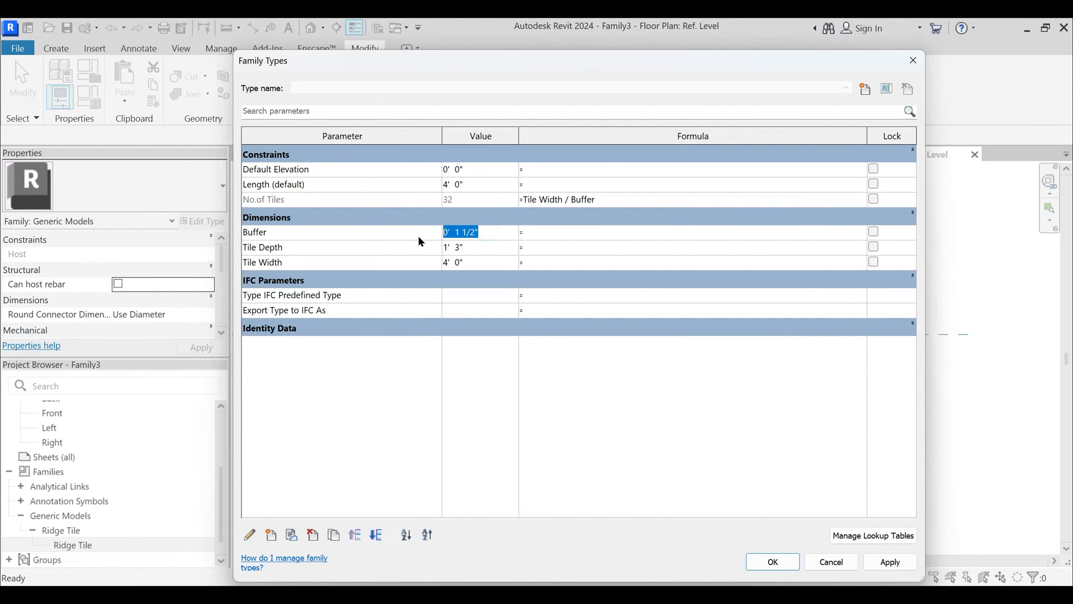
pyautogui.press('BackSpace')
pyautogui.write("1'1.5")
pyautogui.press('Tab')
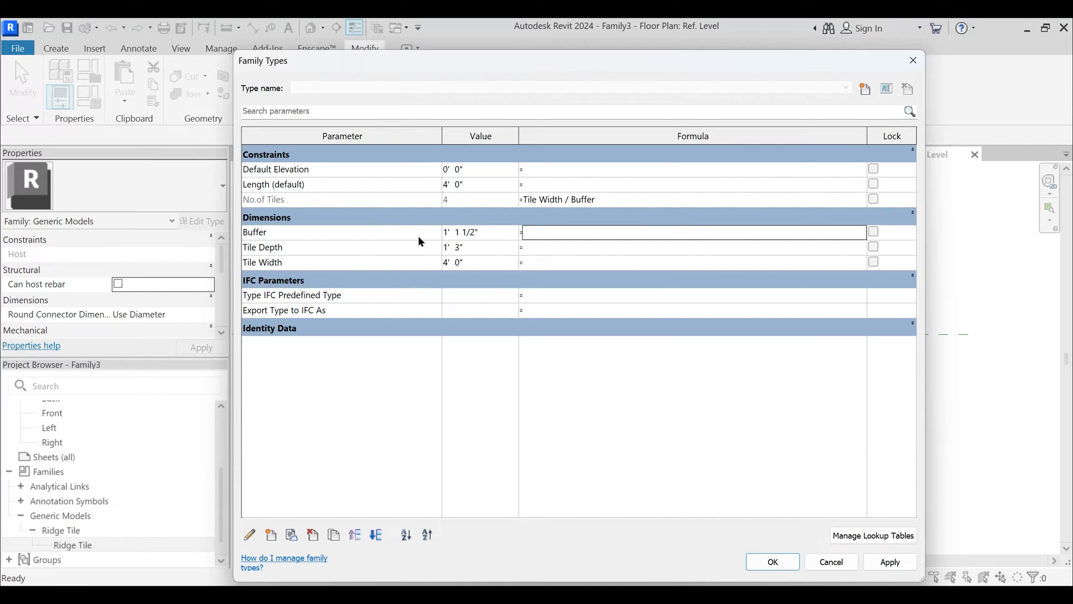
pyautogui.click(890, 562)
pyautogui.click(773, 561)
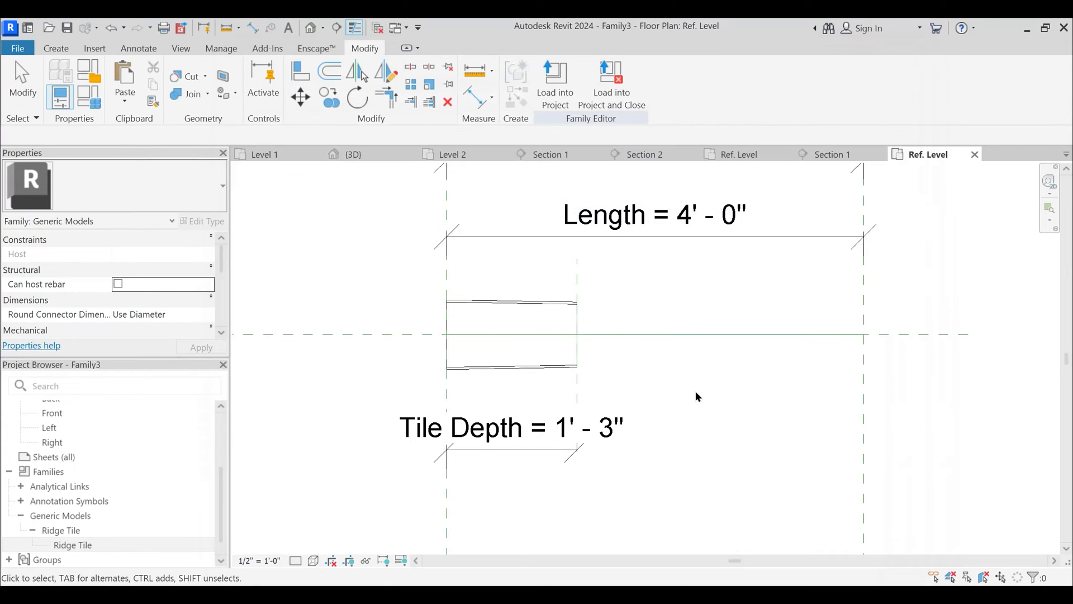
pyautogui.click(542, 302)
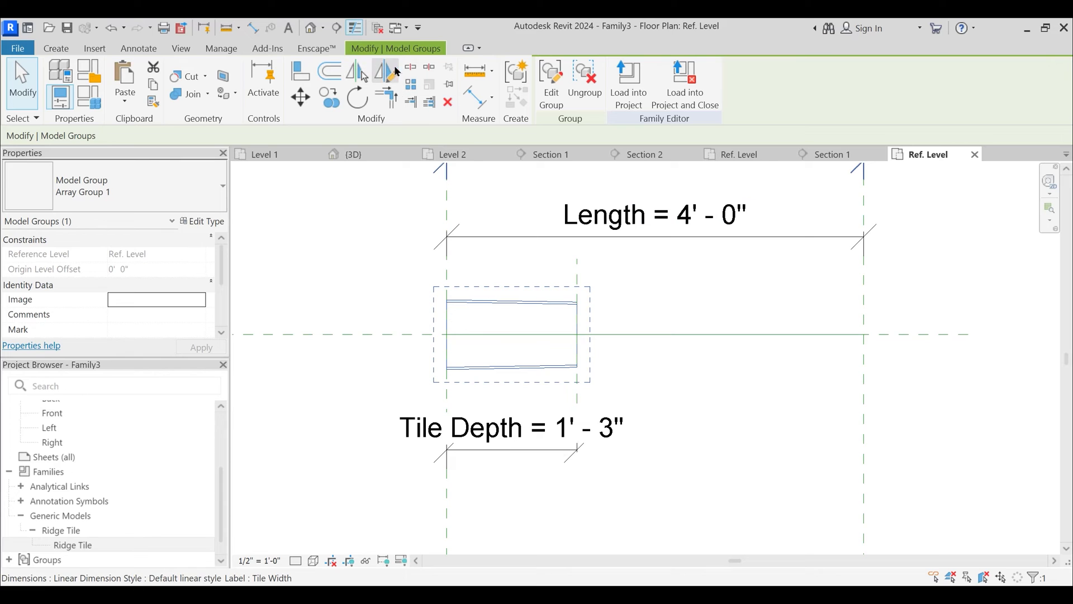
pyautogui.press('m')
pyautogui.press('v')
pyautogui.press('Escape')
pyautogui.press('Escape')
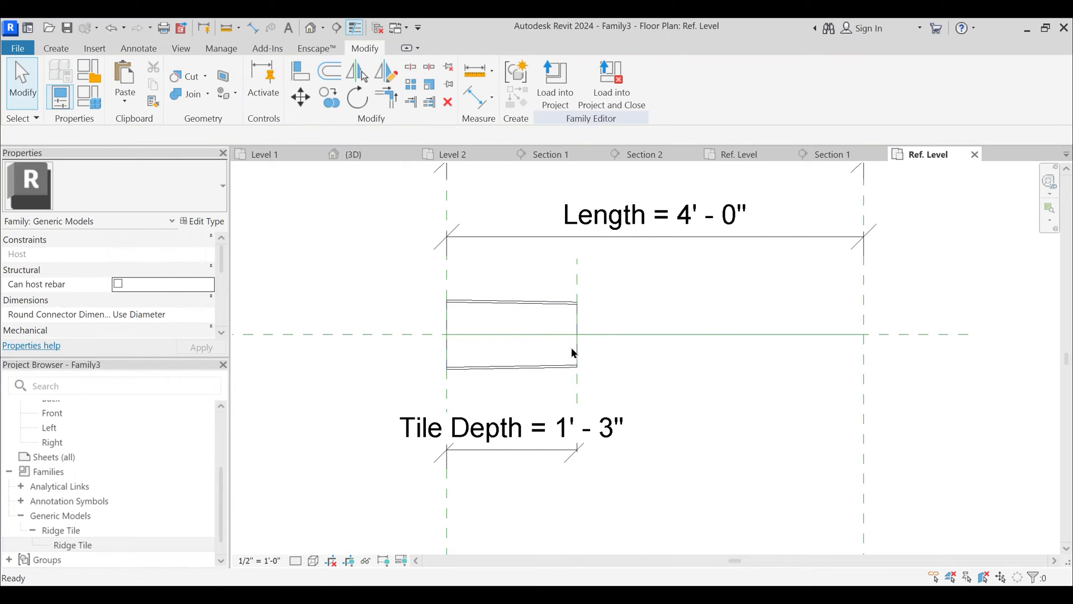
# - Ungroup the remaining ridge tile array group
pyautogui.click(552, 364)
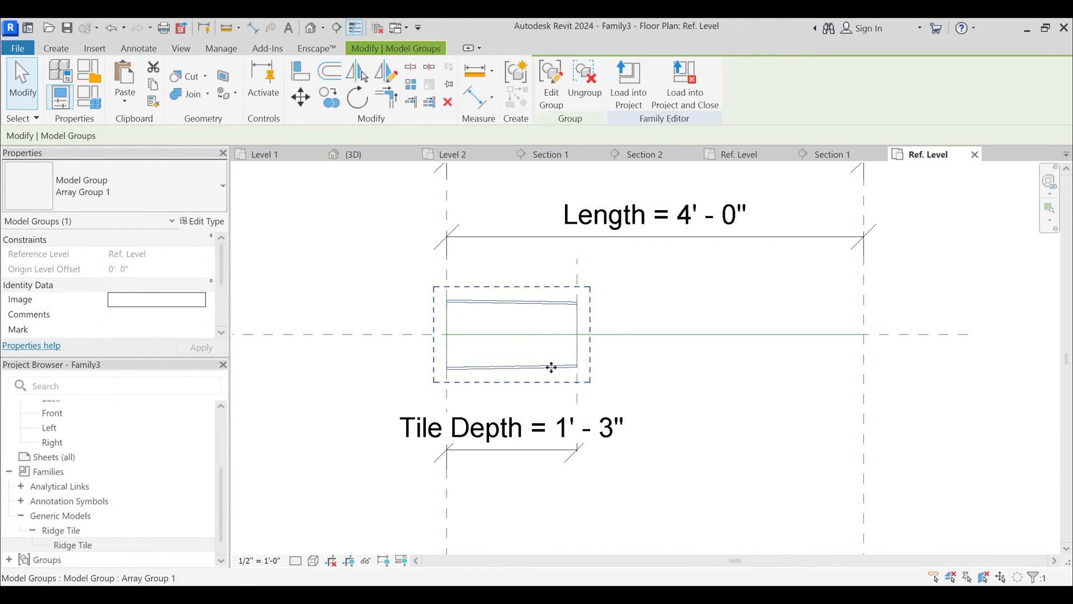
pyautogui.click(592, 95)
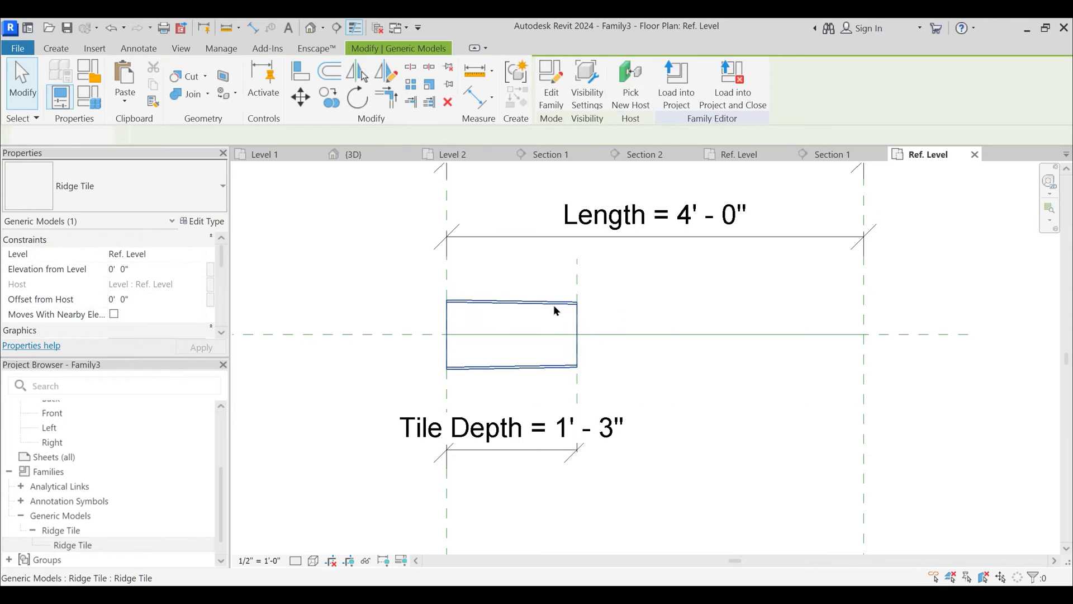
# - Array the ridge tile linearly as 2 grouped items set to Last, from the Tile Depth plane to the far end of the Length span
pyautogui.click(553, 305)
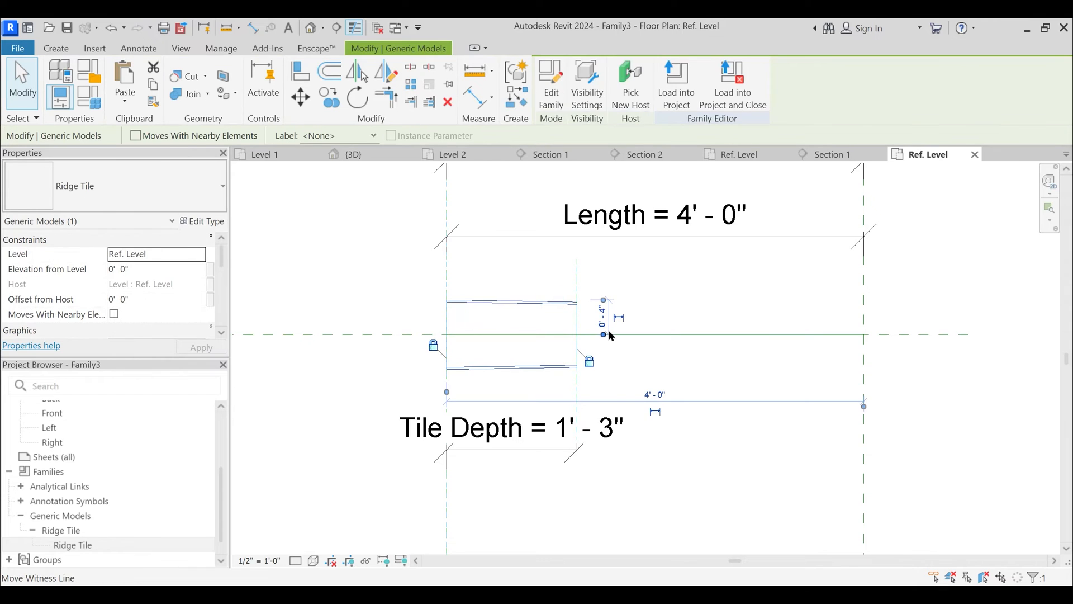
pyautogui.click(410, 83)
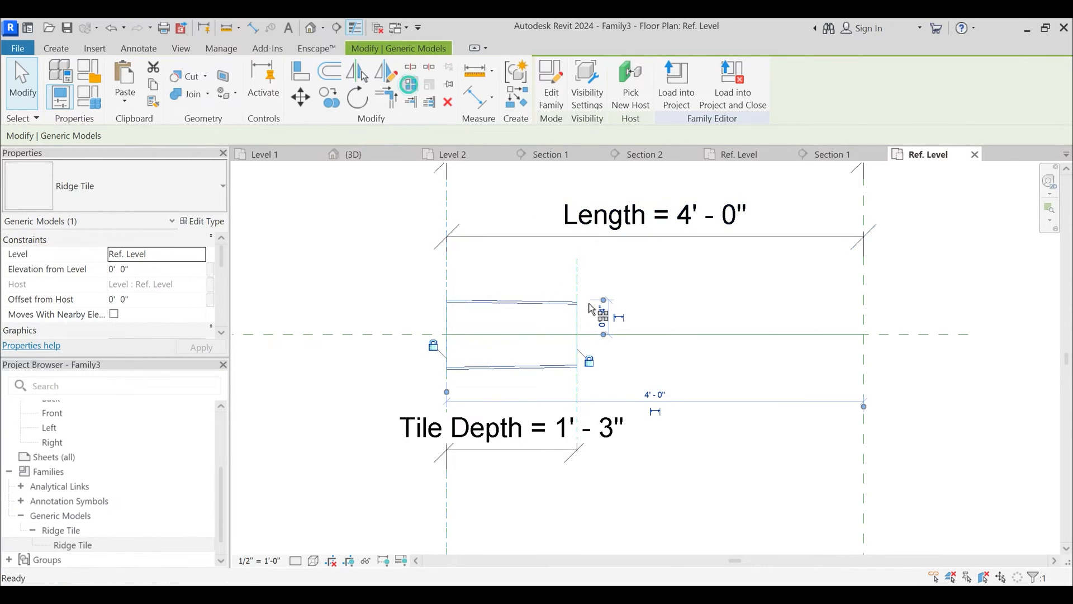
pyautogui.click(577, 335)
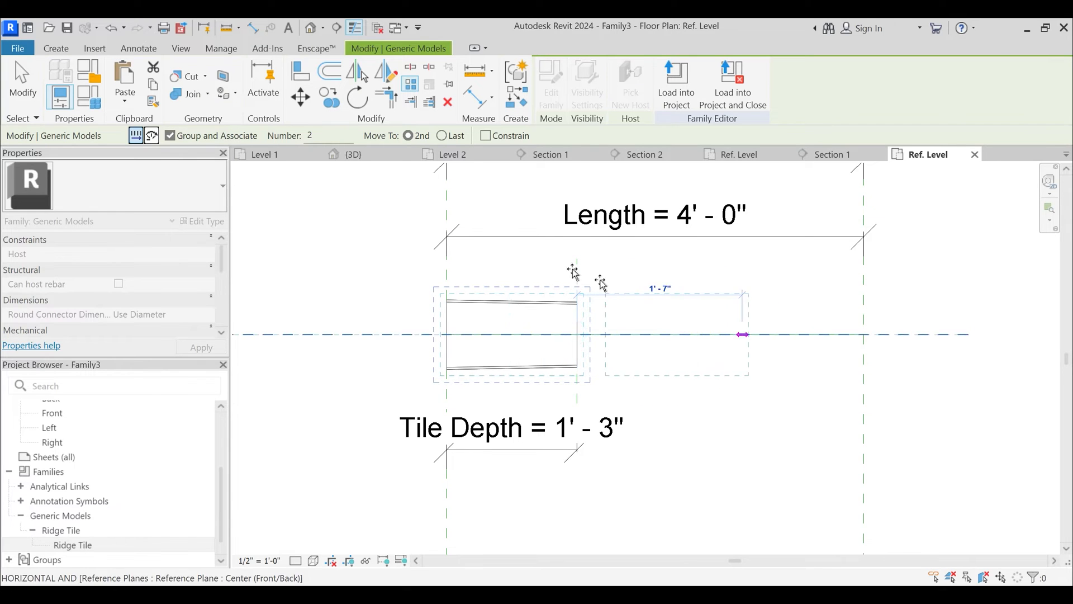
pyautogui.click(441, 136)
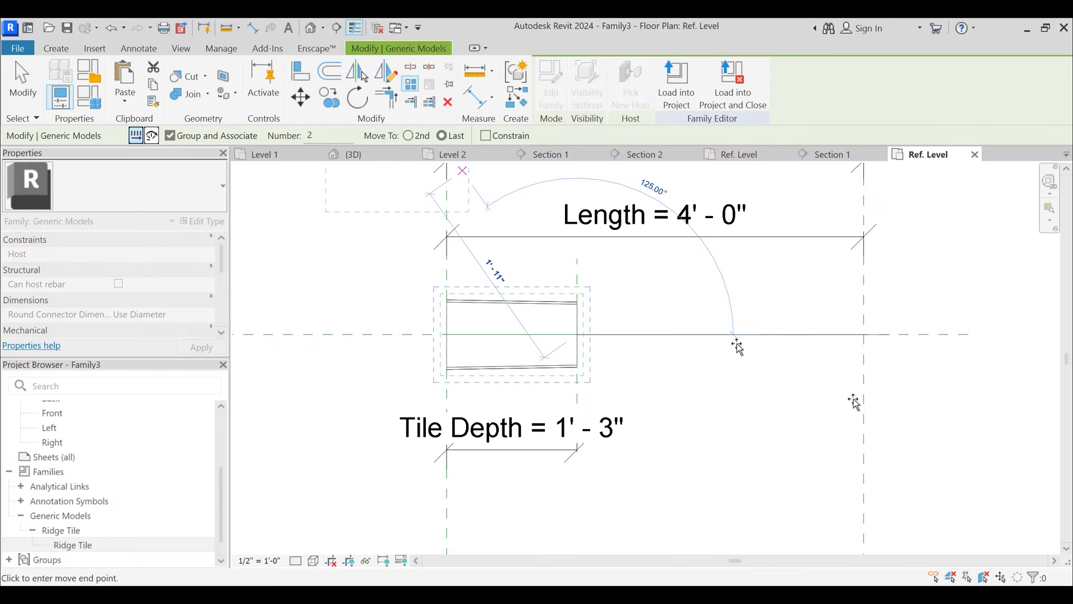
pyautogui.click(864, 335)
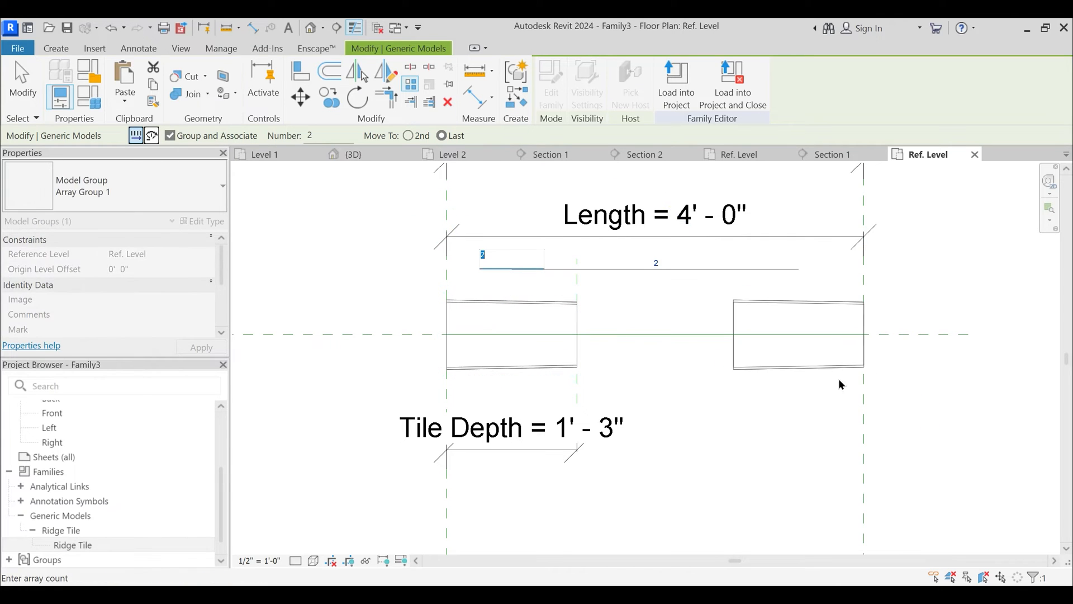
pyautogui.press('Return')
pyautogui.click(697, 274)
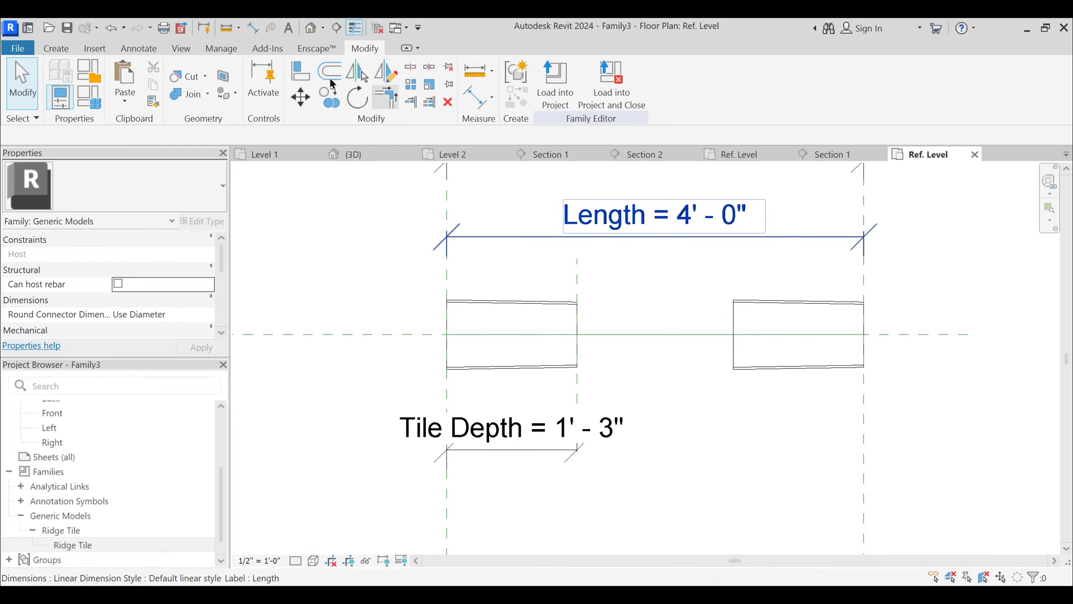
pyautogui.click(300, 71)
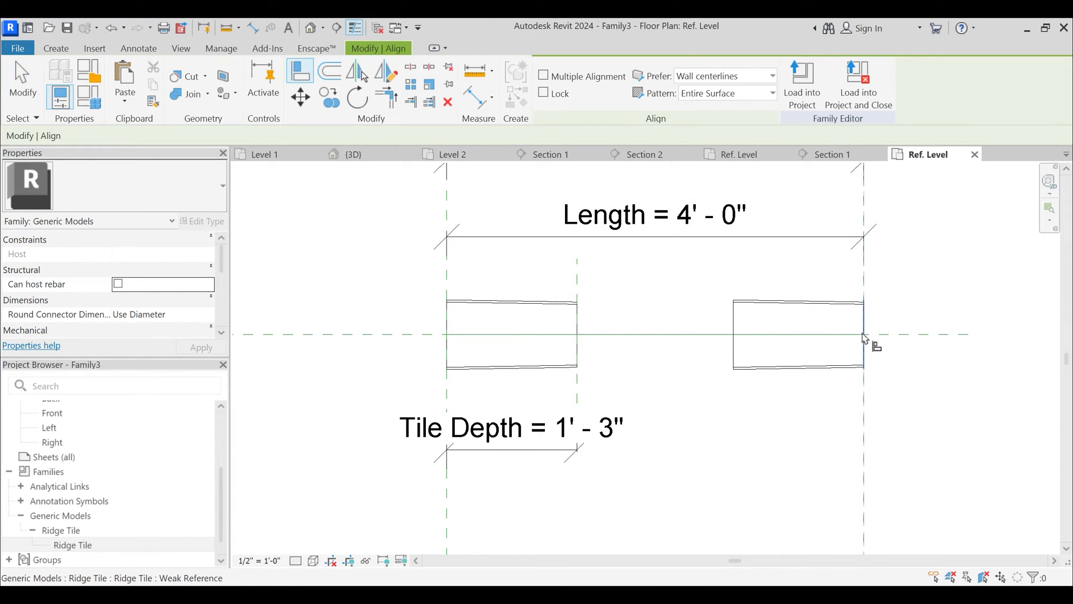
pyautogui.press('Escape')
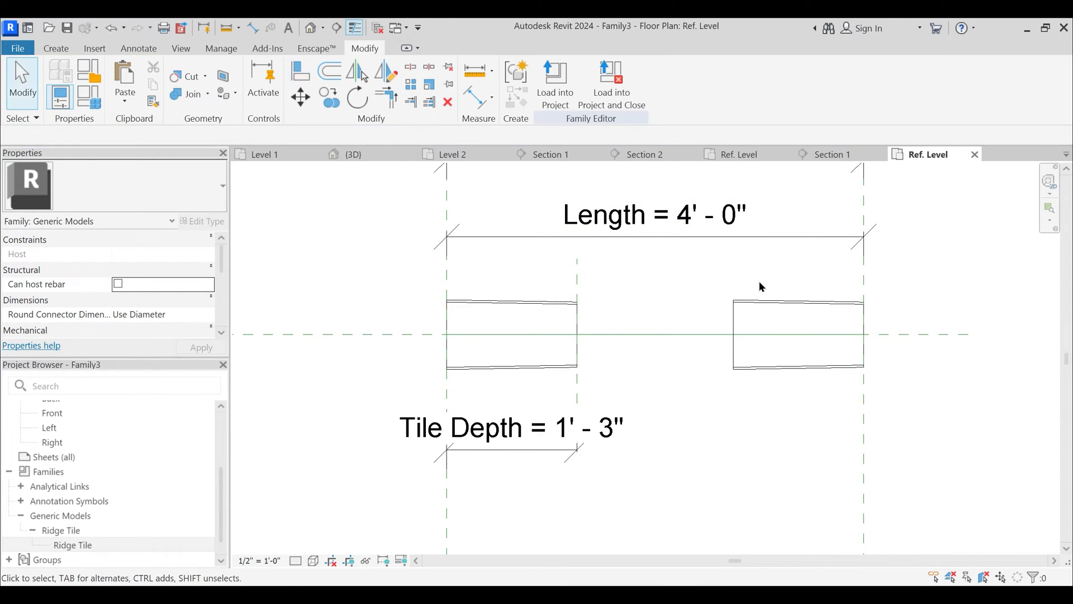
# - Label the ridge tile array's count with the No.of Tiles parameter
pyautogui.click(732, 313)
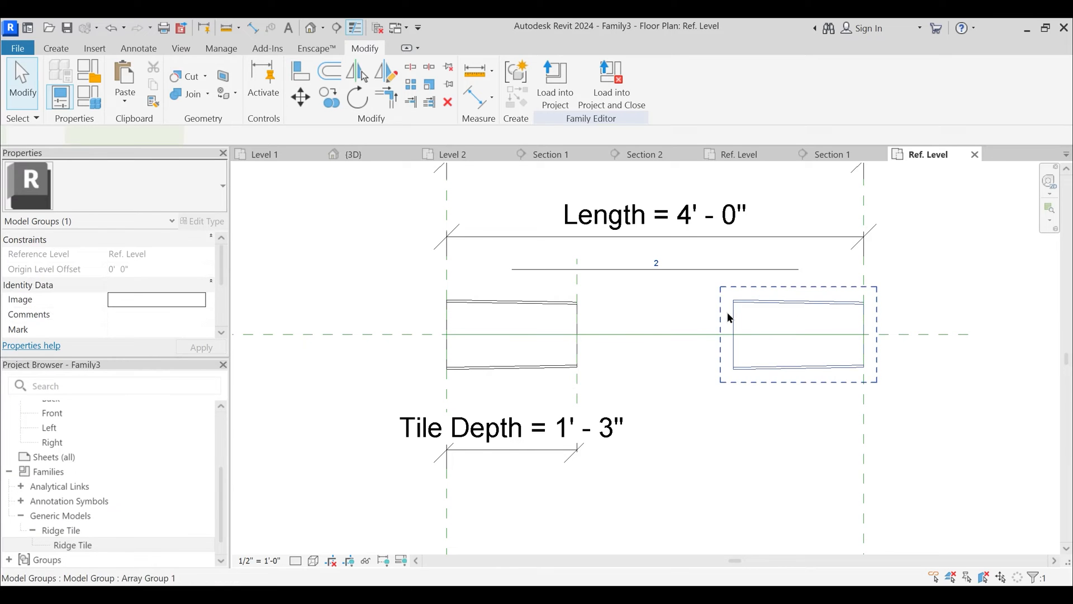
pyautogui.click(671, 270)
pyautogui.click(234, 135)
pyautogui.click(269, 173)
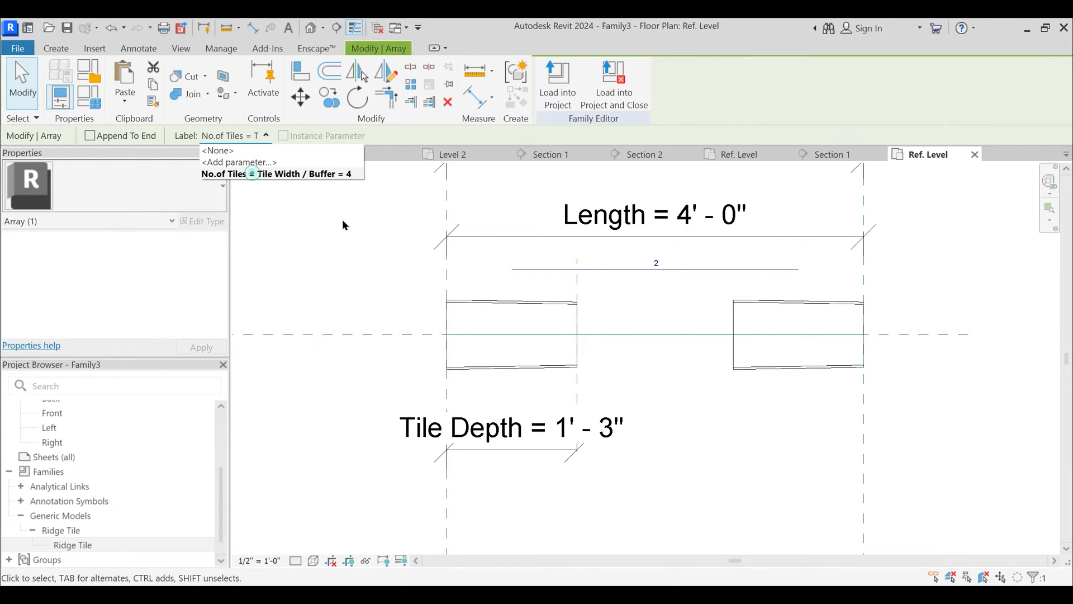
# - Test the array by stretching the Right reference plane to a length of about 6' 1", and undo the move
pyautogui.scroll(-2, 560, 366)
pyautogui.click(625, 447)
pyautogui.moveTo(709, 450); pyautogui.dragTo(814, 445)
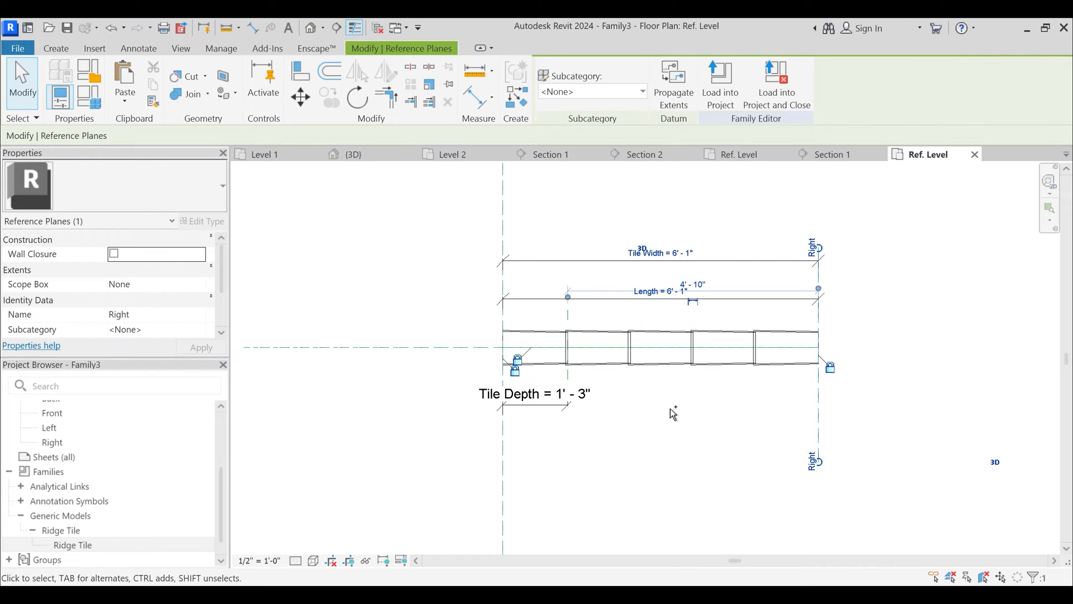
pyautogui.hotkey('ctrl', 'z')
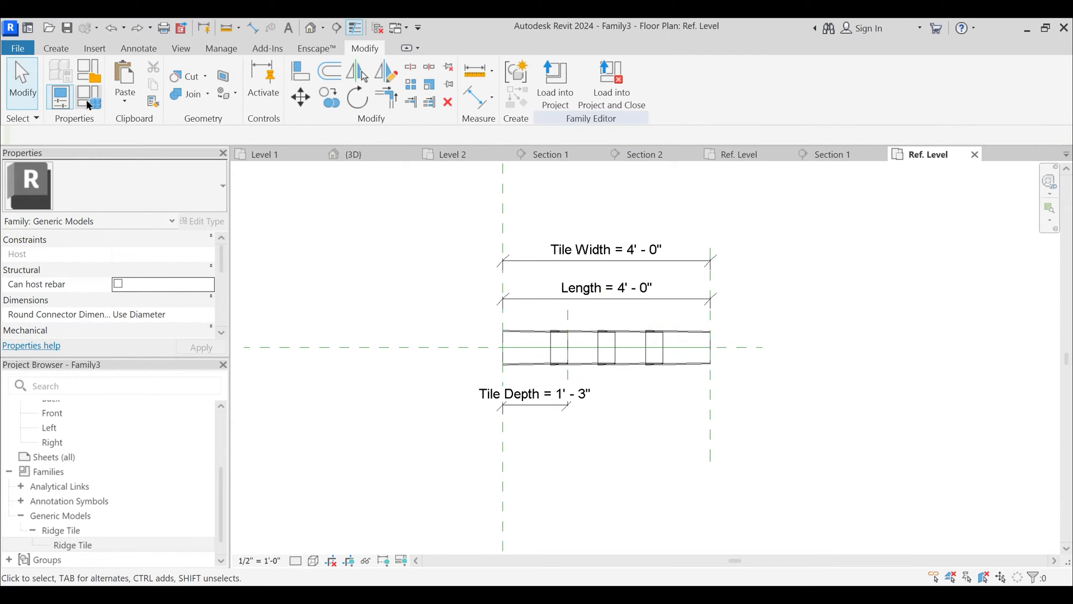
# - Review the parameters in Family Types and close Family2's Section 1 view
pyautogui.click(89, 103)
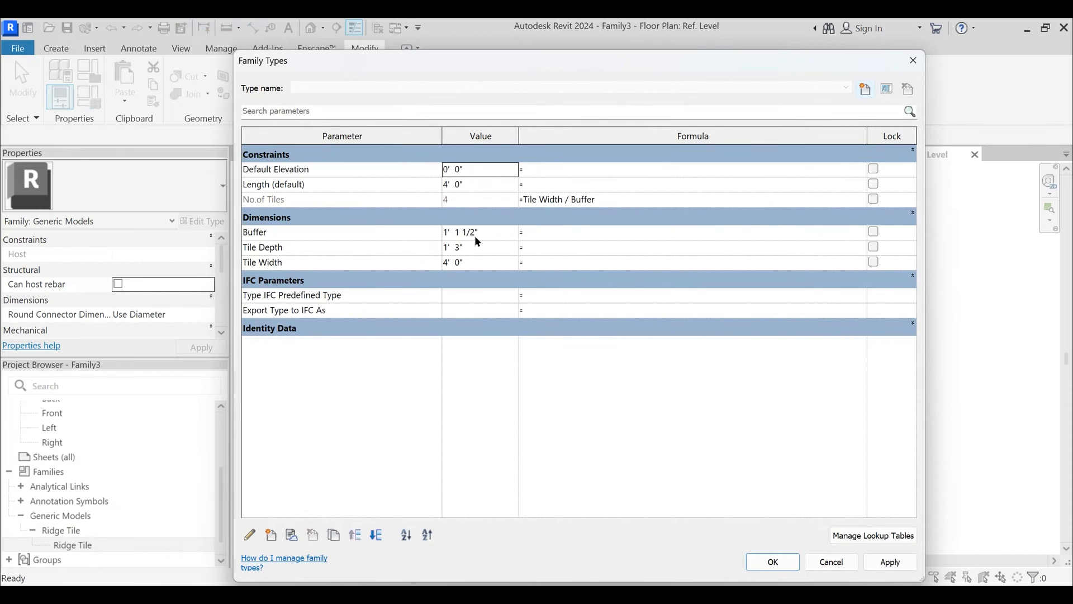
pyautogui.press('Escape')
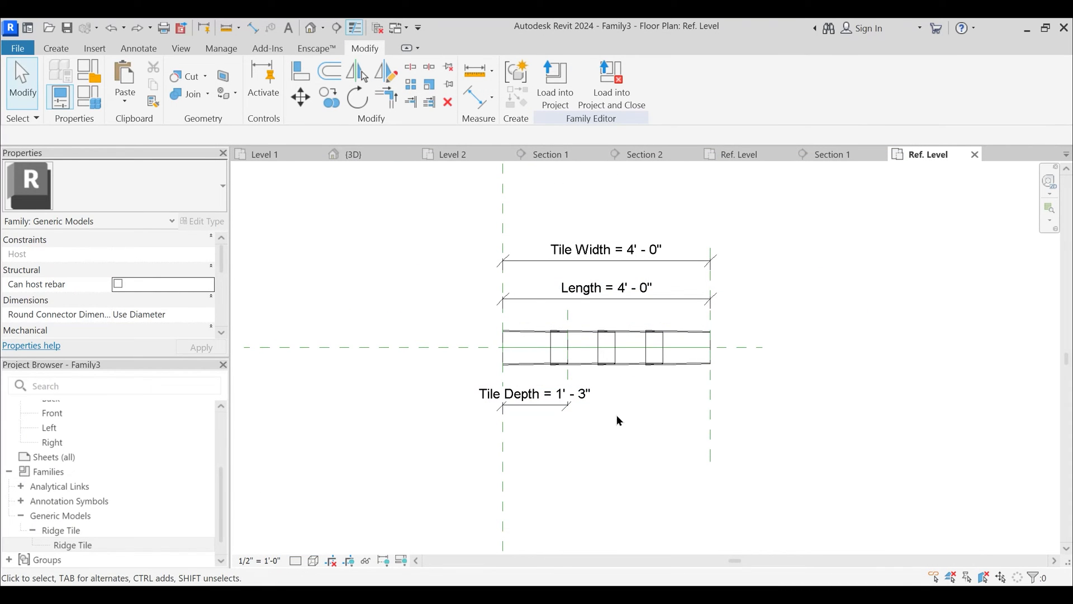
pyautogui.scroll(-3, 648, 394)
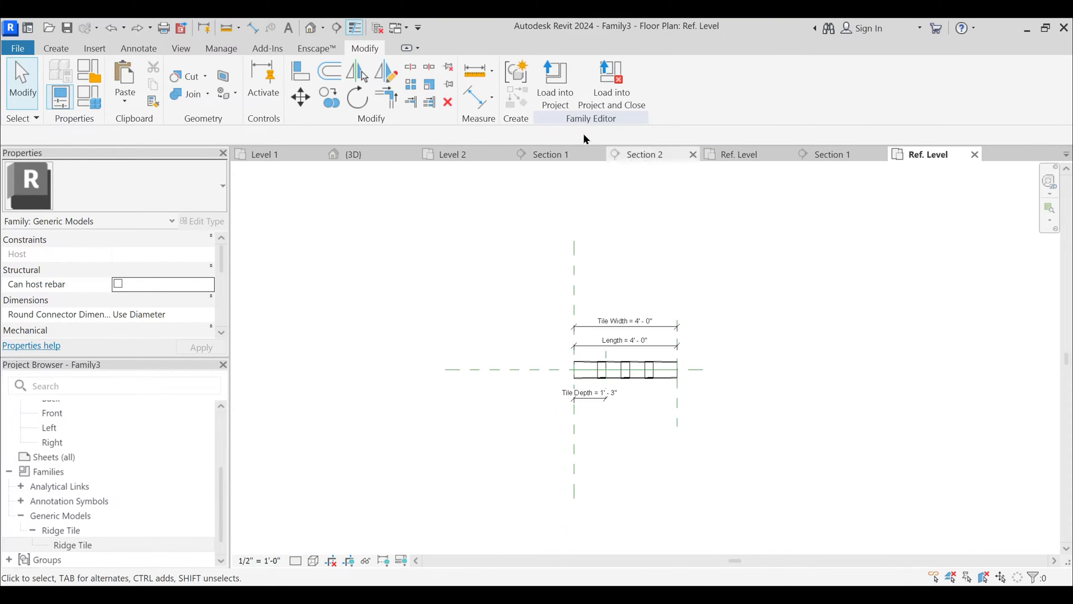
pyautogui.click(853, 155)
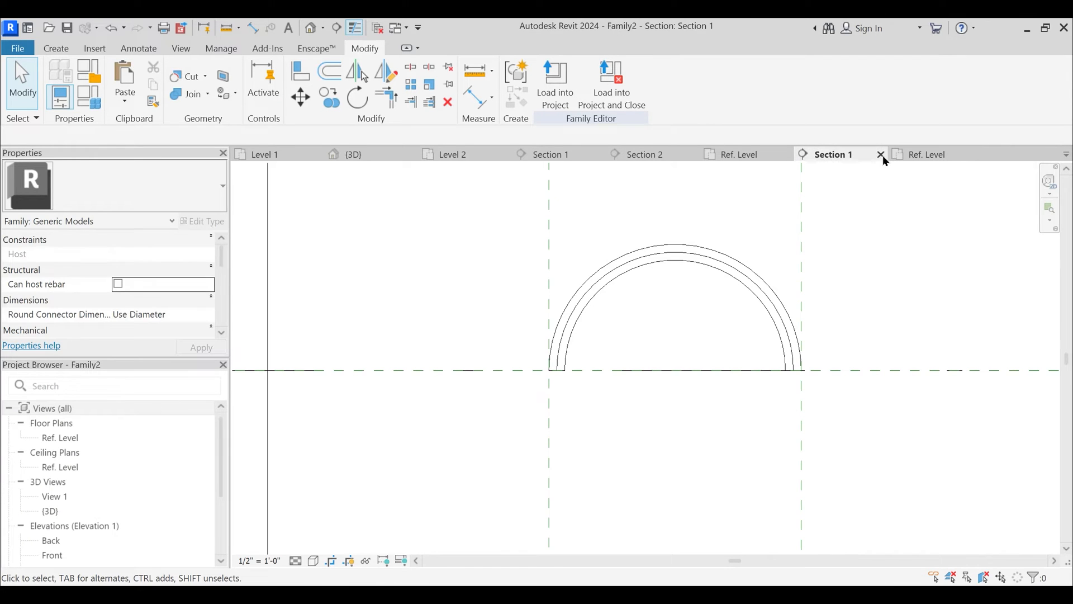
pyautogui.click(882, 154)
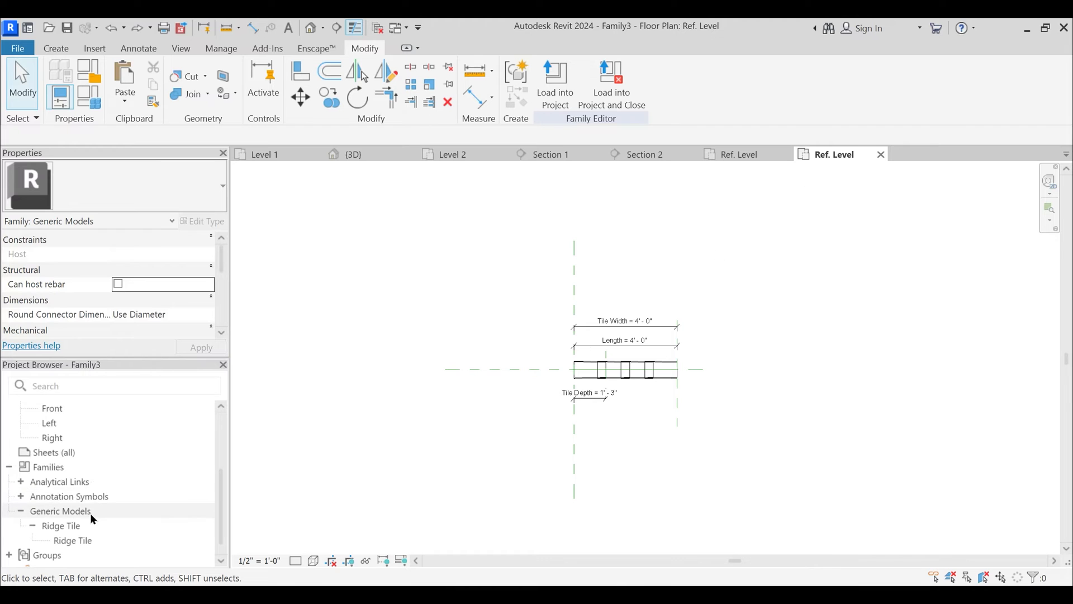
# - Associate the nested Ridge Tile type's material with a new type parameter named Ridge Tile Material, and accept the family types
pyautogui.scroll(-1, 86, 530)
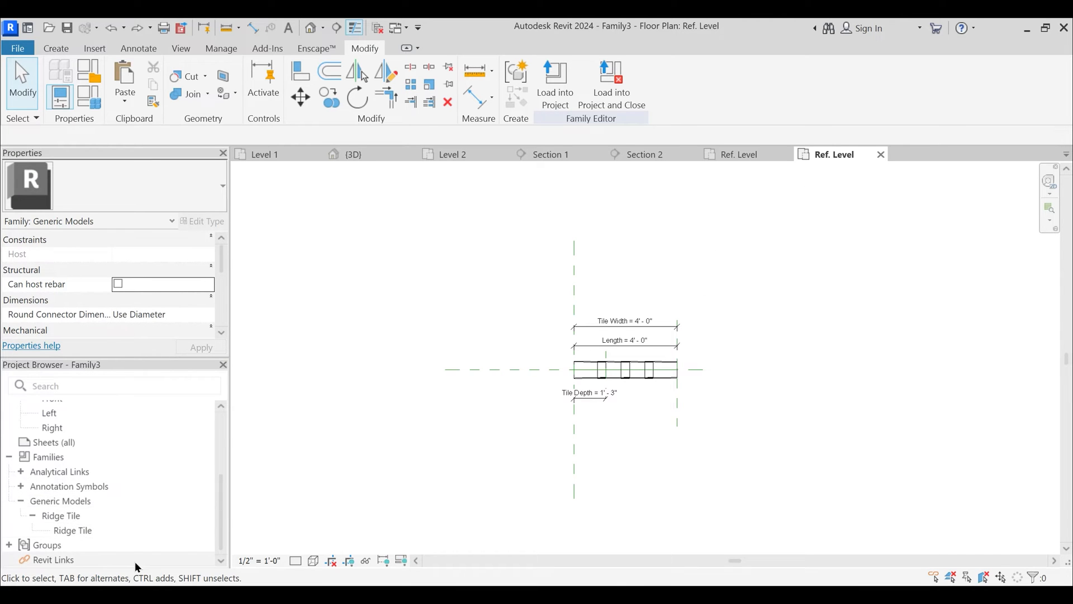
pyautogui.rightClick(81, 532)
pyautogui.click(138, 465)
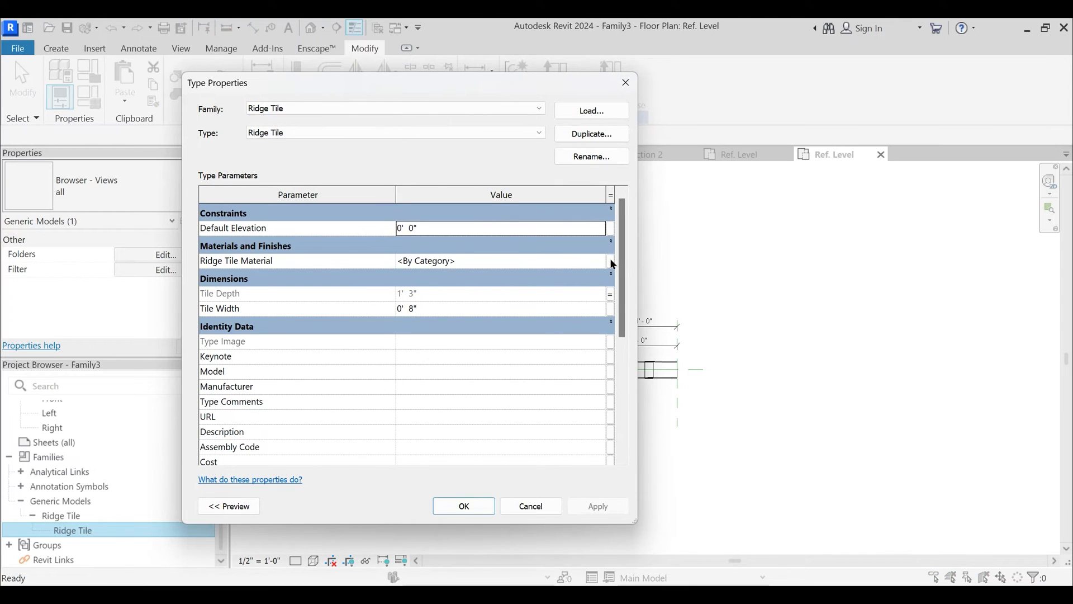
pyautogui.click(611, 261)
pyautogui.click(545, 357)
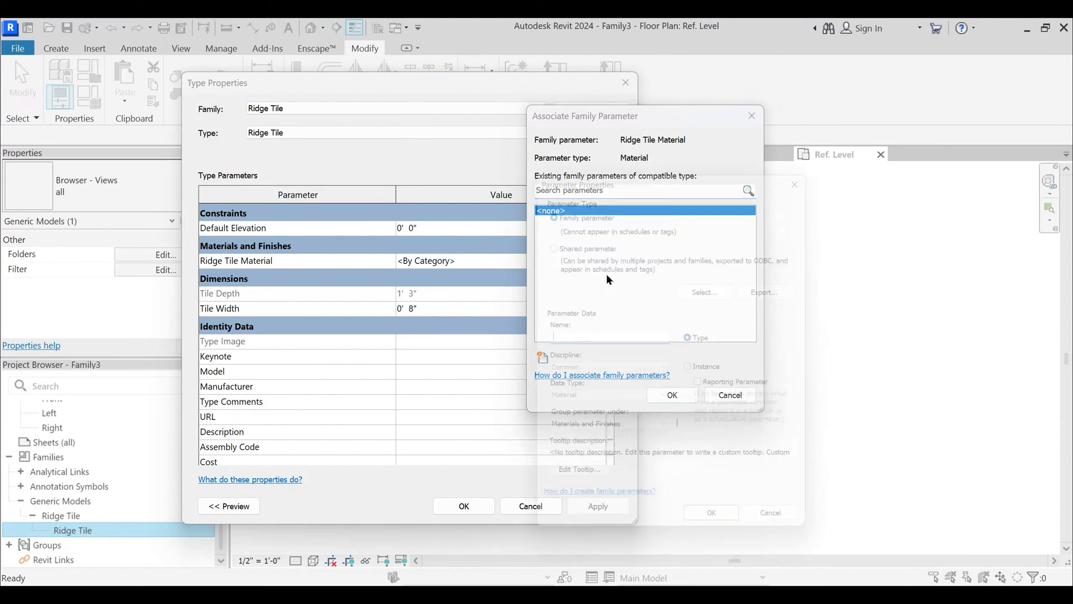
pyautogui.write('Ridge Ti')
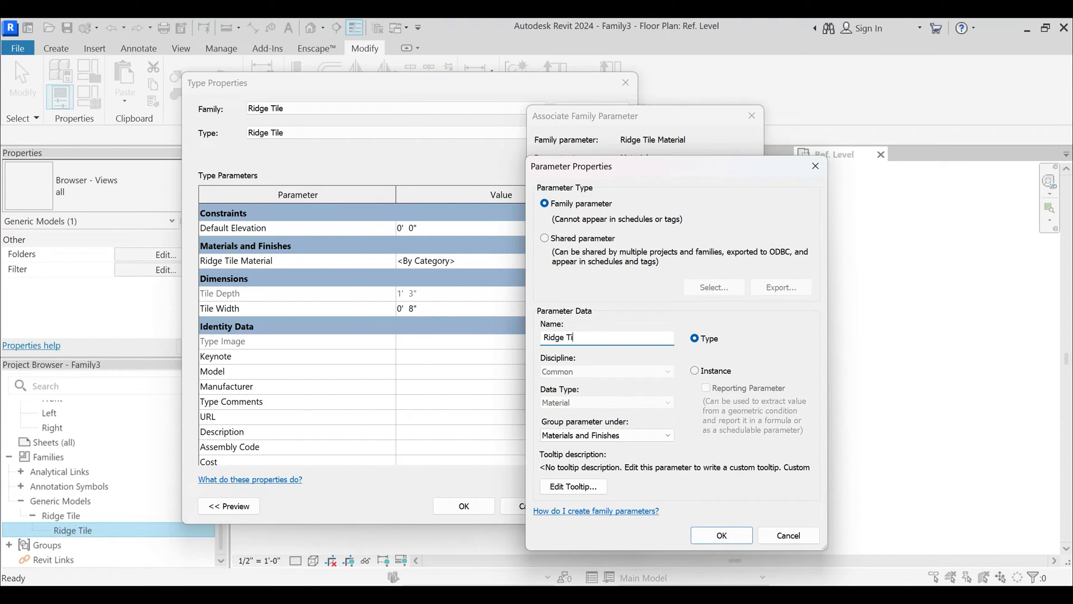
pyautogui.write('le Material')
pyautogui.press('Return')
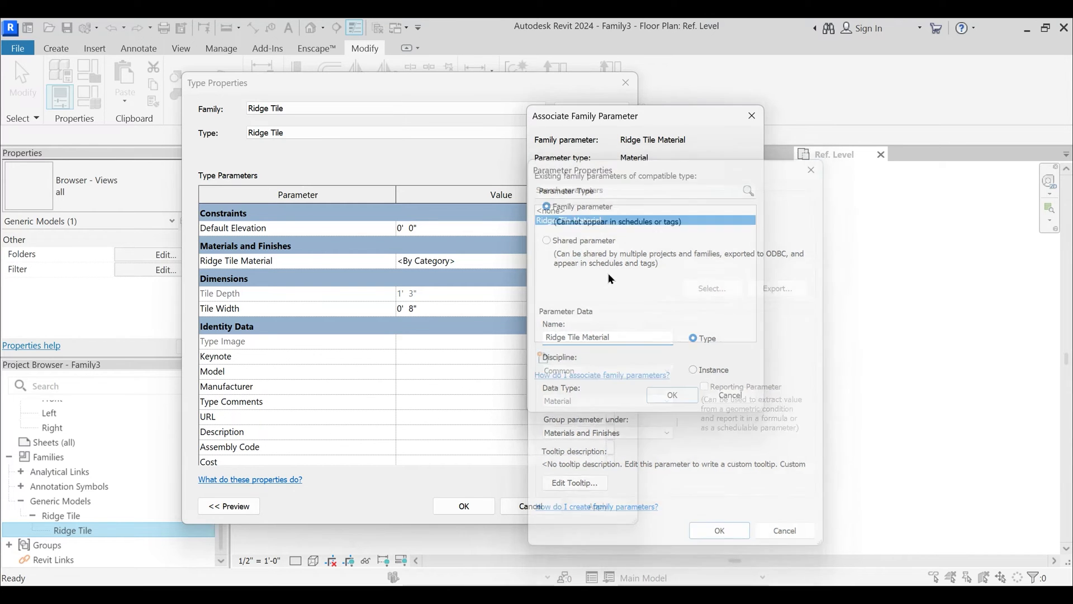
pyautogui.click(687, 396)
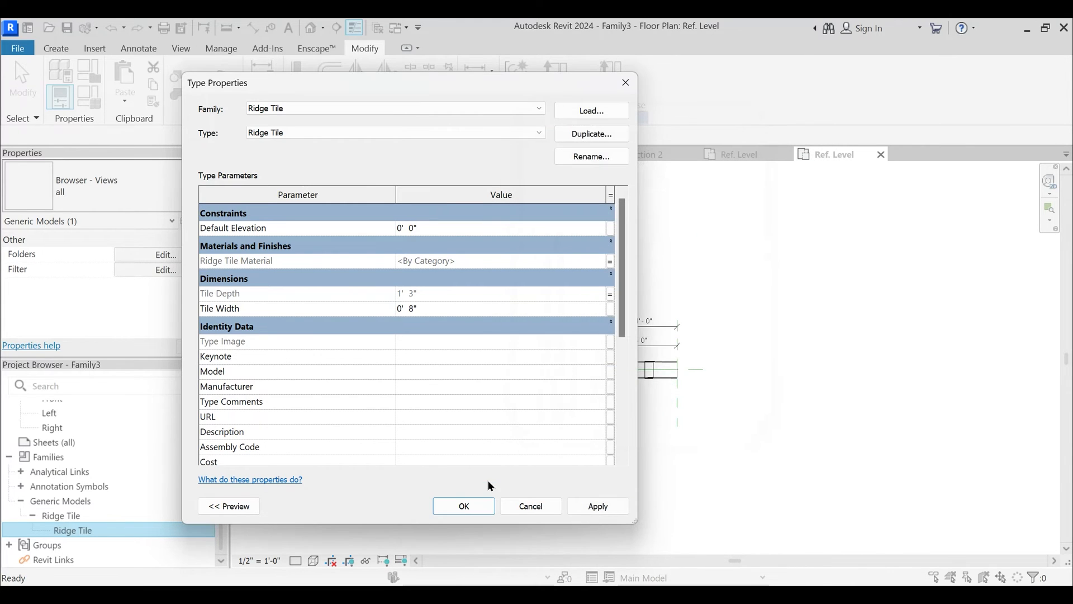
pyautogui.click(464, 505)
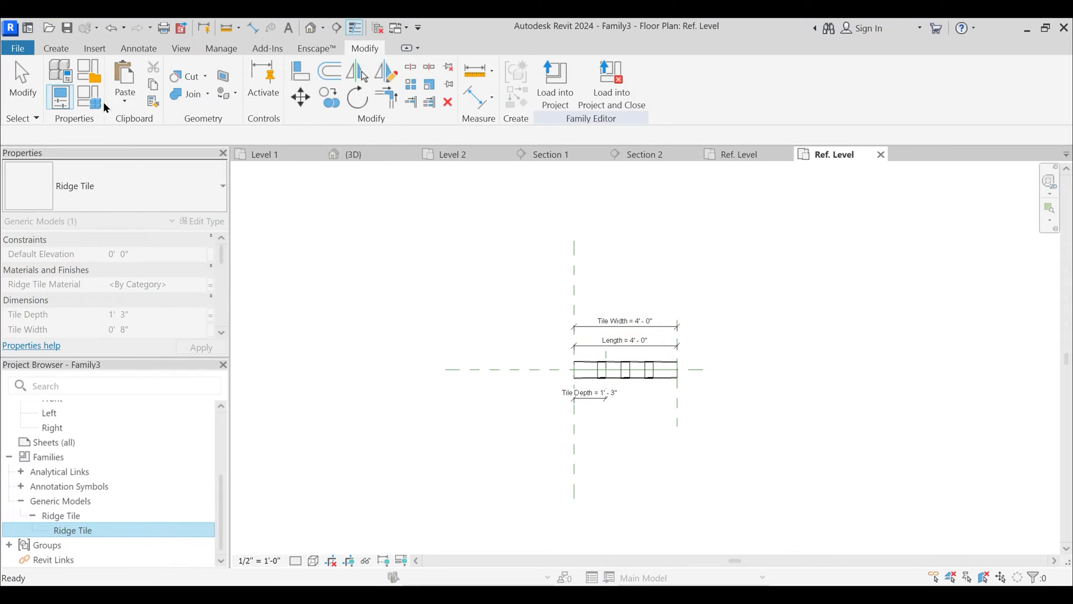
pyautogui.click(94, 101)
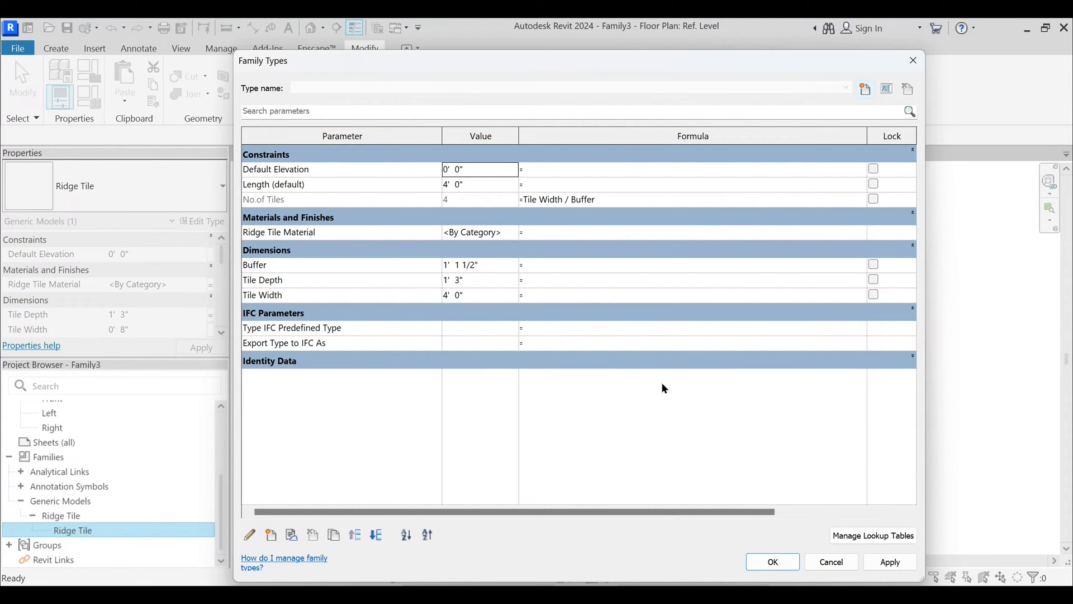
pyautogui.click(759, 560)
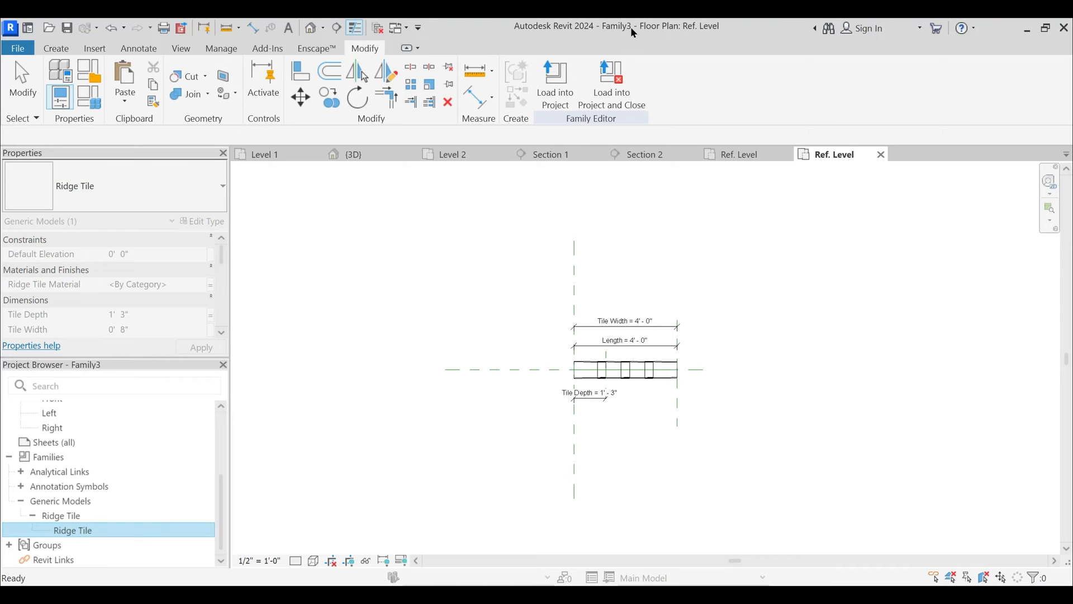
pyautogui.click(551, 90)
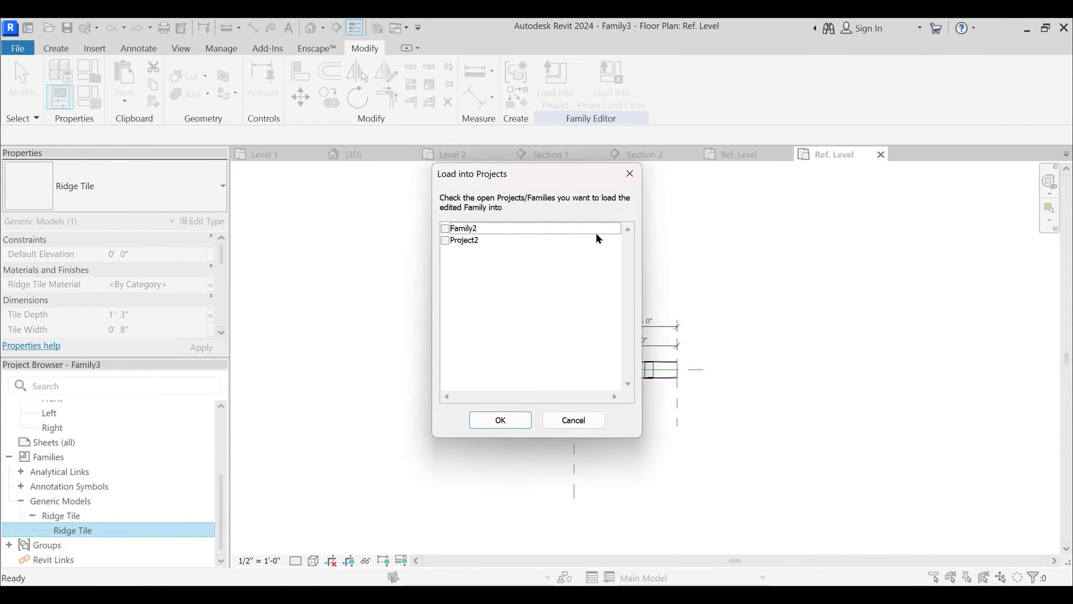
pyautogui.click(445, 241)
pyautogui.press('Escape')
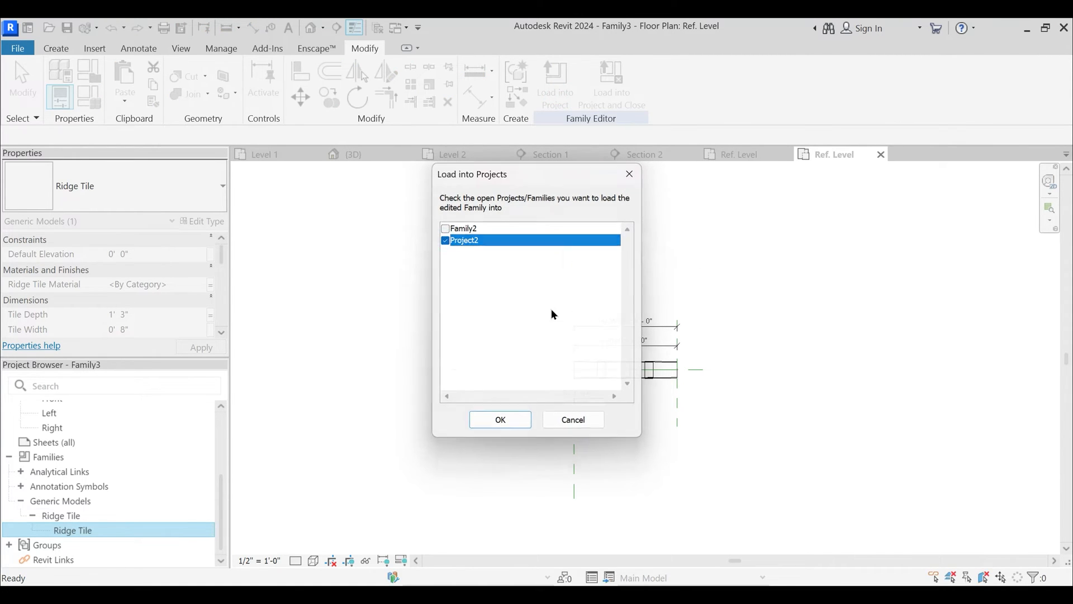
# - Close Family2 without saving its changes, and load Family3 into Project2 without placing an instance
pyautogui.click(740, 156)
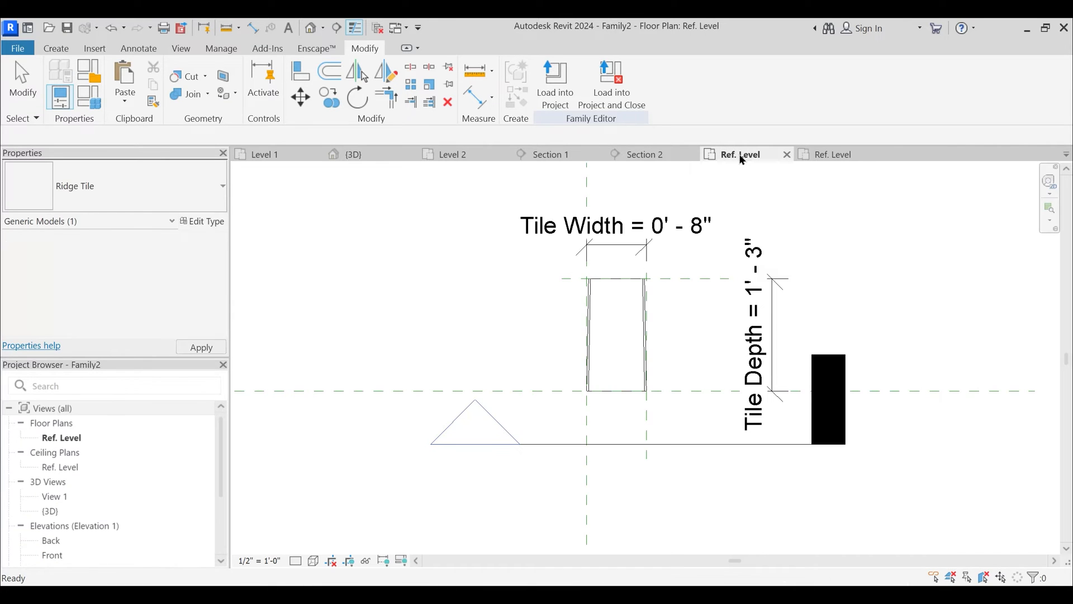
pyautogui.click(786, 154)
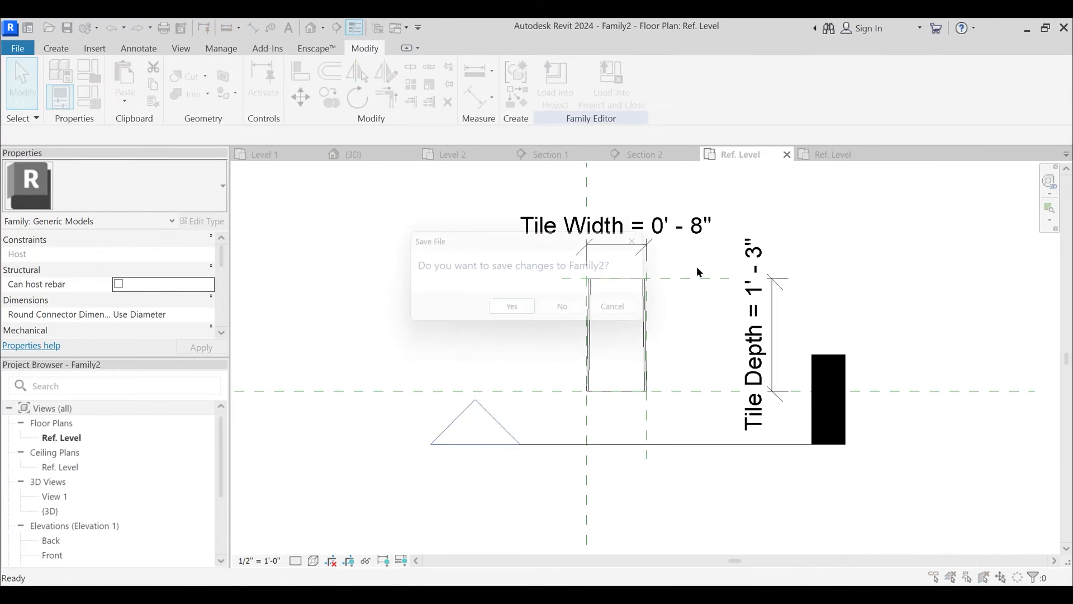
pyautogui.click(570, 311)
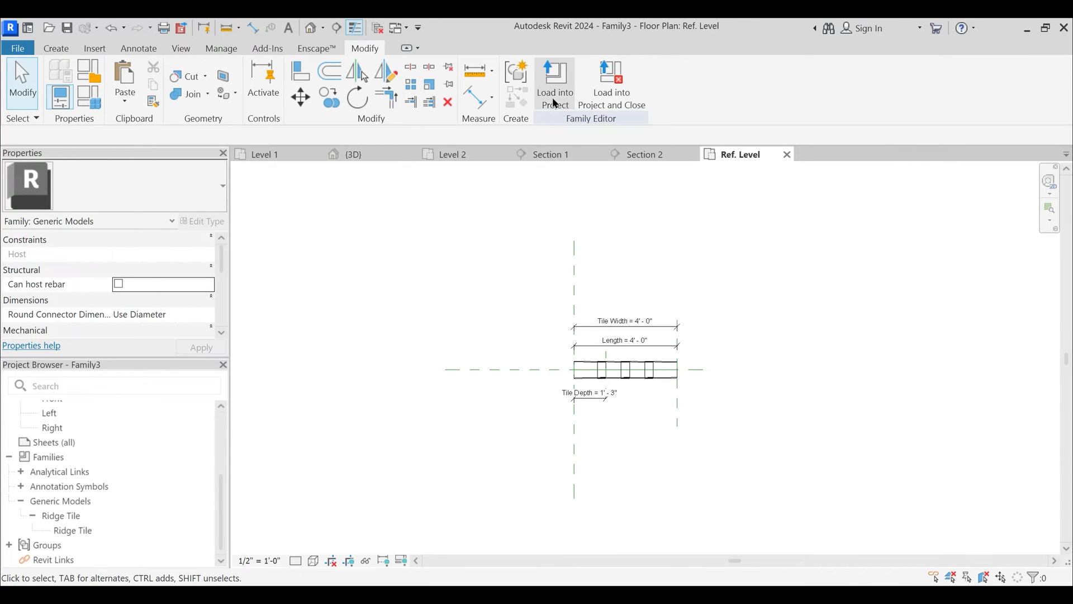
pyautogui.click(555, 104)
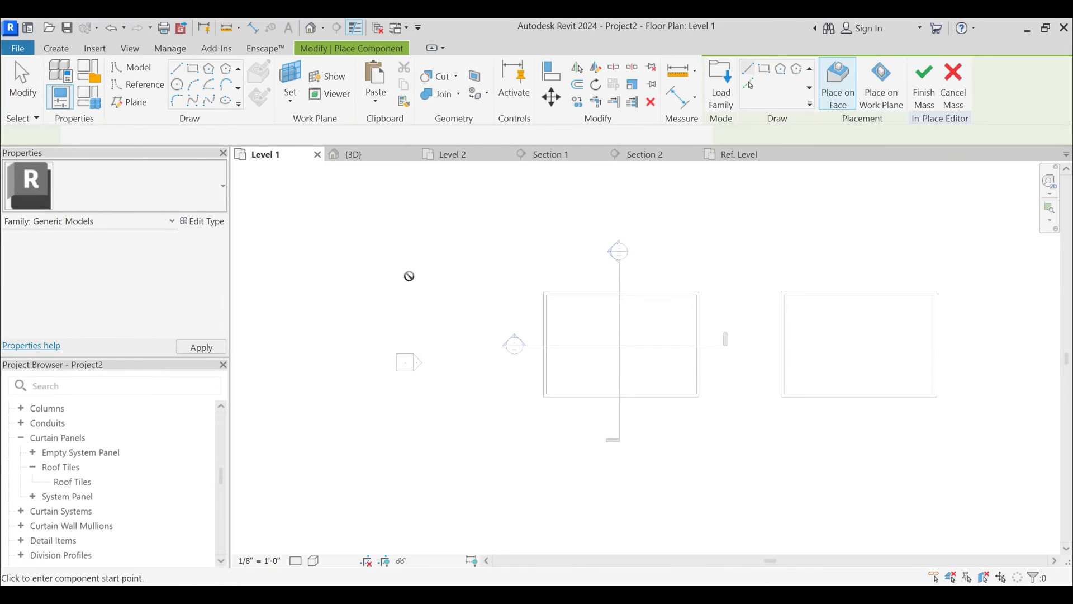
pyautogui.press('Escape')
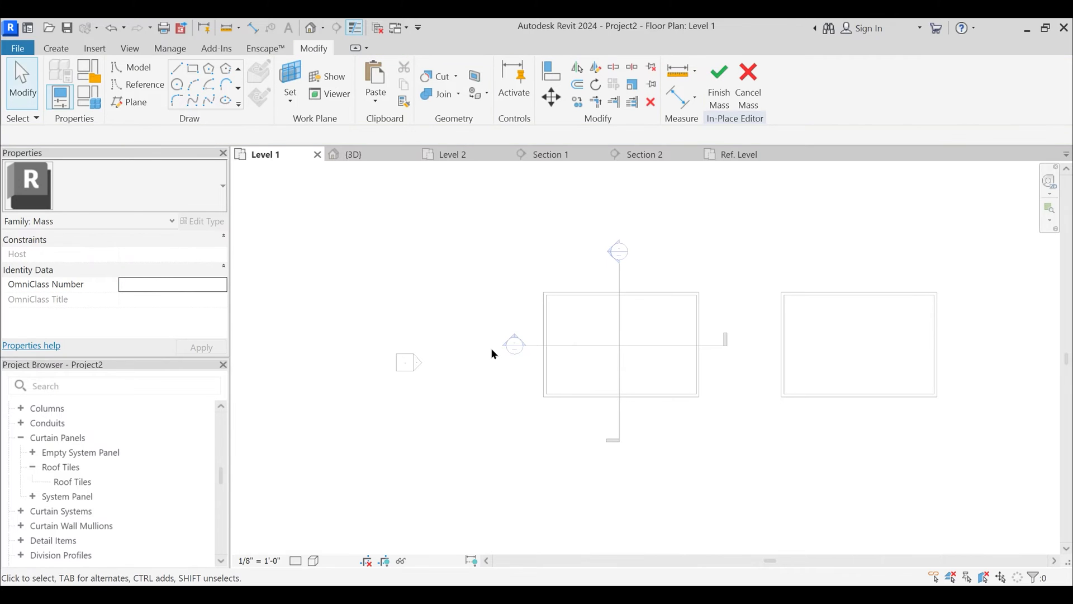
# - Open Project2's {3D} view and reset its temporary hide/isolate
pyautogui.click(376, 154)
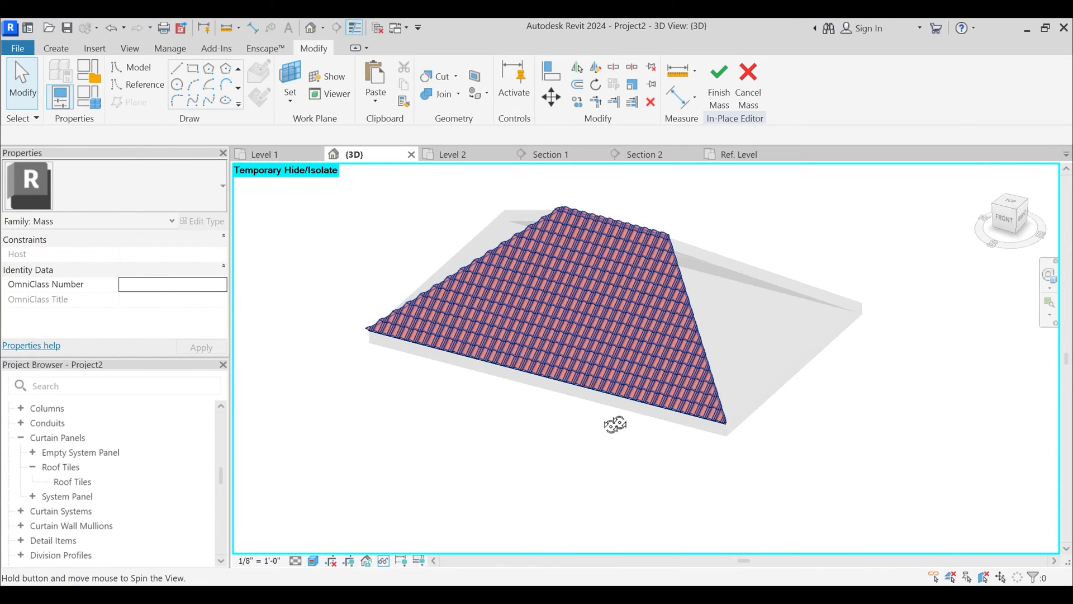
pyautogui.press('h')
pyautogui.press('r')
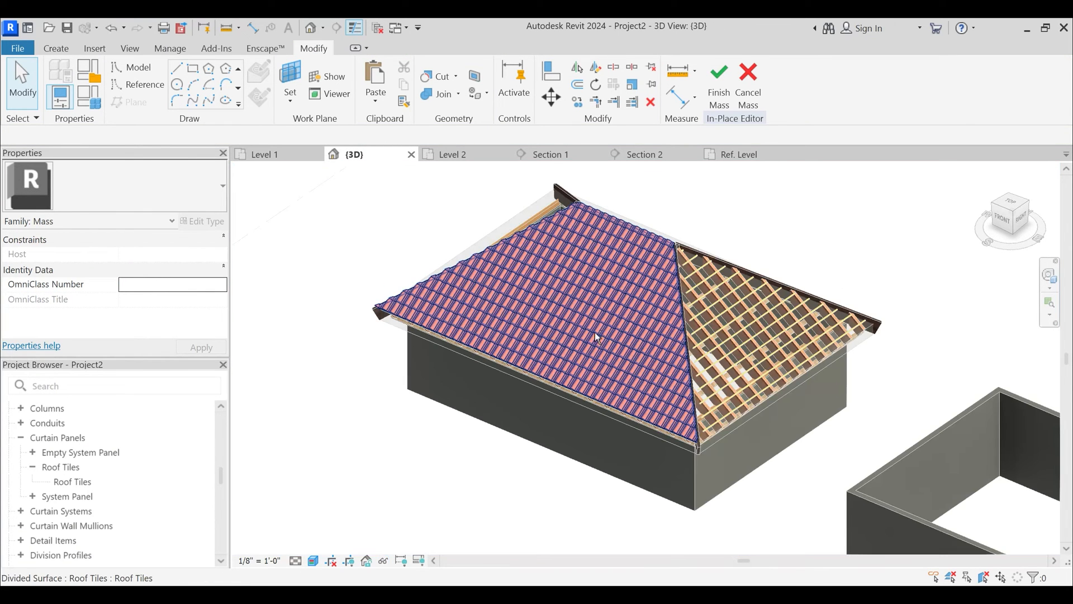
# - Finish the in-place roof tile mass and dismiss the project save reminder without saving
pyautogui.keyDown('shift'); pyautogui.moveTo(598, 336); pyautogui.dragTo(615, 361, button='middle'); pyautogui.keyUp('shift')
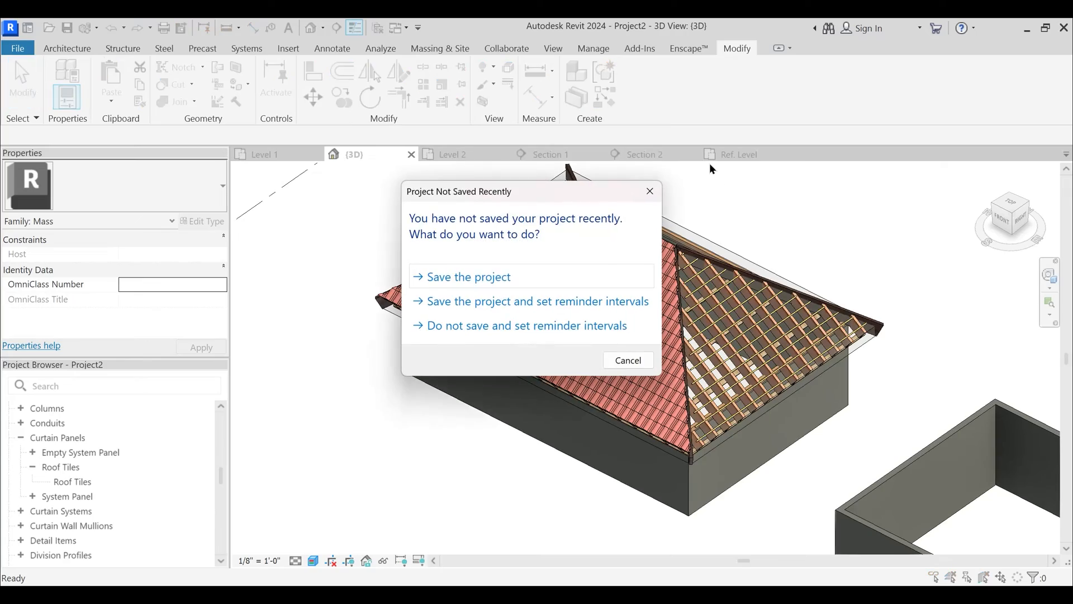
pyautogui.click(650, 191)
pyautogui.scroll(1, 582, 317)
pyautogui.keyDown('shift'); pyautogui.moveTo(583, 321); pyautogui.dragTo(599, 350, button='middle'); pyautogui.keyUp('shift')
pyautogui.scroll(1, 606, 351)
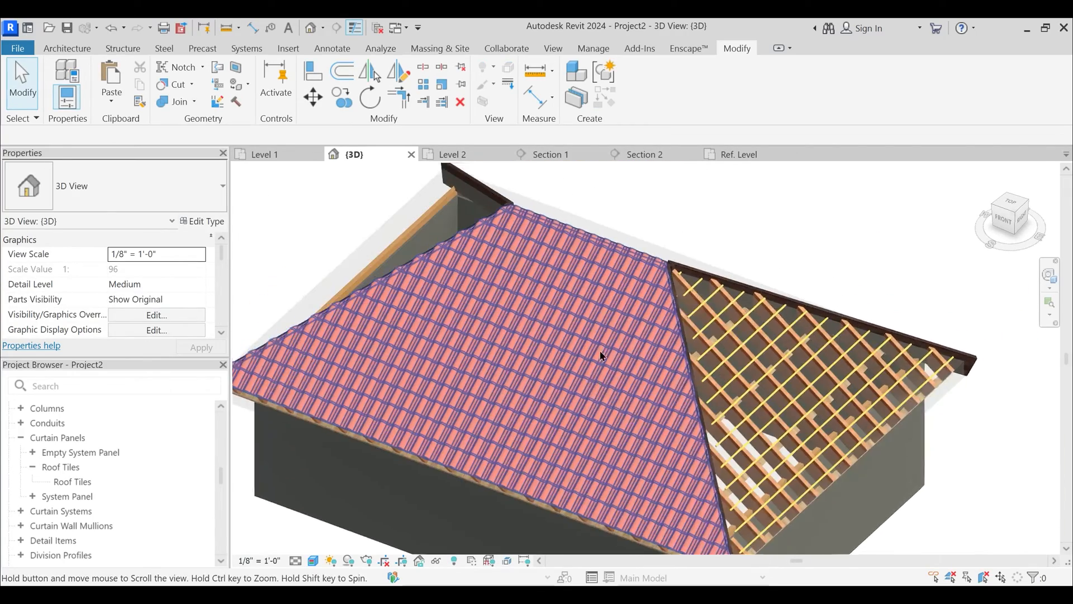
# - Change the ridge beam above the tiled slope to the Timber type 4" X 18" Ridge Board, removing its notching
pyautogui.scroll(2, 621, 223)
pyautogui.keyDown('shift'); pyautogui.moveTo(635, 286); pyautogui.dragTo(659, 302, button='middle'); pyautogui.keyUp('shift')
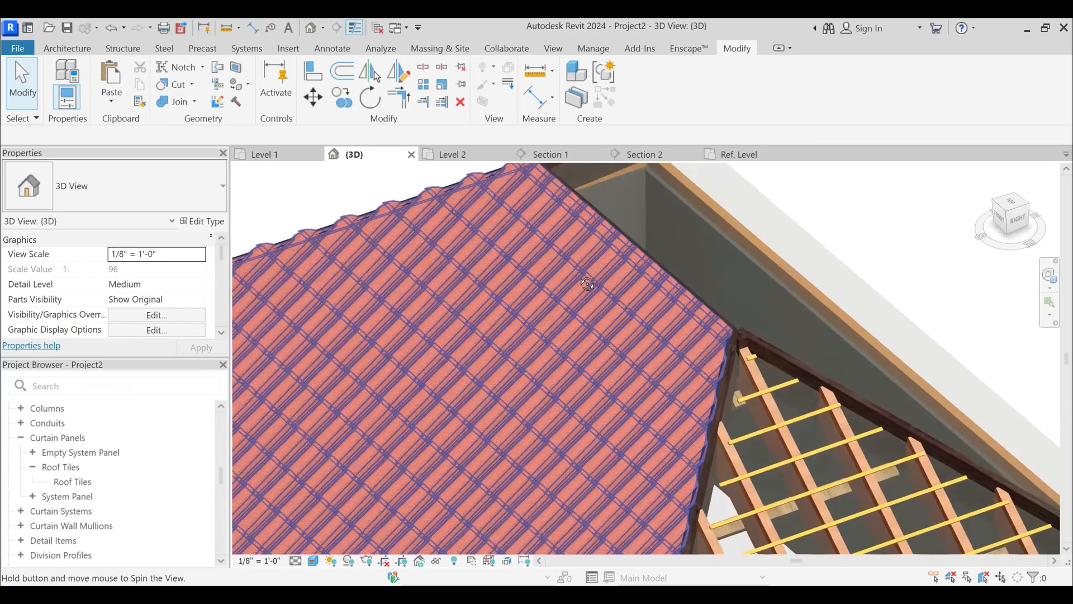
pyautogui.scroll(3, 732, 337)
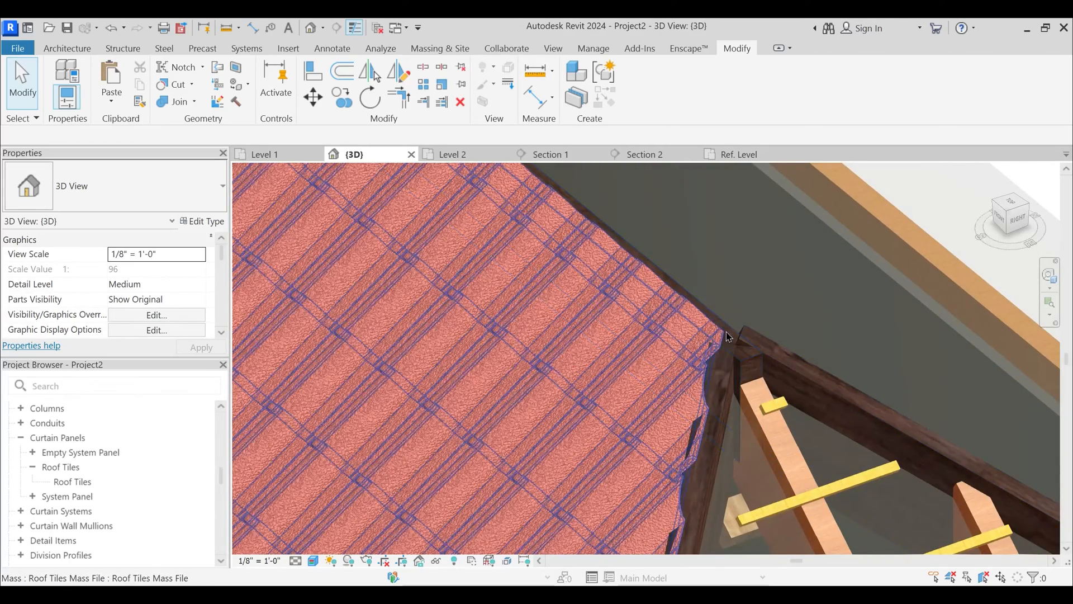
pyautogui.click(734, 336)
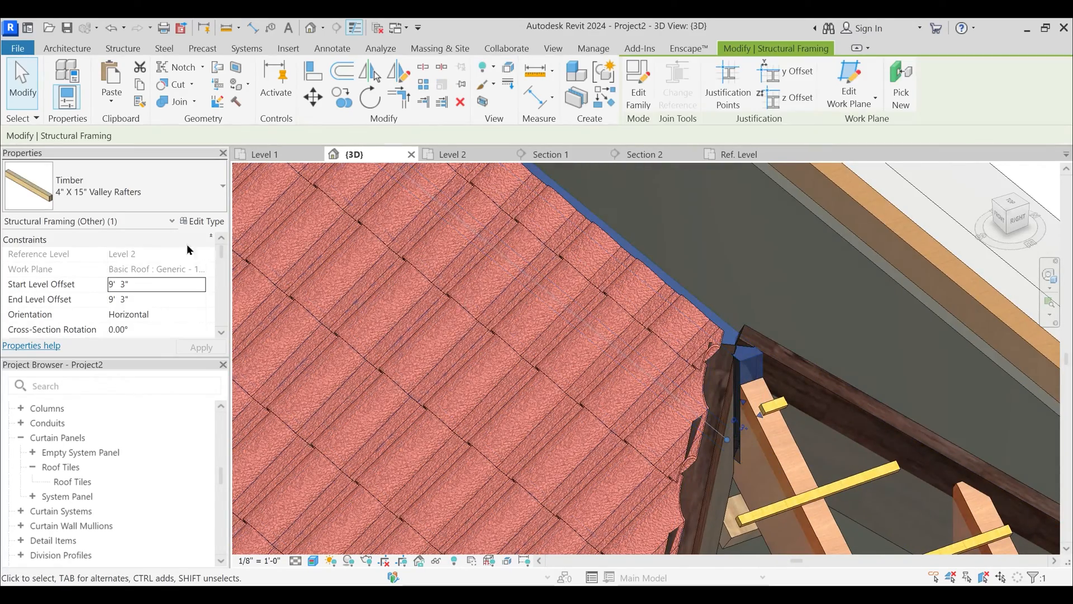
pyautogui.click(139, 186)
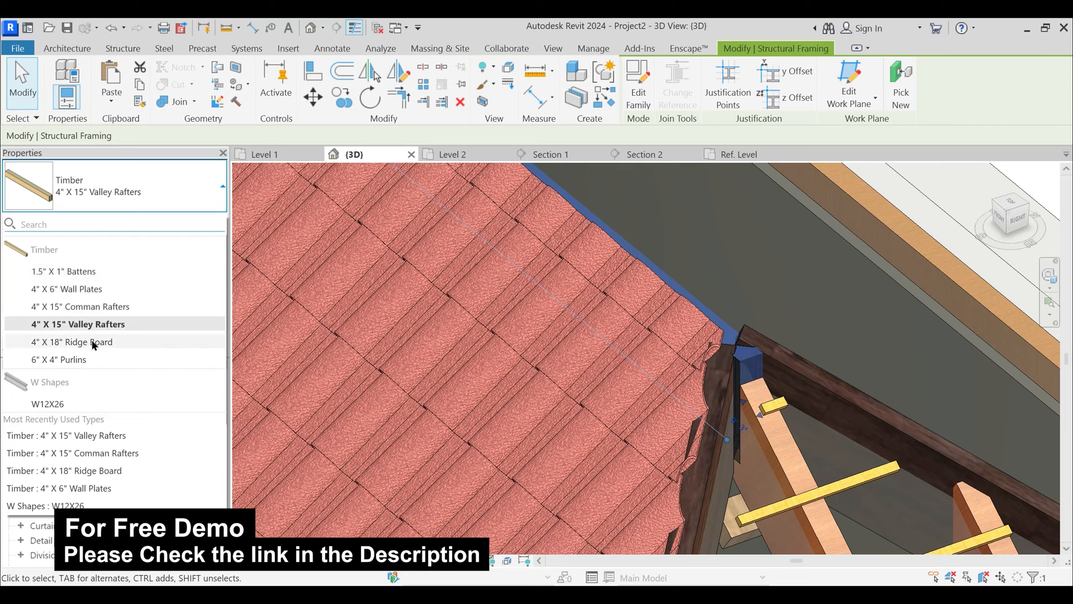
pyautogui.click(110, 342)
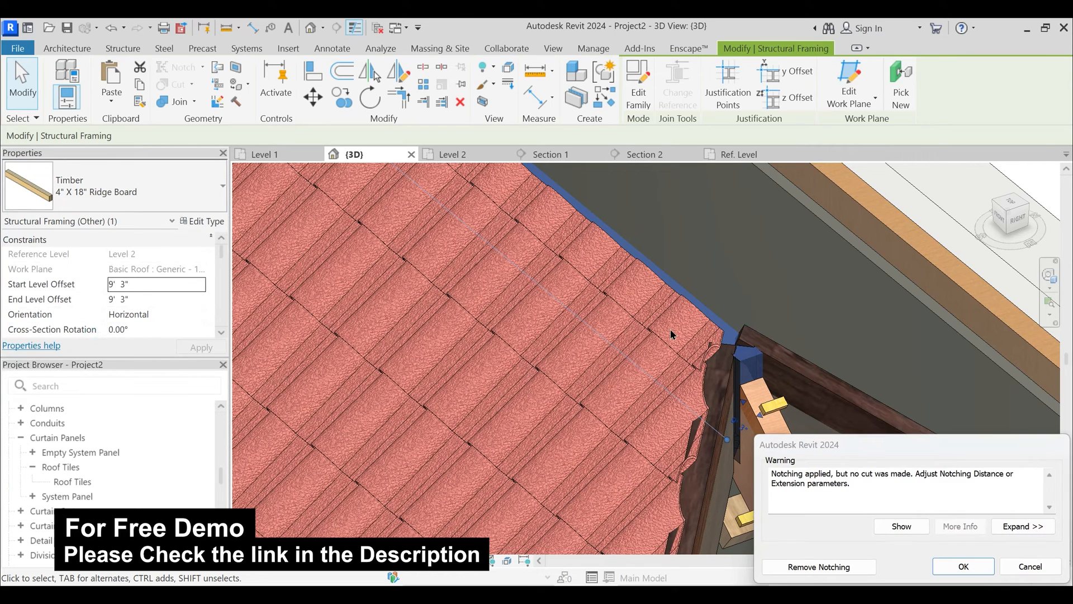
pyautogui.click(819, 566)
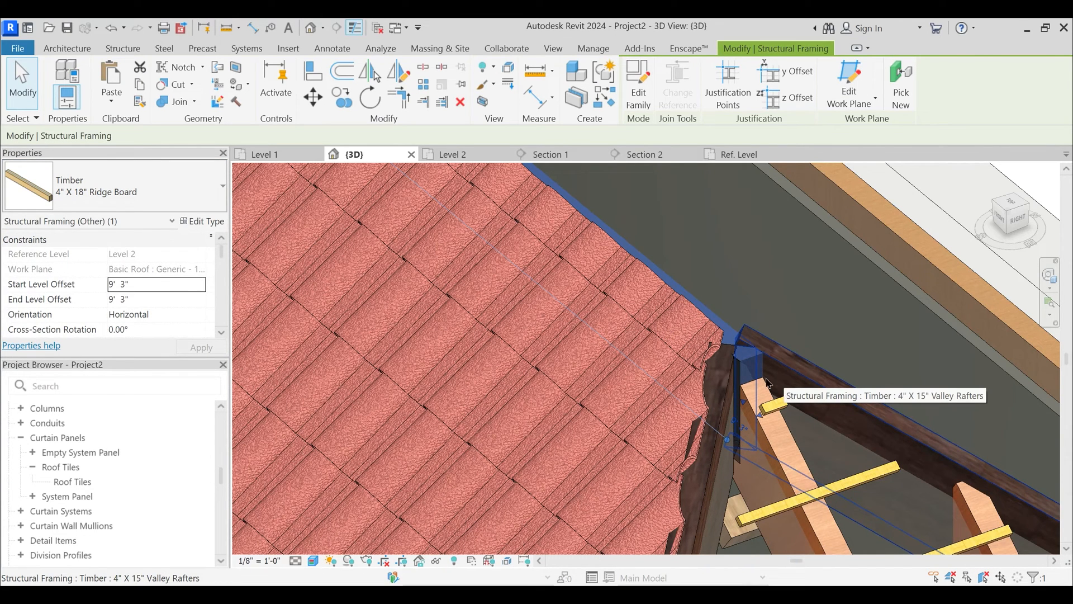
# - Review the ridge board's justification and type properties, and clear the selection
pyautogui.scroll(-5, 156, 313)
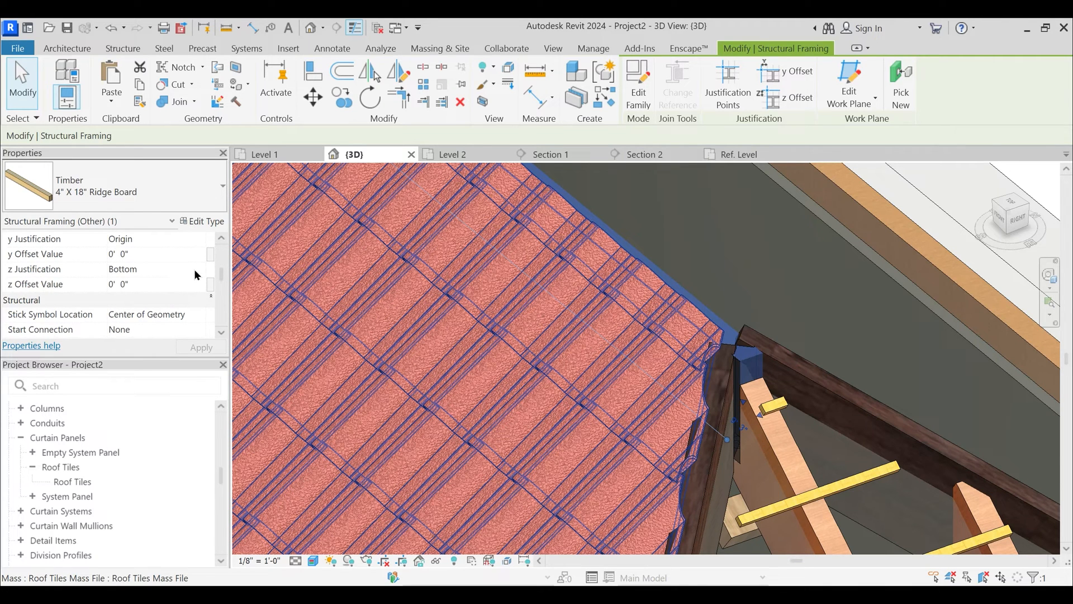
pyautogui.click(207, 220)
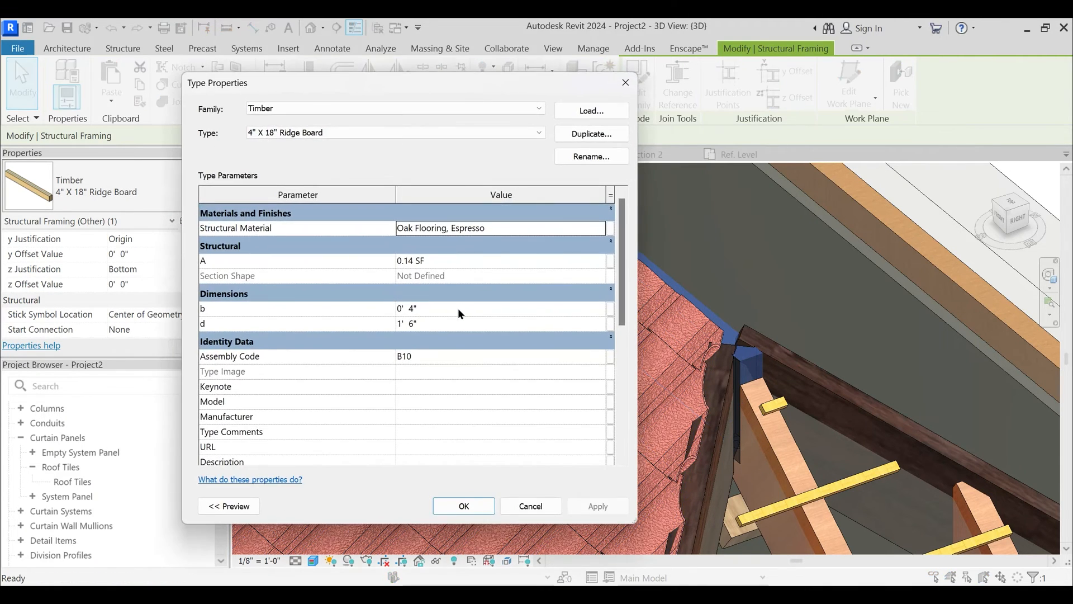
pyautogui.press('Escape')
pyautogui.press('Escape')
pyautogui.scroll(-2, 763, 341)
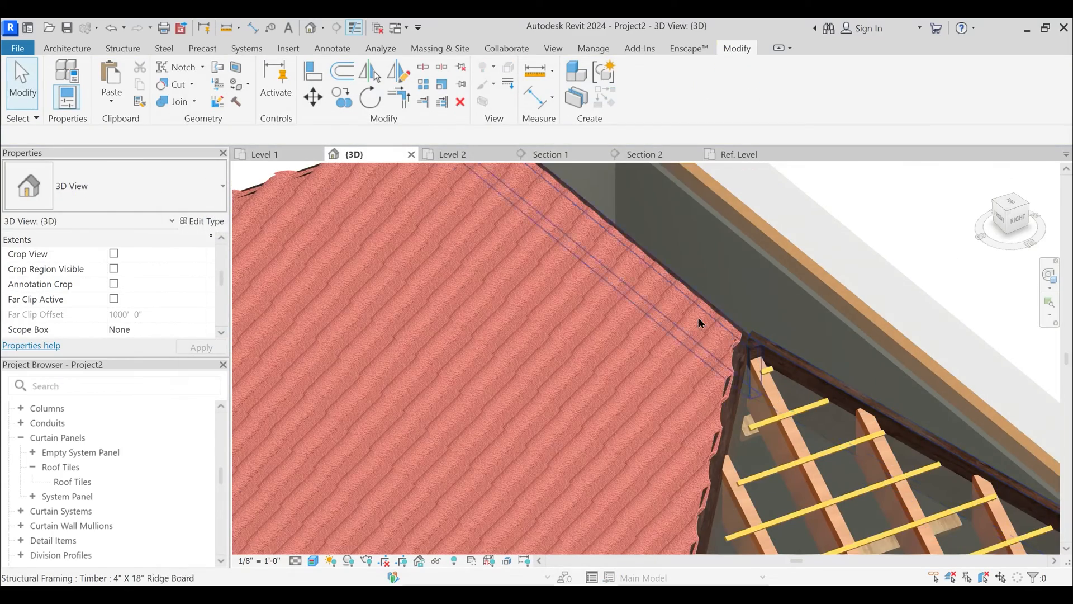
pyautogui.scroll(-2, 699, 318)
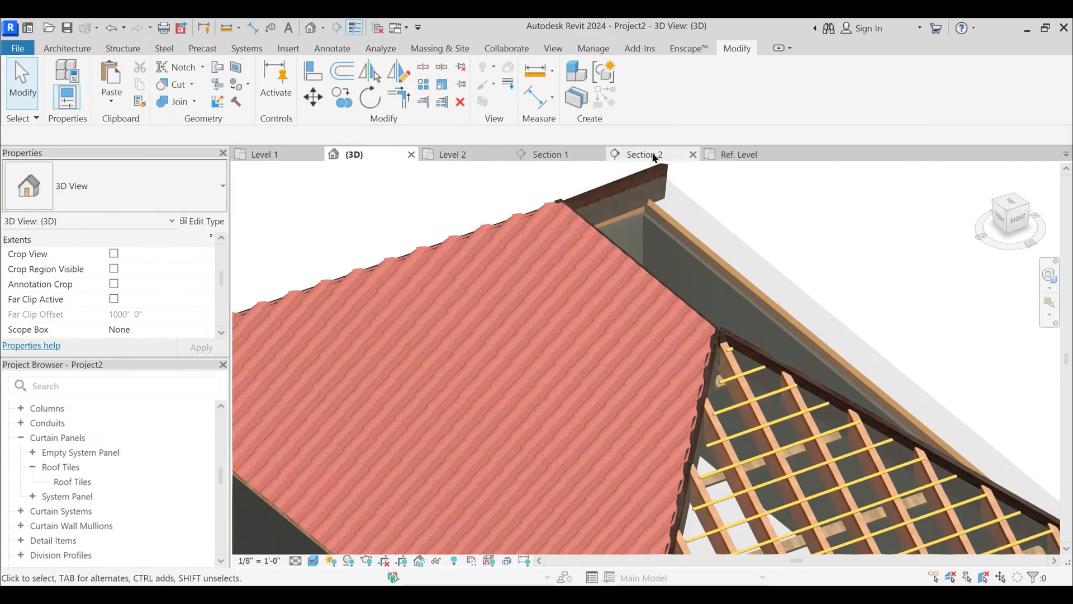
# - Open the Section 1 view and examine the ridge board's geometric position and type dimensions at the roof apex
pyautogui.click(637, 154)
pyautogui.scroll(3, 503, 364)
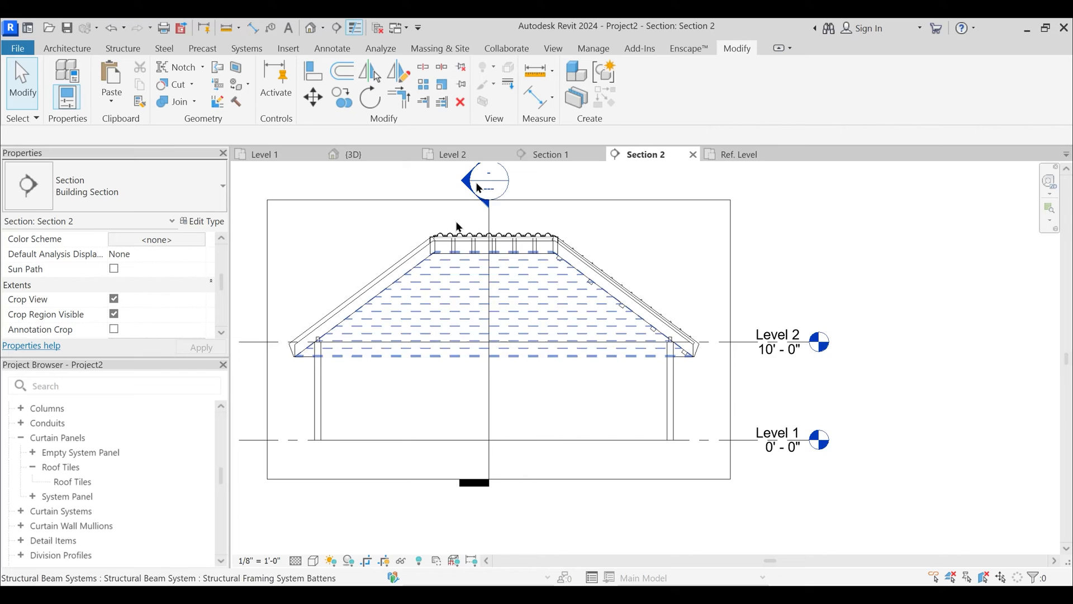
pyautogui.click(546, 155)
pyautogui.scroll(5, 702, 265)
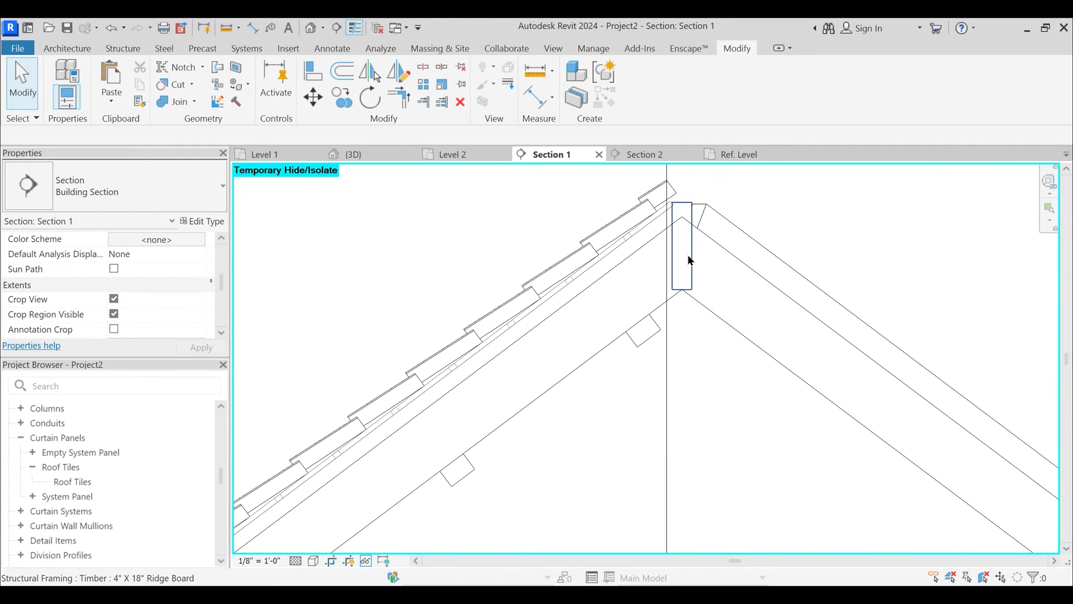
pyautogui.click(688, 254)
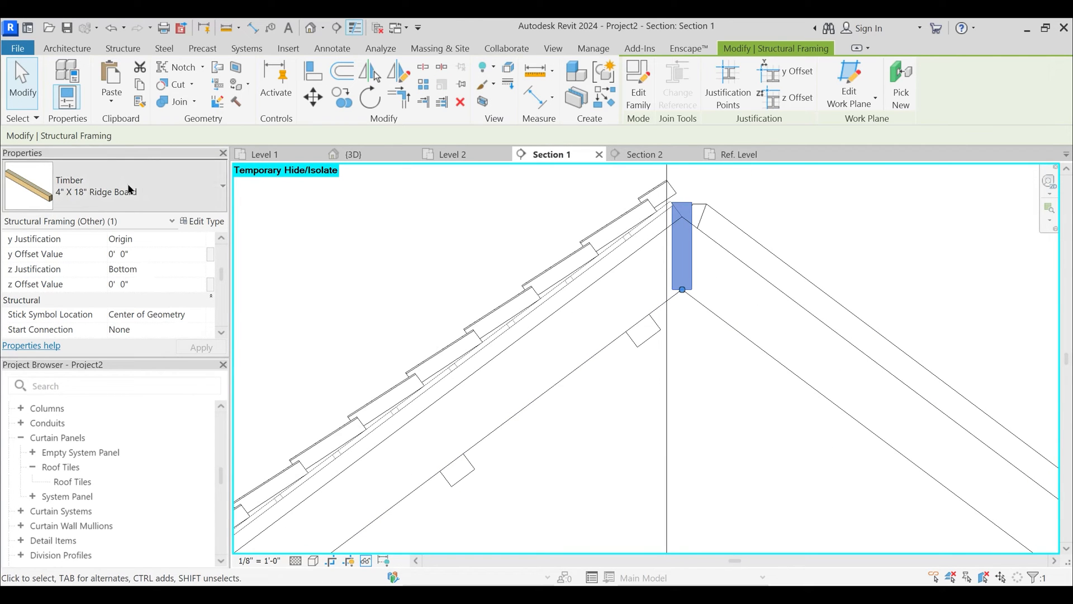
pyautogui.scroll(2, 155, 267)
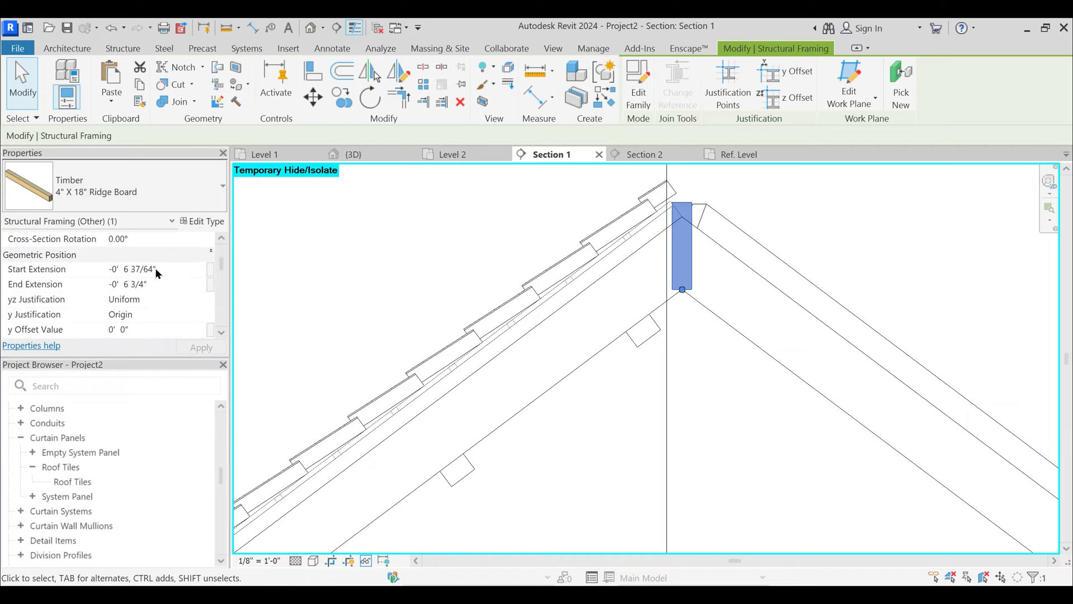
pyautogui.scroll(-2, 174, 293)
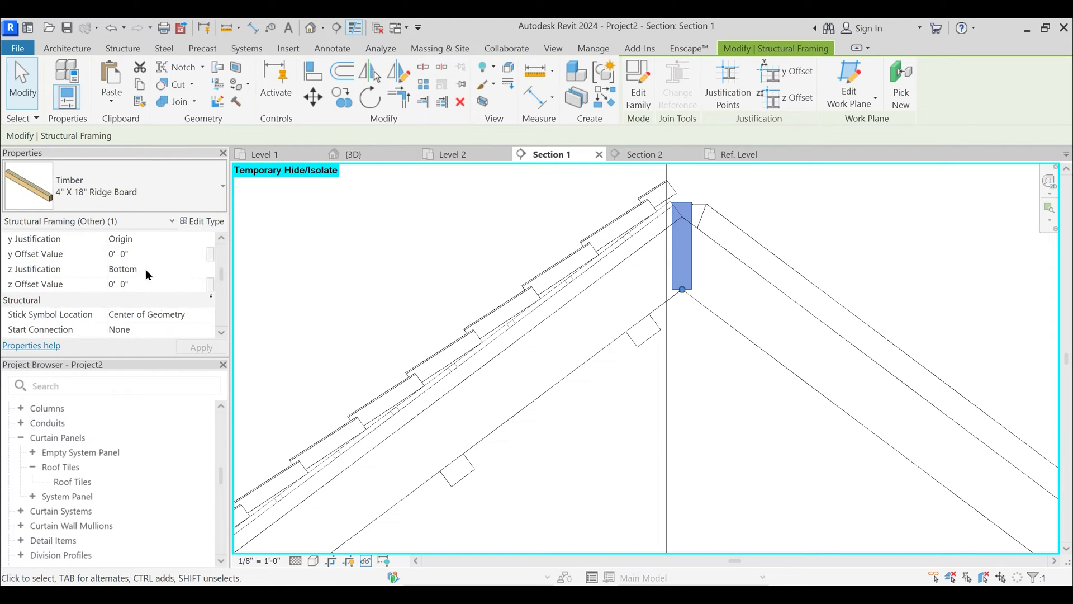
pyautogui.click(211, 222)
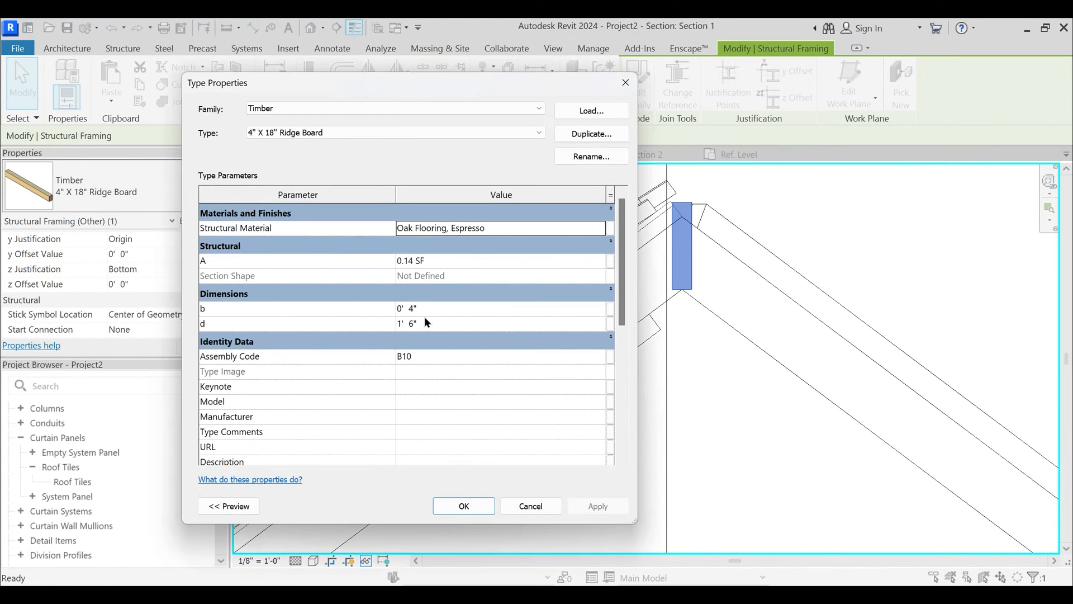
pyautogui.press('Escape')
pyautogui.press('Escape')
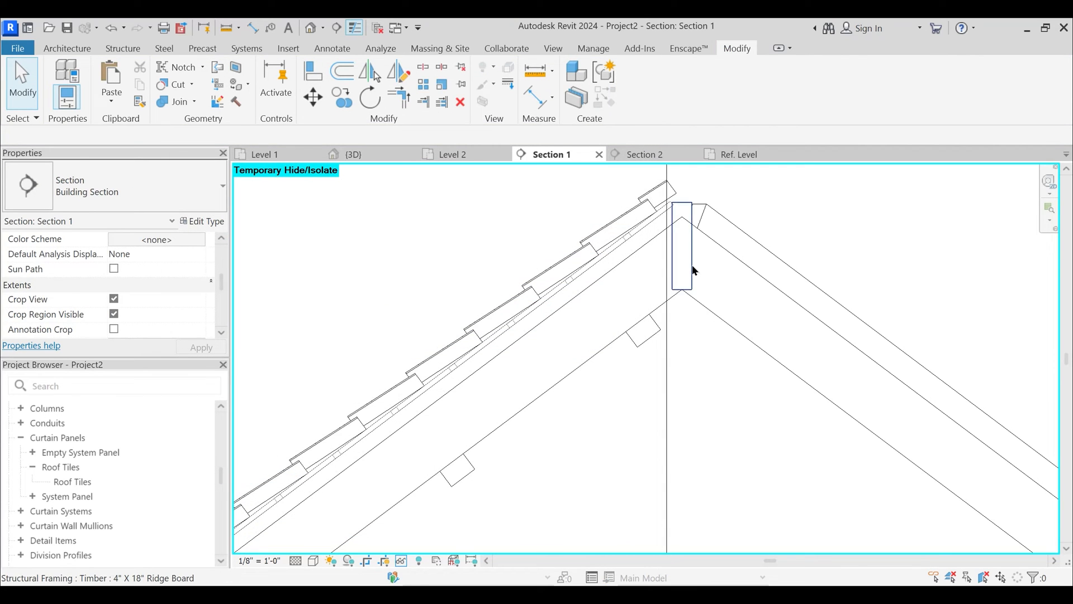
# - Set the 4" X 18" Ridge Board type's depth d to 1' 9" and accept the notching warnings
pyautogui.click(693, 268)
pyautogui.click(215, 221)
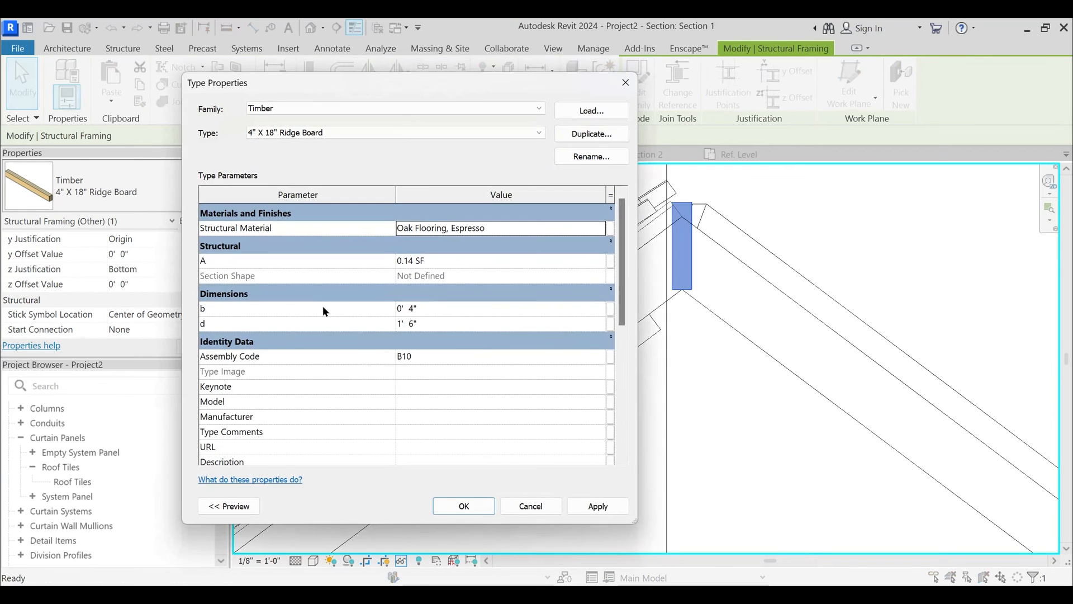
pyautogui.click(467, 323)
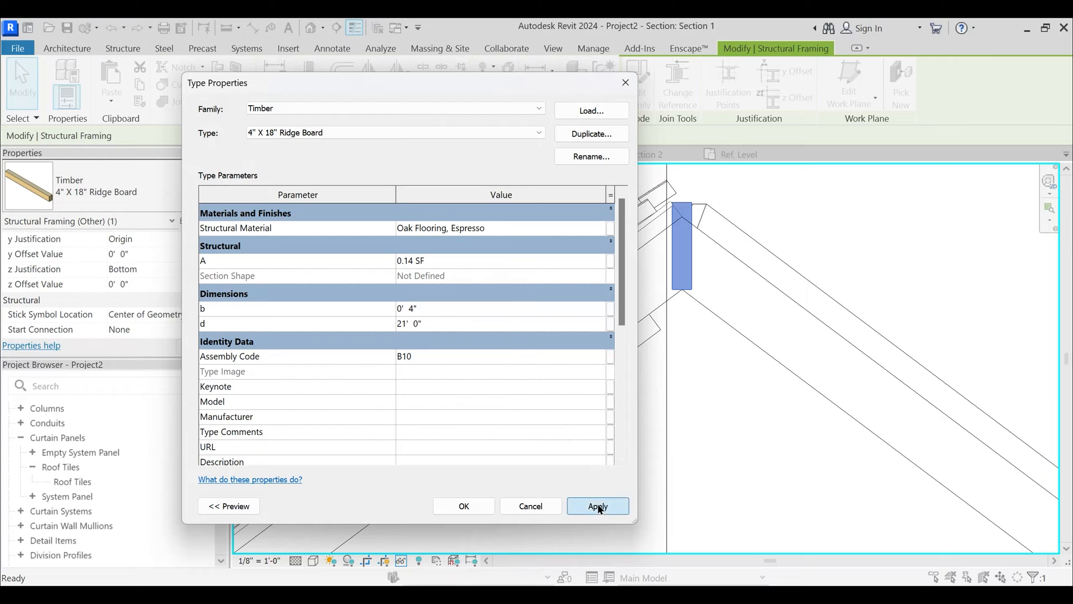
pyautogui.click(598, 507)
pyautogui.click(446, 327)
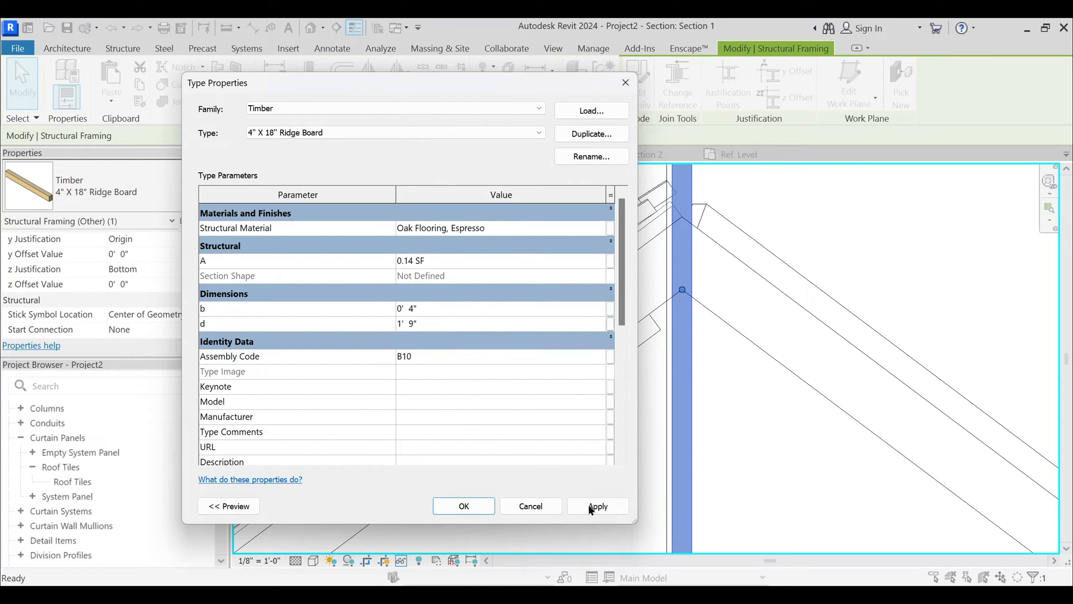
pyautogui.click(592, 506)
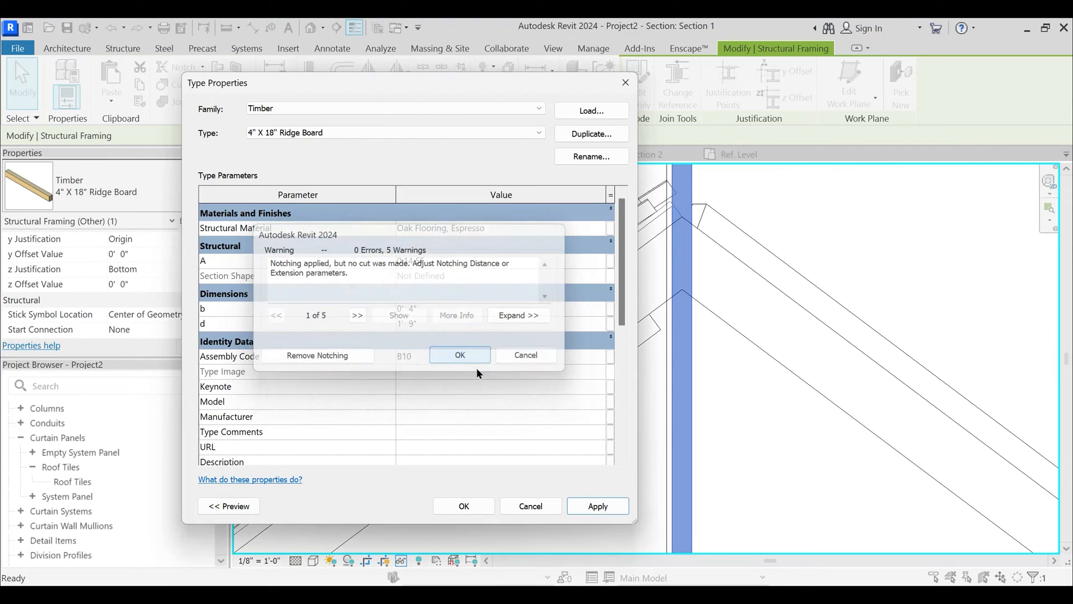
pyautogui.click(470, 357)
pyautogui.click(464, 506)
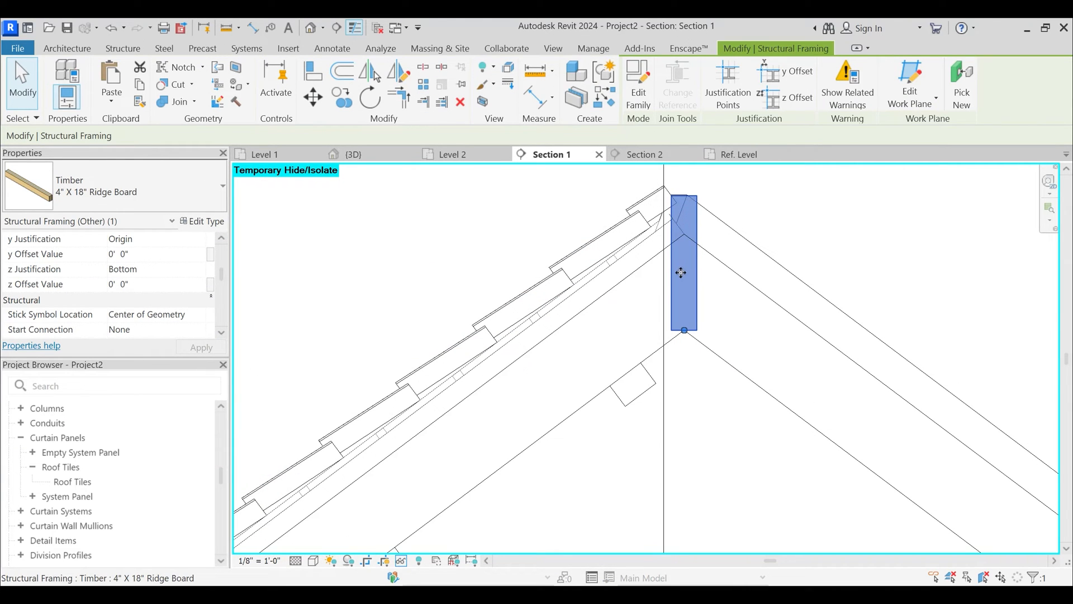
# - Set the 4" X 18" Ridge Board type's depth d to 24" and accept the type properties
pyautogui.click(215, 223)
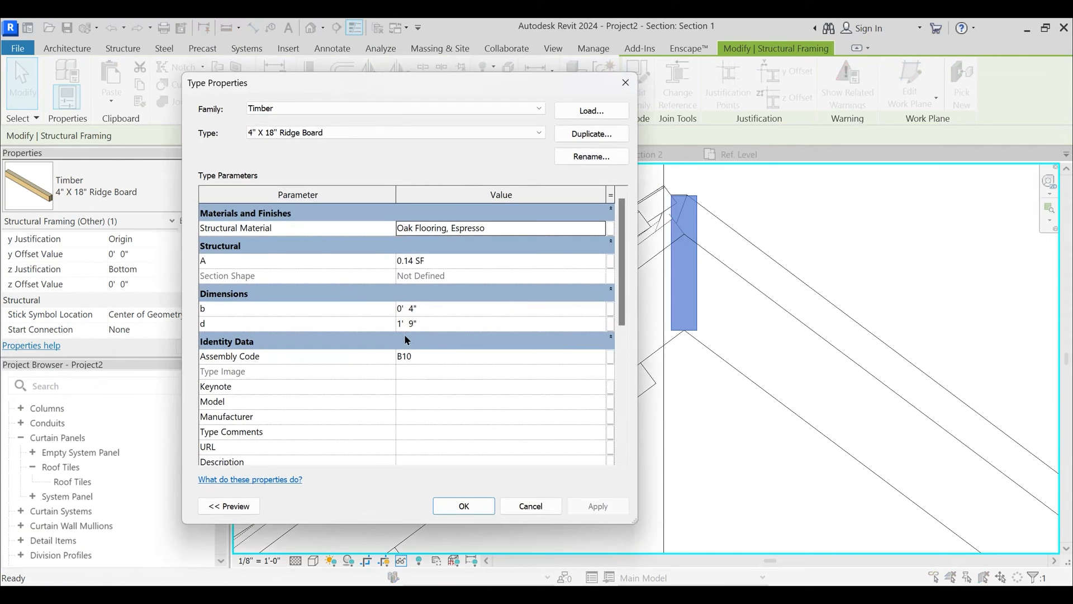
pyautogui.click(433, 323)
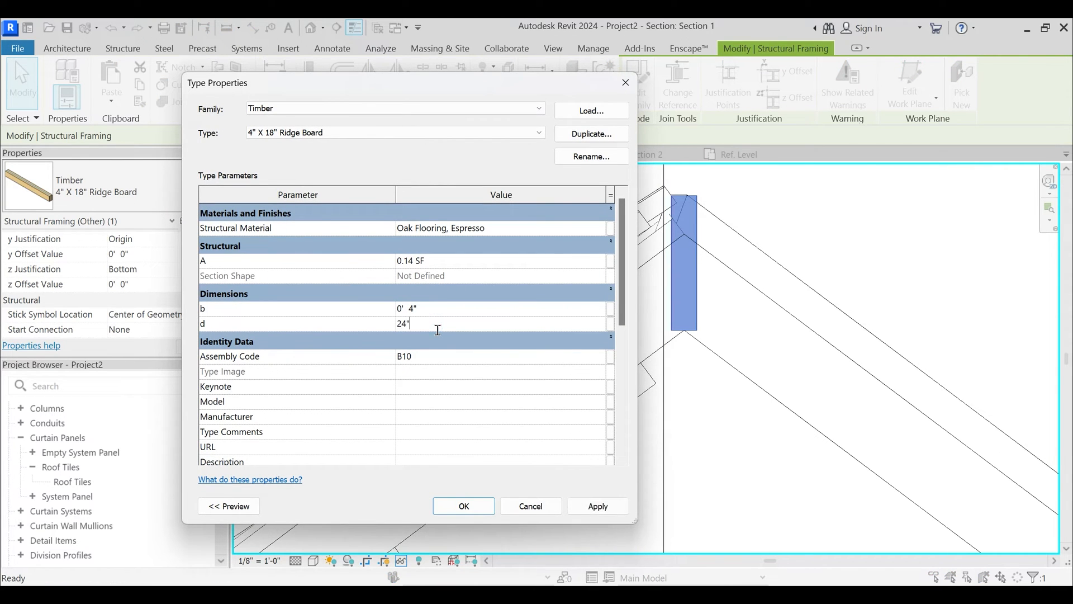
pyautogui.click(598, 506)
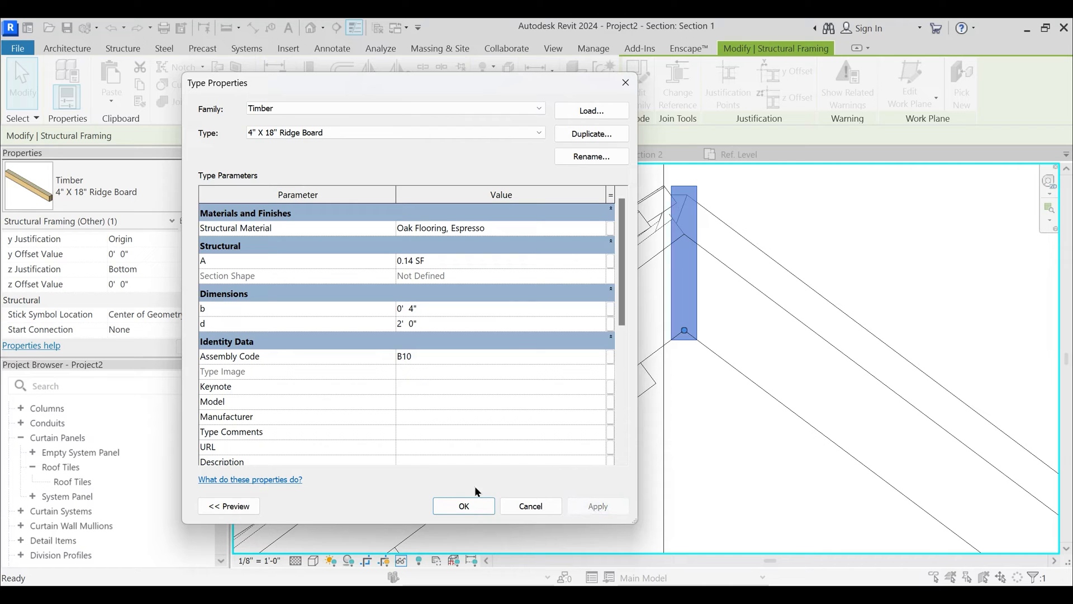
pyautogui.click(447, 506)
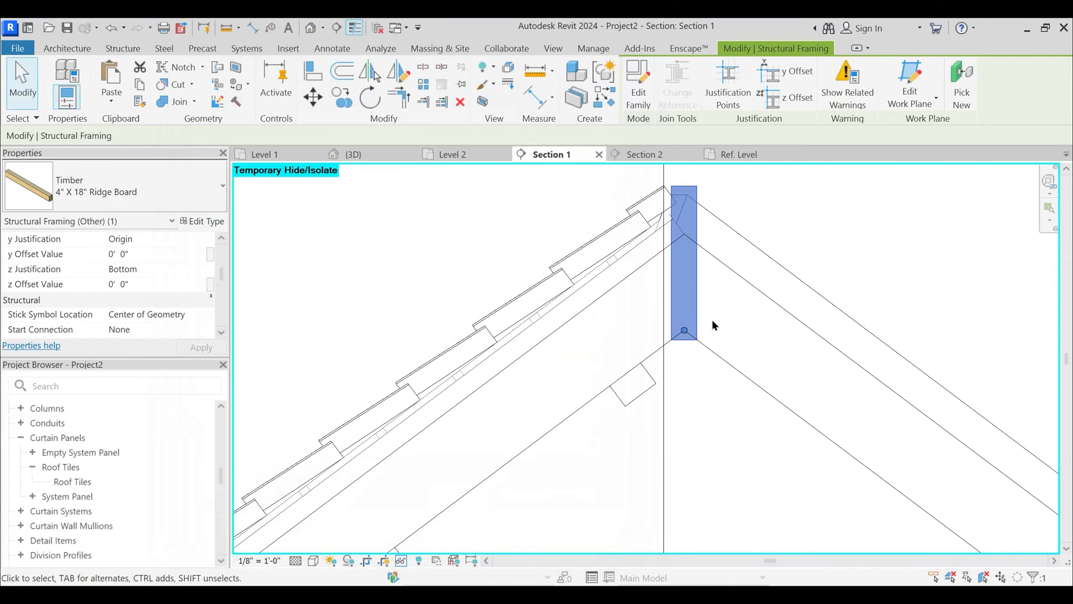
pyautogui.scroll(1, 669, 245)
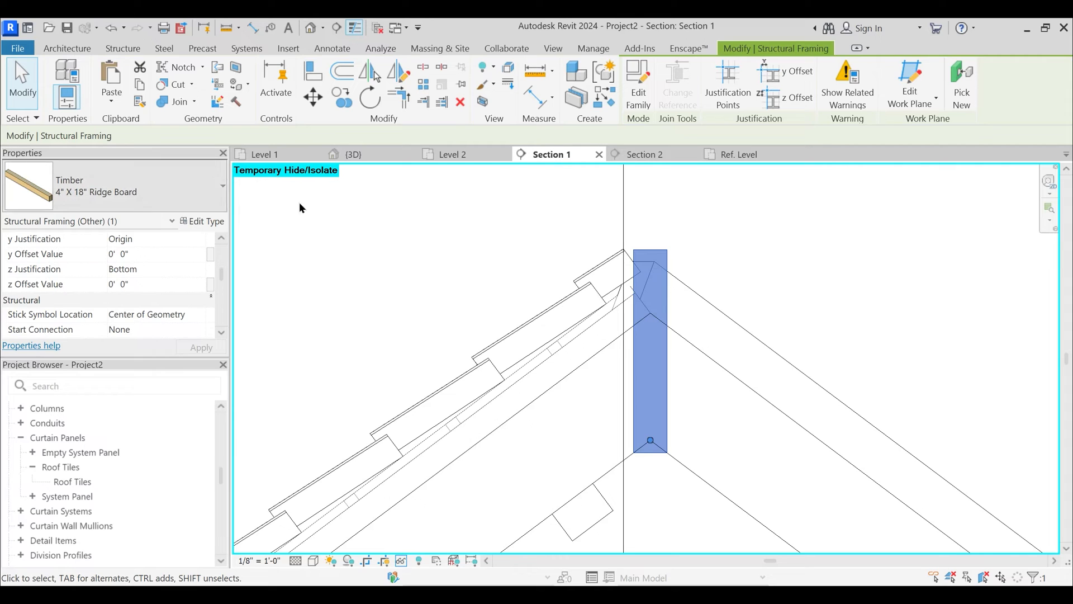
# - In the 3D view, temporarily isolate the ridge board and the four valley rafters meeting it at the roof apex
pyautogui.click(355, 160)
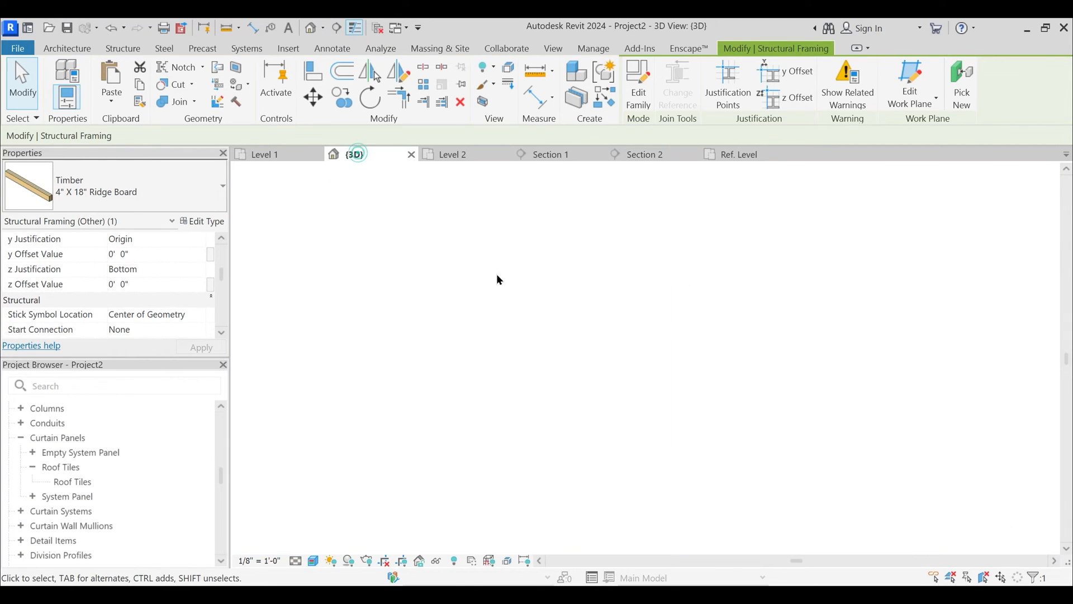
pyautogui.press('Escape')
pyautogui.scroll(6, 727, 347)
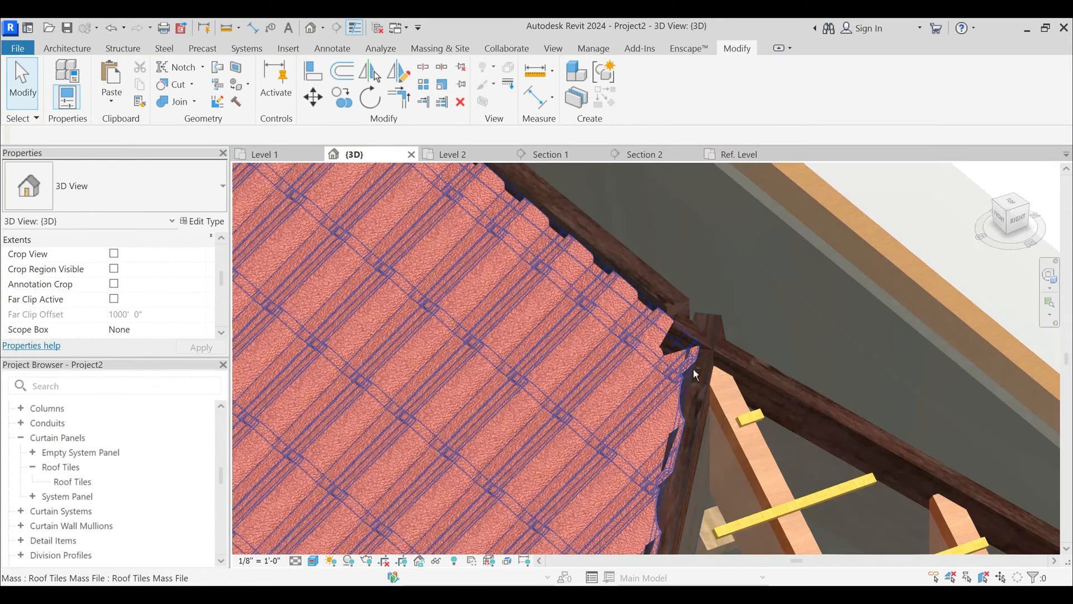
pyautogui.keyDown('shift'); pyautogui.moveTo(720, 372); pyautogui.dragTo(679, 311, button='middle'); pyautogui.keyUp('shift')
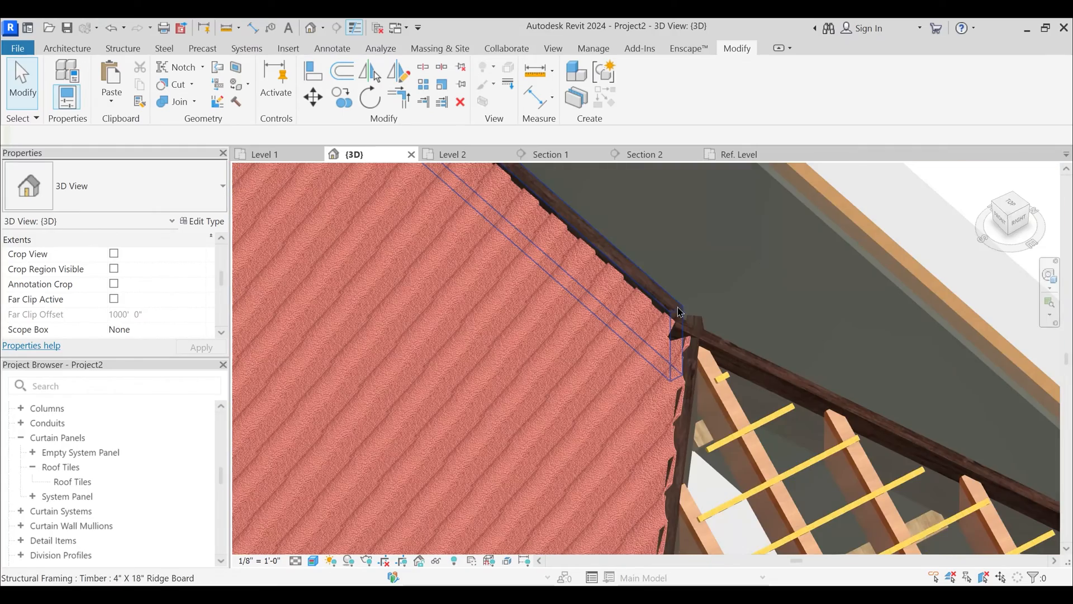
pyautogui.click(701, 320)
pyautogui.keyDown('ctrl'); pyautogui.click(723, 340); pyautogui.keyUp('ctrl')
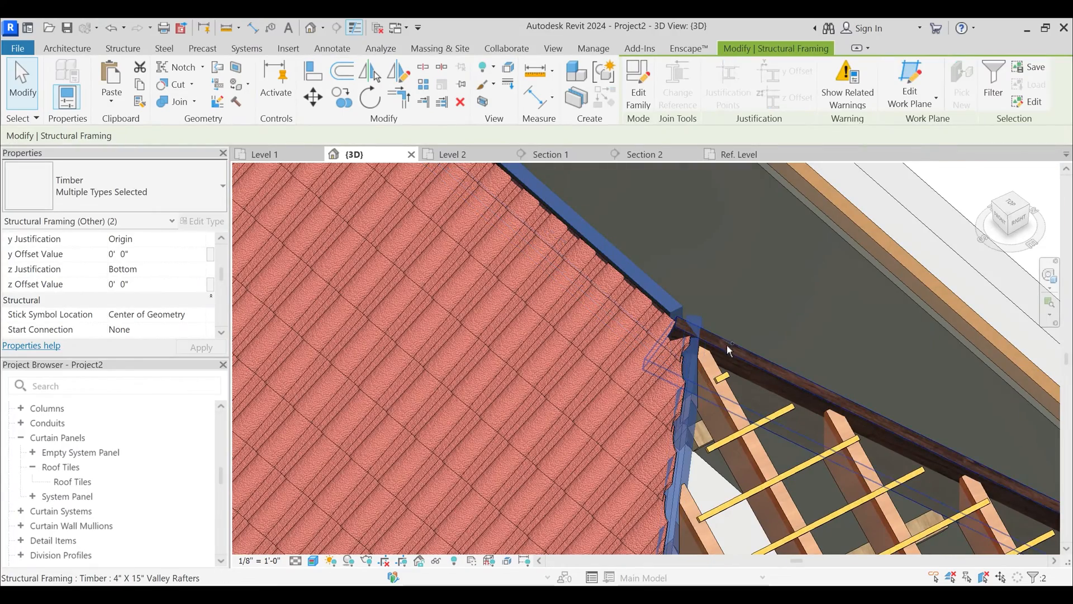
pyautogui.keyDown('shift'); pyautogui.moveTo(727, 344); pyautogui.dragTo(531, 309, button='middle'); pyautogui.keyUp('shift')
pyautogui.scroll(3, 500, 251)
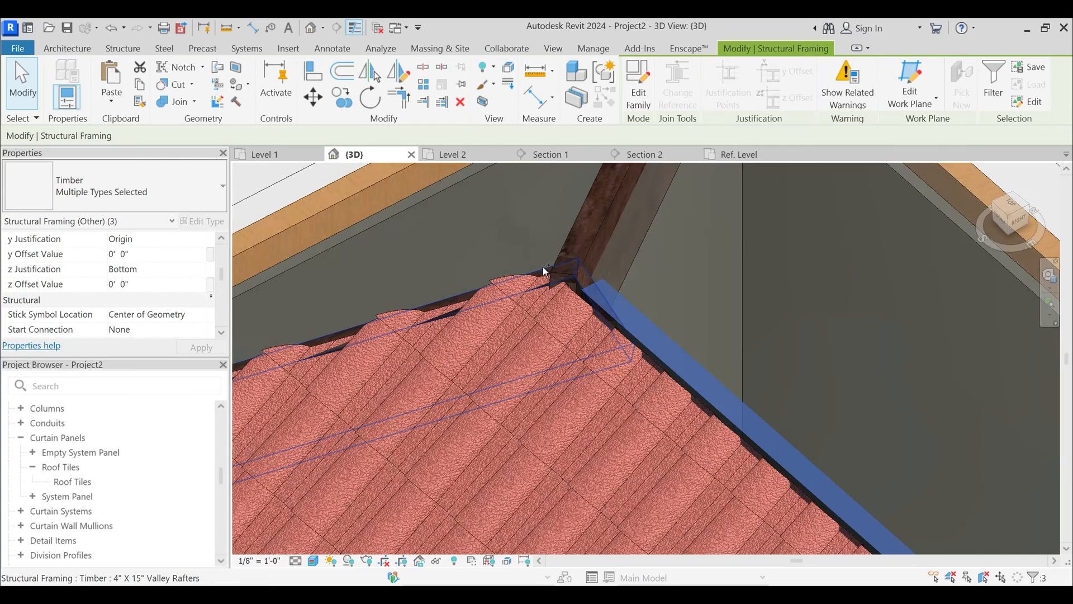
pyautogui.keyDown('ctrl'); pyautogui.click(542, 268); pyautogui.keyUp('ctrl')
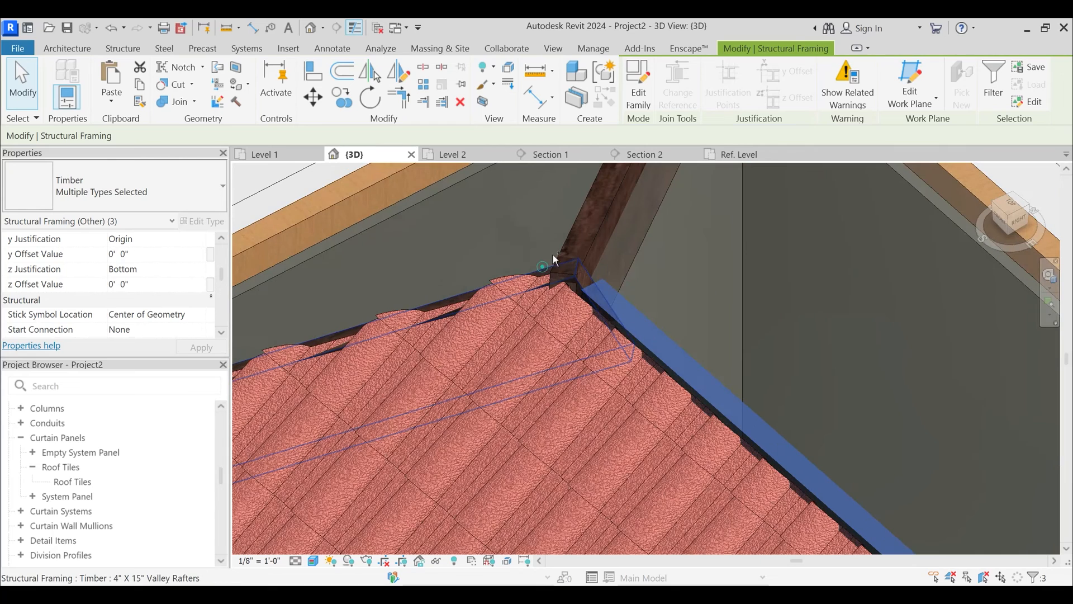
pyautogui.keyDown('ctrl'); pyautogui.click(584, 229); pyautogui.keyUp('ctrl')
pyautogui.press('h')
pyautogui.press('i')
pyautogui.scroll(-3, 584, 230)
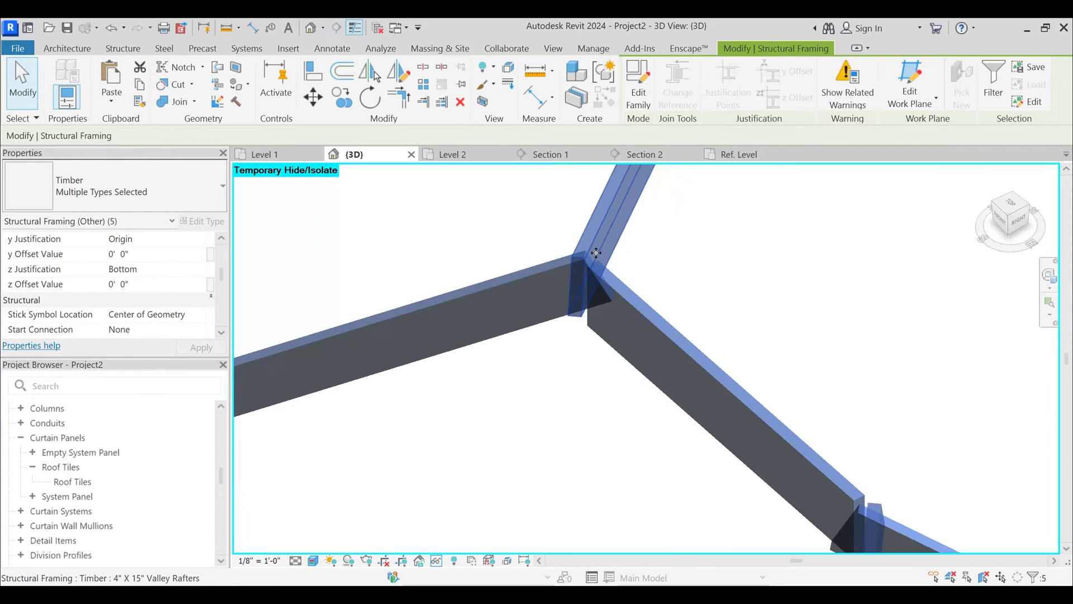
# - Try to stretch the ridge board's end to the valley rafter junction in the isolated 3D view
pyautogui.press('Escape')
pyautogui.click(617, 297)
pyautogui.scroll(2, 582, 353)
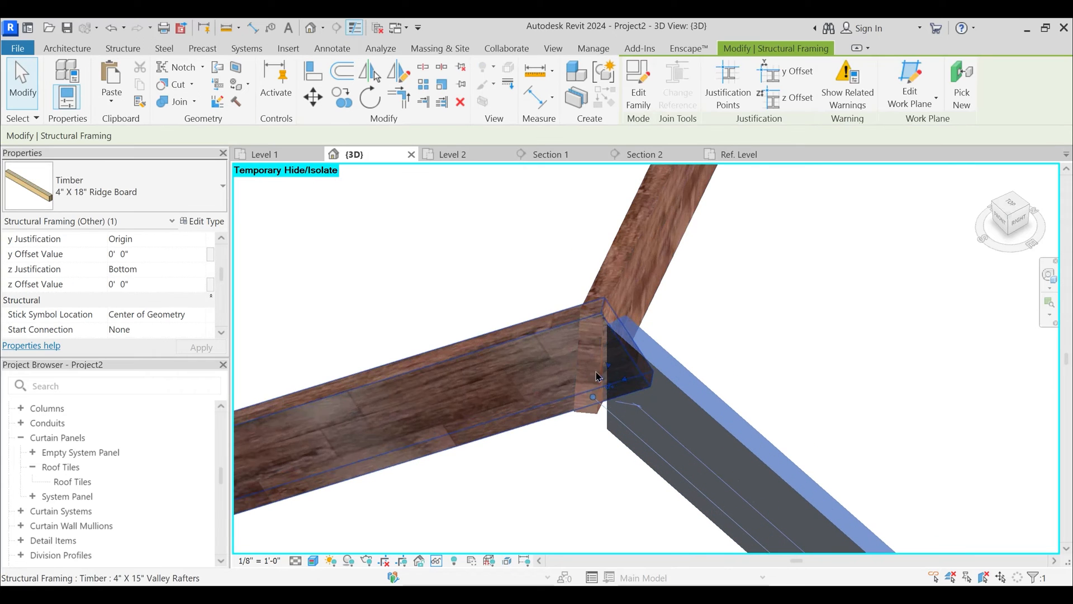
pyautogui.moveTo(589, 358)
pyautogui.mouseDown()
pyautogui.moveTo(582, 348)
pyautogui.moveTo(584, 358)
pyautogui.mouseUp()
pyautogui.press('Escape')
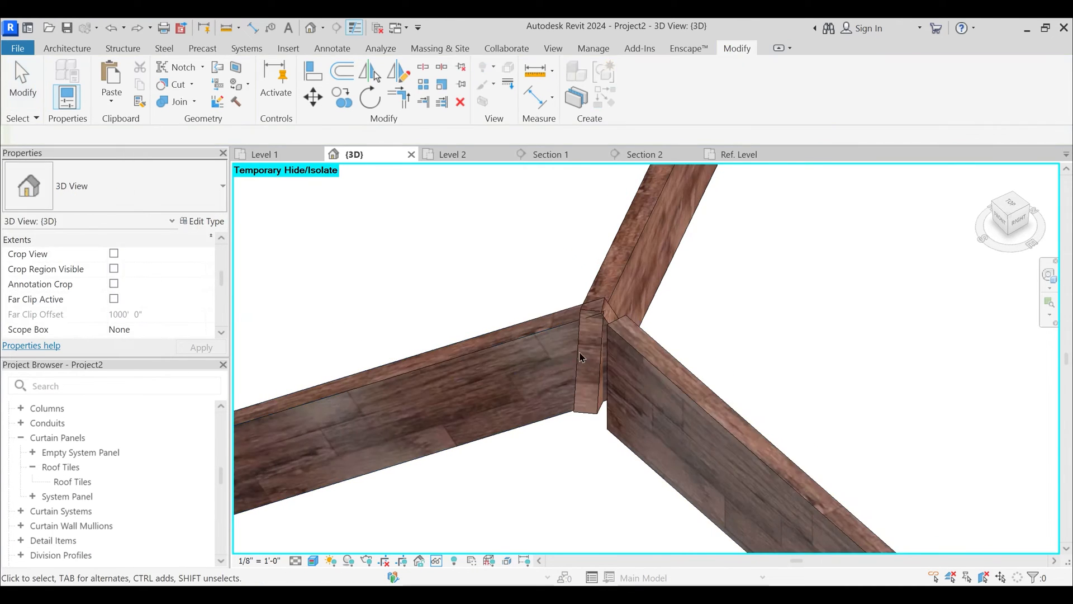
# - Orient the isolated ridge framing to the top view and replace the realistic textures with a plain shaded display
pyautogui.scroll(-3, 581, 357)
pyautogui.keyDown('shift'); pyautogui.moveTo(581, 358); pyautogui.dragTo(1064, 205, button='middle'); pyautogui.keyUp('shift')
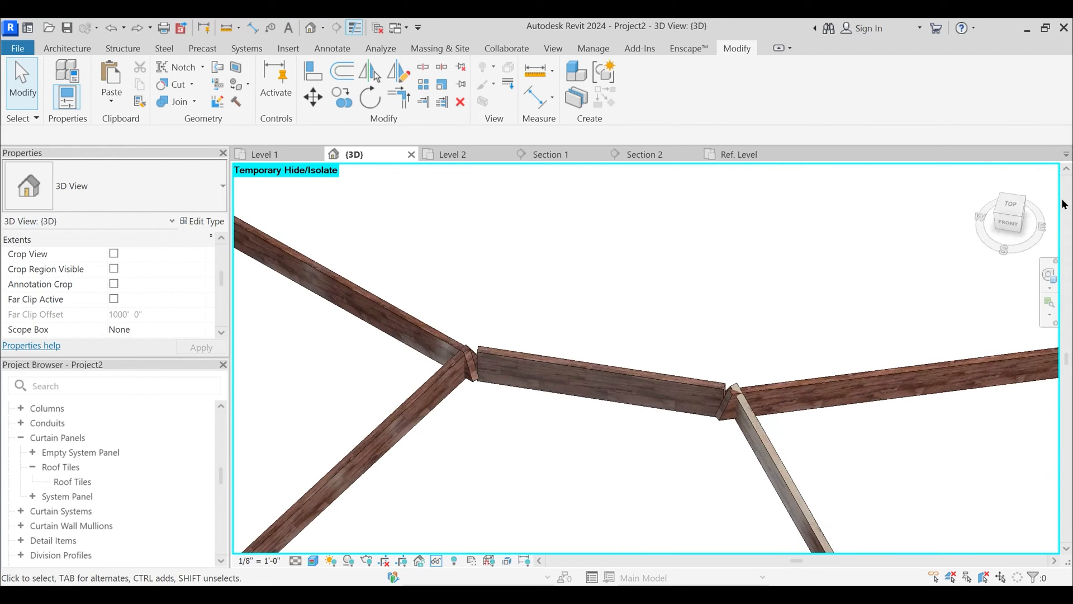
pyautogui.click(1010, 205)
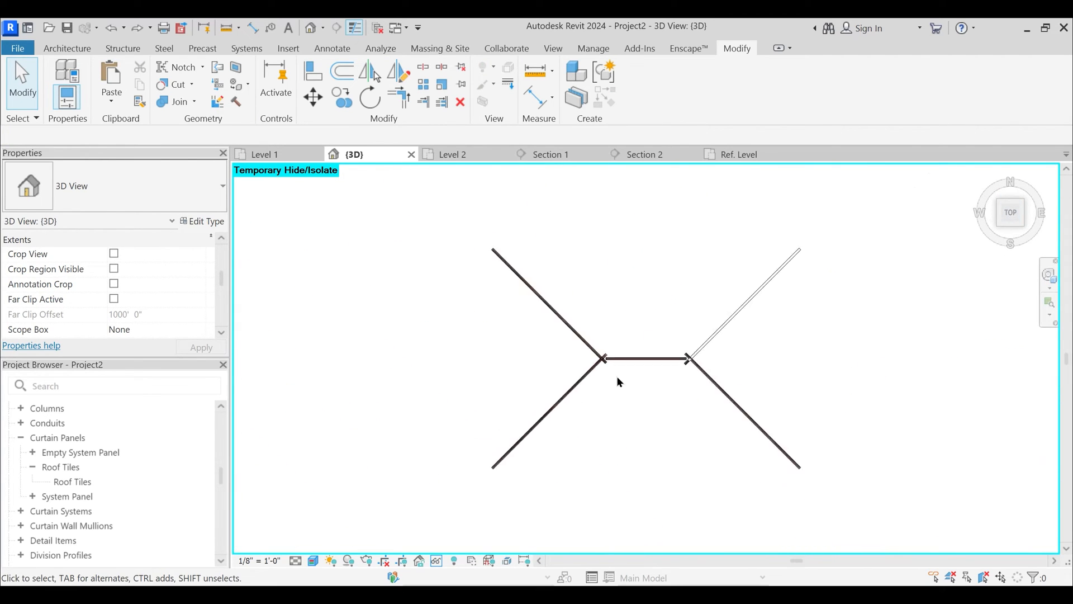
pyautogui.scroll(6, 620, 382)
pyautogui.moveTo(800, 235); pyautogui.dragTo(659, 349, button='middle')
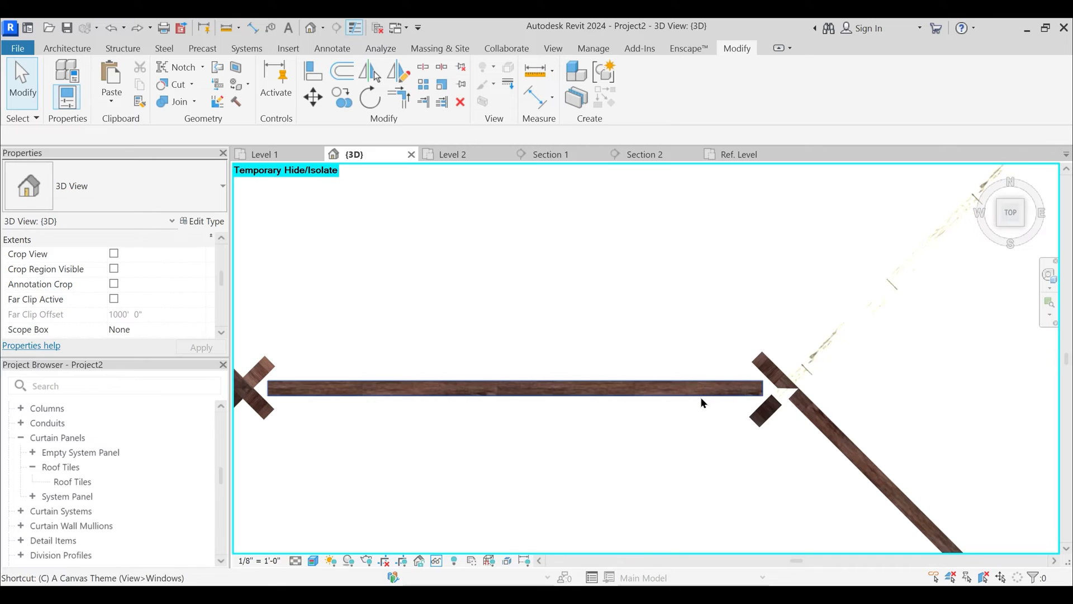
pyautogui.press('c')
# - Adjust the ridge board's east end so that it finishes at the junction of the two eastern valley rafters
pyautogui.click(706, 397)
pyautogui.scroll(2, 772, 389)
pyautogui.moveTo(769, 388); pyautogui.dragTo(800, 388)
pyautogui.scroll(-2, 827, 384)
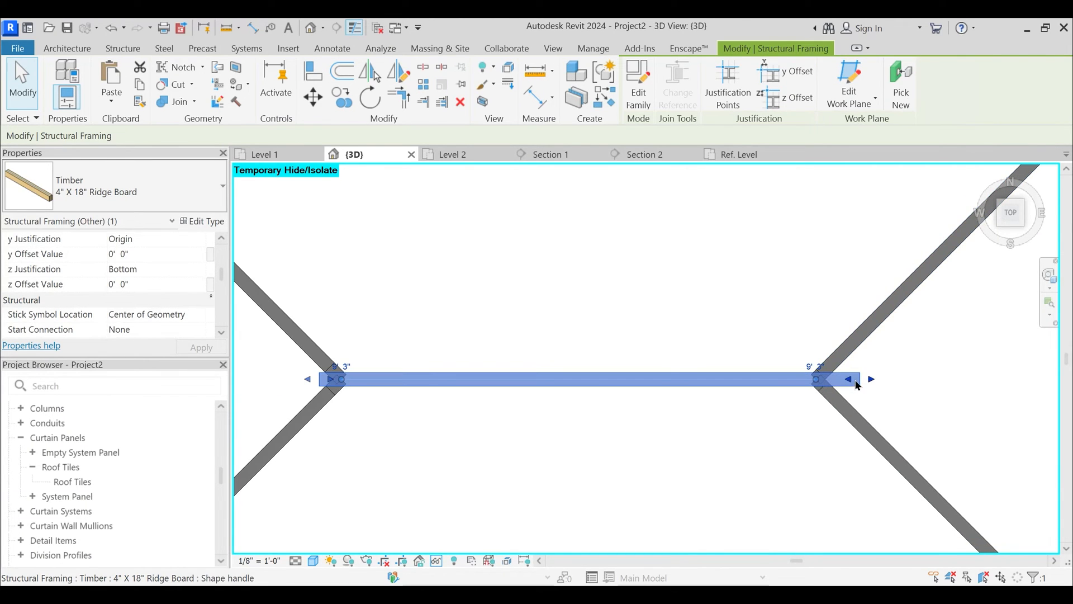
pyautogui.moveTo(871, 383); pyautogui.dragTo(836, 381)
pyautogui.click(846, 391)
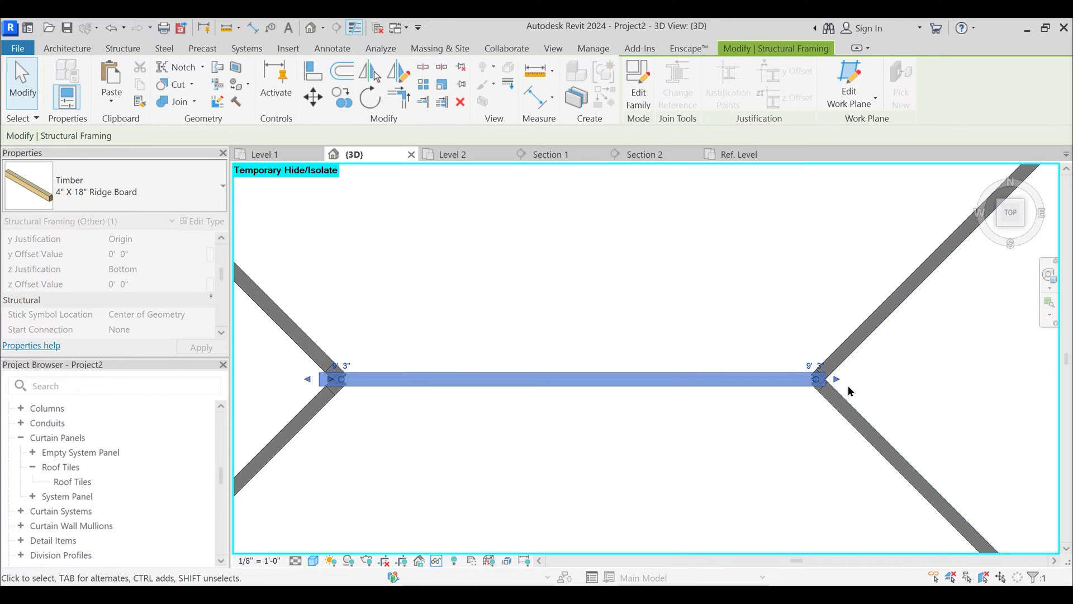
# - Shorten the ridge board's west end so that it finishes at the inner corner of the western valley rafters
pyautogui.click(366, 364)
pyautogui.scroll(2, 353, 364)
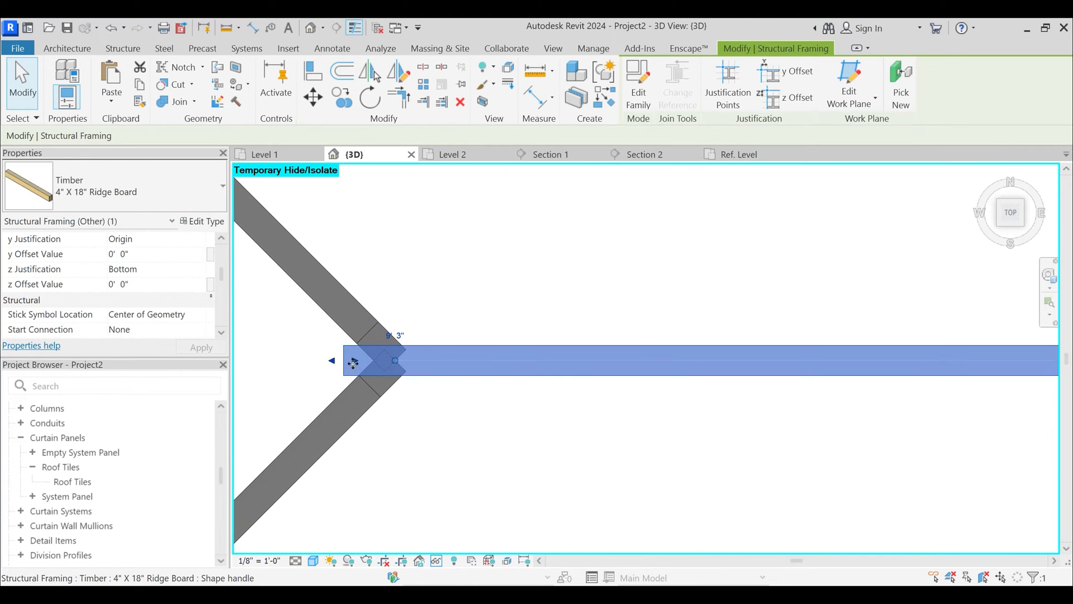
pyautogui.moveTo(363, 360); pyautogui.dragTo(374, 361)
pyautogui.click(406, 386)
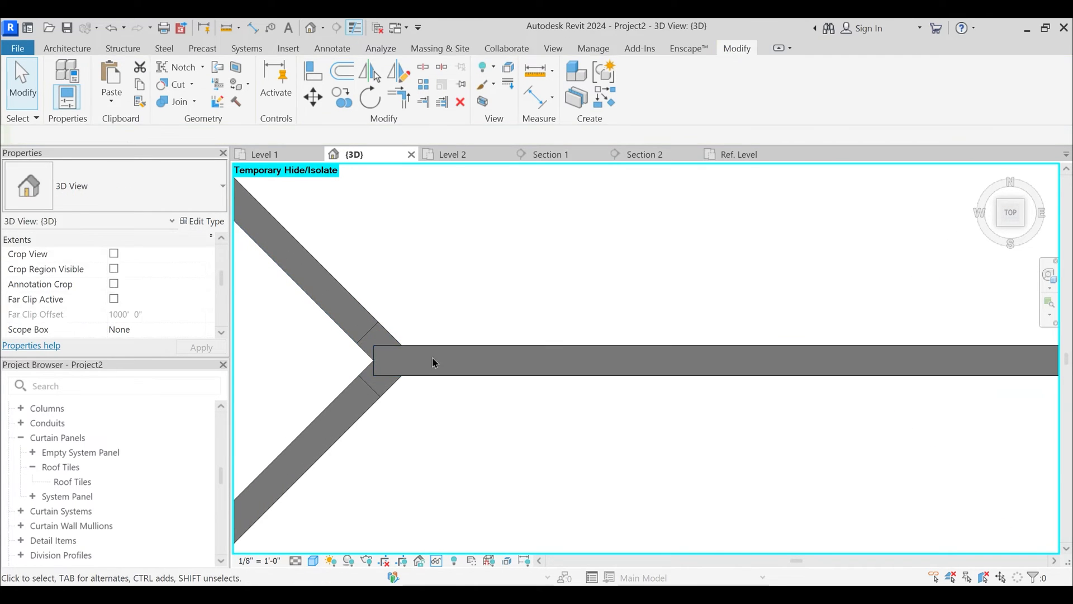
# - Examine how the ridge board meets the valley rafters at both ends in the 3D view
pyautogui.scroll(-4, 438, 340)
pyautogui.keyDown('shift'); pyautogui.moveTo(444, 346); pyautogui.dragTo(558, 165, button='middle'); pyautogui.keyUp('shift')
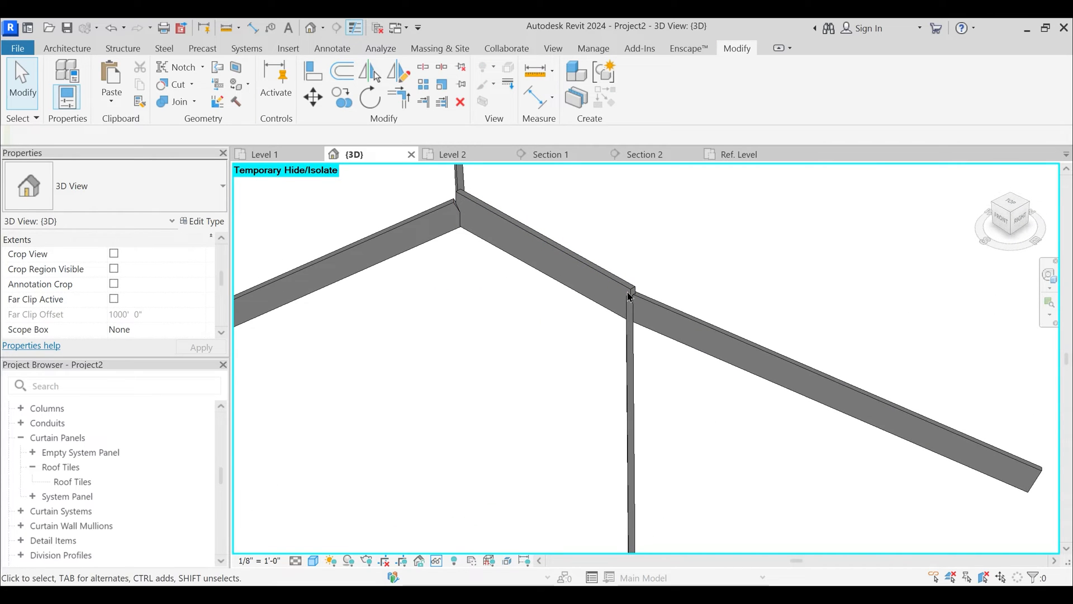
pyautogui.keyDown('shift'); pyautogui.moveTo(506, 289); pyautogui.dragTo(519, 305, button='middle'); pyautogui.keyUp('shift')
pyautogui.scroll(4, 438, 216)
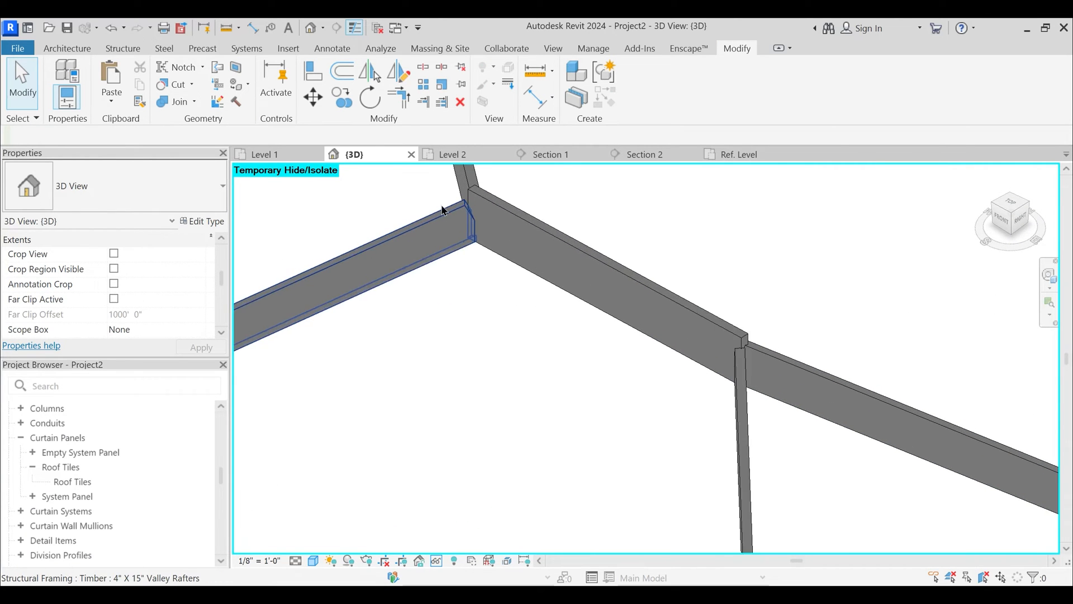
pyautogui.click(452, 218)
pyautogui.scroll(-2, 483, 221)
pyautogui.click(773, 491)
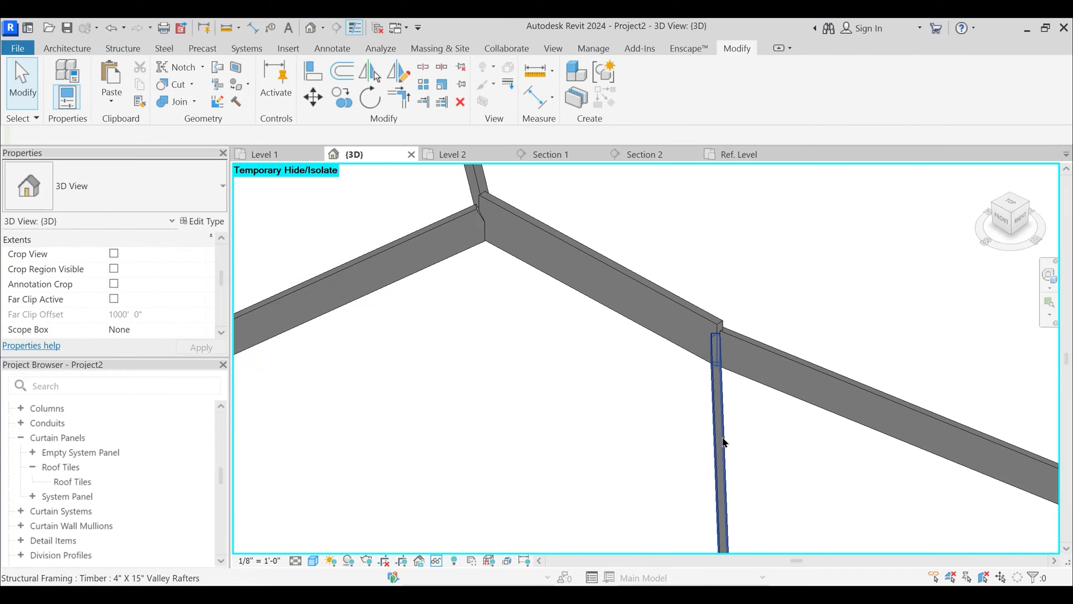
pyautogui.click(723, 440)
pyautogui.click(571, 361)
pyautogui.keyDown('shift'); pyautogui.moveTo(571, 361); pyautogui.dragTo(585, 305, button='middle'); pyautogui.keyUp('shift')
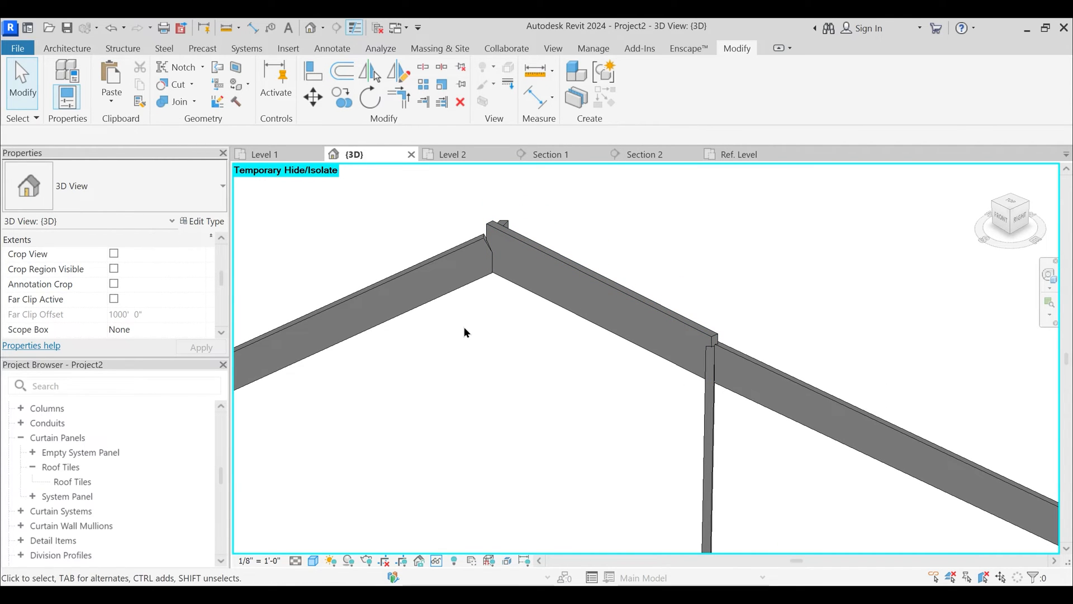
# - Reset the temporary isolation to show the complete tiled roof again
pyautogui.scroll(2, 574, 450)
pyautogui.press('r')
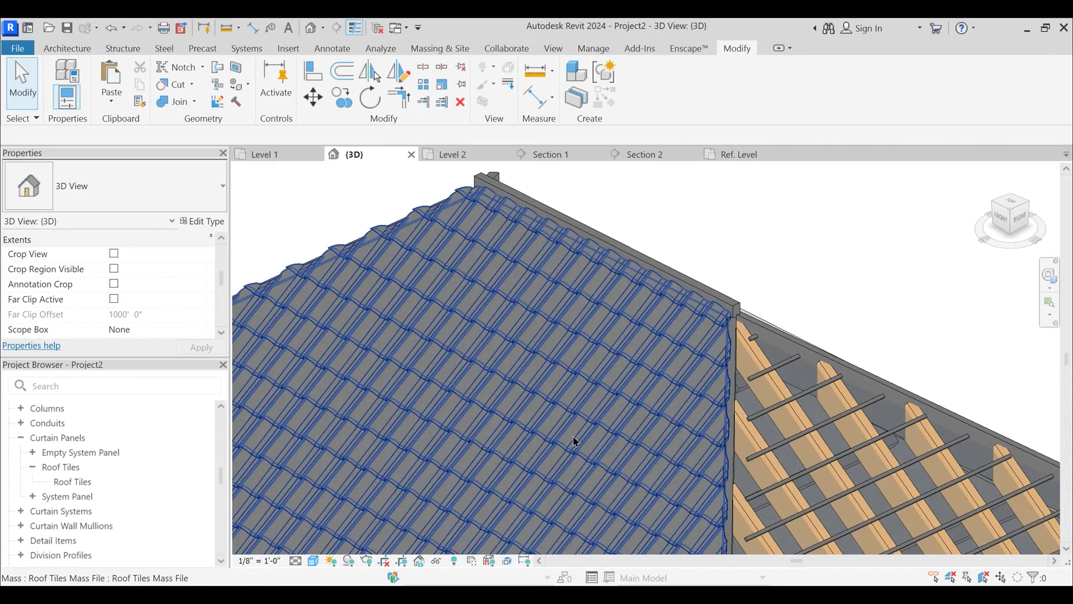
pyautogui.keyDown('shift'); pyautogui.moveTo(675, 458); pyautogui.dragTo(734, 276, button='middle'); pyautogui.keyUp('shift')
pyautogui.click(622, 525)
# - Rename the ridge board's type as 4" X 24" Ridge Board and accept the type properties
pyautogui.click(724, 256)
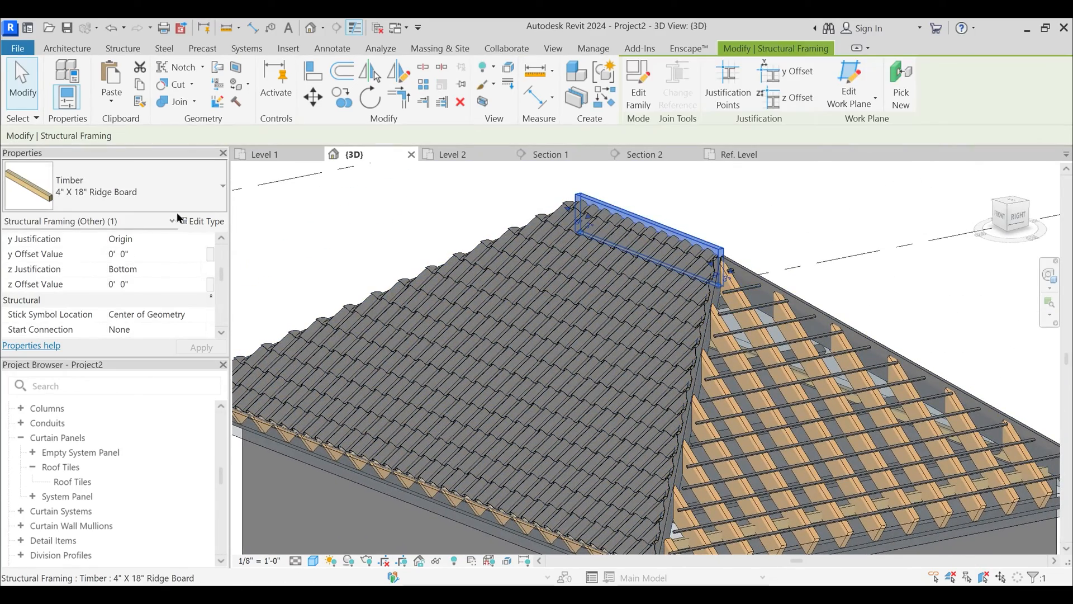
pyautogui.click(200, 222)
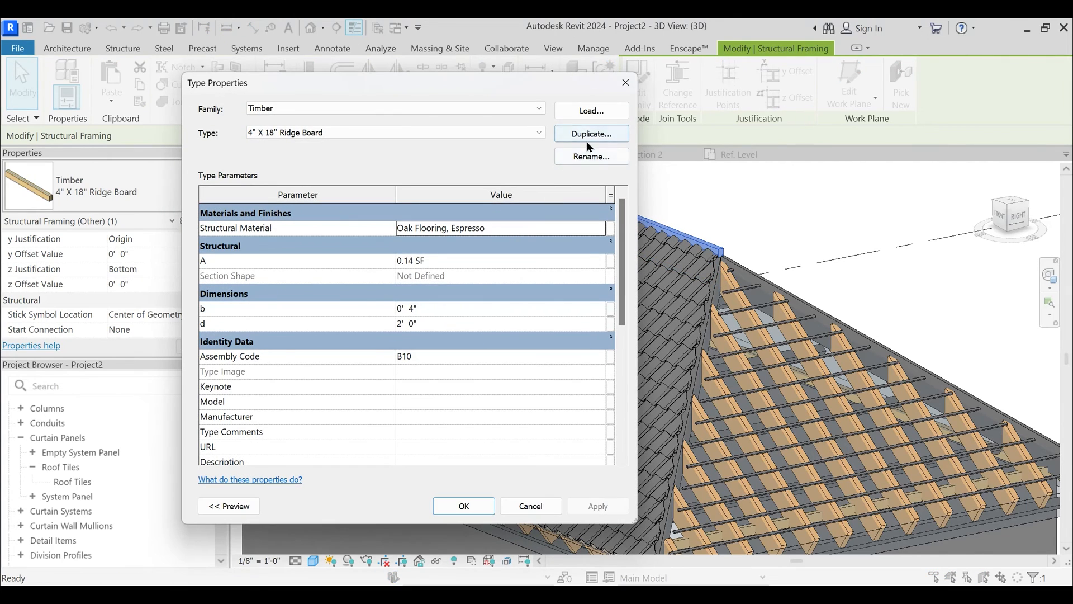
pyautogui.click(587, 157)
pyautogui.moveTo(410, 263); pyautogui.dragTo(429, 248)
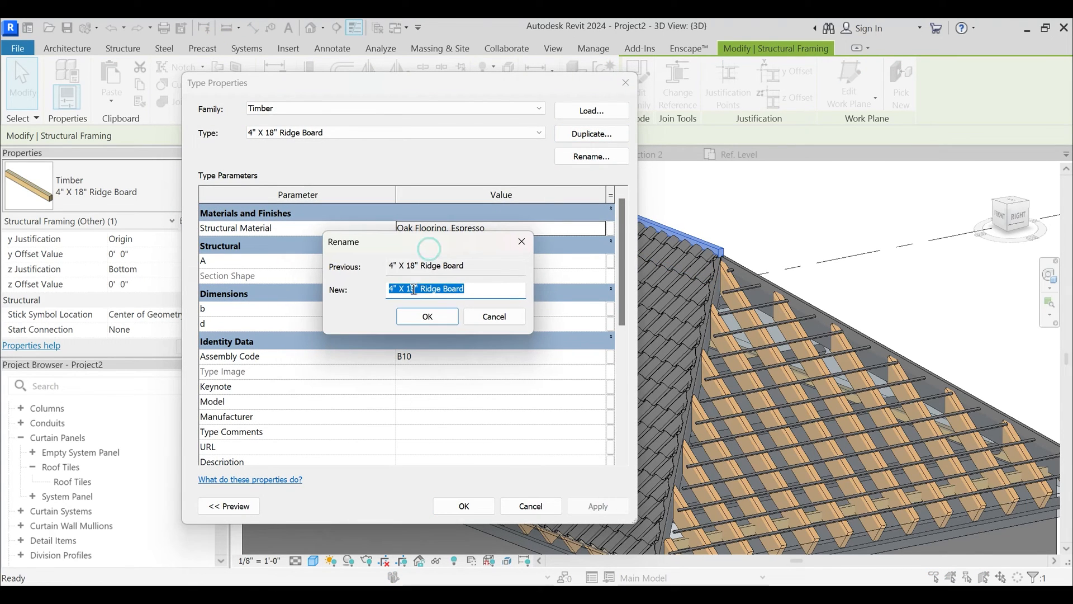
pyautogui.write('24')
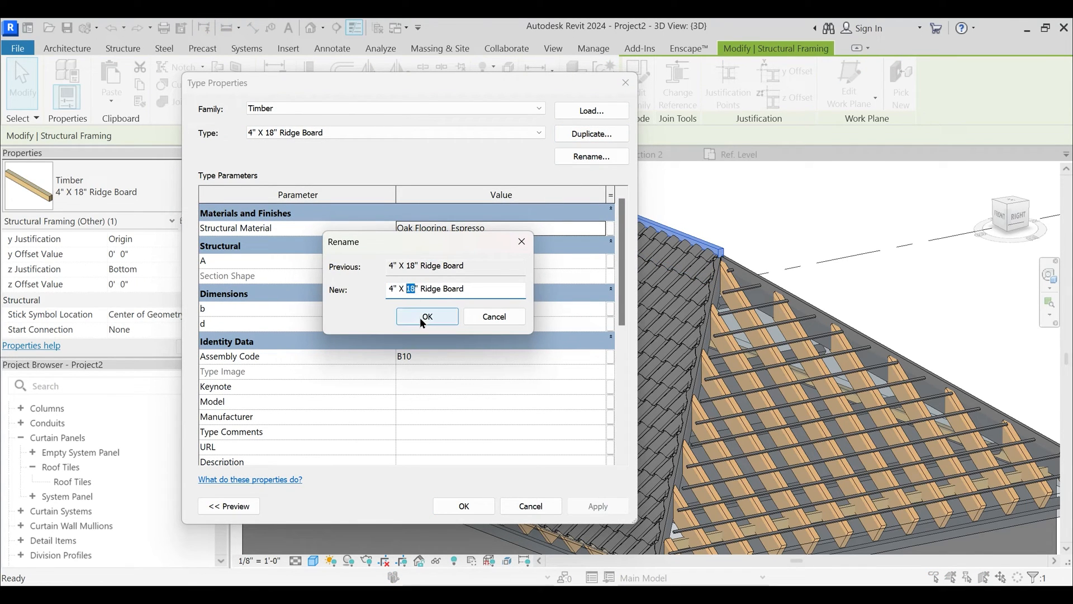
pyautogui.click(434, 312)
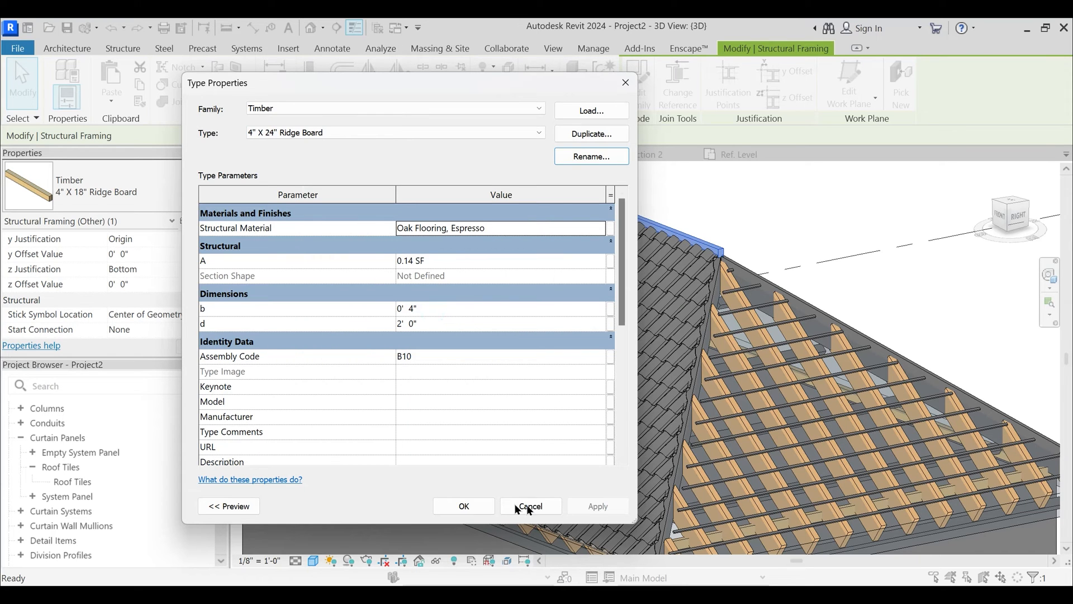
pyautogui.click(480, 505)
pyautogui.click(740, 191)
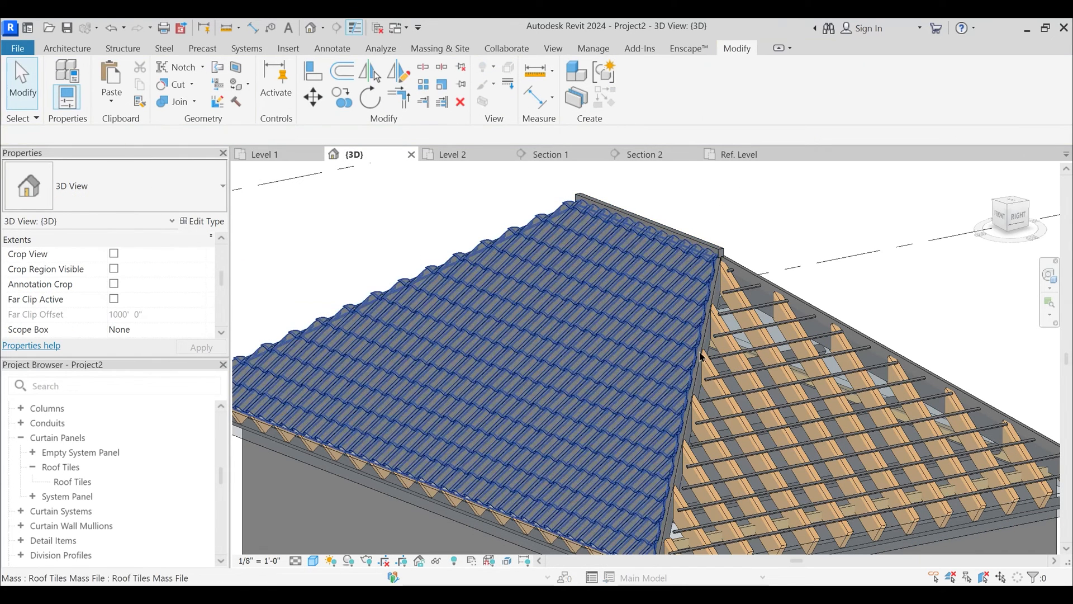
# - Set the 4" X 15" Valley Rafters type's depth d to 1' 9" and apply it
pyautogui.click(710, 355)
pyautogui.click(203, 221)
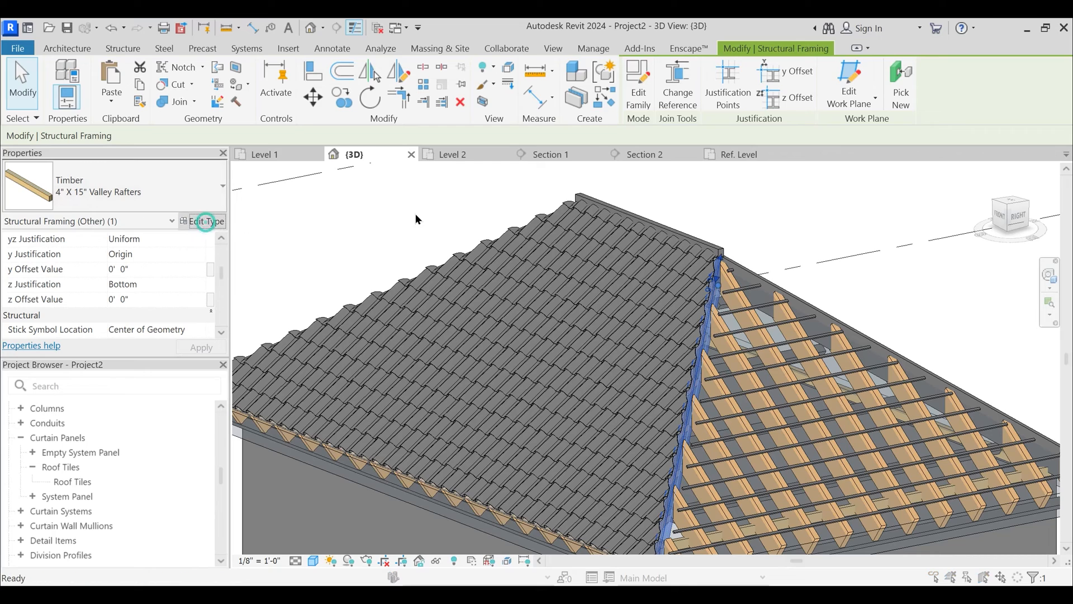
pyautogui.click(441, 327)
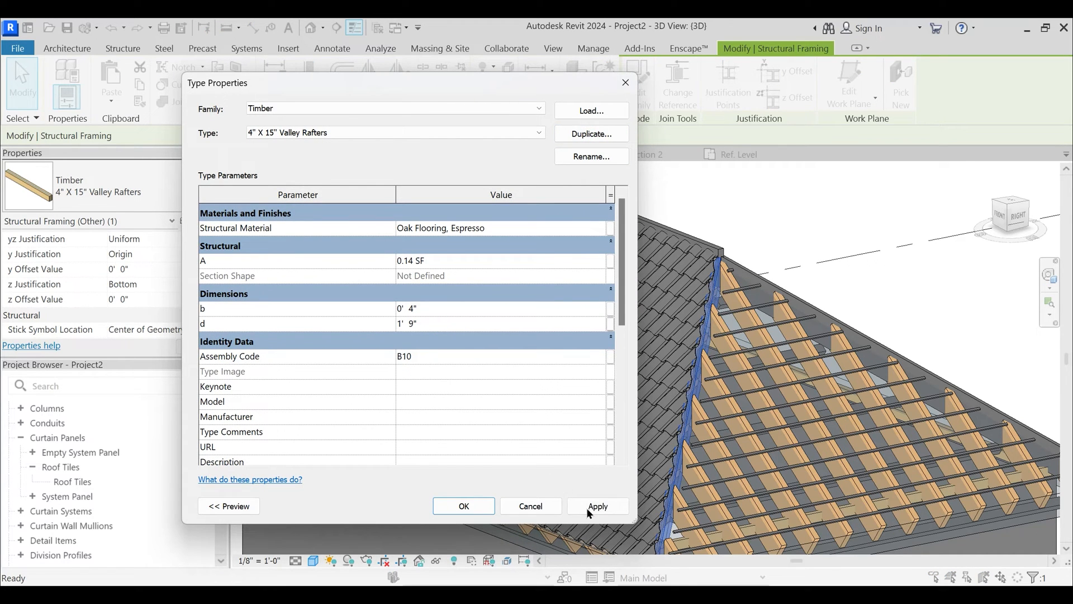
pyautogui.click(588, 509)
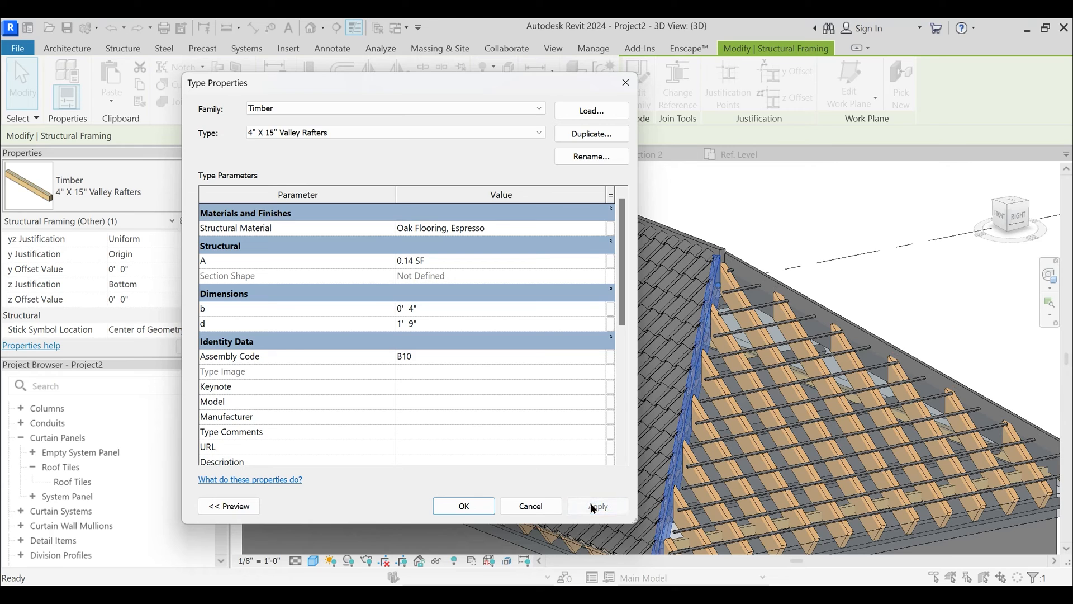
# - Rename the valley rafter type as 4" X 21" Valley Rafters, accept the type properties, and clear the selection
pyautogui.click(591, 156)
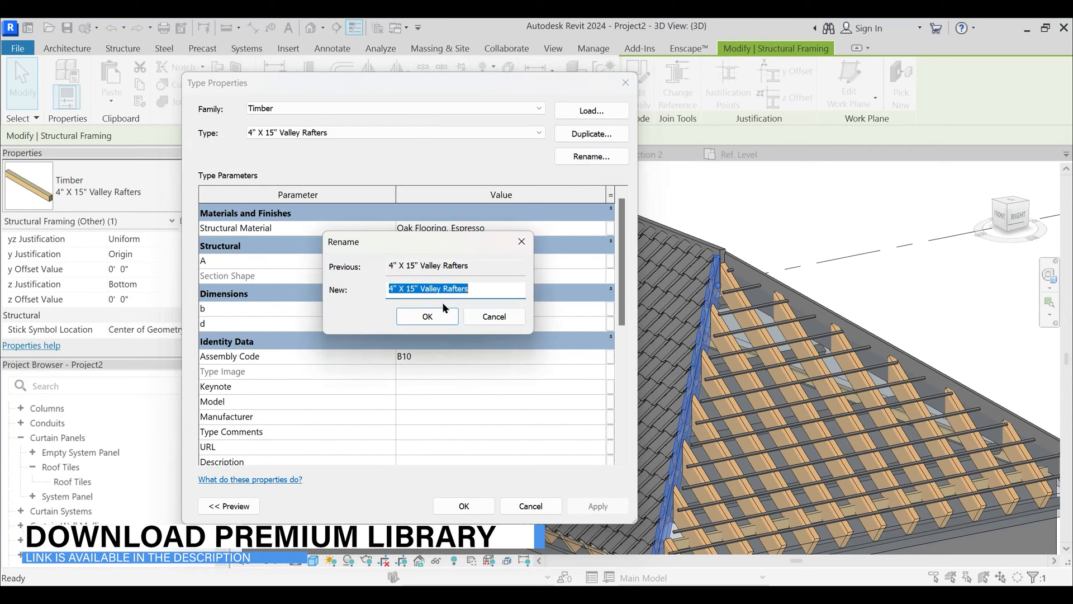
pyautogui.doubleClick(413, 289)
pyautogui.write('21')
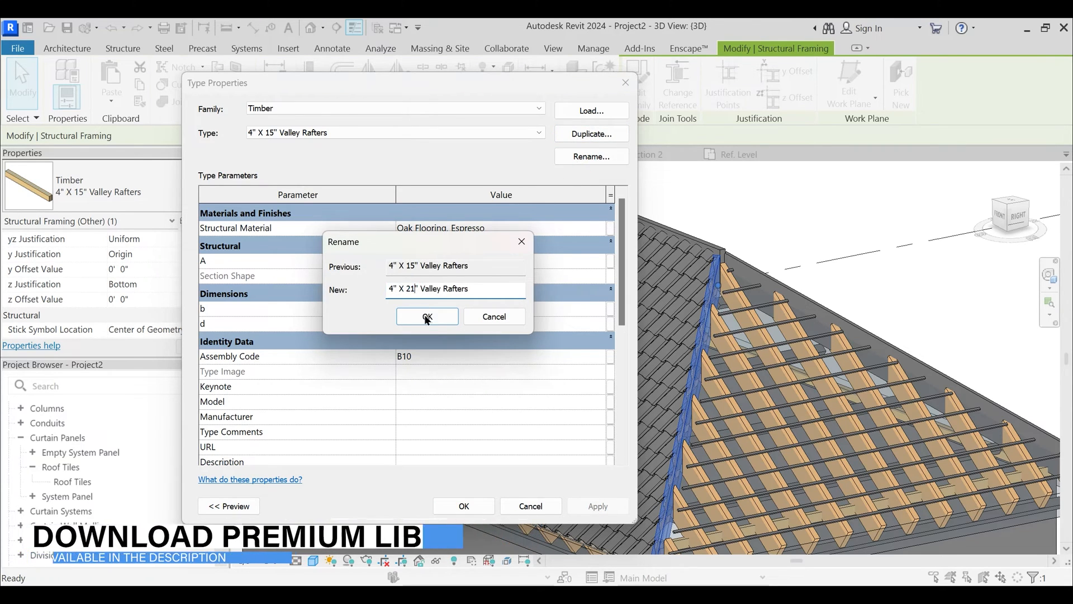
pyautogui.click(427, 316)
pyautogui.click(469, 507)
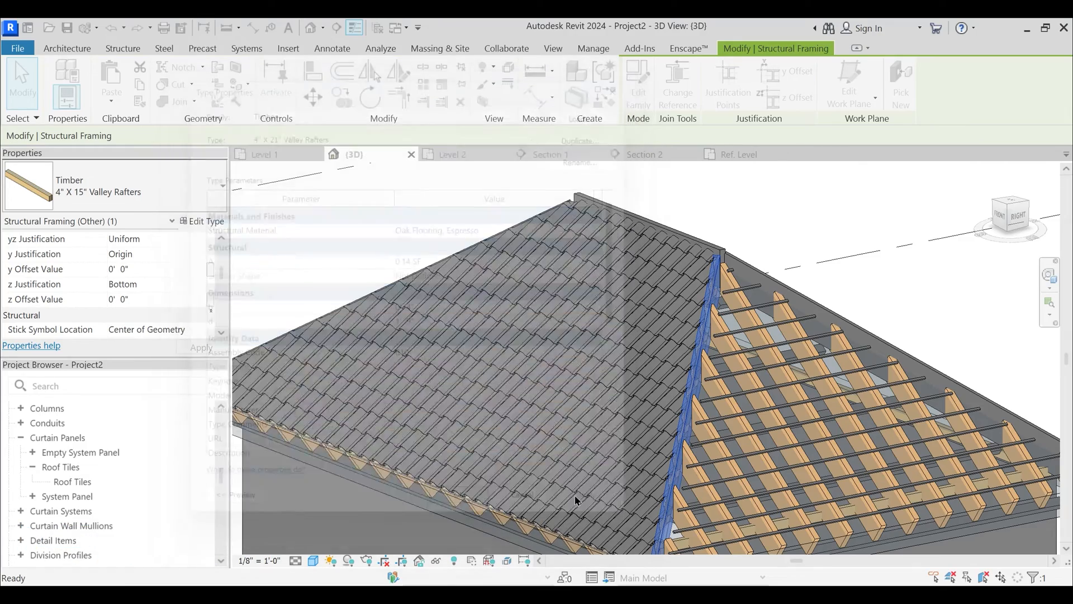
pyautogui.click(730, 193)
# - Rename the type under the Family3 generic model family as Line Based Roof Tiles
pyautogui.keyDown('shift'); pyautogui.moveTo(679, 238); pyautogui.dragTo(755, 302, button='middle'); pyautogui.keyUp('shift')
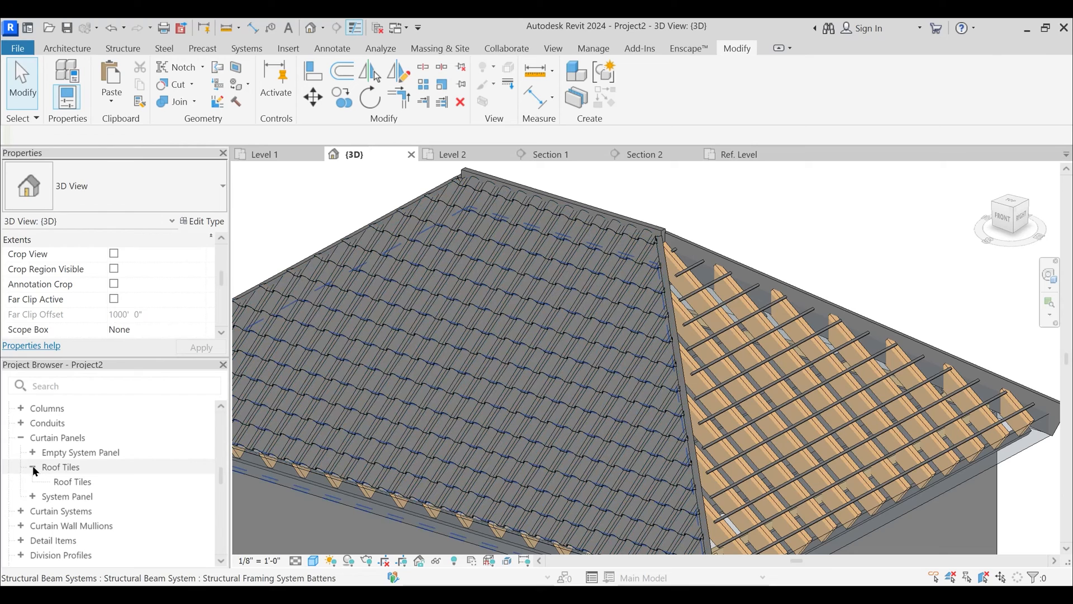
pyautogui.click(32, 467)
pyautogui.click(21, 438)
pyautogui.scroll(-2, 37, 472)
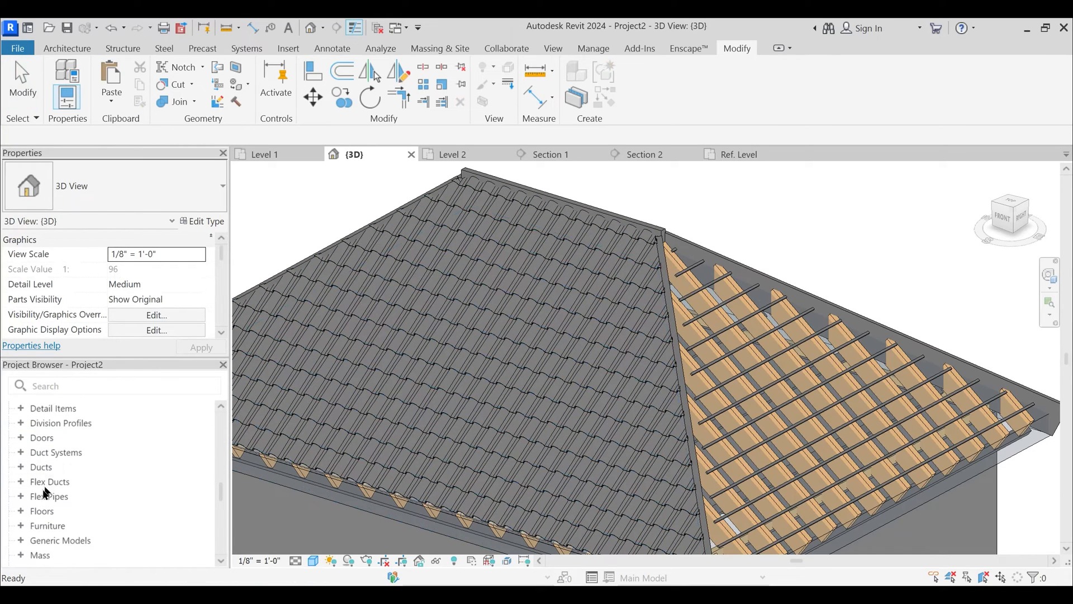
pyautogui.click(21, 539)
pyautogui.scroll(-3, 84, 492)
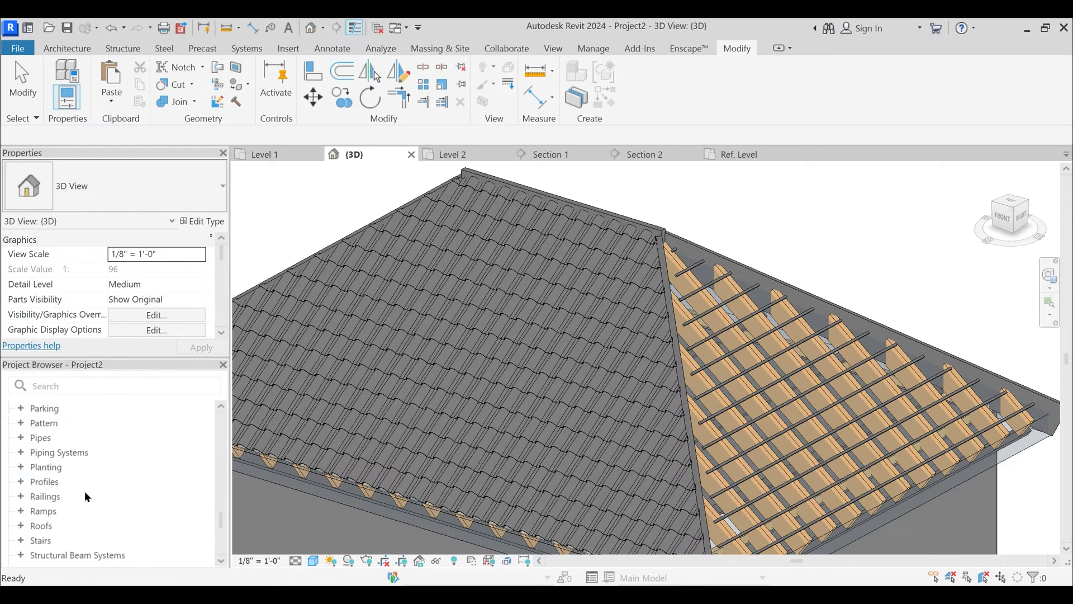
pyautogui.scroll(1, 39, 436)
pyautogui.scroll(2, 46, 460)
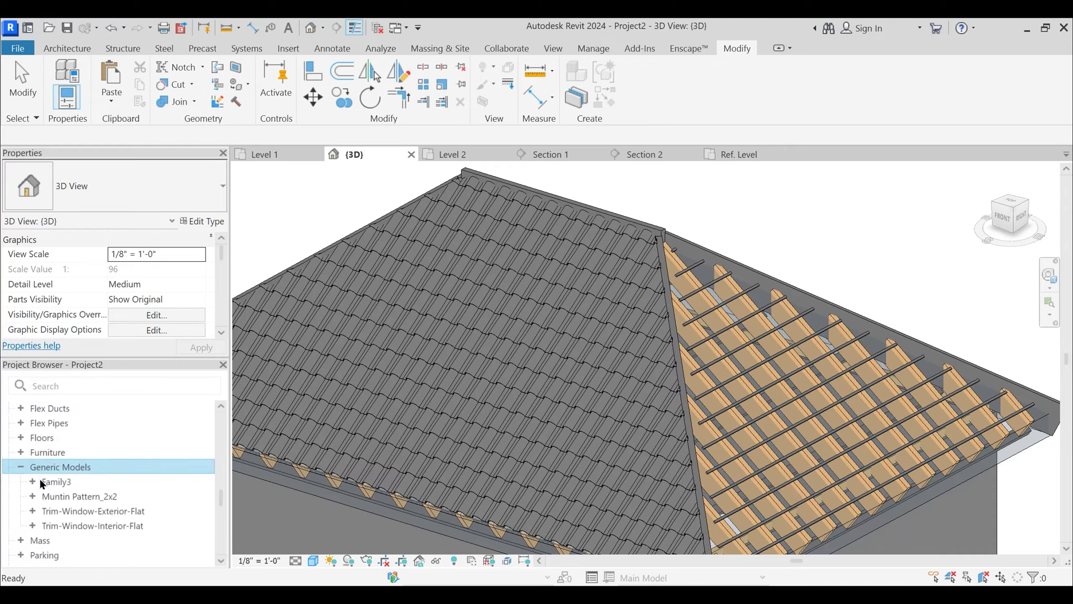
pyautogui.click(33, 481)
pyautogui.rightClick(69, 495)
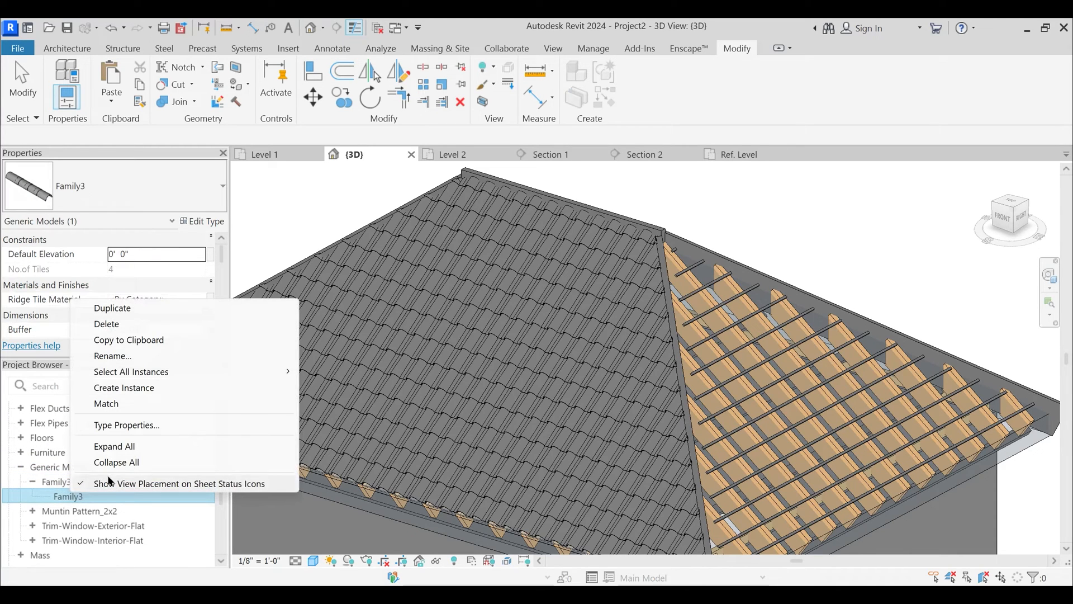
pyautogui.click(130, 356)
pyautogui.write('Line ')
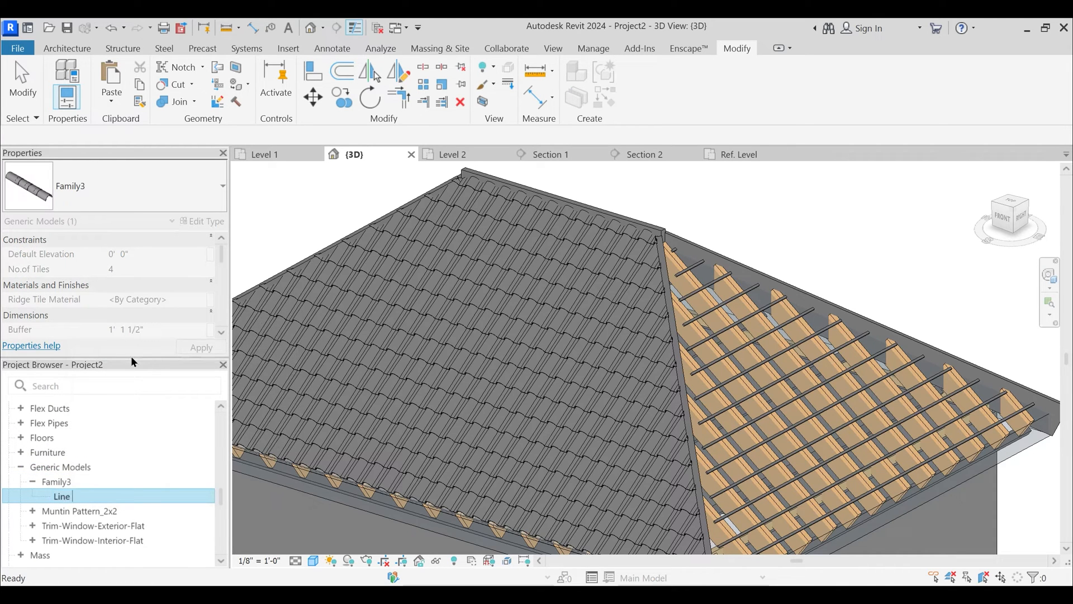
pyautogui.write('Based Roof Tiles')
pyautogui.press('Return')
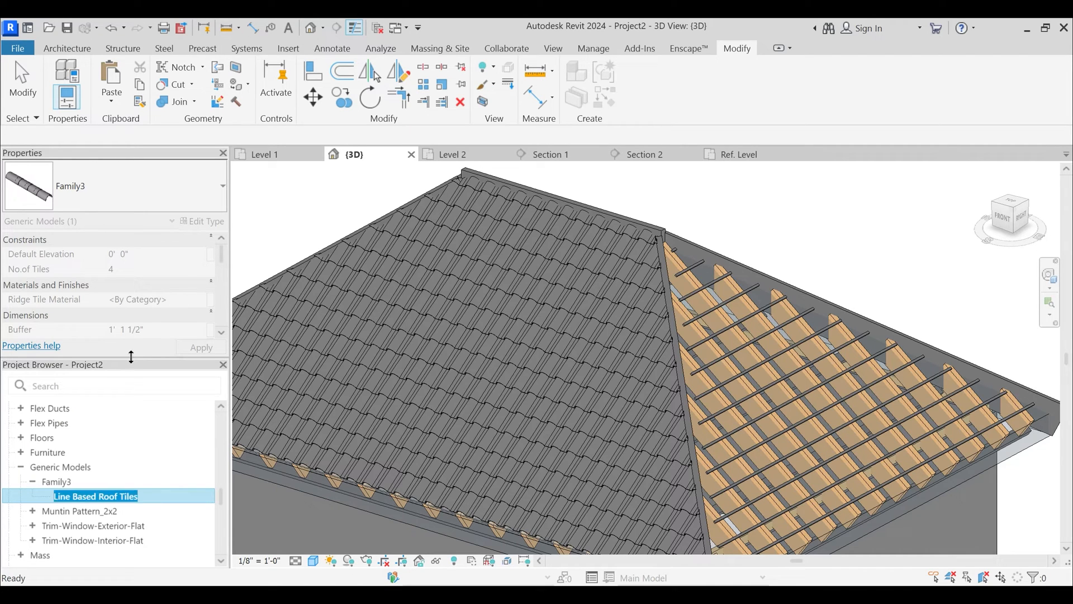
pyautogui.click(85, 498)
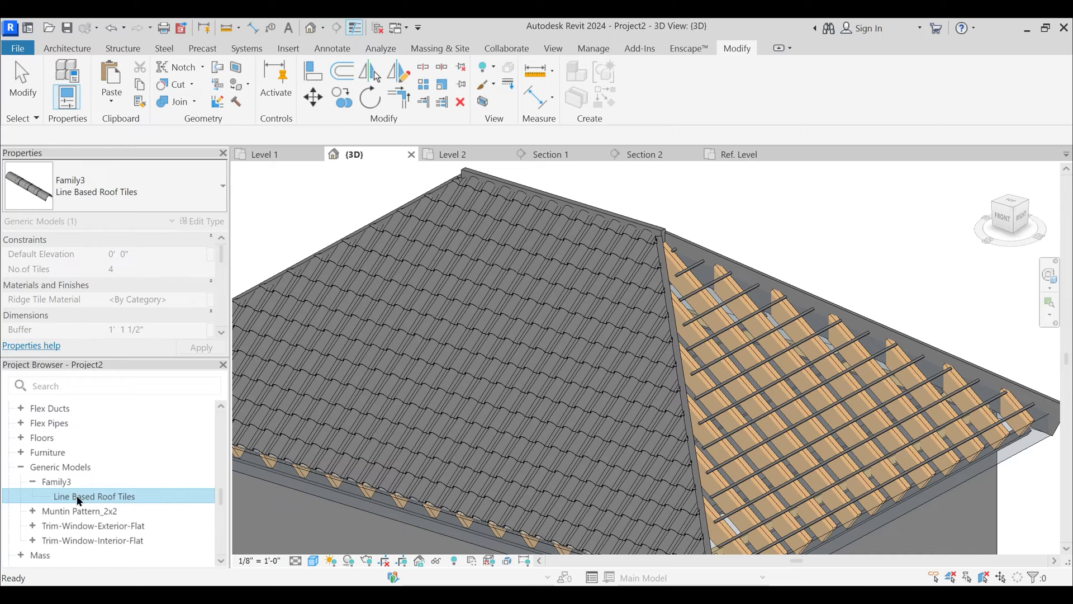
# - Rename the Family3 generic model family itself as Line Based Roof Tiles
pyautogui.rightClick(58, 480)
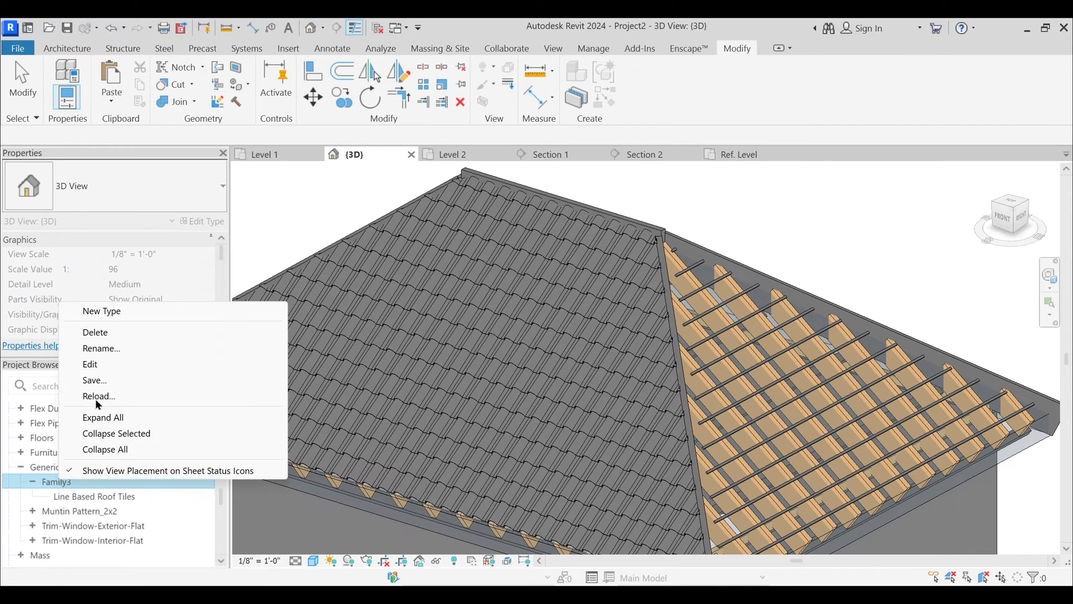
pyautogui.click(103, 351)
pyautogui.write('Line Based Roof Tiles')
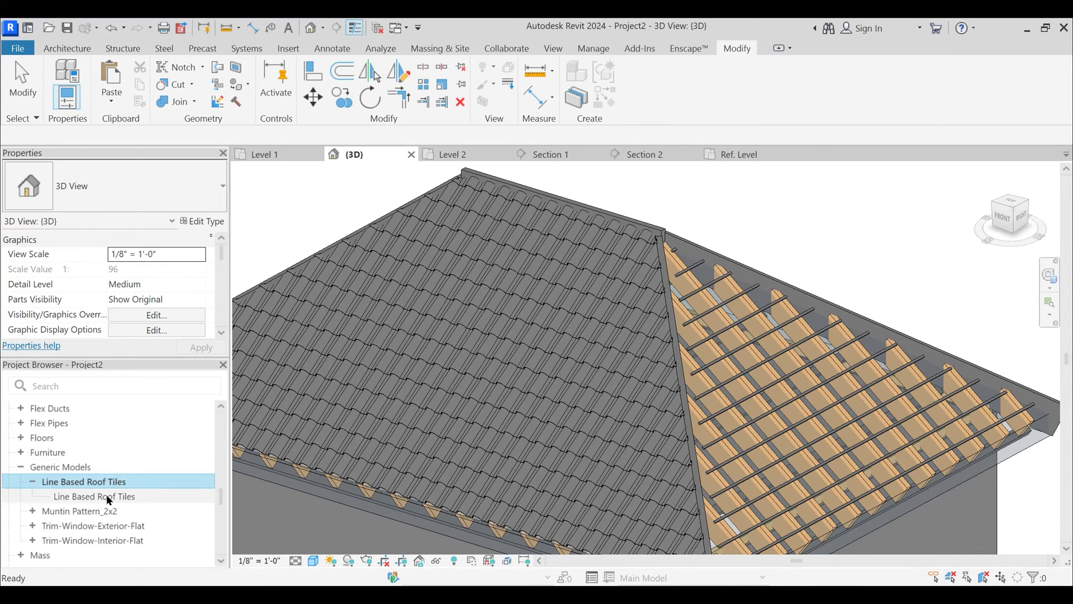
# - For the Line Based Roof Tiles type's Ridge Tile Material, duplicate Roof Tiles Material with its assets and duplicate the copy's appearance asset
pyautogui.rightClick(108, 497)
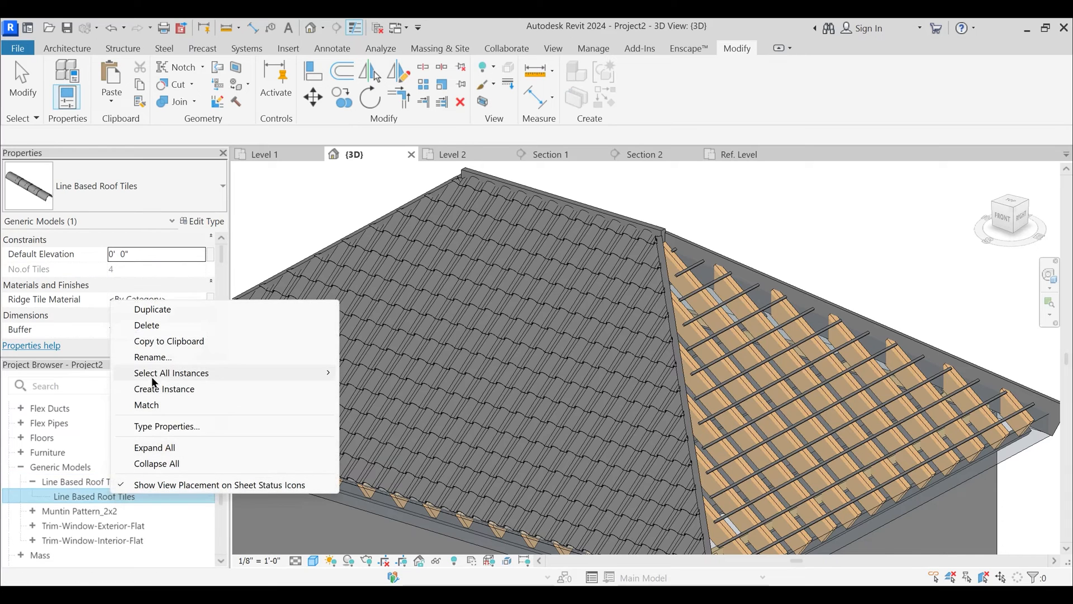
pyautogui.click(167, 426)
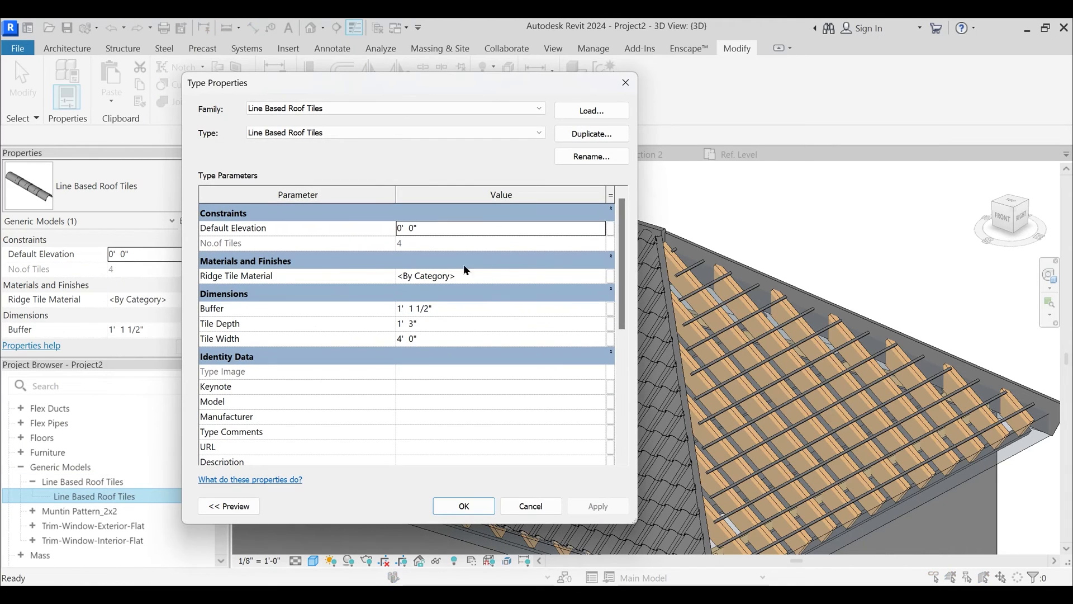
pyautogui.click(603, 280)
pyautogui.click(604, 279)
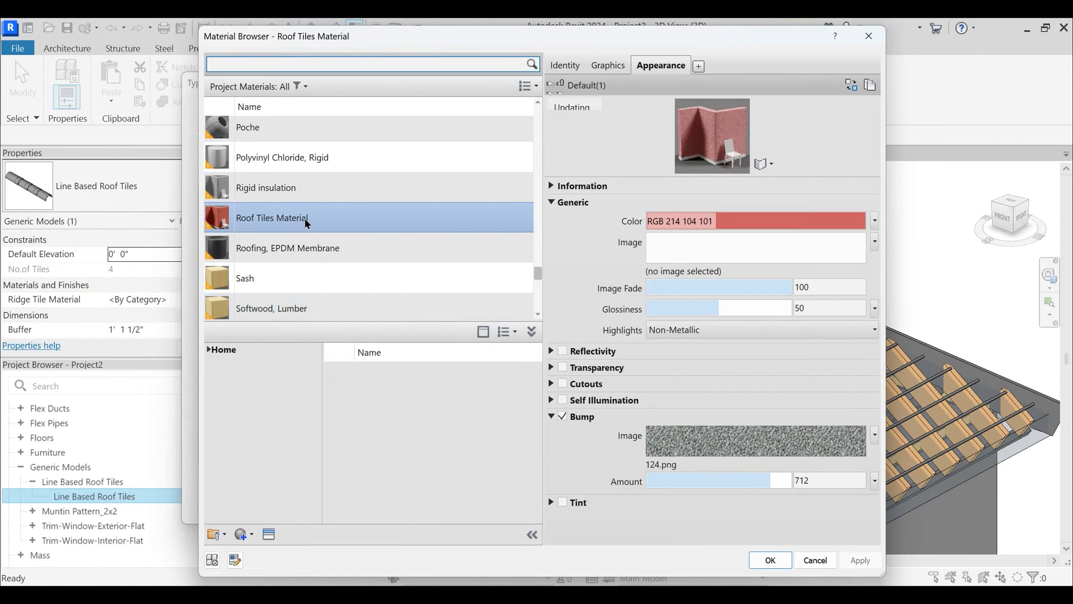
pyautogui.rightClick(307, 219)
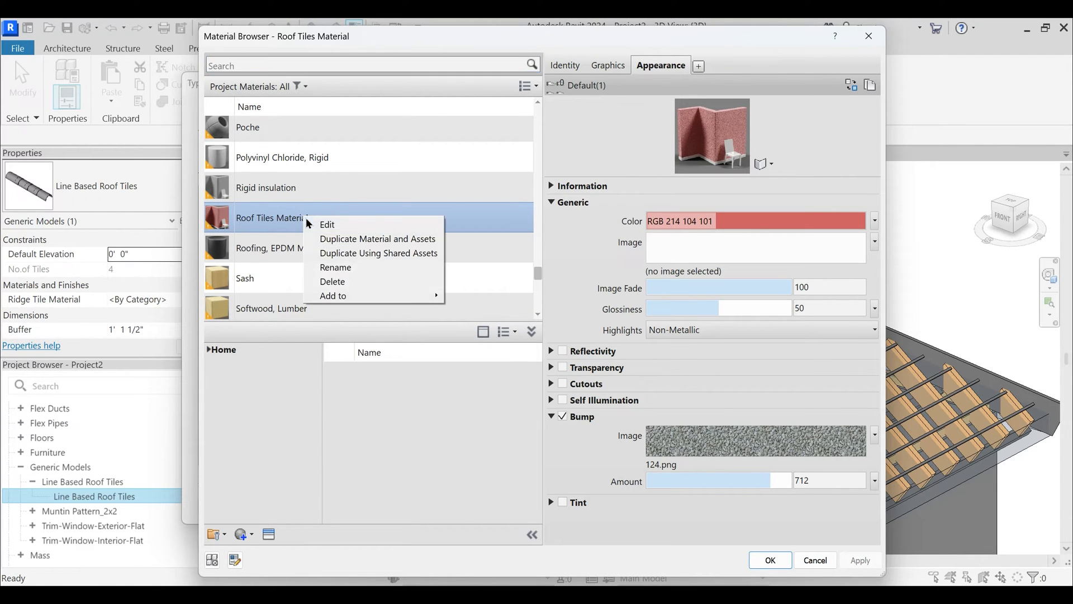
pyautogui.click(353, 241)
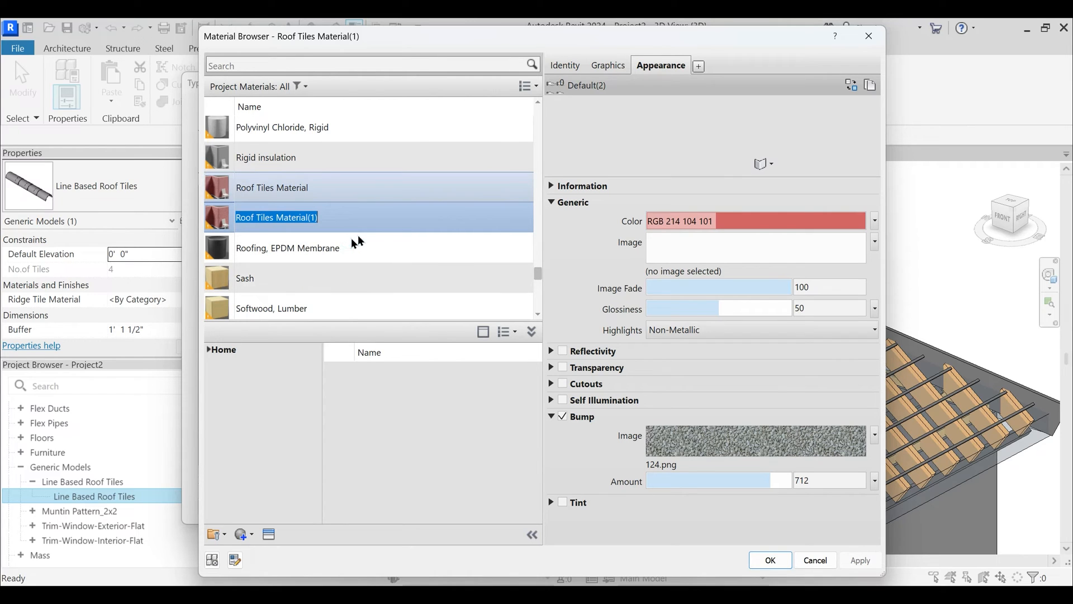
pyautogui.rightClick(650, 63)
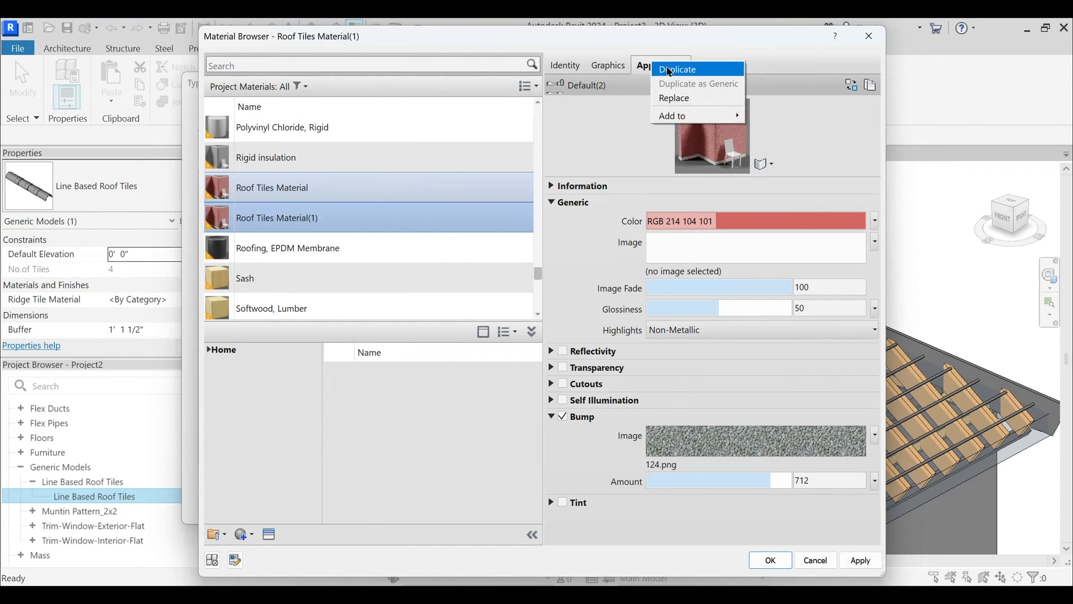
pyautogui.click(668, 71)
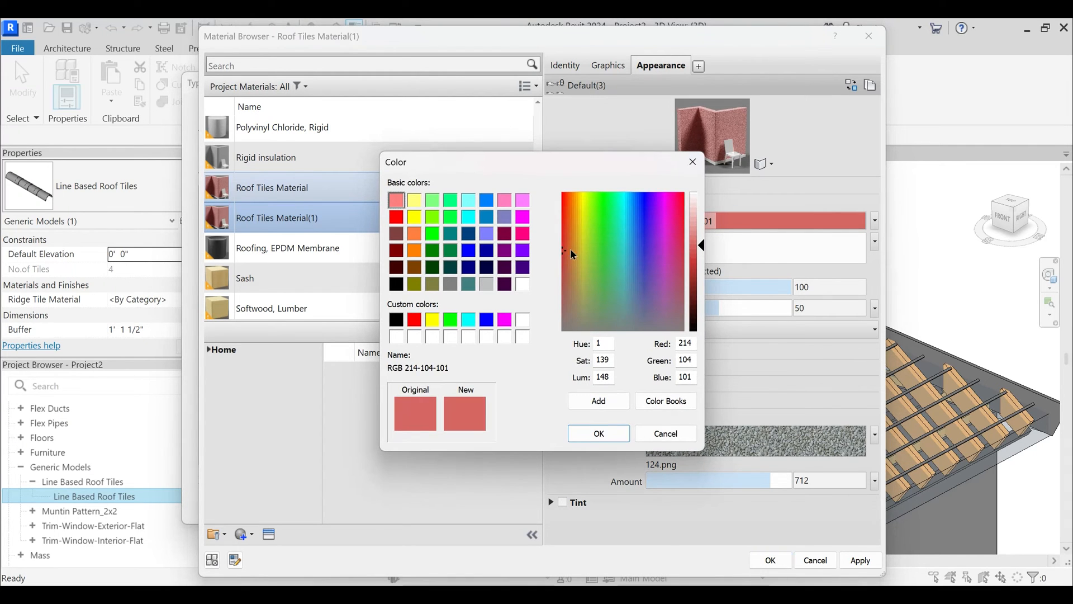
# - Set the duplicated material's generic colour to RGB 176 89 74, assign it as Ridge Tile Material and accept the type properties
pyautogui.click(566, 275)
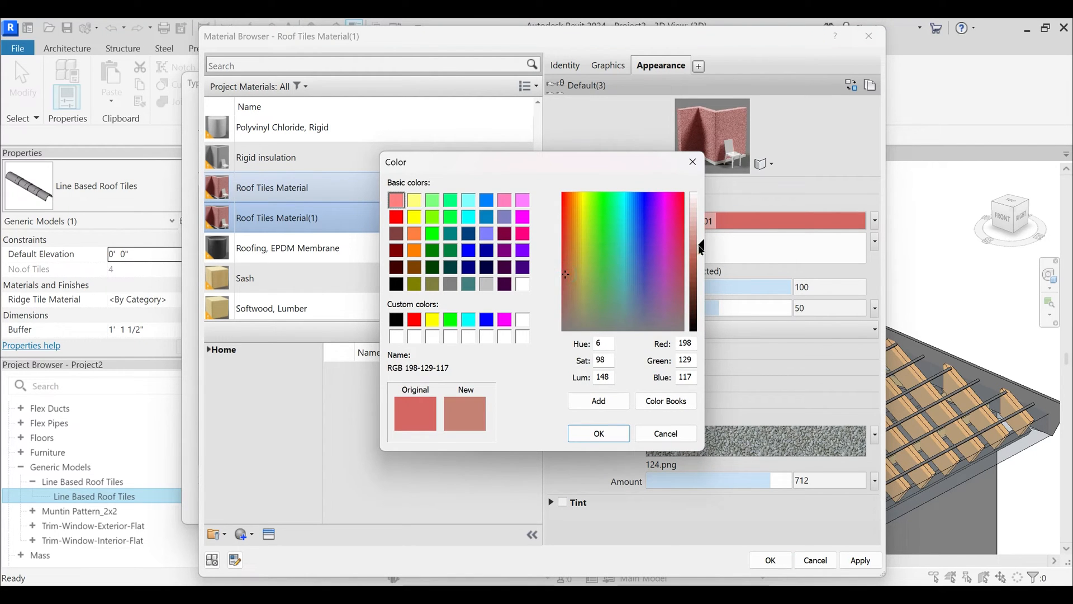
pyautogui.moveTo(702, 249); pyautogui.dragTo(704, 269)
pyautogui.click(618, 435)
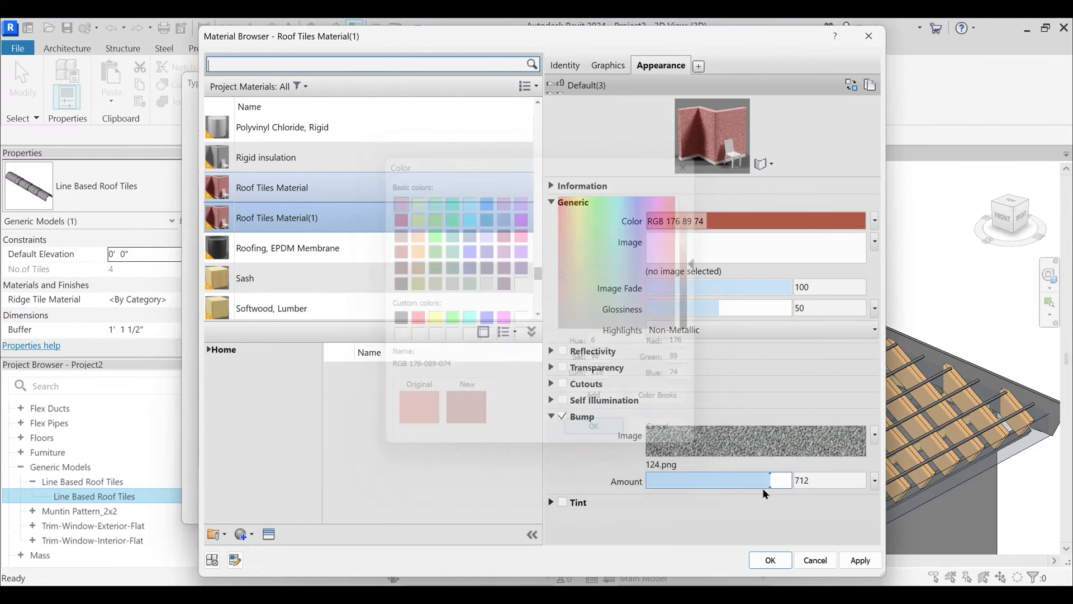
pyautogui.click(770, 561)
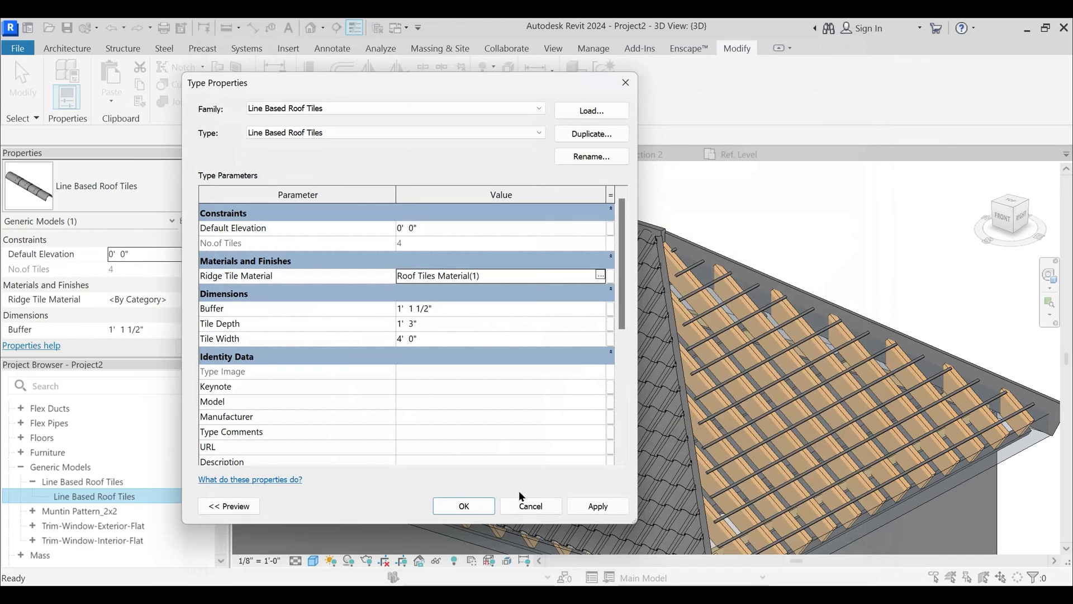
pyautogui.click(586, 506)
pyautogui.click(482, 505)
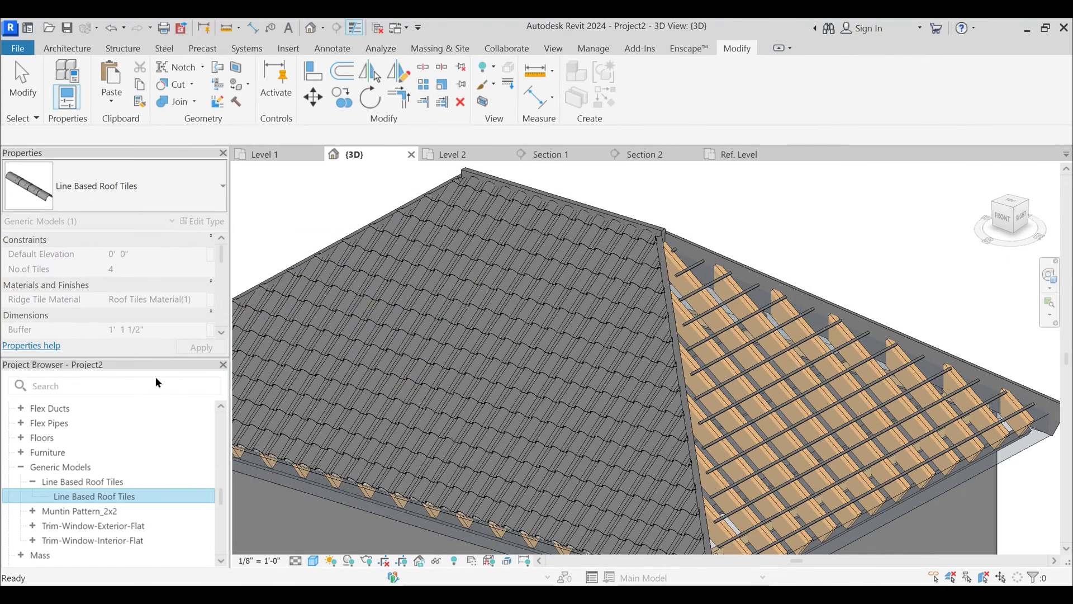
# - Place a Line Based Roof Tiles instance on the ridge board's top face, running along its centreline from one end to the other
pyautogui.moveTo(439, 245); pyautogui.dragTo(473, 195)
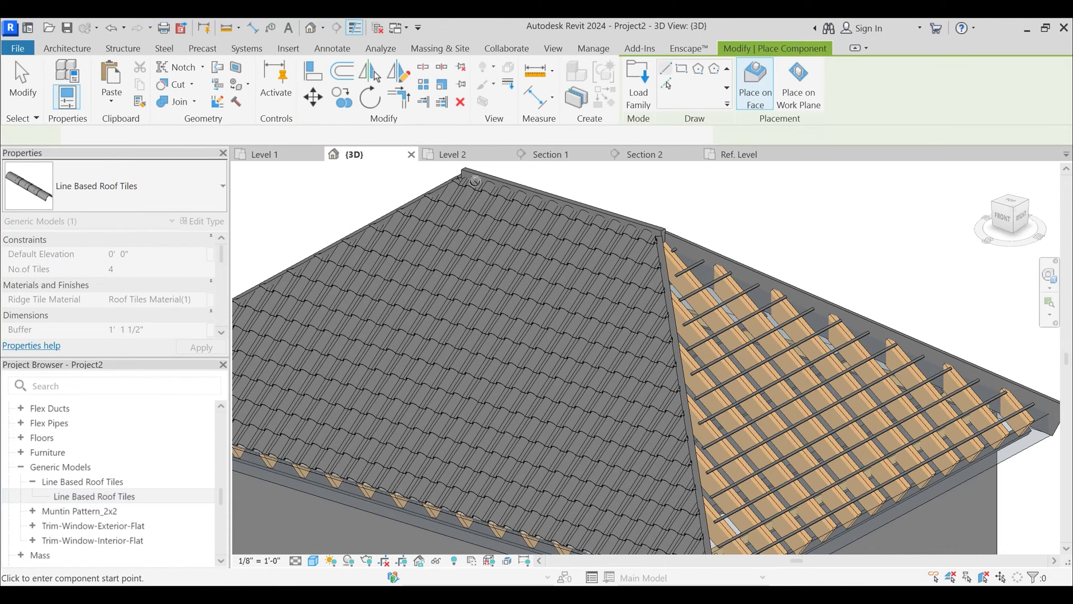
pyautogui.scroll(3, 474, 195)
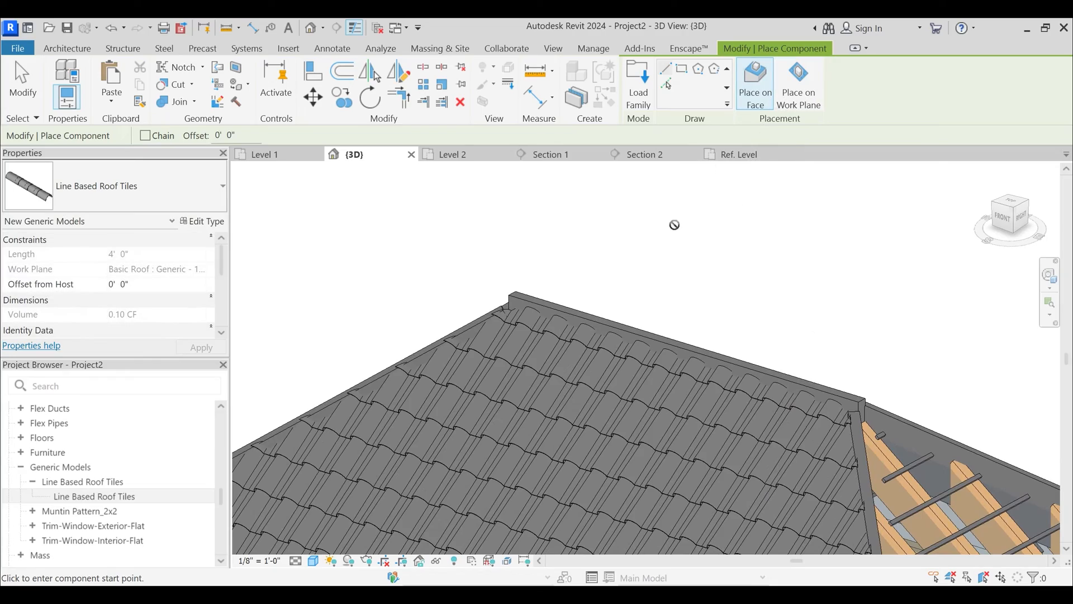
pyautogui.moveTo(673, 226)
pyautogui.keyDown('shift'); pyautogui.mouseDown(button='middle')
pyautogui.moveTo(644, 297)
pyautogui.moveTo(630, 288)
pyautogui.moveTo(638, 265)
pyautogui.moveTo(536, 239)
pyautogui.mouseUp(button='middle'); pyautogui.keyUp('shift')
pyautogui.keyDown('shift'); pyautogui.moveTo(460, 235); pyautogui.dragTo(405, 221, button='middle'); pyautogui.keyUp('shift')
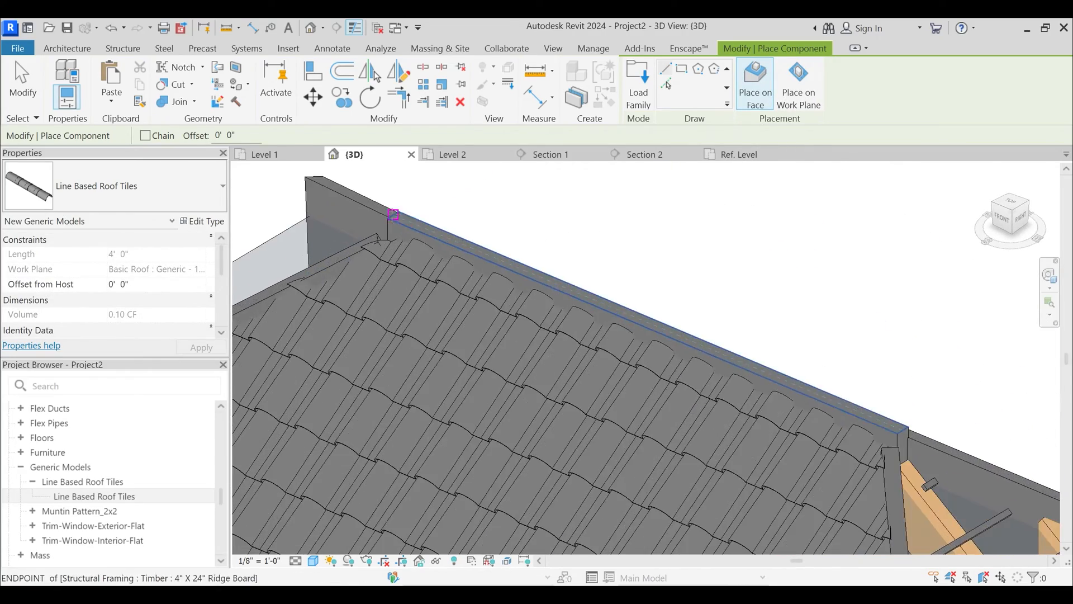
pyautogui.scroll(3, 400, 218)
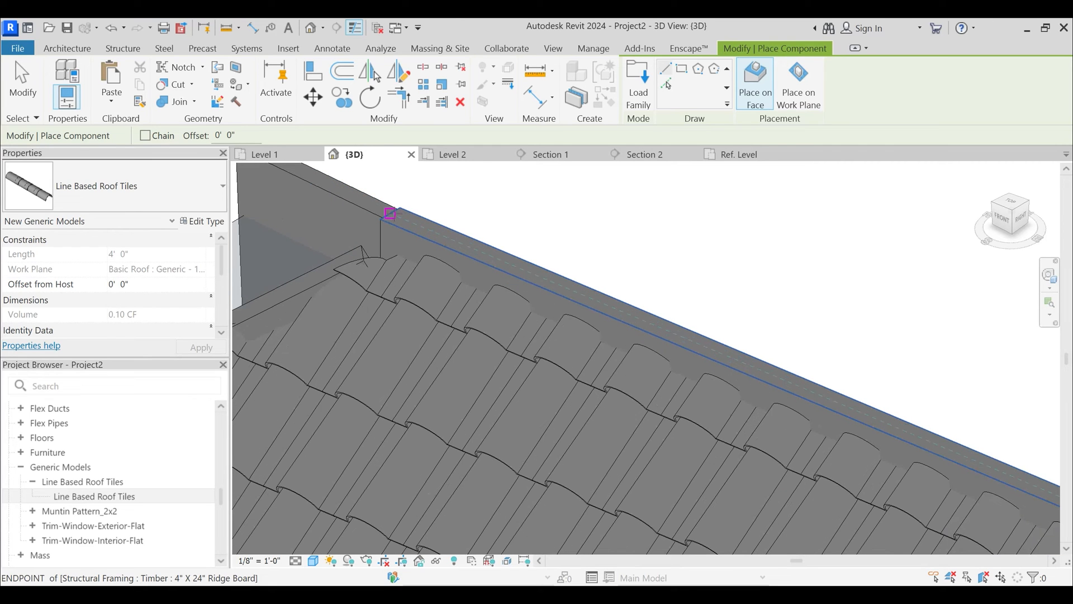
pyautogui.moveTo(412, 201); pyautogui.dragTo(348, 223, button='middle')
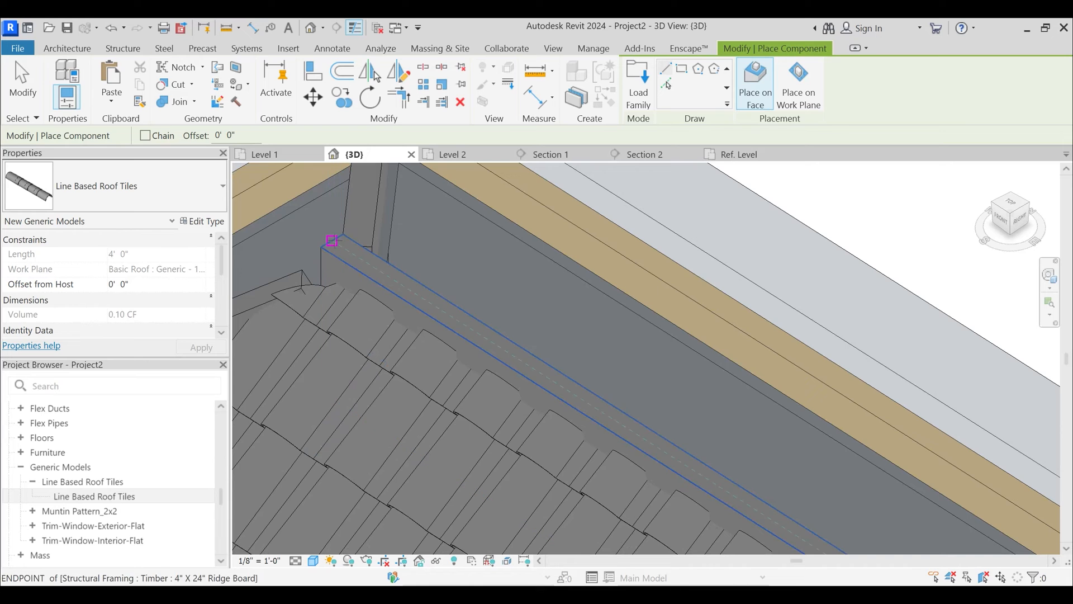
pyautogui.click(335, 241)
pyautogui.scroll(-3, 372, 246)
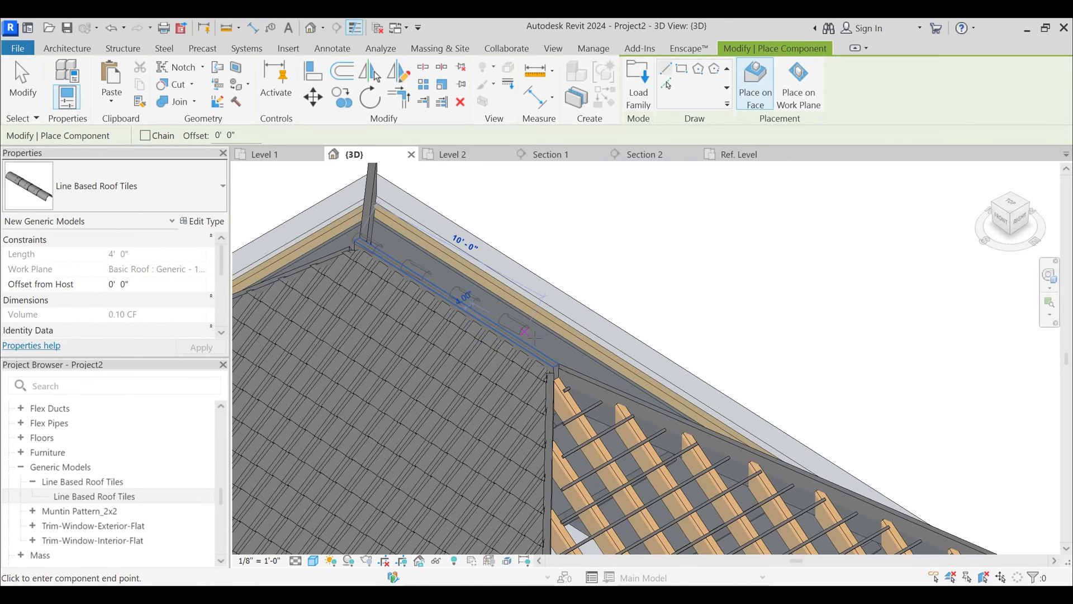
pyautogui.scroll(3, 554, 373)
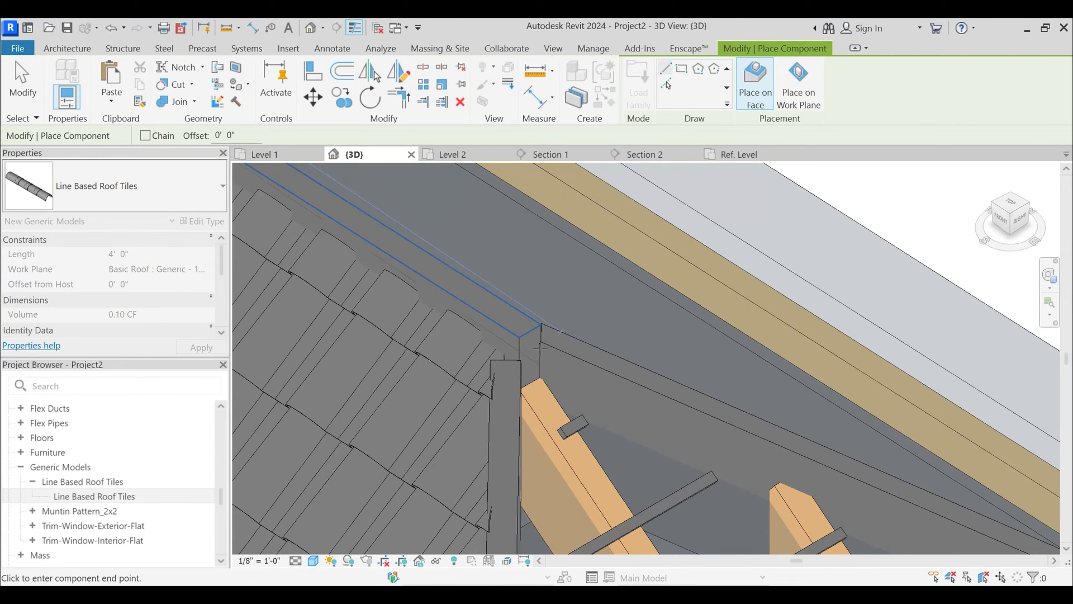
pyautogui.click(527, 328)
pyautogui.scroll(-1, 608, 287)
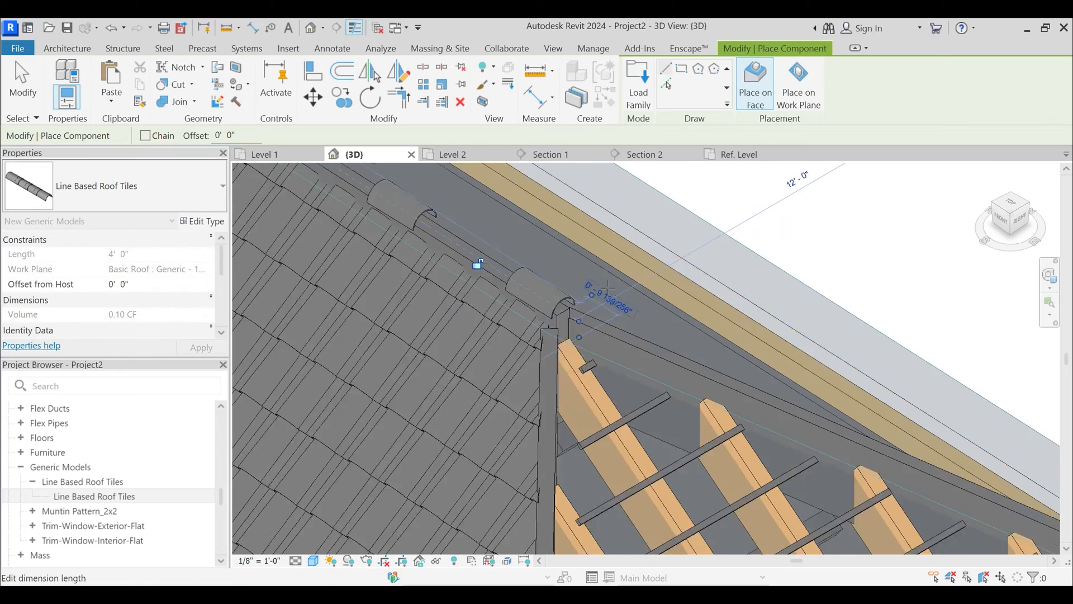
pyautogui.scroll(-2, 608, 286)
pyautogui.press('Escape')
pyautogui.press('Escape')
# - Inspect the ridge tiles placed on the ridge board and open the Line Based Roof Tiles family for editing
pyautogui.keyDown('shift'); pyautogui.moveTo(492, 358); pyautogui.dragTo(545, 347, button='middle'); pyautogui.keyUp('shift')
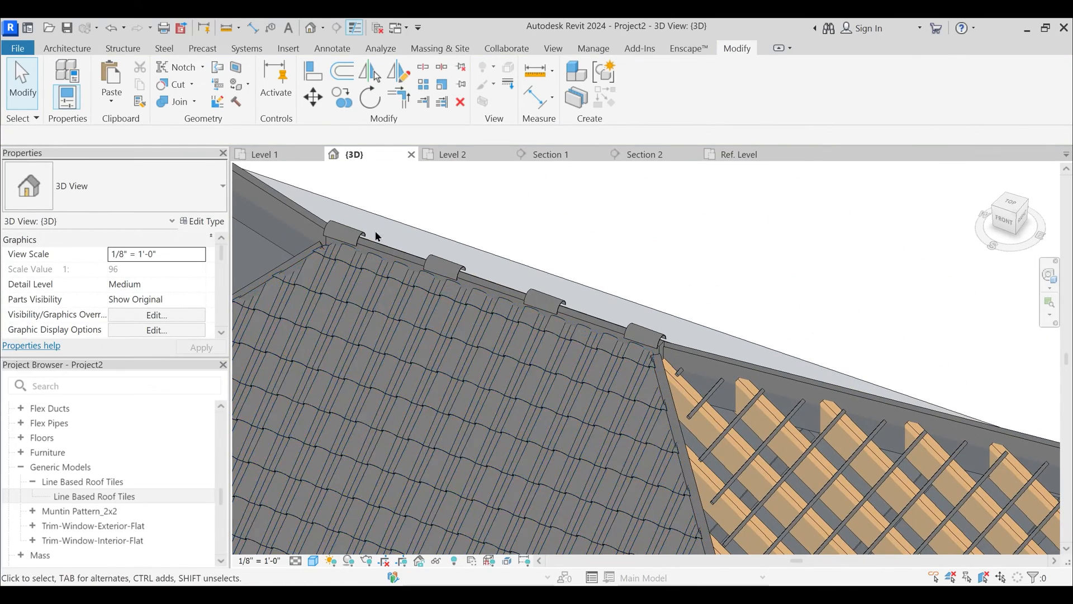
pyautogui.click(540, 324)
pyautogui.keyDown('shift'); pyautogui.moveTo(540, 324); pyautogui.dragTo(593, 315, button='middle'); pyautogui.keyUp('shift')
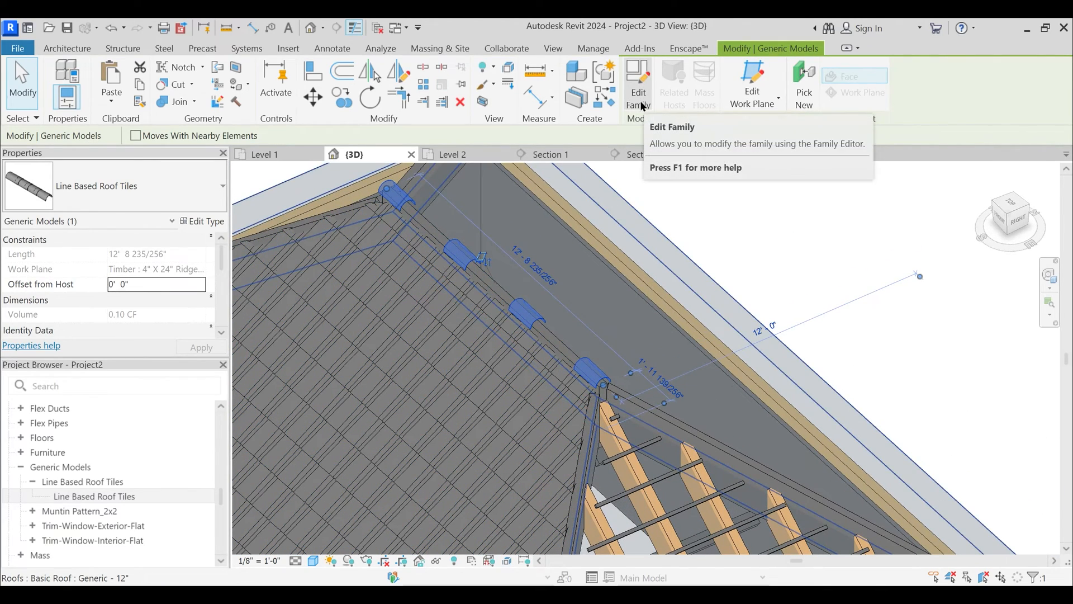
pyautogui.rightClick(122, 502)
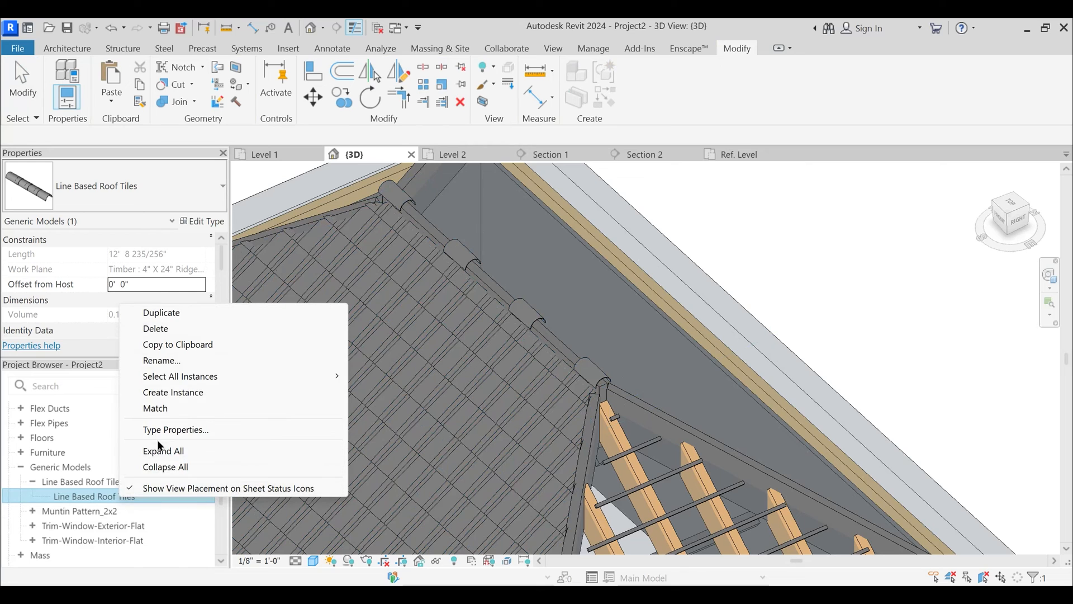
pyautogui.click(425, 191)
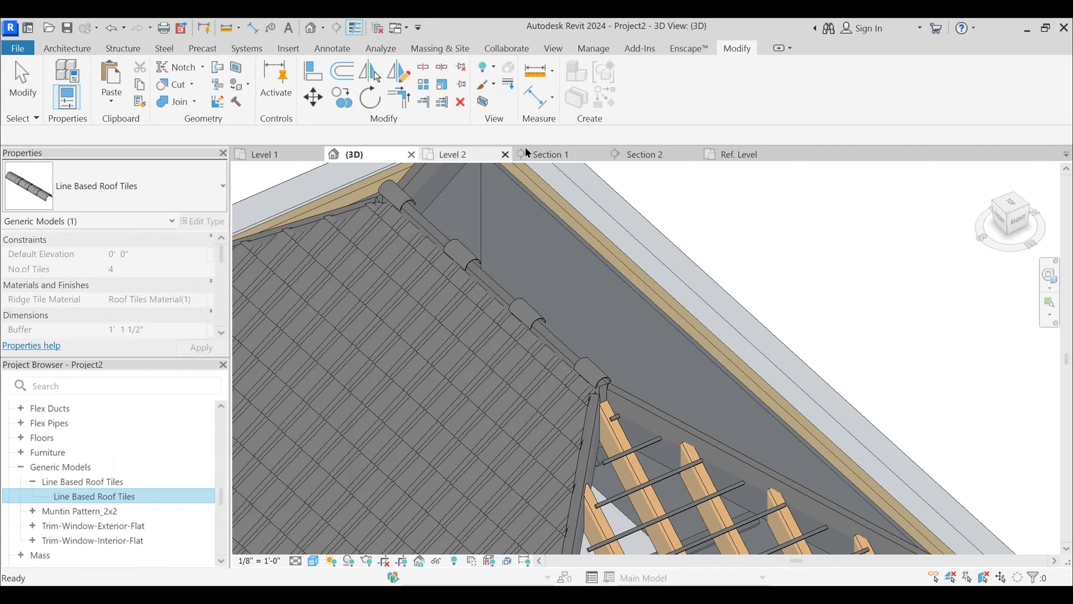
pyautogui.click(558, 316)
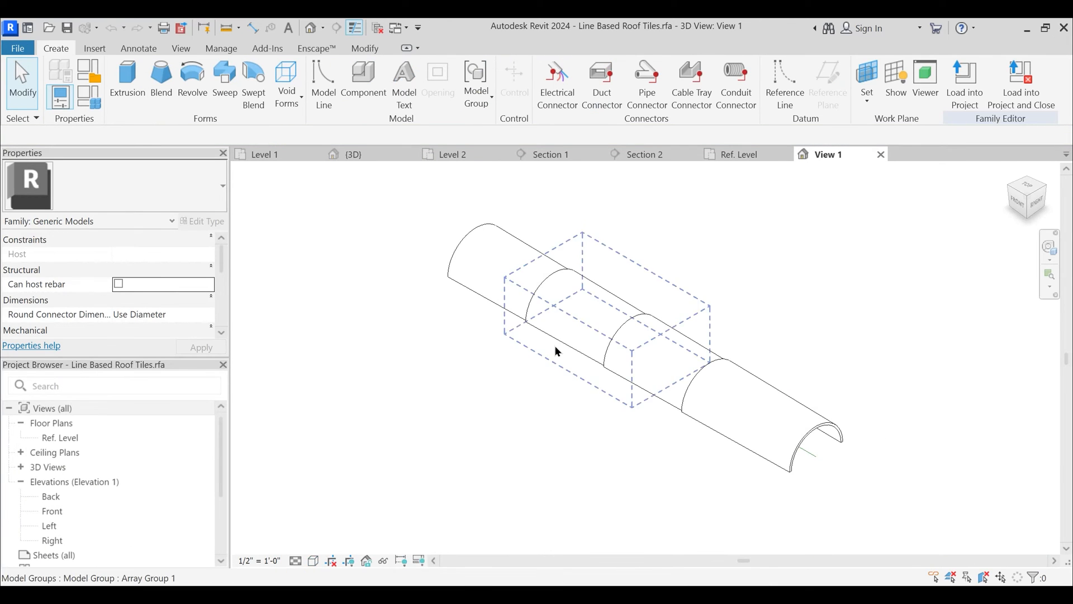
pyautogui.keyDown('shift'); pyautogui.moveTo(557, 351); pyautogui.dragTo(627, 456, button='middle'); pyautogui.keyUp('shift')
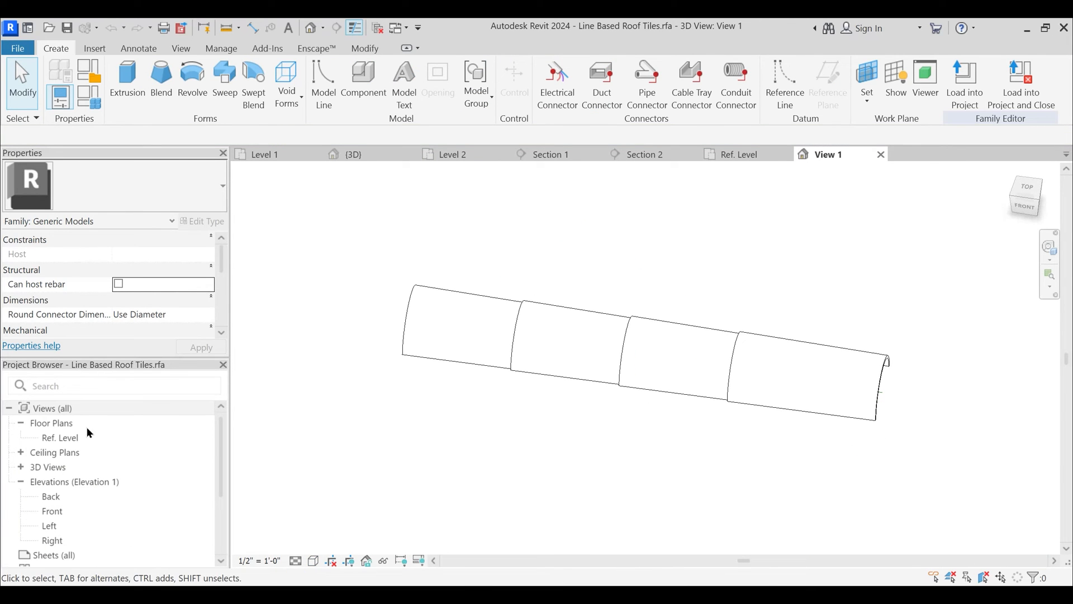
# - In the family's Ref. Level plan, flex the tile array by moving the Right reference plane outward until Length is about 11' 5"
pyautogui.click(72, 438)
pyautogui.scroll(4, 765, 385)
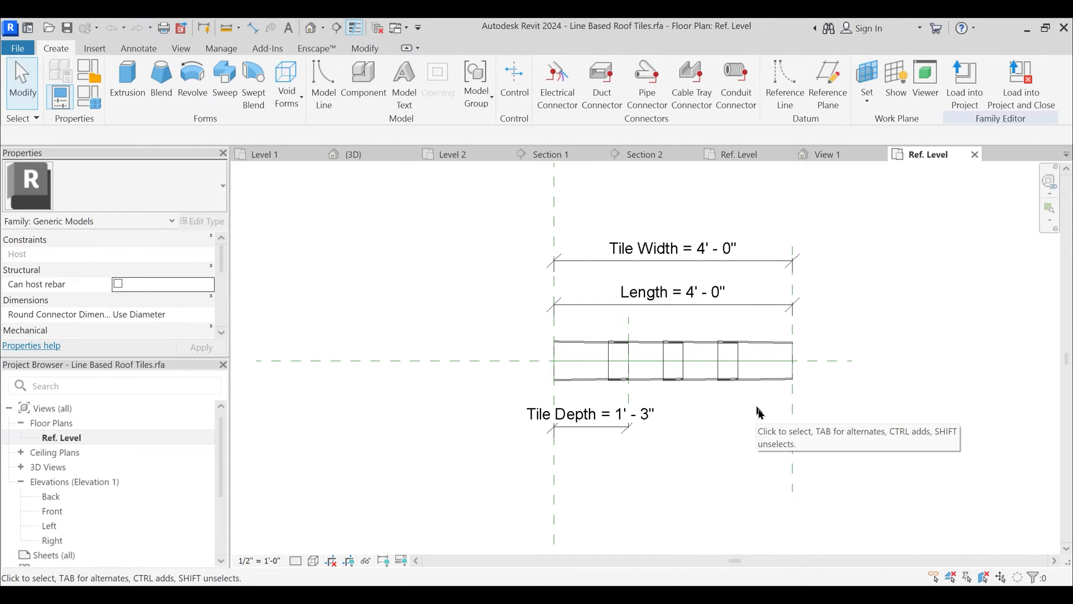
pyautogui.moveTo(792, 426); pyautogui.dragTo(985, 427)
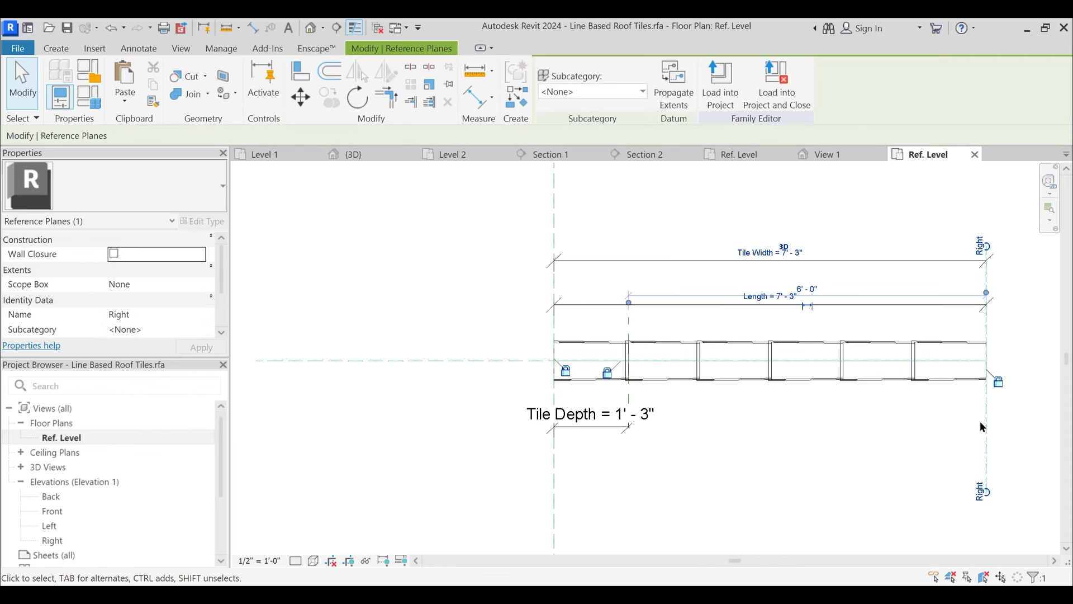
pyautogui.click(779, 391)
pyautogui.moveTo(894, 422); pyautogui.dragTo(654, 412, button='middle')
pyautogui.scroll(-2, 654, 412)
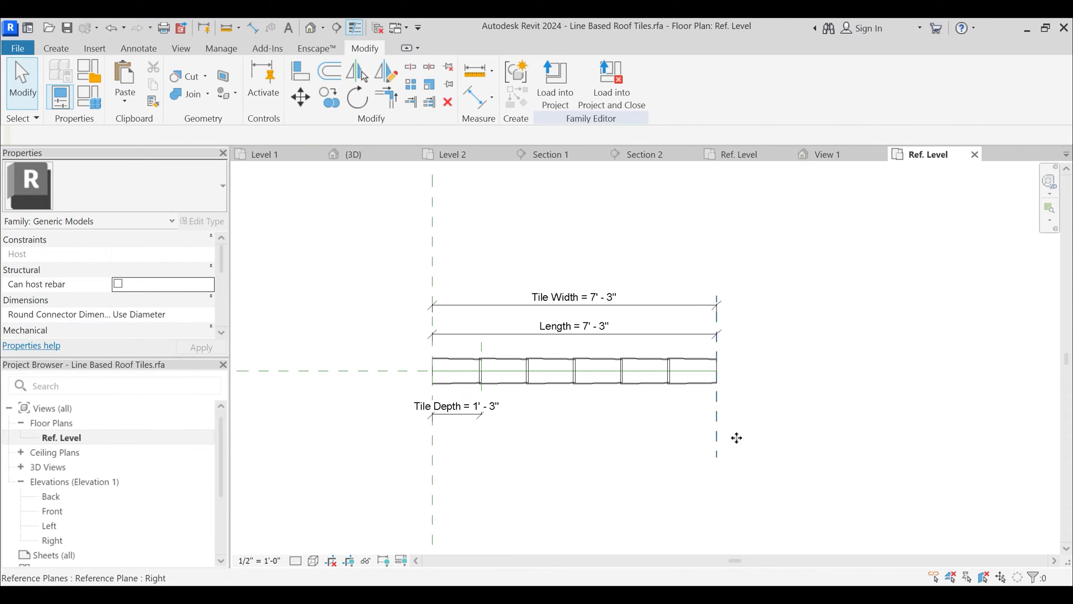
pyautogui.moveTo(736, 437); pyautogui.dragTo(877, 438)
pyautogui.press('Escape')
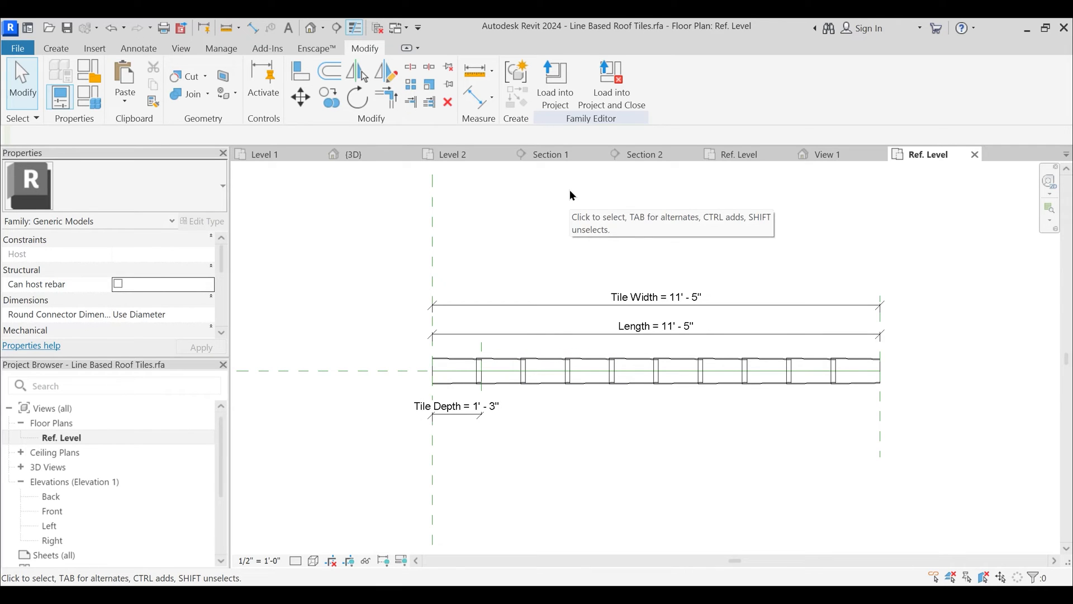
# - Return to the project's 3D view and delete the ridge tiles instance placed on the ridge board
pyautogui.click(350, 152)
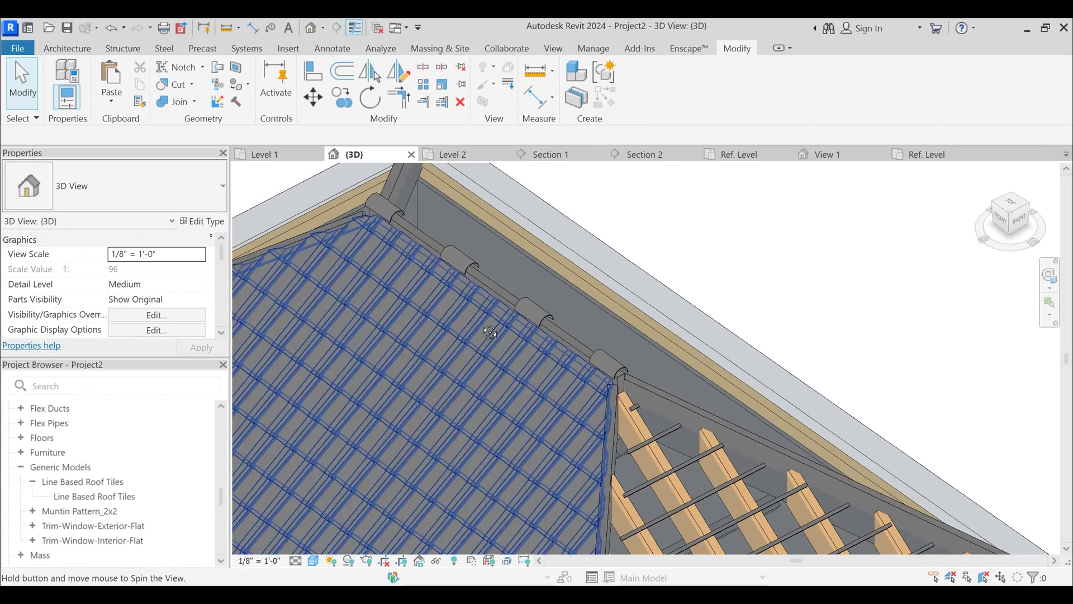
pyautogui.keyDown('shift'); pyautogui.moveTo(490, 332); pyautogui.dragTo(425, 285, button='middle'); pyautogui.keyUp('shift')
pyautogui.click(399, 240)
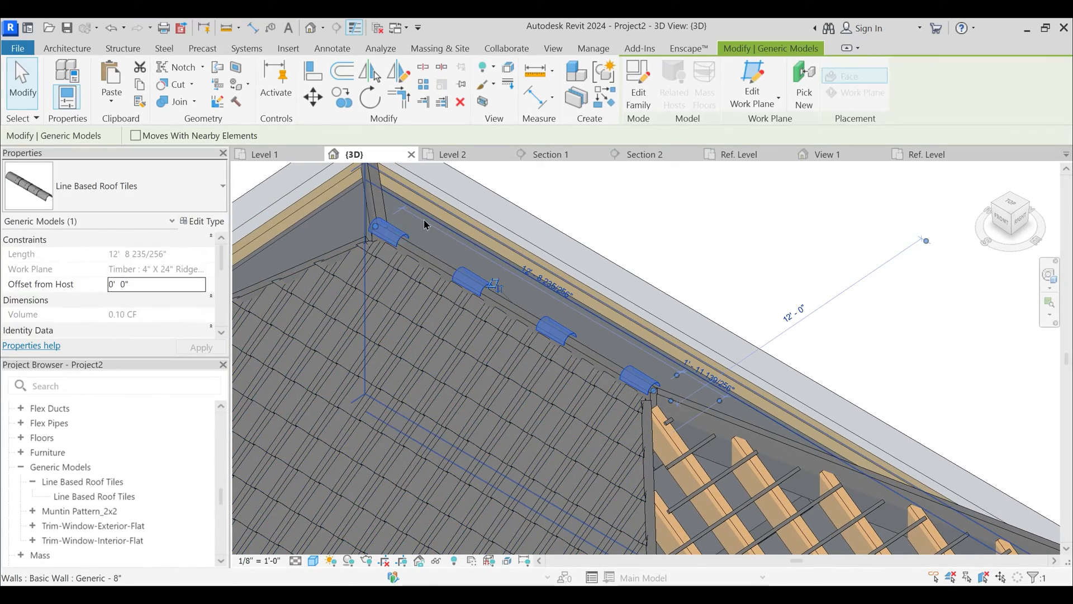
pyautogui.press('Delete')
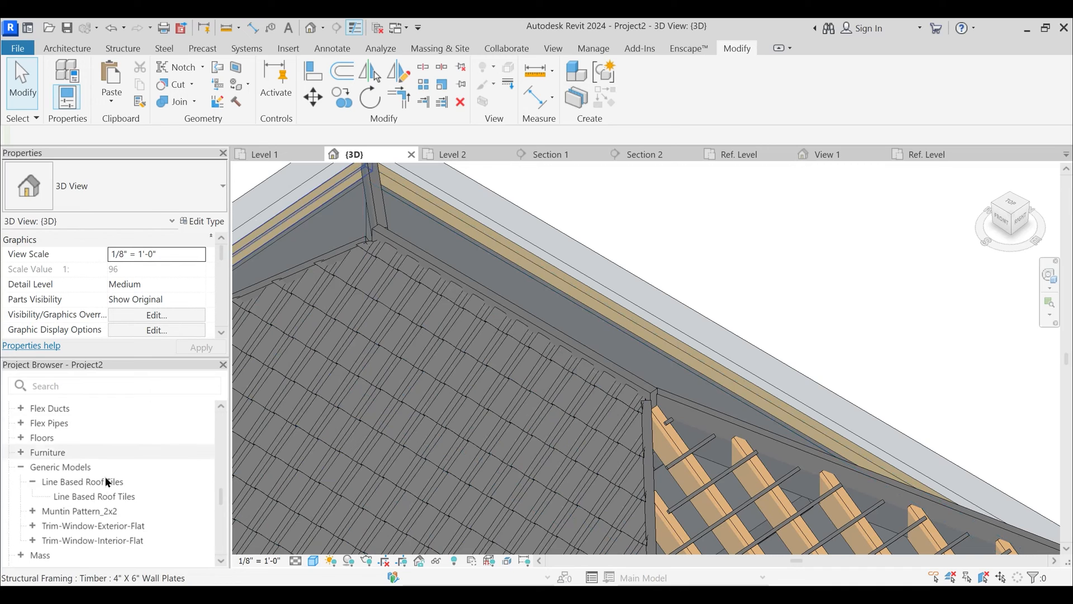
# - Start placing Line Based Roof Tiles on a work plane and pick the ridge board's top face as that plane
pyautogui.moveTo(123, 495); pyautogui.dragTo(473, 190)
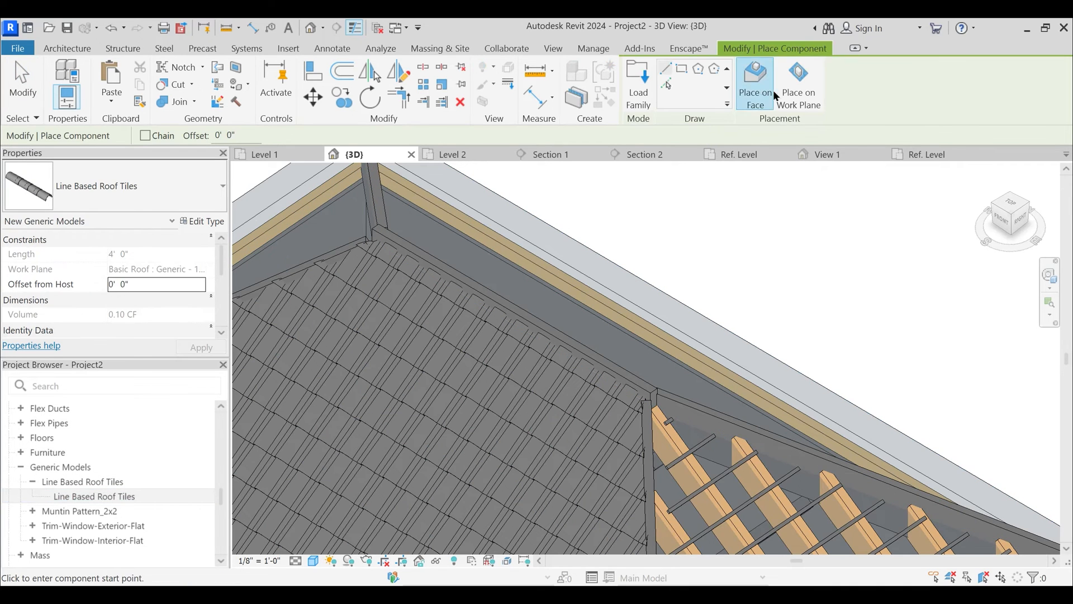
pyautogui.click(798, 84)
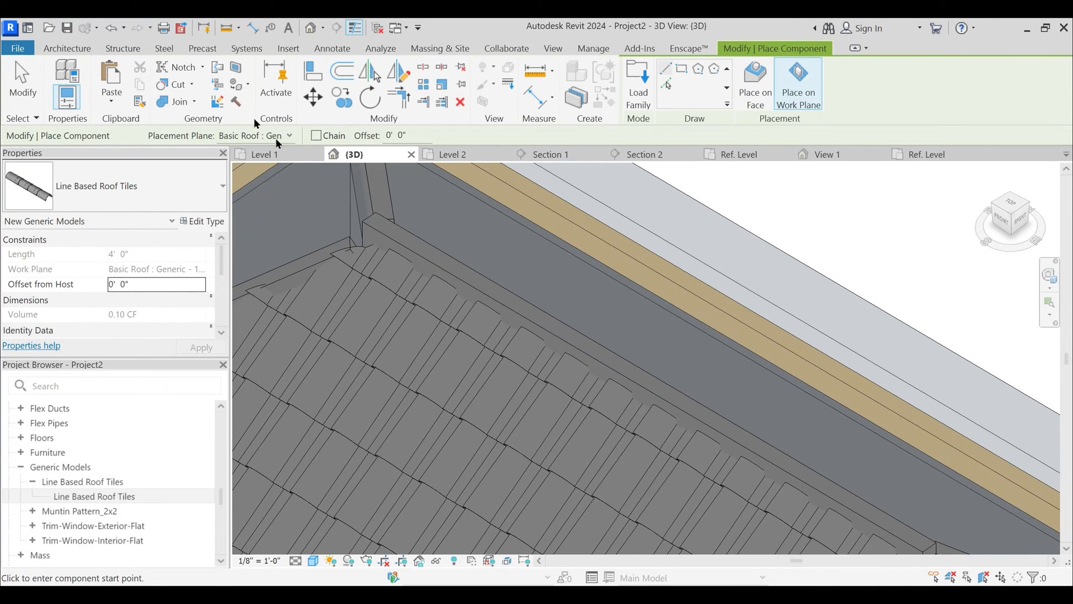
pyautogui.click(62, 49)
pyautogui.click(994, 99)
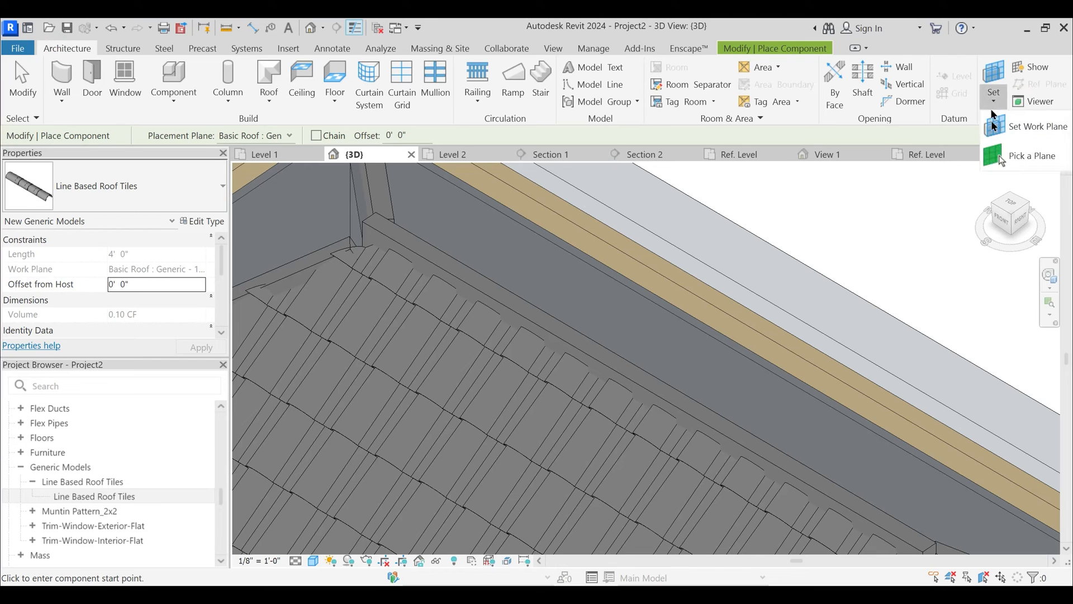
pyautogui.click(1024, 160)
pyautogui.click(370, 222)
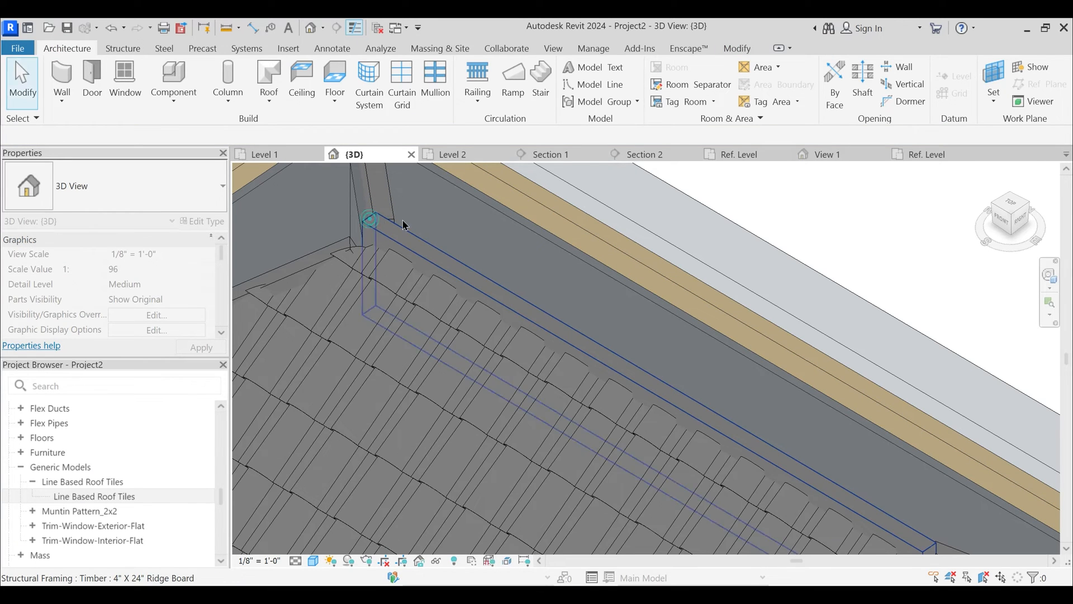
# - Place a Line Based Roof Tiles instance on the work plane, running from one end of the ridge board to the other
pyautogui.moveTo(76, 496); pyautogui.dragTo(380, 231)
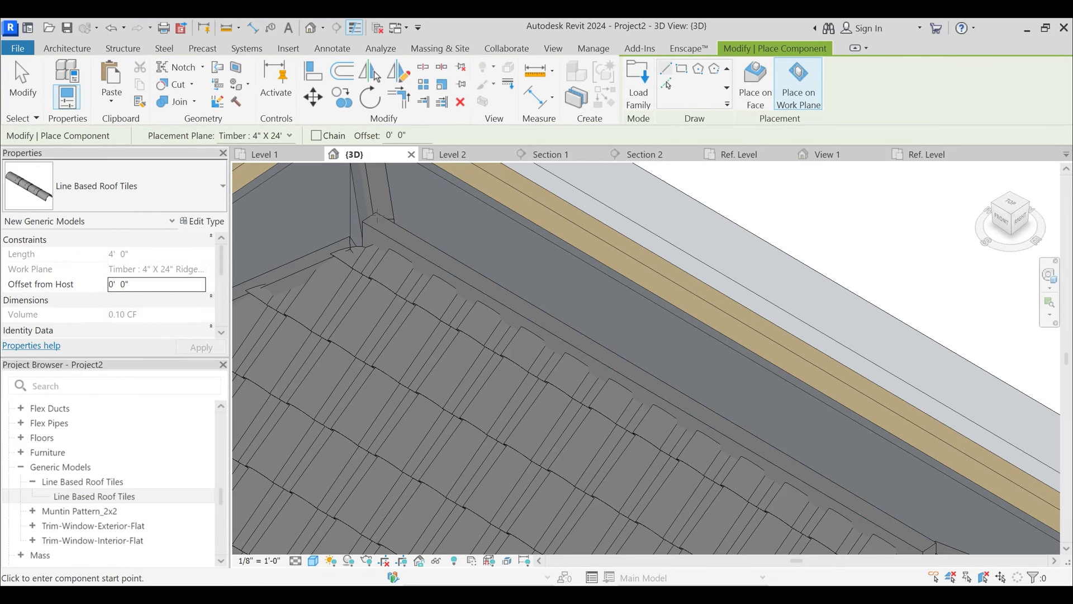
pyautogui.click(373, 218)
pyautogui.moveTo(679, 399); pyautogui.dragTo(531, 321, button='middle')
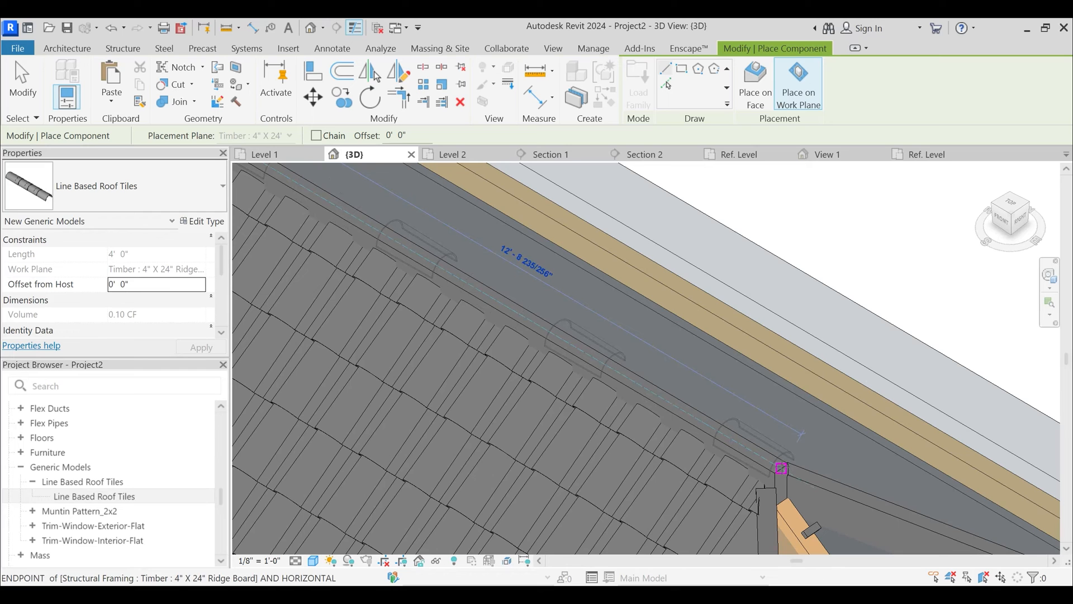
pyautogui.click(770, 460)
pyautogui.press('Escape')
pyautogui.press('Escape')
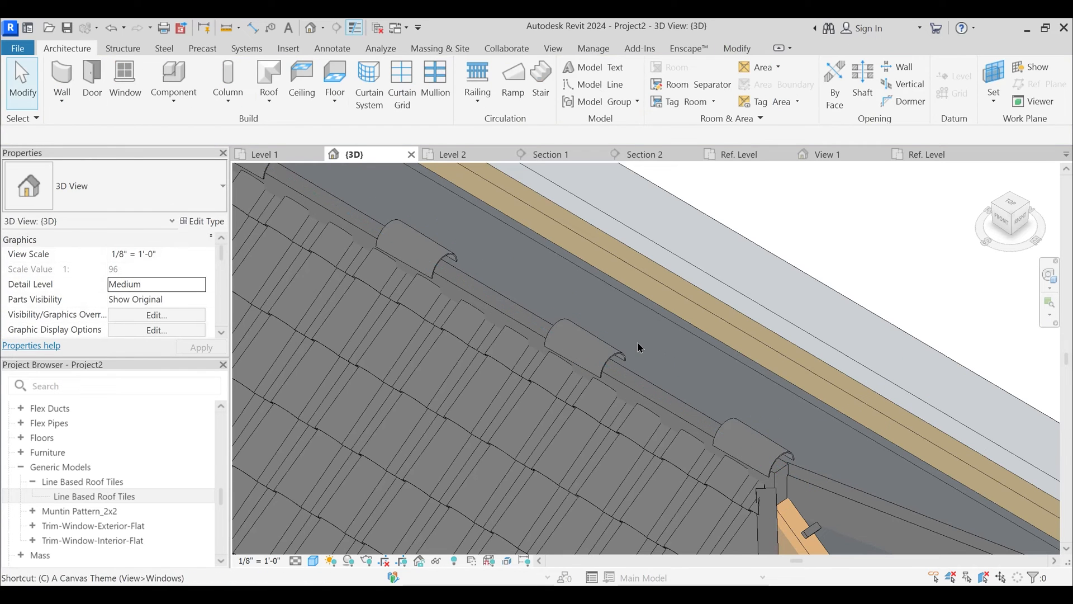
# - Select the newly placed ridge tiles and open their Line Based Roof Tiles family for editing
pyautogui.scroll(-2, 639, 349)
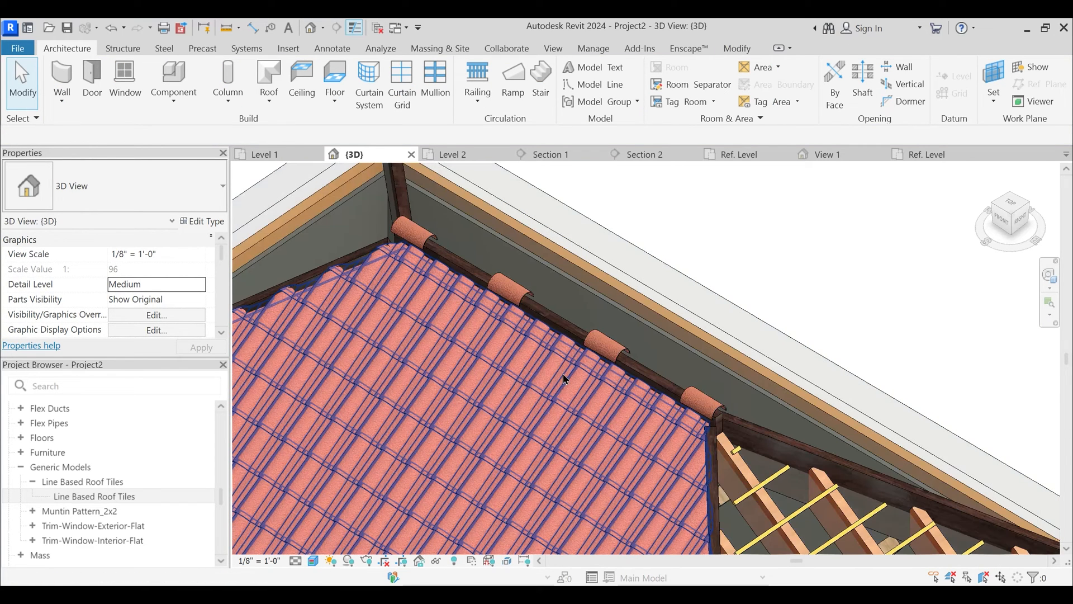
pyautogui.click(578, 343)
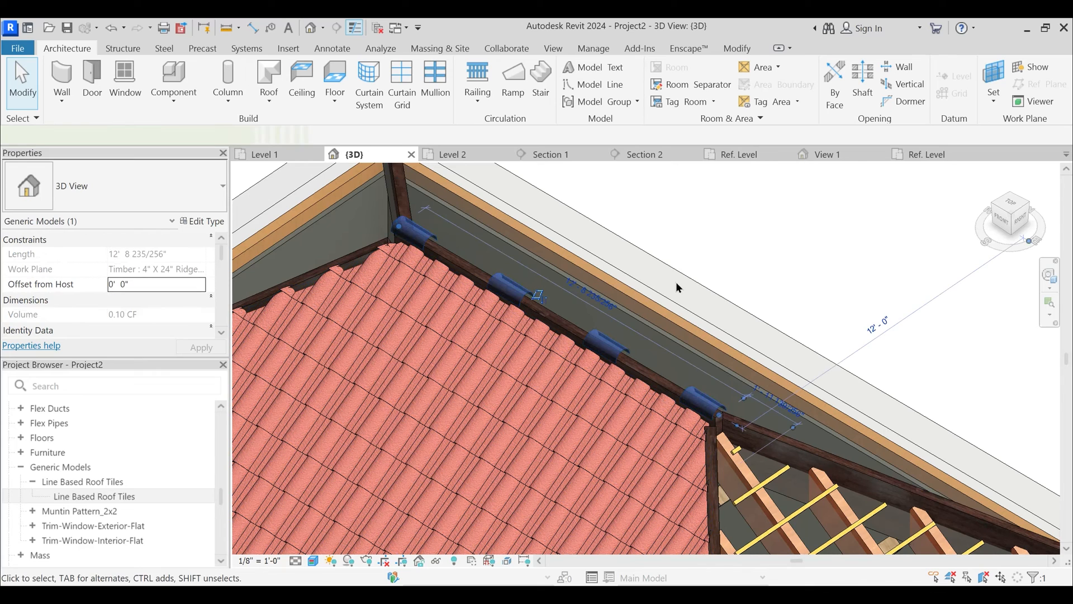
pyautogui.click(645, 96)
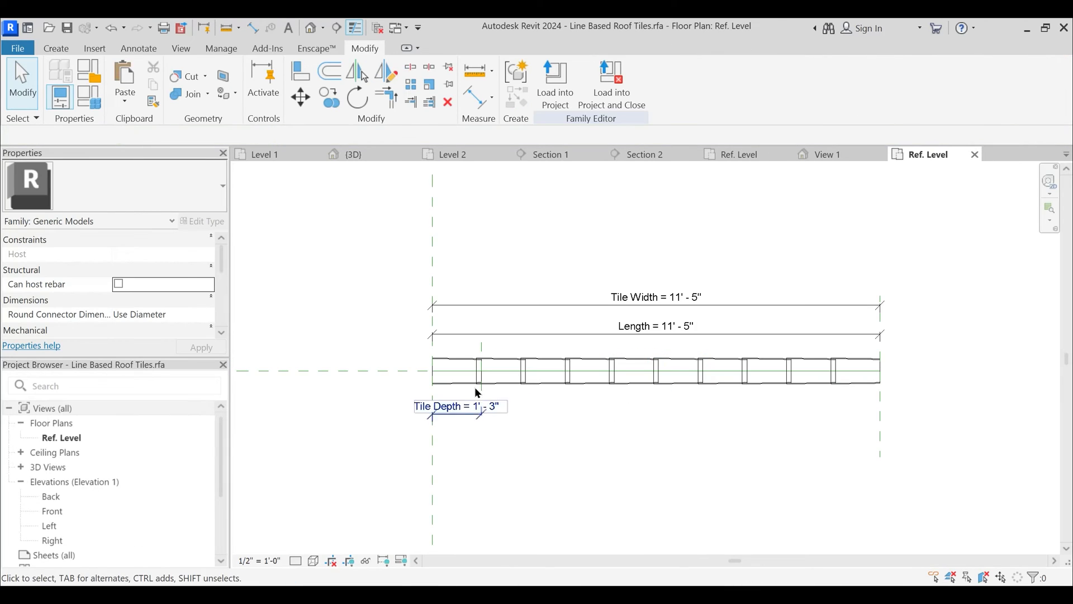
# - Switch to the Line-Based Spline Tiles family for comparison and show its Ref. Level plan in the Shaded visual style
pyautogui.moveTo(642, 594)
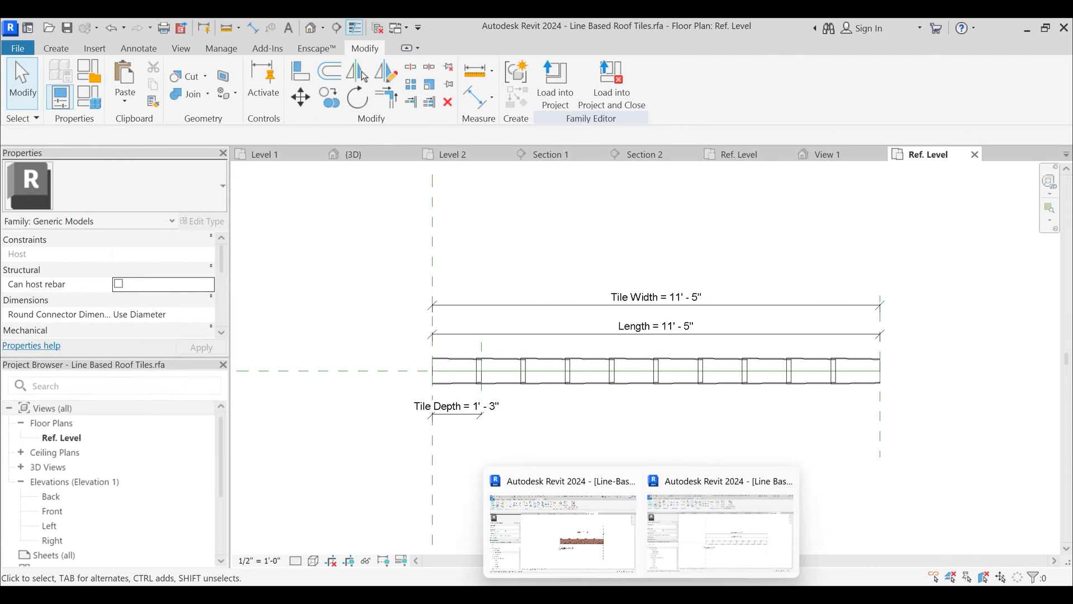
pyautogui.click(606, 558)
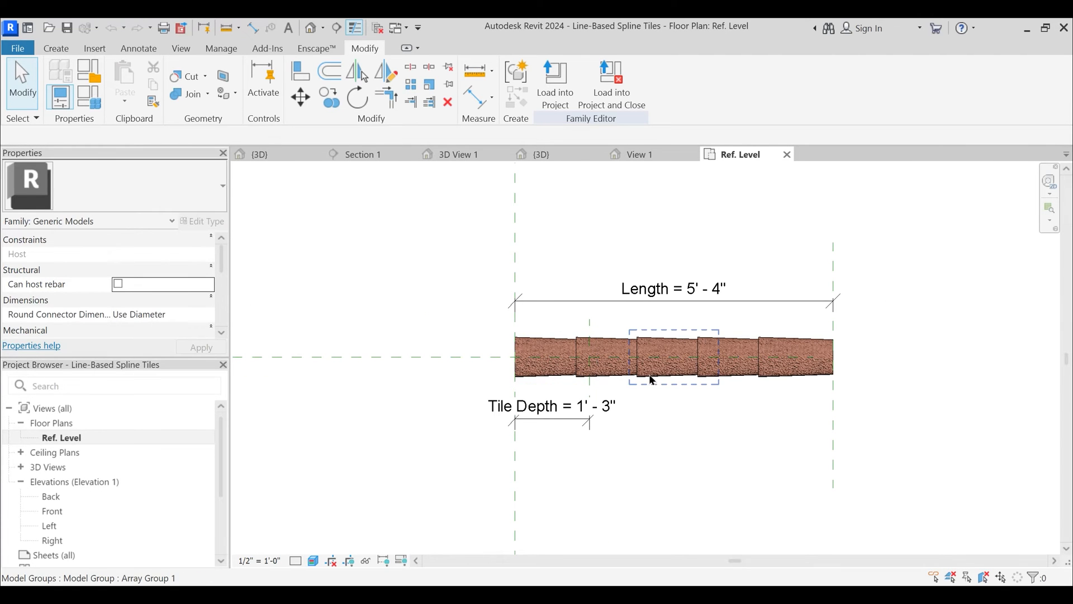
pyautogui.scroll(3, 586, 382)
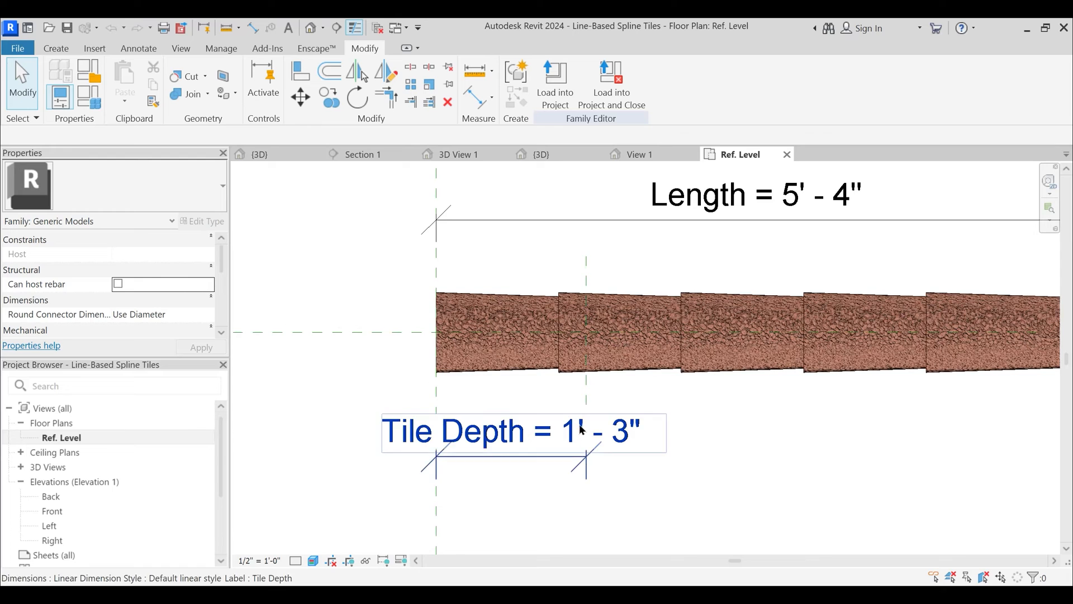
pyautogui.scroll(-2, 585, 392)
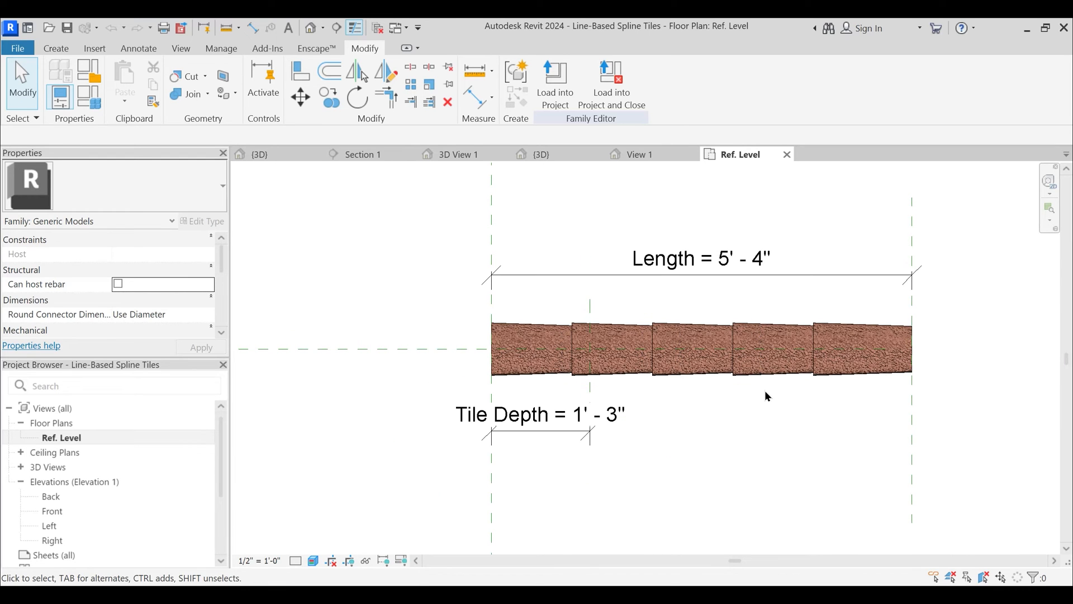
pyautogui.press('c')
pyautogui.press('Escape')
pyautogui.press('s')
pyautogui.press('d')
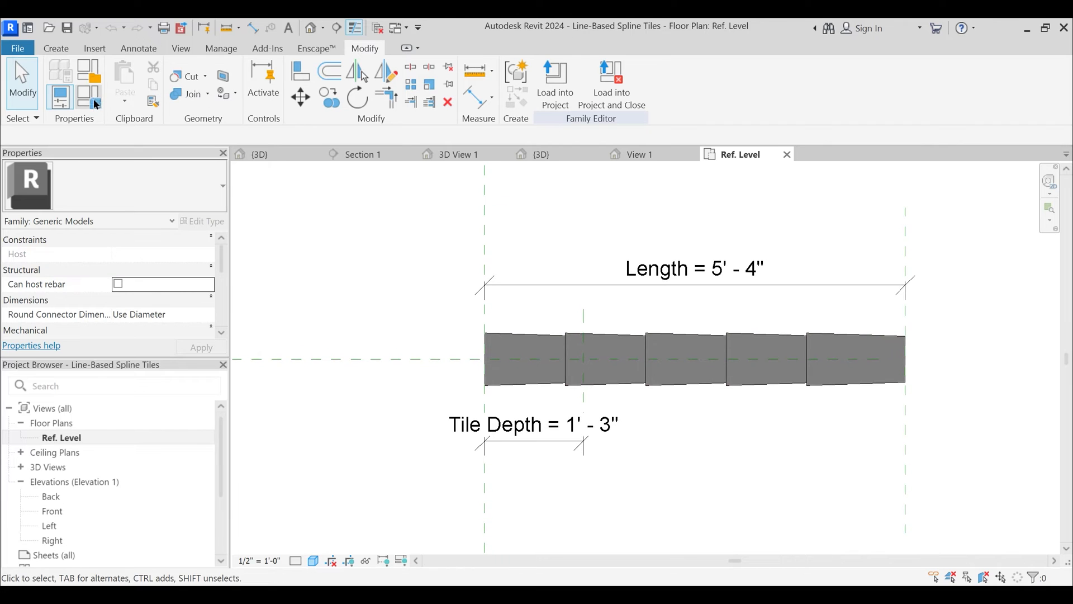
# - Examine the Line-Based Spline Tiles family's parameters, formulas and which ones are instance-based, along with its last arrayed tile group
pyautogui.click(95, 103)
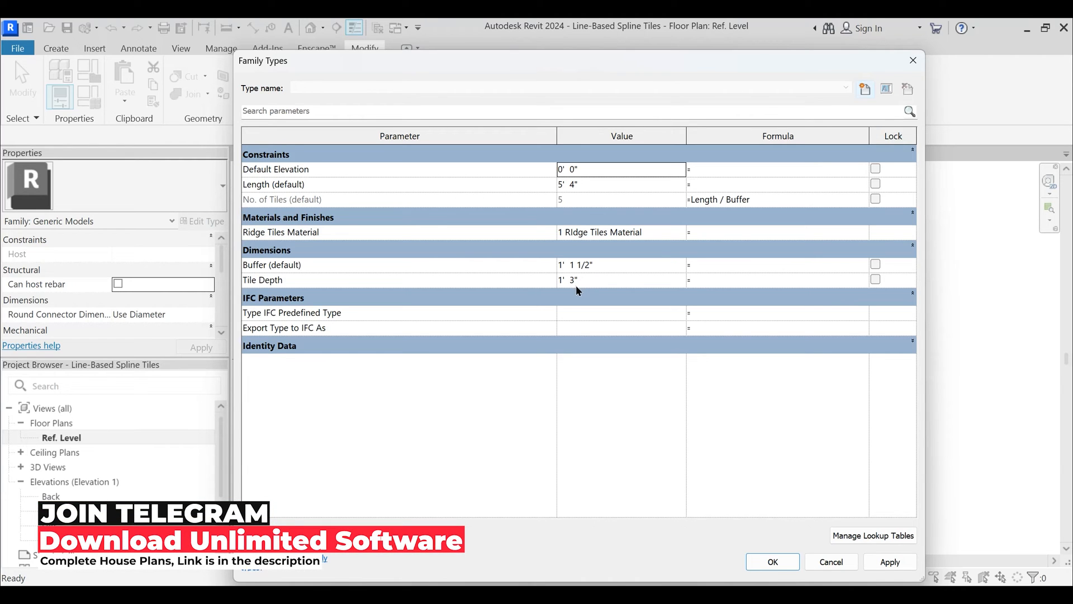
pyautogui.press('Escape')
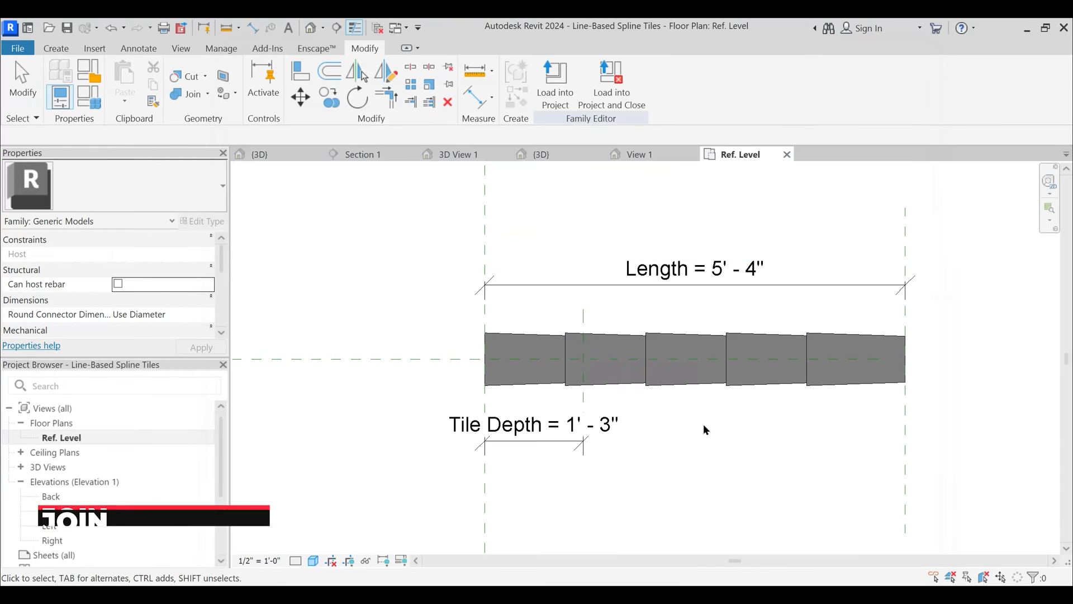
pyautogui.click(882, 395)
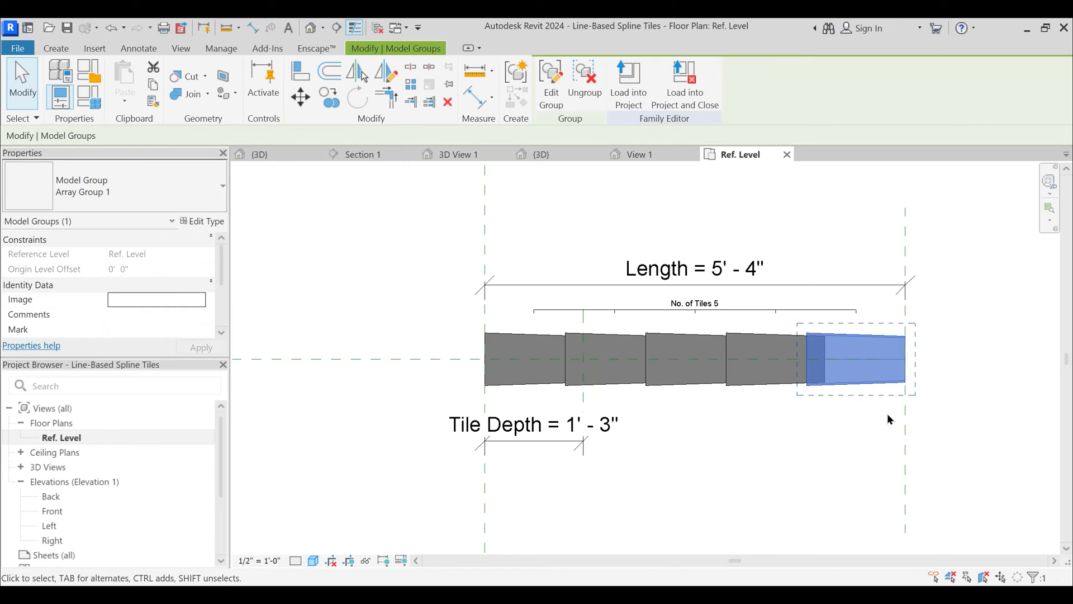
pyautogui.press('Escape')
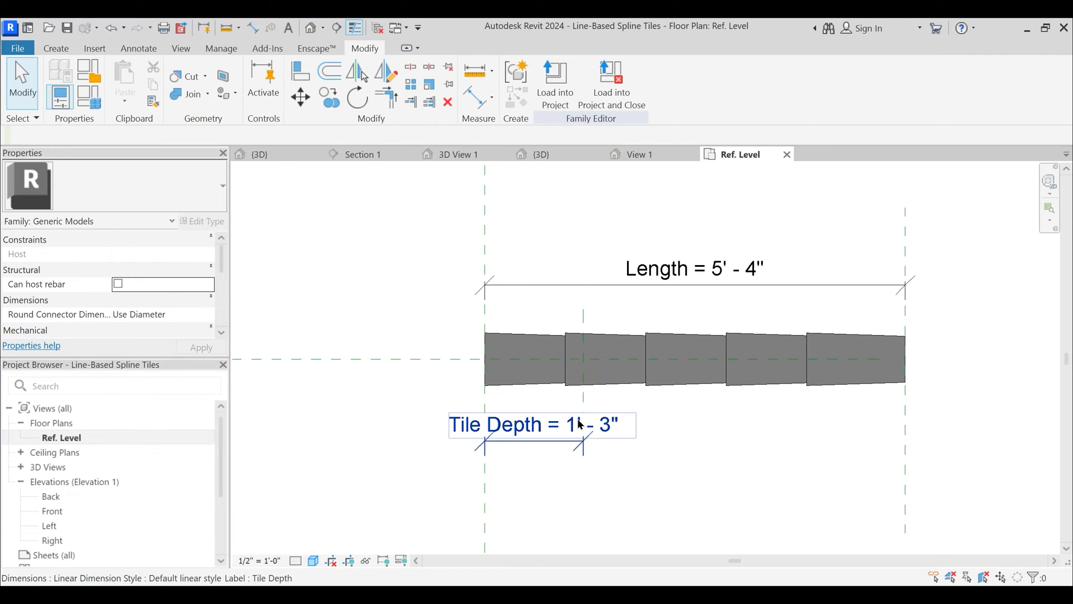
pyautogui.press('w')
pyautogui.press('f')
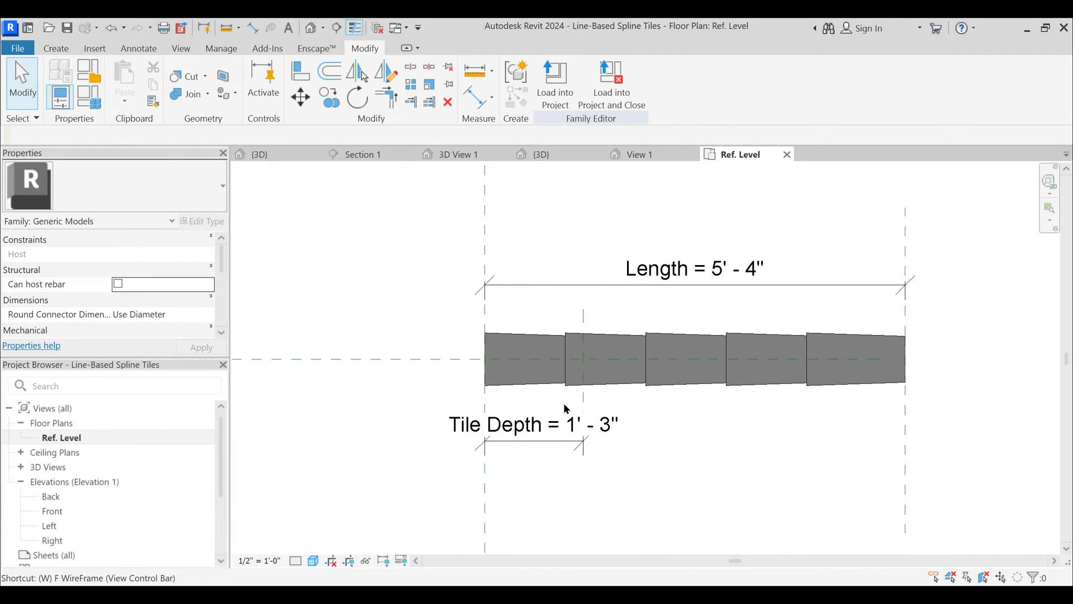
# - Switch to the Line Based Roof Tiles family and change its No.of Tiles parameter from type to instance
pyautogui.click(695, 539)
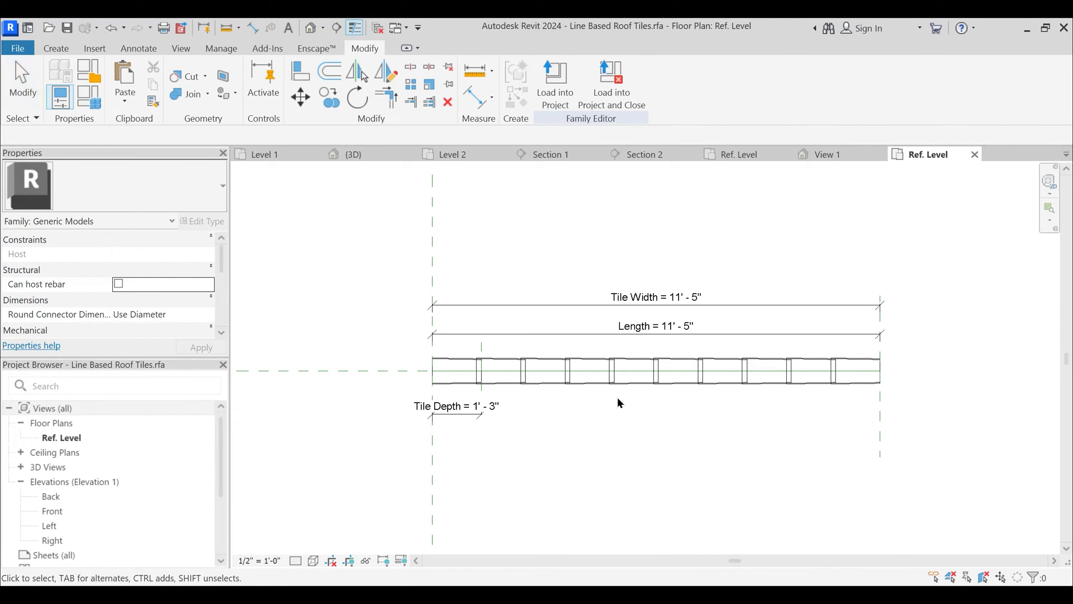
pyautogui.click(88, 97)
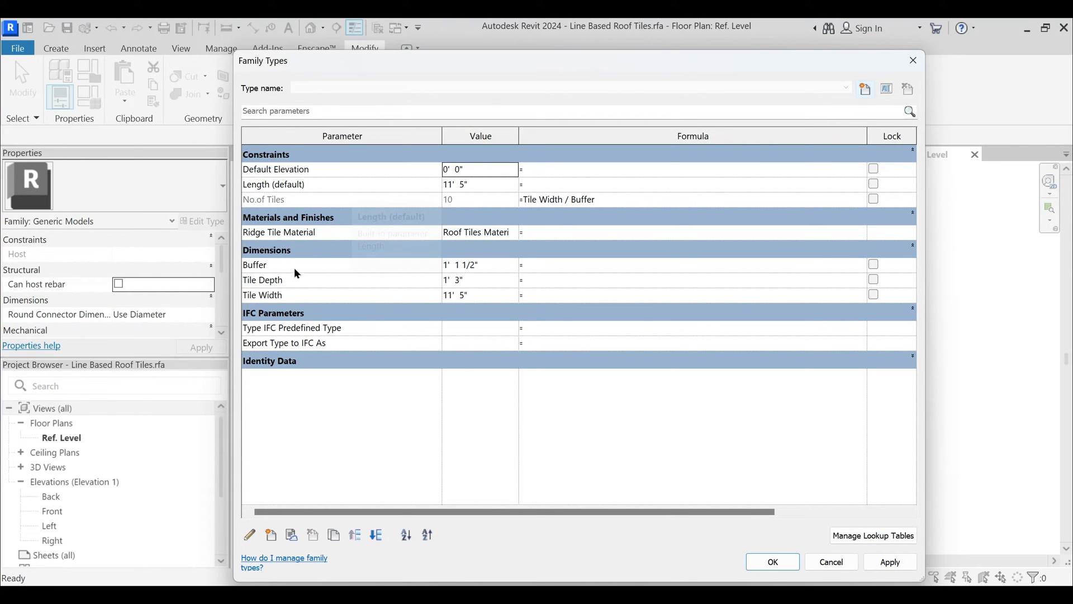
pyautogui.click(284, 298)
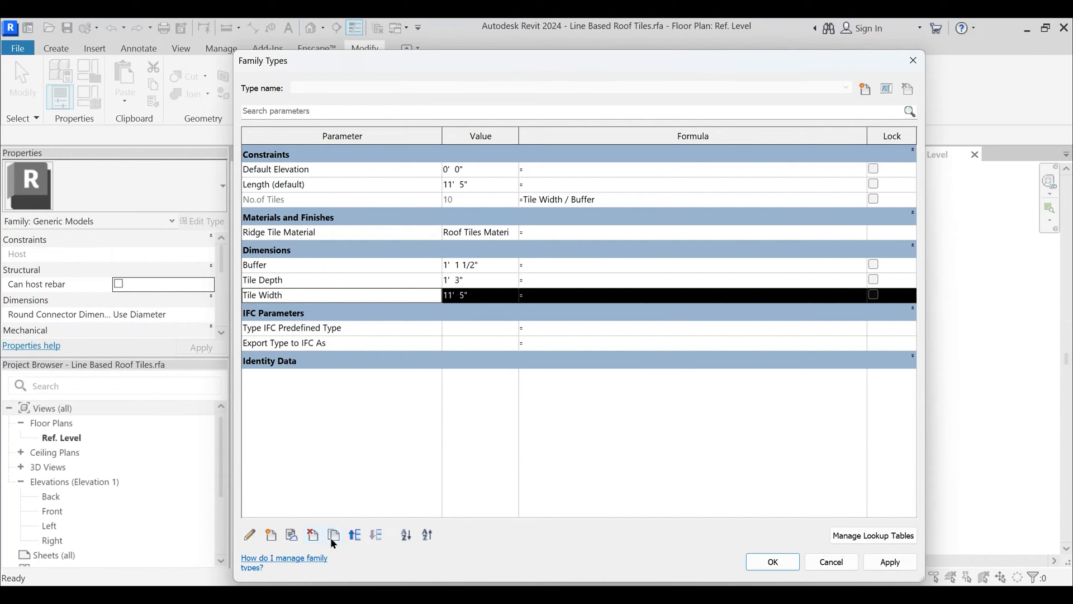
pyautogui.click(559, 199)
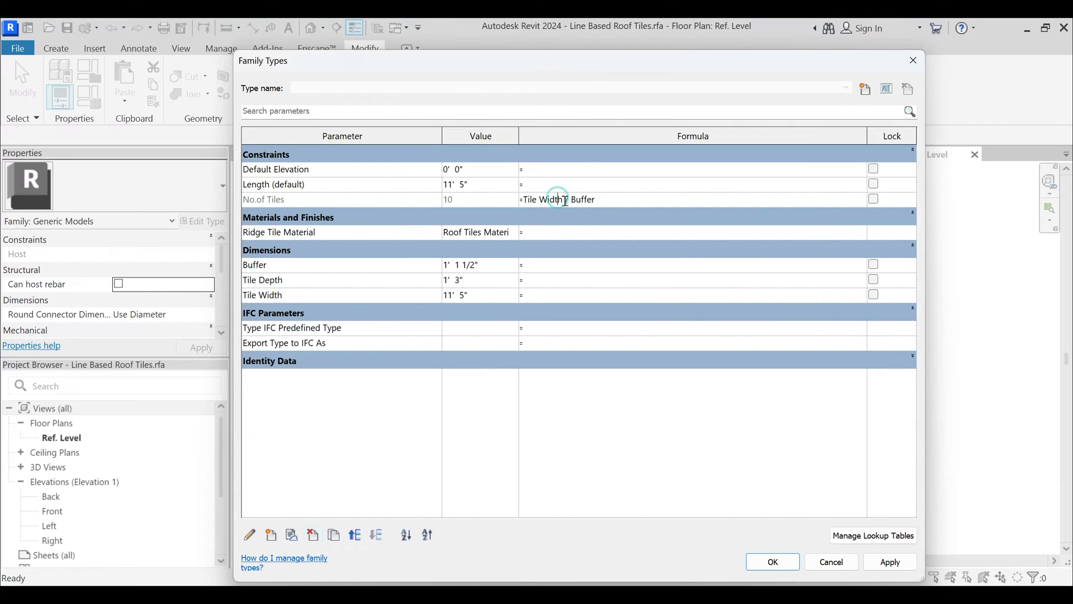
pyautogui.moveTo(563, 196); pyautogui.dragTo(522, 200)
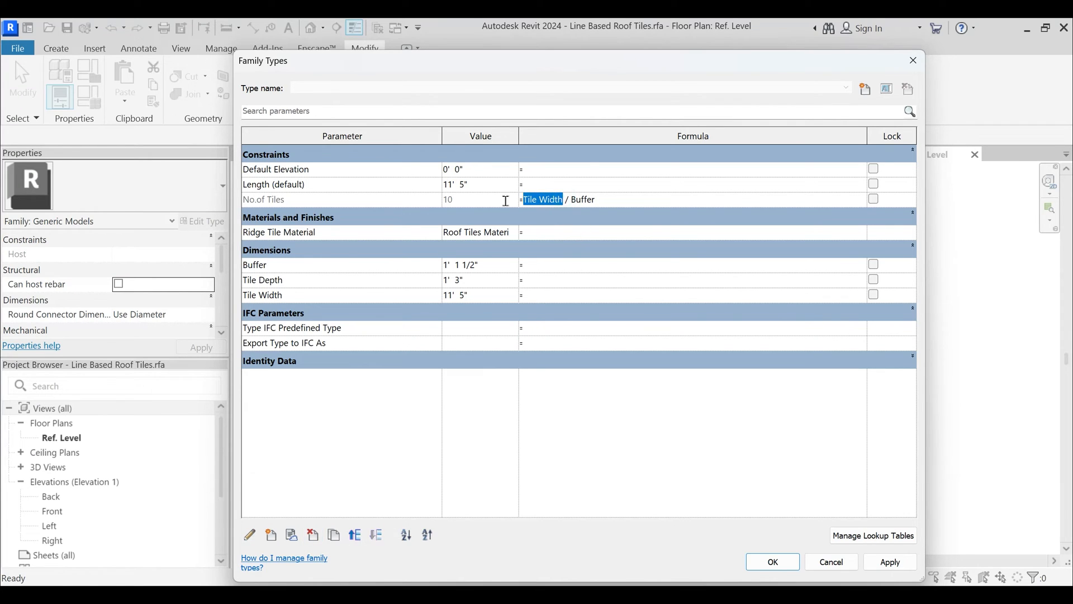
pyautogui.click(298, 200)
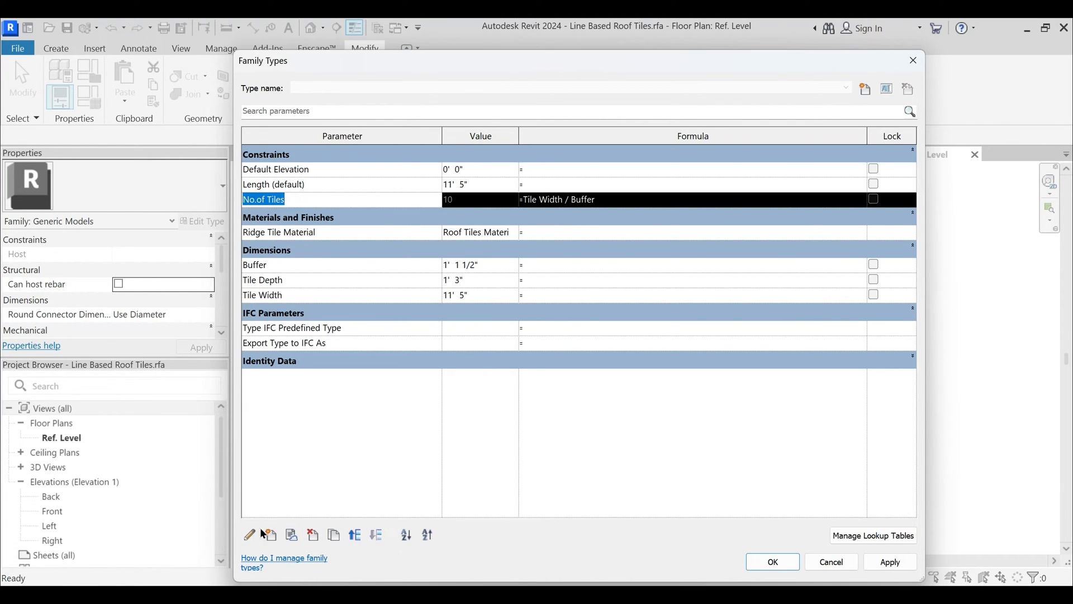
pyautogui.press('ctrl')
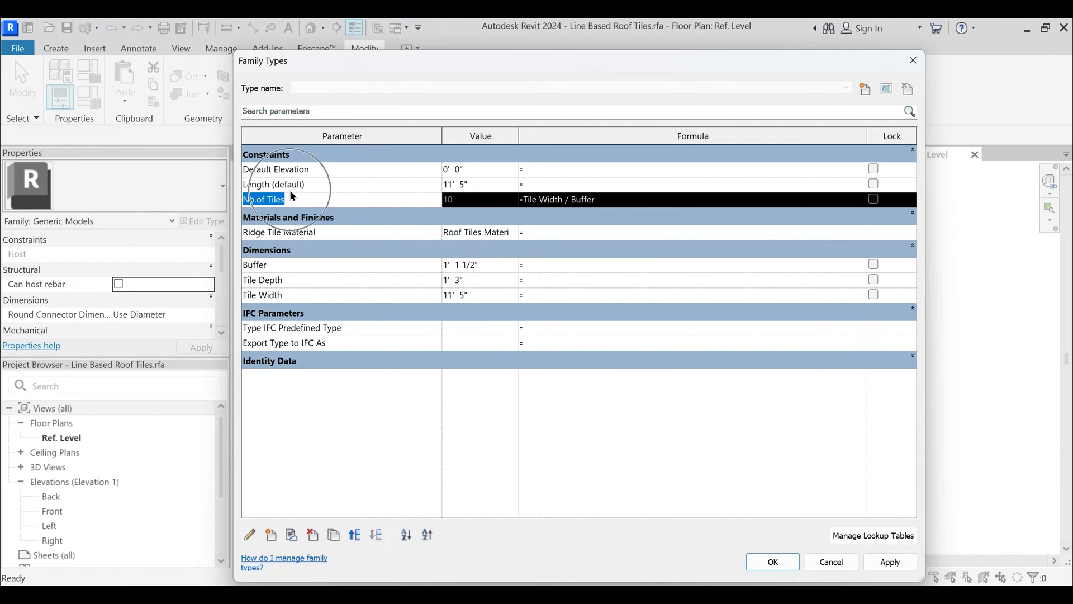
pyautogui.click(251, 533)
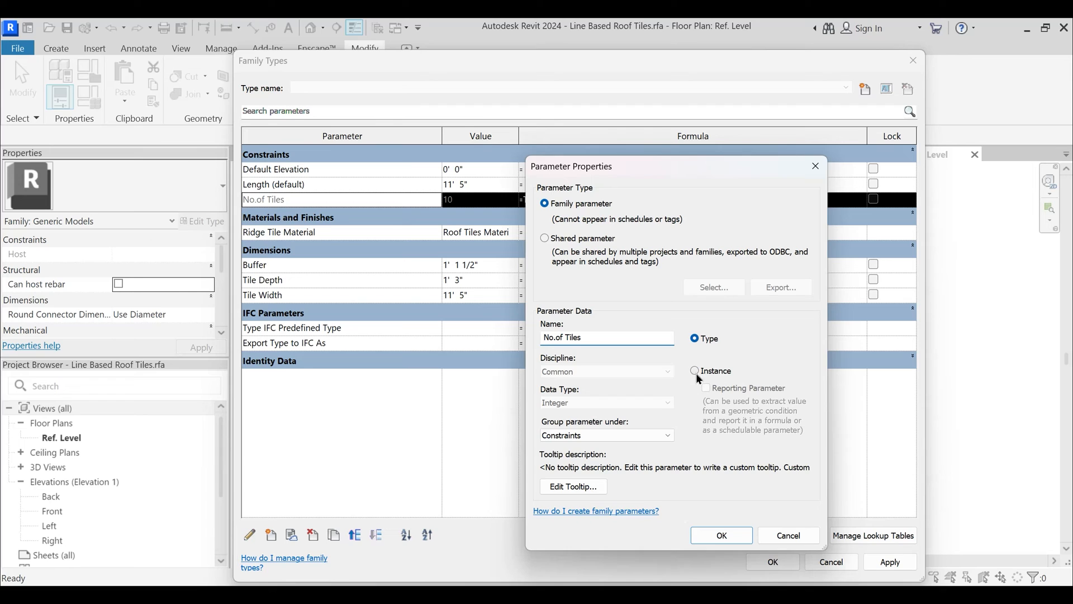
pyautogui.click(696, 371)
pyautogui.click(722, 535)
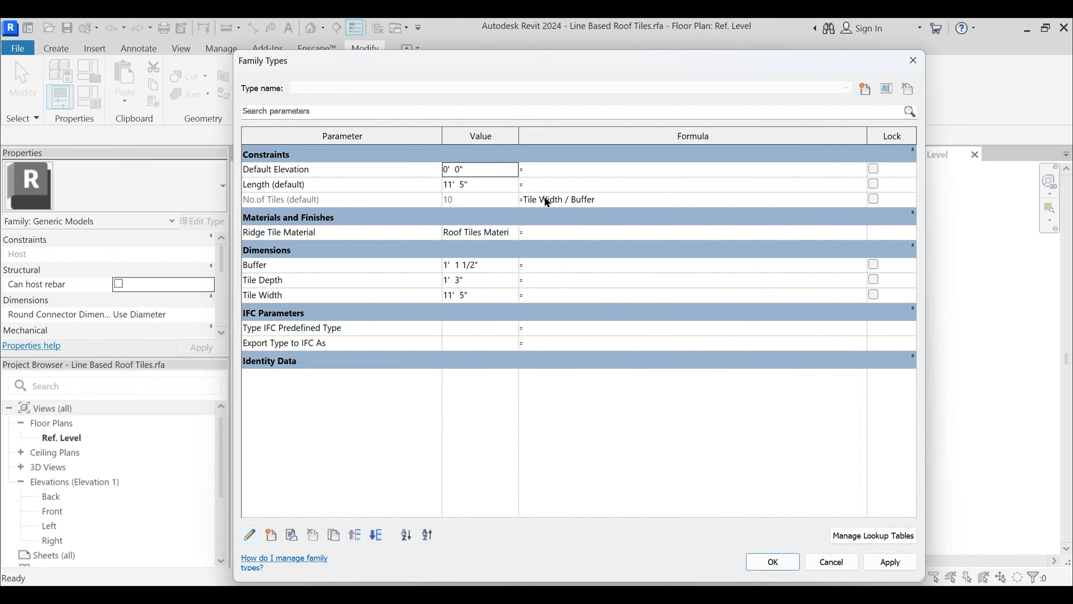
# - Set the formula of the No.of Tiles parameter to Length / Buffer
pyautogui.moveTo(566, 200); pyautogui.dragTo(518, 200)
pyautogui.click(521, 206)
pyautogui.hotkey('ctrl', 'a')
pyautogui.write('Leng')
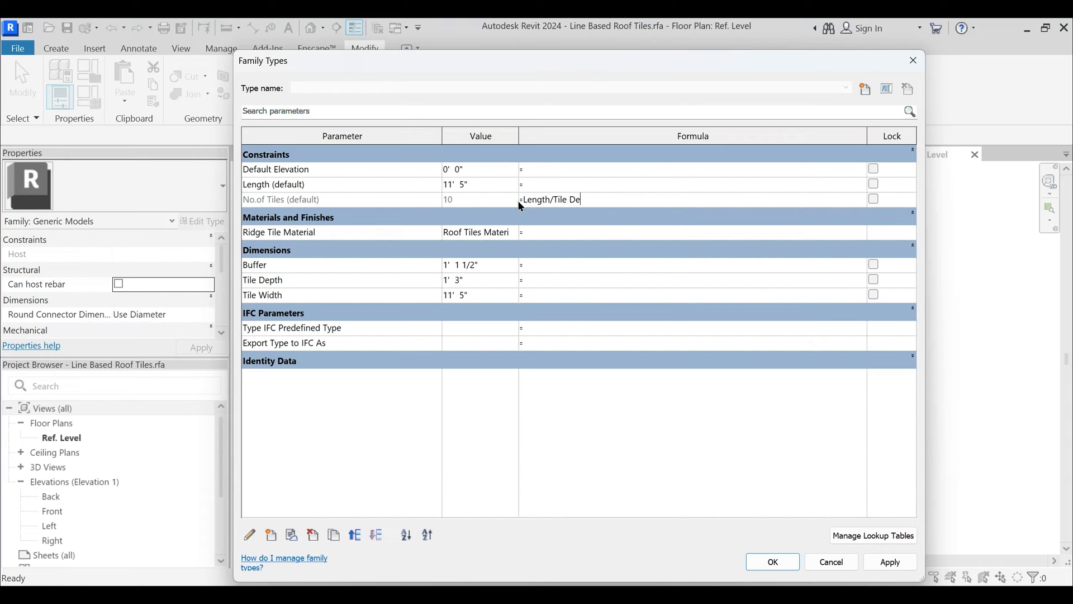
pyautogui.write('th / Tile Depth')
pyautogui.press('Tab')
pyautogui.click(620, 201)
pyautogui.press('BackSpace')
pyautogui.press('BackSpace')
pyautogui.press('BackSpace')
pyautogui.press('BackSpace')
pyautogui.press('BackSpace')
pyautogui.press('BackSpace')
pyautogui.press('BackSpace')
pyautogui.press('BackSpace')
pyautogui.write('Buffer')
pyautogui.press('Tab')
# - Delete the Tile Width parameter from the family, along with its leftover dimension above the tile row
pyautogui.click(276, 294)
pyautogui.click(311, 534)
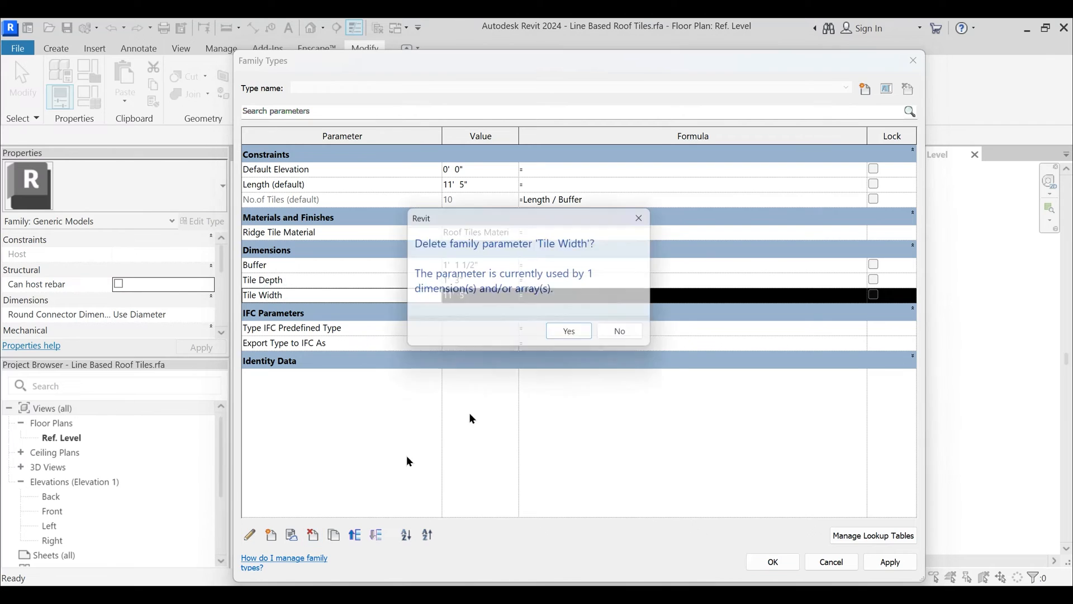
pyautogui.click(576, 335)
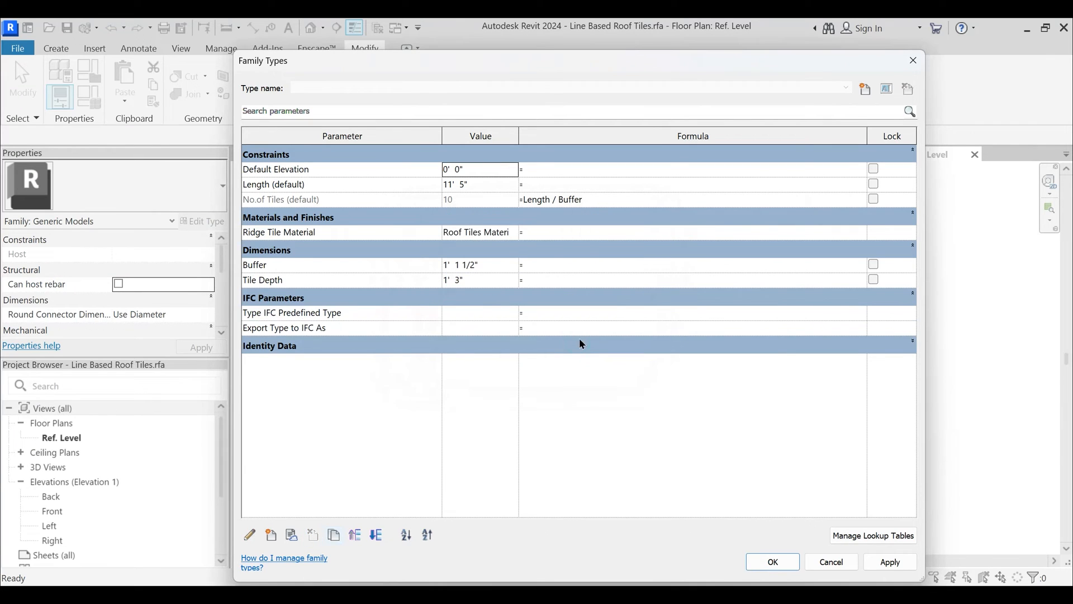
pyautogui.click(772, 562)
pyautogui.click(715, 303)
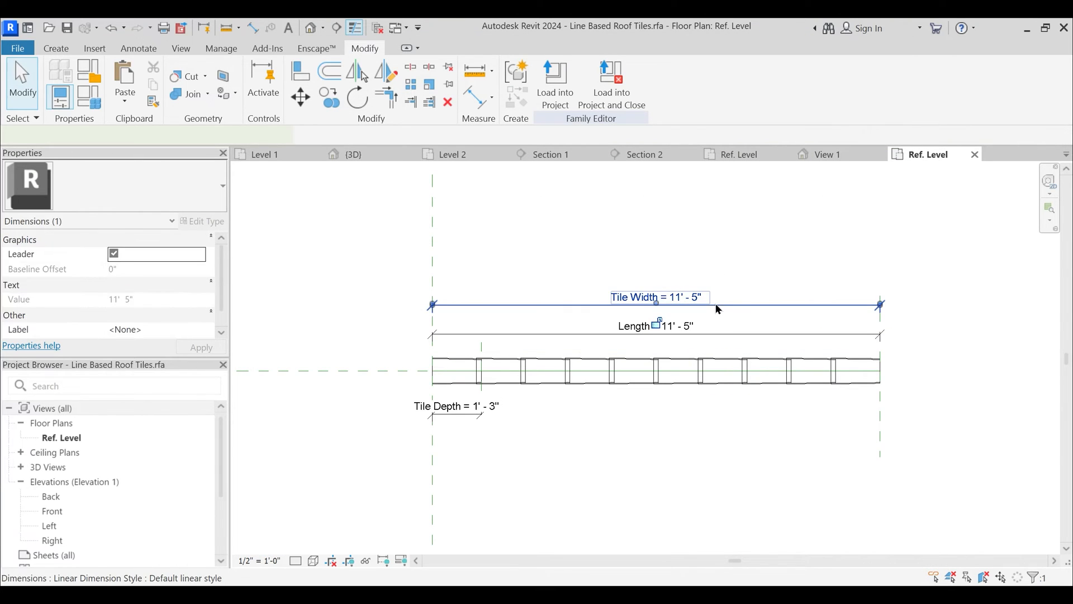
pyautogui.press('Delete')
pyautogui.click(89, 97)
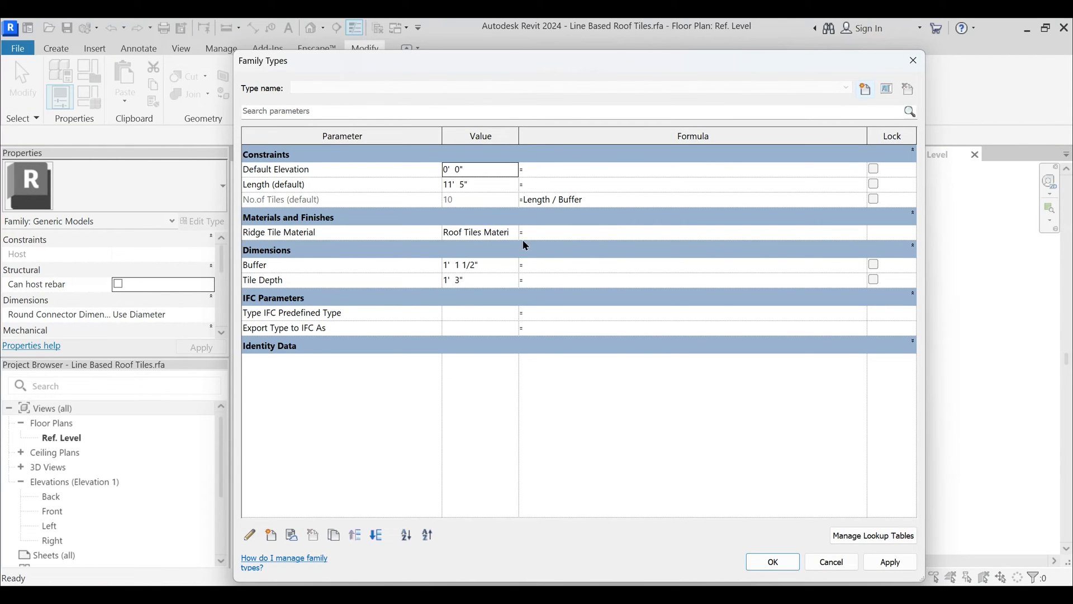
pyautogui.click(772, 562)
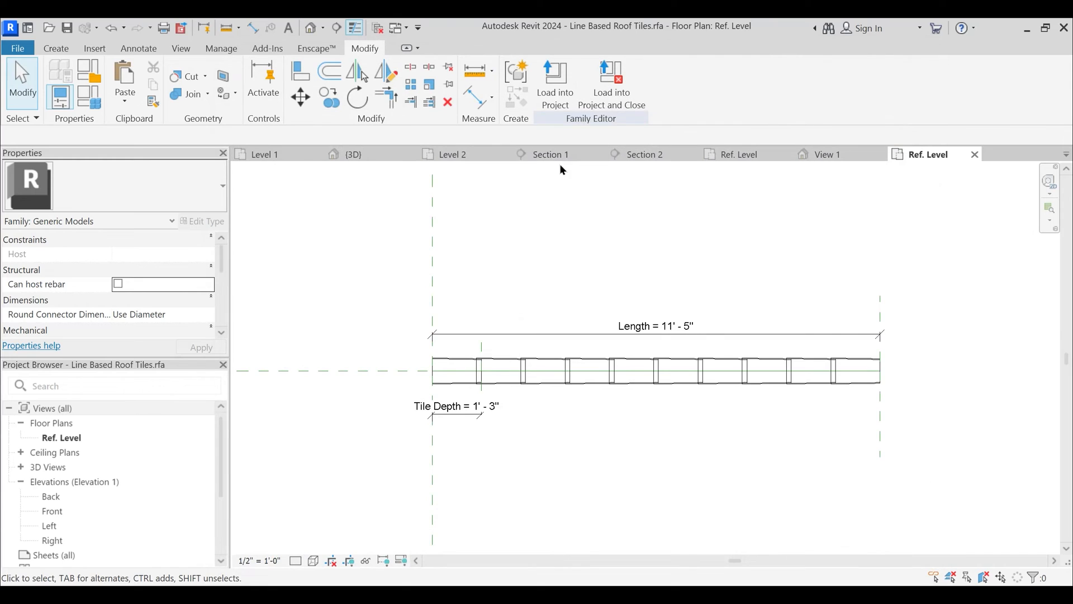
# - Load the family into Project2, overwriting the existing version and its parameter values
pyautogui.click(553, 96)
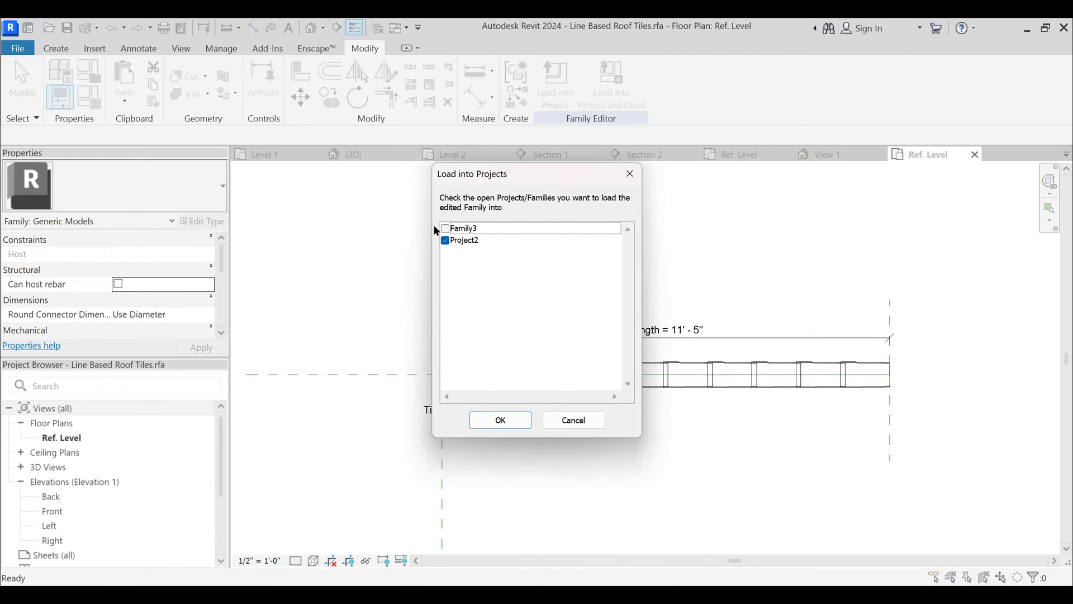
pyautogui.click(499, 420)
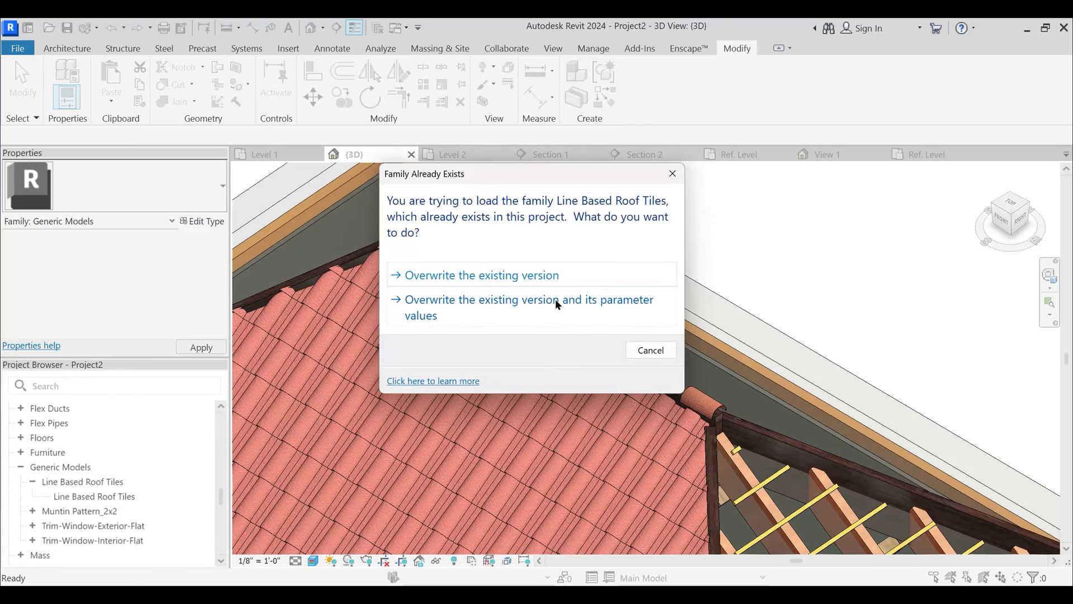
pyautogui.click(556, 299)
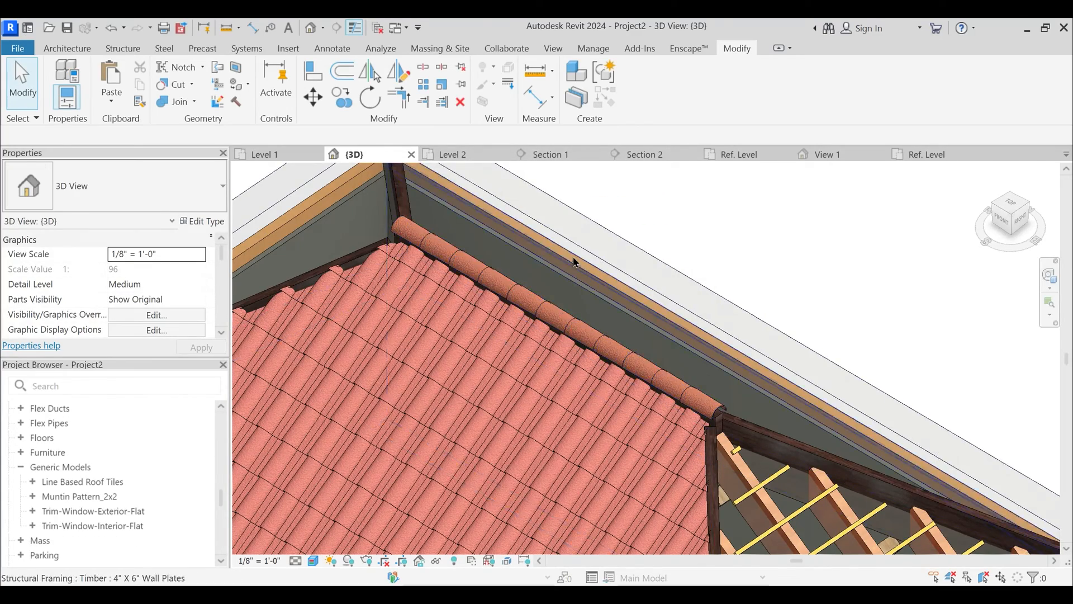
pyautogui.keyDown('shift'); pyautogui.moveTo(576, 263); pyautogui.dragTo(642, 299, button='middle'); pyautogui.keyUp('shift')
# - Review the Line Based Roof Tiles family's Length dimension, parameters and formulas, and check the tiled ridge and hip edges in the project's 3D view
pyautogui.click(934, 154)
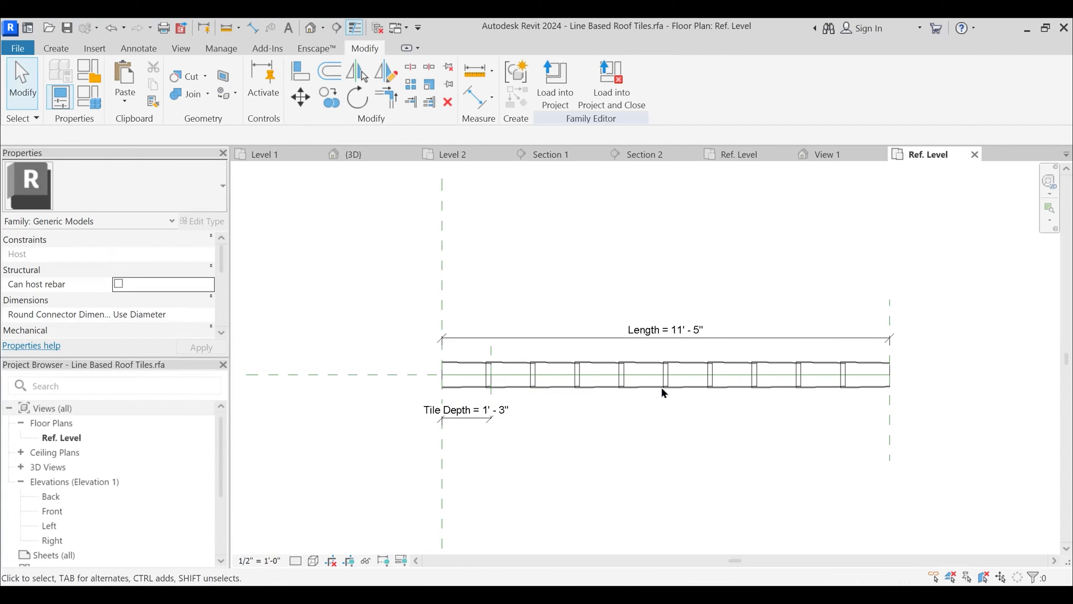
pyautogui.click(663, 335)
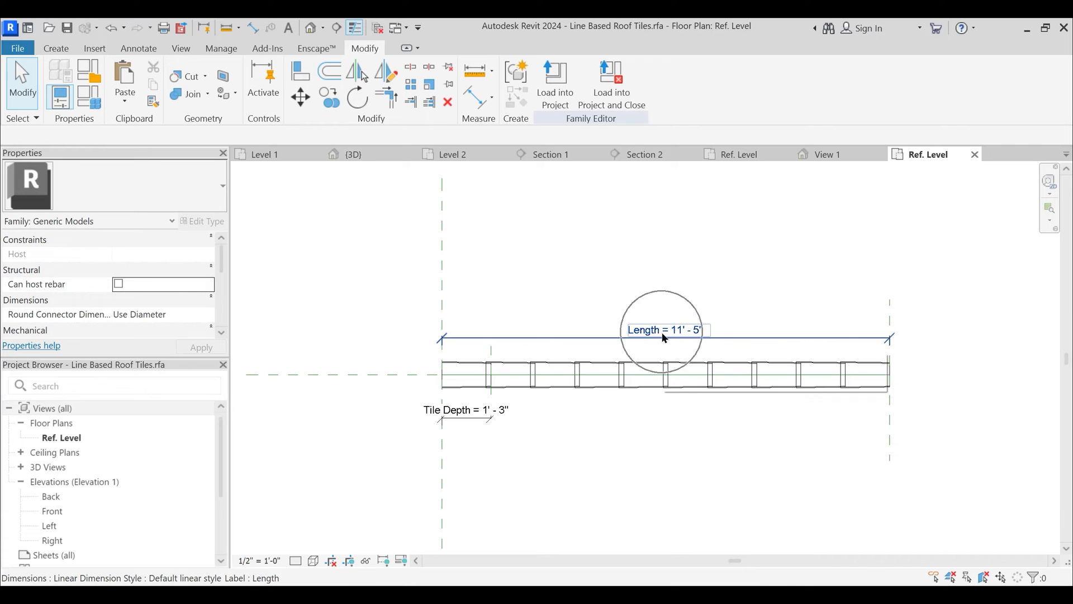
pyautogui.click(664, 335)
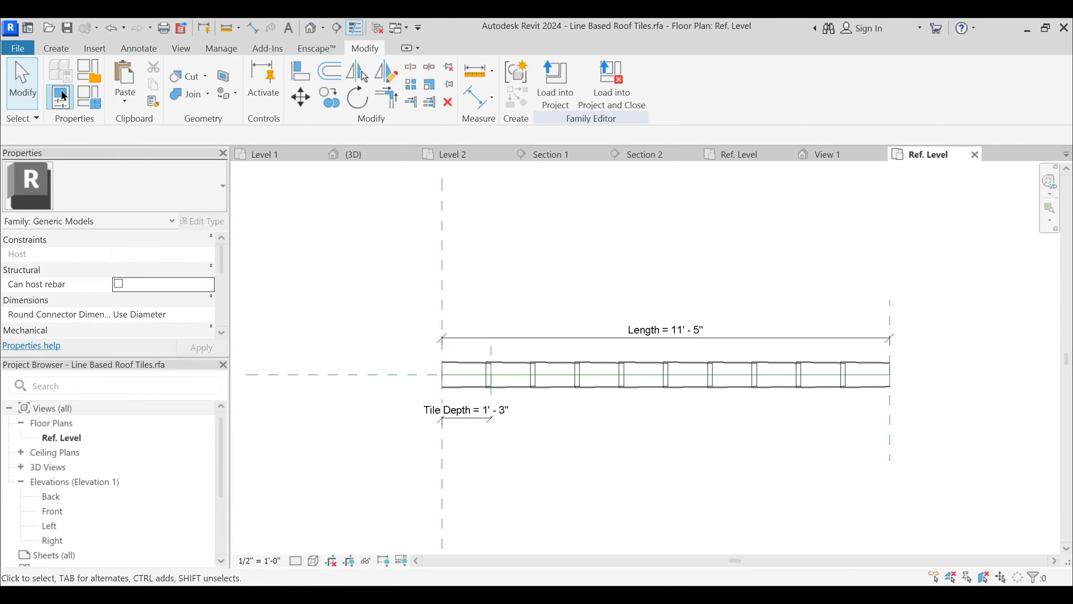
pyautogui.click(88, 98)
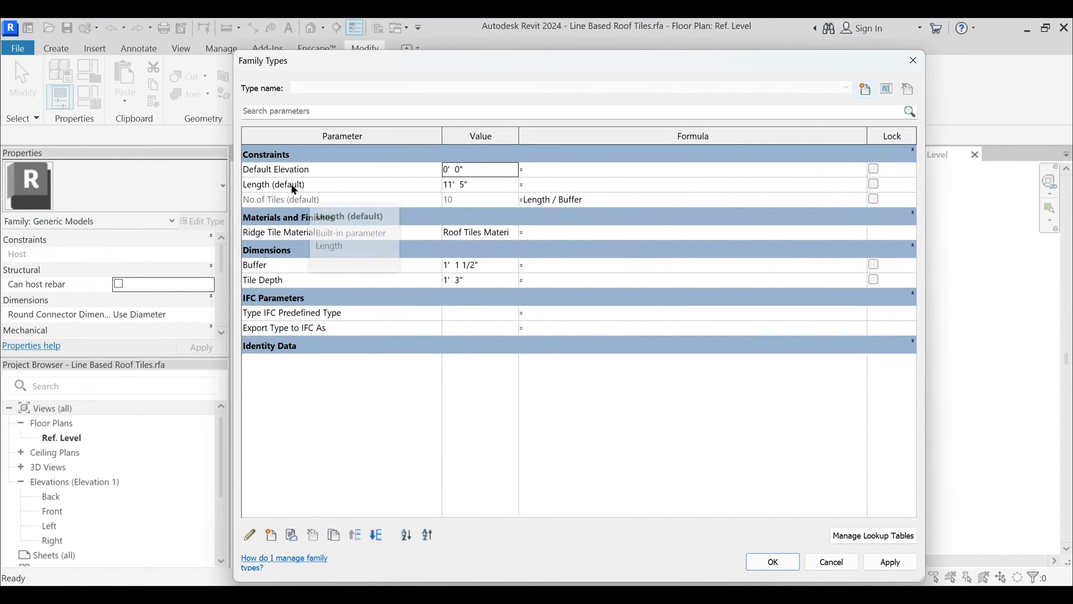
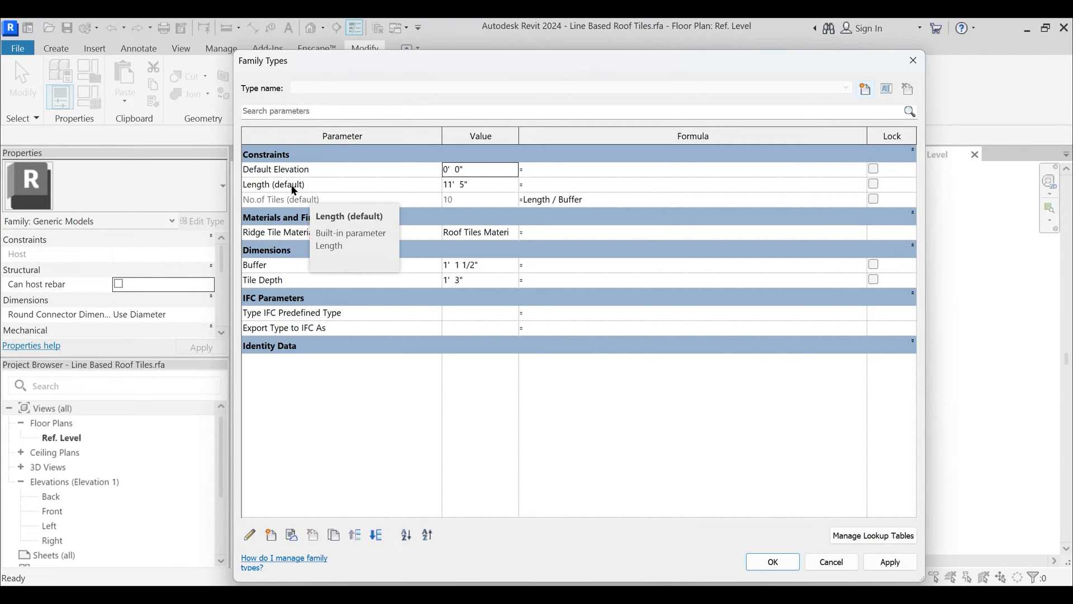
pyautogui.press('Escape')
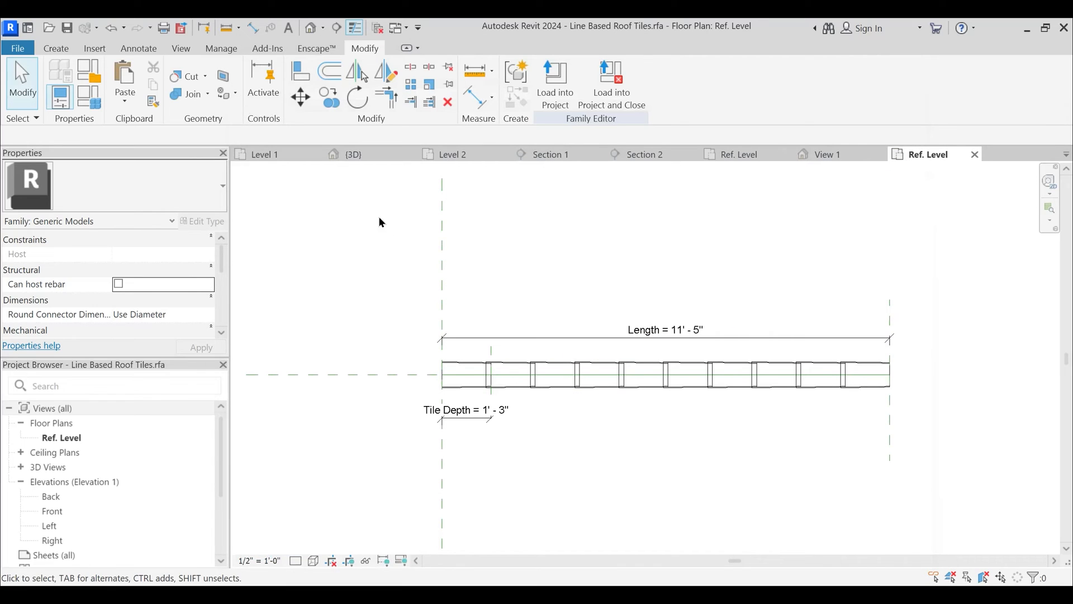
pyautogui.click(357, 160)
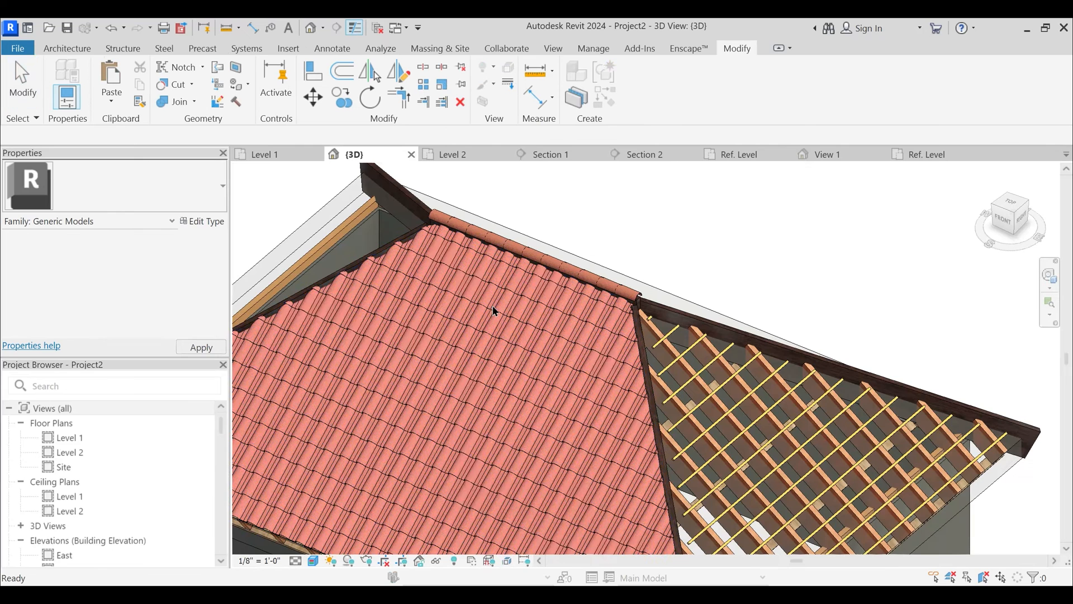
pyautogui.moveTo(630, 365); pyautogui.dragTo(604, 271, button='middle')
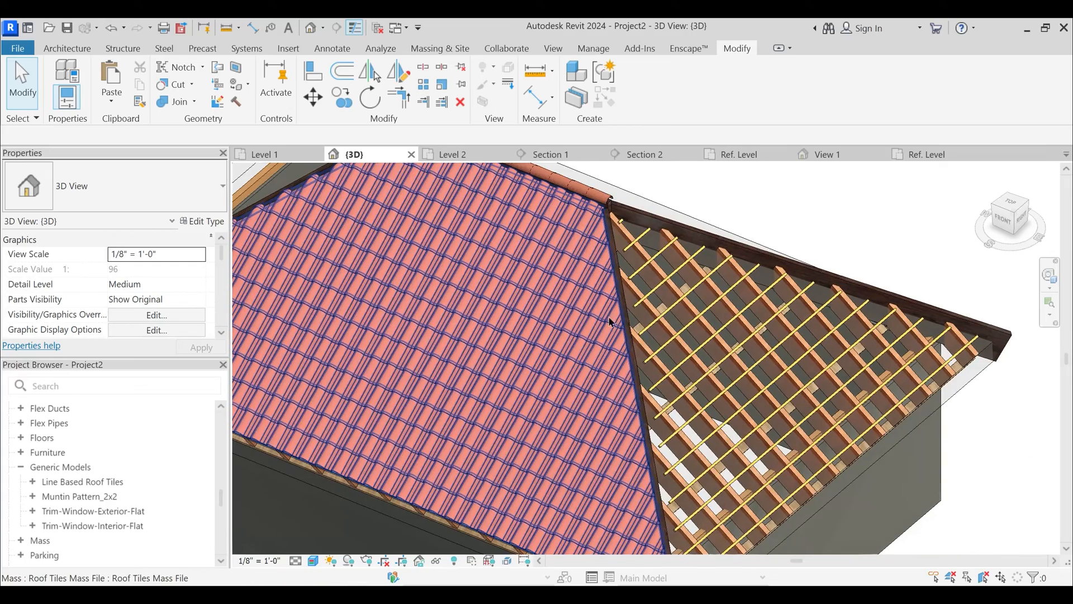
pyautogui.moveTo(661, 557); pyautogui.dragTo(637, 485, button='middle')
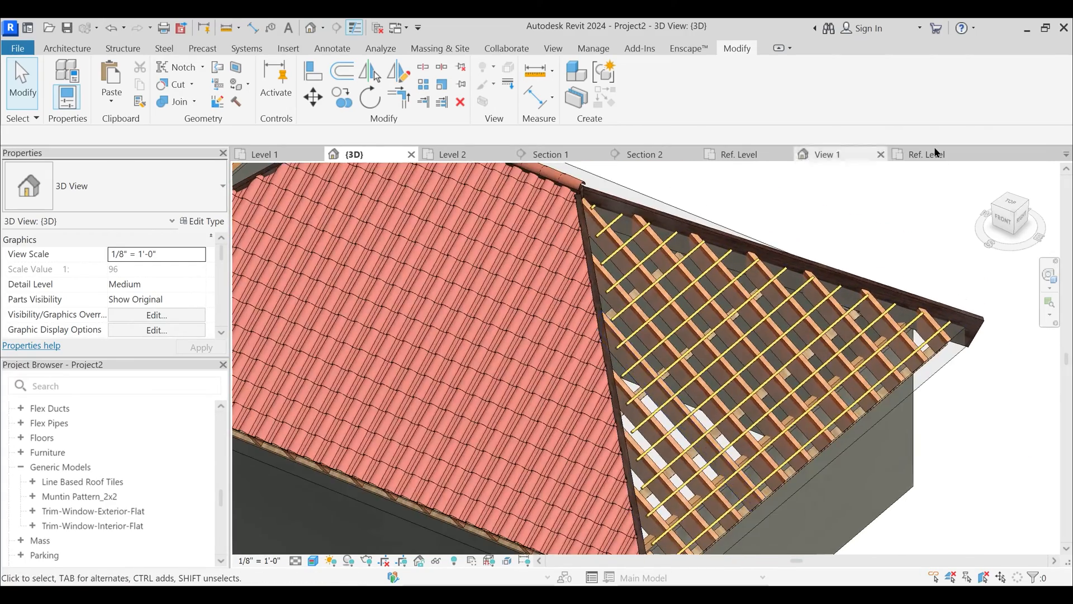
pyautogui.click(917, 155)
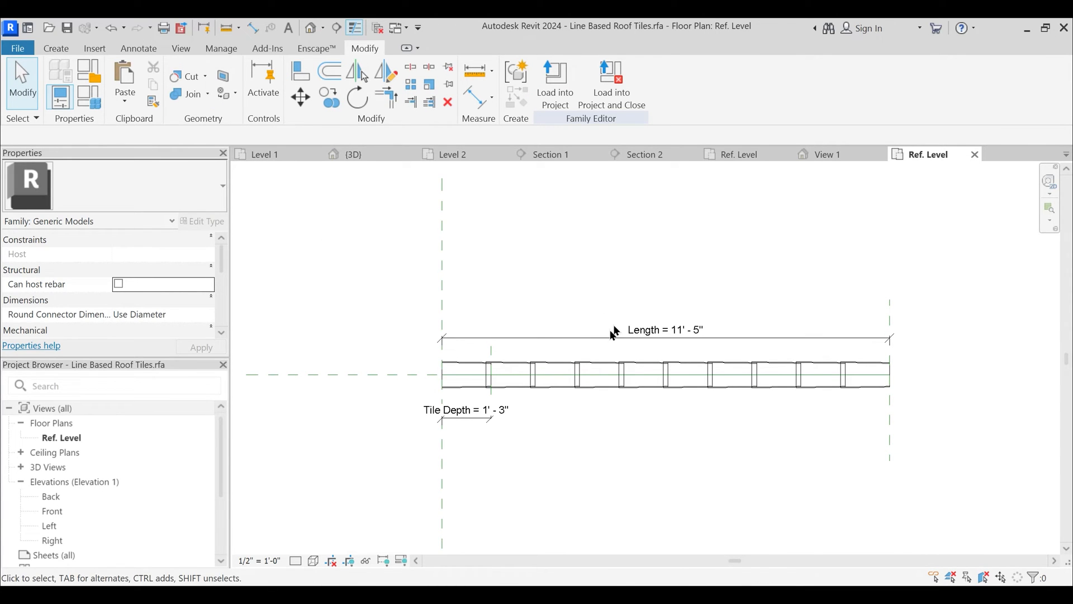
pyautogui.click(95, 109)
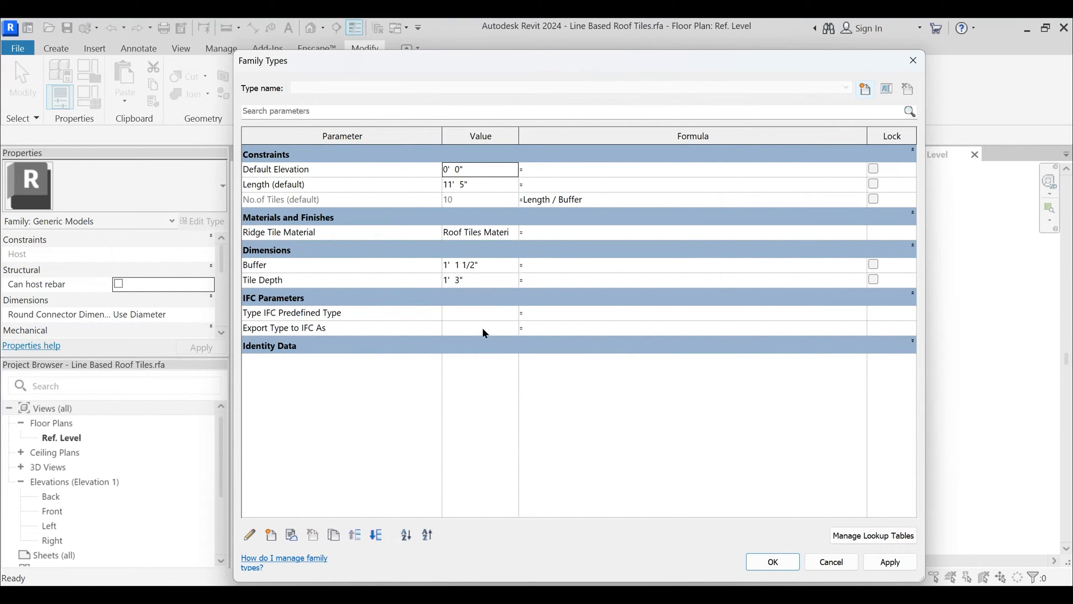
pyautogui.moveTo(519, 135); pyautogui.dragTo(549, 134)
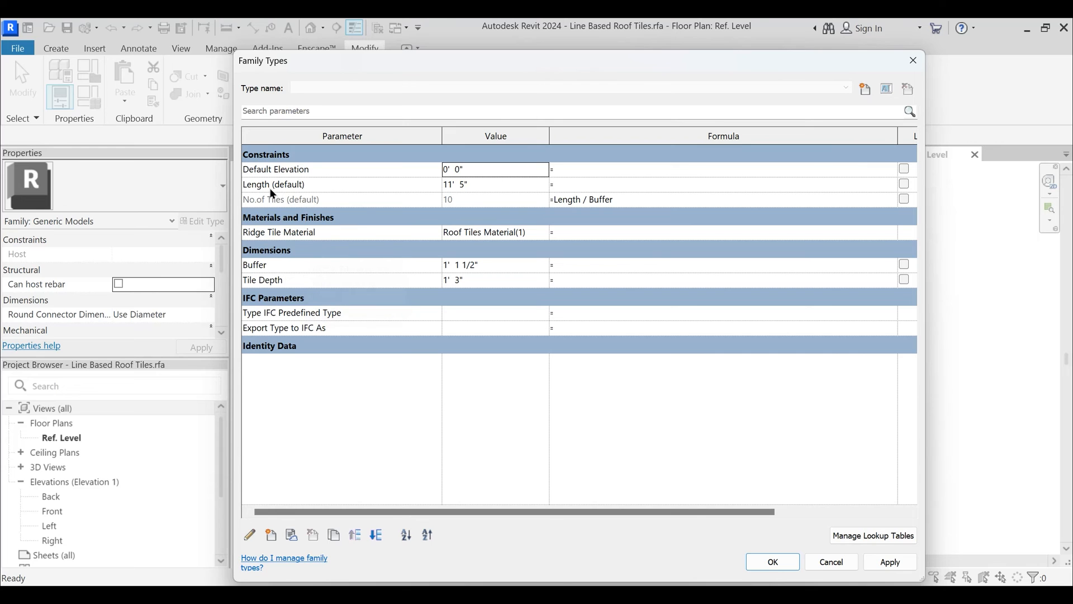
pyautogui.press('Escape')
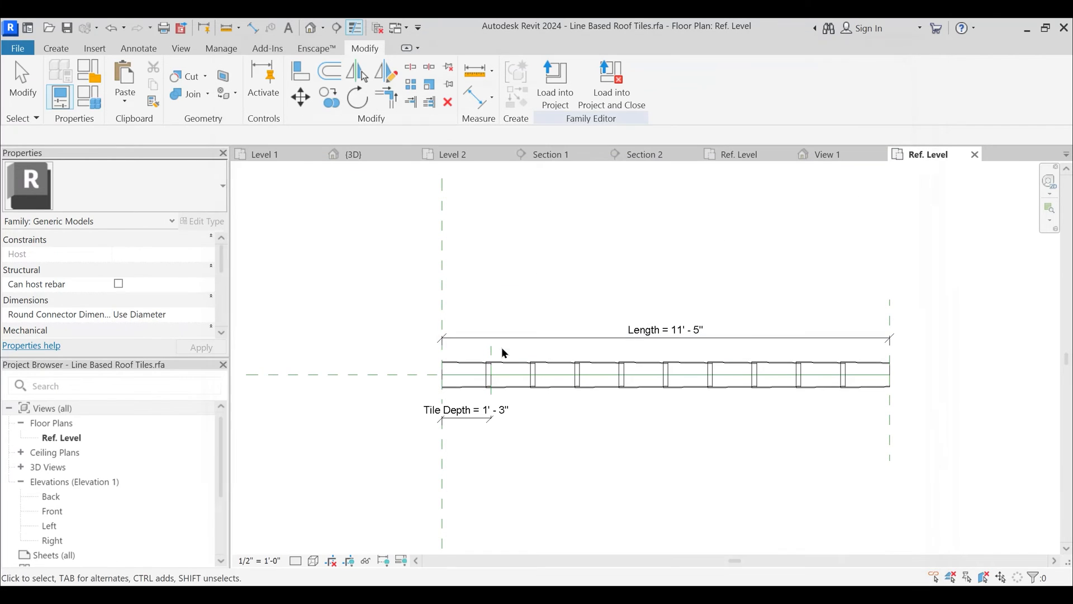
# - Close the family's Ref. Level view and isolate all 4" X 21" Valley Rafters in the project's 3D view
pyautogui.click(974, 154)
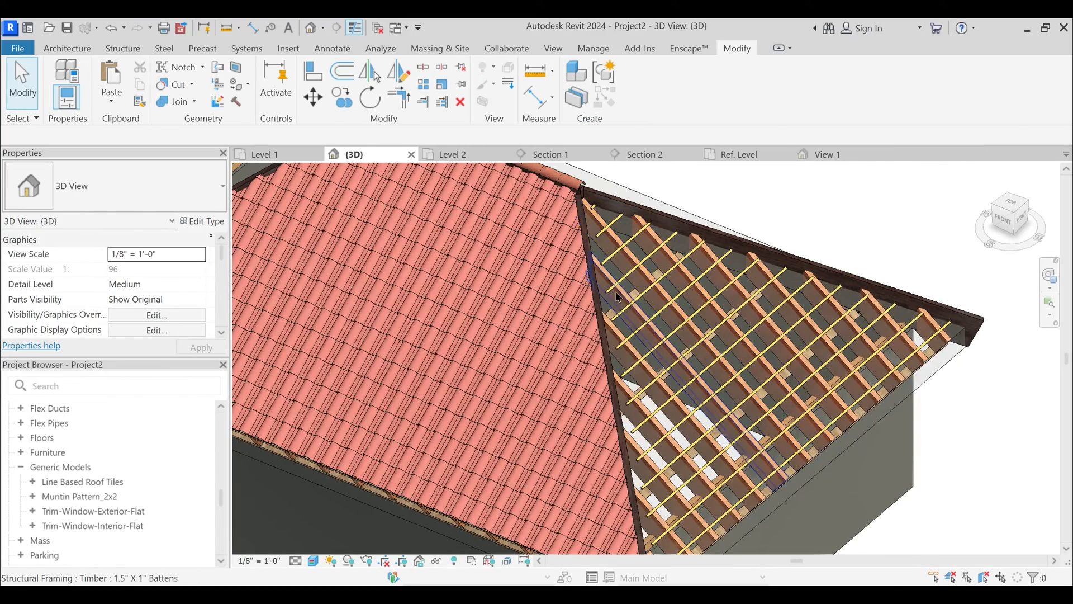
pyautogui.keyDown('shift'); pyautogui.moveTo(654, 311); pyautogui.dragTo(685, 333, button='middle'); pyautogui.keyUp('shift')
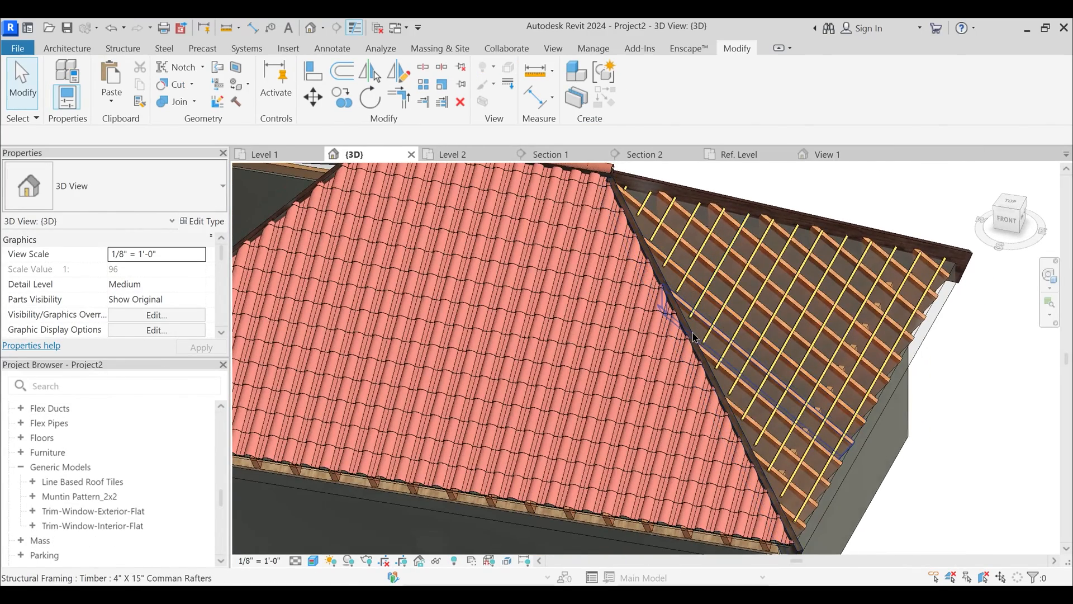
pyautogui.click(692, 339)
pyautogui.moveTo(648, 285); pyautogui.dragTo(641, 365, button='middle')
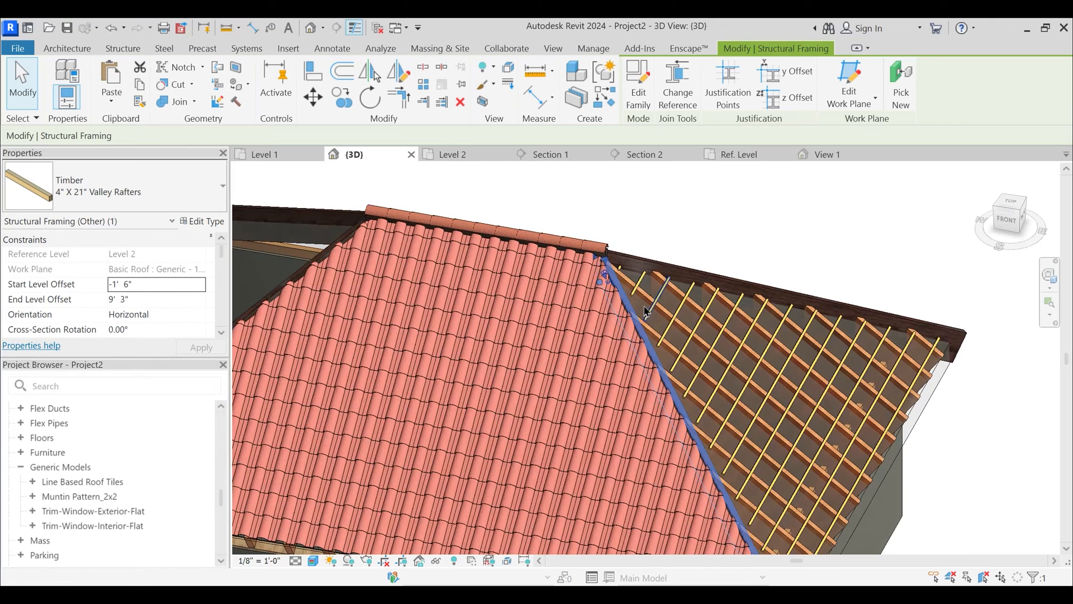
pyautogui.press('s')
pyautogui.press('a')
pyautogui.press('h')
pyautogui.press('i')
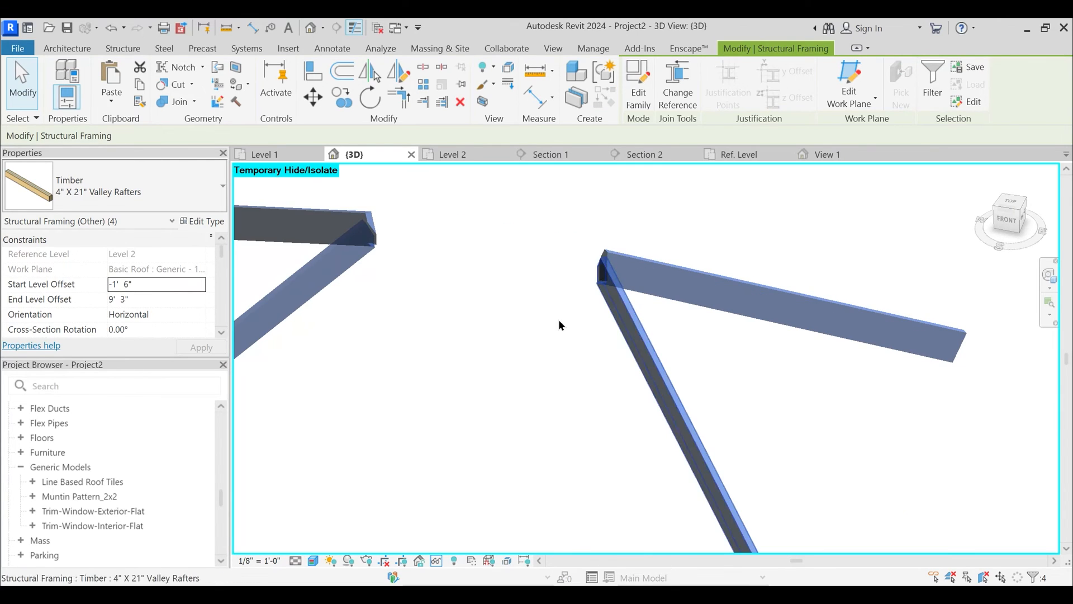
pyautogui.press('Escape')
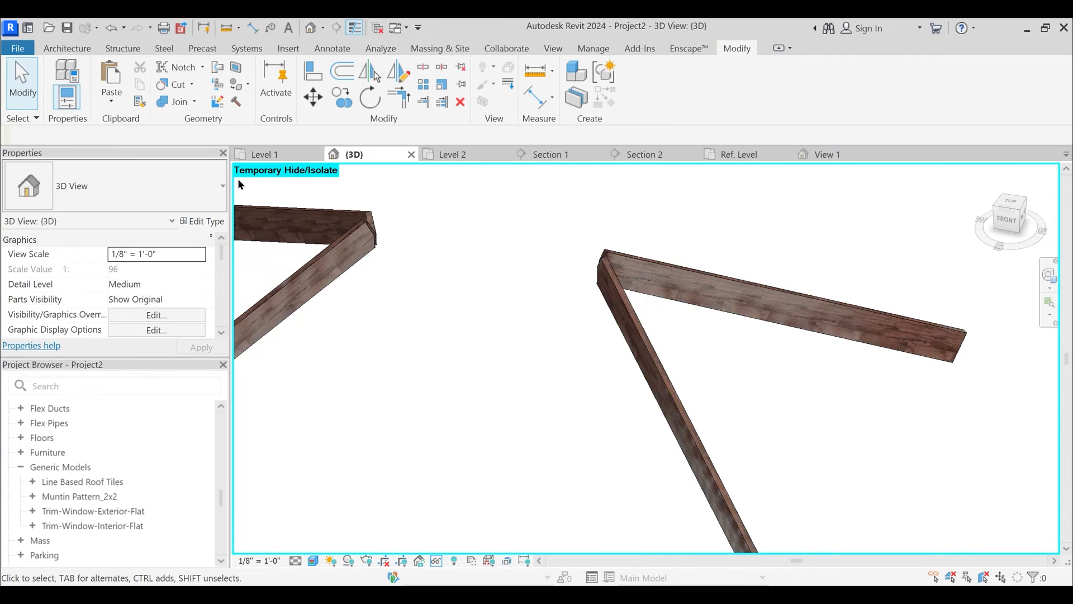
pyautogui.click(65, 50)
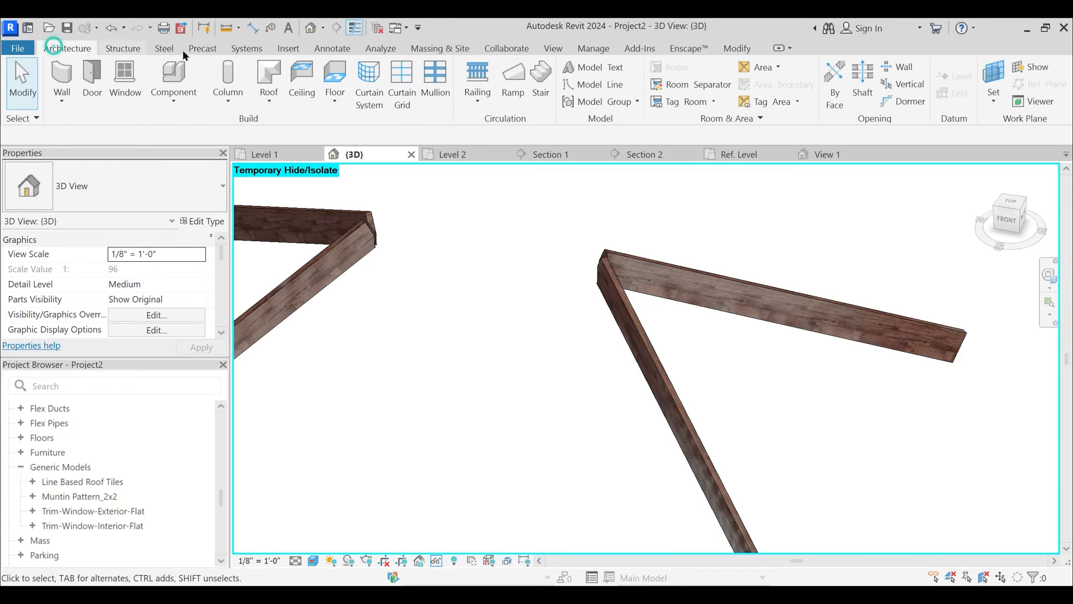
pyautogui.click(179, 82)
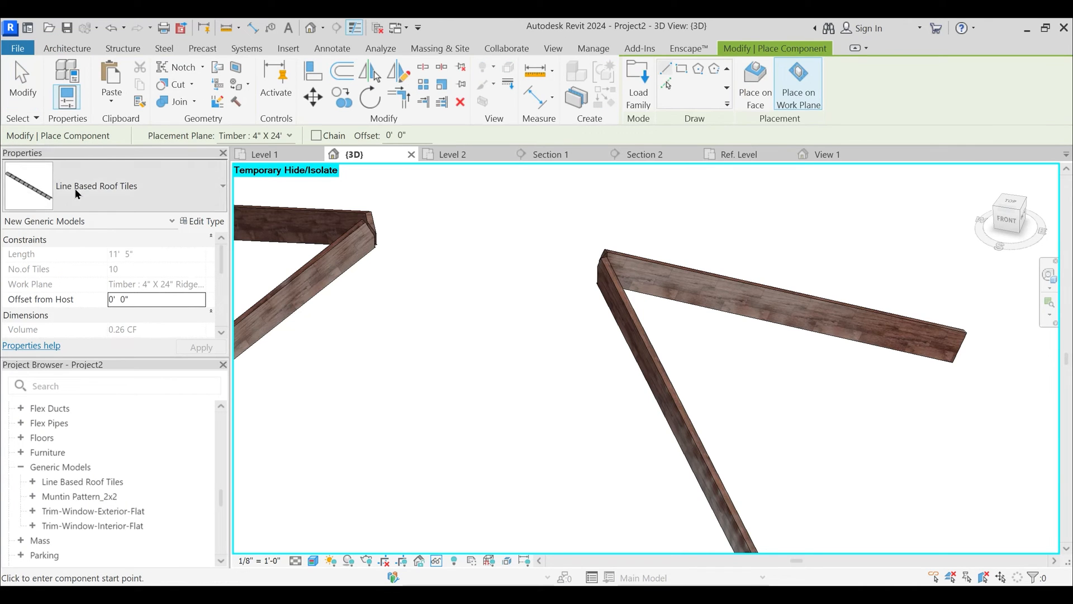
pyautogui.scroll(2, 701, 219)
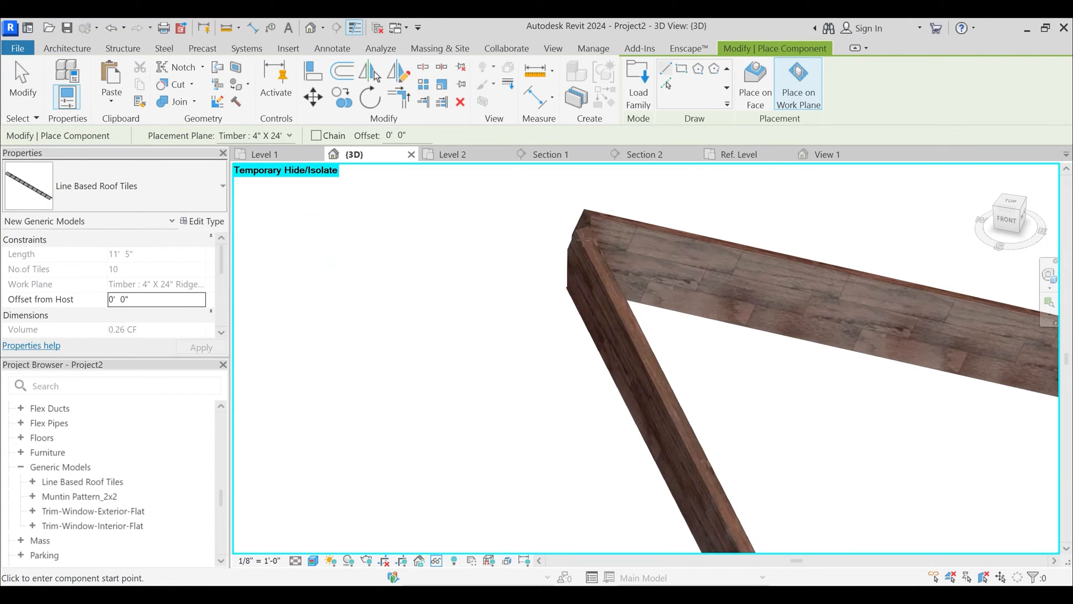
pyautogui.click(67, 50)
pyautogui.press('Escape')
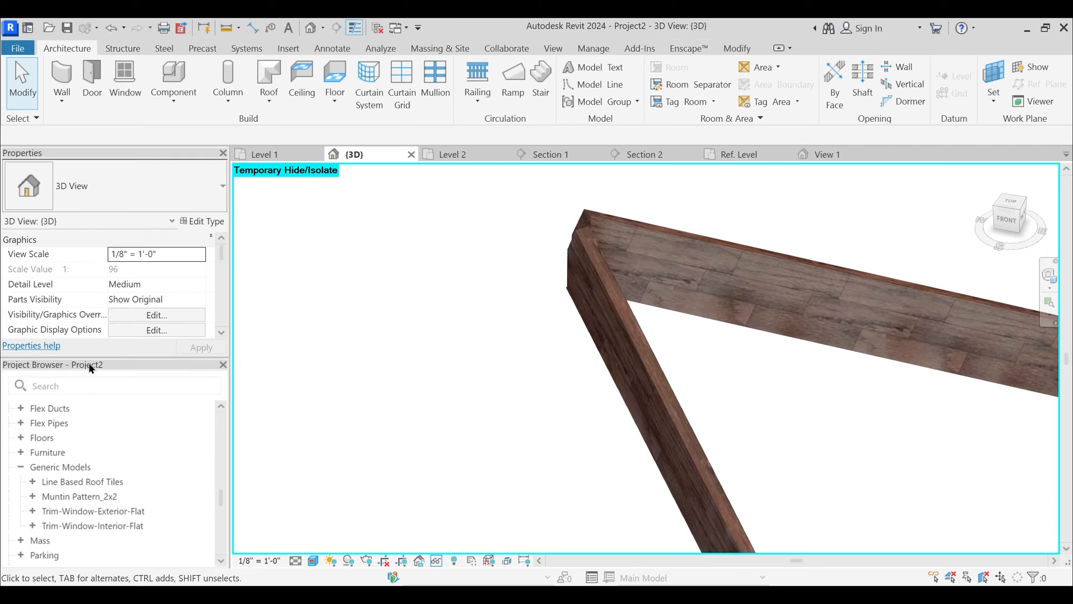
# - Set the work plane to the sloping top face of the front 4" X 21" valley rafter by picking that plane
pyautogui.click(89, 481)
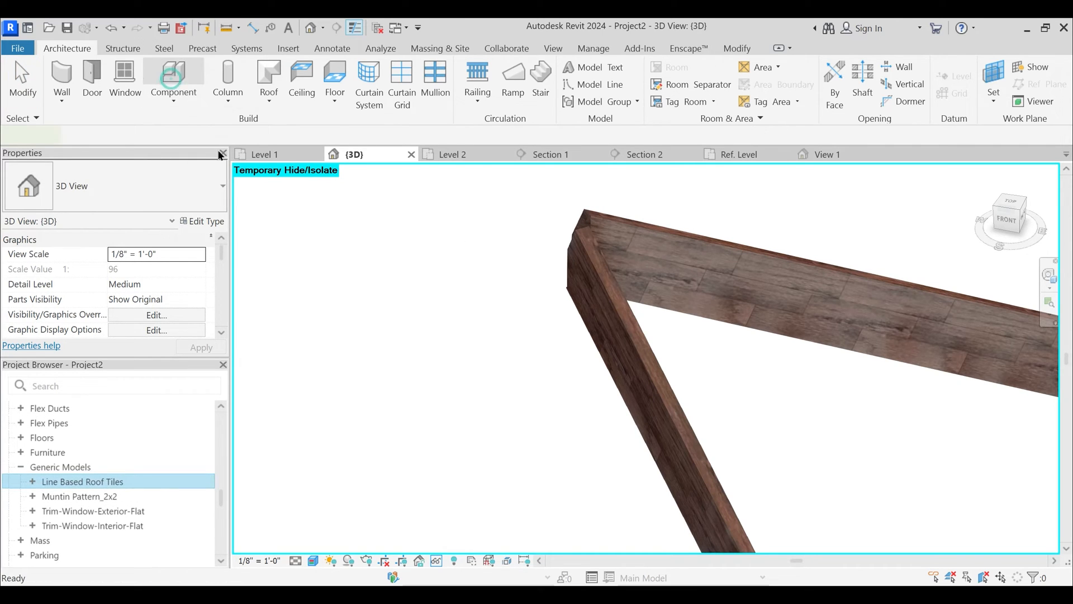
pyautogui.click(754, 90)
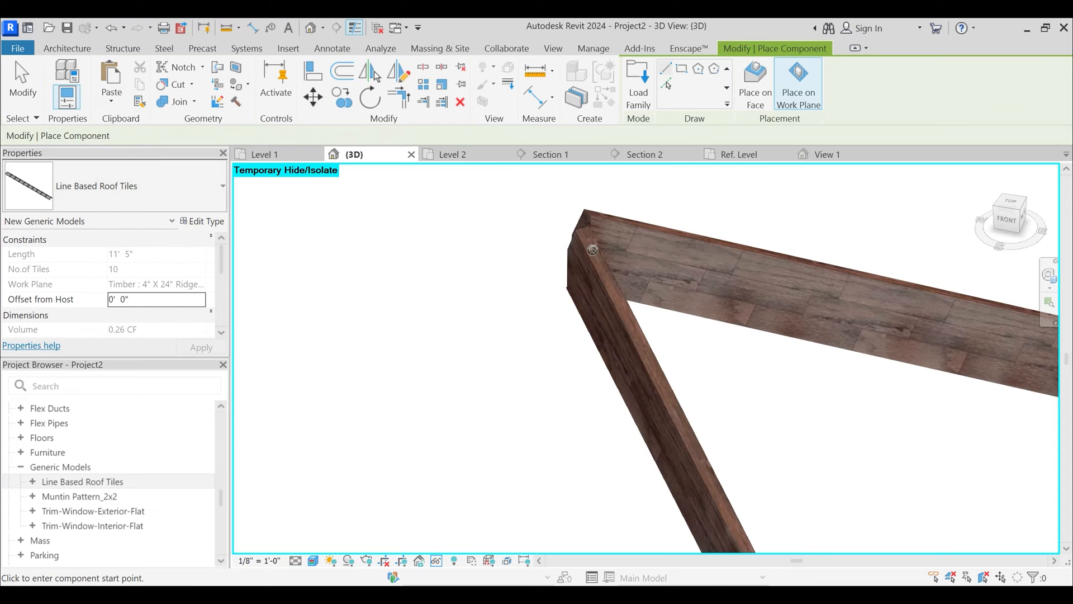
pyautogui.scroll(2, 592, 250)
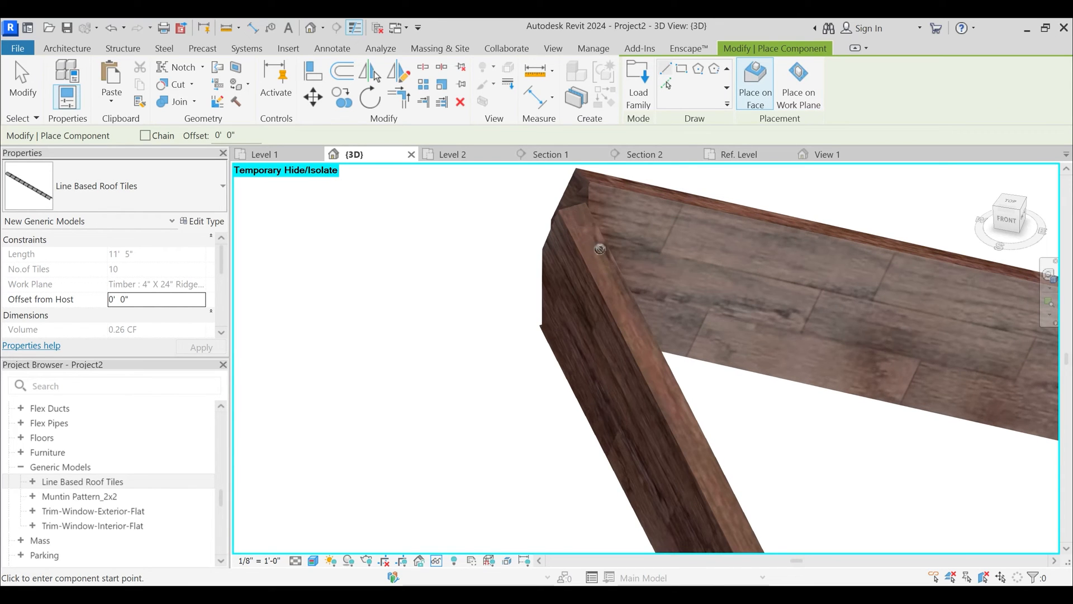
pyautogui.click(800, 89)
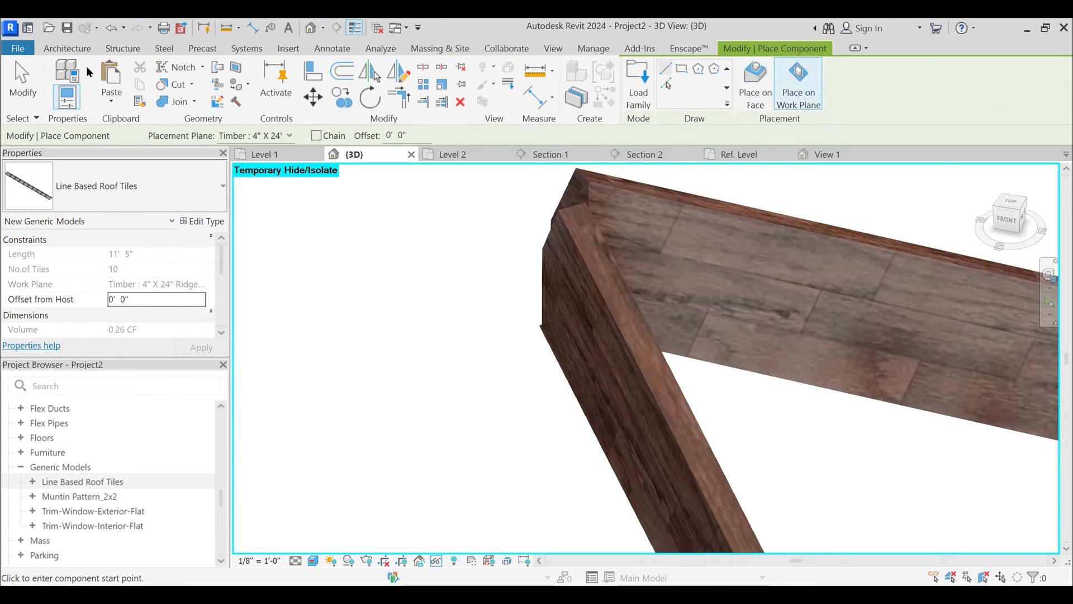
pyautogui.click(67, 48)
pyautogui.click(994, 100)
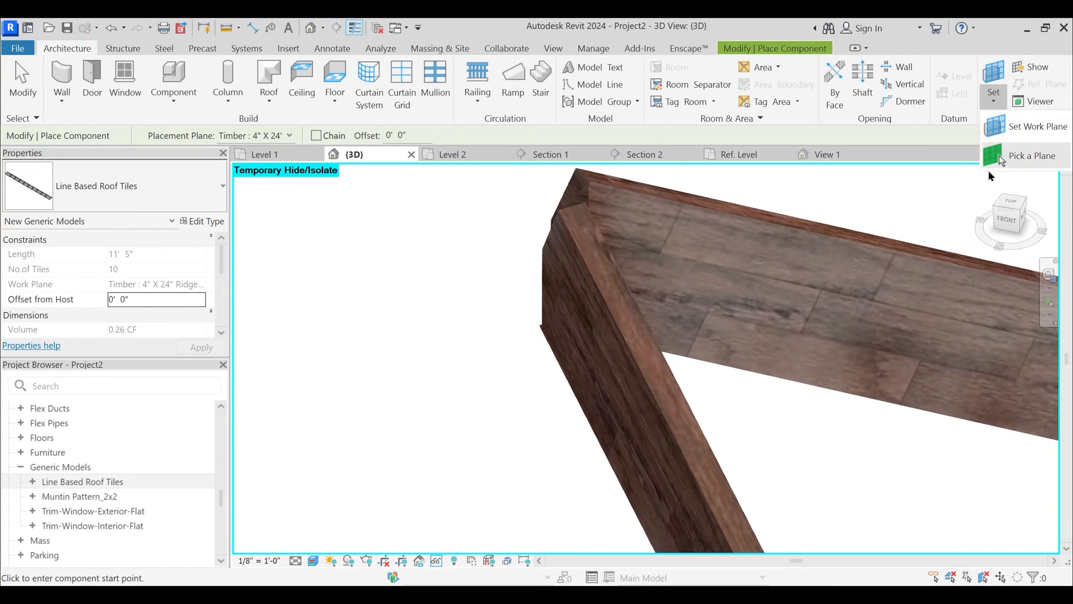
pyautogui.press('Escape')
pyautogui.press('Escape')
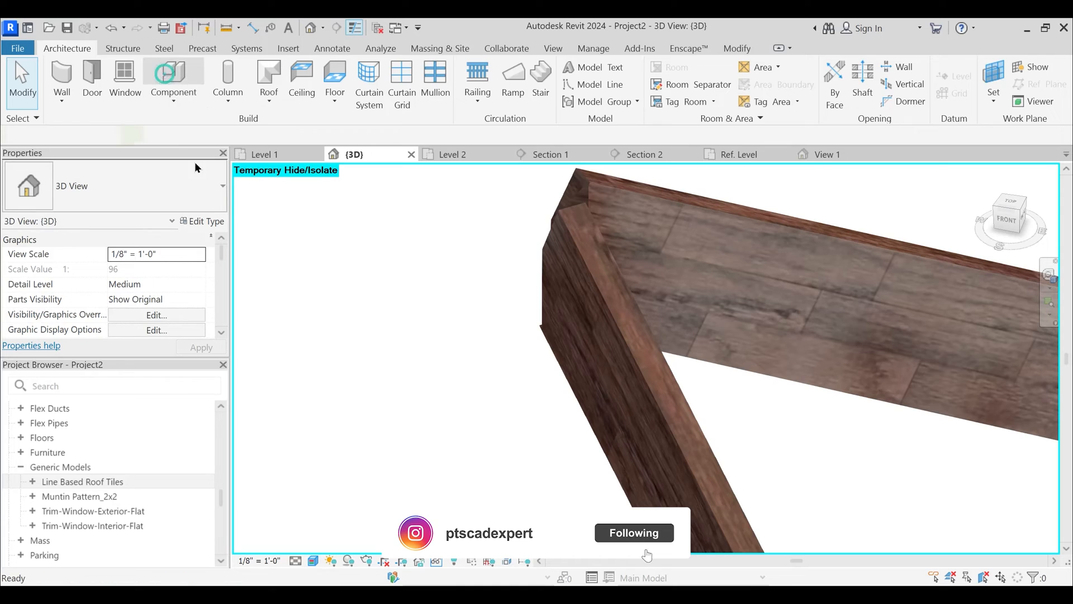
# - Place a Line Based Roof Tiles component along the front valley rafter's top face, starting from its upper end
pyautogui.click(173, 78)
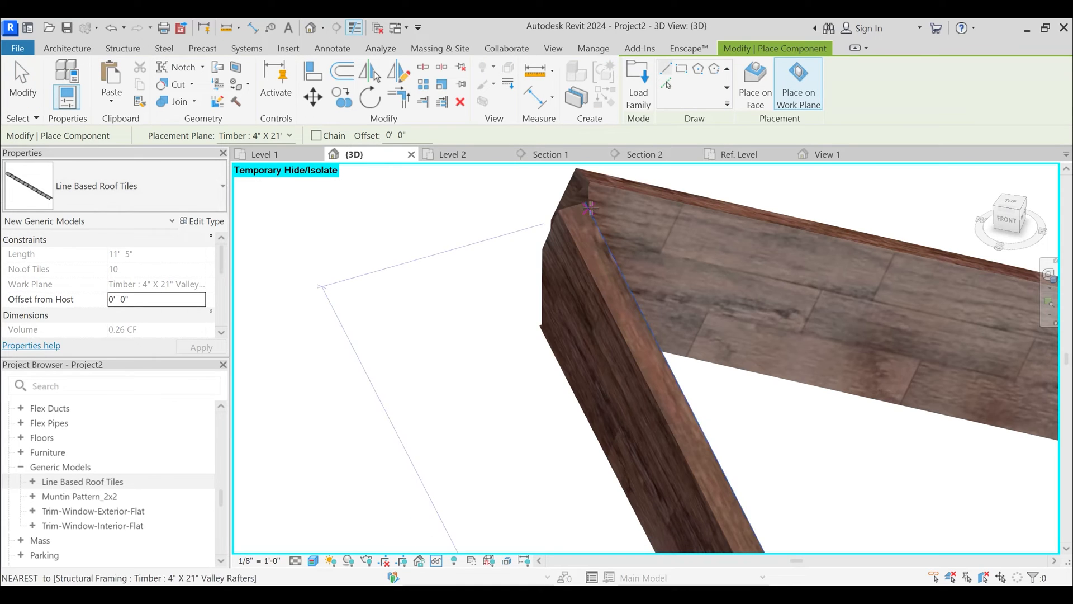
pyautogui.click(571, 208)
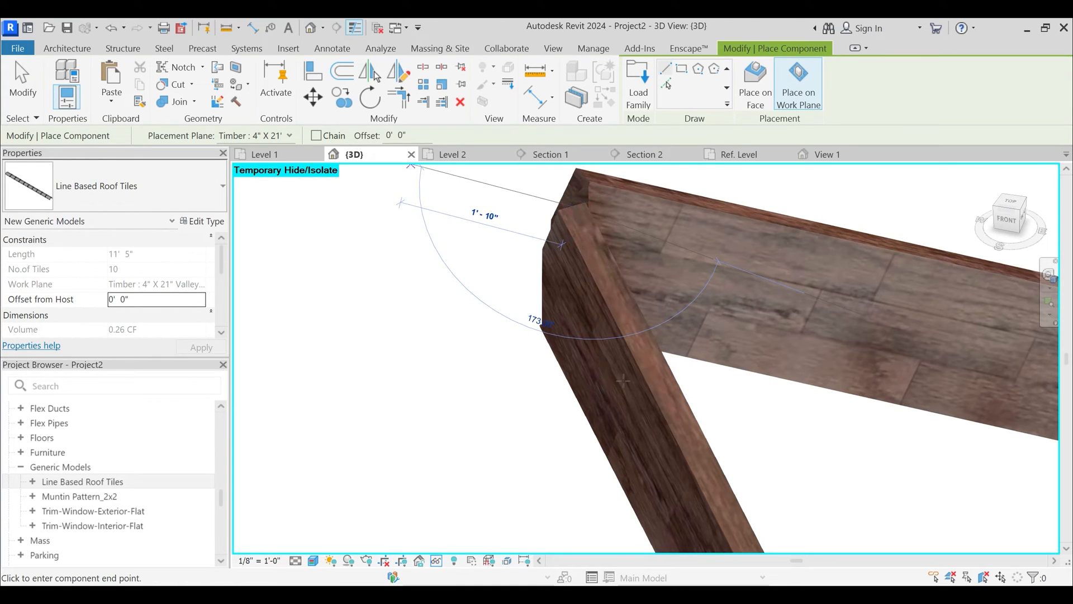
pyautogui.scroll(-4, 463, 221)
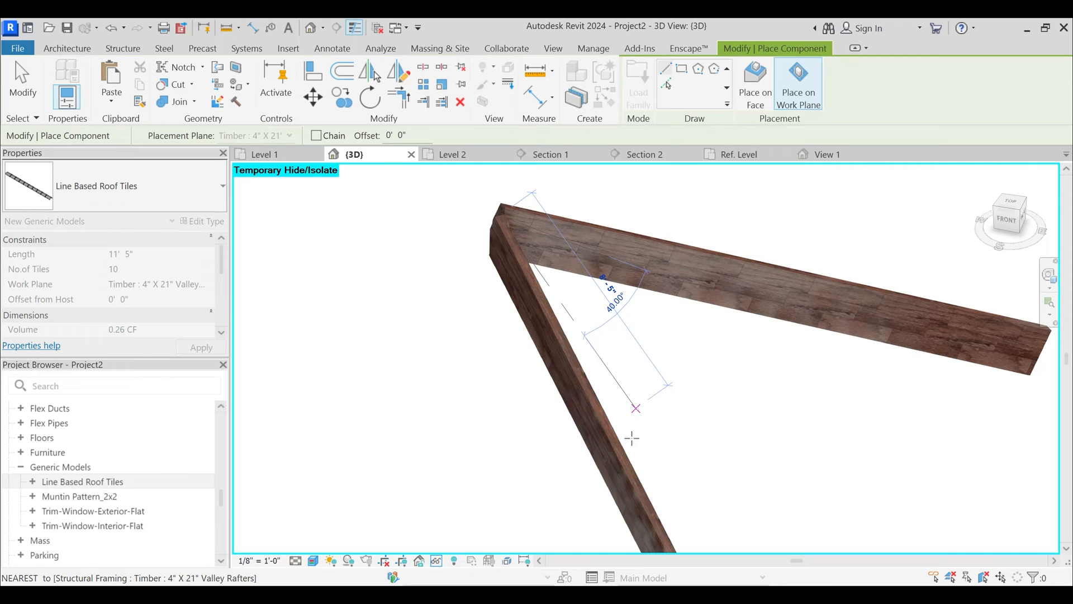
pyautogui.moveTo(631, 437)
pyautogui.mouseDown(button='middle')
pyautogui.moveTo(575, 308)
pyautogui.moveTo(604, 316)
pyautogui.mouseUp(button='middle')
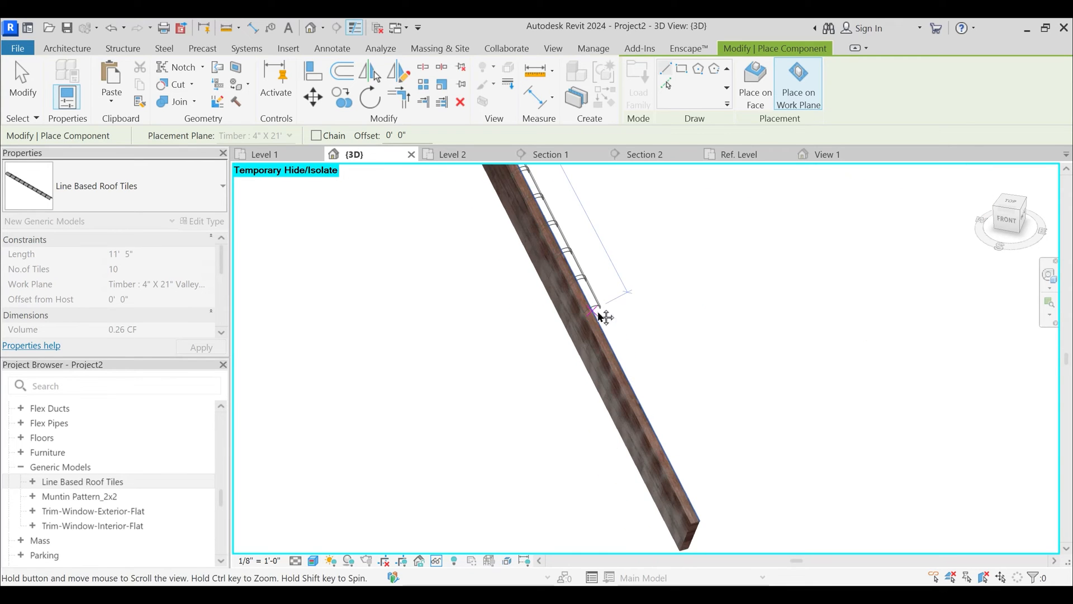
# - Finish the Line Based Roof Tiles run at the lower end of the front valley rafter
pyautogui.click(695, 520)
pyautogui.scroll(-2, 601, 397)
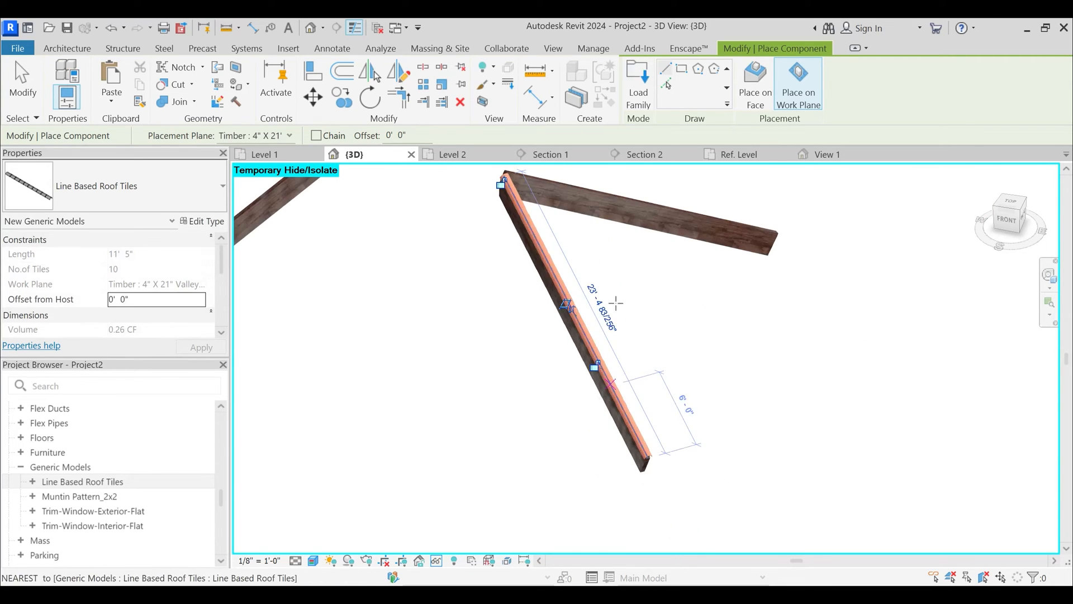
# - Set the work plane to the top face of the bare valley rafter meeting the tiled one at the apex
pyautogui.keyDown('shift'); pyautogui.moveTo(619, 304); pyautogui.dragTo(454, 329, button='middle'); pyautogui.keyUp('shift')
pyautogui.scroll(2, 717, 197)
pyautogui.scroll(2, 688, 188)
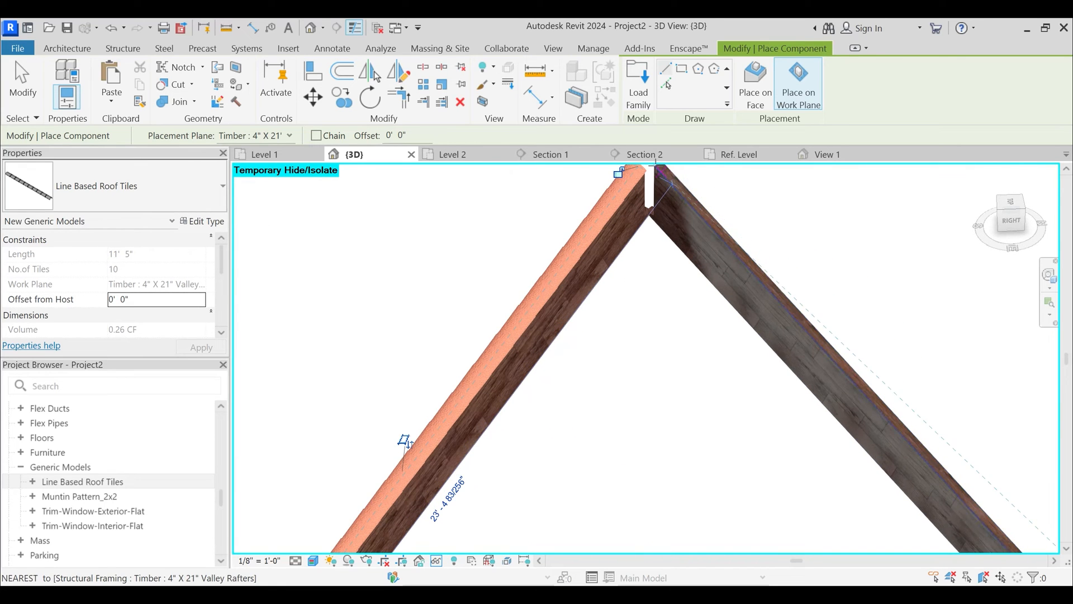
pyautogui.moveTo(653, 268); pyautogui.dragTo(608, 348, button='middle')
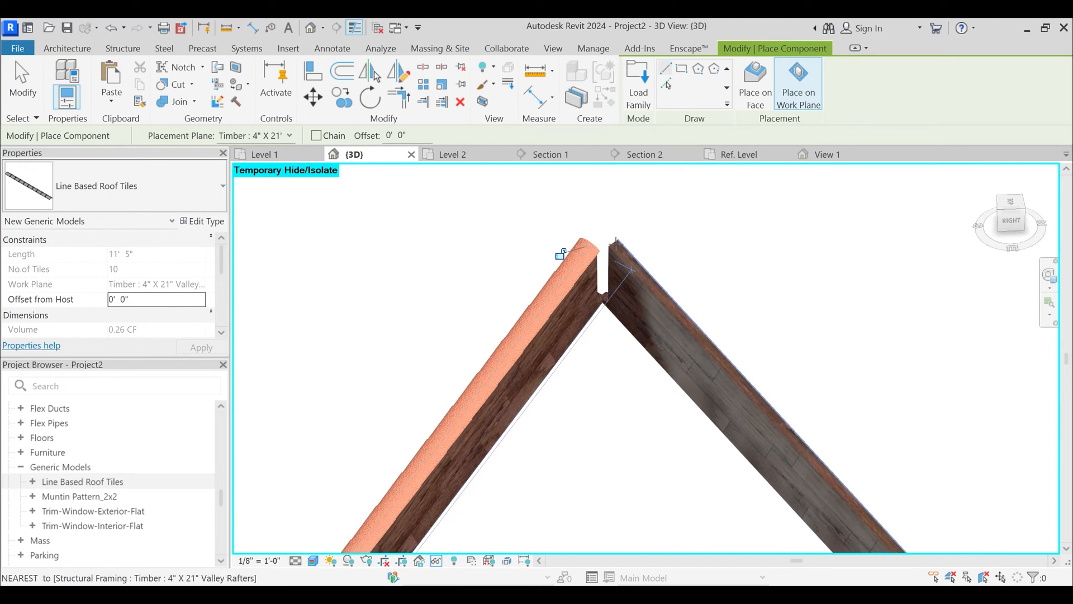
pyautogui.scroll(2, 619, 242)
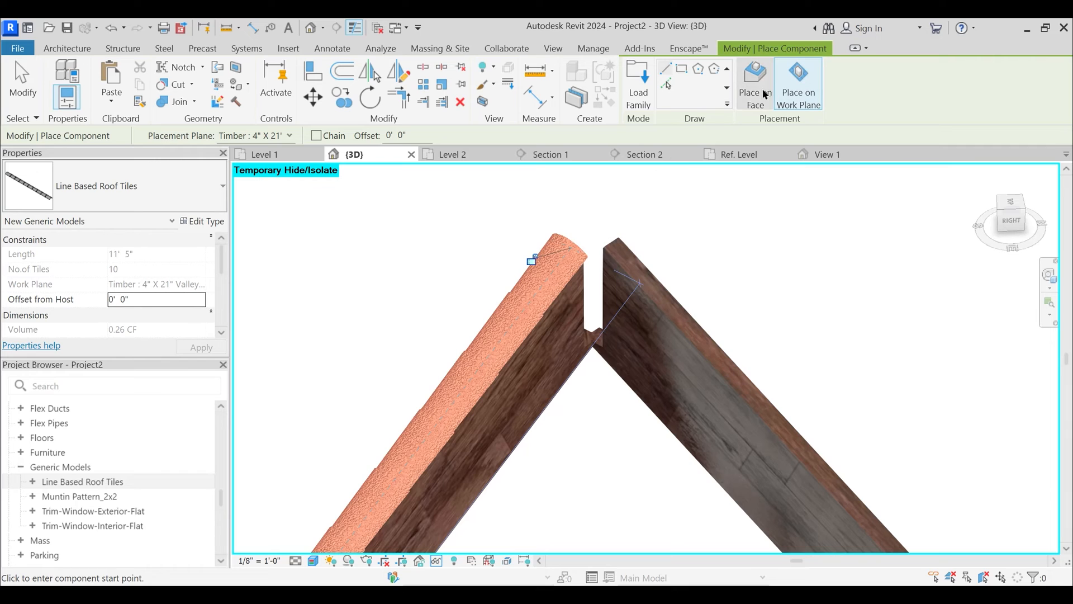
pyautogui.click(80, 48)
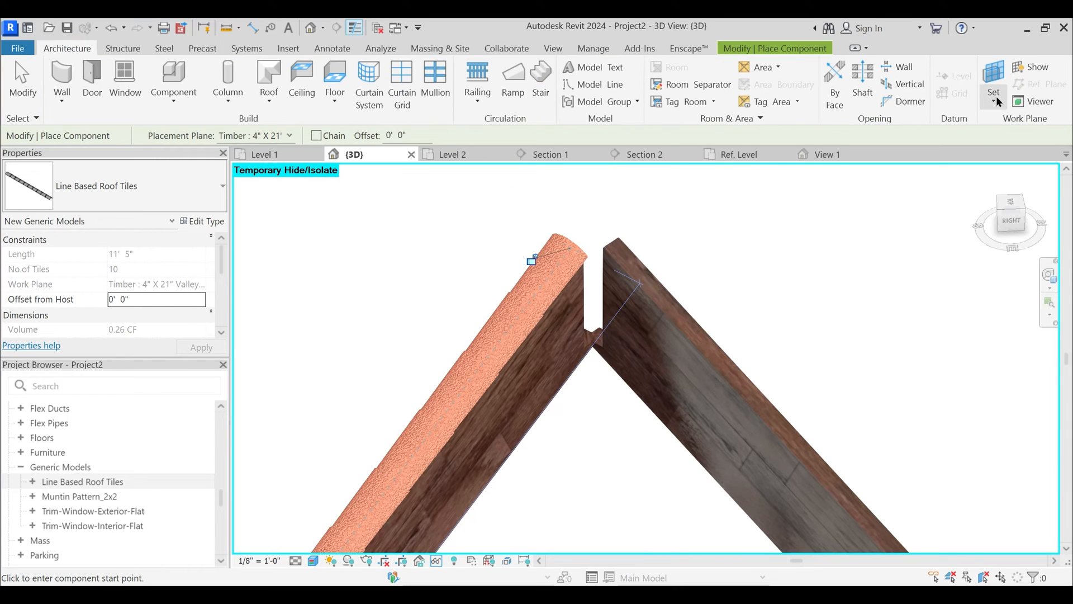
pyautogui.click(994, 79)
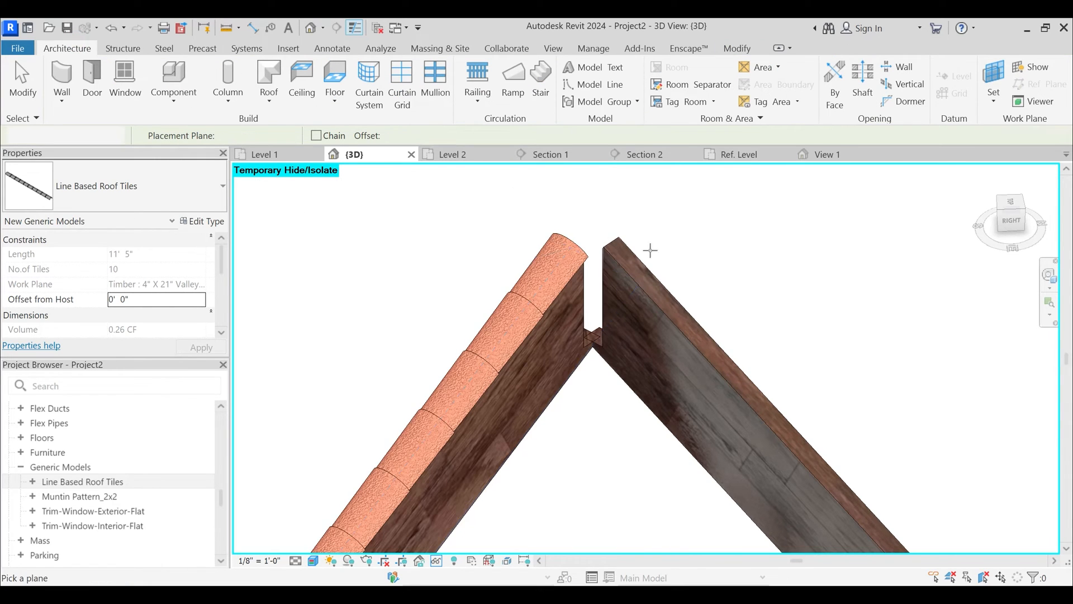
pyautogui.click(611, 239)
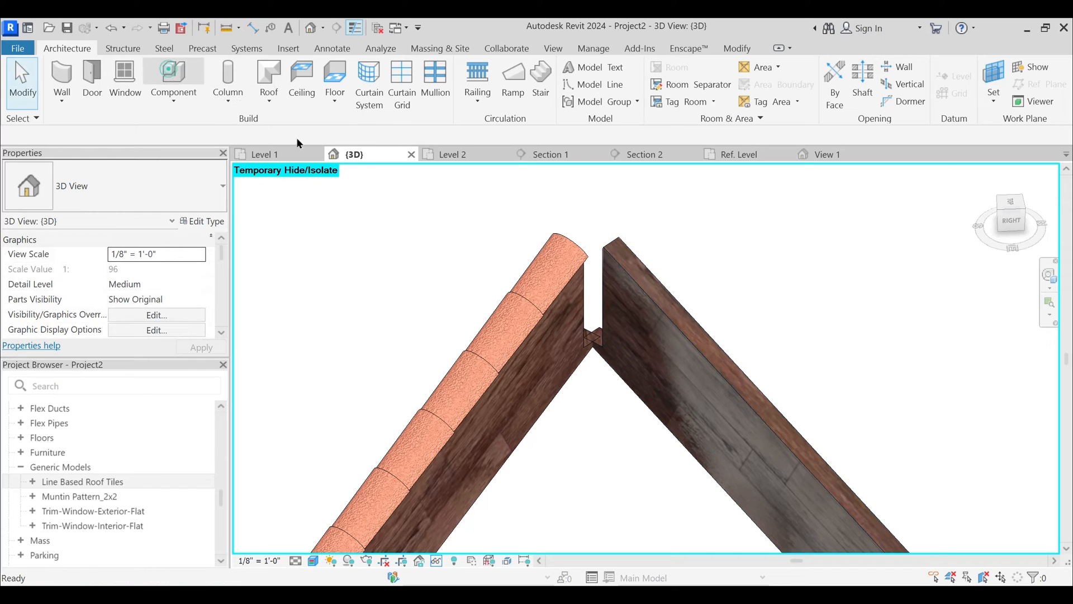
# - Place Line Based Roof Tiles along this rafter's top face, from its apex endpoint to its lower end
pyautogui.click(173, 74)
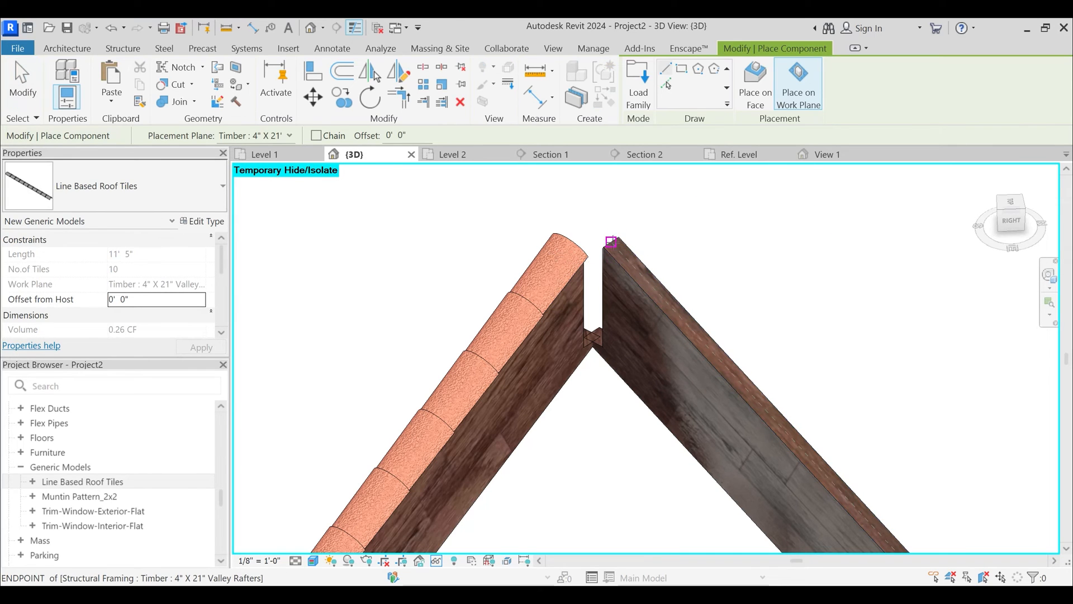
pyautogui.click(611, 245)
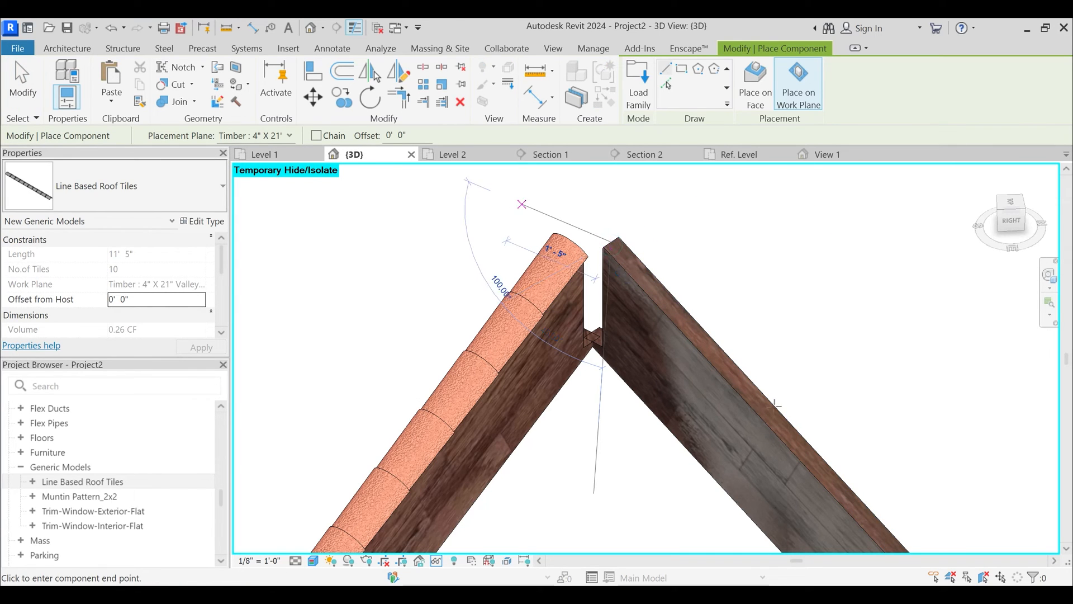
pyautogui.moveTo(776, 404); pyautogui.dragTo(567, 211, button='middle')
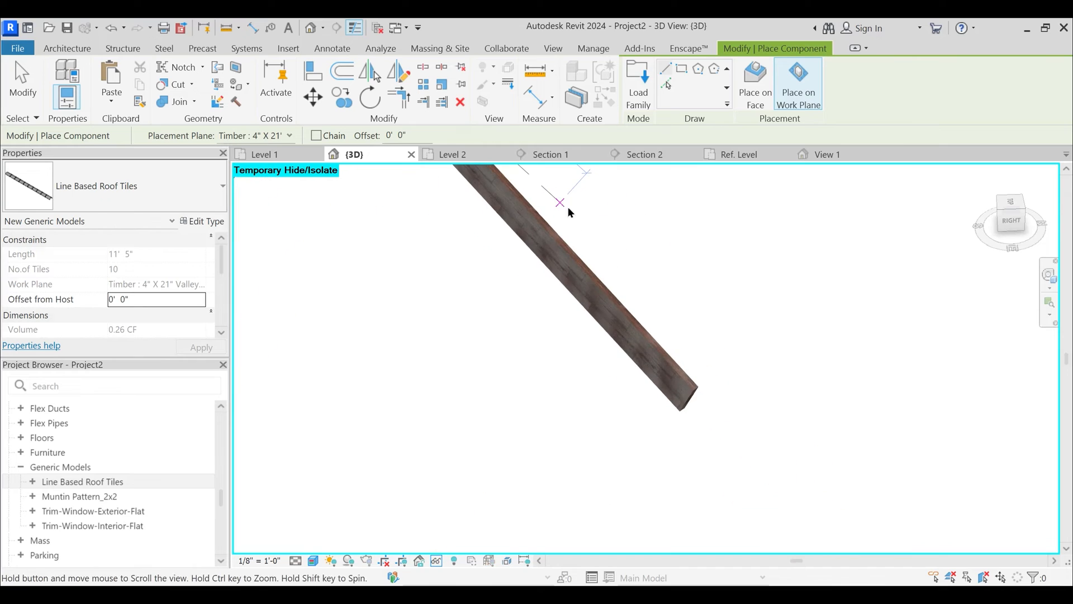
pyautogui.click(700, 386)
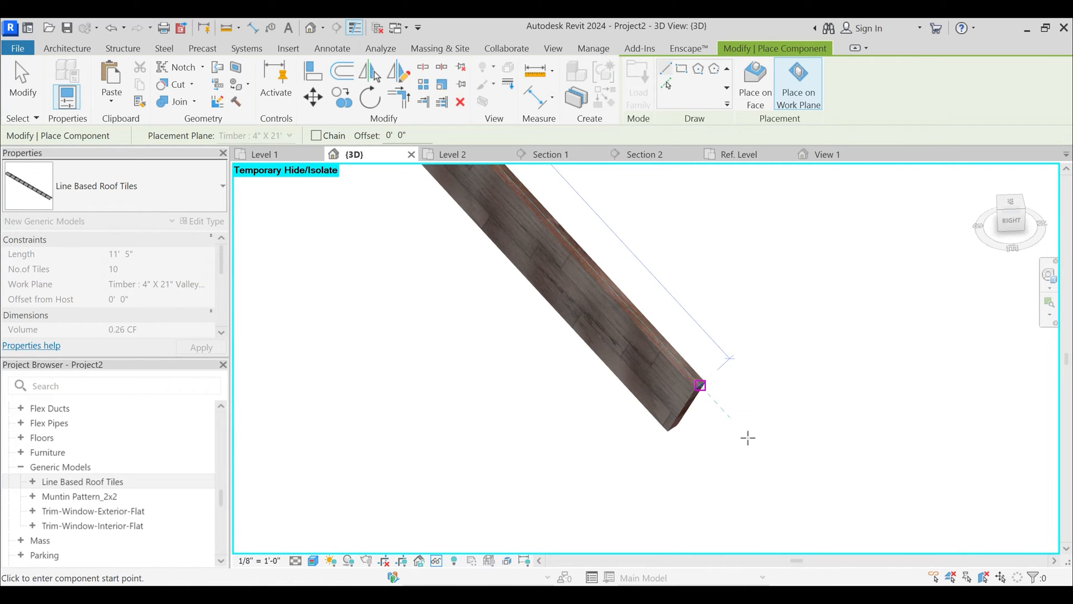
# - Place Line Based Roof Tiles along the front valley rafter of the second pair, from its apex to its lower end
pyautogui.scroll(-5, 748, 438)
pyautogui.keyDown('shift'); pyautogui.moveTo(726, 402); pyautogui.dragTo(726, 337, button='middle'); pyautogui.keyUp('shift')
pyautogui.click(67, 48)
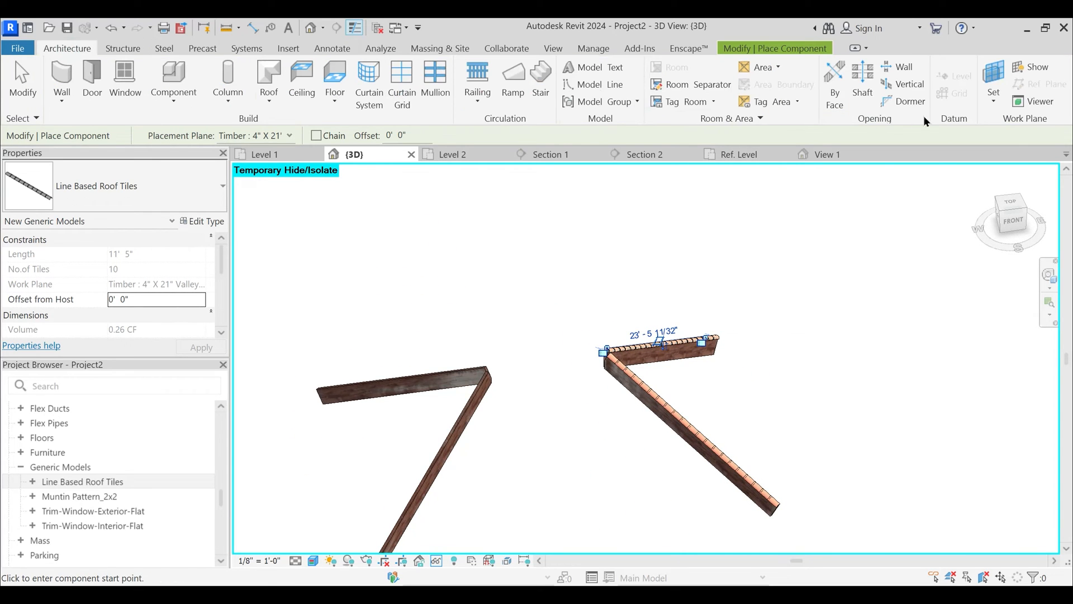
pyautogui.press('Escape')
pyautogui.press('Escape')
pyautogui.scroll(4, 497, 394)
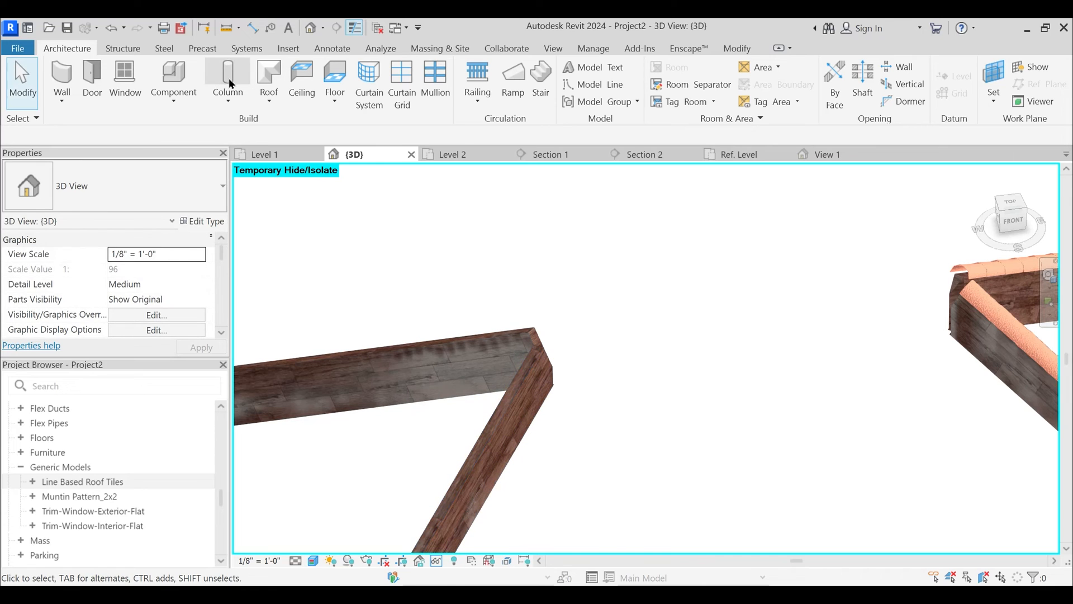
pyautogui.click(170, 79)
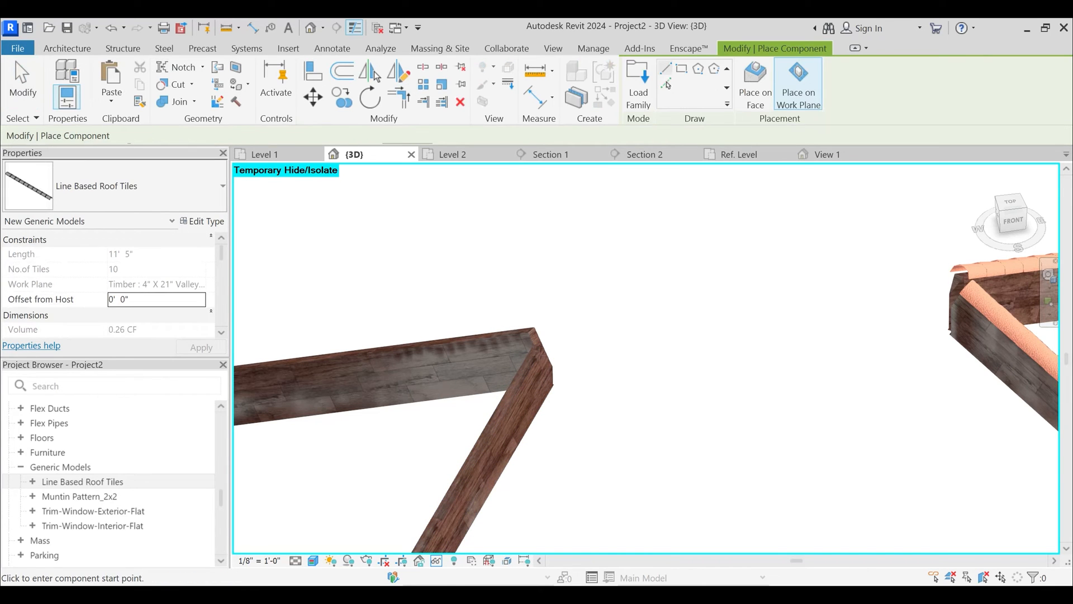
pyautogui.click(538, 350)
pyautogui.moveTo(468, 454); pyautogui.dragTo(565, 183, button='middle')
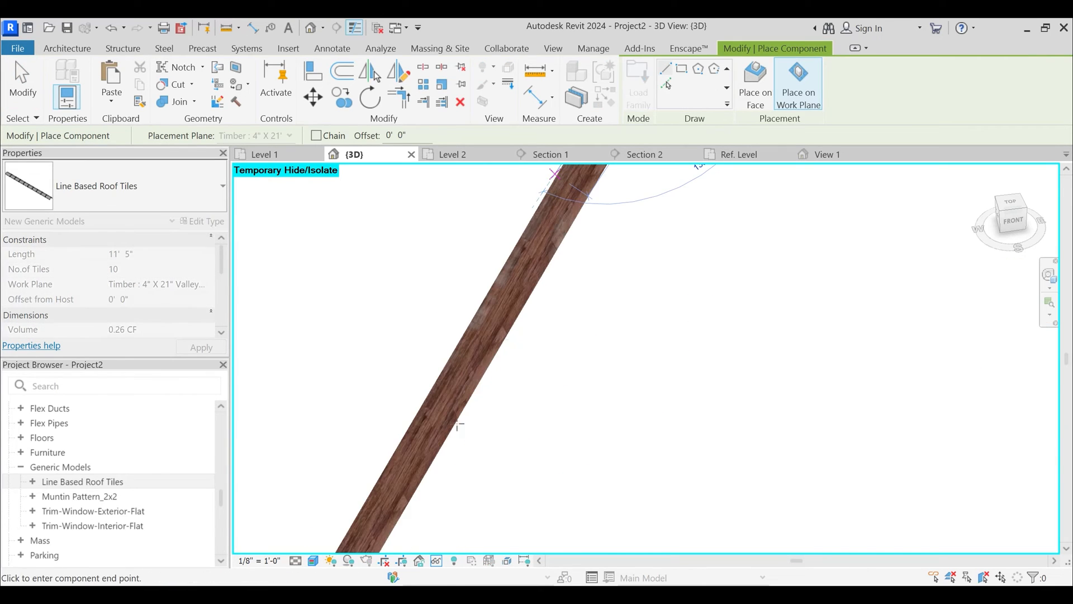
pyautogui.moveTo(458, 423); pyautogui.dragTo(484, 301, button='middle')
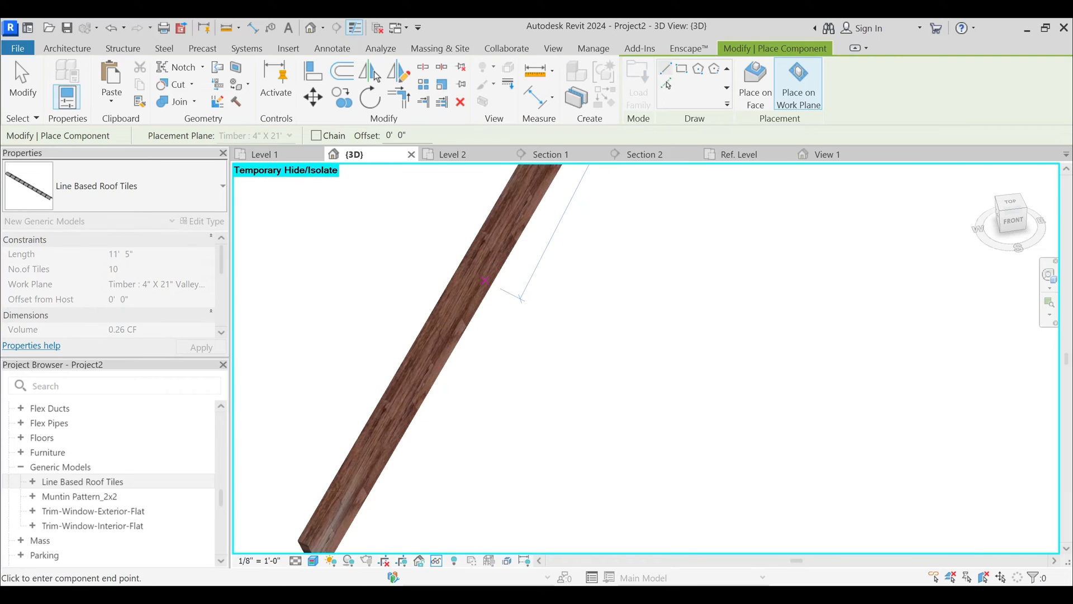
pyautogui.click(305, 540)
pyautogui.scroll(-4, 426, 462)
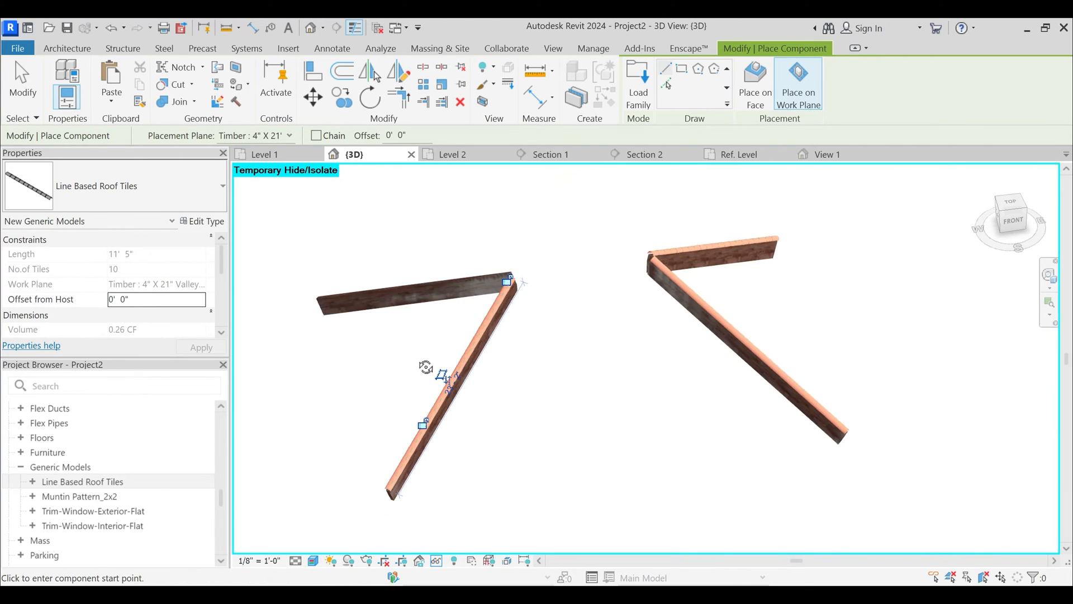
# - Set the work plane to the top face of the last untiled valley rafter
pyautogui.keyDown('shift'); pyautogui.moveTo(427, 366); pyautogui.dragTo(644, 326, button='middle'); pyautogui.keyUp('shift')
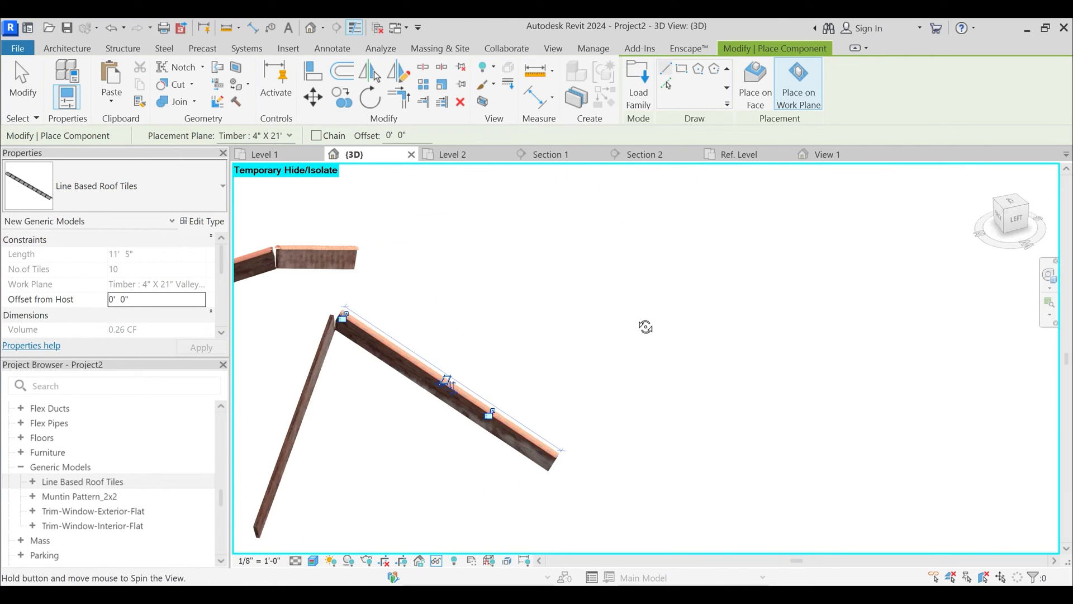
pyautogui.click(78, 49)
pyautogui.click(996, 100)
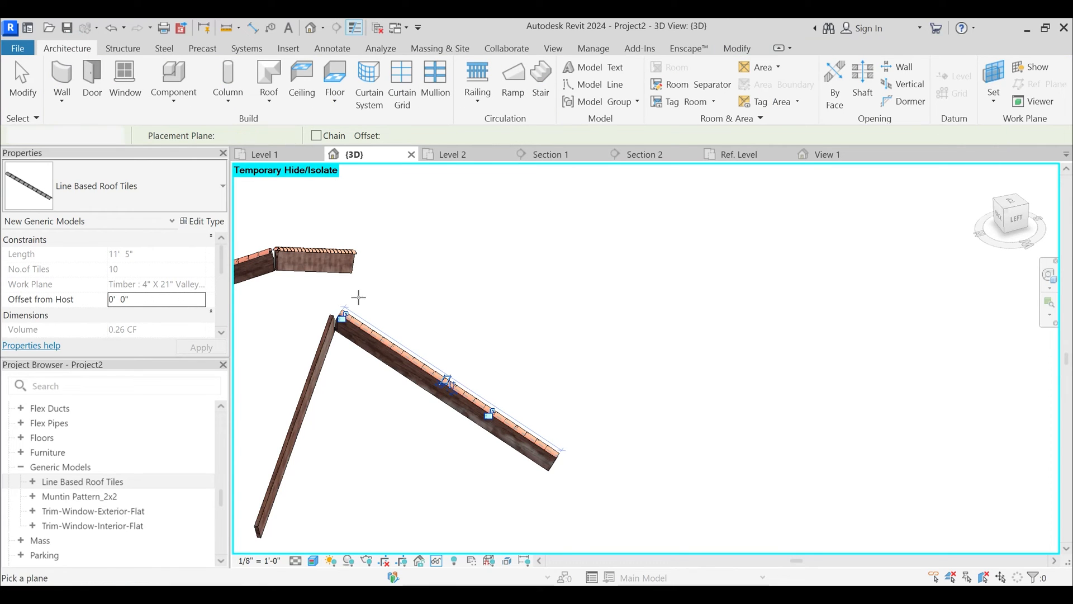
pyautogui.scroll(4, 330, 338)
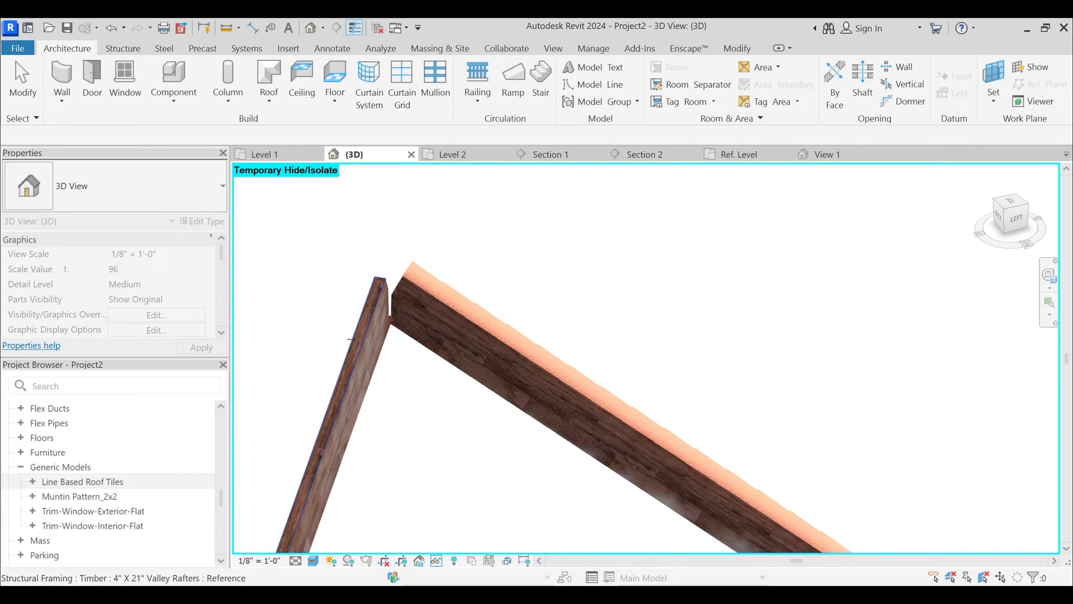
pyautogui.click(352, 338)
# - Display the 3D view in the Hidden Line visual style around the untiled rafter's apex
pyautogui.moveTo(551, 206); pyautogui.dragTo(684, 204, button='middle')
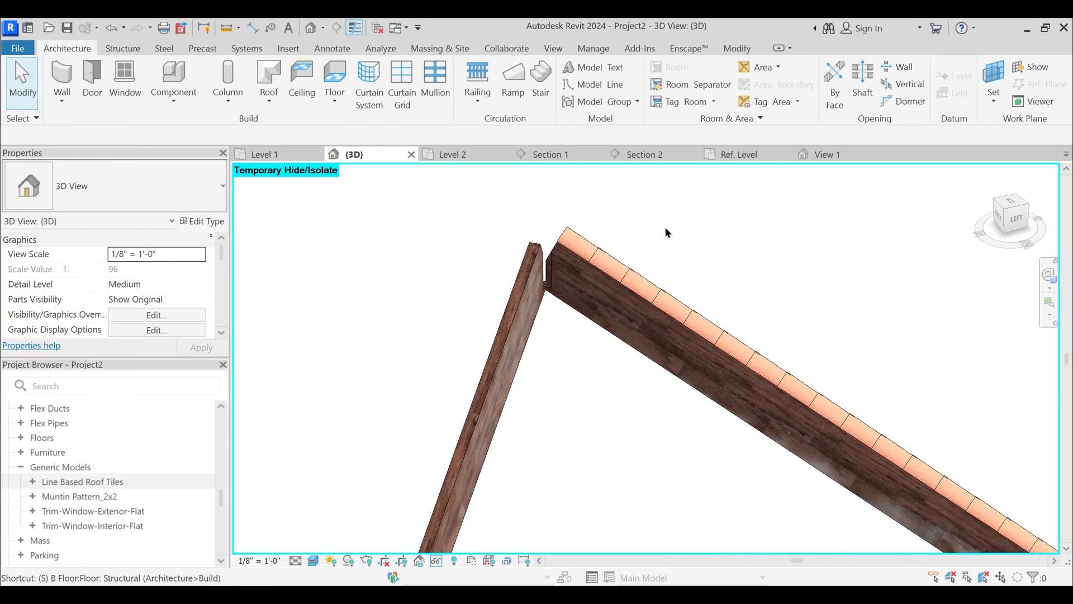
pyautogui.press('d')
pyautogui.press('h')
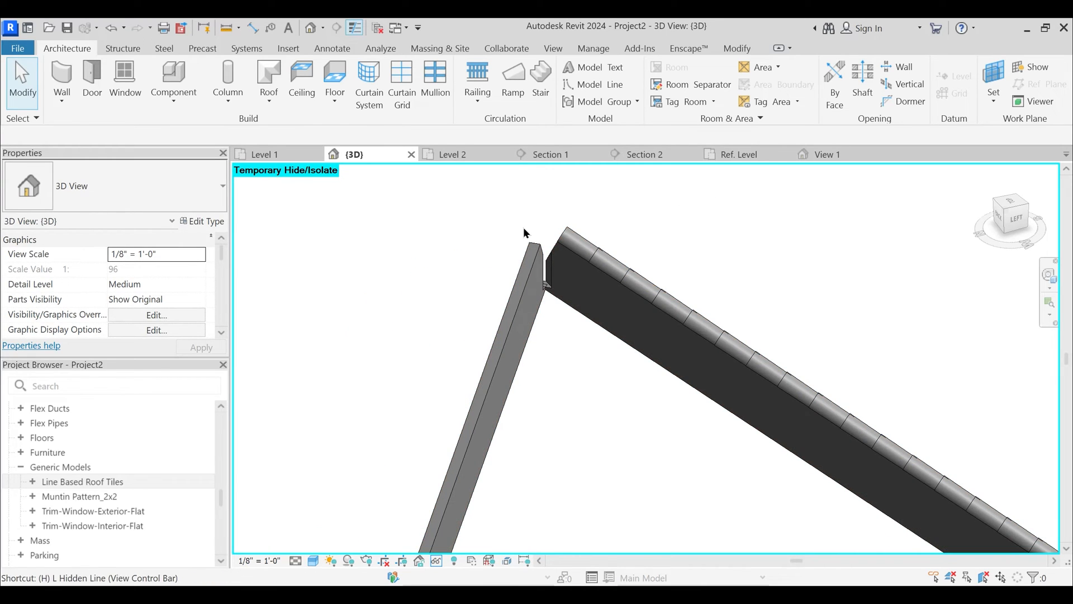
pyautogui.press('l')
# - Place Line Based Roof Tiles along the last valley rafter from its apex to its lower endpoint, and end the component command
pyautogui.press('c')
pyautogui.press('m')
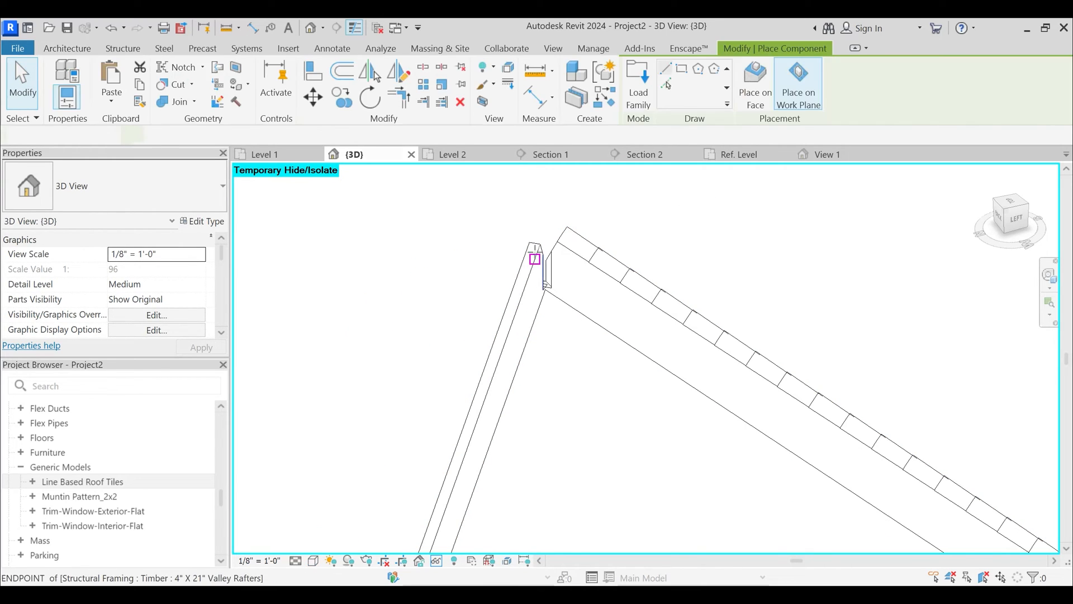
pyautogui.click(532, 244)
pyautogui.scroll(-2, 445, 208)
pyautogui.moveTo(397, 527); pyautogui.dragTo(439, 314, button='middle')
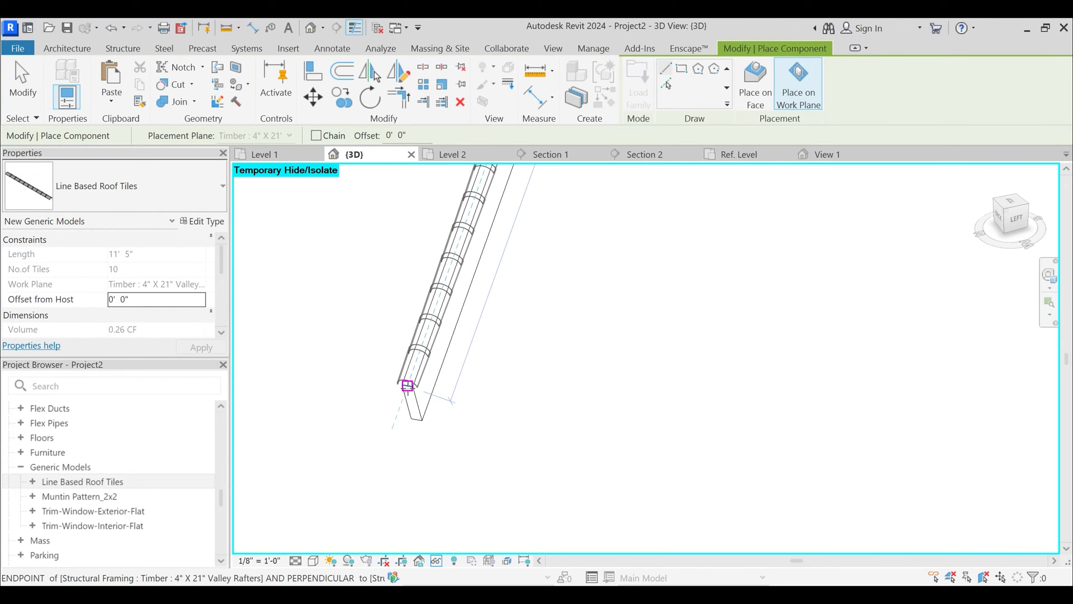
pyautogui.click(407, 387)
pyautogui.scroll(-3, 482, 433)
pyautogui.press('Escape')
pyautogui.press('Escape')
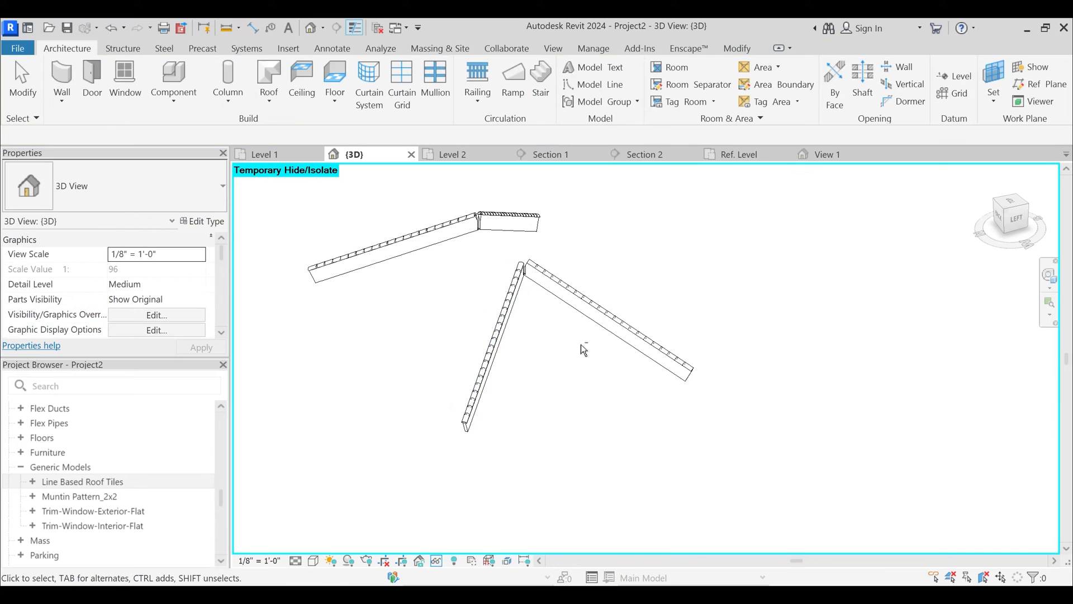
# - Reset Temporary Hide/Isolate so the whole model is displayed in the 3D view again
pyautogui.moveTo(581, 350)
pyautogui.keyDown('shift'); pyautogui.mouseDown(button='middle')
pyautogui.moveTo(400, 336)
pyautogui.moveTo(626, 369)
pyautogui.moveTo(603, 416)
pyautogui.moveTo(546, 412)
pyautogui.mouseUp(button='middle'); pyautogui.keyUp('shift')
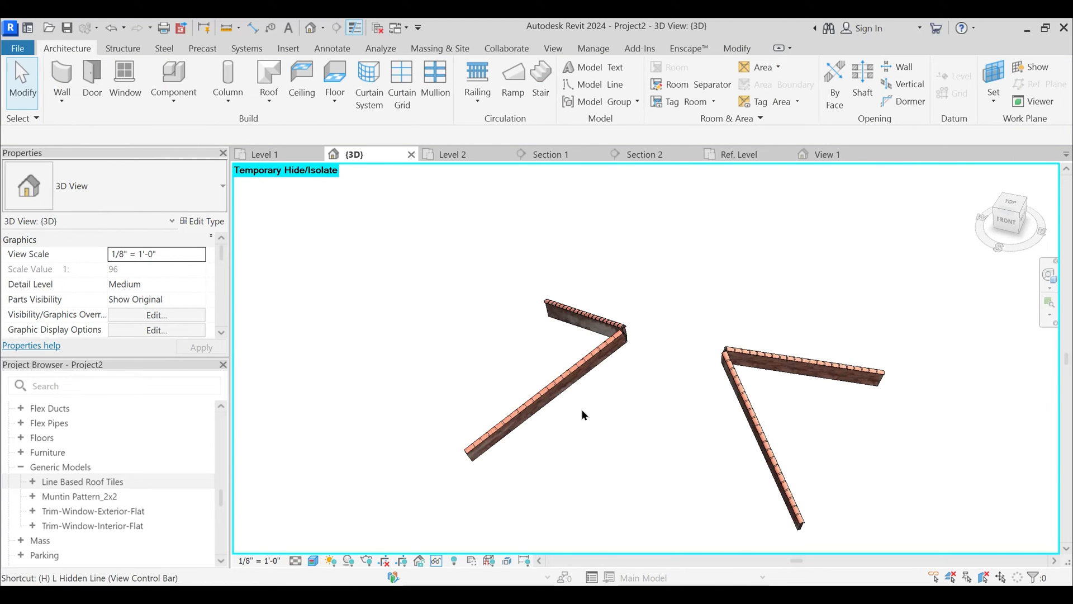
pyautogui.press('h')
pyautogui.press('r')
# - Examine the tiled roof slope, the tile runs on the valley rafters and the eave corner from several angles
pyautogui.scroll(5, 685, 400)
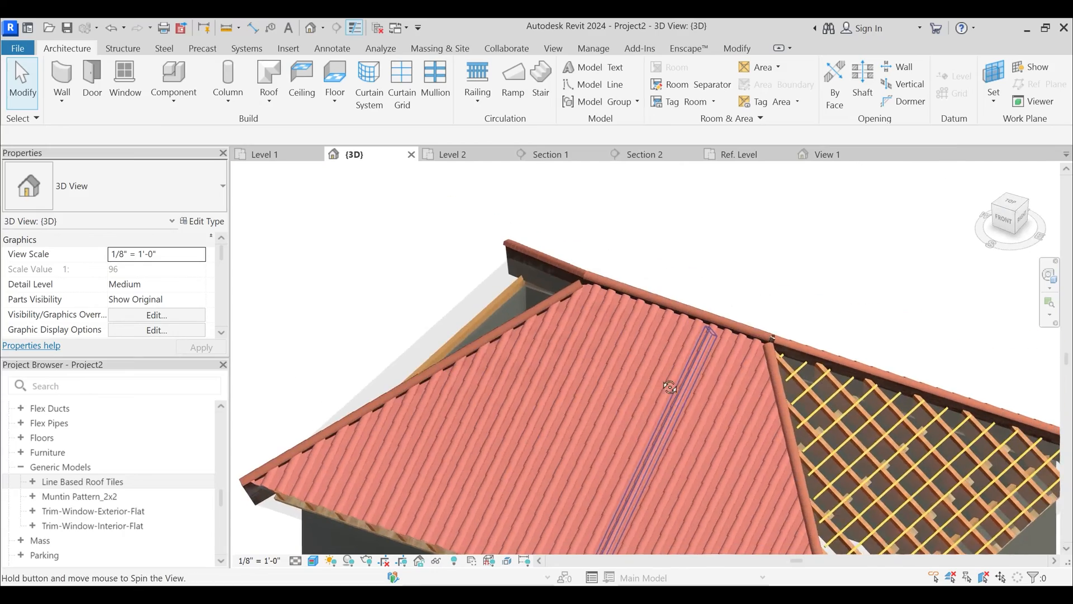
pyautogui.scroll(-5, 708, 376)
pyautogui.keyDown('shift'); pyautogui.moveTo(577, 414); pyautogui.dragTo(624, 477, button='middle'); pyautogui.keyUp('shift')
pyautogui.scroll(5, 625, 478)
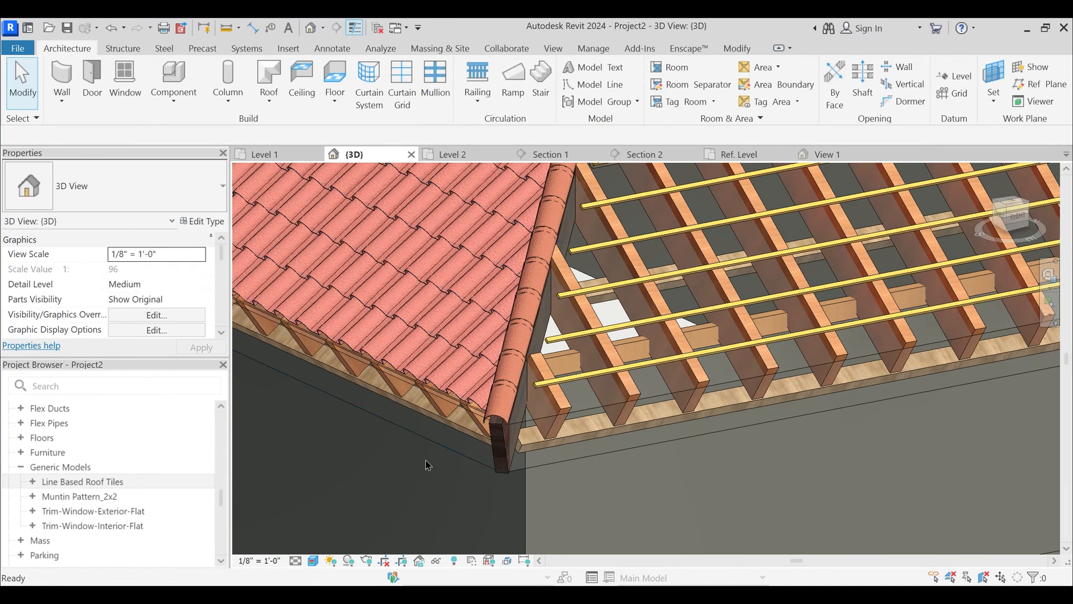
pyautogui.scroll(-2, 504, 461)
pyautogui.moveTo(468, 398); pyautogui.dragTo(496, 373, button='middle')
pyautogui.scroll(-1, 477, 412)
pyautogui.scroll(-2, 477, 413)
pyautogui.scroll(2, 510, 447)
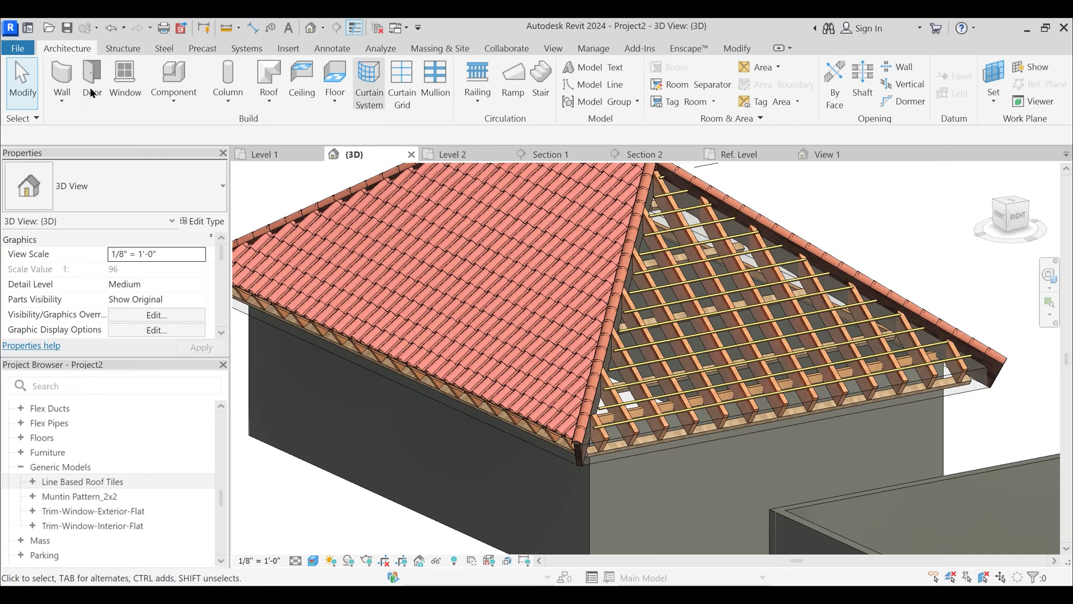
# - Place a Fascia-Flat 1x12 roof fascia along the roof's lower edge below the tiled slope
pyautogui.click(274, 104)
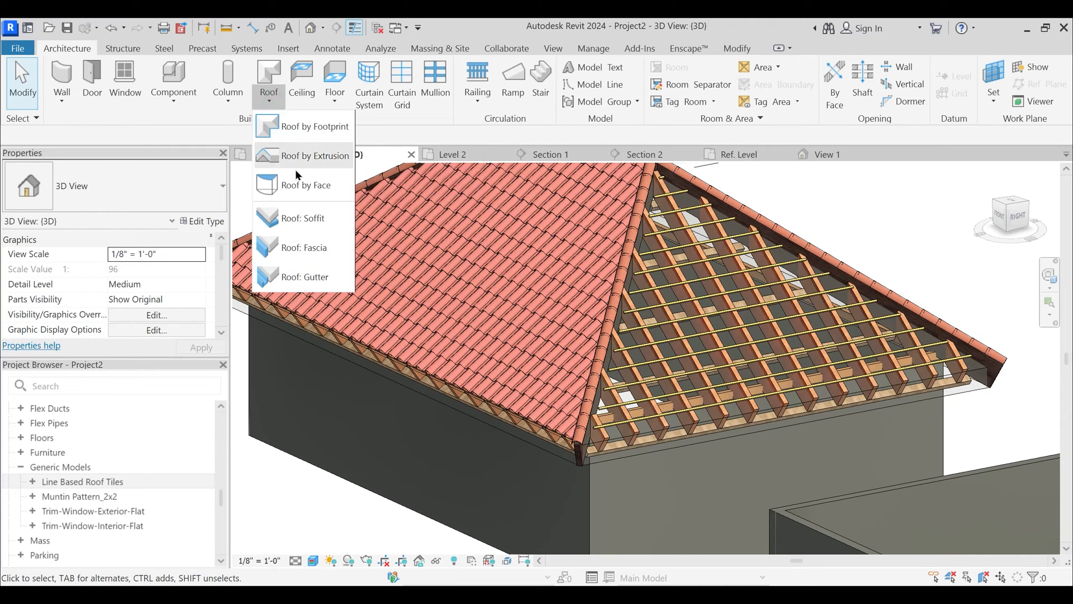
pyautogui.click(308, 247)
pyautogui.scroll(5, 563, 485)
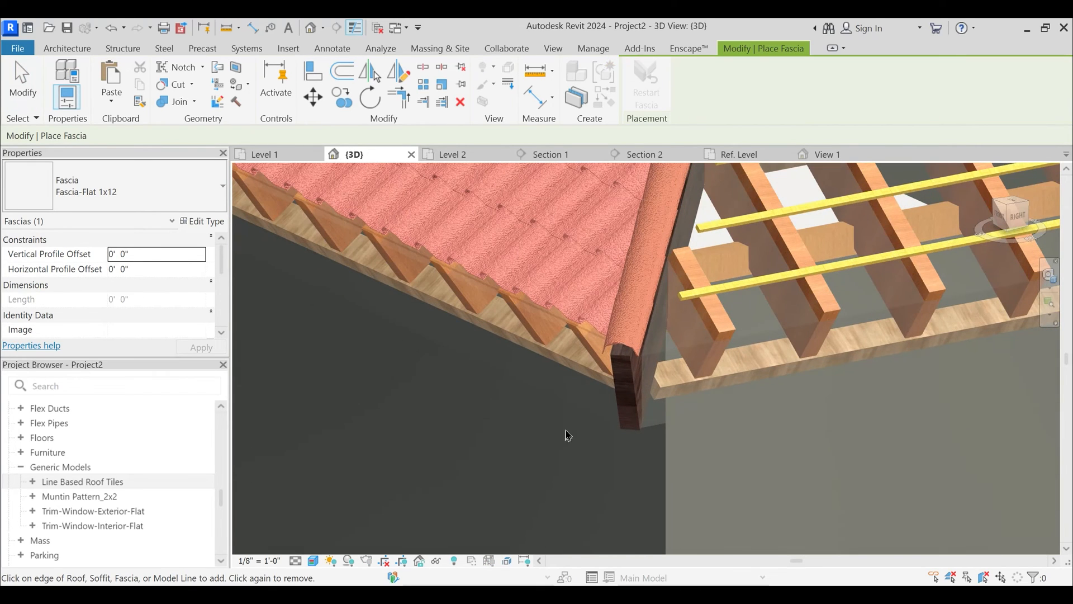
pyautogui.click(574, 432)
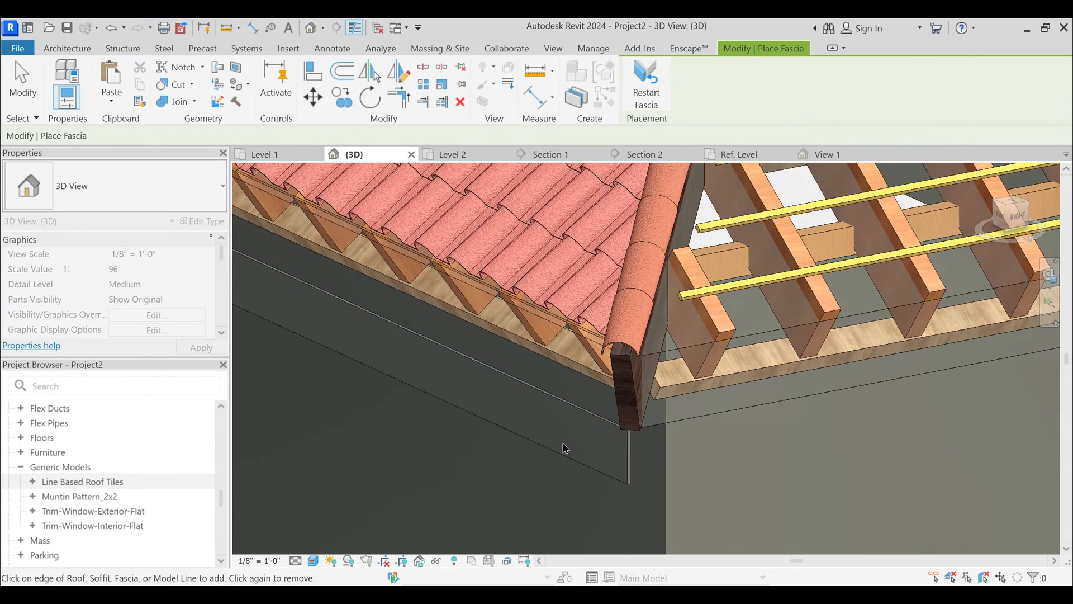
pyautogui.press('Escape')
# - Place a Fascia-Flat 1x12 roof fascia along the adjoining eave below the untiled slope and end the fascia command
pyautogui.click(570, 447)
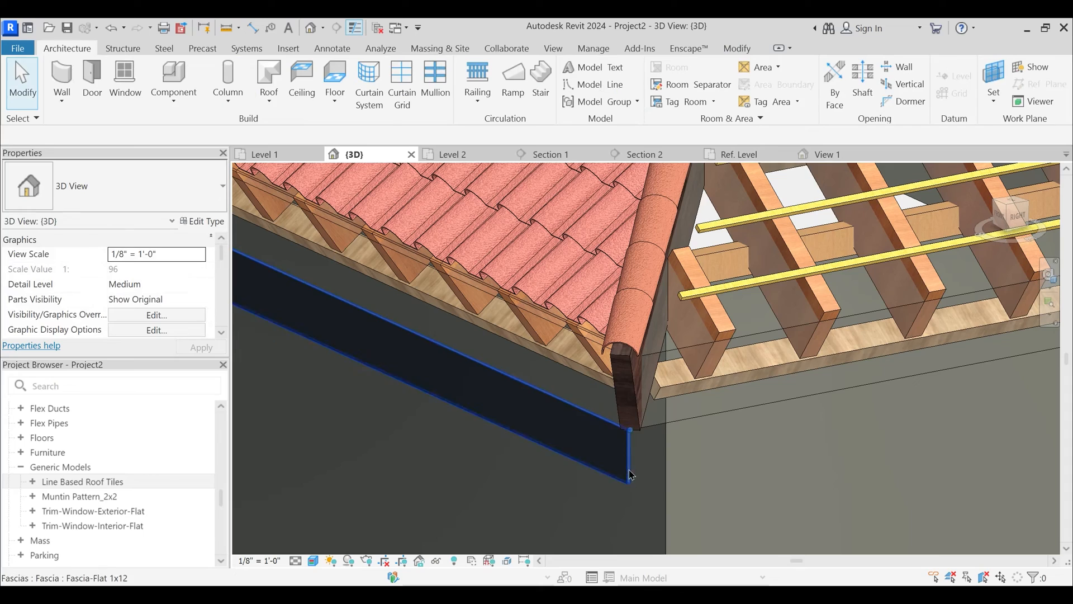
pyautogui.scroll(-3, 563, 430)
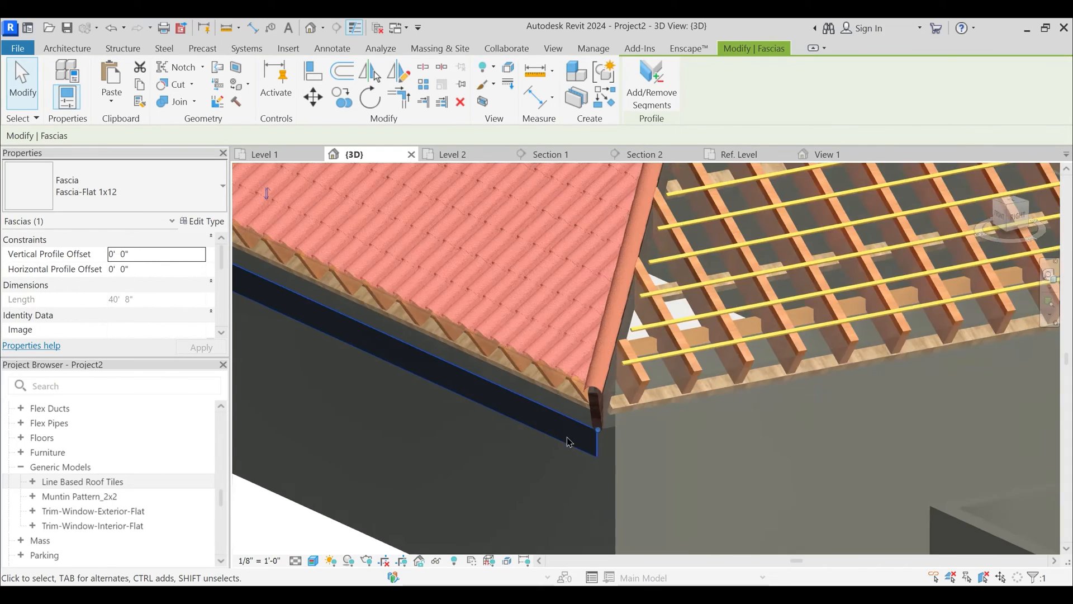
pyautogui.moveTo(451, 450); pyautogui.dragTo(576, 464, button='middle')
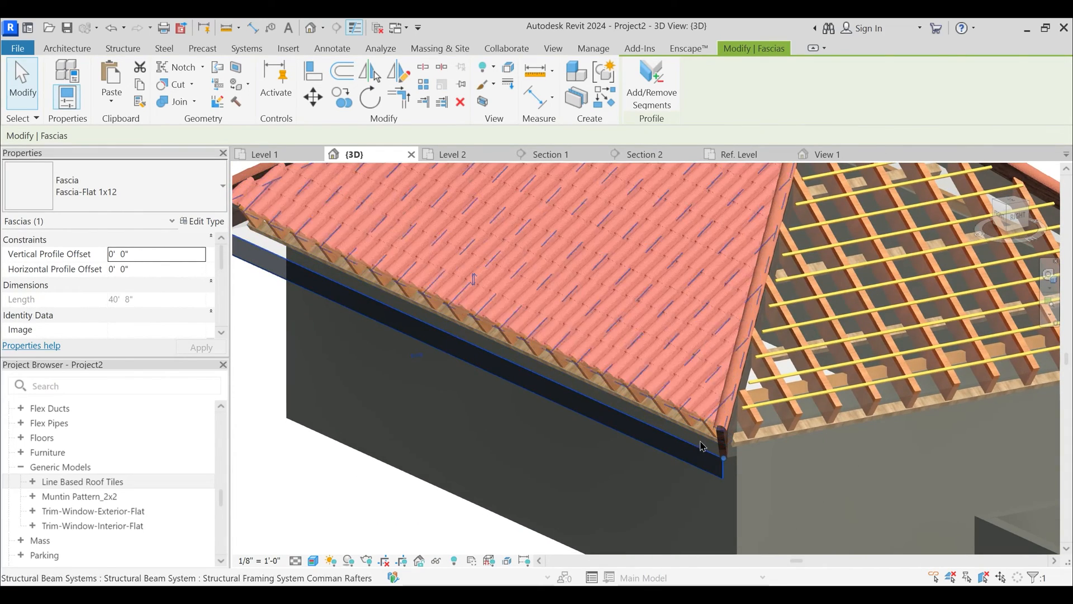
pyautogui.press('Escape')
pyautogui.moveTo(692, 432); pyautogui.dragTo(477, 359, button='middle')
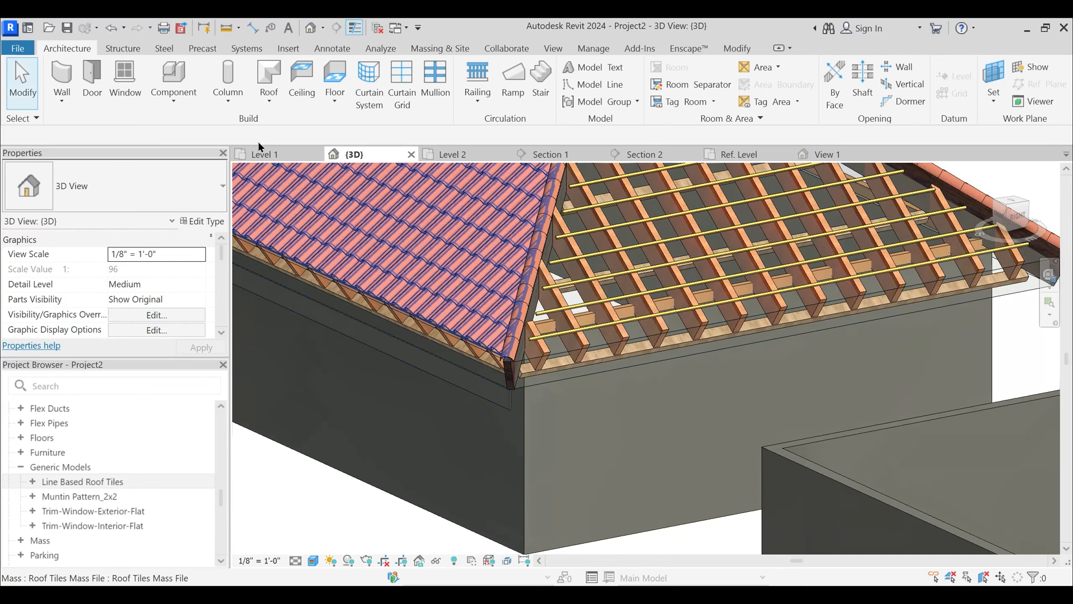
pyautogui.click(269, 98)
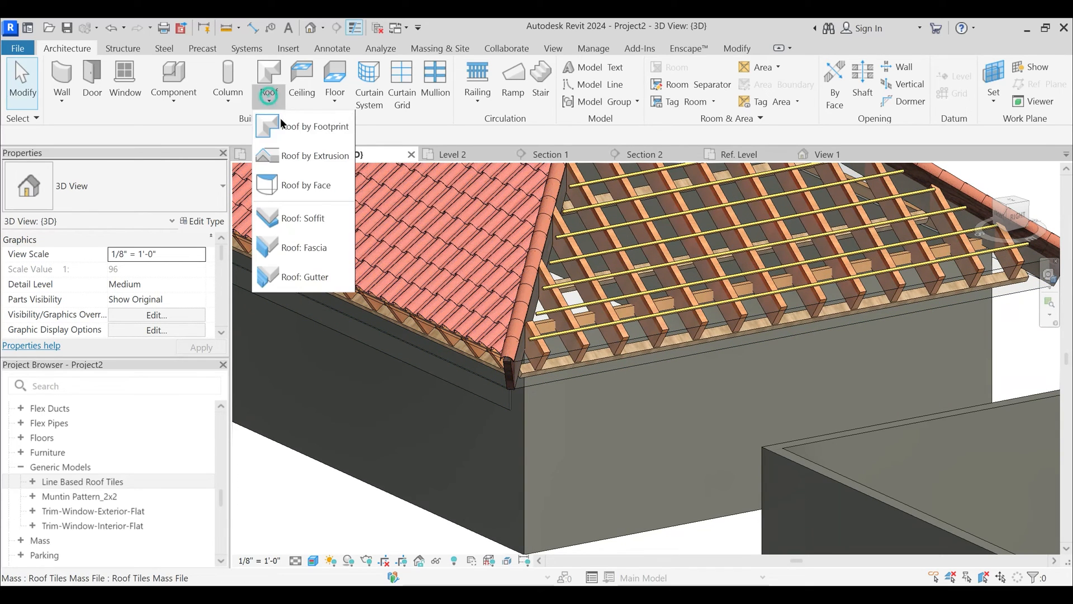
pyautogui.click(313, 249)
pyautogui.click(559, 394)
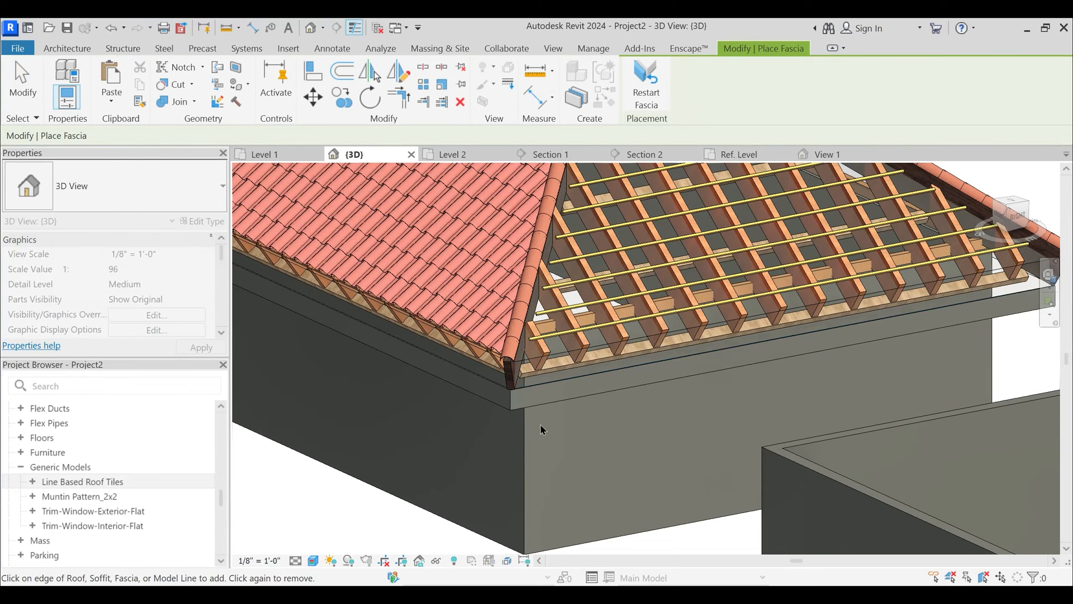
pyautogui.press('Escape')
pyautogui.press('Escape')
pyautogui.click(566, 402)
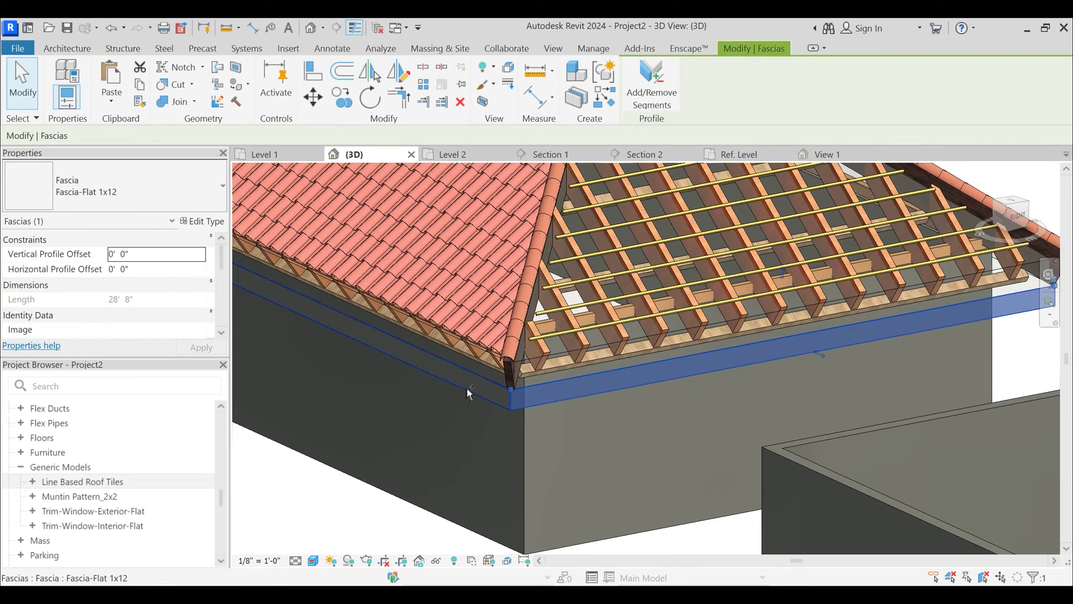
pyautogui.keyDown('ctrl'); pyautogui.click(467, 387); pyautogui.keyUp('ctrl')
pyautogui.moveTo(357, 346); pyautogui.dragTo(380, 386, button='middle')
pyautogui.scroll(-3, 380, 386)
pyautogui.press('Escape')
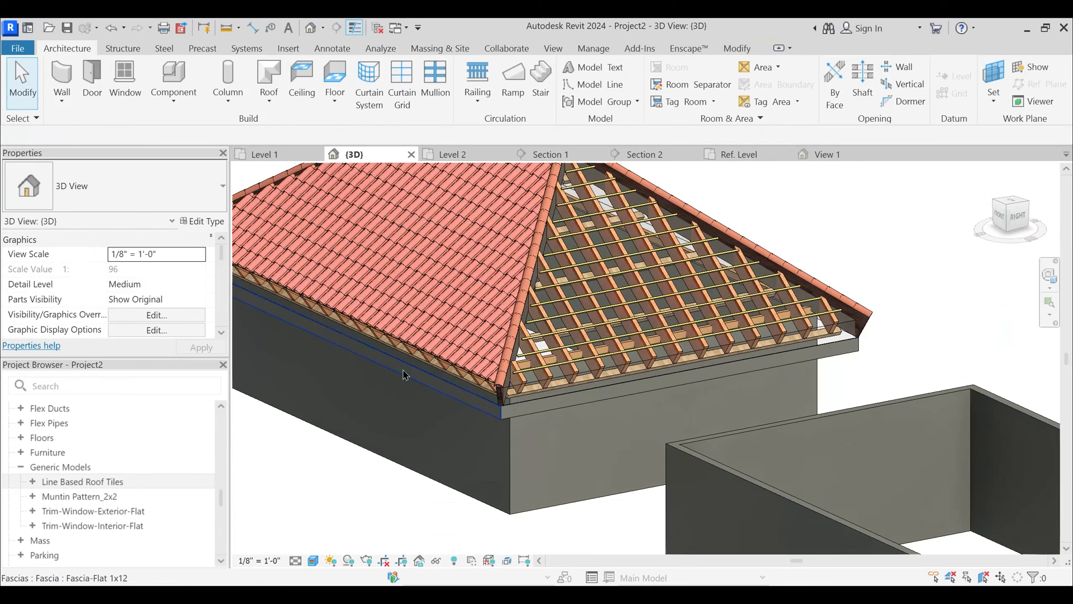
pyautogui.click(338, 320)
pyautogui.moveTo(343, 317); pyautogui.dragTo(398, 341, button='middle')
pyautogui.press('Escape')
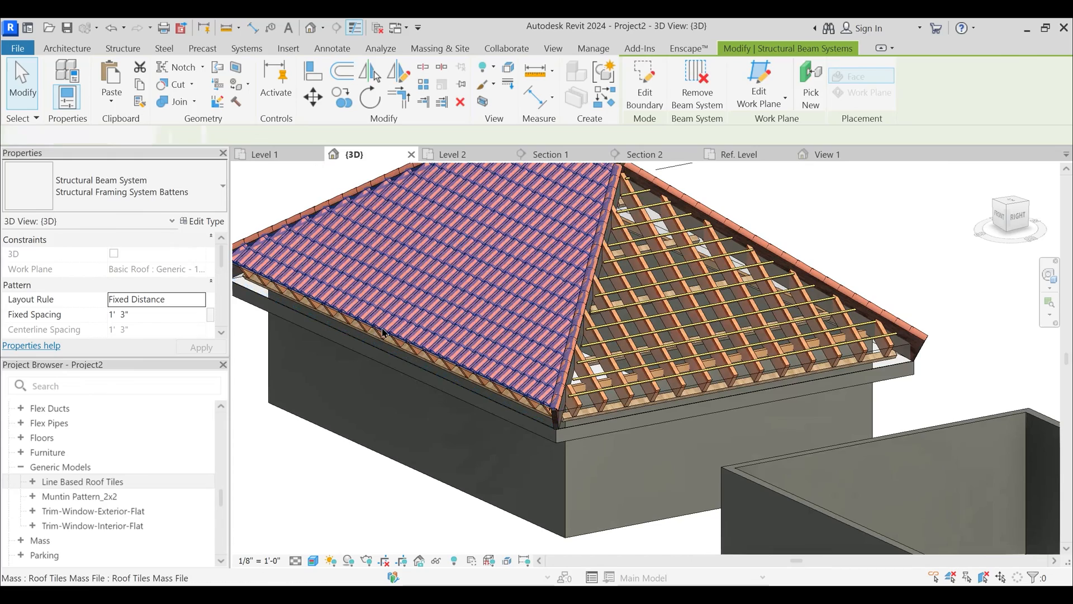
# - Switch the 3D view to Hidden Line and flip both eave fascias vertically so they sit over the rafter ends
pyautogui.press('h')
pyautogui.press('l')
pyautogui.click(405, 364)
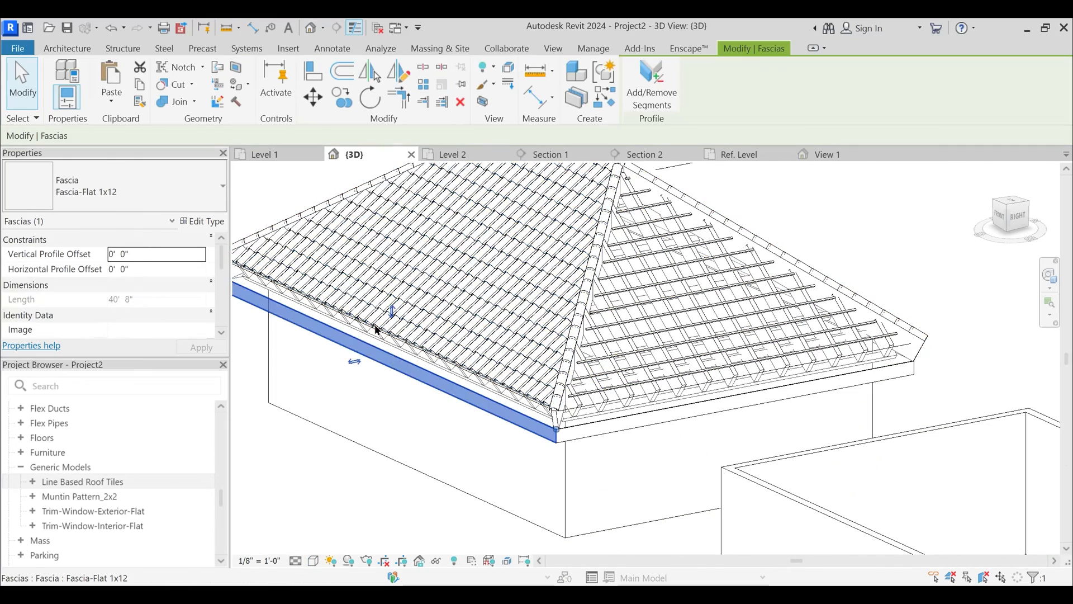
pyautogui.press('Escape')
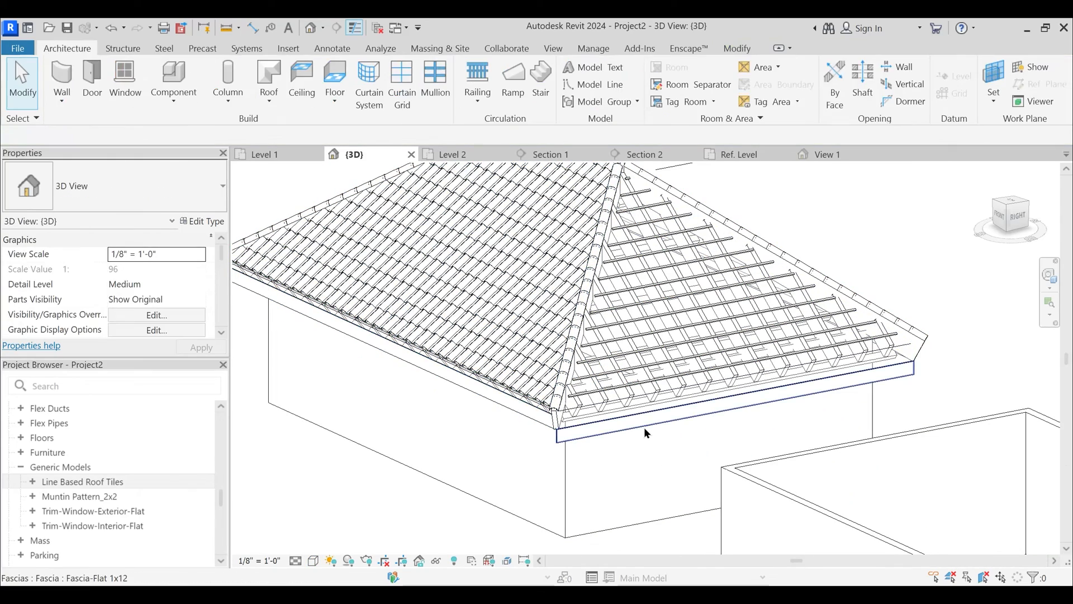
pyautogui.click(644, 425)
pyautogui.click(735, 353)
pyautogui.click(618, 457)
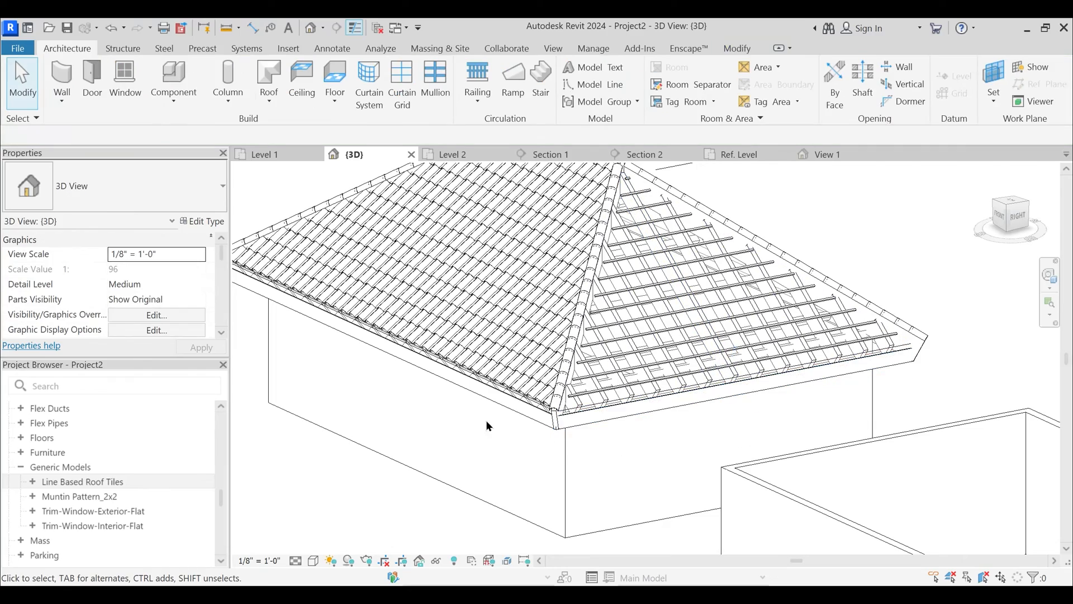
# - Switch the 3D view to the Shaded visual style
pyautogui.scroll(2, 475, 418)
pyautogui.keyDown('shift'); pyautogui.moveTo(515, 440); pyautogui.dragTo(561, 391, button='middle'); pyautogui.keyUp('shift')
pyautogui.keyDown('shift'); pyautogui.moveTo(529, 409); pyautogui.dragTo(555, 366, button='middle'); pyautogui.keyUp('shift')
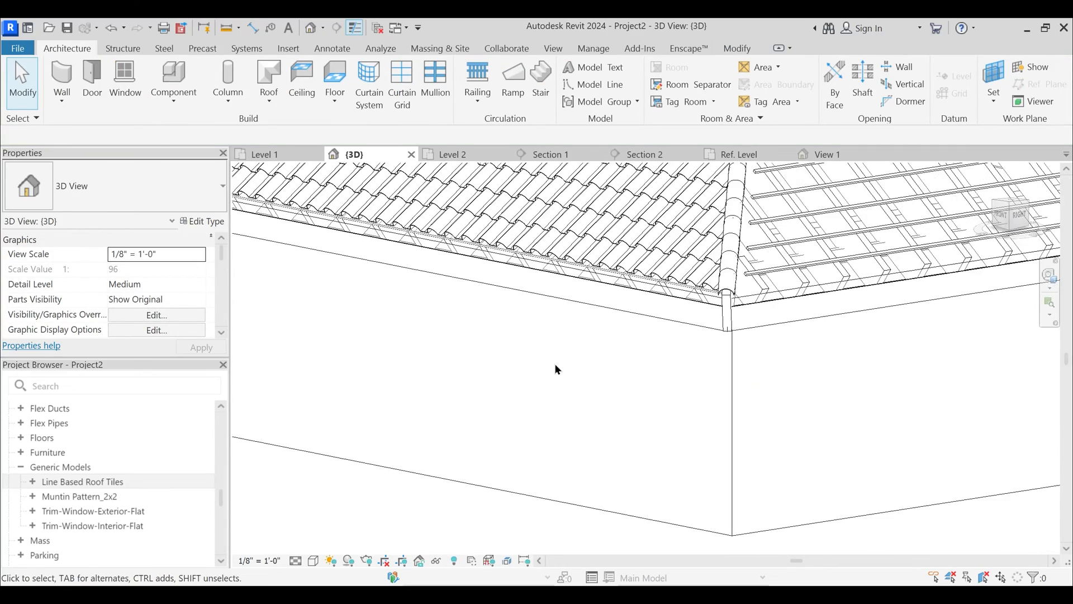
pyautogui.press('s')
pyautogui.press('d')
# - Set the material of the Fascia-Flat 1x12 fascia type to Sash
pyautogui.click(685, 307)
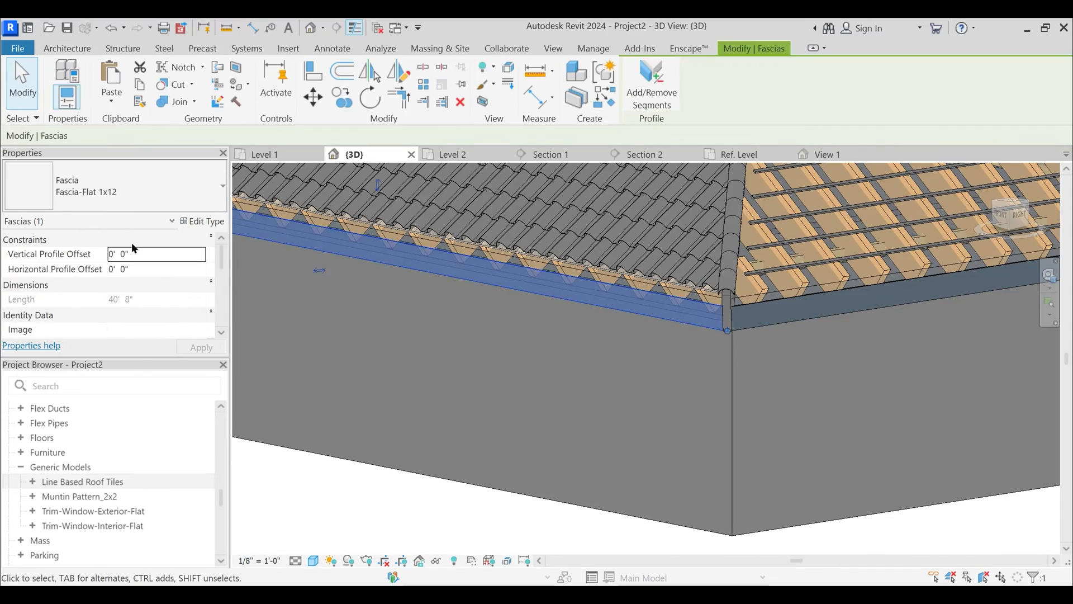
pyautogui.click(203, 221)
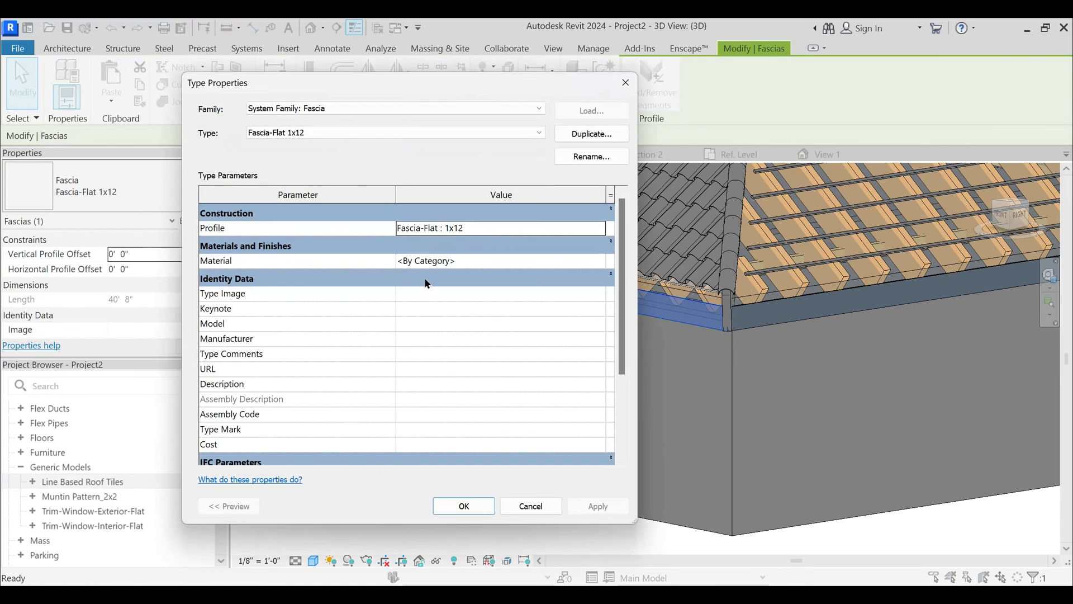
pyautogui.click(467, 261)
pyautogui.write('Sash')
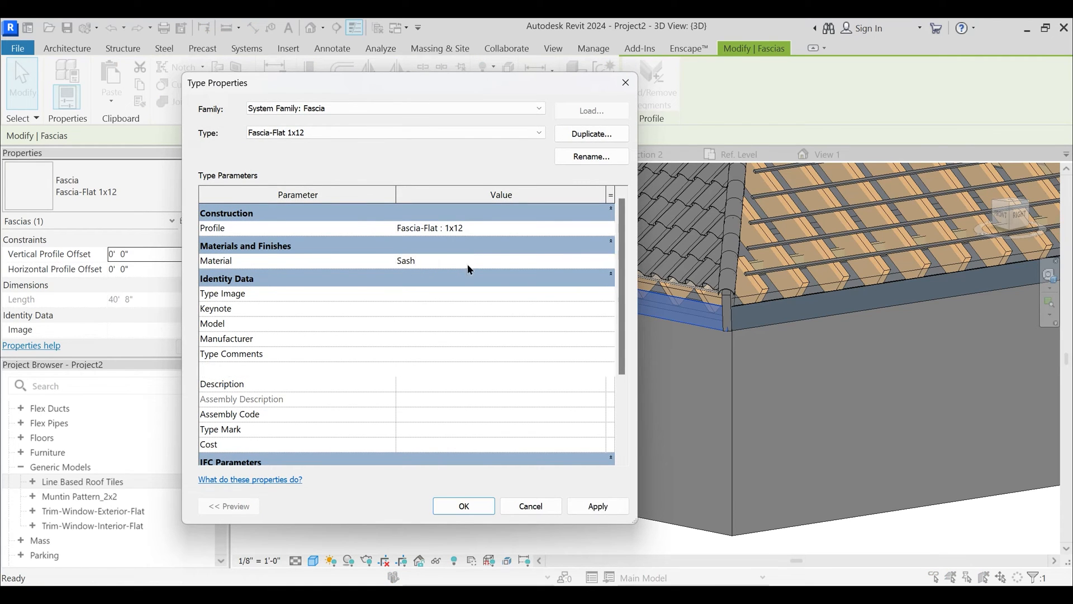
pyautogui.click(598, 506)
pyautogui.click(464, 506)
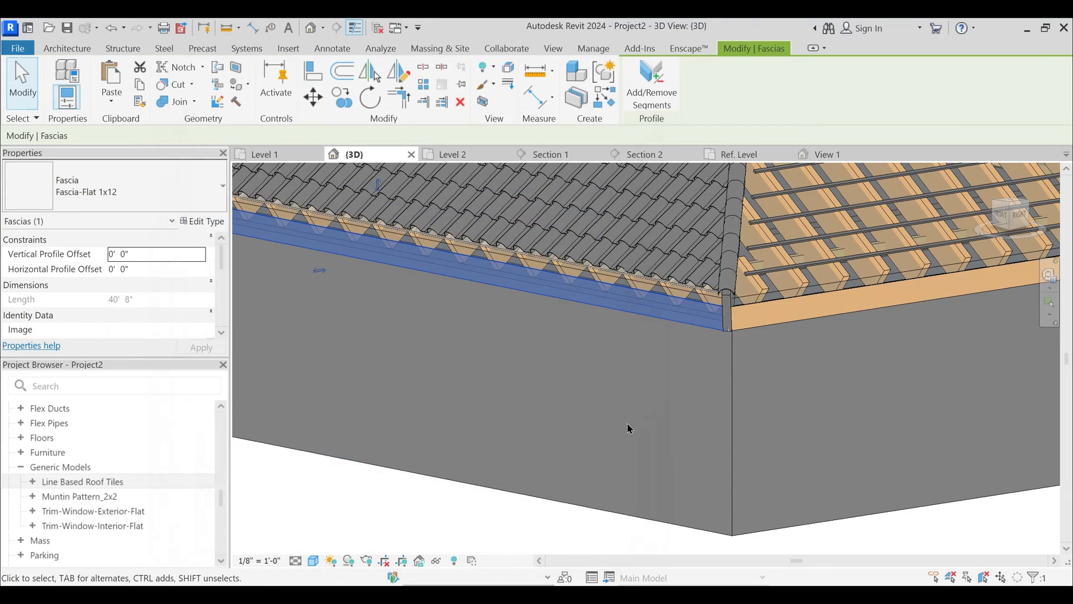
pyautogui.press('Escape')
pyautogui.keyDown('shift'); pyautogui.moveTo(634, 395); pyautogui.dragTo(486, 403, button='middle'); pyautogui.keyUp('shift')
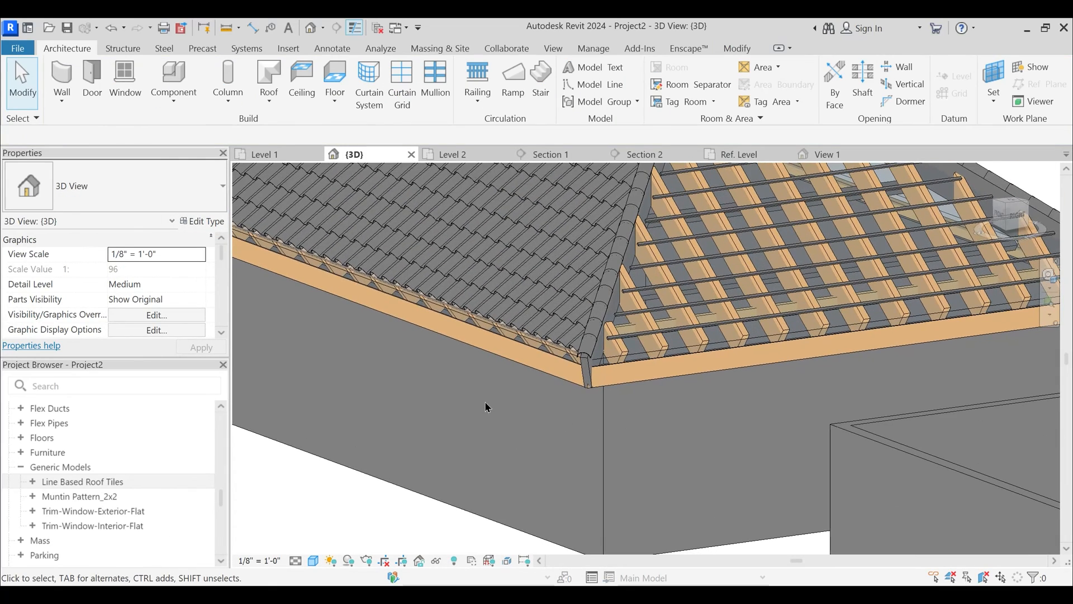
pyautogui.click(551, 359)
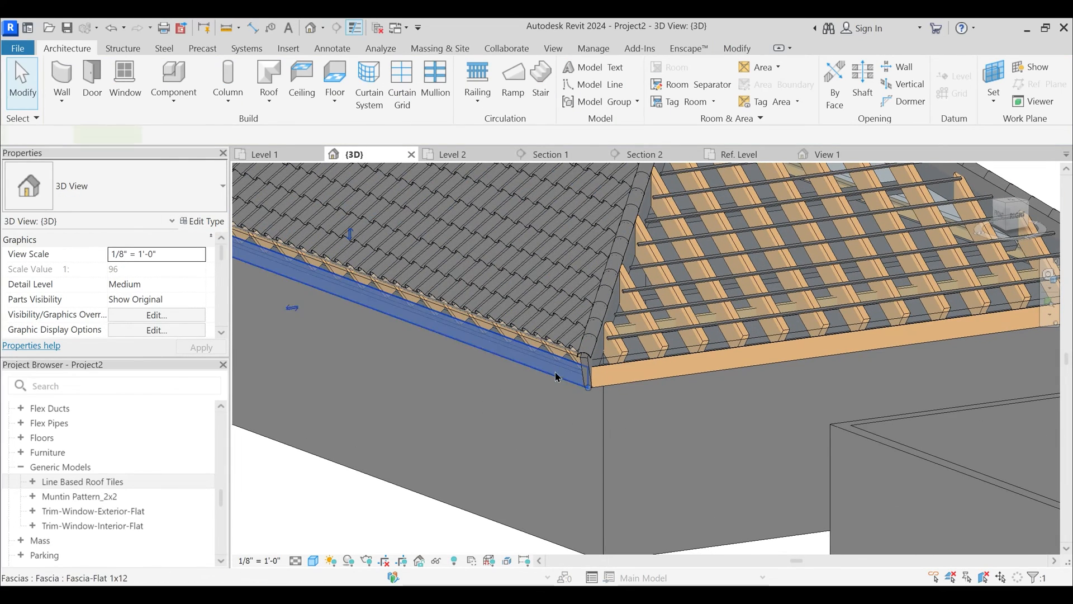
pyautogui.click(204, 221)
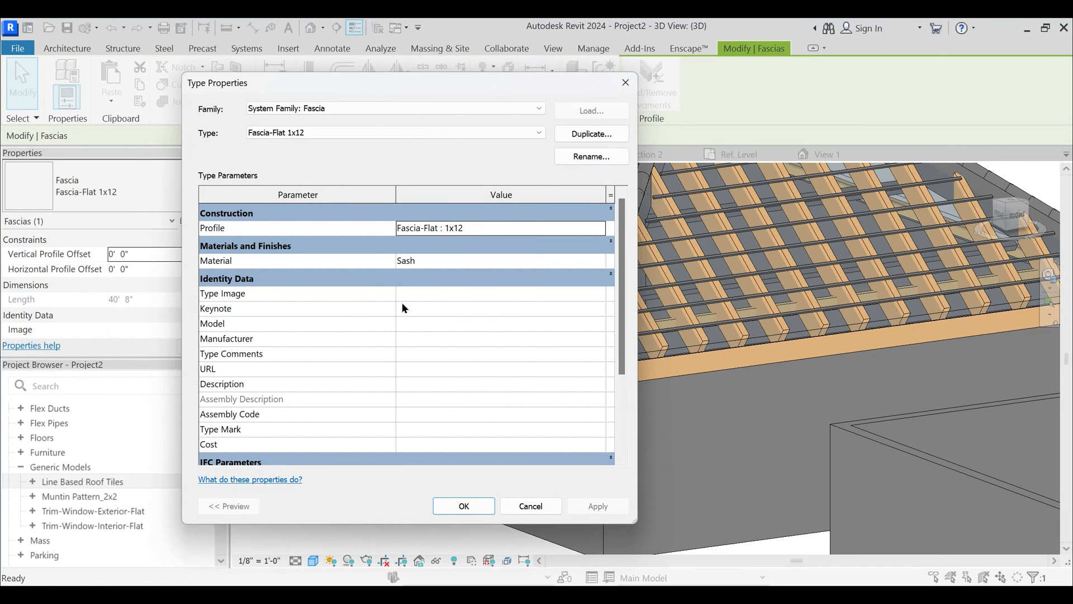
pyautogui.press('Escape')
pyautogui.press('Escape')
# - Find the 1x12 type of the Fascia-Flat profile family in the project and duplicate it as 1 x 15"
pyautogui.click(21, 468)
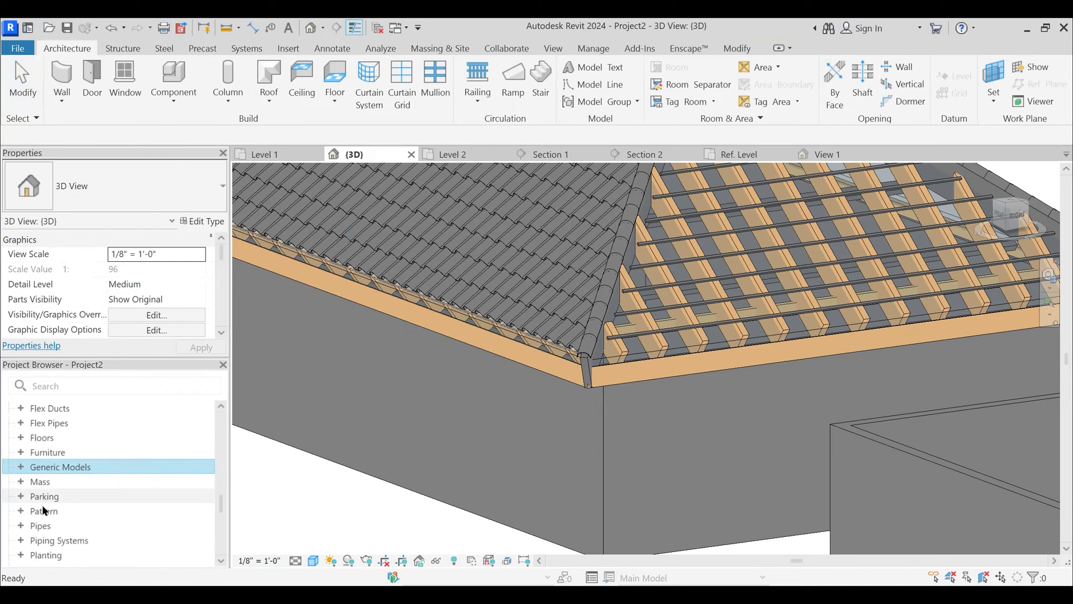
pyautogui.scroll(-2, 42, 505)
pyautogui.doubleClick(31, 497)
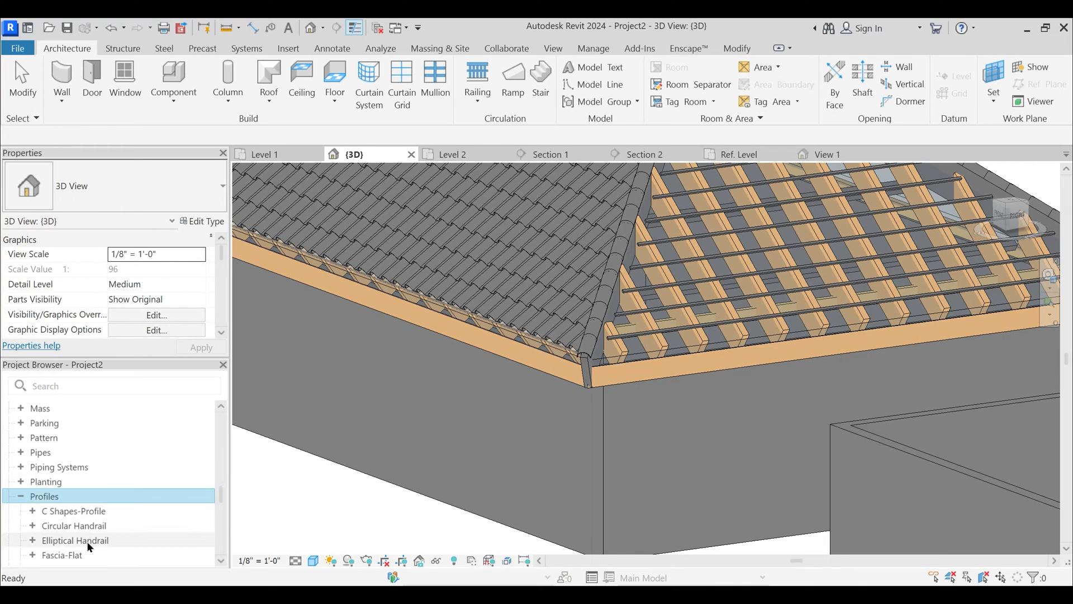
pyautogui.scroll(-4, 54, 496)
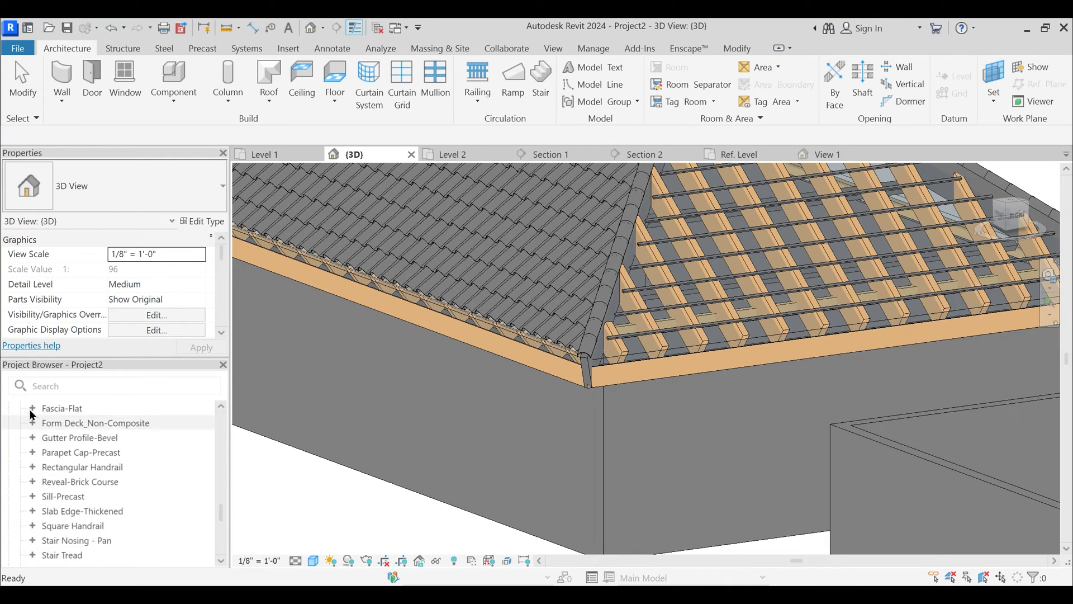
pyautogui.click(31, 409)
pyautogui.click(66, 481)
pyautogui.rightClick(66, 480)
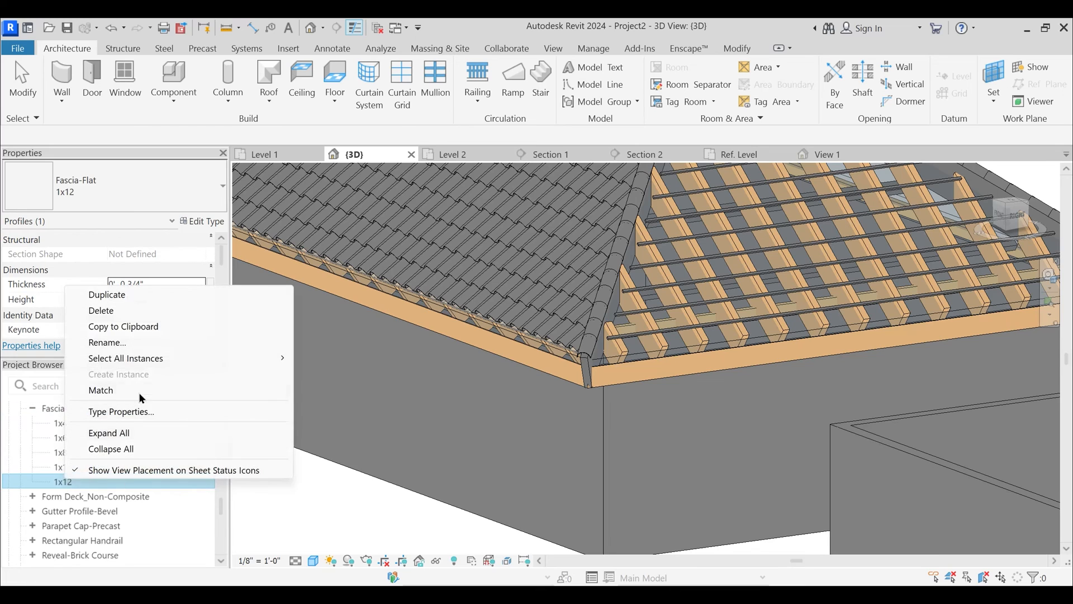
pyautogui.click(137, 413)
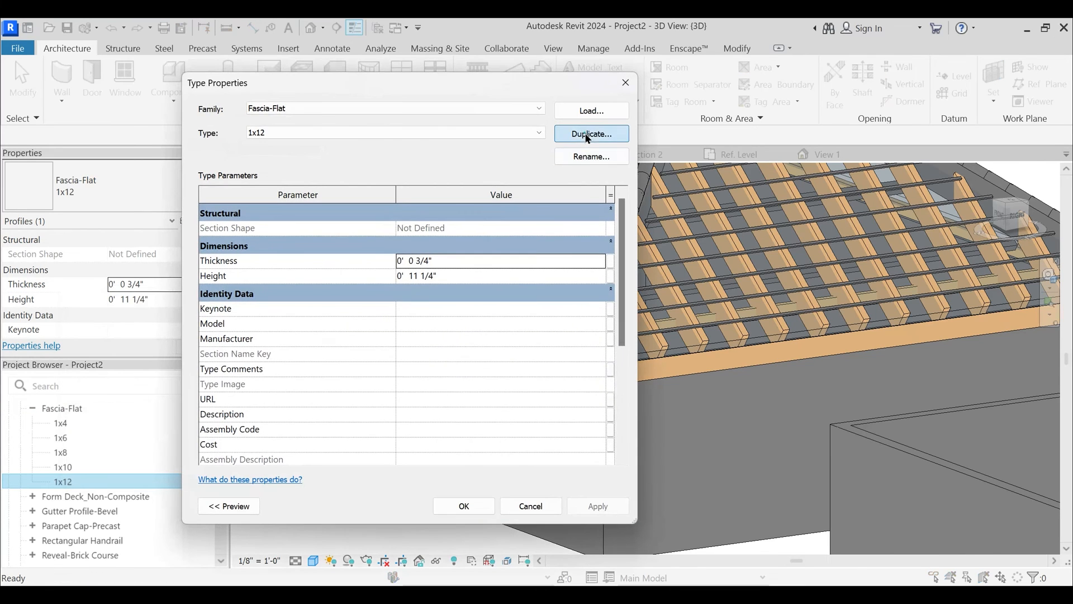
pyautogui.click(588, 135)
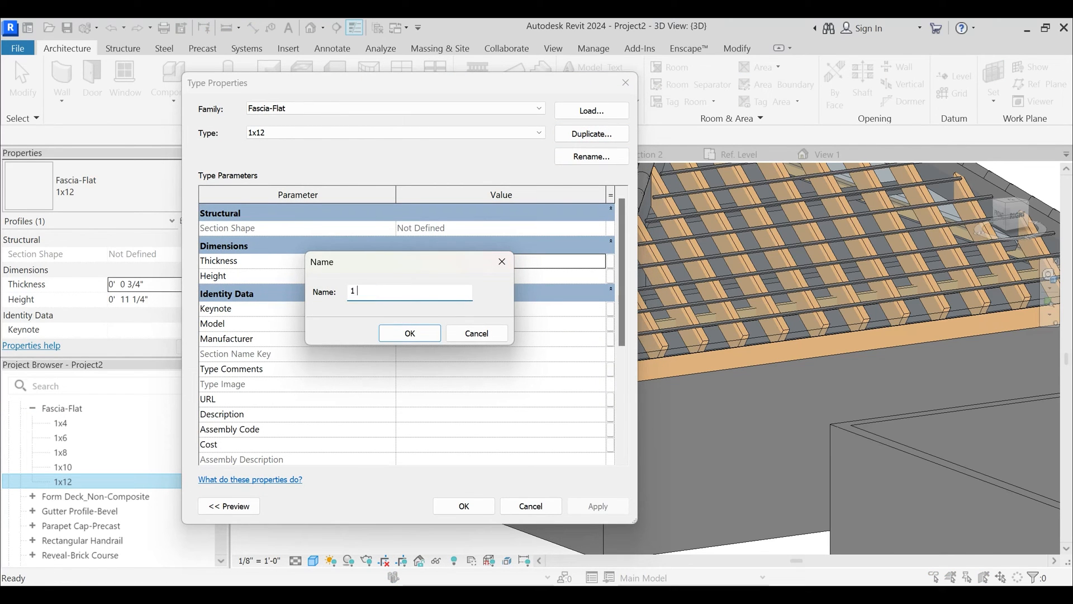
pyautogui.write('1 x 15"')
pyautogui.press('Return')
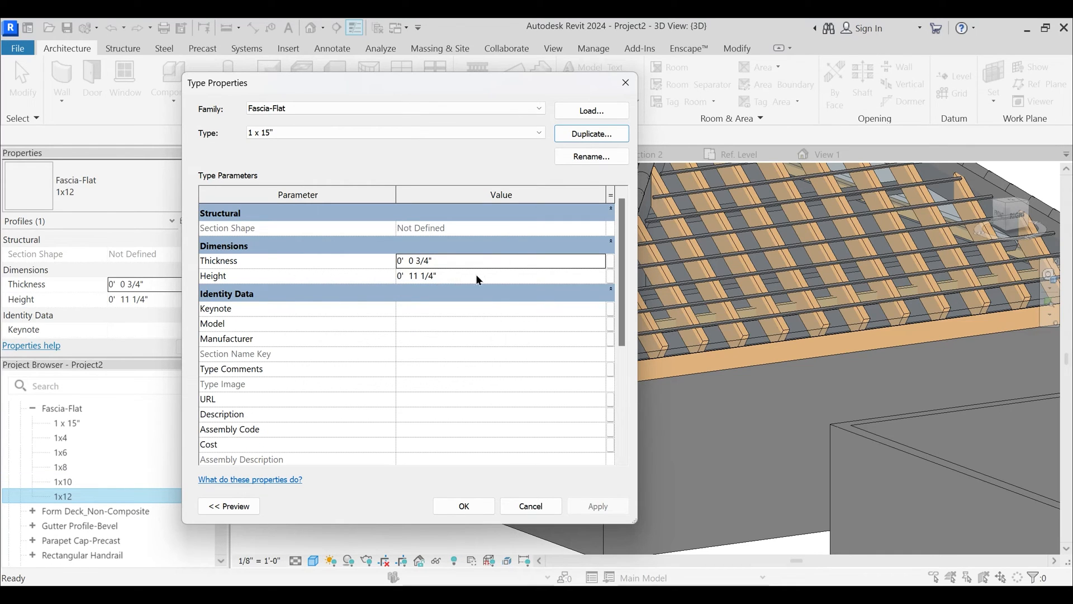
# - Set the duplicated fascia profile's thickness to 0' 1" and its height to 1' 6"
pyautogui.click(481, 246)
pyautogui.click(610, 241)
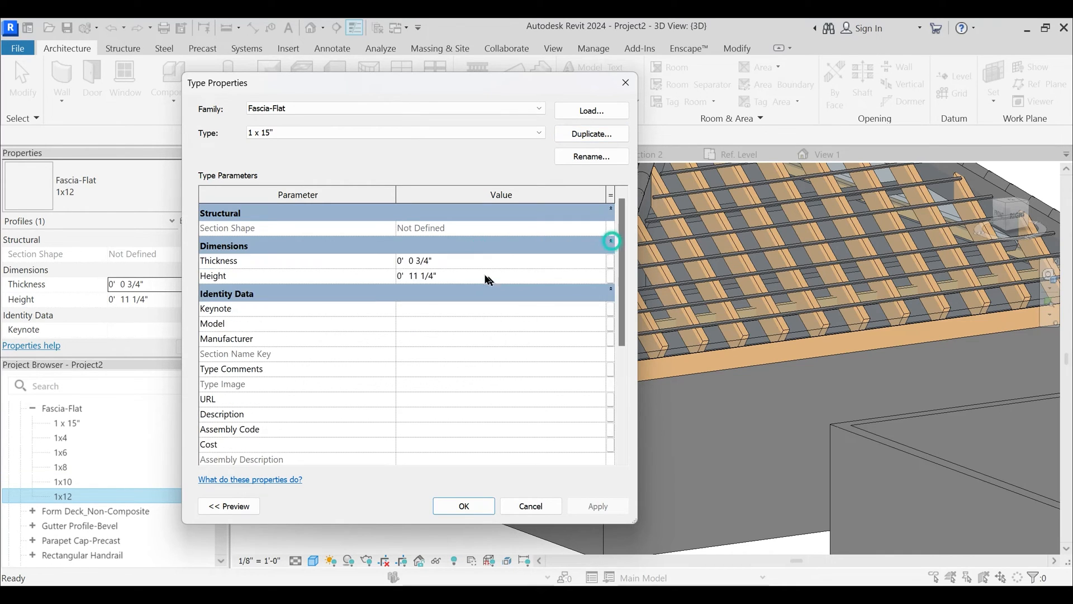
pyautogui.click(474, 275)
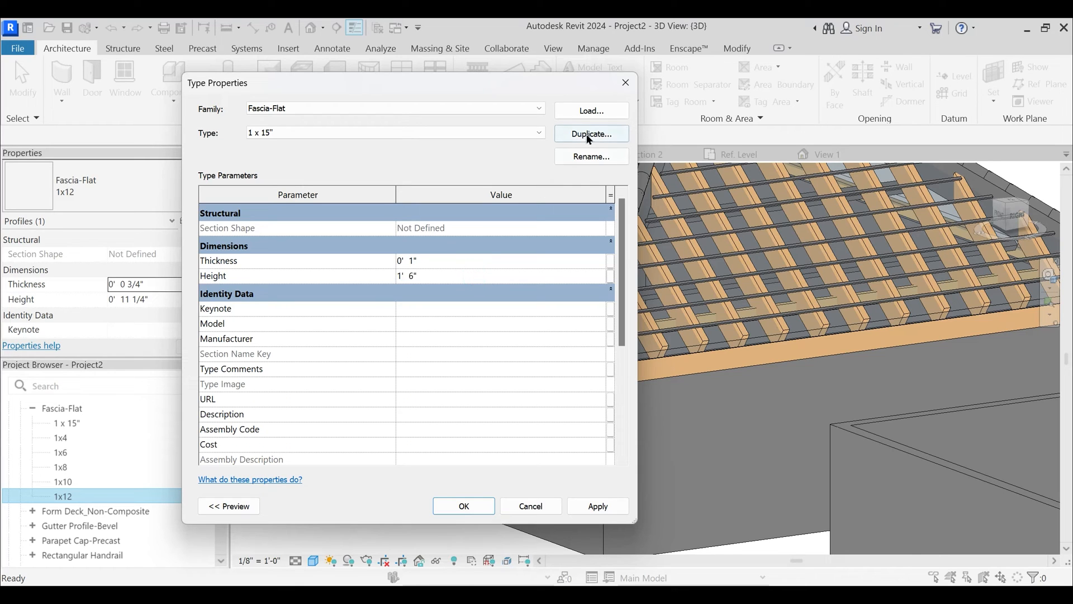
# - Rename the duplicated fascia profile type as 1"x 18" and apply the type changes
pyautogui.click(581, 158)
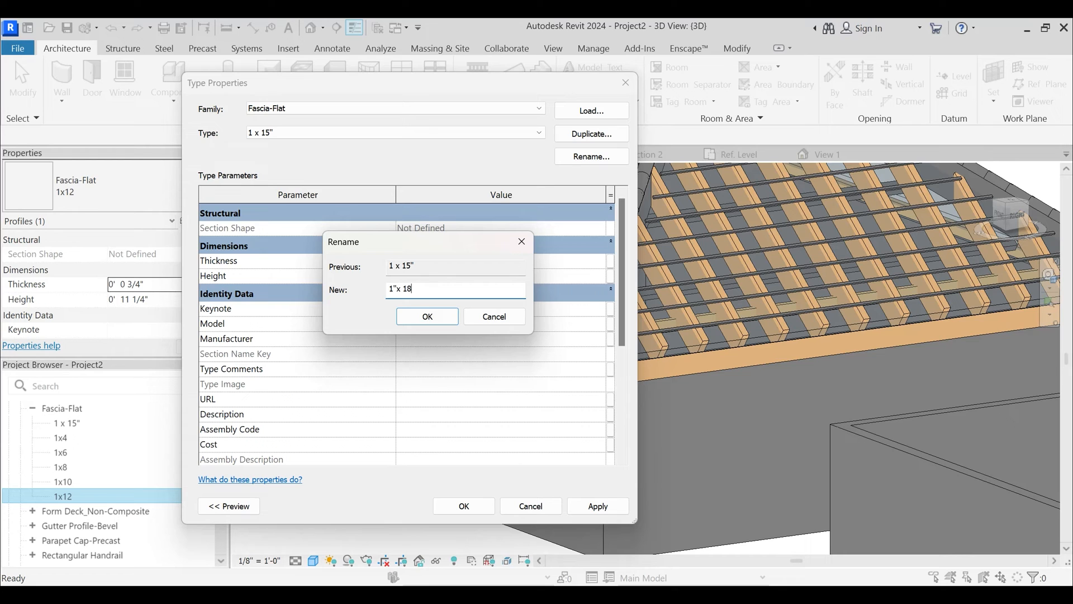
pyautogui.click(427, 316)
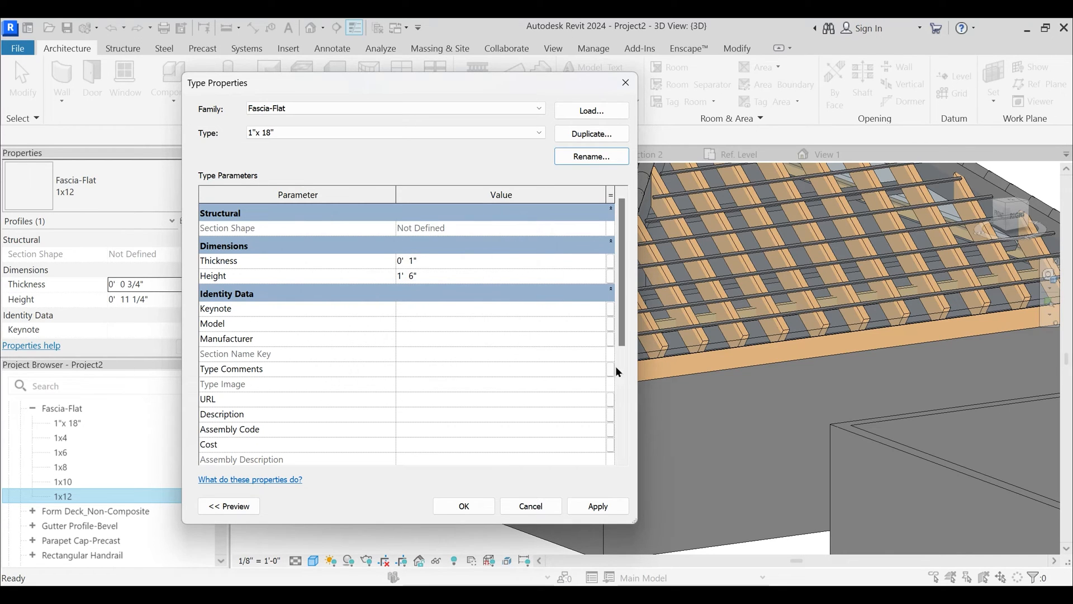
pyautogui.click(597, 505)
pyautogui.click(484, 505)
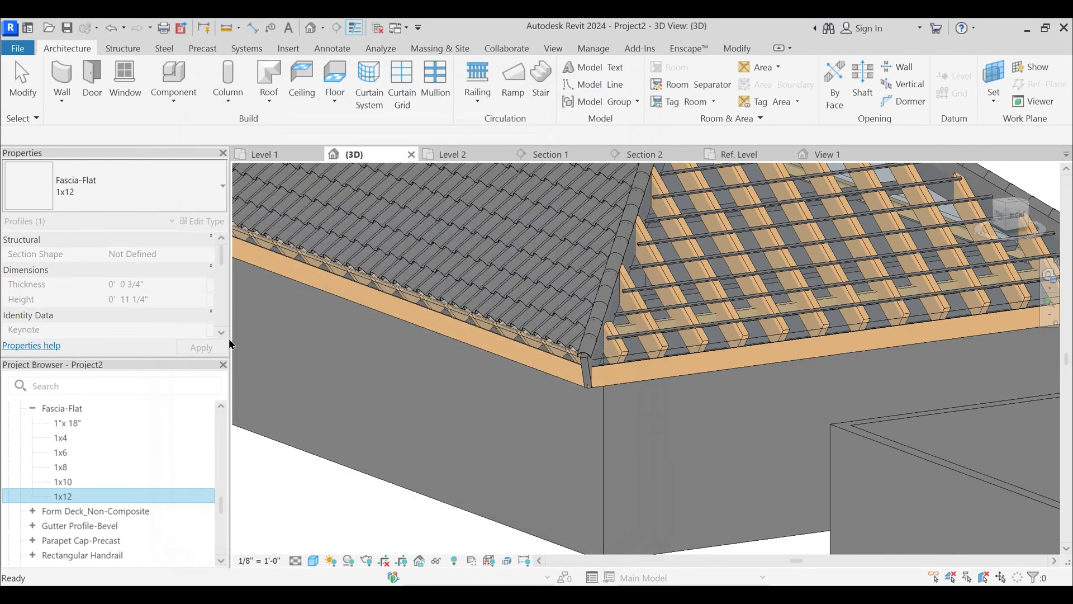
# - Duplicate the type of the fascia below the tiled slope as Fascia-Flat 1 x 18
pyautogui.click(394, 390)
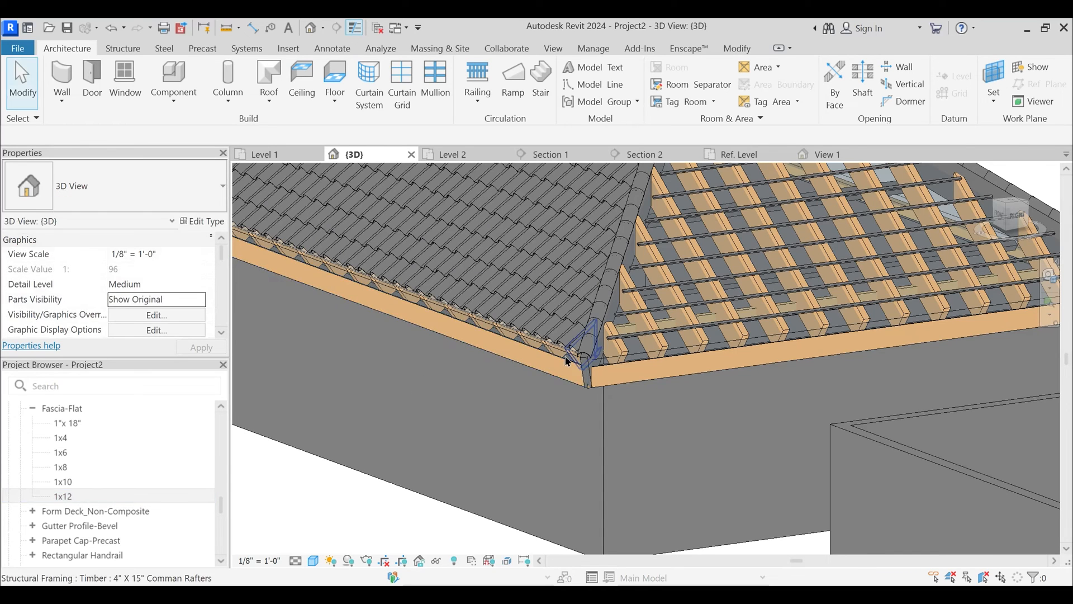
pyautogui.click(559, 362)
pyautogui.click(205, 222)
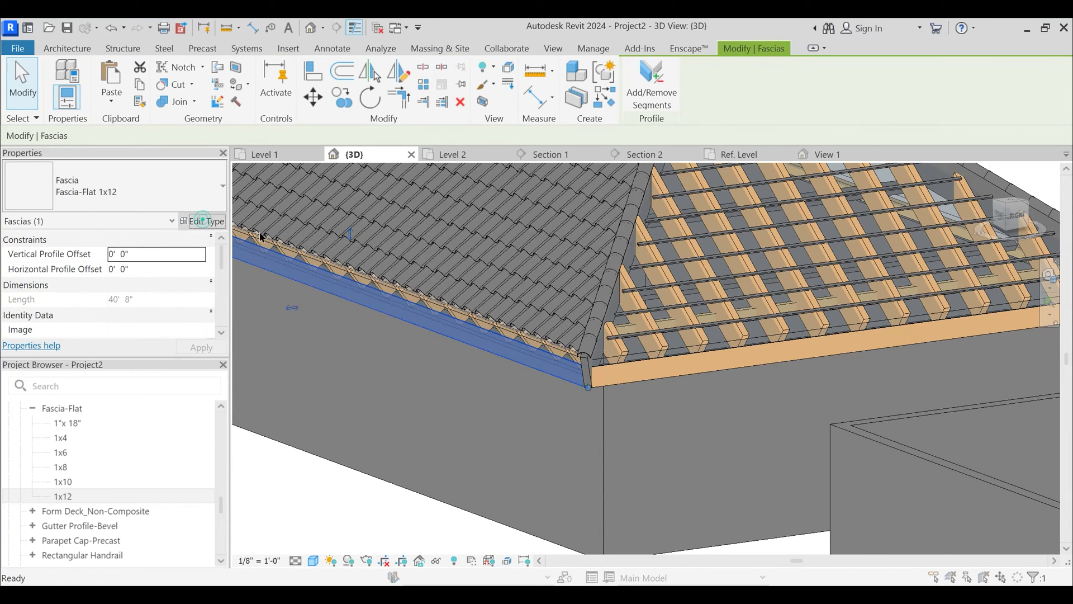
pyautogui.click(585, 135)
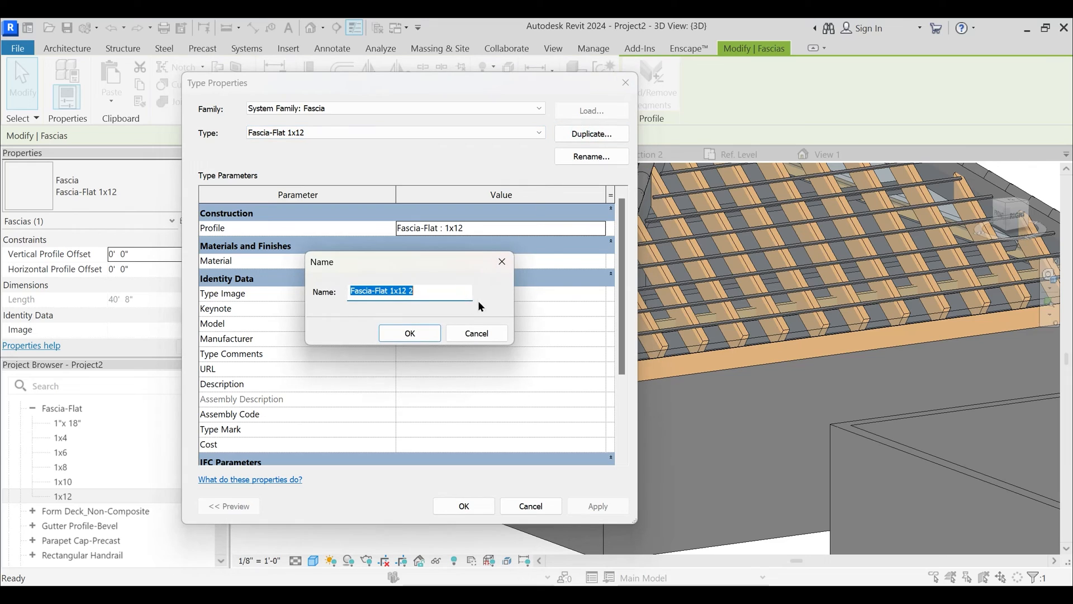
pyautogui.click(427, 291)
pyautogui.click(410, 334)
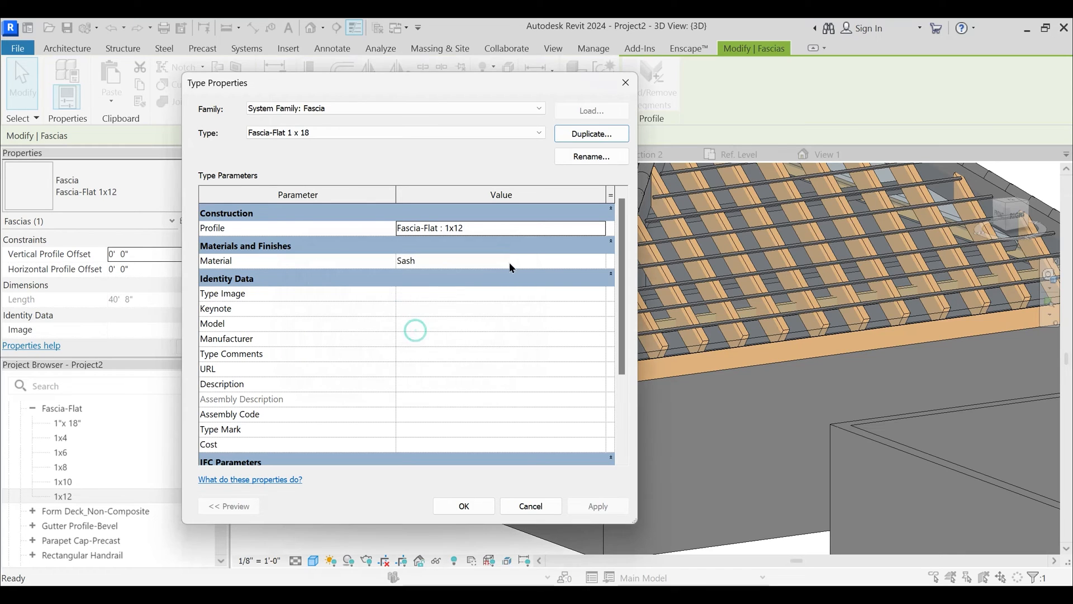
# - Set the new fascia type's profile to Fascia-Flat : 1"x 18" and confirm the type properties
pyautogui.click(600, 227)
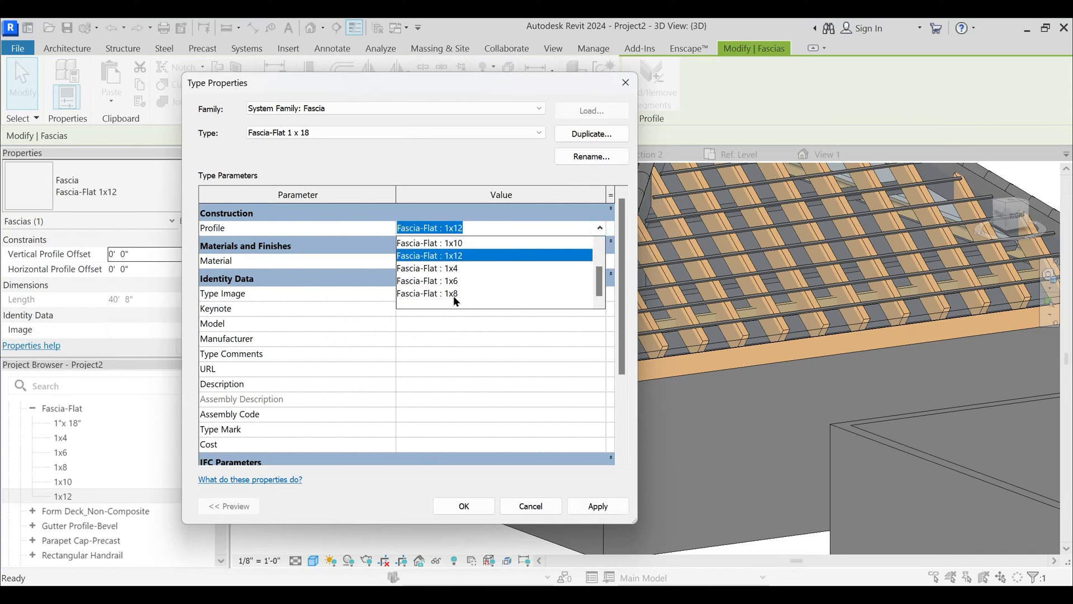
pyautogui.scroll(1, 460, 279)
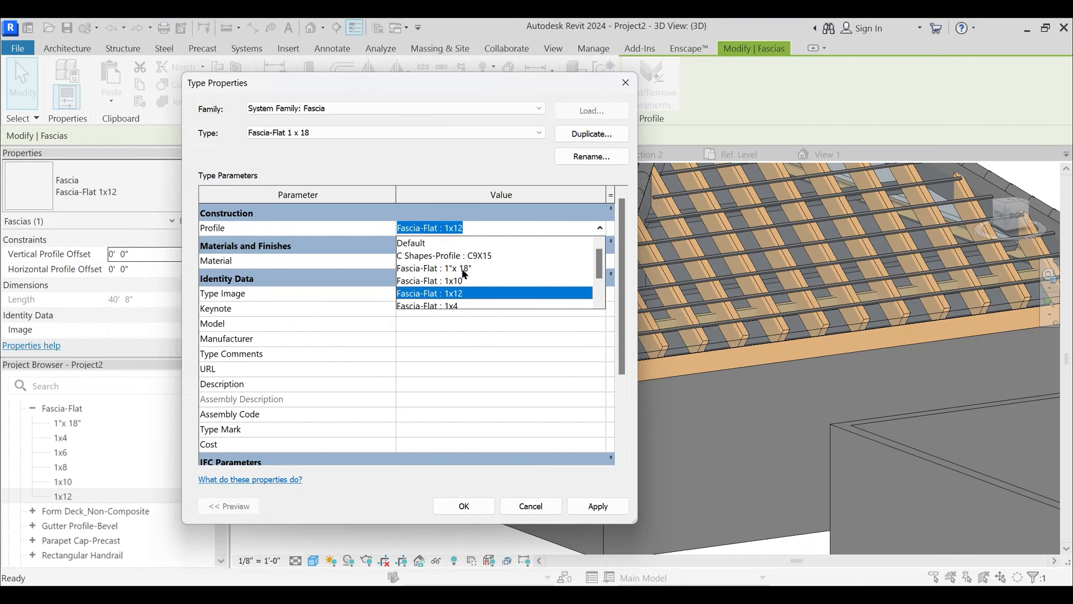
pyautogui.click(463, 269)
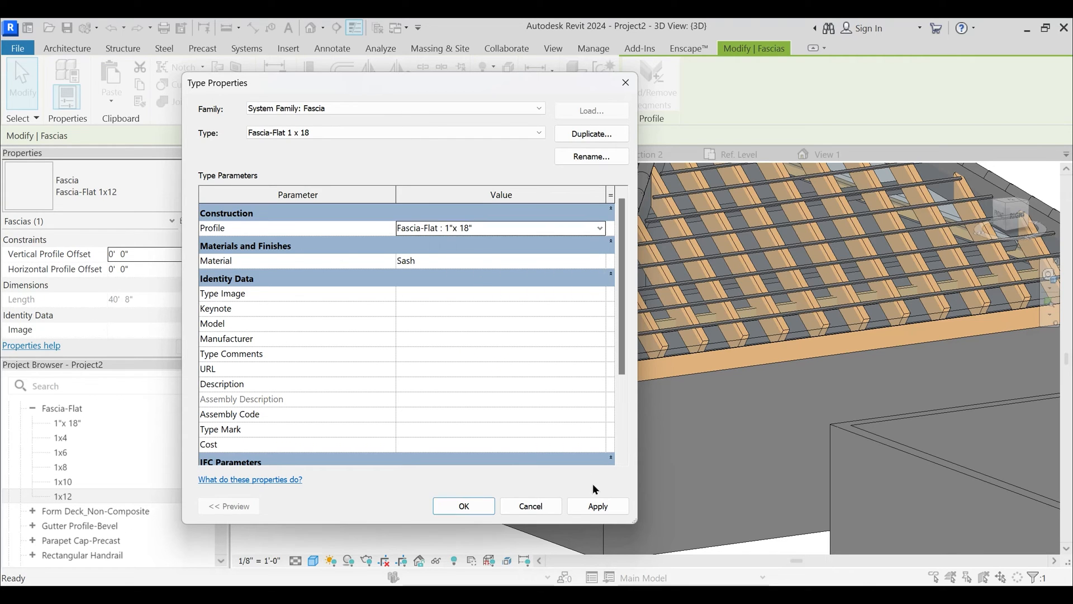
pyautogui.click(453, 504)
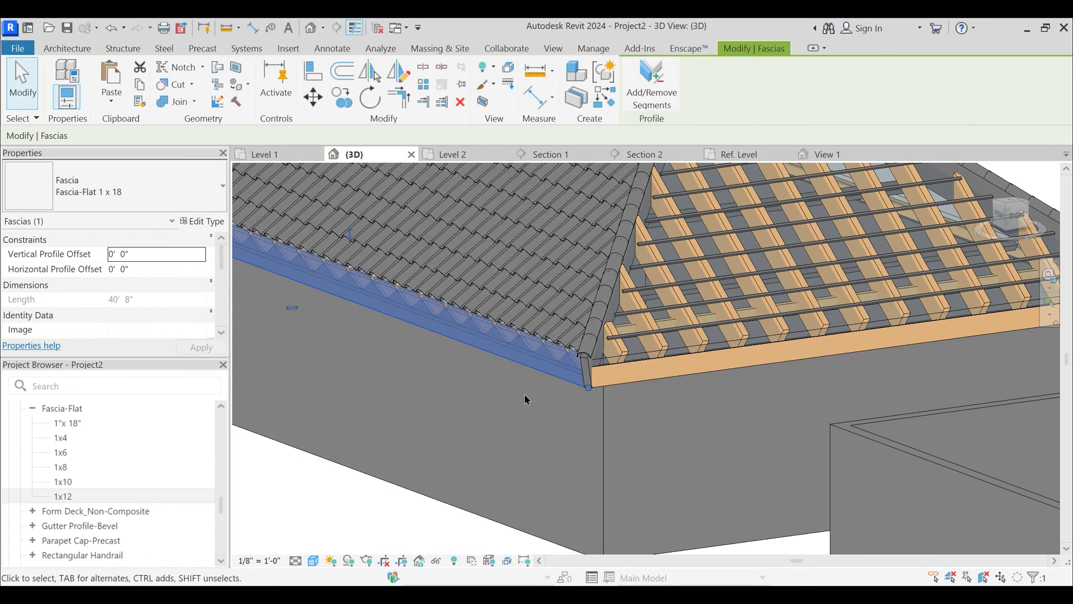
pyautogui.press('Escape')
# - Change the fascia below the untiled slope with exposed rafters to the Fascia-Flat 1 x 18 type
pyautogui.keyDown('shift'); pyautogui.moveTo(551, 352); pyautogui.dragTo(558, 320, button='middle'); pyautogui.keyUp('shift')
pyautogui.click(630, 299)
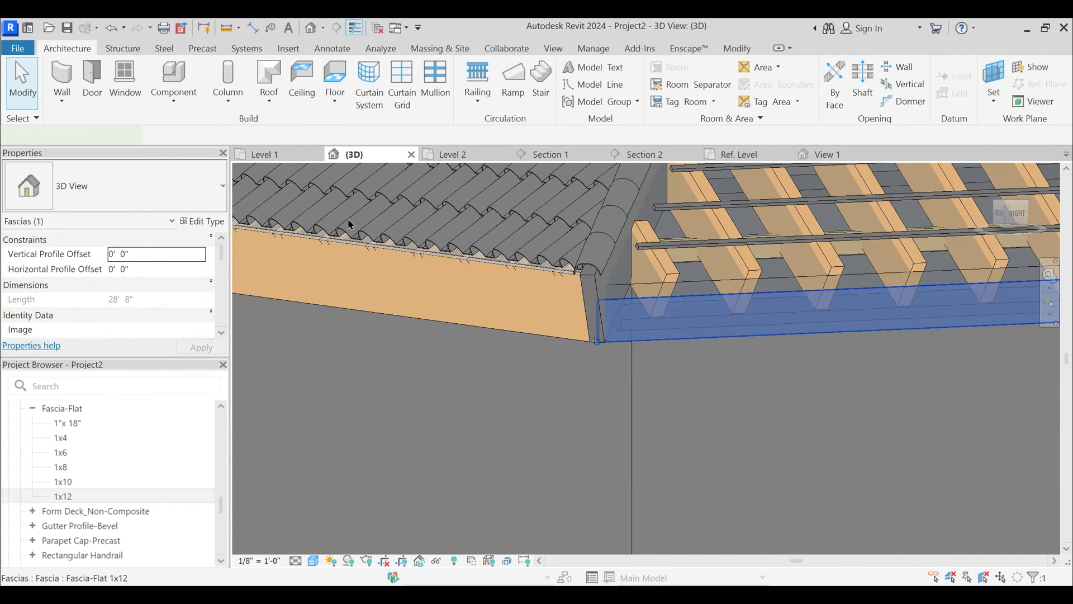
pyautogui.click(162, 188)
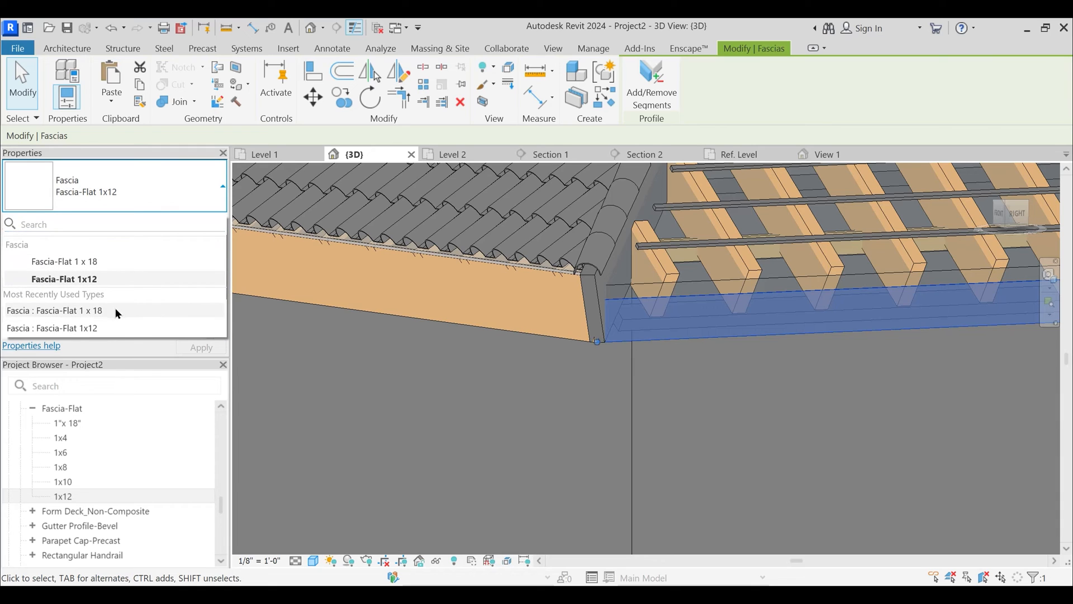
pyautogui.click(116, 311)
pyautogui.click(164, 191)
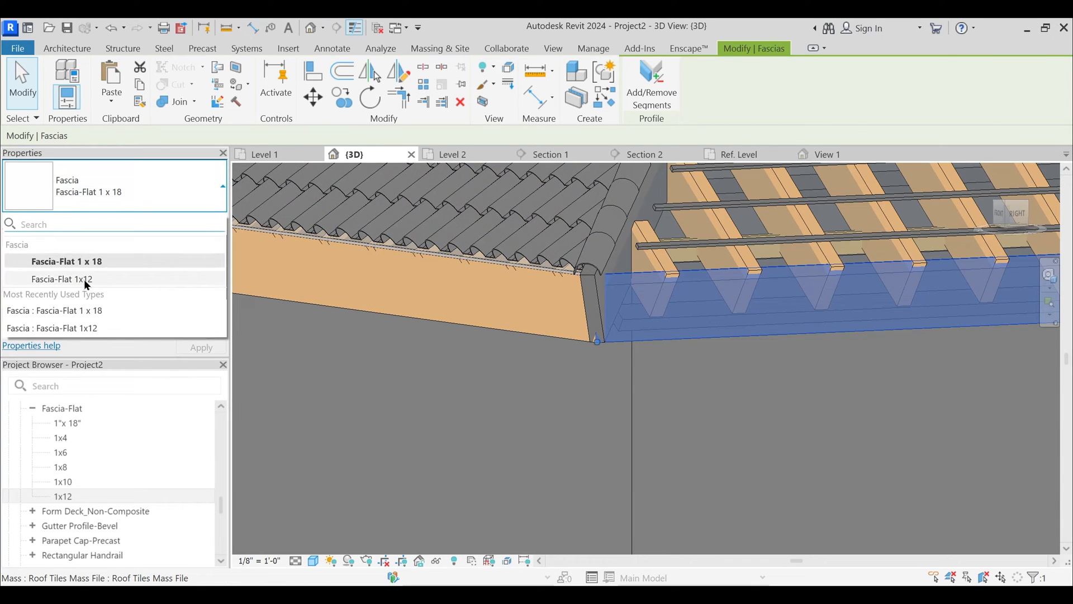
pyautogui.click(609, 412)
pyautogui.keyDown('shift'); pyautogui.moveTo(625, 408); pyautogui.dragTo(554, 370, button='middle'); pyautogui.keyUp('shift')
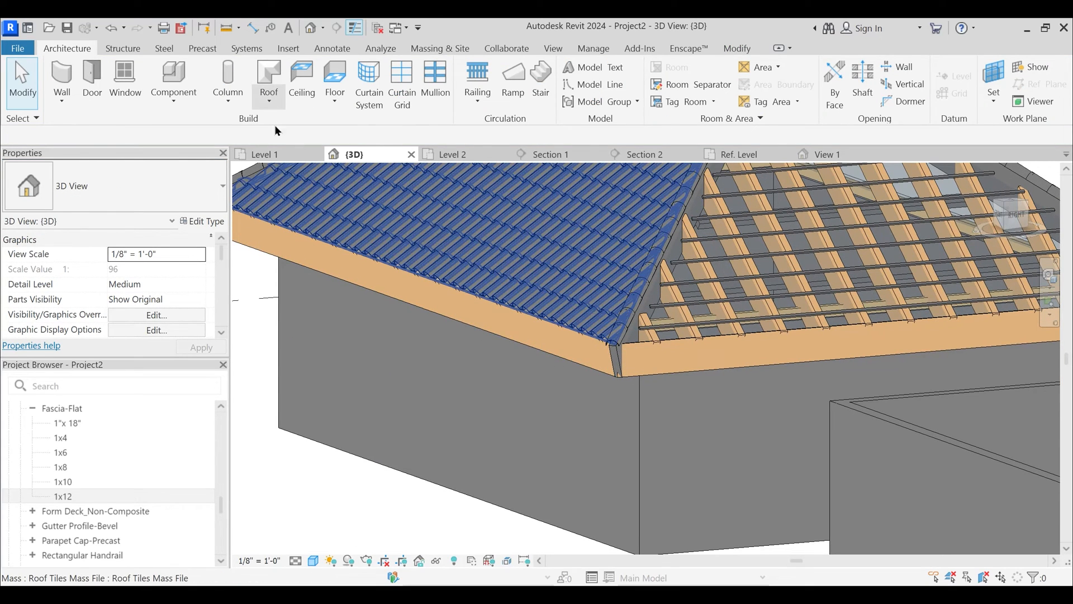
pyautogui.click(268, 103)
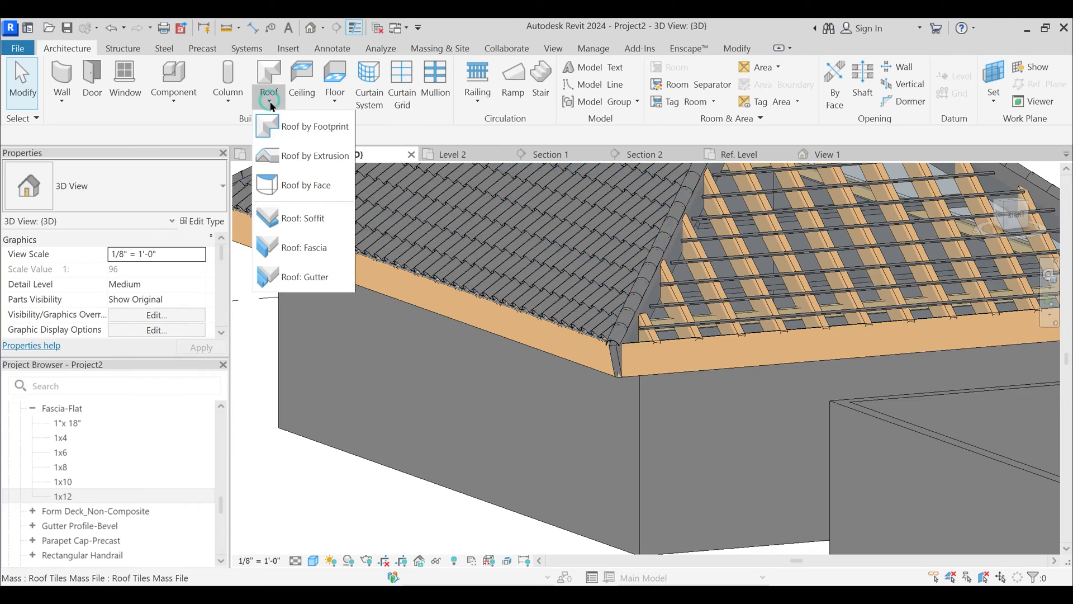
pyautogui.click(305, 278)
pyautogui.scroll(5, 598, 371)
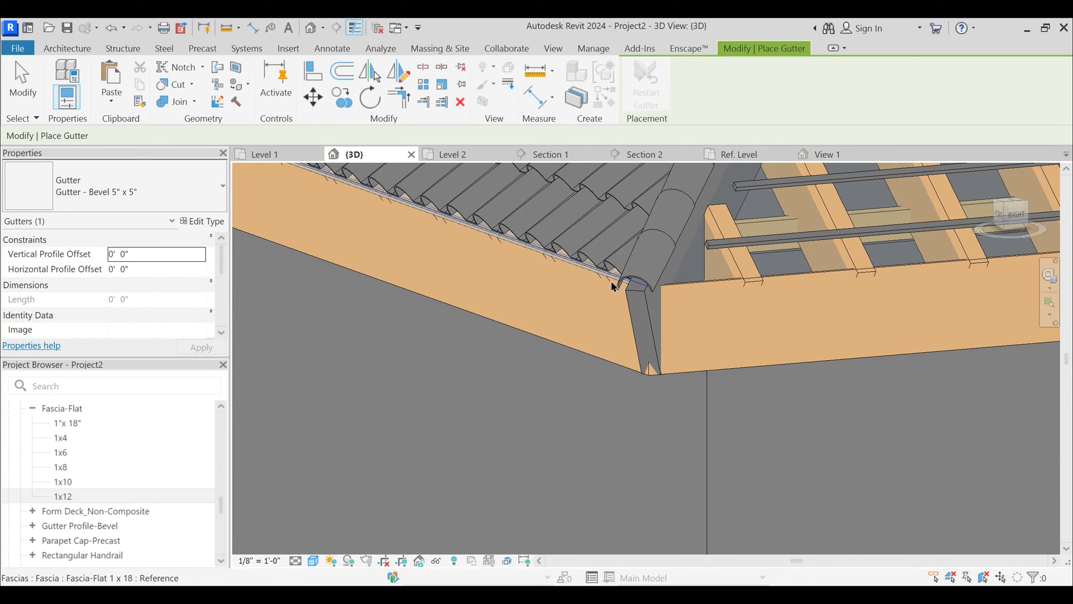
pyautogui.scroll(2, 618, 294)
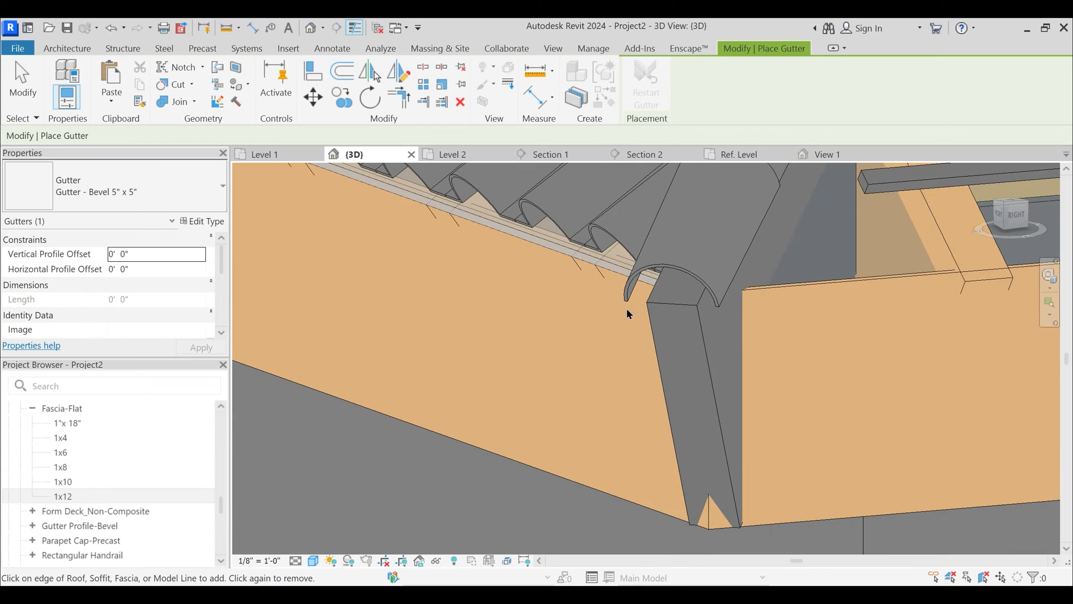
pyautogui.scroll(-4, 615, 346)
pyautogui.press('Escape')
pyautogui.keyDown('shift'); pyautogui.moveTo(606, 384); pyautogui.dragTo(666, 320, button='middle'); pyautogui.keyUp('shift')
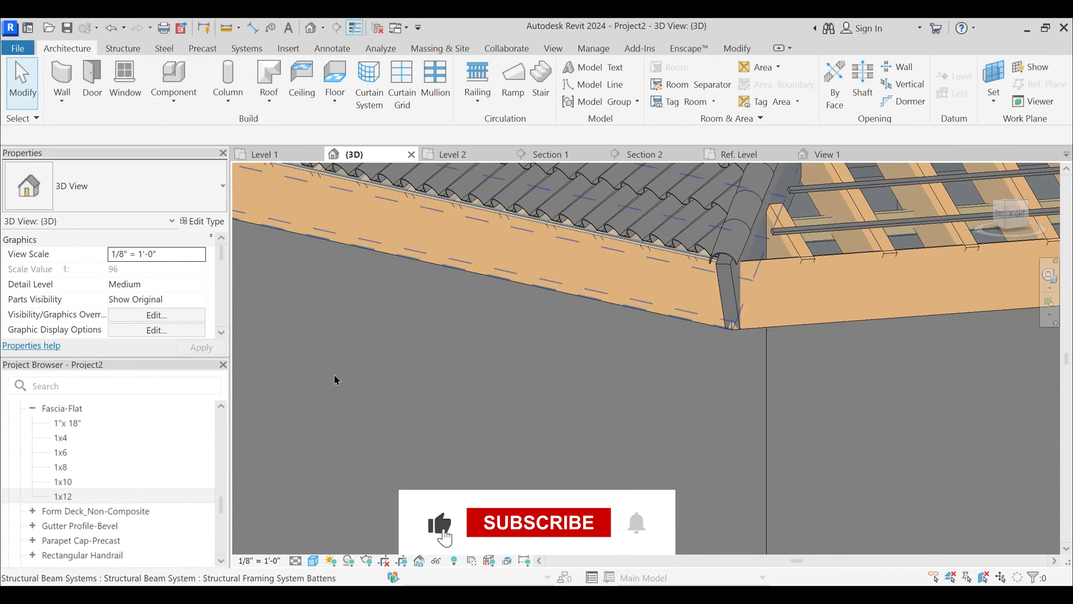
# - Set the height of the 1"x 18" fascia profile type to 1' 4" and apply the change
pyautogui.rightClick(68, 496)
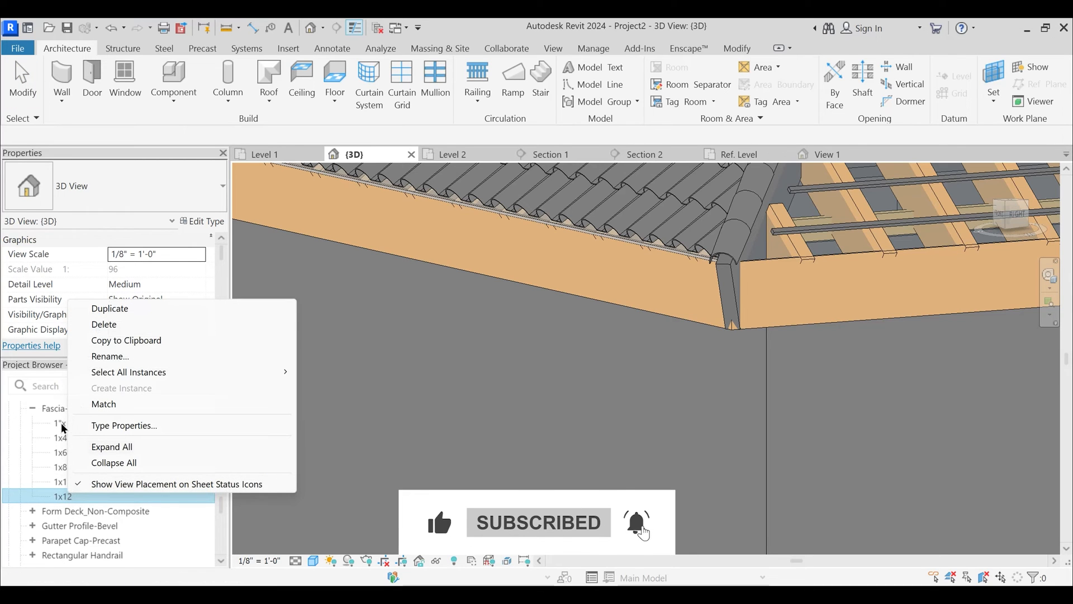
pyautogui.rightClick(63, 429)
pyautogui.click(132, 355)
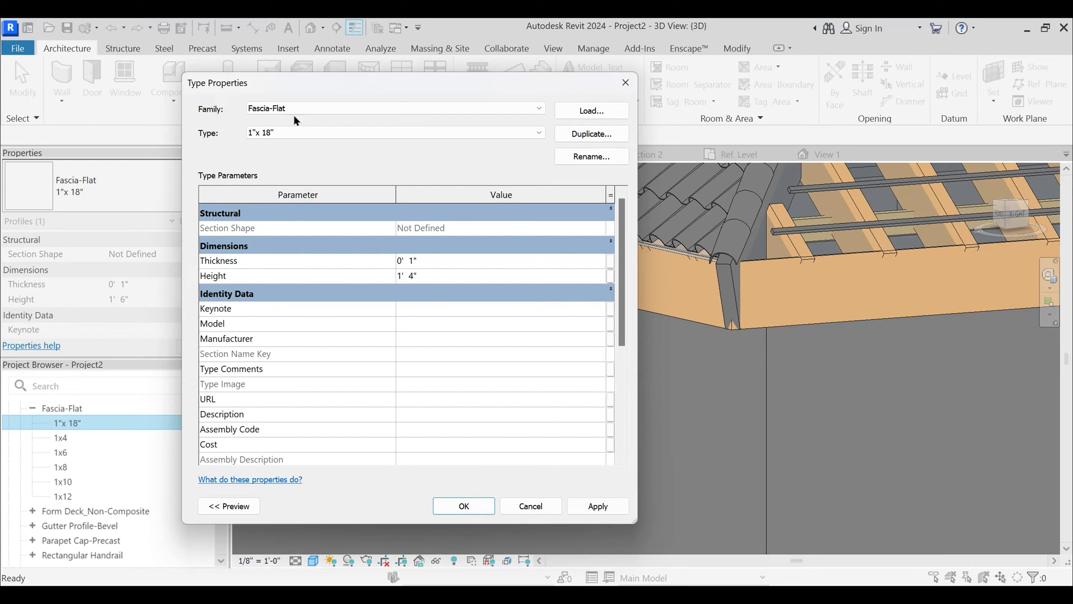
pyautogui.click(592, 505)
pyautogui.click(475, 506)
pyautogui.scroll(3, 646, 280)
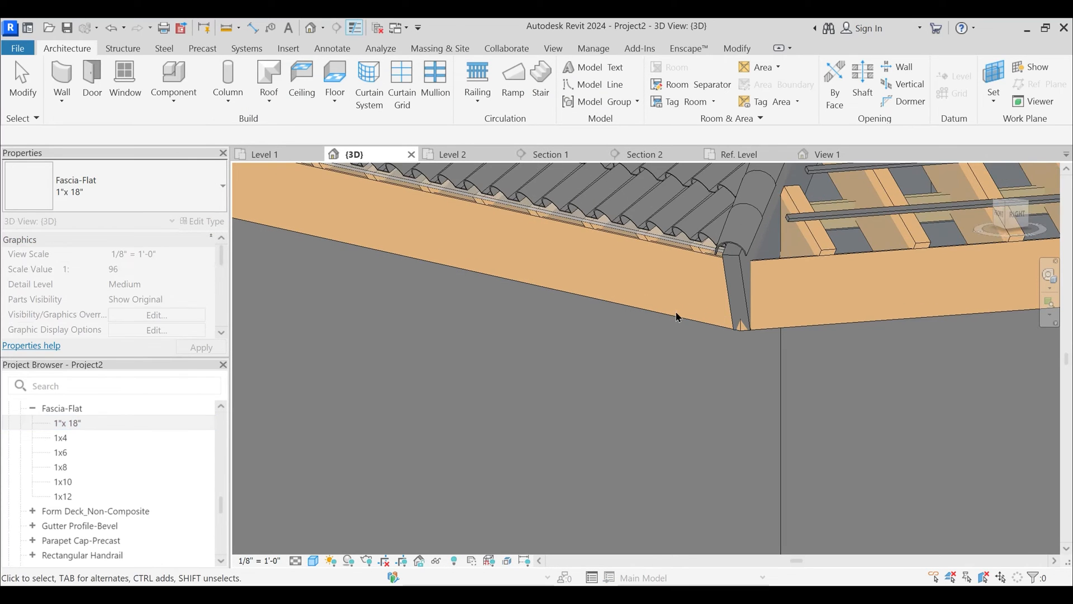
pyautogui.press('Escape')
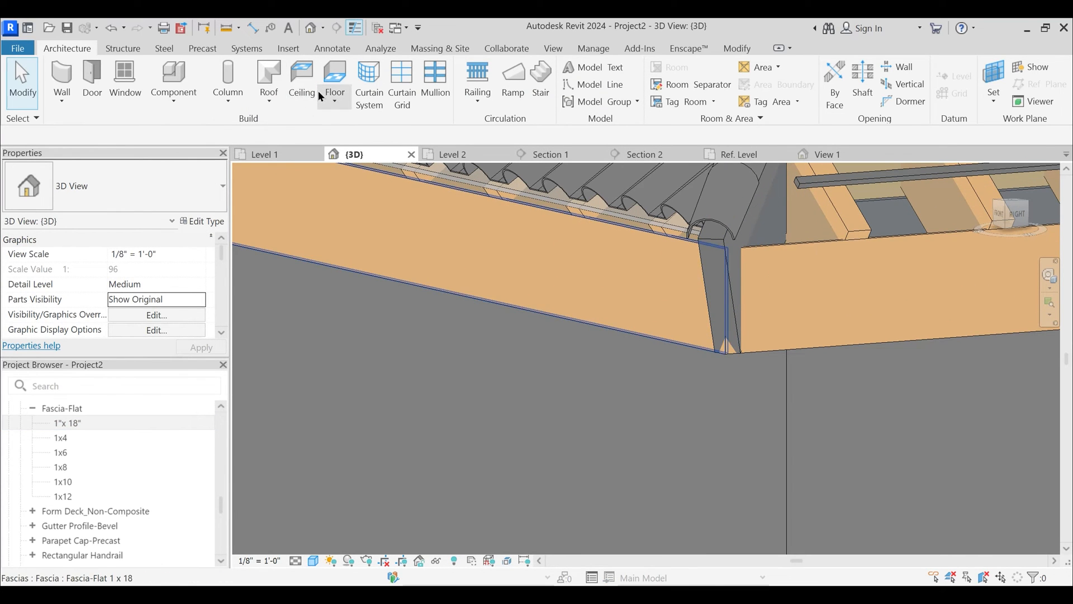
# - Place a Bevel 5" x 5" gutter along the upper edges of both fascias meeting at the roof corner
pyautogui.click(271, 102)
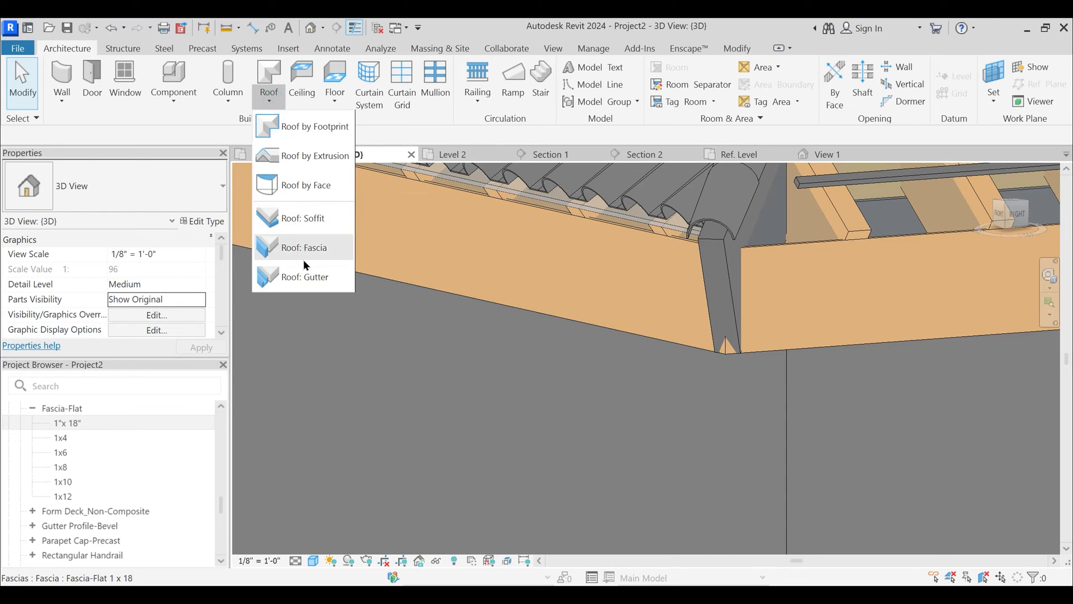
pyautogui.click(302, 276)
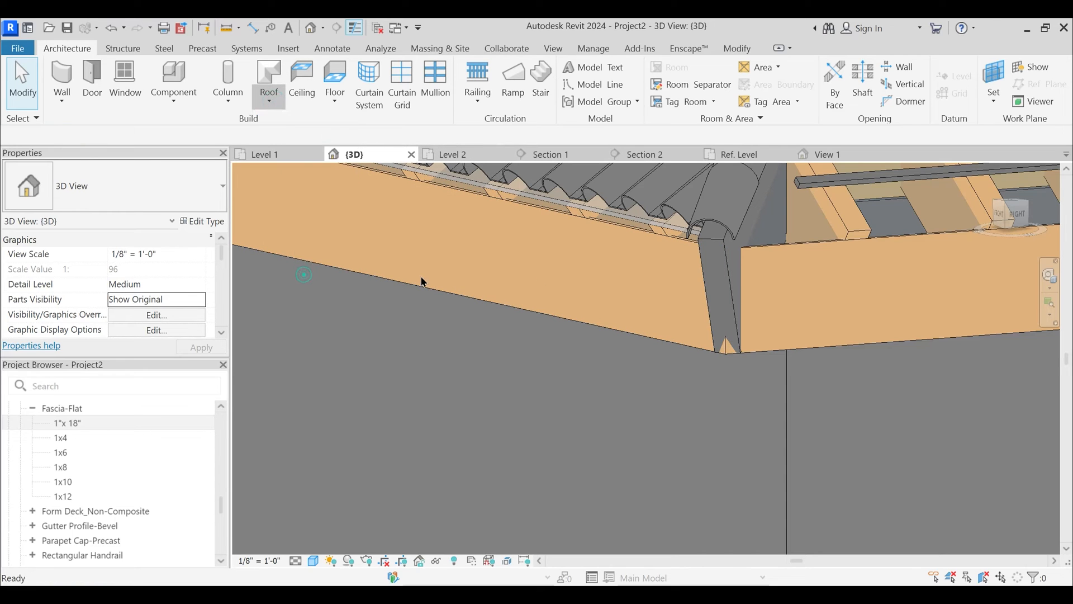
pyautogui.click(651, 241)
pyautogui.click(763, 250)
pyautogui.press('Escape')
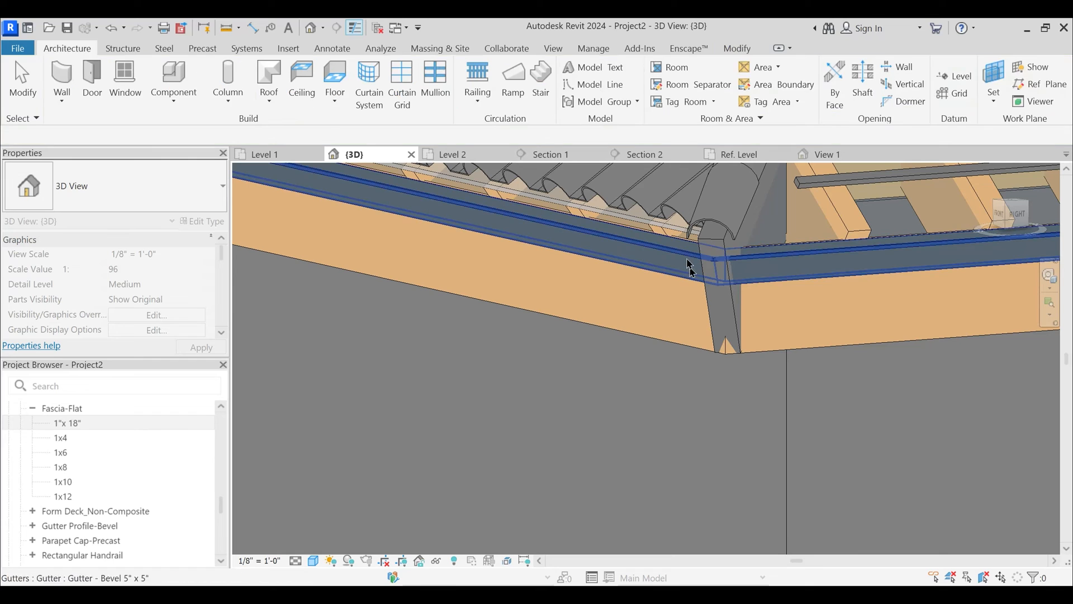
# - Set the material of the Gutter - Bevel 5" x 5" type to Bamboo
pyautogui.click(691, 266)
pyautogui.click(206, 222)
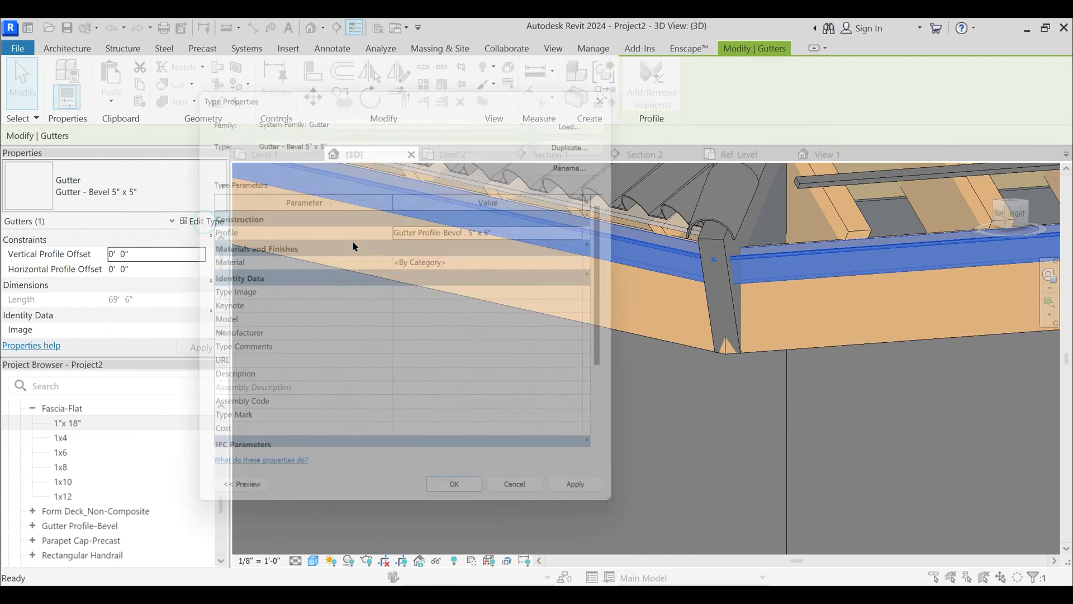
pyautogui.click(519, 261)
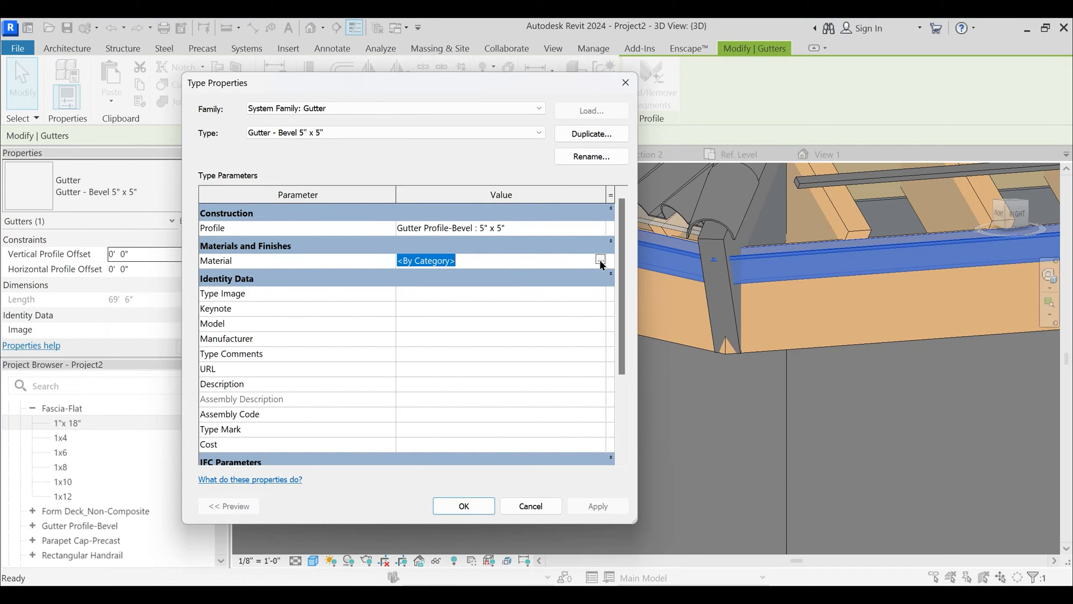
pyautogui.write('Bamboo')
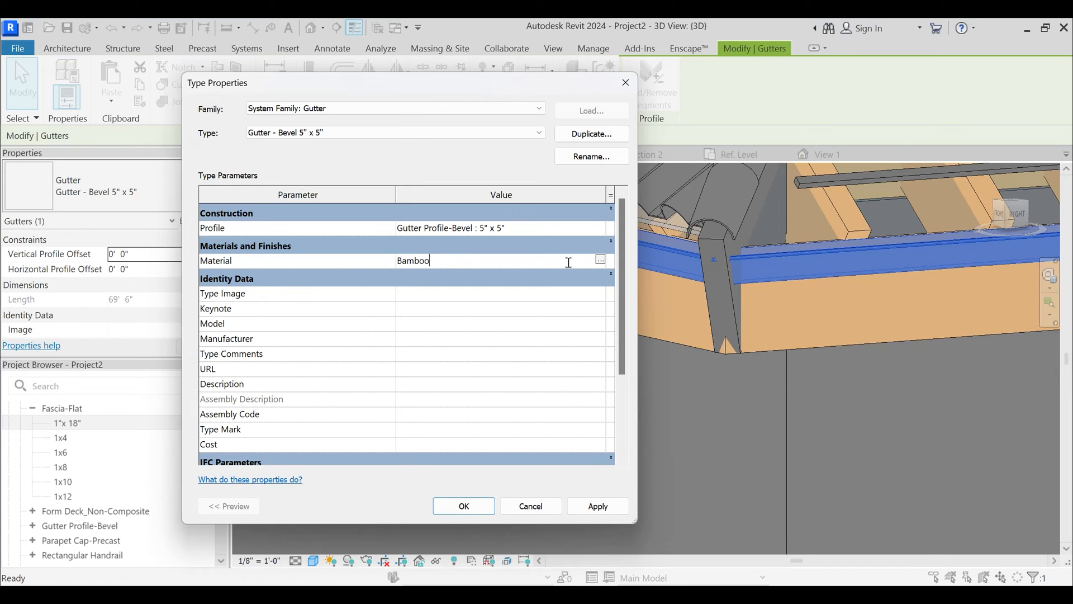
pyautogui.press('Return')
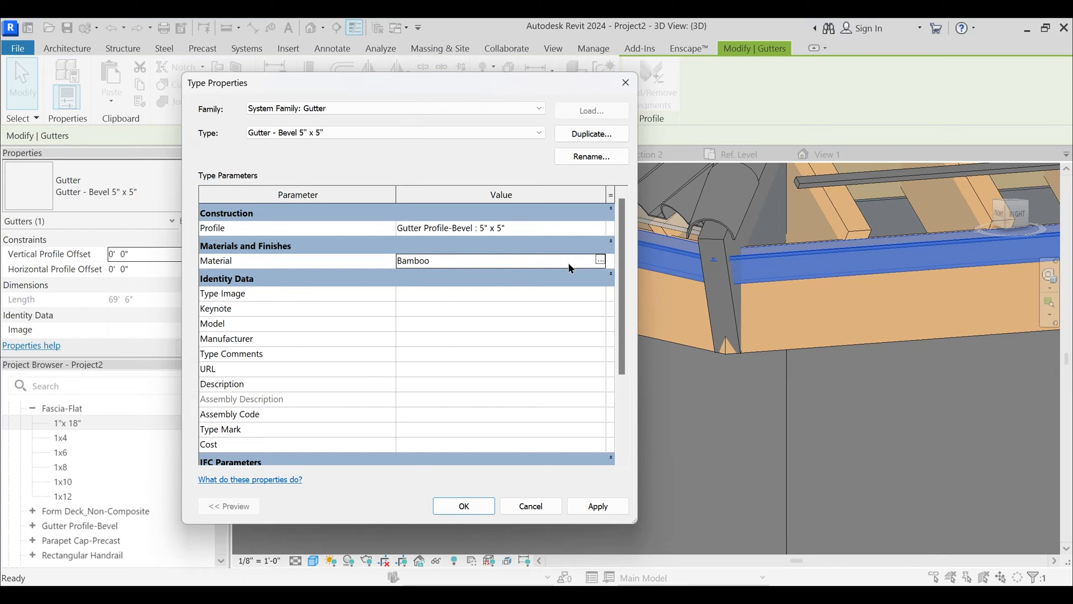
pyautogui.click(599, 260)
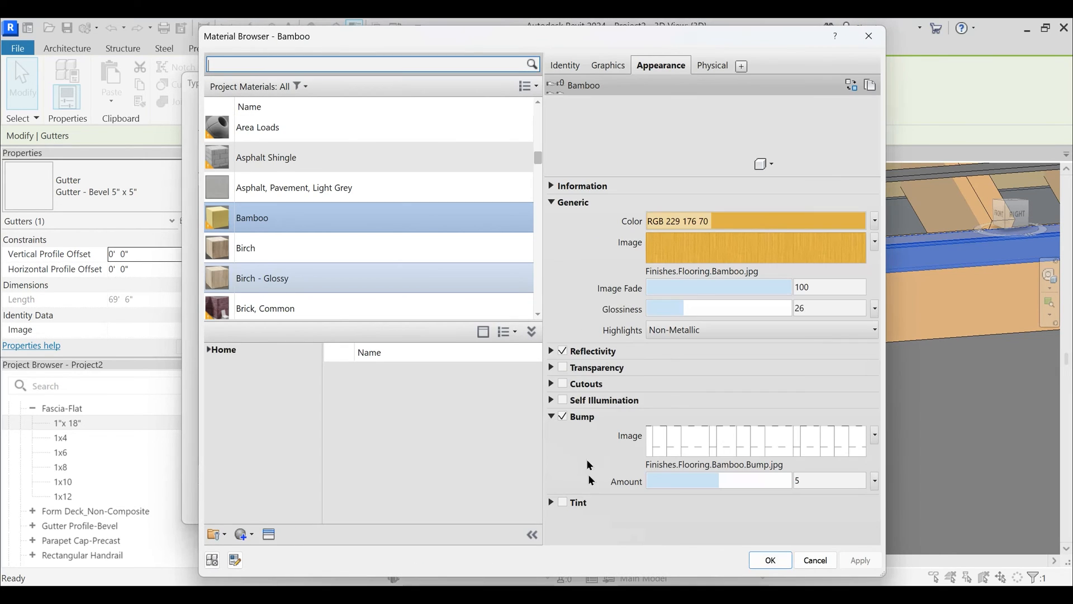
pyautogui.press('Return')
pyautogui.click(589, 504)
pyautogui.click(442, 507)
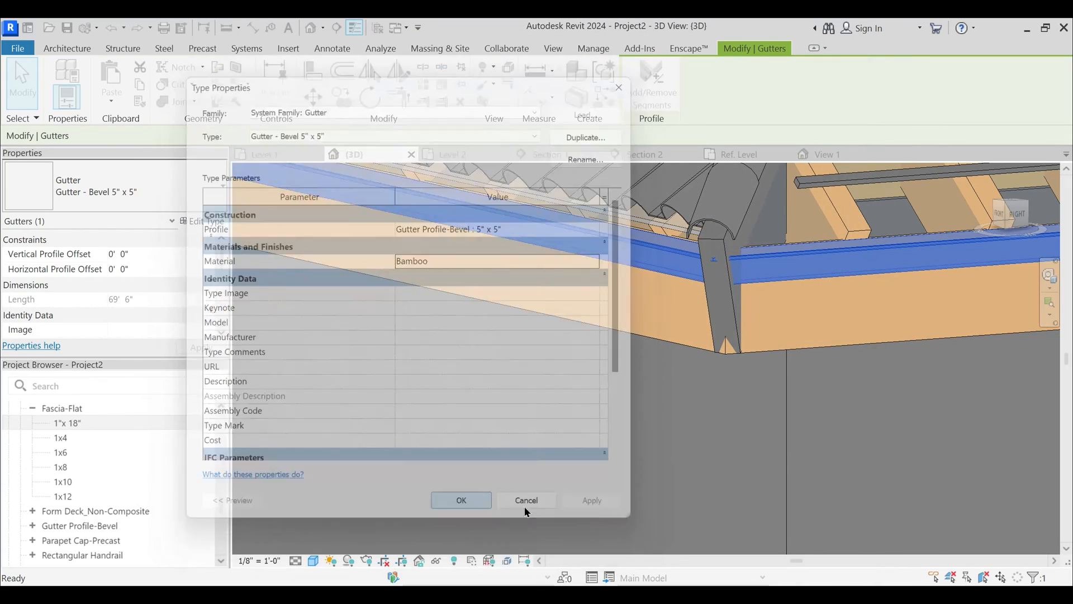
pyautogui.scroll(-5, 542, 460)
pyautogui.press('Escape')
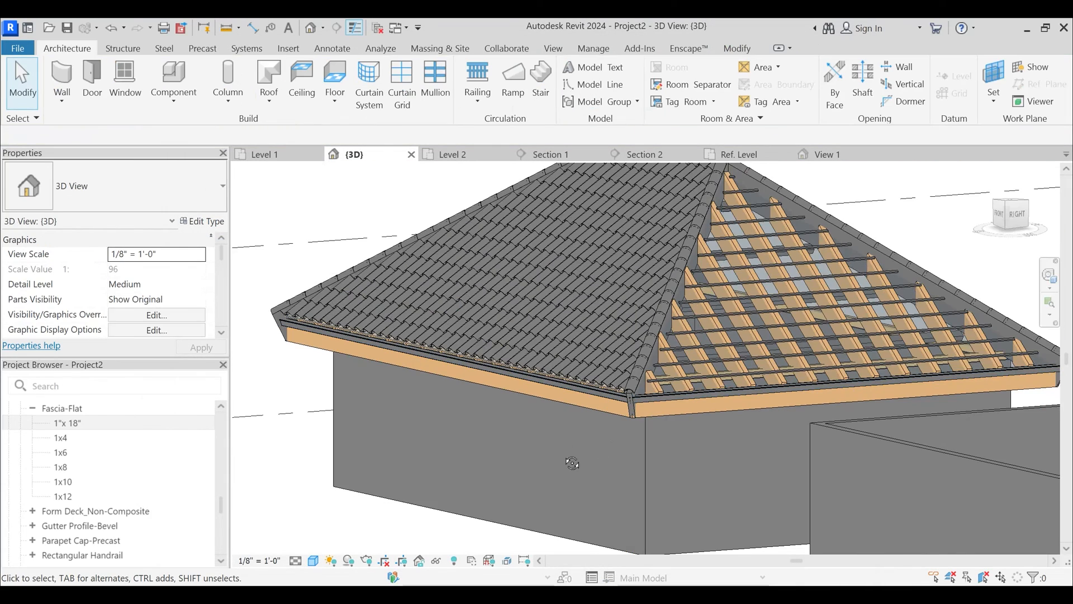
# - Examine the roof's tiles, exposed framing, fascias and gutter from several angles in the 3D view
pyautogui.keyDown('shift'); pyautogui.moveTo(572, 462); pyautogui.dragTo(540, 429, button='middle'); pyautogui.keyUp('shift')
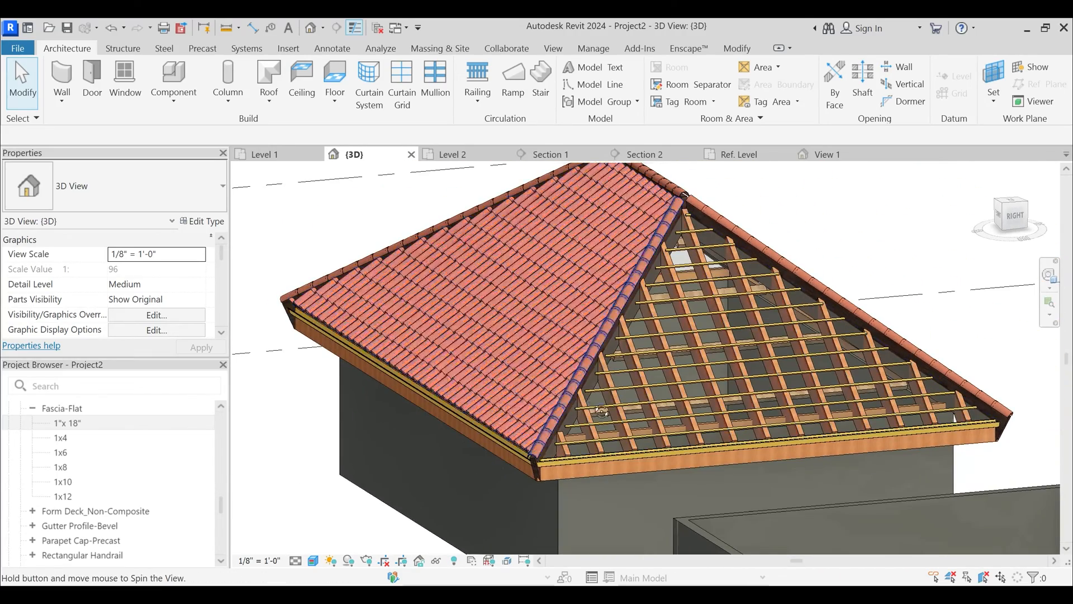
pyautogui.keyDown('shift'); pyautogui.moveTo(602, 412); pyautogui.dragTo(626, 339, button='middle'); pyautogui.keyUp('shift')
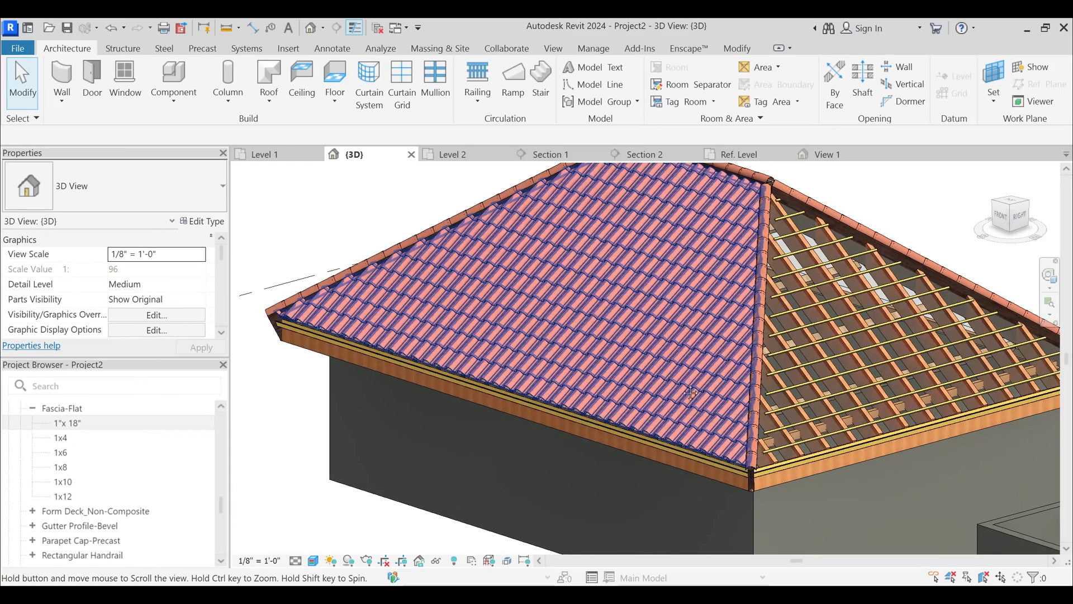
pyautogui.moveTo(717, 426); pyautogui.dragTo(669, 370, button='middle')
pyautogui.scroll(-2, 668, 370)
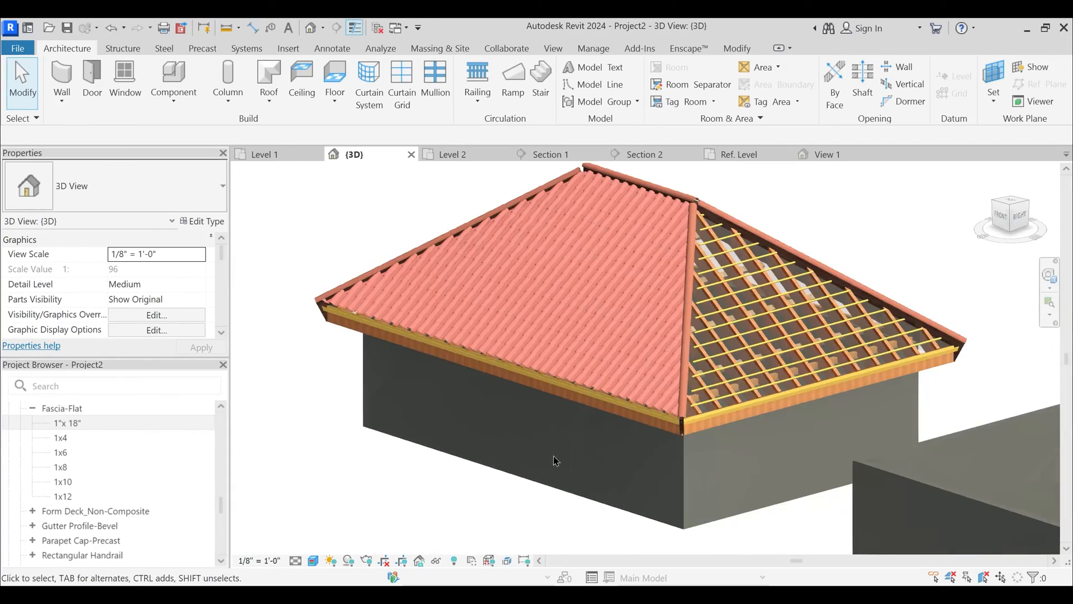
# - Switch to the Line-Based Spline Tiles family and close its Ref. Level floor plan view
pyautogui.click(582, 545)
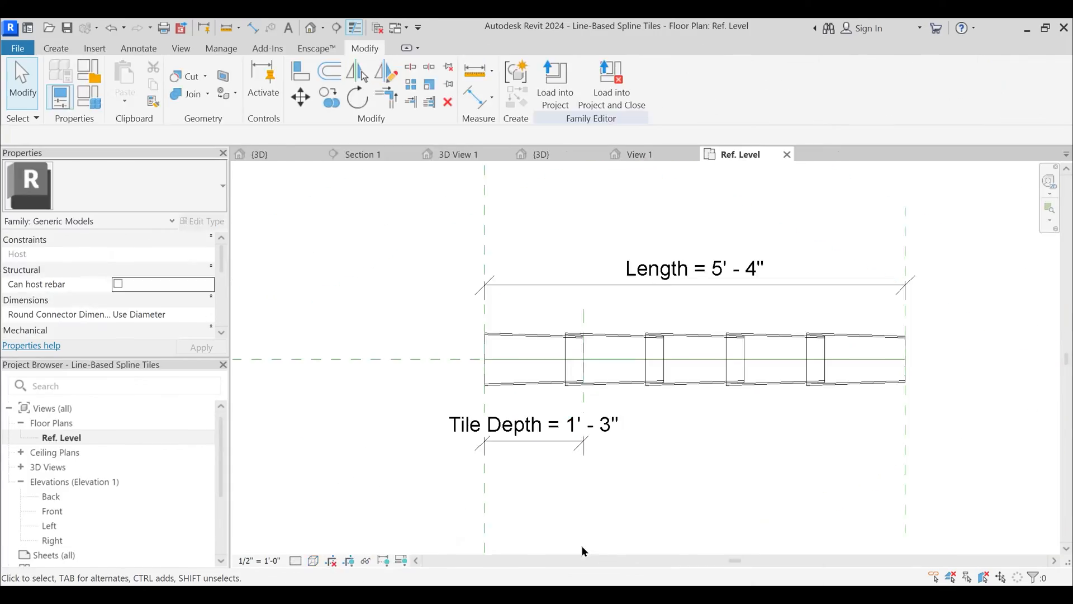
pyautogui.click(787, 155)
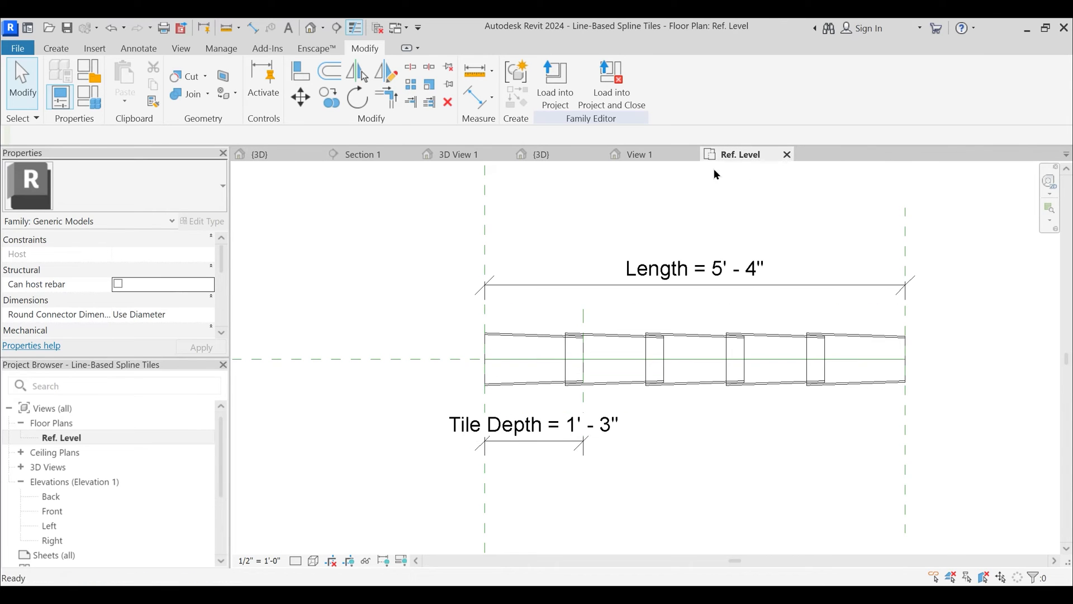
# - Close the leftover tile family's 3D view without saving its changes, and cancel the save prompt for the Live Project Aug 23 Batch file
pyautogui.click(693, 155)
pyautogui.click(570, 316)
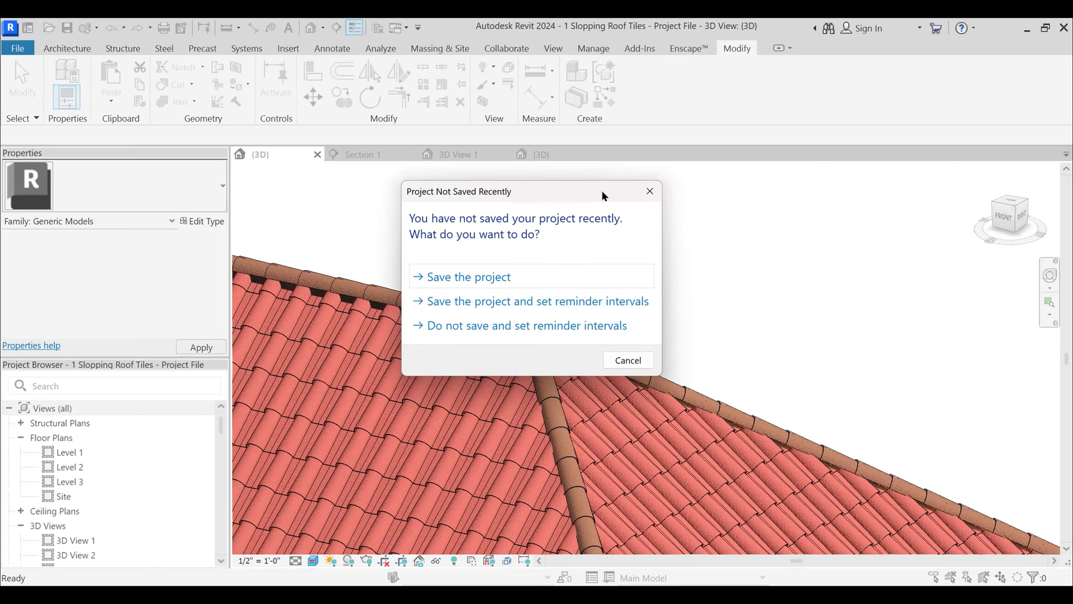
pyautogui.click(602, 191)
pyautogui.click(598, 155)
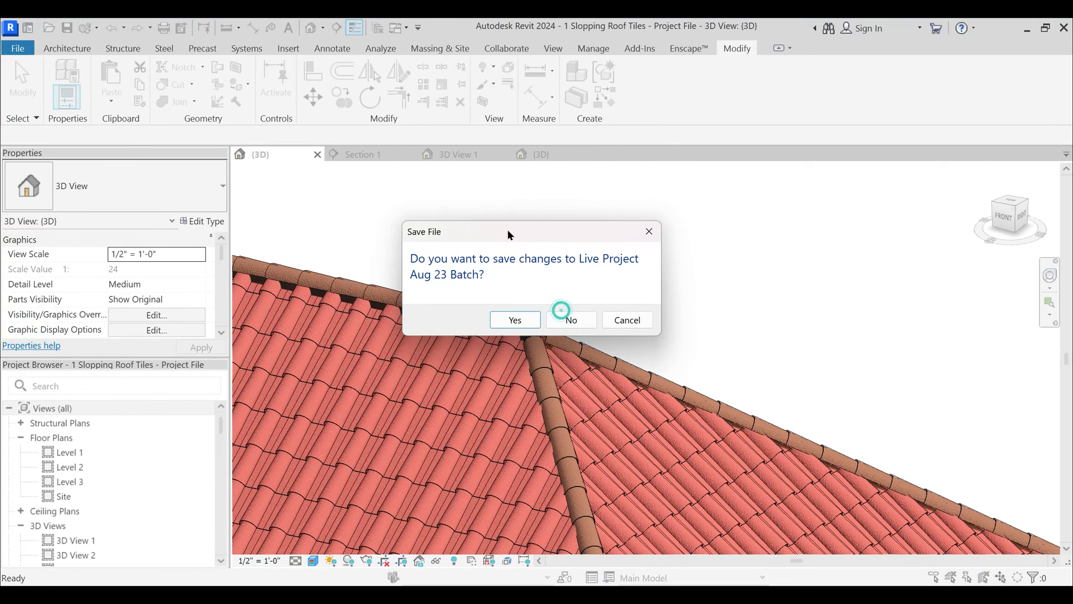
pyautogui.click(648, 231)
# - Open the scalloped 6 Custom Fascia under the front eave for editing in the family editor
pyautogui.scroll(-4, 576, 218)
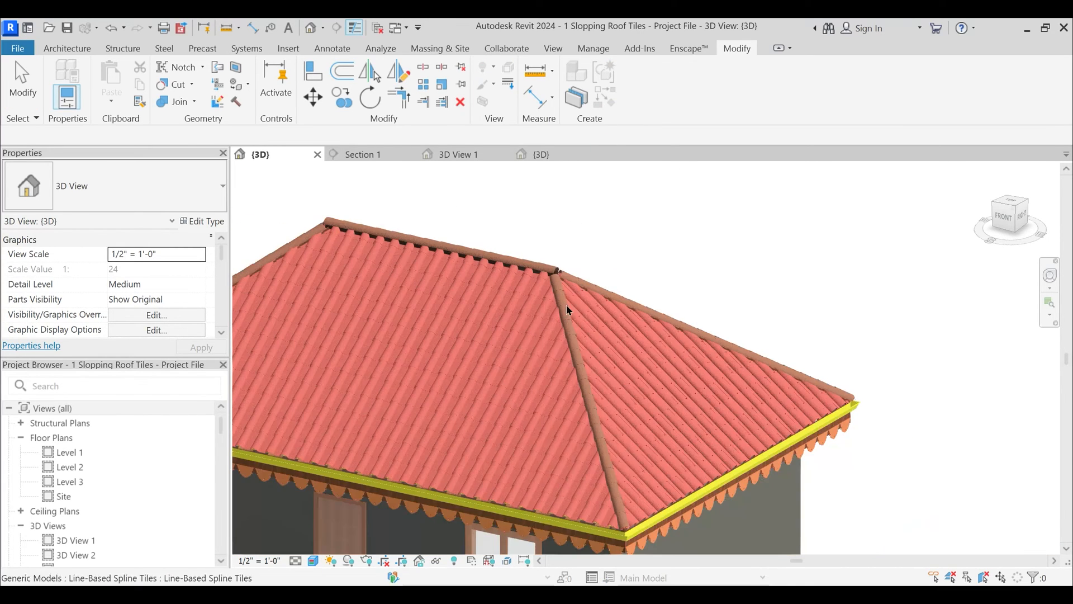
pyautogui.scroll(6, 585, 456)
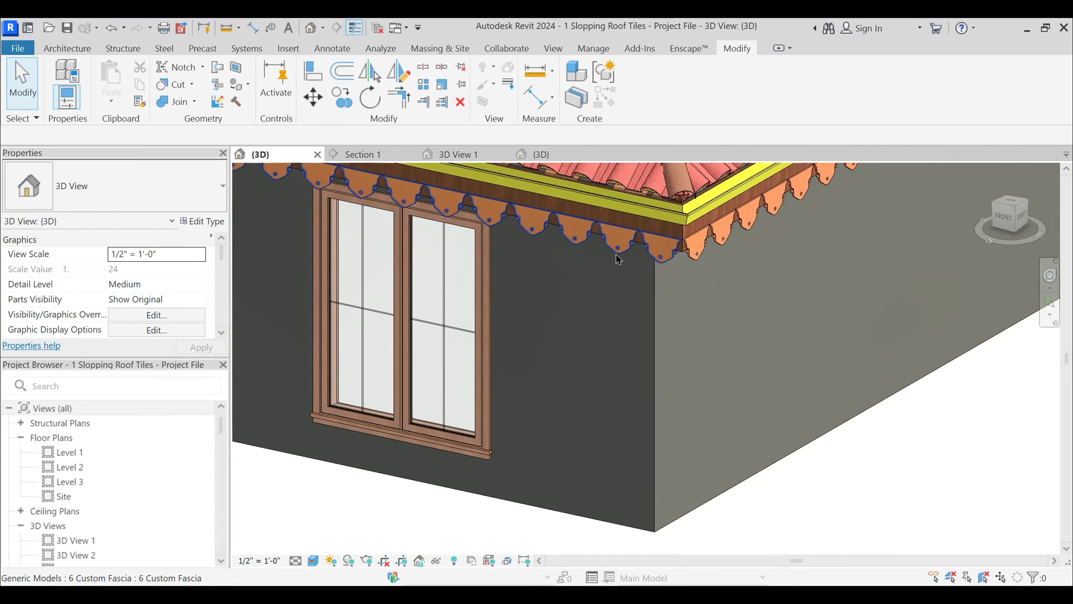
pyautogui.click(618, 259)
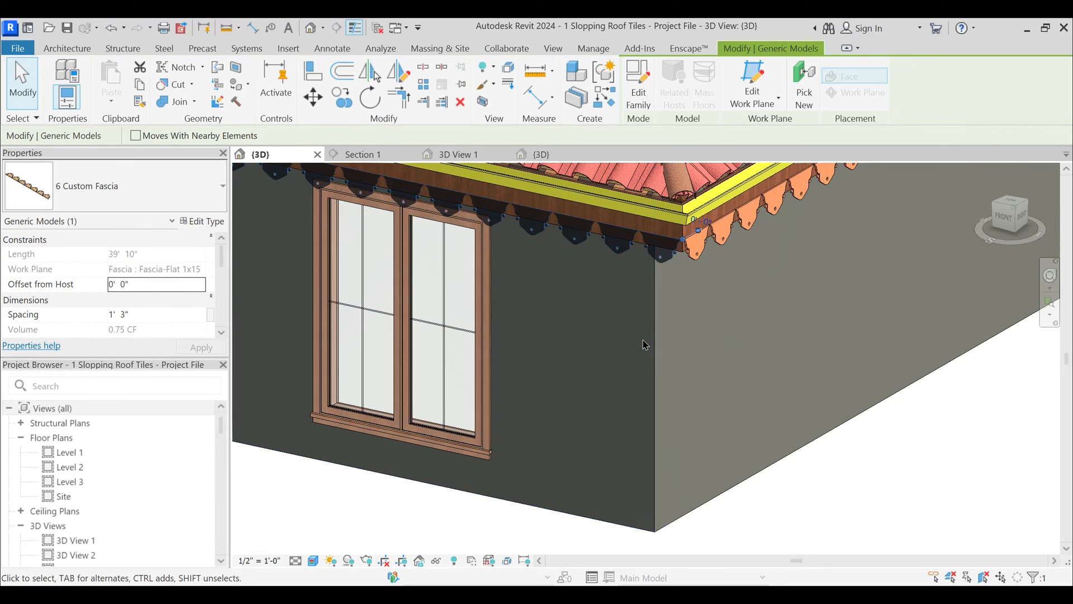
pyautogui.moveTo(645, 345); pyautogui.dragTo(658, 394, button='middle')
pyautogui.click(636, 104)
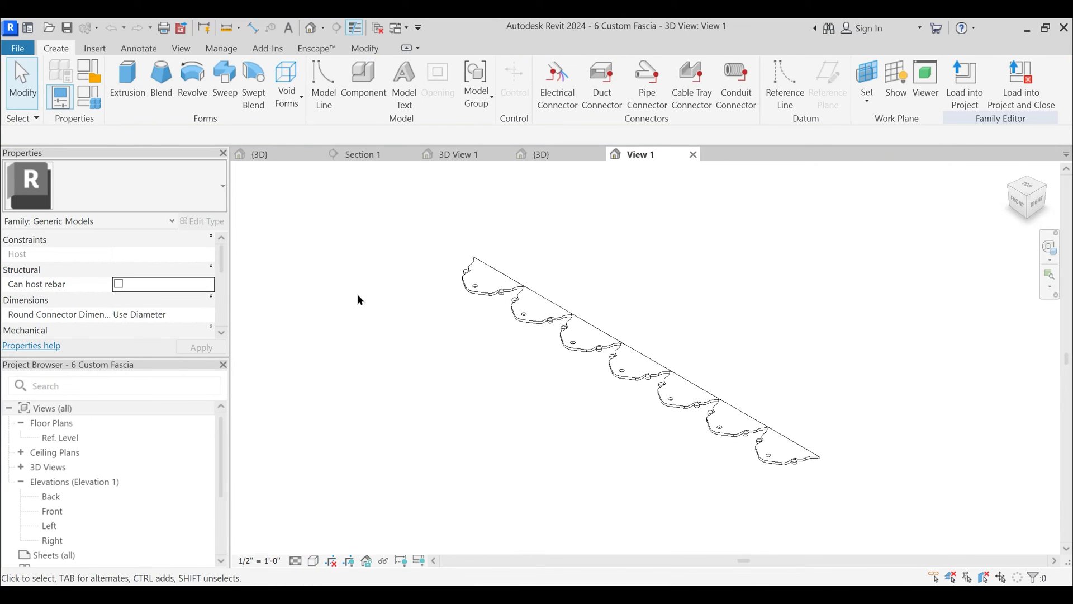
# - Save the family to the Desktop as 6 Custom Fascia.rfa and close its 3D view
pyautogui.hotkey('ctrl', 's')
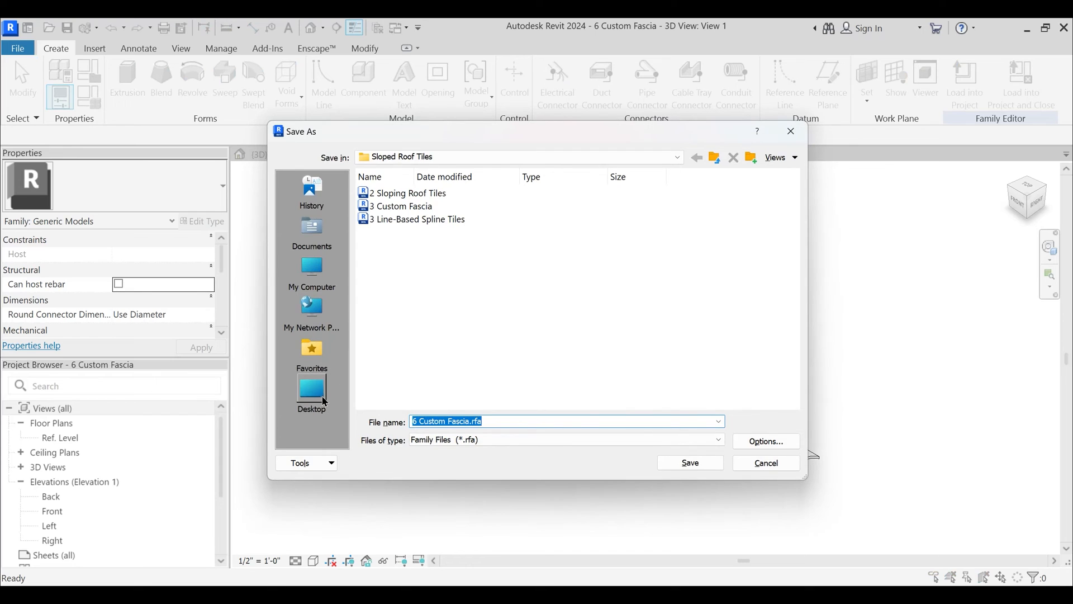
pyautogui.click(324, 401)
pyautogui.click(691, 464)
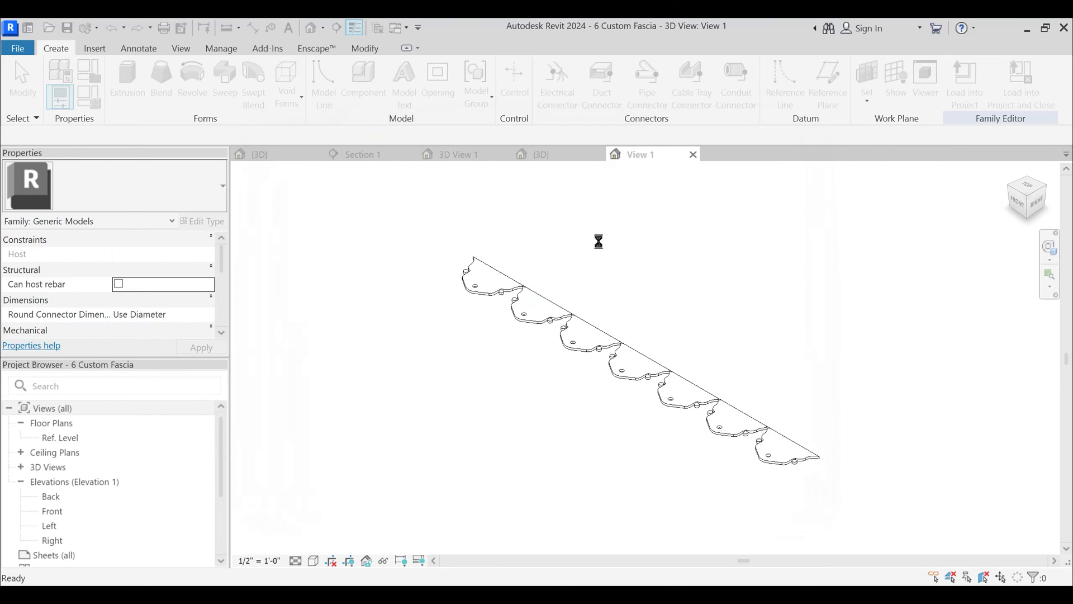
pyautogui.click(693, 156)
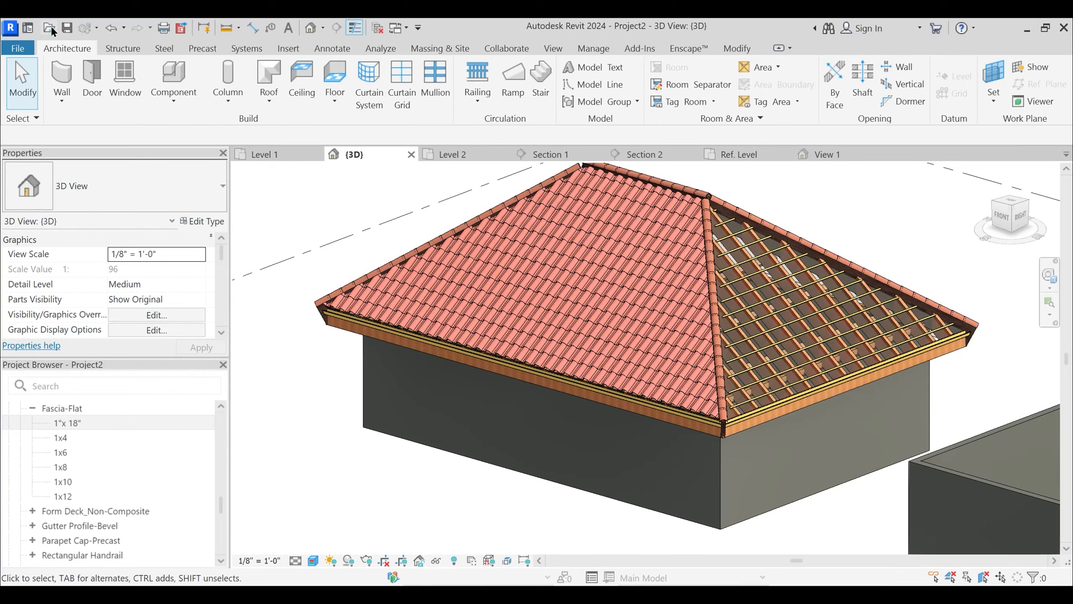
# - In the Project2 session, open the 6 Custom Fascia family file from the Desktop
pyautogui.click(51, 28)
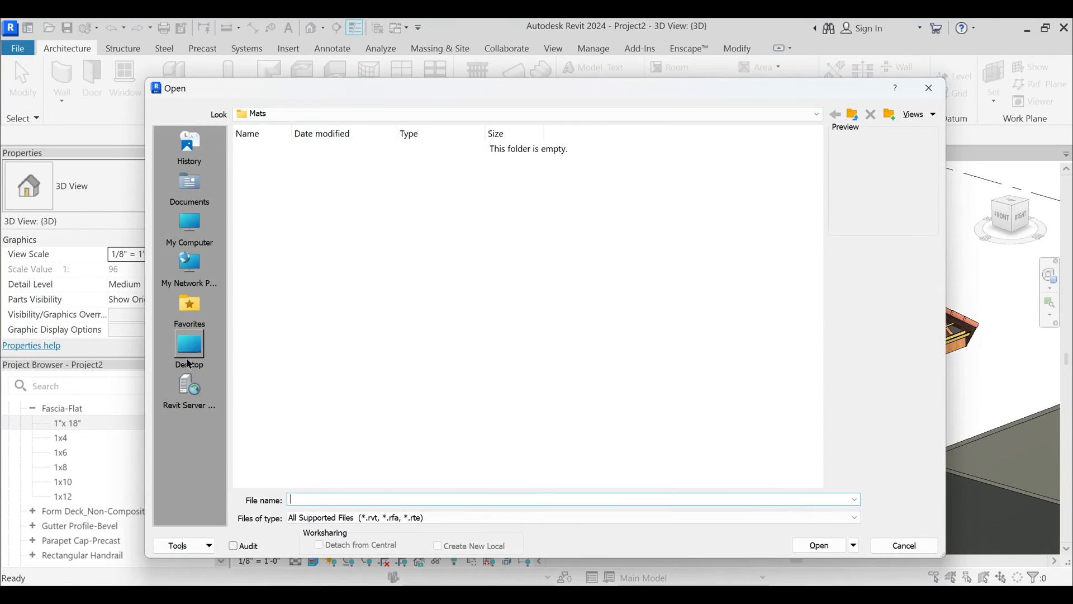
pyautogui.click(189, 358)
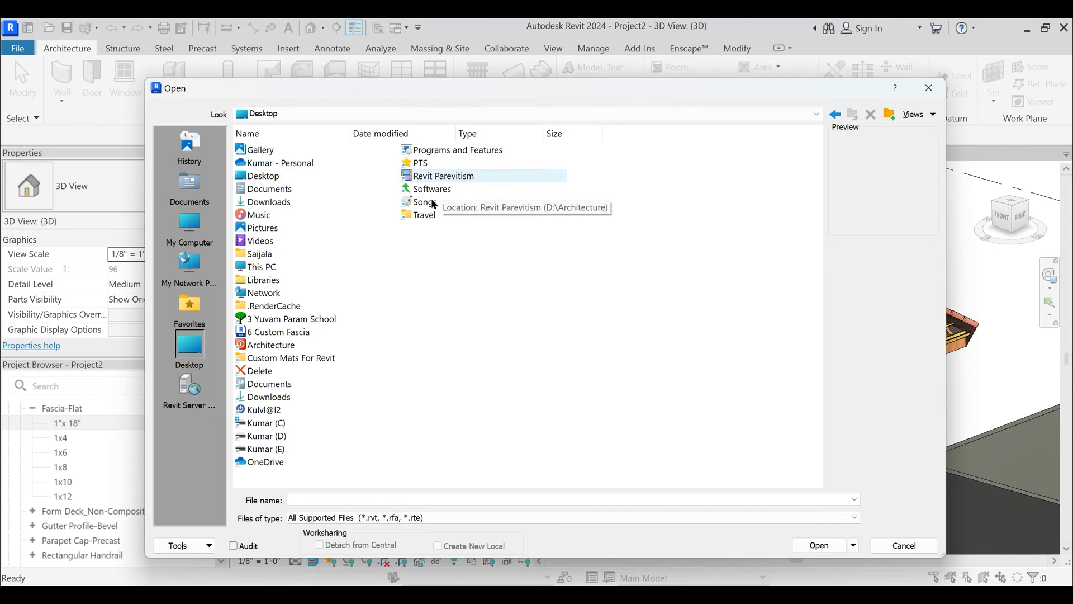
pyautogui.click(283, 336)
pyautogui.click(818, 546)
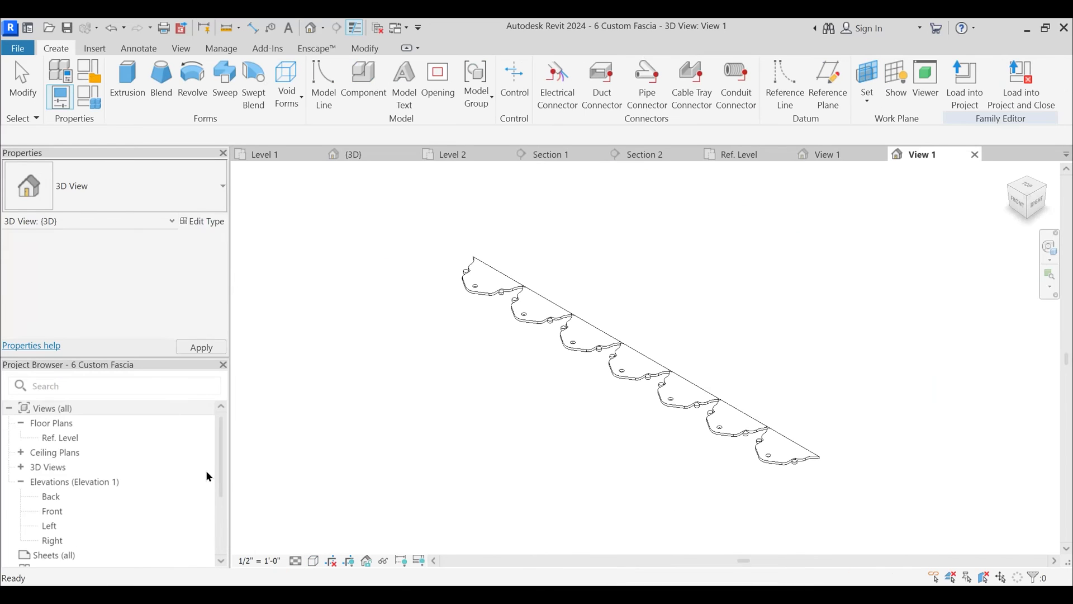
# - Load the 6 Custom Fascia family into Project2 only, cancel its placement in Level 1 and return to the 3D view
pyautogui.click(965, 81)
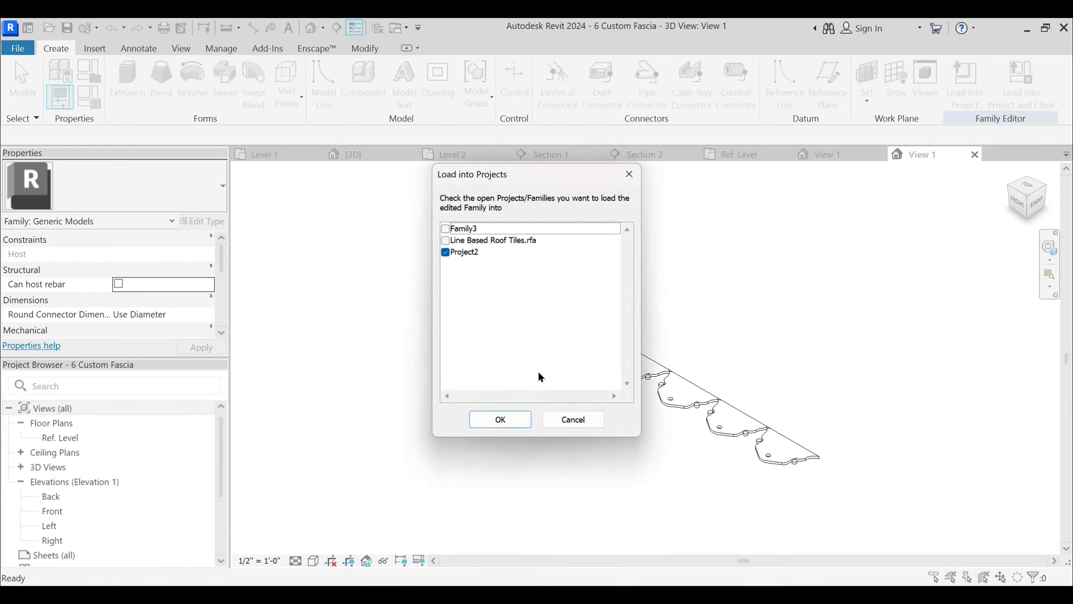
pyautogui.click(498, 419)
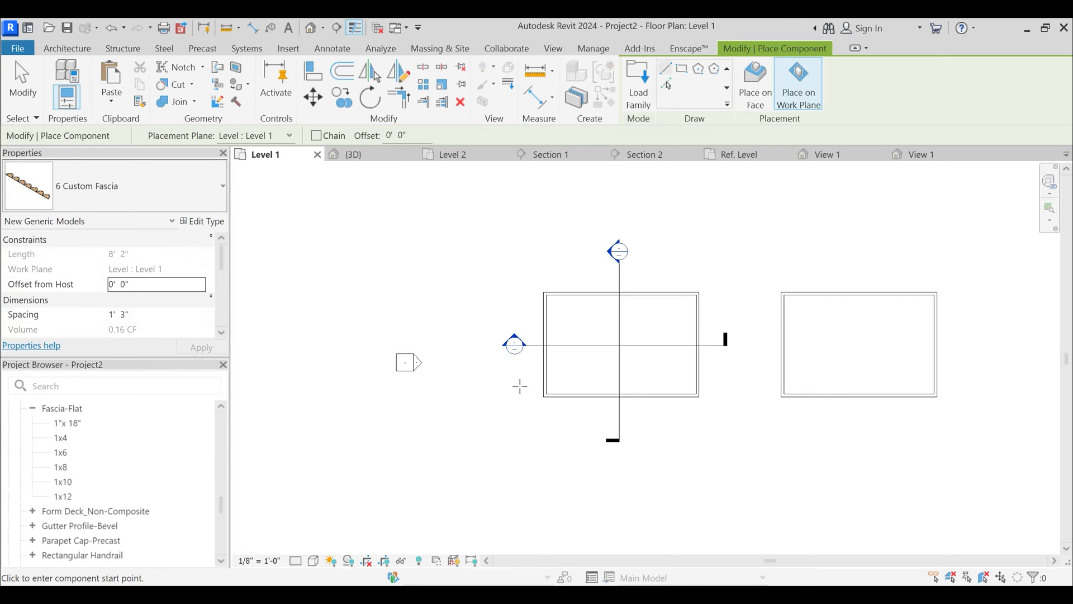
pyautogui.press('Escape')
pyautogui.click(380, 157)
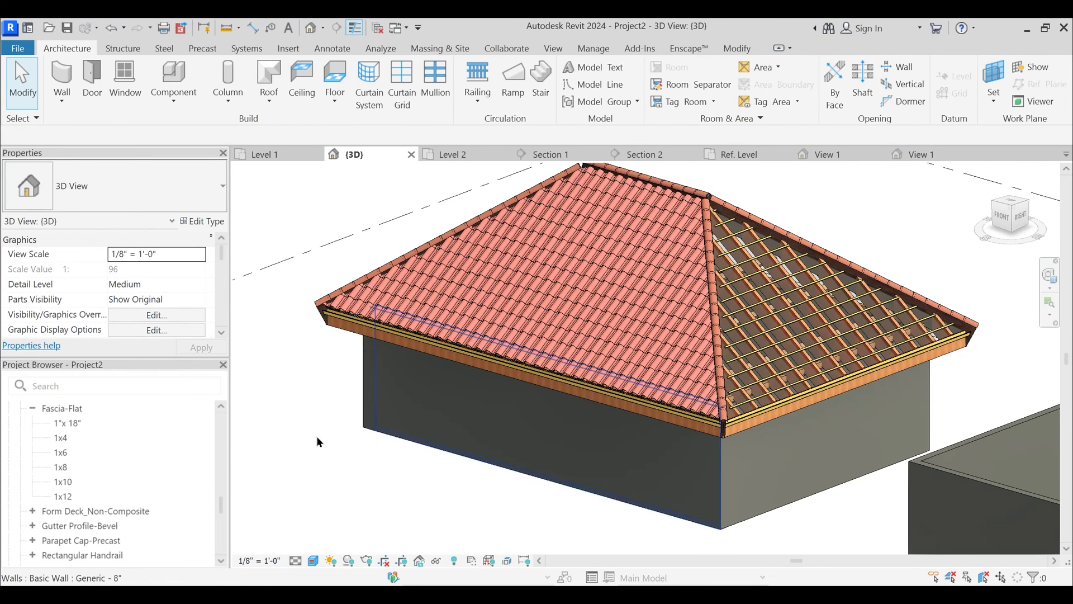
# - Collapse the Profiles families in the project listing and set the 6 Custom Fascia component to Place on Face without placing an instance
pyautogui.scroll(3, 58, 454)
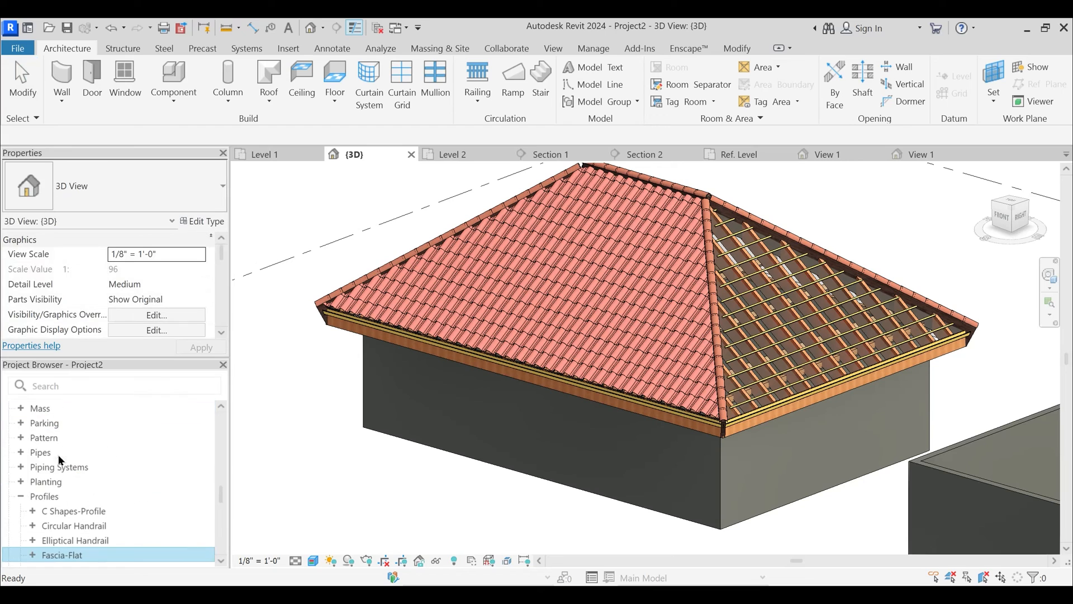
pyautogui.click(21, 496)
pyautogui.scroll(2, 54, 474)
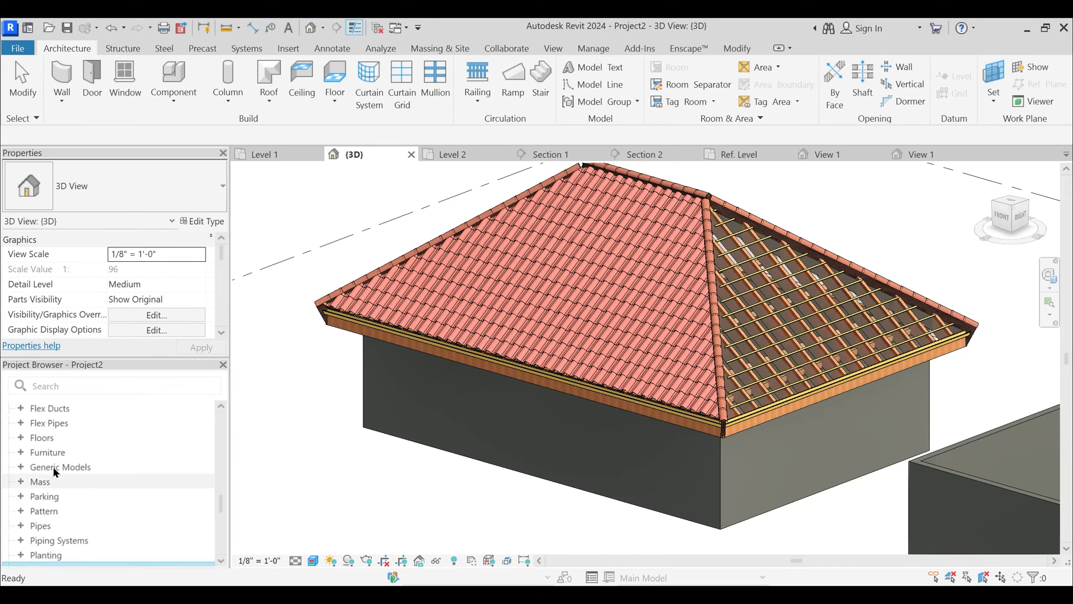
pyautogui.click(171, 74)
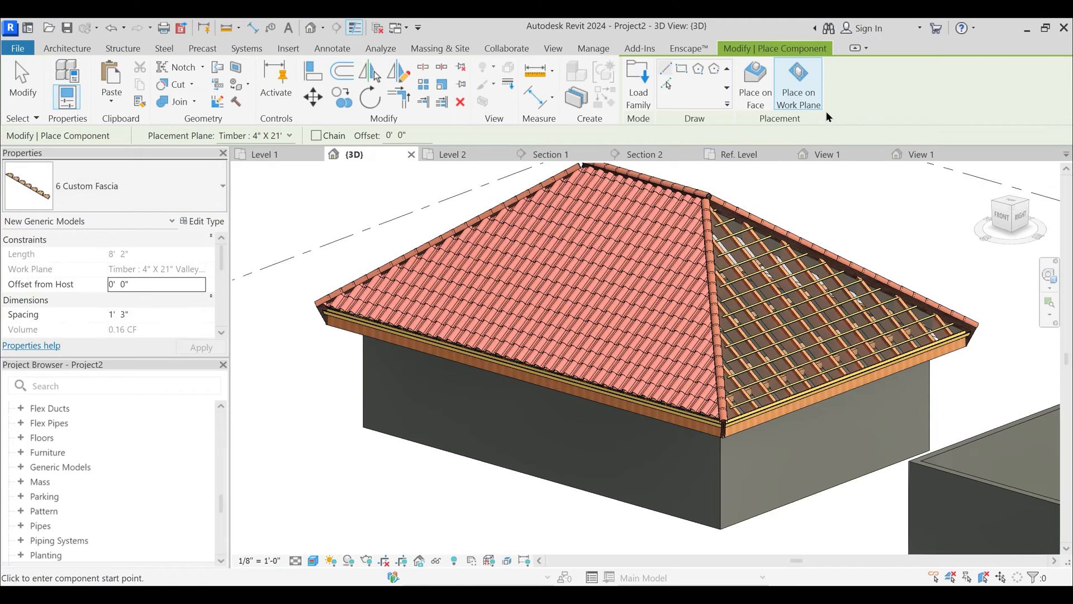
pyautogui.scroll(5, 430, 367)
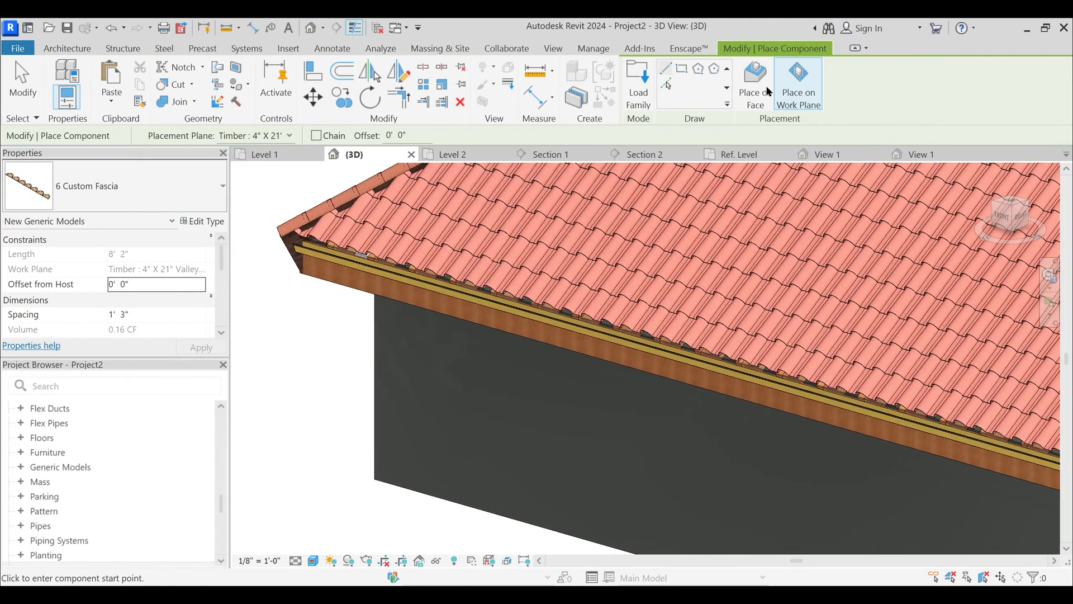
pyautogui.click(756, 84)
pyautogui.scroll(3, 371, 304)
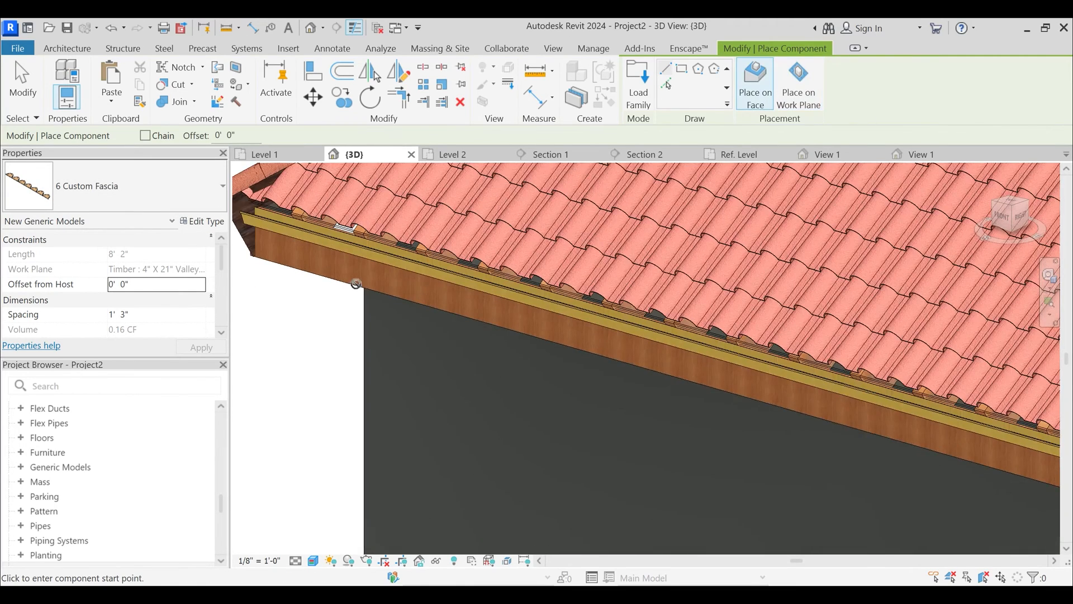
pyautogui.press('Escape')
pyautogui.press('Escape')
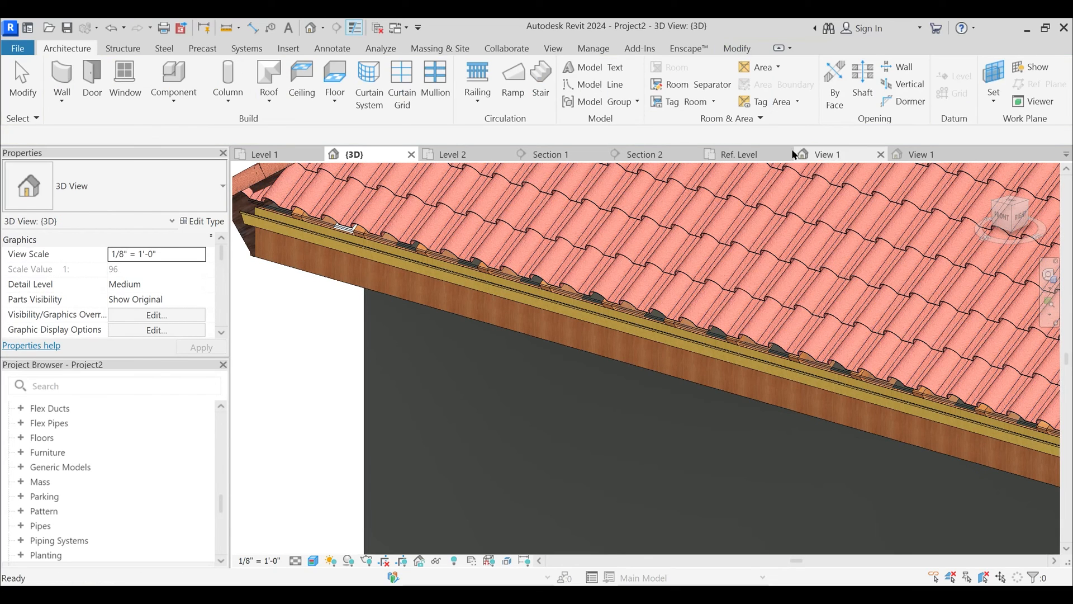
# - In hidden line display, place the 6 Custom Fascia on the front fascia's face along its lower edge, from the far end to the roof corner
pyautogui.doubleClick(29, 468)
pyautogui.doubleClick(36, 482)
pyautogui.moveTo(92, 495); pyautogui.dragTo(465, 373)
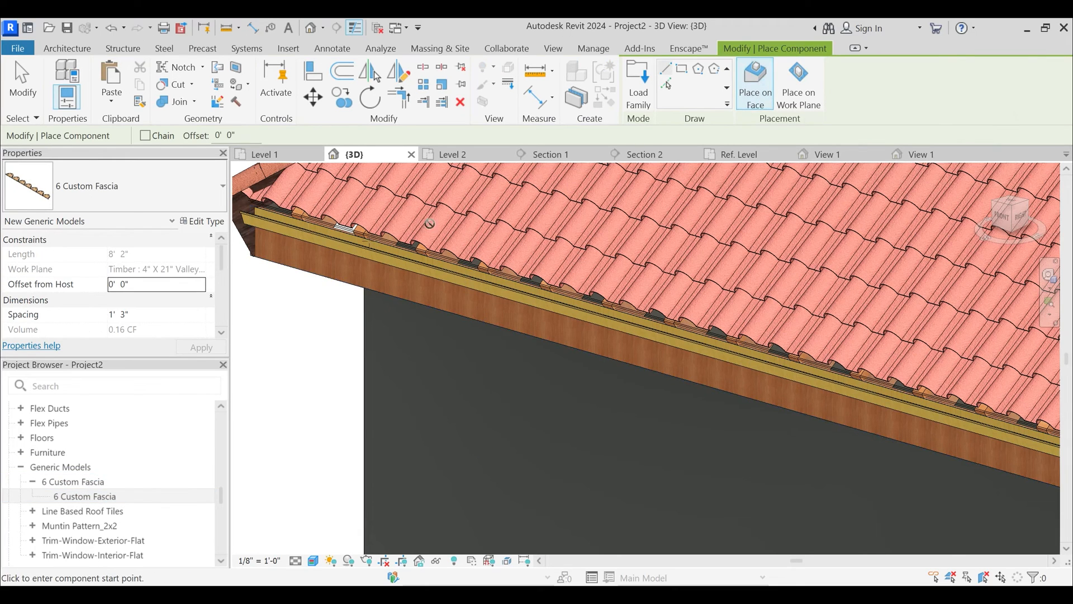
pyautogui.scroll(3, 292, 278)
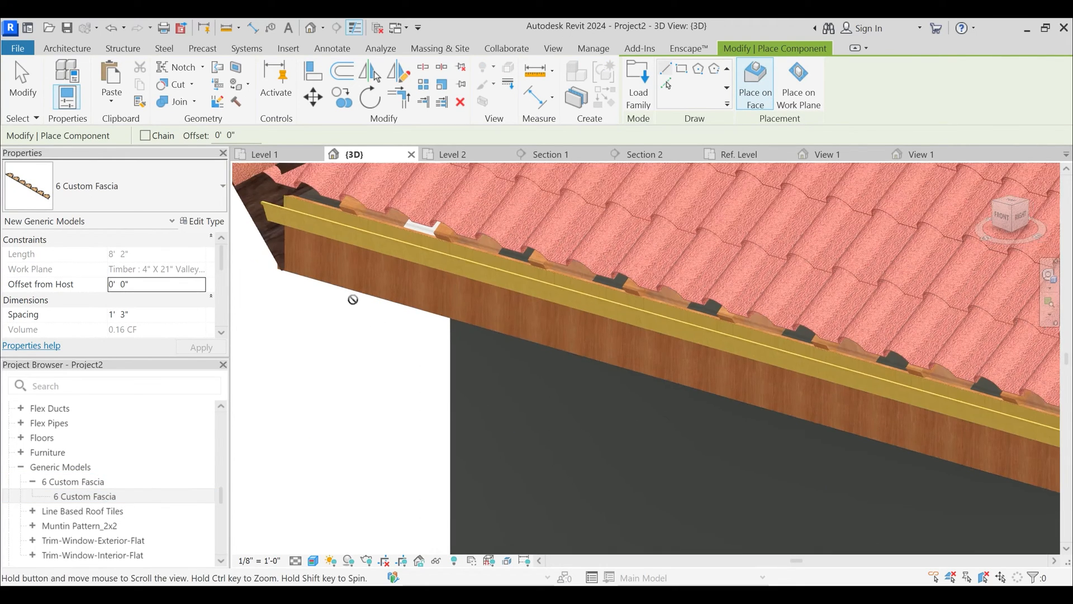
pyautogui.press('h')
pyautogui.press('l')
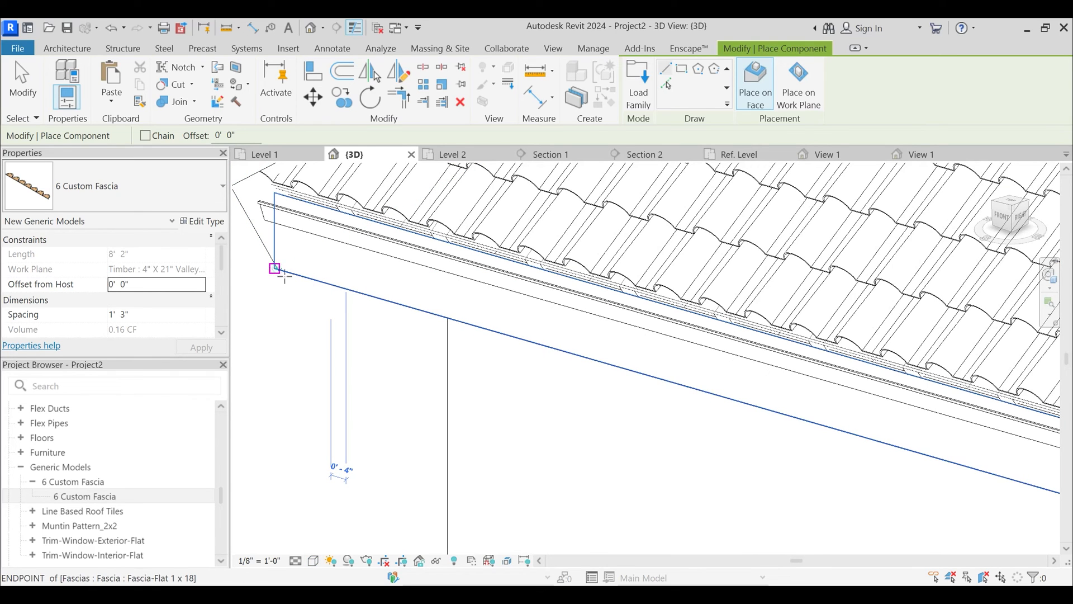
pyautogui.scroll(-4, 409, 323)
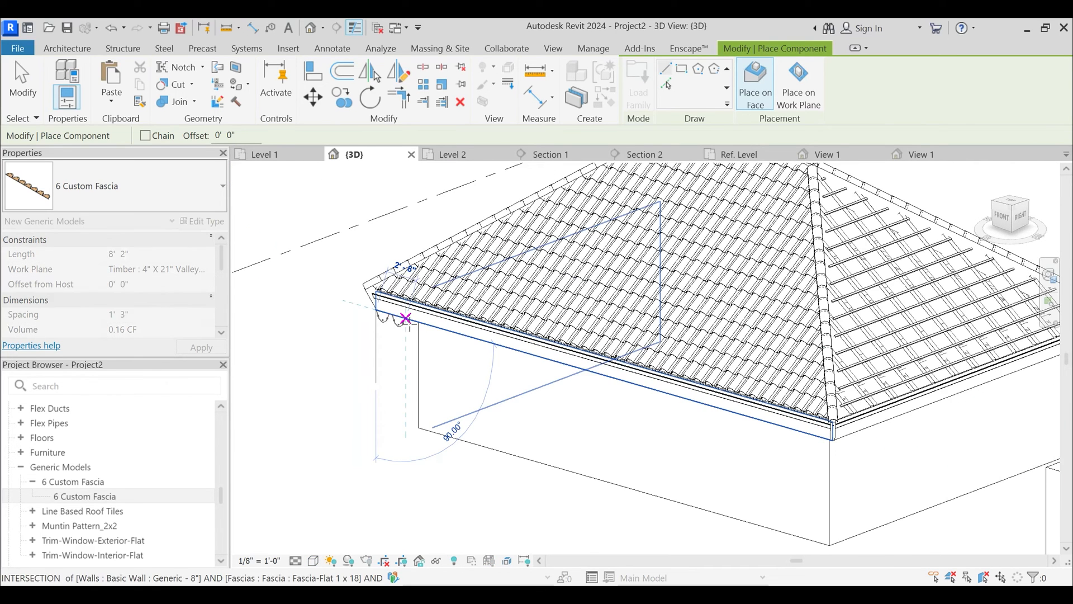
pyautogui.click(830, 439)
# - Place a second 6 Custom Fascia along the lower edge of the adjoining side fascia, from the roof corner to its far end
pyautogui.scroll(5, 830, 439)
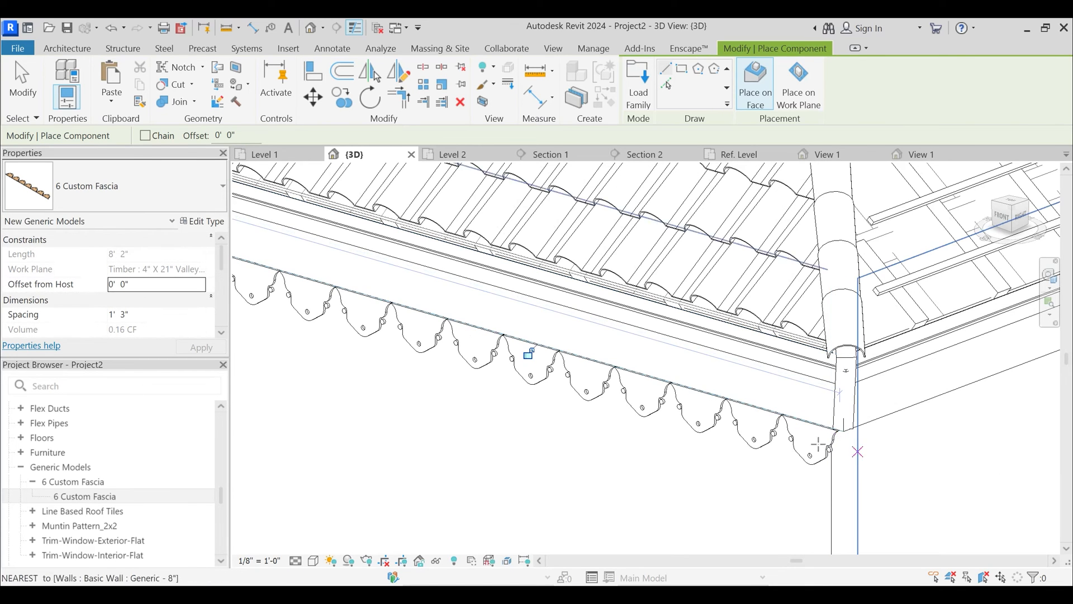
pyautogui.moveTo(863, 457); pyautogui.dragTo(618, 431, button='middle')
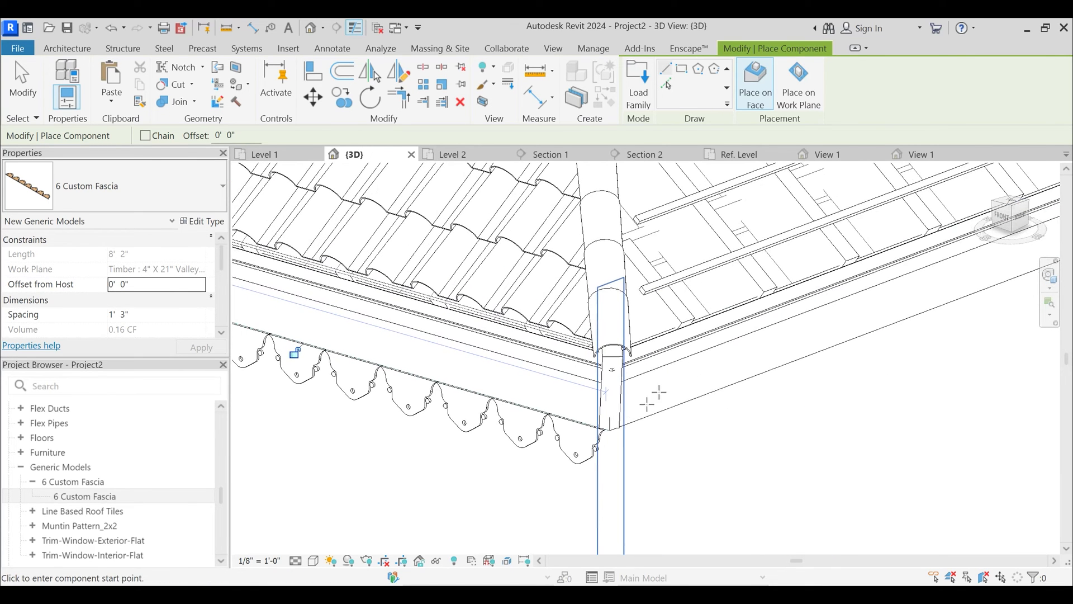
pyautogui.click(611, 434)
pyautogui.moveTo(787, 427); pyautogui.dragTo(478, 474, button='middle')
pyautogui.click(950, 283)
pyautogui.scroll(-3, 950, 283)
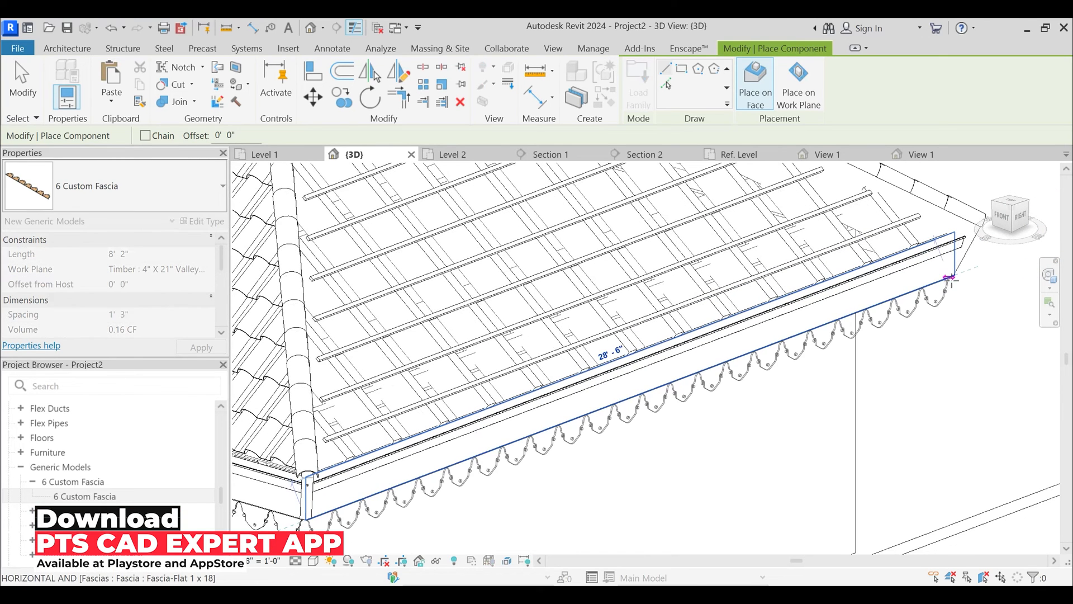
# - Finish placing components, restore the 3D view's shaded display and inspect the scalloped trim around the roof corner
pyautogui.scroll(-2, 934, 306)
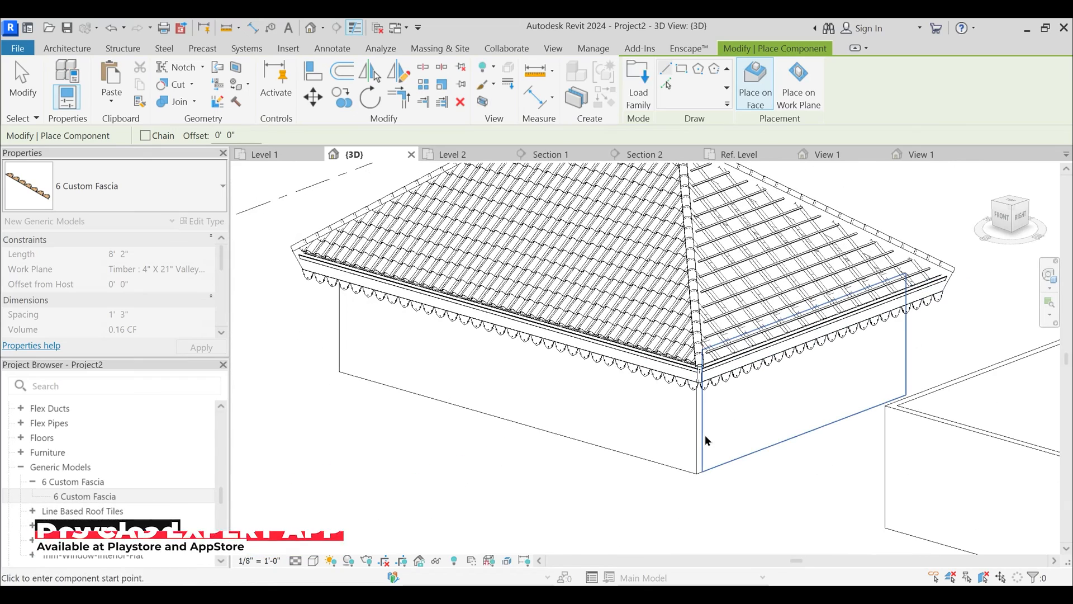
pyautogui.press('Escape')
pyautogui.press('space')
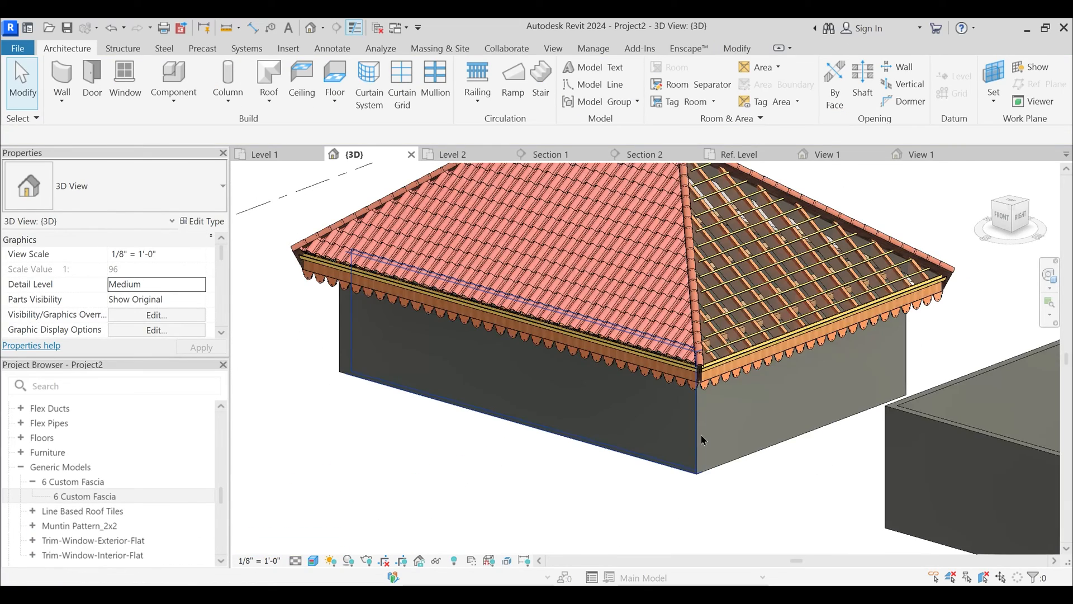
pyautogui.moveTo(688, 431); pyautogui.dragTo(678, 462, button='middle')
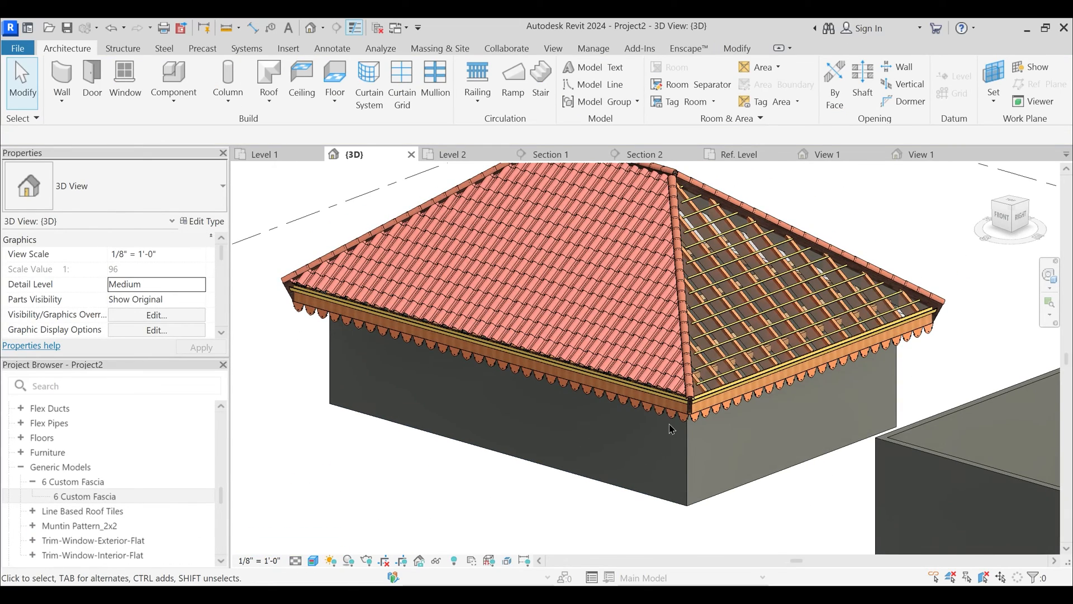
pyautogui.scroll(2, 671, 429)
# - Close the 6 Custom Fascia, Line Based Roof Tiles and Family3 families without saving, and open the Section 2 view of Project2
pyautogui.click(975, 154)
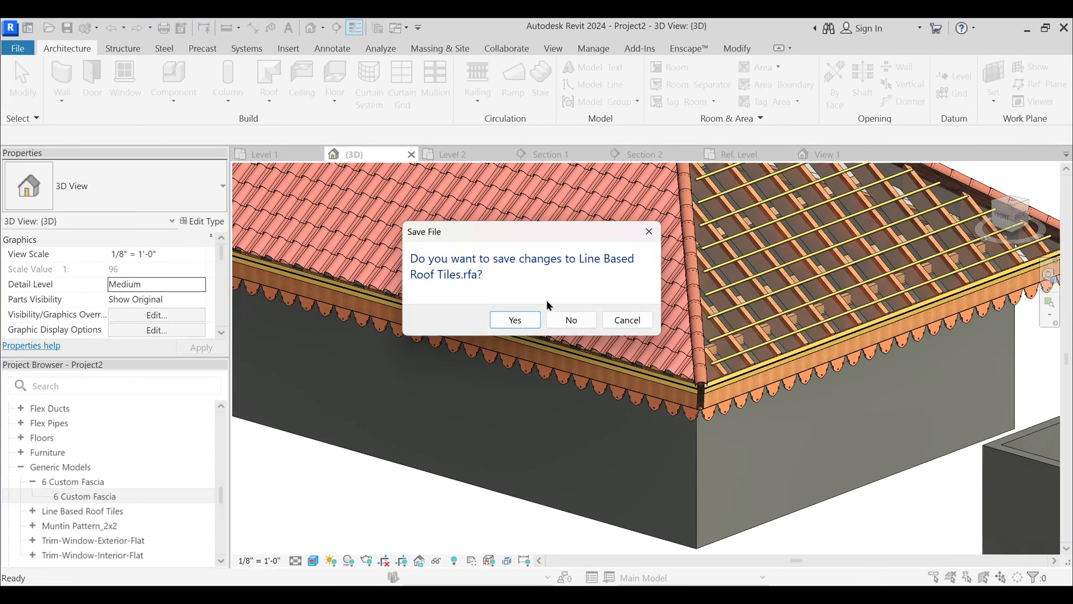
pyautogui.click(753, 150)
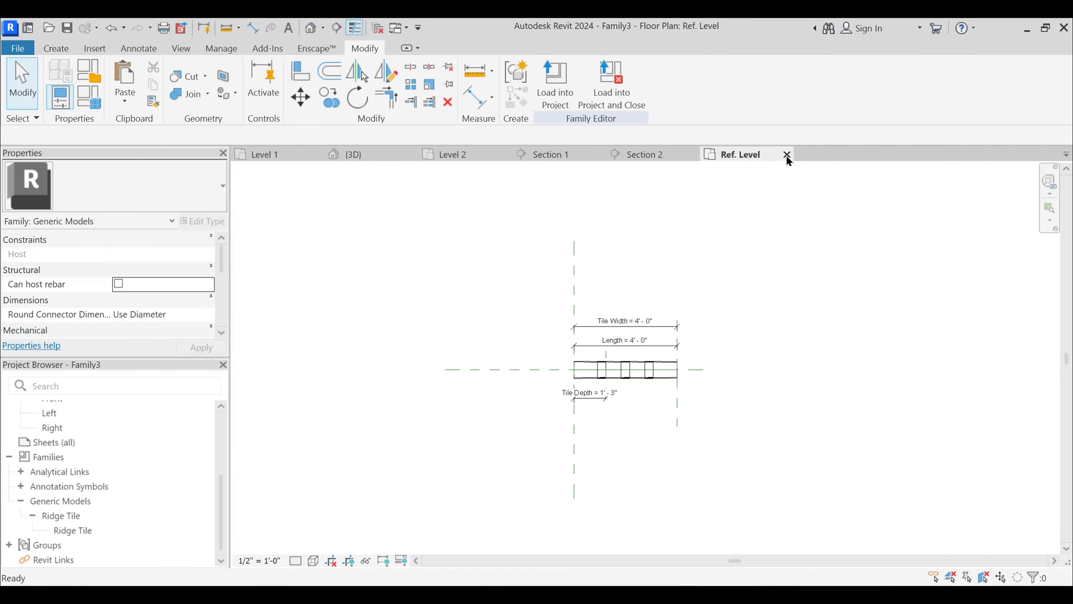
pyautogui.click(787, 155)
pyautogui.click(571, 312)
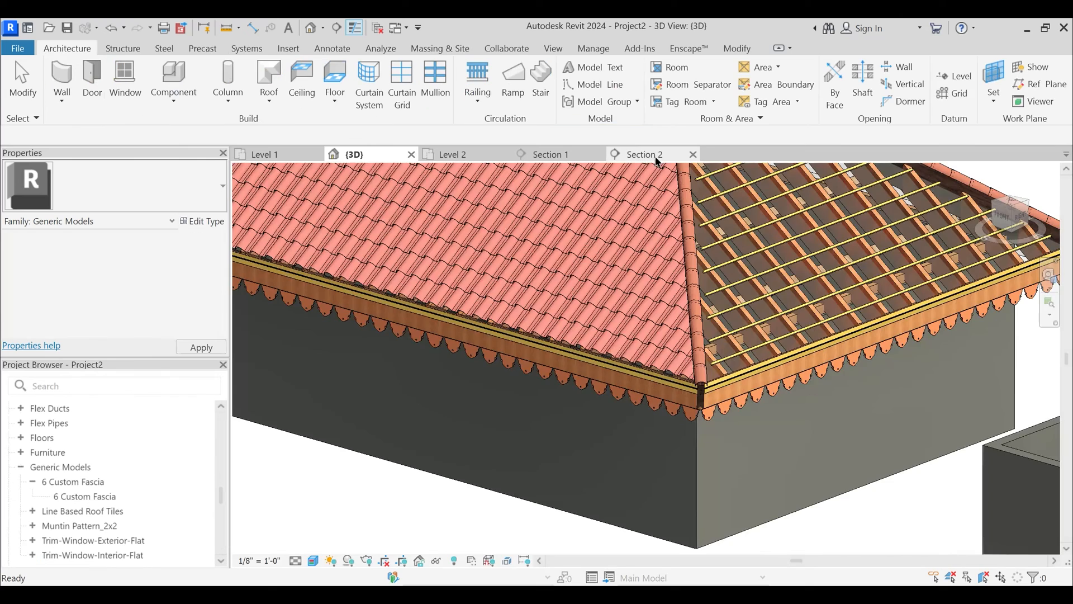
pyautogui.click(656, 157)
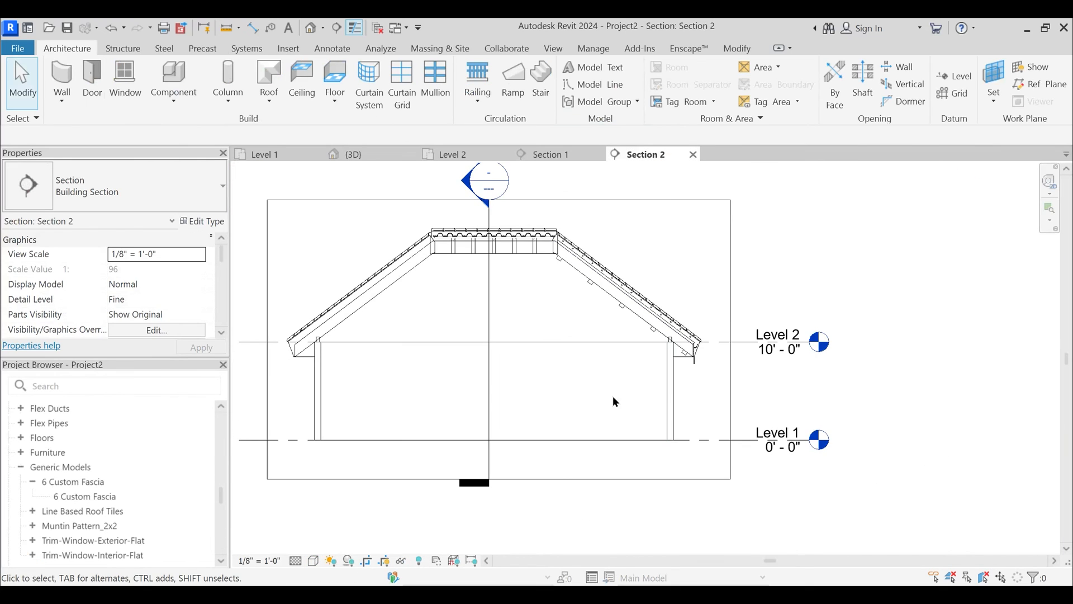
# - Try setting the 6 Custom Fascia's Offset from Host to 6" at the eave in Section 2, and undo it
pyautogui.scroll(3, 528, 350)
pyautogui.scroll(2, 821, 373)
pyautogui.moveTo(821, 373); pyautogui.dragTo(380, 401, button='middle')
pyautogui.scroll(1, 782, 416)
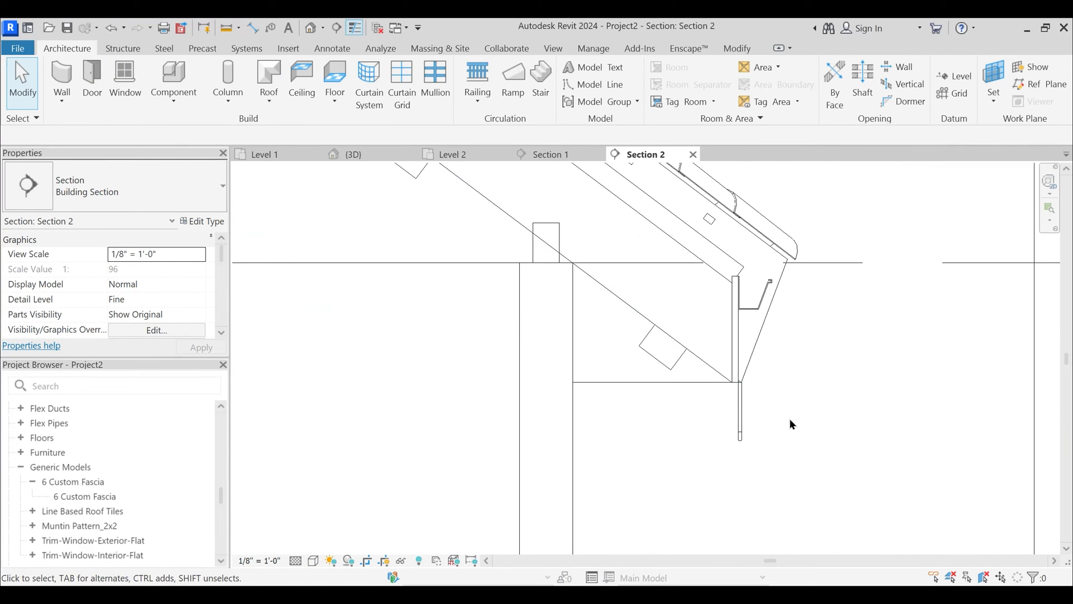
pyautogui.click(740, 426)
pyautogui.scroll(2, 749, 413)
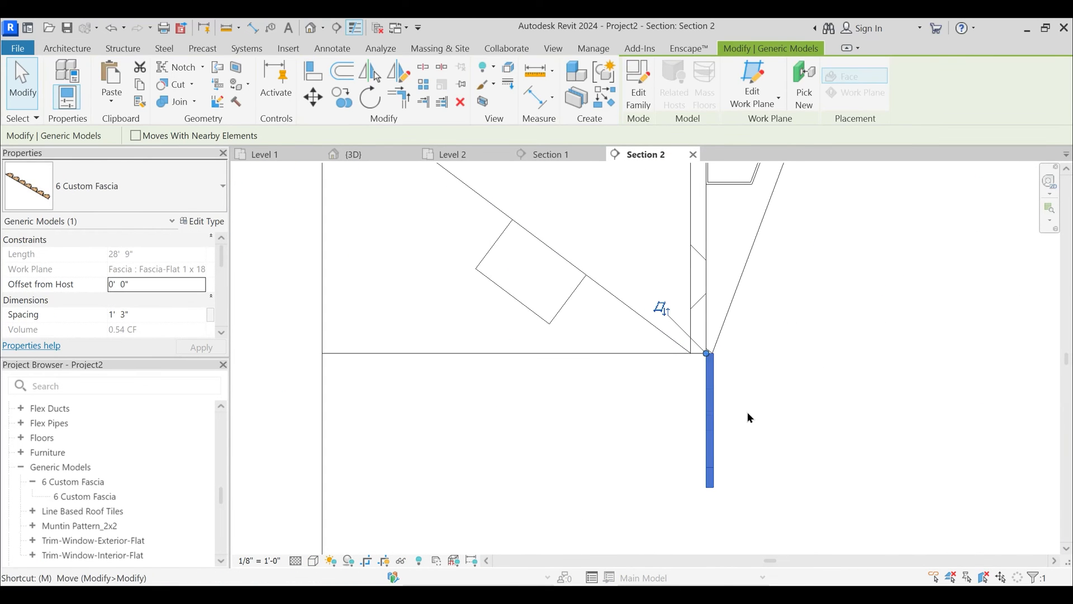
pyautogui.press('m')
pyautogui.press('Escape')
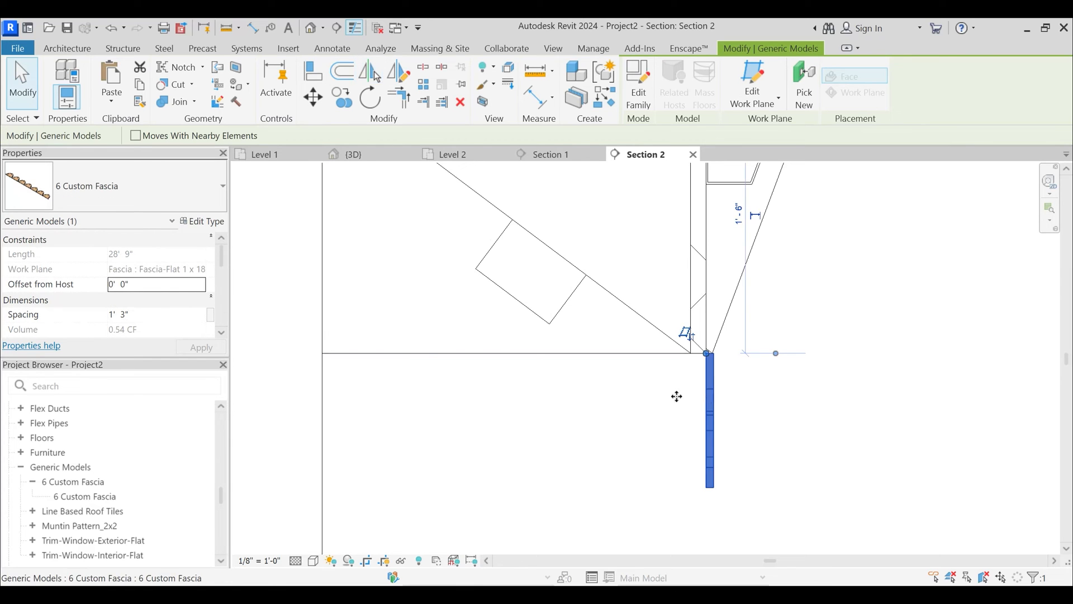
pyautogui.click(158, 289)
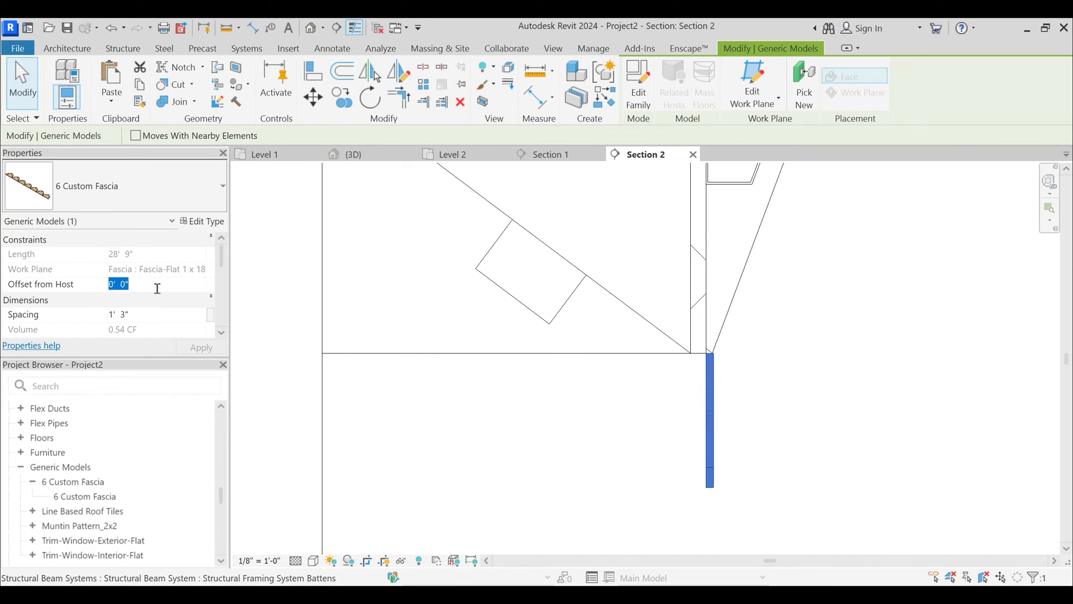
pyautogui.hotkey('ctrl', 'z')
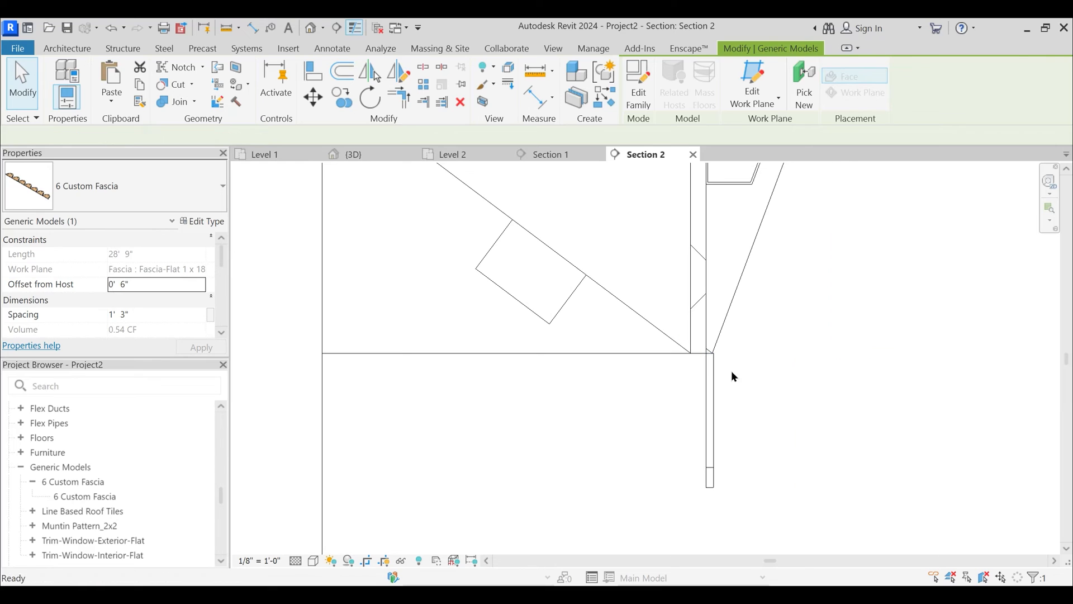
# - Move the 6 Custom Fascia in Section 2 a few inches straight up so it overlaps the outer face of the Fascia-Flat board
pyautogui.click(715, 375)
pyautogui.scroll(2, 720, 371)
pyautogui.press('m')
pyautogui.press('v')
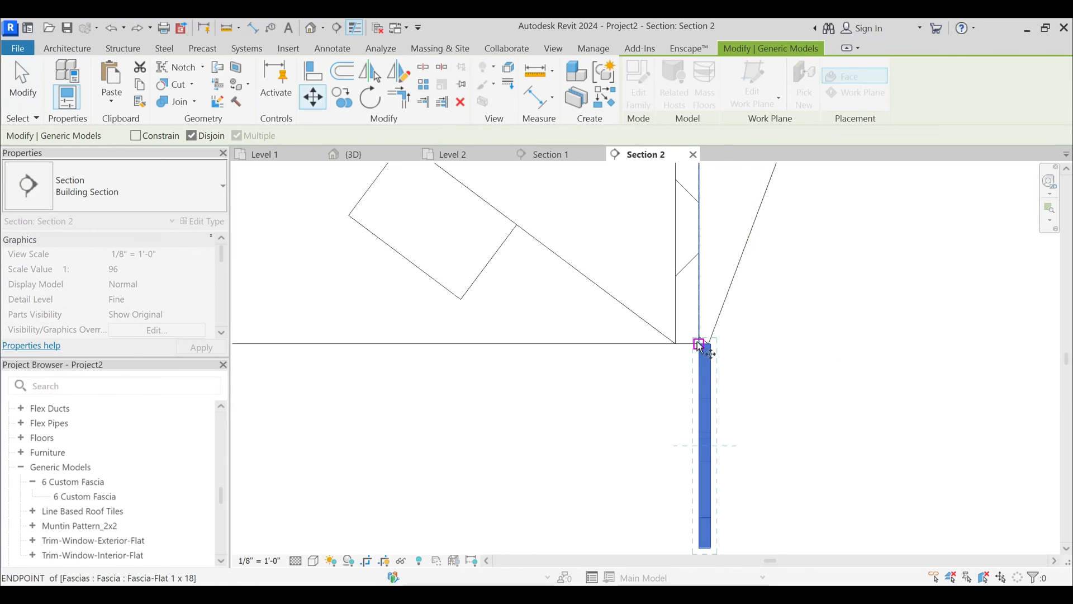
pyautogui.click(700, 344)
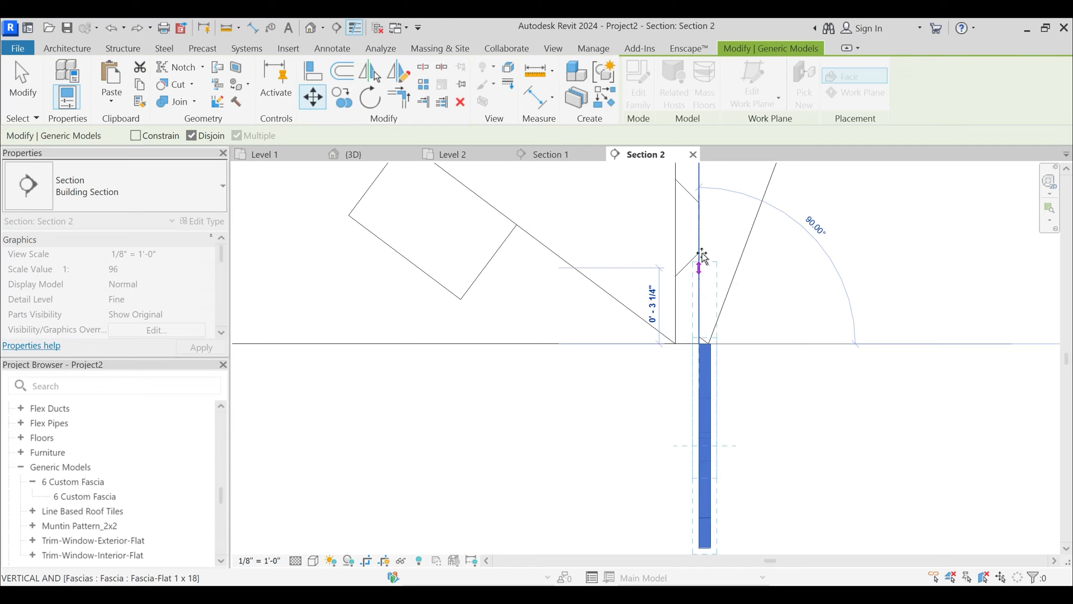
pyautogui.click(700, 251)
pyautogui.click(777, 252)
pyautogui.scroll(-3, 776, 263)
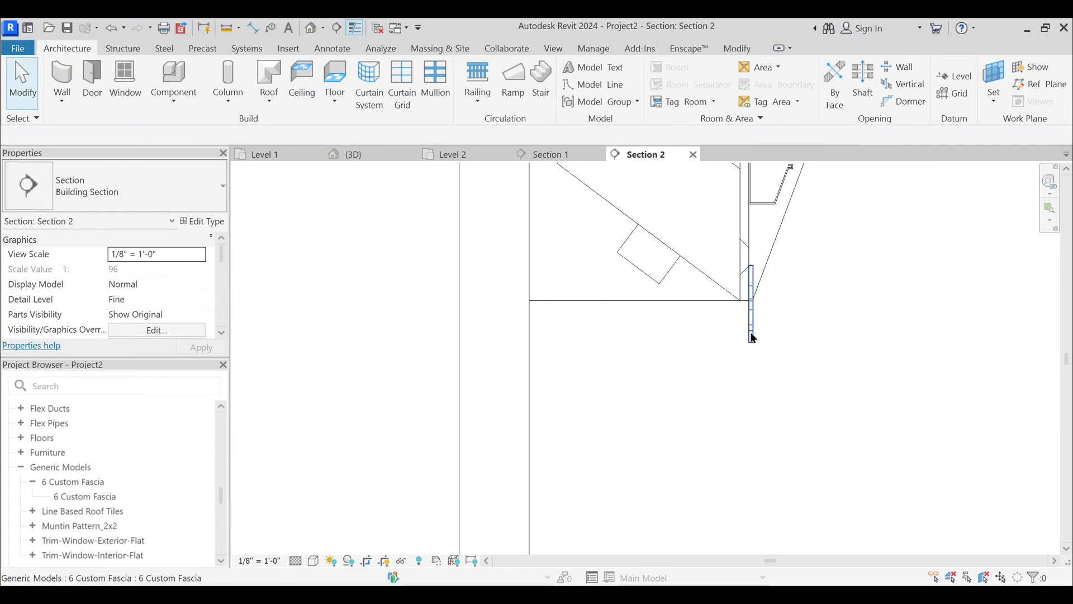
# - In Section 1, move the other 6 Custom Fascia at the eave about 4 1/4" straight up along the flat fascia's face
pyautogui.scroll(-5, 752, 338)
pyautogui.click(566, 156)
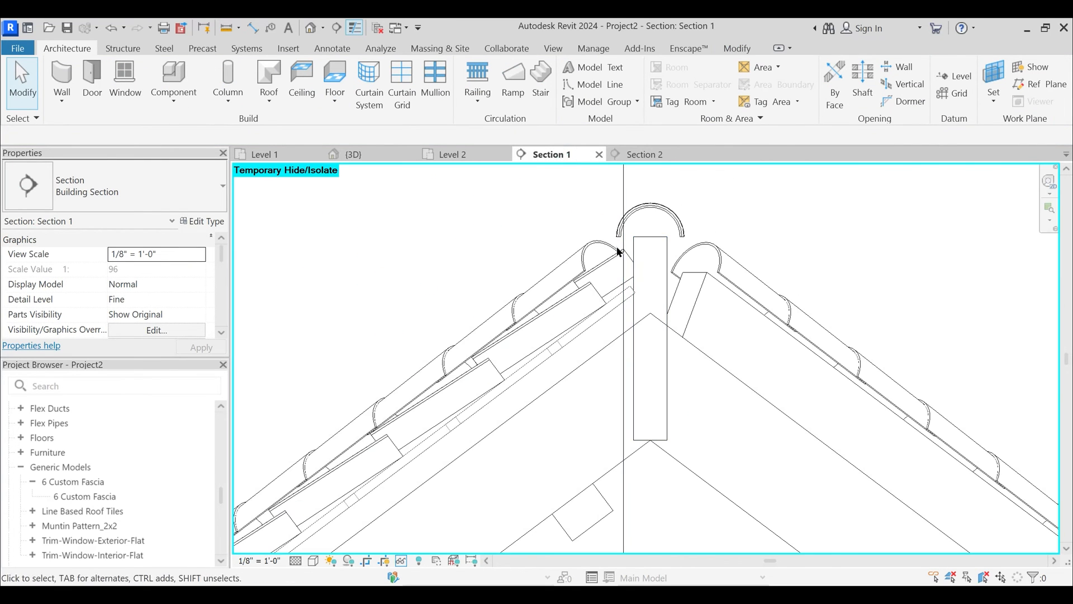
pyautogui.moveTo(561, 348); pyautogui.dragTo(646, 280, button='middle')
pyautogui.scroll(3, 447, 422)
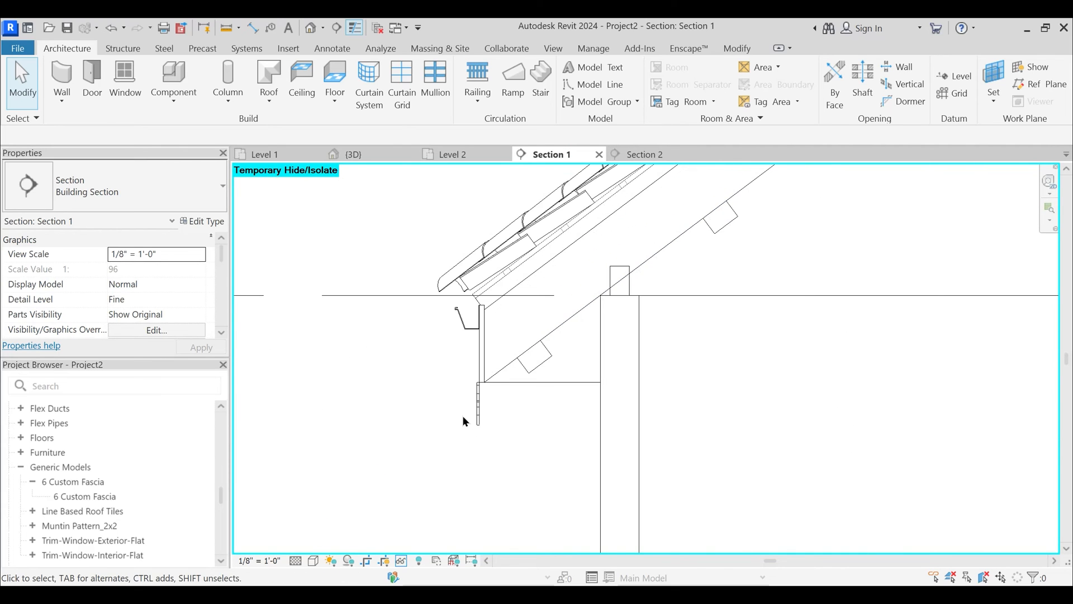
pyautogui.click(463, 384)
pyautogui.scroll(8, 467, 384)
pyautogui.press('m')
pyautogui.press('v')
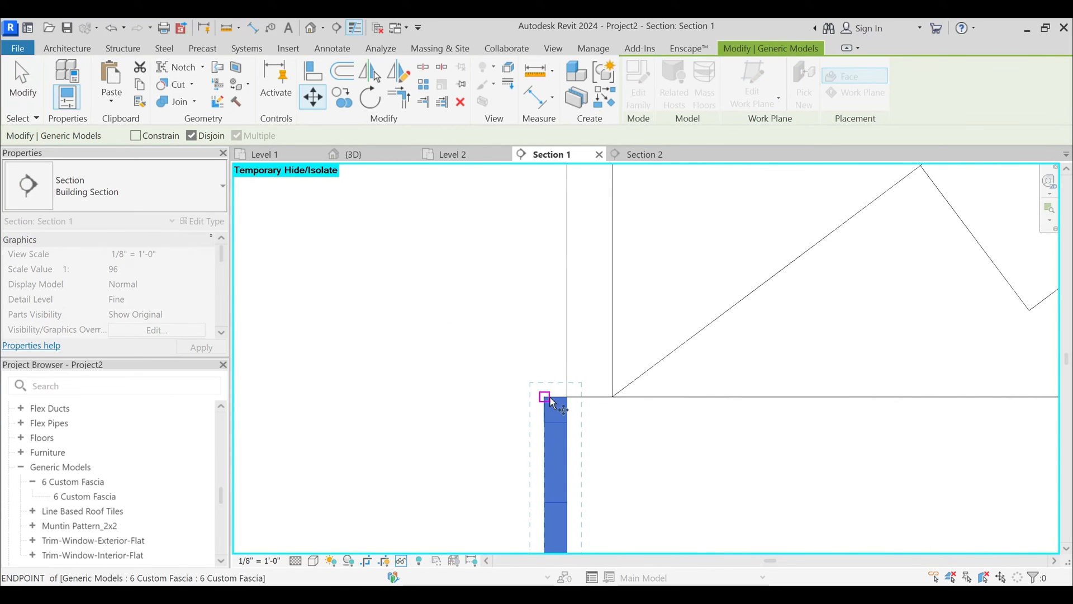
pyautogui.click(568, 398)
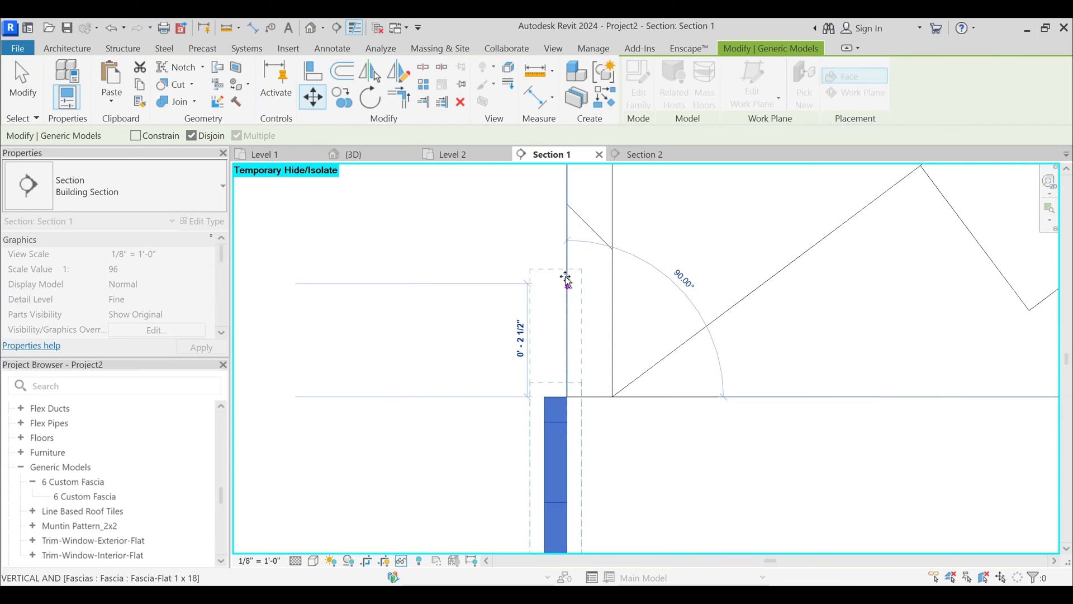
pyautogui.scroll(-2, 566, 265)
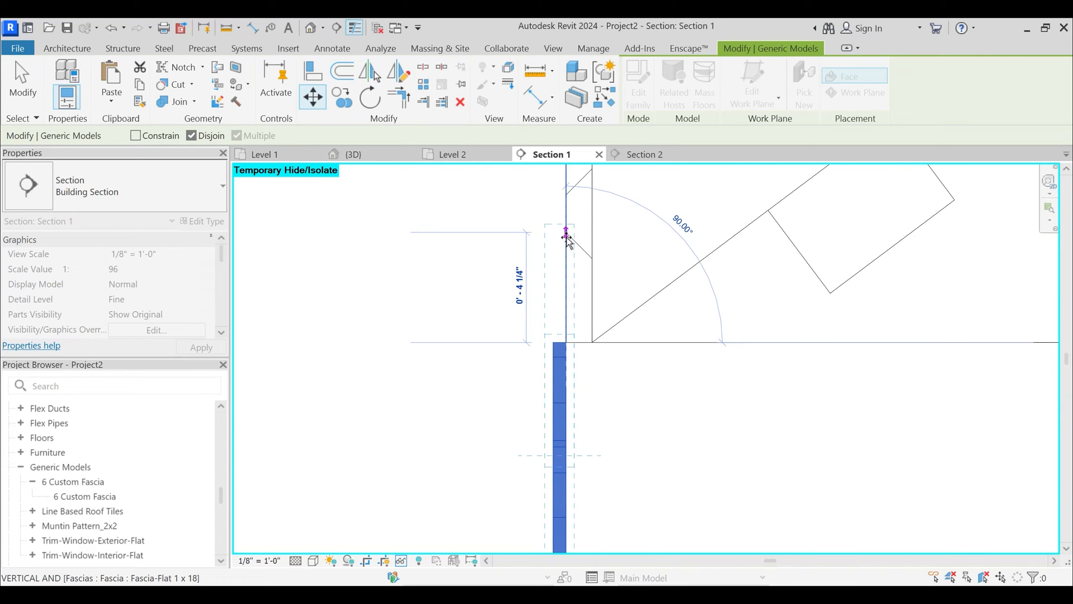
pyautogui.click(567, 239)
pyautogui.press('Escape')
pyautogui.scroll(-3, 568, 368)
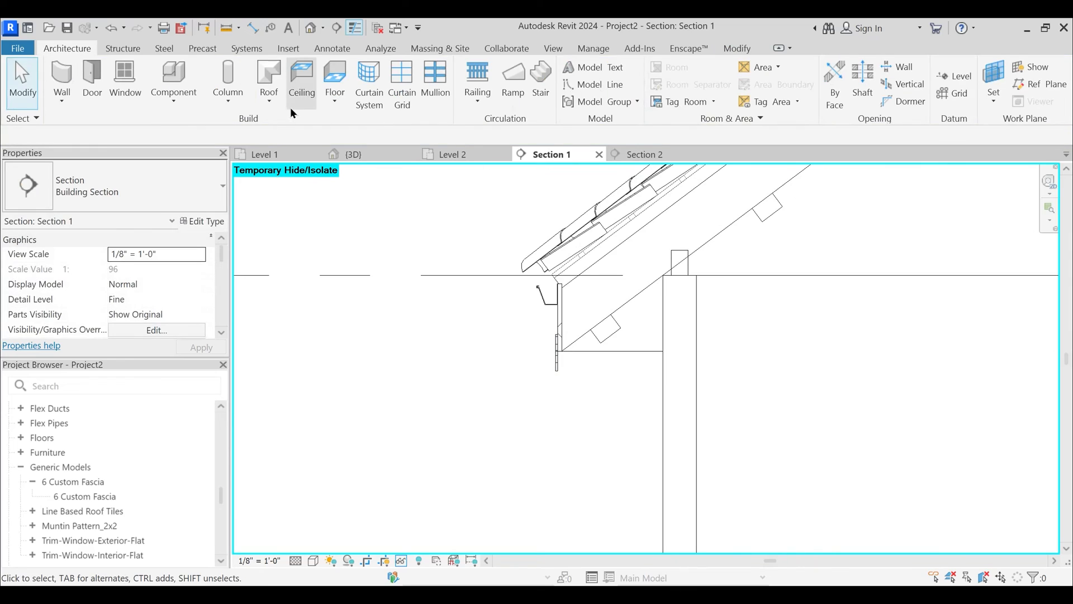
# - Return to the 3D view and inspect the raised scalloped trim along both eaves at the roof corner
pyautogui.click(355, 154)
pyautogui.keyDown('shift'); pyautogui.moveTo(514, 368); pyautogui.dragTo(635, 450, button='middle'); pyautogui.keyUp('shift')
pyautogui.scroll(-6, 634, 450)
pyautogui.keyDown('shift'); pyautogui.moveTo(580, 404); pyautogui.dragTo(676, 422, button='middle'); pyautogui.keyUp('shift')
pyautogui.scroll(5, 676, 414)
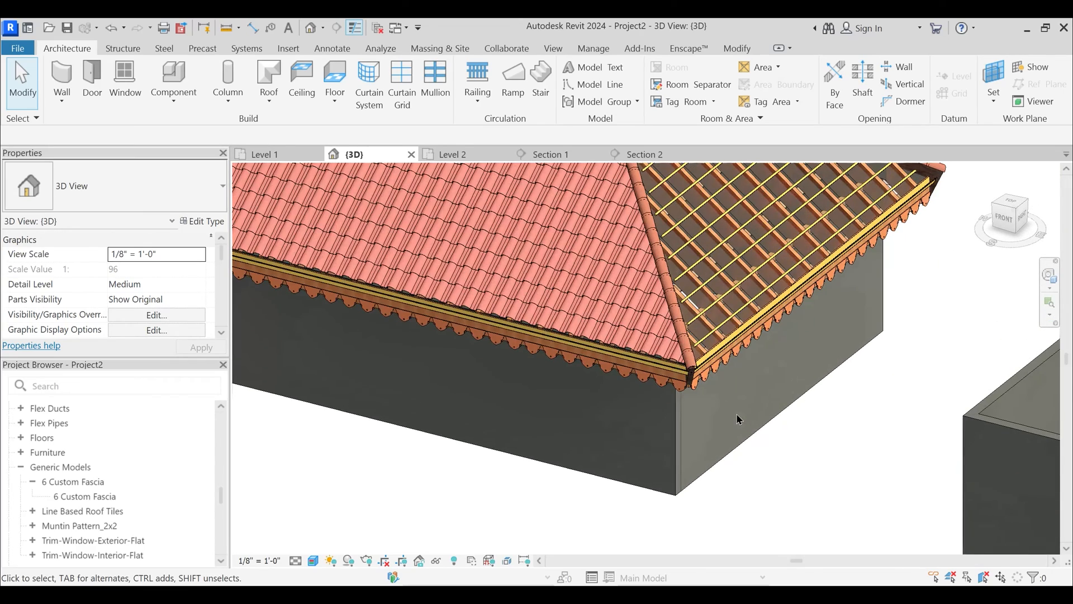
# - Open the placed 6 Custom Fascia's family for editing and examine the scalloped row in its 3D view
pyautogui.click(682, 387)
pyautogui.keyDown('shift'); pyautogui.moveTo(682, 387); pyautogui.dragTo(612, 426, button='middle'); pyautogui.keyUp('shift')
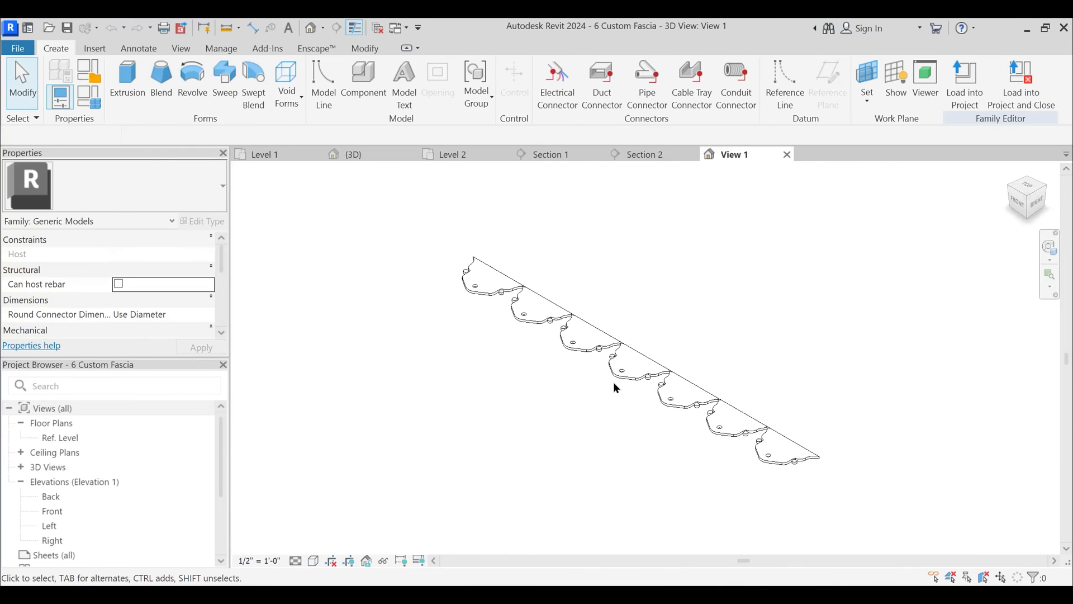
pyautogui.scroll(3, 613, 383)
pyautogui.keyDown('shift'); pyautogui.moveTo(563, 390); pyautogui.dragTo(726, 447, button='middle'); pyautogui.keyUp('shift')
pyautogui.scroll(-4, 620, 374)
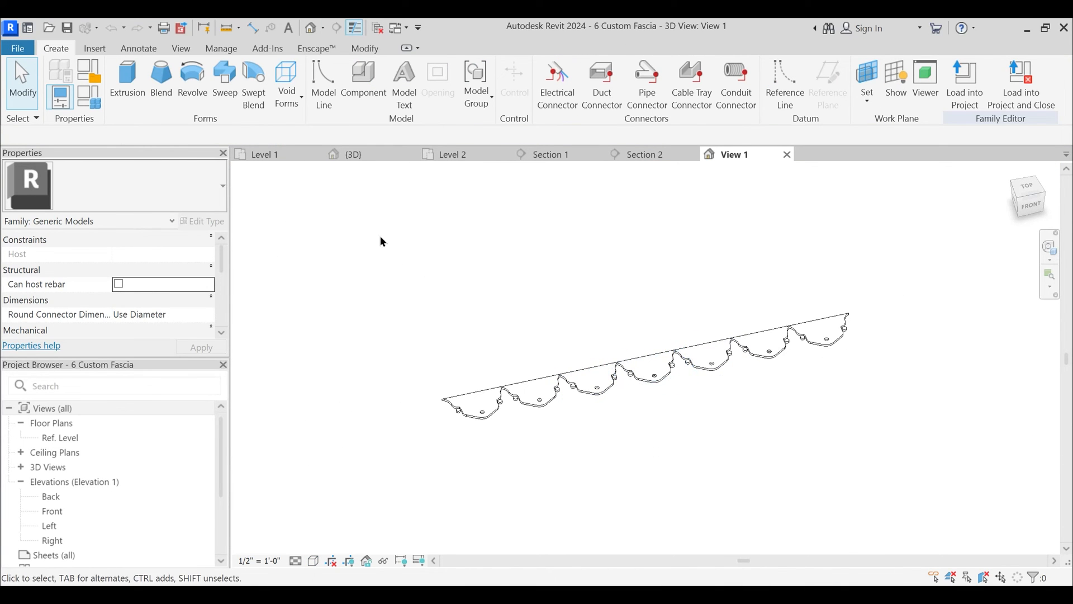
# - Check the Line Based Roof Tiles along the hip in Project2's 3D view and go back to the 6 Custom Fascia family
pyautogui.click(356, 155)
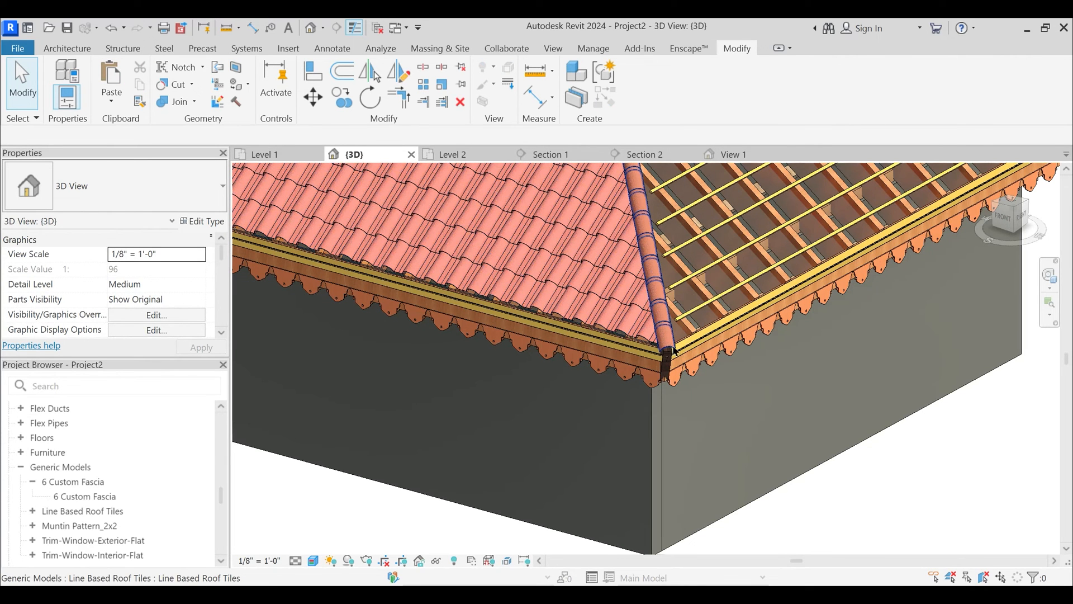
pyautogui.click(674, 351)
pyautogui.scroll(4, 609, 431)
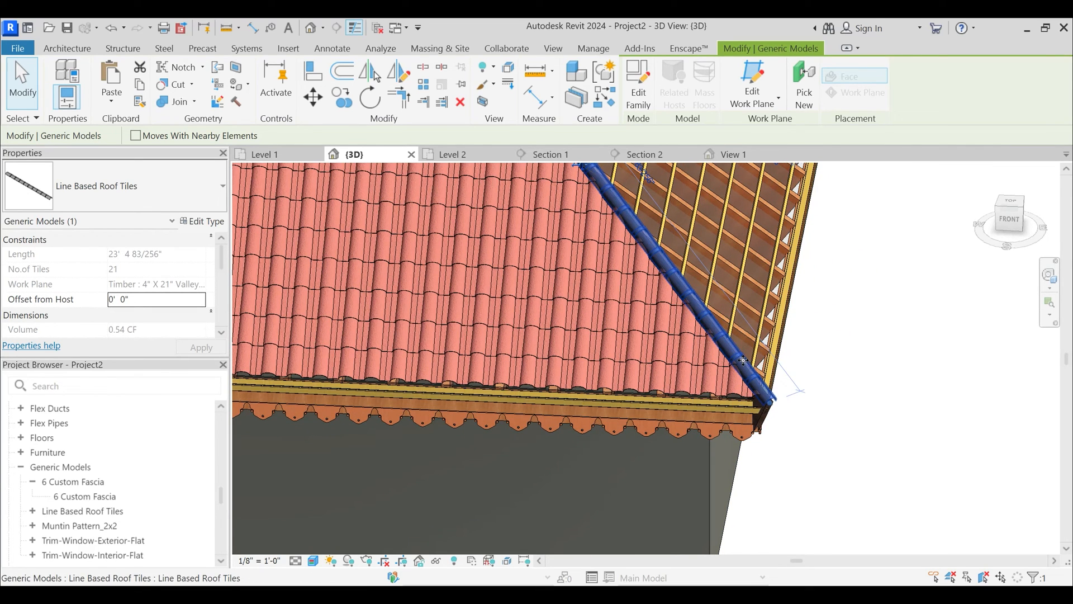
pyautogui.click(737, 153)
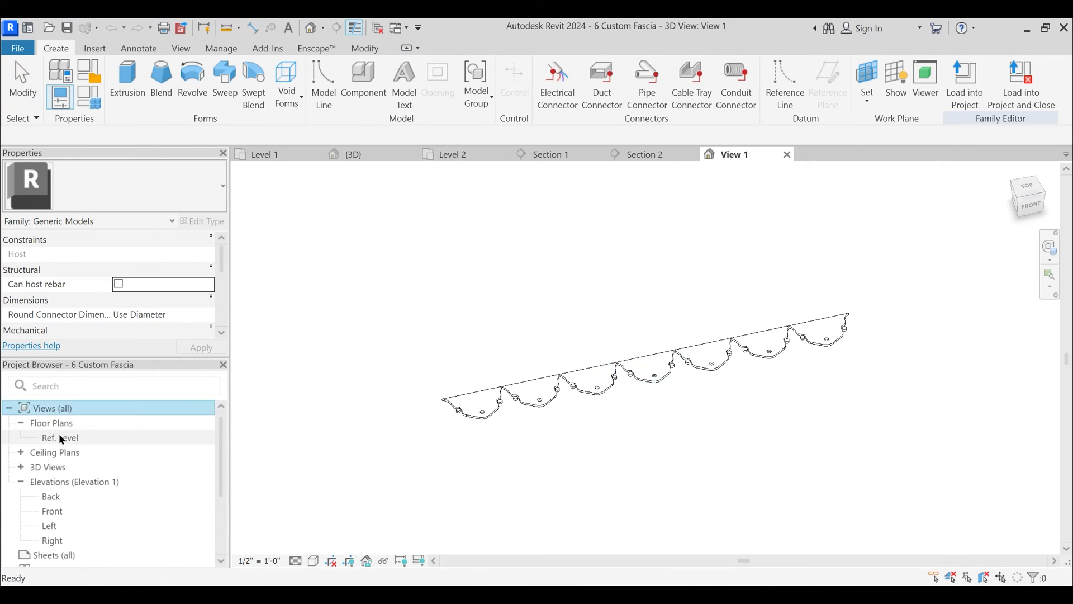
# - Open the 6 Custom Fascia's Ref. Level plan and review its Length, Spacing and No of elements parameters in Family Types
pyautogui.doubleClick(62, 439)
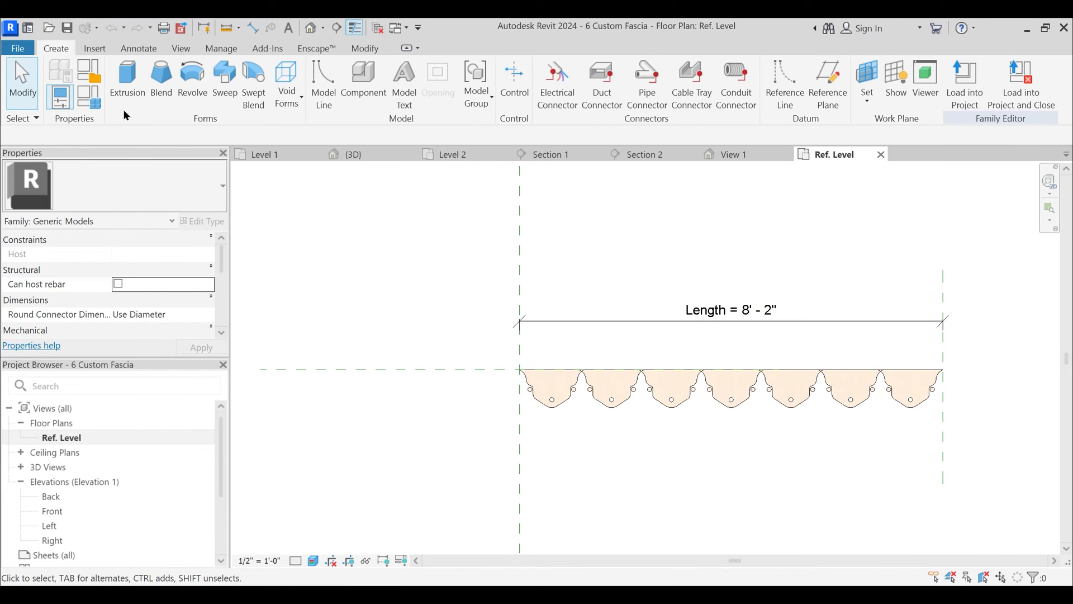
pyautogui.click(88, 96)
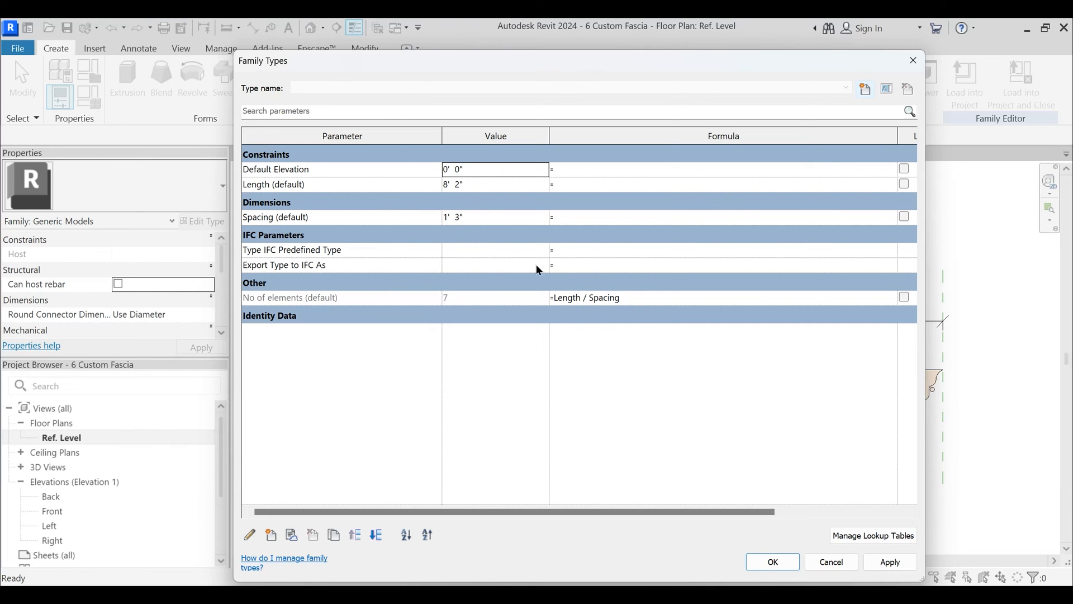
pyautogui.click(773, 562)
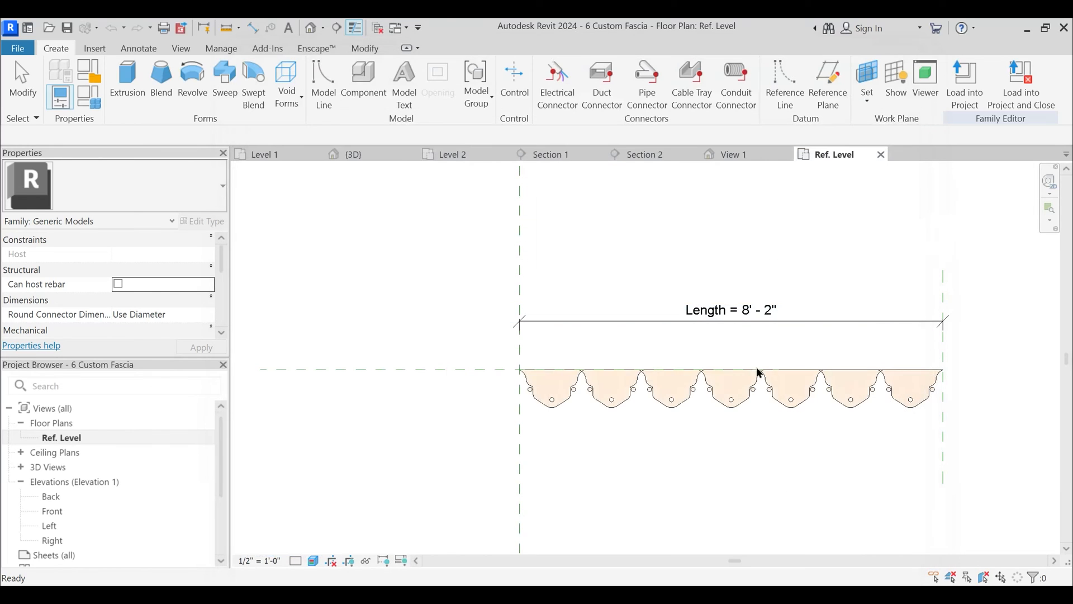
# - Open the nested Fascia family of the first scallop for editing and inspect the single piece in a shaded 3D view
pyautogui.press('Tab')
pyautogui.click(570, 399)
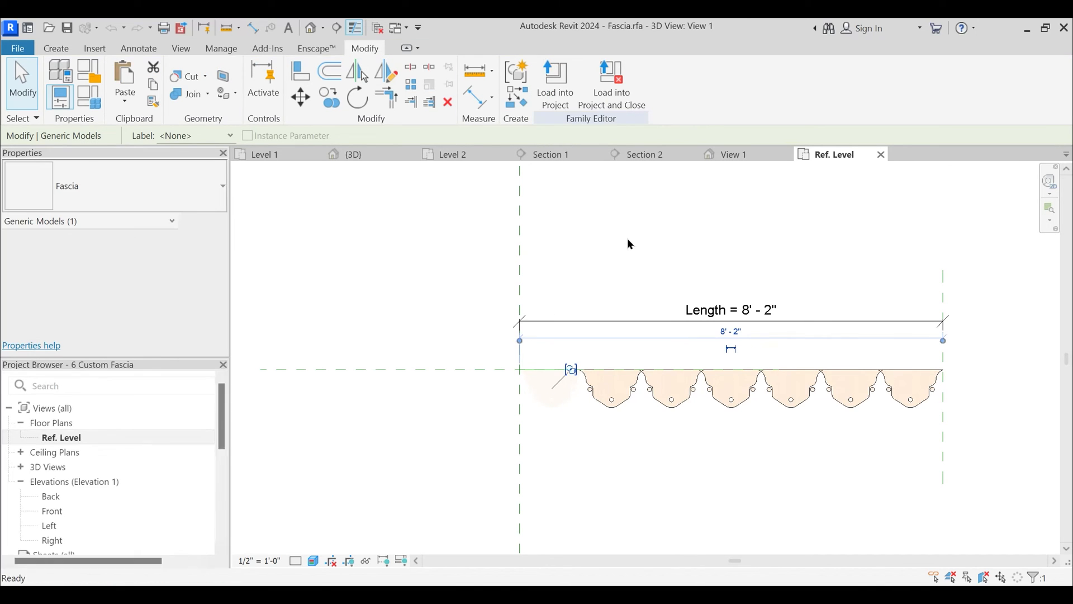
pyautogui.moveTo(612, 397)
pyautogui.keyDown('shift'); pyautogui.mouseDown(button='middle')
pyautogui.moveTo(738, 431)
pyautogui.moveTo(724, 423)
pyautogui.mouseUp(button='middle'); pyautogui.keyUp('shift')
pyautogui.press('s')
pyautogui.press('d')
pyautogui.scroll(-2, 681, 331)
pyautogui.keyDown('shift'); pyautogui.moveTo(567, 288); pyautogui.dragTo(657, 309, button='middle'); pyautogui.keyUp('shift')
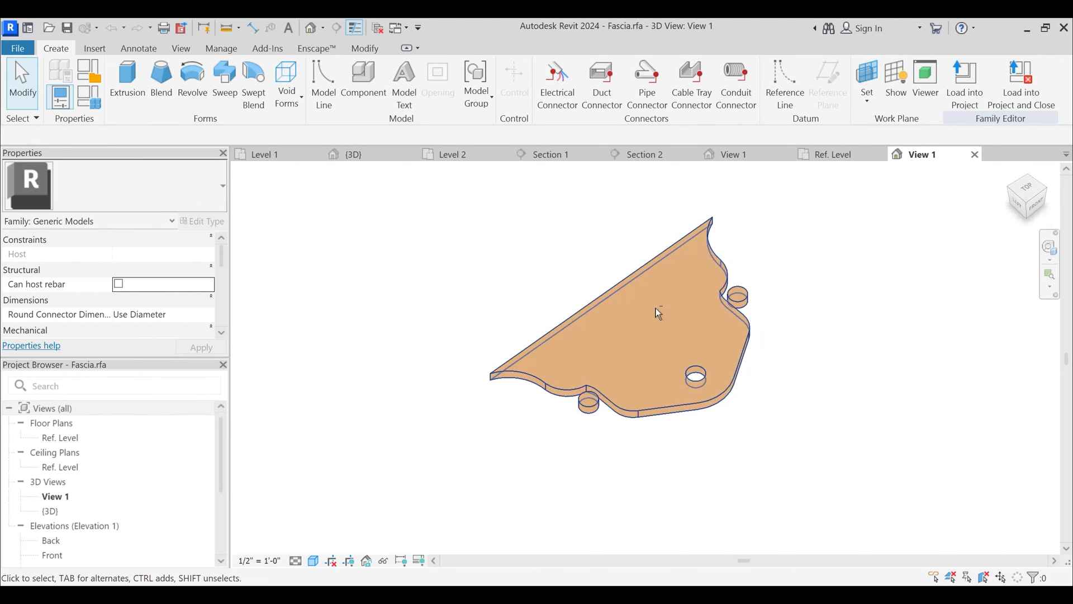
# - Examine the Fascia extrusion's constraints in the Ref. Level plan and its wood-finished shape in the default 3D view
pyautogui.doubleClick(60, 437)
pyautogui.scroll(5, 673, 370)
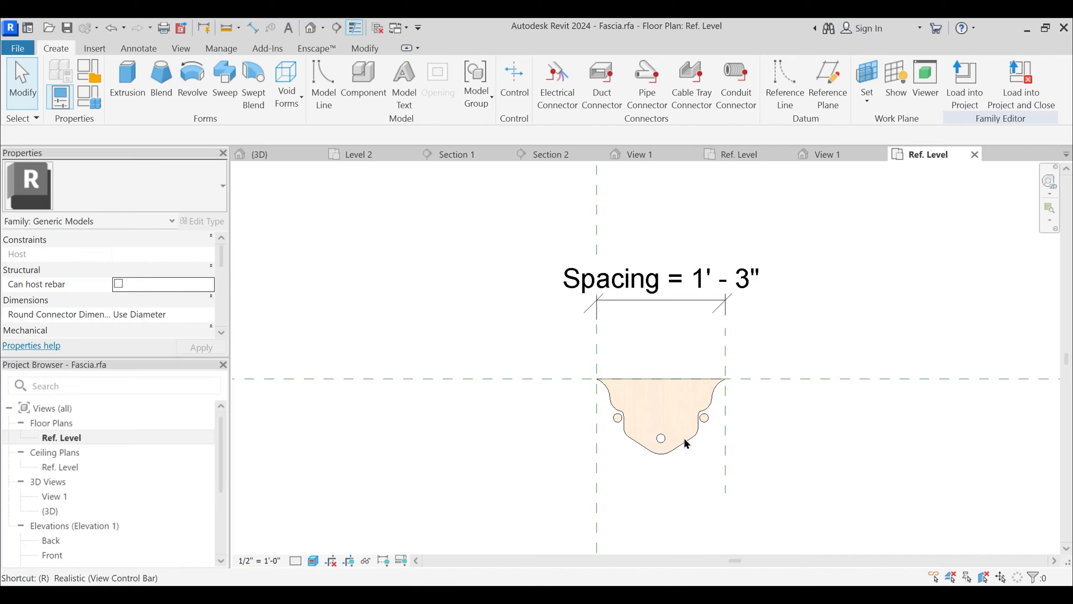
pyautogui.click(687, 444)
pyautogui.scroll(-2, 582, 341)
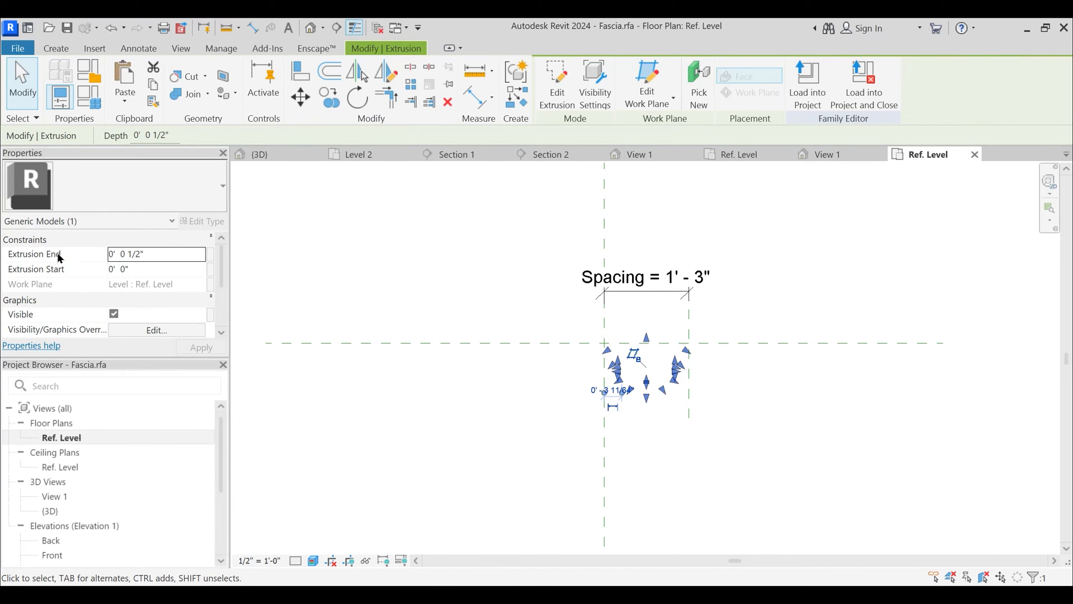
pyautogui.click(658, 337)
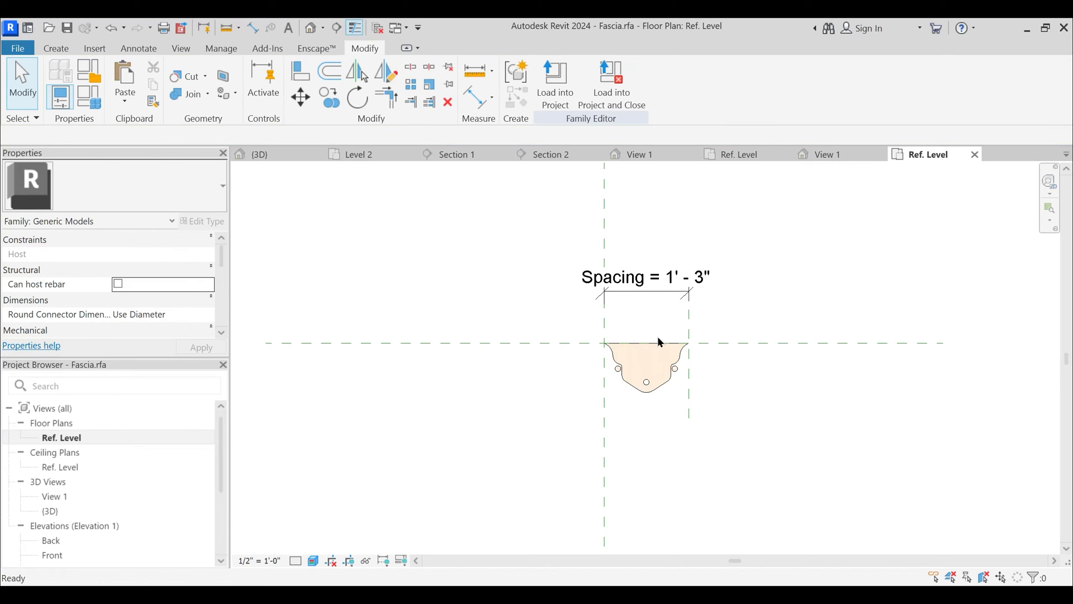
pyautogui.click(313, 27)
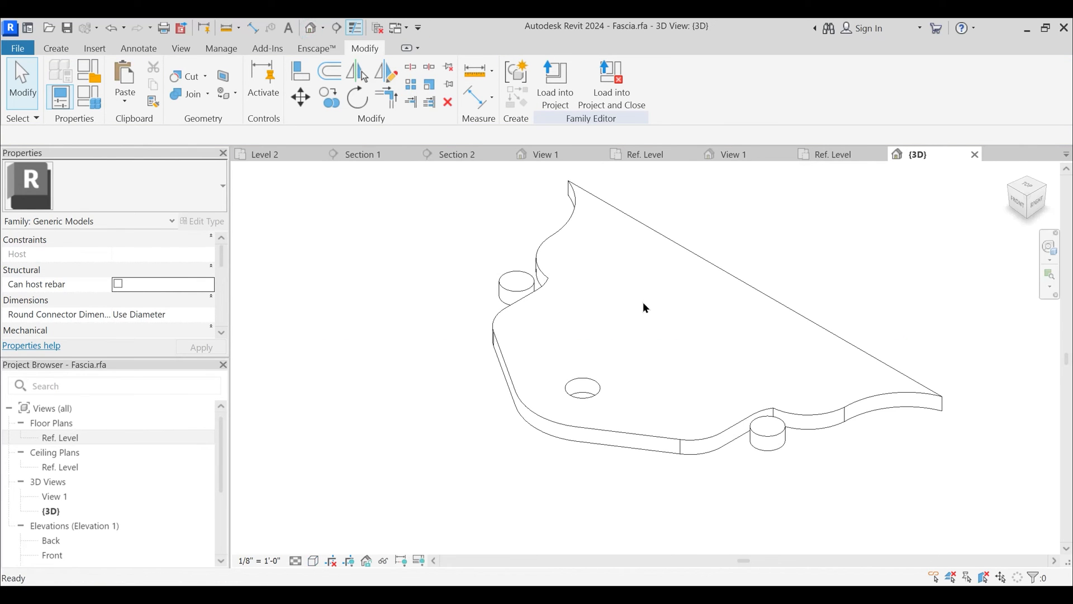
pyautogui.keyDown('shift'); pyautogui.moveTo(643, 301); pyautogui.dragTo(629, 520, button='middle'); pyautogui.keyUp('shift')
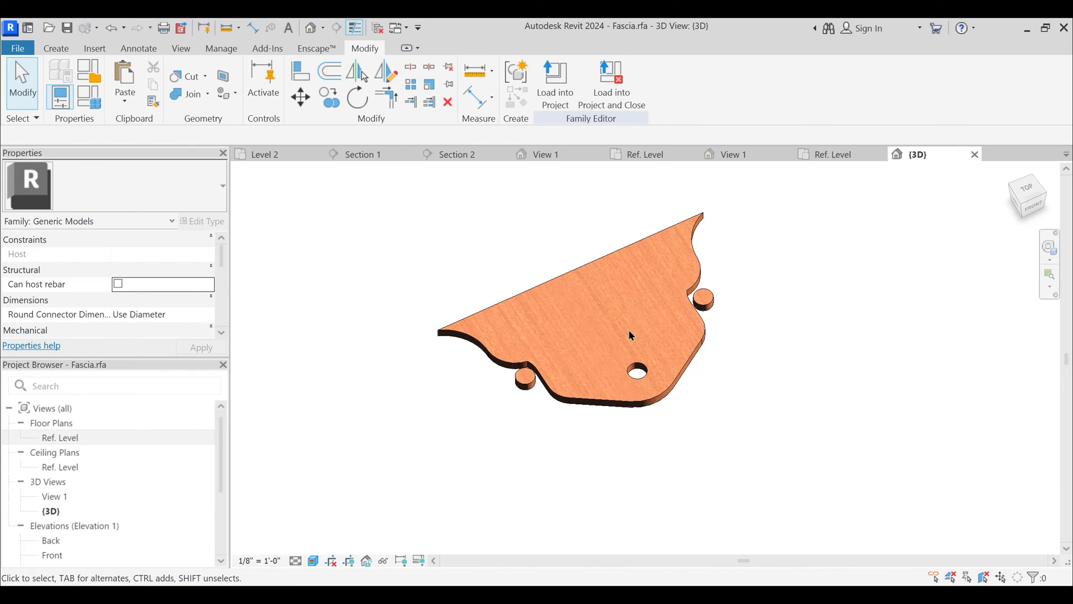
# - Close the Fascia family without saving and close the 6 Custom Fascia family's views to return to Project2's 3D view
pyautogui.click(975, 155)
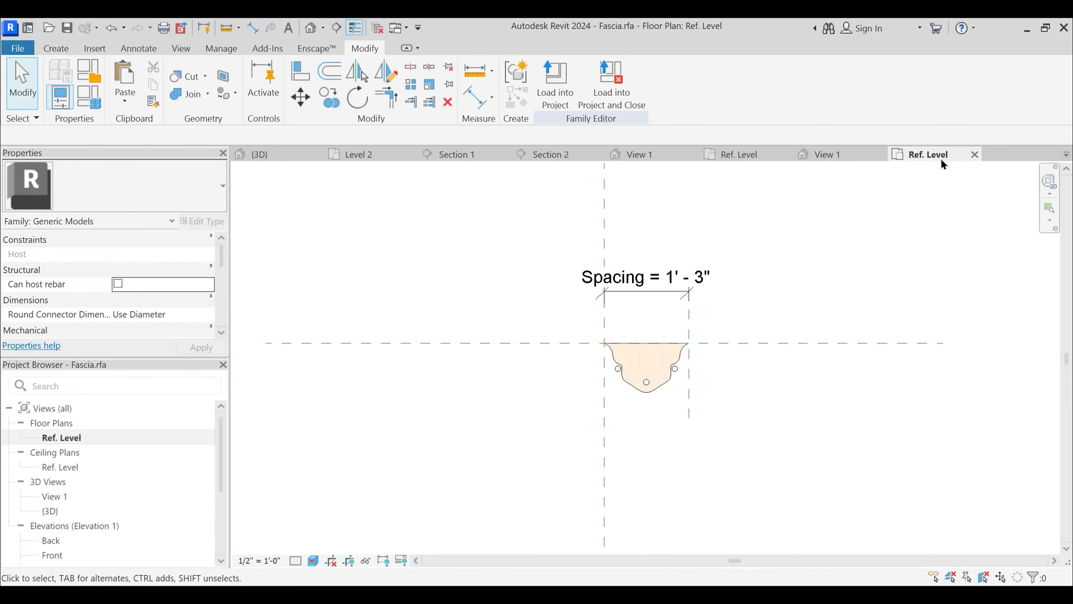
pyautogui.click(975, 154)
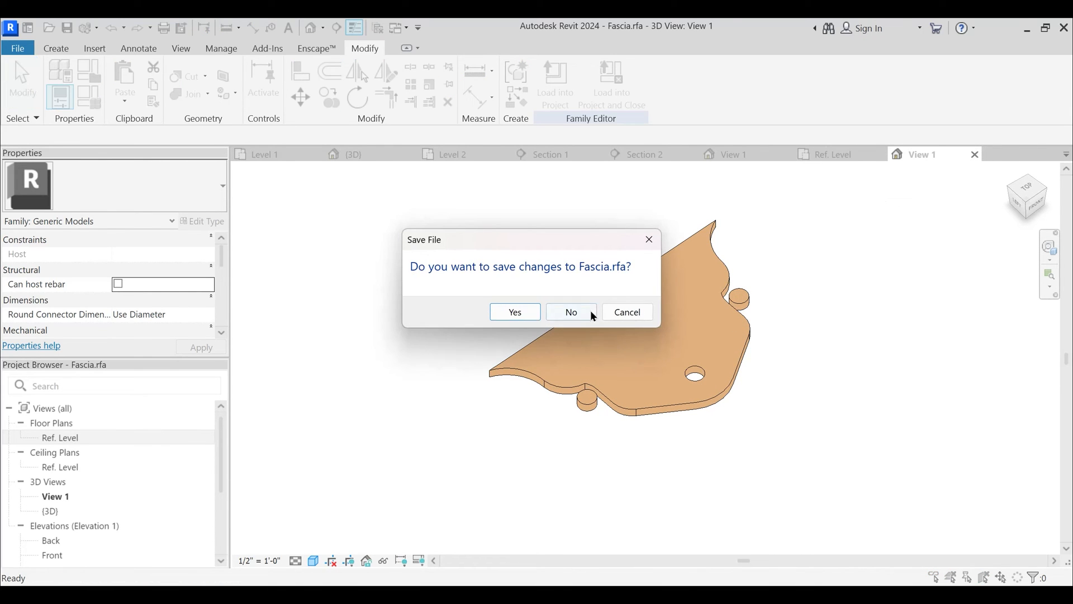
pyautogui.click(593, 314)
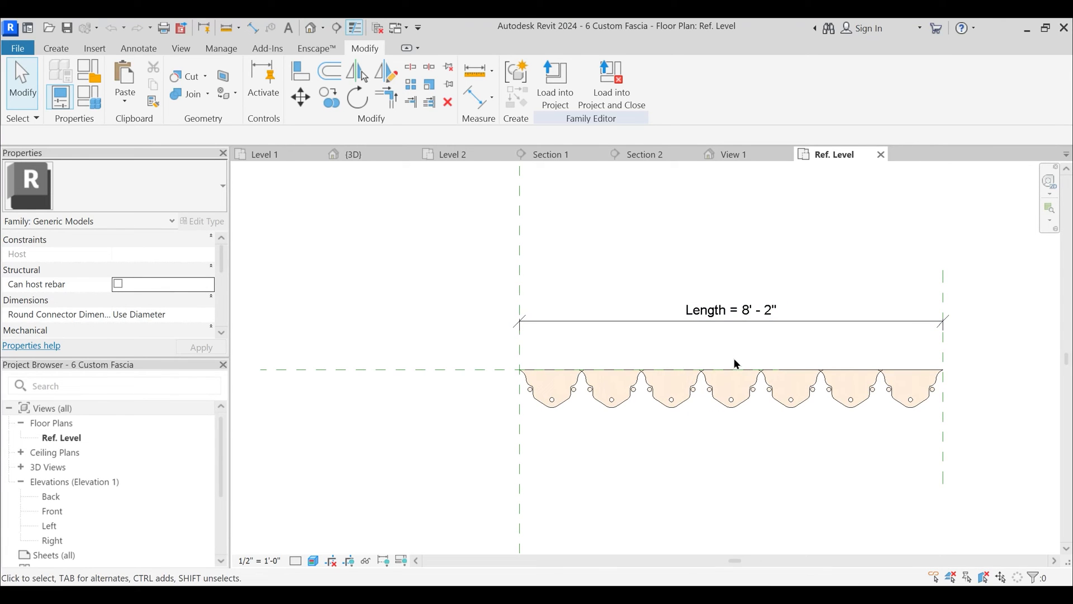
pyautogui.click(881, 155)
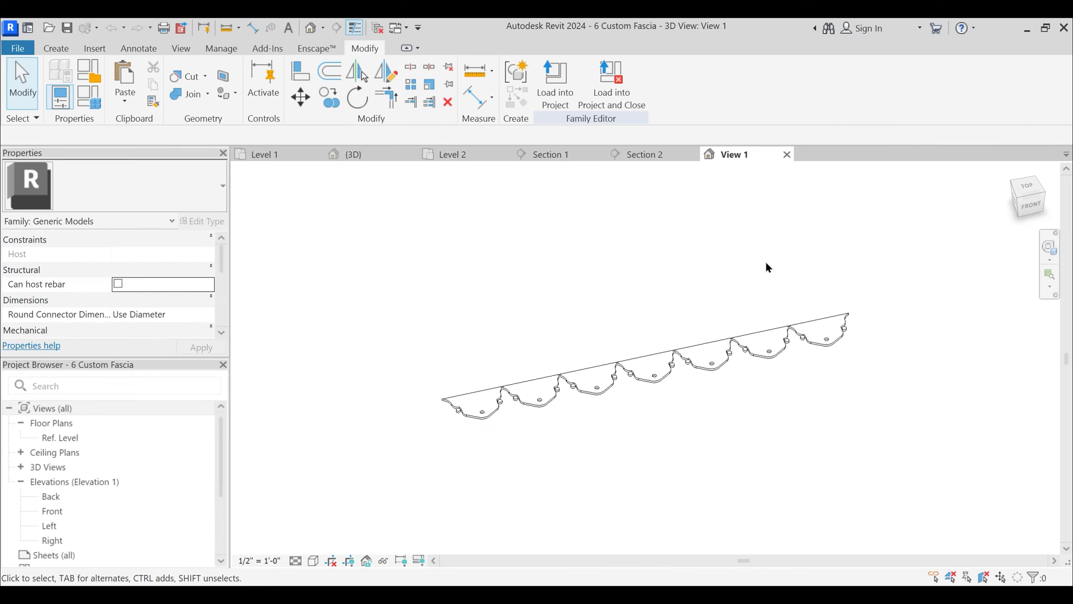
pyautogui.click(787, 155)
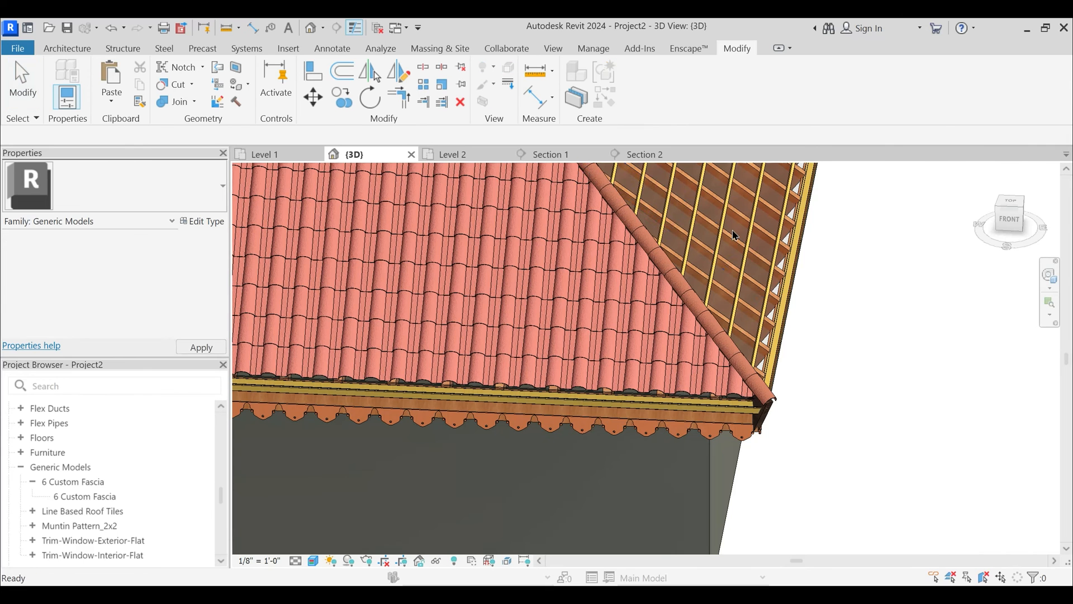
# - Inspect the scalloped trim, fascias and gutters along the tiled and exposed-timber eaves in the 3D view
pyautogui.scroll(-2, 726, 351)
pyautogui.keyDown('shift'); pyautogui.moveTo(681, 474); pyautogui.dragTo(622, 405, button='middle'); pyautogui.keyUp('shift')
pyautogui.keyDown('shift'); pyautogui.moveTo(587, 452); pyautogui.dragTo(517, 399, button='middle'); pyautogui.keyUp('shift')
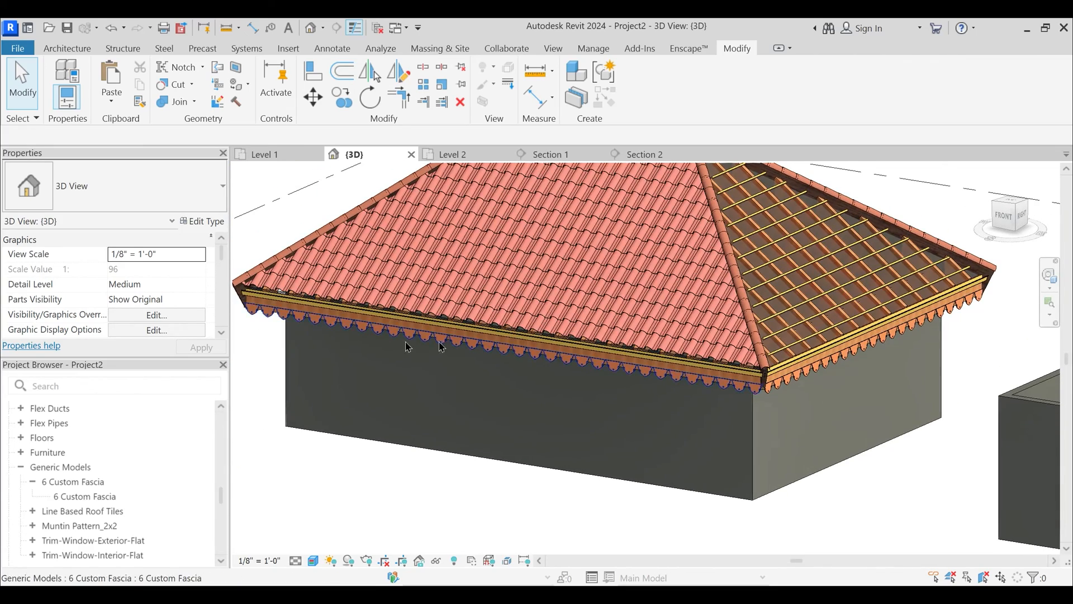
pyautogui.keyDown('shift'); pyautogui.moveTo(678, 395); pyautogui.dragTo(632, 391, button='middle'); pyautogui.keyUp('shift')
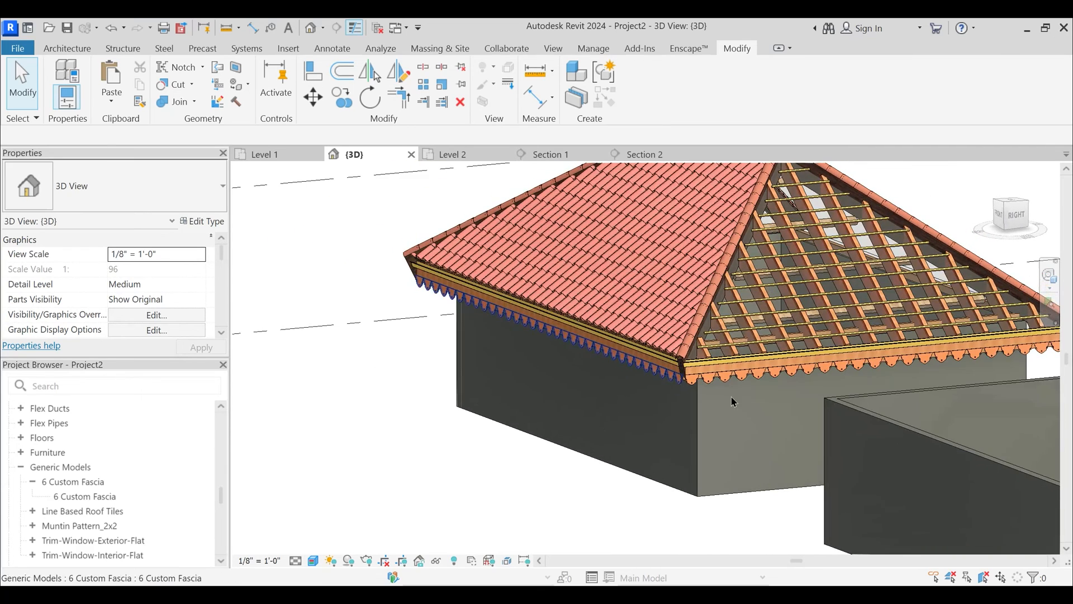
# - Open Section 1, set its visual style to Shaded and examine the timber roof's full cross-section from eaves to ridge
pyautogui.click(546, 153)
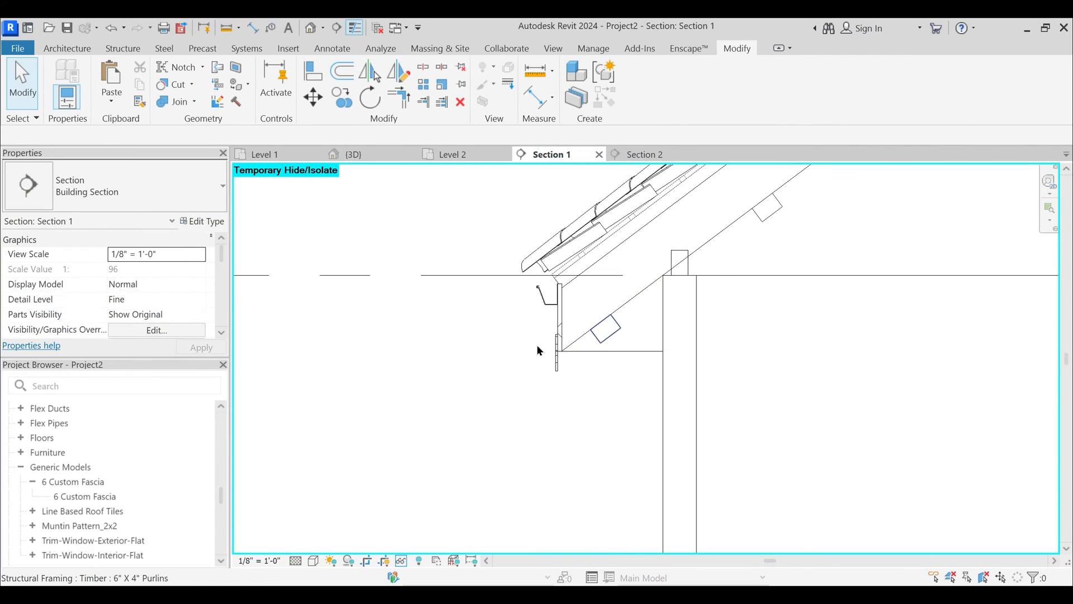
pyautogui.scroll(-3, 529, 306)
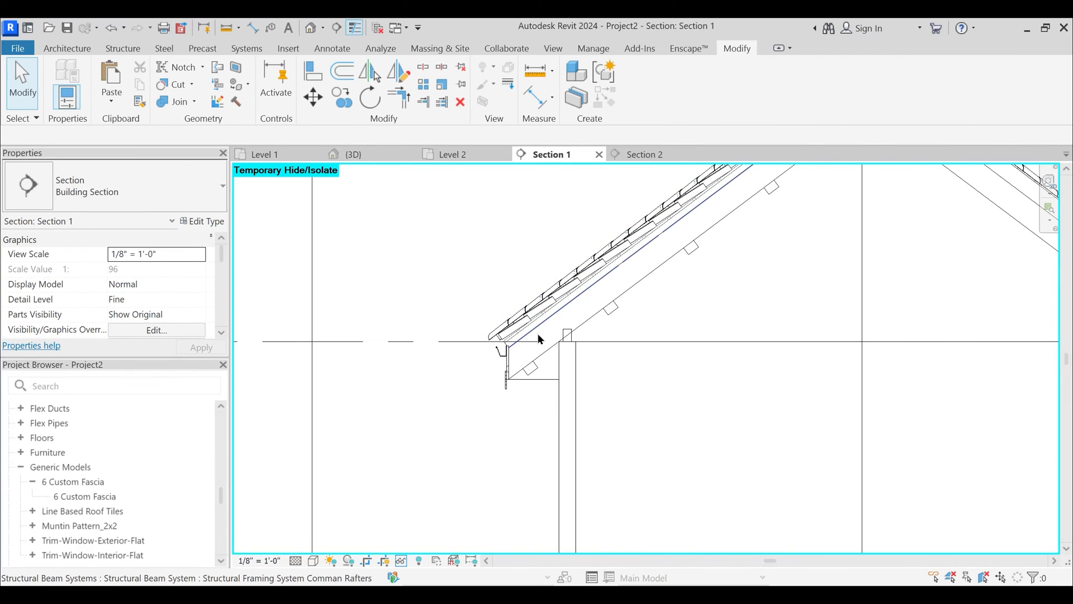
pyautogui.press('s')
pyautogui.press('d')
pyautogui.moveTo(610, 344); pyautogui.dragTo(565, 414, button='middle')
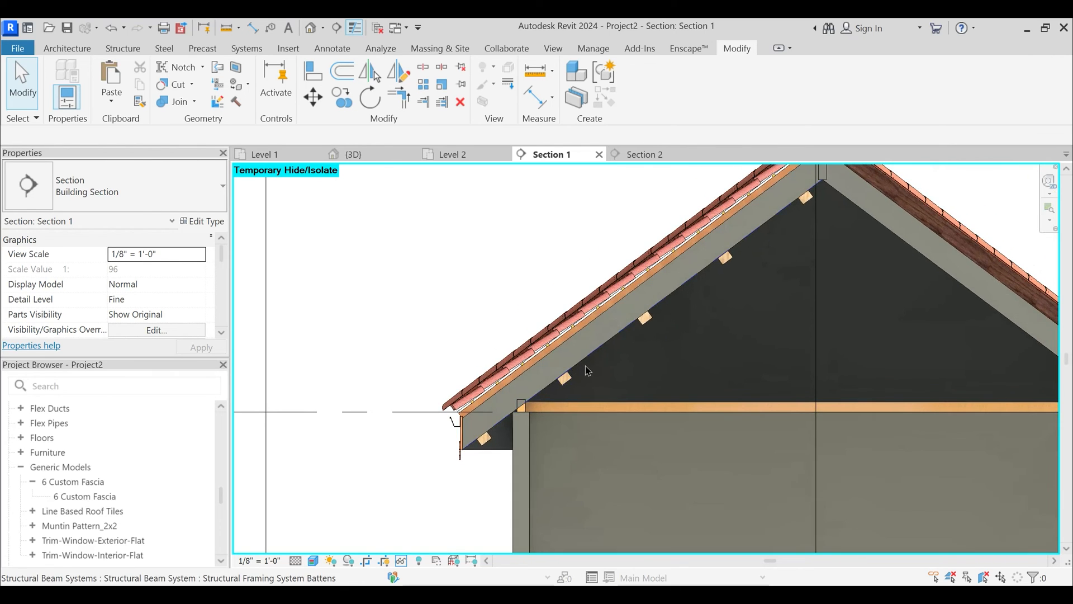
pyautogui.scroll(-2, 583, 366)
pyautogui.scroll(2, 707, 263)
pyautogui.scroll(-1, 693, 378)
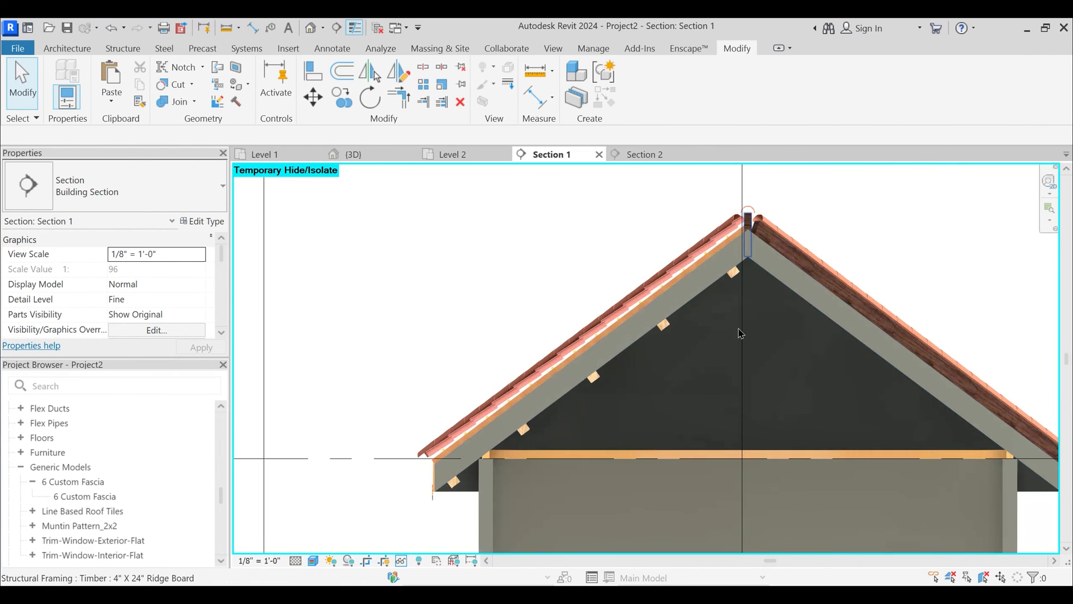
pyautogui.scroll(-1, 794, 363)
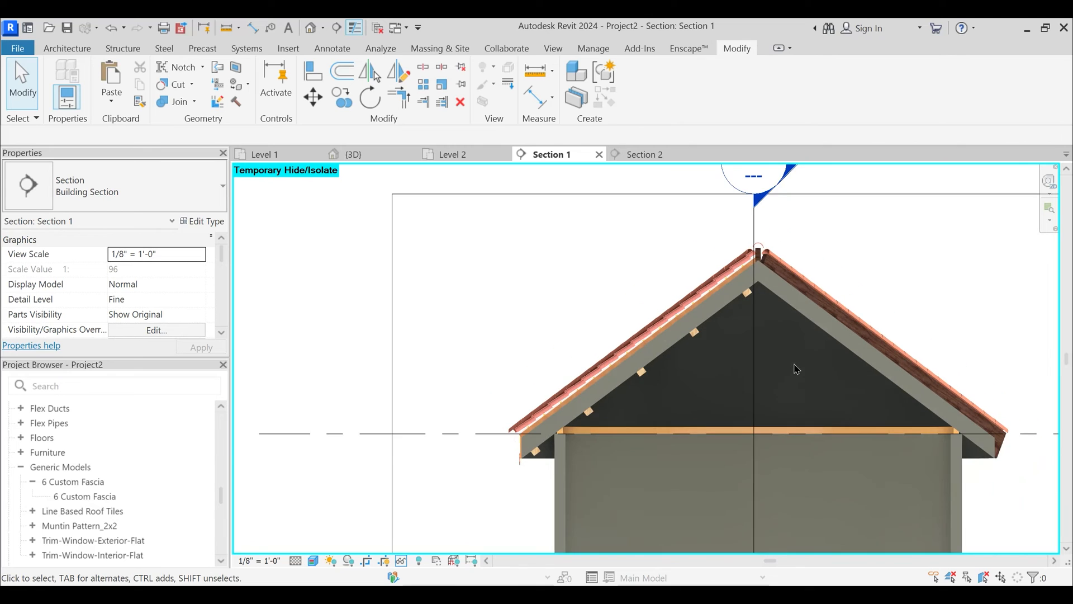
pyautogui.moveTo(755, 404); pyautogui.dragTo(792, 413, button='middle')
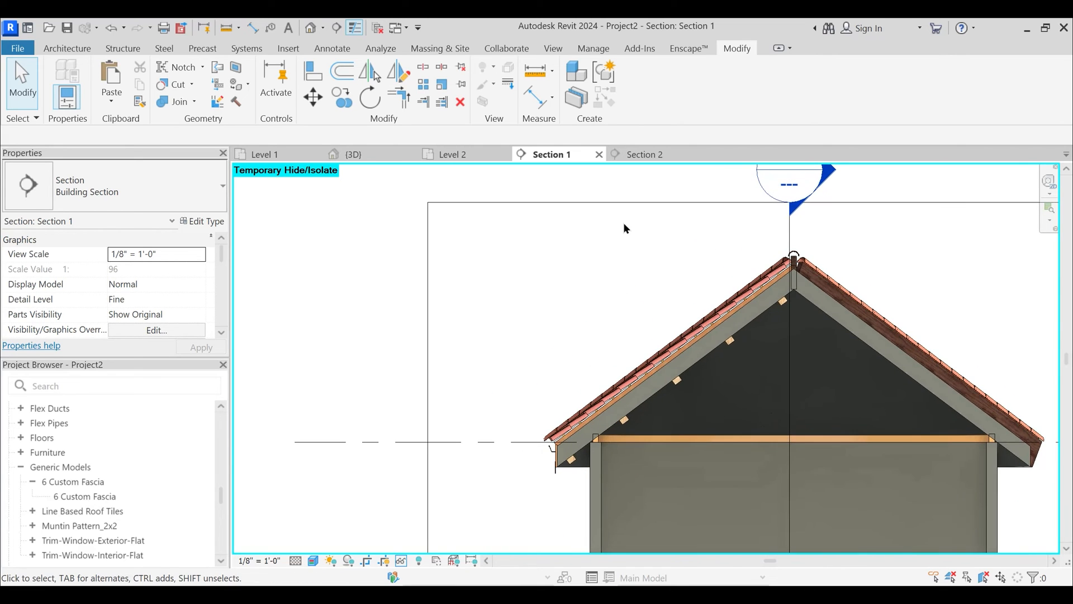
# - Close the Section 1 and Section 2 views and look over the roofed building and the neighbouring unroofed walls in 3D
pyautogui.click(692, 154)
pyautogui.click(598, 154)
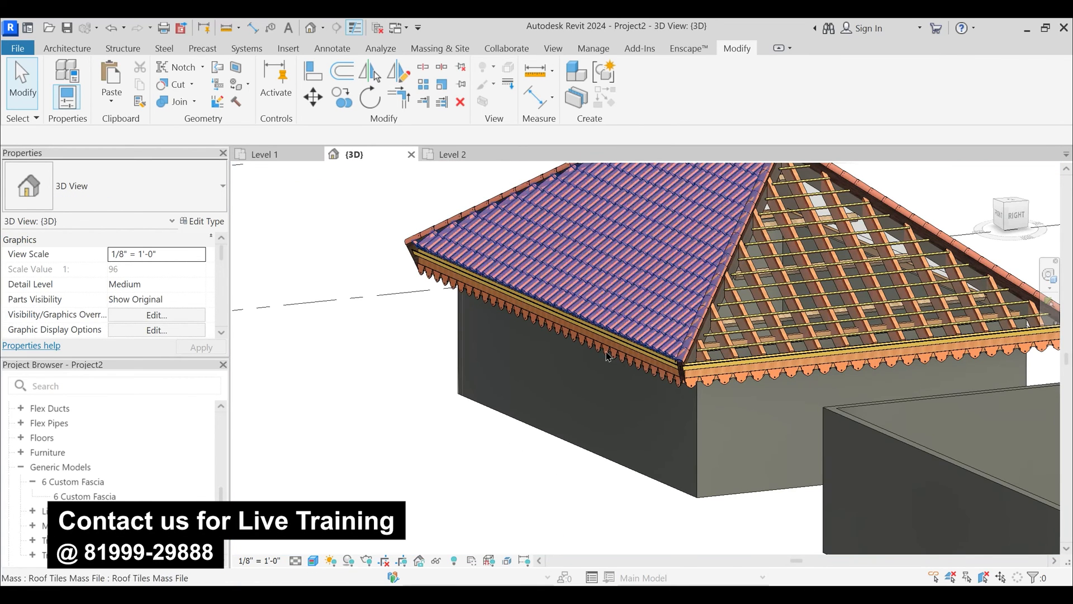
pyautogui.scroll(-2, 654, 375)
pyautogui.keyDown('shift'); pyautogui.moveTo(656, 419); pyautogui.dragTo(678, 400, button='middle'); pyautogui.keyUp('shift')
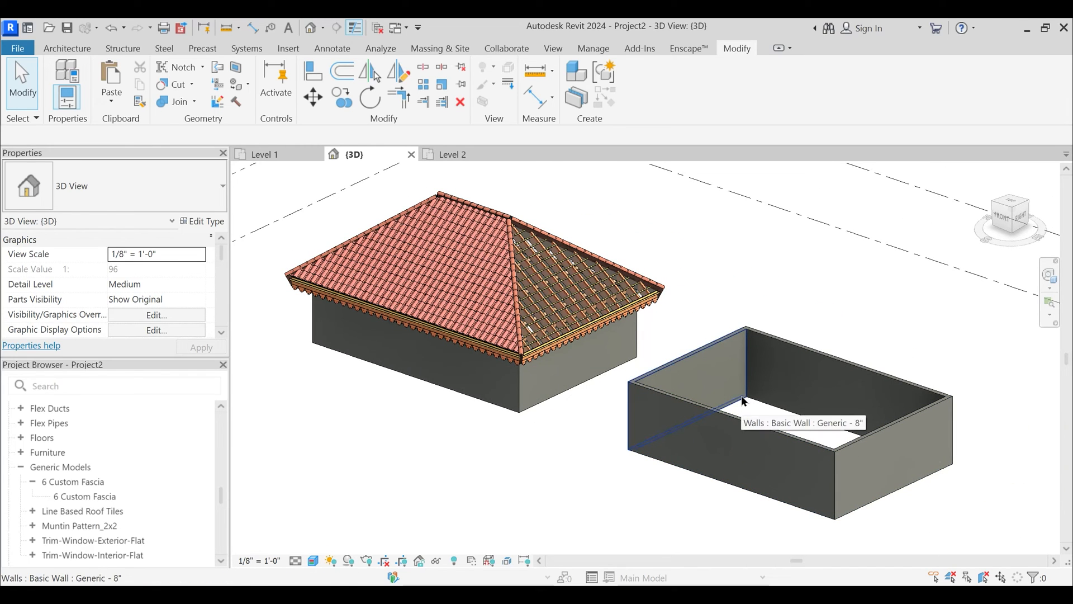
pyautogui.scroll(-3, 736, 384)
pyautogui.keyDown('shift'); pyautogui.moveTo(736, 451); pyautogui.dragTo(634, 408, button='middle'); pyautogui.keyUp('shift')
pyautogui.scroll(4, 526, 313)
pyautogui.scroll(-4, 503, 333)
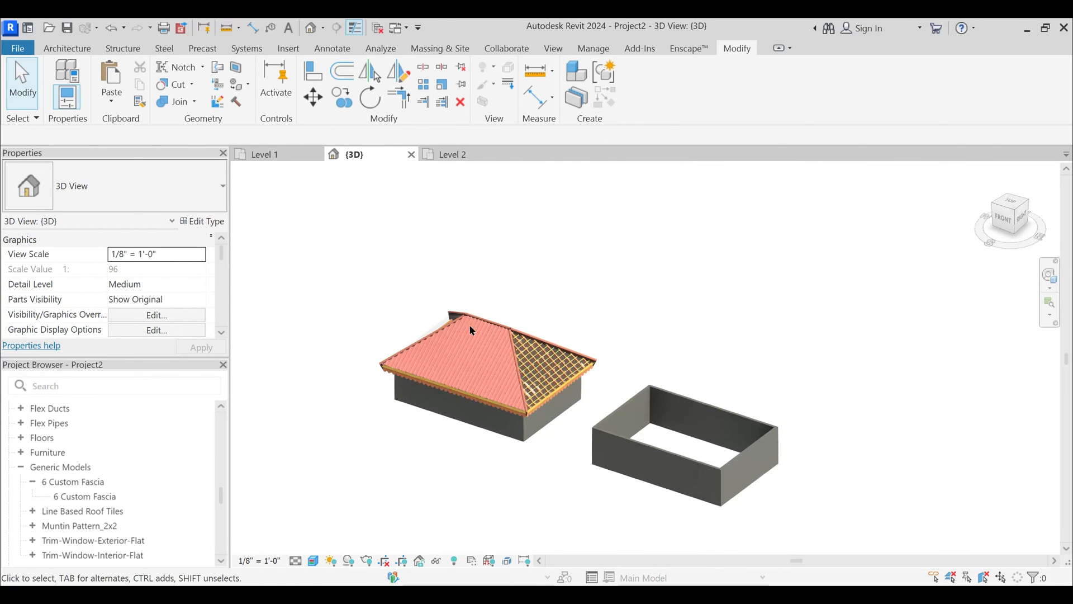
pyautogui.scroll(-4, 475, 363)
pyautogui.scroll(2, 475, 363)
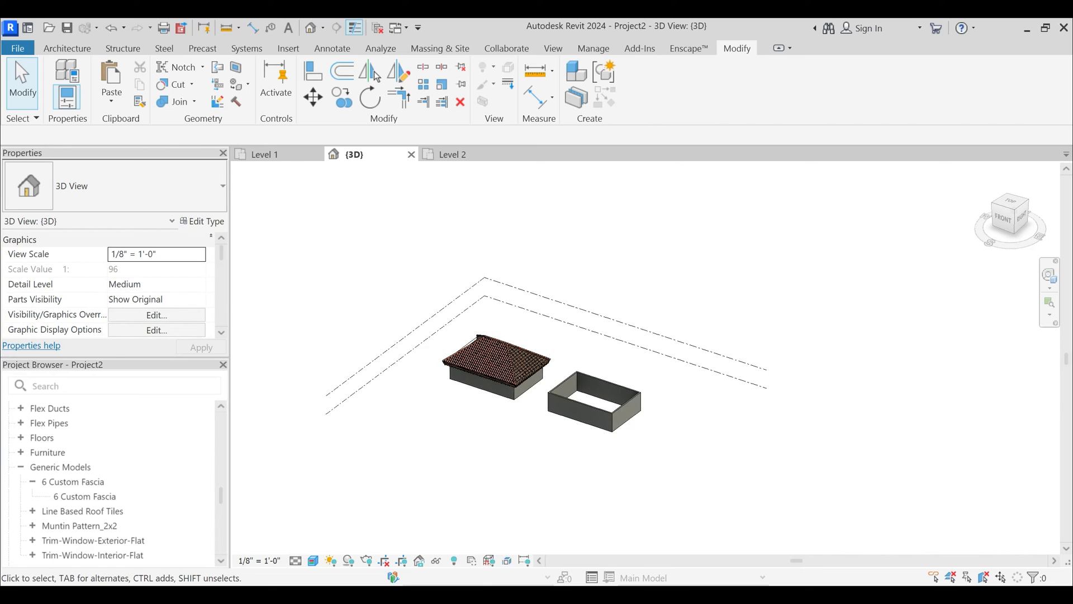
# - Switch to the 1 Slopping Roof Tiles - Project File window and survey its roofed sample buildings in the 3D view
pyautogui.moveTo(641, 595)
pyautogui.click(605, 551)
pyautogui.scroll(-6, 601, 394)
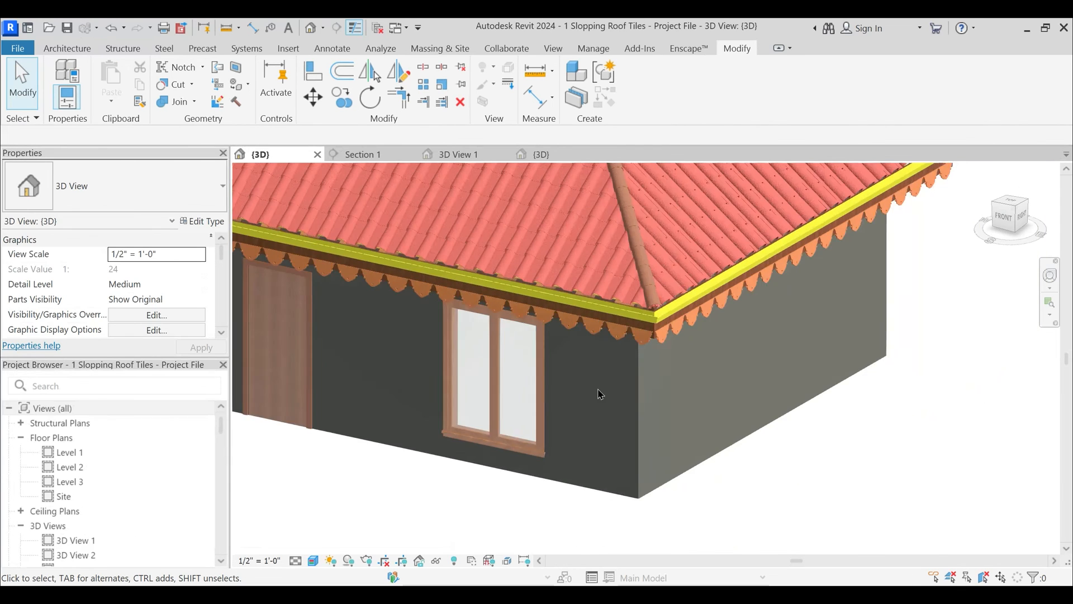
pyautogui.scroll(-2, 832, 413)
pyautogui.scroll(6, 900, 416)
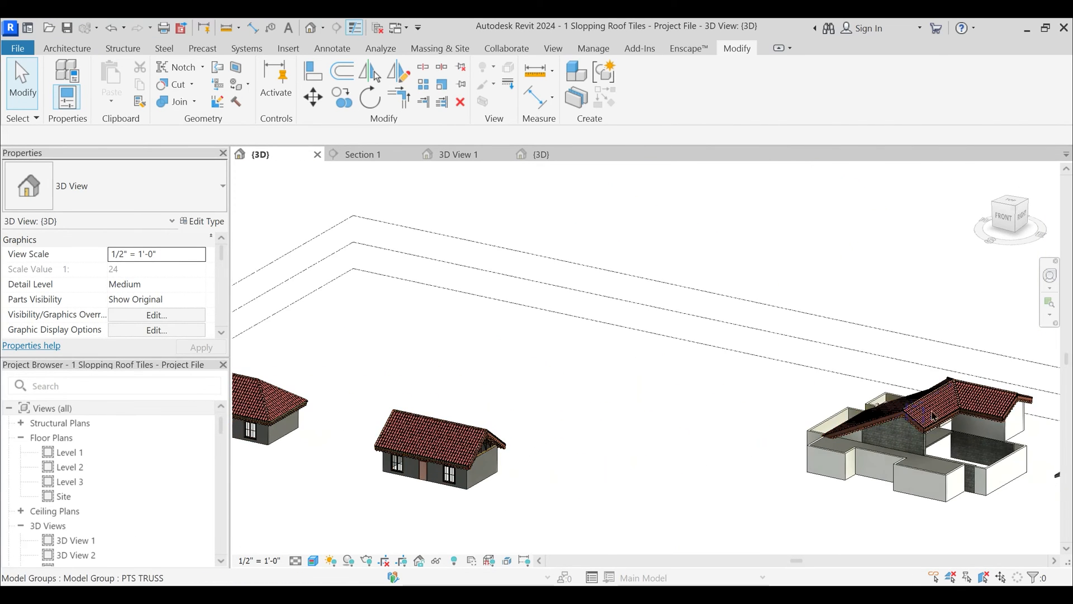
# - Examine the sample gable roof's ridge-tile end, exposed ridge board and sloping scalloped fascias above the stone wall
pyautogui.scroll(5, 900, 416)
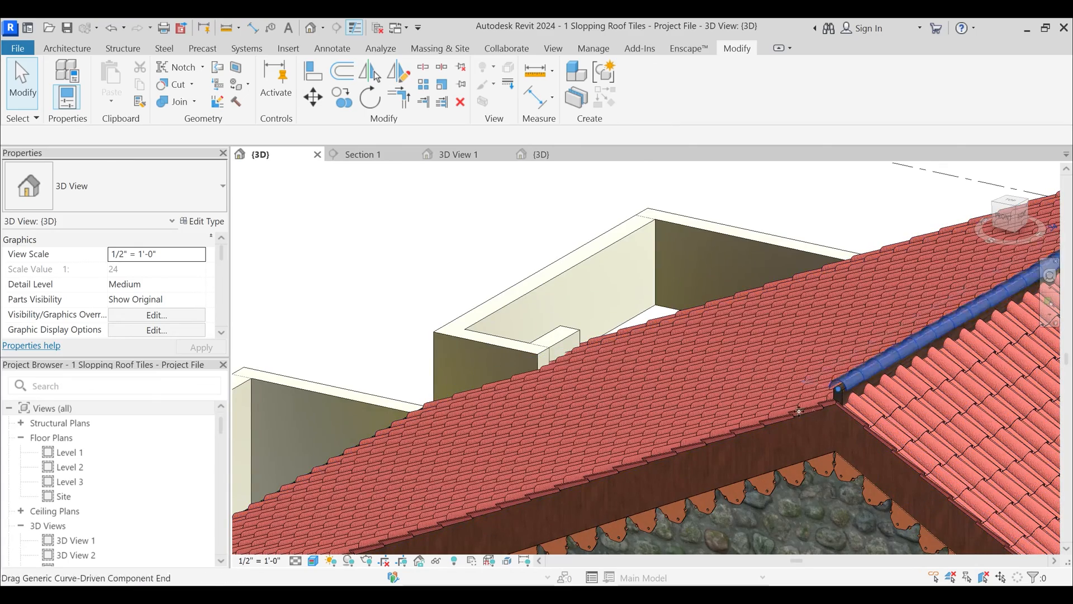
pyautogui.keyDown('shift'); pyautogui.moveTo(837, 396); pyautogui.dragTo(590, 376, button='middle'); pyautogui.keyUp('shift')
pyautogui.keyDown('shift'); pyautogui.moveTo(831, 428); pyautogui.dragTo(862, 397, button='middle'); pyautogui.keyUp('shift')
pyautogui.scroll(5, 857, 407)
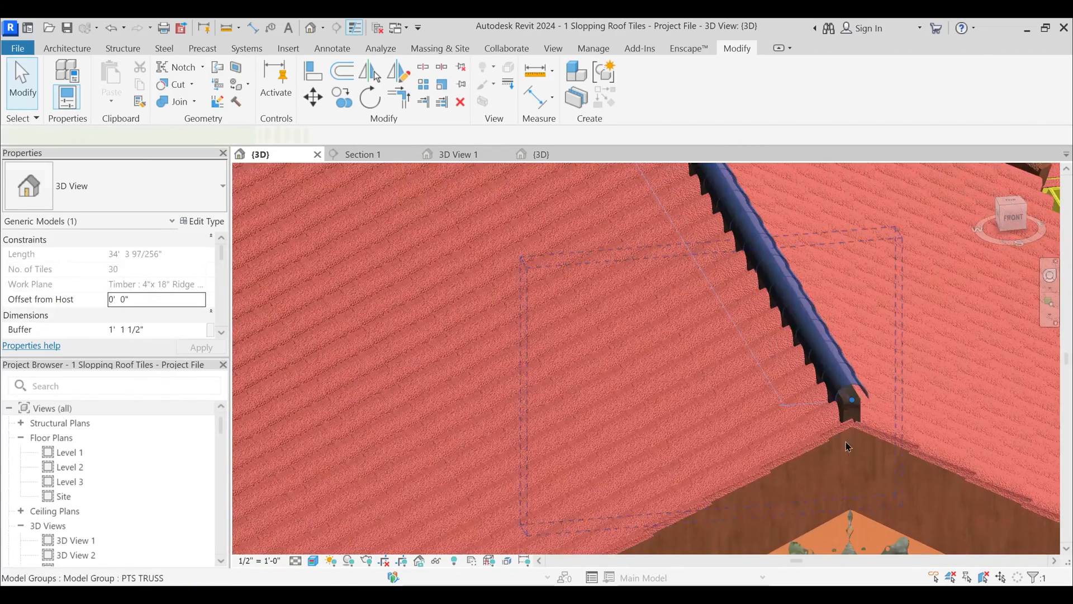
pyautogui.press('Escape')
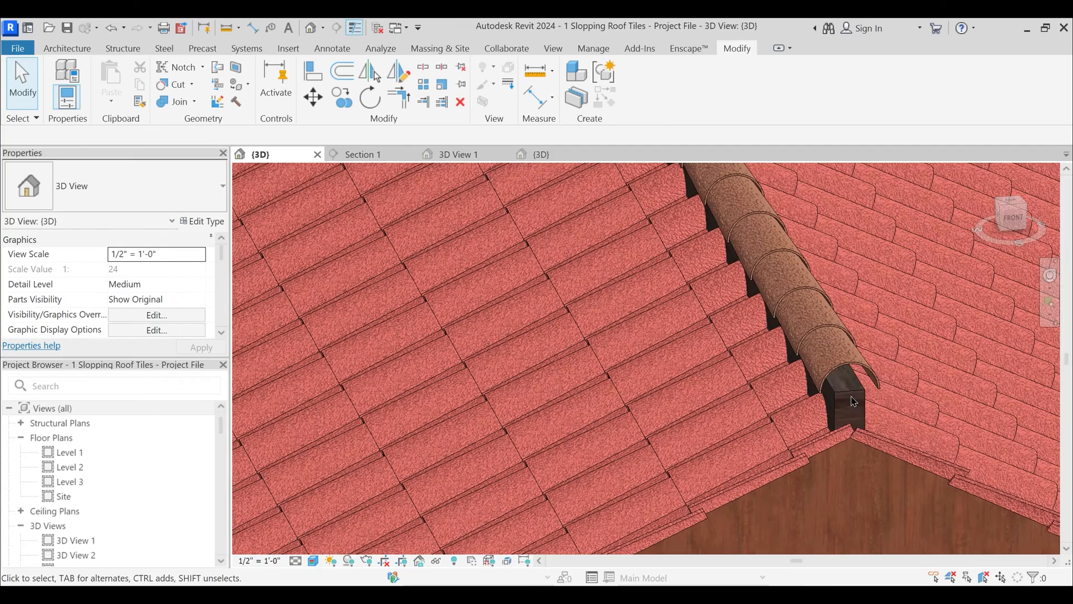
pyautogui.scroll(-5, 779, 424)
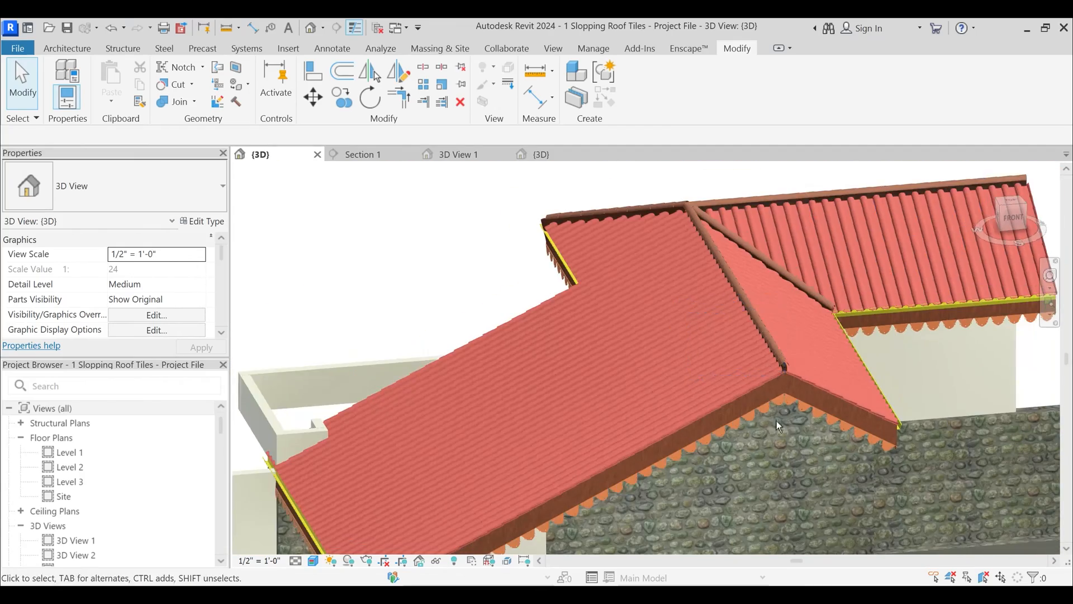
pyautogui.keyDown('shift'); pyautogui.moveTo(779, 426); pyautogui.dragTo(594, 392, button='middle'); pyautogui.keyUp('shift')
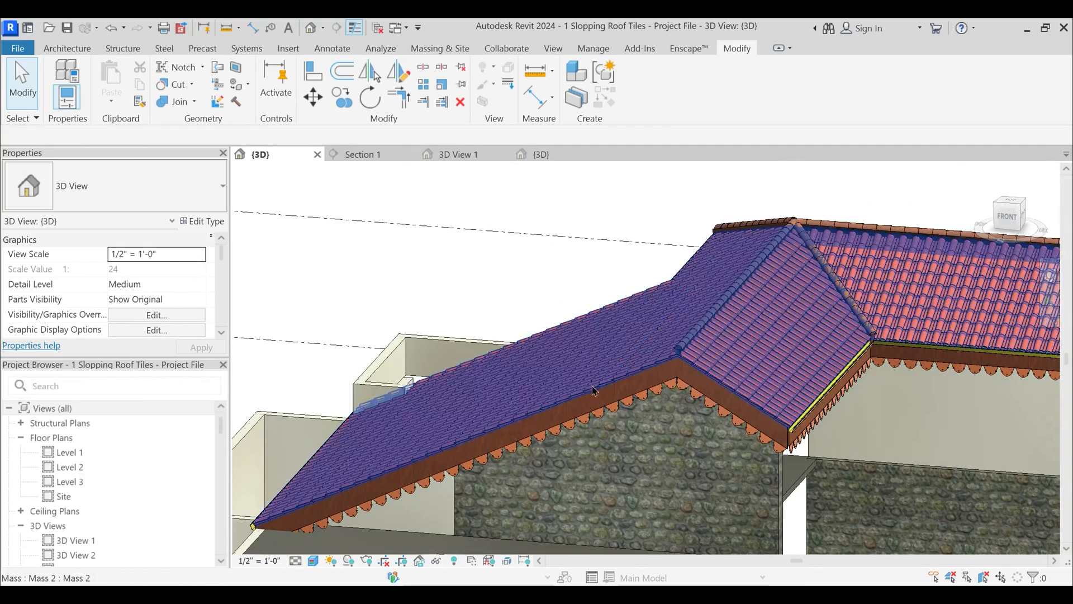
pyautogui.scroll(-2, 674, 350)
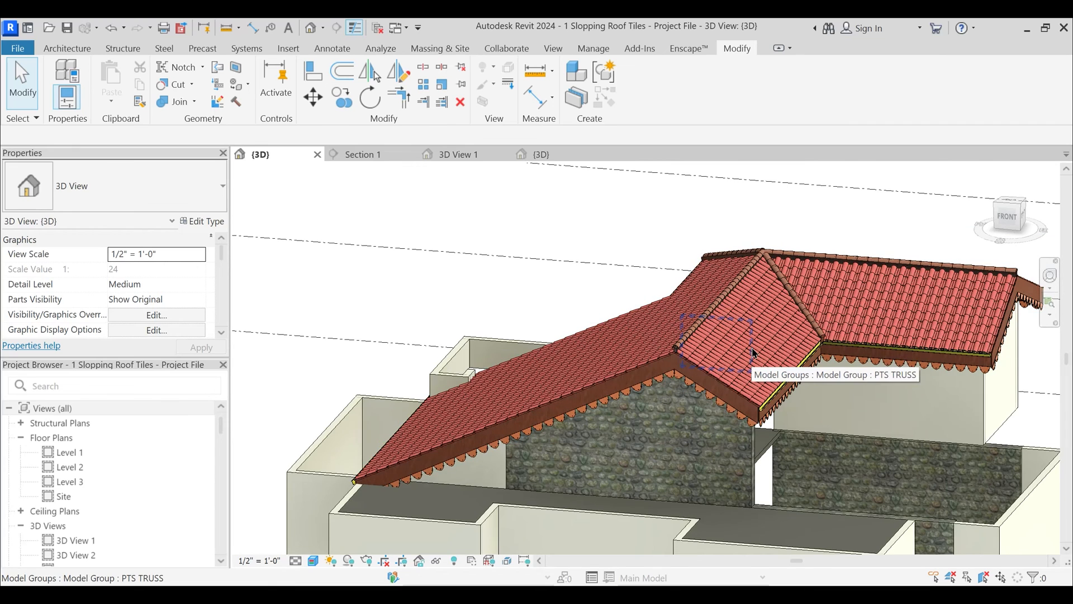
# - Switch back to Project2 and open the Level 1 floor plan
pyautogui.moveTo(642, 596)
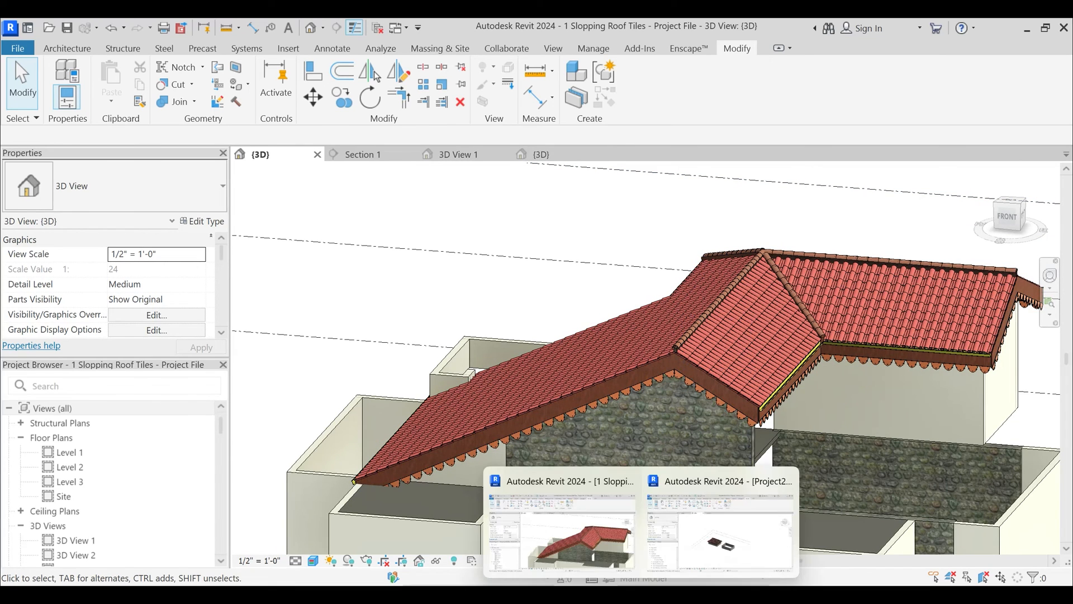
pyautogui.click(703, 539)
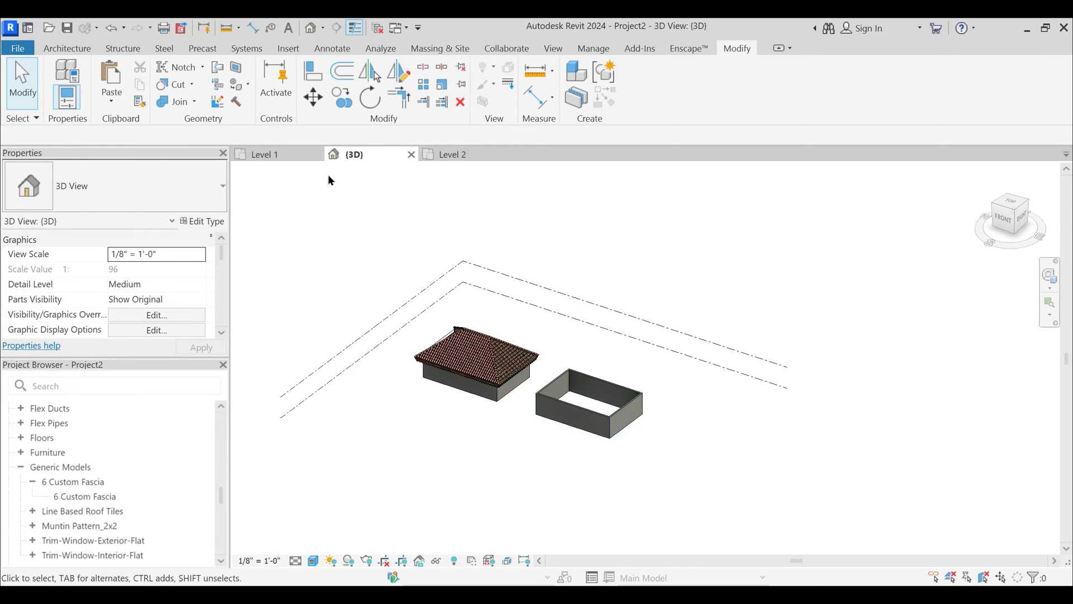
pyautogui.click(295, 154)
# - Start a Generic - 12" roof by footprint and pick the second building's four walls as sloped boundaries with a 2' 0" overhang
pyautogui.click(81, 49)
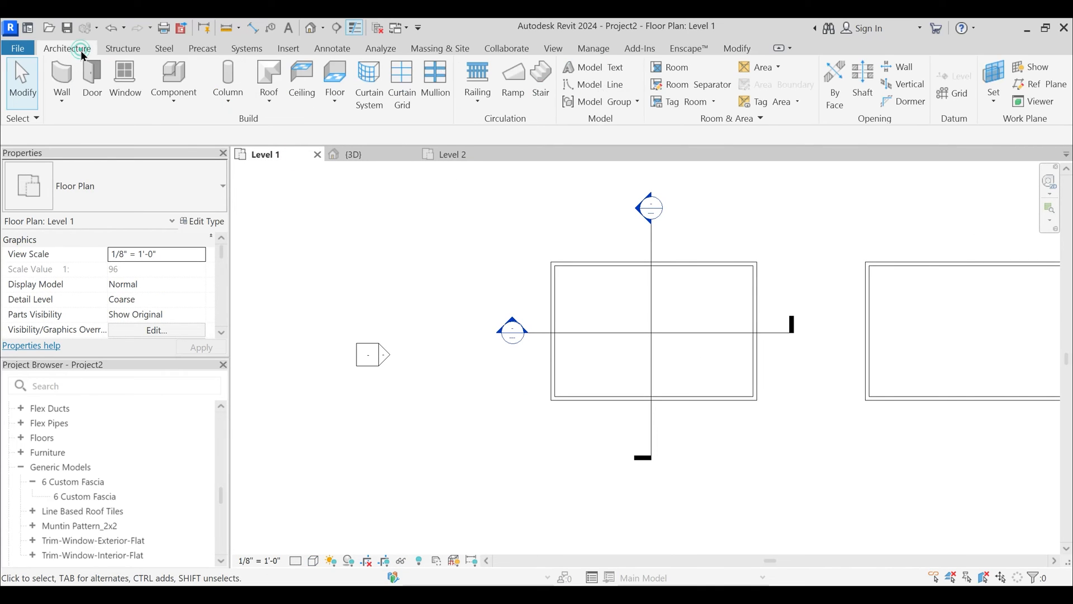
pyautogui.click(266, 99)
pyautogui.click(306, 128)
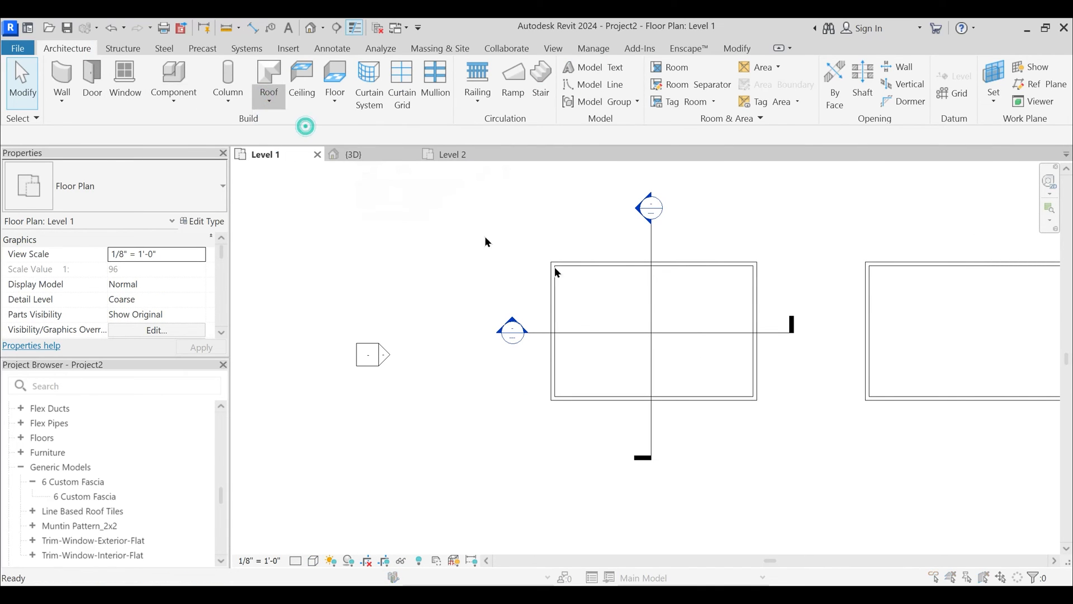
pyautogui.click(538, 344)
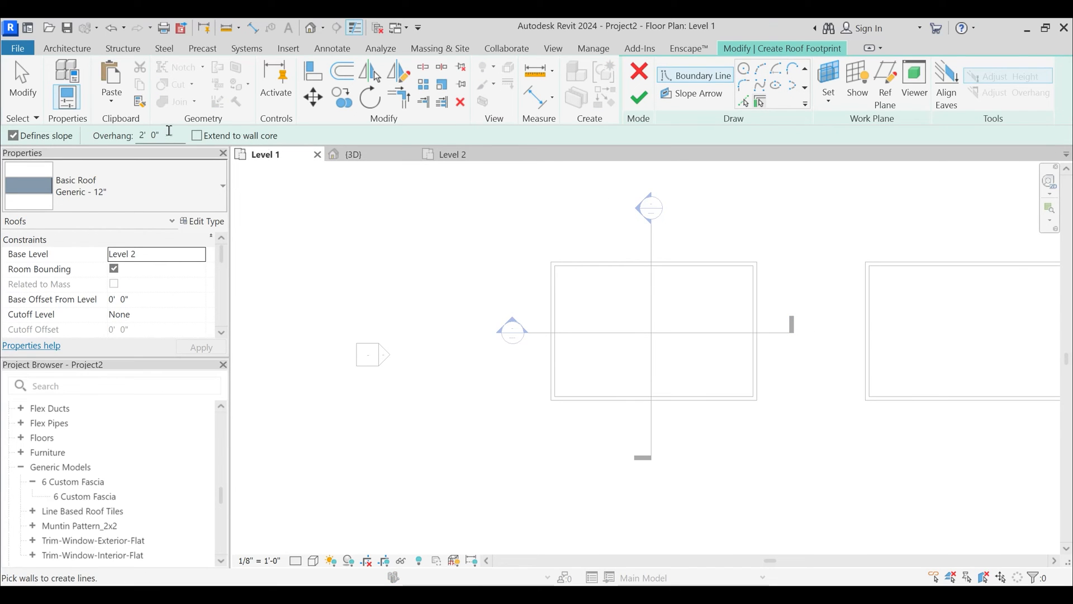
pyautogui.moveTo(599, 338); pyautogui.dragTo(302, 335, button='middle')
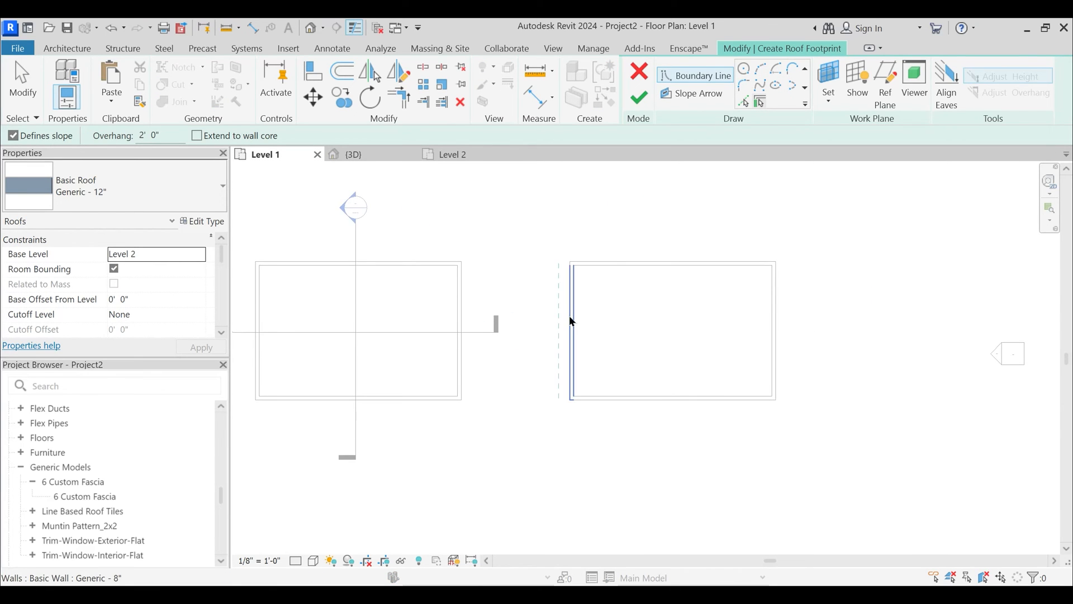
pyautogui.click(569, 316)
pyautogui.click(694, 263)
pyautogui.click(776, 314)
pyautogui.click(730, 398)
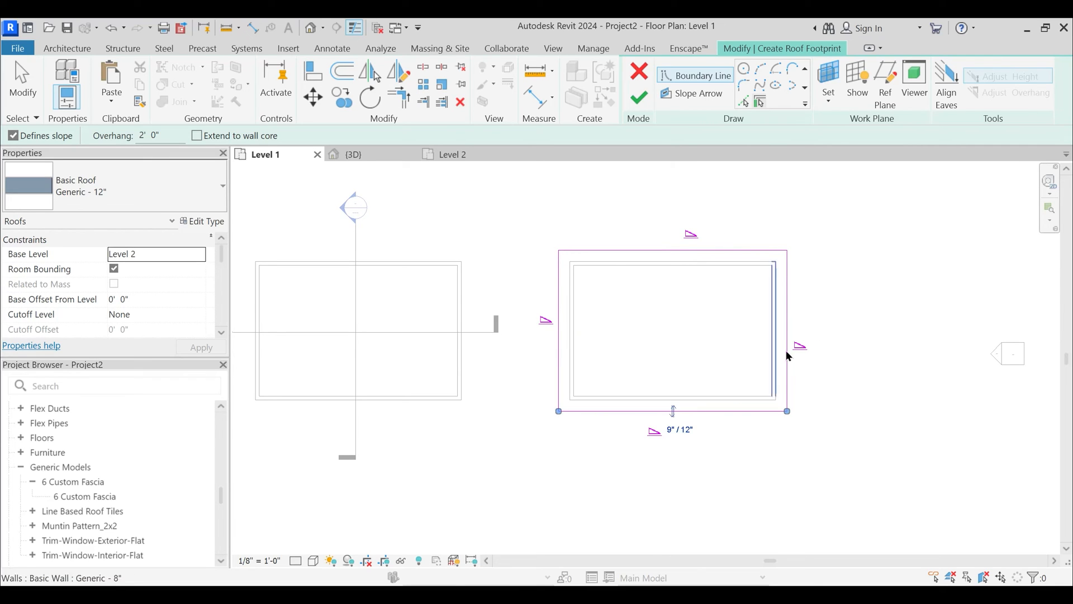
# - Turn off Defines Slope on the footprint's two short end edges and finish the gable roof
pyautogui.press('Escape')
pyautogui.press('Escape')
pyautogui.moveTo(830, 316); pyautogui.dragTo(515, 282)
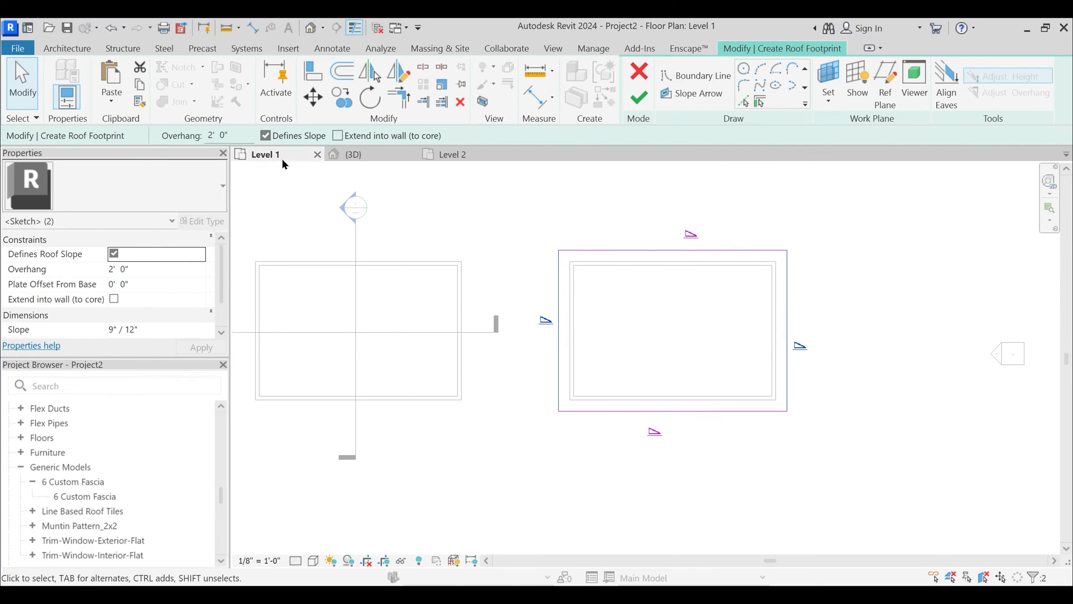
pyautogui.click(270, 137)
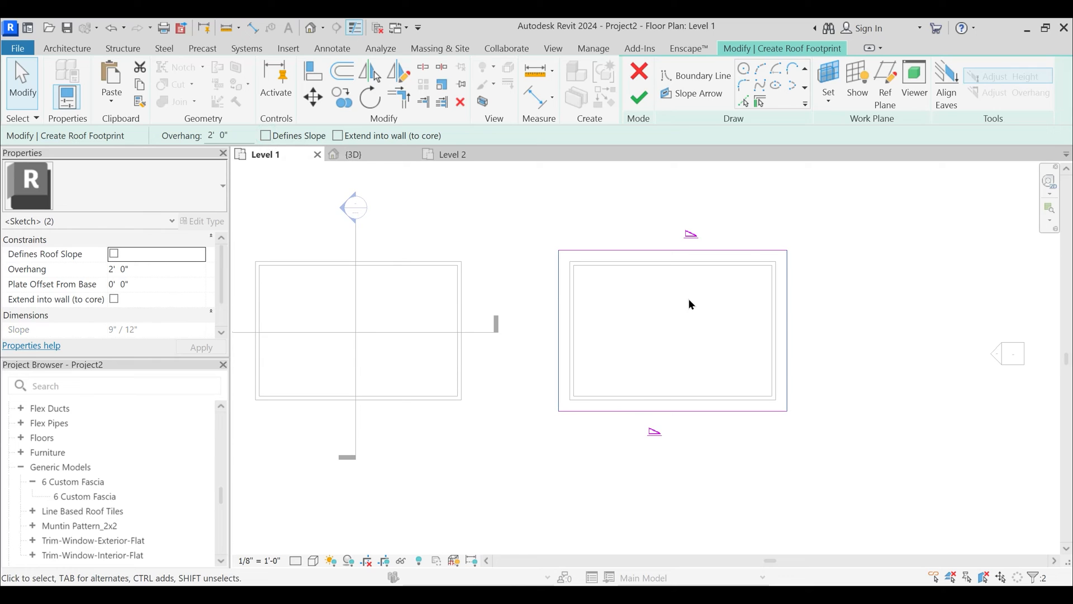
pyautogui.click(648, 103)
pyautogui.press('Escape')
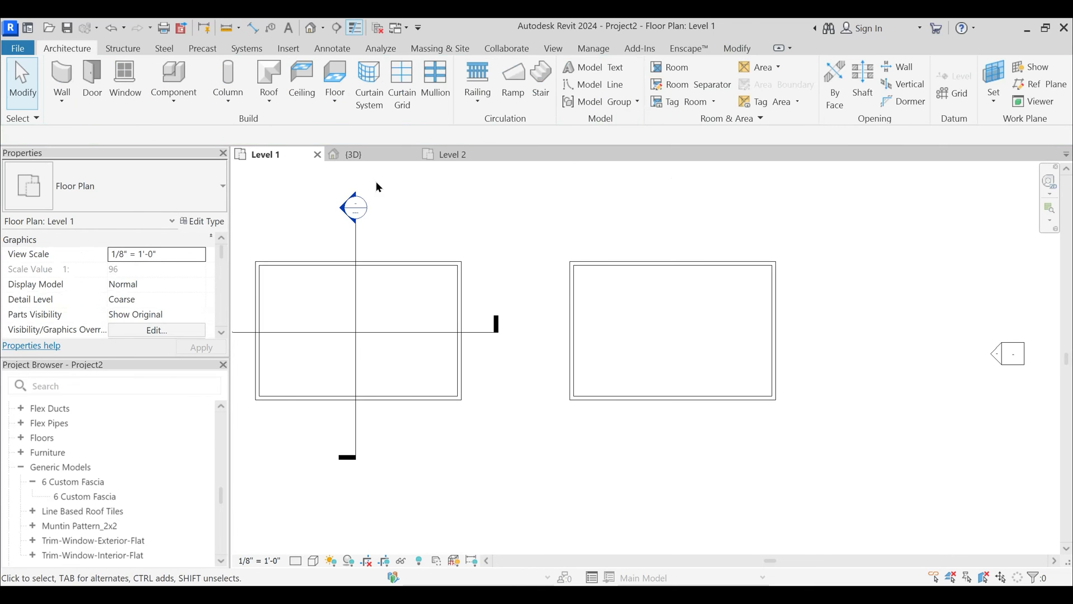
# - Inspect the new gable roof and its open gable end in 3D, and open the Level 2 floor plan
pyautogui.click(351, 154)
pyautogui.scroll(3, 642, 363)
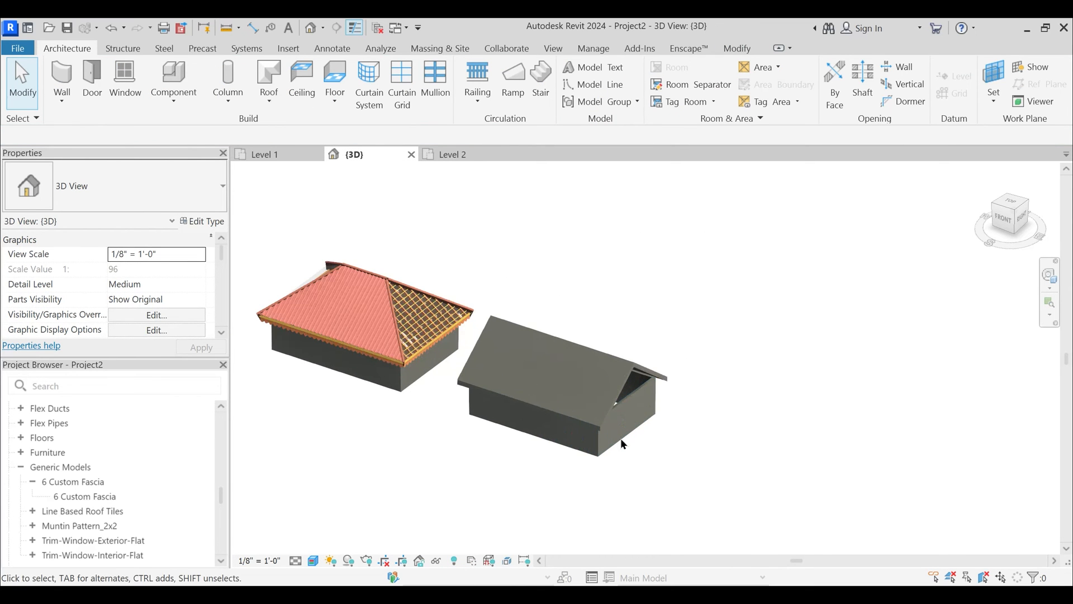
pyautogui.scroll(2, 404, 319)
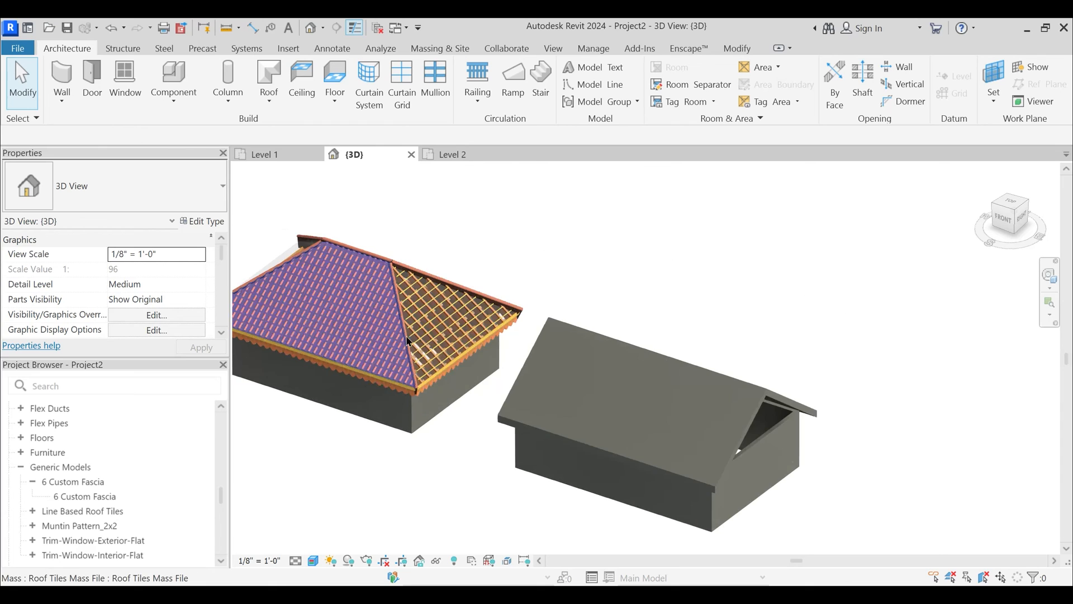
pyautogui.click(726, 425)
pyautogui.keyDown('shift'); pyautogui.moveTo(739, 490); pyautogui.dragTo(721, 450, button='middle'); pyautogui.keyUp('shift')
pyautogui.scroll(3, 772, 444)
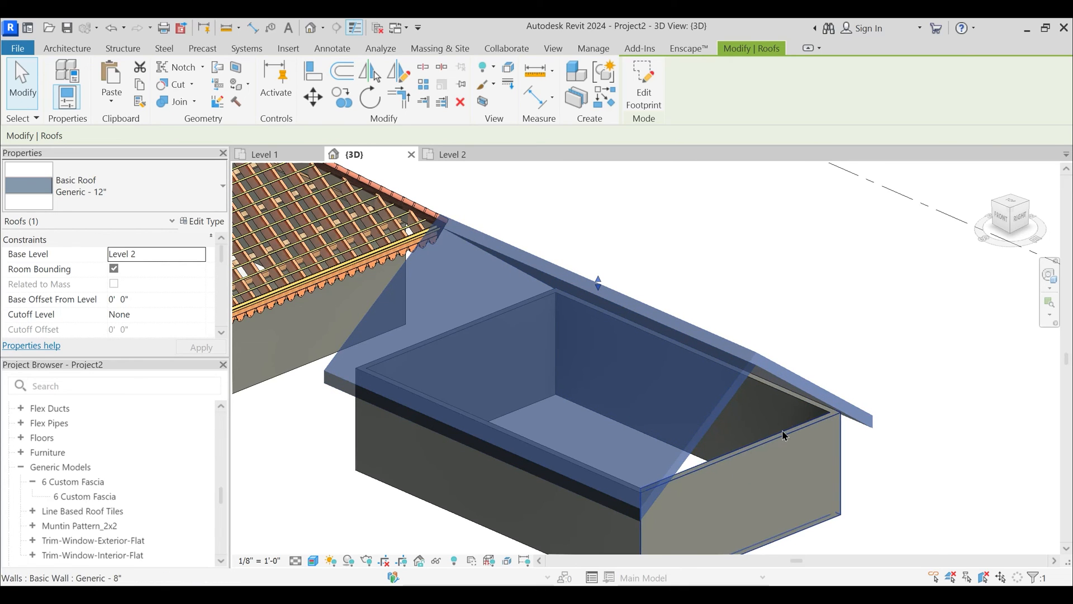
pyautogui.press('Escape')
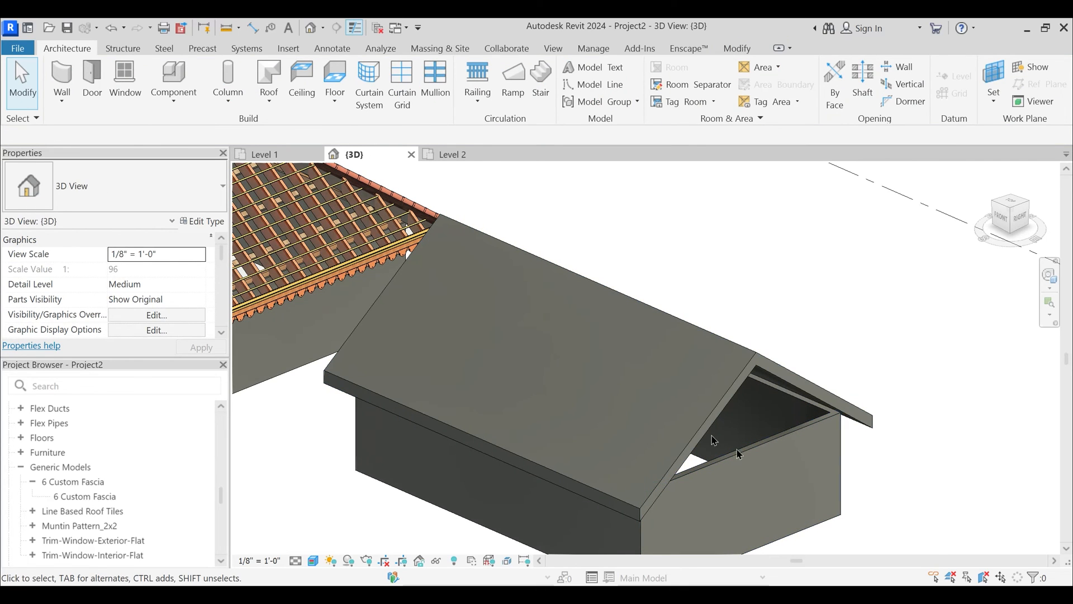
pyautogui.click(457, 156)
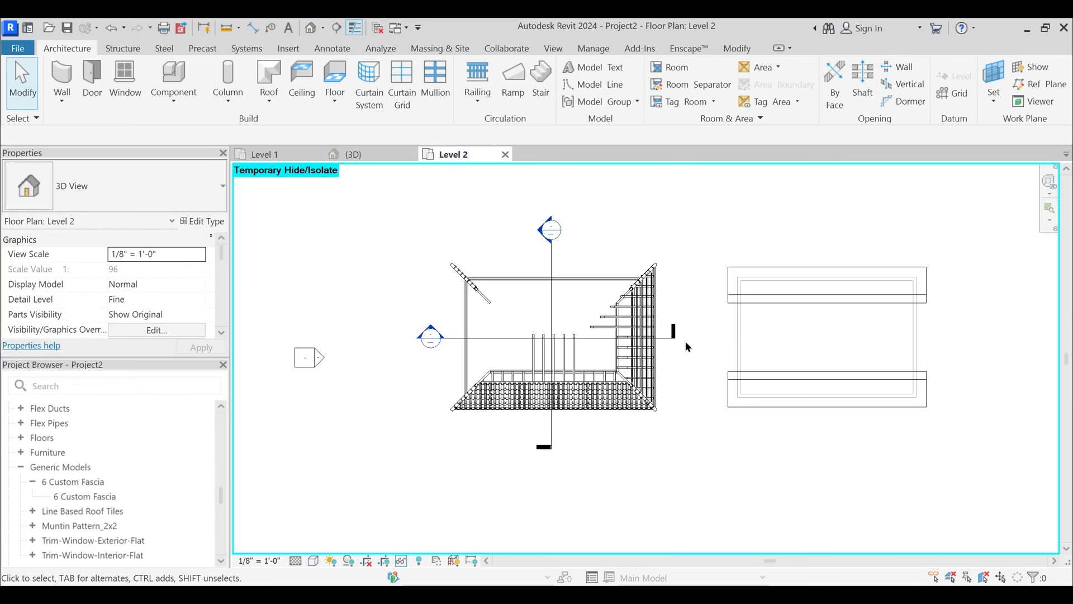
# - Move the vertical section line from the hip-roof building to just outside the gable-roof building's far end wall
pyautogui.moveTo(601, 311); pyautogui.dragTo(932, 317)
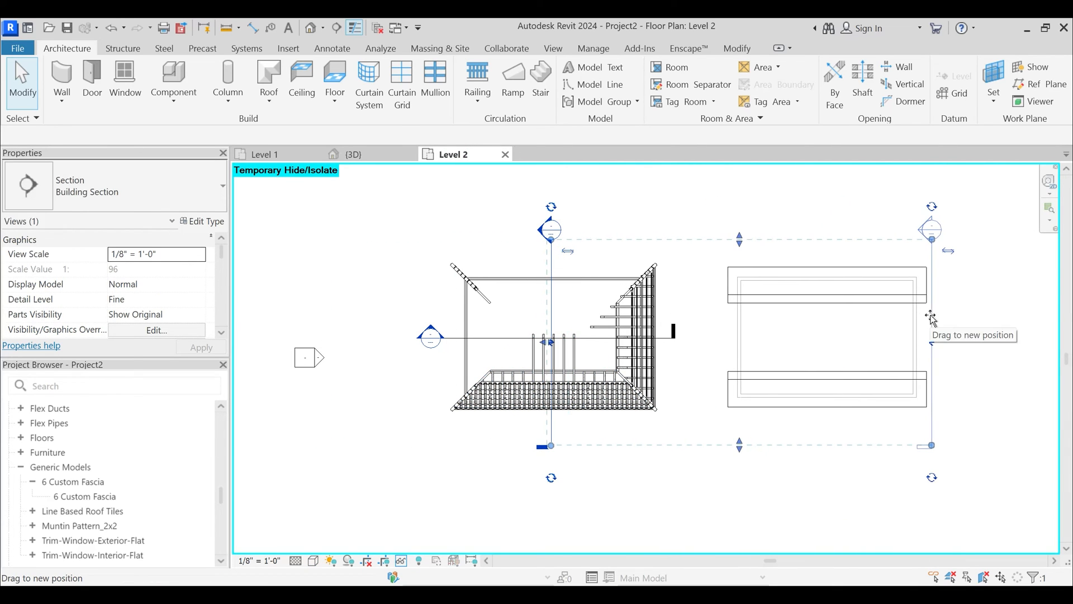
pyautogui.click(814, 356)
pyautogui.moveTo(409, 225); pyautogui.dragTo(307, 215, button='middle')
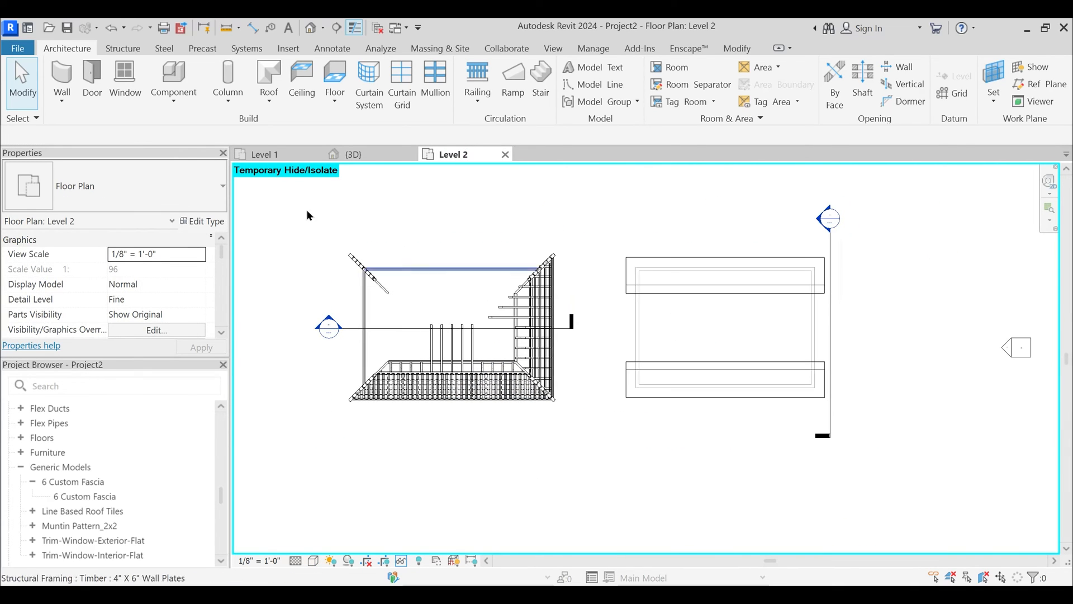
# - Start the Truss command and load the Pratt Gabled Truss-6 Panel family from the US library's Structural Trusses folder
pyautogui.click(123, 50)
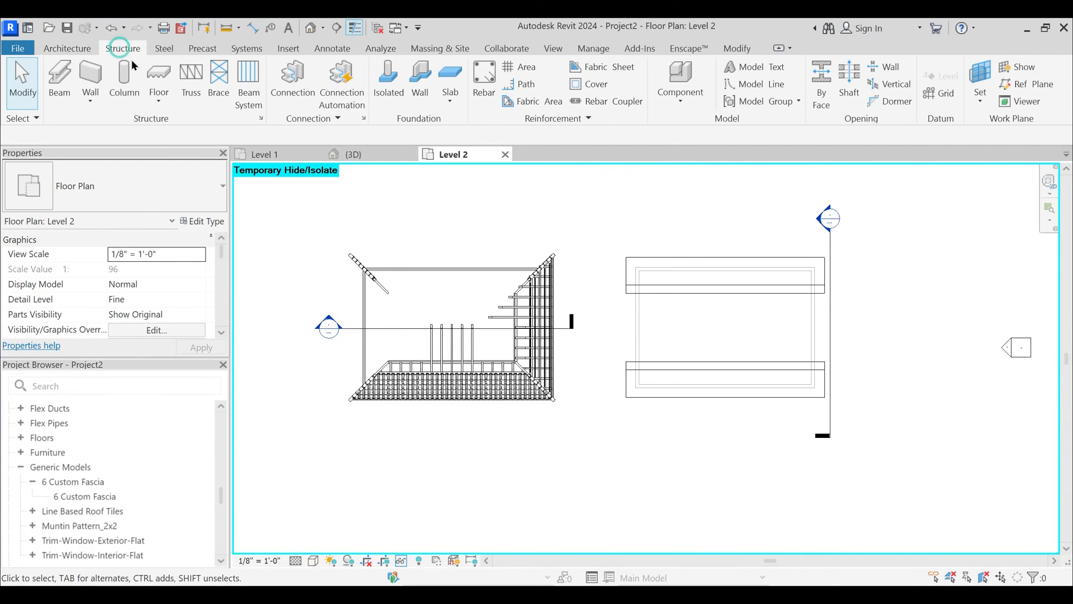
pyautogui.click(190, 84)
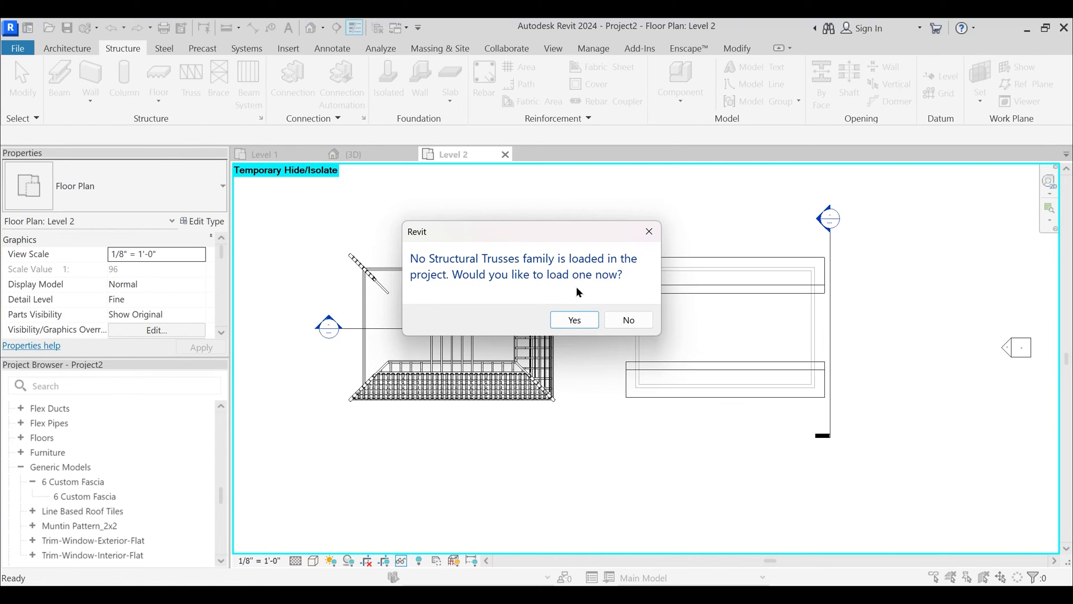
pyautogui.click(581, 322)
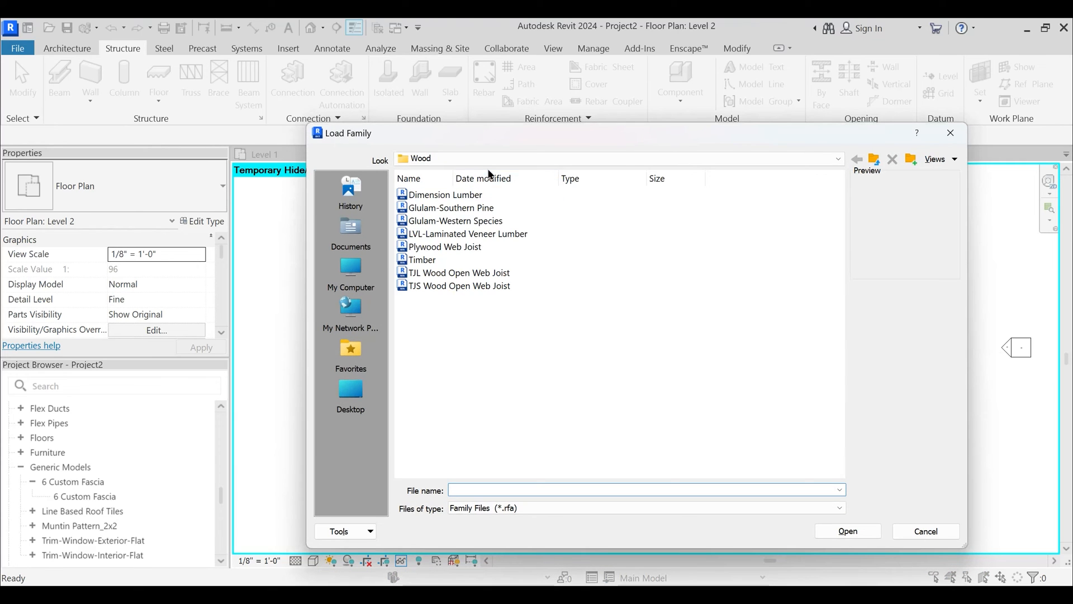
pyautogui.click(490, 159)
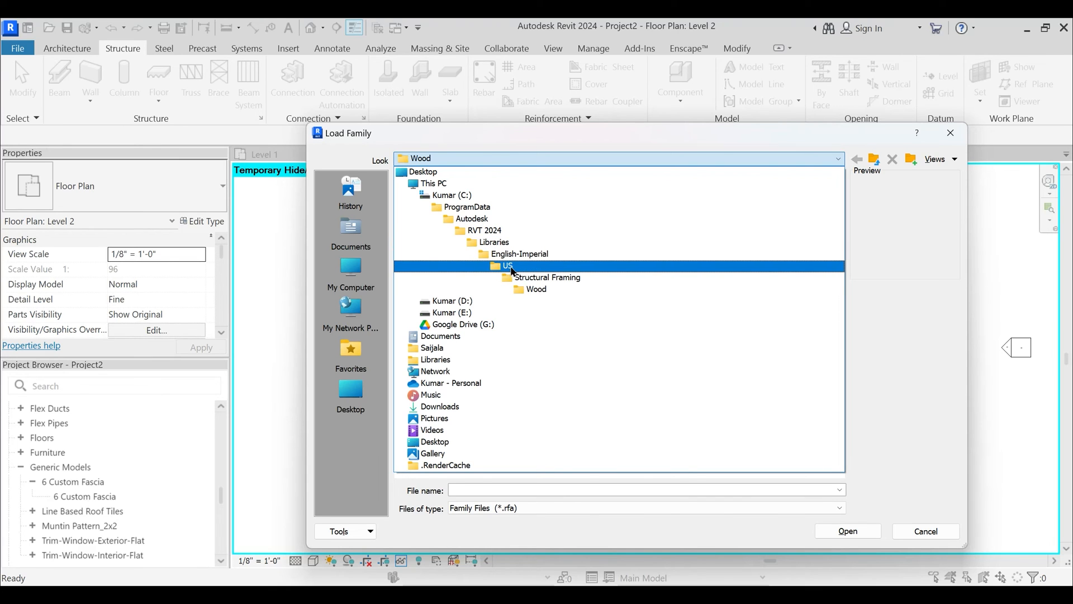
pyautogui.click(512, 266)
pyautogui.scroll(-5, 510, 316)
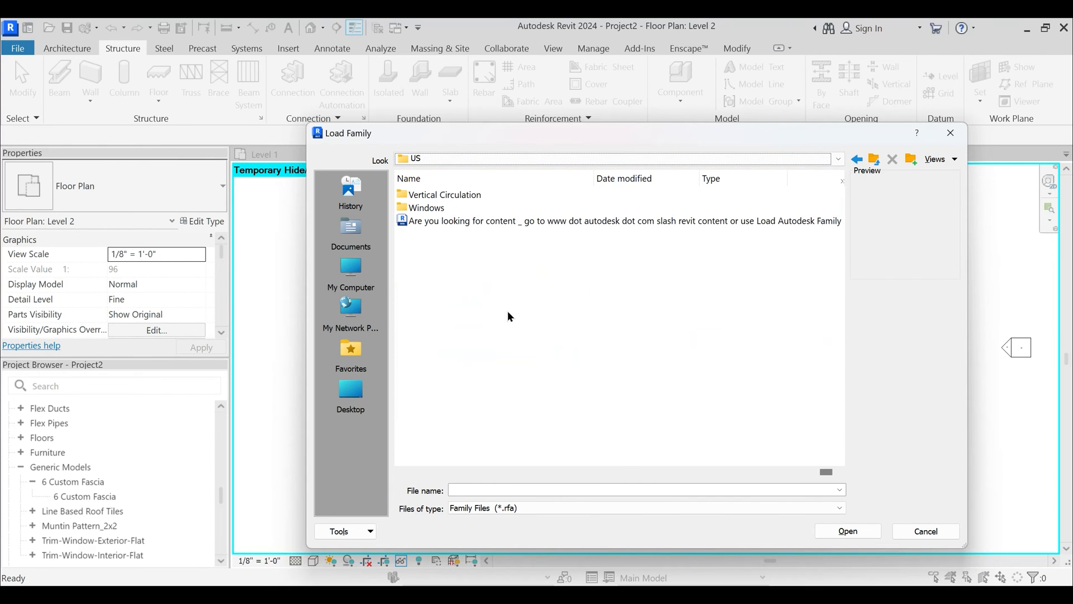
pyautogui.scroll(7, 510, 316)
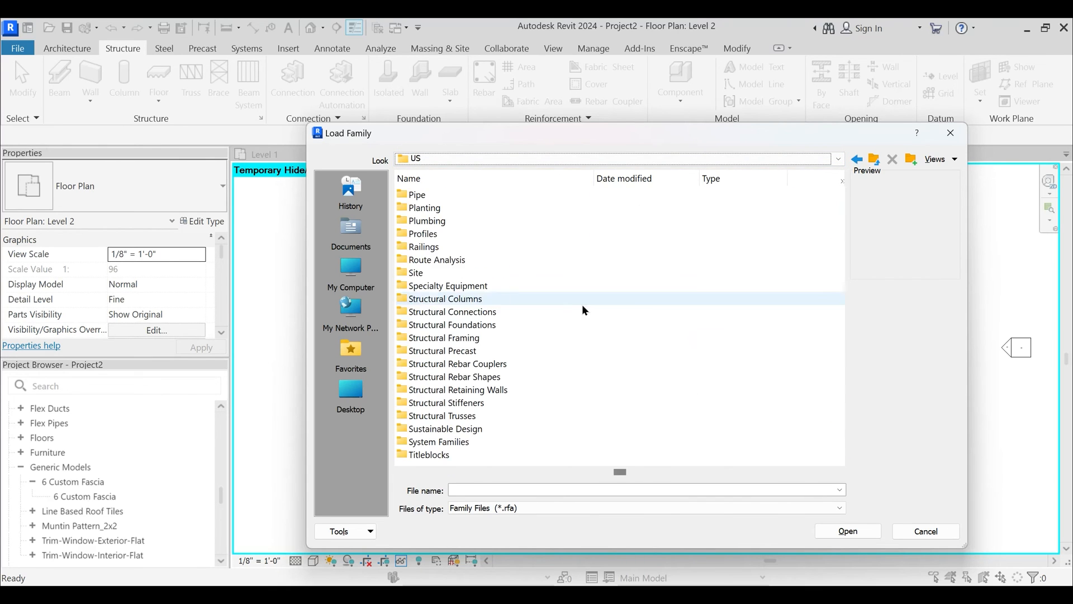
pyautogui.doubleClick(459, 417)
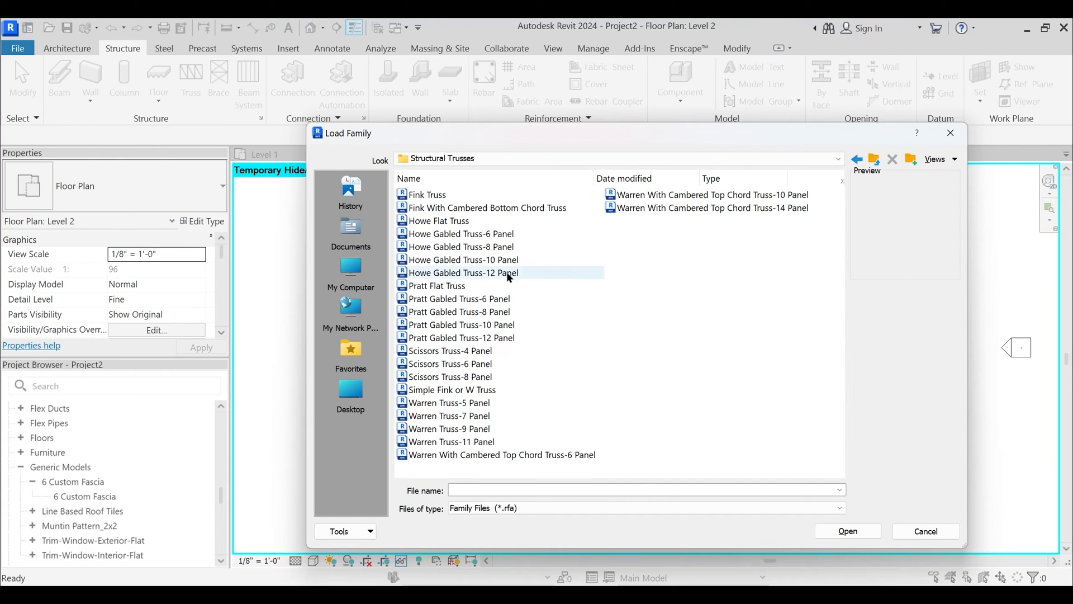
pyautogui.click(482, 302)
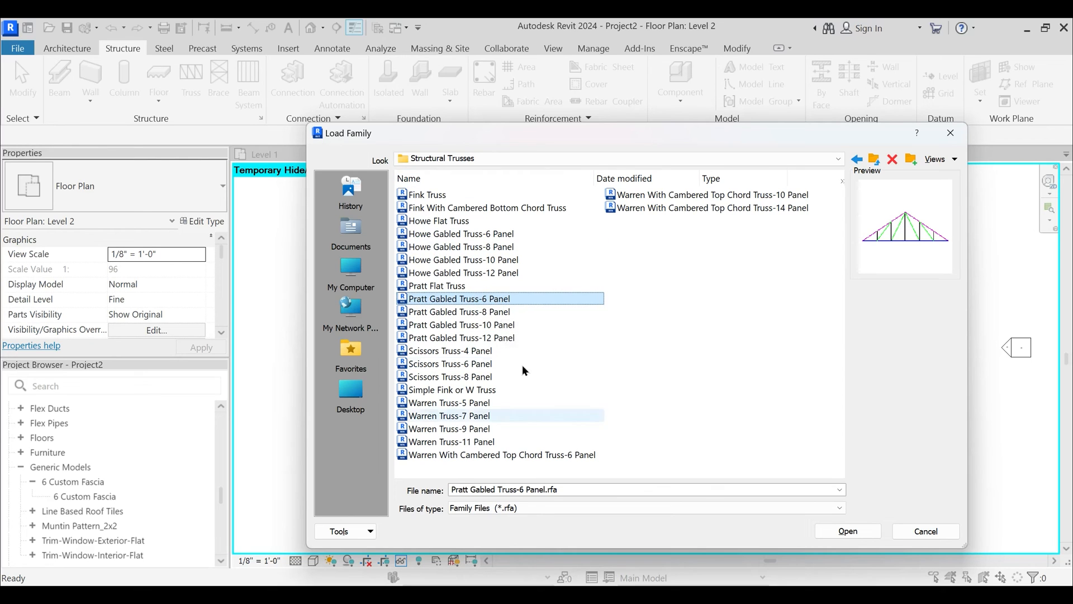
pyautogui.click(846, 531)
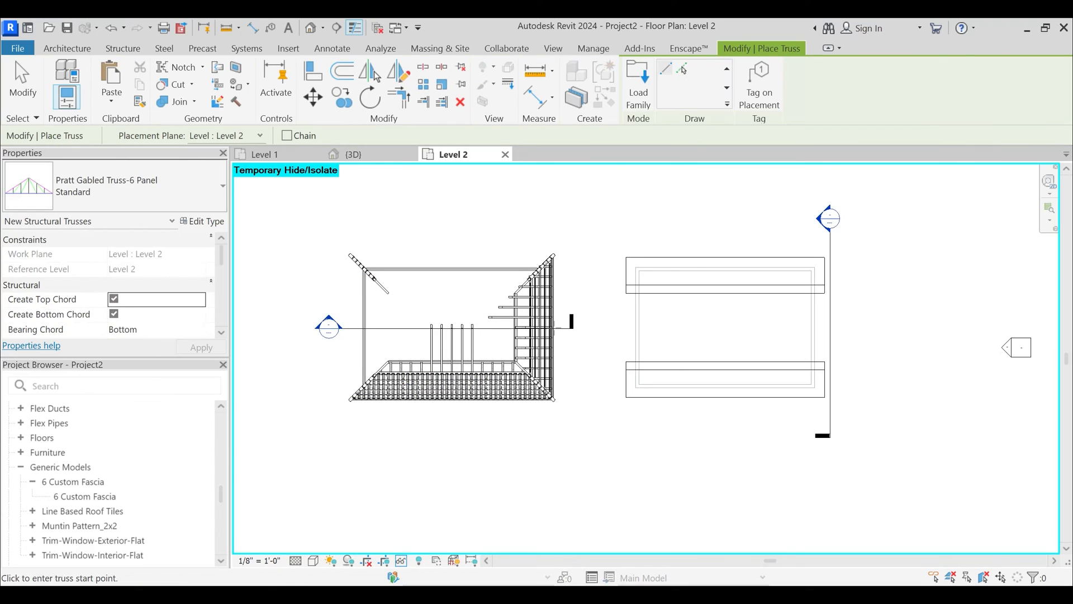
# - Place a 24' 0" Pratt Gabled Truss-6 Panel on Level 2 along the centre of the gable building's end wall nearest the section line
pyautogui.moveTo(462, 339); pyautogui.dragTo(455, 347, button='middle')
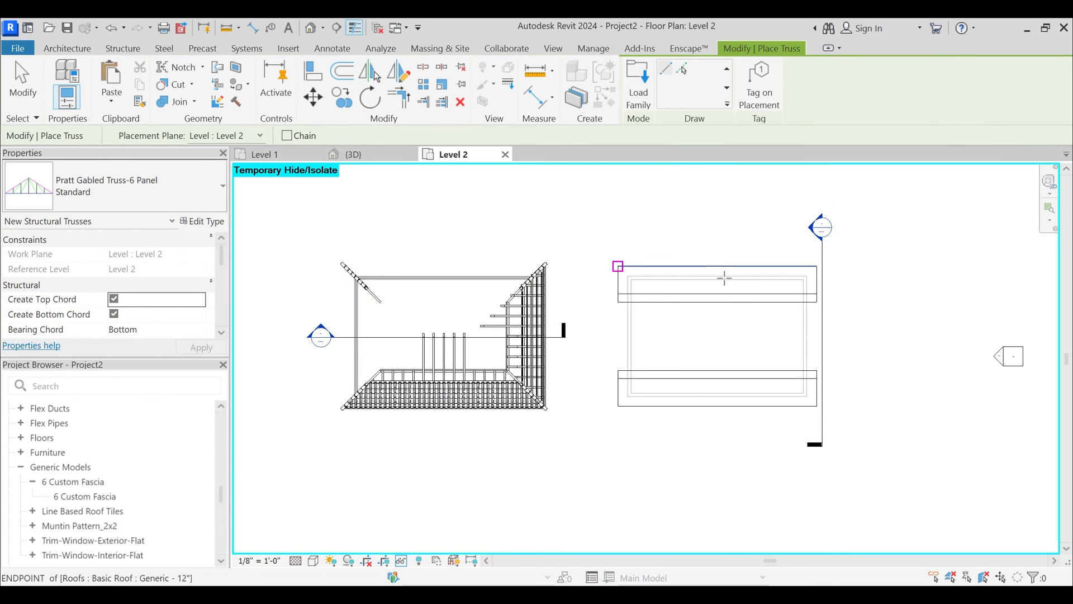
pyautogui.scroll(5, 724, 278)
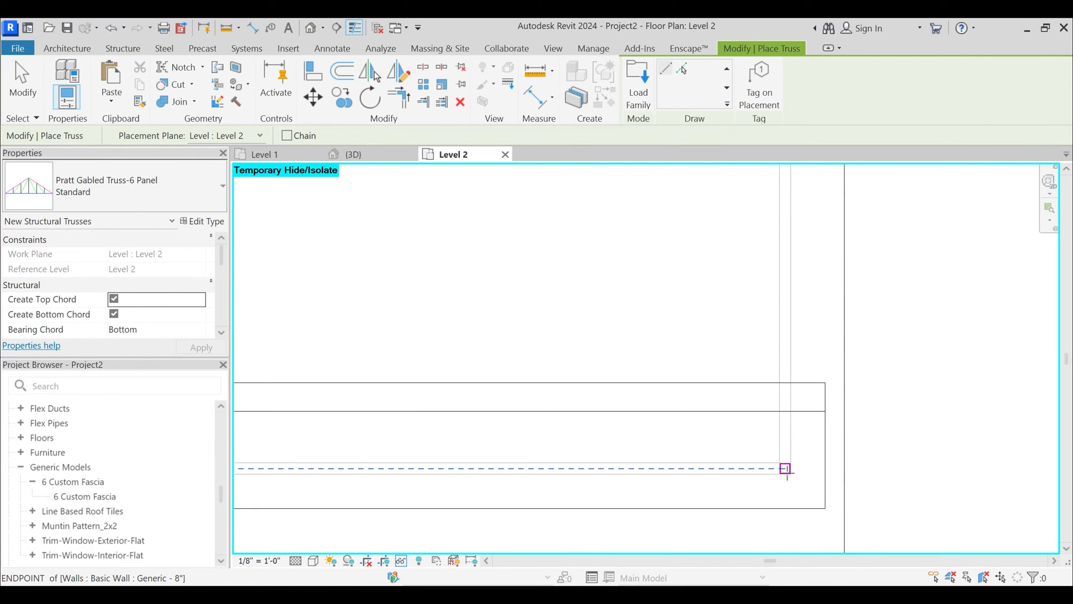
pyautogui.click(787, 471)
pyautogui.moveTo(792, 182); pyautogui.dragTo(764, 291, button='middle')
pyautogui.moveTo(759, 198); pyautogui.dragTo(744, 288, button='middle')
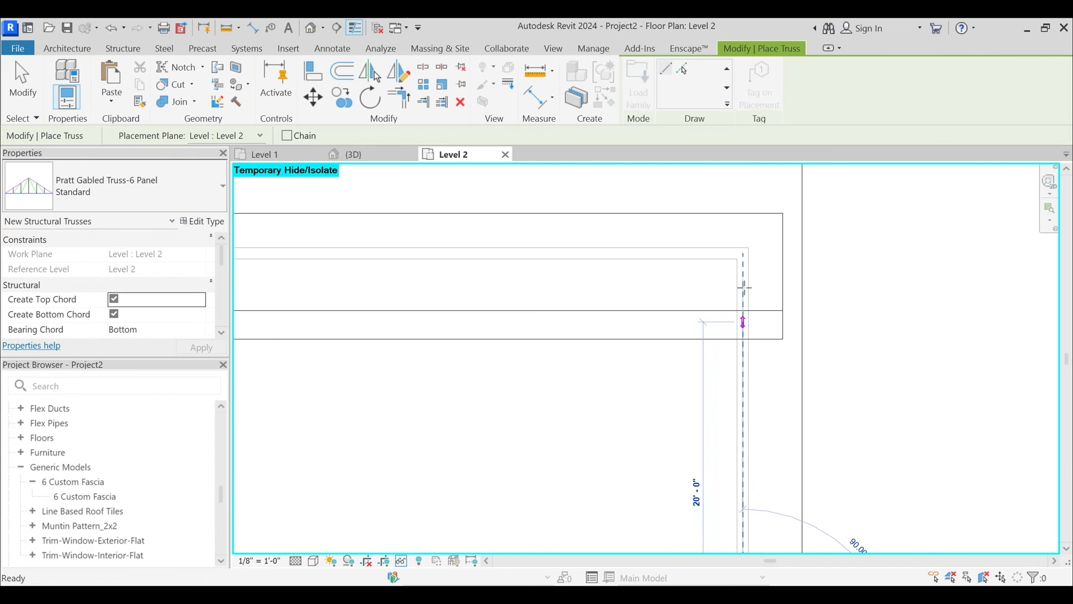
pyautogui.click(740, 245)
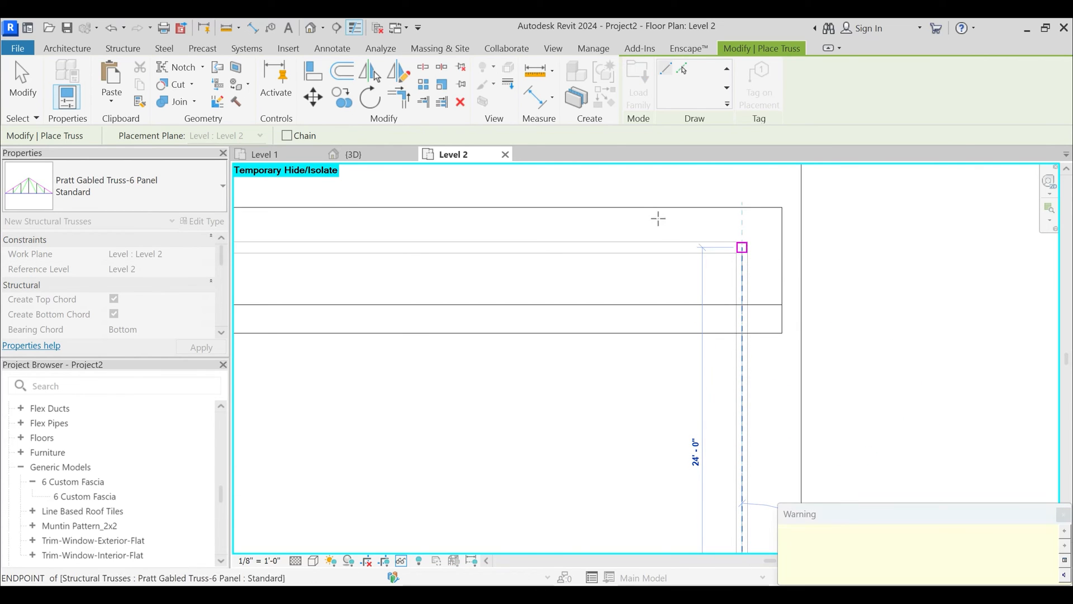
pyautogui.scroll(-3, 667, 262)
pyautogui.press('Escape')
pyautogui.press('Escape')
pyautogui.scroll(-2, 705, 338)
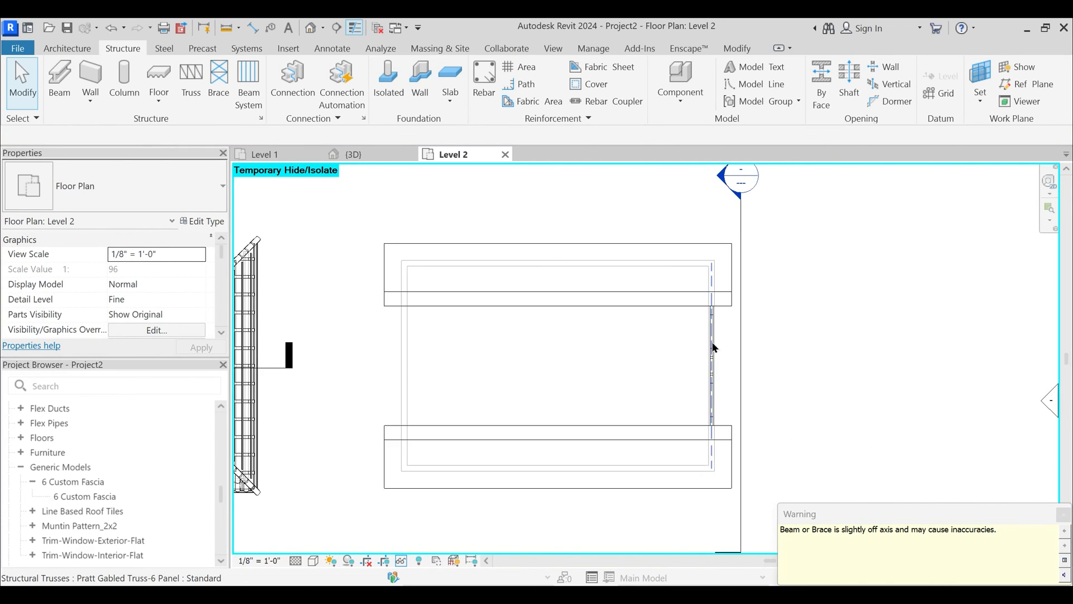
# - Shorten Section 1's view depth to just beyond the new truss, excluding the hip roof, and reopen the section view
pyautogui.doubleClick(719, 179)
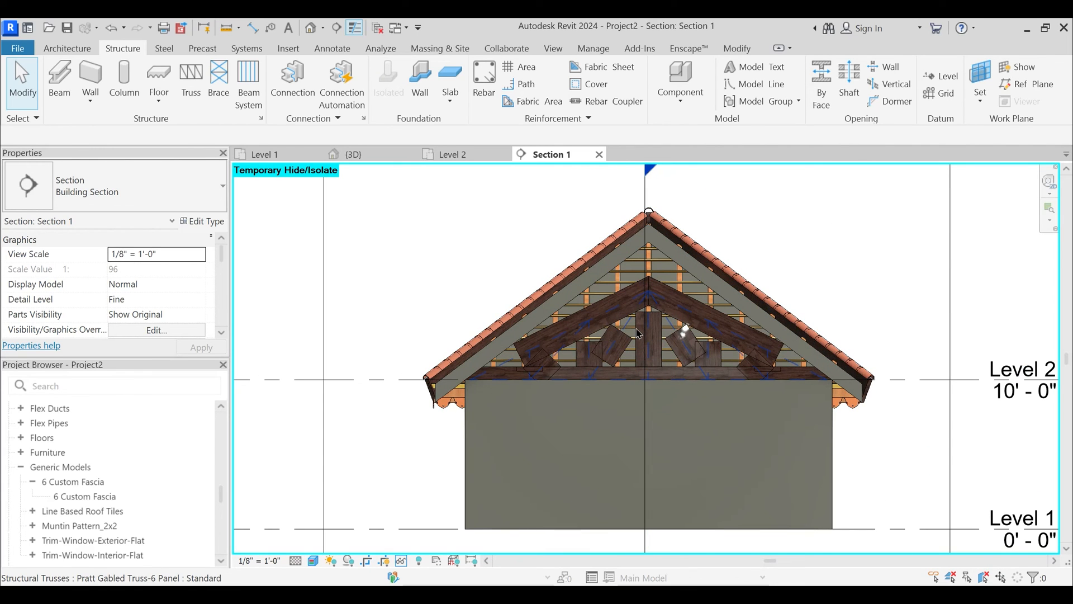
pyautogui.scroll(2, 641, 312)
pyautogui.scroll(-3, 641, 312)
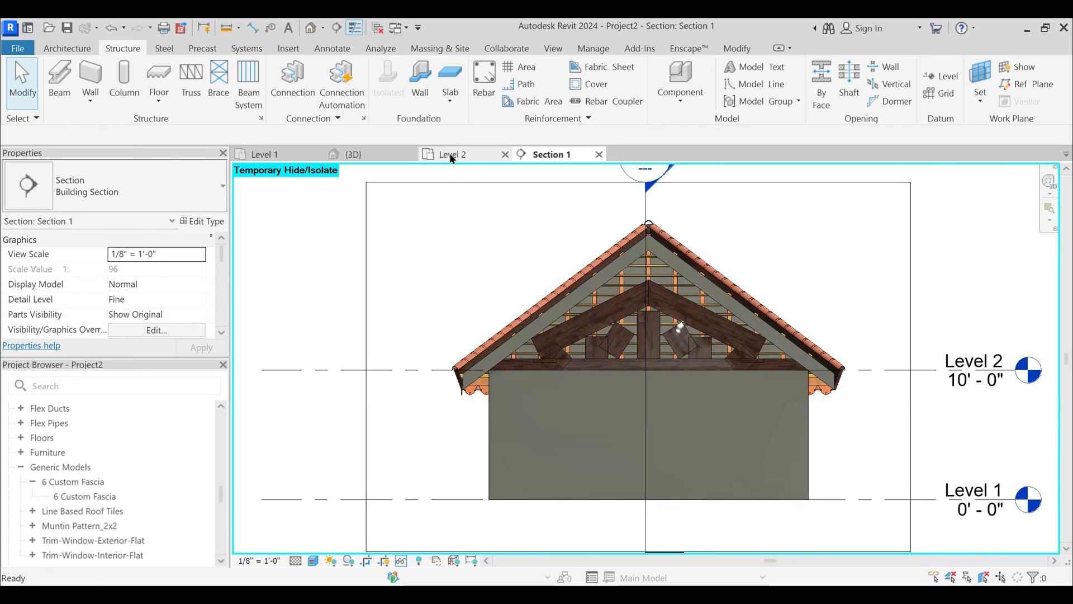
pyautogui.click(452, 154)
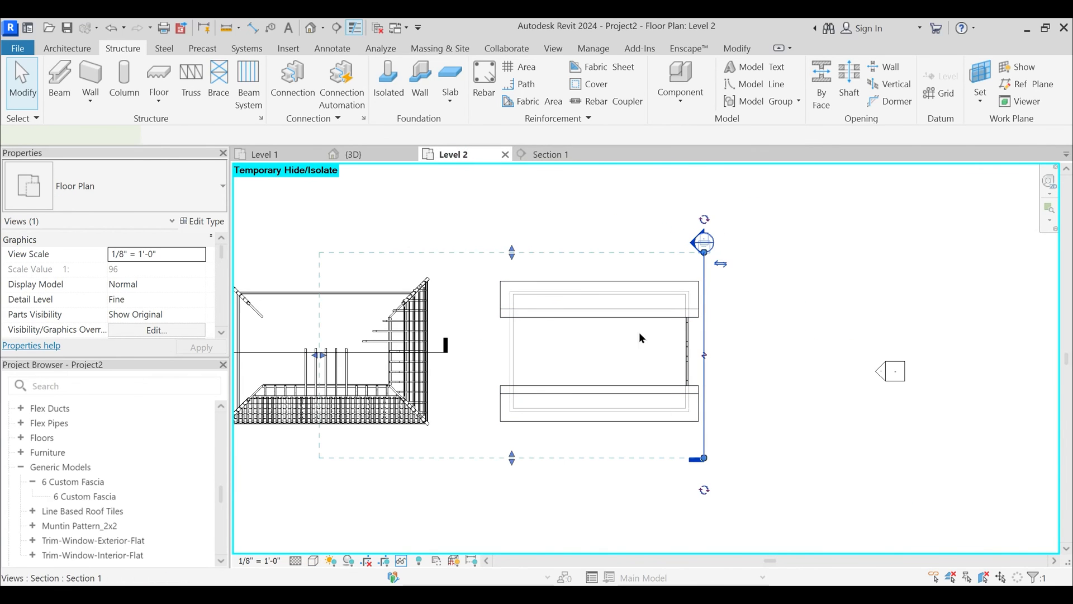
pyautogui.moveTo(322, 355); pyautogui.dragTo(641, 343)
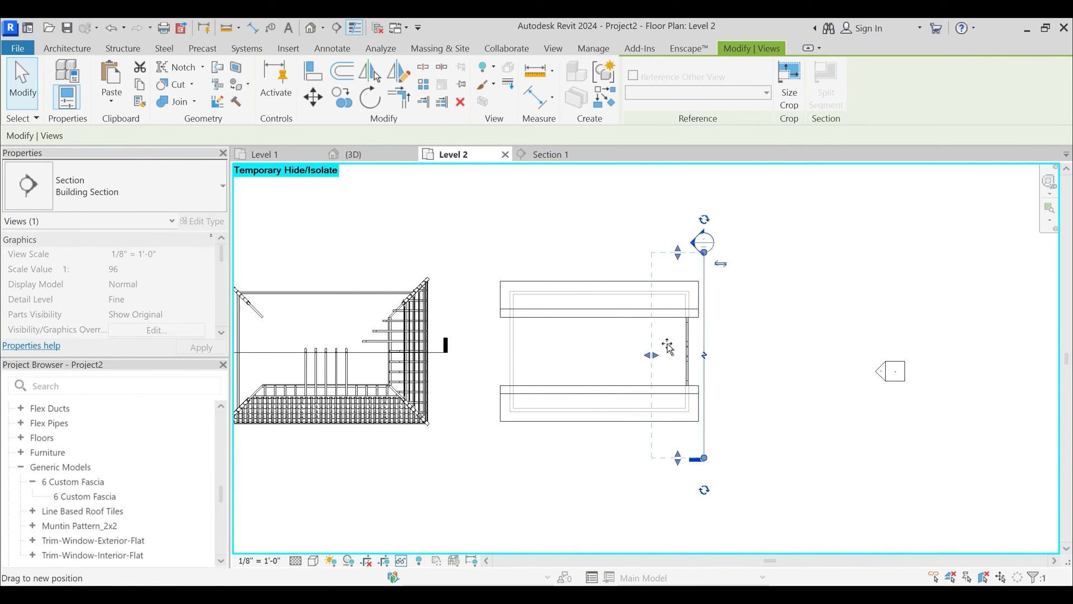
pyautogui.press('Escape')
pyautogui.doubleClick(694, 245)
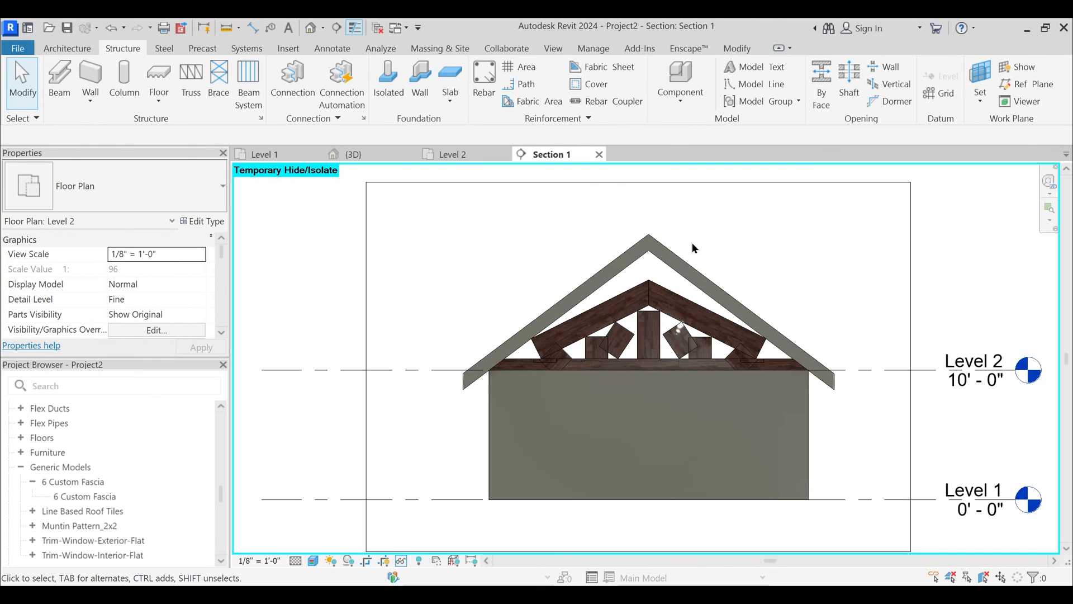
pyautogui.scroll(3, 672, 283)
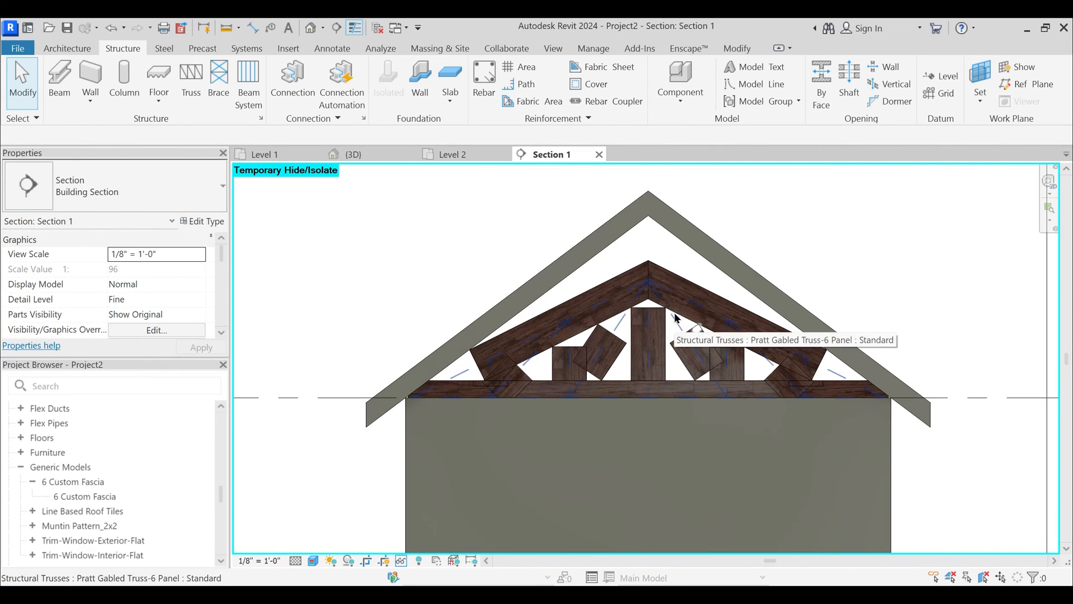
# - Examine the truss and the framing type of its sloping top chord in Section 1
pyautogui.click(676, 287)
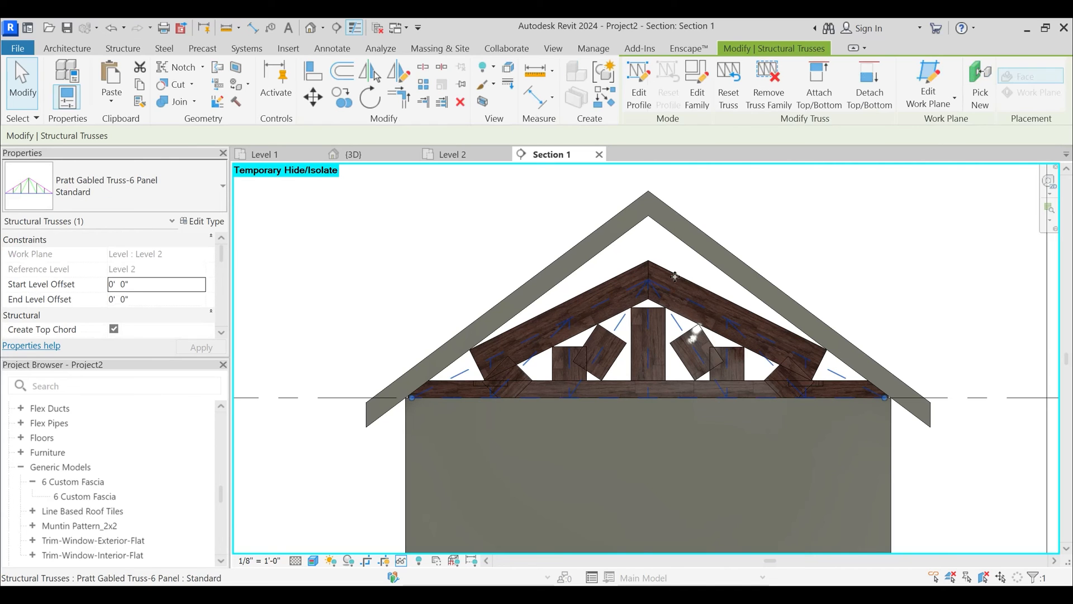
pyautogui.click(681, 282)
pyautogui.press('Escape')
pyautogui.click(683, 281)
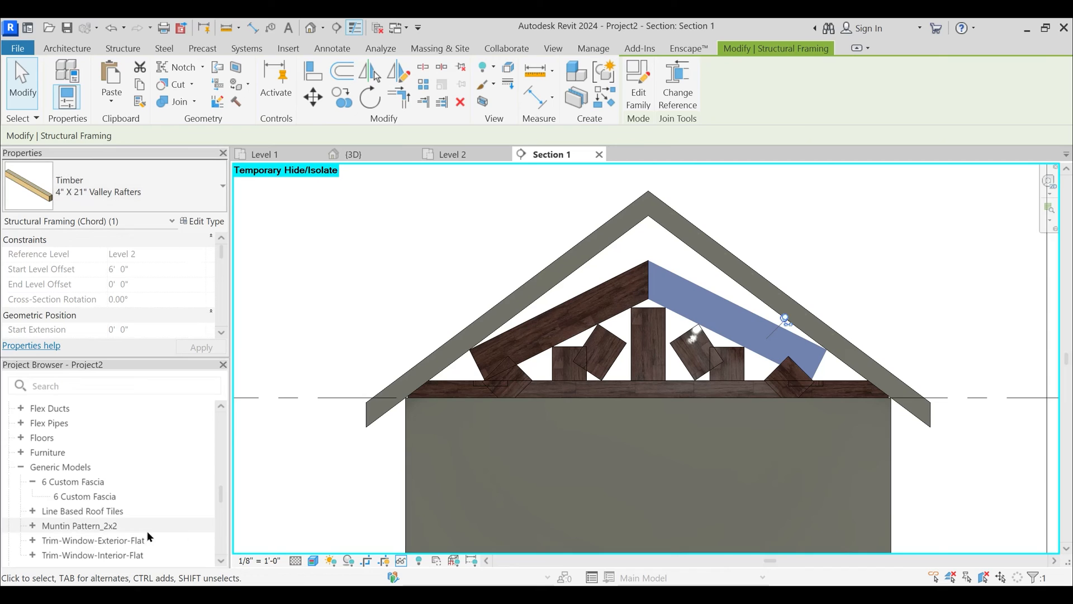
pyautogui.press('Escape')
# - Duplicate the 1.5" X 1" Battens timber framing type as 1.5" X 1" Truss Web
pyautogui.click(32, 480)
pyautogui.click(21, 467)
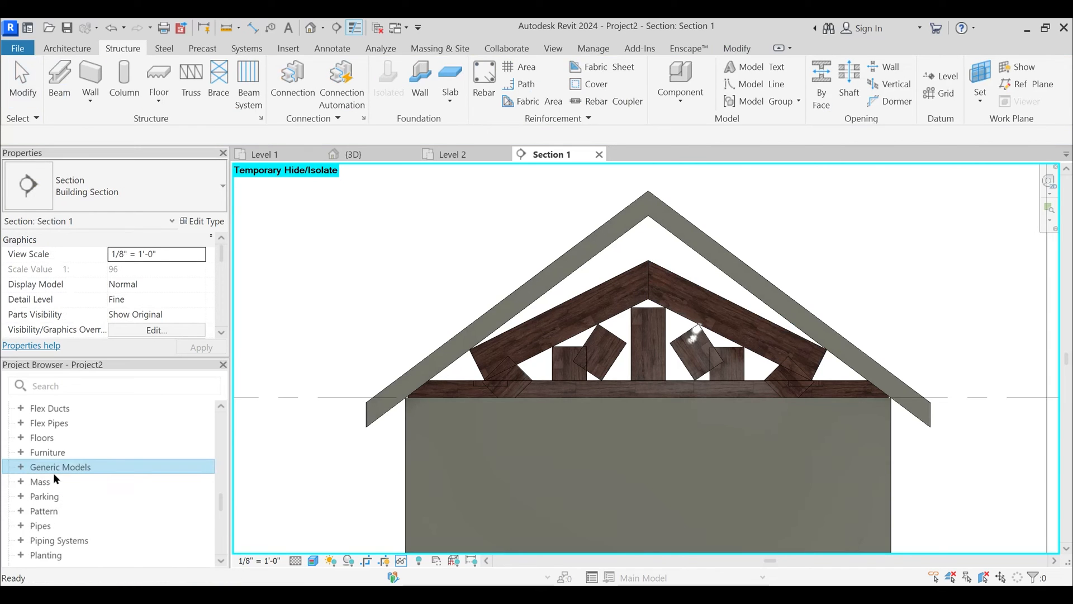
pyautogui.scroll(-4, 64, 522)
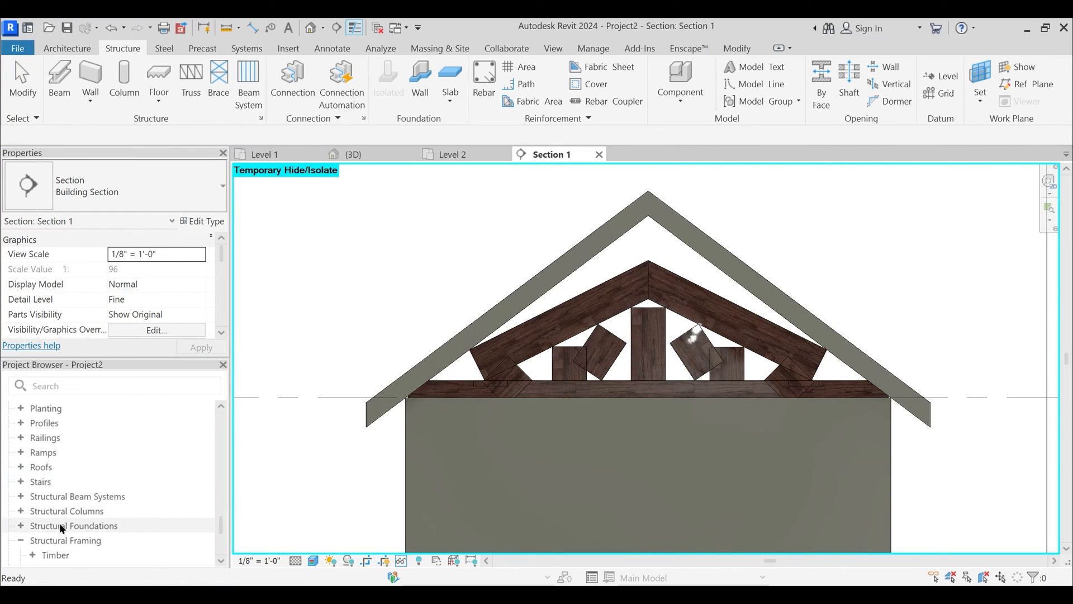
pyautogui.scroll(-2, 60, 522)
pyautogui.click(32, 459)
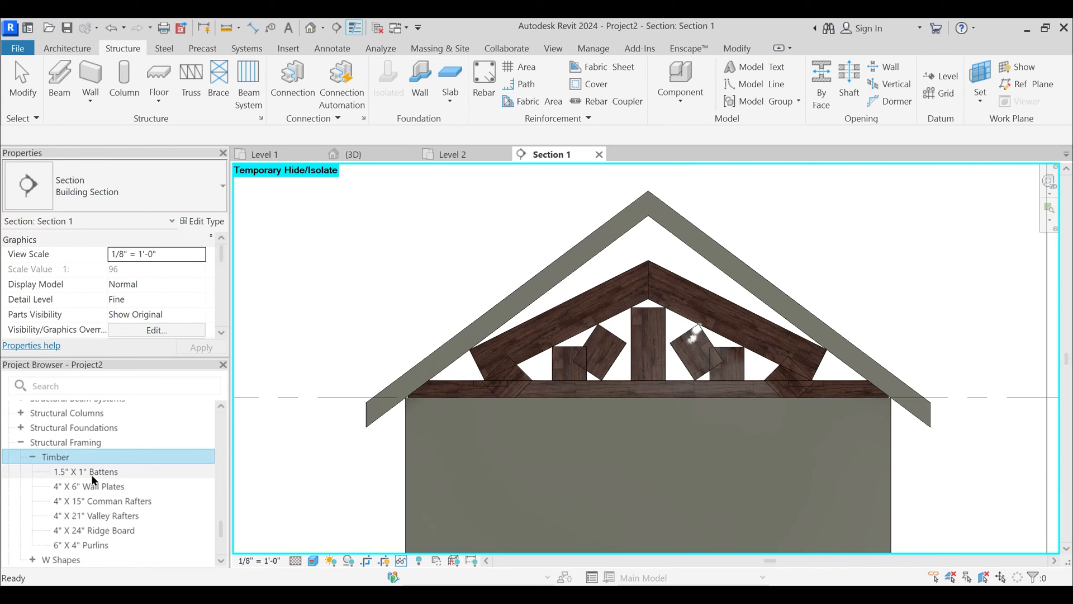
pyautogui.rightClick(93, 473)
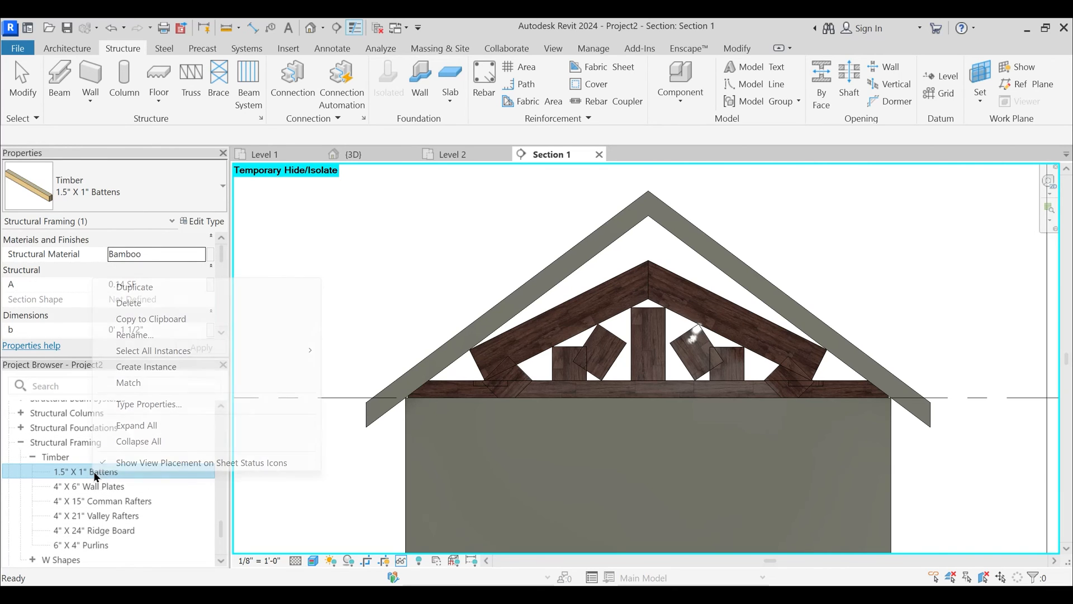
pyautogui.click(149, 405)
pyautogui.click(592, 134)
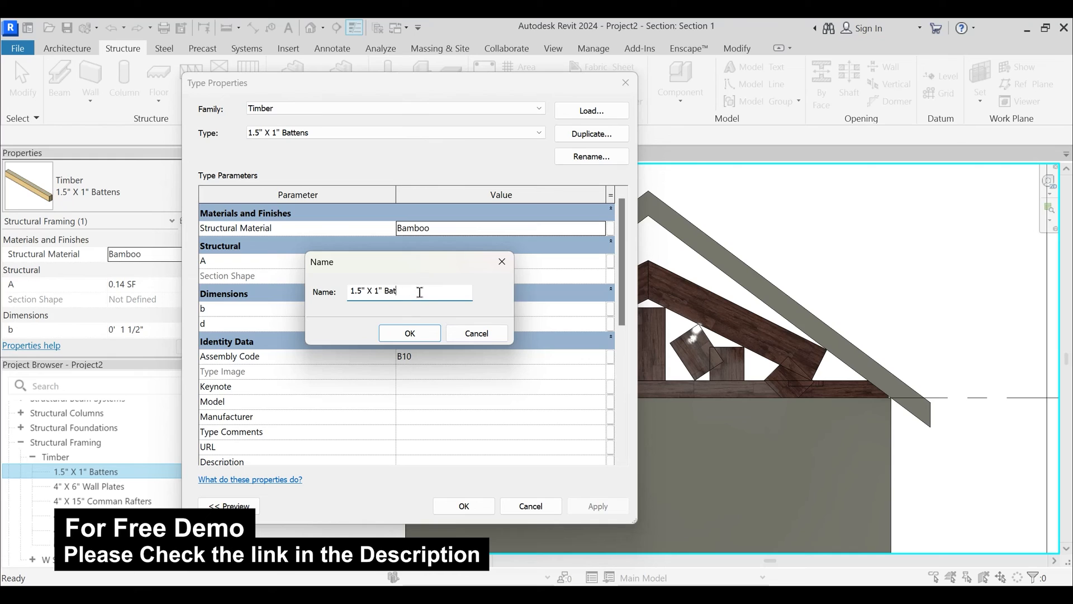
pyautogui.write('Truss Wbe')
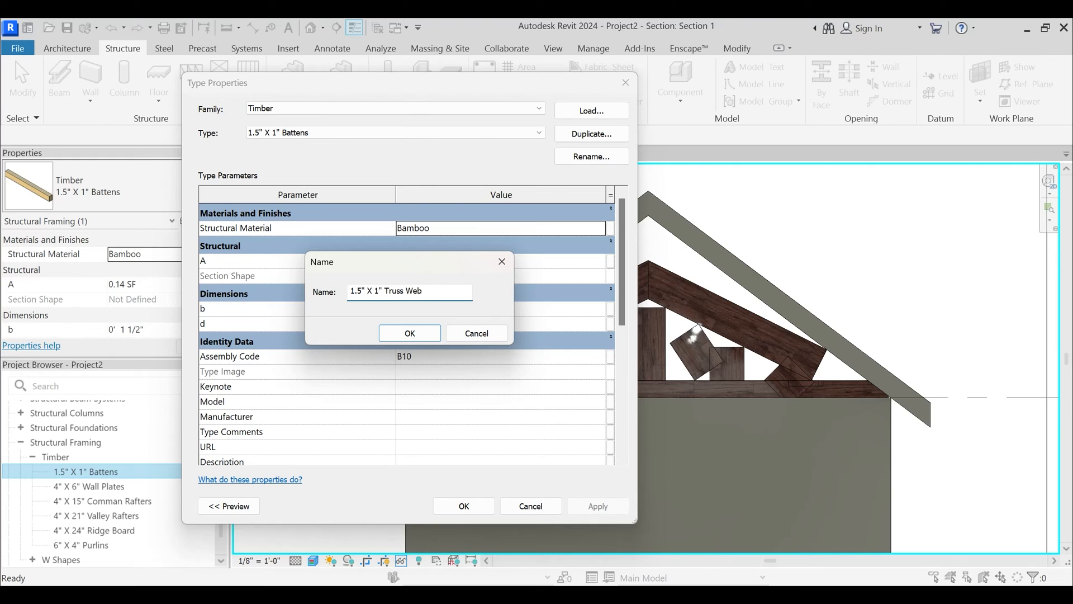
pyautogui.press('Return')
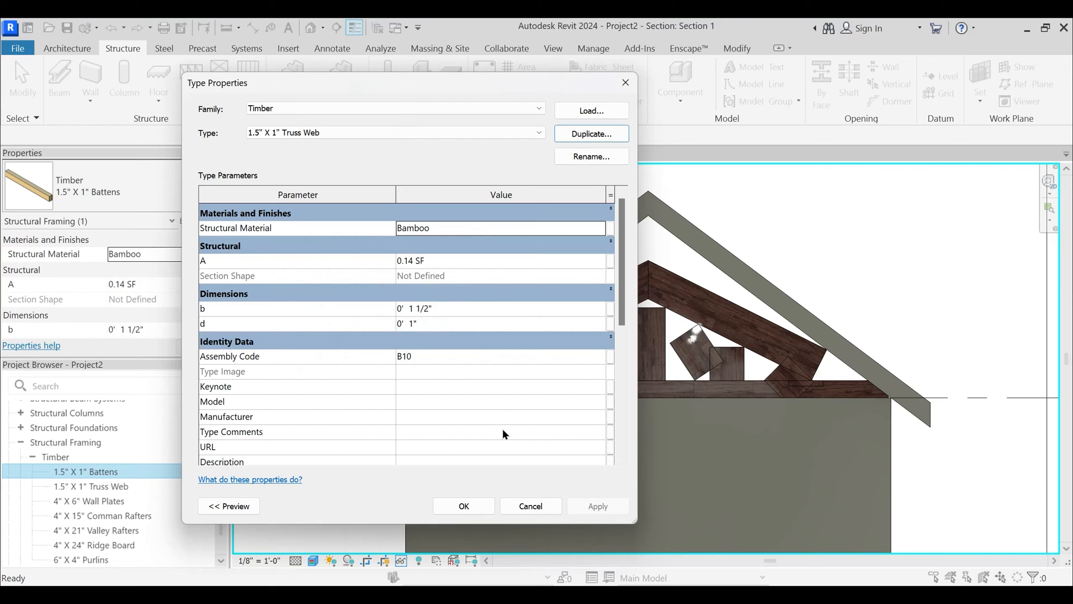
pyautogui.click(463, 506)
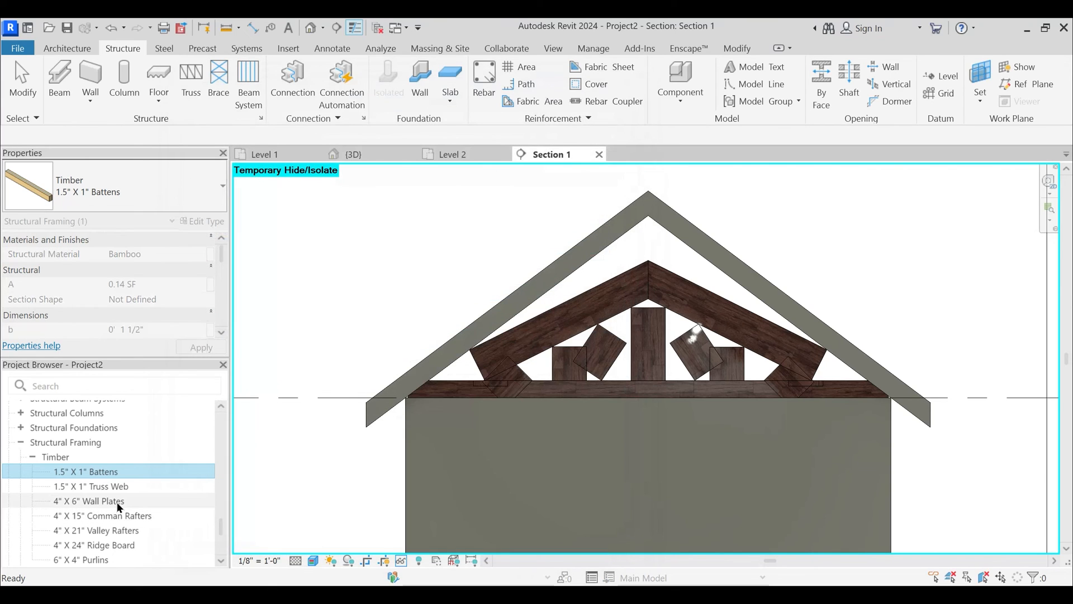
# - Duplicate the 4" X 6" Wall Plates timber framing type as 4" X 6" Truss Top Bottom Cord
pyautogui.rightClick(91, 560)
pyautogui.click(89, 504)
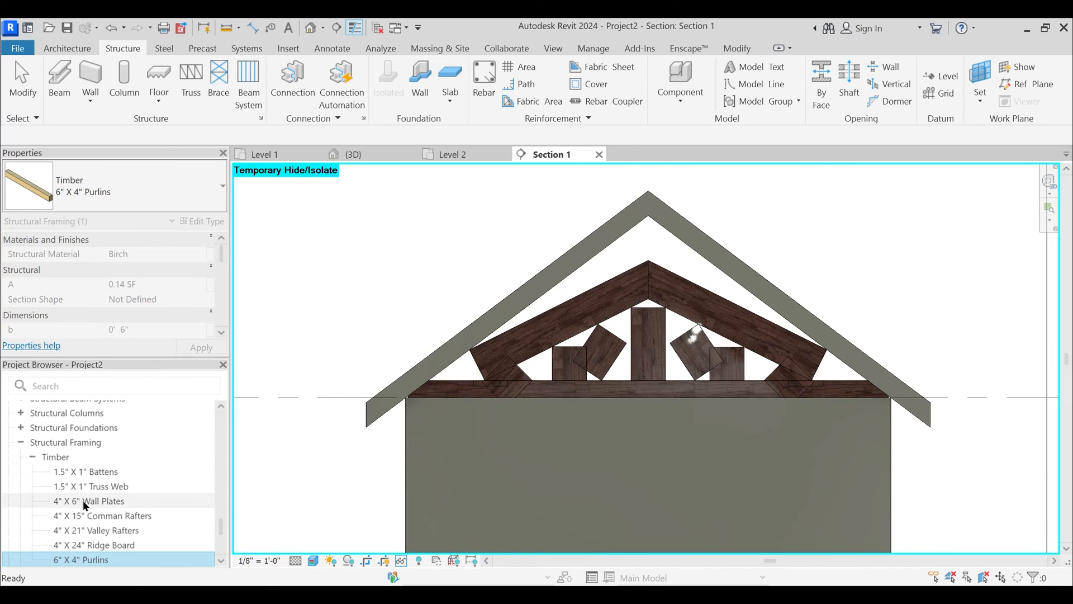
pyautogui.rightClick(87, 502)
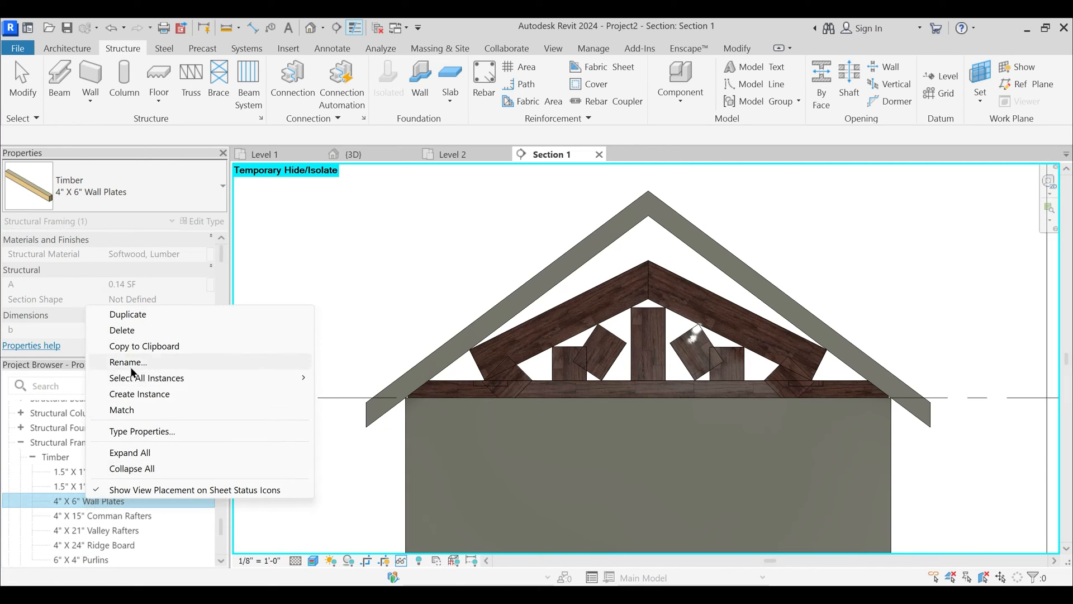
pyautogui.click(142, 431)
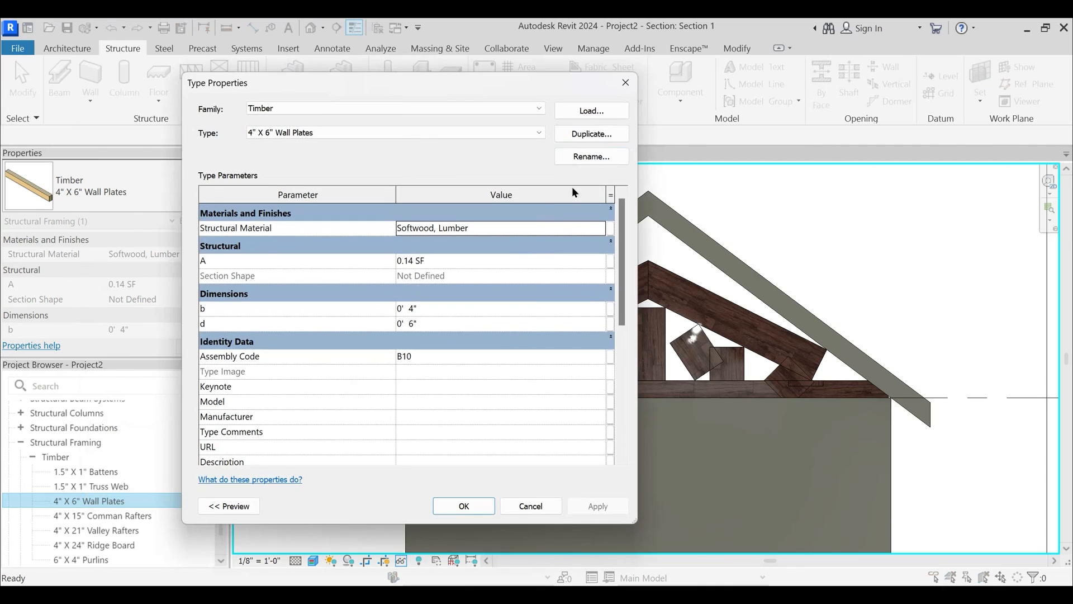
pyautogui.click(588, 135)
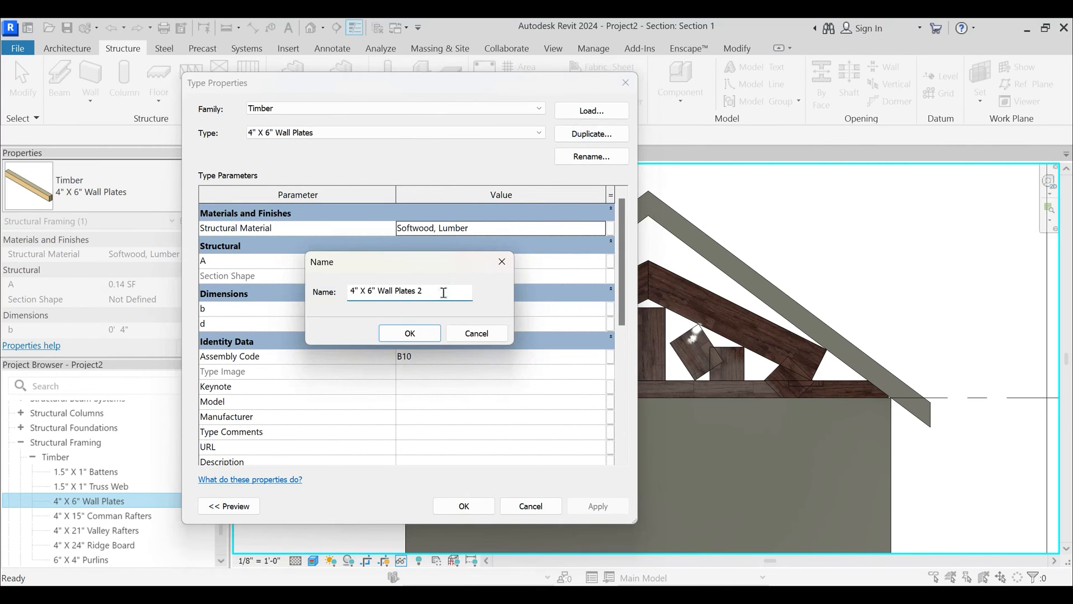
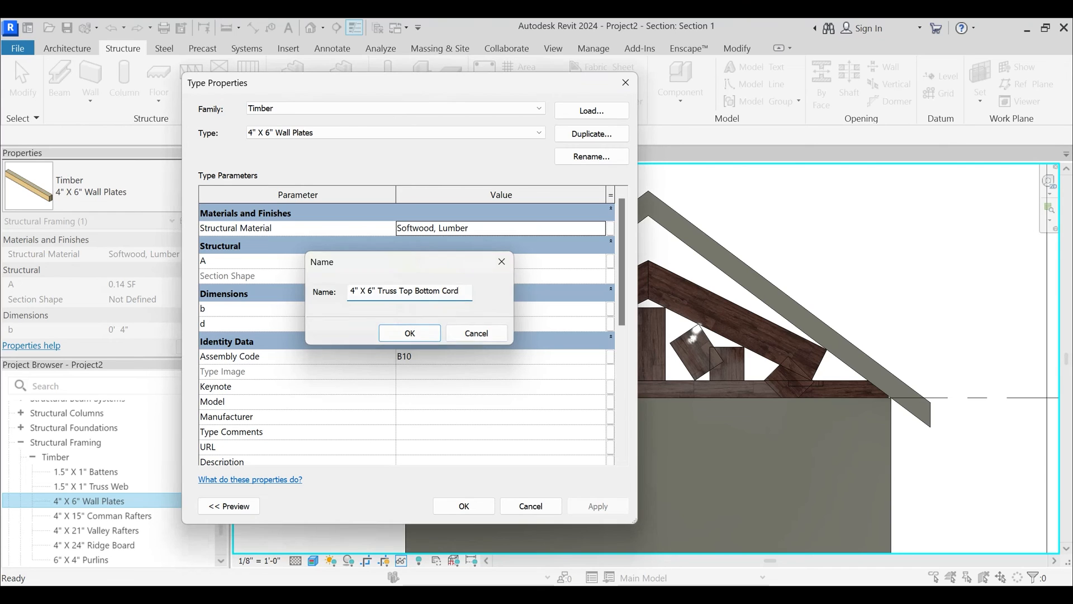
pyautogui.press('Return')
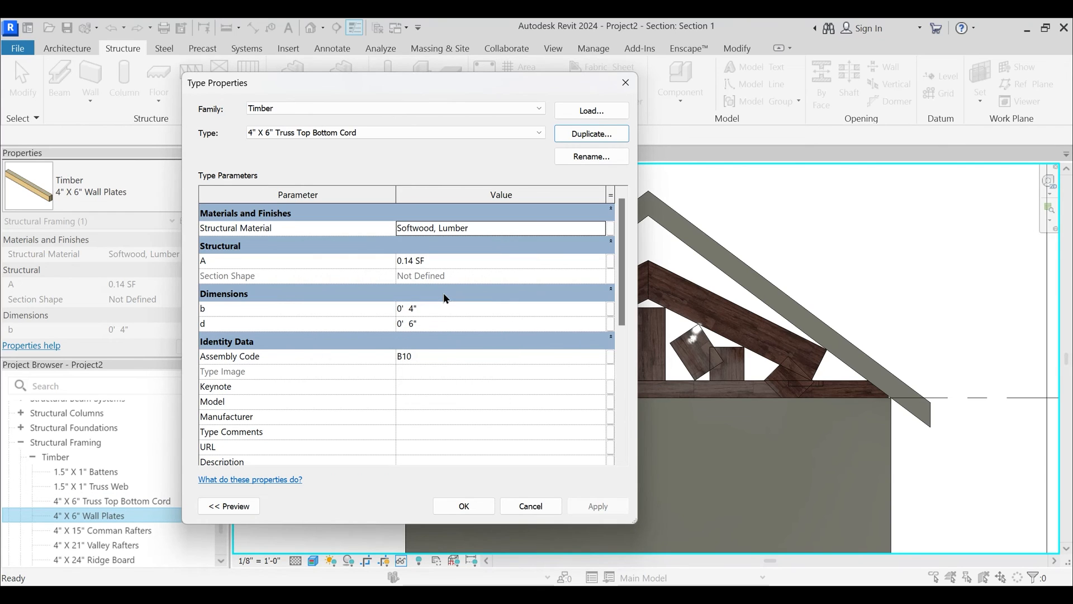
pyautogui.click(465, 506)
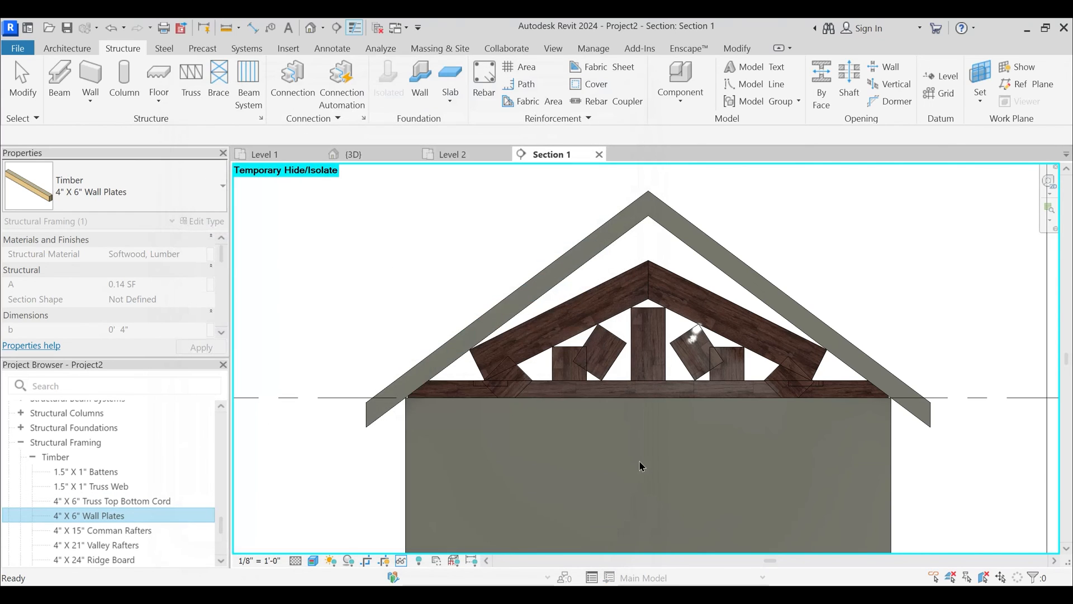
# - Display Section 1 as wireframe and change the truss's left sloping top chord to 4" X 6" Truss Top Bottom Cord
pyautogui.click(666, 321)
pyautogui.press('w')
pyautogui.press('f')
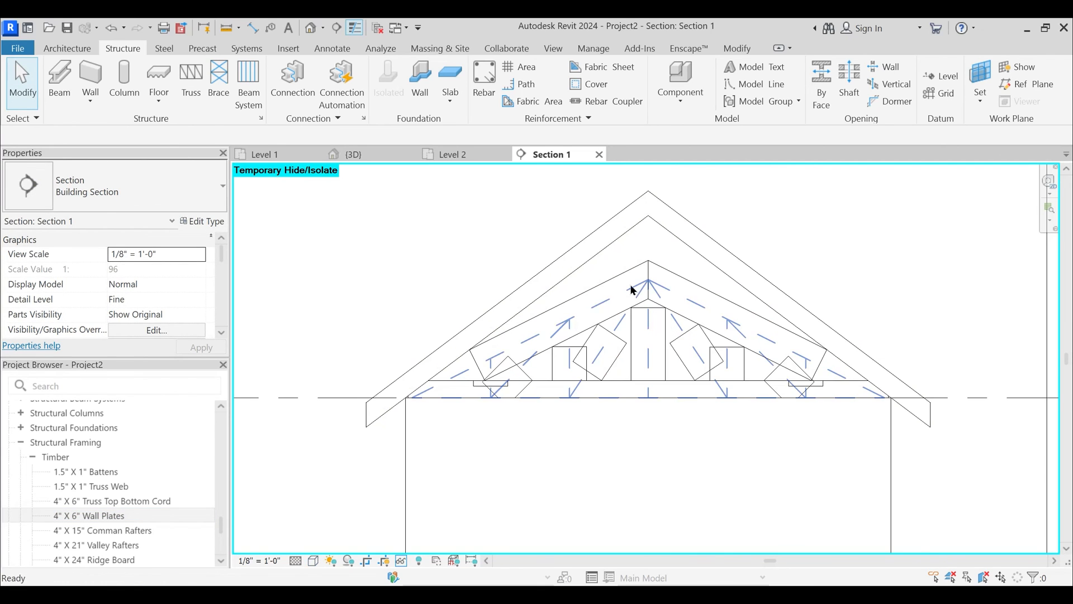
pyautogui.press('Tab')
pyautogui.click(625, 272)
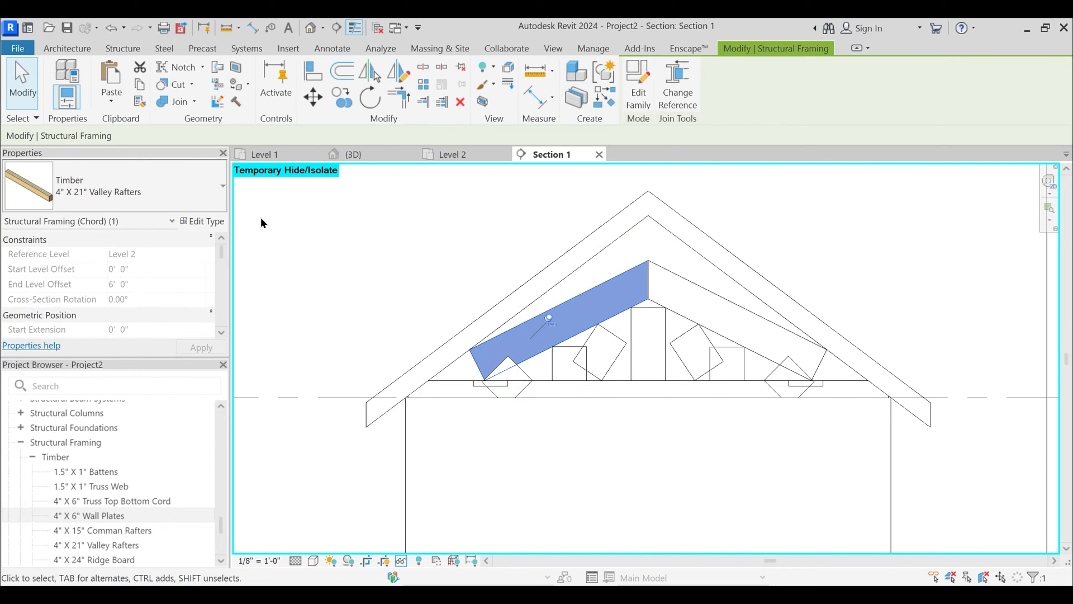
pyautogui.click(170, 190)
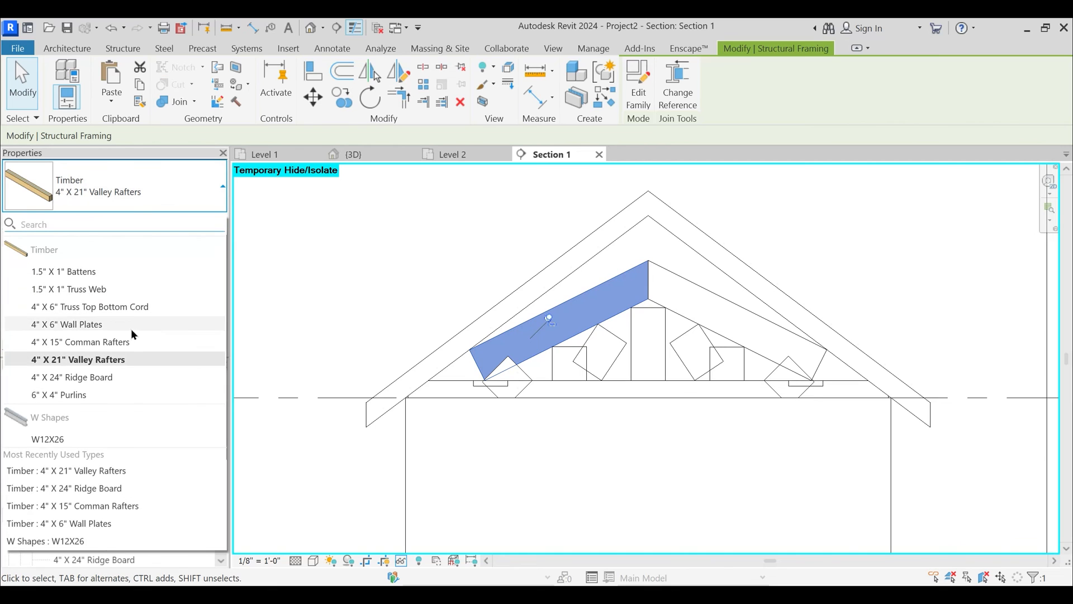
pyautogui.click(134, 306)
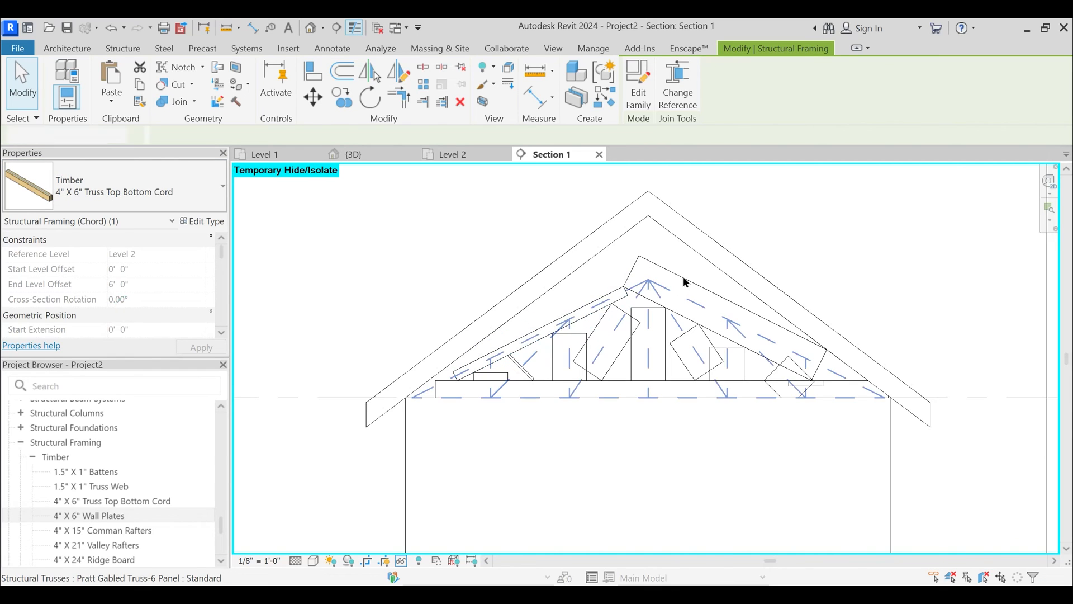
# - Change the truss's right sloping top chord to the 4" X 6" Truss Top Bottom Cord type
pyautogui.hotkey('ctrl', 'z')
pyautogui.click(783, 314)
pyautogui.click(144, 191)
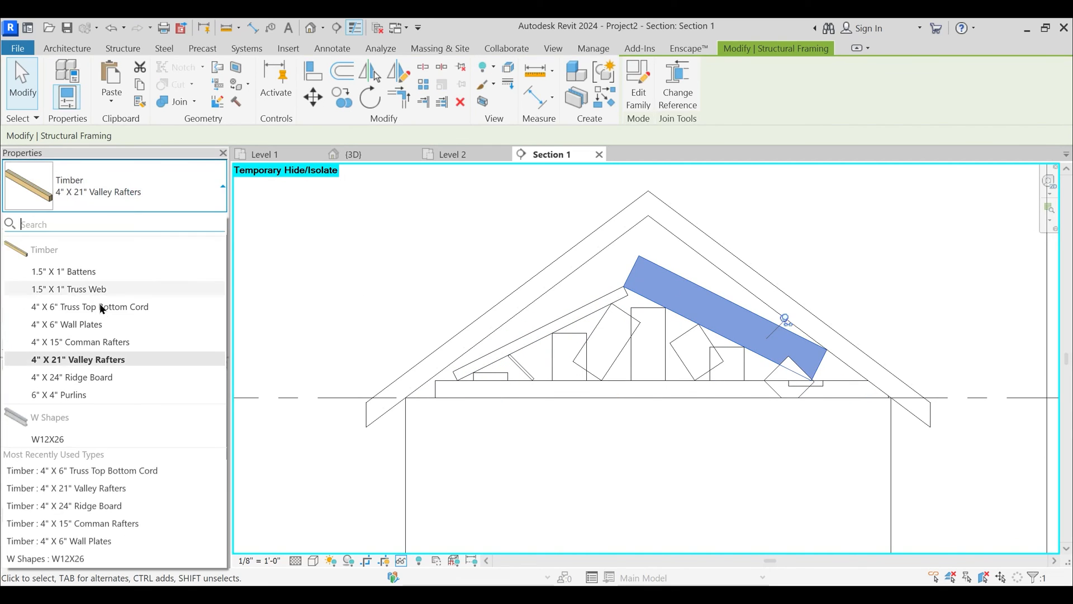
pyautogui.click(110, 308)
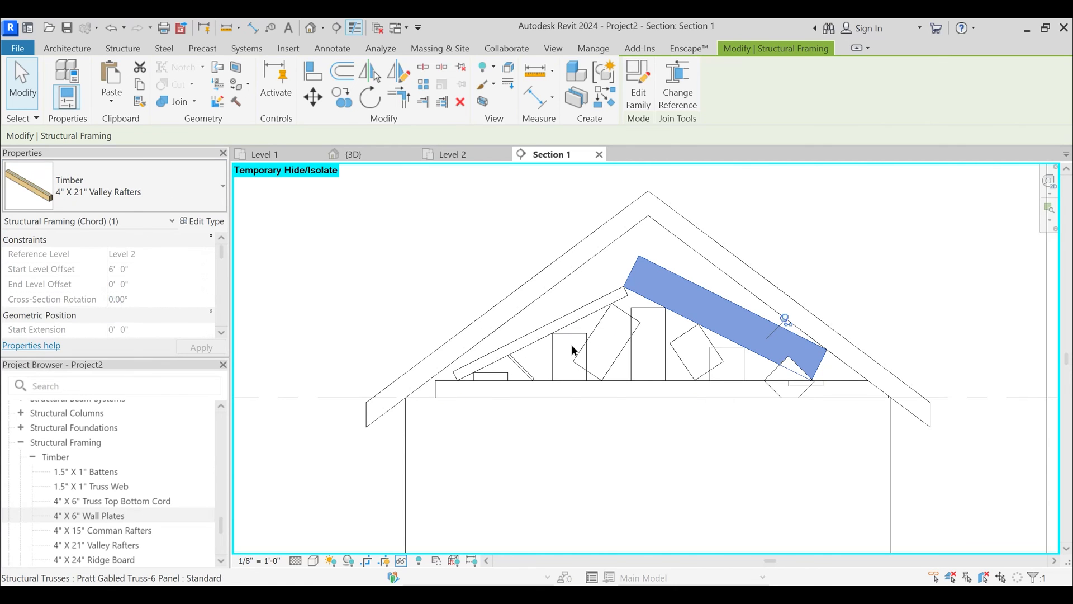
pyautogui.click(690, 285)
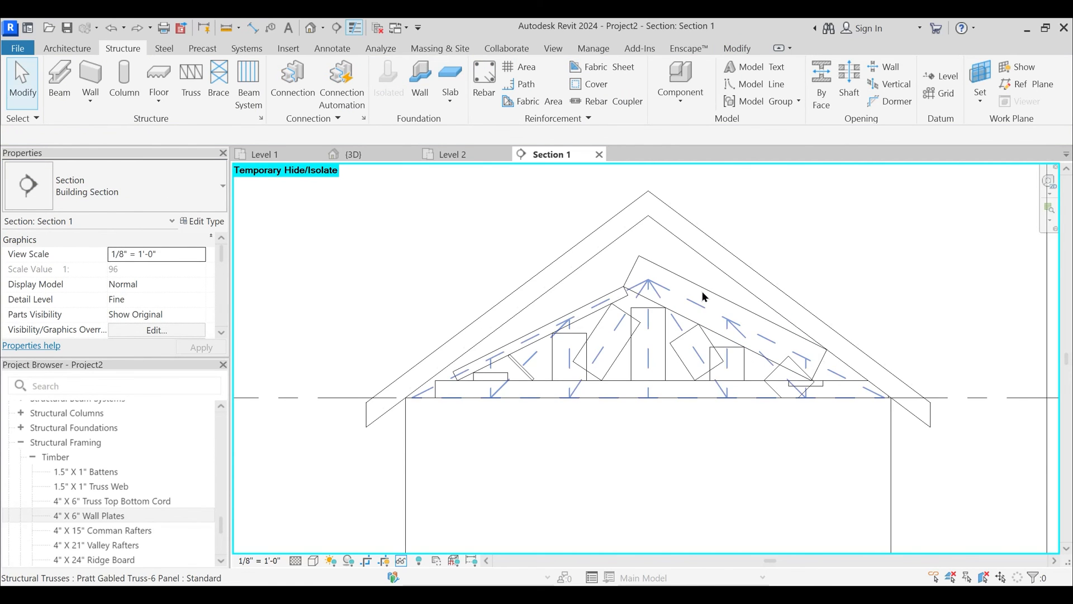
pyautogui.hotkey('ctrl', 'z')
pyautogui.click(705, 294)
pyautogui.click(143, 195)
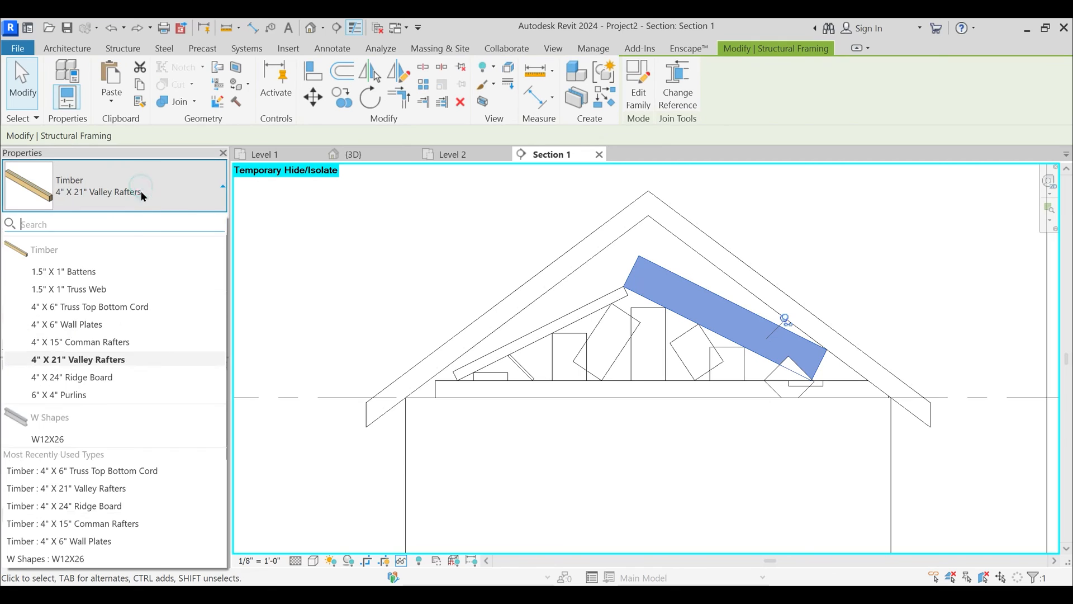
pyautogui.click(122, 307)
pyautogui.press('Escape')
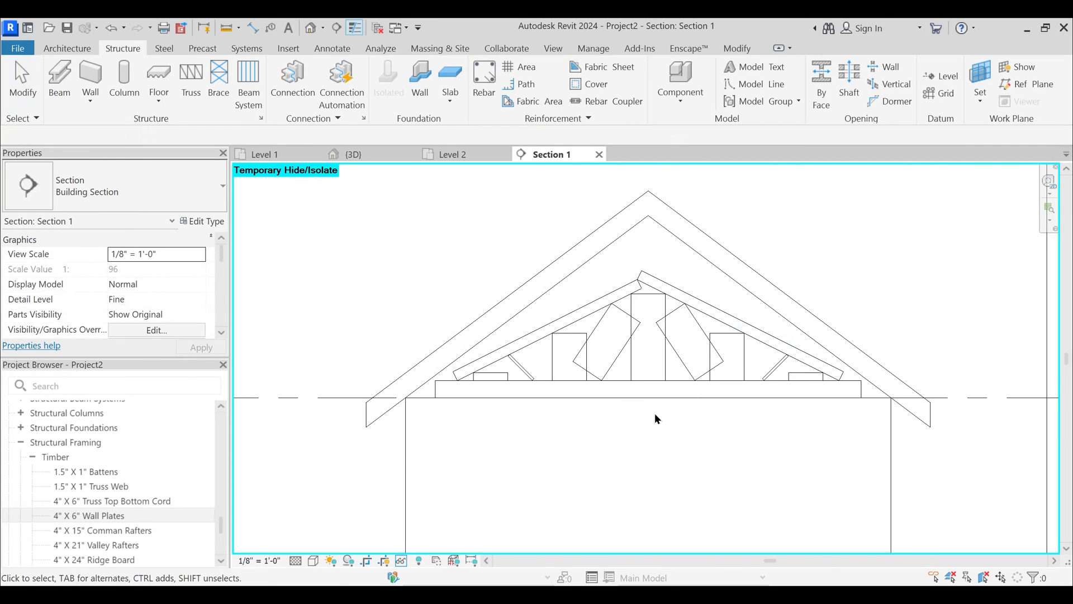
# - Change the truss's horizontal bottom chord to the 4" X 6" Truss Top Bottom Cord type
pyautogui.click(670, 384)
pyautogui.click(123, 190)
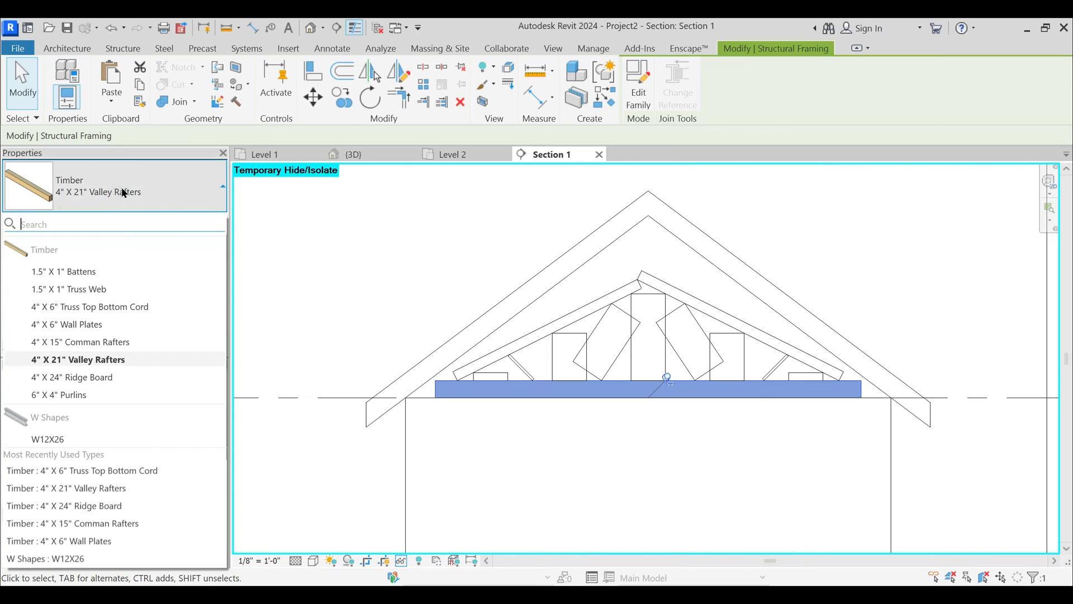
pyautogui.click(116, 306)
pyautogui.press('Escape')
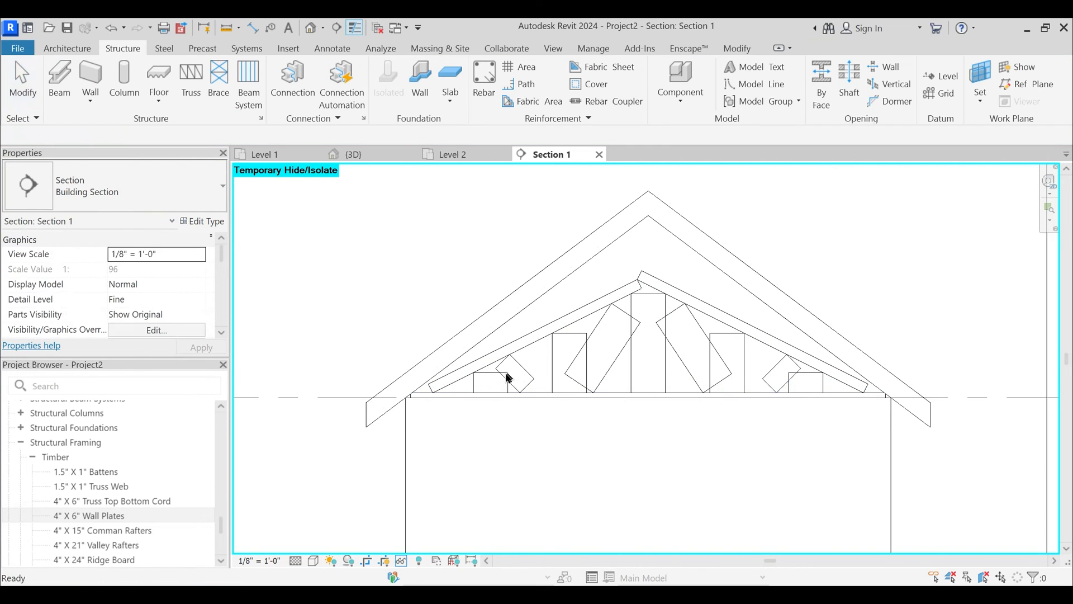
pyautogui.click(524, 368)
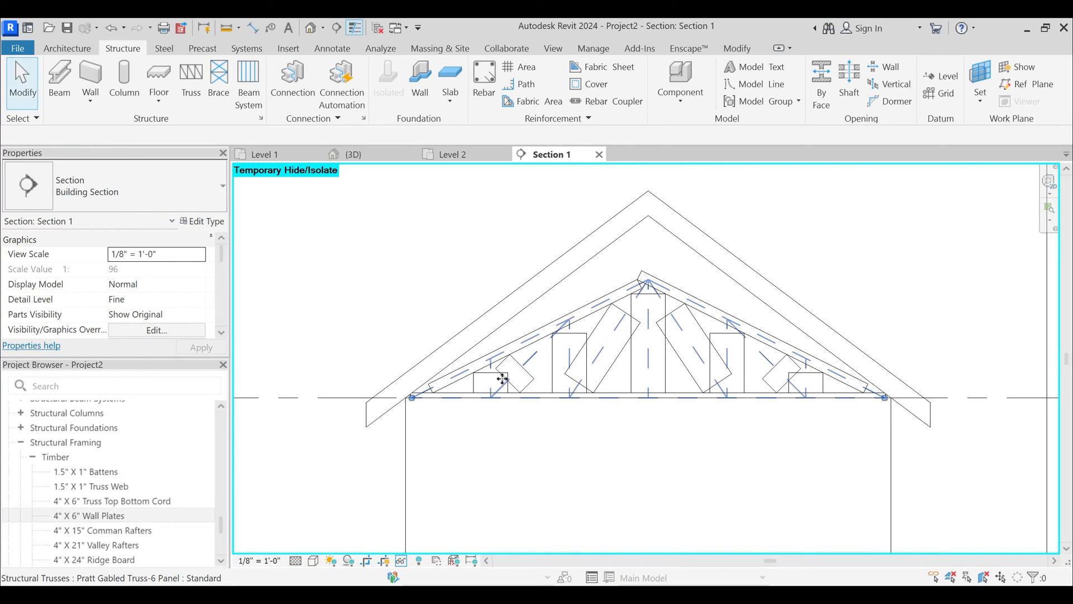
pyautogui.click(506, 383)
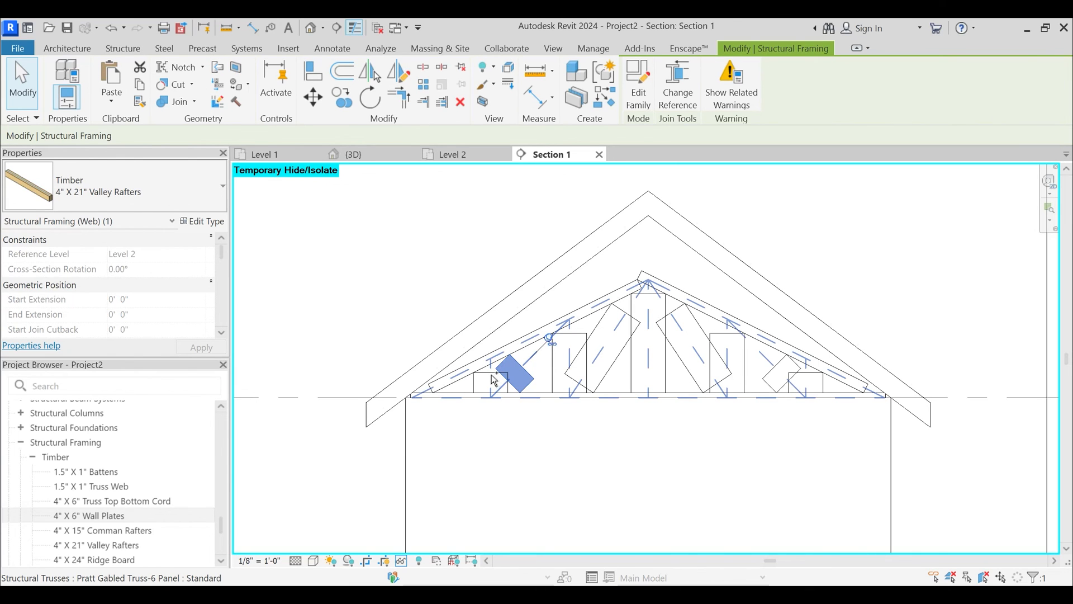
pyautogui.press('capslock')
pyautogui.scroll(2, 547, 381)
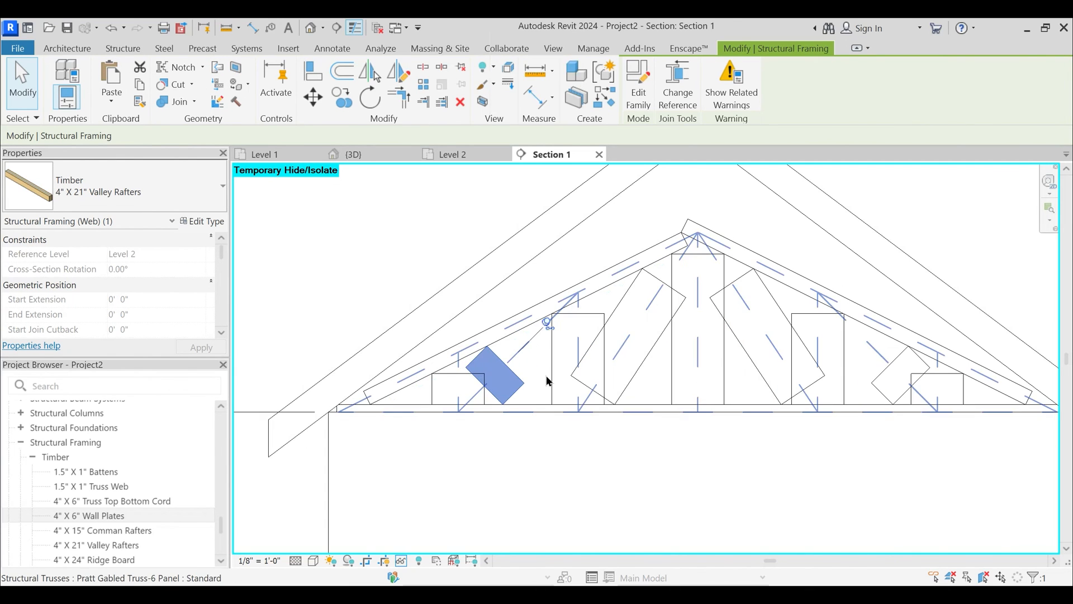
pyautogui.press('Escape')
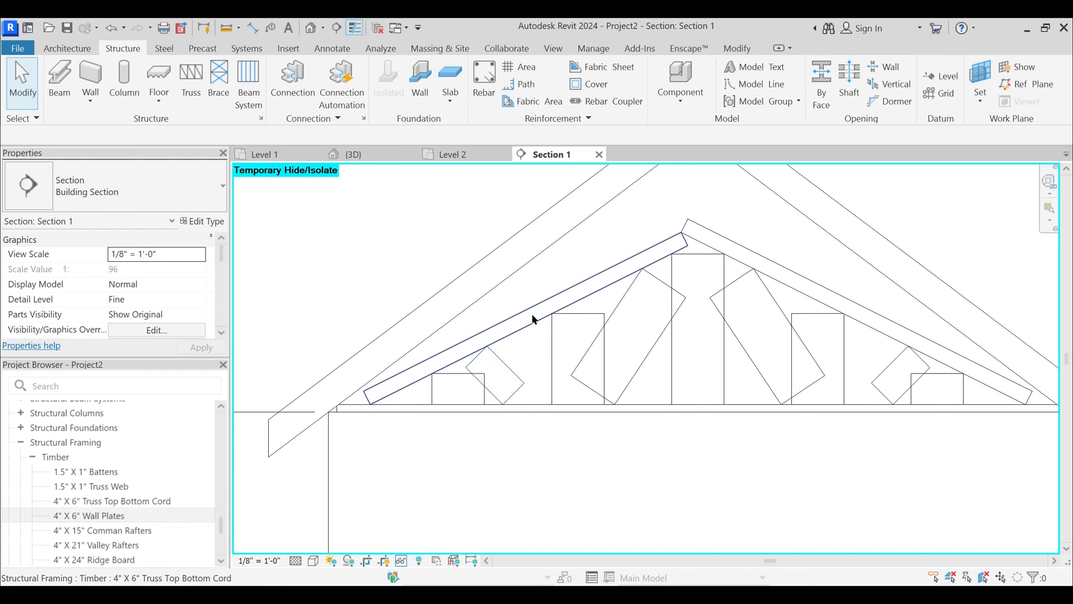
# - In the Pratt Gabled Truss-6 Panel type properties, set the top chords' structural framing type to Timber:4" X 6" Truss Top Bottom Cord
pyautogui.scroll(-1, 633, 348)
pyautogui.click(634, 348)
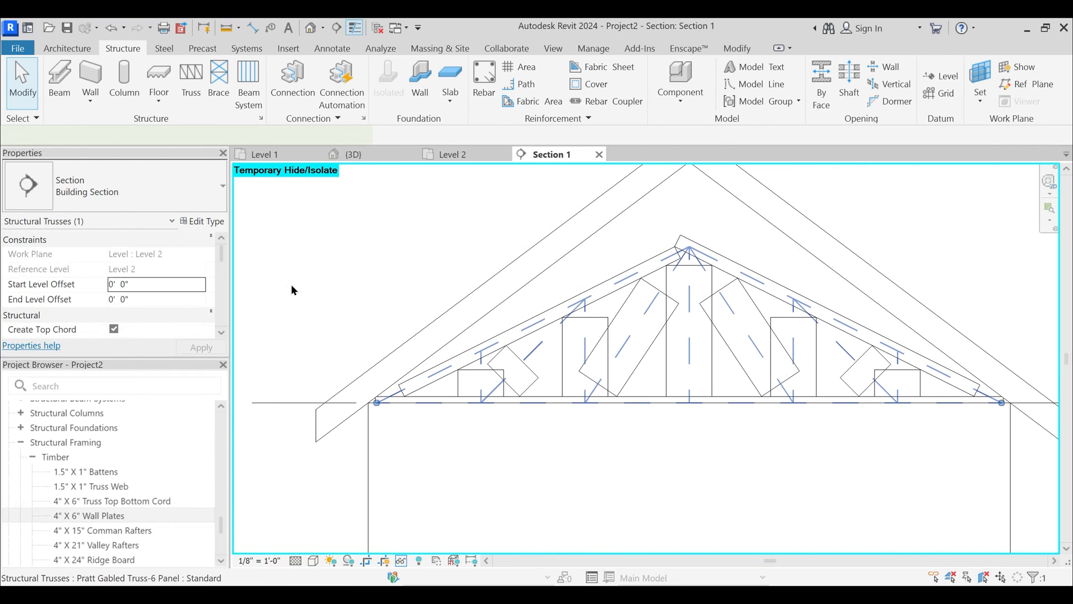
pyautogui.click(208, 221)
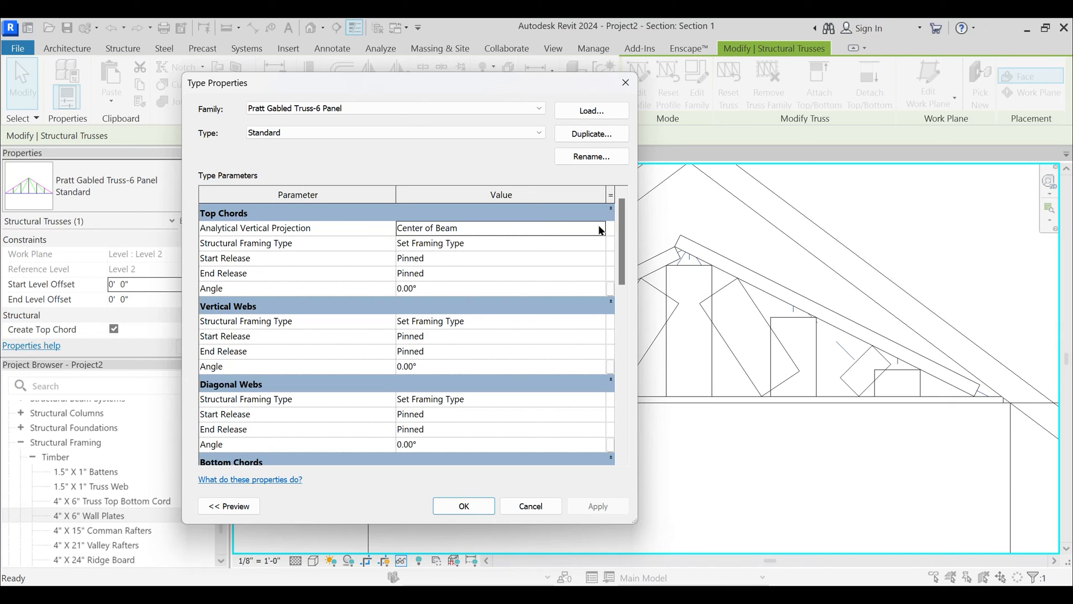
pyautogui.click(599, 245)
pyautogui.click(599, 243)
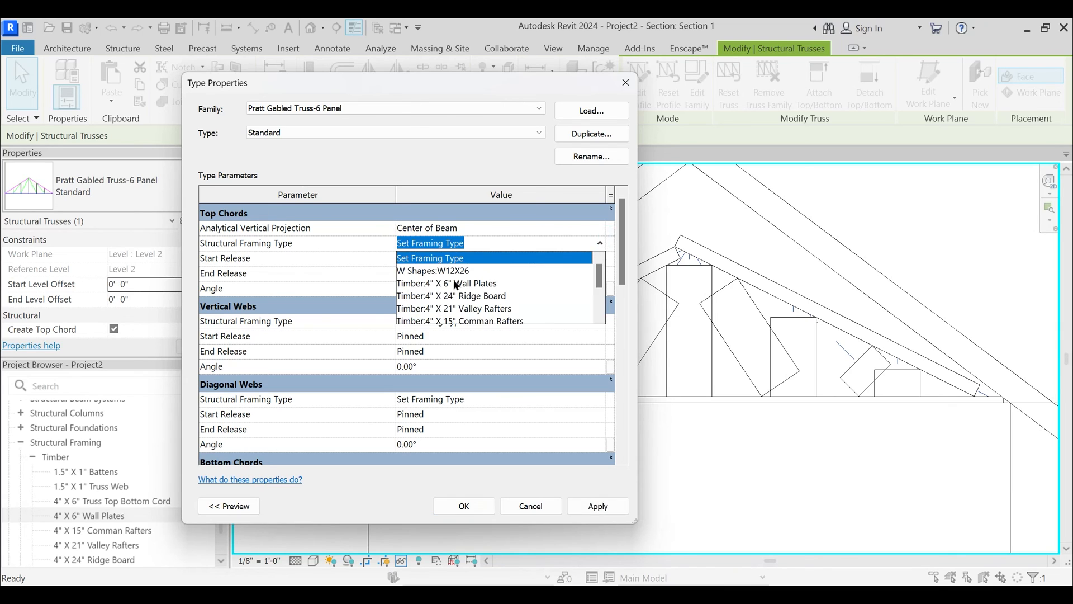
pyautogui.scroll(-3, 484, 289)
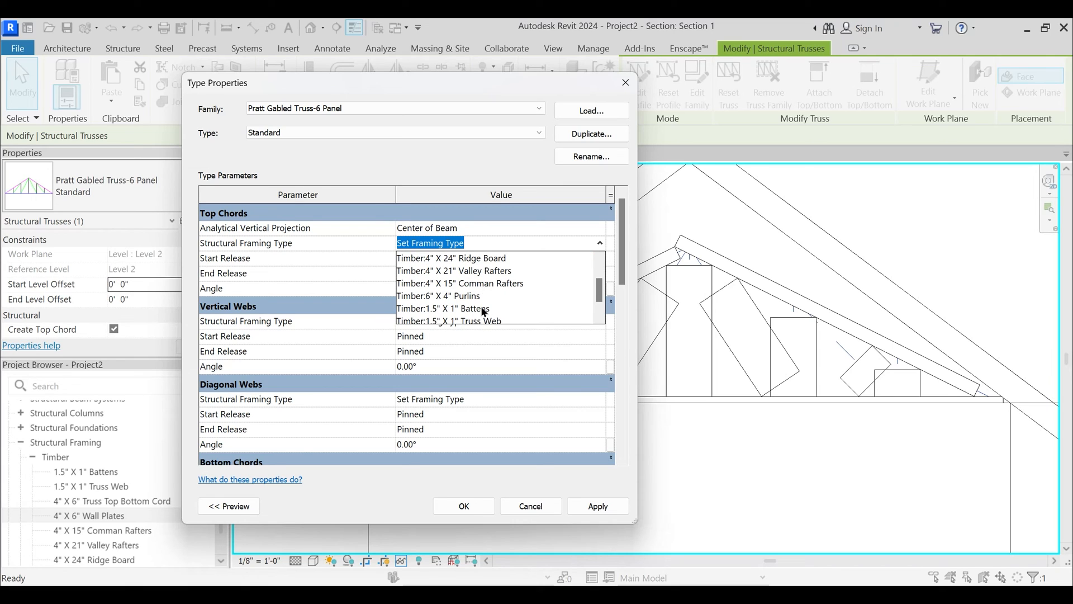
pyautogui.scroll(-1, 485, 308)
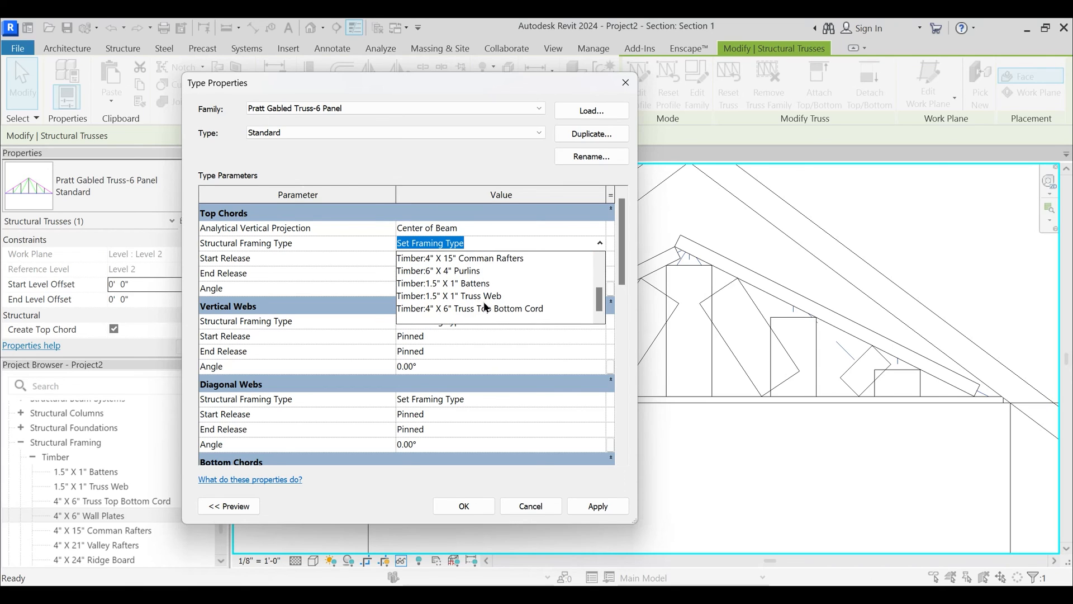
pyautogui.click(487, 308)
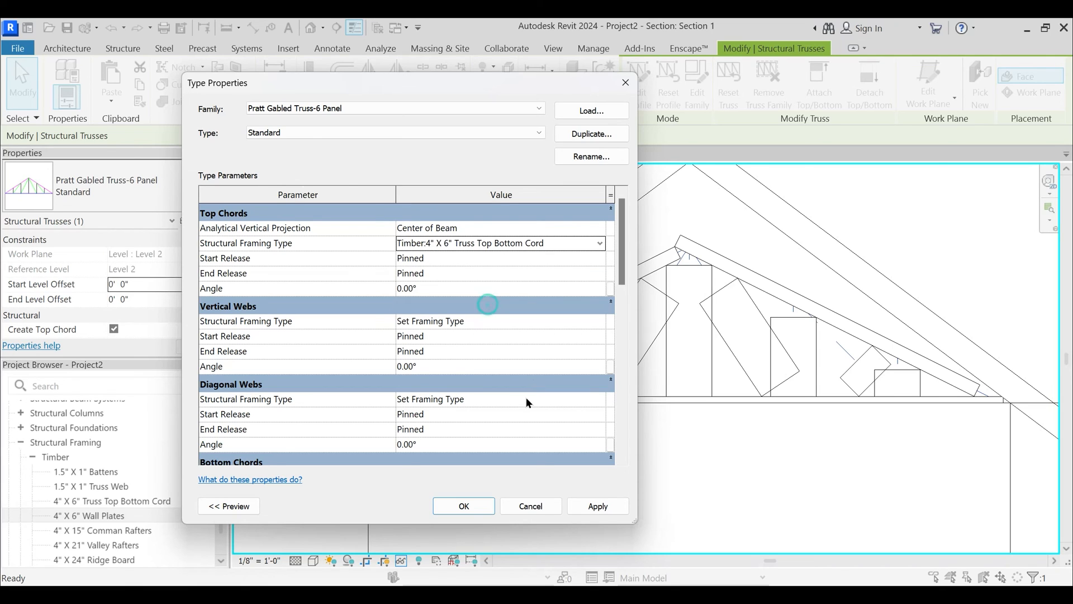
# - Set the structural framing type of the truss's vertical webs and diagonal webs to Timber:1.5" X 1" Truss Web
pyautogui.click(597, 322)
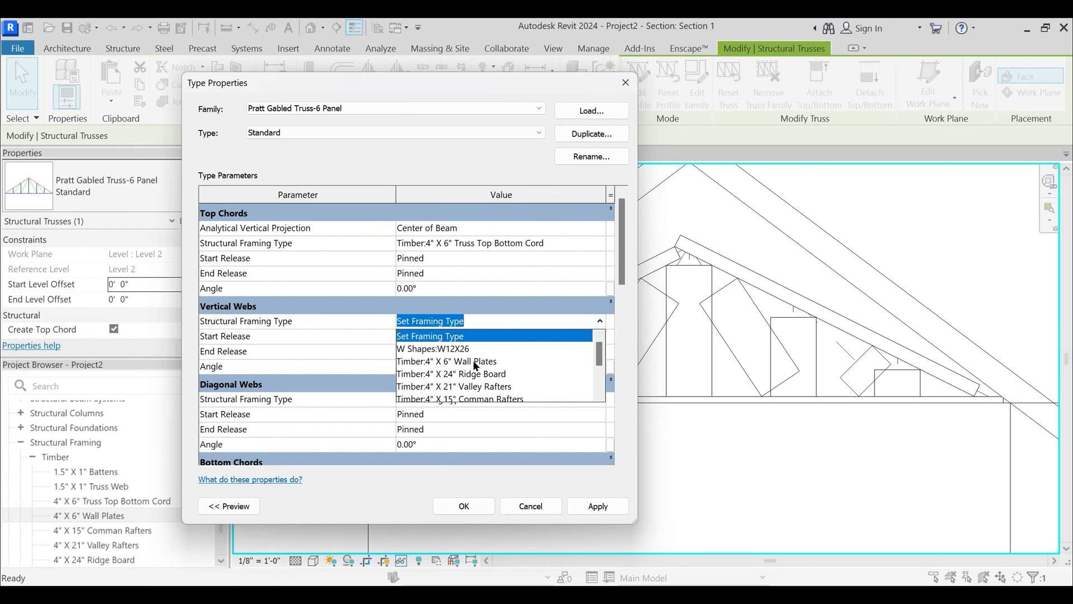
pyautogui.scroll(-1, 479, 378)
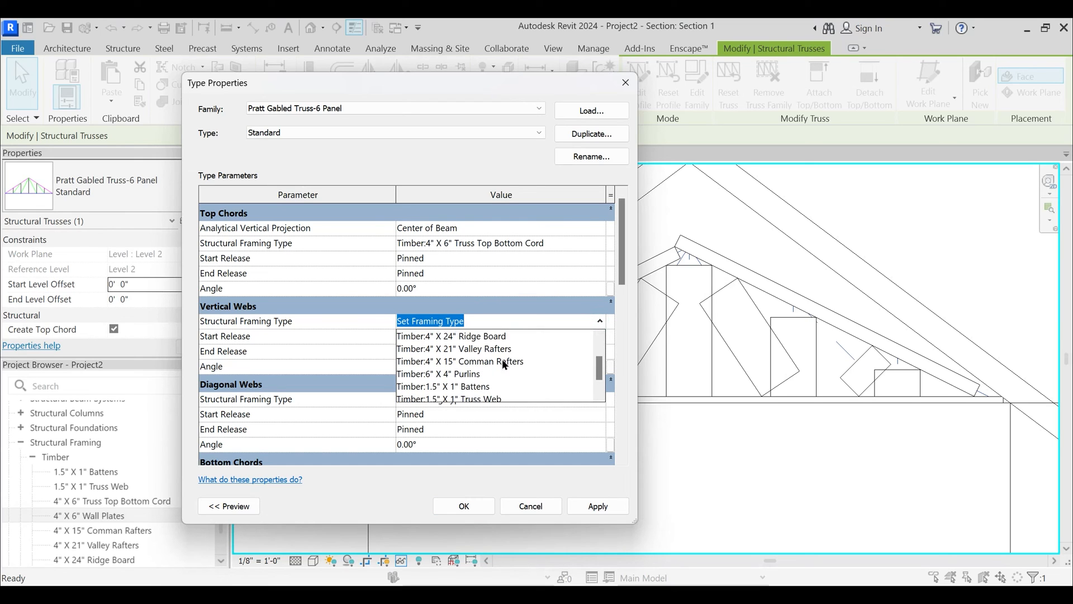
pyautogui.click(480, 398)
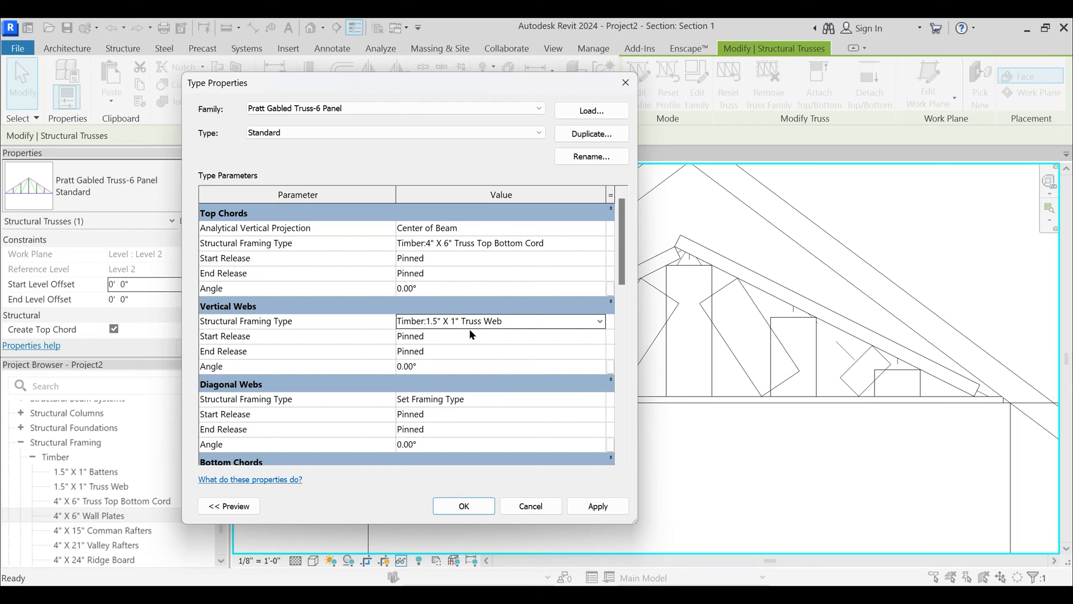
pyautogui.click(597, 399)
pyautogui.click(599, 399)
pyautogui.scroll(-1, 482, 445)
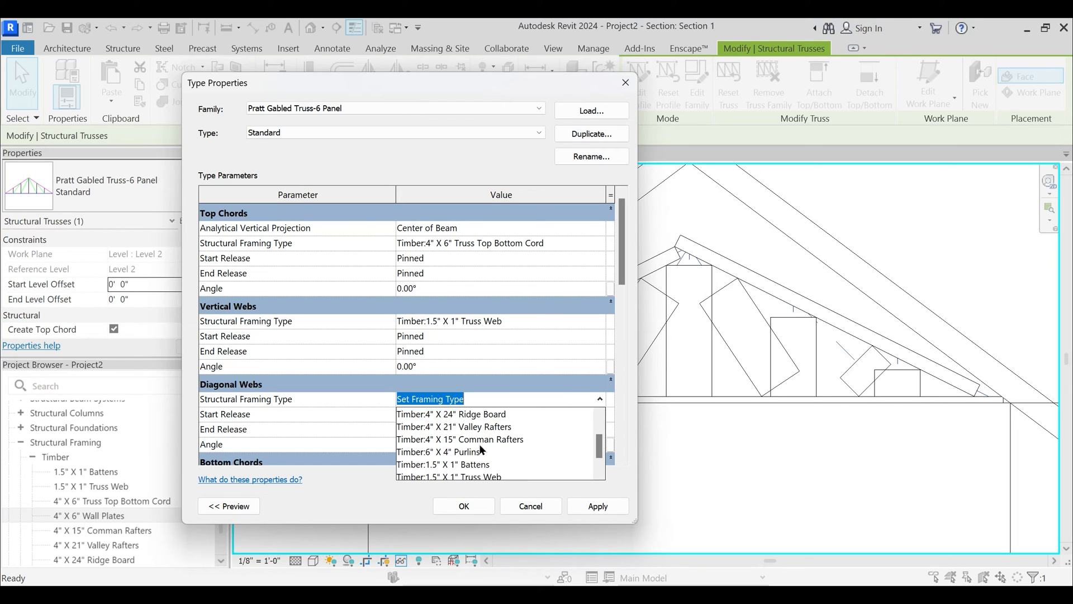
pyautogui.scroll(-1, 489, 473)
pyautogui.click(490, 469)
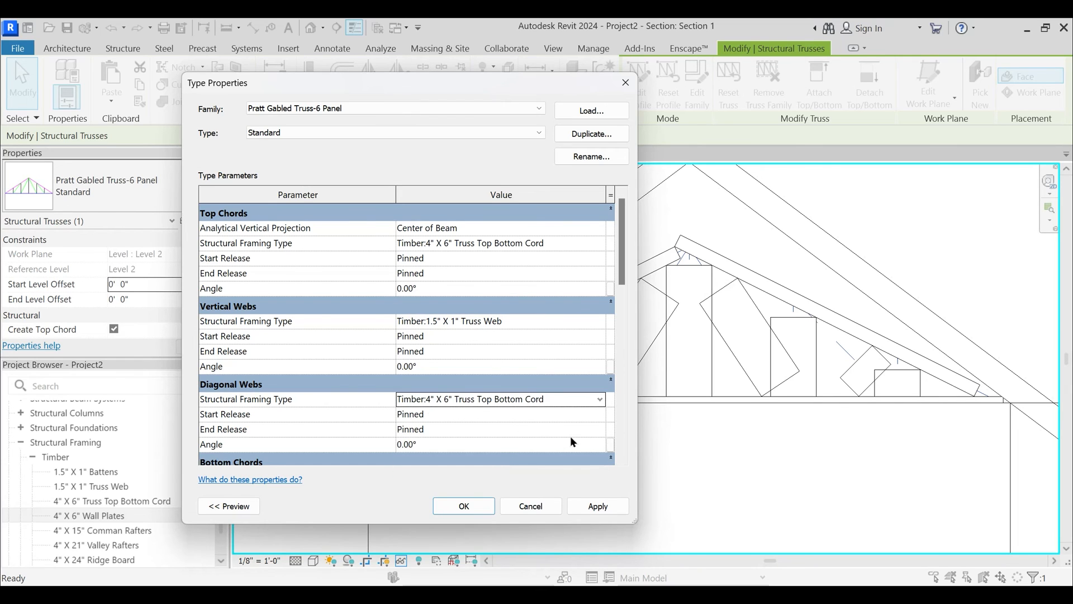
pyautogui.click(591, 404)
pyautogui.scroll(1, 514, 441)
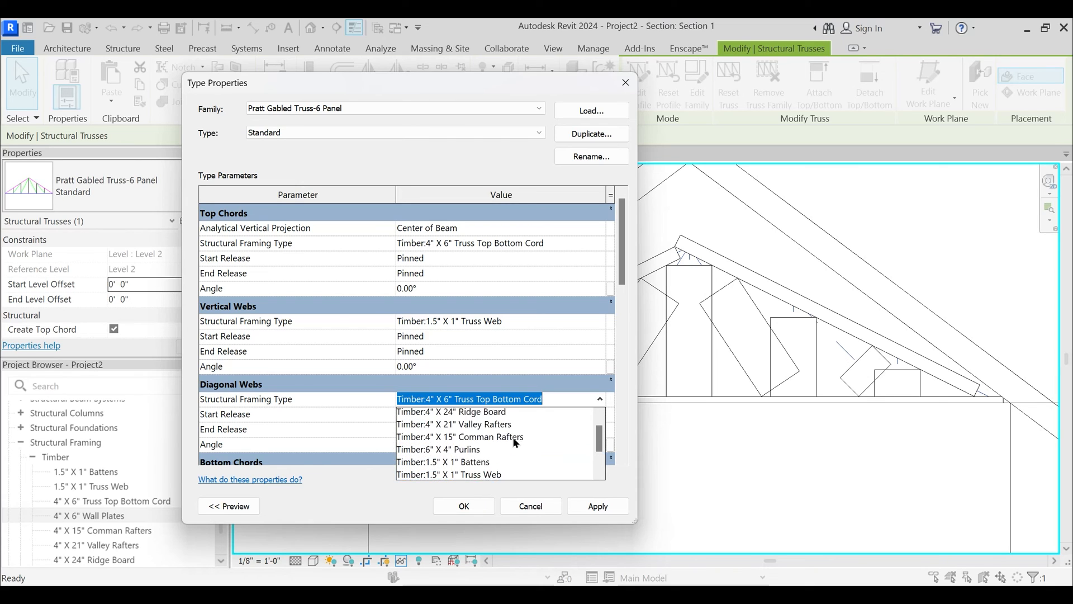
pyautogui.scroll(-1, 503, 452)
pyautogui.click(489, 452)
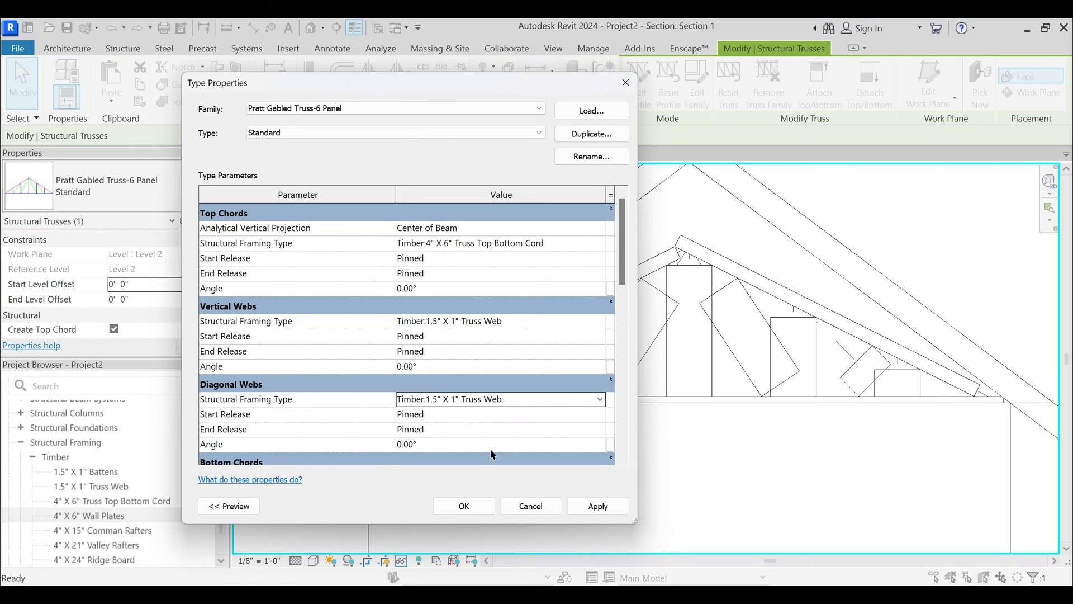
# - Set the bottom chords' structural framing type to Timber:4" X 6" Truss Top Bottom Cord and apply the truss type changes
pyautogui.scroll(-2, 525, 408)
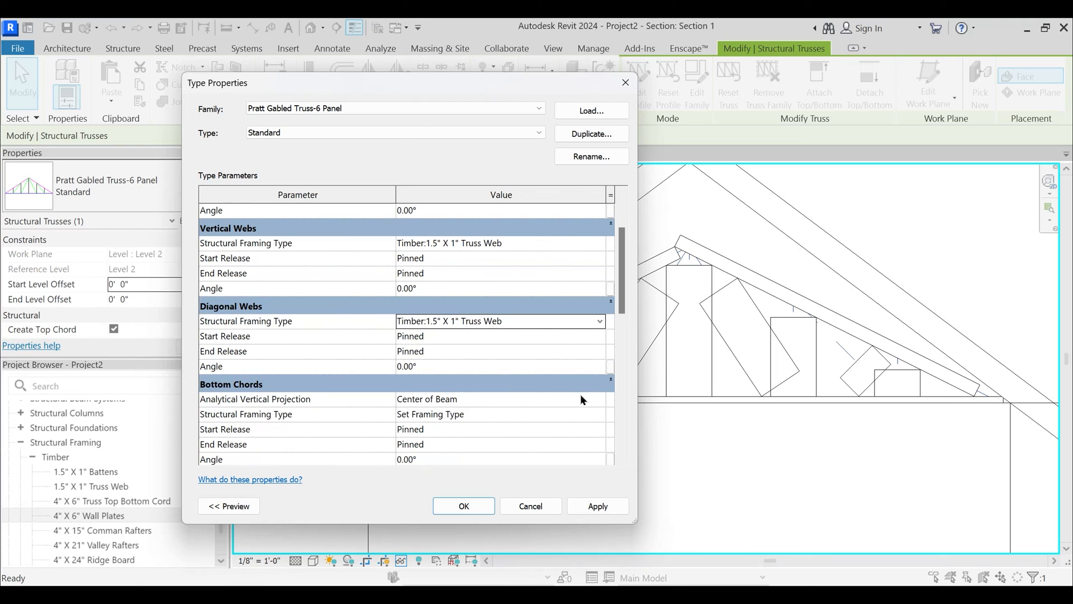
pyautogui.click(598, 400)
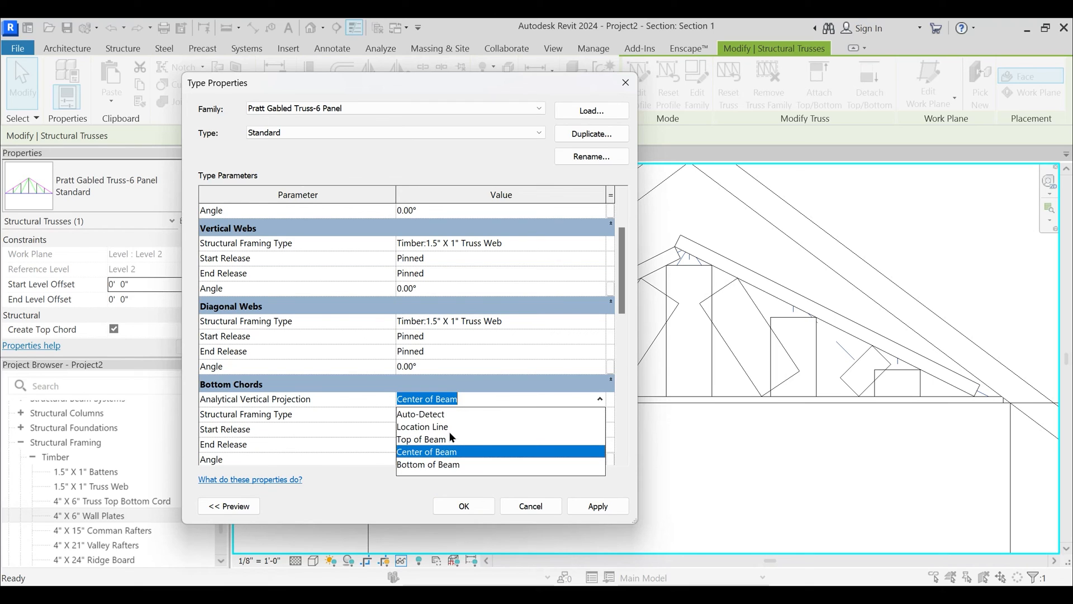
pyautogui.click(600, 399)
pyautogui.click(600, 414)
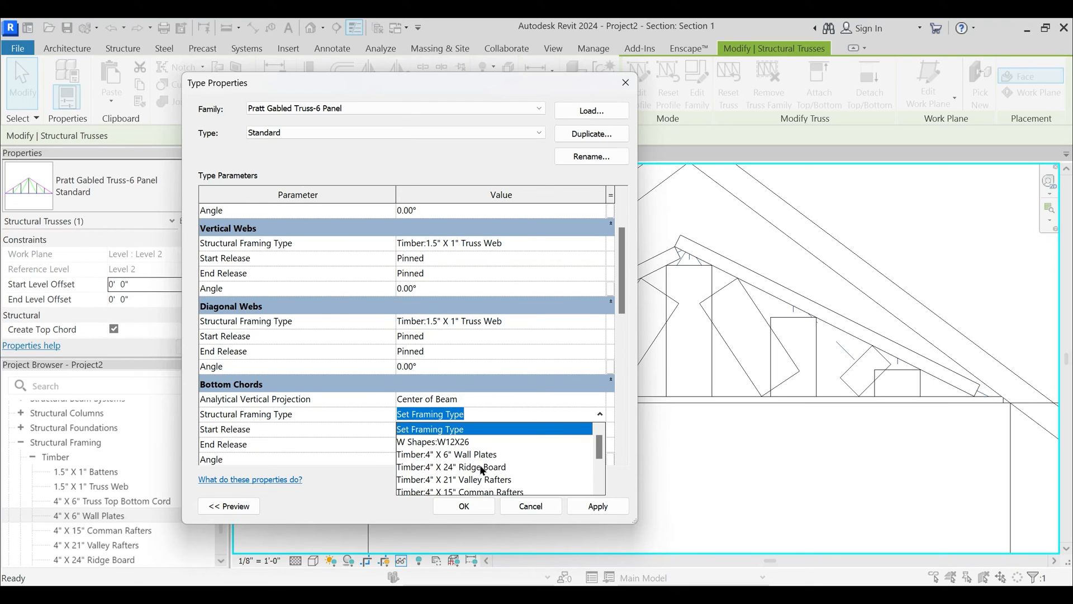
pyautogui.scroll(-1, 484, 471)
pyautogui.scroll(-2, 474, 468)
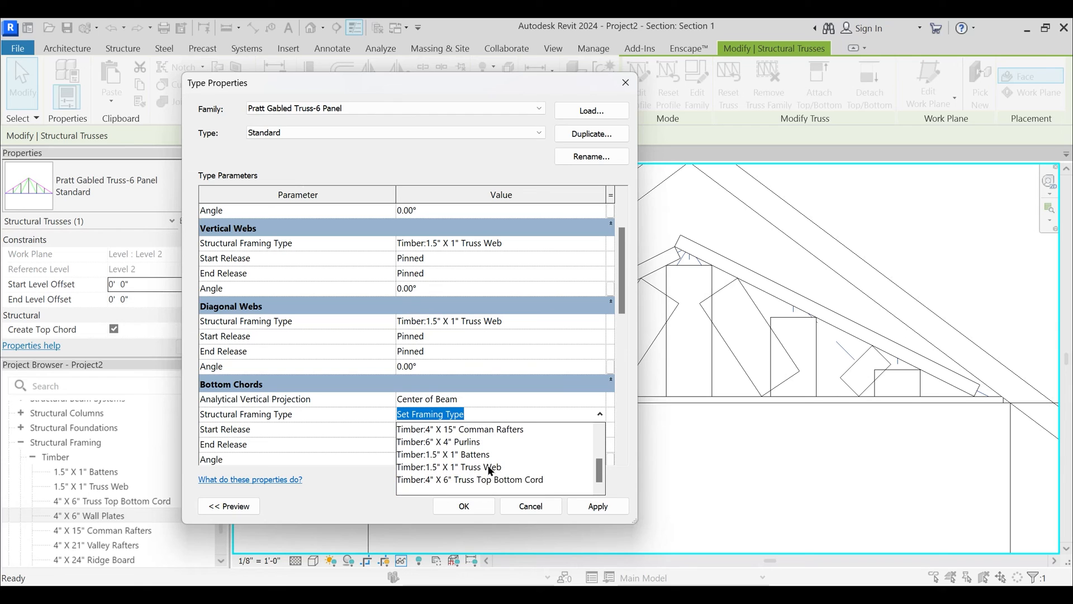
pyautogui.click(513, 483)
pyautogui.click(598, 506)
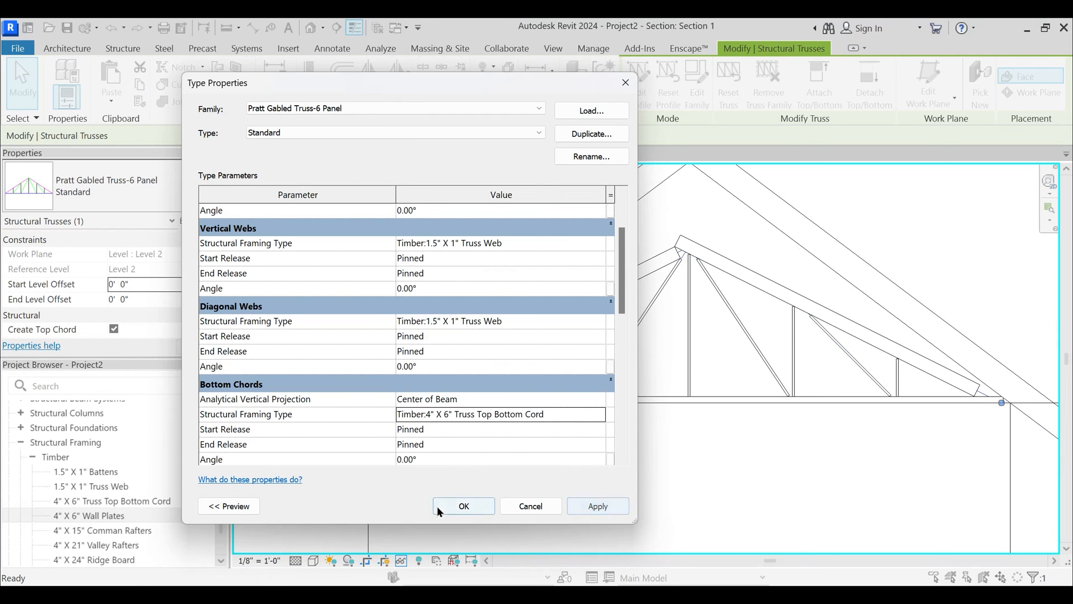
pyautogui.click(456, 506)
pyautogui.press('Escape')
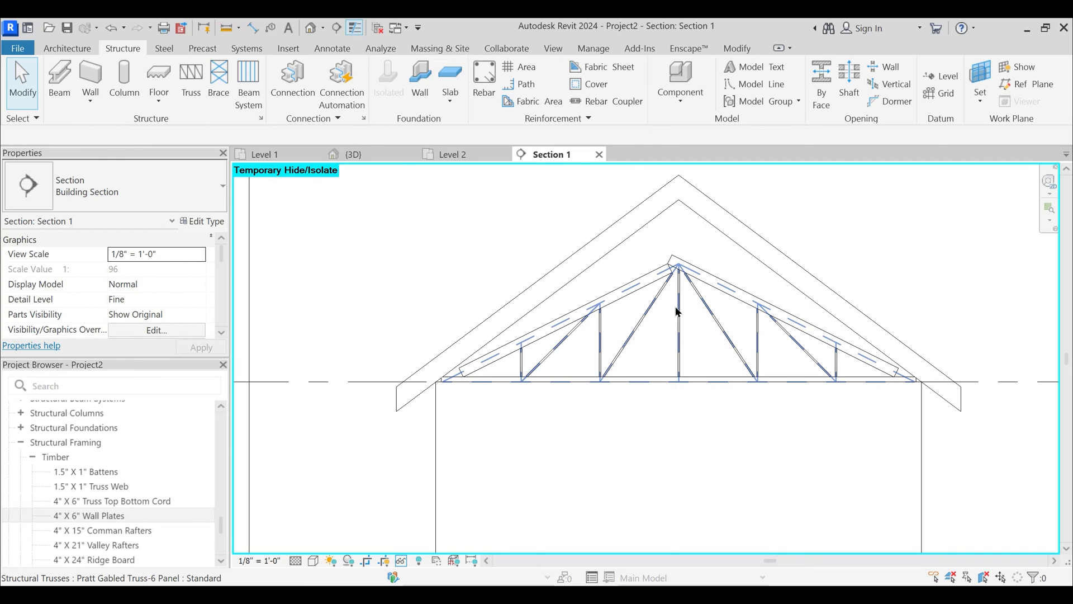
# - Inspect how the truss's bottom chord meets the wall tops and review the selected truss's height and span properties
pyautogui.click(712, 285)
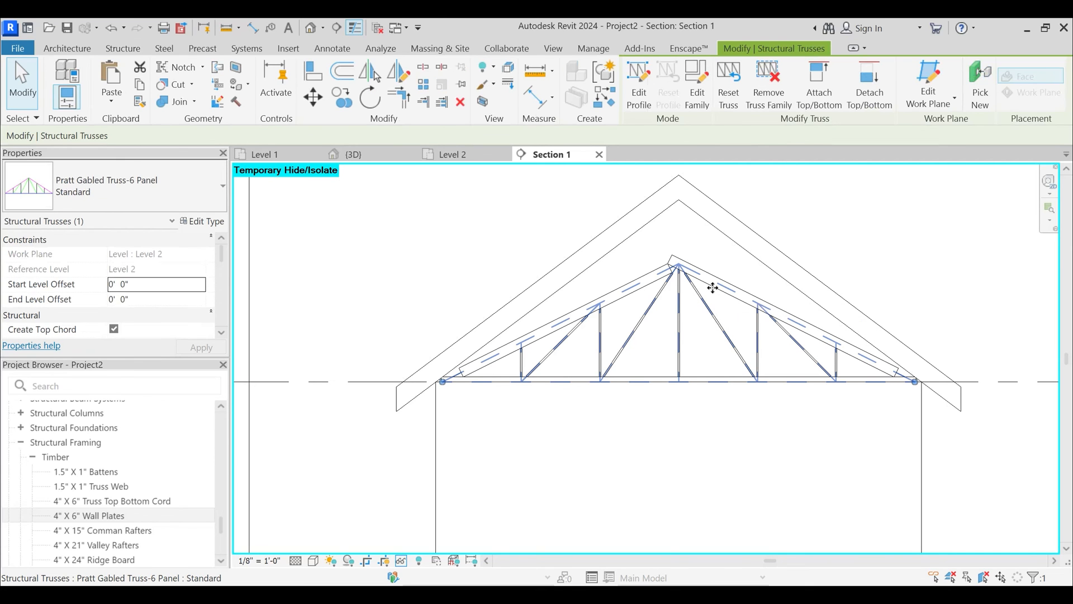
pyautogui.press('Escape')
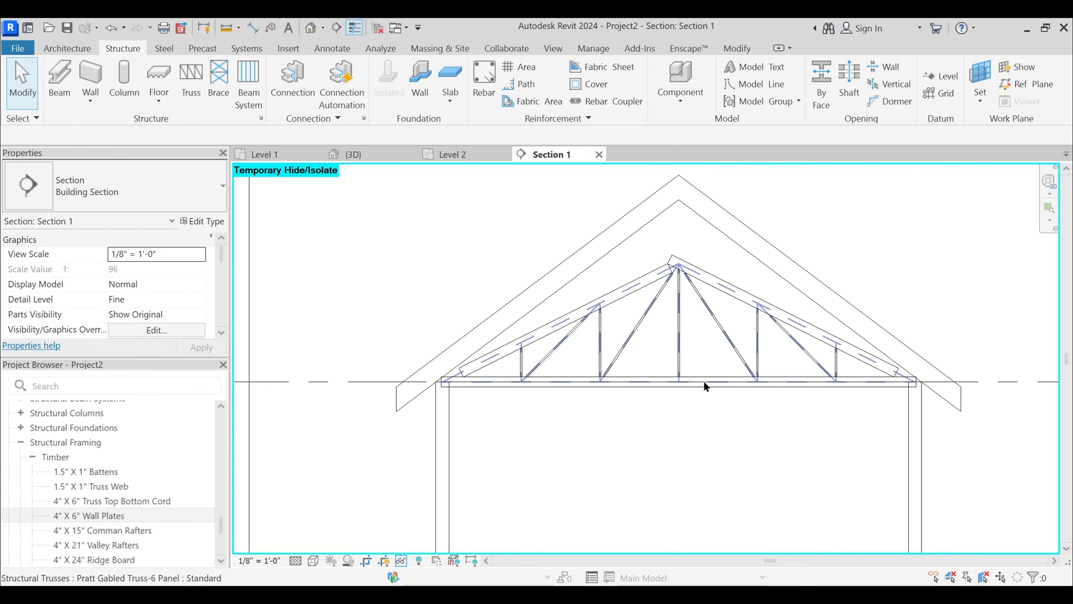
pyautogui.click(707, 311)
pyautogui.scroll(5, 652, 399)
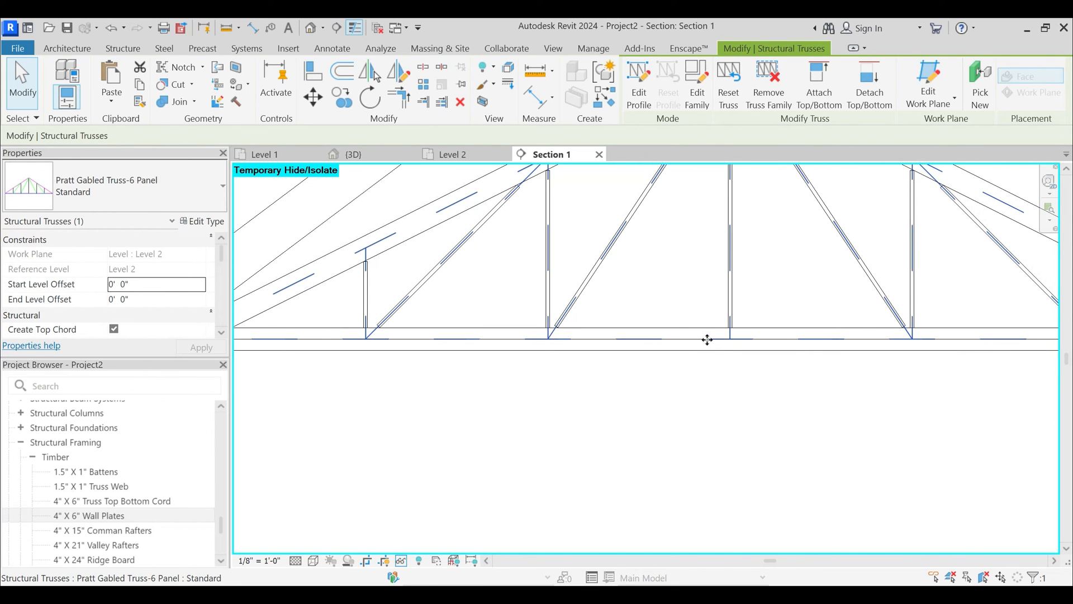
pyautogui.scroll(-3, 708, 345)
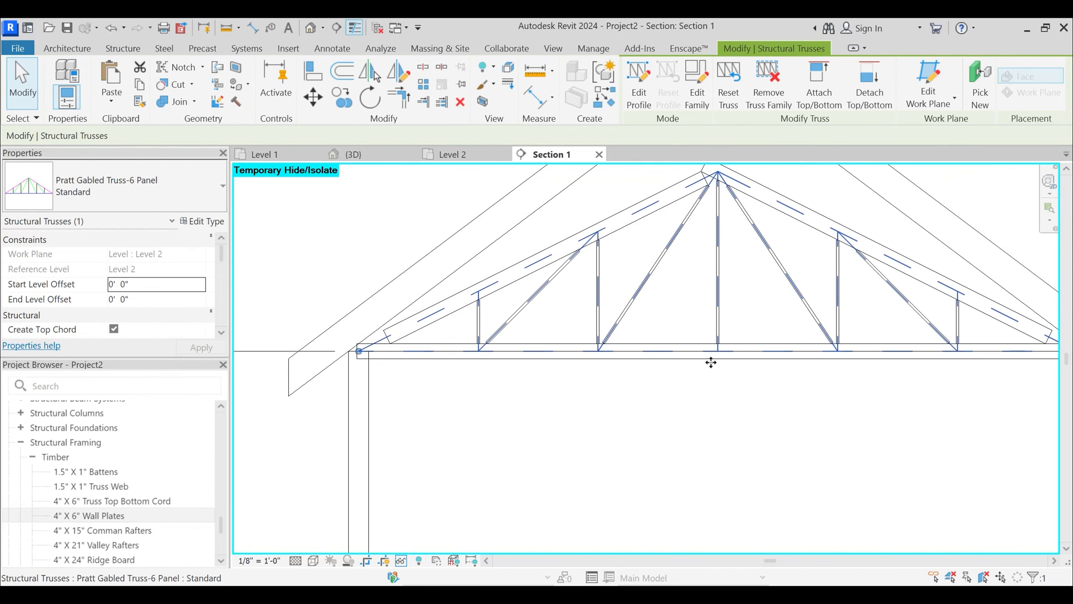
pyautogui.scroll(-2, 711, 363)
pyautogui.scroll(2, 651, 391)
pyautogui.press('Escape')
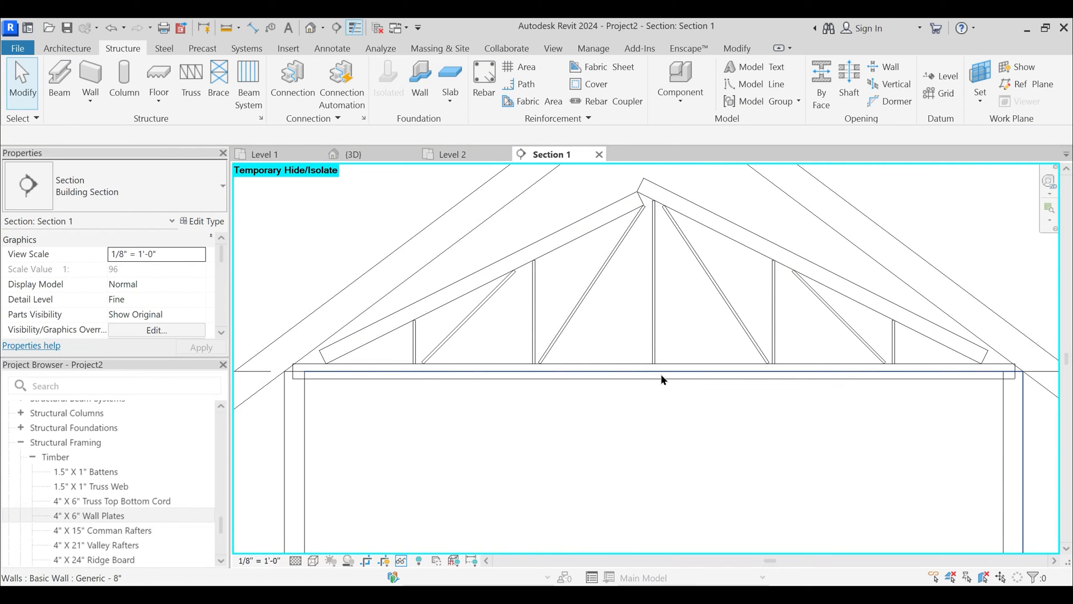
pyautogui.click(659, 313)
pyautogui.scroll(-3, 133, 286)
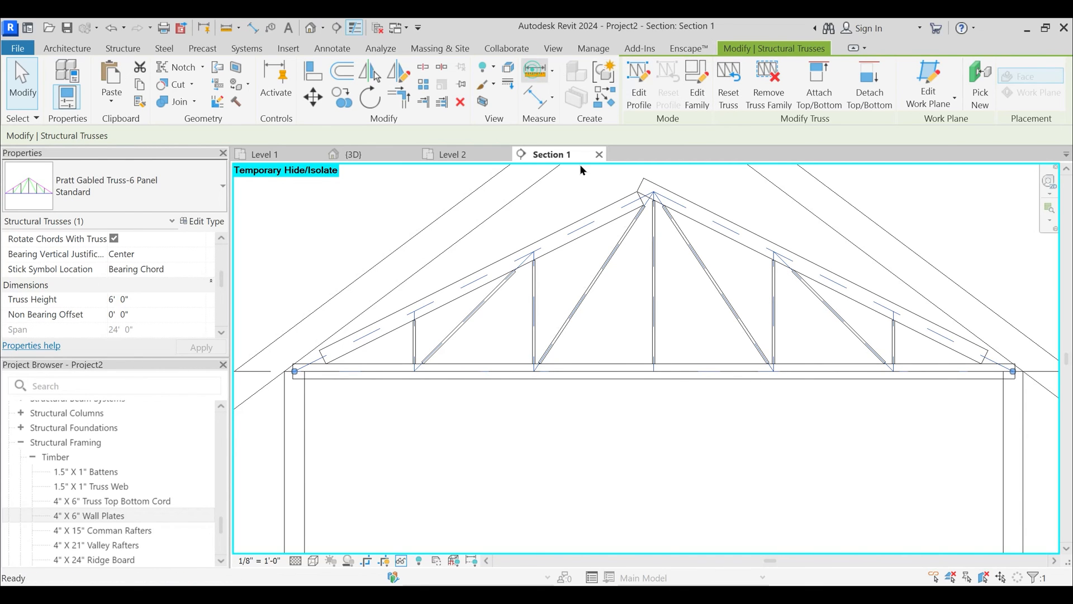
# - Measure the truss's height from the bottom chord's centreline up to the apex
pyautogui.click(551, 77)
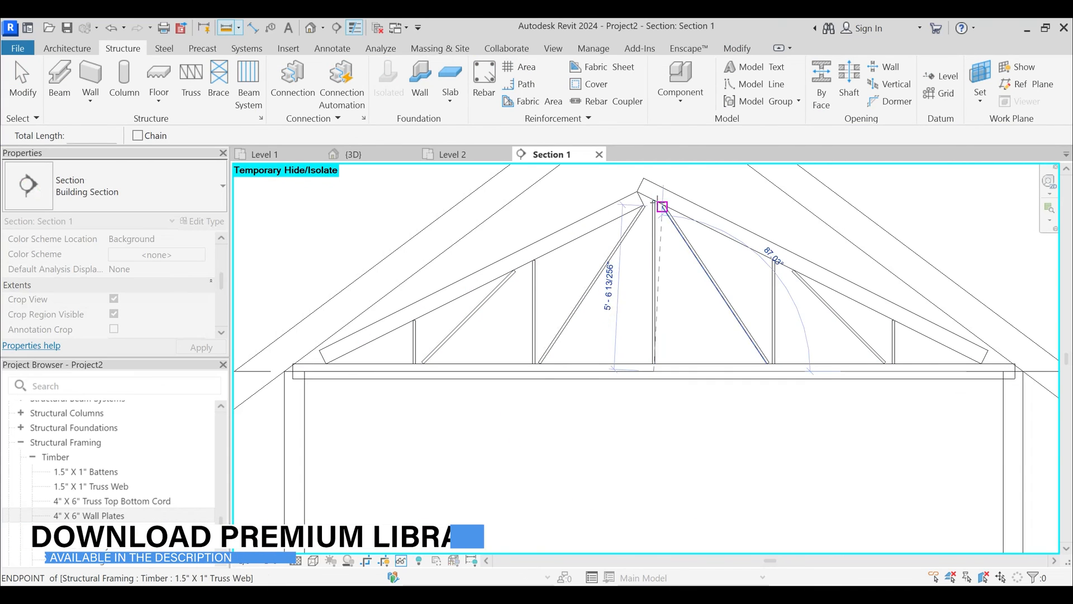
pyautogui.click(653, 192)
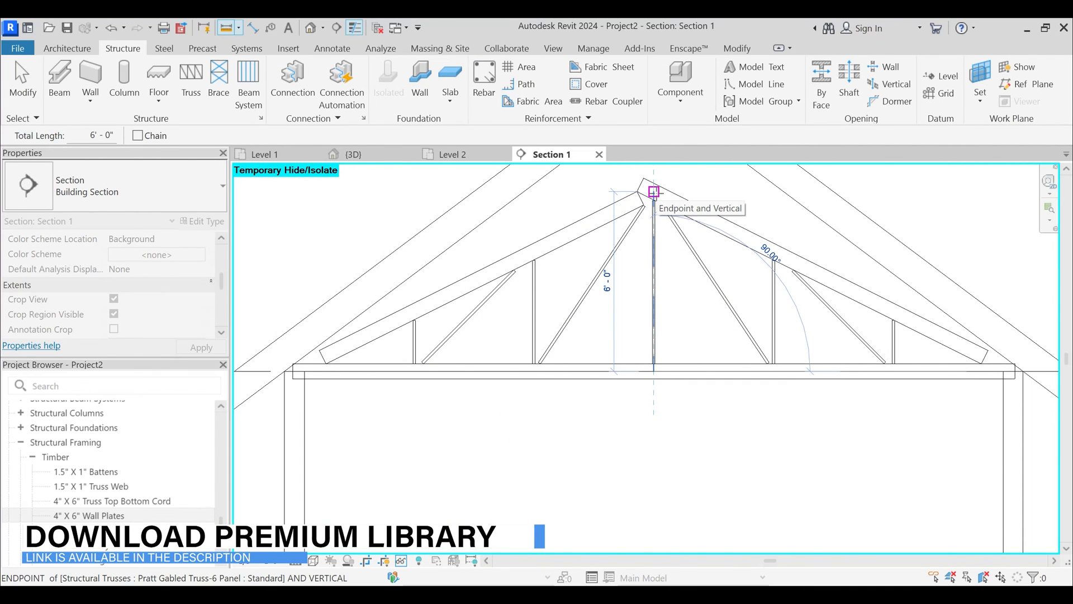
pyautogui.press('Escape')
pyautogui.press('Escape')
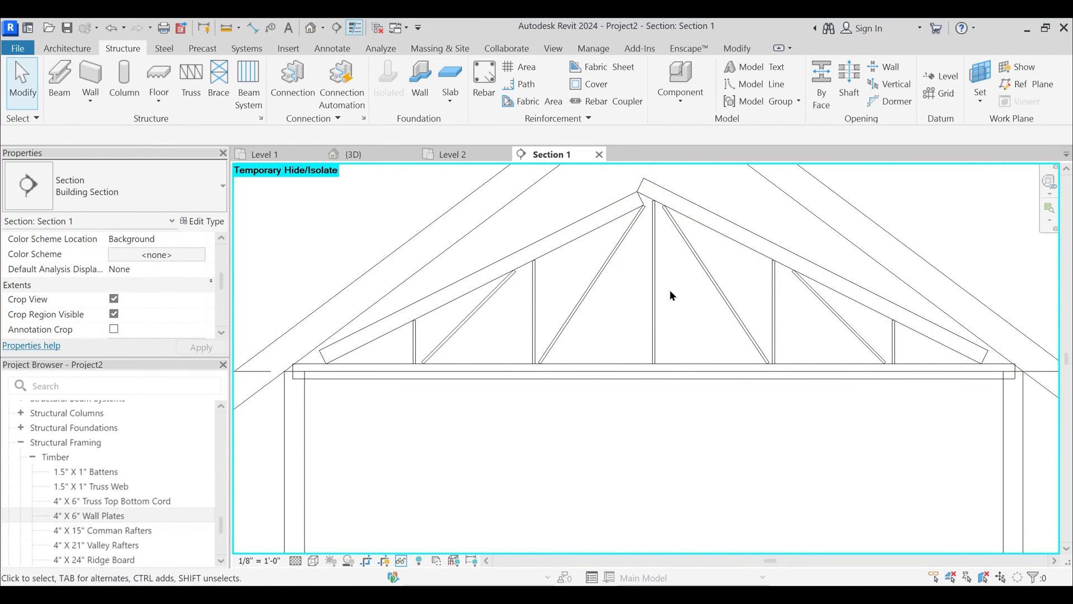
# - Move the truss up with Constrain off so the underside of its bottom chord rests on the Level 2 wall tops
pyautogui.click(730, 220)
pyautogui.scroll(3, 668, 412)
pyautogui.press('m')
pyautogui.press('v')
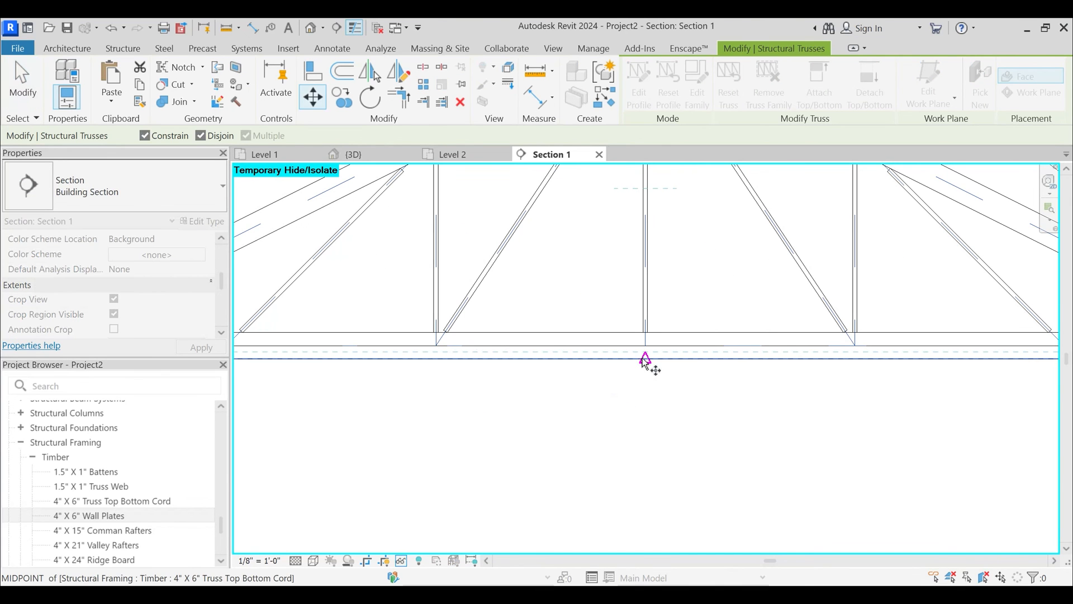
pyautogui.click(144, 135)
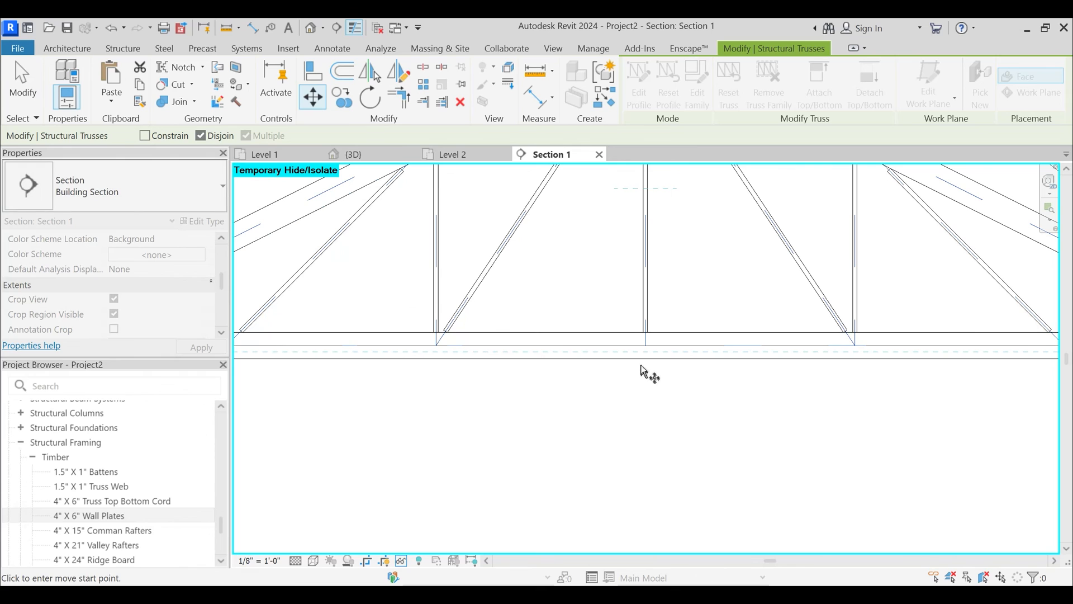
pyautogui.click(645, 346)
pyautogui.click(652, 393)
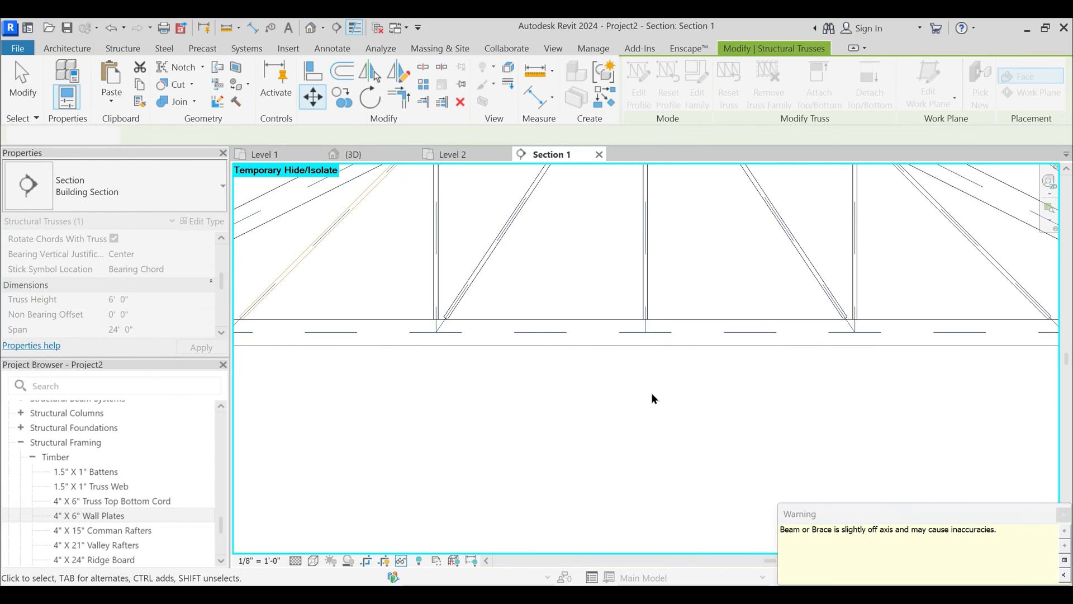
pyautogui.scroll(-3, 635, 454)
pyautogui.press('Escape')
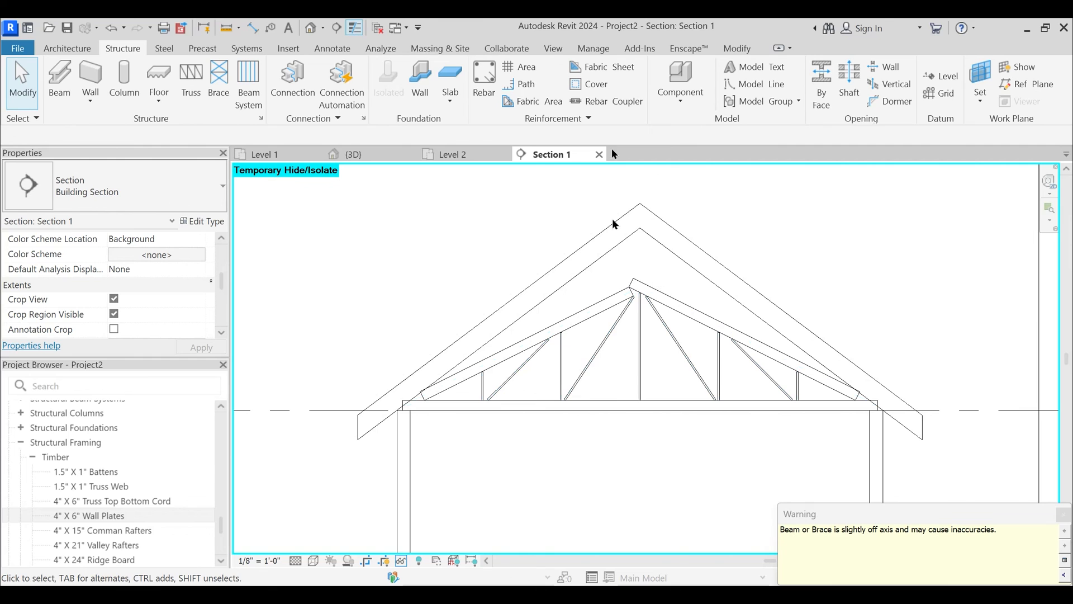
# - Temporarily hide all of the truss's members in the section view, leaving the roof and walls displayed
pyautogui.click(738, 49)
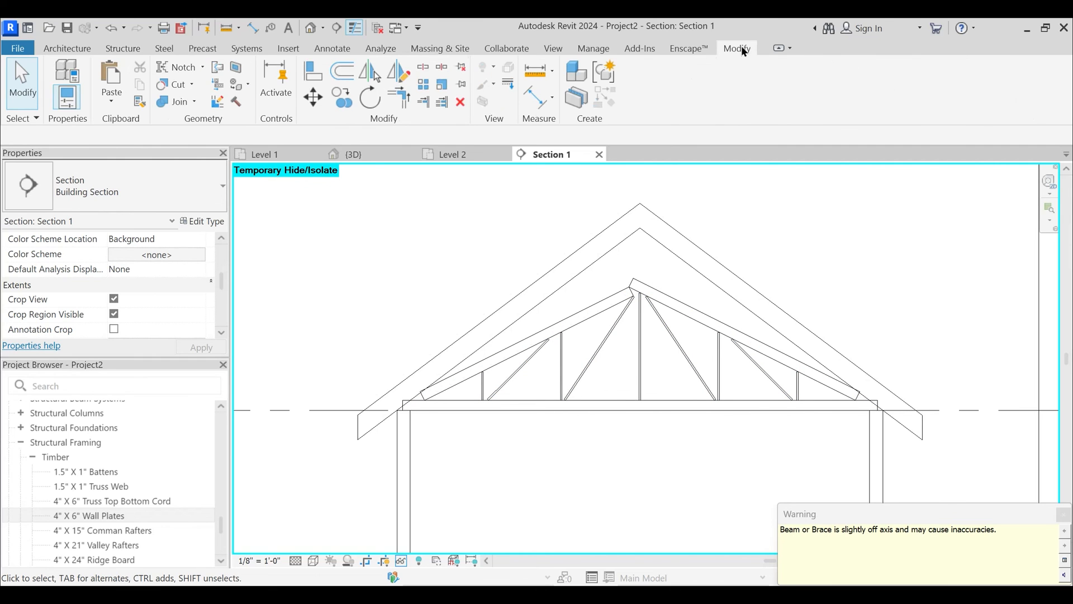
pyautogui.click(540, 73)
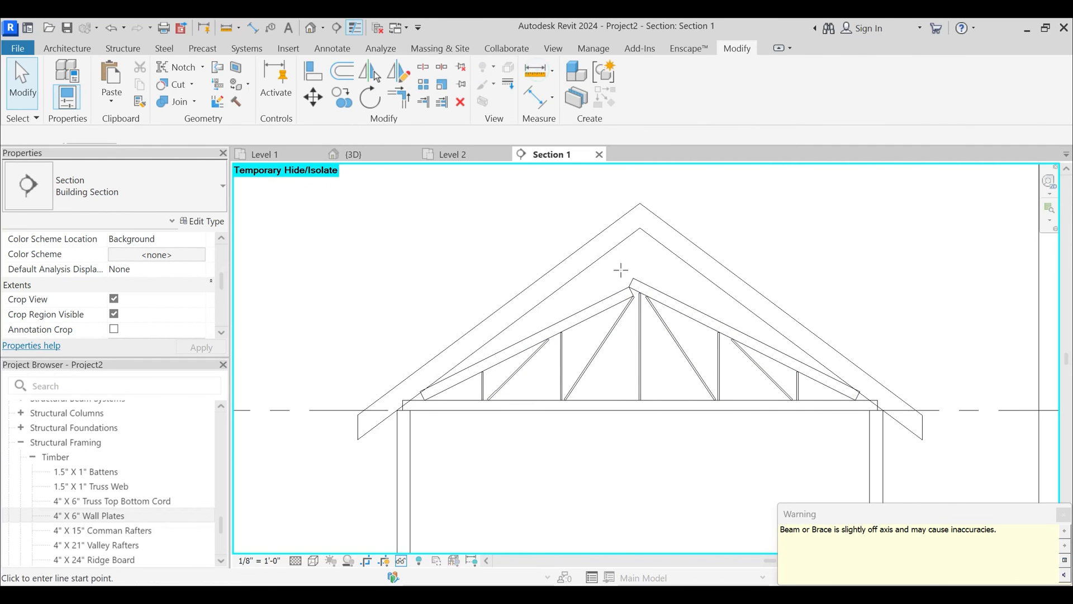
pyautogui.press('Escape')
pyautogui.click(639, 324)
pyautogui.press('h')
pyautogui.press('h')
pyautogui.click(639, 325)
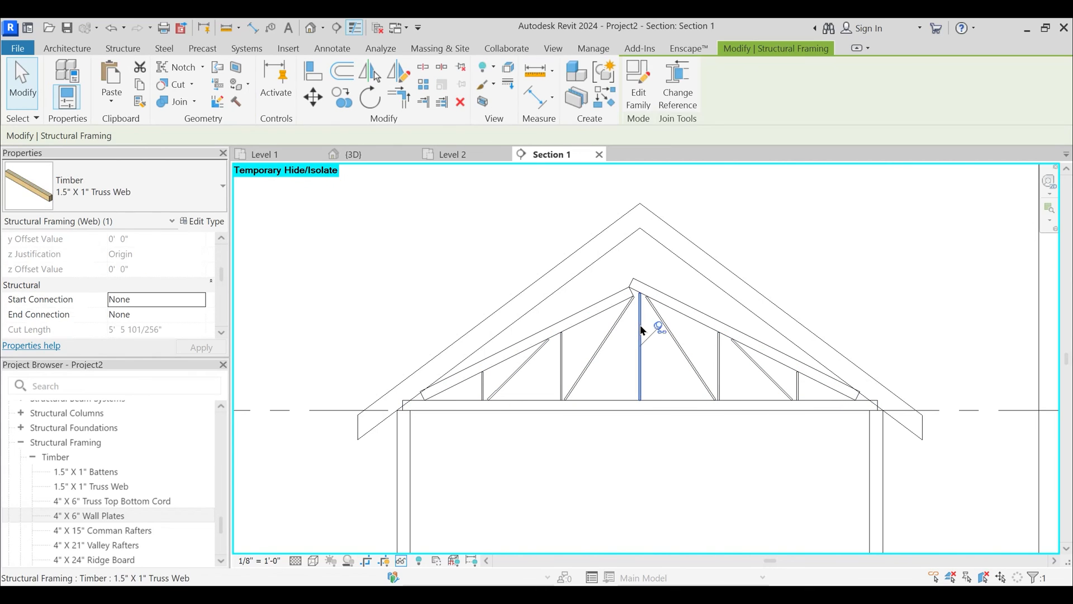
pyautogui.press('Escape')
pyautogui.moveTo(360, 250); pyautogui.dragTo(886, 464)
pyautogui.press('h')
pyautogui.press('h')
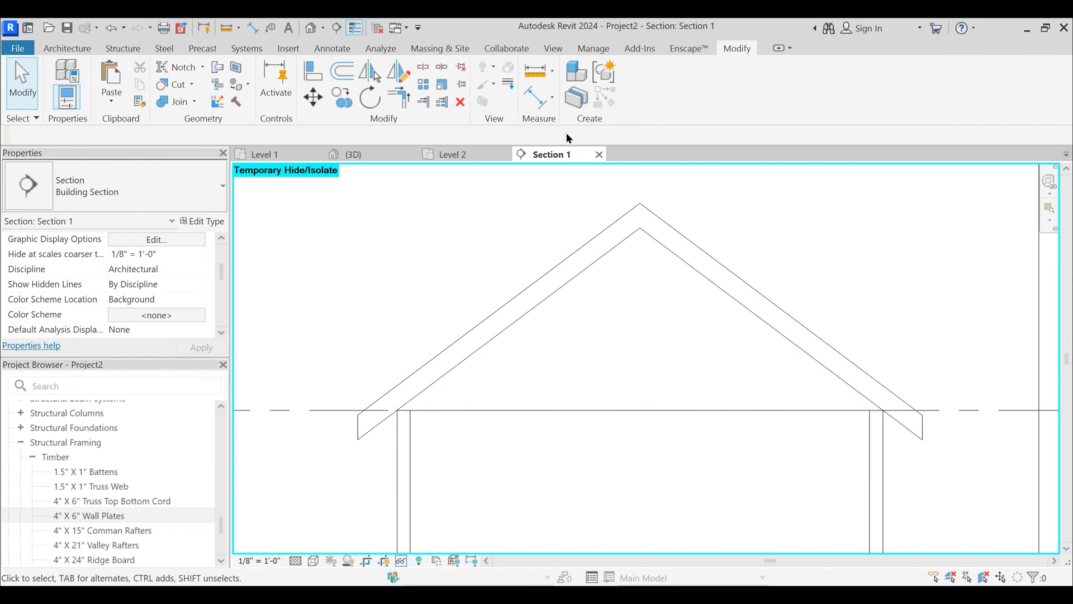
# - Measure the vertical distance from the underside of the roof's peak down to the Level 2 line
pyautogui.press('m')
pyautogui.press('e')
pyautogui.click(640, 228)
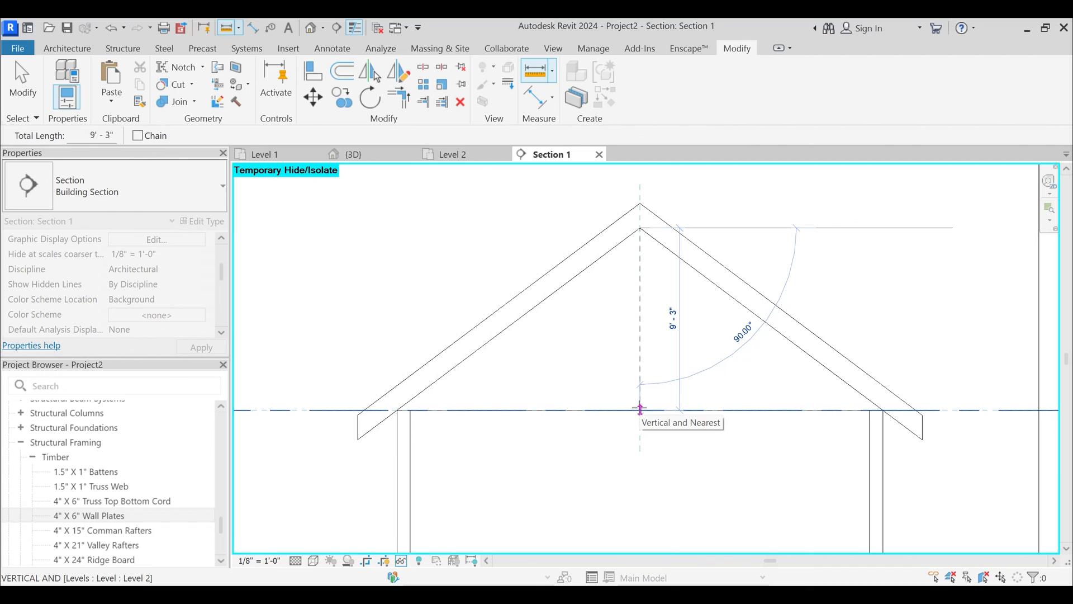
pyautogui.press('Escape')
pyautogui.press('Escape')
# - Reset the section view's temporary hide/isolate to bring the truss back
pyautogui.press('h')
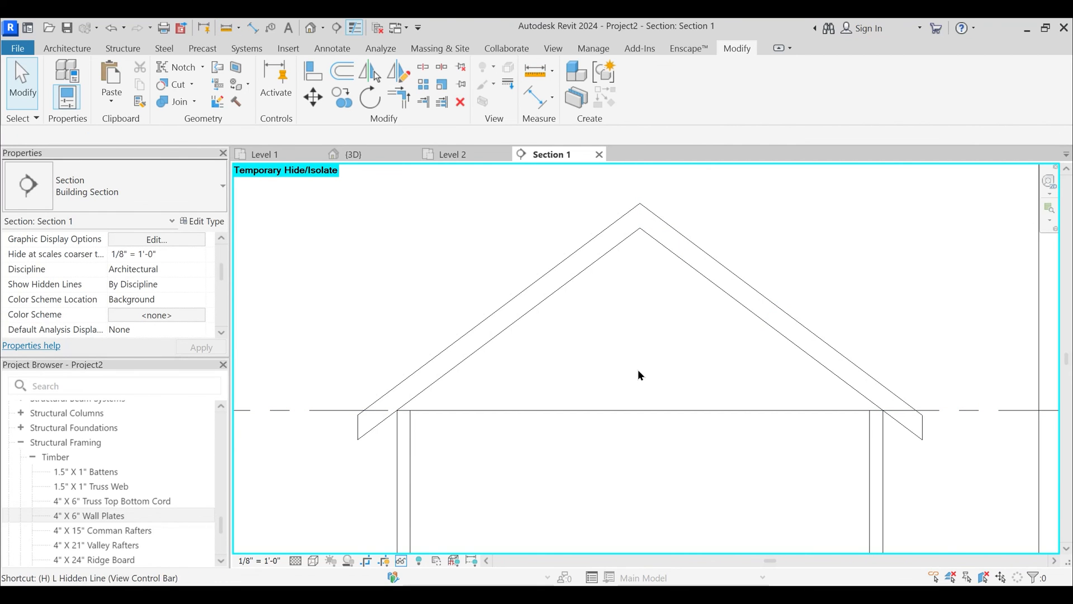
pyautogui.press('r')
pyautogui.scroll(5, 641, 376)
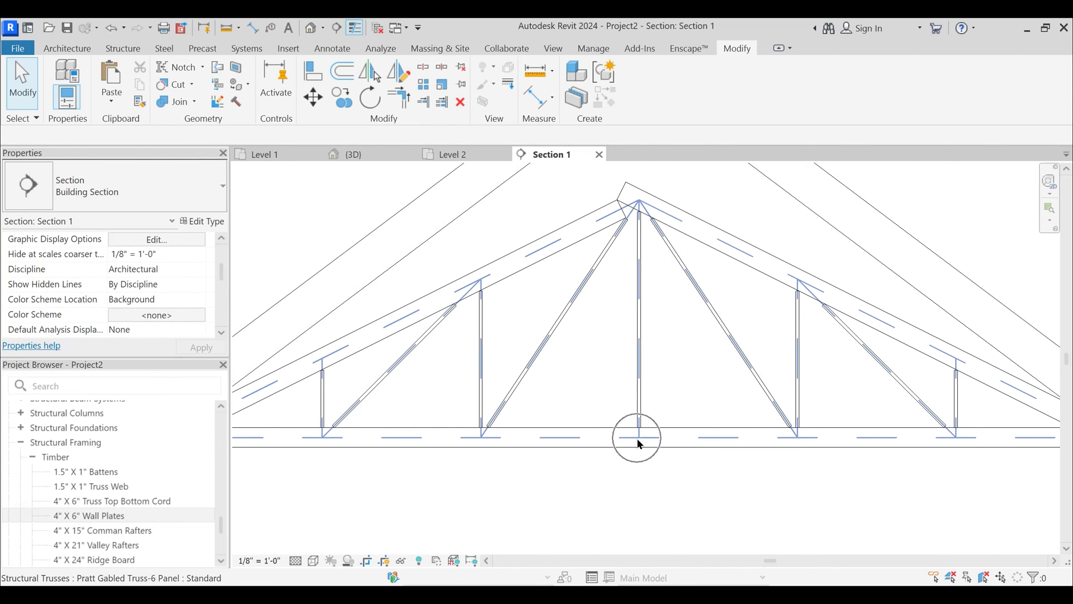
pyautogui.click(639, 440)
pyautogui.scroll(-3, 635, 268)
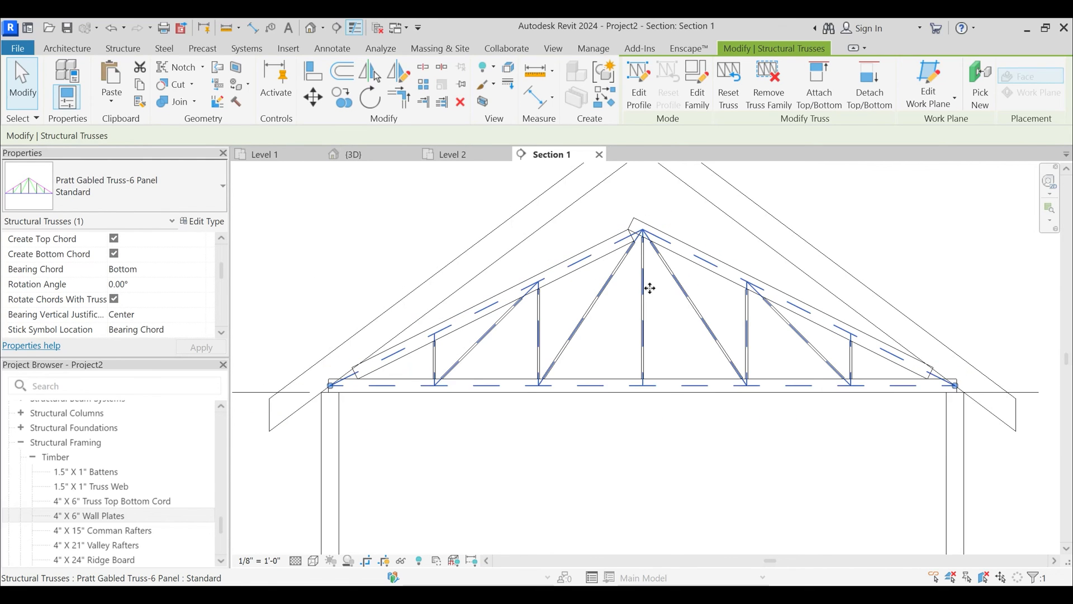
pyautogui.press('Escape')
pyautogui.scroll(4, 647, 235)
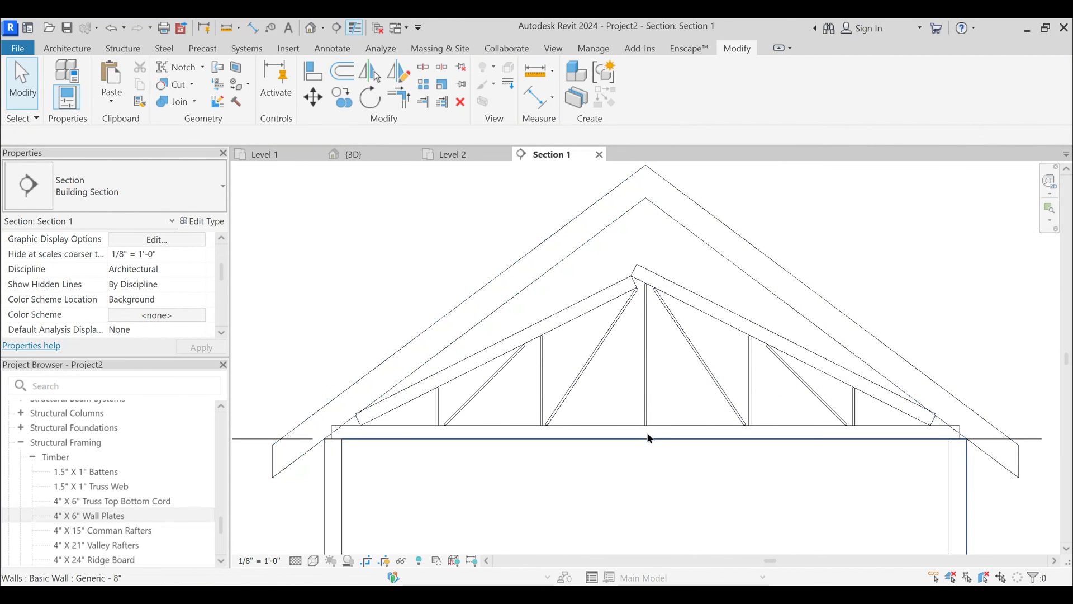
# - Start measuring from the underside of the roof's peak down along the truss's centre web, then cancel the measurement
pyautogui.click(535, 71)
pyautogui.click(645, 198)
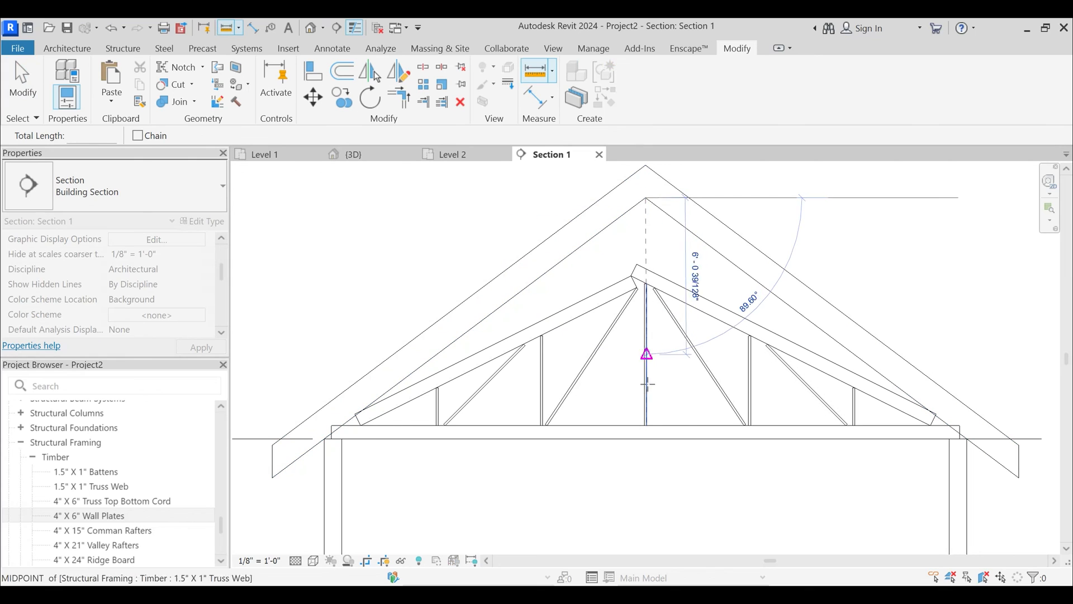
pyautogui.press('Escape')
pyautogui.press('Escape')
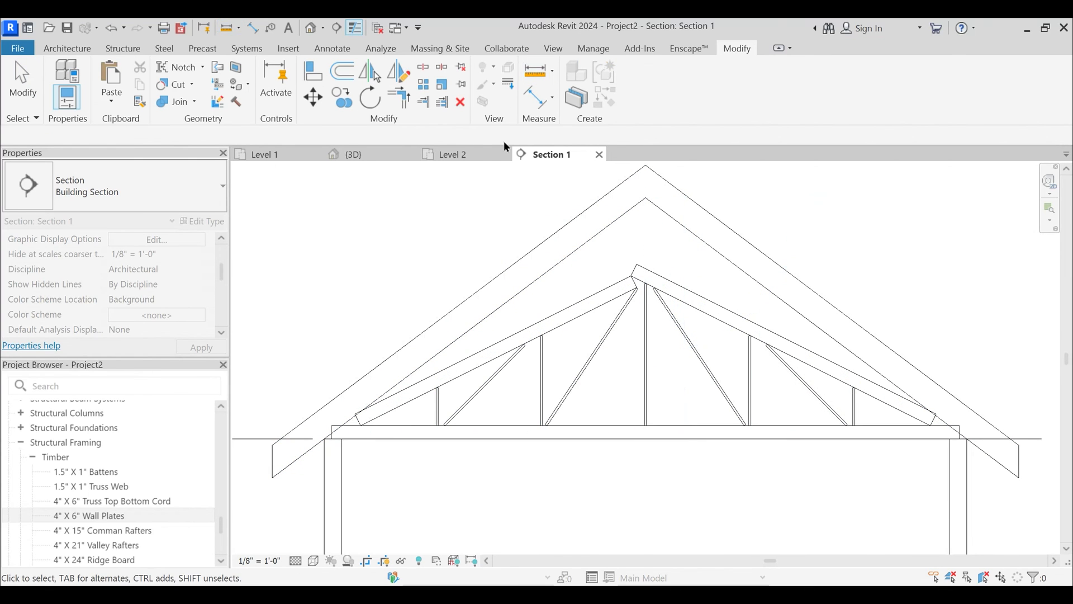
# - Measure vertically from the left top chord's centreline to its upper edge
pyautogui.click(535, 71)
pyautogui.scroll(3, 601, 296)
pyautogui.click(598, 298)
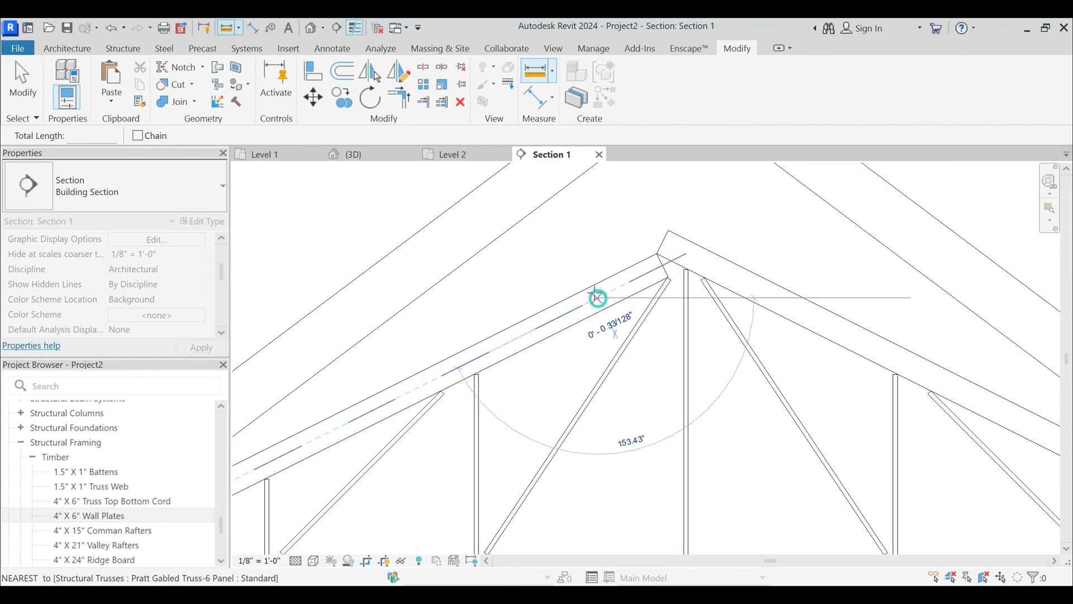
pyautogui.scroll(2, 596, 285)
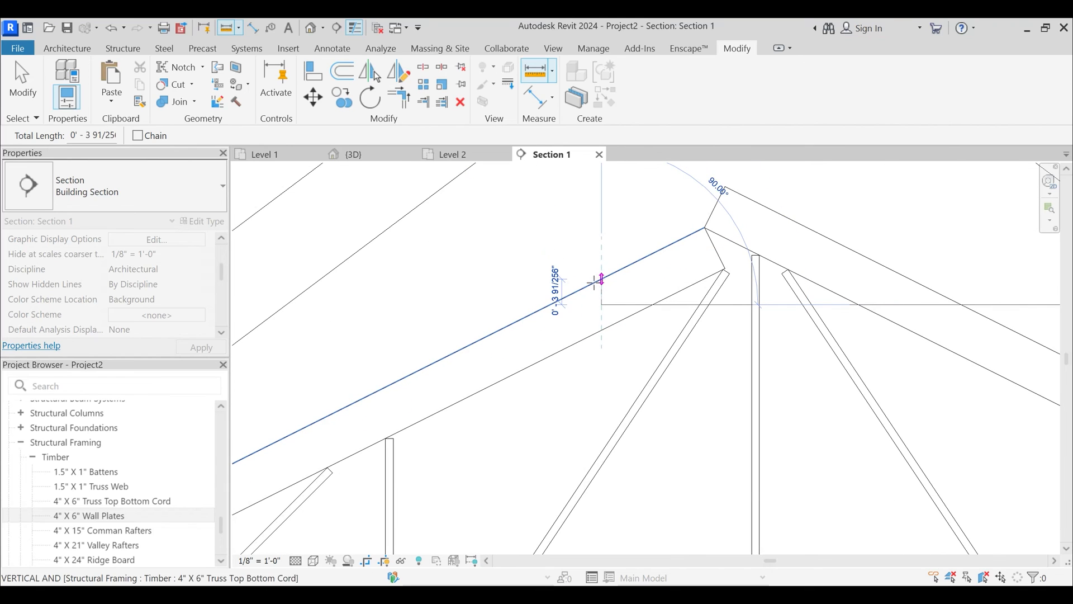
pyautogui.press('Escape')
pyautogui.press('Escape')
pyautogui.scroll(-4, 595, 284)
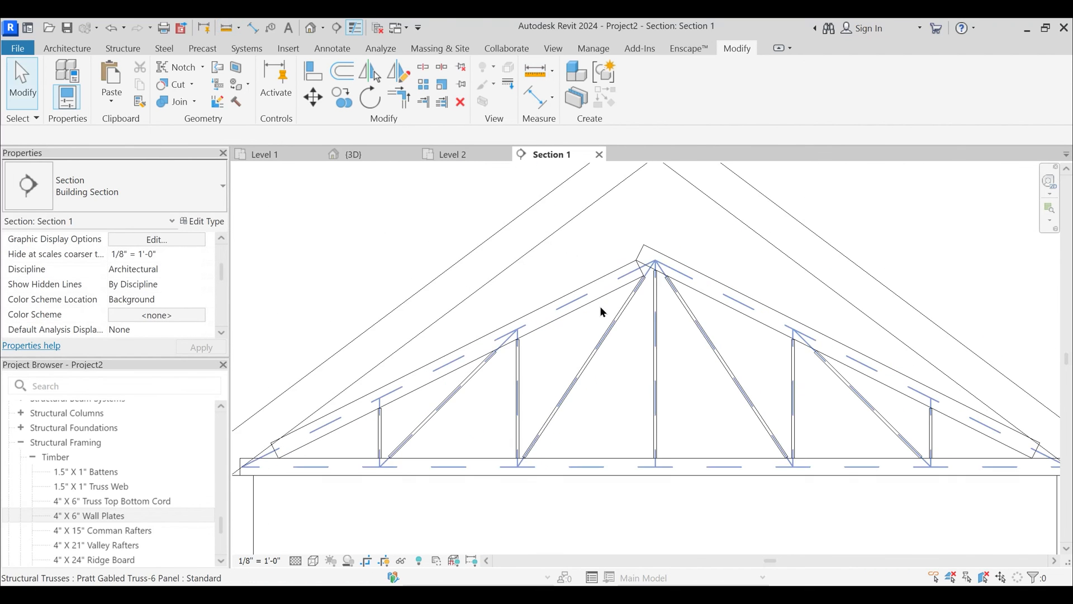
# - Measure vertically from the centreline of the truss's bottom chord to its lower edge
pyautogui.click(534, 72)
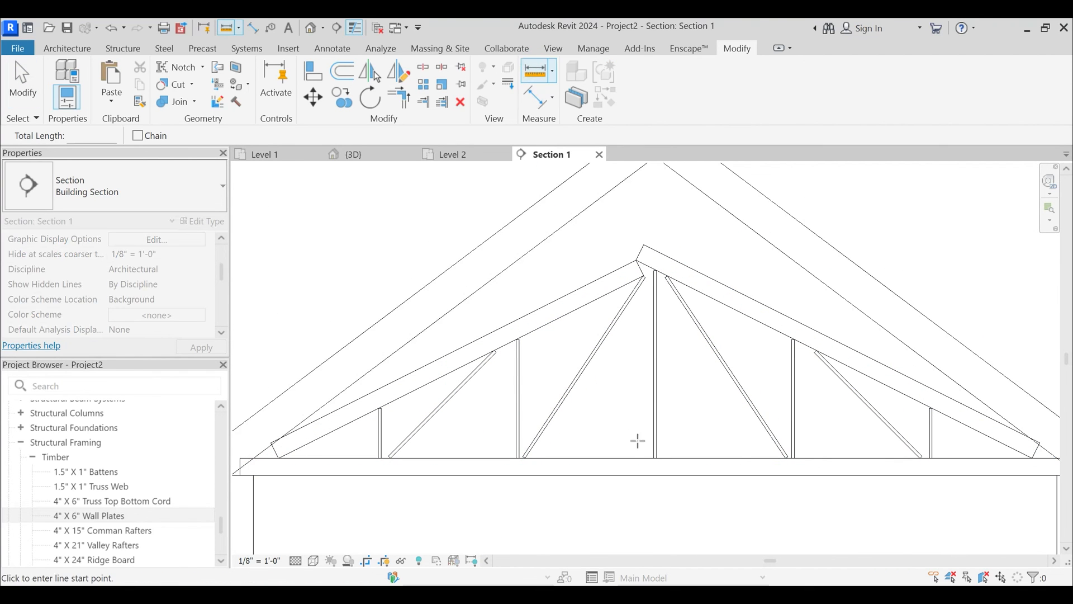
pyautogui.scroll(3, 637, 438)
pyautogui.click(665, 468)
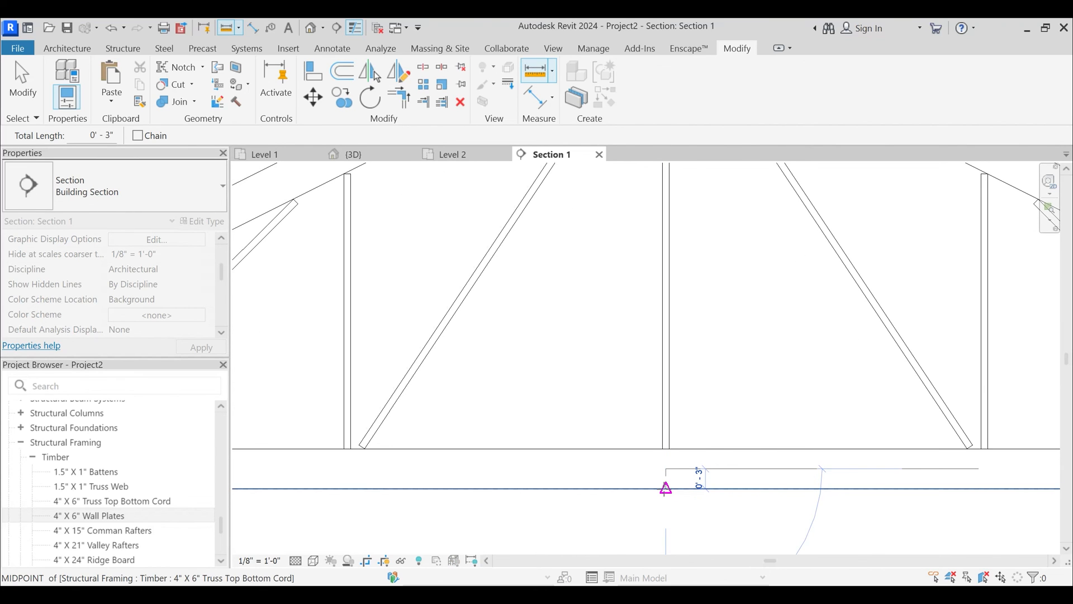
pyautogui.press('Escape')
pyautogui.press('Escape')
pyautogui.scroll(-3, 656, 455)
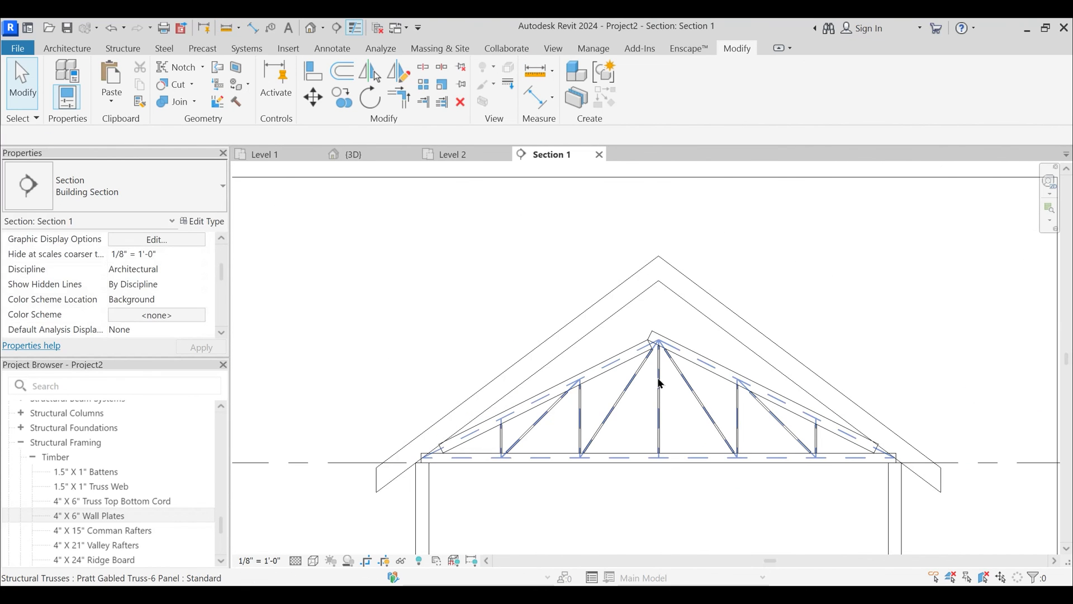
pyautogui.click(659, 342)
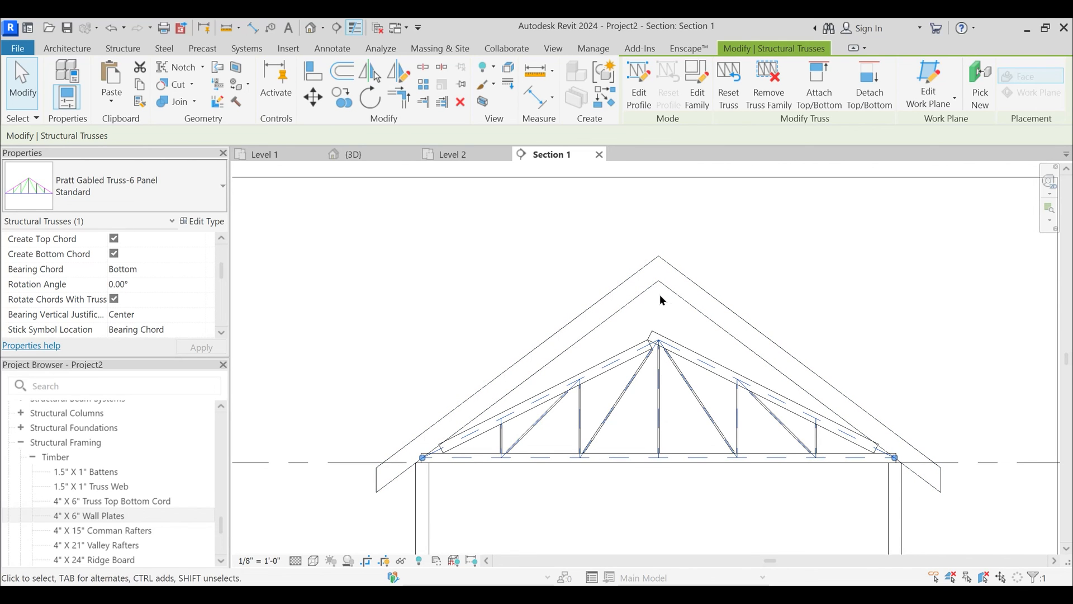
pyautogui.click(655, 327)
pyautogui.moveTo(663, 322); pyautogui.dragTo(626, 318, button='middle')
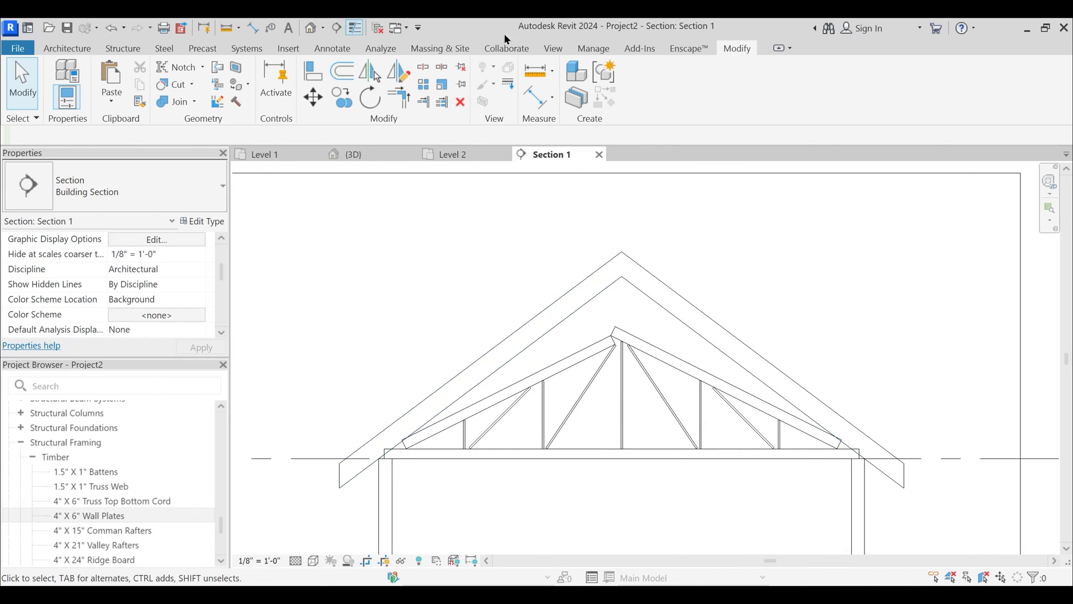
pyautogui.click(539, 70)
pyautogui.click(619, 319)
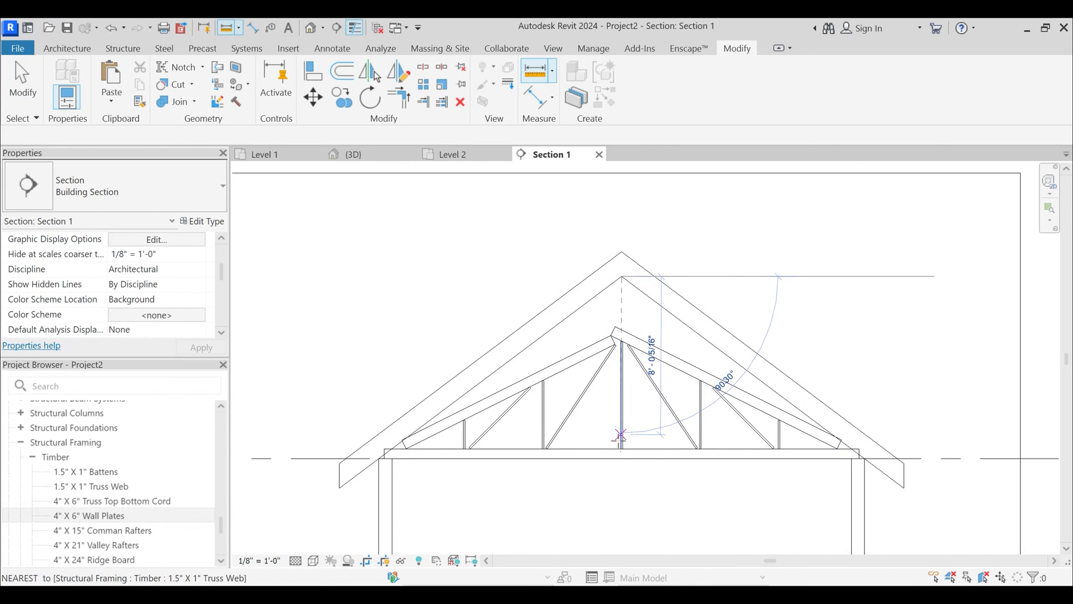
pyautogui.press('Escape')
pyautogui.press('Escape')
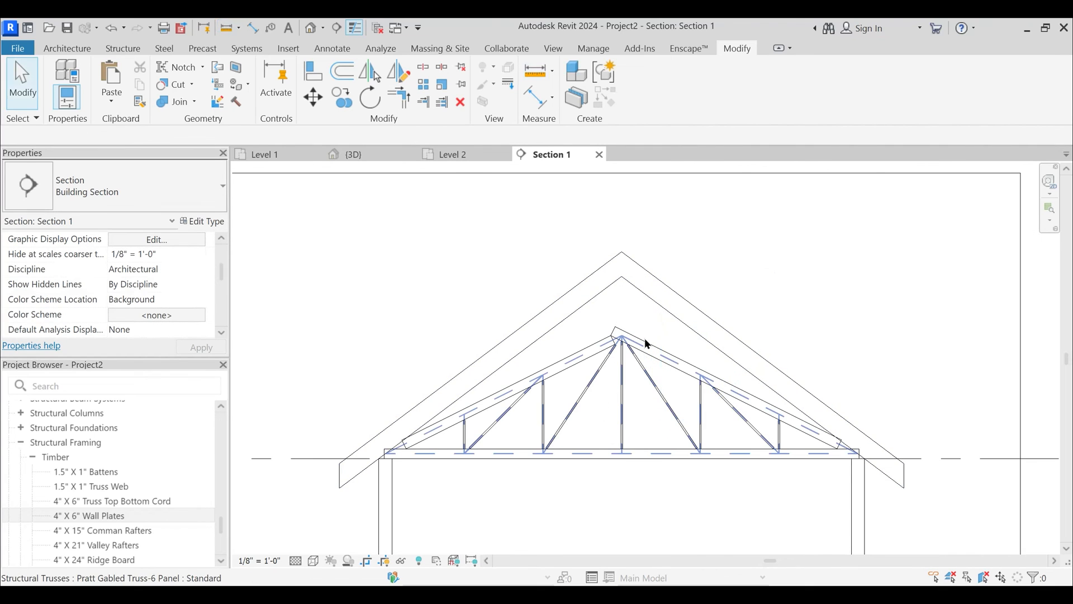
# - Temporarily hide the truss in the section and measure vertically from the underside of the roof's peak to the Level 2 line
pyautogui.moveTo(357, 268); pyautogui.dragTo(873, 475)
pyautogui.press('h')
pyautogui.press('h')
pyautogui.click(535, 70)
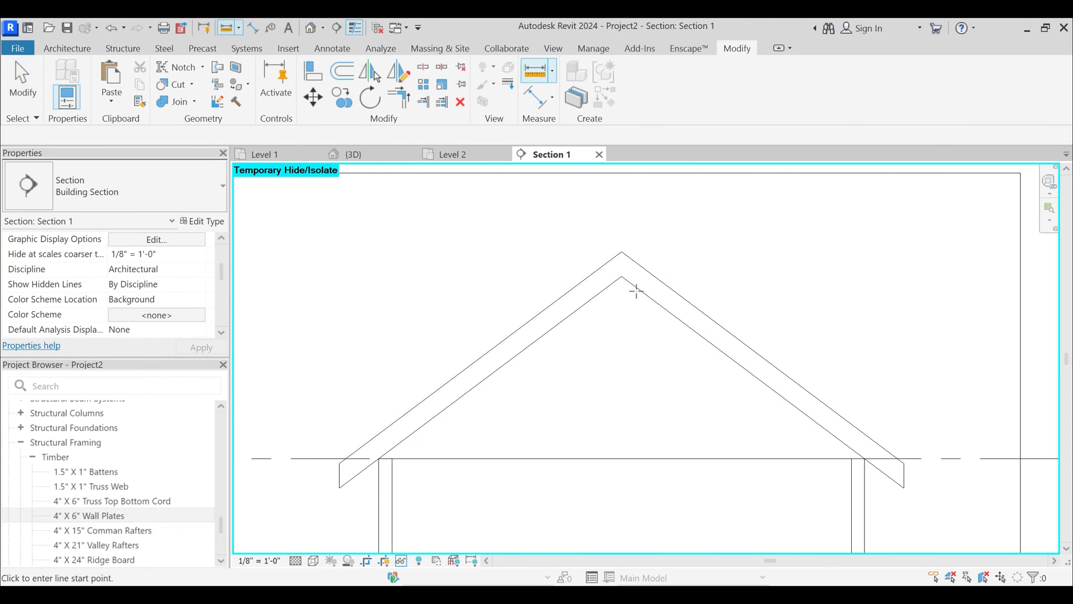
pyautogui.click(622, 276)
pyautogui.click(622, 458)
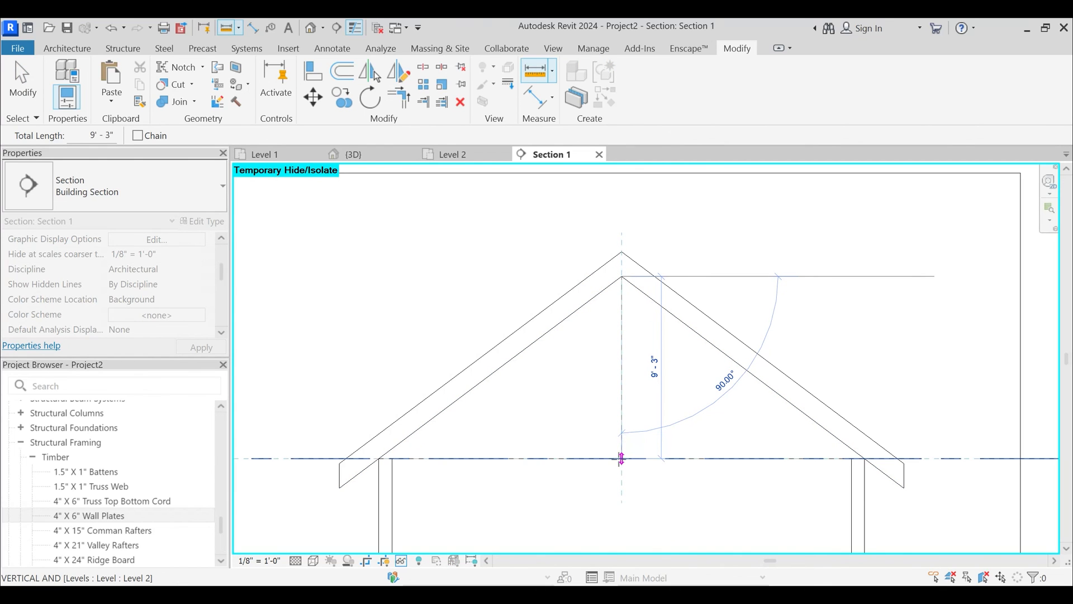
pyautogui.press('Escape')
pyautogui.press('Escape')
# - Reset the temporary hide/isolate and set the Pratt gabled truss's Truss Height to 9' 0"
pyautogui.press('h')
pyautogui.press('r')
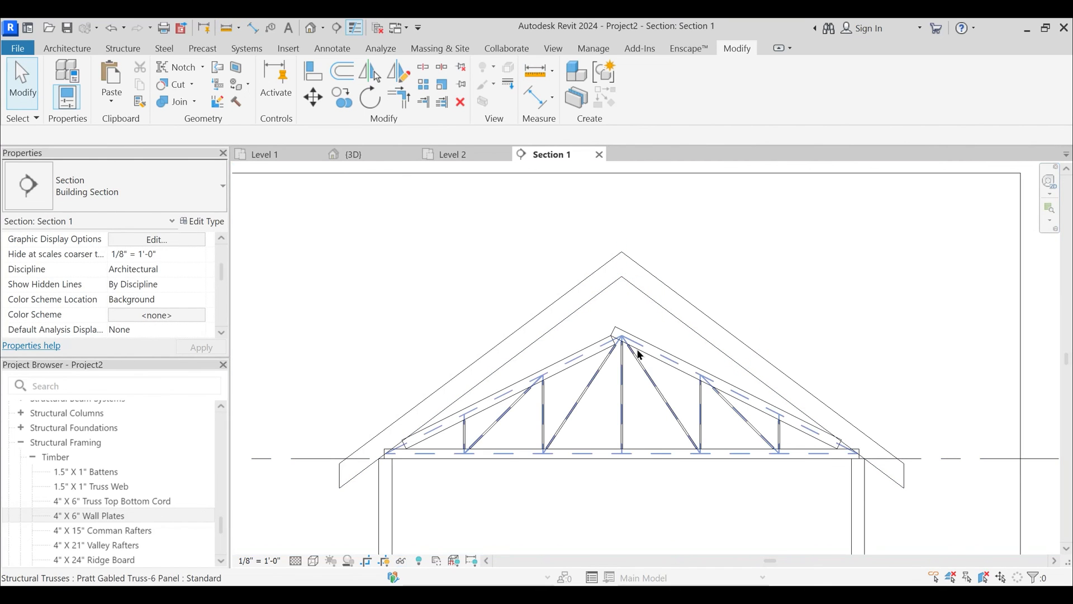
pyautogui.click(621, 374)
pyautogui.scroll(-2, 152, 311)
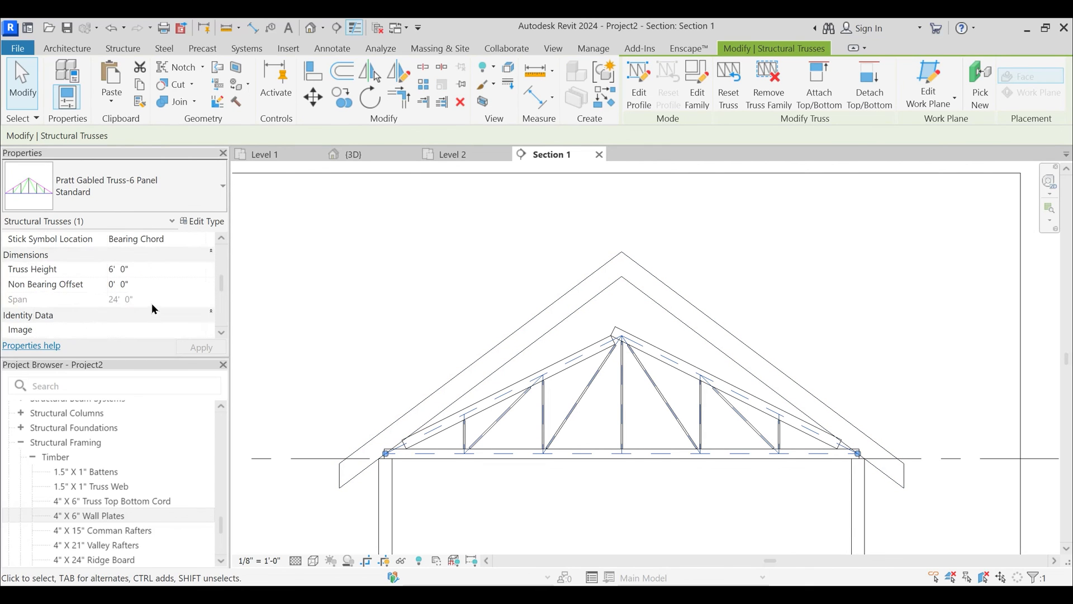
pyautogui.click(164, 271)
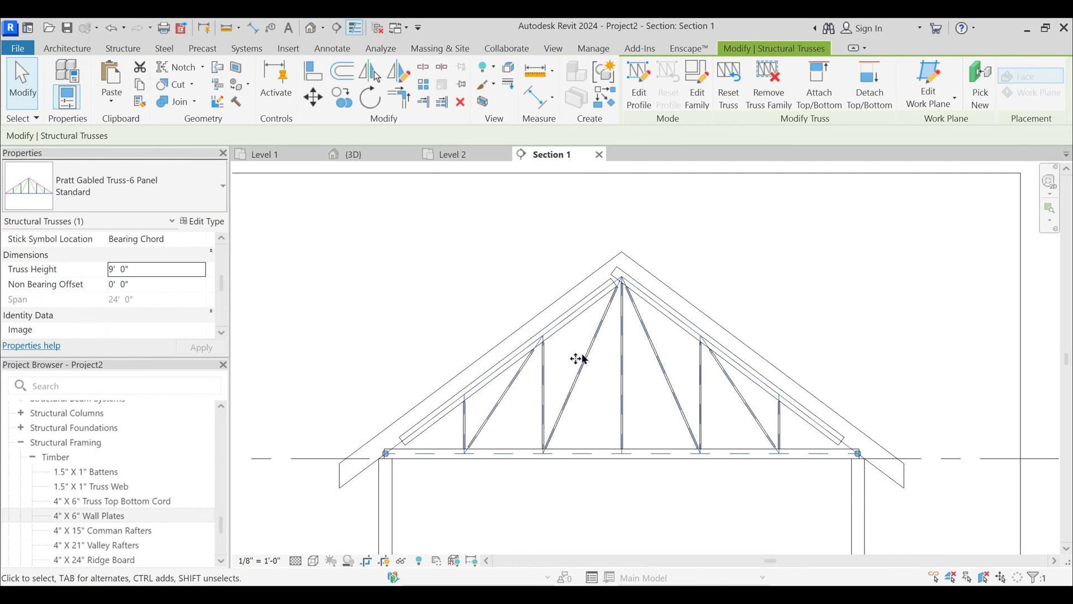
pyautogui.press('Escape')
# - Move the left top chord with Disjoin enabled, bringing its upper edge down onto the roof's underside
pyautogui.scroll(4, 580, 365)
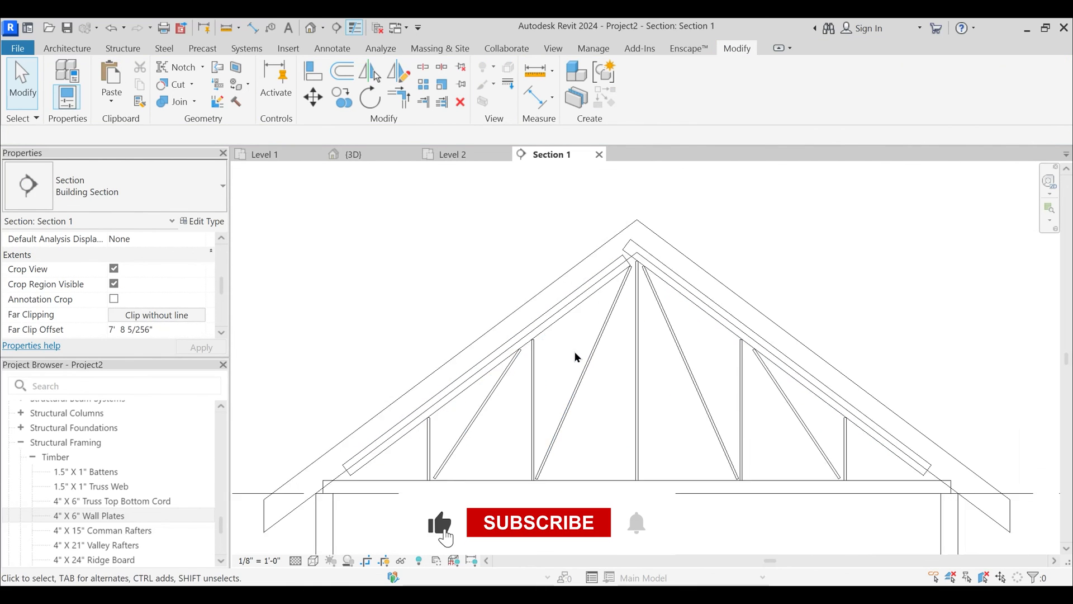
pyautogui.click(551, 310)
pyautogui.moveTo(552, 363); pyautogui.dragTo(570, 328, button='middle')
pyautogui.press('m')
pyautogui.press('v')
pyautogui.scroll(4, 478, 338)
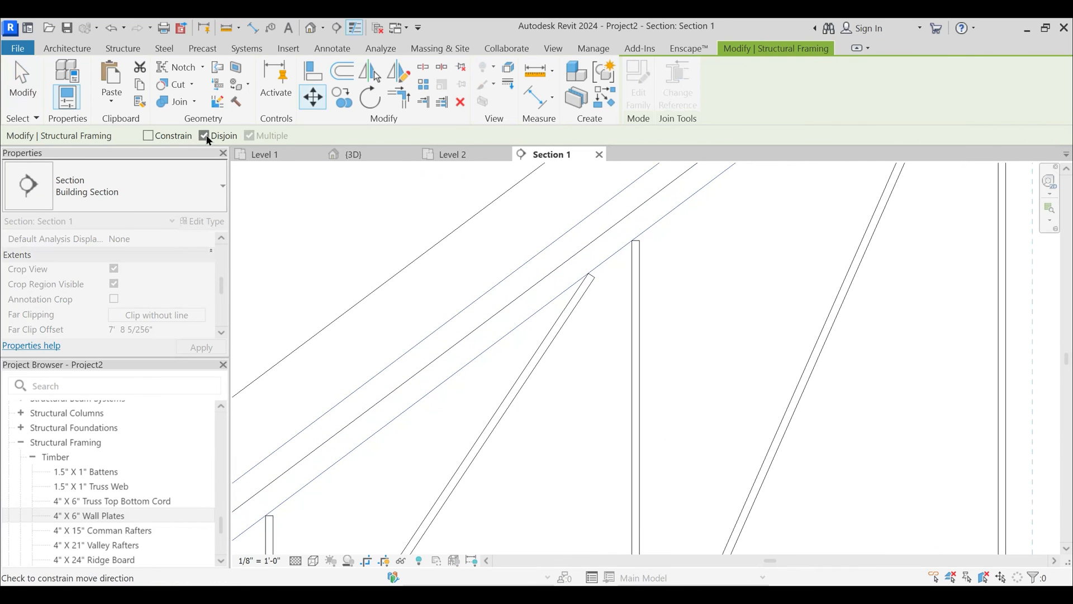
pyautogui.click(484, 295)
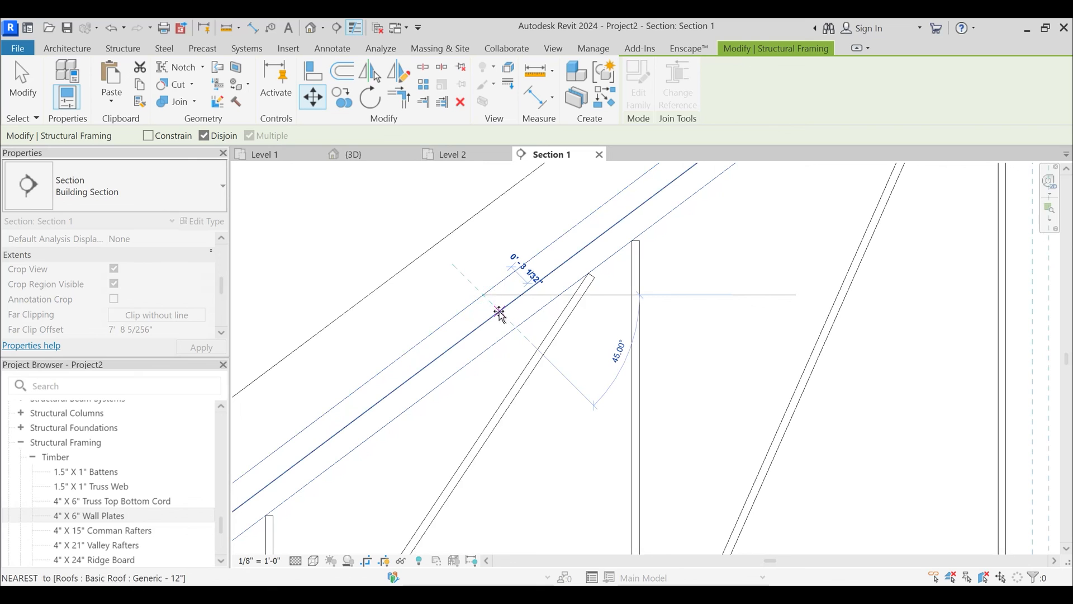
pyautogui.click(517, 374)
pyautogui.scroll(-4, 514, 370)
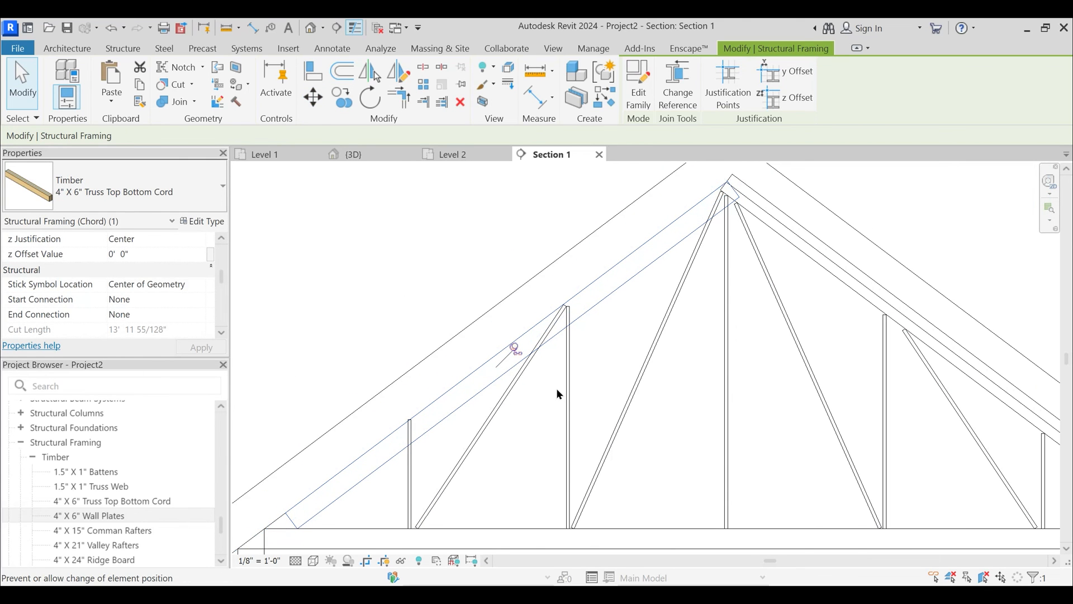
# - Move the right top chord with Disjoin enabled, bringing its upper edge about 3 1/32" down onto the roof's underside
pyautogui.click(750, 350)
pyautogui.moveTo(750, 349); pyautogui.dragTo(611, 391, button='middle')
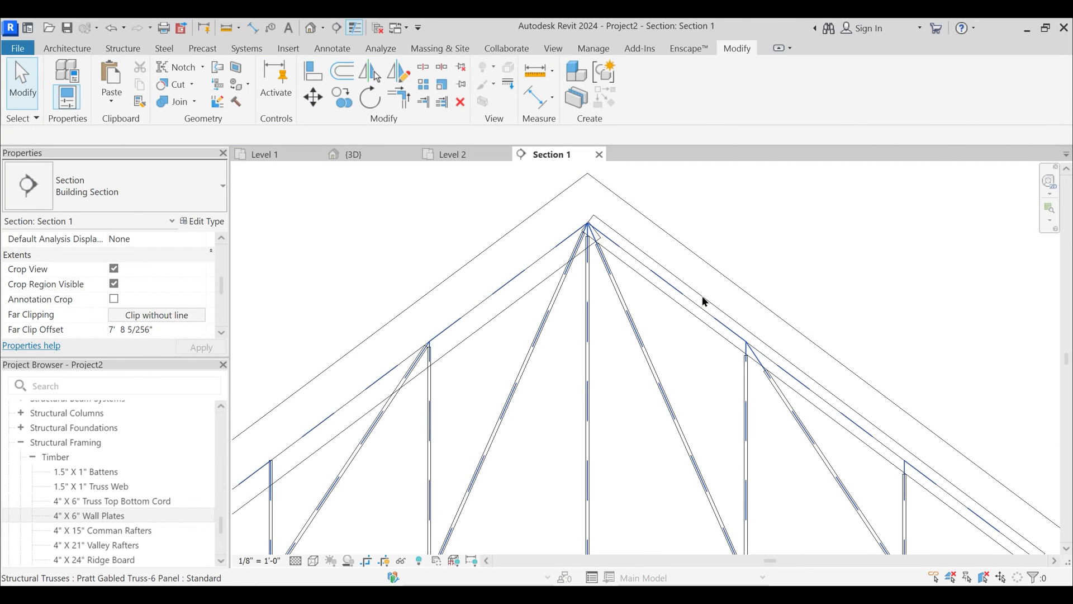
pyautogui.click(725, 317)
pyautogui.click(725, 317)
pyautogui.moveTo(833, 405); pyautogui.dragTo(779, 390, button='middle')
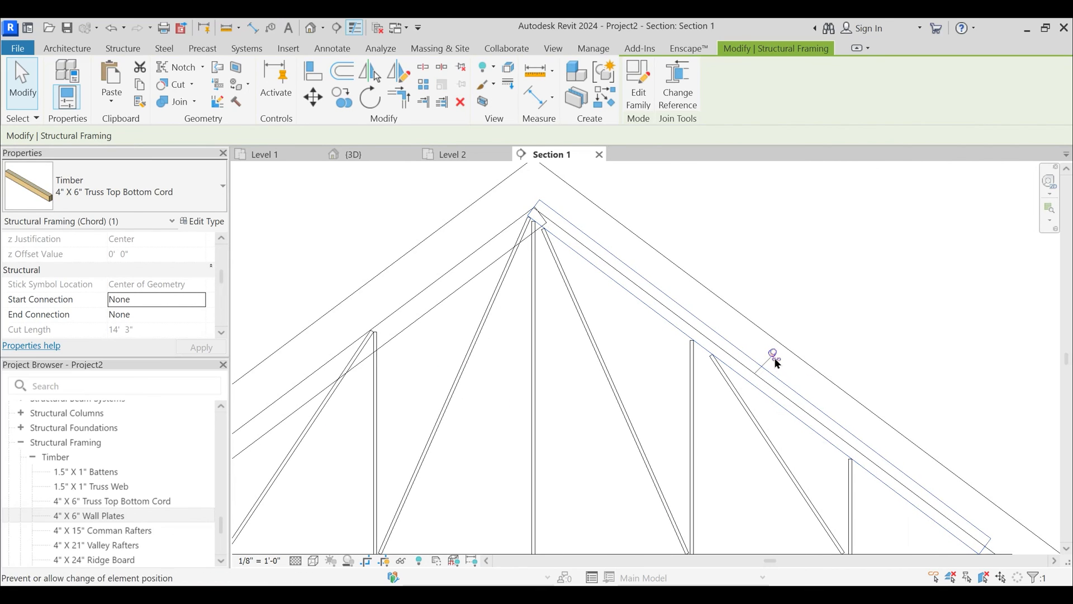
pyautogui.scroll(3, 766, 379)
pyautogui.press('m')
pyautogui.press('v')
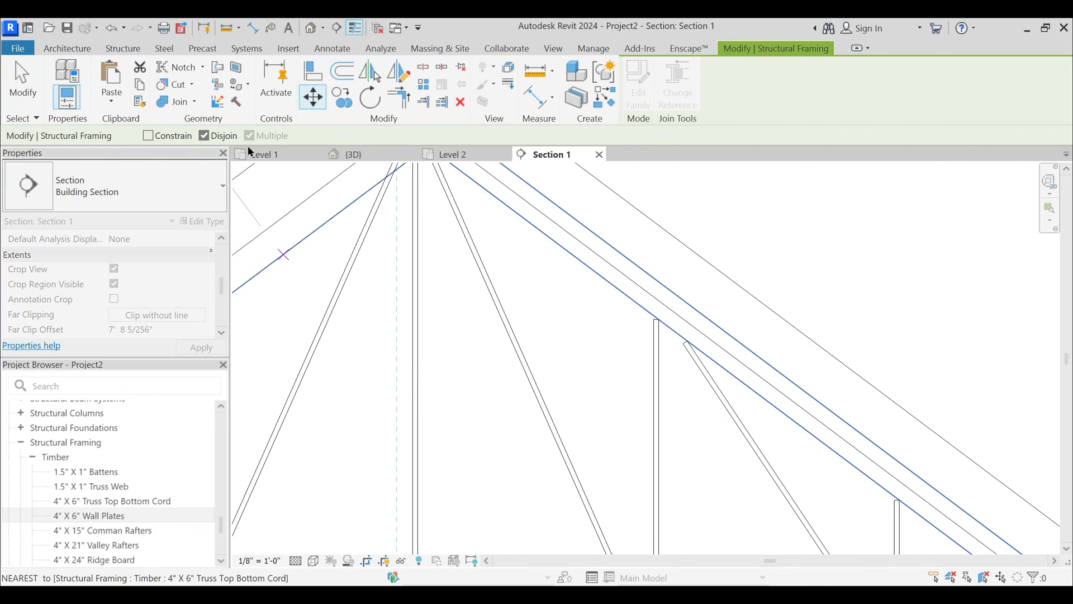
pyautogui.click(736, 340)
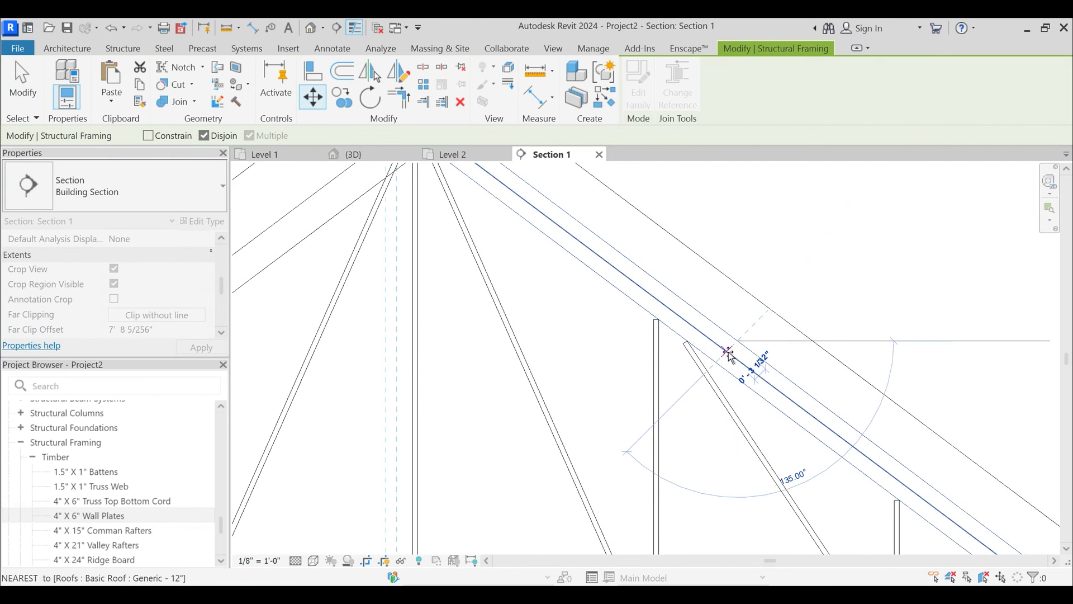
pyautogui.click(725, 351)
pyautogui.scroll(-3, 727, 360)
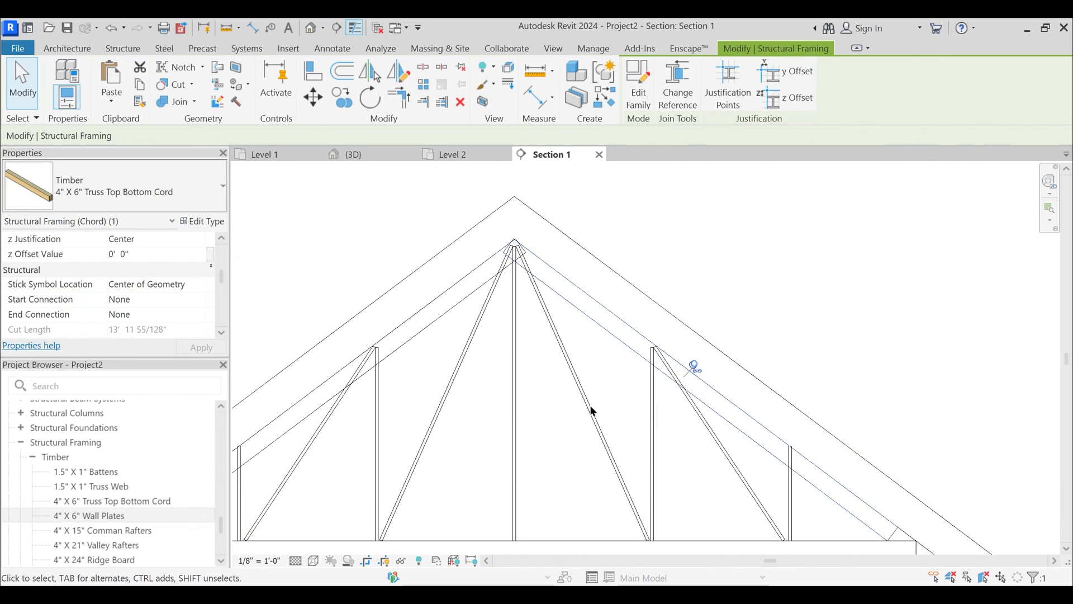
# - Review the adjusted truss under the gable roof in the section and in the default 3D view
pyautogui.click(542, 383)
pyautogui.moveTo(436, 400); pyautogui.dragTo(551, 319, button='middle')
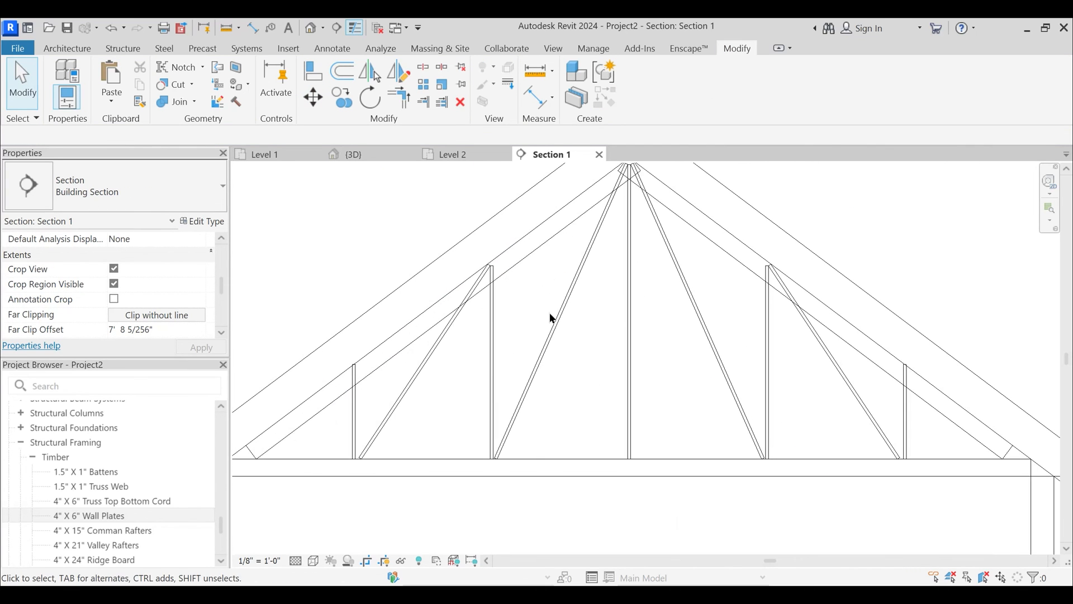
pyautogui.scroll(-2, 492, 374)
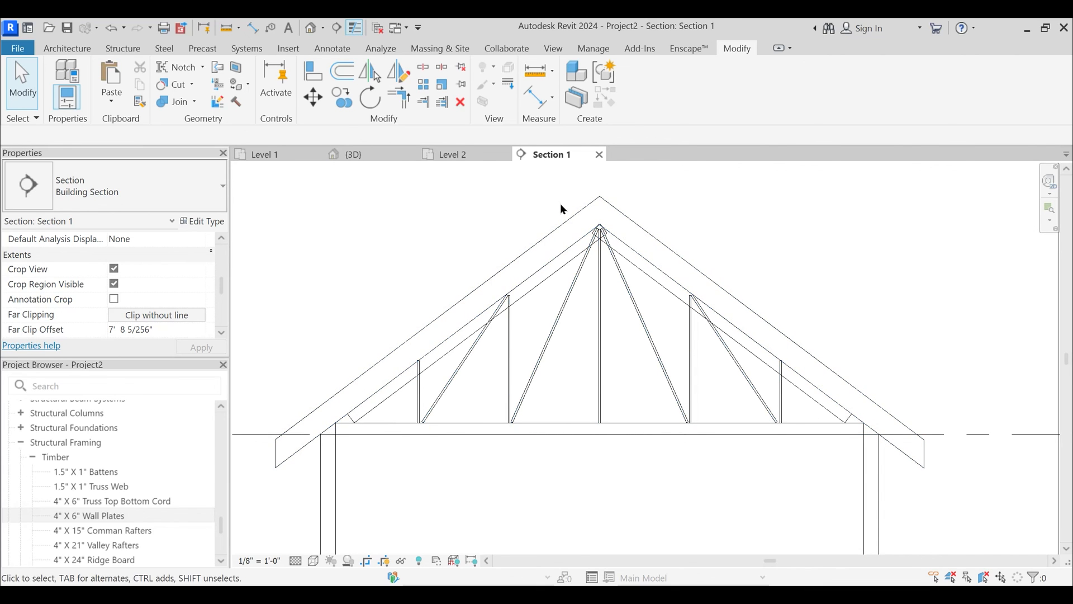
pyautogui.scroll(-2, 608, 214)
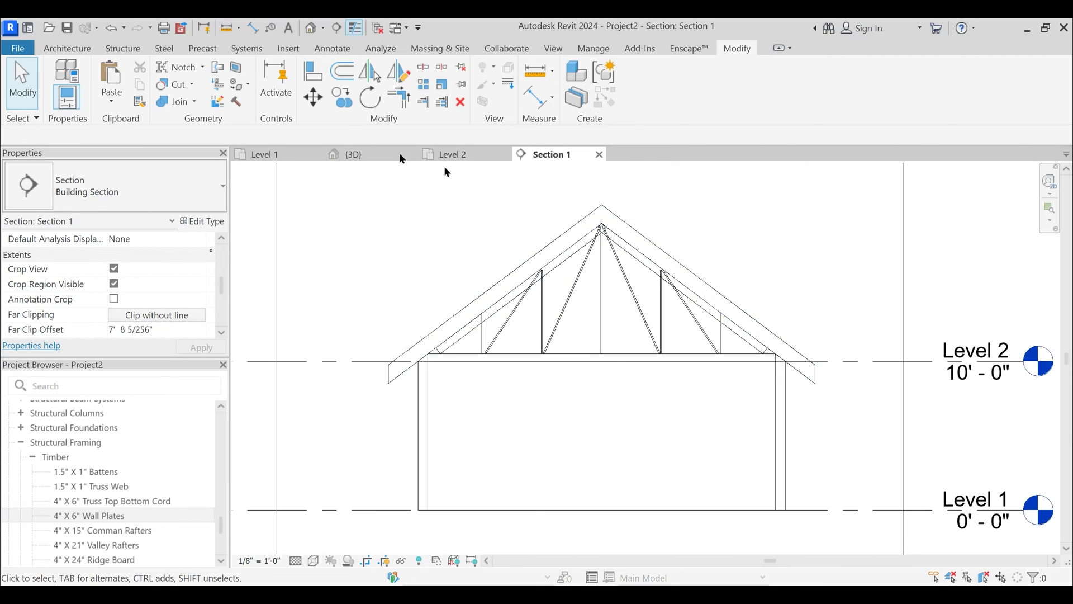
pyautogui.click(356, 154)
pyautogui.keyDown('shift'); pyautogui.moveTo(799, 427); pyautogui.dragTo(706, 415, button='middle'); pyautogui.keyUp('shift')
pyautogui.scroll(-3, 575, 390)
pyautogui.keyDown('shift'); pyautogui.moveTo(576, 392); pyautogui.dragTo(585, 462, button='middle'); pyautogui.keyUp('shift')
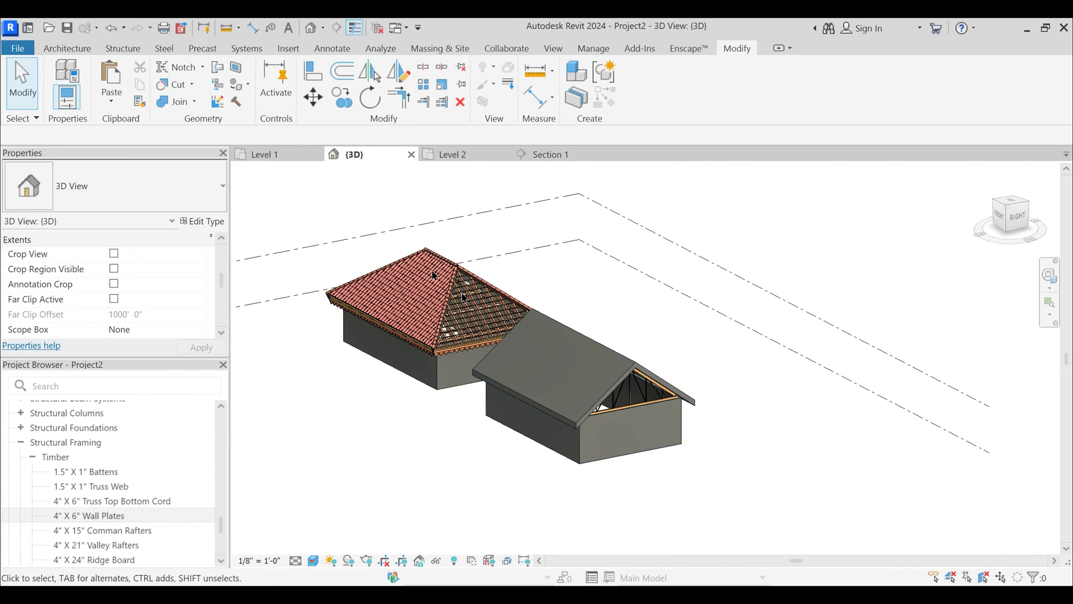
# - Switch to the 1 Slopping Roof Tiles - Project File window and temporarily isolate the PTS TRUSS group beneath the eaves
pyautogui.click(615, 503)
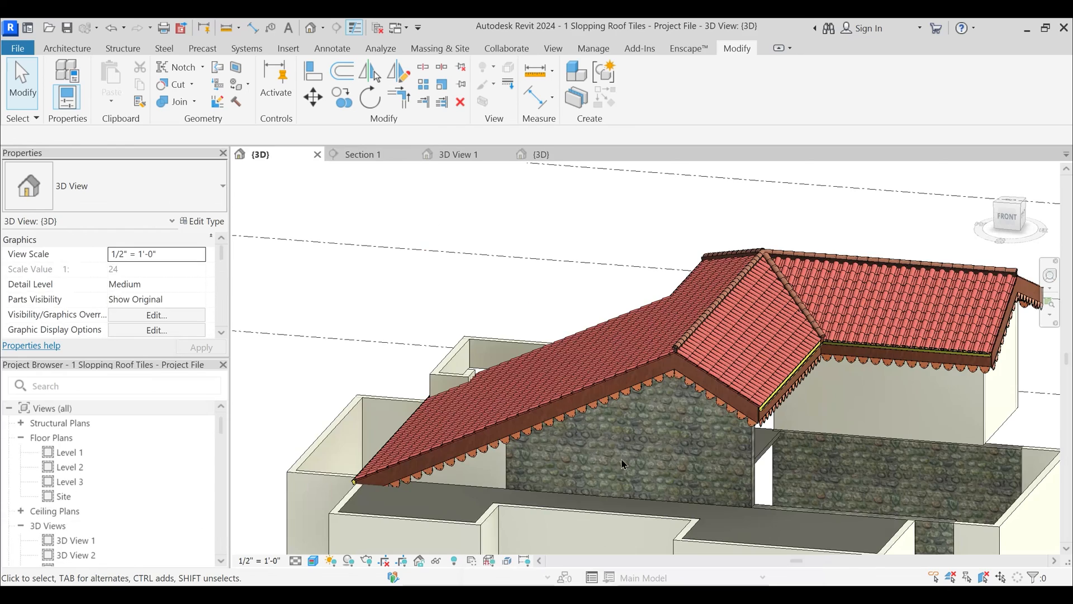
pyautogui.keyDown('shift'); pyautogui.moveTo(729, 423); pyautogui.dragTo(696, 329, button='middle'); pyautogui.keyUp('shift')
pyautogui.scroll(3, 751, 373)
pyautogui.keyDown('shift'); pyautogui.moveTo(751, 386); pyautogui.dragTo(747, 385, button='middle'); pyautogui.keyUp('shift')
pyautogui.scroll(3, 719, 366)
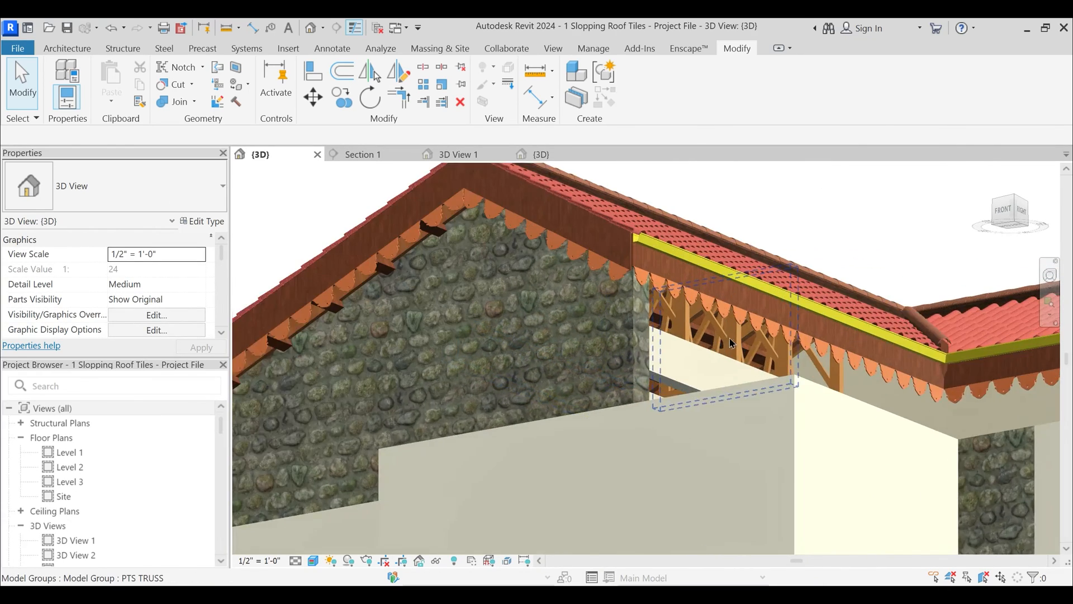
pyautogui.click(736, 343)
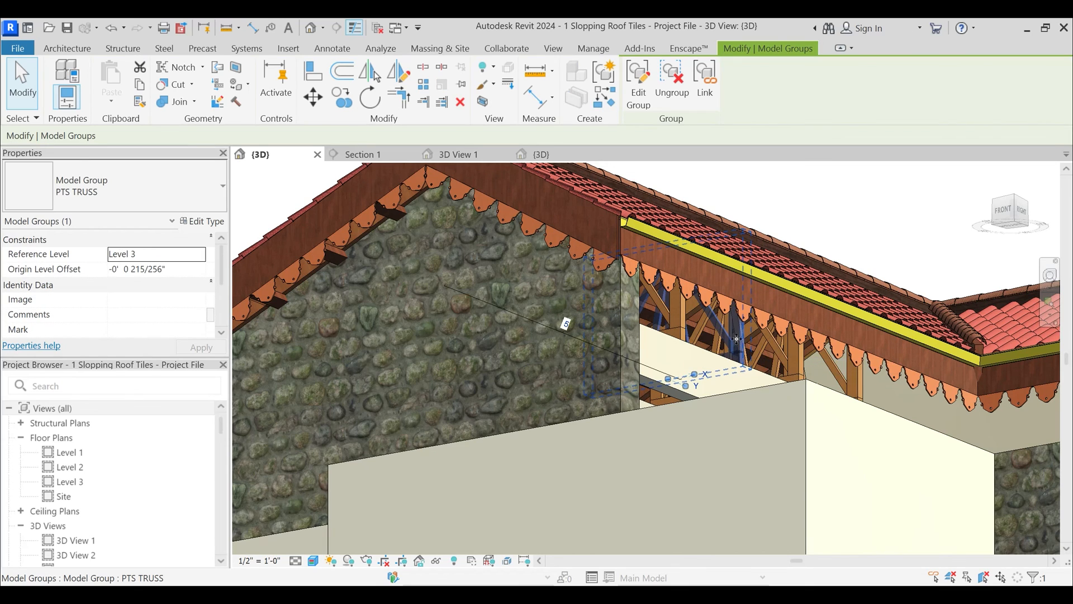
pyautogui.press('h')
pyautogui.press('i')
pyautogui.click(637, 444)
pyautogui.keyDown('shift'); pyautogui.moveTo(635, 447); pyautogui.dragTo(636, 542, button='middle'); pyautogui.keyUp('shift')
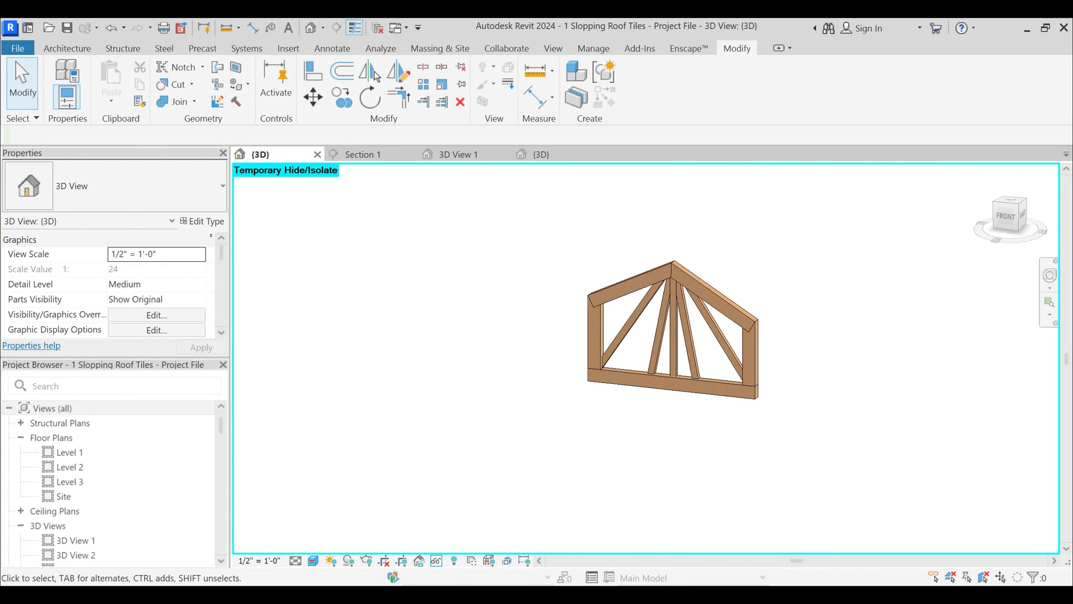
# - Switch back to Project2 and inspect the truss at the second building's gable end
pyautogui.click(932, 531)
pyautogui.scroll(4, 643, 383)
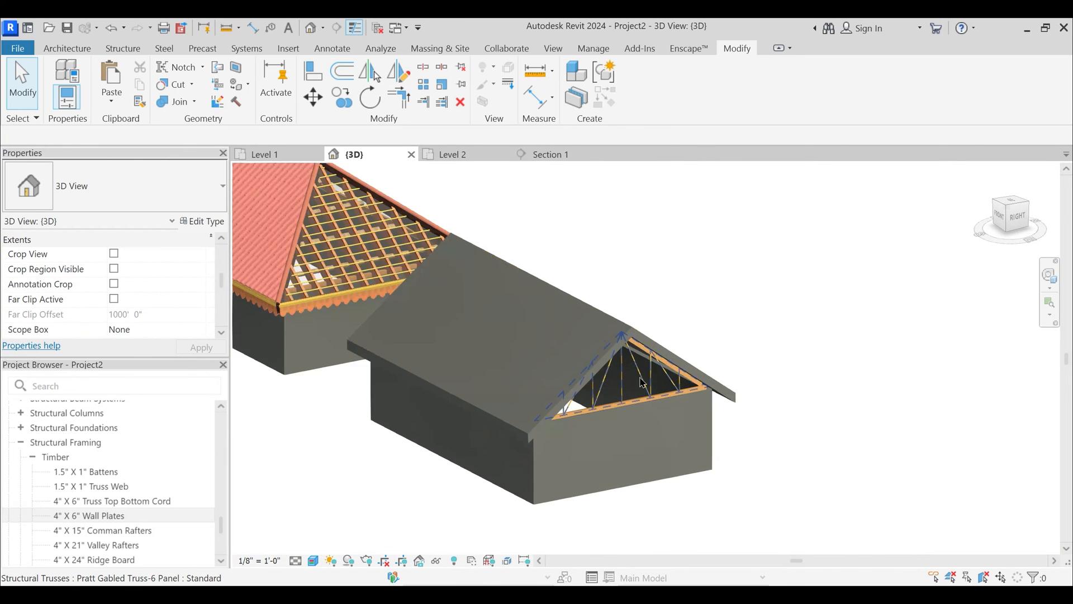
pyautogui.scroll(2, 643, 383)
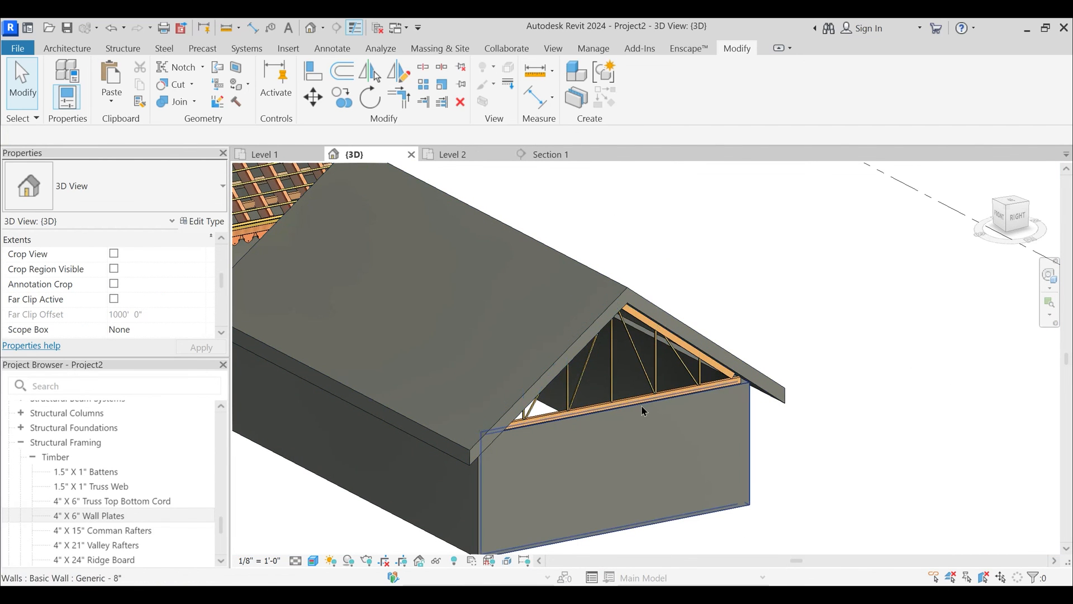
# - Minimise the Project2 window and examine the isolated PTS TRUSS in the reference project from several angles
pyautogui.click(1027, 28)
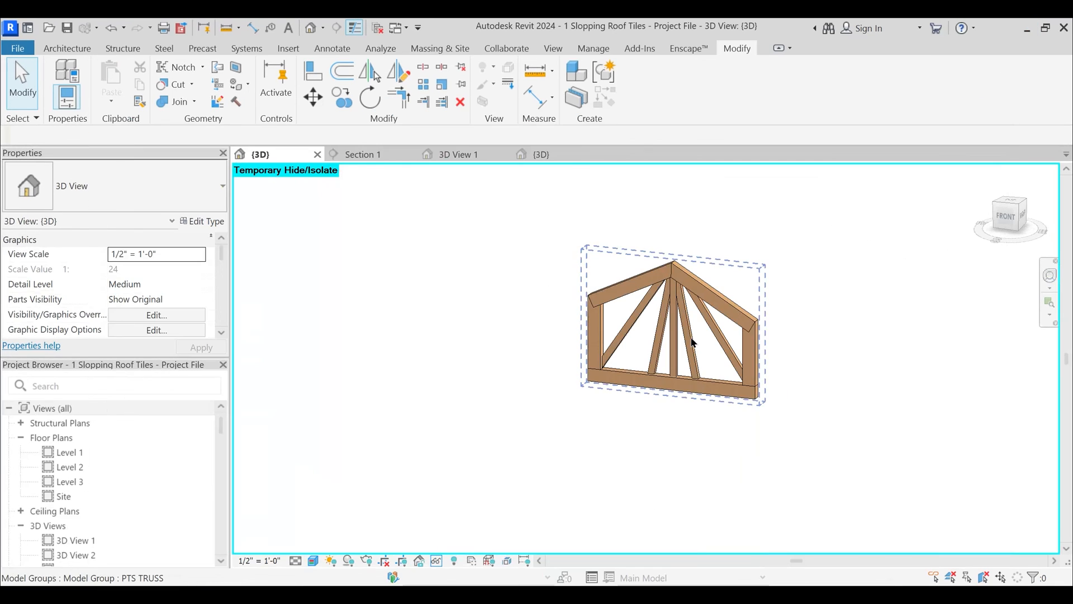
pyautogui.keyDown('shift'); pyautogui.moveTo(591, 354); pyautogui.dragTo(628, 302, button='middle'); pyautogui.keyUp('shift')
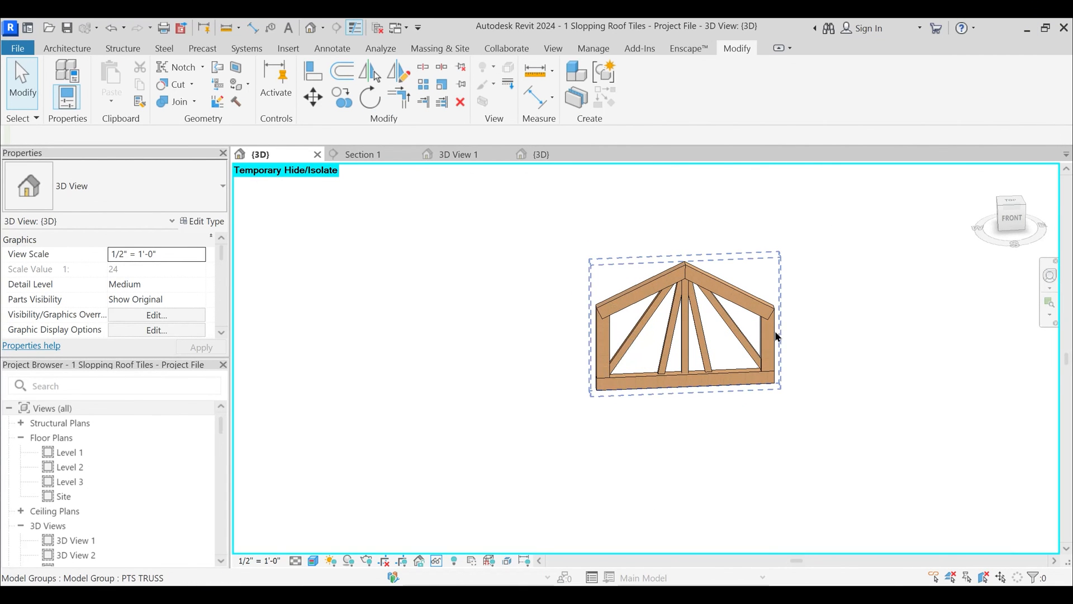
pyautogui.keyDown('shift'); pyautogui.moveTo(712, 408); pyautogui.dragTo(657, 367, button='middle'); pyautogui.keyUp('shift')
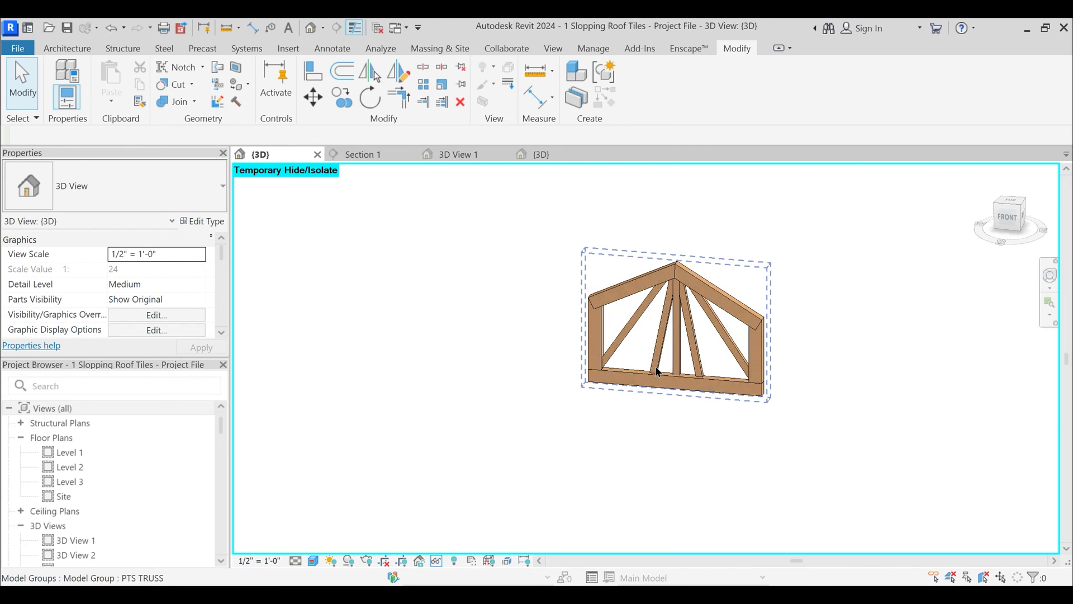
pyautogui.moveTo(641, 595)
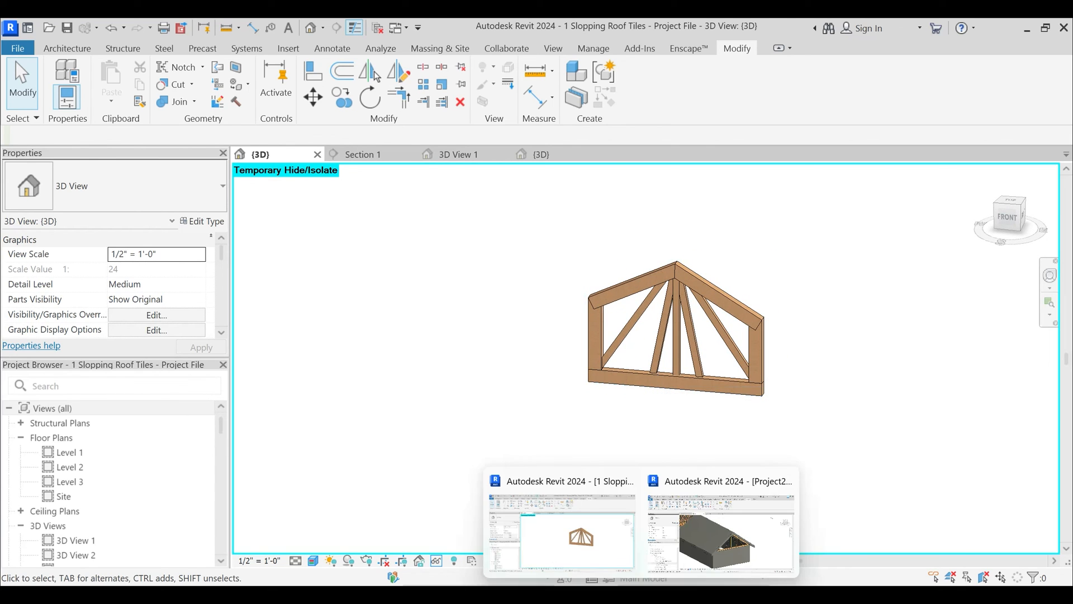
# - Switch to the Project2 window and open the Pratt Gabled Truss-6 Panel family to examine its chord and web layout
pyautogui.click(720, 536)
pyautogui.click(657, 363)
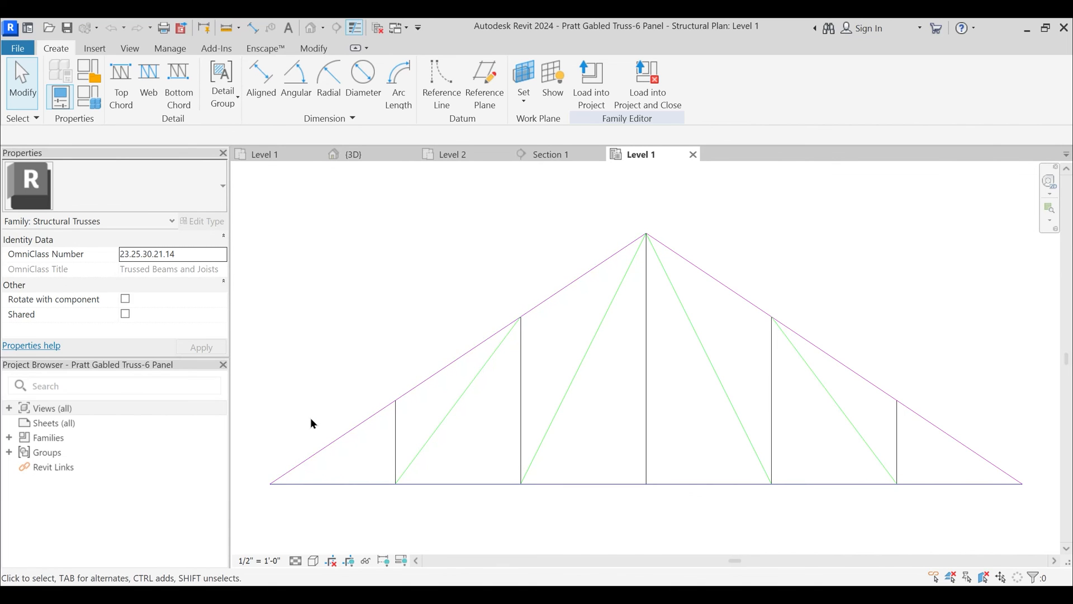
pyautogui.scroll(-2, 310, 416)
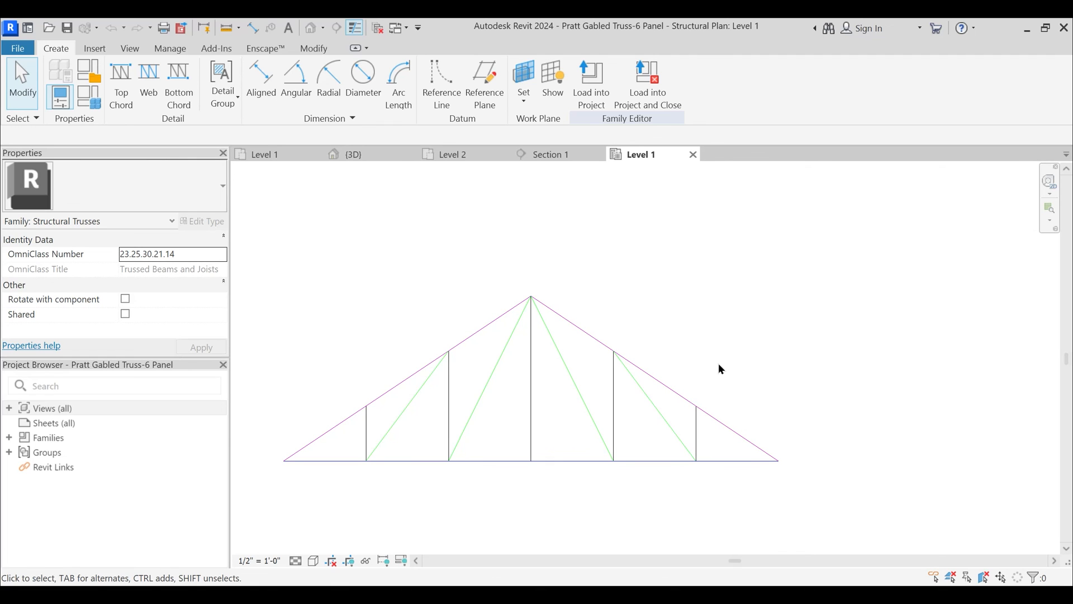
# - Switch back to the 1 Slopping Roof Tiles - Project File window and inspect the isolated PTS TRUSS group
pyautogui.moveTo(641, 594)
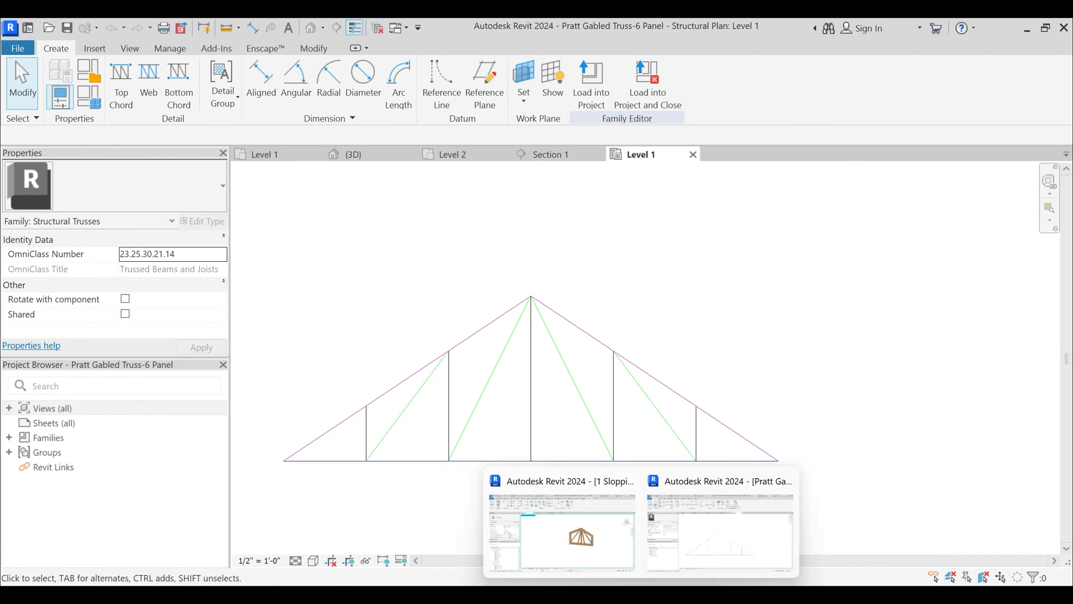
pyautogui.click(580, 547)
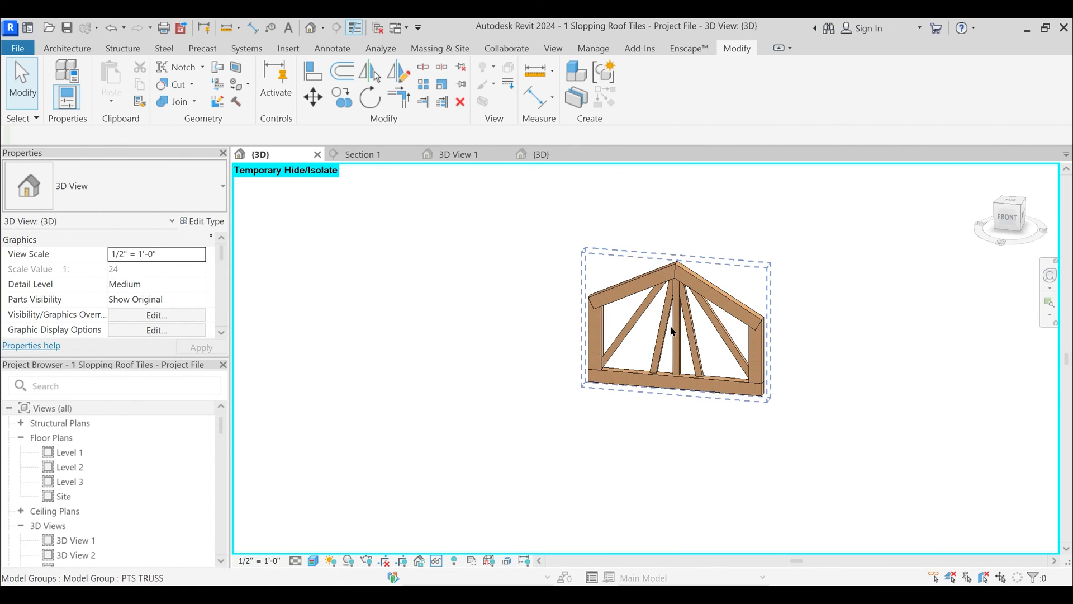
pyautogui.click(704, 340)
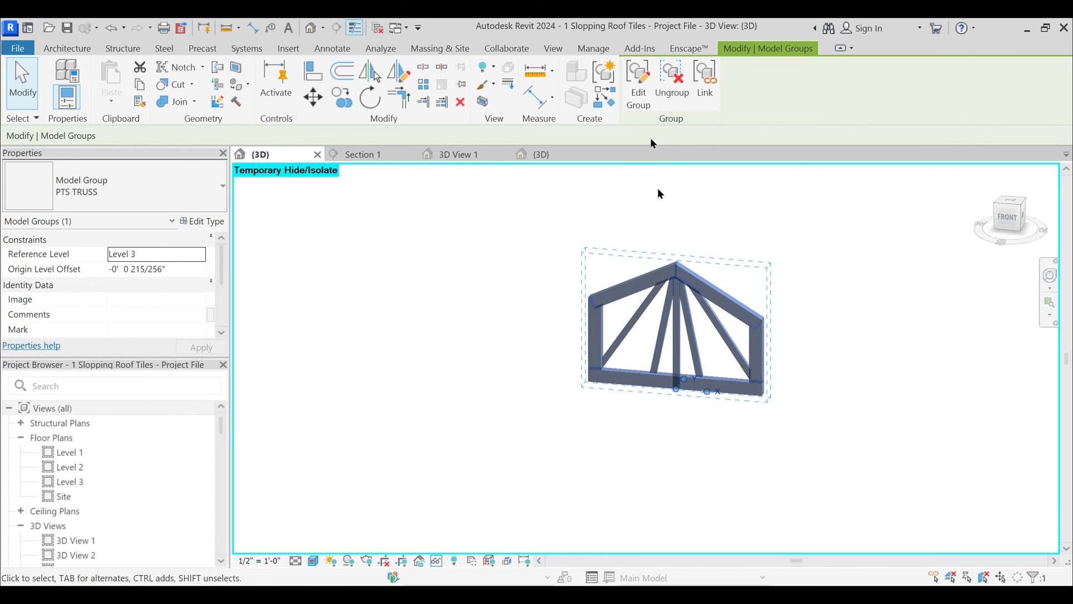
pyautogui.click(693, 295)
# - Find the PTS Truss family among the project's structural trusses and open it for editing
pyautogui.scroll(-10, 101, 514)
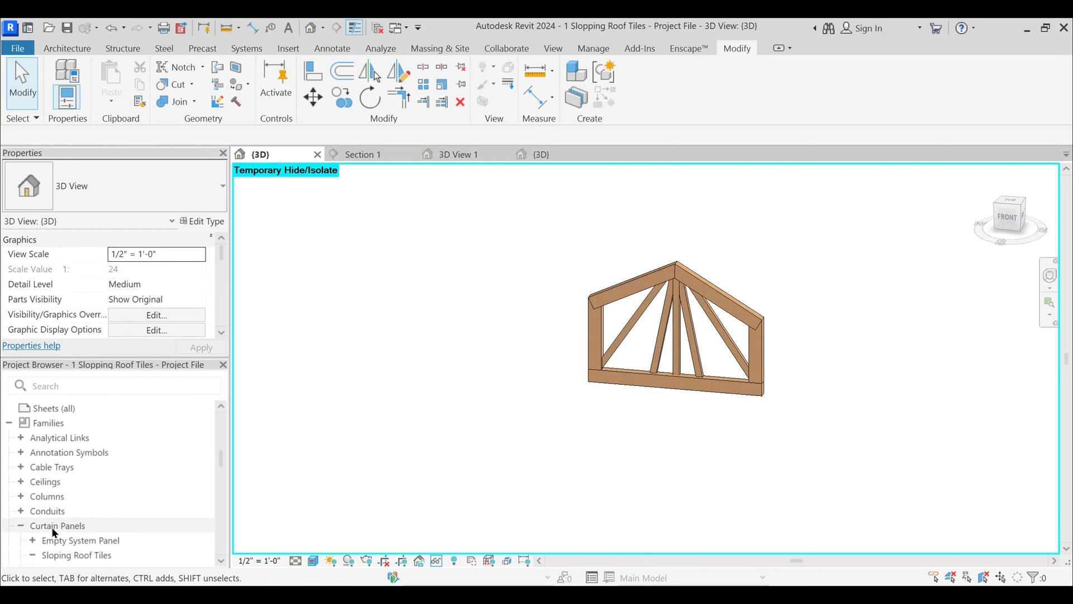
pyautogui.scroll(-3, 54, 532)
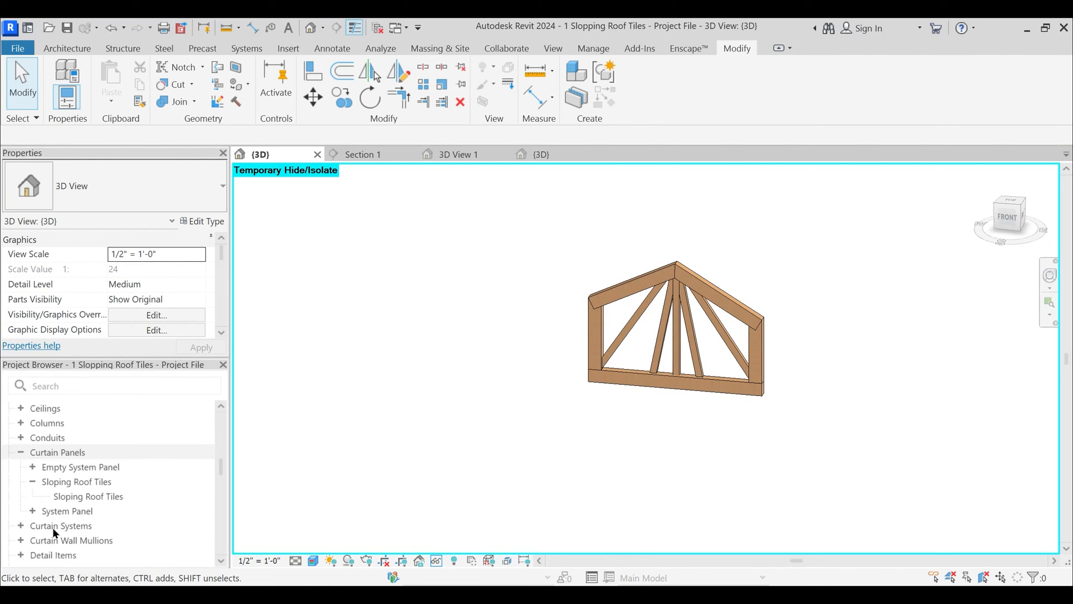
pyautogui.click(22, 453)
pyautogui.scroll(-5, 34, 520)
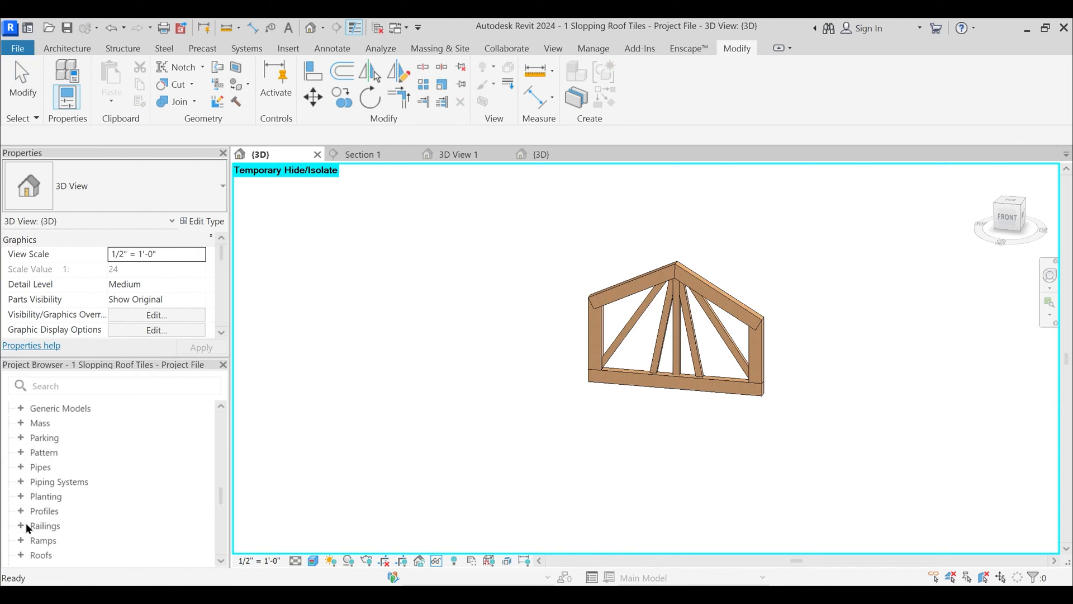
pyautogui.scroll(-2, 25, 522)
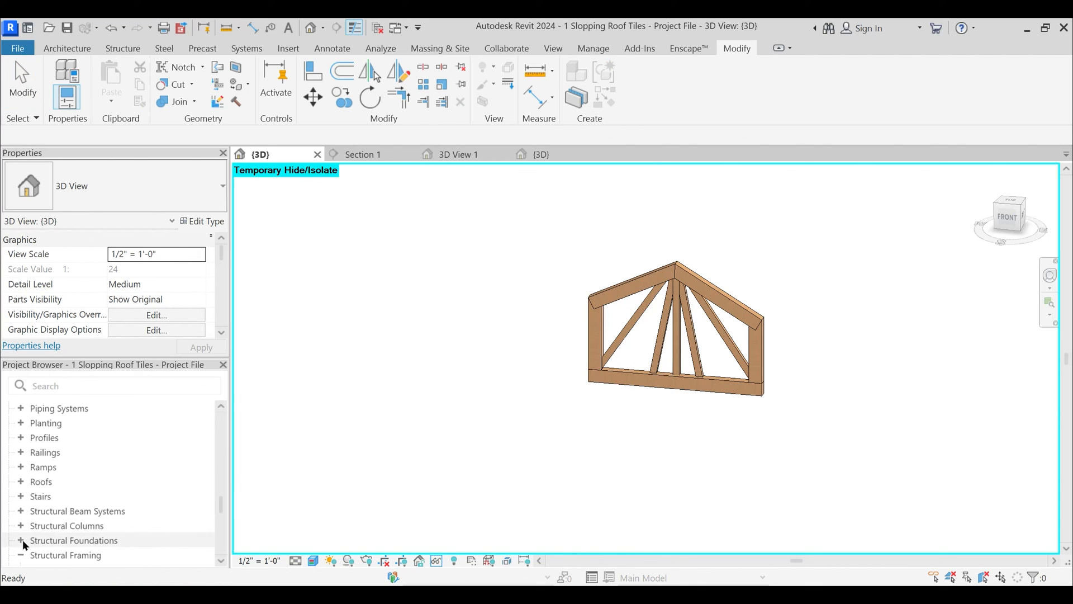
pyautogui.scroll(-3, 23, 539)
pyautogui.doubleClick(43, 482)
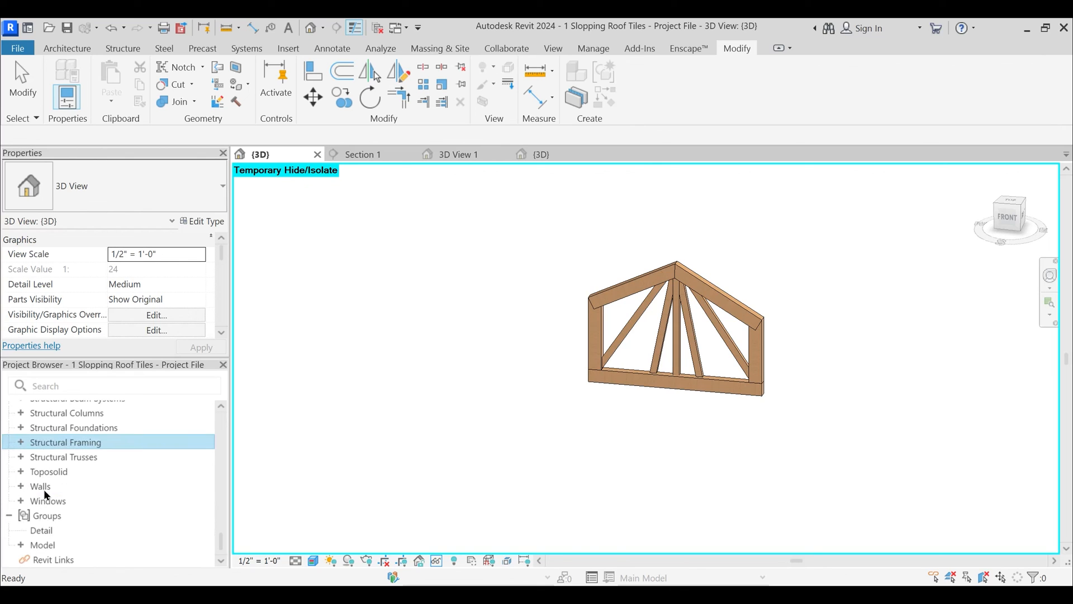
pyautogui.doubleClick(25, 457)
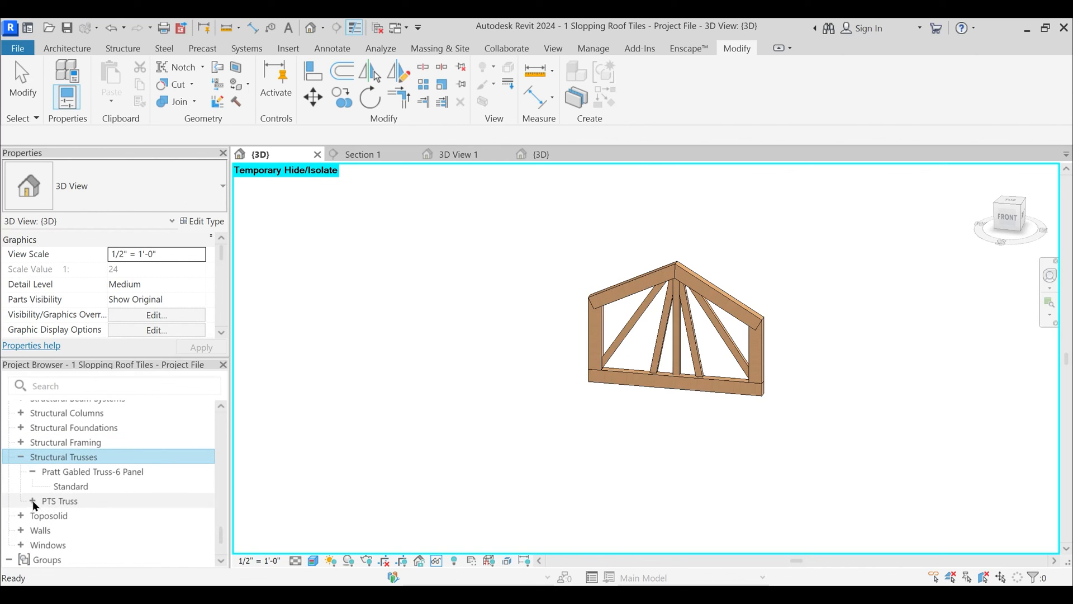
pyautogui.click(33, 501)
pyautogui.rightClick(71, 501)
pyautogui.click(137, 388)
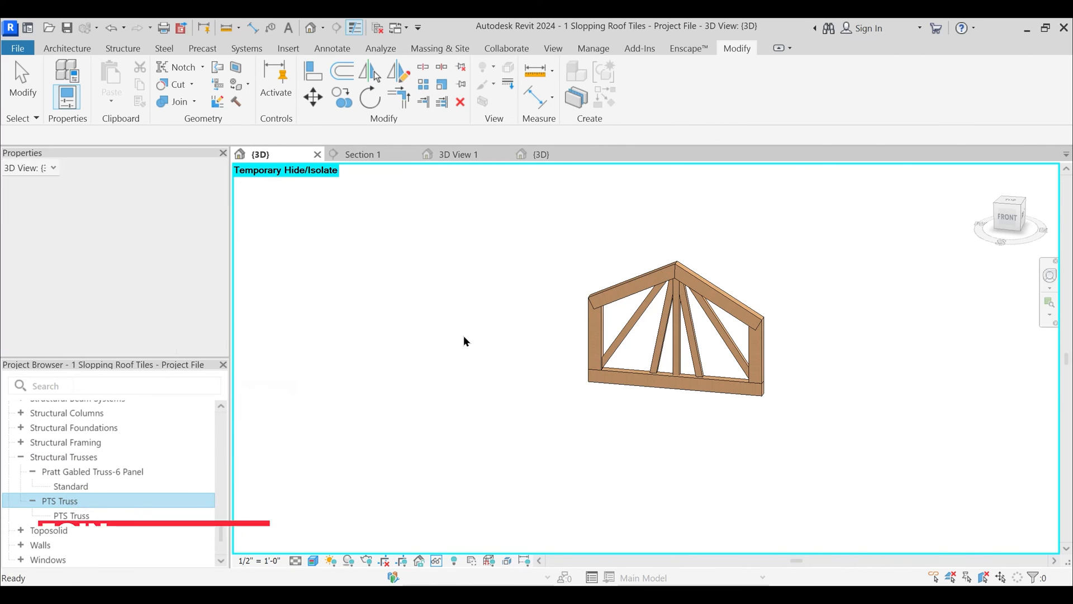
# - Examine the PTS Truss family's chords, webs and dimensions, and close the family
pyautogui.scroll(5, 643, 313)
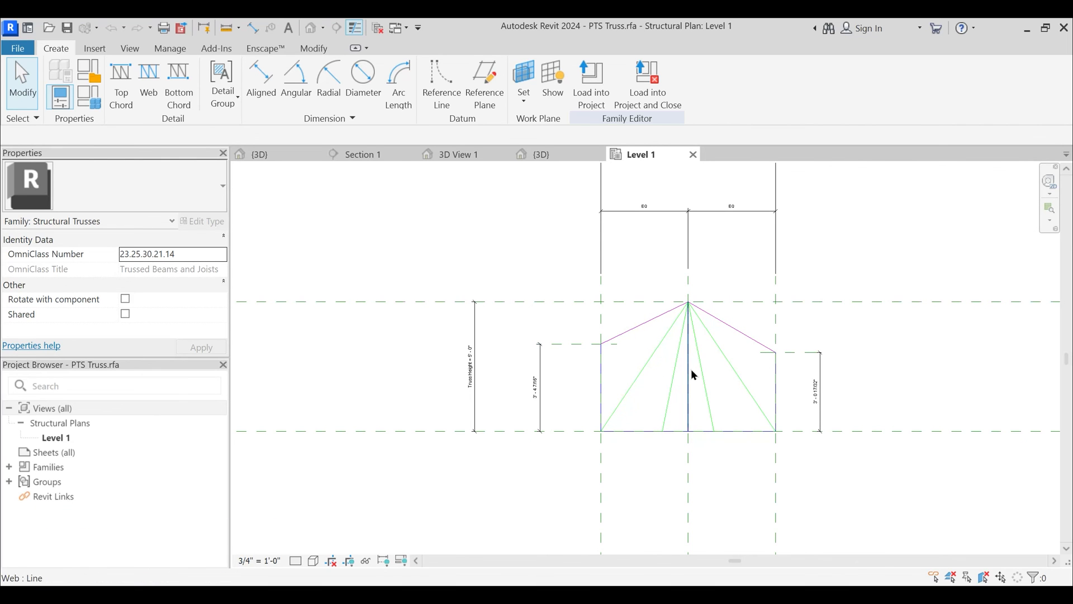
pyautogui.scroll(2, 546, 259)
pyautogui.scroll(-2, 489, 304)
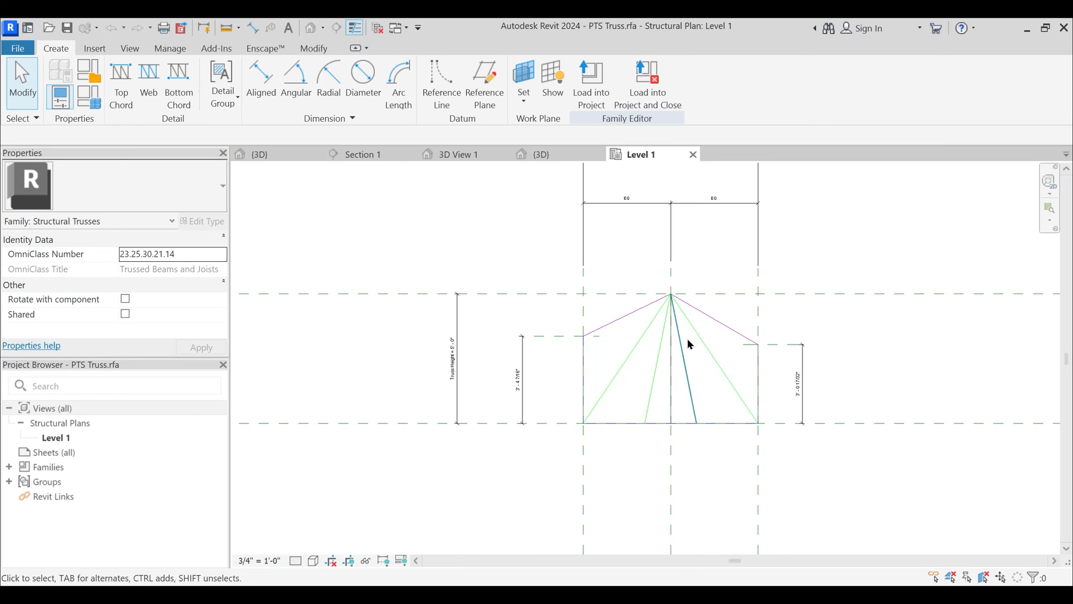
pyautogui.scroll(2, 690, 343)
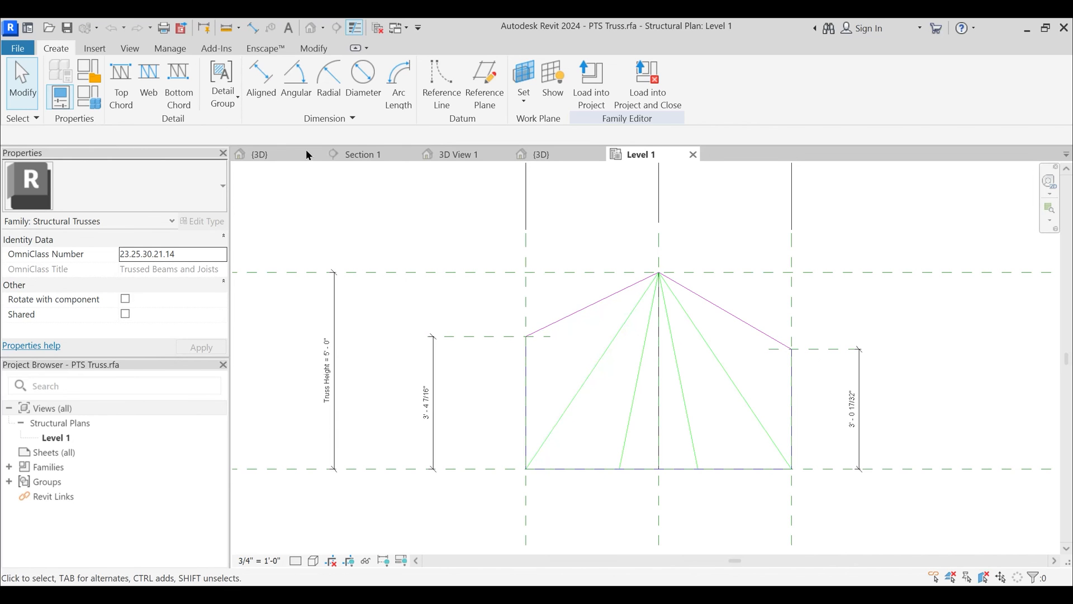
pyautogui.click(96, 101)
pyautogui.press('Escape')
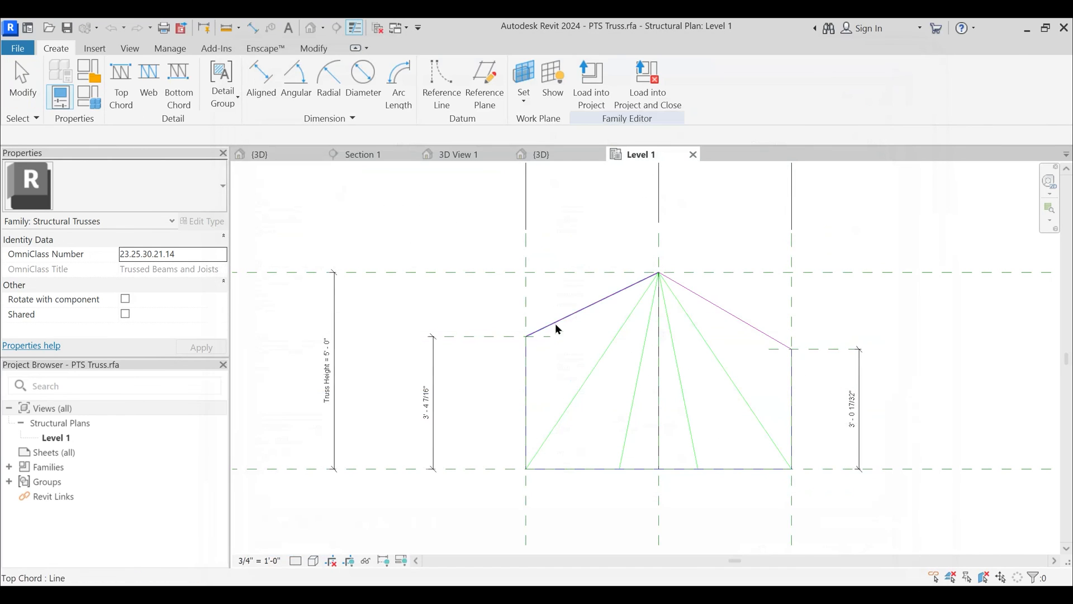
pyautogui.scroll(-3, 677, 350)
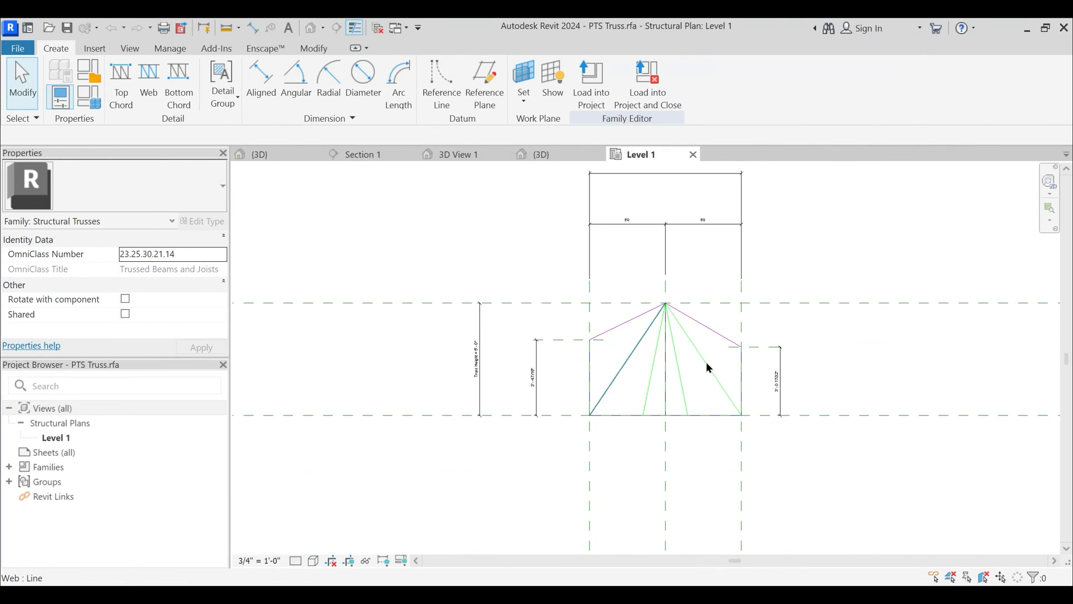
pyautogui.click(693, 154)
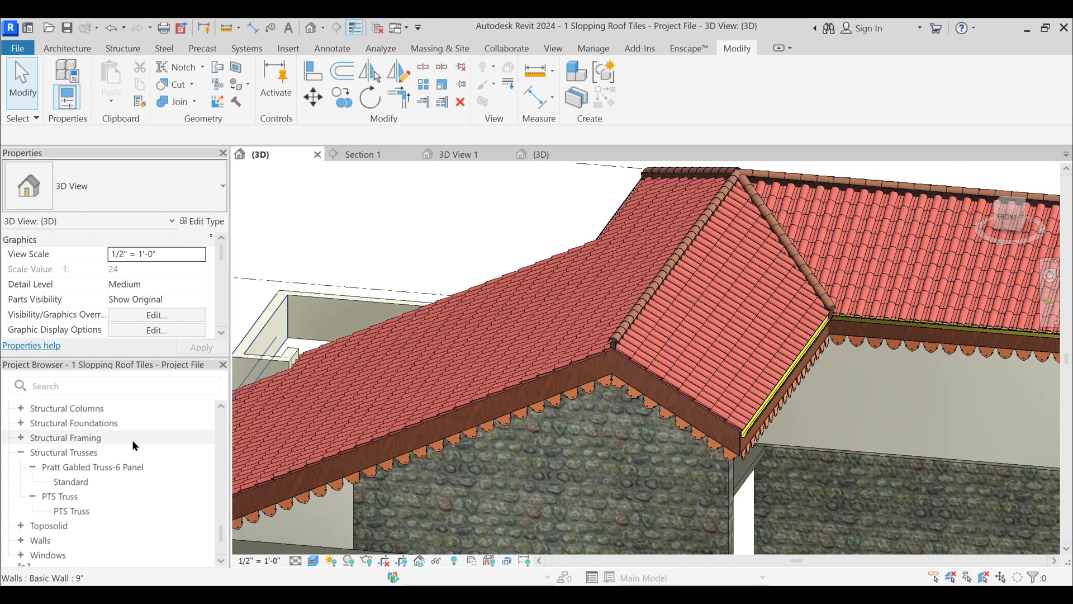
# - Open Section 4 from its marker on the Level 1 floor plan and set the section to the Shaded visual style
pyautogui.scroll(10, 62, 452)
pyautogui.scroll(10, 62, 452)
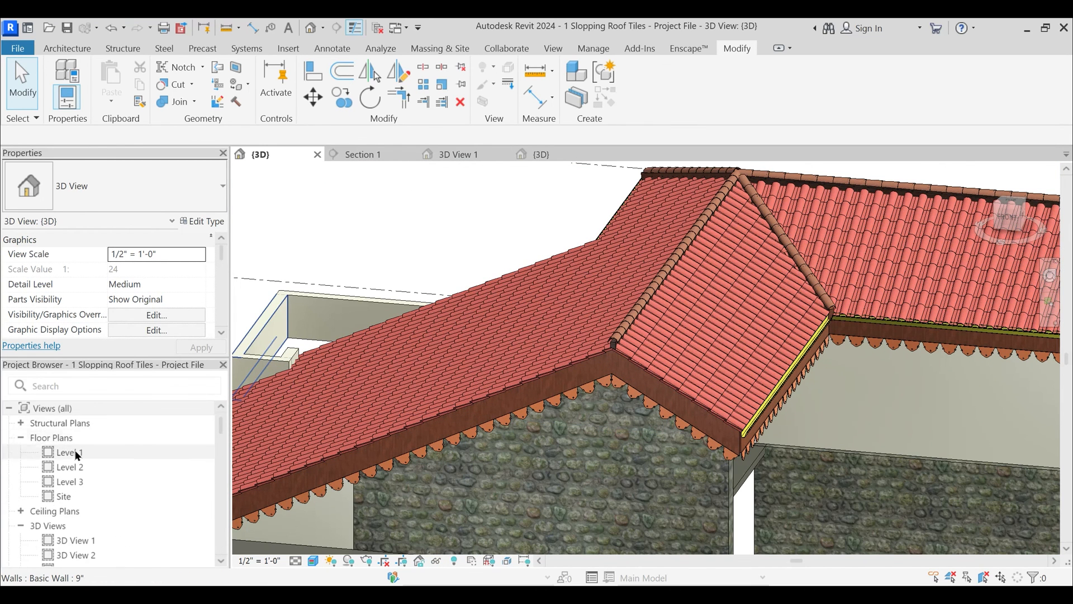
pyautogui.doubleClick(76, 451)
pyautogui.scroll(6, 570, 362)
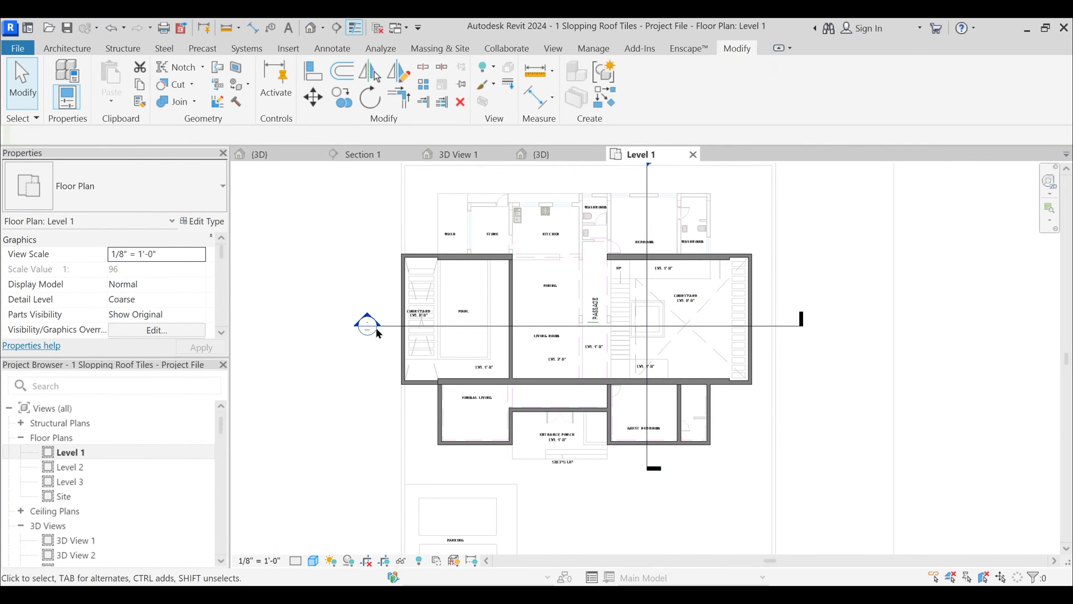
pyautogui.doubleClick(368, 324)
pyautogui.scroll(5, 643, 280)
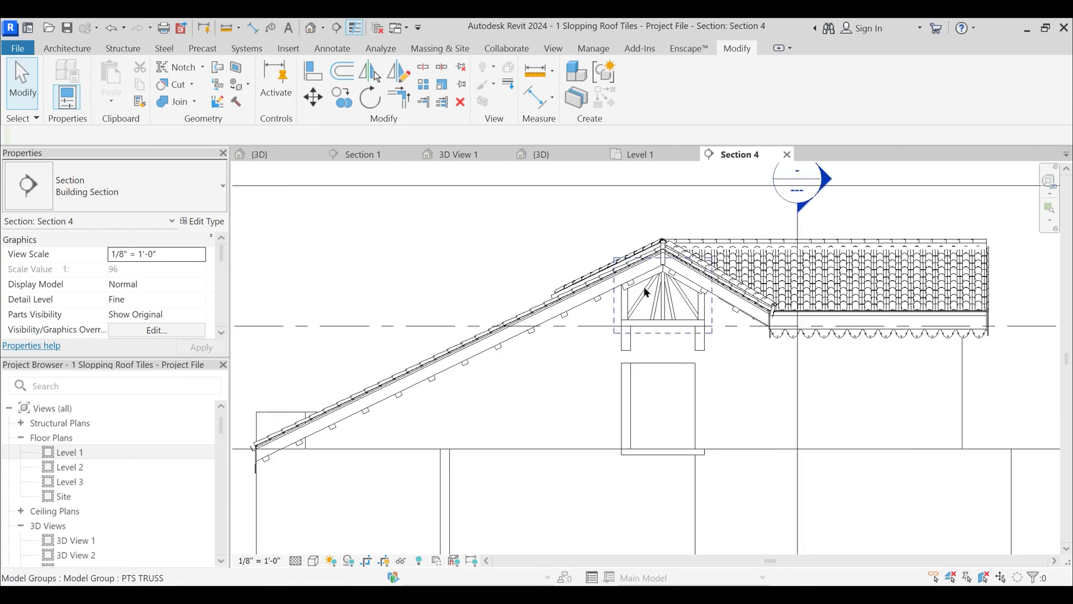
pyautogui.press('s')
pyautogui.press('d')
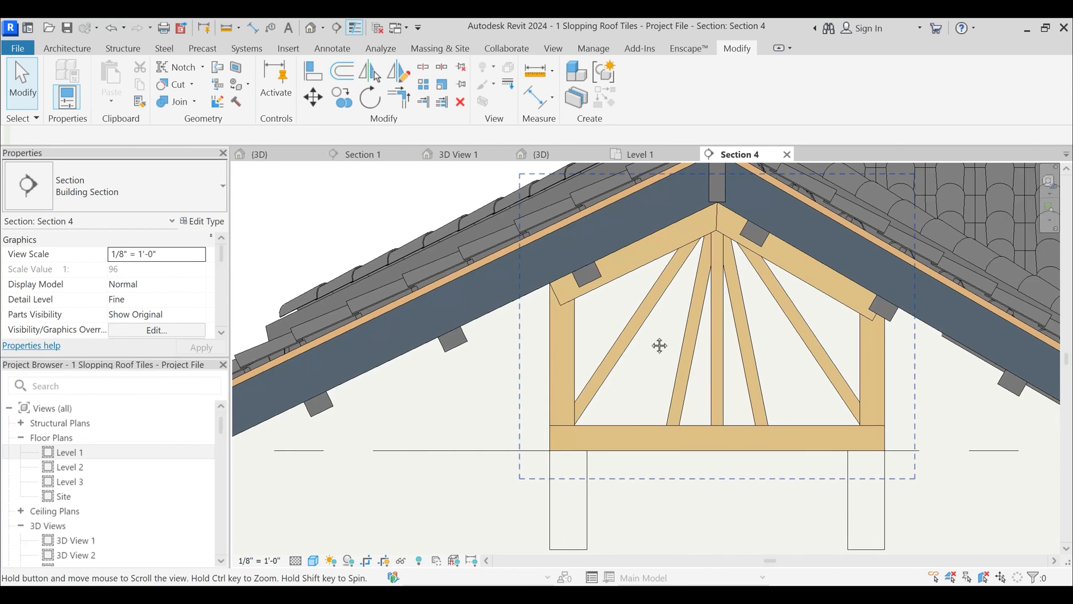
# - Examine in Section 4 how the PTS TRUSS group sits beneath the rafters, purlins and ridge
pyautogui.moveTo(659, 345); pyautogui.dragTo(625, 372, button='middle')
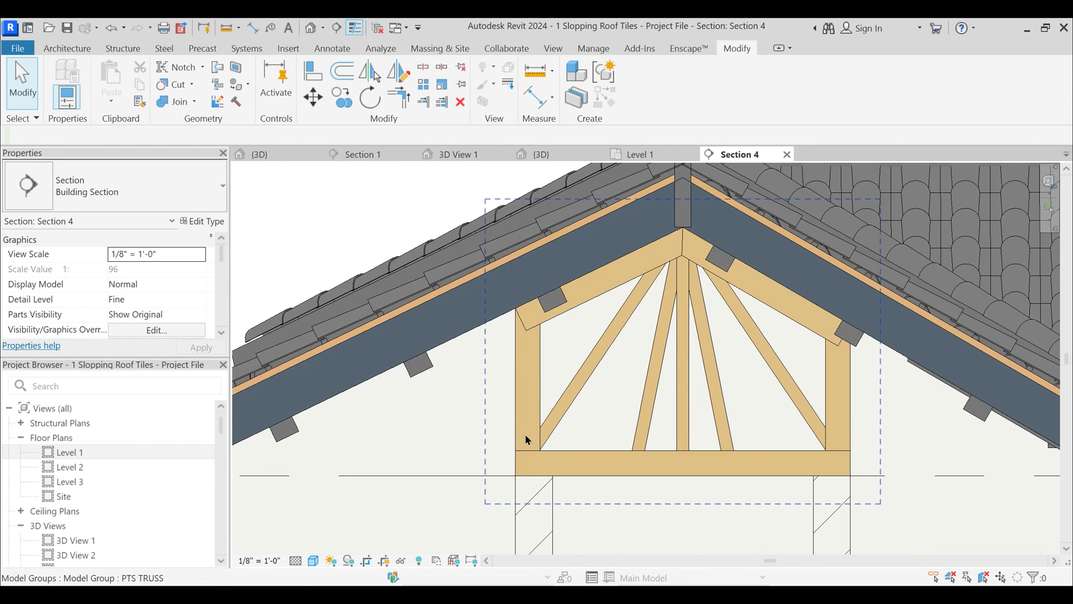
pyautogui.click(469, 336)
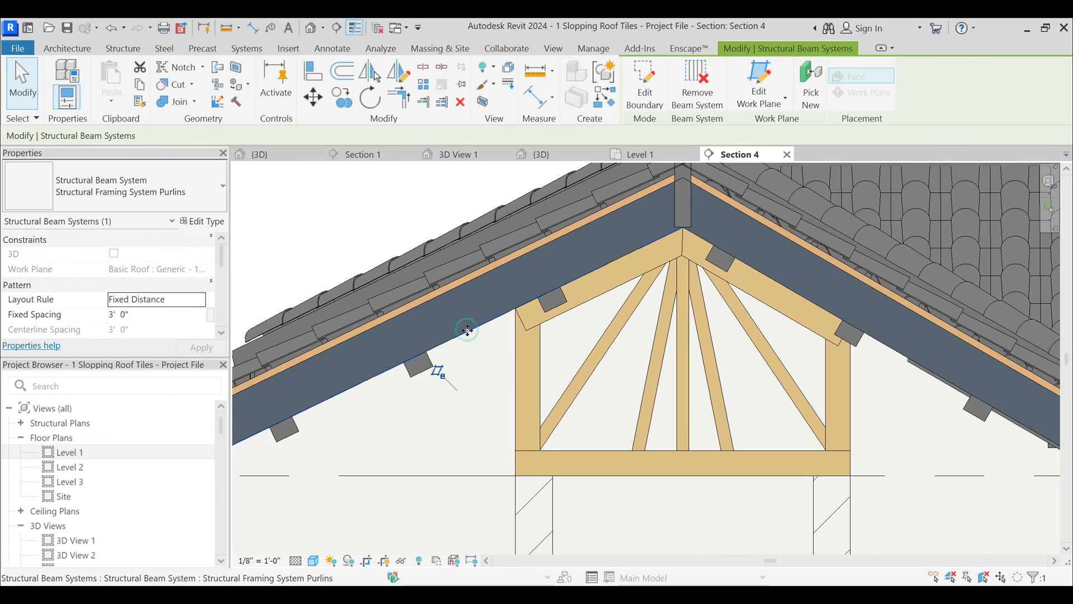
pyautogui.press('Escape')
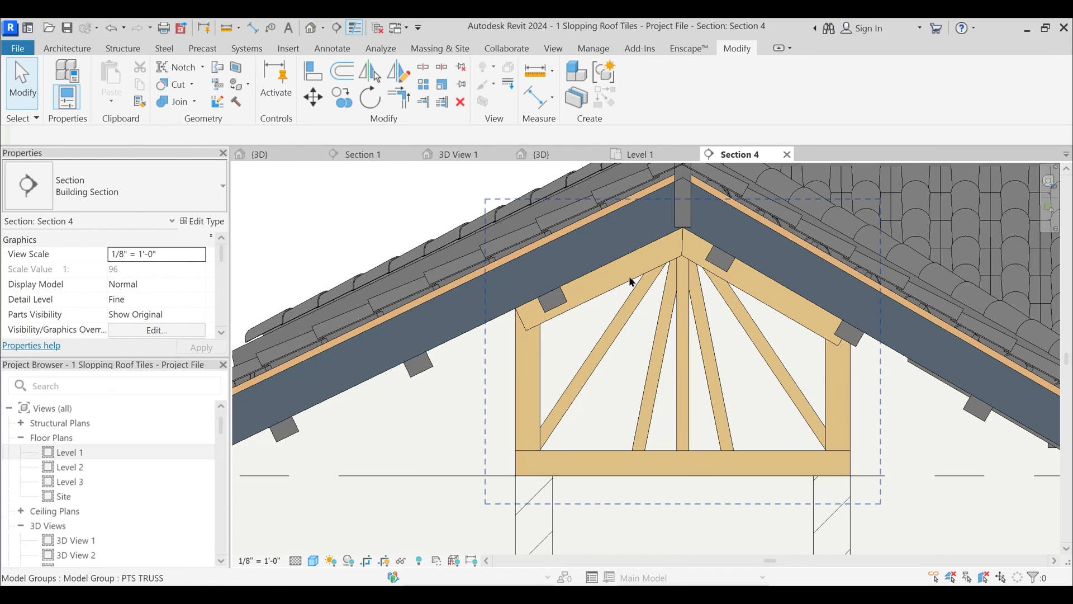
pyautogui.scroll(-1, 638, 341)
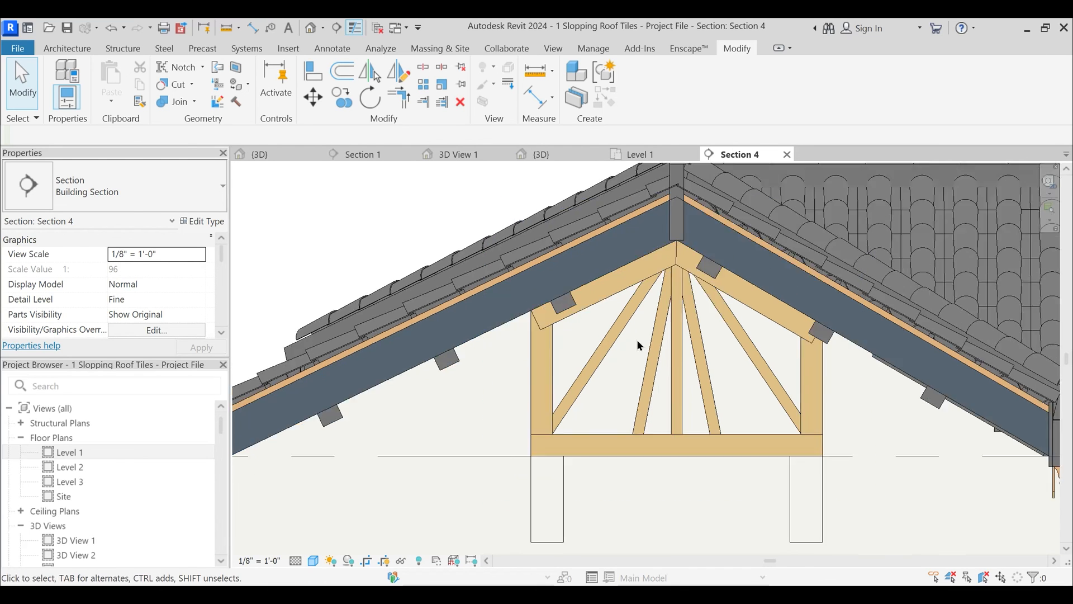
pyautogui.scroll(-1, 639, 344)
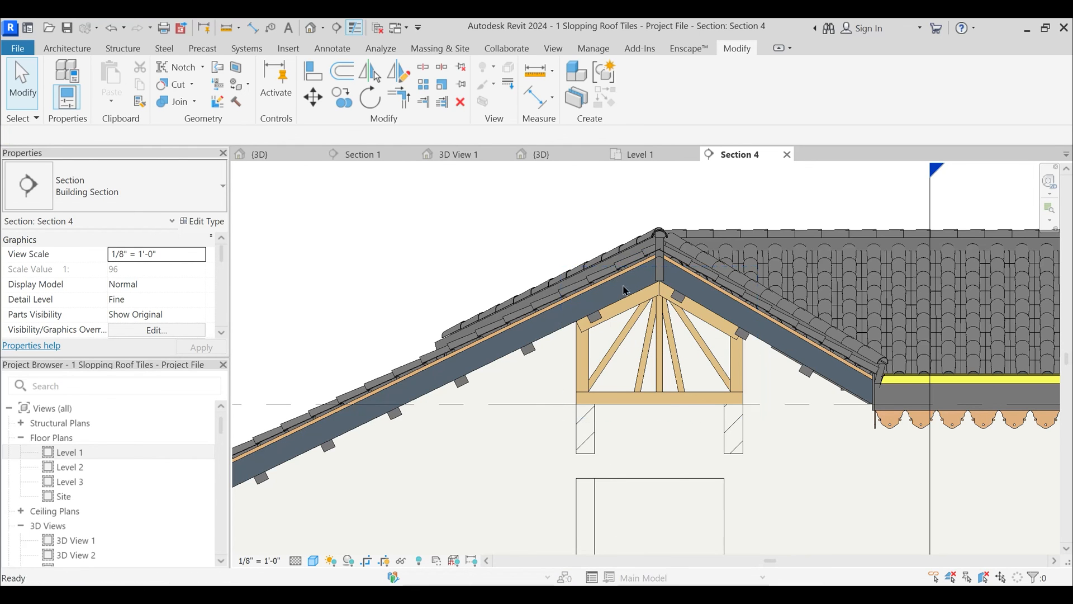
pyautogui.scroll(-2, 633, 386)
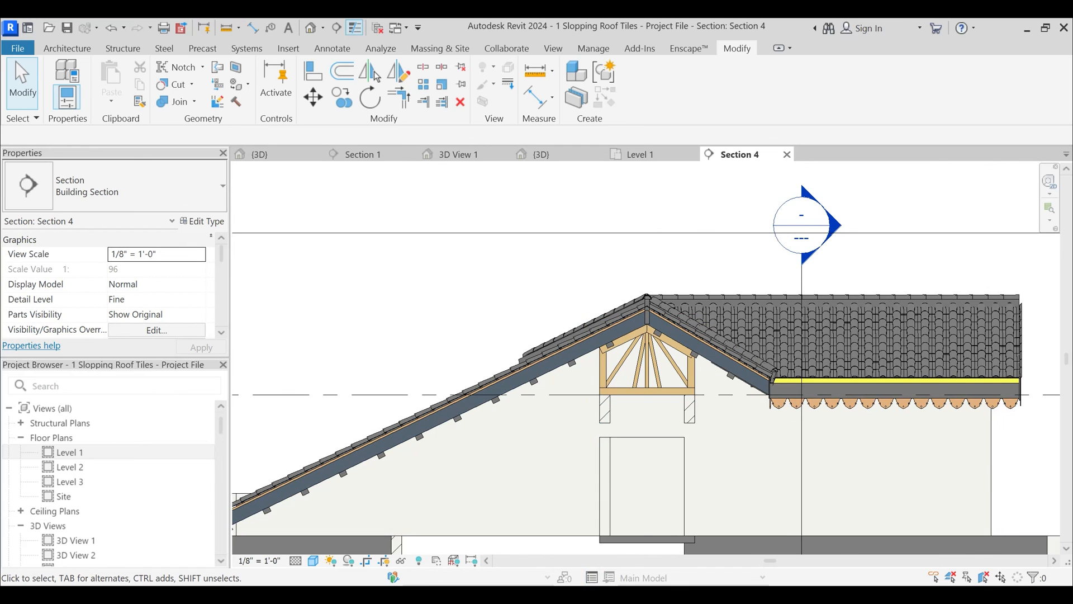
# - Switch to the Pratt Gabled Truss-6 Panel family window and close the family to return to Project2's 3D view
pyautogui.moveTo(679, 566)
pyautogui.click(711, 542)
pyautogui.scroll(-3, 641, 387)
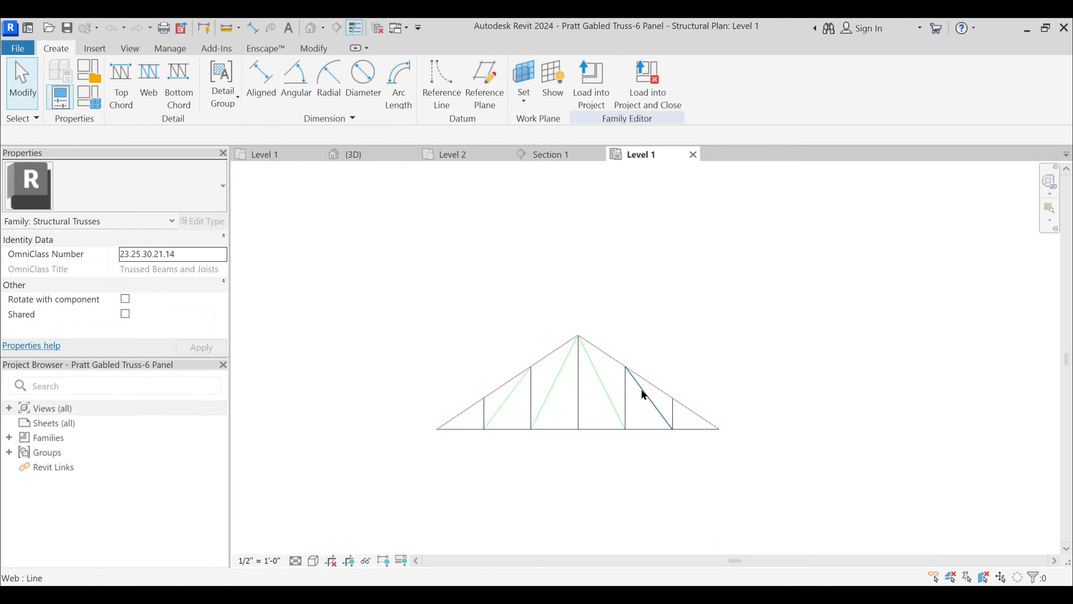
pyautogui.click(693, 157)
pyautogui.click(570, 318)
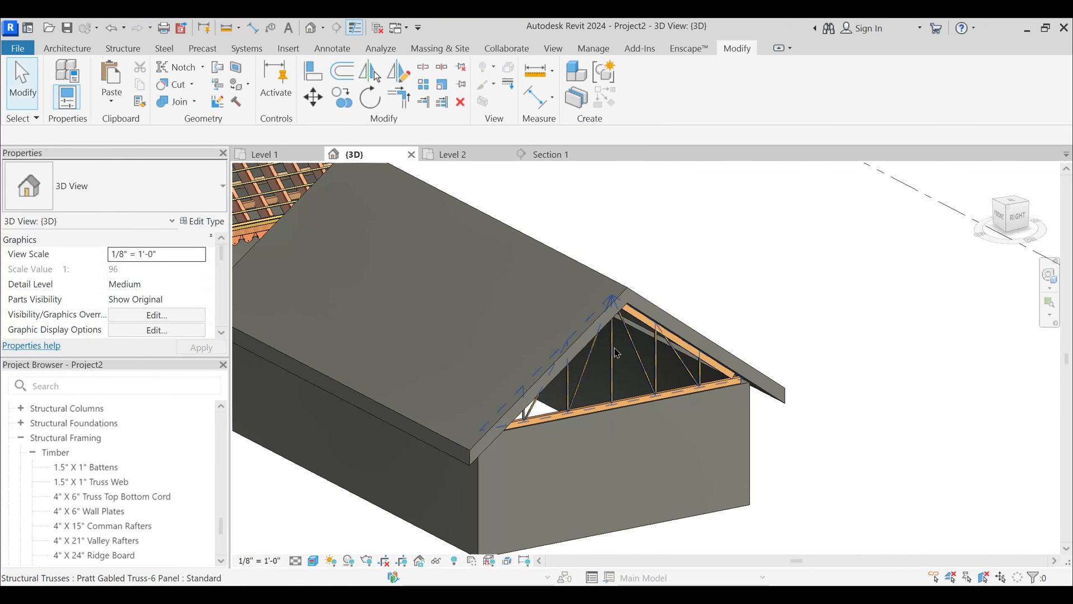
# - Review the tiled hip-roofed building and the second building's gable roof together in the 3D view
pyautogui.keyDown('shift'); pyautogui.moveTo(522, 364); pyautogui.dragTo(494, 388, button='middle'); pyautogui.keyUp('shift')
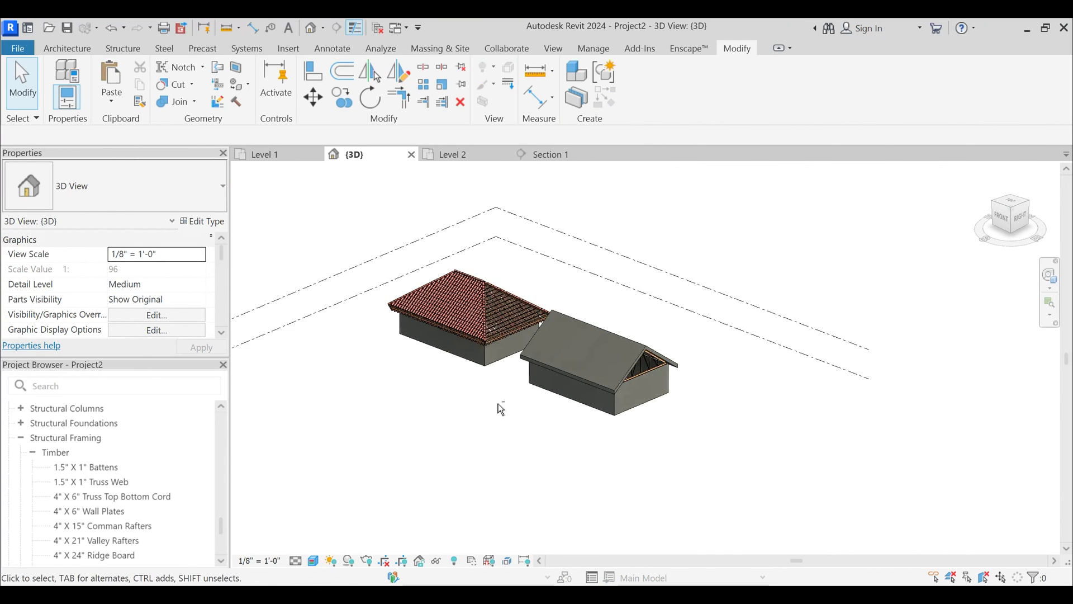
pyautogui.scroll(4, 468, 316)
pyautogui.moveTo(594, 451); pyautogui.dragTo(633, 421, button='middle')
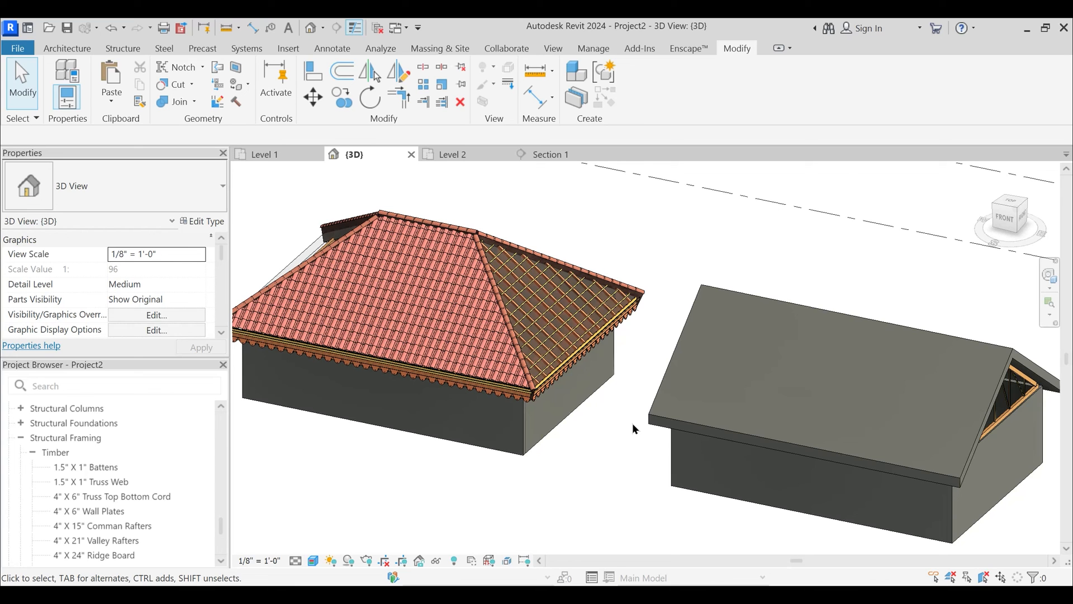
pyautogui.moveTo(559, 471); pyautogui.dragTo(608, 497, button='middle')
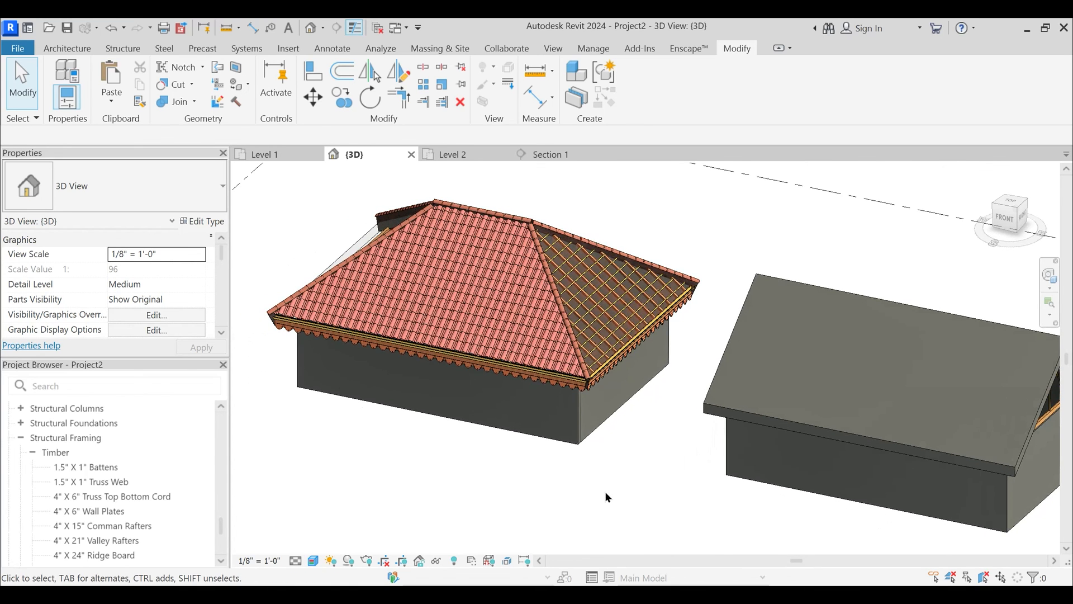